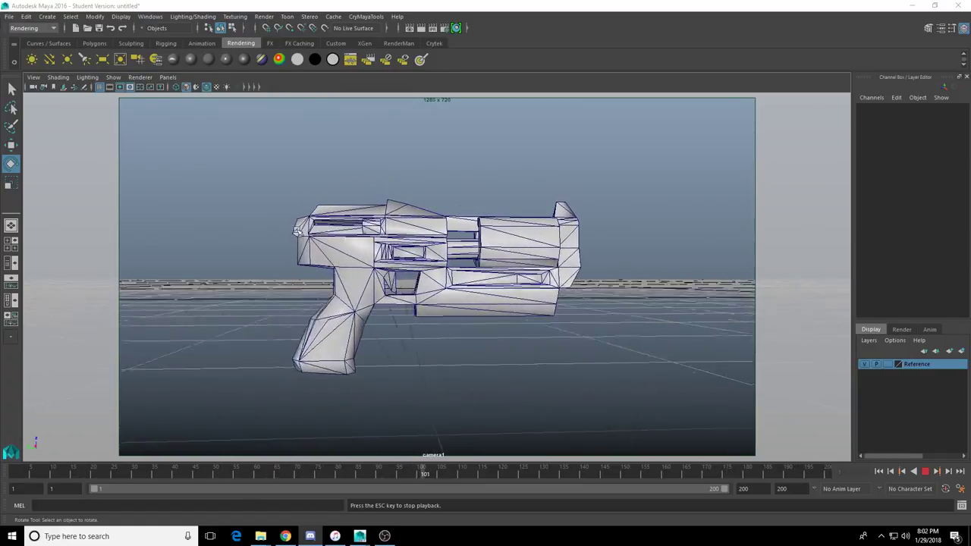
pyautogui.click(120, 16)
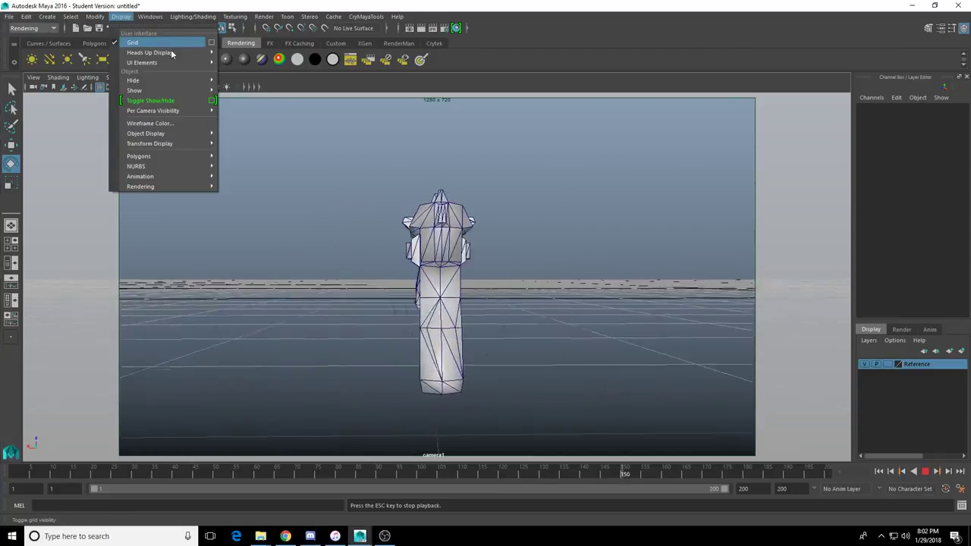
pyautogui.moveTo(167, 52)
pyautogui.click(213, 5)
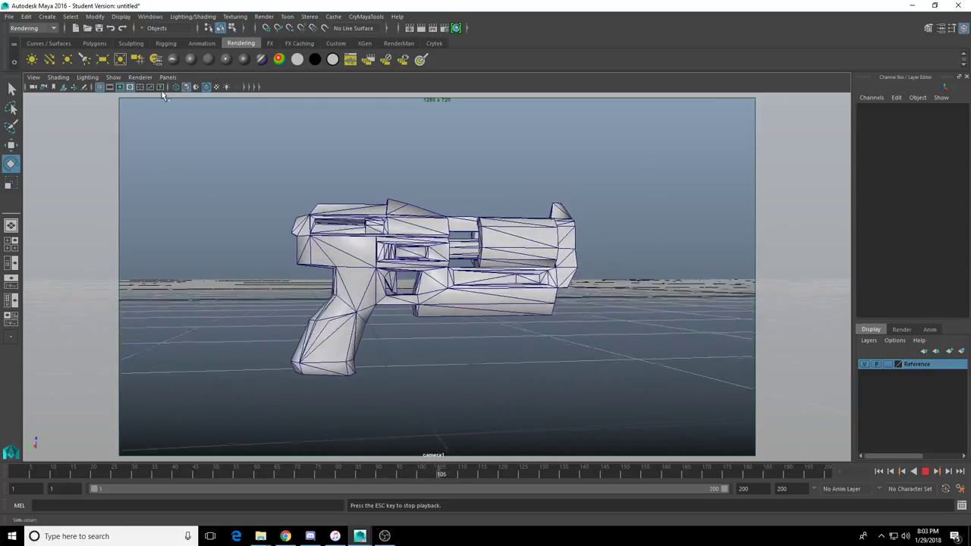
# Stop the turnaround playback and switch from the camera1 view to a side-on perspective view of the handgun.
pyautogui.click(923, 472)
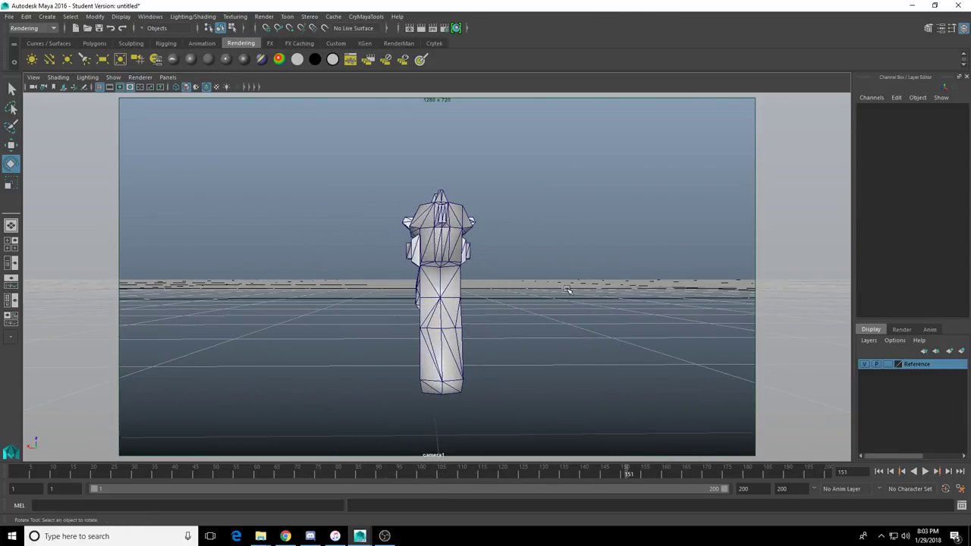
pyautogui.press('space')
pyautogui.press('space')
pyautogui.scroll(3, 648, 186)
pyautogui.keyDown('alt'); pyautogui.moveTo(410, 262); pyautogui.dragTo(489, 229); pyautogui.keyUp('alt')
pyautogui.keyDown('alt'); pyautogui.moveTo(489, 229); pyautogui.dragTo(476, 246, button='middle'); pyautogui.keyUp('alt')
pyautogui.scroll(4, 456, 305)
# Save the scene as Maya Binary file TS2_Sci_Fi_Handgun_001 in the Weapon_Modeling\TS2_Sci_Fi_Handgun folder.
pyautogui.click(9, 17)
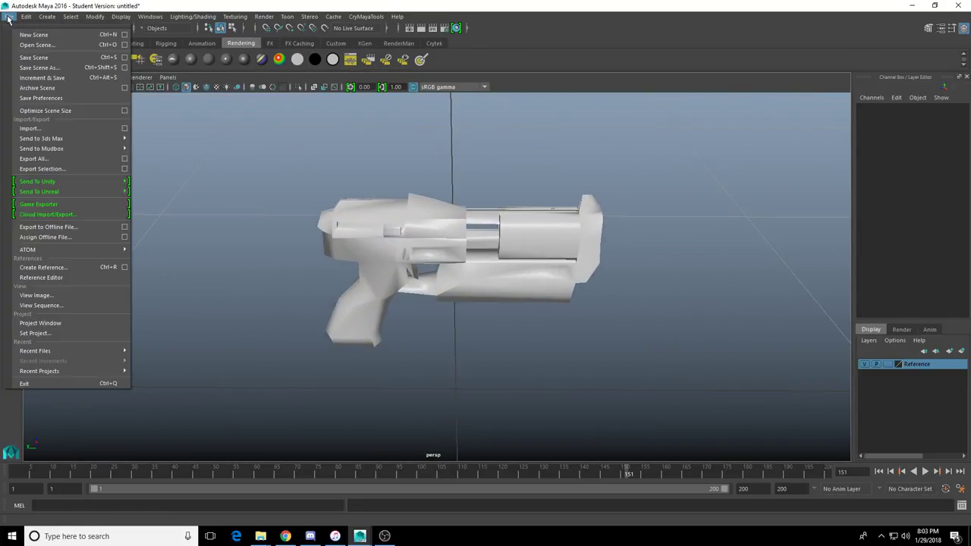
pyautogui.click(40, 68)
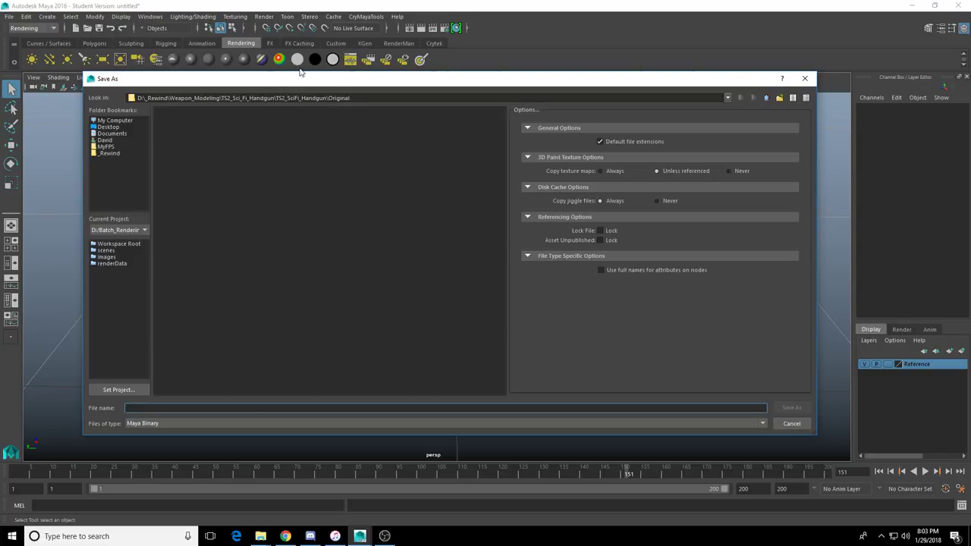
pyautogui.moveTo(305, 84); pyautogui.dragTo(316, 85)
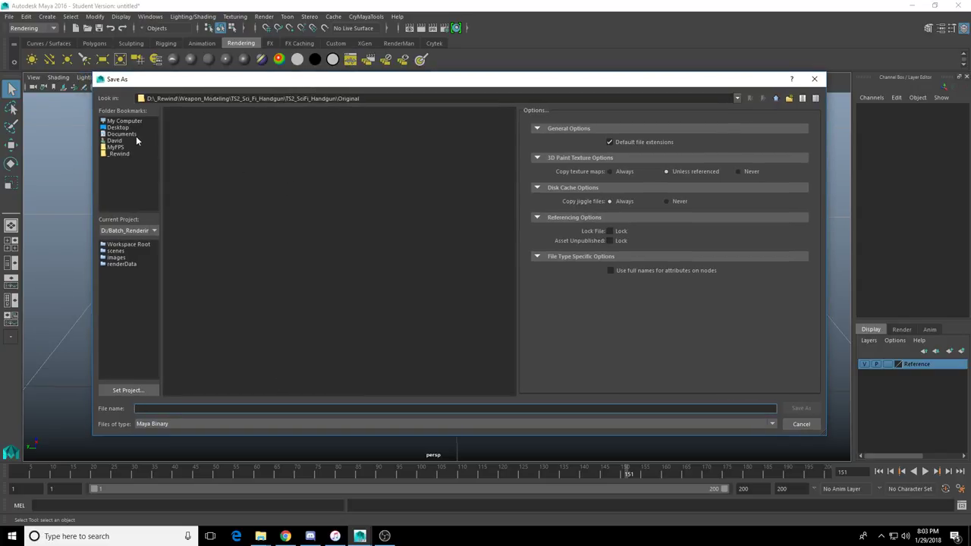
pyautogui.click(122, 154)
pyautogui.doubleClick(195, 129)
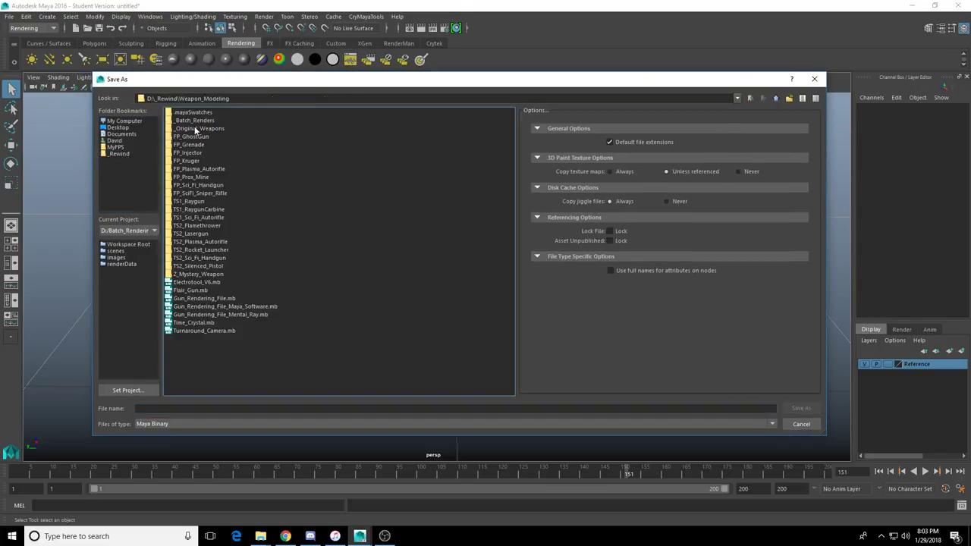
pyautogui.doubleClick(201, 258)
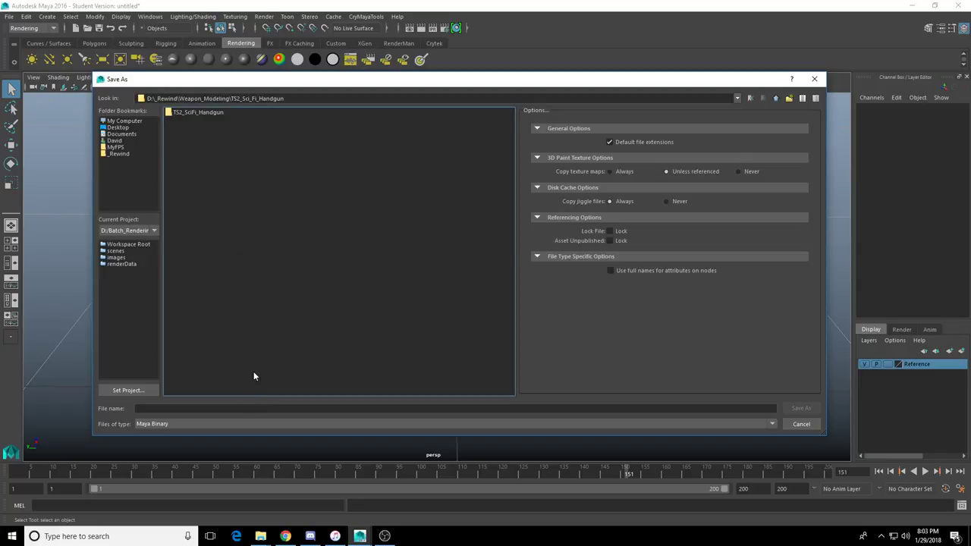
pyautogui.click(253, 409)
pyautogui.write('TS2')
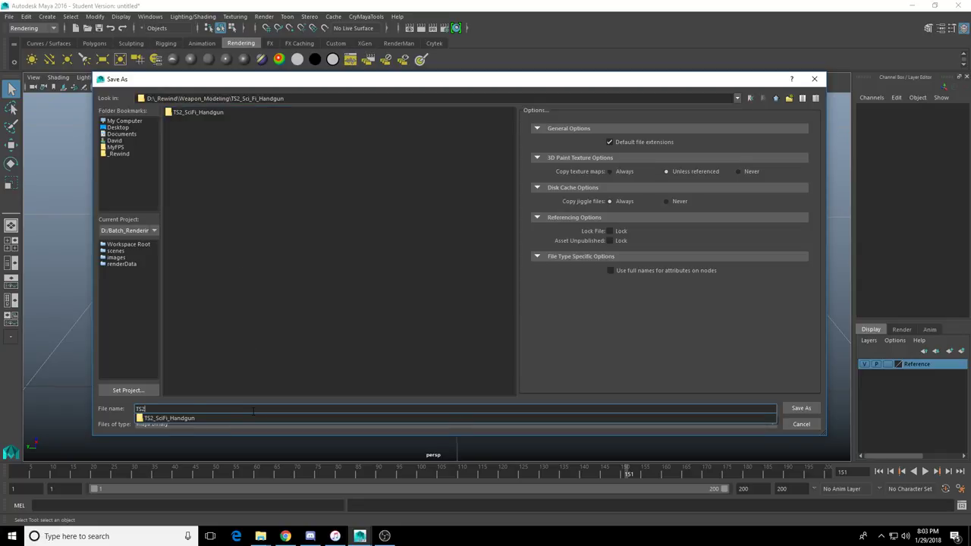
pyautogui.write('_Sci_Fi_Handgun_001')
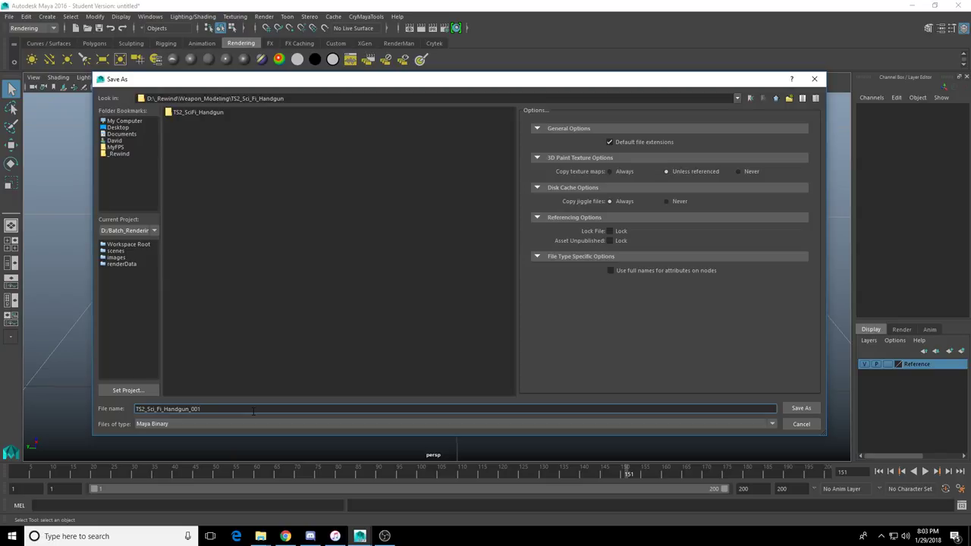
pyautogui.press('Return')
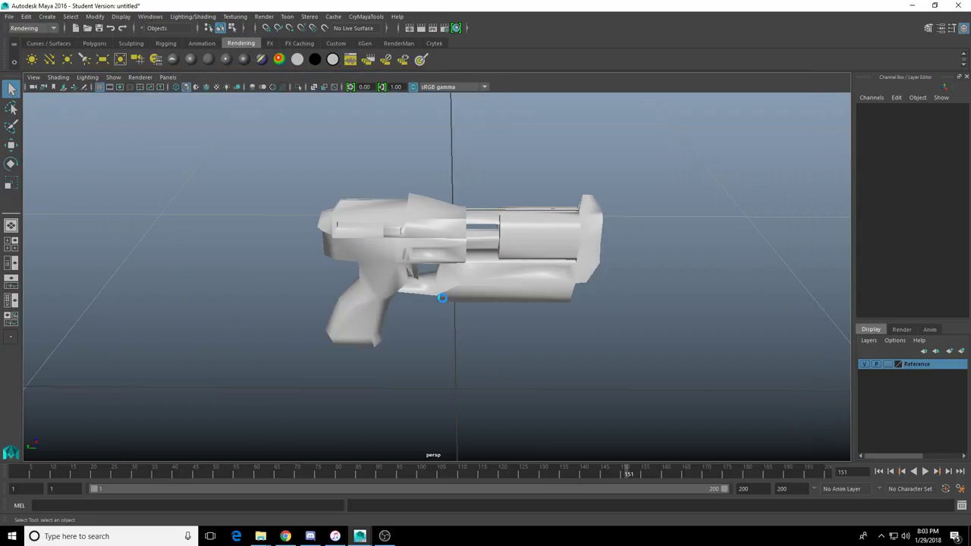
# Examine how the handgun mesh is grouped by selecting pieces around the trigger, frame and upper slide.
pyautogui.click(461, 276)
pyautogui.press('e')
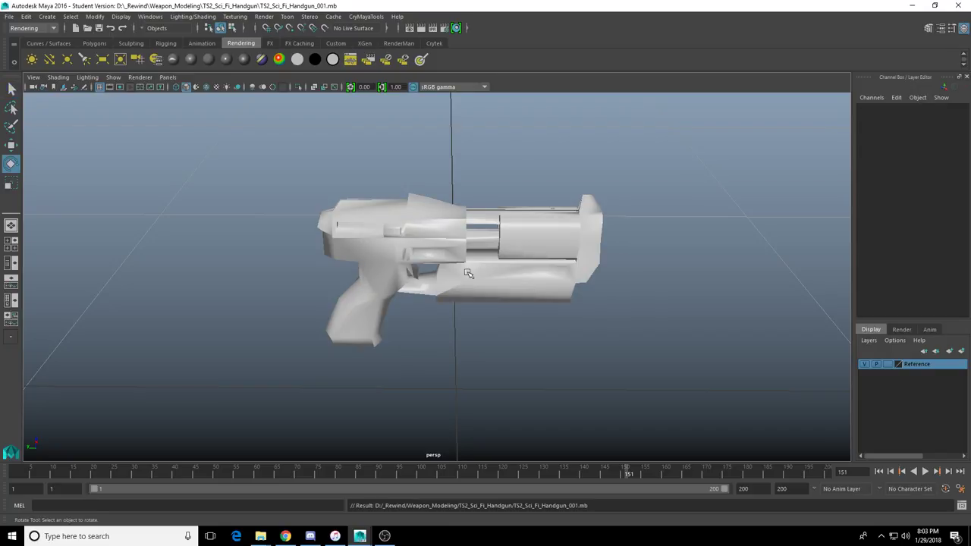
pyautogui.scroll(7, 415, 299)
pyautogui.scroll(-3, 440, 298)
pyautogui.keyDown('alt'); pyautogui.moveTo(455, 302); pyautogui.dragTo(420, 217); pyautogui.keyUp('alt')
pyautogui.click(403, 184)
pyautogui.press('f')
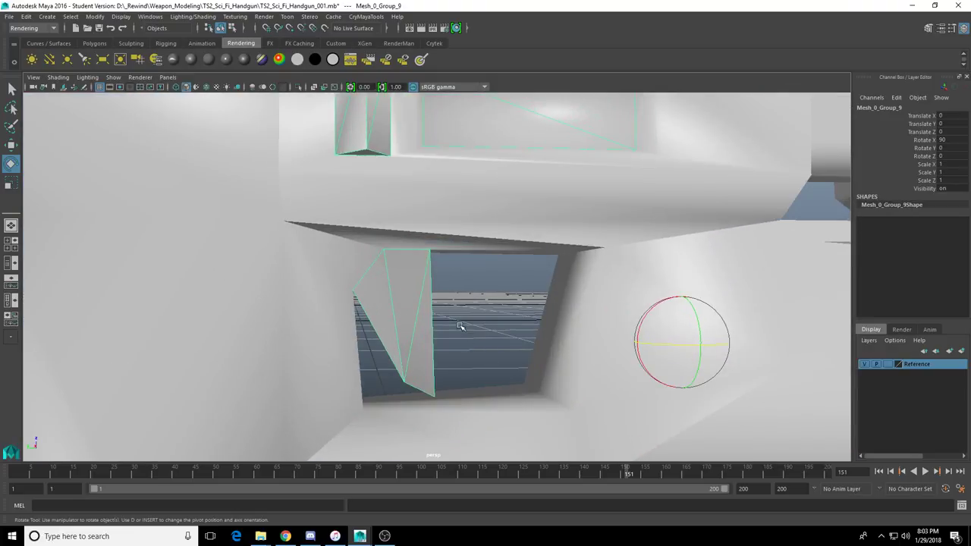
pyautogui.scroll(-3, 460, 326)
pyautogui.scroll(-4, 463, 221)
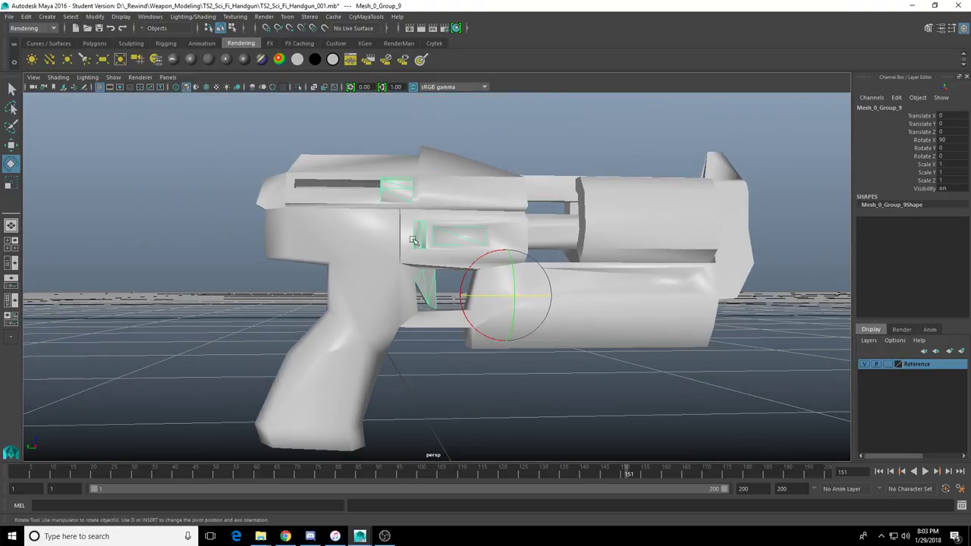
pyautogui.click(340, 241)
pyautogui.click(478, 201)
pyautogui.scroll(-5, 535, 235)
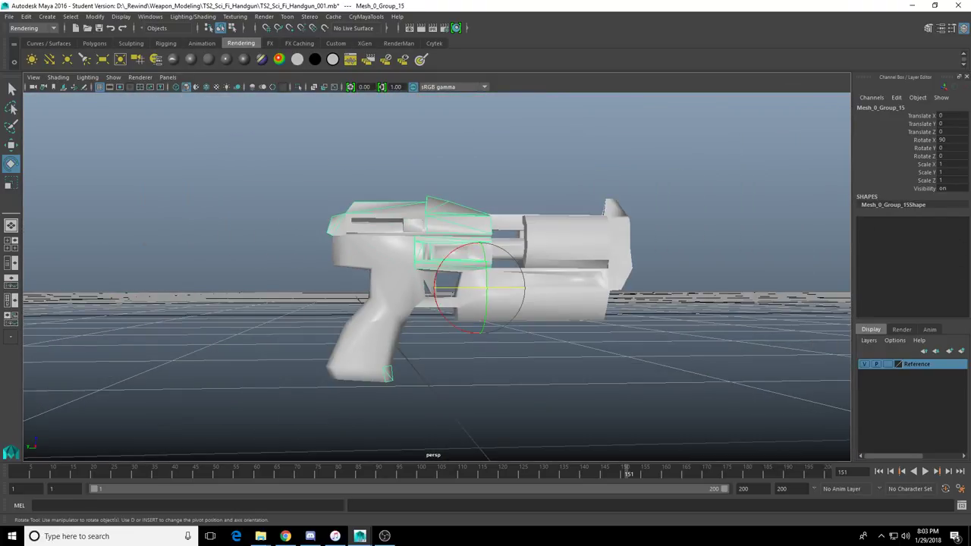
pyautogui.scroll(3, 391, 283)
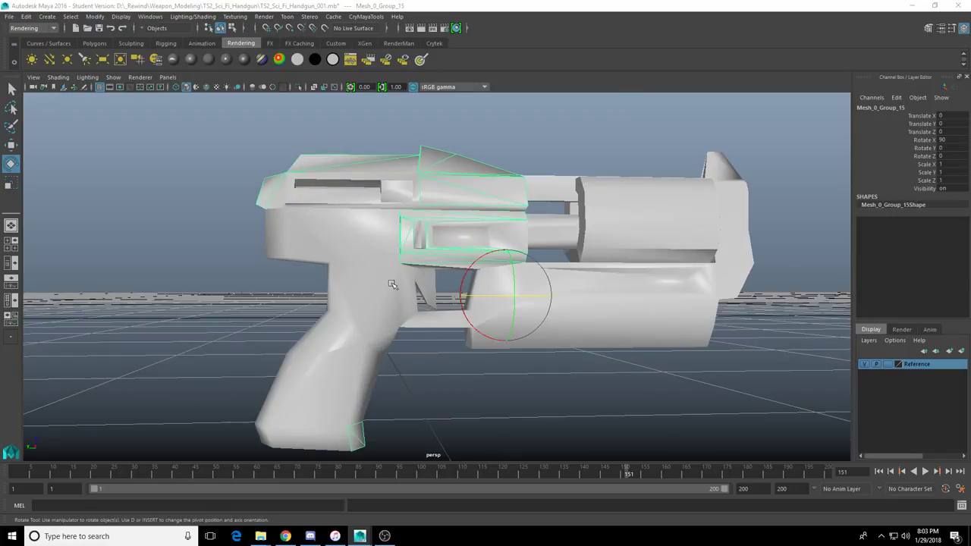
# Examine the handgun from other angles and select the mesh group containing the barrel cylinder.
pyautogui.keyDown('alt'); pyautogui.moveTo(391, 283); pyautogui.dragTo(565, 202); pyautogui.keyUp('alt')
pyautogui.click(598, 207)
pyautogui.click(372, 166)
pyautogui.keyDown('alt'); pyautogui.moveTo(423, 201); pyautogui.dragTo(471, 193); pyautogui.keyUp('alt')
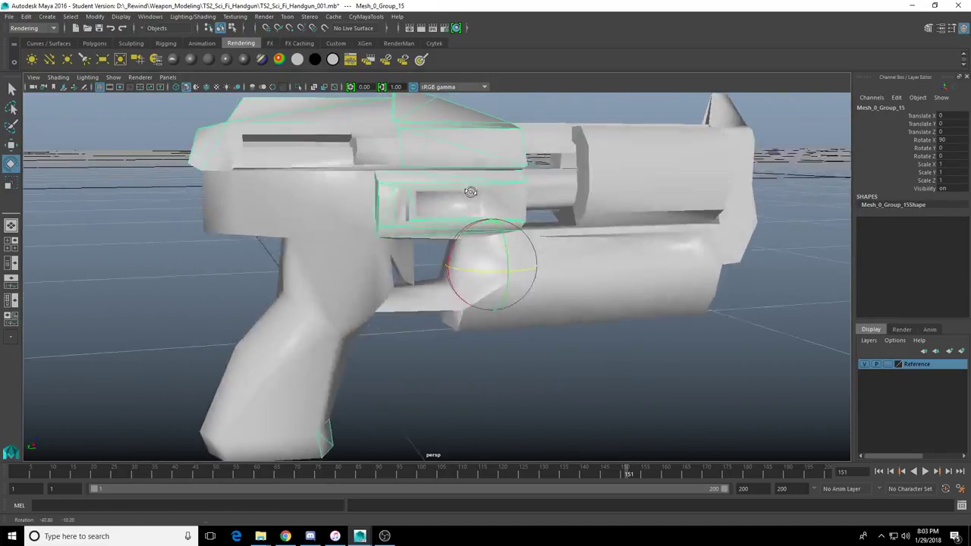
pyautogui.keyDown('alt'); pyautogui.moveTo(470, 192); pyautogui.dragTo(352, 120, button='right'); pyautogui.keyUp('alt')
pyautogui.keyDown('alt'); pyautogui.moveTo(358, 104); pyautogui.dragTo(585, 185); pyautogui.keyUp('alt')
pyautogui.click(585, 184)
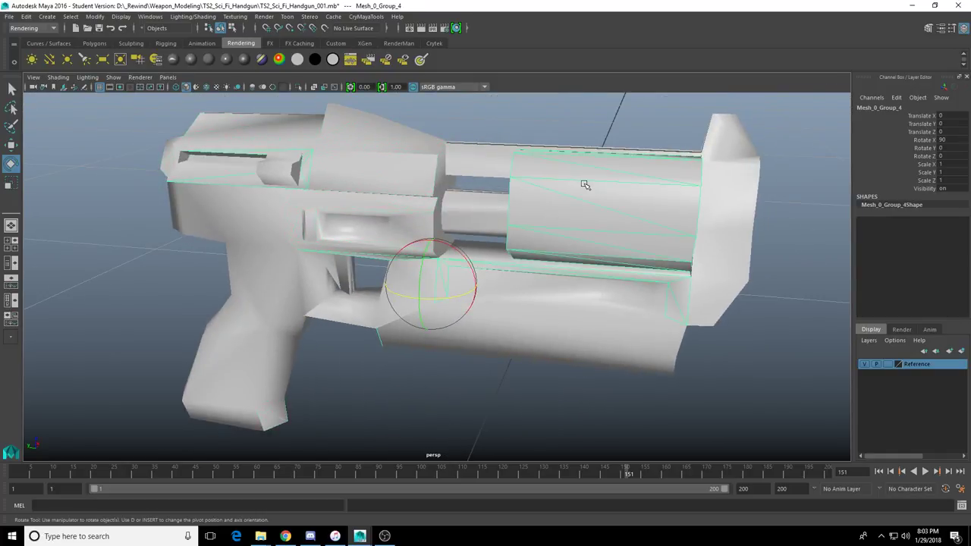
# Isolate the selected barrel mesh group, inspect its scattered pieces, and bring the rest of the handgun back into view.
pyautogui.keyDown('alt'); pyautogui.moveTo(585, 184); pyautogui.dragTo(552, 189, button='middle'); pyautogui.keyUp('alt')
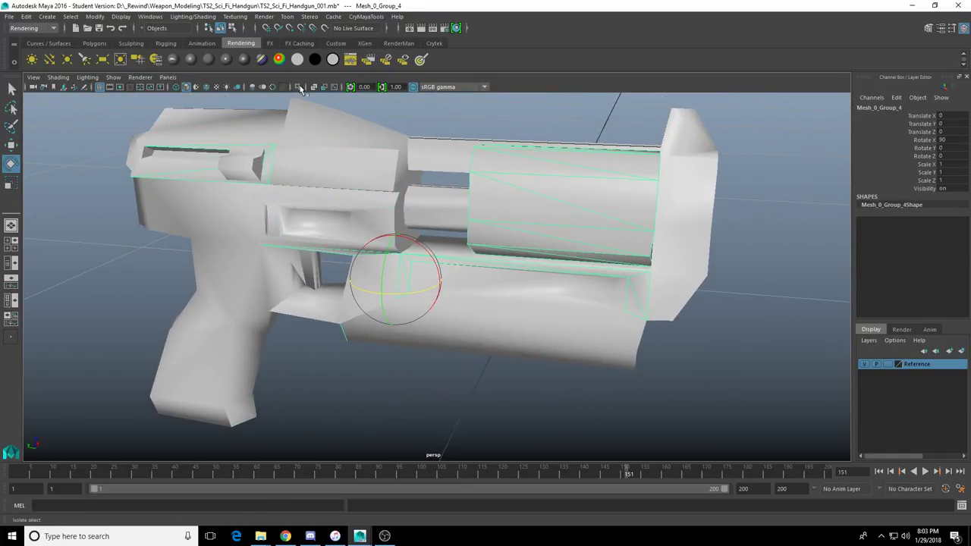
pyautogui.click(299, 87)
pyautogui.keyDown('alt'); pyautogui.moveTo(501, 227); pyautogui.dragTo(631, 152); pyautogui.keyUp('alt')
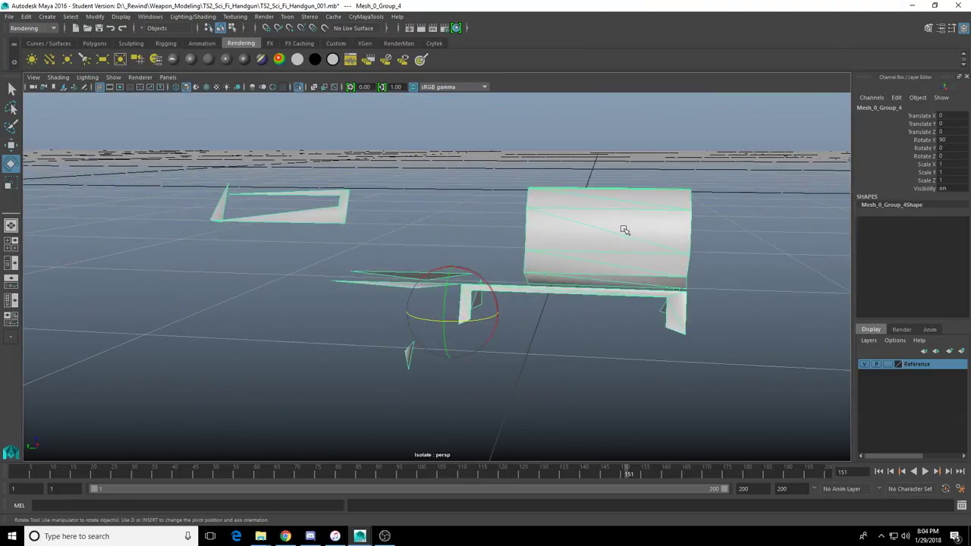
pyautogui.keyDown('alt'); pyautogui.moveTo(385, 220); pyautogui.dragTo(254, 209); pyautogui.keyUp('alt')
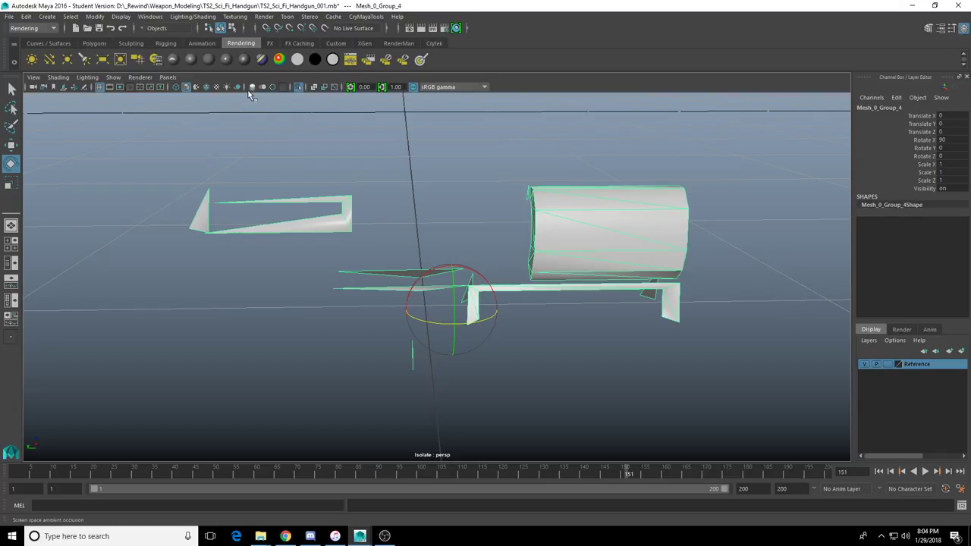
pyautogui.click(299, 87)
# Combine all the handgun mesh groups into one object and separate it into its individual shells.
pyautogui.keyDown('alt'); pyautogui.moveTo(359, 199); pyautogui.dragTo(311, 199, button='right'); pyautogui.keyUp('alt')
pyautogui.moveTo(279, 181); pyautogui.dragTo(652, 405)
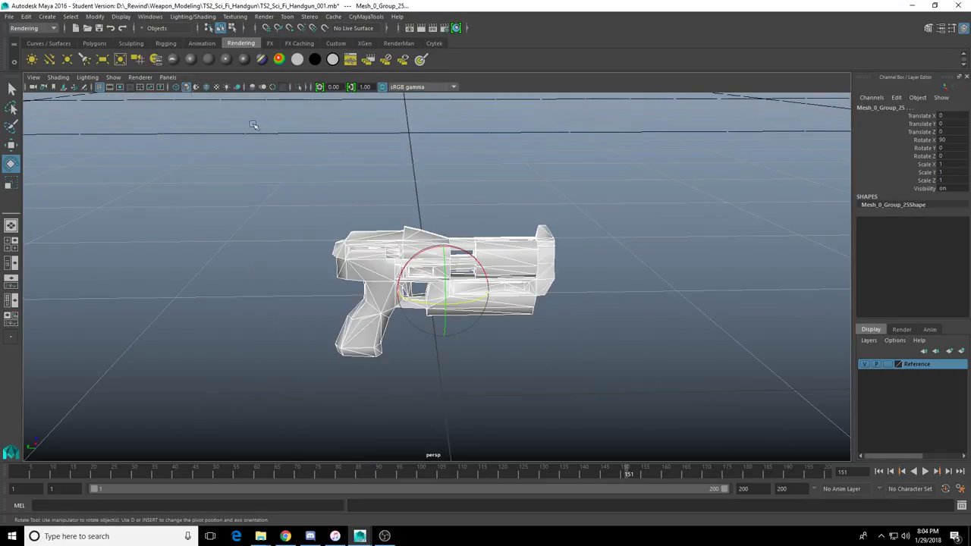
pyautogui.click(100, 43)
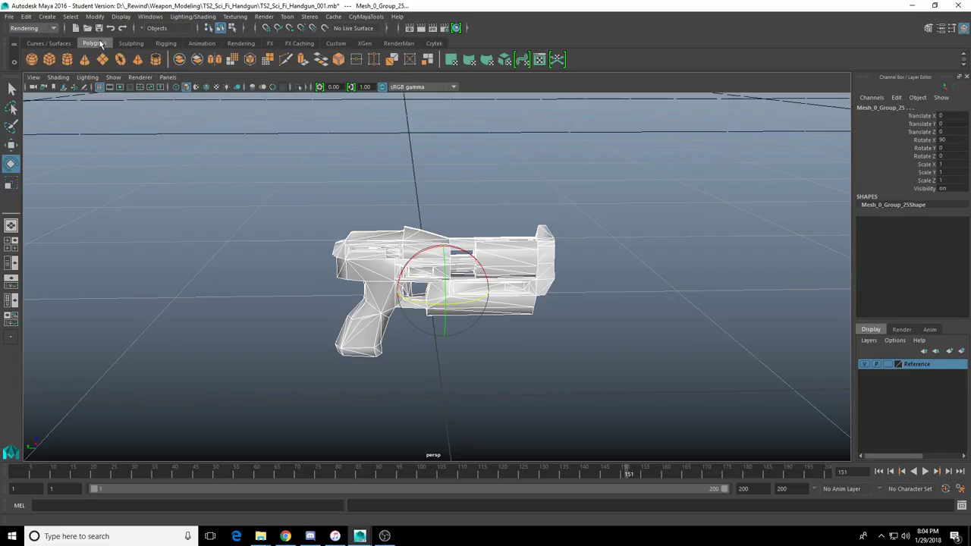
pyautogui.click(179, 59)
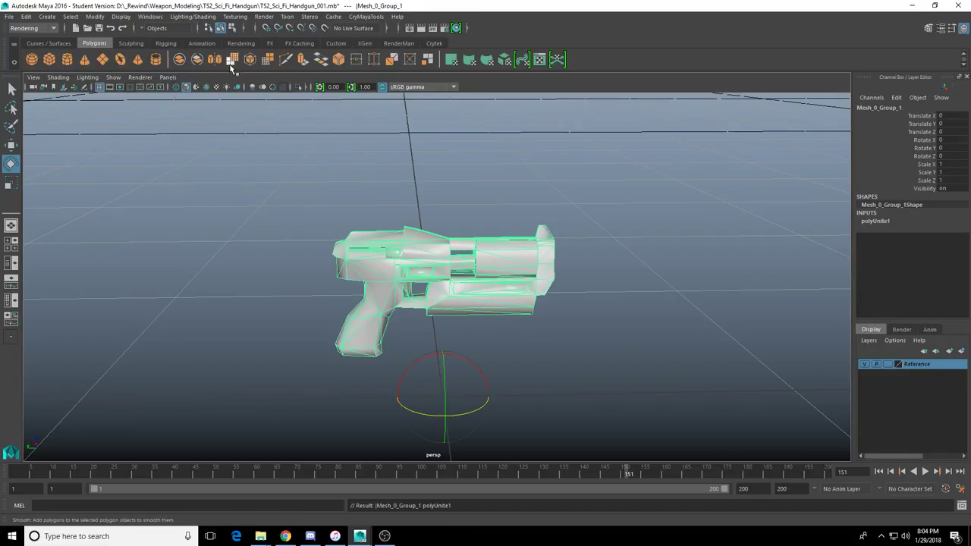
pyautogui.click(197, 60)
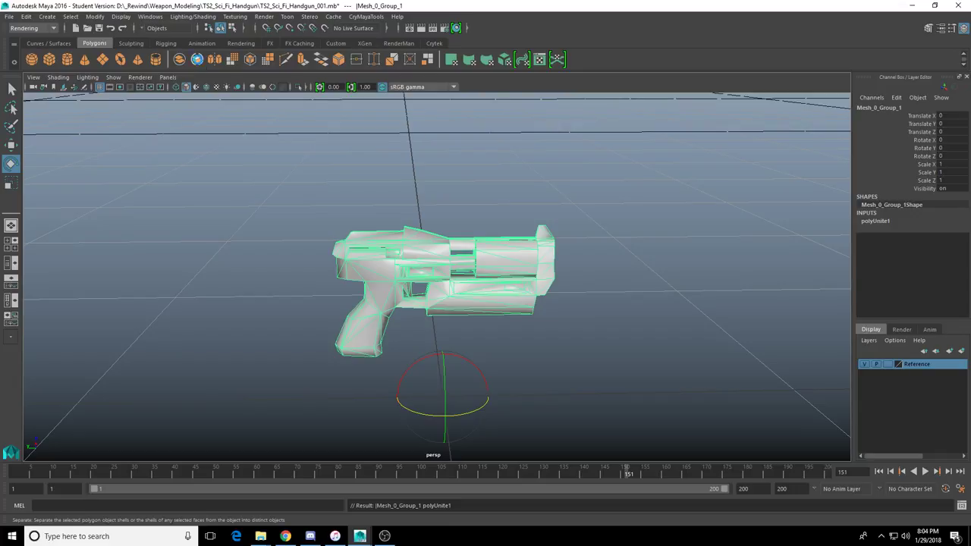
# Examine the separated handgun surfaces by selecting individual pieces in shaded and wireframe display.
pyautogui.scroll(4, 429, 300)
pyautogui.click(441, 229)
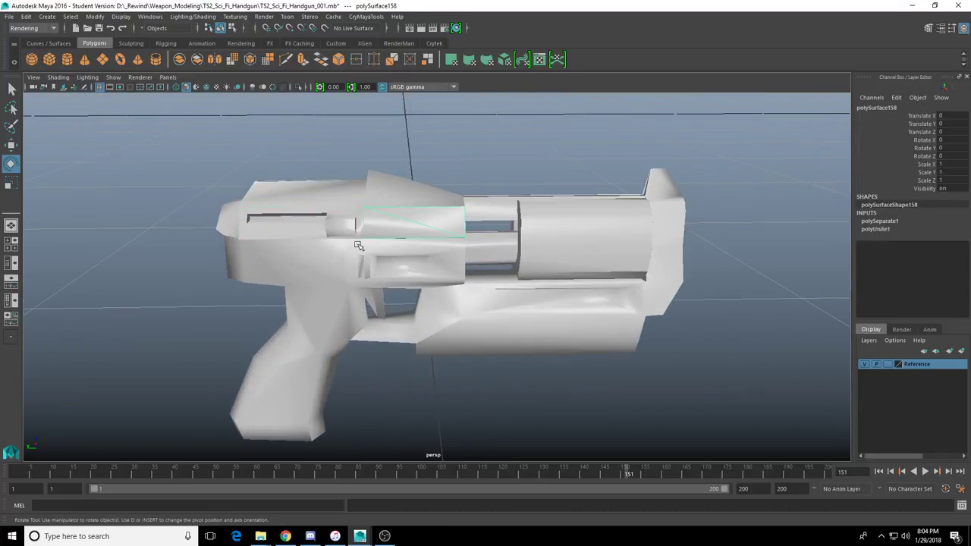
pyautogui.click(360, 247)
pyautogui.press('4')
pyautogui.click(527, 237)
pyautogui.click(540, 214)
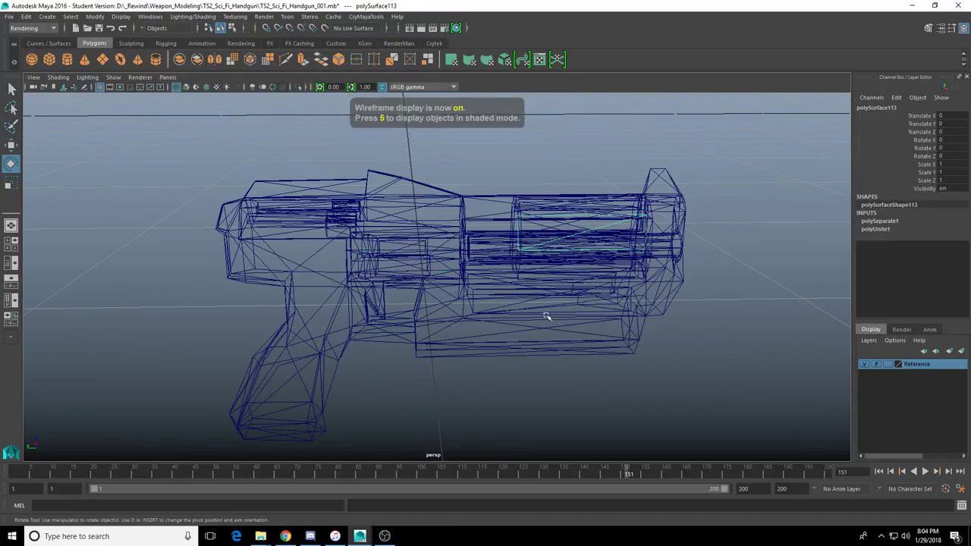
pyautogui.click(546, 316)
pyautogui.click(349, 241)
pyautogui.click(334, 279)
pyautogui.click(354, 278)
pyautogui.click(373, 280)
pyautogui.moveTo(395, 302)
pyautogui.keyDown('alt'); pyautogui.mouseDown()
pyautogui.moveTo(483, 301)
pyautogui.moveTo(566, 280)
pyautogui.mouseUp(); pyautogui.keyUp('alt')
pyautogui.keyDown('alt'); pyautogui.moveTo(522, 288); pyautogui.dragTo(241, 187, button='right'); pyautogui.keyUp('alt')
# Return to shaded display, delete the construction history of all handgun pieces, and select their parent group.
pyautogui.press('5')
pyautogui.moveTo(240, 187); pyautogui.dragTo(698, 421)
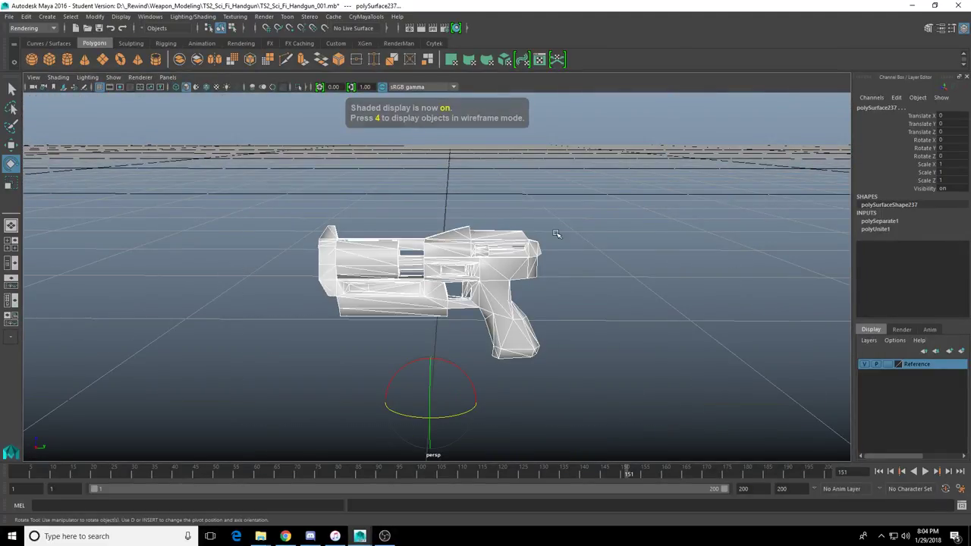
pyautogui.hotkey('alt', 'shift', 'd')
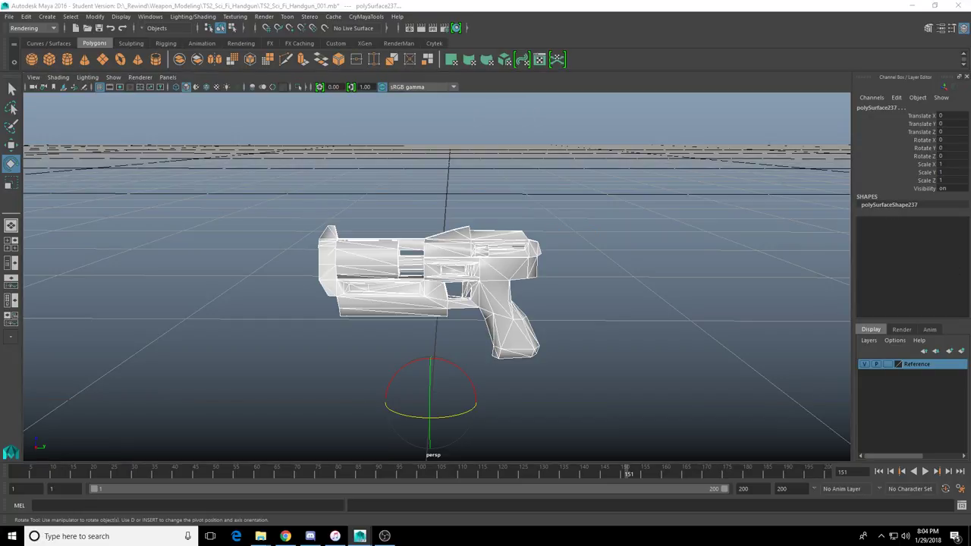
pyautogui.click(455, 277)
pyautogui.press('Up')
# Turn off the Reference display layer's visibility and delete the layer.
pyautogui.click(864, 364)
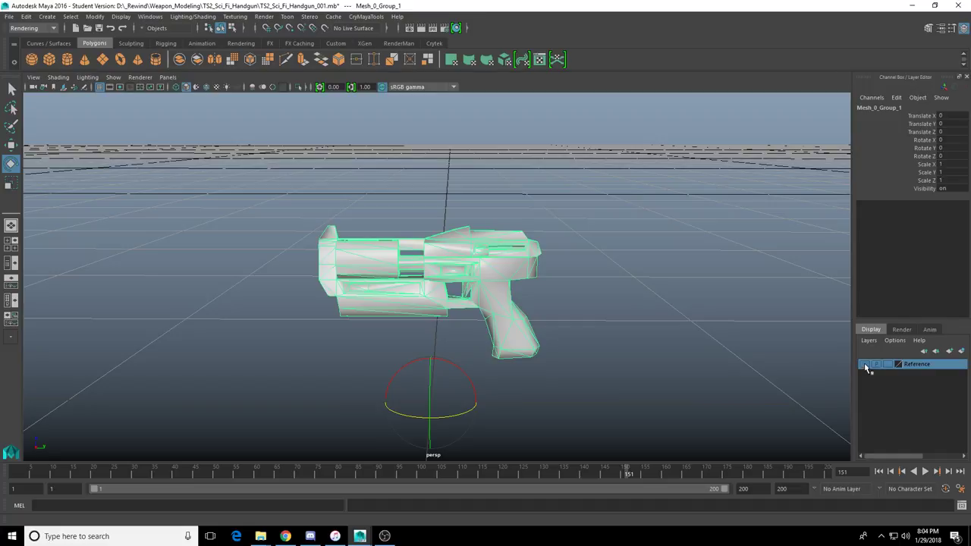
pyautogui.click(653, 343)
pyautogui.rightClick(918, 362)
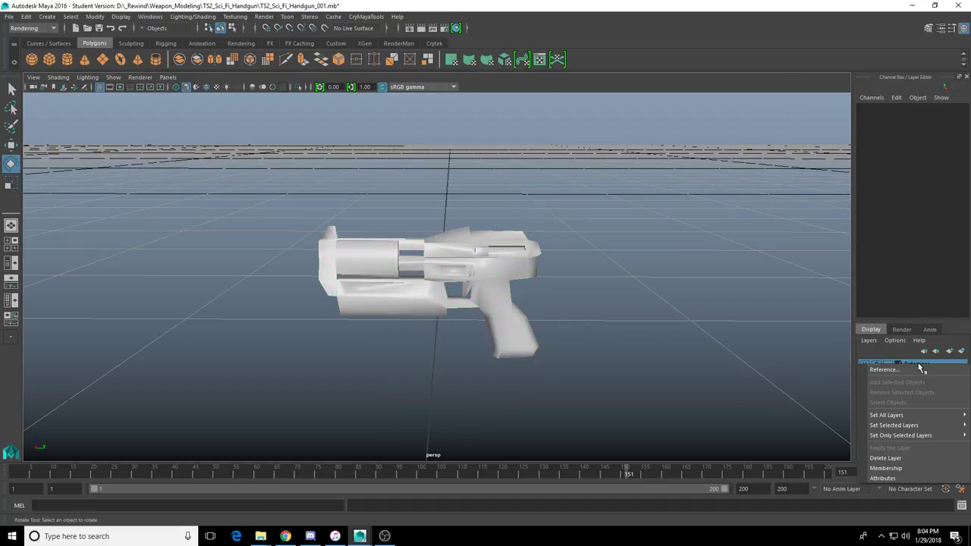
pyautogui.click(915, 457)
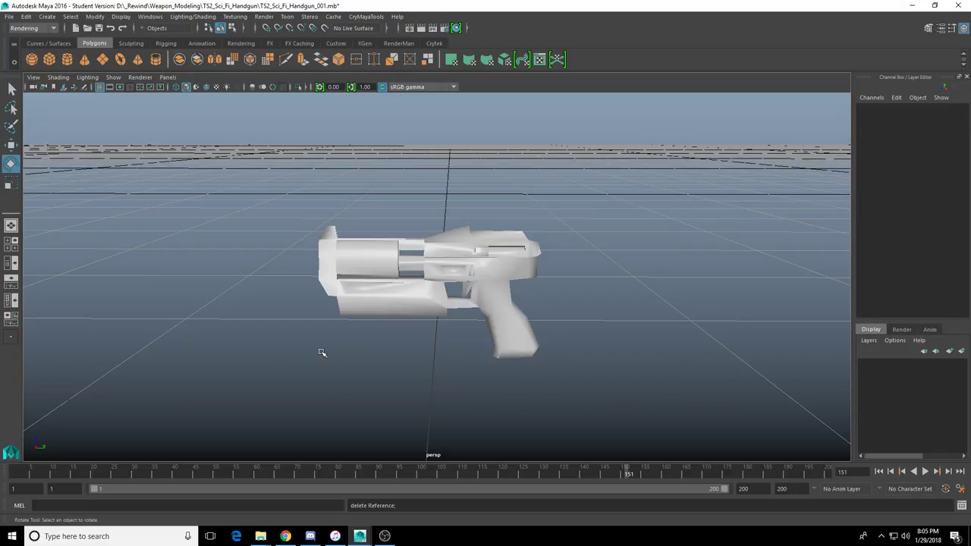
# Select all the separated handgun pieces and inspect their wireframe from both sides.
pyautogui.scroll(4, 323, 352)
pyautogui.scroll(-4, 324, 344)
pyautogui.keyDown('alt'); pyautogui.moveTo(325, 338); pyautogui.dragTo(349, 359); pyautogui.keyUp('alt')
pyautogui.click(391, 299)
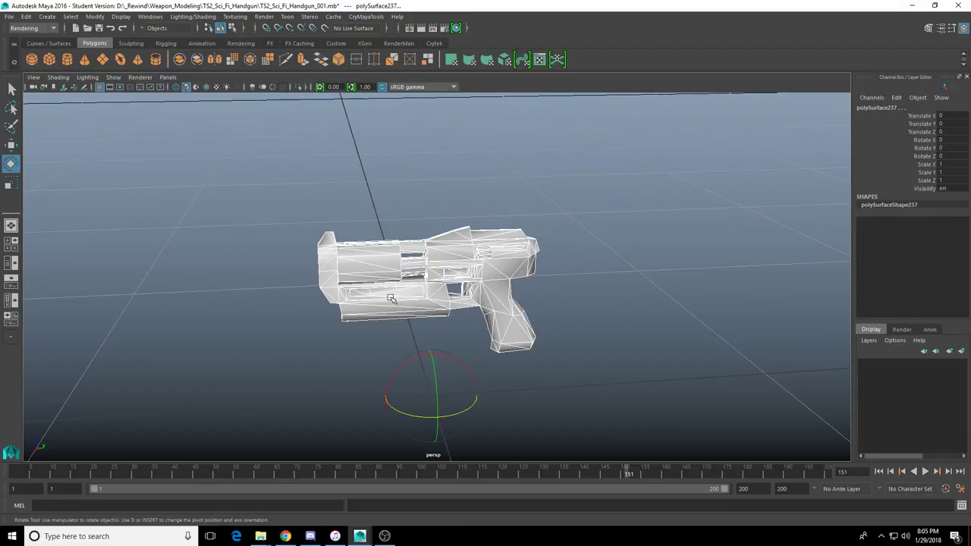
pyautogui.keyDown('alt'); pyautogui.moveTo(390, 298); pyautogui.dragTo(472, 277); pyautogui.keyUp('alt')
pyautogui.keyDown('alt'); pyautogui.moveTo(339, 245); pyautogui.dragTo(350, 243); pyautogui.keyUp('alt')
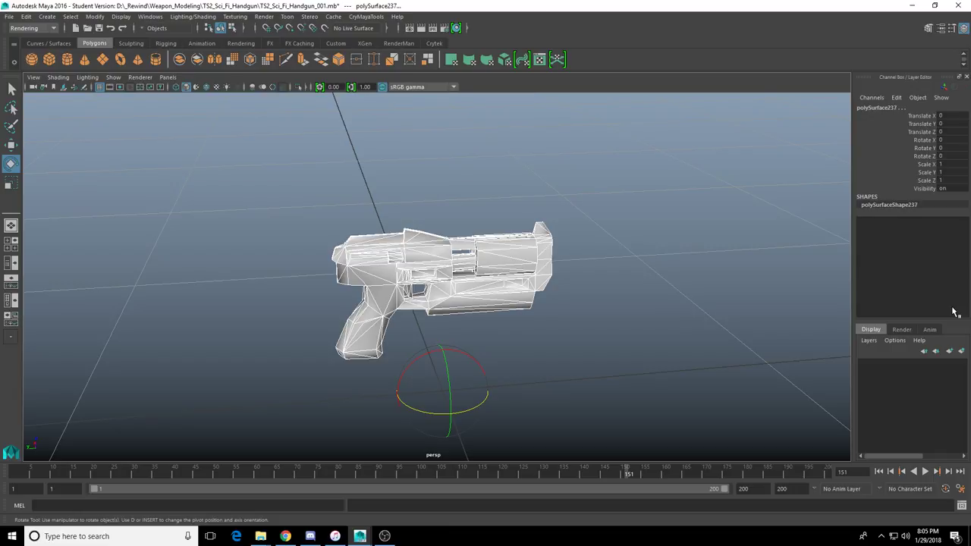
pyautogui.scroll(3, 428, 293)
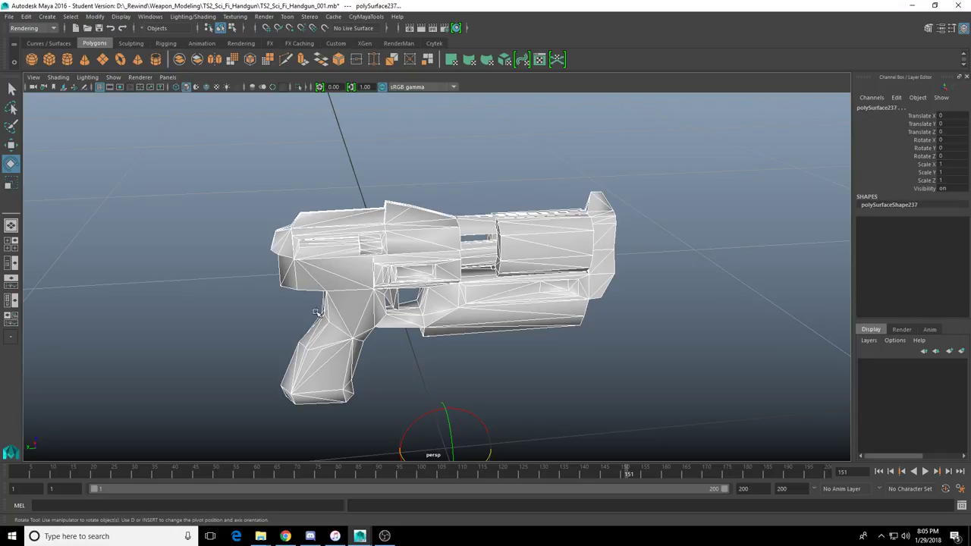
# Select all the separated handgun pieces and assign them to a new display layer named Reference.
pyautogui.scroll(-3, 323, 313)
pyautogui.keyDown('alt'); pyautogui.moveTo(310, 289); pyautogui.dragTo(379, 273); pyautogui.keyUp('alt')
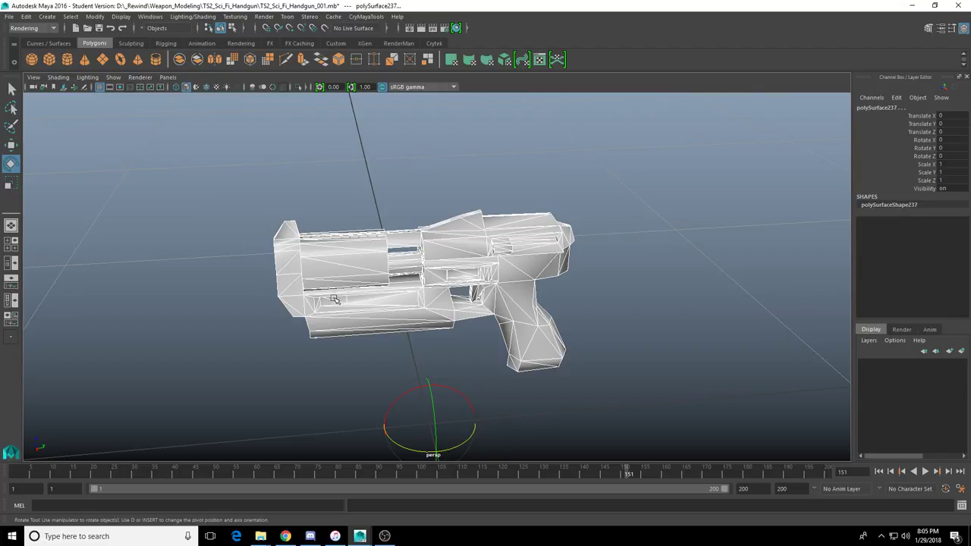
pyautogui.keyDown('alt'); pyautogui.moveTo(375, 286); pyautogui.dragTo(372, 262); pyautogui.keyUp('alt')
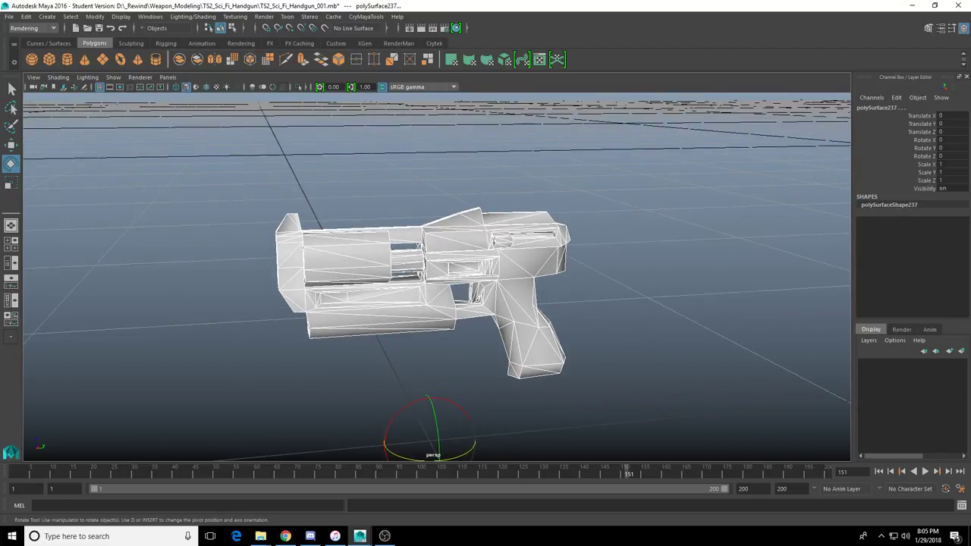
pyautogui.click(409, 257)
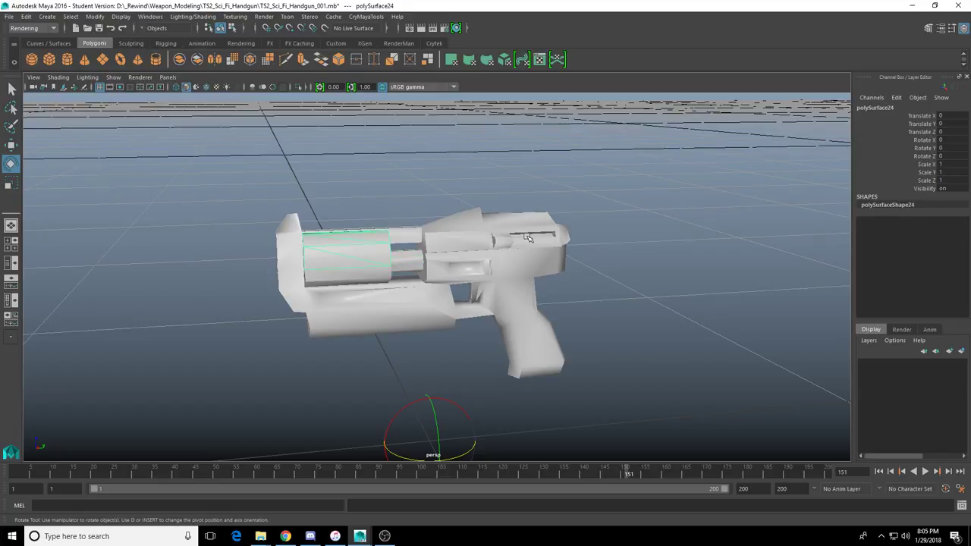
pyautogui.moveTo(261, 179); pyautogui.dragTo(721, 416)
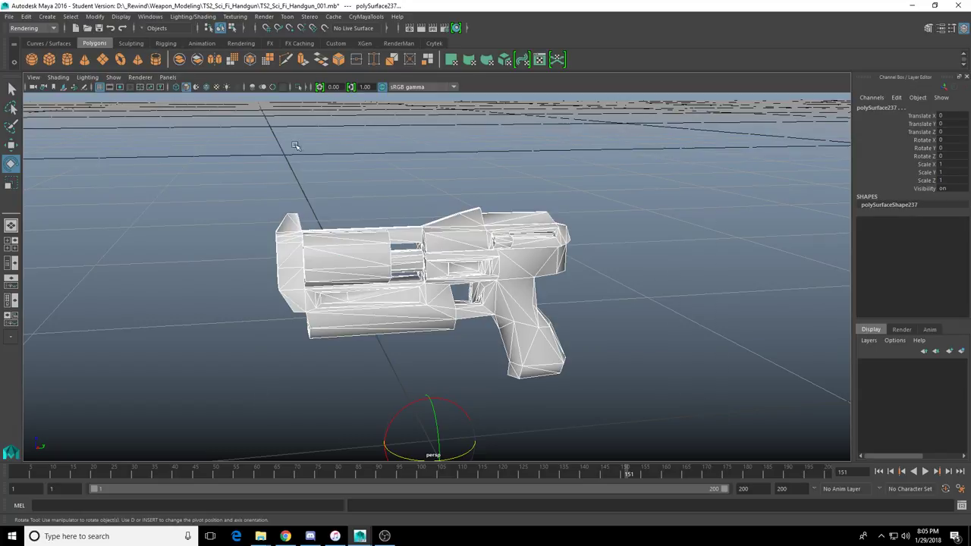
pyautogui.click(962, 351)
pyautogui.doubleClick(914, 364)
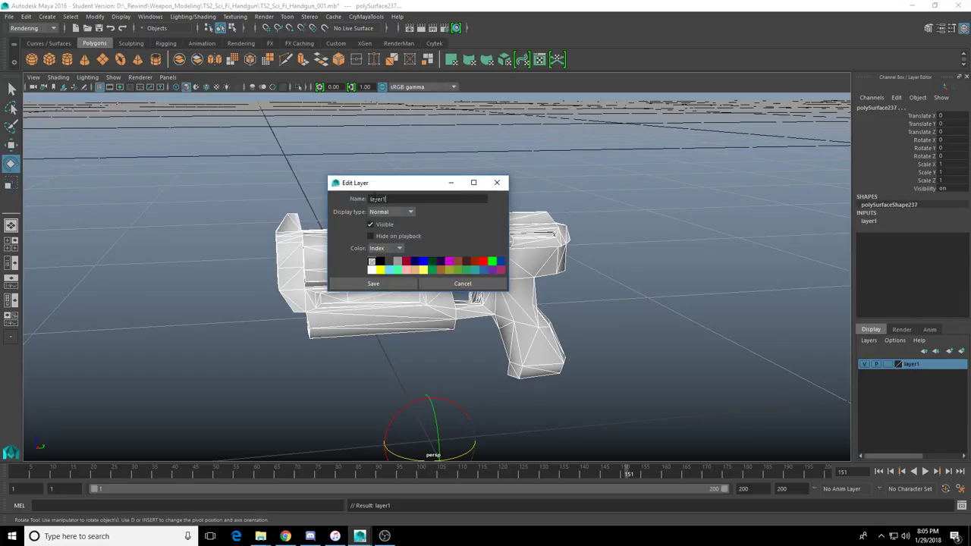
pyautogui.doubleClick(395, 198)
pyautogui.press('BackSpace')
pyautogui.click(375, 285)
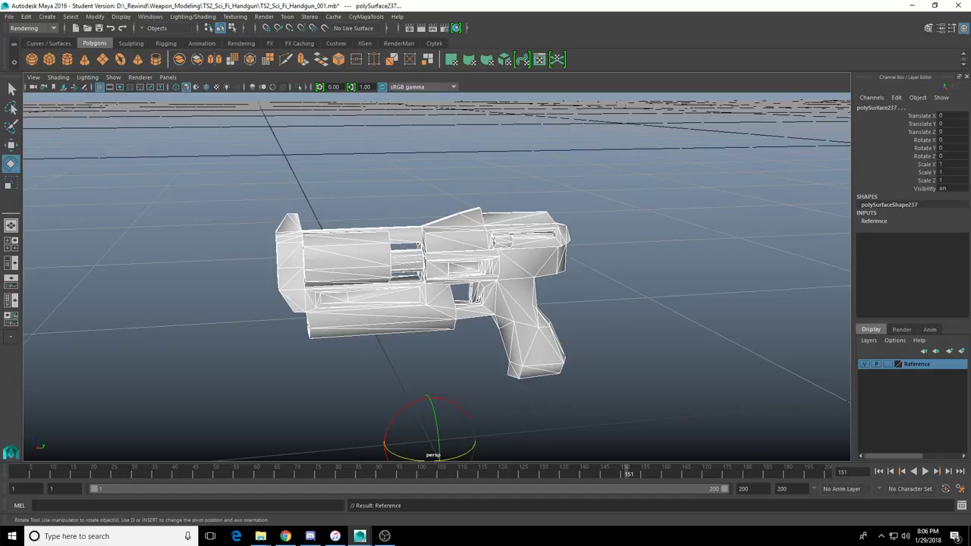
# Select the parent groups above the handgun pieces, moving up the hierarchy.
pyautogui.press('Up')
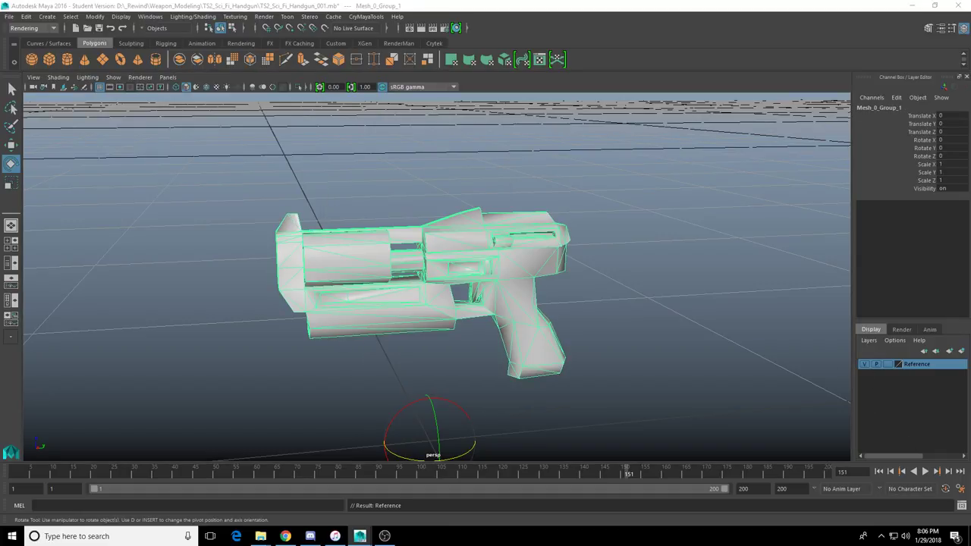
pyautogui.press('Up')
pyautogui.press('Up')
# Select the camera1 object behind the handgun and hide it.
pyautogui.keyDown('alt'); pyautogui.moveTo(535, 277); pyautogui.dragTo(568, 286); pyautogui.keyUp('alt')
pyautogui.click(570, 258)
pyautogui.moveTo(579, 186); pyautogui.dragTo(693, 109)
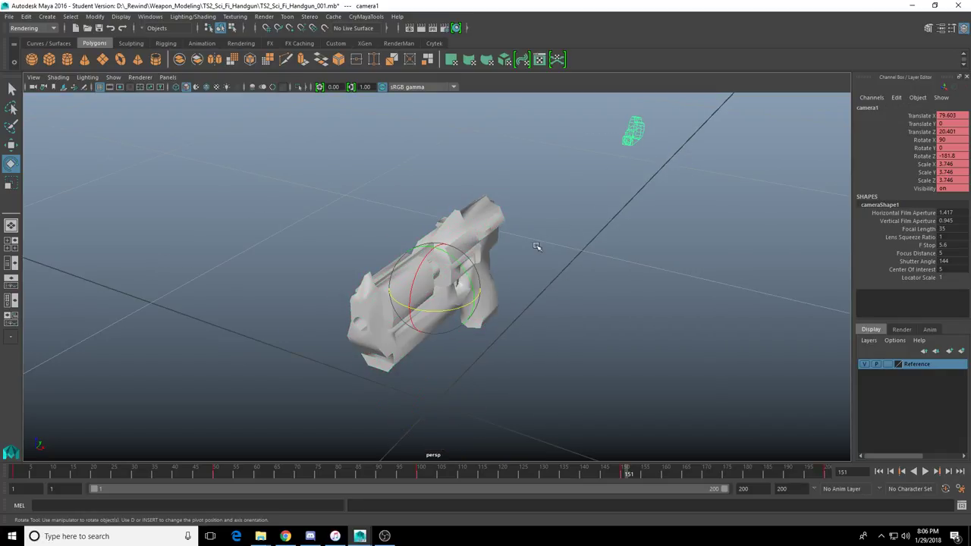
pyautogui.hotkey('ctrl', 'h')
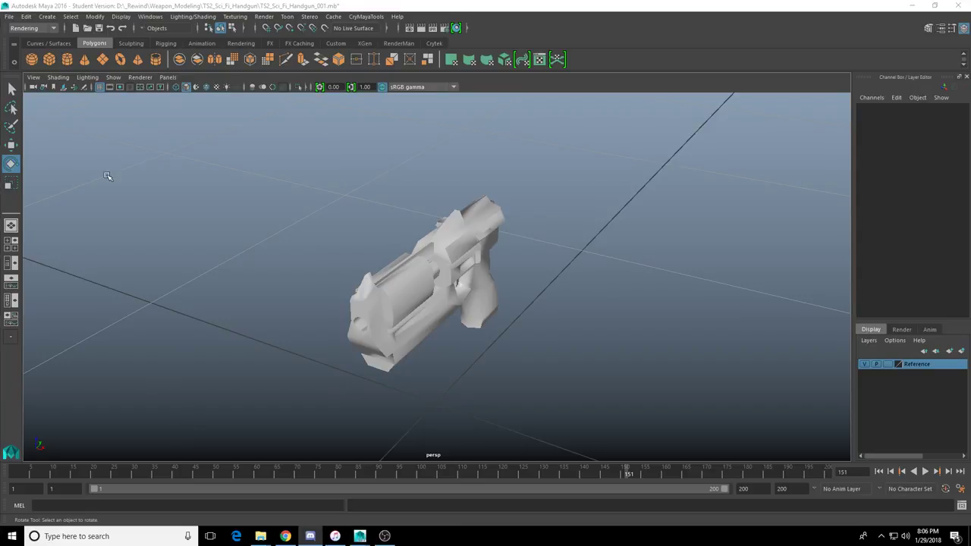
# Select the handgun's Original group and examine its mesh edges up close around the barrel and trigger area.
pyautogui.click(404, 3)
pyautogui.keyDown('alt'); pyautogui.moveTo(444, 286); pyautogui.dragTo(365, 289); pyautogui.keyUp('alt')
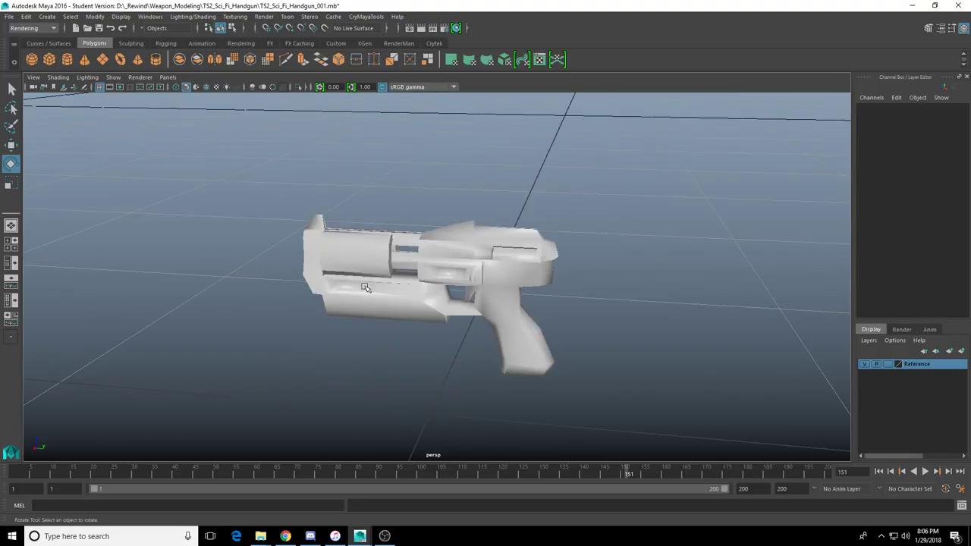
pyautogui.keyDown('alt'); pyautogui.moveTo(366, 288); pyautogui.dragTo(437, 303, button='right'); pyautogui.keyUp('alt')
pyautogui.keyDown('alt'); pyautogui.moveTo(436, 303); pyautogui.dragTo(418, 305); pyautogui.keyUp('alt')
pyautogui.hotkey('ctrl', 'z')
pyautogui.click(480, 221)
pyautogui.keyDown('alt'); pyautogui.moveTo(480, 221); pyautogui.dragTo(540, 261); pyautogui.keyUp('alt')
pyautogui.press('w')
pyautogui.keyDown('alt'); pyautogui.moveTo(540, 261); pyautogui.dragTo(474, 305, button='right'); pyautogui.keyUp('alt')
pyautogui.moveTo(485, 307)
pyautogui.keyDown('alt'); pyautogui.mouseDown()
pyautogui.moveTo(565, 271)
pyautogui.moveTo(443, 302)
pyautogui.moveTo(484, 313)
pyautogui.mouseUp(); pyautogui.keyUp('alt')
pyautogui.scroll(10, 442, 301)
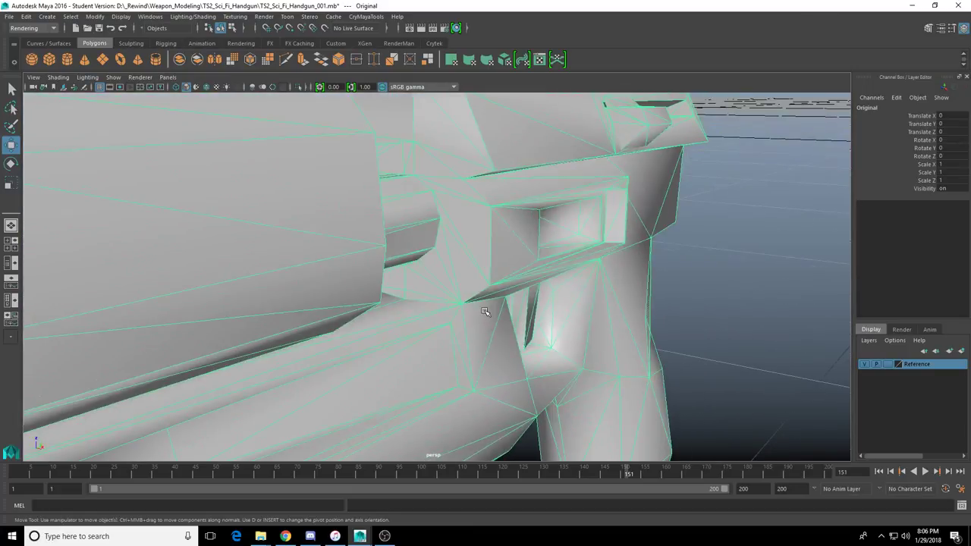
pyautogui.keyDown('alt'); pyautogui.moveTo(483, 313); pyautogui.dragTo(446, 312, button='right'); pyautogui.keyUp('alt')
pyautogui.keyDown('alt'); pyautogui.moveTo(446, 312); pyautogui.dragTo(419, 255); pyautogui.keyUp('alt')
# Select one small surface piece on the handgun's upper side and inspect its shape up close.
pyautogui.click(260, 239)
pyautogui.keyDown('alt'); pyautogui.moveTo(261, 240); pyautogui.dragTo(601, 314); pyautogui.keyUp('alt')
pyautogui.click(600, 314)
pyautogui.press('f')
pyautogui.keyDown('alt'); pyautogui.moveTo(605, 192); pyautogui.dragTo(505, 247); pyautogui.keyUp('alt')
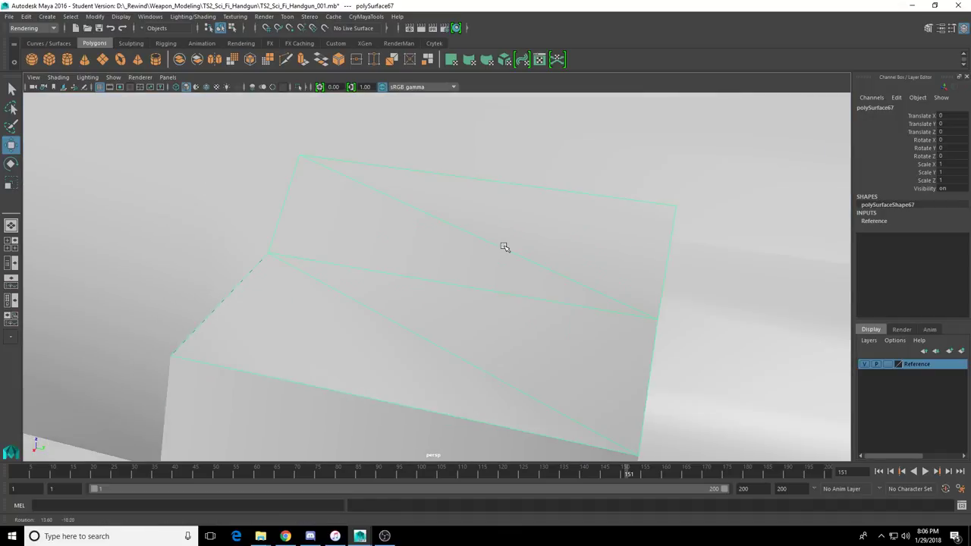
pyautogui.scroll(-6, 493, 267)
pyautogui.keyDown('alt'); pyautogui.moveTo(483, 286); pyautogui.dragTo(399, 304); pyautogui.keyUp('alt')
# Add the neighbouring pieces on the handgun's upper side to the selection to examine how the mesh is divided.
pyautogui.click(399, 303)
pyautogui.press('q')
pyautogui.keyDown('shift'); pyautogui.click(446, 293); pyautogui.keyUp('shift')
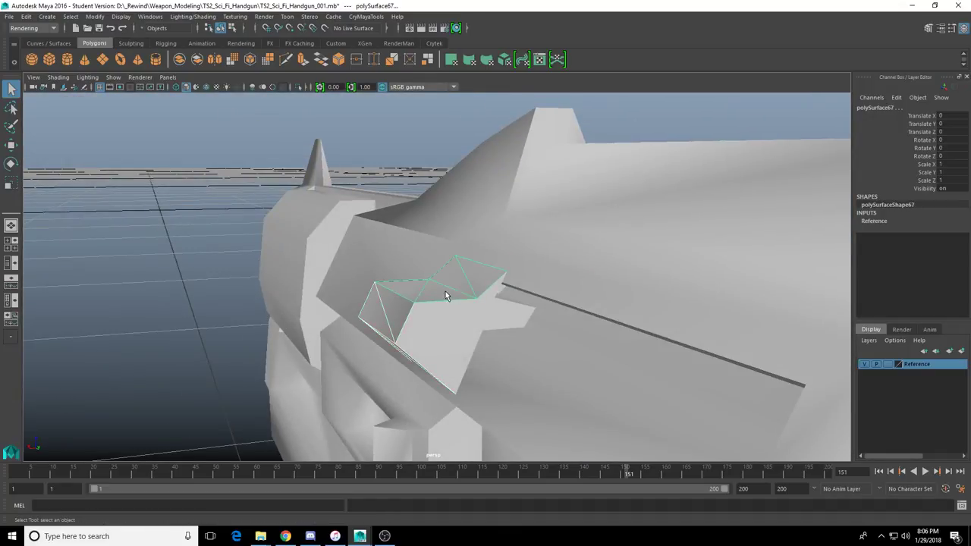
pyautogui.keyDown('shift'); pyautogui.click(458, 322); pyautogui.keyUp('shift')
pyautogui.keyDown('shift'); pyautogui.click(498, 313); pyautogui.keyUp('shift')
pyautogui.keyDown('shift'); pyautogui.click(438, 374); pyautogui.keyUp('shift')
pyautogui.keyDown('alt'); pyautogui.moveTo(436, 370); pyautogui.dragTo(545, 264); pyautogui.keyUp('alt')
pyautogui.keyDown('shift'); pyautogui.click(410, 324); pyautogui.keyUp('shift')
pyautogui.scroll(-4, 545, 264)
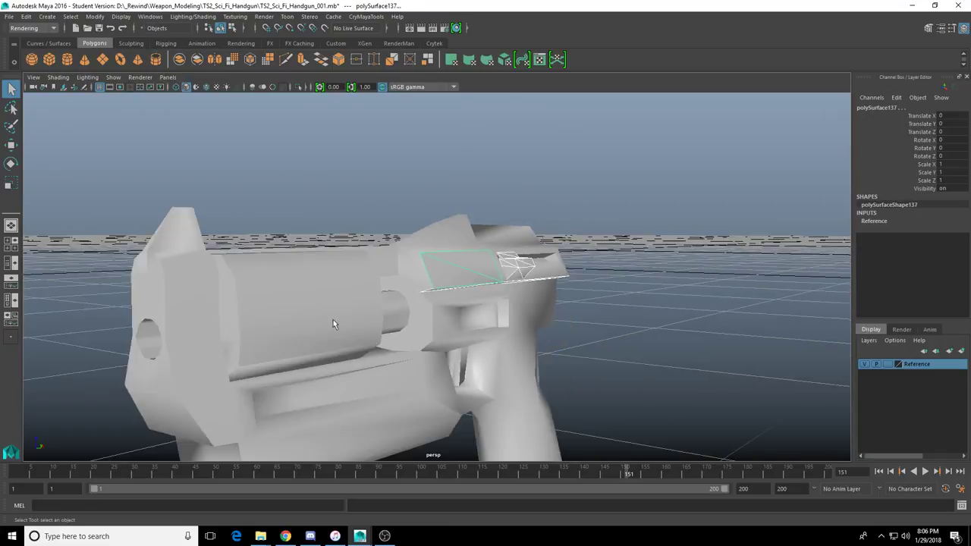
# Select the exposed inner barrel piece and inspect it in both wireframe and shaded display.
pyautogui.keyDown('alt'); pyautogui.moveTo(333, 319); pyautogui.dragTo(363, 303, button='middle'); pyautogui.keyUp('alt')
pyautogui.click(363, 303)
pyautogui.keyDown('alt'); pyautogui.moveTo(364, 303); pyautogui.dragTo(319, 335); pyautogui.keyUp('alt')
pyautogui.click(326, 280)
pyautogui.click(323, 277)
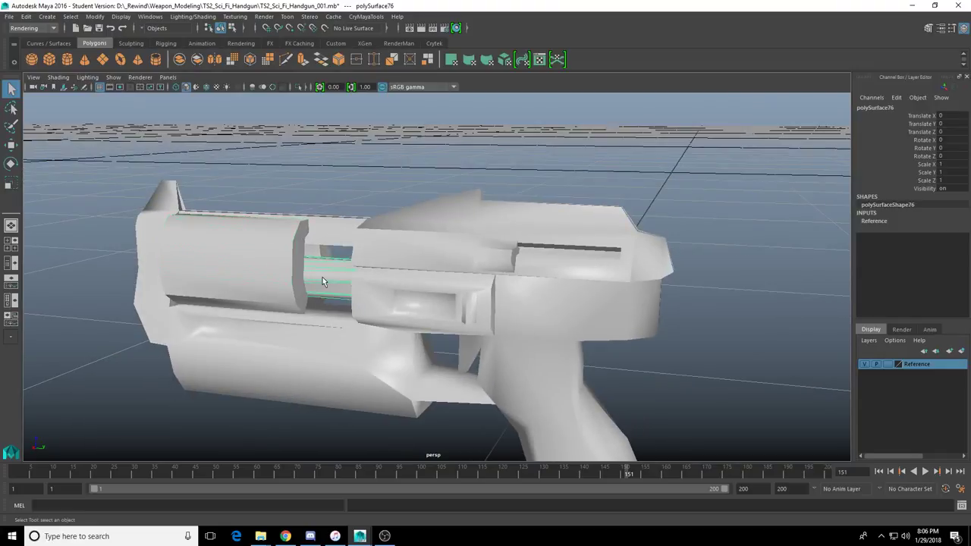
pyautogui.press('4')
pyautogui.moveTo(573, 280)
pyautogui.keyDown('alt'); pyautogui.mouseDown()
pyautogui.moveTo(636, 277)
pyautogui.moveTo(530, 319)
pyautogui.mouseUp(); pyautogui.keyUp('alt')
pyautogui.press('5')
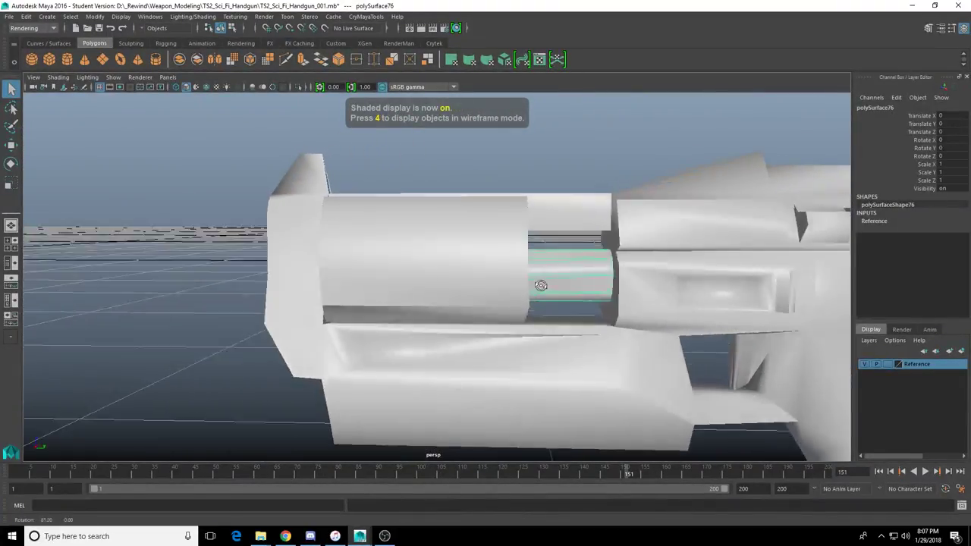
pyautogui.scroll(-5, 530, 318)
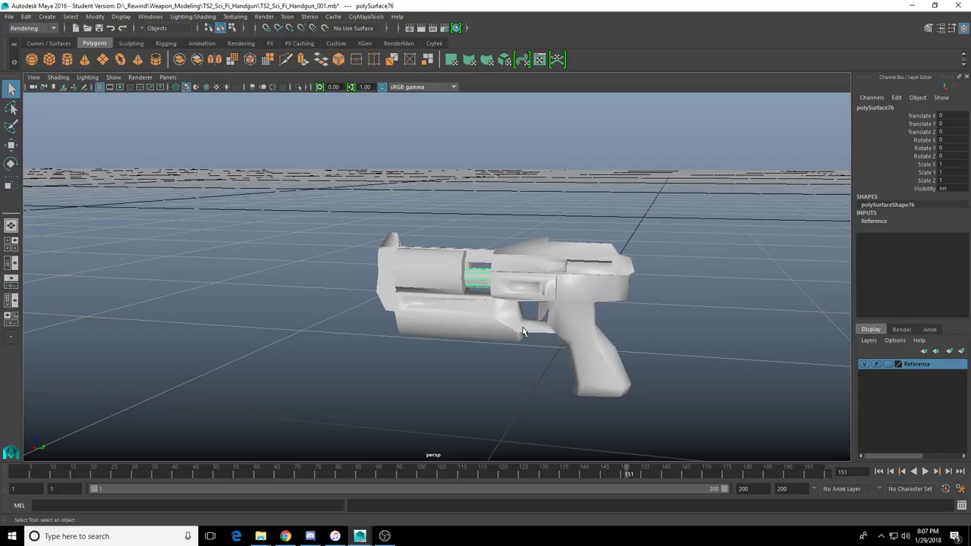
# Select the handgun's Original group and move it along the X axis to about -21.8.
pyautogui.scroll(-5, 423, 266)
pyautogui.moveTo(401, 250); pyautogui.dragTo(560, 425)
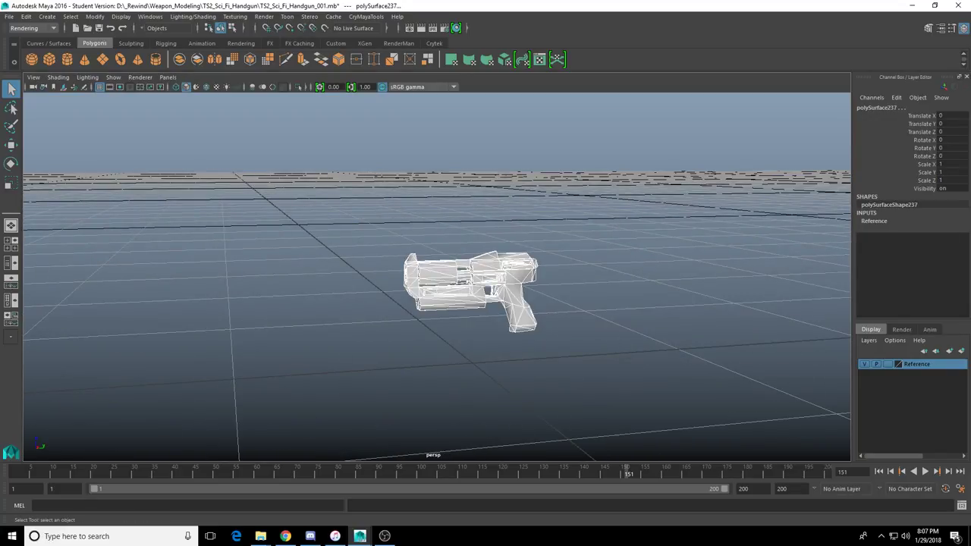
pyautogui.press('Up')
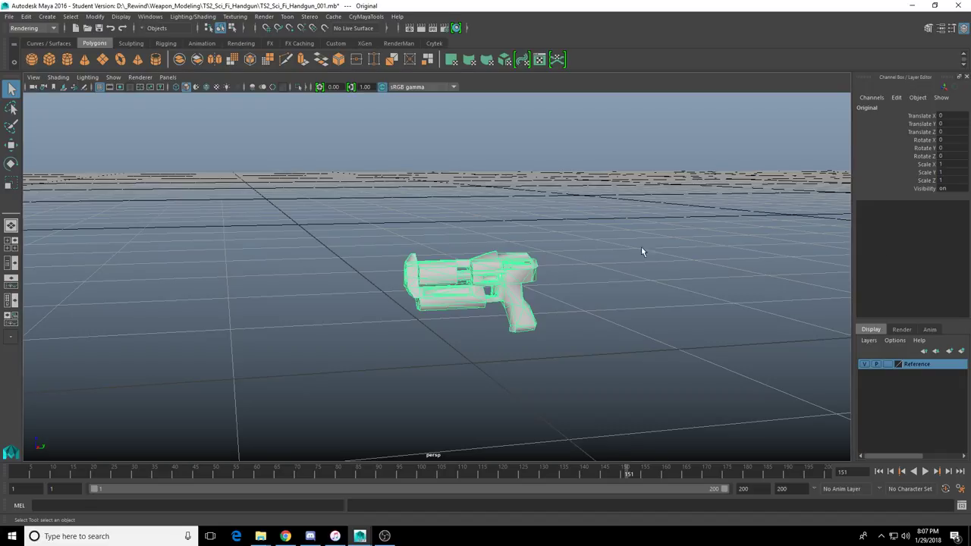
pyautogui.press('w')
pyautogui.keyDown('alt'); pyautogui.moveTo(644, 249); pyautogui.dragTo(442, 235); pyautogui.keyUp('alt')
pyautogui.keyDown('alt'); pyautogui.moveTo(461, 184); pyautogui.dragTo(491, 223); pyautogui.keyUp('alt')
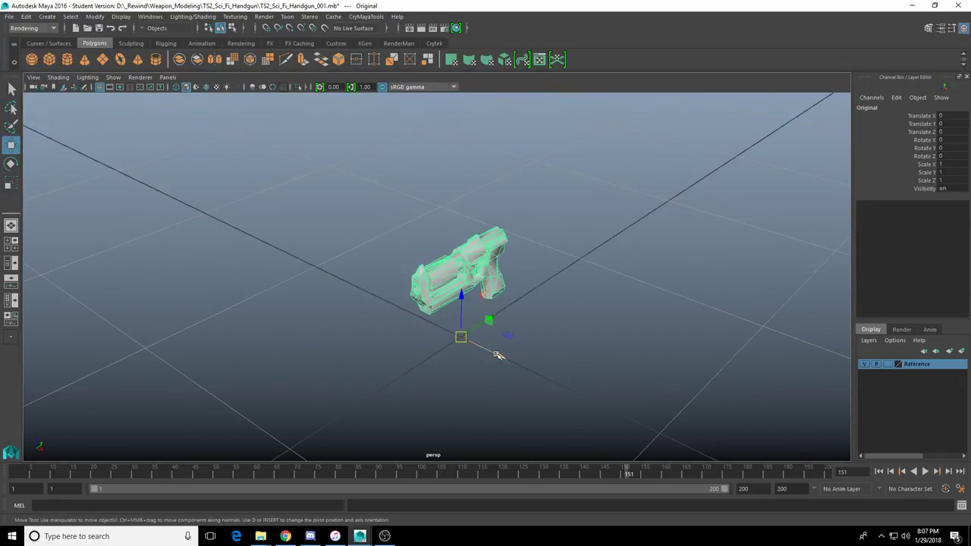
pyautogui.moveTo(497, 355); pyautogui.dragTo(359, 326)
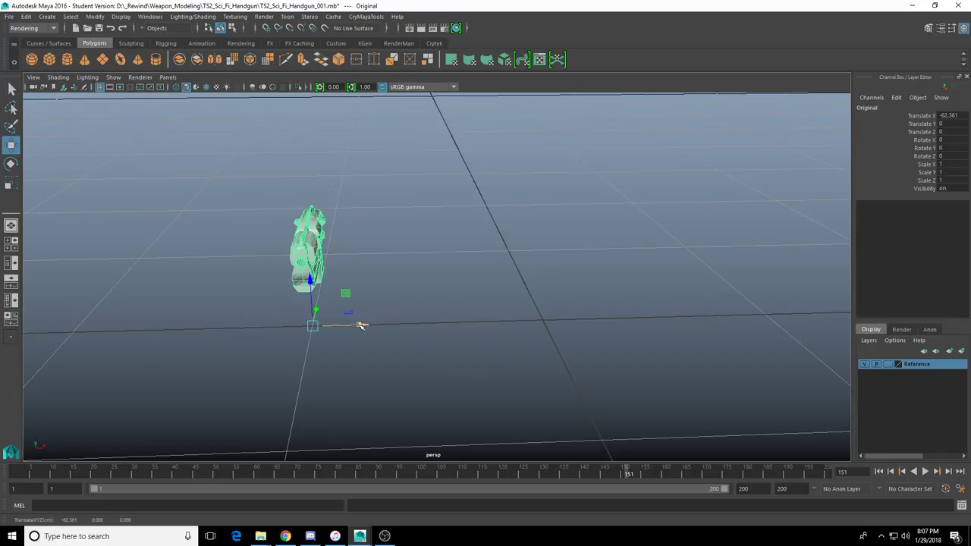
pyautogui.moveTo(362, 325); pyautogui.dragTo(440, 325)
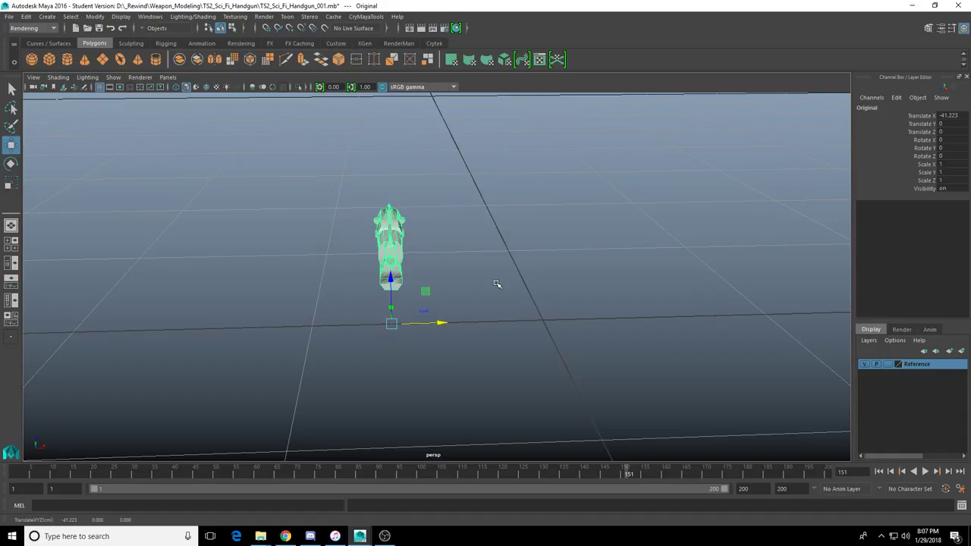
pyautogui.keyDown('alt'); pyautogui.moveTo(497, 284); pyautogui.dragTo(357, 282); pyautogui.keyUp('alt')
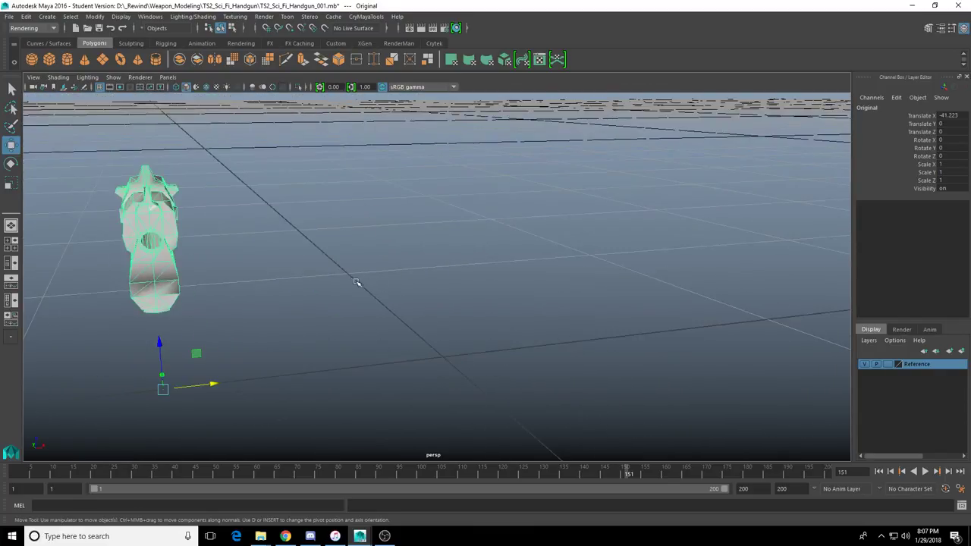
pyautogui.moveTo(211, 384); pyautogui.dragTo(520, 311)
# Show the four-view layout and replace the camera1 view with the orthographic top view, zoomed to fit the handgun.
pyautogui.press('space')
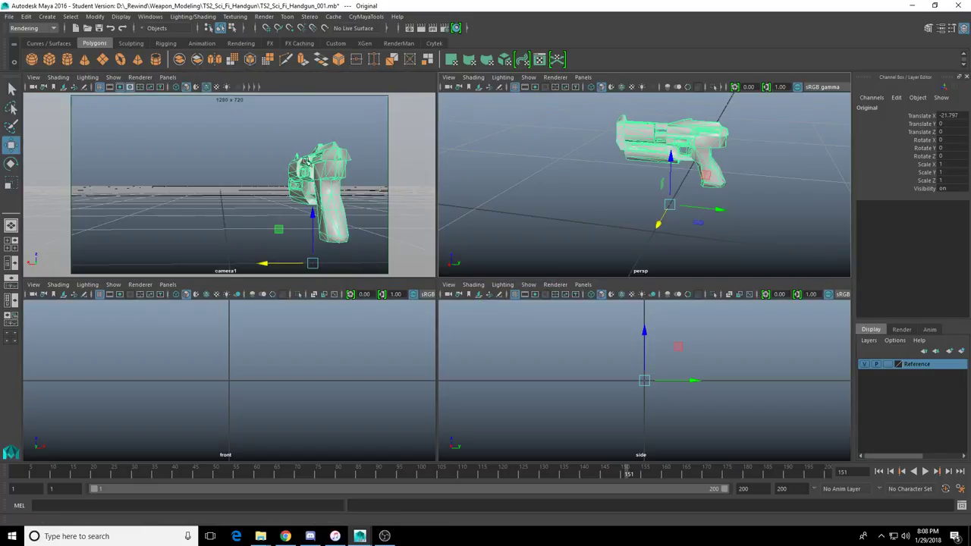
pyautogui.click(167, 77)
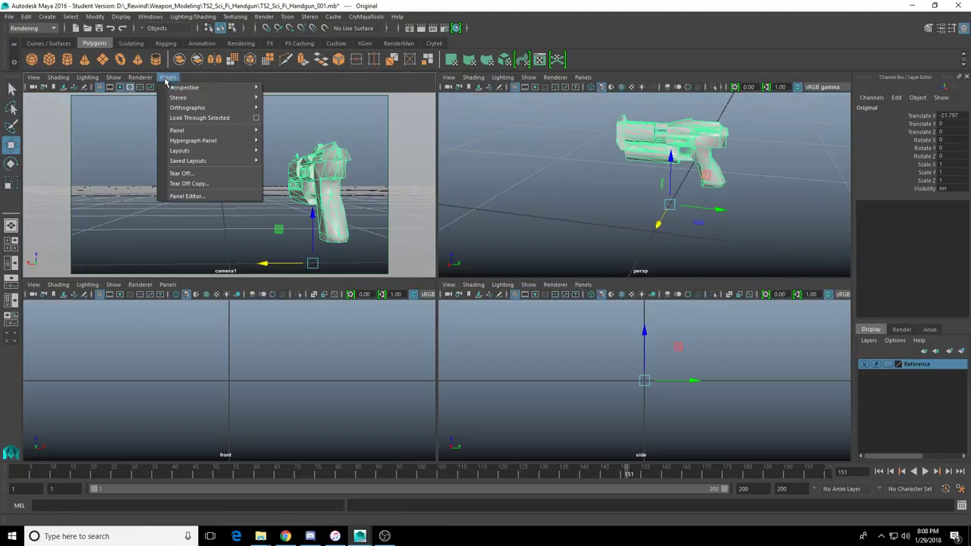
pyautogui.moveTo(183, 108)
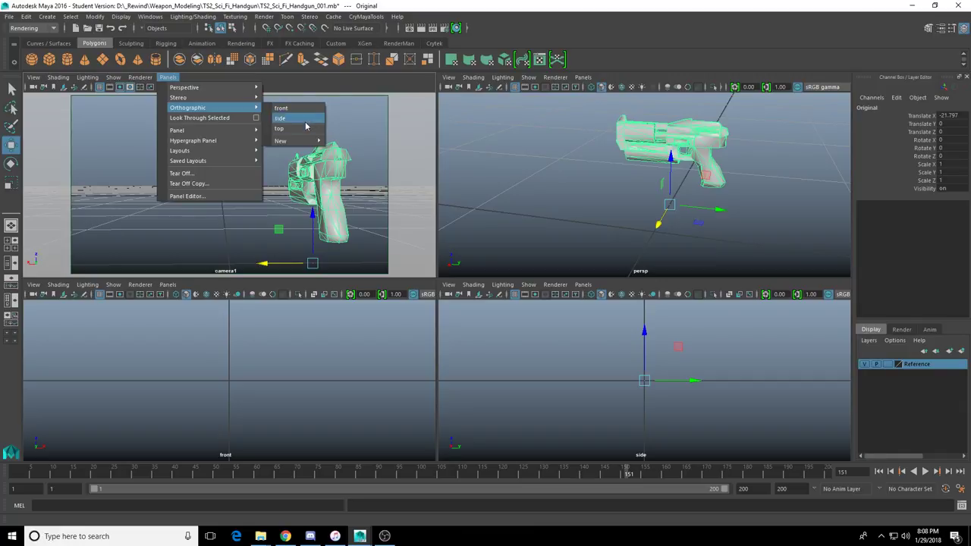
pyautogui.click(288, 128)
pyautogui.scroll(-7, 287, 182)
pyautogui.scroll(1, 289, 191)
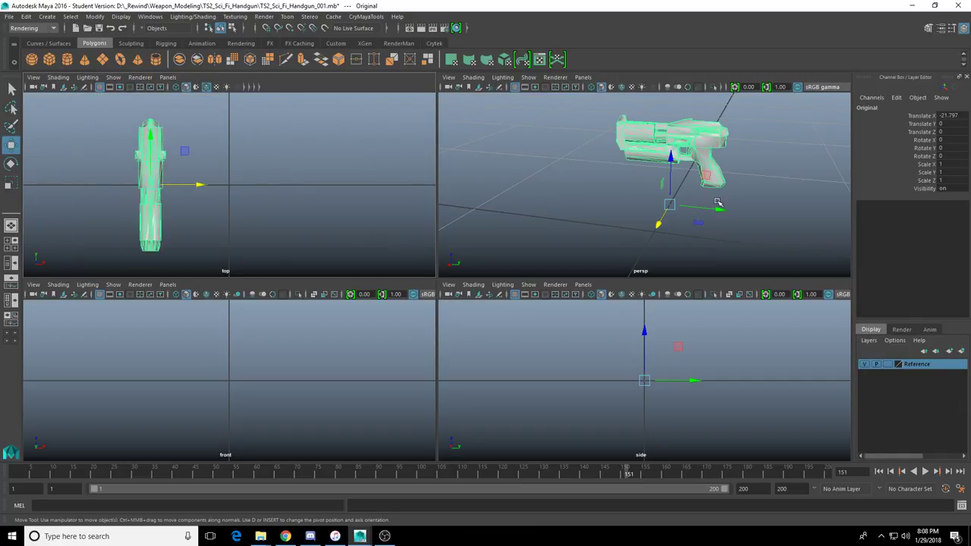
# Deselect the handgun, create a polygon cylinder at the origin and raise it about 5.4 units along Z.
pyautogui.keyDown('alt'); pyautogui.moveTo(719, 203); pyautogui.dragTo(609, 205); pyautogui.keyUp('alt')
pyautogui.click(523, 163)
pyautogui.click(67, 60)
pyautogui.keyDown('alt'); pyautogui.moveTo(660, 223); pyautogui.dragTo(632, 195, button='middle'); pyautogui.keyUp('alt')
pyautogui.moveTo(629, 160); pyautogui.dragTo(629, 140)
# Set the cylinder's axis subdivisions to 30.
pyautogui.hotkey('ctrl', 'a')
pyautogui.click(865, 107)
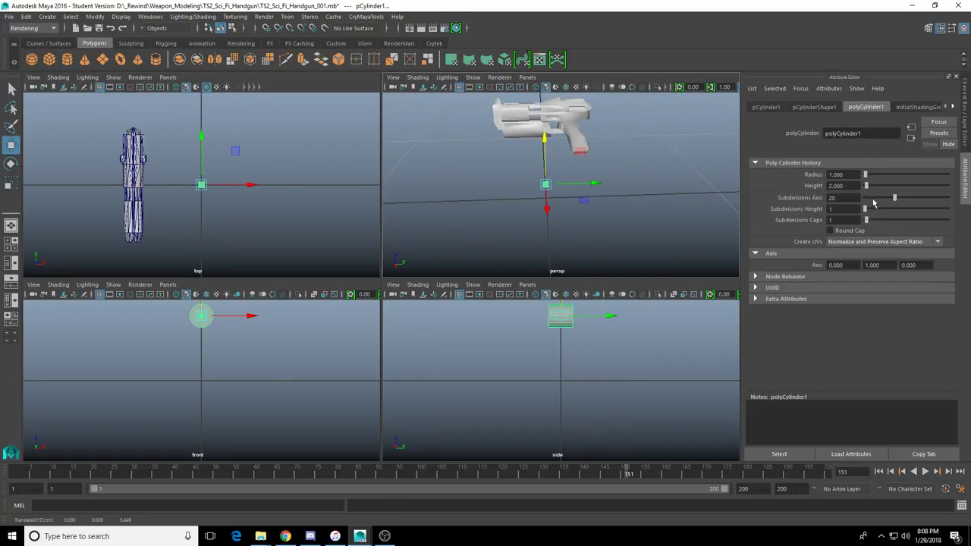
pyautogui.moveTo(850, 198); pyautogui.dragTo(740, 196)
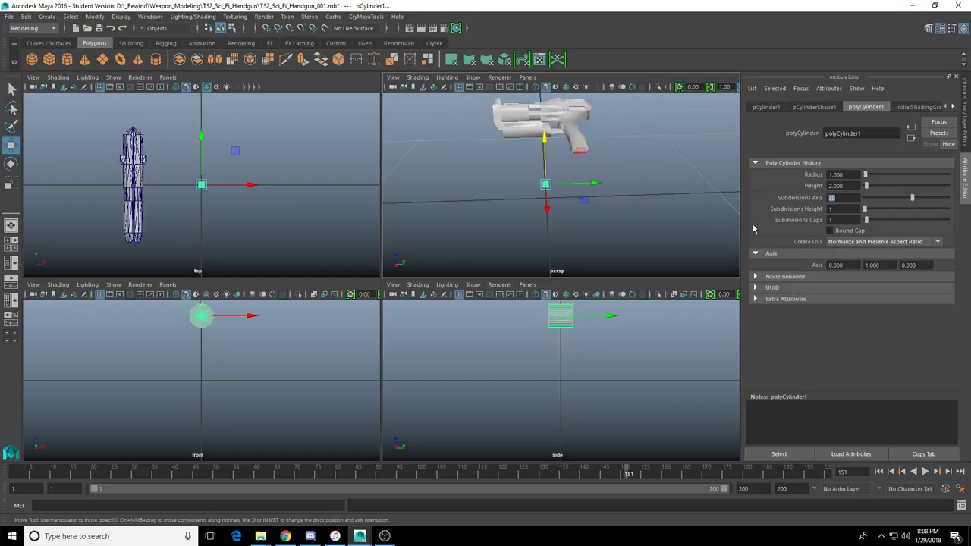
# Scale the cylinder uniformly to about 5.37 and bring it and the handgun into the side view.
pyautogui.keyDown('alt'); pyautogui.moveTo(581, 151); pyautogui.dragTo(605, 224); pyautogui.keyUp('alt')
pyautogui.press('r')
pyautogui.moveTo(599, 223)
pyautogui.keyDown('alt'); pyautogui.mouseDown()
pyautogui.moveTo(631, 215)
pyautogui.moveTo(583, 221)
pyautogui.mouseUp(); pyautogui.keyUp('alt')
pyautogui.scroll(-5, 500, 381)
pyautogui.keyDown('alt'); pyautogui.moveTo(529, 306); pyautogui.dragTo(569, 400, button='middle'); pyautogui.keyUp('alt')
pyautogui.moveTo(540, 313); pyautogui.dragTo(557, 332)
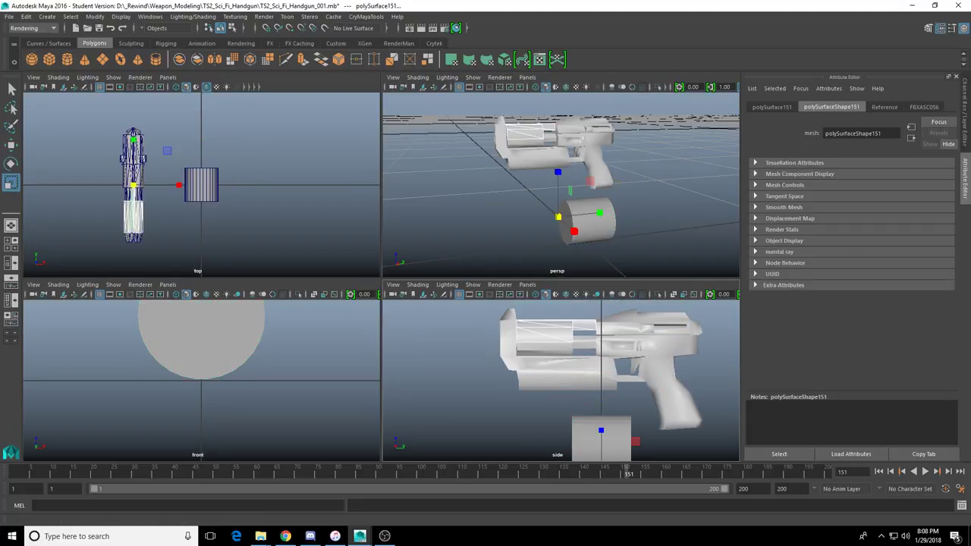
# Switch the Reference layer's display type to Reference (R) to lock the handgun from selection.
pyautogui.hotkey('ctrl', 'a')
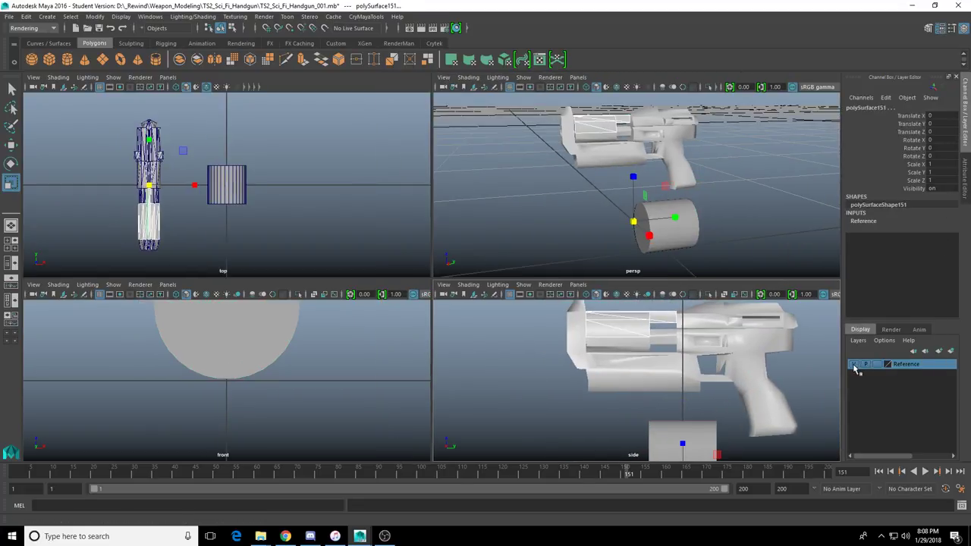
pyautogui.click(878, 365)
pyautogui.click(878, 365)
# Select the cylinder and move it up to the handgun's exposed barrel section in the side view.
pyautogui.click(681, 427)
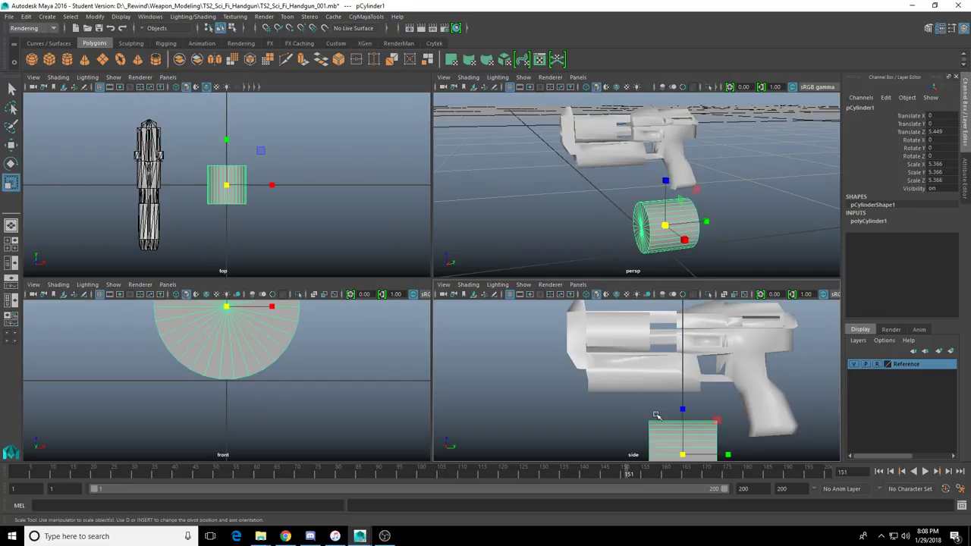
pyautogui.keyDown('alt'); pyautogui.moveTo(656, 415); pyautogui.dragTo(643, 396, button='middle'); pyautogui.keyUp('alt')
pyautogui.press('w')
pyautogui.moveTo(655, 393); pyautogui.dragTo(655, 284)
pyautogui.keyDown('alt'); pyautogui.moveTo(654, 312); pyautogui.dragTo(654, 386, button='middle'); pyautogui.keyUp('alt')
pyautogui.moveTo(657, 360); pyautogui.dragTo(583, 372)
# Scale the cylinder to about 1.01 in the wireframe side view and position it at about 24.19 on Z over the inner barrel.
pyautogui.press('f')
pyautogui.scroll(-4, 590, 366)
pyautogui.press('4')
pyautogui.press('r')
pyautogui.scroll(4, 590, 372)
pyautogui.keyDown('alt'); pyautogui.moveTo(638, 364); pyautogui.dragTo(662, 400, button='middle'); pyautogui.keyUp('alt')
pyautogui.moveTo(720, 402); pyautogui.dragTo(698, 394)
pyautogui.press('w')
pyautogui.moveTo(654, 349); pyautogui.dragTo(653, 340)
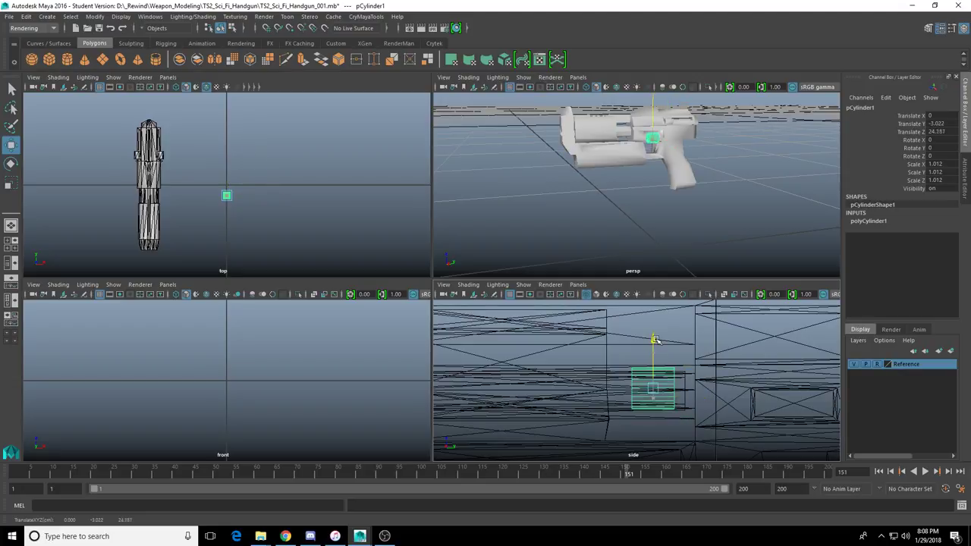
# Frame the handgun's muzzle end in the front view and turn on wireframe on shaded in the perspective and front views.
pyautogui.keyDown('alt'); pyautogui.moveTo(558, 197); pyautogui.dragTo(652, 195); pyautogui.keyUp('alt')
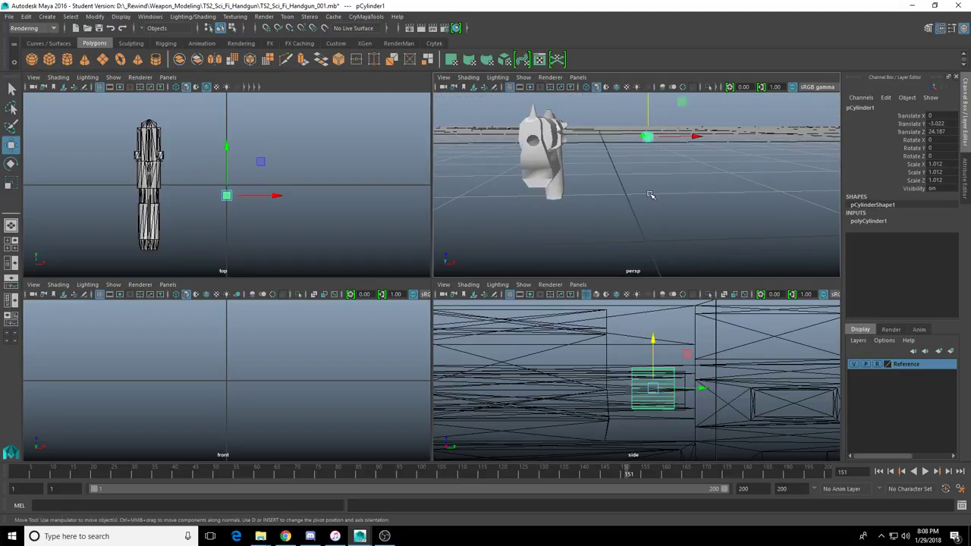
pyautogui.press('f')
pyautogui.scroll(-8, 253, 397)
pyautogui.scroll(4, 244, 397)
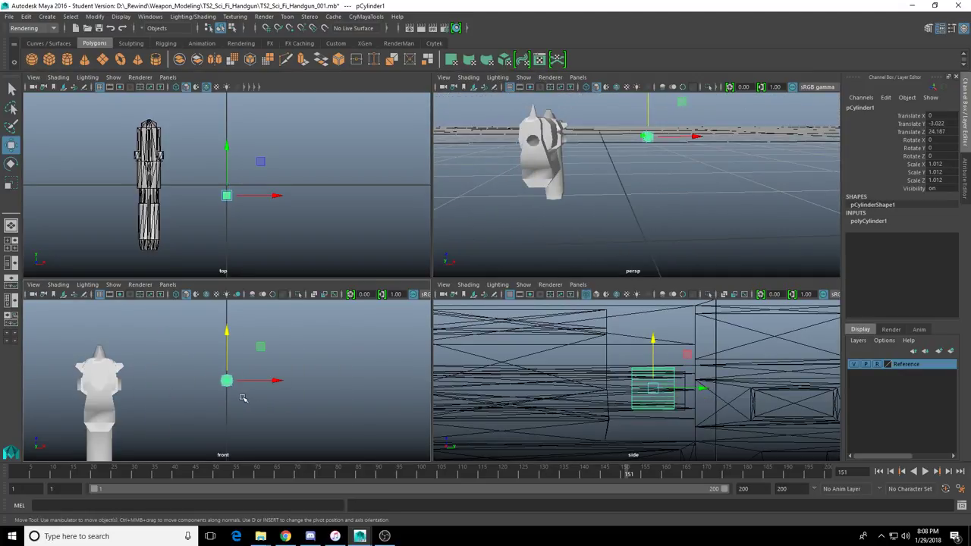
pyautogui.keyDown('alt'); pyautogui.moveTo(214, 399); pyautogui.dragTo(297, 367, button='middle'); pyautogui.keyUp('alt')
pyautogui.scroll(4, 297, 367)
pyautogui.keyDown('alt'); pyautogui.moveTo(191, 309); pyautogui.dragTo(230, 352, button='middle'); pyautogui.keyUp('alt')
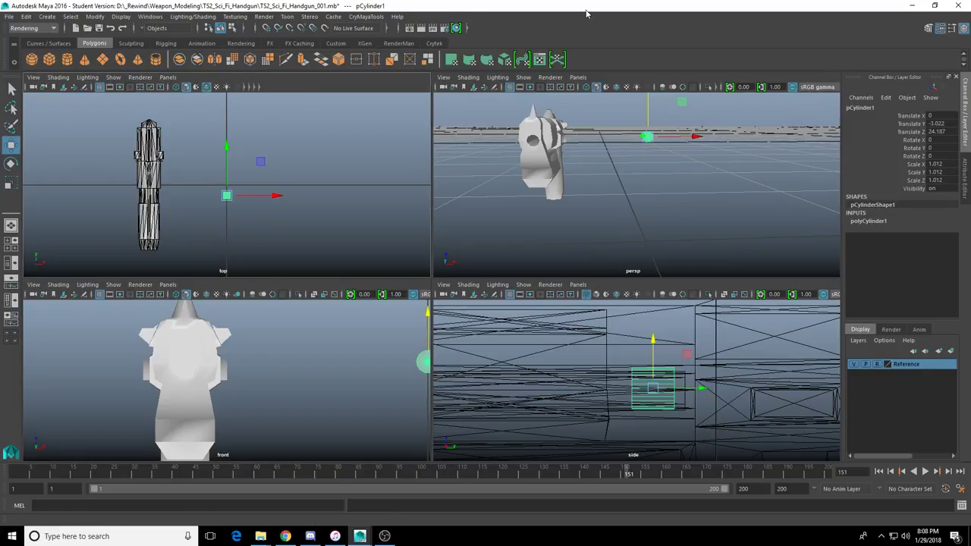
pyautogui.click(617, 90)
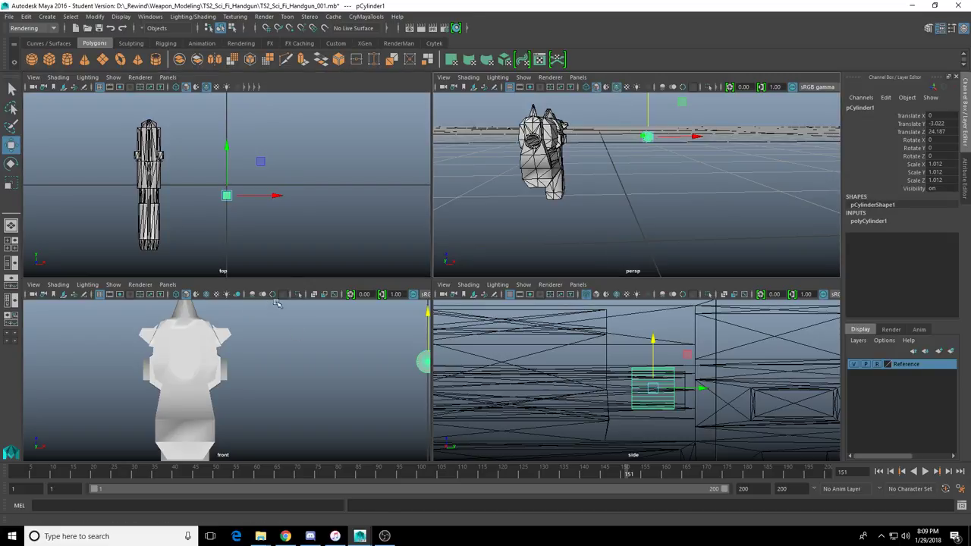
pyautogui.click(208, 294)
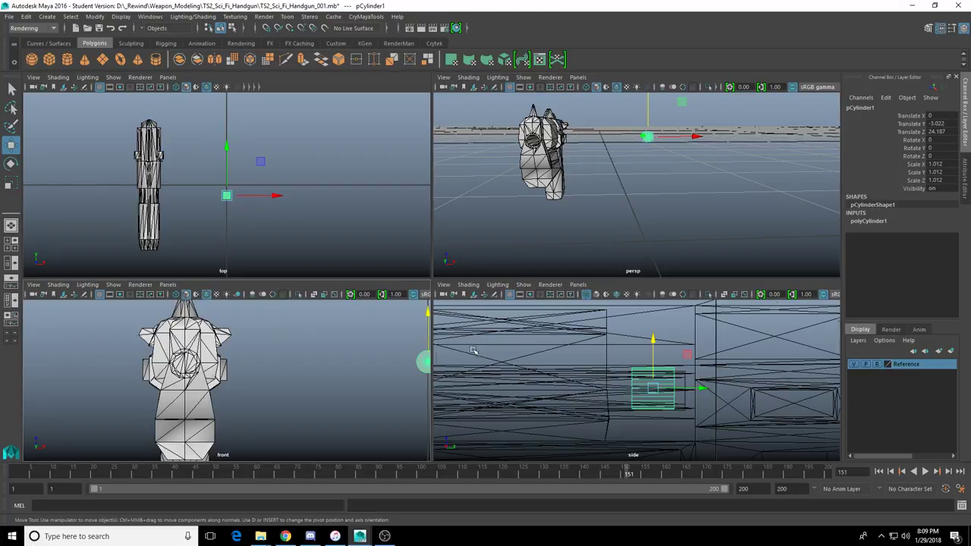
# Move the cylinder along X onto the handgun, to about -24.1.
pyautogui.press('a')
pyautogui.scroll(2, 628, 359)
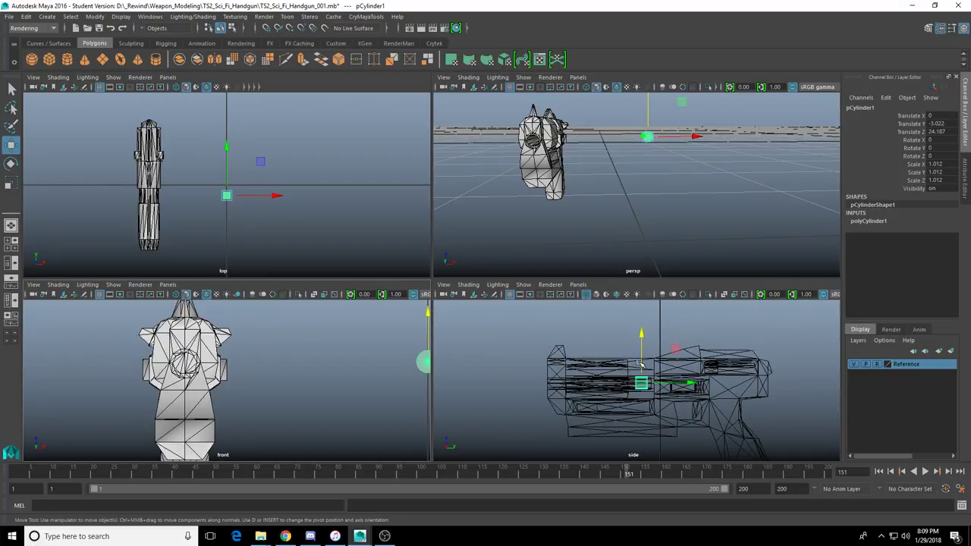
pyautogui.keyDown('alt'); pyautogui.moveTo(517, 176); pyautogui.dragTo(553, 196, button='middle'); pyautogui.keyUp('alt')
pyautogui.keyDown('alt'); pyautogui.moveTo(552, 197); pyautogui.dragTo(675, 219); pyautogui.keyUp('alt')
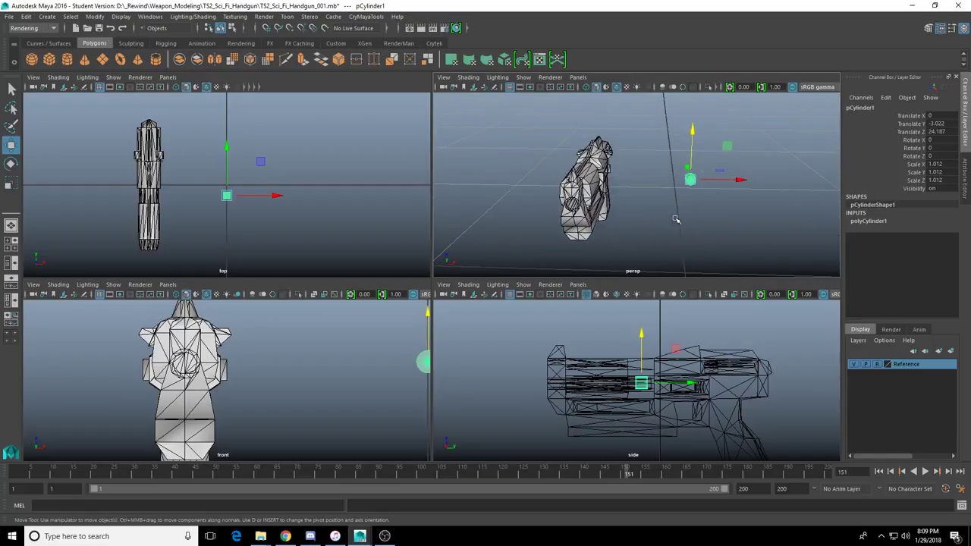
pyautogui.moveTo(737, 183); pyautogui.dragTo(627, 182)
pyautogui.scroll(5, 263, 357)
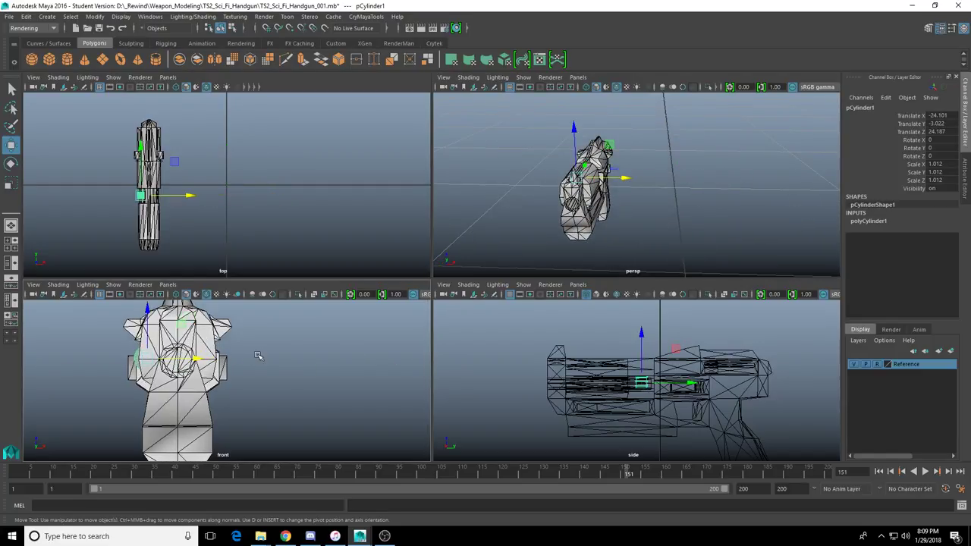
# Snap the cylinder on X to the handgun's centre-line vertex, at -21.797, working in the wireframe front view.
pyautogui.scroll(-2, 302, 380)
pyautogui.scroll(3, 302, 380)
pyautogui.press('4')
pyautogui.keyDown('alt'); pyautogui.moveTo(306, 384); pyautogui.dragTo(259, 362, button='middle'); pyautogui.keyUp('alt')
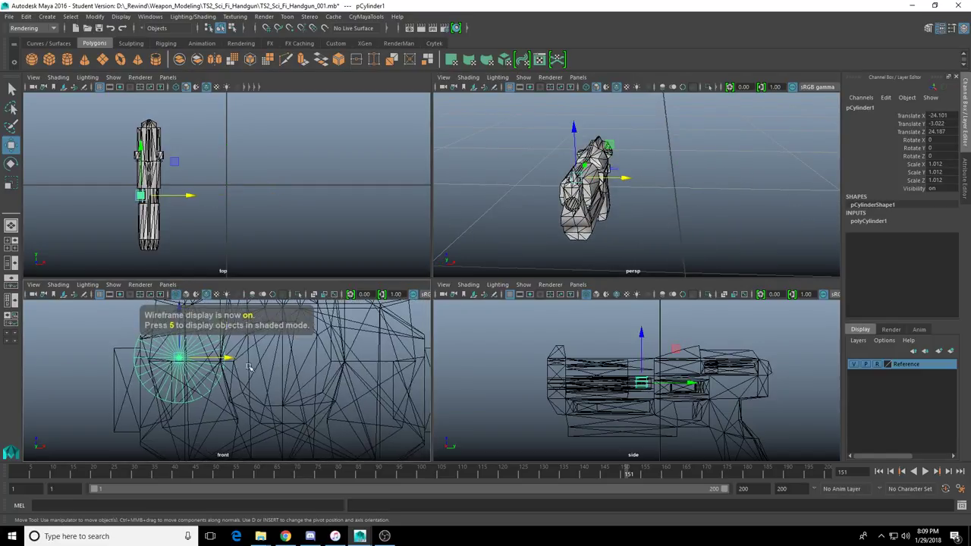
pyautogui.press('v')
pyautogui.moveTo(229, 360)
pyautogui.mouseDown()
pyautogui.moveTo(299, 367)
pyautogui.moveTo(290, 367)
pyautogui.mouseUp()
pyautogui.press('5')
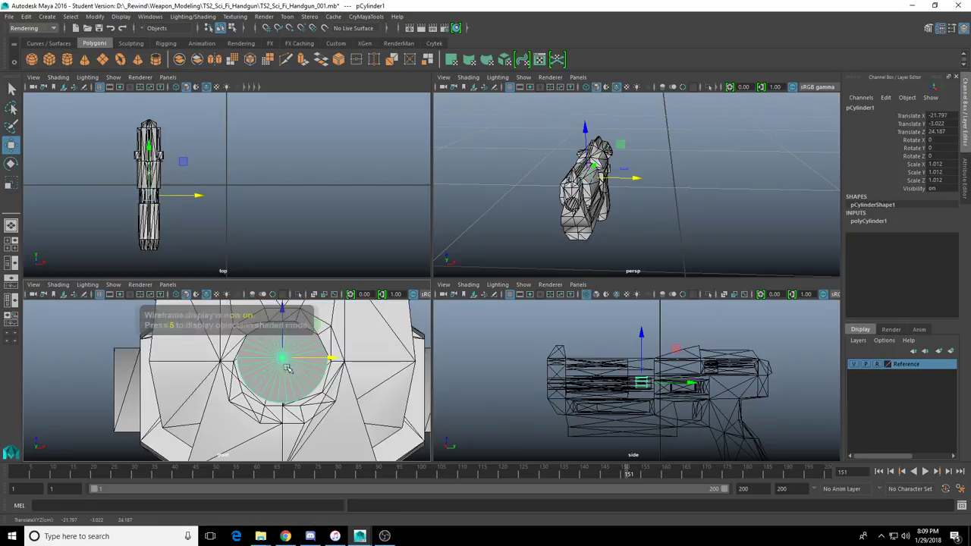
# Lower the cylinder to about 24.04 on Z to centre it in the muzzle and scale it uniformly to 1.11.
pyautogui.moveTo(293, 365)
pyautogui.keyDown('alt'); pyautogui.mouseDown(button='middle')
pyautogui.moveTo(277, 409)
pyautogui.moveTo(268, 399)
pyautogui.mouseUp(button='middle'); pyautogui.keyUp('alt')
pyautogui.moveTo(255, 379); pyautogui.dragTo(255, 386)
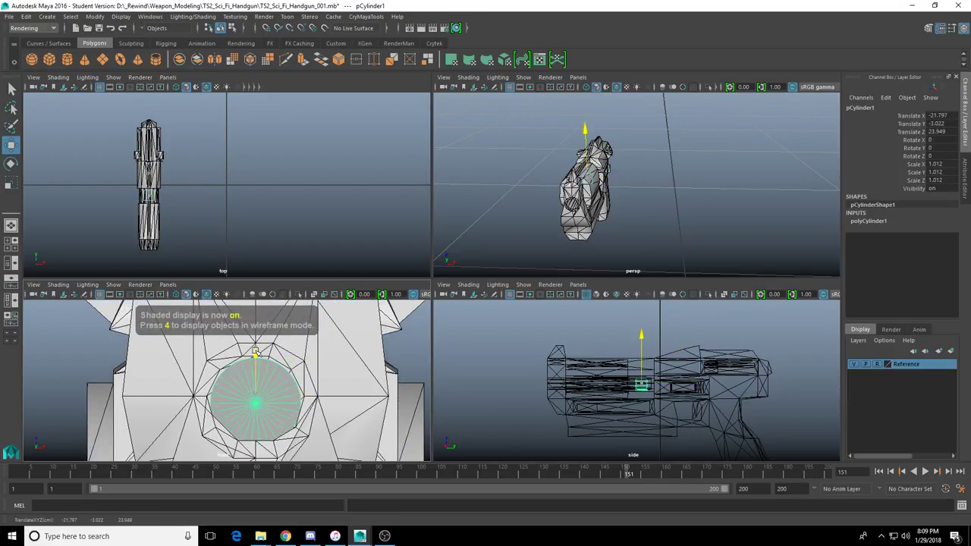
pyautogui.press('r')
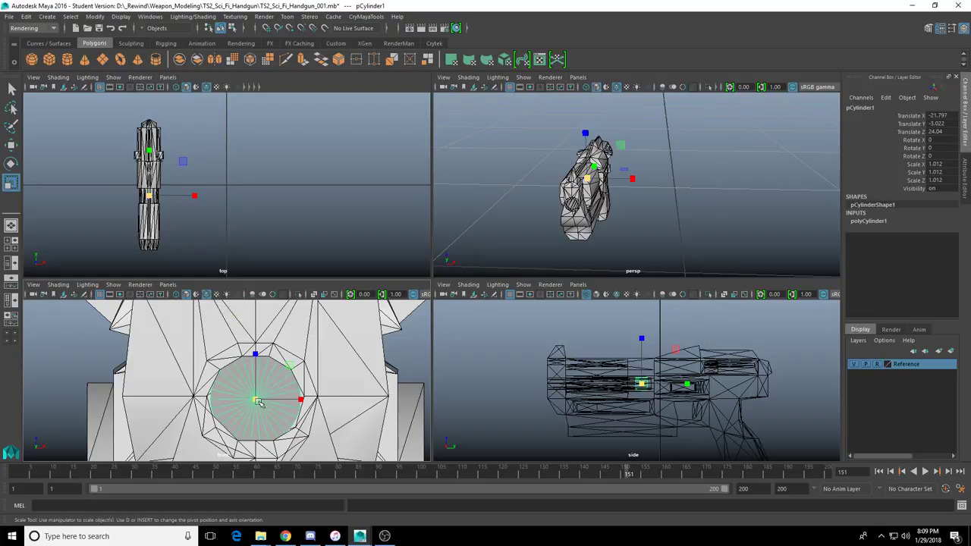
pyautogui.moveTo(256, 402); pyautogui.dragTo(262, 406)
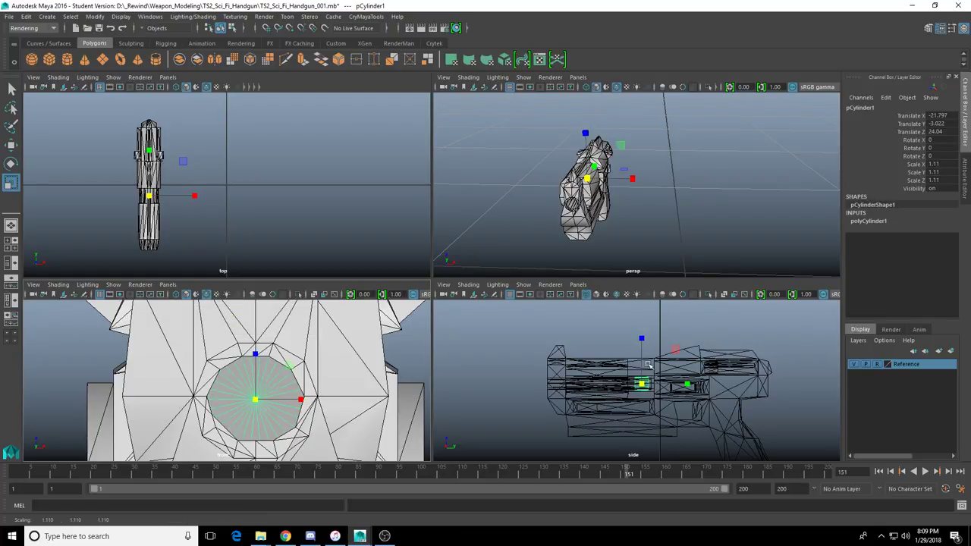
# Examine the exposed inner barrel section of the reference handgun in the shaded side and perspective views.
pyautogui.scroll(6, 627, 388)
pyautogui.press('5')
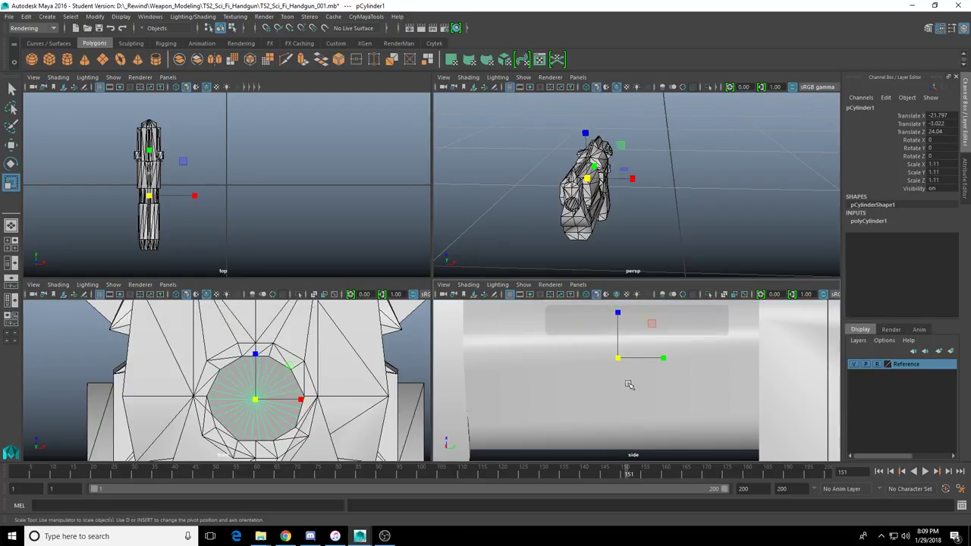
pyautogui.scroll(-2, 632, 365)
pyautogui.scroll(3, 635, 190)
pyautogui.scroll(8, 635, 190)
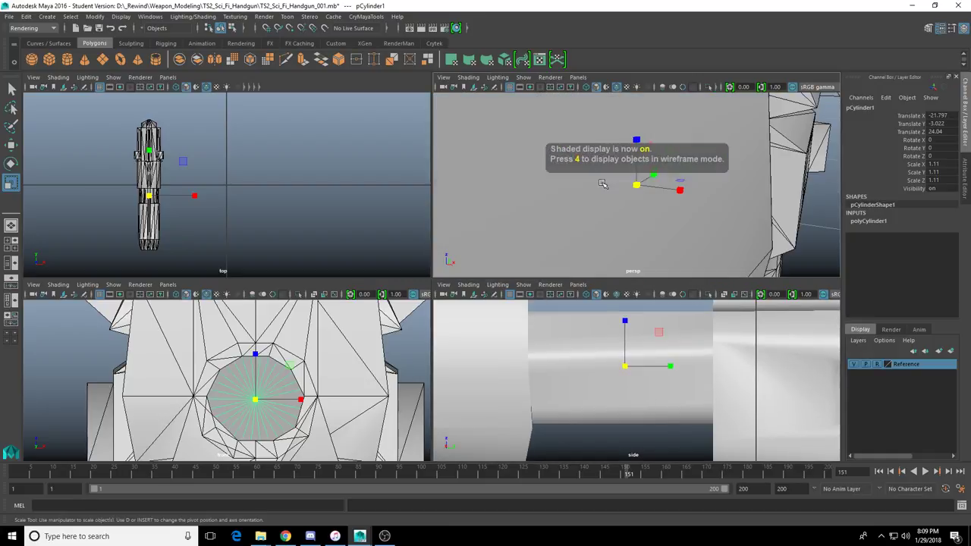
pyautogui.keyDown('alt'); pyautogui.moveTo(677, 216); pyautogui.dragTo(694, 204); pyautogui.keyUp('alt')
pyautogui.keyDown('alt'); pyautogui.moveTo(590, 200); pyautogui.dragTo(596, 221); pyautogui.keyUp('alt')
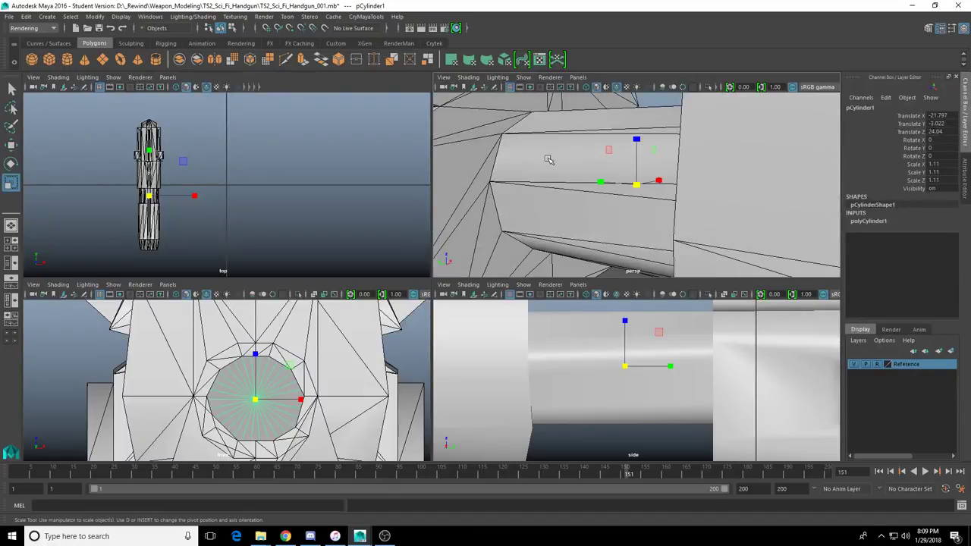
pyautogui.keyDown('alt'); pyautogui.moveTo(564, 173); pyautogui.dragTo(630, 184); pyautogui.keyUp('alt')
pyautogui.scroll(-5, 607, 180)
pyautogui.scroll(-3, 628, 182)
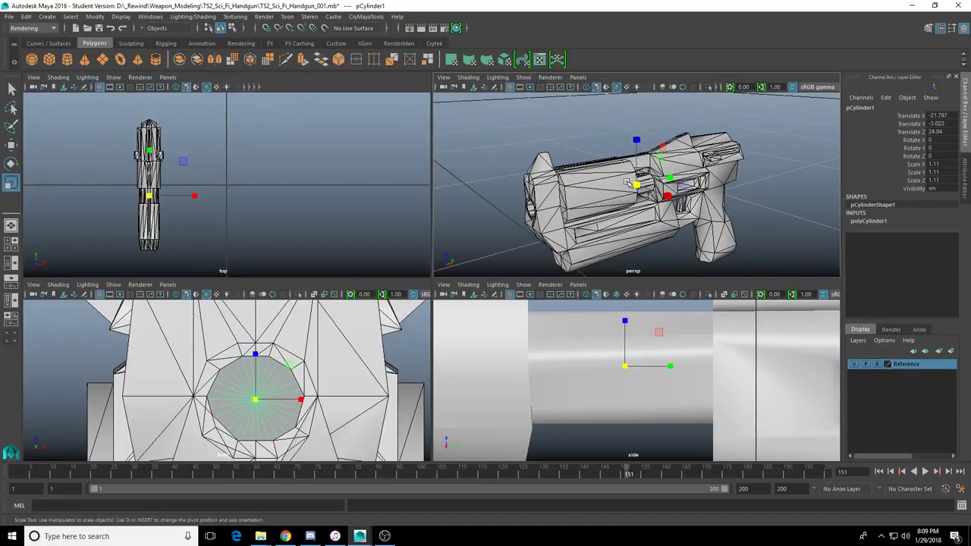
# Stretch the cylinder along the barrel to about 6.53 on Y and place it at about -7.45 on Y, in wireframe display.
pyautogui.keyDown('alt'); pyautogui.moveTo(628, 183); pyautogui.dragTo(789, 202); pyautogui.keyUp('alt')
pyautogui.press('4')
pyautogui.scroll(5, 713, 203)
pyautogui.moveTo(716, 204); pyautogui.dragTo(678, 202)
pyautogui.press('w')
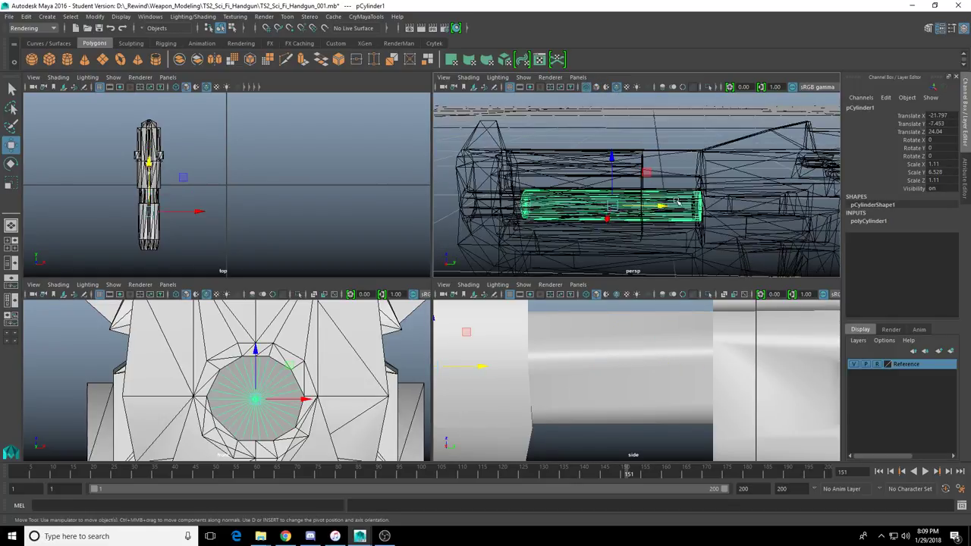
# Select the cylinder's rear-end vertices and snap them along the barrel to the front face of the handgun's rear body.
pyautogui.moveTo(684, 195); pyautogui.dragTo(660, 197, button='right')
pyautogui.moveTo(666, 165); pyautogui.dragTo(744, 225)
pyautogui.keyDown('alt'); pyautogui.moveTo(743, 225); pyautogui.dragTo(666, 190, button='middle'); pyautogui.keyUp('alt')
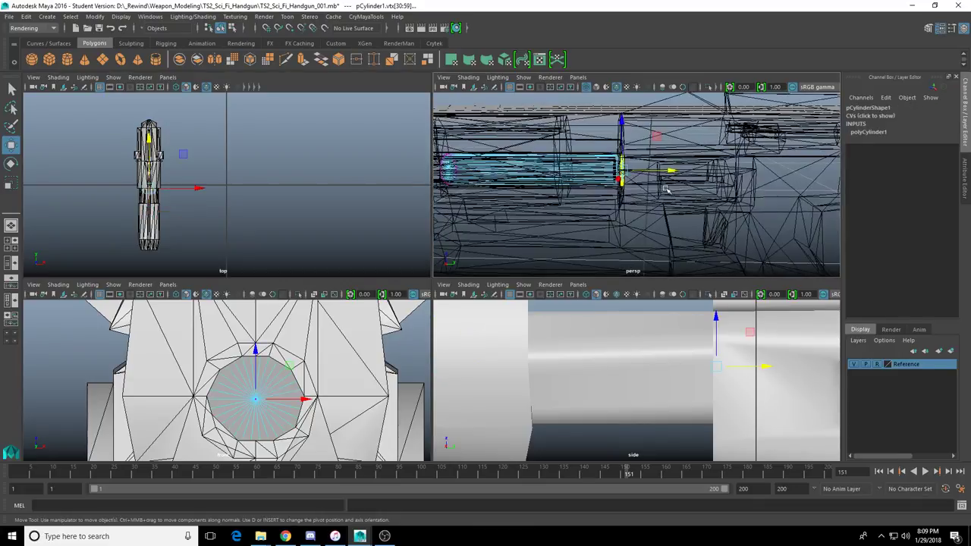
pyautogui.press('v')
pyautogui.moveTo(671, 171); pyautogui.dragTo(626, 166)
# Select the cylinder's front-end vertices, extend them toward the muzzle, and show the perspective view full size in shaded display.
pyautogui.keyDown('alt'); pyautogui.moveTo(541, 169); pyautogui.dragTo(701, 183, button='middle'); pyautogui.keyUp('alt')
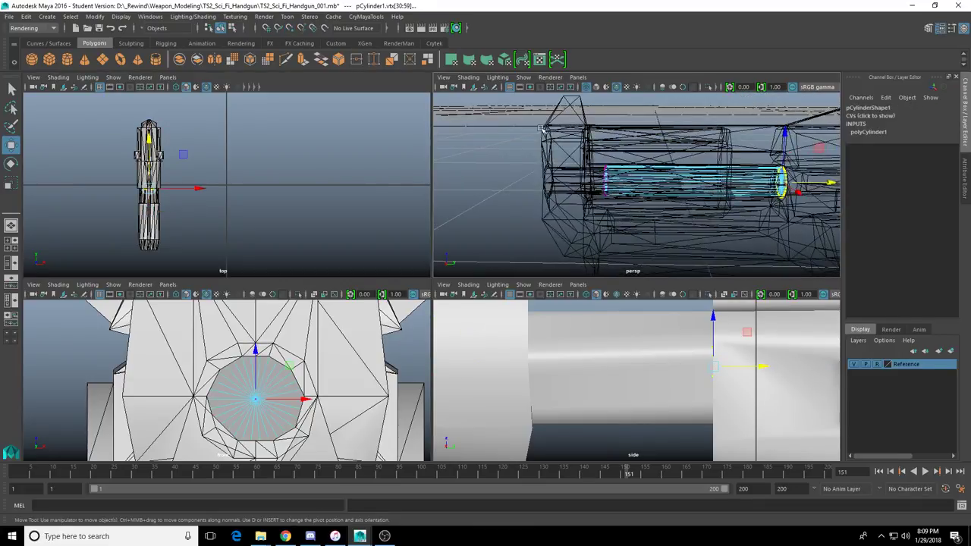
pyautogui.moveTo(538, 126); pyautogui.dragTo(577, 182)
pyautogui.keyDown('alt'); pyautogui.moveTo(644, 162); pyautogui.dragTo(715, 164); pyautogui.keyUp('alt')
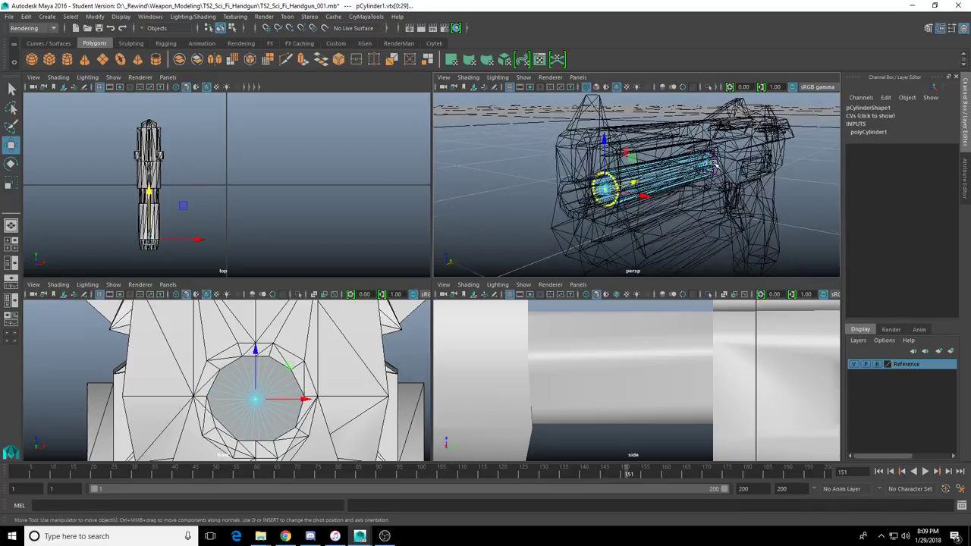
pyautogui.press('space')
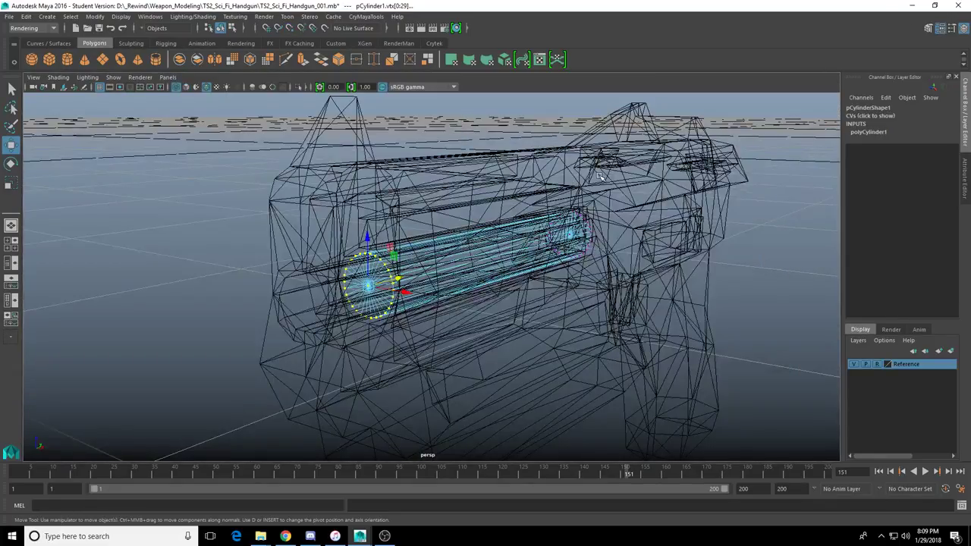
pyautogui.keyDown('alt'); pyautogui.moveTo(553, 218); pyautogui.dragTo(485, 255); pyautogui.keyUp('alt')
pyautogui.press('5')
pyautogui.keyDown('alt'); pyautogui.moveTo(546, 262); pyautogui.dragTo(487, 262); pyautogui.keyUp('alt')
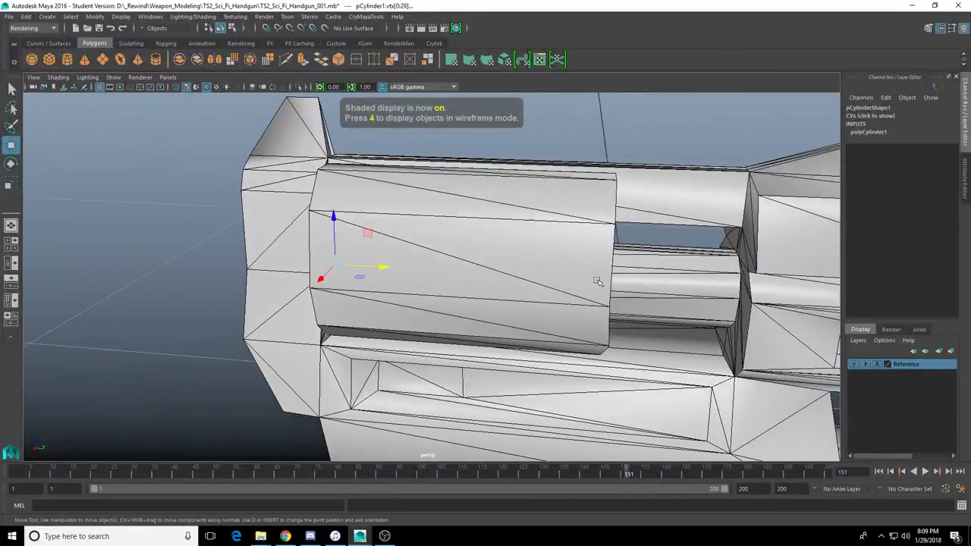
# Return the cylinder to object mode and scale it up uniformly to about 1.35 on X and Z and 7.93 on Y.
pyautogui.moveTo(599, 282); pyautogui.dragTo(664, 273, button='right')
pyautogui.keyDown('alt'); pyautogui.moveTo(664, 274); pyautogui.dragTo(583, 293); pyautogui.keyUp('alt')
pyautogui.press('r')
pyautogui.keyDown('alt'); pyautogui.moveTo(582, 292); pyautogui.dragTo(519, 259); pyautogui.keyUp('alt')
pyautogui.keyDown('alt'); pyautogui.moveTo(519, 258); pyautogui.dragTo(583, 287); pyautogui.keyUp('alt')
pyautogui.keyDown('alt'); pyautogui.moveTo(583, 286); pyautogui.dragTo(510, 257, button='middle'); pyautogui.keyUp('alt')
pyautogui.press('4')
pyautogui.keyDown('alt'); pyautogui.moveTo(516, 246); pyautogui.dragTo(459, 253); pyautogui.keyUp('alt')
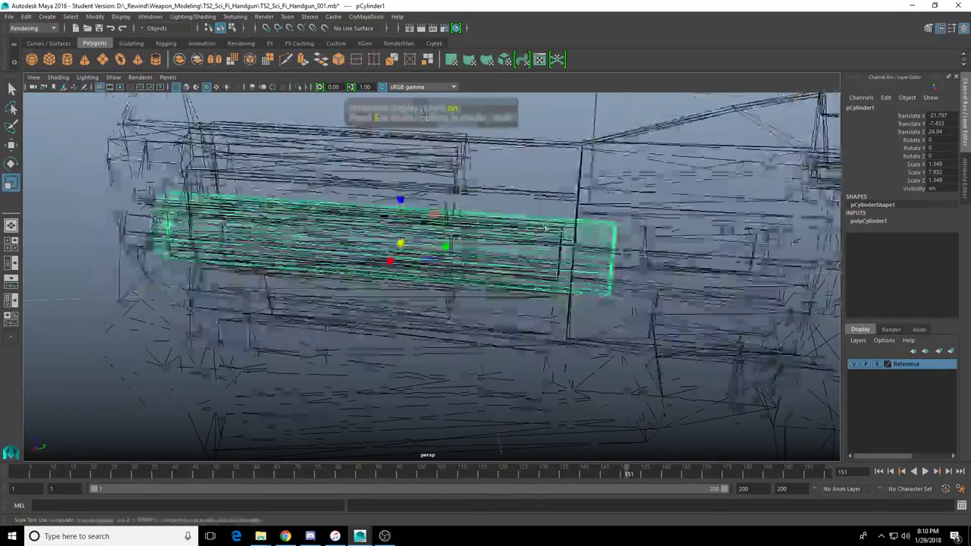
# Select the enlarged cylinder's rear-end vertices and pull them forward to the front face of the handgun's rear body.
pyautogui.moveTo(470, 251); pyautogui.dragTo(417, 249, button='right')
pyautogui.keyDown('alt'); pyautogui.moveTo(523, 281); pyautogui.dragTo(546, 243); pyautogui.keyUp('alt')
pyautogui.moveTo(588, 192); pyautogui.dragTo(637, 300)
pyautogui.press('w')
pyautogui.moveTo(668, 247); pyautogui.dragTo(631, 247)
pyautogui.keyDown('alt'); pyautogui.moveTo(582, 161); pyautogui.dragTo(568, 199); pyautogui.keyUp('alt')
pyautogui.click(557, 207)
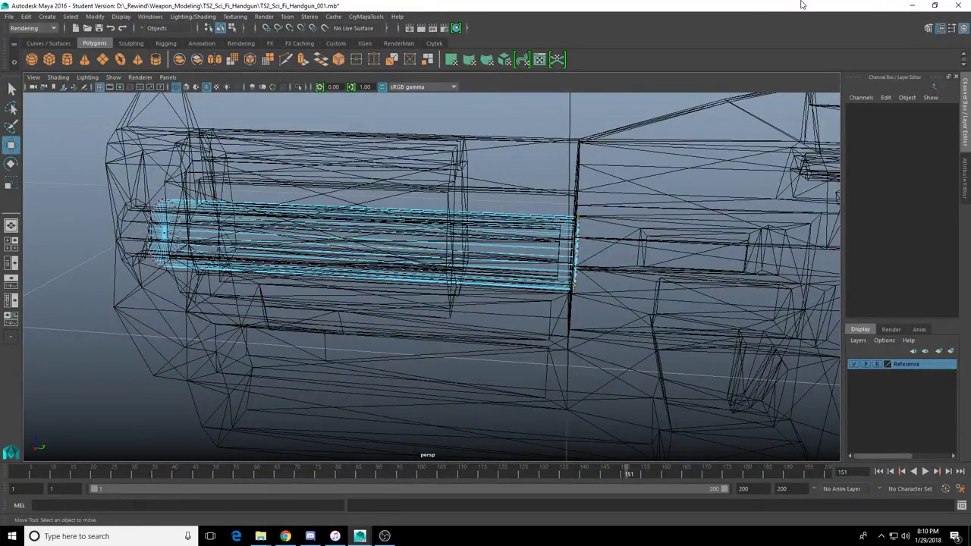
# Select the whole cylinder and examine its front end inside the handgun's muzzle in shaded display.
pyautogui.moveTo(520, 229); pyautogui.dragTo(548, 203, button='right')
pyautogui.keyDown('alt'); pyautogui.moveTo(535, 220); pyautogui.dragTo(751, 258, button='middle'); pyautogui.keyUp('alt')
pyautogui.keyDown('alt'); pyautogui.moveTo(486, 255); pyautogui.dragTo(521, 260); pyautogui.keyUp('alt')
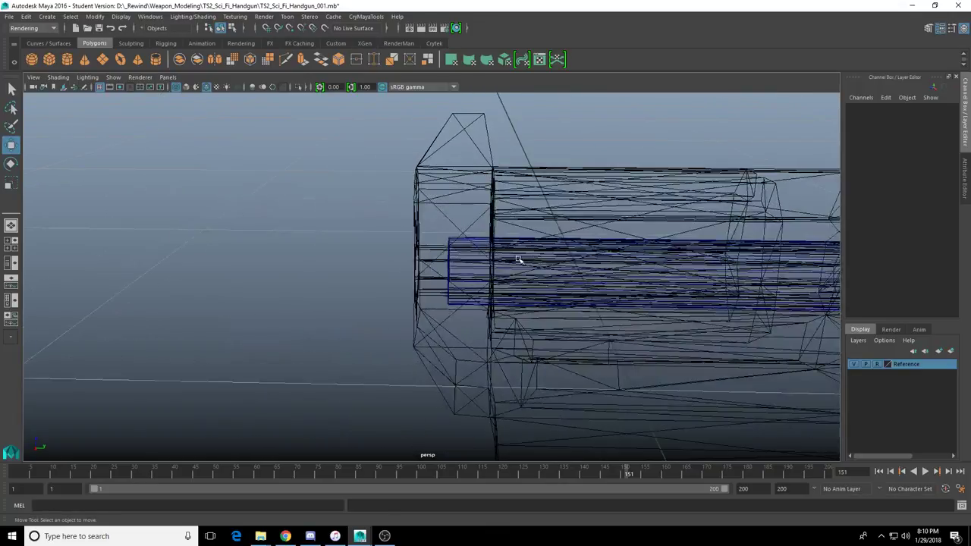
pyautogui.click(521, 260)
pyautogui.keyDown('alt'); pyautogui.moveTo(401, 261); pyautogui.dragTo(492, 251); pyautogui.keyUp('alt')
pyautogui.press('5')
pyautogui.scroll(3, 457, 256)
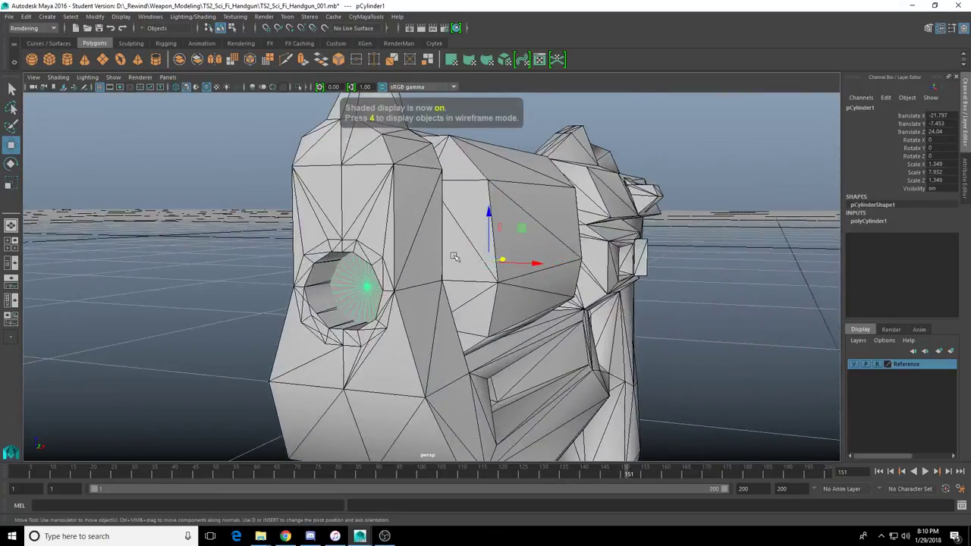
pyautogui.keyDown('alt'); pyautogui.moveTo(455, 257); pyautogui.dragTo(520, 273); pyautogui.keyUp('alt')
pyautogui.moveTo(297, 320)
pyautogui.keyDown('alt'); pyautogui.mouseDown()
pyautogui.moveTo(393, 288)
pyautogui.moveTo(371, 289)
pyautogui.moveTo(435, 310)
pyautogui.moveTo(389, 229)
pyautogui.moveTo(497, 387)
pyautogui.mouseUp(); pyautogui.keyUp('alt')
# Move the cylinder's front-end vertices deeper into the barrel, behind the muzzle opening, and check their depth in shaded display.
pyautogui.hotkey('ctrl', 'z')
pyautogui.scroll(-4, 437, 309)
pyautogui.press('4')
pyautogui.keyDown('alt'); pyautogui.moveTo(498, 387); pyautogui.dragTo(459, 340); pyautogui.keyUp('alt')
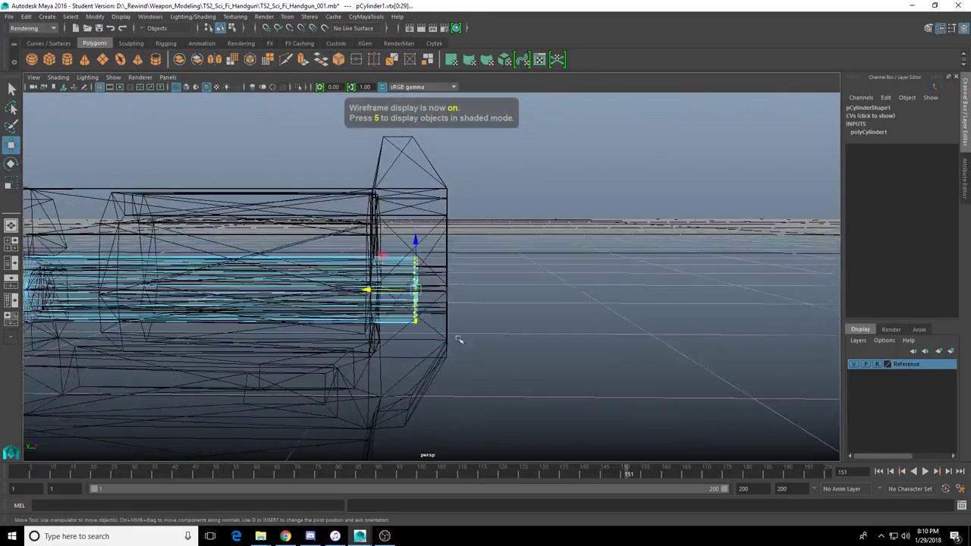
pyautogui.moveTo(367, 289); pyautogui.dragTo(194, 297)
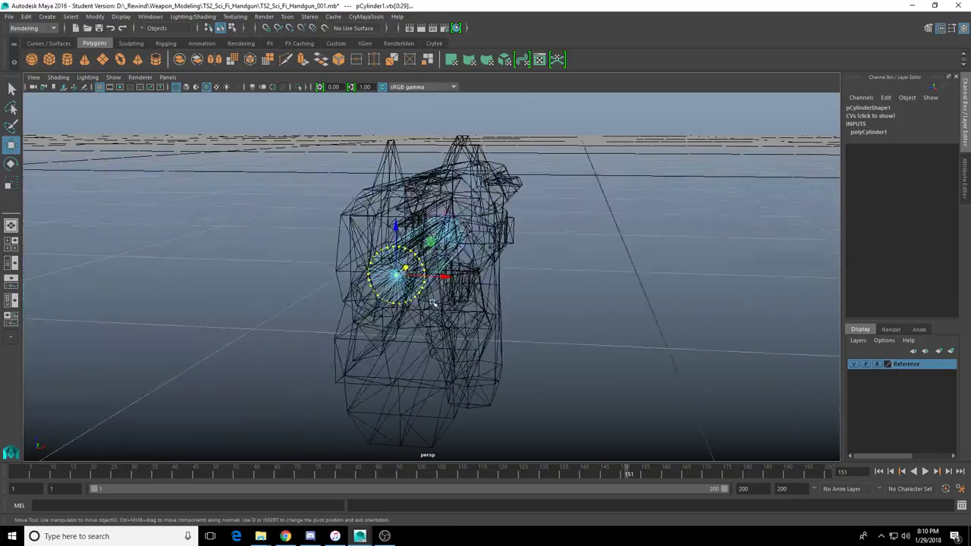
pyautogui.press('5')
pyautogui.moveTo(447, 308)
pyautogui.keyDown('alt'); pyautogui.mouseDown()
pyautogui.moveTo(312, 296)
pyautogui.moveTo(375, 276)
pyautogui.moveTo(520, 259)
pyautogui.moveTo(479, 265)
pyautogui.mouseUp(); pyautogui.keyUp('alt')
pyautogui.click(379, 274)
pyautogui.keyDown('alt'); pyautogui.moveTo(480, 266); pyautogui.dragTo(501, 269, button='right'); pyautogui.keyUp('alt')
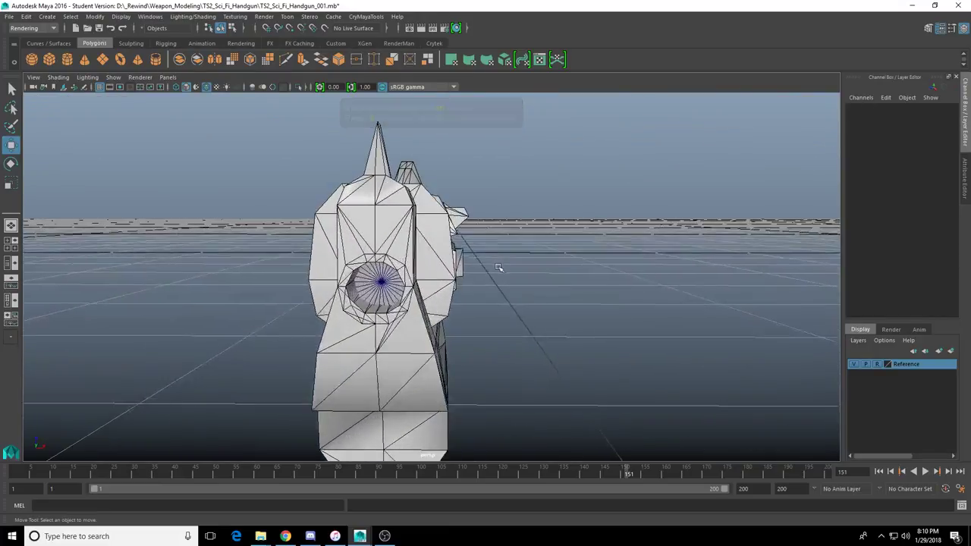
pyautogui.keyDown('alt'); pyautogui.moveTo(501, 269); pyautogui.dragTo(425, 272); pyautogui.keyUp('alt')
pyautogui.keyDown('alt'); pyautogui.moveTo(425, 272); pyautogui.dragTo(440, 272, button='right'); pyautogui.keyUp('alt')
pyautogui.keyDown('alt'); pyautogui.moveTo(440, 271); pyautogui.dragTo(393, 257); pyautogui.keyUp('alt')
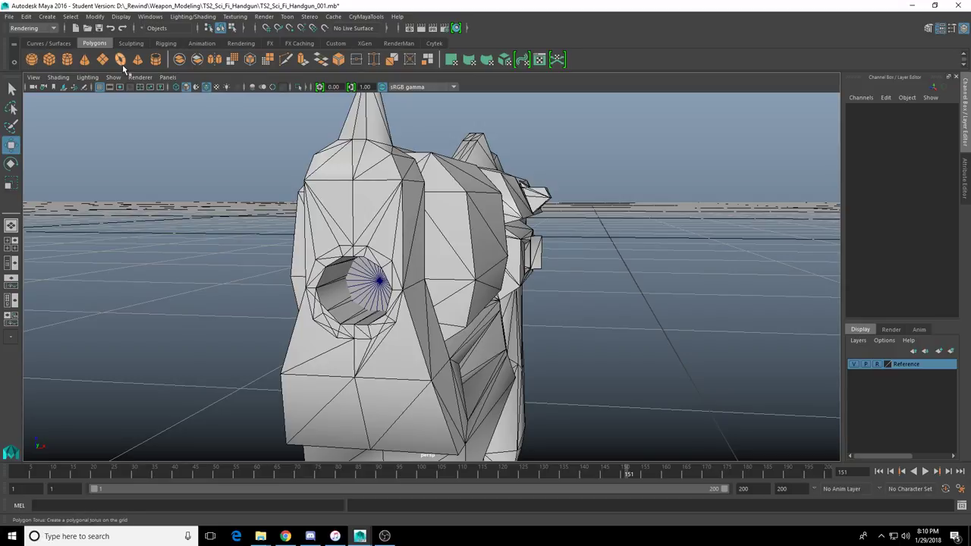
# Create a polygon pipe with radius 1, height 2 and thickness 0.5 beside the handgun and frame it in the front view.
pyautogui.click(155, 60)
pyautogui.keyDown('alt'); pyautogui.moveTo(591, 232); pyautogui.dragTo(531, 299); pyautogui.keyUp('alt')
pyautogui.scroll(-4, 657, 349)
pyautogui.press('space')
pyautogui.press('space')
pyautogui.press('f')
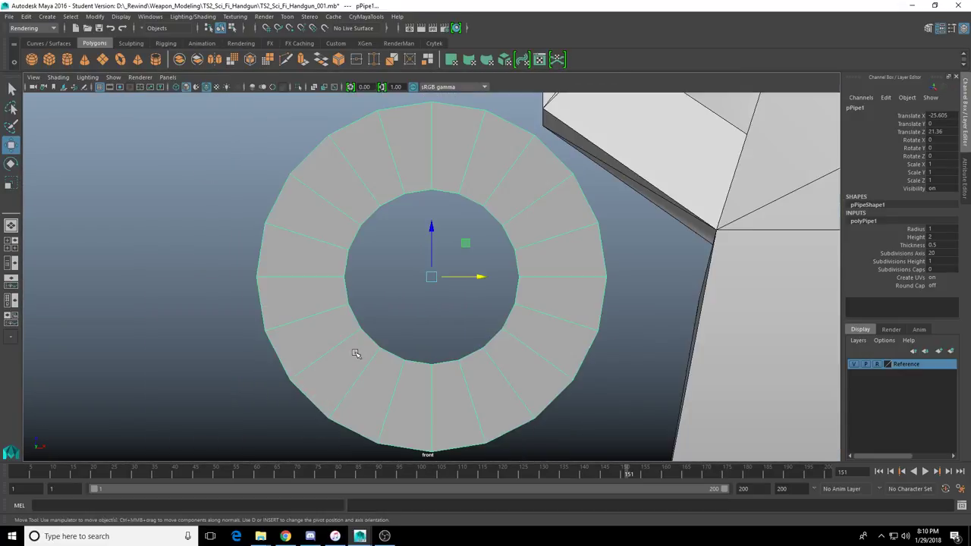
# Snap the pipe to the centre of the cylinder's front end, at X -21.797, Y -15.531 and Z 24.04.
pyautogui.scroll(-10, 372, 341)
pyautogui.scroll(1, 455, 316)
pyautogui.keyDown('alt'); pyautogui.moveTo(425, 281); pyautogui.dragTo(358, 317, button='middle'); pyautogui.keyUp('alt')
pyautogui.scroll(2, 371, 317)
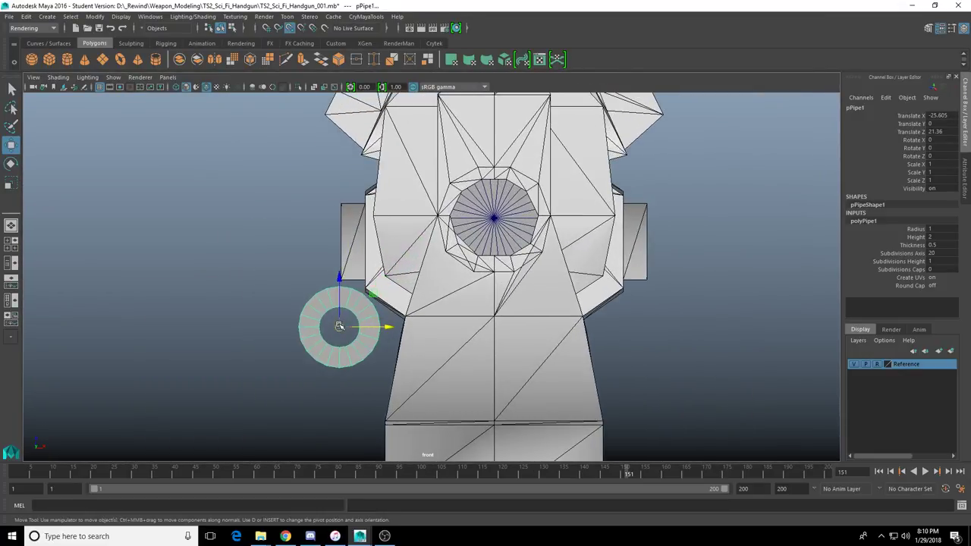
pyautogui.moveTo(339, 326); pyautogui.dragTo(494, 218)
pyautogui.press('f')
pyautogui.scroll(-5, 467, 246)
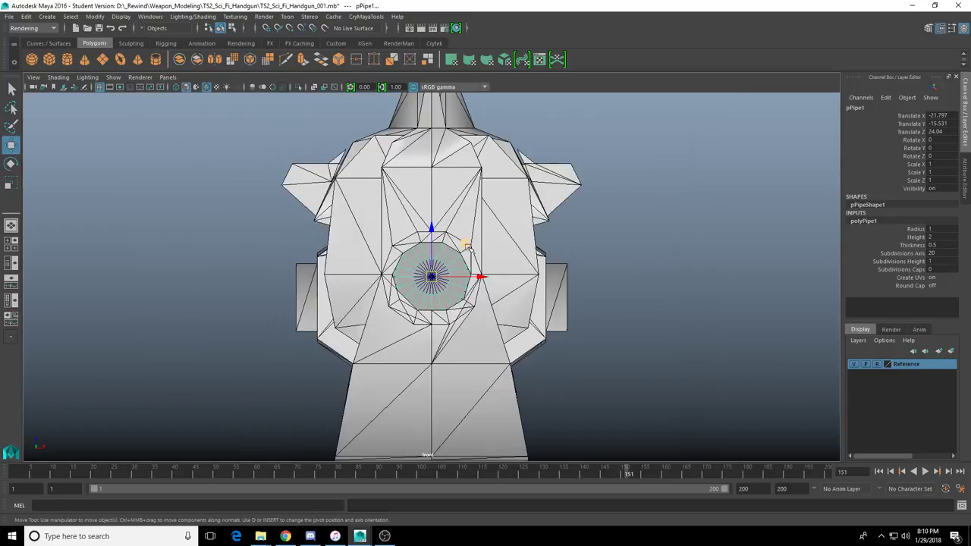
pyautogui.scroll(5, 466, 246)
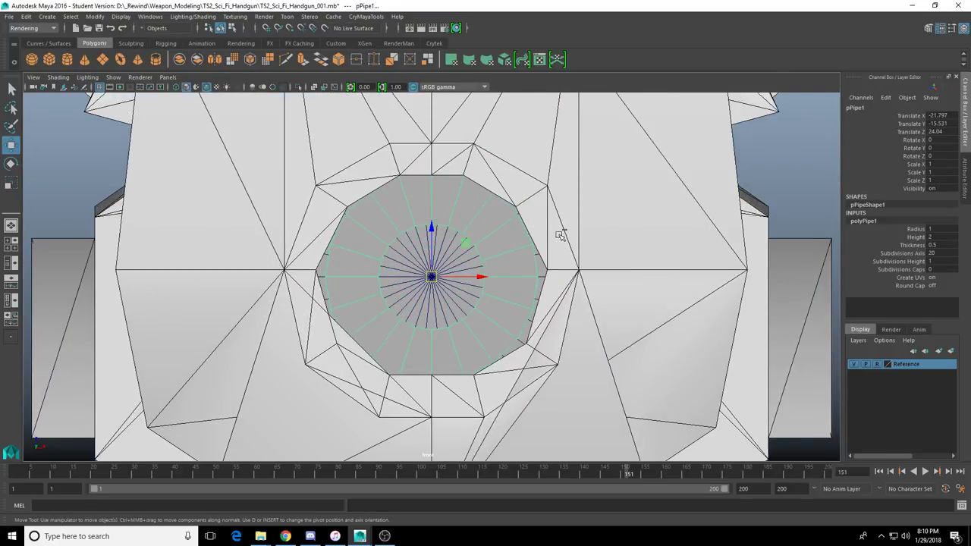
# Set the pipe's axis subdivisions to 30.
pyautogui.hotkey('ctrl', 'a')
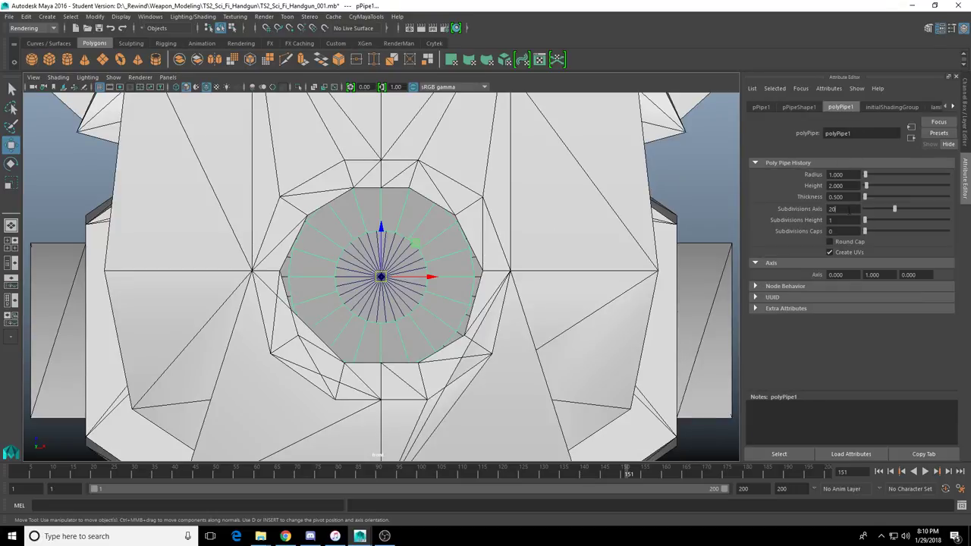
pyautogui.write('30')
pyautogui.press('Return')
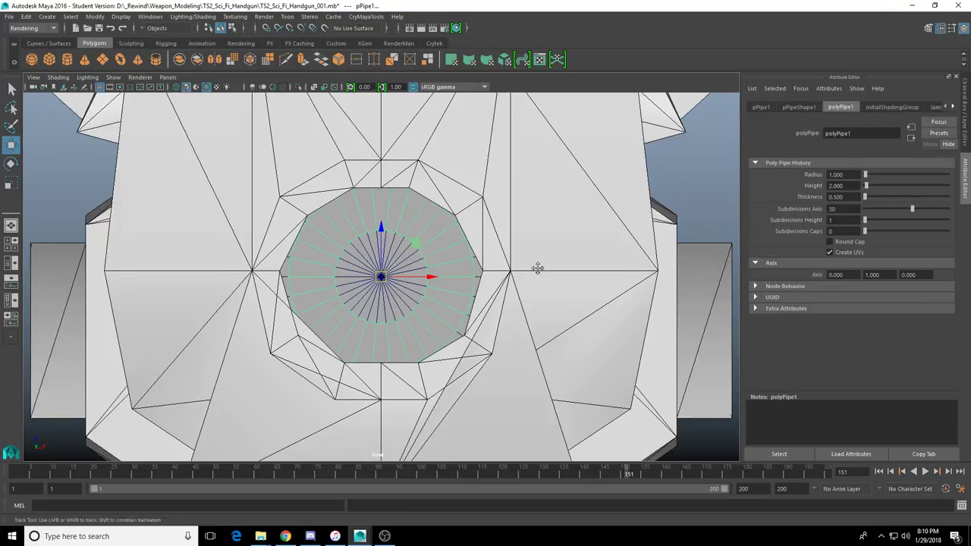
pyautogui.keyDown('alt'); pyautogui.moveTo(537, 268); pyautogui.dragTo(543, 284, button='middle'); pyautogui.keyUp('alt')
pyautogui.press('r')
pyautogui.moveTo(385, 292); pyautogui.dragTo(387, 292)
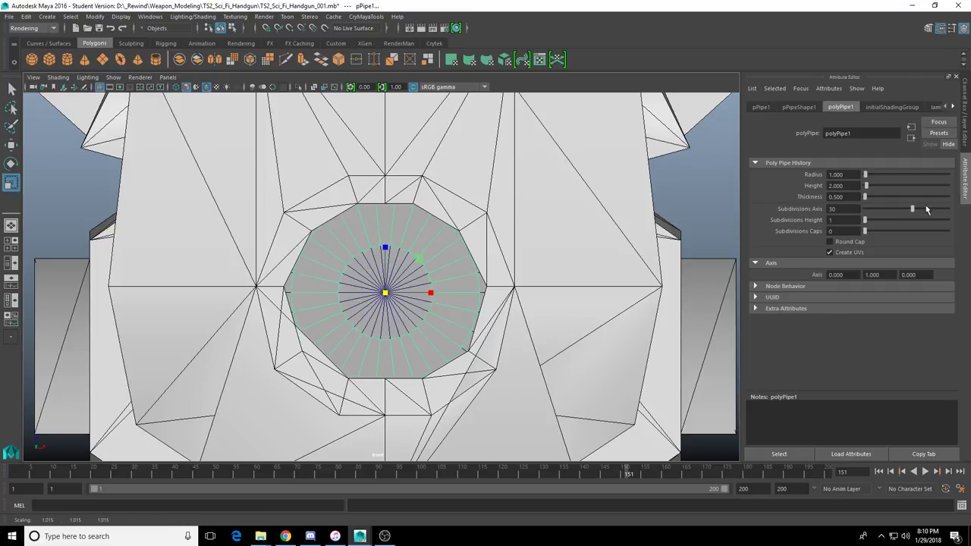
pyautogui.hotkey('ctrl', 'z')
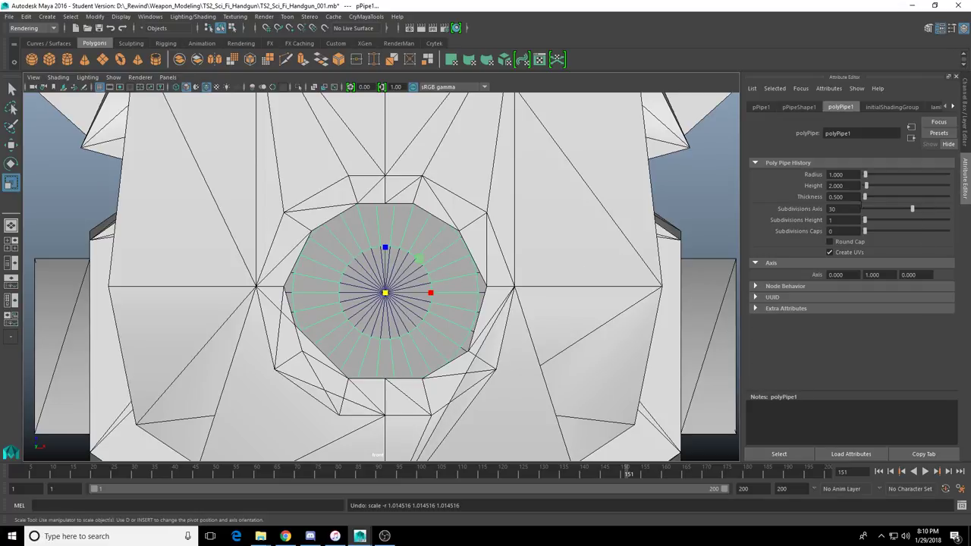
# Set the pipe's thickness to 0.2 and scale the pipe up uniformly by about 1.1 in wireframe display.
pyautogui.click(866, 197)
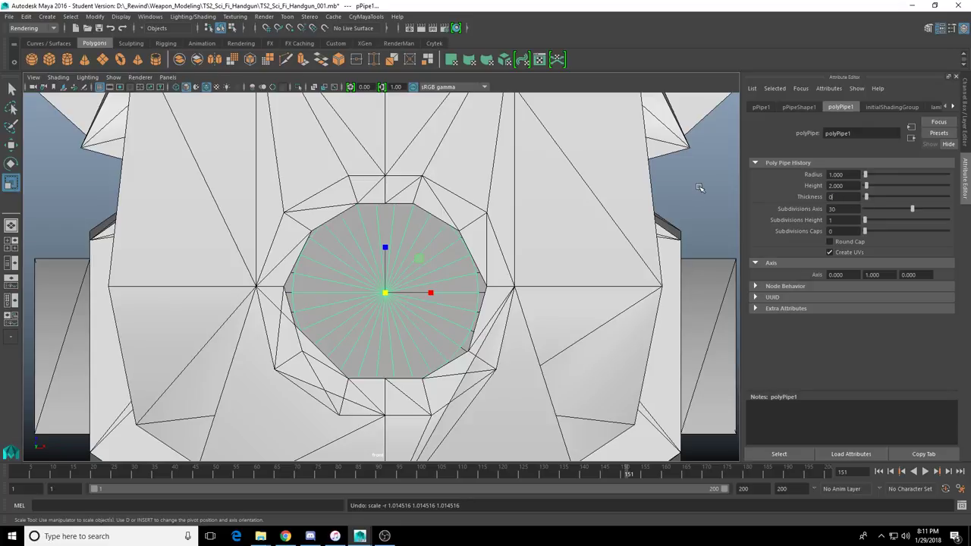
pyautogui.write('.2')
pyautogui.press('Return')
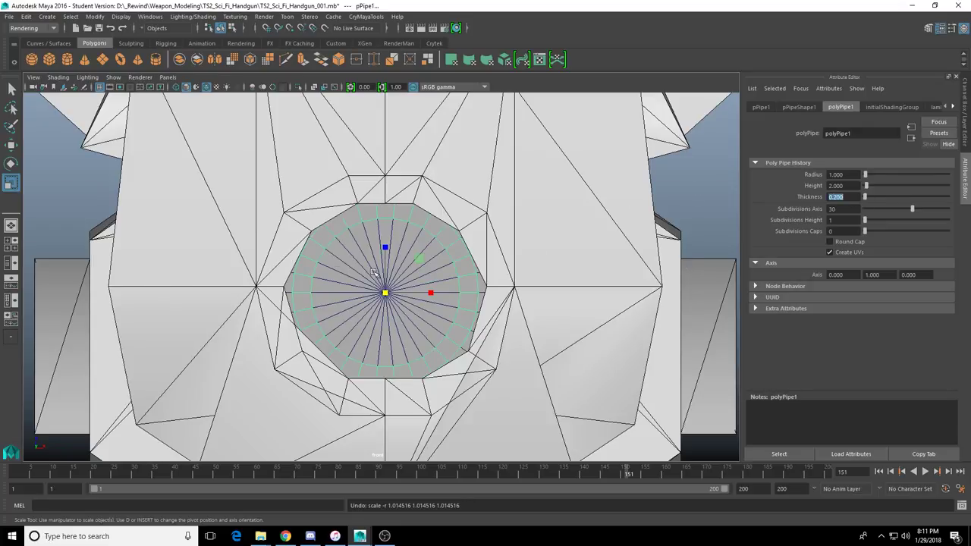
pyautogui.keyDown('alt'); pyautogui.moveTo(373, 273); pyautogui.dragTo(381, 282, button='middle'); pyautogui.keyUp('alt')
pyautogui.scroll(2, 387, 286)
pyautogui.press('4')
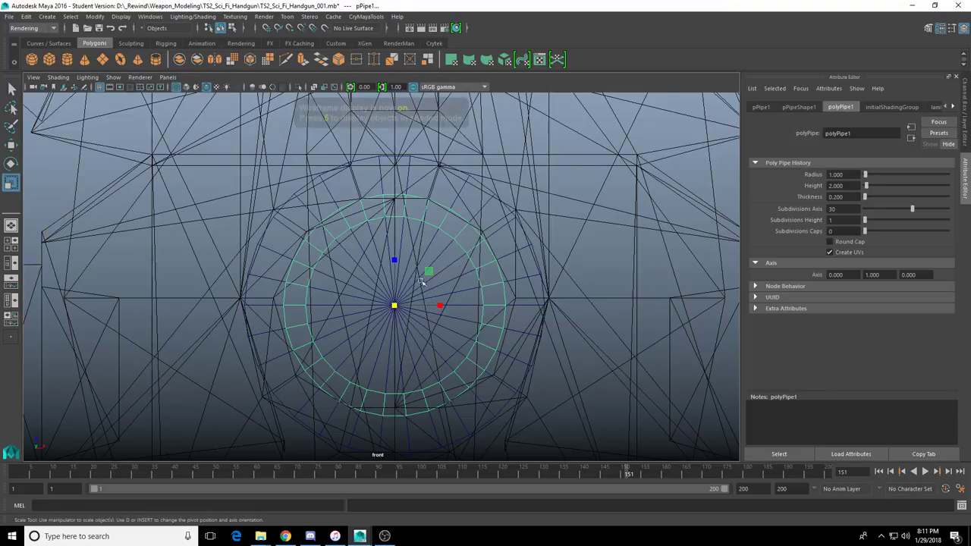
pyautogui.scroll(2, 410, 307)
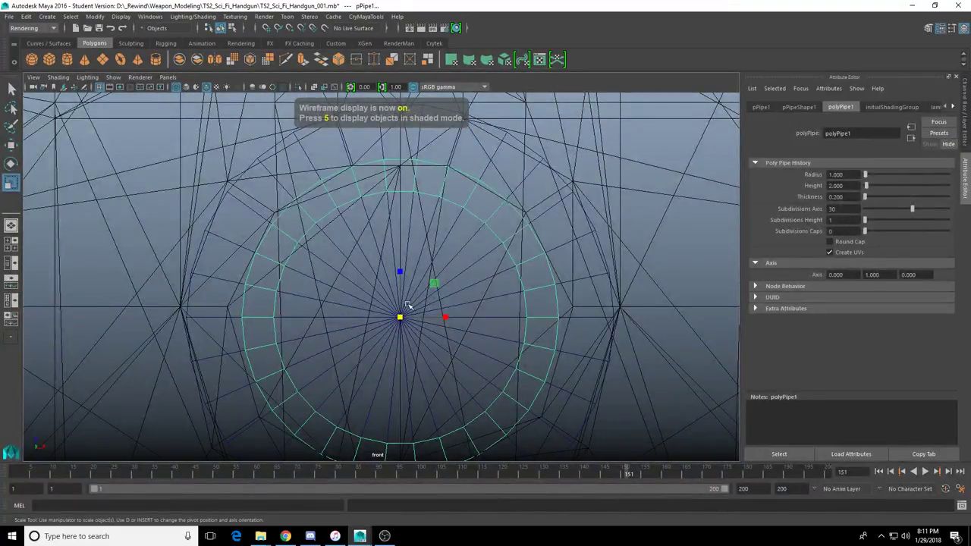
pyautogui.moveTo(400, 318); pyautogui.dragTo(422, 319)
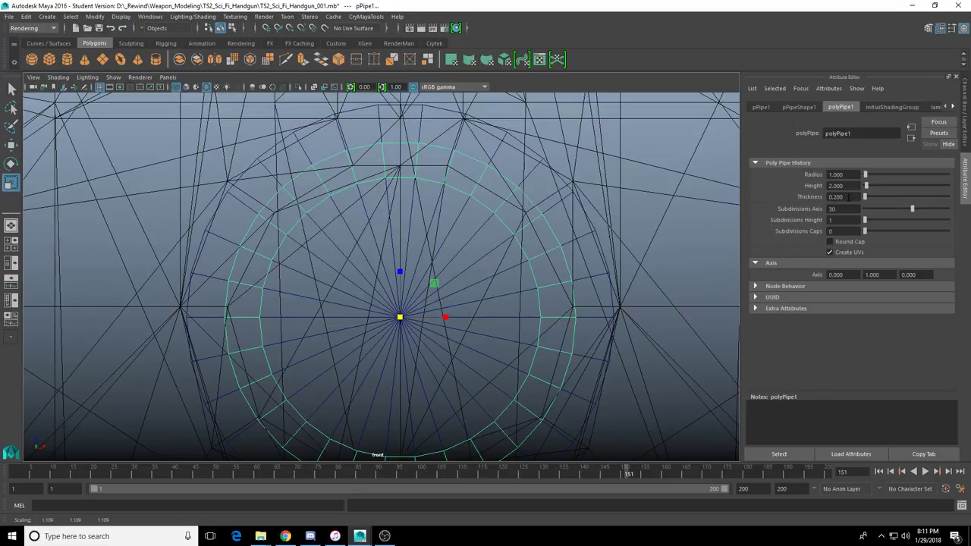
# Set the pipe's thickness to 0.4 and enlarge the pipe a little further towards the barrel cylinder's outline.
pyautogui.click(847, 197)
pyautogui.write('.')
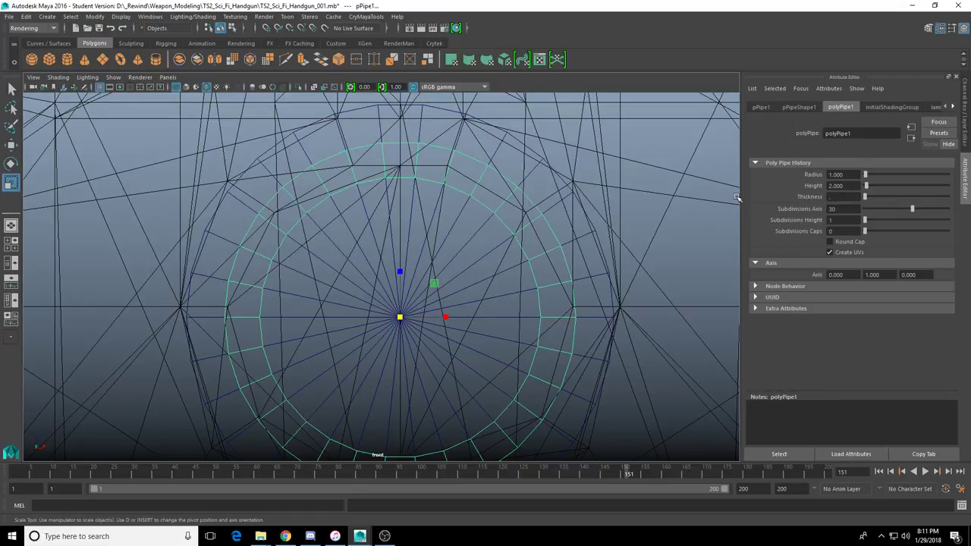
pyautogui.write('4')
pyautogui.press('Return')
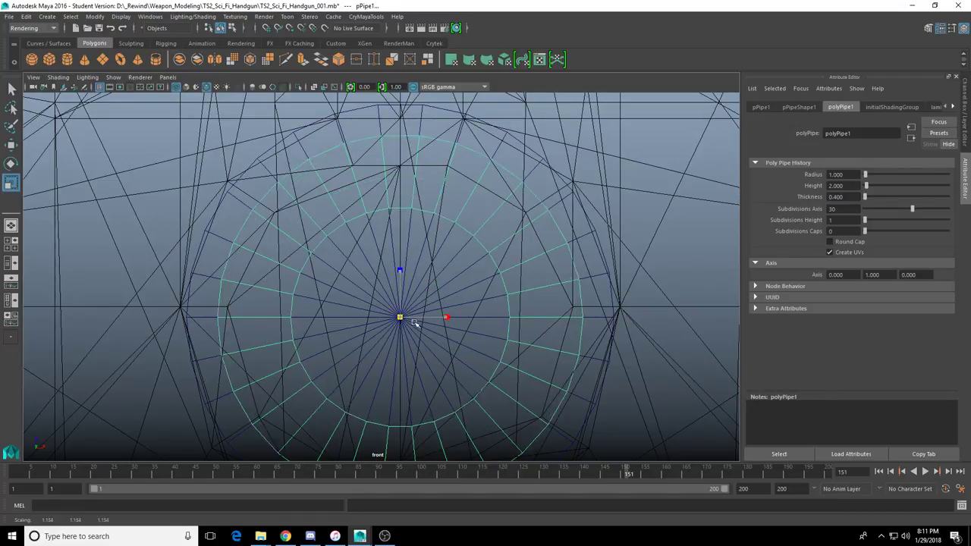
# Move the pipe's rear ring of vertices forward until it sits just inside the barrel cylinder's front end.
pyautogui.press('5')
pyautogui.press('space')
pyautogui.press('space')
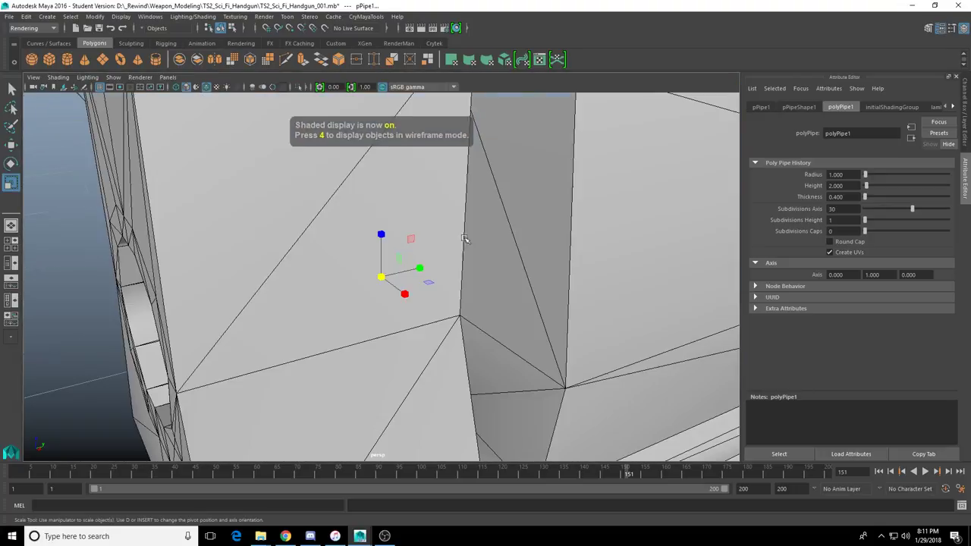
pyautogui.scroll(-4, 397, 313)
pyautogui.keyDown('alt'); pyautogui.moveTo(397, 312); pyautogui.dragTo(357, 302); pyautogui.keyUp('alt')
pyautogui.press('w')
pyautogui.press('4')
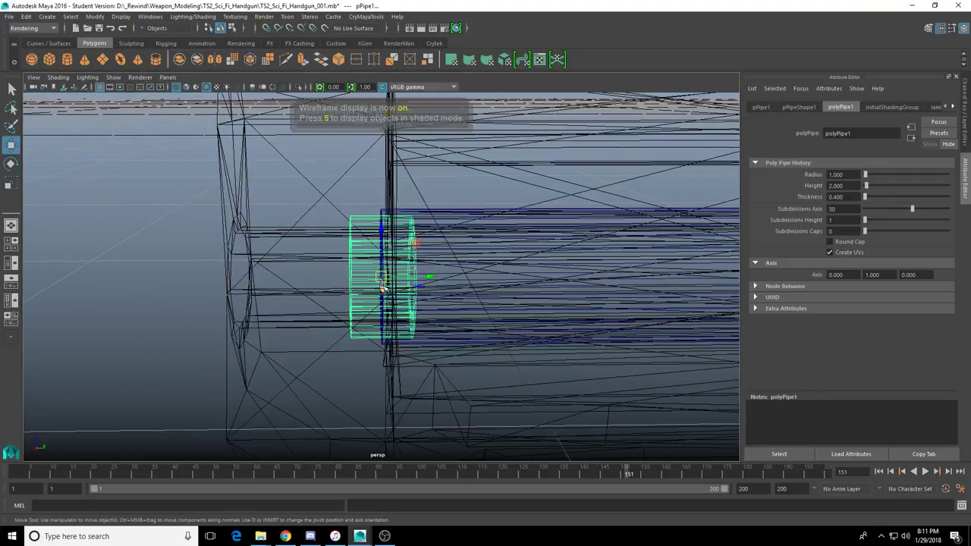
pyautogui.moveTo(356, 236); pyautogui.dragTo(314, 229, button='right')
pyautogui.moveTo(473, 193); pyautogui.dragTo(390, 392)
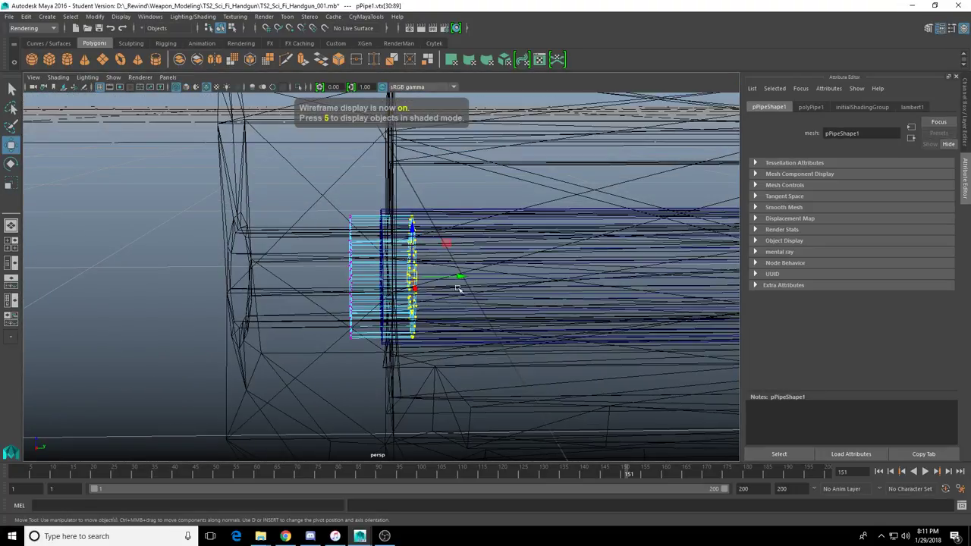
pyautogui.moveTo(455, 278); pyautogui.dragTo(433, 278)
# Move the pipe's front ring of vertices forward to the face of the handgun's muzzle opening.
pyautogui.moveTo(305, 190); pyautogui.dragTo(354, 343)
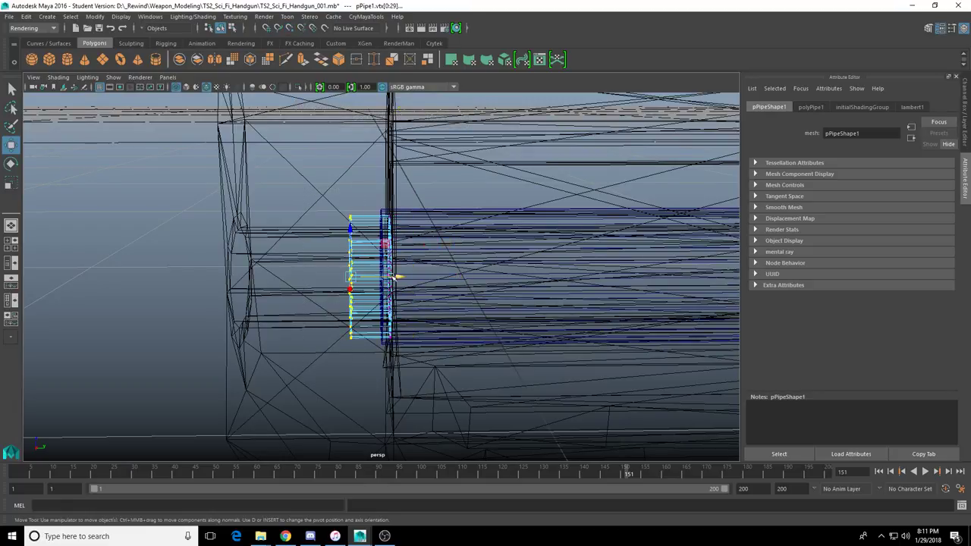
pyautogui.moveTo(400, 277)
pyautogui.mouseDown()
pyautogui.moveTo(283, 278)
pyautogui.moveTo(319, 302)
pyautogui.moveTo(263, 284)
pyautogui.moveTo(378, 286)
pyautogui.moveTo(436, 302)
pyautogui.mouseUp()
pyautogui.press('5')
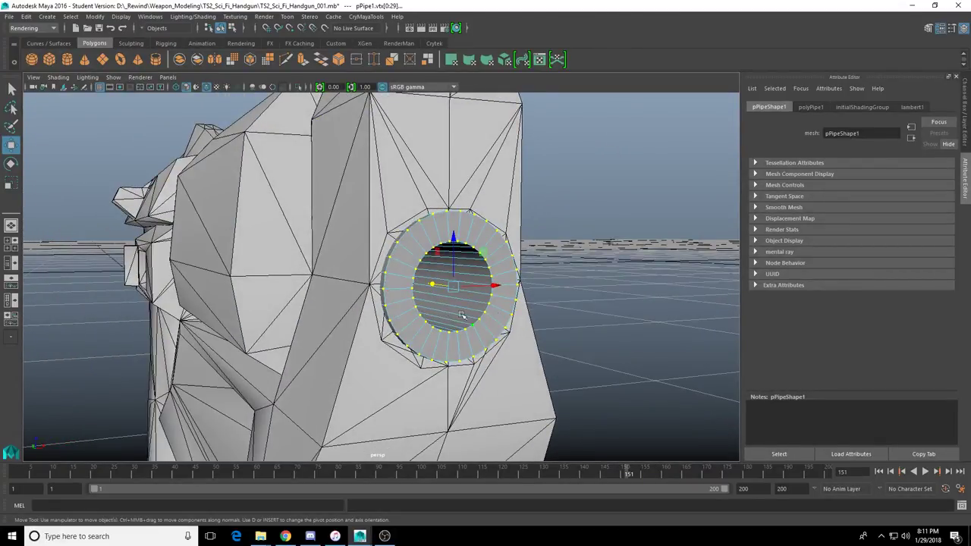
# Select the whole pipe and set its thickness to 0.35.
pyautogui.moveTo(486, 309); pyautogui.dragTo(518, 278, button='right')
pyautogui.click(503, 293)
pyautogui.keyDown('alt'); pyautogui.moveTo(502, 293); pyautogui.dragTo(557, 284); pyautogui.keyUp('alt')
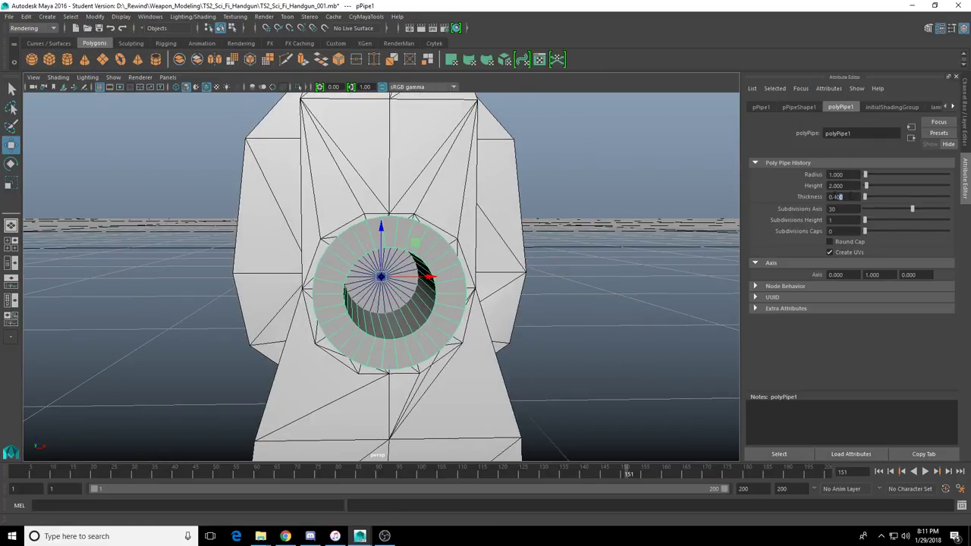
pyautogui.write('0.35')
pyautogui.press('Return')
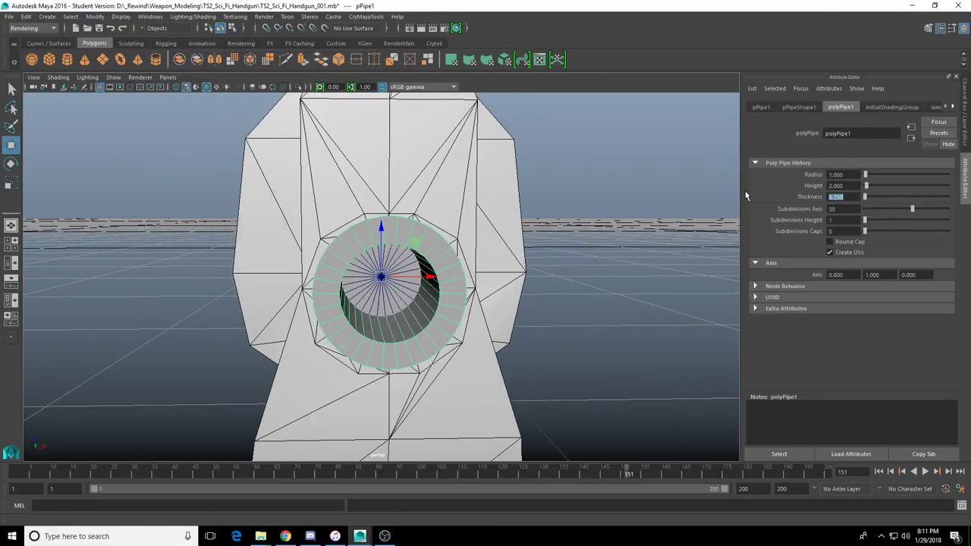
pyautogui.keyDown('alt'); pyautogui.moveTo(557, 316); pyautogui.dragTo(526, 316); pyautogui.keyUp('alt')
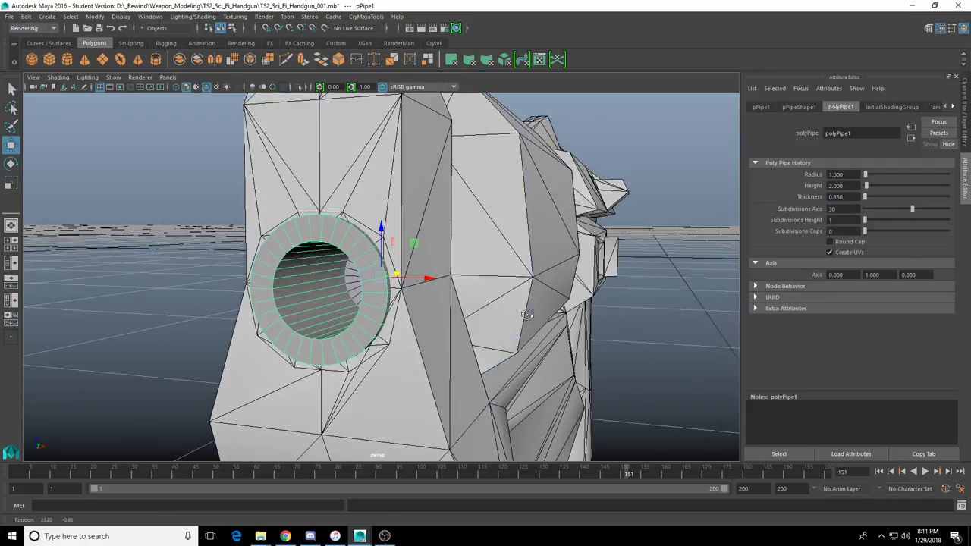
# Deselect the pipe and examine the whole handgun, especially the barrel area seen from the side.
pyautogui.scroll(-10, 354, 343)
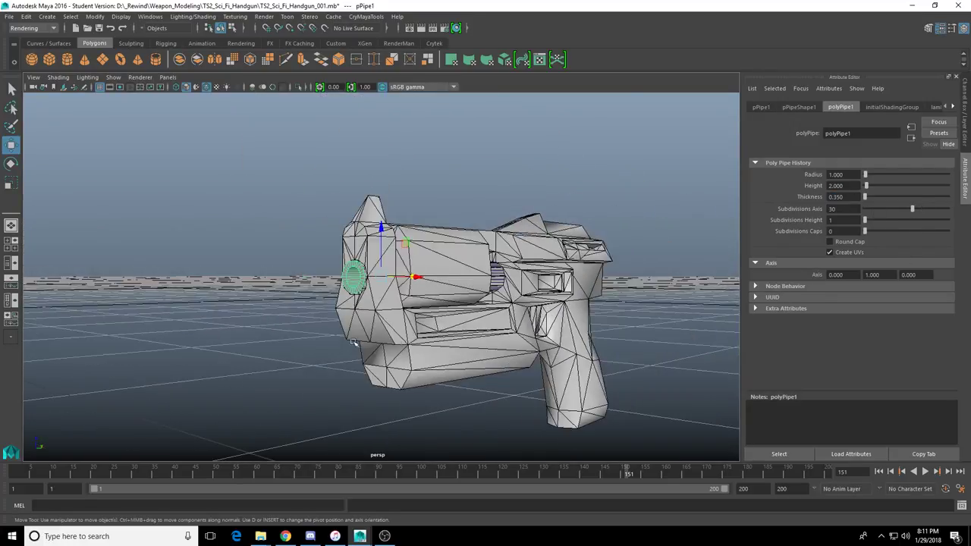
pyautogui.keyDown('alt'); pyautogui.moveTo(334, 346); pyautogui.dragTo(327, 343); pyautogui.keyUp('alt')
pyautogui.click(338, 349)
pyautogui.scroll(-4, 387, 346)
pyautogui.scroll(6, 387, 347)
pyautogui.keyDown('alt'); pyautogui.moveTo(503, 339); pyautogui.dragTo(334, 326, button='middle'); pyautogui.keyUp('alt')
pyautogui.keyDown('alt'); pyautogui.moveTo(334, 326); pyautogui.dragTo(394, 340); pyautogui.keyUp('alt')
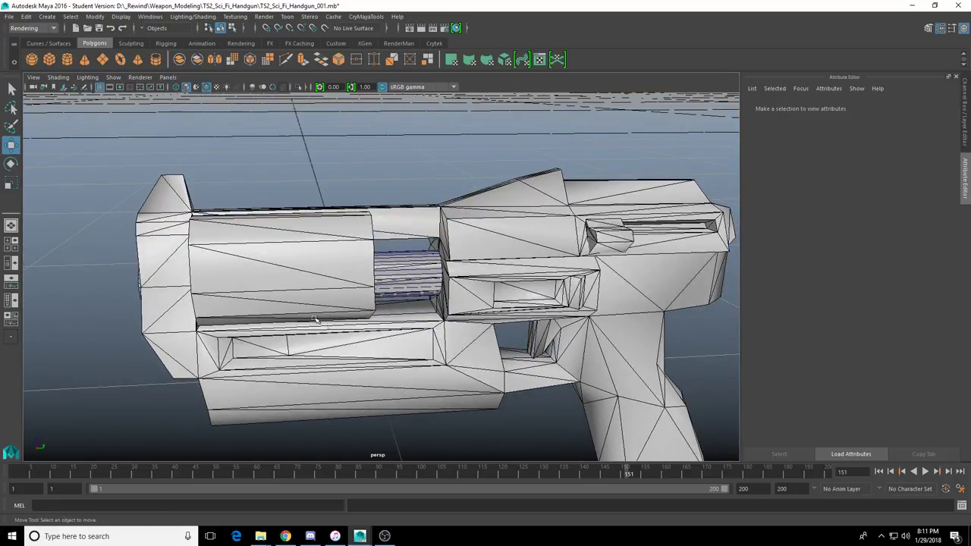
pyautogui.keyDown('alt'); pyautogui.moveTo(248, 299); pyautogui.dragTo(440, 269); pyautogui.keyUp('alt')
# Create a polygon cube on the grid beside the handgun.
pyautogui.click(50, 60)
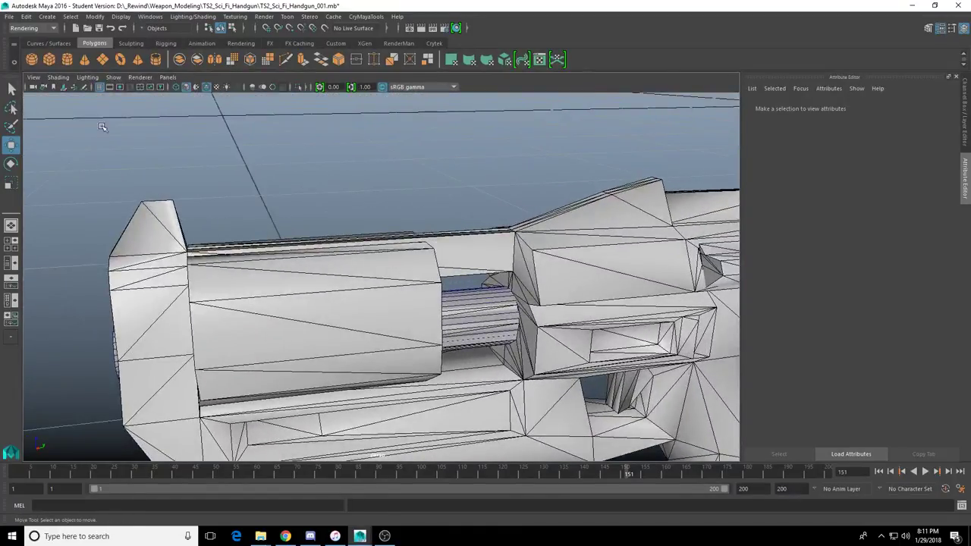
pyautogui.scroll(-5, 342, 258)
pyautogui.keyDown('alt'); pyautogui.moveTo(341, 258); pyautogui.dragTo(542, 334); pyautogui.keyUp('alt')
pyautogui.scroll(-4, 437, 290)
pyautogui.moveTo(551, 377); pyautogui.dragTo(479, 367)
pyautogui.keyDown('alt'); pyautogui.moveTo(480, 367); pyautogui.dragTo(326, 348); pyautogui.keyUp('alt')
pyautogui.moveTo(416, 351); pyautogui.dragTo(470, 252)
# Snap the cube to the barrel cylinder's front centre in the front view and raise it to the handgun's upper edge.
pyautogui.press('space')
pyautogui.press('space')
pyautogui.press('f')
pyautogui.scroll(-10, 381, 283)
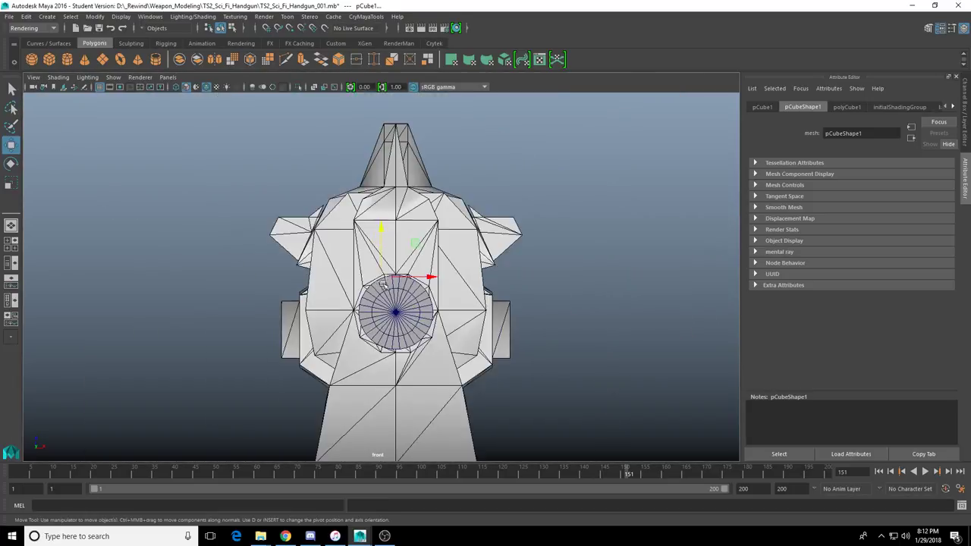
pyautogui.scroll(2, 383, 283)
pyautogui.moveTo(383, 278); pyautogui.dragTo(408, 328)
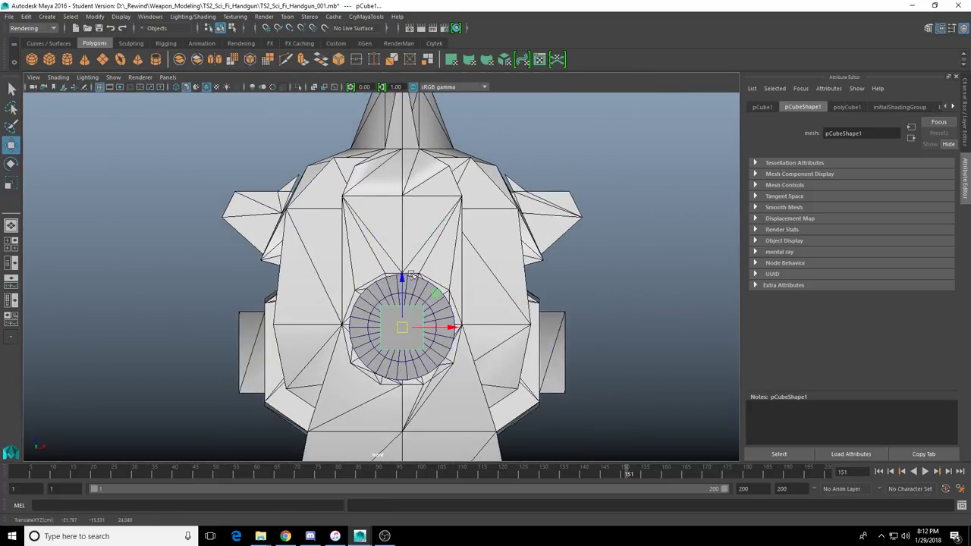
pyautogui.moveTo(403, 278); pyautogui.dragTo(402, 128)
# Move the cube back along the barrel, behind the front sight block, in wireframe display.
pyautogui.press('space')
pyautogui.press('space')
pyautogui.press('f')
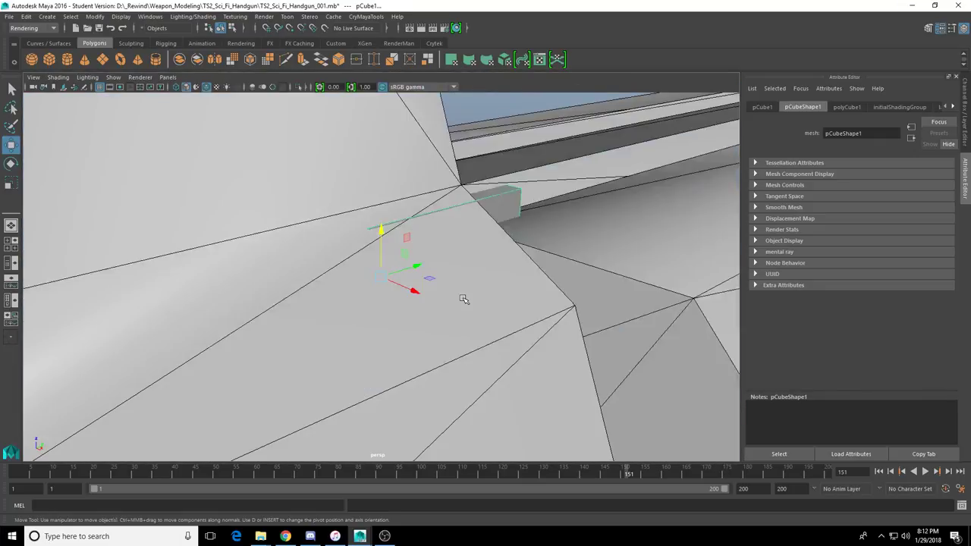
pyautogui.scroll(-5, 461, 305)
pyautogui.scroll(-2, 460, 307)
pyautogui.moveTo(459, 307)
pyautogui.keyDown('alt'); pyautogui.mouseDown()
pyautogui.moveTo(412, 297)
pyautogui.moveTo(384, 321)
pyautogui.moveTo(458, 315)
pyautogui.mouseUp(); pyautogui.keyUp('alt')
pyautogui.press('4')
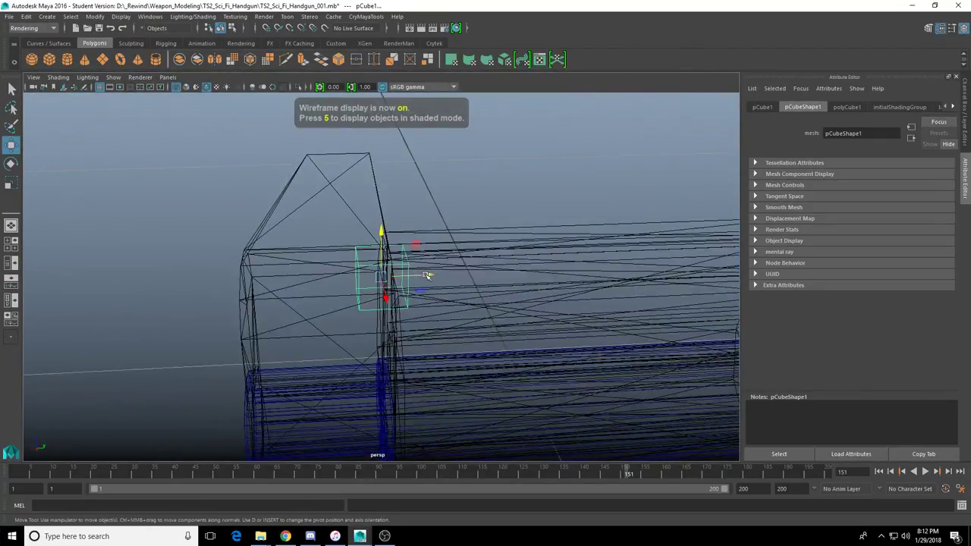
pyautogui.moveTo(426, 275); pyautogui.dragTo(507, 260)
# Snap the cube's rear vertices back to the start of the rear body, stretching it into a bar above the barrel.
pyautogui.moveTo(462, 265); pyautogui.dragTo(424, 258, button='right')
pyautogui.moveTo(419, 201); pyautogui.dragTo(476, 345)
pyautogui.keyDown('alt'); pyautogui.moveTo(476, 345); pyautogui.dragTo(438, 279); pyautogui.keyUp('alt')
pyautogui.keyDown('alt'); pyautogui.moveTo(550, 280); pyautogui.dragTo(449, 277, button='middle'); pyautogui.keyUp('alt')
pyautogui.moveTo(387, 229); pyautogui.dragTo(454, 334)
pyautogui.keyDown('alt'); pyautogui.moveTo(489, 339); pyautogui.dragTo(461, 317, button='right'); pyautogui.keyUp('alt')
pyautogui.keyDown('alt'); pyautogui.moveTo(461, 317); pyautogui.dragTo(399, 314, button='middle'); pyautogui.keyUp('alt')
pyautogui.press('v')
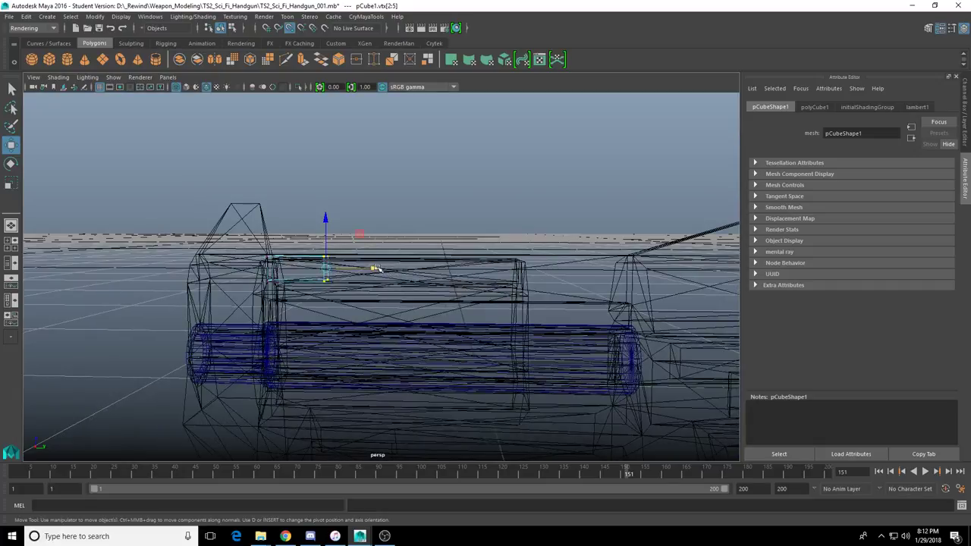
pyautogui.moveTo(375, 269); pyautogui.dragTo(633, 292)
pyautogui.keyDown('alt'); pyautogui.moveTo(634, 294); pyautogui.dragTo(385, 282, button='middle'); pyautogui.keyUp('alt')
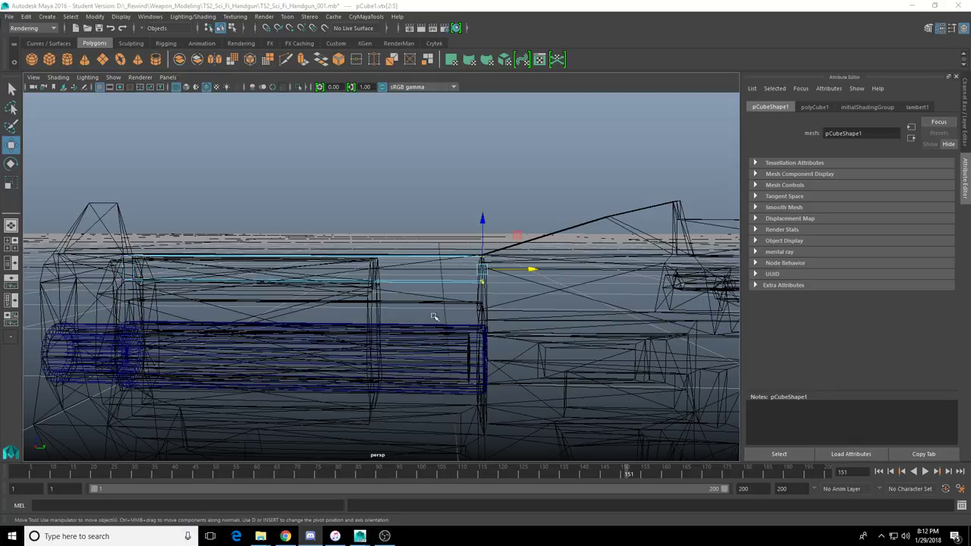
# Check the bar in shaded display and lower its bottom rear vertices towards the barrel.
pyautogui.keyDown('alt'); pyautogui.moveTo(433, 317); pyautogui.dragTo(505, 313); pyautogui.keyUp('alt')
pyautogui.press('5')
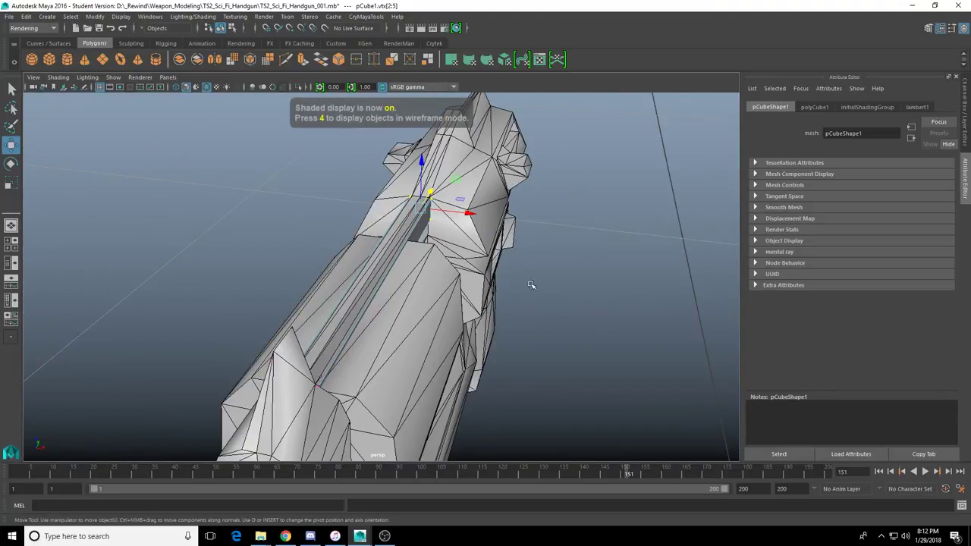
pyautogui.moveTo(531, 282)
pyautogui.keyDown('alt'); pyautogui.mouseDown()
pyautogui.moveTo(385, 239)
pyautogui.moveTo(408, 274)
pyautogui.moveTo(556, 252)
pyautogui.moveTo(466, 239)
pyautogui.moveTo(297, 258)
pyautogui.moveTo(433, 253)
pyautogui.moveTo(394, 254)
pyautogui.moveTo(591, 270)
pyautogui.moveTo(275, 250)
pyautogui.moveTo(315, 238)
pyautogui.moveTo(342, 203)
pyautogui.moveTo(338, 216)
pyautogui.mouseUp(); pyautogui.keyUp('alt')
pyautogui.press('4')
pyautogui.press('5')
pyautogui.click(304, 238)
pyautogui.press('4')
pyautogui.moveTo(336, 262)
pyautogui.mouseDown()
pyautogui.moveTo(375, 211)
pyautogui.moveTo(353, 198)
pyautogui.moveTo(348, 265)
pyautogui.mouseUp()
pyautogui.press('v')
pyautogui.keyDown('alt'); pyautogui.moveTo(347, 265); pyautogui.dragTo(603, 260, button='middle'); pyautogui.keyUp('alt')
pyautogui.keyDown('alt'); pyautogui.moveTo(602, 261); pyautogui.dragTo(224, 254, button='right'); pyautogui.keyUp('alt')
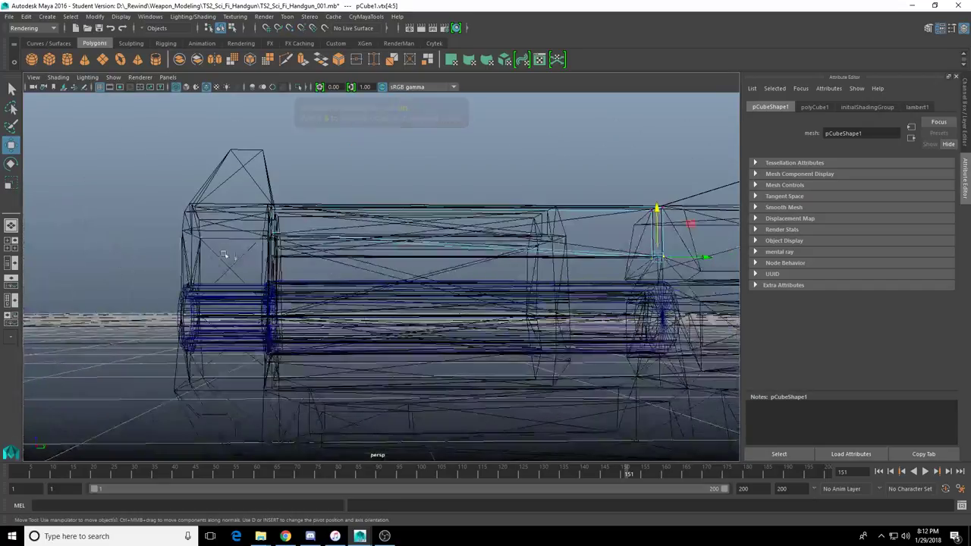
# Snap the bar's bottom front vertices level with its rear ones and check its fit in the side view.
pyautogui.moveTo(224, 254); pyautogui.dragTo(264, 252)
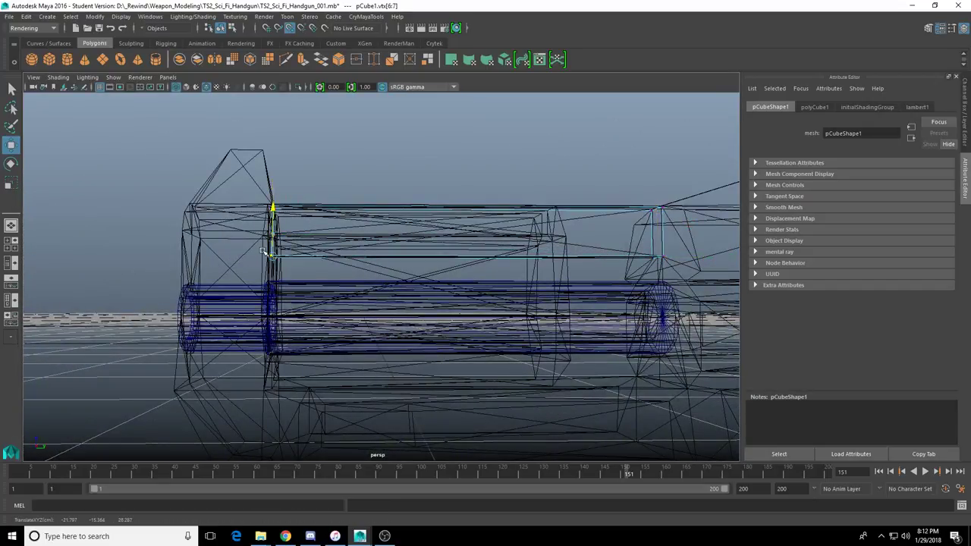
pyautogui.keyDown('alt'); pyautogui.moveTo(381, 271); pyautogui.dragTo(460, 241); pyautogui.keyUp('alt')
pyautogui.press('space')
pyautogui.press('space')
pyautogui.press('f')
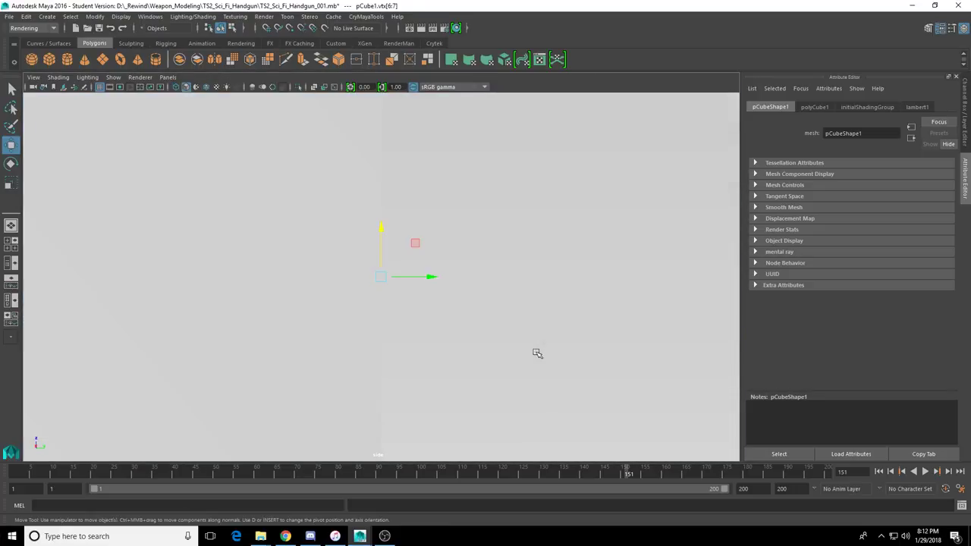
pyautogui.keyDown('alt'); pyautogui.moveTo(538, 354); pyautogui.dragTo(448, 291, button='right'); pyautogui.keyUp('alt')
pyautogui.keyDown('alt'); pyautogui.moveTo(486, 305); pyautogui.dragTo(250, 302, button='middle'); pyautogui.keyUp('alt')
pyautogui.scroll(4, 249, 302)
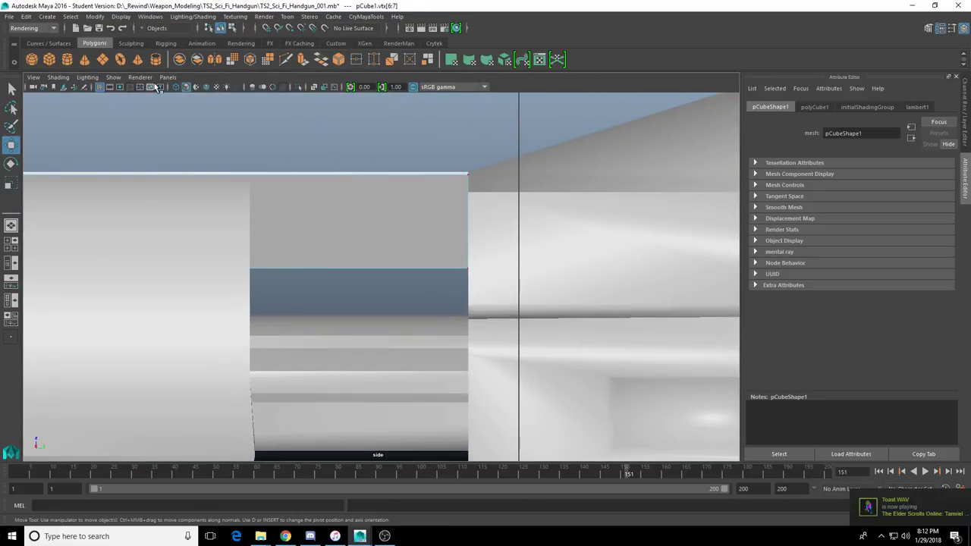
pyautogui.scroll(-5, 418, 225)
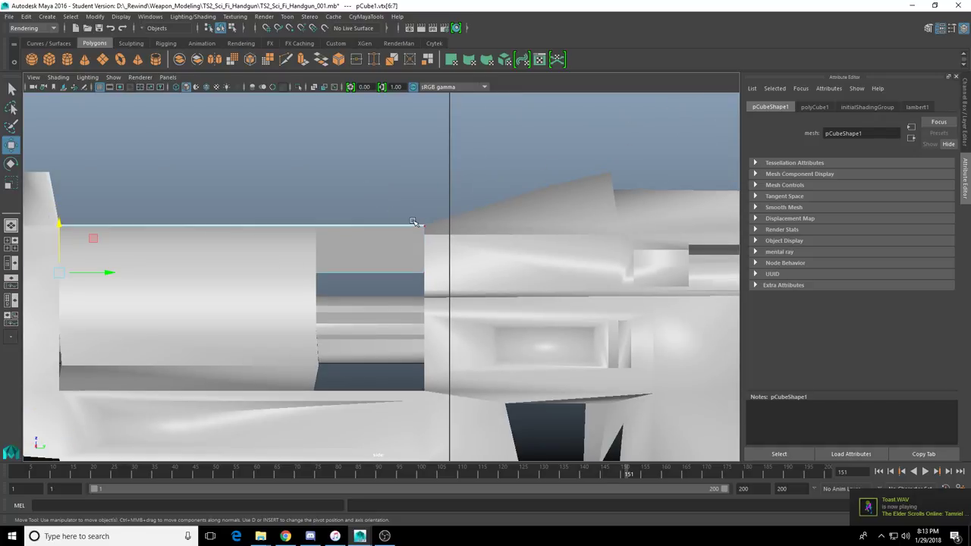
pyautogui.keyDown('alt'); pyautogui.moveTo(418, 225); pyautogui.dragTo(480, 236, button='middle'); pyautogui.keyUp('alt')
# Examine the whole bar above the barrel in wireframe perspective and bring up the top view.
pyautogui.press('space')
pyautogui.press('space')
pyautogui.keyDown('alt'); pyautogui.moveTo(458, 203); pyautogui.dragTo(522, 261); pyautogui.keyUp('alt')
pyautogui.click(524, 244)
pyautogui.click(556, 271)
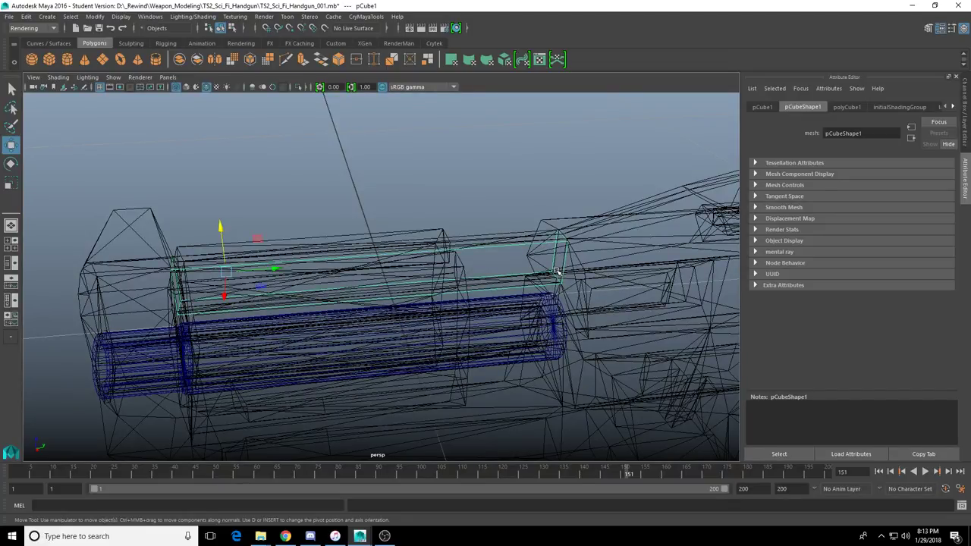
pyautogui.moveTo(556, 270)
pyautogui.keyDown('alt'); pyautogui.mouseDown()
pyautogui.moveTo(562, 278)
pyautogui.moveTo(501, 300)
pyautogui.moveTo(475, 301)
pyautogui.moveTo(475, 282)
pyautogui.moveTo(452, 300)
pyautogui.moveTo(334, 294)
pyautogui.mouseUp(); pyautogui.keyUp('alt')
pyautogui.press('space')
pyautogui.press('space')
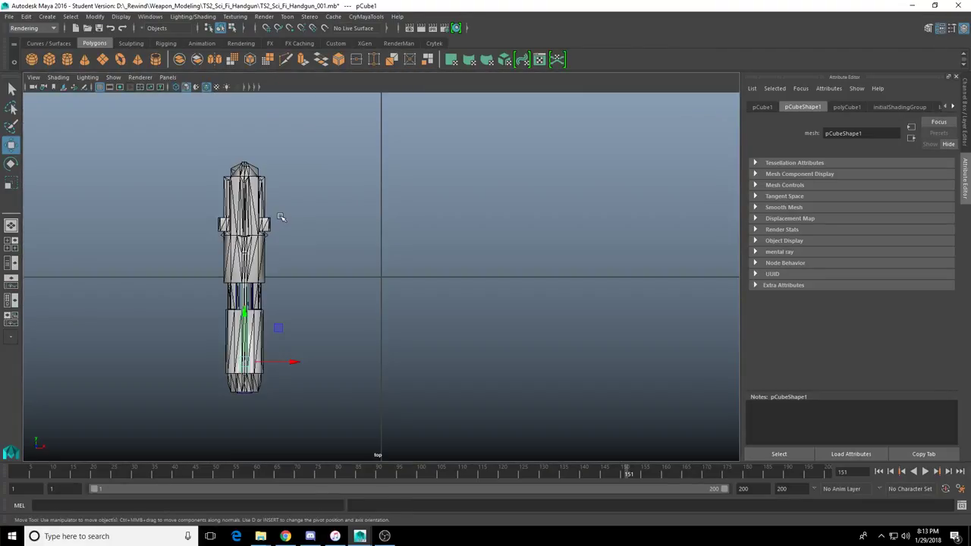
# Compare the bar's width with the barrel and gun body from above, in shaded and wireframe display.
pyautogui.press('f')
pyautogui.scroll(2, 385, 257)
pyautogui.keyDown('alt'); pyautogui.moveTo(400, 205); pyautogui.dragTo(407, 359, button='middle'); pyautogui.keyUp('alt')
pyautogui.scroll(3, 407, 359)
pyautogui.keyDown('alt'); pyautogui.moveTo(391, 258); pyautogui.dragTo(387, 284, button='middle'); pyautogui.keyUp('alt')
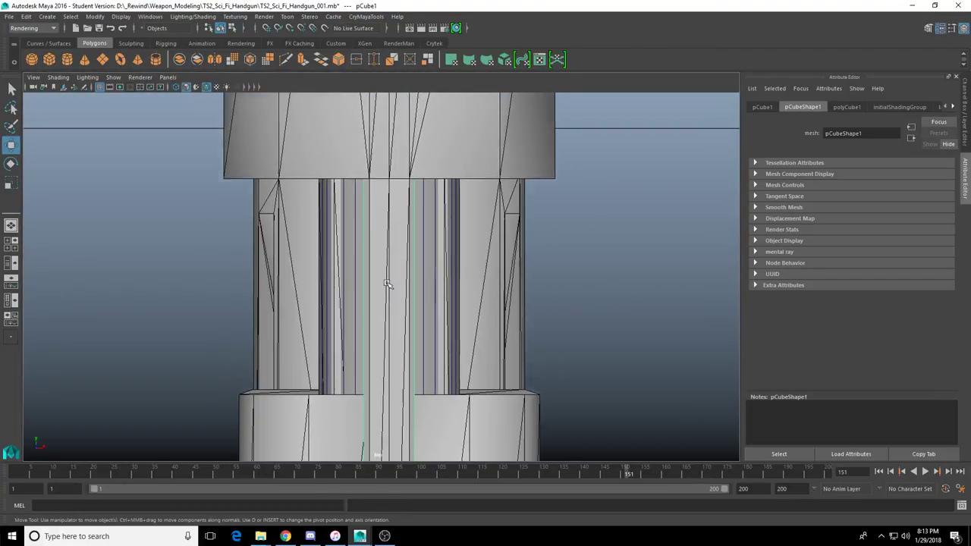
pyautogui.scroll(2, 387, 283)
pyautogui.moveTo(430, 237); pyautogui.dragTo(386, 237, button='right')
pyautogui.scroll(-5, 412, 241)
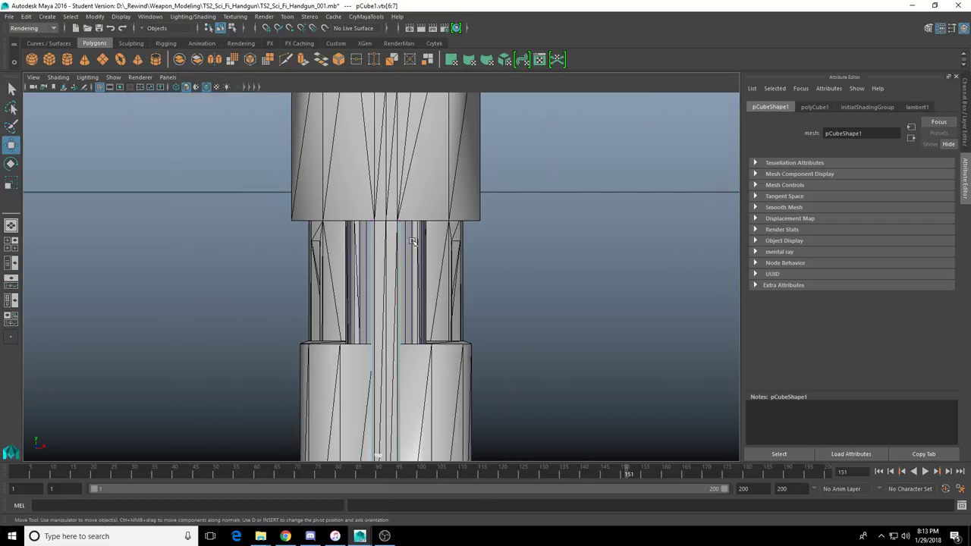
pyautogui.press('4')
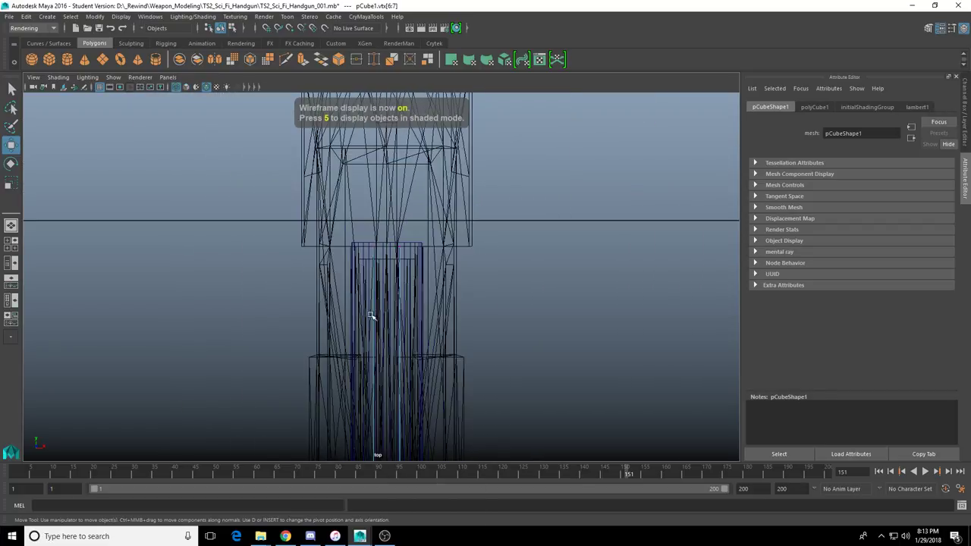
pyautogui.scroll(-3, 382, 290)
pyautogui.keyDown('alt'); pyautogui.moveTo(425, 366); pyautogui.dragTo(433, 308, button='middle'); pyautogui.keyUp('alt')
# Select the whole bar and inspect it in shaded perspective from the side and front.
pyautogui.press('space')
pyautogui.press('space')
pyautogui.keyDown('alt'); pyautogui.moveTo(607, 199); pyautogui.dragTo(507, 210); pyautogui.keyUp('alt')
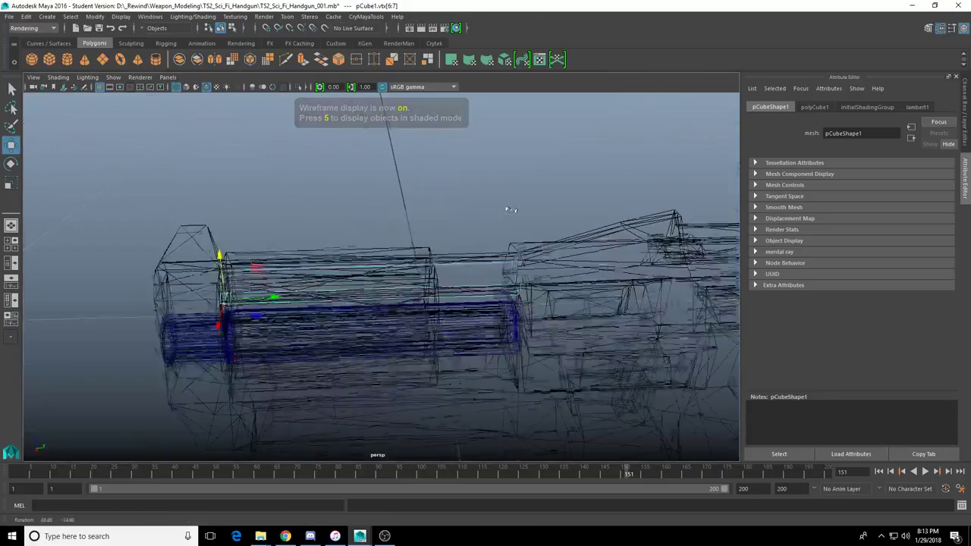
pyautogui.press('5')
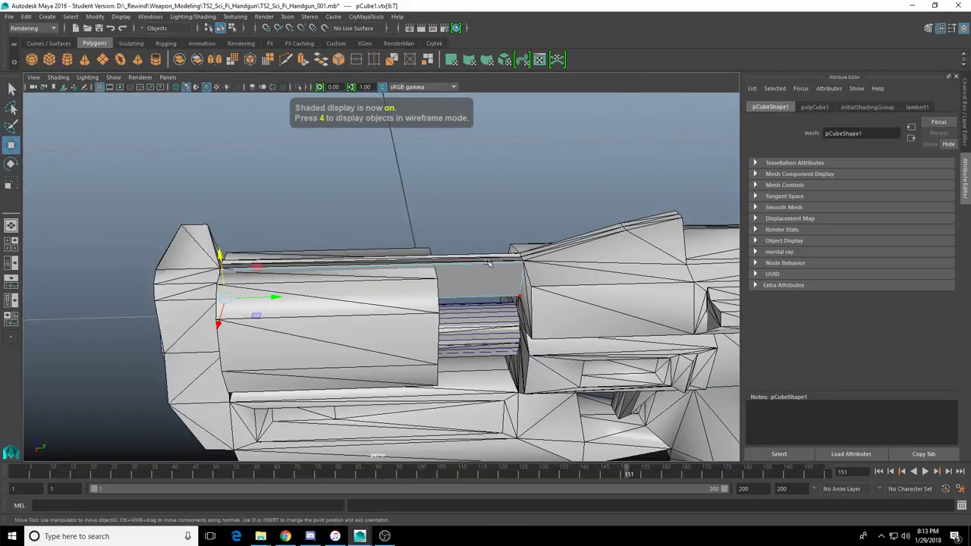
pyautogui.moveTo(488, 263); pyautogui.dragTo(502, 248, button='right')
pyautogui.click(476, 281)
pyautogui.keyDown('alt'); pyautogui.moveTo(258, 296); pyautogui.dragTo(343, 324); pyautogui.keyUp('alt')
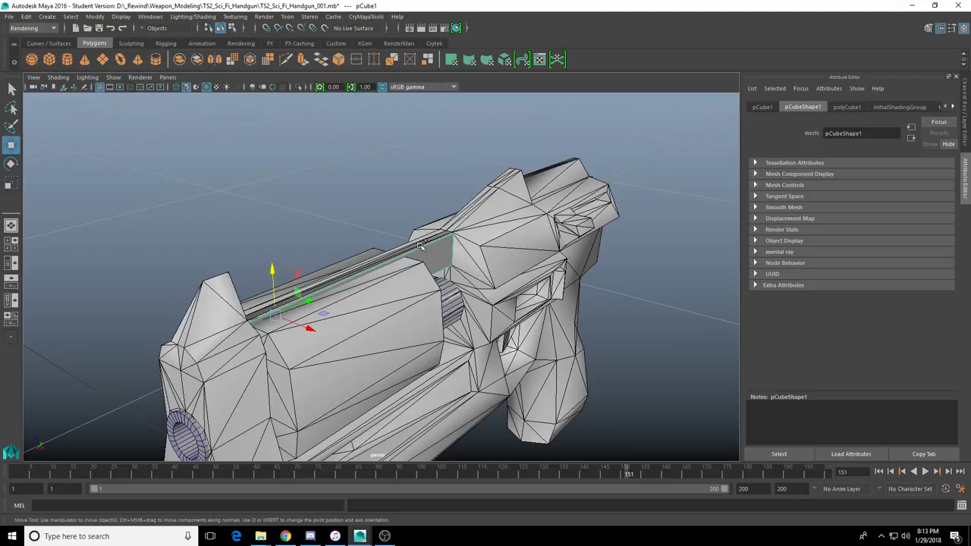
pyautogui.keyDown('alt'); pyautogui.moveTo(361, 232); pyautogui.dragTo(431, 321); pyautogui.keyUp('alt')
pyautogui.scroll(4, 445, 260)
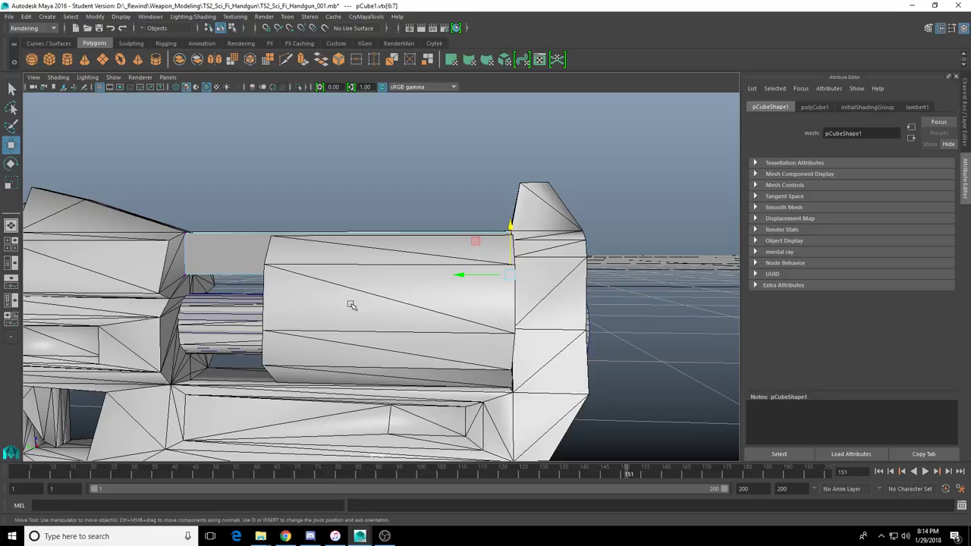
# Select the bar's top rear vertices at the rear body in the wireframe side view.
pyautogui.keyDown('alt'); pyautogui.moveTo(352, 305); pyautogui.dragTo(360, 285); pyautogui.keyUp('alt')
pyautogui.press('space')
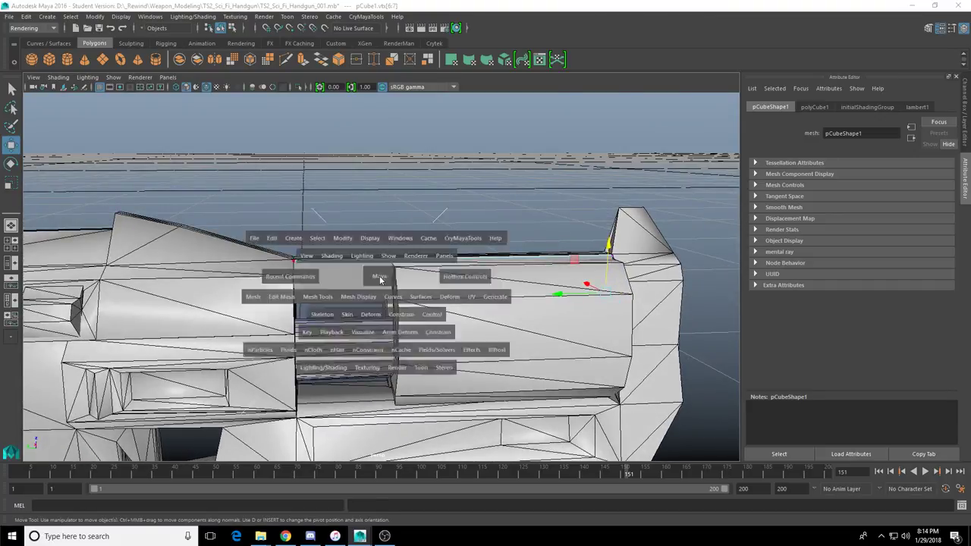
pyautogui.press('space')
pyautogui.scroll(3, 428, 330)
pyautogui.keyDown('alt'); pyautogui.moveTo(361, 311); pyautogui.dragTo(432, 306, button='middle'); pyautogui.keyUp('alt')
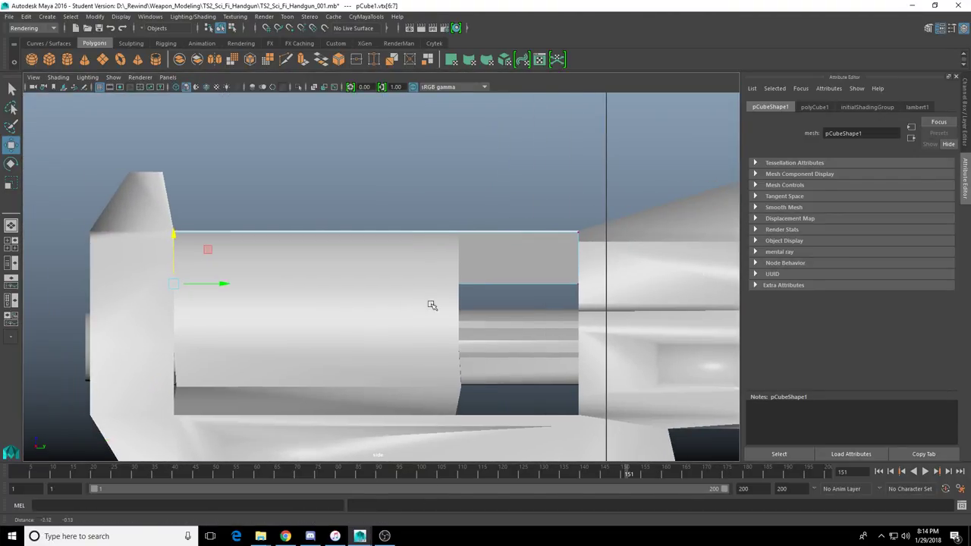
pyautogui.press('4')
pyautogui.keyDown('alt'); pyautogui.moveTo(309, 283); pyautogui.dragTo(357, 285, button='middle'); pyautogui.keyUp('alt')
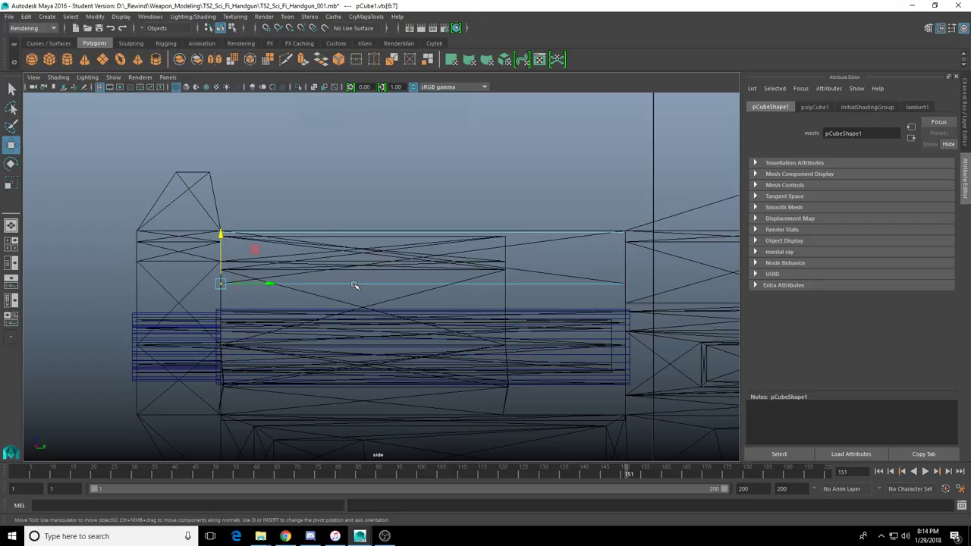
pyautogui.scroll(6, 409, 266)
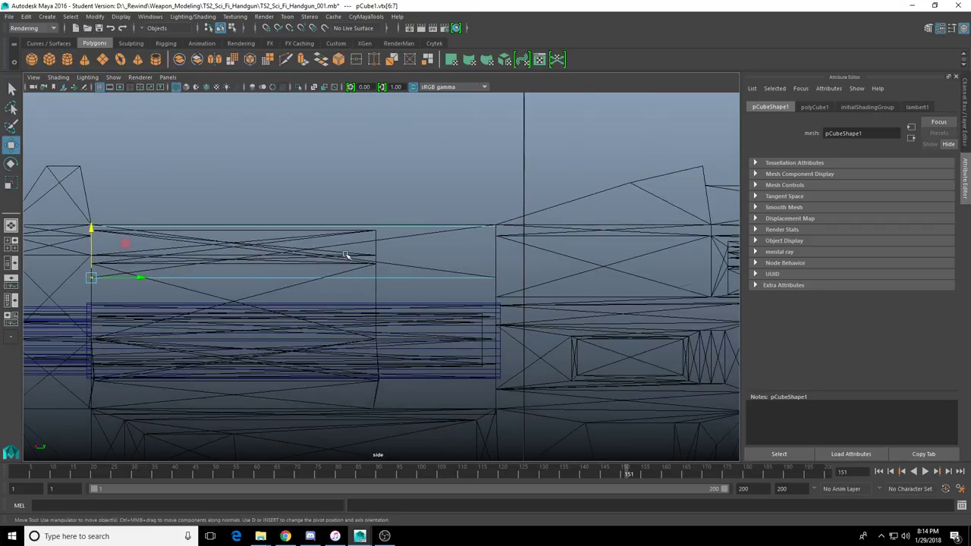
pyautogui.keyDown('alt'); pyautogui.moveTo(506, 310); pyautogui.dragTo(448, 351, button='middle'); pyautogui.keyUp('alt')
pyautogui.moveTo(462, 221); pyautogui.dragTo(591, 272)
pyautogui.moveTo(494, 185); pyautogui.dragTo(576, 275)
# Examine the bar's top corner vertices against the body outline in the wireframe front view.
pyautogui.press('space')
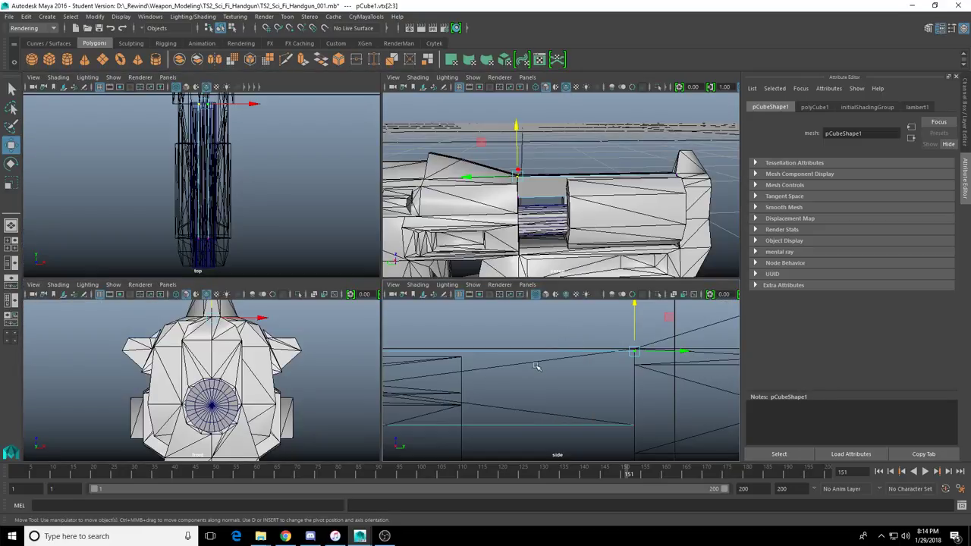
pyautogui.press('space')
pyautogui.press('4')
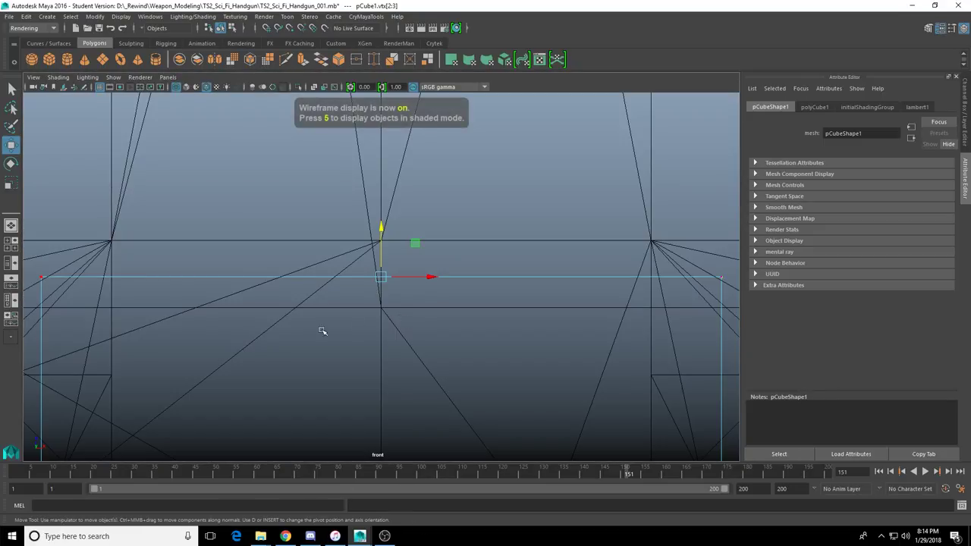
pyautogui.keyDown('alt'); pyautogui.moveTo(191, 335); pyautogui.dragTo(427, 331, button='middle'); pyautogui.keyUp('alt')
pyautogui.scroll(3, 428, 330)
pyautogui.moveTo(165, 236); pyautogui.dragTo(379, 344)
pyautogui.press('f')
pyautogui.scroll(5, 381, 349)
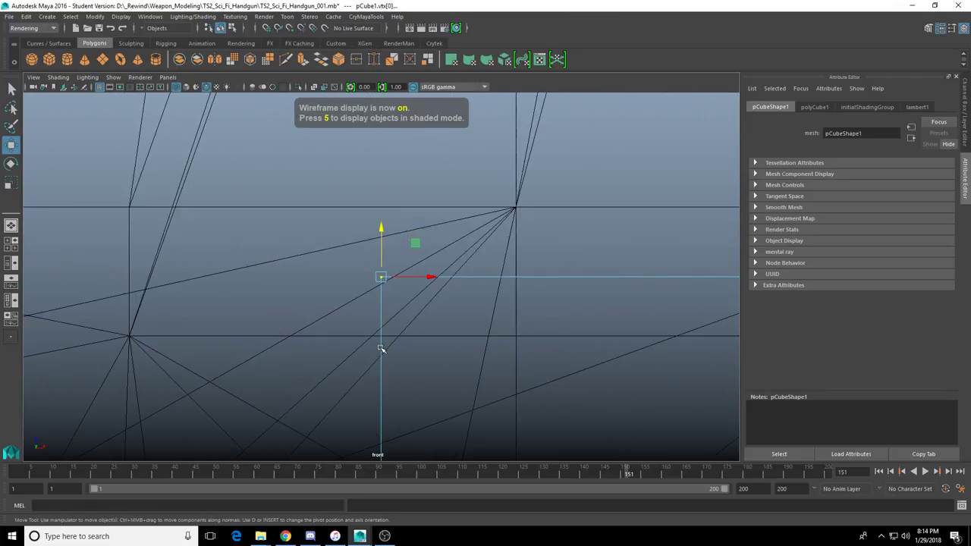
pyautogui.scroll(10, 381, 349)
pyautogui.press('space')
pyautogui.press('space')
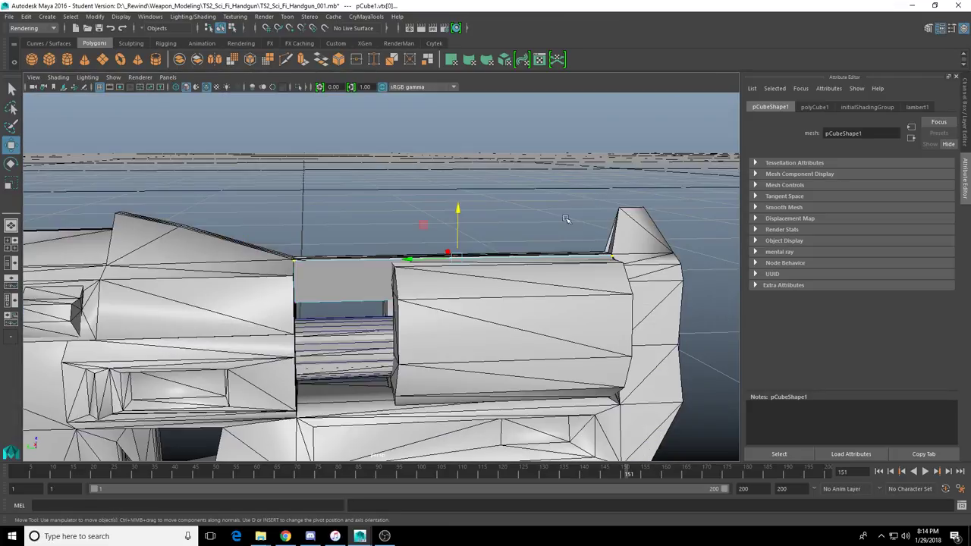
pyautogui.scroll(-5, 540, 236)
pyautogui.keyDown('alt'); pyautogui.moveTo(540, 236); pyautogui.dragTo(526, 287); pyautogui.keyUp('alt')
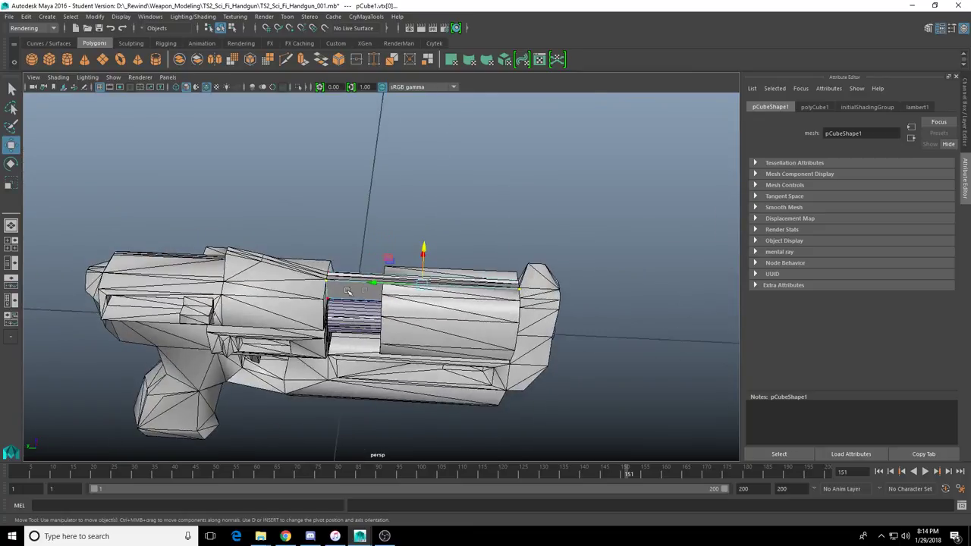
# Return to object selection on the bar and inspect the gap behind the barrel shroud from both sides.
pyautogui.moveTo(350, 289); pyautogui.dragTo(402, 255, button='right')
pyautogui.click(403, 256)
pyautogui.keyDown('alt'); pyautogui.moveTo(370, 342); pyautogui.dragTo(192, 316); pyautogui.keyUp('alt')
pyautogui.click(365, 280)
pyautogui.keyDown('alt'); pyautogui.moveTo(192, 316); pyautogui.dragTo(258, 313, button='middle'); pyautogui.keyUp('alt')
pyautogui.keyDown('alt'); pyautogui.moveTo(463, 334); pyautogui.dragTo(418, 282); pyautogui.keyUp('alt')
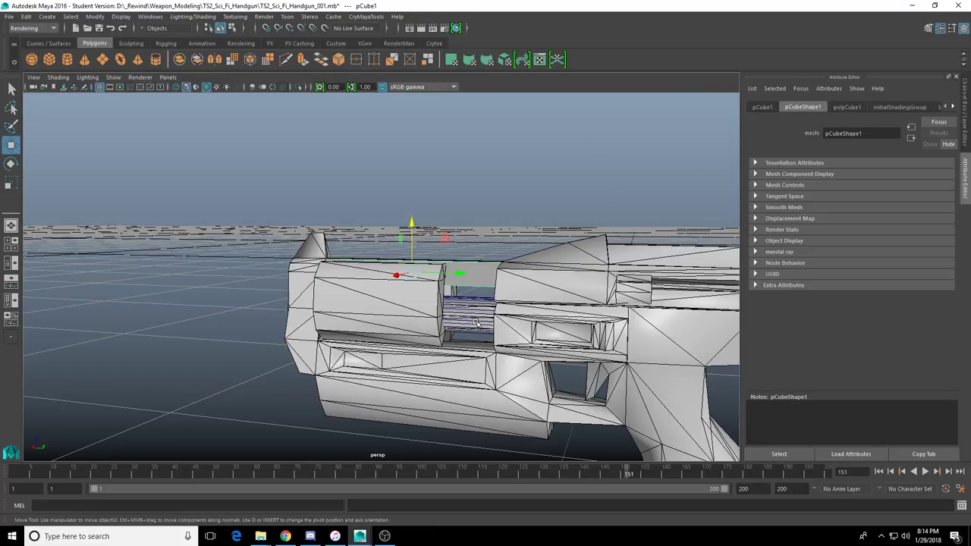
pyautogui.scroll(5, 477, 324)
pyautogui.keyDown('alt'); pyautogui.moveTo(477, 324); pyautogui.dragTo(417, 312, button='middle'); pyautogui.keyUp('alt')
pyautogui.keyDown('alt'); pyautogui.moveTo(452, 375); pyautogui.dragTo(511, 365); pyautogui.keyUp('alt')
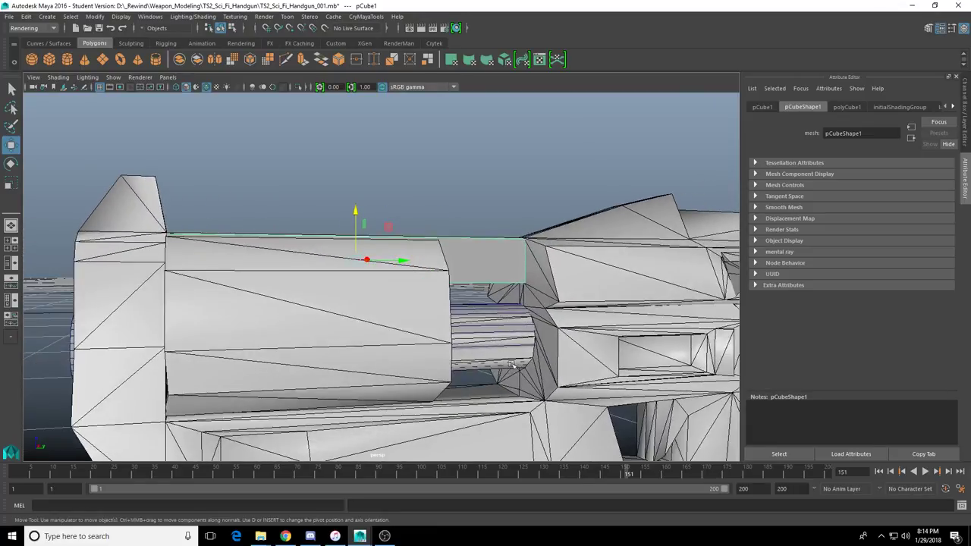
# Compare the bar and the barrel cylinder in the open gap ahead of the rear body.
pyautogui.keyDown('alt'); pyautogui.moveTo(512, 365); pyautogui.dragTo(506, 288, button='middle'); pyautogui.keyUp('alt')
pyautogui.click(488, 264)
pyautogui.click(484, 333)
pyautogui.keyDown('alt'); pyautogui.moveTo(484, 334); pyautogui.dragTo(478, 303); pyautogui.keyUp('alt')
pyautogui.scroll(-5, 461, 362)
pyautogui.scroll(5, 478, 304)
pyautogui.click(478, 296)
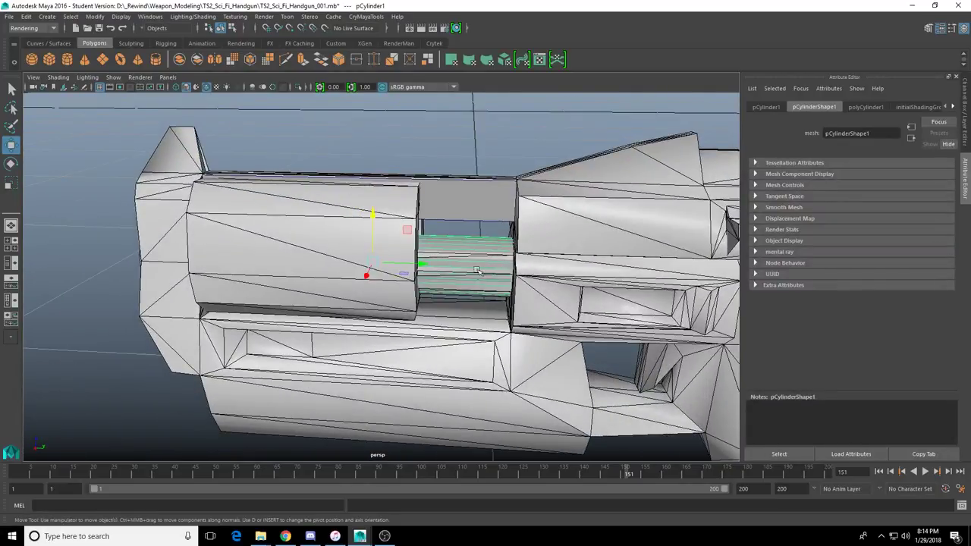
pyautogui.click(472, 230)
pyautogui.click(480, 280)
pyautogui.keyDown('alt'); pyautogui.moveTo(470, 271); pyautogui.dragTo(470, 247); pyautogui.keyUp('alt')
# Duplicate the bar and lower the copy into the frame below the barrel.
pyautogui.click(470, 244)
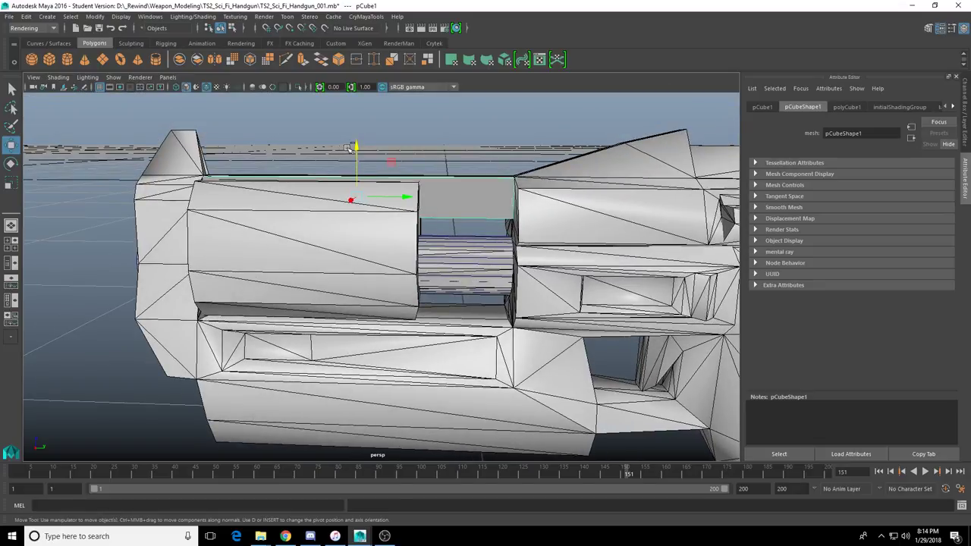
pyautogui.click(356, 186)
pyautogui.keyDown('alt'); pyautogui.moveTo(358, 292); pyautogui.dragTo(404, 273); pyautogui.keyUp('alt')
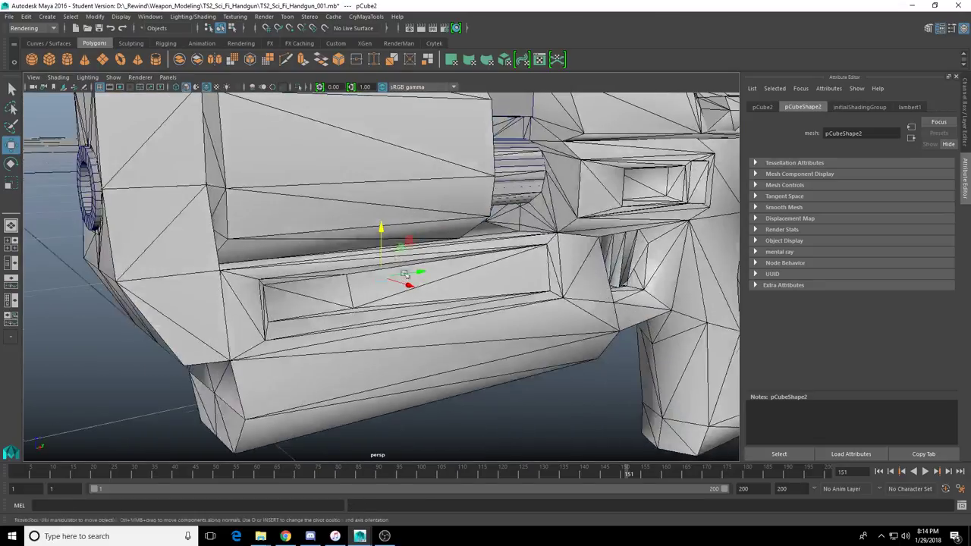
pyautogui.keyDown('alt'); pyautogui.moveTo(380, 228); pyautogui.dragTo(444, 260); pyautogui.keyUp('alt')
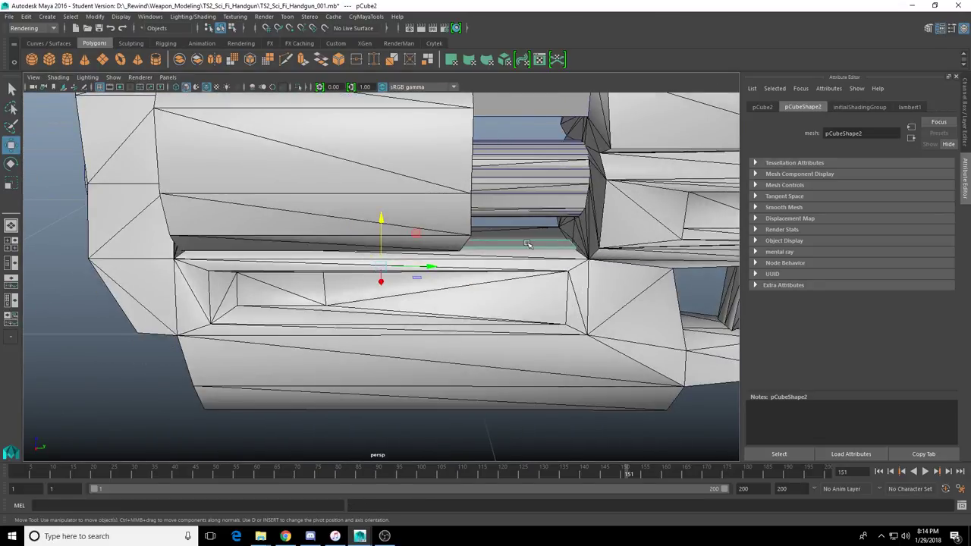
# Raise the copy's top rear vertices to the rear body's corner in the wireframe side view.
pyautogui.press('space')
pyautogui.press('space')
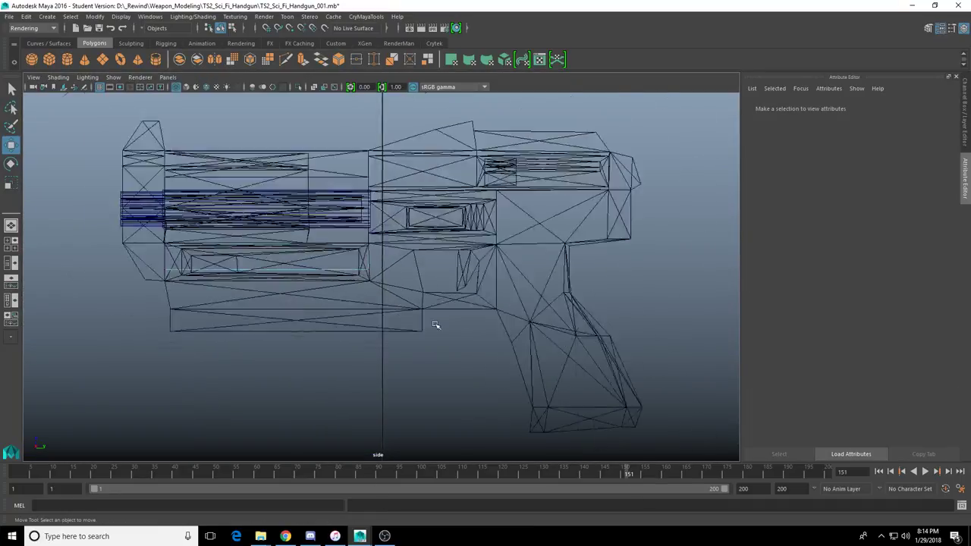
pyautogui.keyDown('alt'); pyautogui.moveTo(303, 334); pyautogui.dragTo(390, 422, button='middle'); pyautogui.keyUp('alt')
pyautogui.scroll(5, 390, 423)
pyautogui.keyDown('alt'); pyautogui.moveTo(463, 334); pyautogui.dragTo(351, 245, button='middle'); pyautogui.keyUp('alt')
pyautogui.scroll(3, 364, 245)
pyautogui.moveTo(392, 247); pyautogui.dragTo(485, 314)
pyautogui.scroll(3, 466, 300)
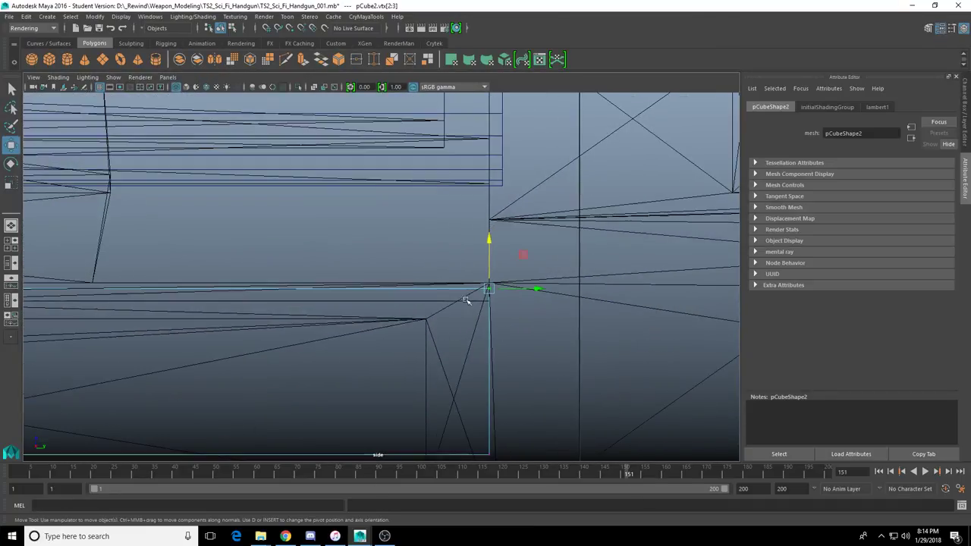
pyautogui.scroll(-4, 453, 309)
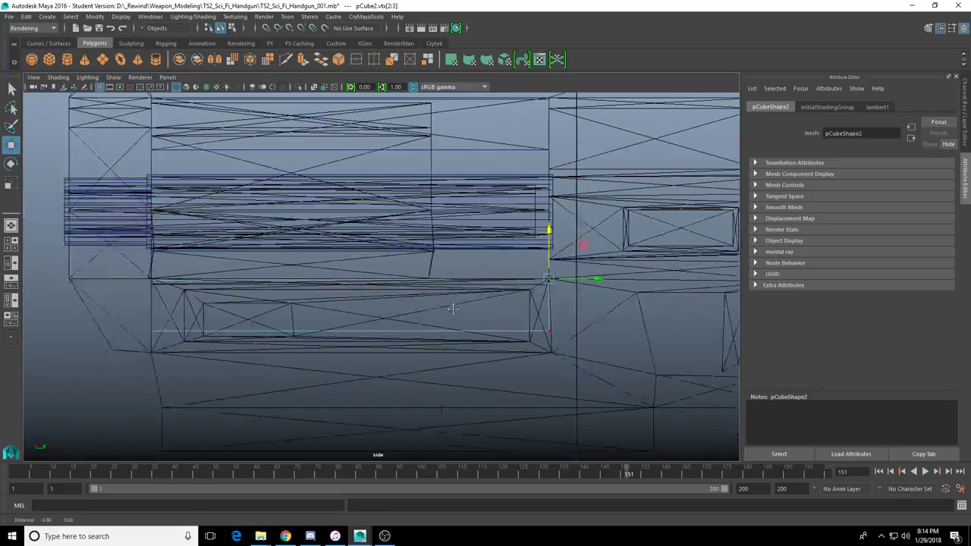
# Raise the copy's top front vertices towards the upper edge of the lower frame.
pyautogui.keyDown('alt'); pyautogui.moveTo(453, 309); pyautogui.dragTo(647, 286, button='middle'); pyautogui.keyUp('alt')
pyautogui.scroll(3, 340, 312)
pyautogui.moveTo(303, 265); pyautogui.dragTo(346, 245)
pyautogui.keyDown('alt'); pyautogui.moveTo(451, 282); pyautogui.dragTo(182, 318, button='middle'); pyautogui.keyUp('alt')
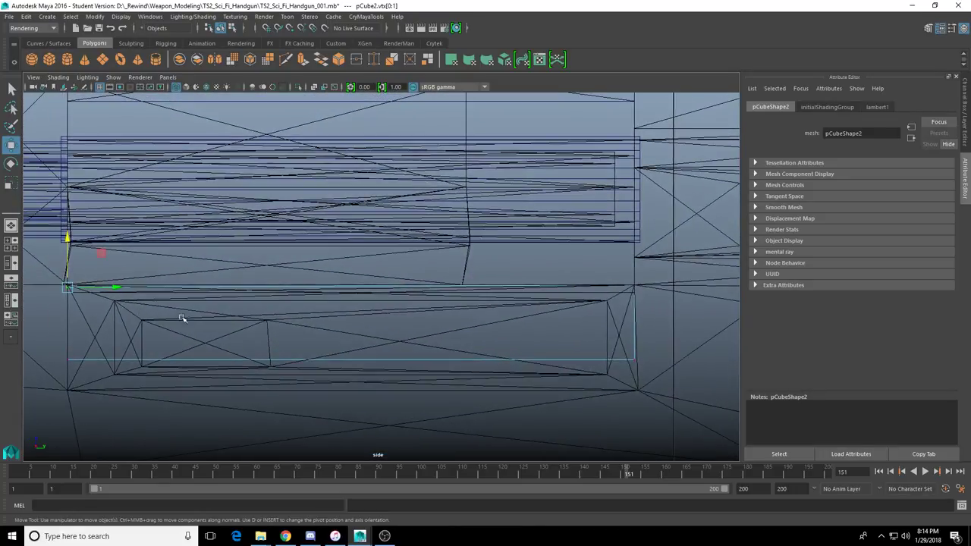
# Align the copy's two top front vertices one by one with the body's horizontal edge in the front view.
pyautogui.press('space')
pyautogui.press('space')
pyautogui.press('f')
pyautogui.keyDown('alt'); pyautogui.moveTo(274, 313); pyautogui.dragTo(493, 313, button='middle'); pyautogui.keyUp('alt')
pyautogui.moveTo(223, 302); pyautogui.dragTo(262, 226)
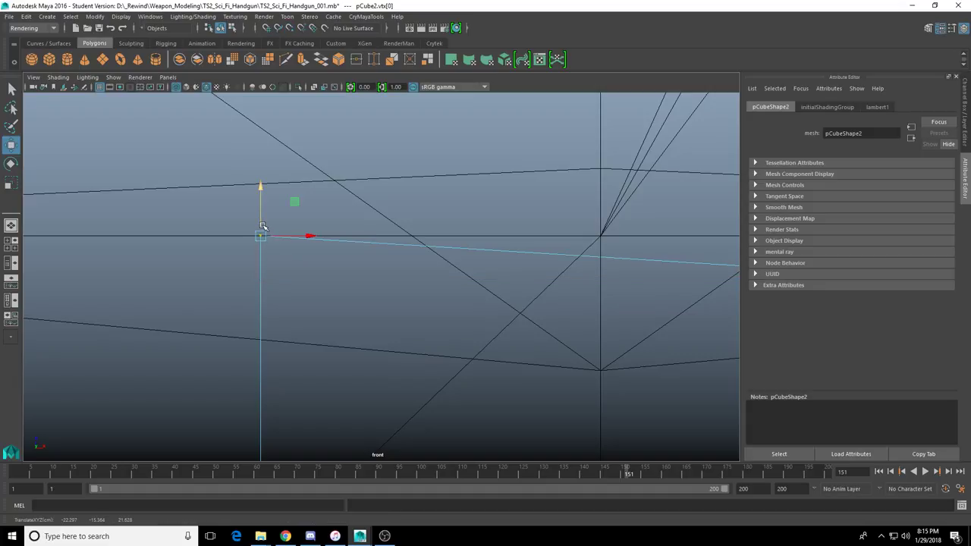
pyautogui.press('Right')
pyautogui.press('f')
pyautogui.moveTo(380, 231); pyautogui.dragTo(381, 186)
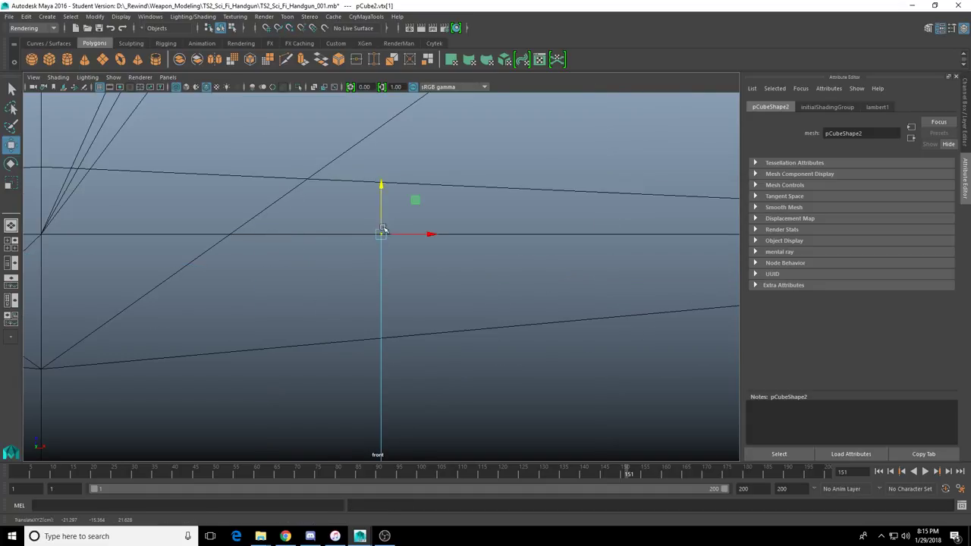
# Snap the copy's bottom front and bottom rear vertices down to the lower corners around the recessed side panel.
pyautogui.press('space')
pyautogui.press('space')
pyautogui.keyDown('alt'); pyautogui.moveTo(486, 239); pyautogui.dragTo(575, 253); pyautogui.keyUp('alt')
pyautogui.press('space')
pyautogui.press('space')
pyautogui.keyDown('alt'); pyautogui.moveTo(434, 364); pyautogui.dragTo(499, 256, button='middle'); pyautogui.keyUp('alt')
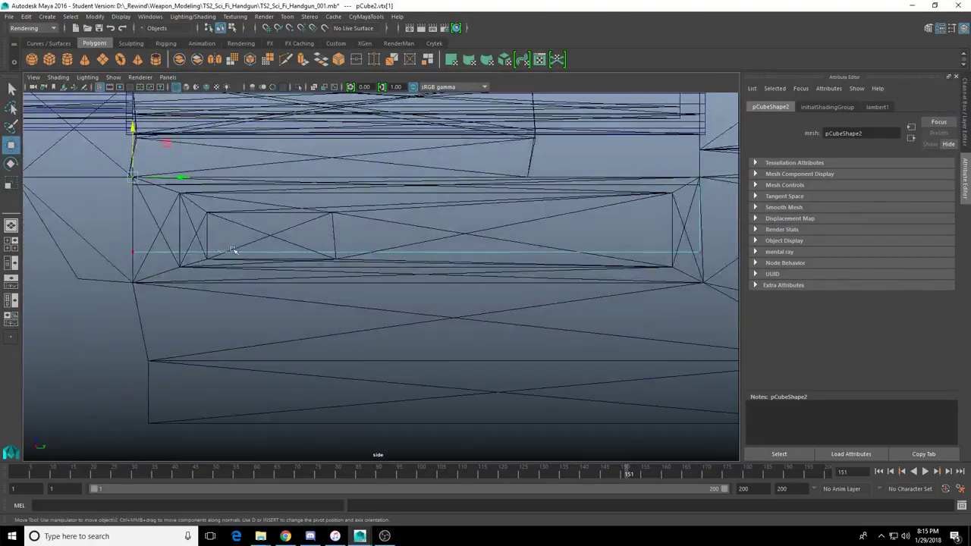
pyautogui.moveTo(120, 229); pyautogui.dragTo(175, 264)
pyautogui.press('v')
pyautogui.moveTo(132, 202); pyautogui.dragTo(143, 265)
pyautogui.moveTo(628, 211); pyautogui.dragTo(715, 264)
pyautogui.press('v')
pyautogui.moveTo(699, 200); pyautogui.dragTo(689, 260)
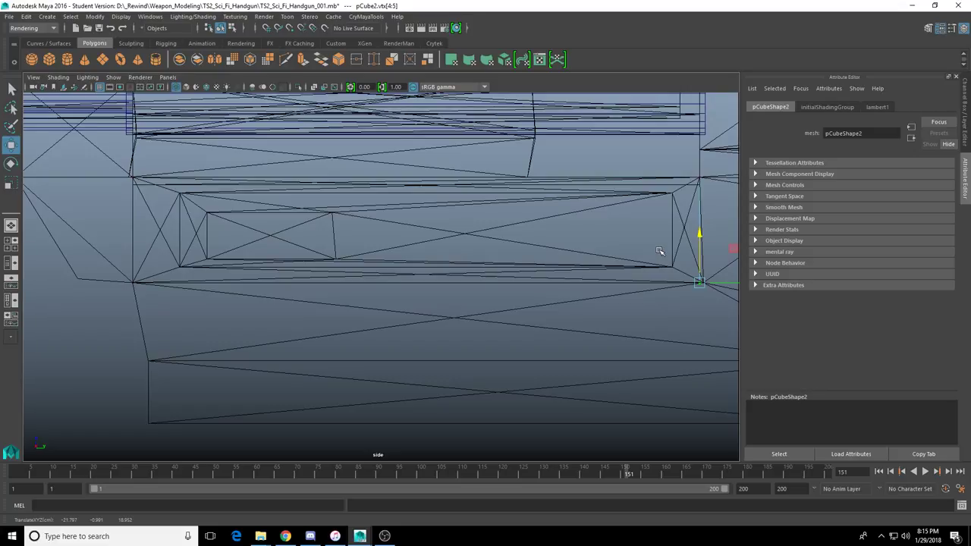
# Check the fit of the lower block in shaded perspective and return it to object selection.
pyautogui.scroll(-5, 448, 261)
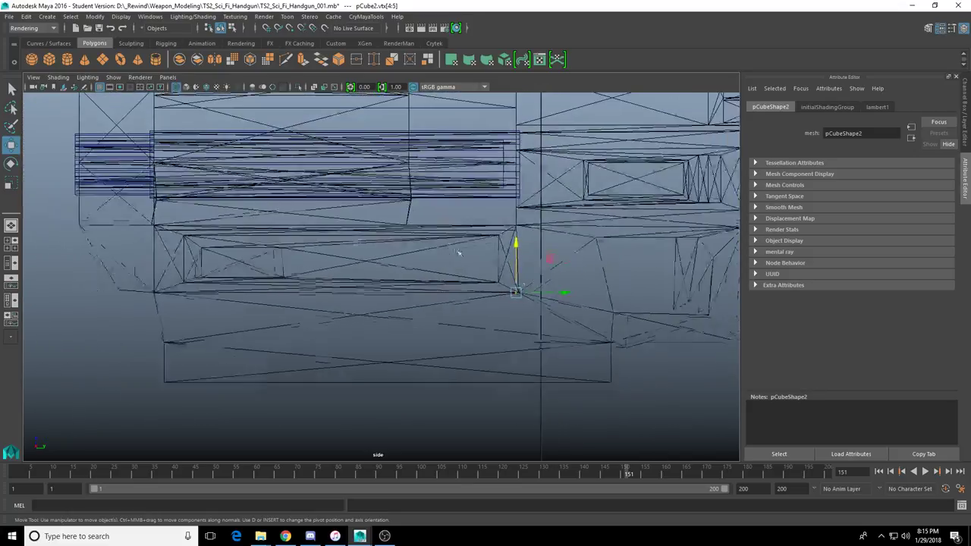
pyautogui.press('space')
pyautogui.press('space')
pyautogui.keyDown('alt'); pyautogui.moveTo(440, 196); pyautogui.dragTo(588, 219); pyautogui.keyUp('alt')
pyautogui.keyDown('alt'); pyautogui.moveTo(588, 218); pyautogui.dragTo(615, 230, button='right'); pyautogui.keyUp('alt')
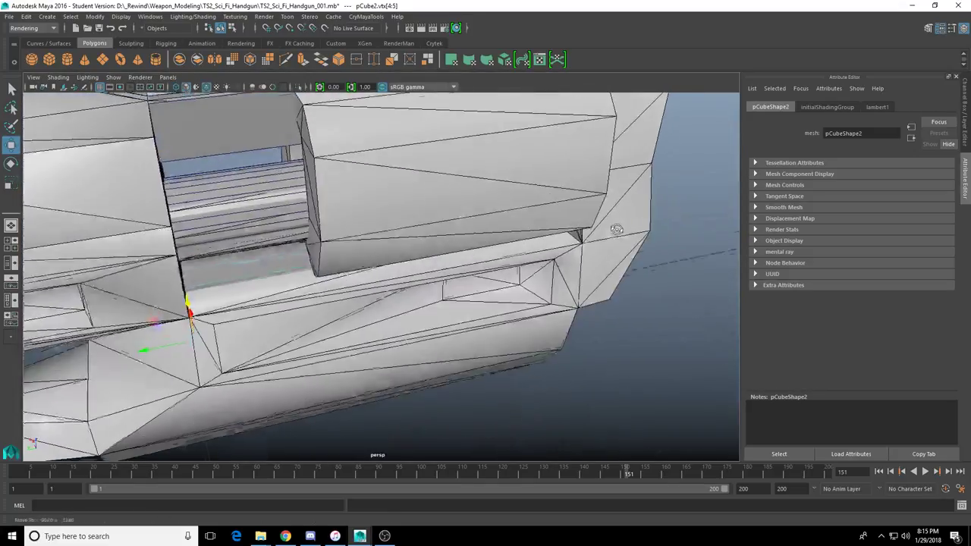
pyautogui.moveTo(262, 275)
pyautogui.mouseDown(button='right')
pyautogui.moveTo(294, 266)
pyautogui.moveTo(247, 270)
pyautogui.mouseUp(button='right')
pyautogui.keyDown('alt'); pyautogui.moveTo(462, 265); pyautogui.dragTo(300, 296); pyautogui.keyUp('alt')
pyautogui.keyDown('alt'); pyautogui.moveTo(300, 296); pyautogui.dragTo(319, 287, button='right'); pyautogui.keyUp('alt')
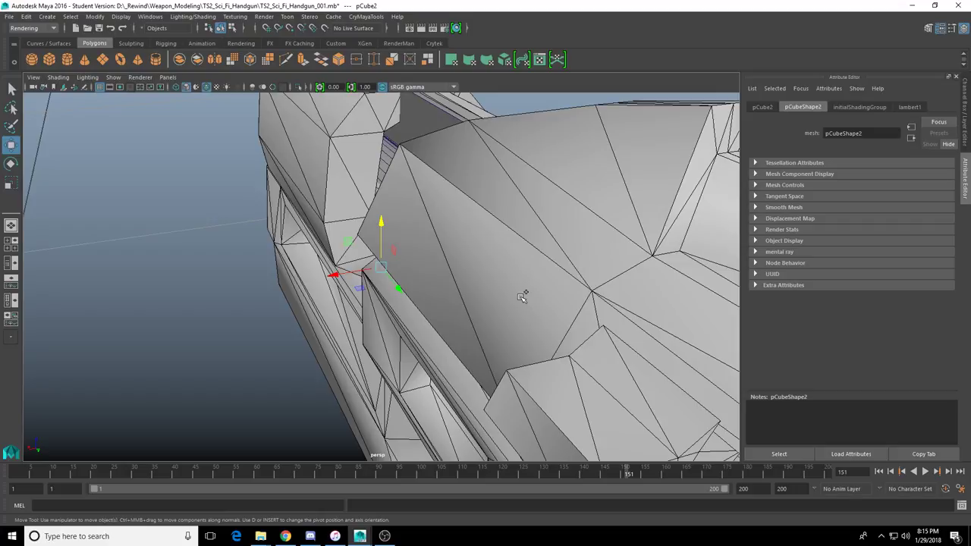
# Lower the inner block slightly and adjust the height of its top face beneath the barrel.
pyautogui.moveTo(522, 296); pyautogui.dragTo(521, 298, button='middle')
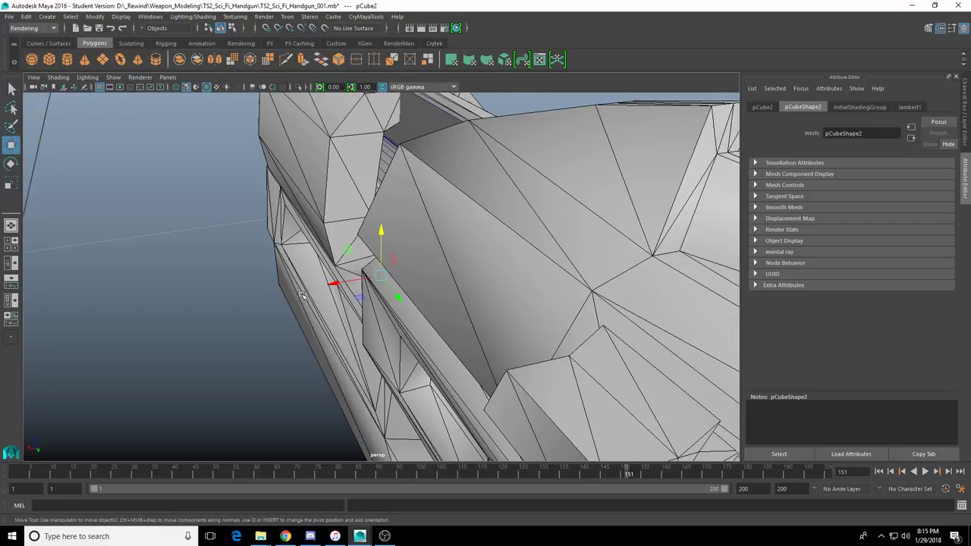
pyautogui.keyDown('alt'); pyautogui.moveTo(302, 296); pyautogui.dragTo(387, 292); pyautogui.keyUp('alt')
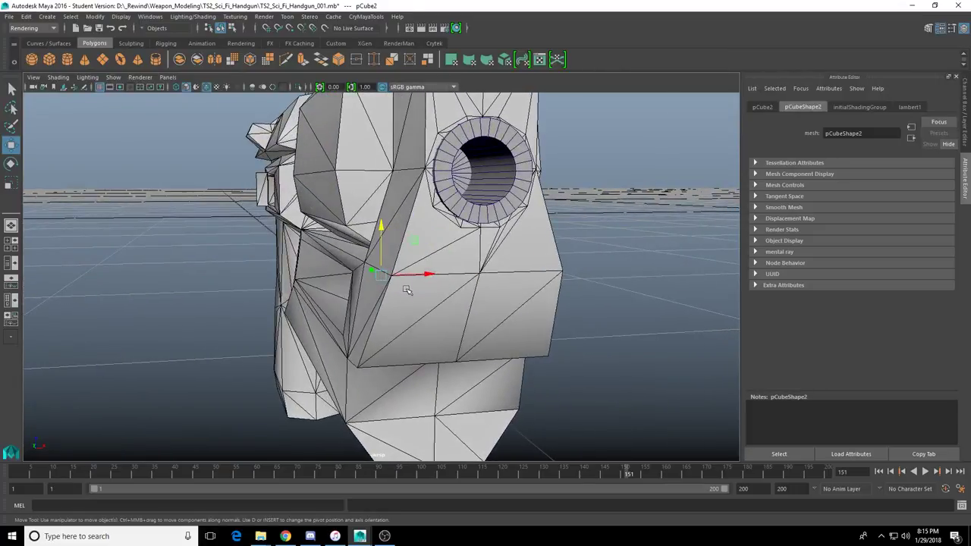
pyautogui.press('r')
pyautogui.keyDown('alt'); pyautogui.moveTo(474, 307); pyautogui.dragTo(567, 315); pyautogui.keyUp('alt')
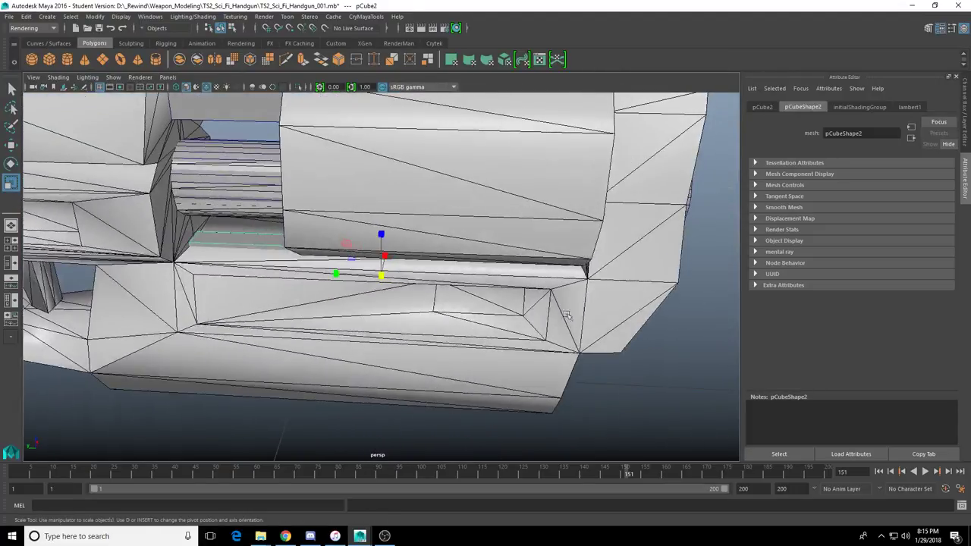
pyautogui.keyDown('alt'); pyautogui.moveTo(403, 267); pyautogui.dragTo(579, 349); pyautogui.keyUp('alt')
pyautogui.click(523, 350)
pyautogui.press('w')
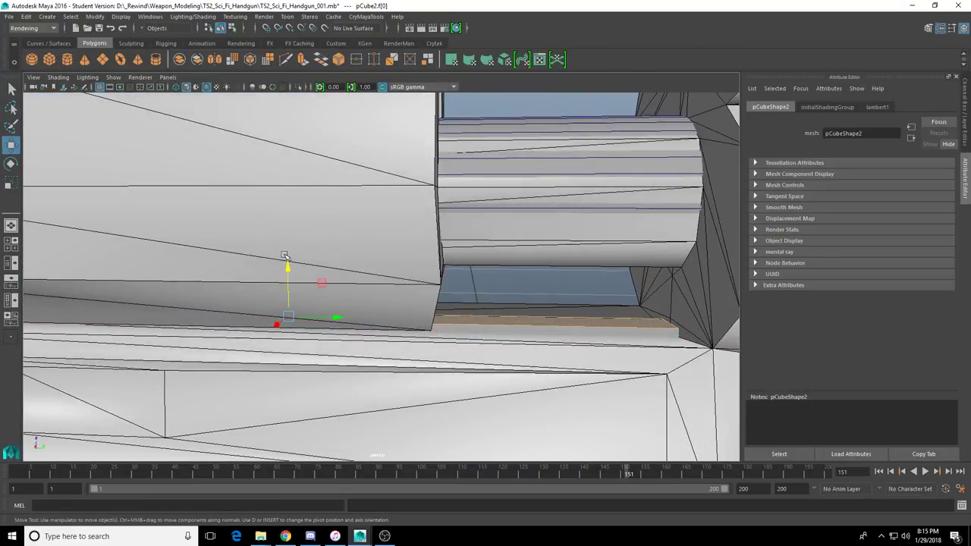
pyautogui.moveTo(286, 262); pyautogui.dragTo(548, 336)
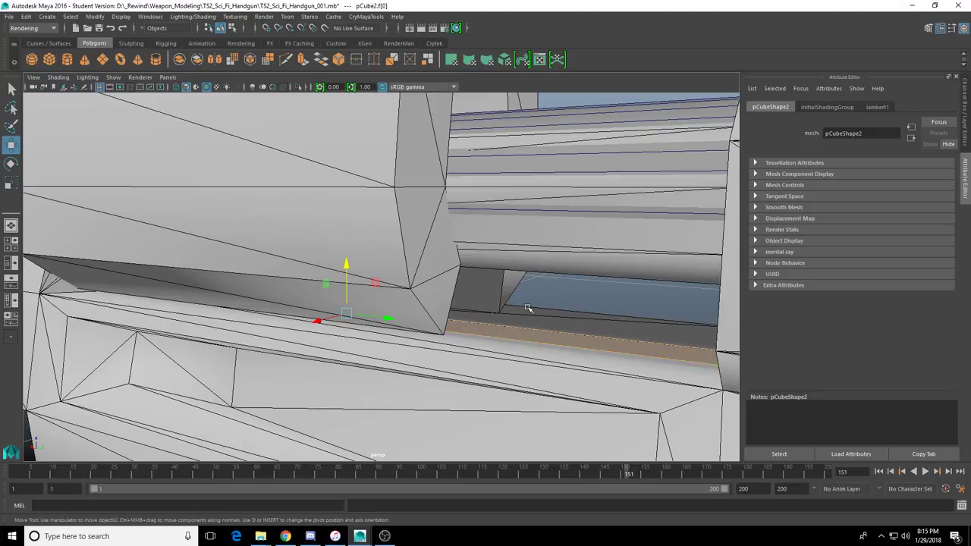
# Snap the block's upper vertices on both sides outward to the frame's upper corners in the front view.
pyautogui.moveTo(548, 335); pyautogui.dragTo(512, 246, button='right')
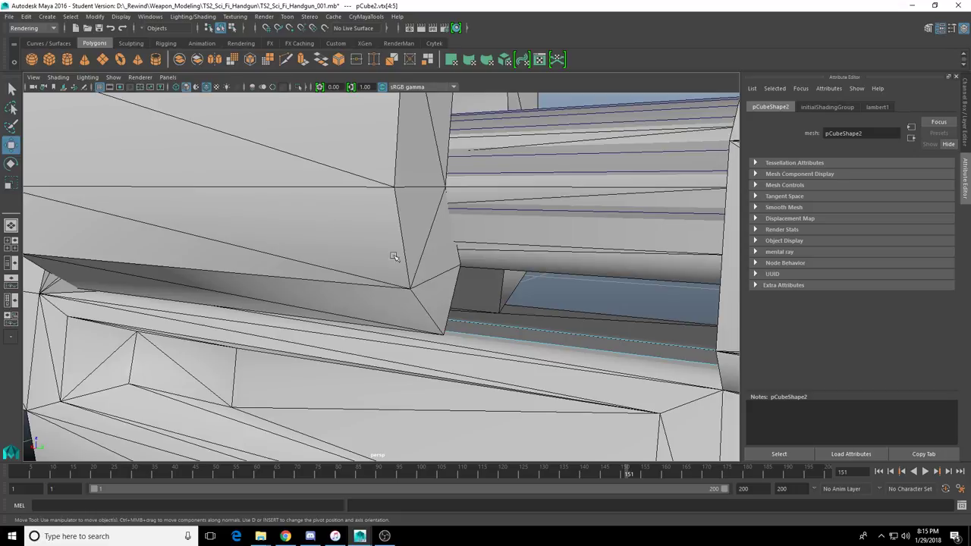
pyautogui.scroll(-5, 389, 245)
pyautogui.keyDown('alt'); pyautogui.moveTo(394, 249); pyautogui.dragTo(410, 309); pyautogui.keyUp('alt')
pyautogui.press('space')
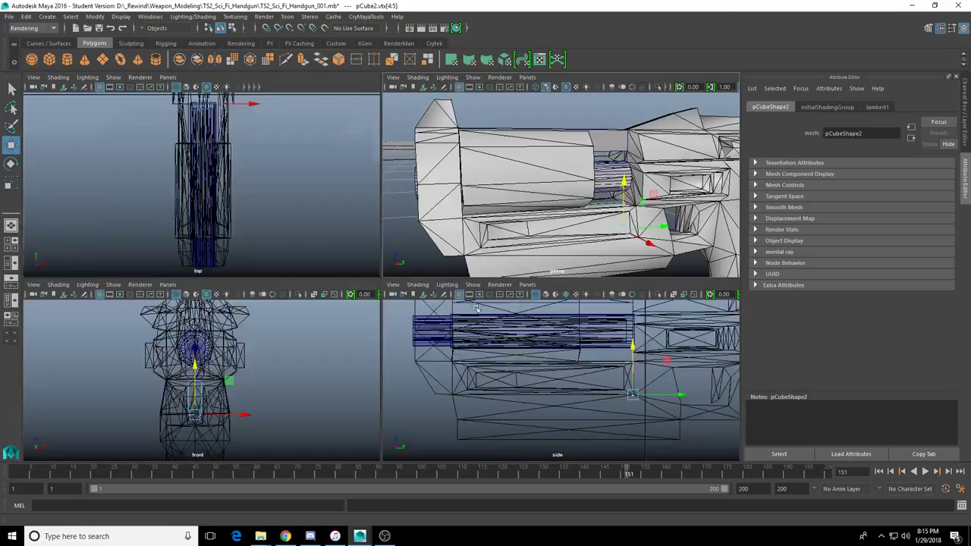
pyautogui.press('space')
pyautogui.keyDown('alt'); pyautogui.moveTo(578, 203); pyautogui.dragTo(584, 358); pyautogui.keyUp('alt')
pyautogui.keyDown('alt'); pyautogui.moveTo(552, 227); pyautogui.dragTo(570, 224); pyautogui.keyUp('alt')
pyautogui.press('space')
pyautogui.press('space')
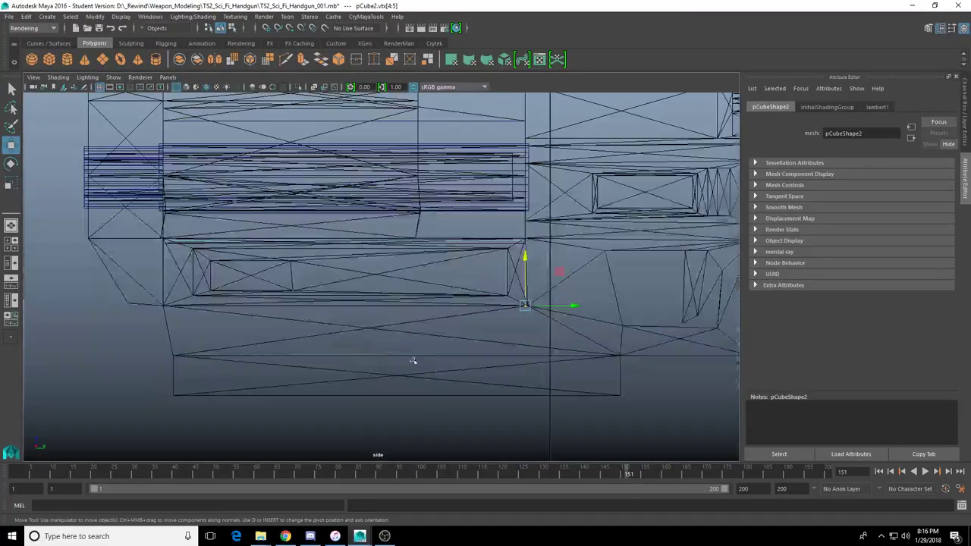
pyautogui.press('space')
pyautogui.press('space')
pyautogui.keyDown('alt'); pyautogui.moveTo(267, 362); pyautogui.dragTo(364, 338, button='middle'); pyautogui.keyUp('alt')
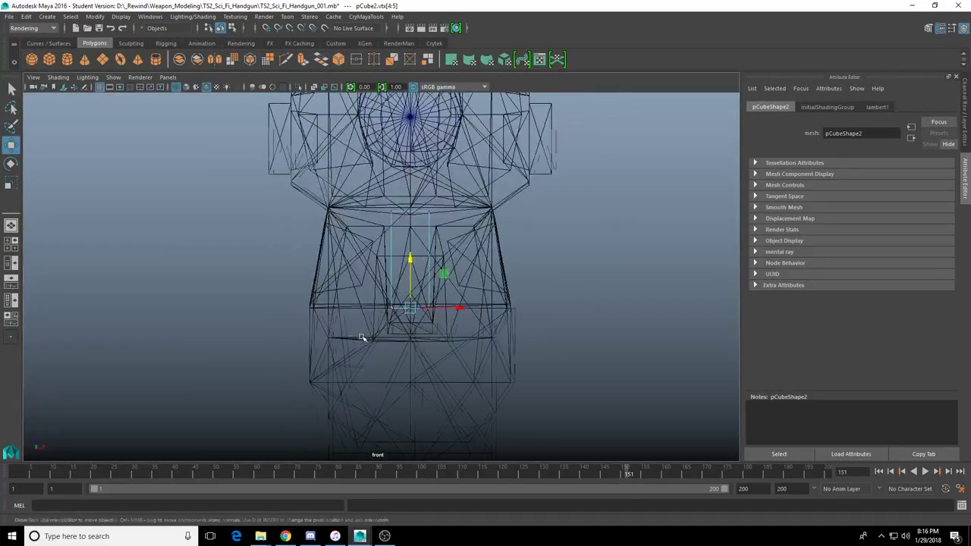
pyautogui.scroll(4, 364, 338)
pyautogui.moveTo(407, 192); pyautogui.dragTo(385, 160)
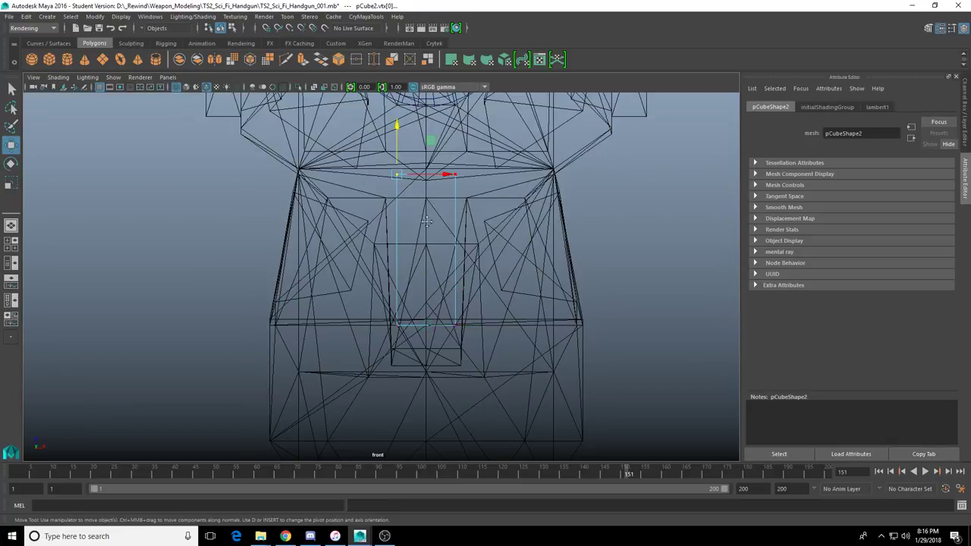
pyautogui.keyDown('alt'); pyautogui.moveTo(456, 103); pyautogui.dragTo(447, 144, button='middle'); pyautogui.keyUp('alt')
pyautogui.press('v')
pyautogui.moveTo(436, 215); pyautogui.dragTo(292, 203)
pyautogui.scroll(2, 397, 238)
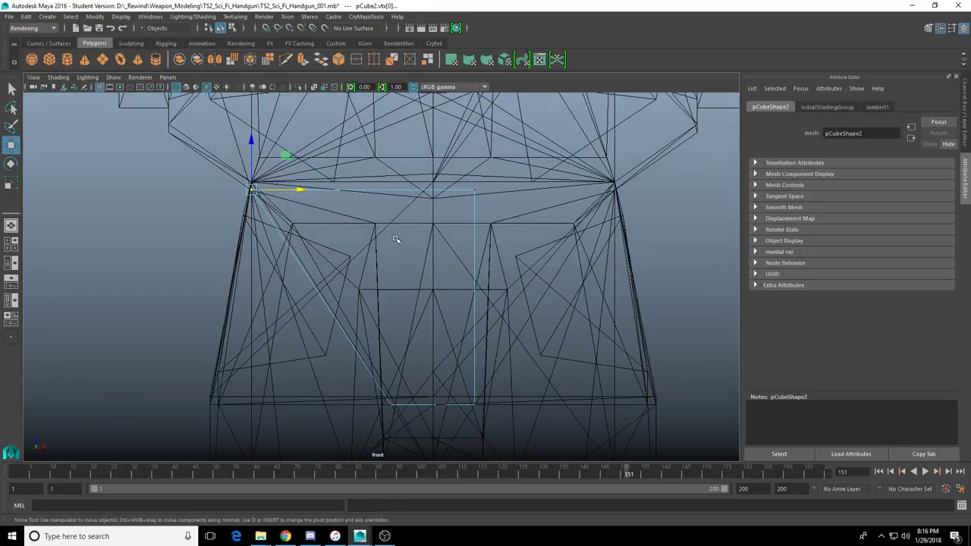
pyautogui.moveTo(438, 144); pyautogui.dragTo(536, 247)
pyautogui.moveTo(522, 190); pyautogui.dragTo(603, 206)
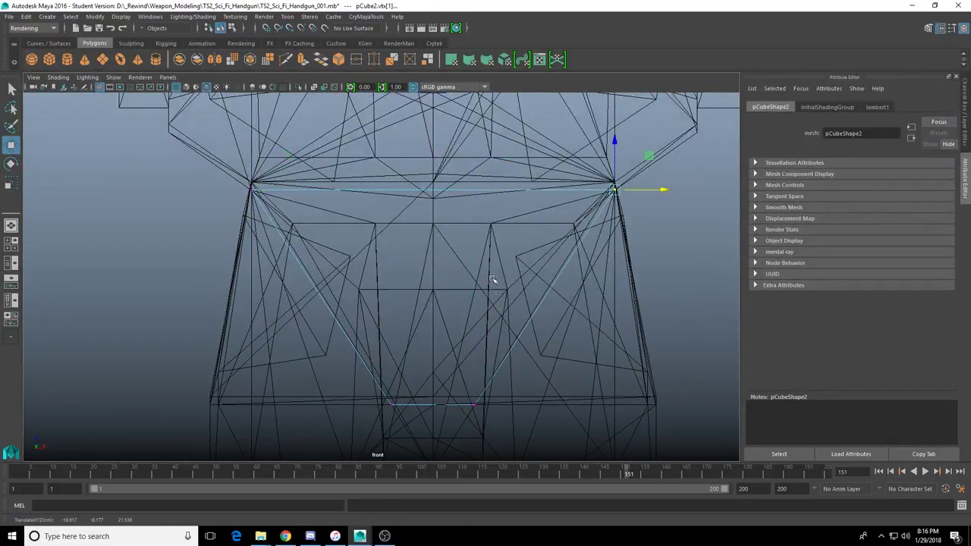
# Snap the block's lower vertices on both sides outward to the frame's lower corners in the front view.
pyautogui.keyDown('alt'); pyautogui.moveTo(492, 277); pyautogui.dragTo(502, 214, button='middle'); pyautogui.keyUp('alt')
pyautogui.moveTo(381, 298); pyautogui.dragTo(461, 388)
pyautogui.moveTo(450, 342); pyautogui.dragTo(198, 350)
pyautogui.moveTo(462, 319); pyautogui.dragTo(660, 347)
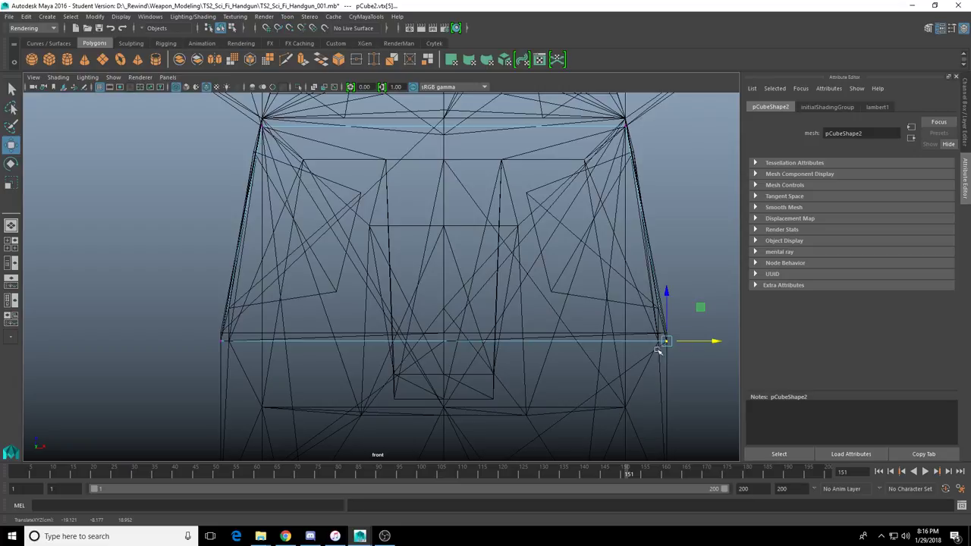
# Examine how the block's lower edge and both lower corners line up with the frame in the front view.
pyautogui.keyDown('alt'); pyautogui.moveTo(661, 347); pyautogui.dragTo(319, 334, button='middle'); pyautogui.keyUp('alt')
pyautogui.scroll(5, 354, 336)
pyautogui.keyDown('alt'); pyautogui.moveTo(200, 328); pyautogui.dragTo(661, 305, button='middle'); pyautogui.keyUp('alt')
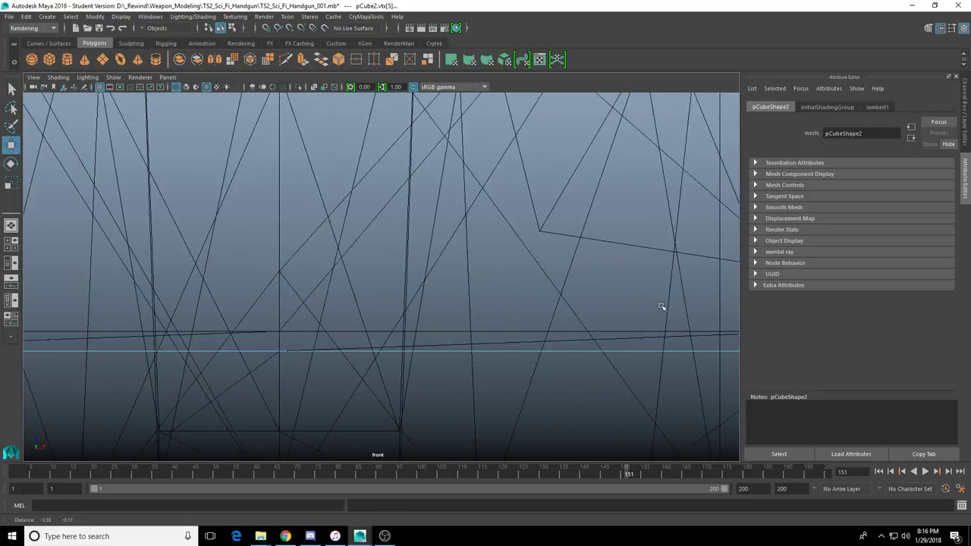
pyautogui.keyDown('alt'); pyautogui.moveTo(359, 312); pyautogui.dragTo(635, 390, button='middle'); pyautogui.keyUp('alt')
pyautogui.scroll(-8, 321, 293)
pyautogui.scroll(3, 325, 300)
pyautogui.scroll(2, 329, 305)
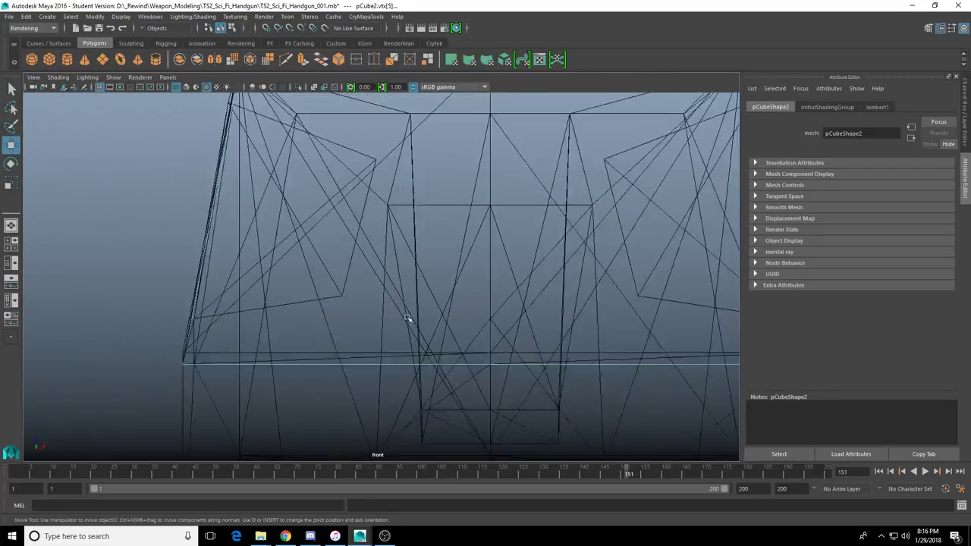
pyautogui.moveTo(296, 317)
pyautogui.keyDown('alt'); pyautogui.mouseDown(button='middle')
pyautogui.moveTo(559, 321)
pyautogui.moveTo(536, 286)
pyautogui.moveTo(332, 195)
pyautogui.mouseUp(button='middle'); pyautogui.keyUp('alt')
pyautogui.scroll(5, 561, 322)
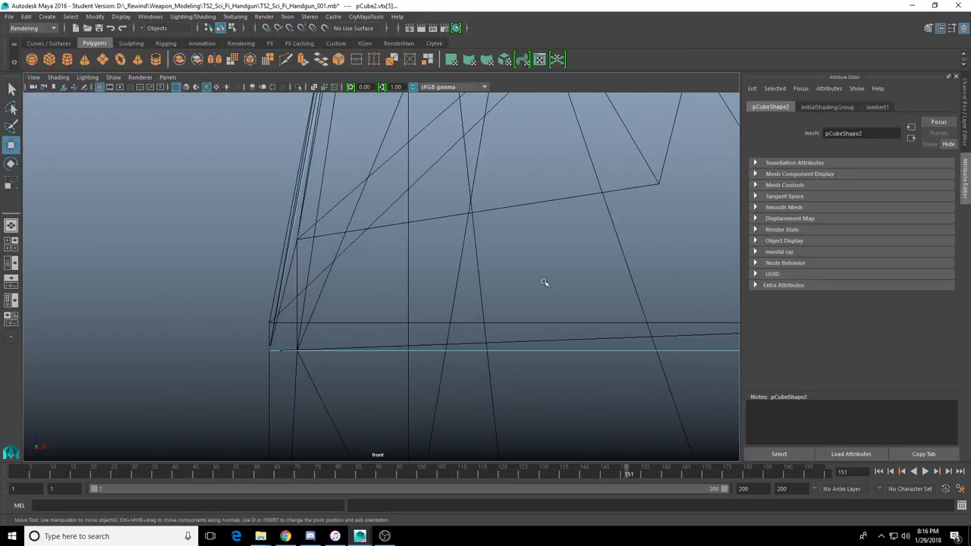
pyautogui.moveTo(544, 281)
pyautogui.keyDown('alt'); pyautogui.mouseDown(button='middle')
pyautogui.moveTo(121, 228)
pyautogui.moveTo(90, 280)
pyautogui.mouseUp(button='middle'); pyautogui.keyUp('alt')
pyautogui.keyDown('alt'); pyautogui.moveTo(453, 276); pyautogui.dragTo(9, 275, button='middle'); pyautogui.keyUp('alt')
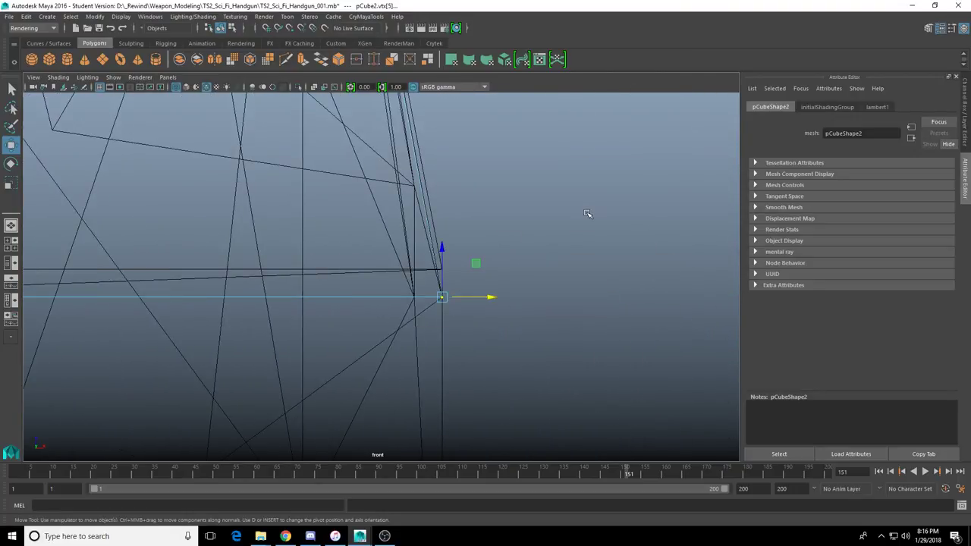
# Extrude the block's rear end face about 3.17 units towards the trigger opening.
pyautogui.press('space')
pyautogui.press('space')
pyautogui.keyDown('alt'); pyautogui.moveTo(452, 256); pyautogui.dragTo(629, 295); pyautogui.keyUp('alt')
pyautogui.press('f')
pyautogui.keyDown('alt'); pyautogui.moveTo(560, 308); pyautogui.dragTo(363, 277); pyautogui.keyUp('alt')
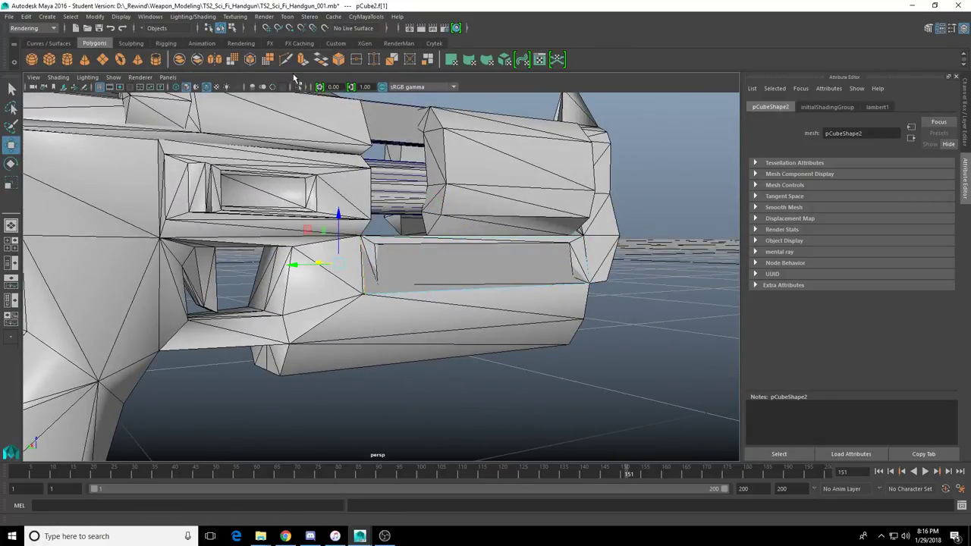
pyautogui.click(303, 61)
pyautogui.keyDown('alt'); pyautogui.moveTo(334, 255); pyautogui.dragTo(285, 266); pyautogui.keyUp('alt')
pyautogui.scroll(4, 281, 273)
pyautogui.keyDown('alt'); pyautogui.moveTo(281, 276); pyautogui.dragTo(402, 281, button='middle'); pyautogui.keyUp('alt')
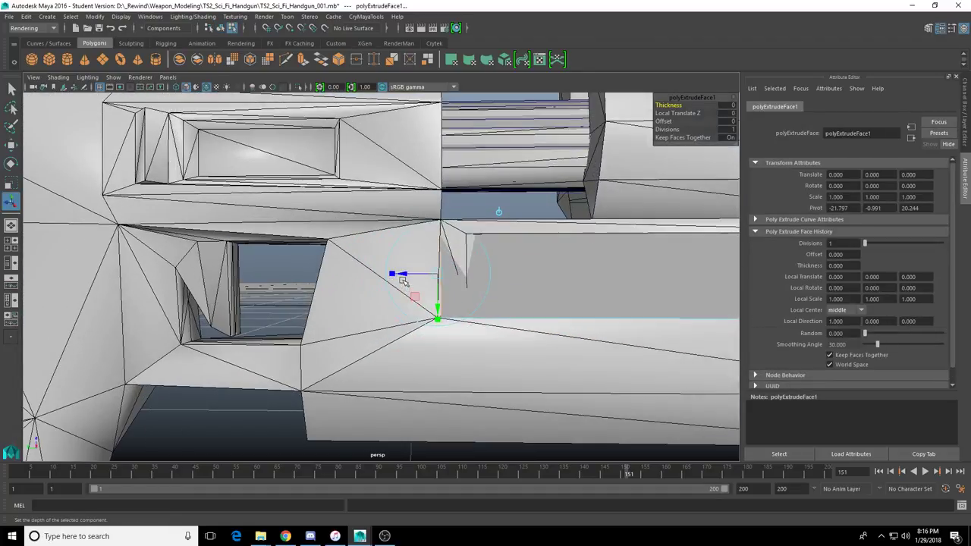
pyautogui.moveTo(394, 273); pyautogui.dragTo(404, 296)
pyautogui.keyDown('alt'); pyautogui.moveTo(343, 318); pyautogui.dragTo(406, 330, button='middle'); pyautogui.keyUp('alt')
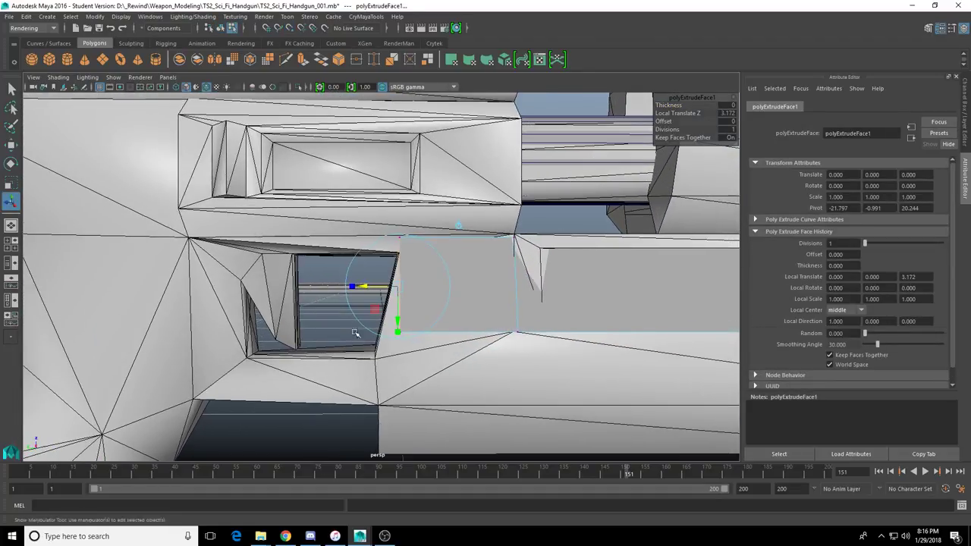
# Snap the extruded end's upper and lower vertices to the front corners of the trigger opening in the side view.
pyautogui.press('space')
pyautogui.press('space')
pyautogui.scroll(3, 335, 347)
pyautogui.keyDown('alt'); pyautogui.moveTo(334, 346); pyautogui.dragTo(271, 422, button='middle'); pyautogui.keyUp('alt')
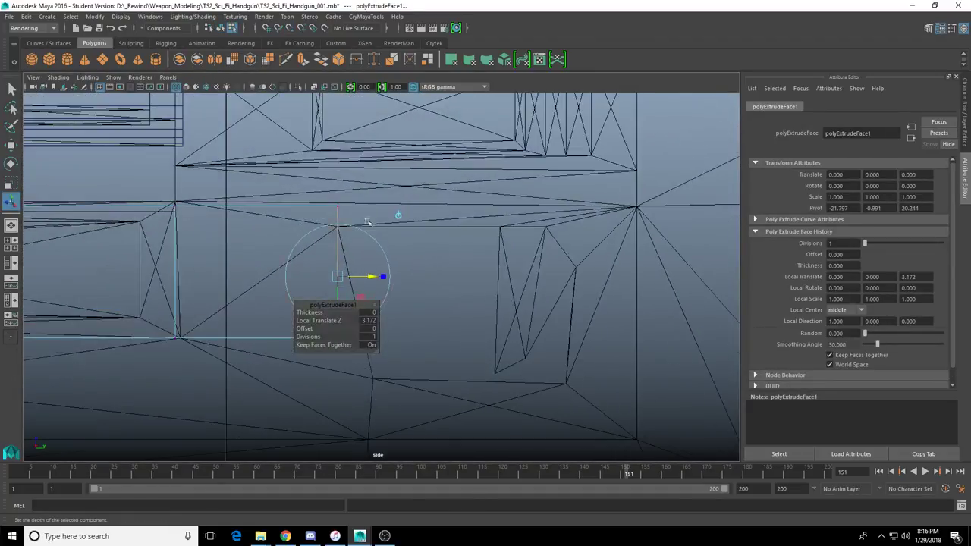
pyautogui.moveTo(369, 221); pyautogui.dragTo(322, 209, button='right')
pyautogui.moveTo(322, 189); pyautogui.dragTo(364, 210)
pyautogui.press('w')
pyautogui.press('v')
pyautogui.moveTo(337, 157); pyautogui.dragTo(341, 223)
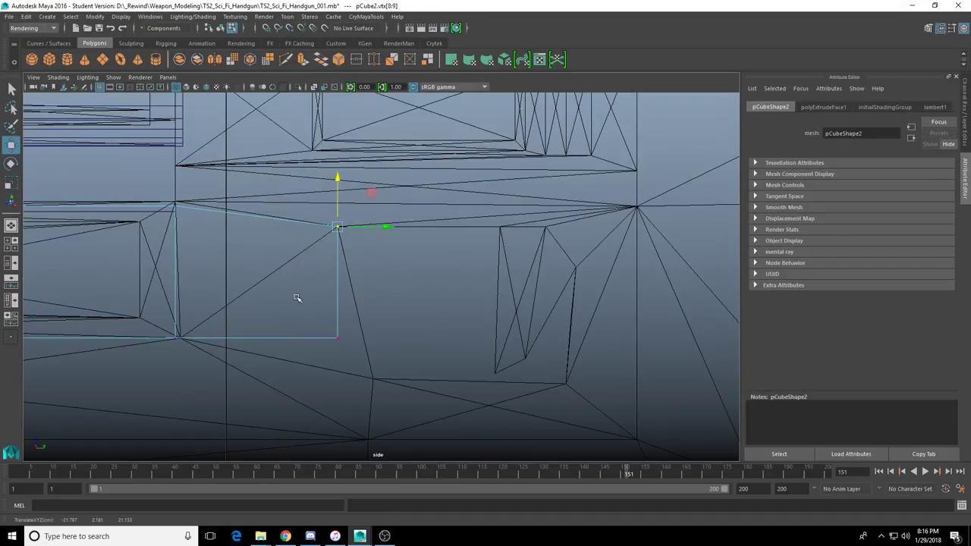
pyautogui.moveTo(309, 316); pyautogui.dragTo(425, 338)
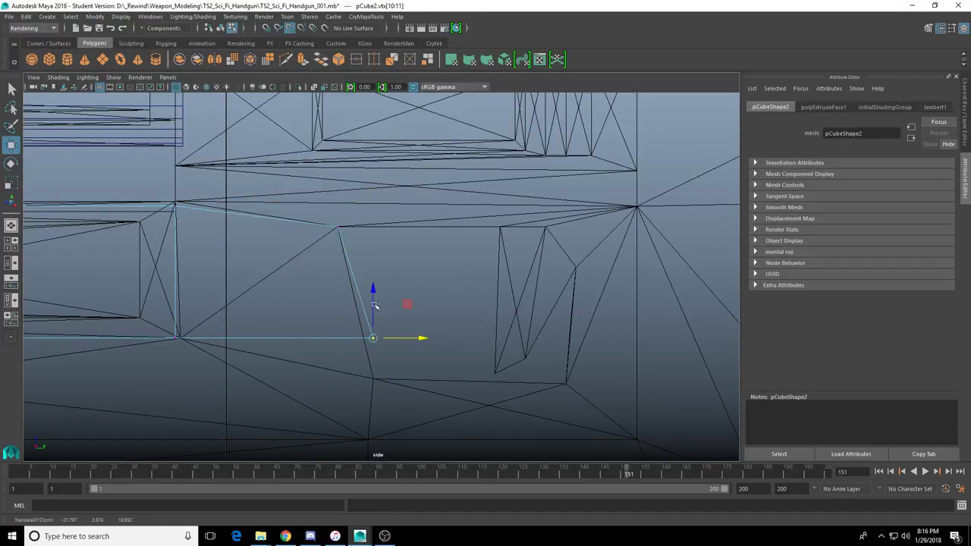
# Inspect the extended block around the trigger opening from several angles in object mode, including from below.
pyautogui.press('space')
pyautogui.press('space')
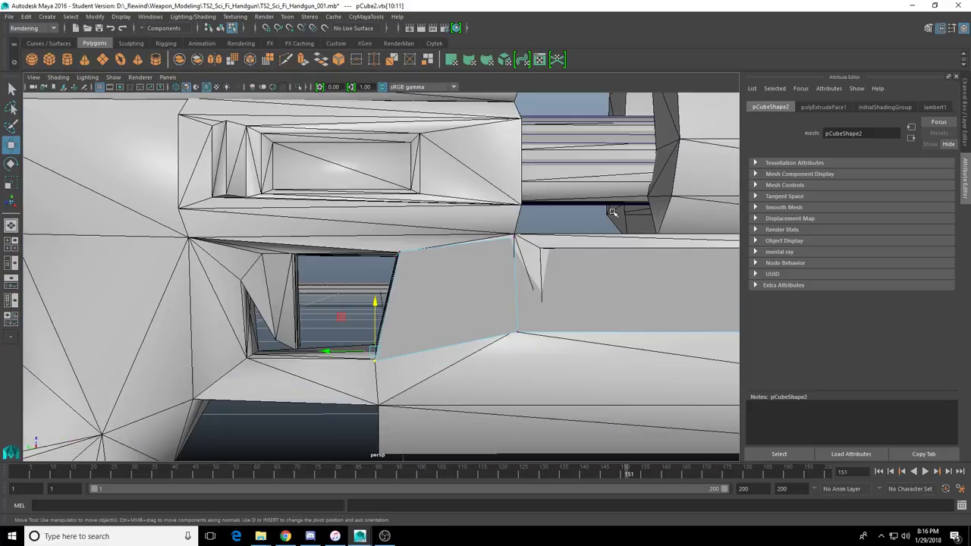
pyautogui.moveTo(503, 246)
pyautogui.keyDown('alt'); pyautogui.mouseDown()
pyautogui.moveTo(499, 268)
pyautogui.moveTo(535, 314)
pyautogui.moveTo(554, 321)
pyautogui.moveTo(522, 318)
pyautogui.moveTo(494, 271)
pyautogui.moveTo(494, 304)
pyautogui.moveTo(427, 353)
pyautogui.moveTo(444, 340)
pyautogui.moveTo(317, 380)
pyautogui.moveTo(522, 314)
pyautogui.moveTo(432, 283)
pyautogui.moveTo(478, 287)
pyautogui.mouseUp(); pyautogui.keyUp('alt')
pyautogui.press('F8')
pyautogui.click(476, 293)
pyautogui.keyDown('alt'); pyautogui.moveTo(445, 303); pyautogui.dragTo(427, 255); pyautogui.keyUp('alt')
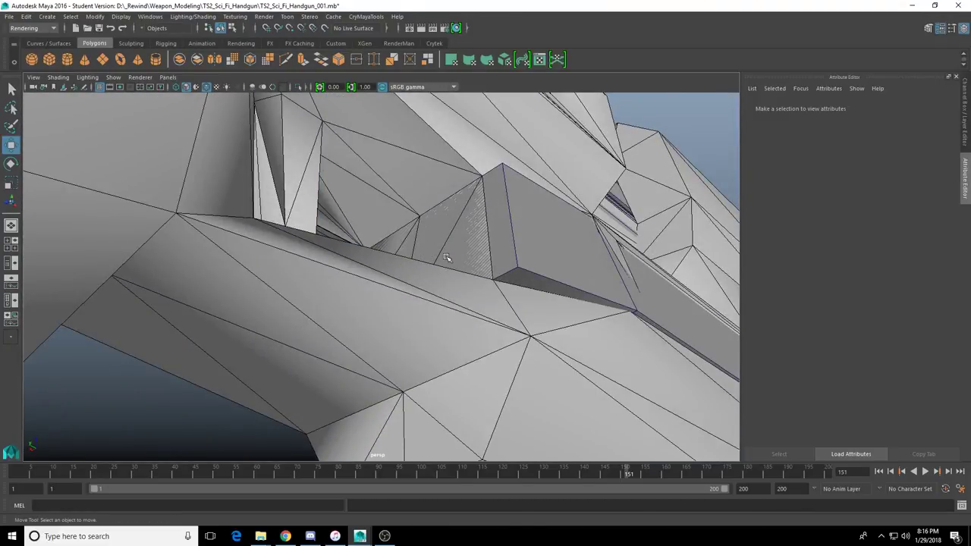
pyautogui.keyDown('alt'); pyautogui.moveTo(452, 260); pyautogui.dragTo(412, 327); pyautogui.keyUp('alt')
pyautogui.keyDown('alt'); pyautogui.moveTo(412, 327); pyautogui.dragTo(508, 379, button='middle'); pyautogui.keyUp('alt')
pyautogui.click(319, 305)
pyautogui.scroll(-6, 319, 306)
pyautogui.keyDown('alt'); pyautogui.moveTo(289, 300); pyautogui.dragTo(434, 286); pyautogui.keyUp('alt')
# Extrude the bottom face of the block's front section downward about 1.98 units.
pyautogui.moveTo(453, 277); pyautogui.dragTo(445, 310, button='right')
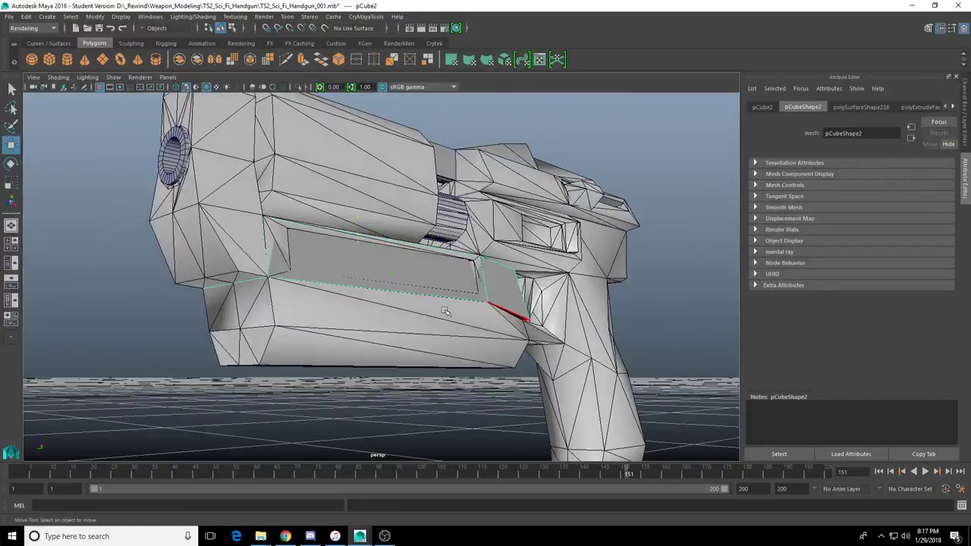
pyautogui.click(426, 308)
pyautogui.keyDown('alt'); pyautogui.moveTo(275, 305); pyautogui.dragTo(232, 291); pyautogui.keyUp('alt')
pyautogui.keyDown('alt'); pyautogui.moveTo(394, 256); pyautogui.dragTo(327, 157); pyautogui.keyUp('alt')
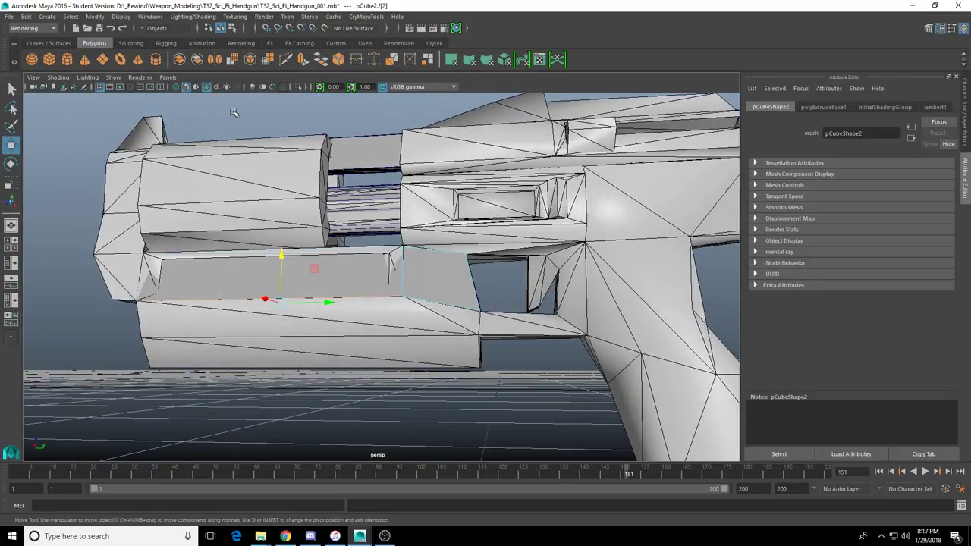
pyautogui.click(303, 60)
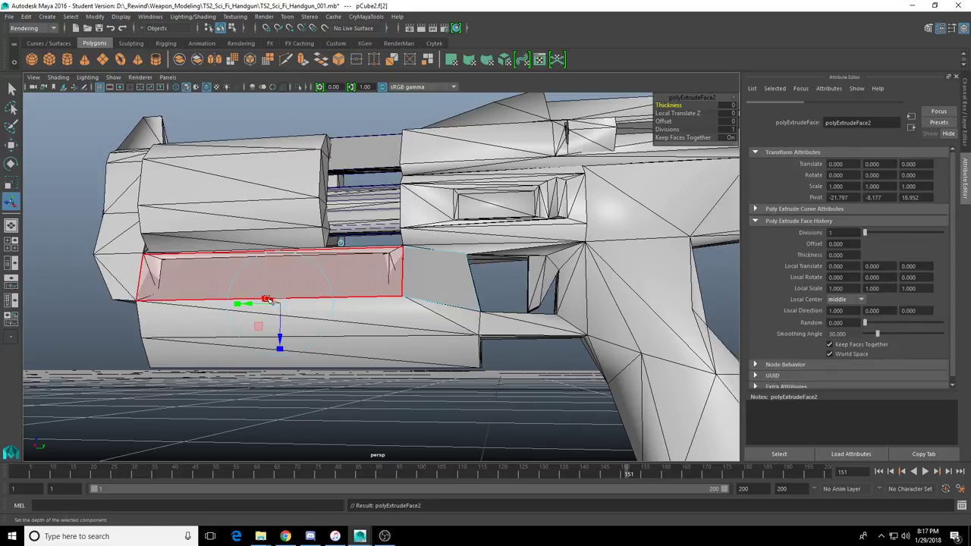
pyautogui.keyDown('alt'); pyautogui.moveTo(303, 265); pyautogui.dragTo(364, 363); pyautogui.keyUp('alt')
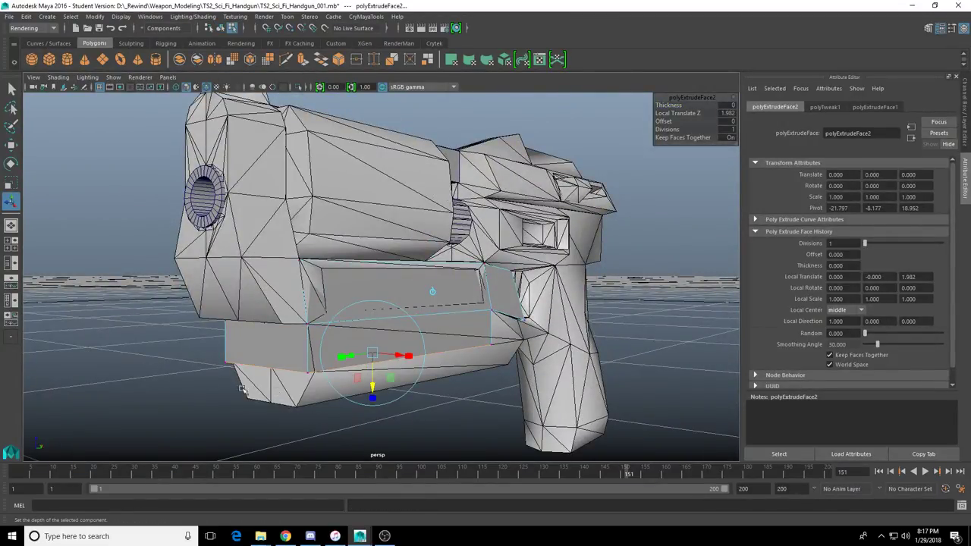
# Shift the extrusion's lower front vertices rearward to the front corner of the lower frame in the side view.
pyautogui.keyDown('alt'); pyautogui.moveTo(334, 403); pyautogui.dragTo(365, 410); pyautogui.keyUp('alt')
pyautogui.keyDown('alt'); pyautogui.moveTo(364, 409); pyautogui.dragTo(402, 436, button='right'); pyautogui.keyUp('alt')
pyautogui.keyDown('alt'); pyautogui.moveTo(342, 448); pyautogui.dragTo(353, 392, button='middle'); pyautogui.keyUp('alt')
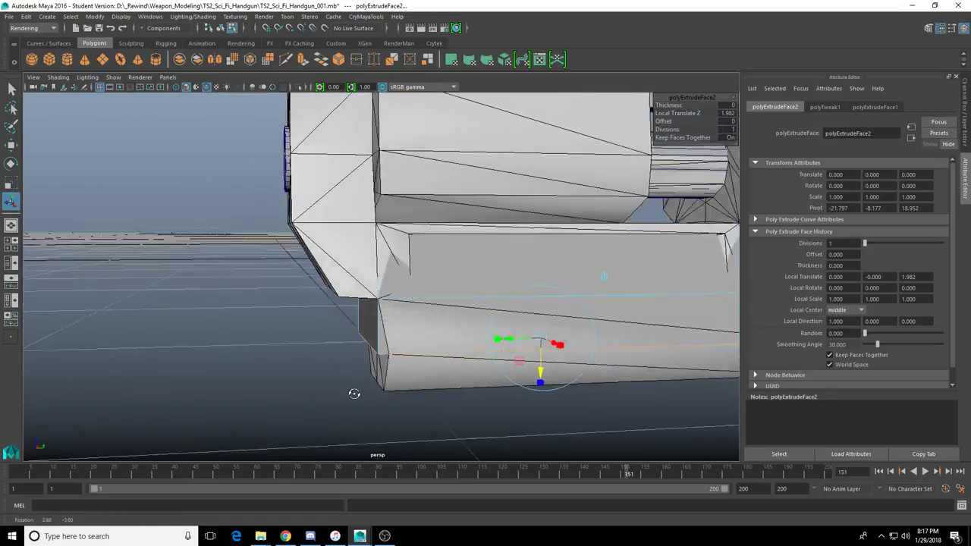
pyautogui.keyDown('alt'); pyautogui.moveTo(354, 392); pyautogui.dragTo(342, 379); pyautogui.keyUp('alt')
pyautogui.moveTo(327, 384); pyautogui.dragTo(369, 313)
pyautogui.press('space')
pyautogui.press('space')
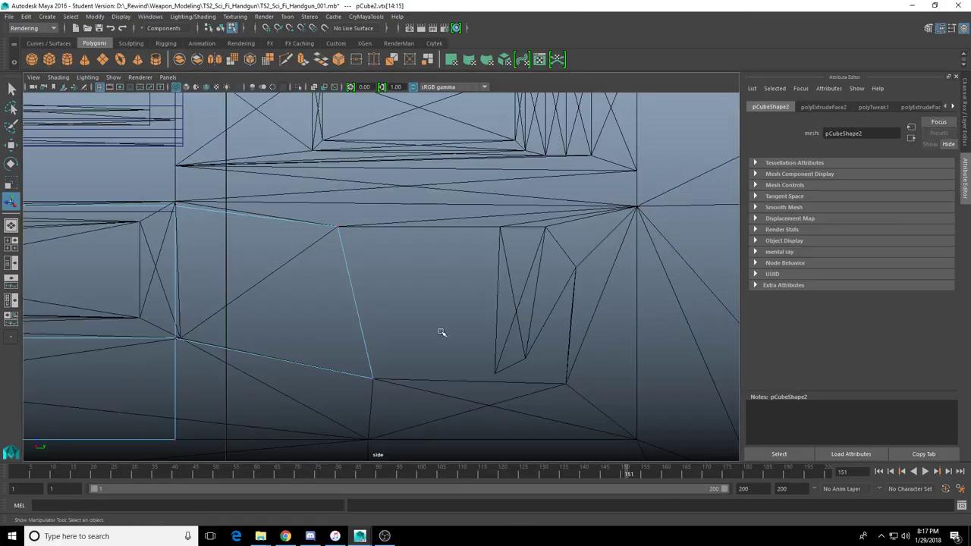
pyautogui.press('w')
pyautogui.press('f')
pyautogui.scroll(-12, 441, 333)
pyautogui.scroll(5, 443, 334)
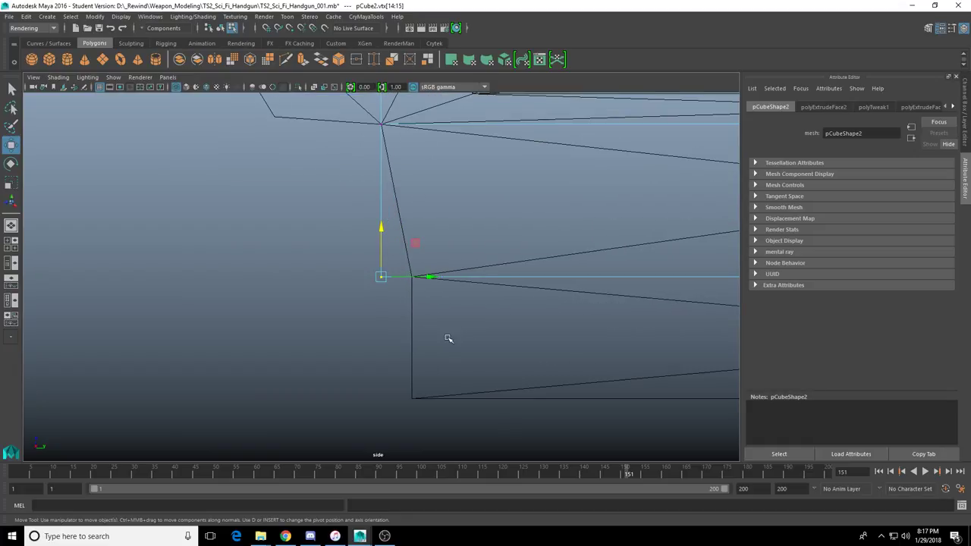
pyautogui.keyDown('alt'); pyautogui.moveTo(447, 328); pyautogui.dragTo(407, 339, button='middle'); pyautogui.keyUp('alt')
pyautogui.moveTo(388, 294); pyautogui.dragTo(401, 299)
# Check the fit of the downward extrusion along the lower frame in the side and perspective views.
pyautogui.scroll(-5, 401, 299)
pyautogui.keyDown('alt'); pyautogui.moveTo(521, 339); pyautogui.dragTo(338, 347, button='middle'); pyautogui.keyUp('alt')
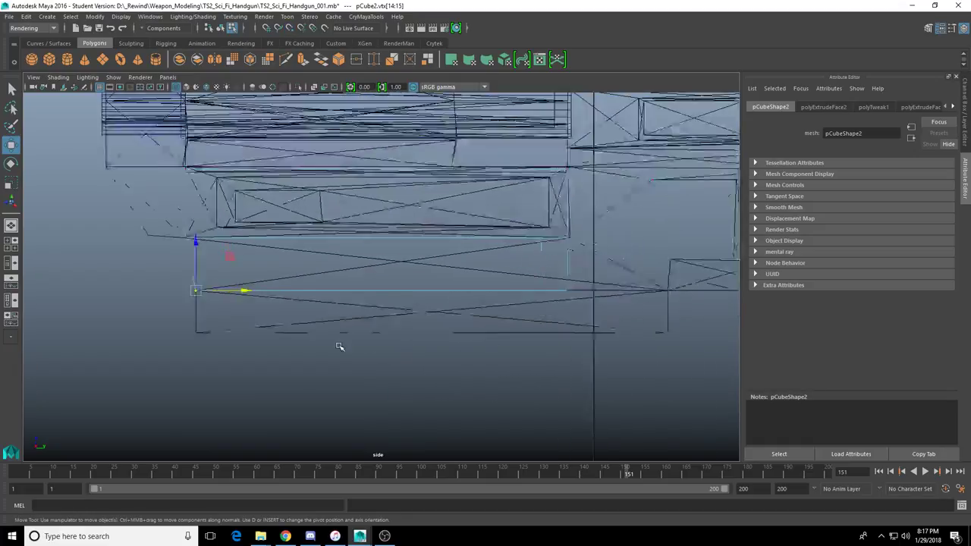
pyautogui.scroll(2, 331, 315)
pyautogui.keyDown('alt'); pyautogui.moveTo(495, 324); pyautogui.dragTo(522, 242, button='middle'); pyautogui.keyUp('alt')
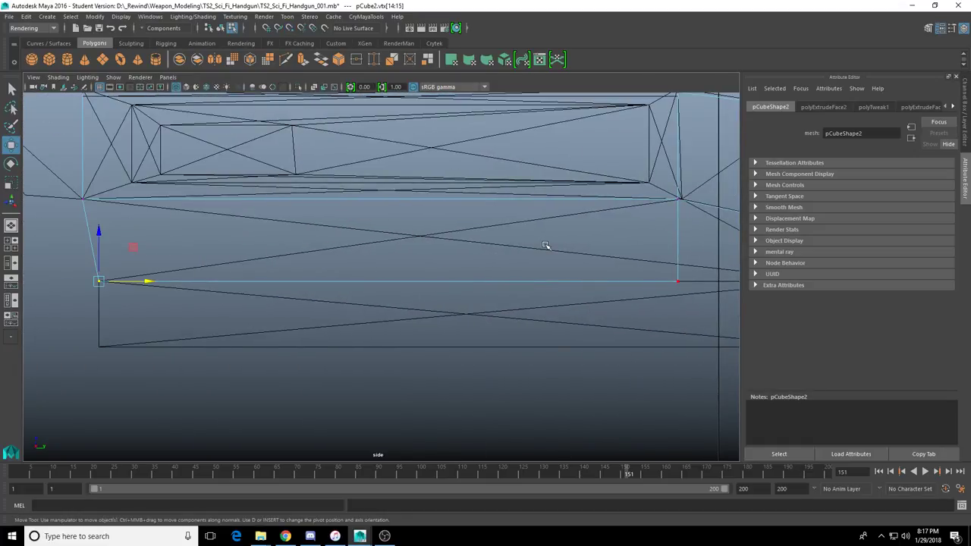
pyautogui.press('space')
pyautogui.press('space')
pyautogui.keyDown('alt'); pyautogui.moveTo(566, 185); pyautogui.dragTo(570, 225); pyautogui.keyUp('alt')
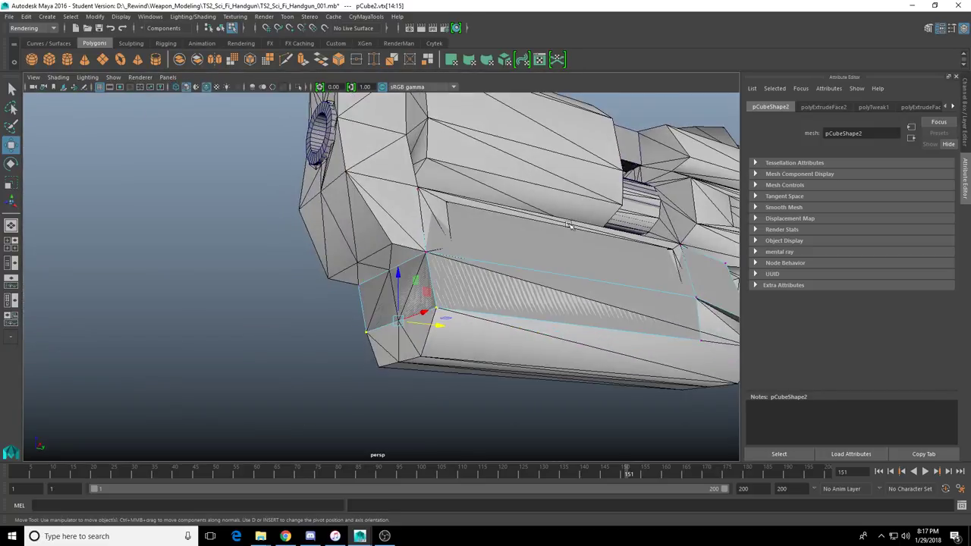
# Extrude the bottom face of the block's front section downward and taper it inward to follow the lower frame's bevelled underside.
pyautogui.moveTo(480, 294); pyautogui.dragTo(478, 338, button='right')
pyautogui.keyDown('alt'); pyautogui.moveTo(478, 337); pyautogui.dragTo(326, 288); pyautogui.keyUp('alt')
pyautogui.click(473, 311)
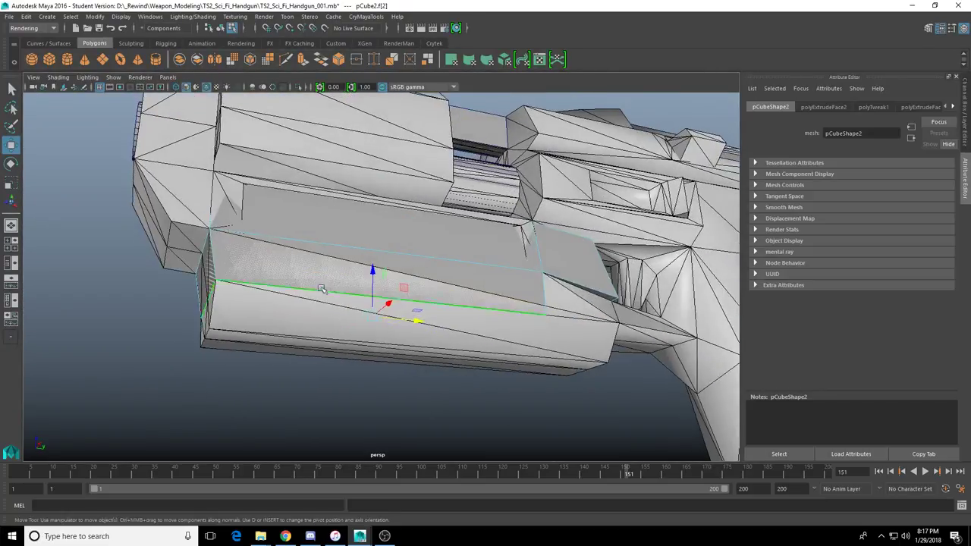
pyautogui.click(305, 62)
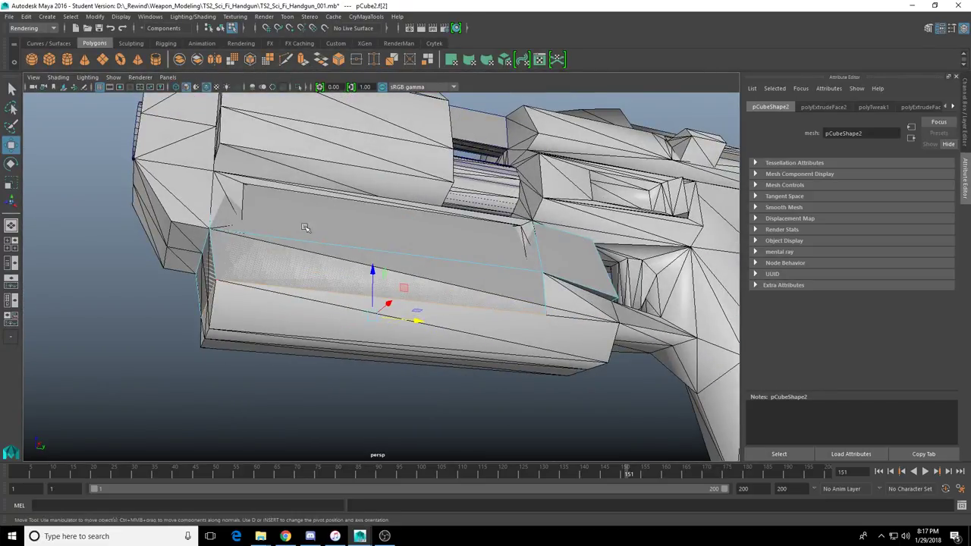
pyautogui.keyDown('alt'); pyautogui.moveTo(306, 227); pyautogui.dragTo(310, 332); pyautogui.keyUp('alt')
pyautogui.moveTo(398, 332); pyautogui.dragTo(383, 332)
pyautogui.keyDown('alt'); pyautogui.moveTo(434, 298); pyautogui.dragTo(309, 212); pyautogui.keyUp('alt')
pyautogui.click(268, 258)
# Return to object mode and save the scene.
pyautogui.press('F8')
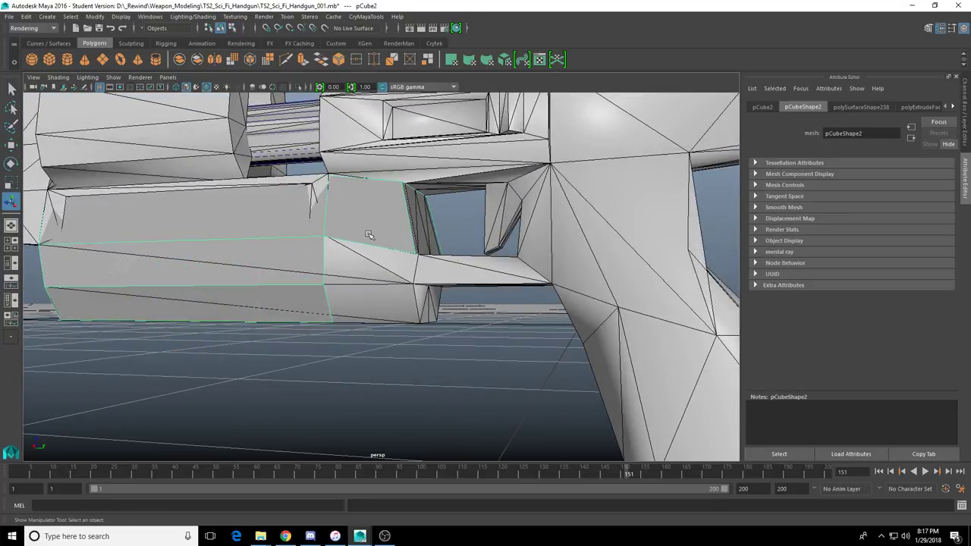
pyautogui.keyDown('alt'); pyautogui.moveTo(368, 235); pyautogui.dragTo(377, 248); pyautogui.keyUp('alt')
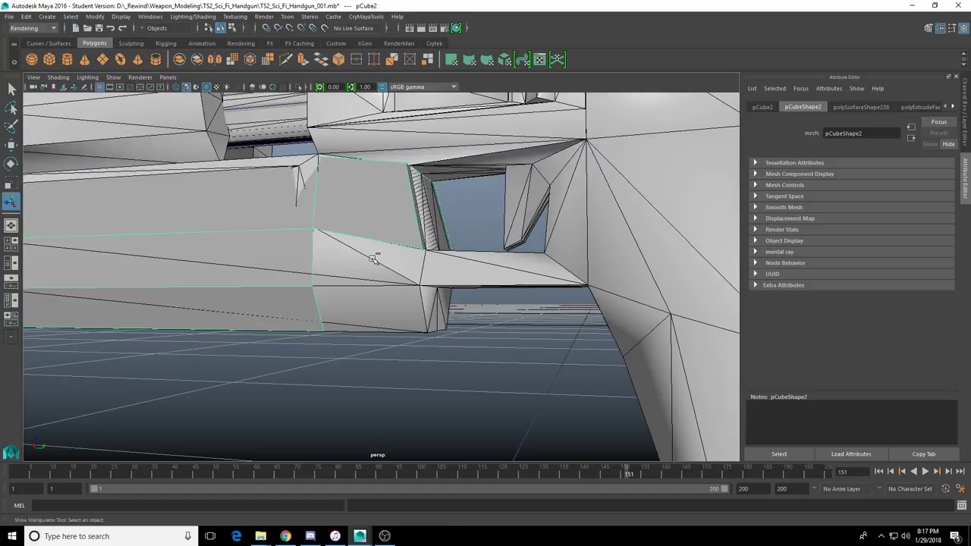
pyautogui.press('q')
pyautogui.hotkey('ctrl', 's')
pyautogui.click(464, 277)
pyautogui.press('t')
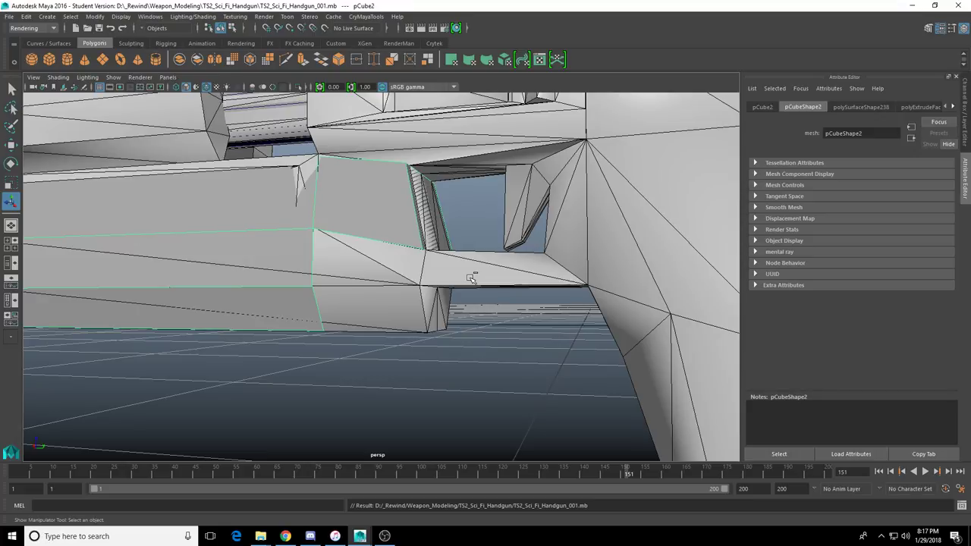
pyautogui.keyDown('alt'); pyautogui.moveTo(464, 260); pyautogui.dragTo(424, 231); pyautogui.keyUp('alt')
pyautogui.keyDown('alt'); pyautogui.moveTo(409, 220); pyautogui.dragTo(444, 237, button='middle'); pyautogui.keyUp('alt')
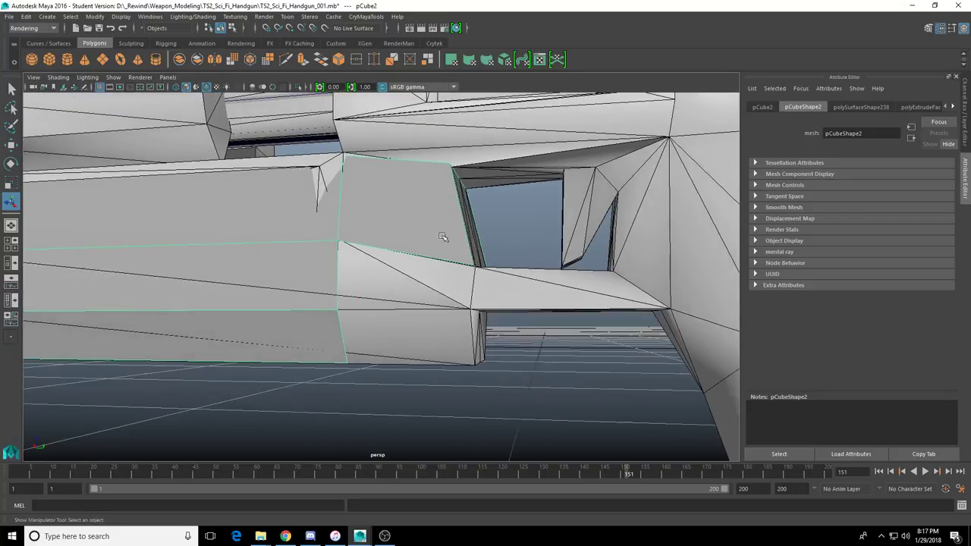
# Extrude the rear face of the block's middle band rearward 3.767 units, snapped to the frame below the trigger opening.
pyautogui.moveTo(413, 223); pyautogui.dragTo(404, 243, button='right')
pyautogui.keyDown('alt'); pyautogui.moveTo(403, 241); pyautogui.dragTo(410, 240); pyautogui.keyUp('alt')
pyautogui.click(349, 280)
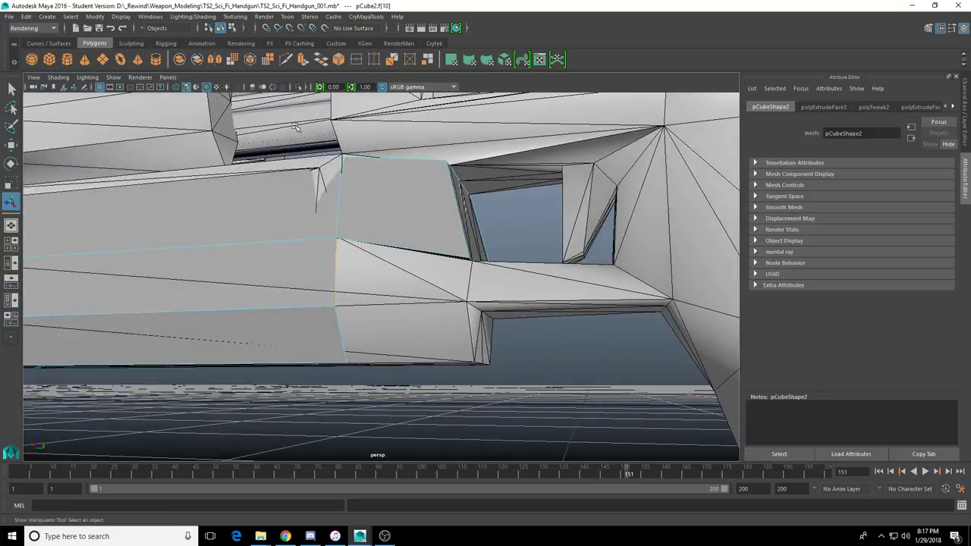
pyautogui.click(302, 60)
pyautogui.keyDown('alt'); pyautogui.moveTo(412, 328); pyautogui.dragTo(425, 331); pyautogui.keyUp('alt')
pyautogui.press('v')
pyautogui.moveTo(389, 281); pyautogui.dragTo(459, 295)
# Examine the rearward extrusion against the frame in the front and perspective views.
pyautogui.press('space')
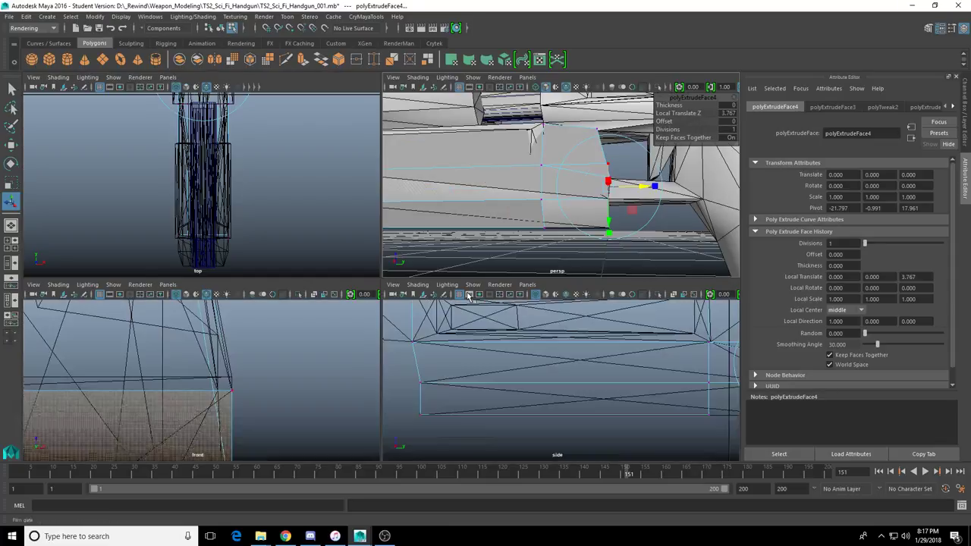
pyautogui.press('space')
pyautogui.press('f')
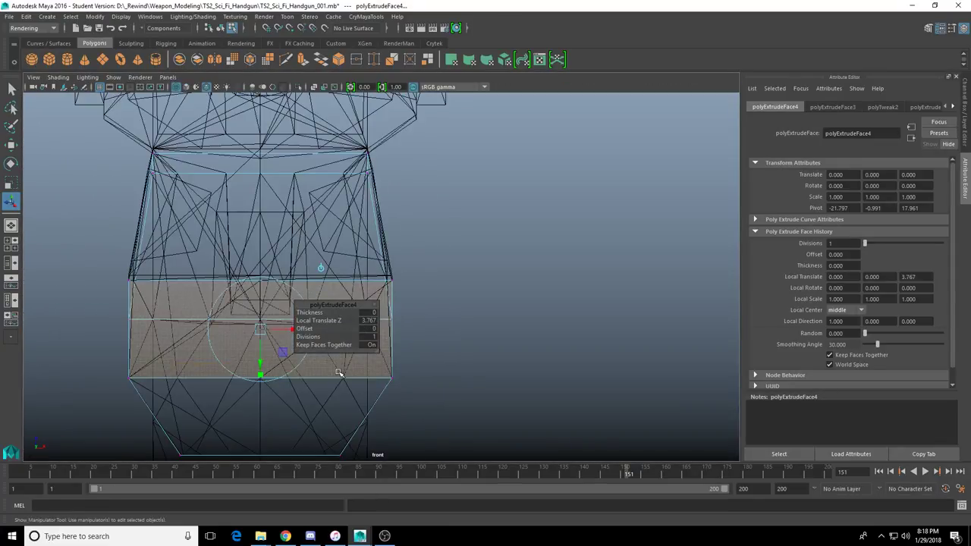
pyautogui.press('space')
pyautogui.press('space')
pyautogui.keyDown('alt'); pyautogui.moveTo(563, 212); pyautogui.dragTo(541, 218); pyautogui.keyUp('alt')
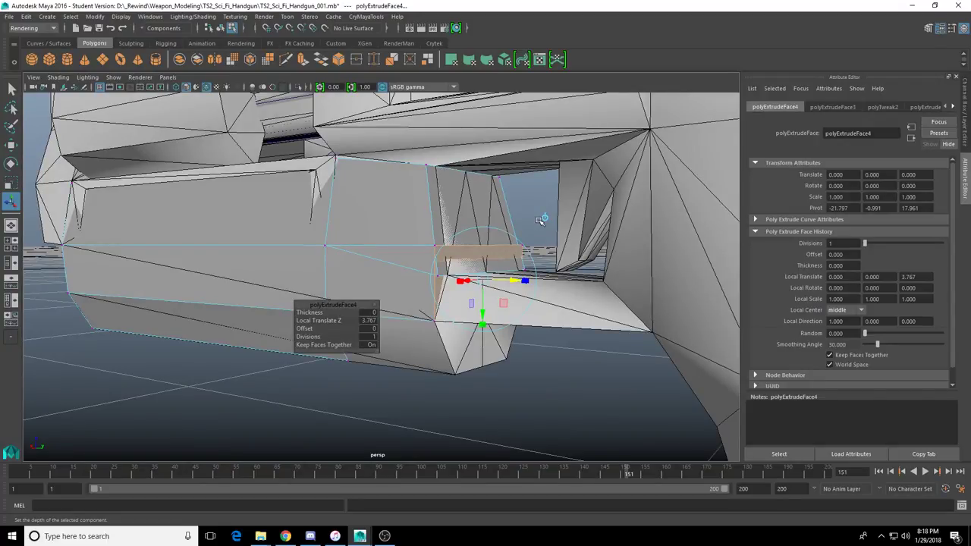
pyautogui.scroll(3, 509, 212)
pyautogui.keyDown('alt'); pyautogui.moveTo(516, 214); pyautogui.dragTo(448, 235); pyautogui.keyUp('alt')
# Snap the extrusion's upper rear vertex vertically to the adjoining block corner beside the trigger opening.
pyautogui.click(413, 225)
pyautogui.press('w')
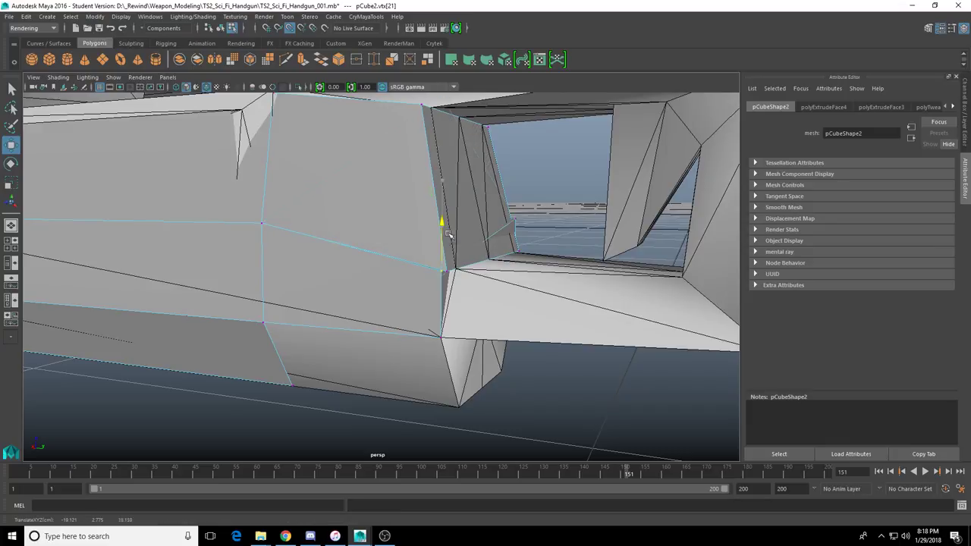
pyautogui.press('f')
pyautogui.keyDown('alt'); pyautogui.moveTo(418, 299); pyautogui.dragTo(435, 280); pyautogui.keyUp('alt')
pyautogui.press('v')
# Try to snap the upper rear vertex on the block's opposite side vertically, and undo the move.
pyautogui.keyDown('alt'); pyautogui.moveTo(487, 314); pyautogui.dragTo(381, 386); pyautogui.keyUp('alt')
pyautogui.press('v')
pyautogui.hotkey('ctrl', 'z')
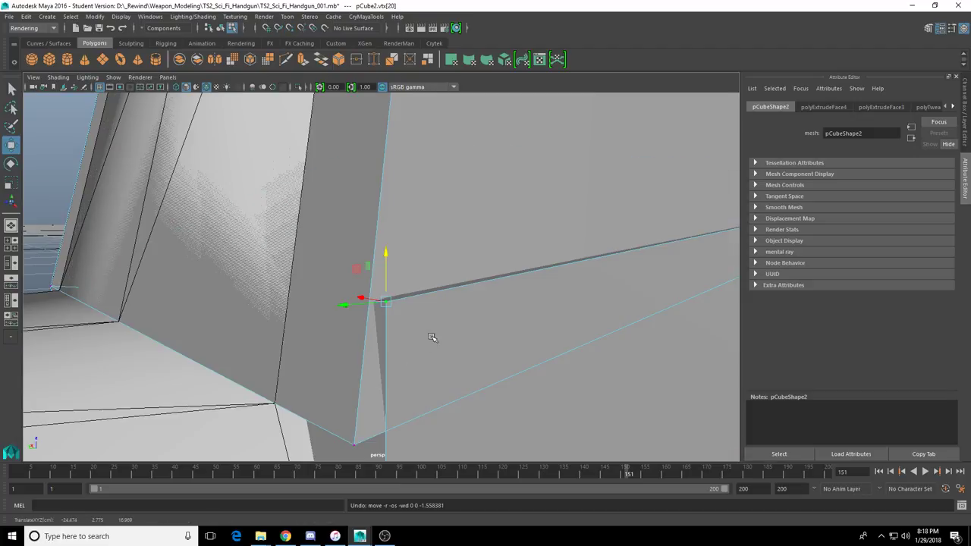
# Target-weld the extrusion's stray upper rear vertex onto the neighbouring block corner at the trigger opening.
pyautogui.keyDown('alt'); pyautogui.moveTo(441, 327); pyautogui.dragTo(459, 213); pyautogui.keyUp('alt')
pyautogui.click(374, 61)
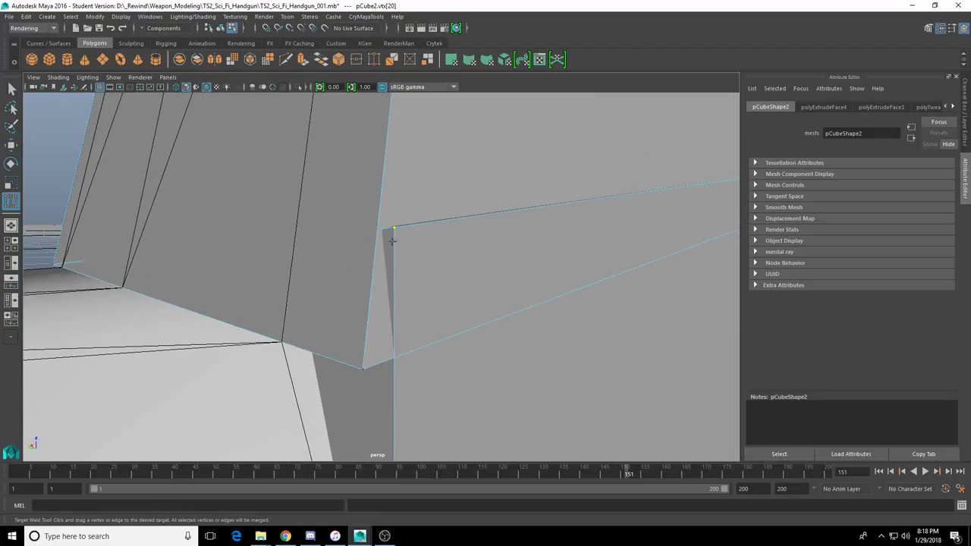
pyautogui.moveTo(362, 363); pyautogui.dragTo(363, 366)
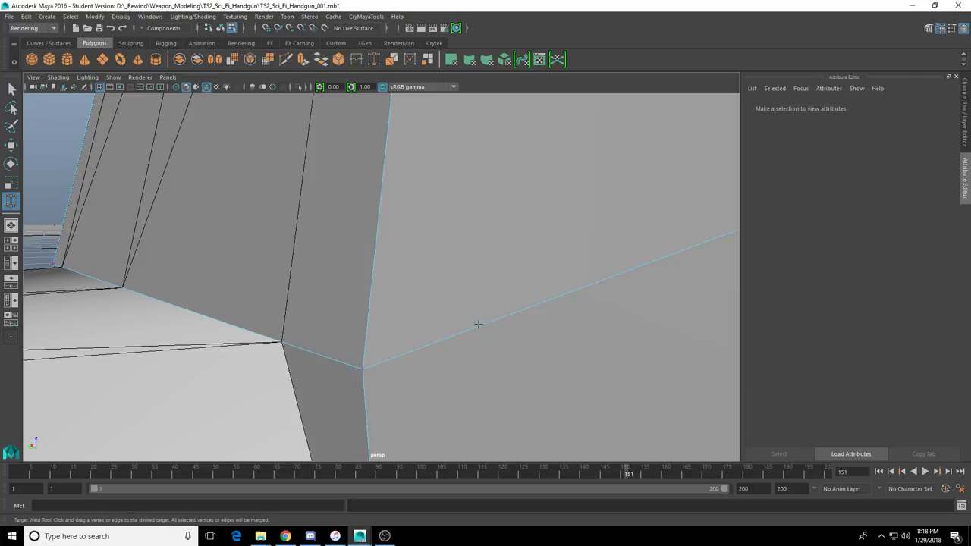
pyautogui.keyDown('alt'); pyautogui.moveTo(478, 325); pyautogui.dragTo(392, 317); pyautogui.keyUp('alt')
pyautogui.press('w')
pyautogui.scroll(-5, 410, 314)
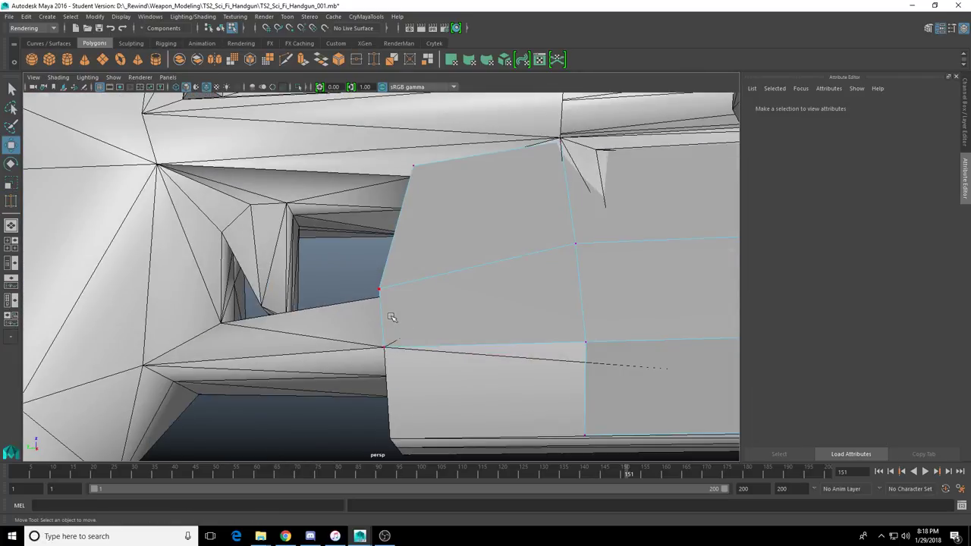
pyautogui.moveTo(535, 325)
pyautogui.keyDown('alt'); pyautogui.mouseDown()
pyautogui.moveTo(515, 317)
pyautogui.moveTo(534, 320)
pyautogui.moveTo(524, 334)
pyautogui.mouseUp(); pyautogui.keyUp('alt')
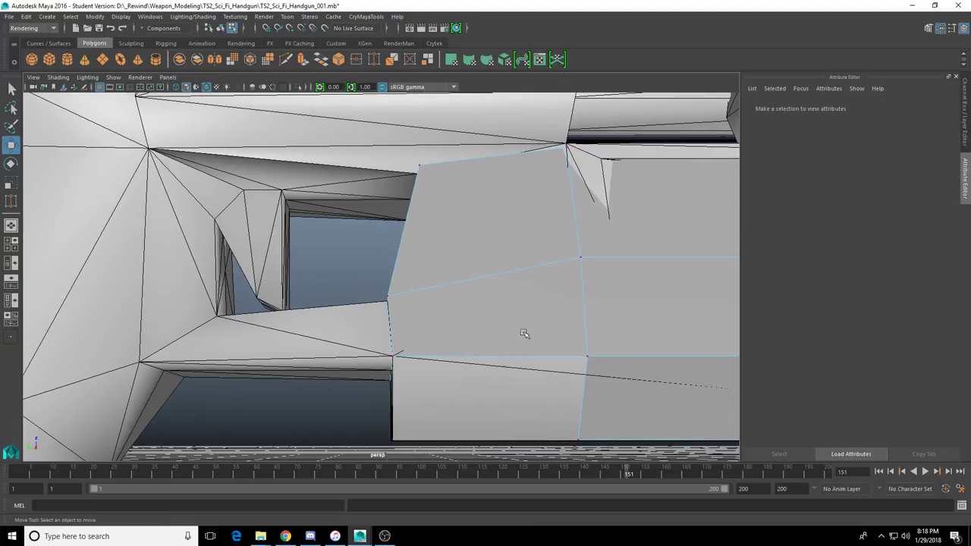
# Select the pair of block vertices at the trigger opening's lower front corner and check their alignment in the side view.
pyautogui.keyDown('alt'); pyautogui.moveTo(452, 311); pyautogui.dragTo(531, 364); pyautogui.keyUp('alt')
pyautogui.press('space')
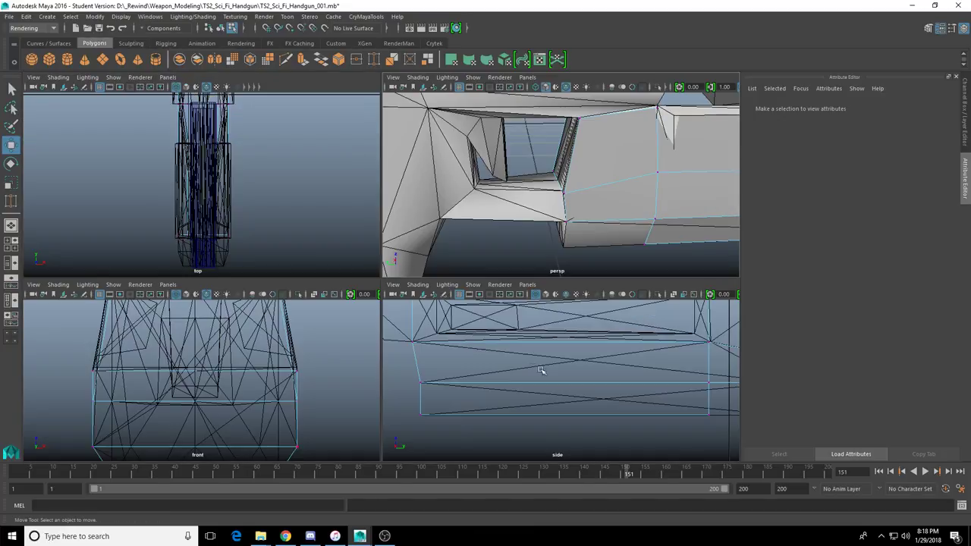
pyautogui.press('space')
pyautogui.scroll(3, 297, 291)
pyautogui.keyDown('alt'); pyautogui.moveTo(462, 318); pyautogui.dragTo(405, 278, button='middle'); pyautogui.keyUp('alt')
pyautogui.scroll(4, 314, 375)
pyautogui.scroll(5, 405, 278)
pyautogui.moveTo(433, 214); pyautogui.dragTo(582, 319)
pyautogui.press('f')
pyautogui.scroll(-8, 466, 288)
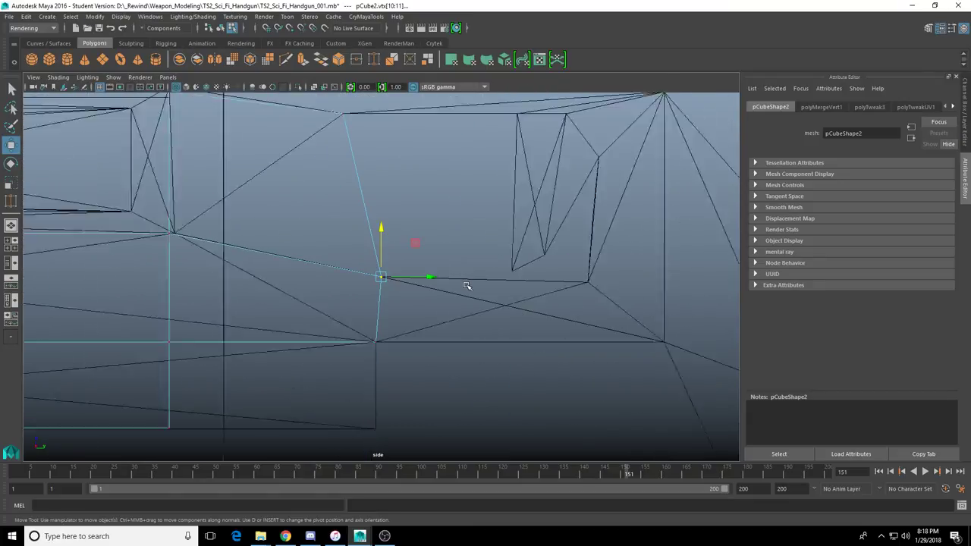
pyautogui.scroll(6, 464, 289)
pyautogui.keyDown('alt'); pyautogui.moveTo(465, 289); pyautogui.dragTo(468, 276, button='middle'); pyautogui.keyUp('alt')
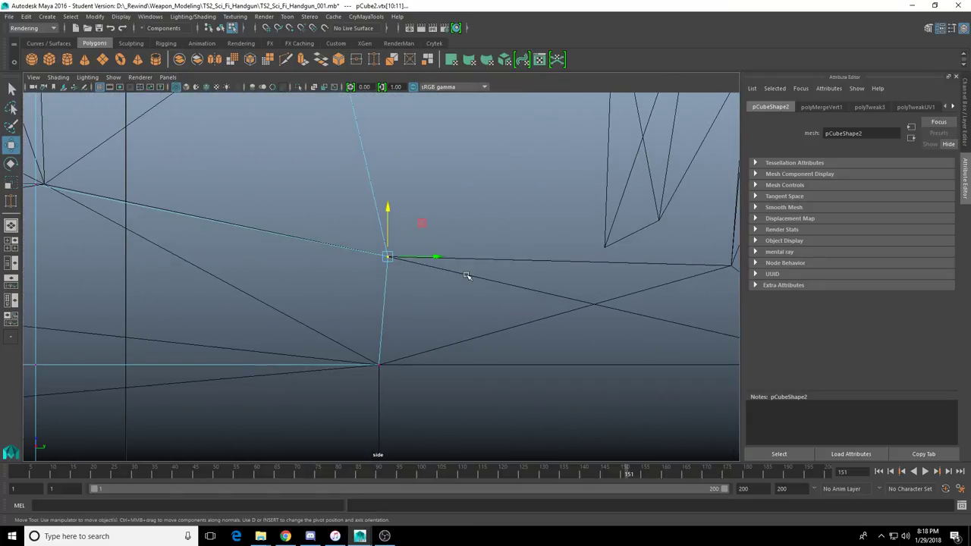
pyautogui.scroll(3, 468, 278)
# Snap the two opposite corner vertices lengthwise onto the frame's corner line in the top view, one after the other.
pyautogui.press('space')
pyautogui.press('space')
pyautogui.scroll(5, 437, 324)
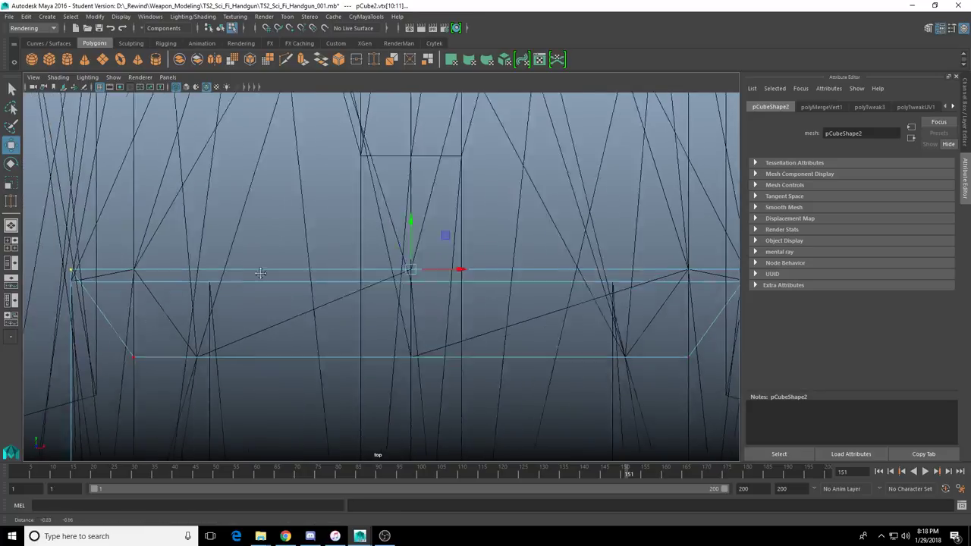
pyautogui.moveTo(302, 219); pyautogui.dragTo(327, 251)
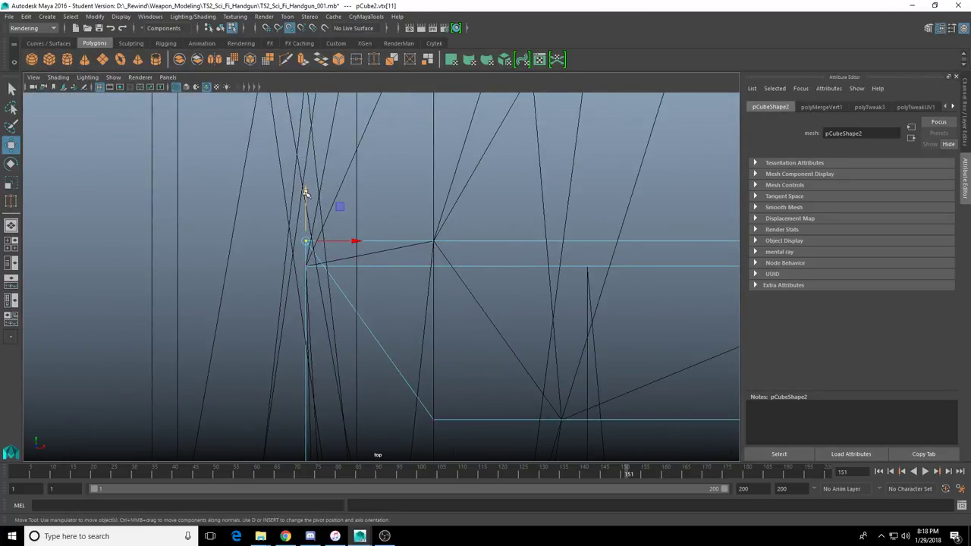
pyautogui.moveTo(305, 193); pyautogui.dragTo(305, 263)
pyautogui.press('Right')
pyautogui.press('f')
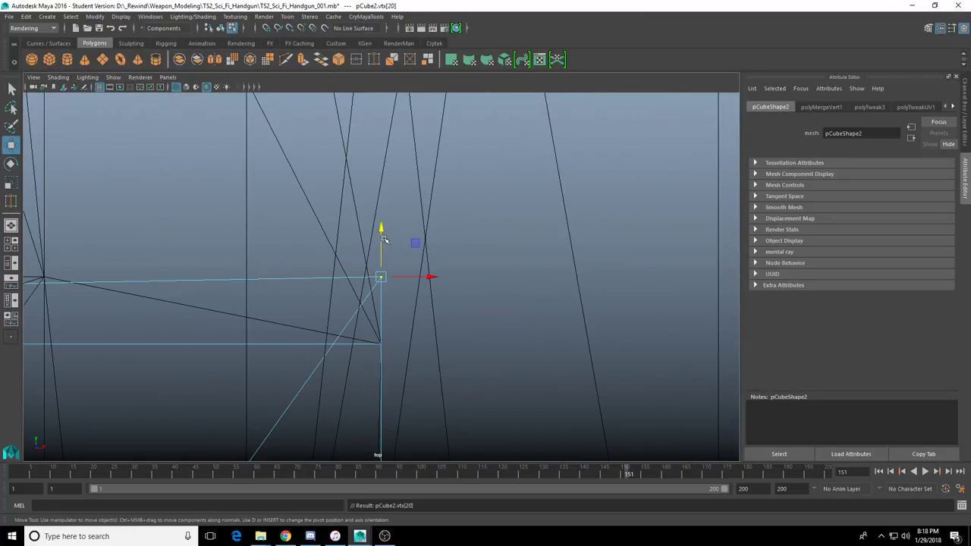
pyautogui.moveTo(384, 240)
pyautogui.mouseDown()
pyautogui.moveTo(383, 277)
pyautogui.moveTo(405, 281)
pyautogui.moveTo(382, 243)
pyautogui.mouseUp()
pyautogui.press('v')
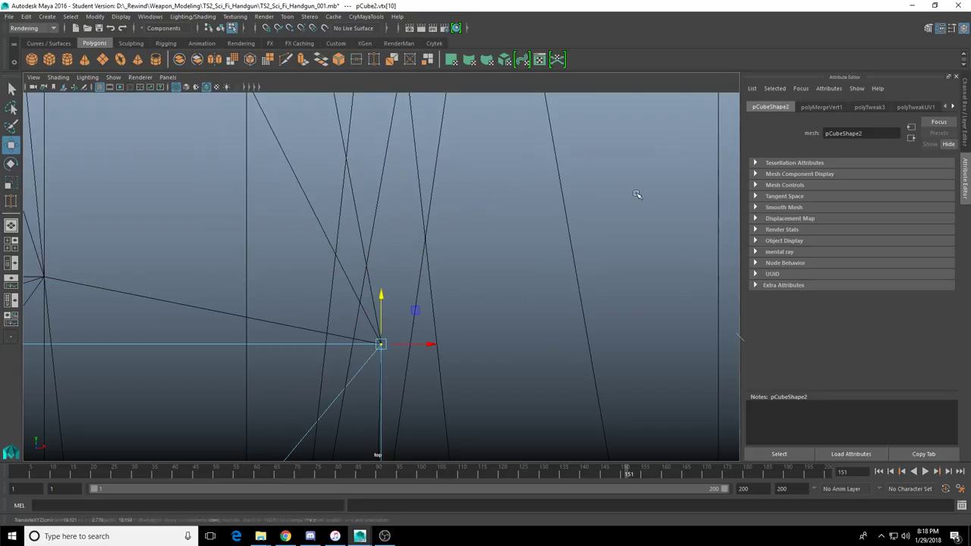
# Extrude the rear face of the tapered lower section rearward 3.767 units, snapped to the frame's lower corner.
pyautogui.press('space')
pyautogui.press('space')
pyautogui.press('f')
pyautogui.keyDown('alt'); pyautogui.moveTo(509, 294); pyautogui.dragTo(465, 340); pyautogui.keyUp('alt')
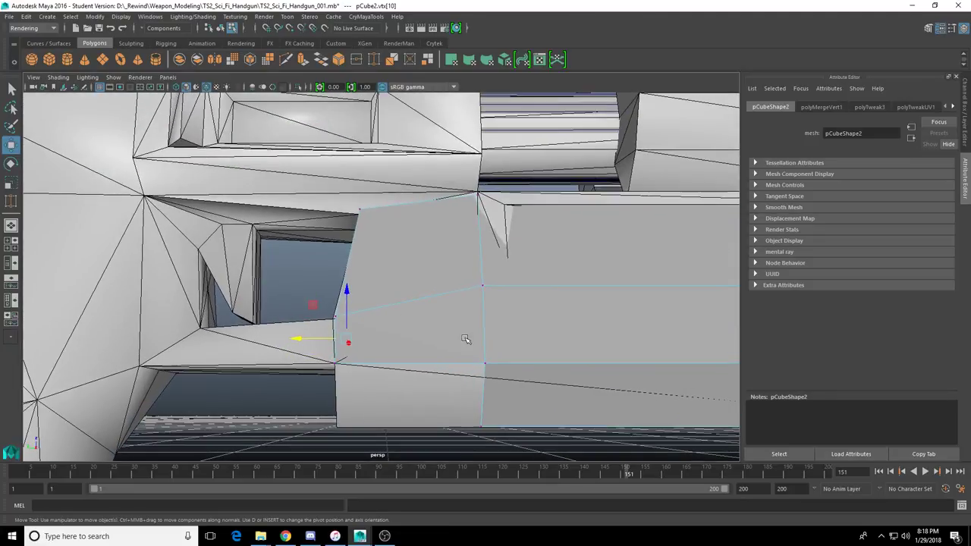
pyautogui.keyDown('alt'); pyautogui.moveTo(481, 406); pyautogui.dragTo(417, 301, button='middle'); pyautogui.keyUp('alt')
pyautogui.keyDown('alt'); pyautogui.moveTo(417, 301); pyautogui.dragTo(509, 245); pyautogui.keyUp('alt')
pyautogui.press('F11')
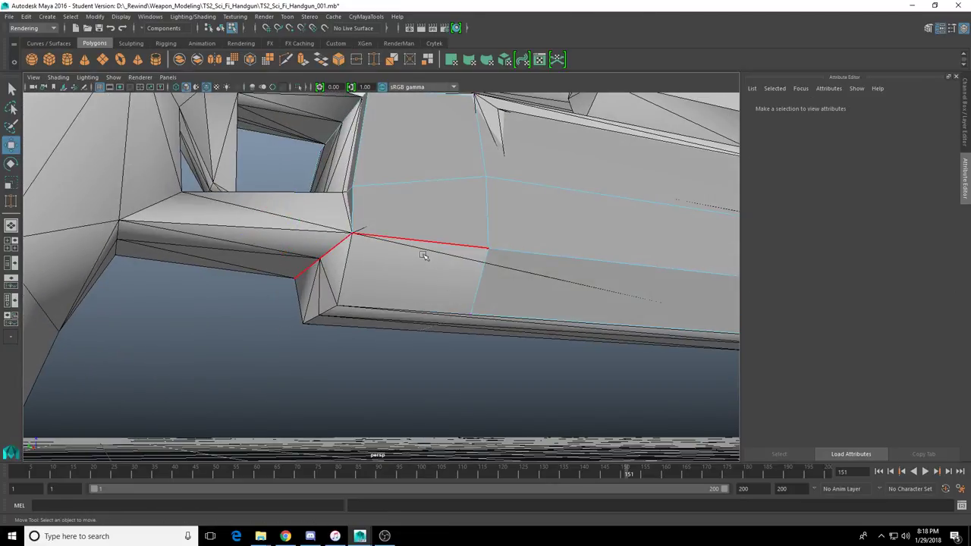
pyautogui.click(424, 255)
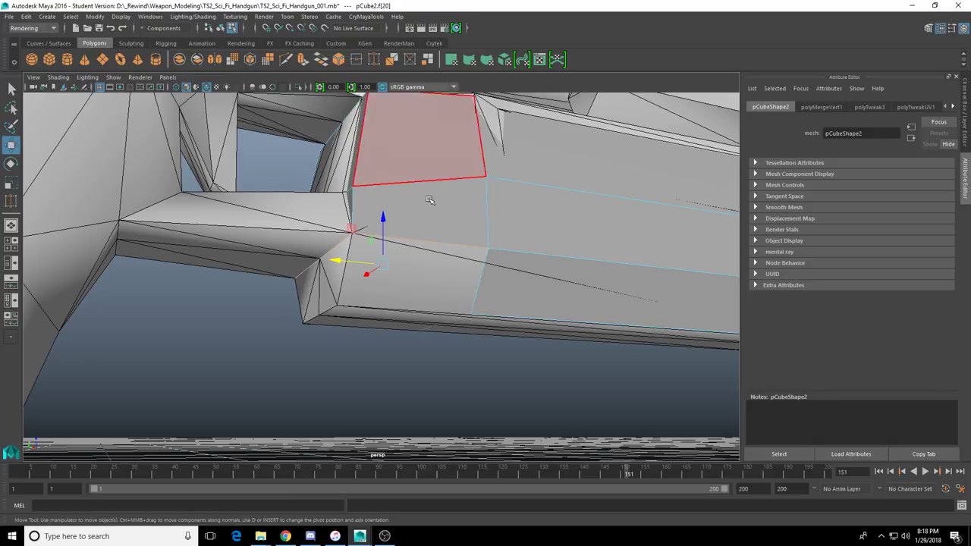
pyautogui.click(303, 62)
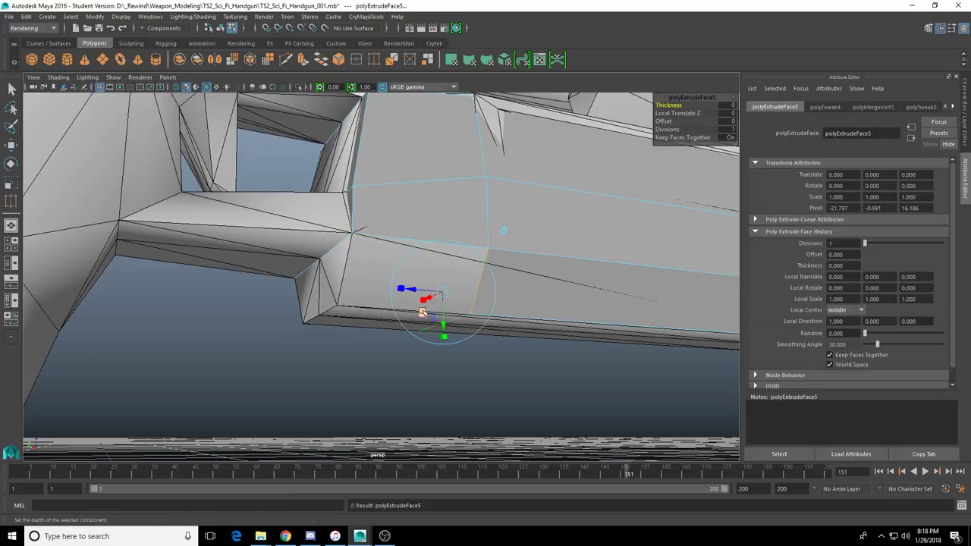
pyautogui.keyDown('alt'); pyautogui.moveTo(425, 310); pyautogui.dragTo(324, 276); pyautogui.keyUp('alt')
pyautogui.press('v')
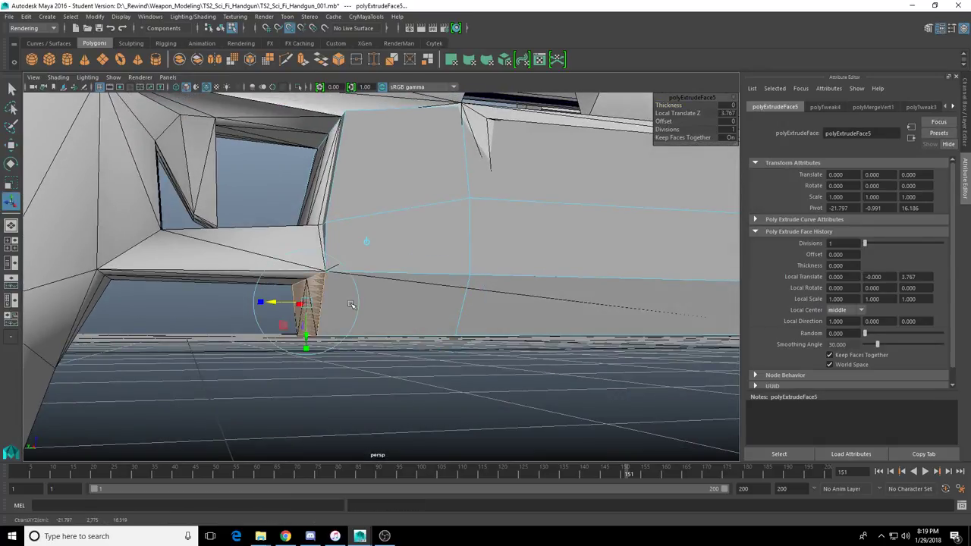
# Merge the overlapping vertices where the two rear extrusions meet in wireframe display, and return to shaded object mode.
pyautogui.keyDown('alt'); pyautogui.moveTo(446, 273); pyautogui.dragTo(490, 248); pyautogui.keyUp('alt')
pyautogui.press('4')
pyautogui.keyDown('alt'); pyautogui.moveTo(490, 248); pyautogui.dragTo(459, 301, button='right'); pyautogui.keyUp('alt')
pyautogui.keyDown('alt'); pyautogui.moveTo(460, 301); pyautogui.dragTo(385, 247); pyautogui.keyUp('alt')
pyautogui.keyDown('shift'); pyautogui.moveTo(356, 268); pyautogui.dragTo(358, 211, button='right'); pyautogui.keyUp('shift')
pyautogui.keyDown('alt'); pyautogui.moveTo(358, 213); pyautogui.dragTo(173, 292); pyautogui.keyUp('alt')
pyautogui.click(189, 329)
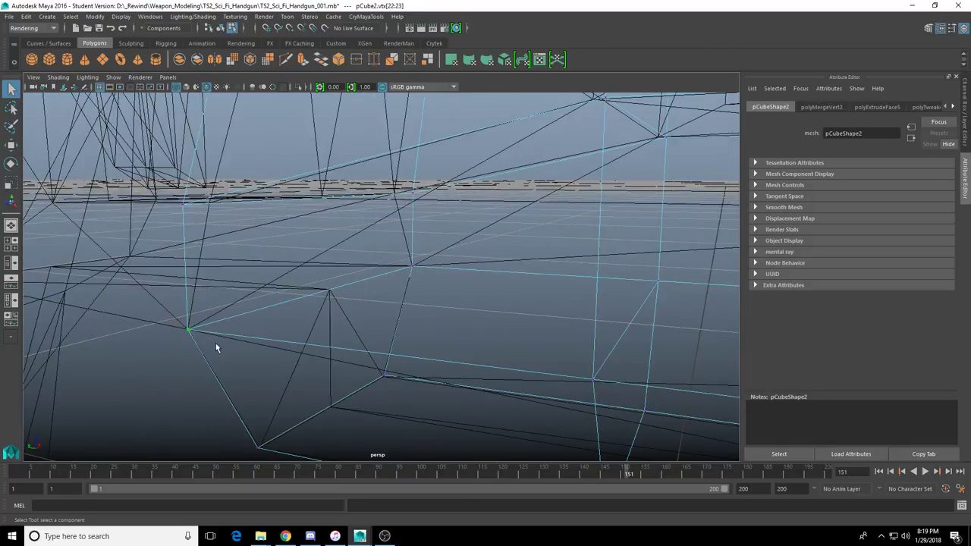
pyautogui.moveTo(156, 225); pyautogui.dragTo(221, 181)
pyautogui.scroll(-5, 277, 229)
pyautogui.press('5')
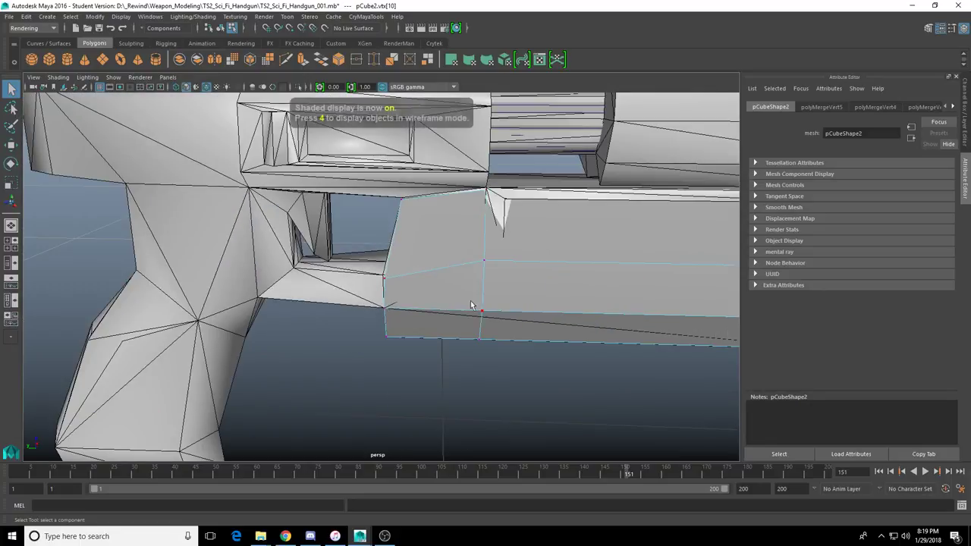
pyautogui.press('F8')
pyautogui.keyDown('alt'); pyautogui.moveTo(405, 138); pyautogui.dragTo(535, 267); pyautogui.keyUp('alt')
pyautogui.scroll(-5, 536, 267)
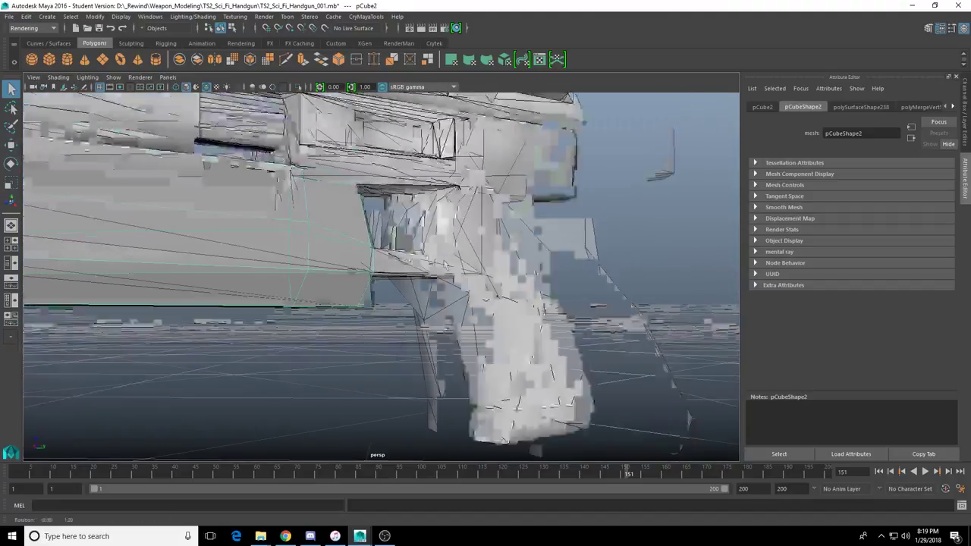
# Select the block's vertices along one outer side in the front view and check the selection in perspective.
pyautogui.press('space')
pyautogui.press('space')
pyautogui.press('space')
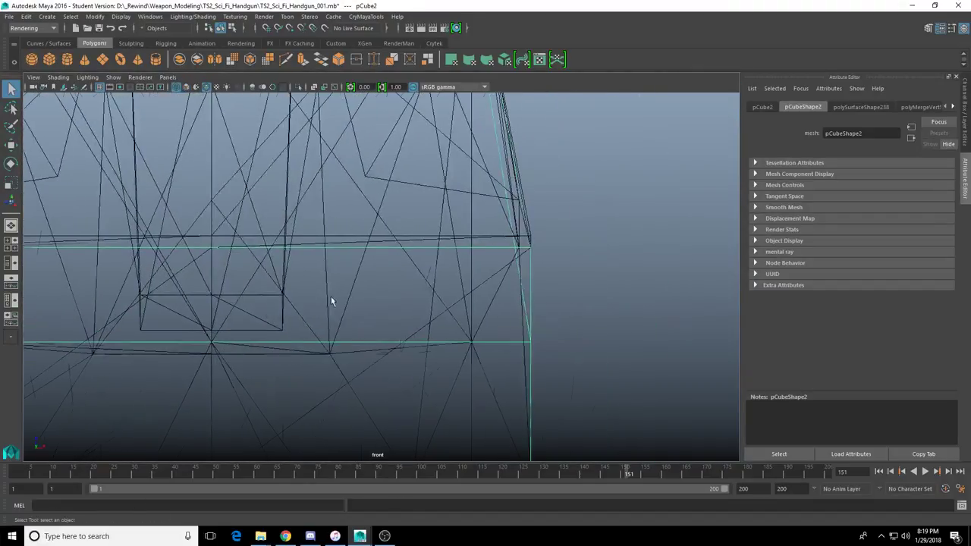
pyautogui.moveTo(525, 260); pyautogui.dragTo(476, 255, button='right')
pyautogui.moveTo(557, 233); pyautogui.dragTo(409, 311)
pyautogui.press('space')
pyautogui.press('space')
pyautogui.press('f')
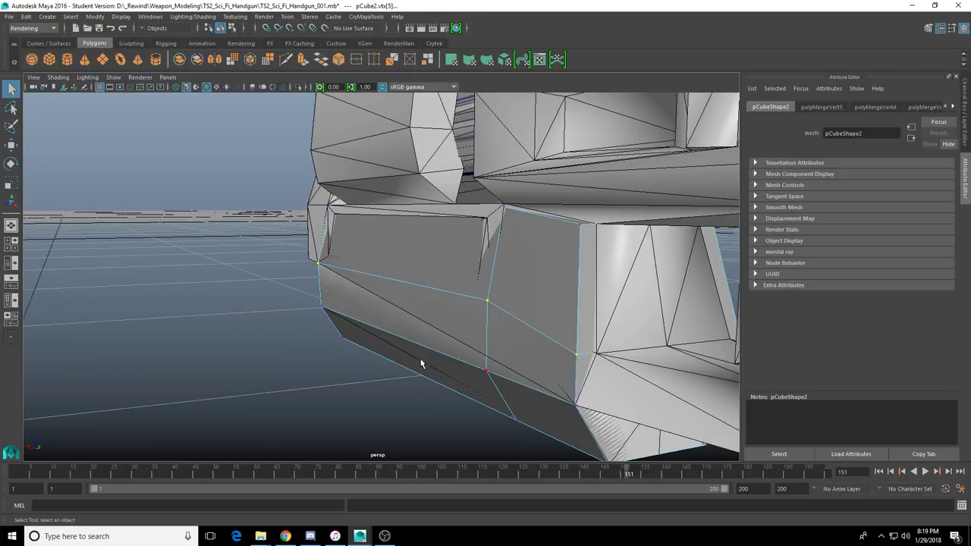
# Examine the lower block's side vertices in the front and perspective views, and return the block to object mode.
pyautogui.press('space')
pyautogui.press('space')
pyautogui.keyDown('alt'); pyautogui.moveTo(419, 355); pyautogui.dragTo(236, 292, button='middle'); pyautogui.keyUp('alt')
pyautogui.scroll(2, 236, 293)
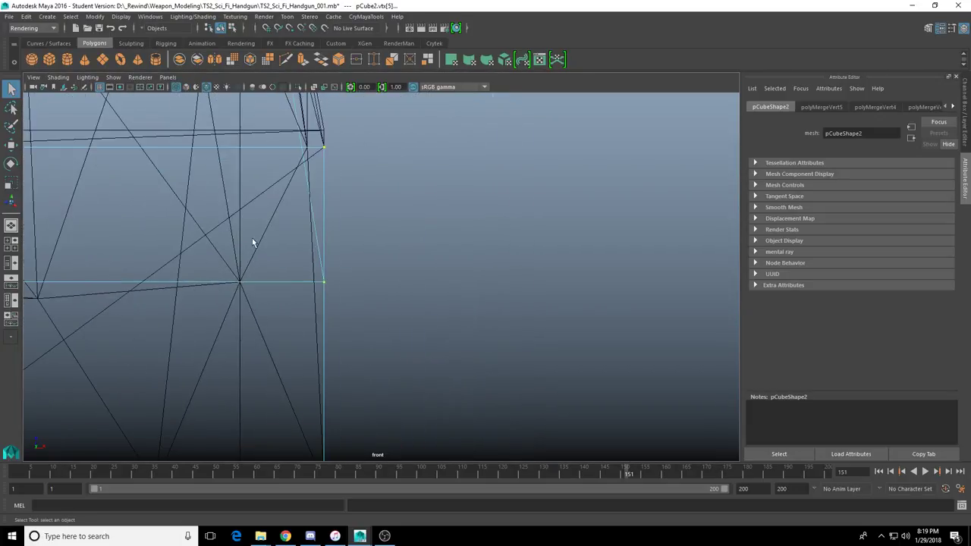
pyautogui.keyDown('alt'); pyautogui.moveTo(251, 243); pyautogui.dragTo(318, 355, button='middle'); pyautogui.keyUp('alt')
pyautogui.scroll(3, 318, 355)
pyautogui.scroll(-5, 319, 360)
pyautogui.scroll(8, 318, 360)
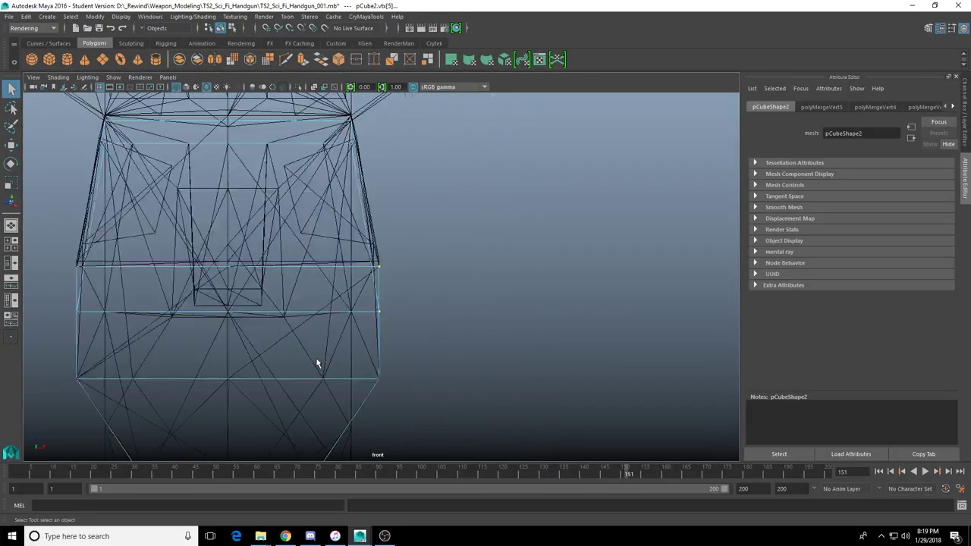
pyautogui.keyDown('alt'); pyautogui.moveTo(411, 351); pyautogui.dragTo(463, 330, button='middle'); pyautogui.keyUp('alt')
pyautogui.press('space')
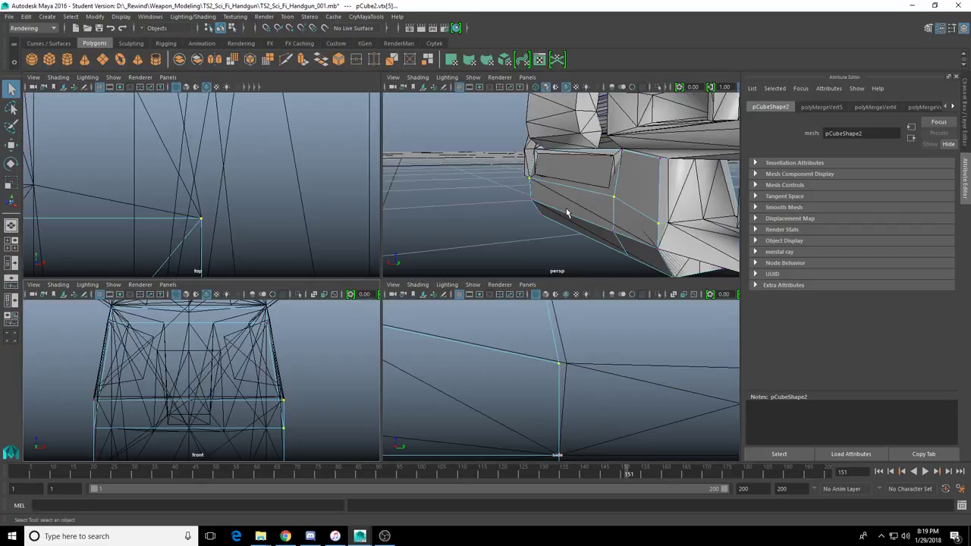
pyautogui.press('space')
pyautogui.keyDown('alt'); pyautogui.moveTo(570, 201); pyautogui.dragTo(462, 288); pyautogui.keyUp('alt')
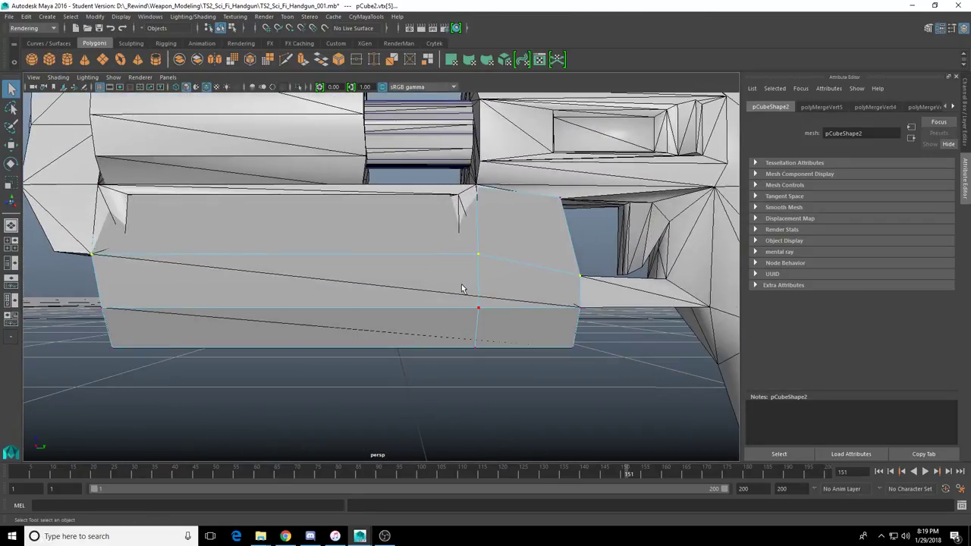
pyautogui.keyDown('alt'); pyautogui.moveTo(400, 291); pyautogui.dragTo(296, 299, button='right'); pyautogui.keyUp('alt')
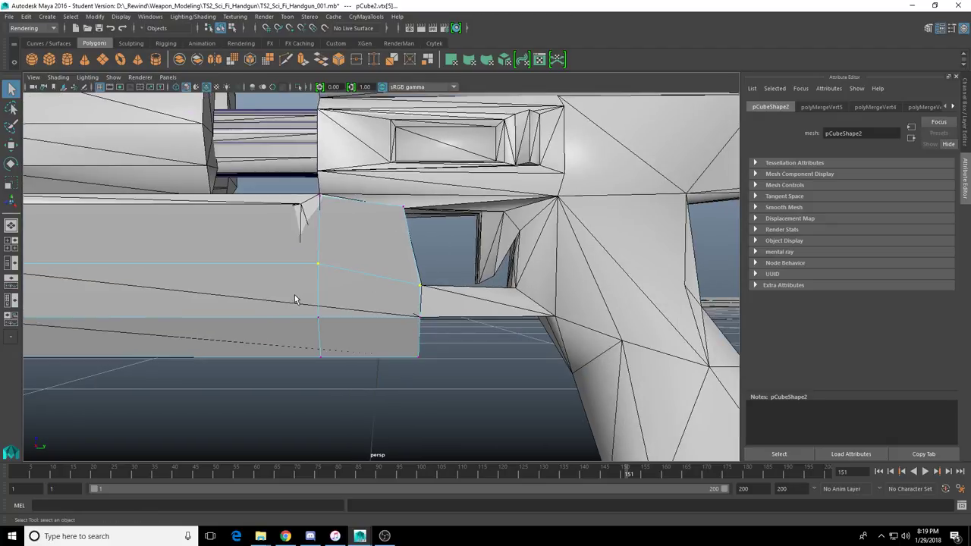
pyautogui.keyDown('alt'); pyautogui.moveTo(297, 299); pyautogui.dragTo(371, 263); pyautogui.keyUp('alt')
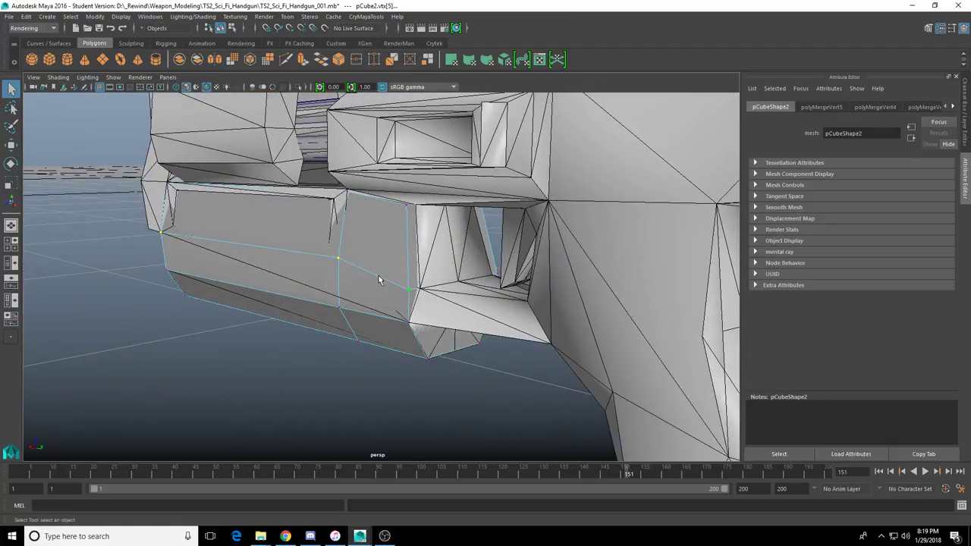
pyautogui.keyDown('alt'); pyautogui.moveTo(371, 281); pyautogui.dragTo(430, 271); pyautogui.keyUp('alt')
pyautogui.moveTo(416, 262); pyautogui.dragTo(365, 236, button='right')
pyautogui.click(365, 236)
pyautogui.keyDown('alt'); pyautogui.moveTo(365, 236); pyautogui.dragTo(454, 244); pyautogui.keyUp('alt')
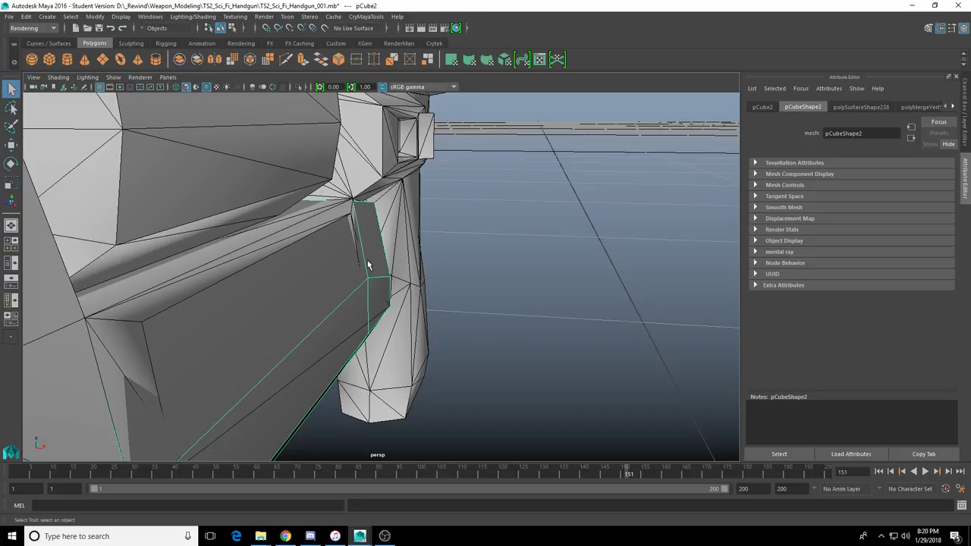
# Try to extrude the lower block's small rear face just below the trigger opening.
pyautogui.keyDown('alt'); pyautogui.moveTo(493, 285); pyautogui.dragTo(327, 253); pyautogui.keyUp('alt')
pyautogui.moveTo(327, 253); pyautogui.dragTo(373, 255, button='right')
pyautogui.click(293, 266)
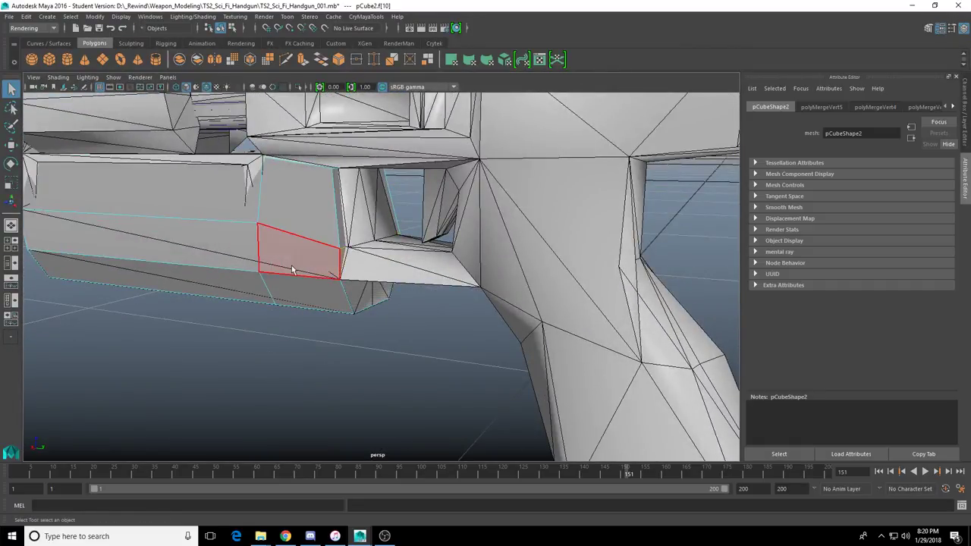
pyautogui.keyDown('alt'); pyautogui.moveTo(293, 266); pyautogui.dragTo(407, 313); pyautogui.keyUp('alt')
pyautogui.keyDown('alt'); pyautogui.moveTo(407, 313); pyautogui.dragTo(329, 302, button='middle'); pyautogui.keyUp('alt')
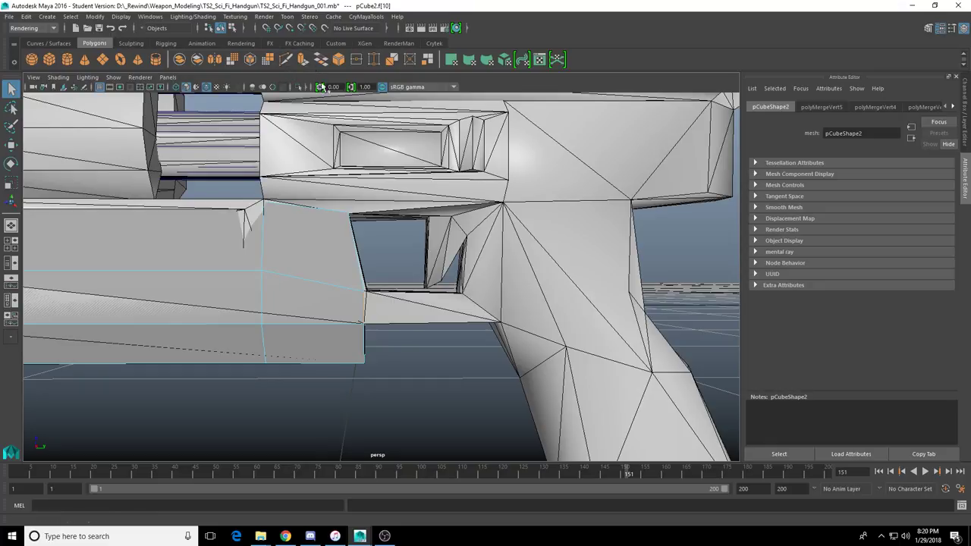
pyautogui.hotkey('ctrl', 'e')
pyautogui.keyDown('alt'); pyautogui.moveTo(379, 197); pyautogui.dragTo(418, 231); pyautogui.keyUp('alt')
pyautogui.moveTo(403, 272); pyautogui.dragTo(392, 299)
# Undo the rear face extrusion and return the lower block to object mode.
pyautogui.hotkey('ctrl', 'z')
pyautogui.hotkey('ctrl', 'z')
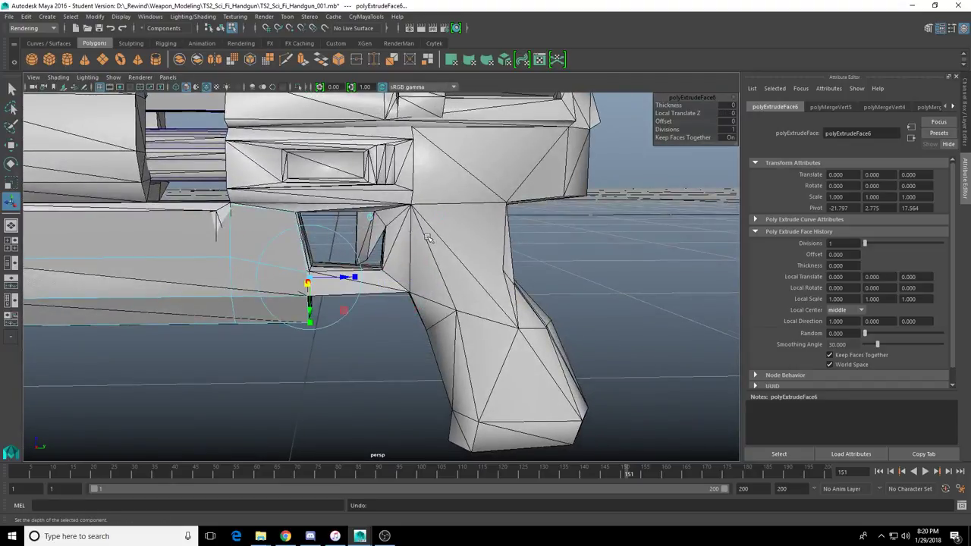
pyautogui.keyDown('alt'); pyautogui.moveTo(428, 238); pyautogui.dragTo(417, 228); pyautogui.keyUp('alt')
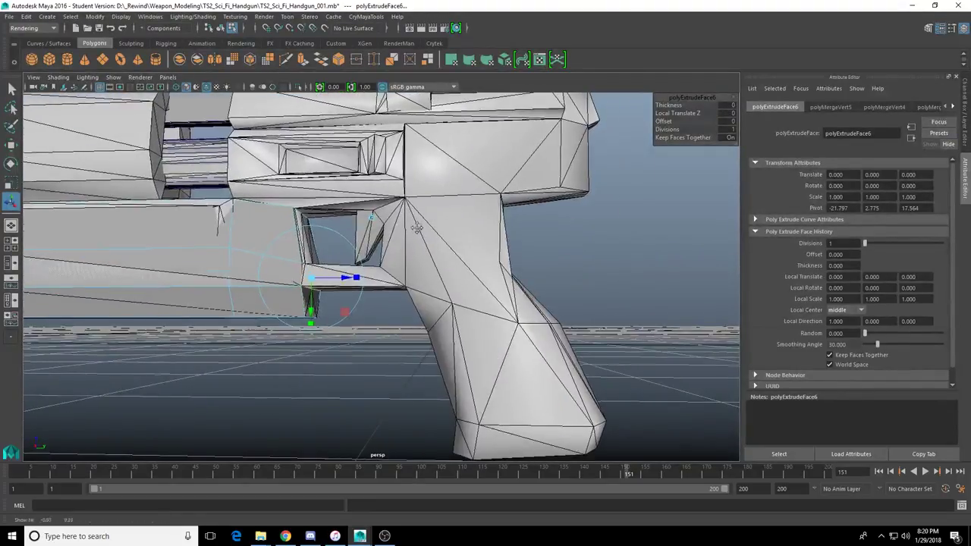
pyautogui.keyDown('alt'); pyautogui.moveTo(416, 228); pyautogui.dragTo(448, 262, button='middle'); pyautogui.keyUp('alt')
pyautogui.keyDown('alt'); pyautogui.moveTo(448, 262); pyautogui.dragTo(421, 270); pyautogui.keyUp('alt')
pyautogui.hotkey('ctrl', 'z')
pyautogui.scroll(3, 425, 270)
pyautogui.hotkey('ctrl', 'z')
pyautogui.moveTo(221, 334); pyautogui.dragTo(314, 259, button='right')
# Deselect the lower block and create a new polygon cube 1 unit in width, height and depth.
pyautogui.scroll(-5, 265, 305)
pyautogui.keyDown('alt'); pyautogui.moveTo(264, 306); pyautogui.dragTo(329, 331); pyautogui.keyUp('alt')
pyautogui.keyDown('alt'); pyautogui.moveTo(329, 331); pyautogui.dragTo(383, 259, button='middle'); pyautogui.keyUp('alt')
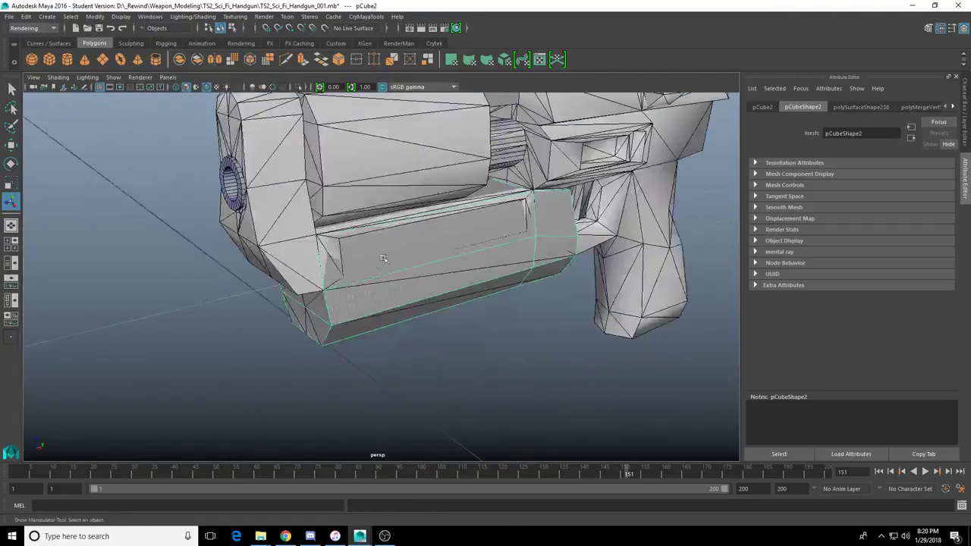
pyautogui.keyDown('alt'); pyautogui.moveTo(383, 259); pyautogui.dragTo(523, 235); pyautogui.keyUp('alt')
pyautogui.keyDown('alt'); pyautogui.moveTo(342, 246); pyautogui.dragTo(325, 346, button='middle'); pyautogui.keyUp('alt')
pyautogui.keyDown('alt'); pyautogui.moveTo(325, 347); pyautogui.dragTo(425, 334); pyautogui.keyUp('alt')
pyautogui.click(338, 209)
pyautogui.keyDown('alt'); pyautogui.moveTo(345, 199); pyautogui.dragTo(391, 223); pyautogui.keyUp('alt')
pyautogui.click(49, 60)
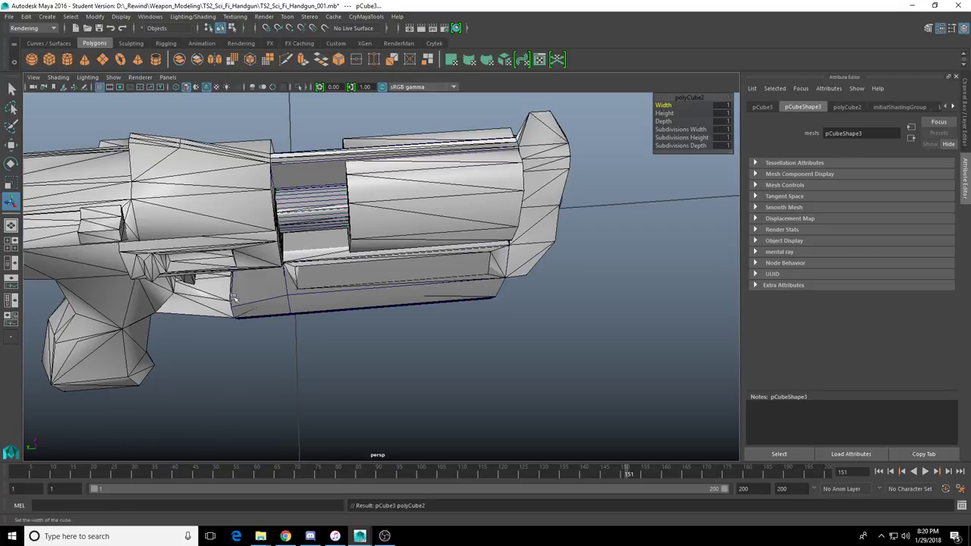
# Move the new cube onto the top side of the barrel housing, just behind the front sight block.
pyautogui.keyDown('alt'); pyautogui.moveTo(288, 265); pyautogui.dragTo(450, 275); pyautogui.keyUp('alt')
pyautogui.scroll(-5, 404, 318)
pyautogui.press('w')
pyautogui.keyDown('alt'); pyautogui.moveTo(372, 270); pyautogui.dragTo(423, 230); pyautogui.keyUp('alt')
pyautogui.scroll(-5, 410, 312)
pyautogui.press('f')
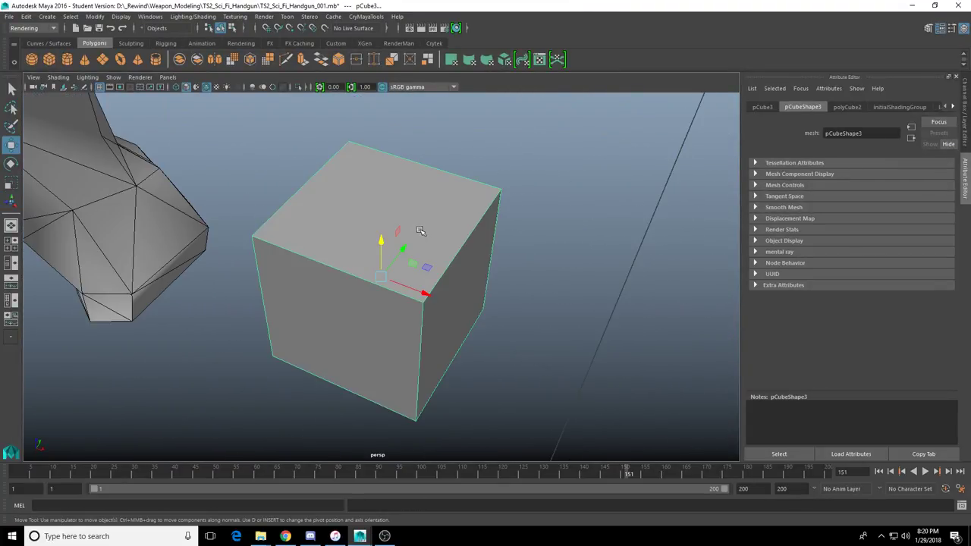
pyautogui.scroll(-6, 403, 242)
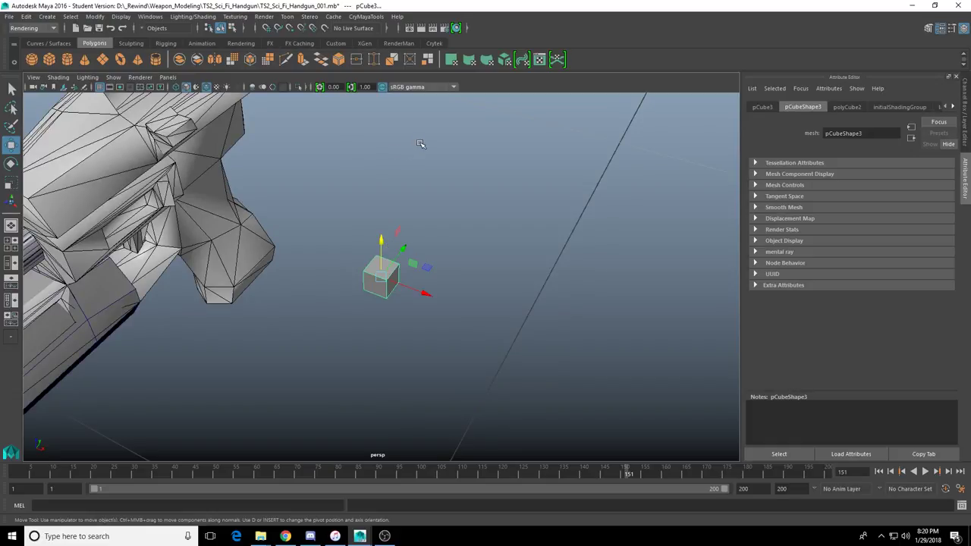
pyautogui.keyDown('alt'); pyautogui.moveTo(421, 145); pyautogui.dragTo(387, 272); pyautogui.keyUp('alt')
pyautogui.press('f')
pyautogui.scroll(-8, 359, 272)
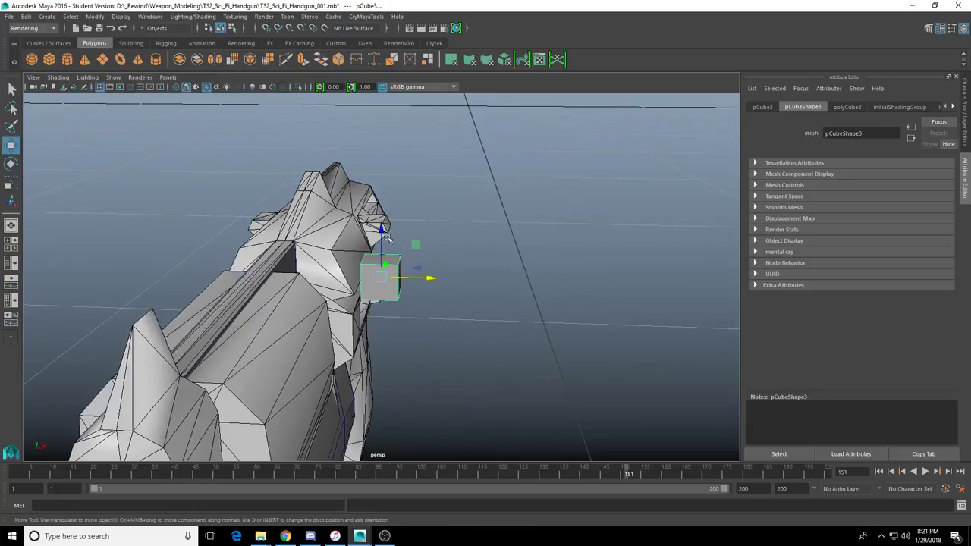
pyautogui.moveTo(381, 231); pyautogui.dragTo(279, 355)
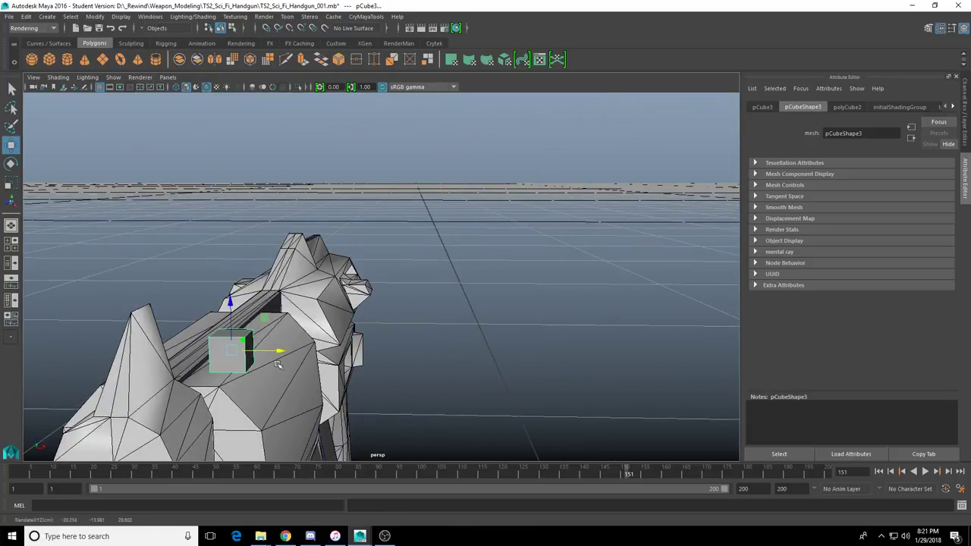
# Put the new cube in vertex mode and examine its placement against the gun body in the front and perspective views.
pyautogui.keyDown('alt'); pyautogui.moveTo(281, 369); pyautogui.dragTo(487, 220, button='middle'); pyautogui.keyUp('alt')
pyautogui.keyDown('alt'); pyautogui.moveTo(488, 221); pyautogui.dragTo(464, 271); pyautogui.keyUp('alt')
pyautogui.scroll(-5, 381, 236)
pyautogui.scroll(4, 434, 248)
pyautogui.moveTo(422, 203); pyautogui.dragTo(390, 203, button='right')
pyautogui.keyDown('alt'); pyautogui.moveTo(390, 203); pyautogui.dragTo(399, 189); pyautogui.keyUp('alt')
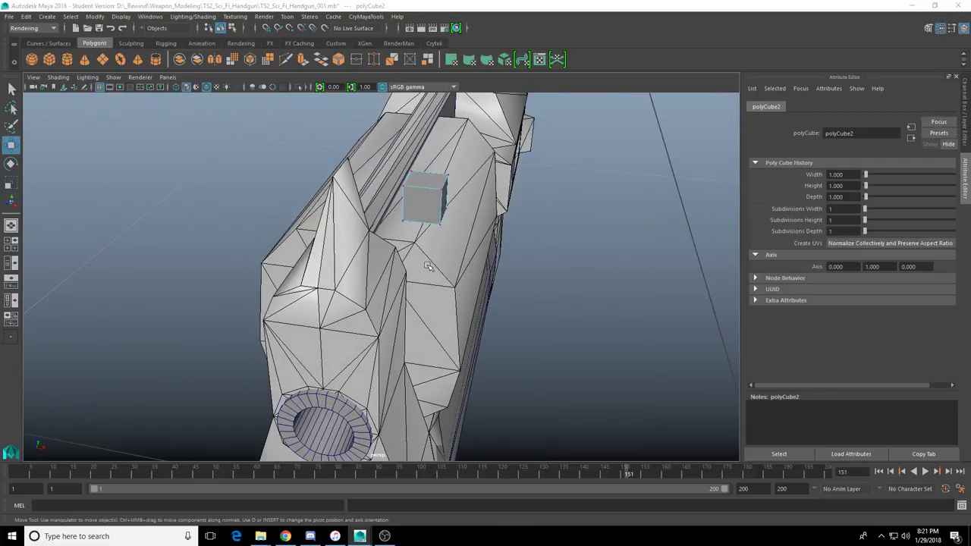
pyautogui.press('space')
pyautogui.scroll(-5, 238, 371)
pyautogui.press('space')
pyautogui.scroll(10, 458, 336)
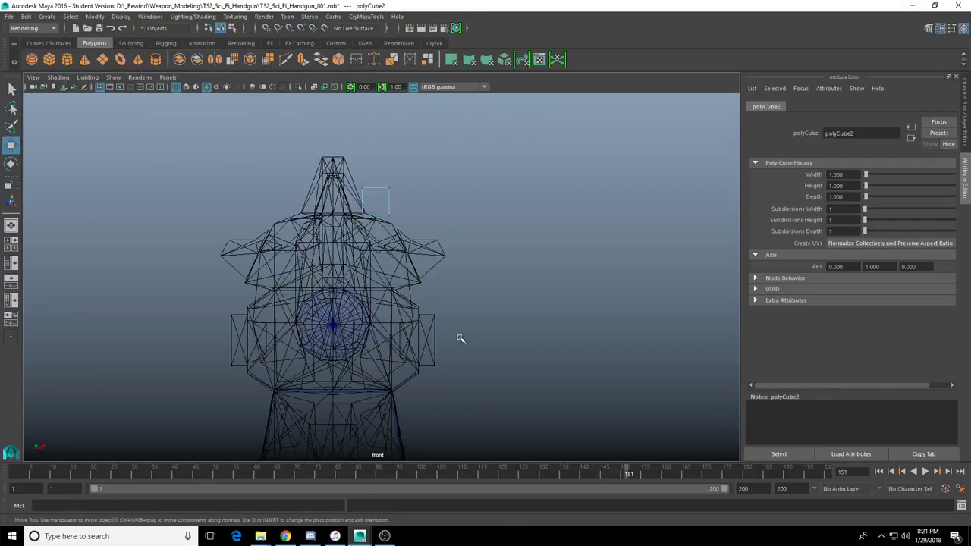
pyautogui.press('5')
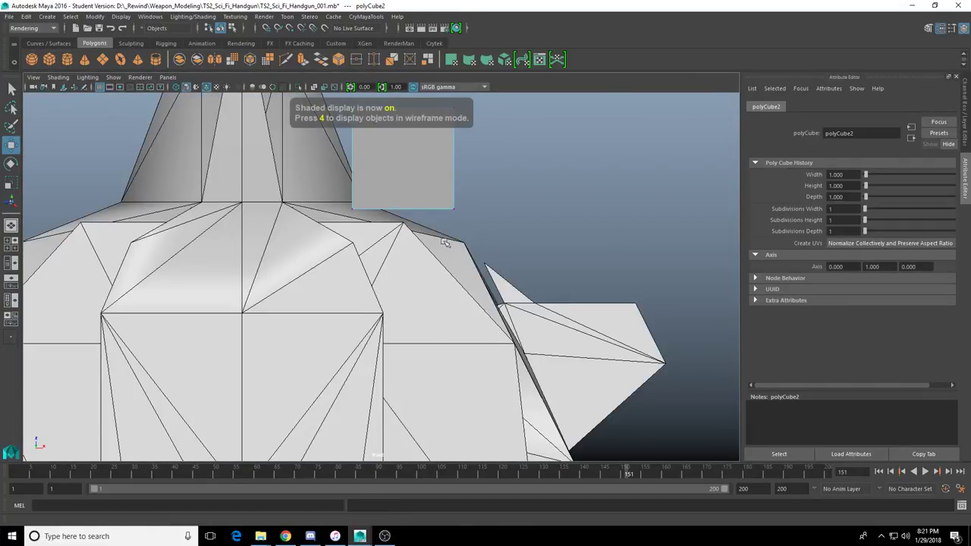
pyautogui.keyDown('alt'); pyautogui.moveTo(454, 184); pyautogui.dragTo(455, 285, button='middle'); pyautogui.keyUp('alt')
pyautogui.press('4')
pyautogui.press('space')
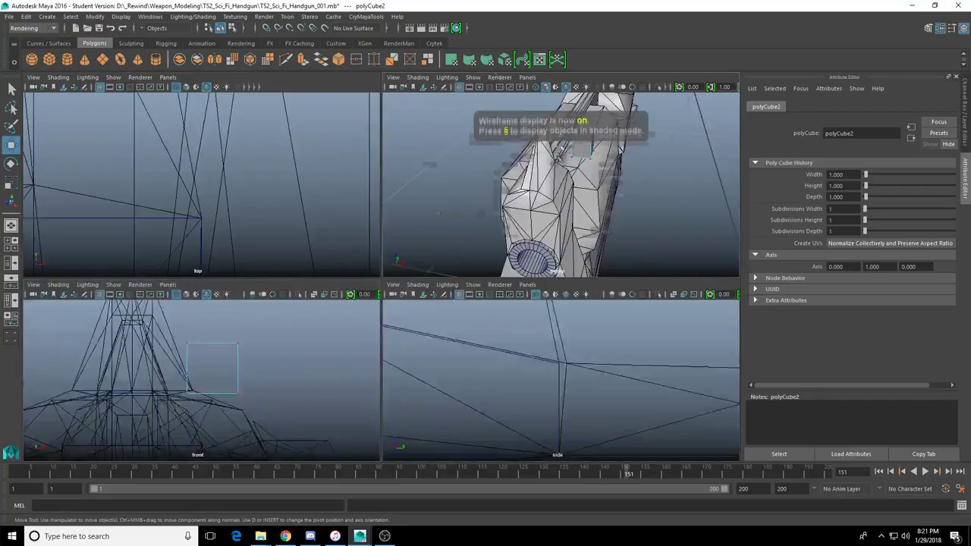
pyautogui.press('space')
pyautogui.press('5')
pyautogui.scroll(3, 423, 301)
pyautogui.keyDown('alt'); pyautogui.moveTo(424, 301); pyautogui.dragTo(440, 255); pyautogui.keyUp('alt')
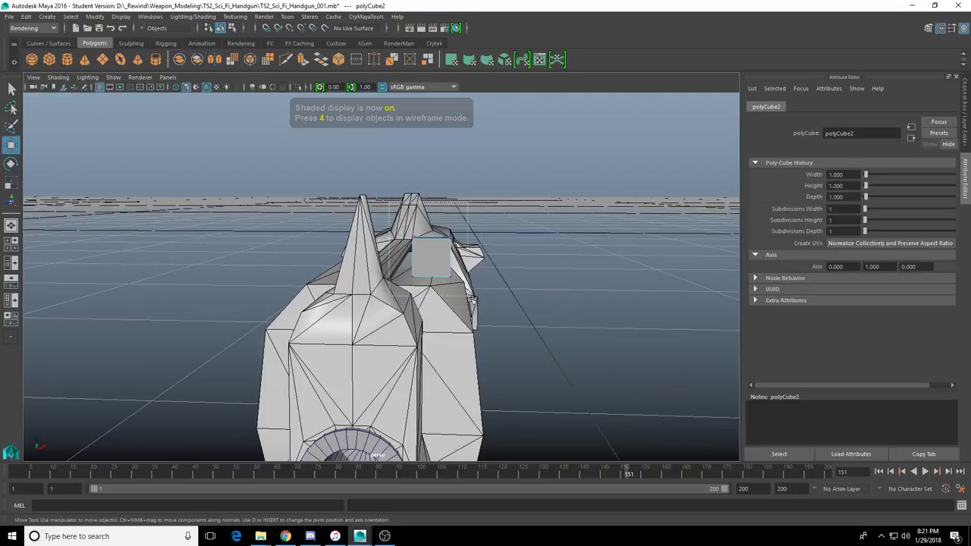
# Move the cube's lower vertices straight down in the front view to stretch it into the barrel housing.
pyautogui.moveTo(395, 220); pyautogui.dragTo(492, 317)
pyautogui.press('space')
pyautogui.scroll(5, 229, 386)
pyautogui.press('space')
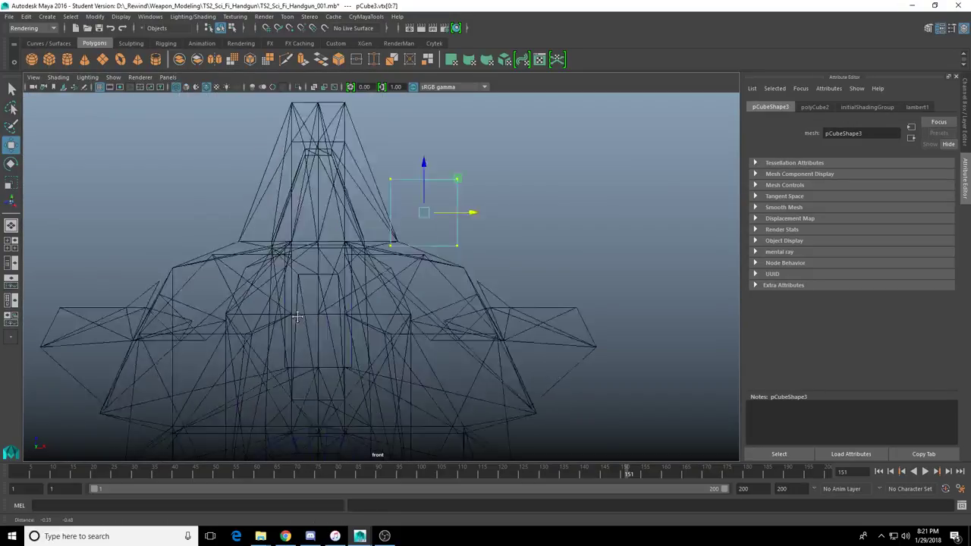
pyautogui.scroll(3, 391, 233)
pyautogui.scroll(-2, 392, 233)
pyautogui.moveTo(416, 168); pyautogui.dragTo(492, 136)
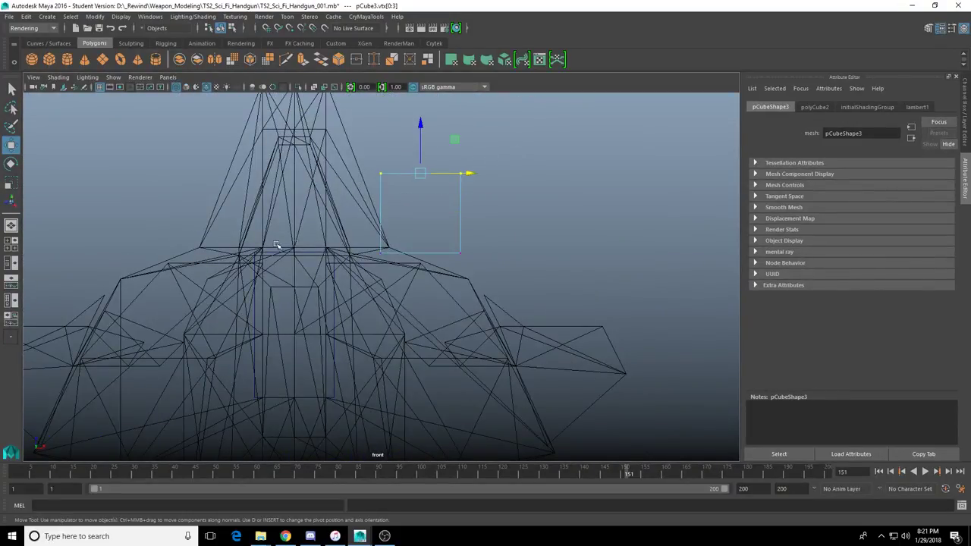
pyautogui.moveTo(276, 242); pyautogui.dragTo(530, 345)
pyautogui.moveTo(422, 204); pyautogui.dragTo(423, 369)
# Lower the cube's upper vertices to the top of the barrel housing and return to object mode.
pyautogui.moveTo(366, 157); pyautogui.dragTo(531, 247)
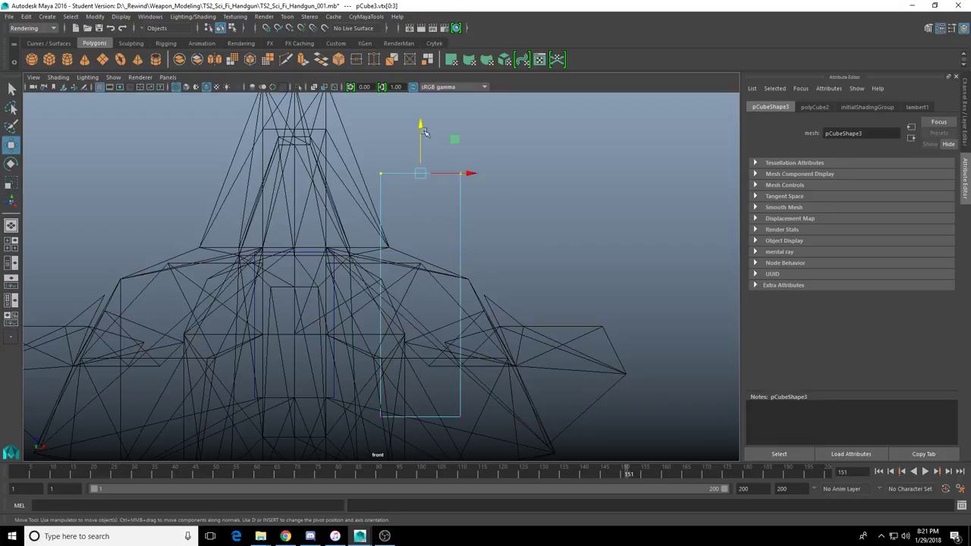
pyautogui.moveTo(422, 129); pyautogui.dragTo(422, 216)
pyautogui.press('space')
pyautogui.press('space')
pyautogui.scroll(3, 551, 201)
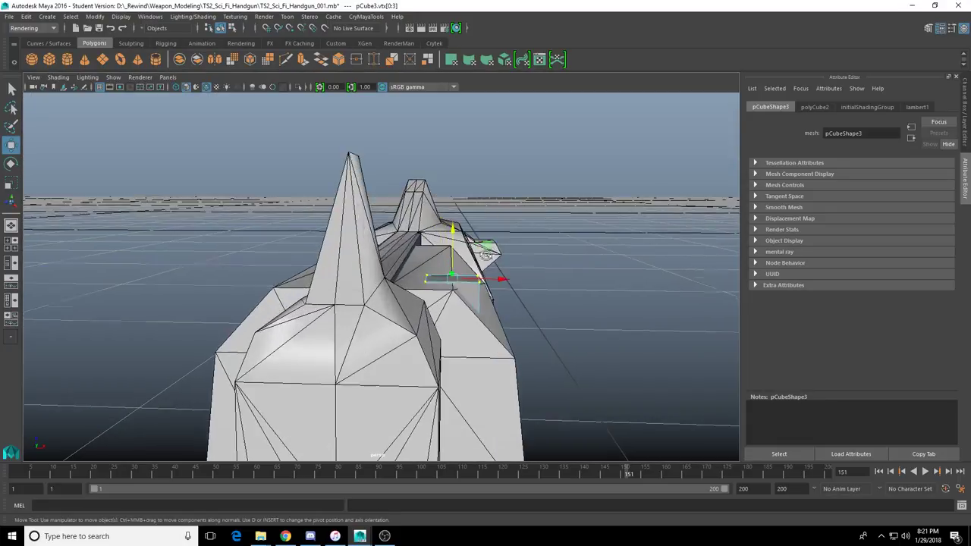
pyautogui.keyDown('alt'); pyautogui.moveTo(551, 200); pyautogui.dragTo(447, 213); pyautogui.keyUp('alt')
pyautogui.scroll(3, 448, 292)
pyautogui.keyDown('alt'); pyautogui.moveTo(450, 294); pyautogui.dragTo(349, 297, button='middle'); pyautogui.keyUp('alt')
pyautogui.keyDown('alt'); pyautogui.moveTo(349, 296); pyautogui.dragTo(403, 311); pyautogui.keyUp('alt')
pyautogui.click(342, 301)
pyautogui.press('F8')
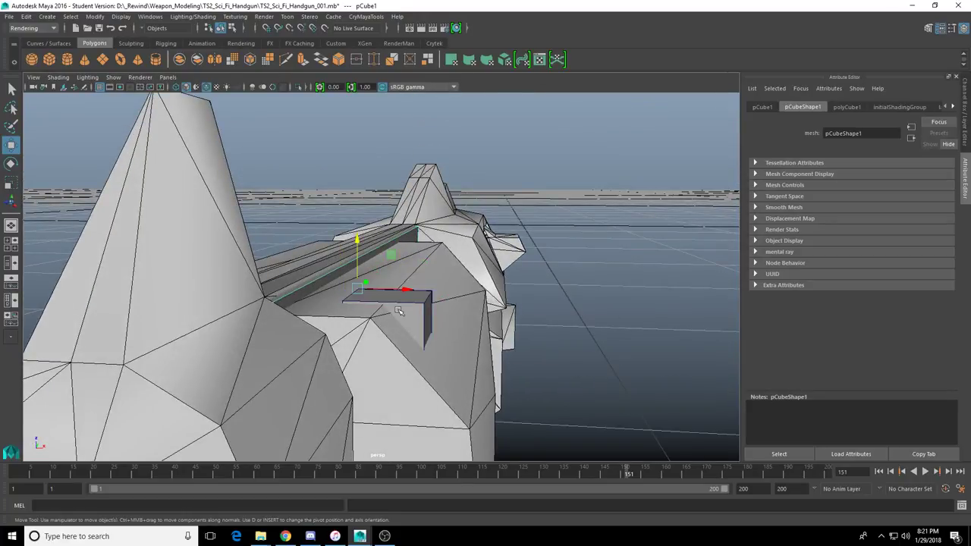
# Snap the cube's upper inner corner vertex sideways toward the gun's centre in the front view.
pyautogui.press('space')
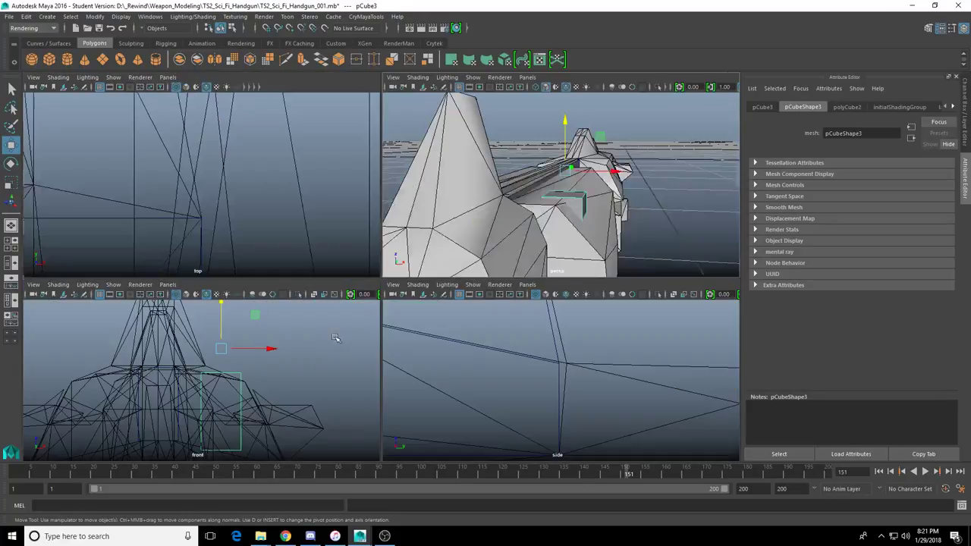
pyautogui.scroll(10, 242, 371)
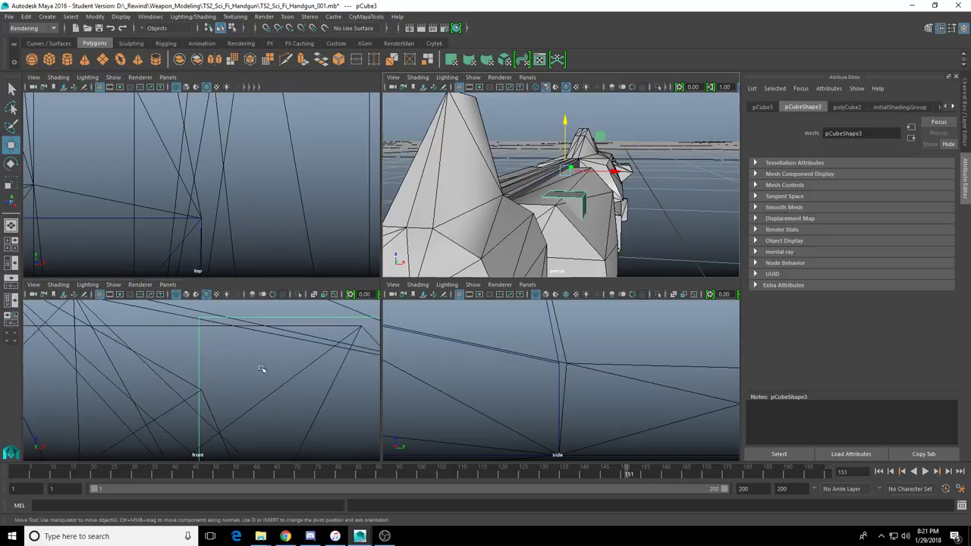
pyautogui.keyDown('alt'); pyautogui.moveTo(315, 319); pyautogui.dragTo(301, 371, button='middle'); pyautogui.keyUp('alt')
pyautogui.moveTo(305, 363); pyautogui.dragTo(274, 244, button='right')
pyautogui.press('f')
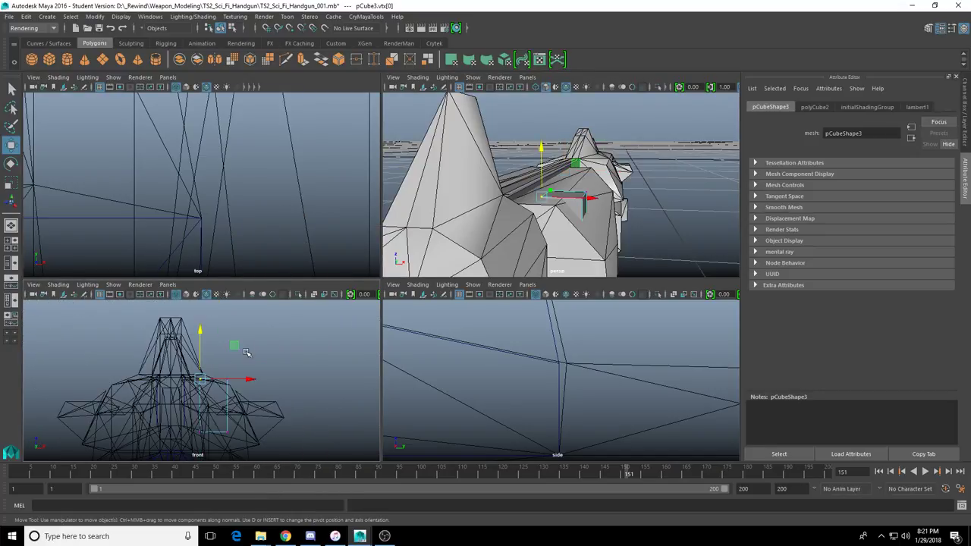
pyautogui.scroll(8, 269, 349)
pyautogui.keyDown('alt'); pyautogui.moveTo(245, 353); pyautogui.dragTo(199, 392, button='middle'); pyautogui.keyUp('alt')
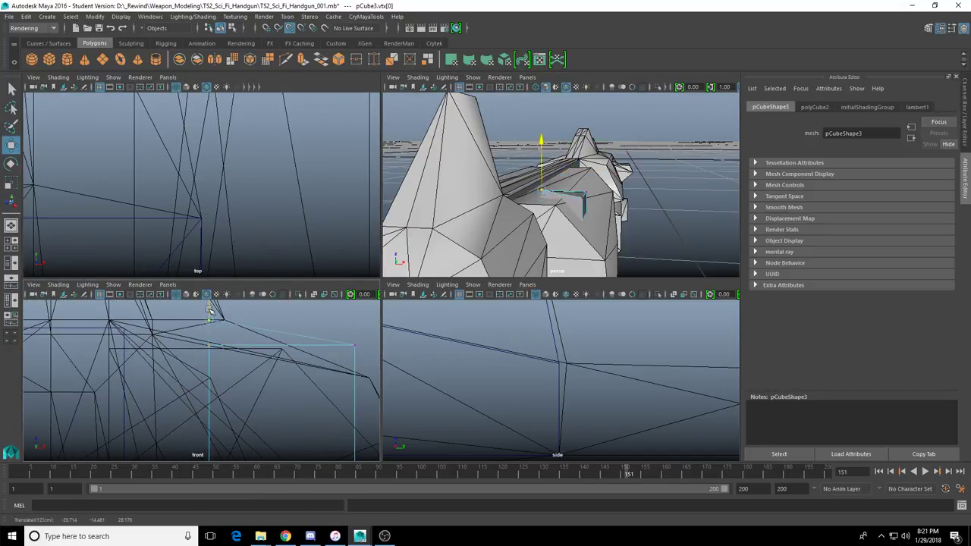
pyautogui.moveTo(213, 346); pyautogui.dragTo(161, 355)
# Select the cube's front-end vertices in the side view and snap them lengthwise onto the rear edge of the front sight block.
pyautogui.keyDown('alt'); pyautogui.moveTo(537, 200); pyautogui.dragTo(488, 207); pyautogui.keyUp('alt')
pyautogui.keyDown('alt'); pyautogui.moveTo(488, 206); pyautogui.dragTo(493, 211, button='middle'); pyautogui.keyUp('alt')
pyautogui.keyDown('alt'); pyautogui.moveTo(493, 211); pyautogui.dragTo(630, 186); pyautogui.keyUp('alt')
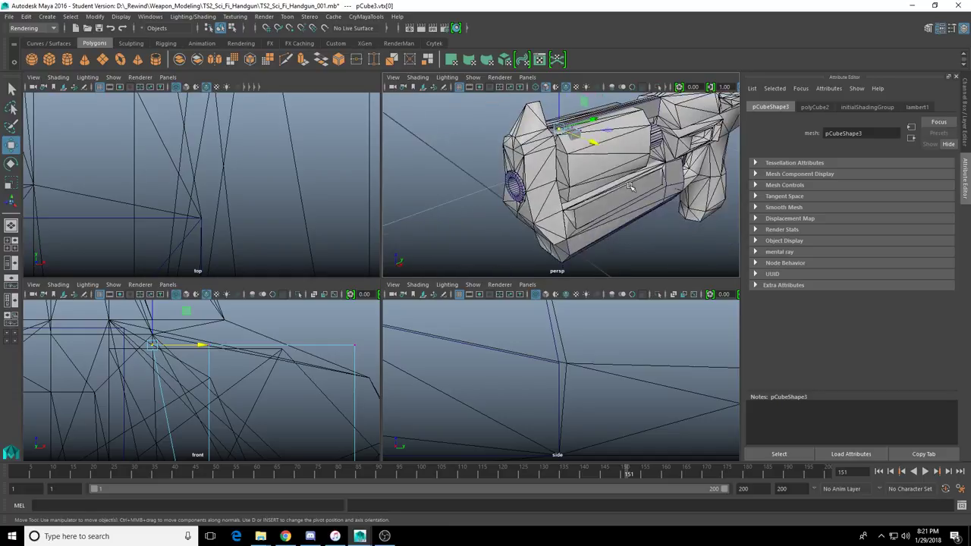
pyautogui.scroll(4, 629, 187)
pyautogui.keyDown('alt'); pyautogui.moveTo(630, 187); pyautogui.dragTo(608, 241, button='middle'); pyautogui.keyUp('alt')
pyautogui.scroll(6, 609, 241)
pyautogui.keyDown('alt'); pyautogui.moveTo(611, 212); pyautogui.dragTo(583, 241); pyautogui.keyUp('alt')
pyautogui.scroll(-4, 568, 358)
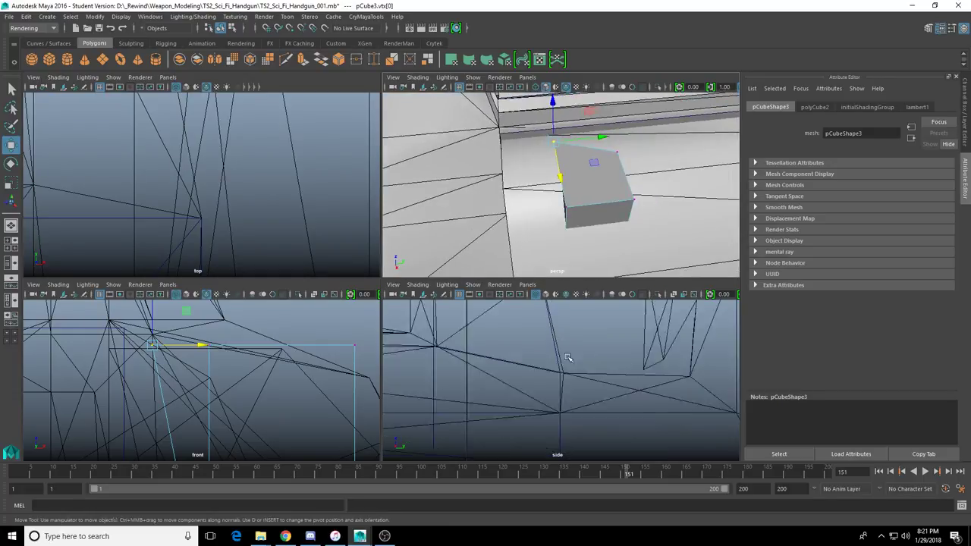
pyautogui.press('f')
pyautogui.scroll(-4, 576, 372)
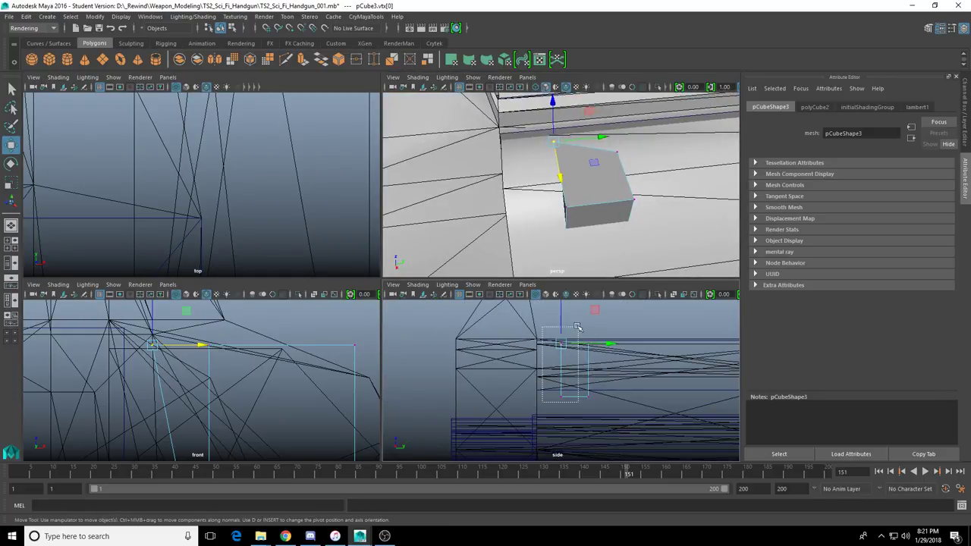
pyautogui.moveTo(578, 327); pyautogui.dragTo(584, 328)
pyautogui.moveTo(609, 368); pyautogui.dragTo(549, 372)
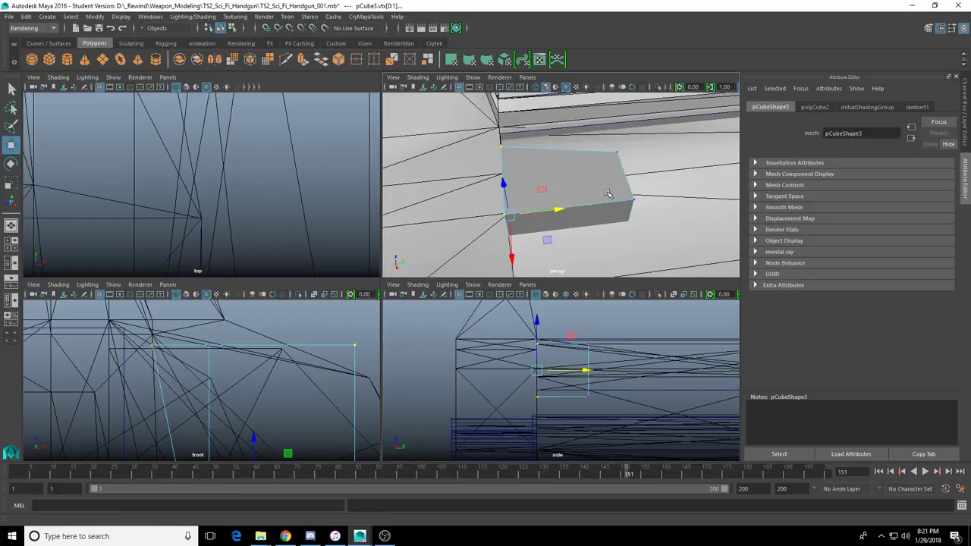
# Snap the cube's rear upper inner corner vertex sideways in line with the front inner corner in the front view.
pyautogui.keyDown('alt'); pyautogui.moveTo(607, 193); pyautogui.dragTo(585, 206); pyautogui.keyUp('alt')
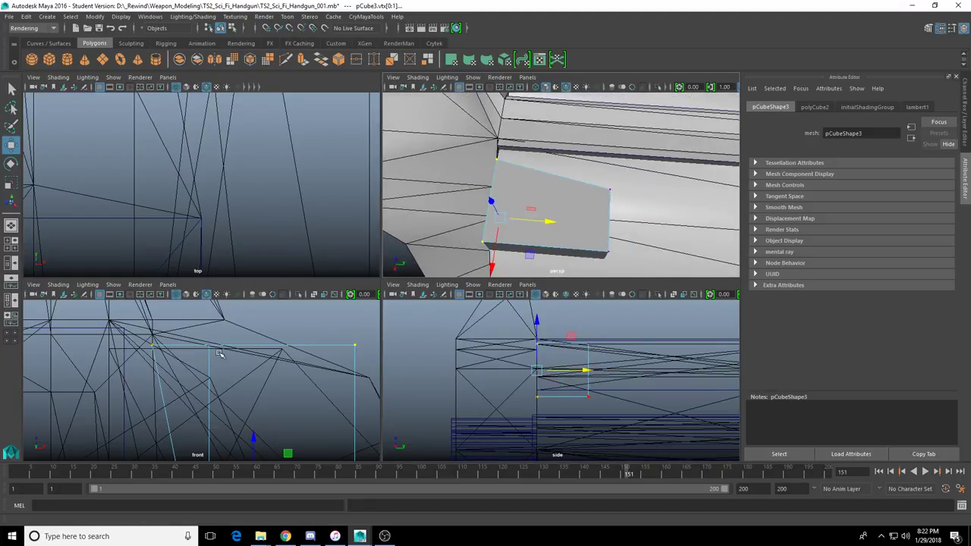
pyautogui.moveTo(190, 335); pyautogui.dragTo(225, 367)
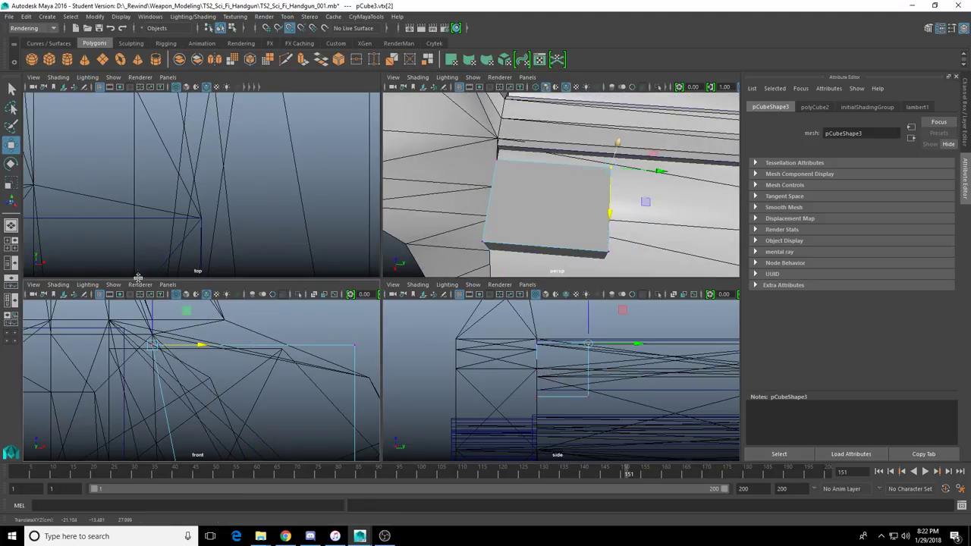
# Check the Move Tool's settings and the Select Tool's common selection options.
pyautogui.doubleClick(11, 145)
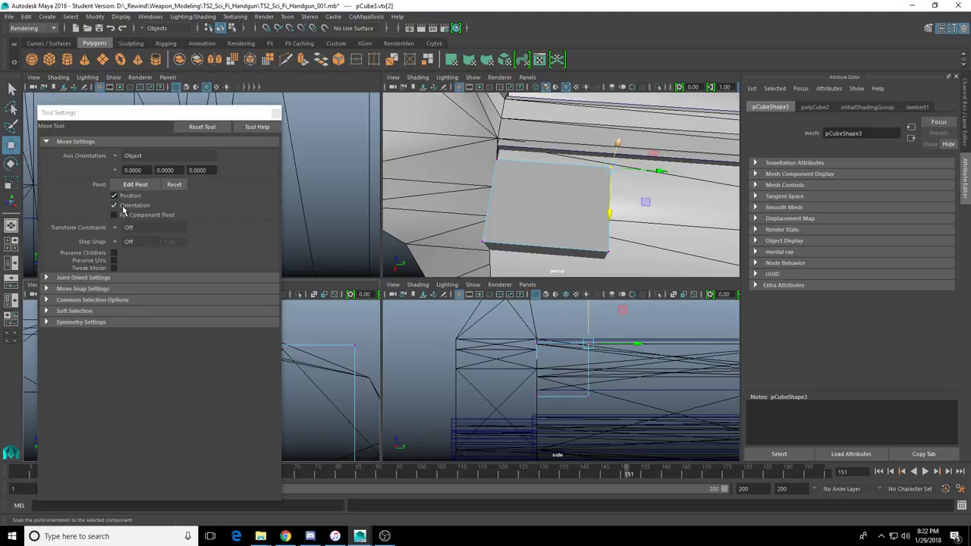
pyautogui.click(275, 114)
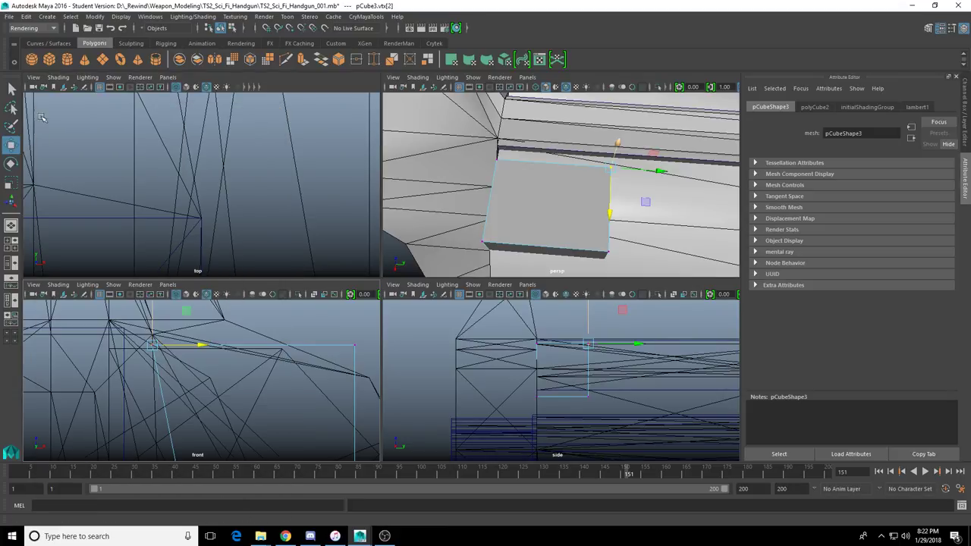
pyautogui.doubleClick(12, 89)
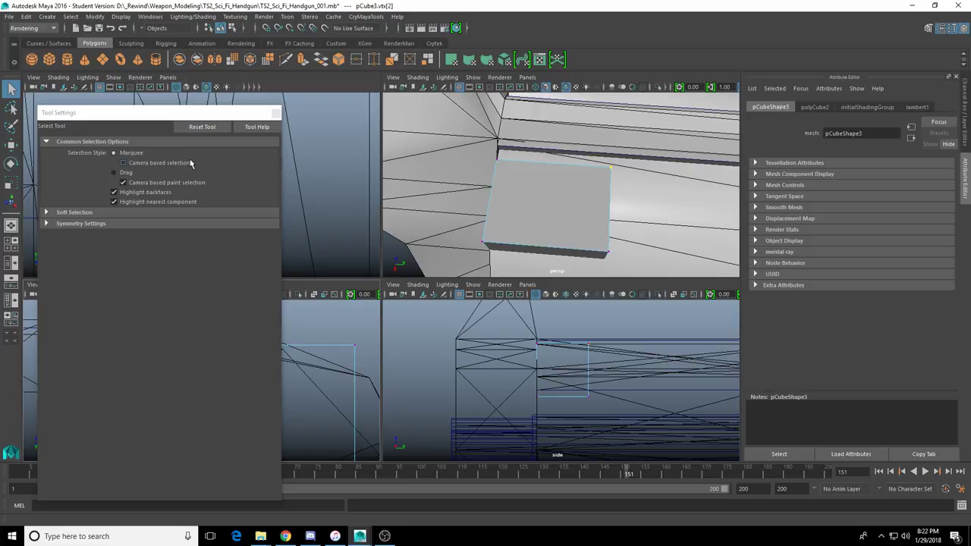
pyautogui.click(275, 113)
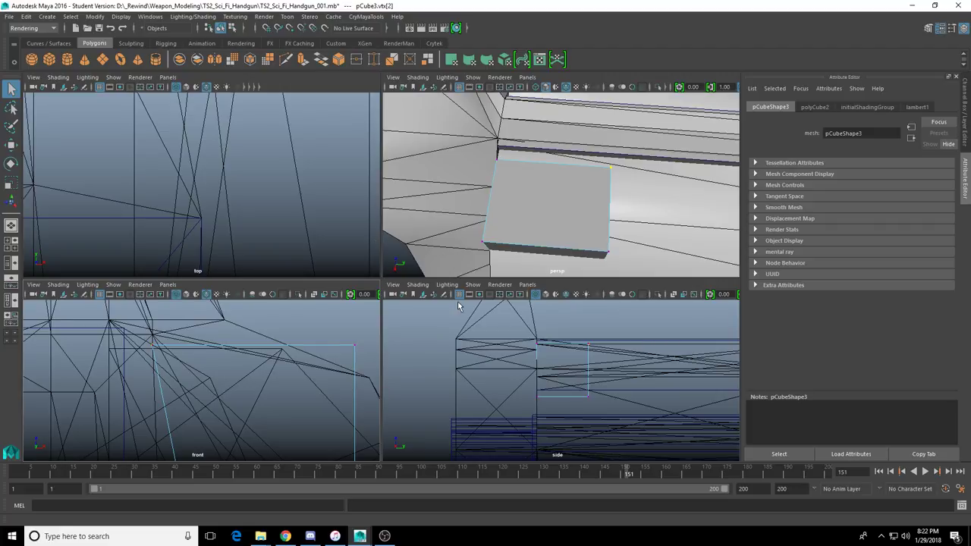
# Try to snap the cube's two lower inner vertices together sideways toward the gun's centre in the front view.
pyautogui.scroll(-3, 216, 344)
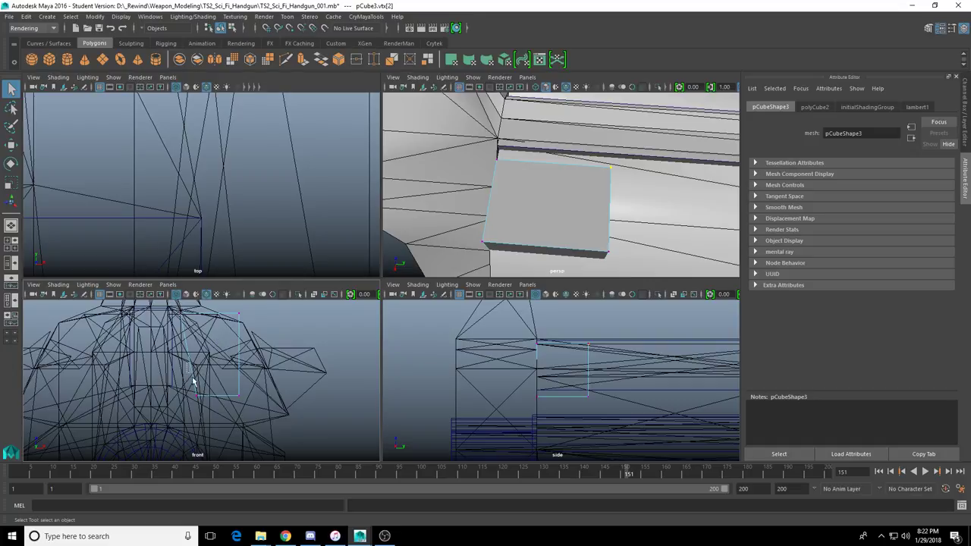
pyautogui.press('w')
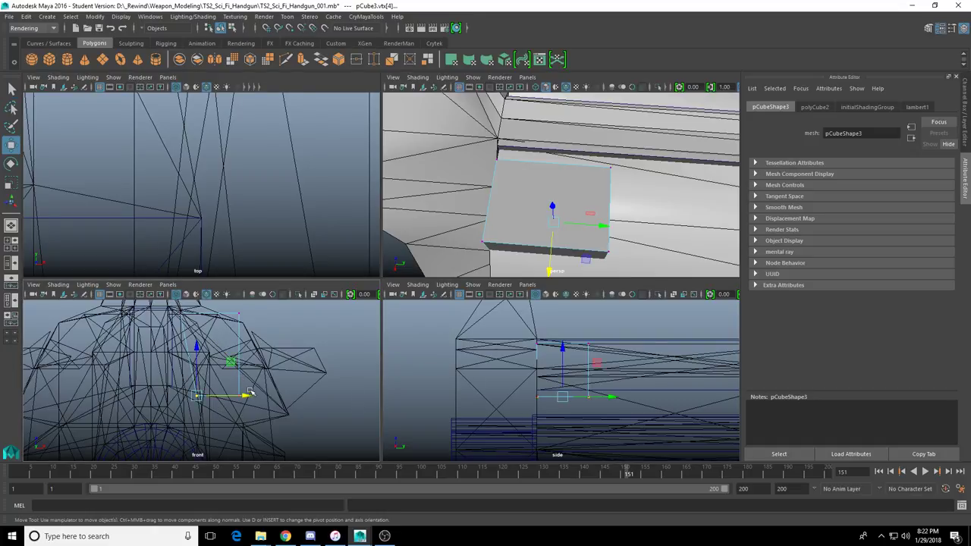
pyautogui.moveTo(248, 400); pyautogui.dragTo(200, 400)
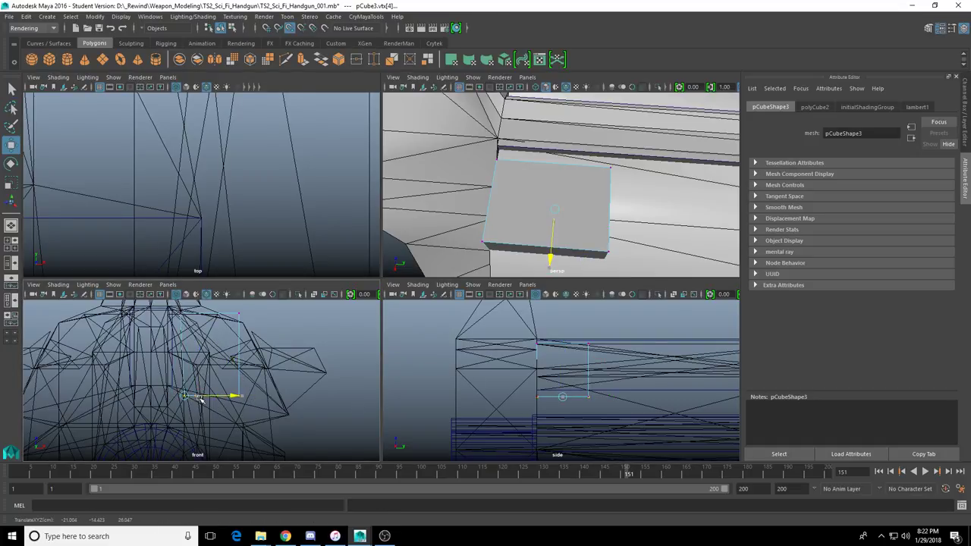
pyautogui.hotkey('ctrl', 'z')
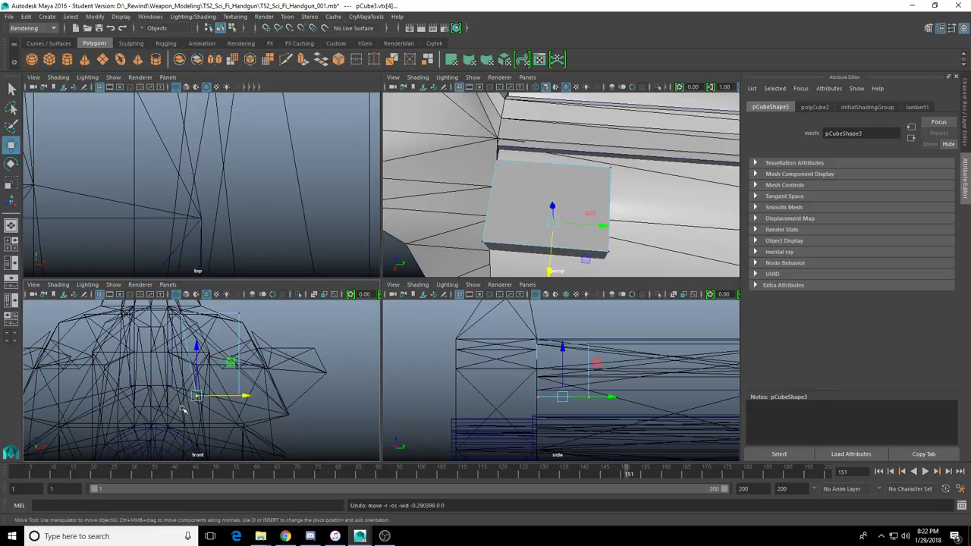
# Select the cube's two lower inner vertices in the front view and frame them in the top view.
pyautogui.keyDown('alt'); pyautogui.moveTo(192, 382); pyautogui.dragTo(158, 412, button='middle'); pyautogui.keyUp('alt')
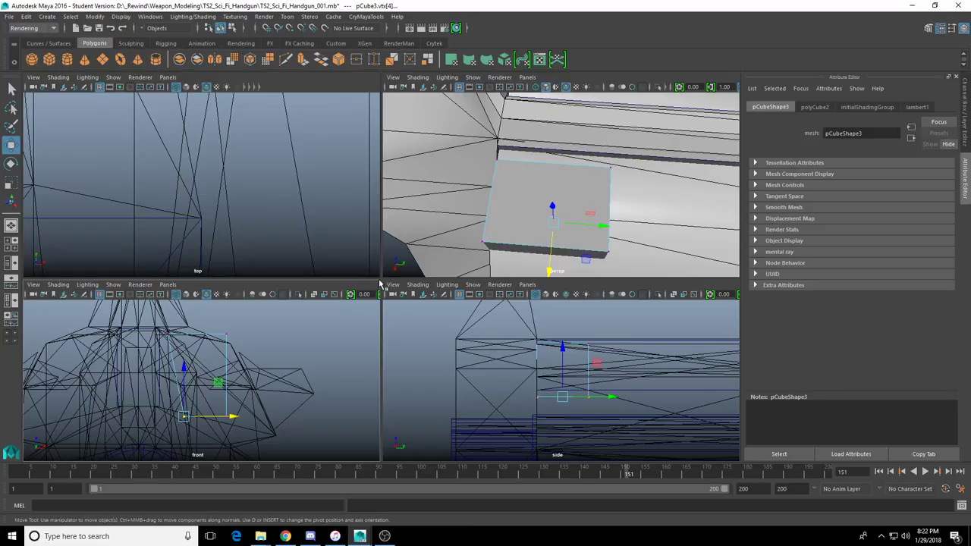
pyautogui.scroll(4, 531, 395)
pyautogui.keyDown('alt'); pyautogui.moveTo(506, 337); pyautogui.dragTo(524, 384, button='middle'); pyautogui.keyUp('alt')
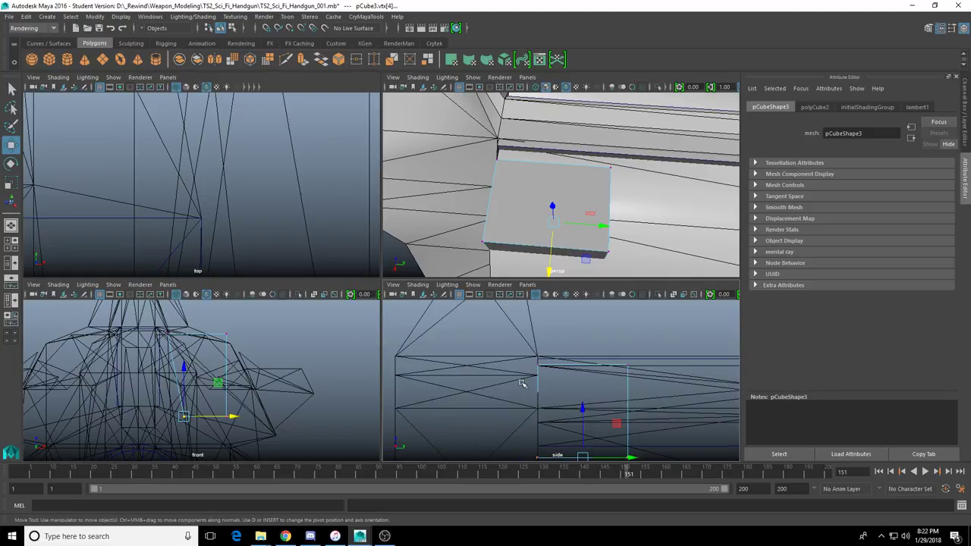
pyautogui.keyDown('alt'); pyautogui.moveTo(258, 356); pyautogui.dragTo(243, 376, button='middle'); pyautogui.keyUp('alt')
pyautogui.scroll(4, 266, 371)
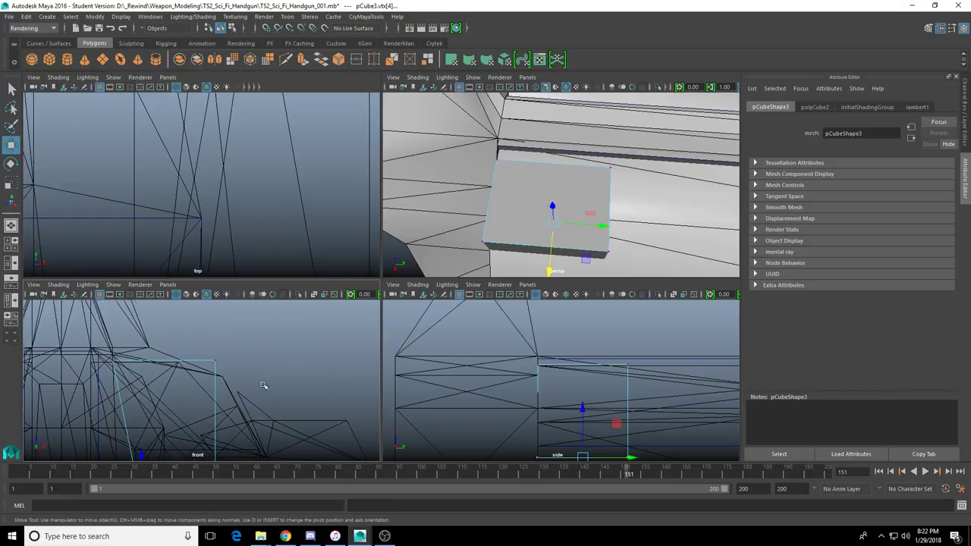
pyautogui.moveTo(254, 344); pyautogui.dragTo(199, 400)
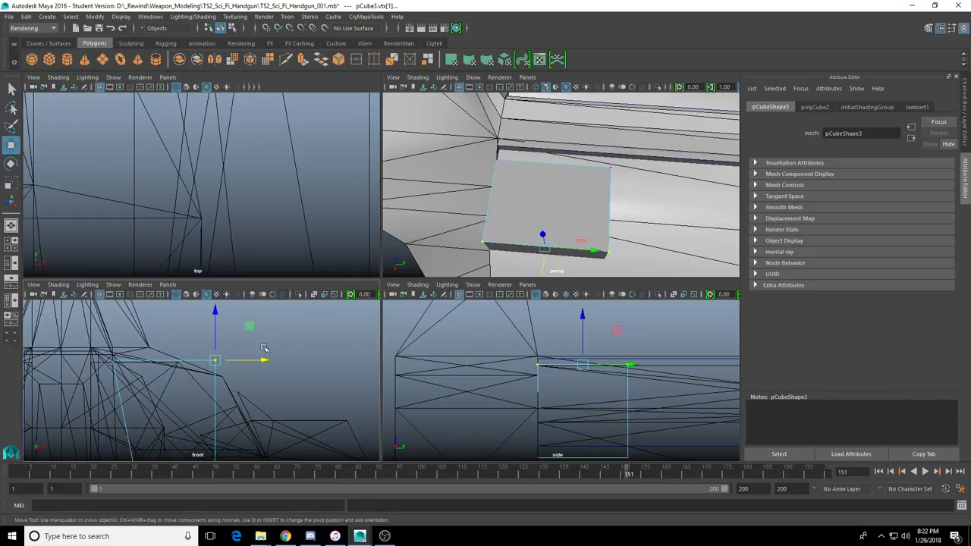
pyautogui.keyDown('alt'); pyautogui.moveTo(252, 411); pyautogui.dragTo(329, 311, button='middle'); pyautogui.keyUp('alt')
pyautogui.moveTo(193, 387); pyautogui.dragTo(223, 407)
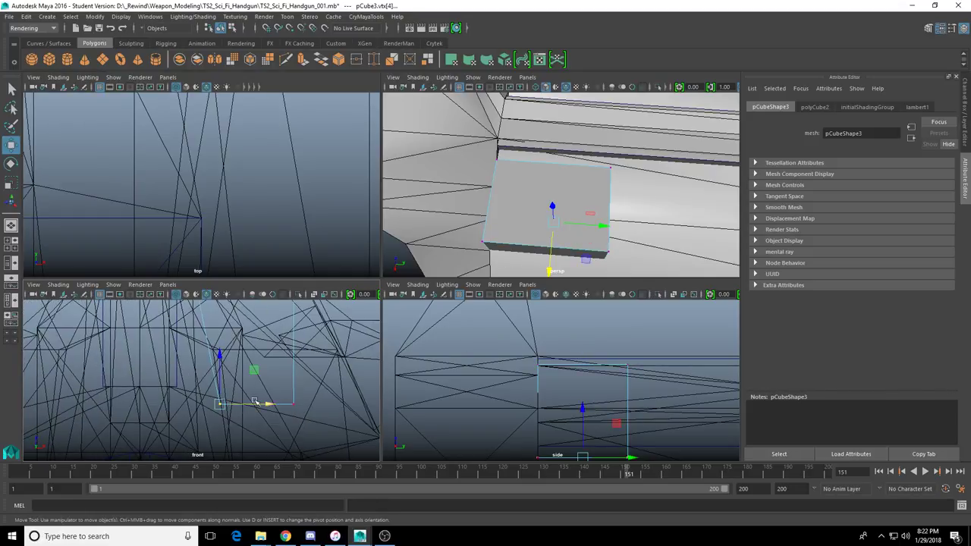
pyautogui.keyDown('alt'); pyautogui.moveTo(231, 333); pyautogui.dragTo(214, 361, button='middle'); pyautogui.keyUp('alt')
pyautogui.press('f')
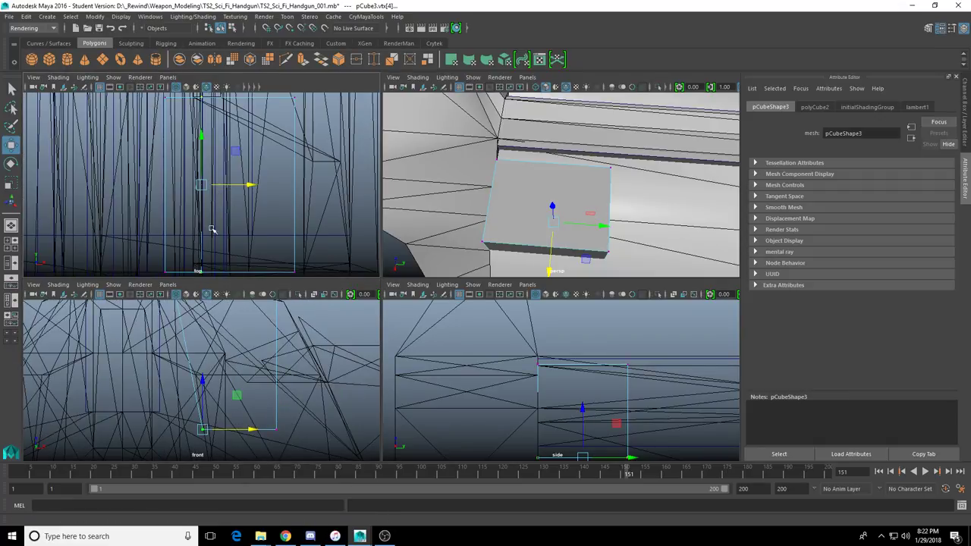
# Snap the cube's front lower inner vertex sideways toward the gun's centre, directly below the upper inner corner, in the top view.
pyautogui.keyDown('alt'); pyautogui.moveTo(212, 229); pyautogui.dragTo(215, 201, button='middle'); pyautogui.keyUp('alt')
pyautogui.moveTo(187, 230); pyautogui.dragTo(168, 246)
pyautogui.press('v')
pyautogui.keyDown('alt'); pyautogui.moveTo(255, 198); pyautogui.dragTo(280, 161, button='middle'); pyautogui.keyUp('alt')
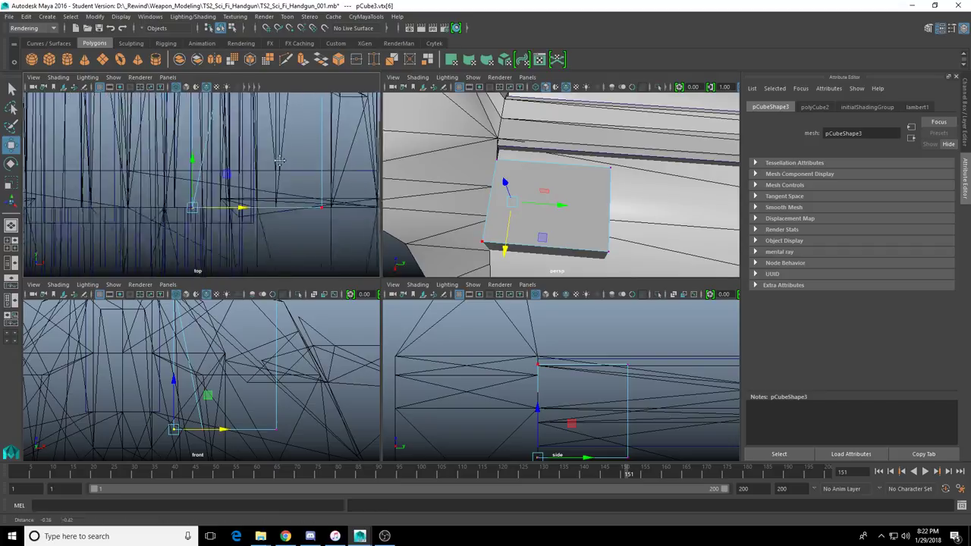
pyautogui.scroll(2, 240, 205)
pyautogui.press('v')
pyautogui.moveTo(256, 186); pyautogui.dragTo(201, 194)
pyautogui.scroll(-5, 228, 190)
pyautogui.keyDown('alt'); pyautogui.moveTo(262, 166); pyautogui.dragTo(263, 206, button='middle'); pyautogui.keyUp('alt')
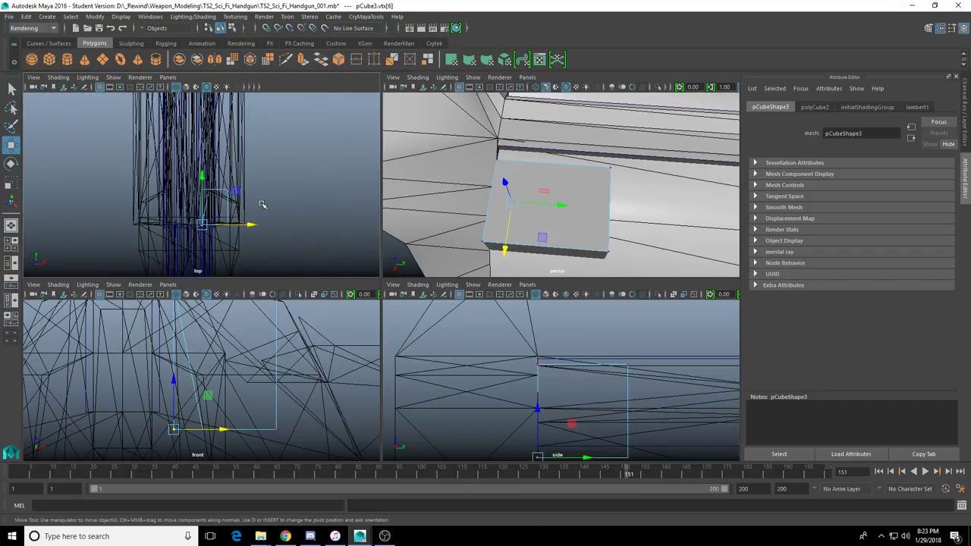
# Snap the cube's rear lower inner vertex sideways in line with the front one in the top view.
pyautogui.press('Up')
pyautogui.press('f')
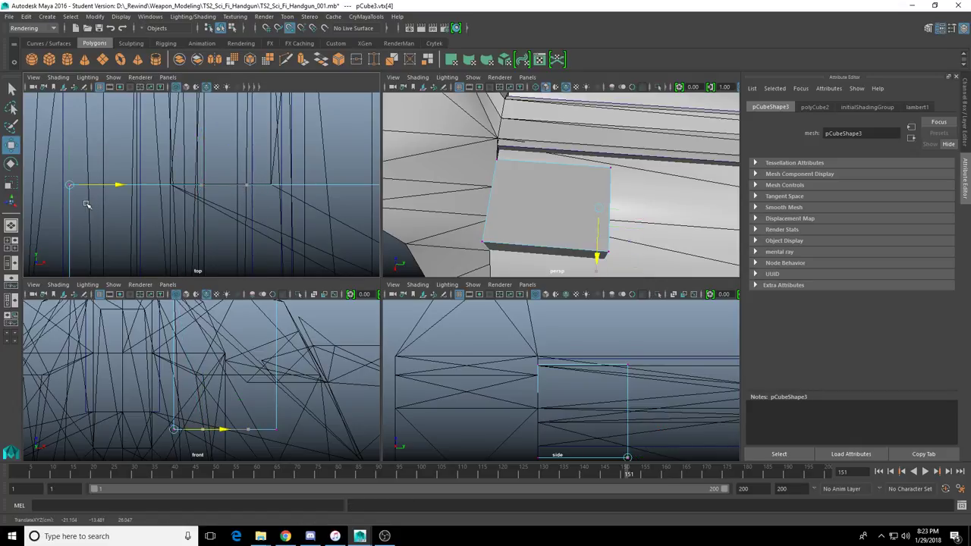
# Narrow the cube by moving its outer side face inward toward the gun's centre, undoing the excess edits.
pyautogui.press('space')
pyautogui.keyDown('alt'); pyautogui.moveTo(585, 200); pyautogui.dragTo(511, 219); pyautogui.keyUp('alt')
pyautogui.scroll(-5, 422, 205)
pyautogui.scroll(-2, 416, 203)
pyautogui.scroll(-4, 357, 181)
pyautogui.keyDown('alt'); pyautogui.moveTo(470, 247); pyautogui.dragTo(413, 218); pyautogui.keyUp('alt')
pyautogui.scroll(4, 473, 251)
pyautogui.scroll(2, 412, 218)
pyautogui.hotkey('ctrl', 'z')
pyautogui.hotkey('ctrl', 'z')
pyautogui.hotkey('ctrl', 'z')
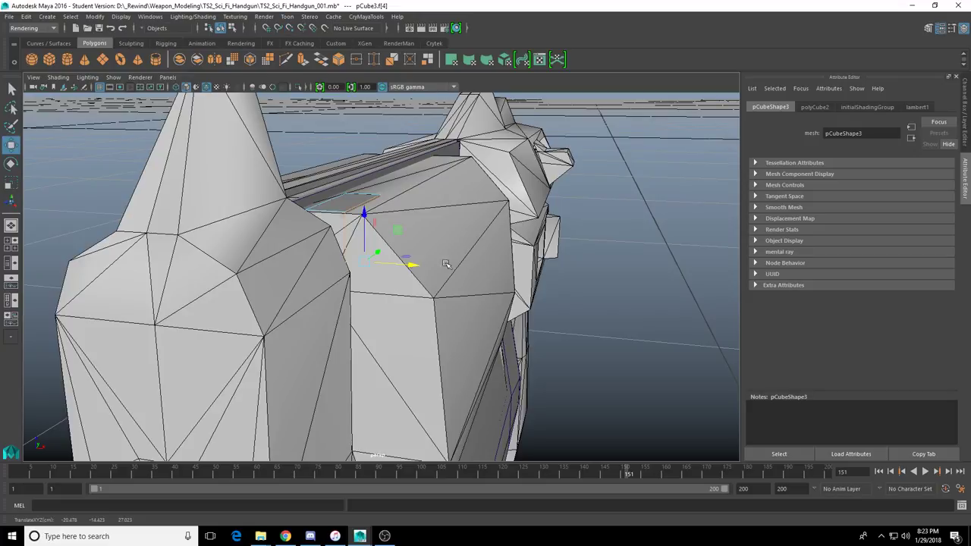
# Select the cube's four lower vertices, raise them in the front view, and return to object mode in the shaded perspective view.
pyautogui.keyDown('alt'); pyautogui.moveTo(446, 263); pyautogui.dragTo(403, 251); pyautogui.keyUp('alt')
pyautogui.moveTo(342, 209)
pyautogui.keyDown('alt'); pyautogui.mouseDown()
pyautogui.moveTo(360, 187)
pyautogui.moveTo(346, 195)
pyautogui.moveTo(348, 224)
pyautogui.moveTo(349, 206)
pyautogui.mouseUp(); pyautogui.keyUp('alt')
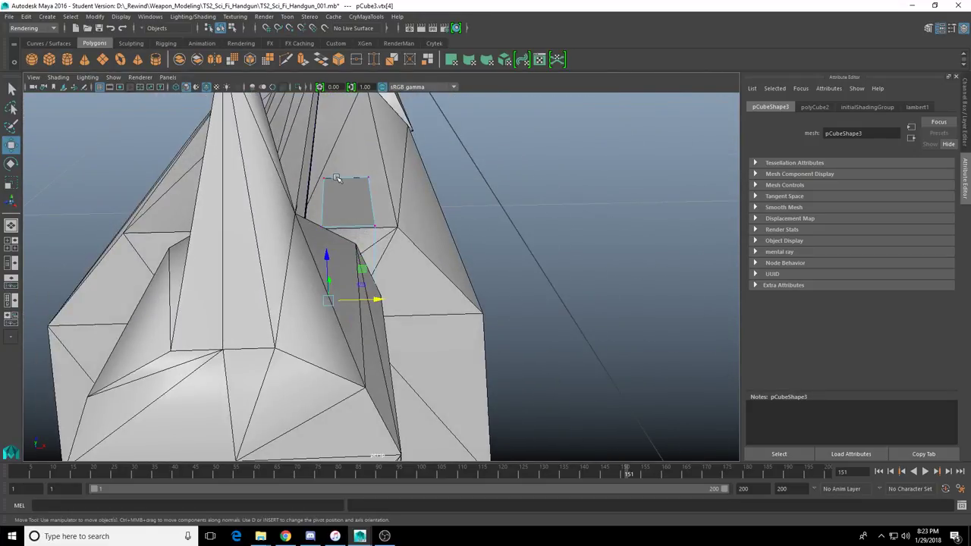
pyautogui.press('4')
pyautogui.keyDown('alt'); pyautogui.moveTo(345, 322); pyautogui.dragTo(387, 340); pyautogui.keyUp('alt')
pyautogui.press('5')
pyautogui.press('v')
pyautogui.moveTo(405, 305)
pyautogui.mouseDown()
pyautogui.moveTo(354, 307)
pyautogui.moveTo(351, 288)
pyautogui.moveTo(317, 304)
pyautogui.moveTo(418, 306)
pyautogui.moveTo(421, 277)
pyautogui.moveTo(380, 276)
pyautogui.moveTo(431, 368)
pyautogui.mouseUp()
pyautogui.press('4')
pyautogui.press('space')
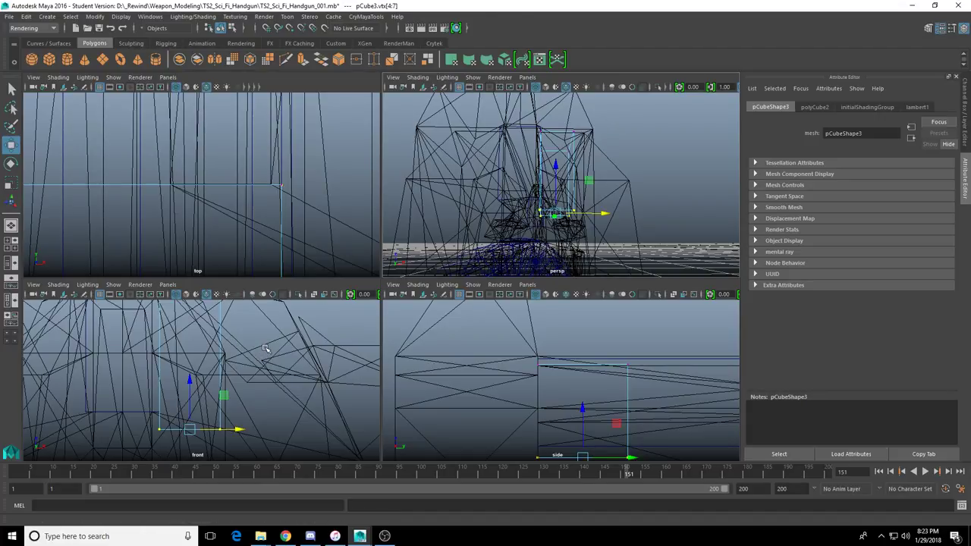
pyautogui.keyDown('alt'); pyautogui.moveTo(261, 349); pyautogui.dragTo(256, 376, button='middle'); pyautogui.keyUp('alt')
pyautogui.moveTo(187, 407); pyautogui.dragTo(195, 348)
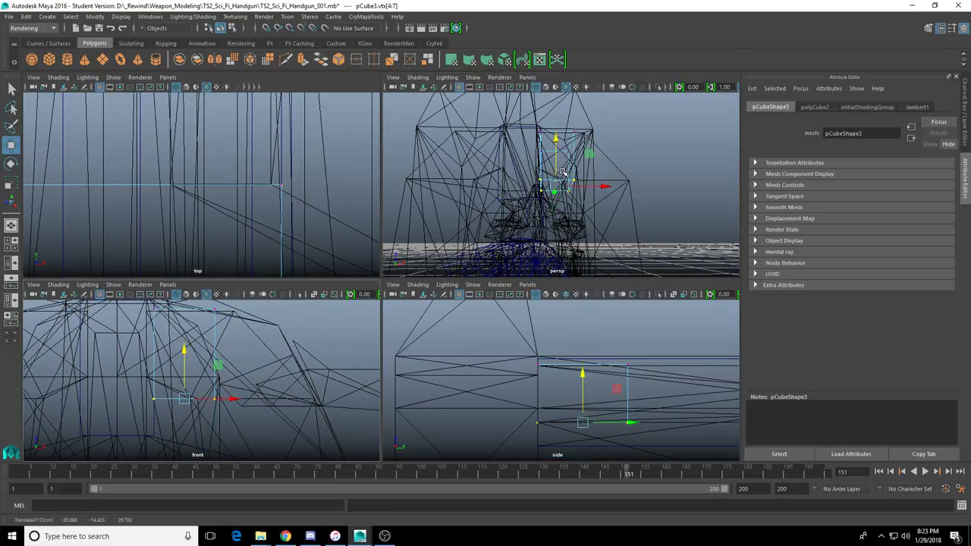
pyautogui.press('space')
pyautogui.press('5')
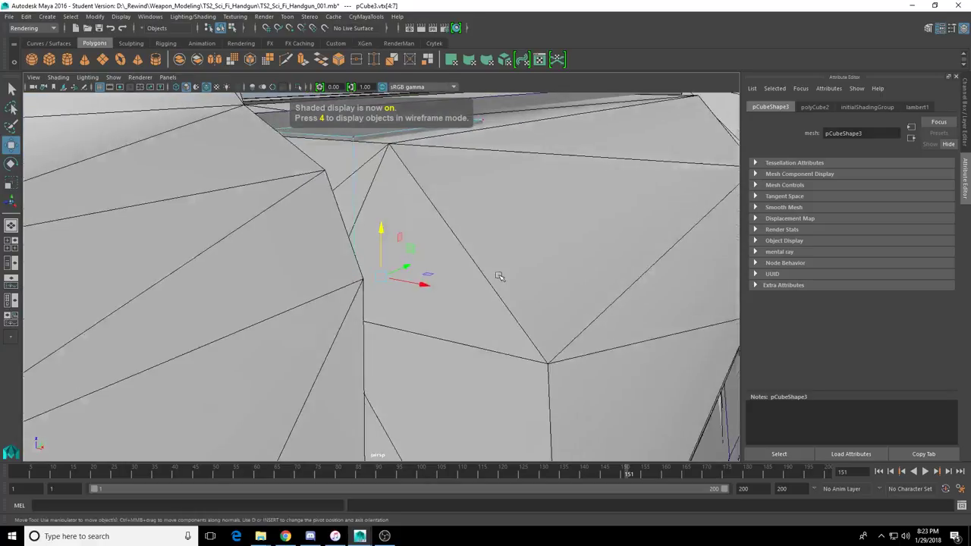
pyautogui.scroll(-5, 499, 276)
pyautogui.keyDown('alt'); pyautogui.moveTo(499, 277); pyautogui.dragTo(506, 293); pyautogui.keyUp('alt')
pyautogui.moveTo(384, 205); pyautogui.dragTo(414, 177, button='right')
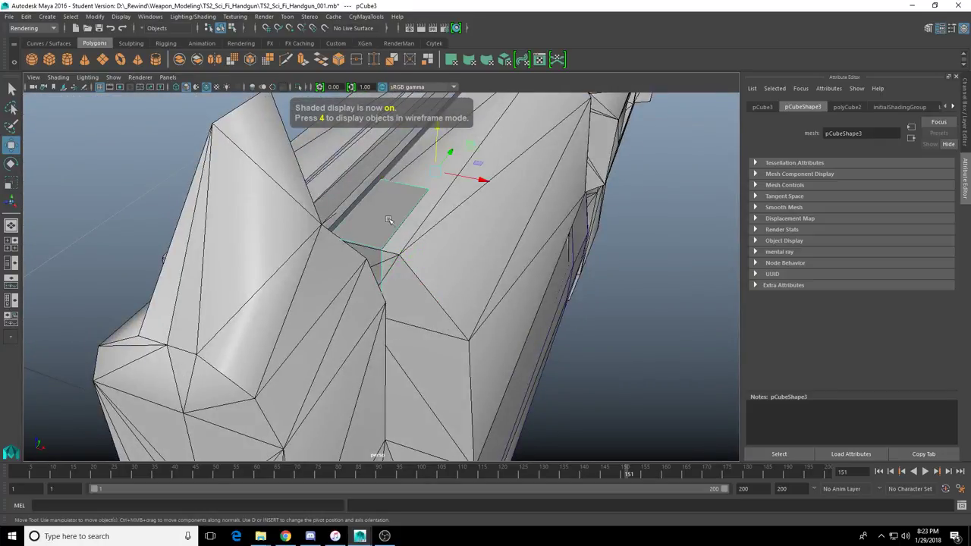
# Try to snap the cube's upper outer edge sideways toward the barrel housing's edge in the perspective view.
pyautogui.moveTo(393, 223); pyautogui.dragTo(391, 268, button='right')
pyautogui.keyDown('alt'); pyautogui.moveTo(391, 268); pyautogui.dragTo(389, 234); pyautogui.keyUp('alt')
pyautogui.moveTo(390, 231); pyautogui.dragTo(367, 226, button='right')
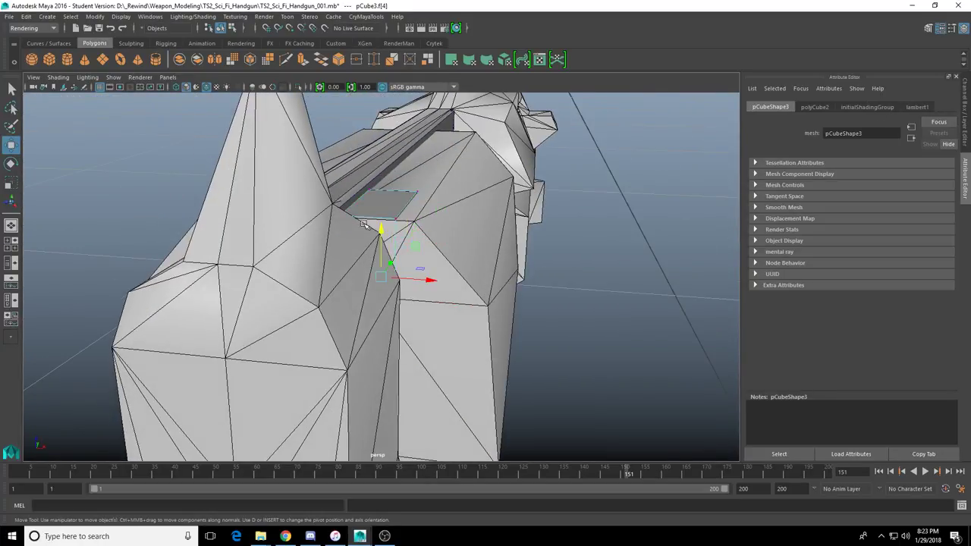
pyautogui.keyDown('alt'); pyautogui.moveTo(404, 211); pyautogui.dragTo(418, 206); pyautogui.keyUp('alt')
pyautogui.moveTo(397, 206); pyautogui.dragTo(403, 172, button='right')
pyautogui.keyDown('alt'); pyautogui.moveTo(403, 172); pyautogui.dragTo(448, 250); pyautogui.keyUp('alt')
pyautogui.click(402, 238)
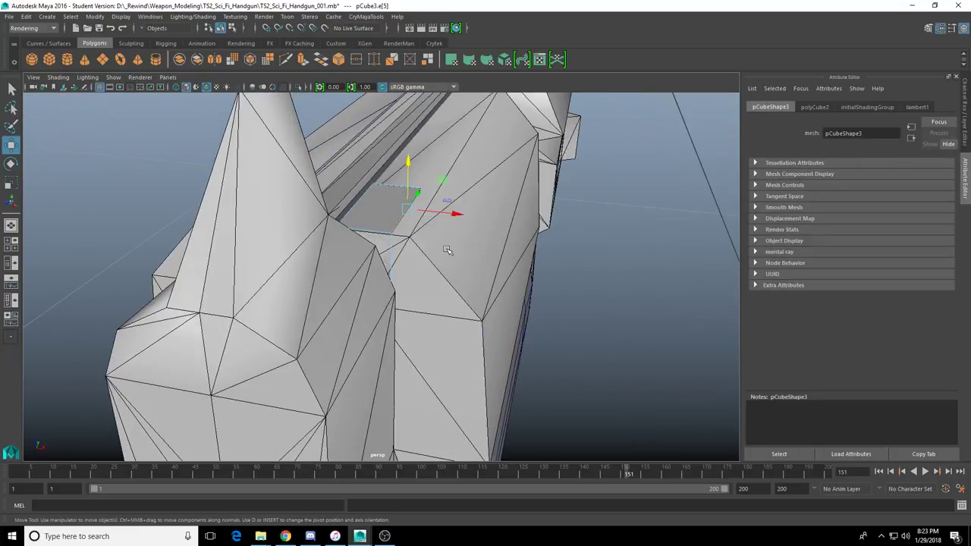
pyautogui.press('v')
pyautogui.moveTo(456, 214); pyautogui.dragTo(492, 215)
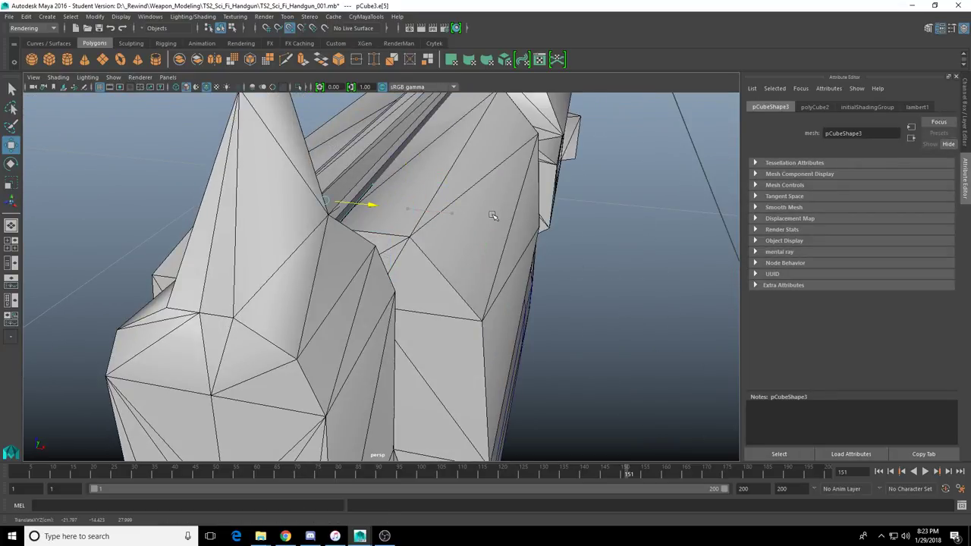
pyautogui.moveTo(492, 215); pyautogui.dragTo(515, 222, button='middle')
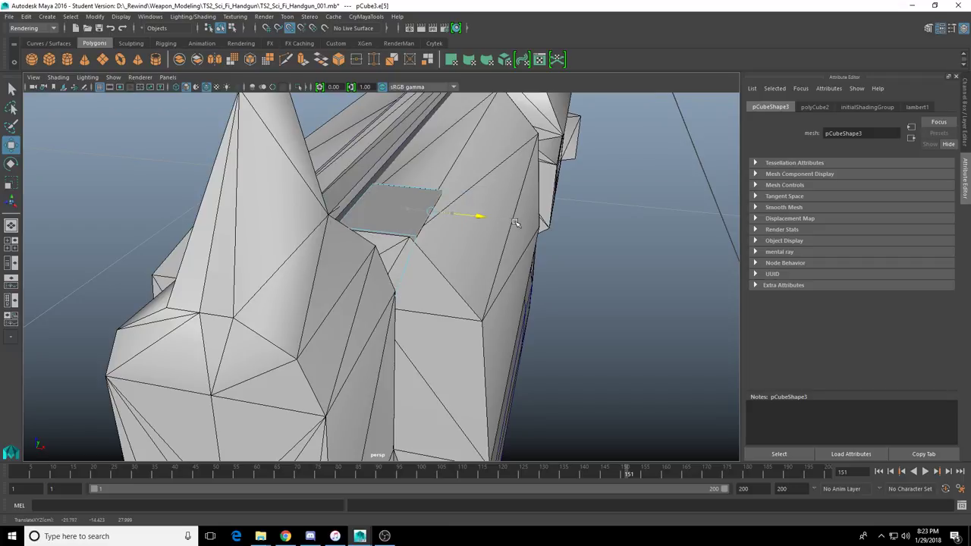
pyautogui.moveTo(515, 223); pyautogui.dragTo(429, 242)
pyautogui.hotkey('ctrl', 'z')
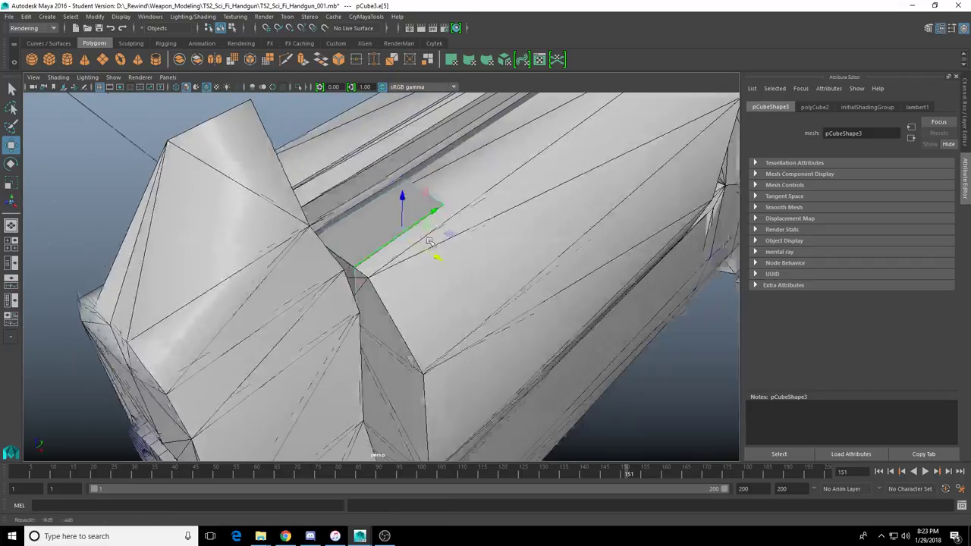
# Return the cube to object mode, then undo back to the selection of its four lower vertices.
pyautogui.press('F8')
pyautogui.click(373, 217)
pyautogui.keyDown('alt'); pyautogui.moveTo(373, 217); pyautogui.dragTo(399, 221); pyautogui.keyUp('alt')
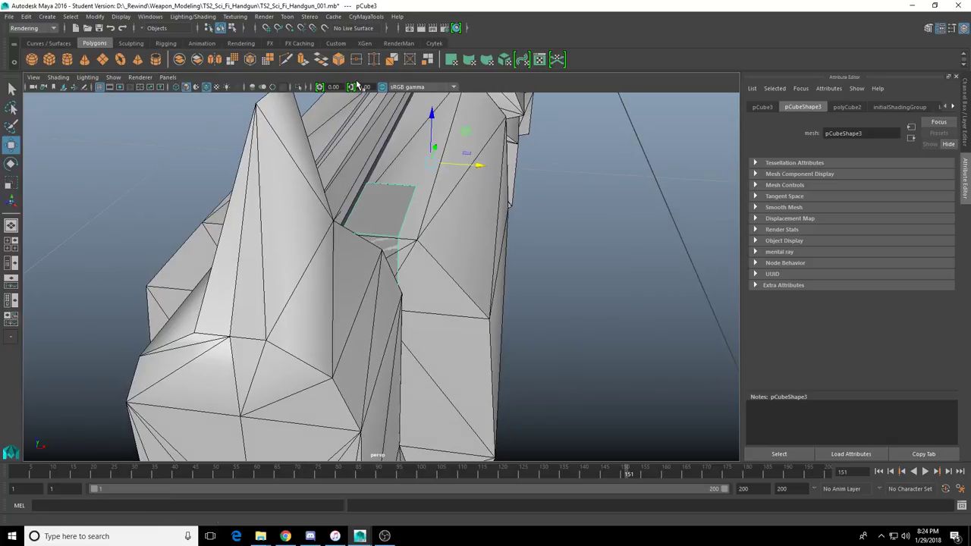
pyautogui.keyDown('alt'); pyautogui.moveTo(435, 209); pyautogui.dragTo(394, 144); pyautogui.keyUp('alt')
pyautogui.hotkey('ctrl', 'z')
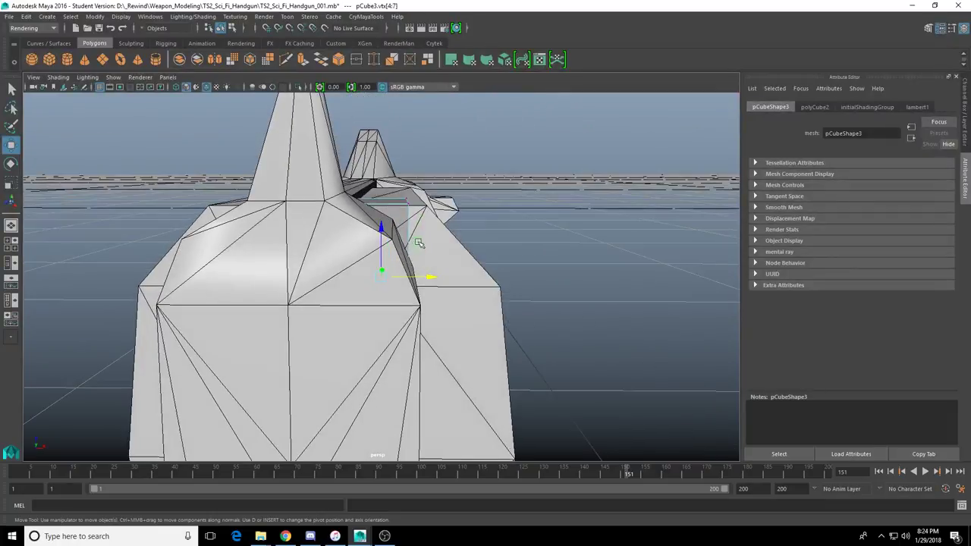
# Move the cube's upper outer vertices sideways to the barrel housing's top corner in the front view and return to object mode.
pyautogui.press('space')
pyautogui.press('space')
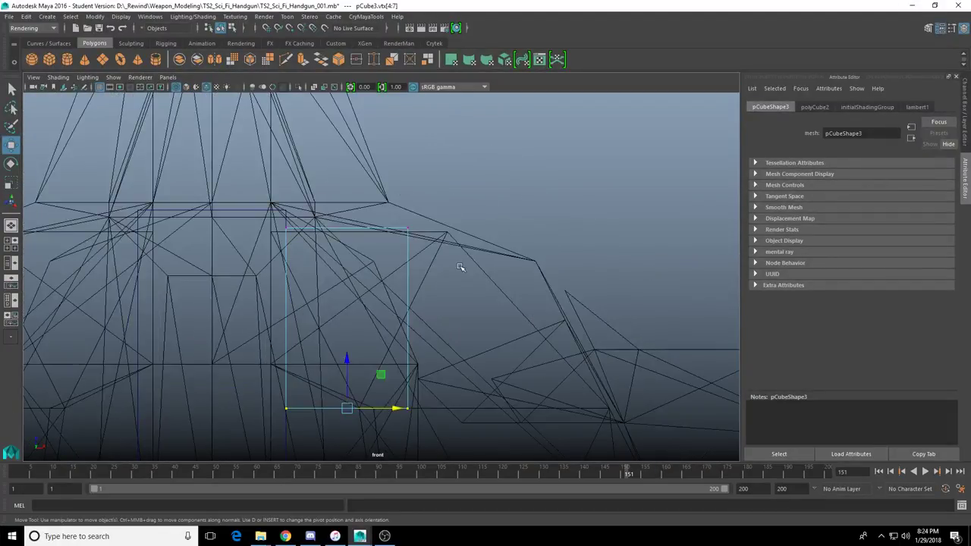
pyautogui.click(409, 228)
pyautogui.moveTo(455, 226); pyautogui.dragTo(495, 226)
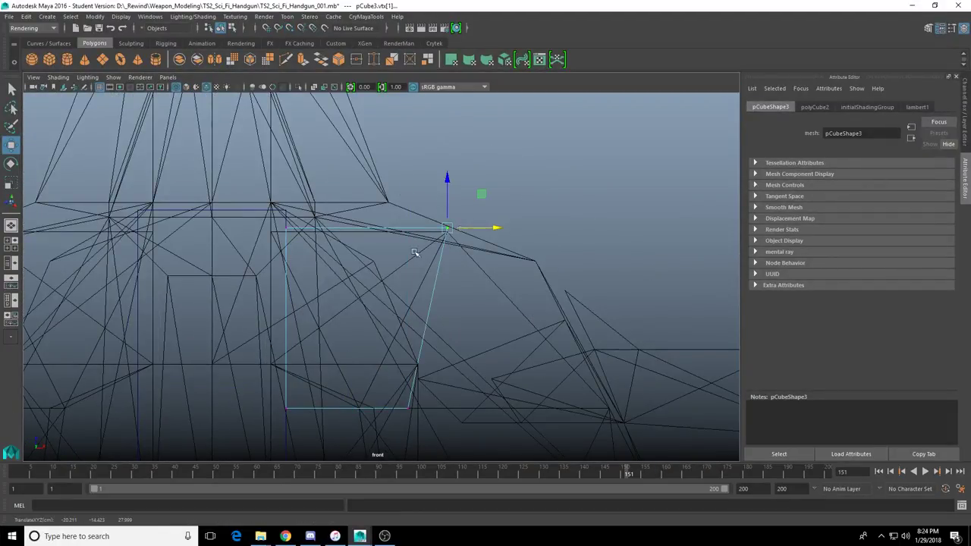
pyautogui.press('space')
pyautogui.press('space')
pyautogui.keyDown('alt'); pyautogui.moveTo(592, 201); pyautogui.dragTo(489, 241); pyautogui.keyUp('alt')
pyautogui.moveTo(376, 217); pyautogui.dragTo(395, 194, button='right')
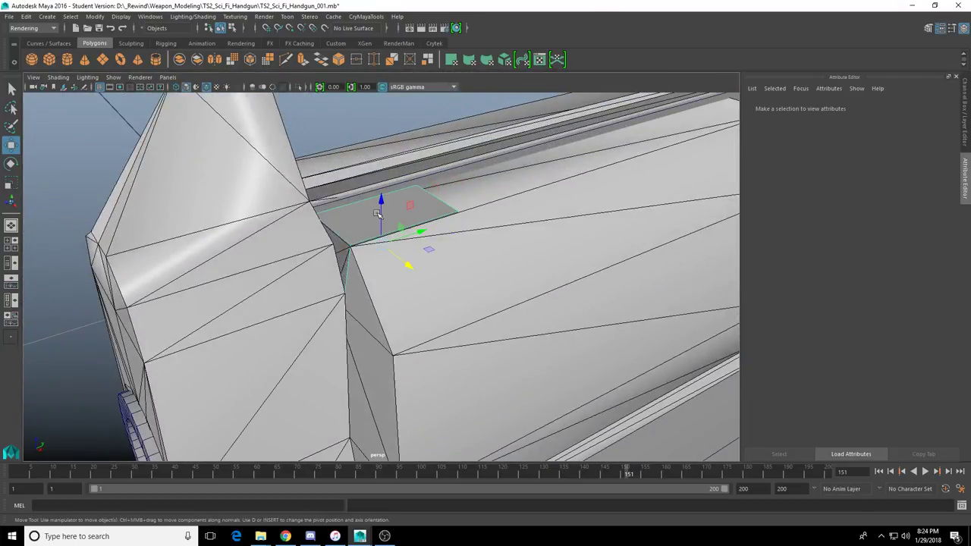
# Select the four vertices at the cube's rear end and display the views in wireframe.
pyautogui.hotkey('ctrl', 'a')
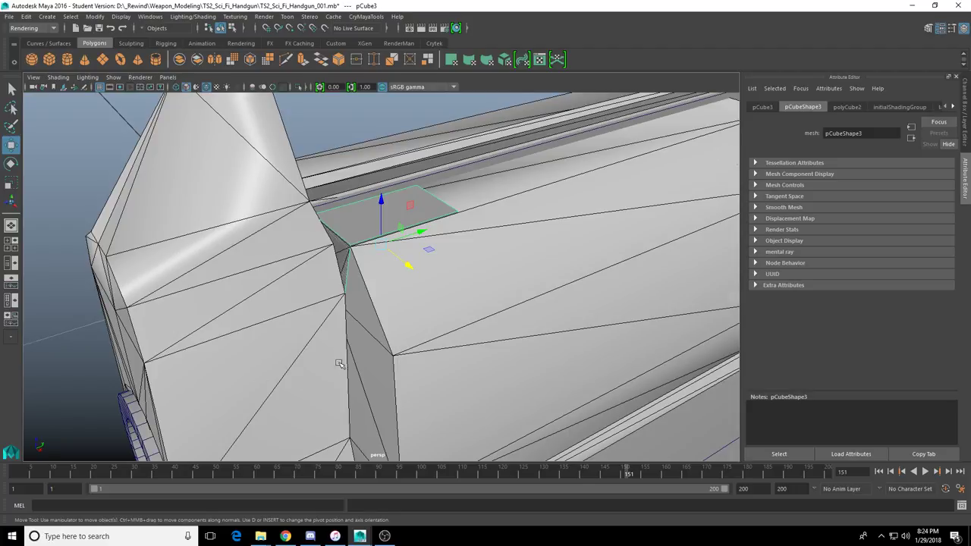
pyautogui.keyDown('alt'); pyautogui.moveTo(341, 364); pyautogui.dragTo(424, 323); pyautogui.keyUp('alt')
pyautogui.press('F11')
pyautogui.click(383, 205)
pyautogui.moveTo(396, 139); pyautogui.dragTo(398, 143)
pyautogui.keyDown('alt'); pyautogui.moveTo(334, 210); pyautogui.dragTo(372, 281); pyautogui.keyUp('alt')
pyautogui.press('F8')
pyautogui.scroll(-5, 313, 259)
pyautogui.press('F9')
pyautogui.scroll(-5, 335, 271)
pyautogui.moveTo(380, 207); pyautogui.dragTo(482, 377)
pyautogui.press('space')
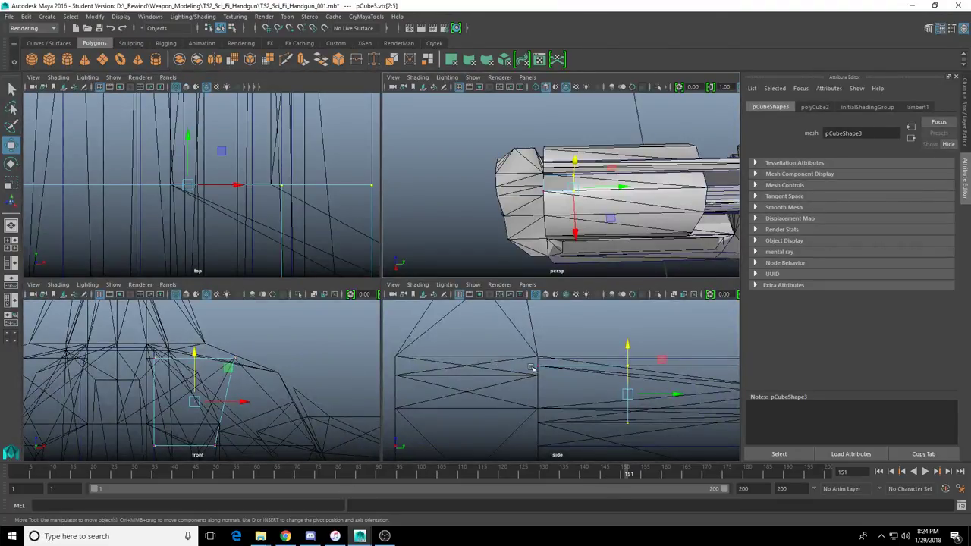
pyautogui.press('4')
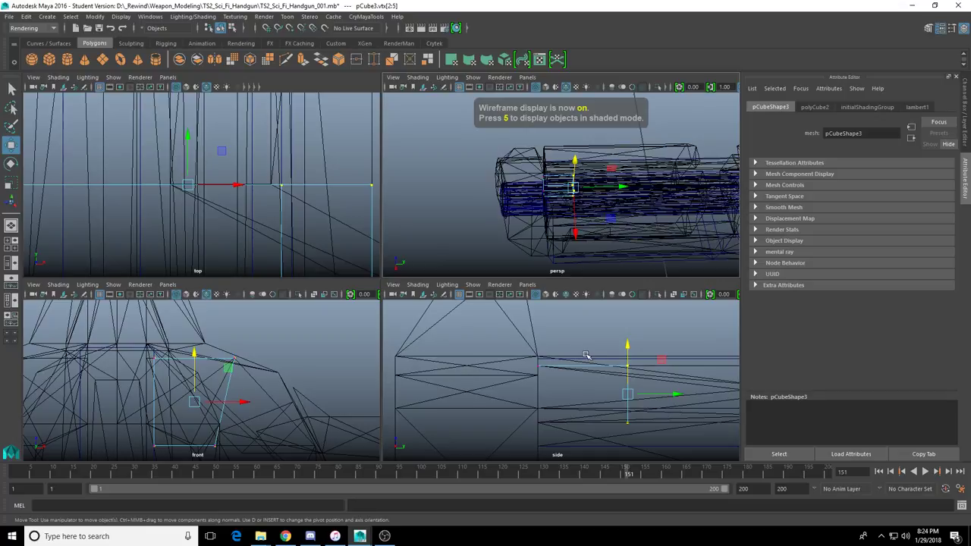
# Snap the cube's rear vertices lengthwise to the barrel housing's rear end in the side view and return to the shaded perspective view.
pyautogui.press('f')
pyautogui.press('space')
pyautogui.scroll(-10, 579, 377)
pyautogui.scroll(2, 544, 351)
pyautogui.keyDown('alt'); pyautogui.moveTo(531, 334); pyautogui.dragTo(407, 318, button='middle'); pyautogui.keyUp('alt')
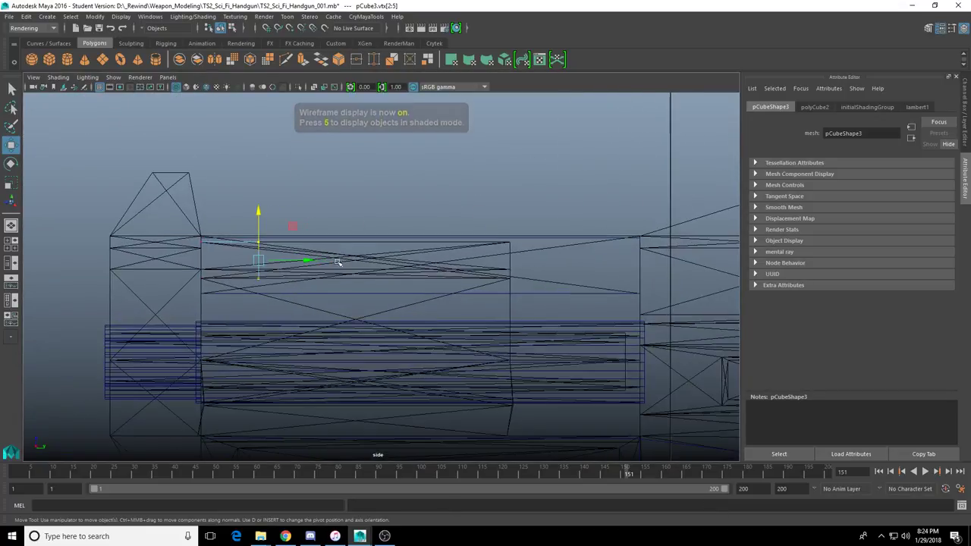
pyautogui.press('v')
pyautogui.moveTo(306, 260); pyautogui.dragTo(458, 264)
pyautogui.scroll(7, 473, 259)
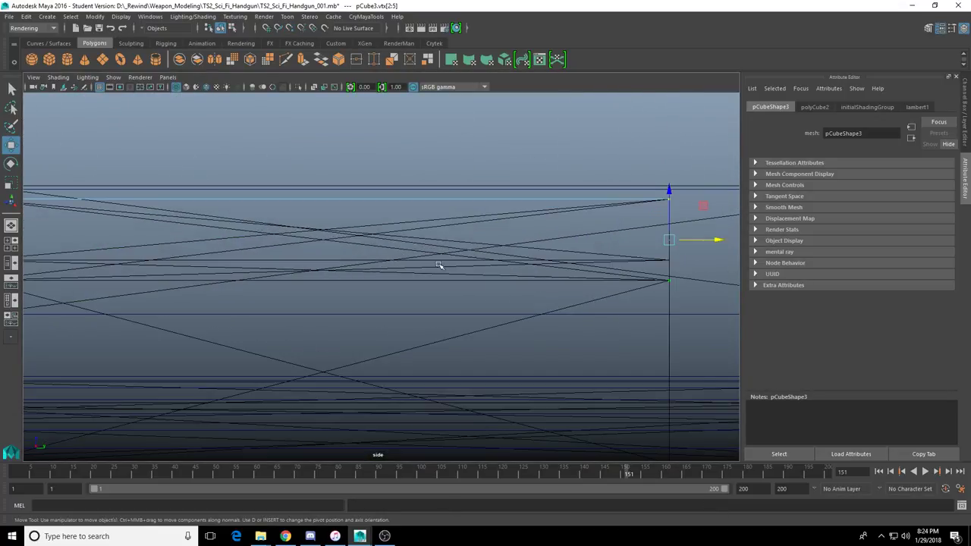
pyautogui.press('space')
pyautogui.press('space')
pyautogui.press('5')
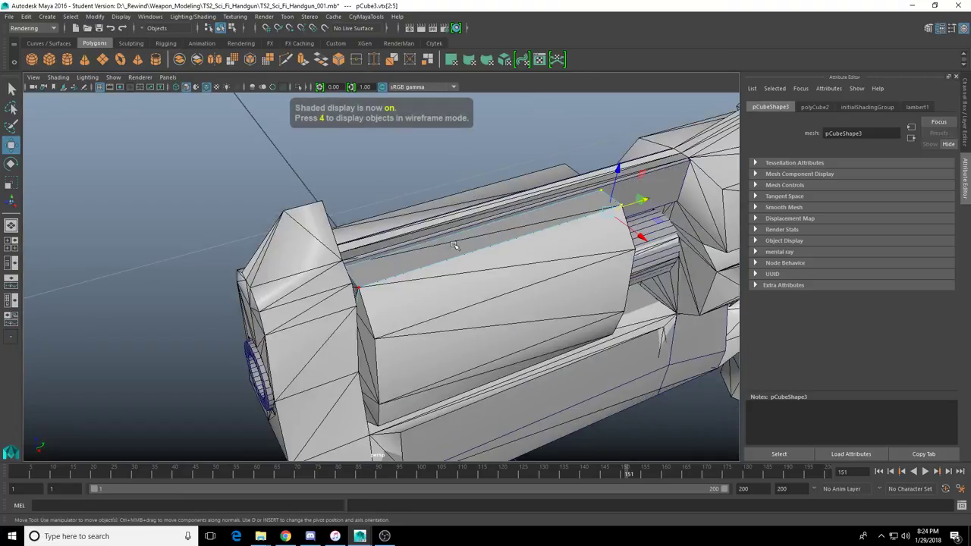
# Select the stretched cube's outer side face together with its lower long edge and apply Wedge Face.
pyautogui.keyDown('alt'); pyautogui.moveTo(447, 248); pyautogui.dragTo(519, 228); pyautogui.keyUp('alt')
pyautogui.scroll(5, 450, 243)
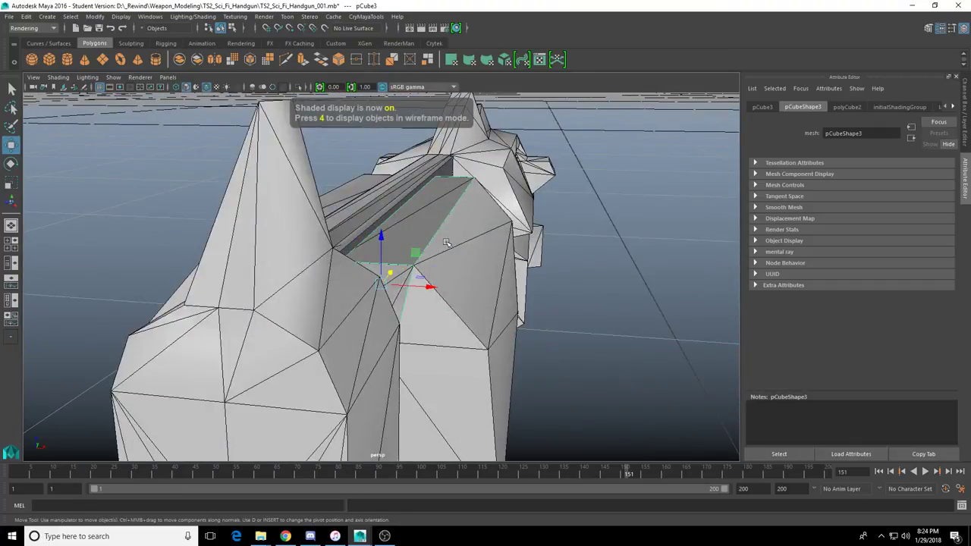
pyautogui.keyDown('alt'); pyautogui.moveTo(421, 255); pyautogui.dragTo(394, 273); pyautogui.keyUp('alt')
pyautogui.moveTo(410, 231); pyautogui.dragTo(446, 245, button='right')
pyautogui.keyDown('alt'); pyautogui.moveTo(446, 245); pyautogui.dragTo(425, 249); pyautogui.keyUp('alt')
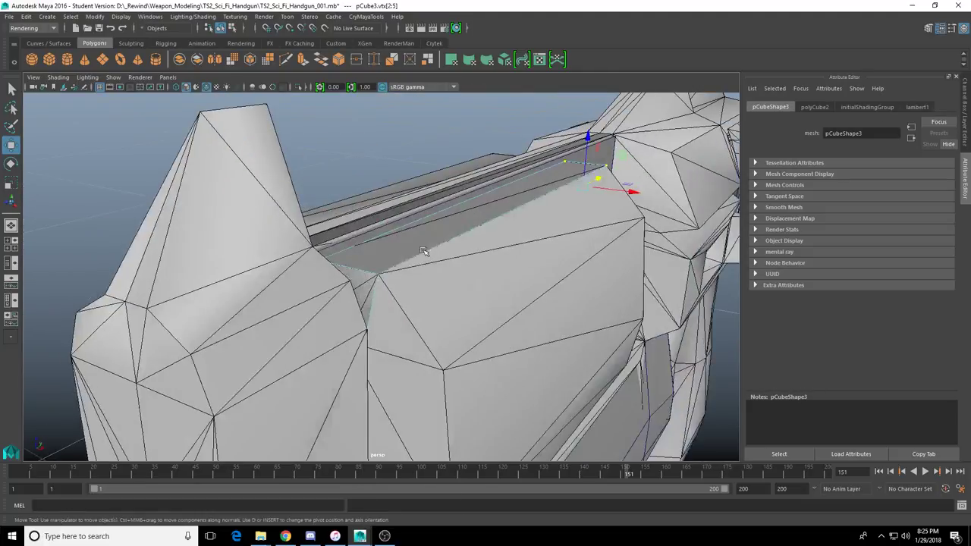
pyautogui.click(423, 246)
pyautogui.press('4')
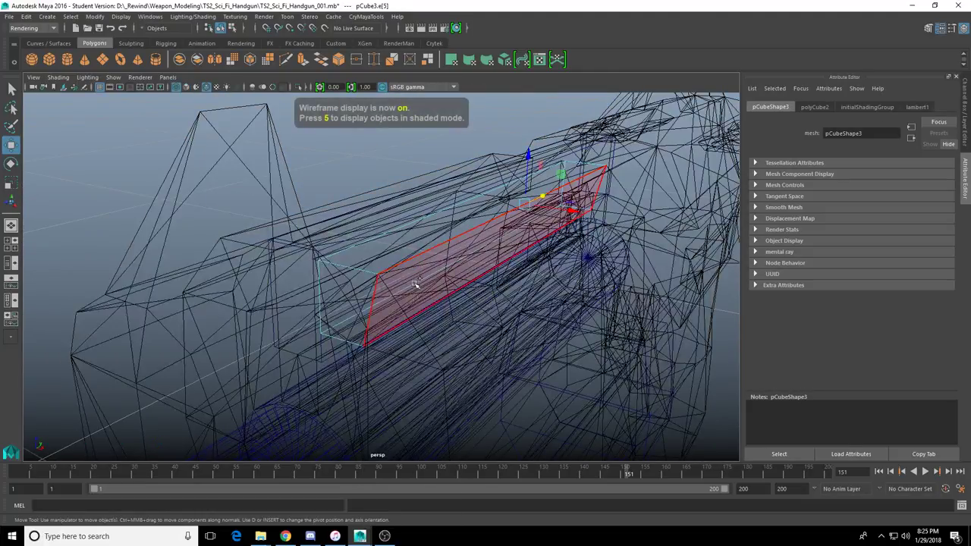
pyautogui.click(399, 326)
pyautogui.keyDown('shift'); pyautogui.click(404, 284); pyautogui.keyUp('shift')
pyautogui.press('q')
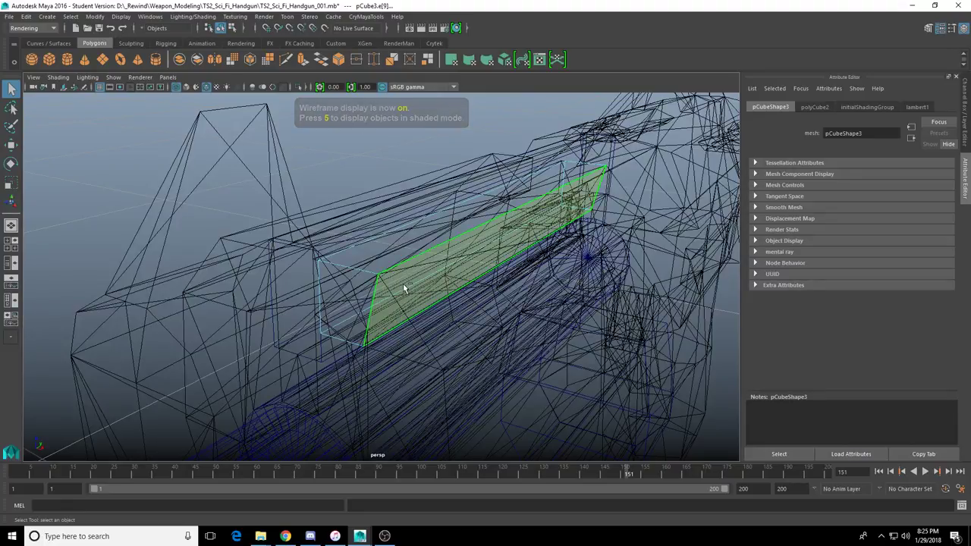
pyautogui.keyDown('shift'); pyautogui.moveTo(404, 289); pyautogui.dragTo(354, 299, button='right'); pyautogui.keyUp('shift')
pyautogui.press('f')
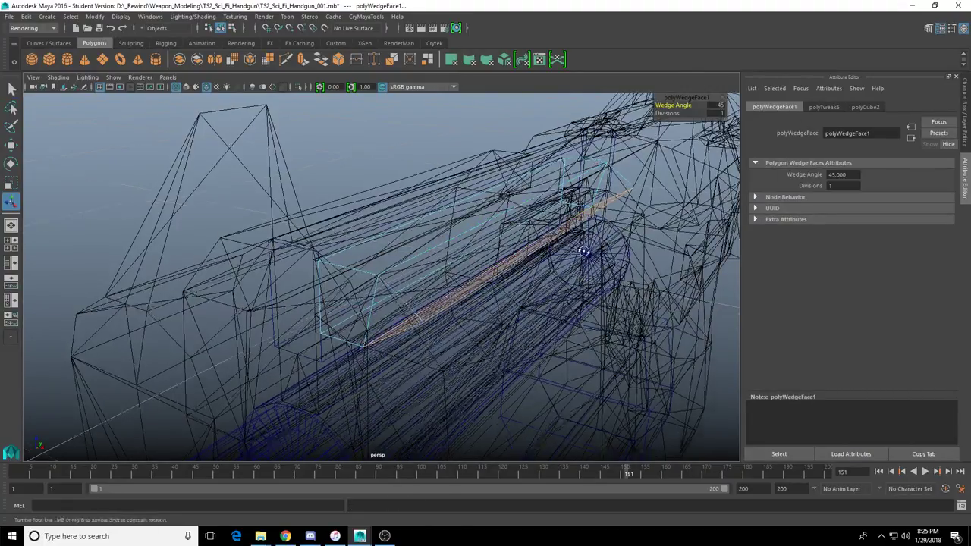
# Return to shaded display and set the wedge angle to 90.
pyautogui.press('5')
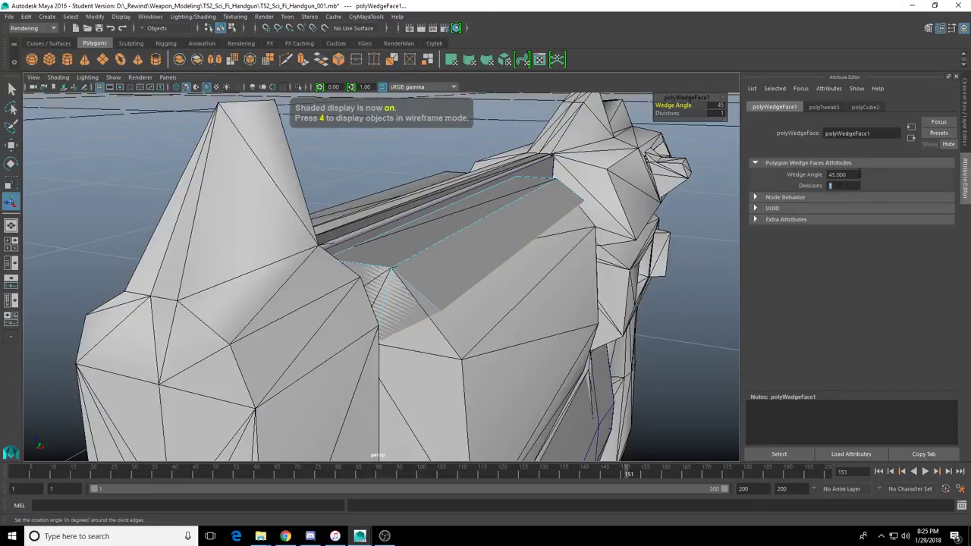
pyautogui.moveTo(860, 175); pyautogui.dragTo(734, 175)
pyautogui.write('90')
pyautogui.press('Return')
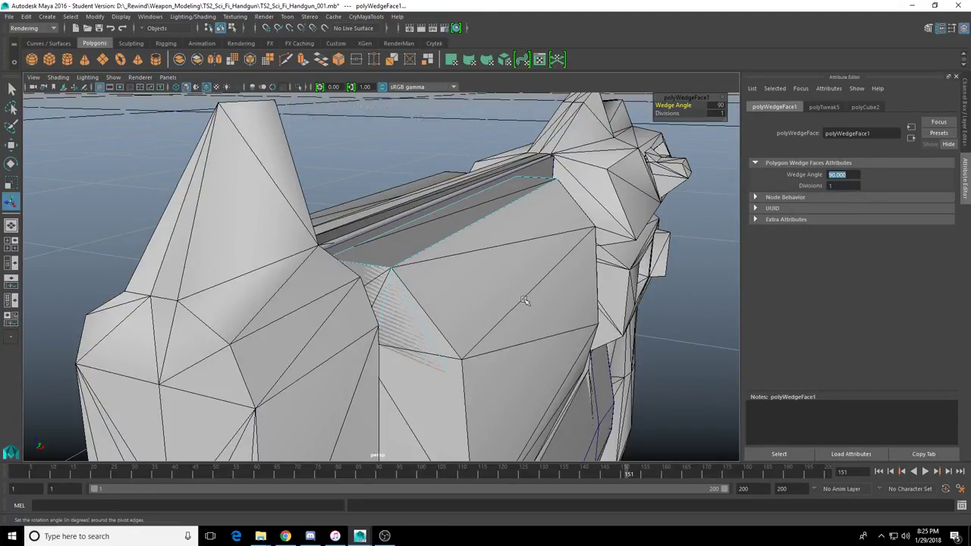
# Snap the wedge's outer lower vertices vertically and sideways to the barrel housing's upper side corner in the front view.
pyautogui.keyDown('alt'); pyautogui.moveTo(455, 303); pyautogui.dragTo(402, 317); pyautogui.keyUp('alt')
pyautogui.press('space')
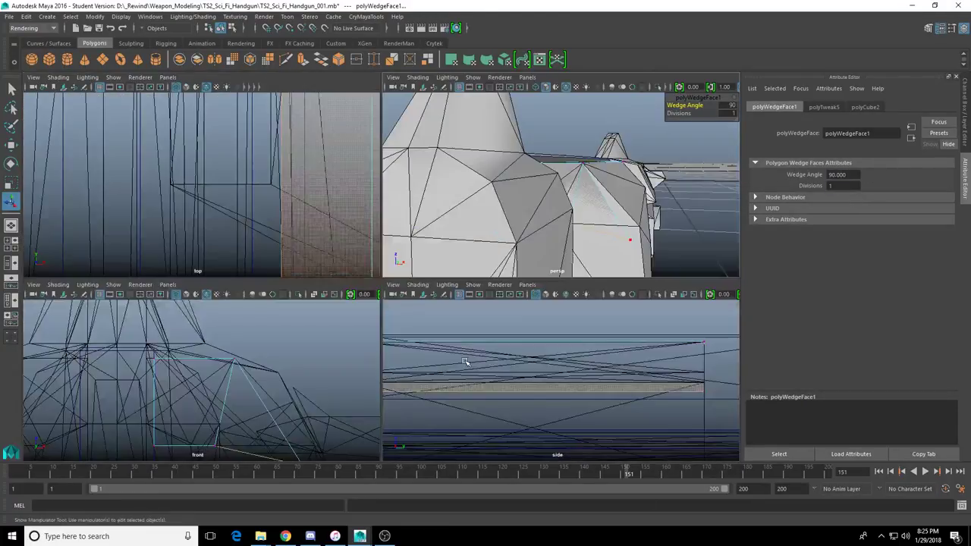
pyautogui.press('w')
pyautogui.moveTo(205, 349); pyautogui.dragTo(243, 389)
pyautogui.keyDown('alt'); pyautogui.moveTo(254, 366); pyautogui.dragTo(253, 399, button='middle'); pyautogui.keyUp('alt')
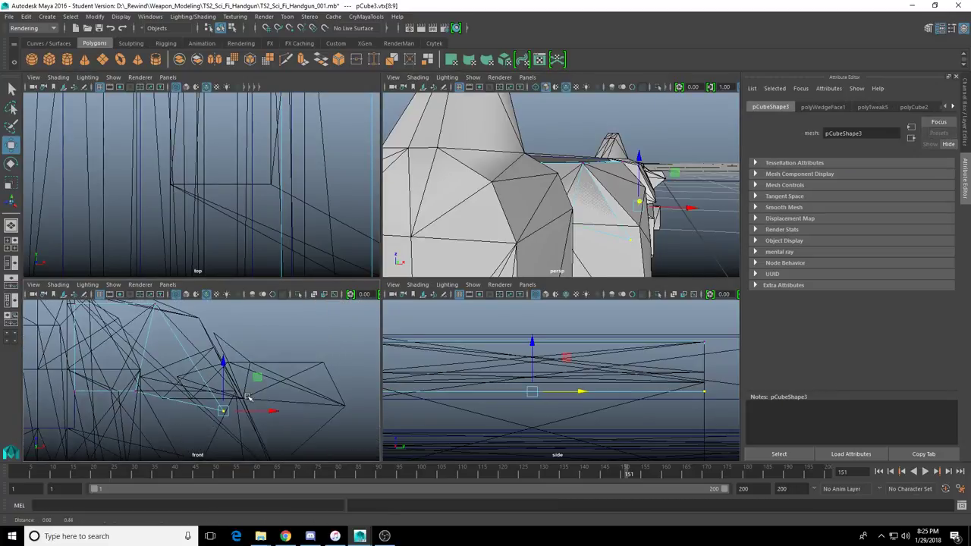
pyautogui.click(223, 360)
pyautogui.press('v')
pyautogui.moveTo(223, 361); pyautogui.dragTo(280, 392)
pyautogui.press('v')
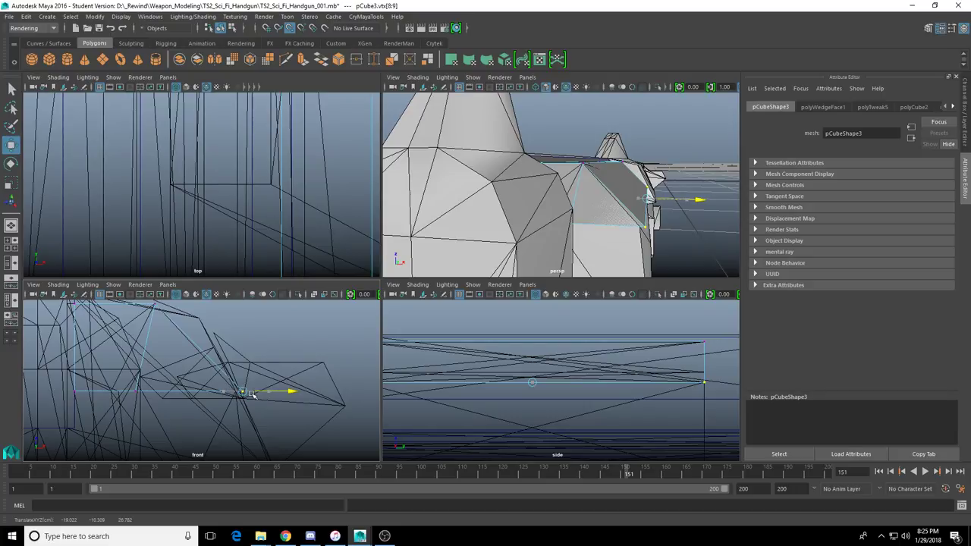
# Examine how the wedged section fits the barrel housing in the perspective view, comparing shaded and wireframe display.
pyautogui.scroll(5, 554, 217)
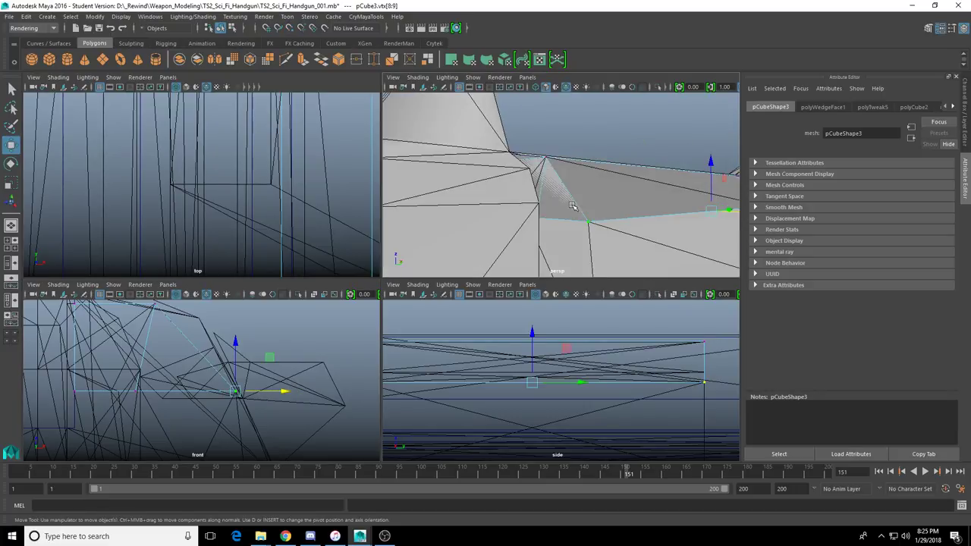
pyautogui.press('space')
pyautogui.scroll(-5, 553, 218)
pyautogui.press('5')
pyautogui.moveTo(555, 230)
pyautogui.keyDown('alt'); pyautogui.mouseDown()
pyautogui.moveTo(444, 276)
pyautogui.moveTo(392, 326)
pyautogui.mouseUp(); pyautogui.keyUp('alt')
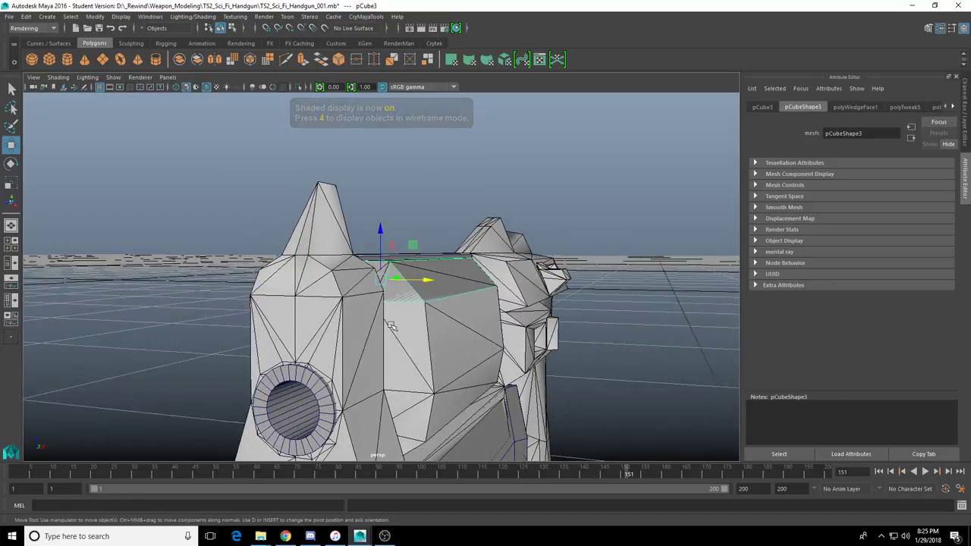
pyautogui.press('4')
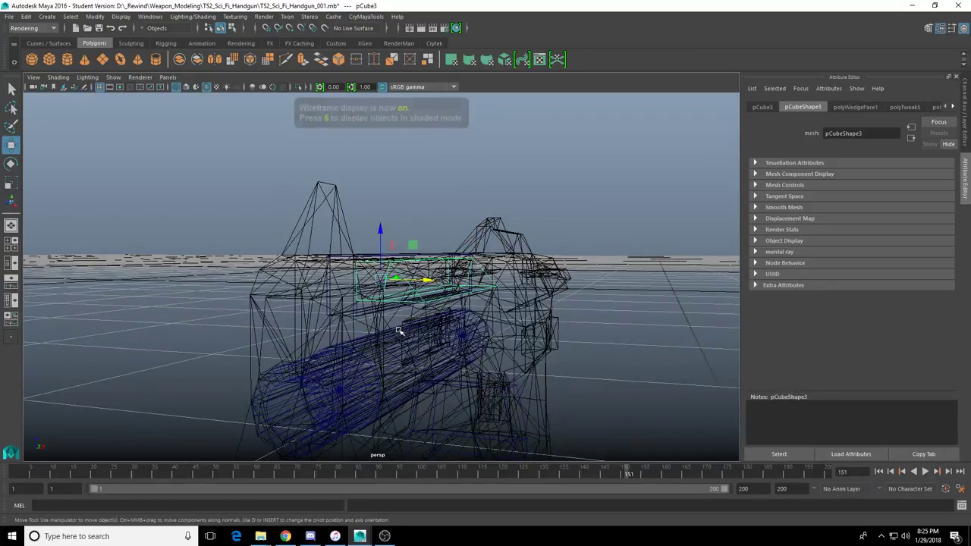
pyautogui.keyDown('alt'); pyautogui.moveTo(399, 332); pyautogui.dragTo(412, 328); pyautogui.keyUp('alt')
pyautogui.press('5')
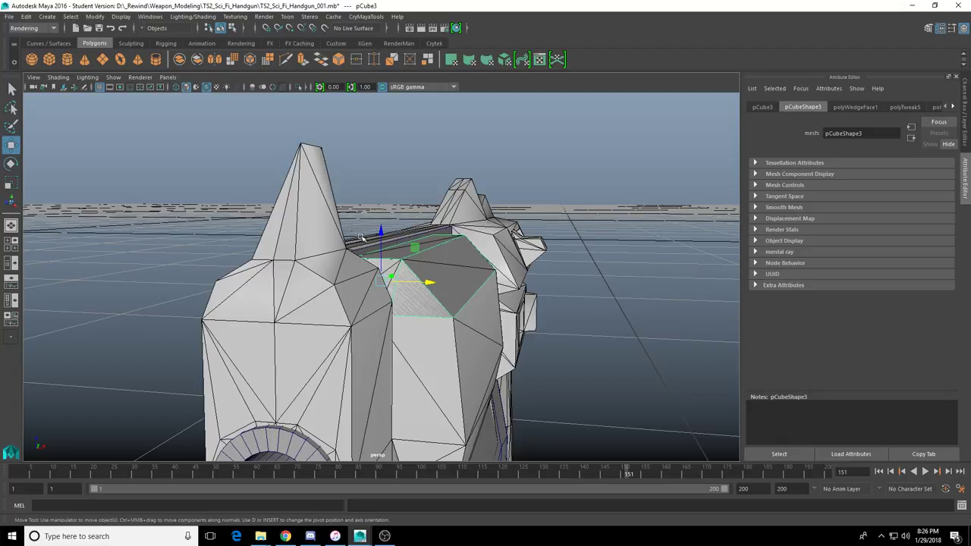
pyautogui.press('4')
pyautogui.press('5')
pyautogui.keyDown('alt'); pyautogui.moveTo(458, 308); pyautogui.dragTo(437, 303); pyautogui.keyUp('alt')
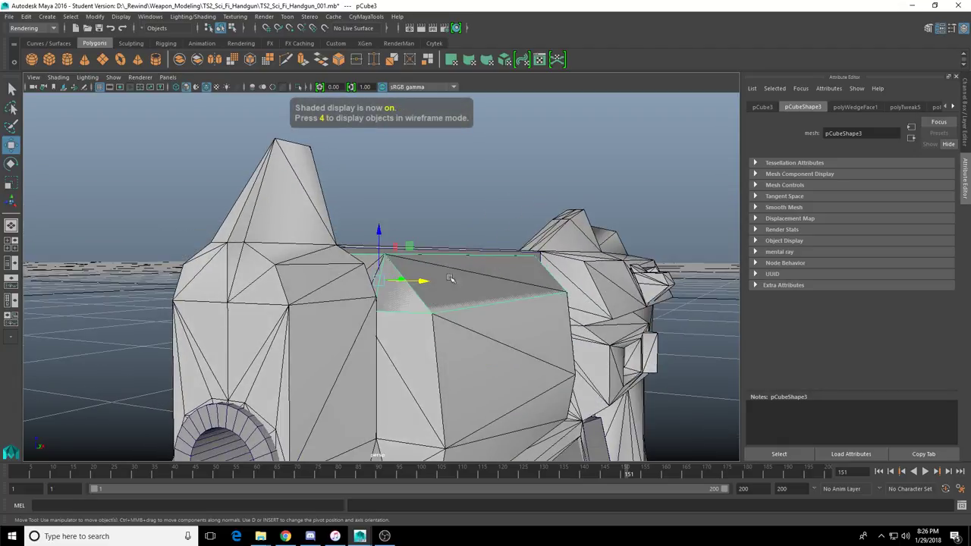
# Extrude the wedge's lower face downward to a Local Translate Z of 2.676, level with the barrel housing's next side corner.
pyautogui.moveTo(453, 279); pyautogui.dragTo(454, 334, button='right')
pyautogui.keyDown('alt'); pyautogui.moveTo(454, 334); pyautogui.dragTo(455, 305); pyautogui.keyUp('alt')
pyautogui.click(445, 302)
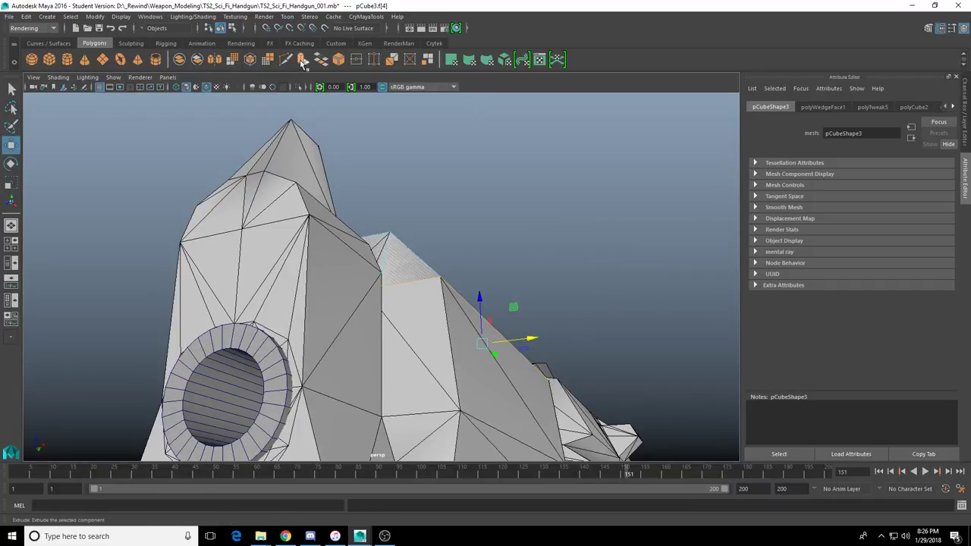
pyautogui.click(302, 60)
pyautogui.keyDown('alt'); pyautogui.moveTo(483, 330); pyautogui.dragTo(491, 368); pyautogui.keyUp('alt')
pyautogui.keyDown('alt'); pyautogui.moveTo(501, 383); pyautogui.dragTo(367, 312, button='middle'); pyautogui.keyUp('alt')
pyautogui.keyDown('alt'); pyautogui.moveTo(367, 312); pyautogui.dragTo(406, 265); pyautogui.keyUp('alt')
pyautogui.keyDown('alt'); pyautogui.moveTo(406, 322); pyautogui.dragTo(408, 262, button='middle'); pyautogui.keyUp('alt')
pyautogui.scroll(3, 408, 261)
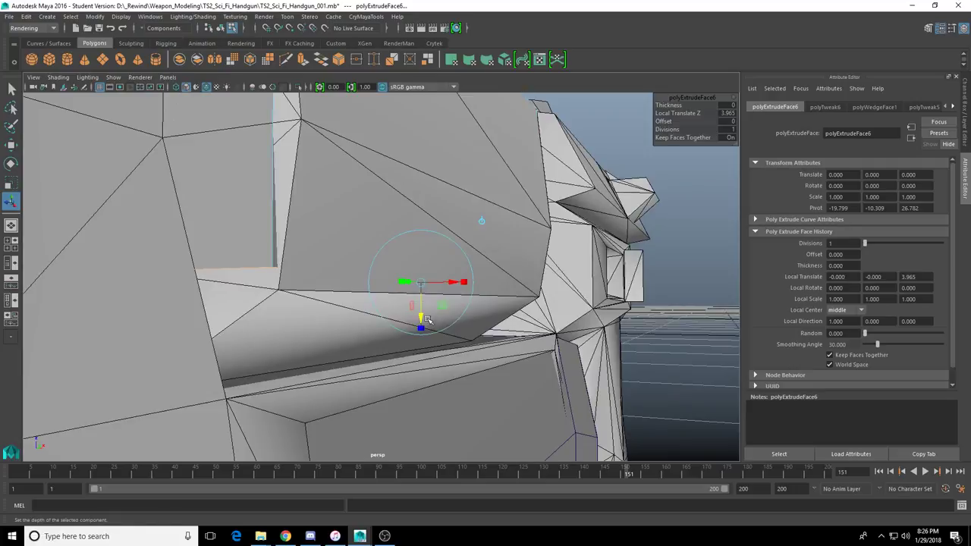
pyautogui.moveTo(422, 319); pyautogui.dragTo(392, 239)
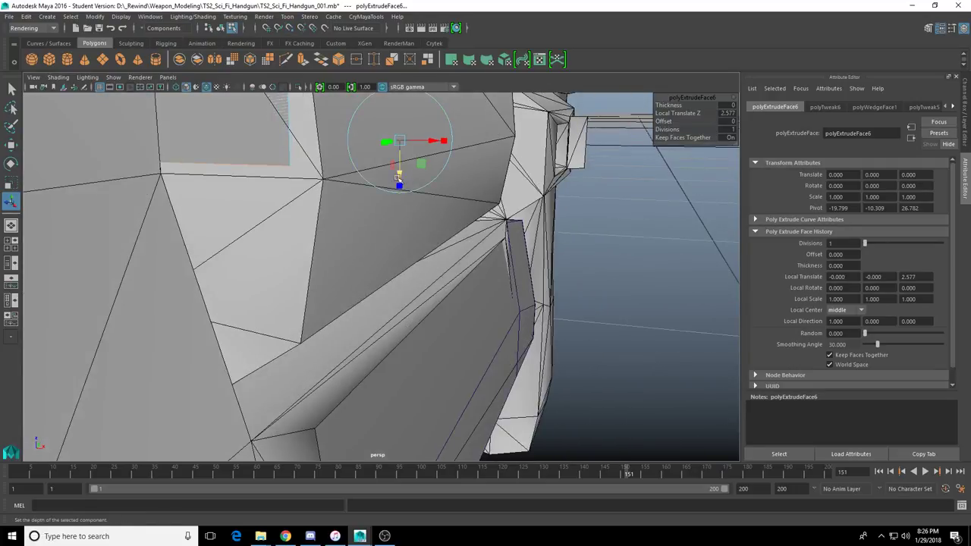
pyautogui.keyDown('alt'); pyautogui.moveTo(397, 178); pyautogui.dragTo(410, 231, button='middle'); pyautogui.keyUp('alt')
pyautogui.press('v')
pyautogui.moveTo(409, 208); pyautogui.dragTo(399, 147)
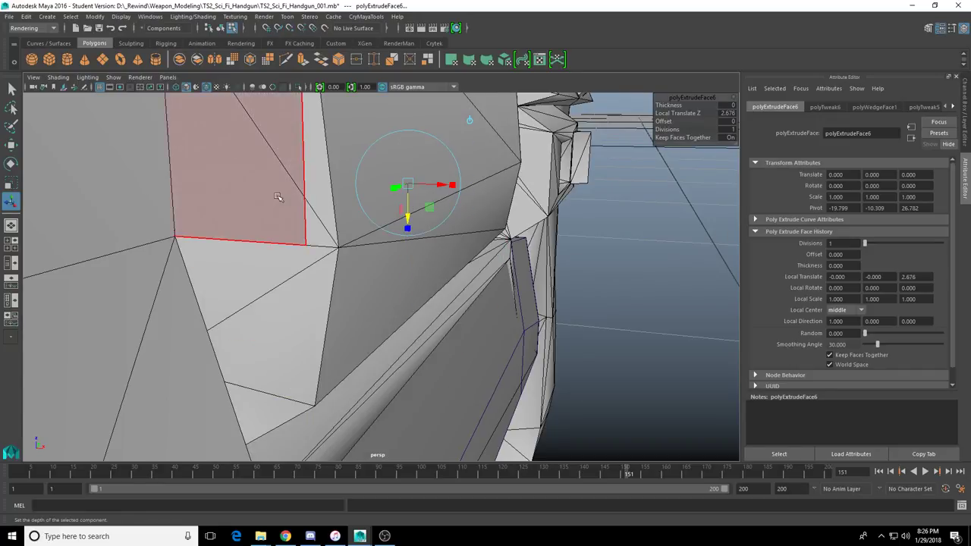
# Snap the extrusion's outer lower vertices sideways to the barrel housing's side corner in the front view and return to the perspective view.
pyautogui.scroll(-5, 278, 197)
pyautogui.press('space')
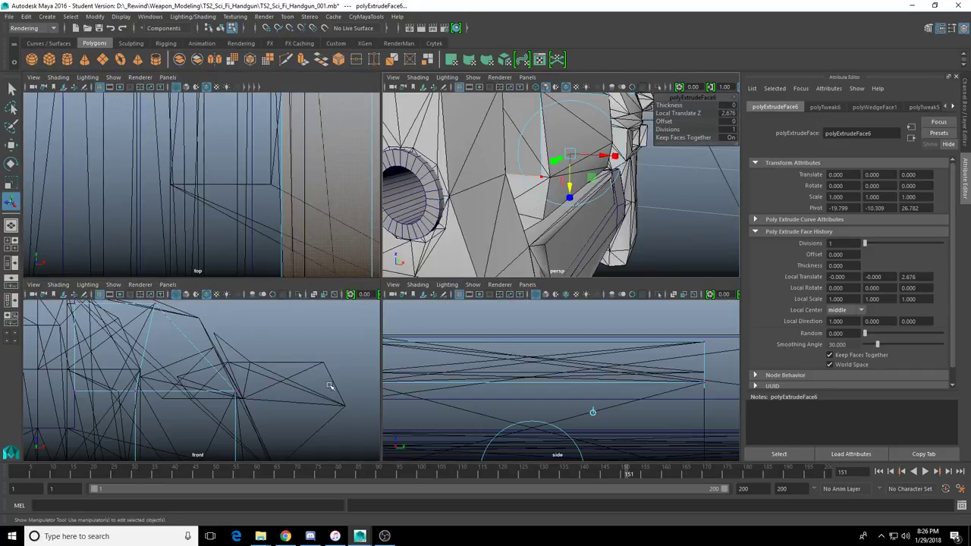
pyautogui.scroll(-5, 330, 386)
pyautogui.press('space')
pyautogui.scroll(5, 433, 324)
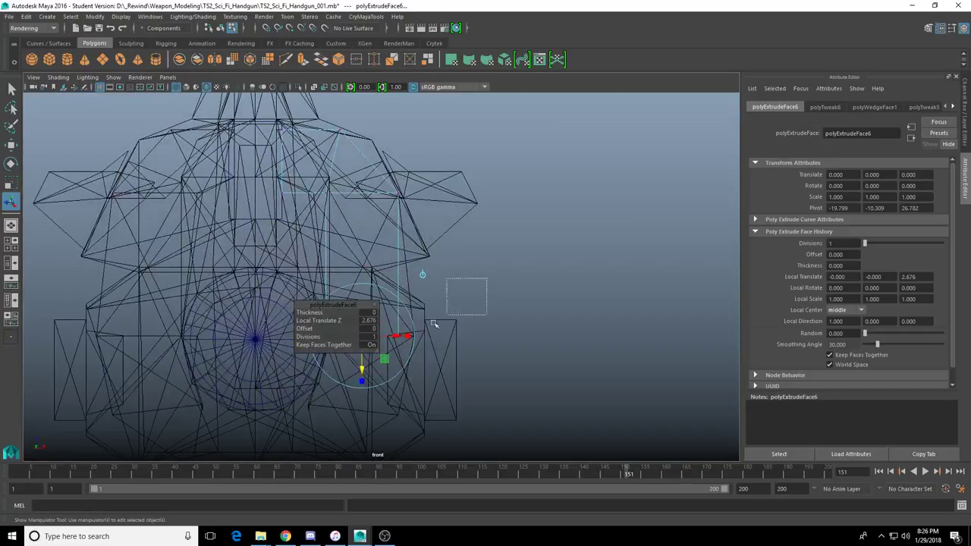
pyautogui.moveTo(434, 324); pyautogui.dragTo(381, 363)
pyautogui.press('w')
pyautogui.press('v')
pyautogui.moveTo(444, 336); pyautogui.dragTo(446, 336)
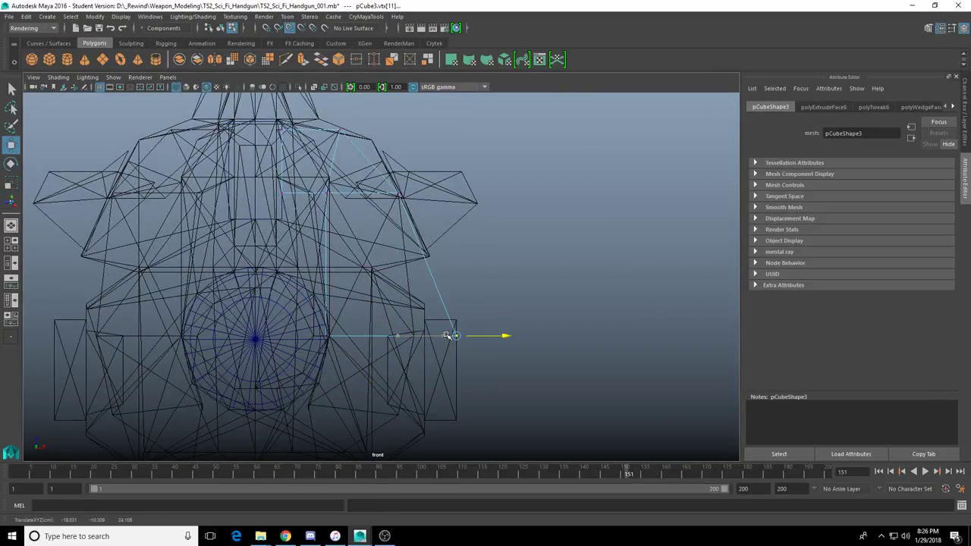
pyautogui.press('space')
pyautogui.press('space')
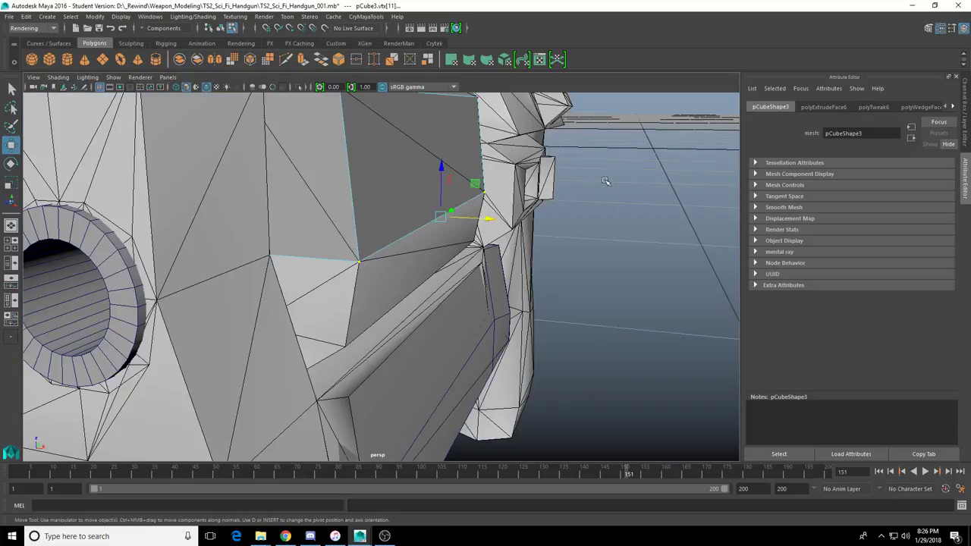
pyautogui.keyDown('alt'); pyautogui.moveTo(606, 181); pyautogui.dragTo(489, 197); pyautogui.keyUp('alt')
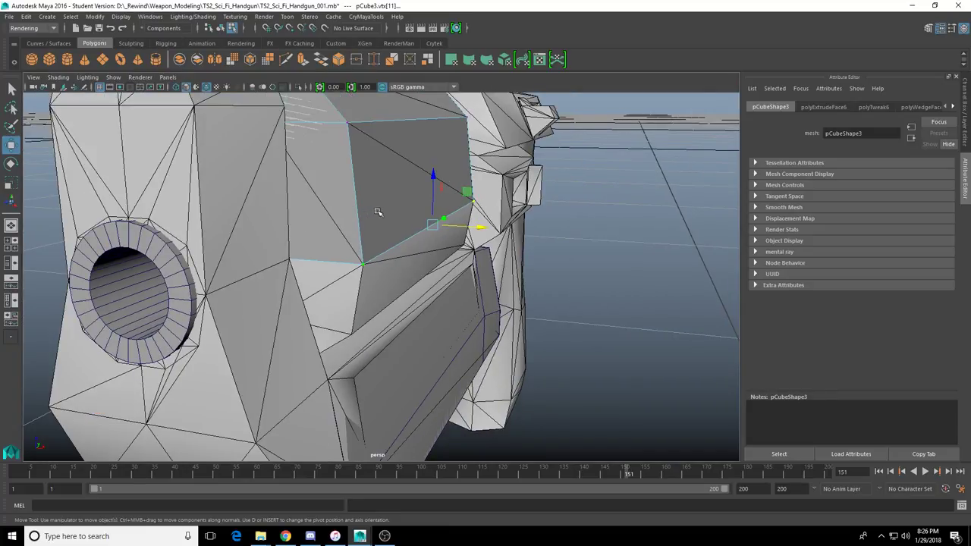
# Select the lower face of the extruded section and extrude it downward to a Local Translate Z of 1.487.
pyautogui.press('F8')
pyautogui.moveTo(372, 208); pyautogui.dragTo(384, 271, button='right')
pyautogui.keyDown('alt'); pyautogui.moveTo(386, 271); pyautogui.dragTo(382, 233); pyautogui.keyUp('alt')
pyautogui.click(364, 230)
pyautogui.keyDown('alt'); pyautogui.moveTo(329, 162); pyautogui.dragTo(325, 174); pyautogui.keyUp('alt')
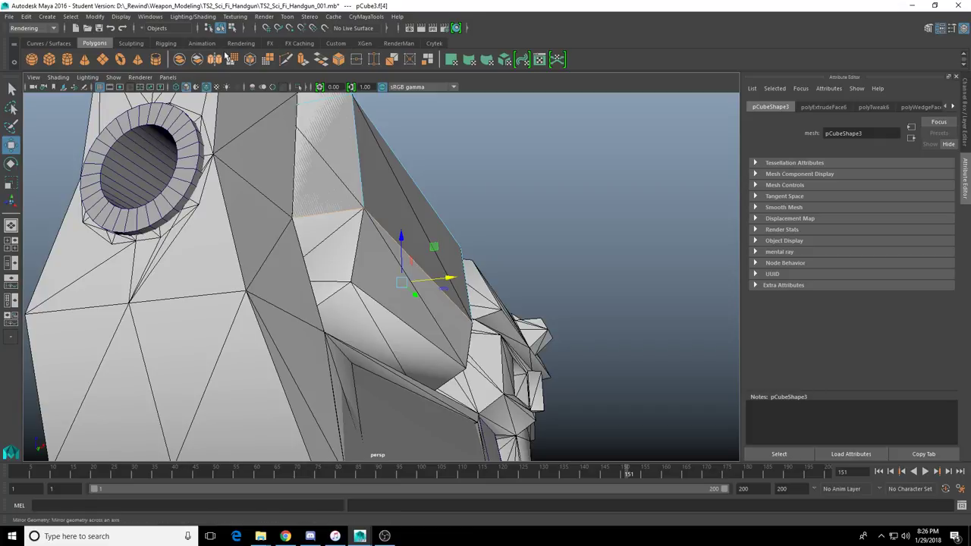
pyautogui.keyDown('alt'); pyautogui.moveTo(356, 238); pyautogui.dragTo(359, 264); pyautogui.keyUp('alt')
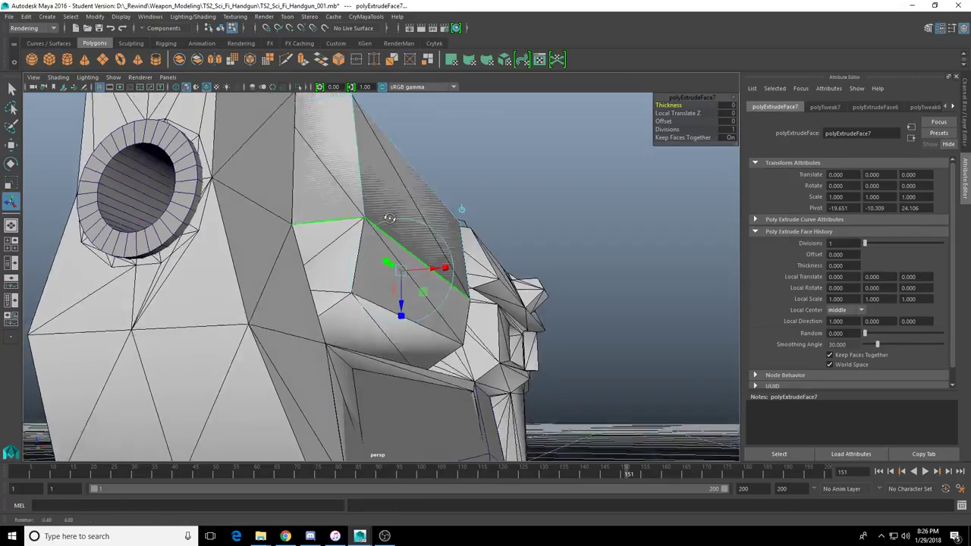
pyautogui.moveTo(400, 304); pyautogui.dragTo(355, 306)
# Snap the new extrusion's outer lower vertices sideways to the barrel housing's lower corner in the front view.
pyautogui.press('space')
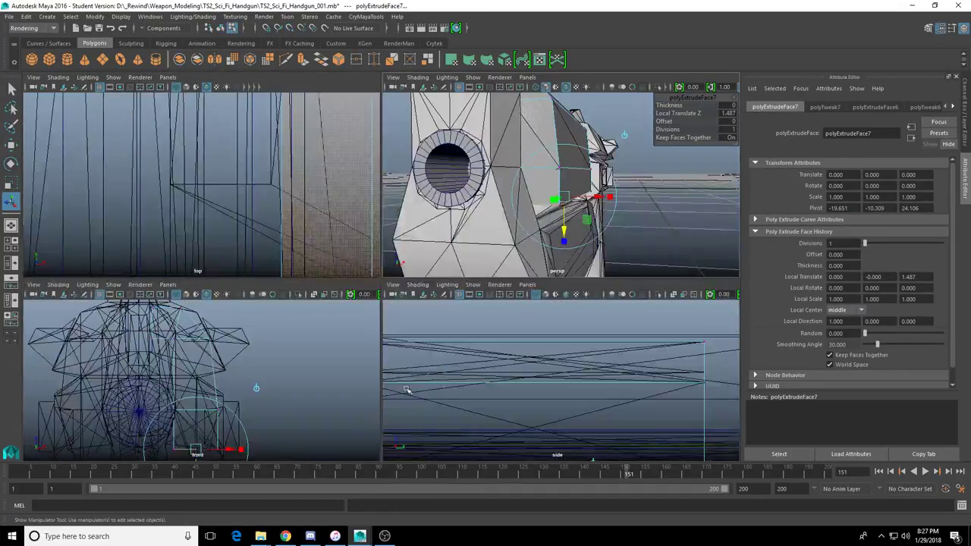
pyautogui.press('space')
pyautogui.keyDown('alt'); pyautogui.moveTo(314, 400); pyautogui.dragTo(337, 333, button='middle'); pyautogui.keyUp('alt')
pyautogui.keyDown('alt'); pyautogui.moveTo(338, 332); pyautogui.dragTo(455, 333, button='right'); pyautogui.keyUp('alt')
pyautogui.moveTo(587, 258); pyautogui.dragTo(459, 332)
pyautogui.press('w')
pyautogui.moveTo(519, 289); pyautogui.dragTo(460, 296)
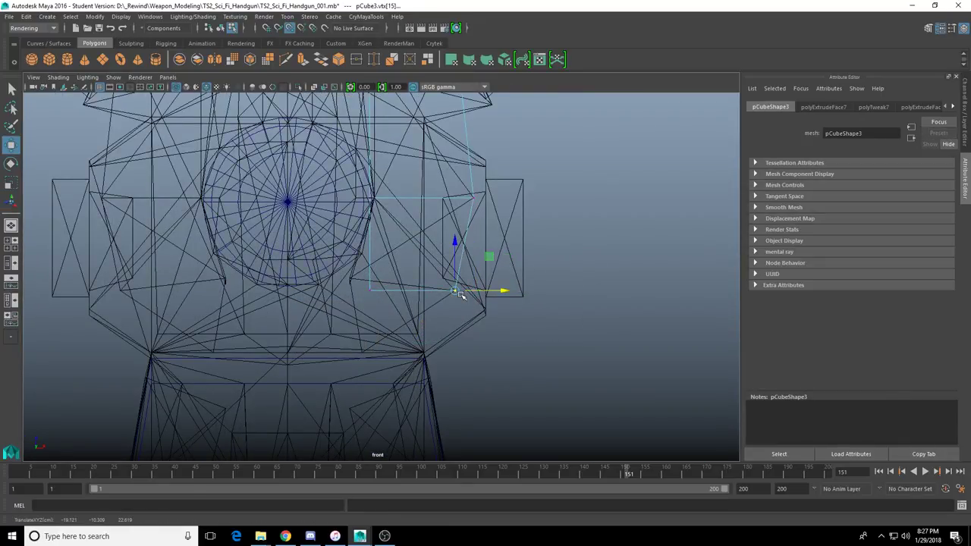
# Snap the new extrusion's inner lower vertices sideways to the barrel housing's inner lower corner in the front view.
pyautogui.keyDown('alt'); pyautogui.moveTo(387, 297); pyautogui.dragTo(449, 299, button='right'); pyautogui.keyUp('alt')
pyautogui.keyDown('alt'); pyautogui.moveTo(448, 299); pyautogui.dragTo(458, 342, button='middle'); pyautogui.keyUp('alt')
pyautogui.moveTo(334, 308); pyautogui.dragTo(383, 340)
pyautogui.press('v')
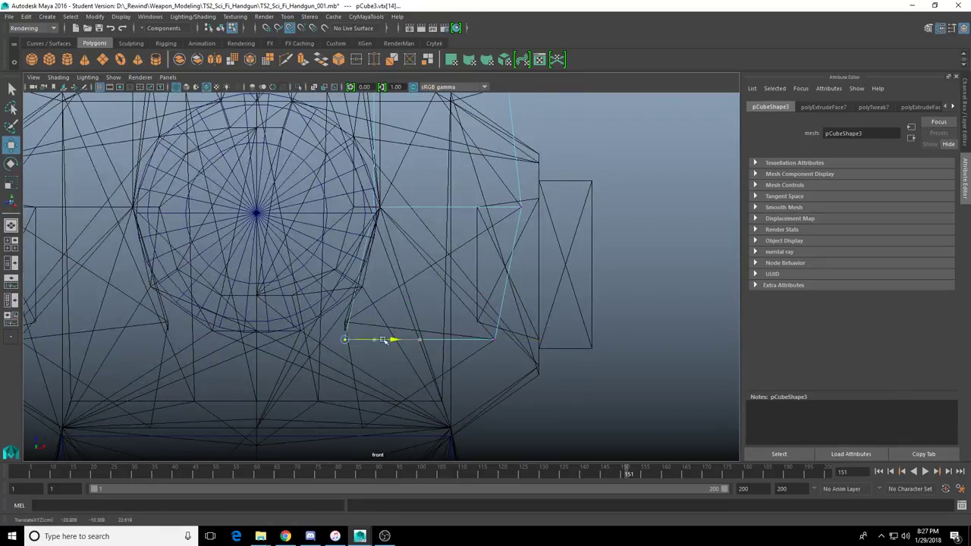
# Snap the extrusion's inner lower vertices vertically to the barrel housing's inner lower corner in the front view and return to the perspective view.
pyautogui.moveTo(346, 302); pyautogui.dragTo(346, 323)
pyautogui.keyDown('alt'); pyautogui.moveTo(418, 232); pyautogui.dragTo(403, 392, button='middle'); pyautogui.keyUp('alt')
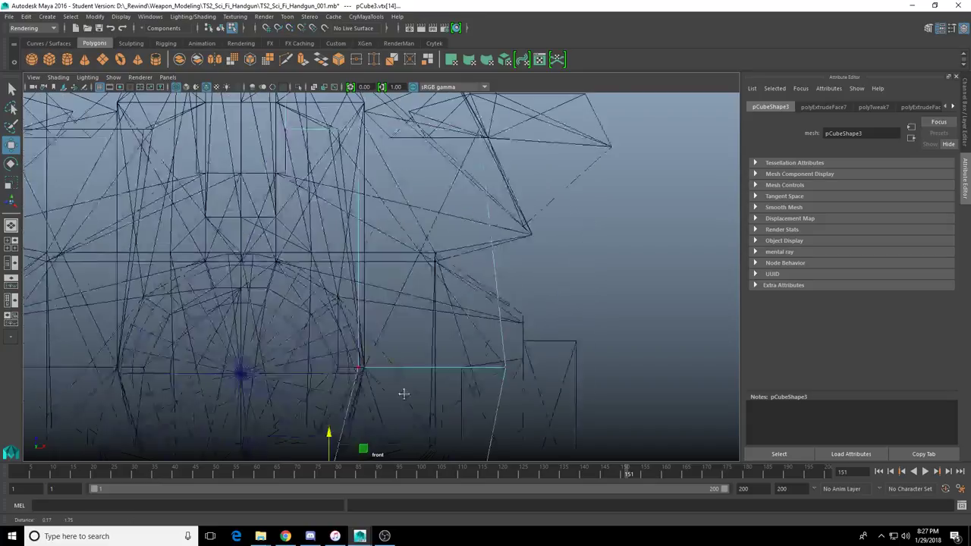
pyautogui.keyDown('alt'); pyautogui.moveTo(405, 337); pyautogui.dragTo(430, 253, button='middle'); pyautogui.keyUp('alt')
pyautogui.keyDown('alt'); pyautogui.moveTo(450, 371); pyautogui.dragTo(392, 260, button='middle'); pyautogui.keyUp('alt')
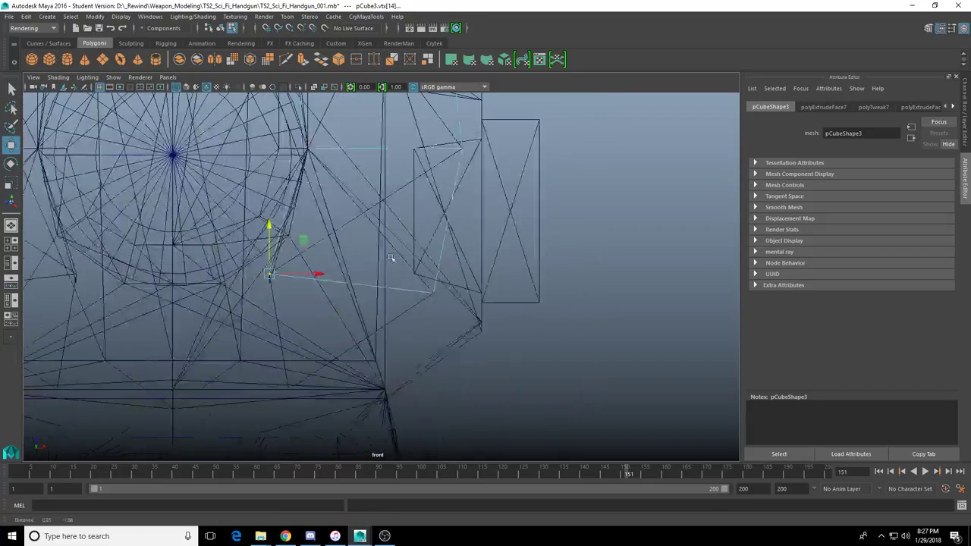
pyautogui.press('space')
pyautogui.press('space')
# Examine the extruded section's lower edges and rear end against the barrel housing in the perspective view.
pyautogui.keyDown('alt'); pyautogui.moveTo(524, 197); pyautogui.dragTo(496, 230); pyautogui.keyUp('alt')
pyautogui.keyDown('alt'); pyautogui.moveTo(349, 241); pyautogui.dragTo(410, 254); pyautogui.keyUp('alt')
pyautogui.moveTo(411, 255); pyautogui.dragTo(409, 292, button='right')
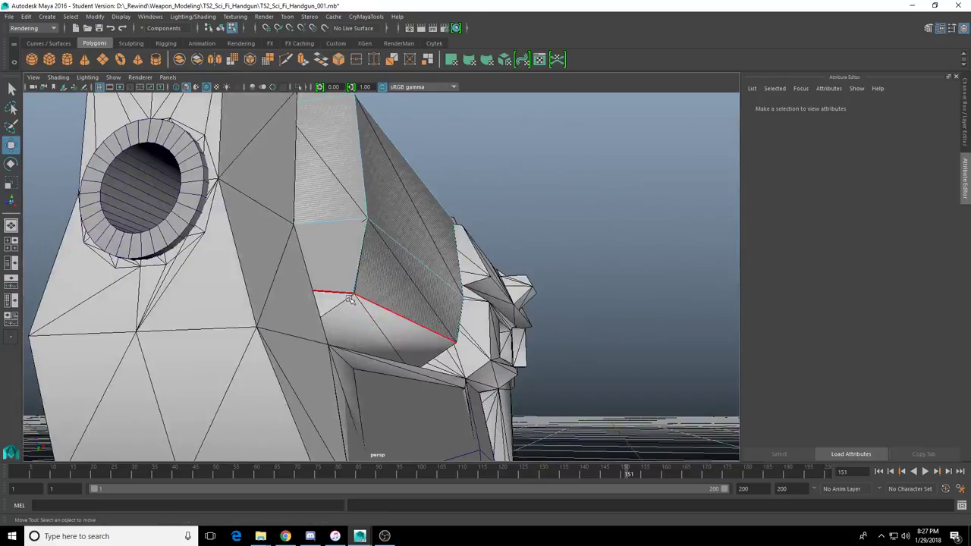
pyautogui.rightClick(345, 245)
pyautogui.moveTo(375, 253); pyautogui.dragTo(378, 256, button='right')
pyautogui.keyDown('alt'); pyautogui.moveTo(379, 256); pyautogui.dragTo(293, 253); pyautogui.keyUp('alt')
pyautogui.keyDown('alt'); pyautogui.moveTo(384, 304); pyautogui.dragTo(303, 302, button='middle'); pyautogui.keyUp('alt')
pyautogui.keyDown('alt'); pyautogui.moveTo(425, 301); pyautogui.dragTo(490, 299, button='right'); pyautogui.keyUp('alt')
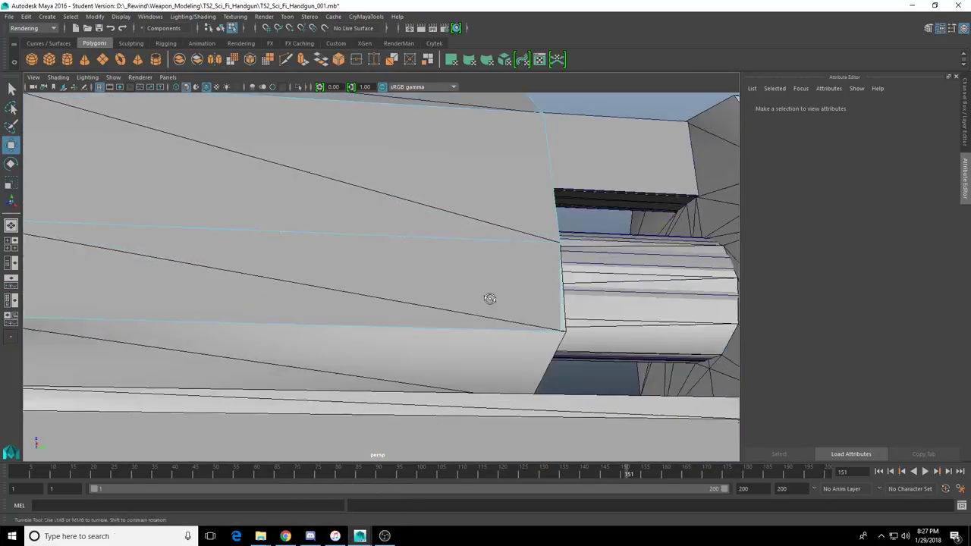
pyautogui.keyDown('alt'); pyautogui.moveTo(490, 299); pyautogui.dragTo(373, 278); pyautogui.keyUp('alt')
pyautogui.keyDown('alt'); pyautogui.moveTo(372, 278); pyautogui.dragTo(503, 320, button='right'); pyautogui.keyUp('alt')
pyautogui.keyDown('alt'); pyautogui.moveTo(503, 320); pyautogui.dragTo(426, 252, button='middle'); pyautogui.keyUp('alt')
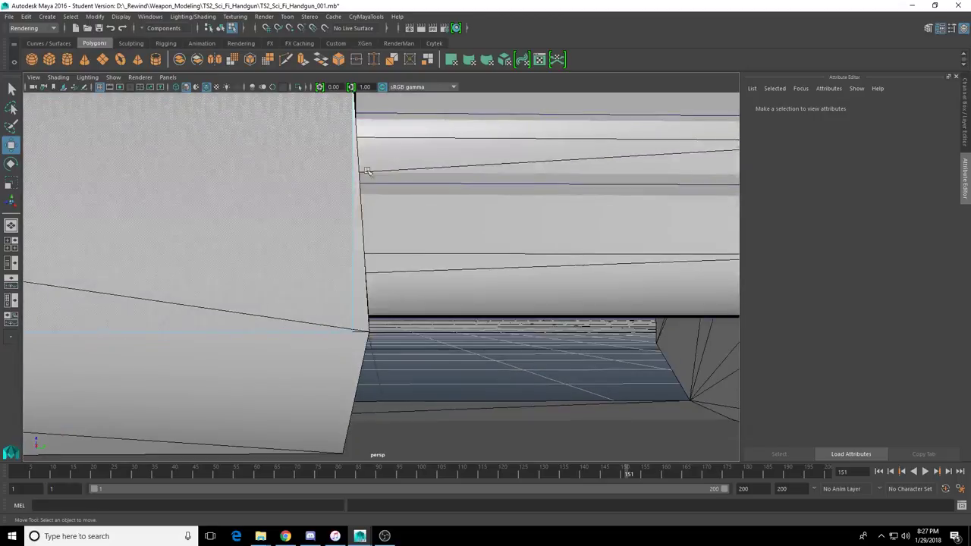
pyautogui.keyDown('alt'); pyautogui.moveTo(426, 258); pyautogui.dragTo(99, 319, button='right'); pyautogui.keyUp('alt')
# Compare the piece's rear edge with the end of the barrel housing in the side view and again in perspective.
pyautogui.press('space')
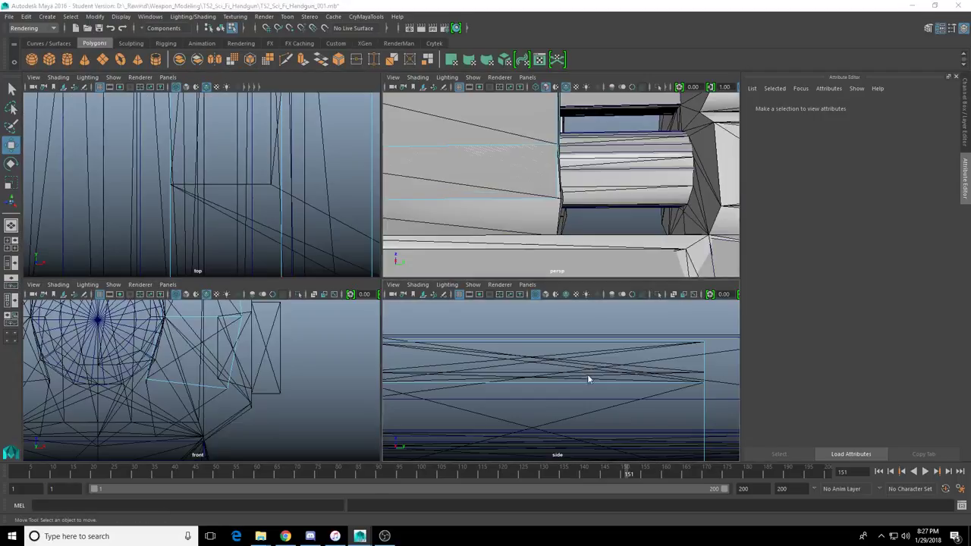
pyautogui.press('space')
pyautogui.keyDown('alt'); pyautogui.moveTo(587, 374); pyautogui.dragTo(432, 327, button='right'); pyautogui.keyUp('alt')
pyautogui.keyDown('alt'); pyautogui.moveTo(104, 176); pyautogui.dragTo(227, 338, button='middle'); pyautogui.keyUp('alt')
pyautogui.keyDown('alt'); pyautogui.moveTo(227, 339); pyautogui.dragTo(364, 372, button='right'); pyautogui.keyUp('alt')
pyautogui.keyDown('alt'); pyautogui.moveTo(414, 448); pyautogui.dragTo(373, 405, button='middle'); pyautogui.keyUp('alt')
pyautogui.keyDown('alt'); pyautogui.moveTo(392, 256); pyautogui.dragTo(395, 440, button='middle'); pyautogui.keyUp('alt')
pyautogui.keyDown('alt'); pyautogui.moveTo(409, 296); pyautogui.dragTo(486, 300, button='right'); pyautogui.keyUp('alt')
pyautogui.keyDown('alt'); pyautogui.moveTo(399, 295); pyautogui.dragTo(387, 235, button='middle'); pyautogui.keyUp('alt')
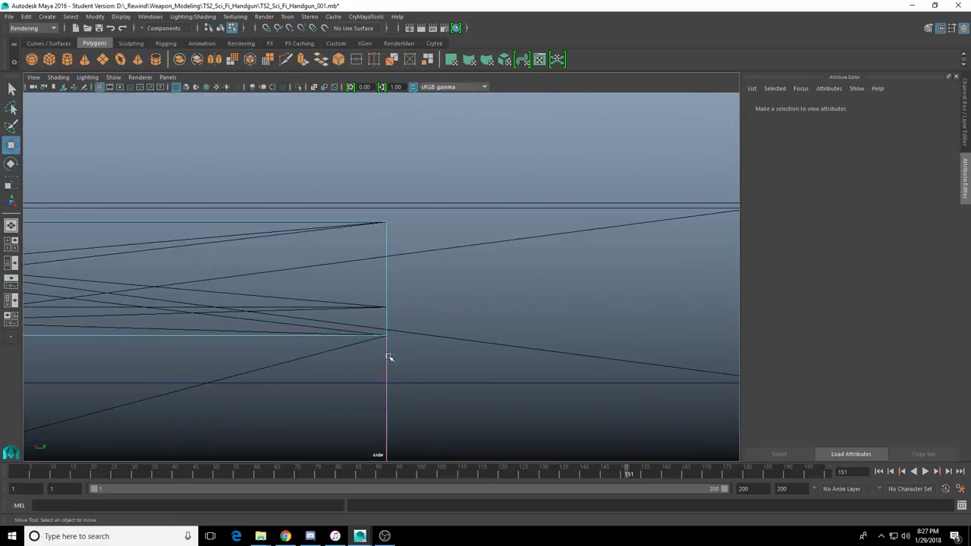
pyautogui.moveTo(397, 412)
pyautogui.keyDown('alt'); pyautogui.mouseDown(button='middle')
pyautogui.moveTo(384, 197)
pyautogui.moveTo(388, 301)
pyautogui.moveTo(375, 197)
pyautogui.mouseUp(button='middle'); pyautogui.keyUp('alt')
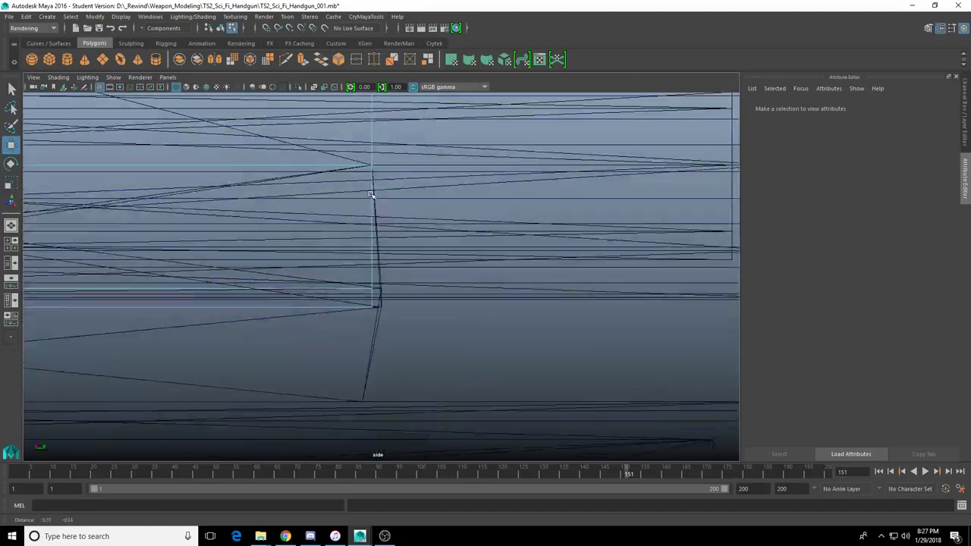
pyautogui.keyDown('alt'); pyautogui.moveTo(375, 197); pyautogui.dragTo(414, 199, button='right'); pyautogui.keyUp('alt')
pyautogui.moveTo(362, 379)
pyautogui.keyDown('alt'); pyautogui.mouseDown(button='middle')
pyautogui.moveTo(383, 257)
pyautogui.moveTo(410, 296)
pyautogui.mouseUp(button='middle'); pyautogui.keyUp('alt')
pyautogui.press('space')
pyautogui.press('space')
pyautogui.keyDown('alt'); pyautogui.moveTo(552, 176); pyautogui.dragTo(293, 289); pyautogui.keyUp('alt')
pyautogui.keyDown('alt'); pyautogui.moveTo(363, 351); pyautogui.dragTo(372, 209, button='right'); pyautogui.keyUp('alt')
pyautogui.keyDown('alt'); pyautogui.moveTo(356, 190); pyautogui.dragTo(365, 199); pyautogui.keyUp('alt')
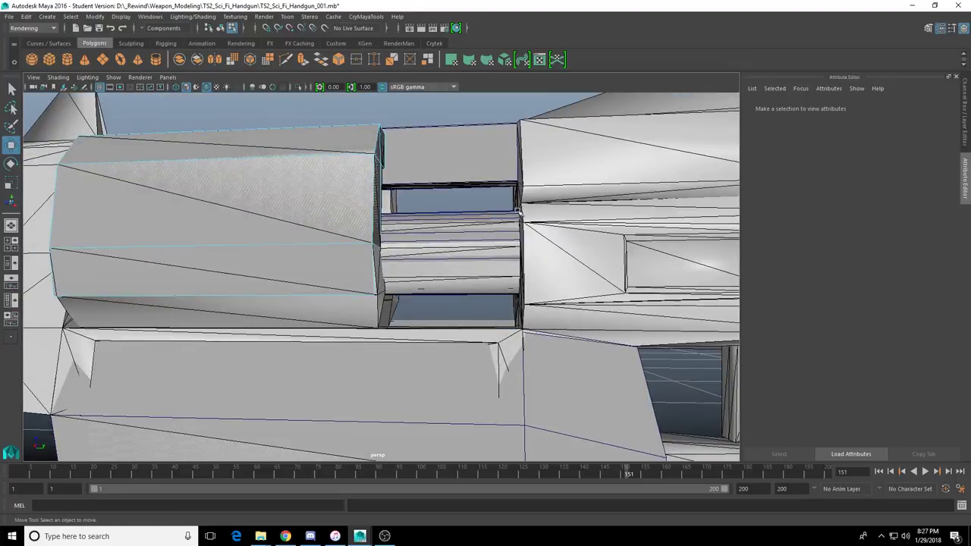
pyautogui.keyDown('alt'); pyautogui.moveTo(473, 307); pyautogui.dragTo(383, 304); pyautogui.keyUp('alt')
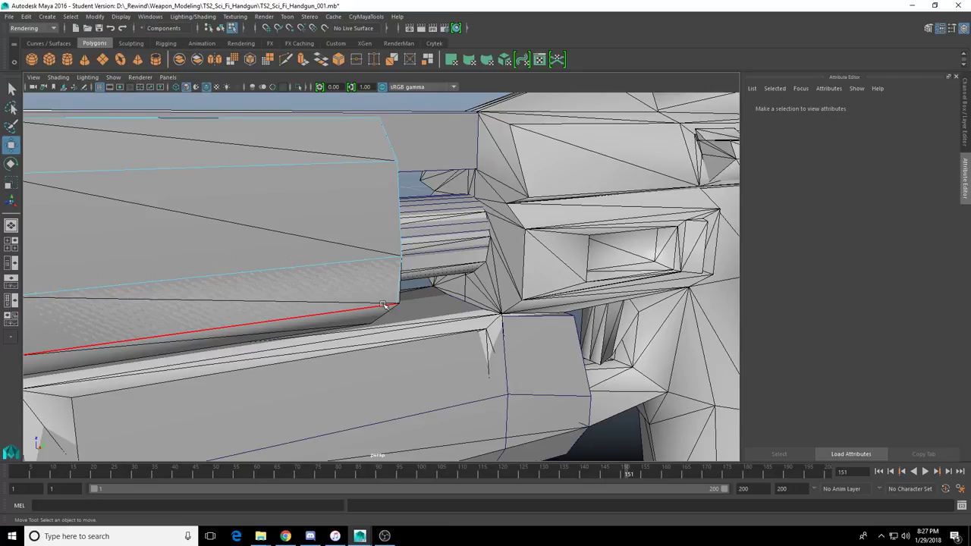
# Select the lower face of the extruded section together with its long inner edge as the wedge pivot.
pyautogui.keyDown('alt'); pyautogui.moveTo(310, 271); pyautogui.dragTo(457, 188); pyautogui.keyUp('alt')
pyautogui.moveTo(524, 187)
pyautogui.keyDown('alt'); pyautogui.mouseDown()
pyautogui.moveTo(431, 193)
pyautogui.moveTo(447, 259)
pyautogui.mouseUp(); pyautogui.keyUp('alt')
pyautogui.click(412, 218)
pyautogui.press('4')
pyautogui.press('5')
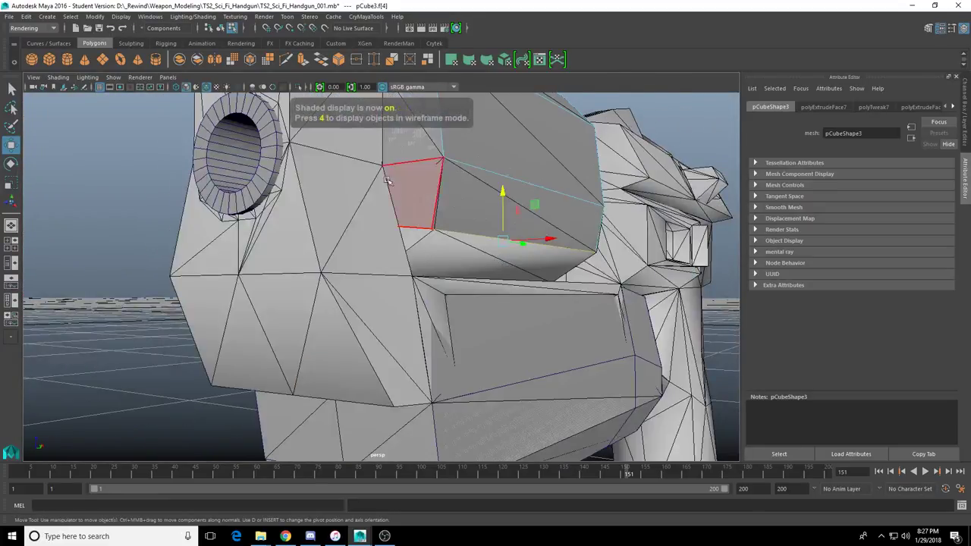
pyautogui.keyDown('alt'); pyautogui.moveTo(314, 136); pyautogui.dragTo(402, 182, button='right'); pyautogui.keyUp('alt')
pyautogui.keyDown('alt'); pyautogui.moveTo(403, 183); pyautogui.dragTo(432, 267); pyautogui.keyUp('alt')
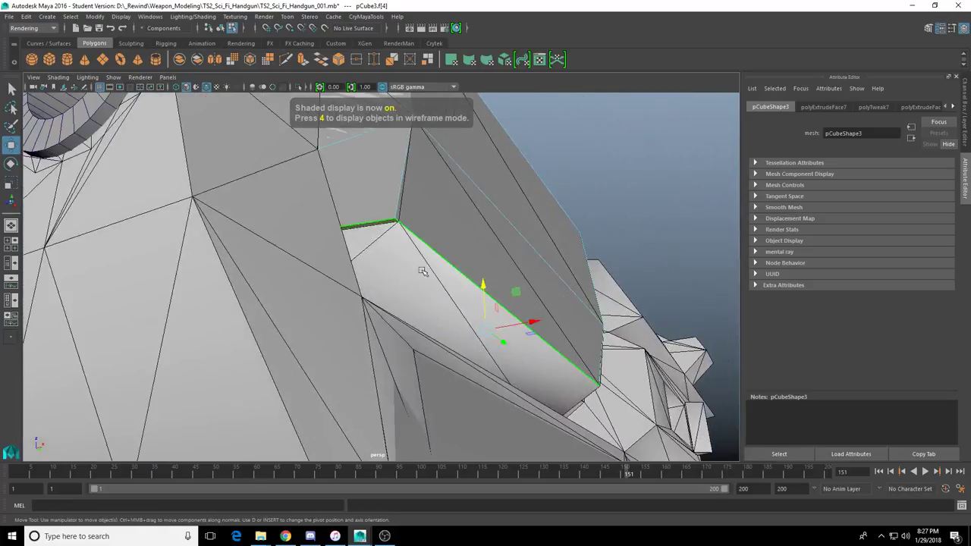
pyautogui.press('q')
pyautogui.moveTo(374, 245); pyautogui.dragTo(412, 255, button='right')
pyautogui.click(374, 243)
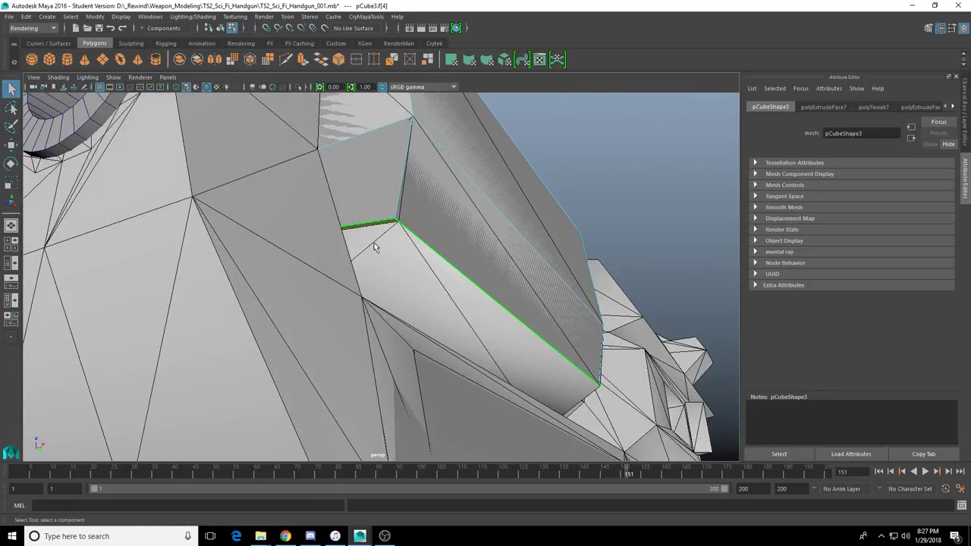
pyautogui.press('4')
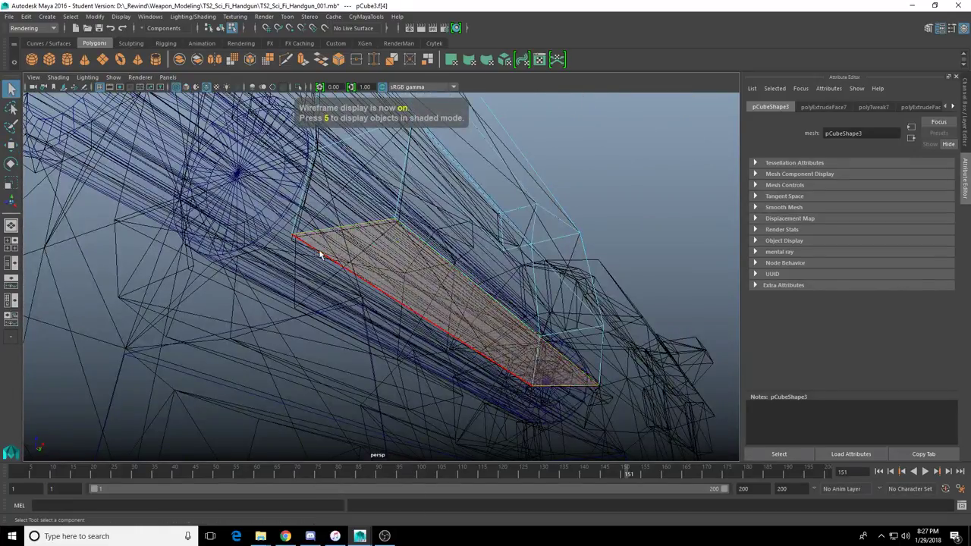
pyautogui.doubleClick(327, 258)
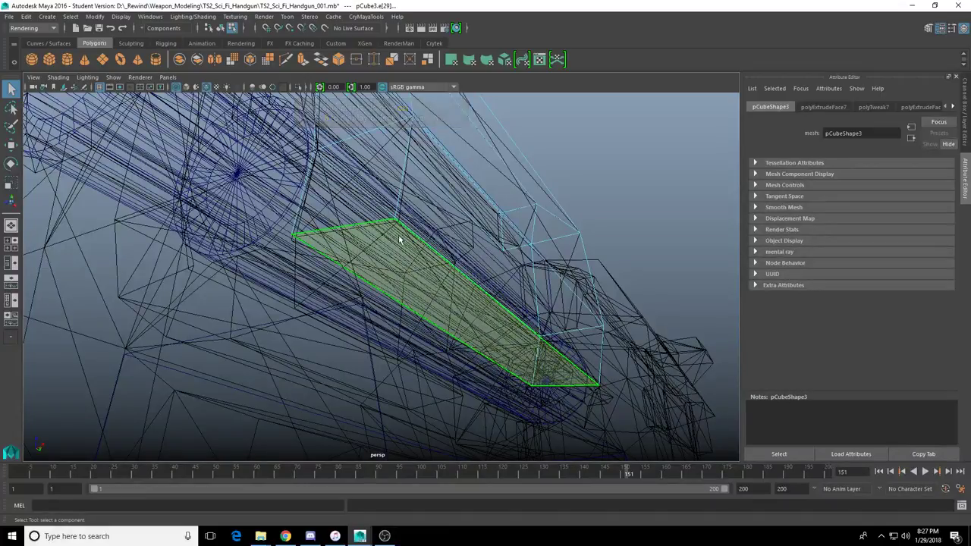
# Wedge the selected lower face around its inner edge with a Wedge Angle of 45 and 1 division.
pyautogui.keyDown('alt'); pyautogui.moveTo(400, 240); pyautogui.dragTo(390, 248); pyautogui.keyUp('alt')
pyautogui.keyDown('alt'); pyautogui.moveTo(445, 299); pyautogui.dragTo(395, 243, button='middle'); pyautogui.keyUp('alt')
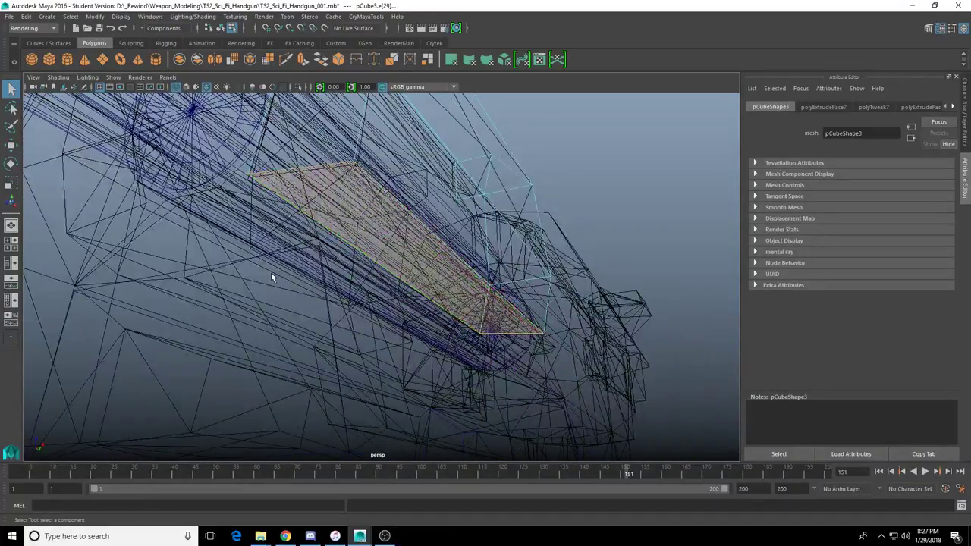
pyautogui.moveTo(314, 194)
pyautogui.keyDown('shift'); pyautogui.mouseDown(button='right')
pyautogui.moveTo(353, 192)
pyautogui.moveTo(354, 168)
pyautogui.moveTo(364, 193)
pyautogui.moveTo(354, 180)
pyautogui.moveTo(356, 192)
pyautogui.moveTo(277, 206)
pyautogui.mouseUp(button='right'); pyautogui.keyUp('shift')
pyautogui.keyDown('alt'); pyautogui.moveTo(414, 205); pyautogui.dragTo(470, 251); pyautogui.keyUp('alt')
pyautogui.press('5')
pyautogui.press('4')
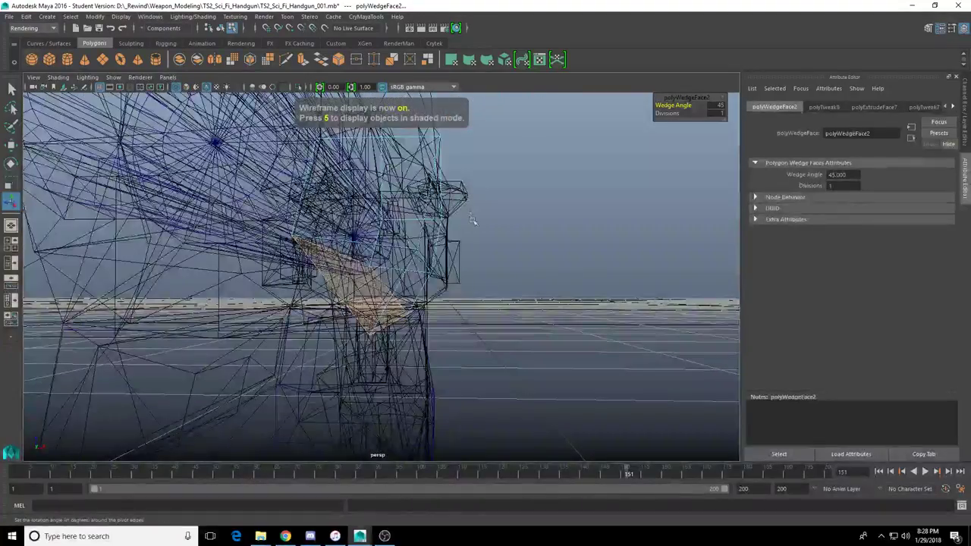
# Snap the wedge's lower vertices to the housing's bottom inner vertex in the front view and return to the shaded perspective view.
pyautogui.press('space')
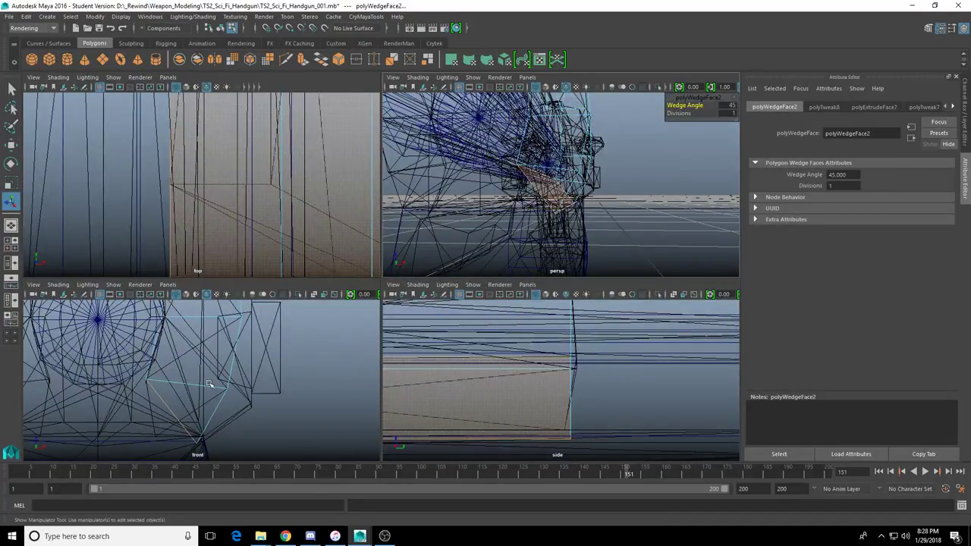
pyautogui.press('space')
pyautogui.scroll(3, 477, 228)
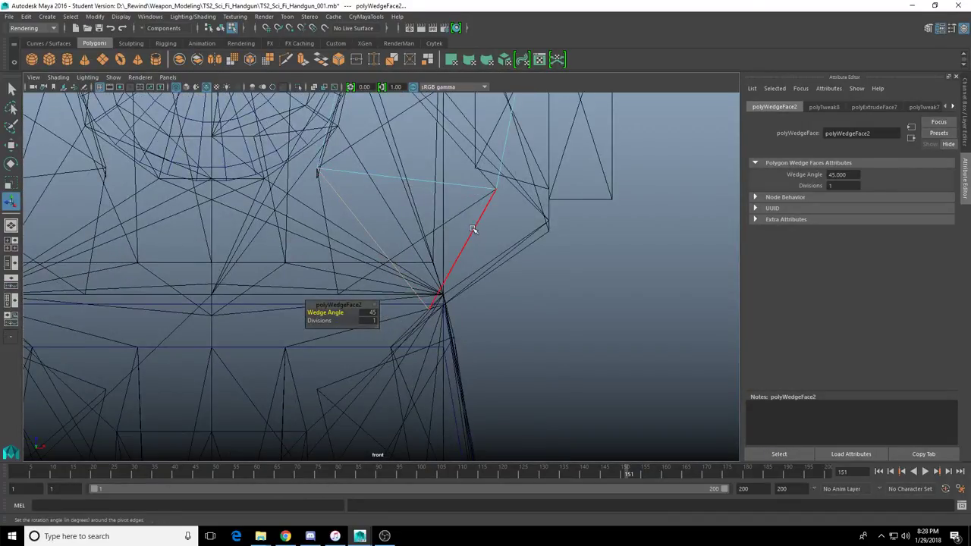
pyautogui.rightClick(473, 229)
pyautogui.moveTo(443, 222); pyautogui.dragTo(431, 226, button='right')
pyautogui.press('w')
pyautogui.moveTo(412, 286); pyautogui.dragTo(342, 309)
pyautogui.press('v')
pyautogui.moveTo(338, 266); pyautogui.dragTo(338, 250)
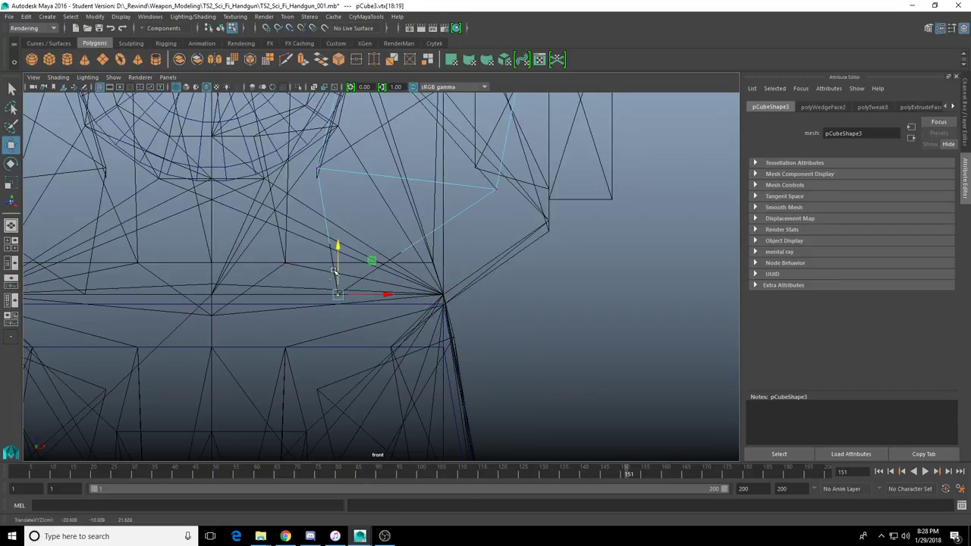
pyautogui.scroll(-2, 384, 205)
pyautogui.press('space')
pyautogui.press('space')
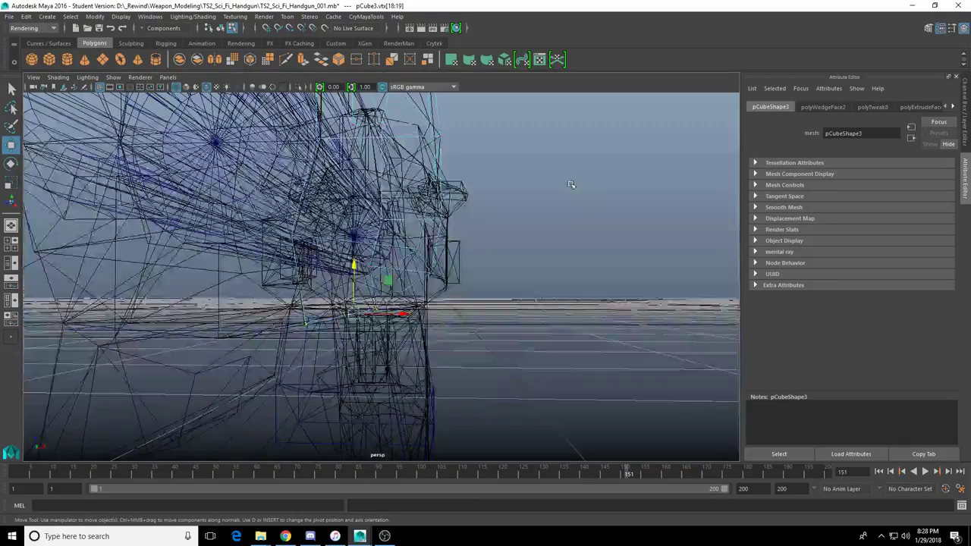
pyautogui.press('5')
pyautogui.moveTo(531, 209)
pyautogui.keyDown('alt'); pyautogui.mouseDown()
pyautogui.moveTo(444, 205)
pyautogui.moveTo(437, 296)
pyautogui.mouseUp(); pyautogui.keyUp('alt')
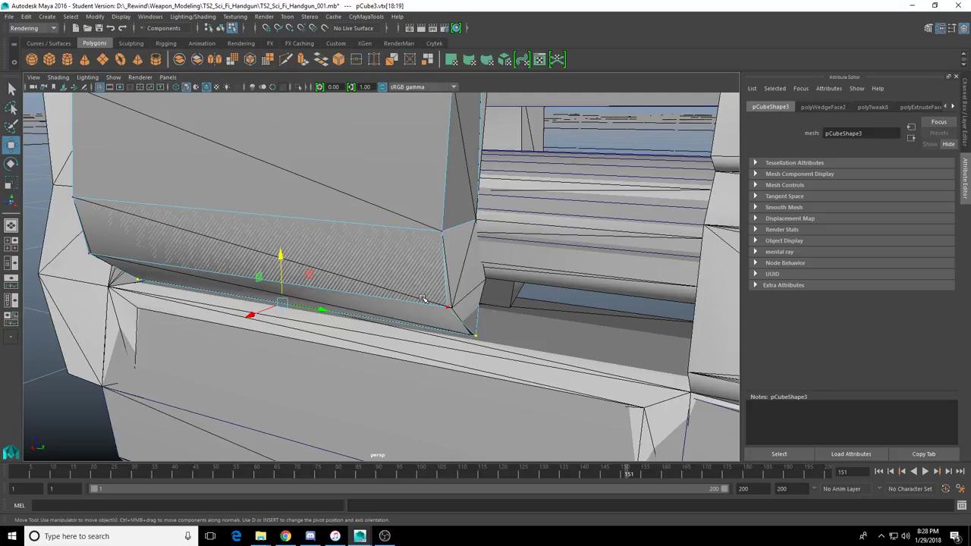
# Select the piece in object mode and examine how its lower faces and front end fit the barrel housing.
pyautogui.press('F8')
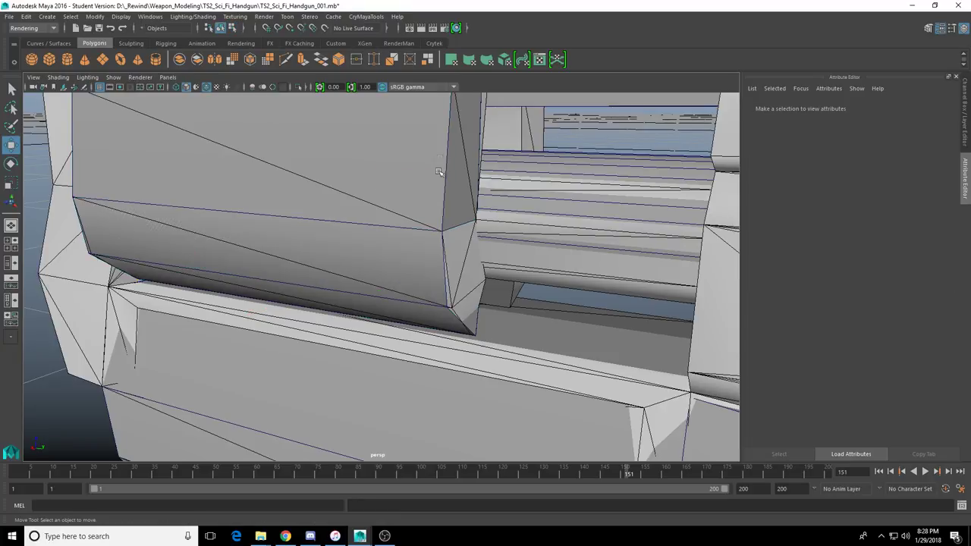
pyautogui.click(393, 174)
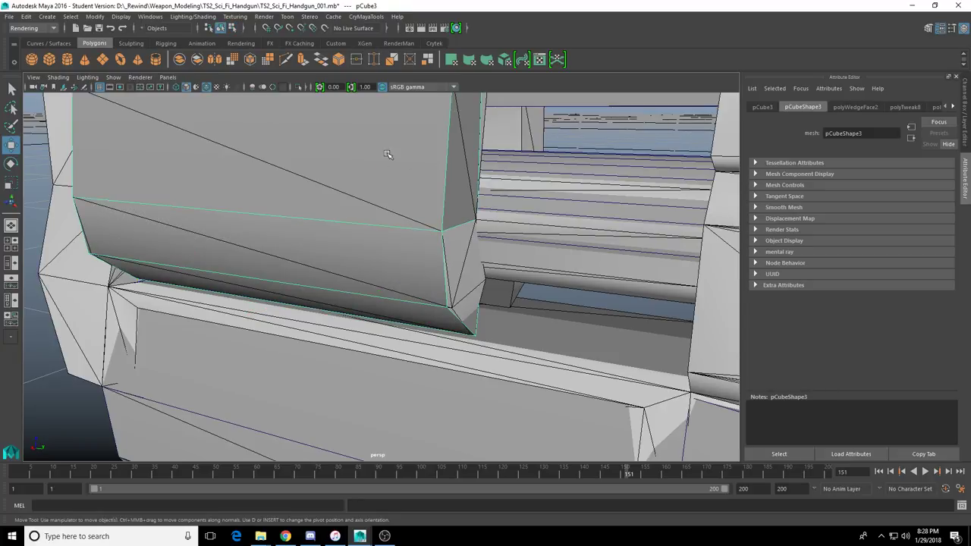
pyautogui.moveTo(425, 284)
pyautogui.keyDown('alt'); pyautogui.mouseDown()
pyautogui.moveTo(431, 260)
pyautogui.moveTo(458, 254)
pyautogui.mouseUp(); pyautogui.keyUp('alt')
pyautogui.press('4')
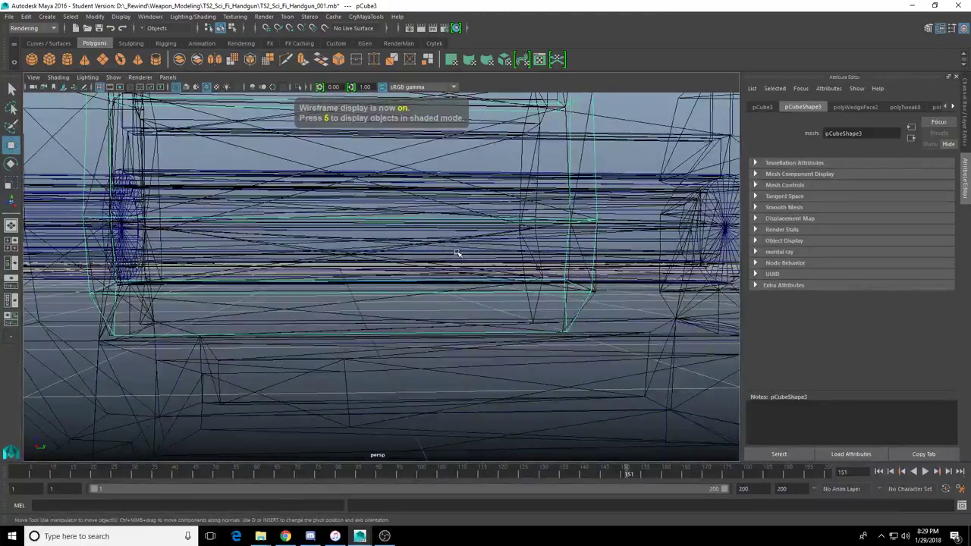
pyautogui.press('5')
pyautogui.keyDown('alt'); pyautogui.moveTo(191, 274); pyautogui.dragTo(512, 286, button='middle'); pyautogui.keyUp('alt')
pyautogui.moveTo(511, 287)
pyautogui.keyDown('alt'); pyautogui.mouseDown()
pyautogui.moveTo(535, 277)
pyautogui.moveTo(509, 267)
pyautogui.mouseUp(); pyautogui.keyUp('alt')
pyautogui.keyDown('alt'); pyautogui.moveTo(509, 266); pyautogui.dragTo(368, 270, button='middle'); pyautogui.keyUp('alt')
pyautogui.keyDown('alt'); pyautogui.moveTo(368, 270); pyautogui.dragTo(453, 283, button='right'); pyautogui.keyUp('alt')
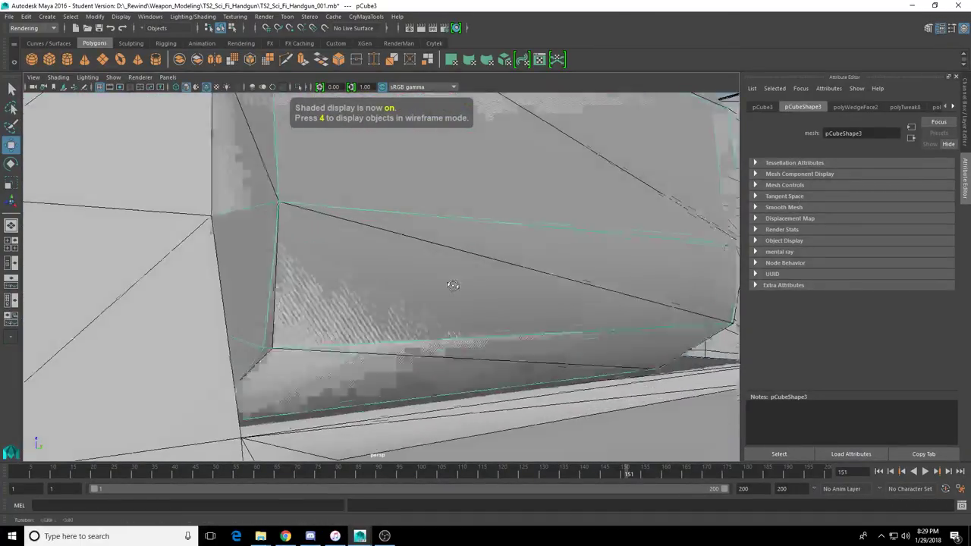
pyautogui.keyDown('alt'); pyautogui.moveTo(453, 284); pyautogui.dragTo(441, 286); pyautogui.keyUp('alt')
pyautogui.keyDown('alt'); pyautogui.moveTo(421, 297); pyautogui.dragTo(343, 291, button='right'); pyautogui.keyUp('alt')
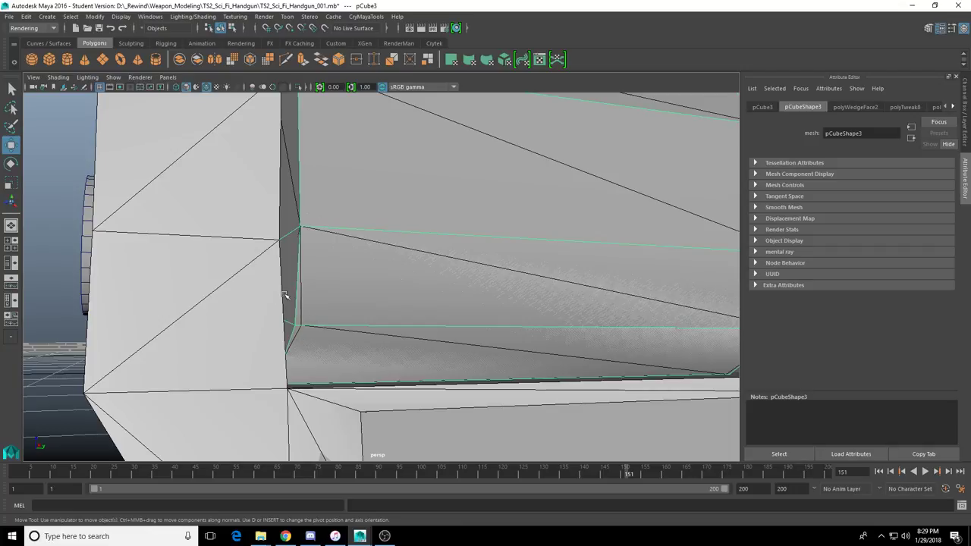
pyautogui.scroll(-3, 396, 311)
pyautogui.keyDown('alt'); pyautogui.moveTo(398, 311); pyautogui.dragTo(365, 316); pyautogui.keyUp('alt')
pyautogui.press('4')
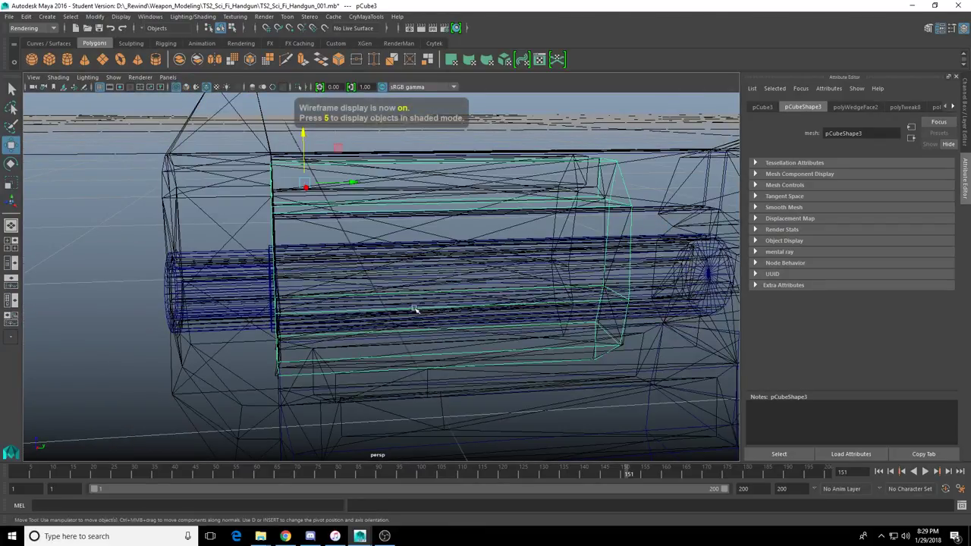
pyautogui.press('5')
# Snap the piece's inner vertices below the top section sideways to the housing's neighbouring inner vertex in the front view.
pyautogui.moveTo(446, 245)
pyautogui.keyDown('alt'); pyautogui.mouseDown()
pyautogui.moveTo(481, 271)
pyautogui.moveTo(417, 226)
pyautogui.moveTo(360, 217)
pyautogui.moveTo(273, 240)
pyautogui.moveTo(360, 221)
pyautogui.mouseUp(); pyautogui.keyUp('alt')
pyautogui.moveTo(360, 222); pyautogui.dragTo(319, 222, button='right')
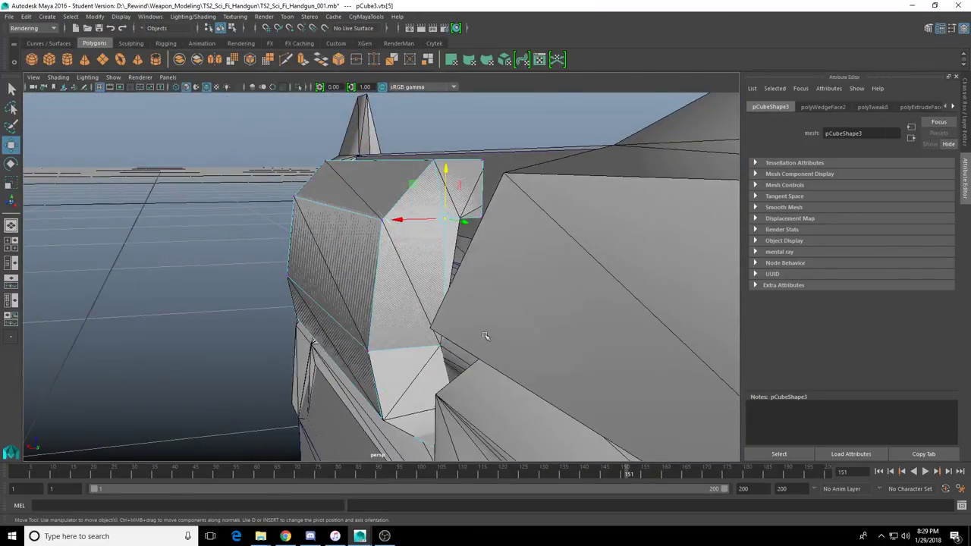
pyautogui.press('space')
pyautogui.press('space')
pyautogui.press('space')
pyautogui.press('space')
pyautogui.press('f')
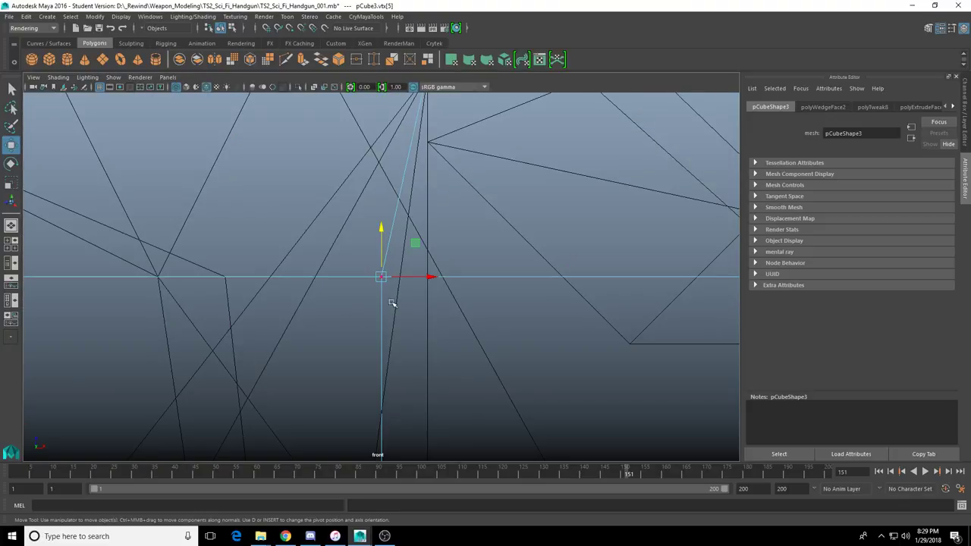
pyautogui.scroll(-8, 390, 301)
pyautogui.scroll(10, 424, 275)
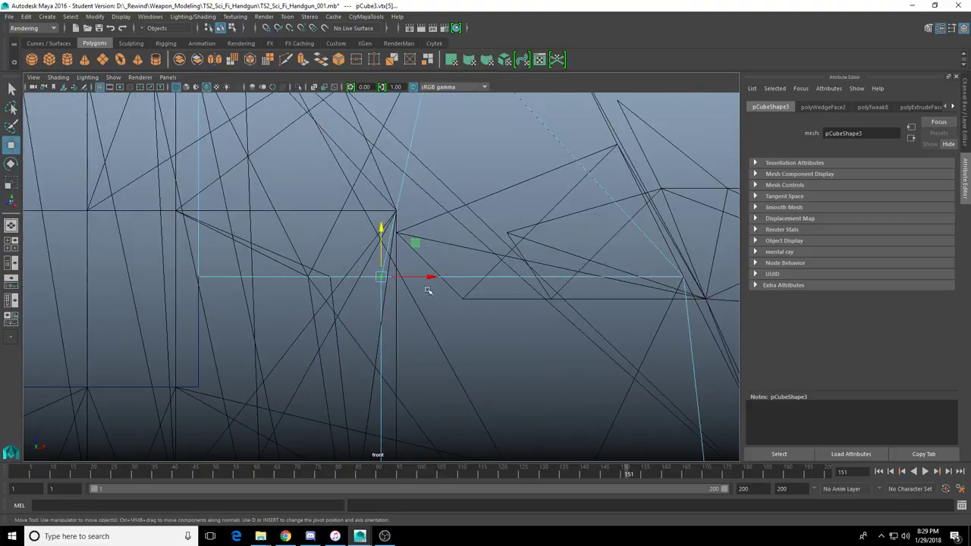
pyautogui.press('v')
pyautogui.press('space')
pyautogui.press('space')
pyautogui.keyDown('alt'); pyautogui.moveTo(535, 198); pyautogui.dragTo(488, 241); pyautogui.keyUp('alt')
pyautogui.scroll(3, 479, 293)
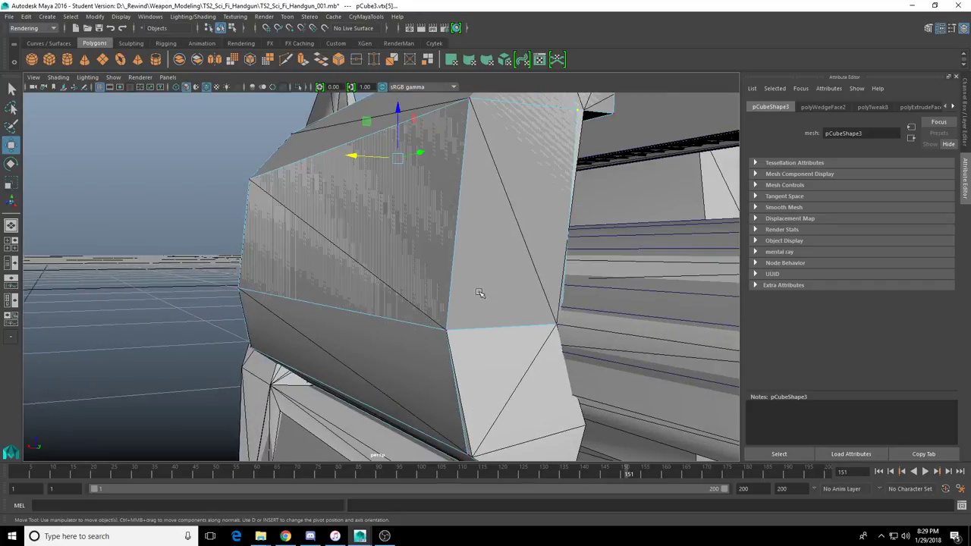
# Select the piece as an object, delete its construction history and show it in the front view.
pyautogui.scroll(-5, 480, 293)
pyautogui.keyDown('alt'); pyautogui.moveTo(465, 279); pyautogui.dragTo(463, 258); pyautogui.keyUp('alt')
pyautogui.click(394, 229)
pyautogui.click(394, 229)
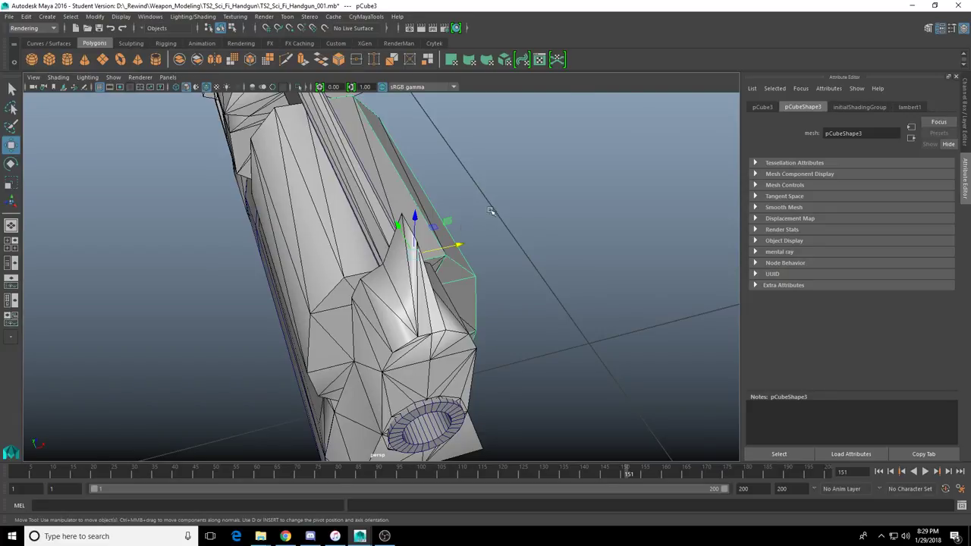
pyautogui.keyDown('alt'); pyautogui.moveTo(465, 230); pyautogui.dragTo(470, 262); pyautogui.keyUp('alt')
pyautogui.press('space')
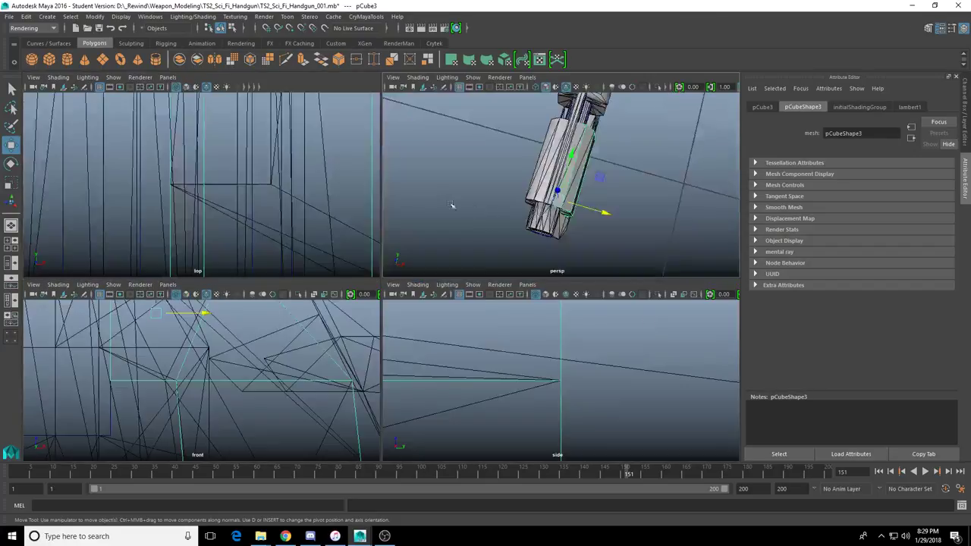
pyautogui.press('space')
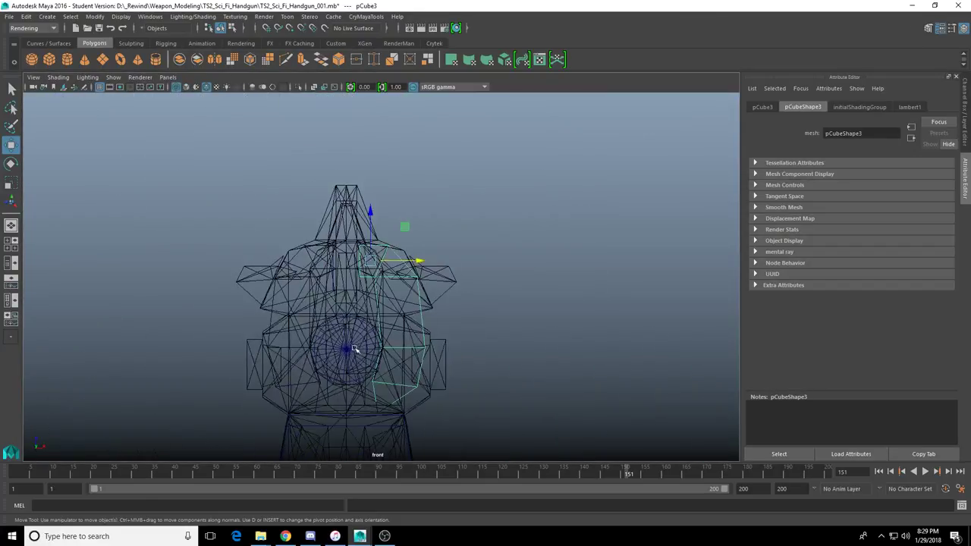
# Duplicate the side piece in the front view and group the copy.
pyautogui.keyDown('alt'); pyautogui.moveTo(373, 337); pyautogui.dragTo(419, 286, button='middle'); pyautogui.keyUp('alt')
pyautogui.scroll(2, 418, 286)
pyautogui.keyDown('alt'); pyautogui.moveTo(431, 226); pyautogui.dragTo(411, 233, button='middle'); pyautogui.keyUp('alt')
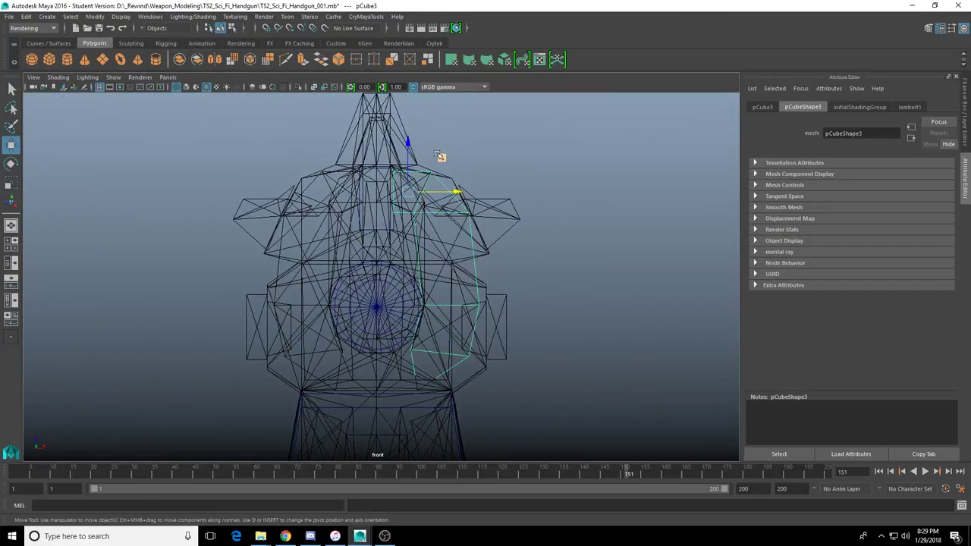
pyautogui.hotkey('ctrl', 'd')
pyautogui.hotkey('ctrl', 'g')
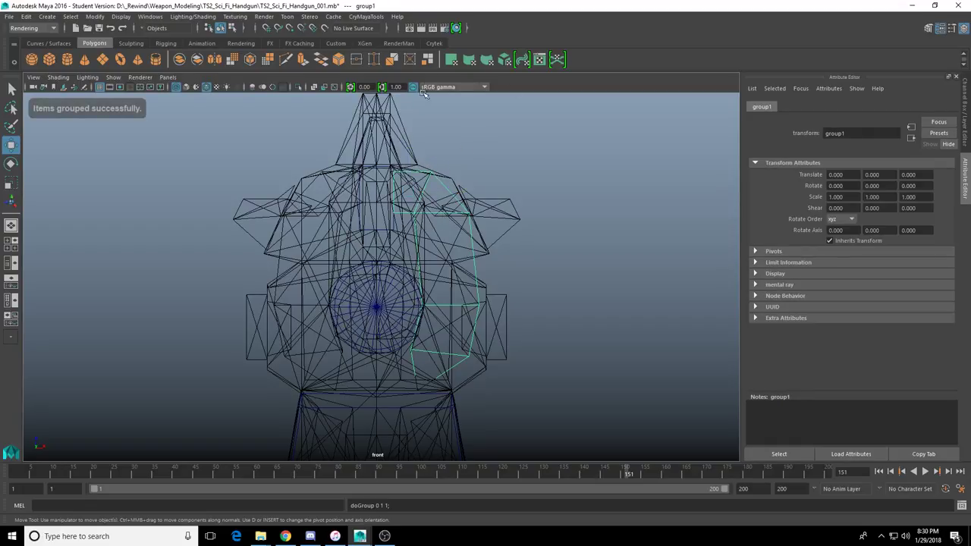
# Snap the group's pivot to the centre vertex of the round barrel in the front view.
pyautogui.scroll(1, 486, 280)
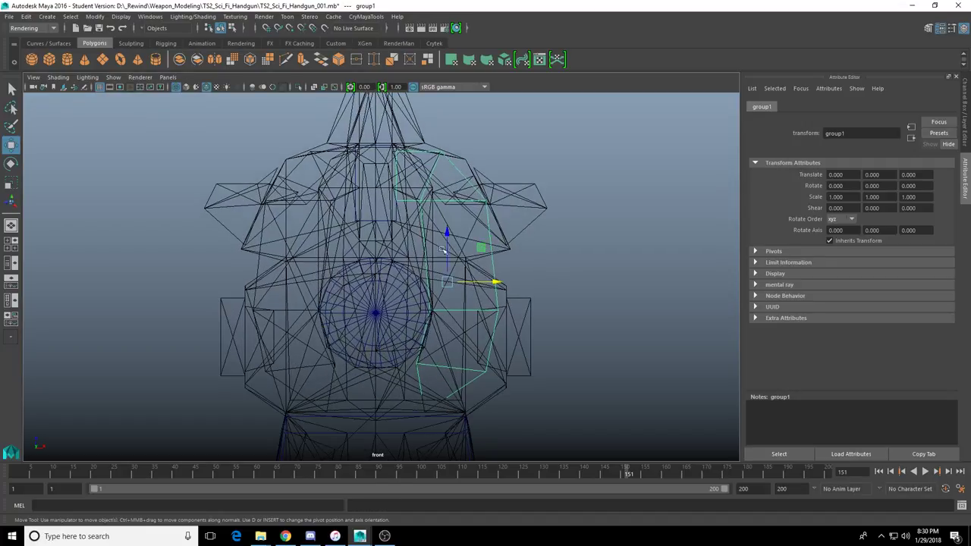
pyautogui.press('d')
pyautogui.press('v')
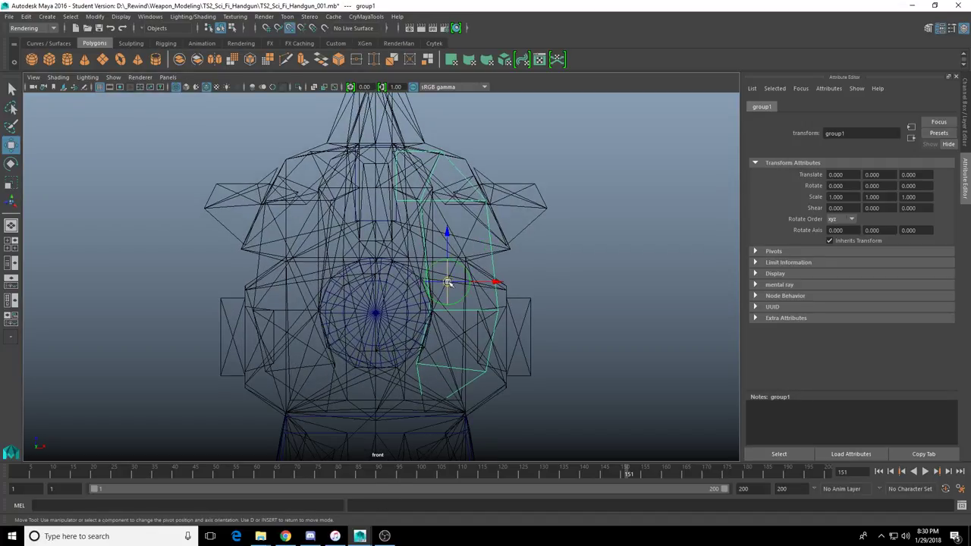
pyautogui.moveTo(448, 283); pyautogui.dragTo(417, 296)
pyautogui.scroll(2, 459, 282)
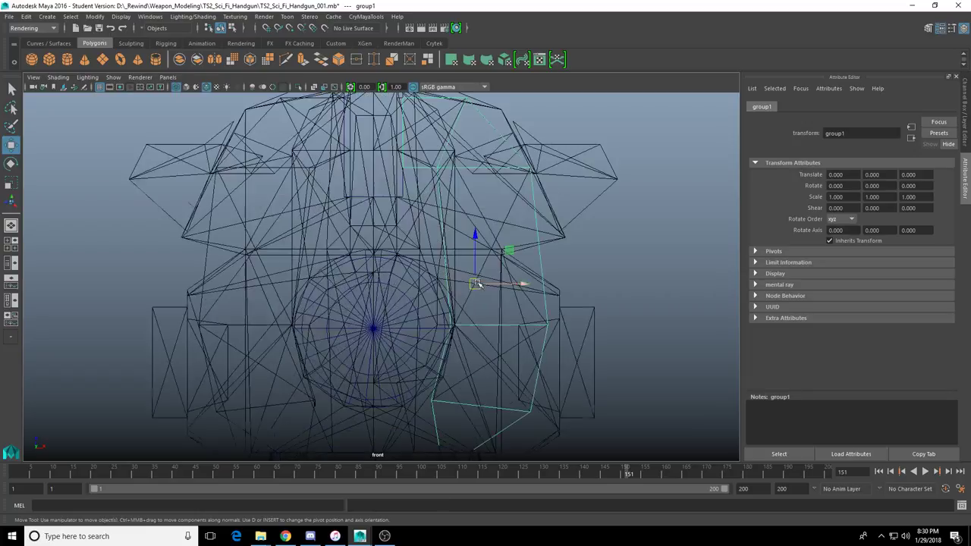
pyautogui.press('v')
pyautogui.moveTo(510, 286); pyautogui.dragTo(374, 328)
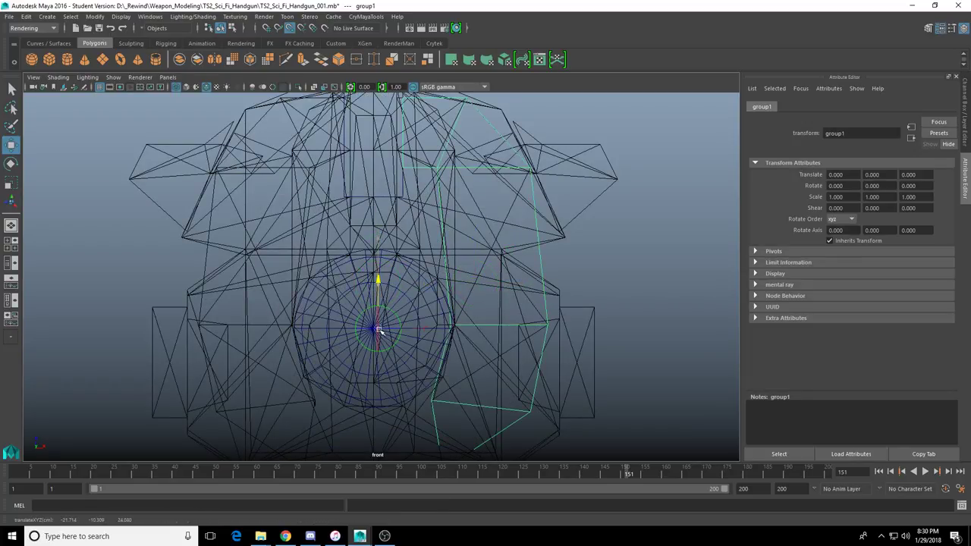
pyautogui.scroll(4, 397, 337)
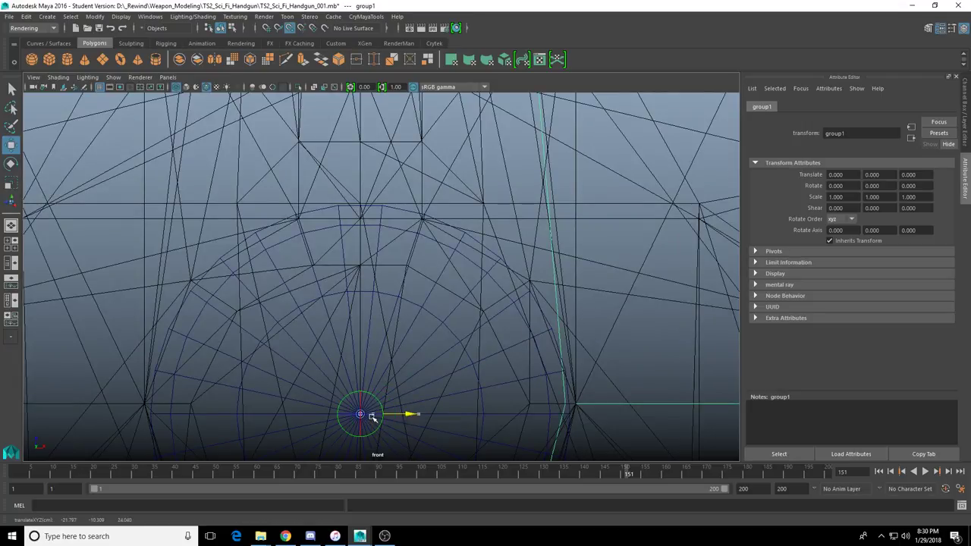
# Place the side panel group's pivot at the barrel's centre and mirror a duplicate of the group across the gun with Scale X -1.
pyautogui.press('d')
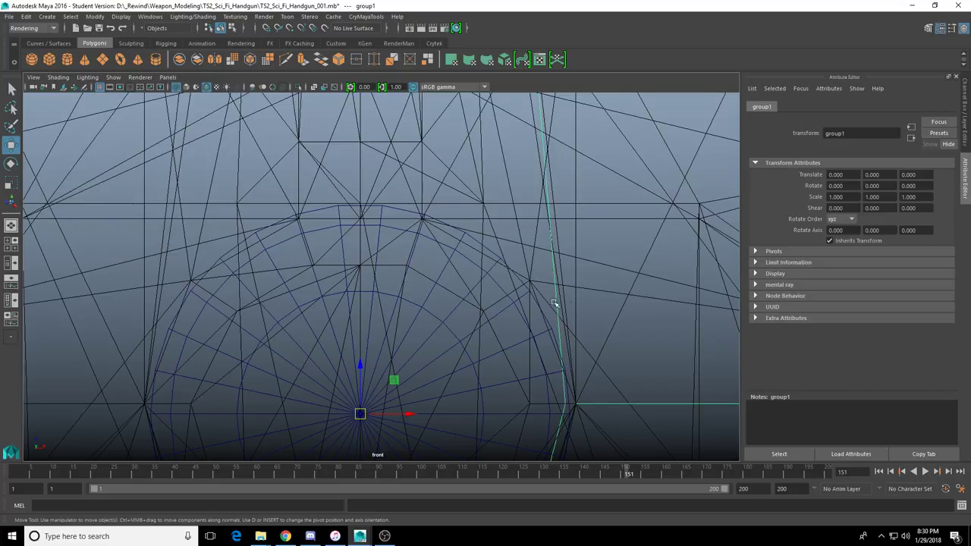
pyautogui.scroll(-8, 532, 280)
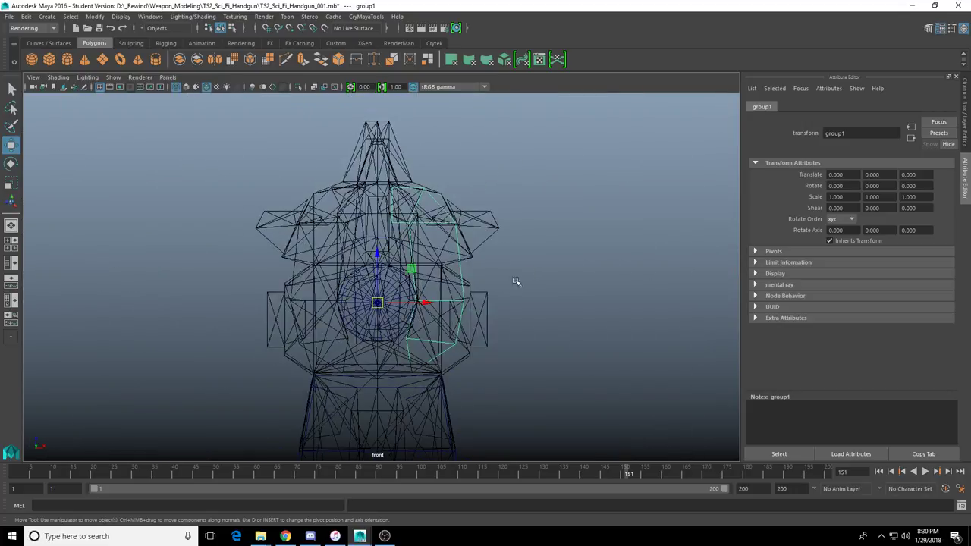
pyautogui.scroll(2, 524, 266)
pyautogui.press('space')
pyautogui.press('space')
pyautogui.moveTo(510, 249)
pyautogui.keyDown('alt'); pyautogui.mouseDown()
pyautogui.moveTo(503, 254)
pyautogui.moveTo(461, 218)
pyautogui.mouseUp(); pyautogui.keyUp('alt')
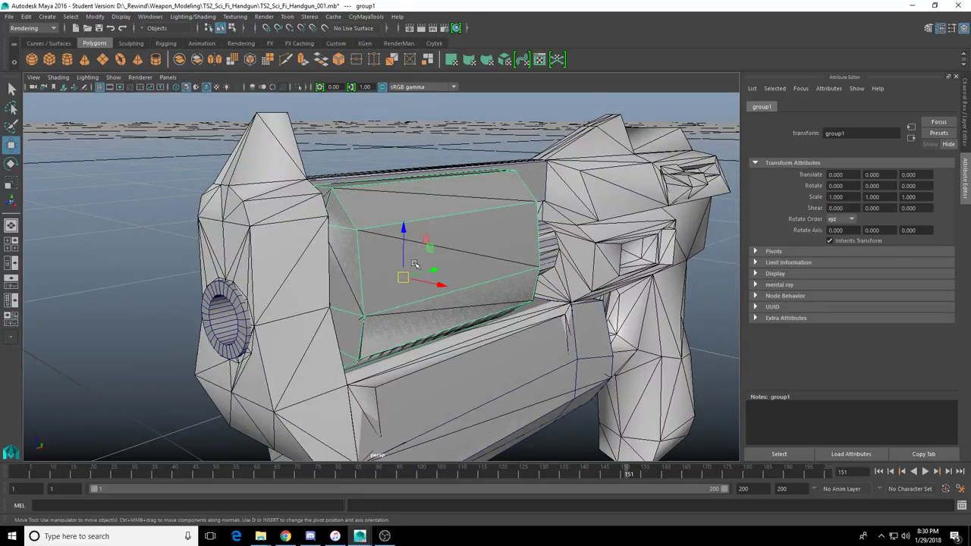
pyautogui.keyDown('alt'); pyautogui.moveTo(352, 203); pyautogui.dragTo(393, 219); pyautogui.keyUp('alt')
pyautogui.click(370, 214)
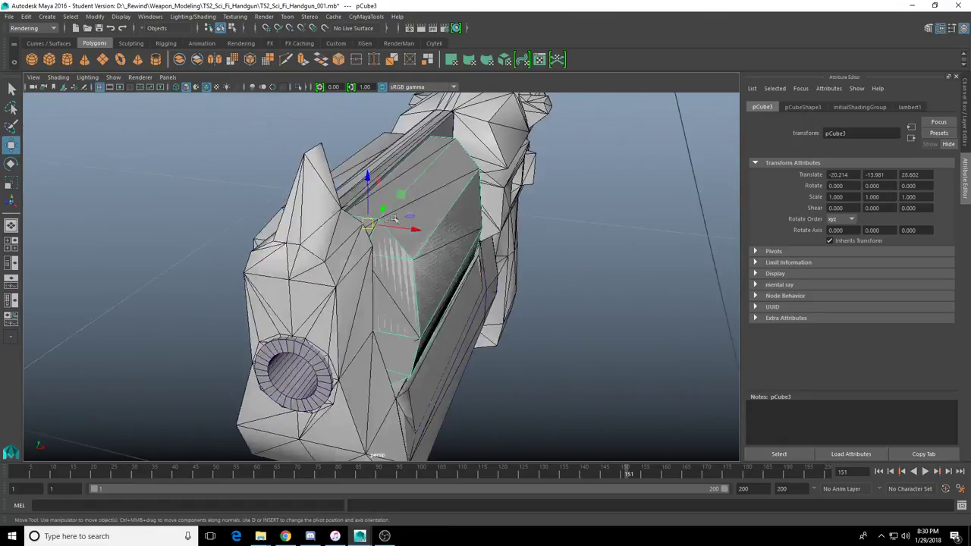
pyautogui.keyDown('alt'); pyautogui.moveTo(412, 170); pyautogui.dragTo(531, 278); pyautogui.keyUp('alt')
pyautogui.press('Up')
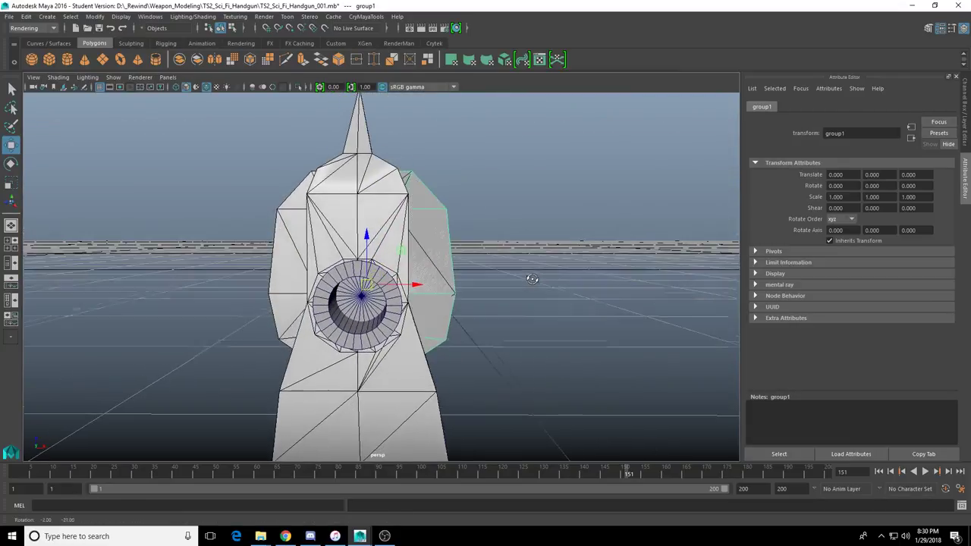
pyautogui.write('-1')
pyautogui.press('Return')
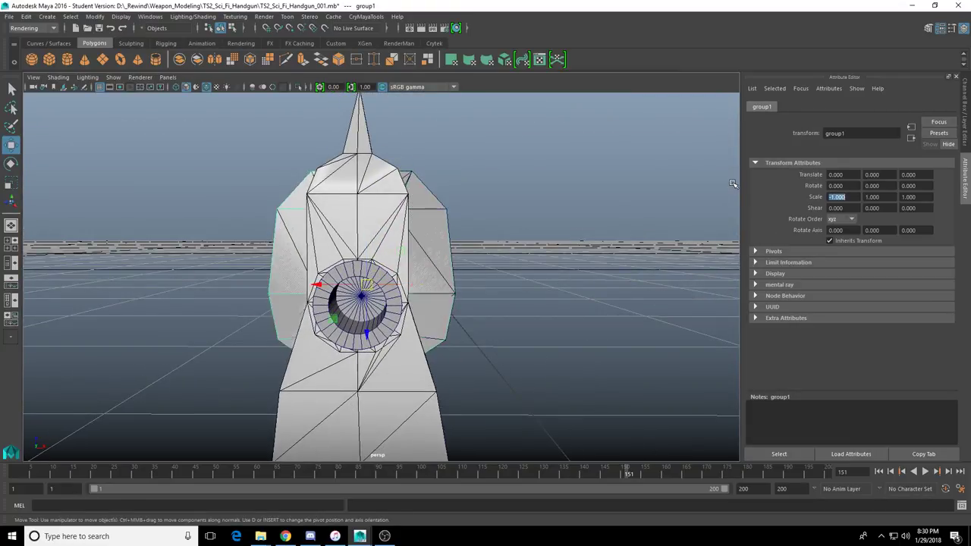
# Check the mirrored group's hierarchy and select both side panels together.
pyautogui.keyDown('alt'); pyautogui.moveTo(478, 218); pyautogui.dragTo(384, 269); pyautogui.keyUp('alt')
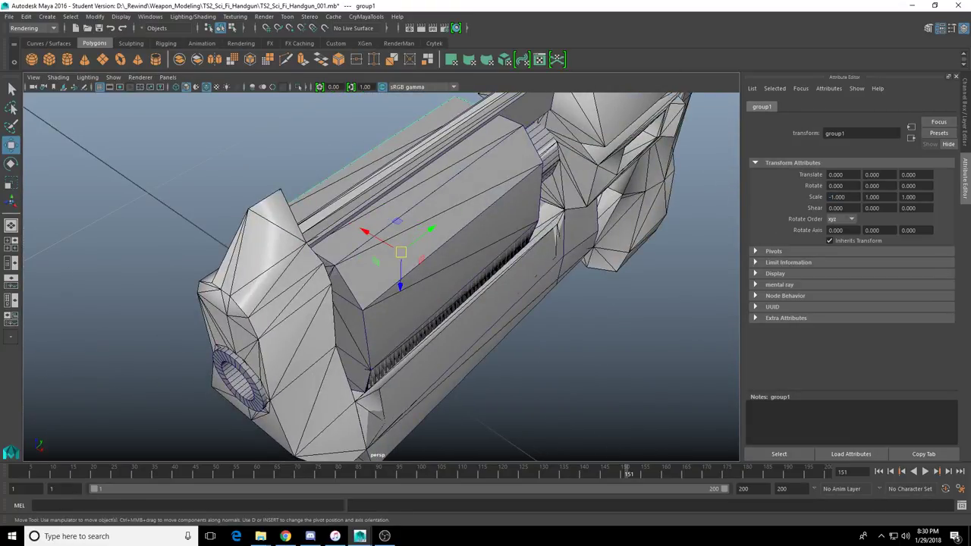
pyautogui.press('Down')
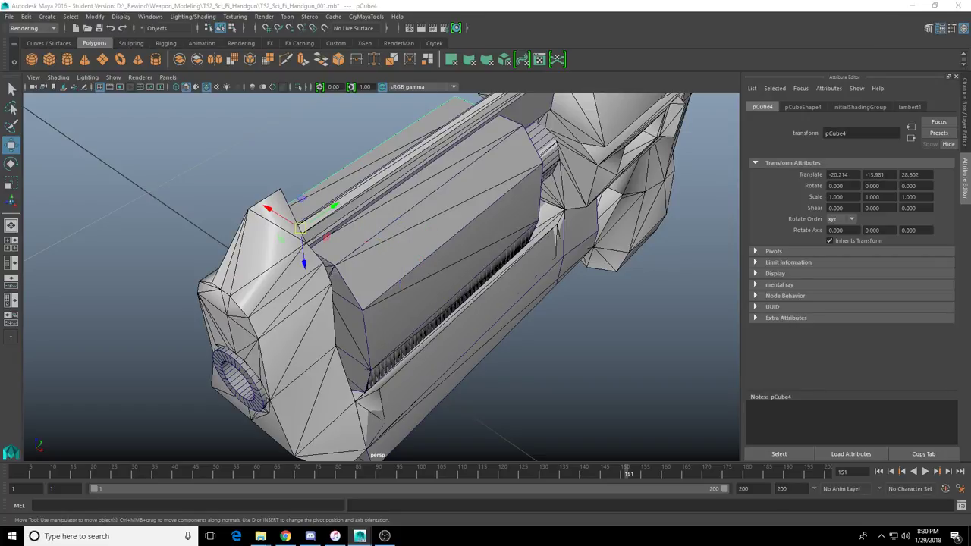
pyautogui.press('Down')
pyautogui.press('Up')
pyautogui.press('Up')
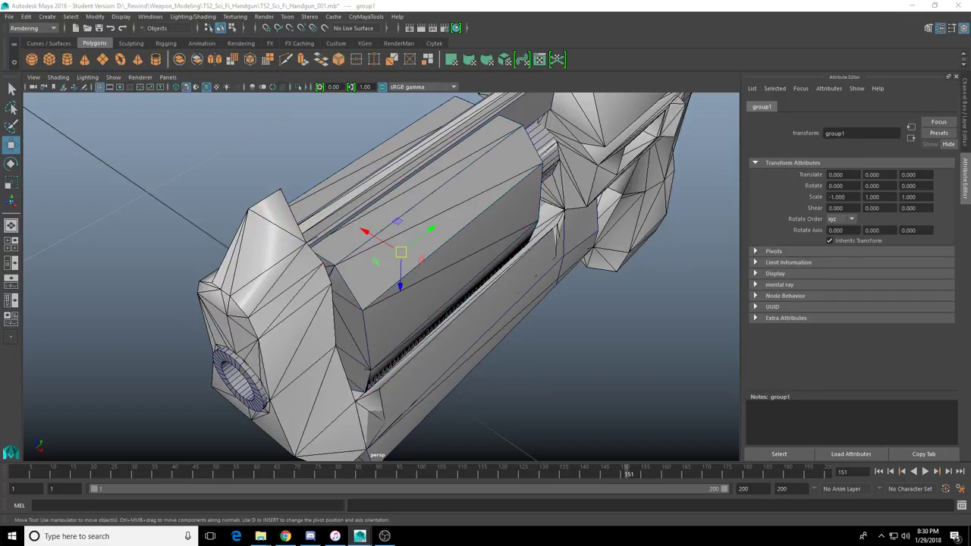
pyautogui.click(607, 289)
pyautogui.keyDown('alt'); pyautogui.moveTo(418, 262); pyautogui.dragTo(524, 293); pyautogui.keyUp('alt')
pyautogui.click(458, 265)
pyautogui.keyDown('shift'); pyautogui.click(329, 262); pyautogui.keyUp('shift')
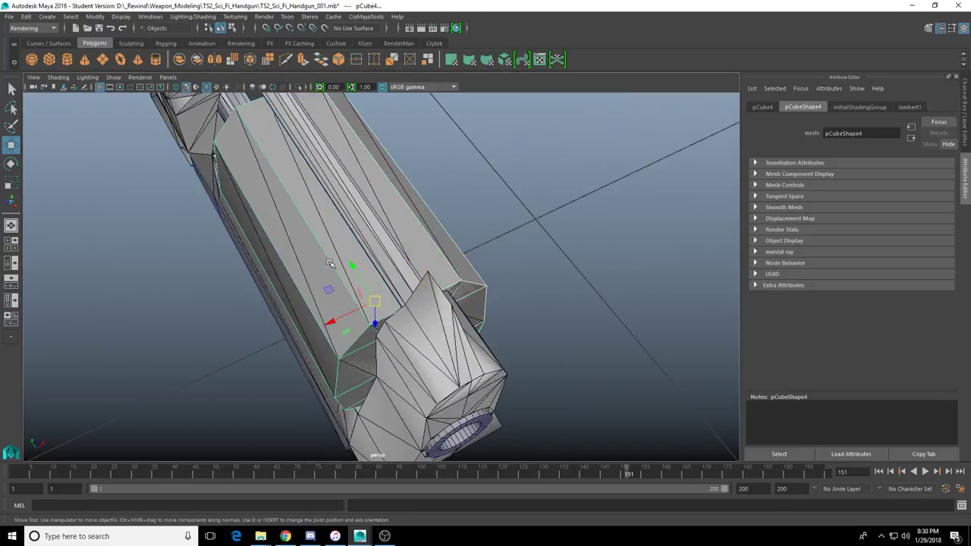
# Examine how the side panels, the block under the top rail and the lower body fit together from both sides of the gun.
pyautogui.keyDown('alt'); pyautogui.moveTo(329, 263); pyautogui.dragTo(427, 280); pyautogui.keyUp('alt')
pyautogui.keyDown('alt'); pyautogui.moveTo(204, 290); pyautogui.dragTo(283, 289); pyautogui.keyUp('alt')
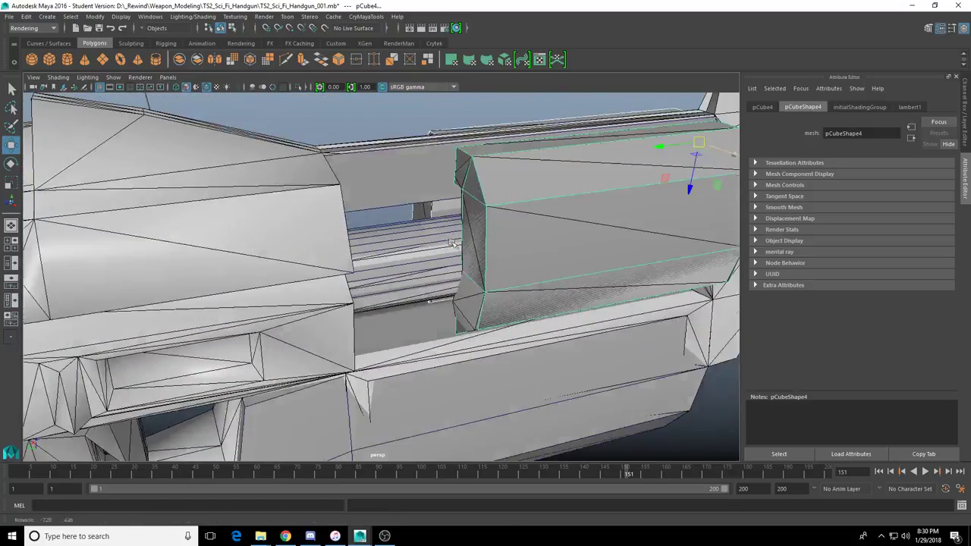
pyautogui.click(380, 207)
pyautogui.moveTo(379, 206)
pyautogui.keyDown('alt'); pyautogui.mouseDown()
pyautogui.moveTo(460, 208)
pyautogui.moveTo(386, 208)
pyautogui.mouseUp(); pyautogui.keyUp('alt')
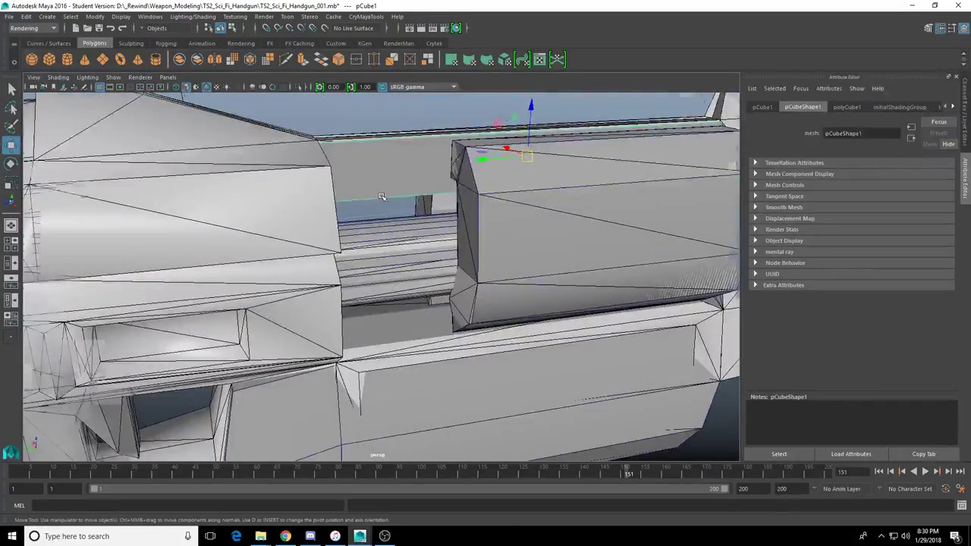
pyautogui.keyDown('alt'); pyautogui.moveTo(386, 208); pyautogui.dragTo(358, 212, button='right'); pyautogui.keyUp('alt')
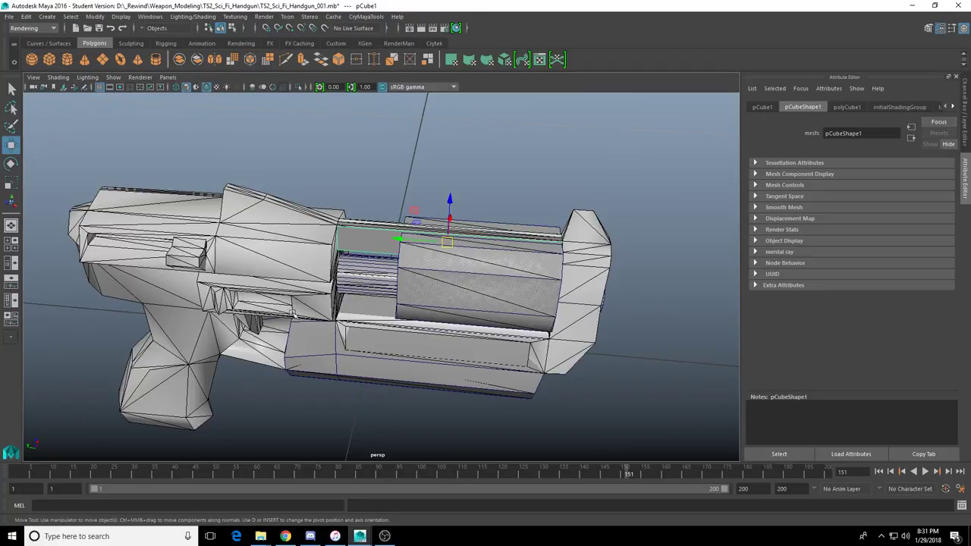
pyautogui.keyDown('alt'); pyautogui.moveTo(343, 348); pyautogui.dragTo(369, 288); pyautogui.keyUp('alt')
pyautogui.keyDown('alt'); pyautogui.moveTo(369, 288); pyautogui.dragTo(390, 275, button='right'); pyautogui.keyUp('alt')
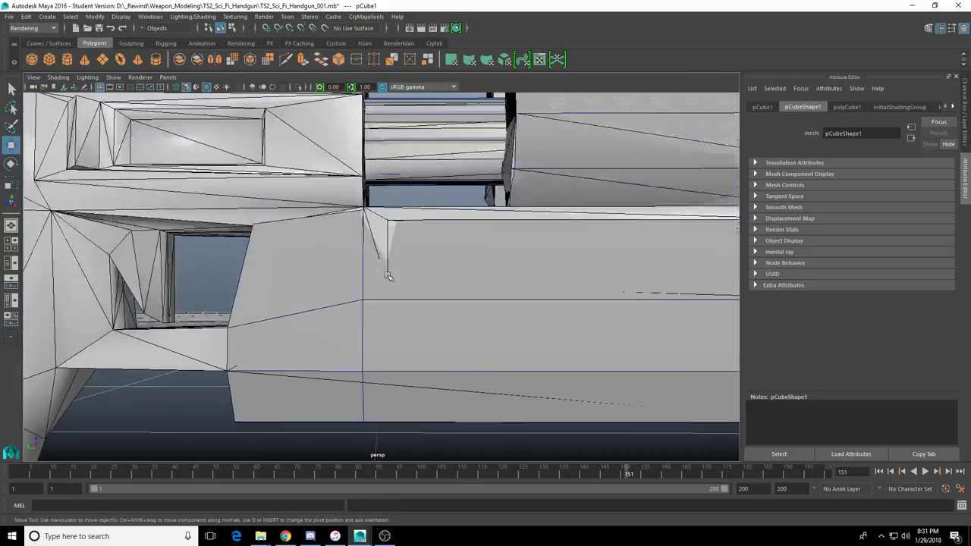
pyautogui.click(457, 254)
pyautogui.keyDown('alt'); pyautogui.moveTo(457, 253); pyautogui.dragTo(440, 258, button='right'); pyautogui.keyUp('alt')
pyautogui.keyDown('alt'); pyautogui.moveTo(440, 258); pyautogui.dragTo(518, 283); pyautogui.keyUp('alt')
pyautogui.keyDown('alt'); pyautogui.moveTo(518, 283); pyautogui.dragTo(373, 329, button='middle'); pyautogui.keyUp('alt')
pyautogui.keyDown('alt'); pyautogui.moveTo(380, 328); pyautogui.dragTo(334, 300); pyautogui.keyUp('alt')
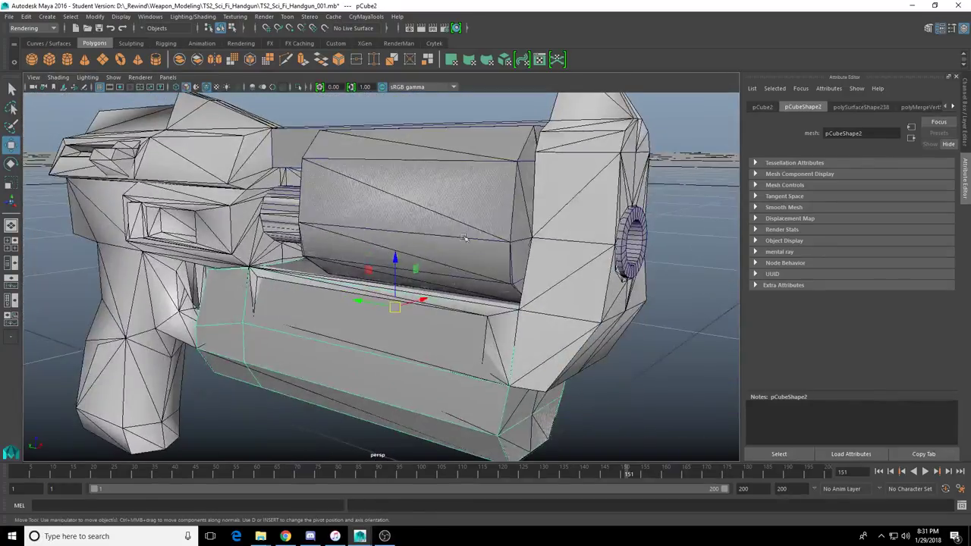
pyautogui.click(448, 216)
pyautogui.keyDown('alt'); pyautogui.moveTo(483, 271); pyautogui.dragTo(449, 264); pyautogui.keyUp('alt')
pyautogui.click(534, 152)
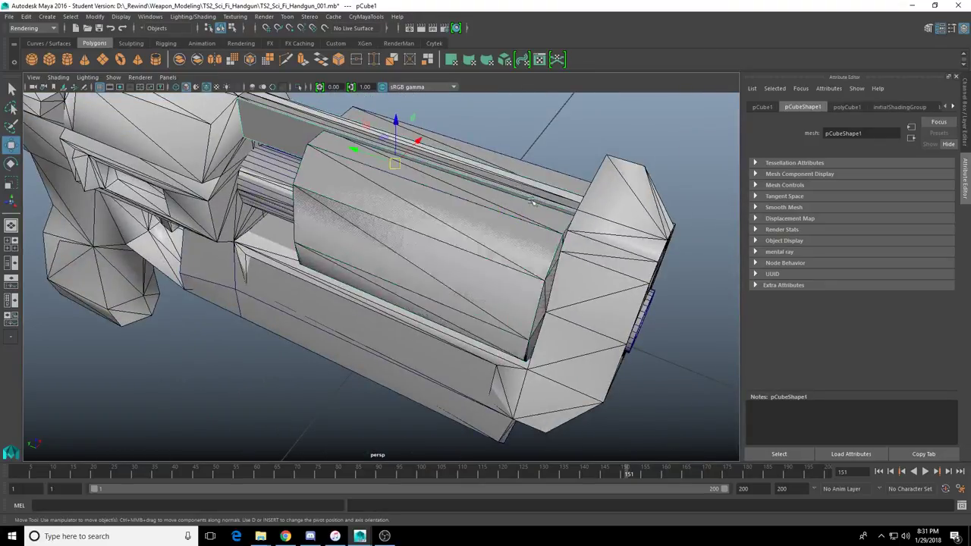
pyautogui.keyDown('alt'); pyautogui.moveTo(536, 152); pyautogui.dragTo(452, 205); pyautogui.keyUp('alt')
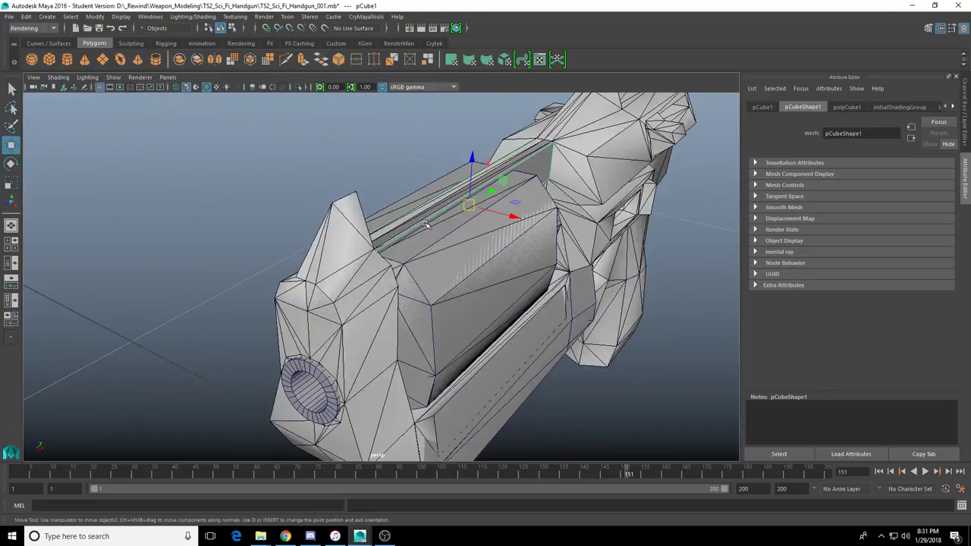
# Extrude the front end face of the block under the top rail forward through the muzzle housing, with Local Translate Z about 2.974.
pyautogui.press('Delete')
pyautogui.scroll(3, 365, 264)
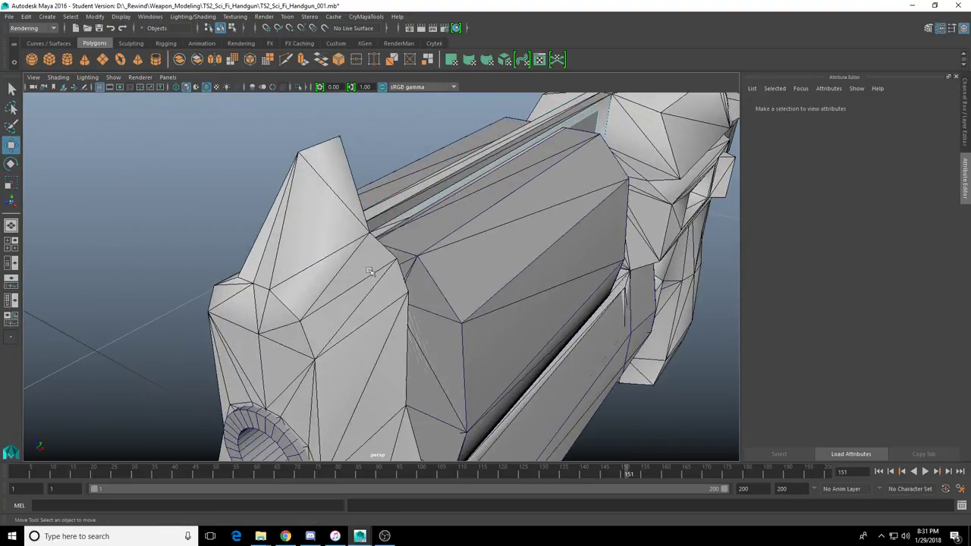
pyautogui.press('4')
pyautogui.keyDown('alt'); pyautogui.moveTo(372, 275); pyautogui.dragTo(352, 271); pyautogui.keyUp('alt')
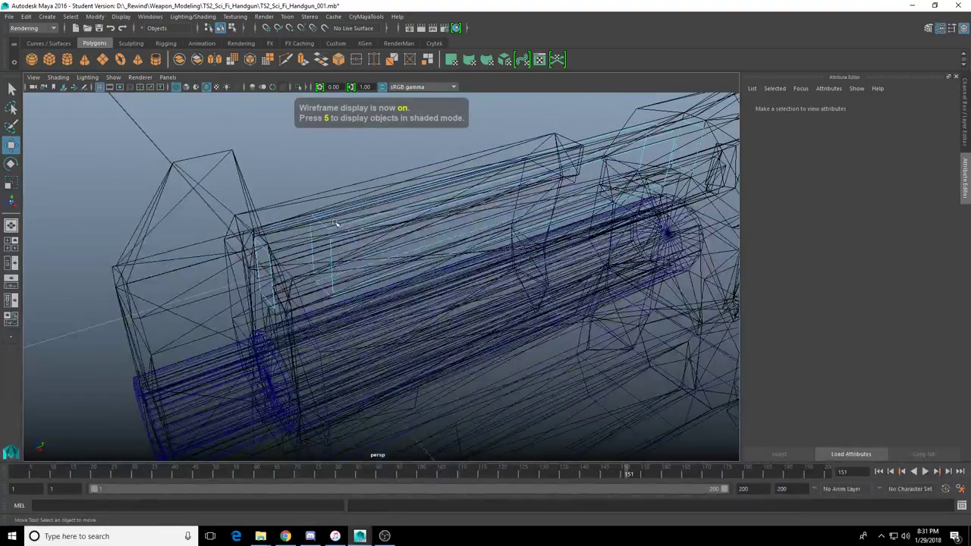
pyautogui.moveTo(334, 223); pyautogui.dragTo(334, 248, button='right')
pyautogui.click(264, 276)
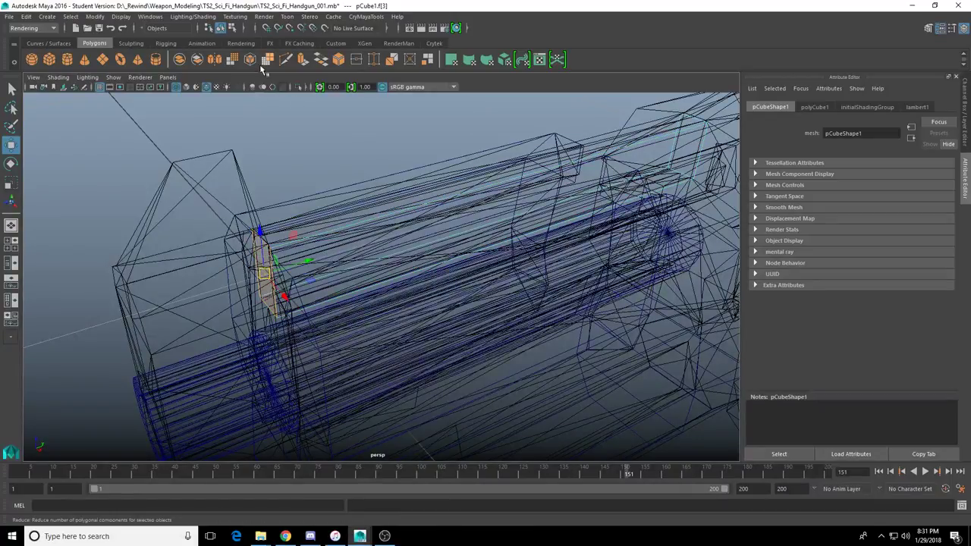
pyautogui.click(302, 59)
pyautogui.moveTo(288, 182)
pyautogui.keyDown('alt'); pyautogui.mouseDown()
pyautogui.moveTo(263, 203)
pyautogui.moveTo(356, 216)
pyautogui.moveTo(364, 231)
pyautogui.moveTo(266, 222)
pyautogui.moveTo(424, 199)
pyautogui.moveTo(524, 205)
pyautogui.mouseUp(); pyautogui.keyUp('alt')
pyautogui.press('5')
pyautogui.press('space')
pyautogui.press('space')
pyautogui.scroll(3, 486, 206)
pyautogui.keyDown('alt'); pyautogui.moveTo(486, 207); pyautogui.dragTo(487, 210, button='middle'); pyautogui.keyUp('alt')
pyautogui.keyDown('alt'); pyautogui.moveTo(488, 211); pyautogui.dragTo(384, 276); pyautogui.keyUp('alt')
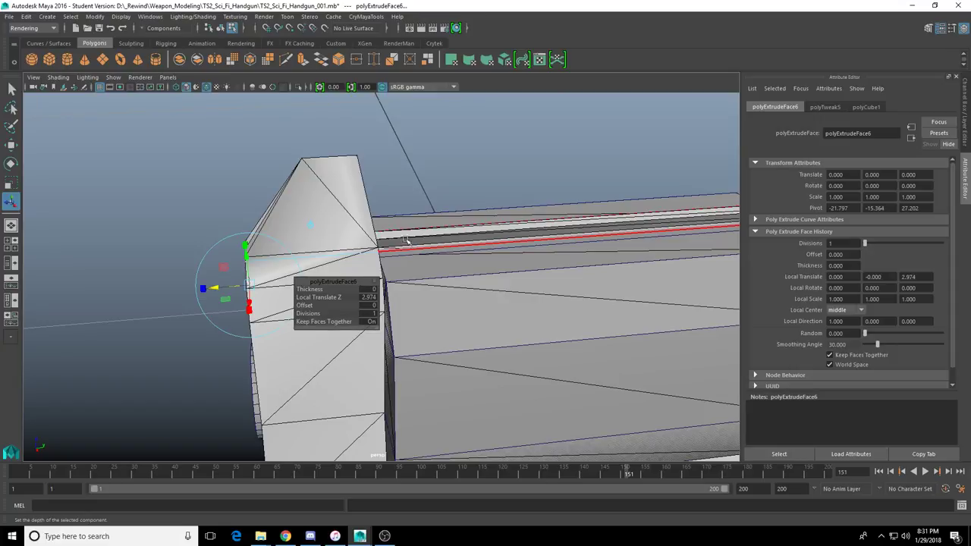
# Extract the newly extruded front section of the top rail block as a separate mesh.
pyautogui.press('5')
pyautogui.press('F8')
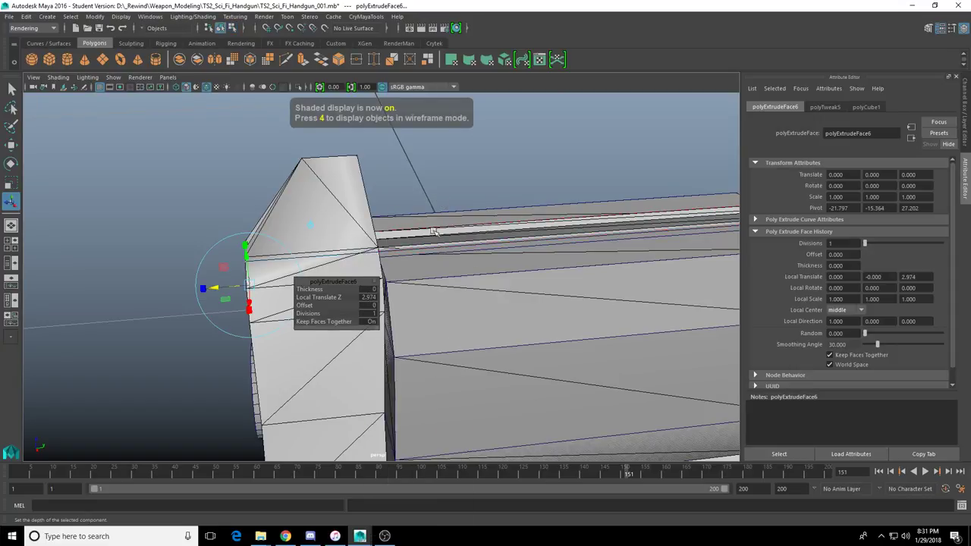
pyautogui.click(434, 231)
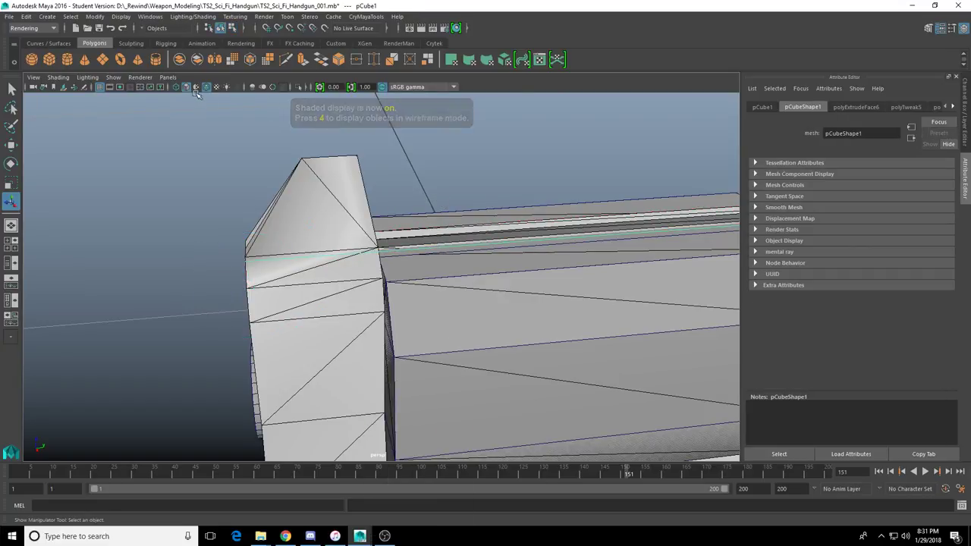
pyautogui.moveTo(475, 246); pyautogui.dragTo(476, 267, button='right')
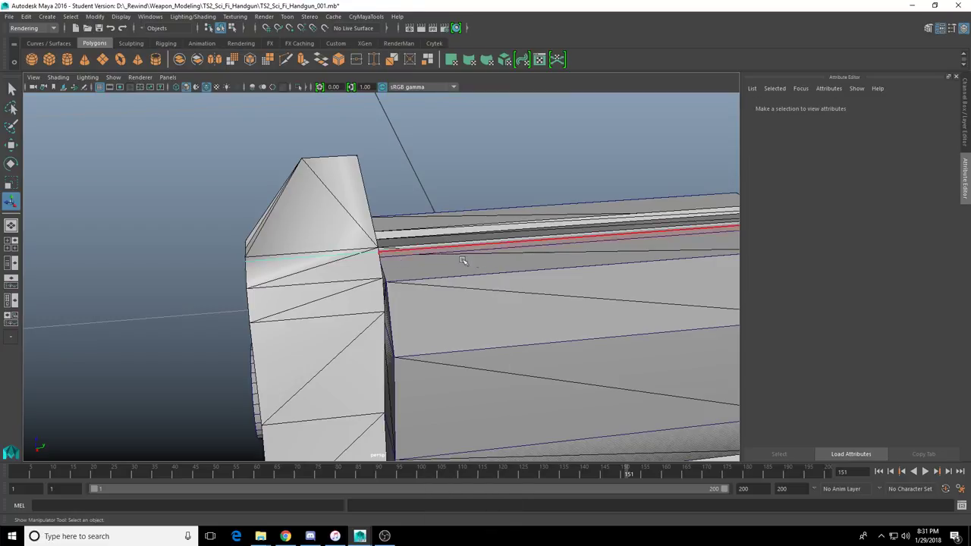
pyautogui.press('4')
pyautogui.moveTo(180, 189); pyautogui.dragTo(352, 395)
pyautogui.press('q')
pyautogui.keyDown('shift'); pyautogui.moveTo(283, 277); pyautogui.dragTo(281, 410, button='right'); pyautogui.keyUp('shift')
pyautogui.keyDown('alt'); pyautogui.moveTo(369, 322); pyautogui.dragTo(367, 305); pyautogui.keyUp('alt')
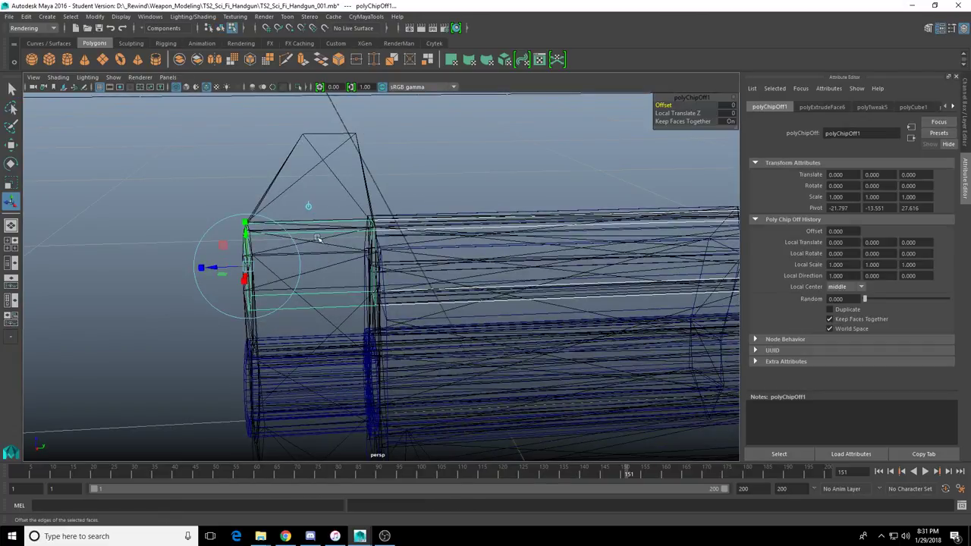
pyautogui.press('F8')
pyautogui.press('w')
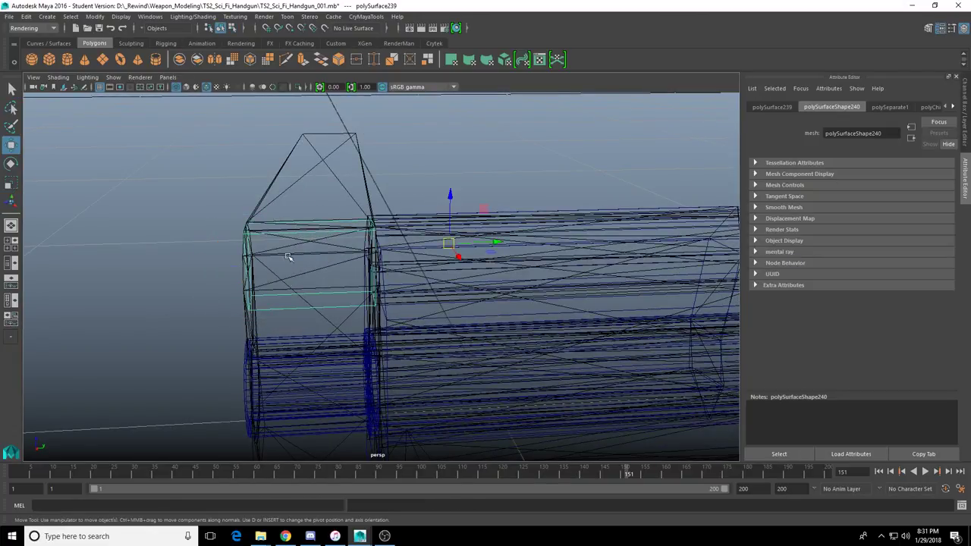
# Center the pivot of the extracted front block and frame it in the view.
pyautogui.keyDown('alt'); pyautogui.moveTo(288, 257); pyautogui.dragTo(545, 115); pyautogui.keyUp('alt')
pyautogui.hotkey('shift', 'c')
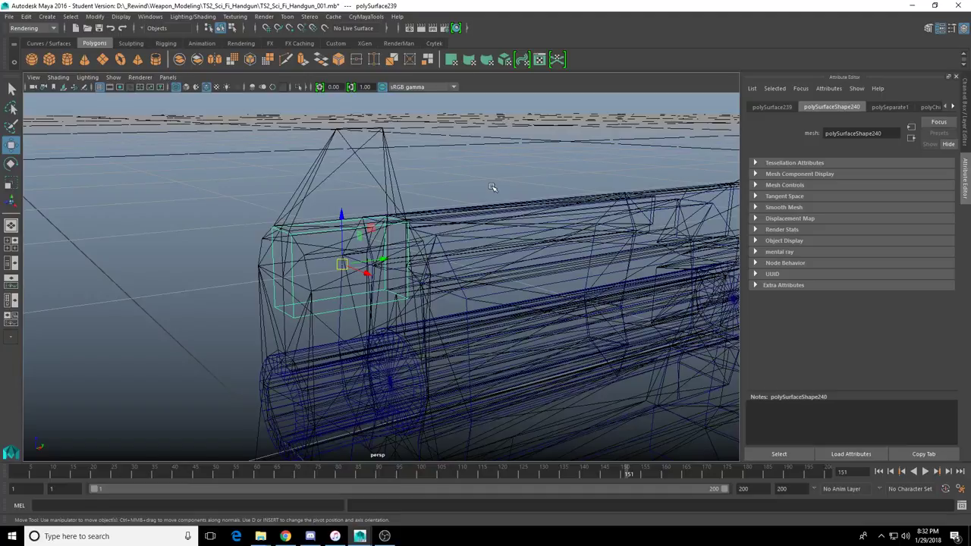
pyautogui.press('f')
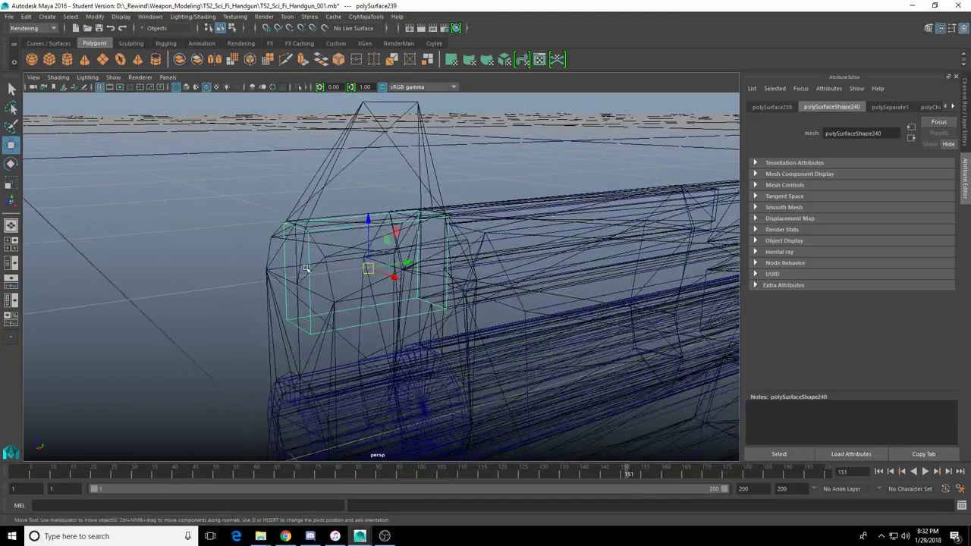
# Raise the bottom vertices of the extracted front block to the horizontal edge on the muzzle housing's front face.
pyautogui.press('5')
pyautogui.keyDown('alt'); pyautogui.moveTo(340, 269); pyautogui.dragTo(417, 264); pyautogui.keyUp('alt')
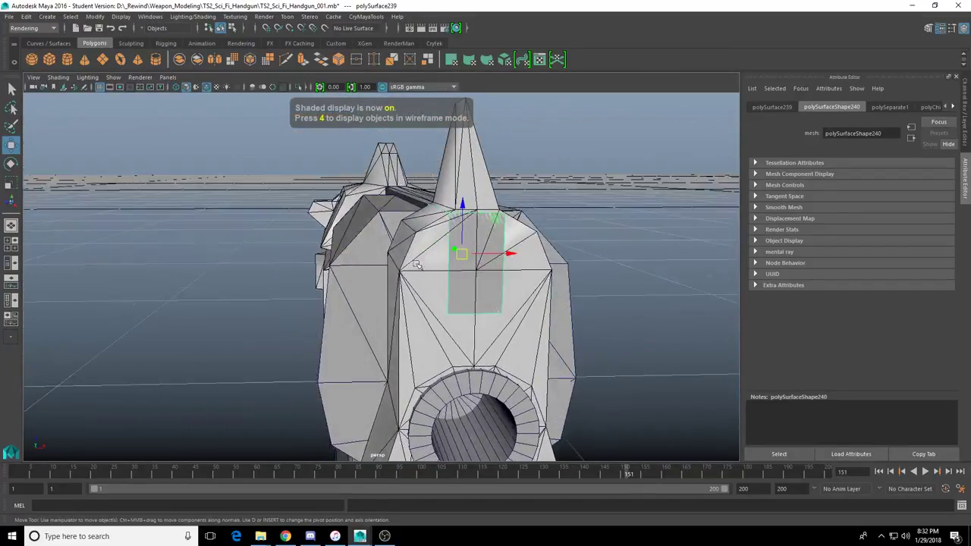
pyautogui.moveTo(451, 293); pyautogui.dragTo(430, 296, button='right')
pyautogui.keyDown('alt'); pyautogui.moveTo(450, 300); pyautogui.dragTo(523, 345); pyautogui.keyUp('alt')
pyautogui.press('4')
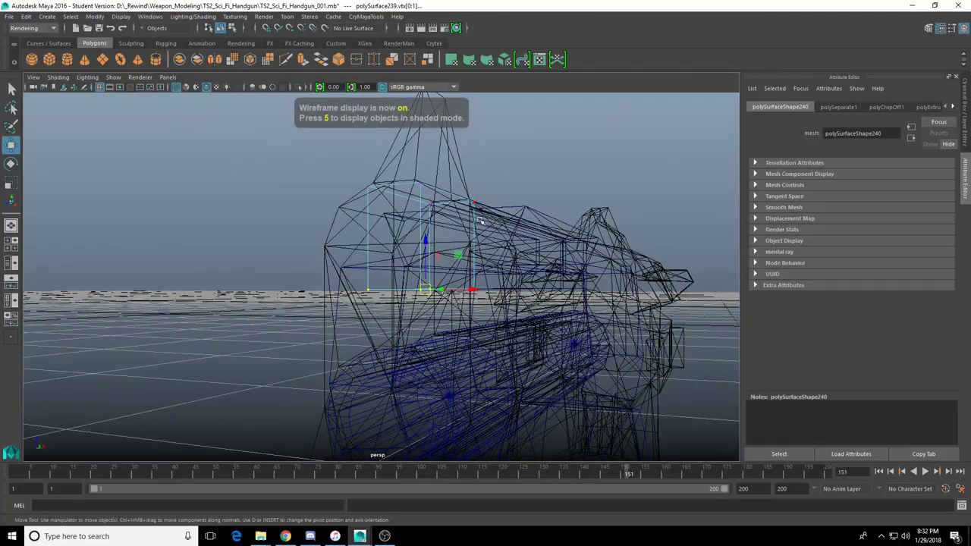
pyautogui.keyDown('alt'); pyautogui.moveTo(481, 222); pyautogui.dragTo(506, 219); pyautogui.keyUp('alt')
pyautogui.press('5')
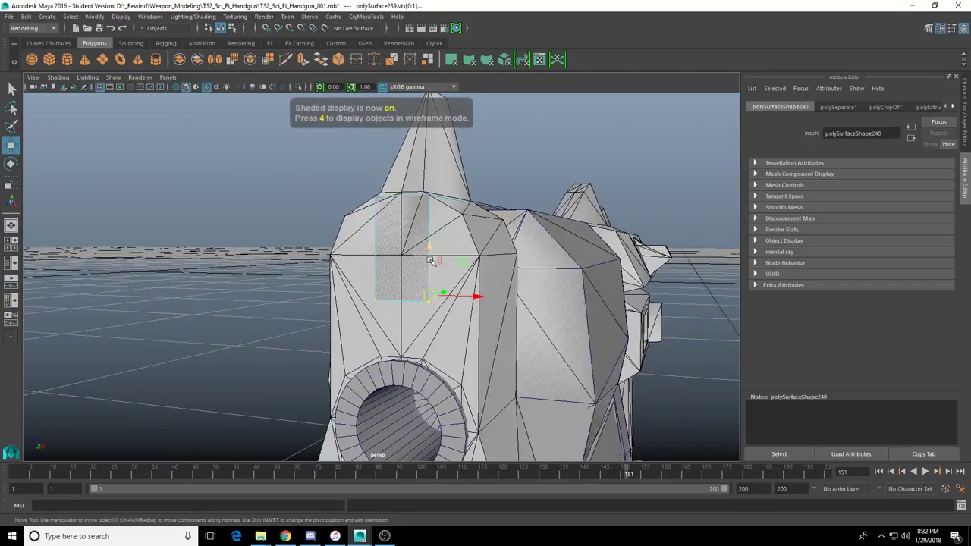
pyautogui.moveTo(430, 262); pyautogui.dragTo(429, 248)
pyautogui.keyDown('alt'); pyautogui.moveTo(407, 256); pyautogui.dragTo(446, 219); pyautogui.keyUp('alt')
pyautogui.click(387, 265)
pyautogui.click(303, 60)
pyautogui.scroll(3, 462, 217)
pyautogui.keyDown('alt'); pyautogui.moveTo(514, 238); pyautogui.dragTo(443, 246); pyautogui.keyUp('alt')
pyautogui.hotkey('ctrl', 'z')
pyautogui.press('4')
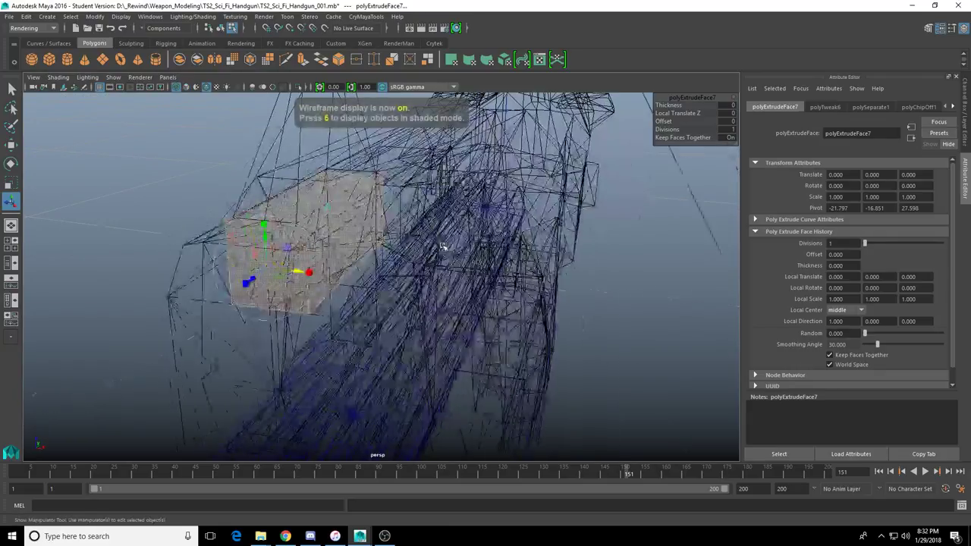
pyautogui.hotkey('ctrl', 'z')
pyautogui.hotkey('ctrl', 'z')
pyautogui.hotkey('ctrl', 'z')
pyautogui.press('5')
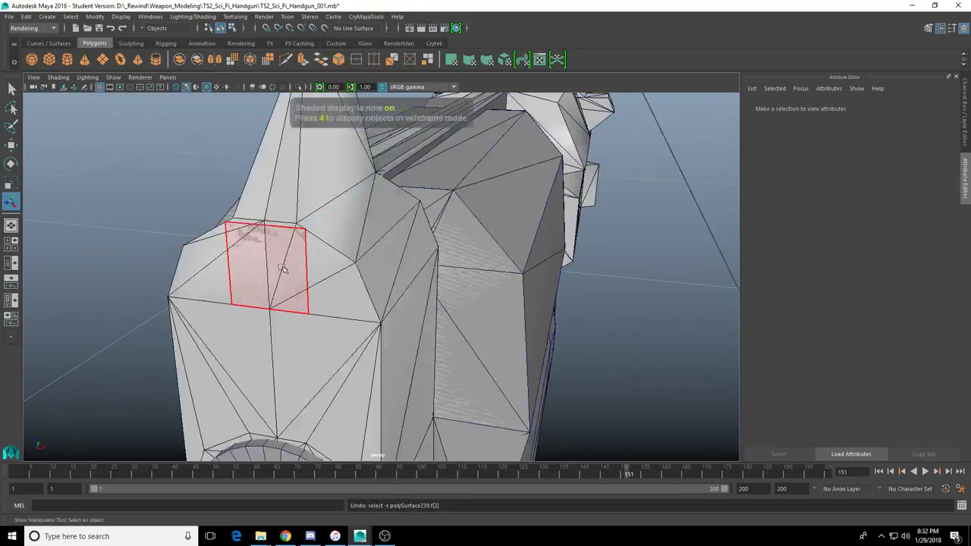
# Extrude both side faces of the extracted front block outward, with Local Translate Z about 0.602.
pyautogui.click(281, 269)
pyautogui.click(309, 279)
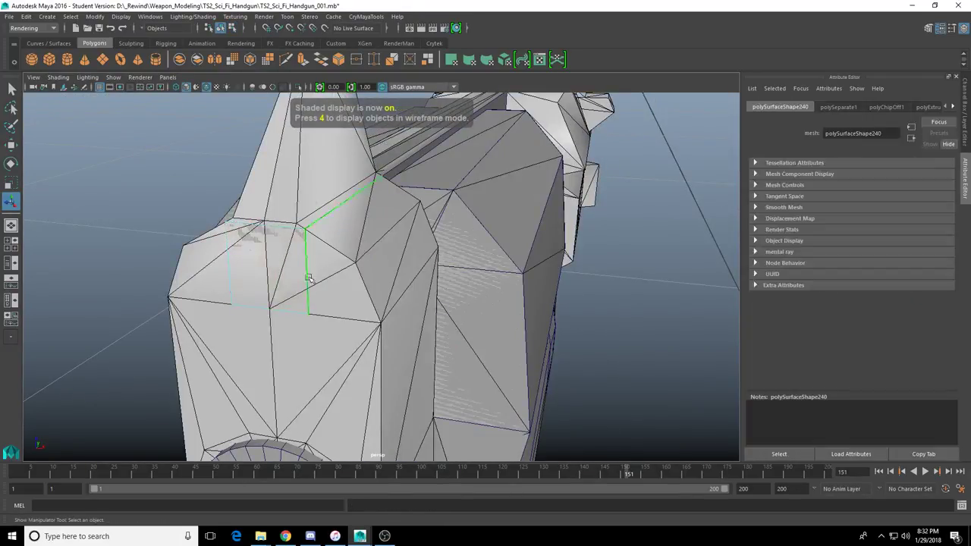
pyautogui.keyDown('alt'); pyautogui.moveTo(309, 279); pyautogui.dragTo(451, 212); pyautogui.keyUp('alt')
pyautogui.click(402, 266)
pyautogui.click(302, 63)
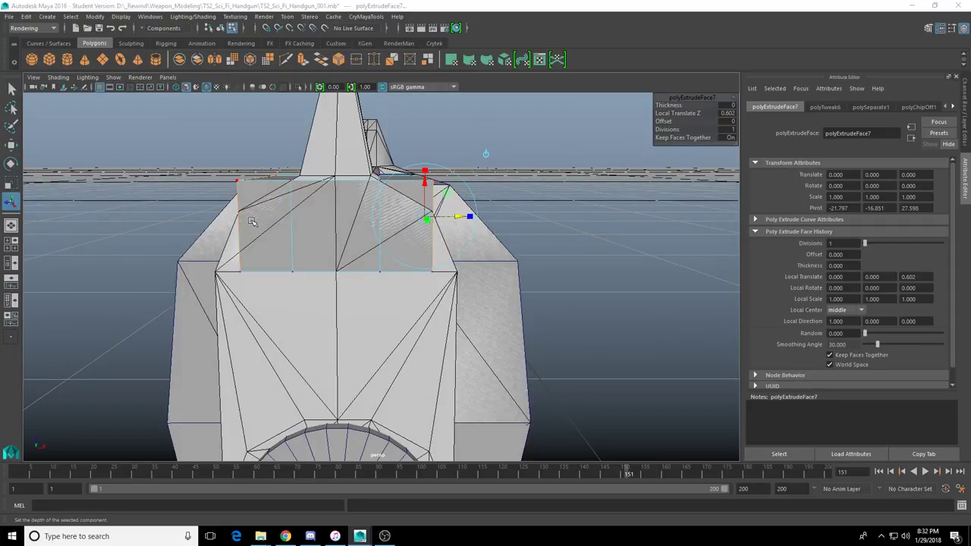
# Lower the two upper outer vertices of the front block in the front view so its shoulders slope down symmetrically.
pyautogui.press('space')
pyautogui.scroll(5, 189, 393)
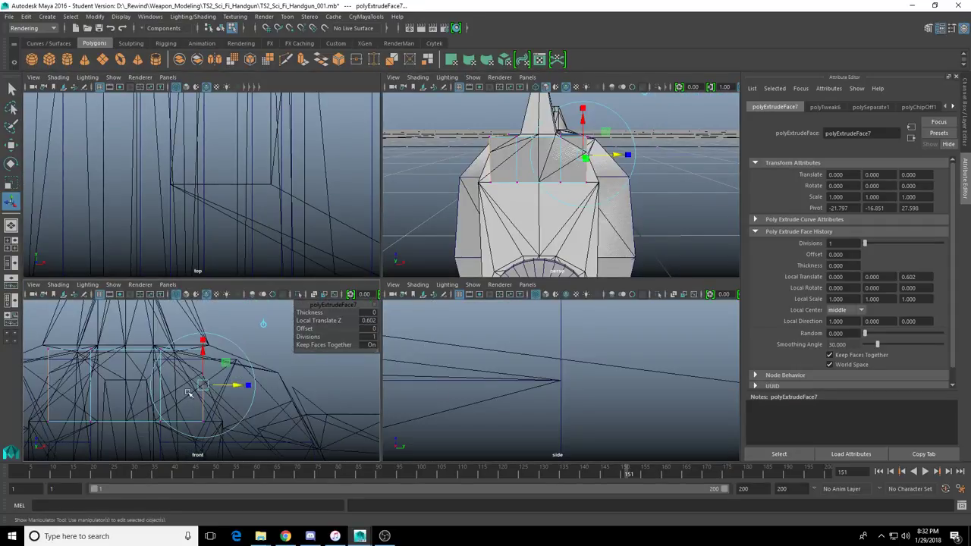
pyautogui.scroll(1, 188, 393)
pyautogui.moveTo(228, 322); pyautogui.dragTo(190, 361)
pyautogui.press('w')
pyautogui.scroll(3, 219, 324)
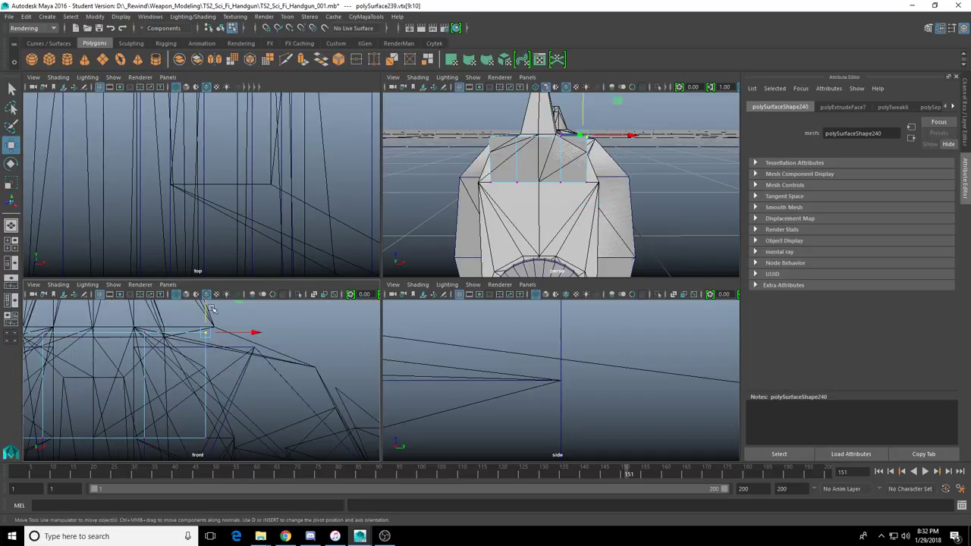
pyautogui.moveTo(207, 312); pyautogui.dragTo(201, 371)
pyautogui.keyDown('alt'); pyautogui.moveTo(198, 371); pyautogui.dragTo(331, 368, button='middle'); pyautogui.keyUp('alt')
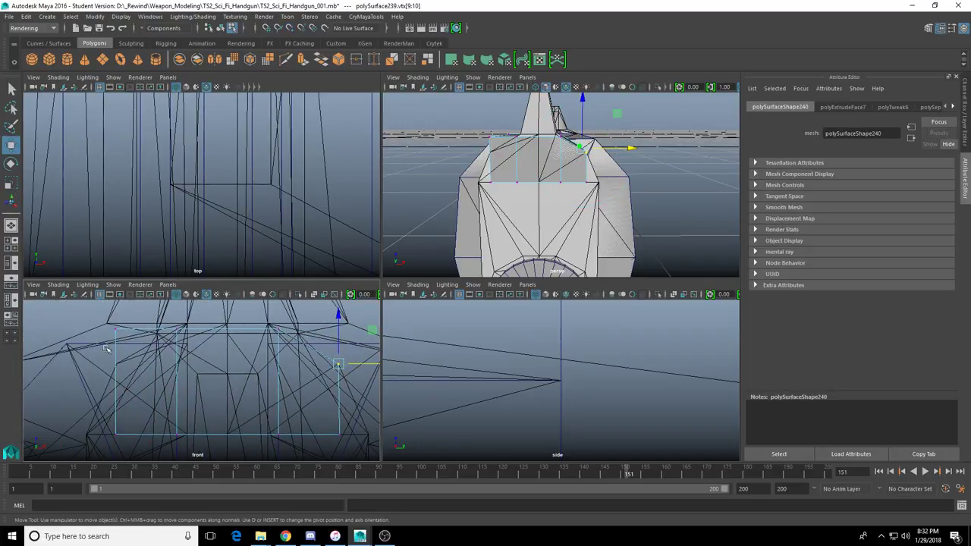
pyautogui.moveTo(106, 349); pyautogui.dragTo(112, 380)
pyautogui.press('v')
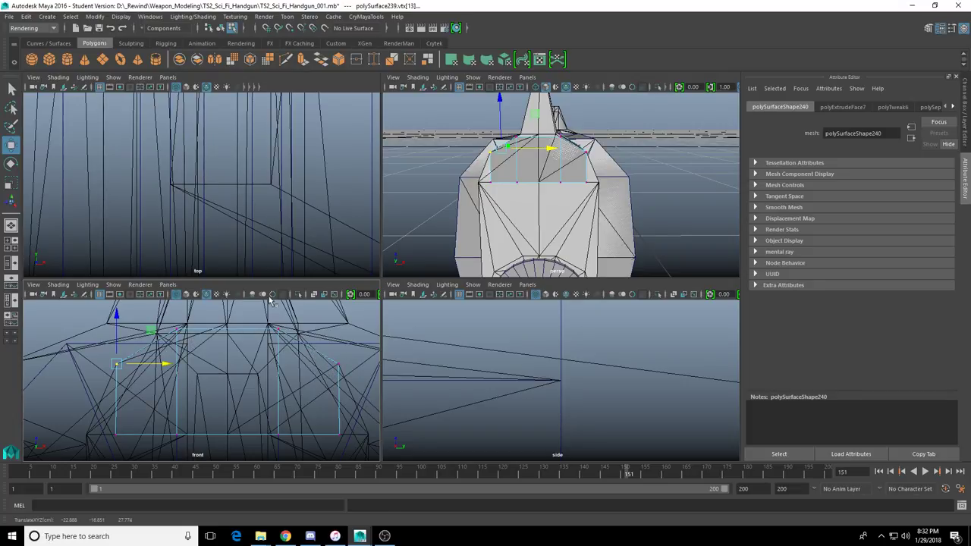
pyautogui.keyDown('alt'); pyautogui.moveTo(433, 250); pyautogui.dragTo(354, 281); pyautogui.keyUp('alt')
# Move both bottom outer vertices of the front block outward, snapping them to the corners of the muzzle housing.
pyautogui.press('space')
pyautogui.press('space')
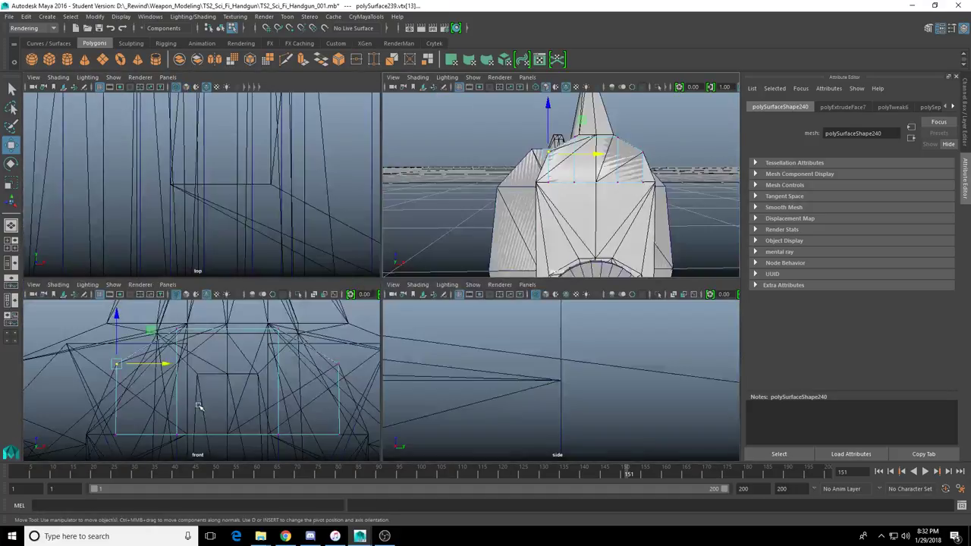
pyautogui.press('space')
pyautogui.keyDown('alt'); pyautogui.moveTo(209, 390); pyautogui.dragTo(239, 353, button='middle'); pyautogui.keyUp('alt')
pyautogui.moveTo(189, 308); pyautogui.dragTo(202, 351)
pyautogui.press('v')
pyautogui.keyDown('alt'); pyautogui.moveTo(494, 377); pyautogui.dragTo(241, 327, button='middle'); pyautogui.keyUp('alt')
pyautogui.moveTo(394, 264); pyautogui.dragTo(543, 298)
pyautogui.keyDown('alt'); pyautogui.moveTo(383, 302); pyautogui.dragTo(393, 328, button='middle'); pyautogui.keyUp('alt')
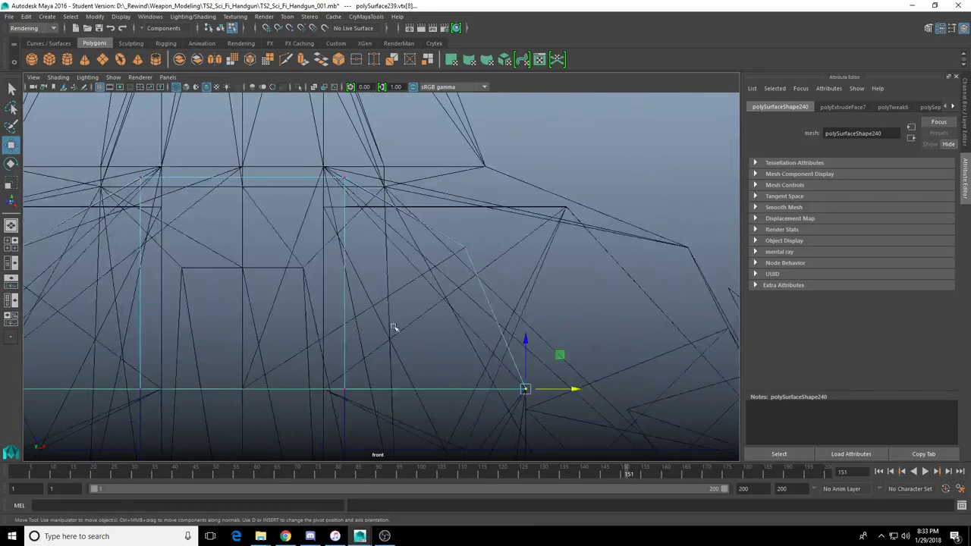
pyautogui.scroll(3, 394, 327)
pyautogui.keyDown('alt'); pyautogui.moveTo(318, 271); pyautogui.dragTo(505, 268, button='middle'); pyautogui.keyUp('alt')
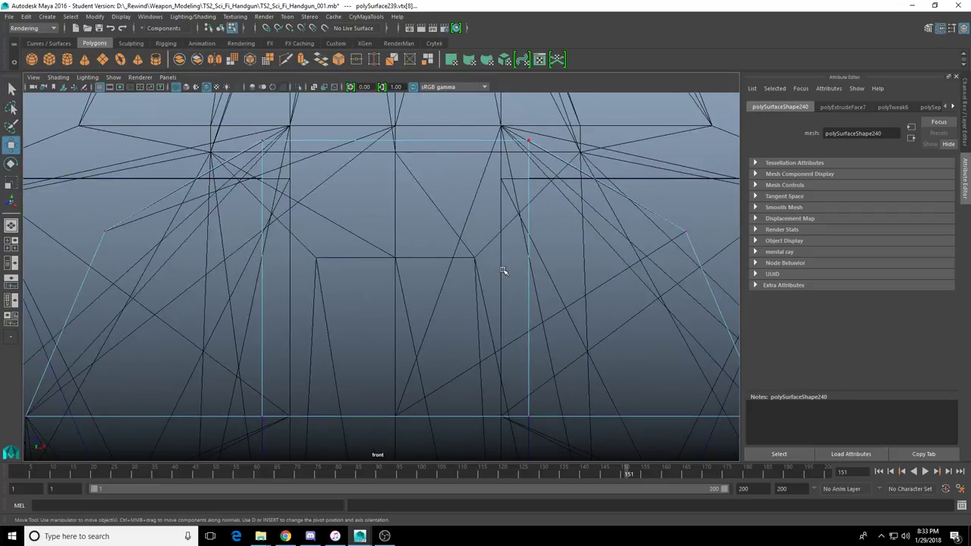
pyautogui.scroll(-5, 477, 272)
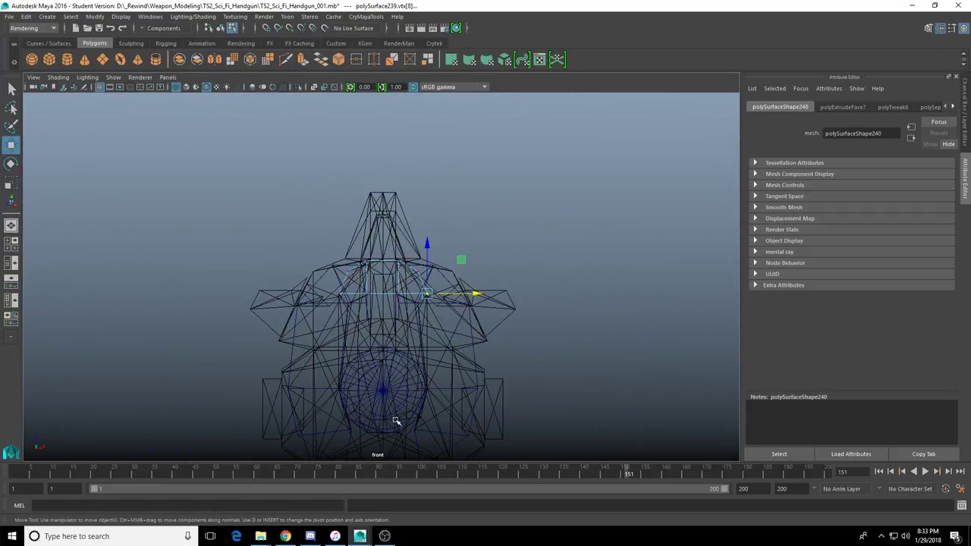
pyautogui.hotkey('alt', 'Tab')
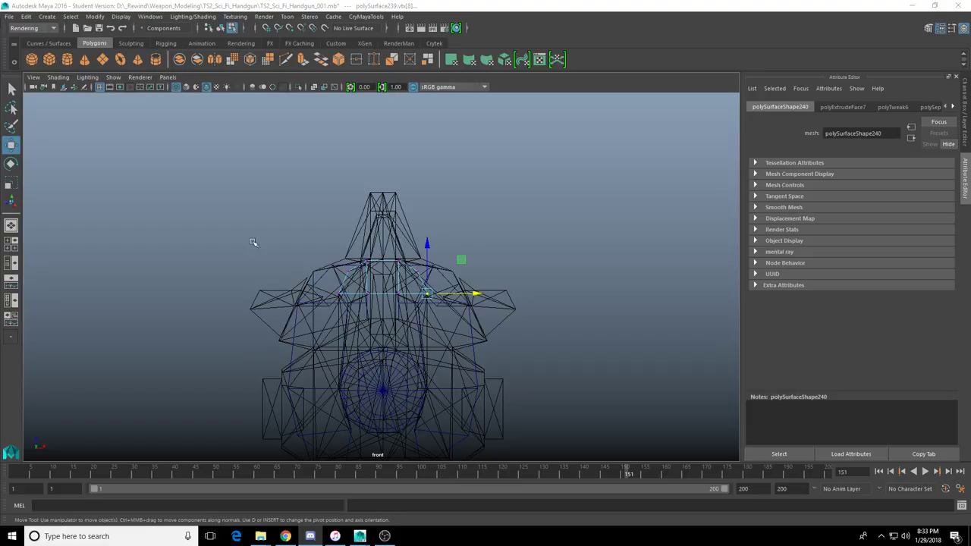
pyautogui.keyDown('alt'); pyautogui.moveTo(393, 298); pyautogui.dragTo(381, 268, button='middle'); pyautogui.keyUp('alt')
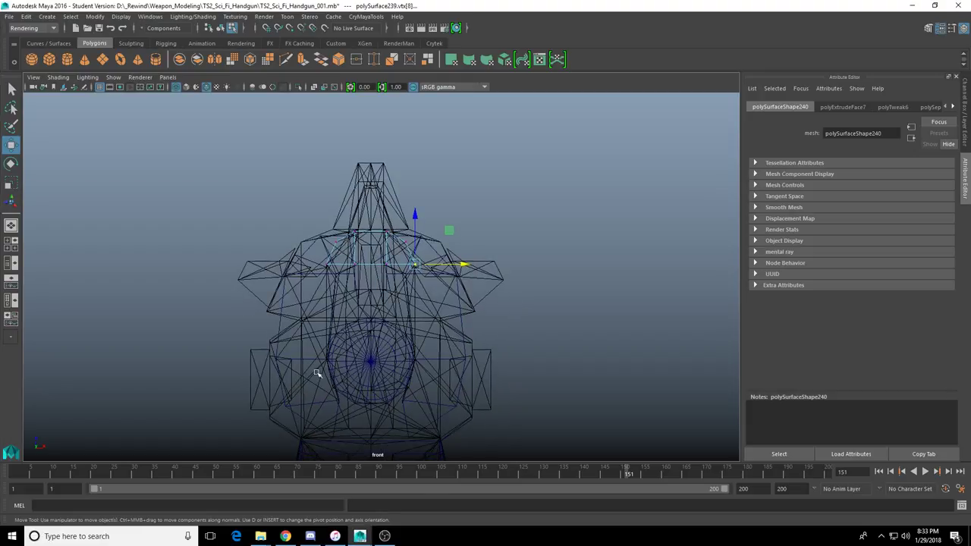
pyautogui.click(385, 535)
pyautogui.click(462, 5)
pyautogui.scroll(2, 425, 210)
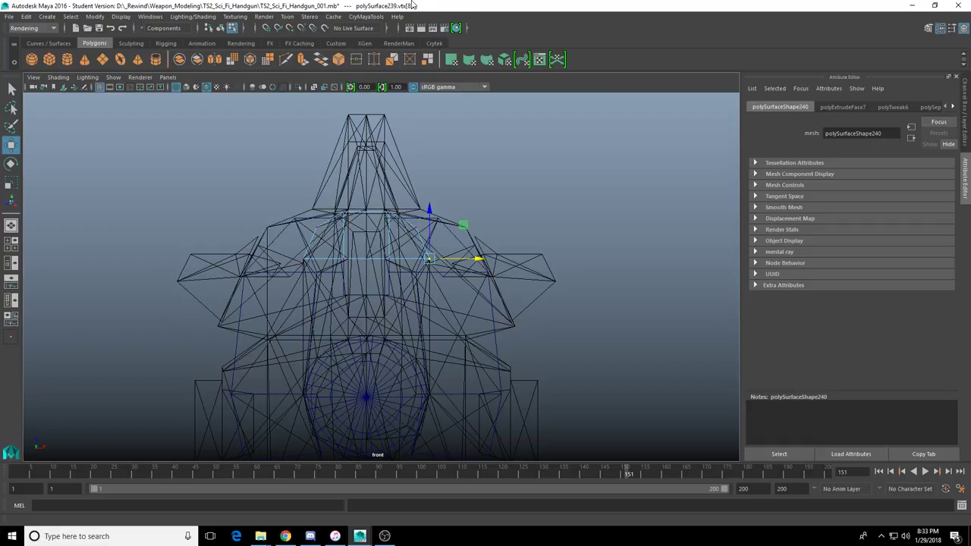
pyautogui.scroll(8, 447, 204)
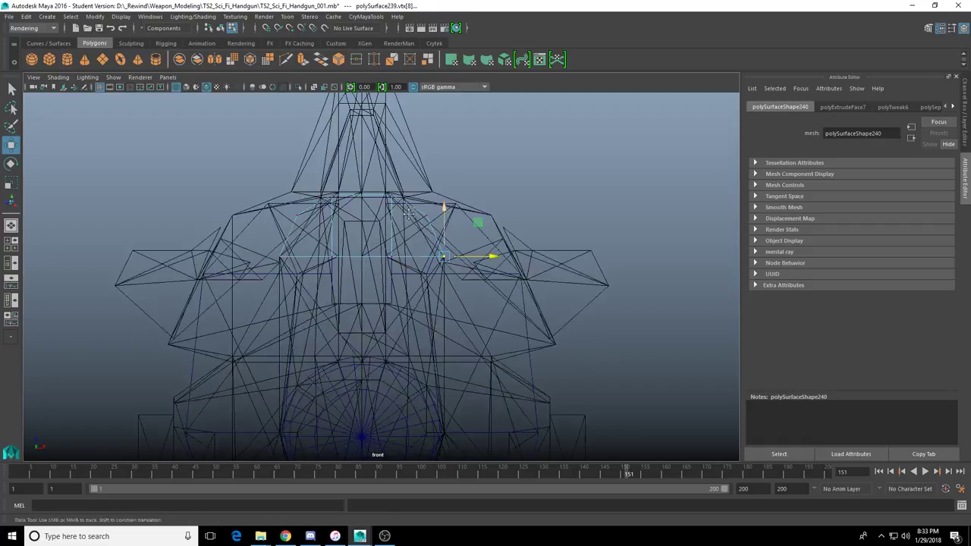
# Examine how the reshaped front block fits the muzzle housing and sight blockout from several angles.
pyautogui.press('space')
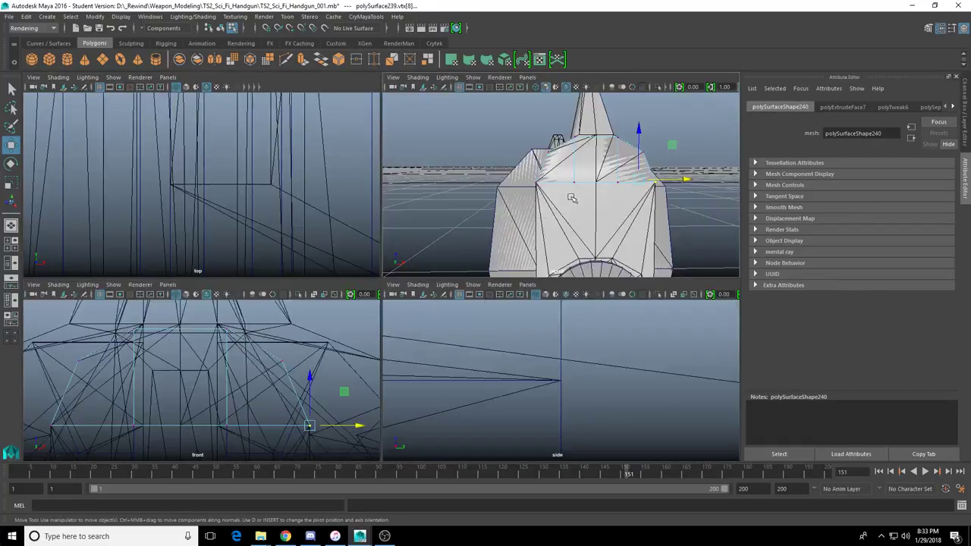
pyautogui.press('space')
pyautogui.press('F8')
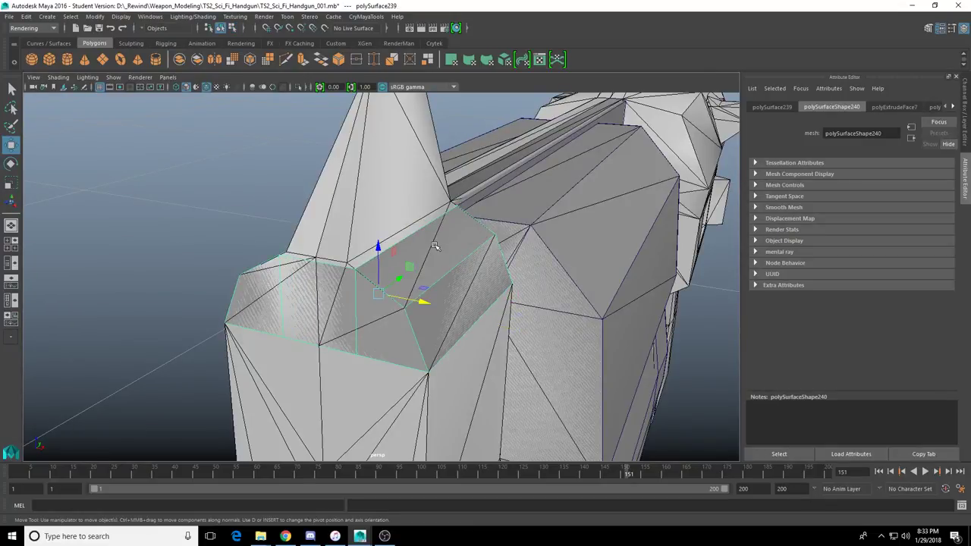
pyautogui.keyDown('alt'); pyautogui.moveTo(435, 246); pyautogui.dragTo(398, 253); pyautogui.keyUp('alt')
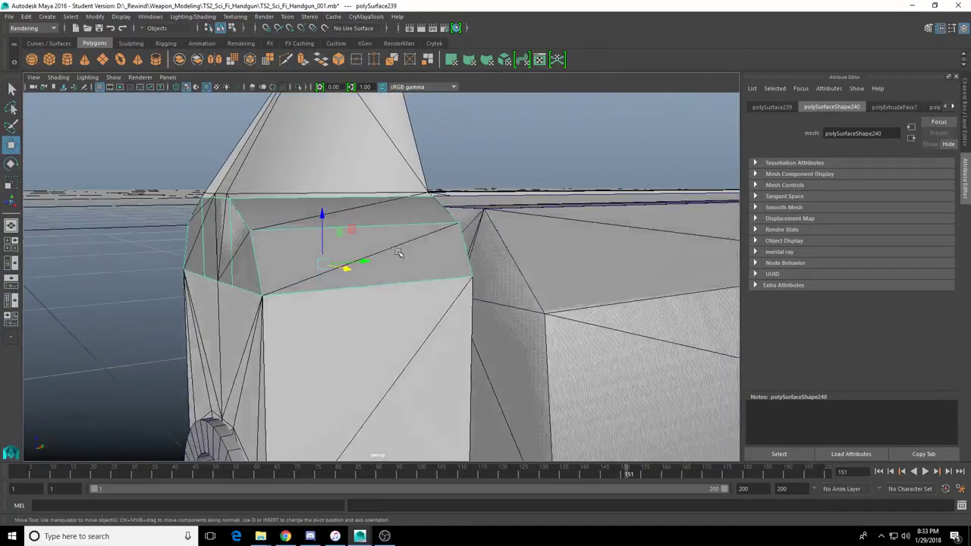
pyautogui.keyDown('alt'); pyautogui.moveTo(465, 255); pyautogui.dragTo(507, 310); pyautogui.keyUp('alt')
pyautogui.click(465, 188)
pyautogui.keyDown('alt'); pyautogui.moveTo(501, 265); pyautogui.dragTo(464, 235); pyautogui.keyUp('alt')
pyautogui.click(421, 260)
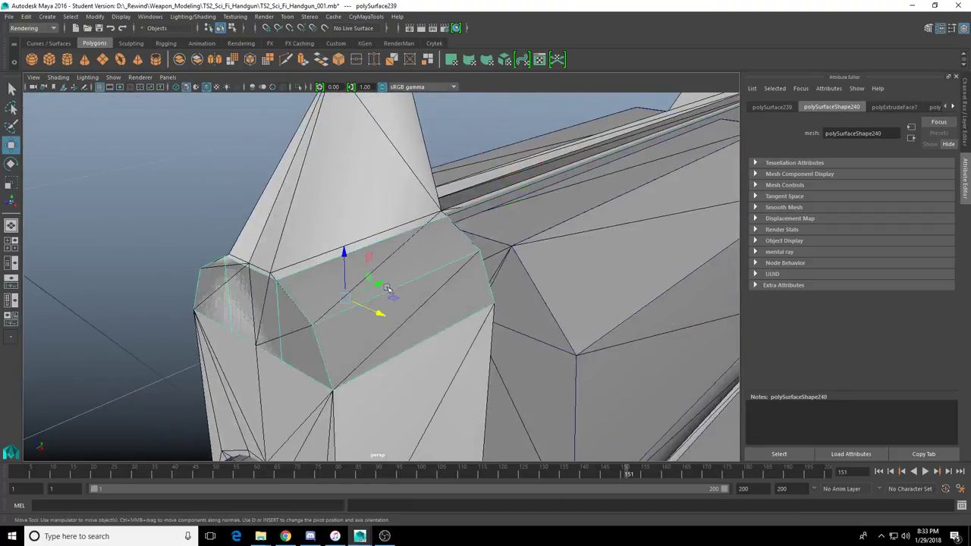
pyautogui.keyDown('alt'); pyautogui.moveTo(421, 261); pyautogui.dragTo(440, 224); pyautogui.keyUp('alt')
pyautogui.click(461, 214)
pyautogui.click(375, 270)
pyautogui.keyDown('alt'); pyautogui.moveTo(375, 269); pyautogui.dragTo(327, 266); pyautogui.keyUp('alt')
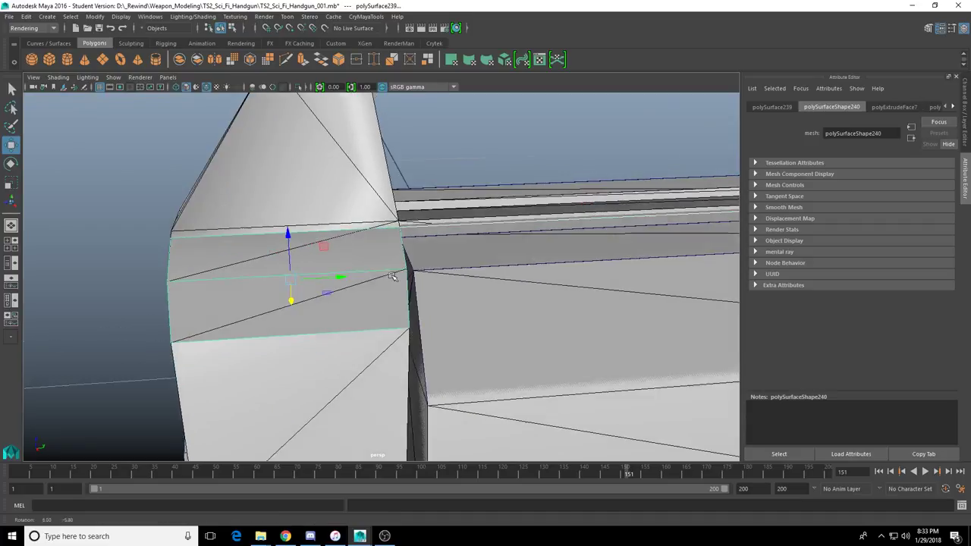
pyautogui.keyDown('alt'); pyautogui.moveTo(227, 260); pyautogui.dragTo(358, 332); pyautogui.keyUp('alt')
# Extrude the front block's top face and inset it with a Local Scale of about 0.902 by 0.865.
pyautogui.moveTo(358, 332); pyautogui.dragTo(358, 301, button='right')
pyautogui.click(342, 302)
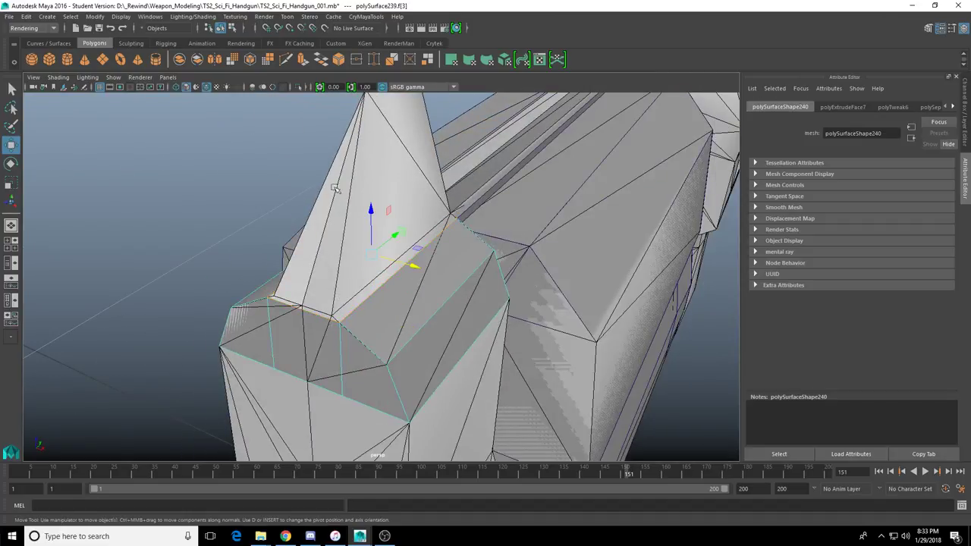
pyautogui.keyDown('alt'); pyautogui.moveTo(311, 203); pyautogui.dragTo(245, 182); pyautogui.keyUp('alt')
pyautogui.keyDown('alt'); pyautogui.moveTo(245, 182); pyautogui.dragTo(306, 199, button='middle'); pyautogui.keyUp('alt')
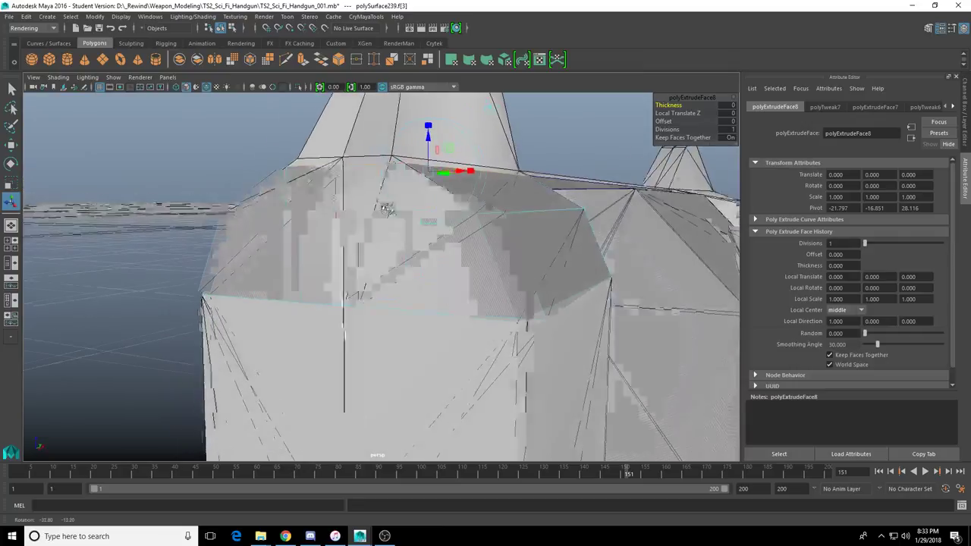
pyautogui.keyDown('alt'); pyautogui.moveTo(427, 117); pyautogui.dragTo(401, 185); pyautogui.keyUp('alt')
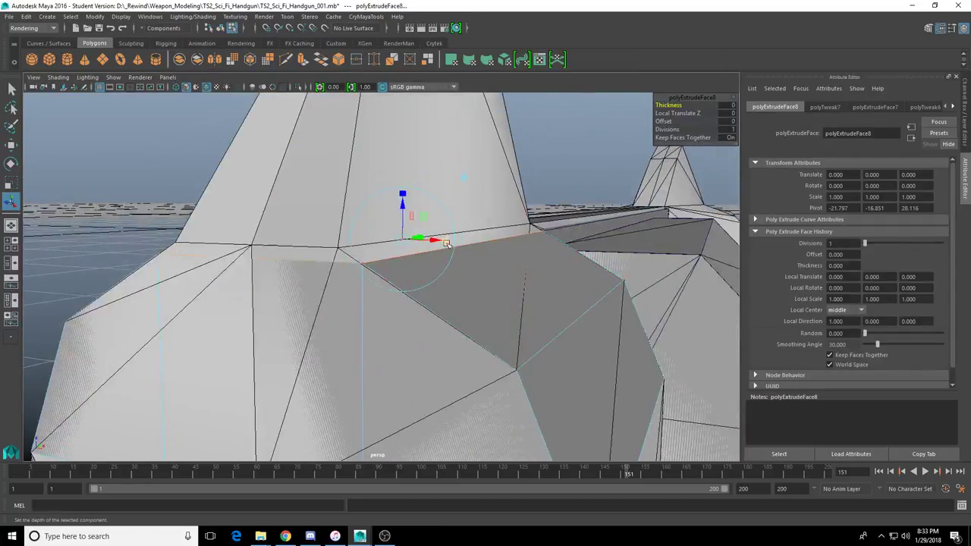
pyautogui.moveTo(440, 236); pyautogui.dragTo(462, 240)
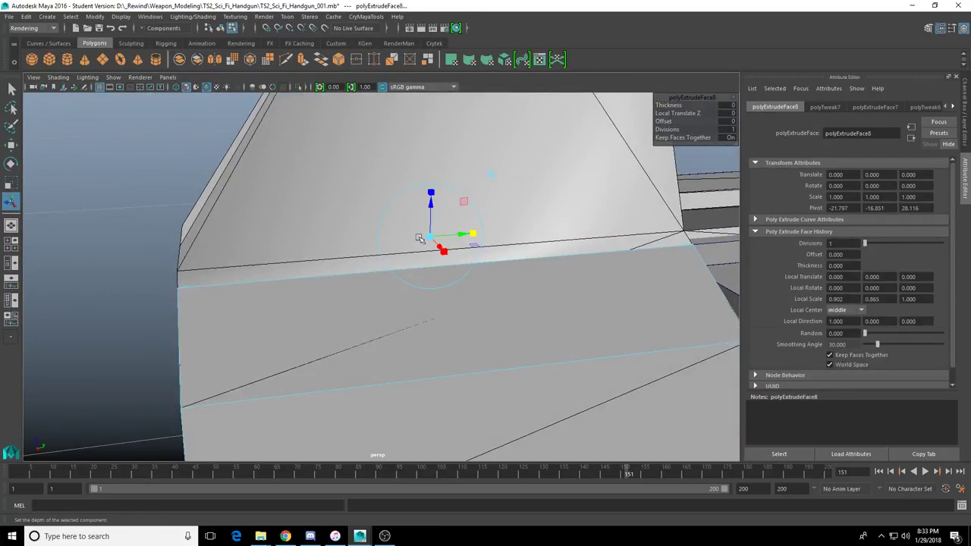
# Extrude the inset top face upward with Local Translate Z about 0.057 and narrow it to Local Scale X about 0.867.
pyautogui.hotkey('ctrl', 'e')
pyautogui.moveTo(430, 210); pyautogui.dragTo(455, 220)
pyautogui.moveTo(481, 171); pyautogui.dragTo(498, 228)
# Scale the inset's end vertices outward along the block's length in the side view, closer to the block's front and rear edges.
pyautogui.press('space')
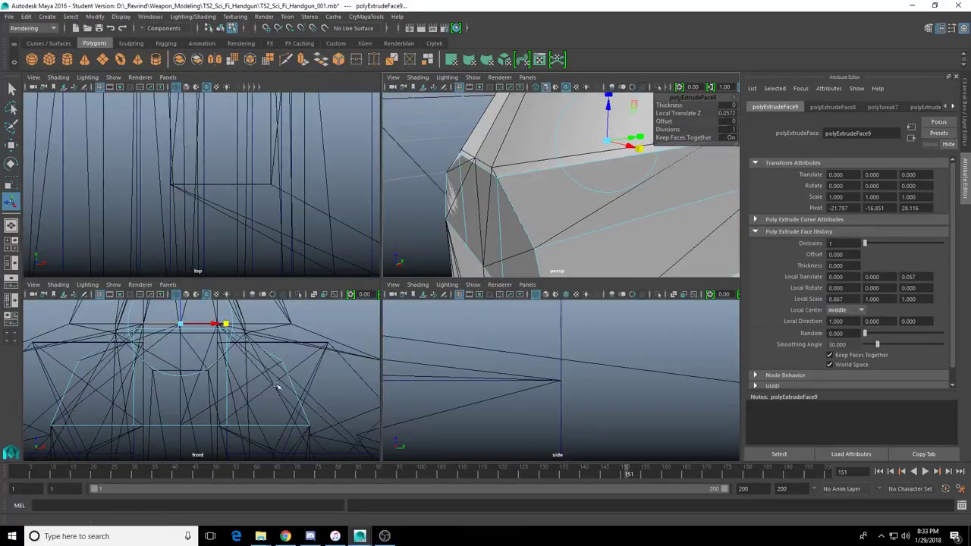
pyautogui.press('space')
pyautogui.press('f')
pyautogui.scroll(8, 469, 307)
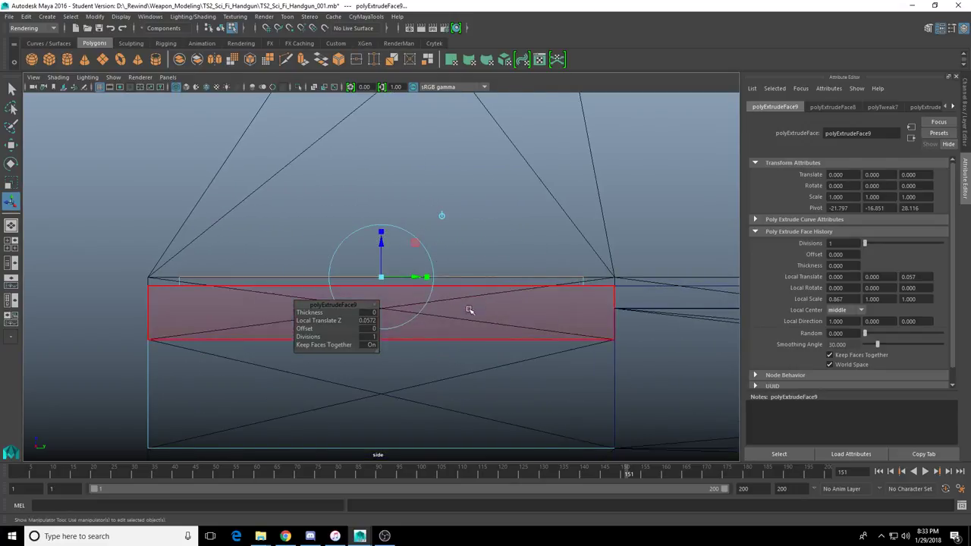
pyautogui.moveTo(498, 289); pyautogui.dragTo(440, 244, button='right')
pyautogui.moveTo(176, 240); pyautogui.dragTo(189, 281)
pyautogui.press('q')
pyautogui.keyDown('shift'); pyautogui.moveTo(531, 235); pyautogui.dragTo(592, 319); pyautogui.keyUp('shift')
pyautogui.press('w')
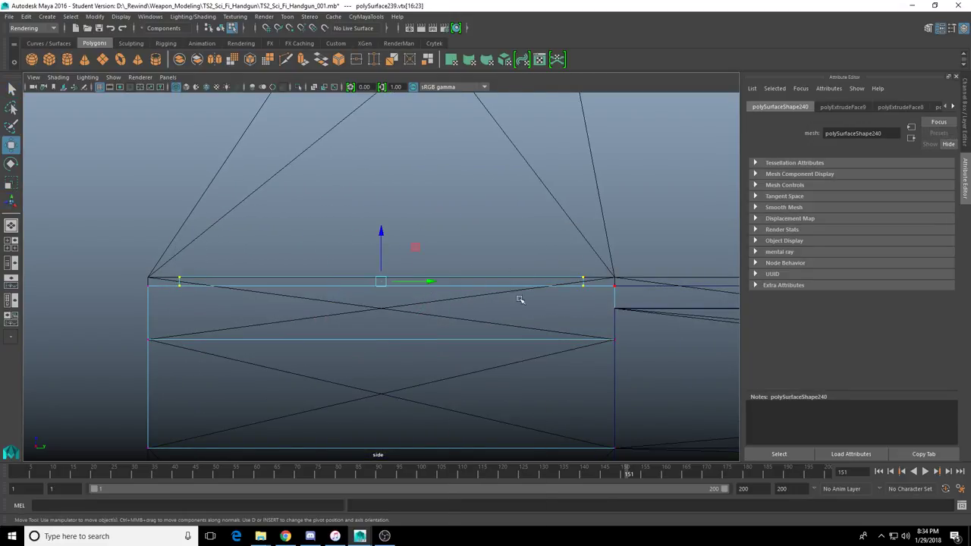
pyautogui.press('r')
pyautogui.moveTo(429, 283); pyautogui.dragTo(427, 282)
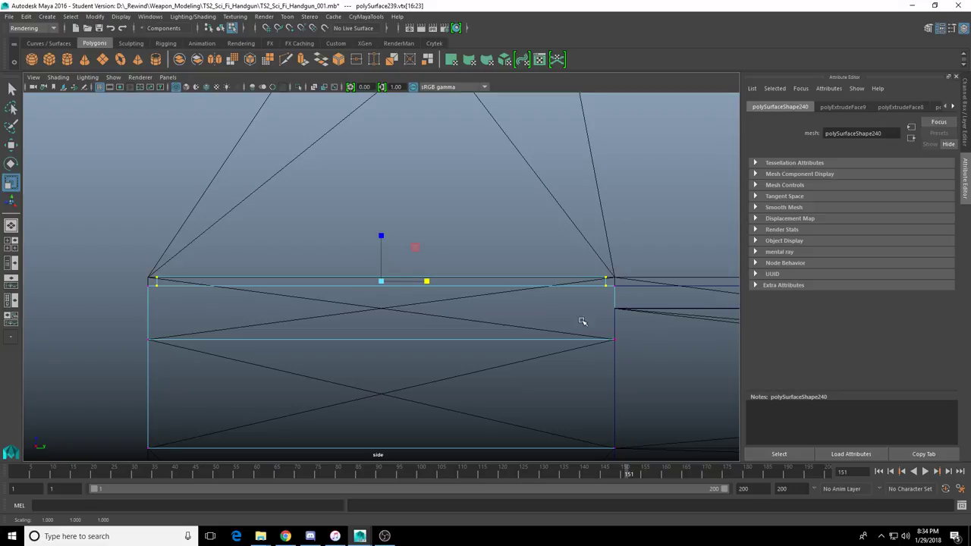
# Extrude the raised top face of the front block up to about the height of the sight blockout.
pyautogui.keyDown('alt'); pyautogui.moveTo(545, 229); pyautogui.dragTo(547, 267, button='middle'); pyautogui.keyUp('alt')
pyautogui.press('space')
pyautogui.press('space')
pyautogui.keyDown('alt'); pyautogui.moveTo(607, 185); pyautogui.dragTo(535, 199); pyautogui.keyUp('alt')
pyautogui.click(293, 272)
pyautogui.keyDown('alt'); pyautogui.moveTo(302, 299); pyautogui.dragTo(327, 284); pyautogui.keyUp('alt')
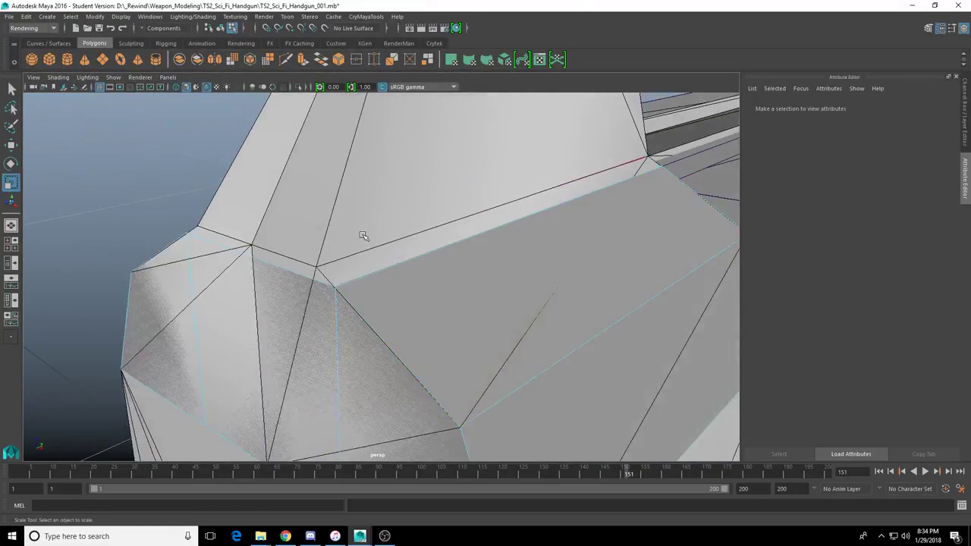
pyautogui.keyDown('alt'); pyautogui.moveTo(456, 258); pyautogui.dragTo(380, 266); pyautogui.keyUp('alt')
pyautogui.keyDown('alt'); pyautogui.moveTo(537, 303); pyautogui.dragTo(336, 290); pyautogui.keyUp('alt')
pyautogui.press('4')
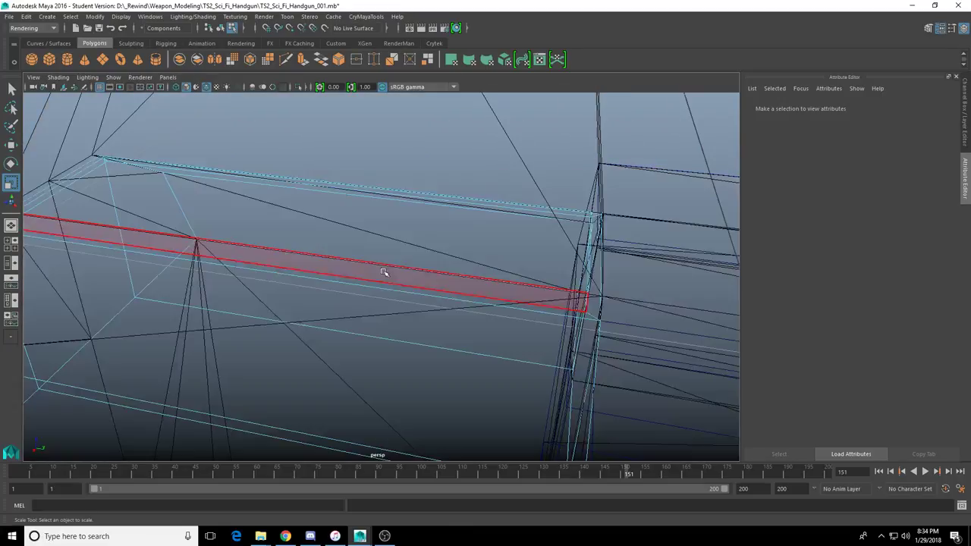
pyautogui.click(367, 226)
pyautogui.moveTo(525, 205)
pyautogui.keyDown('alt'); pyautogui.mouseDown()
pyautogui.moveTo(526, 190)
pyautogui.moveTo(507, 212)
pyautogui.moveTo(410, 228)
pyautogui.moveTo(357, 187)
pyautogui.mouseUp(); pyautogui.keyUp('alt')
pyautogui.press('5')
pyautogui.click(302, 61)
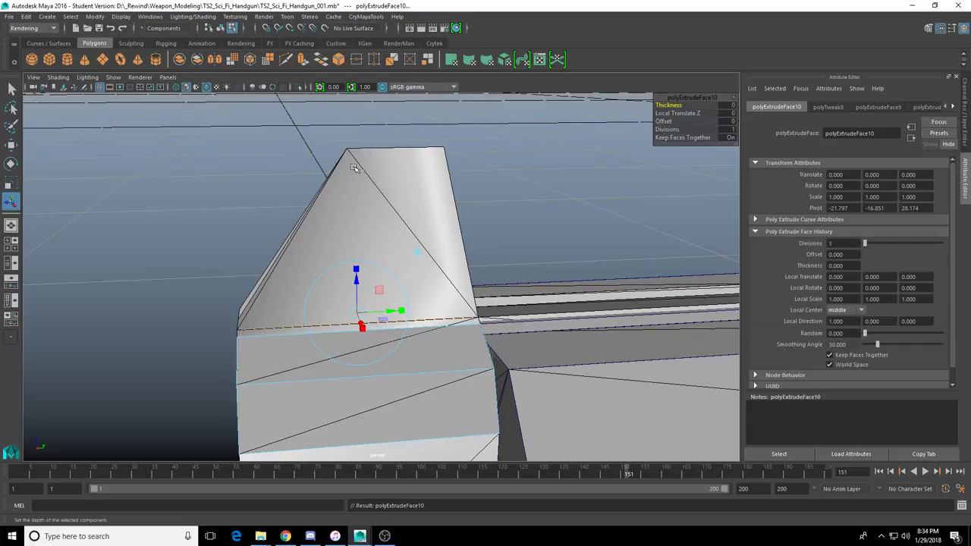
pyautogui.moveTo(356, 281); pyautogui.dragTo(357, 135)
# Move the top vertices of the new front sight to match the blockout's sloped front, rear edge and height.
pyautogui.moveTo(318, 144); pyautogui.dragTo(192, 151, button='right')
pyautogui.moveTo(193, 151); pyautogui.dragTo(418, 184)
pyautogui.press('w')
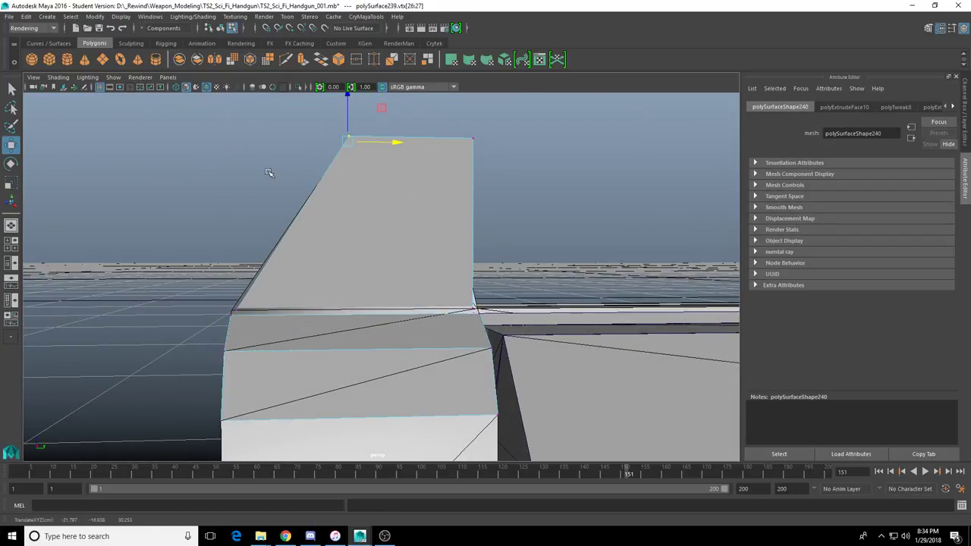
pyautogui.moveTo(271, 174); pyautogui.dragTo(473, 138)
pyautogui.keyDown('alt'); pyautogui.moveTo(472, 138); pyautogui.dragTo(425, 149, button='middle'); pyautogui.keyUp('alt')
pyautogui.moveTo(424, 149)
pyautogui.keyDown('alt'); pyautogui.mouseDown()
pyautogui.moveTo(434, 180)
pyautogui.moveTo(422, 163)
pyautogui.mouseUp(); pyautogui.keyUp('alt')
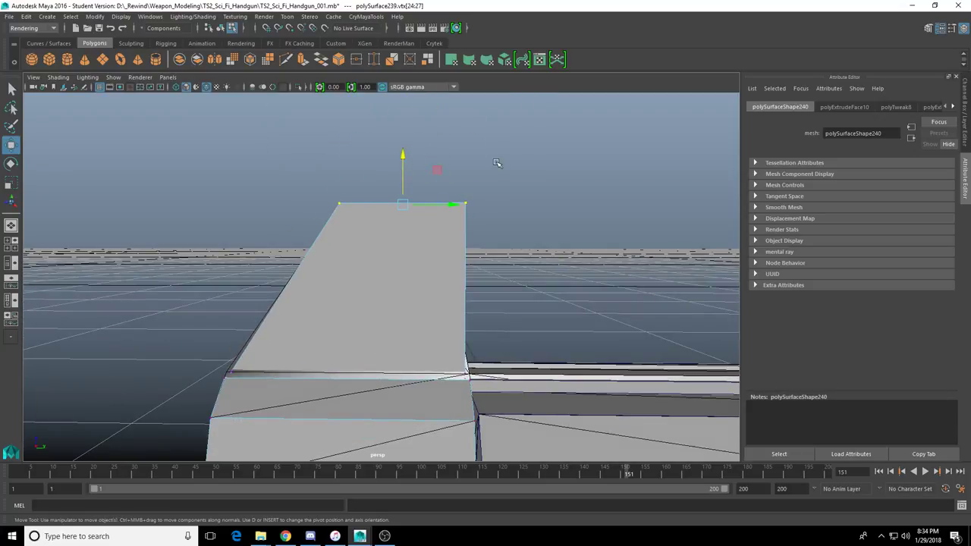
pyautogui.click(461, 201)
pyautogui.moveTo(511, 202); pyautogui.dragTo(365, 236)
pyautogui.moveTo(275, 164); pyautogui.dragTo(410, 246)
pyautogui.keyDown('alt'); pyautogui.moveTo(410, 247); pyautogui.dragTo(472, 262); pyautogui.keyUp('alt')
pyautogui.keyDown('alt'); pyautogui.moveTo(403, 244); pyautogui.dragTo(607, 255); pyautogui.keyUp('alt')
pyautogui.keyDown('alt'); pyautogui.moveTo(607, 254); pyautogui.dragTo(403, 288, button='right'); pyautogui.keyUp('alt')
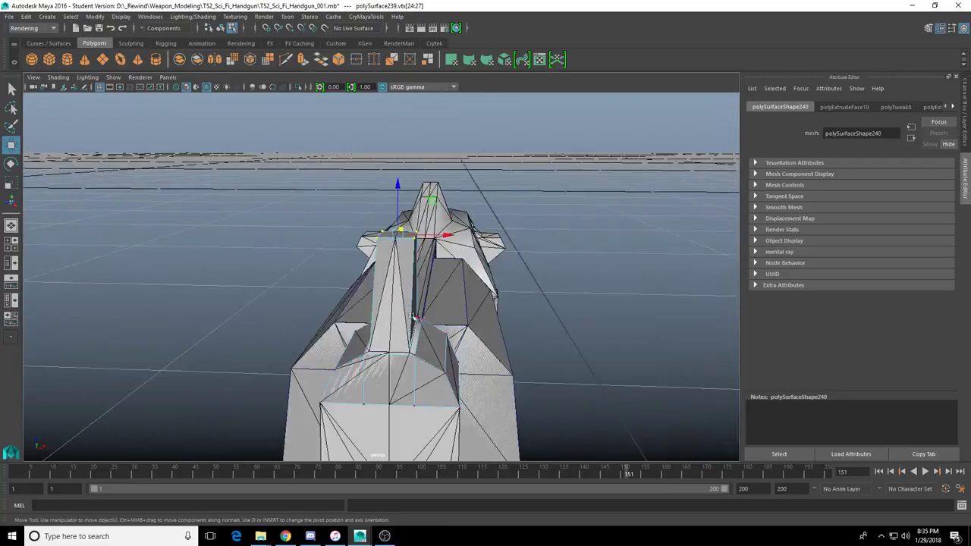
pyautogui.press('F8')
# Scale the top vertices of the new front sight inward to match the blockout's taper.
pyautogui.keyDown('alt'); pyautogui.moveTo(416, 242); pyautogui.dragTo(501, 282); pyautogui.keyUp('alt')
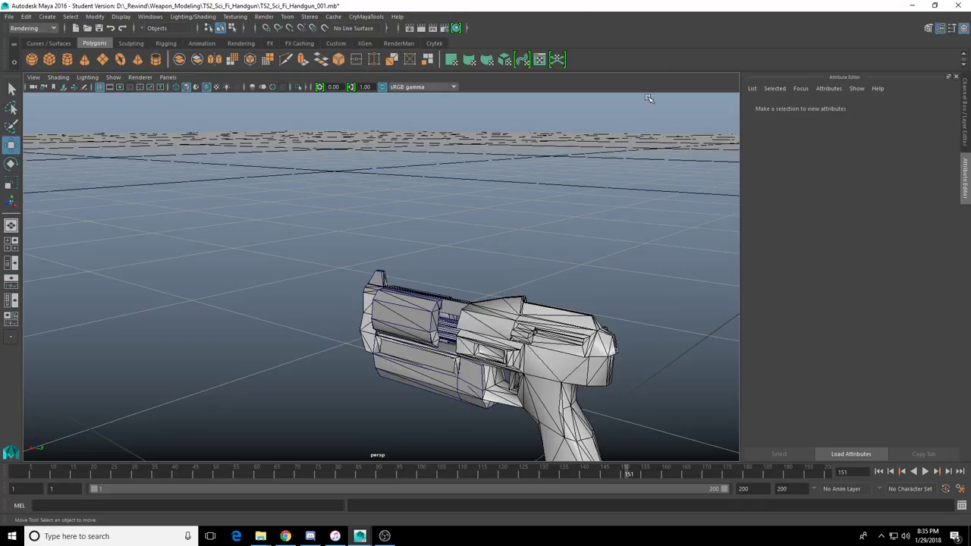
pyautogui.keyDown('alt'); pyautogui.moveTo(387, 254); pyautogui.dragTo(497, 209, button='right'); pyautogui.keyUp('alt')
pyautogui.keyDown('alt'); pyautogui.moveTo(497, 209); pyautogui.dragTo(540, 199); pyautogui.keyUp('alt')
pyautogui.click(334, 292)
pyautogui.keyDown('alt'); pyautogui.moveTo(282, 295); pyautogui.dragTo(367, 248); pyautogui.keyUp('alt')
pyautogui.moveTo(400, 259); pyautogui.dragTo(369, 263, button='right')
pyautogui.moveTo(282, 181); pyautogui.dragTo(453, 208)
pyautogui.press('r')
pyautogui.click(385, 267)
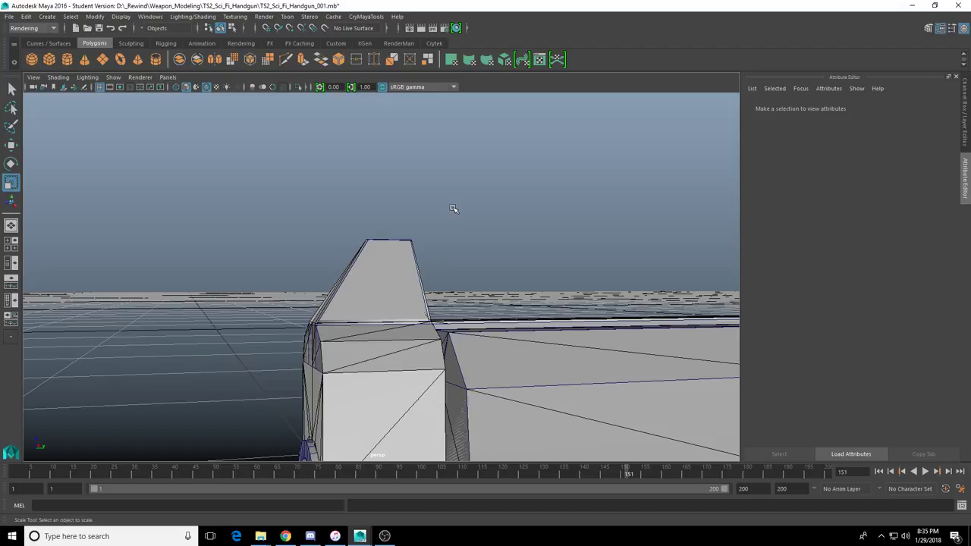
# Extrude the two outer bottom faces of the front block down about 2.12 units, along both sides of the muzzle.
pyautogui.keyDown('alt'); pyautogui.moveTo(441, 257); pyautogui.dragTo(453, 255); pyautogui.keyUp('alt')
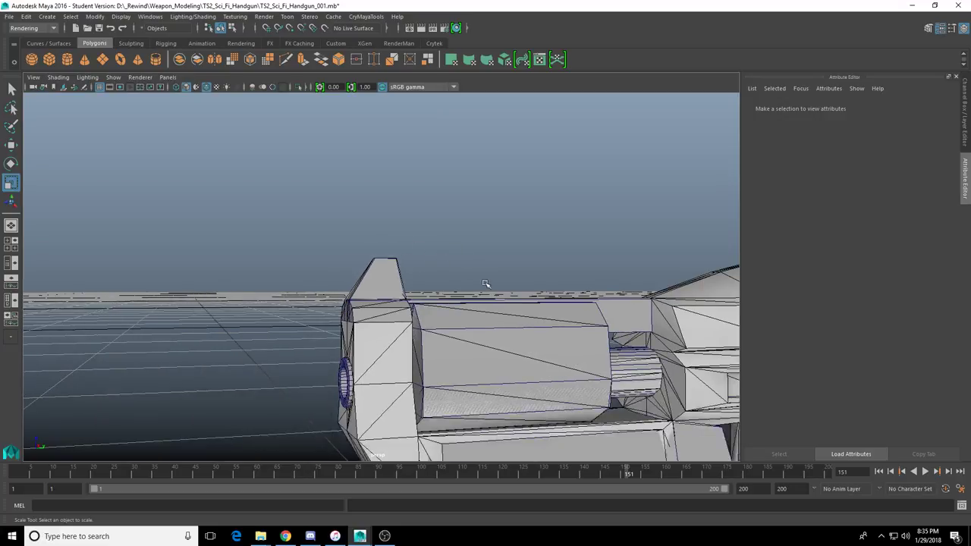
pyautogui.keyDown('alt'); pyautogui.moveTo(486, 284); pyautogui.dragTo(481, 311); pyautogui.keyUp('alt')
pyautogui.click(267, 267)
pyautogui.keyDown('alt'); pyautogui.moveTo(267, 267); pyautogui.dragTo(382, 256); pyautogui.keyUp('alt')
pyautogui.moveTo(410, 249); pyautogui.dragTo(381, 290, button='right')
pyautogui.keyDown('alt'); pyautogui.moveTo(382, 290); pyautogui.dragTo(403, 322); pyautogui.keyUp('alt')
pyautogui.click(420, 236)
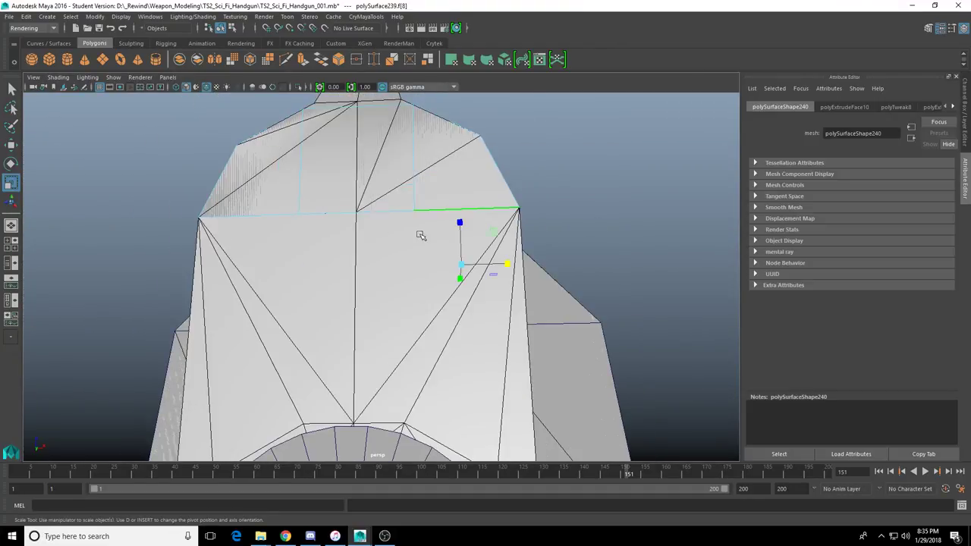
pyautogui.press('q')
pyautogui.keyDown('alt'); pyautogui.moveTo(295, 235); pyautogui.dragTo(357, 262); pyautogui.keyUp('alt')
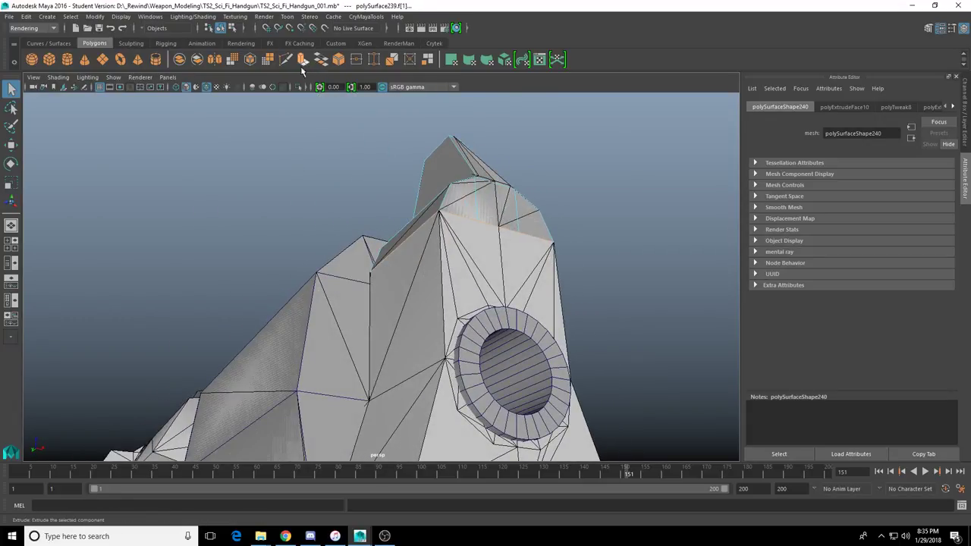
pyautogui.hotkey('ctrl', 'e')
pyautogui.keyDown('alt'); pyautogui.moveTo(546, 296); pyautogui.dragTo(493, 306); pyautogui.keyUp('alt')
pyautogui.moveTo(422, 298); pyautogui.dragTo(395, 404)
# Extrude the bottom faces of the two side legs down another 0.884 units, to the blockout's corner beside the muzzle ring.
pyautogui.keyDown('alt'); pyautogui.moveTo(425, 391); pyautogui.dragTo(468, 248, button='middle'); pyautogui.keyUp('alt')
pyautogui.keyDown('alt'); pyautogui.moveTo(468, 248); pyautogui.dragTo(543, 262, button='right'); pyautogui.keyUp('alt')
pyautogui.keyDown('alt'); pyautogui.moveTo(542, 262); pyautogui.dragTo(430, 266); pyautogui.keyUp('alt')
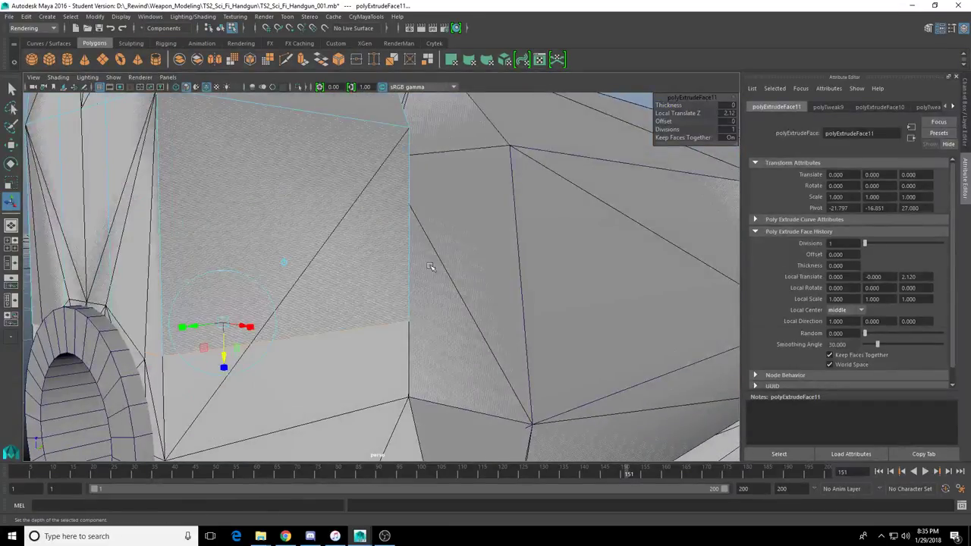
pyautogui.keyDown('alt'); pyautogui.moveTo(337, 206); pyautogui.dragTo(386, 191); pyautogui.keyUp('alt')
pyautogui.keyDown('alt'); pyautogui.moveTo(386, 190); pyautogui.dragTo(341, 194, button='right'); pyautogui.keyUp('alt')
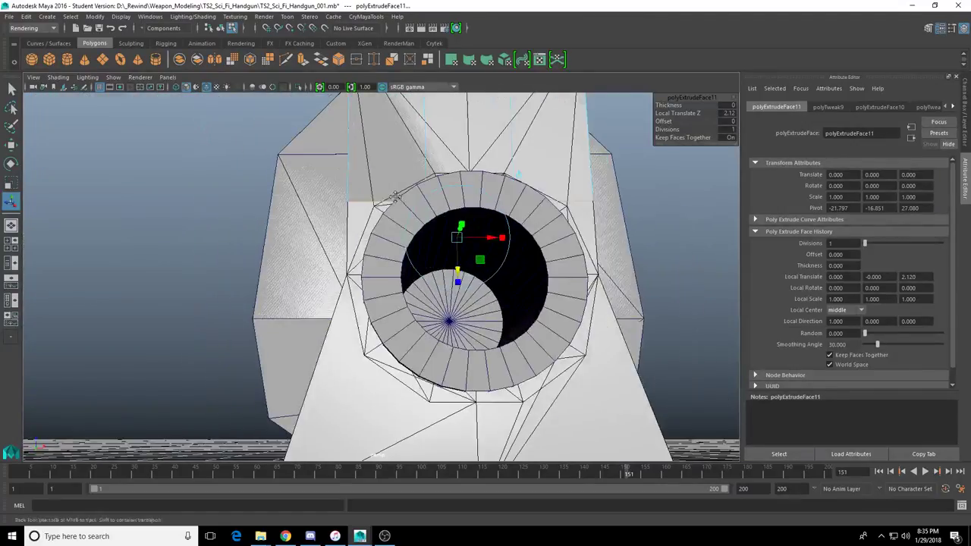
pyautogui.keyDown('alt'); pyautogui.moveTo(342, 194); pyautogui.dragTo(280, 221, button='middle'); pyautogui.keyUp('alt')
pyautogui.press('F8')
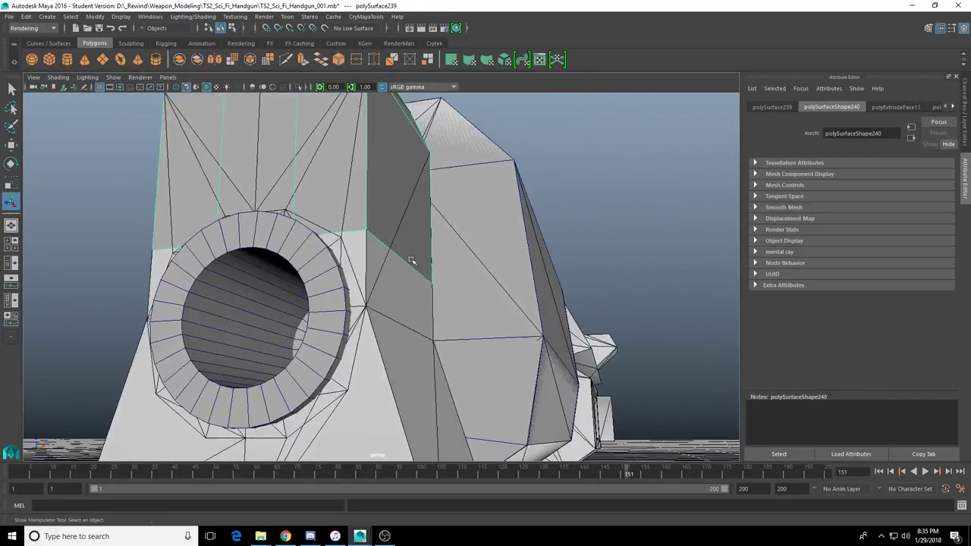
pyautogui.press('F10')
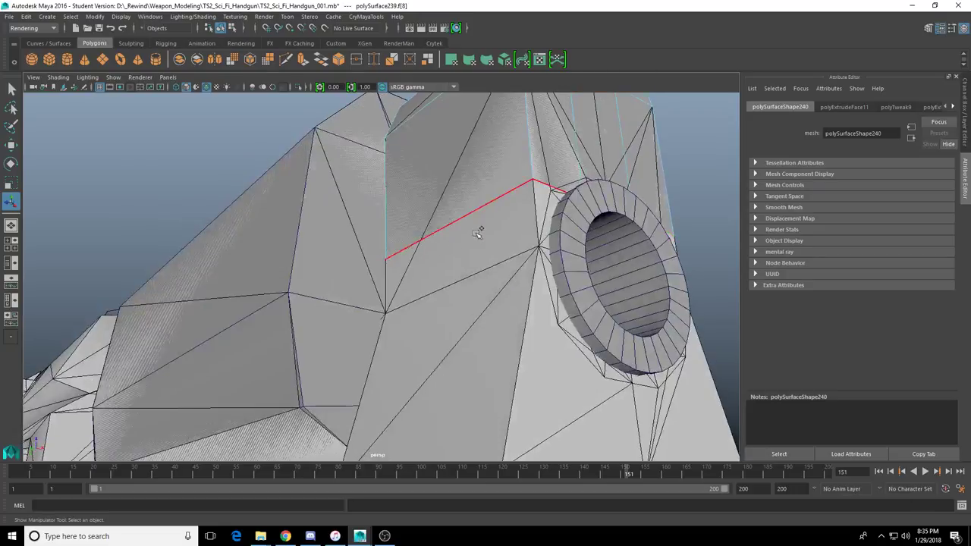
pyautogui.click(477, 233)
pyautogui.click(303, 62)
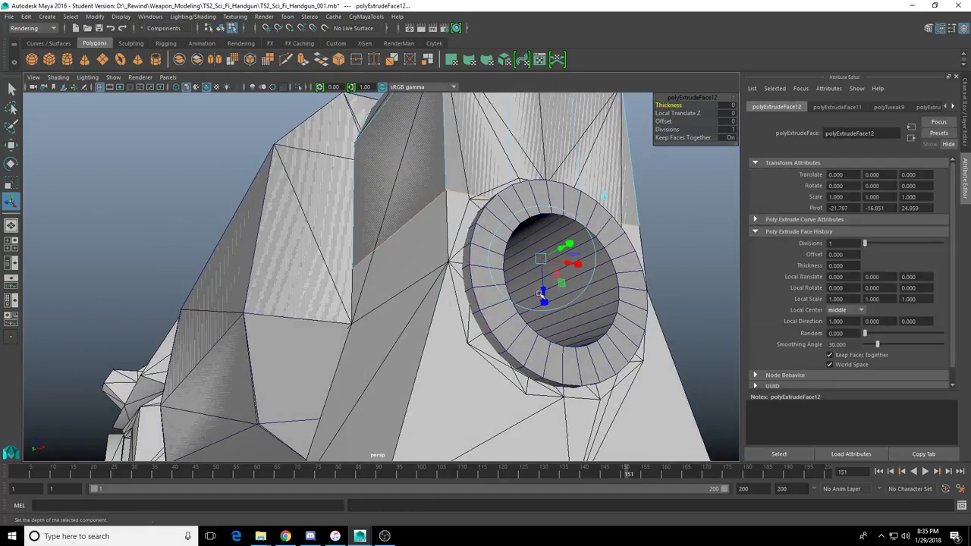
pyautogui.moveTo(539, 295); pyautogui.dragTo(525, 357)
# Scale the inner bottom edges of the two side legs outward so the legs clear the muzzle bore.
pyautogui.scroll(4, 486, 326)
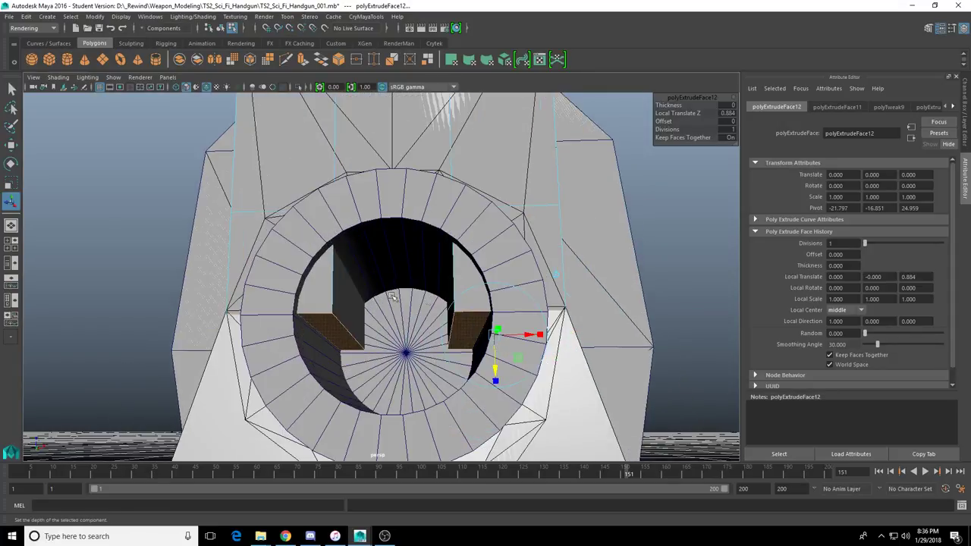
pyautogui.click(353, 334)
pyautogui.press('w')
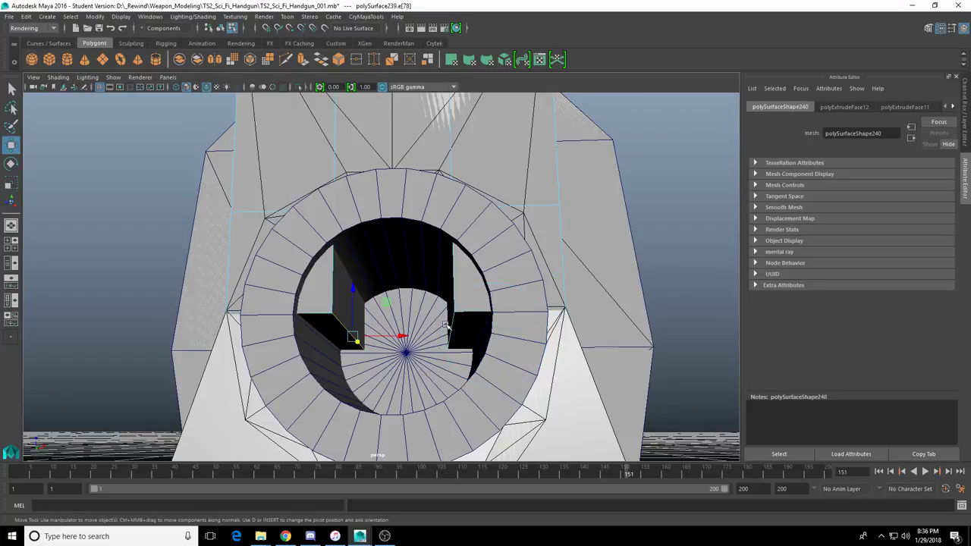
pyautogui.press('q')
pyautogui.click(455, 328)
pyautogui.keyDown('alt'); pyautogui.moveTo(455, 323); pyautogui.dragTo(495, 334); pyautogui.keyUp('alt')
pyautogui.press('r')
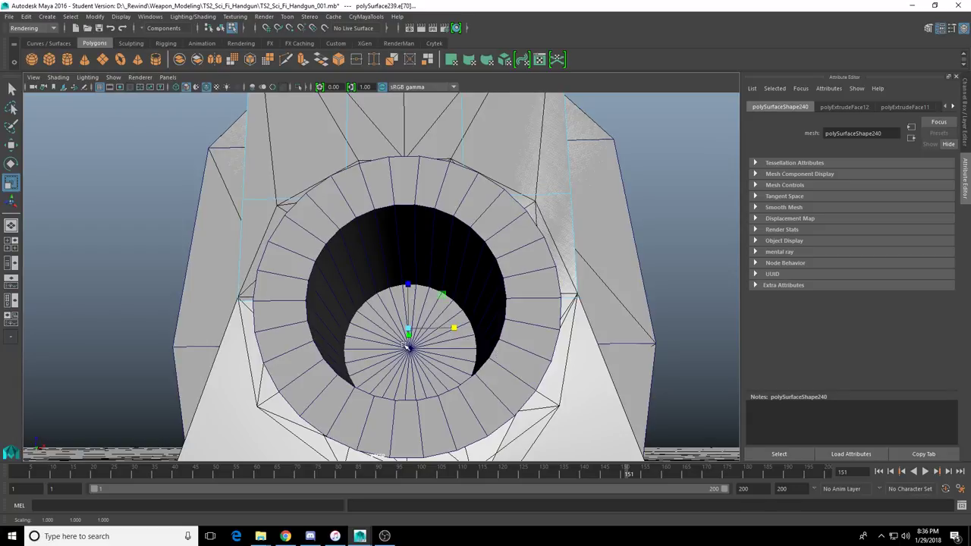
# Extrude the bottom faces of both side legs down about 2.447 units to the blockout's horizontal edge below the muzzle.
pyautogui.scroll(-3, 469, 281)
pyautogui.keyDown('alt'); pyautogui.moveTo(531, 274); pyautogui.dragTo(402, 229); pyautogui.keyUp('alt')
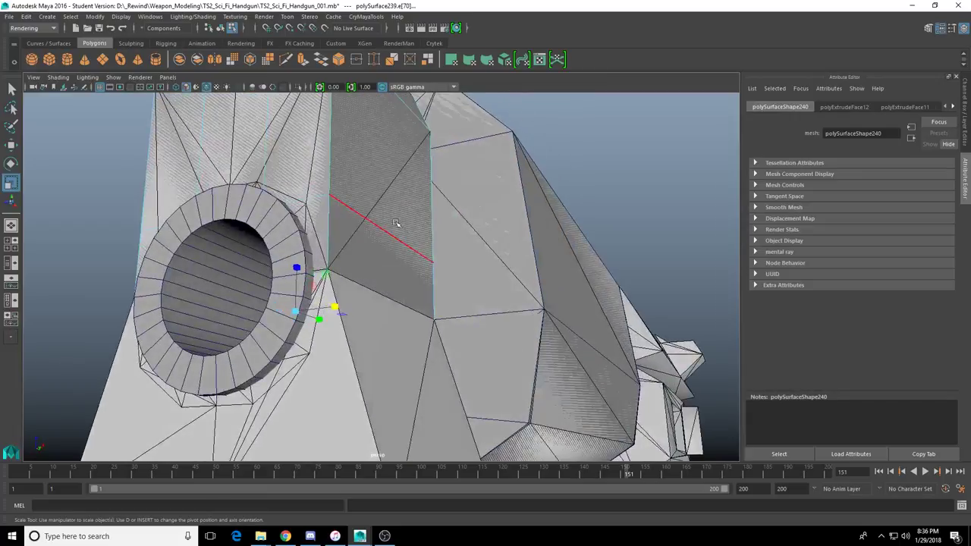
pyautogui.moveTo(399, 224); pyautogui.dragTo(375, 283, button='right')
pyautogui.click(367, 293)
pyautogui.keyDown('alt'); pyautogui.moveTo(216, 305); pyautogui.dragTo(374, 364); pyautogui.keyUp('alt')
pyautogui.keyDown('alt'); pyautogui.moveTo(356, 148); pyautogui.dragTo(371, 171); pyautogui.keyUp('alt')
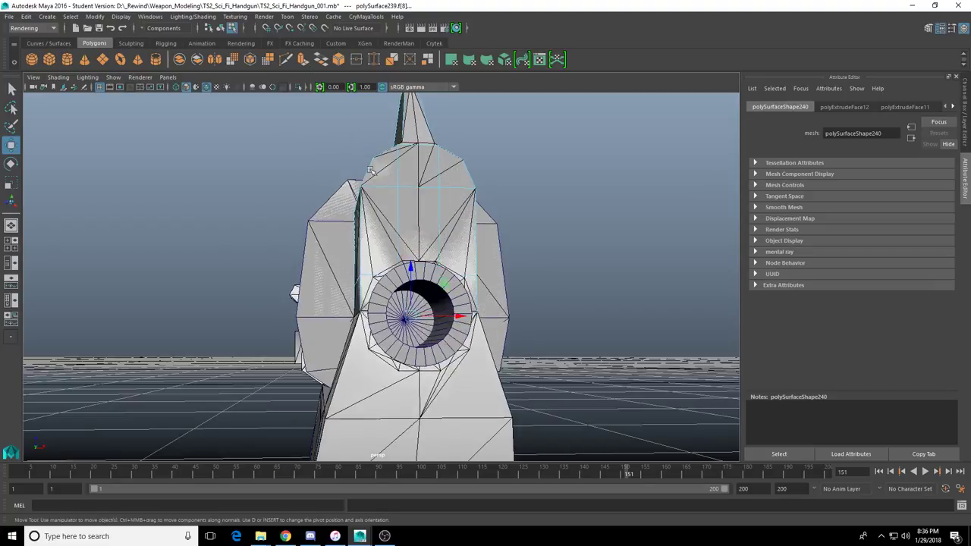
pyautogui.click(321, 60)
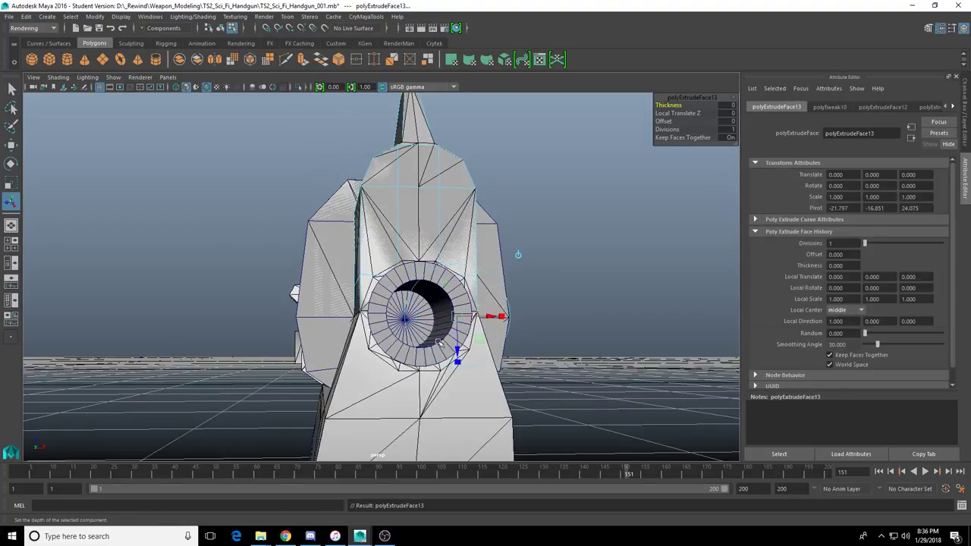
pyautogui.moveTo(457, 350); pyautogui.dragTo(455, 424)
pyautogui.keyDown('alt'); pyautogui.moveTo(455, 416); pyautogui.dragTo(484, 342, button='middle'); pyautogui.keyUp('alt')
pyautogui.keyDown('alt'); pyautogui.moveTo(459, 307); pyautogui.dragTo(488, 318); pyautogui.keyUp('alt')
pyautogui.keyDown('alt'); pyautogui.moveTo(574, 287); pyautogui.dragTo(551, 262); pyautogui.keyUp('alt')
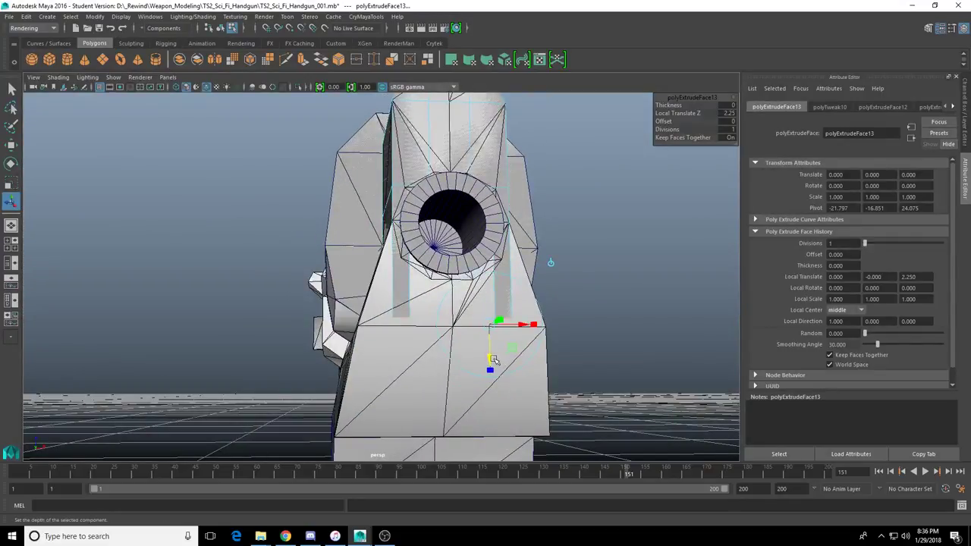
pyautogui.moveTo(493, 360); pyautogui.dragTo(498, 328)
# Snap the left leg's outer bottom vertices sideways to the blockout's outer corner in the front view.
pyautogui.scroll(5, 485, 319)
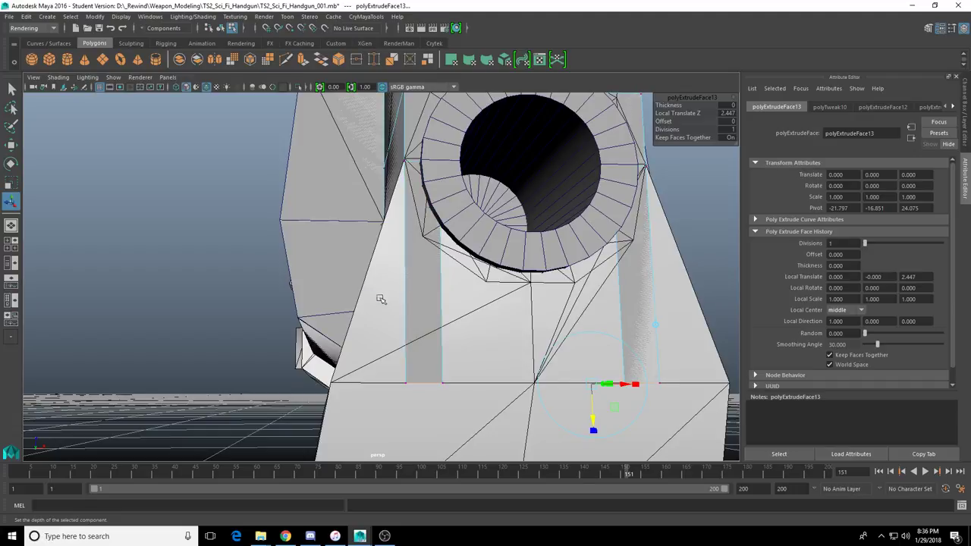
pyautogui.press('4')
pyautogui.click(408, 384)
pyautogui.keyDown('alt'); pyautogui.moveTo(412, 422); pyautogui.dragTo(403, 421); pyautogui.keyUp('alt')
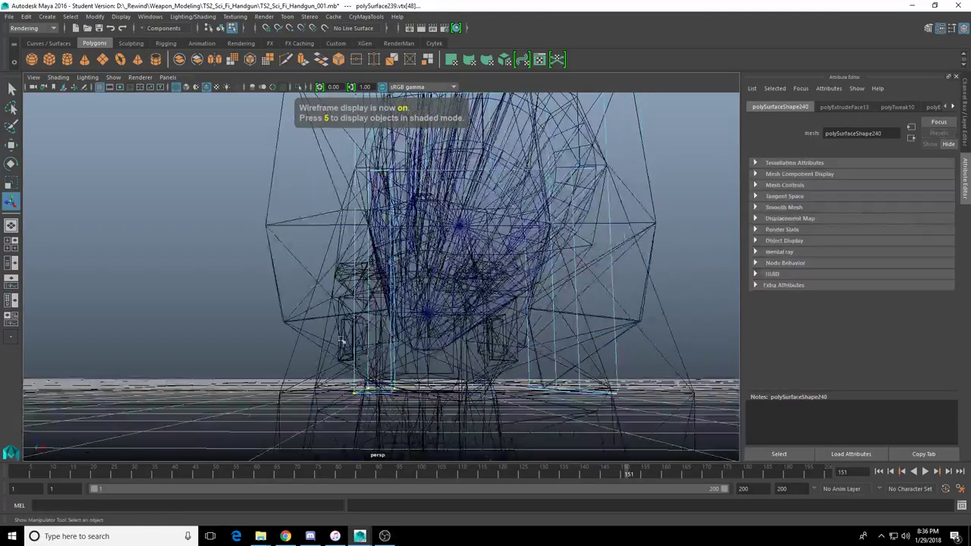
pyautogui.moveTo(339, 338); pyautogui.dragTo(372, 404)
pyautogui.press('space')
pyautogui.scroll(-9, 246, 394)
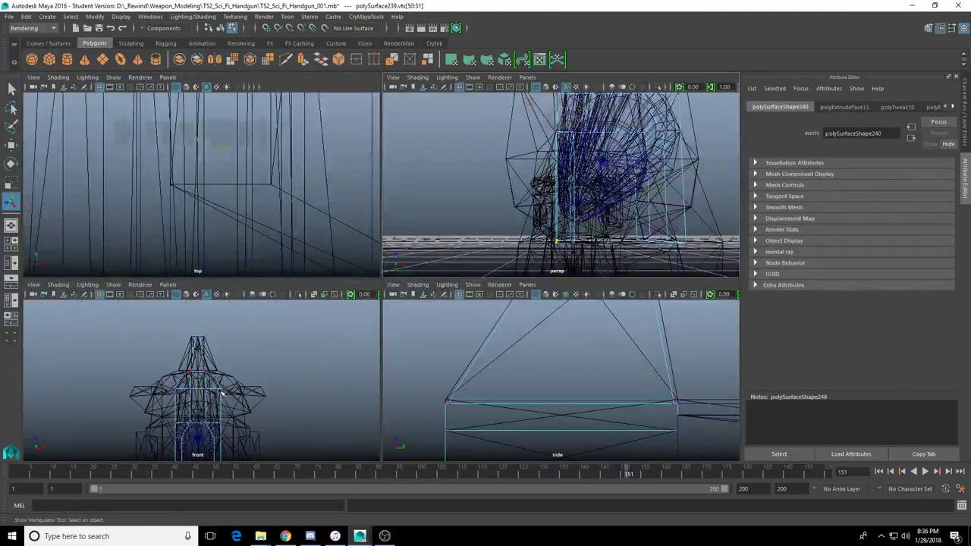
pyautogui.press('space')
pyautogui.keyDown('alt'); pyautogui.moveTo(416, 378); pyautogui.dragTo(418, 144, button='middle'); pyautogui.keyUp('alt')
pyautogui.scroll(4, 406, 255)
pyautogui.scroll(2, 406, 256)
pyautogui.keyDown('alt'); pyautogui.moveTo(406, 256); pyautogui.dragTo(436, 334, button='middle'); pyautogui.keyUp('alt')
pyautogui.press('w')
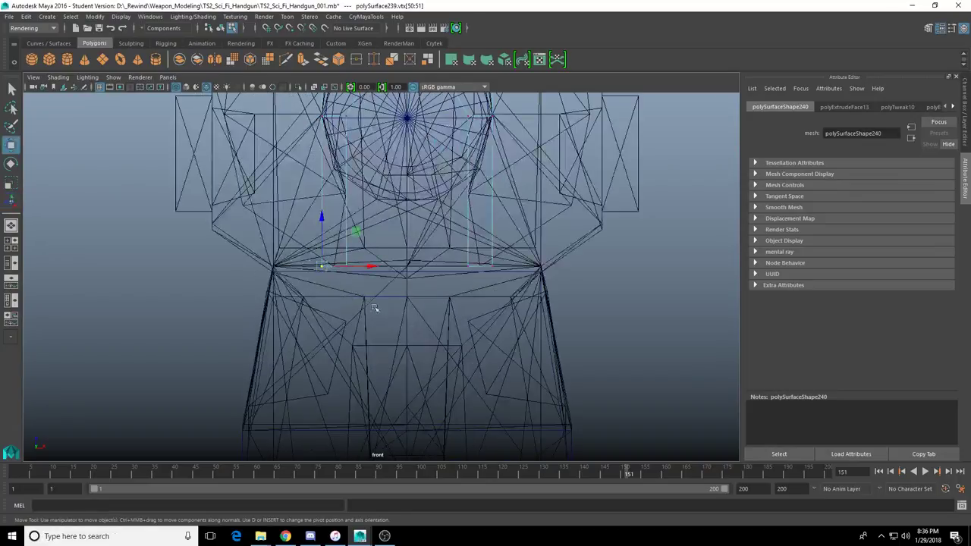
pyautogui.press('v')
pyautogui.moveTo(369, 268); pyautogui.dragTo(273, 267)
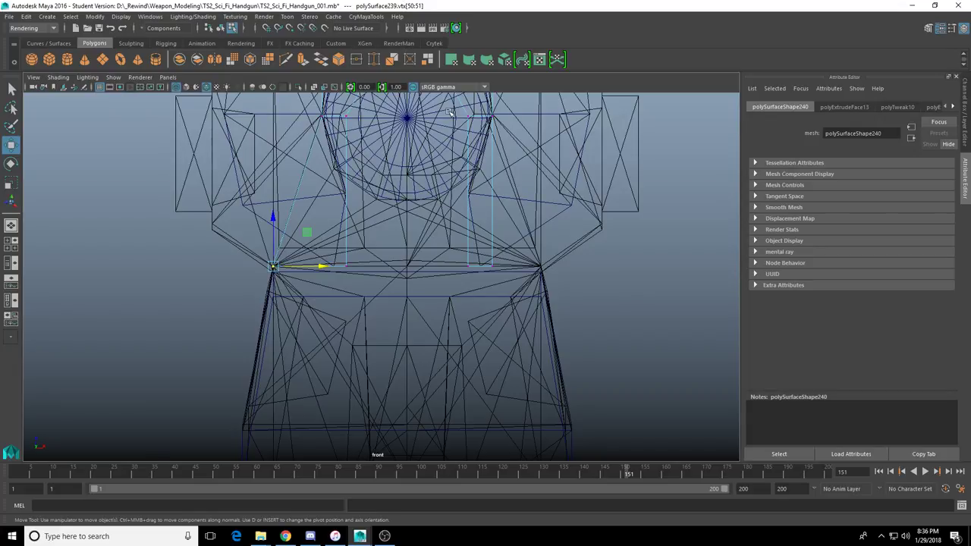
# Snap the right leg's outer bottom vertices sideways to the blockout's opposite outer corner.
pyautogui.scroll(2, 412, 295)
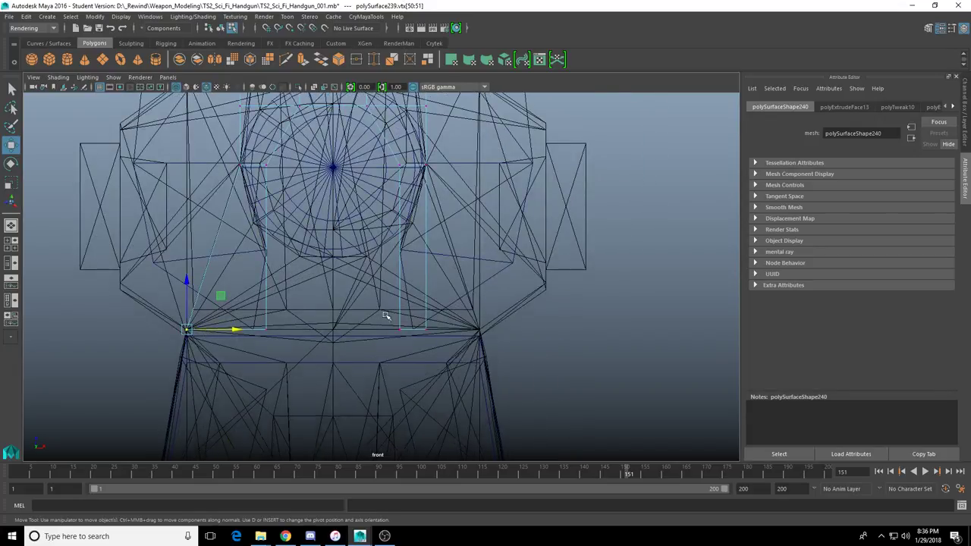
pyautogui.scroll(2, 390, 317)
pyautogui.moveTo(433, 329); pyautogui.dragTo(476, 394)
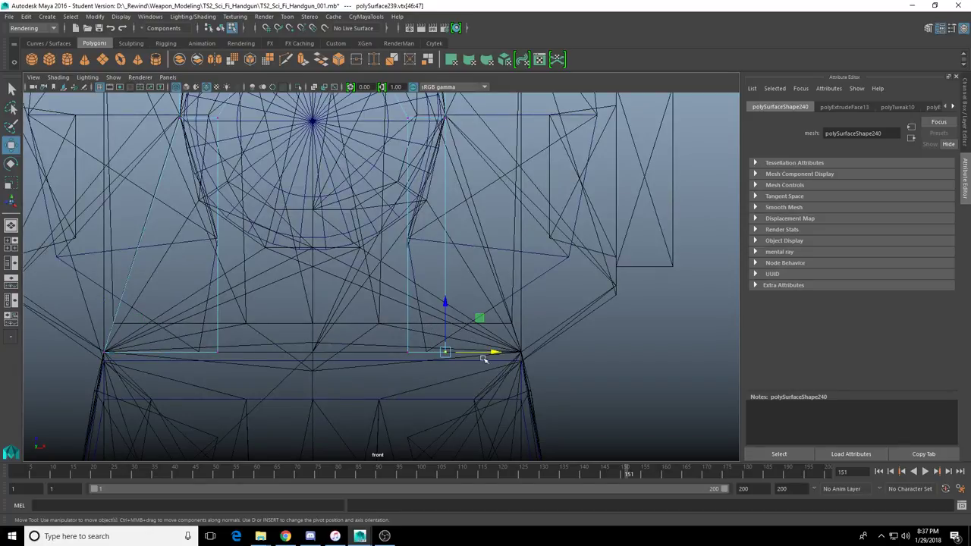
pyautogui.moveTo(494, 352); pyautogui.dragTo(520, 354)
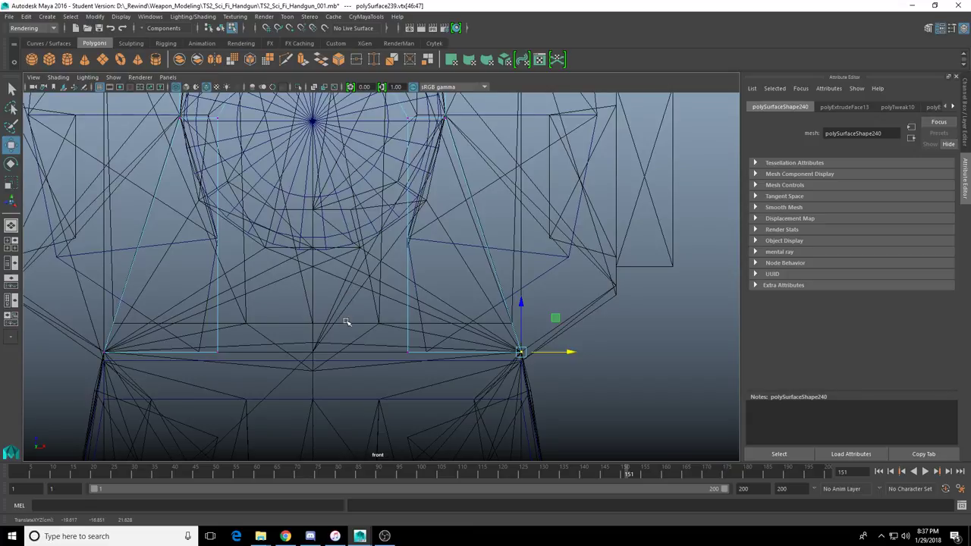
# Cut a horizontal edge across the front of each side leg with Multi-Cut, at the lower part of the muzzle ring.
pyautogui.moveTo(346, 322)
pyautogui.keyDown('alt'); pyautogui.mouseDown(button='middle')
pyautogui.moveTo(385, 364)
pyautogui.moveTo(393, 332)
pyautogui.mouseUp(button='middle'); pyautogui.keyUp('alt')
pyautogui.press('5')
pyautogui.scroll(-9, 384, 344)
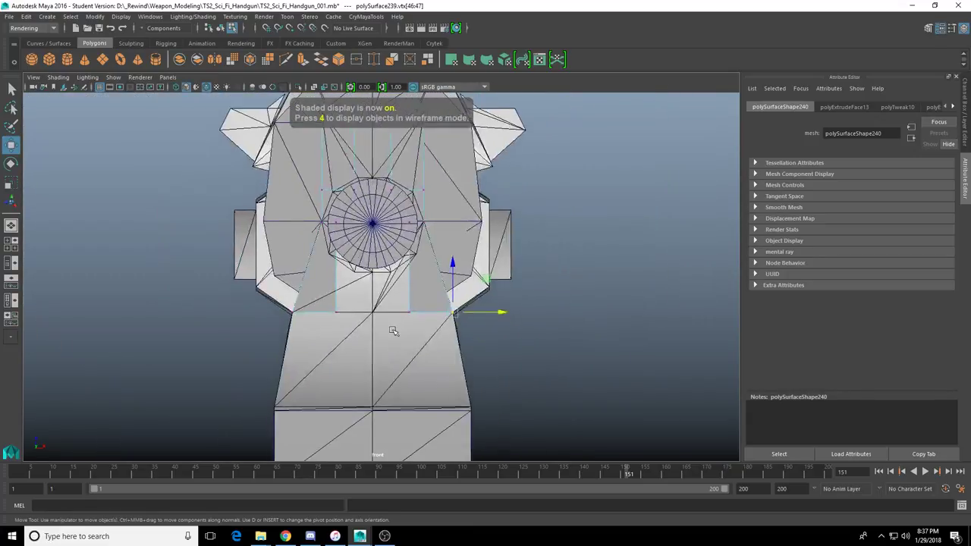
pyautogui.scroll(7, 403, 300)
pyautogui.scroll(1, 402, 299)
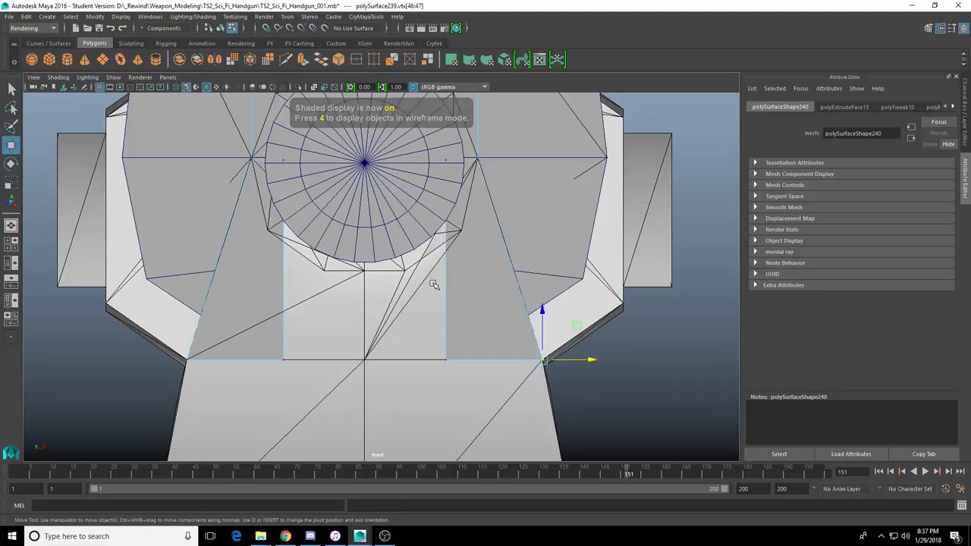
pyautogui.moveTo(481, 275); pyautogui.dragTo(506, 273, button='right')
pyautogui.click(494, 298)
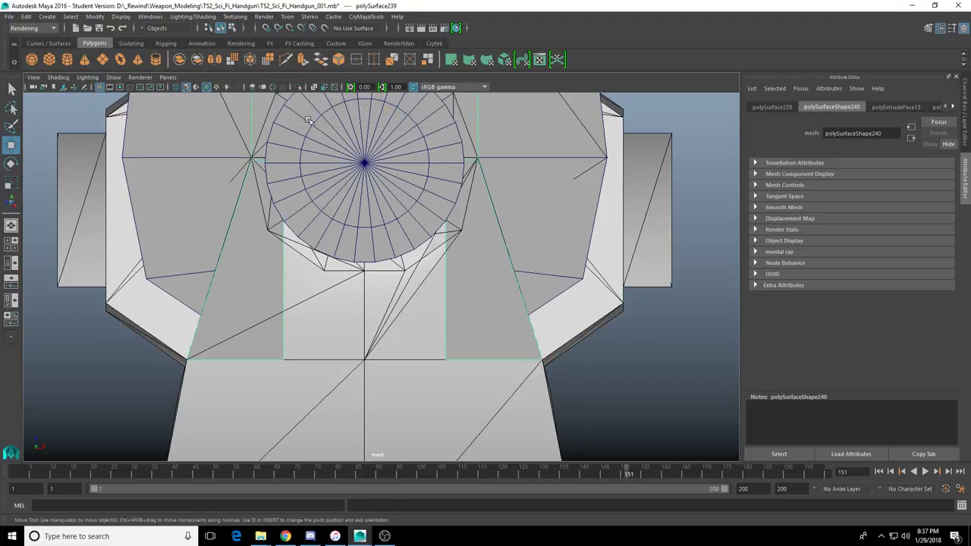
pyautogui.moveTo(257, 331); pyautogui.dragTo(205, 325, button='right')
pyautogui.moveTo(251, 251); pyautogui.dragTo(306, 188, button='right')
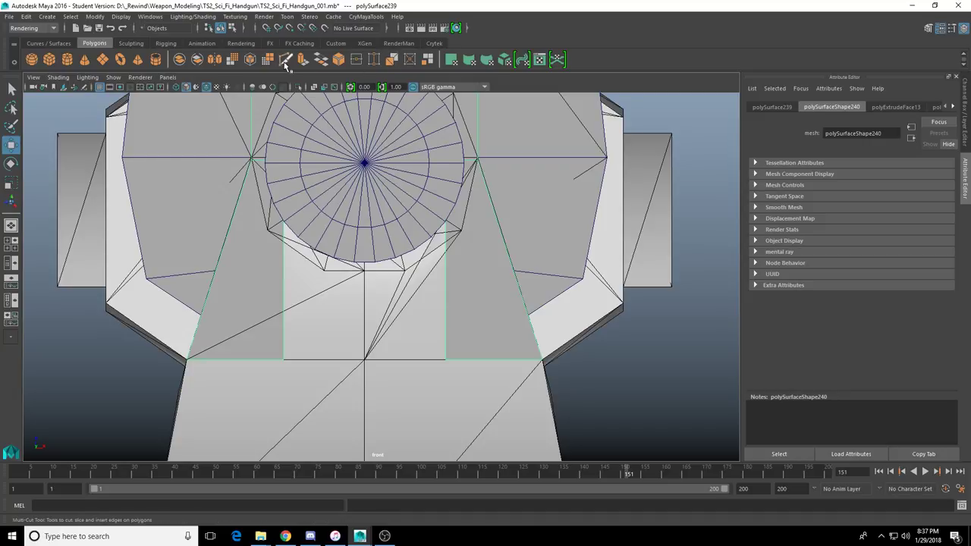
pyautogui.click(286, 60)
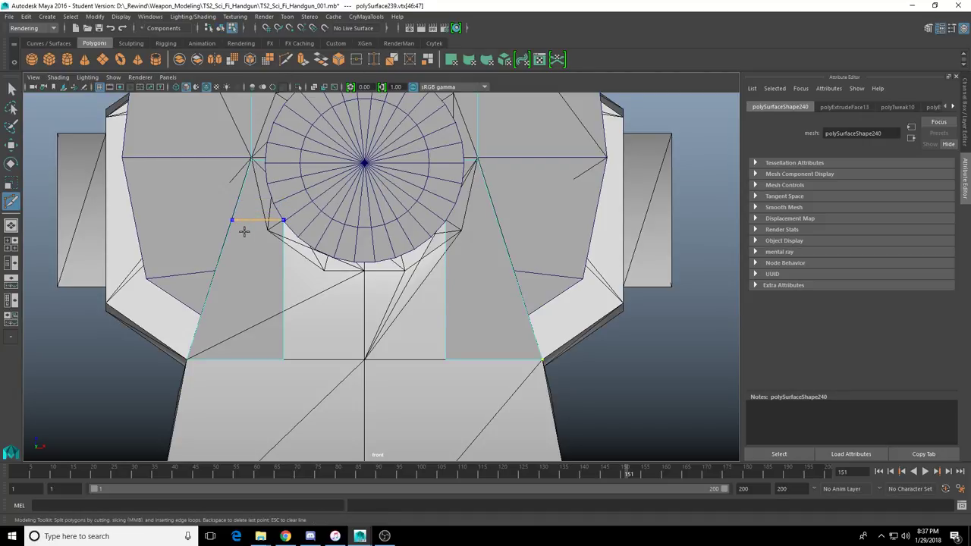
pyautogui.click(244, 231)
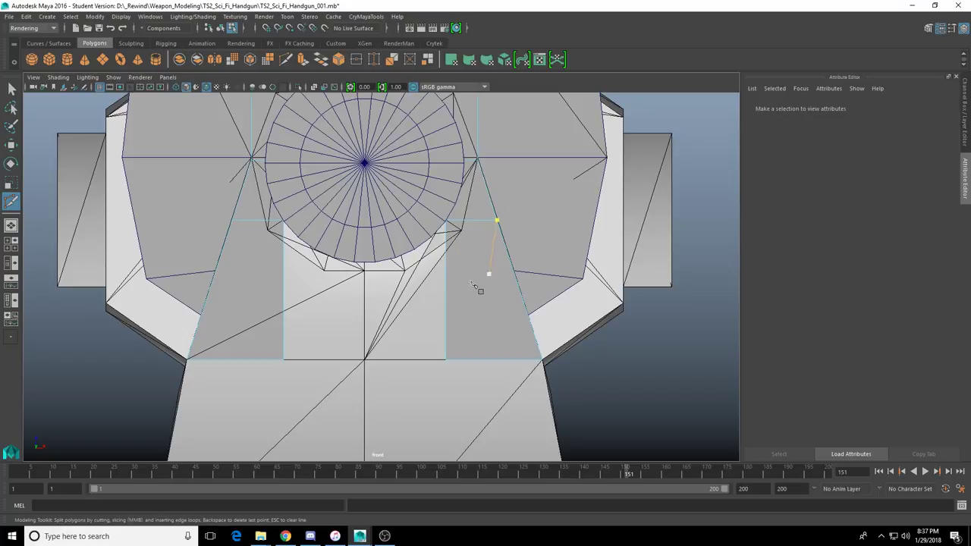
# Try to scale the inner vertices of the two new leg cuts inward beneath the muzzle ring.
pyautogui.scroll(2, 485, 281)
pyautogui.press('w')
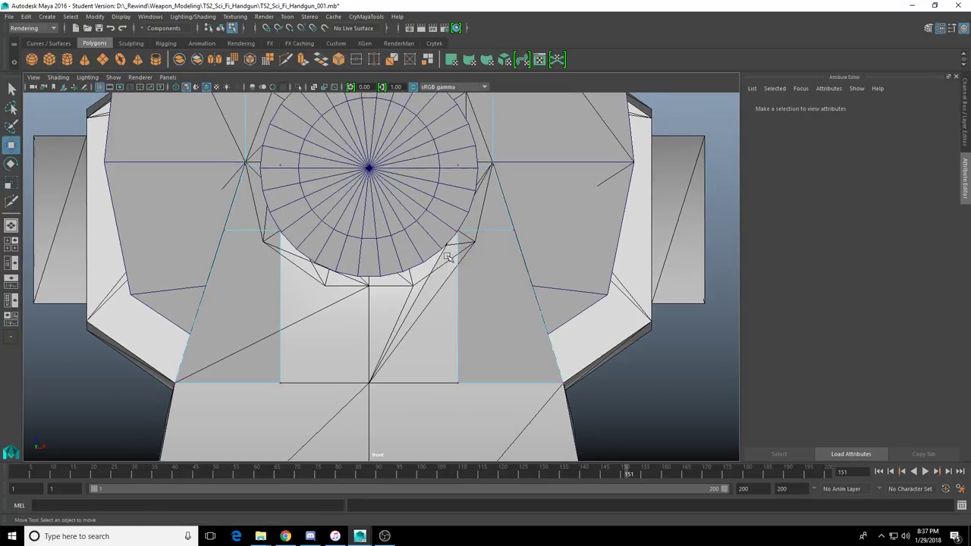
pyautogui.press('4')
pyautogui.moveTo(263, 220); pyautogui.dragTo(470, 259)
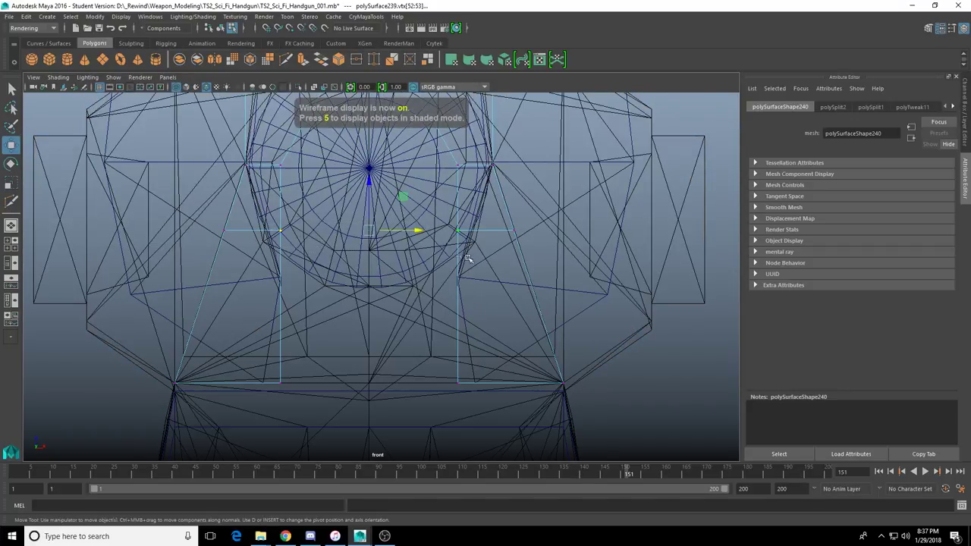
pyautogui.press('r')
pyautogui.moveTo(414, 231); pyautogui.dragTo(403, 232)
pyautogui.press('5')
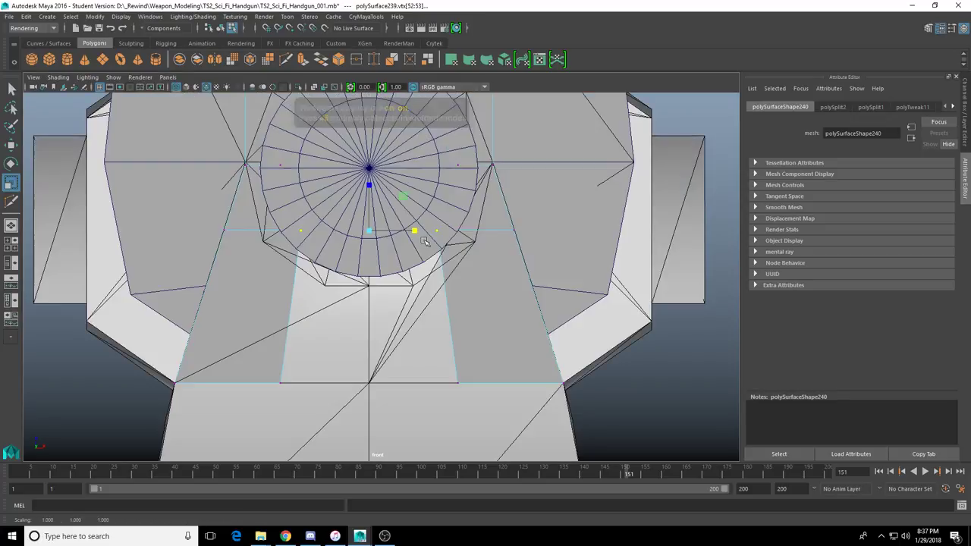
pyautogui.scroll(2, 414, 242)
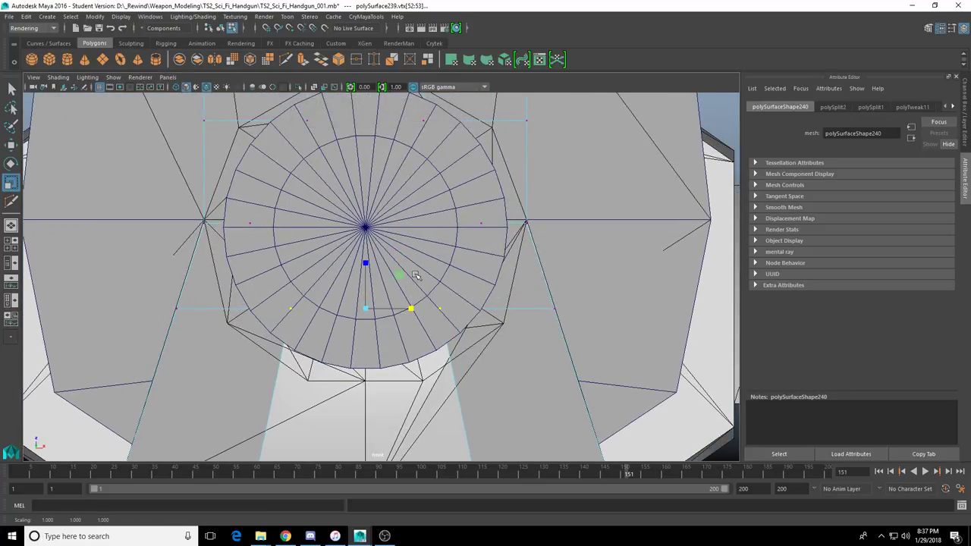
pyautogui.hotkey('ctrl', 'z')
pyautogui.hotkey('ctrl', 'z')
# Scale the inner cut vertices and inner bottom vertices of both legs inward together, narrowing the gap below the muzzle.
pyautogui.scroll(-4, 485, 297)
pyautogui.scroll(1, 453, 255)
pyautogui.moveTo(455, 355)
pyautogui.keyDown('alt'); pyautogui.mouseDown(button='middle')
pyautogui.moveTo(453, 255)
pyautogui.moveTo(454, 337)
pyautogui.mouseUp(button='middle'); pyautogui.keyUp('alt')
pyautogui.scroll(3, 455, 334)
pyautogui.press('4')
pyautogui.keyDown('shift'); pyautogui.moveTo(292, 334); pyautogui.dragTo(319, 389); pyautogui.keyUp('shift')
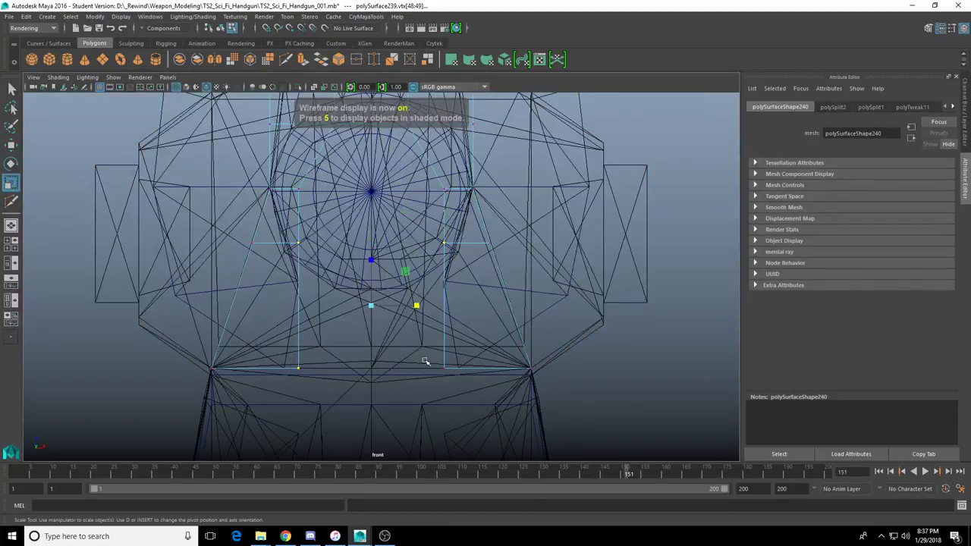
pyautogui.keyDown('shift'); pyautogui.moveTo(423, 346); pyautogui.dragTo(453, 372); pyautogui.keyUp('shift')
pyautogui.moveTo(416, 306)
pyautogui.mouseDown()
pyautogui.moveTo(398, 305)
pyautogui.moveTo(415, 307)
pyautogui.mouseUp()
pyautogui.press('5')
pyautogui.press('F8')
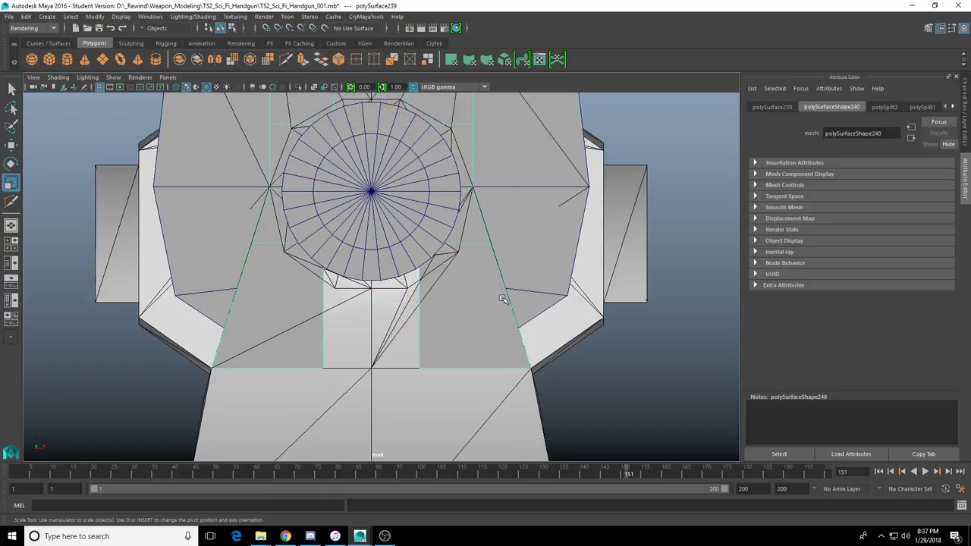
# Cut a second horizontal edge across each side leg with Multi-Cut, just below the existing cut and near the muzzle ring's lower rim.
pyautogui.click(286, 61)
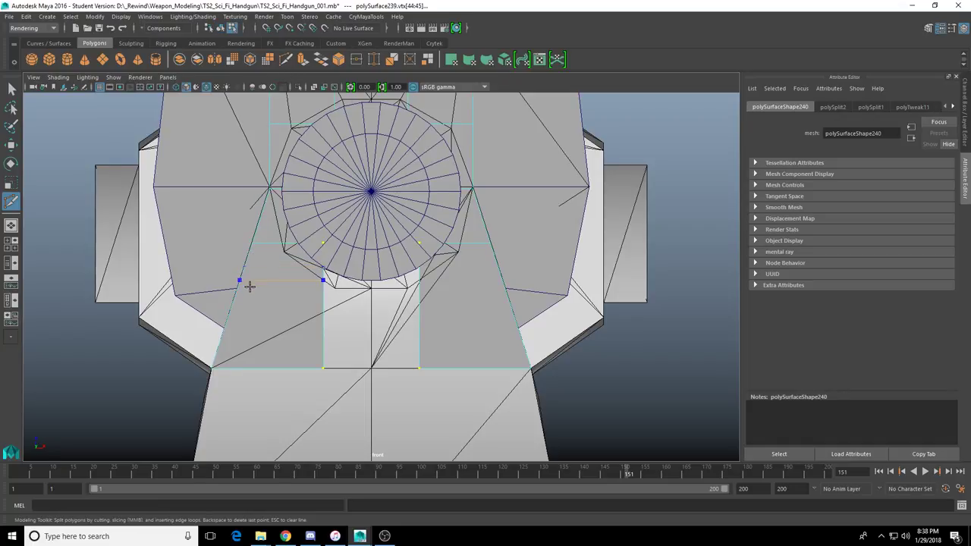
pyautogui.moveTo(251, 287); pyautogui.dragTo(255, 270)
pyautogui.keyDown('ctrl'); pyautogui.click(255, 271); pyautogui.keyUp('ctrl')
pyautogui.keyDown('ctrl'); pyautogui.click(425, 273); pyautogui.keyUp('ctrl')
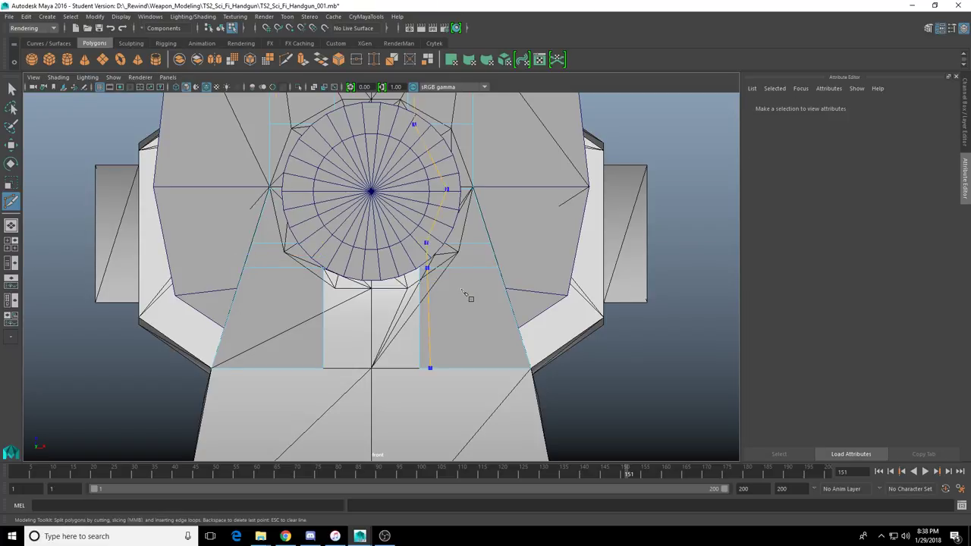
# Scale the inner vertices of both legs, from the new cut down to the bottom, inward until they nearly meet at the centre line.
pyautogui.scroll(2, 468, 293)
pyautogui.press('w')
pyautogui.press('4')
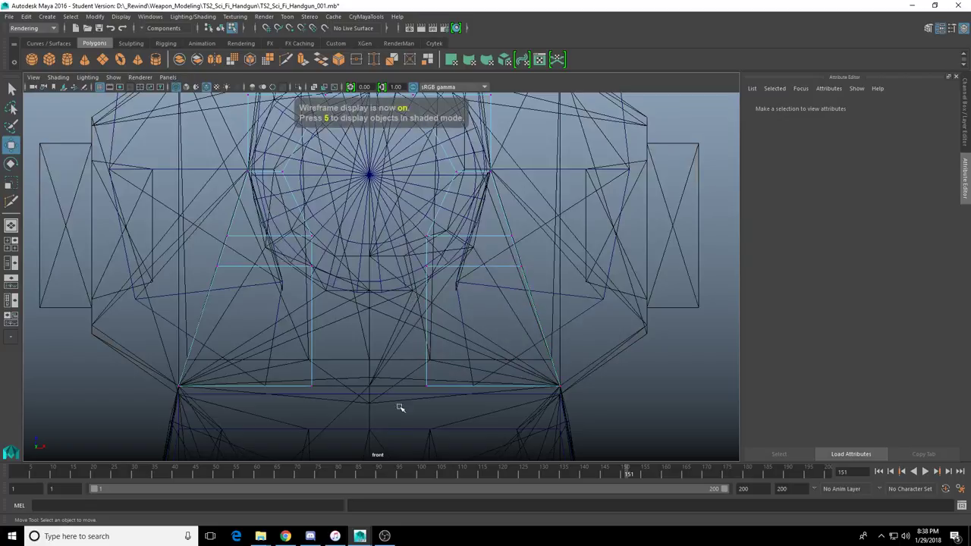
pyautogui.moveTo(400, 413); pyautogui.dragTo(463, 262)
pyautogui.keyDown('shift'); pyautogui.moveTo(272, 402); pyautogui.dragTo(347, 257); pyautogui.keyUp('shift')
pyautogui.press('r')
pyautogui.moveTo(414, 326); pyautogui.dragTo(375, 333)
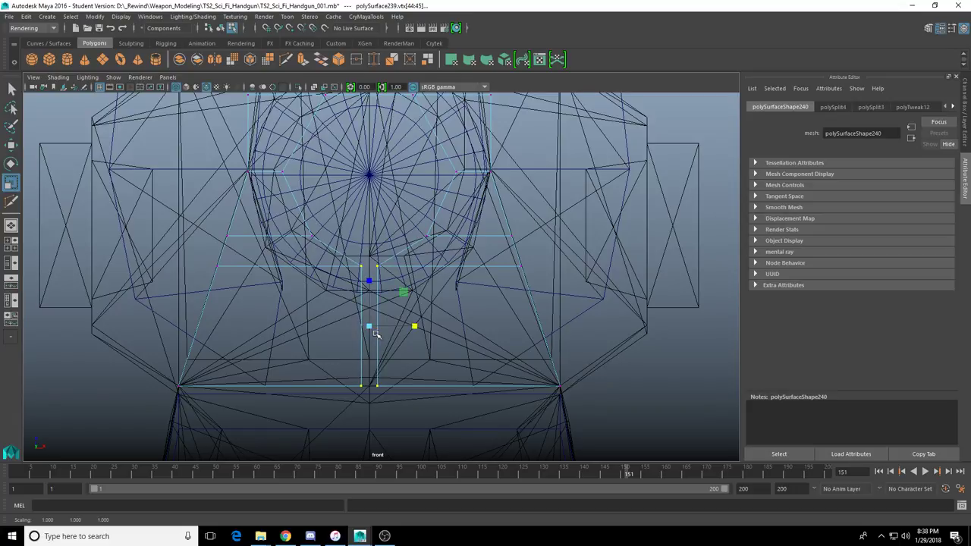
pyautogui.press('5')
pyautogui.scroll(2, 410, 340)
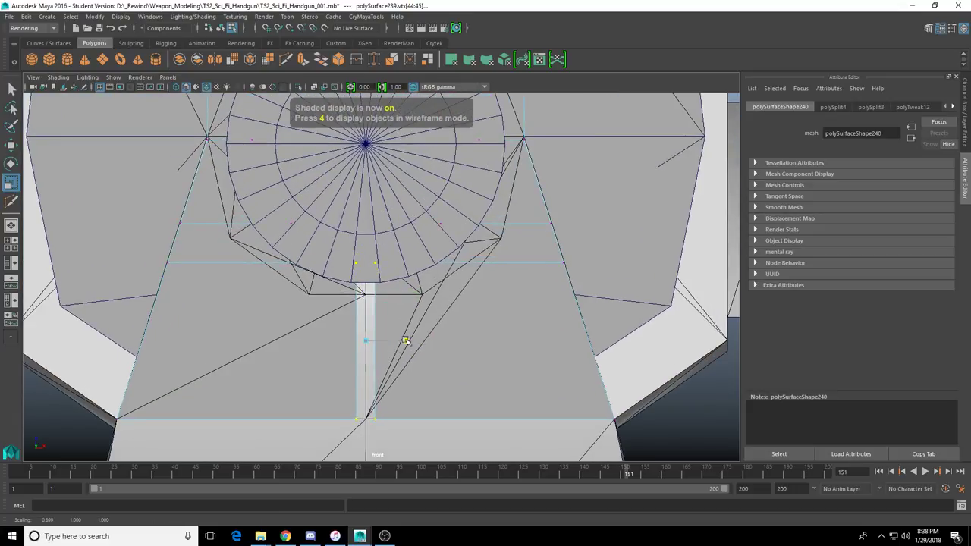
pyautogui.scroll(1, 546, 230)
# Merge the first facing pair of inner leg vertices at the centre line below the muzzle.
pyautogui.press('space')
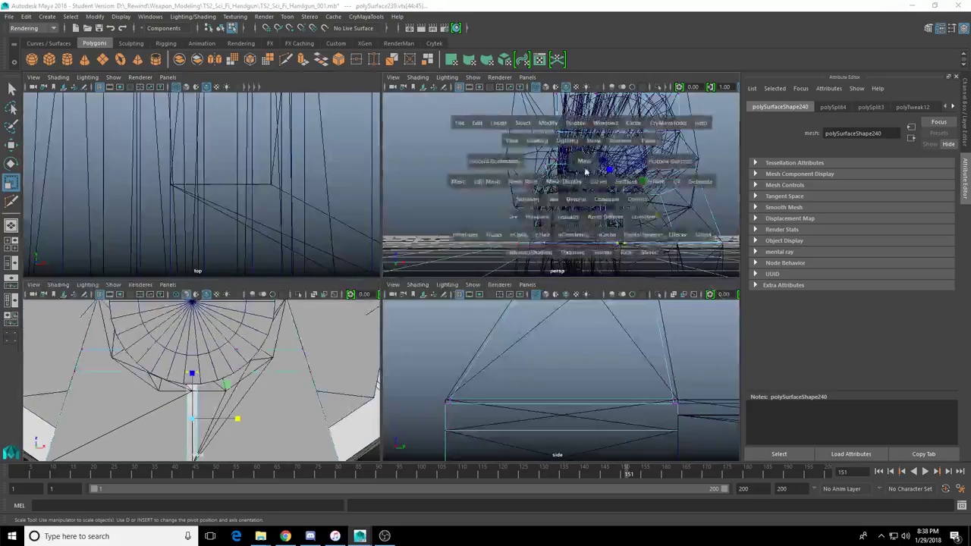
pyautogui.press('space')
pyautogui.press('f')
pyautogui.keyDown('alt'); pyautogui.moveTo(526, 266); pyautogui.dragTo(535, 278); pyautogui.keyUp('alt')
pyautogui.moveTo(503, 223); pyautogui.dragTo(461, 225, button='right')
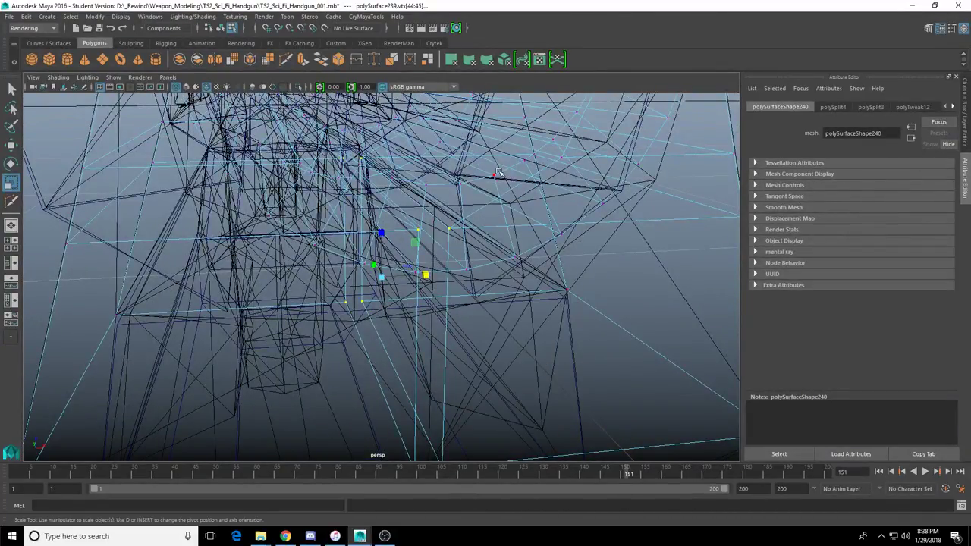
pyautogui.press('F8')
pyautogui.click(687, 210)
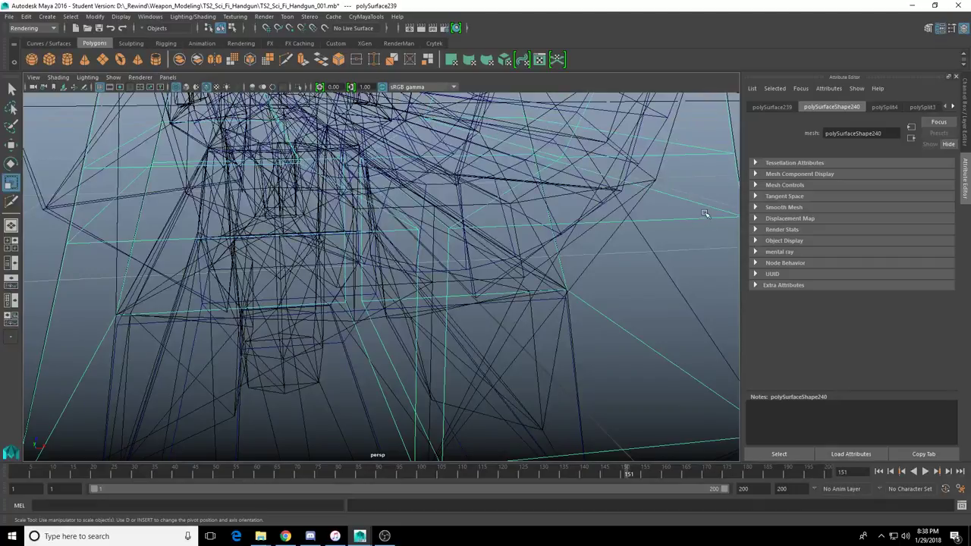
pyautogui.moveTo(704, 212); pyautogui.dragTo(657, 228, button='right')
pyautogui.moveTo(470, 220); pyautogui.dragTo(405, 247)
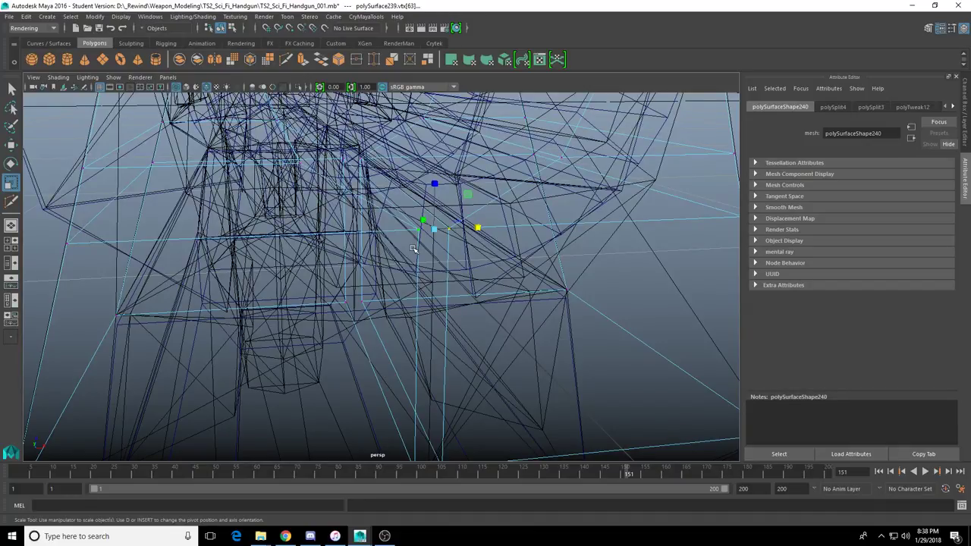
pyautogui.press('q')
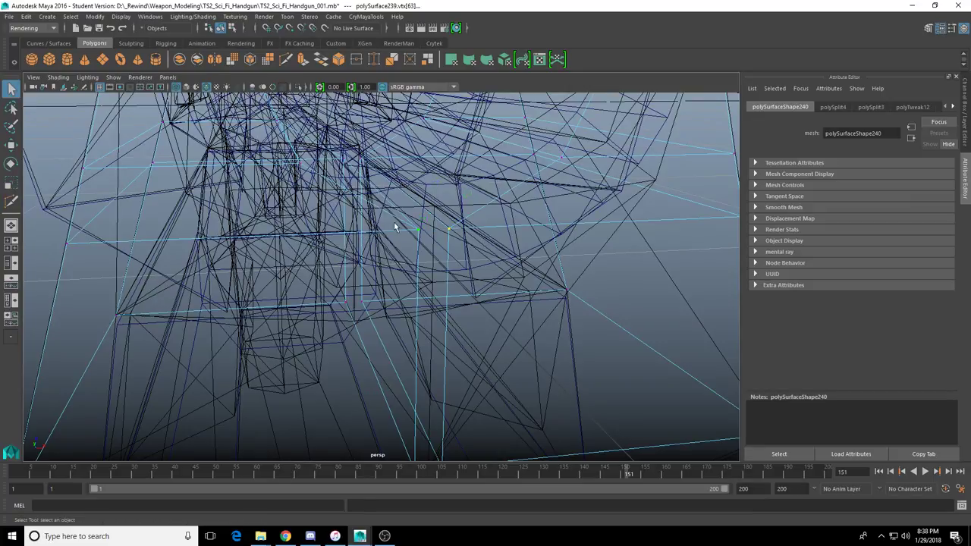
pyautogui.keyDown('shift'); pyautogui.moveTo(417, 229); pyautogui.dragTo(417, 179, button='right'); pyautogui.keyUp('shift')
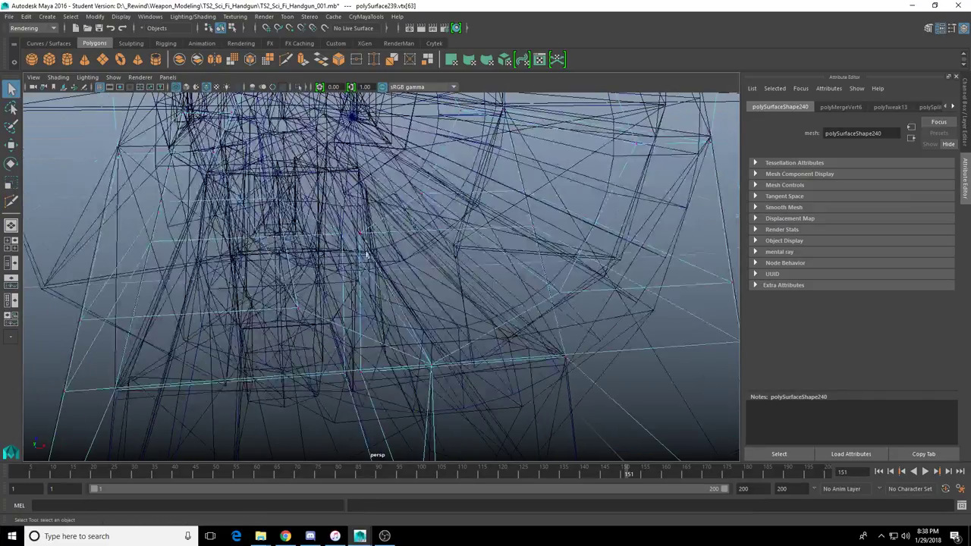
# Merge the remaining facing vertex pairs of the two legs to close the centre seam.
pyautogui.moveTo(359, 238)
pyautogui.mouseDown()
pyautogui.moveTo(376, 246)
pyautogui.moveTo(370, 264)
pyautogui.moveTo(408, 321)
pyautogui.moveTo(378, 390)
pyautogui.moveTo(450, 358)
pyautogui.moveTo(467, 306)
pyautogui.moveTo(503, 322)
pyautogui.moveTo(475, 319)
pyautogui.moveTo(346, 354)
pyautogui.mouseUp()
pyautogui.press('g')
pyautogui.press('g')
pyautogui.press('g')
pyautogui.scroll(2, 503, 319)
pyautogui.press('5')
pyautogui.scroll(4, 502, 317)
pyautogui.press('F8')
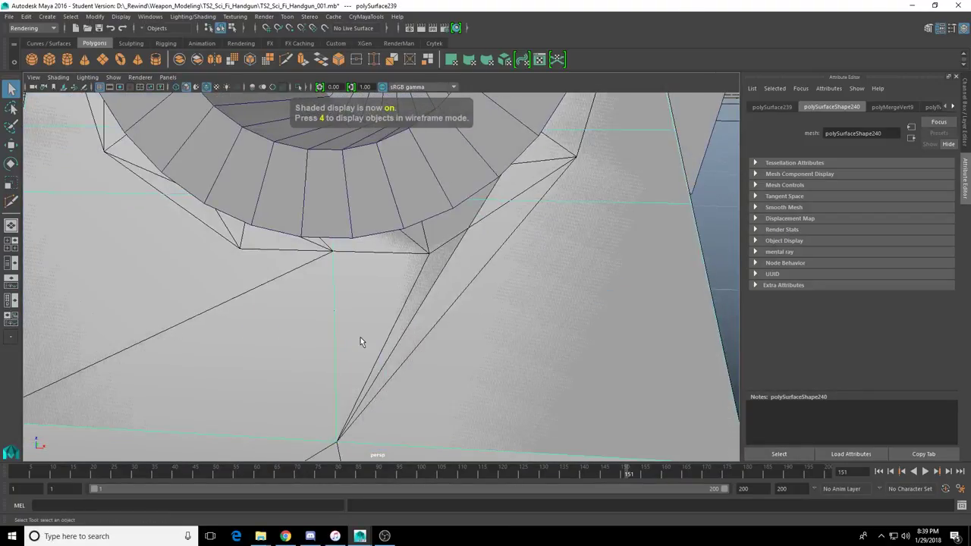
pyautogui.scroll(-3, 372, 343)
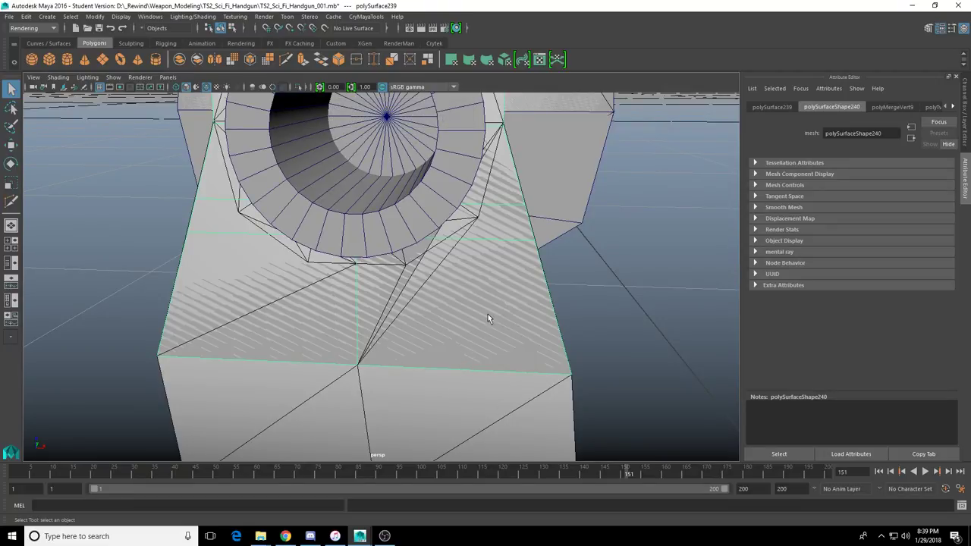
# Extrude the bottom faces of the front block downward by 2.577 to the level of the blockout's lower corner.
pyautogui.keyDown('alt'); pyautogui.moveTo(475, 278); pyautogui.dragTo(245, 168); pyautogui.keyUp('alt')
pyautogui.press('F10')
pyautogui.click(402, 306)
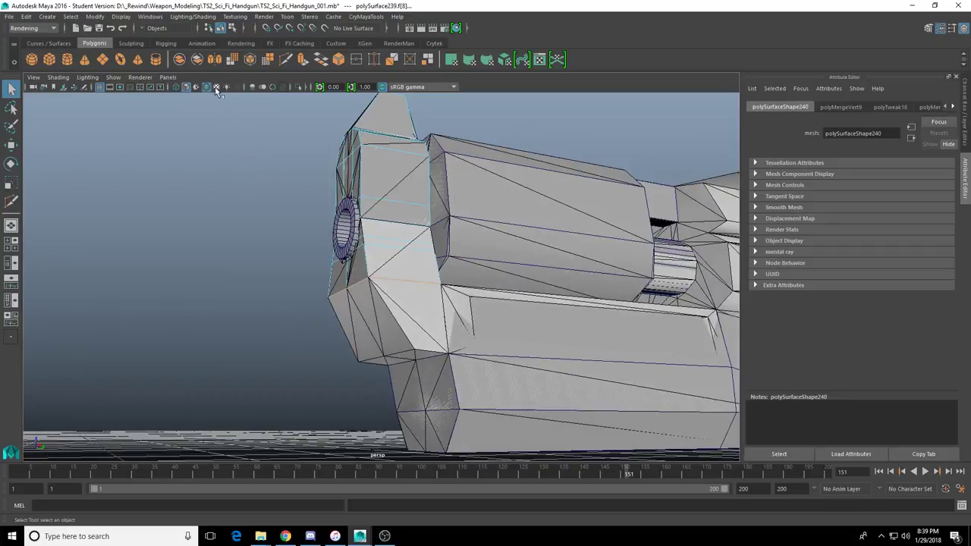
pyautogui.click(302, 60)
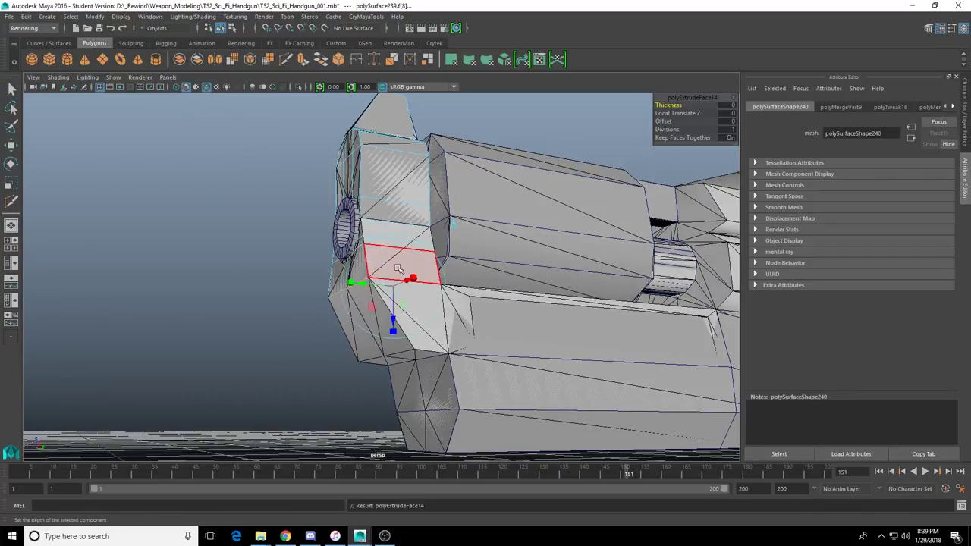
pyautogui.moveTo(394, 322); pyautogui.dragTo(387, 384)
pyautogui.keyDown('alt'); pyautogui.moveTo(387, 384); pyautogui.dragTo(355, 231, button='middle'); pyautogui.keyUp('alt')
pyautogui.scroll(3, 355, 231)
pyautogui.keyDown('alt'); pyautogui.moveTo(355, 231); pyautogui.dragTo(348, 245); pyautogui.keyUp('alt')
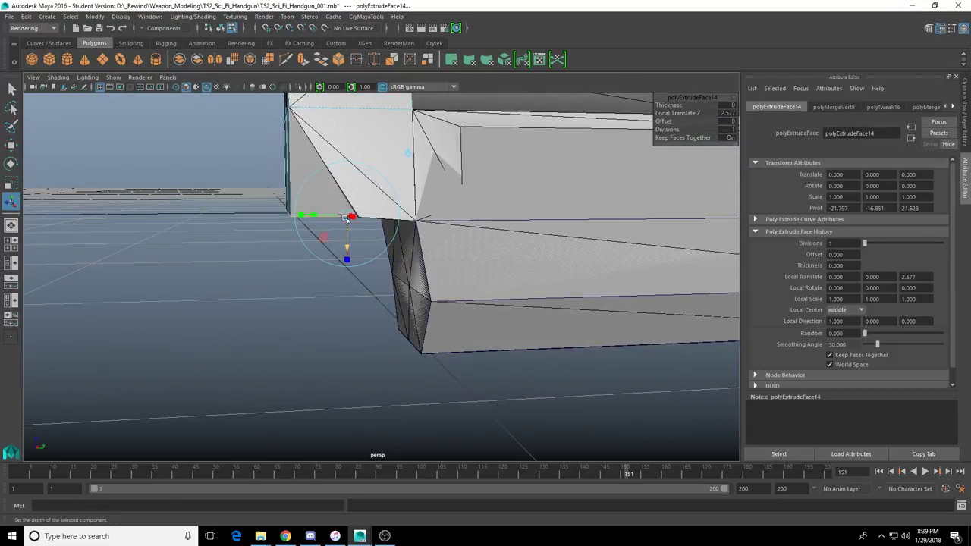
# Move the extrusion's front bottom vertices backward in side view to match the blockout's slanted front corner.
pyautogui.press('w')
pyautogui.press('space')
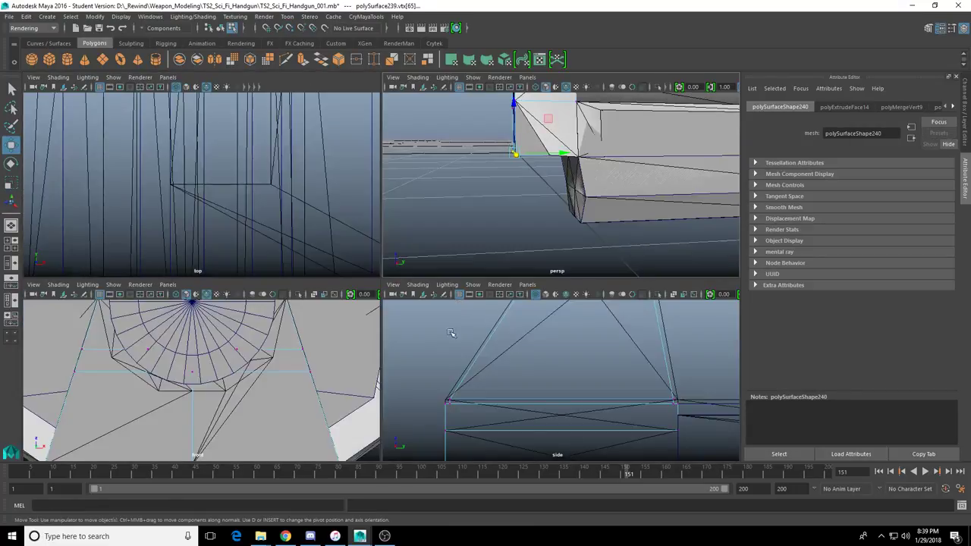
pyautogui.scroll(-8, 480, 355)
pyautogui.press('space')
pyautogui.press('f')
pyautogui.scroll(-6, 481, 338)
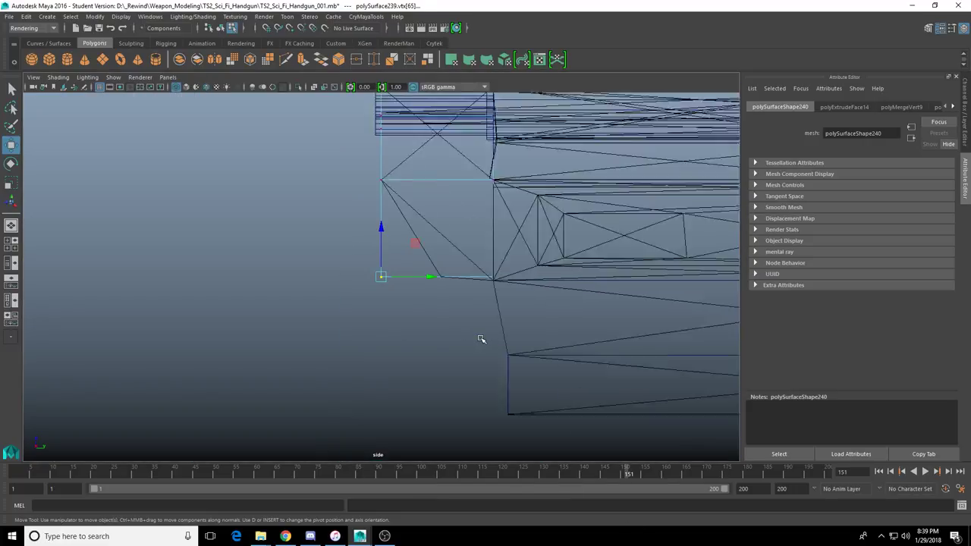
pyautogui.keyDown('alt'); pyautogui.moveTo(471, 299); pyautogui.dragTo(441, 345, button='middle'); pyautogui.keyUp('alt')
pyautogui.scroll(4, 442, 345)
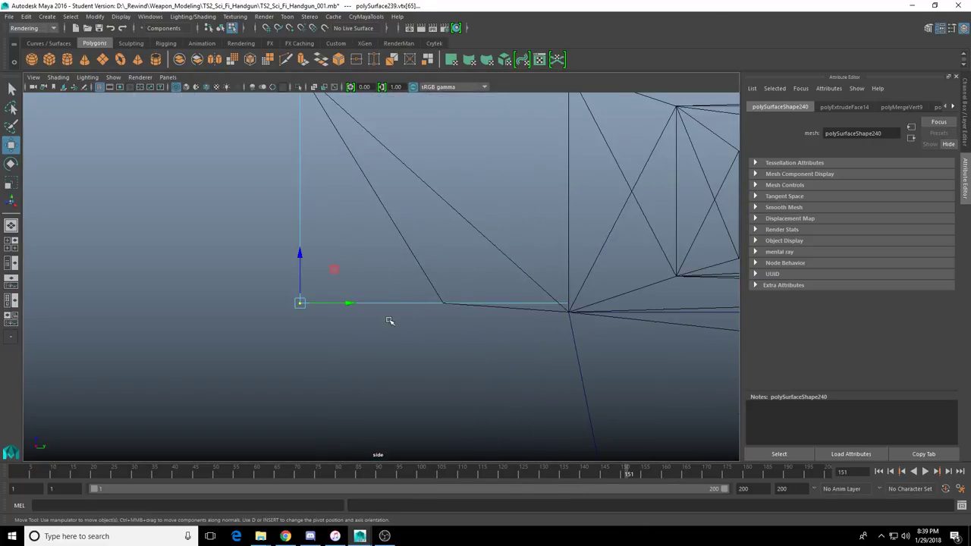
pyautogui.moveTo(351, 307); pyautogui.dragTo(408, 309)
pyautogui.keyDown('alt'); pyautogui.moveTo(483, 320); pyautogui.dragTo(317, 296, button='middle'); pyautogui.keyUp('alt')
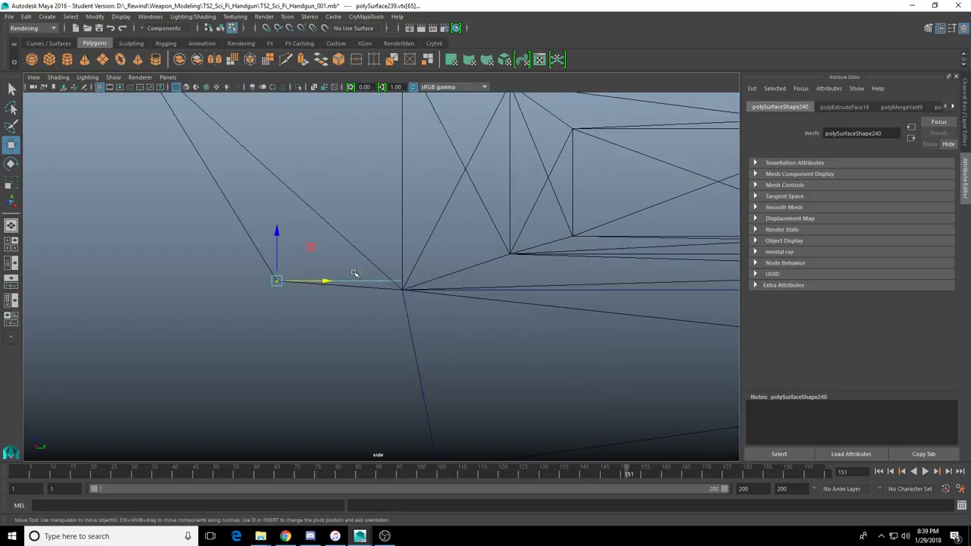
# Snap the extrusion's rear bottom vertices vertically to the blockout's lower rear corner.
pyautogui.moveTo(353, 270); pyautogui.dragTo(448, 341)
pyautogui.scroll(3, 448, 340)
pyautogui.press('v')
pyautogui.moveTo(415, 241)
pyautogui.mouseDown()
pyautogui.moveTo(415, 262)
pyautogui.moveTo(534, 245)
pyautogui.moveTo(387, 291)
pyautogui.moveTo(407, 258)
pyautogui.mouseUp()
pyautogui.press('space')
pyautogui.press('space')
pyautogui.moveTo(395, 220); pyautogui.dragTo(429, 177, button='right')
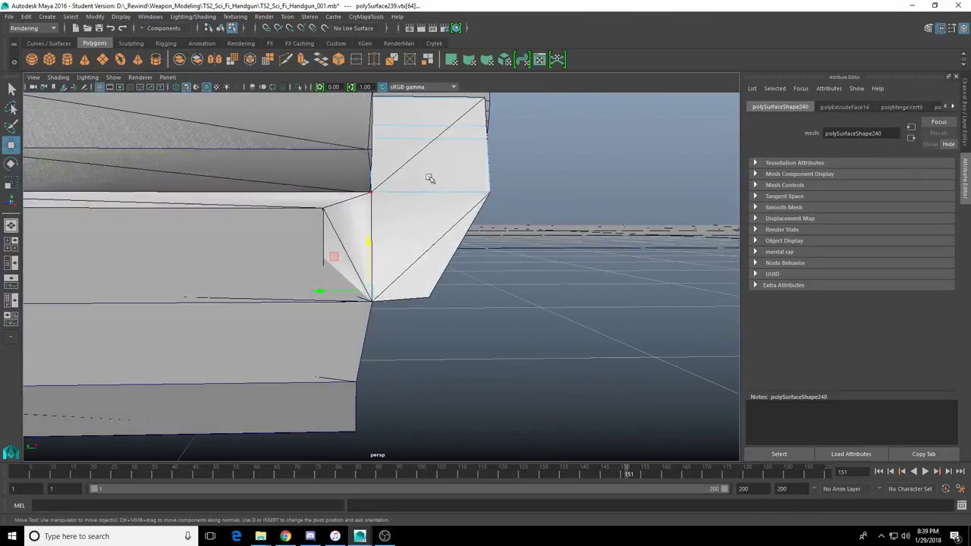
# Snap the outer bottom edge on one side of the front block sideways to the blockout's outer corner.
pyautogui.keyDown('alt'); pyautogui.moveTo(380, 242); pyautogui.dragTo(352, 276); pyautogui.keyUp('alt')
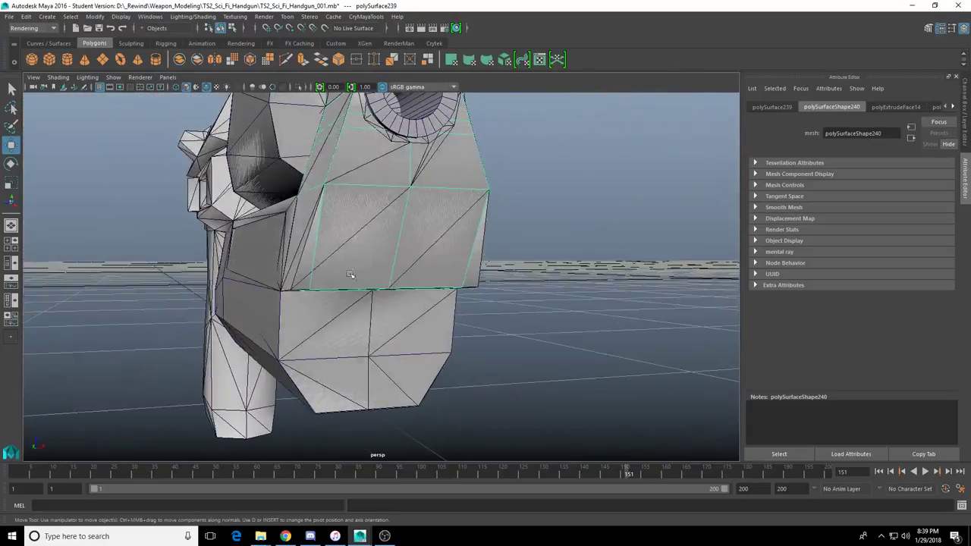
pyautogui.moveTo(351, 277); pyautogui.dragTo(304, 278, button='right')
pyautogui.moveTo(327, 295)
pyautogui.keyDown('alt'); pyautogui.mouseDown()
pyautogui.moveTo(313, 257)
pyautogui.moveTo(322, 292)
pyautogui.mouseUp(); pyautogui.keyUp('alt')
pyautogui.moveTo(318, 300); pyautogui.dragTo(311, 266, button='right')
pyautogui.click(309, 269)
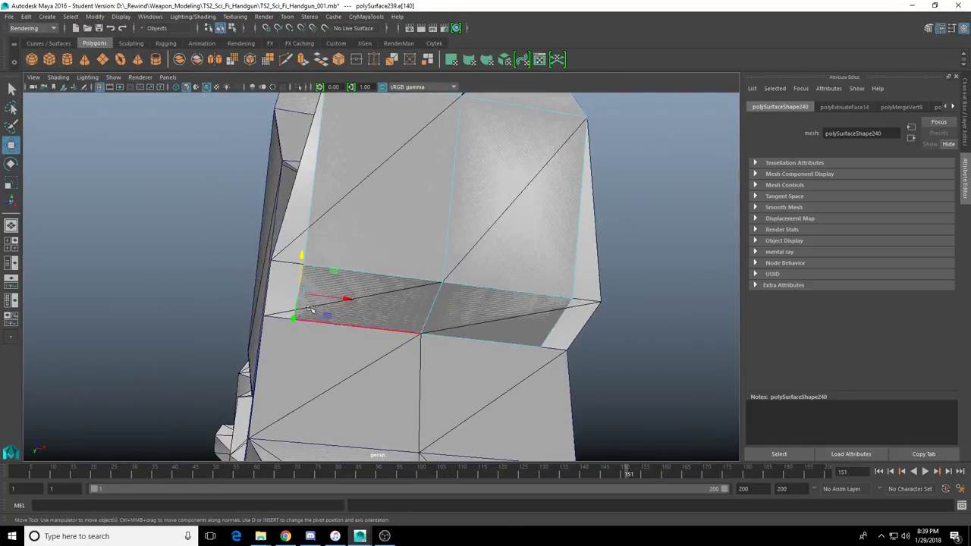
pyautogui.press('4')
pyautogui.keyDown('alt'); pyautogui.moveTo(311, 273); pyautogui.dragTo(395, 296); pyautogui.keyUp('alt')
pyautogui.press('space')
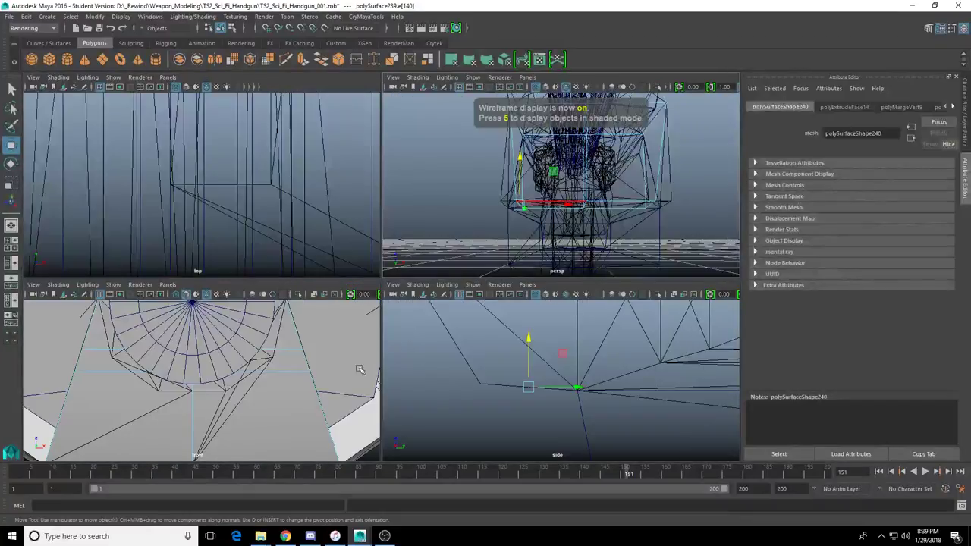
pyautogui.press('space')
pyautogui.scroll(-3, 384, 342)
pyautogui.scroll(4, 385, 342)
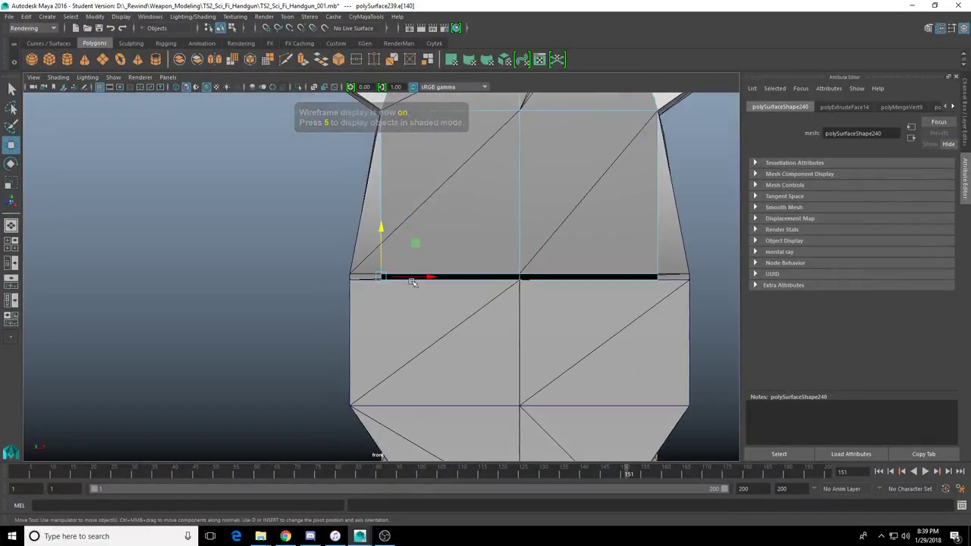
pyautogui.moveTo(430, 277); pyautogui.dragTo(340, 277)
# Snap the opposite outer bottom edge of the front block sideways to the blockout's other outer corner.
pyautogui.keyDown('alt'); pyautogui.moveTo(472, 287); pyautogui.dragTo(322, 277, button='middle'); pyautogui.keyUp('alt')
pyautogui.scroll(5, 370, 276)
pyautogui.click(614, 256)
pyautogui.keyDown('alt'); pyautogui.moveTo(613, 281); pyautogui.dragTo(418, 290, button='middle'); pyautogui.keyUp('alt')
pyautogui.press('v')
pyautogui.moveTo(471, 263); pyautogui.dragTo(487, 266)
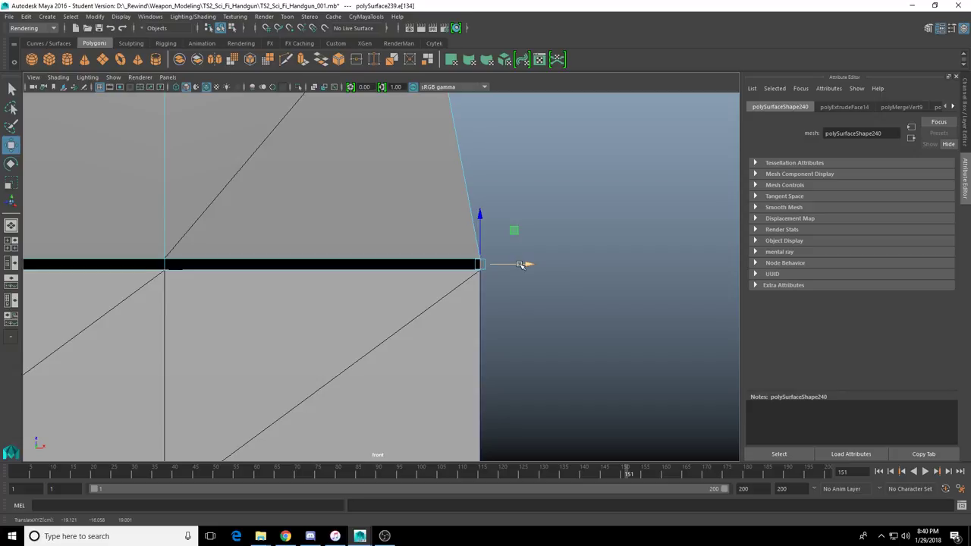
pyautogui.scroll(-5, 411, 294)
pyautogui.scroll(4, 404, 263)
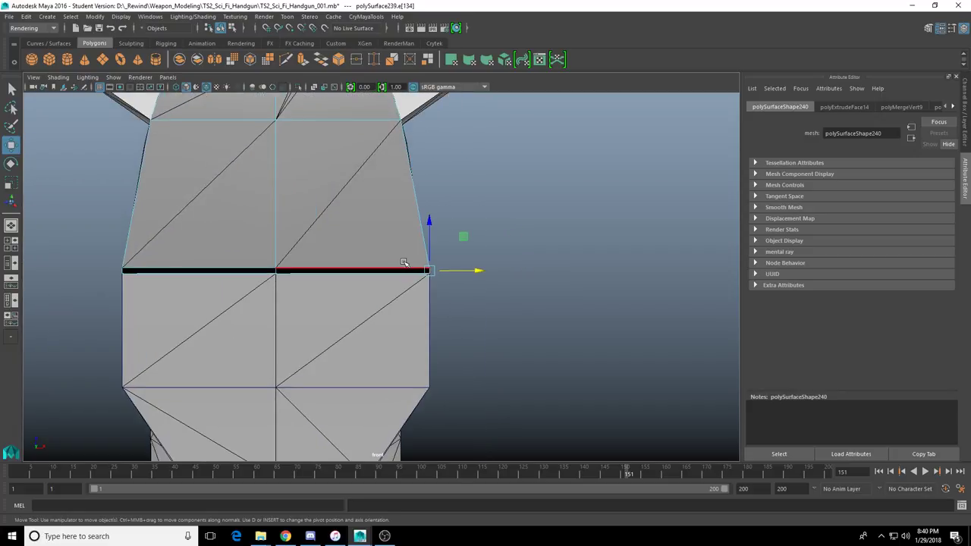
pyautogui.keyDown('alt'); pyautogui.moveTo(374, 245); pyautogui.dragTo(492, 289, button='middle'); pyautogui.keyUp('alt')
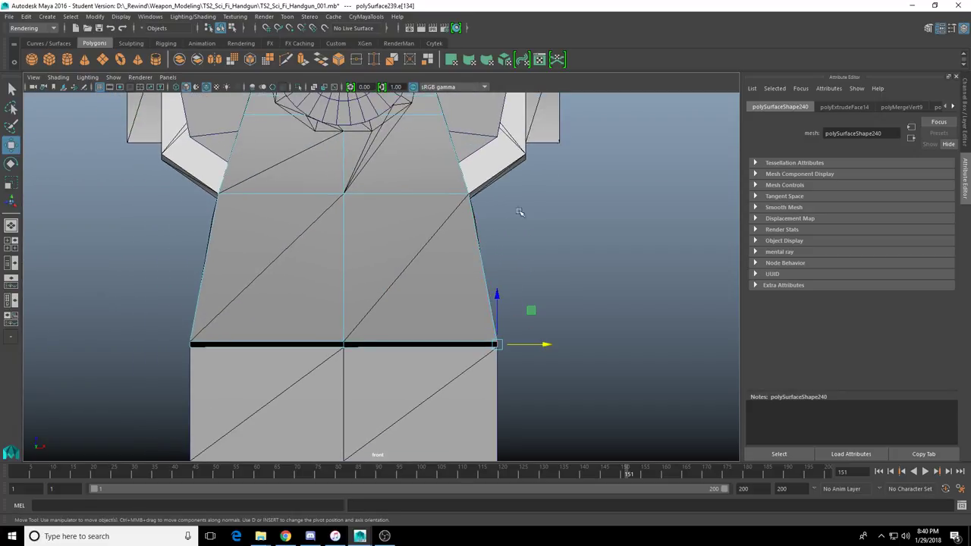
# Return to object mode and examine the reshaped front block from below and from the sides.
pyautogui.press('space')
pyautogui.press('space')
pyautogui.press('5')
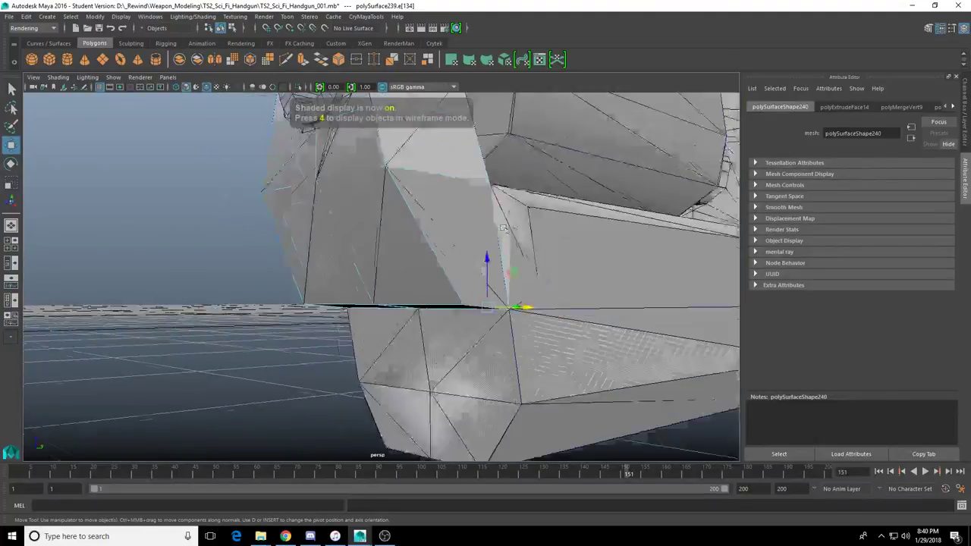
pyautogui.keyDown('alt'); pyautogui.moveTo(503, 228); pyautogui.dragTo(369, 282); pyautogui.keyUp('alt')
pyautogui.moveTo(420, 305); pyautogui.dragTo(430, 293, button='right')
pyautogui.click(430, 294)
pyautogui.keyDown('alt'); pyautogui.moveTo(463, 322); pyautogui.dragTo(399, 279); pyautogui.keyUp('alt')
pyautogui.click(496, 277)
pyautogui.scroll(-5, 360, 295)
pyautogui.scroll(4, 455, 278)
pyautogui.click(454, 297)
pyautogui.keyDown('alt'); pyautogui.moveTo(454, 297); pyautogui.dragTo(466, 275); pyautogui.keyUp('alt')
pyautogui.scroll(-4, 425, 289)
pyautogui.click(521, 319)
pyautogui.scroll(-4, 521, 319)
pyautogui.keyDown('alt'); pyautogui.moveTo(522, 319); pyautogui.dragTo(396, 302); pyautogui.keyUp('alt')
pyautogui.click(294, 308)
pyautogui.keyDown('alt'); pyautogui.moveTo(461, 319); pyautogui.dragTo(489, 323); pyautogui.keyUp('alt')
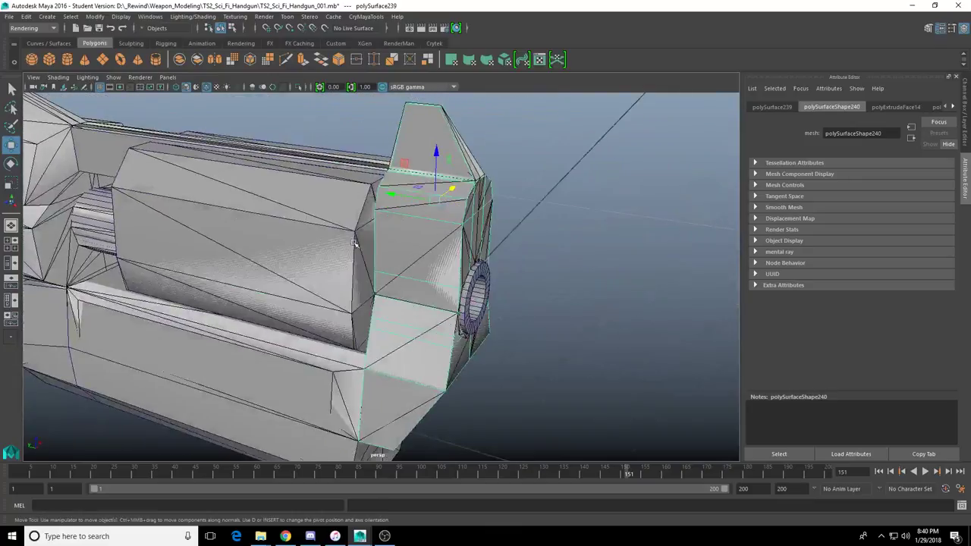
# Examine the handgun's barrel parts, lower housing and grip blockout from both sides.
pyautogui.click(334, 228)
pyautogui.click(425, 155)
pyautogui.scroll(-4, 425, 227)
pyautogui.keyDown('alt'); pyautogui.moveTo(425, 318); pyautogui.dragTo(486, 296); pyautogui.keyUp('alt')
pyautogui.click(485, 326)
pyautogui.click(165, 369)
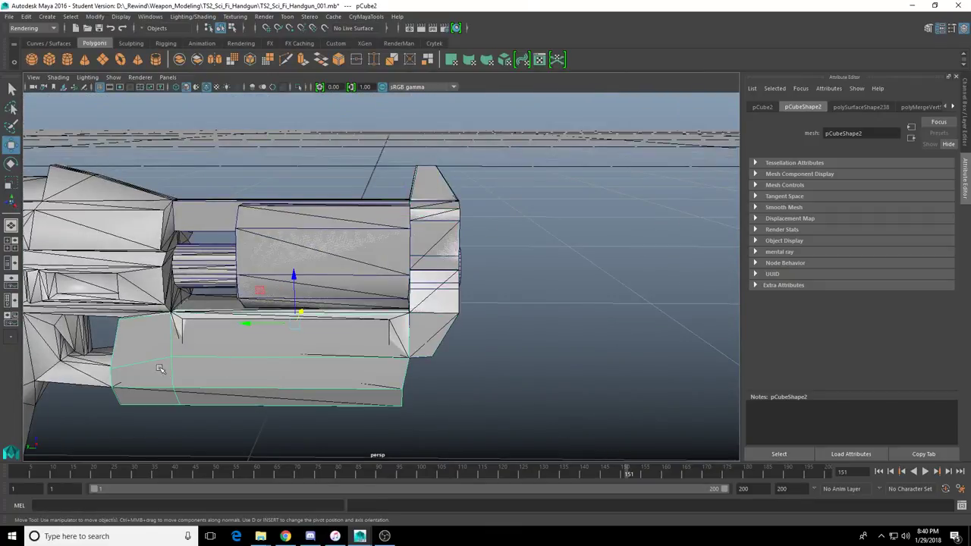
pyautogui.keyDown('alt'); pyautogui.moveTo(160, 368); pyautogui.dragTo(412, 271, button='middle'); pyautogui.keyUp('alt')
pyautogui.click(455, 188)
pyautogui.click(434, 157)
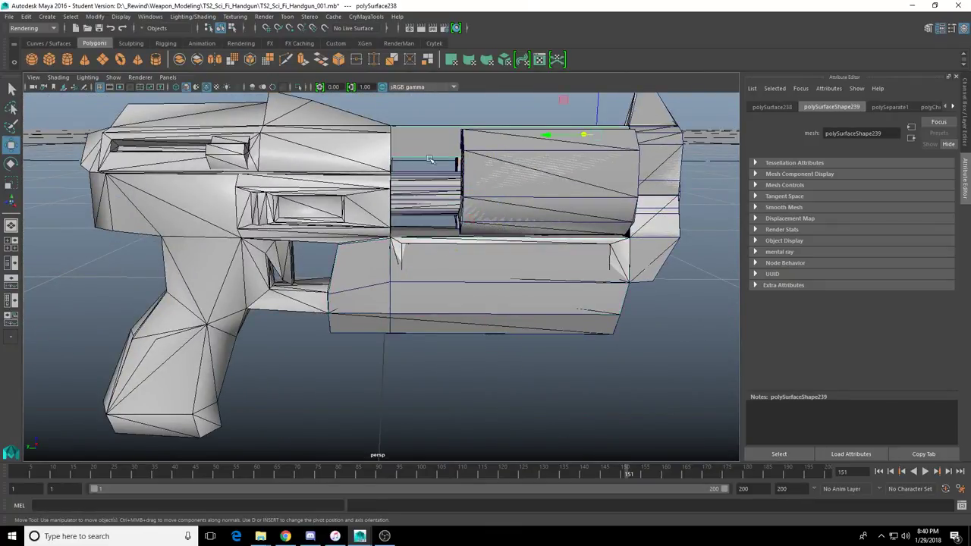
pyautogui.click(383, 267)
pyautogui.click(234, 206)
pyautogui.keyDown('alt'); pyautogui.moveTo(240, 218); pyautogui.dragTo(324, 262, button='middle'); pyautogui.keyUp('alt')
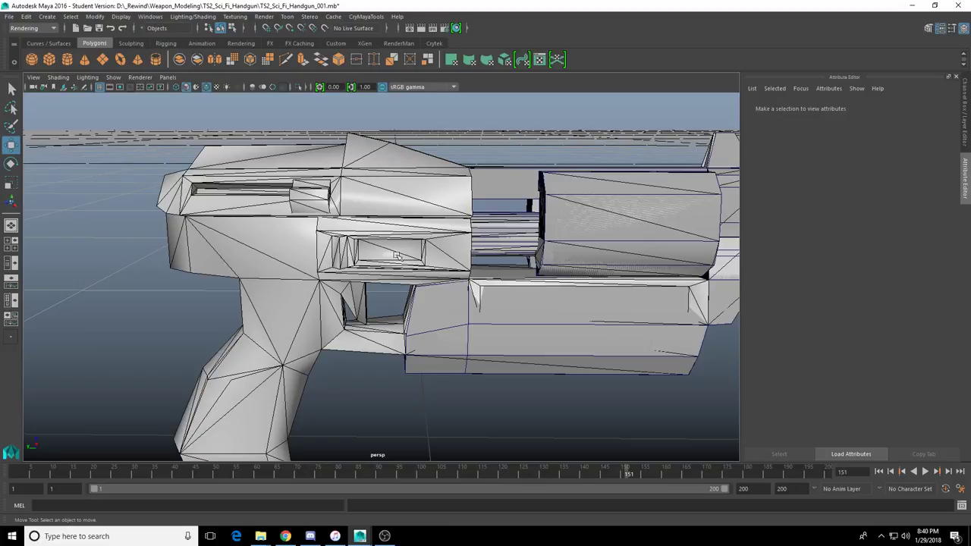
pyautogui.keyDown('alt'); pyautogui.moveTo(337, 288); pyautogui.dragTo(541, 279); pyautogui.keyUp('alt')
pyautogui.keyDown('alt'); pyautogui.moveTo(541, 279); pyautogui.dragTo(367, 307, button='right'); pyautogui.keyUp('alt')
pyautogui.keyDown('alt'); pyautogui.moveTo(367, 308); pyautogui.dragTo(346, 298); pyautogui.keyUp('alt')
pyautogui.click(345, 298)
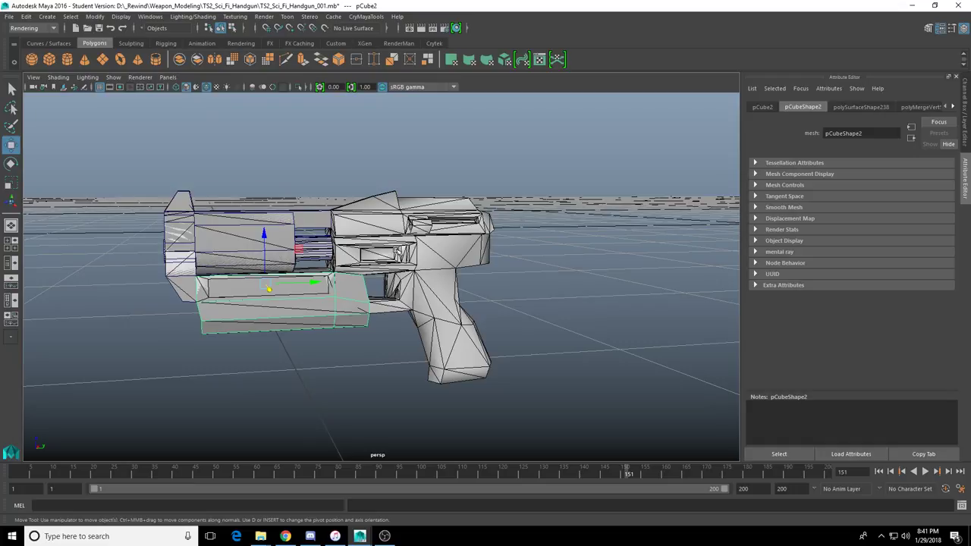
pyautogui.scroll(3, 401, 251)
pyautogui.keyDown('alt'); pyautogui.moveTo(422, 264); pyautogui.dragTo(557, 223, button='middle'); pyautogui.keyUp('alt')
pyautogui.scroll(3, 557, 223)
pyautogui.scroll(-5, 425, 252)
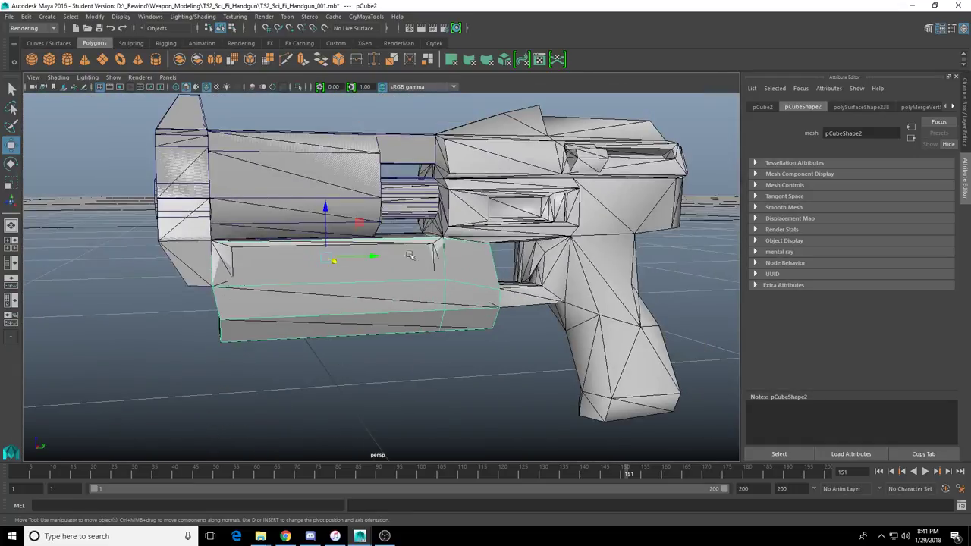
# Examine the barrel parts, lower housing, trigger guard opening and grip of the handgun blockout from both sides.
pyautogui.keyDown('alt'); pyautogui.moveTo(411, 256); pyautogui.dragTo(493, 250, button='middle'); pyautogui.keyUp('alt')
pyautogui.keyDown('alt'); pyautogui.moveTo(494, 249); pyautogui.dragTo(508, 252); pyautogui.keyUp('alt')
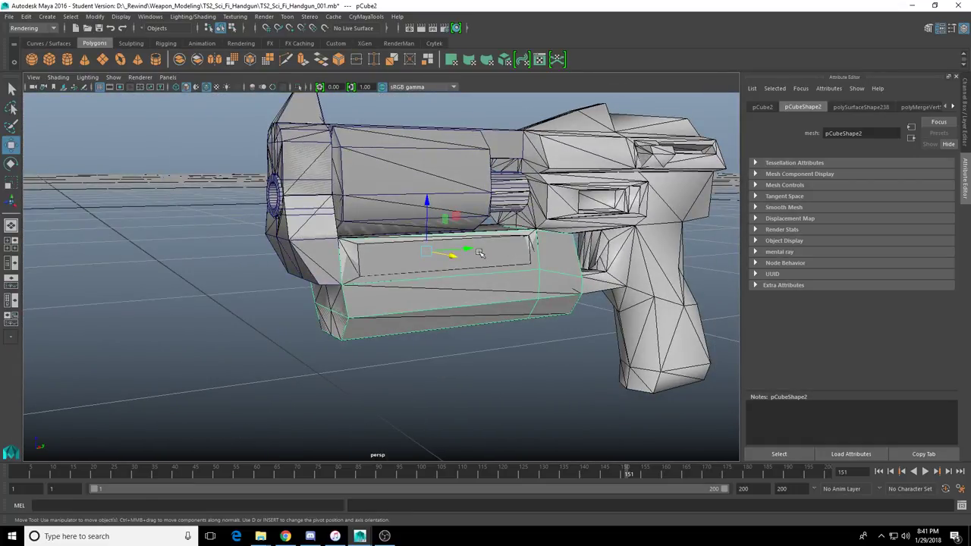
pyautogui.scroll(-1, 472, 296)
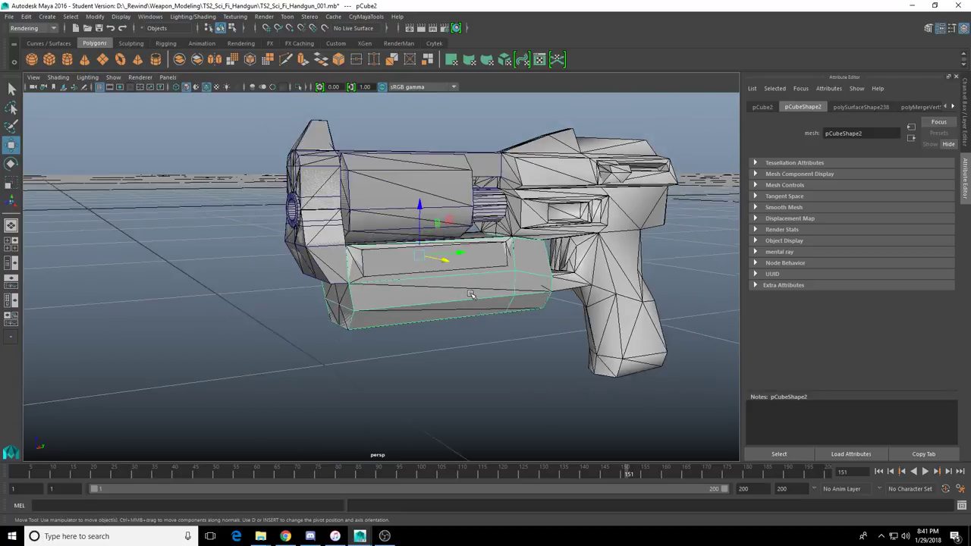
pyautogui.scroll(2, 472, 295)
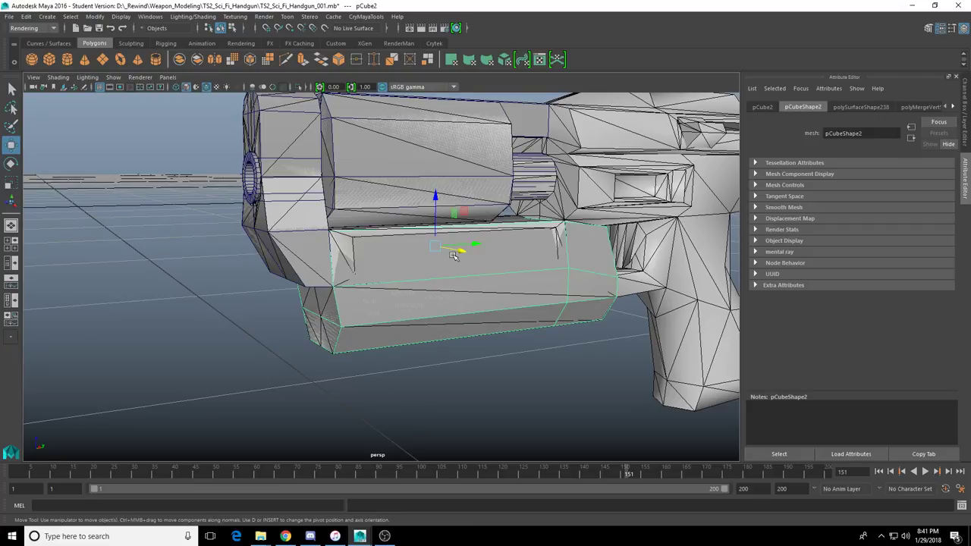
pyautogui.keyDown('alt'); pyautogui.moveTo(418, 251); pyautogui.dragTo(453, 328, button='middle'); pyautogui.keyUp('alt')
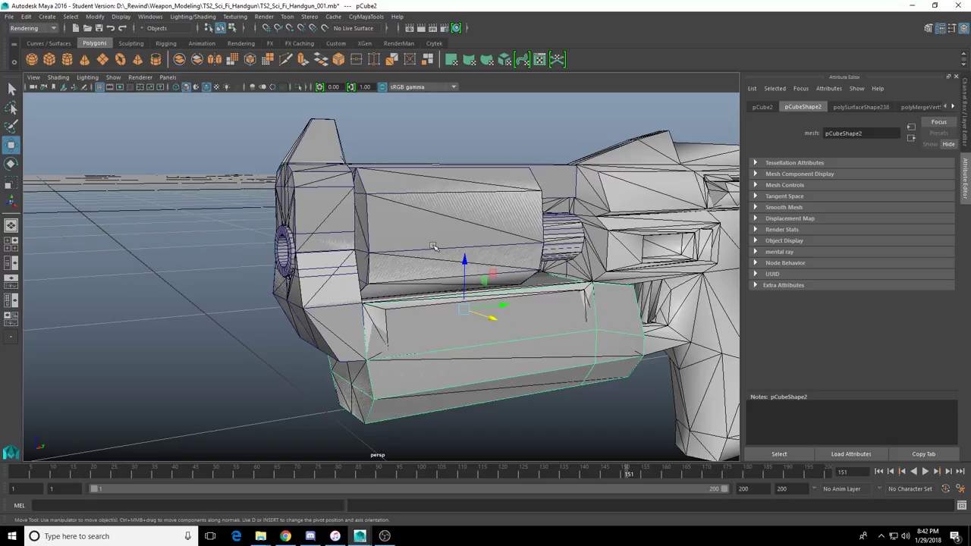
pyautogui.keyDown('alt'); pyautogui.moveTo(433, 246); pyautogui.dragTo(599, 254); pyautogui.keyUp('alt')
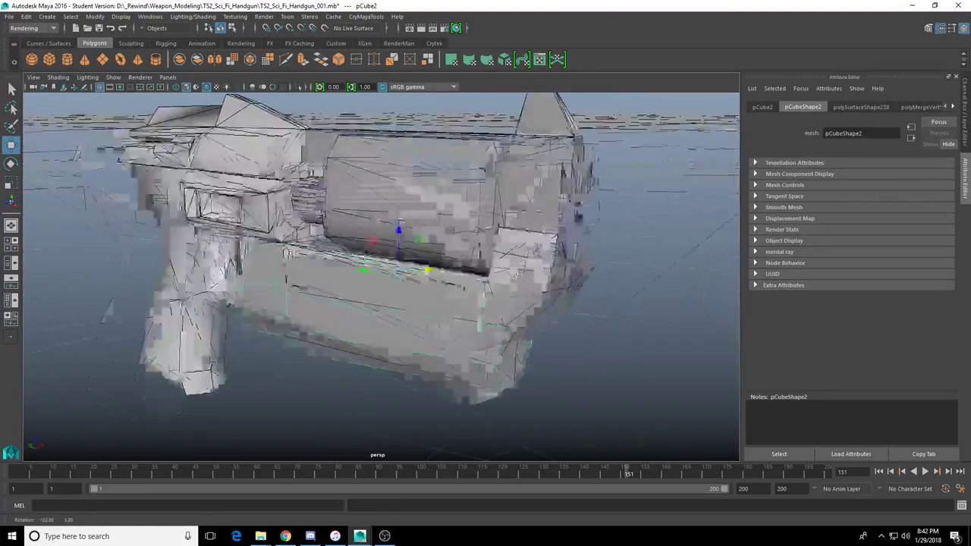
pyautogui.keyDown('alt'); pyautogui.moveTo(444, 282); pyautogui.dragTo(487, 287); pyautogui.keyUp('alt')
pyautogui.keyDown('alt'); pyautogui.moveTo(242, 303); pyautogui.dragTo(573, 243, button='middle'); pyautogui.keyUp('alt')
pyautogui.keyDown('alt'); pyautogui.moveTo(578, 244); pyautogui.dragTo(479, 254); pyautogui.keyUp('alt')
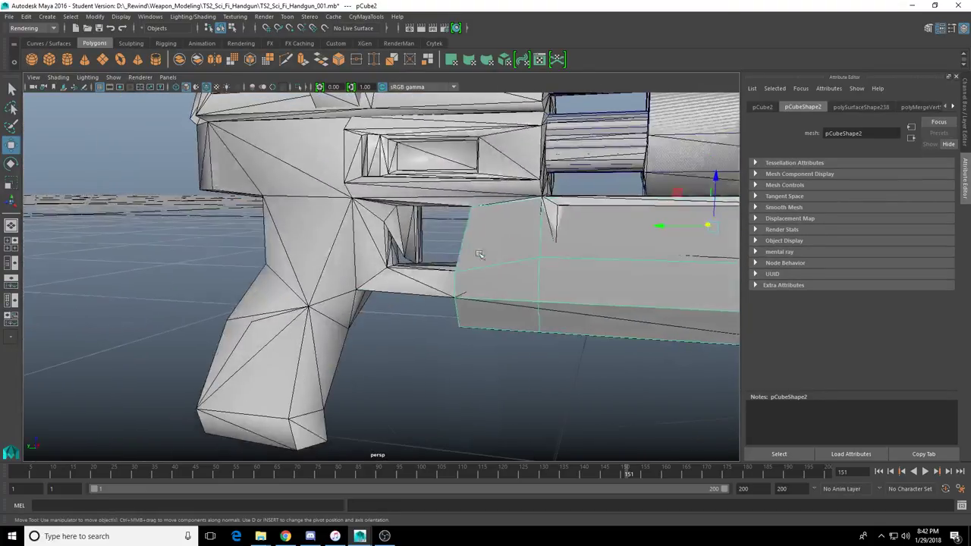
pyautogui.keyDown('alt'); pyautogui.moveTo(150, 307); pyautogui.dragTo(459, 279); pyautogui.keyUp('alt')
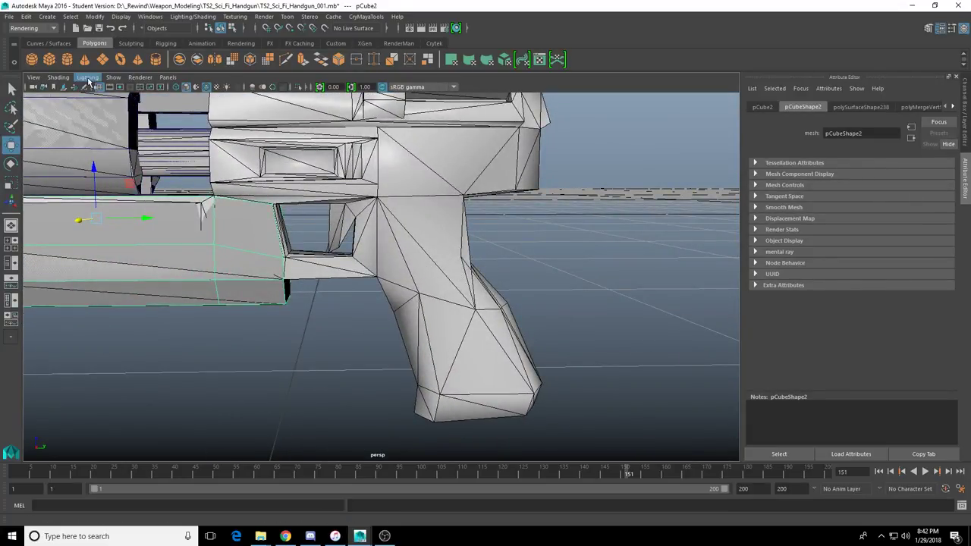
# Add a new polygon cube to the scene for rebuilding the grip section.
pyautogui.click(50, 63)
pyautogui.scroll(-3, 380, 258)
pyautogui.keyDown('alt'); pyautogui.moveTo(419, 282); pyautogui.dragTo(506, 347); pyautogui.keyUp('alt')
pyautogui.scroll(-3, 283, 326)
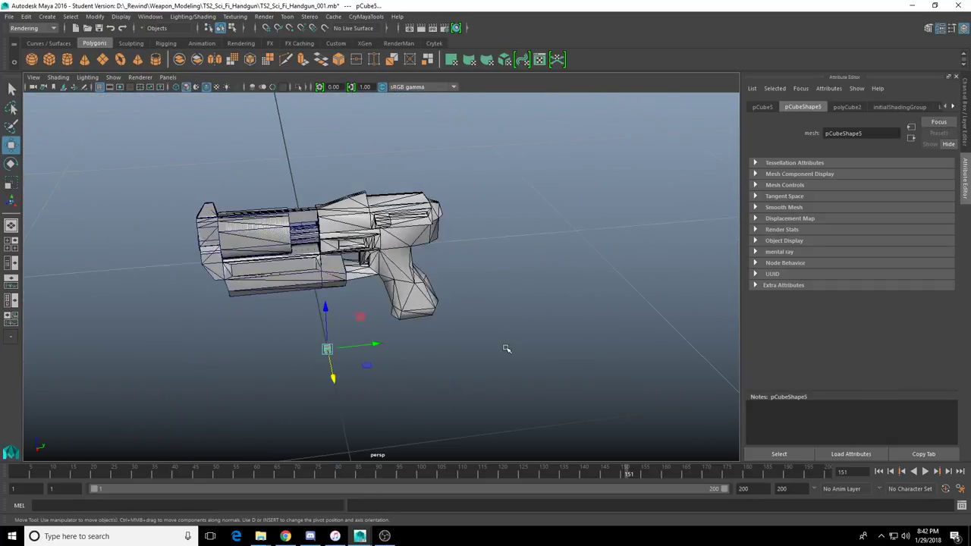
# Snap the new cube to the centre point of the barrel bore in the front view.
pyautogui.press('space')
pyautogui.press('space')
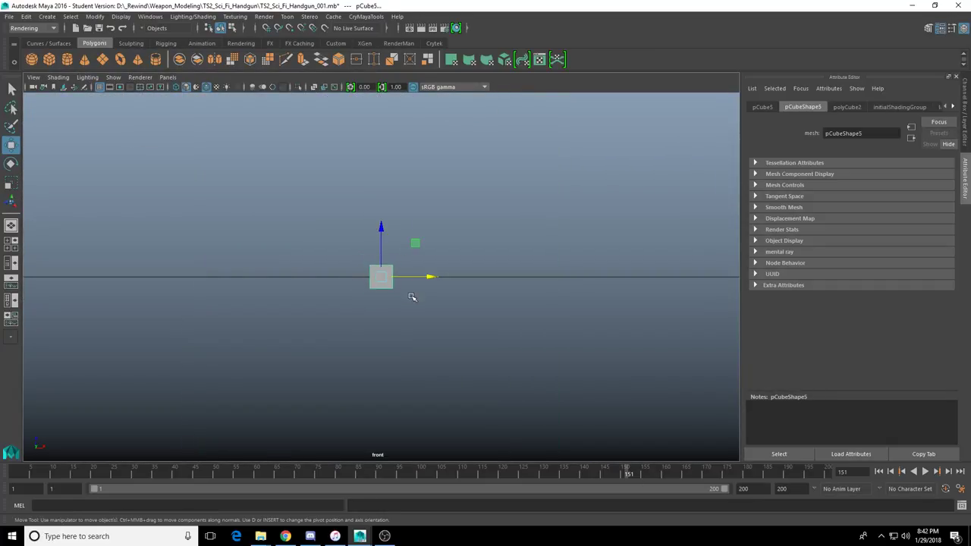
pyautogui.scroll(-2, 423, 276)
pyautogui.scroll(-2, 422, 276)
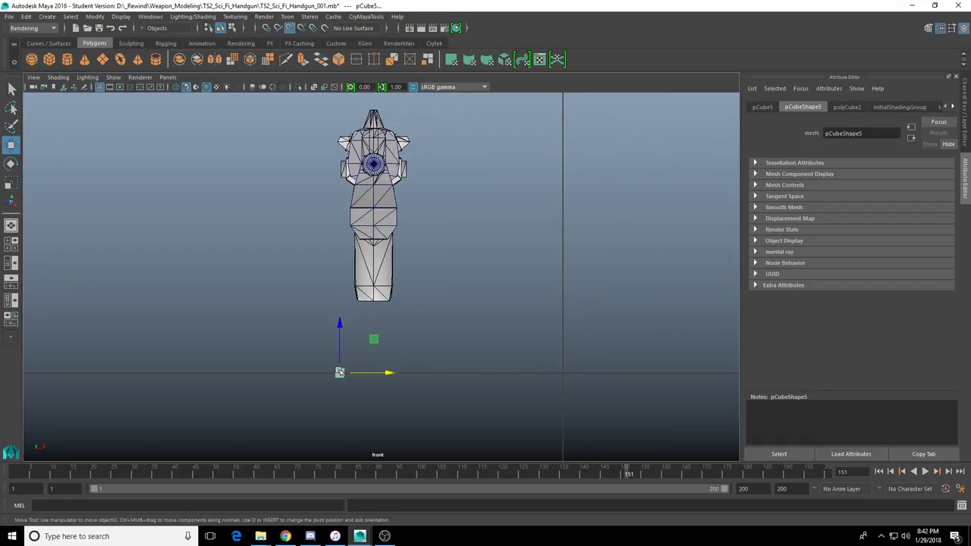
pyautogui.moveTo(340, 373); pyautogui.dragTo(373, 164)
pyautogui.press('f')
pyautogui.scroll(-5, 379, 226)
pyautogui.scroll(4, 387, 258)
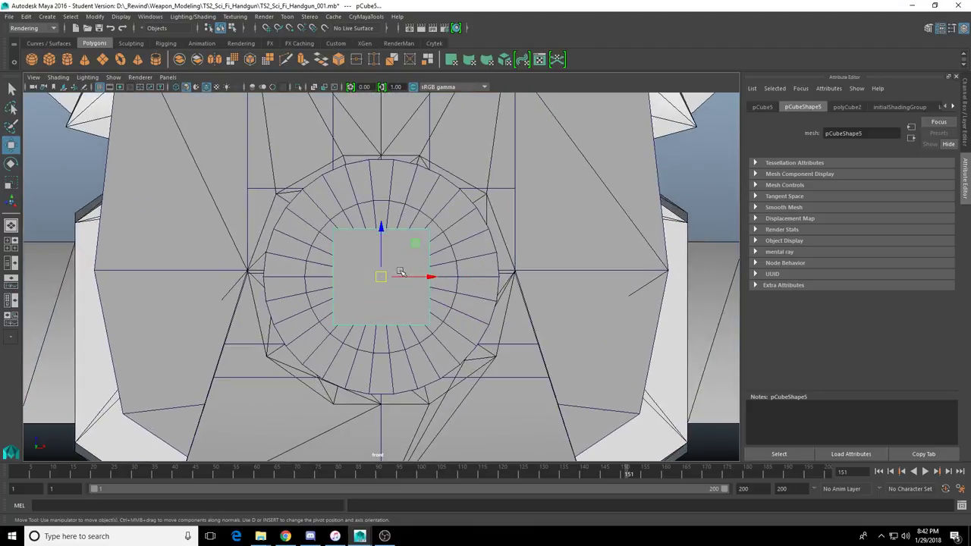
pyautogui.scroll(3, 419, 295)
pyautogui.press('4')
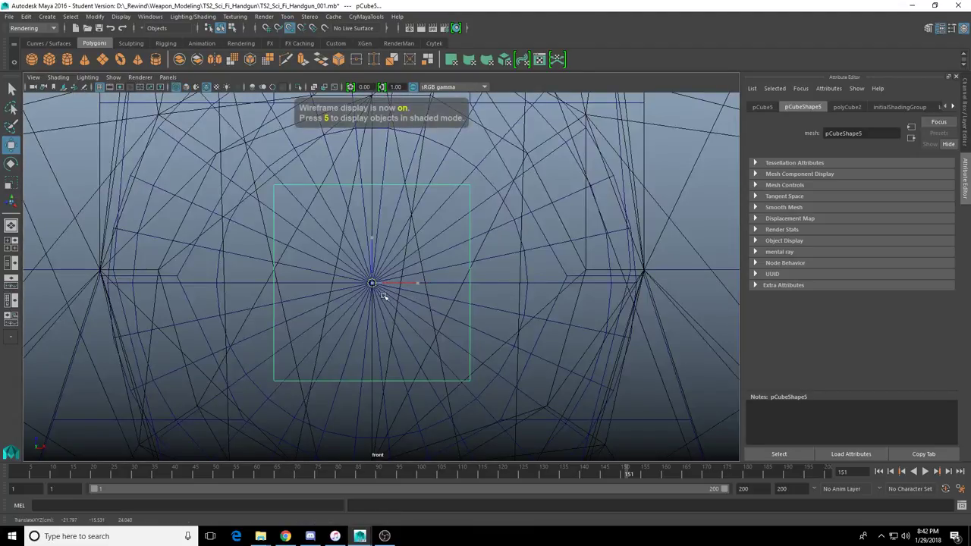
# Slide the cube back along the handgun and lower it into the upper part of the grip.
pyautogui.press('space')
pyautogui.press('space')
pyautogui.keyDown('alt'); pyautogui.moveTo(488, 238); pyautogui.dragTo(470, 230); pyautogui.keyUp('alt')
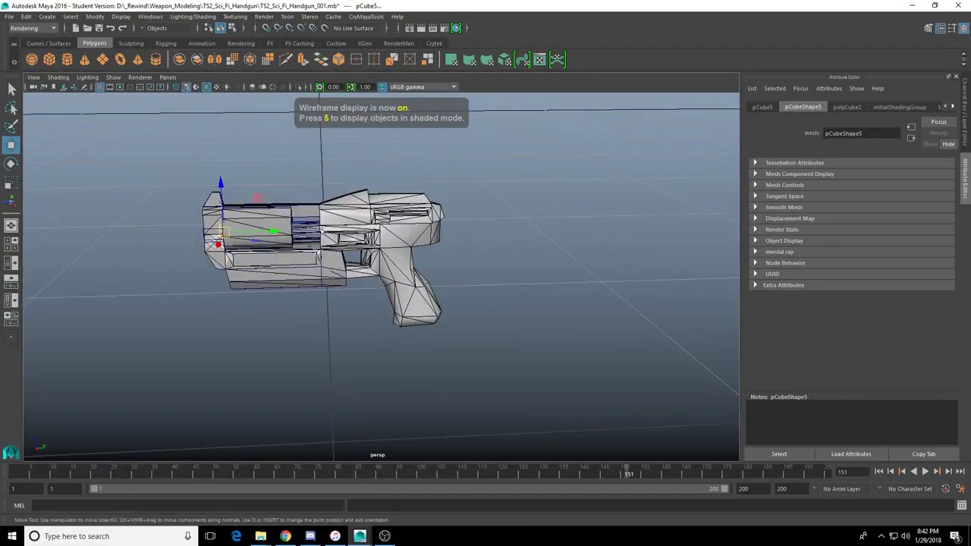
pyautogui.keyDown('alt'); pyautogui.moveTo(300, 241); pyautogui.dragTo(355, 251, button='middle'); pyautogui.keyUp('alt')
pyautogui.scroll(3, 339, 245)
pyautogui.keyDown('alt'); pyautogui.moveTo(355, 250); pyautogui.dragTo(512, 218); pyautogui.keyUp('alt')
pyautogui.moveTo(497, 183); pyautogui.dragTo(504, 232)
pyautogui.keyDown('alt'); pyautogui.moveTo(503, 232); pyautogui.dragTo(416, 268); pyautogui.keyUp('alt')
# Scale the cube wider than the grip and stretch it vertically into a tall, narrow block.
pyautogui.press('f')
pyautogui.scroll(-10, 513, 235)
pyautogui.press('r')
pyautogui.moveTo(337, 278)
pyautogui.mouseDown()
pyautogui.moveTo(118, 296)
pyautogui.moveTo(163, 297)
pyautogui.moveTo(152, 283)
pyautogui.moveTo(326, 282)
pyautogui.mouseUp()
pyautogui.moveTo(382, 231); pyautogui.dragTo(381, 99)
pyautogui.keyDown('alt'); pyautogui.moveTo(392, 162); pyautogui.dragTo(387, 220); pyautogui.keyUp('alt')
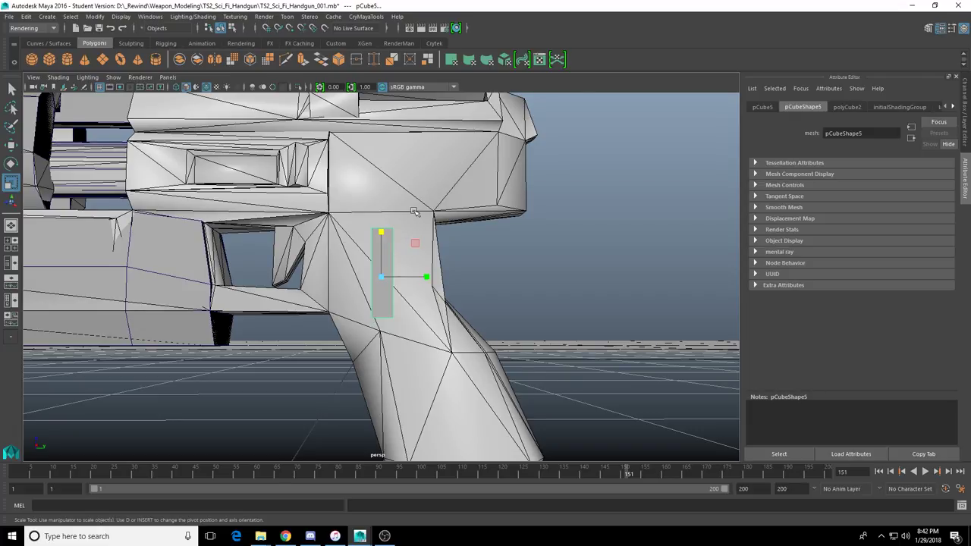
# Edit the grip block's vertices and snap its upper front pair to the blockout's upper front grip corner in the side view.
pyautogui.scroll(4, 406, 241)
pyautogui.moveTo(399, 251); pyautogui.dragTo(378, 251, button='right')
pyautogui.press('space')
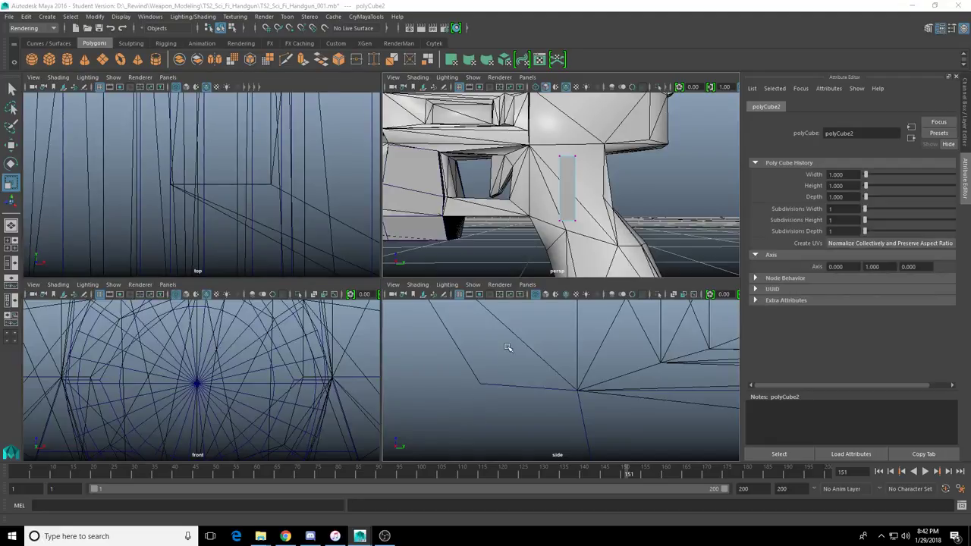
pyautogui.press('space')
pyautogui.scroll(3, 439, 342)
pyautogui.keyDown('alt'); pyautogui.moveTo(439, 342); pyautogui.dragTo(240, 378, button='middle'); pyautogui.keyUp('alt')
pyautogui.scroll(5, 288, 352)
pyautogui.keyDown('alt'); pyautogui.moveTo(288, 352); pyautogui.dragTo(450, 203, button='middle'); pyautogui.keyUp('alt')
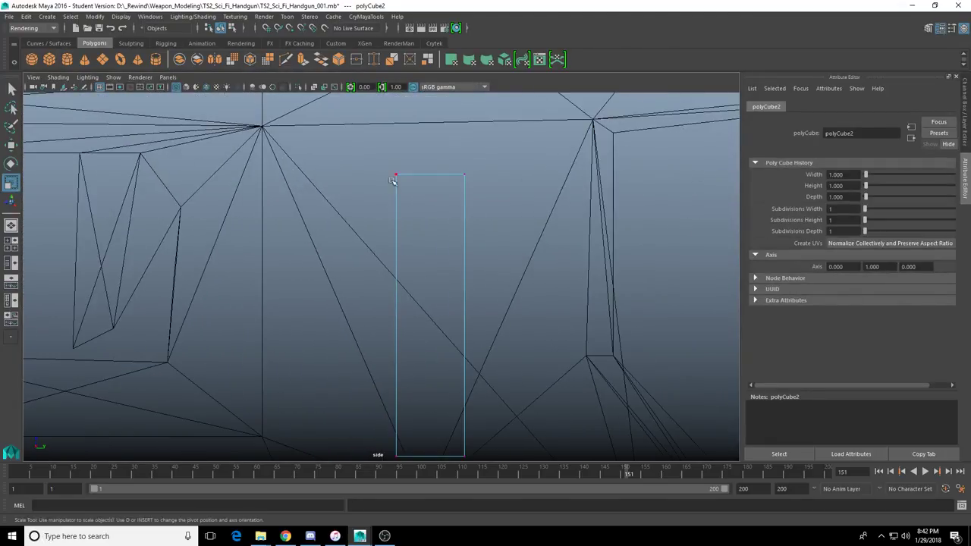
pyautogui.moveTo(367, 135); pyautogui.dragTo(423, 207)
pyautogui.keyDown('alt'); pyautogui.moveTo(433, 260); pyautogui.dragTo(422, 315, button='middle'); pyautogui.keyUp('alt')
pyautogui.moveTo(344, 187); pyautogui.dragTo(254, 179)
pyautogui.press('w')
pyautogui.press('v')
pyautogui.press('v')
pyautogui.press('v')
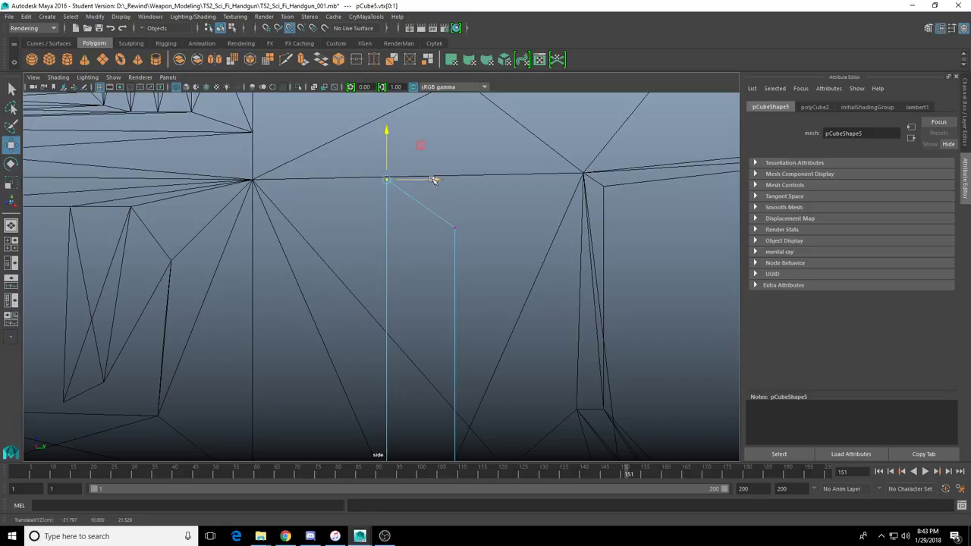
pyautogui.moveTo(435, 179); pyautogui.dragTo(254, 179)
pyautogui.press('v')
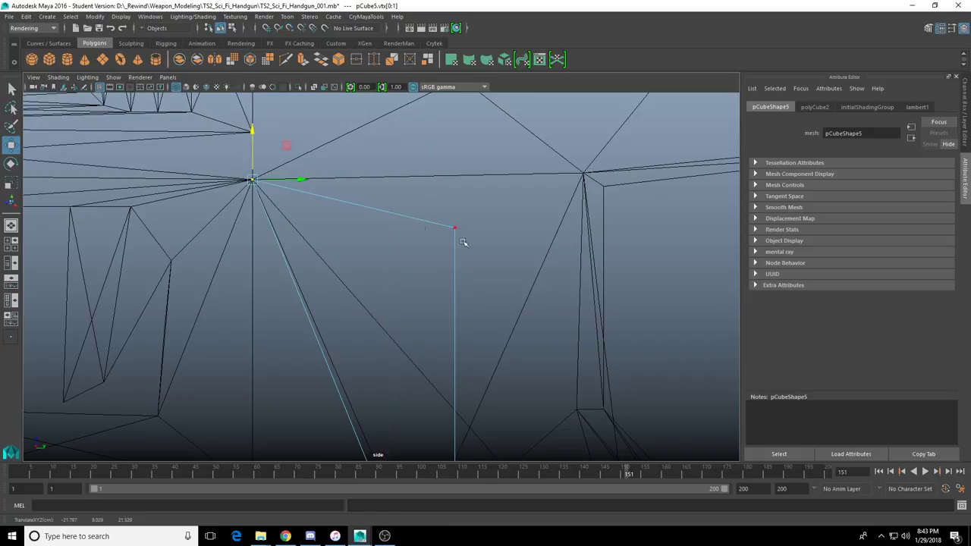
# Snap the grip block's upper rear vertices to the corner where the blockout's grip meets the rear frame.
pyautogui.keyDown('alt'); pyautogui.moveTo(455, 226); pyautogui.dragTo(432, 239, button='middle'); pyautogui.keyUp('alt')
pyautogui.moveTo(386, 208); pyautogui.dragTo(486, 266)
pyautogui.moveTo(482, 241); pyautogui.dragTo(580, 157, button='middle')
pyautogui.moveTo(581, 157); pyautogui.dragTo(580, 152)
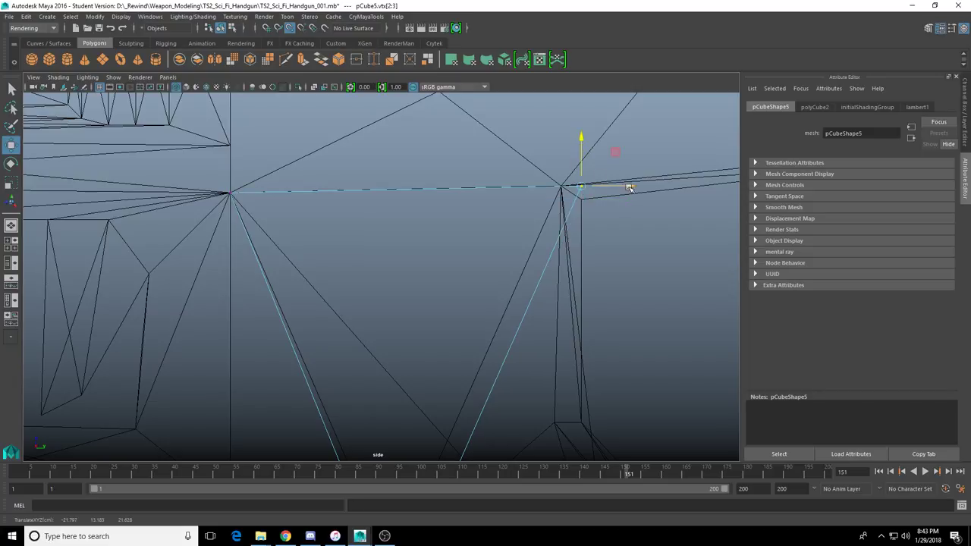
pyautogui.moveTo(630, 188); pyautogui.dragTo(563, 189)
# Snap the grip block's lower rear vertices to the blockout's corner at the back of the grip neck.
pyautogui.scroll(-5, 547, 216)
pyautogui.scroll(-1, 547, 215)
pyautogui.keyDown('alt'); pyautogui.moveTo(501, 274); pyautogui.dragTo(493, 192, button='middle'); pyautogui.keyUp('alt')
pyautogui.scroll(2, 493, 192)
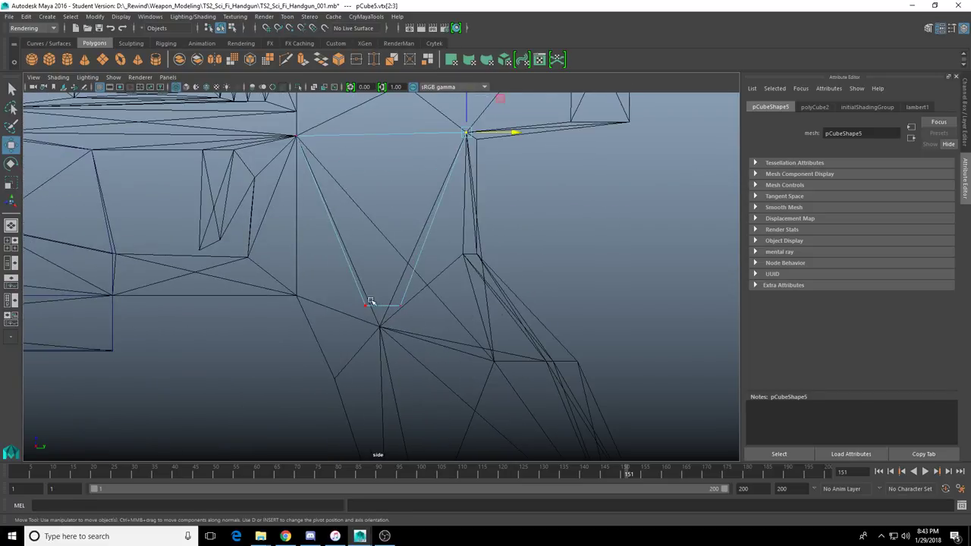
pyautogui.moveTo(401, 288); pyautogui.dragTo(420, 335)
pyautogui.moveTo(382, 271); pyautogui.dragTo(463, 260)
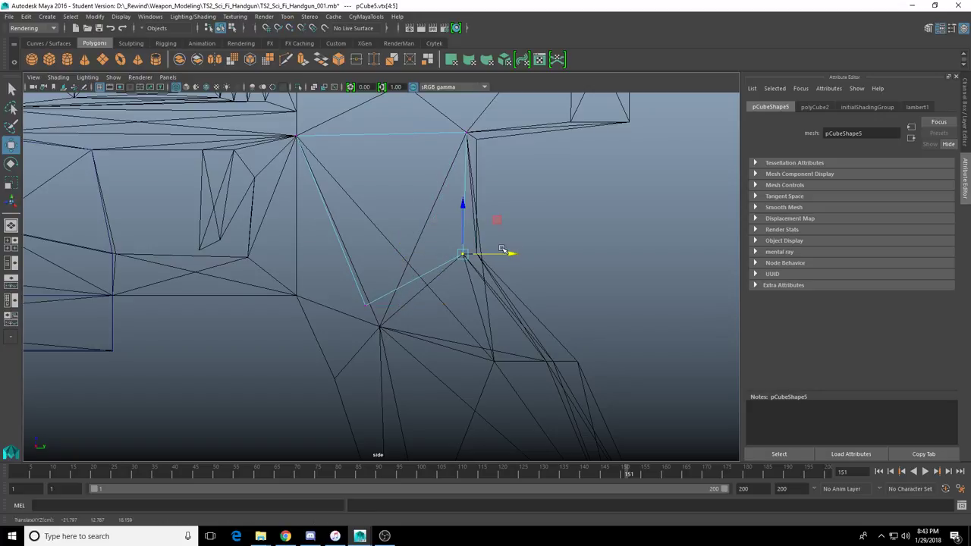
# Align both lower rear vertices of the grip block lengthwise with its upper rear edge in the top view.
pyautogui.press('space')
pyautogui.press('space')
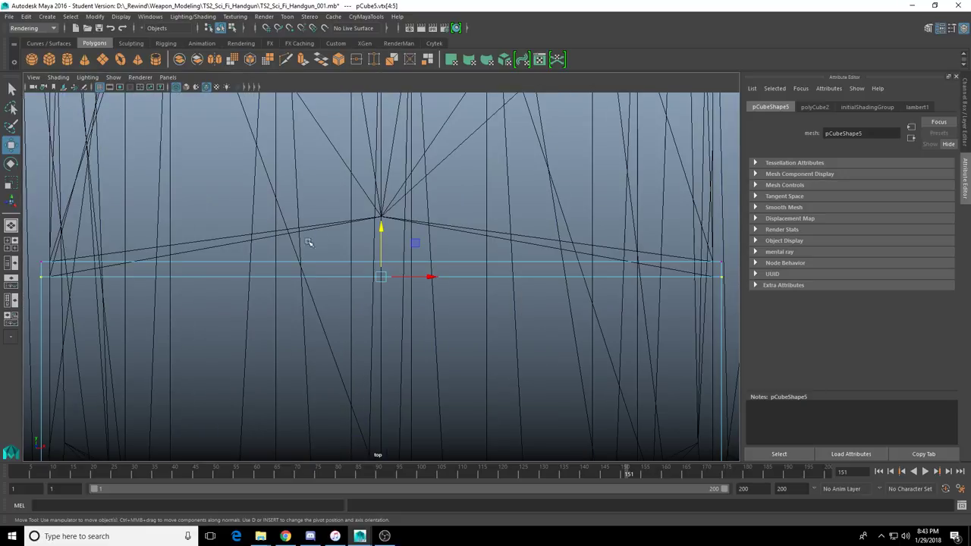
pyautogui.keyDown('alt'); pyautogui.moveTo(128, 298); pyautogui.dragTo(193, 289, button='middle'); pyautogui.keyUp('alt')
pyautogui.moveTo(103, 300); pyautogui.dragTo(124, 260)
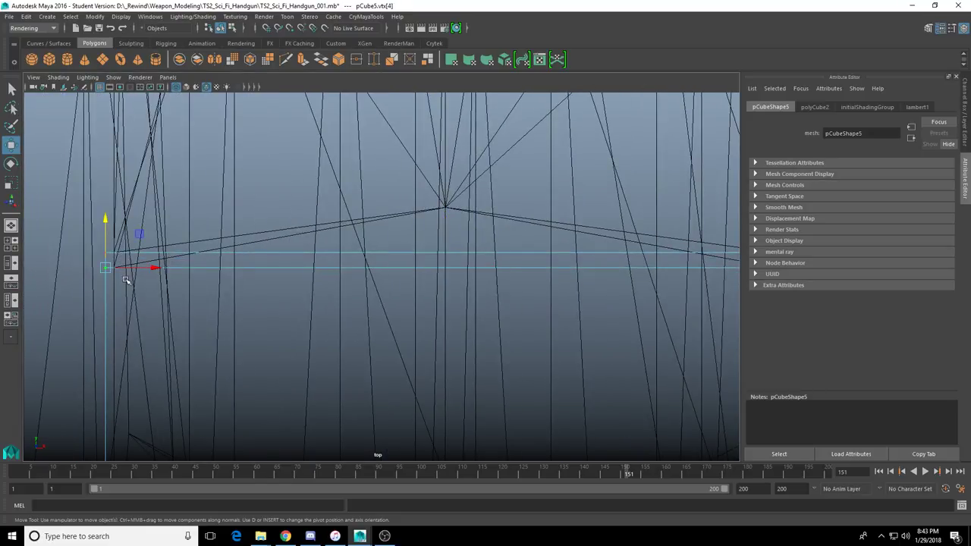
pyautogui.moveTo(105, 220); pyautogui.dragTo(106, 205)
pyautogui.keyDown('alt'); pyautogui.moveTo(467, 286); pyautogui.dragTo(351, 287, button='middle'); pyautogui.keyUp('alt')
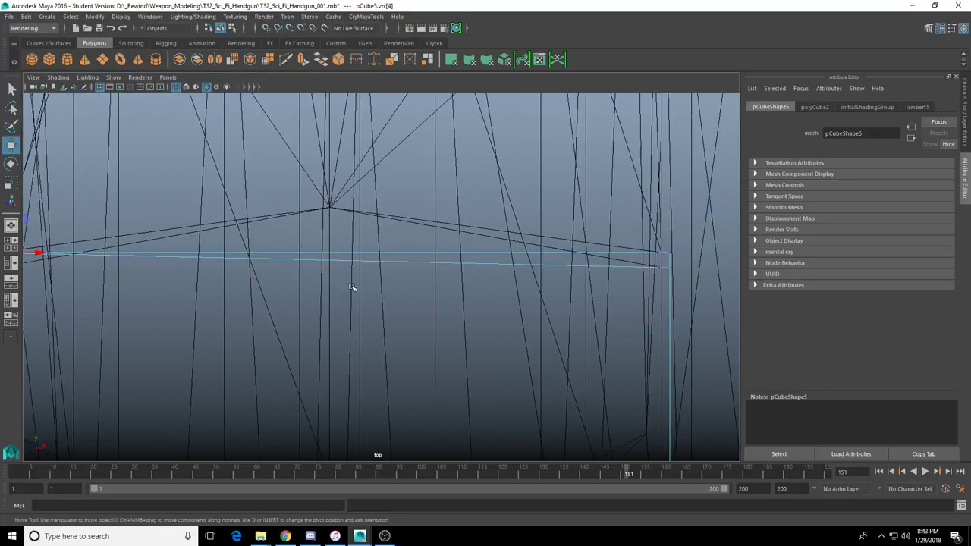
pyautogui.moveTo(611, 287); pyautogui.dragTo(683, 255)
pyautogui.moveTo(670, 218); pyautogui.dragTo(657, 221)
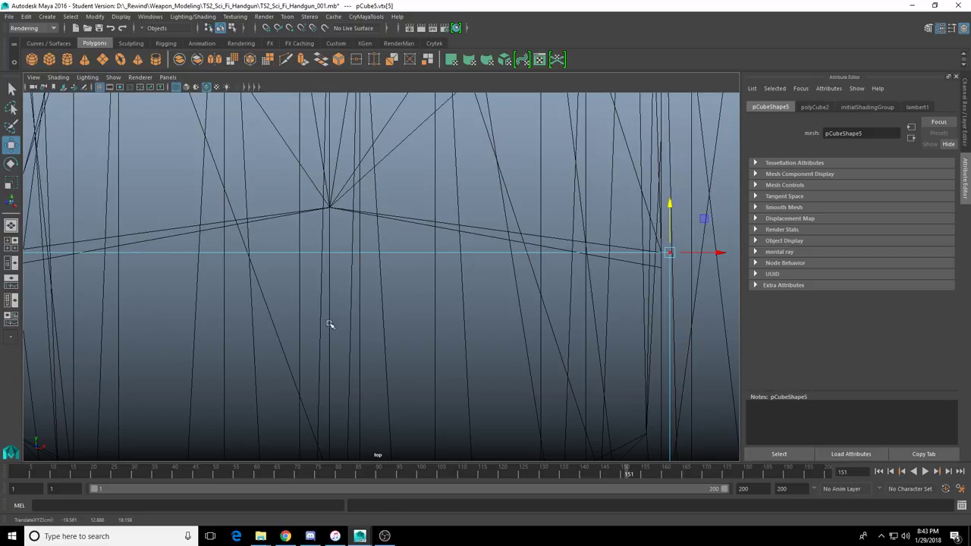
# Snap the grip block's lower front vertices to the blockout's corner where the trigger guard's underside meets the grip.
pyautogui.scroll(-8, 330, 324)
pyautogui.press('space')
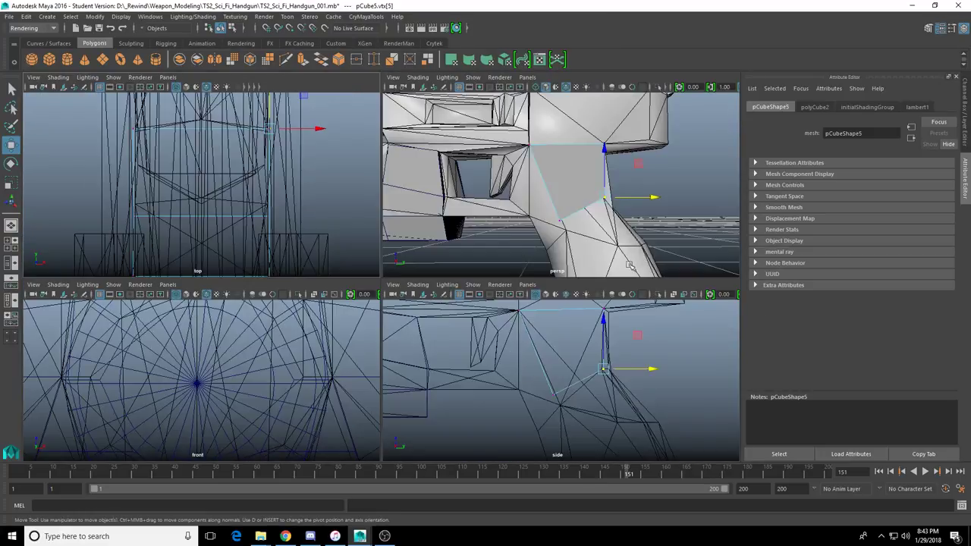
pyautogui.press('space')
pyautogui.press('space')
pyautogui.press('space')
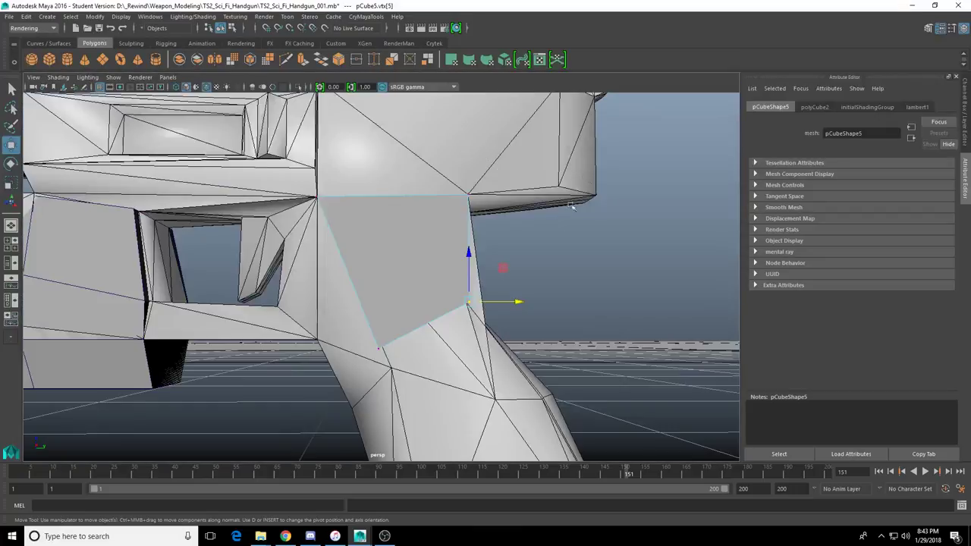
pyautogui.keyDown('alt'); pyautogui.moveTo(531, 250); pyautogui.dragTo(472, 231); pyautogui.keyUp('alt')
pyautogui.keyDown('alt'); pyautogui.moveTo(421, 269); pyautogui.dragTo(427, 328); pyautogui.keyUp('alt')
pyautogui.press('4')
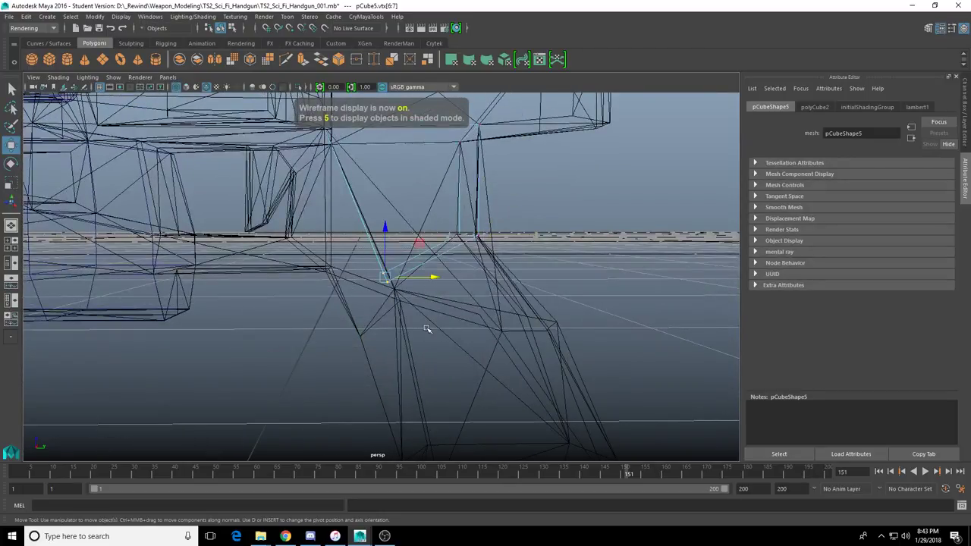
pyautogui.press('space')
pyautogui.press('space')
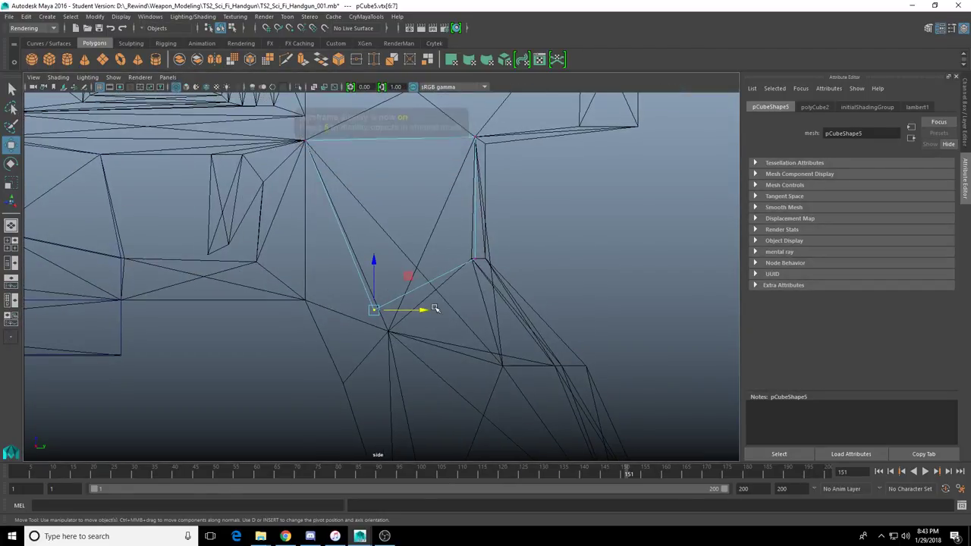
pyautogui.moveTo(424, 310); pyautogui.dragTo(329, 310)
pyautogui.press('v')
pyautogui.moveTo(305, 261); pyautogui.dragTo(309, 273)
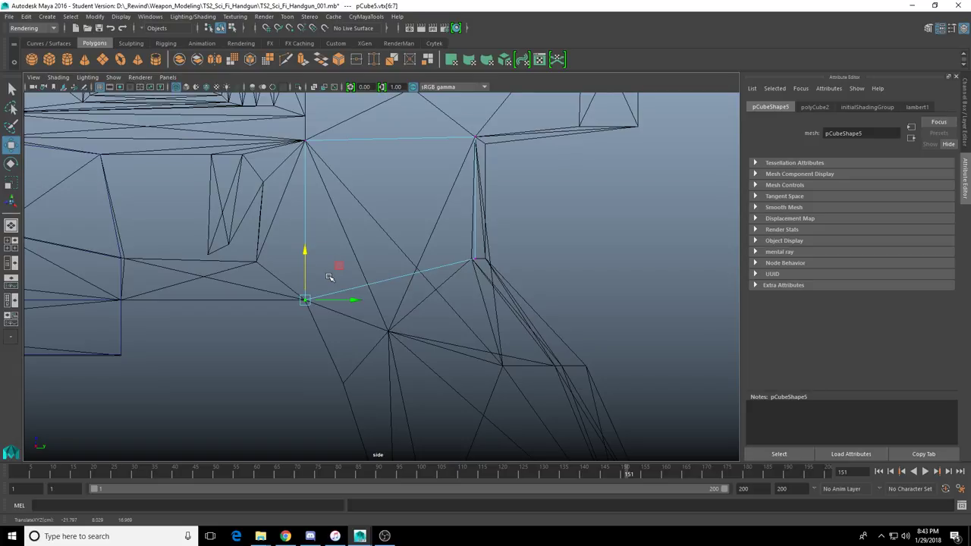
# Examine how the grip block's lower edge and lower rear vertices fit the blockout in the side view and shaded perspective.
pyautogui.keyDown('alt'); pyautogui.moveTo(458, 251); pyautogui.dragTo(462, 302, button='middle'); pyautogui.keyUp('alt')
pyautogui.scroll(1, 423, 291)
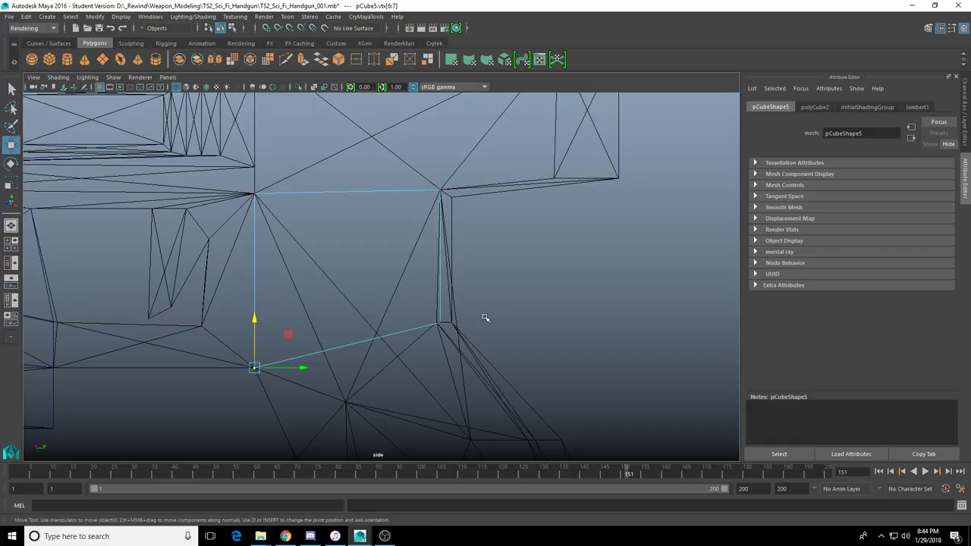
pyautogui.scroll(4, 403, 329)
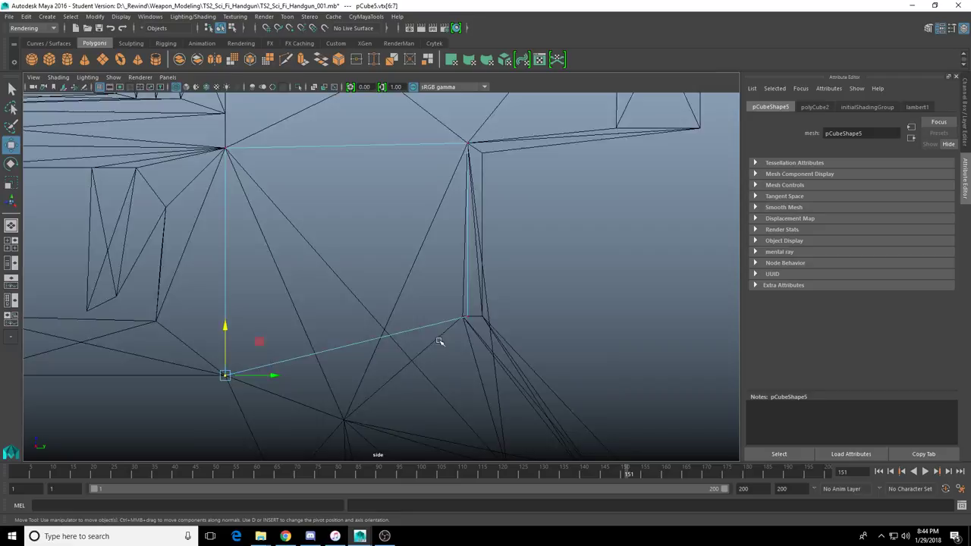
pyautogui.scroll(-3, 440, 343)
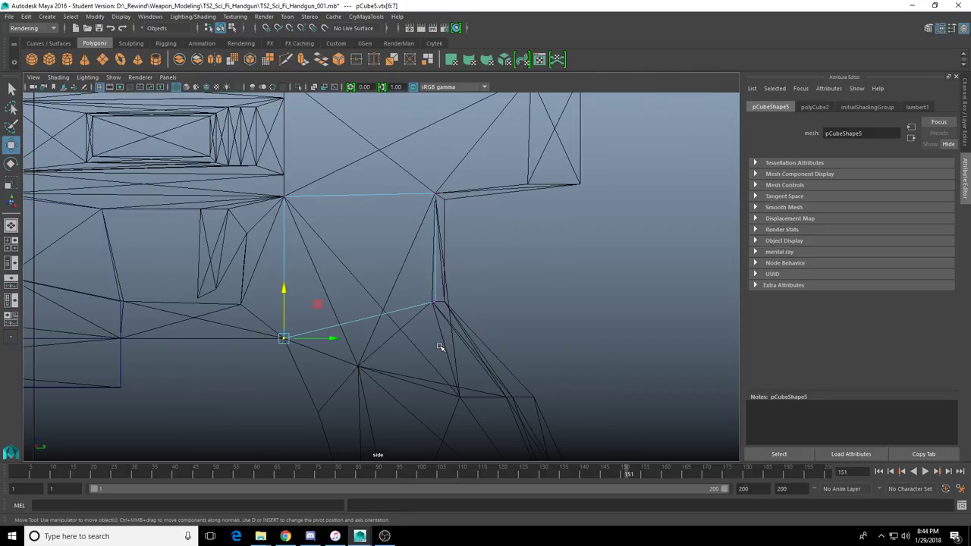
pyautogui.scroll(3, 440, 347)
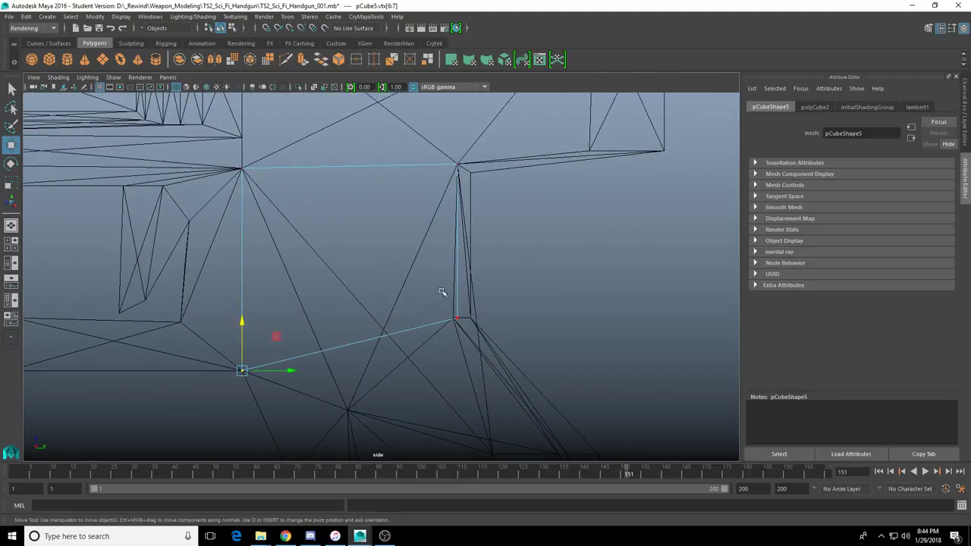
pyautogui.moveTo(443, 292); pyautogui.dragTo(493, 342)
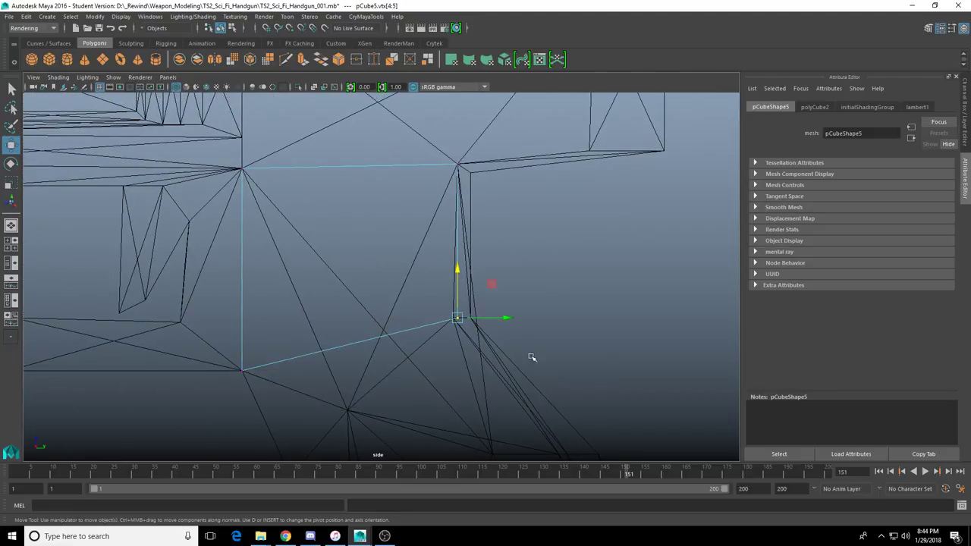
pyautogui.keyDown('alt'); pyautogui.moveTo(525, 353); pyautogui.dragTo(512, 341, button='middle'); pyautogui.keyUp('alt')
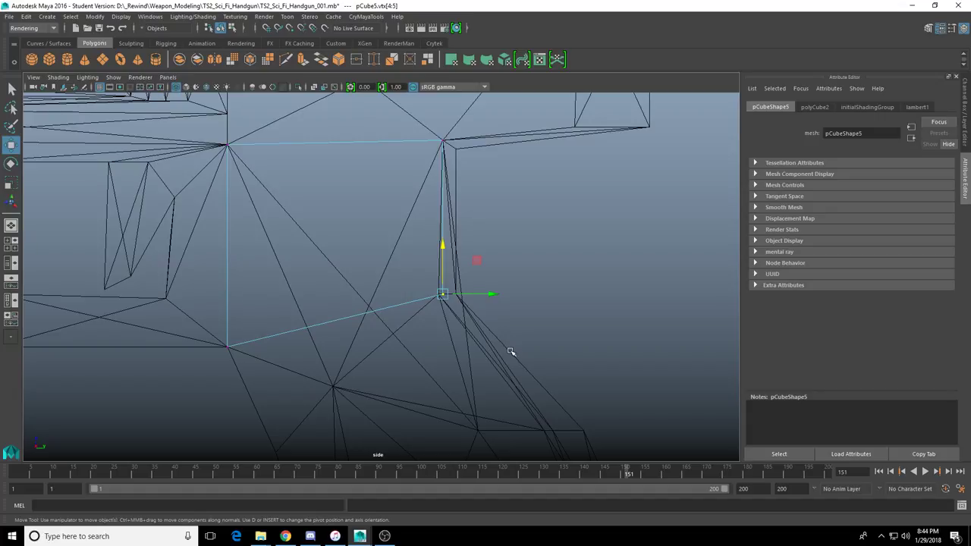
pyautogui.scroll(3, 503, 330)
pyautogui.keyDown('alt'); pyautogui.moveTo(520, 350); pyautogui.dragTo(484, 319, button='middle'); pyautogui.keyUp('alt')
pyautogui.scroll(-3, 442, 312)
pyautogui.keyDown('alt'); pyautogui.moveTo(410, 295); pyautogui.dragTo(434, 332, button='middle'); pyautogui.keyUp('alt')
pyautogui.scroll(-2, 460, 375)
pyautogui.scroll(4, 460, 376)
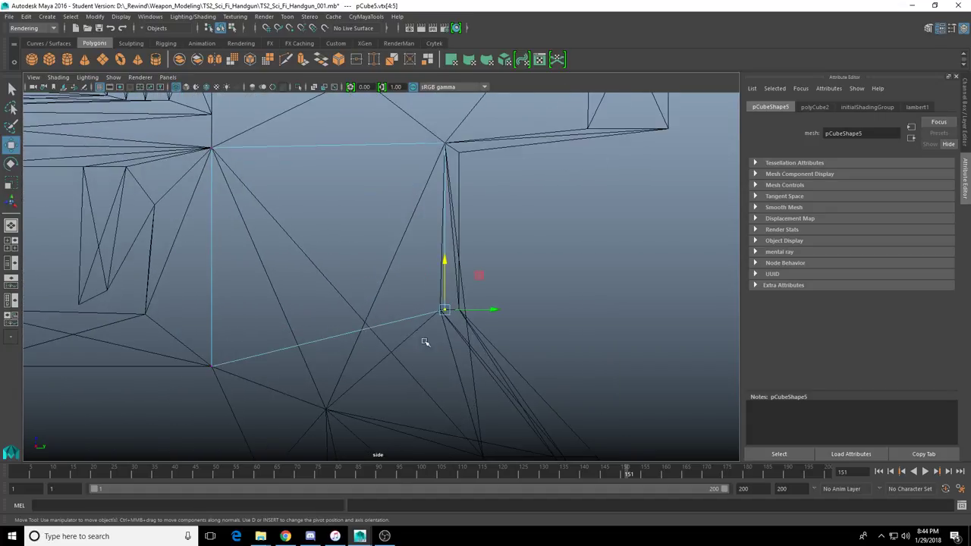
pyautogui.keyDown('alt'); pyautogui.moveTo(454, 348); pyautogui.dragTo(441, 334, button='middle'); pyautogui.keyUp('alt')
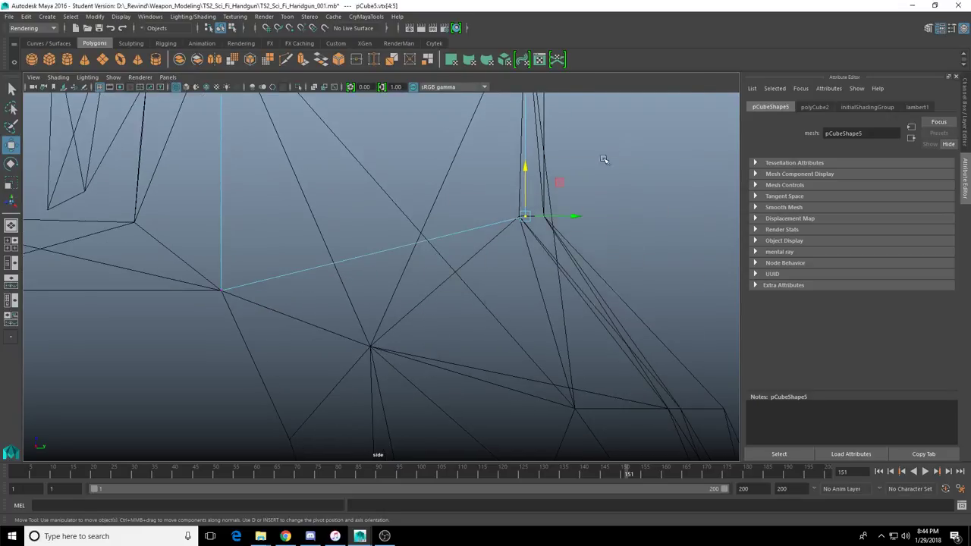
pyautogui.press('space')
pyautogui.press('space')
pyautogui.moveTo(546, 213)
pyautogui.keyDown('alt'); pyautogui.mouseDown()
pyautogui.moveTo(515, 208)
pyautogui.moveTo(554, 209)
pyautogui.mouseUp(); pyautogui.keyUp('alt')
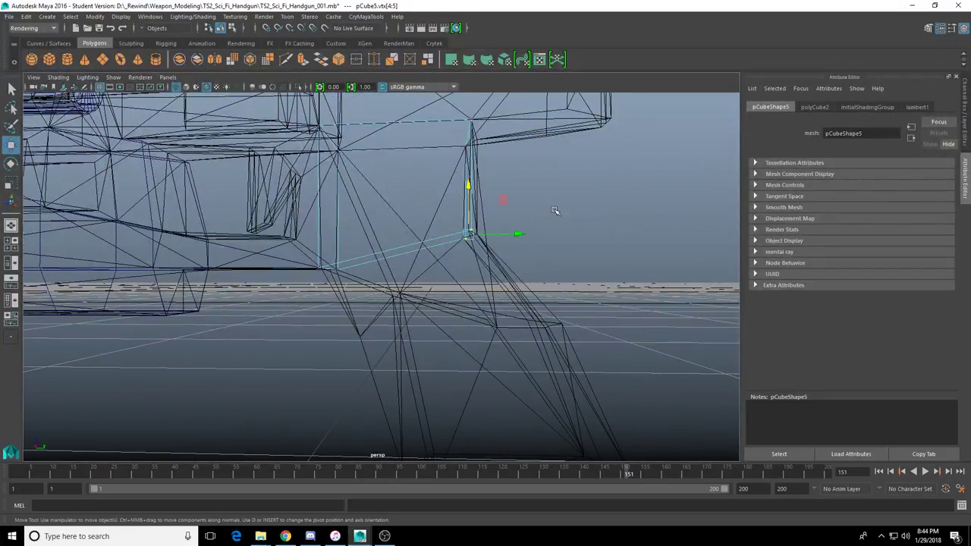
pyautogui.press('5')
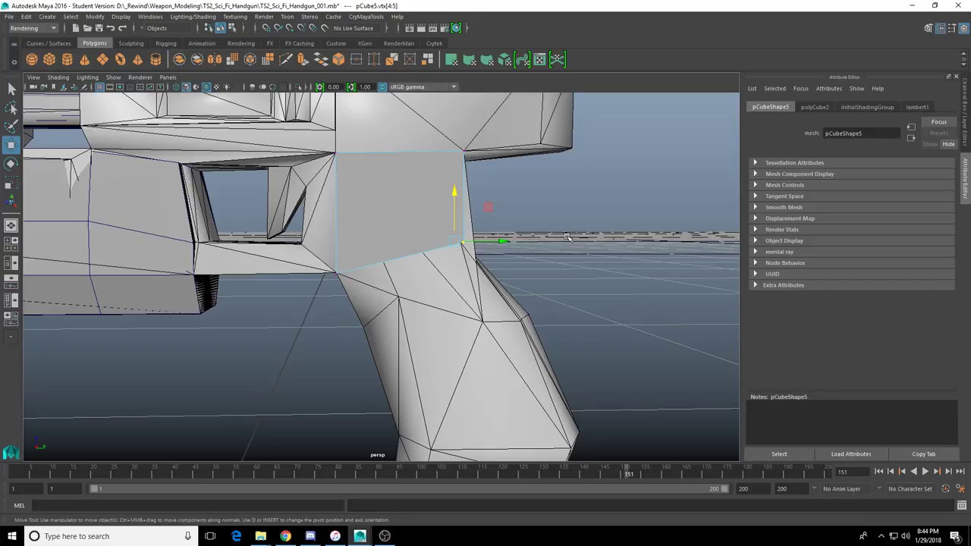
pyautogui.keyDown('alt'); pyautogui.moveTo(398, 262); pyautogui.dragTo(341, 325); pyautogui.keyUp('alt')
# Try to extrude the grip block's bottom face down along the grip by a local Z translation of 4.47.
pyautogui.moveTo(342, 325); pyautogui.dragTo(336, 301, button='right')
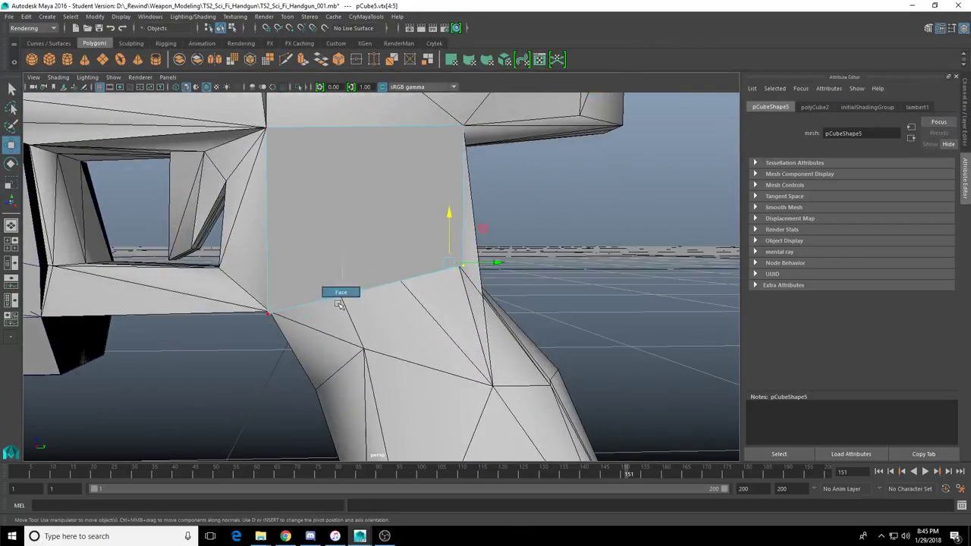
pyautogui.keyDown('alt'); pyautogui.moveTo(336, 301); pyautogui.dragTo(343, 245); pyautogui.keyUp('alt')
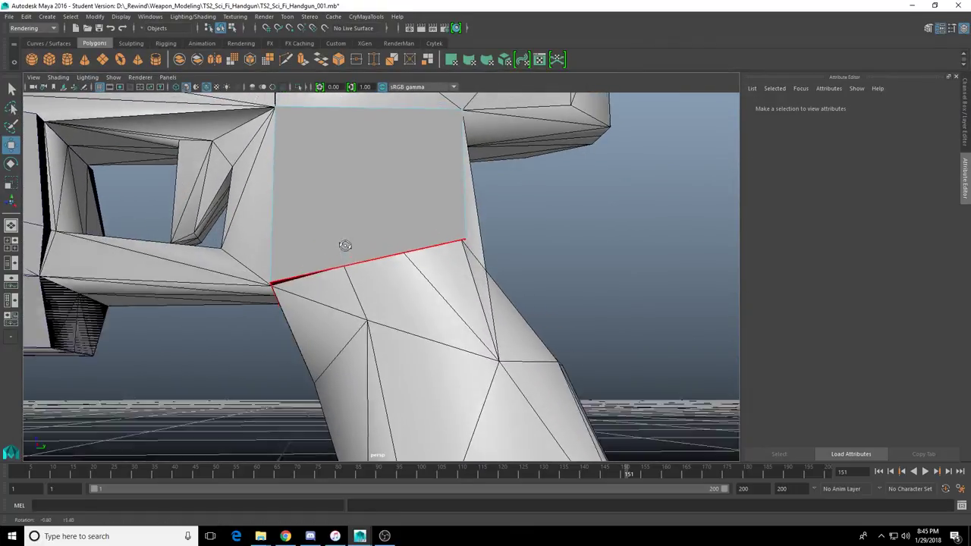
pyautogui.click(346, 283)
pyautogui.press('space')
pyautogui.press('space')
pyautogui.scroll(-4, 541, 369)
pyautogui.keyDown('alt'); pyautogui.moveTo(542, 368); pyautogui.dragTo(451, 241, button='middle'); pyautogui.keyUp('alt')
pyautogui.click(304, 60)
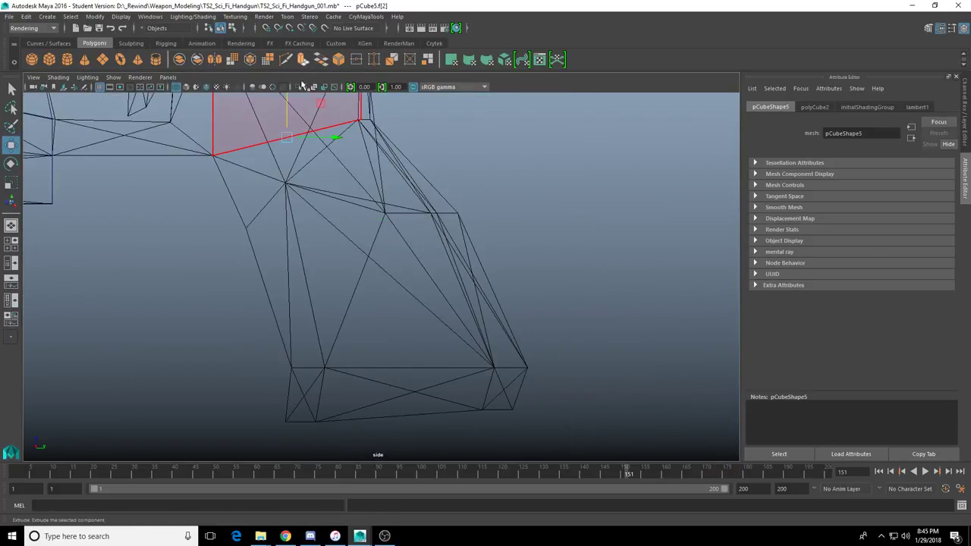
pyautogui.keyDown('alt'); pyautogui.moveTo(332, 178); pyautogui.dragTo(367, 225, button='middle'); pyautogui.keyUp('alt')
pyautogui.moveTo(334, 222)
pyautogui.mouseDown()
pyautogui.moveTo(376, 310)
pyautogui.moveTo(402, 338)
pyautogui.mouseUp()
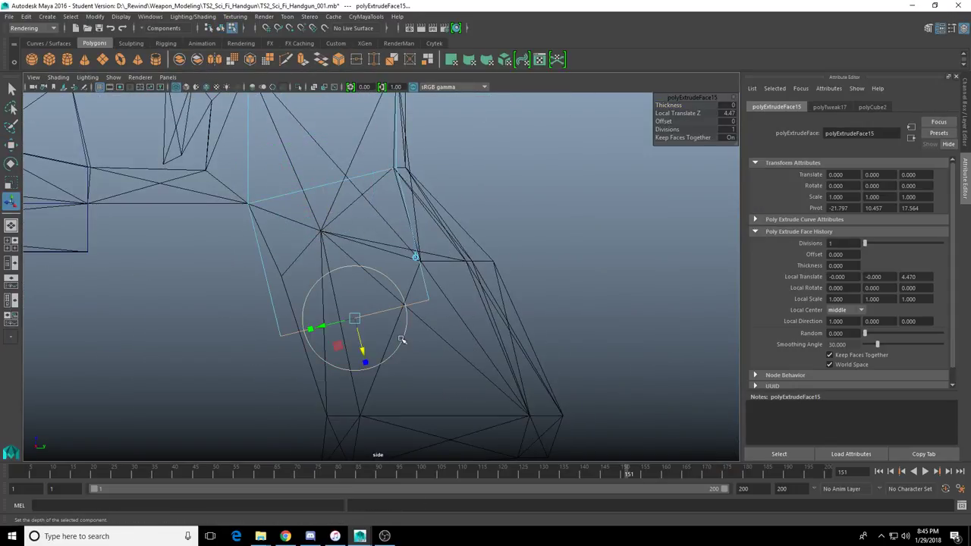
# Examine the extruded grip section against the blockout's grip in shaded side and perspective views.
pyautogui.press('5')
pyautogui.scroll(-1, 440, 290)
pyautogui.keyDown('alt'); pyautogui.moveTo(438, 288); pyautogui.dragTo(456, 335, button='middle'); pyautogui.keyUp('alt')
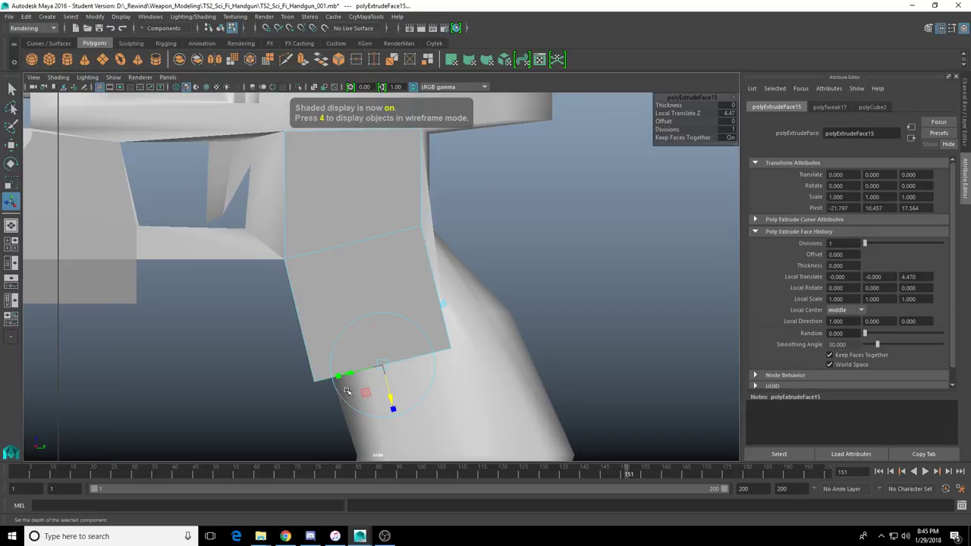
pyautogui.keyDown('alt'); pyautogui.moveTo(456, 336); pyautogui.dragTo(397, 312); pyautogui.keyUp('alt')
pyautogui.scroll(-3, 397, 311)
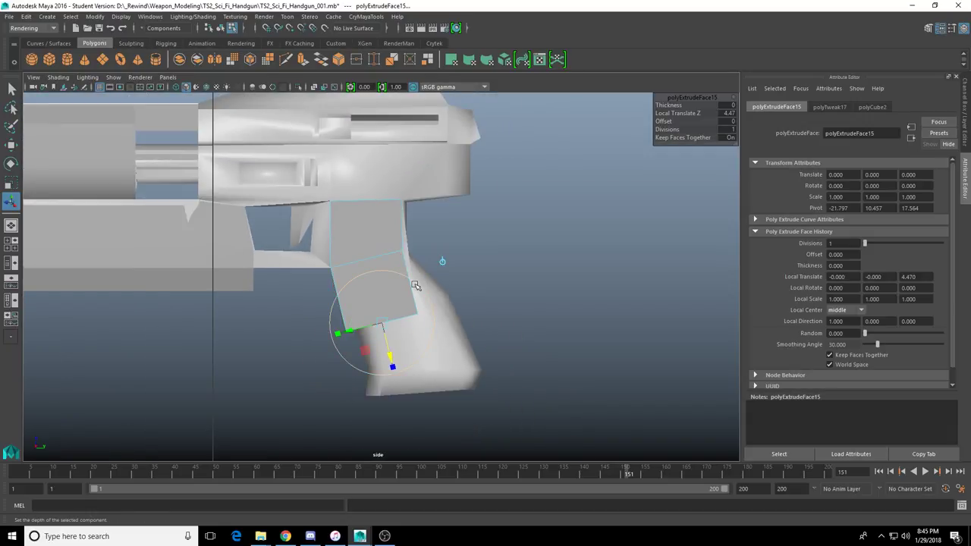
pyautogui.scroll(5, 454, 251)
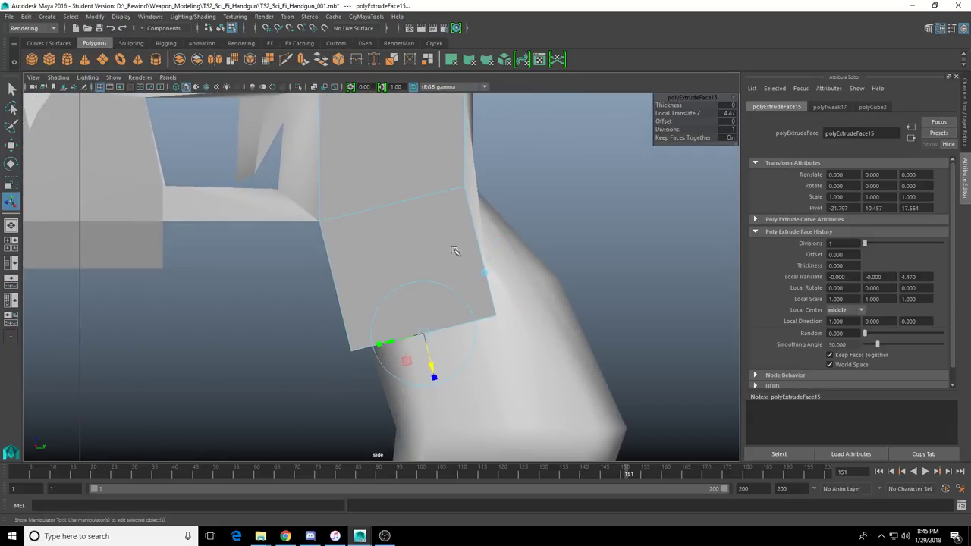
pyautogui.keyDown('alt'); pyautogui.moveTo(489, 220); pyautogui.dragTo(462, 245, button='middle'); pyautogui.keyUp('alt')
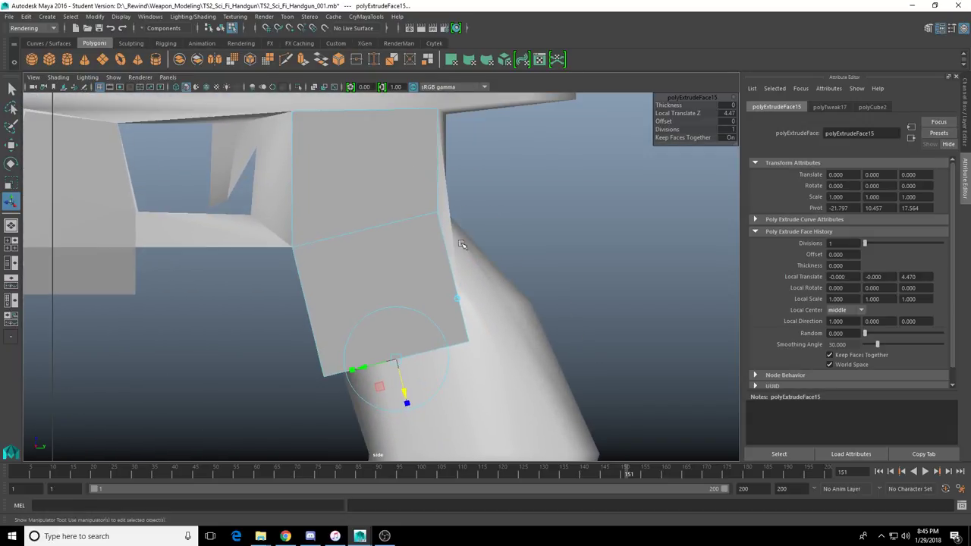
pyautogui.scroll(6, 459, 203)
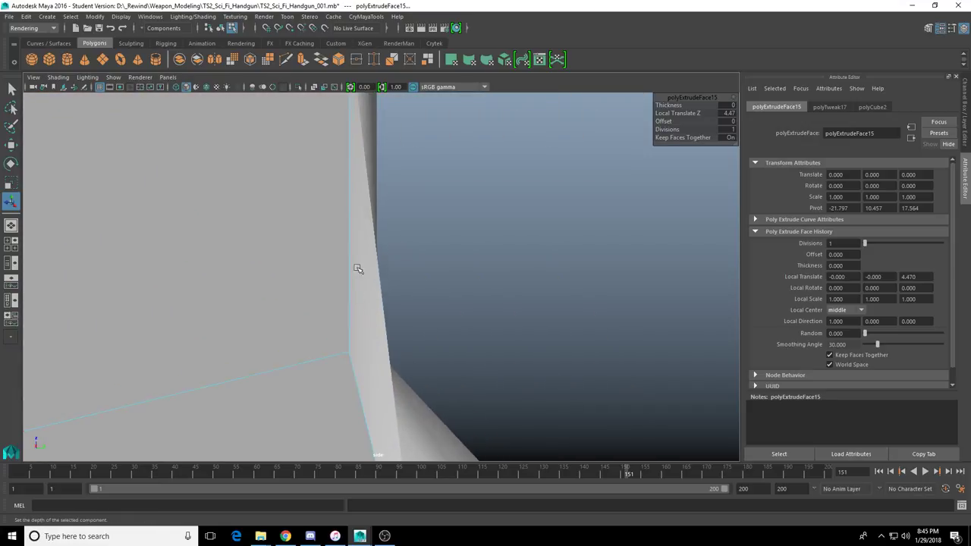
pyautogui.scroll(-6, 546, 203)
pyautogui.keyDown('alt'); pyautogui.moveTo(570, 210); pyautogui.dragTo(525, 276); pyautogui.keyUp('alt')
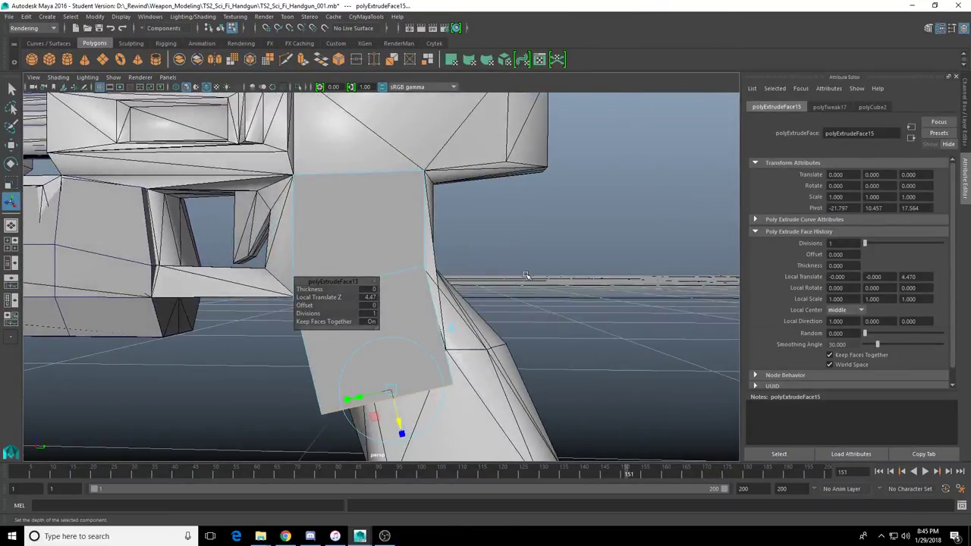
# Undo the bottom face extrusion and the last moves of the grip block's lower front vertices.
pyautogui.hotkey('ctrl', 'z')
pyautogui.hotkey('ctrl', 'z')
pyautogui.hotkey('ctrl', 'z')
pyautogui.hotkey('ctrl', 'z')
pyautogui.hotkey('ctrl', 'z')
pyautogui.hotkey('ctrl', 'z')
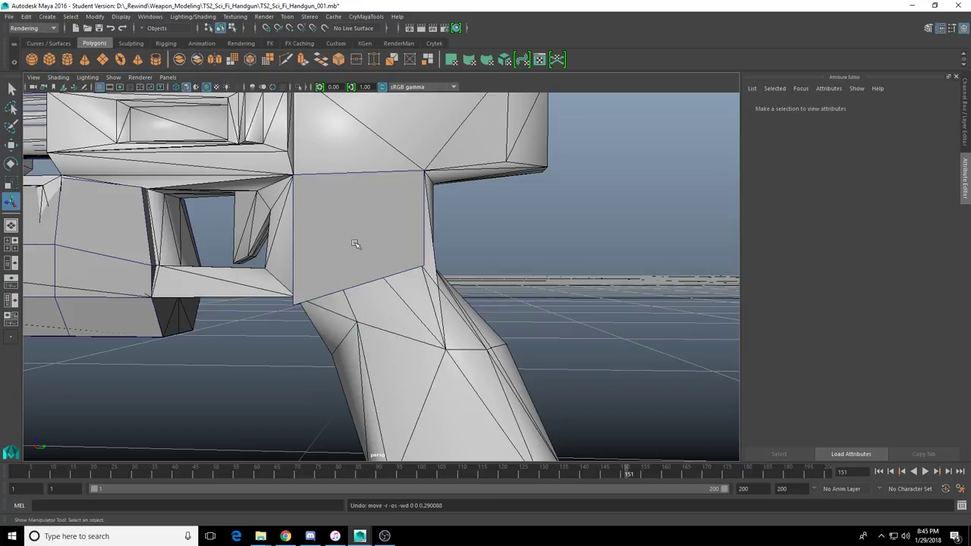
pyautogui.hotkey('ctrl', 'z')
pyautogui.hotkey('ctrl', 'z')
pyautogui.hotkey('ctrl', 'z')
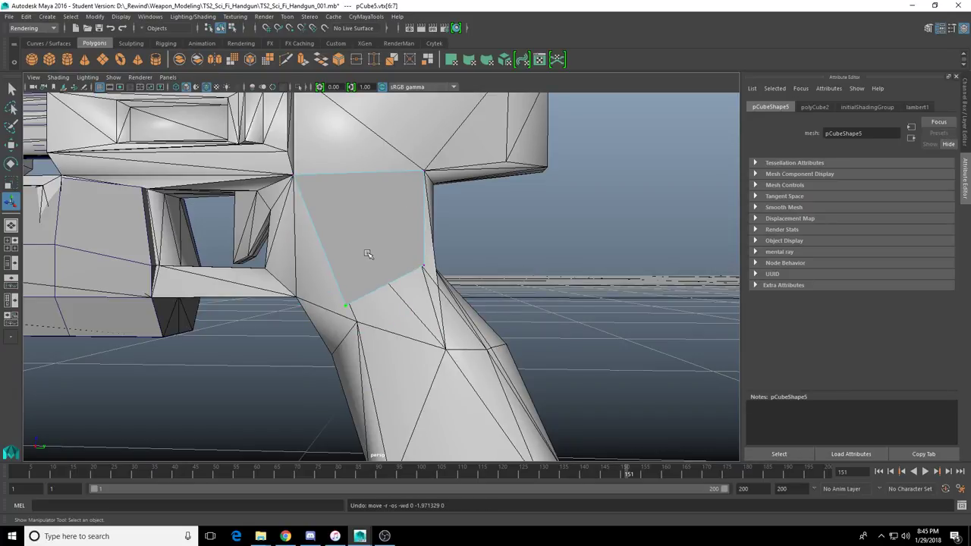
# Raise the grip block's two lower front vertices one at a time to the height of its lower rear vertices in the front view.
pyautogui.press('space')
pyautogui.scroll(-5, 223, 377)
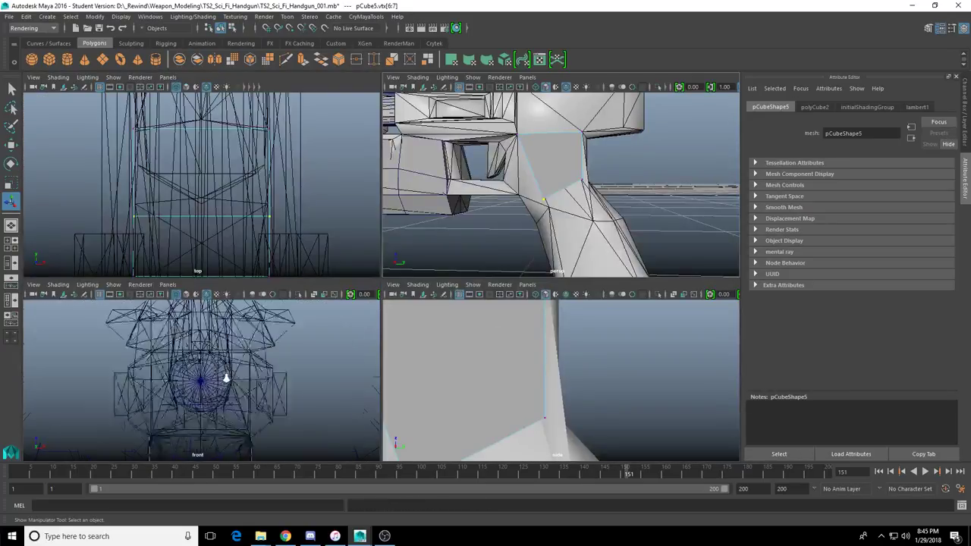
pyautogui.press('f')
pyautogui.press('space')
pyautogui.scroll(-5, 302, 323)
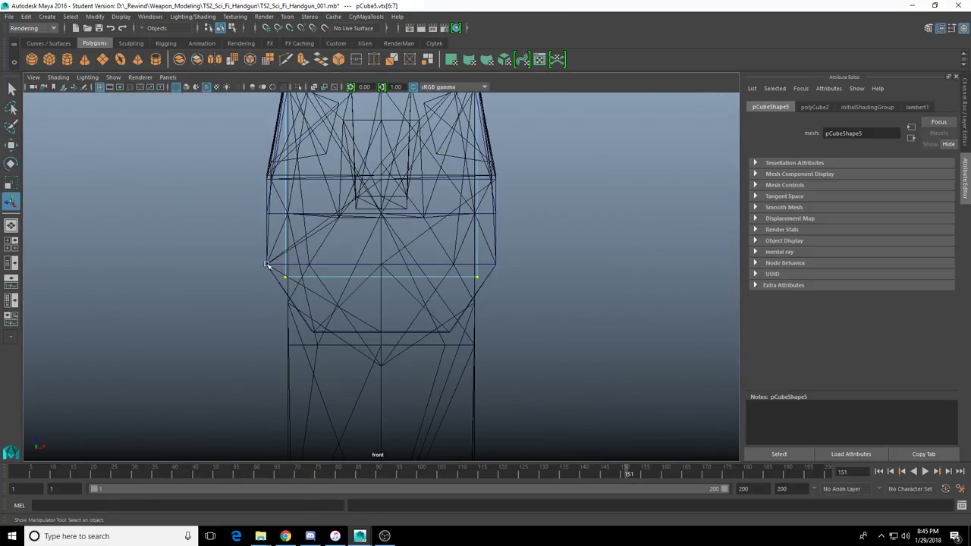
pyautogui.moveTo(267, 265); pyautogui.dragTo(304, 299)
pyautogui.press('w')
pyautogui.press('v')
pyautogui.moveTo(286, 229); pyautogui.dragTo(290, 215)
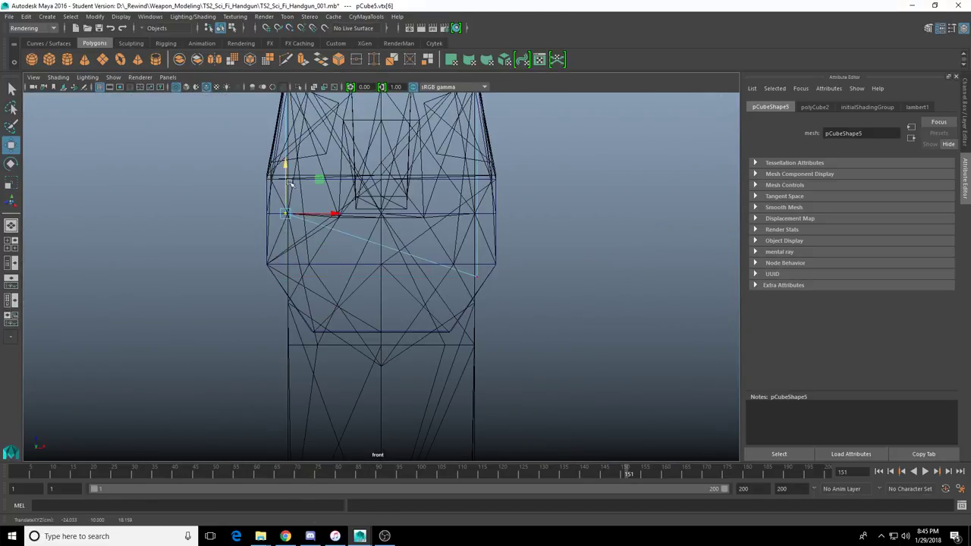
pyautogui.scroll(3, 291, 184)
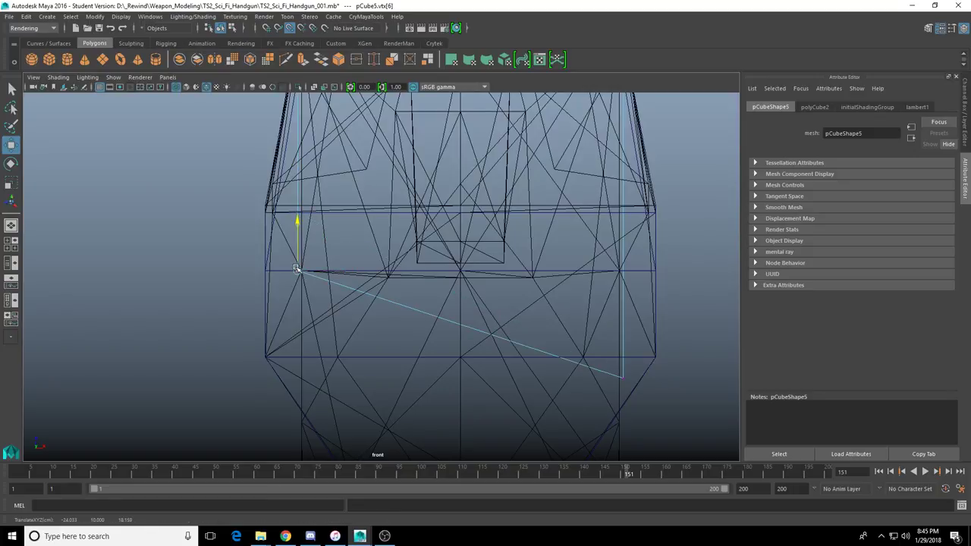
pyautogui.moveTo(296, 268); pyautogui.dragTo(297, 270)
pyautogui.moveTo(476, 401); pyautogui.dragTo(650, 328)
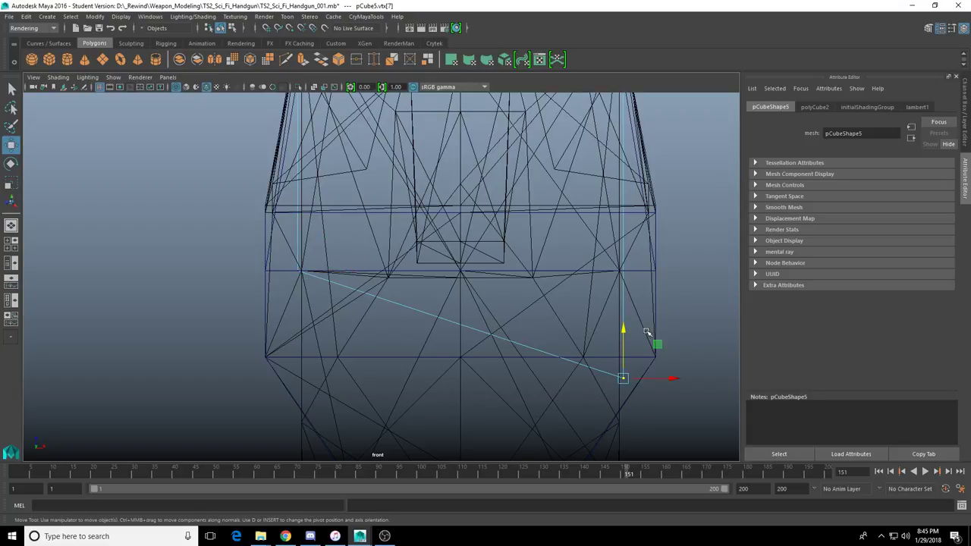
pyautogui.moveTo(623, 361); pyautogui.dragTo(623, 257)
pyautogui.keyDown('alt'); pyautogui.moveTo(521, 298); pyautogui.dragTo(463, 337, button='middle'); pyautogui.keyUp('alt')
pyautogui.press('space')
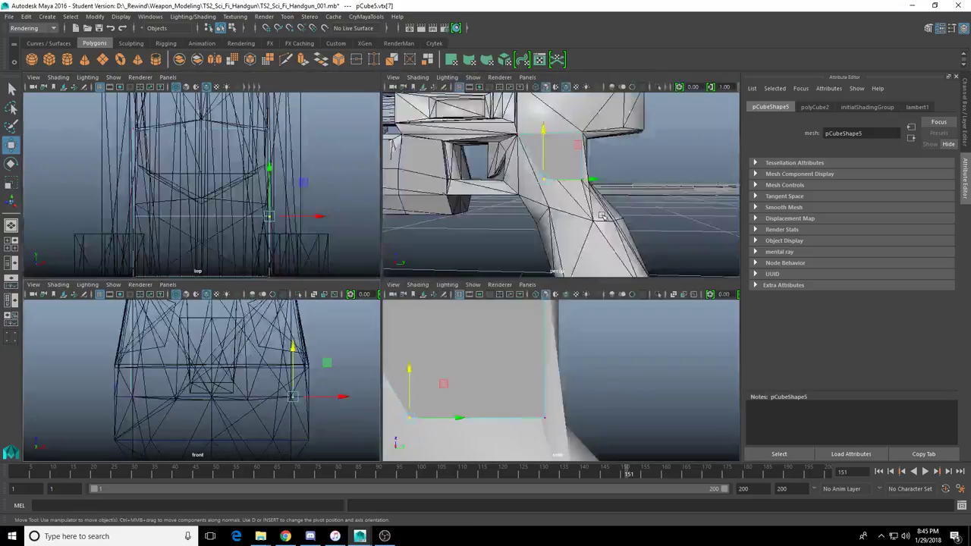
pyautogui.press('space')
pyautogui.keyDown('alt'); pyautogui.moveTo(475, 237); pyautogui.dragTo(513, 260); pyautogui.keyUp('alt')
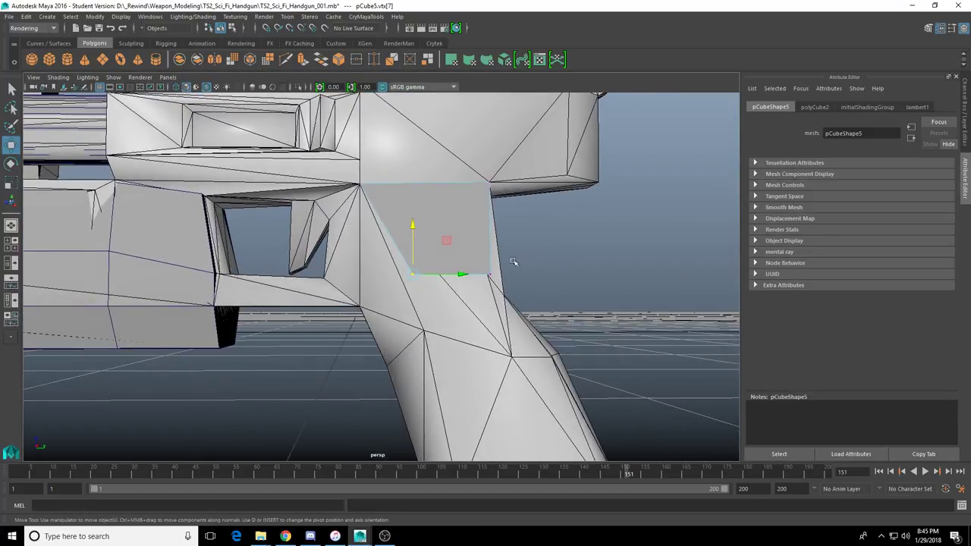
# Snap both lower front vertices lengthwise in the top view so they line up with the grip block's upper front edge.
pyautogui.press('space')
pyautogui.press('f')
pyautogui.scroll(-8, 304, 229)
pyautogui.keyDown('alt'); pyautogui.moveTo(224, 148); pyautogui.dragTo(246, 145, button='middle'); pyautogui.keyUp('alt')
pyautogui.scroll(4, 247, 146)
pyautogui.moveTo(247, 144); pyautogui.dragTo(248, 222)
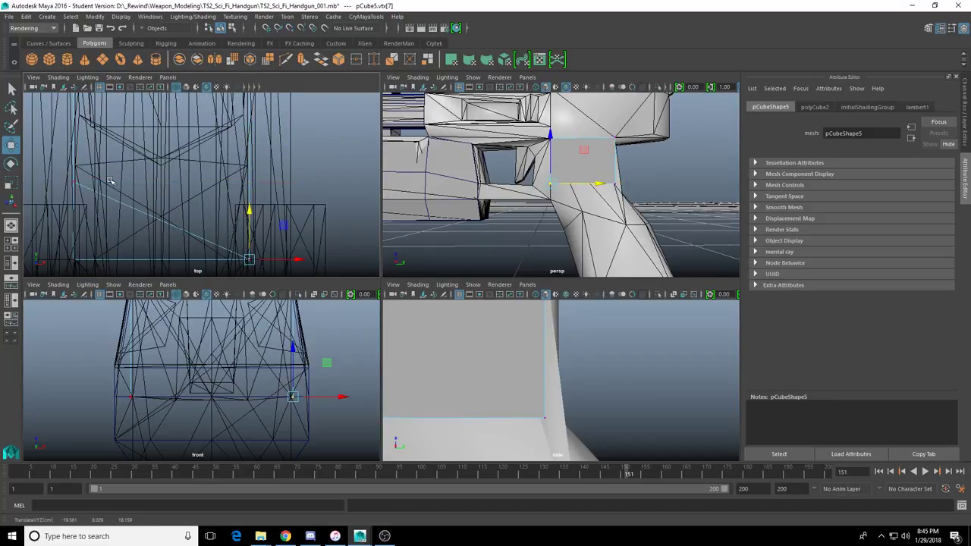
pyautogui.moveTo(107, 158); pyautogui.dragTo(46, 218)
pyautogui.press('v')
pyautogui.moveTo(74, 132); pyautogui.dragTo(74, 251)
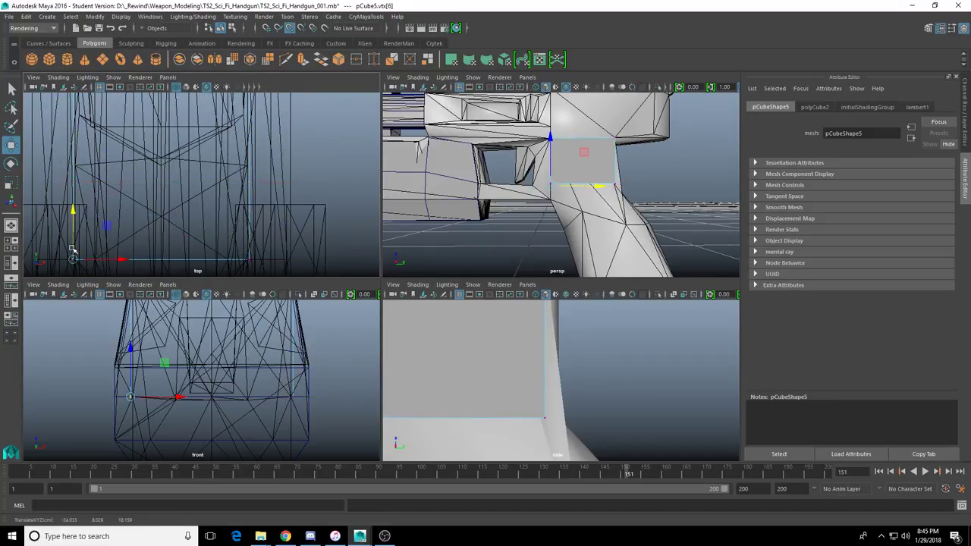
# Select the whole grip block and inspect its fit on the grip neck from the side and rear.
pyautogui.press('space')
pyautogui.keyDown('alt'); pyautogui.moveTo(505, 200); pyautogui.dragTo(362, 242); pyautogui.keyUp('alt')
pyautogui.moveTo(362, 243); pyautogui.dragTo(455, 207, button='right')
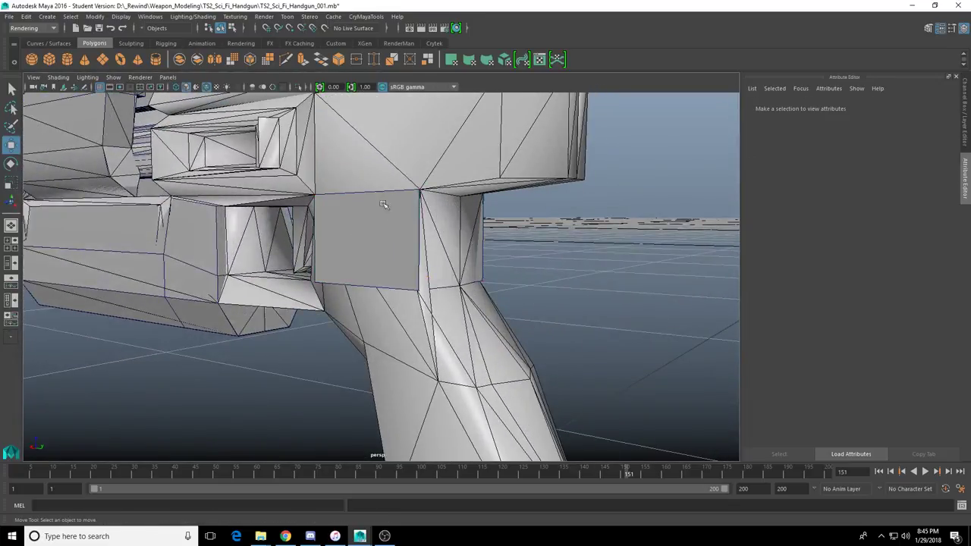
pyautogui.click(386, 207)
pyautogui.keyDown('alt'); pyautogui.moveTo(416, 247); pyautogui.dragTo(336, 245); pyautogui.keyUp('alt')
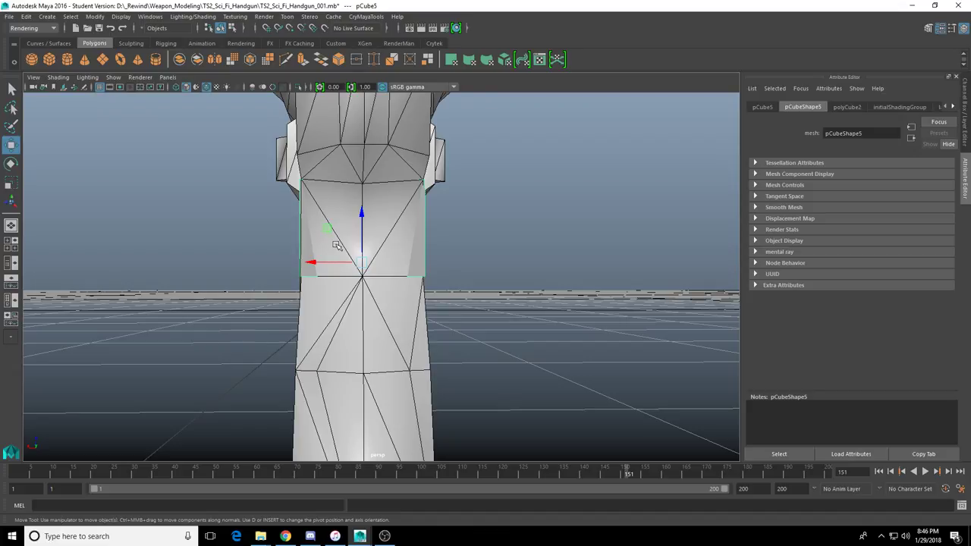
# Display the side view in wireframe to compare the grip block's lower edge with the blocked-out grip neck.
pyautogui.keyDown('alt'); pyautogui.moveTo(322, 287); pyautogui.dragTo(378, 252); pyautogui.keyUp('alt')
pyautogui.press('r')
pyautogui.scroll(3, 364, 290)
pyautogui.press('space')
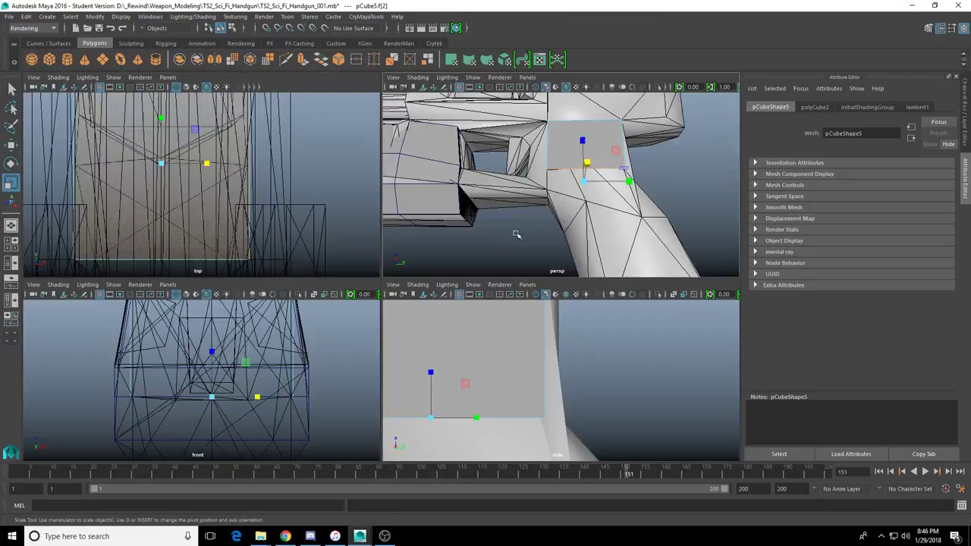
pyautogui.press('4')
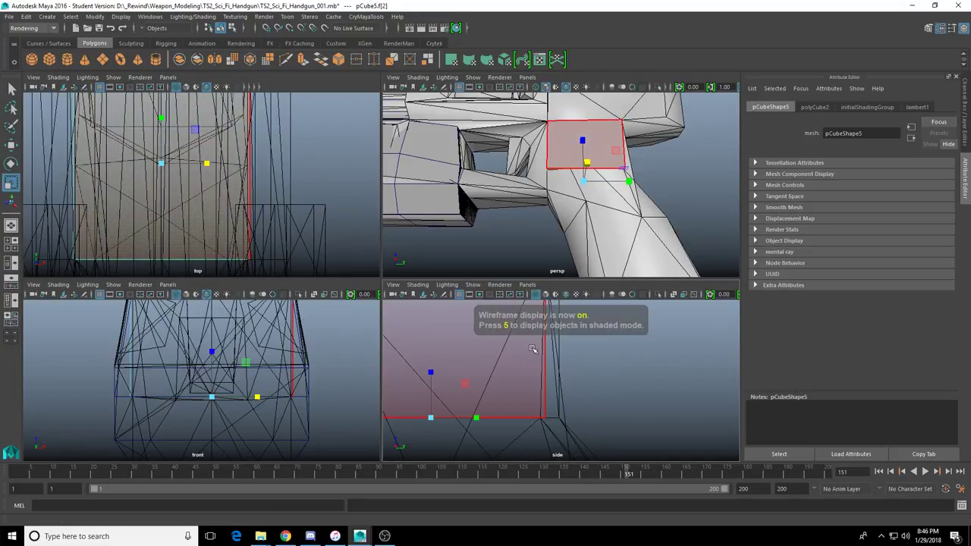
pyautogui.press('space')
pyautogui.press('space')
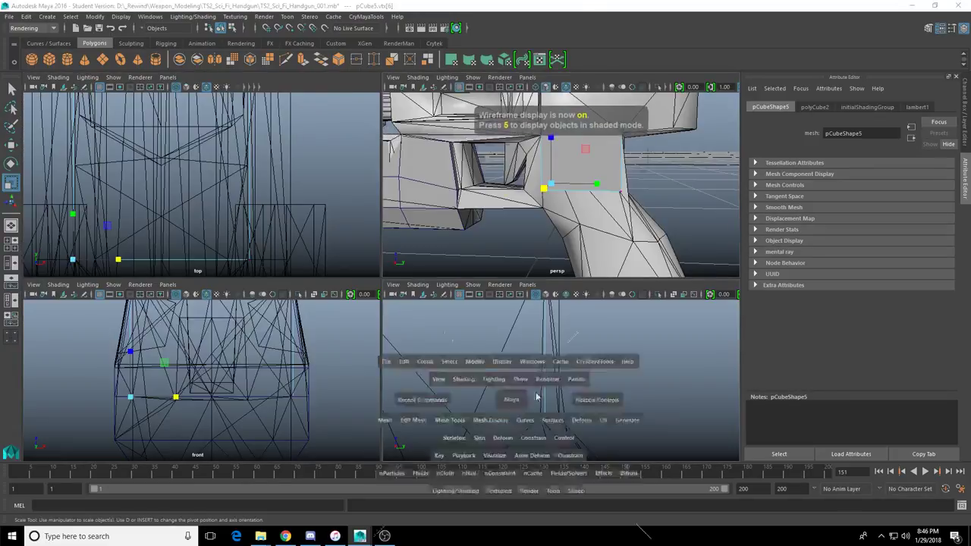
pyautogui.press('space')
# Try to snap the grip block's lower rear vertices back to the neck's rear edge in the side view, and undo it.
pyautogui.moveTo(274, 334); pyautogui.dragTo(355, 406)
pyautogui.press('w')
pyautogui.press('v')
pyautogui.keyDown('alt'); pyautogui.moveTo(400, 329); pyautogui.dragTo(331, 212, button='right'); pyautogui.keyUp('alt')
pyautogui.keyDown('alt'); pyautogui.moveTo(331, 211); pyautogui.dragTo(331, 277, button='middle'); pyautogui.keyUp('alt')
pyautogui.moveTo(331, 277); pyautogui.dragTo(371, 197)
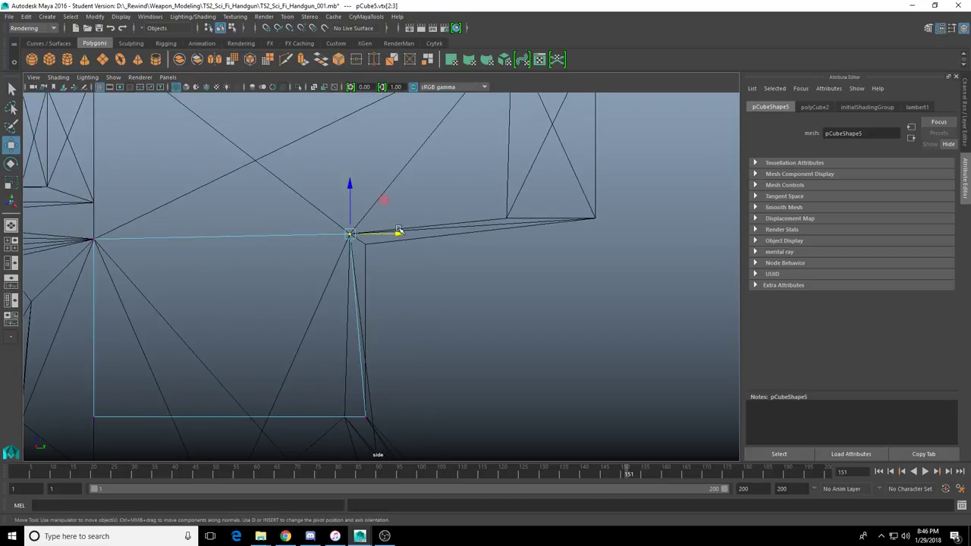
pyautogui.hotkey('ctrl', 'z')
pyautogui.hotkey('ctrl', 'z')
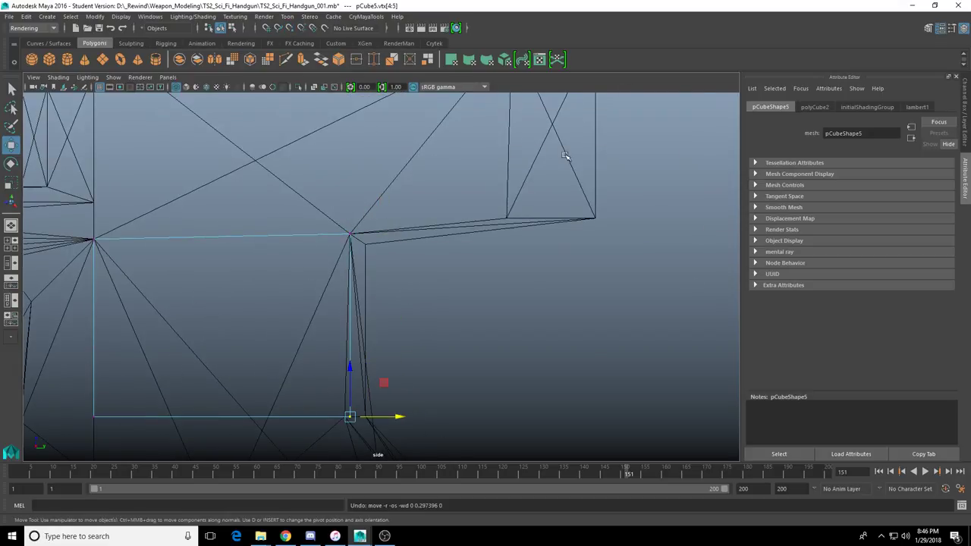
# Select the grip block's bottom face and check its alignment with the neck in the side and perspective views.
pyautogui.press('space')
pyautogui.press('space')
pyautogui.keyDown('alt'); pyautogui.moveTo(525, 242); pyautogui.dragTo(472, 226); pyautogui.keyUp('alt')
pyautogui.moveTo(425, 205); pyautogui.dragTo(421, 232, button='right')
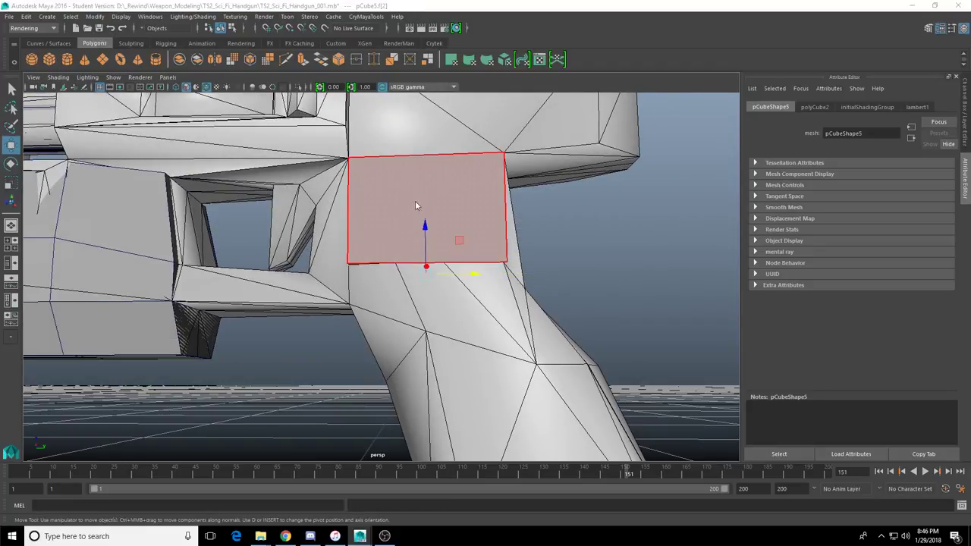
pyautogui.press('space')
pyautogui.press('space')
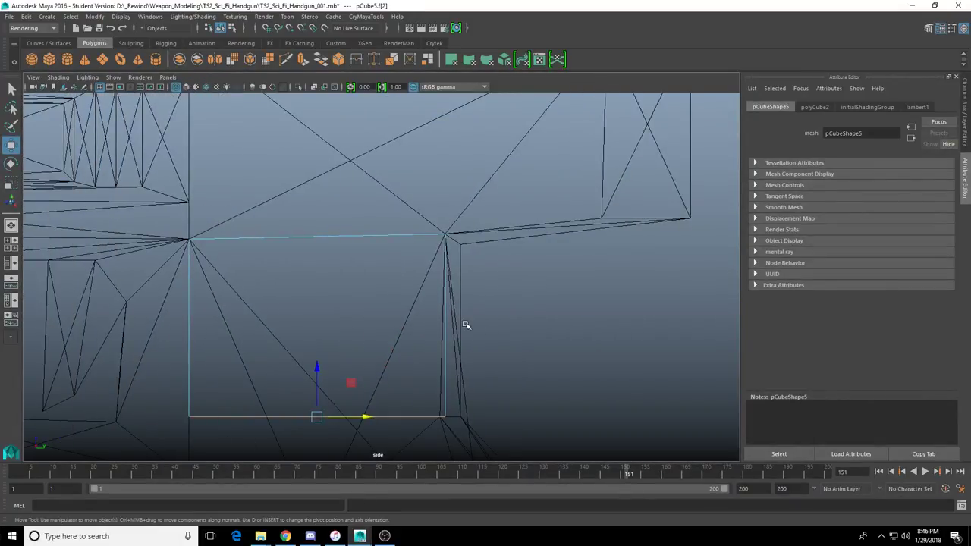
pyautogui.scroll(-3, 470, 328)
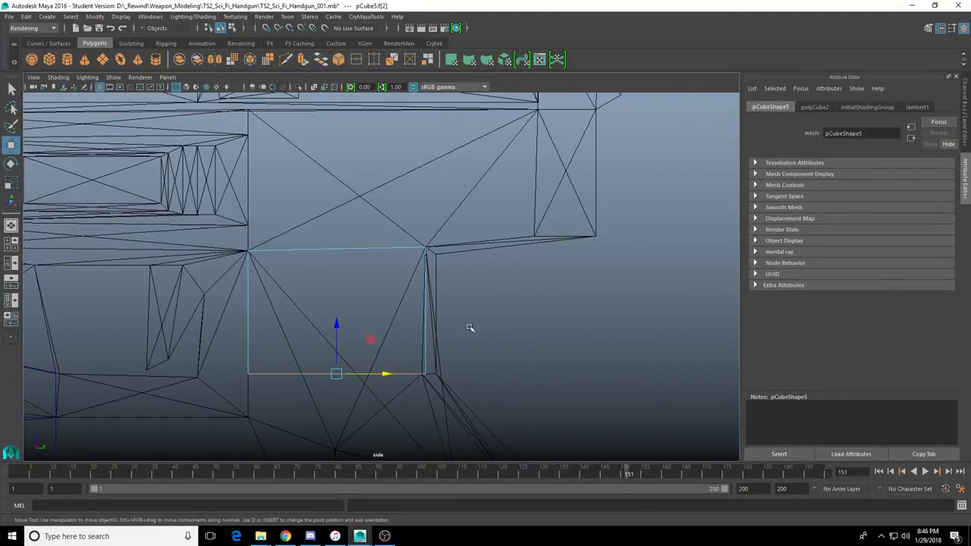
pyautogui.press('space')
pyautogui.press('space')
pyautogui.press('space')
pyautogui.press('space')
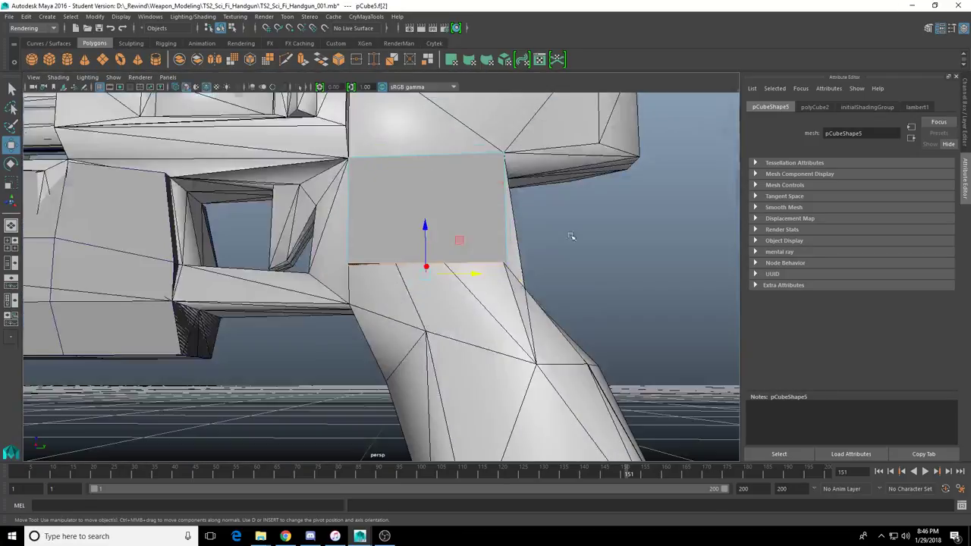
# Extrude the grip block's bottom face down 1.269 to the level of the trigger guard's lower edge.
pyautogui.keyDown('alt'); pyautogui.moveTo(573, 236); pyautogui.dragTo(486, 182); pyautogui.keyUp('alt')
pyautogui.keyDown('alt'); pyautogui.moveTo(436, 235); pyautogui.dragTo(447, 250); pyautogui.keyUp('alt')
pyautogui.press('v')
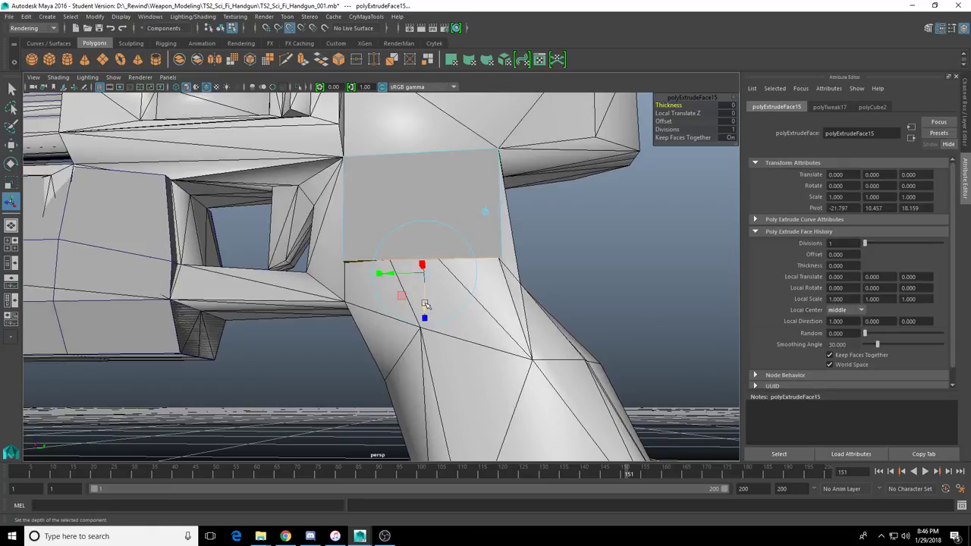
pyautogui.moveTo(425, 306); pyautogui.dragTo(433, 262)
pyautogui.keyDown('alt'); pyautogui.moveTo(442, 297); pyautogui.dragTo(446, 313); pyautogui.keyUp('alt')
pyautogui.moveTo(428, 306); pyautogui.dragTo(429, 346)
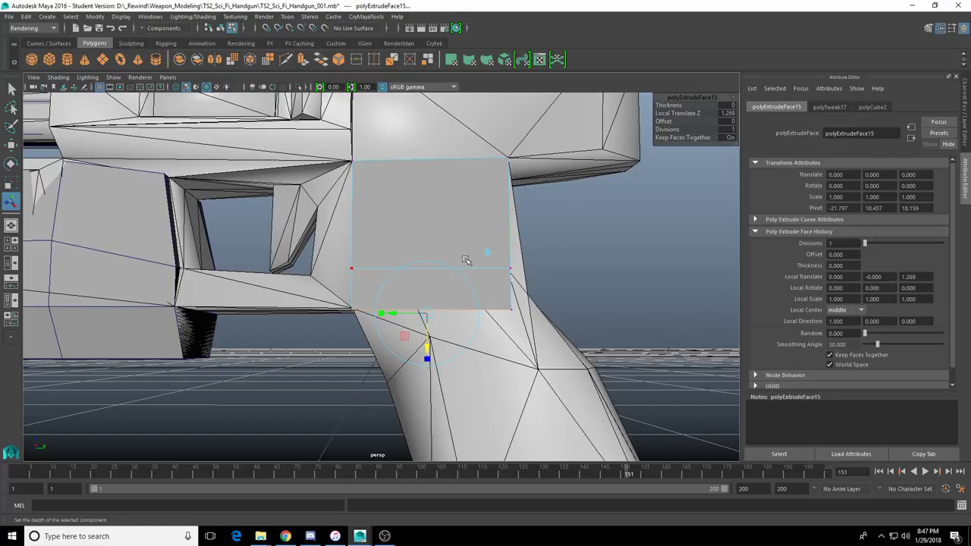
# Move the extruded section's lower rear vertices back onto the rear edge of the blocked-out grip.
pyautogui.keyDown('alt'); pyautogui.moveTo(431, 216); pyautogui.dragTo(337, 207, button='middle'); pyautogui.keyUp('alt')
pyautogui.press('4')
pyautogui.moveTo(472, 284); pyautogui.dragTo(386, 338)
pyautogui.keyDown('alt'); pyautogui.moveTo(402, 333); pyautogui.dragTo(400, 348); pyautogui.keyUp('alt')
pyautogui.press('w')
pyautogui.moveTo(464, 339)
pyautogui.keyDown('alt'); pyautogui.mouseDown()
pyautogui.moveTo(460, 303)
pyautogui.moveTo(516, 305)
pyautogui.moveTo(425, 292)
pyautogui.moveTo(537, 267)
pyautogui.mouseUp(); pyautogui.keyUp('alt')
pyautogui.press('5')
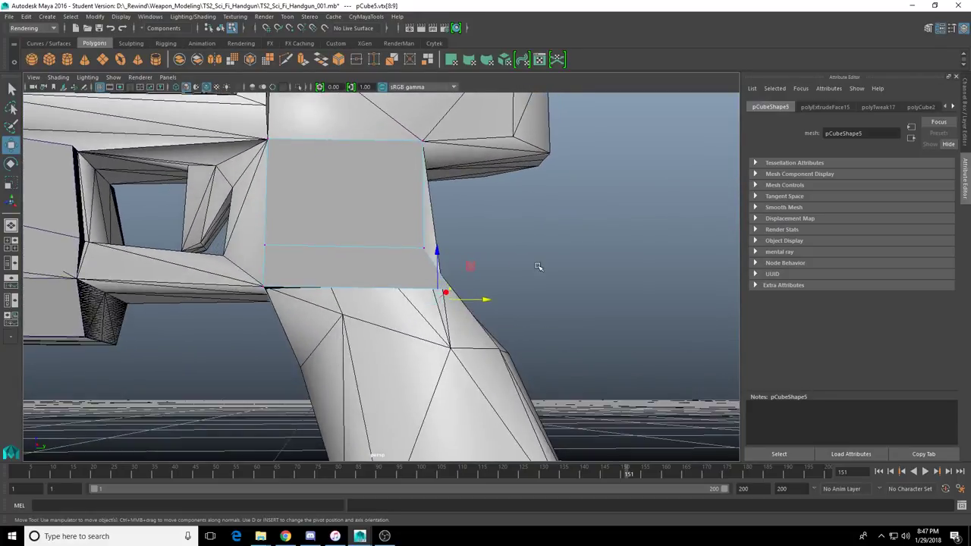
# Extrude the grip's bottom face down 1.804 with a -1.792 local Y shift, following the slant of the blocked-out grip.
pyautogui.keyDown('alt'); pyautogui.moveTo(425, 285); pyautogui.dragTo(298, 206); pyautogui.keyUp('alt')
pyautogui.click(297, 206)
pyautogui.click(293, 207)
pyautogui.keyDown('alt'); pyautogui.moveTo(262, 253); pyautogui.dragTo(412, 276); pyautogui.keyUp('alt')
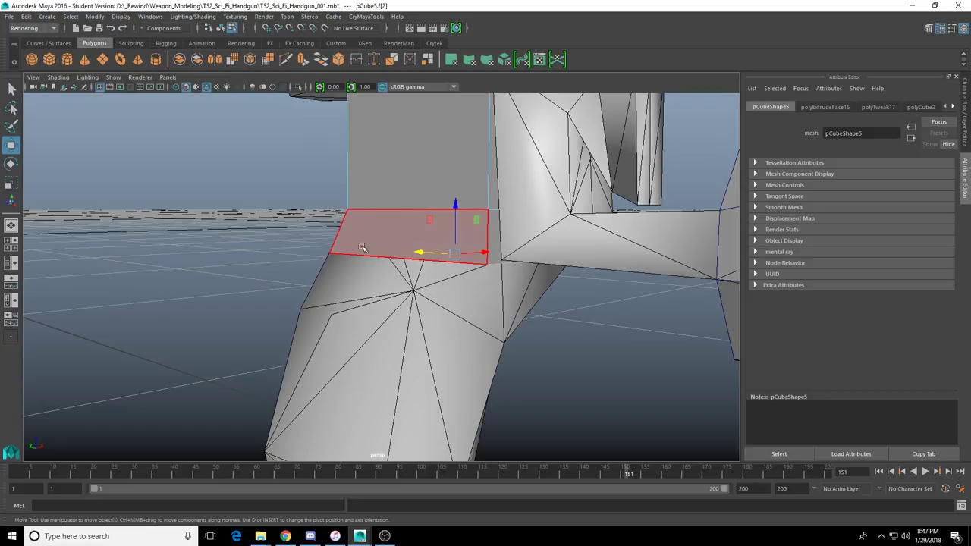
pyautogui.keyDown('alt'); pyautogui.moveTo(362, 248); pyautogui.dragTo(445, 163); pyautogui.keyUp('alt')
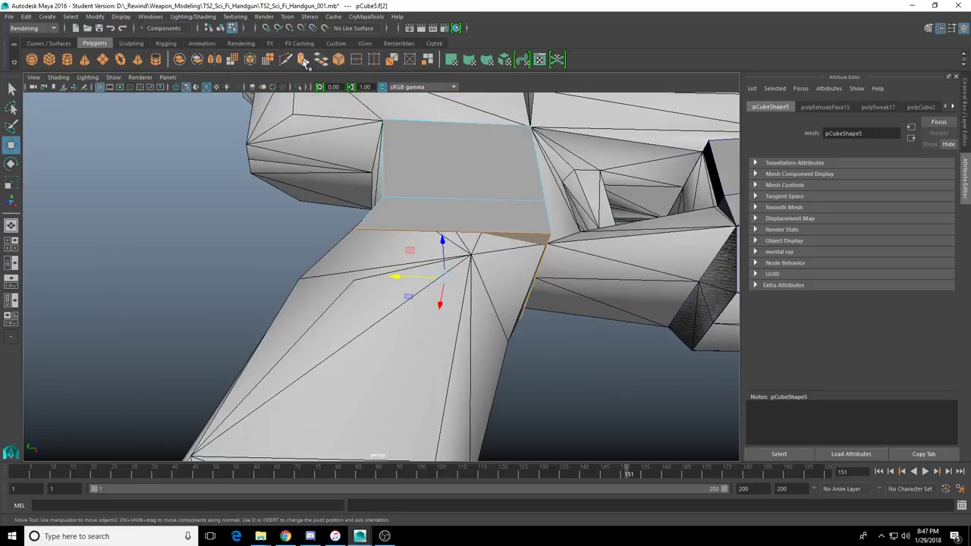
pyautogui.click(304, 62)
pyautogui.keyDown('alt'); pyautogui.moveTo(485, 214); pyautogui.dragTo(486, 366); pyautogui.keyUp('alt')
pyautogui.moveTo(459, 331); pyautogui.dragTo(427, 344)
pyautogui.press('v')
pyautogui.moveTo(386, 382); pyautogui.dragTo(386, 370)
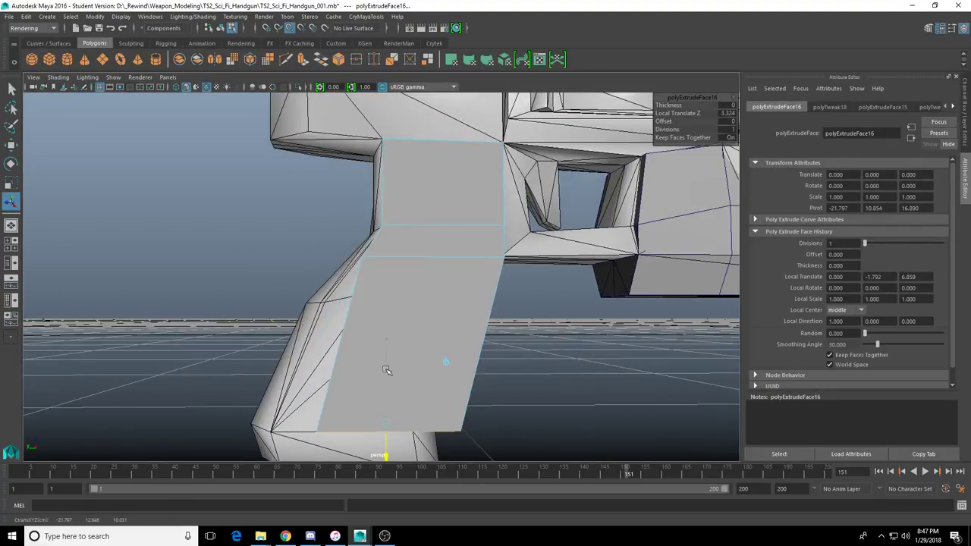
pyautogui.moveTo(387, 370); pyautogui.dragTo(389, 326, button='middle')
pyautogui.keyDown('alt'); pyautogui.moveTo(389, 327); pyautogui.dragTo(493, 243); pyautogui.keyUp('alt')
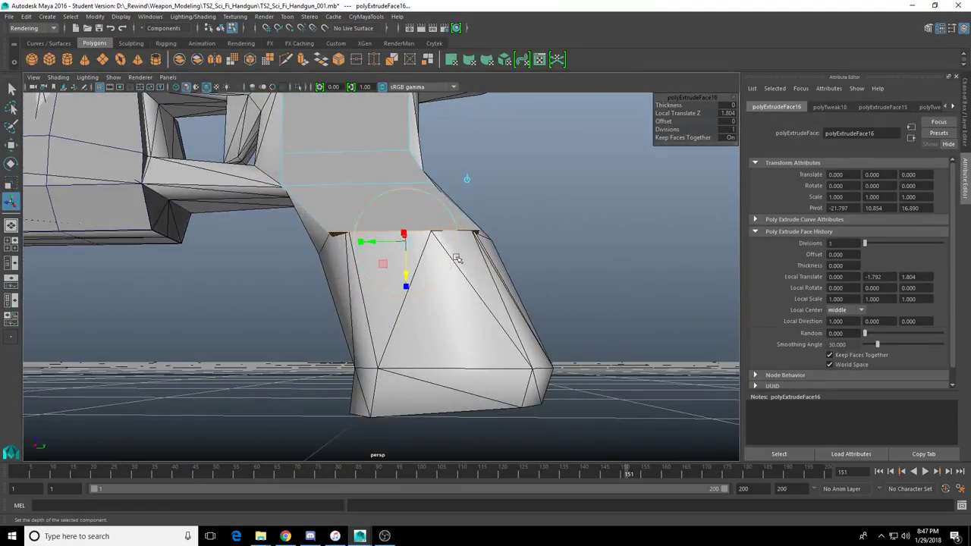
# Extrude the grip's bottom face down 5.055 with a -1.762 local Y shift to the blockout's lower edge loop.
pyautogui.hotkey('ctrl', 'e')
pyautogui.press('v')
pyautogui.moveTo(405, 278); pyautogui.dragTo(409, 381)
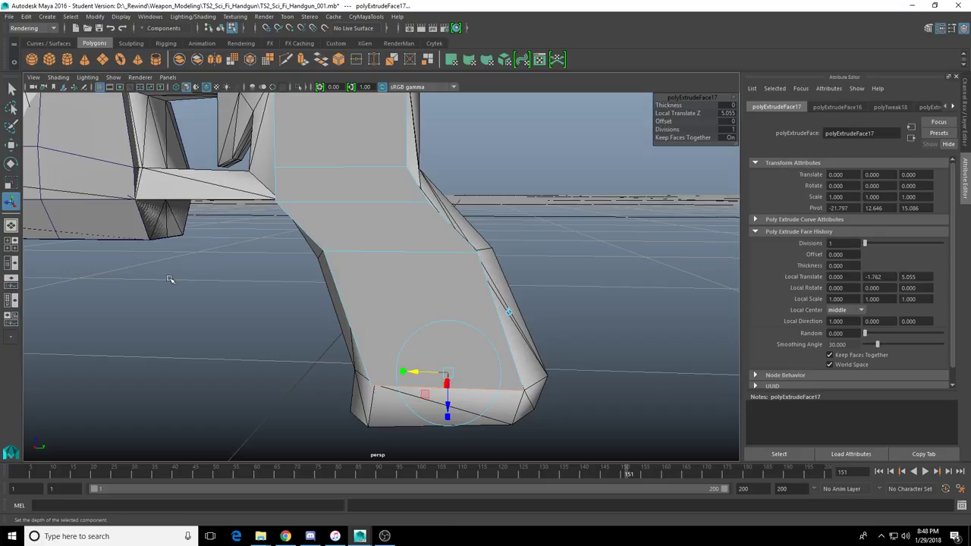
# Extrude the grip's bottom face straight down 1.388 to form the base section.
pyautogui.keyDown('alt'); pyautogui.moveTo(280, 325); pyautogui.dragTo(325, 243); pyautogui.keyUp('alt')
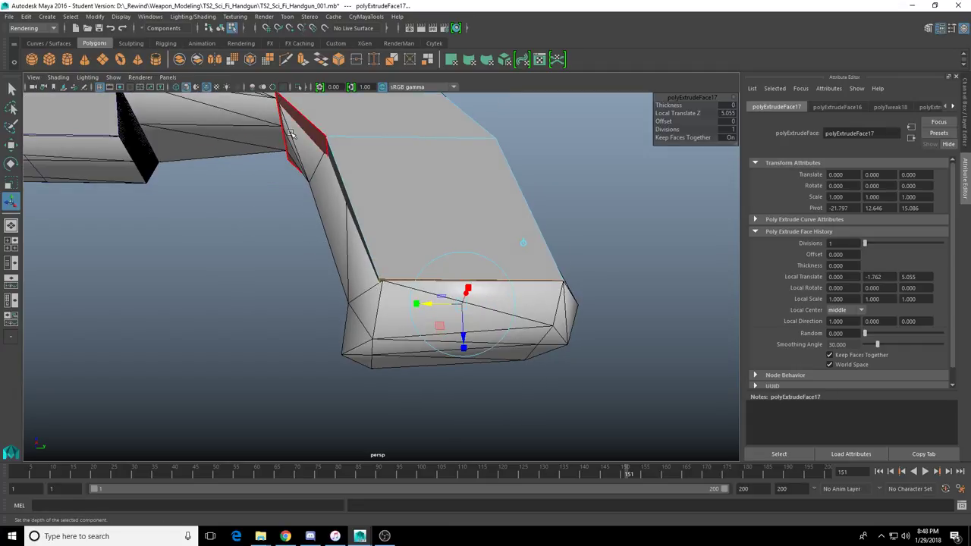
pyautogui.click(303, 59)
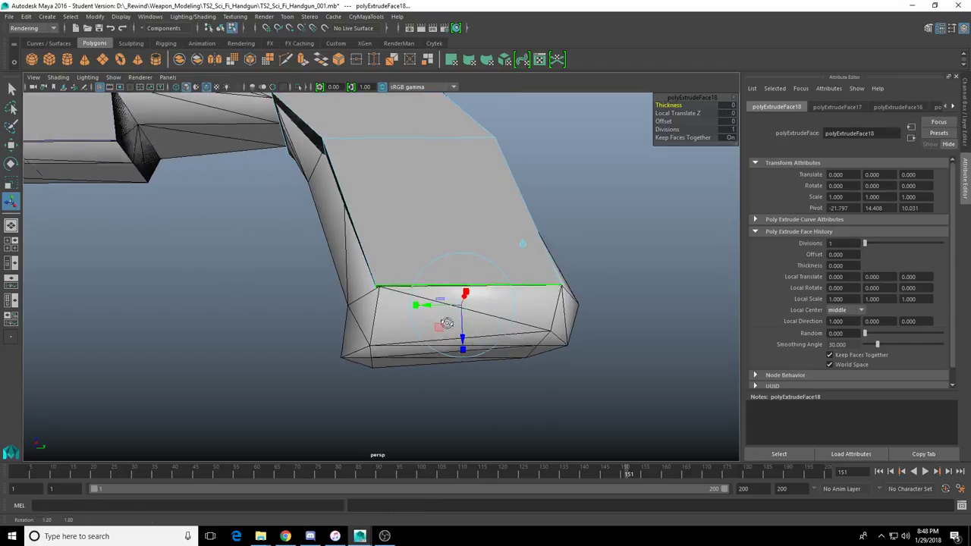
pyautogui.moveTo(461, 340); pyautogui.dragTo(433, 304)
# Snap the base section's lower front and rear vertices to the blocked-out grip's bottom corners in the side view.
pyautogui.press('space')
pyautogui.press('space')
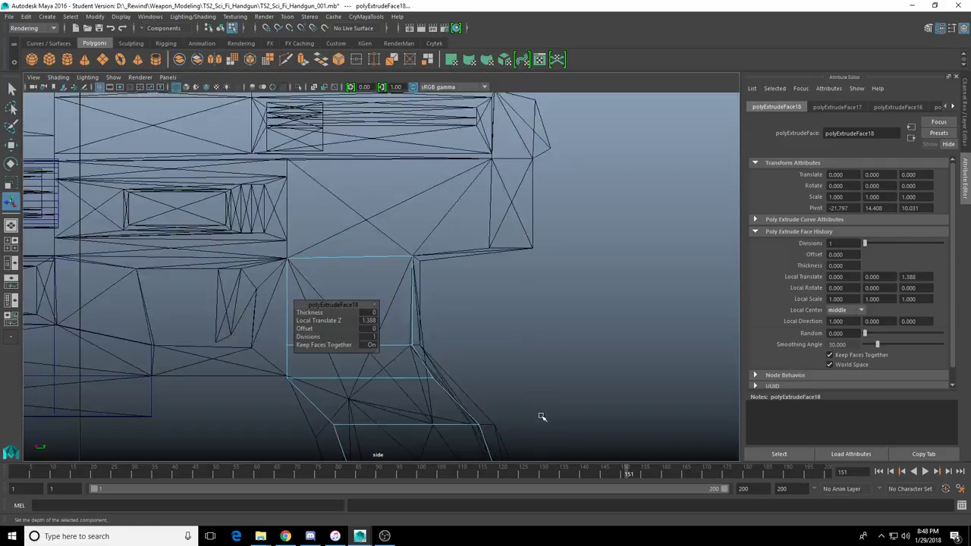
pyautogui.keyDown('alt'); pyautogui.moveTo(487, 440); pyautogui.dragTo(480, 146, button='middle'); pyautogui.keyUp('alt')
pyautogui.scroll(2, 479, 145)
pyautogui.moveTo(357, 190); pyautogui.dragTo(308, 188, button='right')
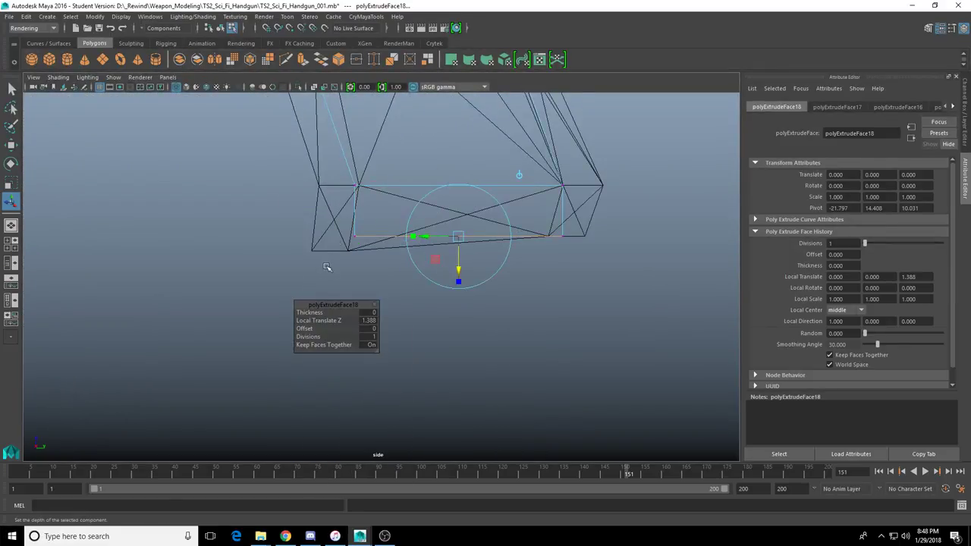
pyautogui.press('w')
pyautogui.moveTo(328, 269); pyautogui.dragTo(373, 255)
pyautogui.press('v')
pyautogui.moveTo(538, 216); pyautogui.dragTo(551, 238)
pyautogui.press('v')
pyautogui.press('space')
pyautogui.press('space')
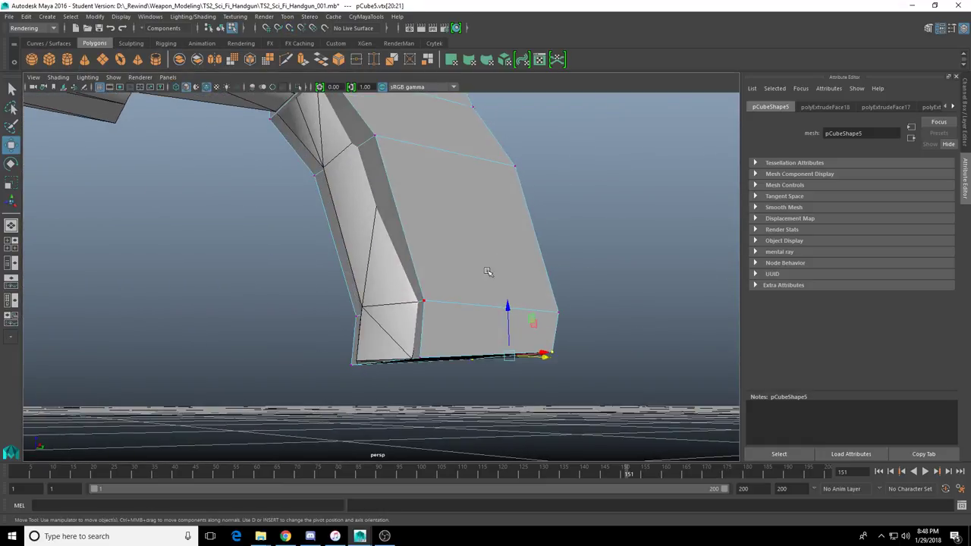
# Return to object mode and inspect the whole extruded grip from the front, rear and side.
pyautogui.keyDown('alt'); pyautogui.moveTo(449, 275); pyautogui.dragTo(493, 292); pyautogui.keyUp('alt')
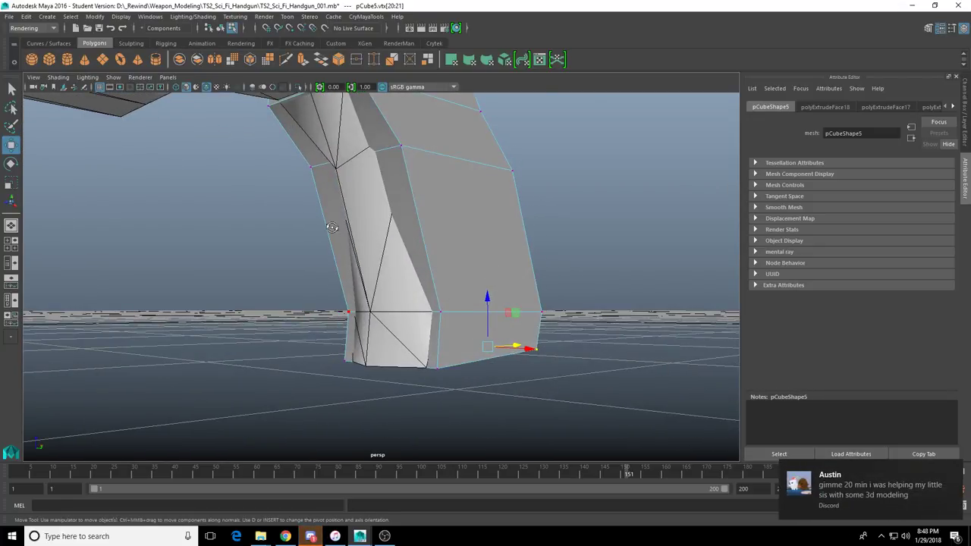
pyautogui.keyDown('alt'); pyautogui.moveTo(332, 227); pyautogui.dragTo(389, 314); pyautogui.keyUp('alt')
pyautogui.press('F8')
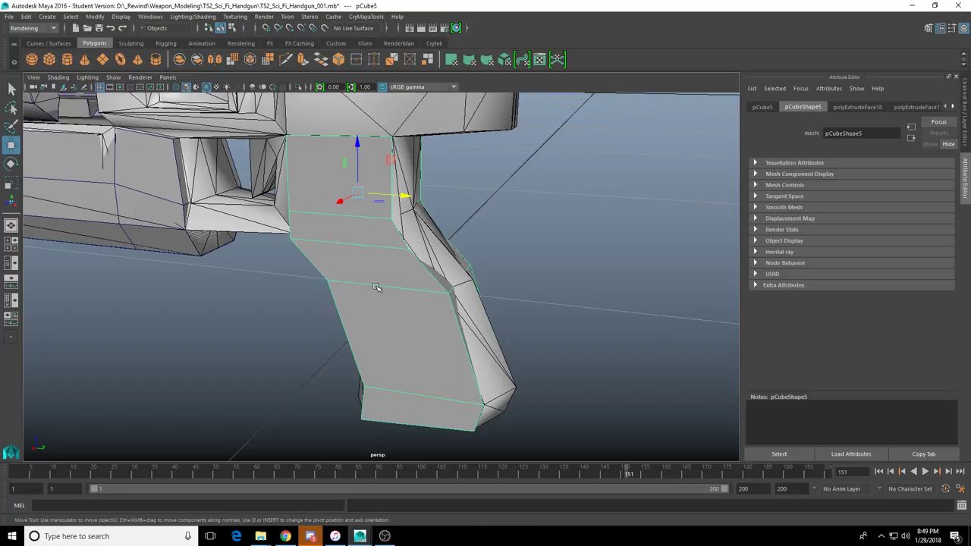
pyautogui.keyDown('alt'); pyautogui.moveTo(310, 270); pyautogui.dragTo(459, 297); pyautogui.keyUp('alt')
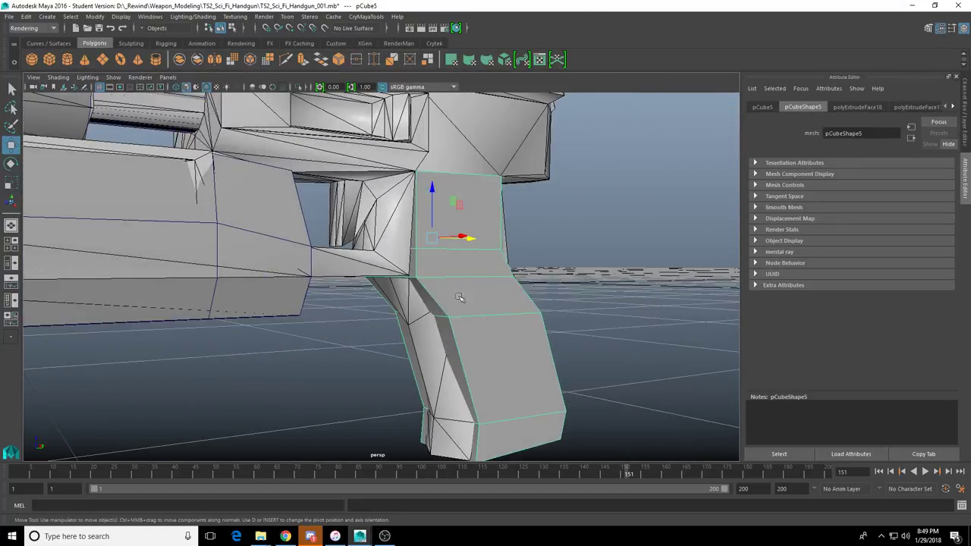
# Try to extrude the front faces of the grip's two upper sections forward 1.130 toward the trigger guard.
pyautogui.press('F11')
pyautogui.click(413, 234)
pyautogui.moveTo(413, 268)
pyautogui.keyDown('alt'); pyautogui.mouseDown()
pyautogui.moveTo(377, 231)
pyautogui.moveTo(417, 260)
pyautogui.mouseUp(); pyautogui.keyUp('alt')
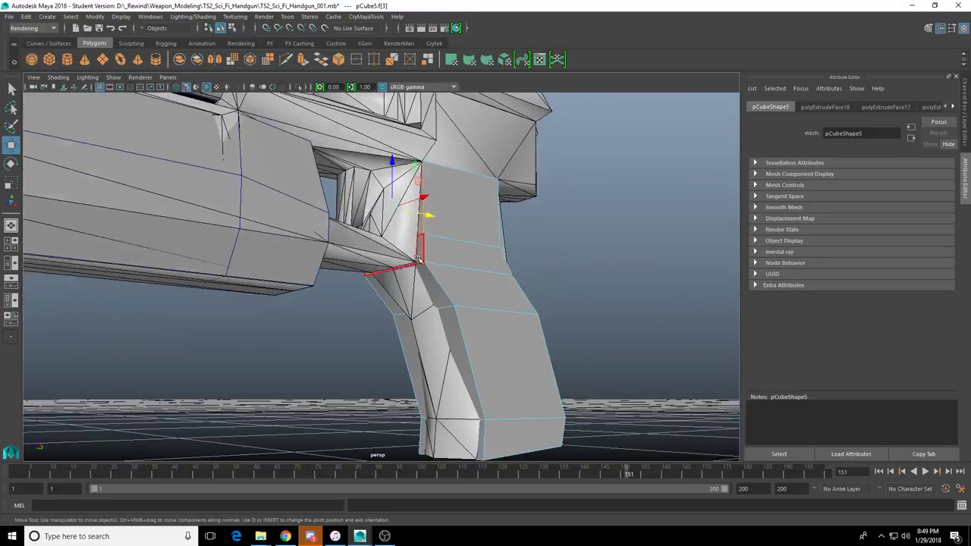
pyautogui.press('q')
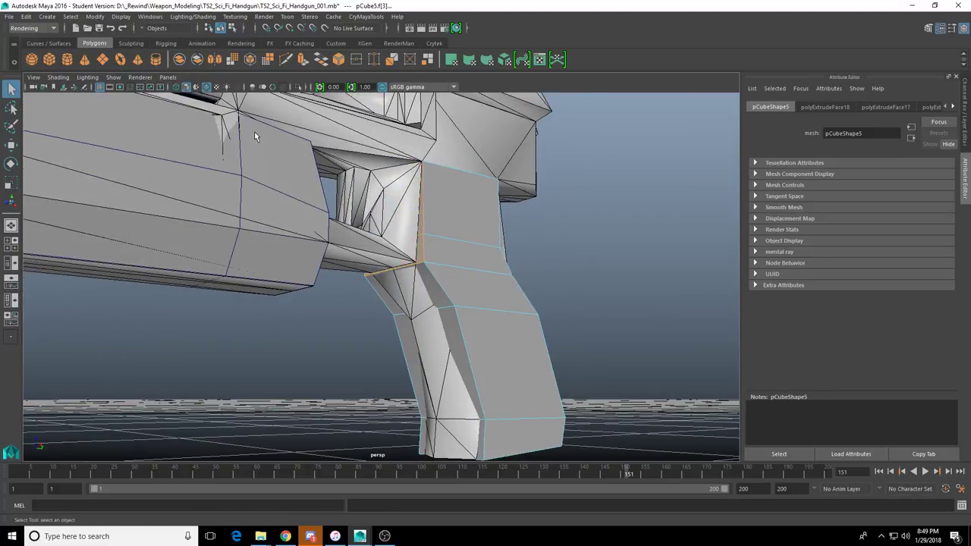
pyautogui.click(299, 57)
pyautogui.keyDown('alt'); pyautogui.moveTo(507, 244); pyautogui.dragTo(441, 258); pyautogui.keyUp('alt')
pyautogui.moveTo(328, 187); pyautogui.dragTo(289, 187)
pyautogui.keyDown('alt'); pyautogui.moveTo(303, 183); pyautogui.dragTo(401, 190); pyautogui.keyUp('alt')
pyautogui.keyDown('alt'); pyautogui.moveTo(458, 193); pyautogui.dragTo(406, 274, button='middle'); pyautogui.keyUp('alt')
pyautogui.scroll(2, 410, 273)
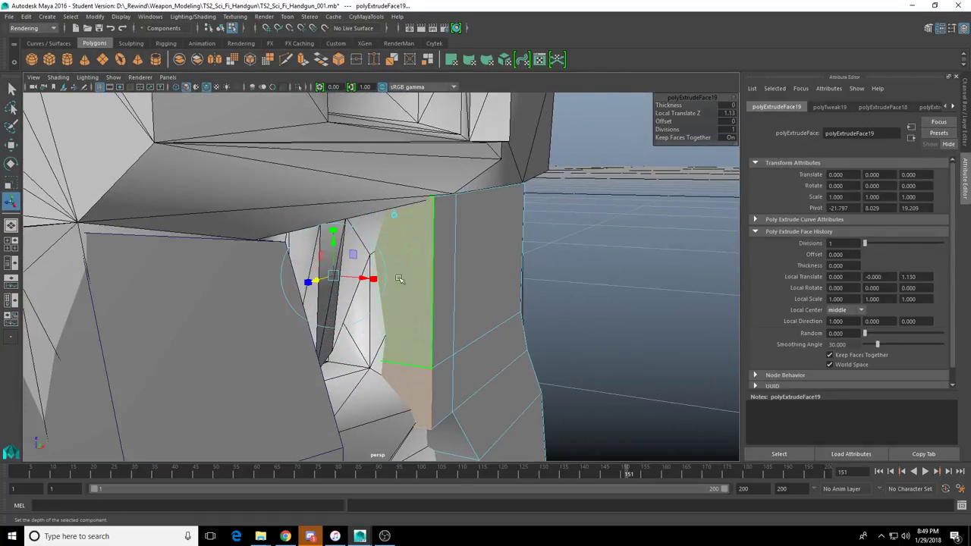
pyautogui.moveTo(372, 280)
pyautogui.mouseDown()
pyautogui.moveTo(334, 277)
pyautogui.moveTo(372, 279)
pyautogui.mouseUp()
pyautogui.keyDown('alt'); pyautogui.moveTo(371, 282); pyautogui.dragTo(496, 259); pyautogui.keyUp('alt')
# Undo the forward extrusion of the grip's front faces and reselect the whole grip.
pyautogui.hotkey('ctrl', 'z')
pyautogui.hotkey('ctrl', 'z')
pyautogui.hotkey('ctrl', 'z')
pyautogui.hotkey('ctrl', 'z')
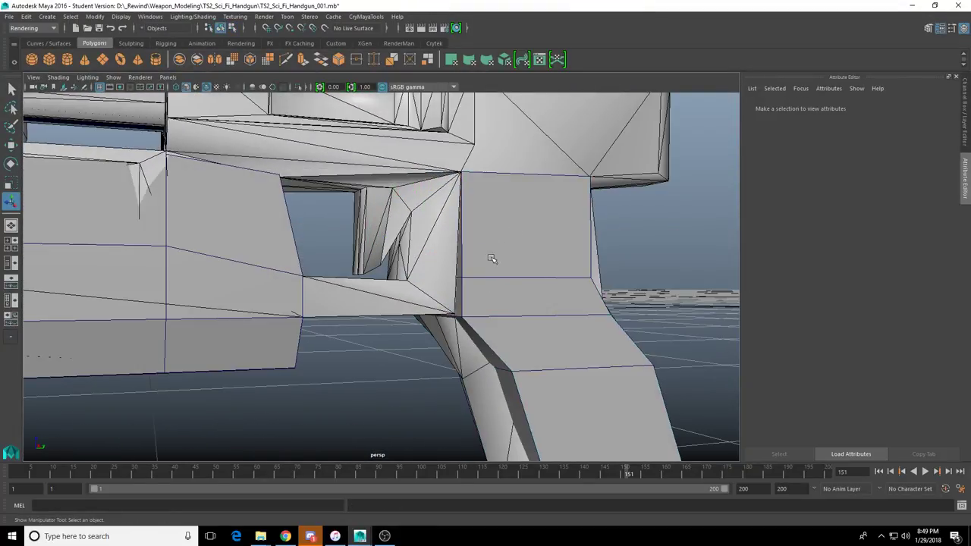
pyautogui.click(492, 259)
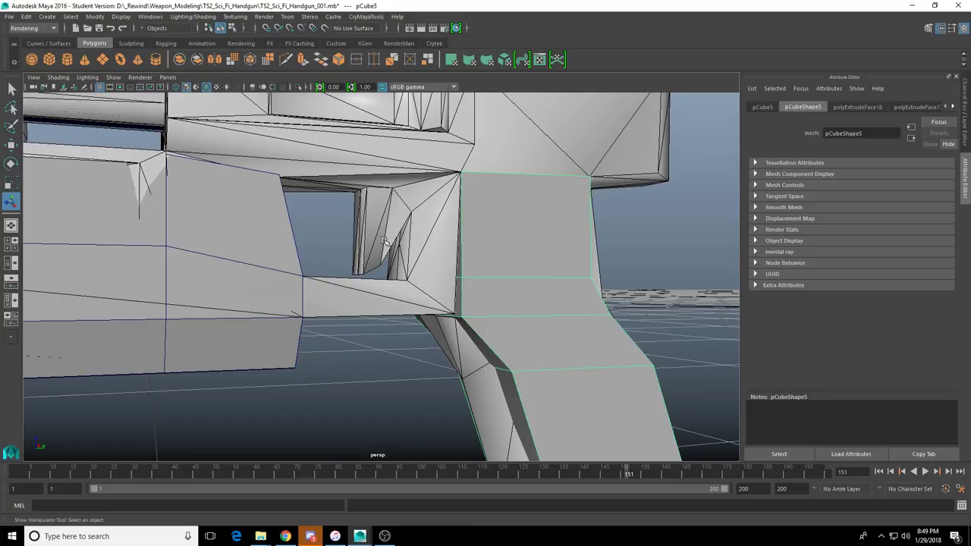
# Create a new polygon cube and move it along X until it sits beneath the front of the gun.
pyautogui.scroll(-4, 385, 241)
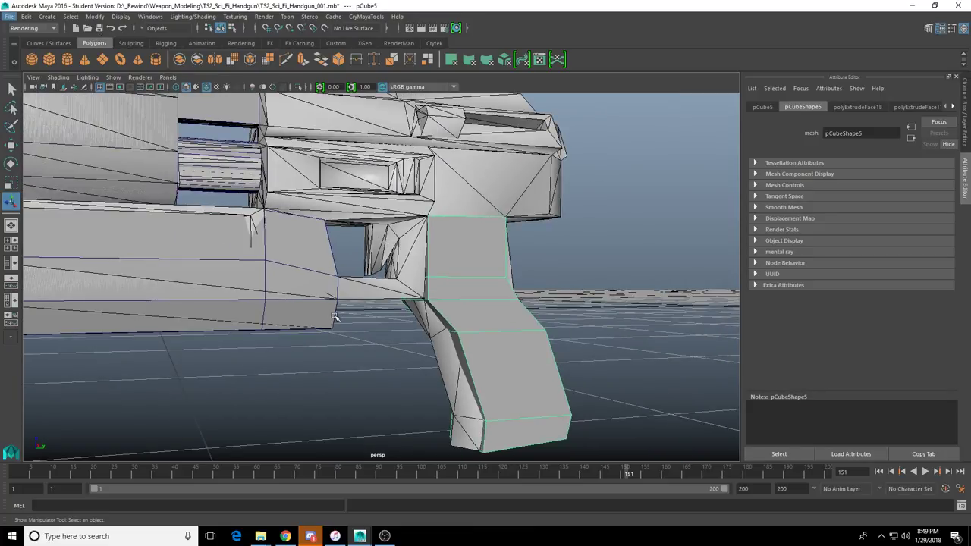
pyautogui.scroll(3, 398, 241)
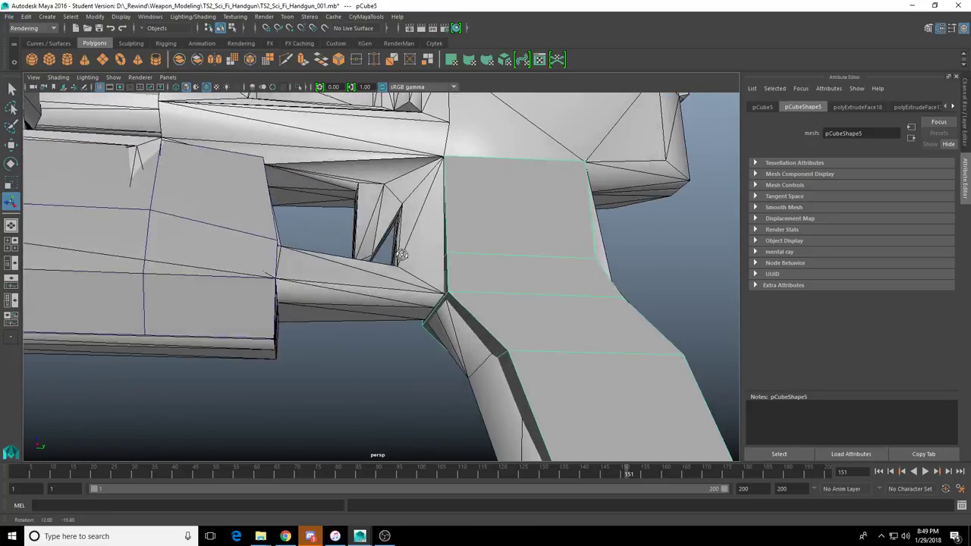
pyautogui.scroll(2, 402, 254)
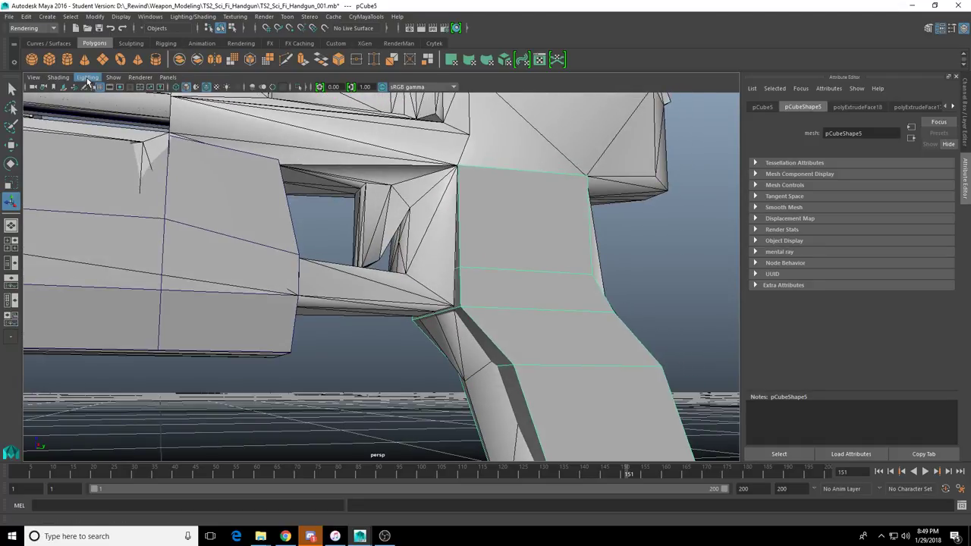
pyautogui.click(51, 64)
pyautogui.scroll(-5, 341, 265)
pyautogui.keyDown('alt'); pyautogui.moveTo(346, 277); pyautogui.dragTo(473, 379); pyautogui.keyUp('alt')
pyautogui.scroll(-6, 486, 372)
pyautogui.keyDown('alt'); pyautogui.moveTo(522, 338); pyautogui.dragTo(536, 321, button='middle'); pyautogui.keyUp('alt')
pyautogui.press('w')
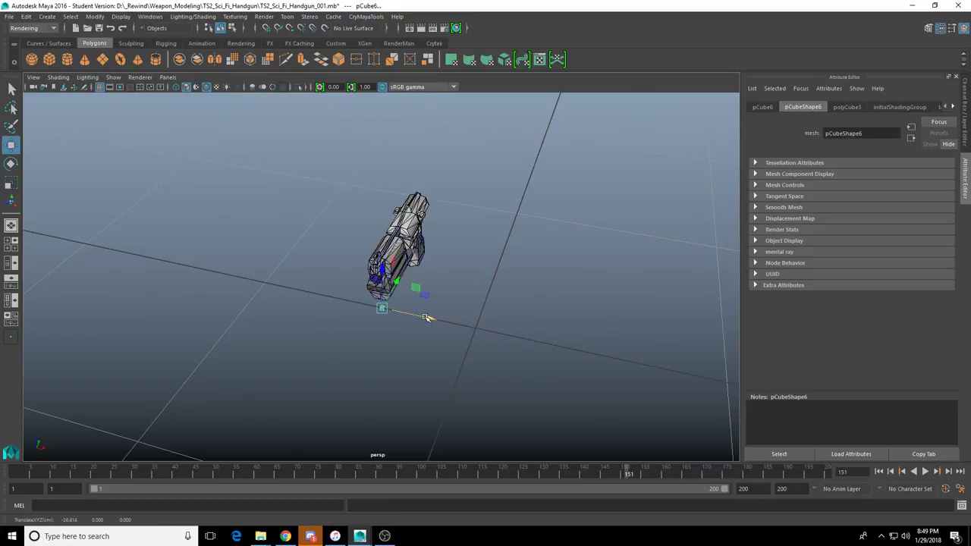
# Enlarge the cube and centre it on the barrel in the front view, at about X -21.8.
pyautogui.press('space')
pyautogui.press('space')
pyautogui.scroll(-8, 334, 310)
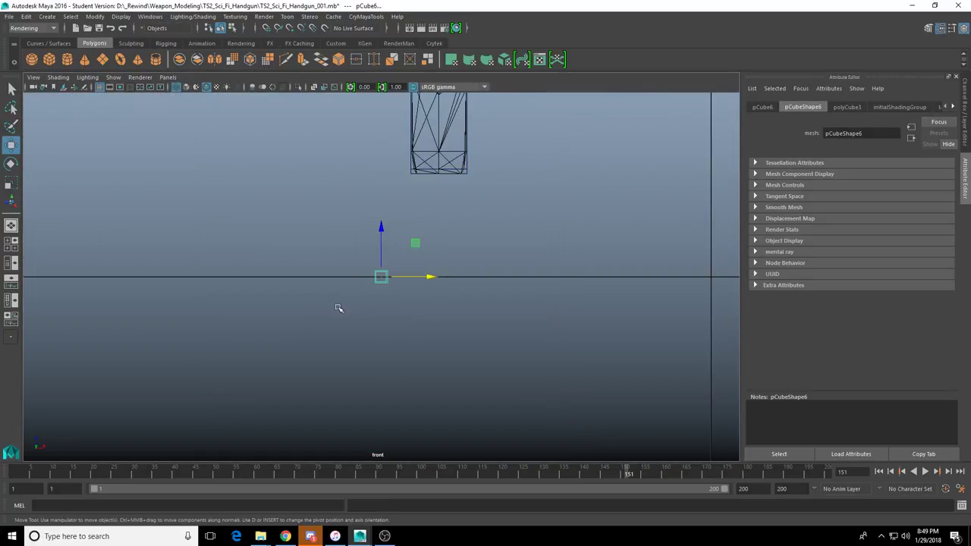
pyautogui.press('r')
pyautogui.scroll(3, 423, 303)
pyautogui.press('w')
pyautogui.scroll(3, 394, 349)
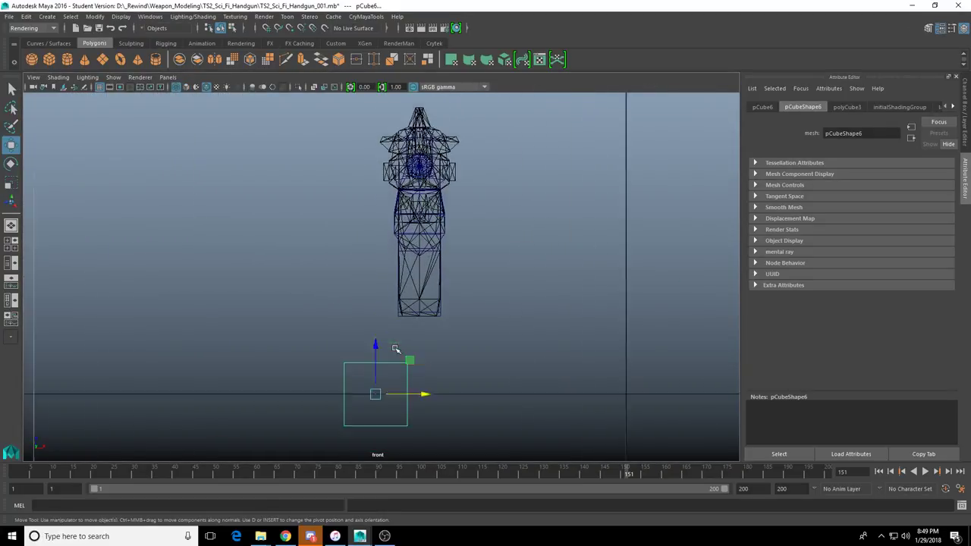
pyautogui.moveTo(383, 379); pyautogui.dragTo(432, 210)
pyautogui.press('f')
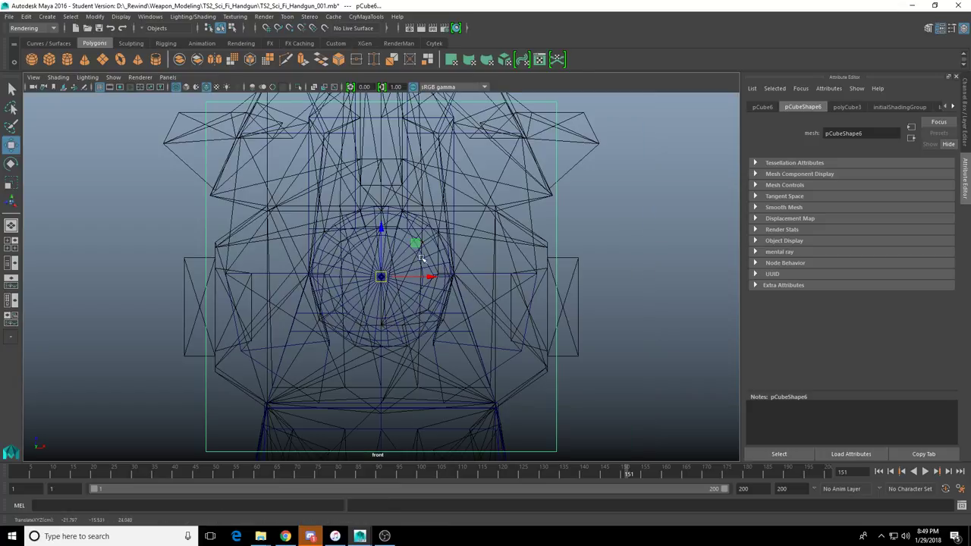
pyautogui.scroll(2, 383, 277)
pyautogui.moveTo(382, 277)
pyautogui.mouseDown()
pyautogui.moveTo(371, 305)
pyautogui.moveTo(382, 278)
pyautogui.mouseUp()
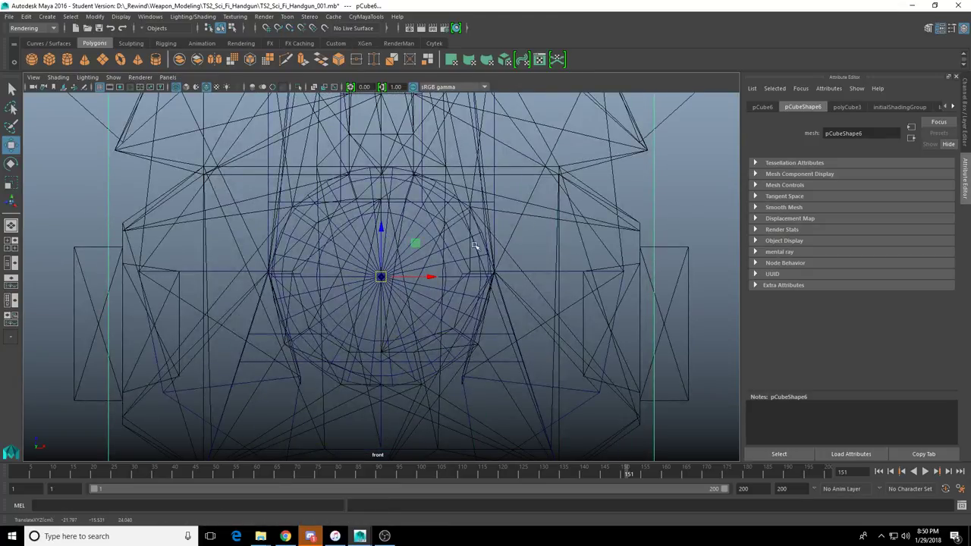
# Scale the cube down uniformly until it is about as wide as the gun body.
pyautogui.press('space')
pyautogui.press('space')
pyautogui.scroll(5, 564, 209)
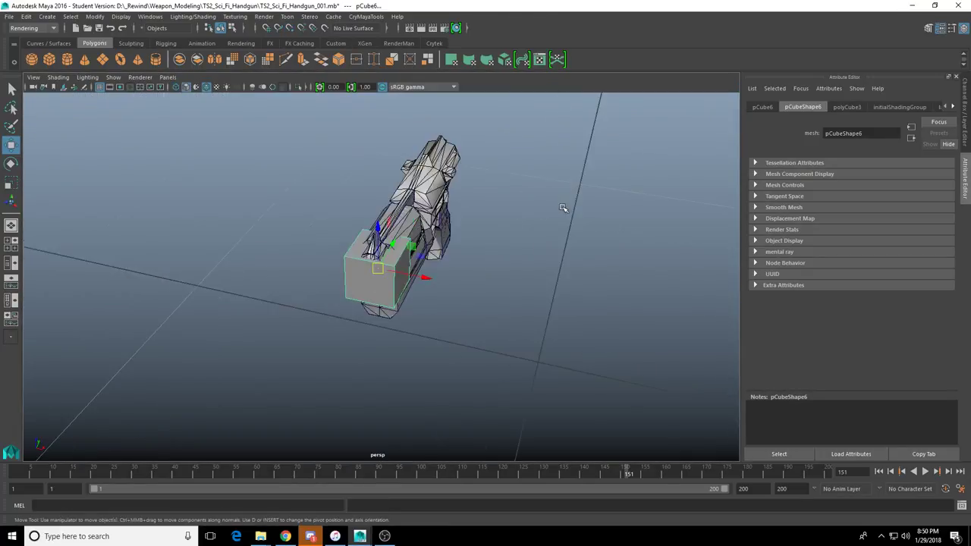
pyautogui.keyDown('alt'); pyautogui.moveTo(565, 210); pyautogui.dragTo(349, 197); pyautogui.keyUp('alt')
pyautogui.press('r')
pyautogui.moveTo(317, 237); pyautogui.dragTo(303, 236)
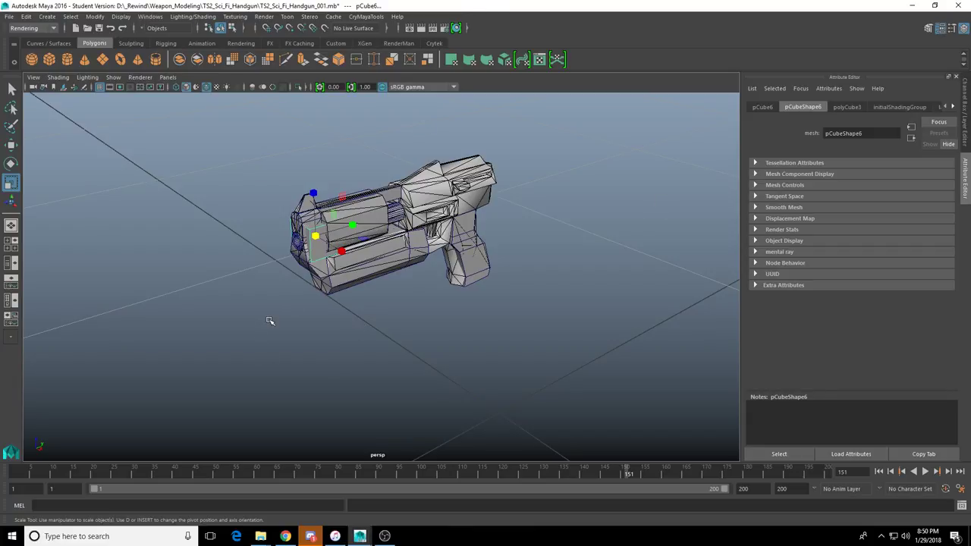
# Move the cube back along the gun and down to the front of the trigger guard, about Y 3.2 and Z 18.7.
pyautogui.keyDown('alt'); pyautogui.moveTo(252, 308); pyautogui.dragTo(387, 243); pyautogui.keyUp('alt')
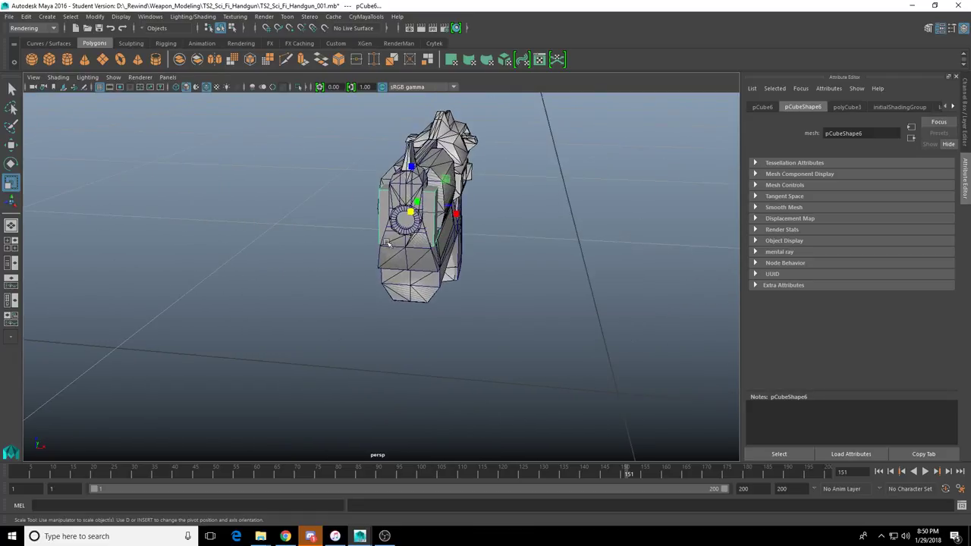
pyautogui.keyDown('alt'); pyautogui.moveTo(412, 211); pyautogui.dragTo(469, 173); pyautogui.keyUp('alt')
pyautogui.press('w')
pyautogui.keyDown('alt'); pyautogui.moveTo(469, 173); pyautogui.dragTo(433, 174); pyautogui.keyUp('alt')
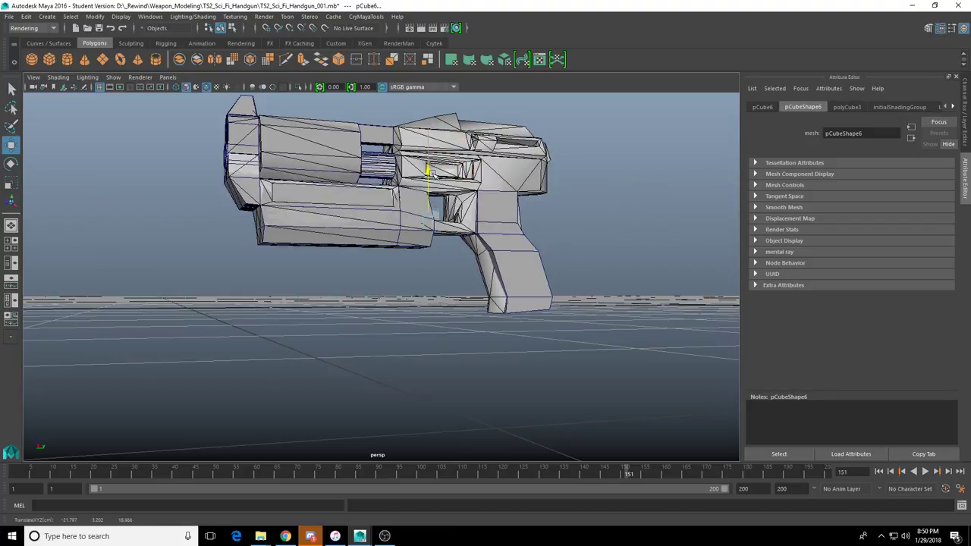
# Move the cube back in the side view to the lower rear corner of the trigger guard, overlapping the grip's front edge.
pyautogui.press('space')
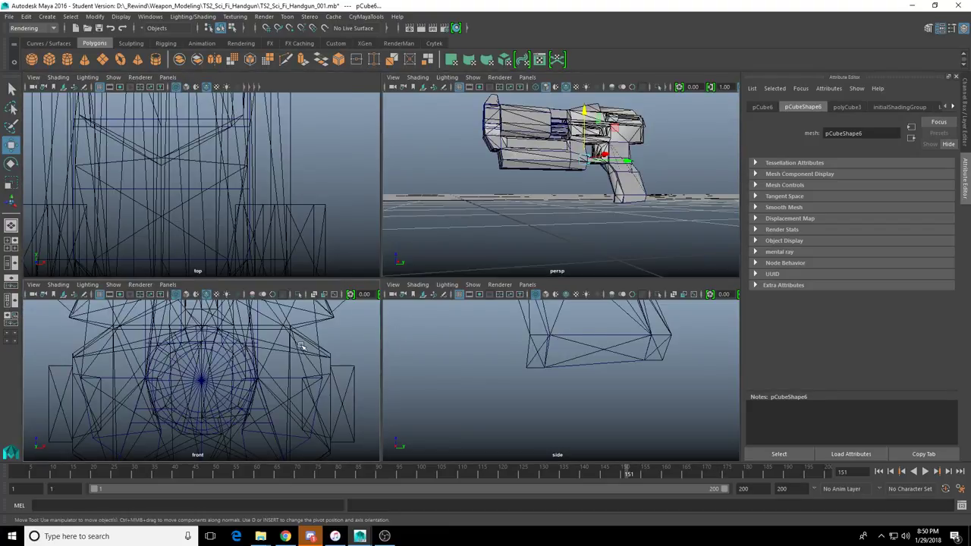
pyautogui.press('space')
pyautogui.scroll(-6, 405, 351)
pyautogui.scroll(2, 405, 351)
pyautogui.press('space')
pyautogui.press('space')
pyautogui.press('f')
pyautogui.scroll(-5, 469, 326)
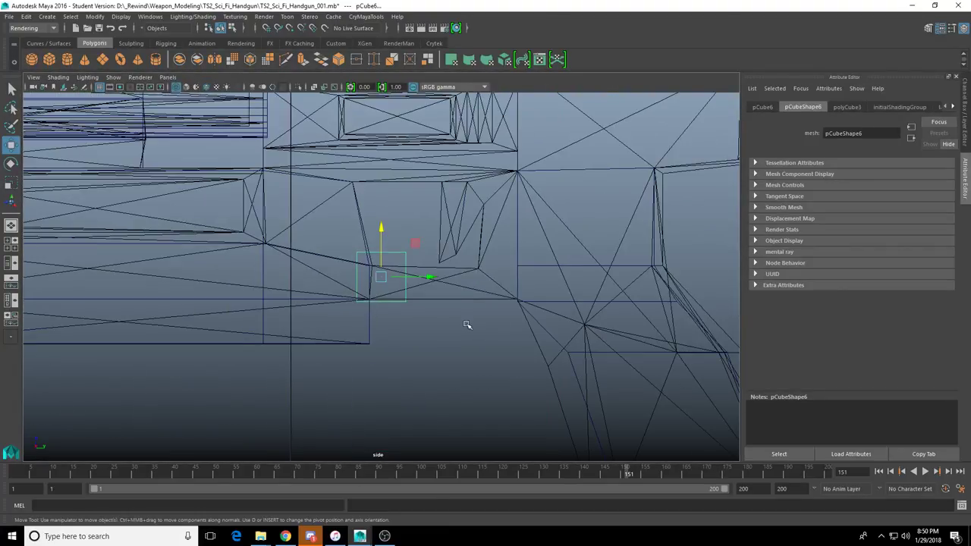
pyautogui.scroll(1, 453, 304)
pyautogui.moveTo(441, 278); pyautogui.dragTo(620, 280)
pyautogui.keyDown('alt'); pyautogui.moveTo(549, 306); pyautogui.dragTo(457, 307, button='middle'); pyautogui.keyUp('alt')
pyautogui.scroll(2, 456, 308)
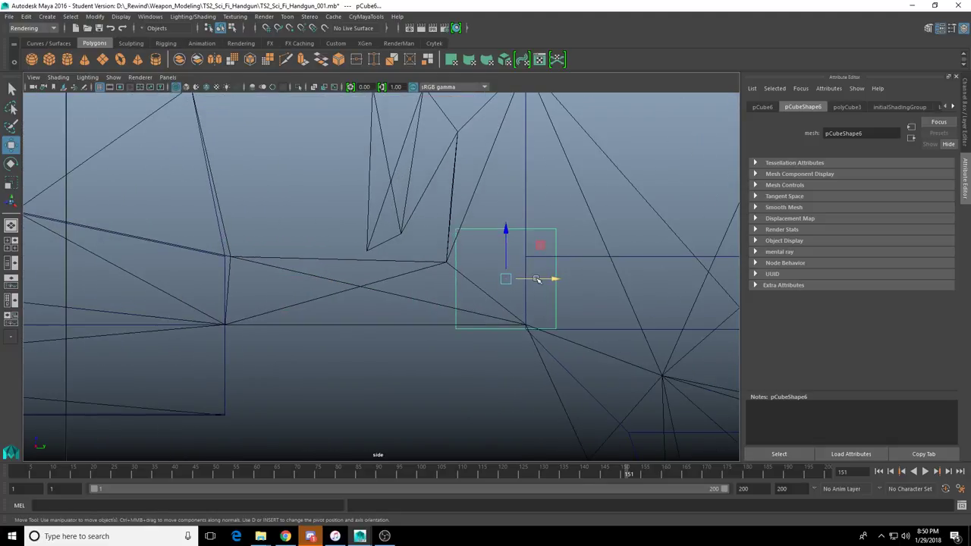
# Raise the cube to about Z 19.1 at the rear of the trigger guard opening.
pyautogui.press('r')
pyautogui.press('space')
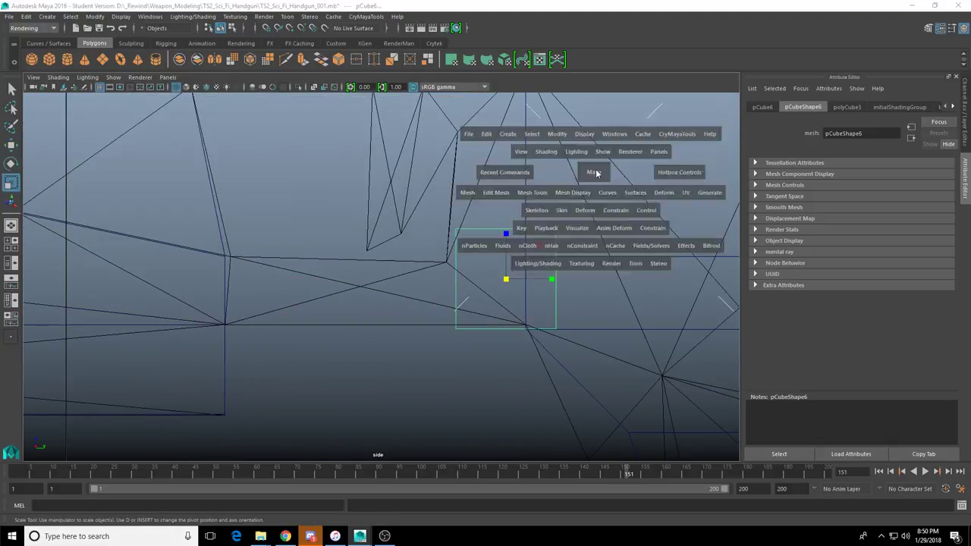
pyautogui.press('space')
pyautogui.keyDown('alt'); pyautogui.moveTo(547, 207); pyautogui.dragTo(561, 200); pyautogui.keyUp('alt')
pyautogui.scroll(4, 535, 200)
pyautogui.keyDown('alt'); pyautogui.moveTo(531, 200); pyautogui.dragTo(405, 319, button='middle'); pyautogui.keyUp('alt')
pyautogui.keyDown('alt'); pyautogui.moveTo(405, 319); pyautogui.dragTo(389, 318); pyautogui.keyUp('alt')
pyautogui.keyDown('alt'); pyautogui.moveTo(389, 318); pyautogui.dragTo(442, 241, button='middle'); pyautogui.keyUp('alt')
pyautogui.press('w')
pyautogui.press('f')
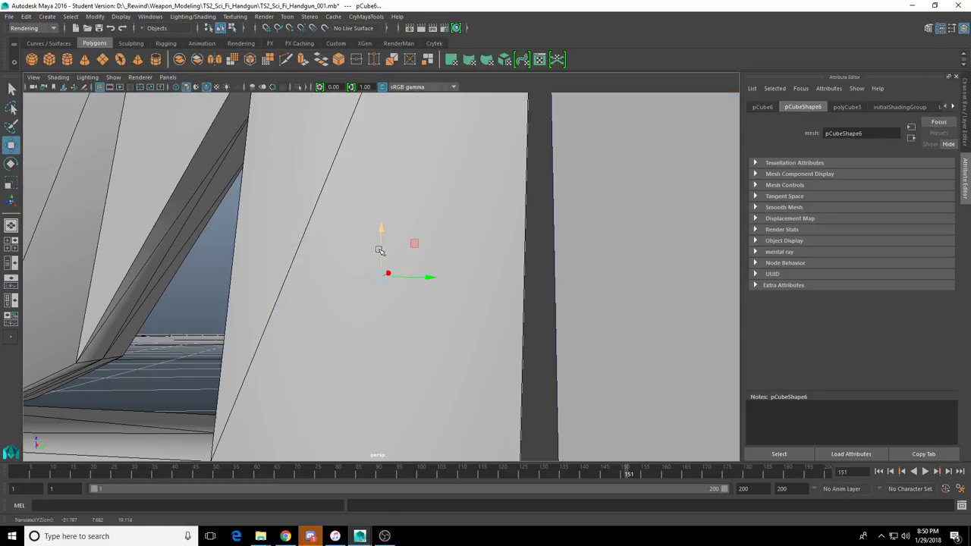
# Shift the cube slightly forward so its front face lines up with the rear inner edge of the trigger guard opening.
pyautogui.scroll(-5, 376, 257)
pyautogui.keyDown('alt'); pyautogui.moveTo(388, 251); pyautogui.dragTo(399, 226); pyautogui.keyUp('alt')
pyautogui.press('r')
pyautogui.press('w')
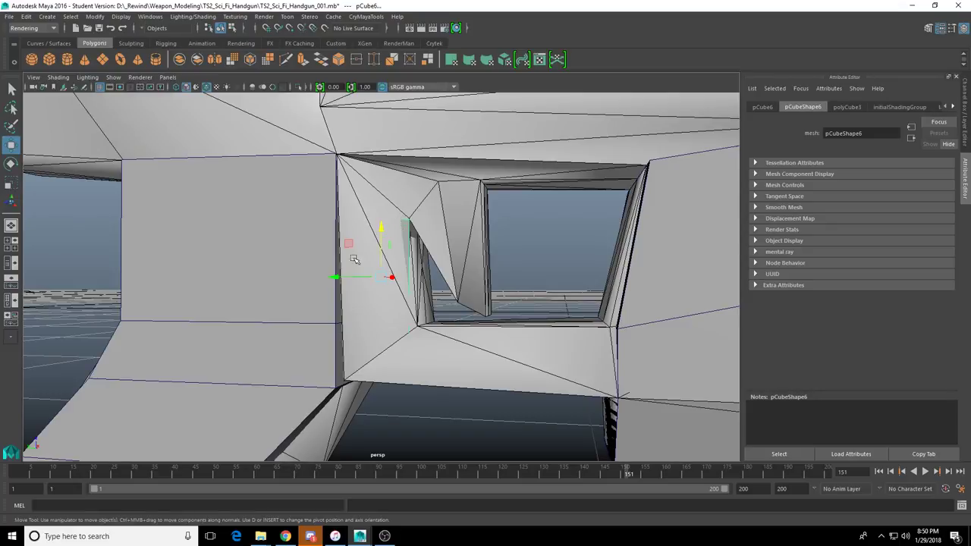
pyautogui.moveTo(336, 278); pyautogui.dragTo(359, 277)
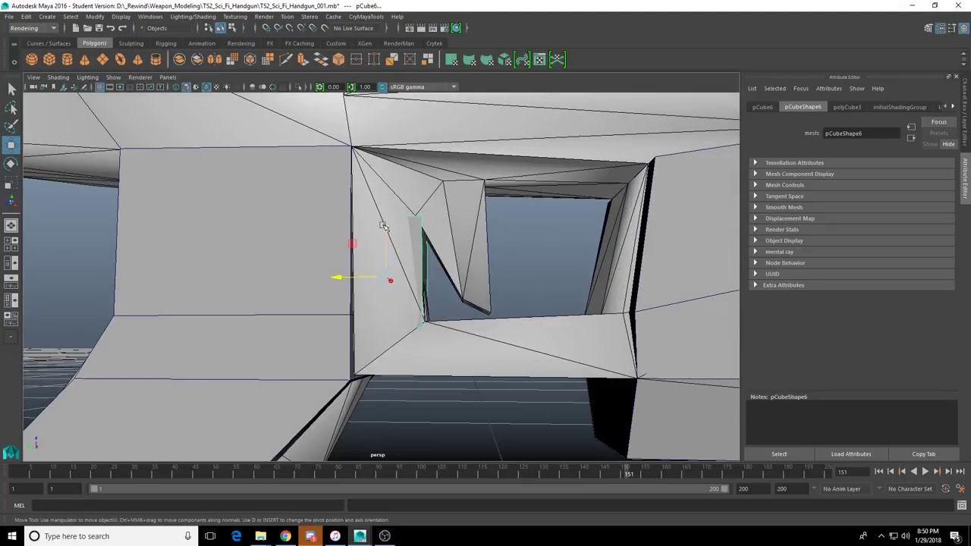
pyautogui.moveTo(384, 226); pyautogui.dragTo(377, 225)
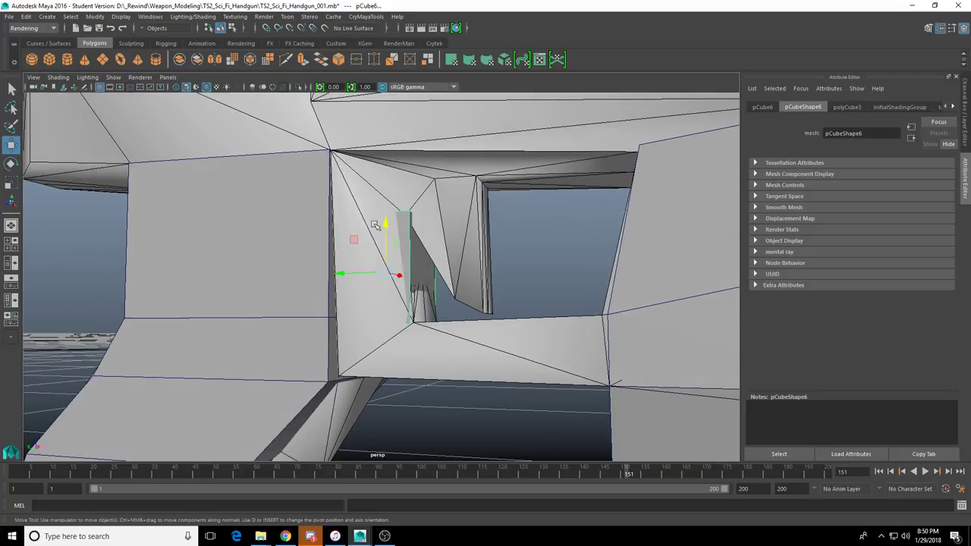
# Extrude the cube's bottom face downward 1.027 to the underside of the trigger guard.
pyautogui.keyDown('alt'); pyautogui.moveTo(423, 299); pyautogui.dragTo(413, 278); pyautogui.keyUp('alt')
pyautogui.moveTo(417, 255); pyautogui.dragTo(418, 277, button='right')
pyautogui.click(401, 308)
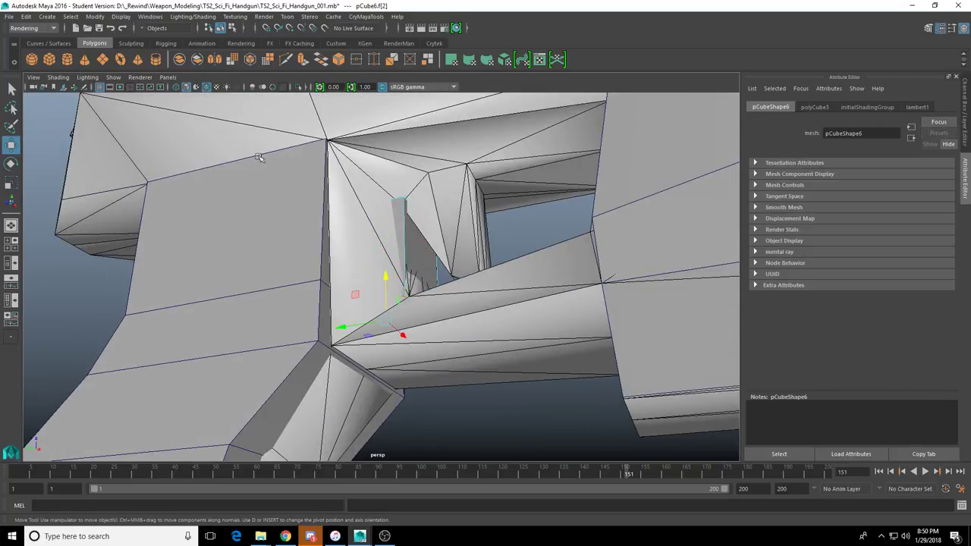
pyautogui.click(301, 65)
pyautogui.keyDown('alt'); pyautogui.moveTo(383, 288); pyautogui.dragTo(409, 293); pyautogui.keyUp('alt')
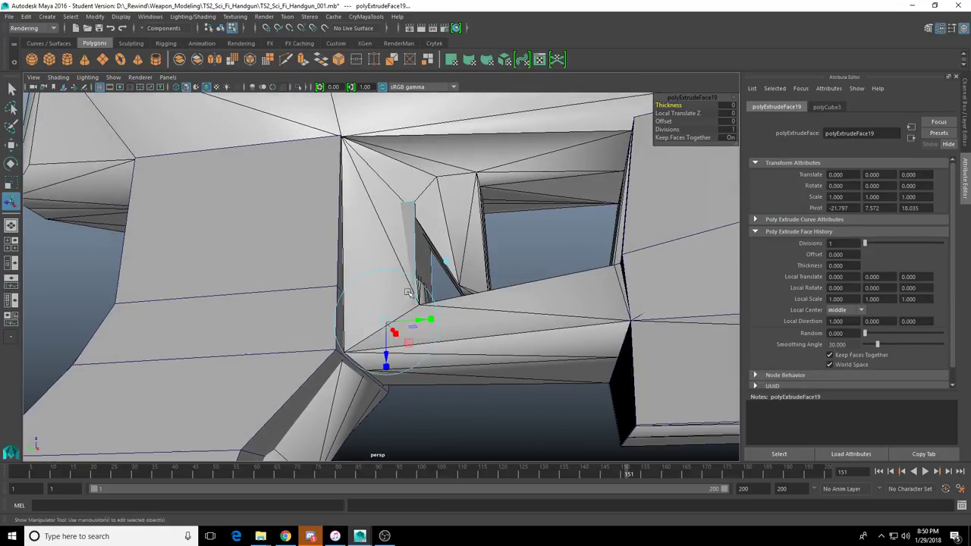
pyautogui.moveTo(386, 366); pyautogui.dragTo(433, 299)
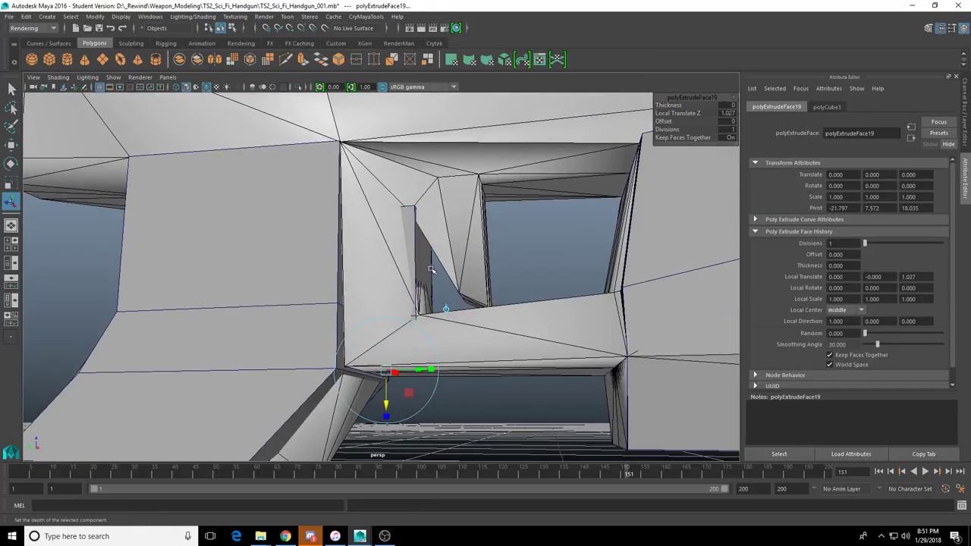
# Extrude the lower section's front face forward 3.946 to form the trigger guard's bottom bar, reaching into the front housing.
pyautogui.moveTo(431, 269); pyautogui.dragTo(448, 254, button='right')
pyautogui.moveTo(439, 275)
pyautogui.keyDown('alt'); pyautogui.mouseDown()
pyautogui.moveTo(429, 302)
pyautogui.moveTo(434, 286)
pyautogui.moveTo(423, 287)
pyautogui.mouseUp(); pyautogui.keyUp('alt')
pyautogui.press('4')
pyautogui.press('5')
pyautogui.moveTo(422, 287); pyautogui.dragTo(425, 328, button='right')
pyautogui.press('4')
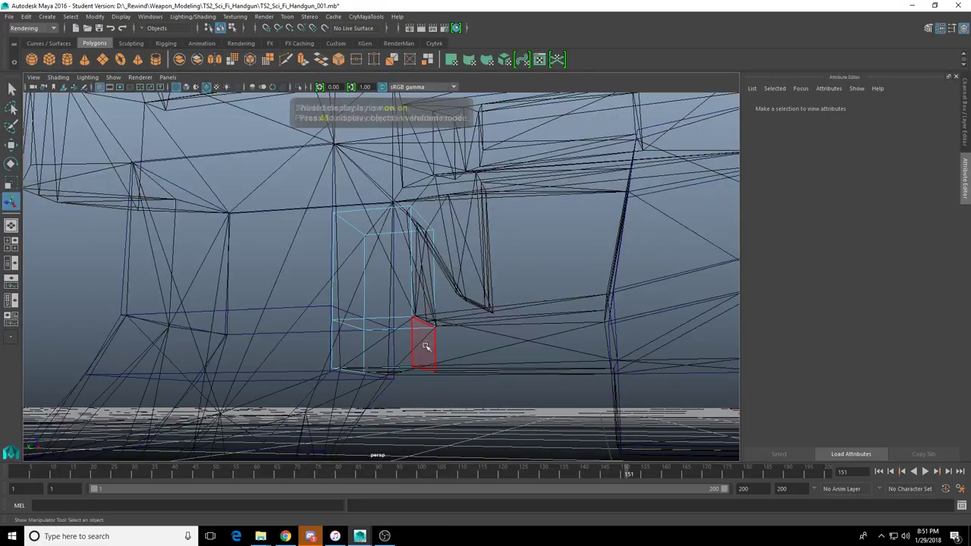
pyautogui.click(425, 346)
pyautogui.press('5')
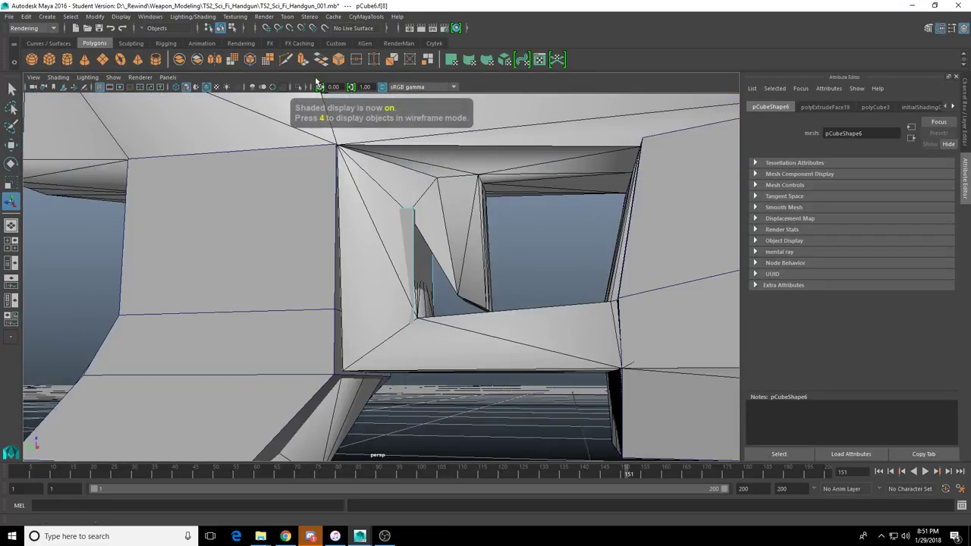
pyautogui.hotkey('ctrl', 'e')
pyautogui.keyDown('alt'); pyautogui.moveTo(403, 187); pyautogui.dragTo(410, 203); pyautogui.keyUp('alt')
pyautogui.keyDown('alt'); pyautogui.moveTo(409, 204); pyautogui.dragTo(354, 185, button='middle'); pyautogui.keyUp('alt')
pyautogui.moveTo(415, 332); pyautogui.dragTo(575, 340)
pyautogui.moveTo(575, 340)
pyautogui.keyDown('alt'); pyautogui.mouseDown()
pyautogui.moveTo(573, 358)
pyautogui.moveTo(564, 320)
pyautogui.moveTo(595, 326)
pyautogui.moveTo(523, 299)
pyautogui.moveTo(450, 296)
pyautogui.mouseUp(); pyautogui.keyUp('alt')
pyautogui.press('4')
pyautogui.press('5')
pyautogui.keyDown('alt'); pyautogui.moveTo(405, 264); pyautogui.dragTo(388, 256); pyautogui.keyUp('alt')
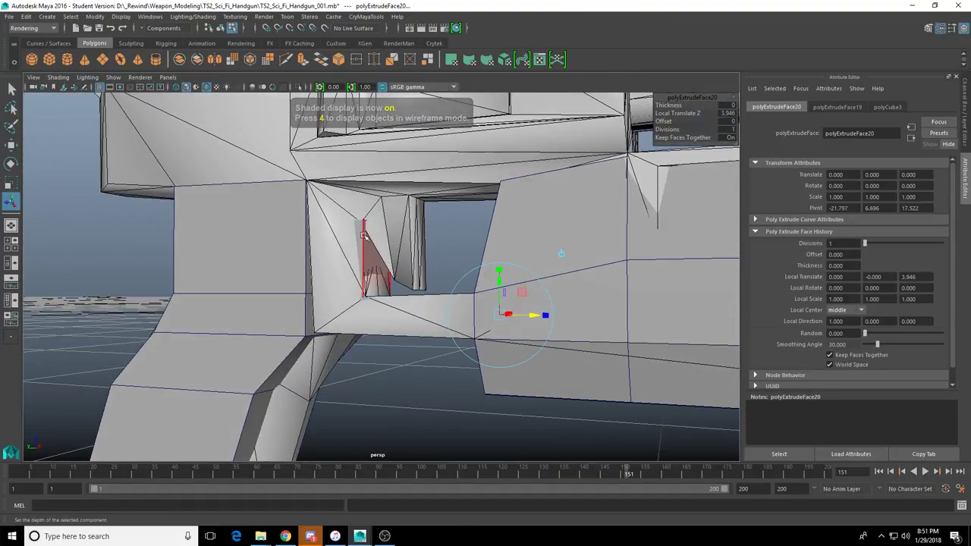
# Extrude the top face of the trigger guard's rear section upward toward the underside of the gun body.
pyautogui.keyDown('alt'); pyautogui.moveTo(334, 243); pyautogui.dragTo(368, 246, button='right'); pyautogui.keyUp('alt')
pyautogui.click(358, 240)
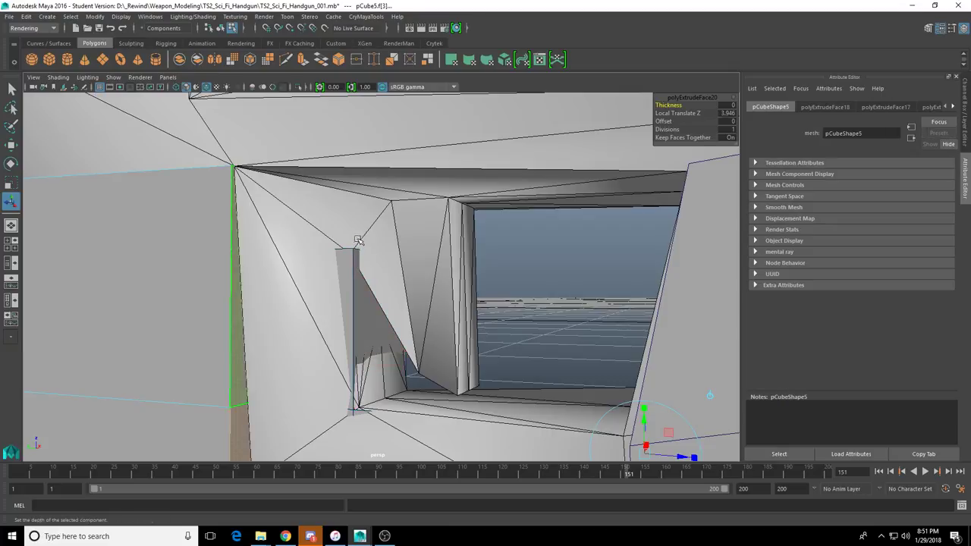
pyautogui.click(418, 323)
pyautogui.press('4')
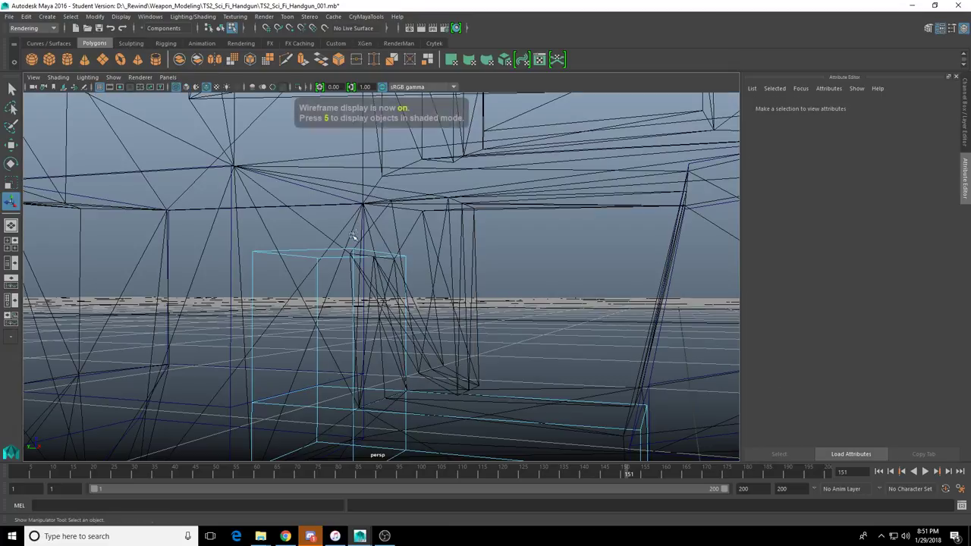
pyautogui.keyDown('alt'); pyautogui.moveTo(347, 213); pyautogui.dragTo(342, 247); pyautogui.keyUp('alt')
pyautogui.click(339, 252)
pyautogui.press('5')
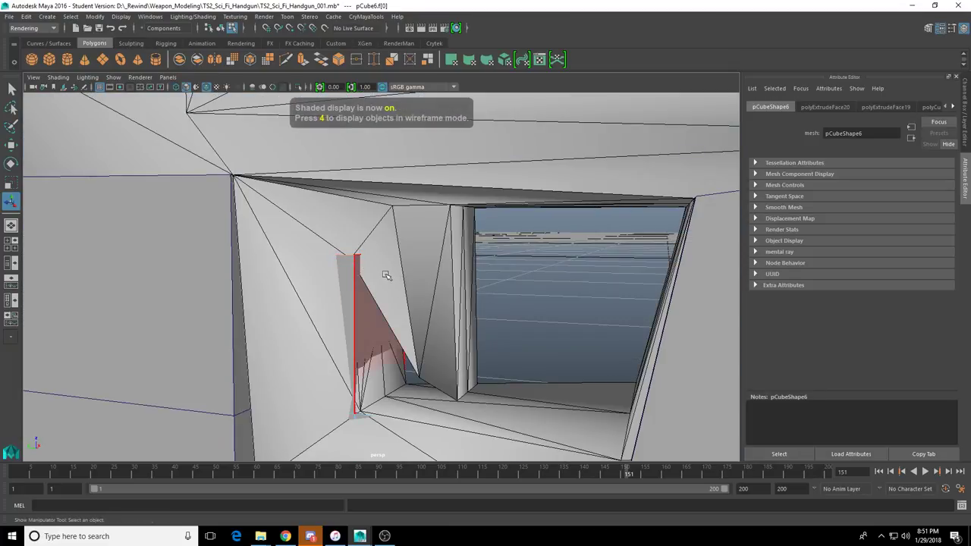
pyautogui.keyDown('shift'); pyautogui.click(401, 273); pyautogui.keyUp('shift')
pyautogui.moveTo(404, 273)
pyautogui.keyDown('alt'); pyautogui.mouseDown()
pyautogui.moveTo(460, 256)
pyautogui.moveTo(489, 260)
pyautogui.mouseUp(); pyautogui.keyUp('alt')
pyautogui.keyDown('alt'); pyautogui.moveTo(367, 259); pyautogui.dragTo(364, 228); pyautogui.keyUp('alt')
pyautogui.click(353, 265)
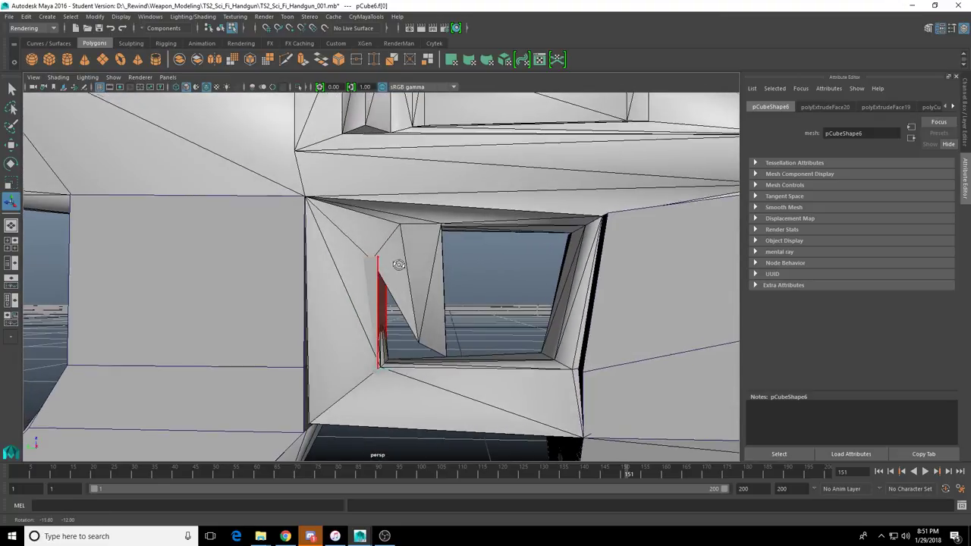
pyautogui.click(302, 61)
pyautogui.moveTo(328, 200)
pyautogui.keyDown('alt'); pyautogui.mouseDown()
pyautogui.moveTo(350, 231)
pyautogui.moveTo(340, 200)
pyautogui.moveTo(407, 230)
pyautogui.moveTo(395, 247)
pyautogui.moveTo(402, 258)
pyautogui.moveTo(419, 251)
pyautogui.mouseUp(); pyautogui.keyUp('alt')
pyautogui.press('4')
pyautogui.click(396, 249)
pyautogui.press('5')
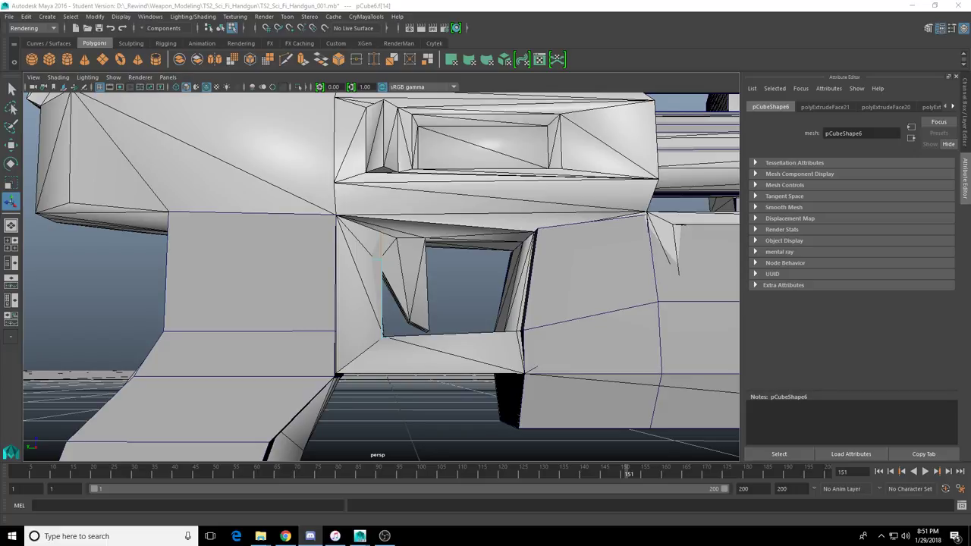
# Lower the top vertices of the trigger guard's rear section so they sit just beneath the gun body's underside.
pyautogui.click(383, 5)
pyautogui.scroll(4, 427, 235)
pyautogui.keyDown('alt'); pyautogui.moveTo(427, 235); pyautogui.dragTo(412, 295); pyautogui.keyUp('alt')
pyautogui.press('4')
pyautogui.scroll(3, 412, 295)
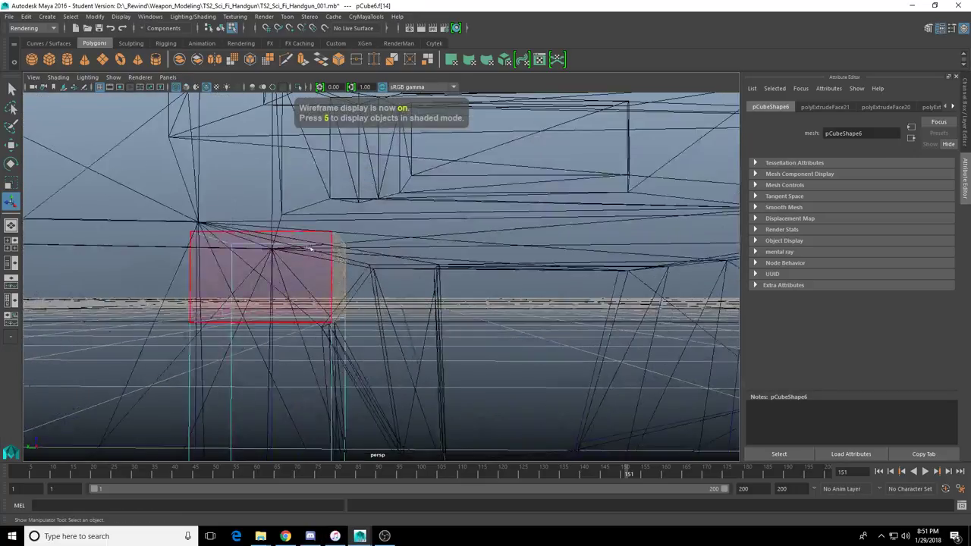
pyautogui.moveTo(325, 245); pyautogui.dragTo(250, 241, button='right')
pyautogui.moveTo(177, 215)
pyautogui.mouseDown()
pyautogui.moveTo(367, 267)
pyautogui.moveTo(387, 248)
pyautogui.mouseUp()
pyautogui.scroll(-3, 368, 265)
pyautogui.press('w')
pyautogui.press('5')
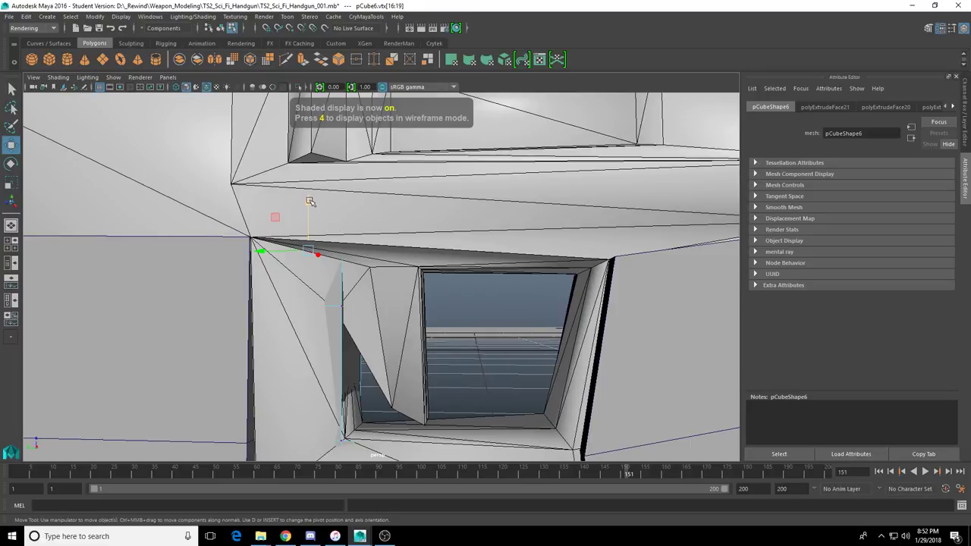
pyautogui.moveTo(311, 201); pyautogui.dragTo(331, 223)
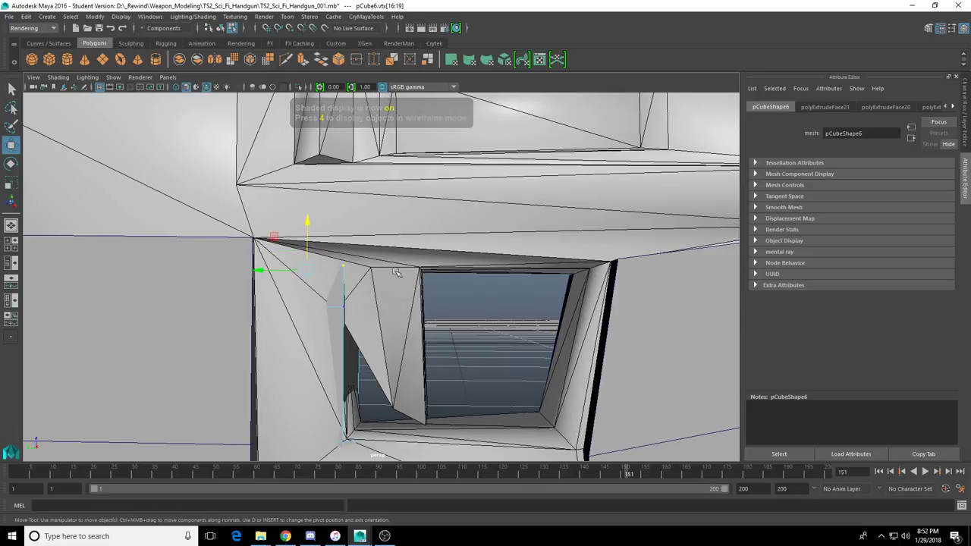
pyautogui.keyDown('alt'); pyautogui.moveTo(397, 274); pyautogui.dragTo(379, 264); pyautogui.keyUp('alt')
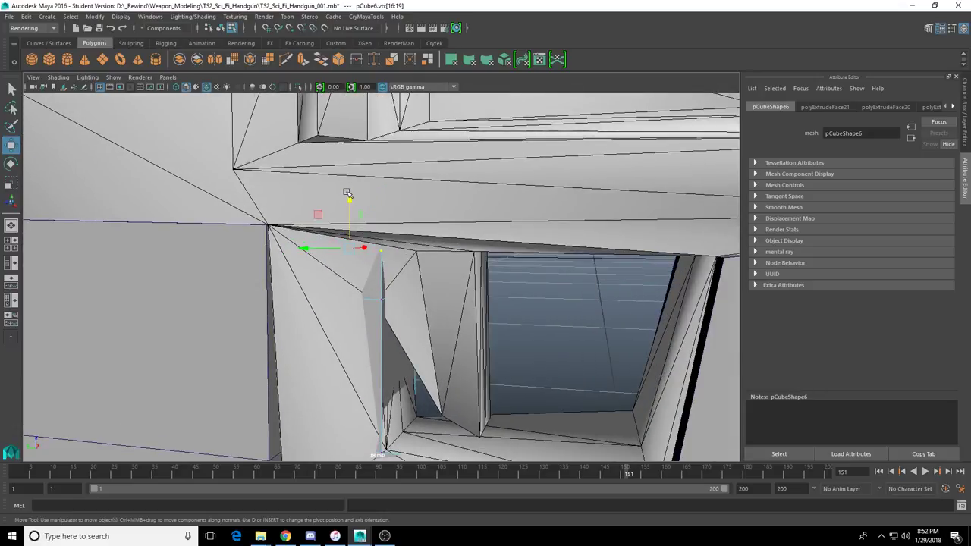
pyautogui.moveTo(347, 193); pyautogui.dragTo(349, 207)
# Extrude the top face of the guard's rear section upward 0.516 to meet the underside of the gun body.
pyautogui.moveTo(389, 341); pyautogui.dragTo(388, 370, button='right')
pyautogui.click(383, 269)
pyautogui.press('Delete')
pyautogui.scroll(3, 383, 268)
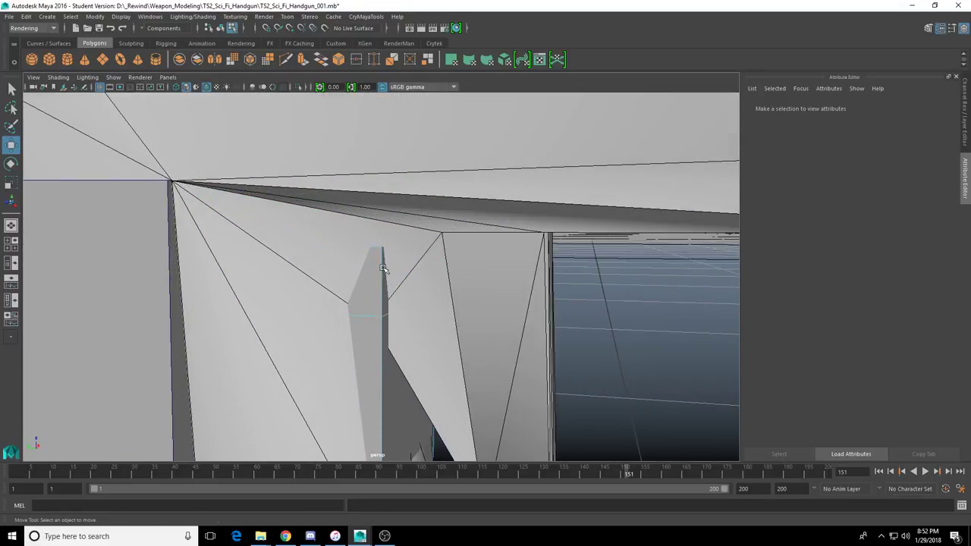
pyautogui.click(376, 245)
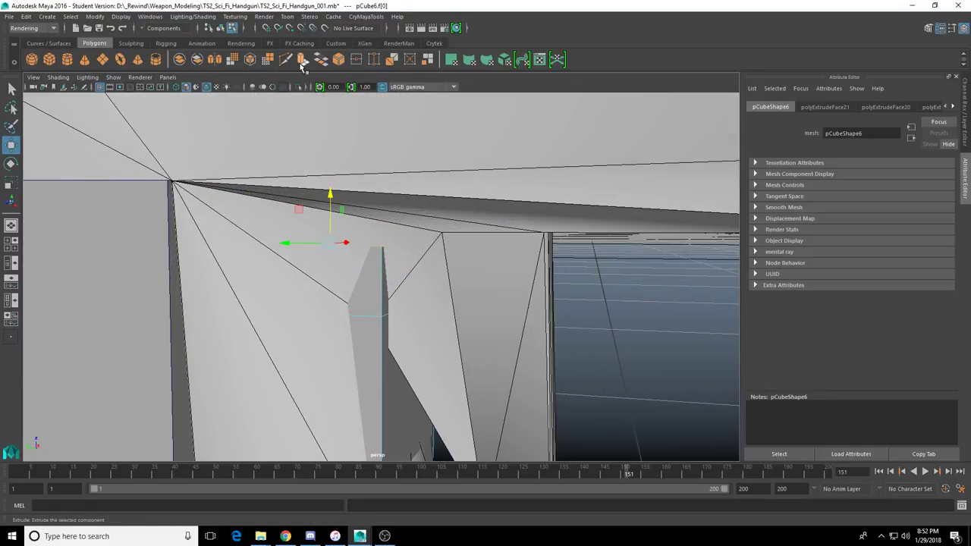
pyautogui.hotkey('ctrl', 'e')
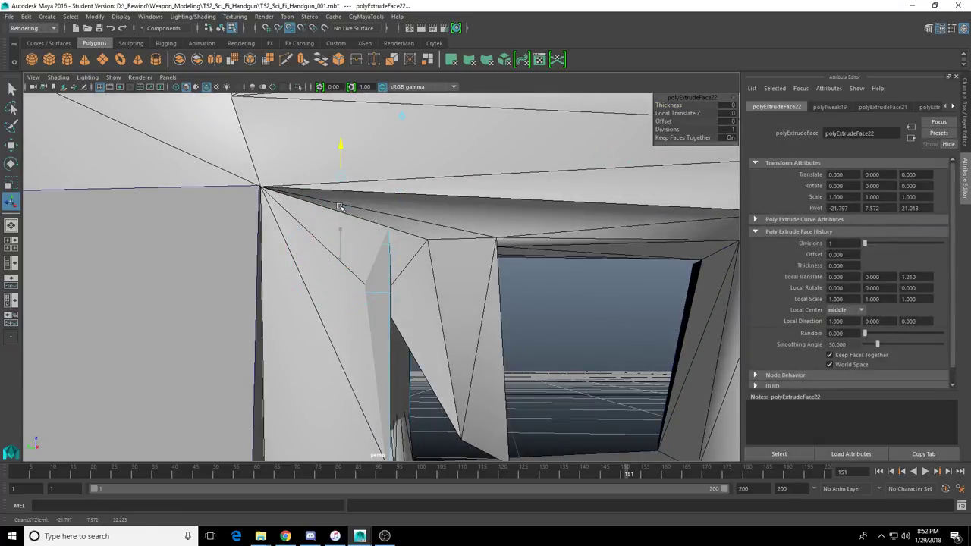
pyautogui.keyDown('alt'); pyautogui.moveTo(339, 206); pyautogui.dragTo(406, 245); pyautogui.keyUp('alt')
pyautogui.scroll(-5, 380, 251)
pyautogui.press('4')
pyautogui.press('space')
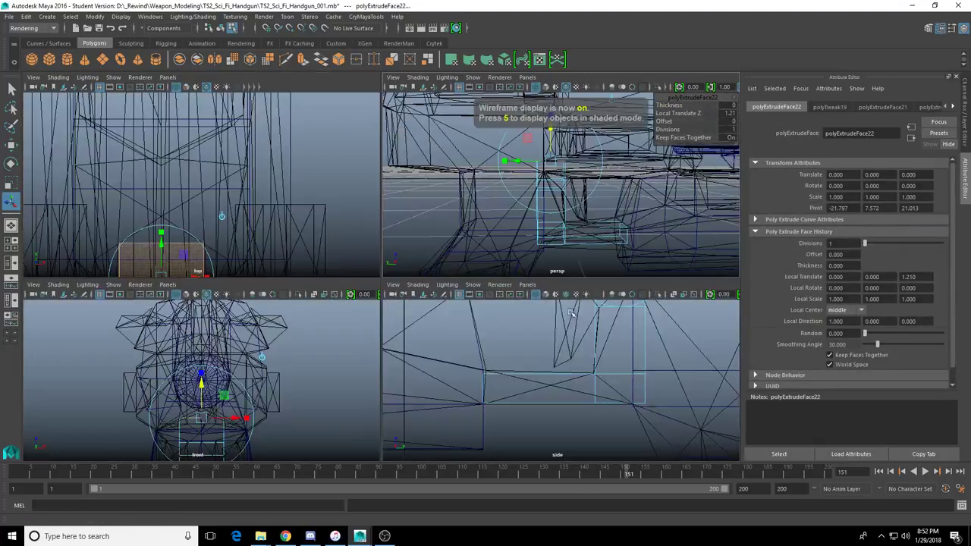
pyautogui.press('space')
pyautogui.scroll(-4, 455, 303)
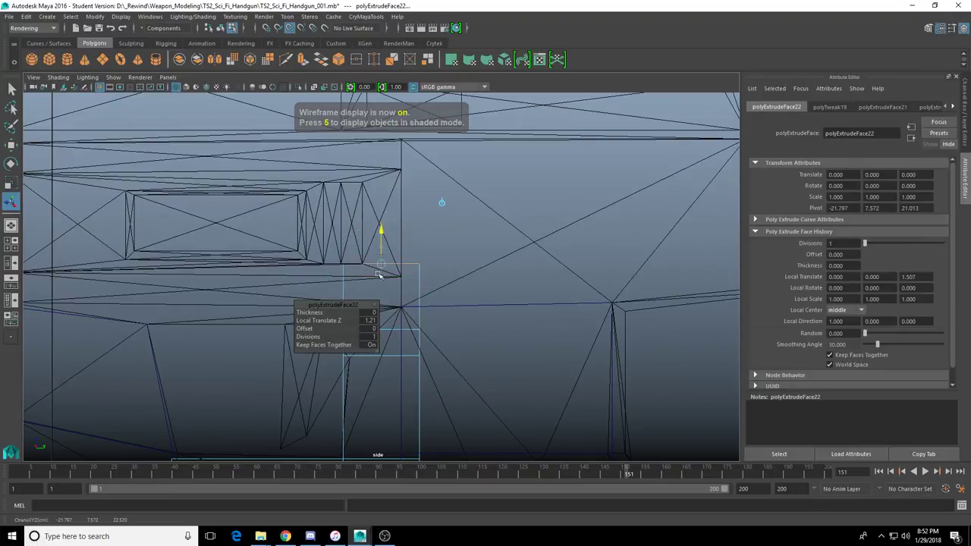
pyautogui.keyDown('alt'); pyautogui.moveTo(378, 297); pyautogui.dragTo(531, 186, button='middle'); pyautogui.keyUp('alt')
pyautogui.press('space')
pyautogui.press('space')
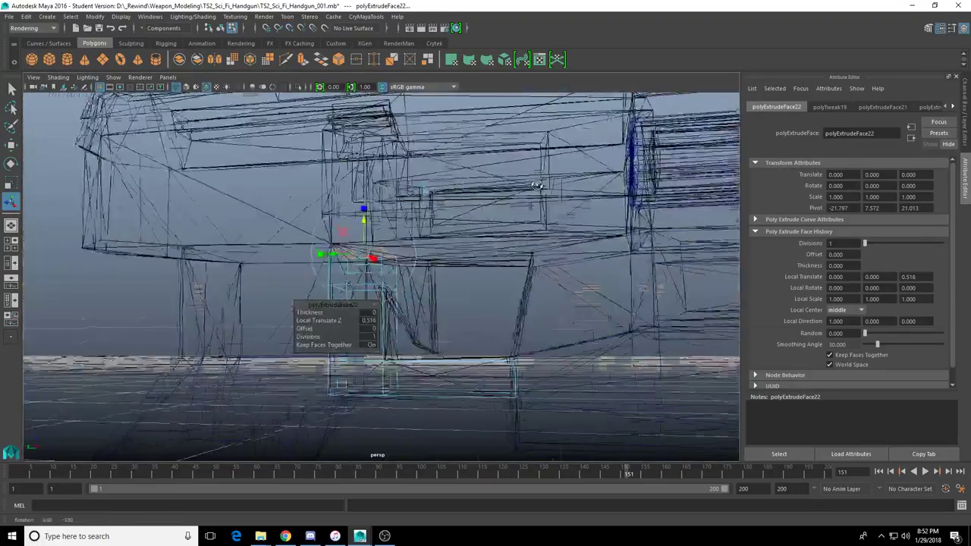
# Extrude the front face of the new top segment forward to form the guard's top bar, reaching the front housing.
pyautogui.scroll(4, 471, 243)
pyautogui.keyDown('alt'); pyautogui.moveTo(472, 244); pyautogui.dragTo(453, 310); pyautogui.keyUp('alt')
pyautogui.press('5')
pyautogui.moveTo(400, 360); pyautogui.dragTo(402, 392, button='right')
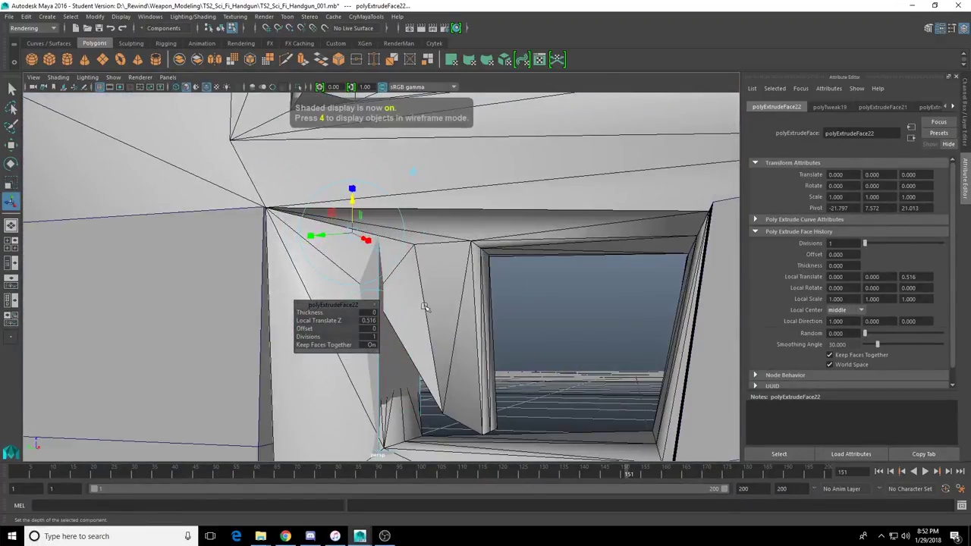
pyautogui.keyDown('alt'); pyautogui.moveTo(427, 309); pyautogui.dragTo(395, 357); pyautogui.keyUp('alt')
pyautogui.click(396, 357)
pyautogui.keyDown('alt'); pyautogui.moveTo(388, 318); pyautogui.dragTo(391, 262); pyautogui.keyUp('alt')
pyautogui.click(382, 253)
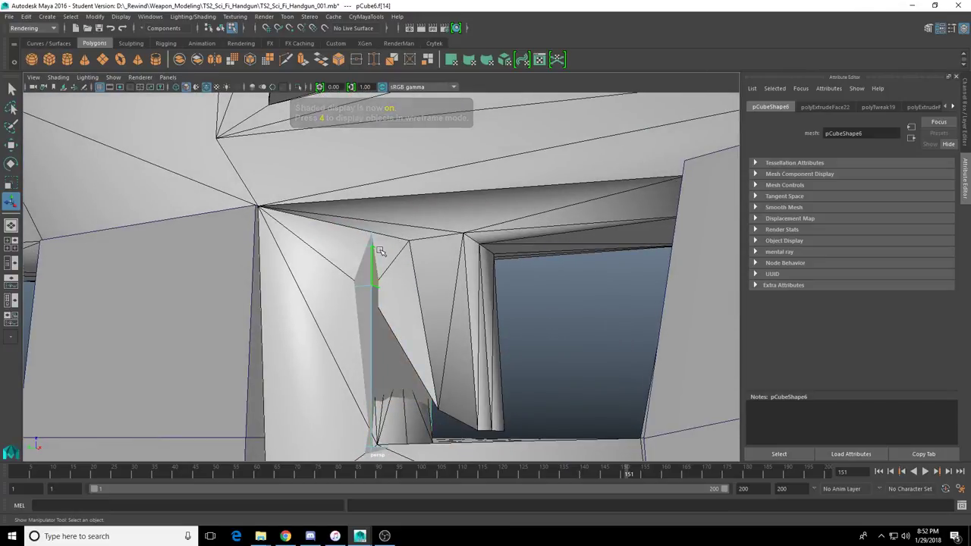
pyautogui.click(302, 66)
pyautogui.keyDown('alt'); pyautogui.moveTo(334, 178); pyautogui.dragTo(314, 309); pyautogui.keyUp('alt')
pyautogui.press('g')
# Scale the whole trigger guard mesh narrower across the gun's width to fit the blocked-out guard.
pyautogui.press('F8')
pyautogui.scroll(-3, 395, 270)
pyautogui.press('w')
pyautogui.press('r')
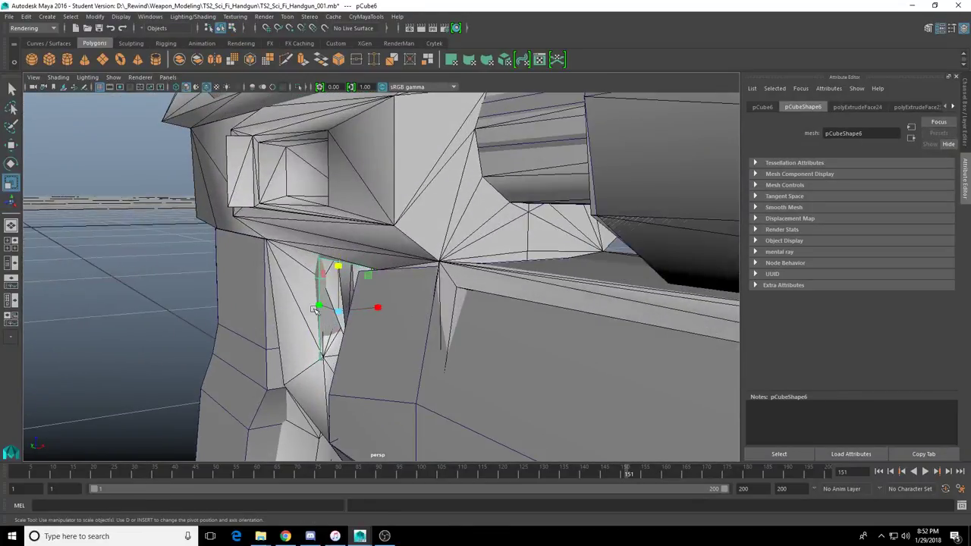
pyautogui.moveTo(378, 305); pyautogui.dragTo(355, 307)
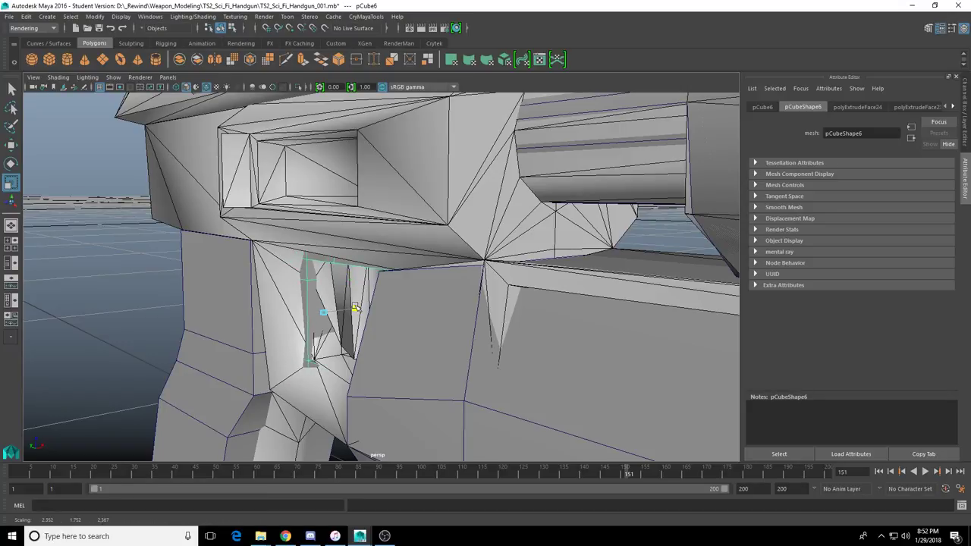
pyautogui.keyDown('alt'); pyautogui.moveTo(344, 349); pyautogui.dragTo(360, 349); pyautogui.keyUp('alt')
pyautogui.scroll(1, 356, 346)
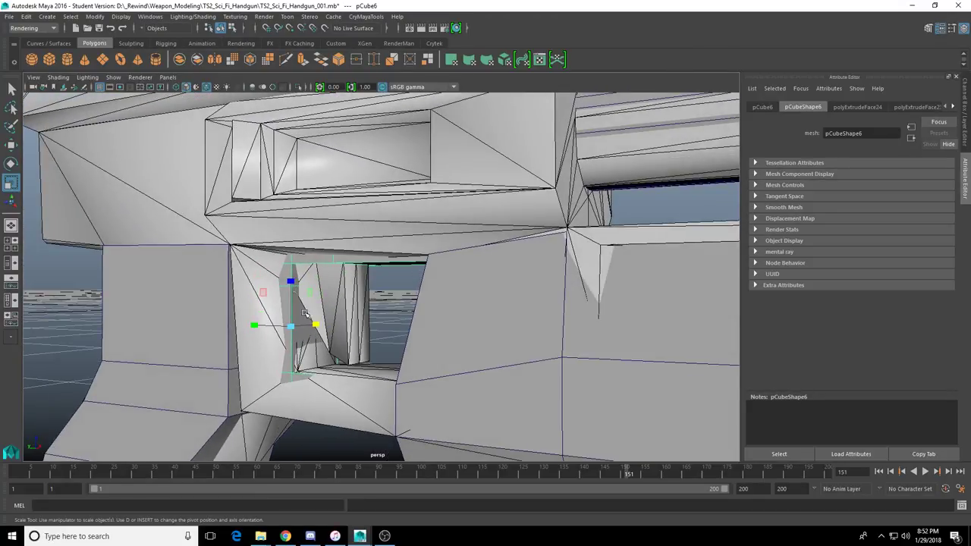
pyautogui.keyDown('alt'); pyautogui.moveTo(303, 312); pyautogui.dragTo(353, 300); pyautogui.keyUp('alt')
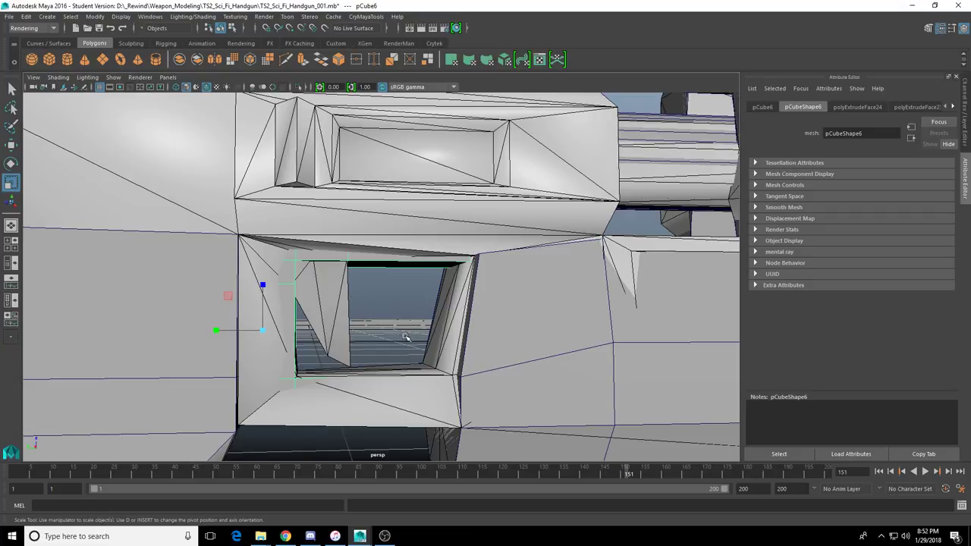
pyautogui.keyDown('alt'); pyautogui.moveTo(438, 336); pyautogui.dragTo(388, 303); pyautogui.keyUp('alt')
pyautogui.keyDown('alt'); pyautogui.moveTo(329, 264); pyautogui.dragTo(322, 247); pyautogui.keyUp('alt')
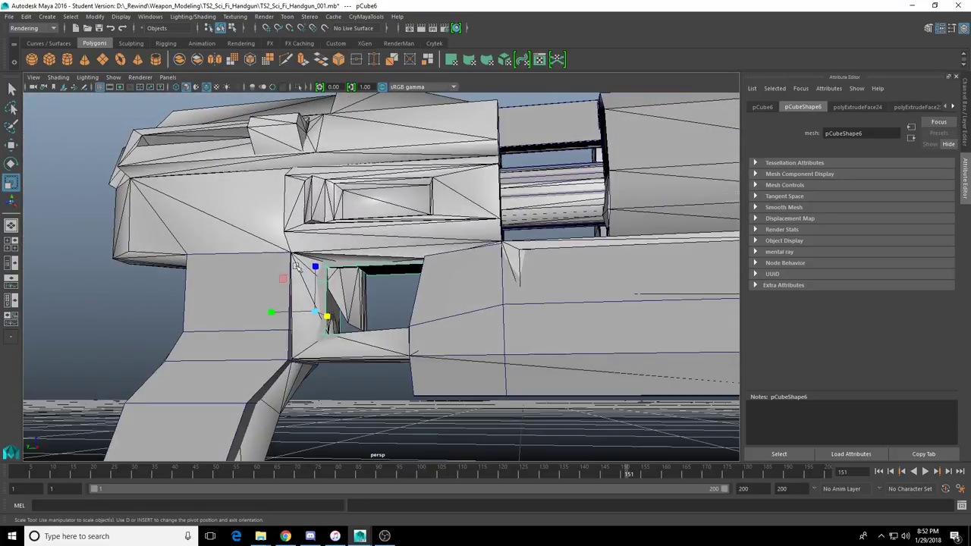
# Select all the rebuilt handgun parts together, including the barrel, front housing, grip and trigger guard.
pyautogui.scroll(-4, 295, 298)
pyautogui.click(259, 327)
pyautogui.keyDown('alt'); pyautogui.moveTo(250, 328); pyautogui.dragTo(279, 346); pyautogui.keyUp('alt')
pyautogui.keyDown('alt'); pyautogui.moveTo(395, 328); pyautogui.dragTo(539, 312); pyautogui.keyUp('alt')
pyautogui.click(276, 233)
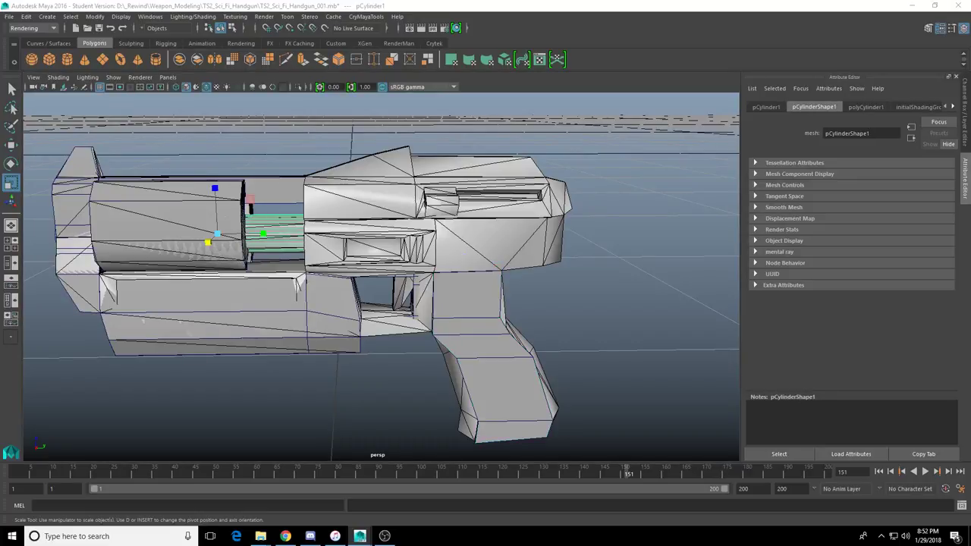
pyautogui.moveTo(42, 131); pyautogui.dragTo(571, 410)
pyautogui.scroll(-3, 380, 280)
# Try moving the selected parts sideways away from the blocked-out gun, and undo the move.
pyautogui.keyDown('alt'); pyautogui.moveTo(380, 281); pyautogui.dragTo(413, 262); pyautogui.keyUp('alt')
pyautogui.press('w')
pyautogui.keyDown('alt'); pyautogui.moveTo(351, 271); pyautogui.dragTo(871, 388); pyautogui.keyUp('alt')
pyautogui.hotkey('ctrl', 'z')
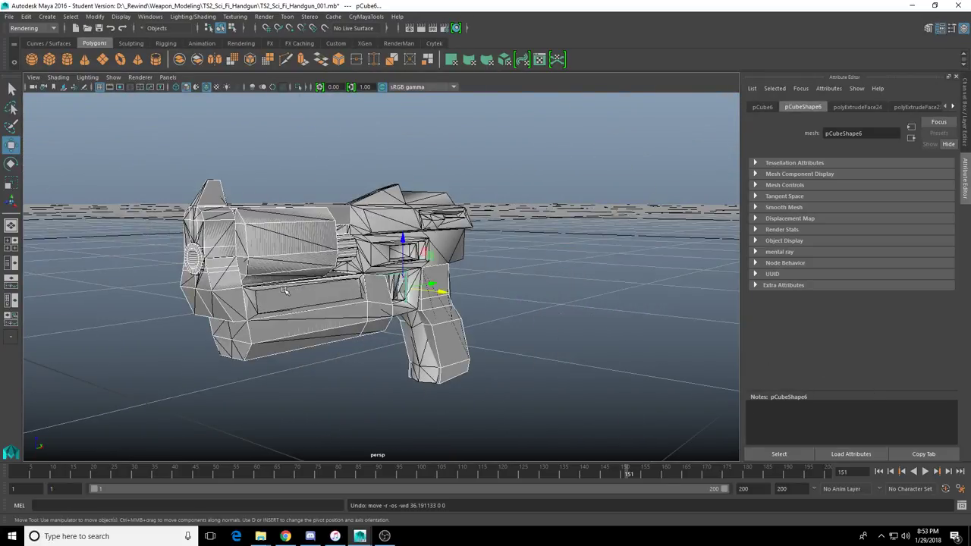
# Group the selected parts and move the group 21.797 along X with grid snapping, onto the world centre line.
pyautogui.keyDown('alt'); pyautogui.moveTo(286, 291); pyautogui.dragTo(388, 288); pyautogui.keyUp('alt')
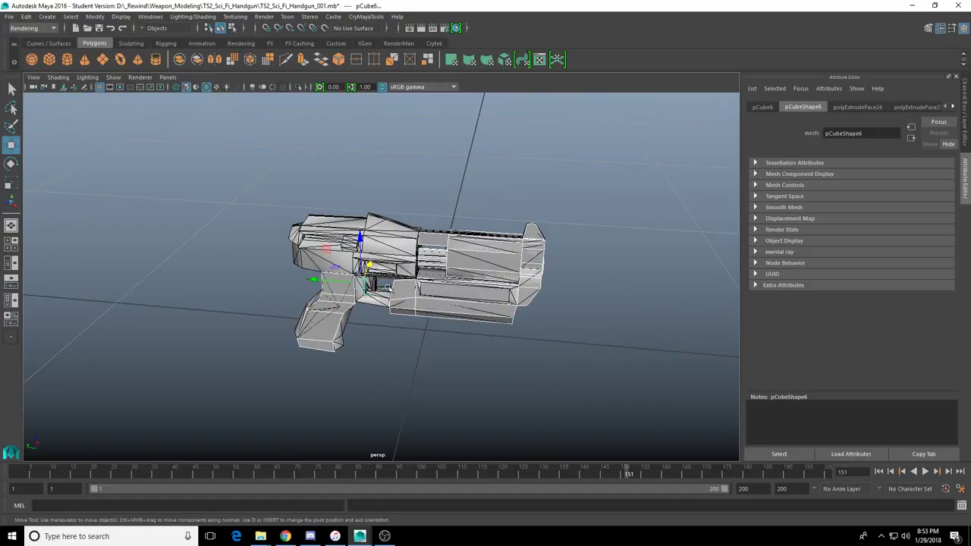
pyautogui.hotkey('ctrl', 'g')
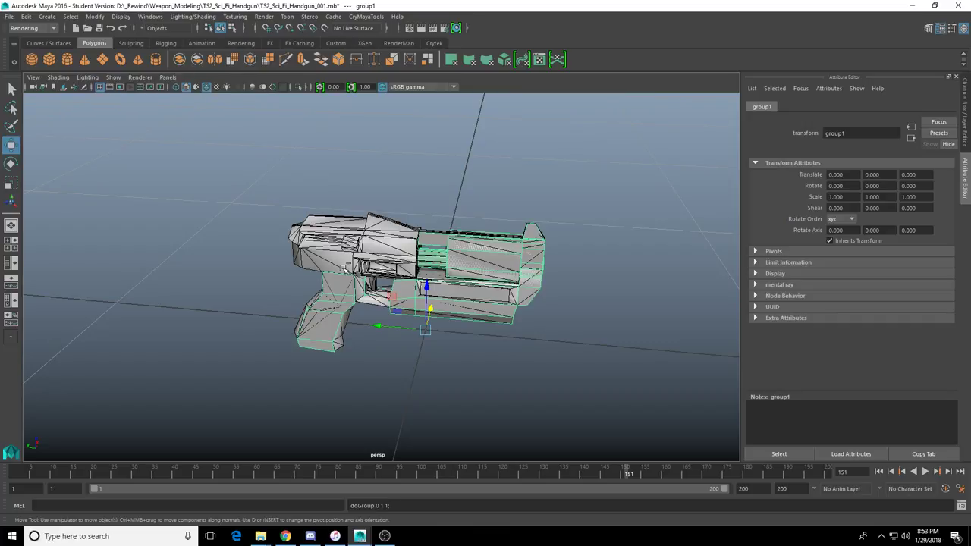
pyautogui.keyDown('alt'); pyautogui.moveTo(343, 269); pyautogui.dragTo(299, 245); pyautogui.keyUp('alt')
pyautogui.press('space')
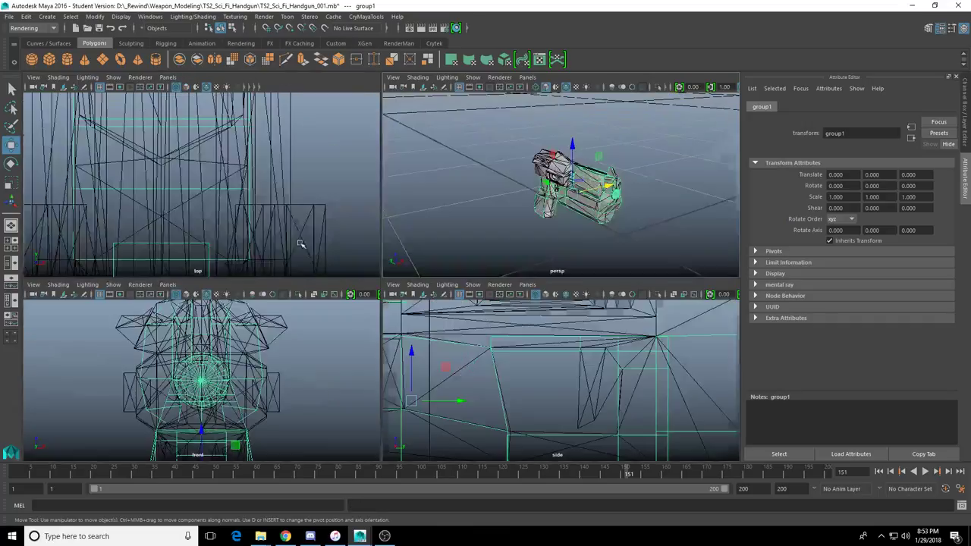
pyautogui.press('space')
pyautogui.press('f')
pyautogui.scroll(-5, 396, 287)
pyautogui.scroll(2, 397, 288)
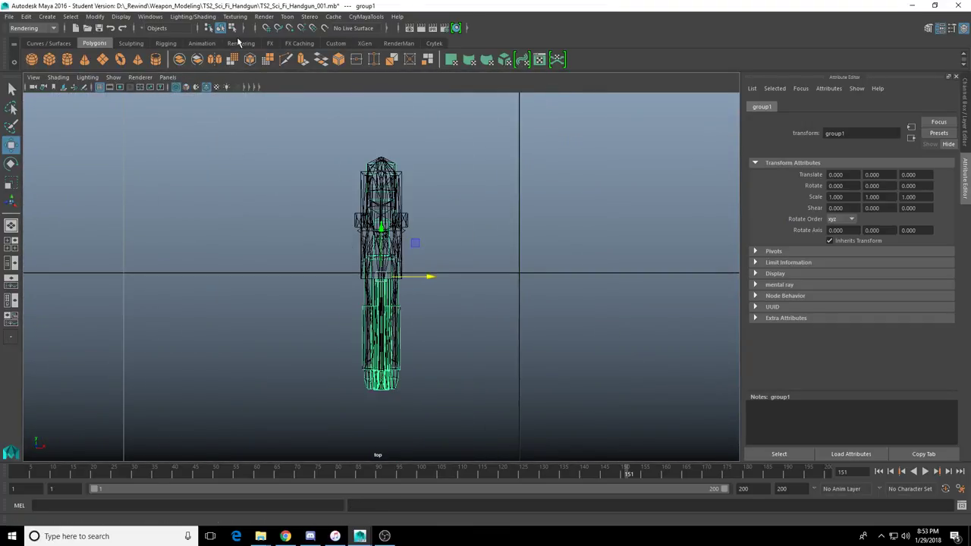
pyautogui.click(265, 28)
pyautogui.moveTo(429, 277); pyautogui.dragTo(430, 280)
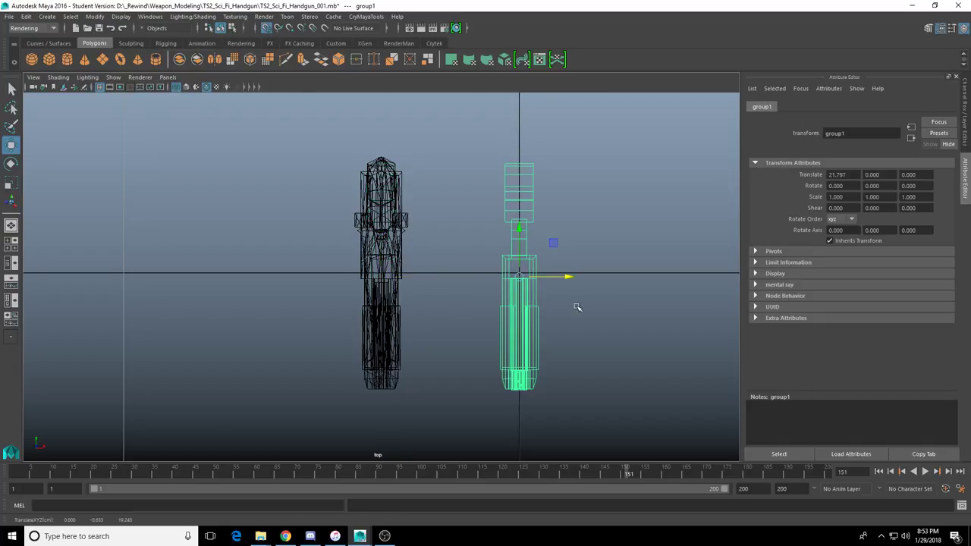
# Examine the separated rebuilt parts beside the blocked-out handgun, comparing the trigger guard, grip and upper body shapes.
pyautogui.scroll(3, 339, 270)
pyautogui.keyDown('alt'); pyautogui.moveTo(577, 306); pyautogui.dragTo(458, 322, button='middle'); pyautogui.keyUp('alt')
pyautogui.press('space')
pyautogui.press('space')
pyautogui.moveTo(541, 188)
pyautogui.keyDown('alt'); pyautogui.mouseDown()
pyautogui.moveTo(505, 233)
pyautogui.moveTo(340, 267)
pyautogui.mouseUp(); pyautogui.keyUp('alt')
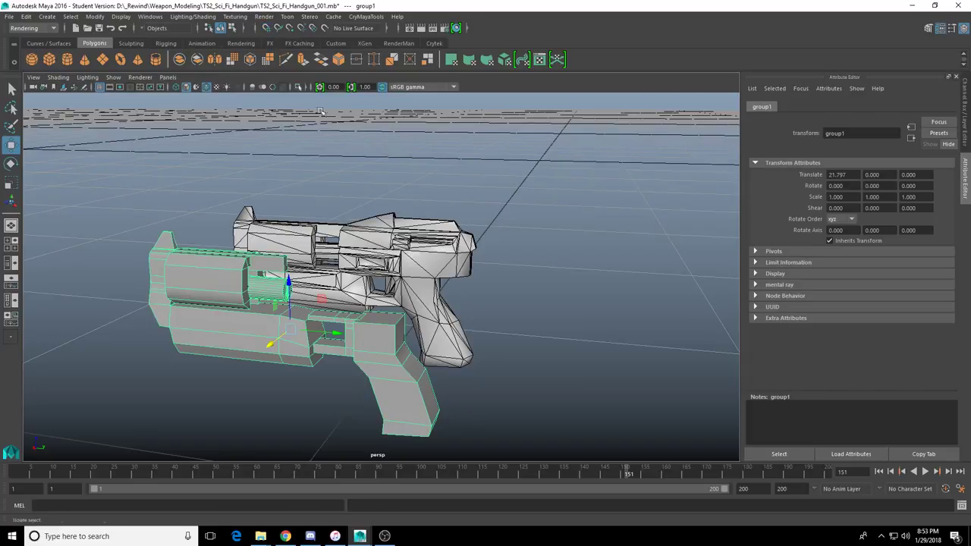
pyautogui.keyDown('alt'); pyautogui.moveTo(320, 111); pyautogui.dragTo(405, 187); pyautogui.keyUp('alt')
pyautogui.click(405, 187)
pyautogui.keyDown('alt'); pyautogui.moveTo(405, 187); pyautogui.dragTo(513, 102, button='middle'); pyautogui.keyUp('alt')
pyautogui.scroll(4, 513, 102)
pyautogui.keyDown('alt'); pyautogui.moveTo(513, 102); pyautogui.dragTo(504, 187); pyautogui.keyUp('alt')
pyautogui.keyDown('alt'); pyautogui.moveTo(505, 187); pyautogui.dragTo(396, 248, button='middle'); pyautogui.keyUp('alt')
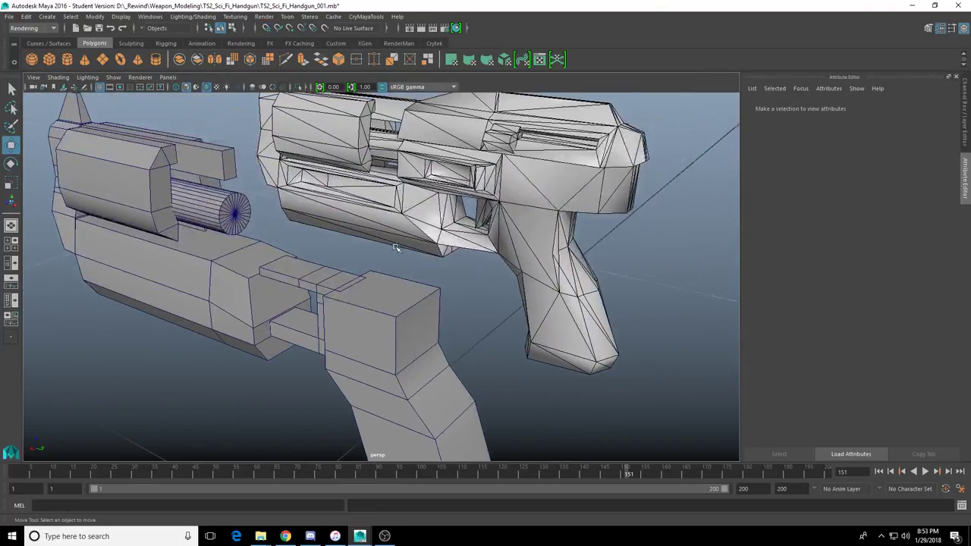
pyautogui.keyDown('alt'); pyautogui.moveTo(394, 248); pyautogui.dragTo(384, 273); pyautogui.keyUp('alt')
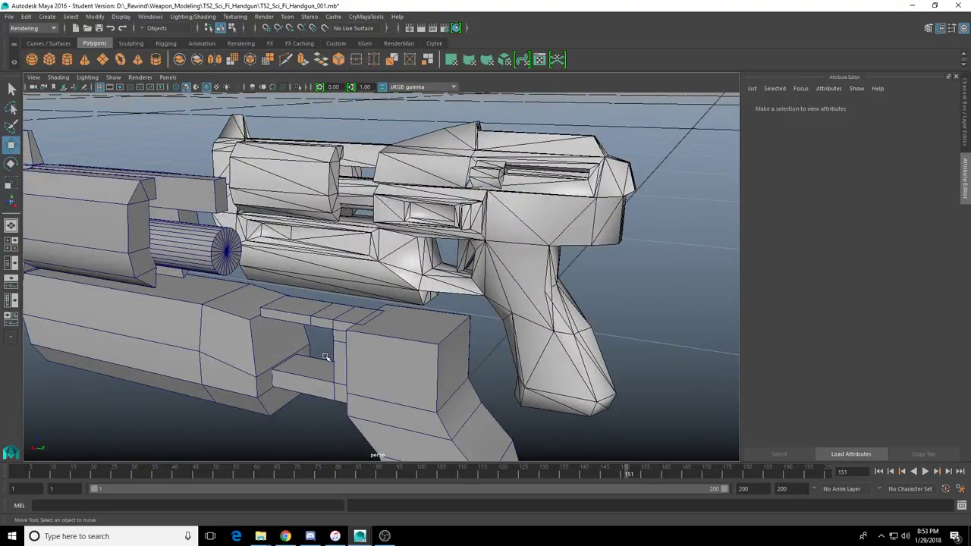
pyautogui.keyDown('alt'); pyautogui.moveTo(404, 329); pyautogui.dragTo(402, 385, button='middle'); pyautogui.keyUp('alt')
pyautogui.scroll(5, 402, 385)
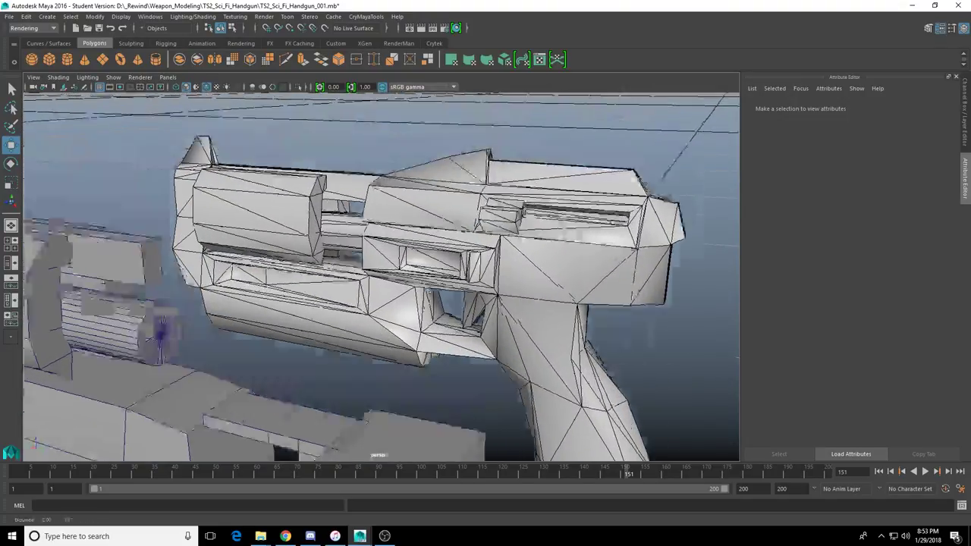
pyautogui.keyDown('alt'); pyautogui.moveTo(413, 341); pyautogui.dragTo(437, 302); pyautogui.keyUp('alt')
pyautogui.keyDown('alt'); pyautogui.moveTo(491, 322); pyautogui.dragTo(433, 302, button='middle'); pyautogui.keyUp('alt')
pyautogui.scroll(3, 433, 302)
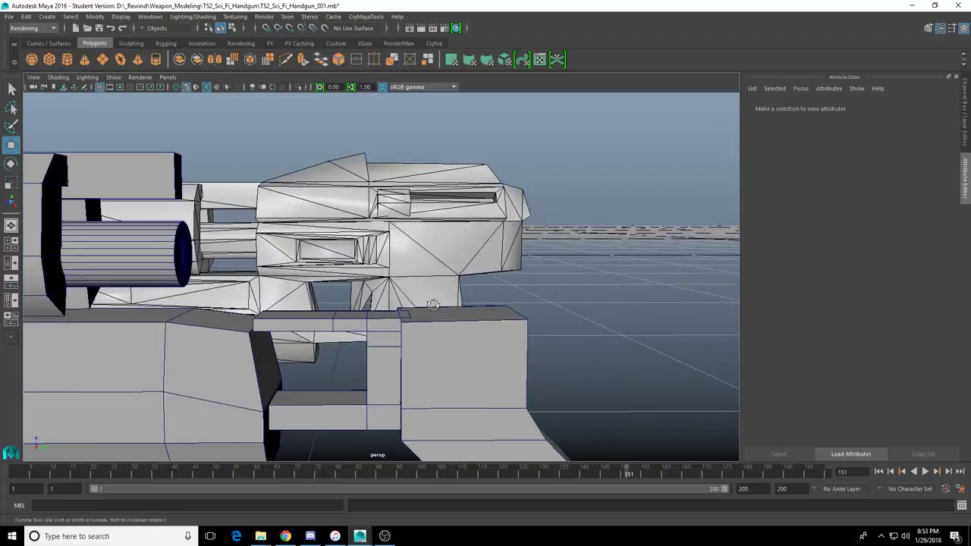
# Extrude the top face of the grip upward 4.134 to start the rear body section.
pyautogui.keyDown('alt'); pyautogui.moveTo(433, 302); pyautogui.dragTo(420, 305); pyautogui.keyUp('alt')
pyautogui.click(364, 341)
pyautogui.press('F11')
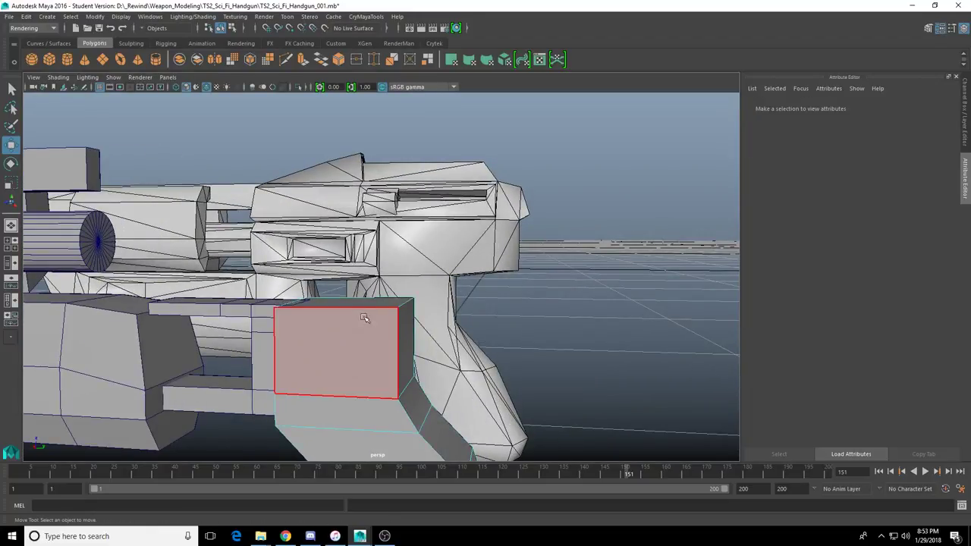
pyautogui.click(365, 312)
pyautogui.click(368, 302)
pyautogui.press('space')
pyautogui.press('space')
pyautogui.press('f')
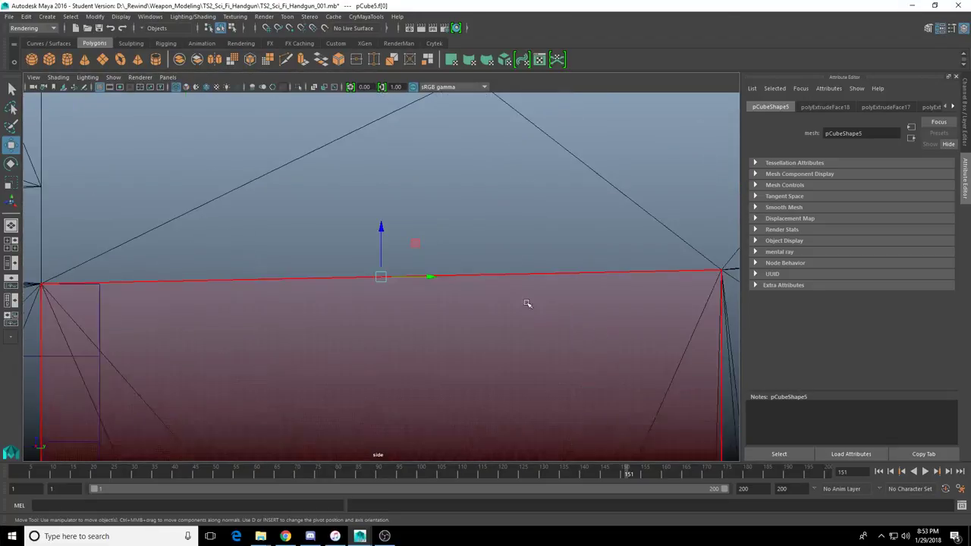
pyautogui.scroll(-5, 527, 301)
pyautogui.click(302, 60)
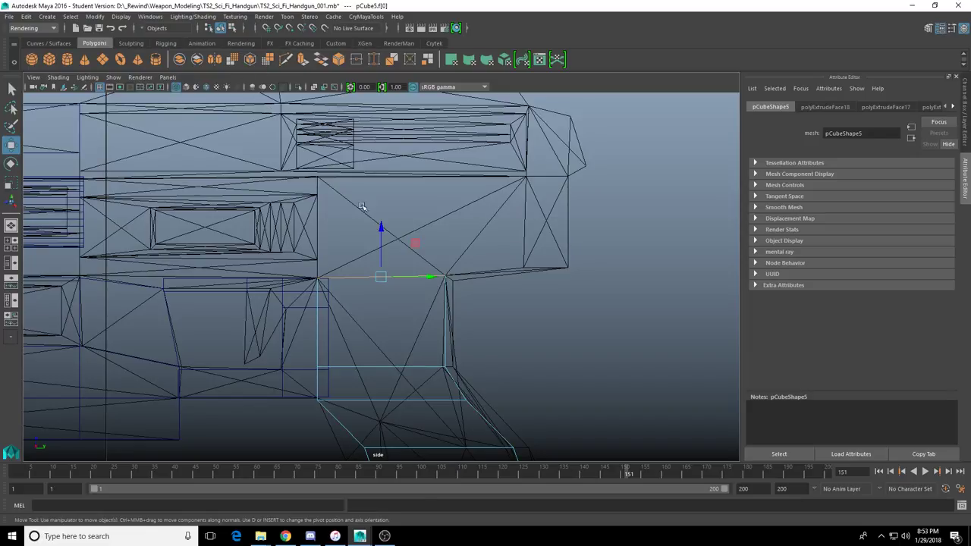
pyautogui.moveTo(380, 242); pyautogui.dragTo(381, 135)
pyautogui.keyDown('alt'); pyautogui.moveTo(388, 215); pyautogui.dragTo(391, 271, button='middle'); pyautogui.keyUp('alt')
pyautogui.scroll(3, 391, 271)
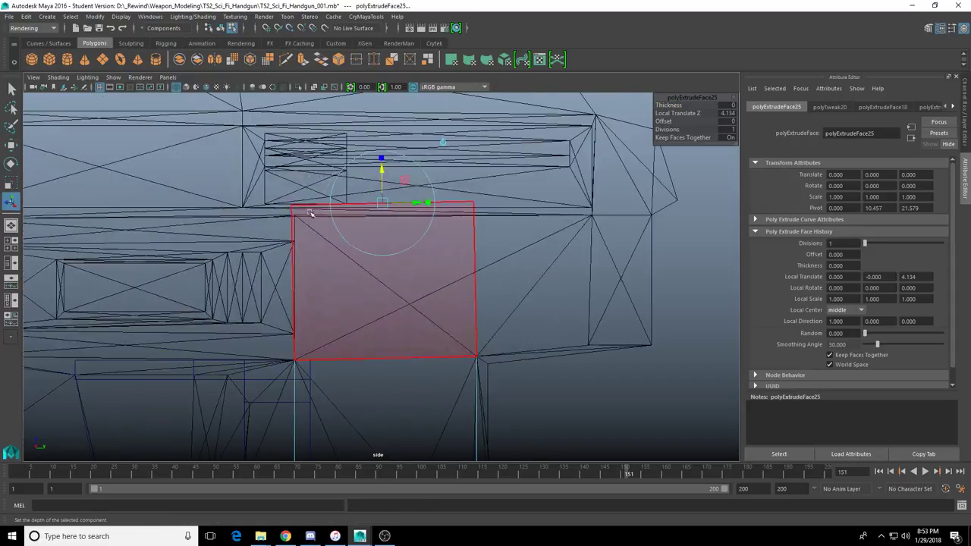
# Move the extruded block's upper front vertices down and slightly back onto the matching corner of the blocked-out body.
pyautogui.moveTo(309, 211); pyautogui.dragTo(287, 207, button='right')
pyautogui.moveTo(278, 193); pyautogui.dragTo(318, 221)
pyautogui.press('w')
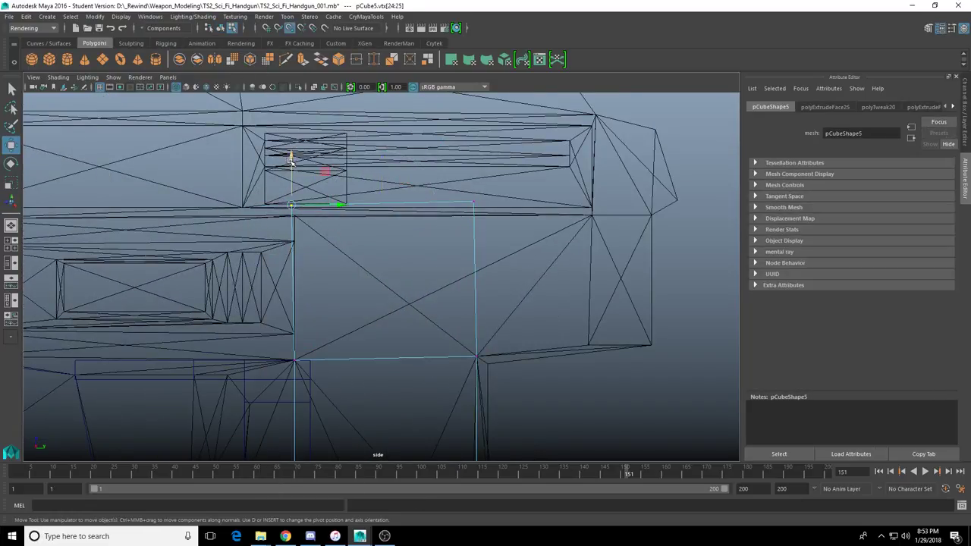
pyautogui.moveTo(291, 157); pyautogui.dragTo(293, 195)
pyautogui.moveTo(343, 214)
pyautogui.mouseDown()
pyautogui.moveTo(388, 215)
pyautogui.moveTo(347, 216)
pyautogui.mouseUp()
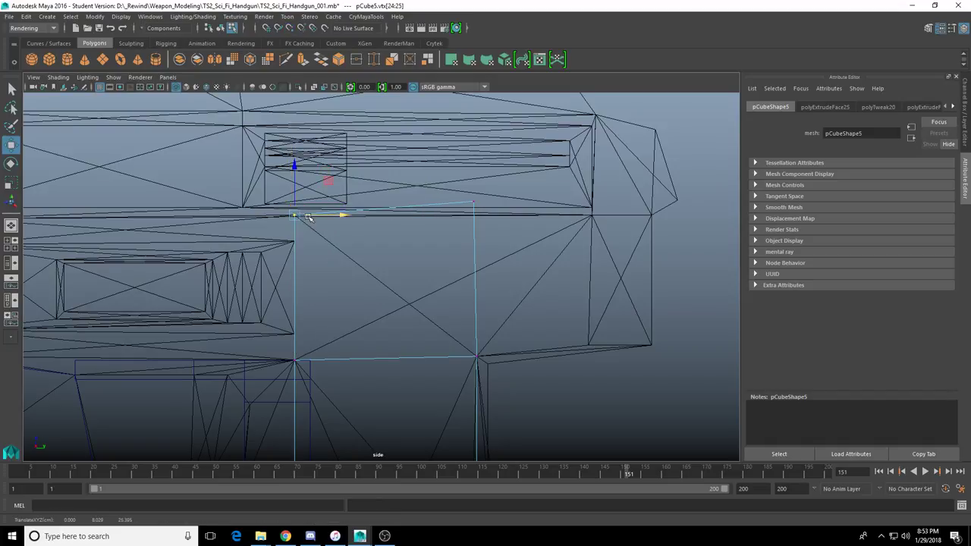
# Line up the extruded block's upper rear vertices vertically above its lower rear corner by snapping them to the blocked-out body.
pyautogui.moveTo(464, 155); pyautogui.dragTo(505, 230)
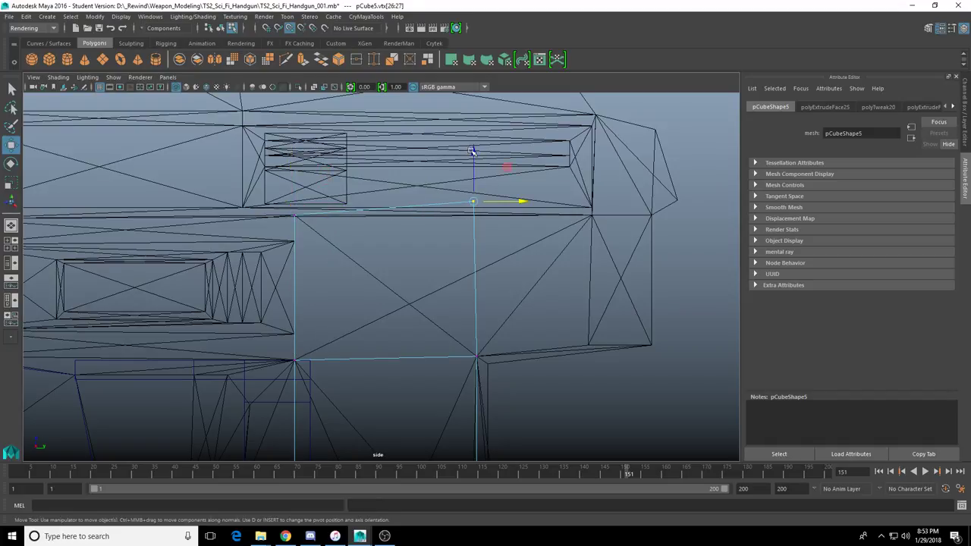
pyautogui.moveTo(471, 151); pyautogui.dragTo(501, 322)
pyautogui.moveTo(519, 357); pyautogui.dragTo(477, 363)
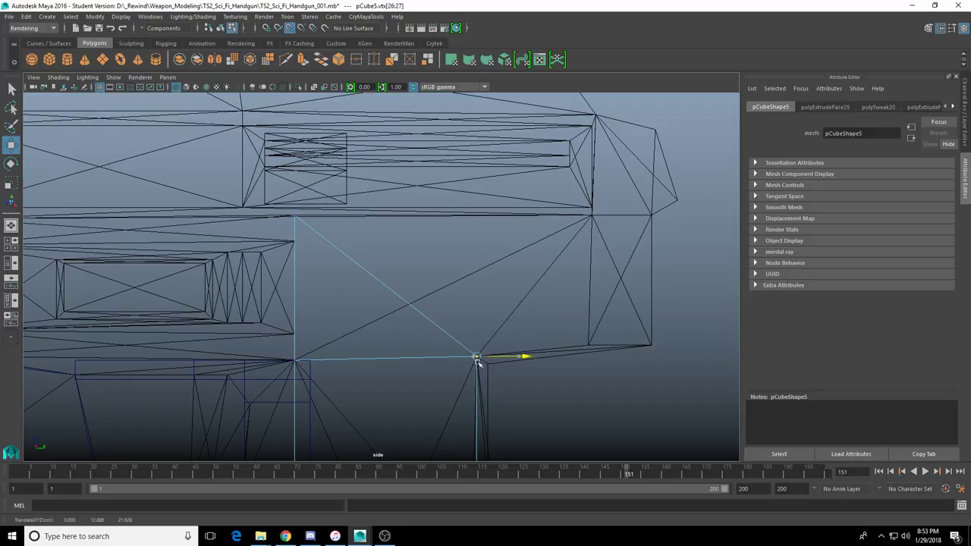
pyautogui.moveTo(480, 311); pyautogui.dragTo(479, 227)
# Lower the block's two upper rear vertices one at a time, snapping each level with the upper front vertices.
pyautogui.press('space')
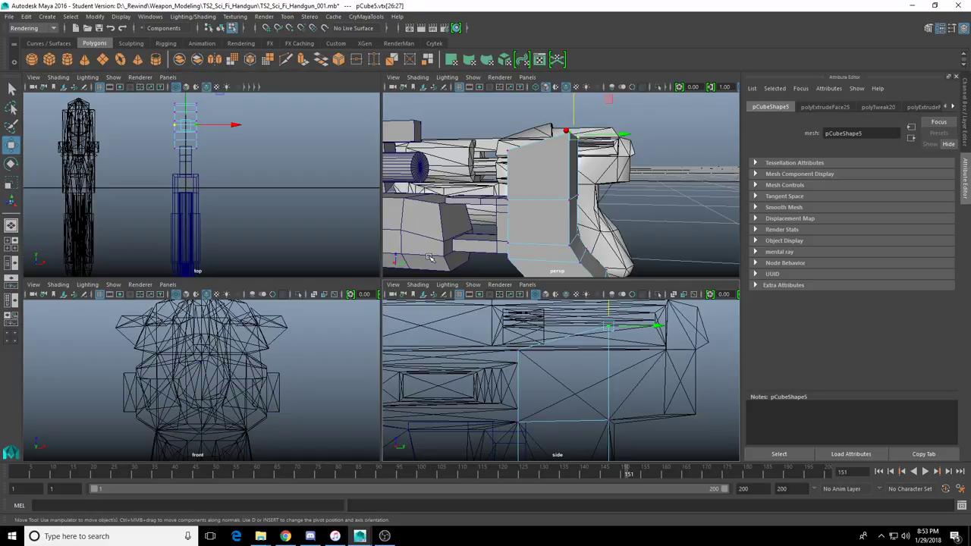
pyautogui.press('space')
pyautogui.scroll(-3, 362, 242)
pyautogui.moveTo(232, 221); pyautogui.dragTo(297, 289)
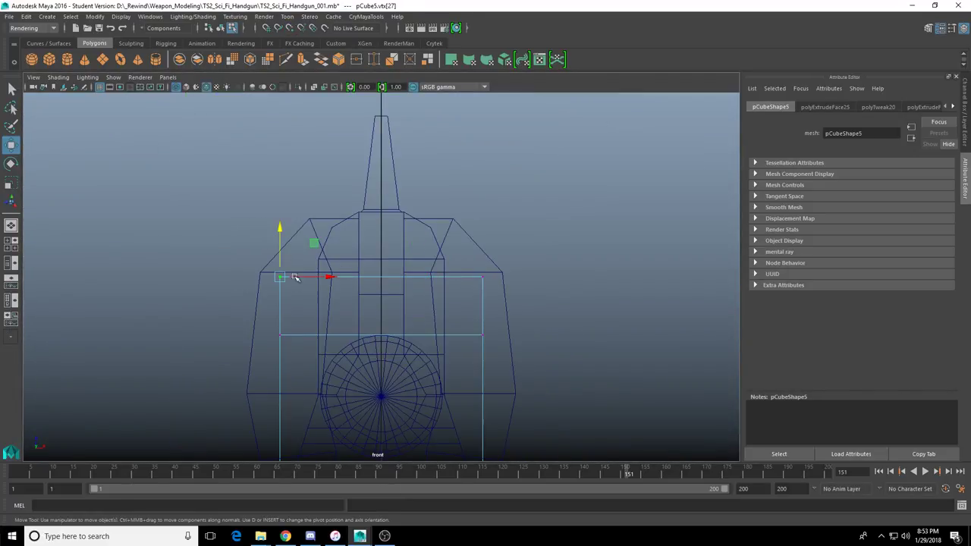
pyautogui.moveTo(278, 229); pyautogui.dragTo(279, 287)
pyautogui.moveTo(429, 275); pyautogui.dragTo(535, 296)
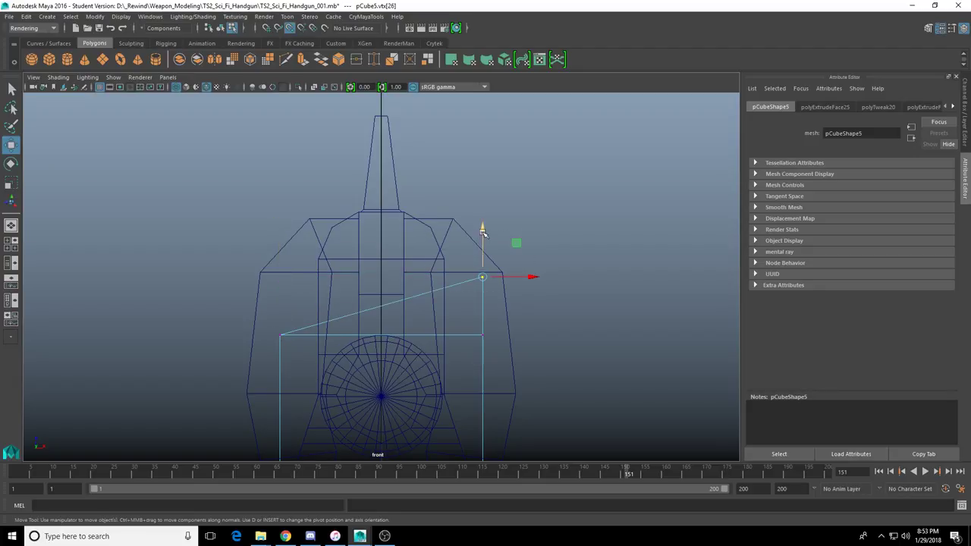
pyautogui.moveTo(481, 228); pyautogui.dragTo(483, 332)
pyautogui.press('space')
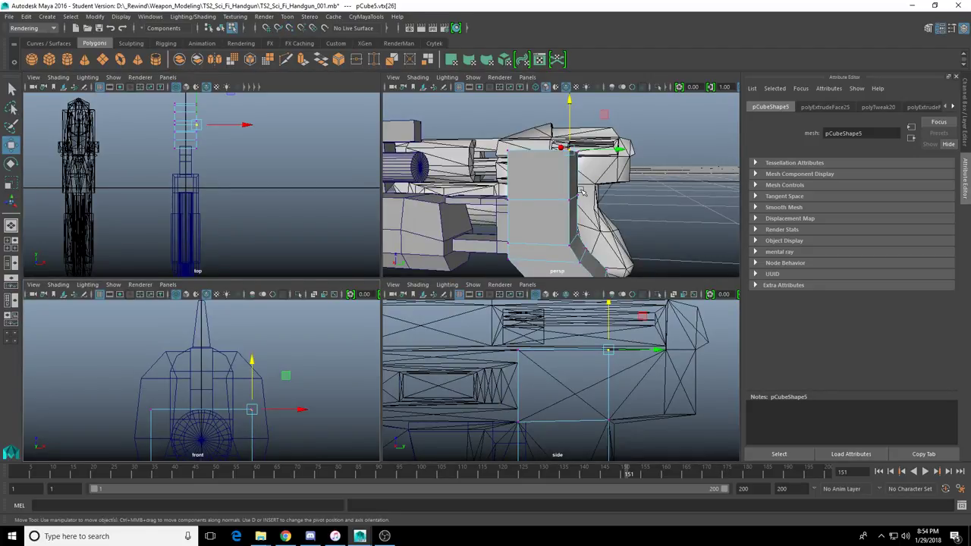
# Extrude the block's upper rear face backward as far as the next vertical edge of the blocked-out body.
pyautogui.keyDown('alt'); pyautogui.moveTo(600, 207); pyautogui.dragTo(542, 192); pyautogui.keyUp('alt')
pyautogui.moveTo(534, 200); pyautogui.dragTo(534, 227, button='right')
pyautogui.click(539, 189)
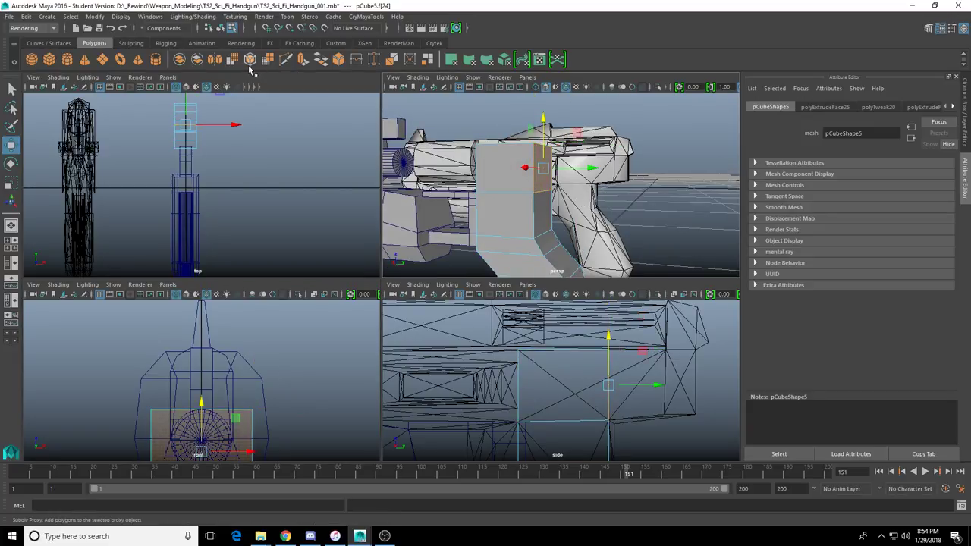
pyautogui.click(304, 61)
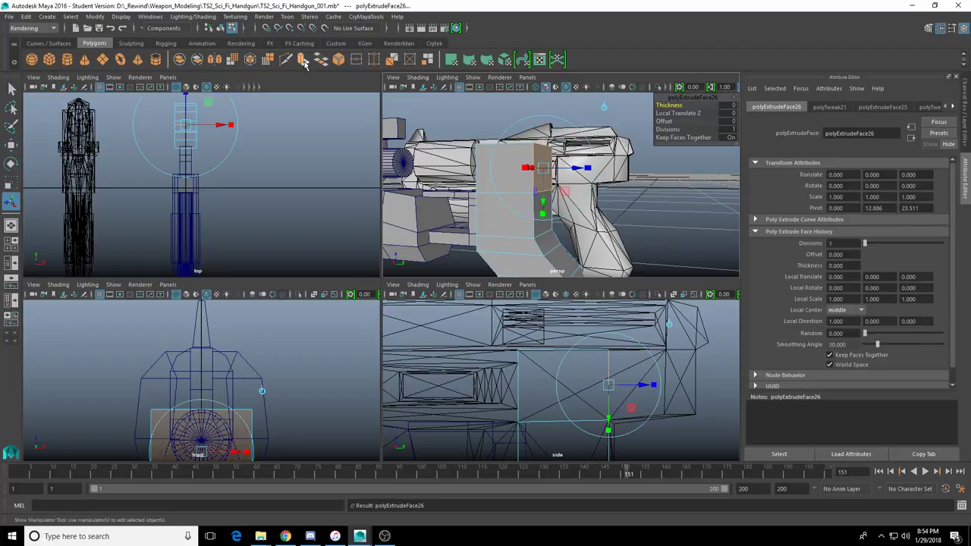
pyautogui.moveTo(582, 355); pyautogui.dragTo(638, 355)
# Move the new segment's lower rear vertices up onto the sloping underside of the blocked-out body.
pyautogui.keyDown('alt'); pyautogui.moveTo(540, 355); pyautogui.dragTo(503, 362, button='middle'); pyautogui.keyUp('alt')
pyautogui.moveTo(497, 362); pyautogui.dragTo(543, 229, button='right')
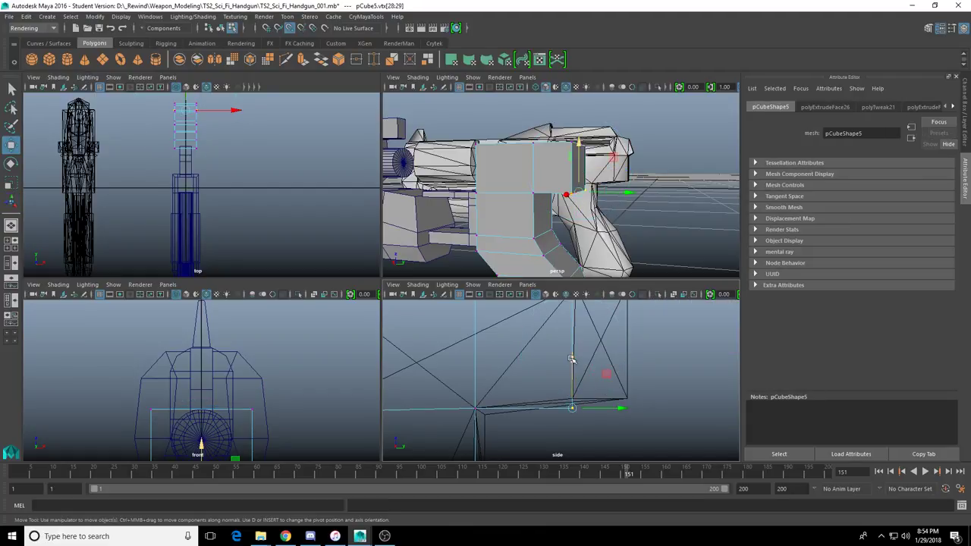
pyautogui.keyDown('alt'); pyautogui.moveTo(570, 359); pyautogui.dragTo(570, 427, button='middle'); pyautogui.keyUp('alt')
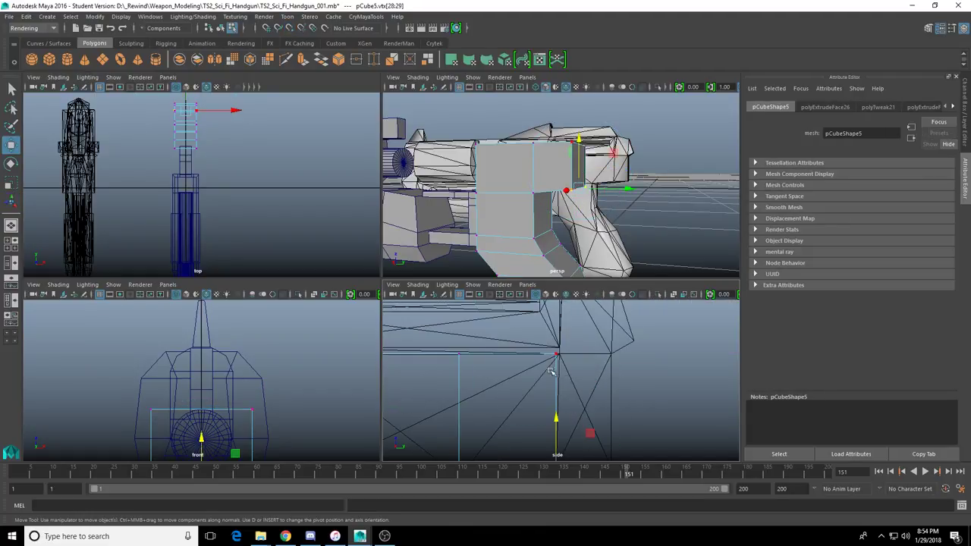
pyautogui.moveTo(547, 368); pyautogui.dragTo(558, 349)
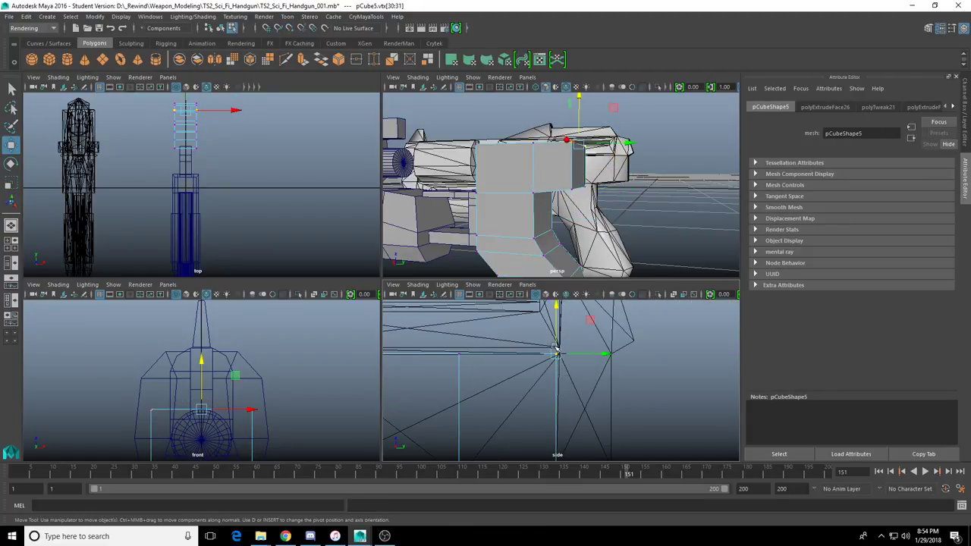
pyautogui.press('space')
# Extrude the segment's rear face backward 1.685 to reach the back edge of the blocked-out body.
pyautogui.keyDown('alt'); pyautogui.moveTo(560, 176); pyautogui.dragTo(463, 234); pyautogui.keyUp('alt')
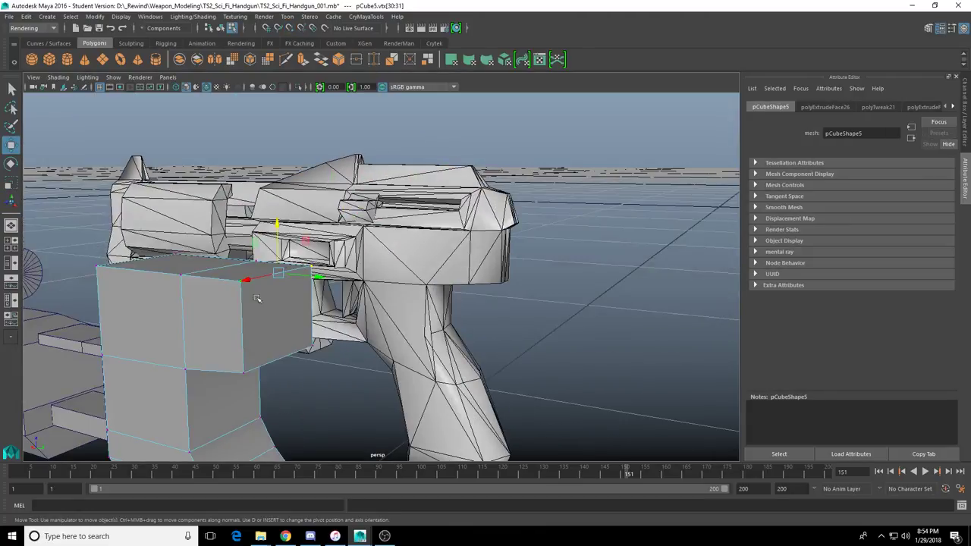
pyautogui.moveTo(260, 297); pyautogui.dragTo(265, 332, button='right')
pyautogui.click(274, 332)
pyautogui.keyDown('alt'); pyautogui.moveTo(335, 255); pyautogui.dragTo(434, 244); pyautogui.keyUp('alt')
pyautogui.press('space')
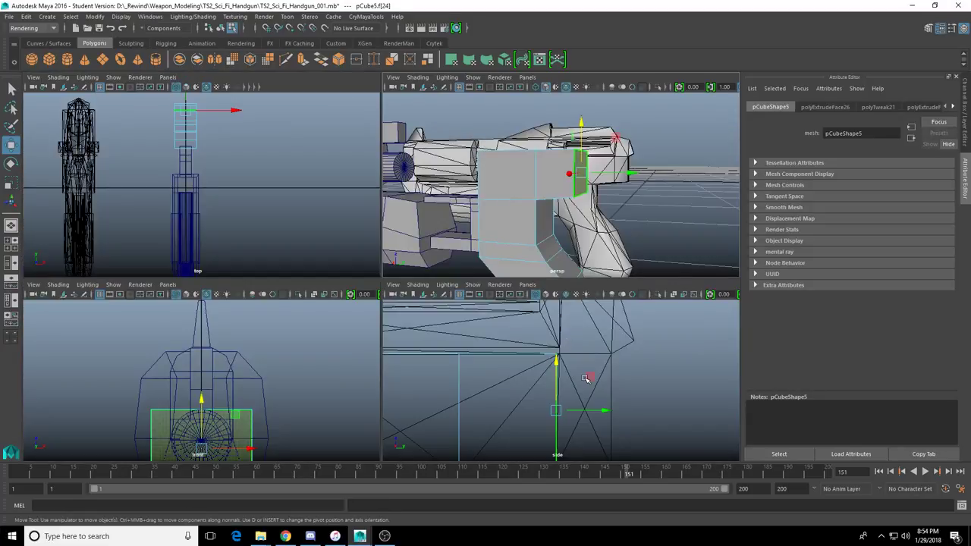
pyautogui.press('space')
pyautogui.click(302, 63)
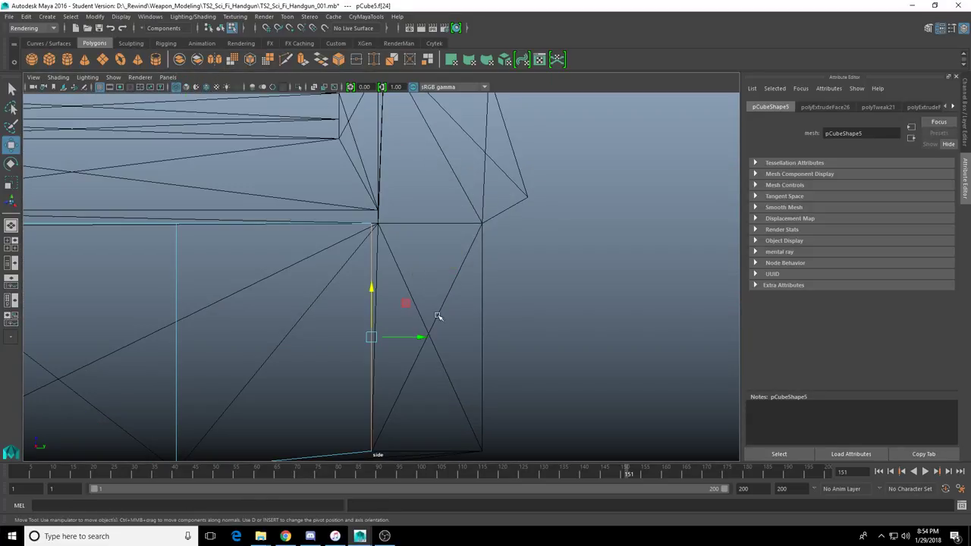
pyautogui.keyDown('alt'); pyautogui.moveTo(403, 361); pyautogui.dragTo(393, 295, button='middle'); pyautogui.keyUp('alt')
pyautogui.moveTo(404, 270); pyautogui.dragTo(486, 278)
# Narrow the extruded rear face to a width scale of 0.536 so the back of the body tapers.
pyautogui.keyDown('alt'); pyautogui.moveTo(560, 191); pyautogui.dragTo(319, 213); pyautogui.keyUp('alt')
pyautogui.keyDown('alt'); pyautogui.moveTo(319, 213); pyautogui.dragTo(374, 183, button='middle'); pyautogui.keyUp('alt')
pyautogui.keyDown('alt'); pyautogui.moveTo(374, 182); pyautogui.dragTo(286, 215); pyautogui.keyUp('alt')
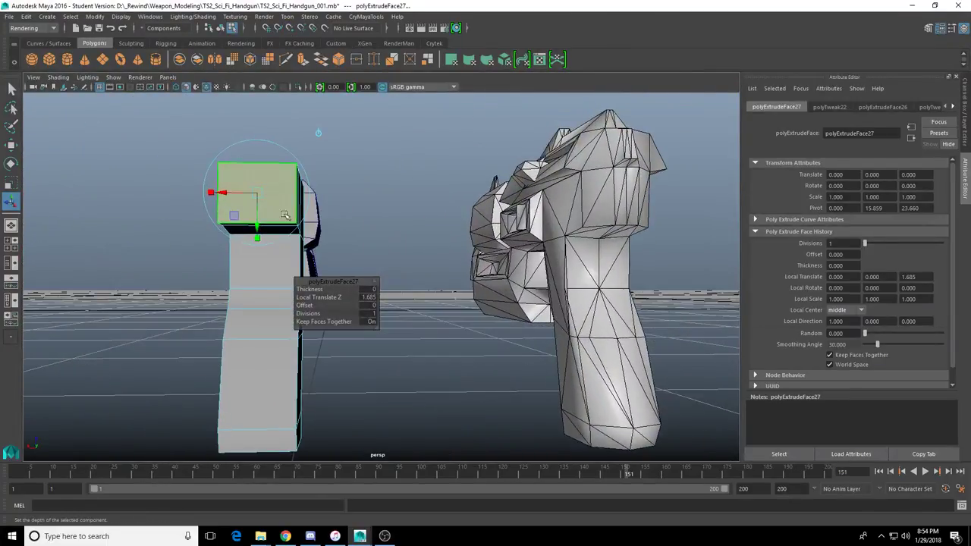
pyautogui.moveTo(210, 193); pyautogui.dragTo(230, 193)
pyautogui.keyDown('alt'); pyautogui.moveTo(230, 193); pyautogui.dragTo(236, 230); pyautogui.keyUp('alt')
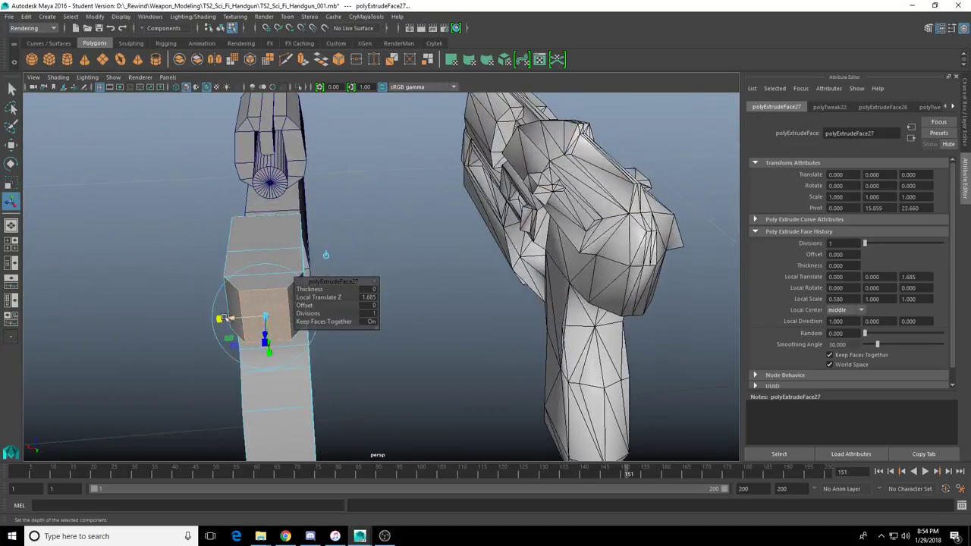
pyautogui.moveTo(225, 318); pyautogui.dragTo(217, 320)
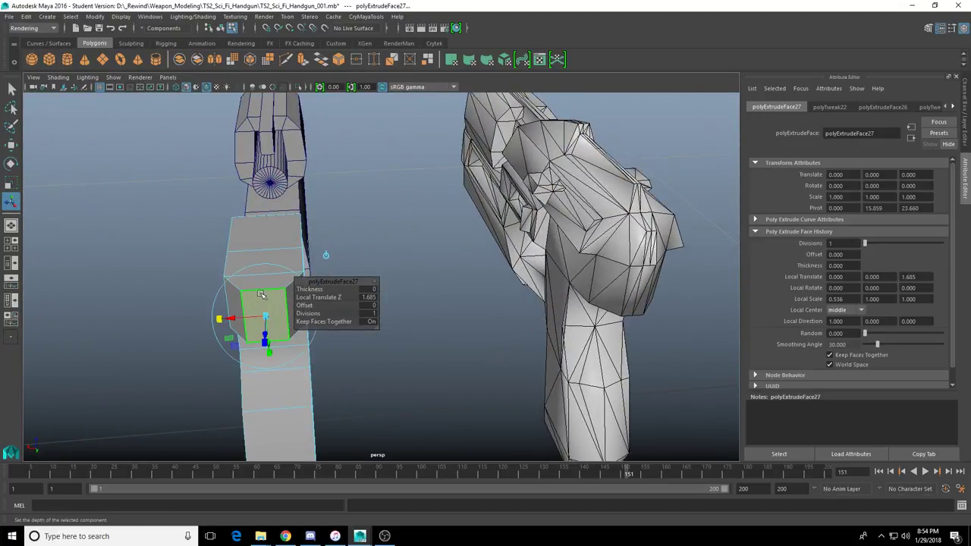
# Extrude the top face of the tapered rear segment upward 1.621.
pyautogui.keyDown('alt'); pyautogui.moveTo(472, 260); pyautogui.dragTo(546, 281); pyautogui.keyUp('alt')
pyautogui.keyDown('alt'); pyautogui.moveTo(447, 284); pyautogui.dragTo(391, 275); pyautogui.keyUp('alt')
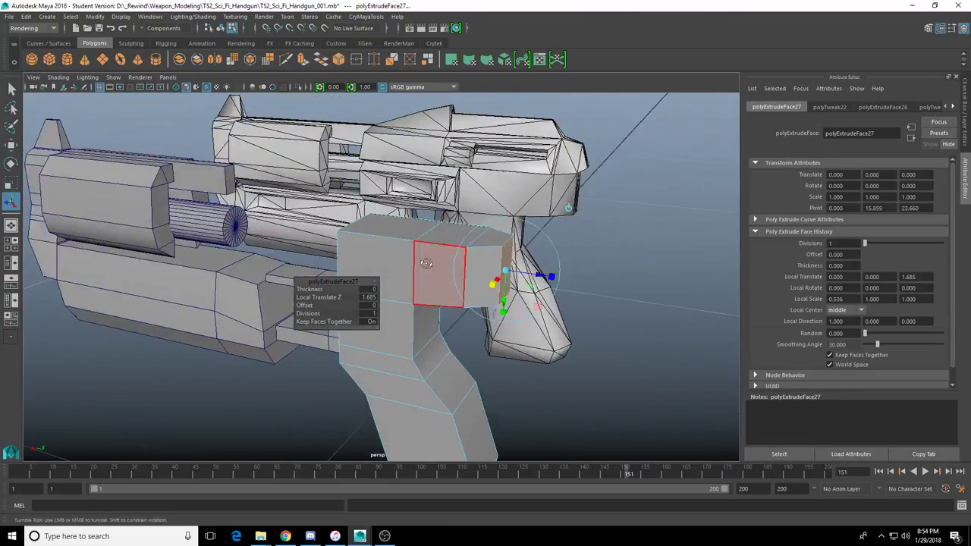
pyautogui.keyDown('alt'); pyautogui.moveTo(455, 267); pyautogui.dragTo(427, 271); pyautogui.keyUp('alt')
pyautogui.click(427, 271)
pyautogui.keyDown('alt'); pyautogui.moveTo(454, 249); pyautogui.dragTo(405, 313, button='middle'); pyautogui.keyUp('alt')
pyautogui.keyDown('alt'); pyautogui.moveTo(459, 317); pyautogui.dragTo(449, 311); pyautogui.keyUp('alt')
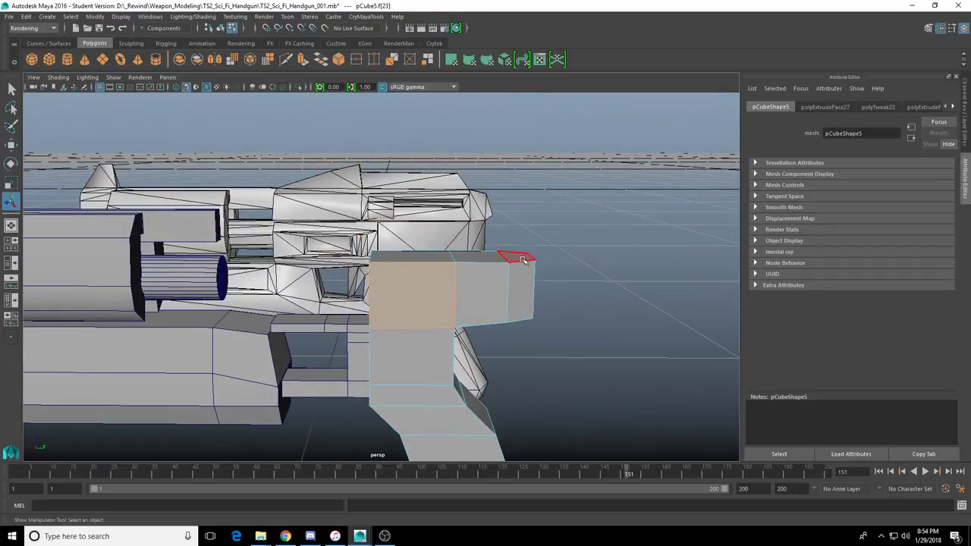
pyautogui.keyDown('alt'); pyautogui.moveTo(563, 261); pyautogui.dragTo(342, 248); pyautogui.keyUp('alt')
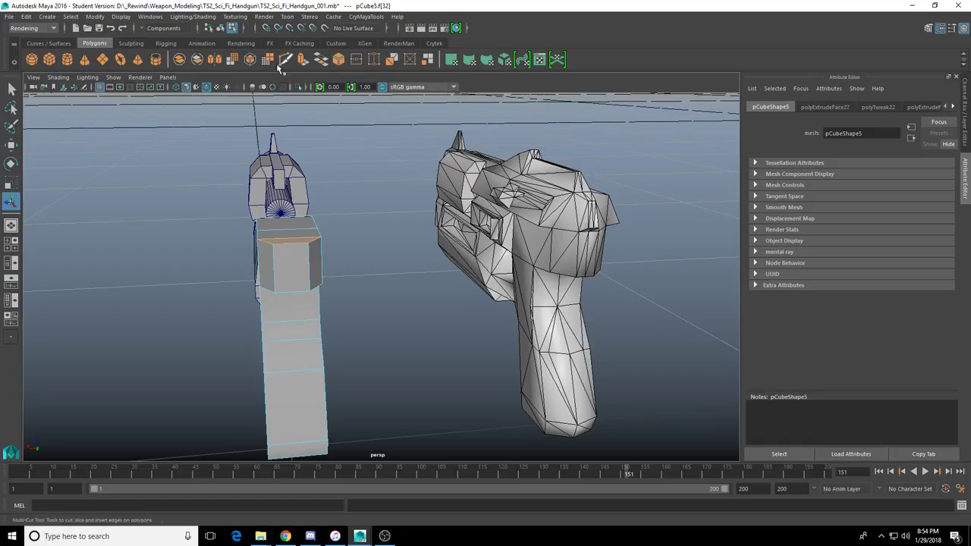
pyautogui.click(303, 61)
pyautogui.keyDown('alt'); pyautogui.moveTo(309, 214); pyautogui.dragTo(328, 165); pyautogui.keyUp('alt')
# Increase the top extrusion's height to 2.578, matching the upper corner of the blocked-out rear body.
pyautogui.press('space')
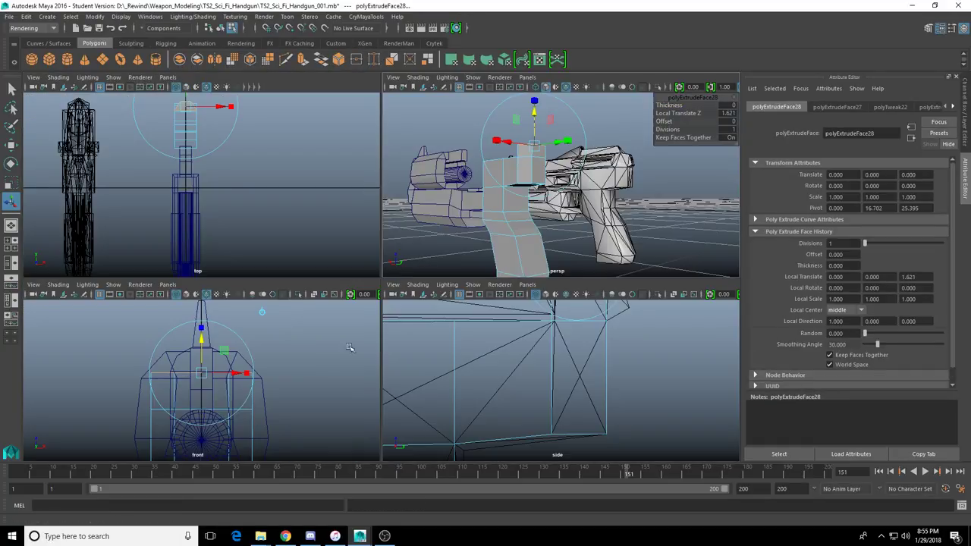
pyautogui.press('space')
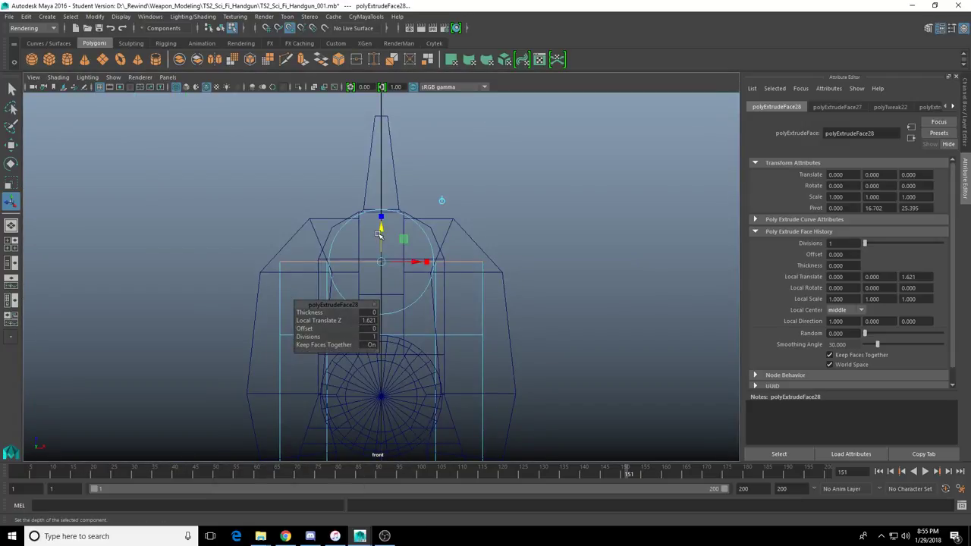
pyautogui.moveTo(381, 218); pyautogui.dragTo(383, 228)
pyautogui.hotkey('ctrl', 'z')
pyautogui.press('space')
pyautogui.press('space')
pyautogui.keyDown('alt'); pyautogui.moveTo(524, 235); pyautogui.dragTo(593, 293); pyautogui.keyUp('alt')
pyautogui.press('space')
pyautogui.scroll(-3, 543, 363)
pyautogui.scroll(2, 545, 342)
pyautogui.keyDown('alt'); pyautogui.moveTo(550, 322); pyautogui.dragTo(525, 430, button='middle'); pyautogui.keyUp('alt')
pyautogui.scroll(3, 528, 406)
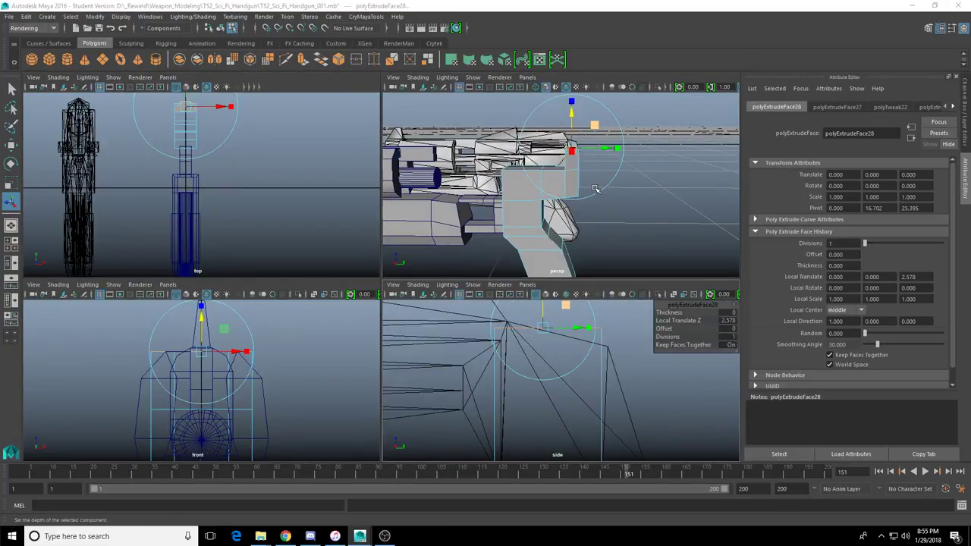
# Examine the raised rear section's upper corner vertices against the blocked-out handgun from the side and from behind.
pyautogui.press('space')
pyautogui.keyDown('alt'); pyautogui.moveTo(598, 207); pyautogui.dragTo(445, 213); pyautogui.keyUp('alt')
pyautogui.keyDown('alt'); pyautogui.moveTo(345, 226); pyautogui.dragTo(388, 267); pyautogui.keyUp('alt')
pyautogui.press('F9')
pyautogui.click(397, 307)
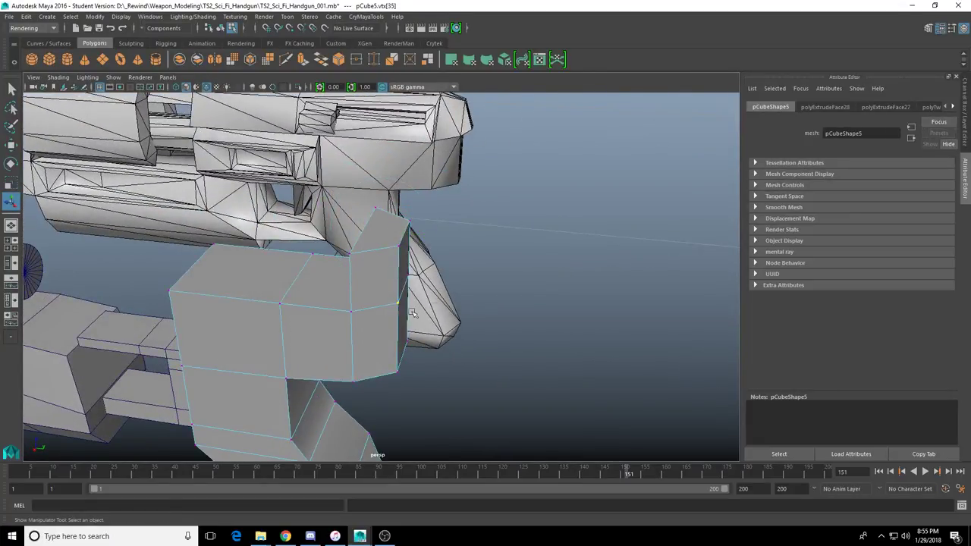
pyautogui.keyDown('alt'); pyautogui.moveTo(446, 257); pyautogui.dragTo(444, 281); pyautogui.keyUp('alt')
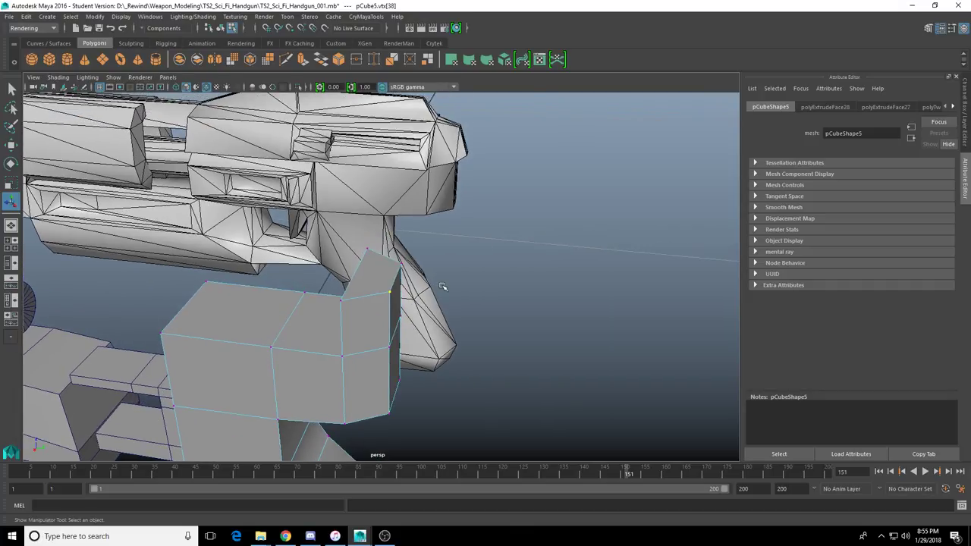
pyautogui.press('space')
pyautogui.press('space')
pyautogui.scroll(-4, 423, 283)
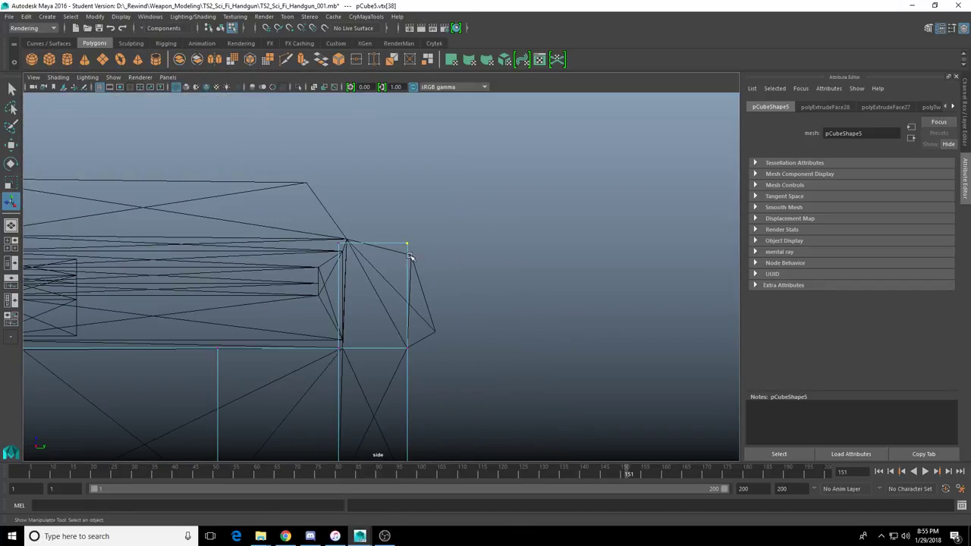
pyautogui.press('w')
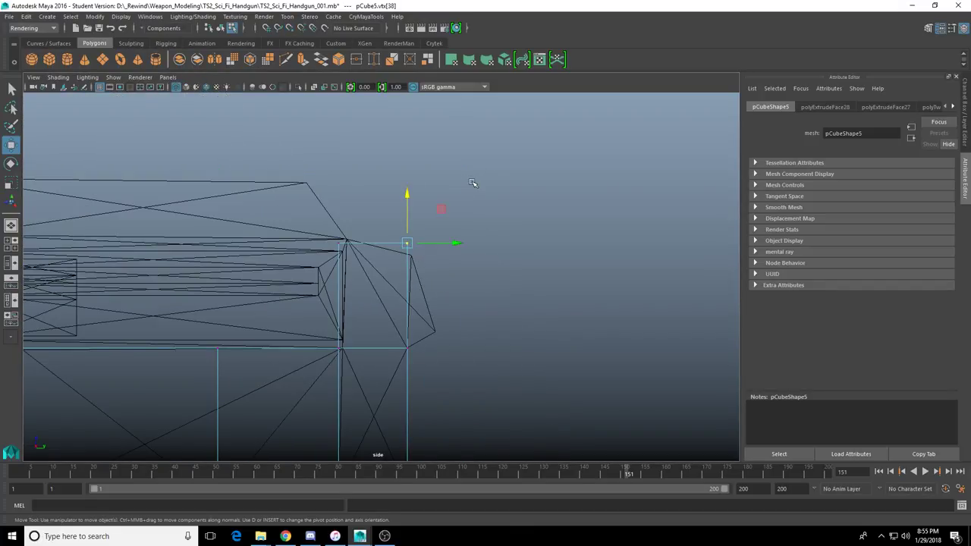
pyautogui.press('space')
pyautogui.keyDown('alt'); pyautogui.moveTo(522, 173); pyautogui.dragTo(515, 199); pyautogui.keyUp('alt')
pyautogui.press('space')
pyautogui.keyDown('alt'); pyautogui.moveTo(448, 221); pyautogui.dragTo(494, 237); pyautogui.keyUp('alt')
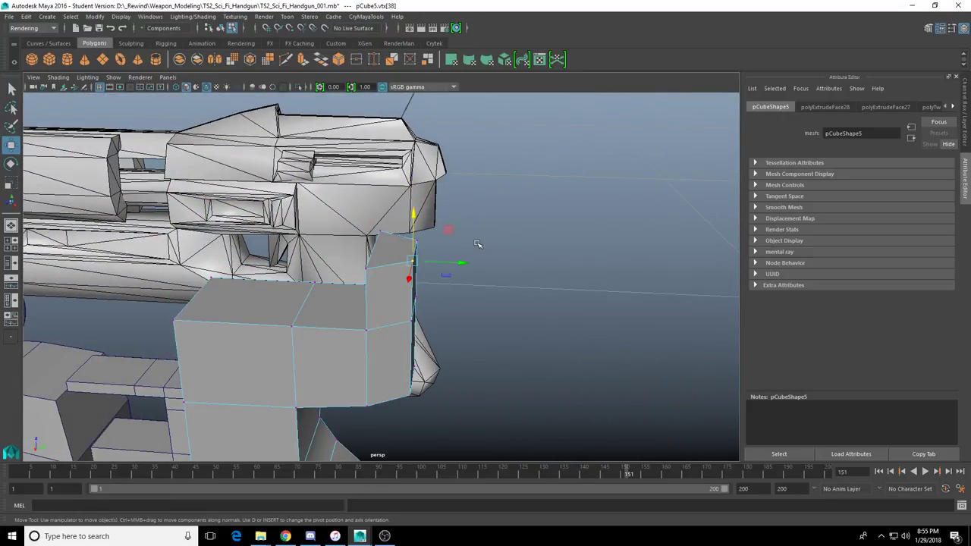
pyautogui.keyDown('alt'); pyautogui.moveTo(436, 289); pyautogui.dragTo(344, 309); pyautogui.keyUp('alt')
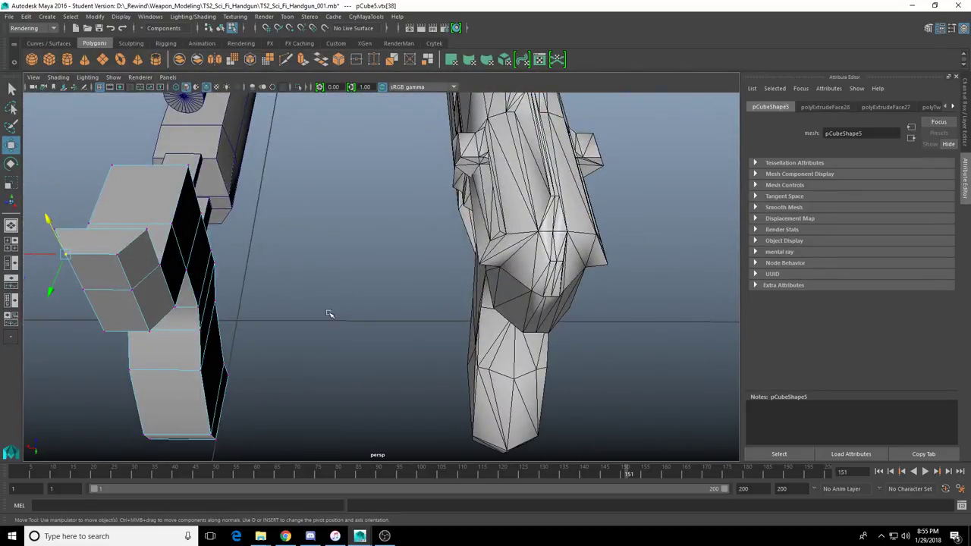
pyautogui.keyDown('alt'); pyautogui.moveTo(260, 319); pyautogui.dragTo(310, 317, button='middle'); pyautogui.keyUp('alt')
pyautogui.keyDown('alt'); pyautogui.moveTo(309, 317); pyautogui.dragTo(294, 296); pyautogui.keyUp('alt')
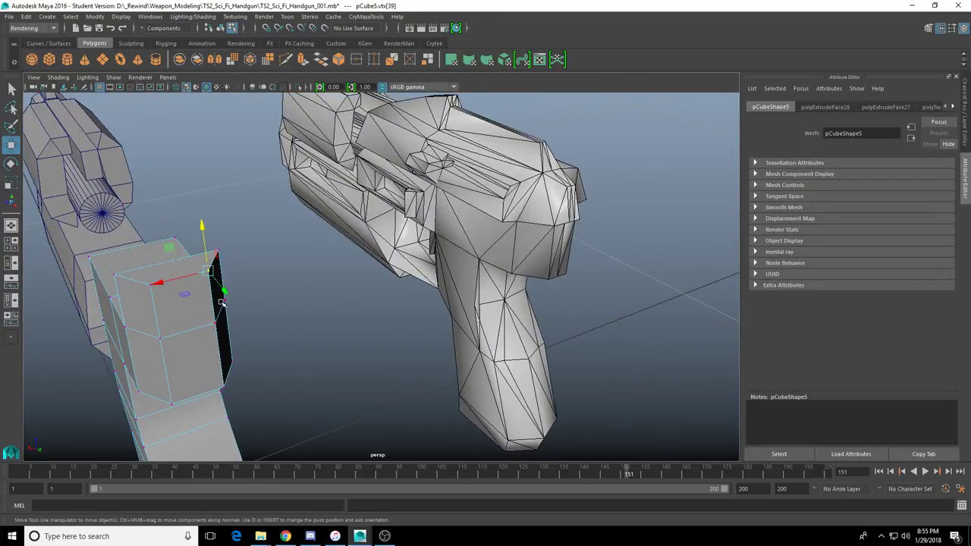
pyautogui.keyDown('alt'); pyautogui.moveTo(220, 302); pyautogui.dragTo(322, 296); pyautogui.keyUp('alt')
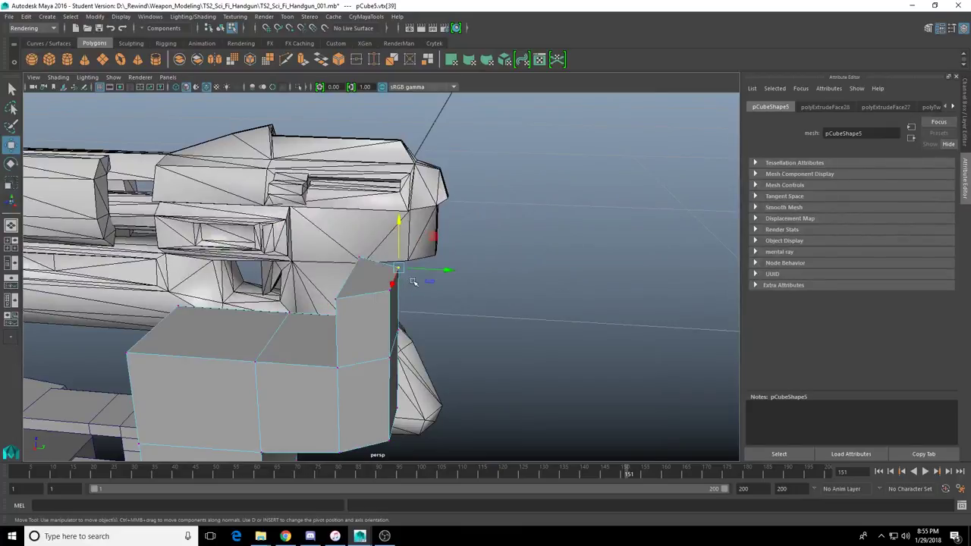
# Slide the raised section's two upper rear vertices forward to the blocked-out body's upper corner, sloping the back face.
pyautogui.keyDown('alt'); pyautogui.moveTo(441, 291); pyautogui.dragTo(464, 245); pyautogui.keyUp('alt')
pyautogui.moveTo(477, 219); pyautogui.dragTo(397, 278)
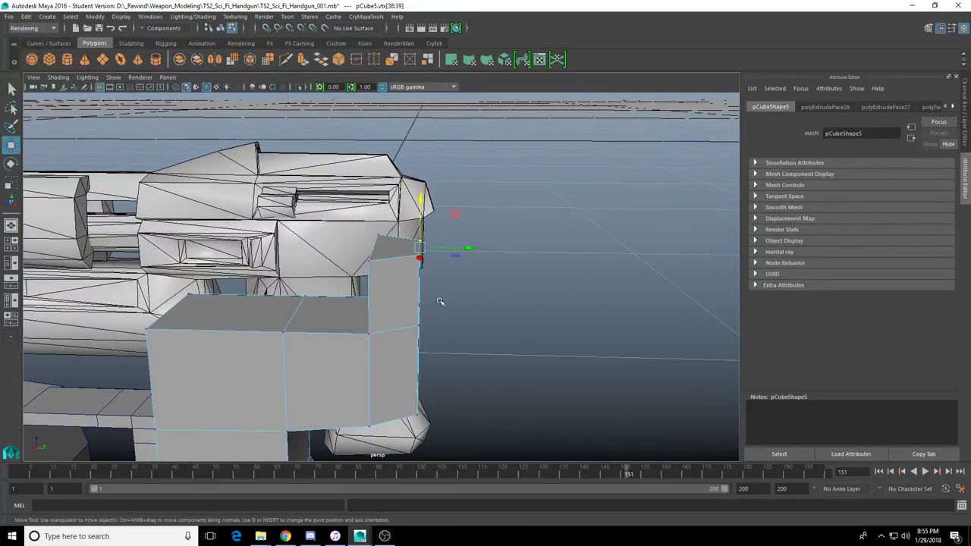
pyautogui.press('space')
pyautogui.press('space')
pyautogui.moveTo(457, 244); pyautogui.dragTo(360, 246)
pyautogui.scroll(5, 437, 273)
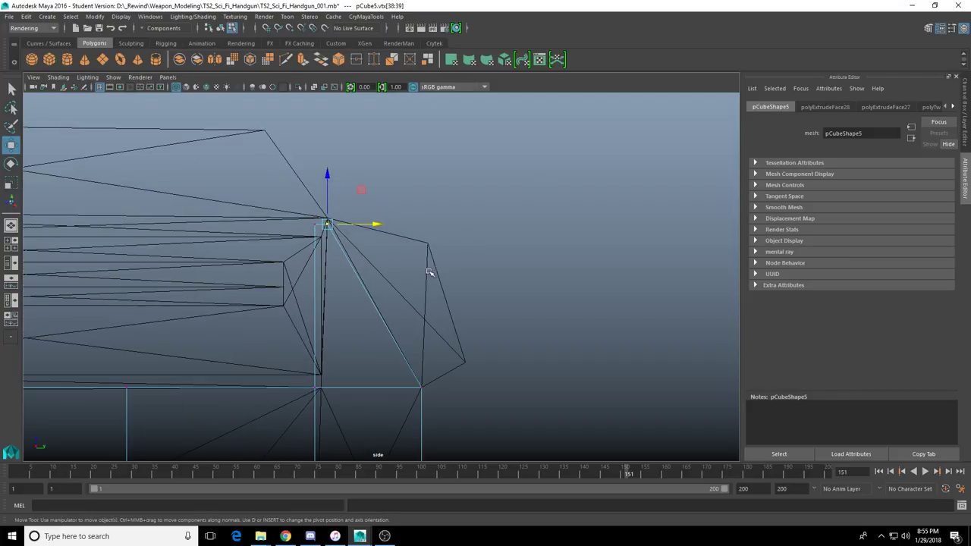
# Raise the raised section's four top vertices slightly to the height of the blocked-out body's upper corner.
pyautogui.moveTo(297, 154); pyautogui.dragTo(298, 148)
pyautogui.press('space')
pyautogui.press('space')
pyautogui.press('f')
pyautogui.keyDown('alt'); pyautogui.moveTo(468, 212); pyautogui.dragTo(361, 253); pyautogui.keyUp('alt')
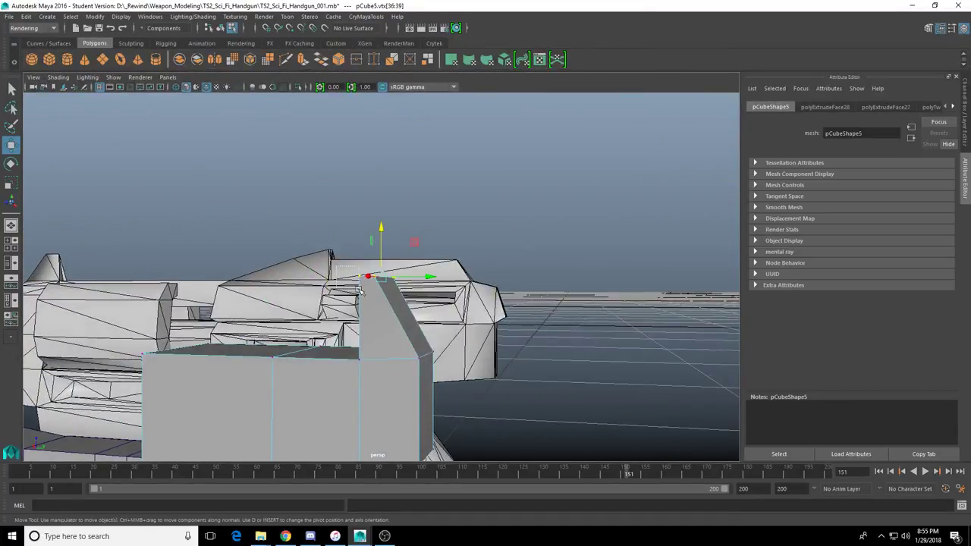
pyautogui.keyDown('alt'); pyautogui.moveTo(362, 292); pyautogui.dragTo(289, 319); pyautogui.keyUp('alt')
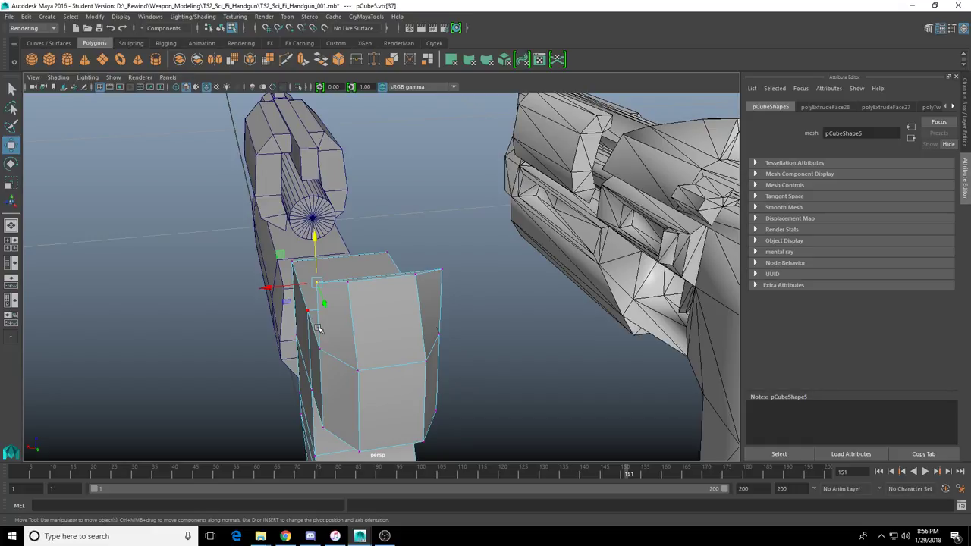
# Slide the raised section's two upper front vertices rearward to the blocked-out body's upper corner, level with the rear pair.
pyautogui.keyDown('alt'); pyautogui.moveTo(434, 314); pyautogui.dragTo(314, 296, button='middle'); pyautogui.keyUp('alt')
pyautogui.keyDown('alt'); pyautogui.moveTo(314, 296); pyautogui.dragTo(391, 296); pyautogui.keyUp('alt')
pyautogui.keyDown('alt'); pyautogui.moveTo(382, 336); pyautogui.dragTo(383, 346); pyautogui.keyUp('alt')
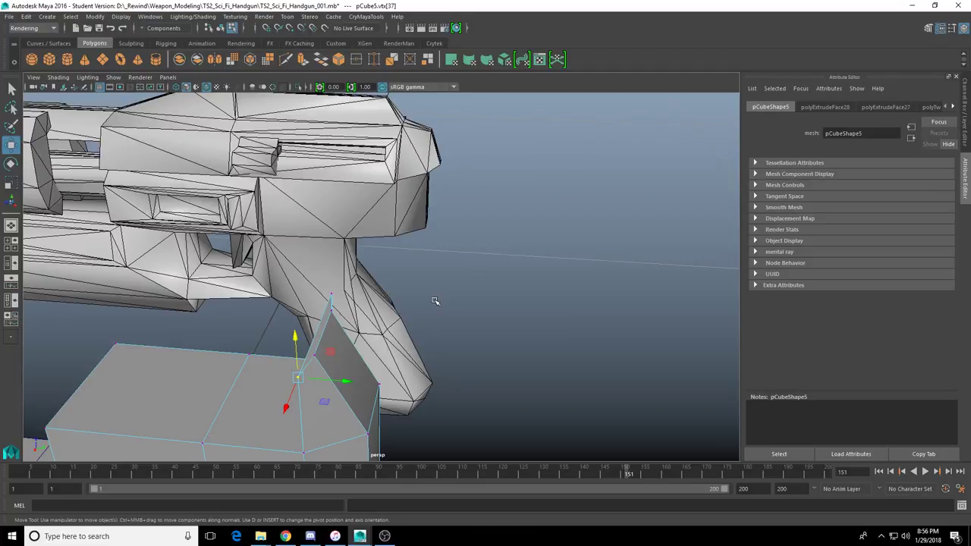
pyautogui.keyDown('alt'); pyautogui.moveTo(434, 301); pyautogui.dragTo(488, 284); pyautogui.keyUp('alt')
pyautogui.press('space')
pyautogui.press('space')
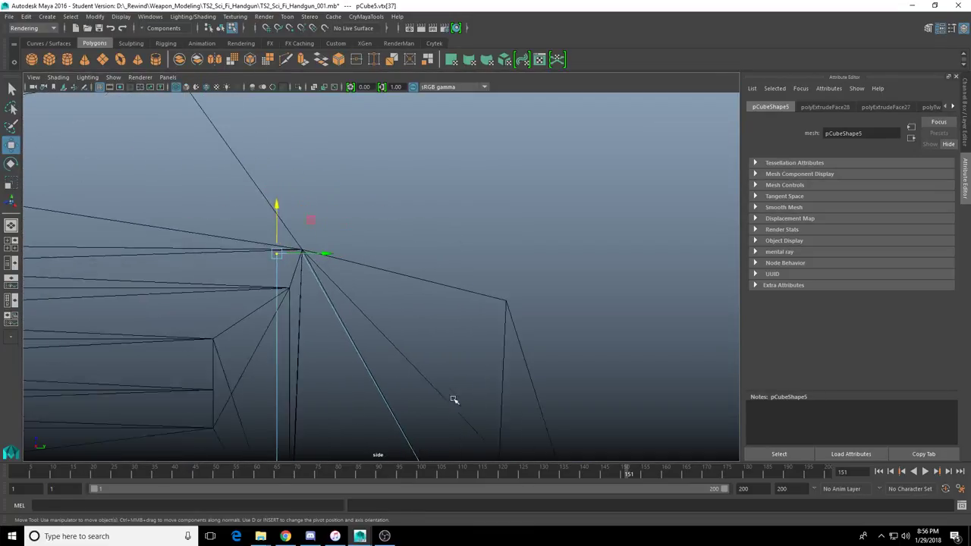
pyautogui.press('f')
pyautogui.moveTo(364, 265); pyautogui.dragTo(418, 303)
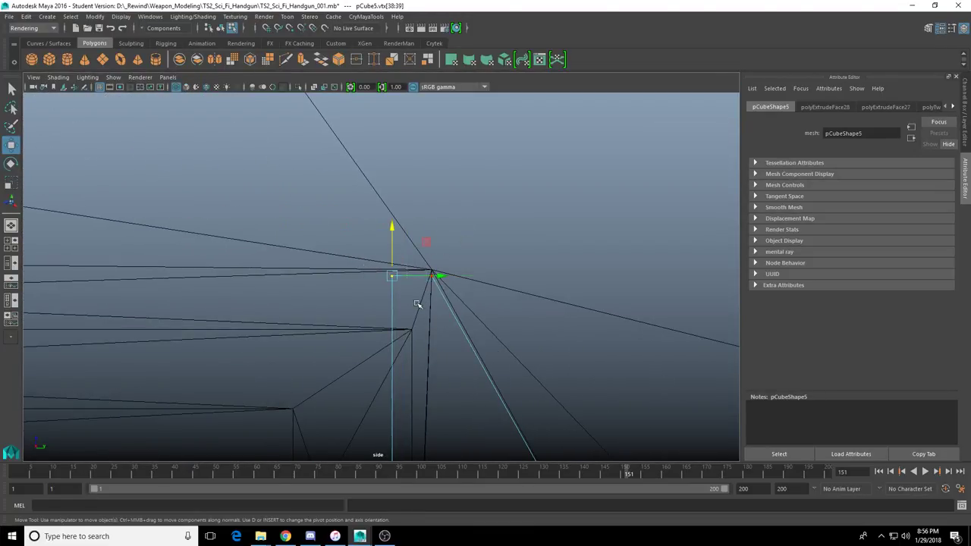
pyautogui.press('f')
pyautogui.scroll(2, 434, 307)
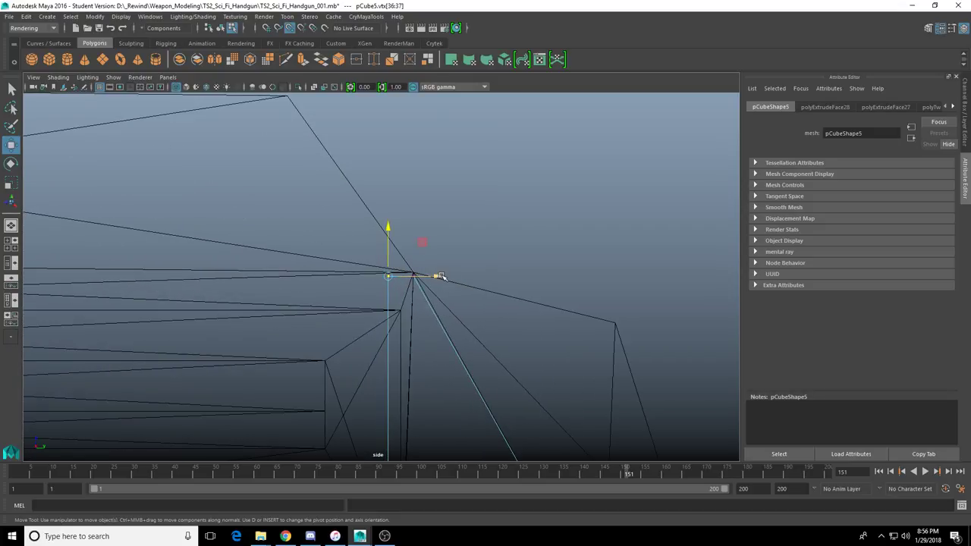
pyautogui.scroll(-3, 425, 275)
pyautogui.press('space')
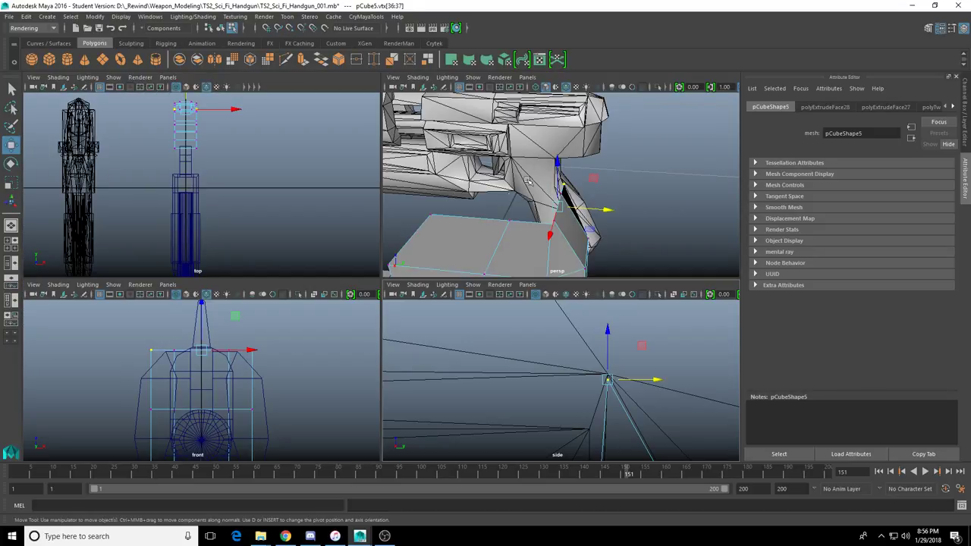
pyautogui.press('space')
# Merge the raised section's outer upper vertices into the neighbouring inner upper vertices, so that both sides taper inward.
pyautogui.keyDown('alt'); pyautogui.moveTo(528, 180); pyautogui.dragTo(365, 236); pyautogui.keyUp('alt')
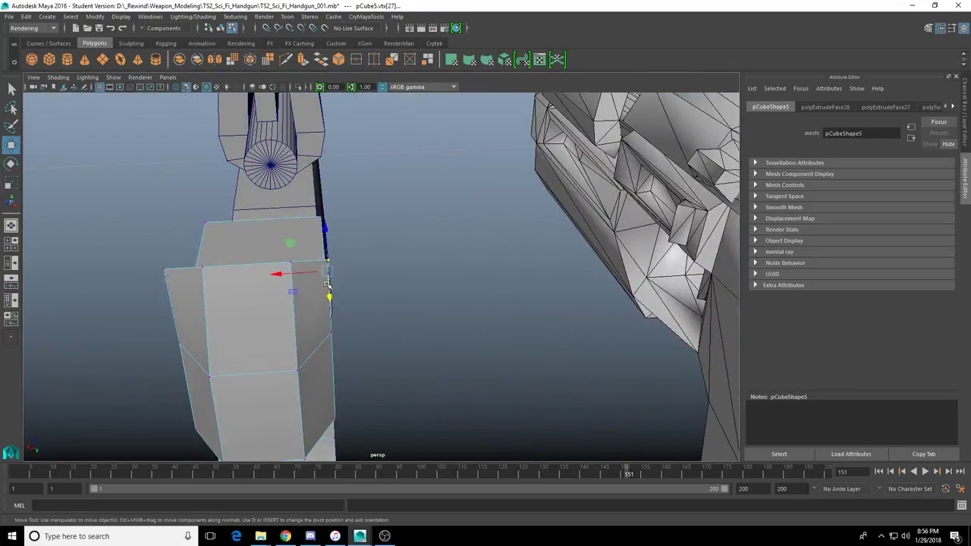
pyautogui.keyDown('alt'); pyautogui.moveTo(322, 286); pyautogui.dragTo(249, 267); pyautogui.keyUp('alt')
pyautogui.press('f')
pyautogui.keyDown('alt'); pyautogui.moveTo(562, 266); pyautogui.dragTo(484, 288); pyautogui.keyUp('alt')
pyautogui.moveTo(484, 288); pyautogui.dragTo(381, 277, button='middle')
pyautogui.scroll(-4, 380, 277)
pyautogui.keyDown('alt'); pyautogui.moveTo(381, 277); pyautogui.dragTo(425, 284); pyautogui.keyUp('alt')
pyautogui.click(462, 223)
pyautogui.keyDown('alt'); pyautogui.moveTo(494, 103); pyautogui.dragTo(473, 178); pyautogui.keyUp('alt')
pyautogui.press('4')
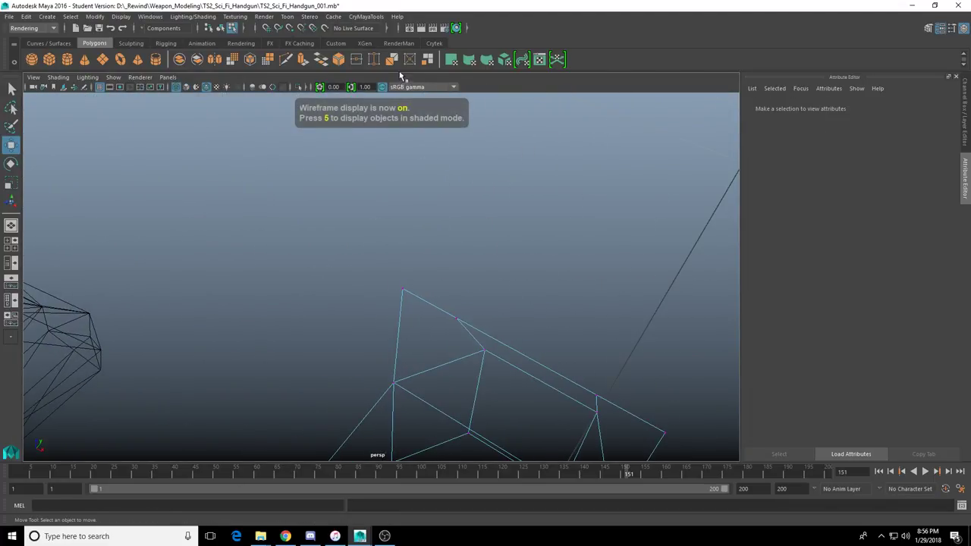
pyautogui.click(376, 62)
pyautogui.moveTo(446, 312); pyautogui.dragTo(454, 316)
pyautogui.moveTo(454, 317)
pyautogui.keyDown('alt'); pyautogui.mouseDown()
pyautogui.moveTo(461, 336)
pyautogui.moveTo(327, 219)
pyautogui.moveTo(442, 235)
pyautogui.moveTo(379, 262)
pyautogui.moveTo(380, 278)
pyautogui.moveTo(399, 288)
pyautogui.moveTo(372, 343)
pyautogui.moveTo(329, 327)
pyautogui.moveTo(386, 312)
pyautogui.mouseUp(); pyautogui.keyUp('alt')
pyautogui.press('5')
pyautogui.press('w')
pyautogui.press('F8')
pyautogui.press('F11')
pyautogui.click(397, 329)
pyautogui.press('F8')
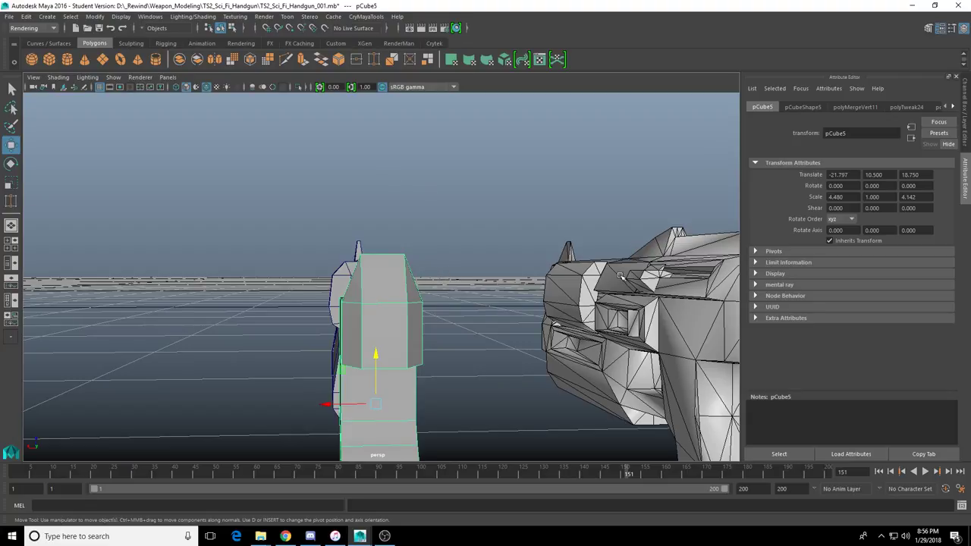
# Cut a vertical edge loop down the centre of the rear body and grip mesh.
pyautogui.click(286, 61)
pyautogui.scroll(-4, 444, 382)
pyautogui.keyDown('alt'); pyautogui.moveTo(444, 383); pyautogui.dragTo(423, 282); pyautogui.keyUp('alt')
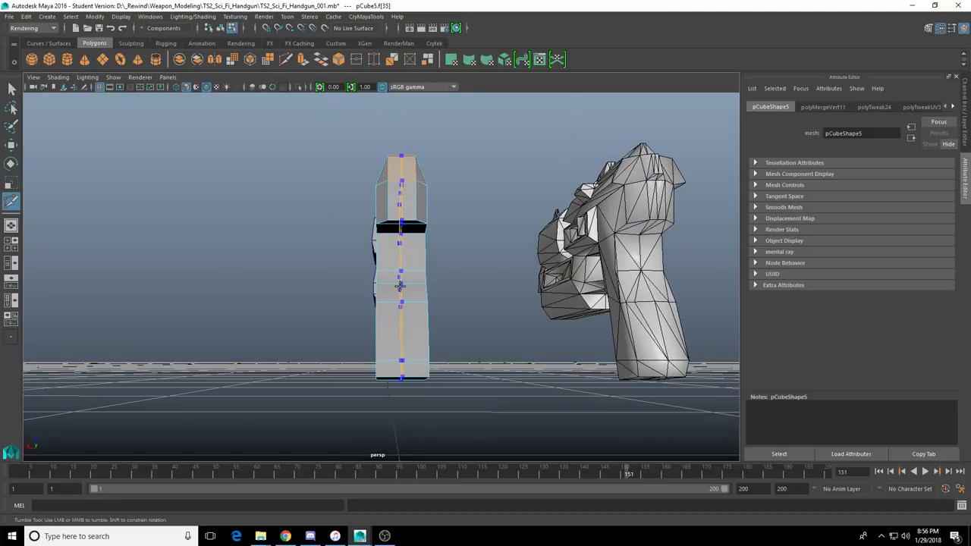
pyautogui.press('Delete')
pyautogui.keyDown('alt'); pyautogui.moveTo(480, 294); pyautogui.dragTo(471, 302); pyautogui.keyUp('alt')
pyautogui.press('space')
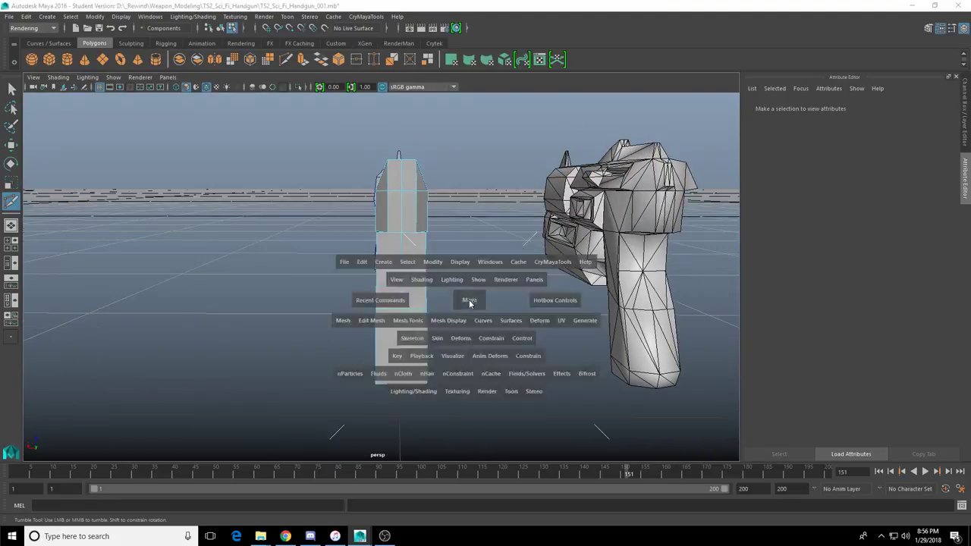
pyautogui.keyDown('alt'); pyautogui.moveTo(256, 411); pyautogui.dragTo(260, 357, button='middle'); pyautogui.keyUp('alt')
pyautogui.press('space')
# Examine the rear body and grip mesh against the rear end of the blocked-out handgun.
pyautogui.keyDown('alt'); pyautogui.moveTo(334, 220); pyautogui.dragTo(410, 259); pyautogui.keyUp('alt')
pyautogui.press('w')
pyautogui.moveTo(414, 230); pyautogui.dragTo(447, 196, button='right')
pyautogui.click(398, 228)
pyautogui.keyDown('alt'); pyautogui.moveTo(399, 228); pyautogui.dragTo(386, 261, button='middle'); pyautogui.keyUp('alt')
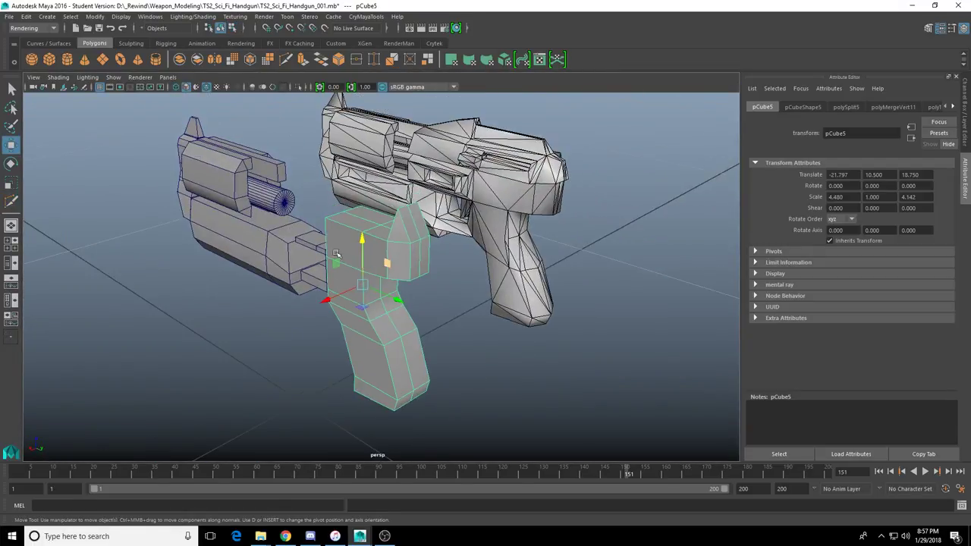
pyautogui.click(11, 89)
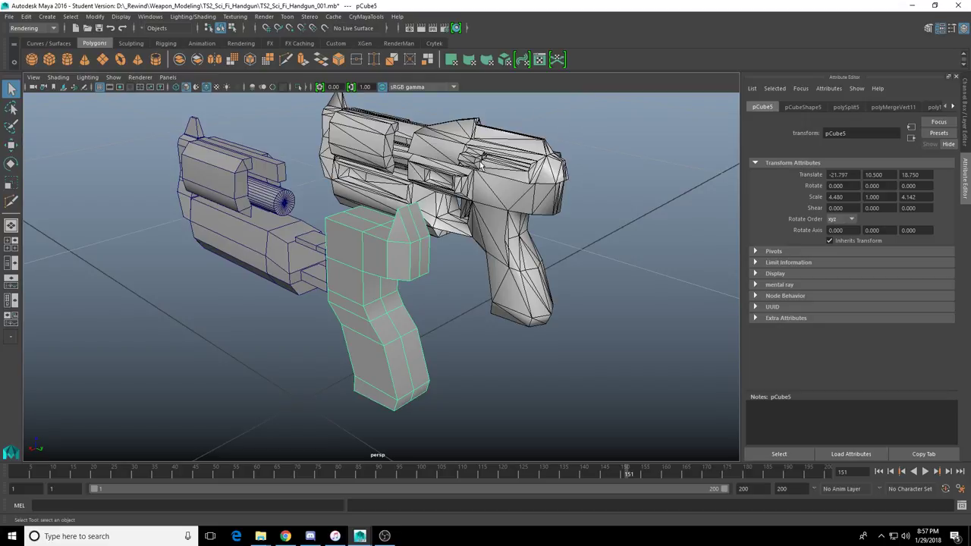
pyautogui.keyDown('alt'); pyautogui.moveTo(523, 186); pyautogui.dragTo(120, 262); pyautogui.keyUp('alt')
pyautogui.keyDown('alt'); pyautogui.moveTo(246, 275); pyautogui.dragTo(156, 373); pyautogui.keyUp('alt')
pyautogui.scroll(-3, 368, 287)
# Extrude the raised section's two sloped rear faces outward by 1.177 and scale the new faces narrower in width.
pyautogui.moveTo(156, 373); pyautogui.dragTo(156, 372, button='right')
pyautogui.click(124, 303)
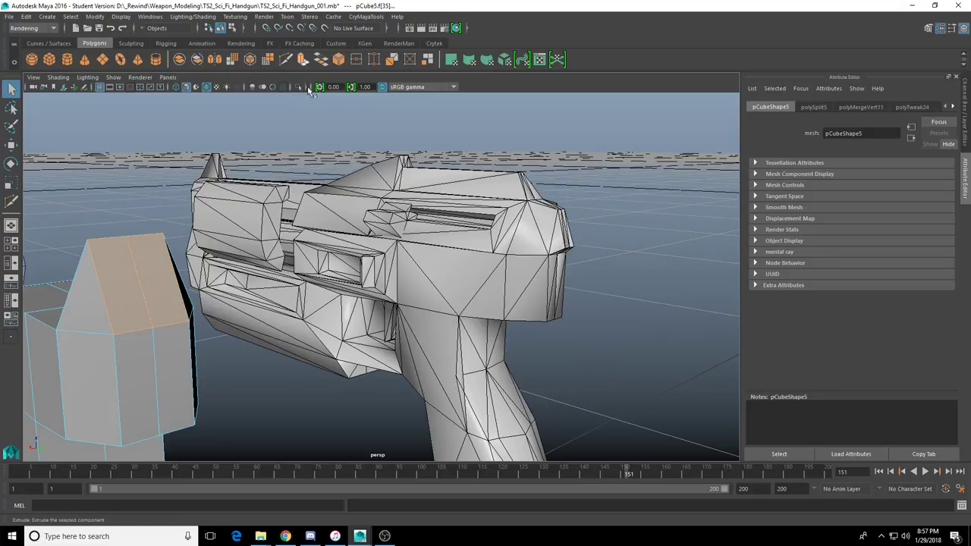
pyautogui.click(302, 59)
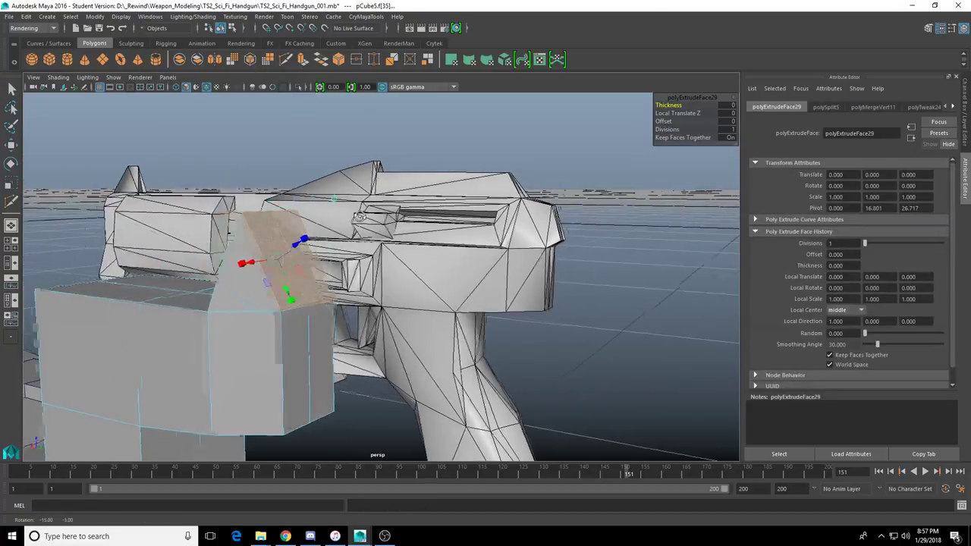
pyautogui.moveTo(299, 244); pyautogui.dragTo(340, 224)
pyautogui.keyDown('alt'); pyautogui.moveTo(340, 225); pyautogui.dragTo(382, 244); pyautogui.keyUp('alt')
pyautogui.keyDown('alt'); pyautogui.moveTo(387, 289); pyautogui.dragTo(355, 274); pyautogui.keyUp('alt')
pyautogui.moveTo(152, 259); pyautogui.dragTo(414, 281)
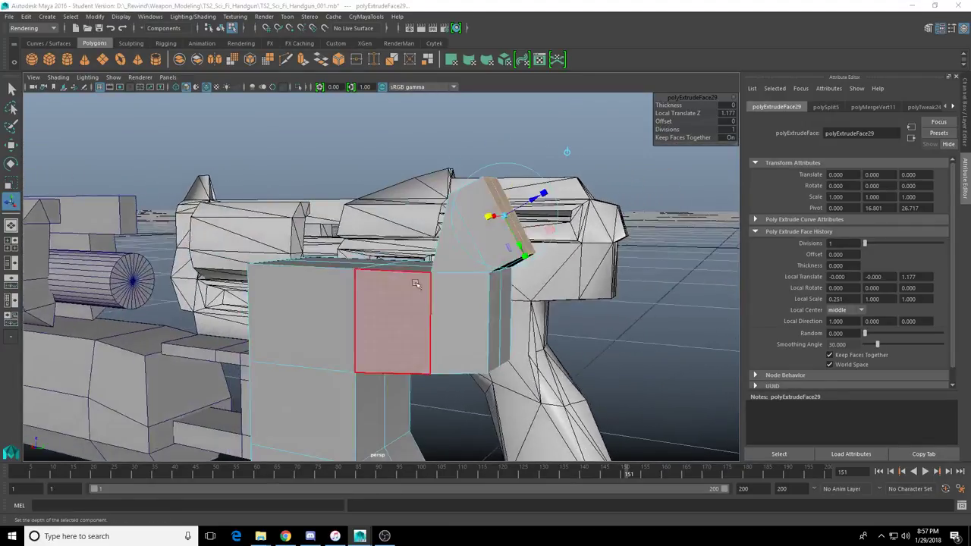
# Move the rear extrusion's upper vertices down and back onto the blocked-out body's upper rear corner in the side view.
pyautogui.press('space')
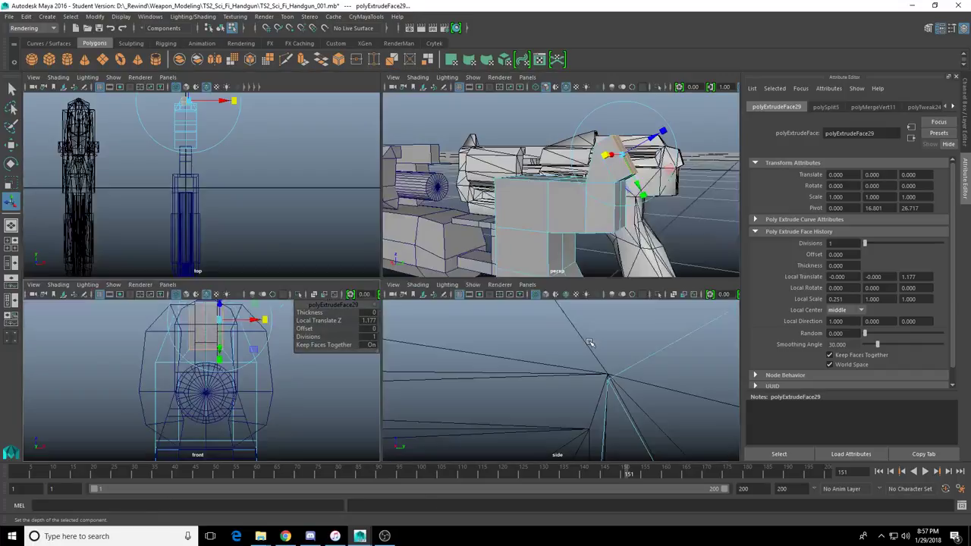
pyautogui.press('space')
pyautogui.keyDown('alt'); pyautogui.moveTo(537, 346); pyautogui.dragTo(455, 334, button='right'); pyautogui.keyUp('alt')
pyautogui.keyDown('alt'); pyautogui.moveTo(455, 334); pyautogui.dragTo(356, 356, button='middle'); pyautogui.keyUp('alt')
pyautogui.keyDown('alt'); pyautogui.moveTo(426, 365); pyautogui.dragTo(456, 287, button='middle'); pyautogui.keyUp('alt')
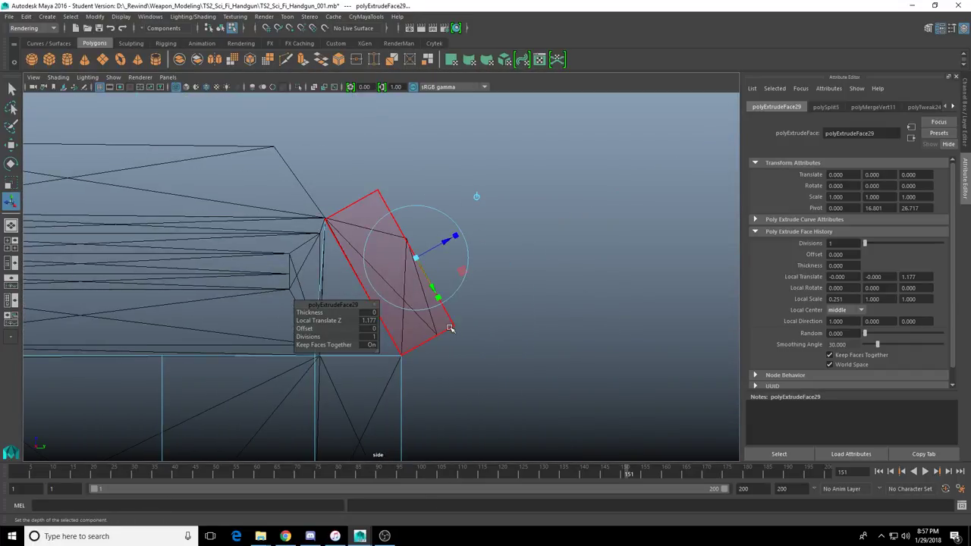
pyautogui.moveTo(449, 328); pyautogui.dragTo(412, 242, button='right')
pyautogui.moveTo(364, 160); pyautogui.dragTo(403, 205)
pyautogui.press('w')
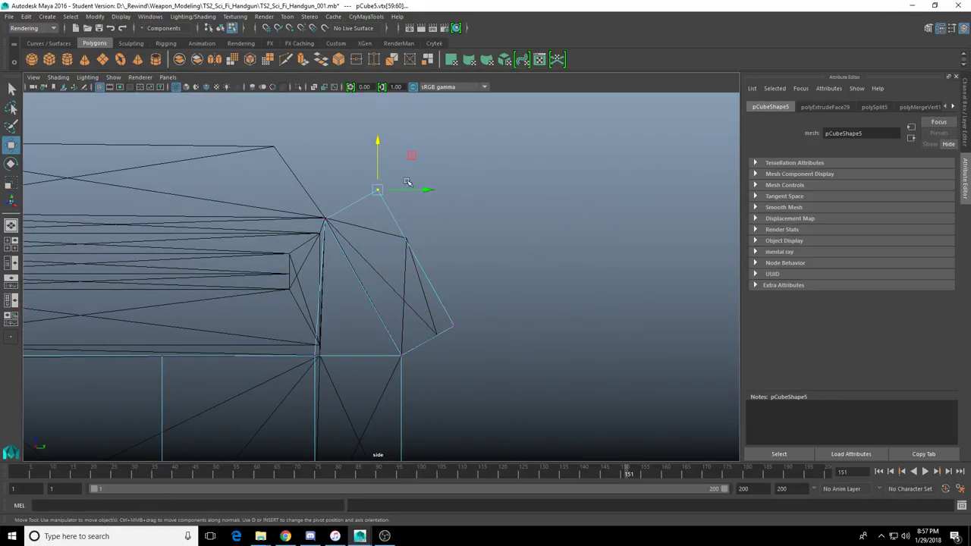
pyautogui.moveTo(379, 145); pyautogui.dragTo(406, 211)
# Move the rear extrusion's lower vertices forward and down onto the blocked-out body's lower rear corner.
pyautogui.moveTo(484, 314); pyautogui.dragTo(423, 351)
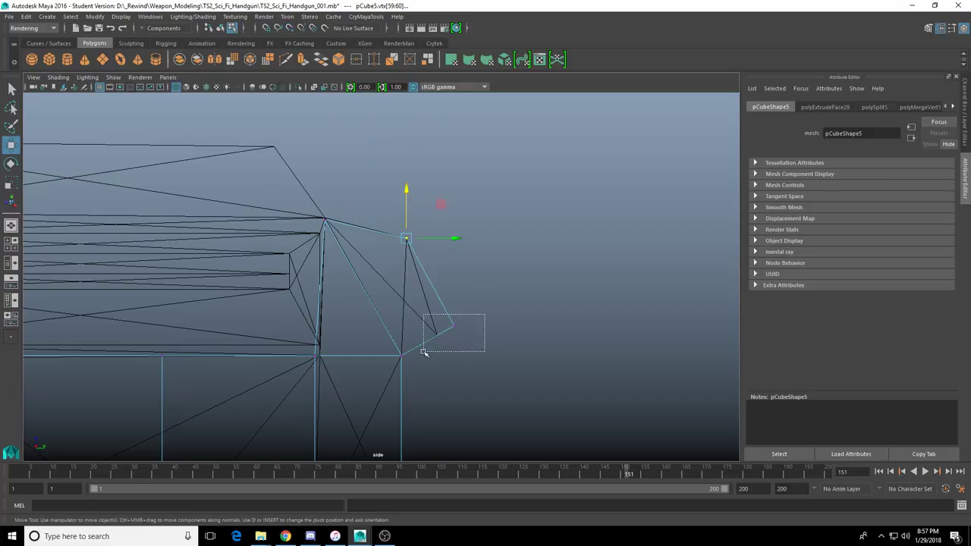
pyautogui.moveTo(507, 327); pyautogui.dragTo(483, 326)
pyautogui.moveTo(438, 278); pyautogui.dragTo(438, 287)
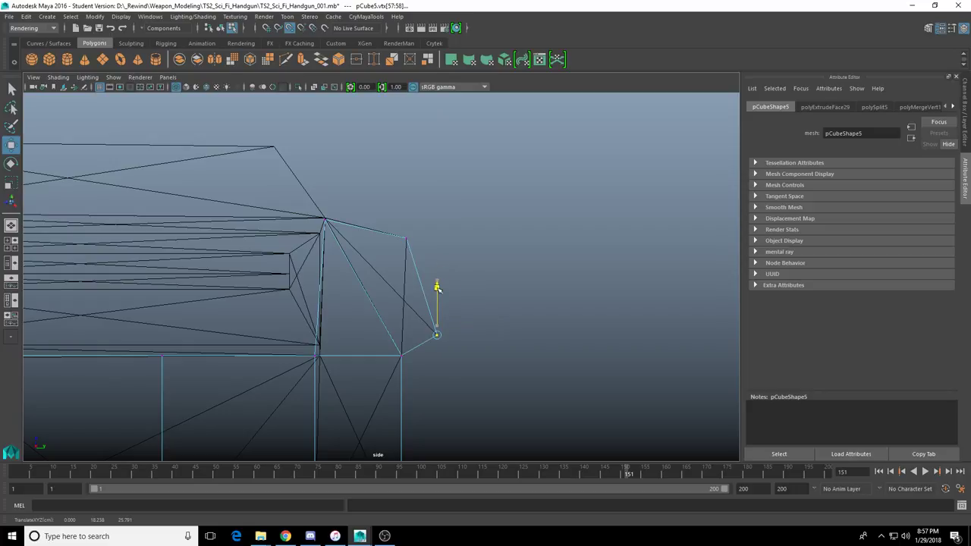
# Examine the narrowed rear extrusion against the back of the blocked-out handgun from behind and above.
pyautogui.press('space')
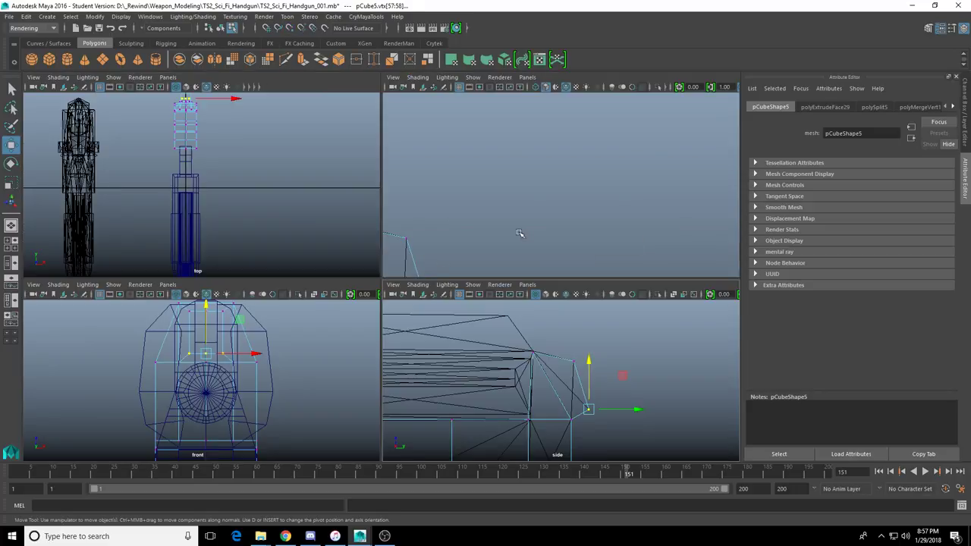
pyautogui.press('space')
pyautogui.keyDown('alt'); pyautogui.moveTo(520, 234); pyautogui.dragTo(448, 252); pyautogui.keyUp('alt')
pyautogui.keyDown('alt'); pyautogui.moveTo(221, 309); pyautogui.dragTo(253, 293); pyautogui.keyUp('alt')
pyautogui.scroll(5, 418, 217)
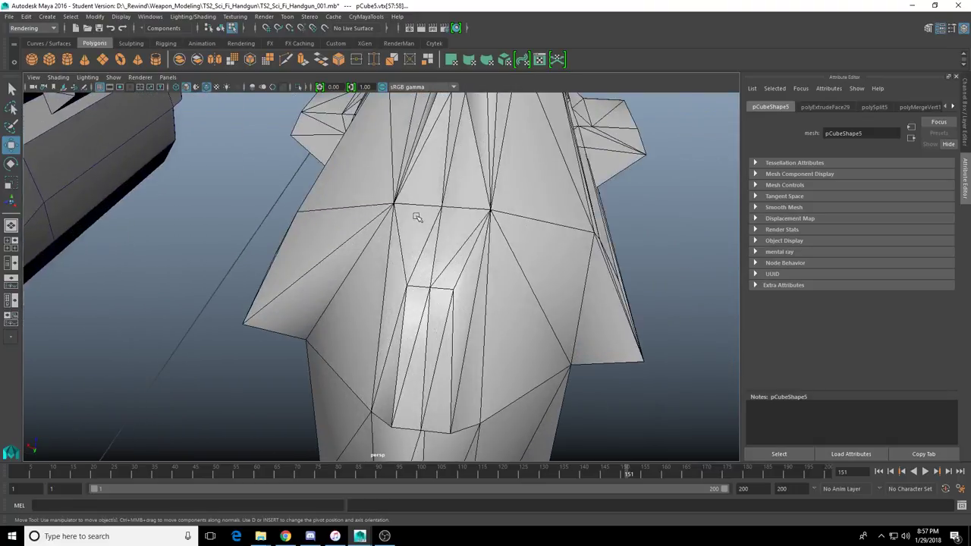
pyautogui.keyDown('alt'); pyautogui.moveTo(418, 217); pyautogui.dragTo(424, 214); pyautogui.keyUp('alt')
pyautogui.scroll(-5, 342, 233)
pyautogui.keyDown('alt'); pyautogui.moveTo(116, 290); pyautogui.dragTo(304, 228); pyautogui.keyUp('alt')
pyautogui.keyDown('alt'); pyautogui.moveTo(455, 220); pyautogui.dragTo(675, 227, button='middle'); pyautogui.keyUp('alt')
pyautogui.keyDown('alt'); pyautogui.moveTo(524, 245); pyautogui.dragTo(496, 249); pyautogui.keyUp('alt')
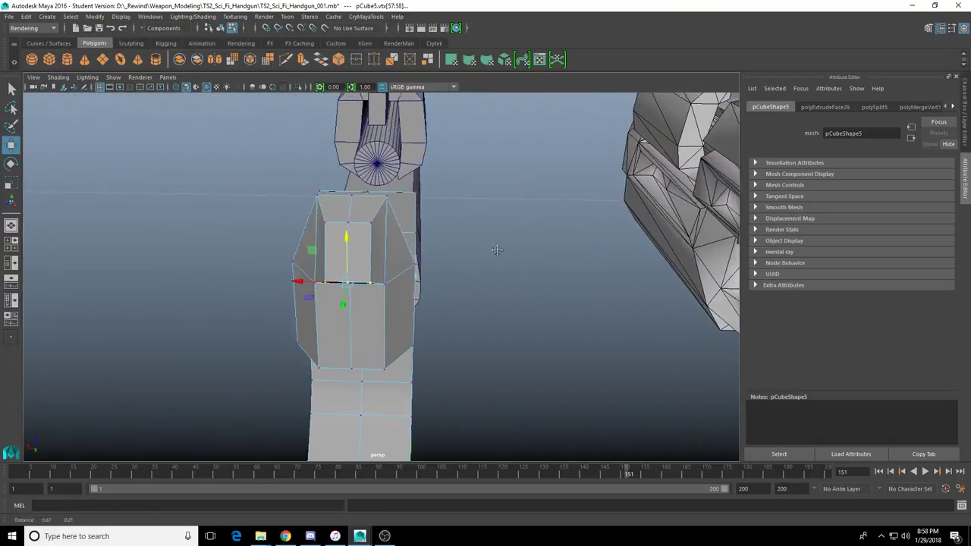
pyautogui.scroll(4, 438, 257)
pyautogui.scroll(-4, 439, 257)
pyautogui.keyDown('alt'); pyautogui.moveTo(455, 232); pyautogui.dragTo(202, 215, button='middle'); pyautogui.keyUp('alt')
pyautogui.keyDown('alt'); pyautogui.moveTo(355, 220); pyautogui.dragTo(333, 296); pyautogui.keyUp('alt')
pyautogui.press('f')
pyautogui.scroll(-4, 332, 297)
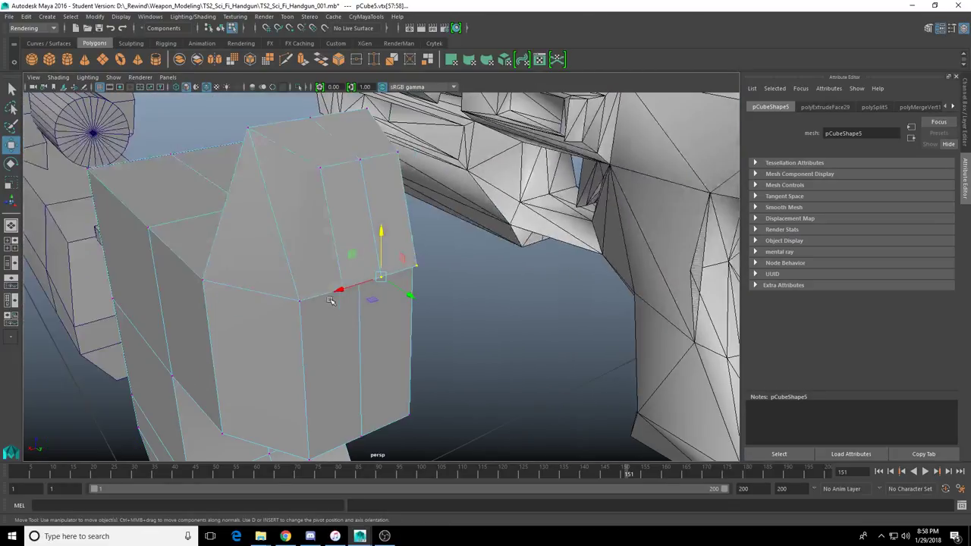
pyautogui.keyDown('alt'); pyautogui.moveTo(332, 296); pyautogui.dragTo(346, 360, button='middle'); pyautogui.keyUp('alt')
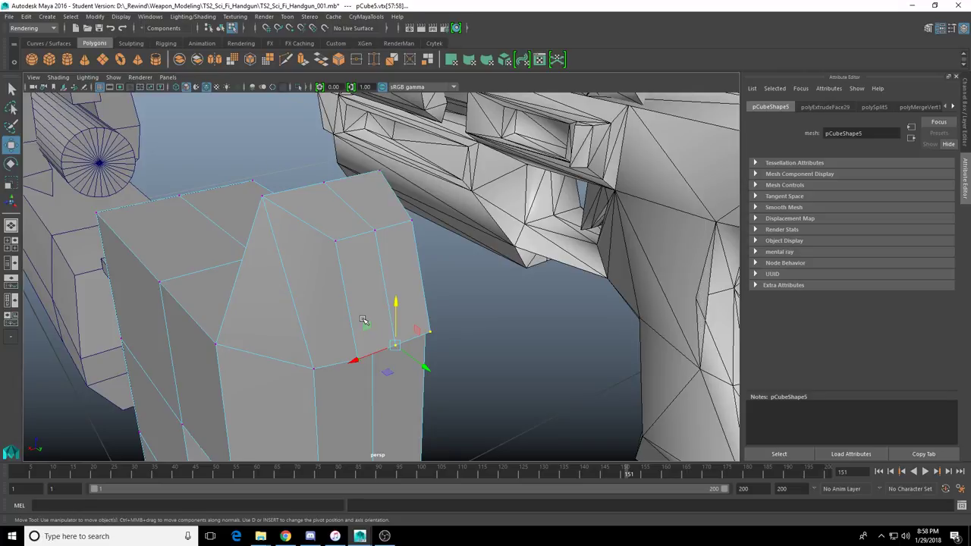
pyautogui.keyDown('alt'); pyautogui.moveTo(362, 321); pyautogui.dragTo(326, 308); pyautogui.keyUp('alt')
pyautogui.moveTo(325, 308); pyautogui.dragTo(327, 337, button='right')
pyautogui.click(342, 319)
pyautogui.press('q')
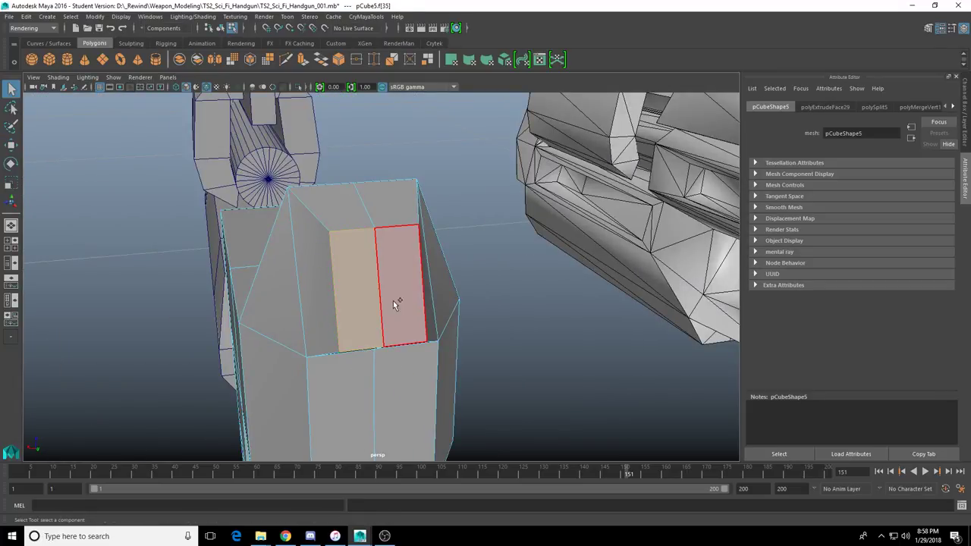
pyautogui.keyDown('alt'); pyautogui.moveTo(394, 303); pyautogui.dragTo(340, 342); pyautogui.keyUp('alt')
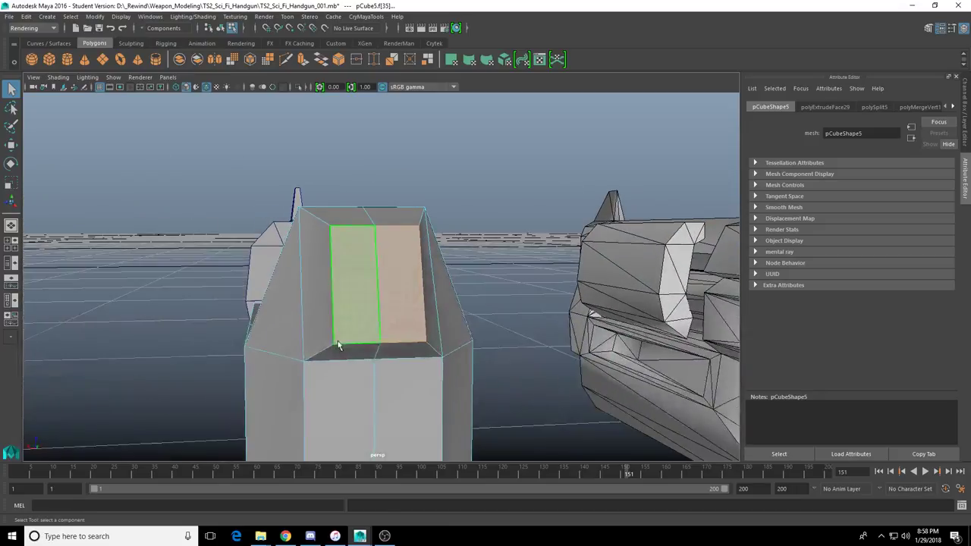
pyautogui.press('w')
pyautogui.press('r')
pyautogui.keyDown('alt'); pyautogui.moveTo(331, 283); pyautogui.dragTo(395, 294); pyautogui.keyUp('alt')
pyautogui.moveTo(344, 308); pyautogui.dragTo(365, 263, button='right')
pyautogui.scroll(-4, 363, 299)
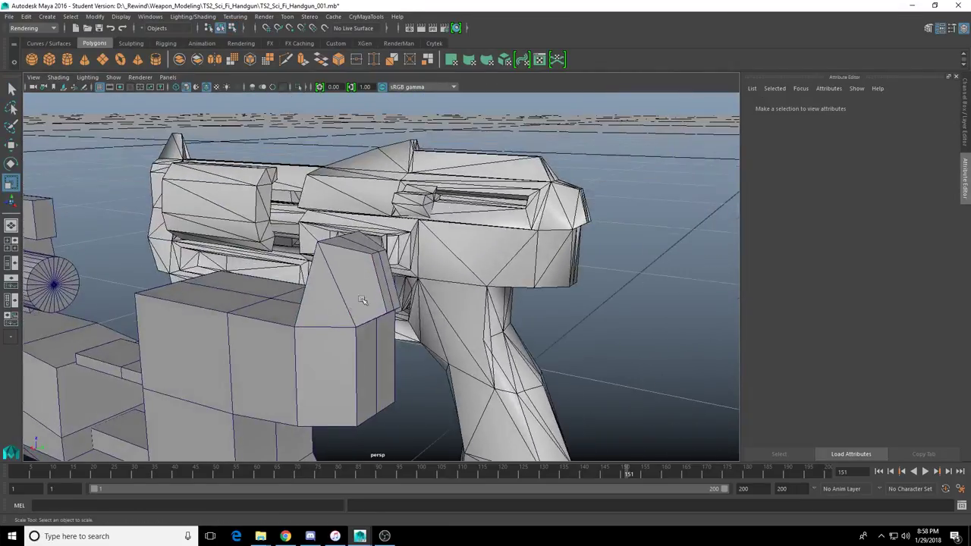
# Extrude the raised section's two front faces forward by 7.991 over the body's top, with 2 divisions.
pyautogui.click(363, 299)
pyautogui.keyDown('alt'); pyautogui.moveTo(364, 299); pyautogui.dragTo(307, 307); pyautogui.keyUp('alt')
pyautogui.keyDown('alt'); pyautogui.moveTo(308, 307); pyautogui.dragTo(407, 295, button='middle'); pyautogui.keyUp('alt')
pyautogui.keyDown('alt'); pyautogui.moveTo(407, 295); pyautogui.dragTo(434, 306); pyautogui.keyUp('alt')
pyautogui.moveTo(434, 307); pyautogui.dragTo(431, 368, button='right')
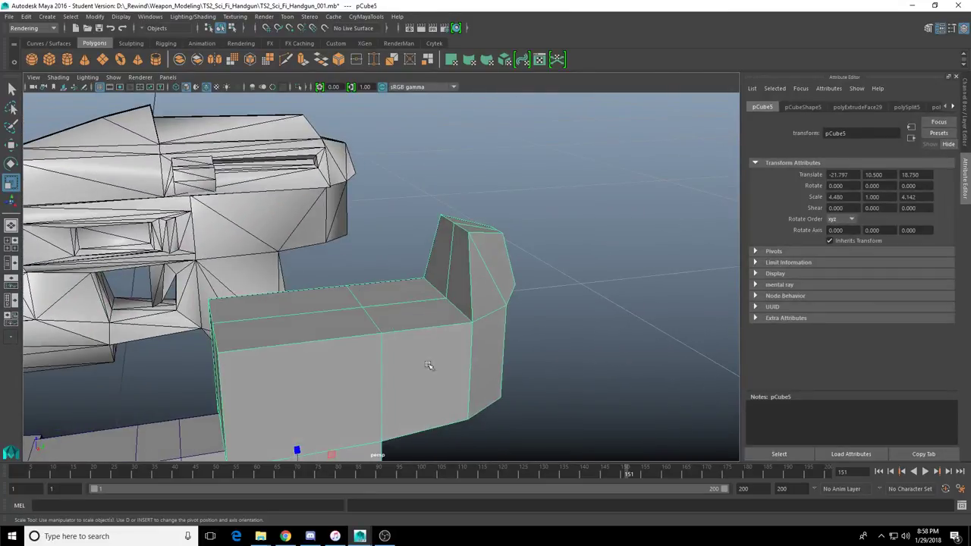
pyautogui.press('q')
pyautogui.click(454, 281)
pyautogui.keyDown('alt'); pyautogui.moveTo(436, 260); pyautogui.dragTo(361, 203); pyautogui.keyUp('alt')
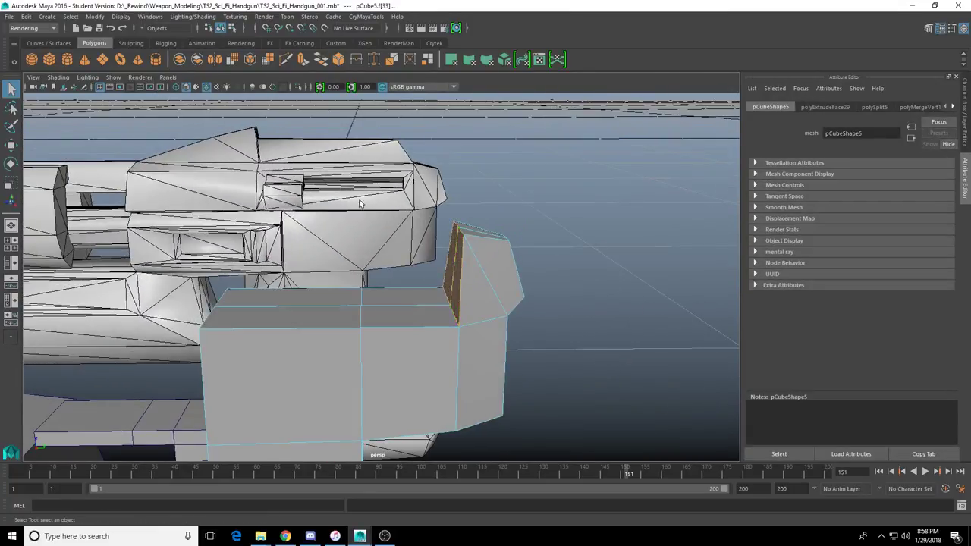
pyautogui.click(310, 63)
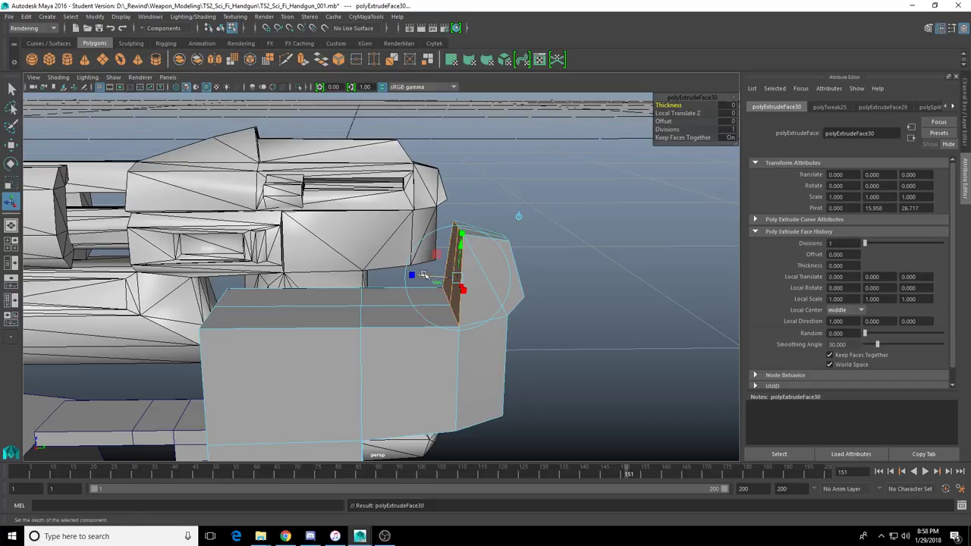
pyautogui.moveTo(423, 274); pyautogui.dragTo(168, 287)
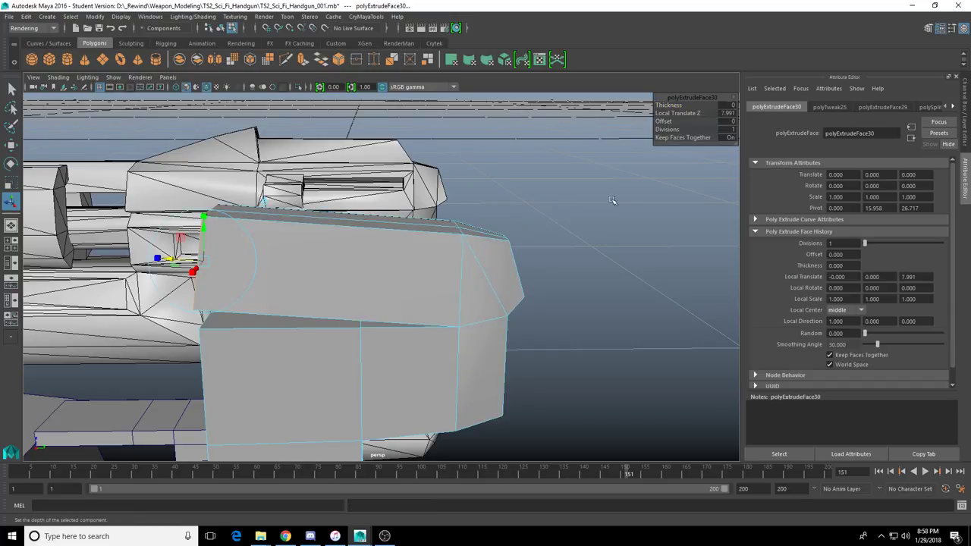
pyautogui.click(731, 130)
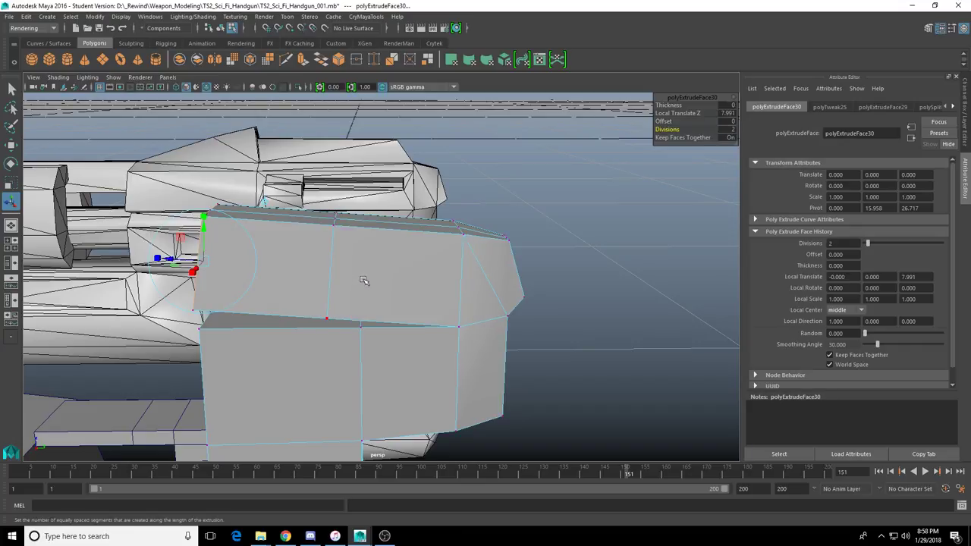
# Move the forward extrusion's lower middle vertices back and down onto the body's top-edge division in the side view.
pyautogui.press('space')
pyautogui.press('space')
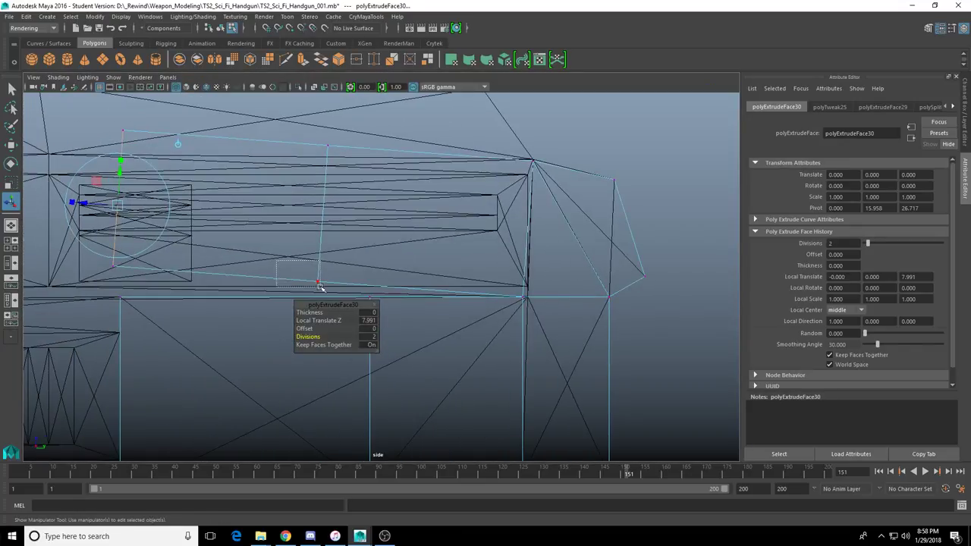
pyautogui.press('w')
pyautogui.moveTo(361, 282); pyautogui.dragTo(372, 285)
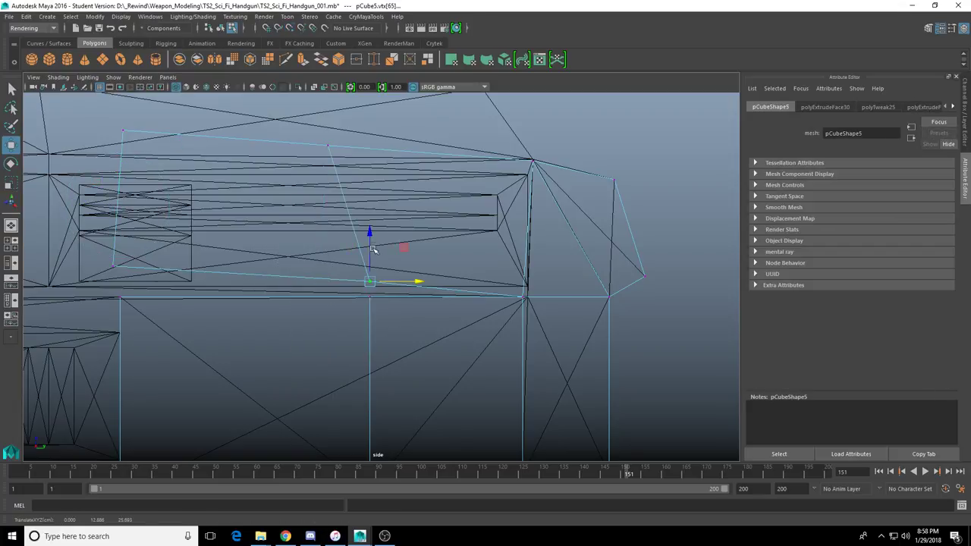
pyautogui.moveTo(370, 236); pyautogui.dragTo(370, 251)
# Align the extrusion's upper middle vertices above the lower ones, level with its rear top edge, and snap the lower front vertices onto the body's front upper corner.
pyautogui.click(328, 144)
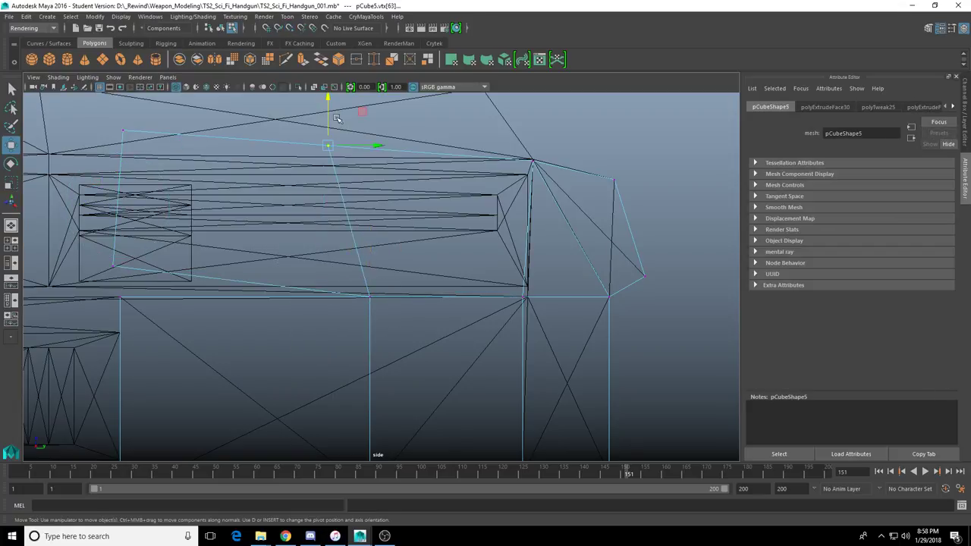
pyautogui.keyDown('alt'); pyautogui.moveTo(351, 215); pyautogui.dragTo(419, 270, button='middle'); pyautogui.keyUp('alt')
pyautogui.moveTo(450, 203); pyautogui.dragTo(426, 212)
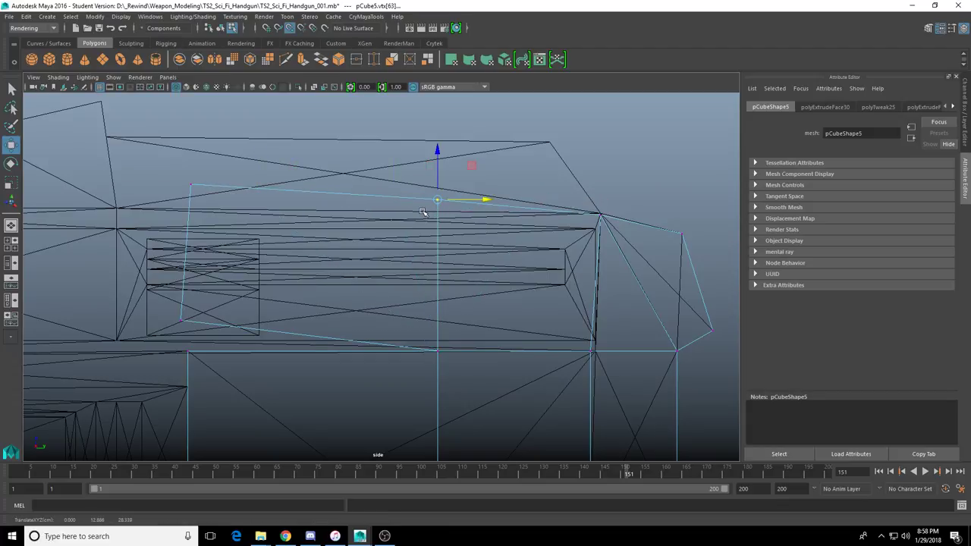
pyautogui.moveTo(437, 144); pyautogui.dragTo(440, 183)
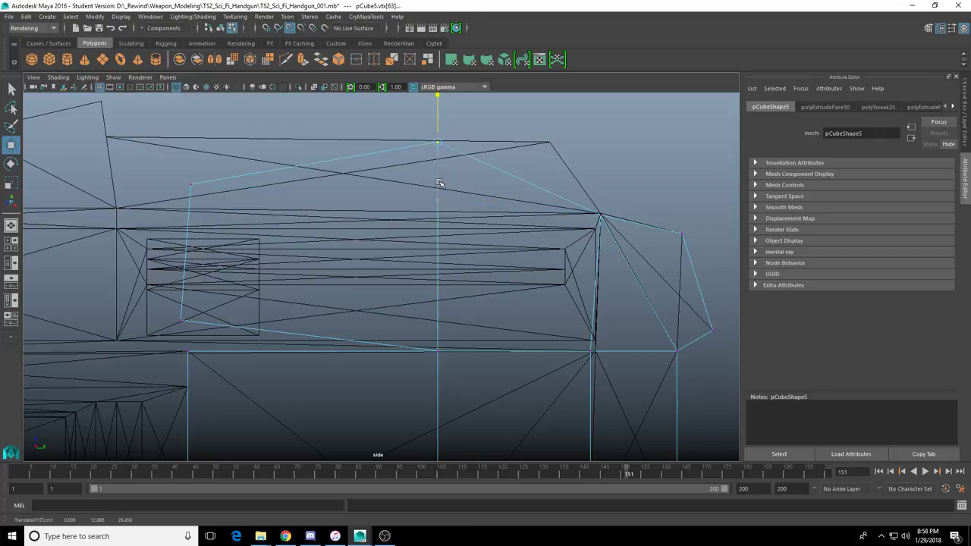
pyautogui.moveTo(438, 104); pyautogui.dragTo(439, 177)
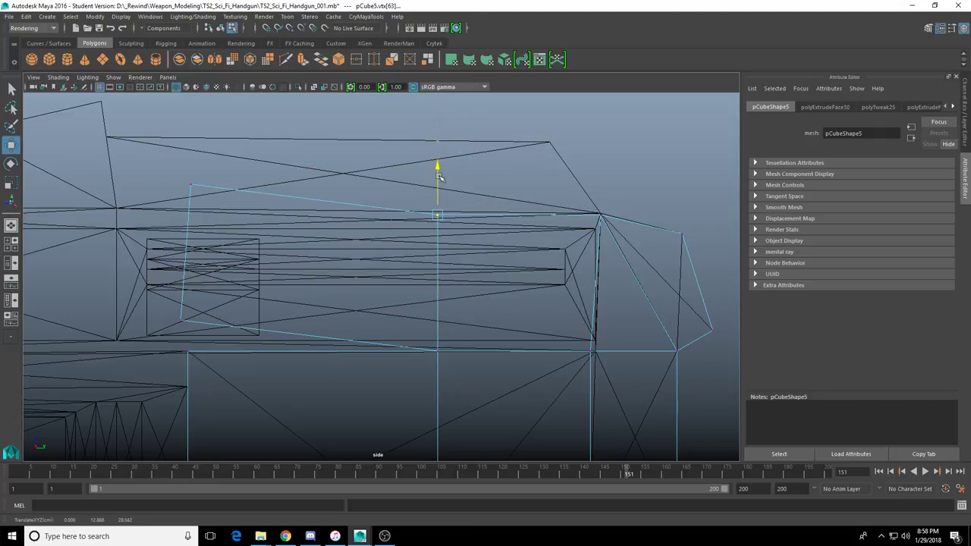
pyautogui.moveTo(170, 281); pyautogui.dragTo(211, 341)
pyautogui.moveTo(180, 272); pyautogui.dragTo(202, 354)
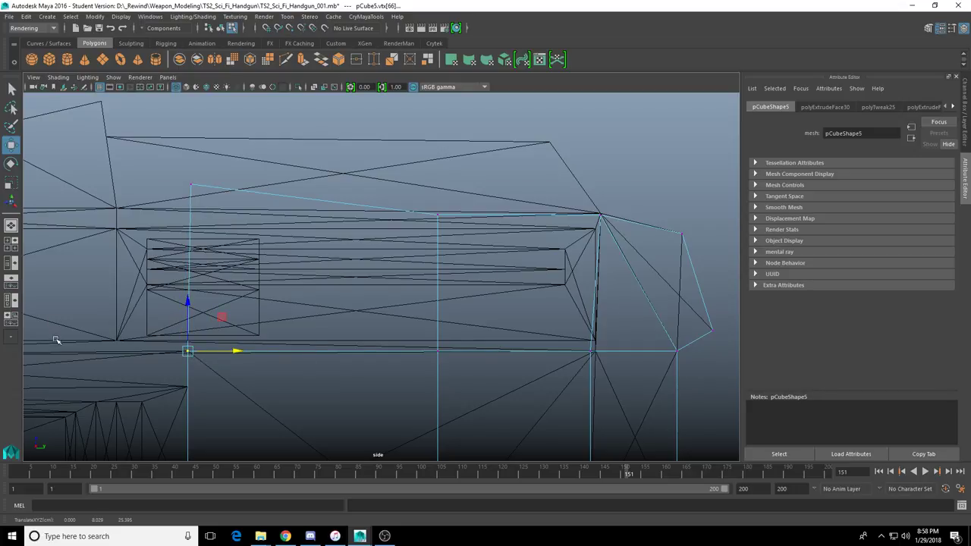
# Snap one outer top-front vertex of the extrusion down to the height of its rear top edge in the front view.
pyautogui.moveTo(153, 198); pyautogui.dragTo(228, 173)
pyautogui.press('space')
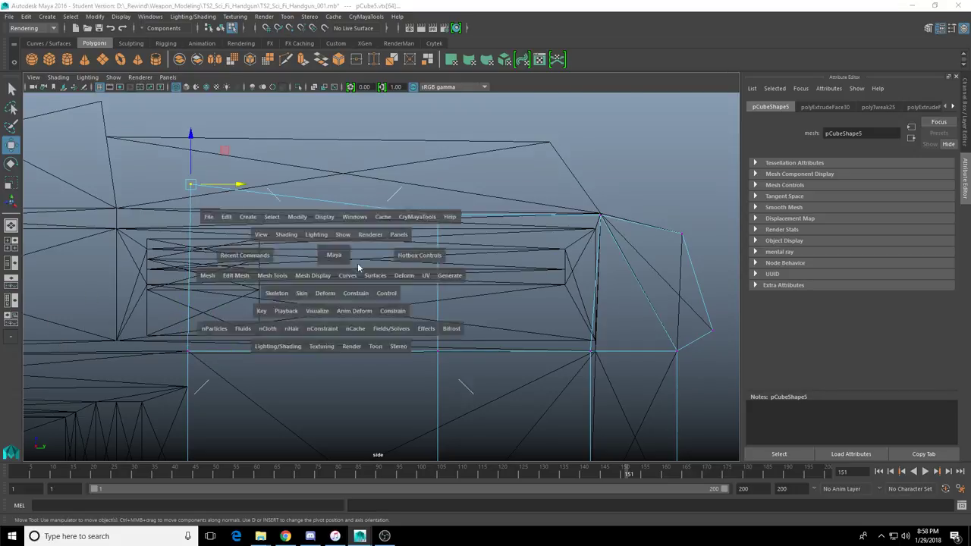
pyautogui.press('space')
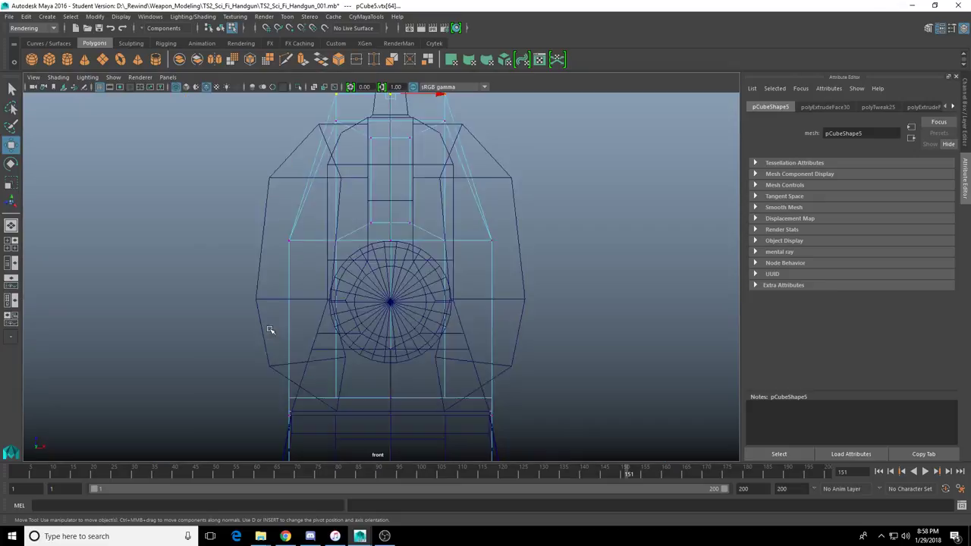
pyautogui.press('f')
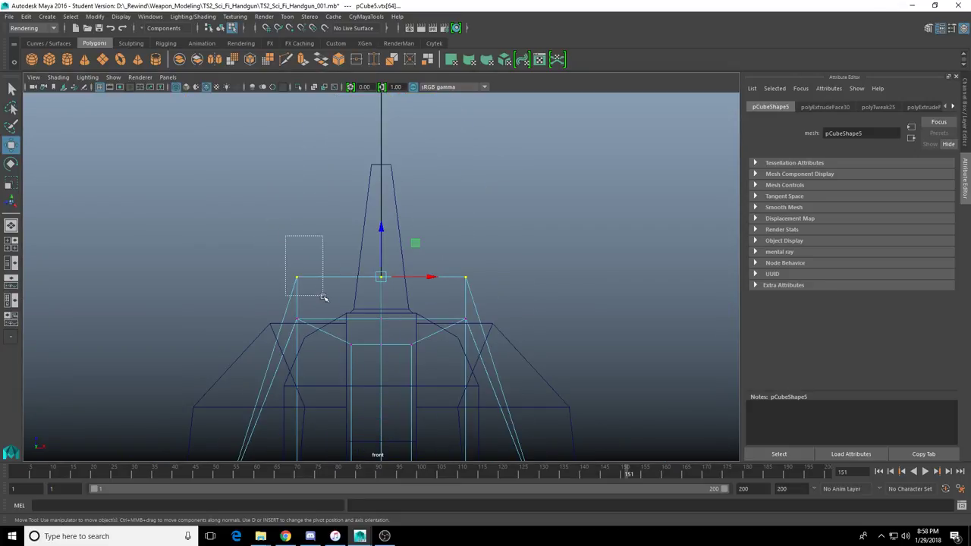
pyautogui.moveTo(324, 297); pyautogui.dragTo(324, 297)
pyautogui.scroll(2, 324, 297)
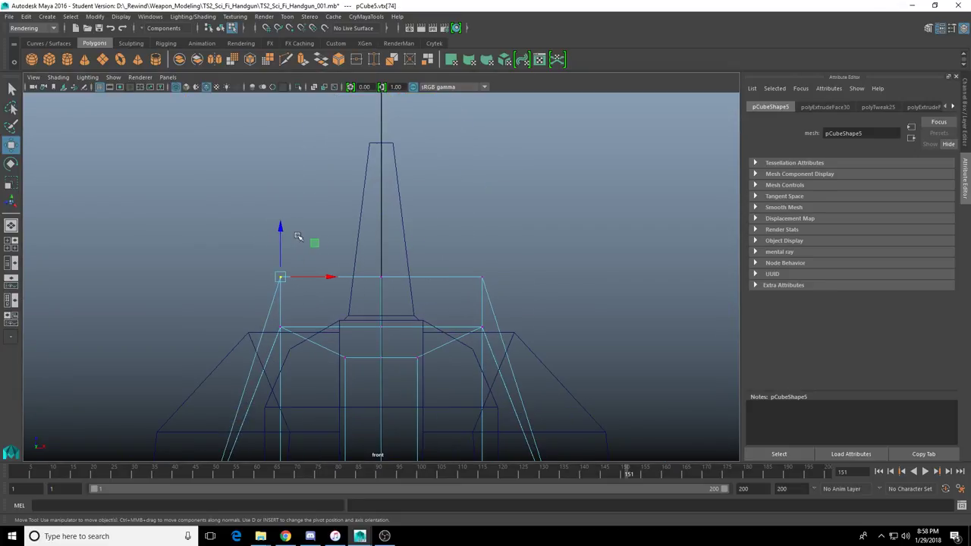
pyautogui.moveTo(281, 228); pyautogui.dragTo(281, 279)
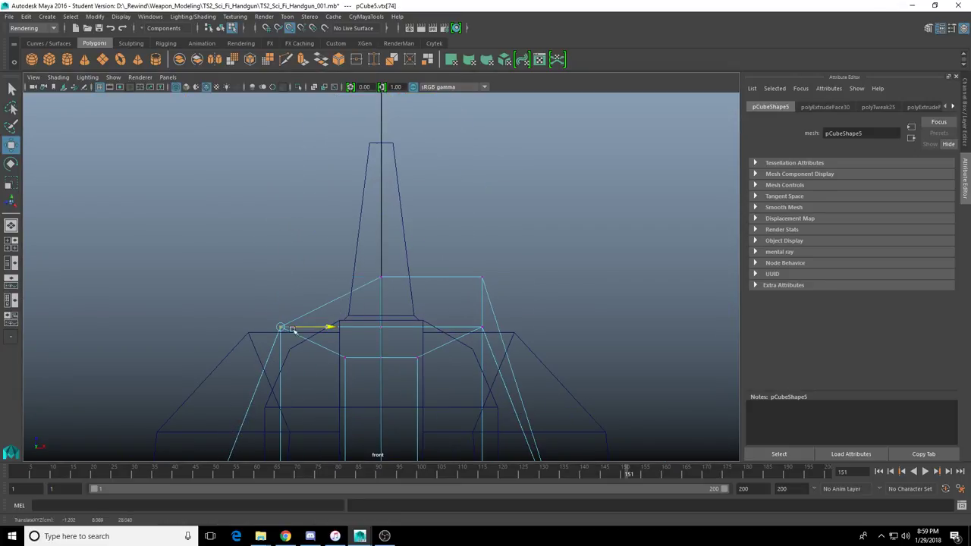
pyautogui.moveTo(293, 331); pyautogui.dragTo(279, 331)
pyautogui.hotkey('ctrl', 'z')
# Snap the extrusion's centre and opposite outer top-front vertices down to the same height as the lowered corner.
pyautogui.click(482, 278)
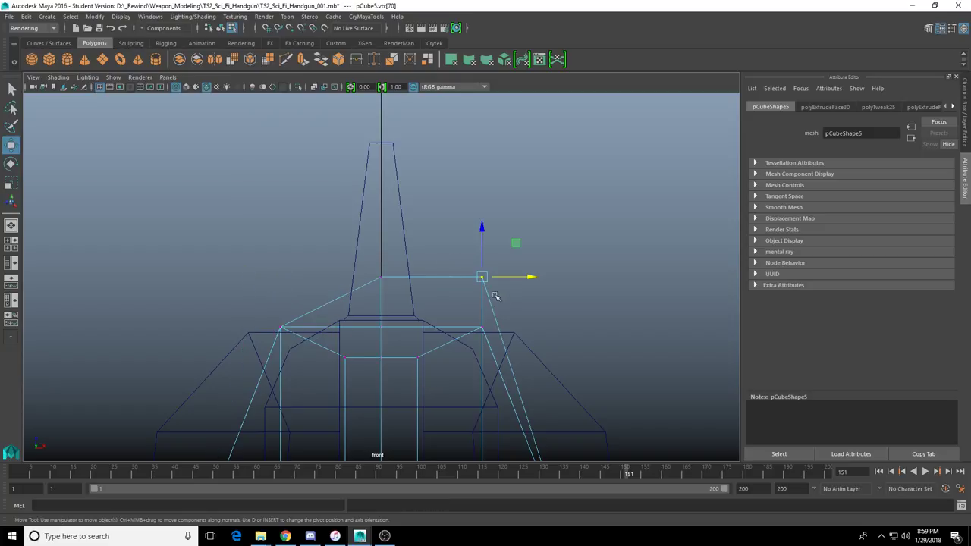
pyautogui.moveTo(415, 288); pyautogui.dragTo(415, 288)
pyautogui.press('v')
pyautogui.moveTo(383, 229); pyautogui.dragTo(383, 310)
pyautogui.moveTo(473, 271); pyautogui.dragTo(496, 279)
pyautogui.moveTo(483, 227); pyautogui.dragTo(496, 327)
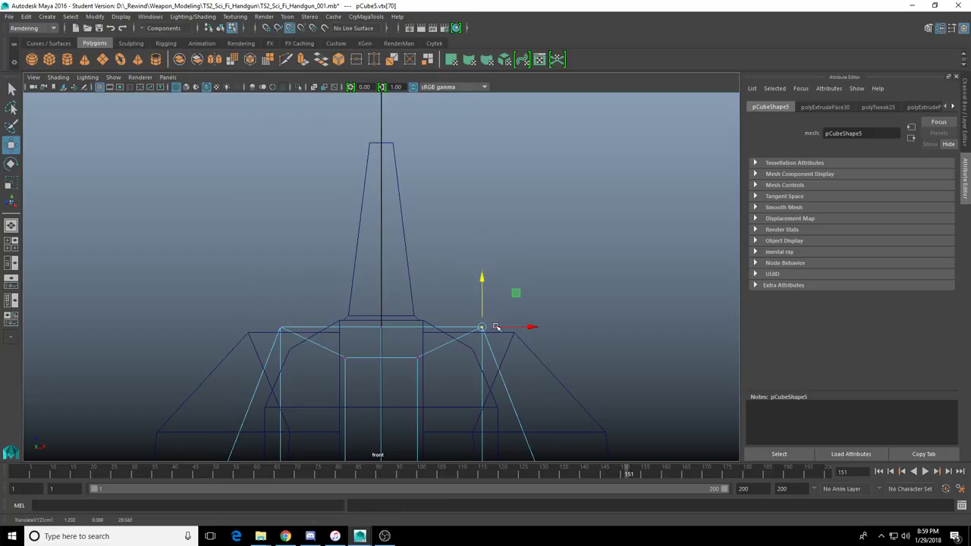
pyautogui.click(531, 328)
# Snap the slightly higher middle-row vertex at the extrusion's upper corner down level with the vertices in front of and behind it.
pyautogui.keyDown('alt'); pyautogui.moveTo(552, 279); pyautogui.dragTo(528, 151, button='middle'); pyautogui.keyUp('alt')
pyautogui.scroll(6, 526, 203)
pyautogui.keyDown('alt'); pyautogui.moveTo(527, 206); pyautogui.dragTo(317, 349, button='middle'); pyautogui.keyUp('alt')
pyautogui.scroll(5, 341, 288)
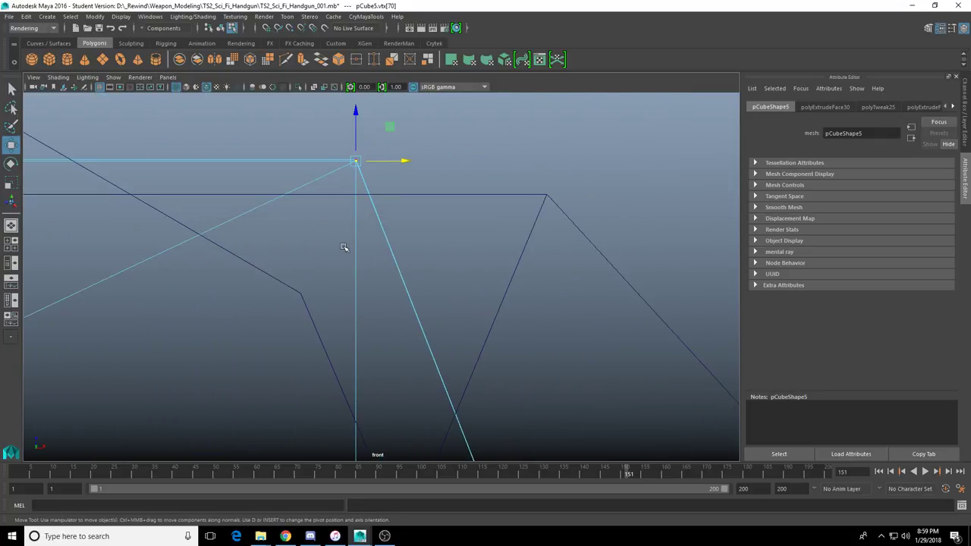
pyautogui.keyDown('alt'); pyautogui.moveTo(343, 248); pyautogui.dragTo(346, 337, button='middle'); pyautogui.keyUp('alt')
pyautogui.keyDown('alt'); pyautogui.moveTo(360, 311); pyautogui.dragTo(562, 279, button='right'); pyautogui.keyUp('alt')
pyautogui.keyDown('alt'); pyautogui.moveTo(382, 224); pyautogui.dragTo(463, 273, button='middle'); pyautogui.keyUp('alt')
pyautogui.keyDown('alt'); pyautogui.moveTo(465, 273); pyautogui.dragTo(652, 271, button='right'); pyautogui.keyUp('alt')
pyautogui.keyDown('alt'); pyautogui.moveTo(300, 249); pyautogui.dragTo(546, 244, button='right'); pyautogui.keyUp('alt')
pyautogui.keyDown('alt'); pyautogui.moveTo(586, 220); pyautogui.dragTo(549, 253, button='middle'); pyautogui.keyUp('alt')
pyautogui.moveTo(407, 199); pyautogui.dragTo(506, 276)
pyautogui.moveTo(444, 202); pyautogui.dragTo(445, 204)
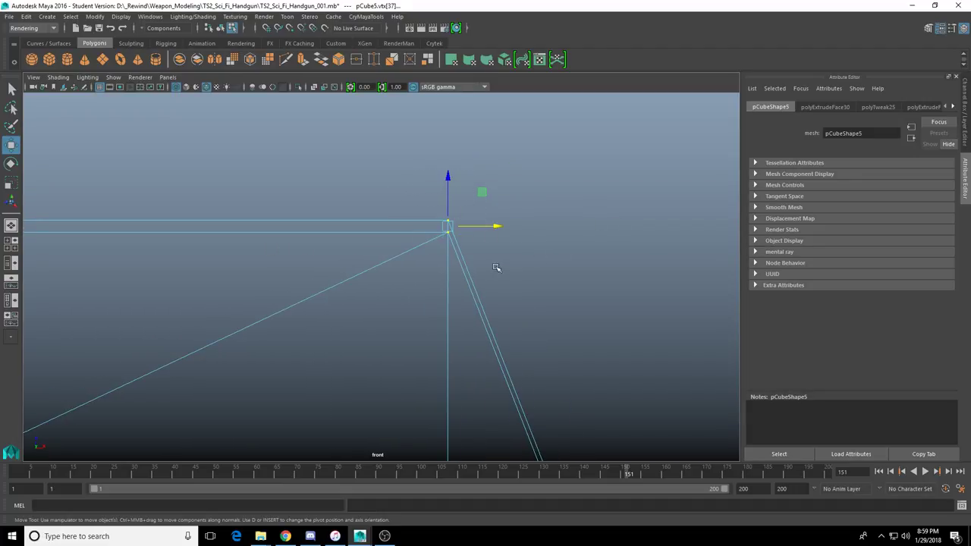
pyautogui.press('space')
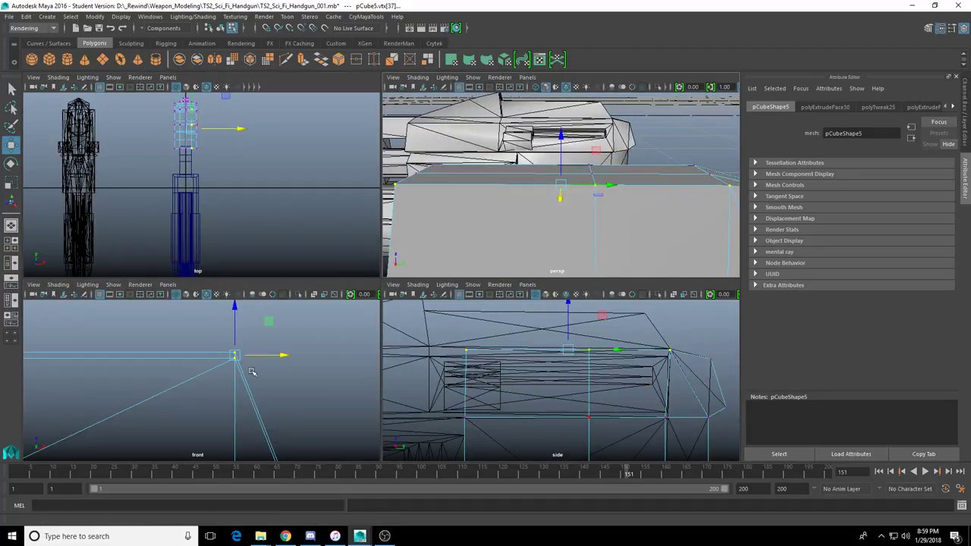
pyautogui.press('space')
pyautogui.moveTo(368, 186); pyautogui.dragTo(467, 221)
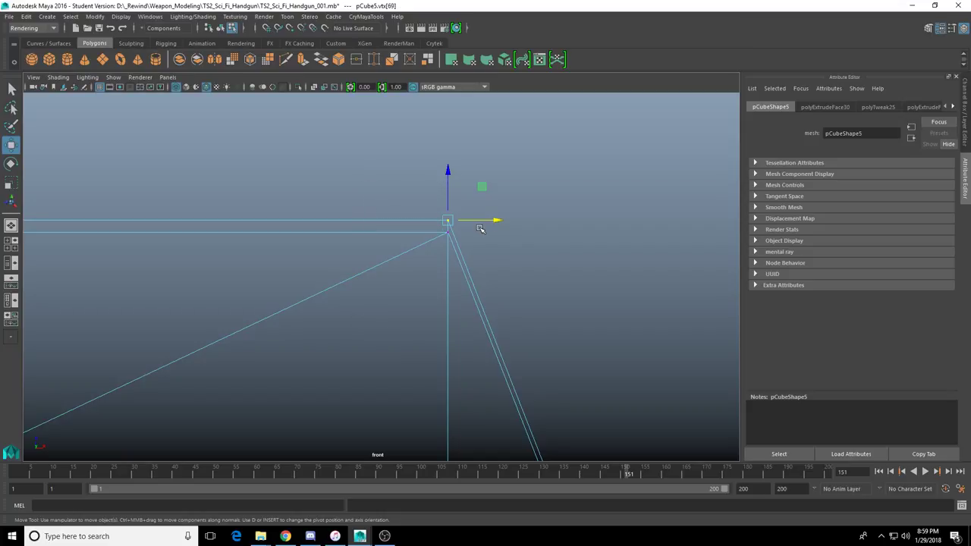
pyautogui.moveTo(447, 176); pyautogui.dragTo(448, 186)
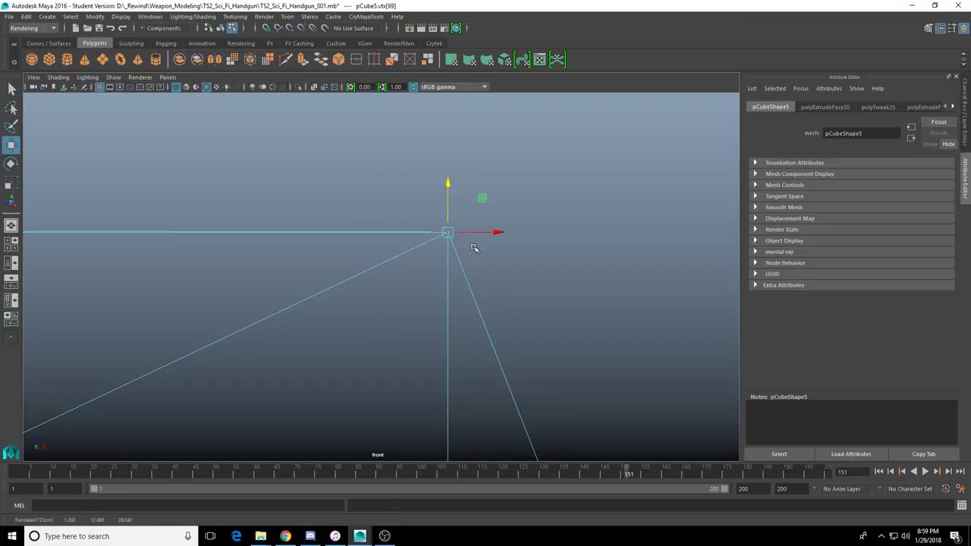
# Snap the middle row's centre and opposite corner vertices down to the same top height, and save the scene.
pyautogui.press('Left')
pyautogui.press('f')
pyautogui.scroll(4, 362, 289)
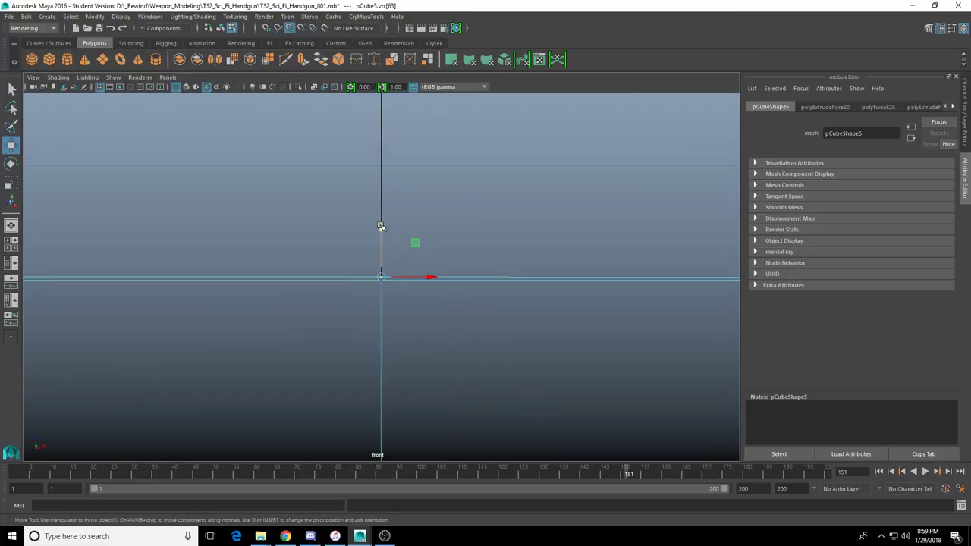
pyautogui.moveTo(380, 228); pyautogui.dragTo(379, 263)
pyautogui.press('Left')
pyautogui.press('f')
pyautogui.scroll(-5, 379, 260)
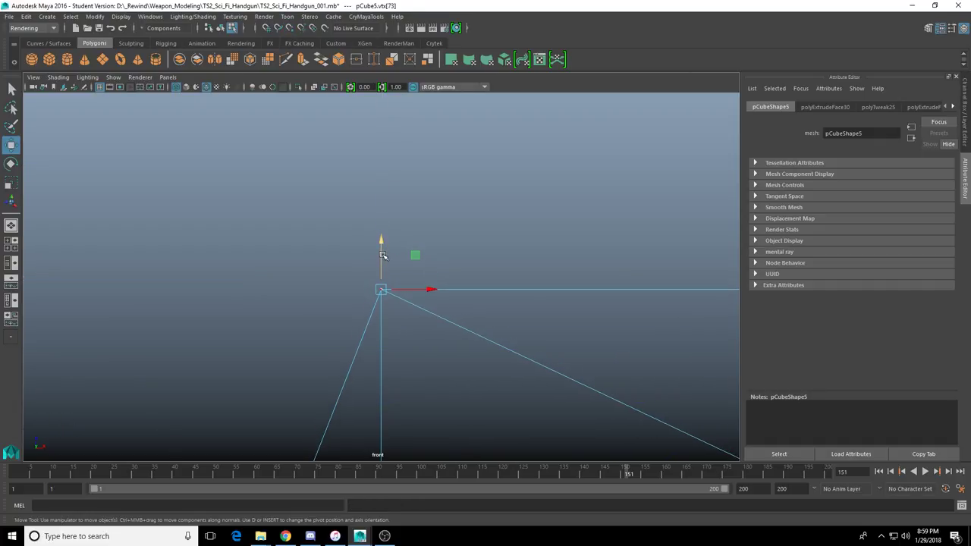
pyautogui.keyDown('alt'); pyautogui.moveTo(438, 282); pyautogui.dragTo(388, 279, button='middle'); pyautogui.keyUp('alt')
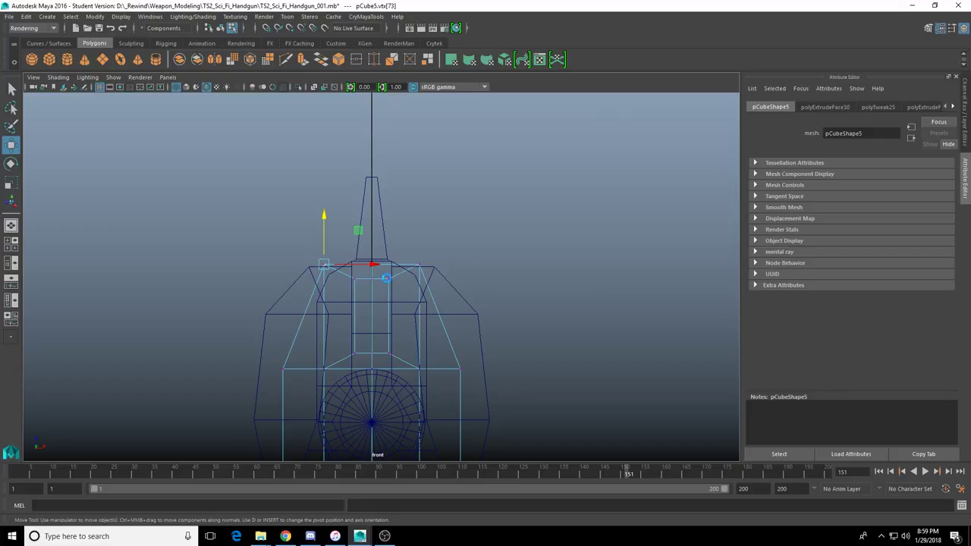
pyautogui.hotkey('ctrl', 's')
pyautogui.click(463, 276)
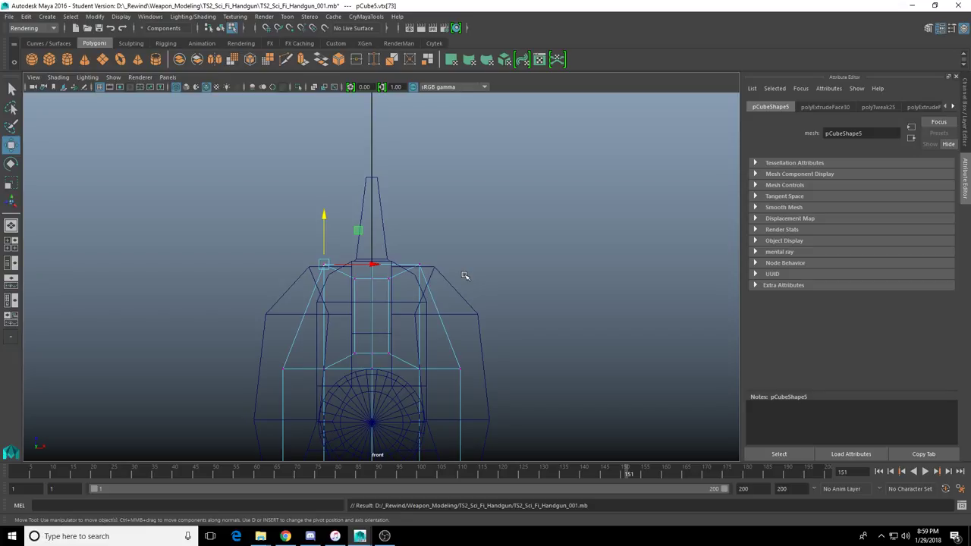
# Leave vertex editing and compare the rear of the gun body with the reference handgun from several angles.
pyautogui.keyDown('alt'); pyautogui.moveTo(400, 274); pyautogui.dragTo(402, 226, button='middle'); pyautogui.keyUp('alt')
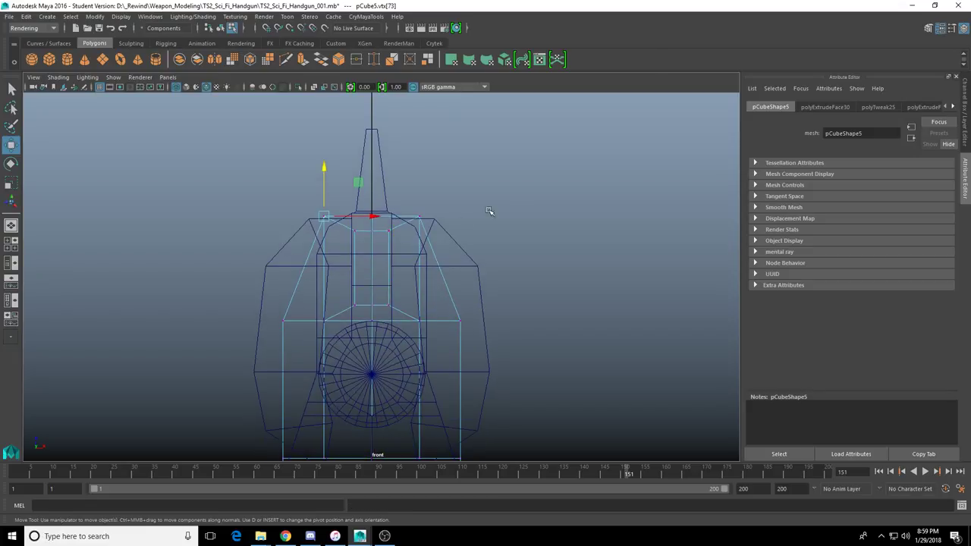
pyautogui.press('space')
pyautogui.press('space')
pyautogui.keyDown('alt'); pyautogui.moveTo(464, 257); pyautogui.dragTo(342, 236); pyautogui.keyUp('alt')
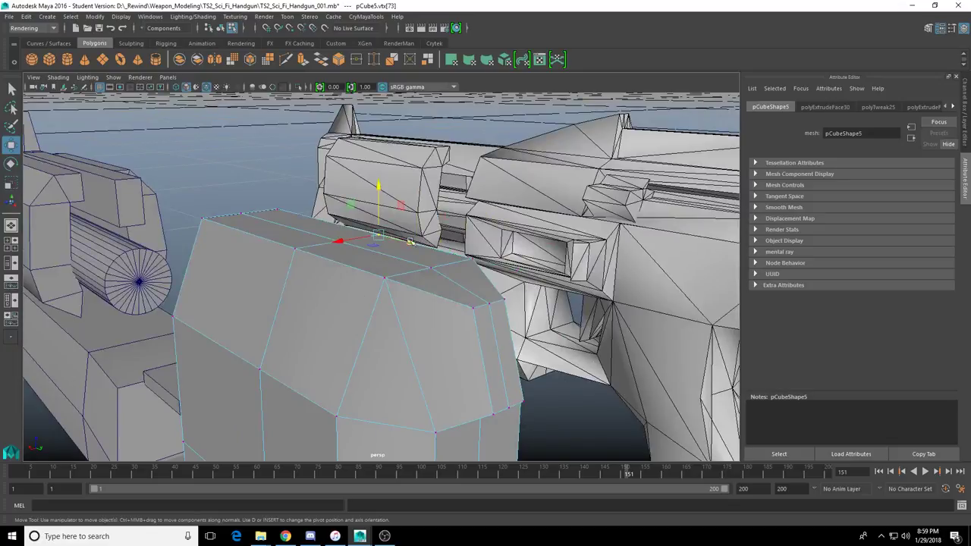
pyautogui.click(362, 299)
pyautogui.keyDown('alt'); pyautogui.moveTo(363, 299); pyautogui.dragTo(115, 290); pyautogui.keyUp('alt')
pyautogui.press('F8')
pyautogui.scroll(-5, 386, 300)
pyautogui.click(335, 536)
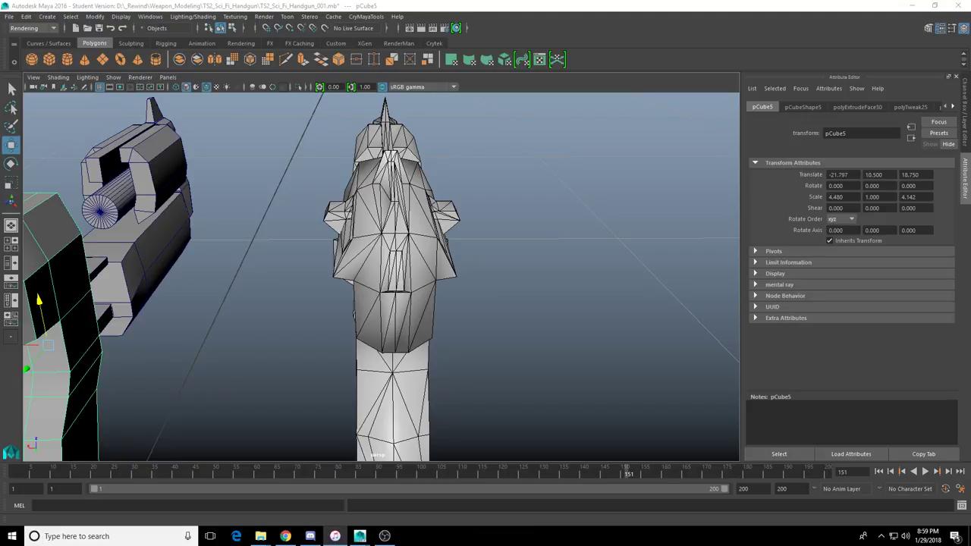
pyautogui.click(359, 536)
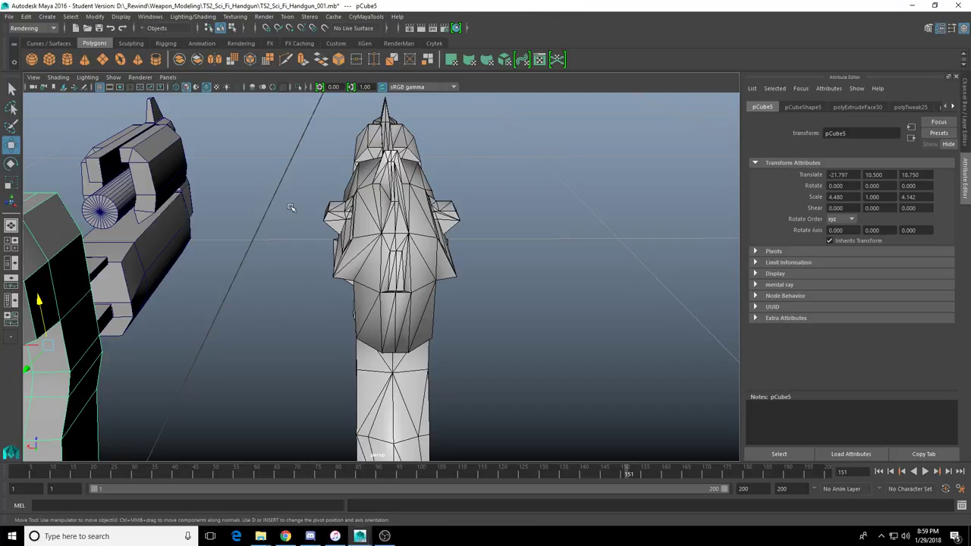
pyautogui.keyDown('alt'); pyautogui.moveTo(254, 210); pyautogui.dragTo(485, 267); pyautogui.keyUp('alt')
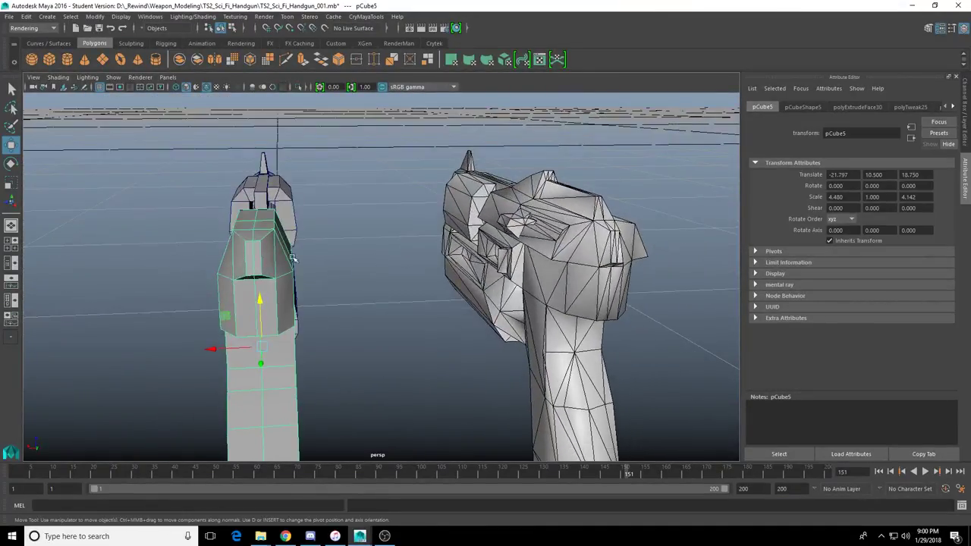
pyautogui.keyDown('alt'); pyautogui.moveTo(371, 233); pyautogui.dragTo(446, 236); pyautogui.keyUp('alt')
pyautogui.moveTo(446, 219); pyautogui.dragTo(446, 239, button='right')
pyautogui.click(447, 239)
pyautogui.keyDown('alt'); pyautogui.moveTo(494, 245); pyautogui.dragTo(471, 348); pyautogui.keyUp('alt')
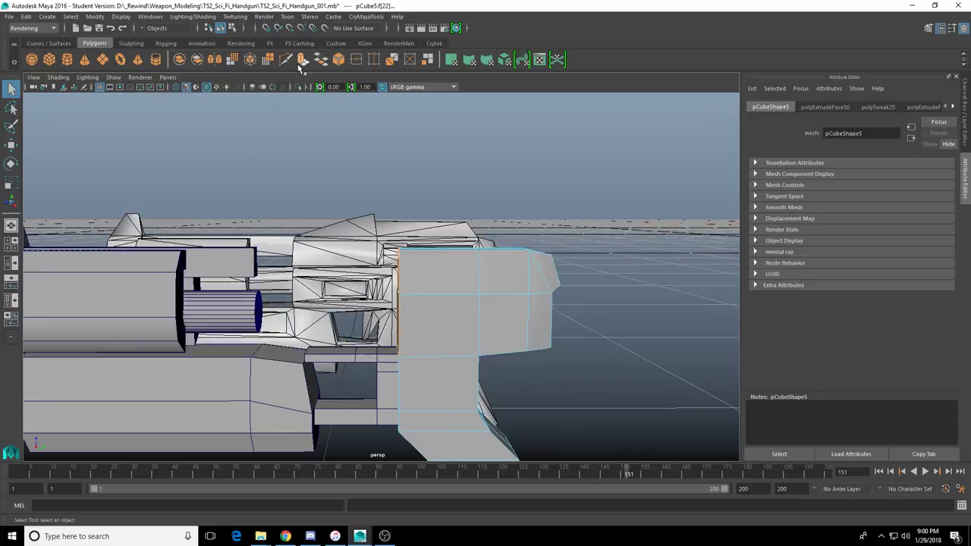
pyautogui.hotkey('ctrl', 'e')
pyautogui.press('space')
pyautogui.press('space')
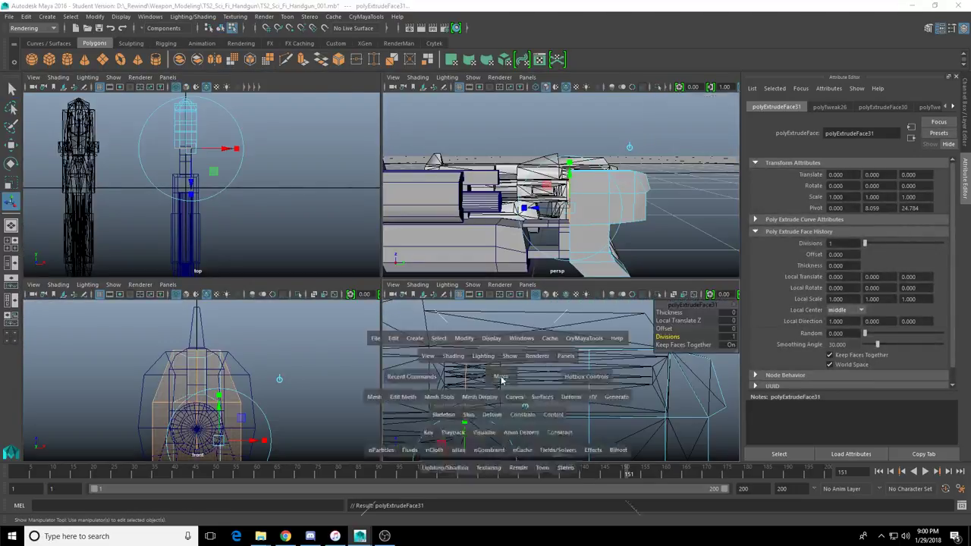
pyautogui.scroll(-3, 404, 333)
pyautogui.scroll(4, 404, 332)
pyautogui.hotkey('ctrl', 'z')
pyautogui.hotkey('ctrl', 'z')
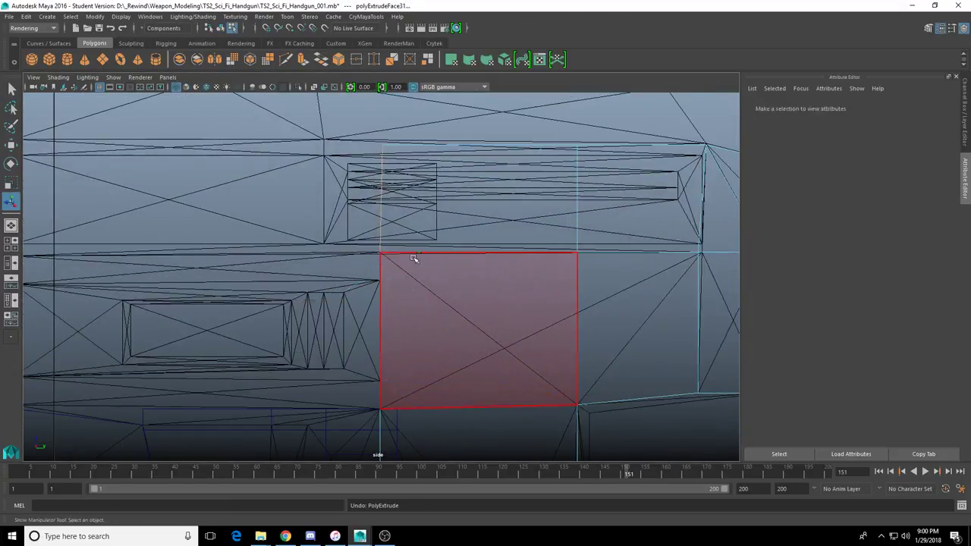
# Move the middle vertex of the body's top front edge onto the straight front line in the top view.
pyautogui.press('F9')
pyautogui.moveTo(339, 136); pyautogui.dragTo(404, 161)
pyautogui.press('space')
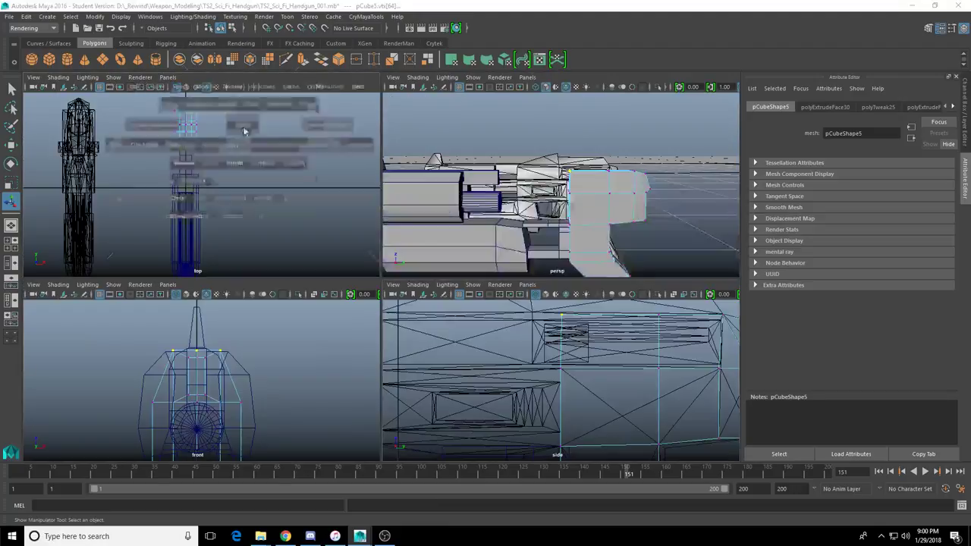
pyautogui.press('space')
pyautogui.press('f')
pyautogui.keyDown('alt'); pyautogui.moveTo(256, 244); pyautogui.dragTo(284, 242, button='middle'); pyautogui.keyUp('alt')
pyautogui.scroll(-3, 239, 246)
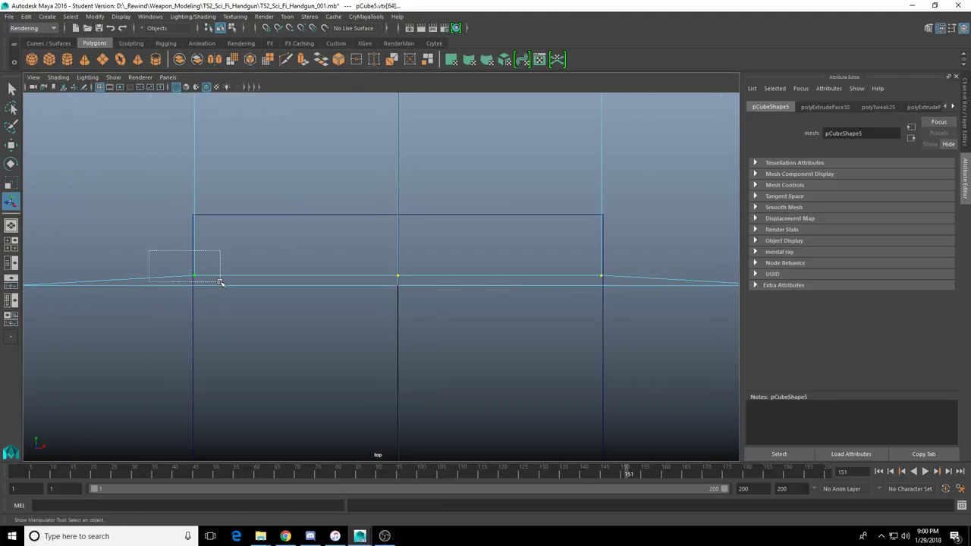
pyautogui.moveTo(220, 282); pyautogui.dragTo(220, 282)
pyautogui.press('w')
pyautogui.moveTo(363, 239); pyautogui.dragTo(425, 270)
pyautogui.moveTo(399, 226); pyautogui.dragTo(398, 279)
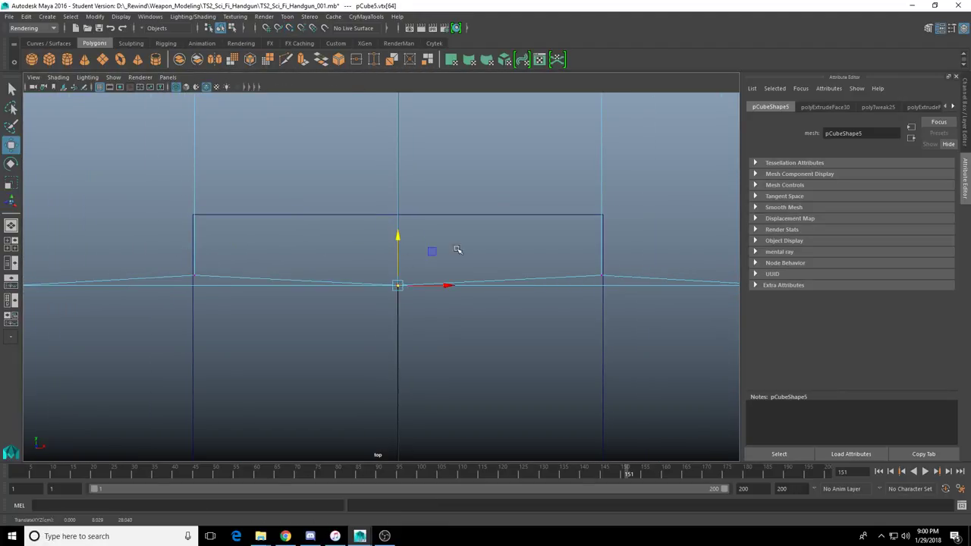
pyautogui.moveTo(516, 238); pyautogui.dragTo(634, 277)
pyautogui.press('v')
pyautogui.moveTo(602, 227); pyautogui.dragTo(604, 258)
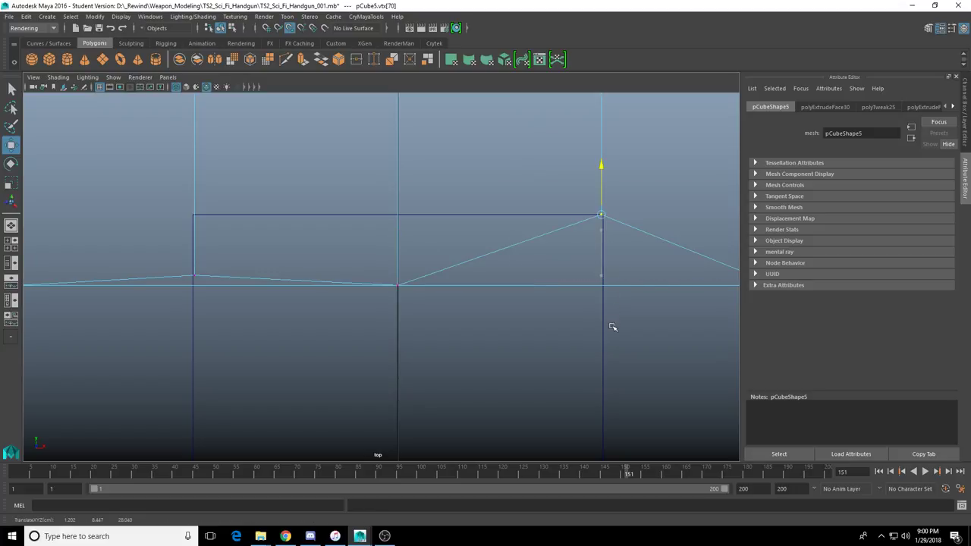
pyautogui.hotkey('ctrl', 'z')
# Move the two vertices beside the middle of the body's top front edge together onto the straight front line.
pyautogui.scroll(-8, 485, 274)
pyautogui.scroll(7, 459, 258)
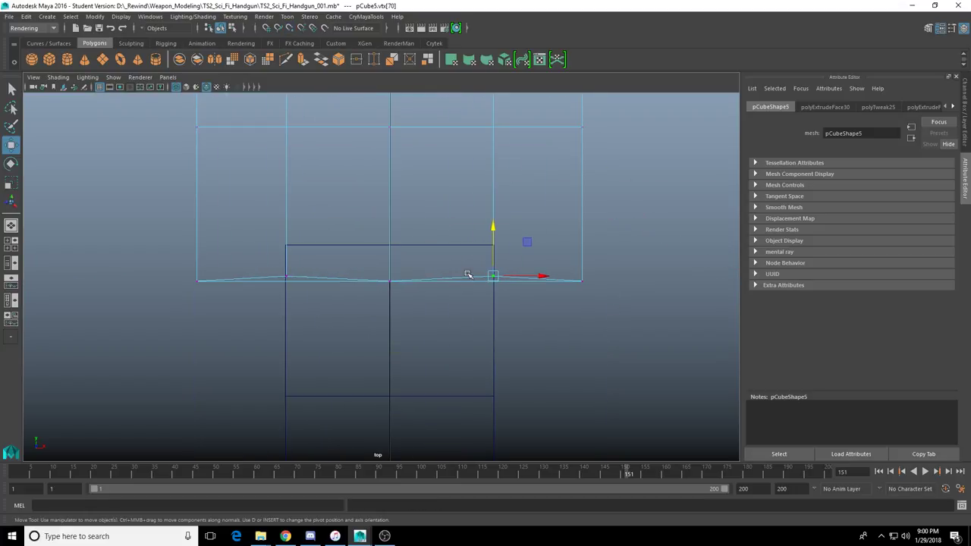
pyautogui.moveTo(181, 218); pyautogui.dragTo(282, 291)
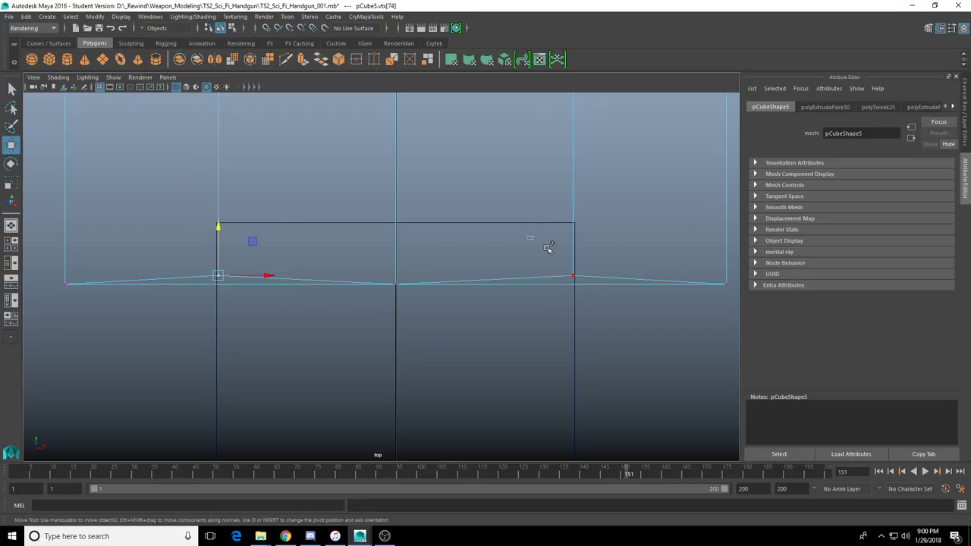
pyautogui.keyDown('shift'); pyautogui.moveTo(547, 243); pyautogui.dragTo(593, 293); pyautogui.keyUp('shift')
pyautogui.moveTo(394, 225); pyautogui.dragTo(398, 235)
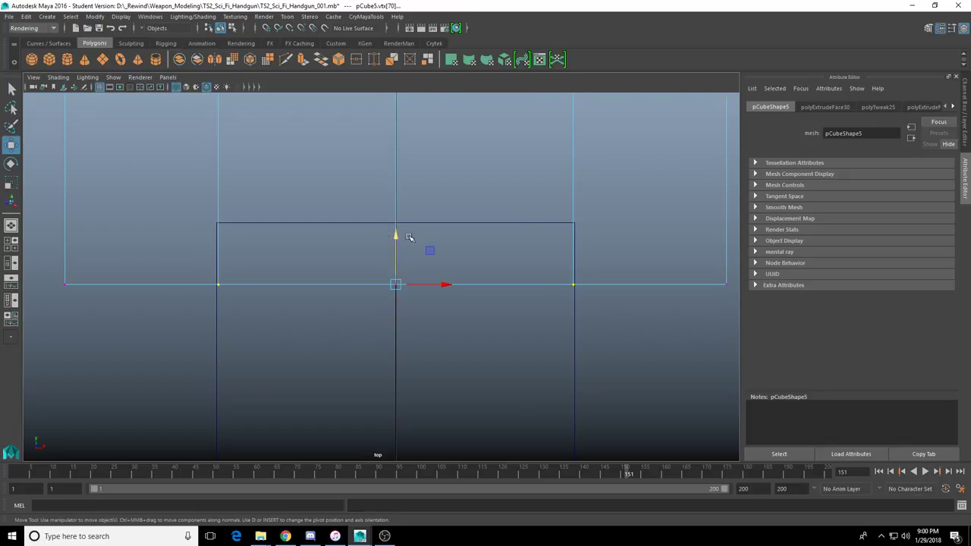
# Extrude the upper front faces of the gun body forward by about 6.15 units in the perspective view.
pyautogui.press('space')
pyautogui.press('space')
pyautogui.press('F11')
pyautogui.keyDown('alt'); pyautogui.moveTo(443, 313); pyautogui.dragTo(460, 319); pyautogui.keyUp('alt')
pyautogui.keyDown('shift'); pyautogui.click(503, 332); pyautogui.keyUp('shift')
pyautogui.click(517, 342)
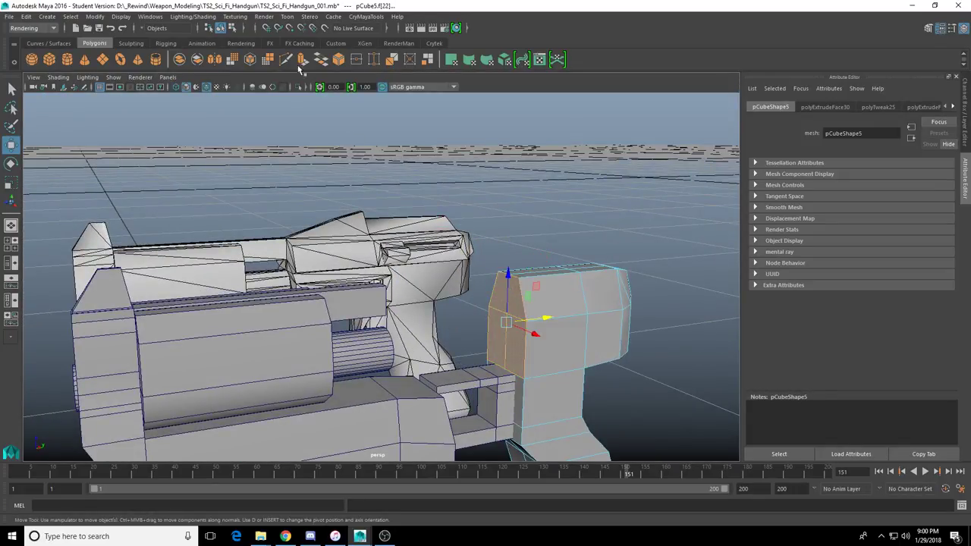
pyautogui.hotkey('ctrl', 'e')
pyautogui.keyDown('alt'); pyautogui.moveTo(403, 249); pyautogui.dragTo(358, 227); pyautogui.keyUp('alt')
pyautogui.moveTo(420, 297); pyautogui.dragTo(324, 297)
# Lengthen the front extrusion to a local Z translation of about 9.02 in the side view.
pyautogui.press('space')
pyautogui.press('space')
pyautogui.keyDown('alt'); pyautogui.moveTo(547, 372); pyautogui.dragTo(481, 336, button='right'); pyautogui.keyUp('alt')
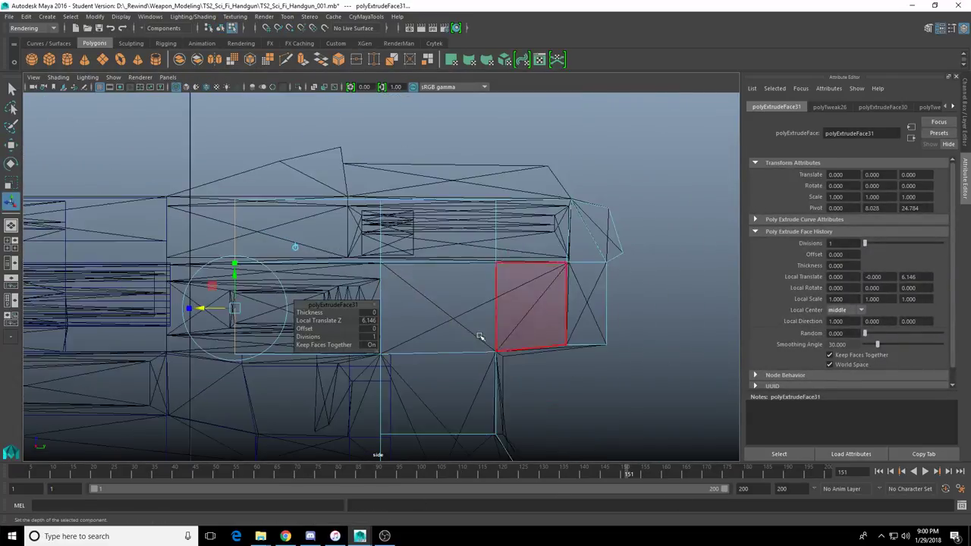
pyautogui.keyDown('alt'); pyautogui.moveTo(307, 322); pyautogui.dragTo(446, 322, button='middle'); pyautogui.keyUp('alt')
pyautogui.keyDown('alt'); pyautogui.moveTo(327, 318); pyautogui.dragTo(381, 258, button='middle'); pyautogui.keyUp('alt')
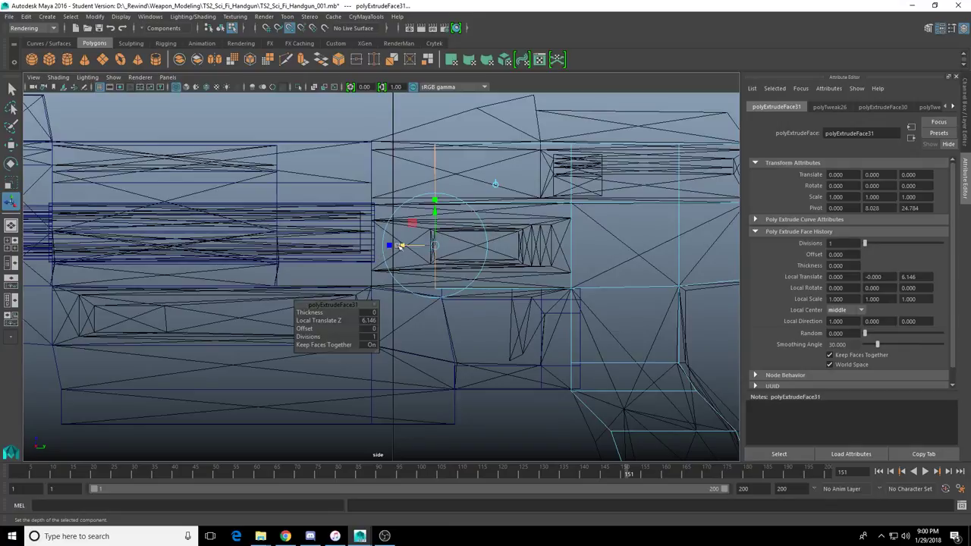
pyautogui.moveTo(400, 246); pyautogui.dragTo(365, 239)
pyautogui.scroll(4, 328, 229)
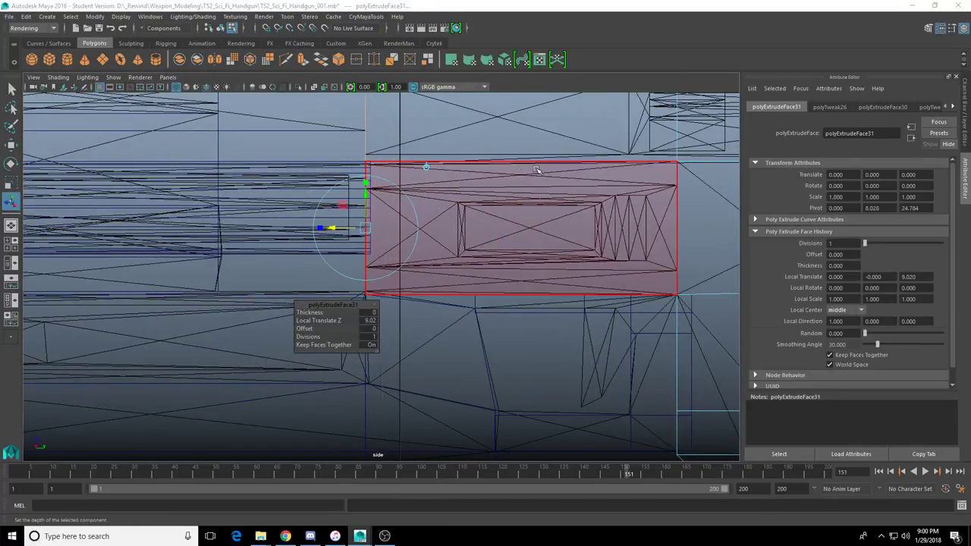
# Inspect the lengthened gun body and study the reference handgun's side recess and overhanging upper section.
pyautogui.press('space')
pyautogui.press('space')
pyautogui.press('F8')
pyautogui.press('f')
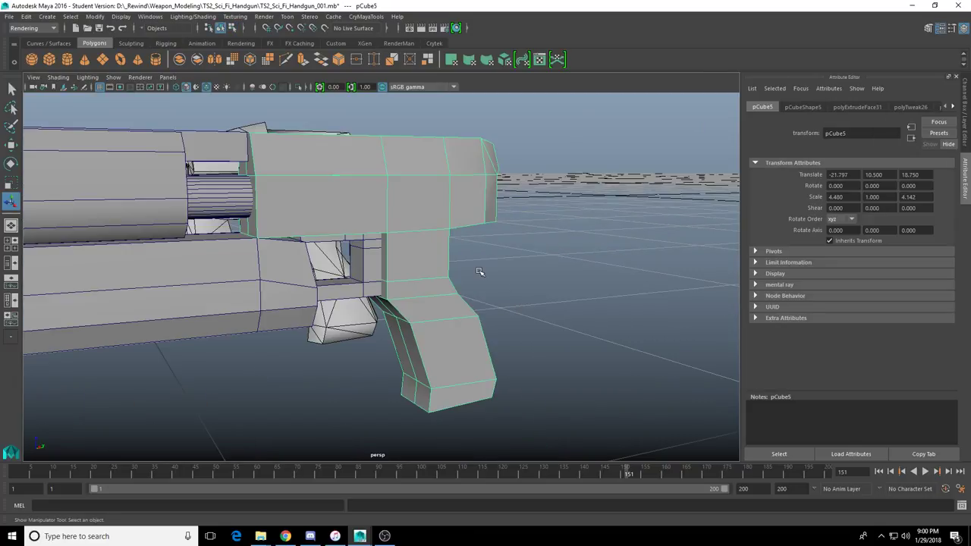
pyautogui.keyDown('alt'); pyautogui.moveTo(479, 271); pyautogui.dragTo(485, 298); pyautogui.keyUp('alt')
pyautogui.scroll(2, 509, 283)
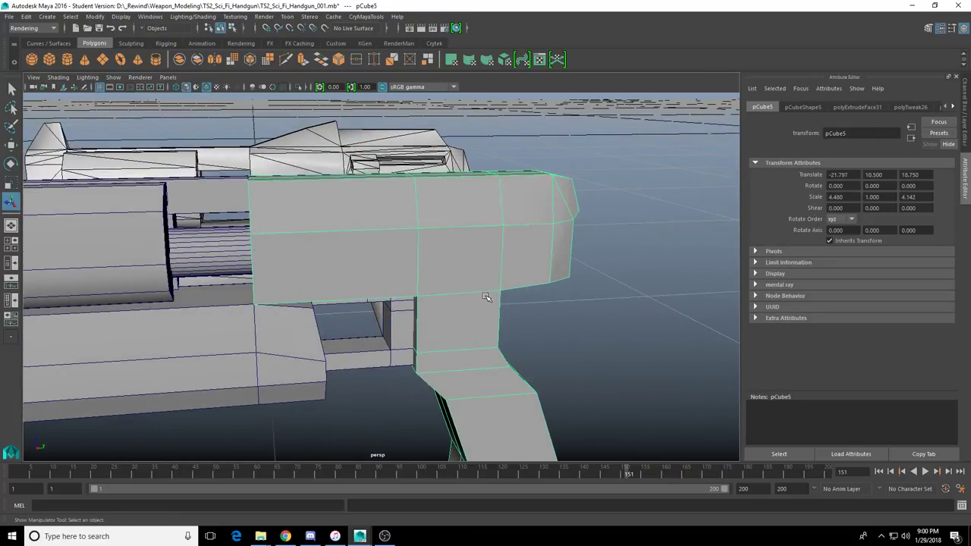
pyautogui.keyDown('alt'); pyautogui.moveTo(521, 304); pyautogui.dragTo(414, 307, button='right'); pyautogui.keyUp('alt')
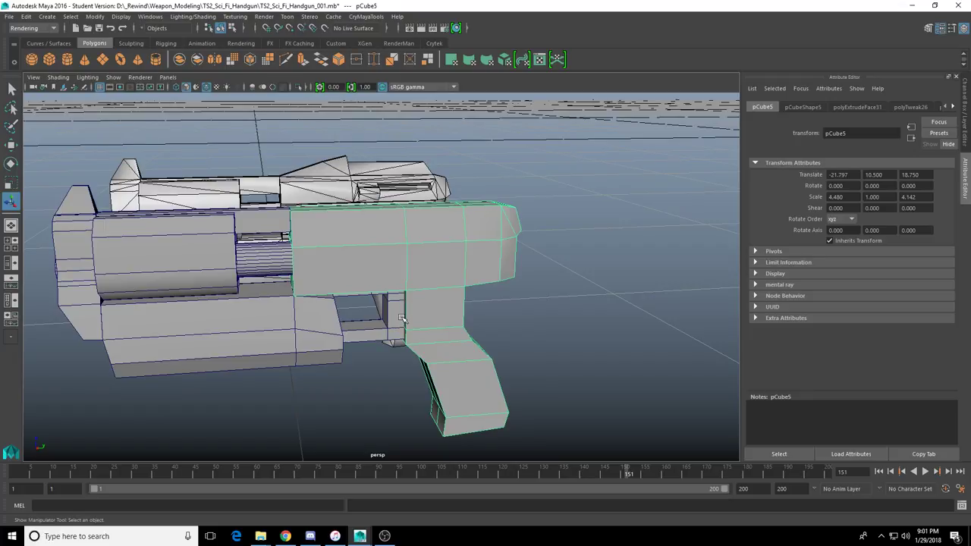
pyautogui.keyDown('alt'); pyautogui.moveTo(343, 278); pyautogui.dragTo(370, 249, button='right'); pyautogui.keyUp('alt')
pyautogui.keyDown('alt'); pyautogui.moveTo(565, 288); pyautogui.dragTo(484, 254); pyautogui.keyUp('alt')
pyautogui.press('F11')
pyautogui.click(384, 285)
pyautogui.scroll(6, 412, 316)
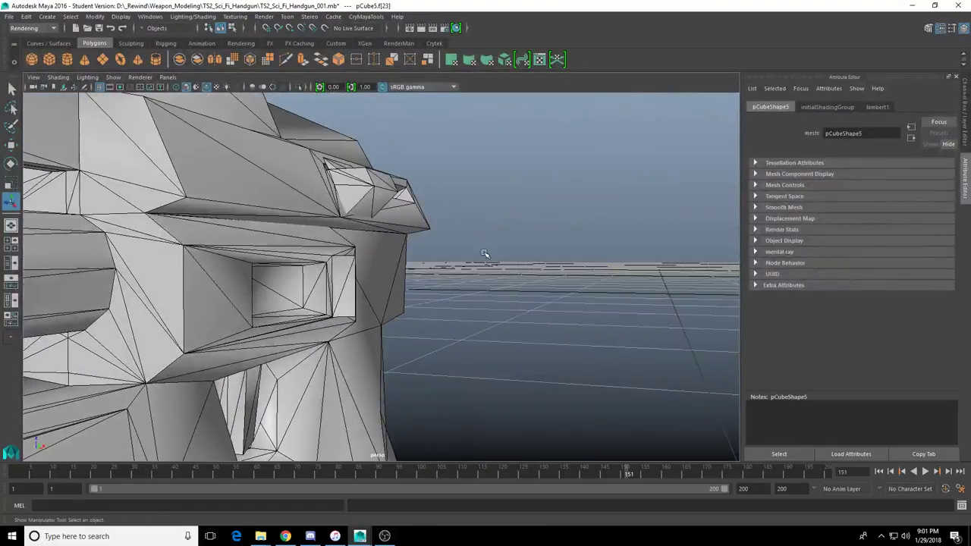
pyautogui.keyDown('alt'); pyautogui.moveTo(418, 283); pyautogui.dragTo(362, 306); pyautogui.keyUp('alt')
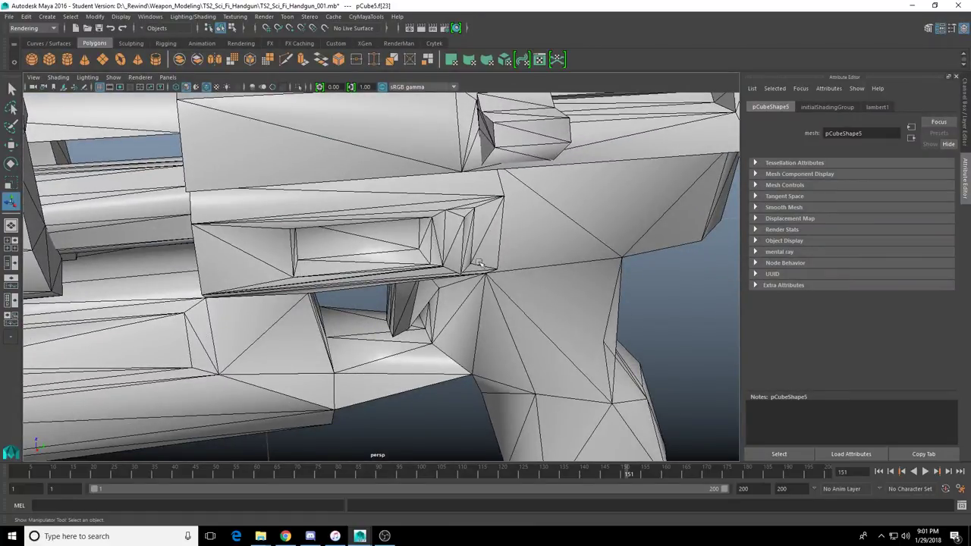
pyautogui.keyDown('alt'); pyautogui.moveTo(479, 263); pyautogui.dragTo(281, 274); pyautogui.keyUp('alt')
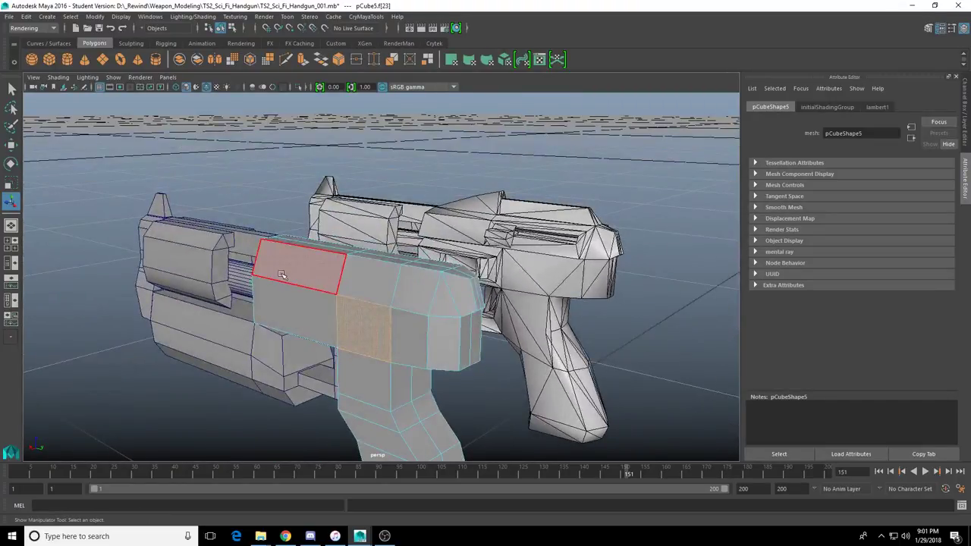
# Extrude the sloped upper side faces on both sides of the gun body outward by about 1.48 units.
pyautogui.click(281, 275)
pyautogui.press('q')
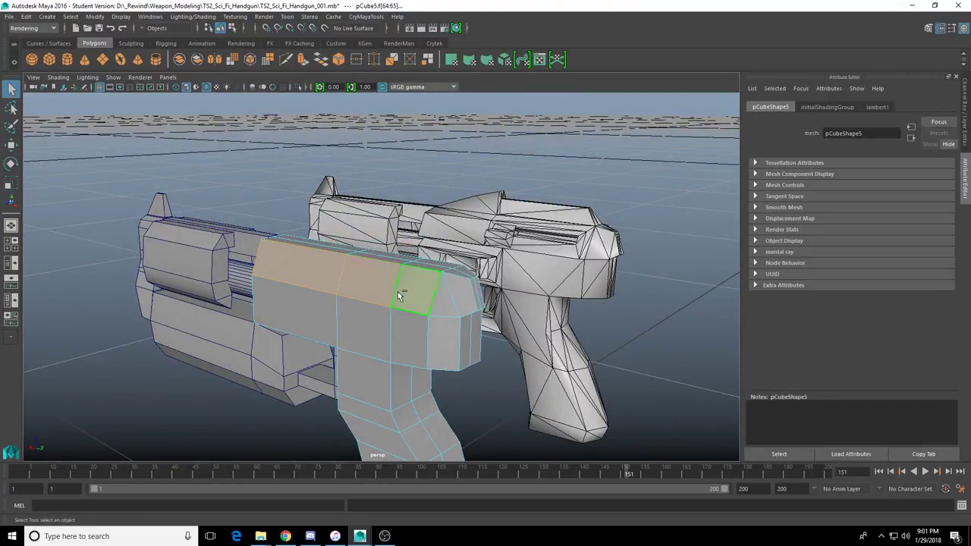
pyautogui.keyDown('alt'); pyautogui.moveTo(398, 291); pyautogui.dragTo(457, 281); pyautogui.keyUp('alt')
pyautogui.keyDown('shift'); pyautogui.click(266, 308); pyautogui.keyUp('shift')
pyautogui.keyDown('shift'); pyautogui.doubleClick(271, 291); pyautogui.keyUp('shift')
pyautogui.press('w')
pyautogui.press('f')
pyautogui.scroll(-5, 397, 283)
pyautogui.keyDown('alt'); pyautogui.moveTo(280, 298); pyautogui.dragTo(390, 278, button='middle'); pyautogui.keyUp('alt')
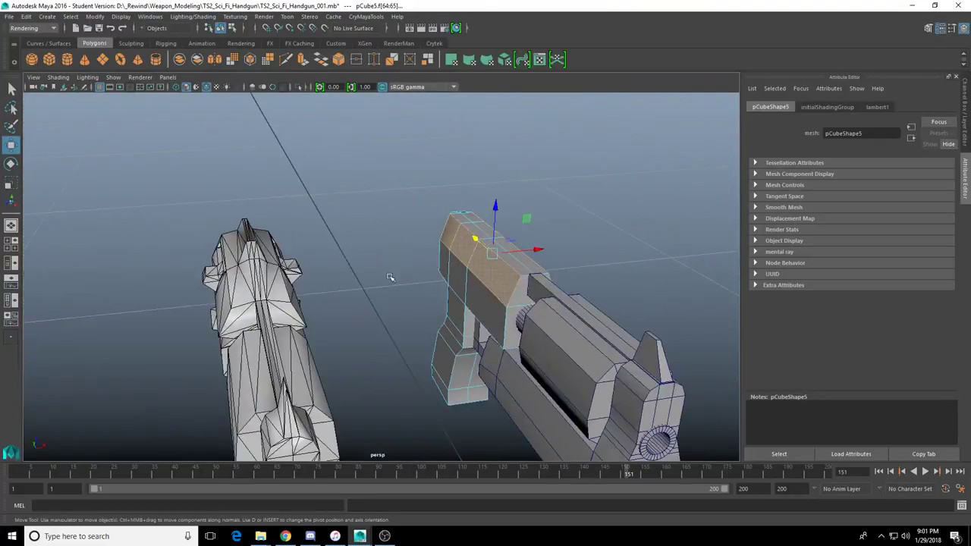
pyautogui.keyDown('alt'); pyautogui.moveTo(389, 278); pyautogui.dragTo(102, 217); pyautogui.keyUp('alt')
pyautogui.click(303, 60)
pyautogui.keyDown('alt'); pyautogui.moveTo(102, 217); pyautogui.dragTo(81, 159, button='middle'); pyautogui.keyUp('alt')
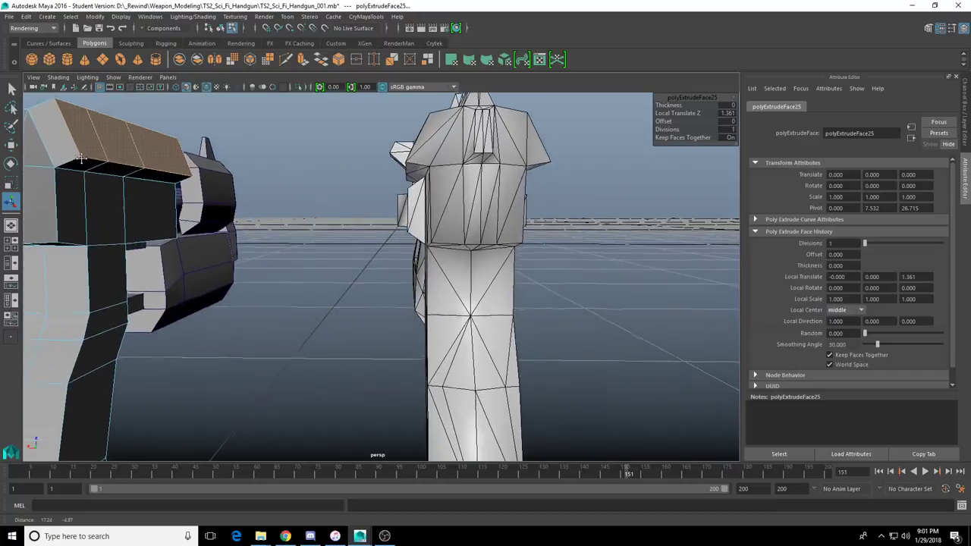
pyautogui.keyDown('alt'); pyautogui.moveTo(81, 158); pyautogui.dragTo(362, 216); pyautogui.keyUp('alt')
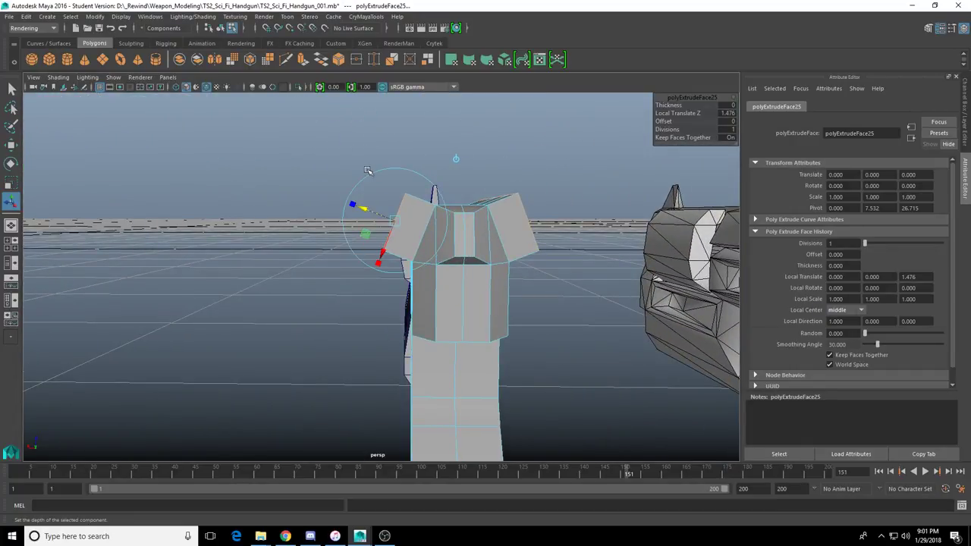
# Snap the outer top corner vertex of the extruded side section into line with its neighbouring corner in the front view.
pyautogui.keyDown('alt'); pyautogui.moveTo(456, 288); pyautogui.dragTo(450, 297); pyautogui.keyUp('alt')
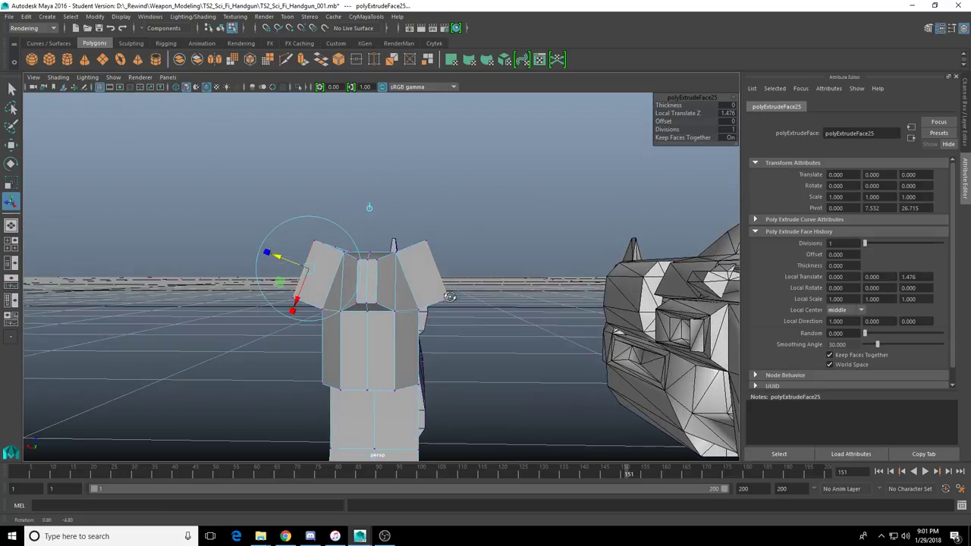
pyautogui.press('space')
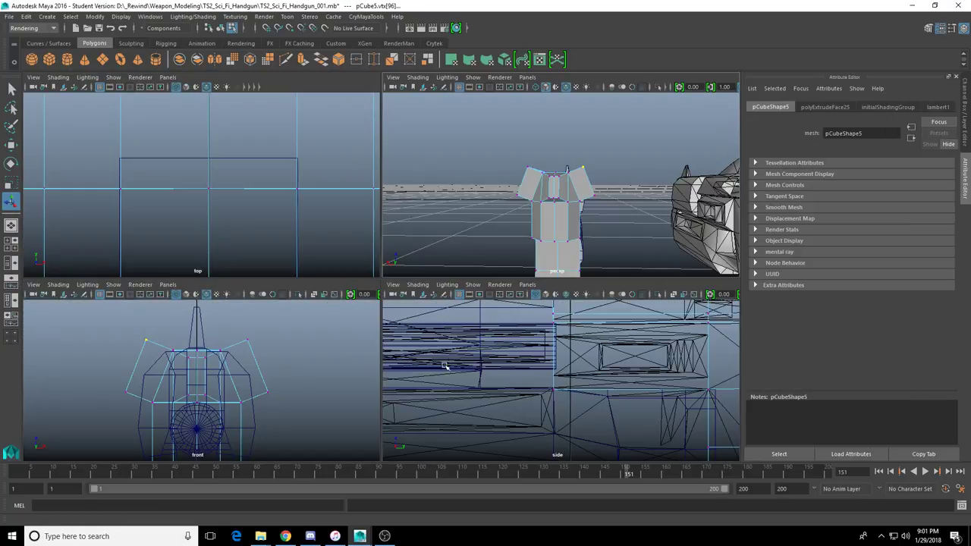
pyautogui.press('space')
pyautogui.press('f')
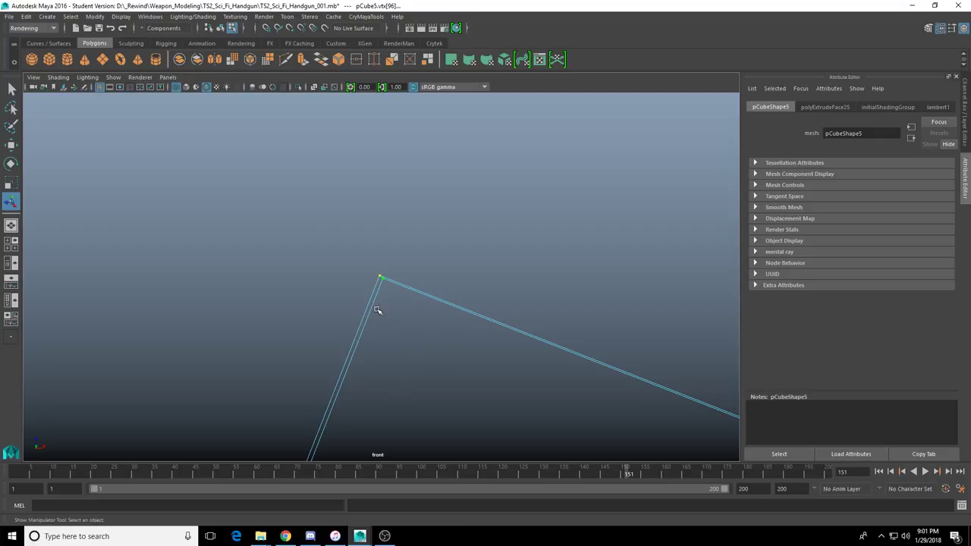
pyautogui.scroll(3, 363, 257)
pyautogui.moveTo(379, 275); pyautogui.dragTo(380, 274)
pyautogui.press('w')
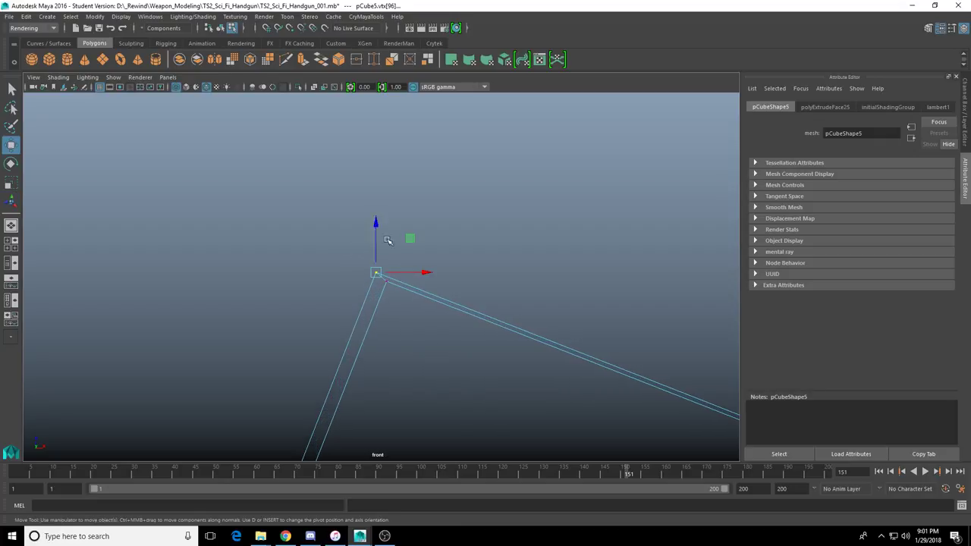
pyautogui.moveTo(374, 224); pyautogui.dragTo(429, 282)
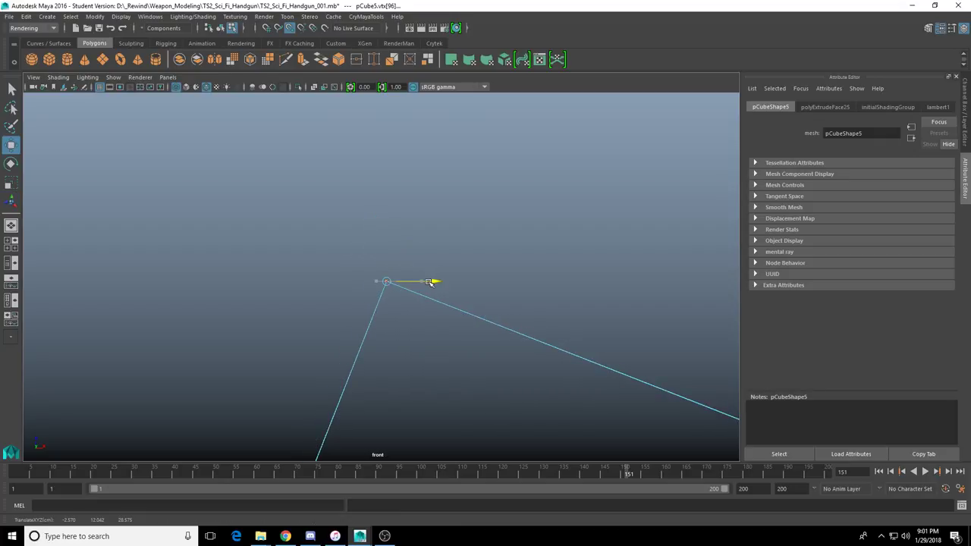
pyautogui.keyDown('alt'); pyautogui.moveTo(480, 361); pyautogui.dragTo(457, 297, button='middle'); pyautogui.keyUp('alt')
pyautogui.scroll(-10, 458, 295)
pyautogui.scroll(2, 504, 356)
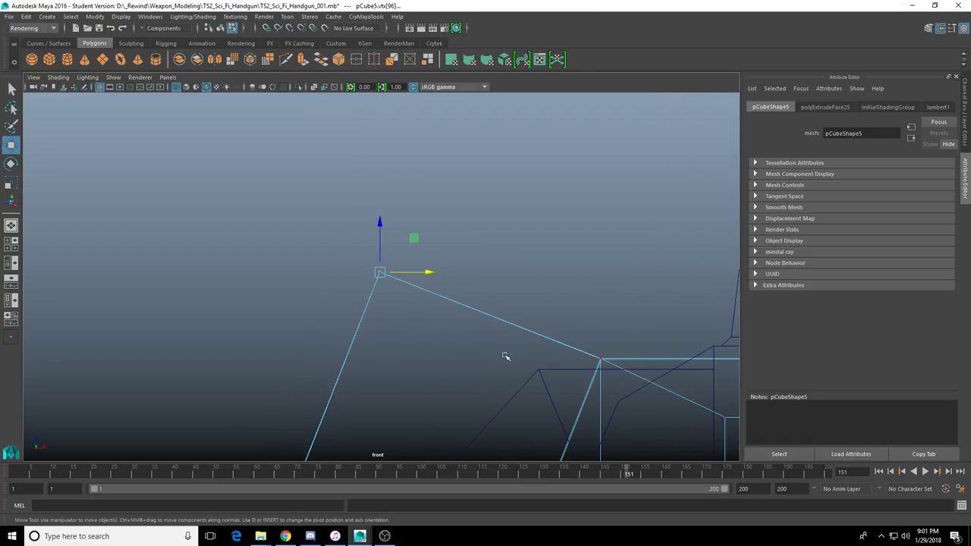
# Snap the upper inner corner vertex on the negative X side onto its neighbouring corner in the front view, vertically and horizontally.
pyautogui.scroll(3, 409, 291)
pyautogui.keyDown('alt'); pyautogui.moveTo(585, 384); pyautogui.dragTo(353, 288, button='middle'); pyautogui.keyUp('alt')
pyautogui.scroll(5, 323, 286)
pyautogui.moveTo(411, 218); pyautogui.dragTo(472, 291)
pyautogui.keyDown('alt'); pyautogui.moveTo(473, 291); pyautogui.dragTo(416, 324, button='middle'); pyautogui.keyUp('alt')
pyautogui.scroll(7, 408, 302)
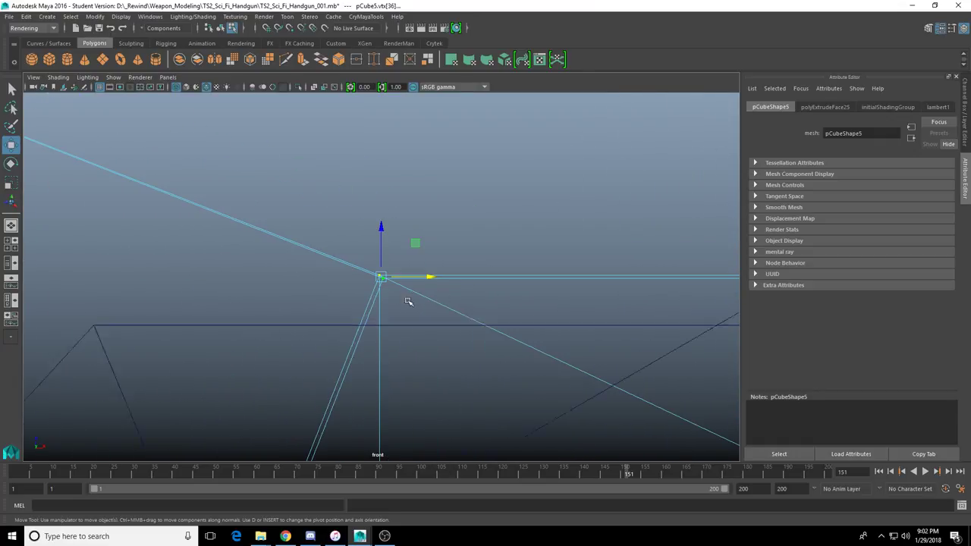
pyautogui.scroll(2, 362, 303)
pyautogui.moveTo(341, 228); pyautogui.dragTo(414, 263)
pyautogui.moveTo(398, 215); pyautogui.dragTo(418, 241)
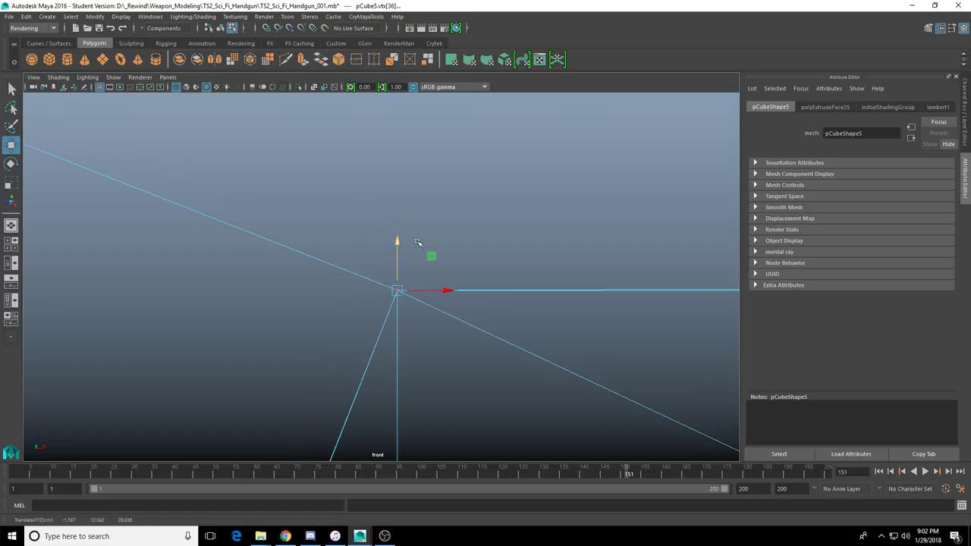
pyautogui.scroll(-5, 427, 242)
pyautogui.scroll(4, 416, 226)
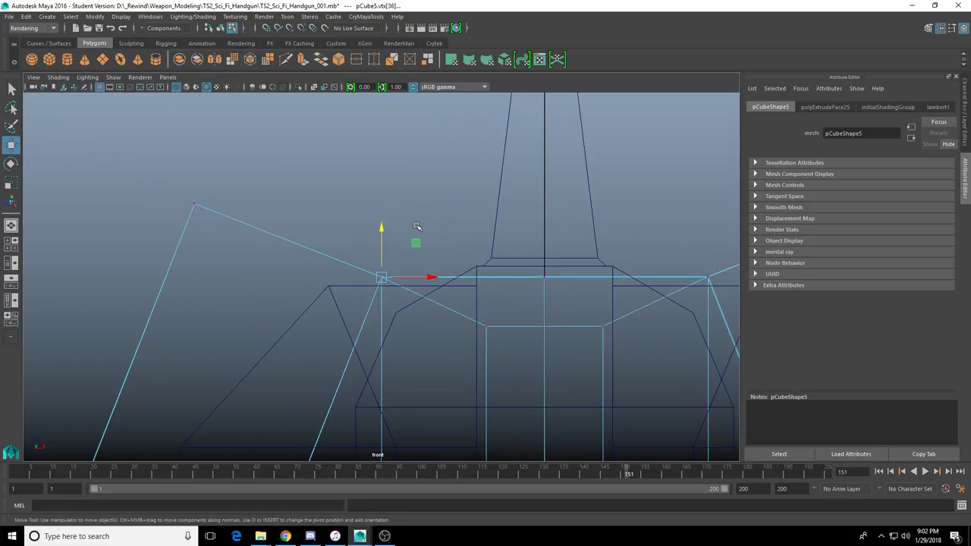
# Align the top centre vertex and the upper inner corner vertex on the positive X side with their neighbouring vertices in the front view.
pyautogui.press('Right')
pyautogui.press('f')
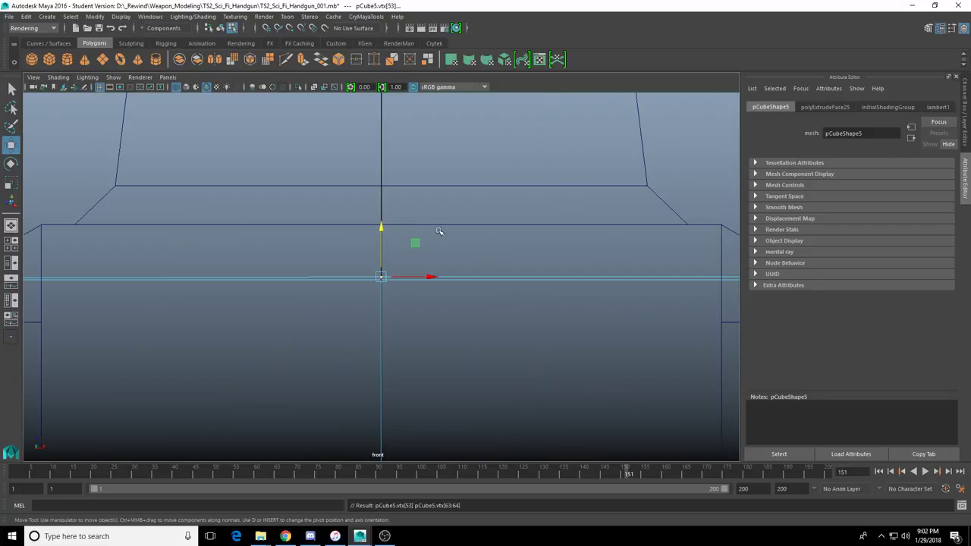
pyautogui.scroll(2, 440, 230)
pyautogui.press('v')
pyautogui.moveTo(382, 229); pyautogui.dragTo(382, 262)
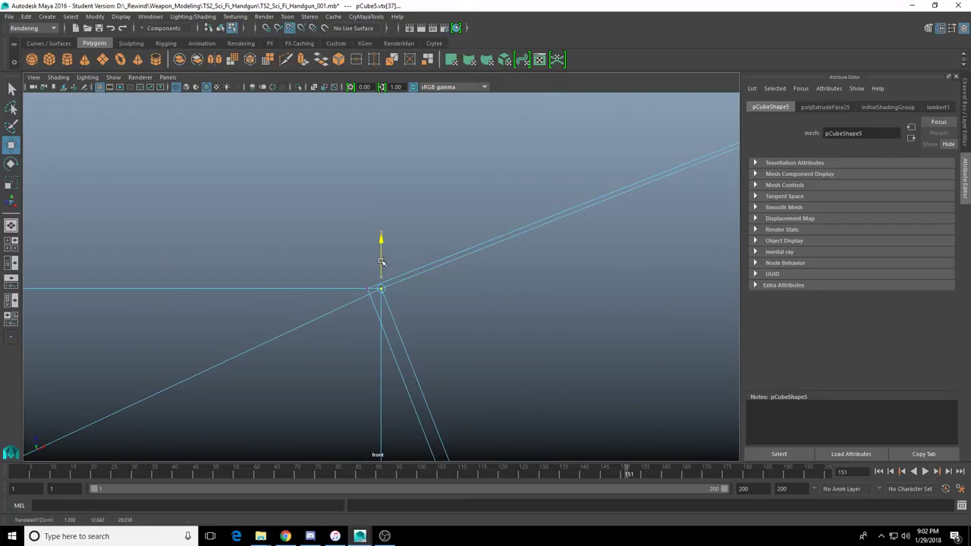
pyautogui.moveTo(430, 289); pyautogui.dragTo(403, 296)
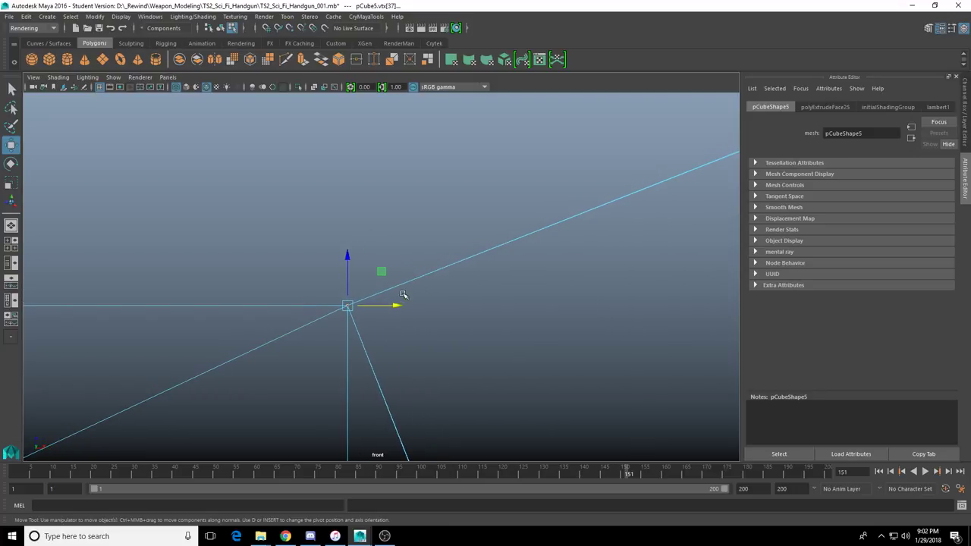
pyautogui.click(395, 308)
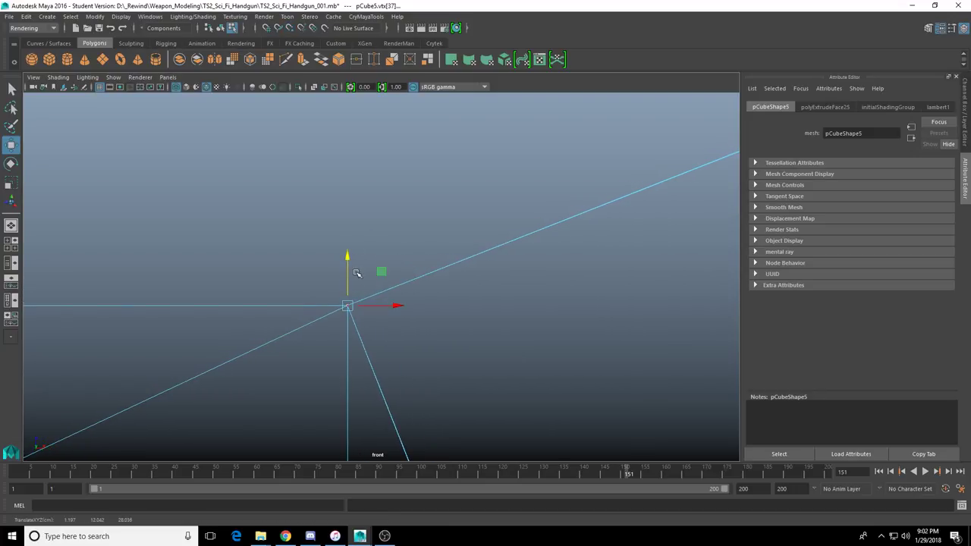
# Snap the upper outer corner vertex of the extruded section on the positive X side into line with its neighbour in both axes.
pyautogui.scroll(-12, 452, 289)
pyautogui.scroll(3, 453, 288)
pyautogui.press('Right')
pyautogui.press('f')
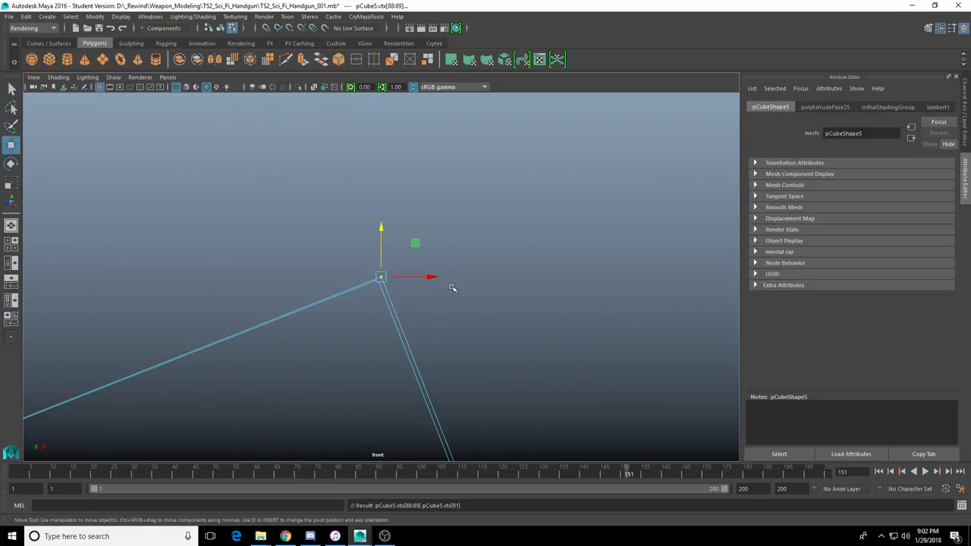
pyautogui.moveTo(382, 228); pyautogui.dragTo(381, 236)
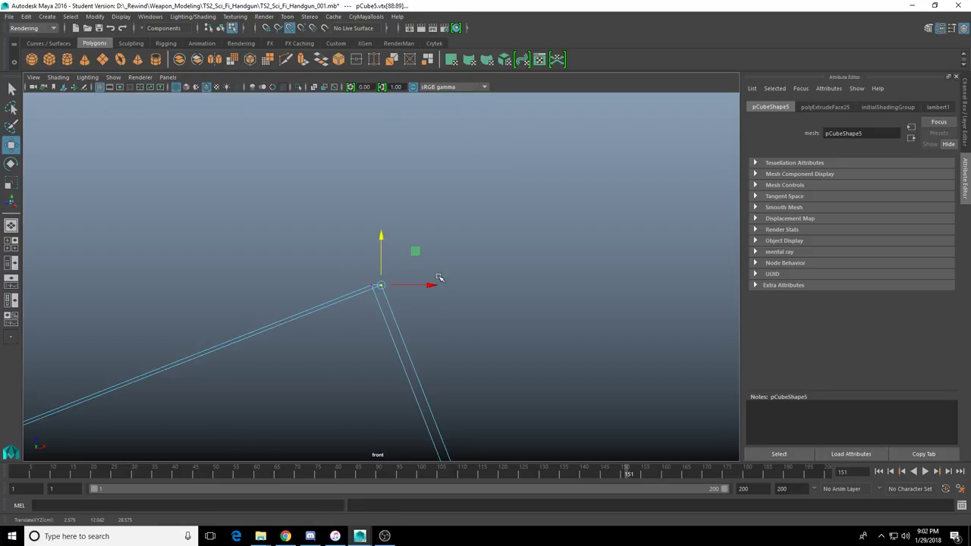
pyautogui.moveTo(439, 277); pyautogui.dragTo(396, 287)
# Snap the lower outer corner vertex of the extruded section on the positive X side onto its neighbouring corner horizontally and vertically.
pyautogui.scroll(-12, 410, 292)
pyautogui.keyDown('alt'); pyautogui.moveTo(433, 312); pyautogui.dragTo(411, 242, button='middle'); pyautogui.keyUp('alt')
pyautogui.scroll(3, 427, 312)
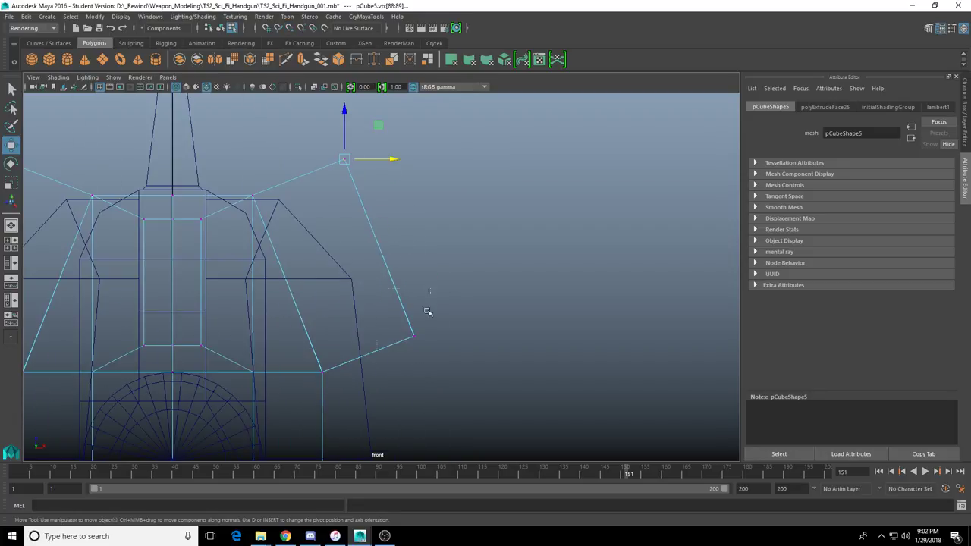
pyautogui.moveTo(427, 312); pyautogui.dragTo(399, 349)
pyautogui.press('f')
pyautogui.scroll(3, 440, 319)
pyautogui.scroll(2, 437, 315)
pyautogui.moveTo(446, 241); pyautogui.dragTo(379, 307)
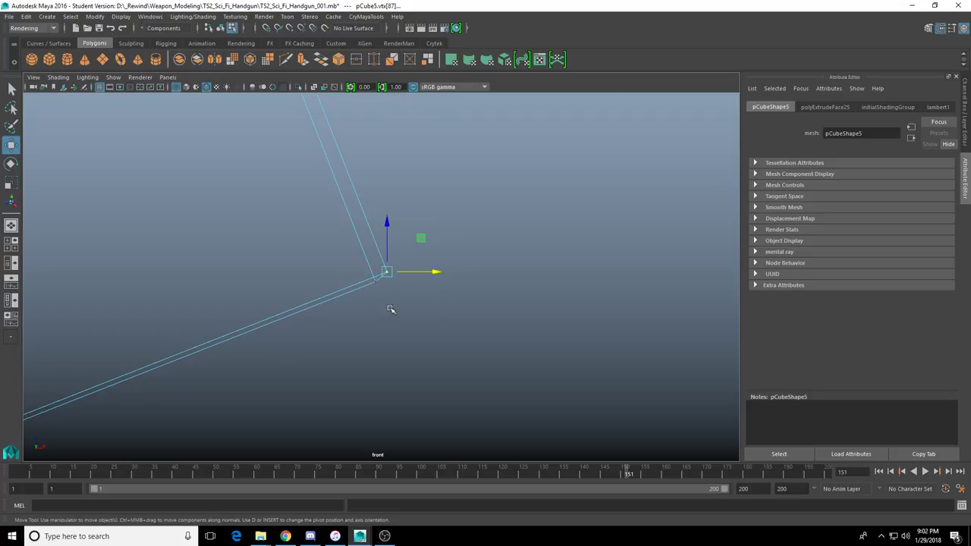
pyautogui.scroll(5, 392, 309)
pyautogui.moveTo(446, 265); pyautogui.dragTo(369, 282)
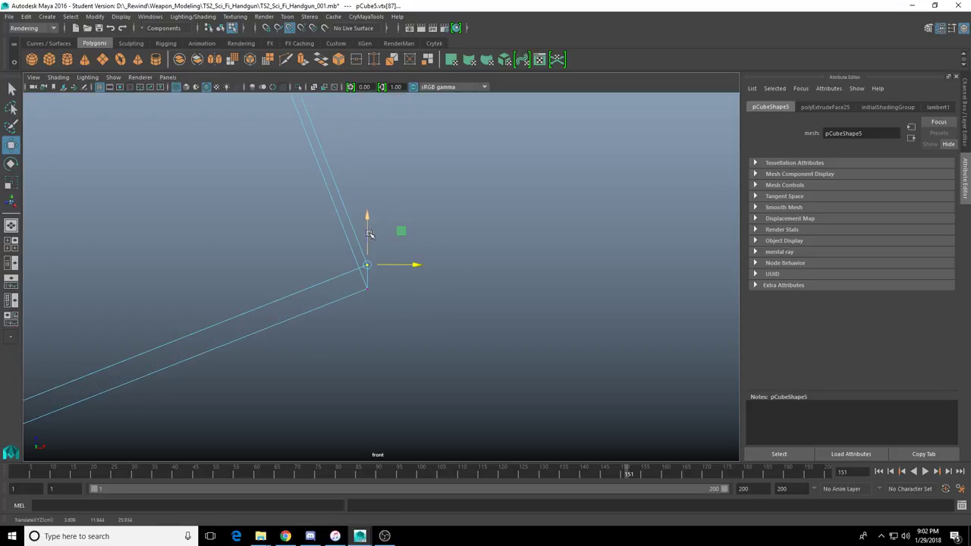
pyautogui.moveTo(368, 220); pyautogui.dragTo(368, 276)
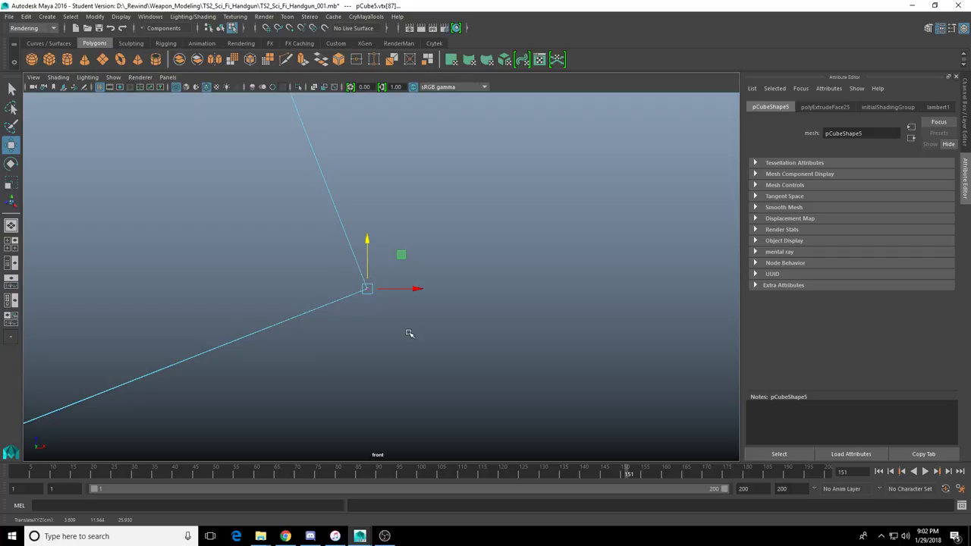
# Try to snap the lower inner corner vertex on the positive X side to its neighbouring corner, and undo the moves.
pyautogui.scroll(-10, 327, 353)
pyautogui.scroll(2, 332, 348)
pyautogui.keyDown('alt'); pyautogui.moveTo(334, 347); pyautogui.dragTo(408, 295, button='middle'); pyautogui.keyUp('alt')
pyautogui.scroll(2, 408, 285)
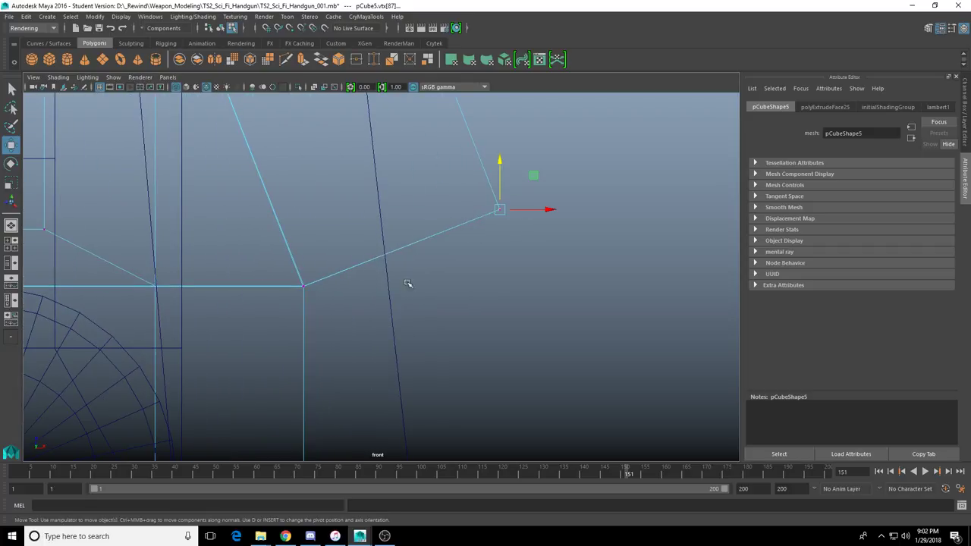
pyautogui.moveTo(363, 256); pyautogui.dragTo(290, 313)
pyautogui.press('f')
pyautogui.scroll(4, 321, 312)
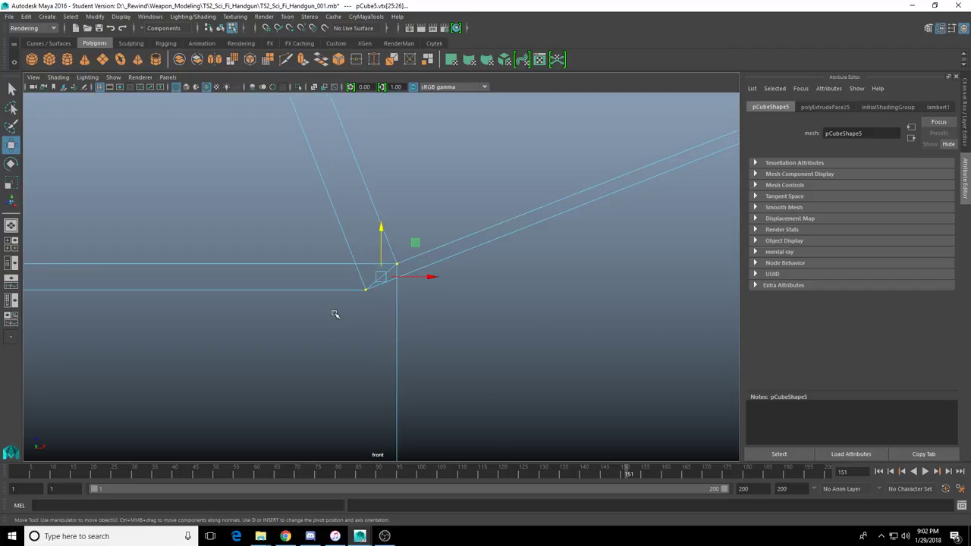
pyautogui.moveTo(374, 270); pyautogui.dragTo(372, 268)
pyautogui.moveTo(424, 220); pyautogui.dragTo(387, 280)
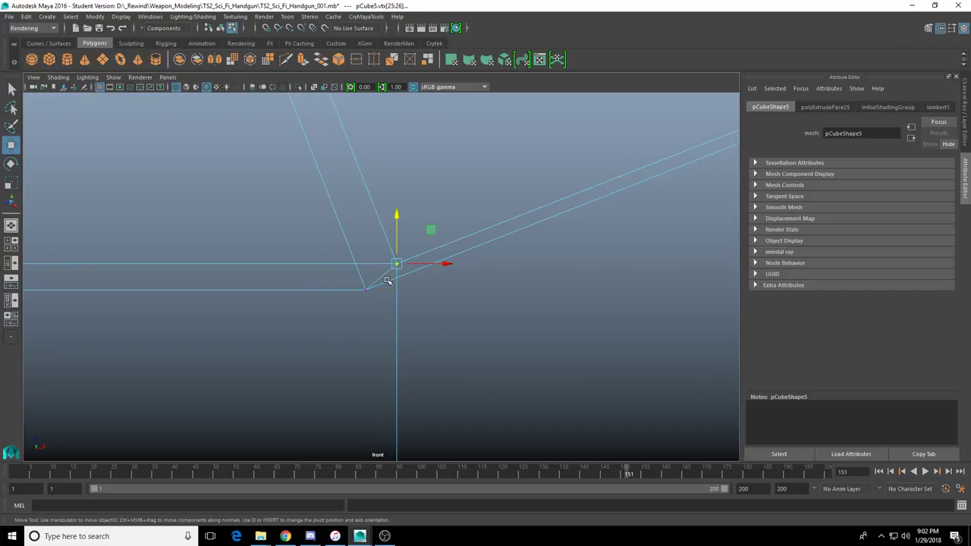
pyautogui.moveTo(446, 264); pyautogui.dragTo(419, 266)
pyautogui.moveTo(366, 217); pyautogui.dragTo(367, 222)
pyautogui.scroll(-10, 370, 302)
pyautogui.keyDown('alt'); pyautogui.moveTo(371, 304); pyautogui.dragTo(399, 253, button='middle'); pyautogui.keyUp('alt')
pyautogui.scroll(1, 399, 253)
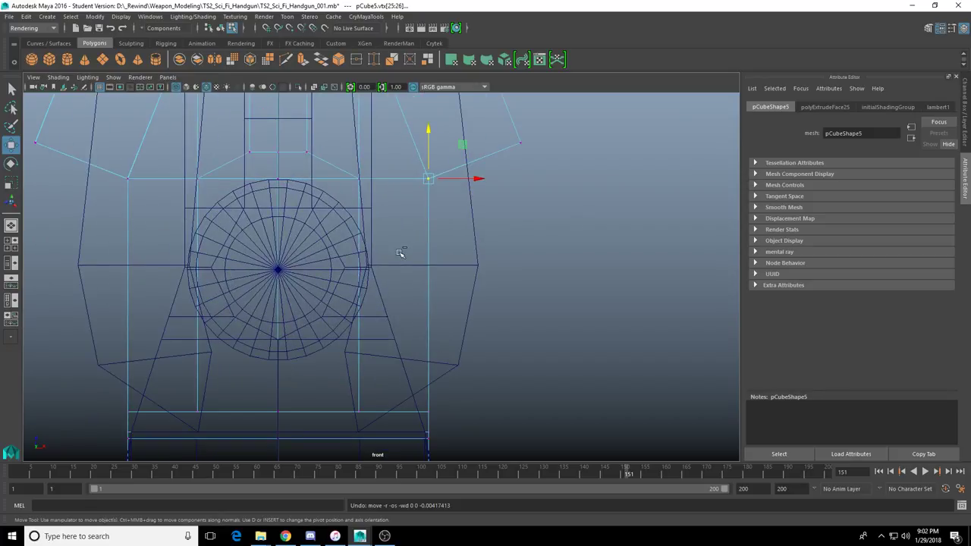
pyautogui.hotkey('ctrl', 'z')
# Snap the lower outer corner vertex of the extruded section on the negative X side into line with its neighbouring corner.
pyautogui.keyDown('alt'); pyautogui.moveTo(304, 264); pyautogui.dragTo(371, 331, button='middle'); pyautogui.keyUp('alt')
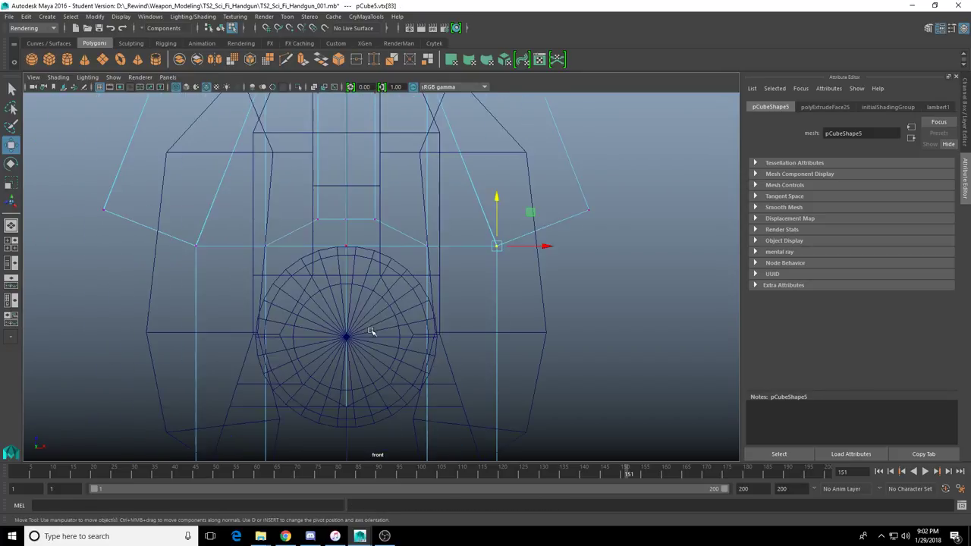
pyautogui.scroll(3, 371, 331)
pyautogui.keyDown('alt'); pyautogui.moveTo(72, 254); pyautogui.dragTo(420, 343, button='middle'); pyautogui.keyUp('alt')
pyautogui.scroll(3, 420, 343)
pyautogui.moveTo(294, 251); pyautogui.dragTo(322, 280)
pyautogui.press('f')
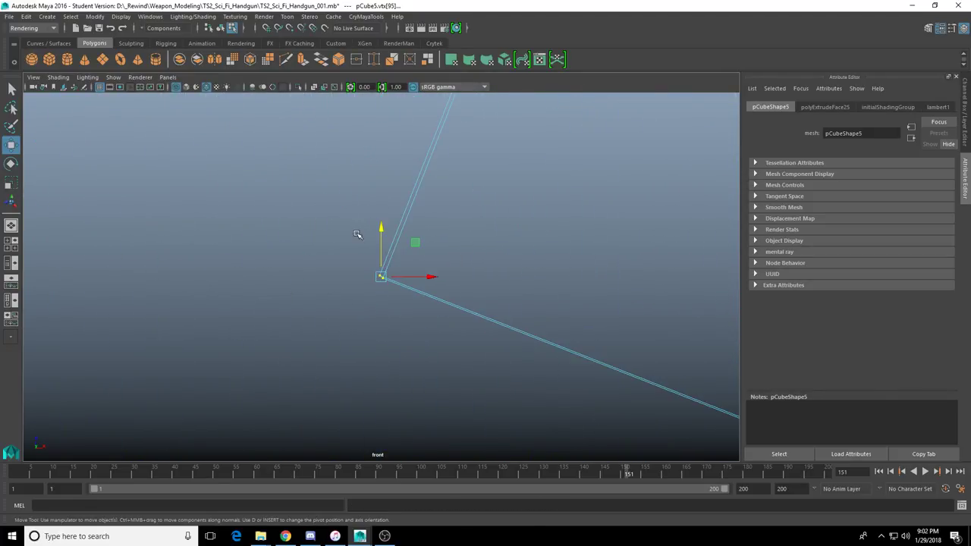
pyautogui.scroll(4, 370, 231)
pyautogui.moveTo(341, 211); pyautogui.dragTo(431, 274)
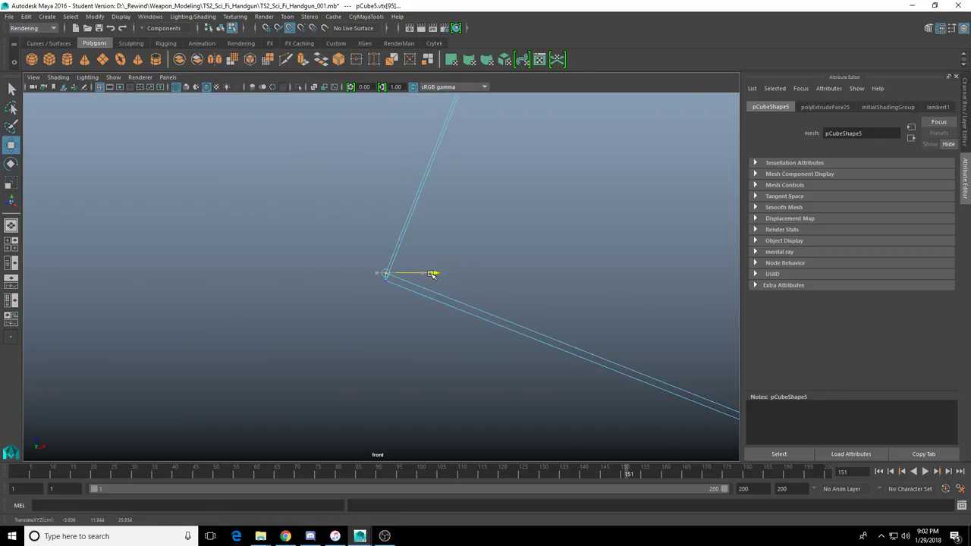
# Check the lower inner corner on the negative X side in perspective and snap its offset vertex onto the neighbouring corner in the front view.
pyautogui.scroll(-6, 460, 266)
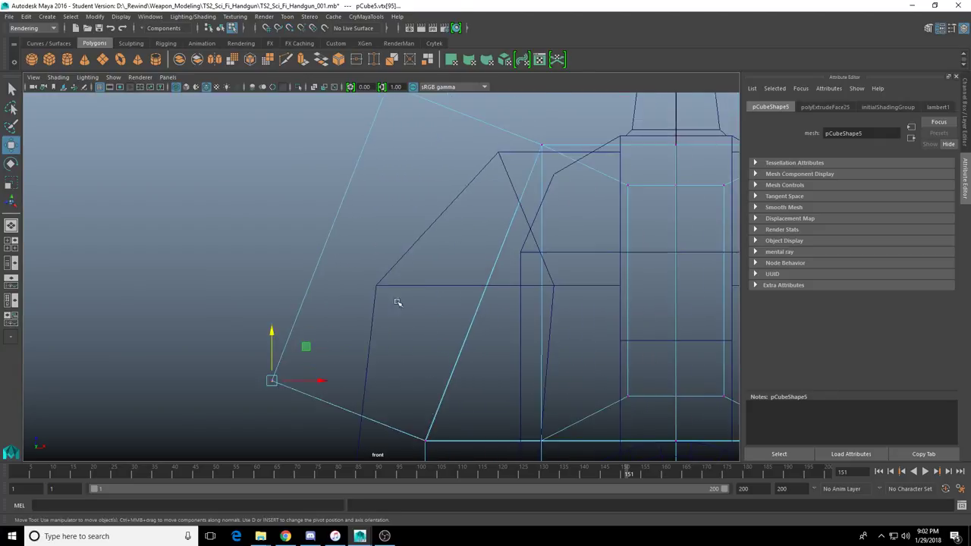
pyautogui.scroll(8, 367, 263)
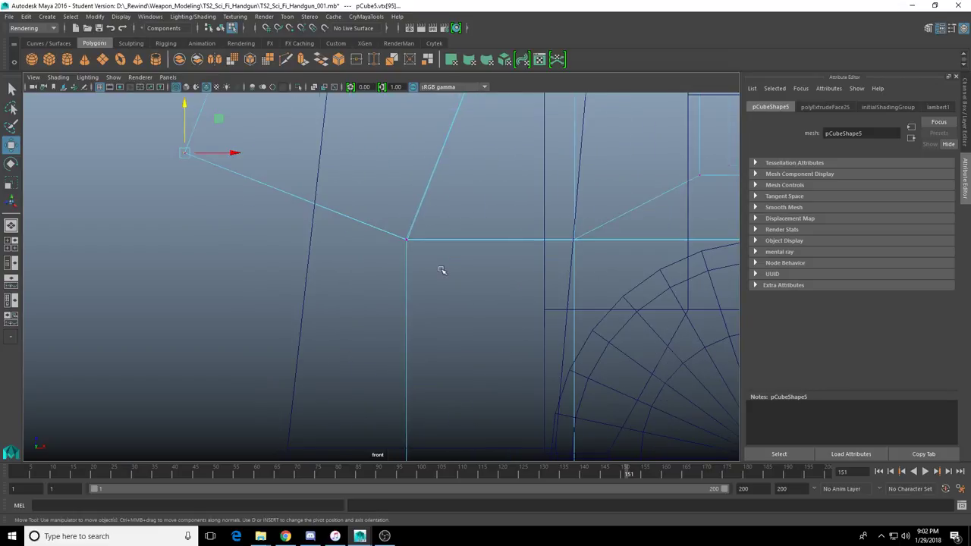
pyautogui.scroll(1, 394, 334)
pyautogui.moveTo(370, 331); pyautogui.dragTo(414, 250)
pyautogui.scroll(5, 416, 246)
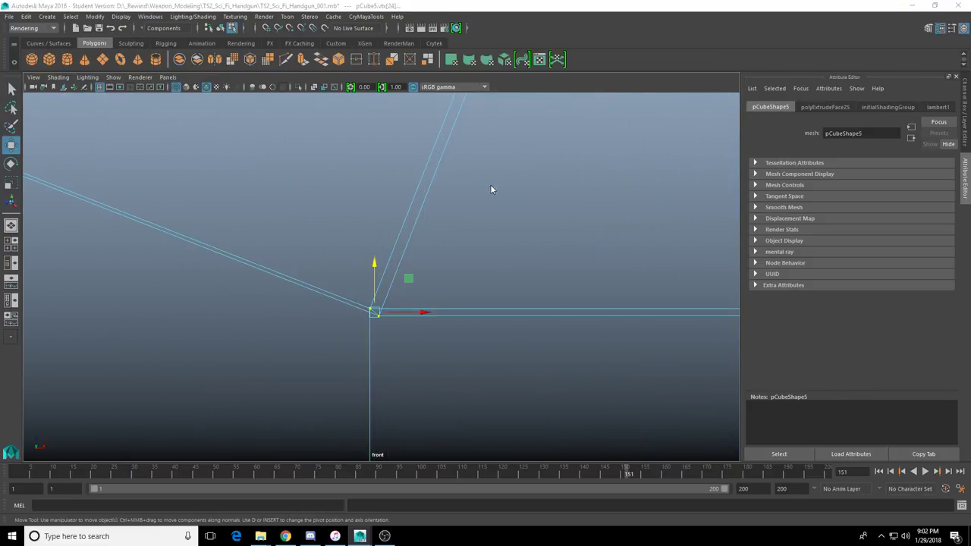
pyautogui.press('space')
pyautogui.press('space')
pyautogui.keyDown('alt'); pyautogui.moveTo(496, 206); pyautogui.dragTo(353, 216); pyautogui.keyUp('alt')
pyautogui.press('space')
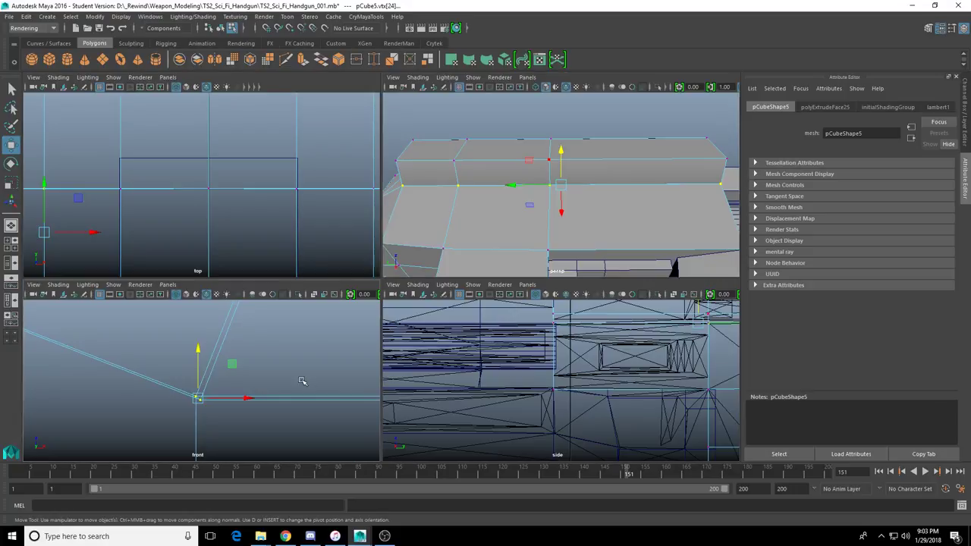
pyautogui.press('space')
pyautogui.keyDown('alt'); pyautogui.moveTo(306, 367); pyautogui.dragTo(427, 270, button='middle'); pyautogui.keyUp('alt')
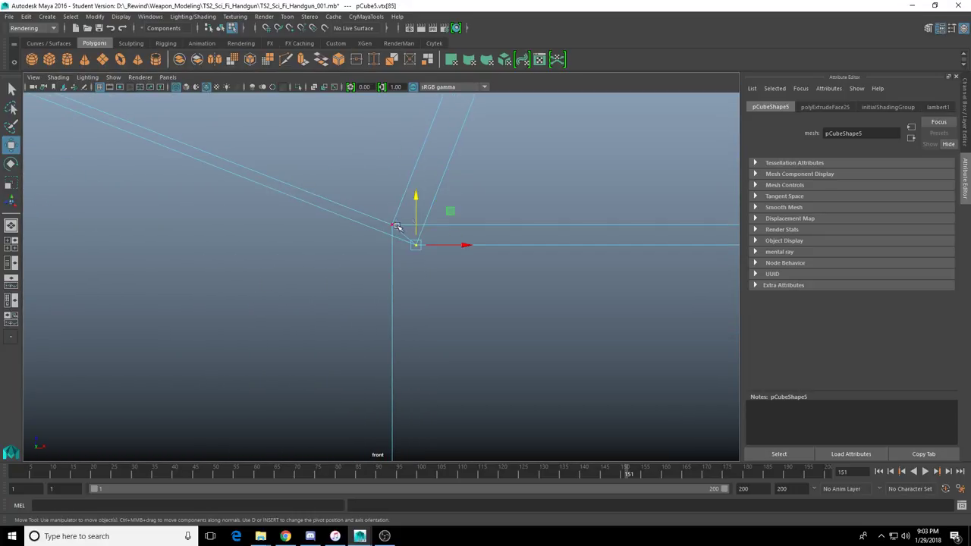
pyautogui.moveTo(416, 199); pyautogui.dragTo(462, 226)
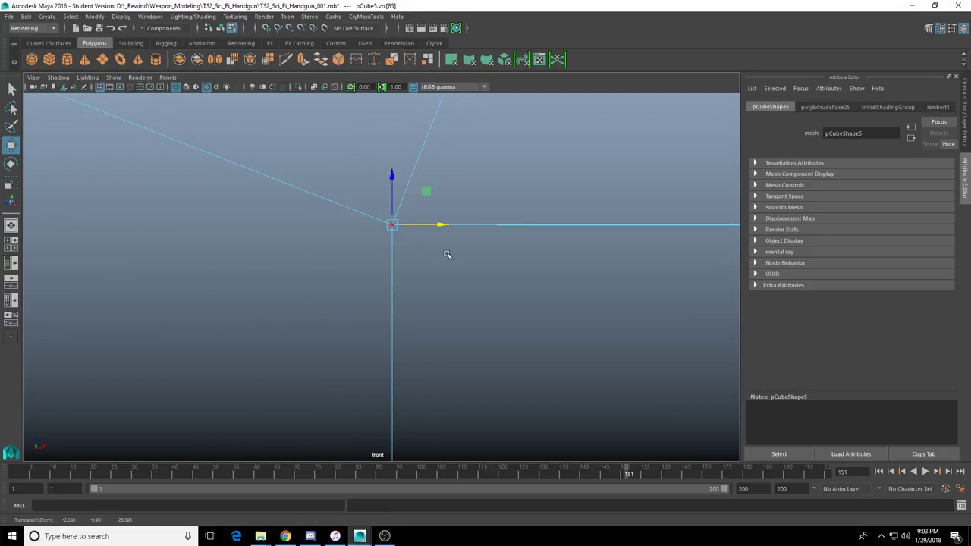
# Align the lower centre vertex and the lower inner corner vertex on the positive X side with their neighbouring corners in the front view.
pyautogui.scroll(-15, 448, 255)
pyautogui.keyDown('alt'); pyautogui.moveTo(558, 275); pyautogui.dragTo(470, 276, button='middle'); pyautogui.keyUp('alt')
pyautogui.scroll(5, 466, 274)
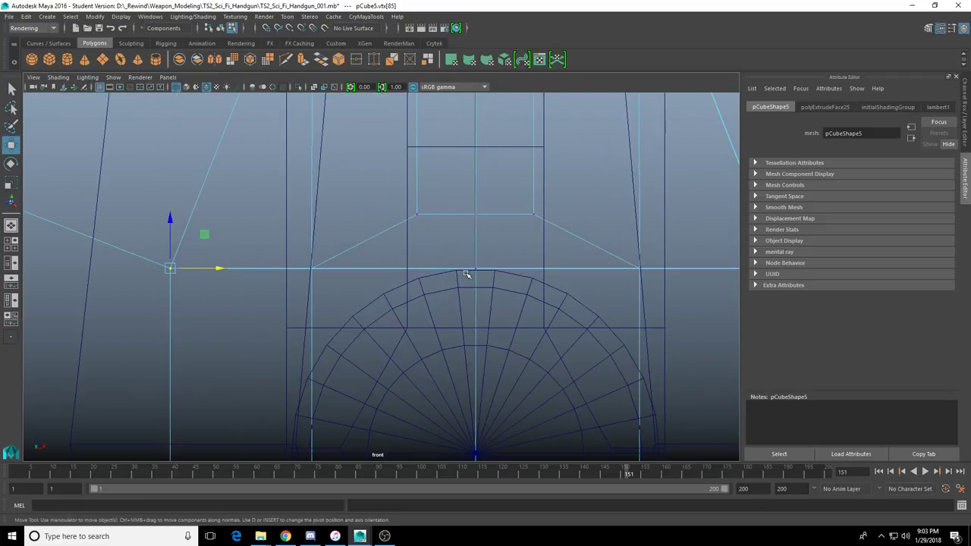
pyautogui.scroll(5, 466, 275)
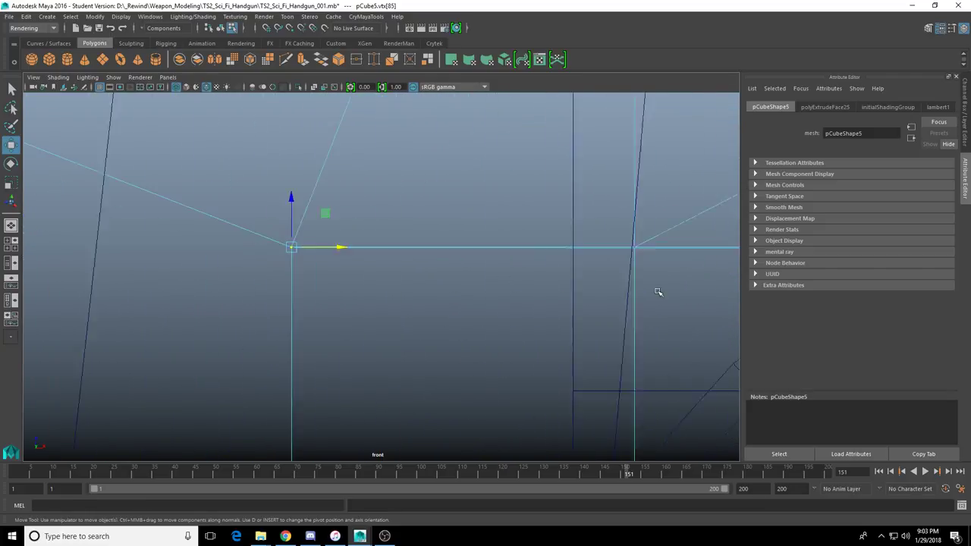
pyautogui.scroll(2, 384, 280)
pyautogui.press('f')
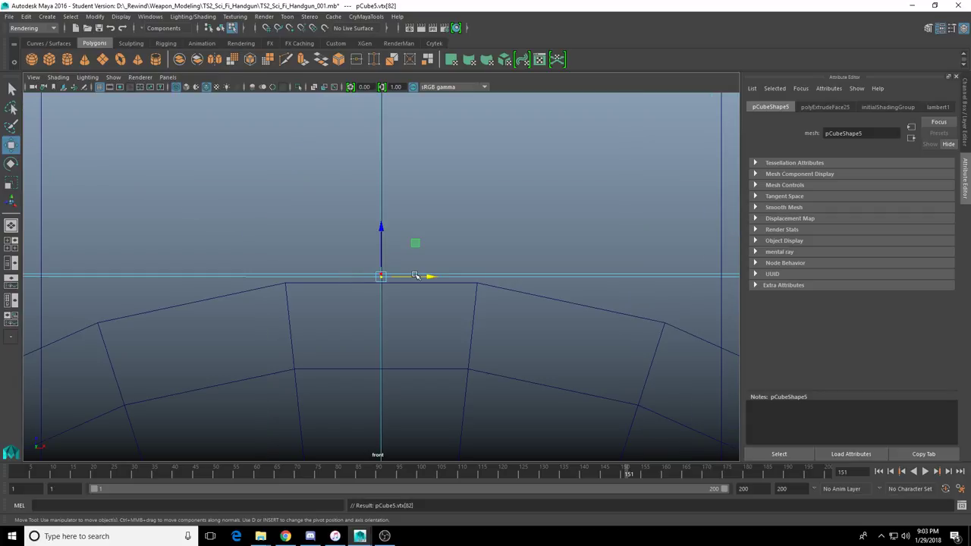
pyautogui.scroll(-5, 401, 260)
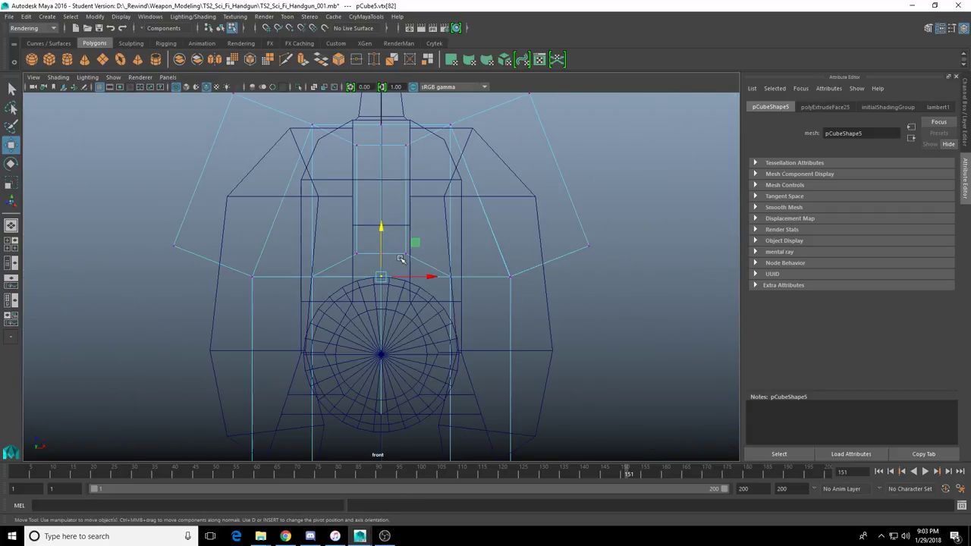
pyautogui.scroll(4, 401, 259)
pyautogui.scroll(5, 400, 259)
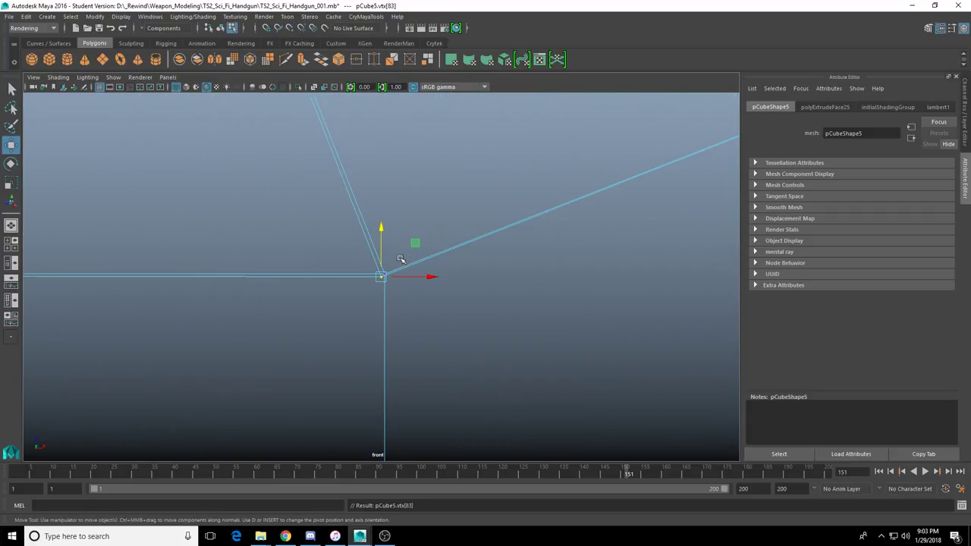
pyautogui.click(382, 262)
pyautogui.moveTo(380, 230)
pyautogui.mouseDown()
pyautogui.moveTo(374, 255)
pyautogui.moveTo(381, 216)
pyautogui.mouseUp()
pyautogui.moveTo(422, 260); pyautogui.dragTo(439, 261)
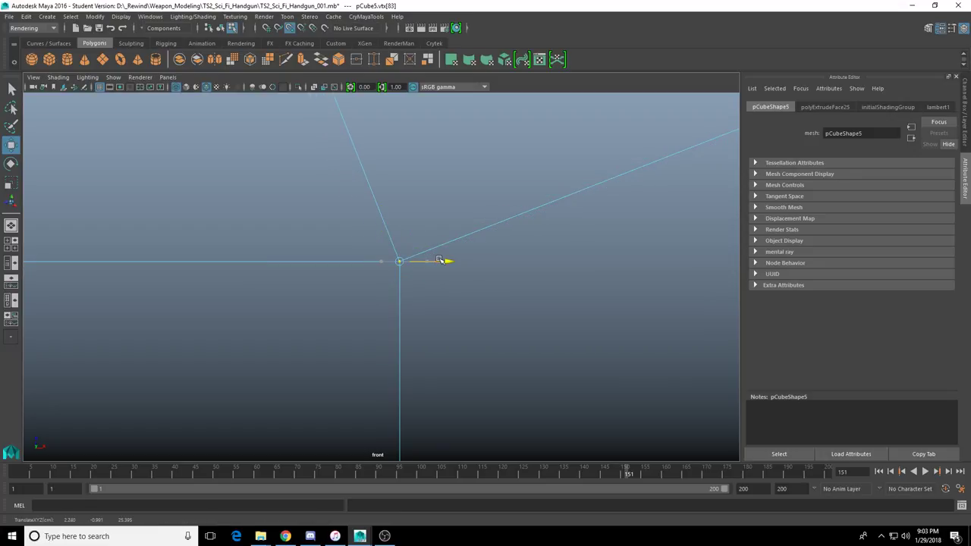
# Check the next lower corner vertex on the positive X side in the front and side views.
pyautogui.press('Right')
pyautogui.press('f')
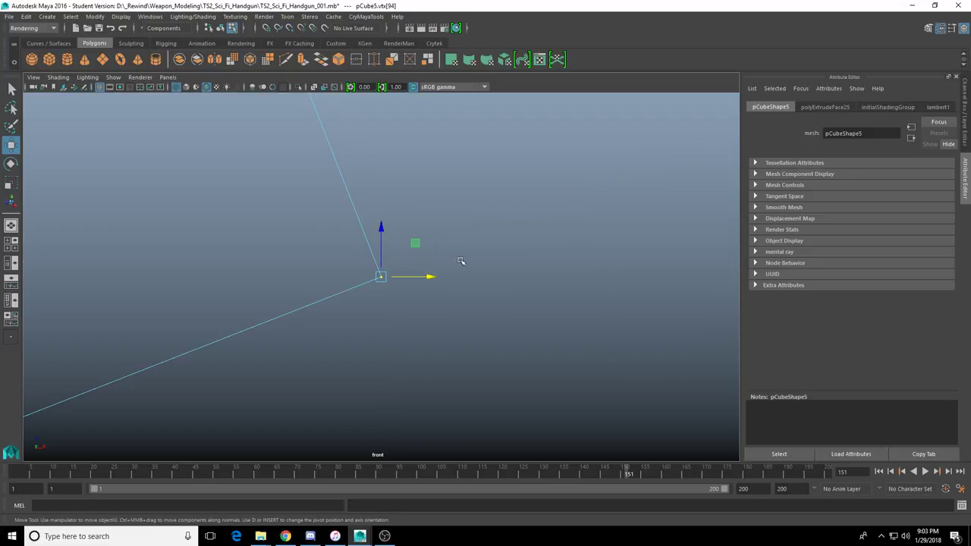
pyautogui.press('space')
pyautogui.press('space')
pyautogui.press('space')
pyautogui.press('space')
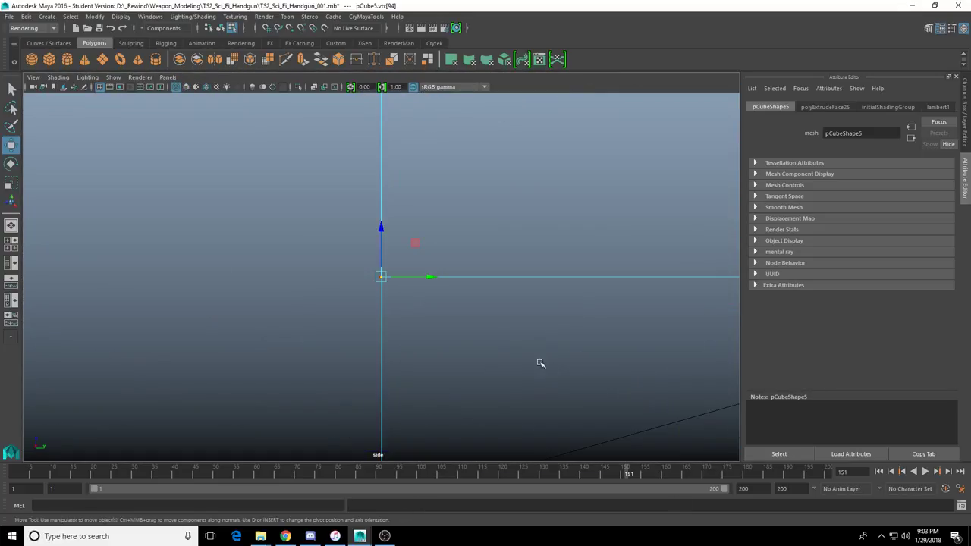
pyautogui.scroll(-10, 527, 327)
pyautogui.scroll(4, 479, 327)
pyautogui.keyDown('alt'); pyautogui.moveTo(508, 328); pyautogui.dragTo(150, 244, button='middle'); pyautogui.keyUp('alt')
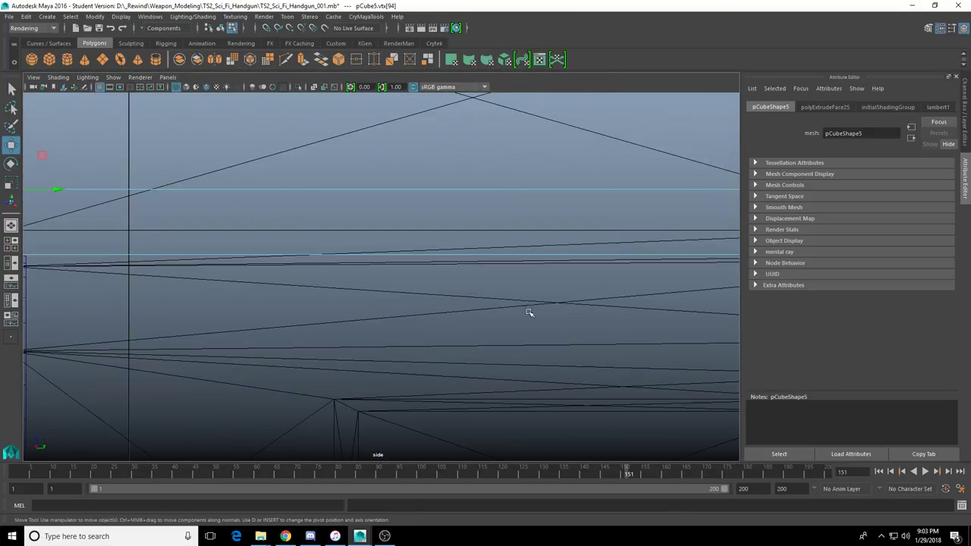
pyautogui.scroll(-4, 540, 313)
pyautogui.keyDown('alt'); pyautogui.moveTo(488, 300); pyautogui.dragTo(444, 291, button='middle'); pyautogui.keyUp('alt')
pyautogui.scroll(-5, 456, 288)
pyautogui.keyDown('alt'); pyautogui.moveTo(517, 287); pyautogui.dragTo(381, 275, button='middle'); pyautogui.keyUp('alt')
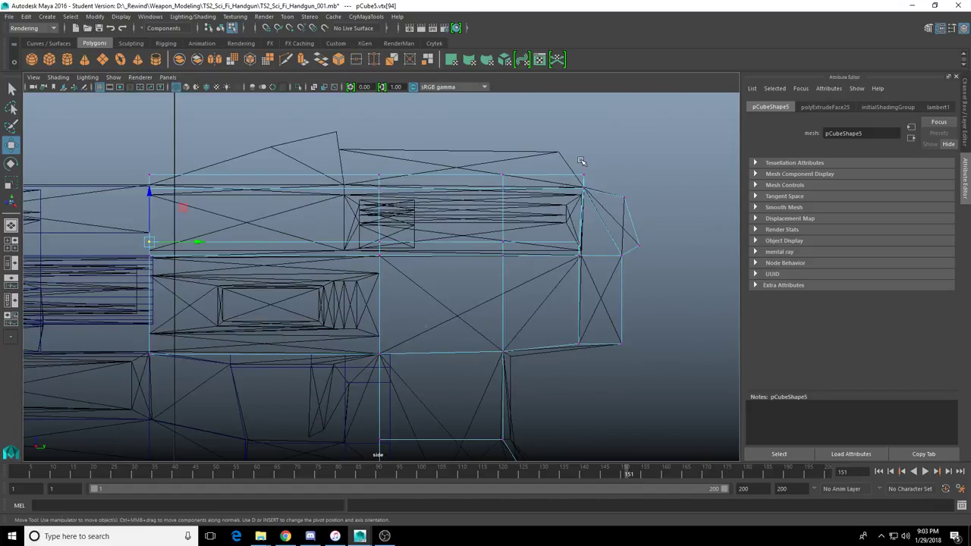
# Examine the rear vertices of the extruded upper section against the reference mesh in the side view.
pyautogui.press('space')
pyautogui.press('space')
pyautogui.keyDown('alt'); pyautogui.moveTo(594, 360); pyautogui.dragTo(362, 391, button='middle'); pyautogui.keyUp('alt')
pyautogui.scroll(1, 362, 380)
pyautogui.moveTo(308, 157); pyautogui.dragTo(403, 327)
pyautogui.press('f')
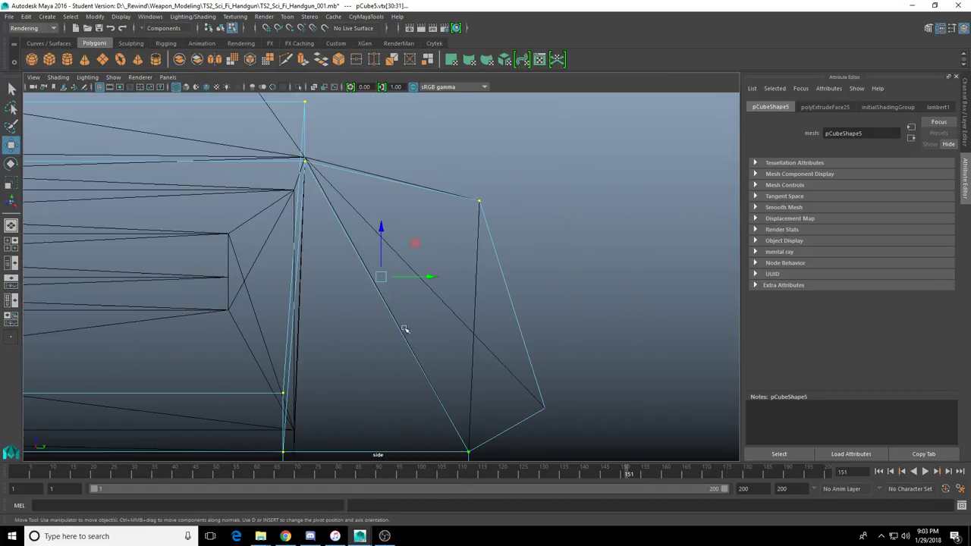
pyautogui.keyDown('alt'); pyautogui.moveTo(410, 311); pyautogui.dragTo(465, 274, button='middle'); pyautogui.keyUp('alt')
pyautogui.scroll(-3, 466, 274)
pyautogui.scroll(1, 415, 263)
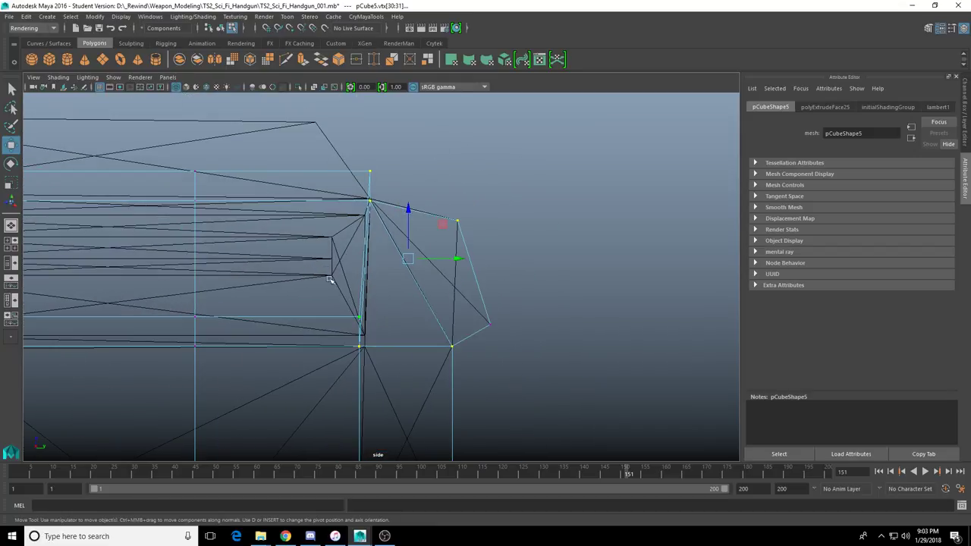
pyautogui.moveTo(329, 278); pyautogui.dragTo(386, 325)
# Select the long outer top edges on both sides of the upper section and lower them below the inner top edges.
pyautogui.press('space')
pyautogui.press('space')
pyautogui.keyDown('alt'); pyautogui.moveTo(448, 261); pyautogui.dragTo(383, 233); pyautogui.keyUp('alt')
pyautogui.scroll(-4, 381, 249)
pyautogui.moveTo(372, 232); pyautogui.dragTo(364, 203, button='right')
pyautogui.click(313, 210)
pyautogui.press('q')
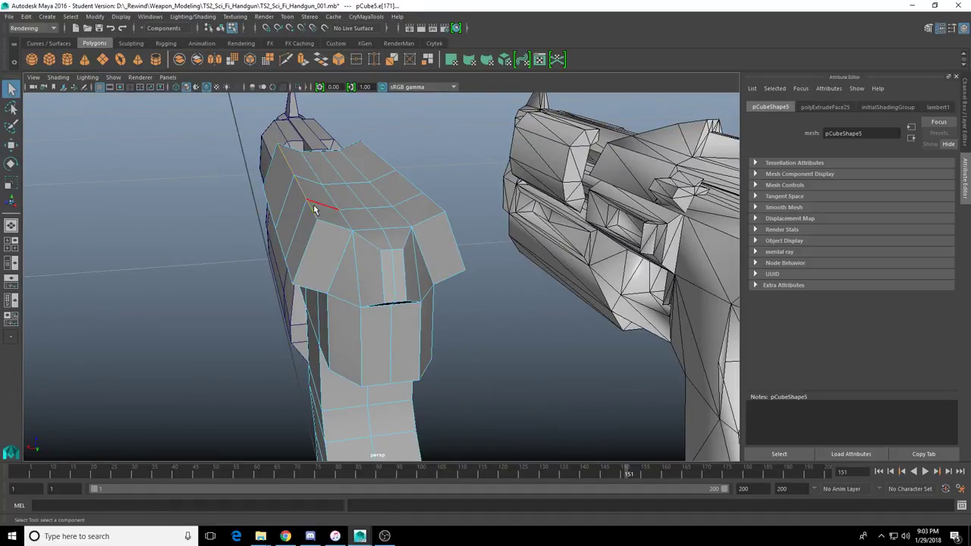
pyautogui.keyDown('alt'); pyautogui.moveTo(314, 204); pyautogui.dragTo(507, 256); pyautogui.keyUp('alt')
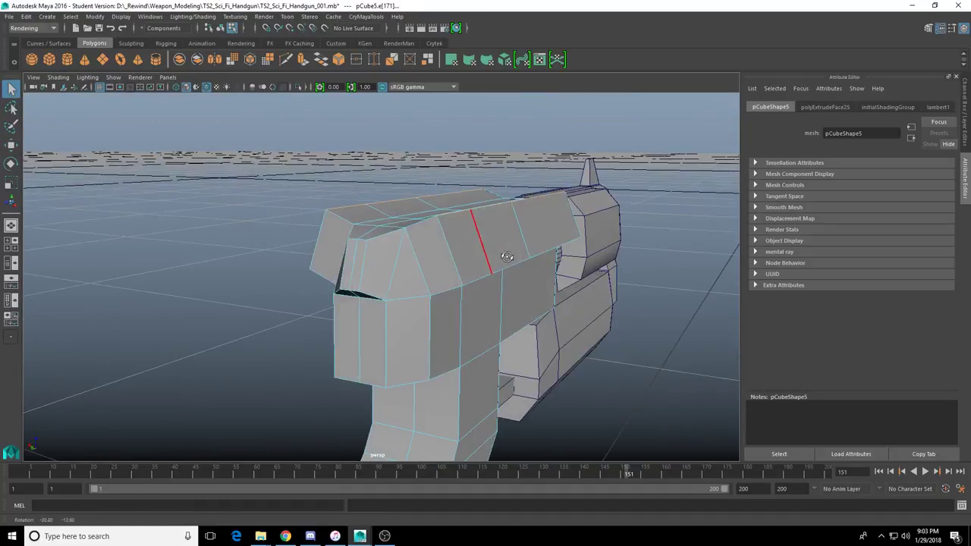
pyautogui.click(507, 258)
pyautogui.press('4')
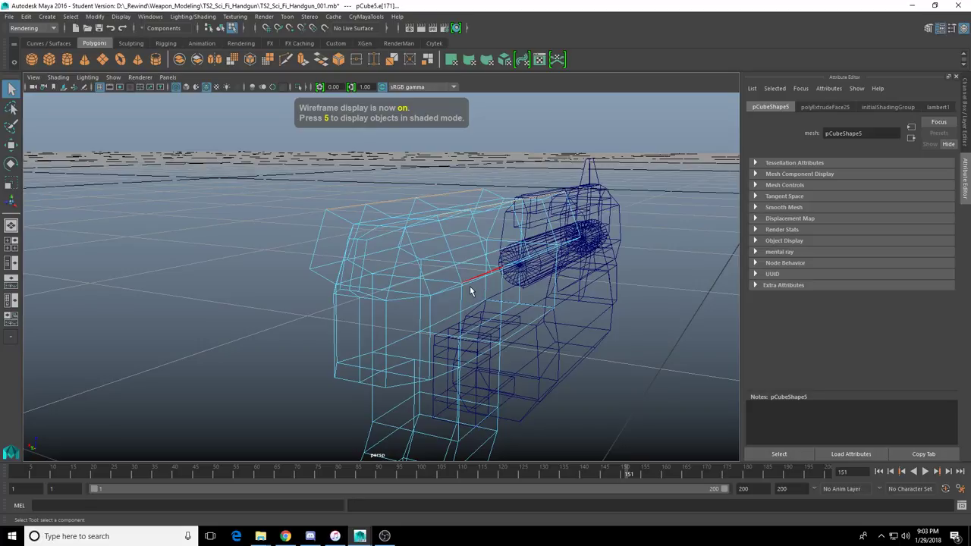
pyautogui.keyDown('alt'); pyautogui.moveTo(470, 291); pyautogui.dragTo(485, 284); pyautogui.keyUp('alt')
pyautogui.press('w')
pyautogui.press('space')
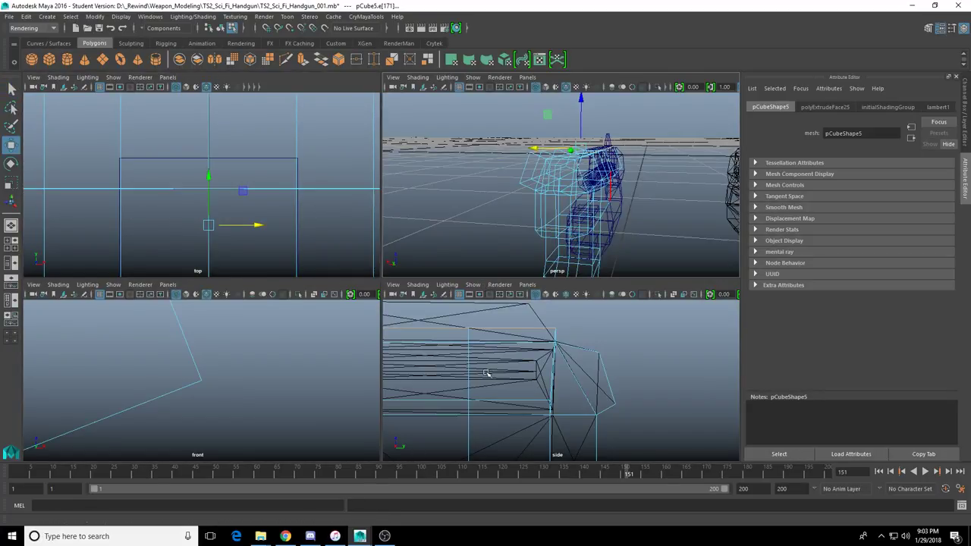
pyautogui.press('space')
pyautogui.press('5')
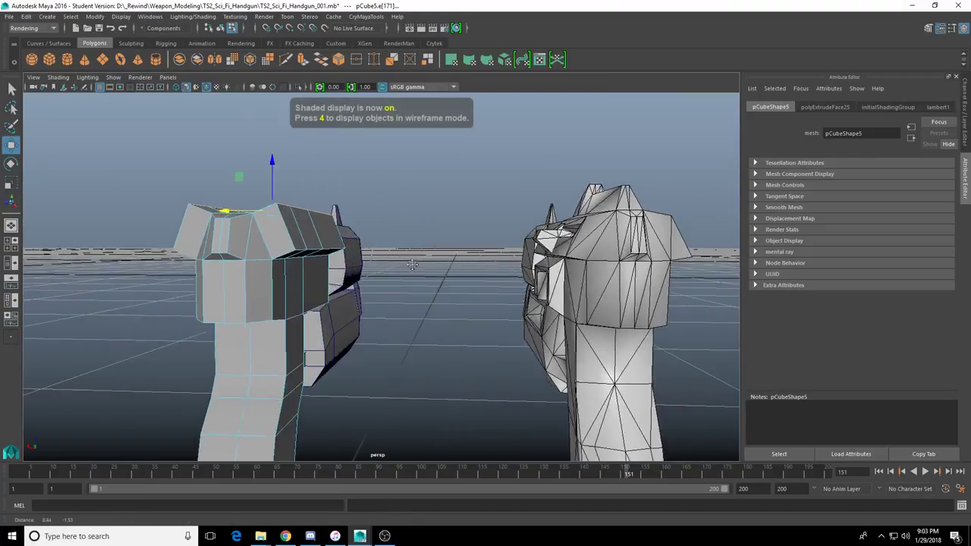
pyautogui.keyDown('alt'); pyautogui.moveTo(412, 264); pyautogui.dragTo(341, 254); pyautogui.keyUp('alt')
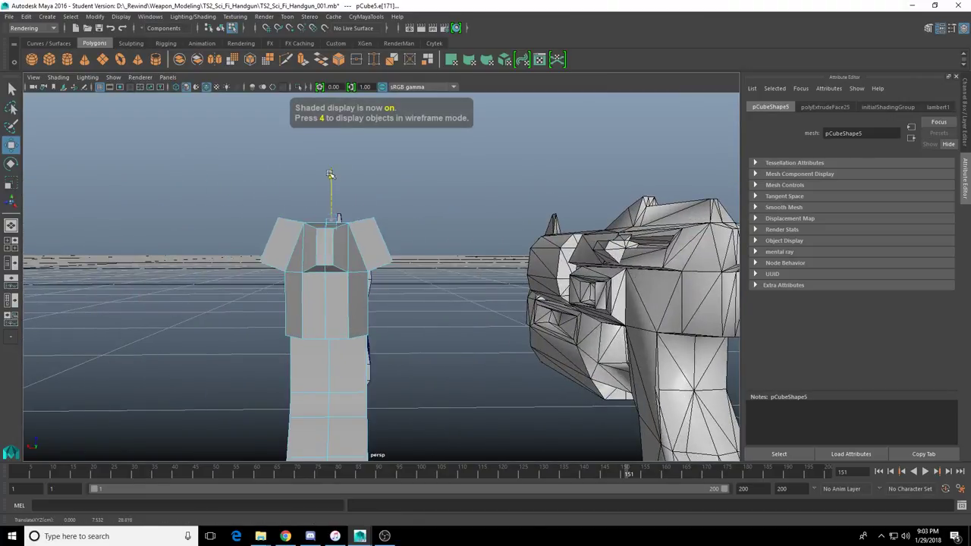
pyautogui.moveTo(330, 181)
pyautogui.keyDown('alt'); pyautogui.mouseDown()
pyautogui.moveTo(144, 233)
pyautogui.moveTo(126, 222)
pyautogui.moveTo(253, 232)
pyautogui.moveTo(516, 207)
pyautogui.mouseUp(); pyautogui.keyUp('alt')
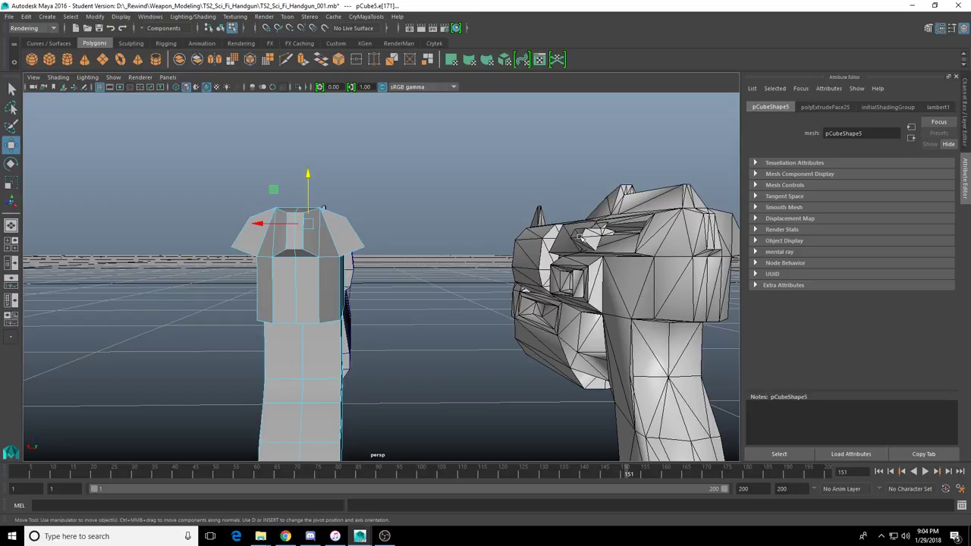
# Scale the outer top edges across the body's width and adjust their position to follow the reference gun.
pyautogui.keyDown('alt'); pyautogui.moveTo(669, 234); pyautogui.dragTo(589, 325); pyautogui.keyUp('alt')
pyautogui.scroll(4, 461, 328)
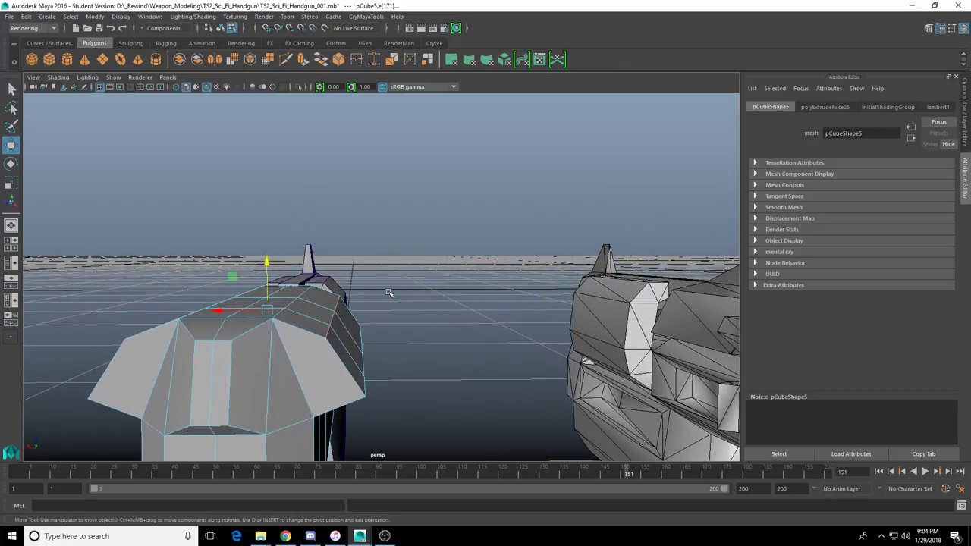
pyautogui.press('r')
pyautogui.keyDown('alt'); pyautogui.moveTo(262, 322); pyautogui.dragTo(250, 273); pyautogui.keyUp('alt')
pyautogui.press('w')
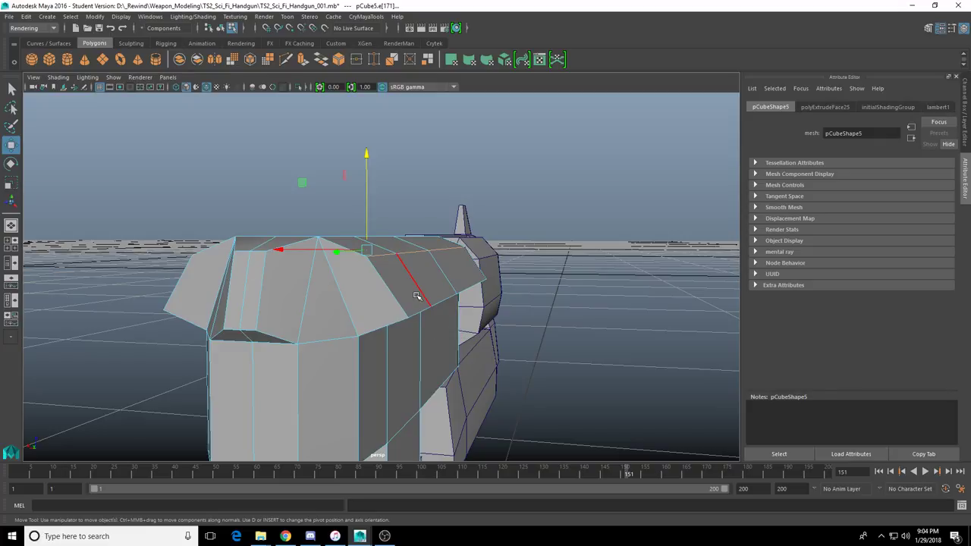
# Inspect the outer corner vertices of the upper section in the perspective, front and side views.
pyautogui.keyDown('alt'); pyautogui.moveTo(412, 286); pyautogui.dragTo(432, 325); pyautogui.keyUp('alt')
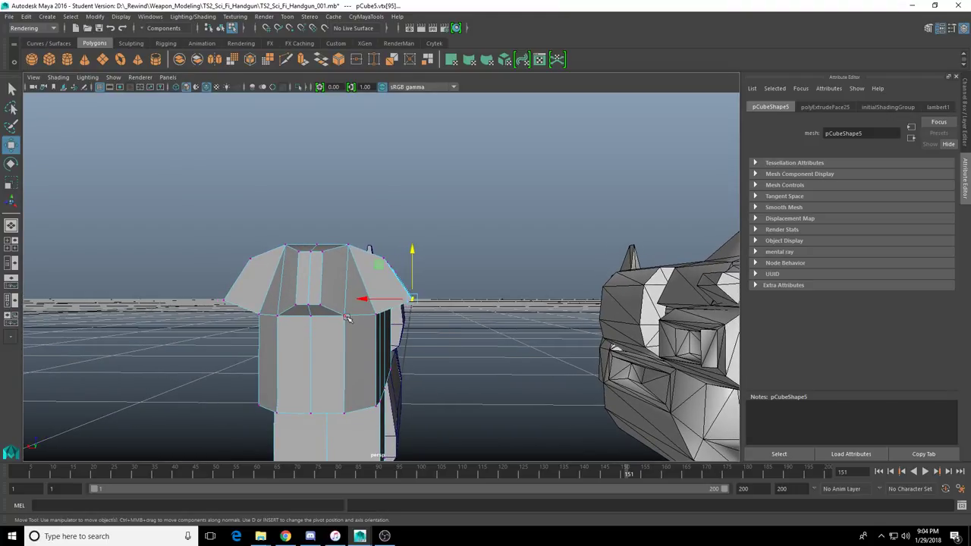
pyautogui.press('4')
pyautogui.moveTo(243, 304)
pyautogui.keyDown('alt'); pyautogui.mouseDown()
pyautogui.moveTo(276, 289)
pyautogui.moveTo(302, 341)
pyautogui.moveTo(348, 337)
pyautogui.moveTo(250, 361)
pyautogui.mouseUp(); pyautogui.keyUp('alt')
pyautogui.press('5')
pyautogui.press('space')
pyautogui.press('space')
pyautogui.press('f')
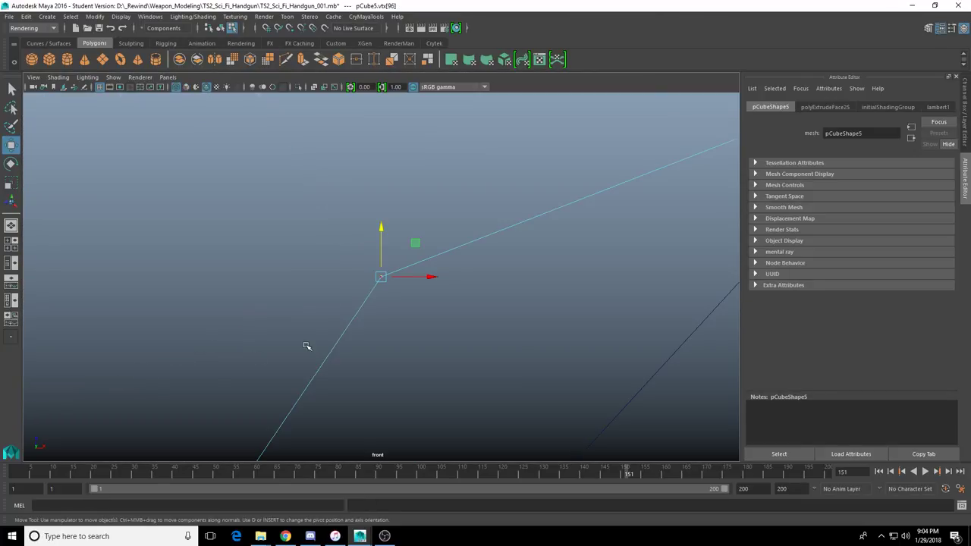
pyautogui.scroll(-10, 310, 346)
pyautogui.scroll(3, 310, 345)
pyautogui.press('space')
pyautogui.press('space')
pyautogui.scroll(6, 425, 318)
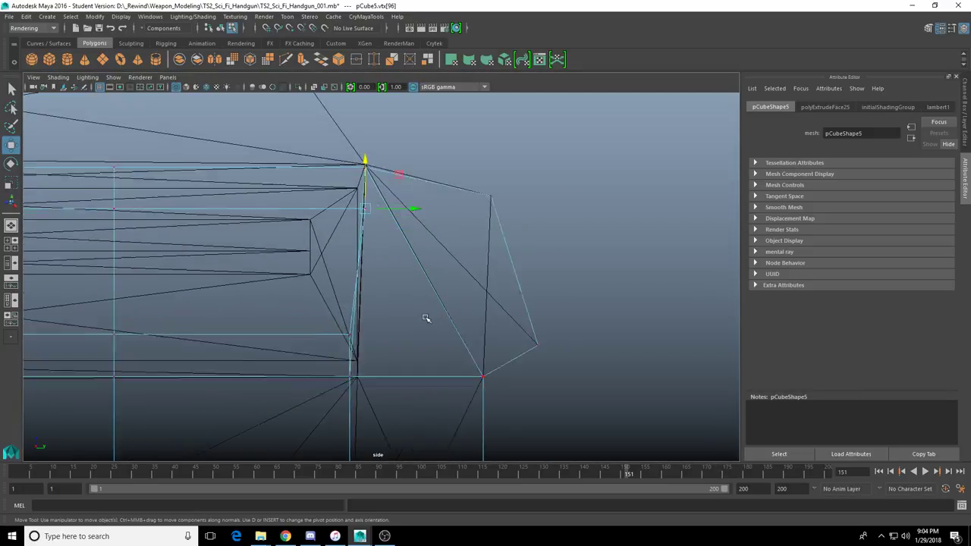
pyautogui.moveTo(346, 300); pyautogui.dragTo(377, 352)
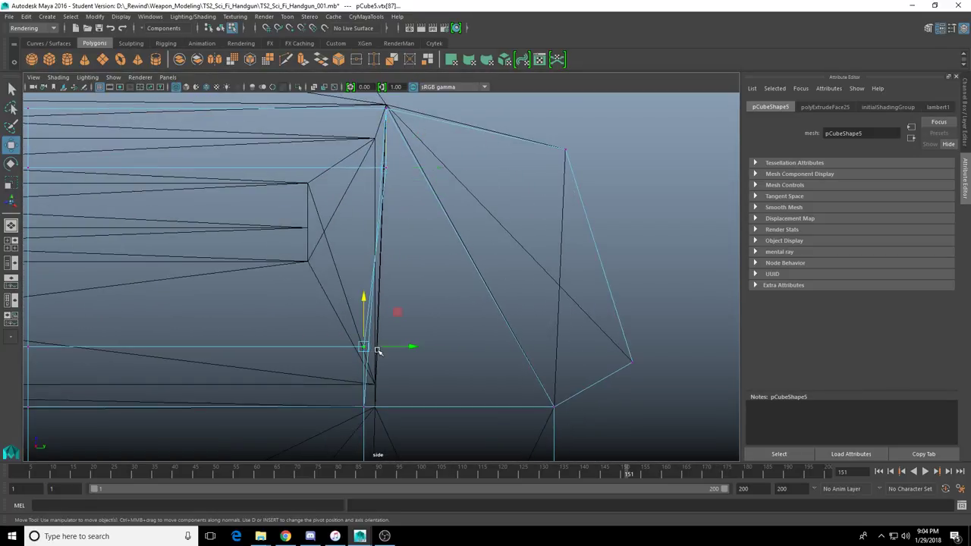
# Snap the upper outer rear corner vertices on both sides into line with the outermost corners in the top view.
pyautogui.keyDown('alt'); pyautogui.moveTo(414, 194); pyautogui.dragTo(419, 223, button='middle'); pyautogui.keyUp('alt')
pyautogui.moveTo(419, 221); pyautogui.dragTo(354, 117)
pyautogui.press('space')
pyautogui.press('space')
pyautogui.press('f')
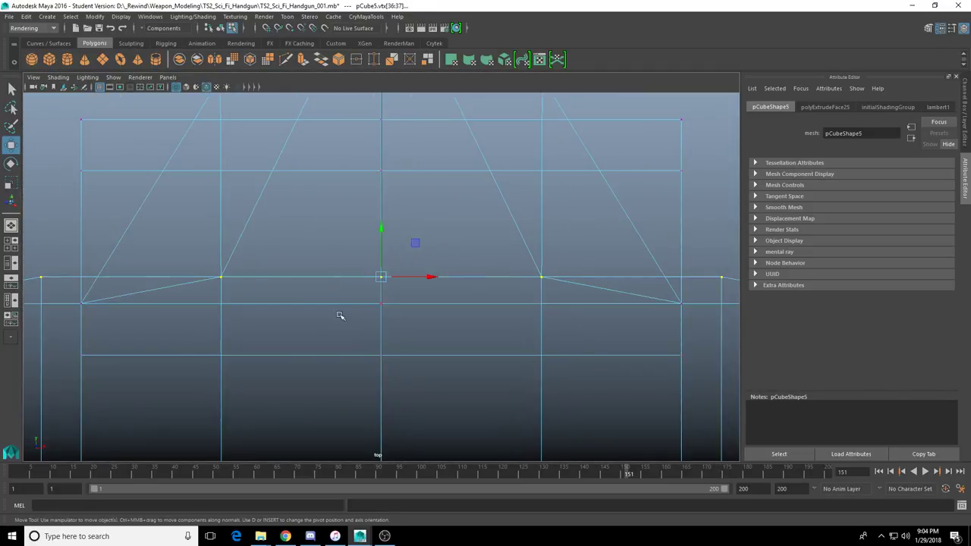
pyautogui.keyDown('alt'); pyautogui.moveTo(282, 310); pyautogui.dragTo(397, 272, button='middle'); pyautogui.keyUp('alt')
pyautogui.moveTo(135, 222); pyautogui.dragTo(166, 245)
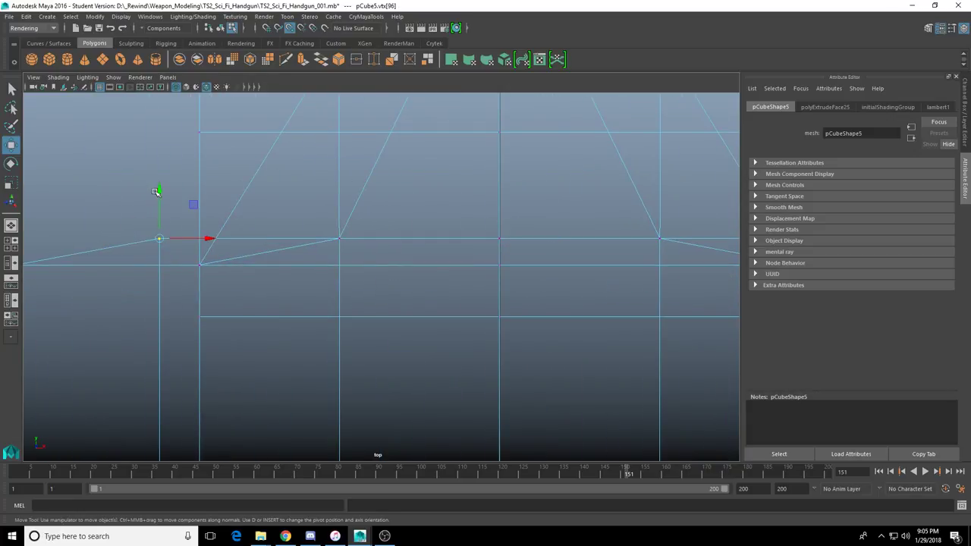
pyautogui.moveTo(159, 204); pyautogui.dragTo(196, 263)
pyautogui.scroll(-3, 355, 284)
pyautogui.keyDown('alt'); pyautogui.moveTo(355, 284); pyautogui.dragTo(313, 282, button='middle'); pyautogui.keyUp('alt')
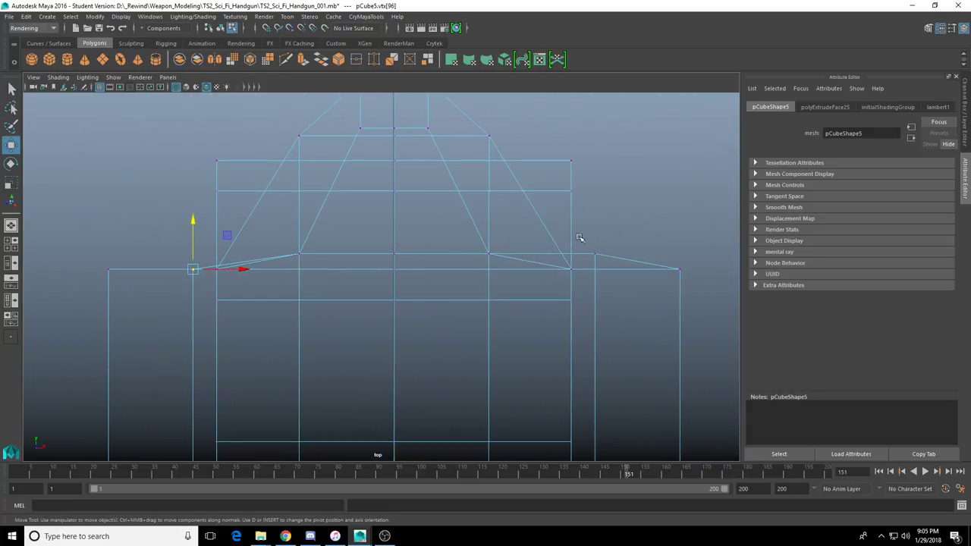
pyautogui.moveTo(577, 234); pyautogui.dragTo(597, 242)
# Move the row of upper inner rear vertices in the top view into line with the outer corner vertices.
pyautogui.scroll(2, 302, 234)
pyautogui.moveTo(270, 224); pyautogui.dragTo(473, 267)
pyautogui.moveTo(263, 226); pyautogui.dragTo(550, 255)
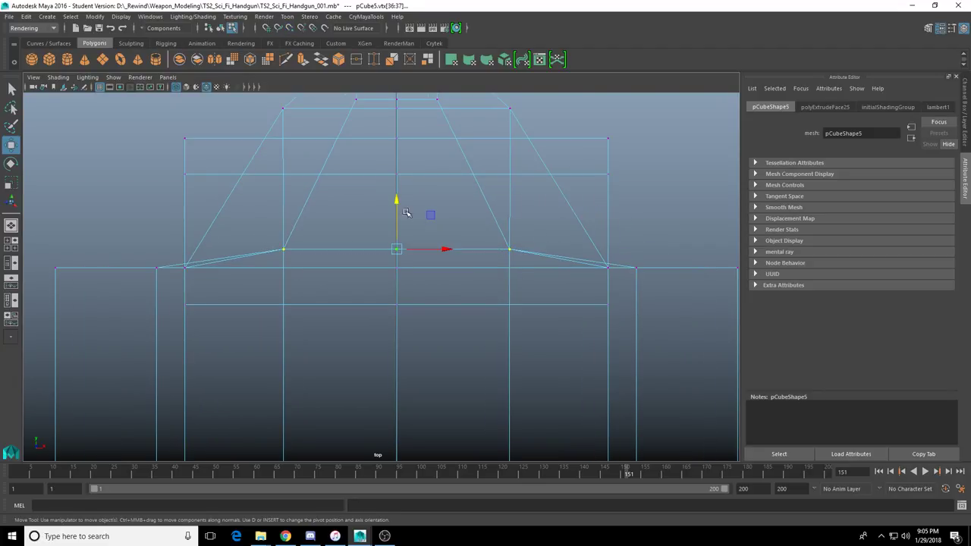
pyautogui.moveTo(399, 211)
pyautogui.mouseDown()
pyautogui.moveTo(399, 127)
pyautogui.moveTo(398, 222)
pyautogui.mouseUp()
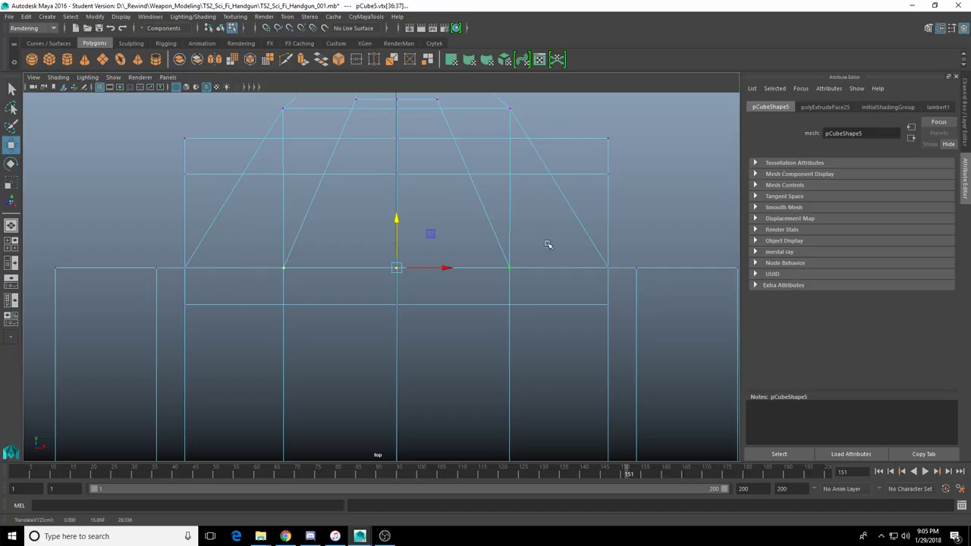
pyautogui.scroll(2, 548, 244)
pyautogui.keyDown('alt'); pyautogui.moveTo(548, 244); pyautogui.dragTo(460, 389, button='middle'); pyautogui.keyUp('alt')
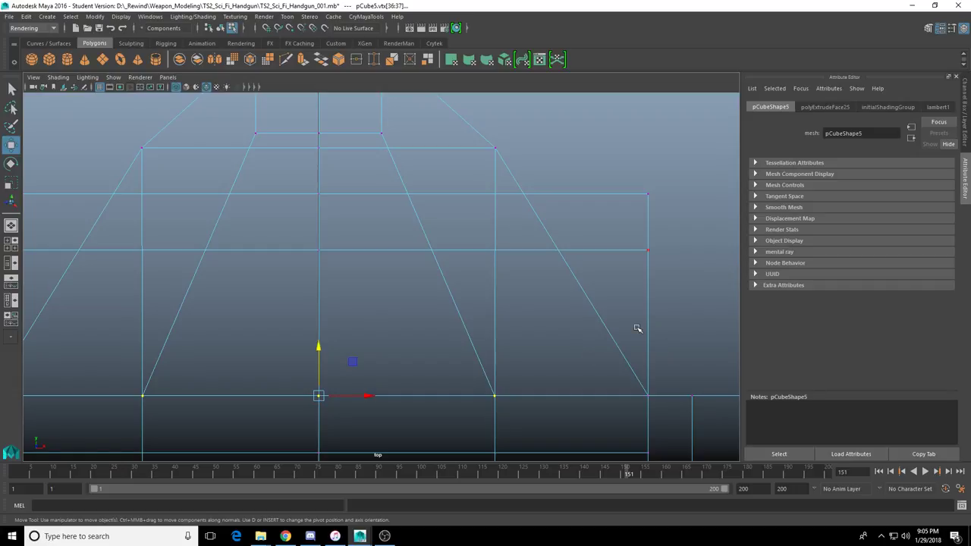
pyautogui.scroll(-5, 636, 328)
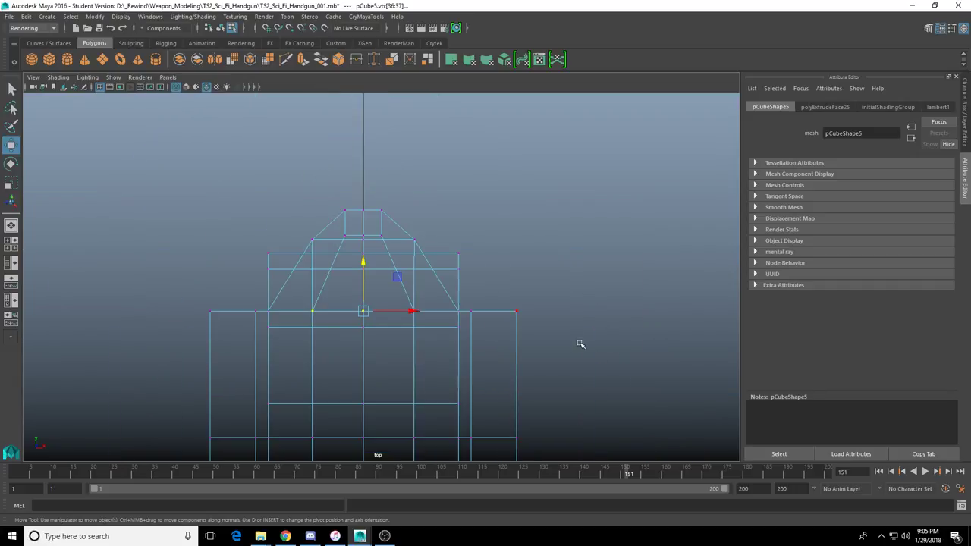
# Check the straightened rear edge in perspective and inspect its upper outer corner vertex in the side view.
pyautogui.press('space')
pyautogui.press('space')
pyautogui.keyDown('alt'); pyautogui.moveTo(543, 193); pyautogui.dragTo(511, 239); pyautogui.keyUp('alt')
pyautogui.press('F8')
pyautogui.click(511, 238)
pyautogui.keyDown('alt'); pyautogui.moveTo(371, 275); pyautogui.dragTo(387, 311); pyautogui.keyUp('alt')
pyautogui.click(395, 289)
pyautogui.moveTo(355, 283); pyautogui.dragTo(325, 283, button='right')
pyautogui.click(422, 262)
pyautogui.click(425, 265)
pyautogui.press('space')
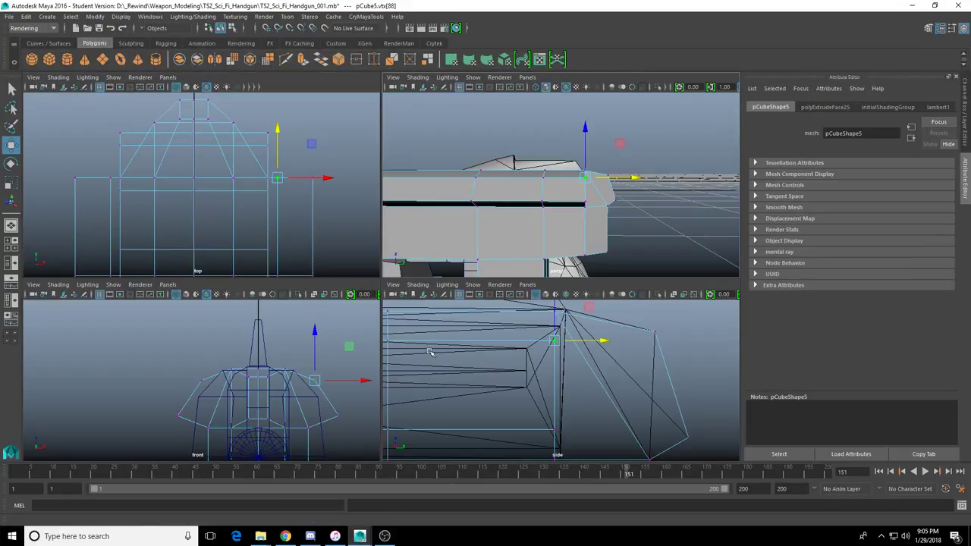
pyautogui.press('f')
pyautogui.press('space')
pyautogui.scroll(-7, 504, 327)
pyautogui.scroll(1, 500, 328)
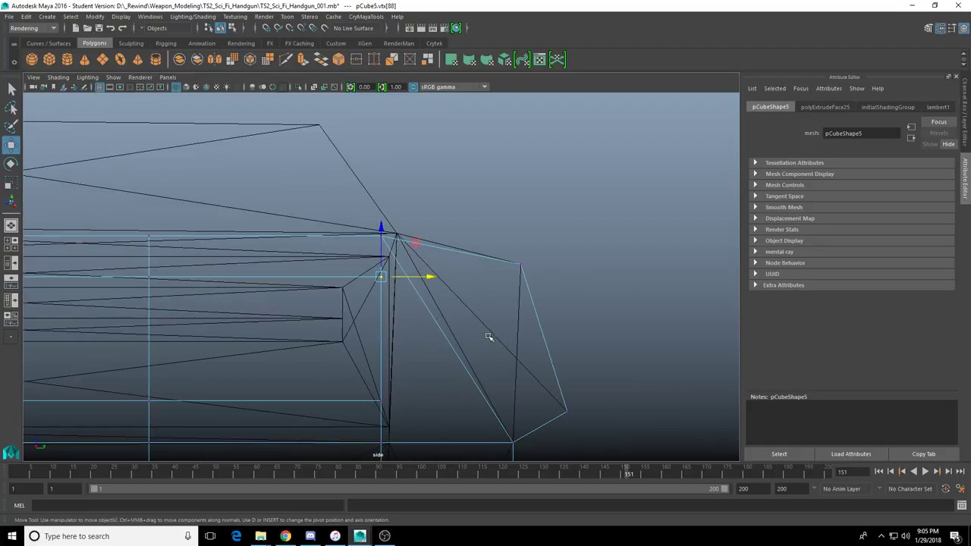
# Try to snap the upper inner rear vertices vertically to a neighbouring vertex in the side view, and undo the move.
pyautogui.keyDown('alt'); pyautogui.moveTo(296, 349); pyautogui.dragTo(319, 313, button='middle'); pyautogui.keyUp('alt')
pyautogui.keyDown('alt'); pyautogui.moveTo(318, 271); pyautogui.dragTo(397, 303, button='middle'); pyautogui.keyUp('alt')
pyautogui.scroll(2, 387, 298)
pyautogui.moveTo(483, 177); pyautogui.dragTo(557, 236)
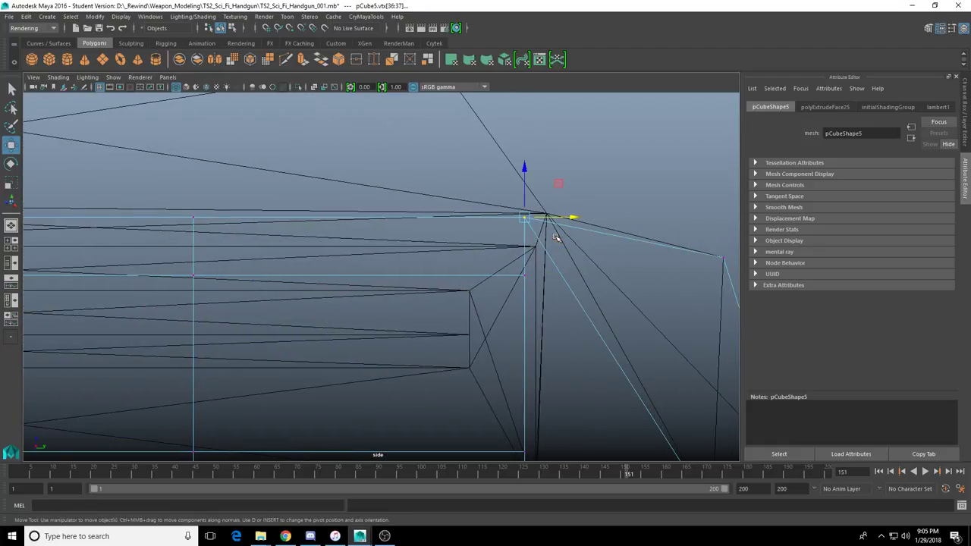
pyautogui.press('v')
pyautogui.moveTo(524, 166); pyautogui.dragTo(520, 201)
pyautogui.press('space')
pyautogui.press('space')
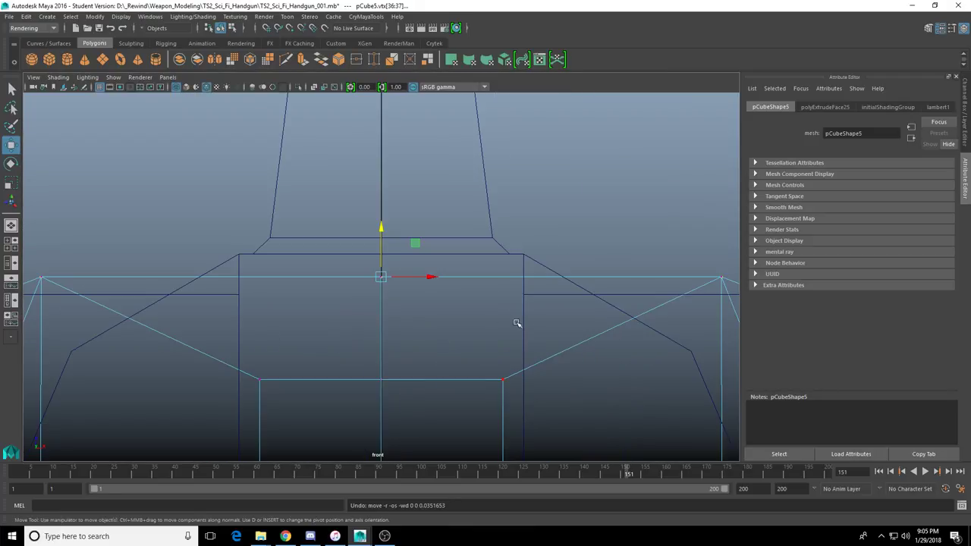
# Examine the upper inner rear corner vertices on both sides of the body and their surrounding edges in the front view.
pyautogui.scroll(2, 342, 328)
pyautogui.keyDown('alt'); pyautogui.moveTo(152, 376); pyautogui.dragTo(569, 344, button='middle'); pyautogui.keyUp('alt')
pyautogui.scroll(3, 433, 341)
pyautogui.keyDown('alt'); pyautogui.moveTo(430, 343); pyautogui.dragTo(321, 323, button='middle'); pyautogui.keyUp('alt')
pyautogui.scroll(5, 412, 374)
pyautogui.scroll(2, 412, 373)
pyautogui.scroll(3, 340, 353)
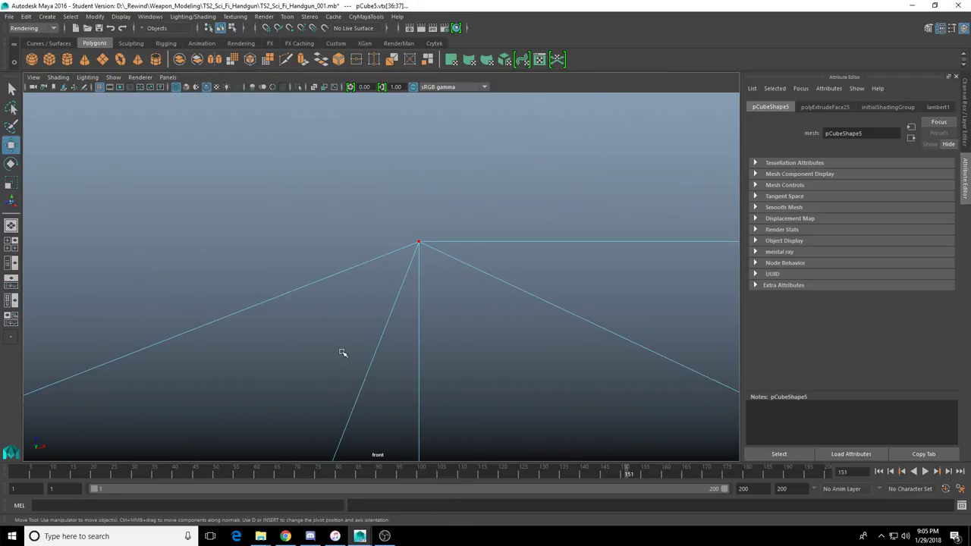
pyautogui.press('f')
pyautogui.scroll(4, 342, 351)
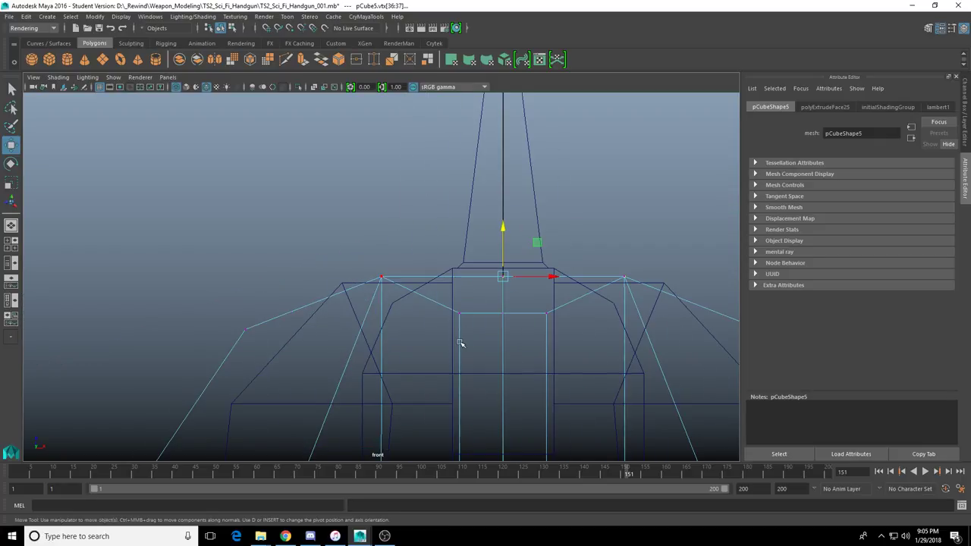
pyautogui.keyDown('alt'); pyautogui.moveTo(460, 340); pyautogui.dragTo(279, 302, button='middle'); pyautogui.keyUp('alt')
pyautogui.press('space')
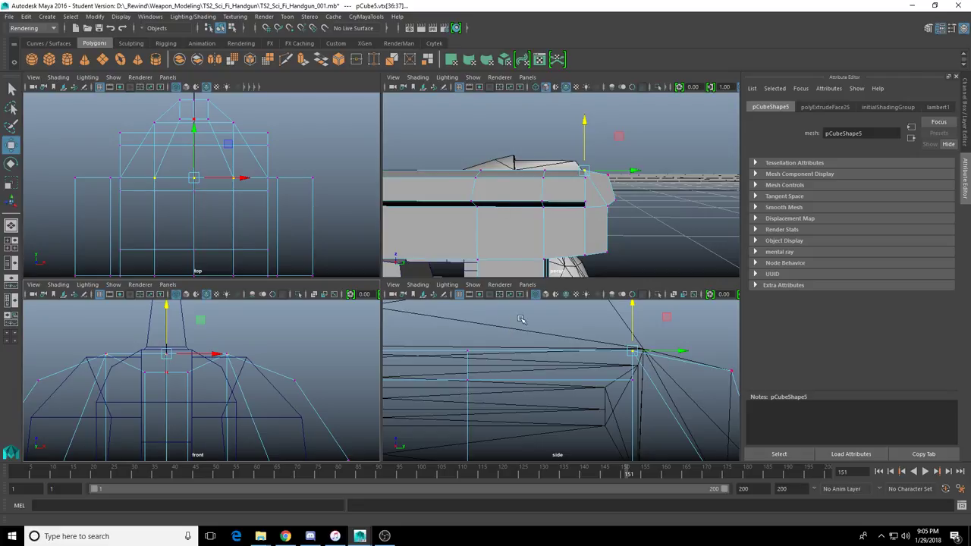
pyautogui.keyDown('alt'); pyautogui.moveTo(129, 373); pyautogui.dragTo(243, 390, button='middle'); pyautogui.keyUp('alt')
pyautogui.scroll(5, 244, 390)
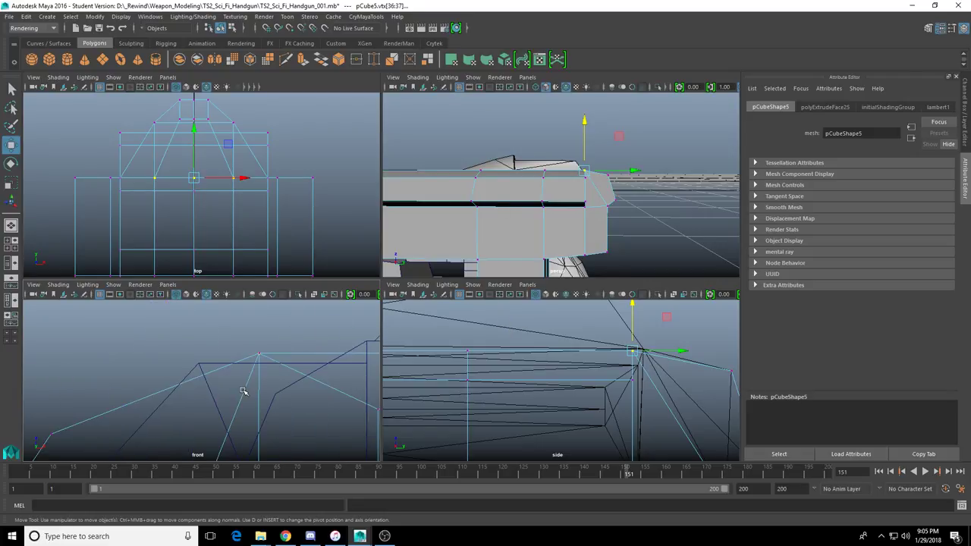
pyautogui.press('space')
pyautogui.keyDown('alt'); pyautogui.moveTo(503, 332); pyautogui.dragTo(184, 329, button='middle'); pyautogui.keyUp('alt')
pyautogui.keyDown('alt'); pyautogui.moveTo(419, 317); pyautogui.dragTo(71, 314, button='middle'); pyautogui.keyUp('alt')
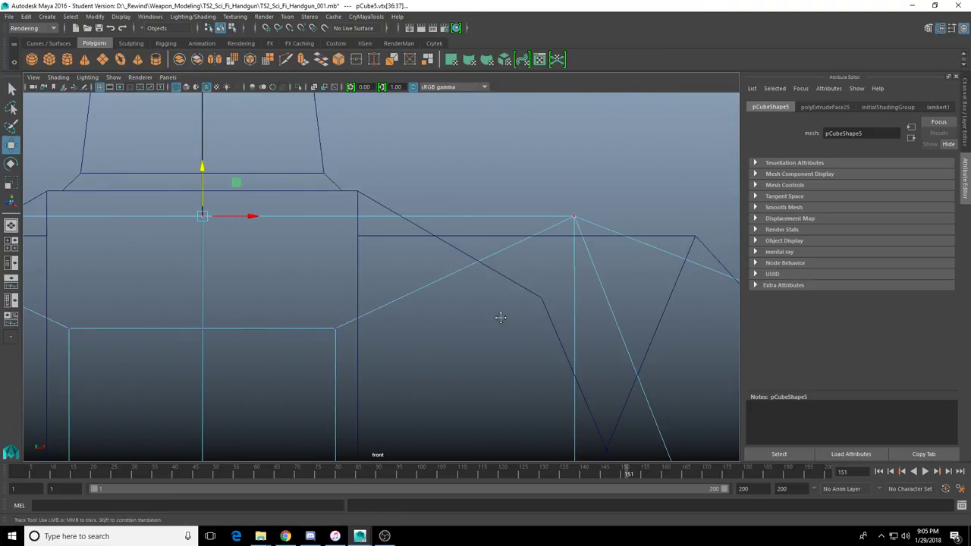
pyautogui.keyDown('alt'); pyautogui.moveTo(494, 316); pyautogui.dragTo(226, 350, button='middle'); pyautogui.keyUp('alt')
pyautogui.keyDown('alt'); pyautogui.moveTo(209, 346); pyautogui.dragTo(158, 309, button='right'); pyautogui.keyUp('alt')
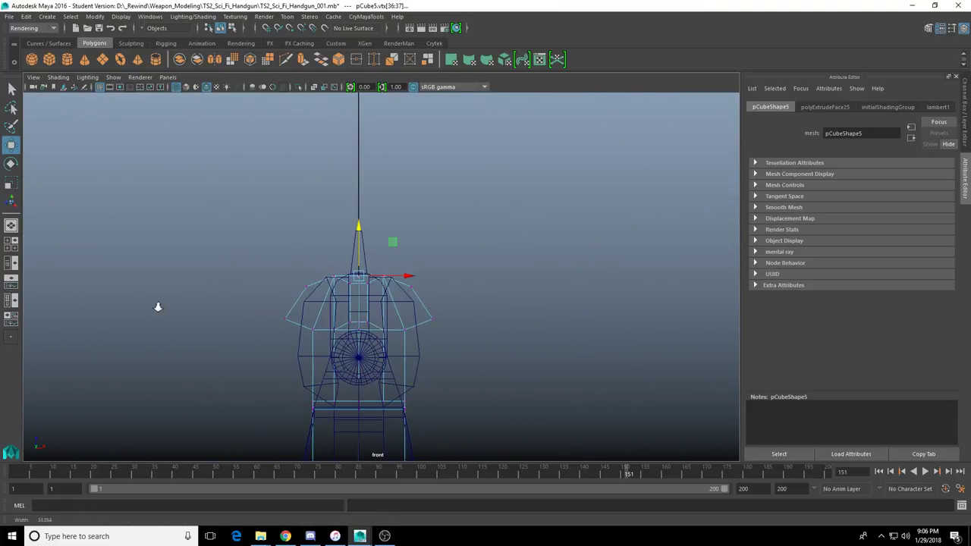
pyautogui.keyDown('alt'); pyautogui.moveTo(367, 301); pyautogui.dragTo(418, 297, button='right'); pyautogui.keyUp('alt')
# Compare the rear end of the body with the reference gun in the perspective view.
pyautogui.press('space')
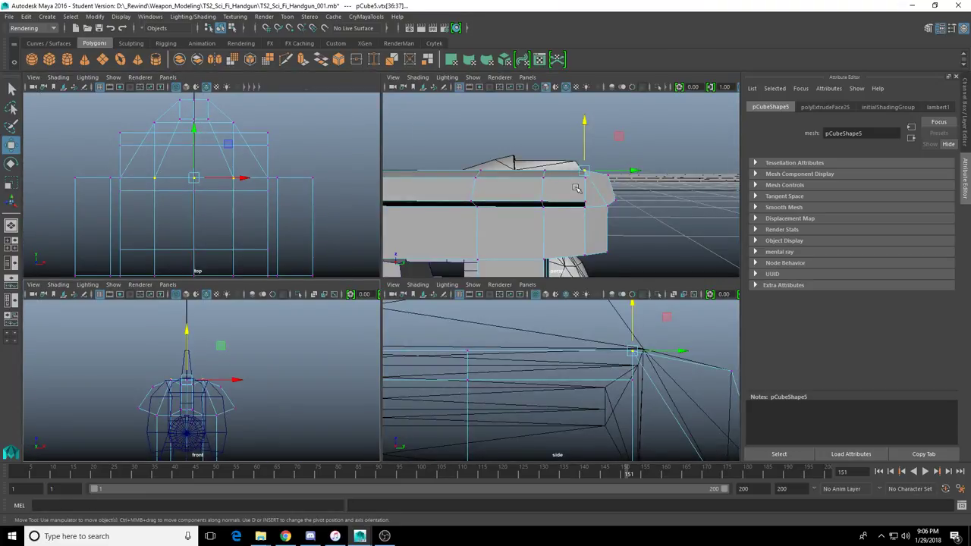
pyautogui.press('space')
pyautogui.keyDown('alt'); pyautogui.moveTo(568, 196); pyautogui.dragTo(460, 230); pyautogui.keyUp('alt')
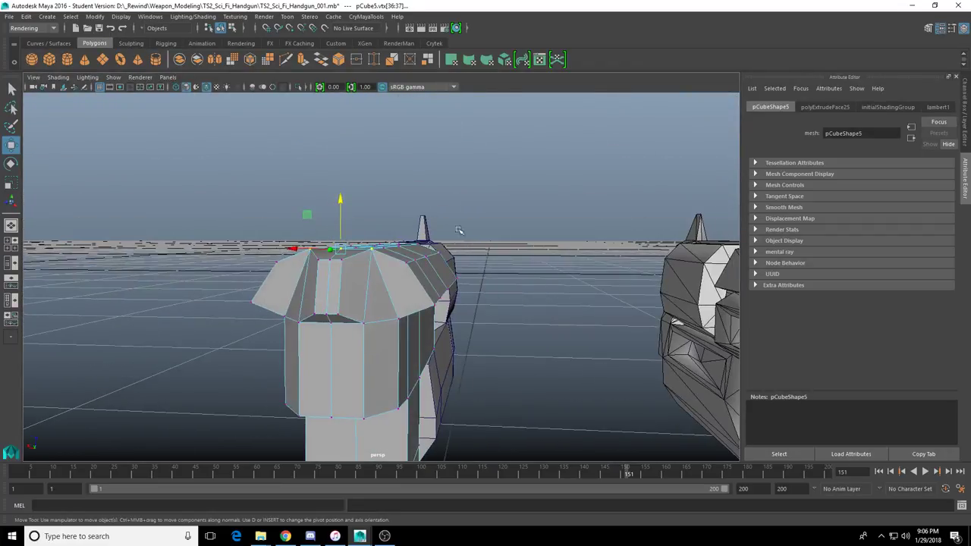
pyautogui.keyDown('alt'); pyautogui.moveTo(522, 285); pyautogui.dragTo(338, 227, button='middle'); pyautogui.keyUp('alt')
pyautogui.keyDown('alt'); pyautogui.moveTo(425, 235); pyautogui.dragTo(261, 233); pyautogui.keyUp('alt')
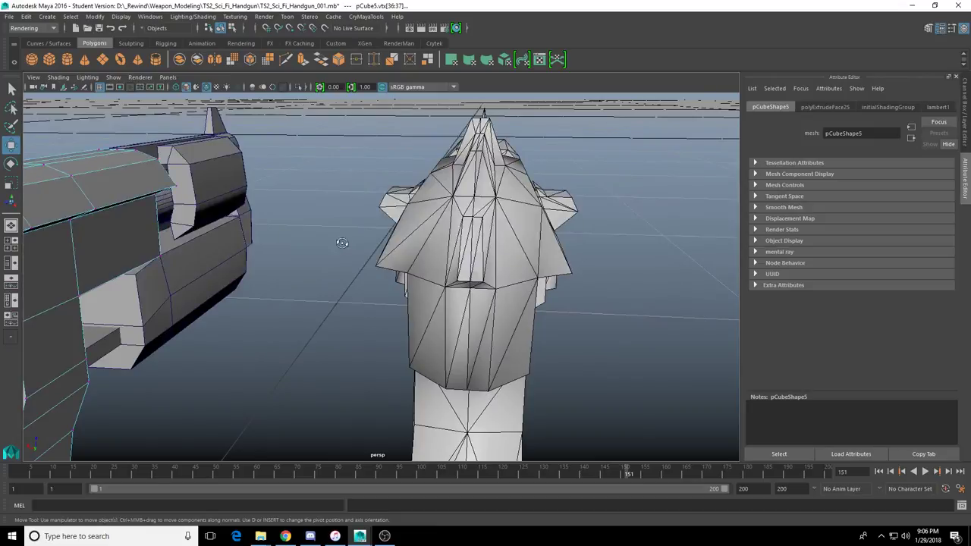
pyautogui.keyDown('alt'); pyautogui.moveTo(342, 242); pyautogui.dragTo(383, 250); pyautogui.keyUp('alt')
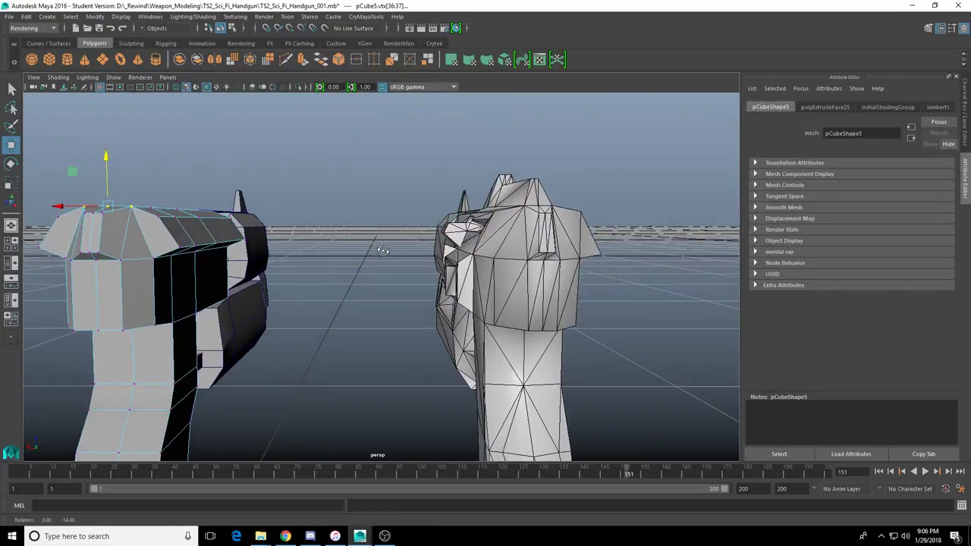
pyautogui.keyDown('alt'); pyautogui.moveTo(281, 246); pyautogui.dragTo(279, 252); pyautogui.keyUp('alt')
pyautogui.keyDown('alt'); pyautogui.moveTo(280, 252); pyautogui.dragTo(379, 234, button='middle'); pyautogui.keyUp('alt')
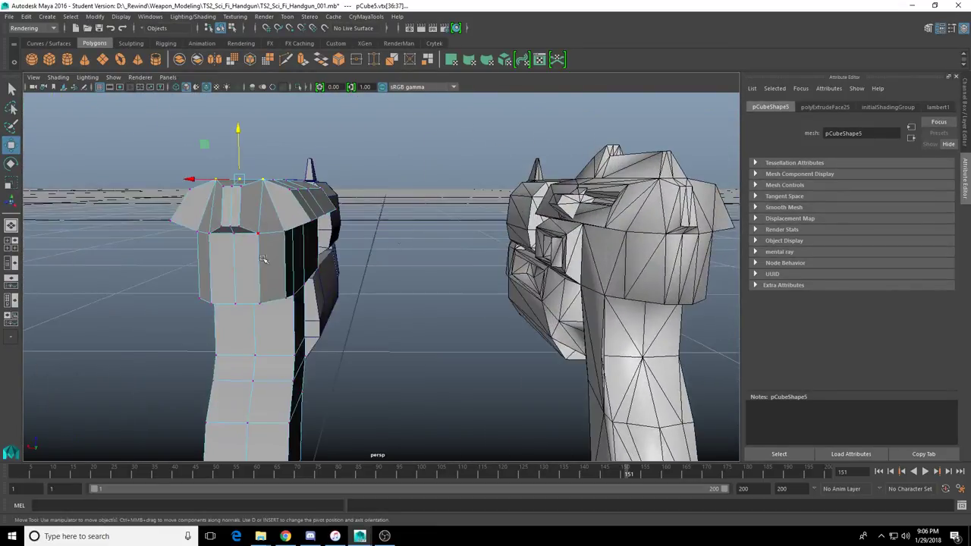
pyautogui.keyDown('alt'); pyautogui.moveTo(265, 260); pyautogui.dragTo(165, 192); pyautogui.keyUp('alt')
# Select the lower edges of the upper body section's overhang on both sides.
pyautogui.scroll(3, 256, 176)
pyautogui.doubleClick(260, 172)
pyautogui.doubleClick(259, 174)
pyautogui.doubleClick(156, 157)
pyautogui.keyDown('alt'); pyautogui.moveTo(160, 151); pyautogui.dragTo(114, 174); pyautogui.keyUp('alt')
pyautogui.moveTo(218, 166); pyautogui.dragTo(219, 177)
pyautogui.keyDown('alt'); pyautogui.moveTo(220, 178); pyautogui.dragTo(196, 189); pyautogui.keyUp('alt')
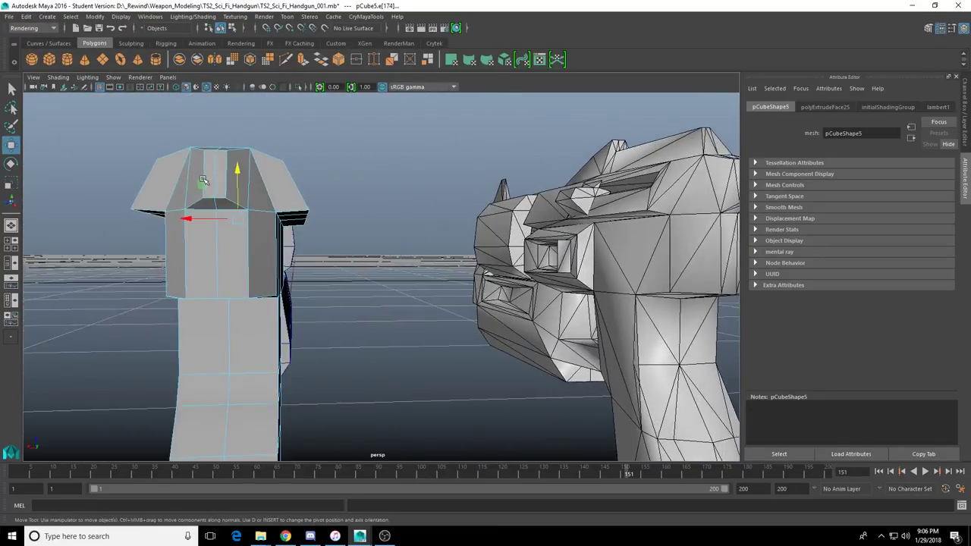
# Compare the body's front-view silhouette with the reference gun's wireframe.
pyautogui.press('space')
pyautogui.press('space')
pyautogui.keyDown('alt'); pyautogui.moveTo(241, 389); pyautogui.dragTo(330, 318, button='middle'); pyautogui.keyUp('alt')
pyautogui.scroll(-2, 364, 297)
pyautogui.scroll(-6, 304, 296)
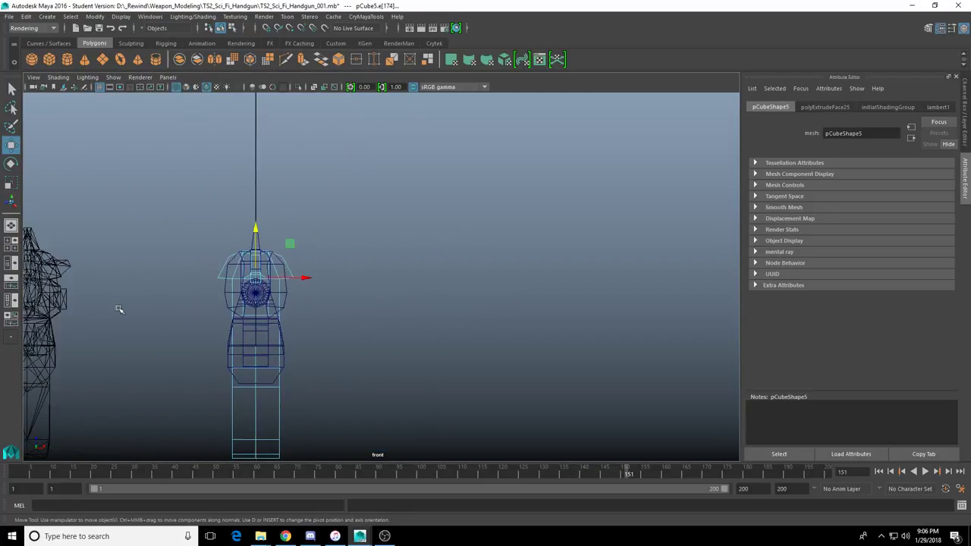
pyautogui.keyDown('alt'); pyautogui.moveTo(121, 307); pyautogui.dragTo(440, 301, button='middle'); pyautogui.keyUp('alt')
pyautogui.scroll(4, 364, 320)
pyautogui.scroll(2, 332, 328)
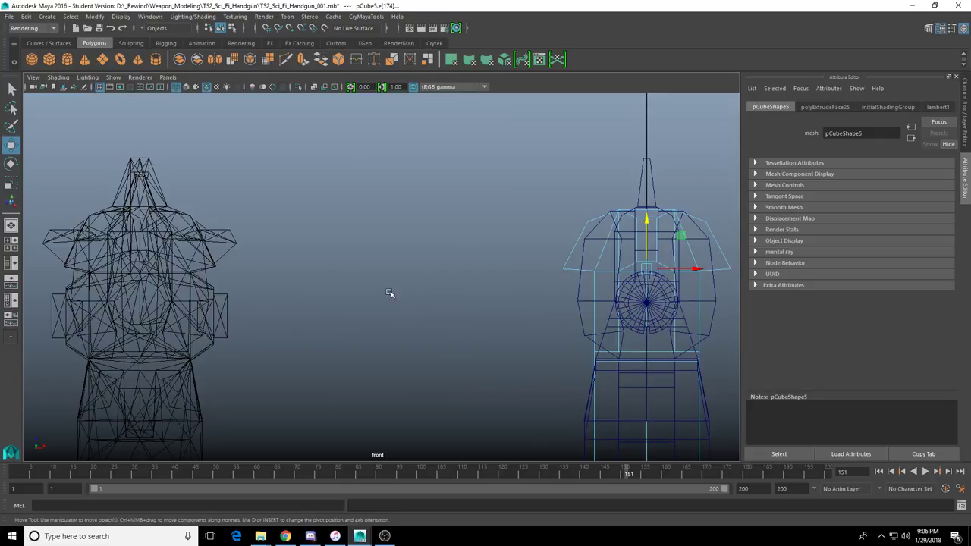
pyautogui.scroll(1, 395, 294)
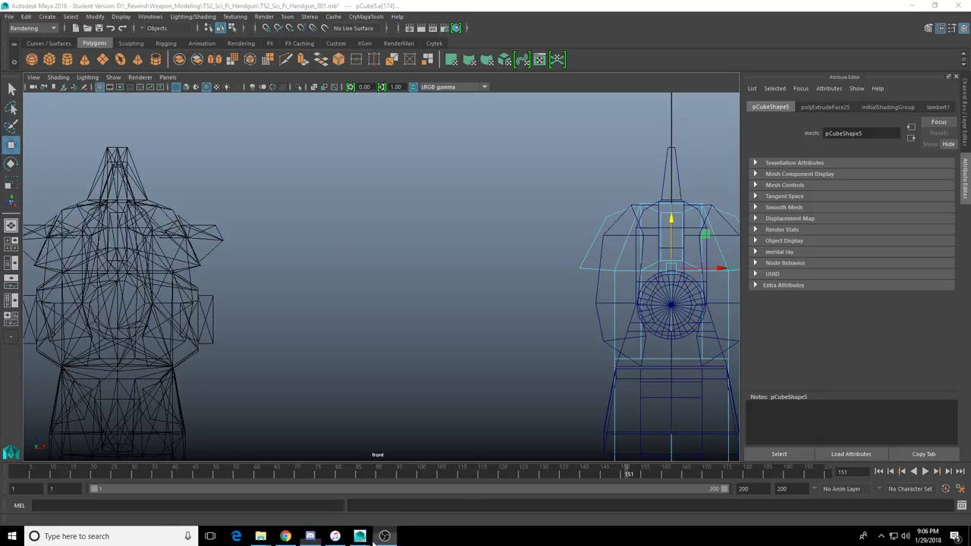
pyautogui.moveTo(311, 537)
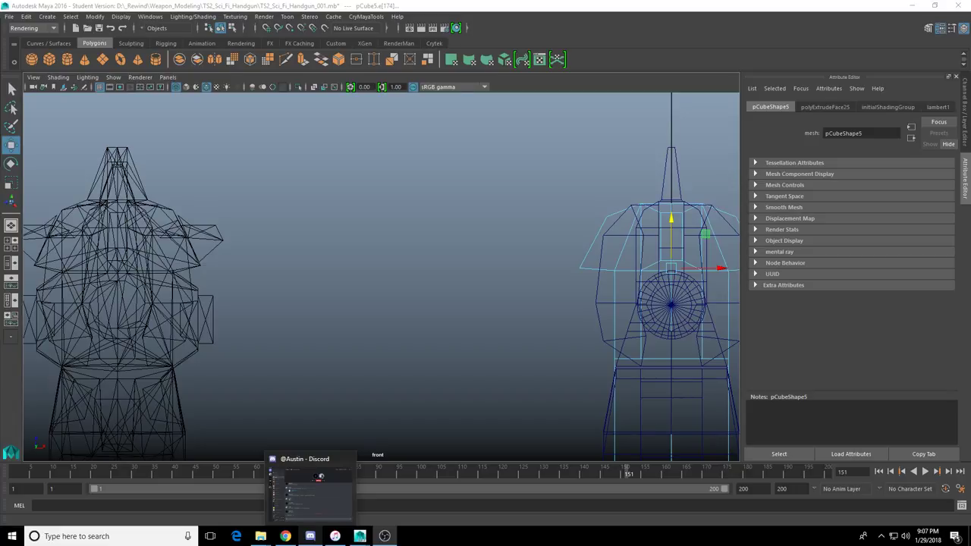
pyautogui.press('XF86AudioLowerVolume')
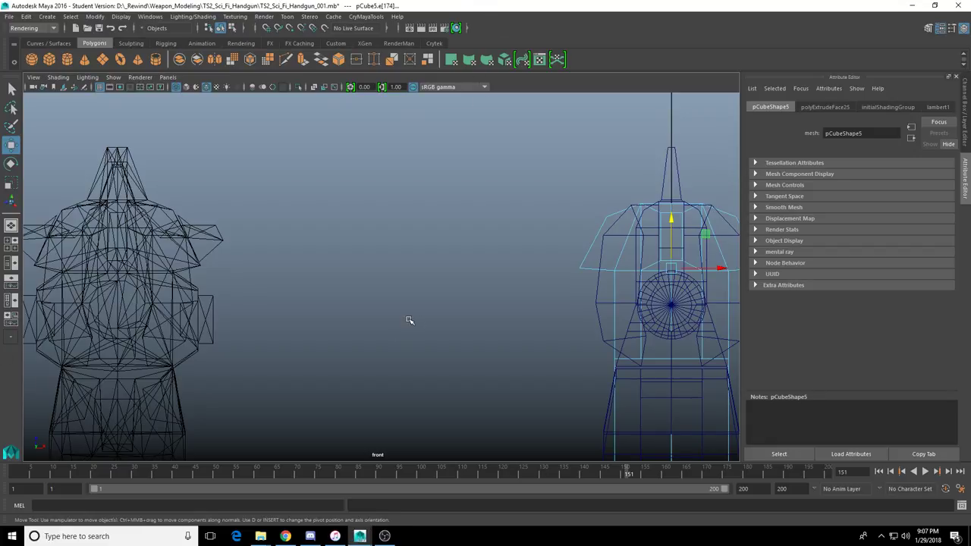
pyautogui.press('XF86AudioLowerVolume')
# Raise the selected lower overhang edges slightly in the side view to line up with the reference gun.
pyautogui.press('f')
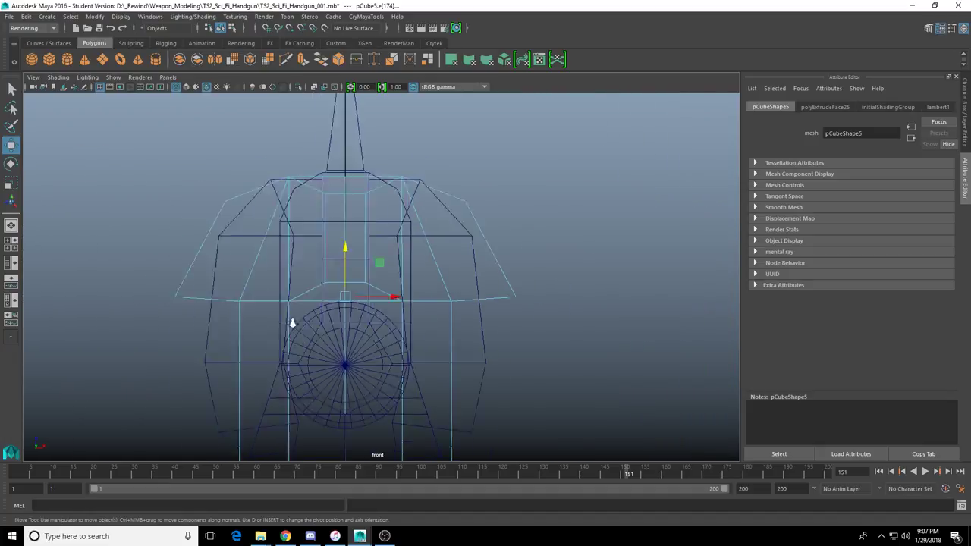
pyautogui.press('space')
pyautogui.press('space')
pyautogui.moveTo(463, 237)
pyautogui.keyDown('alt'); pyautogui.mouseDown()
pyautogui.moveTo(394, 244)
pyautogui.moveTo(507, 256)
pyautogui.moveTo(245, 210)
pyautogui.moveTo(459, 236)
pyautogui.mouseUp(); pyautogui.keyUp('alt')
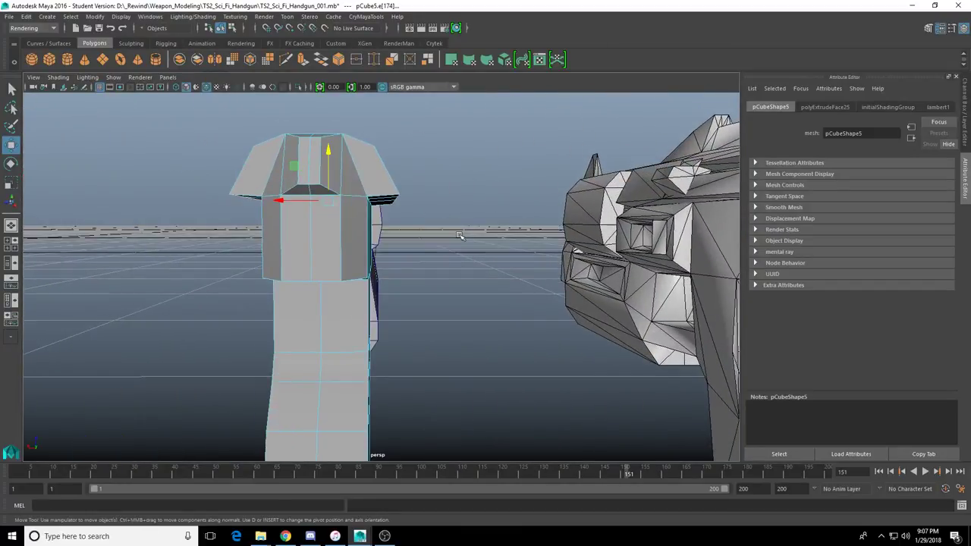
pyautogui.press('space')
pyautogui.press('space')
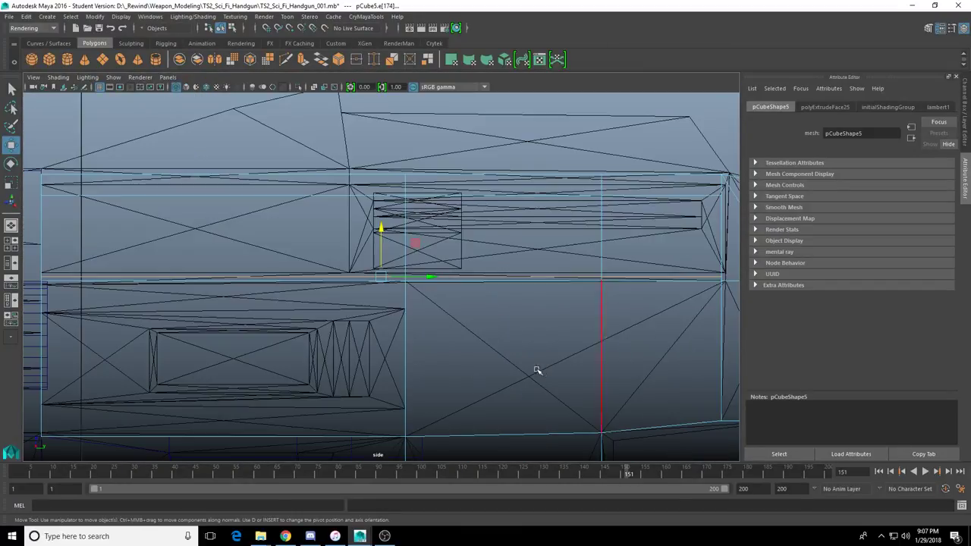
pyautogui.keyDown('alt'); pyautogui.moveTo(475, 306); pyautogui.dragTo(299, 301, button='middle'); pyautogui.keyUp('alt')
pyautogui.scroll(2, 299, 301)
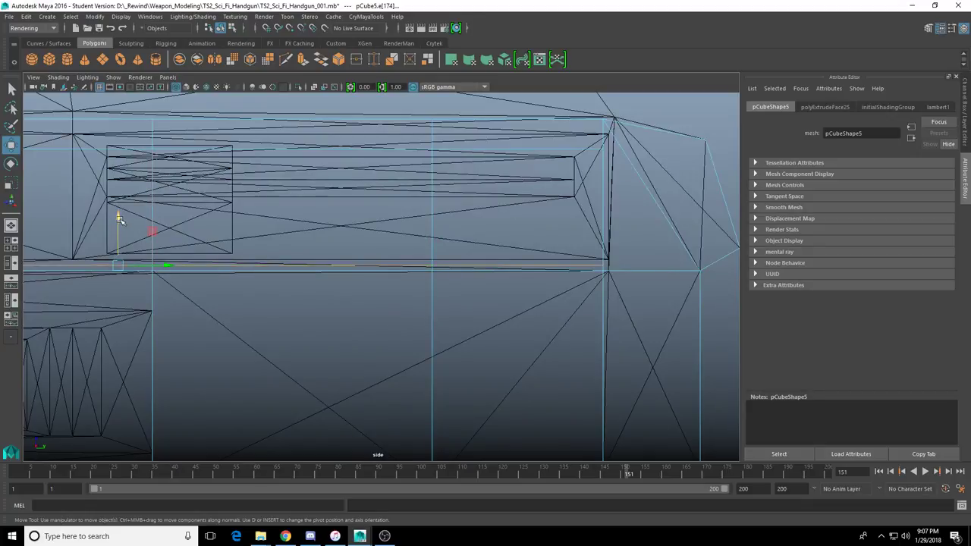
pyautogui.moveTo(119, 218); pyautogui.dragTo(122, 213)
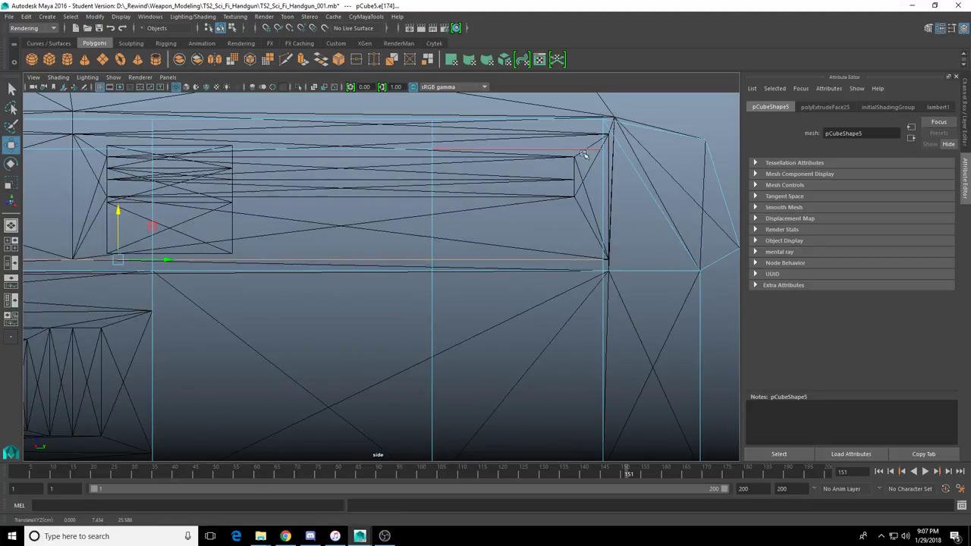
# Return to object mode, clear the selection and compare the body's side and rear with the reference gun in perspective.
pyautogui.press('space')
pyautogui.press('space')
pyautogui.keyDown('alt'); pyautogui.moveTo(496, 200); pyautogui.dragTo(542, 212); pyautogui.keyUp('alt')
pyautogui.moveTo(322, 216); pyautogui.dragTo(361, 183, button='right')
pyautogui.click(220, 236)
pyautogui.keyDown('alt'); pyautogui.moveTo(220, 235); pyautogui.dragTo(304, 253); pyautogui.keyUp('alt')
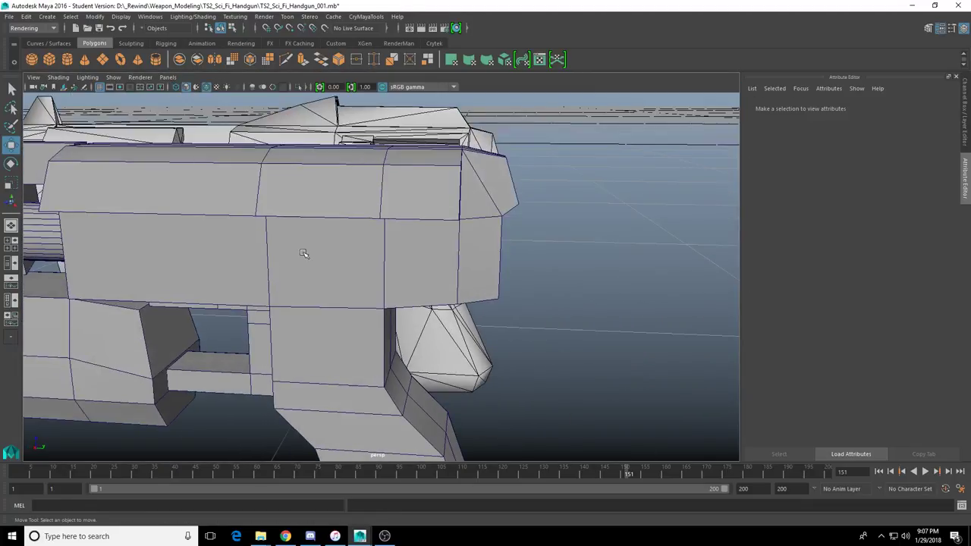
pyautogui.keyDown('alt'); pyautogui.moveTo(261, 258); pyautogui.dragTo(398, 277, button='middle'); pyautogui.keyUp('alt')
pyautogui.scroll(-4, 363, 280)
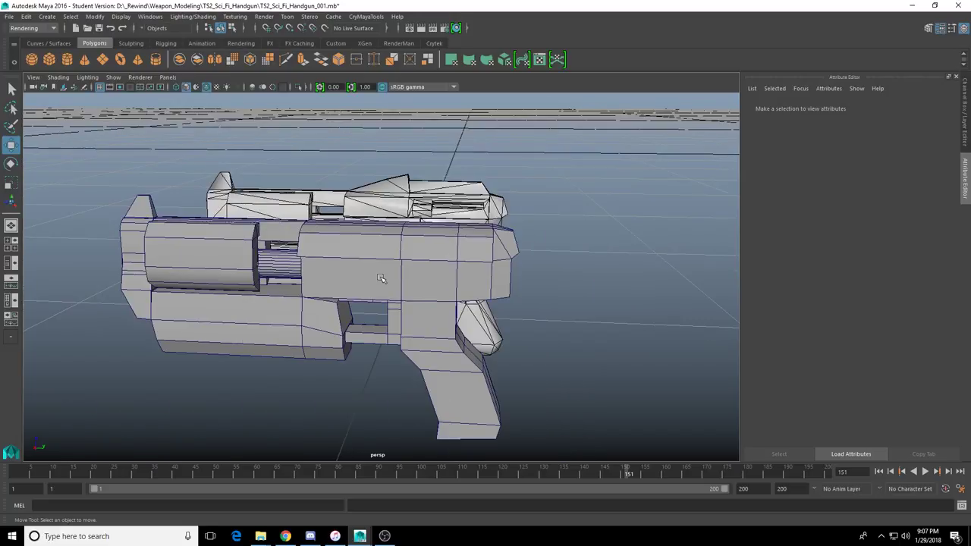
pyautogui.scroll(5, 463, 266)
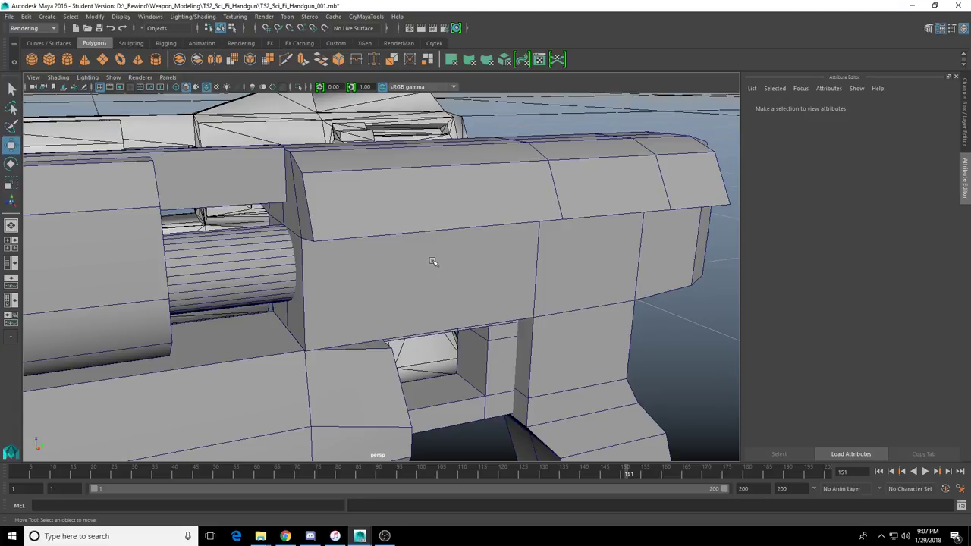
pyautogui.keyDown('alt'); pyautogui.moveTo(380, 243); pyautogui.dragTo(560, 328); pyautogui.keyUp('alt')
pyautogui.keyDown('alt'); pyautogui.moveTo(560, 328); pyautogui.dragTo(372, 295, button='middle'); pyautogui.keyUp('alt')
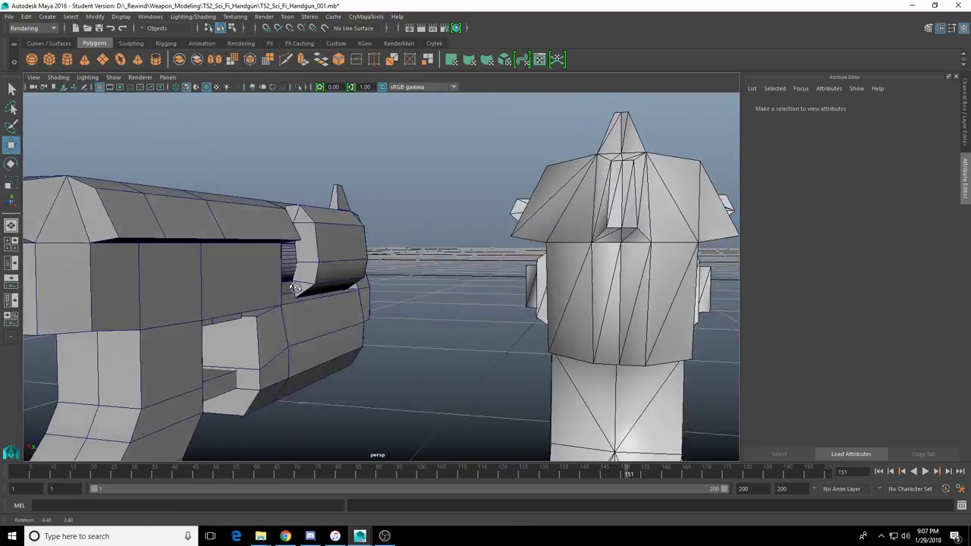
pyautogui.keyDown('alt'); pyautogui.moveTo(372, 296); pyautogui.dragTo(214, 277); pyautogui.keyUp('alt')
# Select all upper vertices of the main body in the side view and raise them slightly toward the reference's top edge.
pyautogui.click(207, 244)
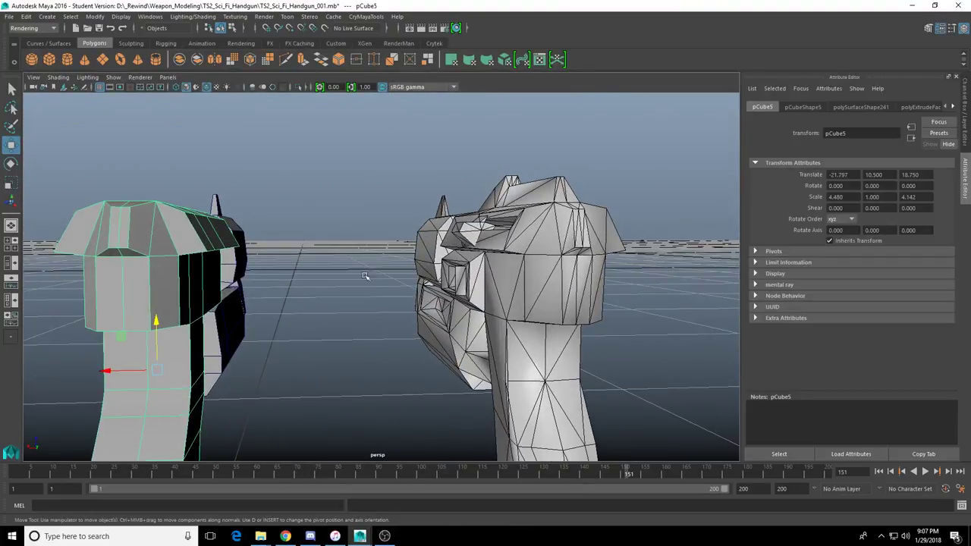
pyautogui.keyDown('alt'); pyautogui.moveTo(365, 276); pyautogui.dragTo(331, 245); pyautogui.keyUp('alt')
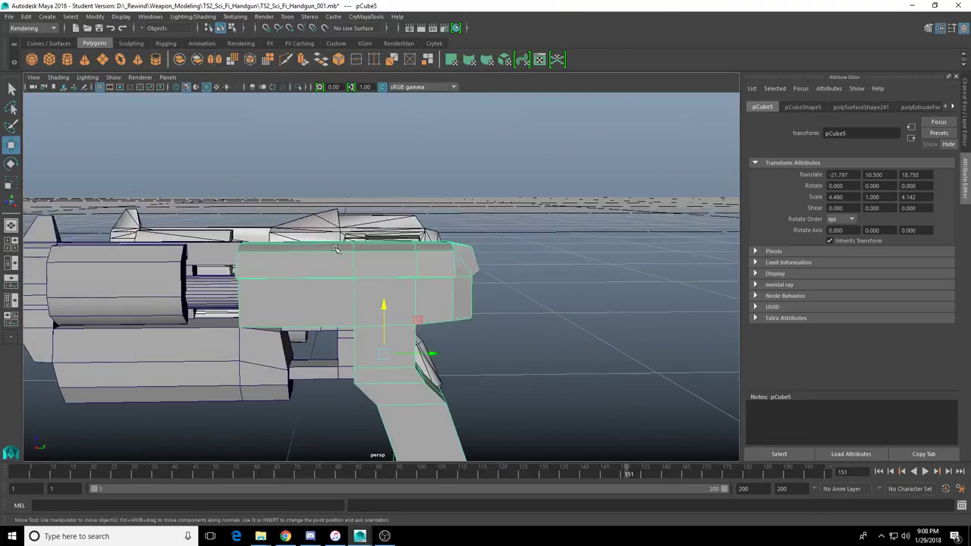
pyautogui.keyDown('alt'); pyautogui.moveTo(332, 244); pyautogui.dragTo(287, 242, button='right'); pyautogui.keyUp('alt')
pyautogui.press('space')
pyautogui.press('space')
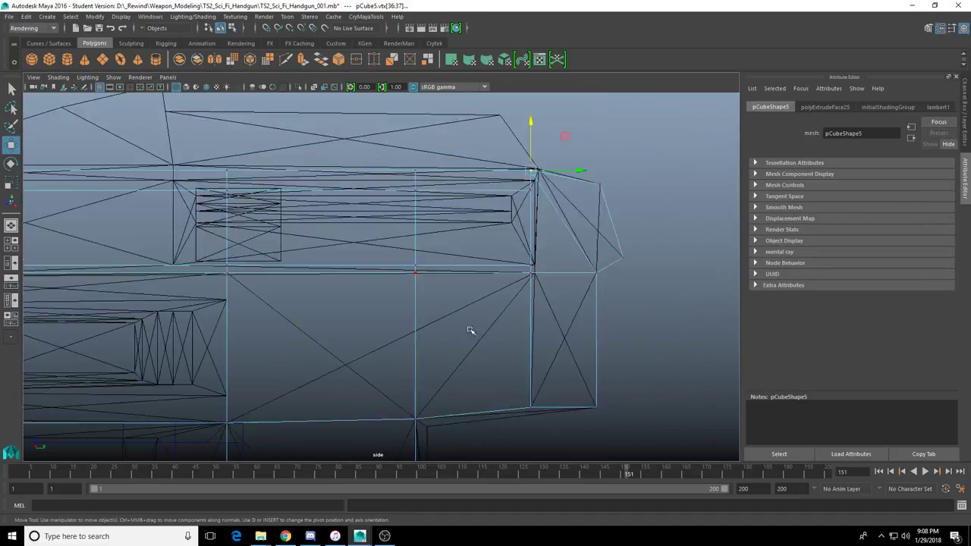
pyautogui.keyDown('alt'); pyautogui.moveTo(471, 332); pyautogui.dragTo(518, 325, button='middle'); pyautogui.keyUp('alt')
pyautogui.moveTo(94, 169); pyautogui.dragTo(637, 229)
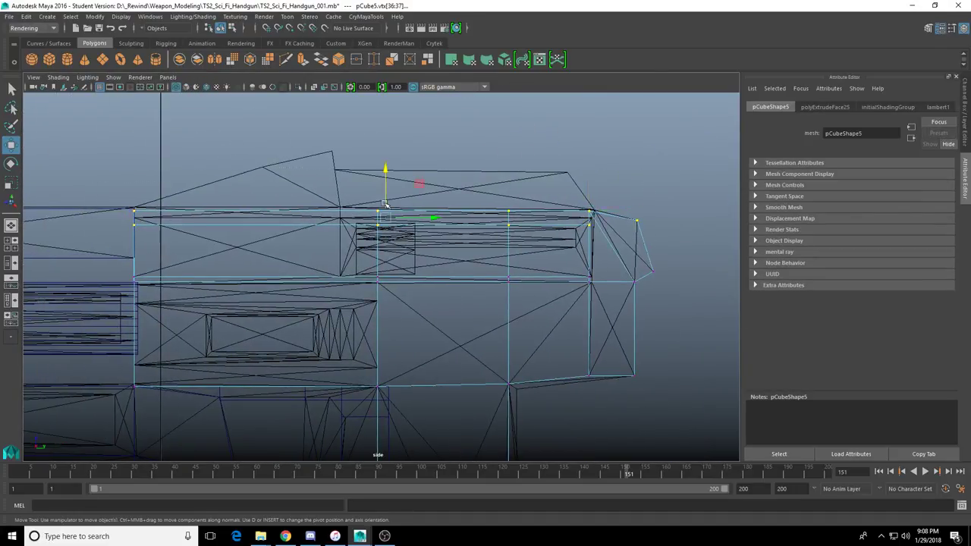
pyautogui.scroll(2, 384, 155)
pyautogui.moveTo(387, 158); pyautogui.dragTo(392, 154)
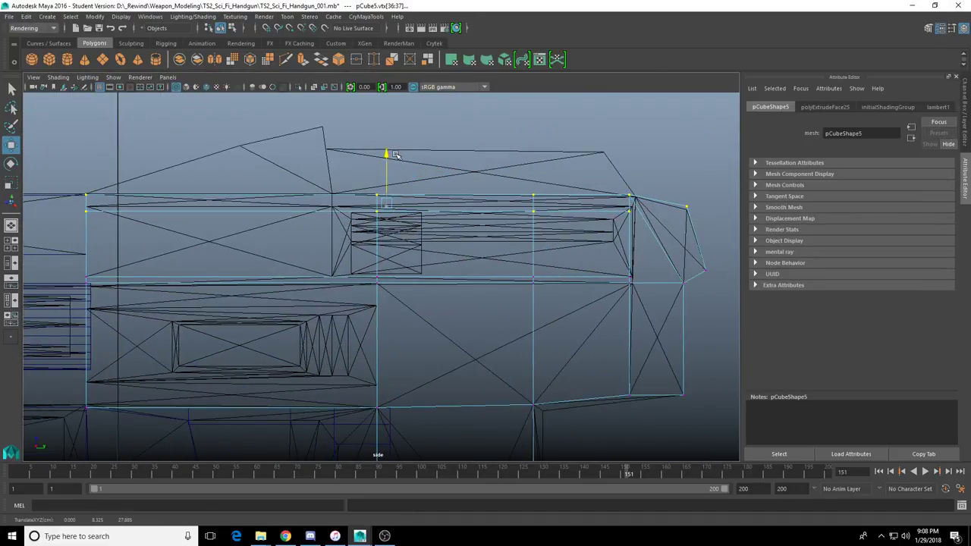
# Adjust the height of the upper inner rear vertices with point snapping along the vertical axis in the front view.
pyautogui.scroll(3, 456, 184)
pyautogui.keyDown('alt'); pyautogui.moveTo(706, 137); pyautogui.dragTo(330, 280, button='middle'); pyautogui.keyUp('alt')
pyautogui.scroll(3, 330, 279)
pyautogui.keyDown('alt'); pyautogui.moveTo(415, 333); pyautogui.dragTo(475, 286, button='middle'); pyautogui.keyUp('alt')
pyautogui.scroll(5, 475, 286)
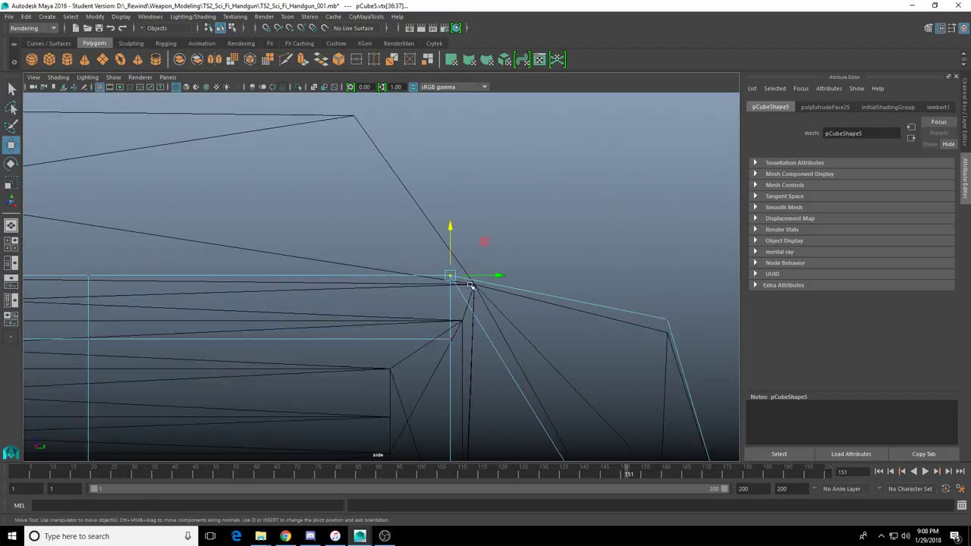
pyautogui.keyDown('alt'); pyautogui.moveTo(396, 288); pyautogui.dragTo(467, 289, button='middle'); pyautogui.keyUp('alt')
pyautogui.press('space')
pyautogui.press('space')
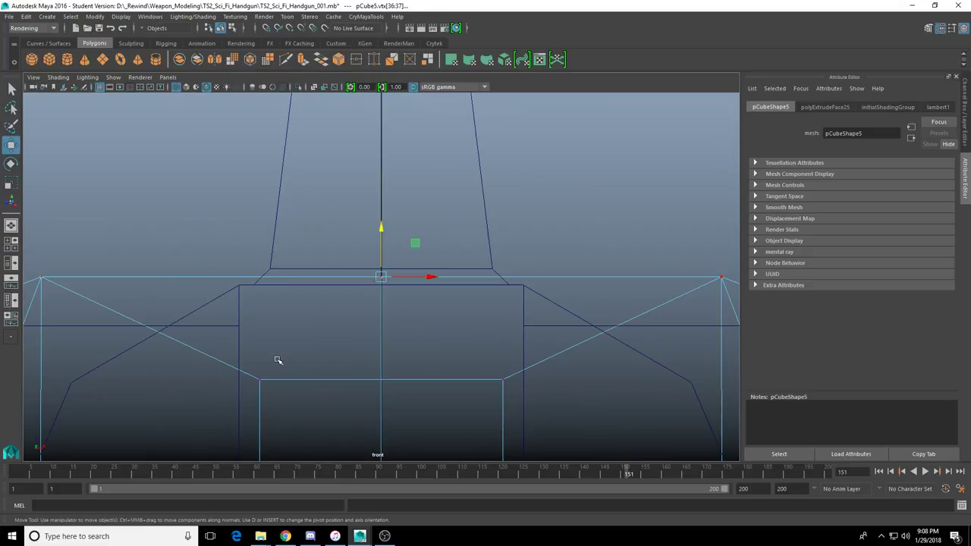
pyautogui.keyDown('alt'); pyautogui.moveTo(271, 355); pyautogui.dragTo(456, 338, button='middle'); pyautogui.keyUp('alt')
pyautogui.scroll(2, 610, 219)
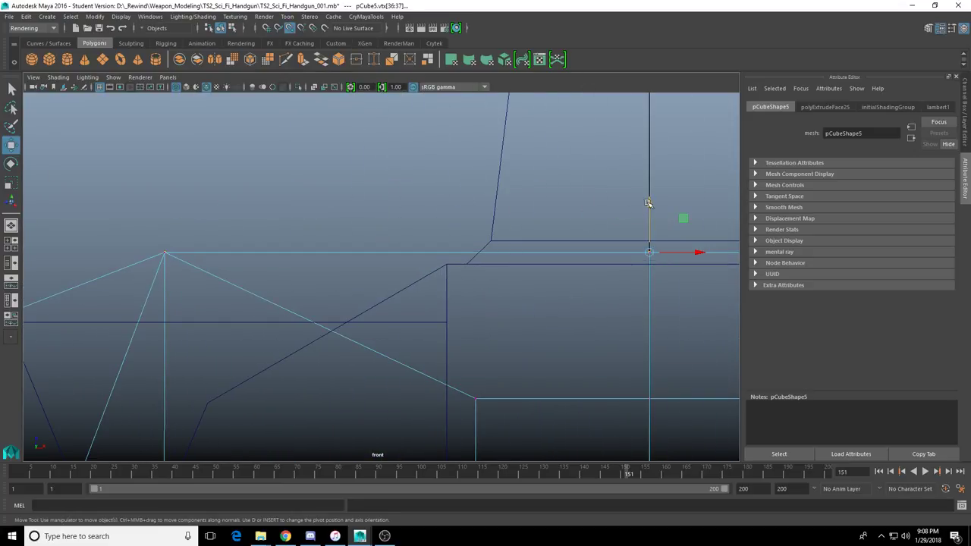
pyautogui.moveTo(648, 203); pyautogui.dragTo(644, 279)
# Inspect the body's top surface and side profile in perspective against the reference gun.
pyautogui.press('space')
pyautogui.press('space')
pyautogui.moveTo(513, 212)
pyautogui.keyDown('alt'); pyautogui.mouseDown()
pyautogui.moveTo(488, 243)
pyautogui.moveTo(372, 250)
pyautogui.moveTo(250, 281)
pyautogui.mouseUp(); pyautogui.keyUp('alt')
pyautogui.keyDown('alt'); pyautogui.moveTo(317, 300); pyautogui.dragTo(204, 241); pyautogui.keyUp('alt')
pyautogui.press('F11')
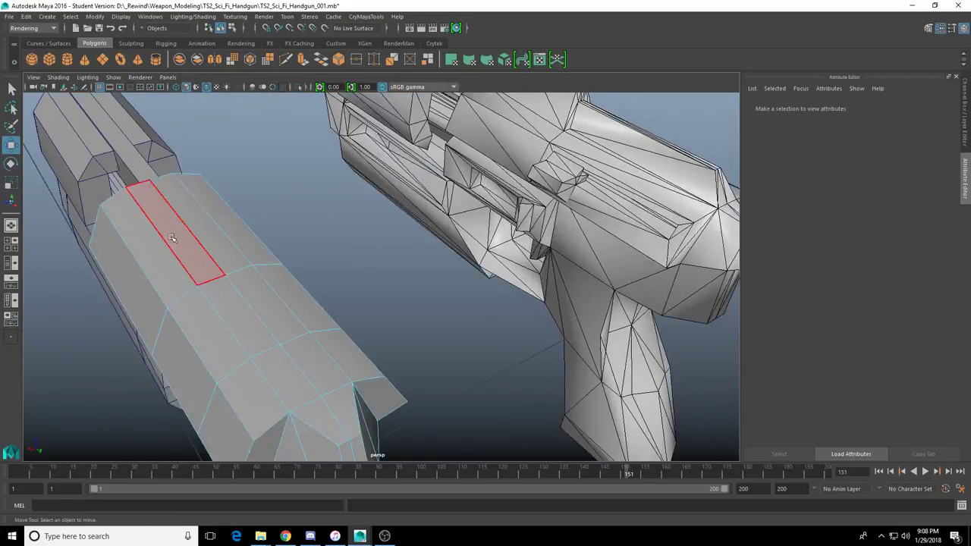
pyautogui.press('q')
pyautogui.click(205, 241)
pyautogui.keyDown('alt'); pyautogui.moveTo(271, 261); pyautogui.dragTo(388, 206); pyautogui.keyUp('alt')
pyautogui.scroll(-5, 388, 206)
# Insert a vertical edge loop around the upper body in the side view, aligned with the base of the reference's raised top peak.
pyautogui.click(440, 186)
pyautogui.click(424, 269)
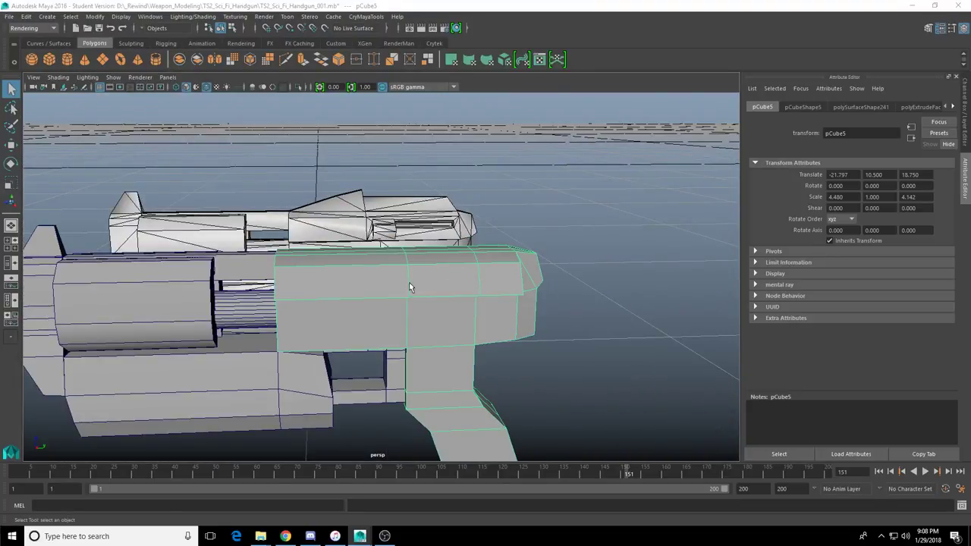
pyautogui.press('space')
pyautogui.press('space')
pyautogui.keyDown('alt'); pyautogui.moveTo(460, 373); pyautogui.dragTo(165, 332, button='right'); pyautogui.keyUp('alt')
pyautogui.keyDown('alt'); pyautogui.moveTo(165, 332); pyautogui.dragTo(381, 287, button='middle'); pyautogui.keyUp('alt')
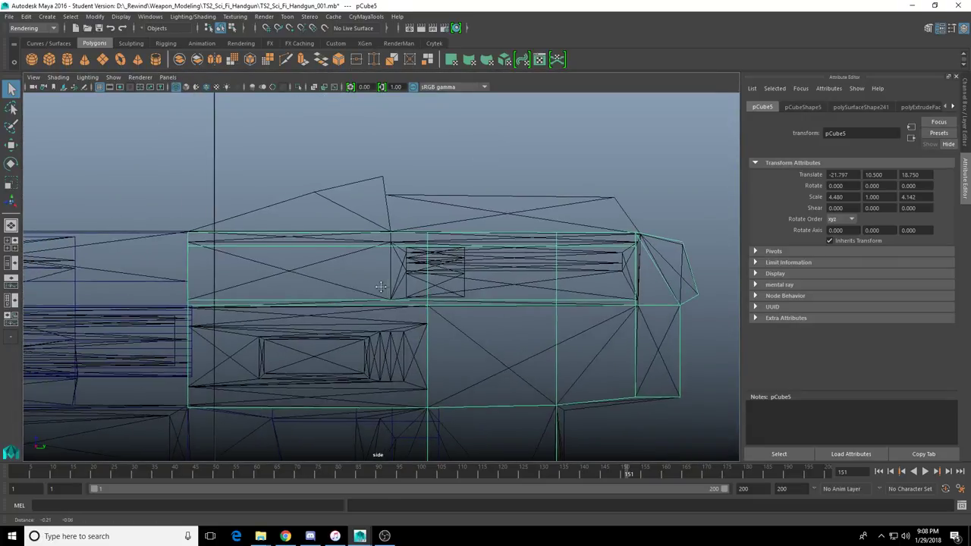
pyautogui.keyDown('alt'); pyautogui.moveTo(381, 287); pyautogui.dragTo(421, 193, button='right'); pyautogui.keyUp('alt')
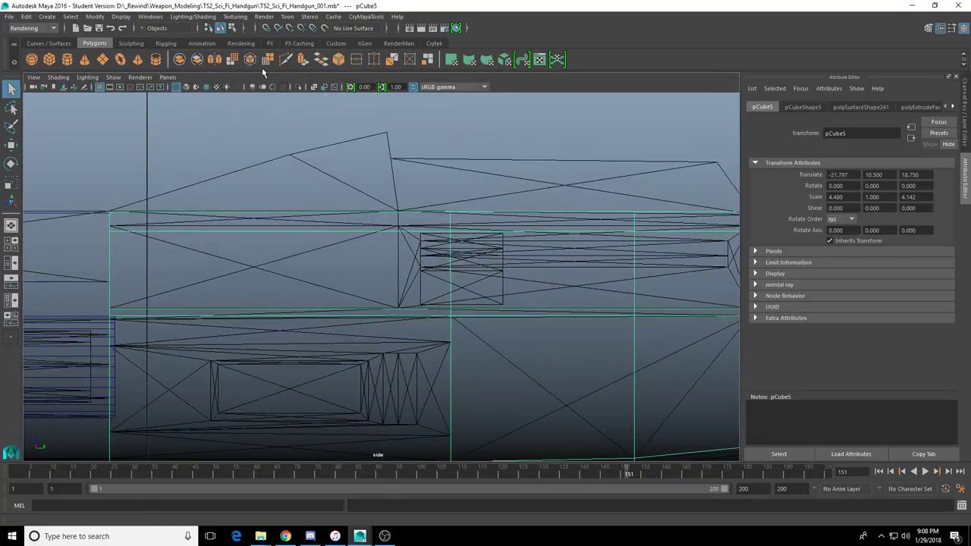
pyautogui.click(287, 63)
pyautogui.click(450, 212)
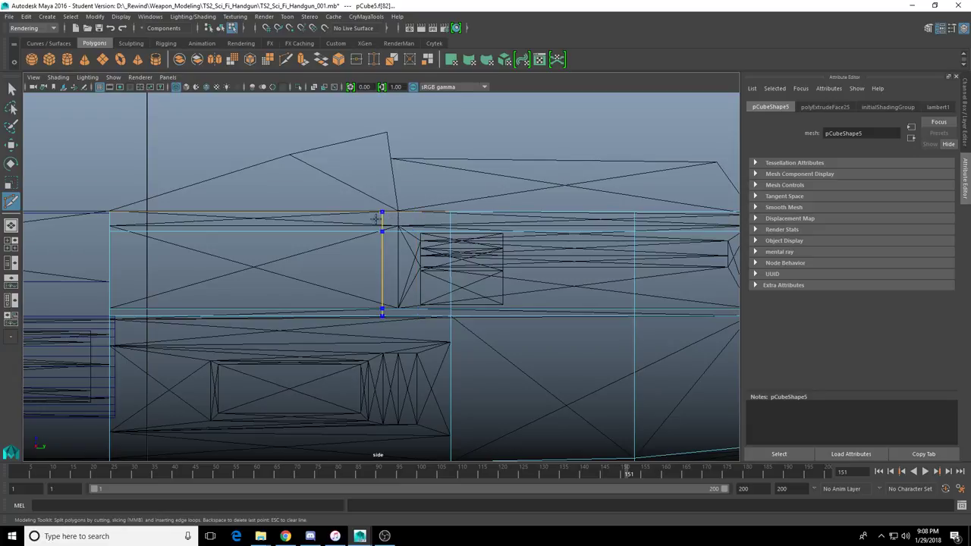
pyautogui.keyDown('alt'); pyautogui.moveTo(346, 220); pyautogui.dragTo(402, 196, button='right'); pyautogui.keyUp('alt')
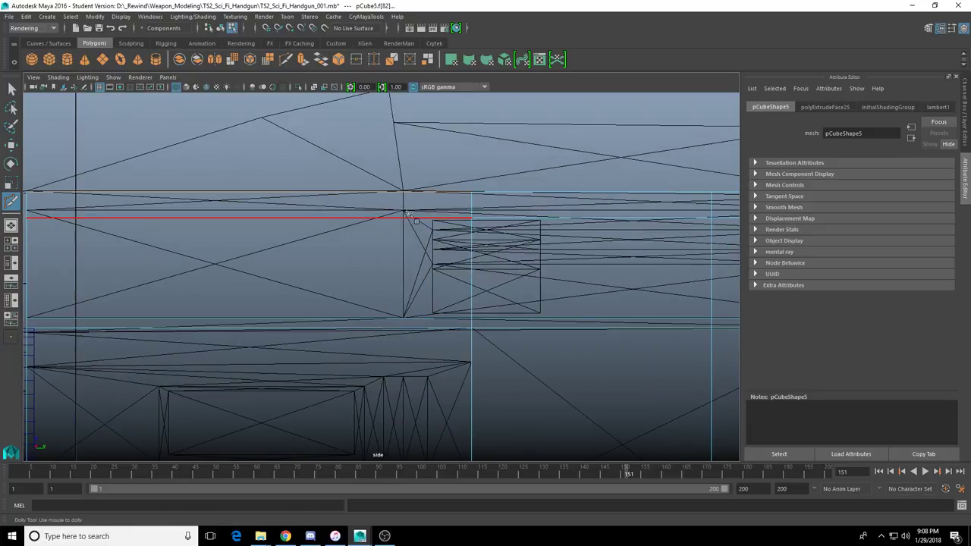
pyautogui.keyDown('ctrl'); pyautogui.click(404, 198); pyautogui.keyUp('ctrl')
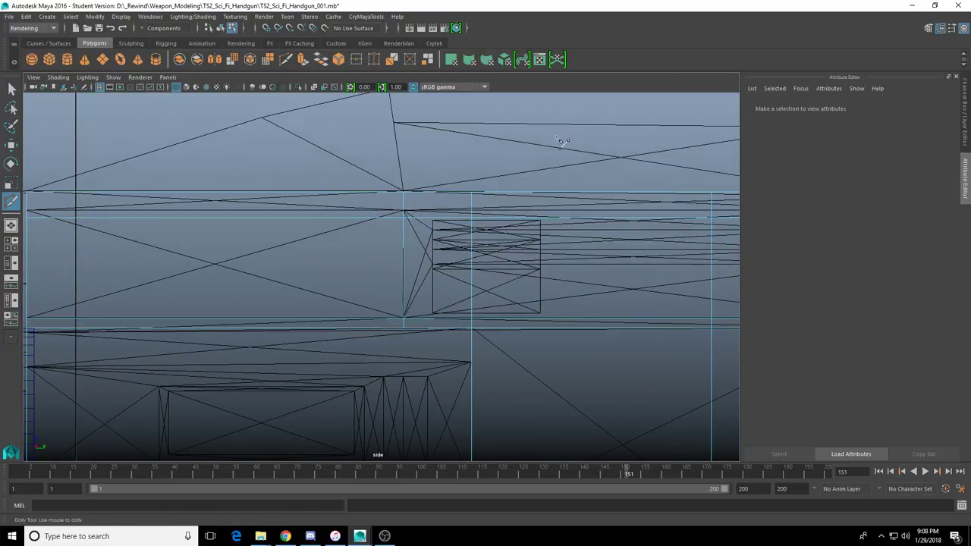
# Compare the body's top with the reference gun's raised top section in perspective from the side and rear.
pyautogui.press('space')
pyautogui.press('space')
pyautogui.keyDown('alt'); pyautogui.moveTo(486, 217); pyautogui.dragTo(482, 220); pyautogui.keyUp('alt')
pyautogui.keyDown('alt'); pyautogui.moveTo(481, 220); pyautogui.dragTo(449, 249, button='right'); pyautogui.keyUp('alt')
pyautogui.moveTo(448, 250)
pyautogui.keyDown('alt'); pyautogui.mouseDown(button='middle')
pyautogui.moveTo(451, 217)
pyautogui.moveTo(444, 234)
pyautogui.mouseUp(button='middle'); pyautogui.keyUp('alt')
pyautogui.click(415, 190)
pyautogui.keyDown('alt'); pyautogui.moveTo(427, 278); pyautogui.dragTo(394, 305, button='right'); pyautogui.keyUp('alt')
pyautogui.keyDown('alt'); pyautogui.moveTo(393, 298); pyautogui.dragTo(415, 322, button='middle'); pyautogui.keyUp('alt')
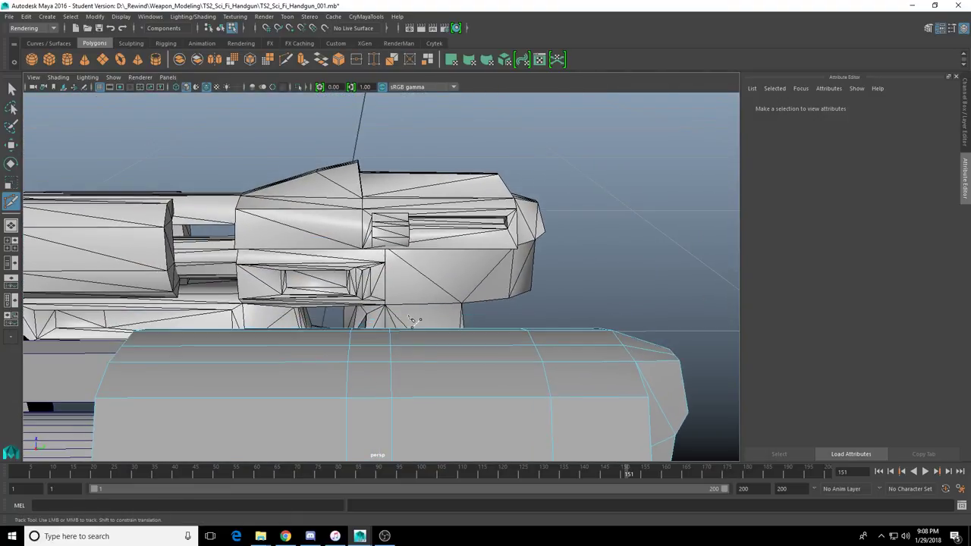
pyautogui.keyDown('alt'); pyautogui.moveTo(370, 326); pyautogui.dragTo(251, 356); pyautogui.keyUp('alt')
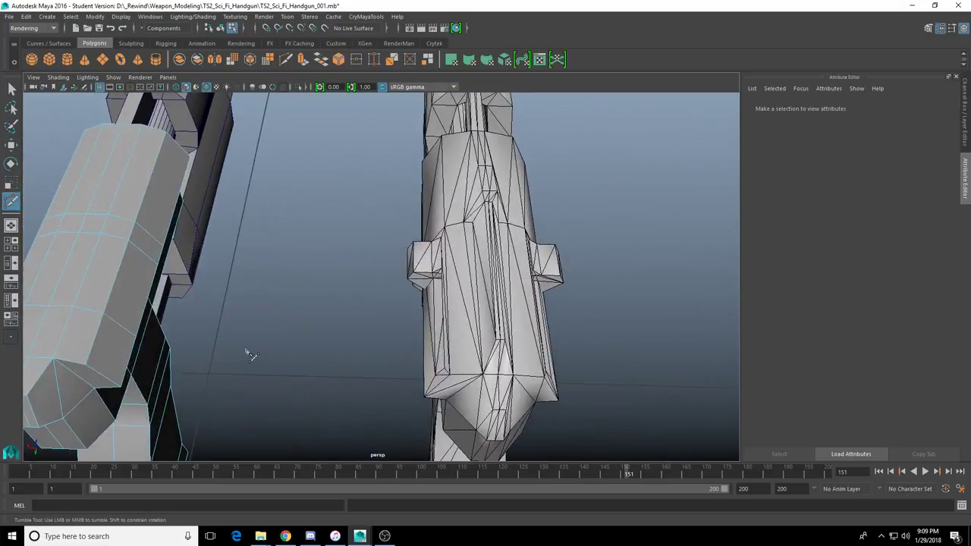
pyautogui.keyDown('alt'); pyautogui.moveTo(284, 322); pyautogui.dragTo(372, 238); pyautogui.keyUp('alt')
# Insert lengthwise edge loops on both sides of the body's top centre line, near the edges of the barrel's top bar.
pyautogui.keyDown('alt'); pyautogui.moveTo(372, 239); pyautogui.dragTo(410, 272, button='right'); pyautogui.keyUp('alt')
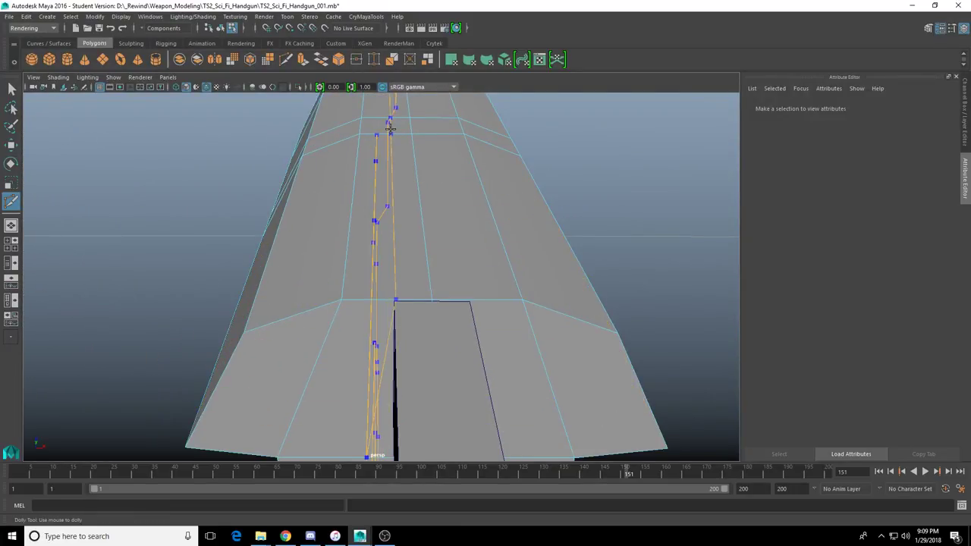
pyautogui.moveTo(390, 129)
pyautogui.keyDown('alt'); pyautogui.mouseDown(button='middle')
pyautogui.moveTo(427, 152)
pyautogui.moveTo(387, 156)
pyautogui.moveTo(399, 121)
pyautogui.mouseUp(button='middle'); pyautogui.keyUp('alt')
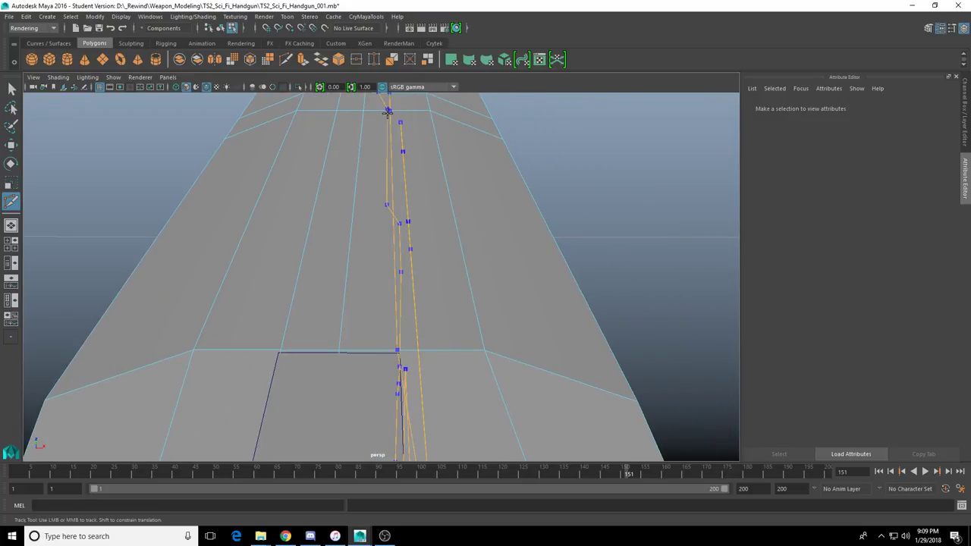
pyautogui.keyDown('ctrl'); pyautogui.click(388, 112); pyautogui.keyUp('ctrl')
pyautogui.scroll(-4, 383, 182)
pyautogui.press('w')
pyautogui.moveTo(392, 190); pyautogui.dragTo(414, 173, button='right')
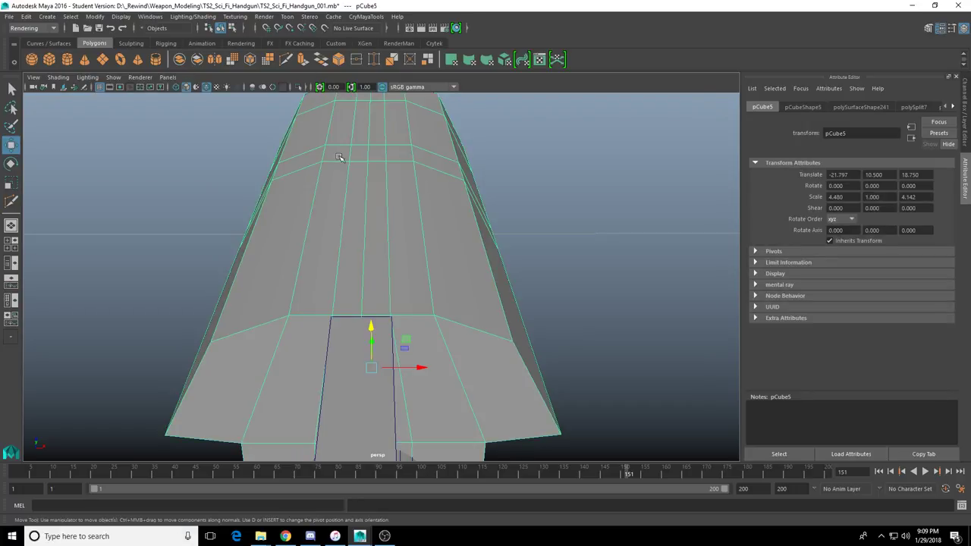
# Select both new lengthwise edge loops and scale them sideways to line up with the width of the top bar.
pyautogui.moveTo(396, 319); pyautogui.dragTo(397, 230, button='right')
pyautogui.doubleClick(390, 245)
pyautogui.press('q')
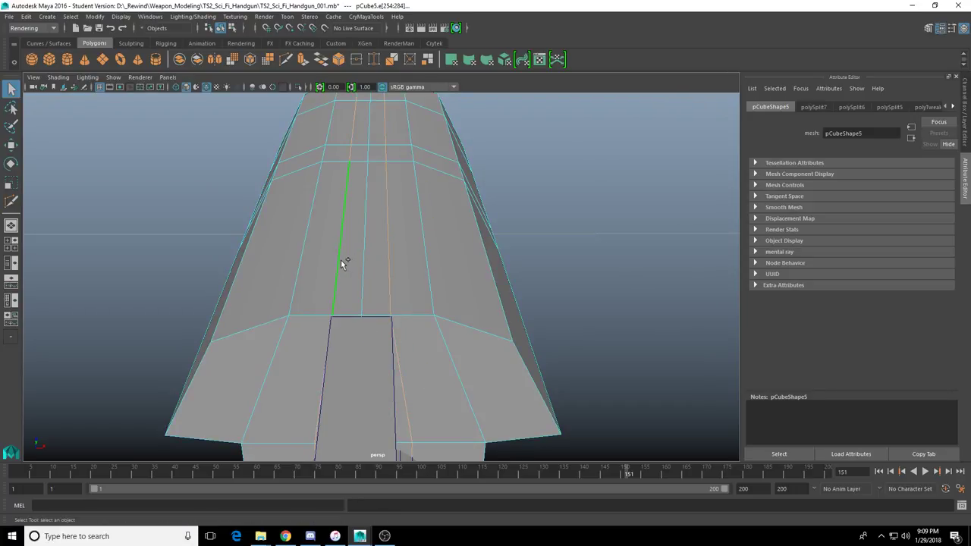
pyautogui.keyDown('alt'); pyautogui.moveTo(343, 263); pyautogui.dragTo(376, 320); pyautogui.keyUp('alt')
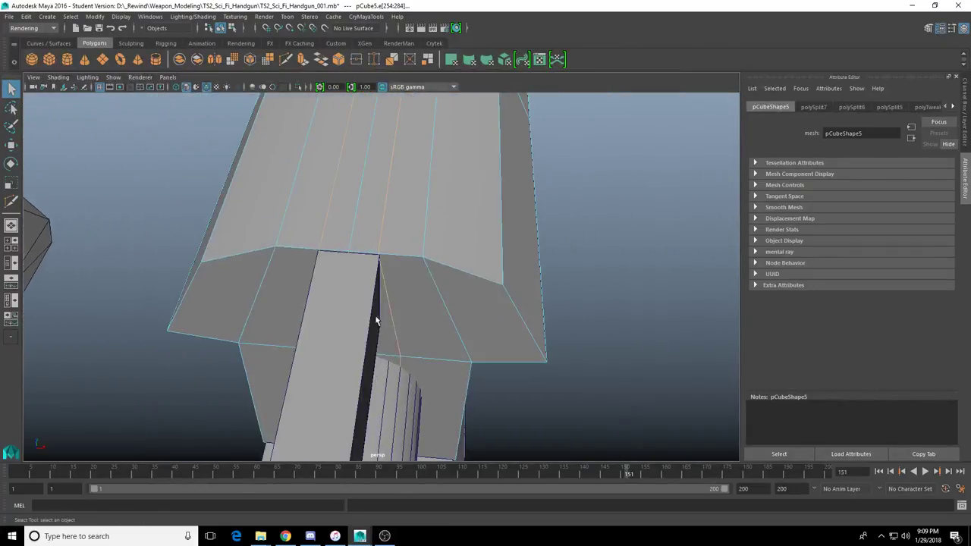
pyautogui.press('w')
pyautogui.press('f')
pyautogui.press('r')
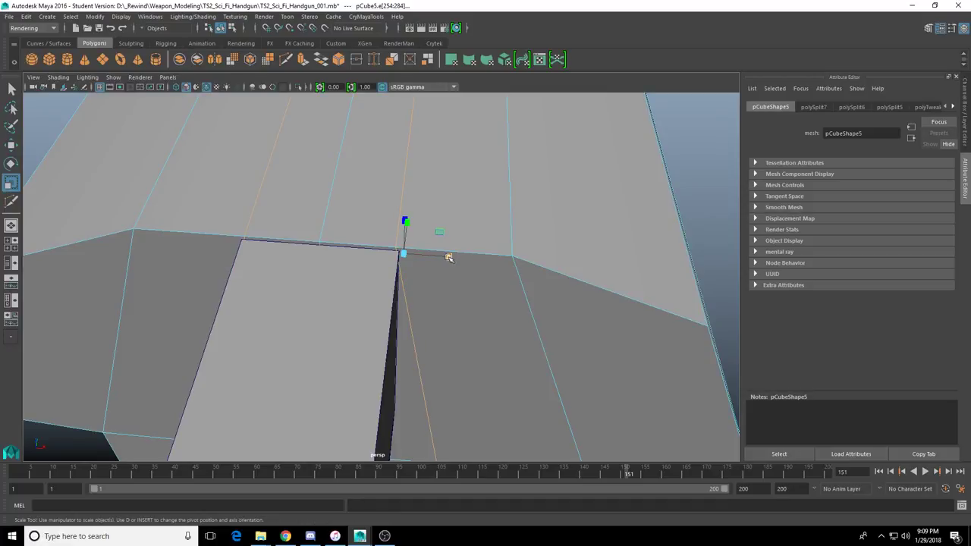
pyautogui.click(449, 258)
pyautogui.moveTo(495, 261); pyautogui.dragTo(501, 264)
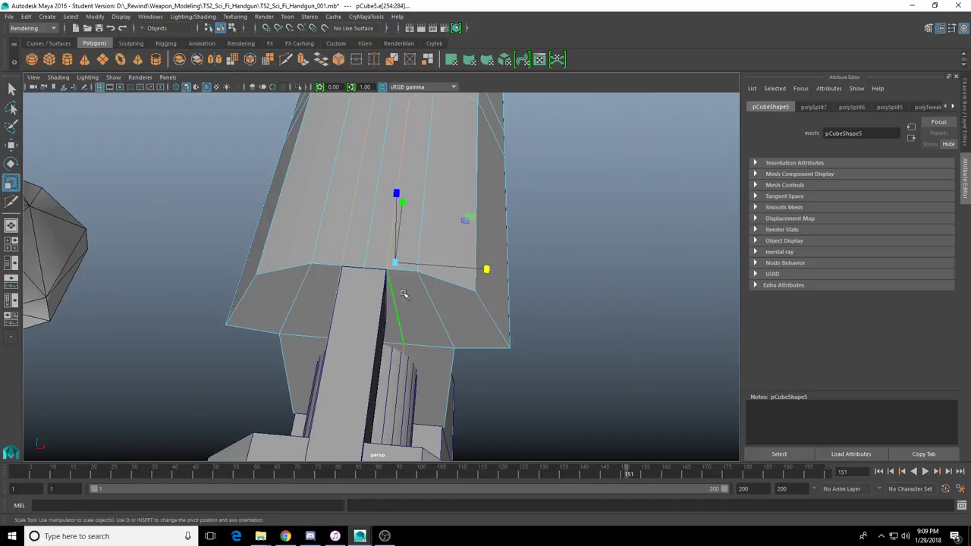
pyautogui.press('w')
# Select the two centre top faces on the front part of the body and apply Extrude to them.
pyautogui.press('F8')
pyautogui.press('f')
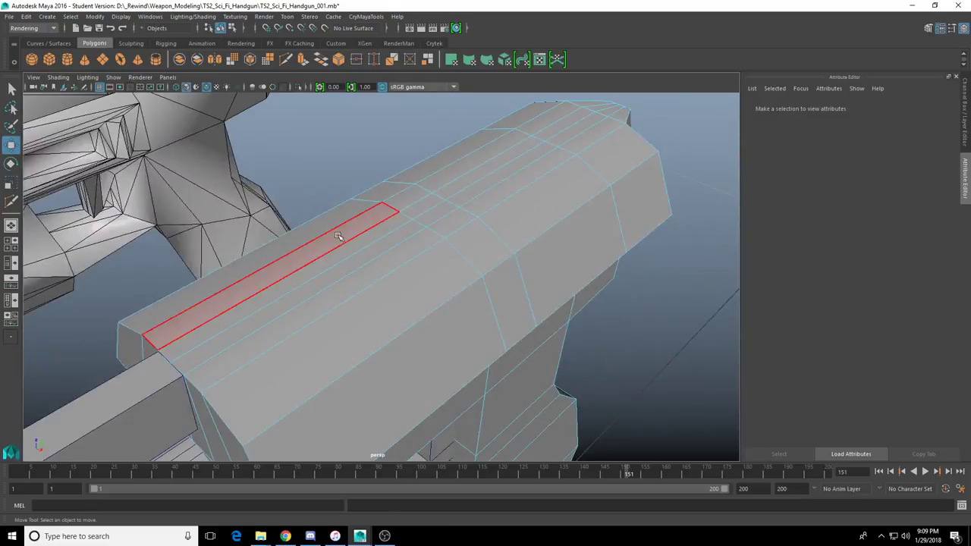
pyautogui.doubleClick(326, 265)
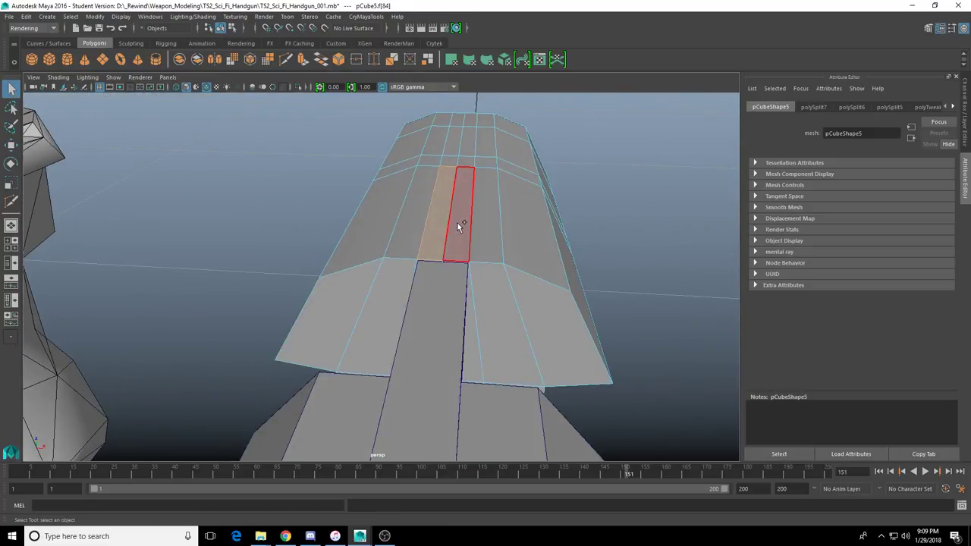
pyautogui.keyDown('alt'); pyautogui.moveTo(458, 223); pyautogui.dragTo(406, 310); pyautogui.keyUp('alt')
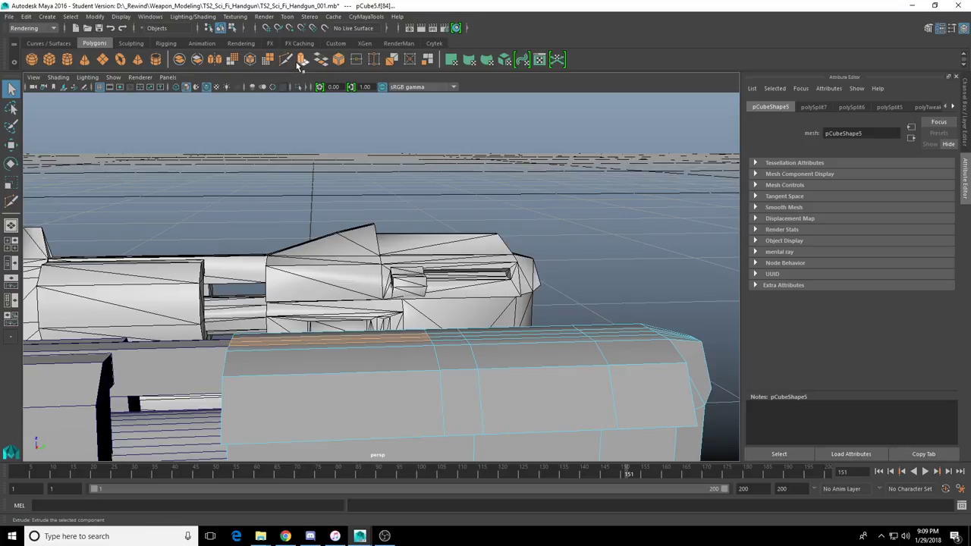
pyautogui.click(302, 62)
pyautogui.keyDown('alt'); pyautogui.moveTo(347, 244); pyautogui.dragTo(349, 218); pyautogui.keyUp('alt')
pyautogui.scroll(4, 340, 236)
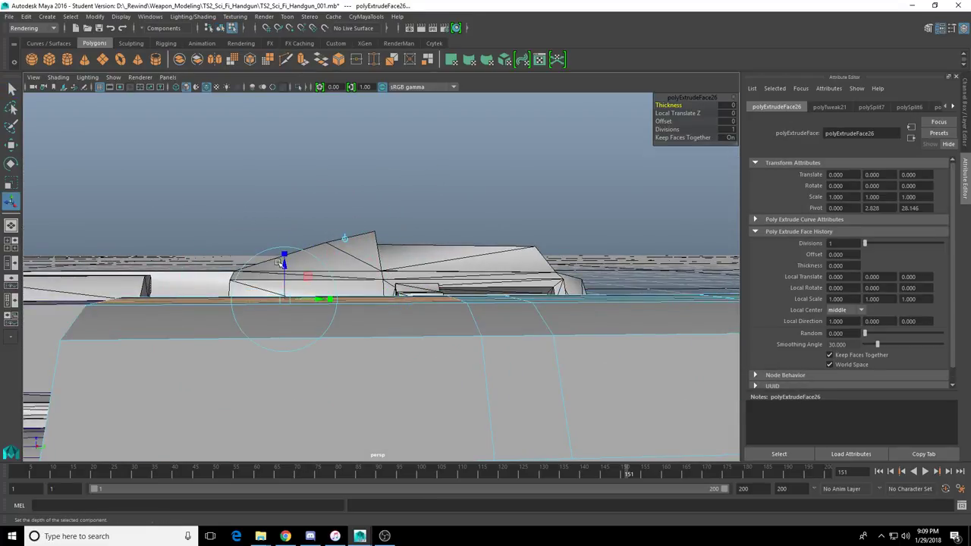
pyautogui.moveTo(282, 264); pyautogui.dragTo(377, 343)
pyautogui.hotkey('ctrl', 'z')
pyautogui.hotkey('ctrl', 'z')
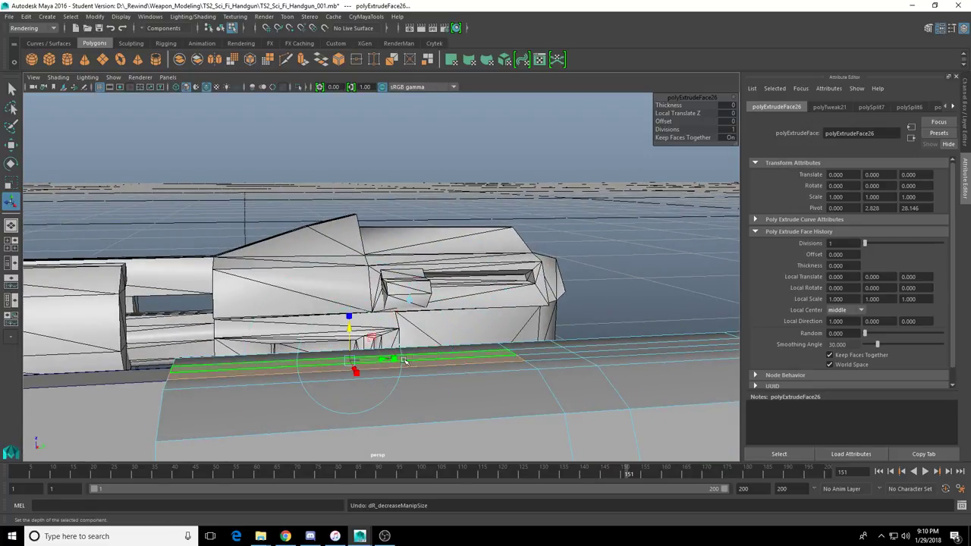
# Inset the extruded top faces by scaling them to 0.965 along the body's length and 0.851 across its width.
pyautogui.keyDown('alt'); pyautogui.moveTo(414, 348); pyautogui.dragTo(491, 372); pyautogui.keyUp('alt')
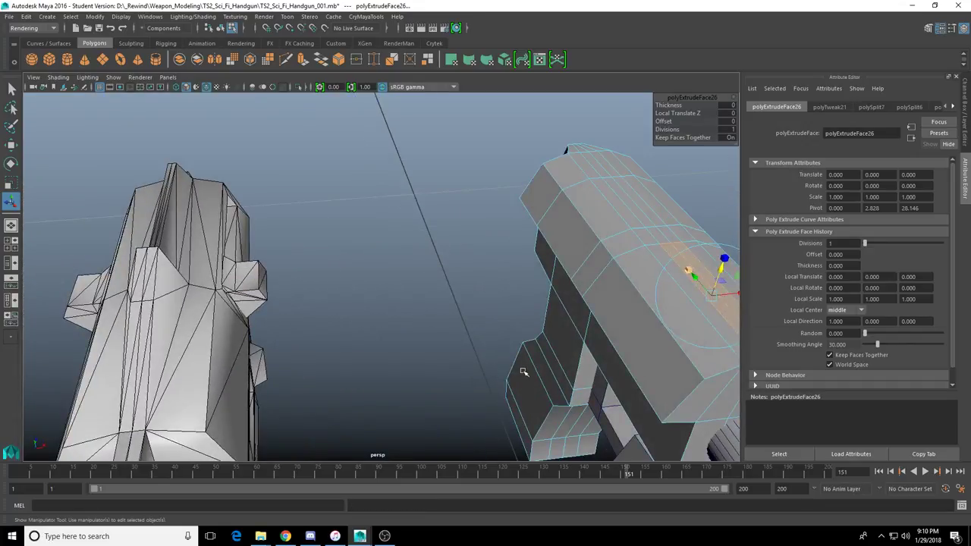
pyautogui.keyDown('alt'); pyautogui.moveTo(524, 372); pyautogui.dragTo(390, 329, button='middle'); pyautogui.keyUp('alt')
pyautogui.keyDown('alt'); pyautogui.moveTo(389, 330); pyautogui.dragTo(319, 327); pyautogui.keyUp('alt')
pyautogui.keyDown('alt'); pyautogui.moveTo(319, 327); pyautogui.dragTo(403, 339, button='right'); pyautogui.keyUp('alt')
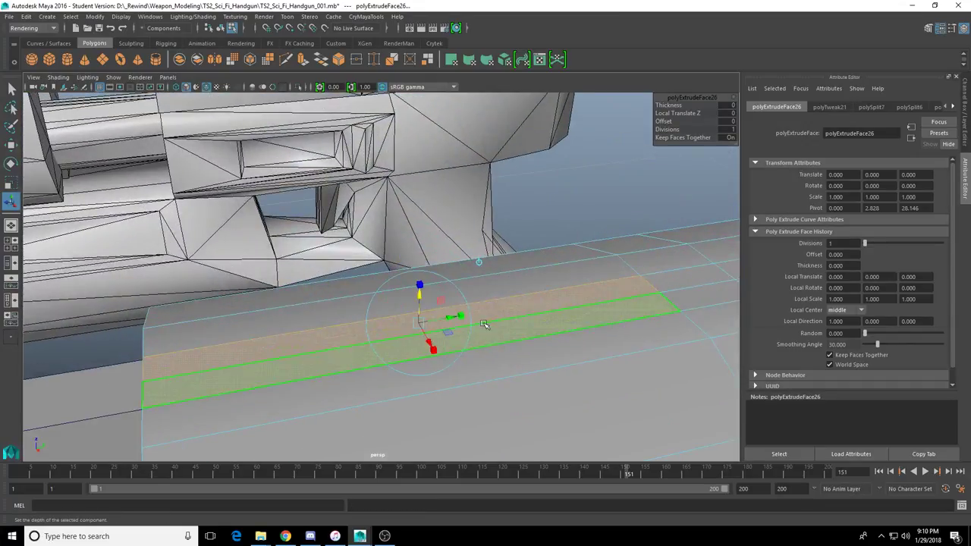
pyautogui.moveTo(462, 316); pyautogui.dragTo(568, 297)
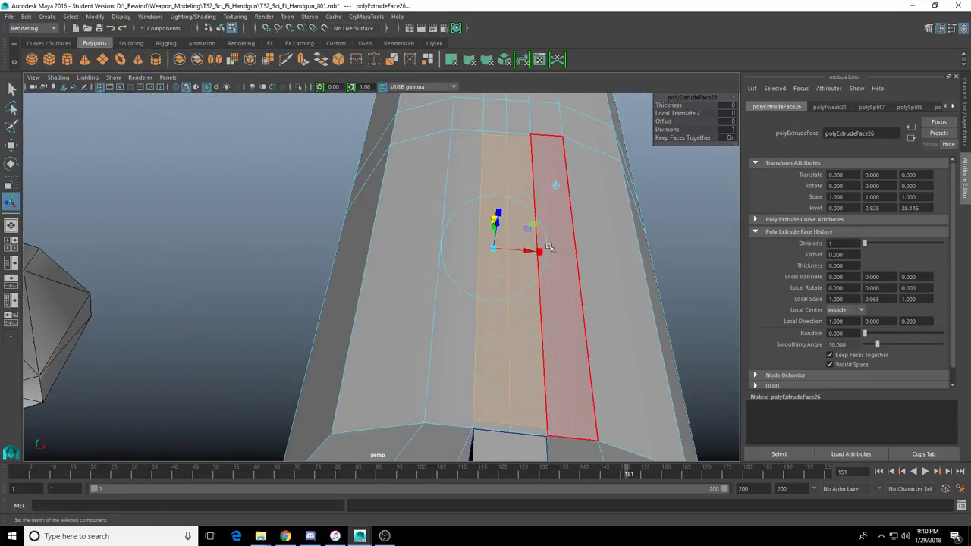
pyautogui.moveTo(539, 251); pyautogui.dragTo(467, 217)
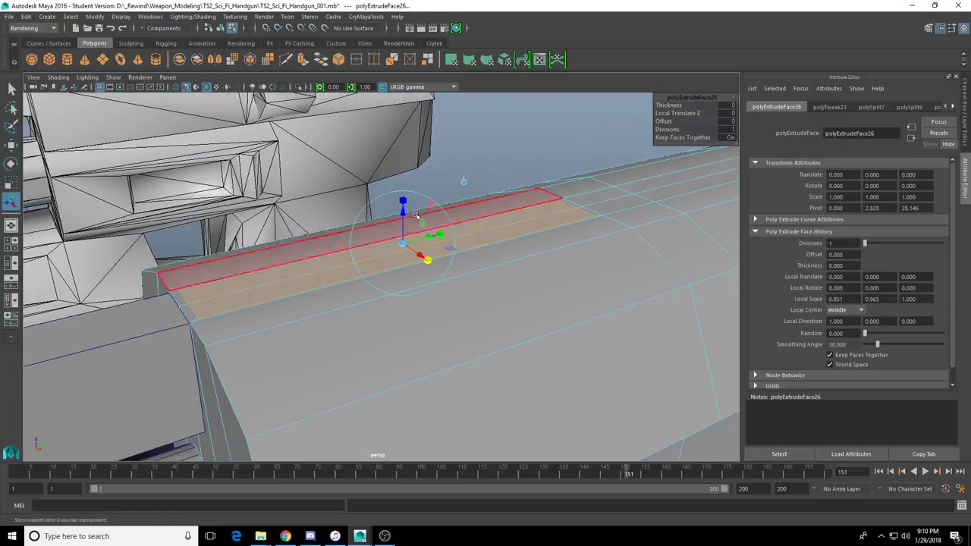
pyautogui.moveTo(405, 213); pyautogui.dragTo(406, 202)
pyautogui.keyDown('alt'); pyautogui.moveTo(408, 206); pyautogui.dragTo(515, 216); pyautogui.keyUp('alt')
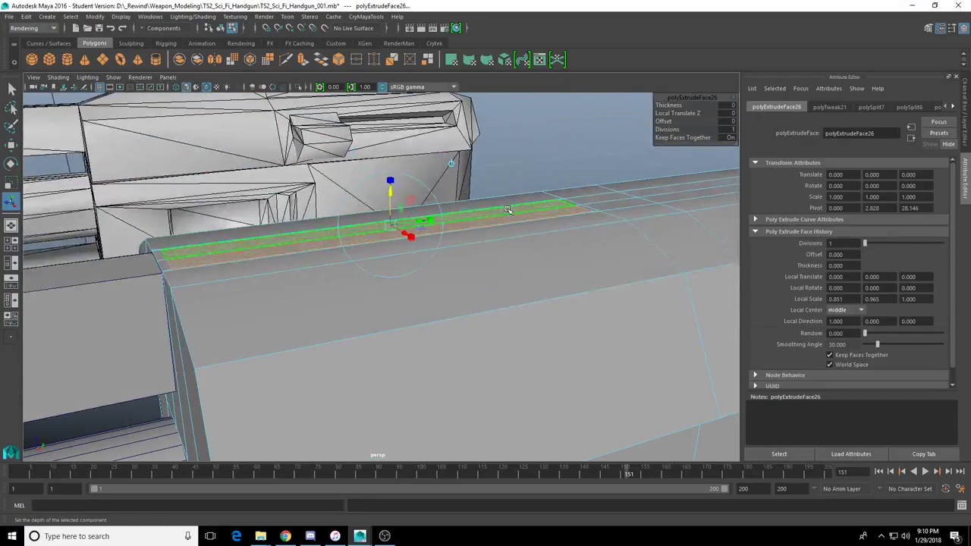
# Extrude the inset faces upward by 0.269, then extrude them again by 1.338 to form a raised block.
pyautogui.hotkey('ctrl', 'e')
pyautogui.moveTo(392, 194); pyautogui.dragTo(392, 181)
pyautogui.keyDown('alt'); pyautogui.moveTo(392, 181); pyautogui.dragTo(337, 284); pyautogui.keyUp('alt')
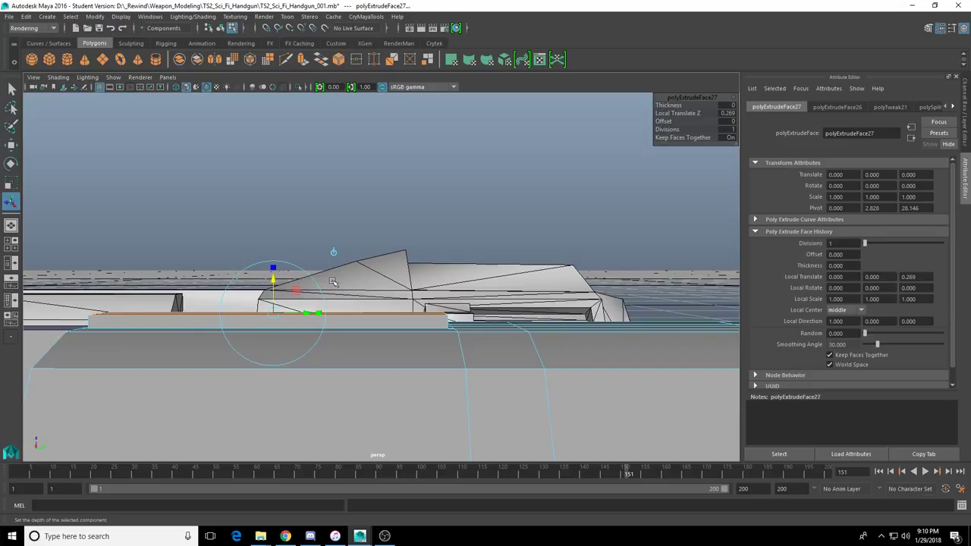
pyautogui.moveTo(272, 282); pyautogui.dragTo(273, 220)
pyautogui.scroll(-4, 287, 232)
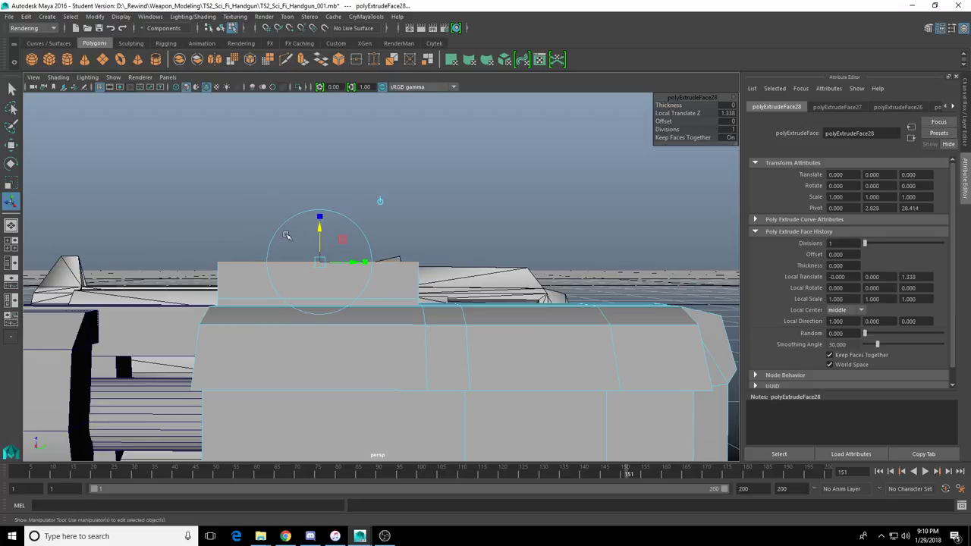
# Select the raised block's upper rear vertices in the side view and move them onto the reference's peak.
pyautogui.press('space')
pyautogui.press('space')
pyautogui.keyDown('alt'); pyautogui.moveTo(490, 328); pyautogui.dragTo(550, 405, button='middle'); pyautogui.keyUp('alt')
pyautogui.scroll(3, 455, 304)
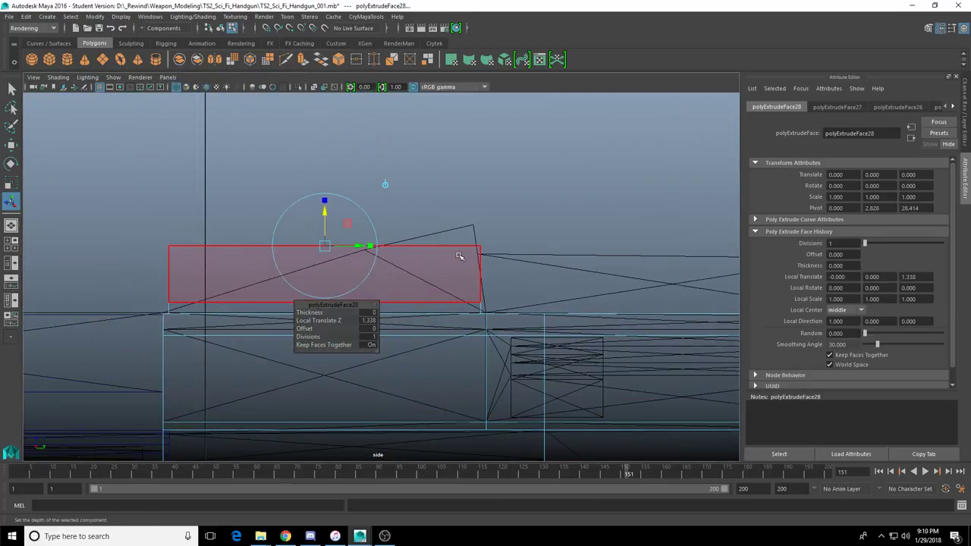
pyautogui.moveTo(461, 258); pyautogui.dragTo(412, 259, button='right')
pyautogui.moveTo(445, 216); pyautogui.dragTo(529, 267)
pyautogui.scroll(1, 530, 267)
pyautogui.press('w')
pyautogui.moveTo(511, 209); pyautogui.dragTo(512, 182)
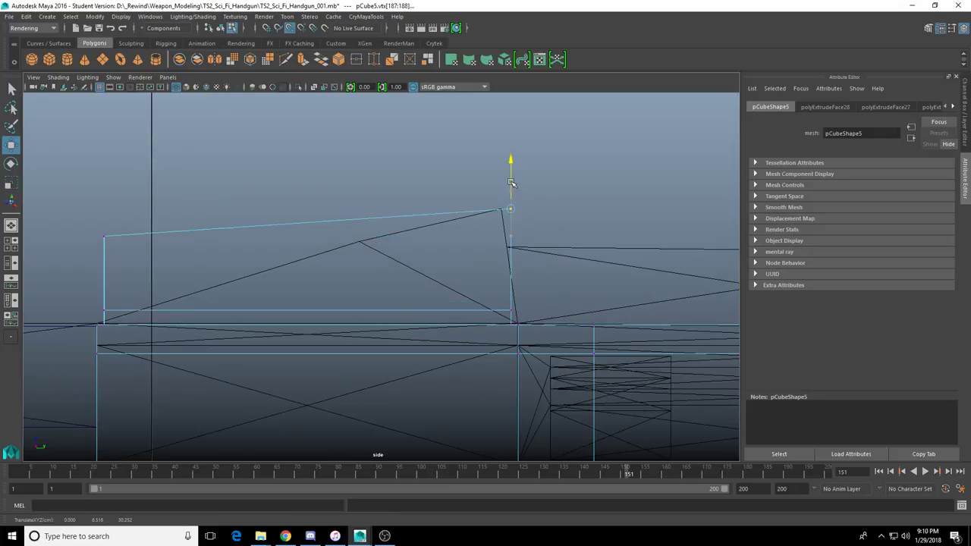
# Snap the raised block's misaligned upper front vertex lengthwise to its neighbouring corner vertex in the side view.
pyautogui.moveTo(90, 201); pyautogui.dragTo(181, 270)
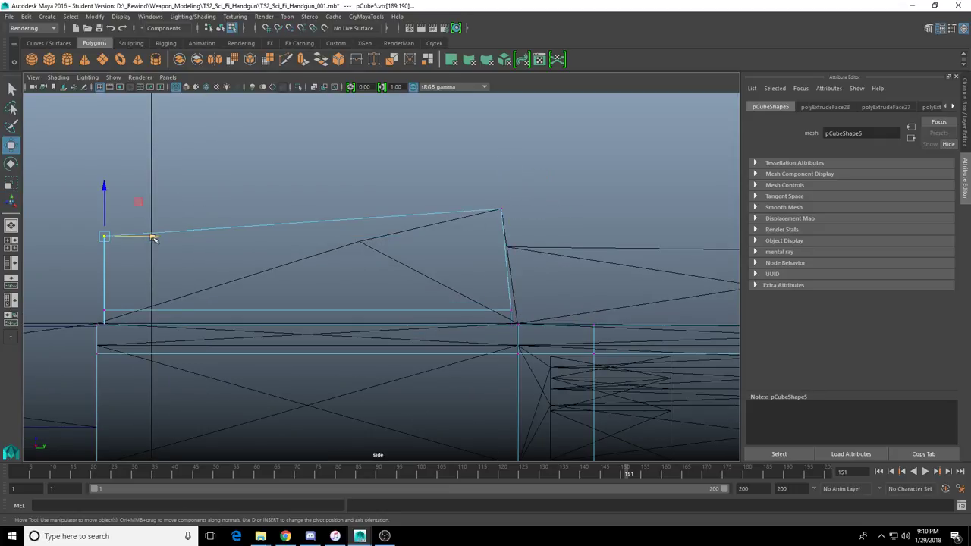
pyautogui.press('f')
pyautogui.scroll(5, 357, 333)
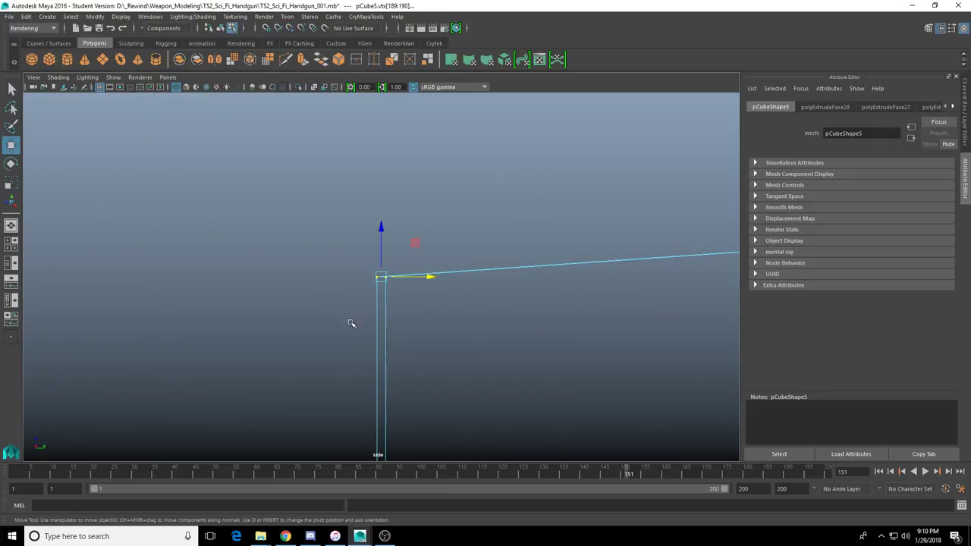
pyautogui.moveTo(336, 263); pyautogui.dragTo(384, 310)
pyautogui.scroll(3, 384, 314)
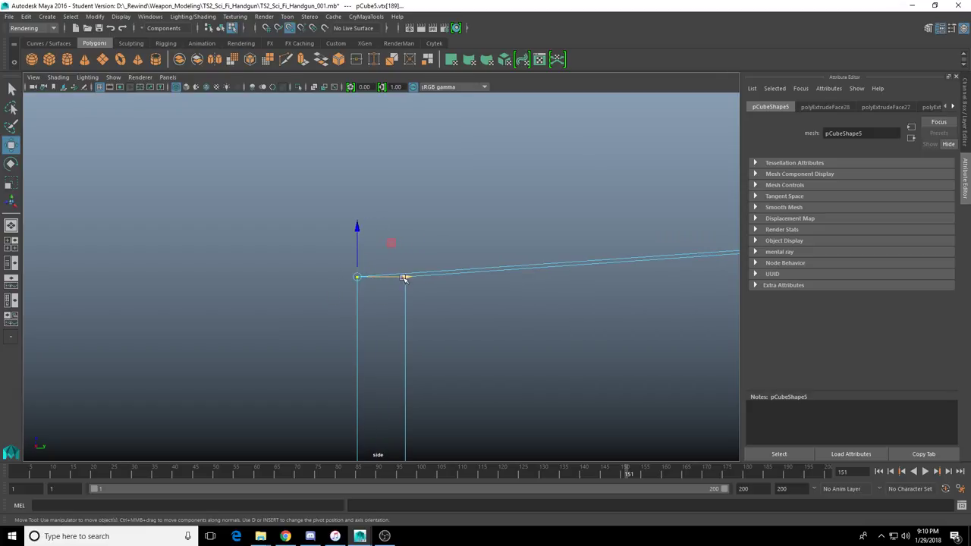
pyautogui.moveTo(404, 279); pyautogui.dragTo(412, 248, button='middle')
# Snap the misaligned front vertex at the raised block's base lengthwise to its neighbouring corner vertex in the side view.
pyautogui.moveTo(404, 289); pyautogui.dragTo(403, 364, button='middle')
pyautogui.scroll(3, 402, 350)
pyautogui.scroll(2, 421, 288)
pyautogui.scroll(2, 397, 384)
pyautogui.keyDown('alt'); pyautogui.moveTo(425, 273); pyautogui.dragTo(376, 281, button='middle'); pyautogui.keyUp('alt')
pyautogui.scroll(3, 385, 344)
pyautogui.scroll(6, 387, 345)
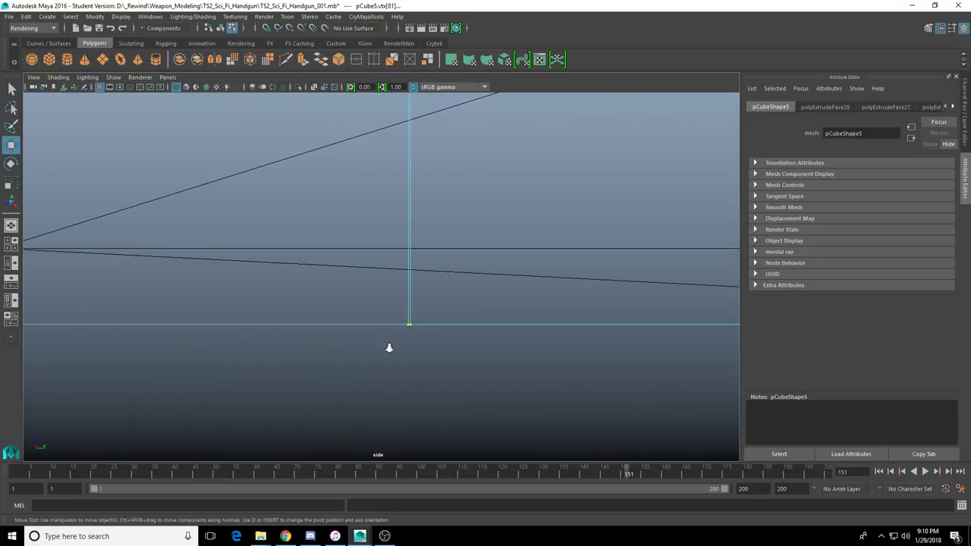
pyautogui.moveTo(399, 309); pyautogui.dragTo(400, 309)
pyautogui.scroll(2, 430, 302)
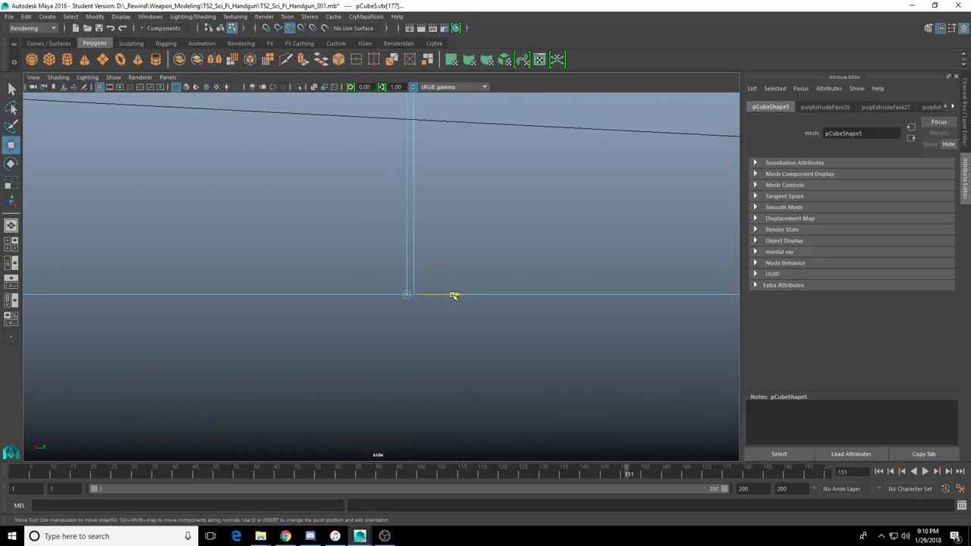
pyautogui.moveTo(453, 295); pyautogui.dragTo(428, 259)
pyautogui.keyDown('alt'); pyautogui.moveTo(448, 216); pyautogui.dragTo(436, 322, button='middle'); pyautogui.keyUp('alt')
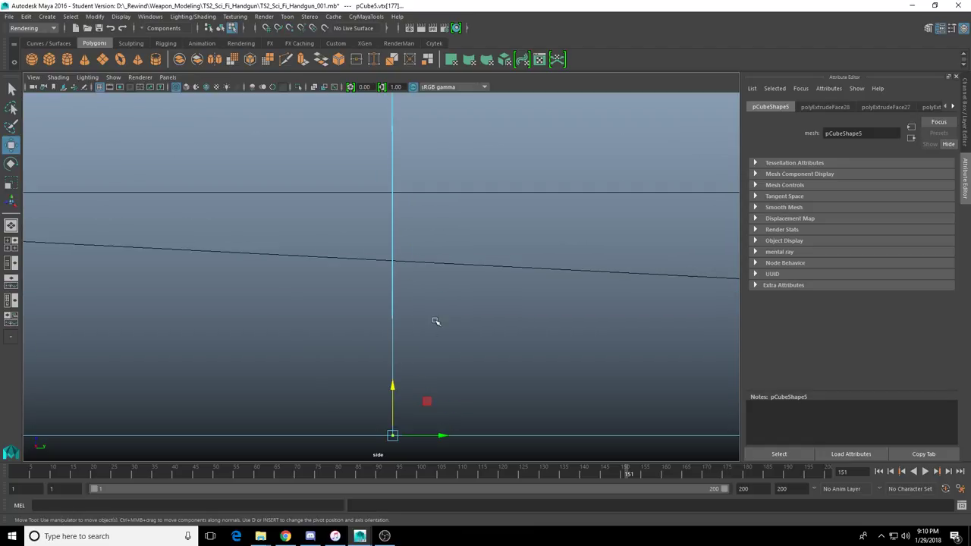
# Snap the front vertex one edge above the raised block's base lengthwise onto the adjacent vertical edge.
pyautogui.press('f')
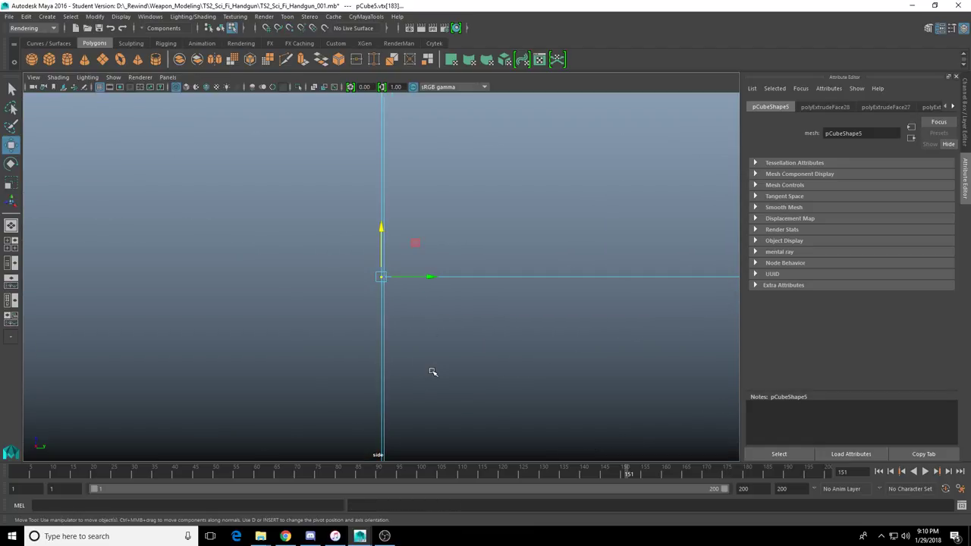
pyautogui.scroll(6, 433, 372)
pyautogui.moveTo(427, 278); pyautogui.dragTo(437, 278)
pyautogui.scroll(-15, 431, 278)
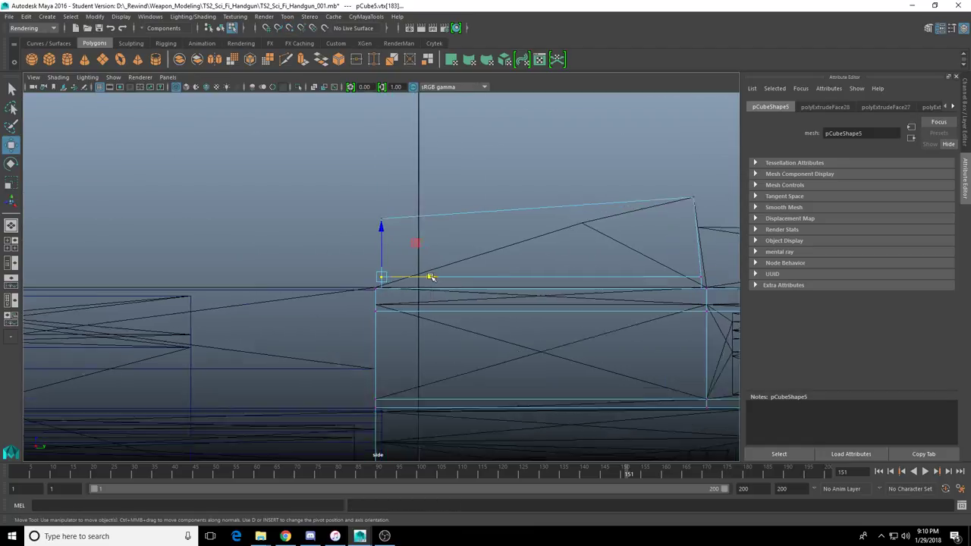
# Move the raised block's upper front vertices rearward in the side view to slope its front face.
pyautogui.scroll(4, 430, 277)
pyautogui.press('f')
pyautogui.scroll(-14, 354, 302)
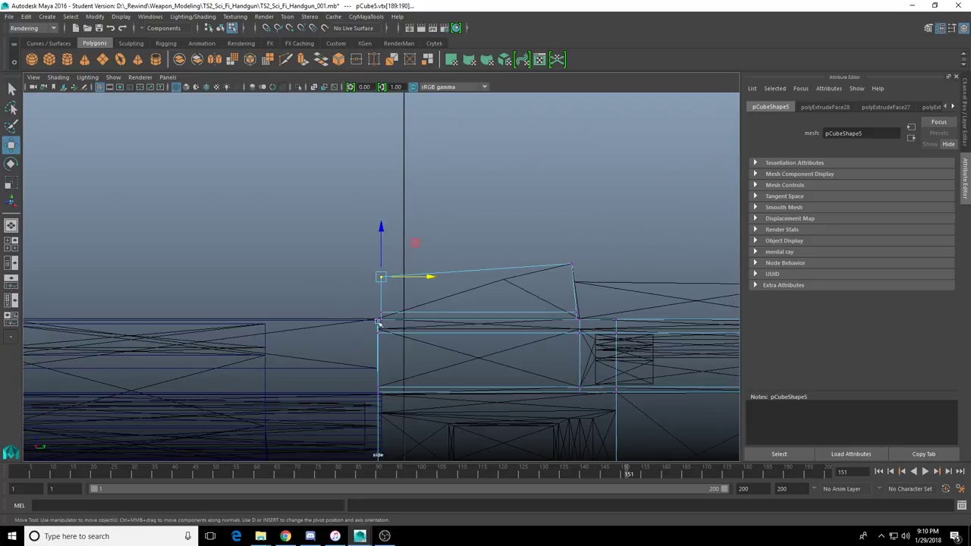
pyautogui.keyDown('alt'); pyautogui.moveTo(385, 323); pyautogui.dragTo(387, 274, button='middle'); pyautogui.keyUp('alt')
pyautogui.scroll(2, 391, 271)
pyautogui.moveTo(440, 203); pyautogui.dragTo(590, 185)
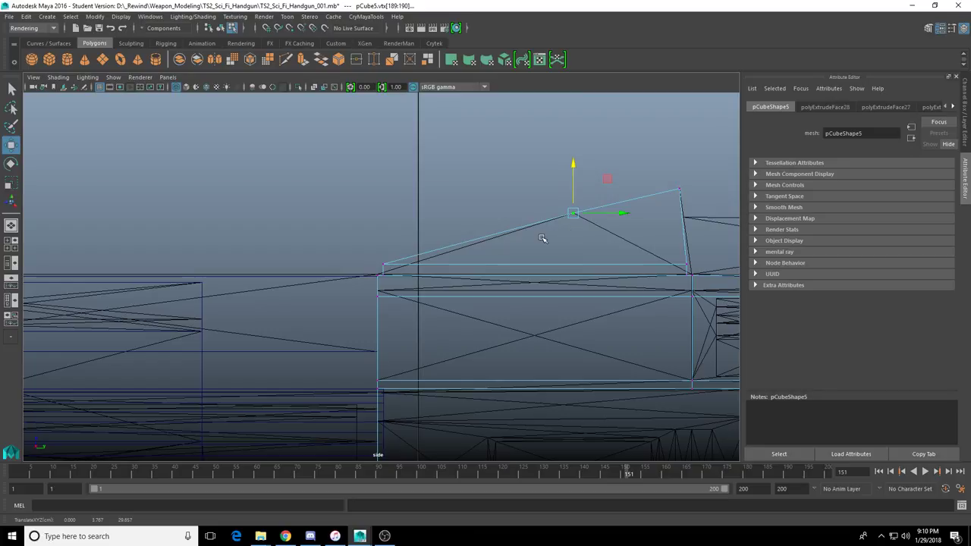
pyautogui.scroll(3, 560, 225)
pyautogui.scroll(-5, 589, 217)
pyautogui.keyDown('alt'); pyautogui.moveTo(589, 219); pyautogui.dragTo(547, 230, button='middle'); pyautogui.keyUp('alt')
pyautogui.moveTo(529, 240); pyautogui.dragTo(480, 242)
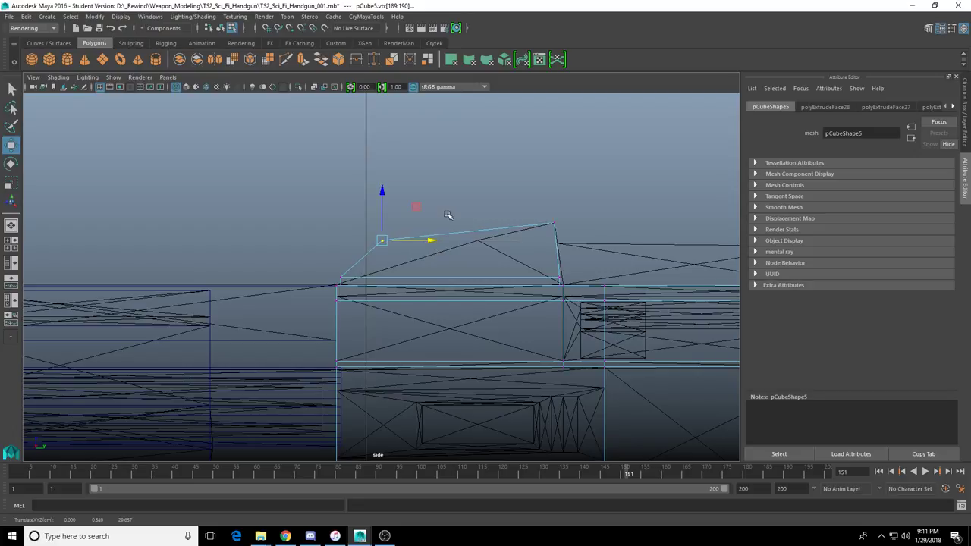
# Snap the protruding front vertex at the upper body section's lower edge lengthwise onto the body's front edge.
pyautogui.scroll(8, 447, 216)
pyautogui.moveTo(354, 296); pyautogui.dragTo(424, 391)
pyautogui.press('f')
pyautogui.scroll(3, 390, 321)
pyautogui.scroll(4, 373, 308)
pyautogui.keyDown('alt'); pyautogui.moveTo(390, 191); pyautogui.dragTo(347, 301, button='middle'); pyautogui.keyUp('alt')
pyautogui.keyDown('alt'); pyautogui.moveTo(327, 260); pyautogui.dragTo(337, 308, button='middle'); pyautogui.keyUp('alt')
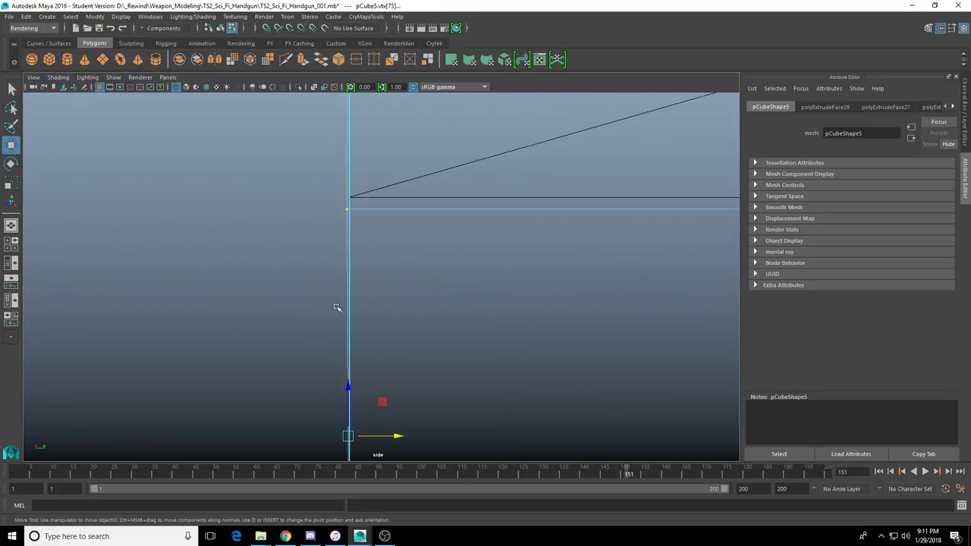
pyautogui.scroll(4, 337, 308)
pyautogui.keyDown('alt'); pyautogui.moveTo(311, 215); pyautogui.dragTo(355, 346, button='middle'); pyautogui.keyUp('alt')
pyautogui.moveTo(350, 247); pyautogui.dragTo(350, 246)
pyautogui.scroll(3, 359, 282)
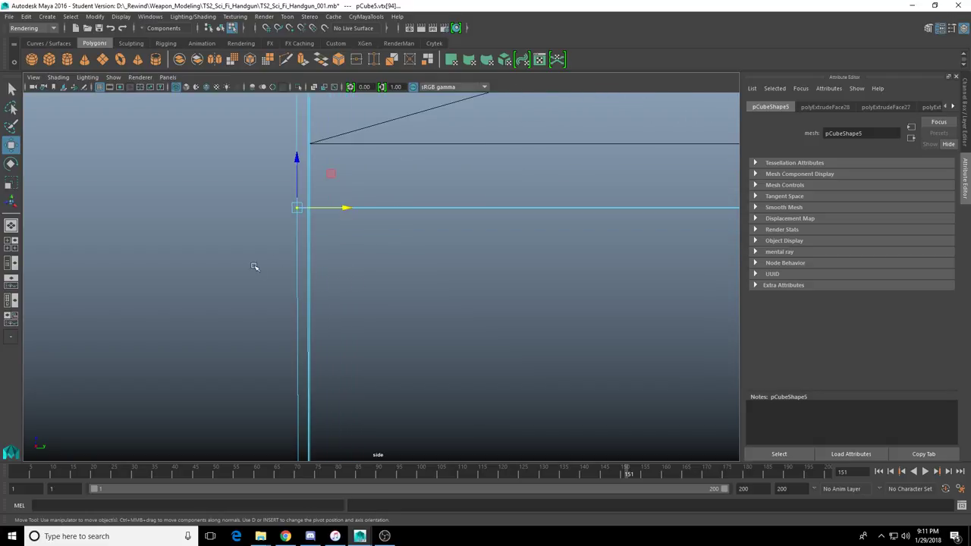
pyautogui.moveTo(341, 208); pyautogui.dragTo(357, 207)
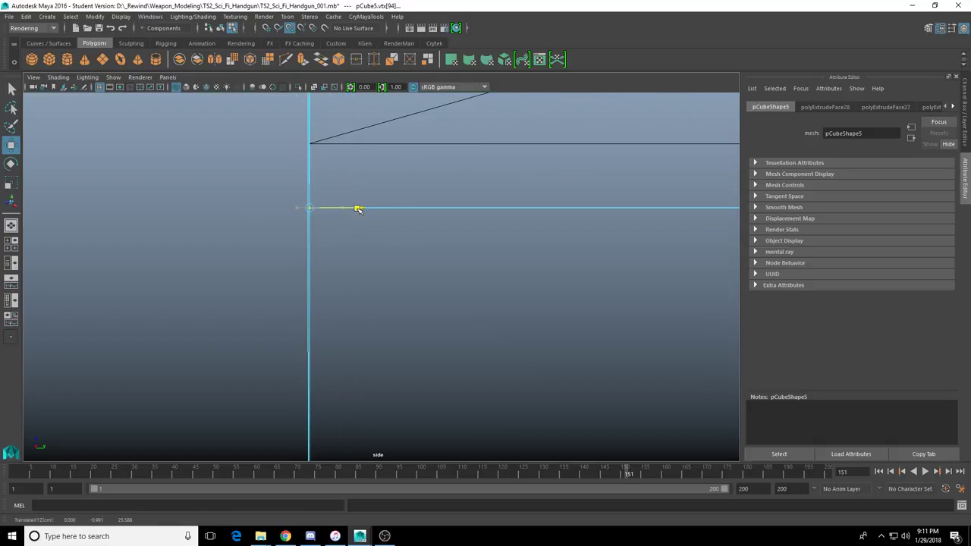
# Isolate the body's top front corner vertices up close and inspect them in the side, perspective and front views.
pyautogui.press('f')
pyautogui.scroll(5, 397, 227)
pyautogui.scroll(5, 393, 355)
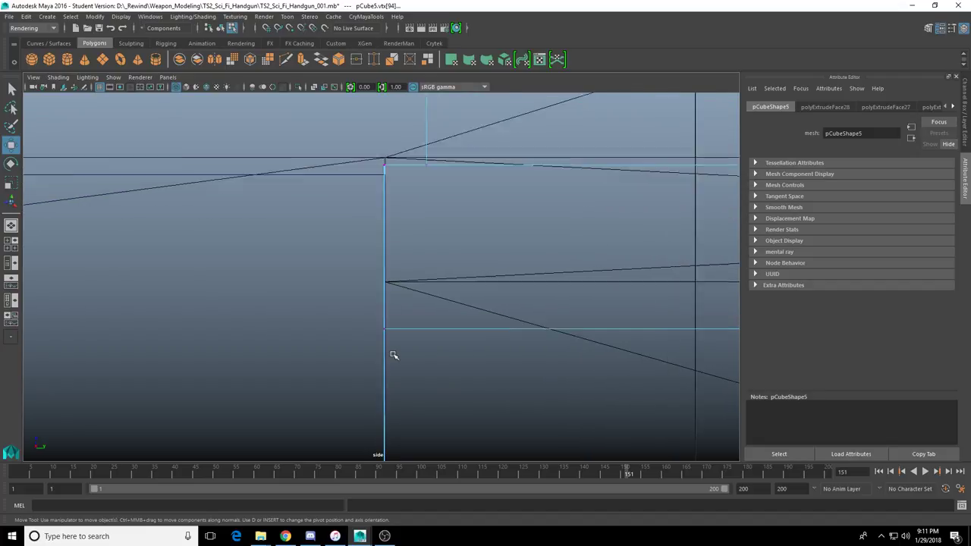
pyautogui.keyDown('alt'); pyautogui.moveTo(391, 238); pyautogui.dragTo(375, 338, button='middle'); pyautogui.keyUp('alt')
pyautogui.scroll(2, 375, 339)
pyautogui.moveTo(348, 218); pyautogui.dragTo(387, 253)
pyautogui.press('f')
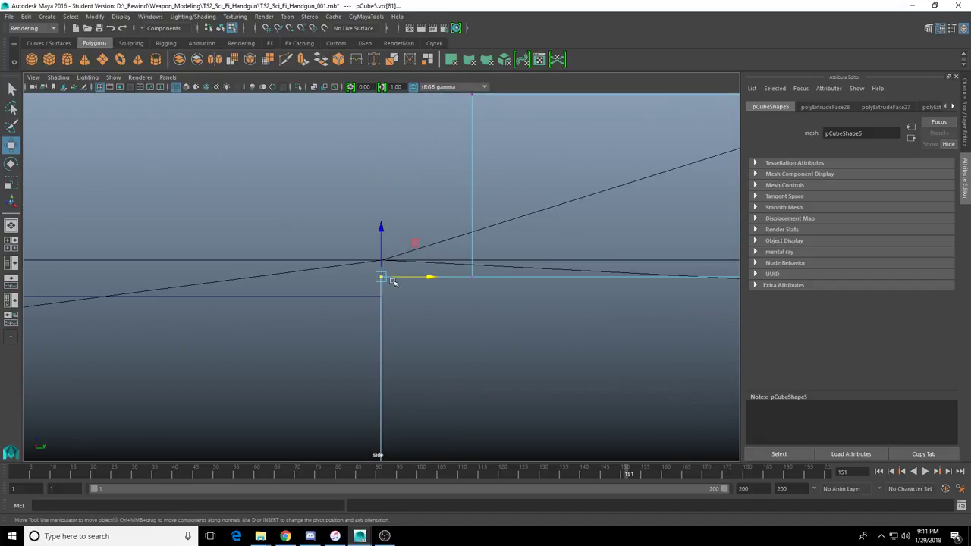
pyautogui.scroll(10, 399, 381)
pyautogui.scroll(2, 371, 364)
pyautogui.moveTo(306, 216); pyautogui.dragTo(376, 292)
pyautogui.press('space')
pyautogui.press('space')
pyautogui.press('f')
pyautogui.keyDown('alt'); pyautogui.moveTo(435, 291); pyautogui.dragTo(488, 310); pyautogui.keyUp('alt')
pyautogui.press('space')
pyautogui.press('space')
pyautogui.scroll(-8, 308, 341)
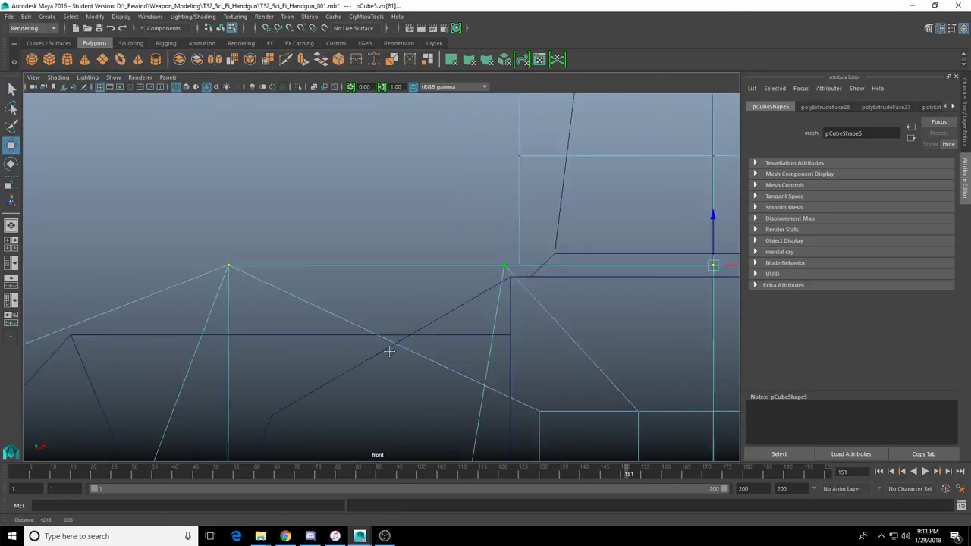
pyautogui.press('space')
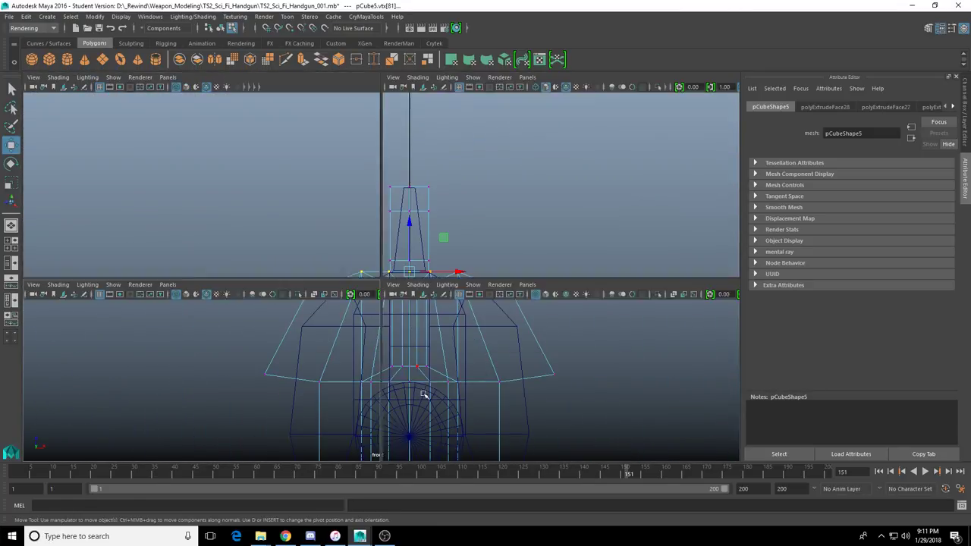
# Snap the body's misaligned top front vertices lengthwise onto the line of the body's front edge.
pyautogui.press('space')
pyautogui.scroll(2, 482, 344)
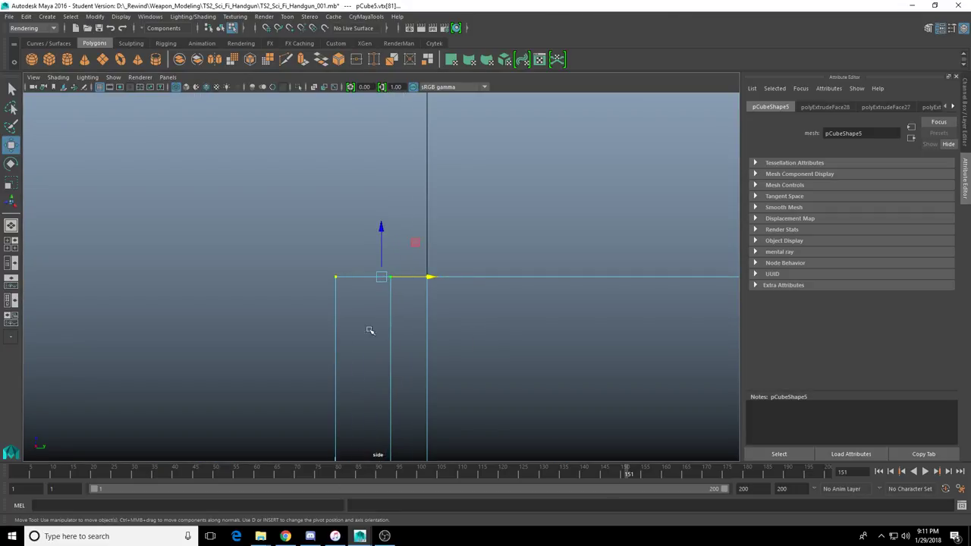
pyautogui.moveTo(461, 286); pyautogui.dragTo(445, 278, button='middle')
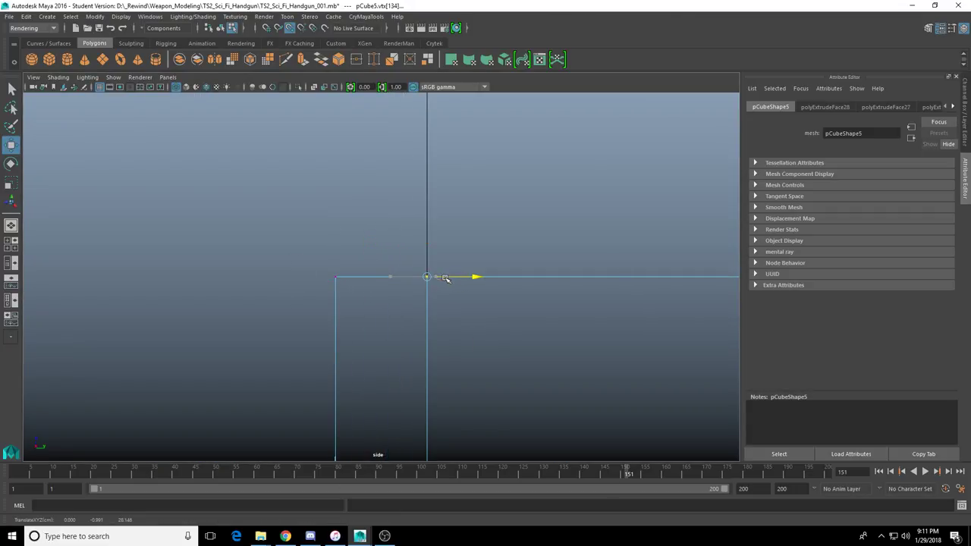
pyautogui.moveTo(316, 243); pyautogui.dragTo(406, 284)
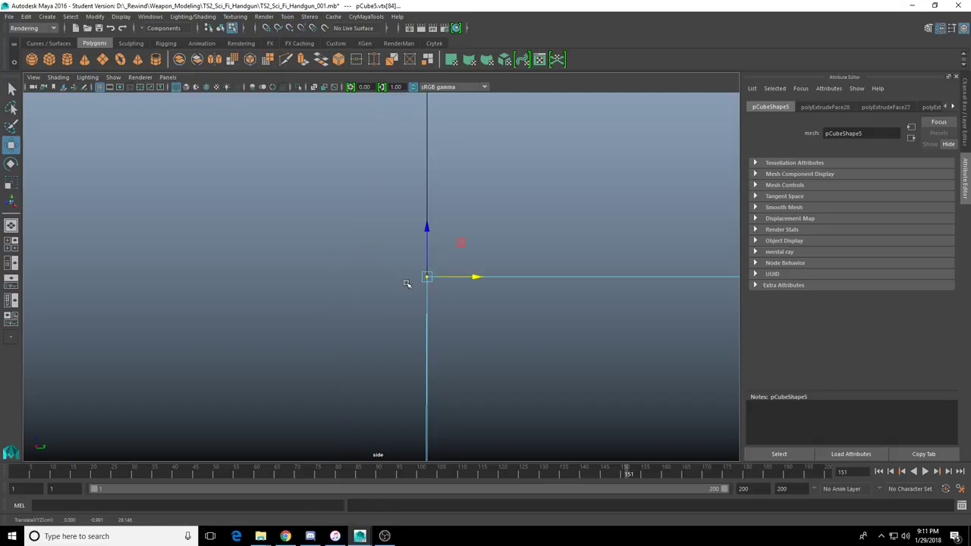
# Try to move the front vertex just below the upper body section lengthwise, and undo the move.
pyautogui.press('g')
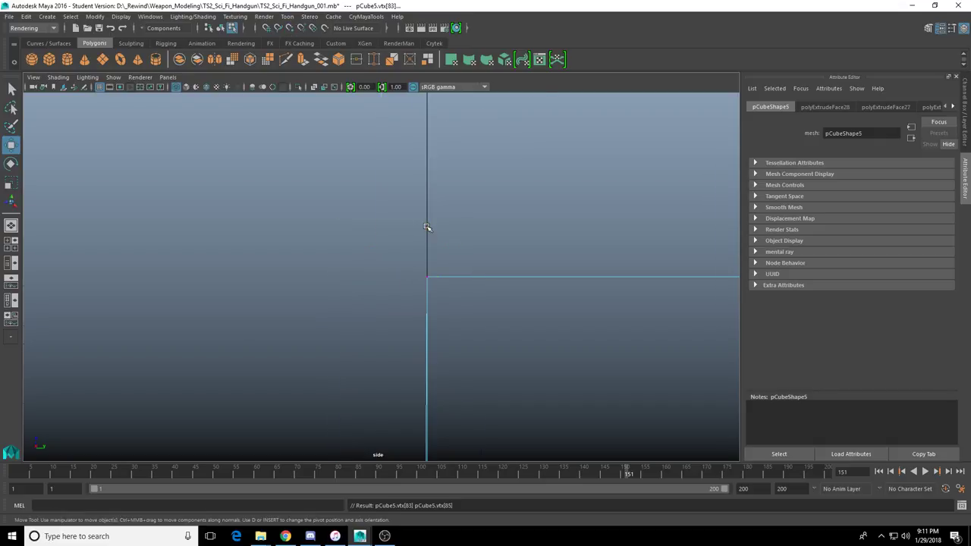
pyautogui.press('w')
pyautogui.press('f')
pyautogui.scroll(3, 471, 254)
pyautogui.keyDown('alt'); pyautogui.moveTo(472, 255); pyautogui.dragTo(470, 344, button='middle'); pyautogui.keyUp('alt')
pyautogui.scroll(2, 470, 344)
pyautogui.scroll(-3, 469, 343)
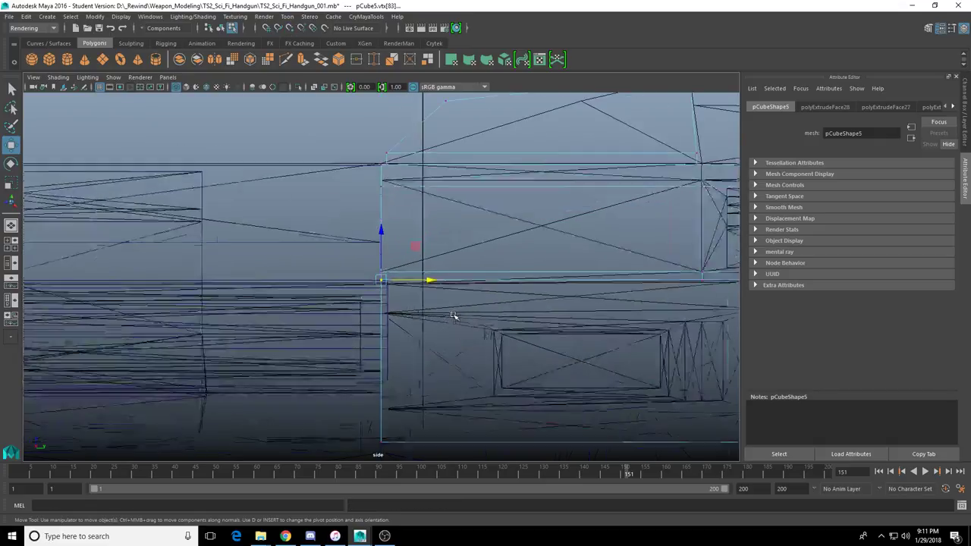
pyautogui.scroll(3, 453, 319)
pyautogui.scroll(2, 453, 315)
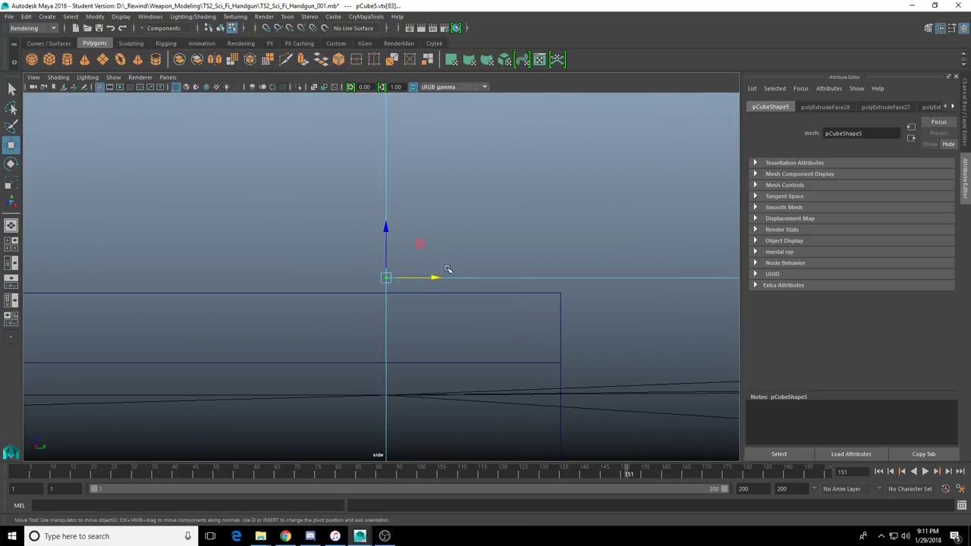
pyautogui.moveTo(435, 278); pyautogui.dragTo(592, 297)
pyautogui.hotkey('ctrl', 'z')
# Try to snap the front vertices of the edge just beneath the body's top lengthwise, and undo the move.
pyautogui.keyDown('alt'); pyautogui.moveTo(490, 247); pyautogui.dragTo(409, 346, button='middle'); pyautogui.keyUp('alt')
pyautogui.press('f')
pyautogui.scroll(10, 418, 312)
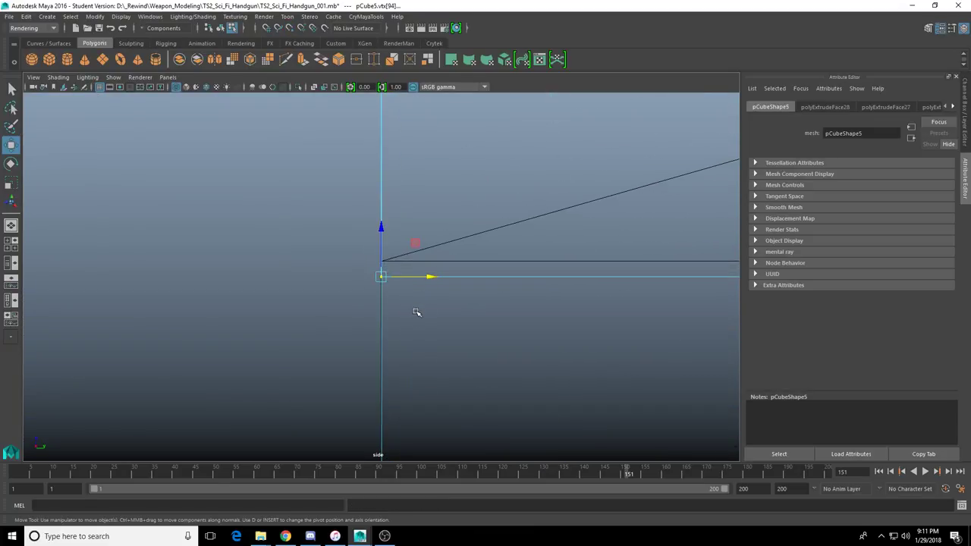
pyautogui.keyDown('alt'); pyautogui.moveTo(435, 232); pyautogui.dragTo(442, 311, button='middle'); pyautogui.keyUp('alt')
pyautogui.press('Down')
pyautogui.press('f')
pyautogui.press('d')
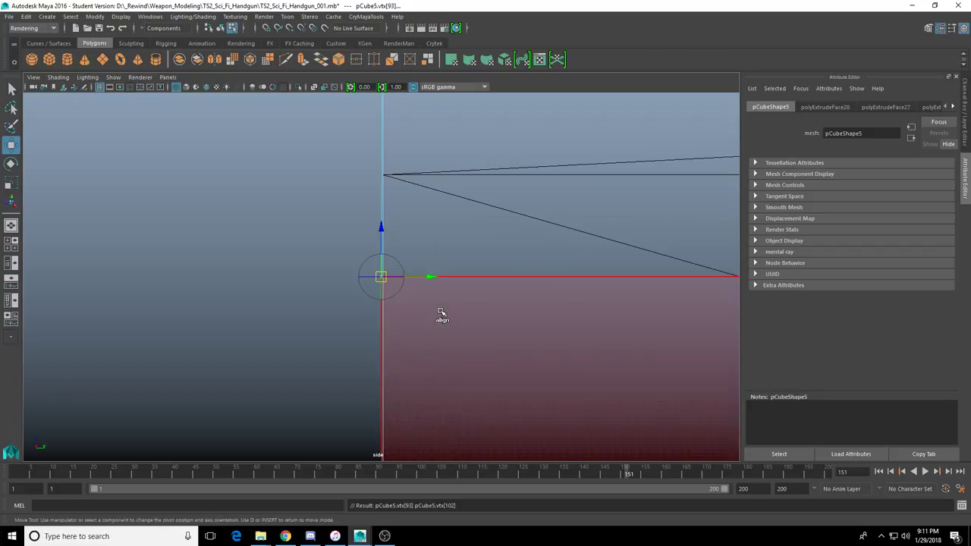
pyautogui.scroll(4, 341, 321)
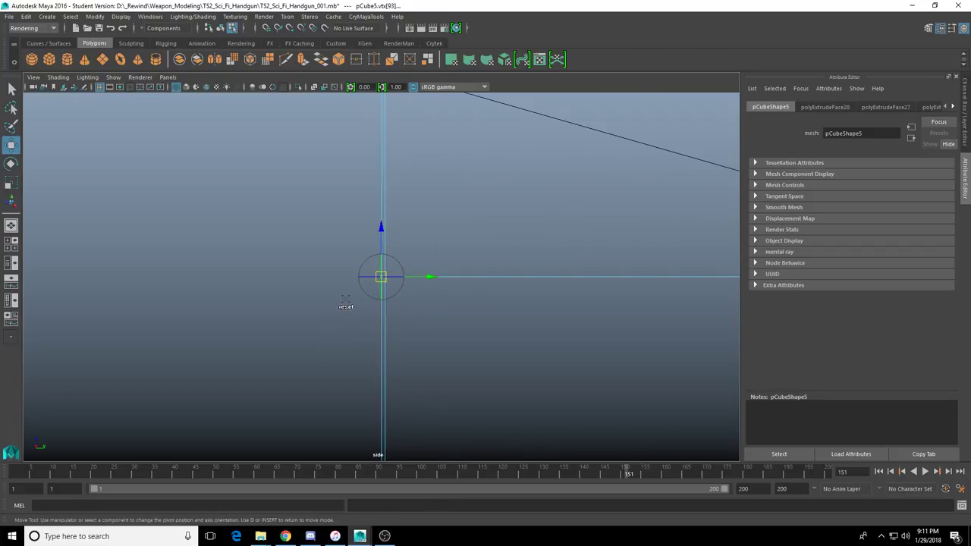
pyautogui.click(125, 133)
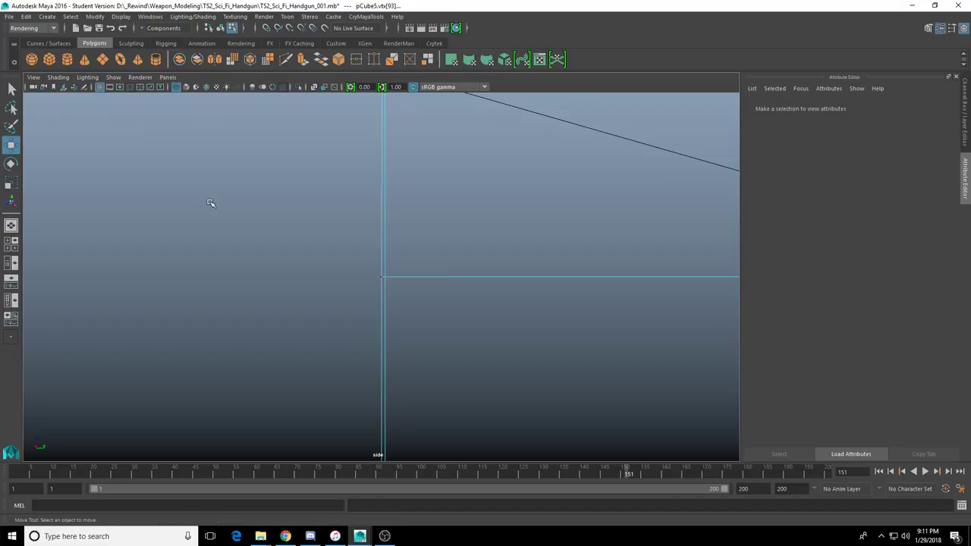
pyautogui.moveTo(362, 247); pyautogui.dragTo(446, 279)
pyautogui.press('v')
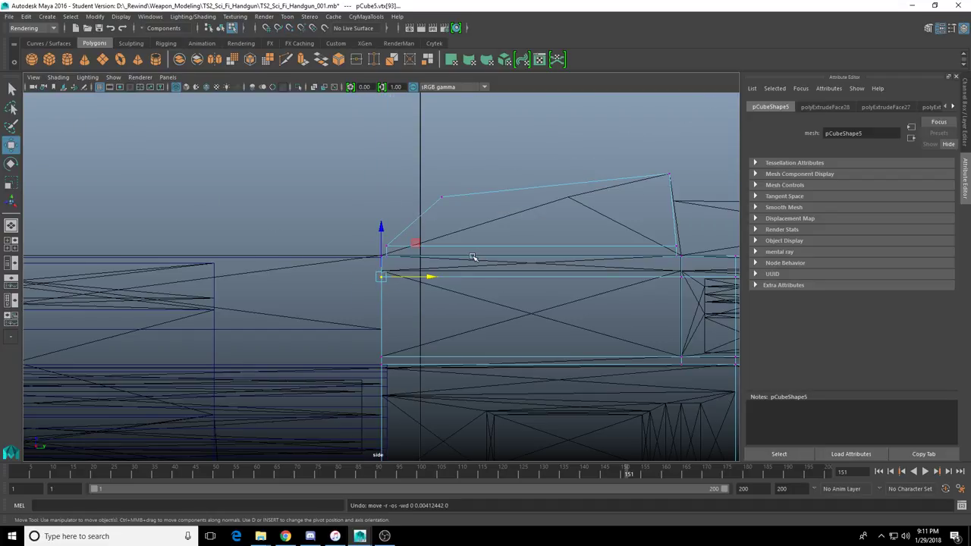
# Examine the raised block and the body's front edge from several angles in the perspective view.
pyautogui.press('space')
pyautogui.press('space')
pyautogui.keyDown('alt'); pyautogui.moveTo(500, 217); pyautogui.dragTo(507, 340); pyautogui.keyUp('alt')
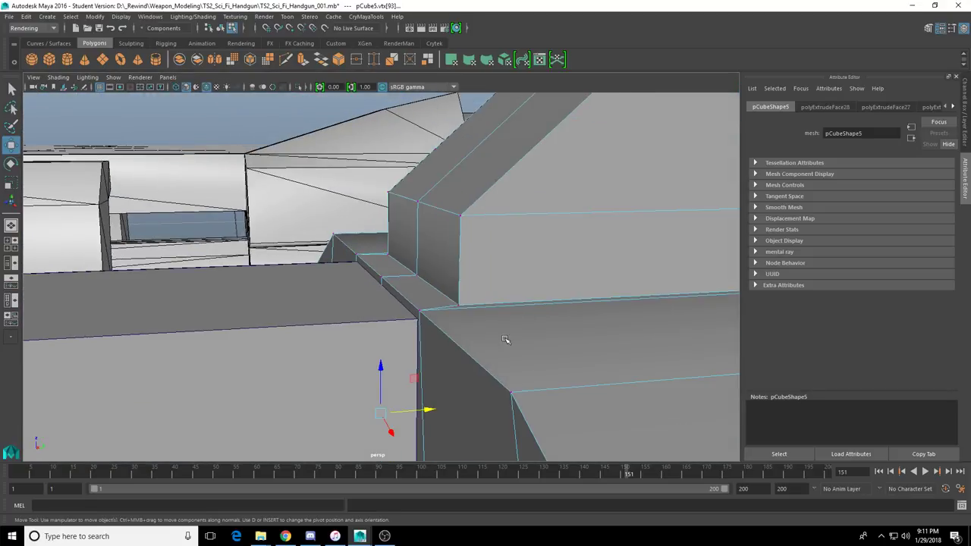
pyautogui.keyDown('alt'); pyautogui.moveTo(507, 340); pyautogui.dragTo(427, 277, button='middle'); pyautogui.keyUp('alt')
pyautogui.keyDown('alt'); pyautogui.moveTo(427, 278); pyautogui.dragTo(446, 267); pyautogui.keyUp('alt')
pyautogui.keyDown('alt'); pyautogui.moveTo(446, 266); pyautogui.dragTo(412, 308, button='right'); pyautogui.keyUp('alt')
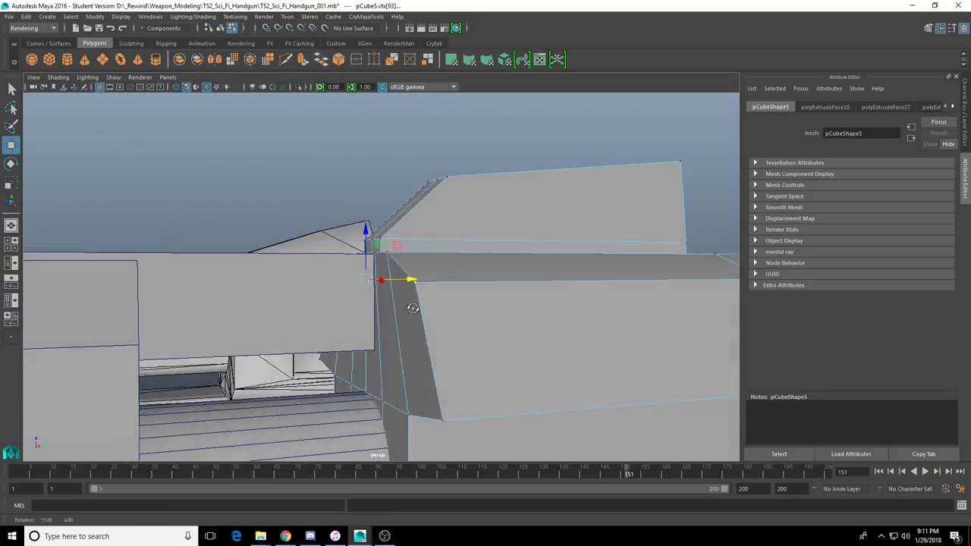
pyautogui.keyDown('alt'); pyautogui.moveTo(412, 308); pyautogui.dragTo(452, 315); pyautogui.keyUp('alt')
pyautogui.press('F8')
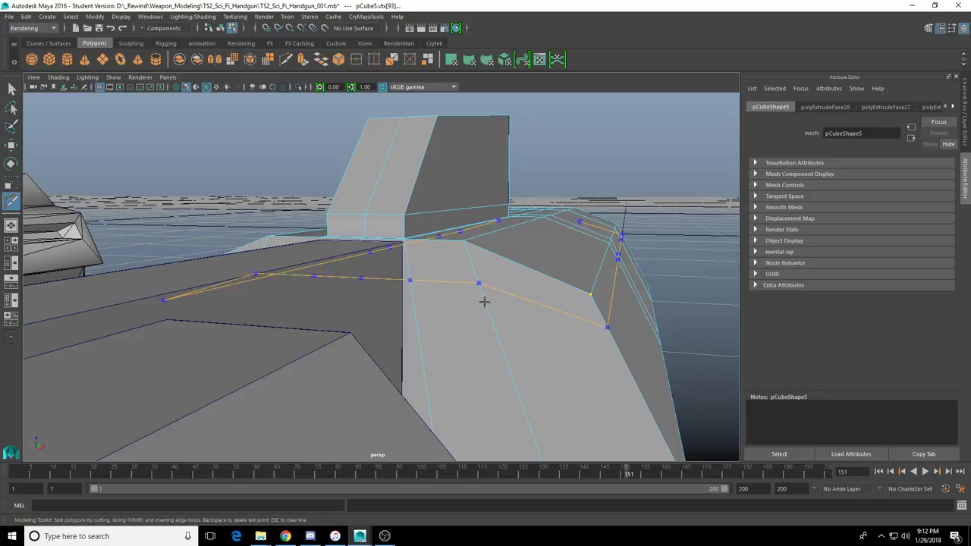
pyautogui.keyDown('alt'); pyautogui.moveTo(484, 302); pyautogui.dragTo(402, 307); pyautogui.keyUp('alt')
pyautogui.press('w')
pyautogui.click(427, 296)
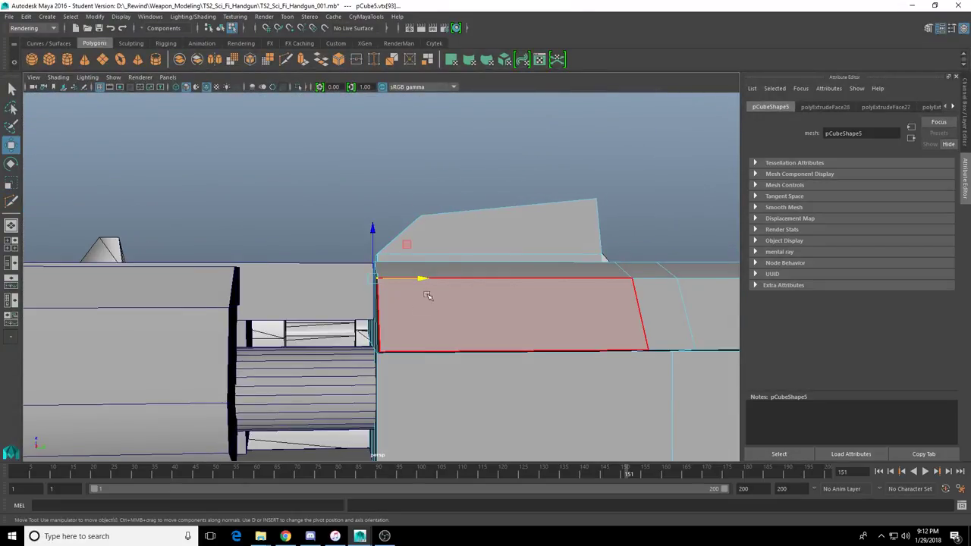
# Return to the side view and select the body mesh's front vertices on the edge just beneath its top.
pyautogui.press('F8')
pyautogui.press('space')
pyautogui.press('space')
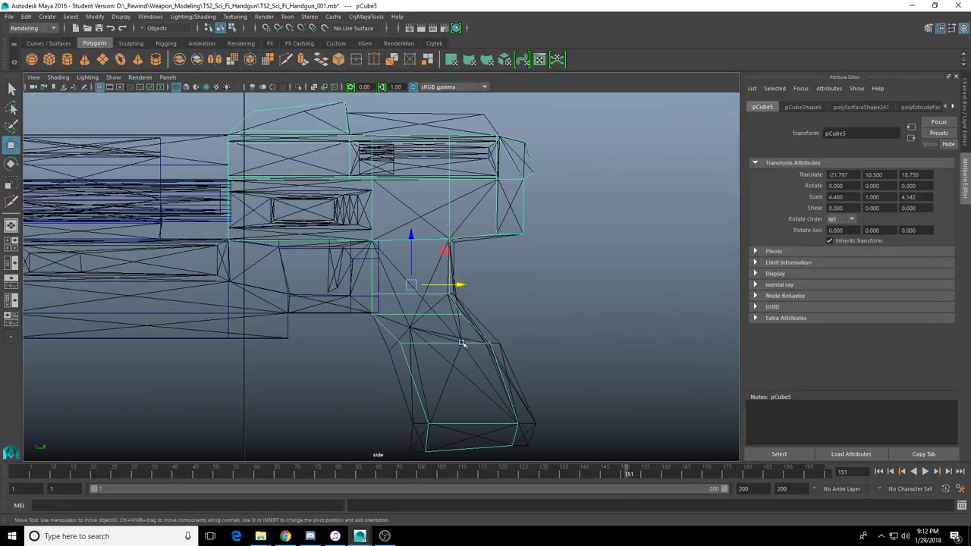
pyautogui.keyDown('alt'); pyautogui.moveTo(310, 290); pyautogui.dragTo(420, 373, button='middle'); pyautogui.keyUp('alt')
pyautogui.scroll(10, 420, 373)
pyautogui.keyDown('alt'); pyautogui.moveTo(343, 247); pyautogui.dragTo(438, 394, button='middle'); pyautogui.keyUp('alt')
pyautogui.scroll(4, 438, 394)
pyautogui.scroll(1, 377, 261)
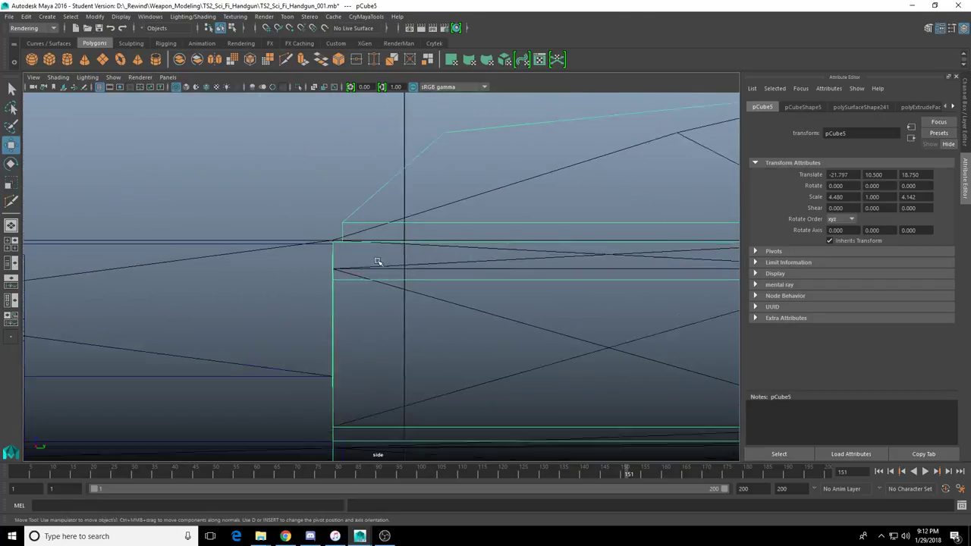
pyautogui.scroll(5, 379, 263)
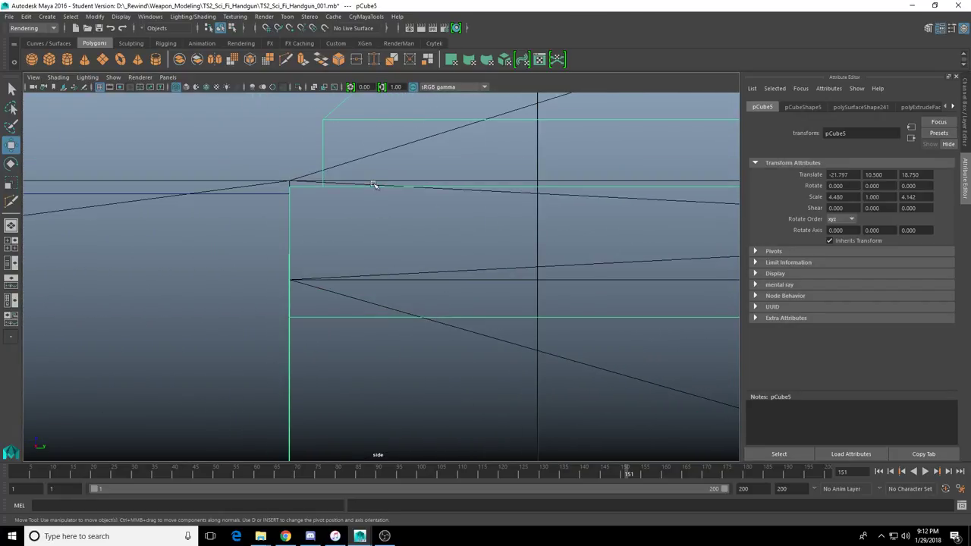
pyautogui.moveTo(374, 184); pyautogui.dragTo(334, 185, button='right')
pyautogui.moveTo(265, 295); pyautogui.dragTo(323, 340)
# Examine the alignment of the body's front vertices up close in the side view.
pyautogui.keyDown('alt'); pyautogui.moveTo(350, 274); pyautogui.dragTo(466, 158, button='middle'); pyautogui.keyUp('alt')
pyautogui.keyDown('alt'); pyautogui.moveTo(435, 425); pyautogui.dragTo(375, 318, button='middle'); pyautogui.keyUp('alt')
pyautogui.scroll(1, 436, 151)
pyautogui.keyDown('alt'); pyautogui.moveTo(429, 418); pyautogui.dragTo(436, 92, button='middle'); pyautogui.keyUp('alt')
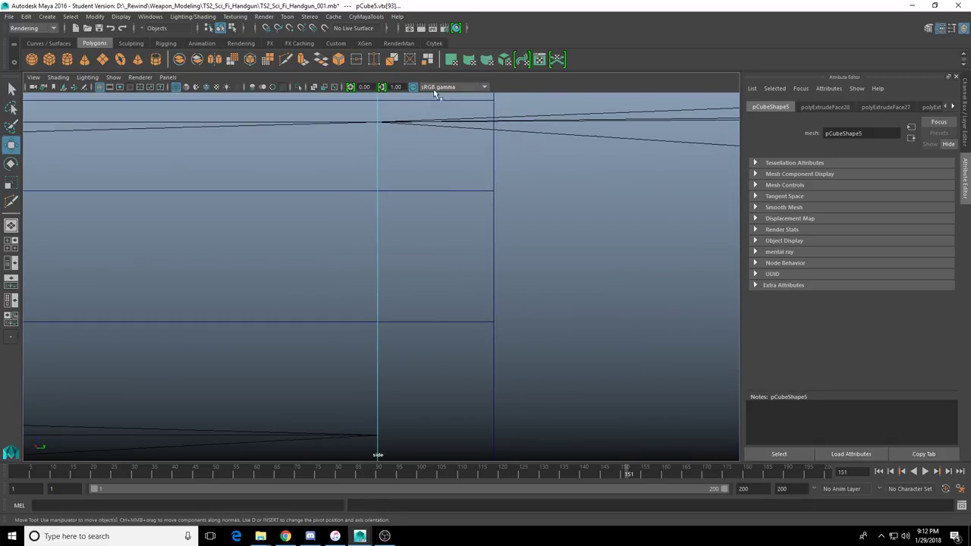
pyautogui.keyDown('alt'); pyautogui.moveTo(448, 326); pyautogui.dragTo(394, 319, button='right'); pyautogui.keyUp('alt')
pyautogui.keyDown('alt'); pyautogui.moveTo(402, 334); pyautogui.dragTo(394, 215, button='middle'); pyautogui.keyUp('alt')
pyautogui.keyDown('alt'); pyautogui.moveTo(372, 220); pyautogui.dragTo(407, 249, button='right'); pyautogui.keyUp('alt')
pyautogui.scroll(5, 406, 249)
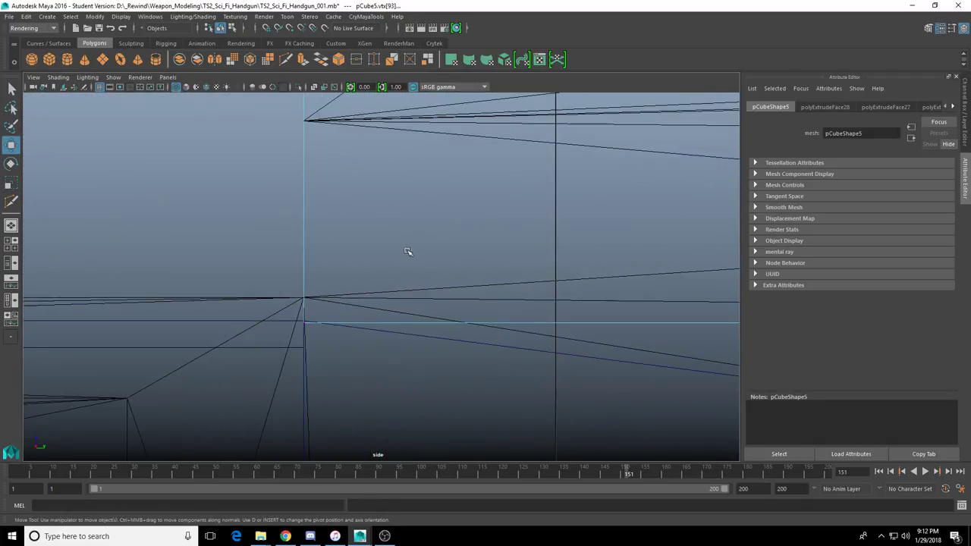
pyautogui.scroll(-6, 400, 252)
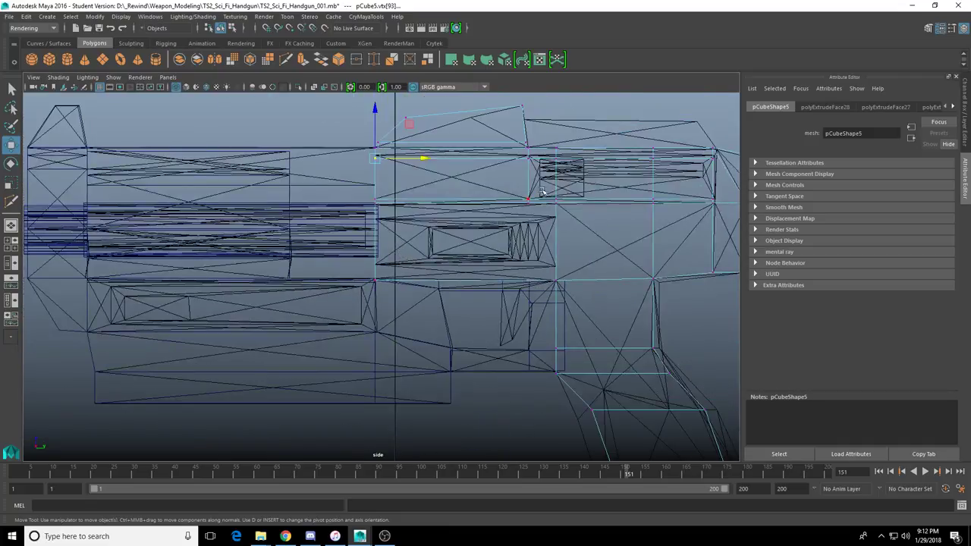
# Return to the perspective view, clear the vertex selection, and select the body mesh from behind the raised block.
pyautogui.press('space')
pyautogui.press('space')
pyautogui.keyDown('alt'); pyautogui.moveTo(490, 287); pyautogui.dragTo(422, 304); pyautogui.keyUp('alt')
pyautogui.click(470, 310)
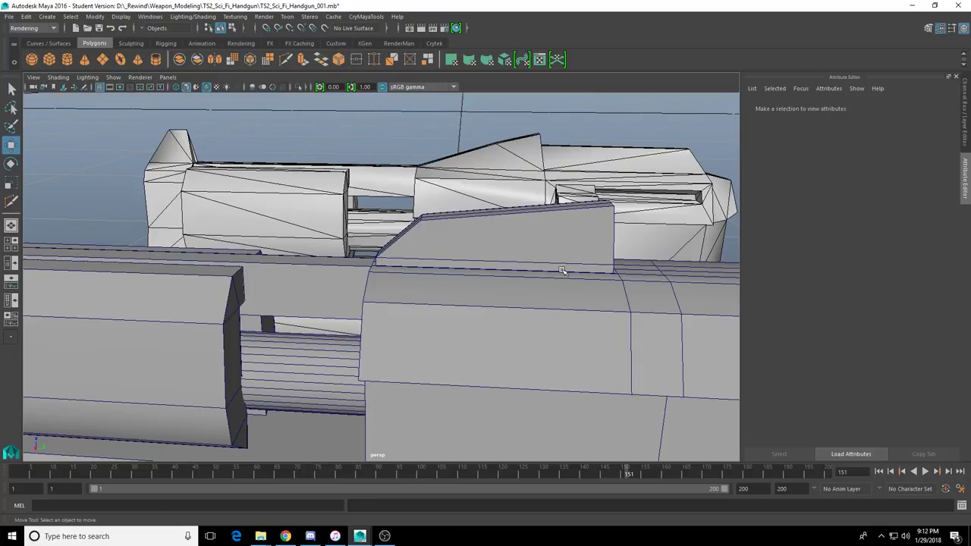
pyautogui.keyDown('alt'); pyautogui.moveTo(562, 271); pyautogui.dragTo(412, 299, button='middle'); pyautogui.keyUp('alt')
pyautogui.click(372, 313)
pyautogui.keyDown('alt'); pyautogui.moveTo(412, 299); pyautogui.dragTo(381, 344); pyautogui.keyUp('alt')
pyautogui.scroll(-4, 376, 319)
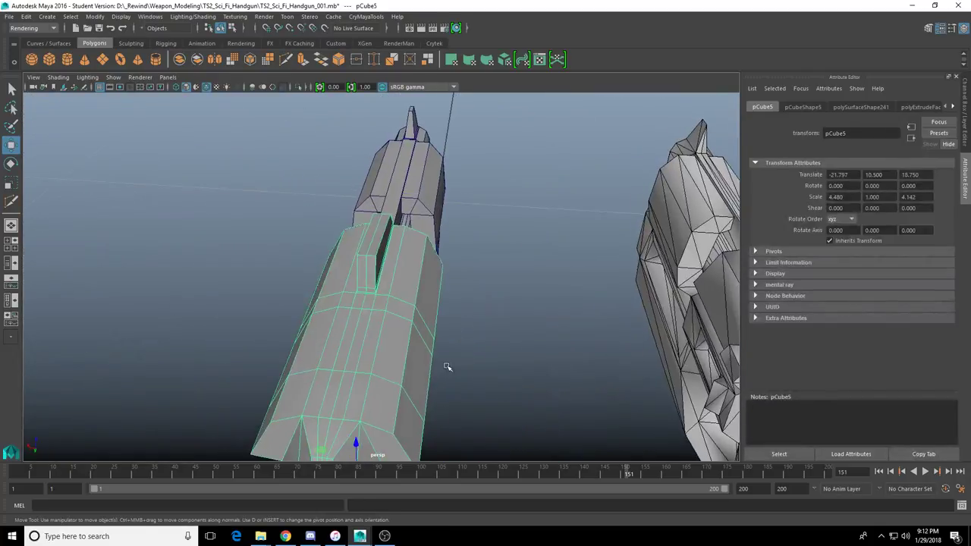
pyautogui.keyDown('alt'); pyautogui.moveTo(447, 368); pyautogui.dragTo(308, 269); pyautogui.keyUp('alt')
pyautogui.keyDown('alt'); pyautogui.moveTo(308, 268); pyautogui.dragTo(421, 286, button='middle'); pyautogui.keyUp('alt')
pyautogui.keyDown('alt'); pyautogui.moveTo(420, 286); pyautogui.dragTo(304, 292); pyautogui.keyUp('alt')
# Select the narrow side face at the base of the raised block and frame it for scaling.
pyautogui.moveTo(300, 292); pyautogui.dragTo(296, 320, button='right')
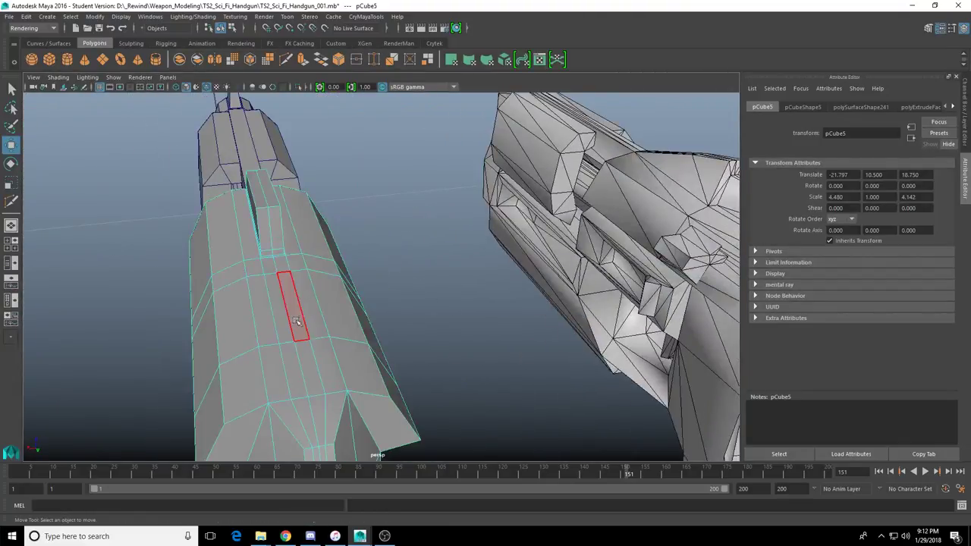
pyautogui.click(279, 278)
pyautogui.press('q')
pyautogui.keyDown('alt'); pyautogui.moveTo(277, 275); pyautogui.dragTo(299, 270); pyautogui.keyUp('alt')
pyautogui.keyDown('alt'); pyautogui.moveTo(415, 288); pyautogui.dragTo(254, 267); pyautogui.keyUp('alt')
pyautogui.keyDown('alt'); pyautogui.moveTo(254, 267); pyautogui.dragTo(166, 272, button='middle'); pyautogui.keyUp('alt')
pyautogui.keyDown('alt'); pyautogui.moveTo(166, 271); pyautogui.dragTo(419, 336); pyautogui.keyUp('alt')
pyautogui.click(301, 324)
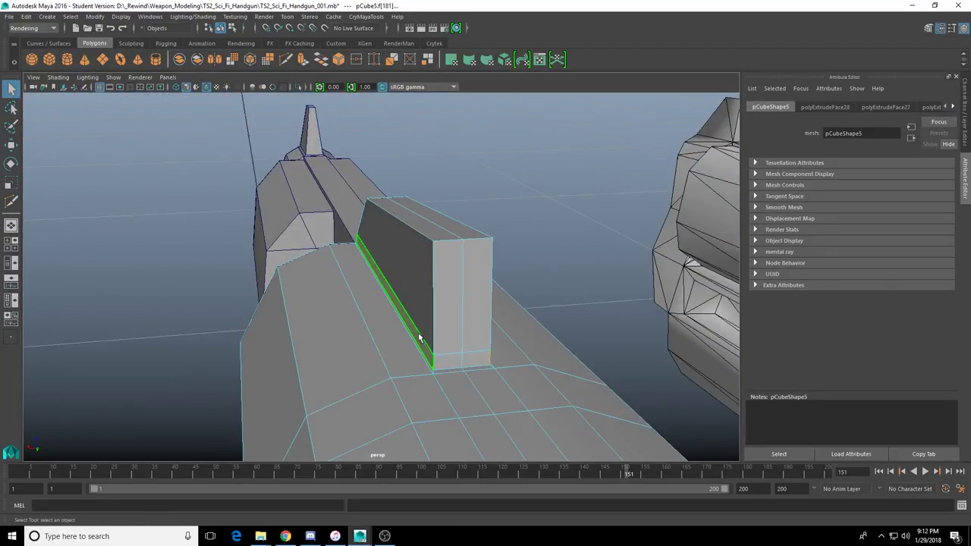
pyautogui.scroll(2, 422, 340)
pyautogui.press('f')
pyautogui.press('w')
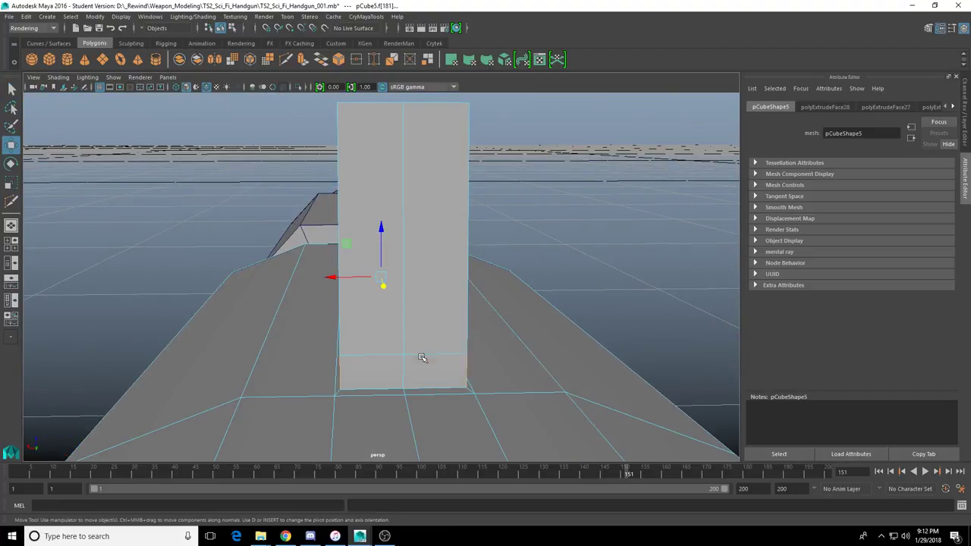
pyautogui.press('r')
# Select the lengthwise edge loops running along both sides of the raised block's base and spread them apart across the body's width.
pyautogui.keyDown('alt'); pyautogui.moveTo(356, 312); pyautogui.dragTo(441, 355); pyautogui.keyUp('alt')
pyautogui.click(441, 355)
pyautogui.click(384, 390)
pyautogui.scroll(-5, 385, 388)
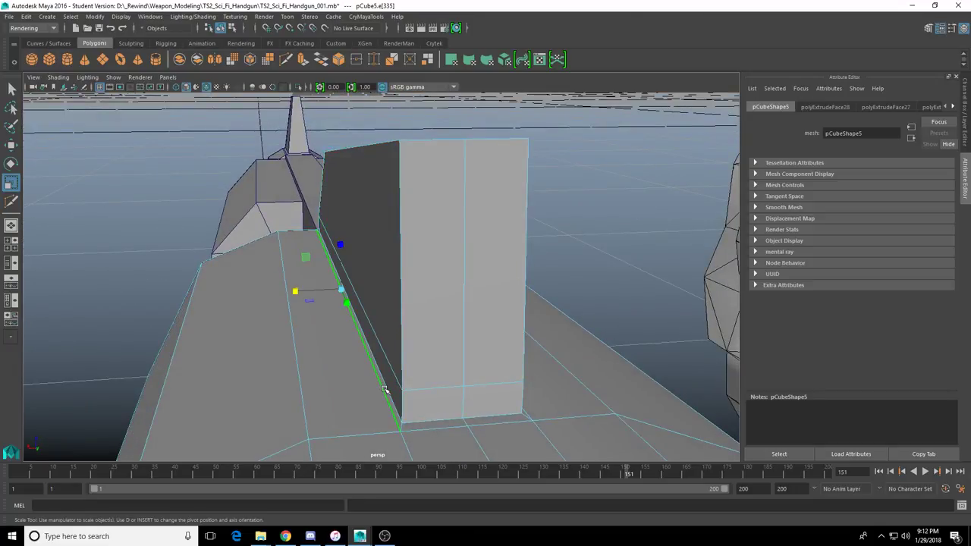
pyautogui.keyDown('alt'); pyautogui.moveTo(394, 363); pyautogui.dragTo(389, 232); pyautogui.keyUp('alt')
pyautogui.press('q')
pyautogui.press('w')
pyautogui.press('r')
pyautogui.scroll(-4, 375, 354)
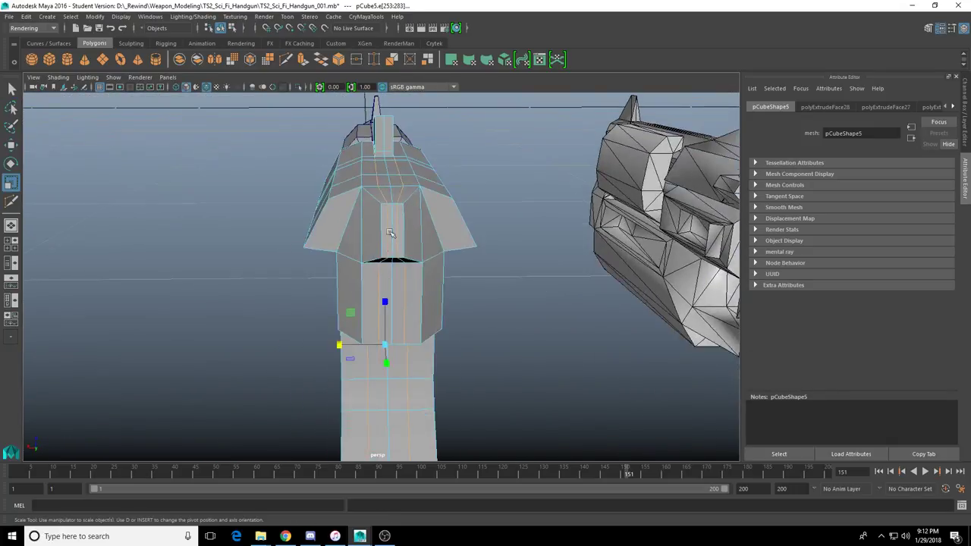
pyautogui.moveTo(341, 349); pyautogui.dragTo(444, 336)
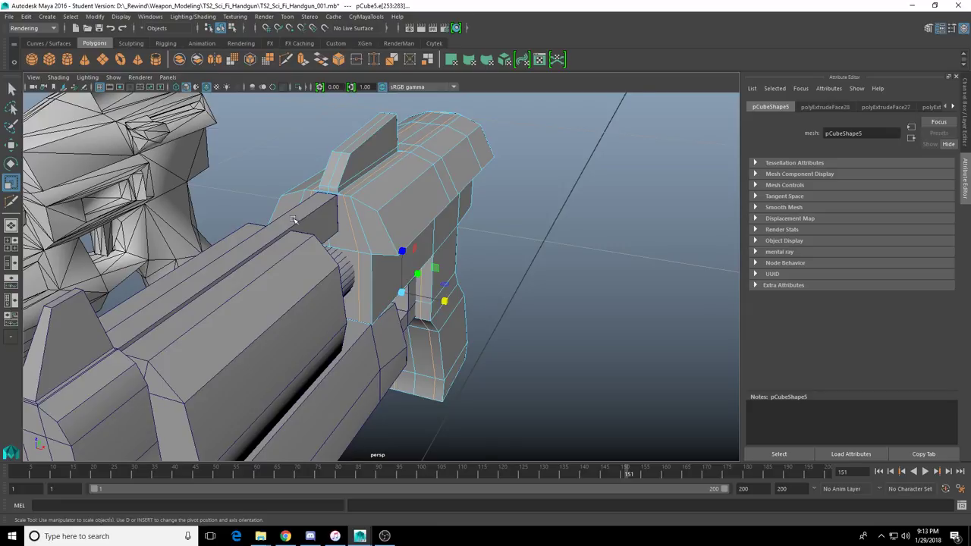
# Select the body's front vertex beside the raised block and examine the spacing of the edges there.
pyautogui.scroll(5, 293, 220)
pyautogui.keyDown('alt'); pyautogui.moveTo(294, 220); pyautogui.dragTo(408, 289, button='middle'); pyautogui.keyUp('alt')
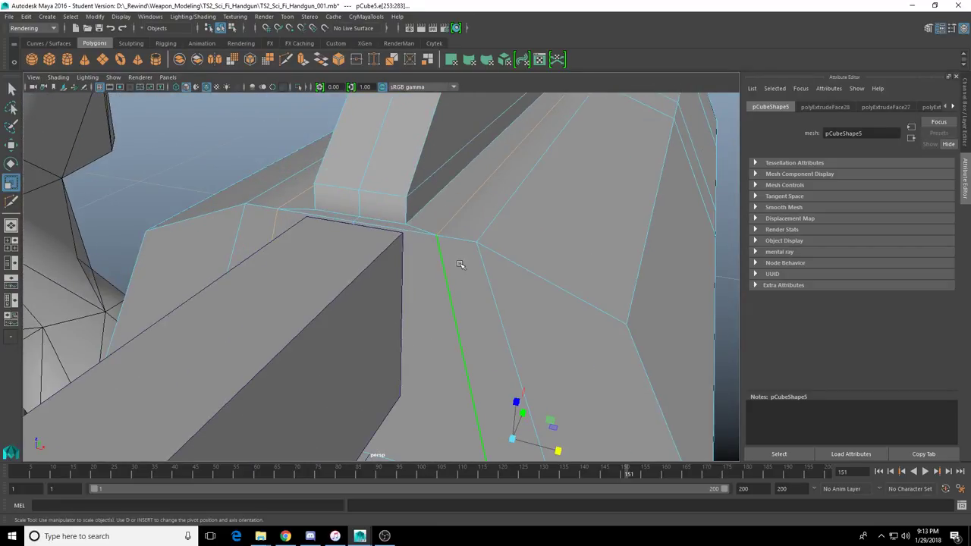
pyautogui.moveTo(460, 264); pyautogui.dragTo(436, 256, button='right')
pyautogui.click(441, 237)
pyautogui.press('f')
pyautogui.scroll(-3, 443, 267)
pyautogui.keyDown('alt'); pyautogui.moveTo(446, 271); pyautogui.dragTo(492, 310); pyautogui.keyUp('alt')
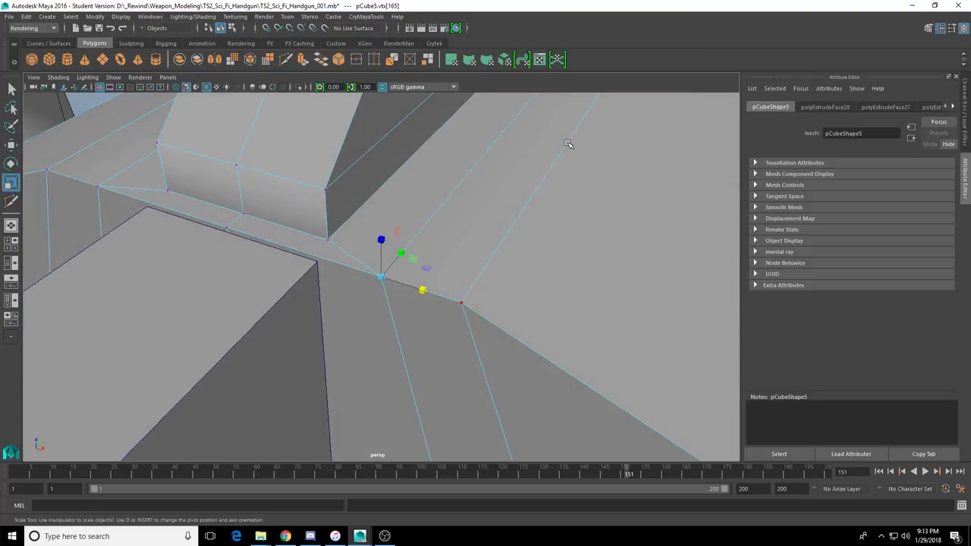
# Select the side faces of the raised block and scale them slightly wider across the body.
pyautogui.scroll(-5, 568, 145)
pyautogui.keyDown('alt'); pyautogui.moveTo(477, 262); pyautogui.dragTo(449, 351, button='middle'); pyautogui.keyUp('alt')
pyautogui.keyDown('alt'); pyautogui.moveTo(449, 351); pyautogui.dragTo(473, 304); pyautogui.keyUp('alt')
pyautogui.moveTo(473, 305); pyautogui.dragTo(475, 354, button='right')
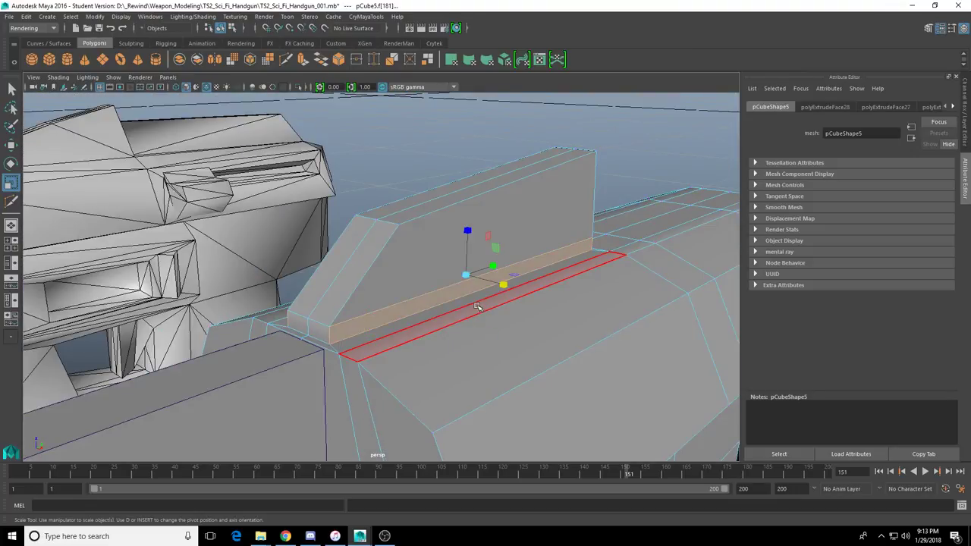
pyautogui.keyDown('alt'); pyautogui.moveTo(476, 306); pyautogui.dragTo(355, 309); pyautogui.keyUp('alt')
pyautogui.press('q')
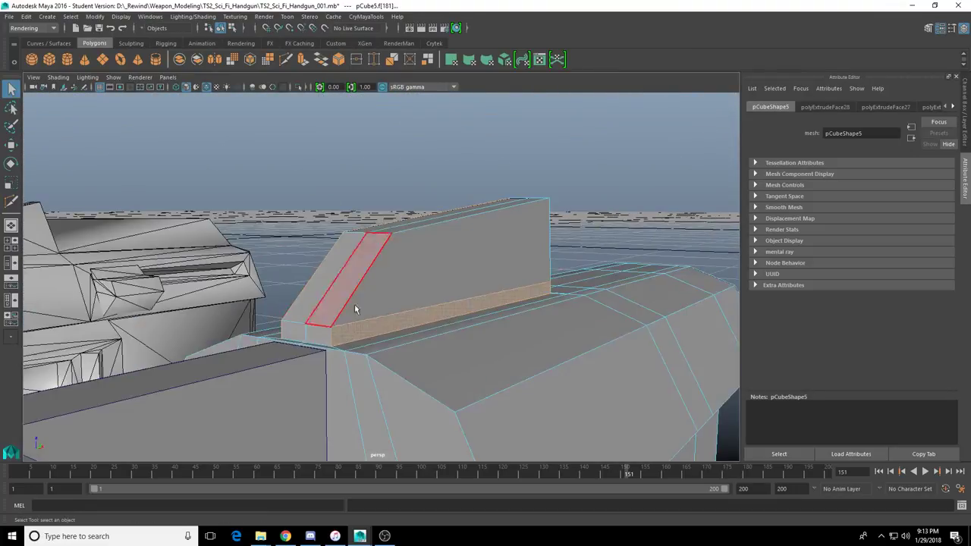
pyautogui.keyDown('shift'); pyautogui.click(386, 298); pyautogui.keyUp('shift')
pyautogui.press('r')
pyautogui.moveTo(484, 261); pyautogui.dragTo(554, 282)
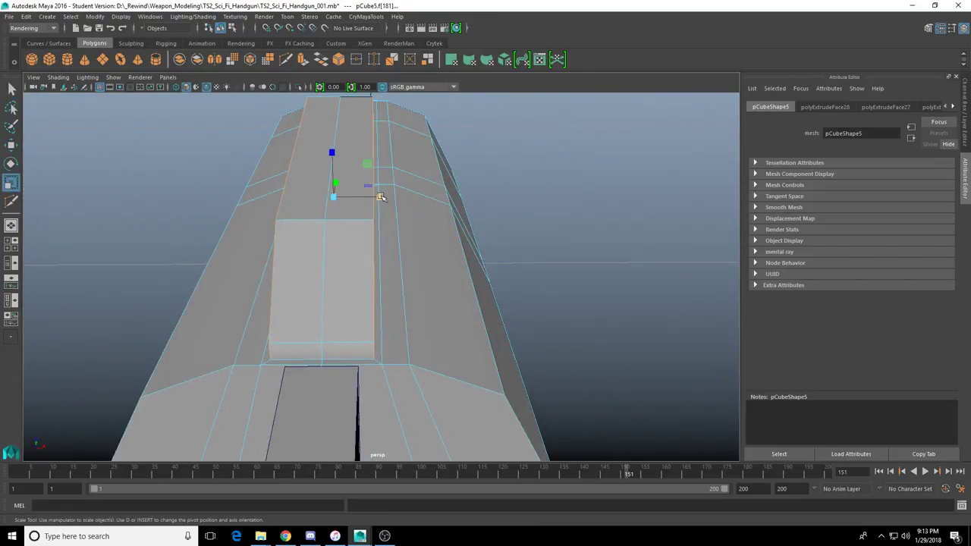
pyautogui.moveTo(381, 197); pyautogui.dragTo(380, 198)
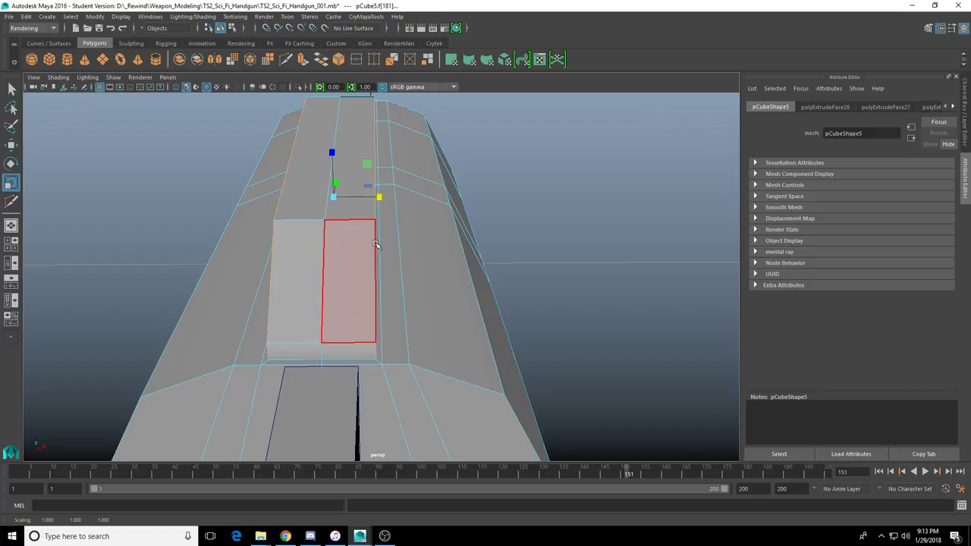
# Select the raised block's top vertices and frame them in the front view for scaling.
pyautogui.keyDown('alt'); pyautogui.moveTo(317, 263); pyautogui.dragTo(182, 314); pyautogui.keyUp('alt')
pyautogui.scroll(-5, 457, 376)
pyautogui.keyDown('alt'); pyautogui.moveTo(456, 376); pyautogui.dragTo(491, 234); pyautogui.keyUp('alt')
pyautogui.moveTo(365, 157); pyautogui.dragTo(603, 218)
pyautogui.press('space')
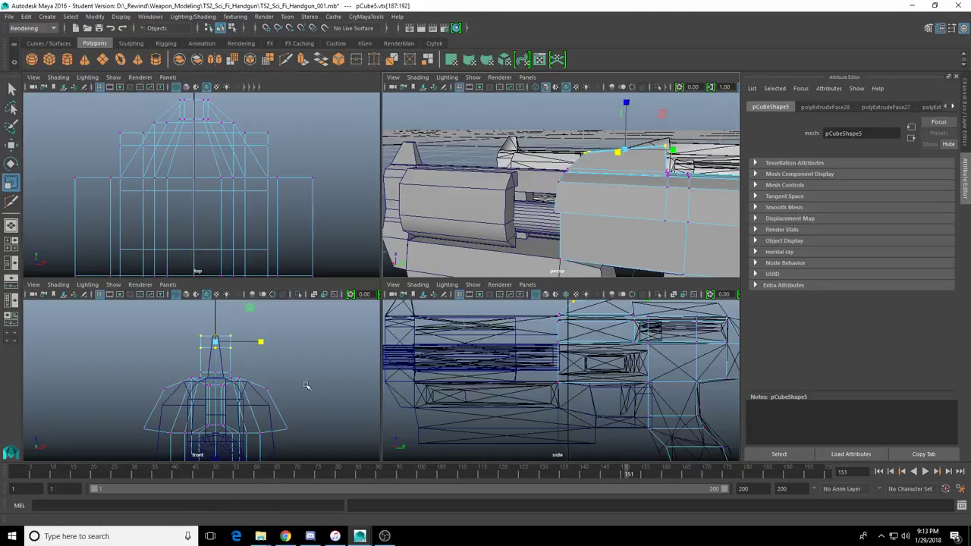
pyautogui.press('space')
pyautogui.press('f')
pyautogui.press('w')
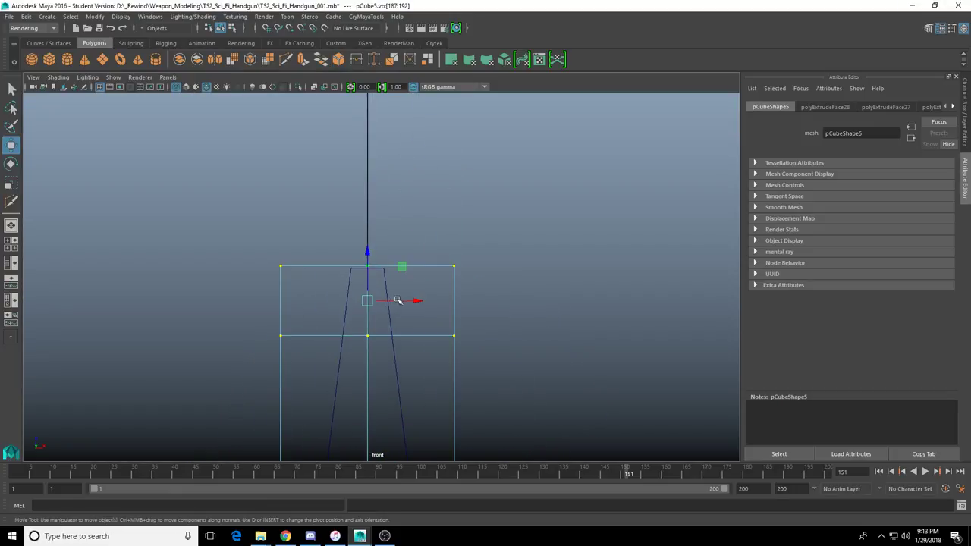
pyautogui.press('r')
pyautogui.moveTo(383, 308); pyautogui.dragTo(380, 309)
# Reselect the raised block's top vertices and scale them inward across the width to taper the block.
pyautogui.moveTo(223, 227); pyautogui.dragTo(468, 329)
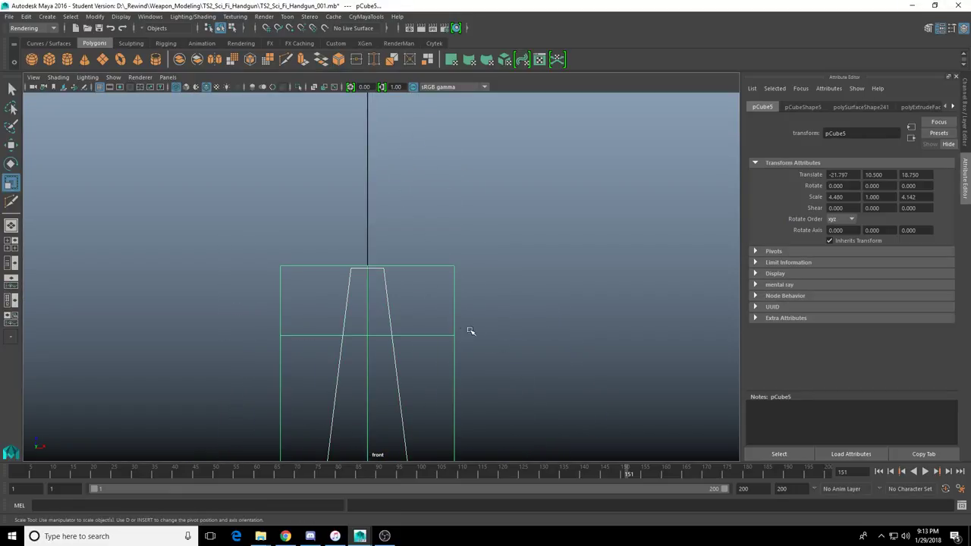
pyautogui.click(467, 329)
pyautogui.click(455, 325)
pyautogui.rightClick(454, 324)
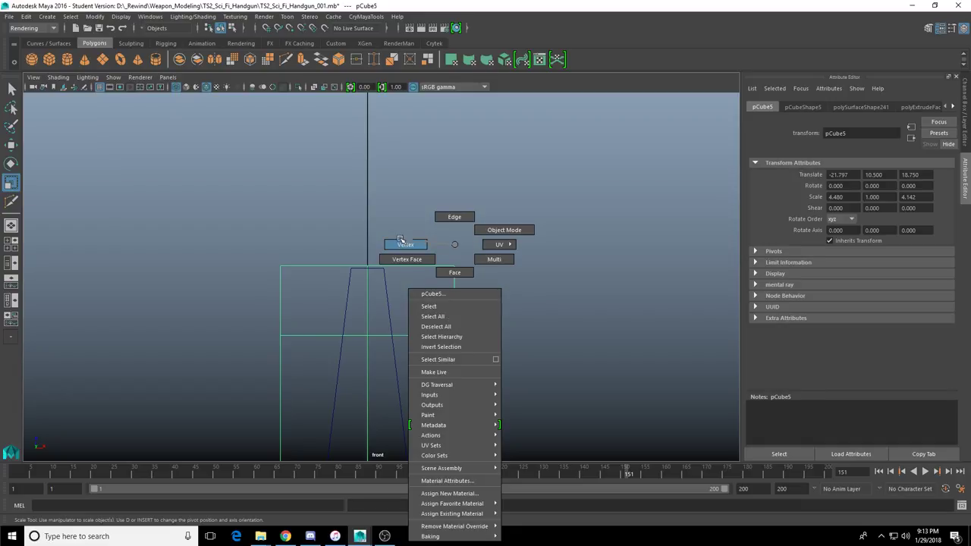
pyautogui.click(401, 239)
pyautogui.moveTo(162, 217); pyautogui.dragTo(542, 371)
pyautogui.moveTo(425, 301); pyautogui.dragTo(376, 300)
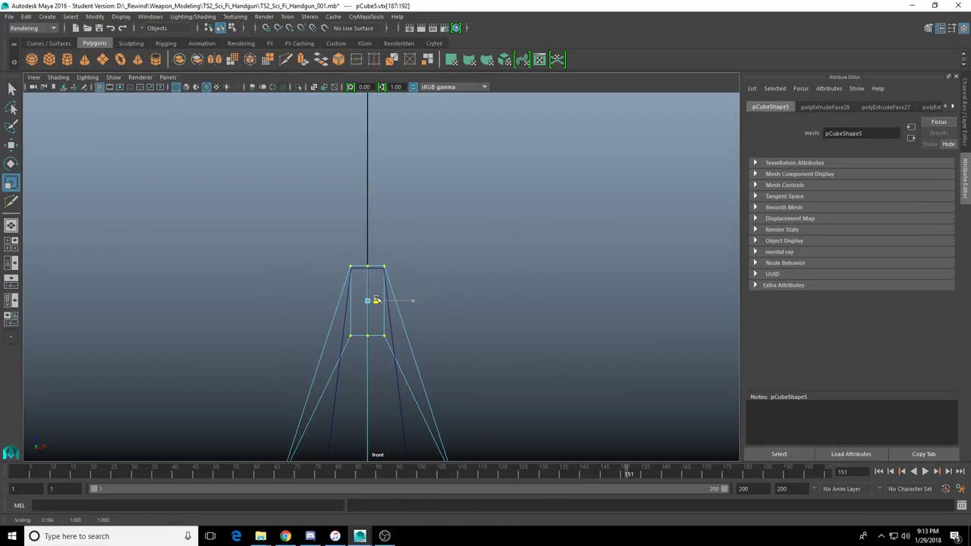
pyautogui.hotkey('ctrl', 'z')
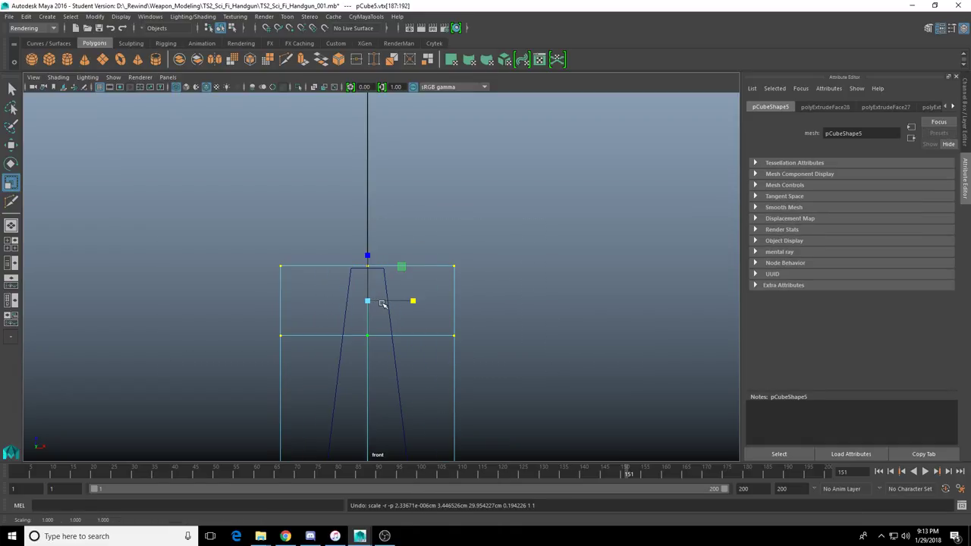
pyautogui.press('space')
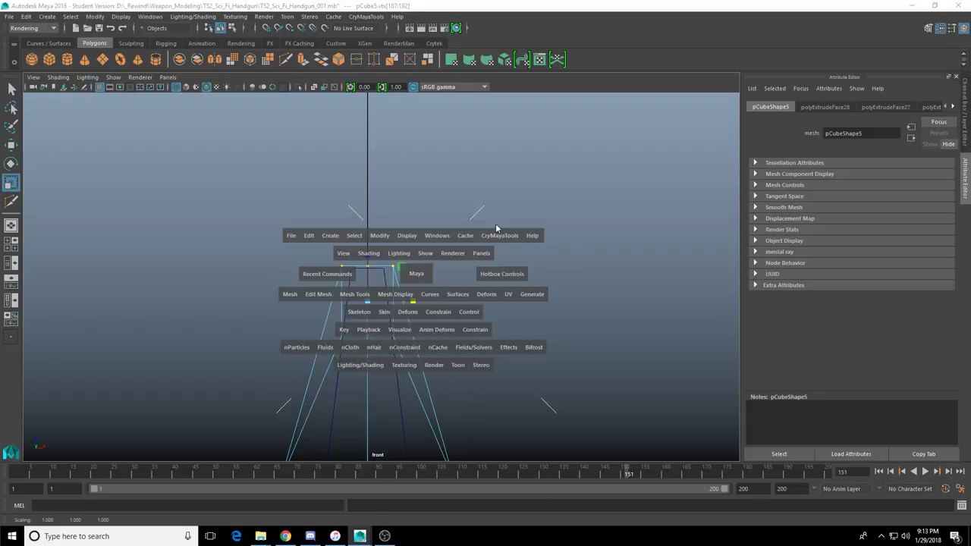
pyautogui.press('space')
pyautogui.keyDown('alt'); pyautogui.moveTo(564, 236); pyautogui.dragTo(300, 266); pyautogui.keyUp('alt')
# Widen the raised block's top vertices slightly in the front view to soften the taper.
pyautogui.press('space')
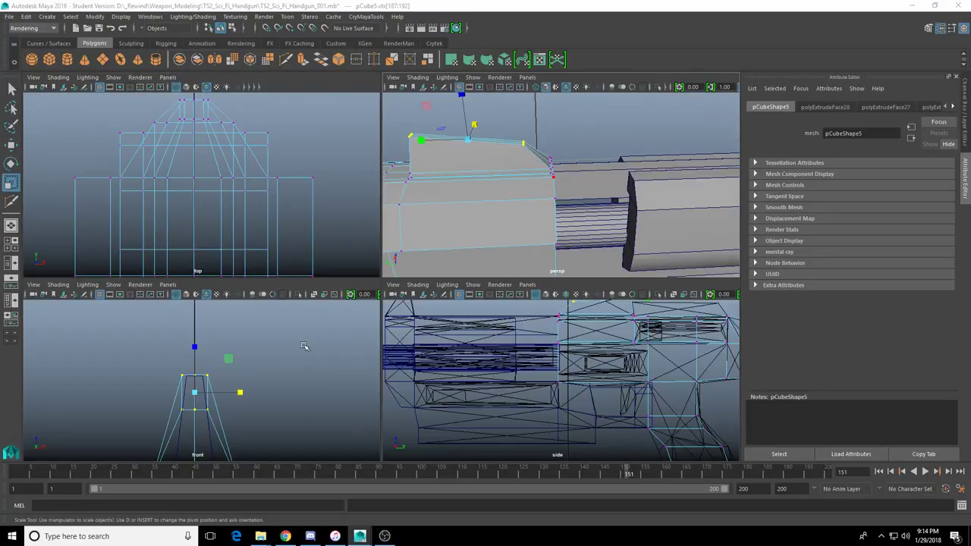
pyautogui.press('space')
pyautogui.scroll(3, 393, 241)
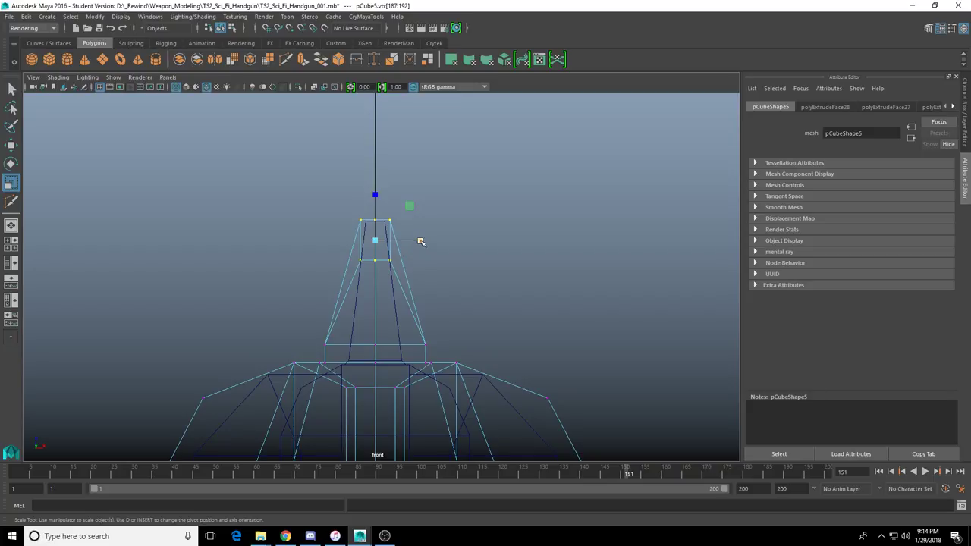
pyautogui.moveTo(421, 242); pyautogui.dragTo(437, 242)
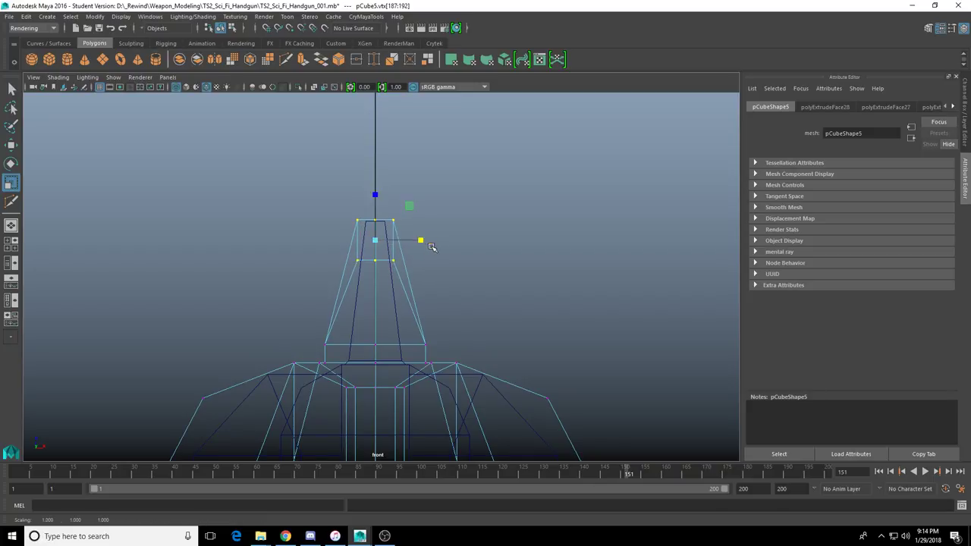
# Try to widen the raised block's lower pair of top vertices to line up with its sloped sides, and undo the change.
pyautogui.scroll(3, 322, 252)
pyautogui.moveTo(419, 251); pyautogui.dragTo(425, 253)
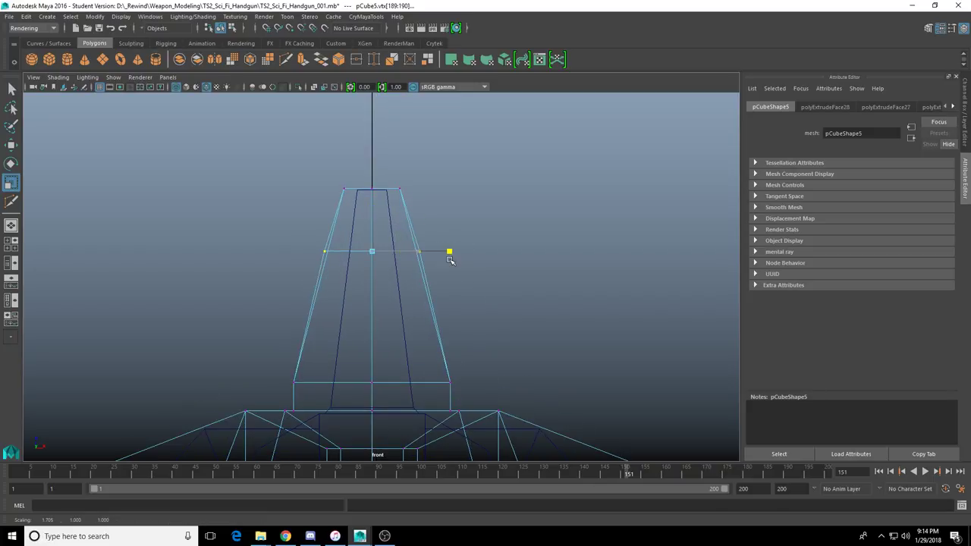
pyautogui.hotkey('ctrl', 'z')
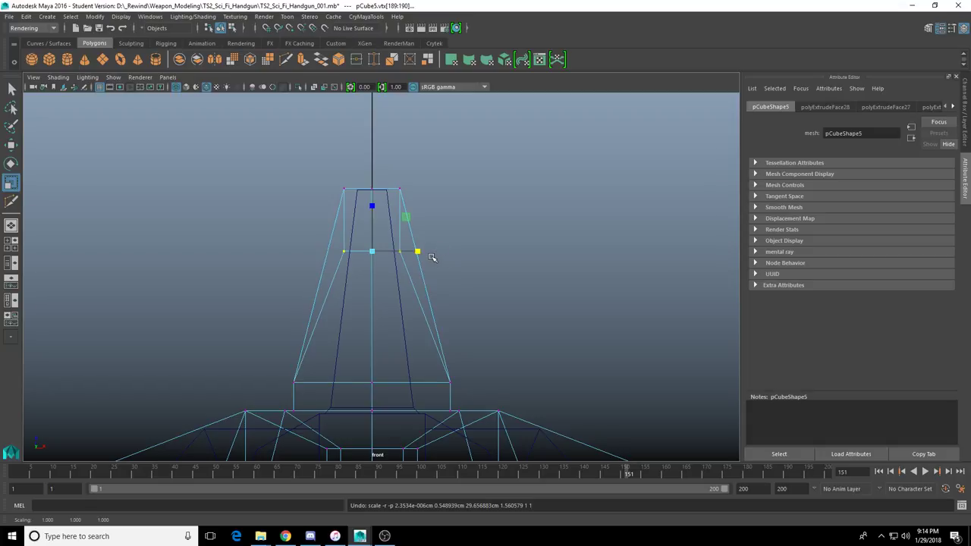
pyautogui.press('space')
pyautogui.press('space')
pyautogui.moveTo(540, 179)
pyautogui.keyDown('alt'); pyautogui.mouseDown()
pyautogui.moveTo(391, 206)
pyautogui.moveTo(387, 161)
pyautogui.moveTo(420, 167)
pyautogui.moveTo(380, 157)
pyautogui.moveTo(352, 199)
pyautogui.moveTo(464, 256)
pyautogui.moveTo(393, 204)
pyautogui.moveTo(540, 220)
pyautogui.moveTo(503, 240)
pyautogui.mouseUp(); pyautogui.keyUp('alt')
pyautogui.hotkey('ctrl', 'z')
pyautogui.hotkey('ctrl', 'z')
# Deselect the body and compare the tapered block with the reference gun in the perspective view.
pyautogui.press('space')
pyautogui.press('space')
pyautogui.keyDown('alt'); pyautogui.moveTo(532, 190); pyautogui.dragTo(404, 244); pyautogui.keyUp('alt')
pyautogui.scroll(5, 371, 232)
pyautogui.scroll(-5, 425, 225)
pyautogui.click(426, 218)
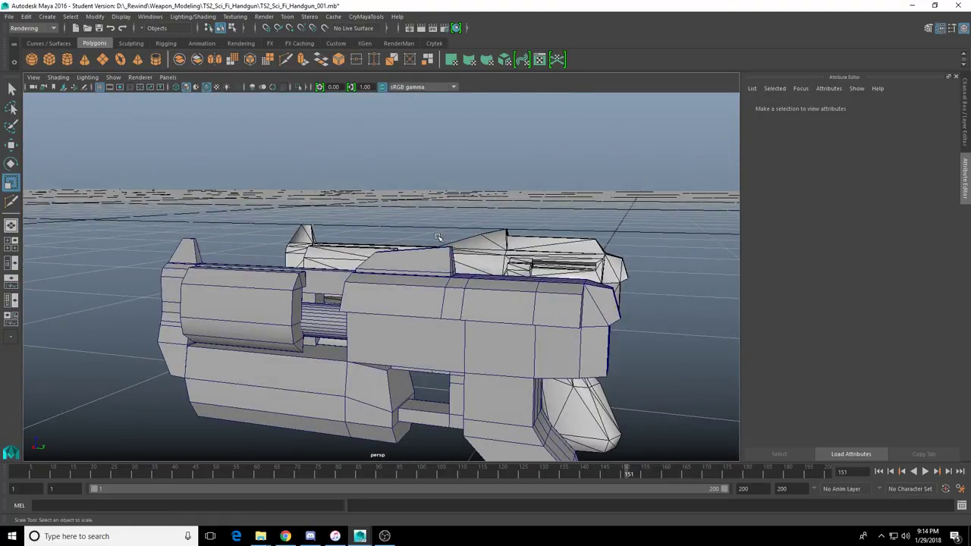
# Select the central faces on the body's top behind the raised block, and return to object mode.
pyautogui.scroll(3, 501, 279)
pyautogui.keyDown('alt'); pyautogui.moveTo(540, 283); pyautogui.dragTo(308, 245, button='middle'); pyautogui.keyUp('alt')
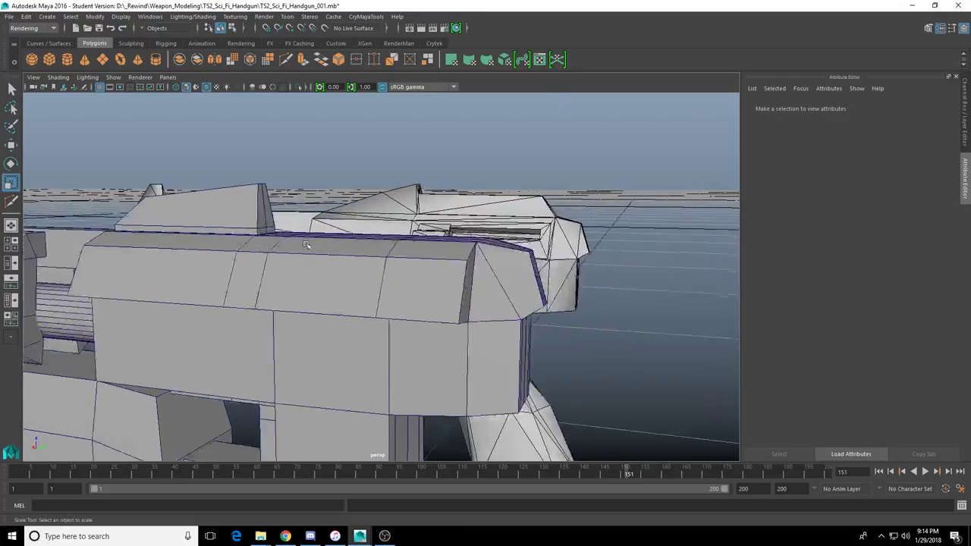
pyautogui.click(371, 294)
pyautogui.keyDown('alt'); pyautogui.moveTo(308, 245); pyautogui.dragTo(296, 296); pyautogui.keyUp('alt')
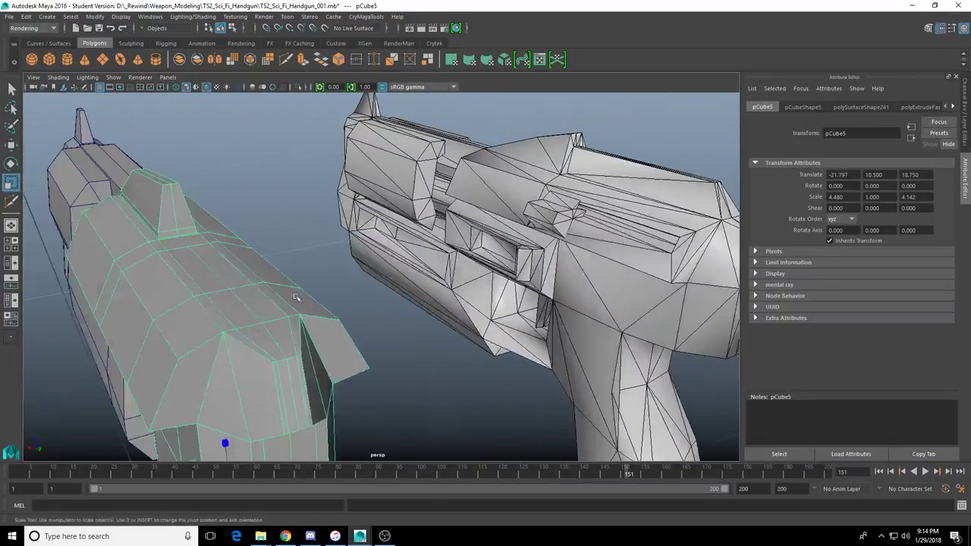
pyautogui.moveTo(208, 304); pyautogui.dragTo(208, 347, button='right')
pyautogui.click(204, 273)
pyautogui.press('q')
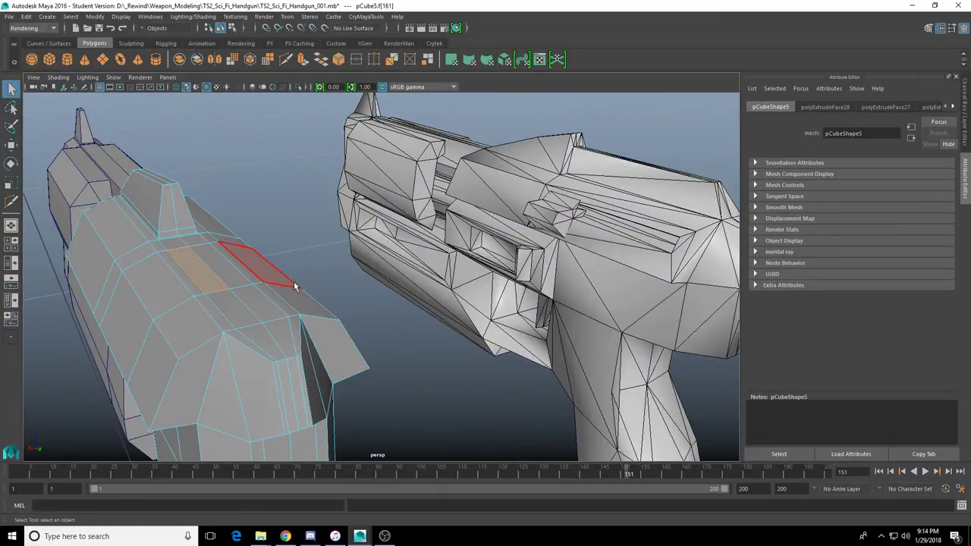
pyautogui.keyDown('alt'); pyautogui.moveTo(294, 281); pyautogui.dragTo(256, 330); pyautogui.keyUp('alt')
pyautogui.keyDown('shift'); pyautogui.click(199, 276); pyautogui.keyUp('shift')
pyautogui.press('f')
pyautogui.scroll(-5, 298, 297)
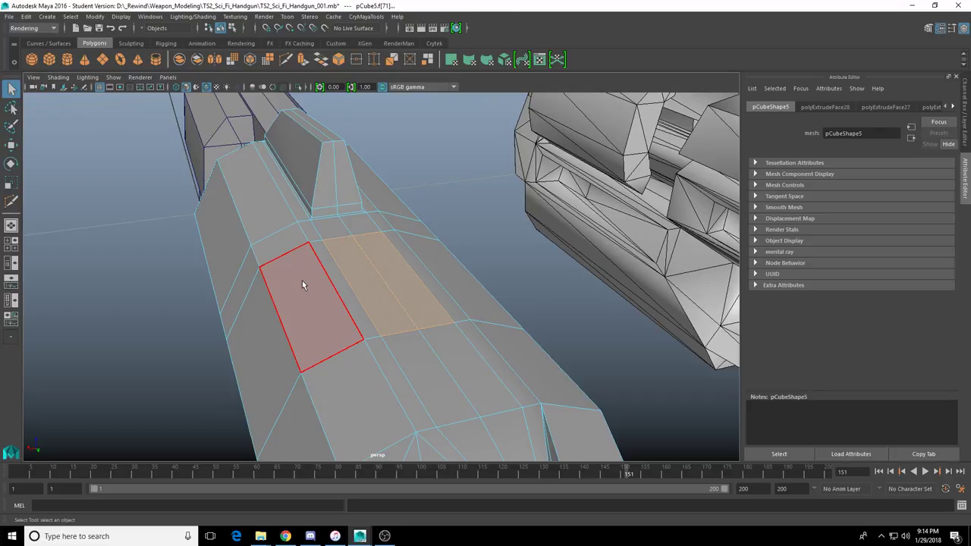
pyautogui.press('F8')
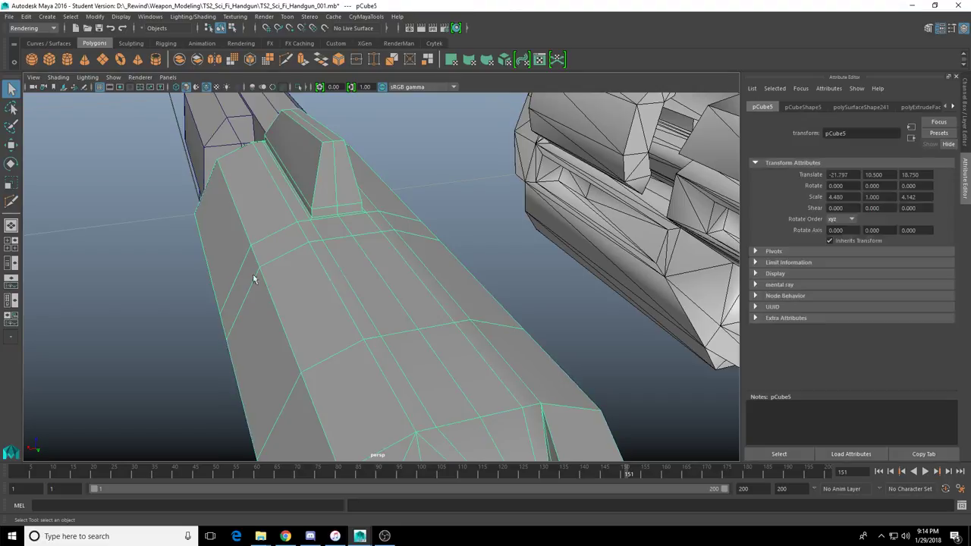
# Create a polygon cube, raise it to the height of the handgun body's top, and move it back to the raised block's rear end.
pyautogui.keyDown('alt'); pyautogui.moveTo(254, 280); pyautogui.dragTo(332, 277); pyautogui.keyUp('alt')
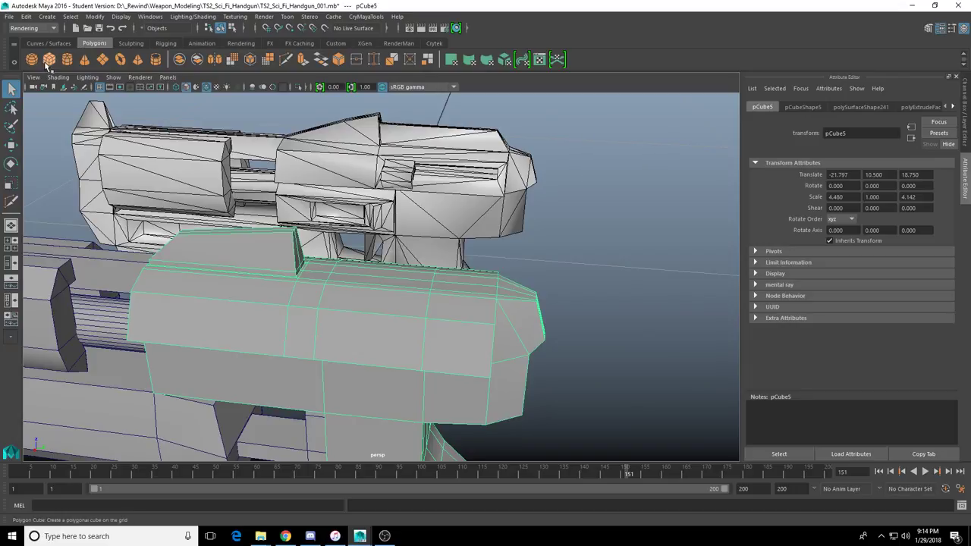
pyautogui.click(47, 62)
pyautogui.scroll(-6, 296, 304)
pyautogui.keyDown('alt'); pyautogui.moveTo(304, 319); pyautogui.dragTo(304, 199); pyautogui.keyUp('alt')
pyautogui.press('w')
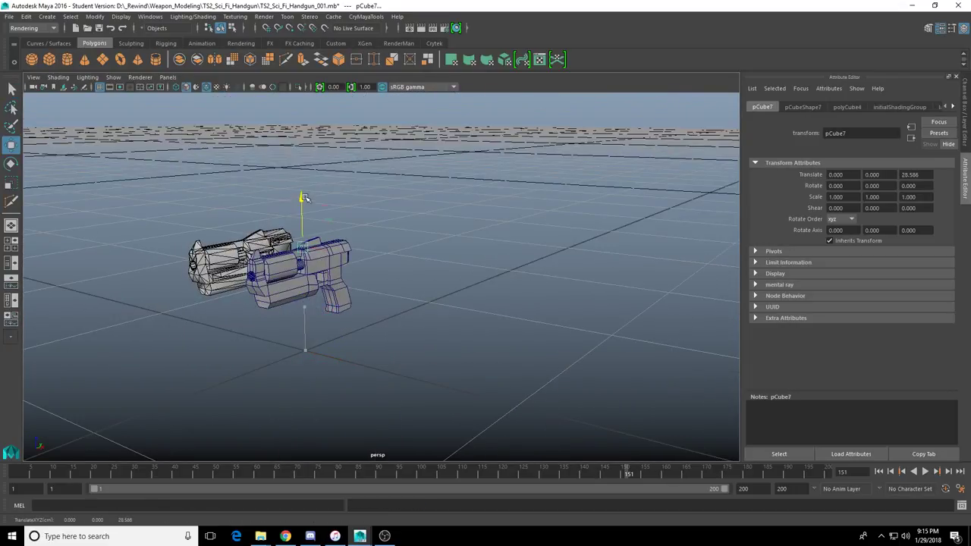
pyautogui.press('f')
pyautogui.scroll(-3, 420, 327)
pyautogui.keyDown('alt'); pyautogui.moveTo(421, 327); pyautogui.dragTo(336, 332); pyautogui.keyUp('alt')
pyautogui.scroll(-4, 336, 332)
pyautogui.moveTo(425, 280); pyautogui.dragTo(548, 293)
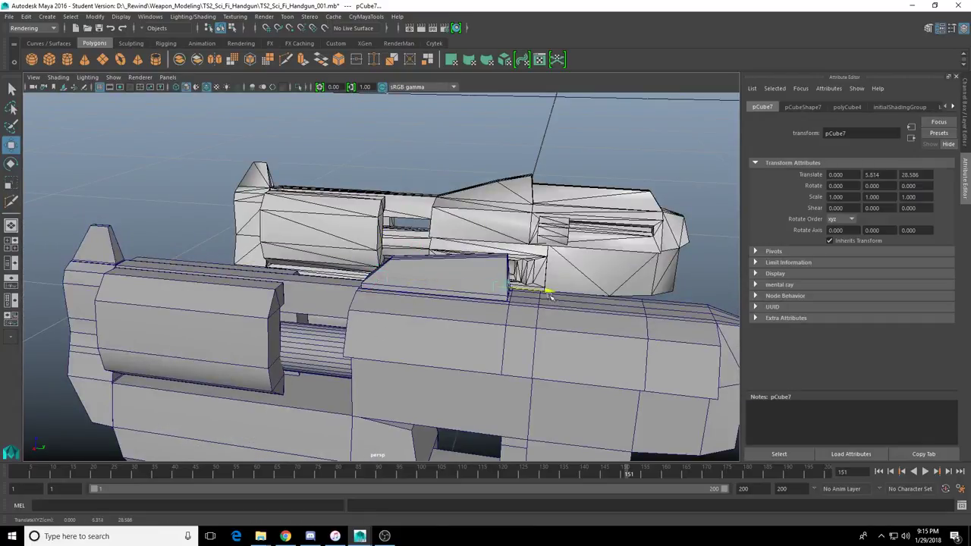
# Slide the cube back until it stands just behind the raised block, and undo the extra vertical move.
pyautogui.press('f')
pyautogui.press('r')
pyautogui.scroll(-4, 446, 299)
pyautogui.keyDown('alt'); pyautogui.moveTo(405, 289); pyautogui.dragTo(403, 256); pyautogui.keyUp('alt')
pyautogui.press('w')
pyautogui.hotkey('ctrl', 'z')
# Snap the cube's bottom vertices to the height of the body's top line in the side view.
pyautogui.moveTo(383, 270); pyautogui.dragTo(364, 275, button='right')
pyautogui.press('space')
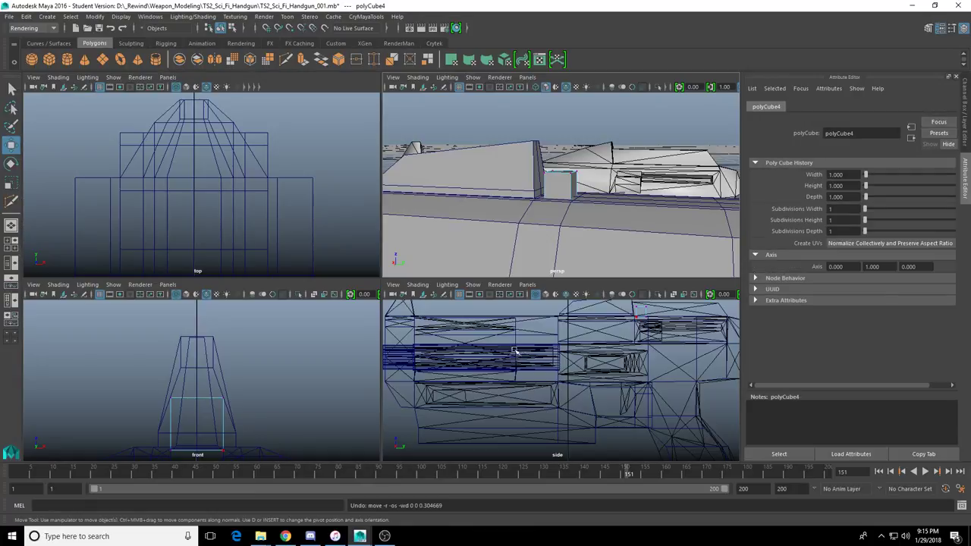
pyautogui.press('space')
pyautogui.scroll(-2, 499, 332)
pyautogui.moveTo(459, 140); pyautogui.dragTo(562, 211)
pyautogui.press('f')
pyautogui.scroll(-5, 322, 301)
pyautogui.keyDown('alt'); pyautogui.moveTo(266, 311); pyautogui.dragTo(268, 250, button='middle'); pyautogui.keyUp('alt')
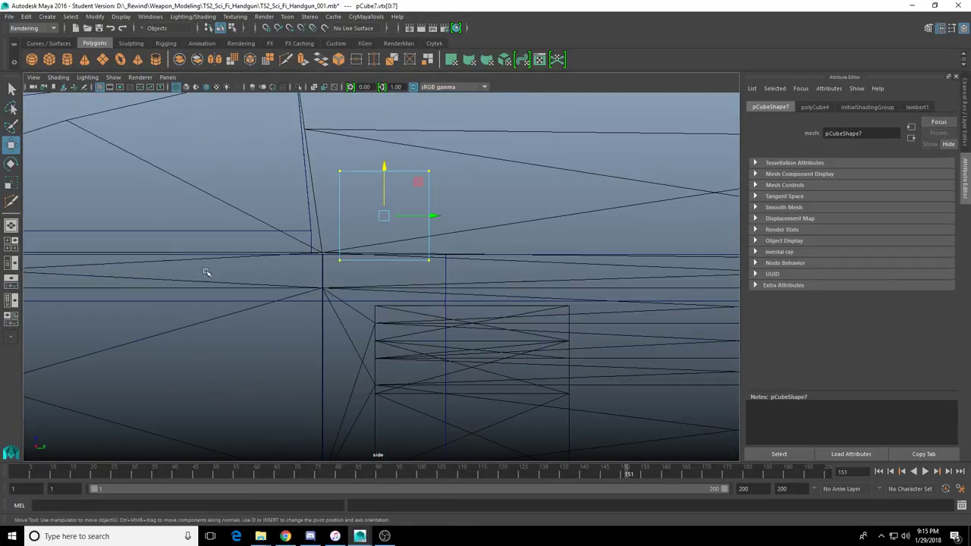
pyautogui.scroll(1, 272, 228)
pyautogui.scroll(2, 385, 250)
pyautogui.click(386, 205)
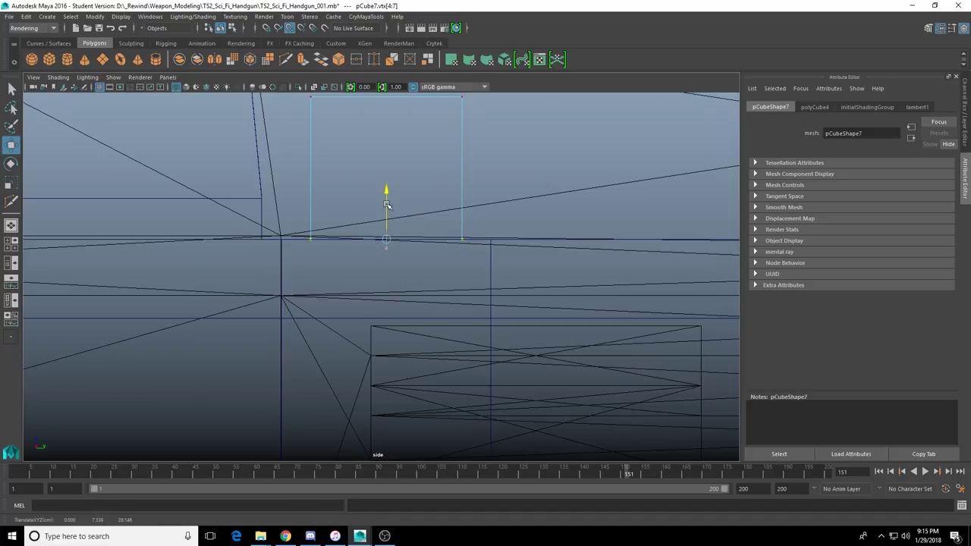
# Return the cube to object mode and examine the rear top ridge of the reference gun against it.
pyautogui.press('space')
pyautogui.press('space')
pyautogui.keyDown('alt'); pyautogui.moveTo(455, 253); pyautogui.dragTo(382, 284); pyautogui.keyUp('alt')
pyautogui.scroll(4, 372, 262)
pyautogui.moveTo(391, 270); pyautogui.dragTo(417, 232, button='right')
pyautogui.scroll(-4, 418, 230)
pyautogui.click(420, 229)
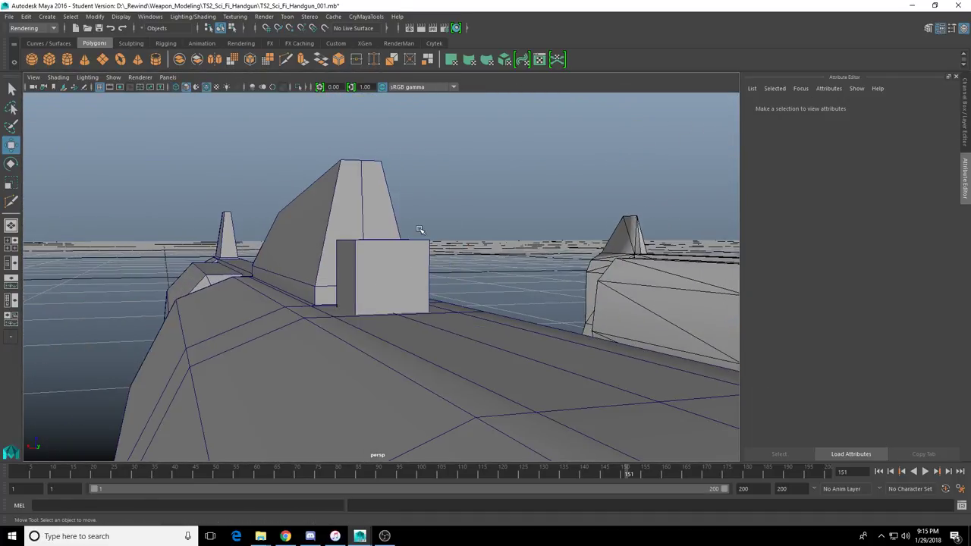
pyautogui.keyDown('alt'); pyautogui.moveTo(425, 229); pyautogui.dragTo(328, 331); pyautogui.keyUp('alt')
pyautogui.click(393, 282)
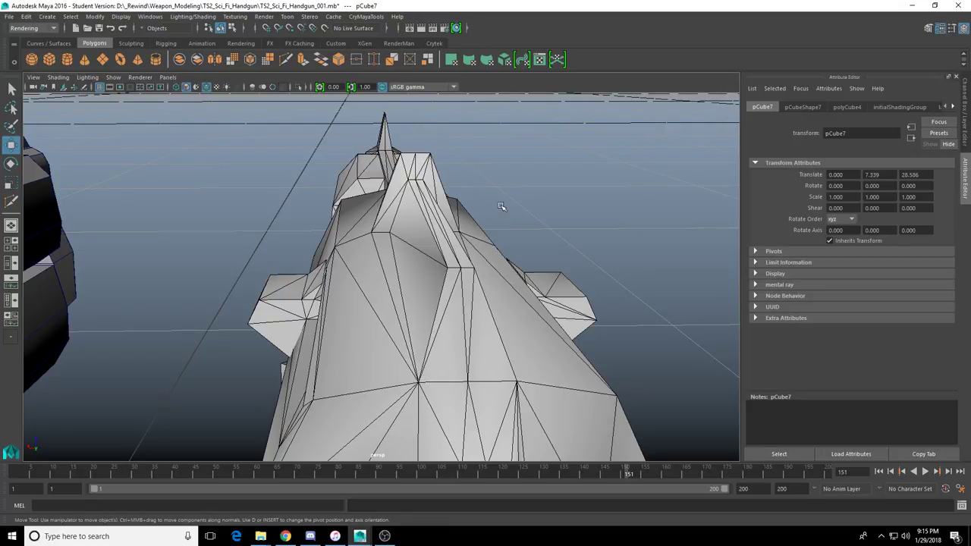
pyautogui.scroll(-5, 455, 192)
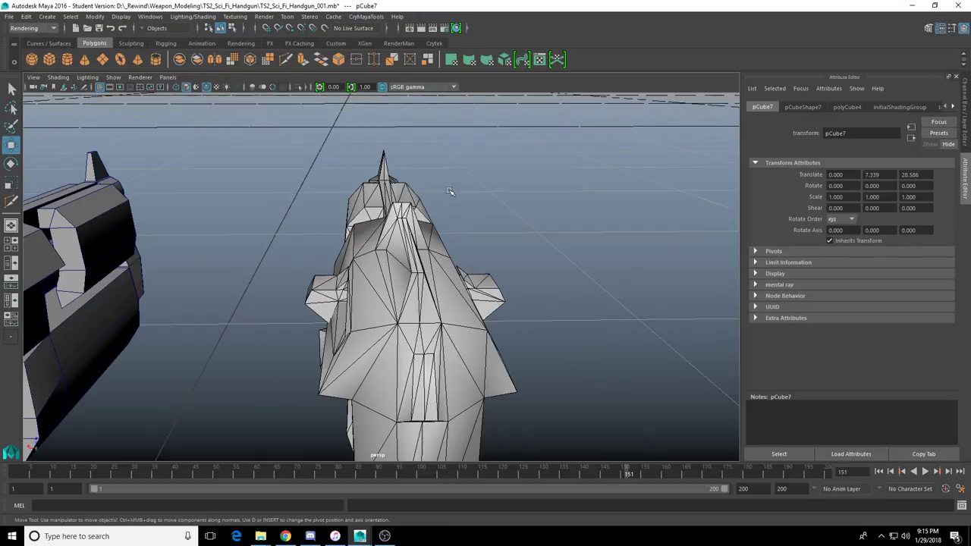
pyautogui.keyDown('alt'); pyautogui.moveTo(452, 190); pyautogui.dragTo(577, 201, button='middle'); pyautogui.keyUp('alt')
pyautogui.keyDown('alt'); pyautogui.moveTo(425, 227); pyautogui.dragTo(482, 257); pyautogui.keyUp('alt')
pyautogui.scroll(3, 495, 239)
pyautogui.press('f')
pyautogui.scroll(-4, 457, 256)
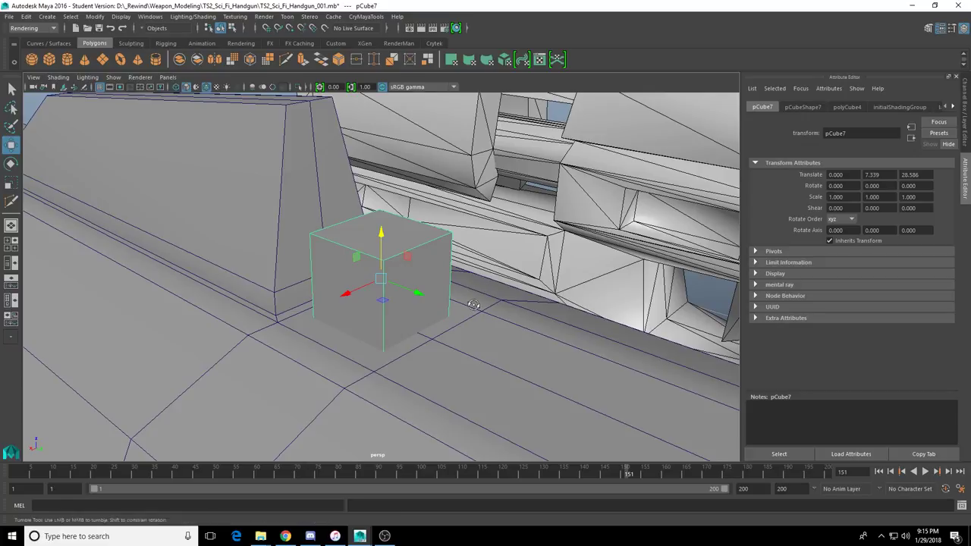
# Lower the cube's top vertices in the side view to flatten it into a thin slab on the body's top.
pyautogui.keyDown('alt'); pyautogui.moveTo(473, 301); pyautogui.dragTo(453, 289); pyautogui.keyUp('alt')
pyautogui.moveTo(431, 297); pyautogui.dragTo(351, 299, button='right')
pyautogui.keyDown('alt'); pyautogui.moveTo(351, 299); pyautogui.dragTo(400, 300); pyautogui.keyUp('alt')
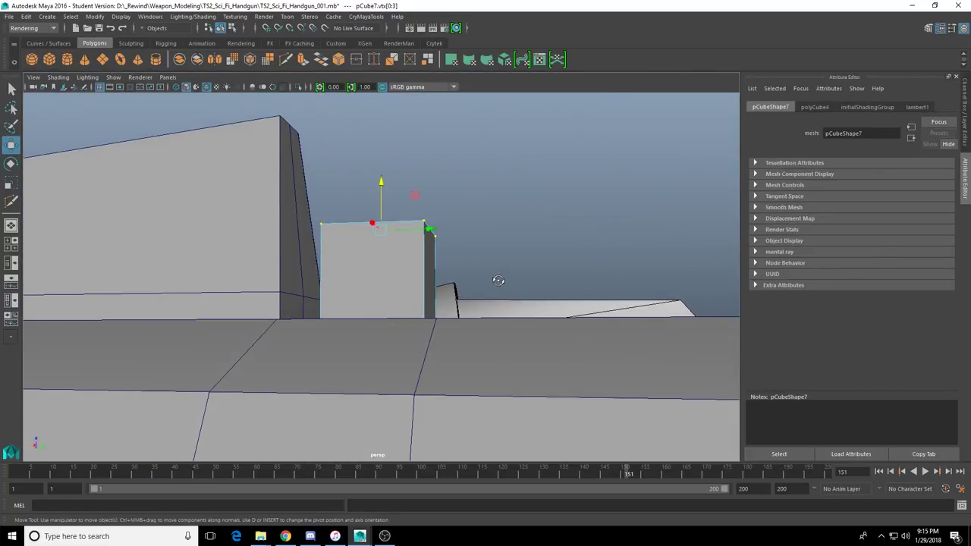
pyautogui.press('space')
pyautogui.press('space')
pyautogui.keyDown('alt'); pyautogui.moveTo(459, 285); pyautogui.dragTo(464, 323, button='right'); pyautogui.keyUp('alt')
pyautogui.keyDown('alt'); pyautogui.moveTo(463, 323); pyautogui.dragTo(476, 248, button='middle'); pyautogui.keyUp('alt')
pyautogui.moveTo(394, 155); pyautogui.dragTo(400, 241)
pyautogui.moveTo(392, 274); pyautogui.dragTo(408, 235)
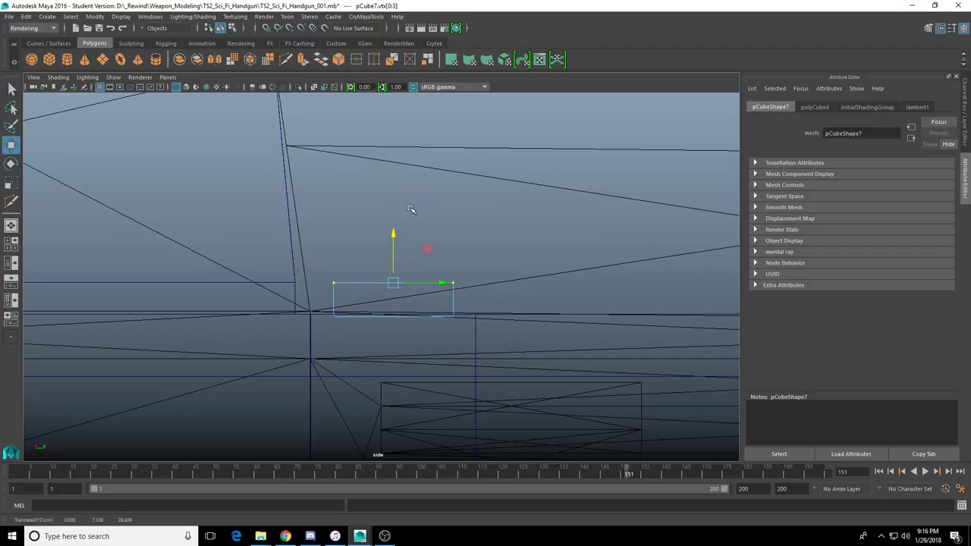
# Move the slab's front vertices forward until they meet the raised block's rear face.
pyautogui.press('space')
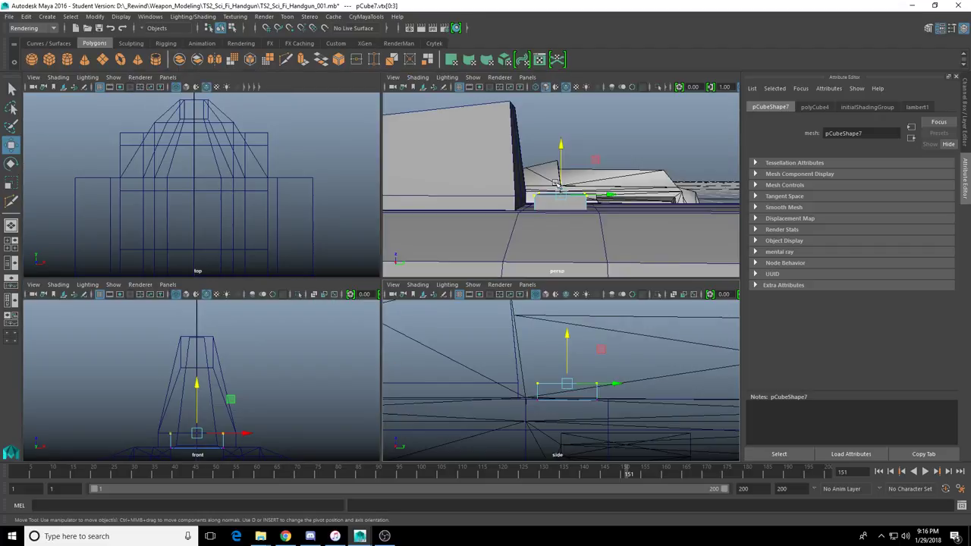
pyautogui.press('space')
pyautogui.moveTo(307, 248); pyautogui.dragTo(358, 381)
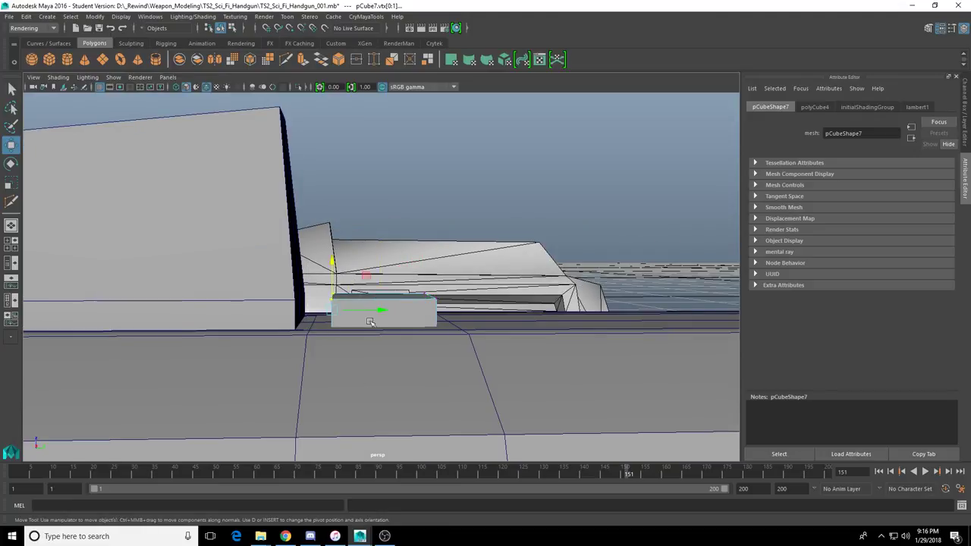
pyautogui.moveTo(381, 307); pyautogui.dragTo(305, 308)
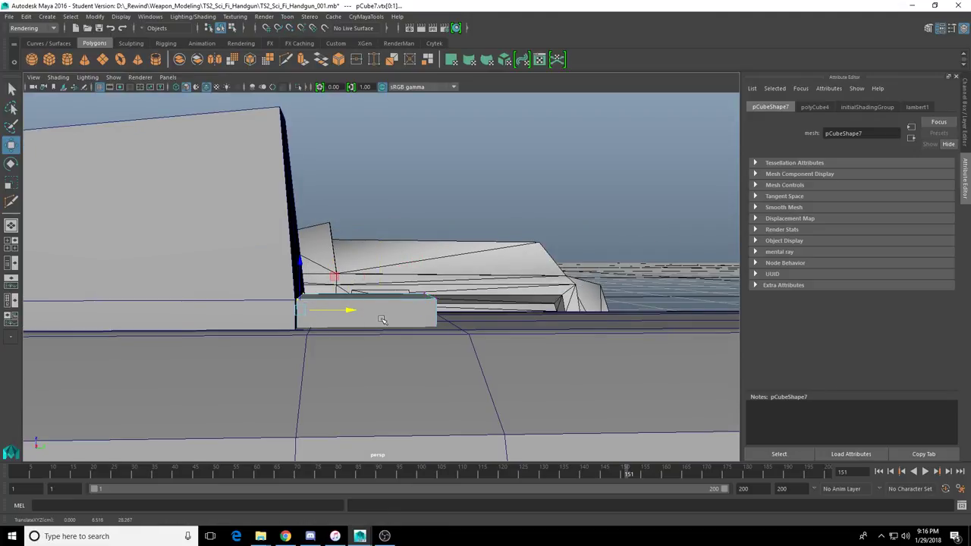
# Pull the slab's rear face back along the body's top to almost the rear edge of the flat section.
pyautogui.keyDown('alt'); pyautogui.moveTo(382, 320); pyautogui.dragTo(256, 325); pyautogui.keyUp('alt')
pyautogui.press('F11')
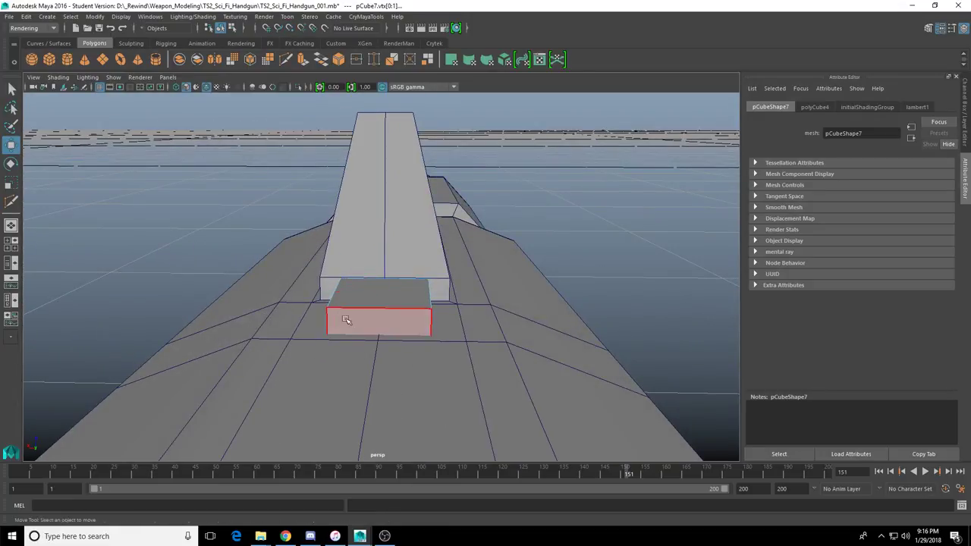
pyautogui.click(346, 321)
pyautogui.keyDown('alt'); pyautogui.moveTo(345, 320); pyautogui.dragTo(482, 329); pyautogui.keyUp('alt')
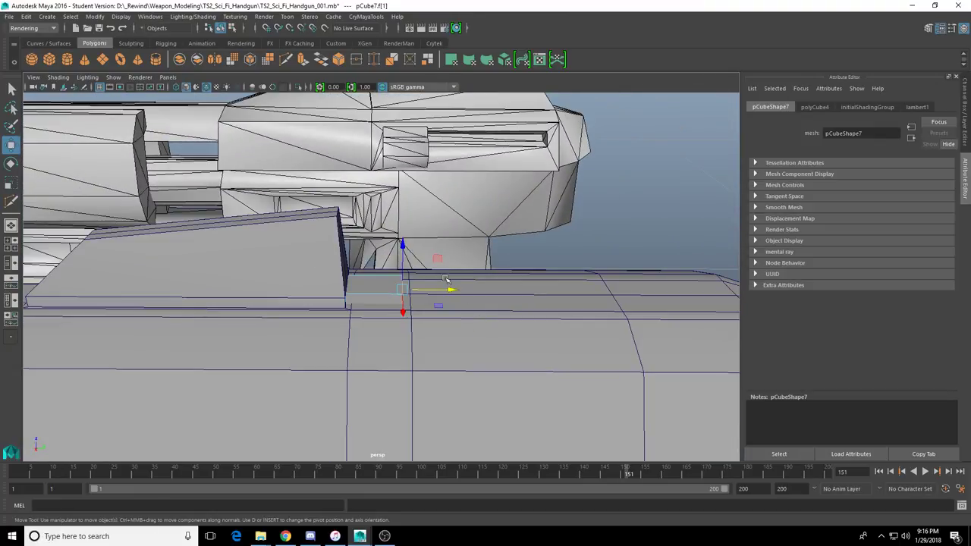
pyautogui.moveTo(447, 287); pyautogui.dragTo(390, 249)
pyautogui.press('space')
pyautogui.press('space')
pyautogui.press('f')
pyautogui.scroll(-10, 432, 343)
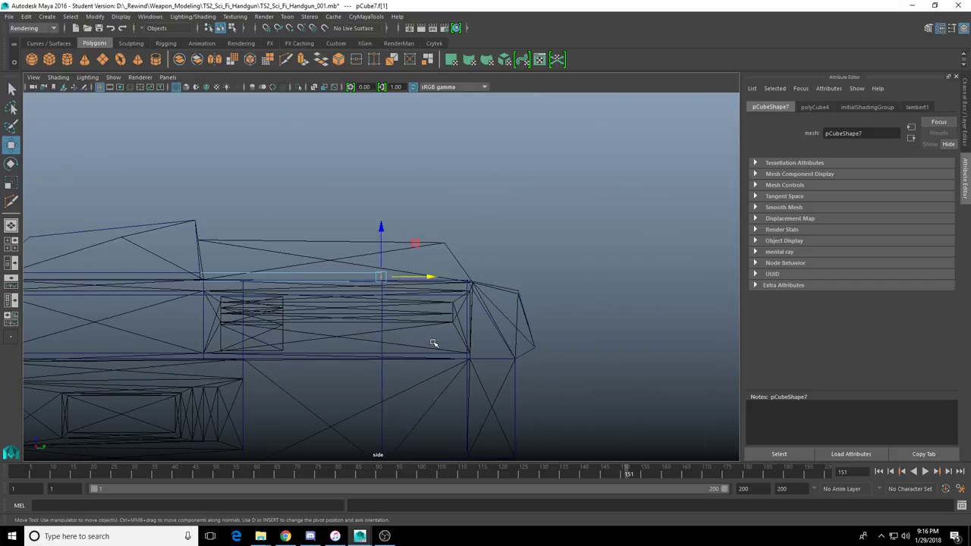
pyautogui.scroll(3, 437, 337)
pyautogui.moveTo(433, 277); pyautogui.dragTo(472, 282)
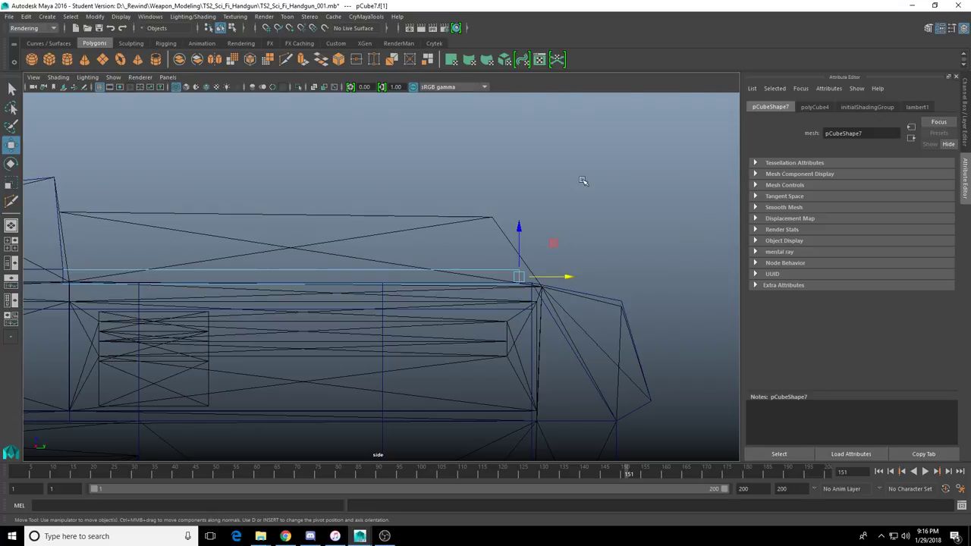
# Extrude the long slab's top face upward about 1.093 units to match the reference ridge's height.
pyautogui.press('space')
pyautogui.press('space')
pyautogui.keyDown('alt'); pyautogui.moveTo(581, 178); pyautogui.dragTo(490, 220); pyautogui.keyUp('alt')
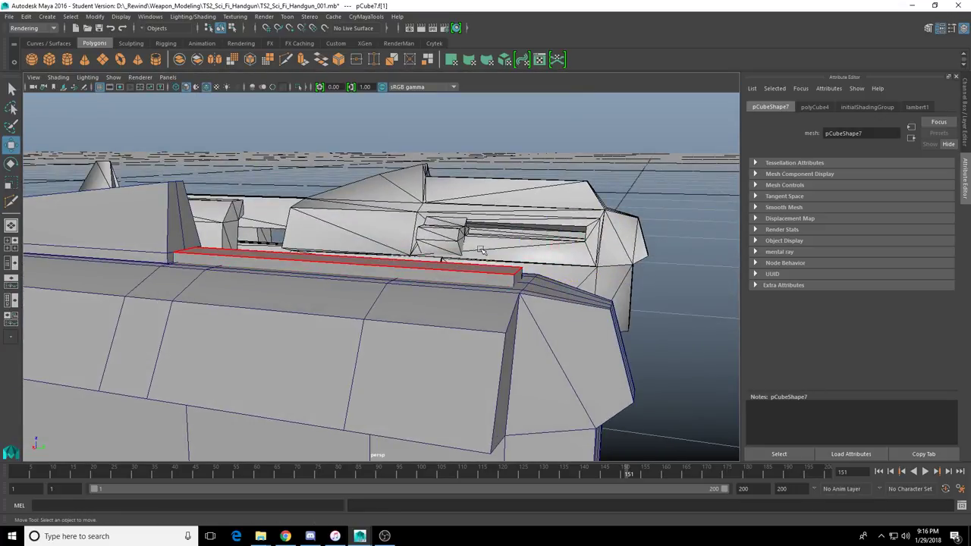
pyautogui.click(465, 269)
pyautogui.keyDown('alt'); pyautogui.moveTo(464, 268); pyautogui.dragTo(501, 204); pyautogui.keyUp('alt')
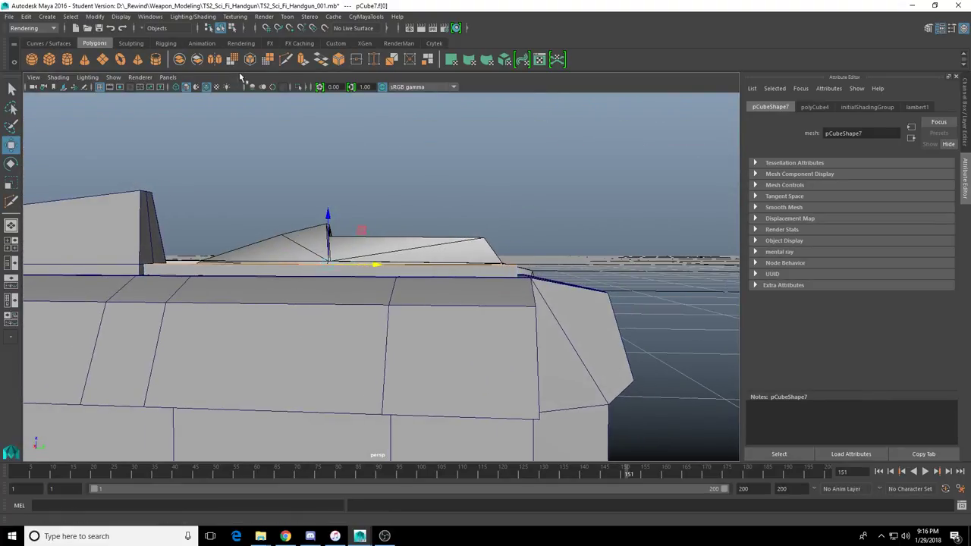
pyautogui.click(302, 60)
pyautogui.moveTo(325, 227); pyautogui.dragTo(294, 180)
pyautogui.press('space')
pyautogui.press('space')
pyautogui.hotkey('ctrl', 'z')
pyautogui.keyDown('alt'); pyautogui.moveTo(323, 199); pyautogui.dragTo(518, 238, button='middle'); pyautogui.keyUp('alt')
pyautogui.scroll(5, 519, 237)
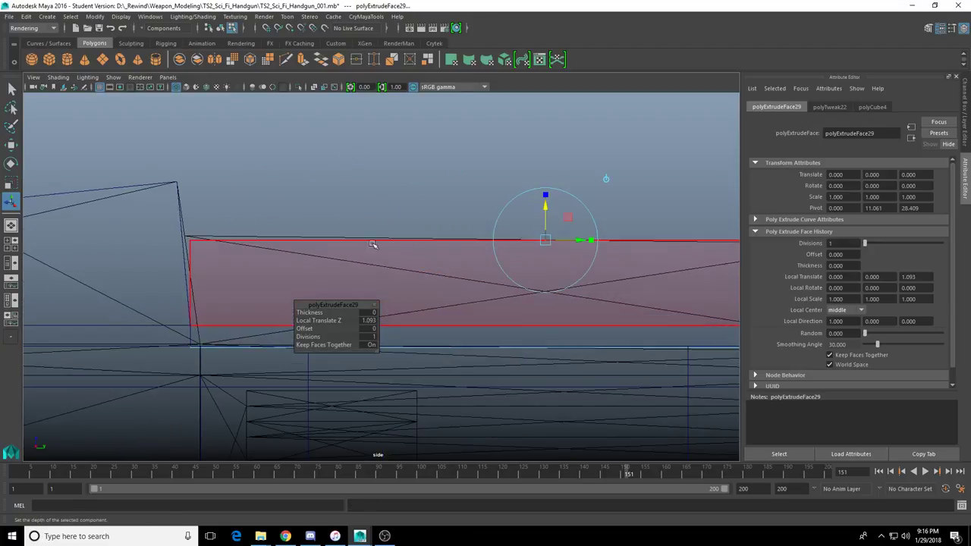
# Shift the extruded ridge's front top vertices forward toward the raised block's sloped rear face.
pyautogui.moveTo(320, 236); pyautogui.dragTo(261, 236, button='right')
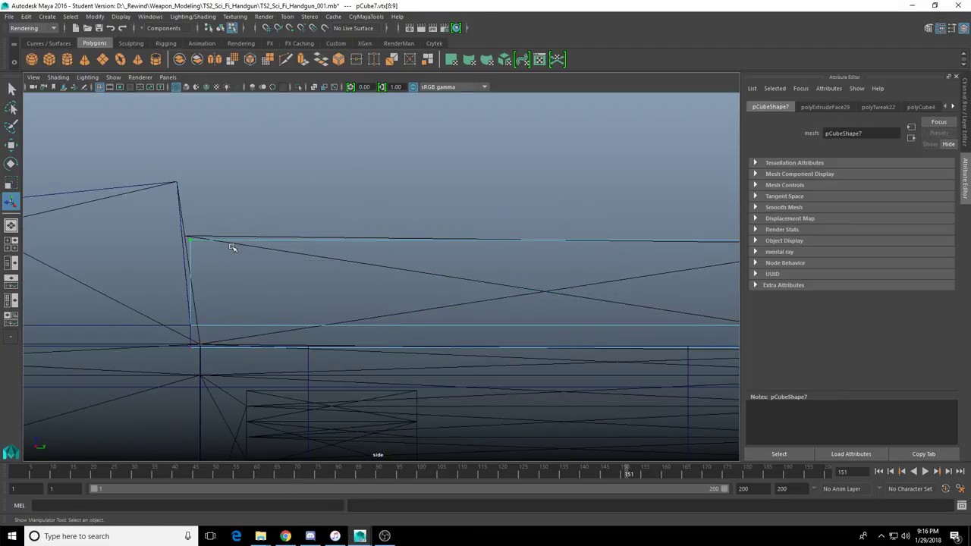
pyautogui.press('w')
pyautogui.moveTo(233, 241); pyautogui.dragTo(129, 239)
# Slope the ridge's rear end by snapping its top vertices to the reference corner and moving its lower vertices back.
pyautogui.keyDown('alt'); pyautogui.moveTo(406, 298); pyautogui.dragTo(69, 276, button='middle'); pyautogui.keyUp('alt')
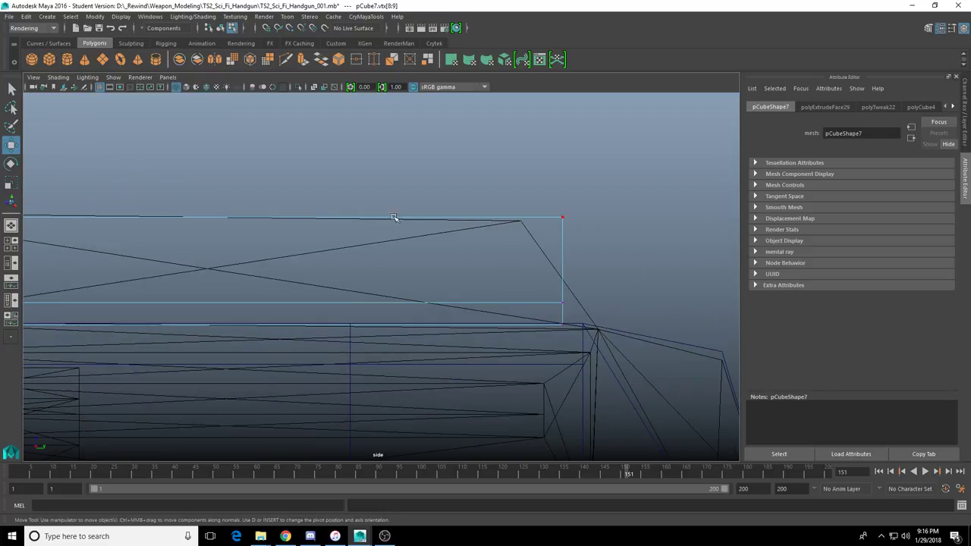
pyautogui.moveTo(543, 199); pyautogui.dragTo(541, 219)
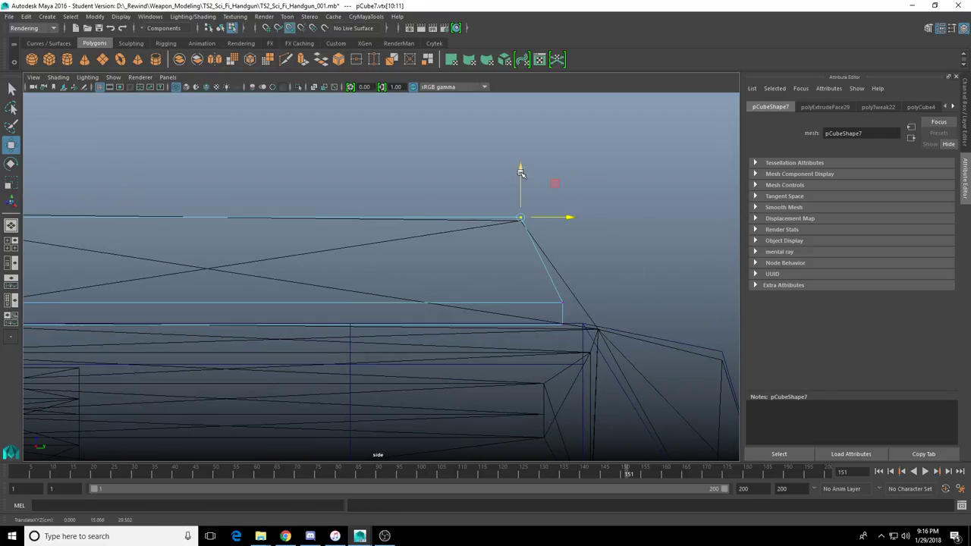
pyautogui.moveTo(520, 173); pyautogui.dragTo(521, 189)
pyautogui.hotkey('ctrl', 'z')
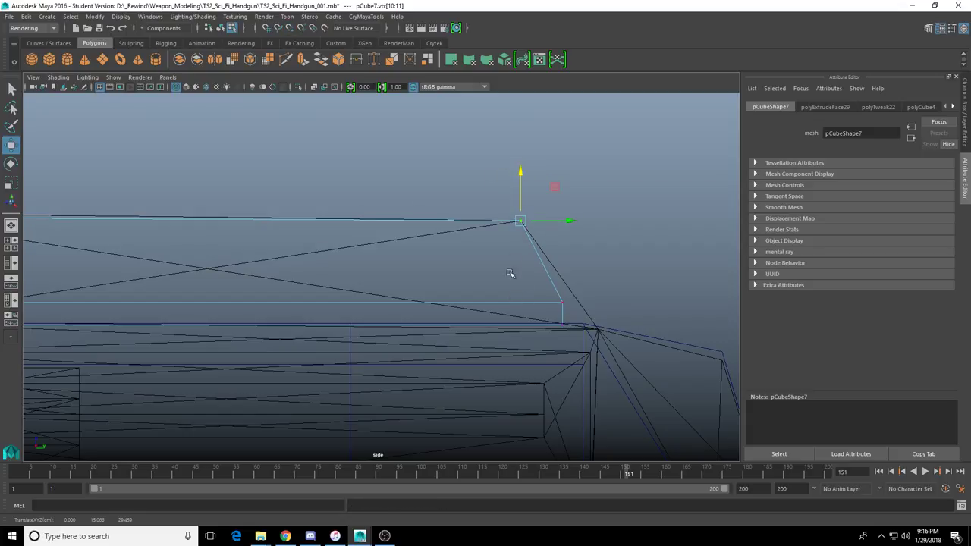
pyautogui.moveTo(510, 274); pyautogui.dragTo(622, 316)
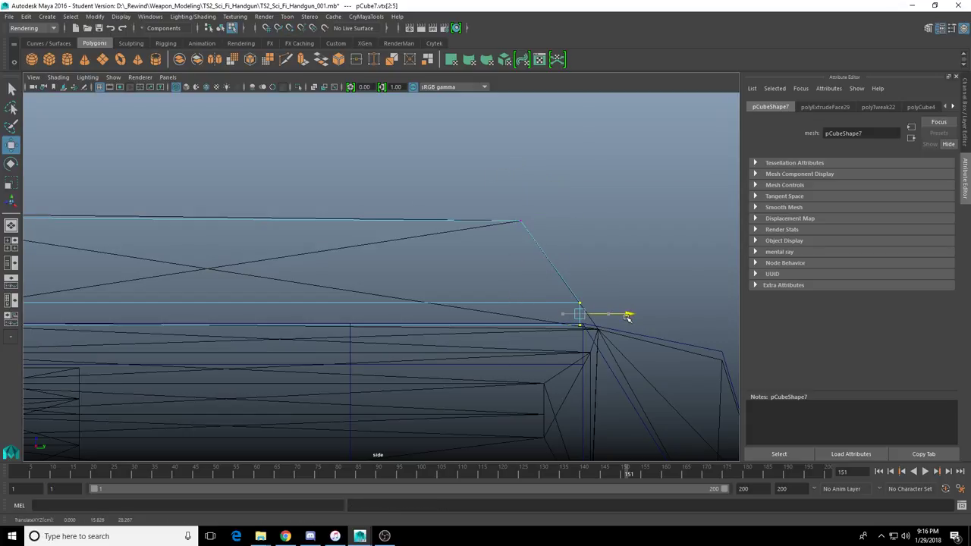
# Nudge the ridge's front top vertices forward until they lie on the raised block's sloped rear edge.
pyautogui.keyDown('alt'); pyautogui.moveTo(270, 293); pyautogui.dragTo(286, 257, button='middle'); pyautogui.keyUp('alt')
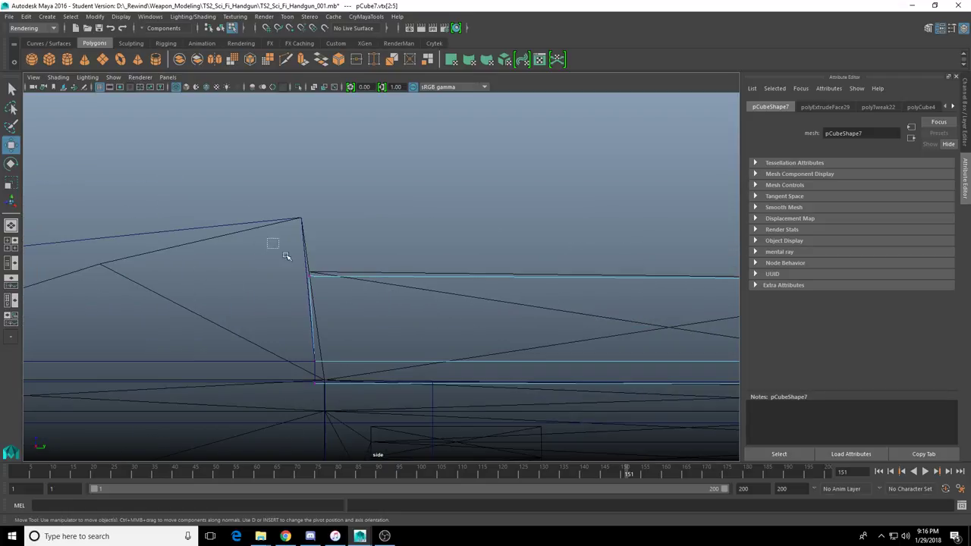
pyautogui.moveTo(305, 284); pyautogui.dragTo(243, 270)
pyautogui.keyDown('alt'); pyautogui.moveTo(474, 328); pyautogui.dragTo(387, 294, button='middle'); pyautogui.keyUp('alt')
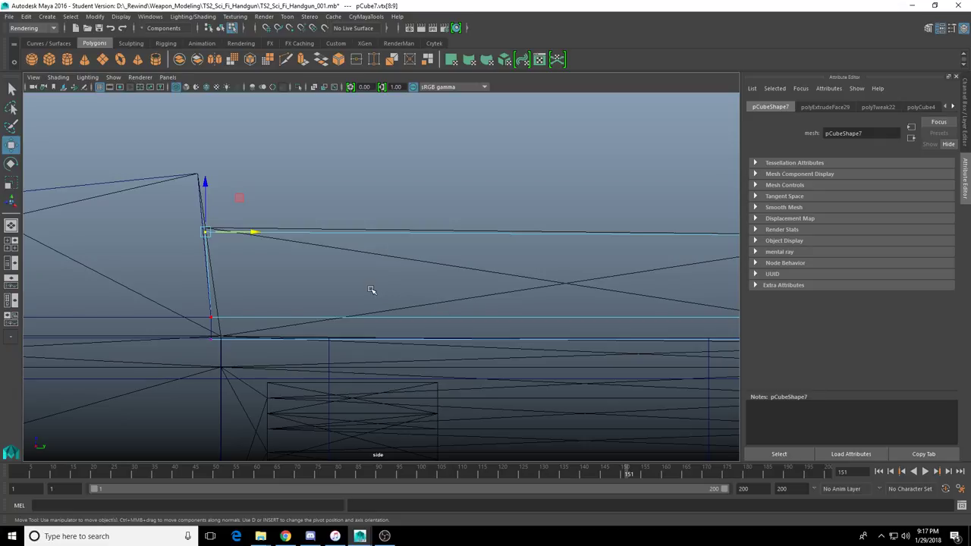
pyautogui.scroll(3, 372, 301)
pyautogui.keyDown('alt'); pyautogui.moveTo(182, 286); pyautogui.dragTo(280, 339, button='middle'); pyautogui.keyUp('alt')
pyautogui.scroll(3, 258, 295)
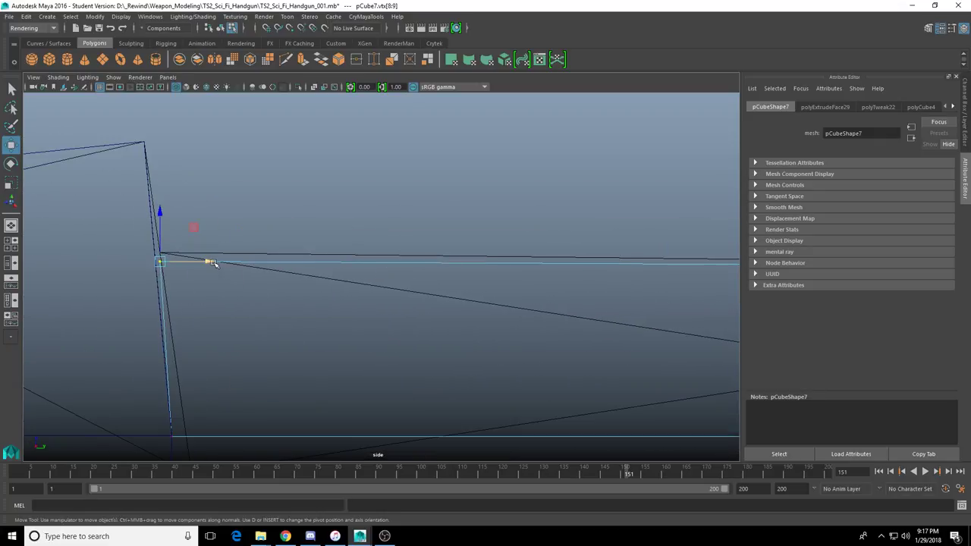
pyautogui.moveTo(212, 263); pyautogui.dragTo(201, 262)
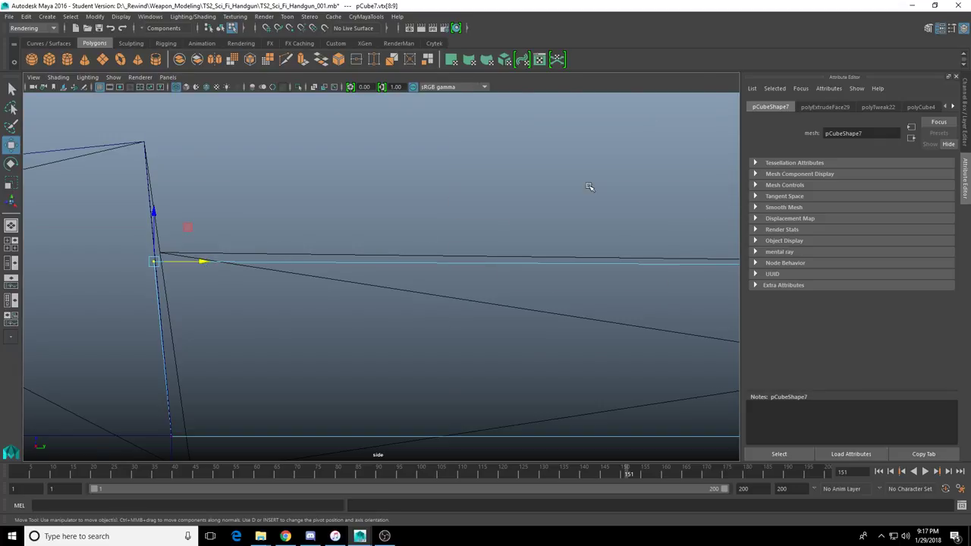
# Select all the ridge's top vertices and scale them narrower across the width to taper its sides.
pyautogui.press('space')
pyautogui.press('space')
pyautogui.moveTo(590, 186)
pyautogui.keyDown('alt'); pyautogui.mouseDown()
pyautogui.moveTo(365, 220)
pyautogui.moveTo(417, 228)
pyautogui.mouseUp(); pyautogui.keyUp('alt')
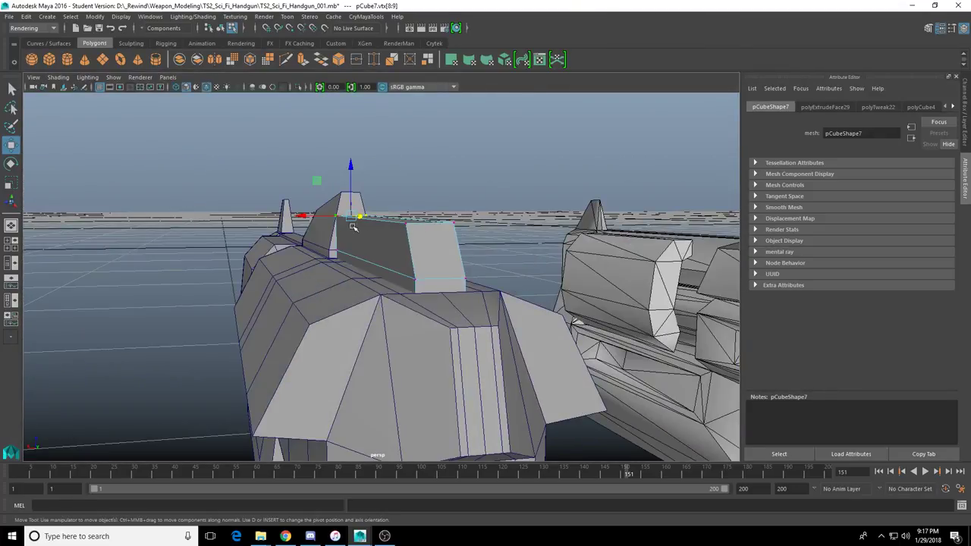
pyautogui.keyDown('alt'); pyautogui.moveTo(353, 227); pyautogui.dragTo(435, 235); pyautogui.keyUp('alt')
pyautogui.keyDown('alt'); pyautogui.moveTo(518, 189); pyautogui.dragTo(539, 182); pyautogui.keyUp('alt')
pyautogui.moveTo(581, 158); pyautogui.dragTo(87, 243)
pyautogui.keyDown('alt'); pyautogui.moveTo(425, 254); pyautogui.dragTo(255, 278); pyautogui.keyUp('alt')
pyautogui.keyDown('alt'); pyautogui.moveTo(553, 217); pyautogui.dragTo(478, 299); pyautogui.keyUp('alt')
pyautogui.press('r')
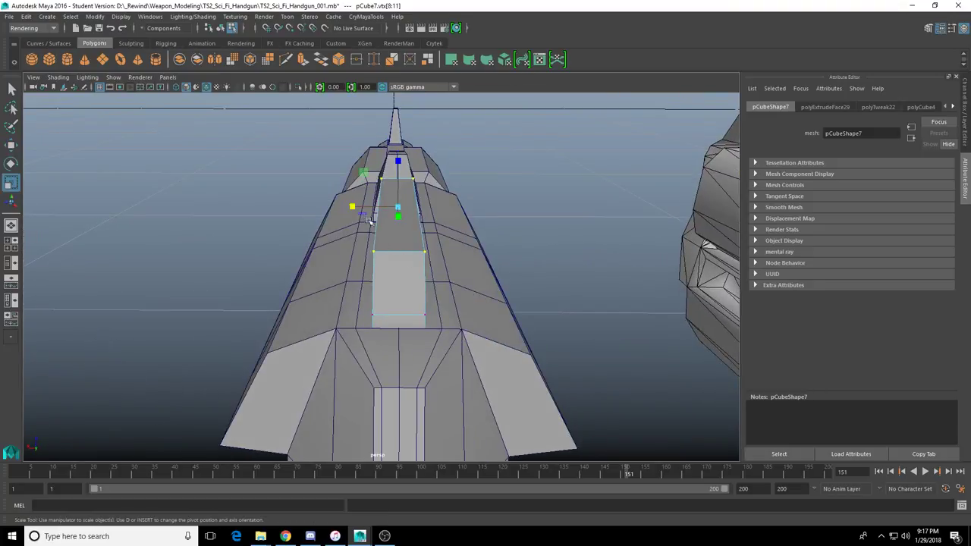
pyautogui.moveTo(357, 211); pyautogui.dragTo(377, 327)
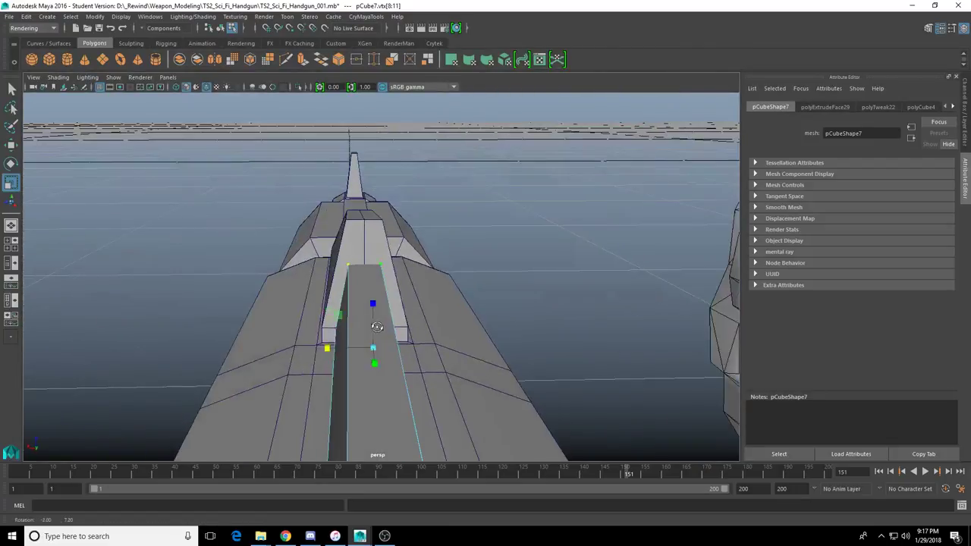
pyautogui.moveTo(326, 348); pyautogui.dragTo(394, 303)
pyautogui.press('space')
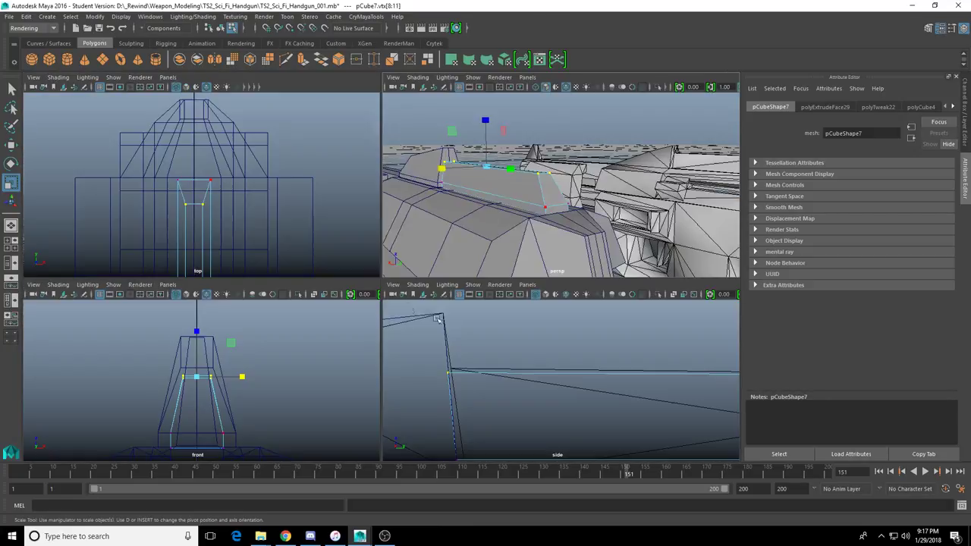
# Examine the tapered ridge from several angles and compare its shape with the reference gun.
pyautogui.press('space')
pyautogui.scroll(-5, 488, 351)
pyautogui.moveTo(150, 271); pyautogui.dragTo(586, 377)
pyautogui.press('space')
pyautogui.press('space')
pyautogui.keyDown('alt'); pyautogui.moveTo(531, 284); pyautogui.dragTo(468, 284); pyautogui.keyUp('alt')
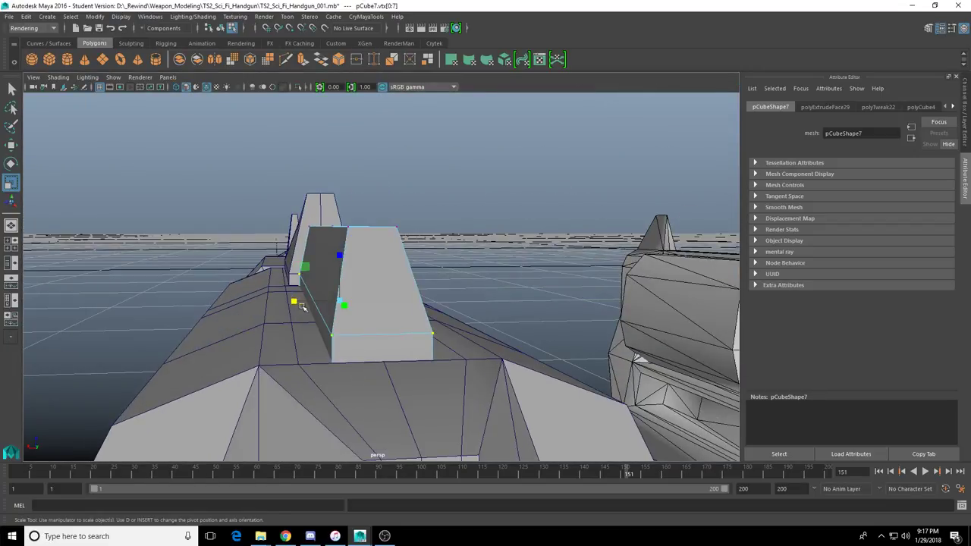
pyautogui.keyDown('alt'); pyautogui.moveTo(296, 302); pyautogui.dragTo(385, 310); pyautogui.keyUp('alt')
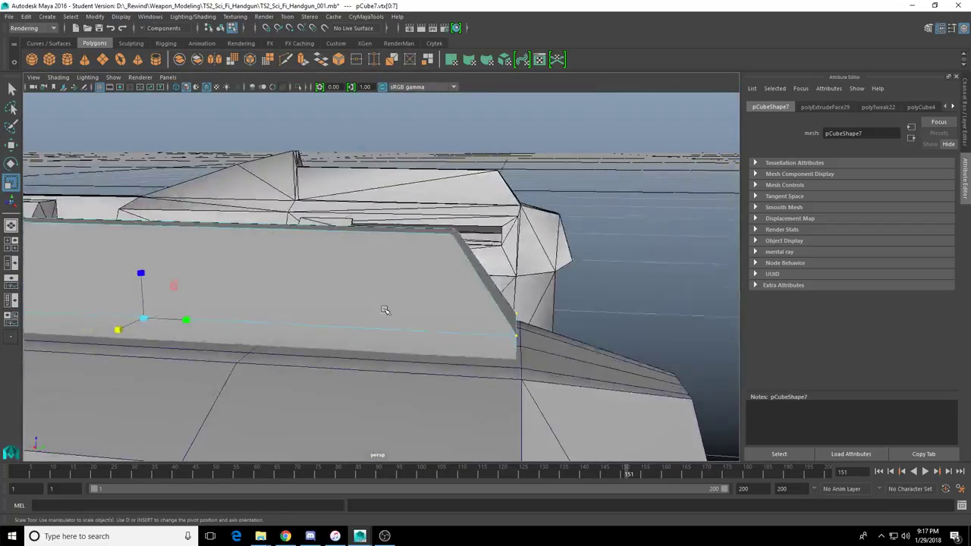
pyautogui.scroll(-5, 382, 305)
pyautogui.press('F8')
pyautogui.click(501, 280)
pyautogui.scroll(-3, 470, 273)
pyautogui.keyDown('alt'); pyautogui.moveTo(448, 262); pyautogui.dragTo(359, 260); pyautogui.keyUp('alt')
pyautogui.keyDown('alt'); pyautogui.moveTo(474, 277); pyautogui.dragTo(417, 323); pyautogui.keyUp('alt')
pyautogui.keyDown('alt'); pyautogui.moveTo(416, 323); pyautogui.dragTo(300, 325, button='middle'); pyautogui.keyUp('alt')
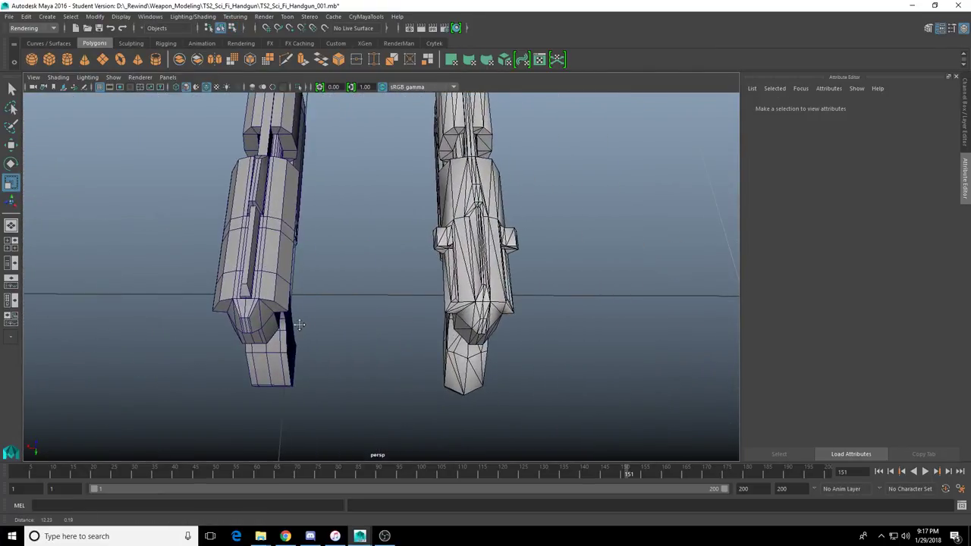
pyautogui.keyDown('alt'); pyautogui.moveTo(299, 324); pyautogui.dragTo(369, 288, button='right'); pyautogui.keyUp('alt')
pyautogui.keyDown('alt'); pyautogui.moveTo(369, 288); pyautogui.dragTo(494, 268); pyautogui.keyUp('alt')
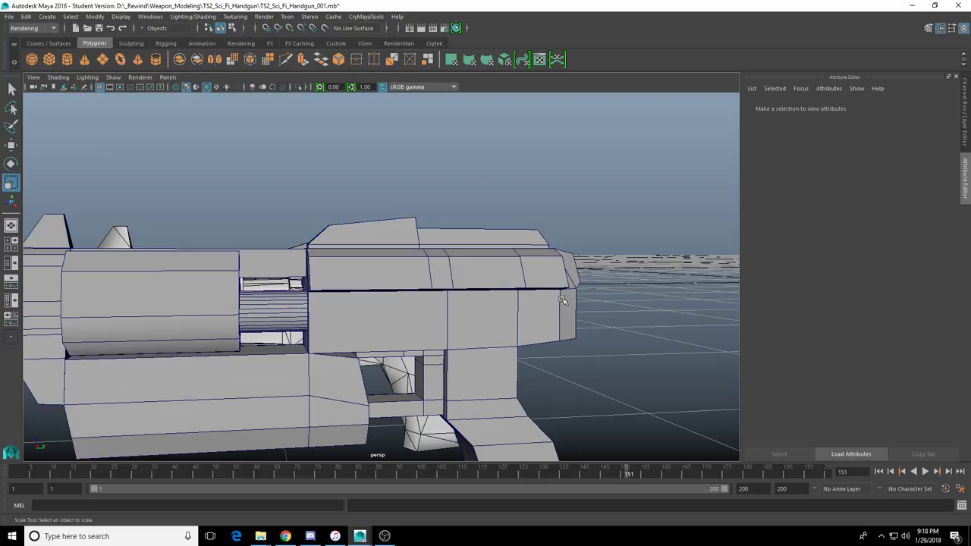
pyautogui.scroll(3, 498, 314)
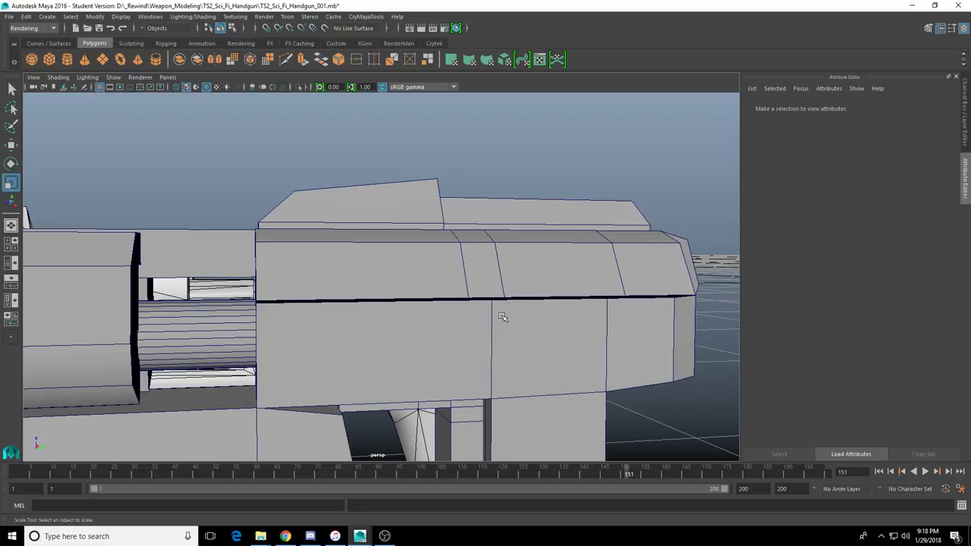
# Compare the body's upper side with the reference gun's slotted side in the perspective and side views.
pyautogui.keyDown('alt'); pyautogui.moveTo(433, 323); pyautogui.dragTo(317, 269); pyautogui.keyUp('alt')
pyautogui.keyDown('alt'); pyautogui.moveTo(416, 285); pyautogui.dragTo(279, 288); pyautogui.keyUp('alt')
pyautogui.click(173, 295)
pyautogui.keyDown('alt'); pyautogui.moveTo(173, 294); pyautogui.dragTo(202, 300); pyautogui.keyUp('alt')
pyautogui.keyDown('alt'); pyautogui.moveTo(361, 326); pyautogui.dragTo(436, 317); pyautogui.keyUp('alt')
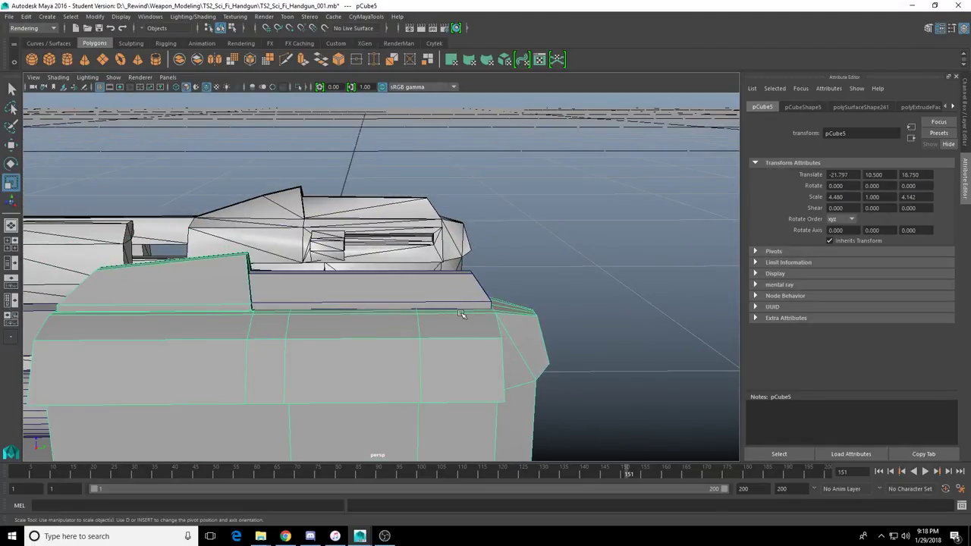
pyautogui.keyDown('alt'); pyautogui.moveTo(454, 352); pyautogui.dragTo(451, 347); pyautogui.keyUp('alt')
pyautogui.press('space')
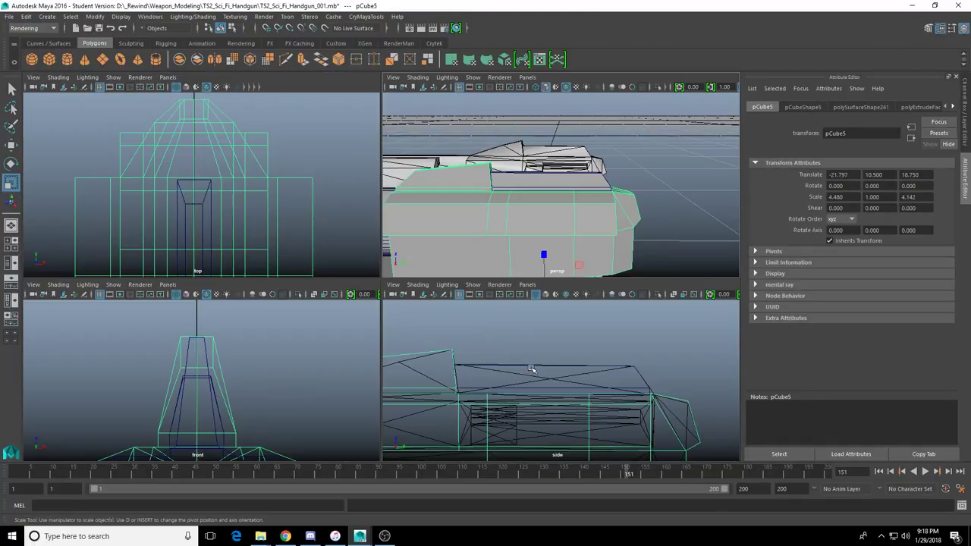
pyautogui.press('space')
pyautogui.scroll(1, 552, 384)
pyautogui.keyDown('alt'); pyautogui.moveTo(395, 391); pyautogui.dragTo(449, 284, button='middle'); pyautogui.keyUp('alt')
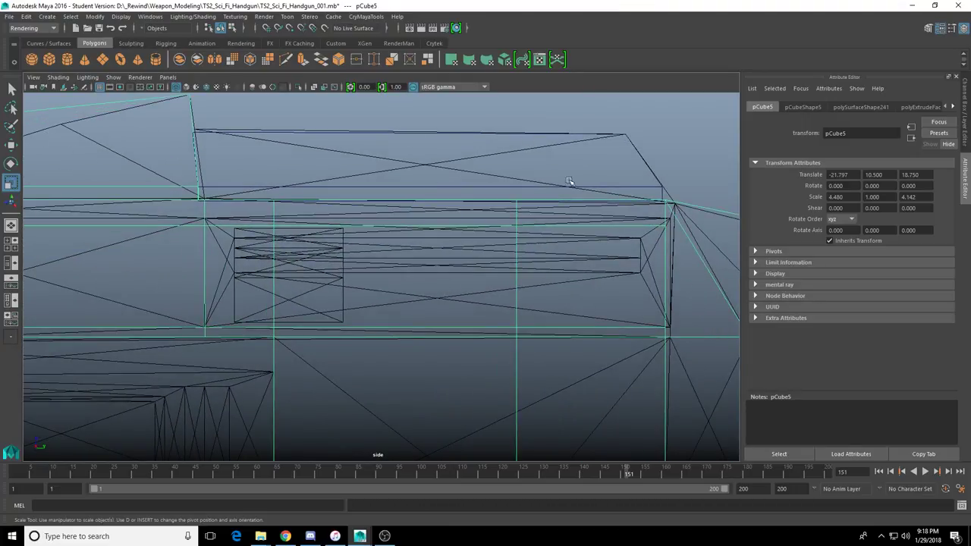
pyautogui.press('space')
pyautogui.press('space')
pyautogui.keyDown('alt'); pyautogui.moveTo(409, 204); pyautogui.dragTo(516, 228); pyautogui.keyUp('alt')
pyautogui.scroll(5, 455, 205)
pyautogui.keyDown('alt'); pyautogui.moveTo(394, 175); pyautogui.dragTo(367, 337); pyautogui.keyUp('alt')
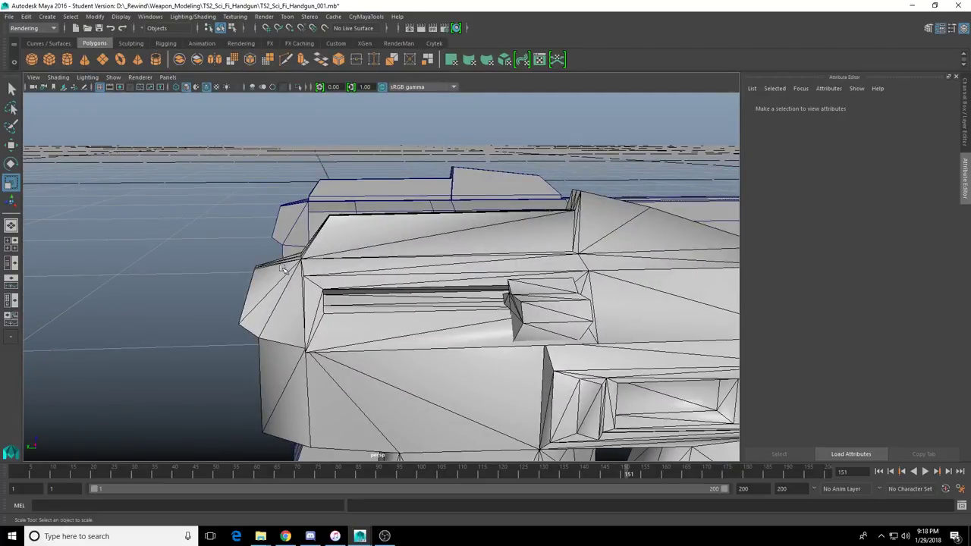
pyautogui.keyDown('alt'); pyautogui.moveTo(282, 268); pyautogui.dragTo(384, 236); pyautogui.keyUp('alt')
# Select all faces of the raised top block and extract them from the main body as a separate object.
pyautogui.click(337, 315)
pyautogui.press('F11')
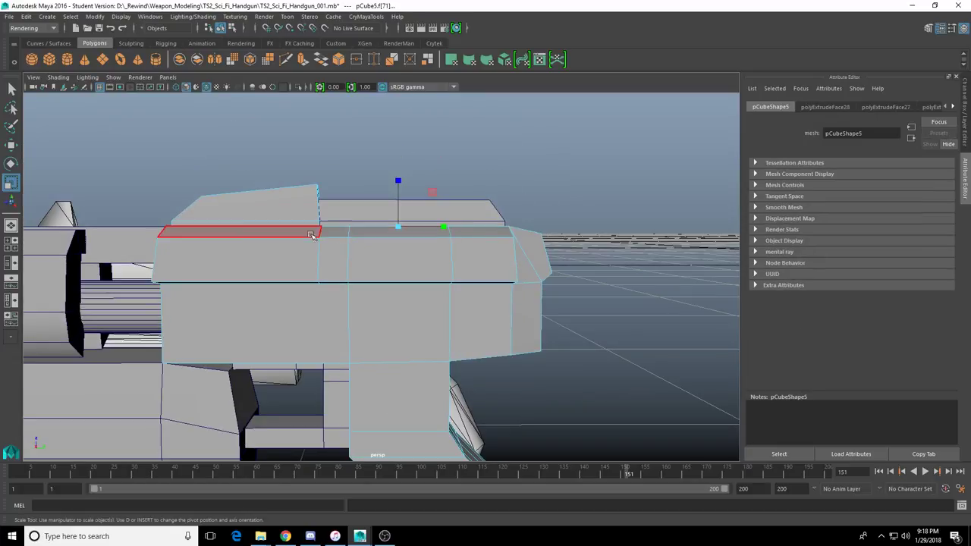
pyautogui.press('4')
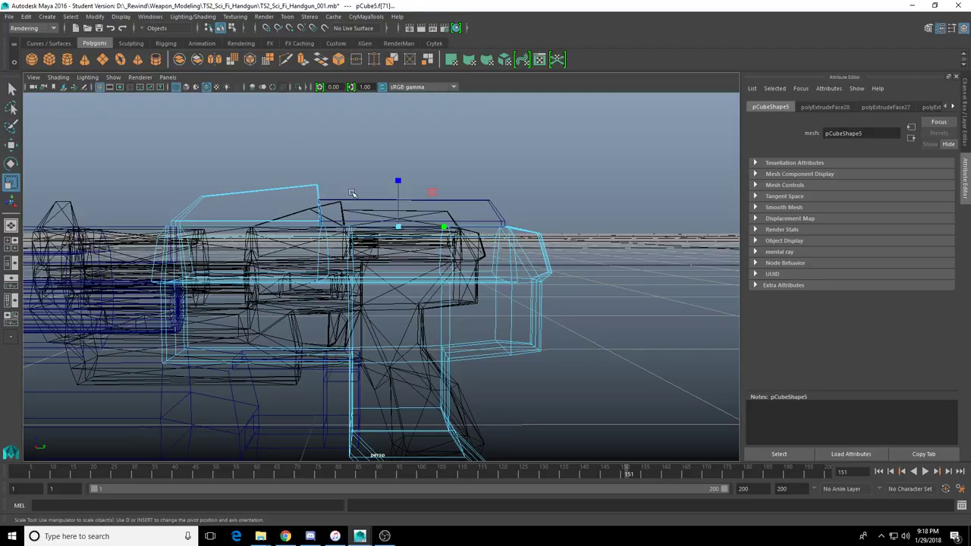
pyautogui.press('space')
pyautogui.press('space')
pyautogui.keyDown('alt'); pyautogui.moveTo(339, 229); pyautogui.dragTo(384, 239, button='middle'); pyautogui.keyUp('alt')
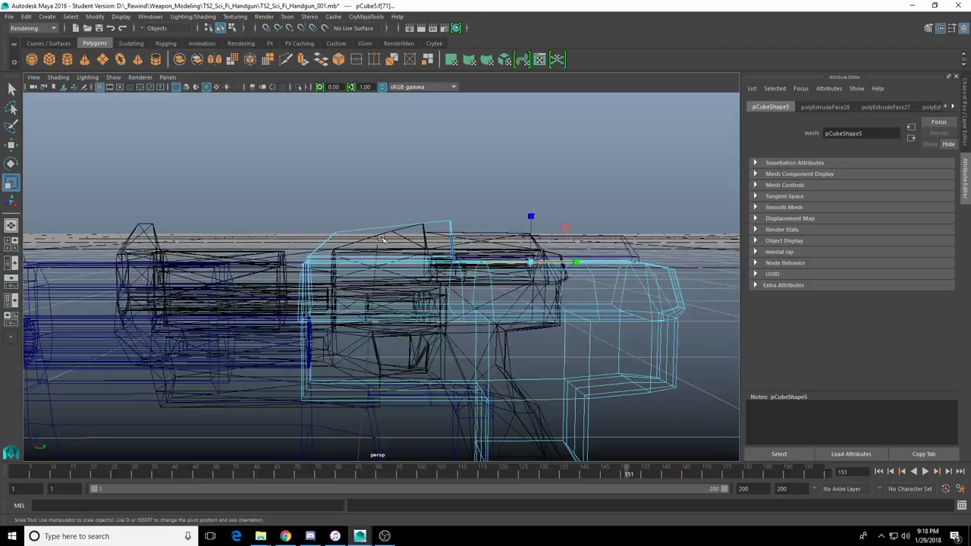
pyautogui.press('5')
pyautogui.keyDown('alt'); pyautogui.moveTo(343, 240); pyautogui.dragTo(397, 243); pyautogui.keyUp('alt')
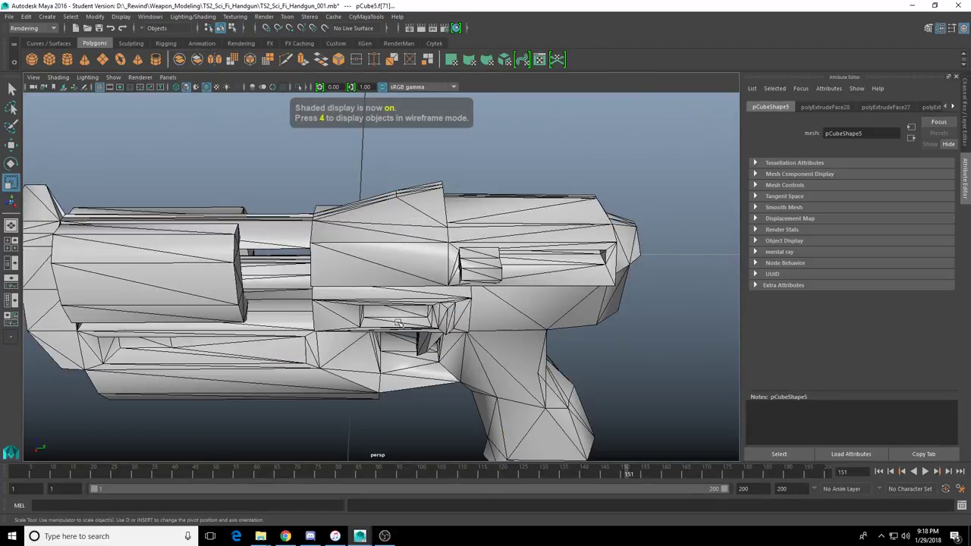
pyautogui.scroll(-1, 397, 324)
pyautogui.keyDown('alt'); pyautogui.moveTo(398, 326); pyautogui.dragTo(398, 262, button='middle'); pyautogui.keyUp('alt')
pyautogui.click(400, 353)
pyautogui.press('q')
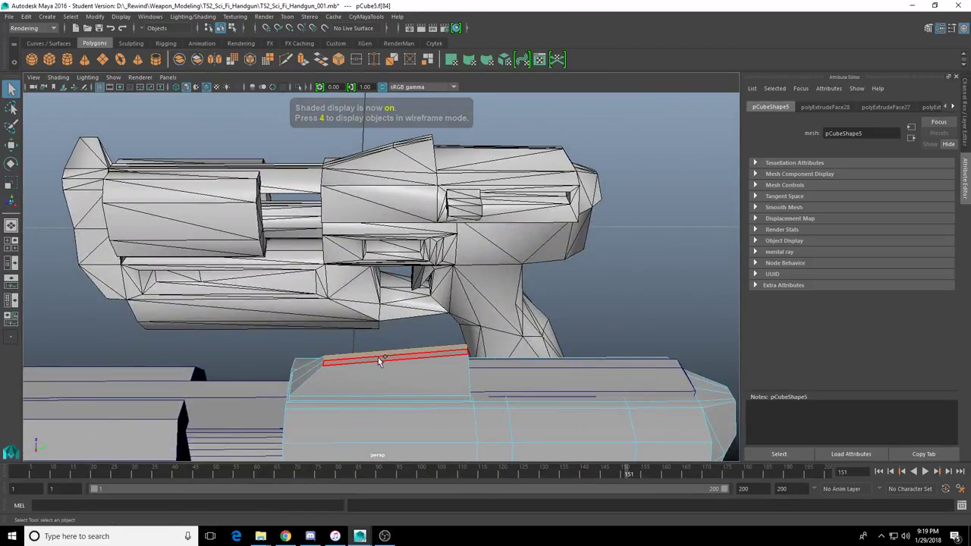
pyautogui.click(465, 370)
pyautogui.keyDown('shift'); pyautogui.doubleClick(464, 371); pyautogui.keyUp('shift')
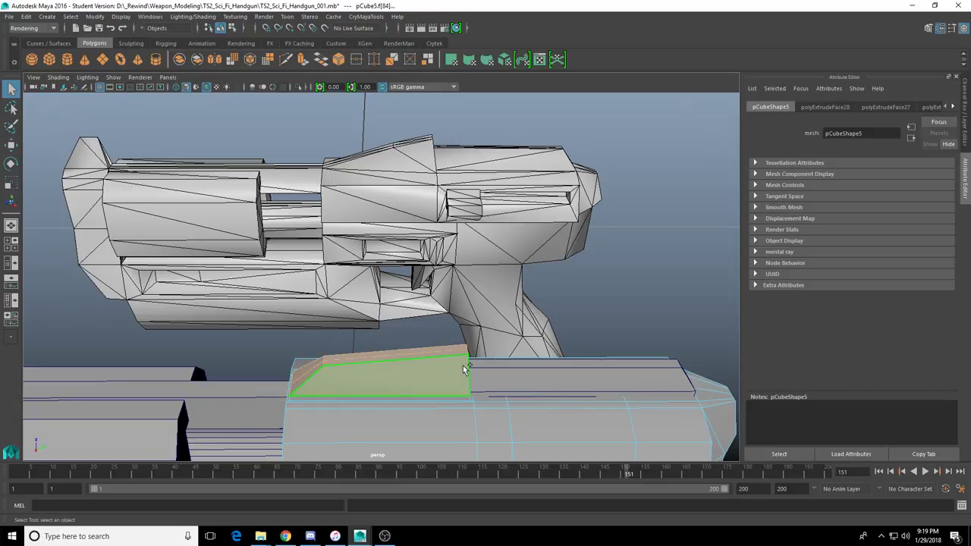
pyautogui.press('f')
pyautogui.keyDown('alt'); pyautogui.moveTo(425, 349); pyautogui.dragTo(438, 301); pyautogui.keyUp('alt')
pyautogui.keyDown('shift'); pyautogui.moveTo(444, 283); pyautogui.dragTo(444, 415, button='right'); pyautogui.keyUp('shift')
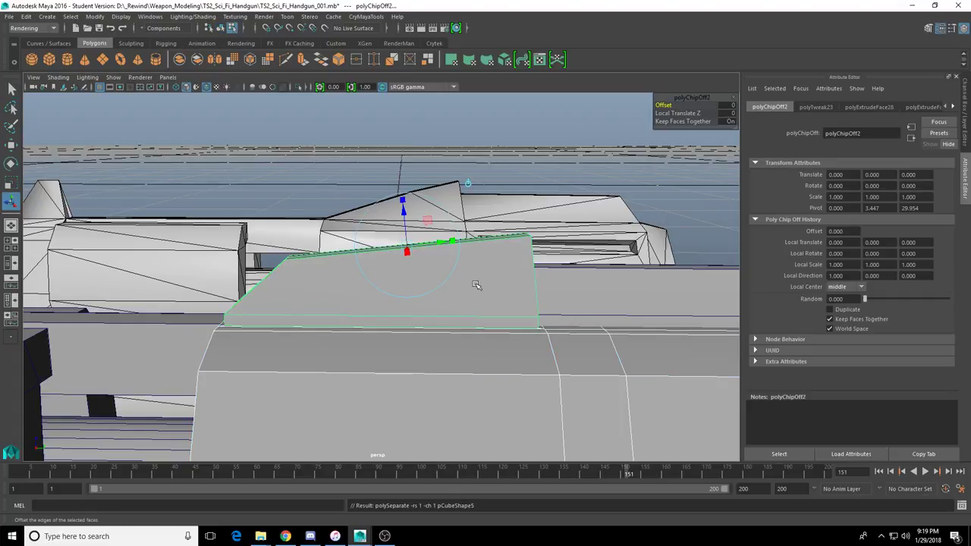
pyautogui.press('F8')
pyautogui.click(507, 285)
pyautogui.scroll(-2, 548, 313)
pyautogui.scroll(-6, 546, 319)
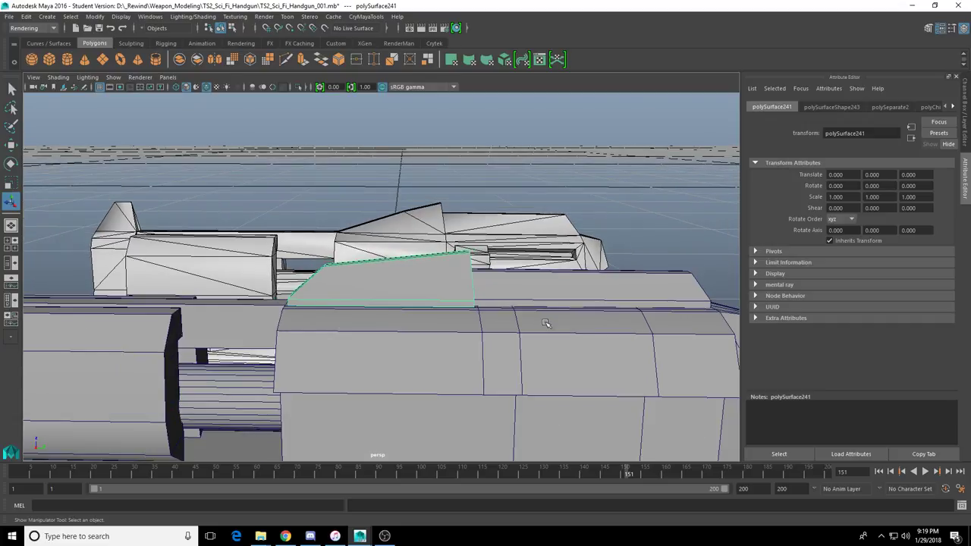
# Select the faces of the body's angled upper shell and extract them as a separate object.
pyautogui.click(522, 317)
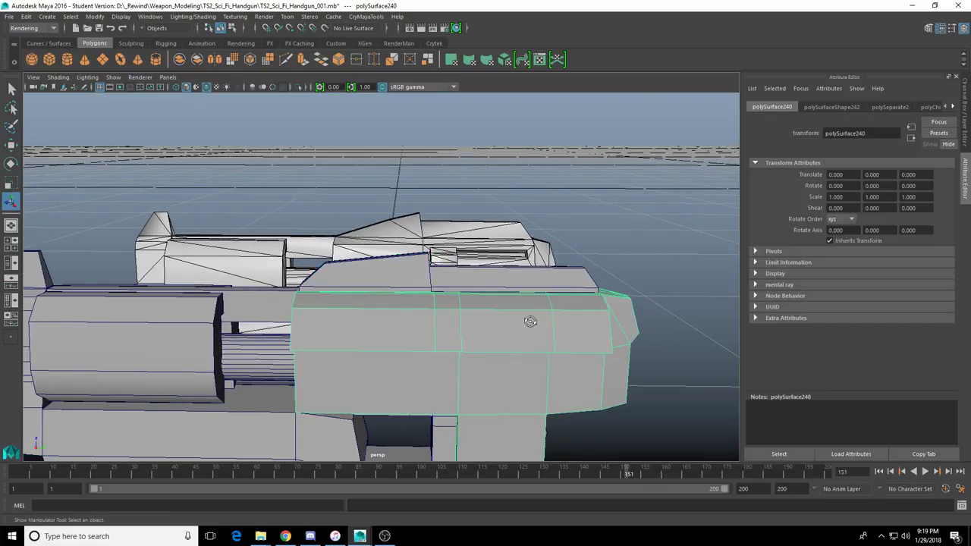
pyautogui.press('F11')
pyautogui.keyDown('alt'); pyautogui.moveTo(503, 329); pyautogui.dragTo(336, 288); pyautogui.keyUp('alt')
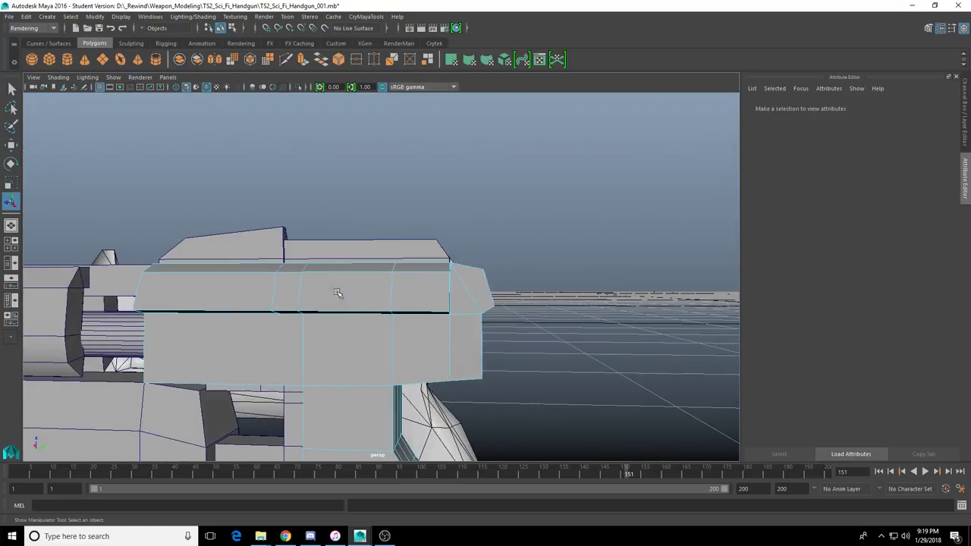
pyautogui.press('4')
pyautogui.moveTo(95, 217)
pyautogui.mouseDown()
pyautogui.moveTo(188, 250)
pyautogui.moveTo(412, 282)
pyautogui.moveTo(436, 313)
pyautogui.moveTo(419, 279)
pyautogui.moveTo(373, 287)
pyautogui.moveTo(389, 328)
pyautogui.moveTo(291, 347)
pyautogui.moveTo(444, 314)
pyautogui.moveTo(386, 340)
pyautogui.moveTo(358, 271)
pyautogui.moveTo(549, 318)
pyautogui.moveTo(504, 342)
pyautogui.moveTo(459, 306)
pyautogui.mouseUp()
pyautogui.press('5')
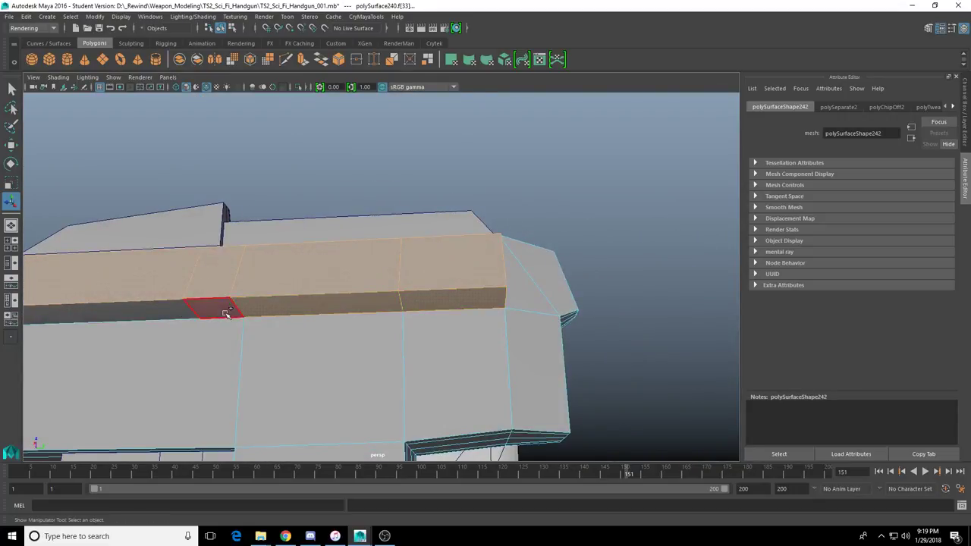
pyautogui.keyDown('alt'); pyautogui.moveTo(113, 312); pyautogui.dragTo(406, 306); pyautogui.keyUp('alt')
pyautogui.press('q')
pyautogui.keyDown('shift'); pyautogui.moveTo(406, 307); pyautogui.dragTo(401, 441, button='right'); pyautogui.keyUp('shift')
pyautogui.keyDown('alt'); pyautogui.moveTo(395, 364); pyautogui.dragTo(304, 267, button='right'); pyautogui.keyUp('alt')
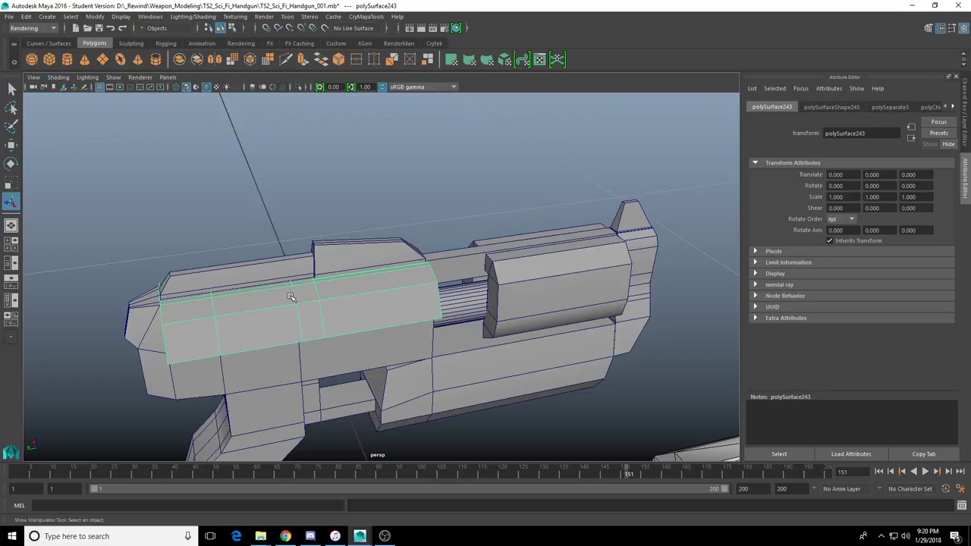
# Delete the middle face sections of the extracted upper shell, keeping only its front and rear sections.
pyautogui.keyDown('alt'); pyautogui.moveTo(291, 297); pyautogui.dragTo(369, 306, button='middle'); pyautogui.keyUp('alt')
pyautogui.scroll(4, 369, 305)
pyautogui.keyDown('alt'); pyautogui.moveTo(324, 283); pyautogui.dragTo(247, 342); pyautogui.keyUp('alt')
pyautogui.press('w')
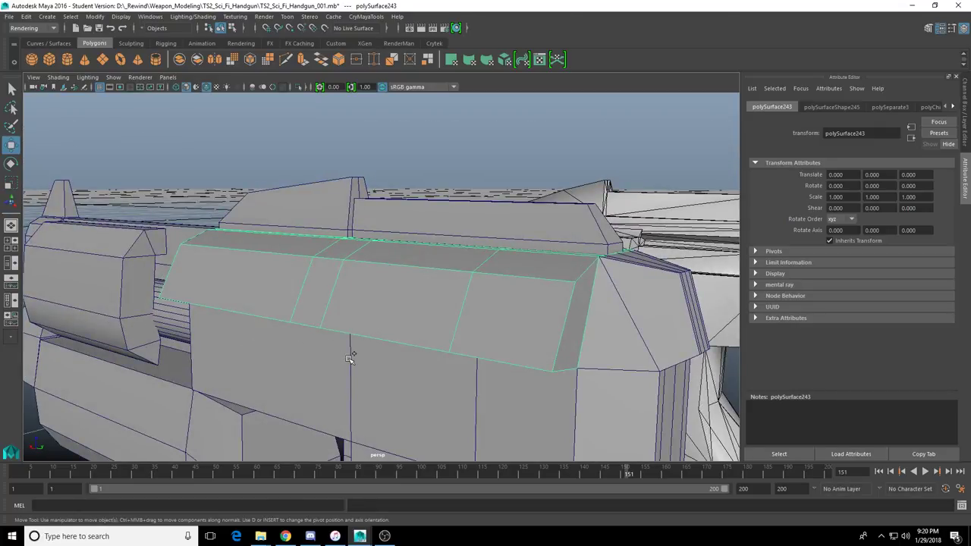
pyautogui.keyDown('alt'); pyautogui.moveTo(383, 308); pyautogui.dragTo(316, 285); pyautogui.keyUp('alt')
pyautogui.keyDown('alt'); pyautogui.moveTo(307, 276); pyautogui.dragTo(401, 266); pyautogui.keyUp('alt')
pyautogui.moveTo(437, 269); pyautogui.dragTo(440, 323, button='right')
pyautogui.keyDown('alt'); pyautogui.moveTo(368, 219); pyautogui.dragTo(405, 262); pyautogui.keyUp('alt')
pyautogui.press('4')
pyautogui.moveTo(346, 199); pyautogui.dragTo(472, 349)
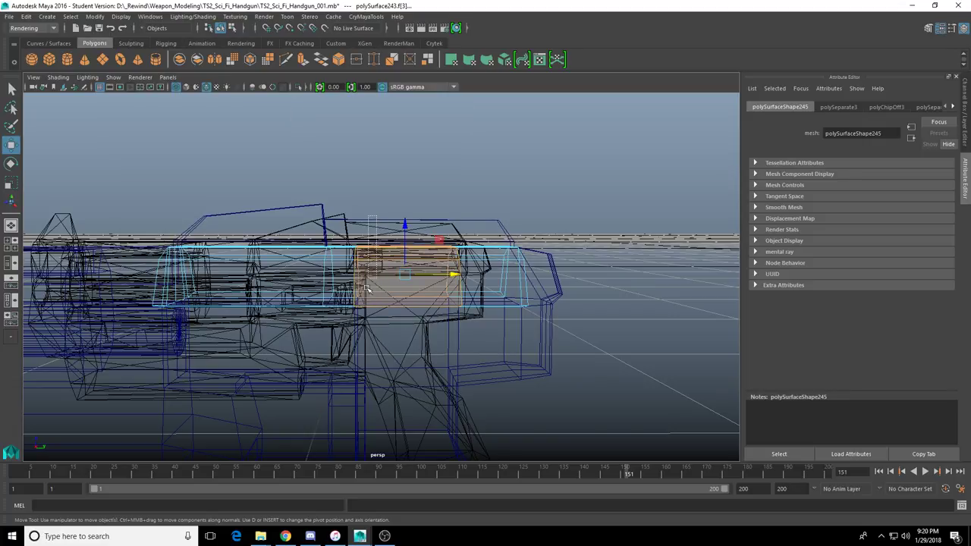
pyautogui.click(404, 371)
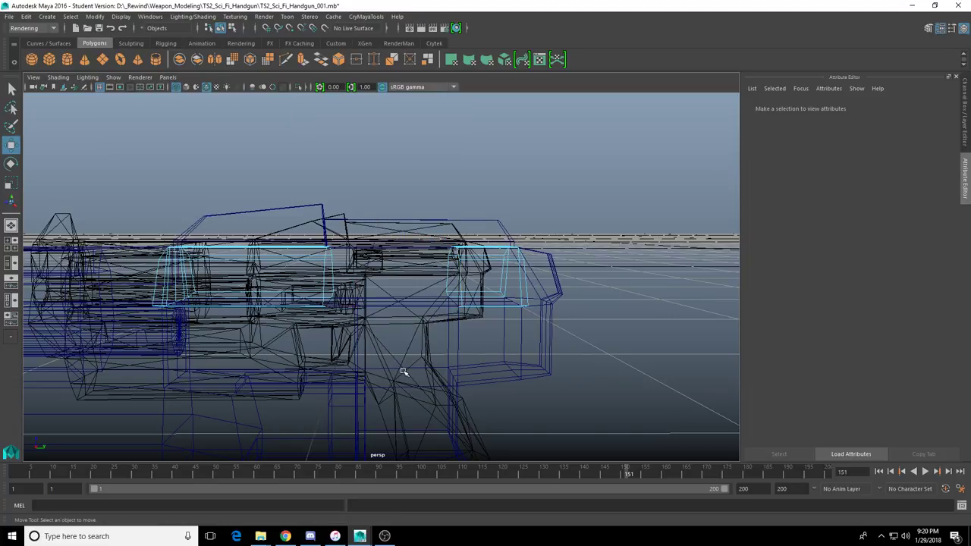
# Snap the front-edge vertices of the shell's rear section to the rear edge of its front section, closing the gap.
pyautogui.click(476, 263)
pyautogui.press('5')
pyautogui.scroll(3, 481, 278)
pyautogui.keyDown('alt'); pyautogui.moveTo(480, 277); pyautogui.dragTo(489, 287); pyautogui.keyUp('alt')
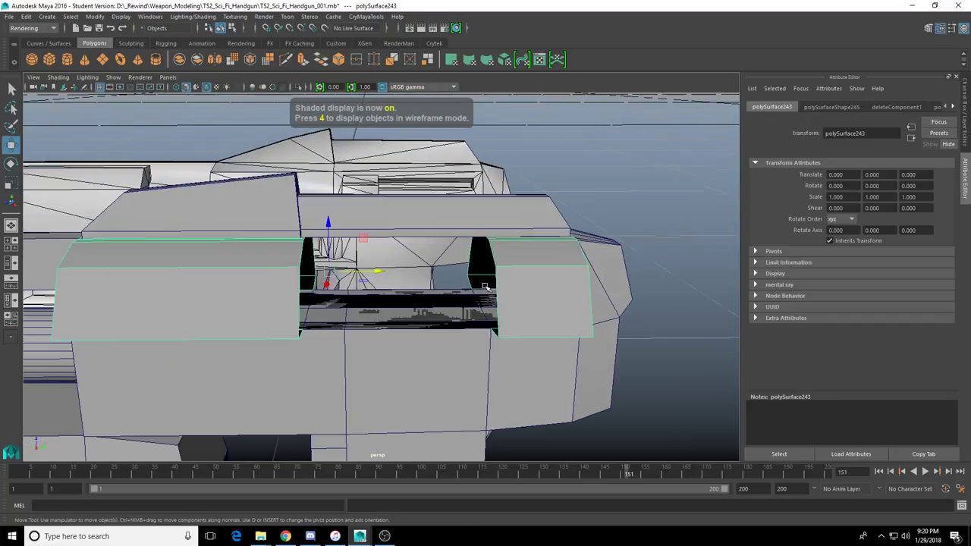
pyautogui.moveTo(487, 265); pyautogui.dragTo(459, 267, button='right')
pyautogui.keyDown('alt'); pyautogui.moveTo(485, 275); pyautogui.dragTo(504, 272); pyautogui.keyUp('alt')
pyautogui.press('space')
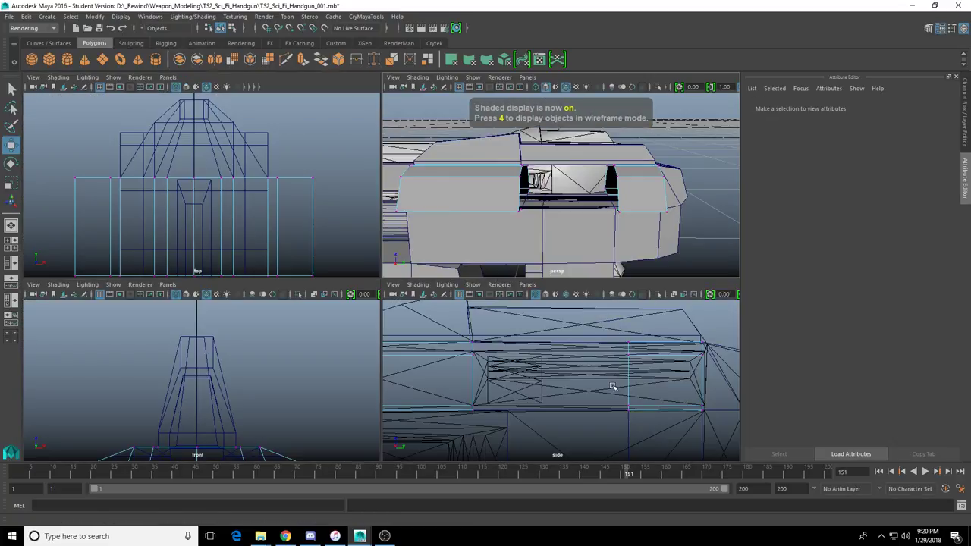
pyautogui.moveTo(593, 302); pyautogui.dragTo(644, 428)
pyautogui.press('v')
pyautogui.moveTo(675, 377); pyautogui.dragTo(520, 377)
pyautogui.press('space')
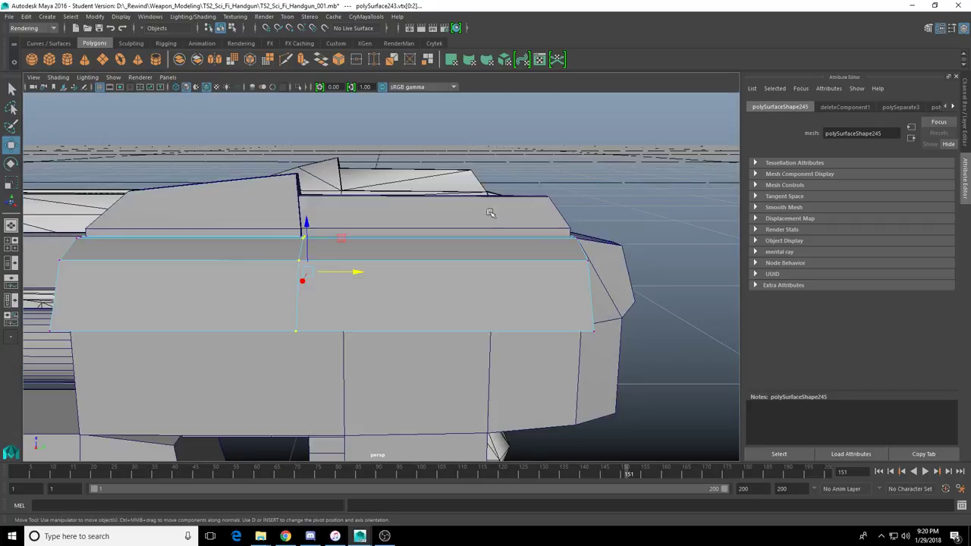
pyautogui.scroll(-3, 490, 210)
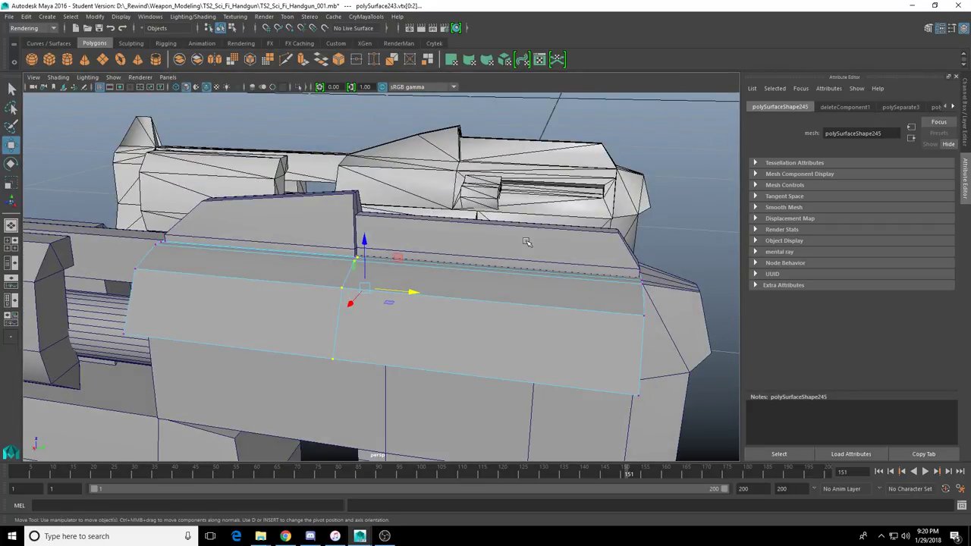
pyautogui.press('XF86AudioLowerVolume')
pyautogui.press('XF86AudioLowerVolume')
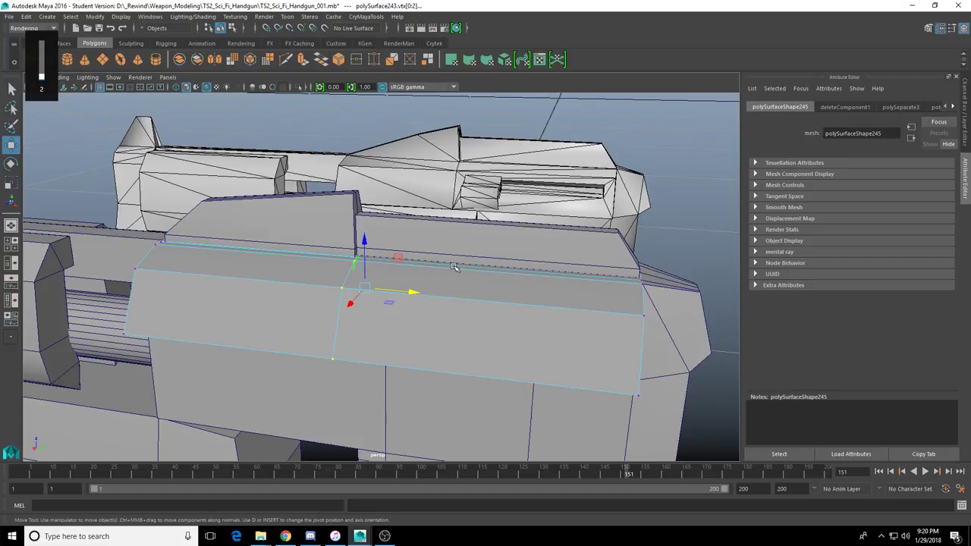
# Merge the overlapping vertices at the lower corner and along the side of the upper shell's seam.
pyautogui.keyDown('alt'); pyautogui.moveTo(416, 369); pyautogui.dragTo(377, 371); pyautogui.keyUp('alt')
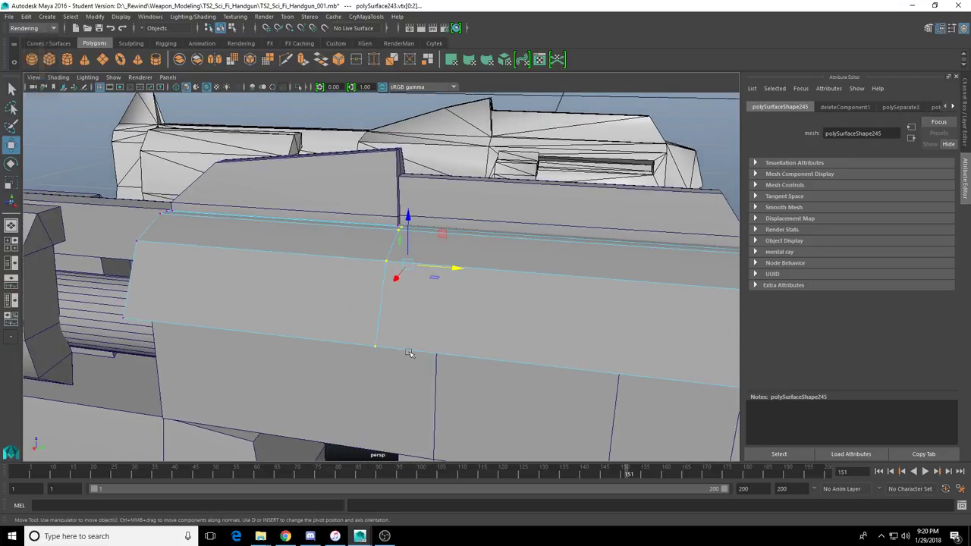
pyautogui.press('4')
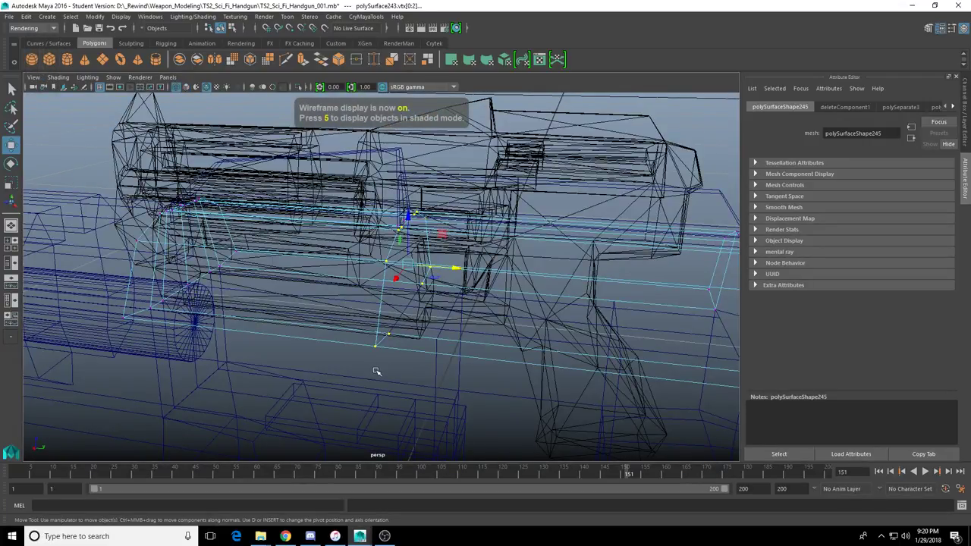
pyautogui.press('XF86AudioLowerVolume')
pyautogui.moveTo(355, 377)
pyautogui.mouseDown()
pyautogui.moveTo(383, 338)
pyautogui.moveTo(359, 381)
pyautogui.mouseUp()
pyautogui.press('q')
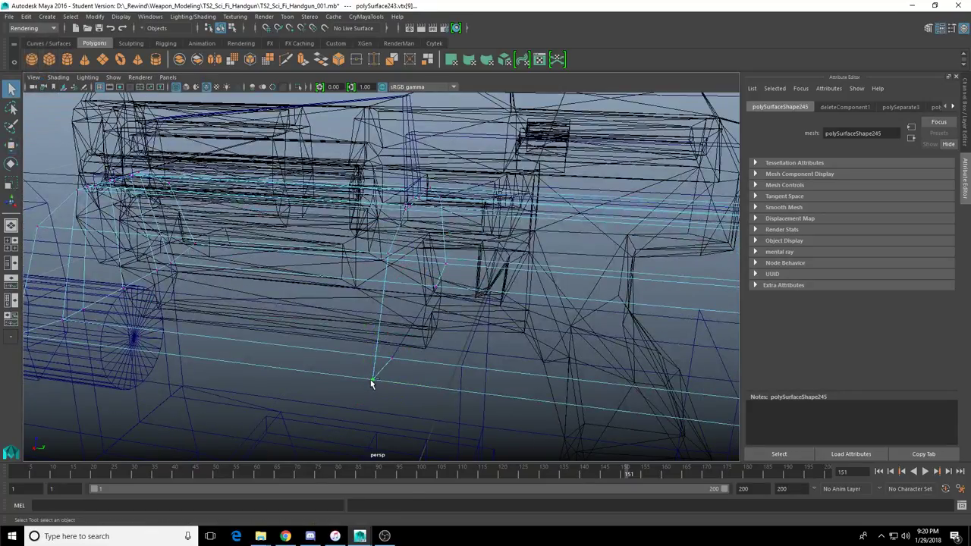
pyautogui.keyDown('shift'); pyautogui.moveTo(372, 383); pyautogui.dragTo(377, 338, button='right'); pyautogui.keyUp('shift')
pyautogui.moveTo(414, 368); pyautogui.dragTo(413, 368)
pyautogui.press('g')
pyautogui.moveTo(439, 289); pyautogui.dragTo(329, 245)
pyautogui.press('g')
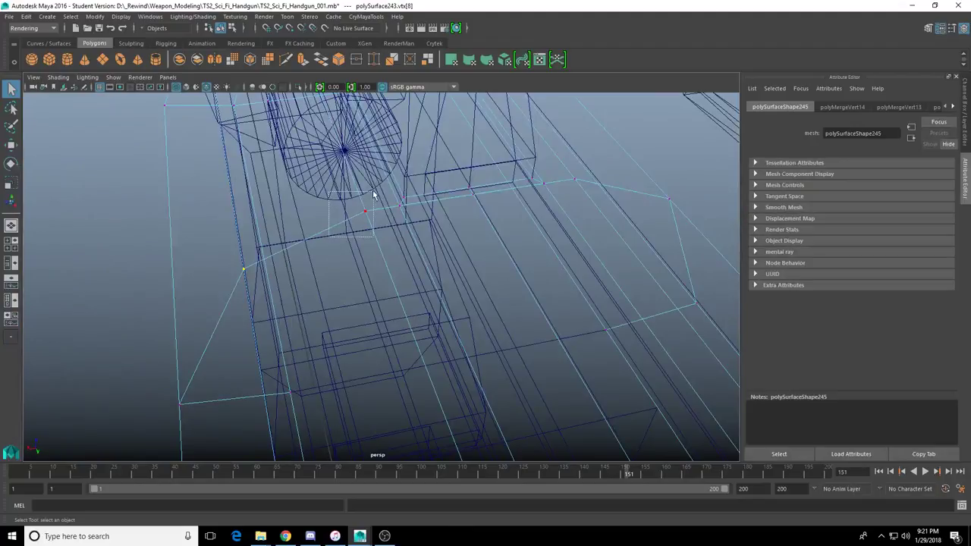
# Merge the remaining overlapping vertices along the upper shell's seam, working across the top and down the opposite side.
pyautogui.moveTo(374, 196); pyautogui.dragTo(373, 195)
pyautogui.keyDown('alt'); pyautogui.moveTo(373, 196); pyautogui.dragTo(380, 198); pyautogui.keyUp('alt')
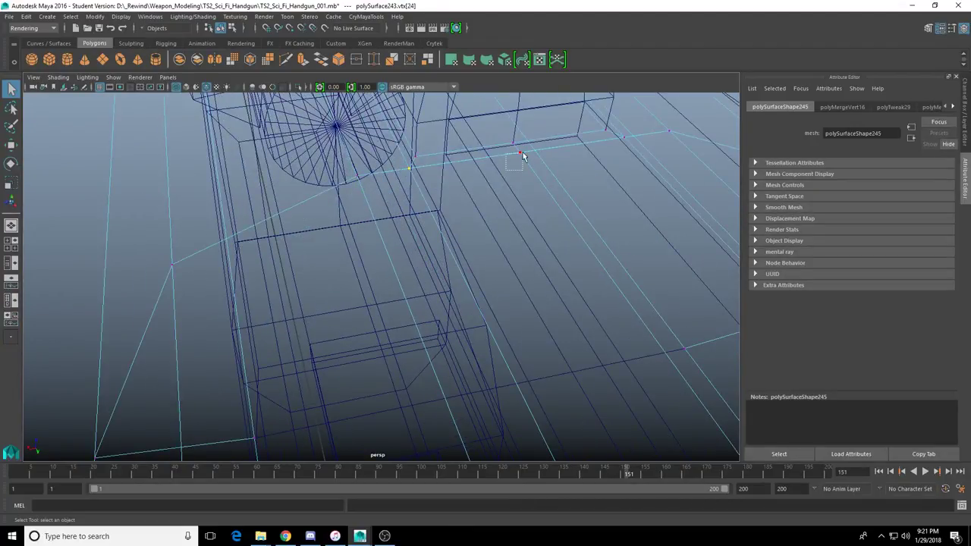
pyautogui.moveTo(523, 156); pyautogui.dragTo(524, 155)
pyautogui.press('g')
pyautogui.keyDown('alt'); pyautogui.moveTo(688, 125); pyautogui.dragTo(465, 217); pyautogui.keyUp('alt')
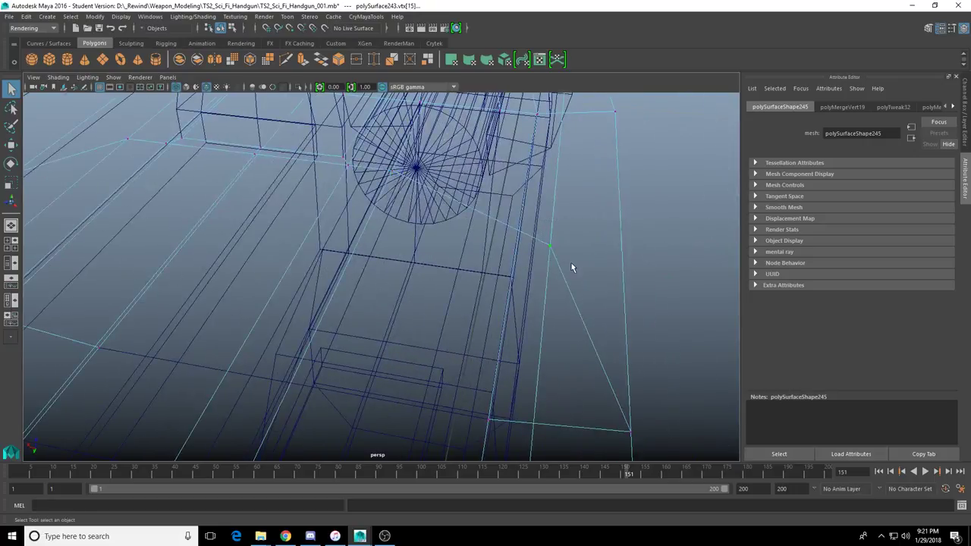
pyautogui.press('g')
pyautogui.keyDown('alt'); pyautogui.moveTo(629, 388); pyautogui.dragTo(550, 425); pyautogui.keyUp('alt')
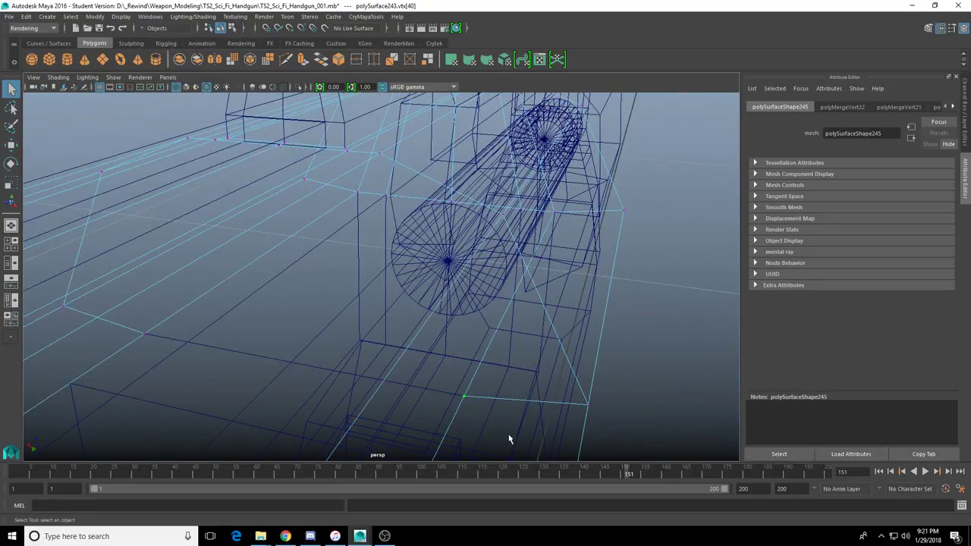
pyautogui.press('XF86AudioLowerVolume')
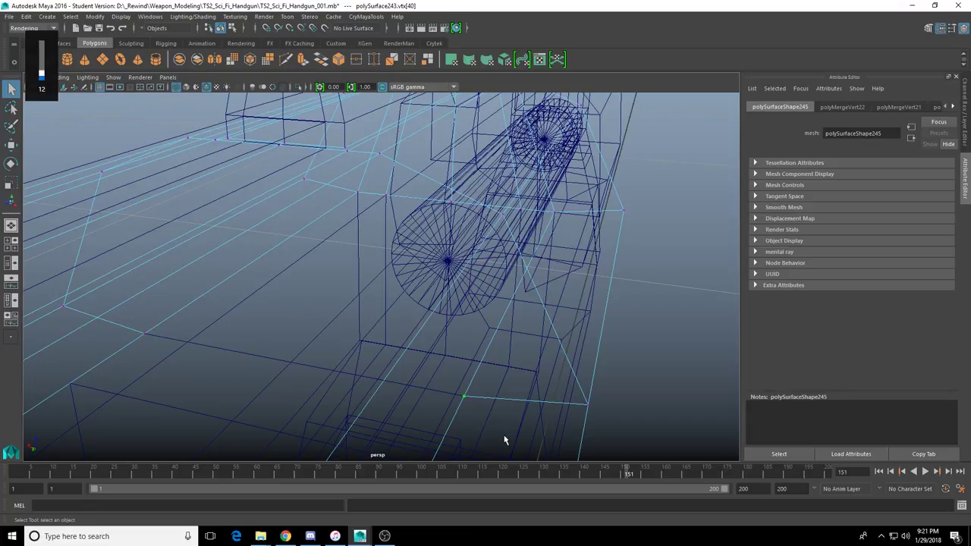
# Return to the shaded display and select the upper shell as a whole object.
pyautogui.press('4')
pyautogui.press('5')
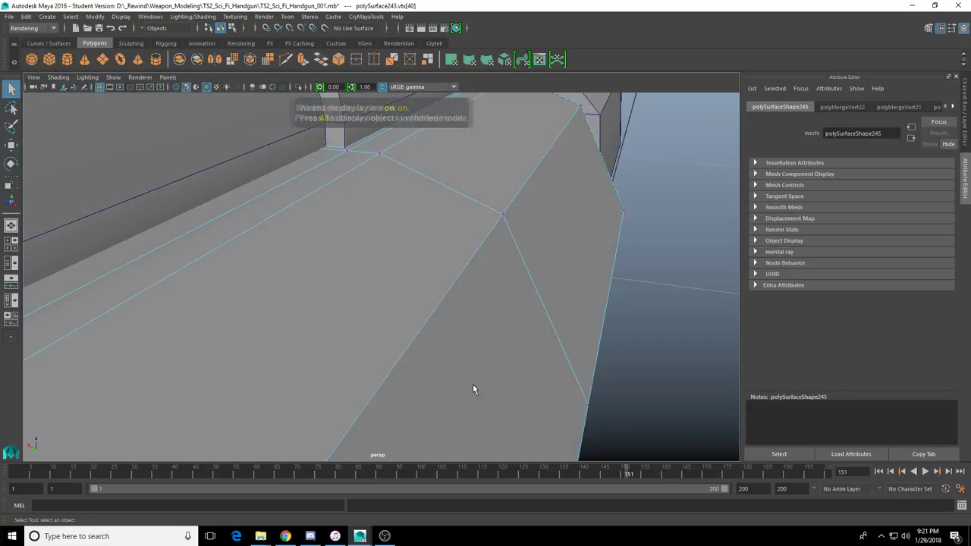
pyautogui.keyDown('alt'); pyautogui.moveTo(472, 383); pyautogui.dragTo(468, 350); pyautogui.keyUp('alt')
pyautogui.scroll(-5, 466, 334)
pyautogui.moveTo(387, 262); pyautogui.dragTo(421, 232, button='right')
pyautogui.scroll(-3, 405, 269)
pyautogui.click(423, 272)
pyautogui.keyDown('alt'); pyautogui.moveTo(406, 273); pyautogui.dragTo(366, 334); pyautogui.keyUp('alt')
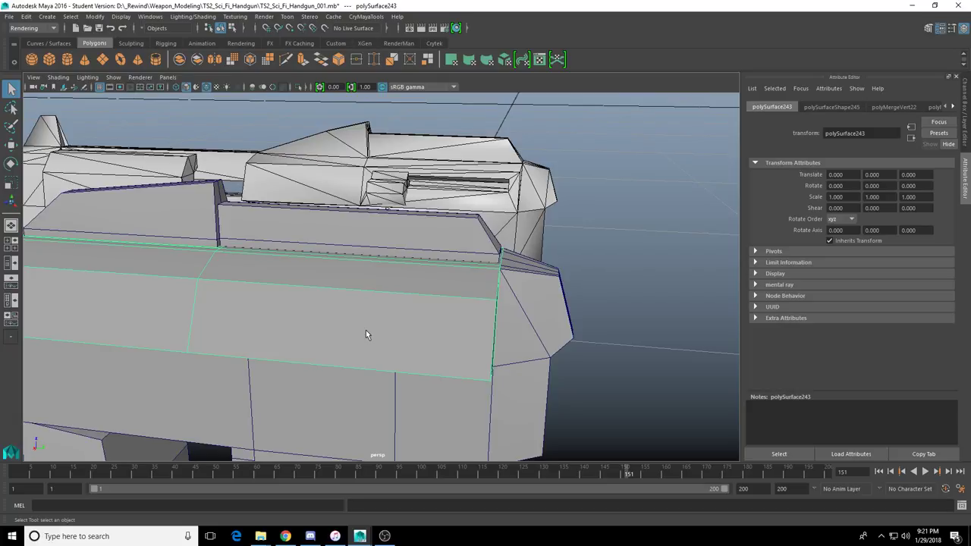
# Try to extrude the large side face of the shell's rear section and scale it inward as an inset.
pyautogui.press('F11')
pyautogui.click(385, 332)
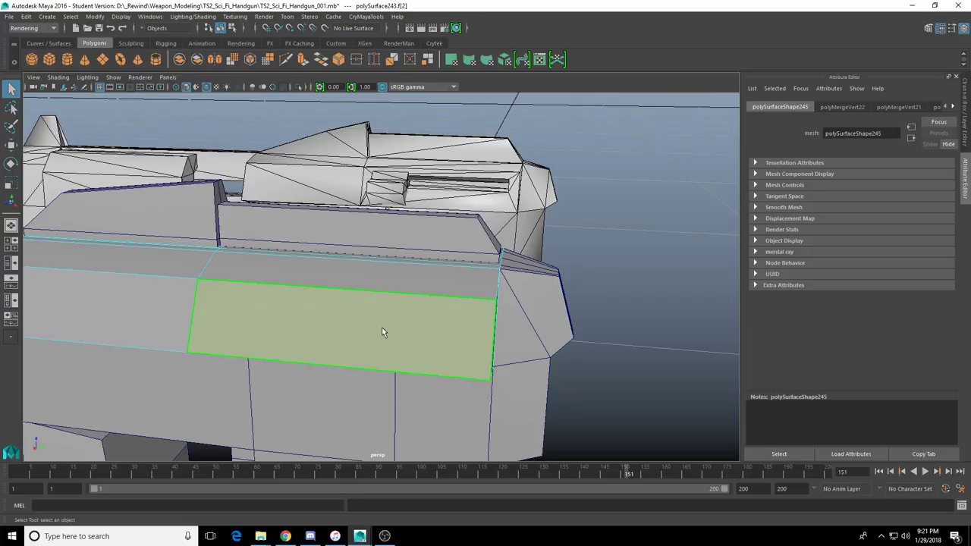
pyautogui.keyDown('alt'); pyautogui.moveTo(442, 299); pyautogui.dragTo(481, 314); pyautogui.keyUp('alt')
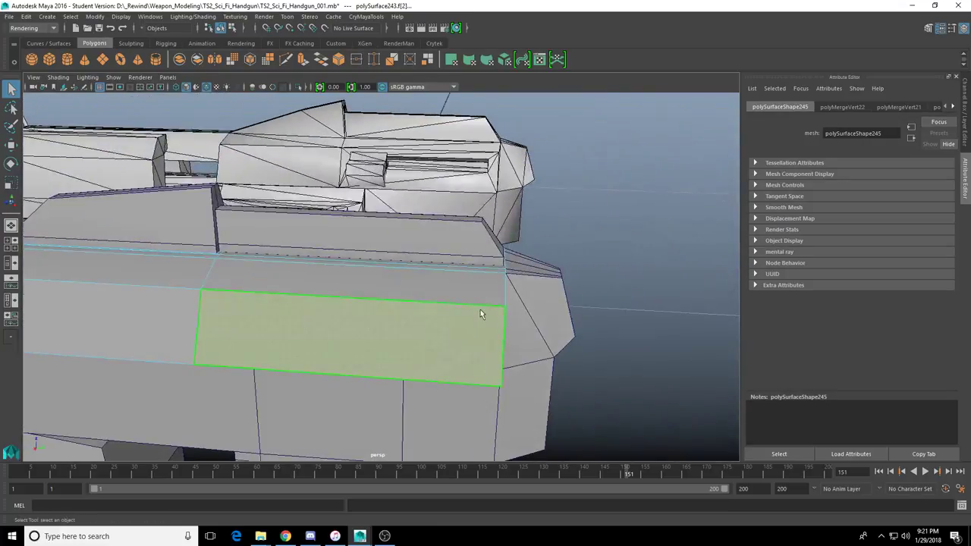
pyautogui.press('w')
pyautogui.keyDown('alt'); pyautogui.moveTo(480, 268); pyautogui.dragTo(510, 307); pyautogui.keyUp('alt')
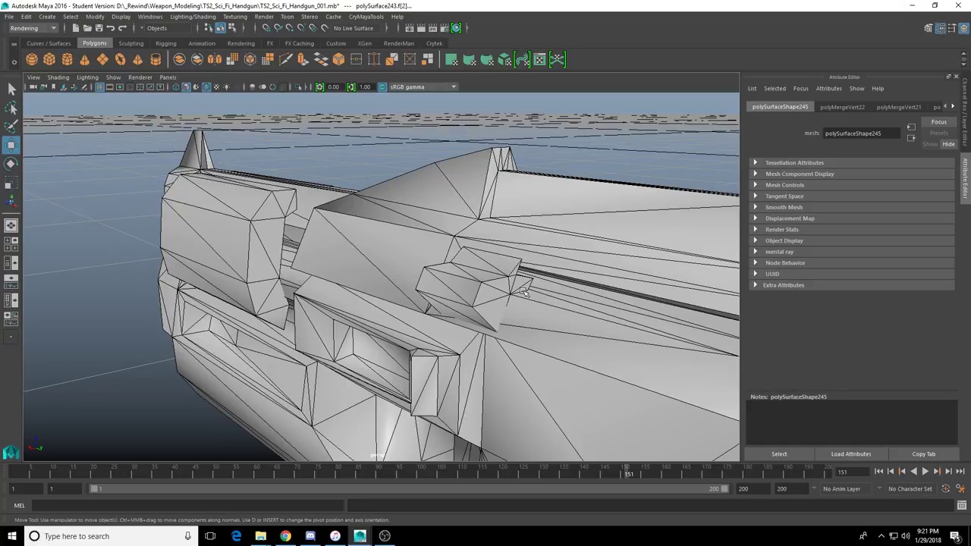
pyautogui.keyDown('alt'); pyautogui.moveTo(524, 291); pyautogui.dragTo(427, 311); pyautogui.keyUp('alt')
pyautogui.press('f')
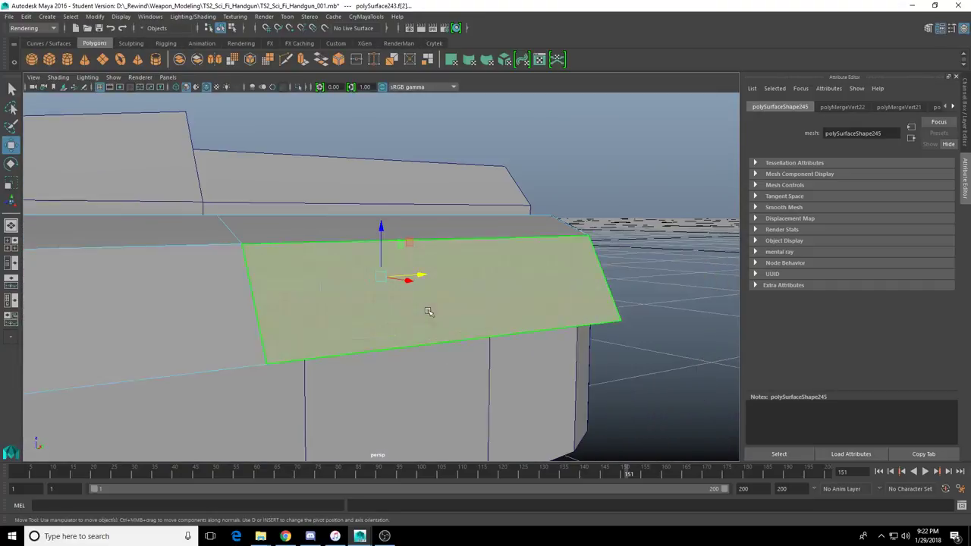
pyautogui.keyDown('alt'); pyautogui.moveTo(537, 317); pyautogui.dragTo(483, 307); pyautogui.keyUp('alt')
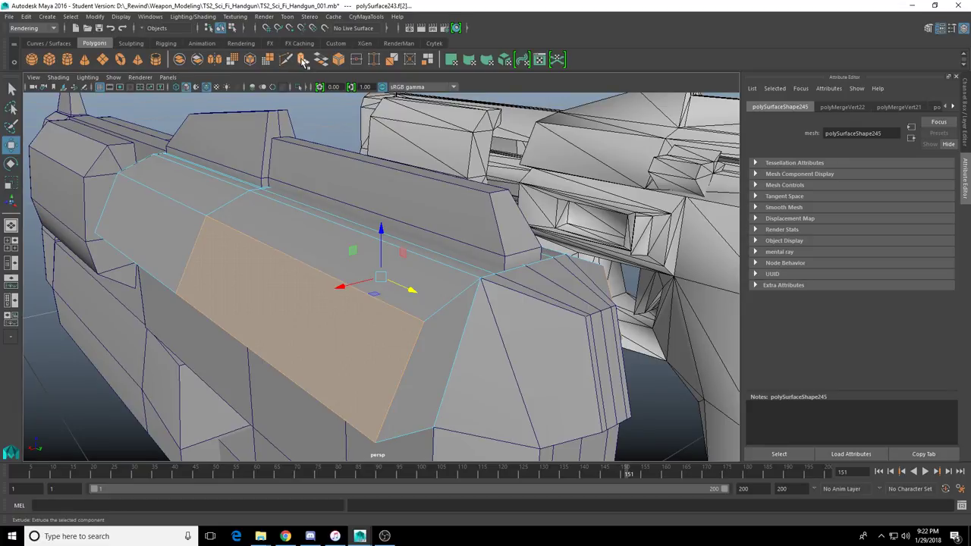
pyautogui.click(303, 63)
pyautogui.keyDown('alt'); pyautogui.moveTo(313, 228); pyautogui.dragTo(374, 213); pyautogui.keyUp('alt')
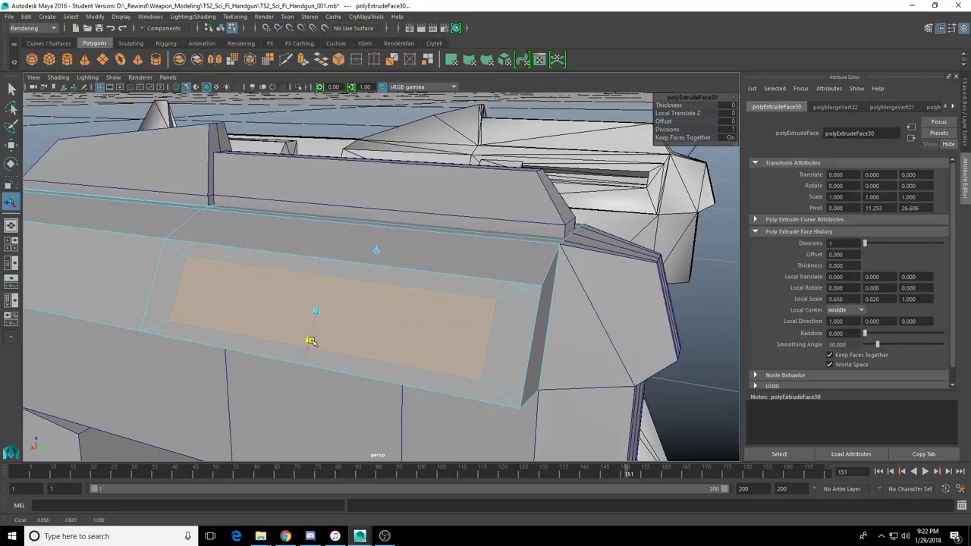
pyautogui.keyDown('alt'); pyautogui.moveTo(313, 342); pyautogui.dragTo(227, 315); pyautogui.keyUp('alt')
pyautogui.keyDown('alt'); pyautogui.moveTo(228, 315); pyautogui.dragTo(167, 318, button='right'); pyautogui.keyUp('alt')
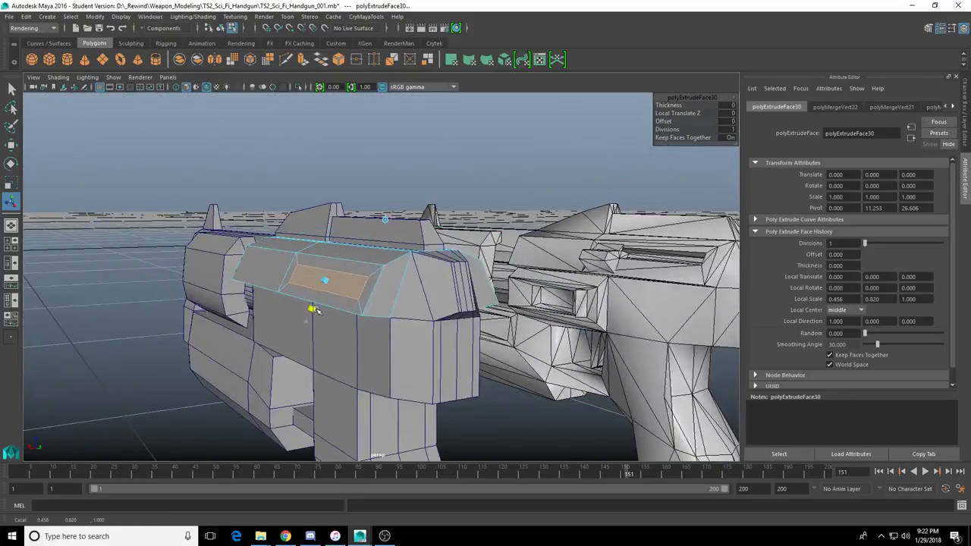
pyautogui.moveTo(315, 310); pyautogui.dragTo(317, 304)
pyautogui.moveTo(317, 304)
pyautogui.keyDown('alt'); pyautogui.mouseDown()
pyautogui.moveTo(262, 307)
pyautogui.moveTo(522, 306)
pyautogui.moveTo(216, 304)
pyautogui.moveTo(312, 334)
pyautogui.moveTo(245, 359)
pyautogui.moveTo(299, 347)
pyautogui.moveTo(308, 305)
pyautogui.moveTo(322, 313)
pyautogui.mouseUp(); pyautogui.keyUp('alt')
# Undo the scaling and extrusion of the rear section's large side face.
pyautogui.hotkey('ctrl', 'z')
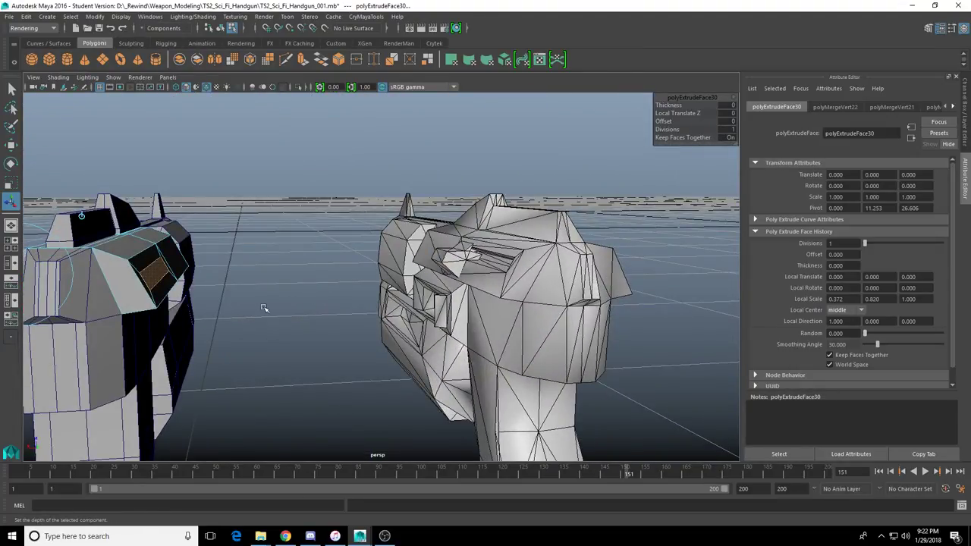
pyautogui.keyDown('alt'); pyautogui.moveTo(264, 308); pyautogui.dragTo(371, 279); pyautogui.keyUp('alt')
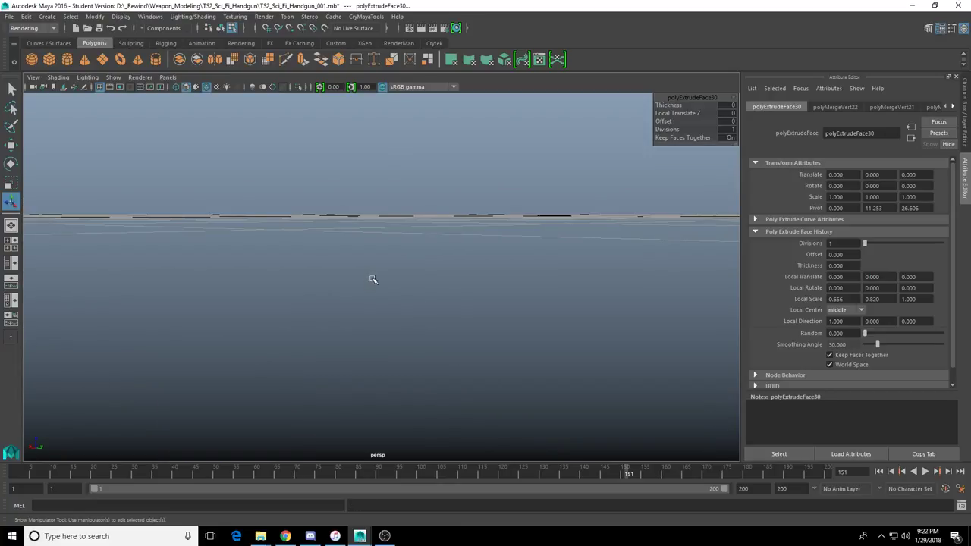
pyautogui.press('f')
pyautogui.scroll(-5, 371, 280)
pyautogui.hotkey('ctrl', 'z')
pyautogui.hotkey('ctrl', 'z')
pyautogui.hotkey('ctrl', 'z')
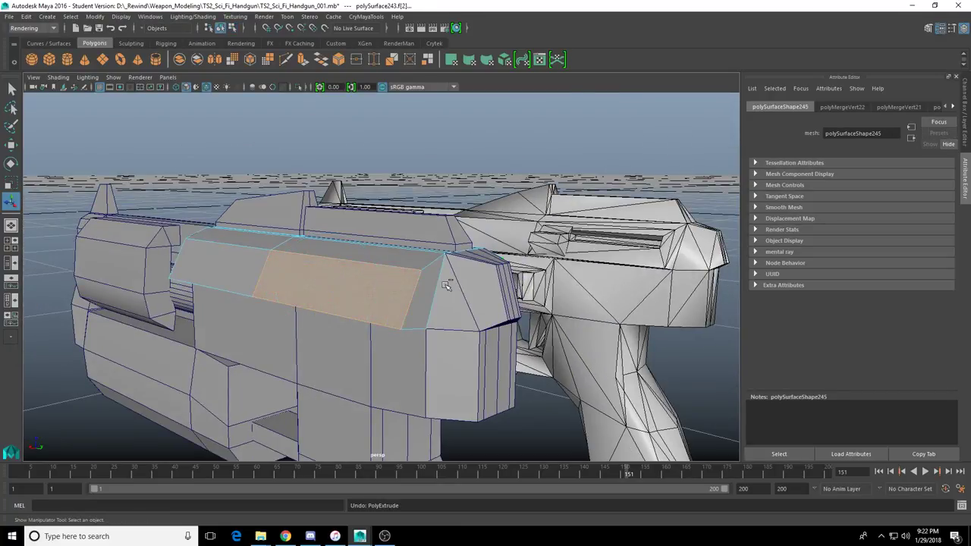
pyautogui.hotkey('ctrl', 'z')
pyautogui.hotkey('ctrl', 'z')
# Use Multi-Cut to insert a lengthwise edge loop along the shell's sides and a crosswise edge loop near its rear end.
pyautogui.click(400, 269)
pyautogui.keyDown('alt'); pyautogui.moveTo(565, 224); pyautogui.dragTo(509, 204); pyautogui.keyUp('alt')
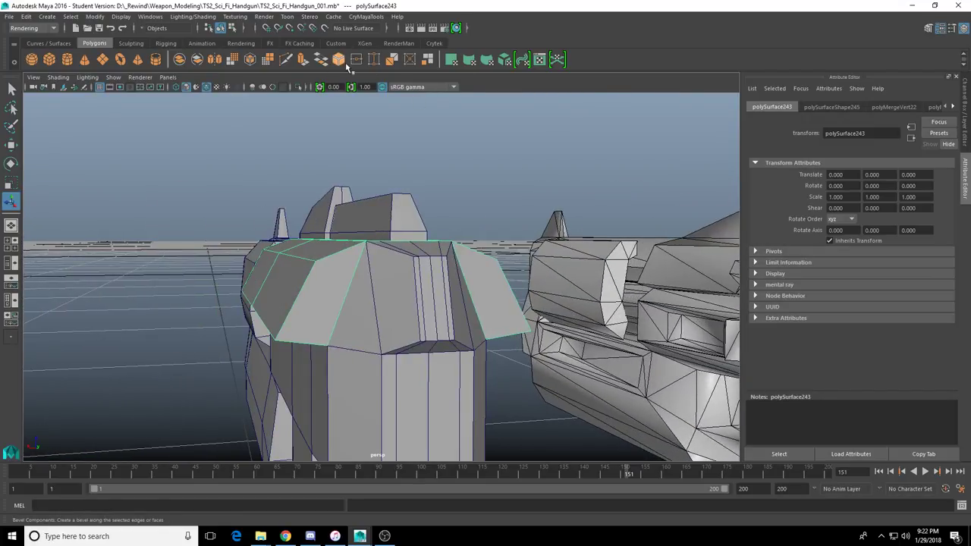
pyautogui.click(285, 60)
pyautogui.keyDown('alt'); pyautogui.moveTo(319, 280); pyautogui.dragTo(435, 358); pyautogui.keyUp('alt')
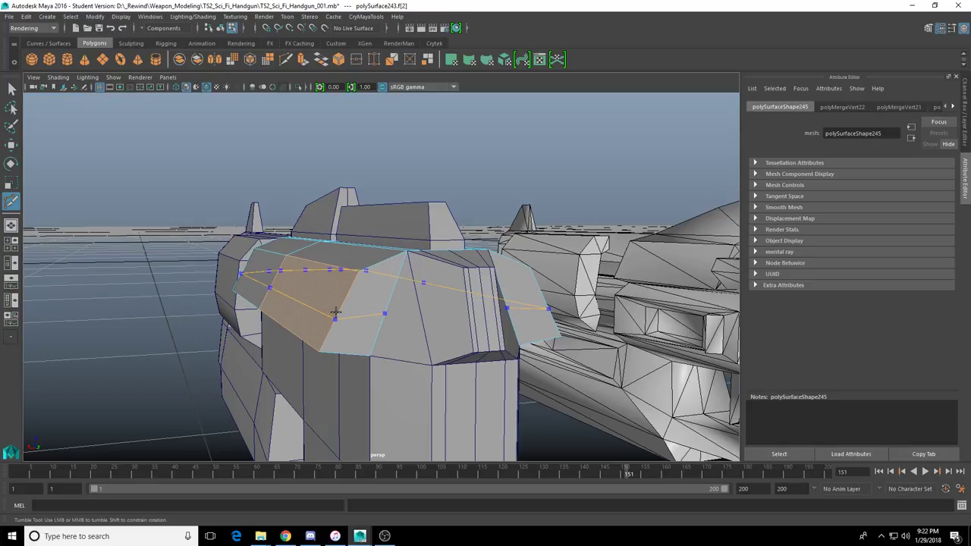
pyautogui.keyDown('ctrl'); pyautogui.click(339, 302); pyautogui.keyUp('ctrl')
pyautogui.keyDown('alt'); pyautogui.moveTo(292, 300); pyautogui.dragTo(340, 332); pyautogui.keyUp('alt')
pyautogui.keyDown('alt'); pyautogui.moveTo(528, 334); pyautogui.dragTo(362, 286); pyautogui.keyUp('alt')
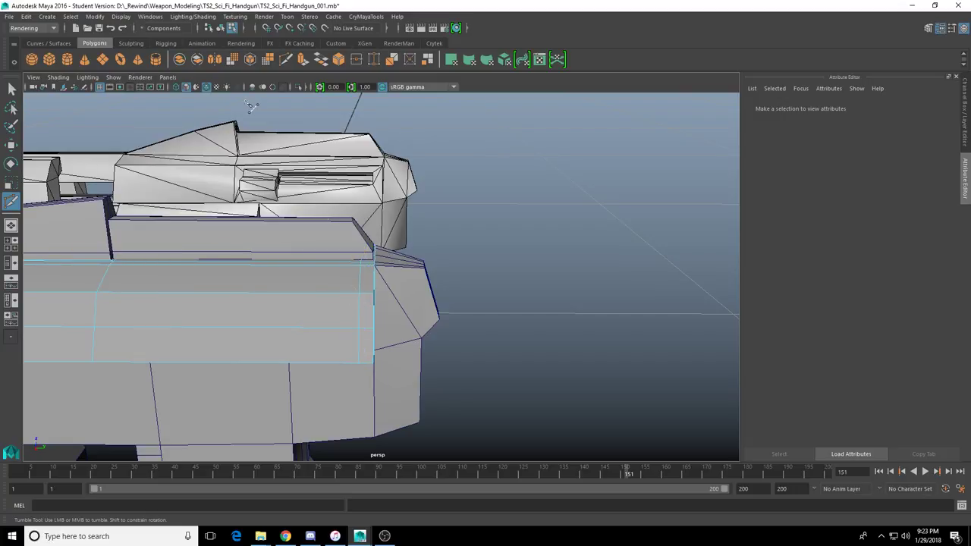
# Select the upper side faces between the new loops on both sides of the shell's rear section and extrude them.
pyautogui.keyDown('alt'); pyautogui.moveTo(275, 206); pyautogui.dragTo(298, 209); pyautogui.keyUp('alt')
pyautogui.press('w')
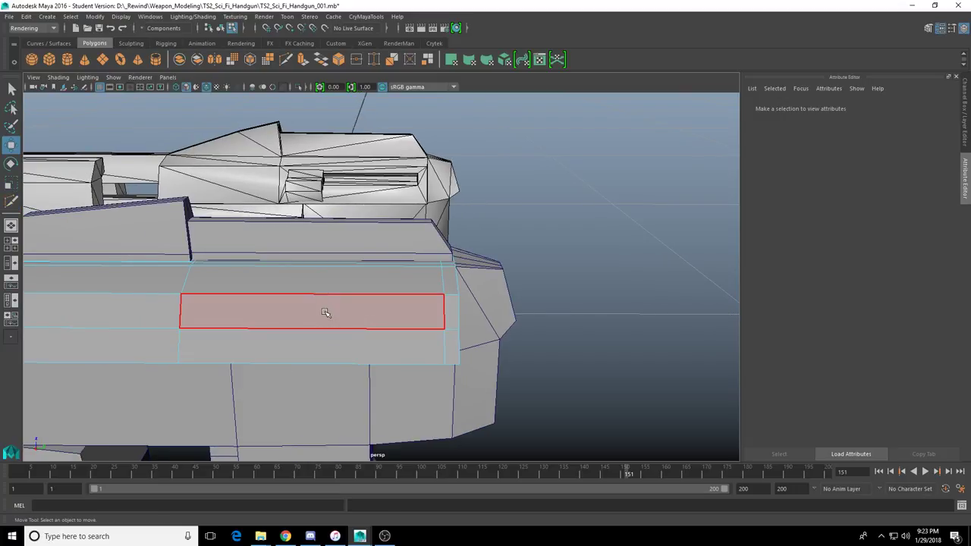
pyautogui.click(324, 313)
pyautogui.keyDown('alt'); pyautogui.moveTo(324, 312); pyautogui.dragTo(284, 319); pyautogui.keyUp('alt')
pyautogui.keyDown('shift'); pyautogui.click(349, 230); pyautogui.keyUp('shift')
pyautogui.keyDown('alt'); pyautogui.moveTo(349, 230); pyautogui.dragTo(339, 182); pyautogui.keyUp('alt')
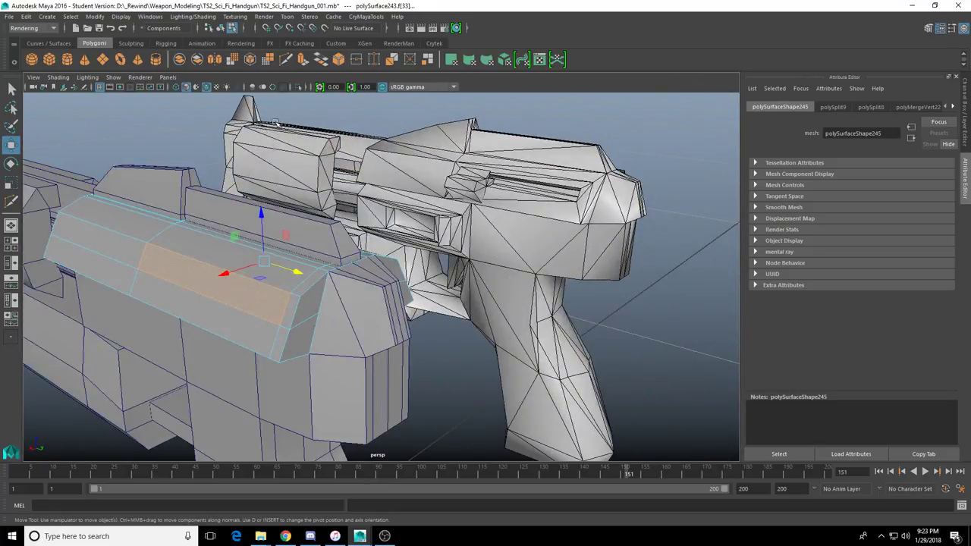
pyautogui.click(304, 61)
pyautogui.press('f')
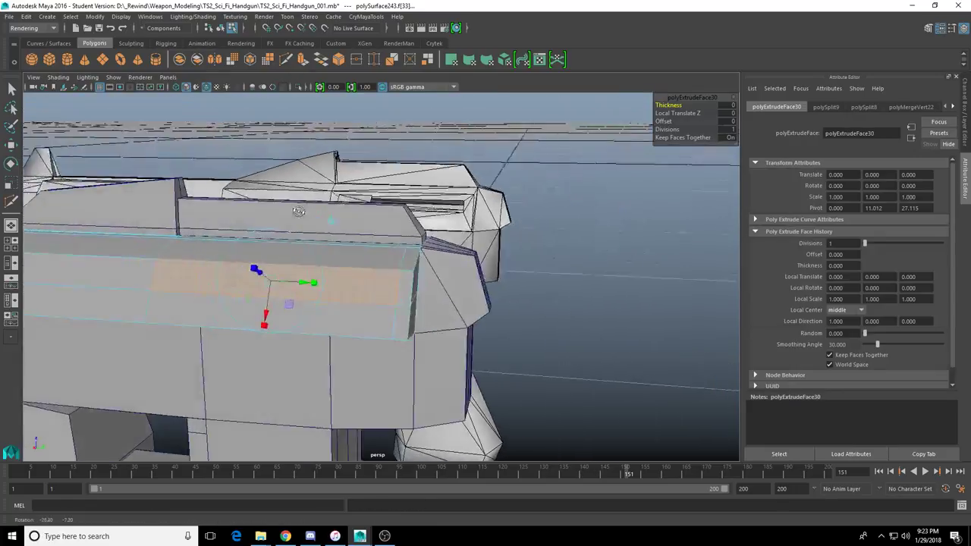
# Scale the extruded side faces inward to a local scale of 0.766 by 0.867, matching them to the reference slot.
pyautogui.moveTo(326, 281); pyautogui.dragTo(314, 298)
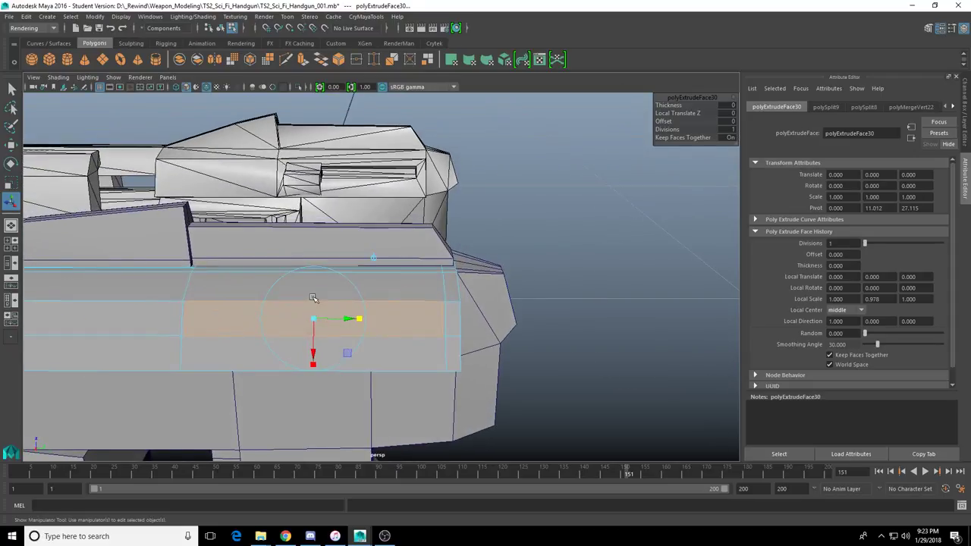
pyautogui.keyDown('alt'); pyautogui.moveTo(314, 297); pyautogui.dragTo(402, 284, button='middle'); pyautogui.keyUp('alt')
pyautogui.moveTo(414, 369); pyautogui.dragTo(414, 362)
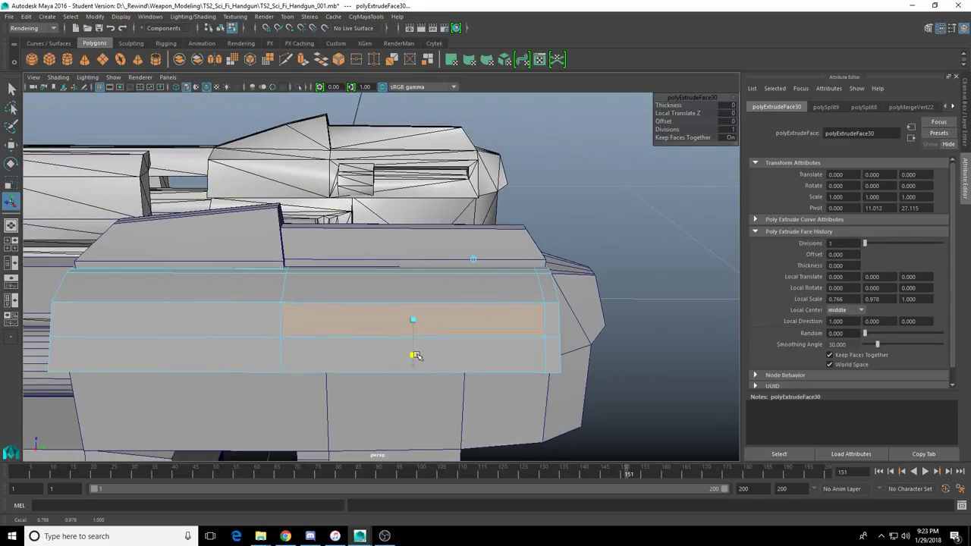
pyautogui.keyDown('alt'); pyautogui.moveTo(428, 307); pyautogui.dragTo(408, 259); pyautogui.keyUp('alt')
pyautogui.press('space')
pyautogui.press('space')
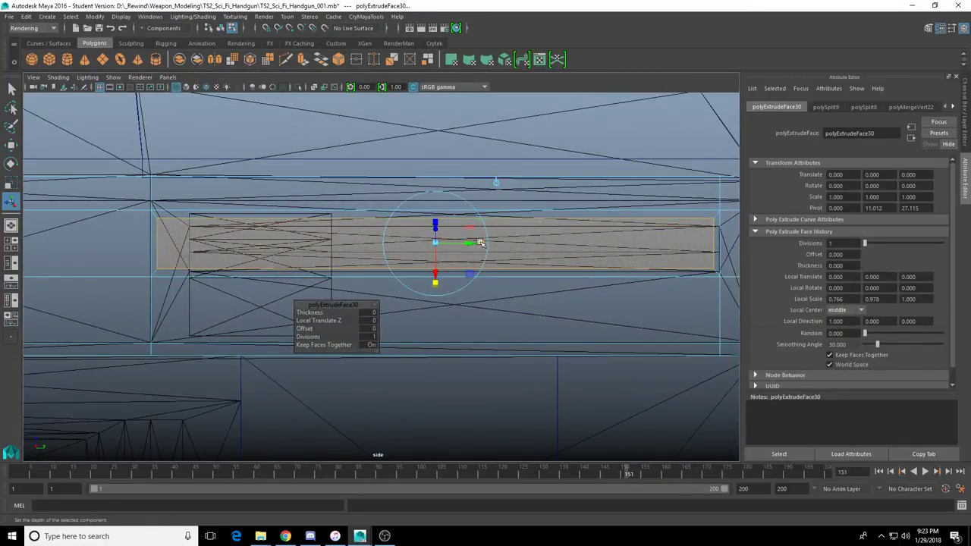
pyautogui.moveTo(480, 242); pyautogui.dragTo(476, 245)
pyautogui.hotkey('ctrl', 'z')
pyautogui.keyDown('alt'); pyautogui.moveTo(643, 245); pyautogui.dragTo(483, 244, button='middle'); pyautogui.keyUp('alt')
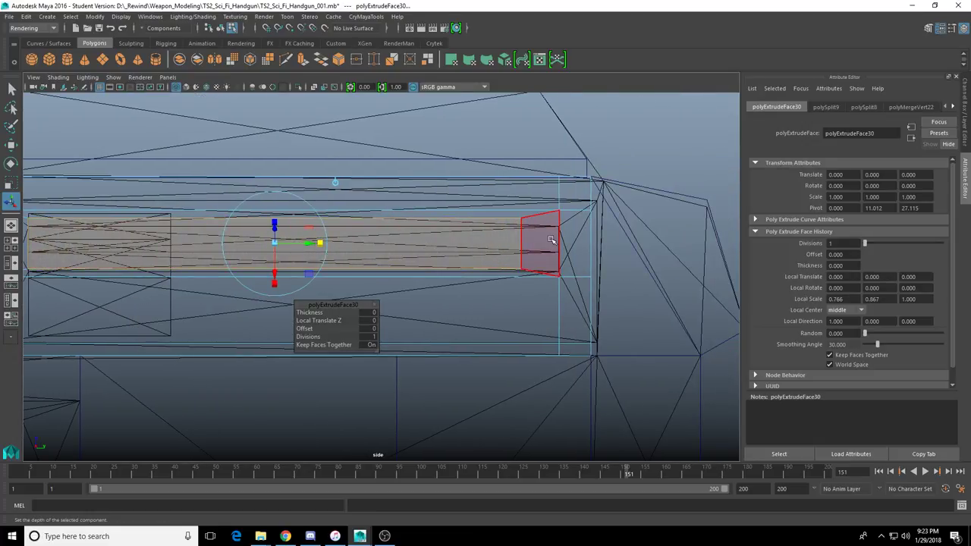
# Move the crosswise edge loop closer to the shell's rear end and align the inset's rear vertices with the reference slot's end.
pyautogui.moveTo(552, 240); pyautogui.dragTo(523, 238, button='right')
pyautogui.moveTo(547, 142); pyautogui.dragTo(569, 367)
pyautogui.press('w')
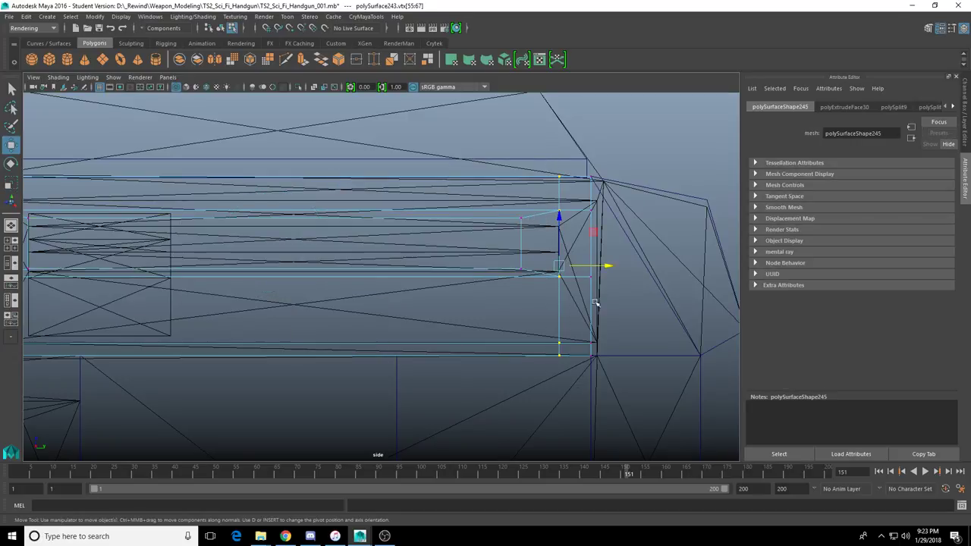
pyautogui.moveTo(605, 265); pyautogui.dragTo(613, 266)
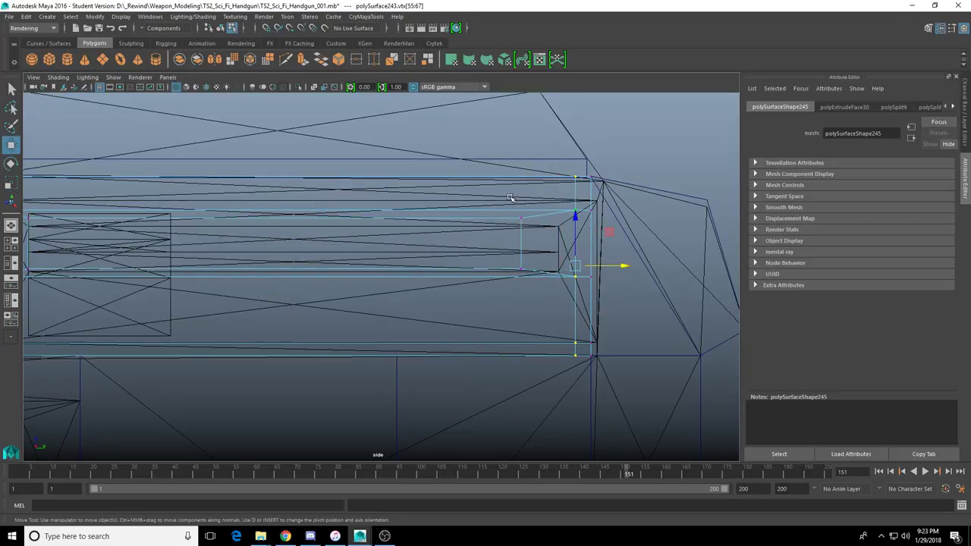
pyautogui.moveTo(509, 195); pyautogui.dragTo(536, 330)
pyautogui.moveTo(567, 245); pyautogui.dragTo(602, 245)
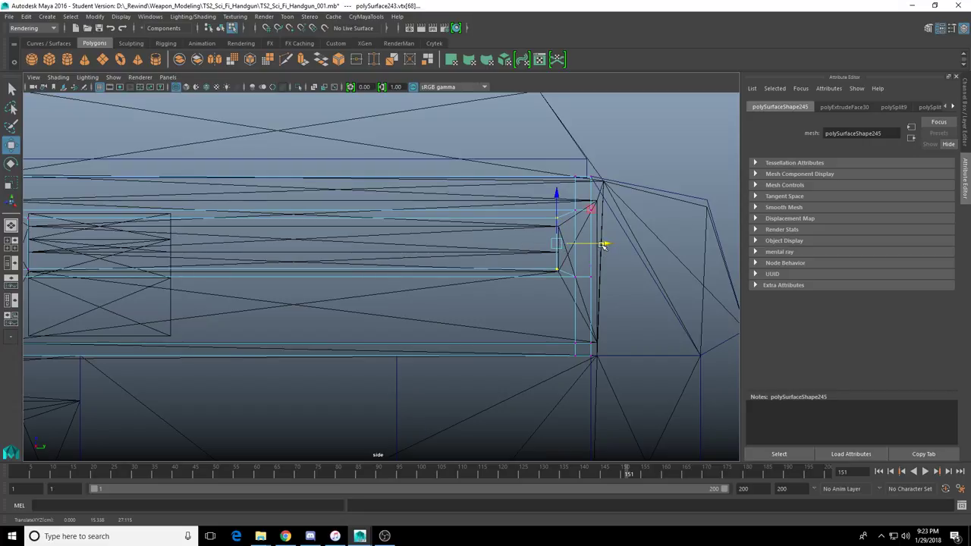
# Examine the inset's front end and the shell's front section against the reference wireframe in the side view.
pyautogui.scroll(3, 593, 214)
pyautogui.keyDown('alt'); pyautogui.moveTo(406, 261); pyautogui.dragTo(642, 304, button='middle'); pyautogui.keyUp('alt')
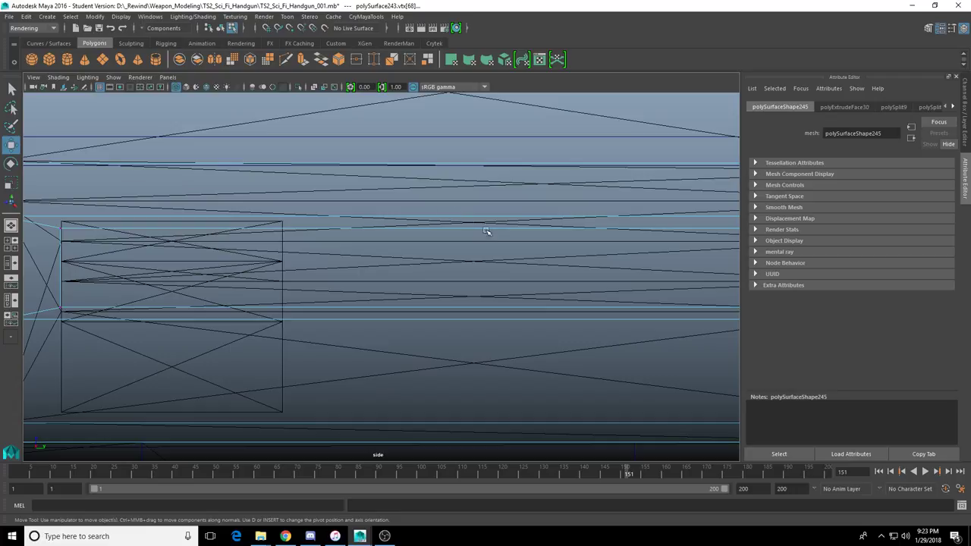
pyautogui.keyDown('alt'); pyautogui.moveTo(456, 237); pyautogui.dragTo(566, 314, button='middle'); pyautogui.keyUp('alt')
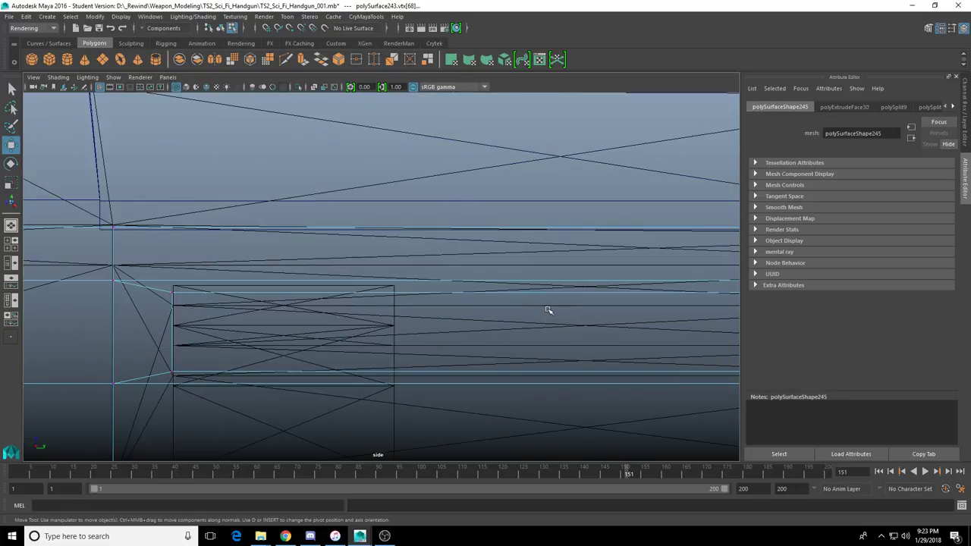
pyautogui.keyDown('alt'); pyautogui.moveTo(441, 320); pyautogui.dragTo(598, 337, button='middle'); pyautogui.keyUp('alt')
pyautogui.keyDown('alt'); pyautogui.moveTo(371, 318); pyautogui.dragTo(655, 272, button='middle'); pyautogui.keyUp('alt')
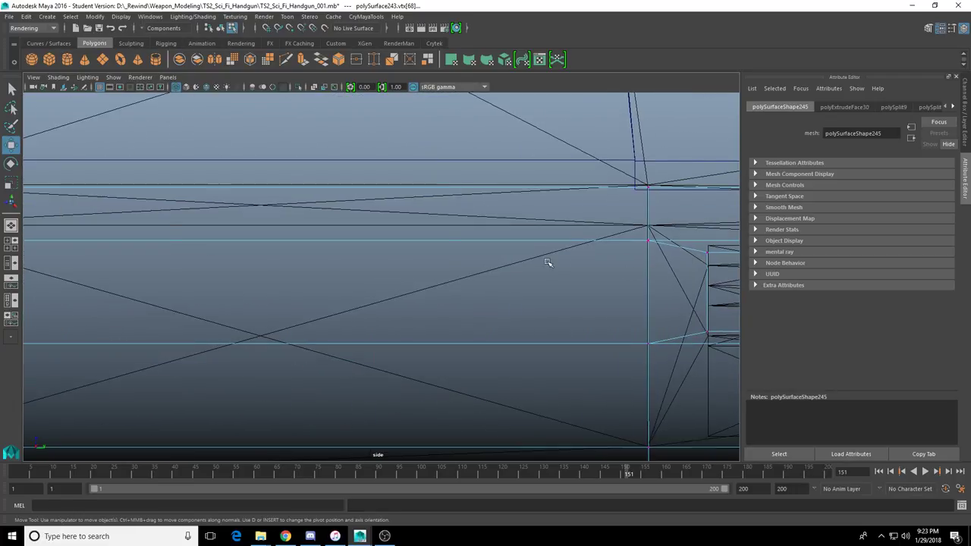
pyautogui.scroll(-6, 548, 265)
pyautogui.keyDown('alt'); pyautogui.moveTo(713, 290); pyautogui.dragTo(367, 293, button='middle'); pyautogui.keyUp('alt')
pyautogui.scroll(4, 395, 297)
# Examine the inset's corner vertices on one side of the shell up close in the front view.
pyautogui.press('space')
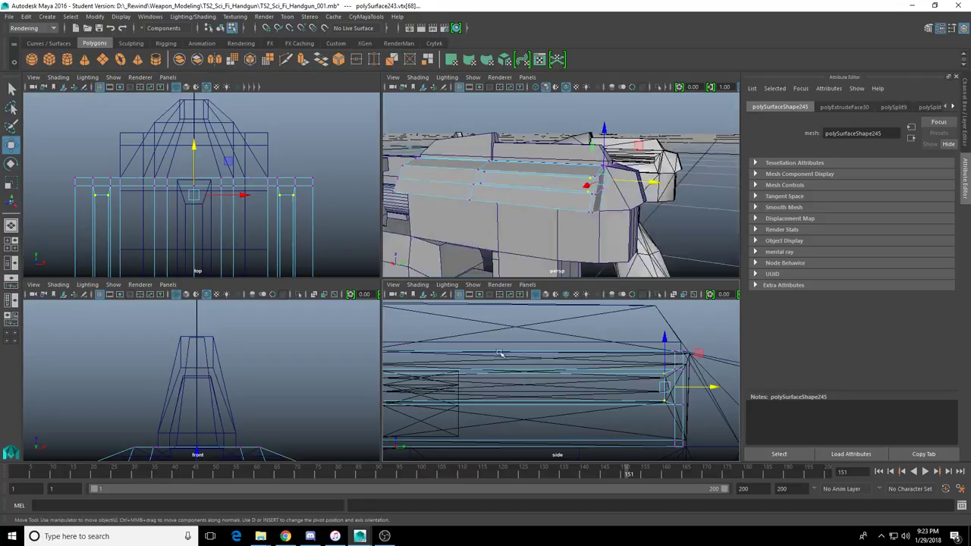
pyautogui.press('space')
pyautogui.scroll(8, 311, 287)
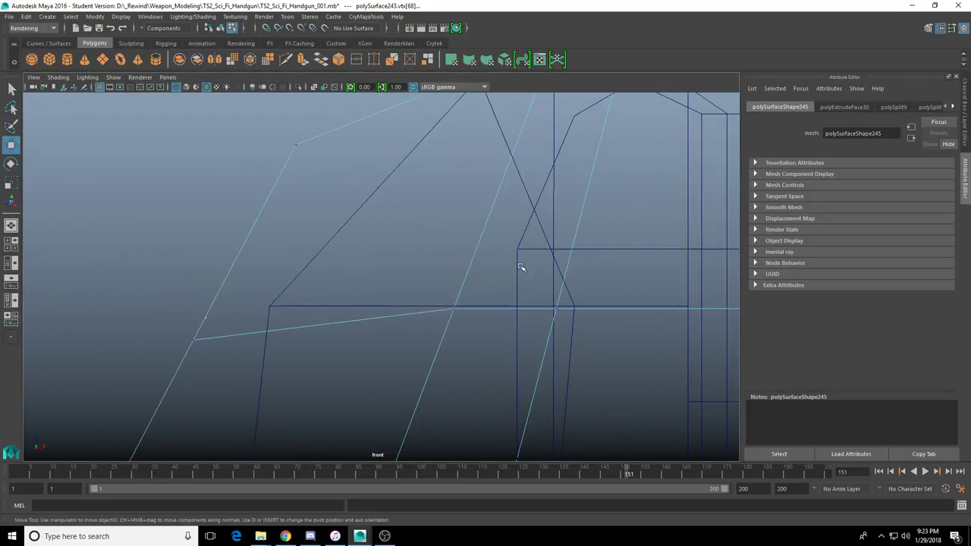
pyautogui.scroll(4, 369, 333)
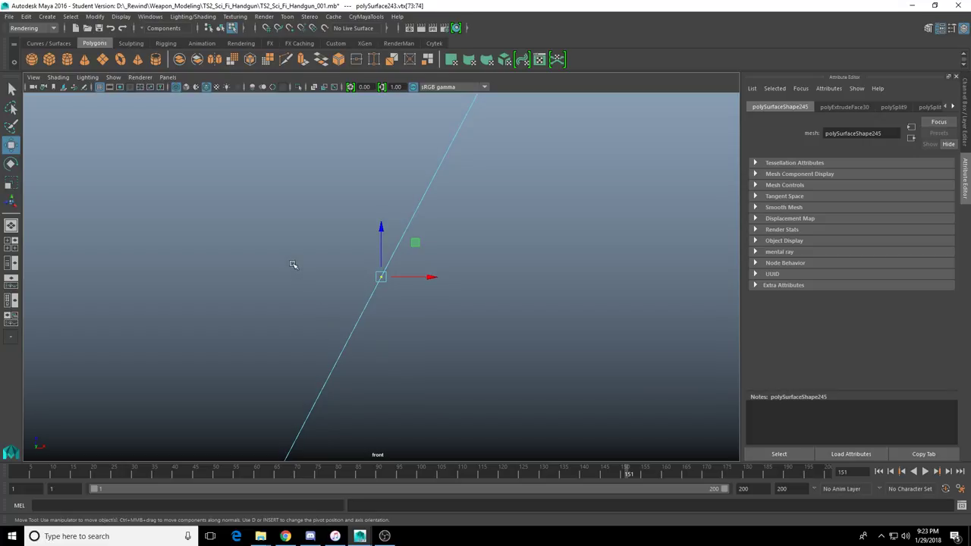
pyautogui.scroll(6, 295, 267)
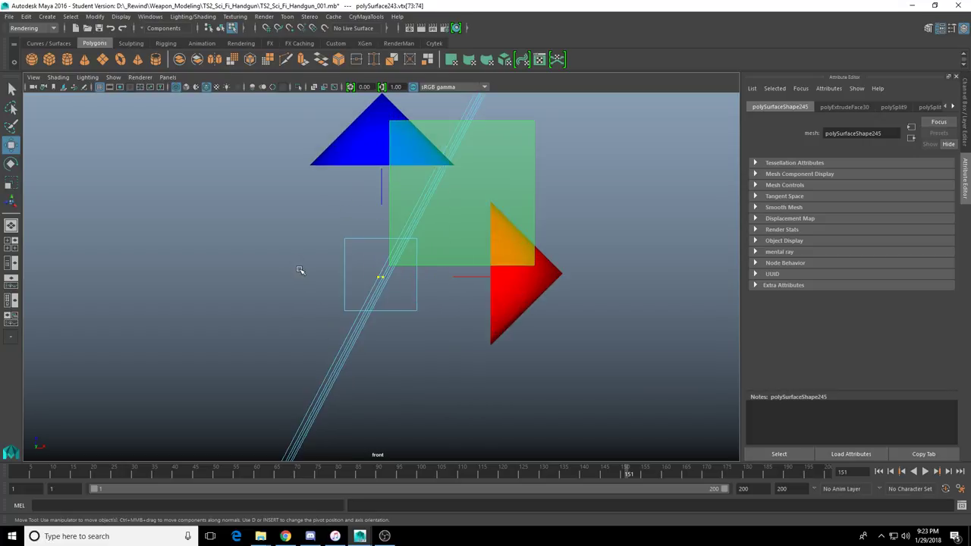
pyautogui.scroll(10, 300, 271)
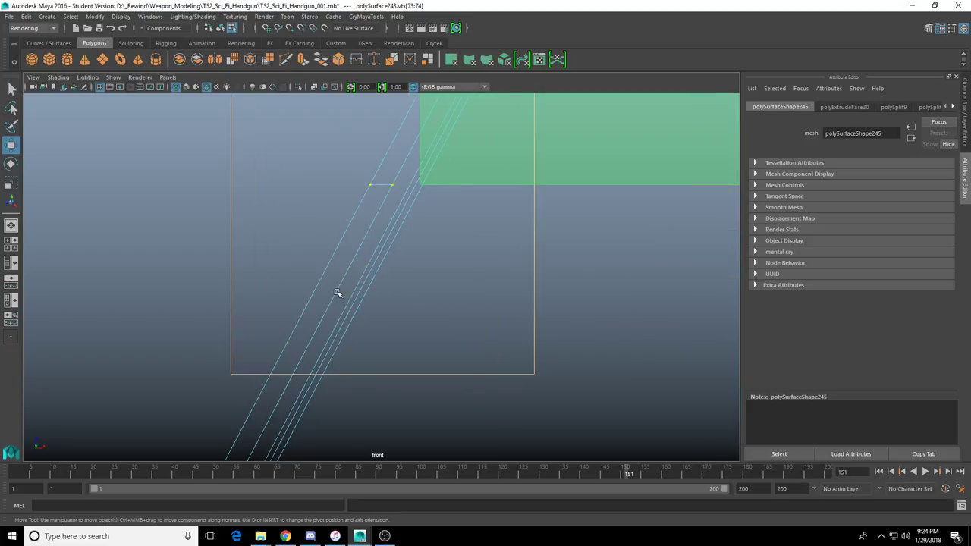
pyautogui.scroll(-10, 337, 293)
pyautogui.scroll(6, 330, 288)
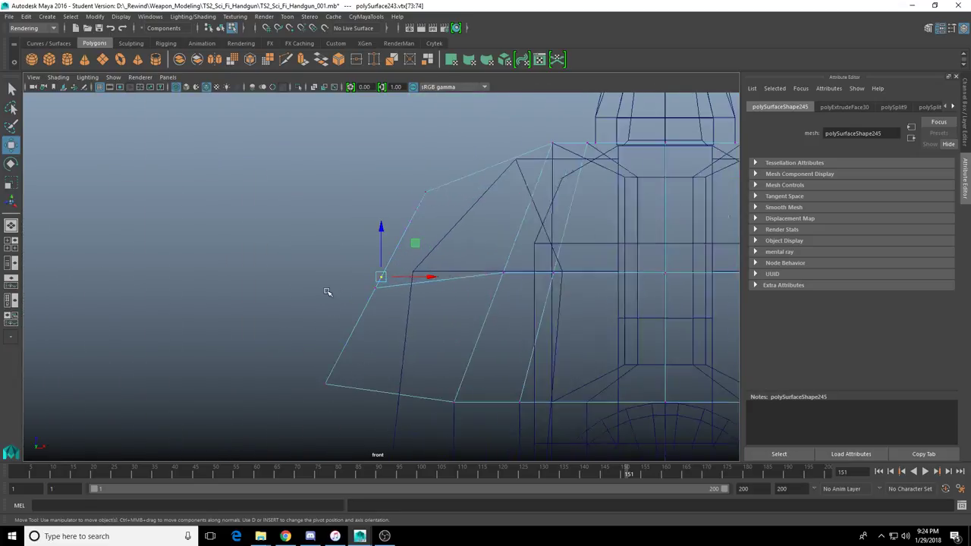
pyautogui.scroll(8, 327, 291)
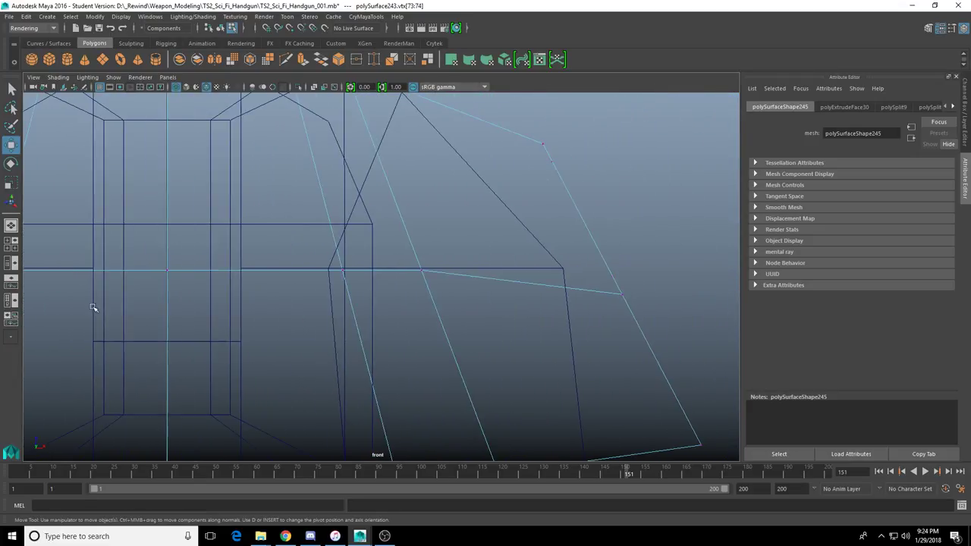
# In the front view, raise the stray upper vertex of the opposite inset to line up with its neighbouring vertex on the shell's sloped side.
pyautogui.keyDown('alt'); pyautogui.moveTo(283, 241); pyautogui.dragTo(300, 377, button='middle'); pyautogui.keyUp('alt')
pyautogui.keyDown('alt'); pyautogui.moveTo(258, 306); pyautogui.dragTo(359, 354, button='middle'); pyautogui.keyUp('alt')
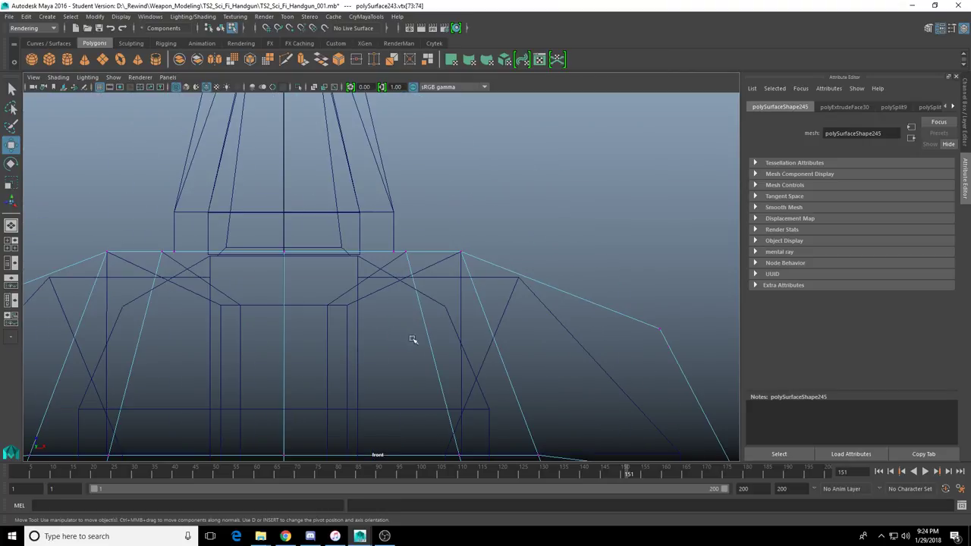
pyautogui.keyDown('alt'); pyautogui.moveTo(458, 364); pyautogui.dragTo(195, 287, button='middle'); pyautogui.keyUp('alt')
pyautogui.scroll(4, 228, 305)
pyautogui.scroll(4, 386, 342)
pyautogui.keyDown('alt'); pyautogui.moveTo(426, 299); pyautogui.dragTo(290, 278, button='middle'); pyautogui.keyUp('alt')
pyautogui.moveTo(285, 281); pyautogui.dragTo(364, 200)
pyautogui.press('f')
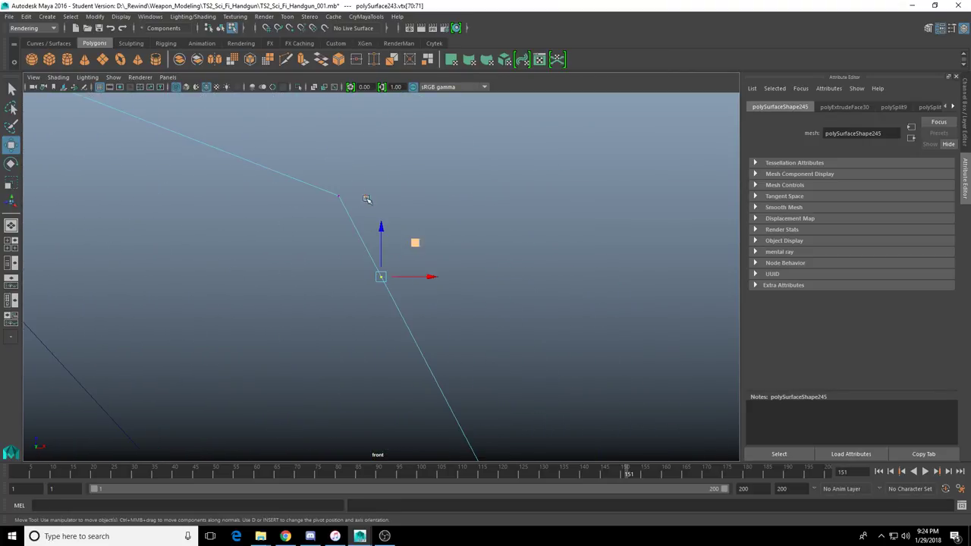
pyautogui.scroll(1, 391, 295)
pyautogui.scroll(2, 413, 286)
pyautogui.press('+')
pyautogui.press('+')
pyautogui.press('+')
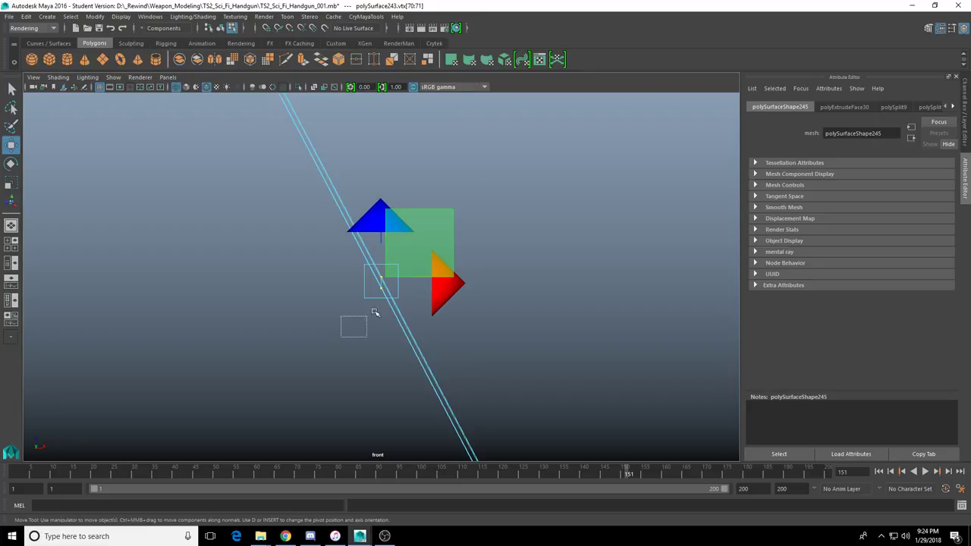
pyautogui.moveTo(374, 312)
pyautogui.mouseDown()
pyautogui.moveTo(408, 285)
pyautogui.moveTo(390, 320)
pyautogui.mouseUp()
pyautogui.click(375, 276)
pyautogui.press('v')
pyautogui.moveTo(379, 229); pyautogui.dragTo(378, 224)
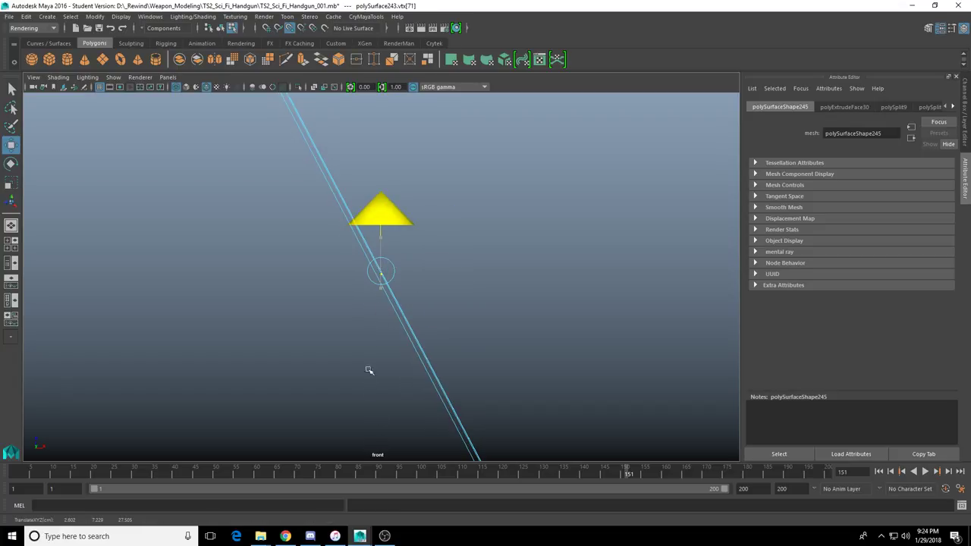
pyautogui.moveTo(369, 370); pyautogui.dragTo(369, 370)
pyautogui.hotkey('ctrl', 'z')
pyautogui.moveTo(370, 227); pyautogui.dragTo(385, 213)
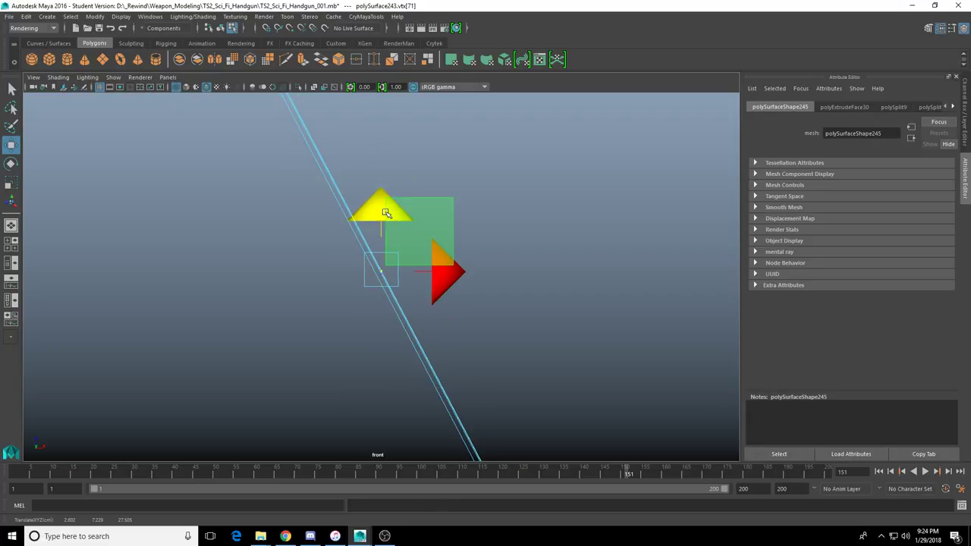
pyautogui.scroll(-5, 501, 201)
# Return to the perspective view, leave component mode and select the upper shell as an object.
pyautogui.press('space')
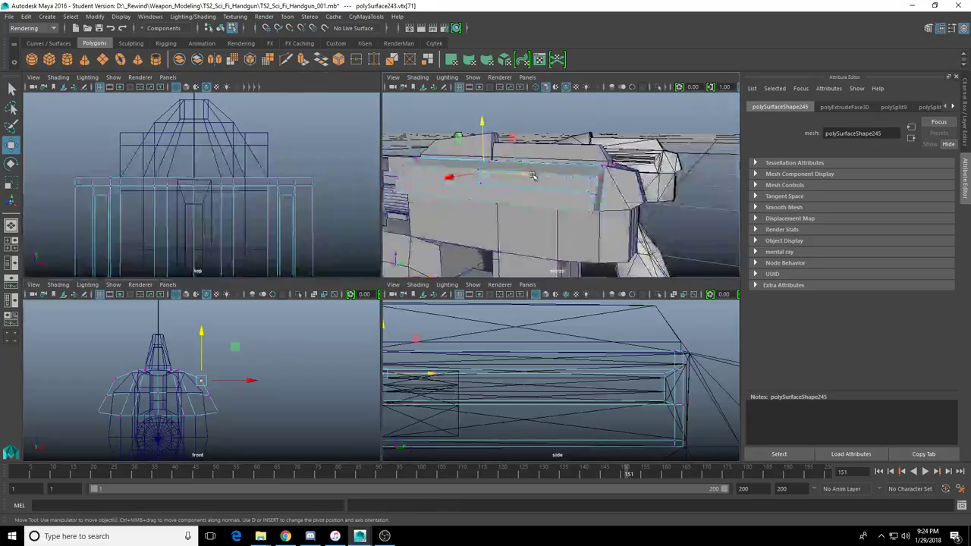
pyautogui.press('space')
pyautogui.press('F8')
pyautogui.keyDown('alt'); pyautogui.moveTo(385, 268); pyautogui.dragTo(295, 283); pyautogui.keyUp('alt')
pyautogui.click(218, 279)
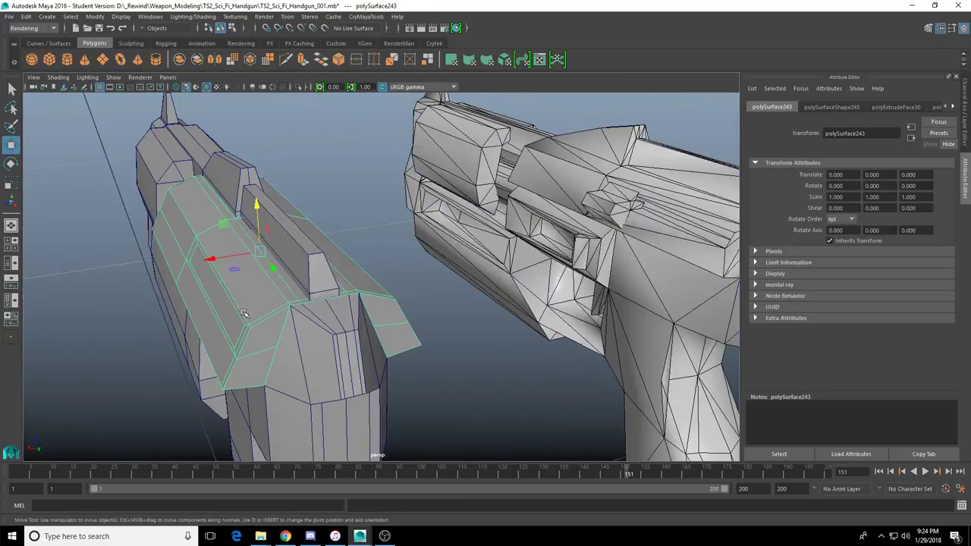
pyautogui.scroll(2, 263, 266)
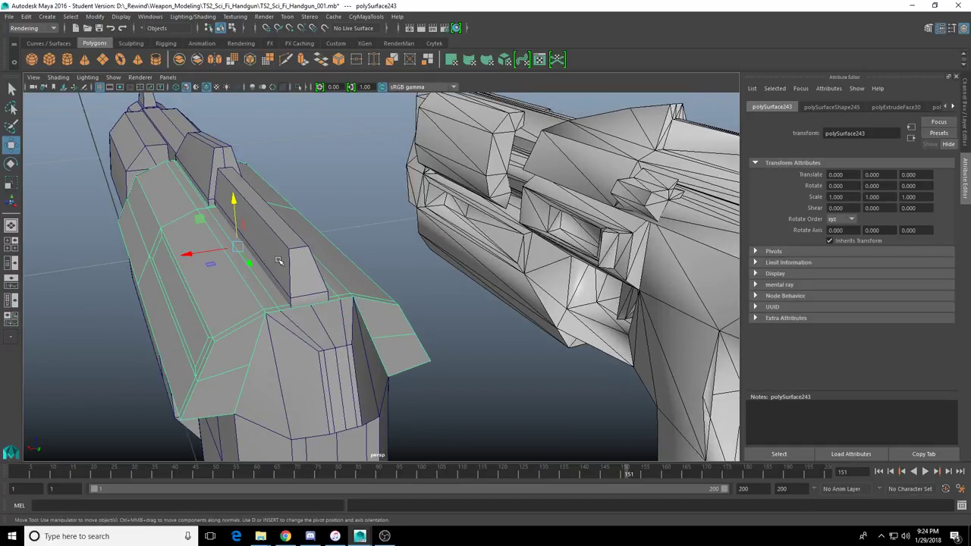
# Select the inset faces on both sides of the shell and extrude them inward with a local translate Z of -0.385.
pyautogui.keyDown('alt'); pyautogui.moveTo(278, 260); pyautogui.dragTo(325, 243); pyautogui.keyUp('alt')
pyautogui.moveTo(326, 245); pyautogui.dragTo(328, 288, button='right')
pyautogui.click(410, 286)
pyautogui.keyDown('alt'); pyautogui.moveTo(410, 286); pyautogui.dragTo(236, 311); pyautogui.keyUp('alt')
pyautogui.press('q')
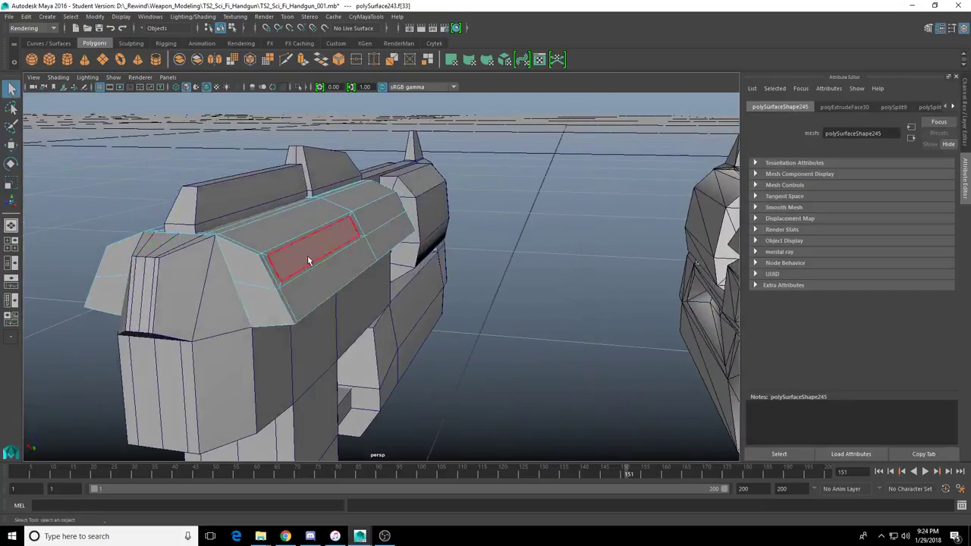
pyautogui.keyDown('shift'); pyautogui.click(307, 260); pyautogui.keyUp('shift')
pyautogui.keyDown('alt'); pyautogui.moveTo(242, 268); pyautogui.dragTo(446, 269); pyautogui.keyUp('alt')
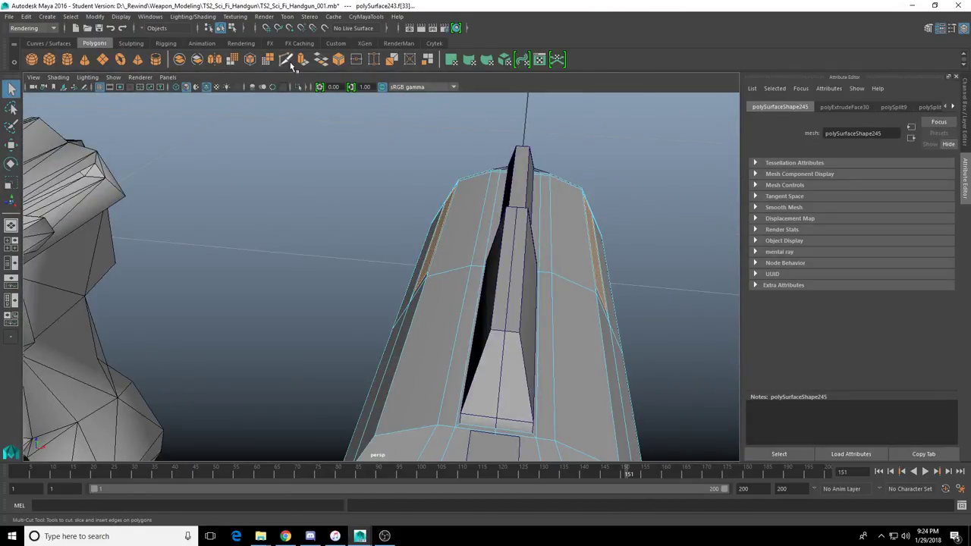
pyautogui.hotkey('ctrl', 'e')
pyautogui.keyDown('alt'); pyautogui.moveTo(332, 130); pyautogui.dragTo(221, 216); pyautogui.keyUp('alt')
pyautogui.moveTo(136, 222); pyautogui.dragTo(154, 231)
# Deselect the shell and compare its recessed side slots with the reference gun from several angles.
pyautogui.keyDown('alt'); pyautogui.moveTo(440, 247); pyautogui.dragTo(379, 258); pyautogui.keyUp('alt')
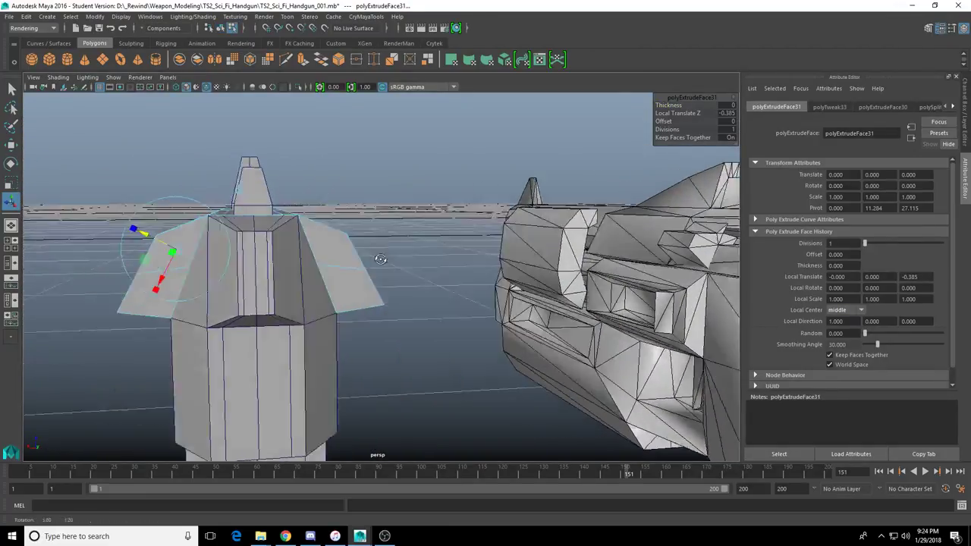
pyautogui.moveTo(485, 261)
pyautogui.keyDown('alt'); pyautogui.mouseDown()
pyautogui.moveTo(388, 266)
pyautogui.moveTo(384, 243)
pyautogui.moveTo(493, 254)
pyautogui.mouseUp(); pyautogui.keyUp('alt')
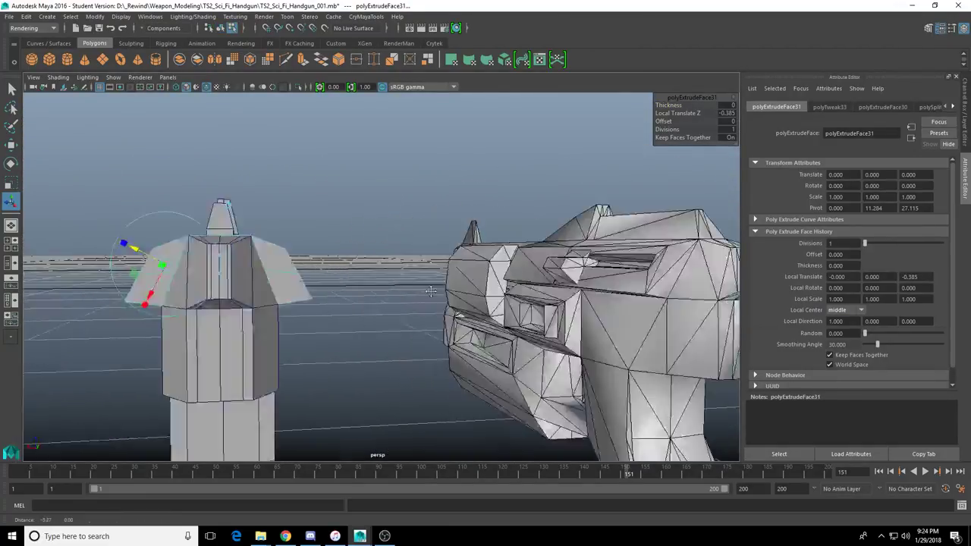
pyautogui.keyDown('alt'); pyautogui.moveTo(227, 262); pyautogui.dragTo(425, 254, button='middle'); pyautogui.keyUp('alt')
pyautogui.keyDown('alt'); pyautogui.moveTo(364, 254); pyautogui.dragTo(448, 250, button='right'); pyautogui.keyUp('alt')
pyautogui.moveTo(339, 244); pyautogui.dragTo(434, 235)
pyautogui.click(452, 185)
pyautogui.scroll(-5, 452, 186)
pyautogui.keyDown('alt'); pyautogui.moveTo(452, 185); pyautogui.dragTo(503, 189); pyautogui.keyUp('alt')
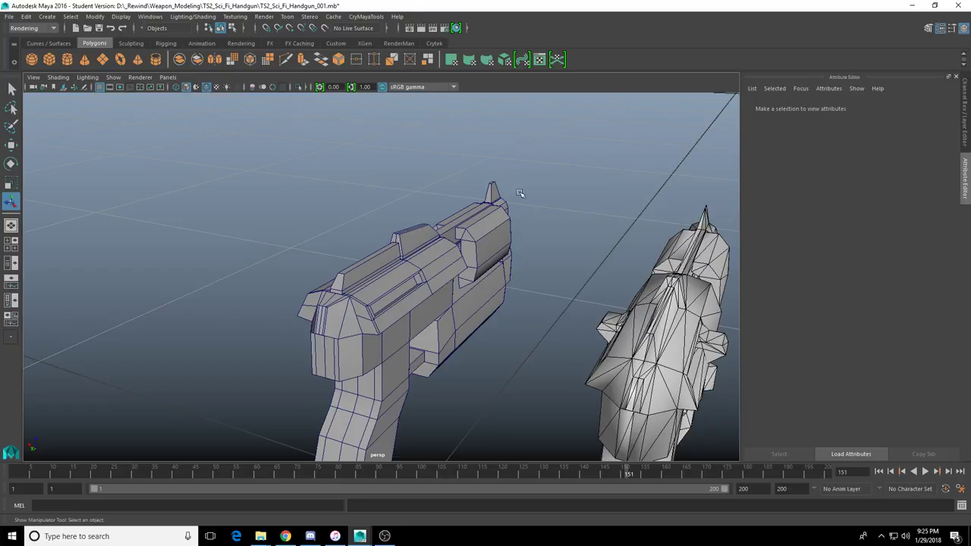
pyautogui.scroll(2, 467, 212)
pyautogui.keyDown('alt'); pyautogui.moveTo(365, 266); pyautogui.dragTo(506, 234); pyautogui.keyUp('alt')
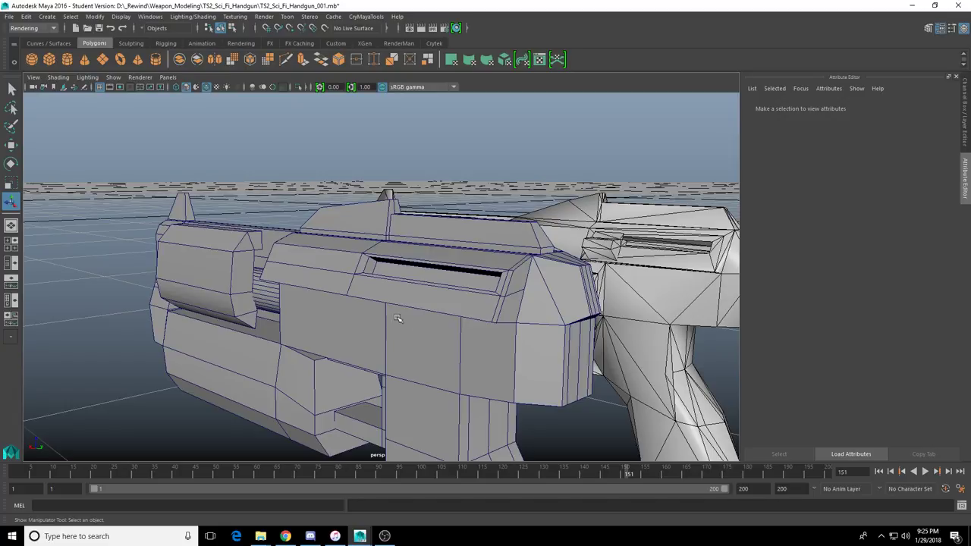
# Select the slot's inner face on one side of the shell and extrude it outward with a local translate Z of 2.074.
pyautogui.click(406, 286)
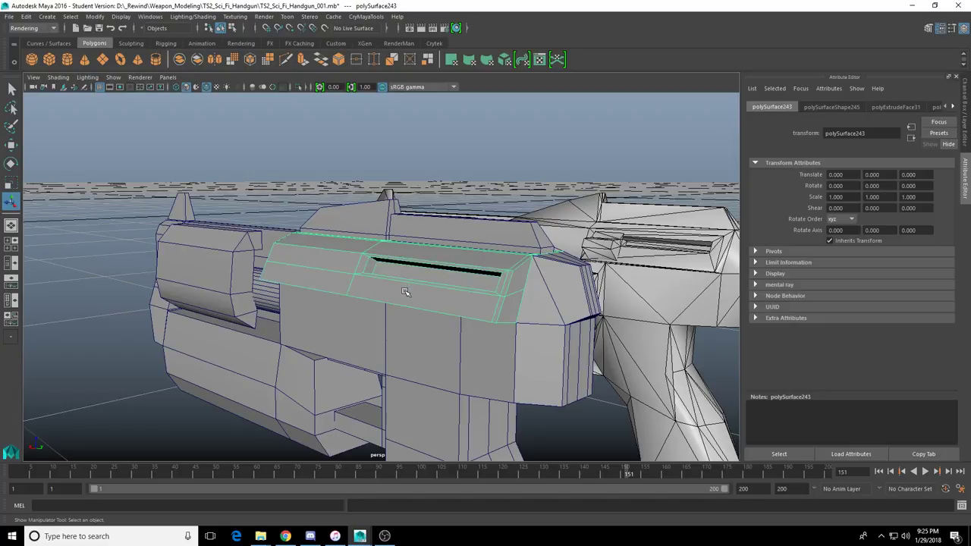
pyautogui.moveTo(405, 292)
pyautogui.keyDown('alt'); pyautogui.mouseDown()
pyautogui.moveTo(399, 276)
pyautogui.moveTo(435, 275)
pyautogui.moveTo(433, 330)
pyautogui.moveTo(304, 307)
pyautogui.moveTo(396, 258)
pyautogui.moveTo(329, 249)
pyautogui.moveTo(330, 236)
pyautogui.moveTo(403, 297)
pyautogui.mouseUp(); pyautogui.keyUp('alt')
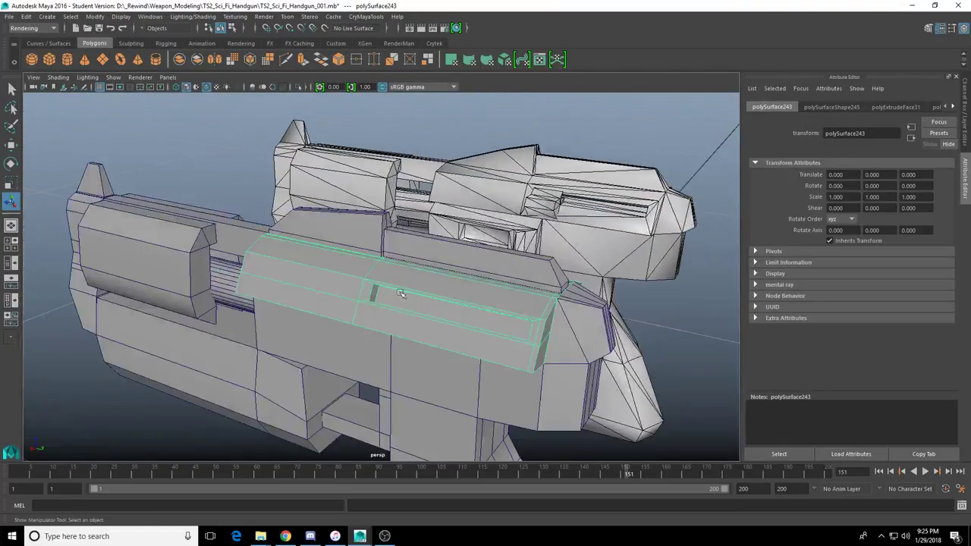
pyautogui.moveTo(403, 297); pyautogui.dragTo(406, 325, button='right')
pyautogui.click(416, 310)
pyautogui.press('f')
pyautogui.keyDown('alt'); pyautogui.moveTo(423, 319); pyautogui.dragTo(390, 276); pyautogui.keyUp('alt')
pyautogui.scroll(-3, 390, 276)
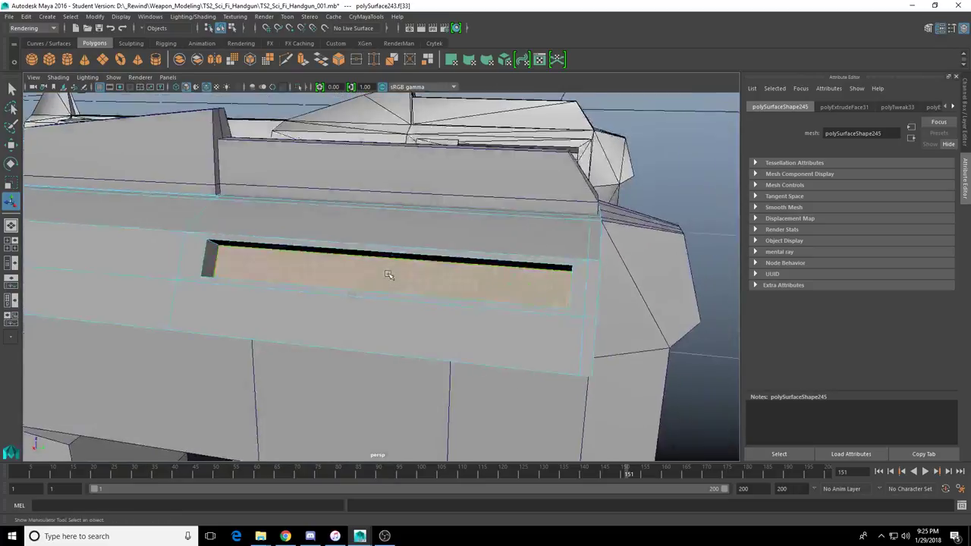
pyautogui.click(302, 61)
pyautogui.keyDown('alt'); pyautogui.moveTo(380, 304); pyautogui.dragTo(300, 239); pyautogui.keyUp('alt')
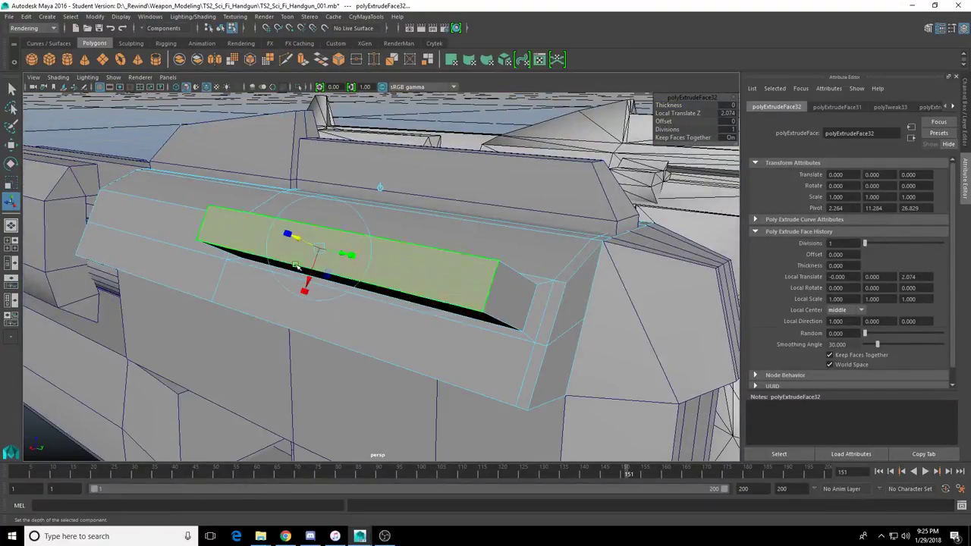
# Select the faces of the extruded block, extract them from the shell as a separate piece and return to object mode.
pyautogui.press('q')
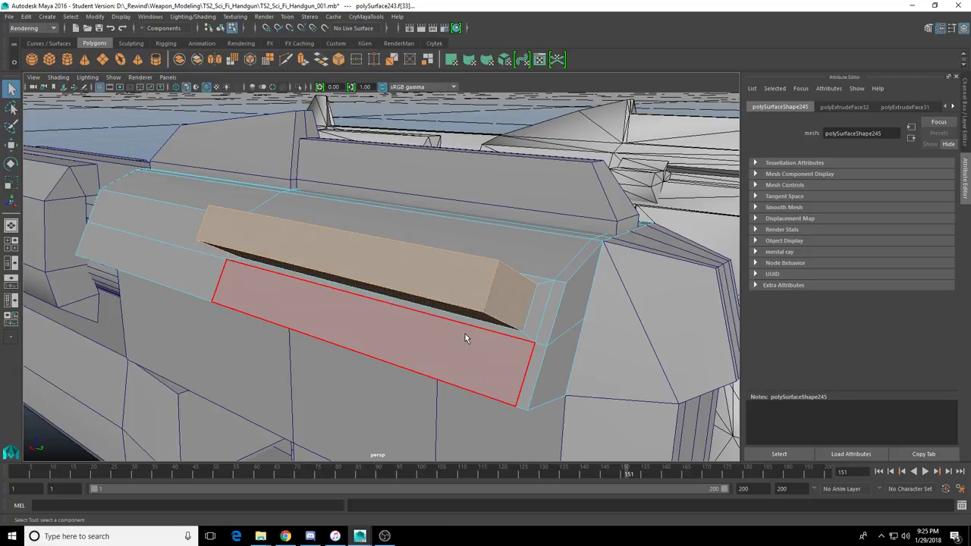
pyautogui.press('w')
pyautogui.keyDown('shift'); pyautogui.rightClick(454, 283); pyautogui.keyUp('shift')
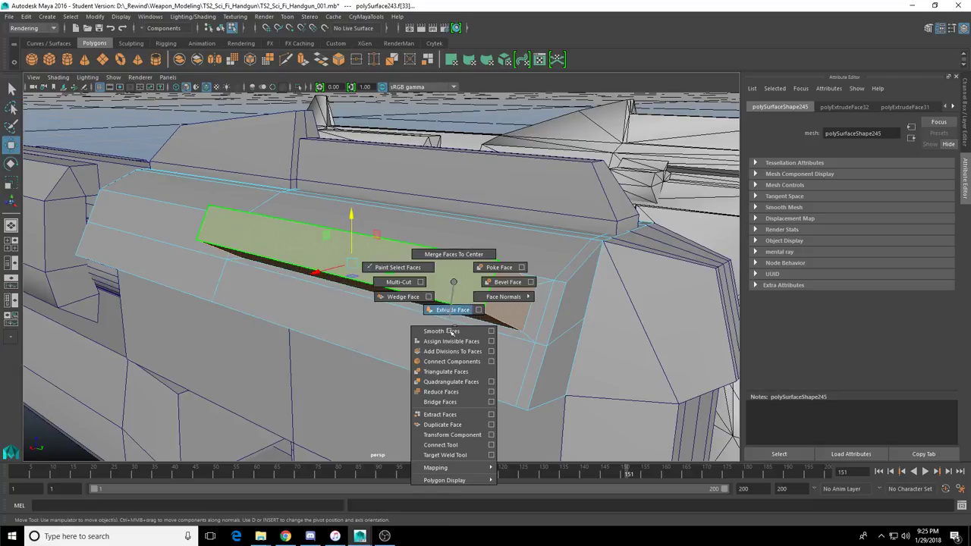
pyautogui.click(440, 414)
pyautogui.keyDown('alt'); pyautogui.moveTo(390, 322); pyautogui.dragTo(458, 288); pyautogui.keyUp('alt')
pyautogui.press('F8')
# Select the extracted block and center its pivot.
pyautogui.click(472, 279)
pyautogui.press('w')
pyautogui.press('f')
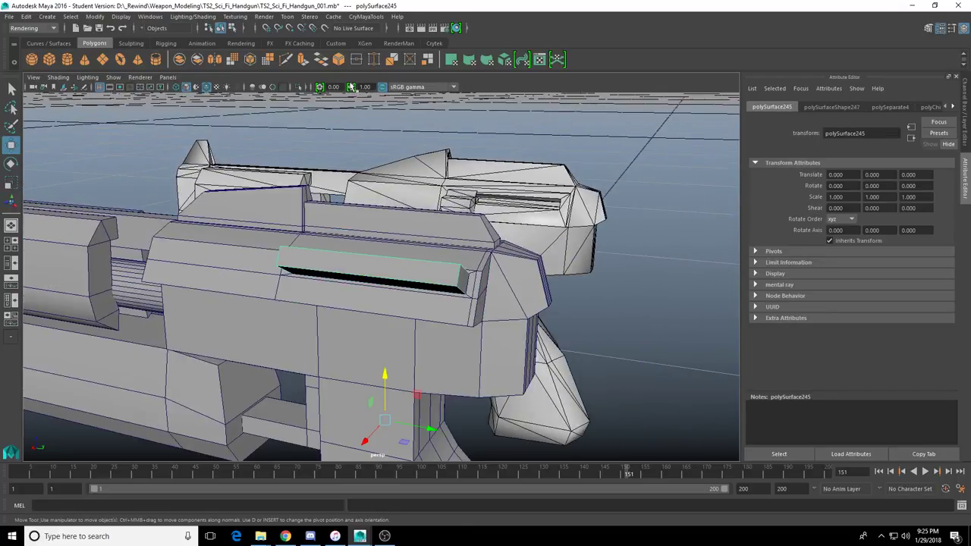
pyautogui.hotkey('ctrl', 'alt', 'c')
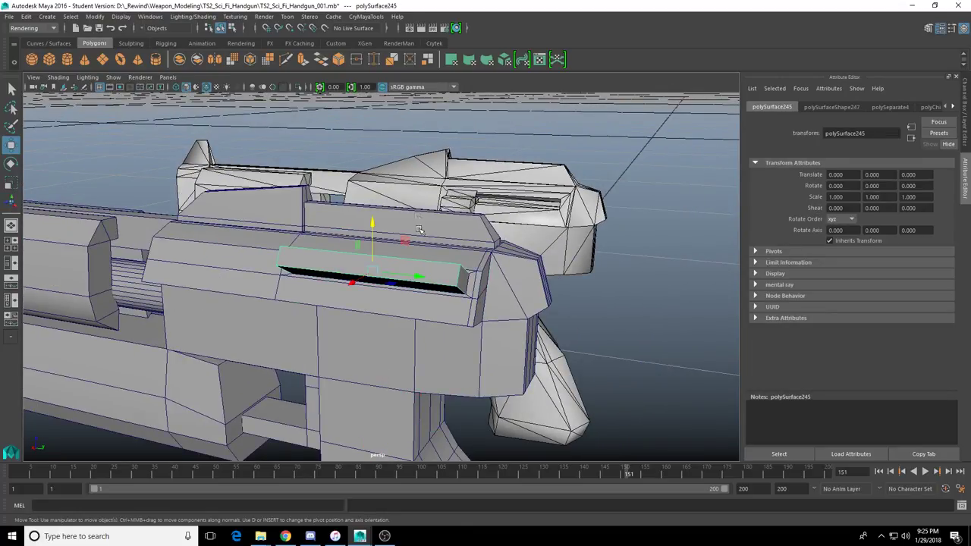
# Shorten the block to a Y scale of 0.299 and move it to the slot's front end at Translate Y -2.691.
pyautogui.keyDown('alt'); pyautogui.moveTo(419, 230); pyautogui.dragTo(390, 275); pyautogui.keyUp('alt')
pyautogui.press('r')
pyautogui.keyDown('alt'); pyautogui.moveTo(390, 275); pyautogui.dragTo(387, 294); pyautogui.keyUp('alt')
pyautogui.press('w')
# Select the long opposing border edges of the open slot on the shell and bridge them to close its floor.
pyautogui.keyDown('alt'); pyautogui.moveTo(387, 294); pyautogui.dragTo(486, 334, button='right'); pyautogui.keyUp('alt')
pyautogui.moveTo(486, 334); pyautogui.dragTo(489, 312, button='right')
pyautogui.click(581, 218)
pyautogui.keyDown('alt'); pyautogui.moveTo(580, 218); pyautogui.dragTo(538, 268); pyautogui.keyUp('alt')
pyautogui.press('q')
pyautogui.keyDown('shift'); pyautogui.rightClick(538, 267); pyautogui.keyUp('shift')
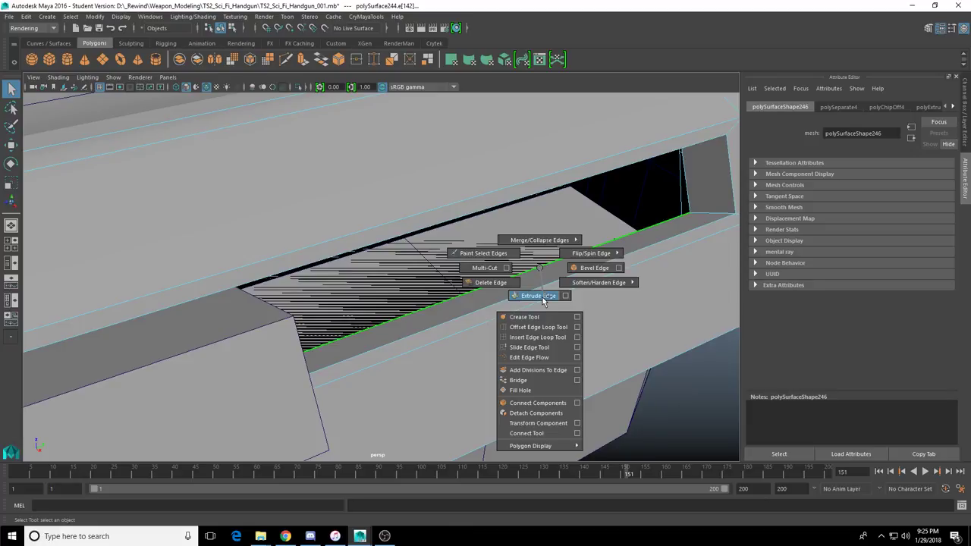
pyautogui.click(541, 380)
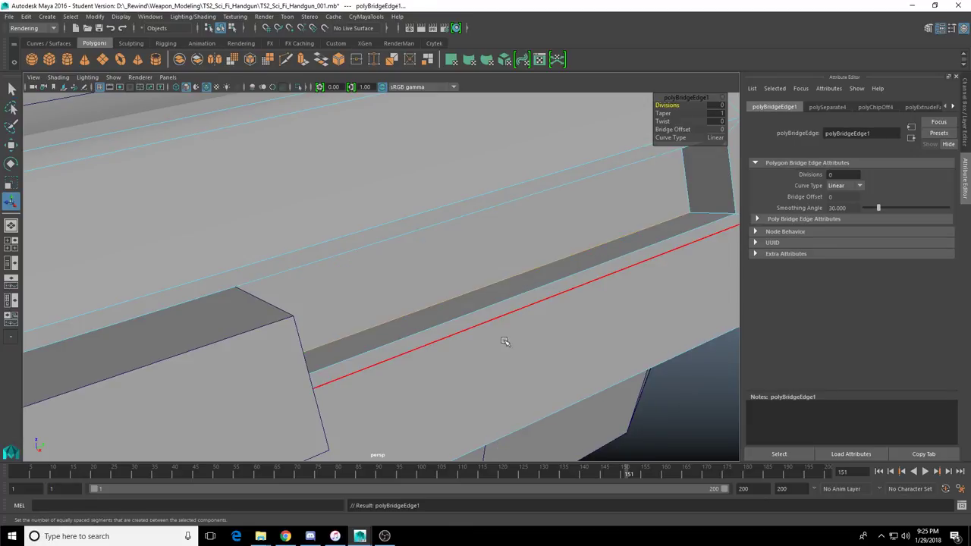
# Select the shortened block and, in the side view, move it to Translate Y -2.848 to align with the reference block's front edge.
pyautogui.scroll(-2, 487, 319)
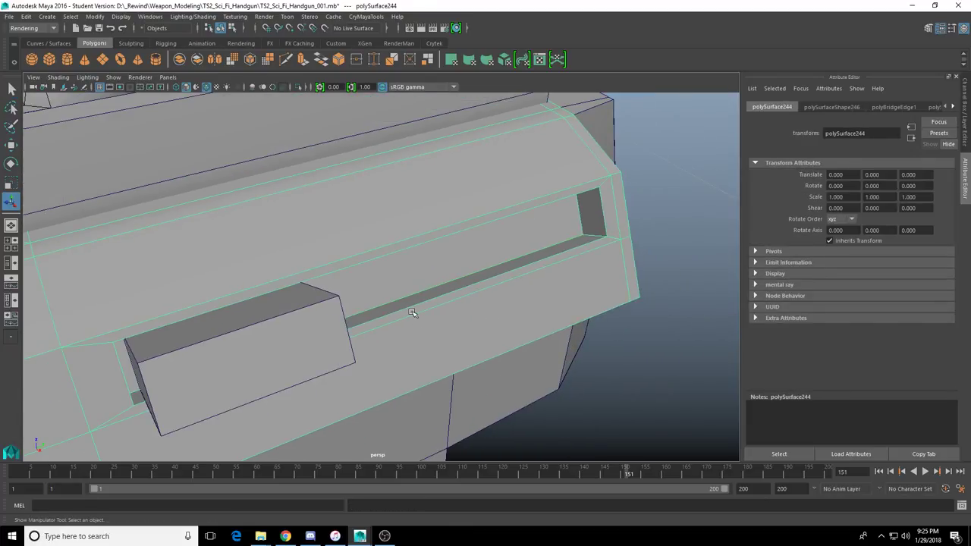
pyautogui.click(277, 359)
pyautogui.keyDown('alt'); pyautogui.moveTo(366, 349); pyautogui.dragTo(491, 341); pyautogui.keyUp('alt')
pyautogui.keyDown('alt'); pyautogui.moveTo(490, 341); pyautogui.dragTo(403, 308, button='right'); pyautogui.keyUp('alt')
pyautogui.press('w')
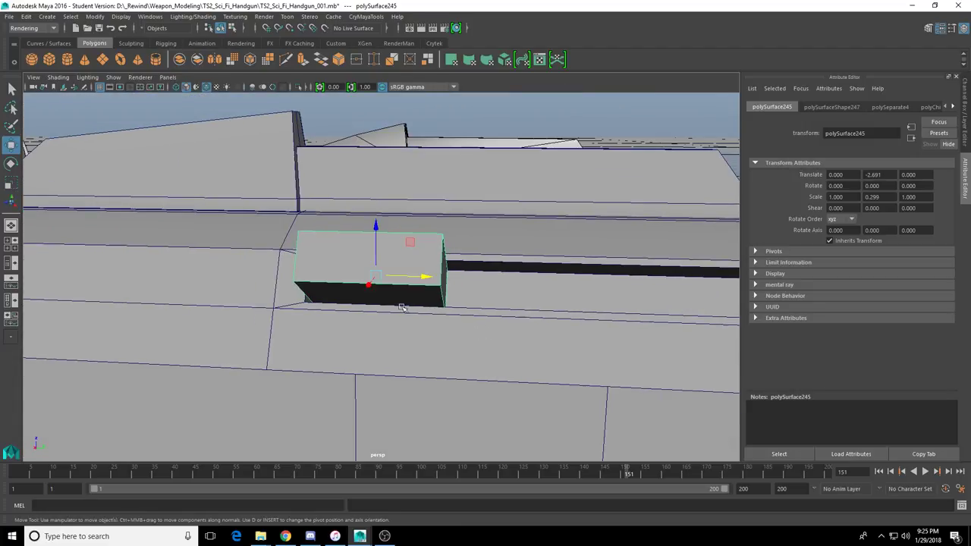
pyautogui.press('space')
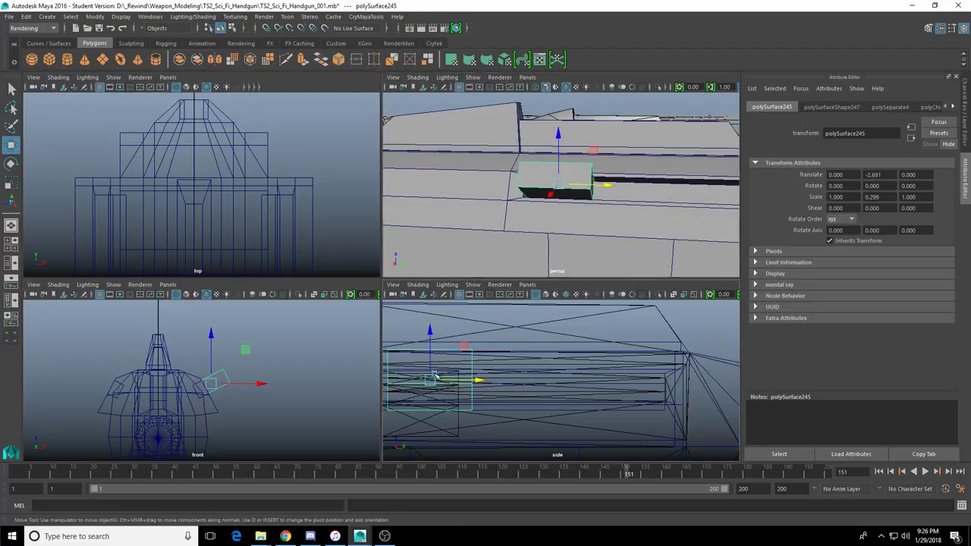
pyautogui.press('space')
pyautogui.moveTo(446, 261); pyautogui.dragTo(431, 263)
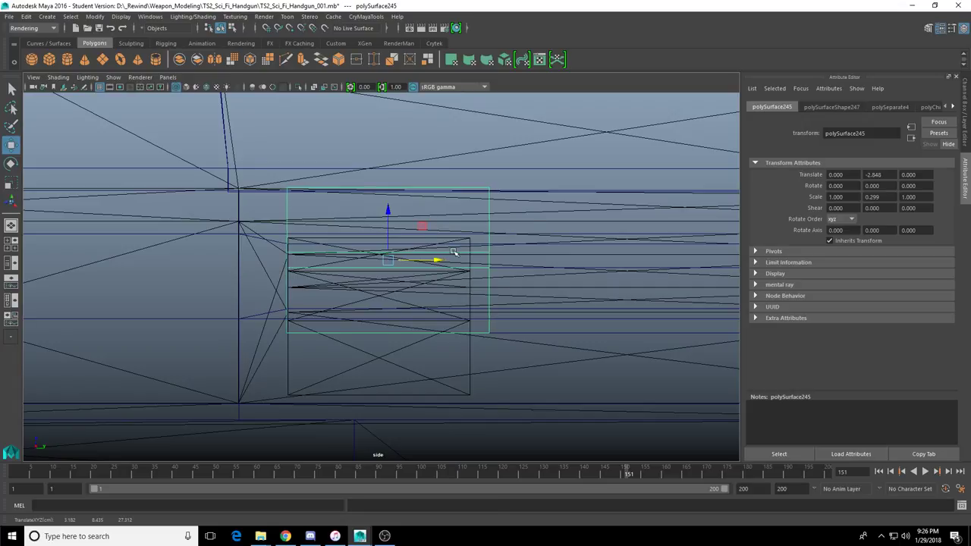
# In the side view, move the block's rear vertices forward to line up with the reference block's rear edge.
pyautogui.click(461, 184)
pyautogui.moveTo(479, 244); pyautogui.dragTo(522, 262)
pyautogui.press('space')
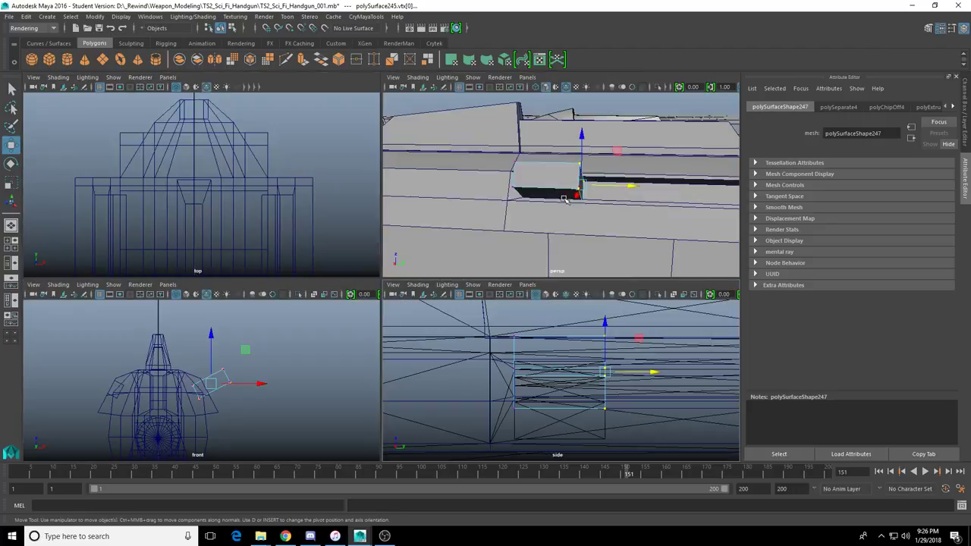
pyautogui.press('space')
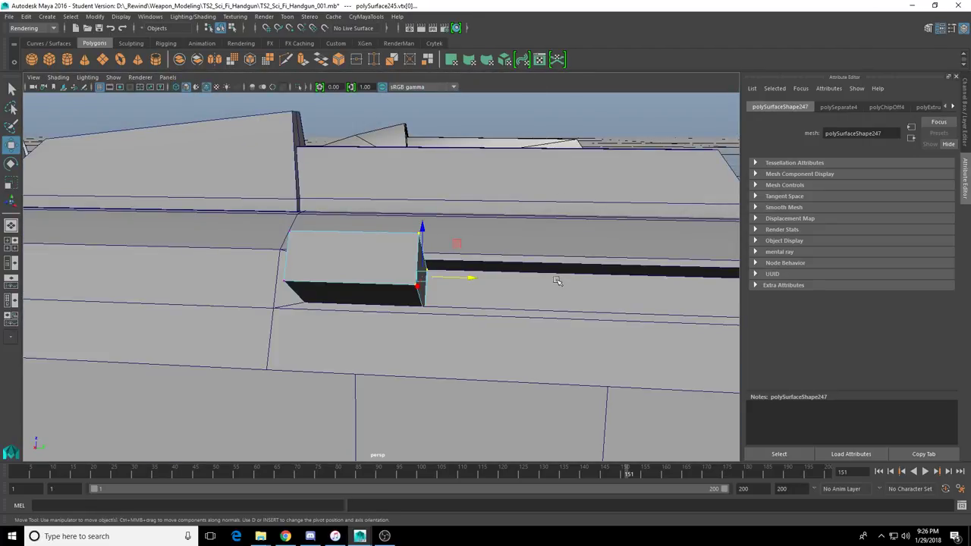
# Examine how far the matching block protrudes from the slot on the reference gun.
pyautogui.keyDown('alt'); pyautogui.moveTo(557, 281); pyautogui.dragTo(382, 276); pyautogui.keyUp('alt')
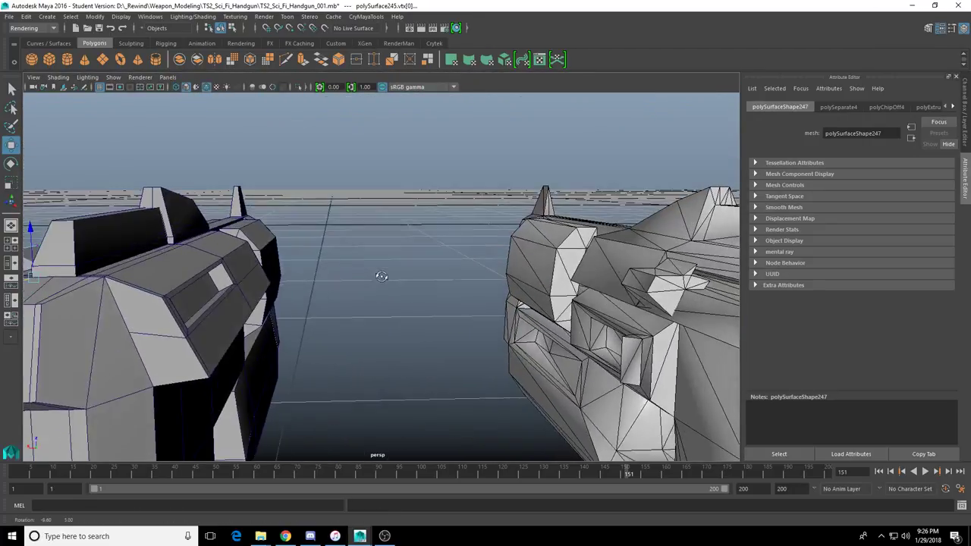
pyautogui.keyDown('alt'); pyautogui.moveTo(383, 277); pyautogui.dragTo(493, 288, button='right'); pyautogui.keyUp('alt')
pyautogui.keyDown('alt'); pyautogui.moveTo(403, 297); pyautogui.dragTo(391, 298); pyautogui.keyUp('alt')
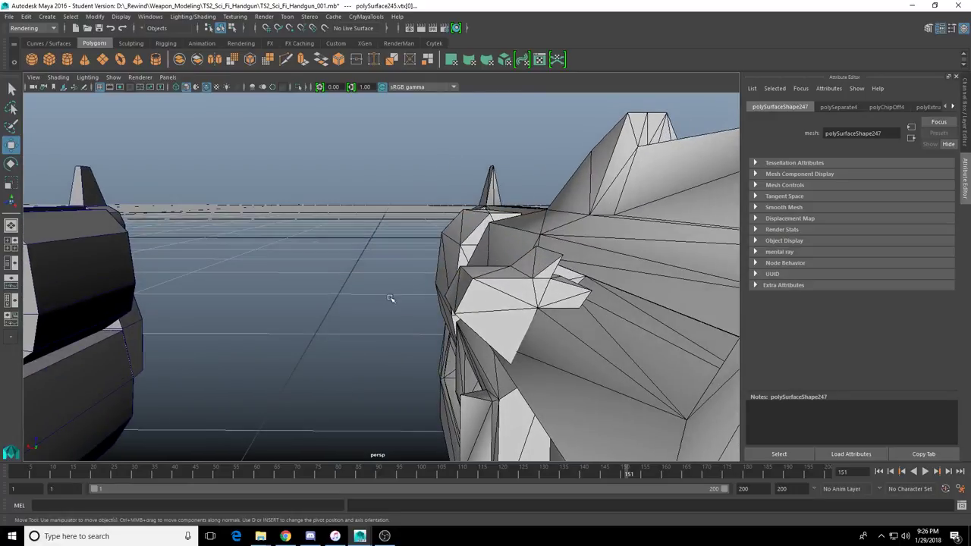
pyautogui.press('[')
pyautogui.press('[')
pyautogui.press('[')
pyautogui.press('[')
pyautogui.press('[')
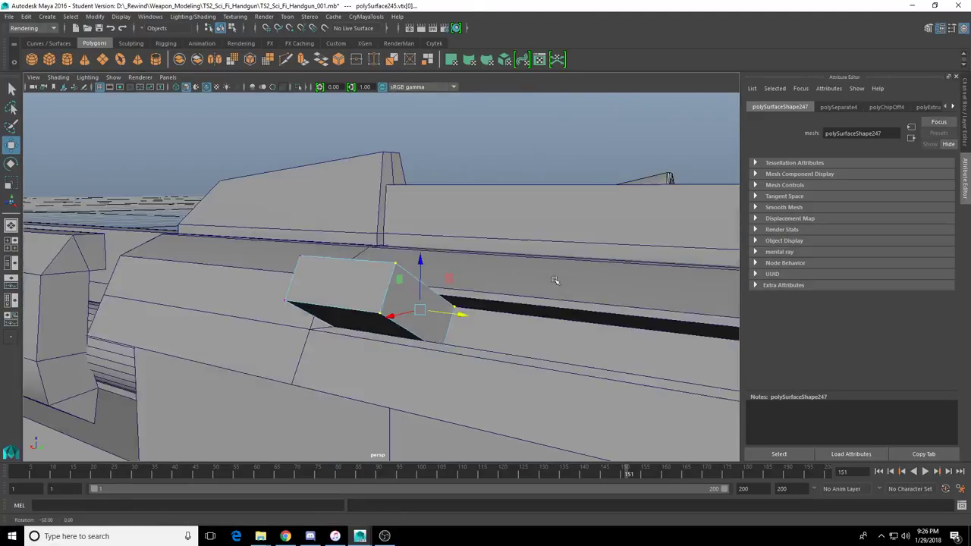
# Select the outer face of the block protruding from the shell's slot.
pyautogui.keyDown('alt'); pyautogui.moveTo(484, 291); pyautogui.dragTo(455, 290); pyautogui.keyUp('alt')
pyautogui.press('F11')
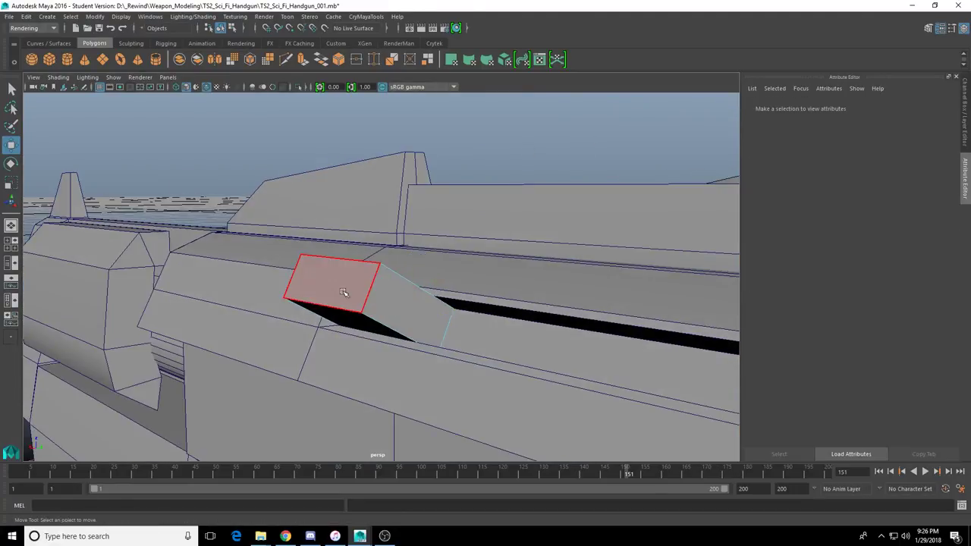
pyautogui.click(342, 293)
pyautogui.keyDown('alt'); pyautogui.moveTo(342, 294); pyautogui.dragTo(302, 311); pyautogui.keyUp('alt')
# Try the Along Rotation Axis and Normal axis orientations for the Move tool on the block's outer face.
pyautogui.doubleClick(12, 145)
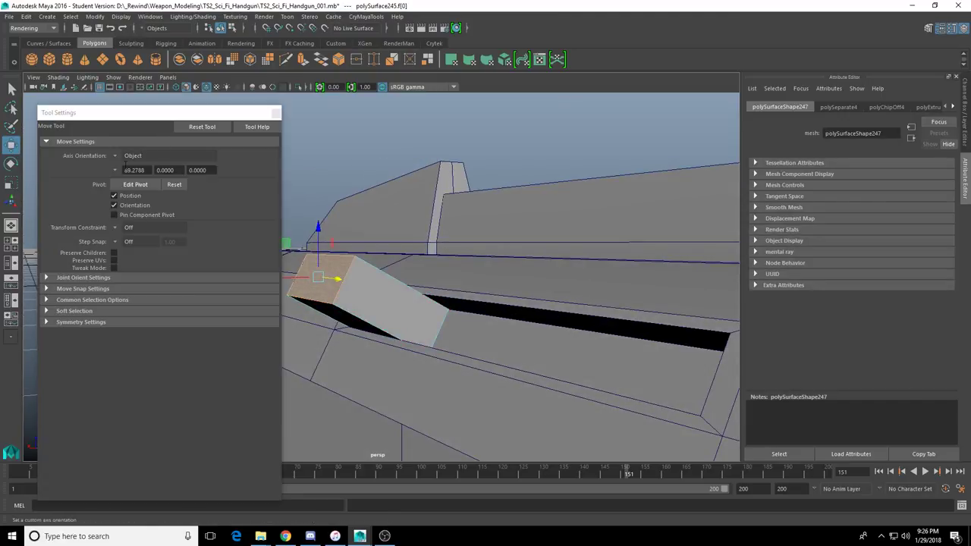
pyautogui.click(129, 156)
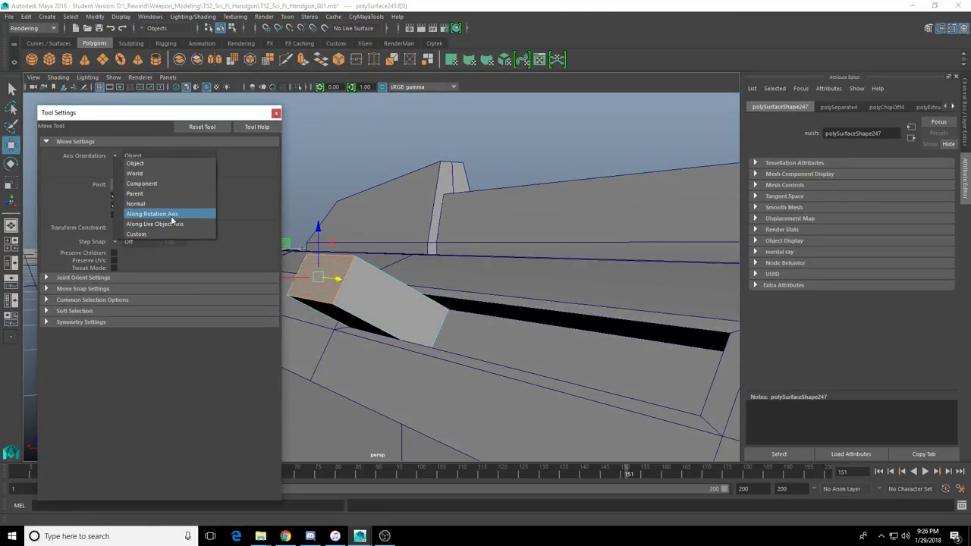
pyautogui.click(154, 214)
pyautogui.click(113, 158)
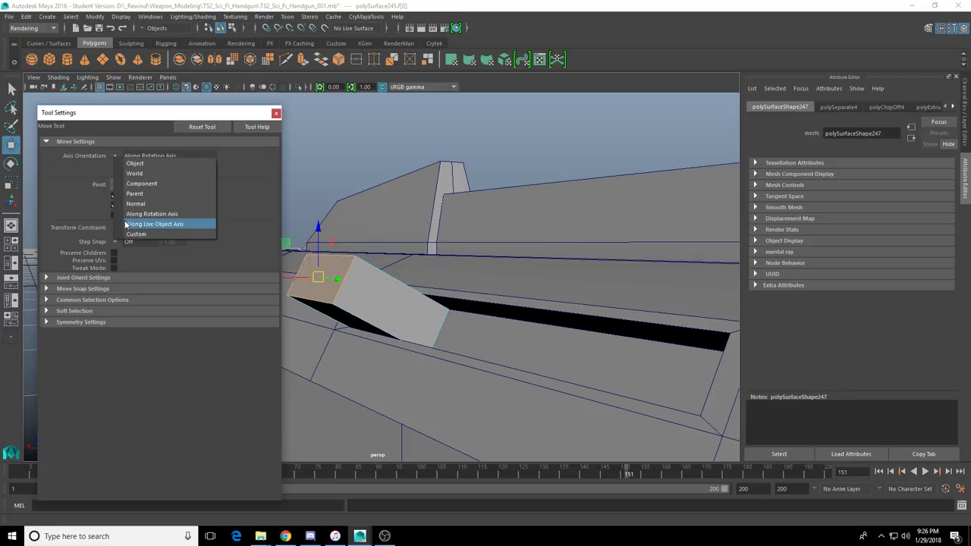
pyautogui.click(154, 204)
pyautogui.keyDown('alt'); pyautogui.moveTo(391, 297); pyautogui.dragTo(459, 327, button='middle'); pyautogui.keyUp('alt')
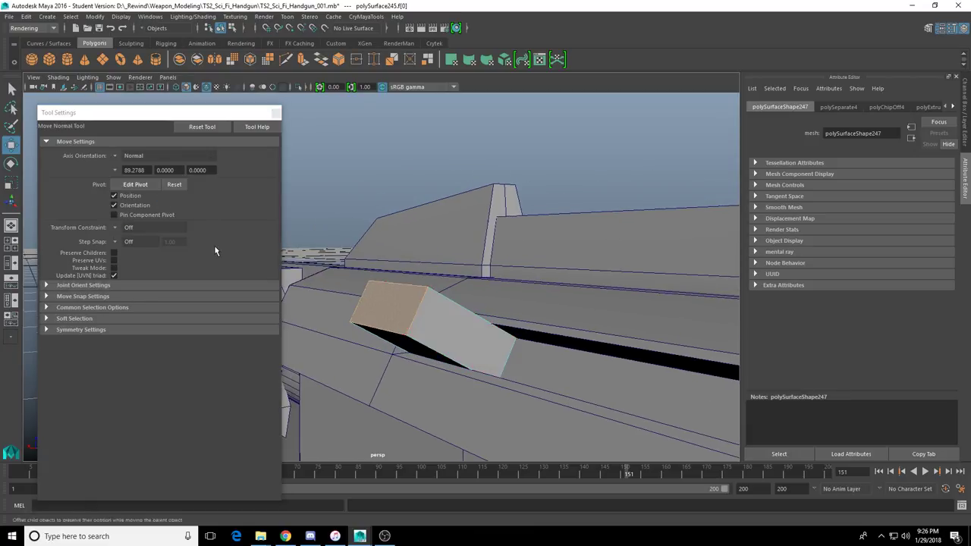
# Try the Along Live Object Axis orientation for the Move tool and return it to Object.
pyautogui.click(115, 157)
pyautogui.click(173, 225)
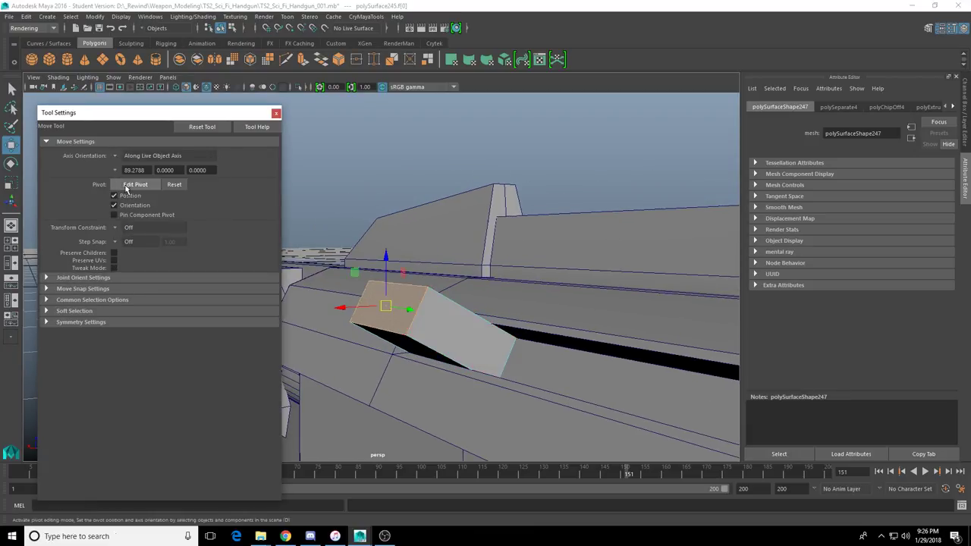
pyautogui.keyDown('alt'); pyautogui.moveTo(338, 302); pyautogui.dragTo(30, 353); pyautogui.keyUp('alt')
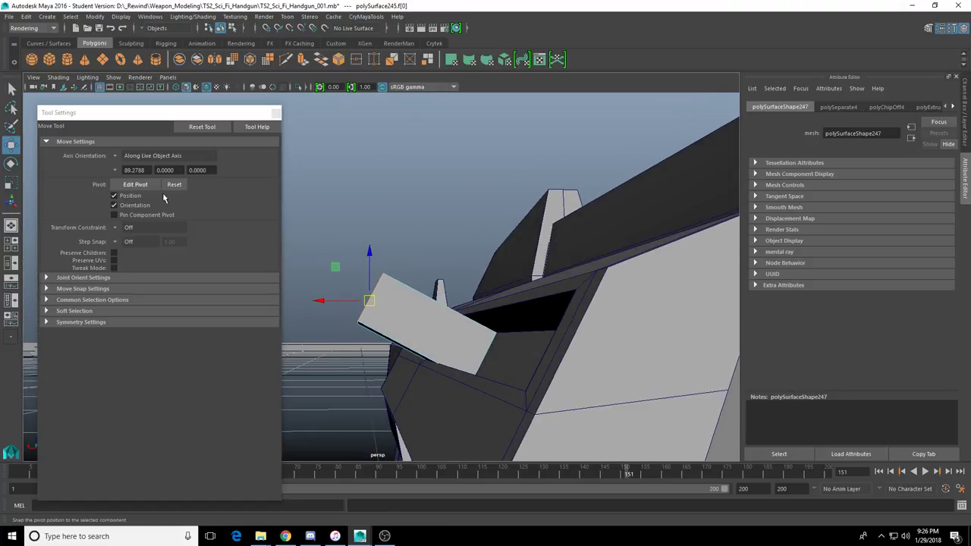
pyautogui.click(115, 157)
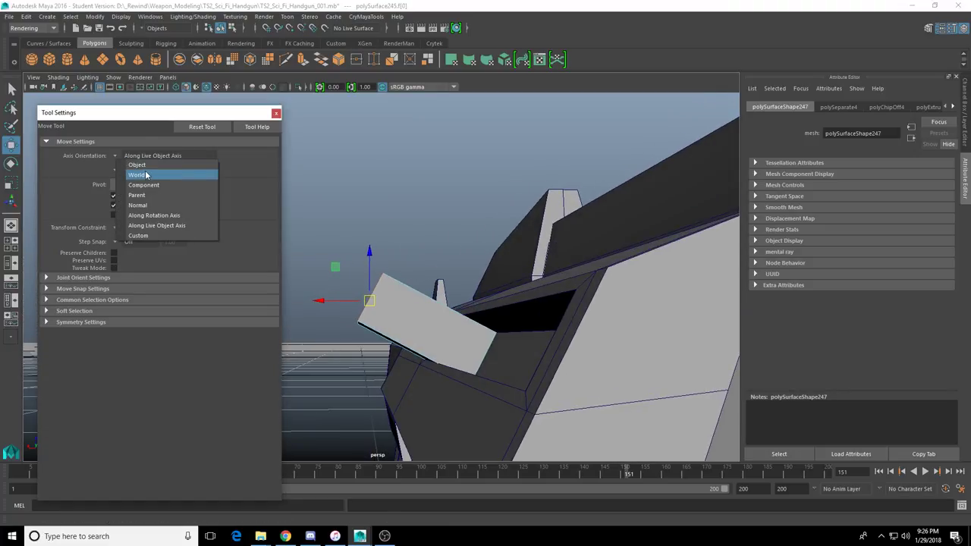
pyautogui.click(166, 165)
pyautogui.click(115, 156)
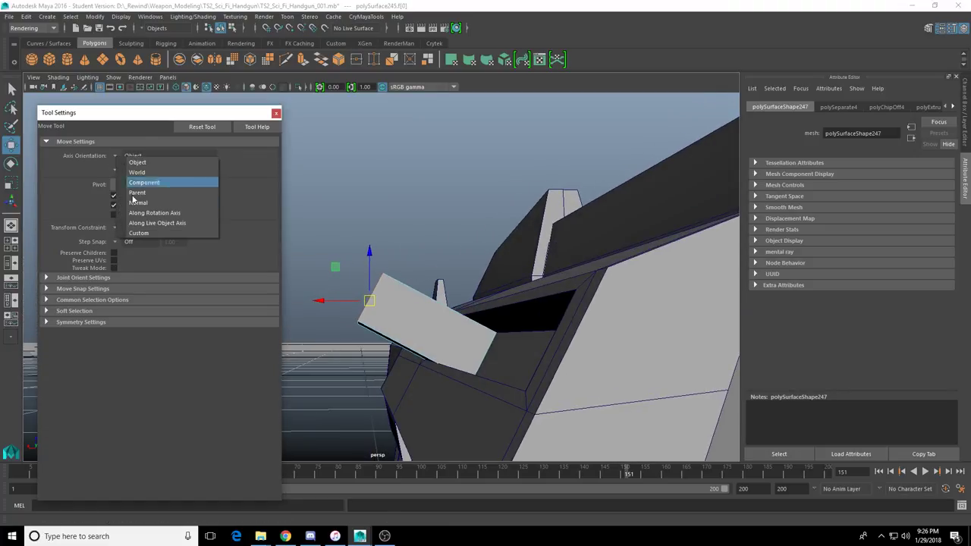
pyautogui.click(181, 226)
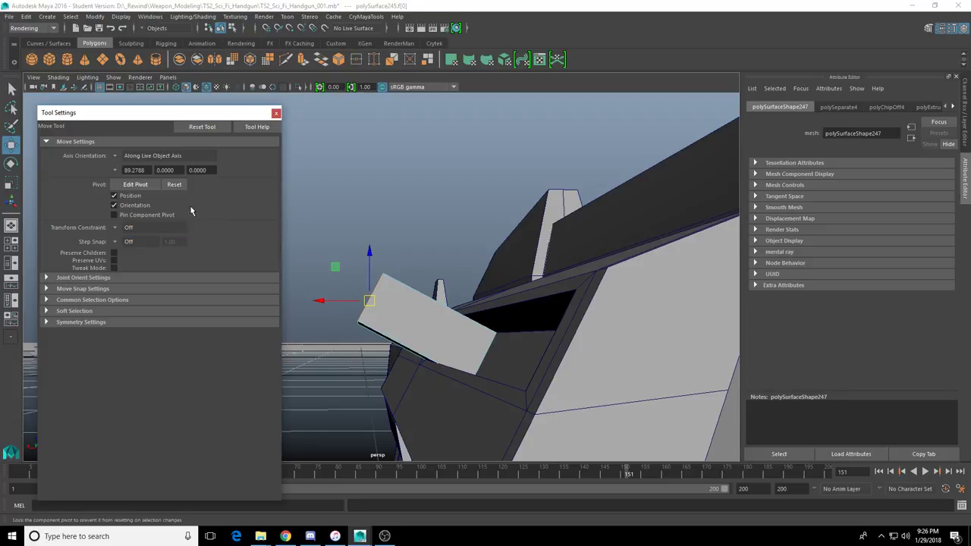
pyautogui.click(115, 157)
pyautogui.click(154, 163)
pyautogui.keyDown('alt'); pyautogui.moveTo(470, 324); pyautogui.dragTo(408, 330); pyautogui.keyUp('alt')
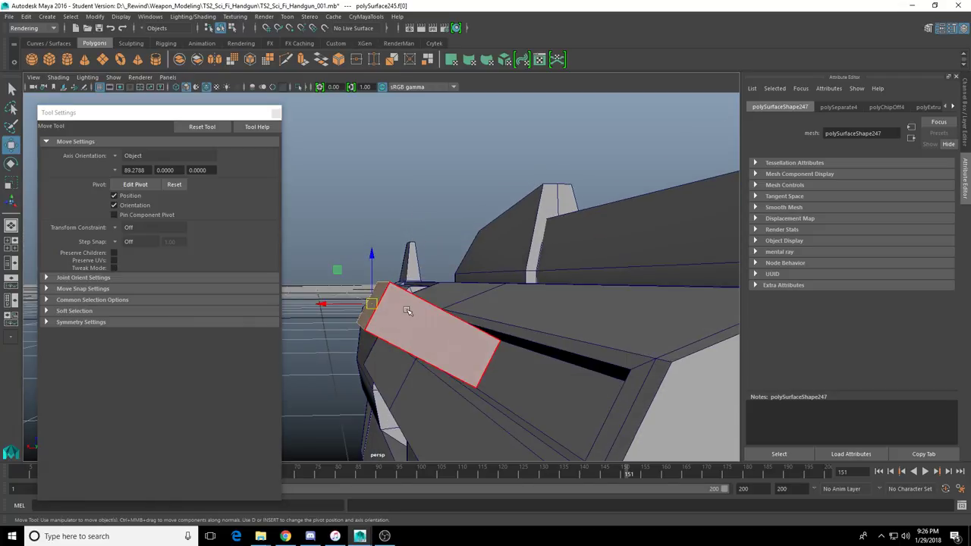
# Reduce the block's protrusion in its polyExtrudeFace32 history, trying a Local Translate Z of 1 and settling on 0.4.
pyautogui.click(928, 107)
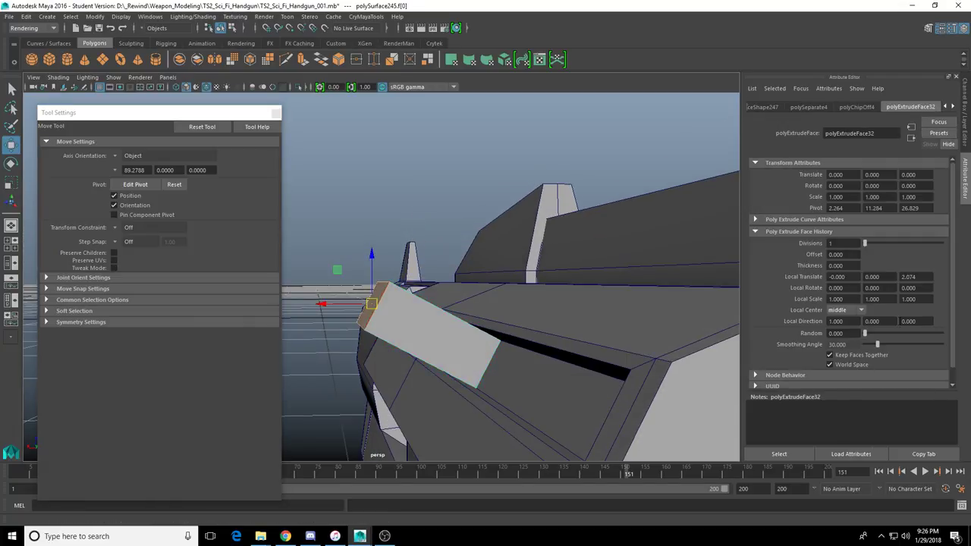
pyautogui.press('Return')
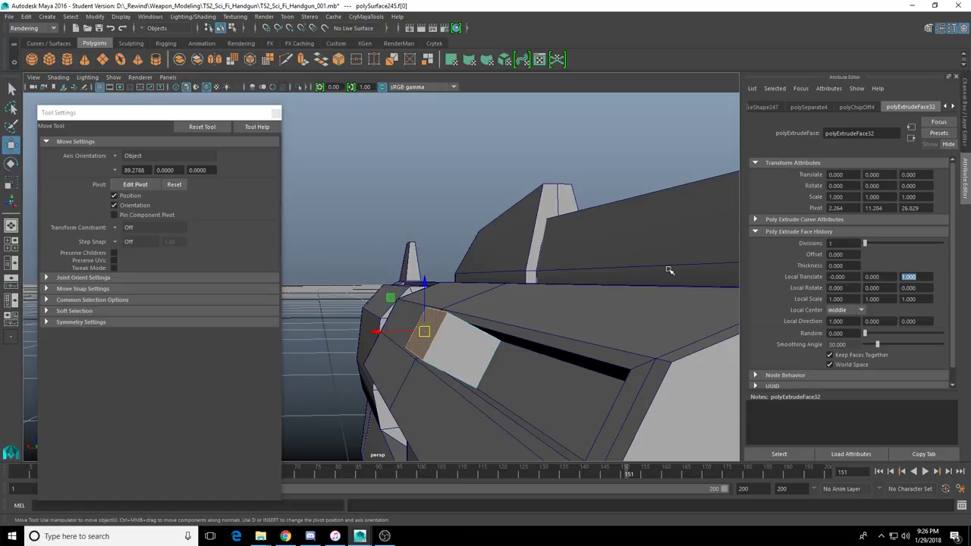
pyautogui.keyDown('alt'); pyautogui.moveTo(447, 295); pyautogui.dragTo(649, 250); pyautogui.keyUp('alt')
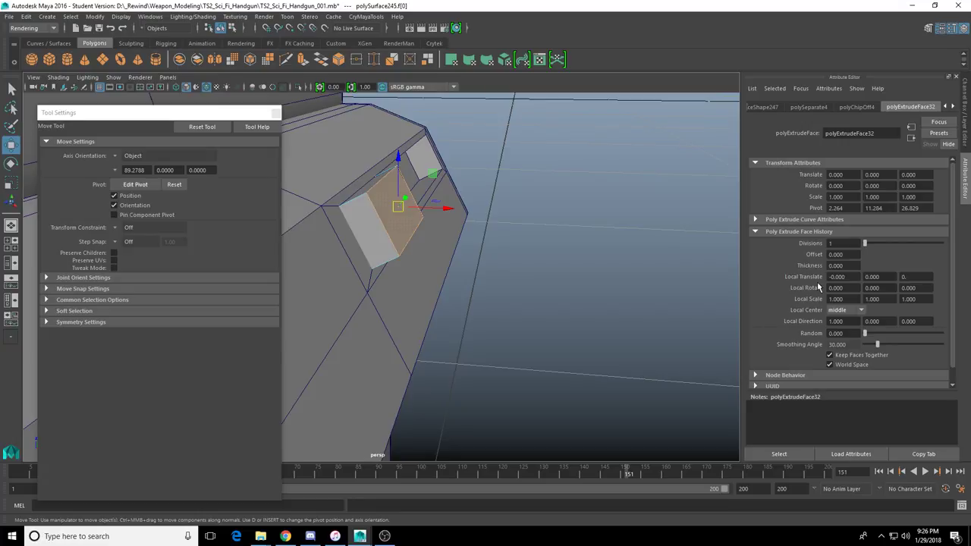
pyautogui.write('4')
pyautogui.press('Return')
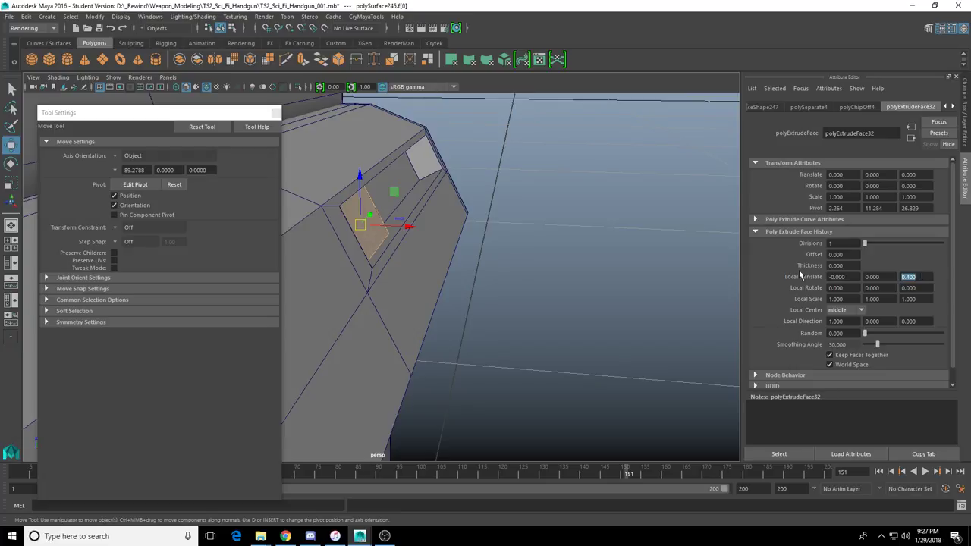
# Try local Z translations of 0.45, 0.55 and 0.65 for the extruded face in the gun body's side slot.
pyautogui.write('.45')
pyautogui.press('Return')
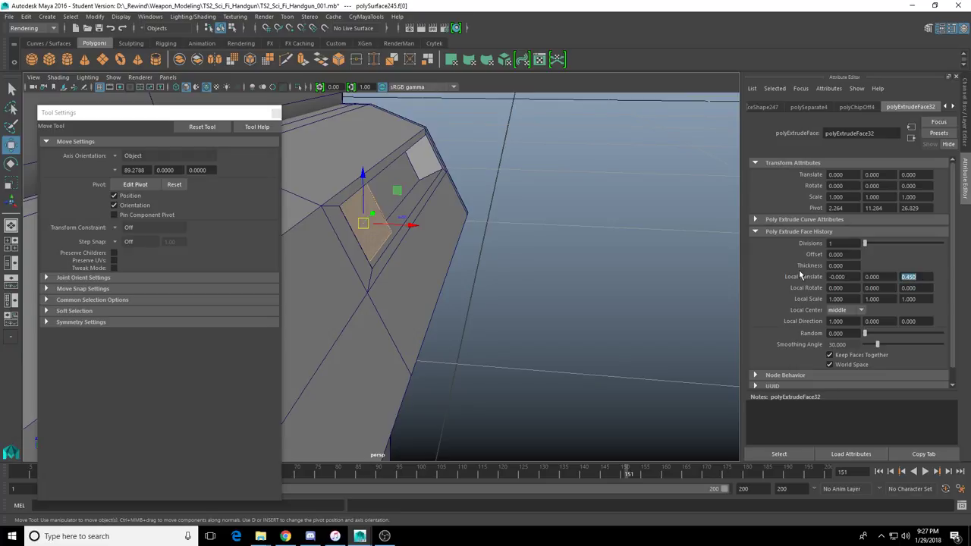
pyautogui.moveTo(922, 277); pyautogui.dragTo(805, 289)
pyautogui.write('0.55')
pyautogui.press('Return')
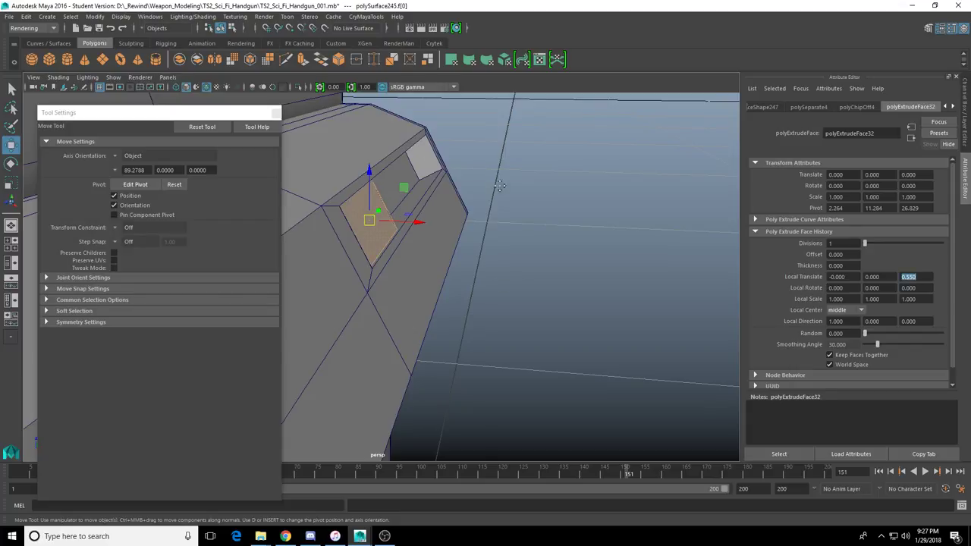
pyautogui.keyDown('alt'); pyautogui.moveTo(505, 192); pyautogui.dragTo(512, 252); pyautogui.keyUp('alt')
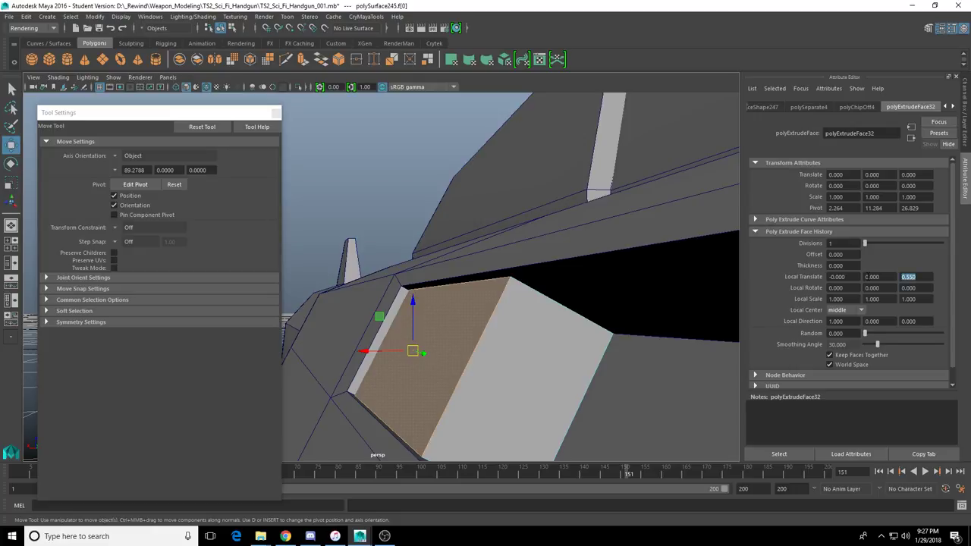
pyautogui.keyDown('alt'); pyautogui.moveTo(548, 330); pyautogui.dragTo(537, 330); pyautogui.keyUp('alt')
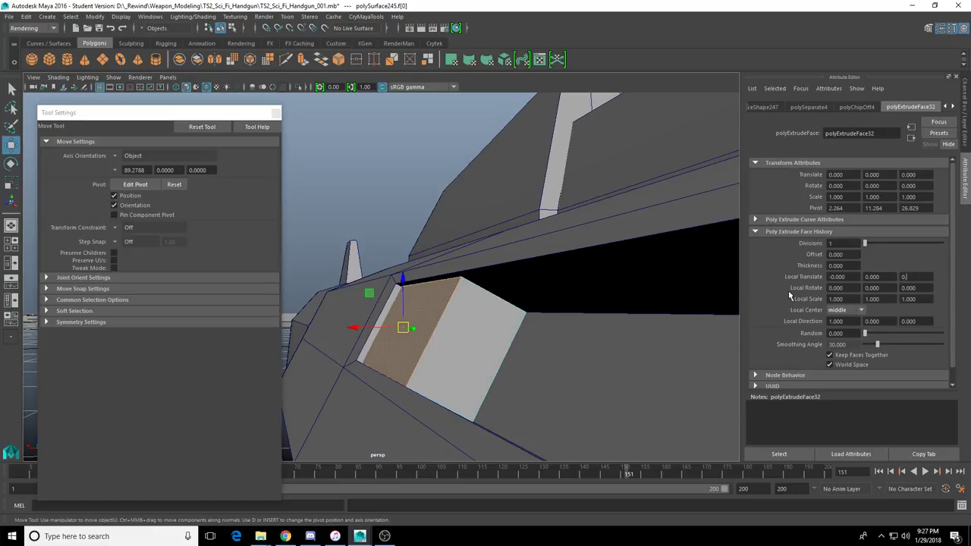
pyautogui.write('.65')
pyautogui.press('Return')
pyautogui.keyDown('alt'); pyautogui.moveTo(453, 339); pyautogui.dragTo(440, 334); pyautogui.keyUp('alt')
pyautogui.scroll(-5, 497, 355)
pyautogui.keyDown('alt'); pyautogui.moveTo(498, 356); pyautogui.dragTo(686, 330); pyautogui.keyUp('alt')
# Set the extruded face's local Z translation to 0.675.
pyautogui.click(921, 276)
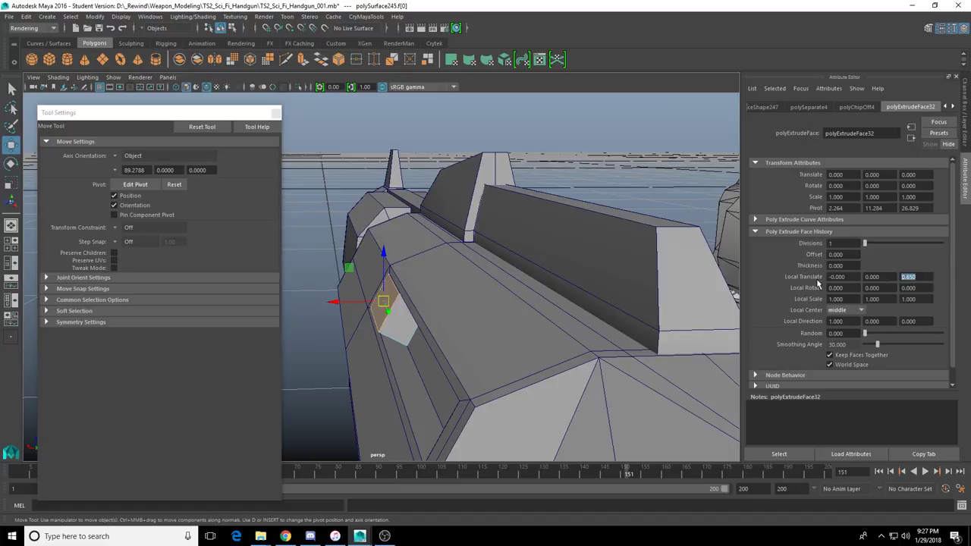
pyautogui.write('0.675')
pyautogui.press('Return')
# Examine the extruded block in the side slot from several angles and compare it with the reference handgun.
pyautogui.keyDown('alt'); pyautogui.moveTo(516, 252); pyautogui.dragTo(572, 293); pyautogui.keyUp('alt')
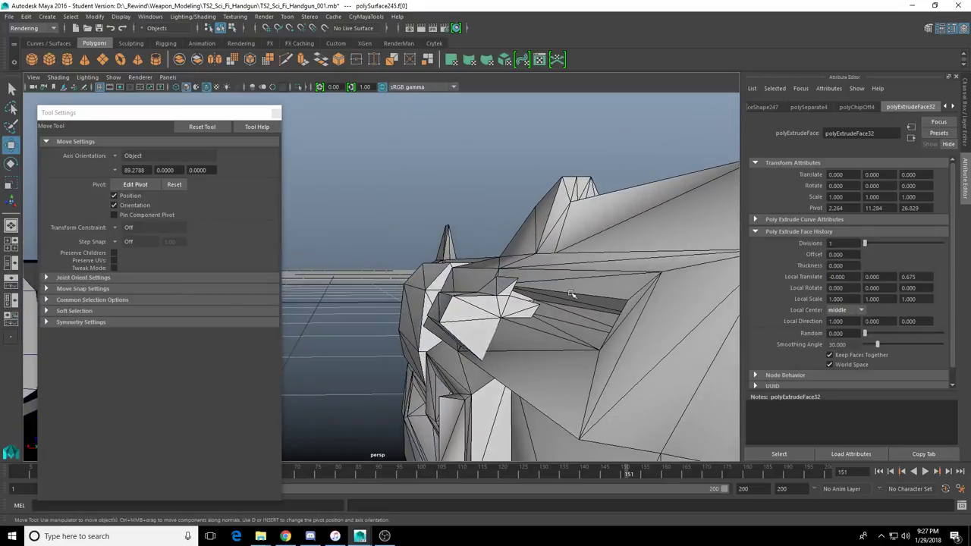
pyautogui.keyDown('alt'); pyautogui.moveTo(572, 293); pyautogui.dragTo(451, 337, button='right'); pyautogui.keyUp('alt')
pyautogui.keyDown('alt'); pyautogui.moveTo(367, 337); pyautogui.dragTo(749, 319); pyautogui.keyUp('alt')
pyautogui.keyDown('alt'); pyautogui.moveTo(566, 338); pyautogui.dragTo(645, 368); pyautogui.keyUp('alt')
pyautogui.keyDown('alt'); pyautogui.moveTo(607, 341); pyautogui.dragTo(497, 338, button='middle'); pyautogui.keyUp('alt')
pyautogui.keyDown('alt'); pyautogui.moveTo(497, 339); pyautogui.dragTo(558, 254, button='right'); pyautogui.keyUp('alt')
pyautogui.moveTo(516, 299); pyautogui.dragTo(522, 255, button='right')
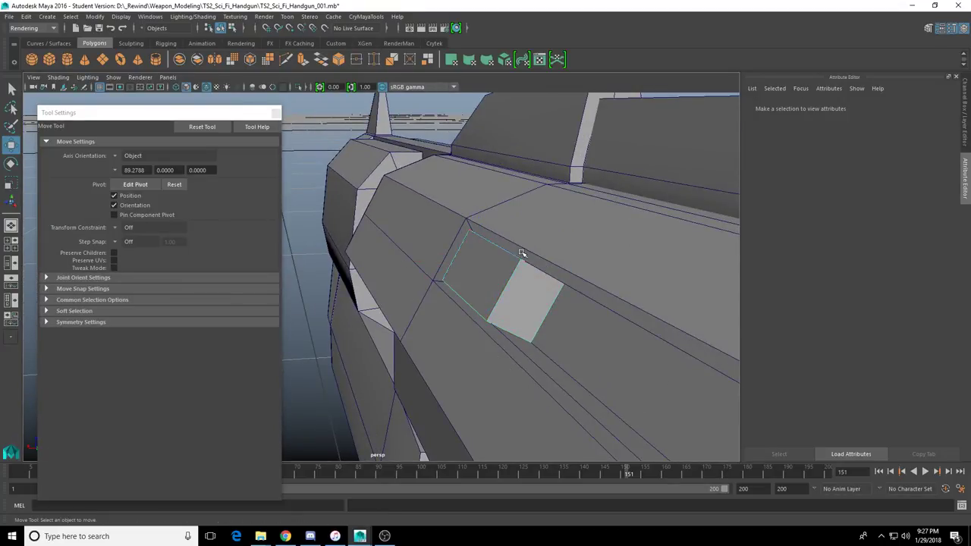
pyautogui.click(522, 254)
pyautogui.keyDown('alt'); pyautogui.moveTo(533, 305); pyautogui.dragTo(538, 310); pyautogui.keyUp('alt')
pyautogui.click(522, 321)
pyautogui.moveTo(521, 325); pyautogui.dragTo(521, 352, button='right')
pyautogui.keyDown('alt'); pyautogui.moveTo(523, 265); pyautogui.dragTo(440, 217); pyautogui.keyUp('alt')
pyautogui.click(502, 289)
pyautogui.keyDown('alt'); pyautogui.moveTo(472, 275); pyautogui.dragTo(477, 235); pyautogui.keyUp('alt')
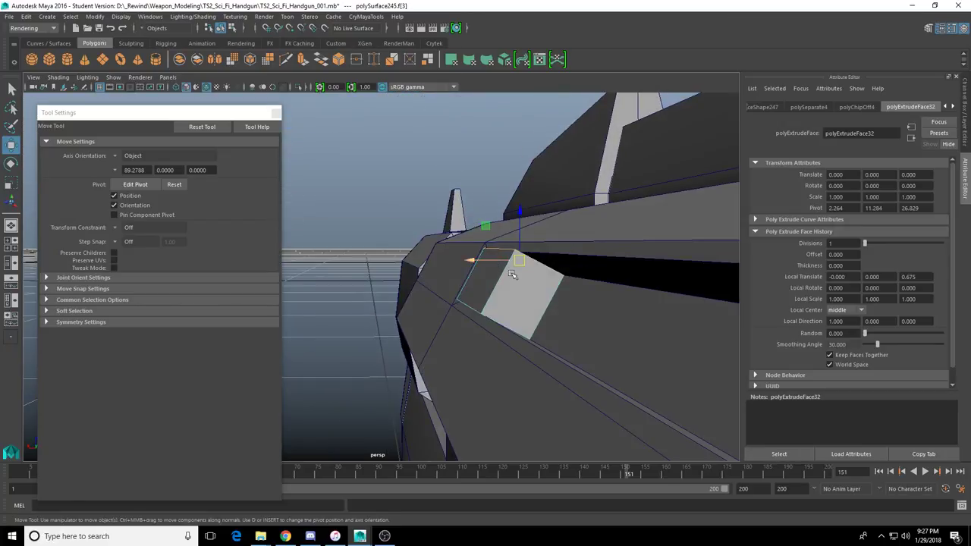
pyautogui.keyDown('alt'); pyautogui.moveTo(513, 274); pyautogui.dragTo(473, 296); pyautogui.keyUp('alt')
# Try to rotate the block's scale pivot to match the slope of the slot.
pyautogui.press('F8')
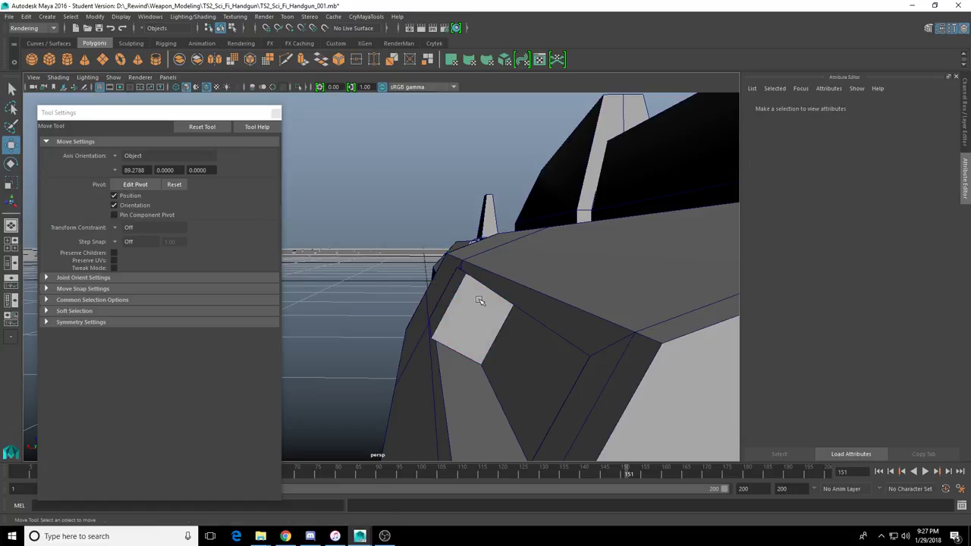
pyautogui.press('r')
pyautogui.press('g')
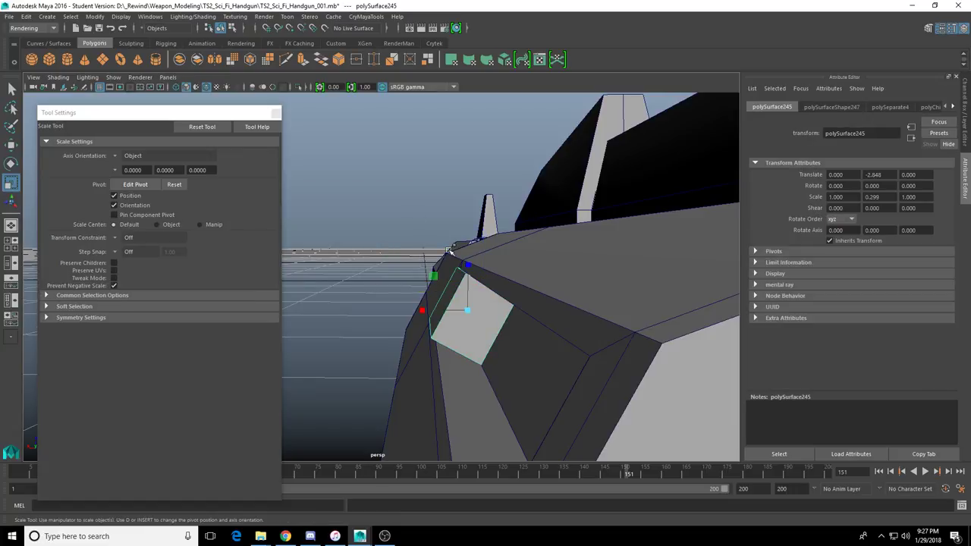
pyautogui.keyDown('alt'); pyautogui.moveTo(442, 288); pyautogui.dragTo(458, 344); pyautogui.keyUp('alt')
pyautogui.hotkey('ctrl', 'z')
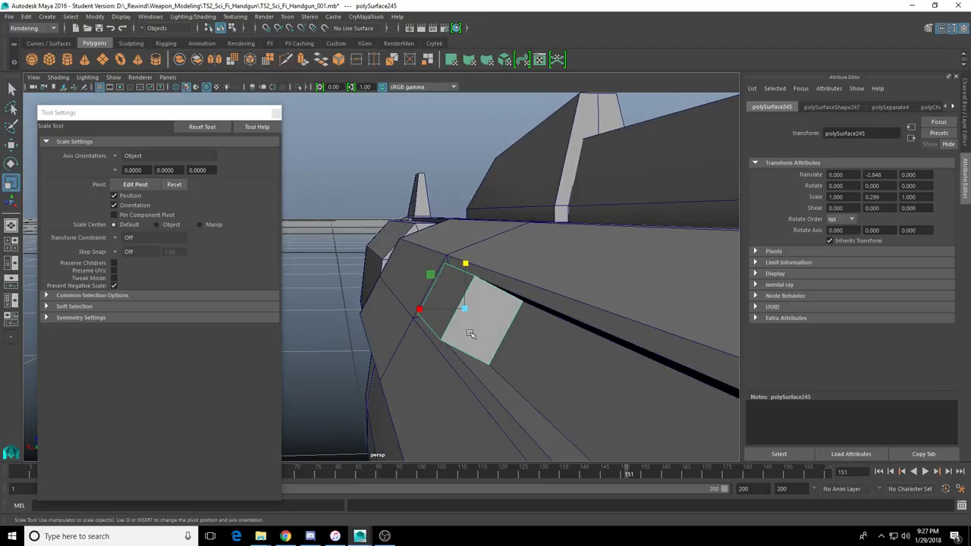
pyautogui.press('d')
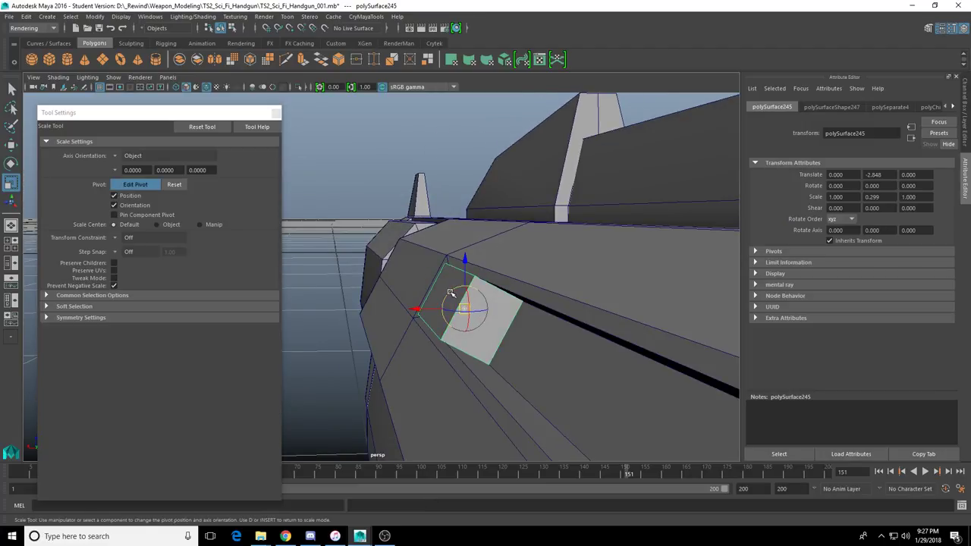
pyautogui.moveTo(451, 293); pyautogui.dragTo(462, 290)
pyautogui.press('d')
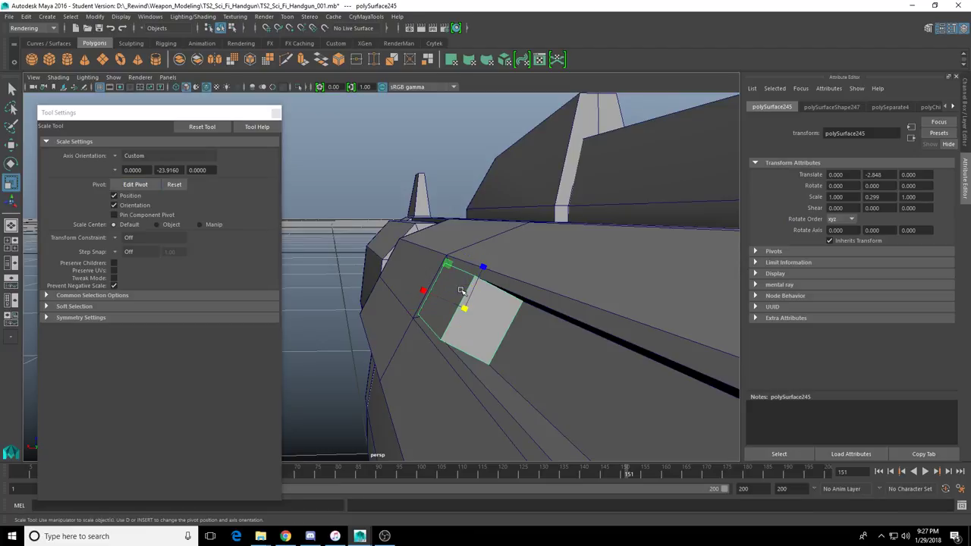
pyautogui.hotkey('ctrl', 'z')
# In the front view, snap the block's upper outer vertices to the matching corner of the slot on the body's outline.
pyautogui.moveTo(487, 322)
pyautogui.keyDown('alt'); pyautogui.mouseDown()
pyautogui.moveTo(542, 303)
pyautogui.moveTo(335, 337)
pyautogui.moveTo(478, 320)
pyautogui.mouseUp(); pyautogui.keyUp('alt')
pyautogui.press('F9')
pyautogui.press('space')
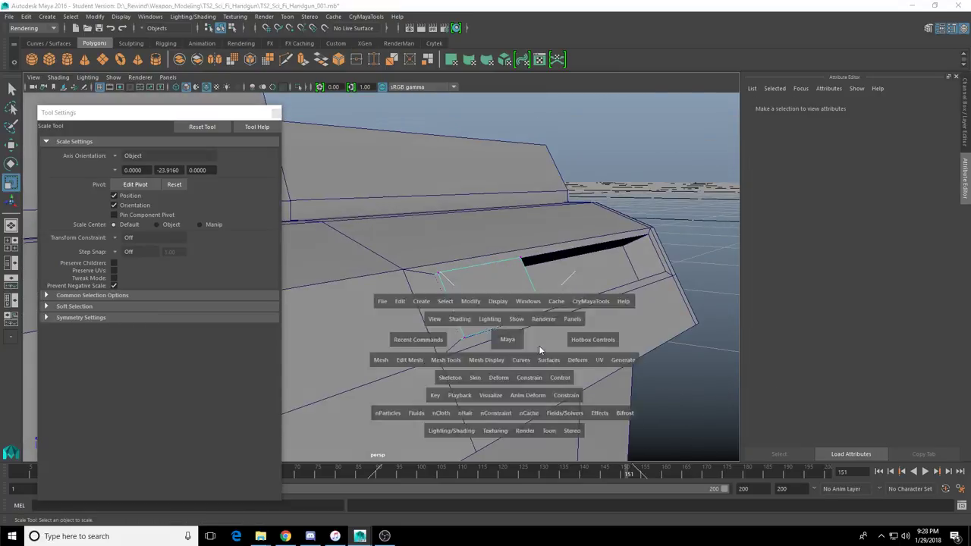
pyautogui.click(276, 113)
pyautogui.press('space')
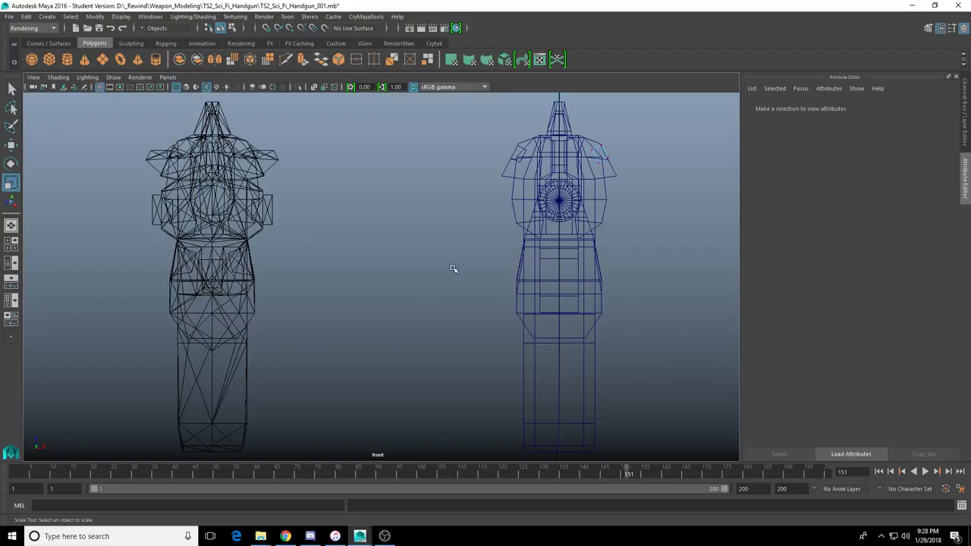
pyautogui.moveTo(568, 124); pyautogui.dragTo(624, 192)
pyautogui.press('f')
pyautogui.scroll(-8, 465, 241)
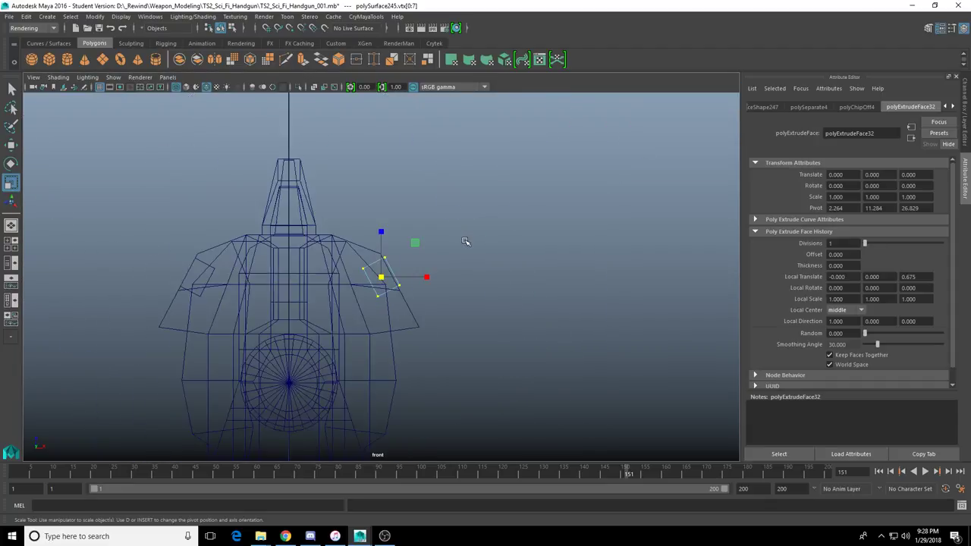
pyautogui.scroll(6, 465, 241)
pyautogui.press('w')
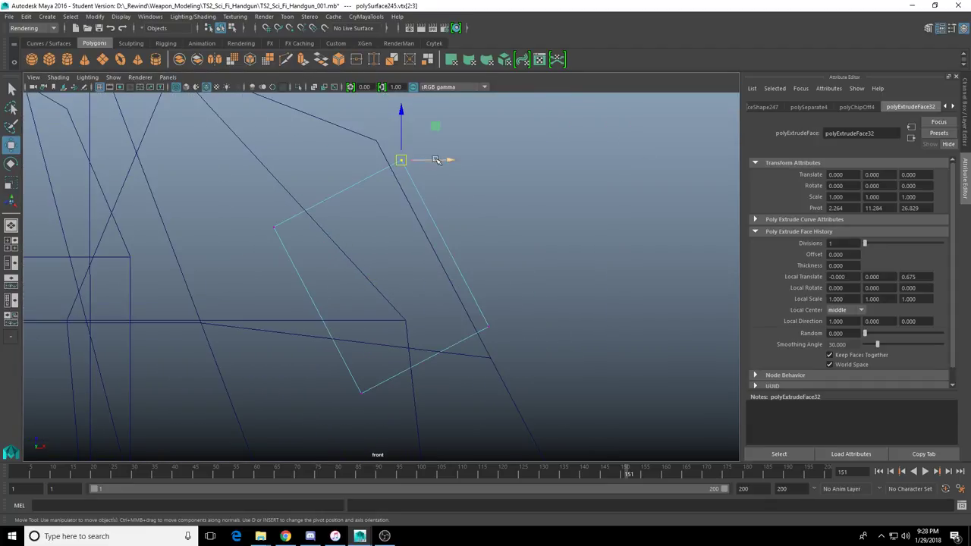
pyautogui.moveTo(436, 160); pyautogui.dragTo(425, 160)
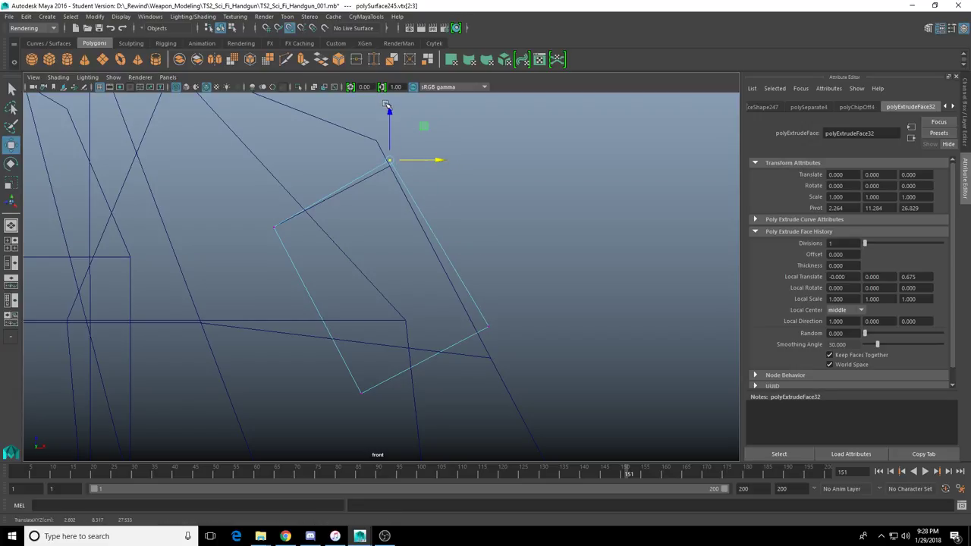
pyautogui.moveTo(390, 113); pyautogui.dragTo(390, 166)
# Snap the block's lower outer vertices to the slot's lower corner on the body's outline.
pyautogui.moveTo(448, 267); pyautogui.dragTo(545, 386)
pyautogui.press('v')
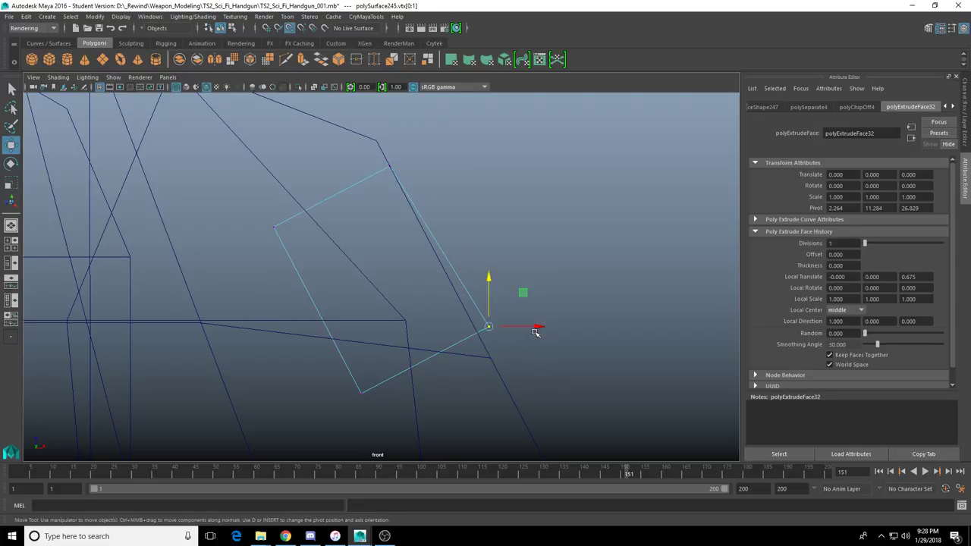
pyautogui.moveTo(535, 332); pyautogui.dragTo(523, 332)
pyautogui.moveTo(479, 278); pyautogui.dragTo(479, 285)
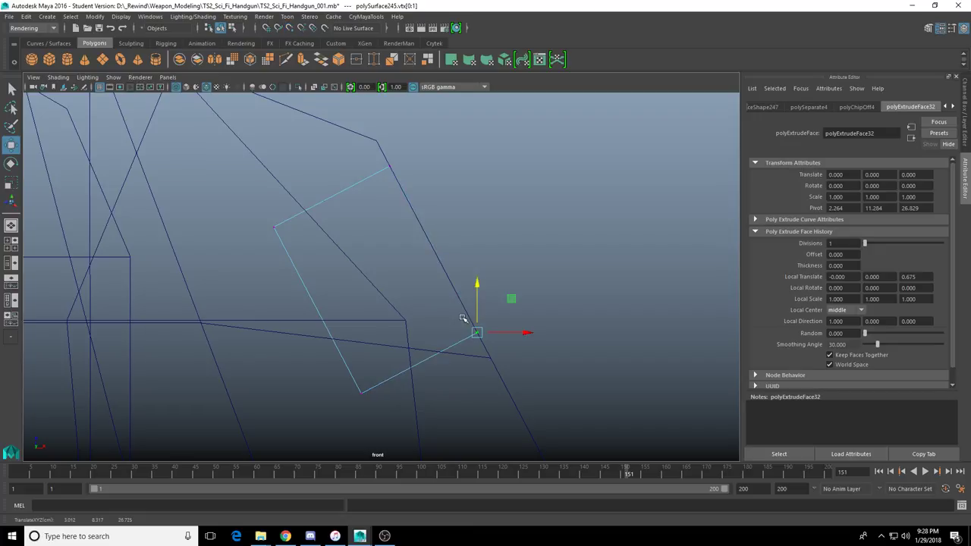
# Shift the block's upper vertices slightly down along the sloped outline to leave a gap at the slot's upper edge.
pyautogui.moveTo(256, 153); pyautogui.dragTo(505, 438)
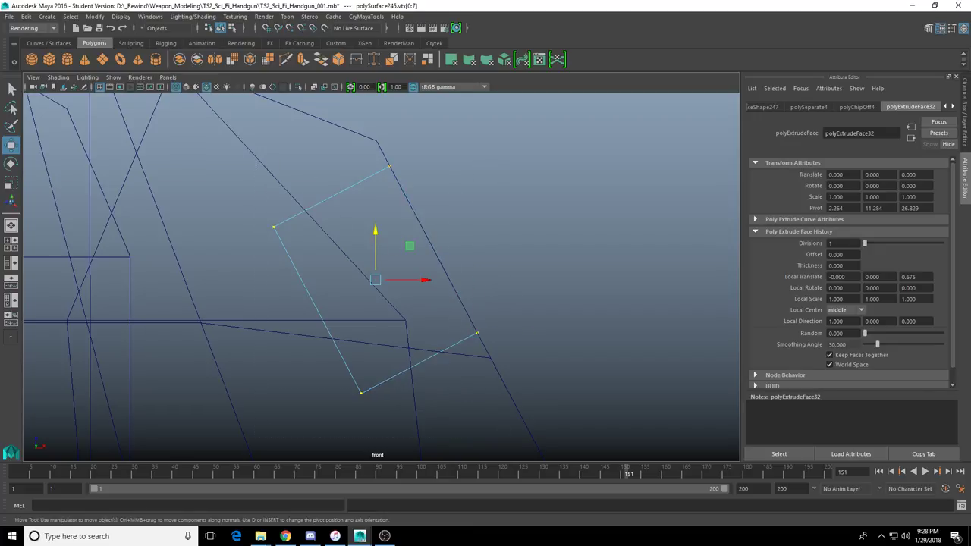
pyautogui.moveTo(224, 137); pyautogui.dragTo(406, 235)
pyautogui.moveTo(331, 148); pyautogui.dragTo(331, 161)
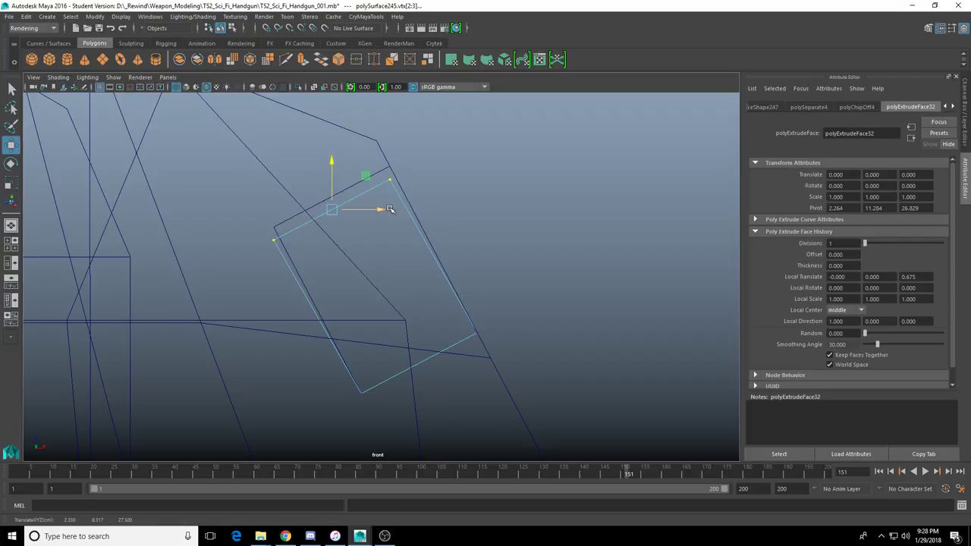
pyautogui.moveTo(382, 210); pyautogui.dragTo(389, 212)
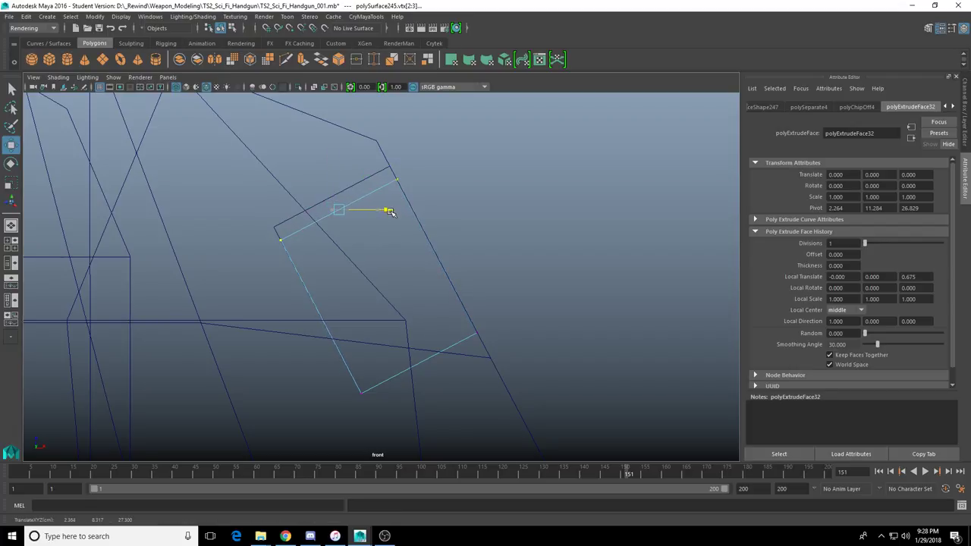
# Shift the block's lower vertices slightly up along the sloped outline to leave a gap at the slot's lower edge.
pyautogui.keyDown('alt'); pyautogui.moveTo(407, 239); pyautogui.dragTo(426, 137, button='middle'); pyautogui.keyUp('alt')
pyautogui.scroll(3, 368, 293)
pyautogui.scroll(2, 415, 275)
pyautogui.scroll(-10, 422, 266)
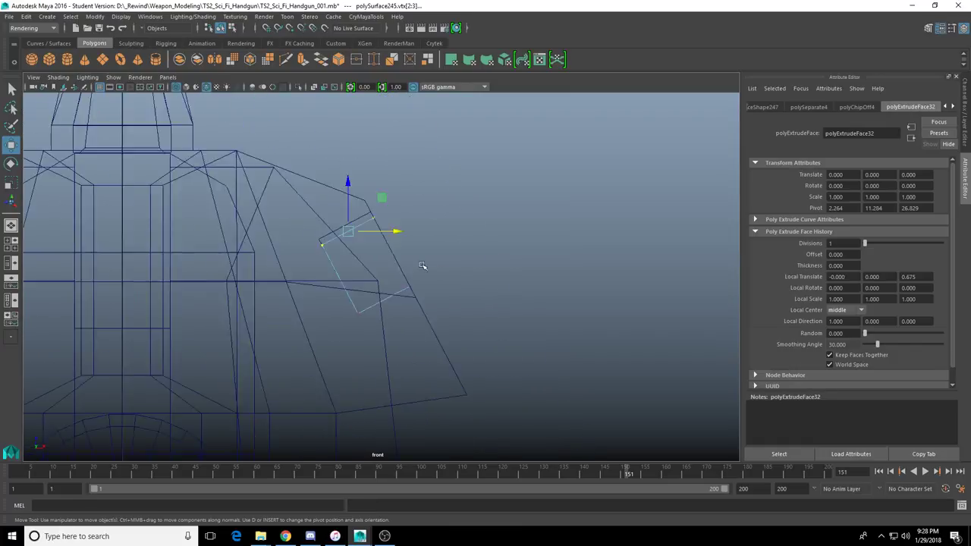
pyautogui.scroll(6, 335, 281)
pyautogui.scroll(1, 335, 280)
pyautogui.moveTo(277, 282); pyautogui.dragTo(574, 406)
pyautogui.scroll(3, 464, 308)
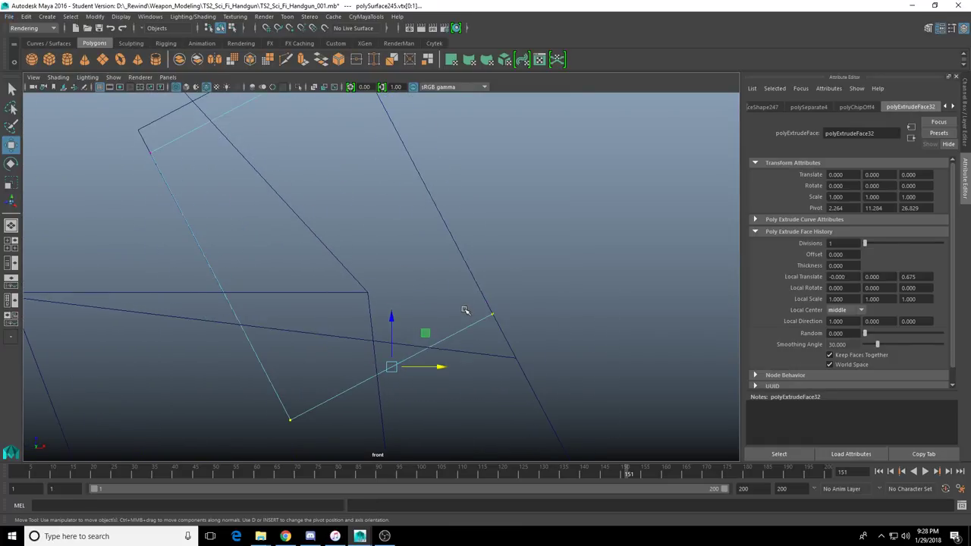
pyautogui.moveTo(391, 315); pyautogui.dragTo(394, 304)
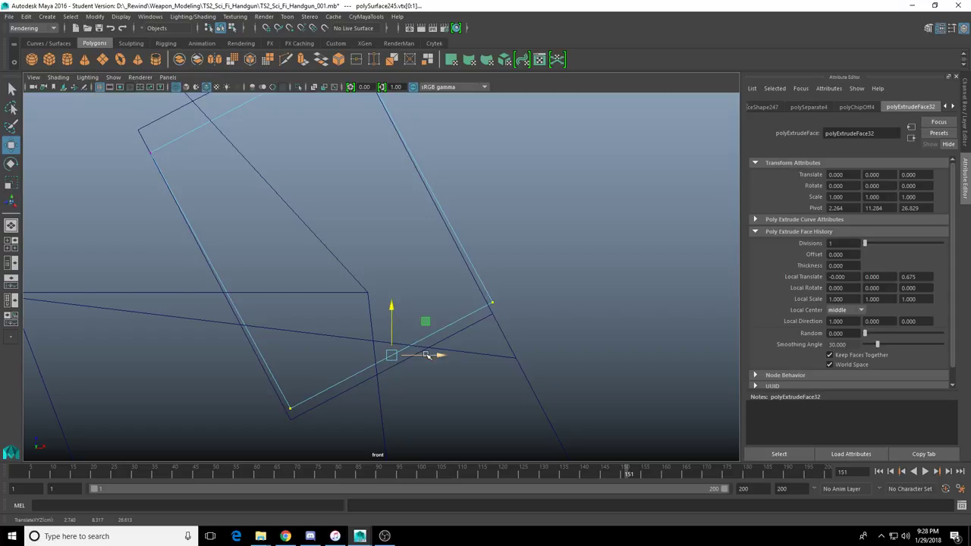
pyautogui.moveTo(438, 354); pyautogui.dragTo(433, 355)
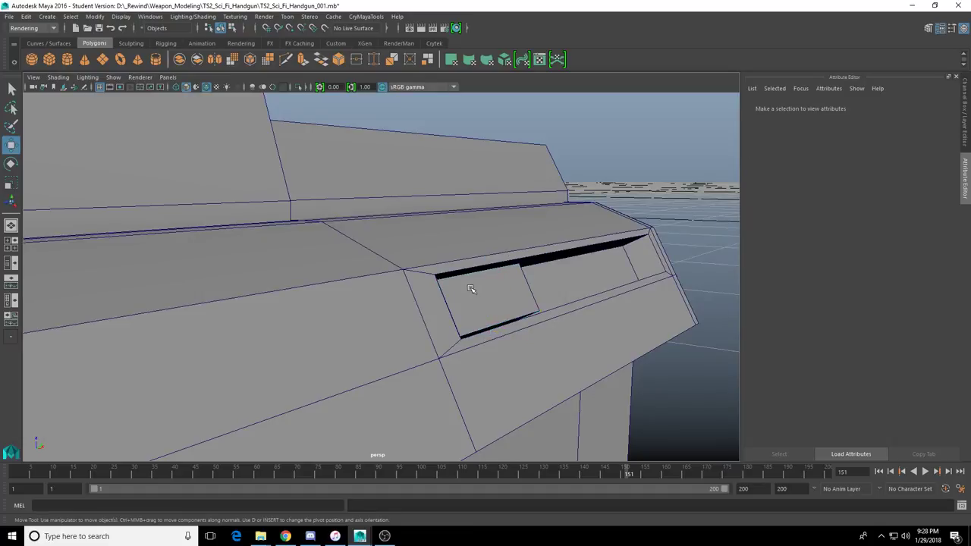
# Inspect the block in the perspective view and compare its shape with the slot detail on the reference handgun.
pyautogui.click(391, 307)
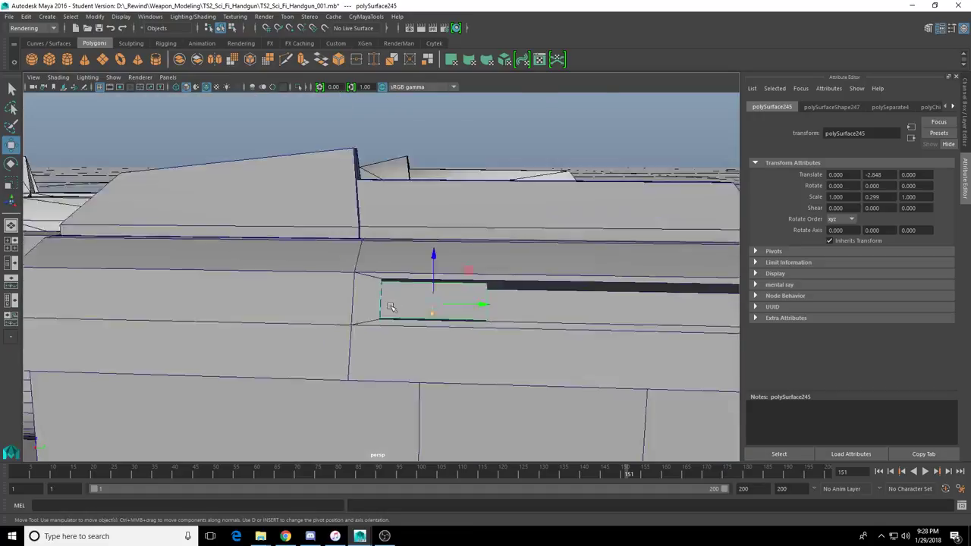
pyautogui.keyDown('alt'); pyautogui.moveTo(391, 307); pyautogui.dragTo(349, 301, button='right'); pyautogui.keyUp('alt')
pyautogui.keyDown('alt'); pyautogui.moveTo(349, 300); pyautogui.dragTo(412, 313); pyautogui.keyUp('alt')
pyautogui.keyDown('alt'); pyautogui.moveTo(411, 311); pyautogui.dragTo(396, 332, button='middle'); pyautogui.keyUp('alt')
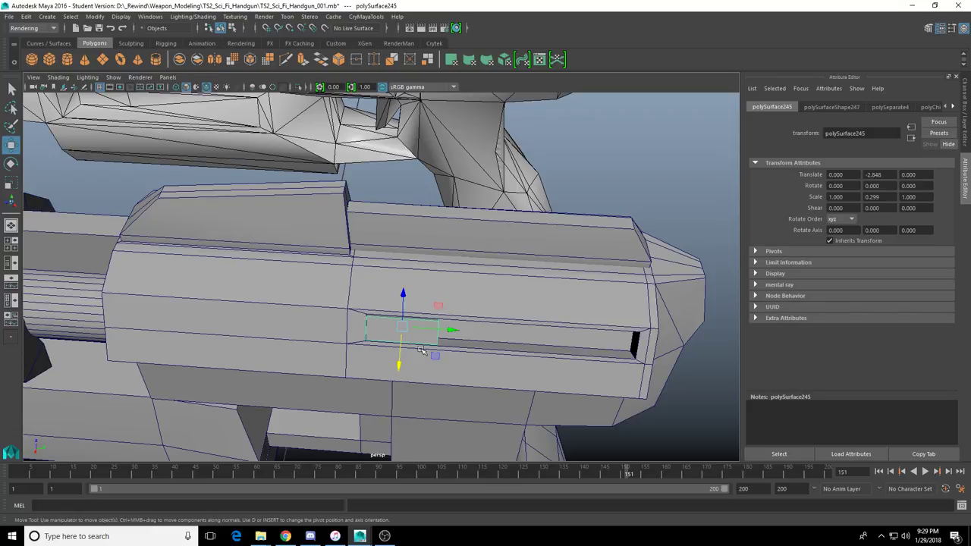
pyautogui.keyDown('alt'); pyautogui.moveTo(479, 245); pyautogui.dragTo(410, 345, button='middle'); pyautogui.keyUp('alt')
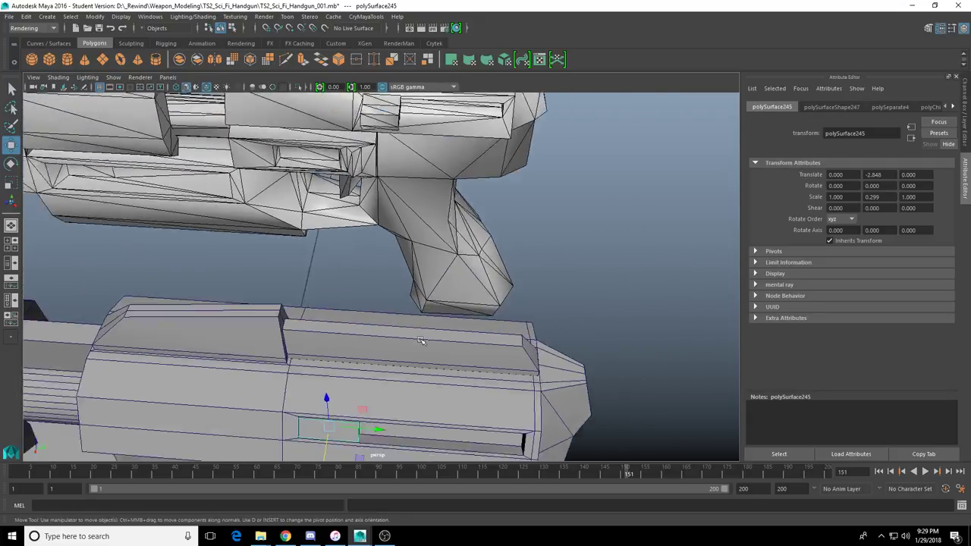
pyautogui.keyDown('alt'); pyautogui.moveTo(410, 345); pyautogui.dragTo(372, 271); pyautogui.keyUp('alt')
pyautogui.press('f')
pyautogui.scroll(-2, 497, 324)
pyautogui.keyDown('alt'); pyautogui.moveTo(371, 271); pyautogui.dragTo(395, 271, button='right'); pyautogui.keyUp('alt')
pyautogui.keyDown('alt'); pyautogui.moveTo(394, 271); pyautogui.dragTo(334, 267, button='middle'); pyautogui.keyUp('alt')
# Wedge the block's outer face about its lower edge.
pyautogui.moveTo(435, 233); pyautogui.dragTo(449, 243, button='right')
pyautogui.click(448, 243)
pyautogui.keyDown('alt'); pyautogui.moveTo(449, 243); pyautogui.dragTo(458, 267); pyautogui.keyUp('alt')
pyautogui.press('q')
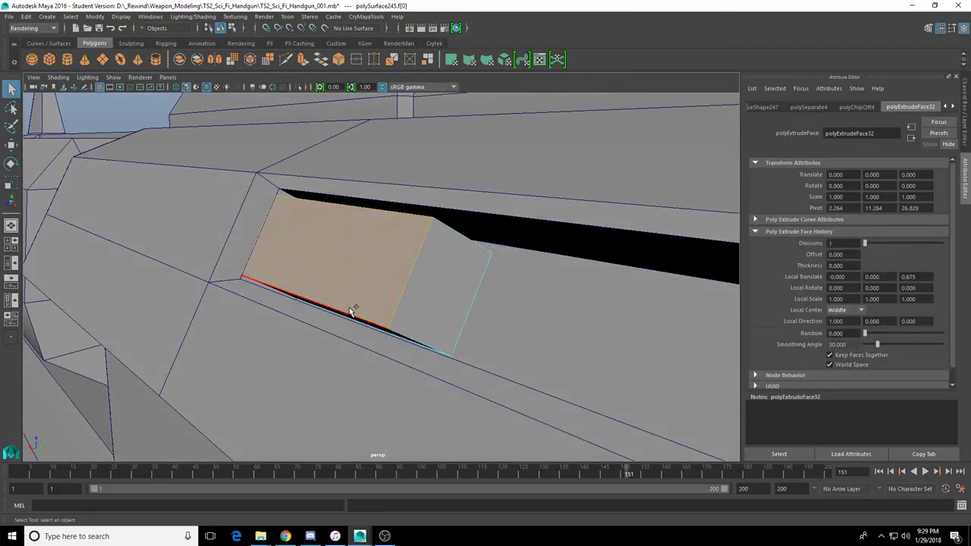
pyautogui.keyDown('shift'); pyautogui.moveTo(365, 268); pyautogui.dragTo(314, 284, button='right'); pyautogui.keyUp('shift')
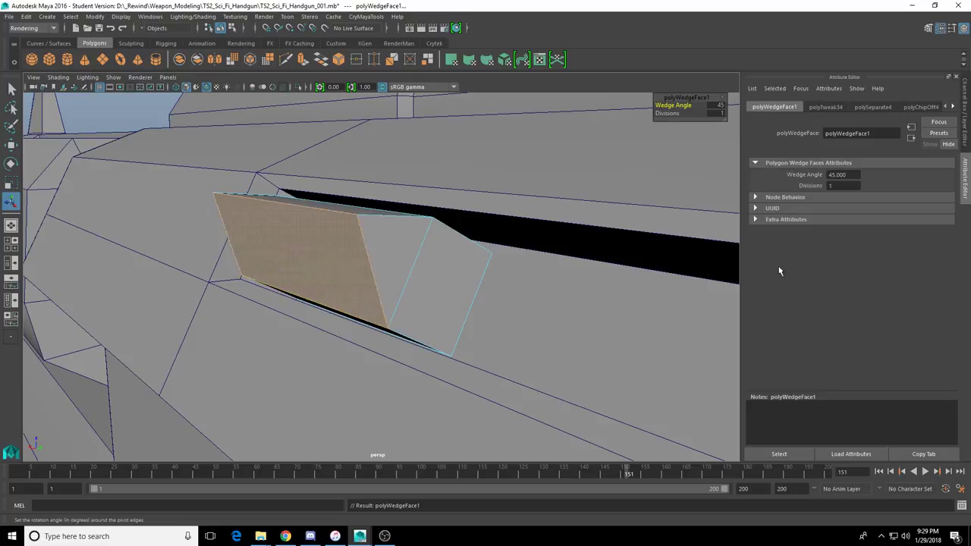
# Set the wedge angle to 35.
pyautogui.click(873, 107)
pyautogui.click(825, 107)
pyautogui.click(776, 107)
pyautogui.rightClick(854, 174)
pyautogui.click(815, 176)
pyautogui.moveTo(851, 175); pyautogui.dragTo(742, 173)
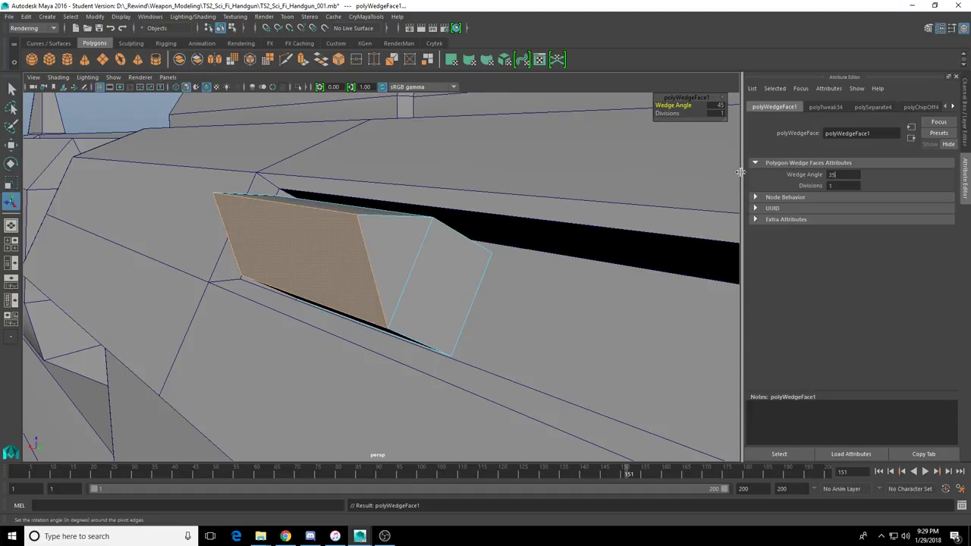
pyautogui.write('35')
pyautogui.press('Return')
# Snap the wedge's outer upper vertices in the front view so they sit straight above its lower edge and level with the inner upper edge.
pyautogui.keyDown('alt'); pyautogui.moveTo(364, 277); pyautogui.dragTo(288, 243); pyautogui.keyUp('alt')
pyautogui.press('F9')
pyautogui.moveTo(227, 178); pyautogui.dragTo(258, 224)
pyautogui.press('space')
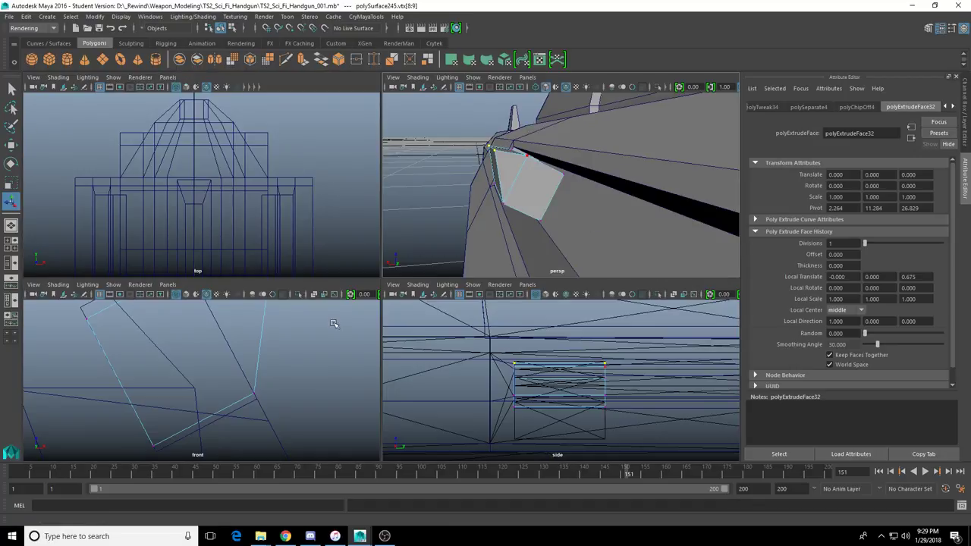
pyautogui.press('space')
pyautogui.scroll(3, 271, 339)
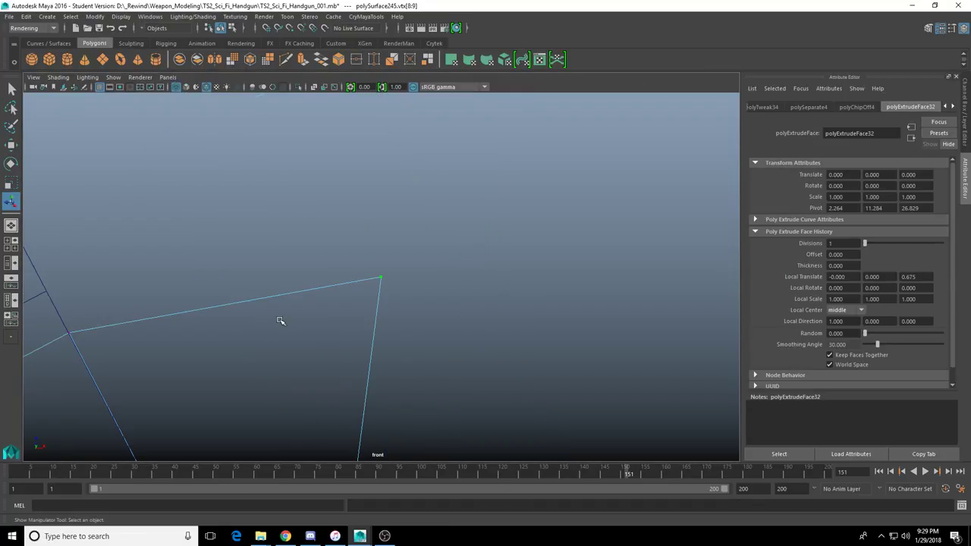
pyautogui.press('w')
pyautogui.scroll(-5, 337, 286)
pyautogui.scroll(3, 427, 284)
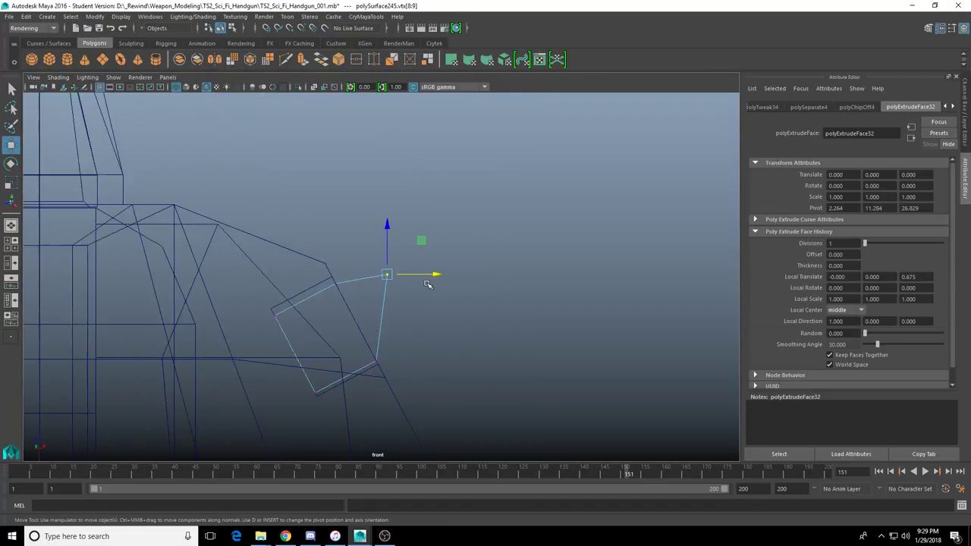
pyautogui.press('v')
pyautogui.moveTo(439, 273); pyautogui.dragTo(334, 278)
pyautogui.moveTo(315, 234); pyautogui.dragTo(432, 276)
# Inspect the reshaped block inside the slot from several angles in the perspective view.
pyautogui.press('space')
pyautogui.press('space')
pyautogui.scroll(-5, 505, 232)
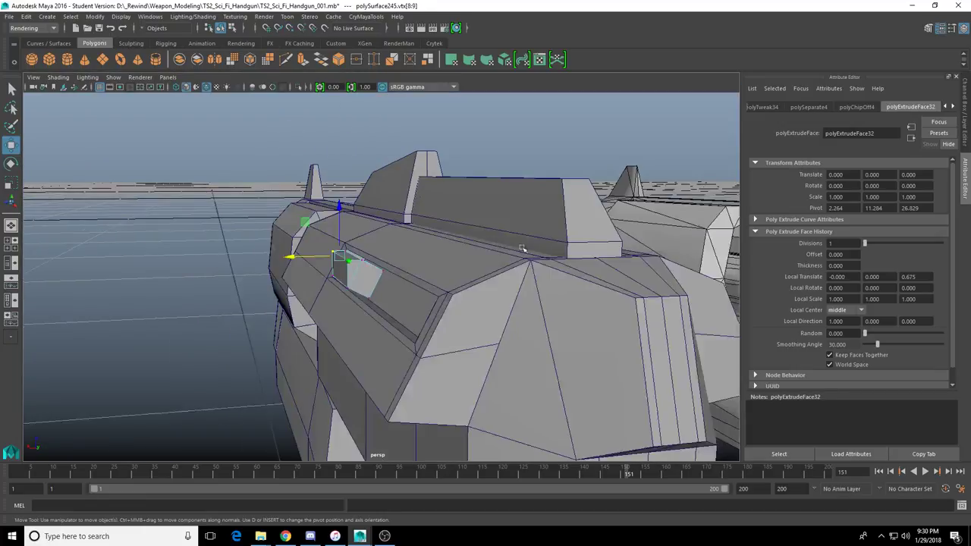
pyautogui.moveTo(524, 249)
pyautogui.keyDown('alt'); pyautogui.mouseDown()
pyautogui.moveTo(172, 274)
pyautogui.moveTo(431, 278)
pyautogui.moveTo(427, 293)
pyautogui.mouseUp(); pyautogui.keyUp('alt')
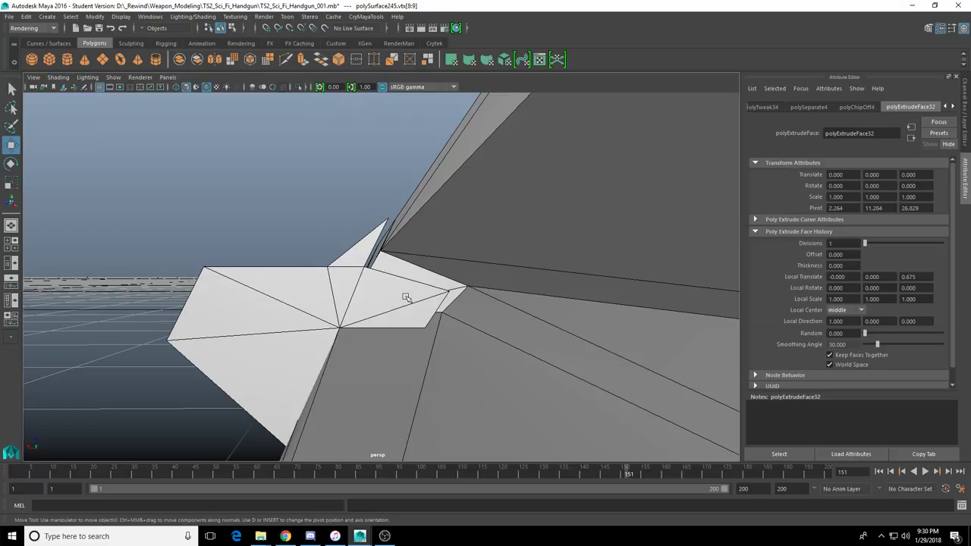
pyautogui.scroll(-5, 396, 288)
pyautogui.keyDown('alt'); pyautogui.moveTo(395, 289); pyautogui.dragTo(485, 312, button='middle'); pyautogui.keyUp('alt')
pyautogui.scroll(4, 455, 304)
pyautogui.keyDown('alt'); pyautogui.moveTo(394, 266); pyautogui.dragTo(349, 307, button='middle'); pyautogui.keyUp('alt')
pyautogui.scroll(2, 372, 312)
# Wedge the block's top face about its inner edge, after comparing it with the reference handgun.
pyautogui.moveTo(393, 357); pyautogui.dragTo(392, 408, button='right')
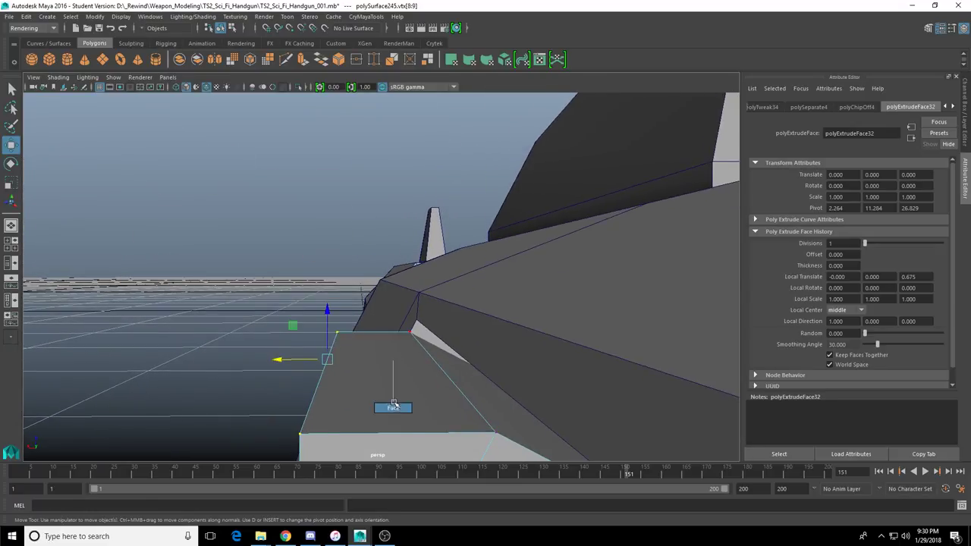
pyautogui.click(395, 403)
pyautogui.scroll(-5, 403, 397)
pyautogui.scroll(-5, 535, 378)
pyautogui.keyDown('alt'); pyautogui.moveTo(591, 379); pyautogui.dragTo(176, 343, button='middle'); pyautogui.keyUp('alt')
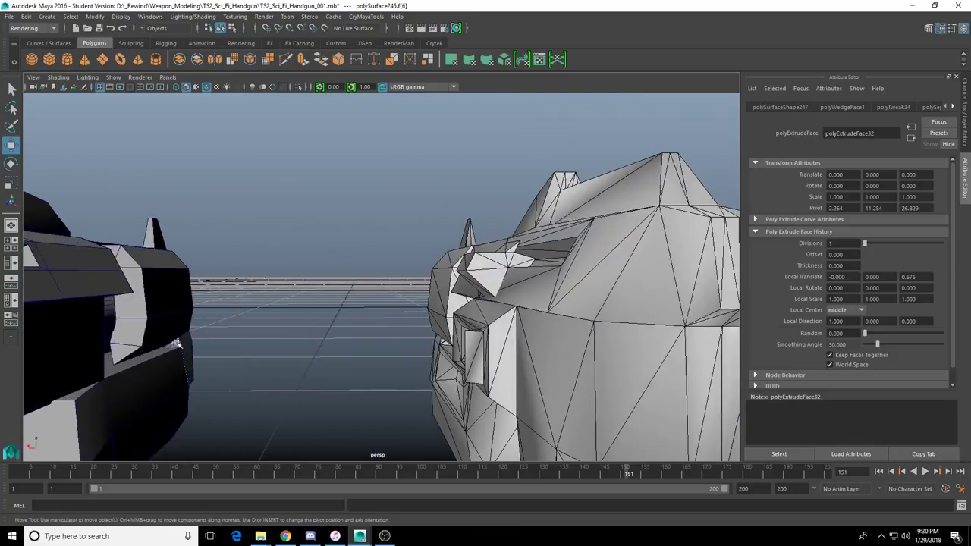
pyautogui.keyDown('alt'); pyautogui.moveTo(414, 332); pyautogui.dragTo(440, 341); pyautogui.keyUp('alt')
pyautogui.keyDown('alt'); pyautogui.moveTo(313, 336); pyautogui.dragTo(411, 315); pyautogui.keyUp('alt')
pyautogui.press('f')
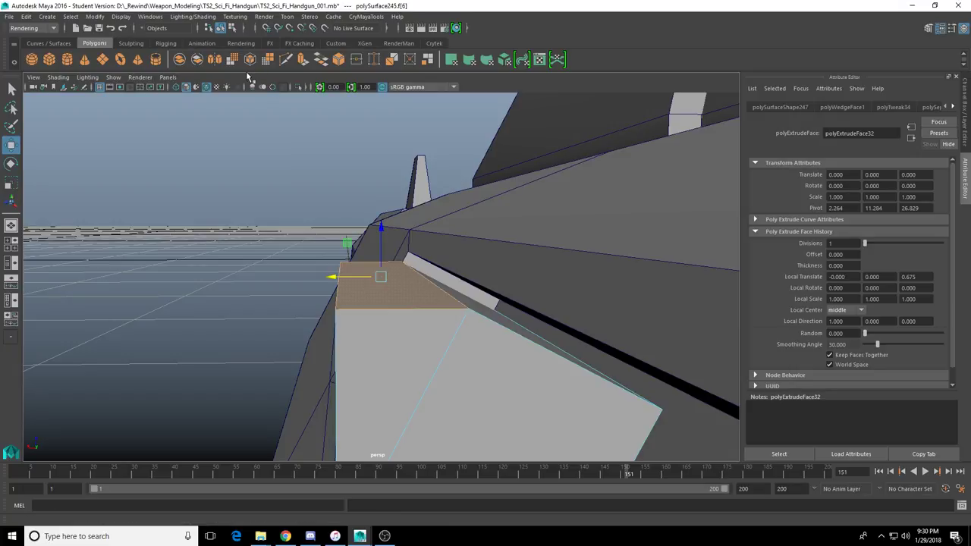
pyautogui.keyDown('alt'); pyautogui.moveTo(367, 165); pyautogui.dragTo(393, 249); pyautogui.keyUp('alt')
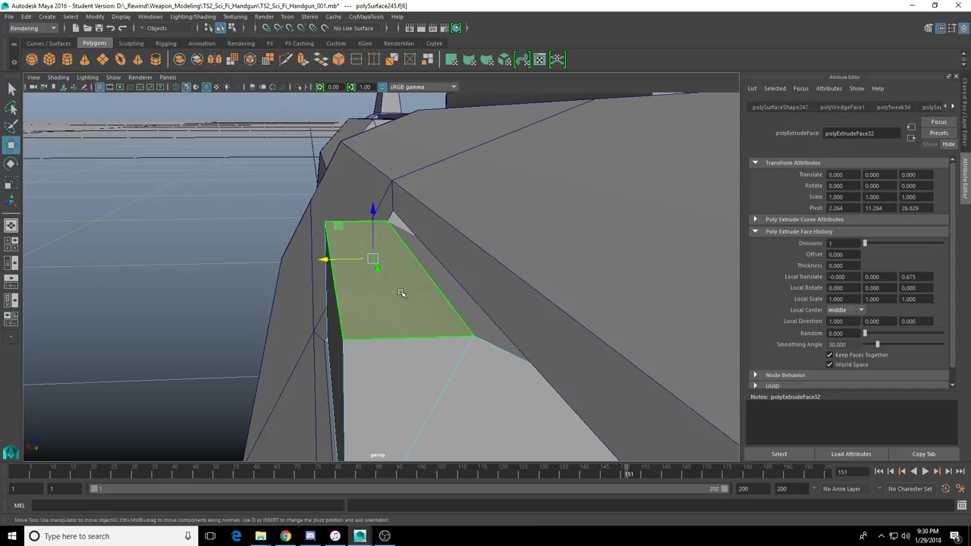
pyautogui.moveTo(402, 296); pyautogui.dragTo(357, 294, button='right')
pyautogui.press('q')
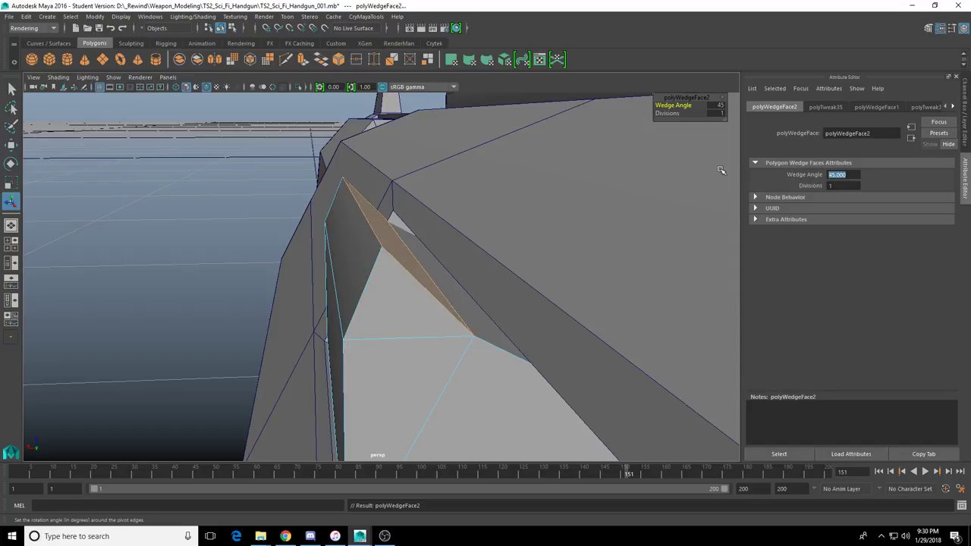
# Set the top face's wedge angle to 115, after trying 90.
pyautogui.write('90')
pyautogui.press('Return')
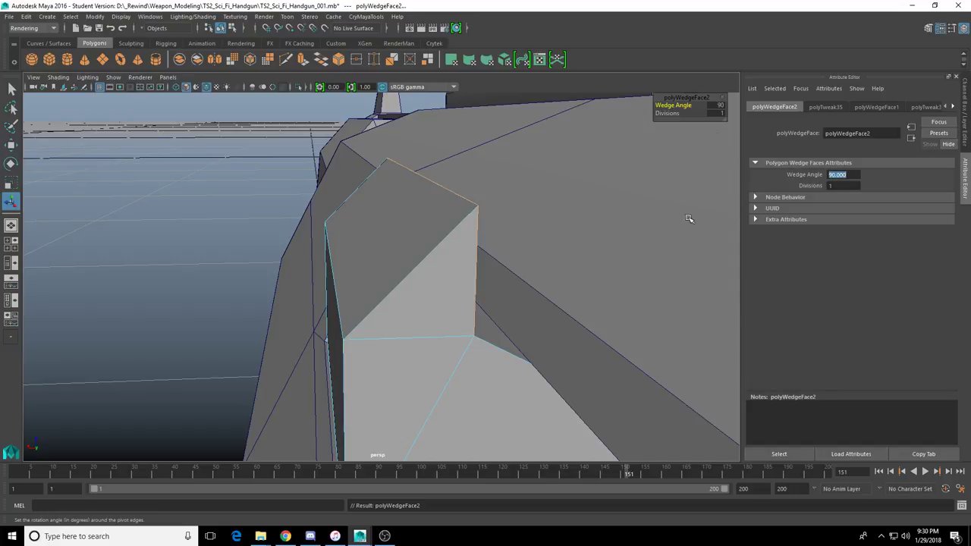
pyautogui.keyDown('alt'); pyautogui.moveTo(572, 307); pyautogui.dragTo(557, 292); pyautogui.keyUp('alt')
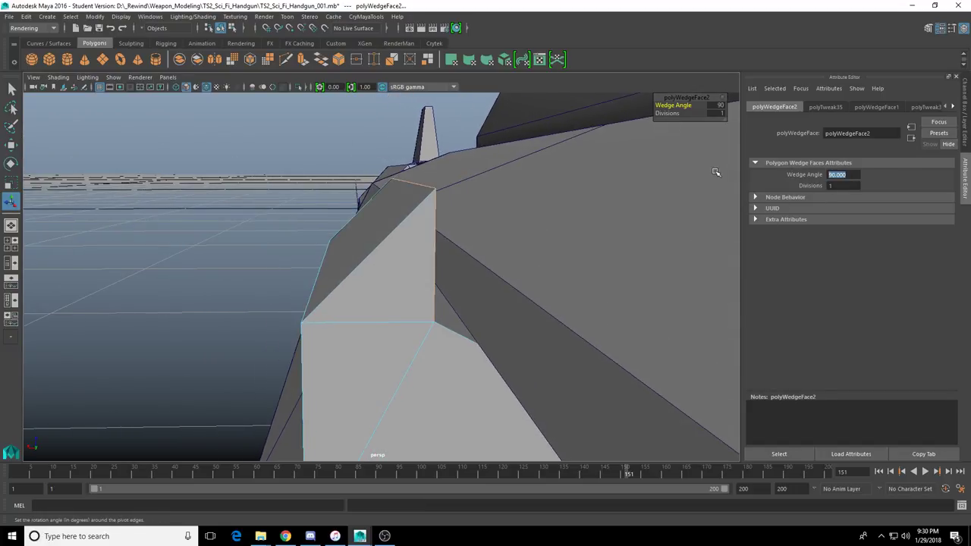
pyautogui.write('115')
pyautogui.press('Return')
pyautogui.keyDown('alt'); pyautogui.moveTo(503, 265); pyautogui.dragTo(502, 269); pyautogui.keyUp('alt')
# Lower the new top wedge's tip vertices in the front view toward the body's upper outline.
pyautogui.press('space')
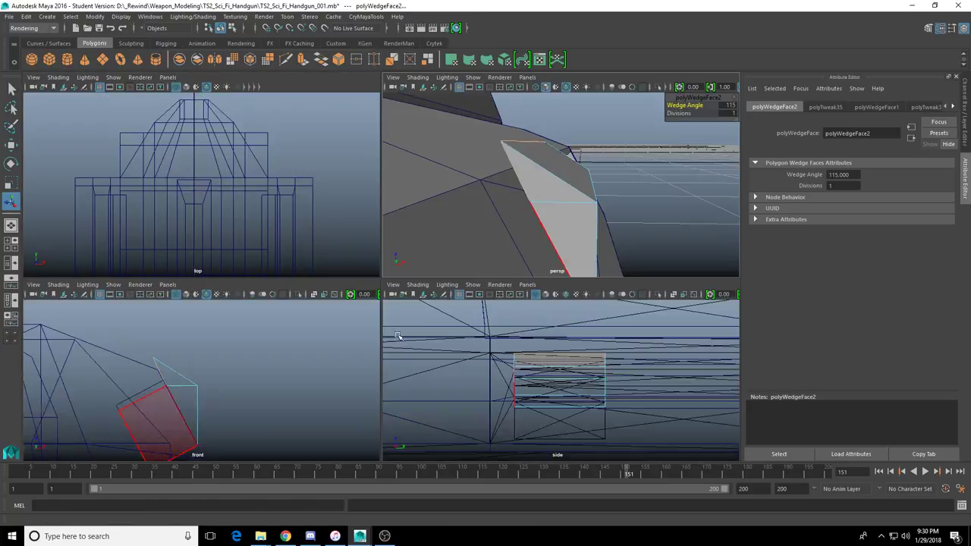
pyautogui.press('space')
pyautogui.scroll(5, 404, 322)
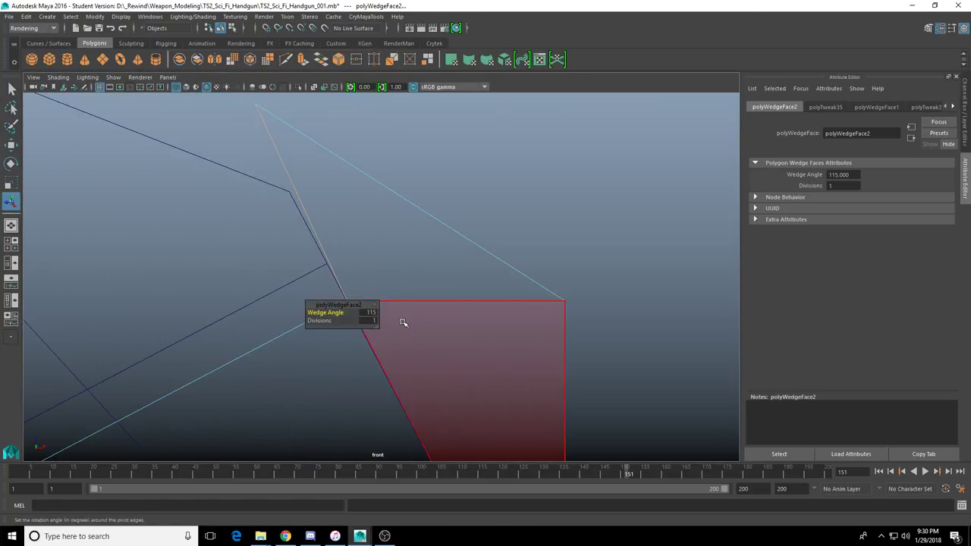
pyautogui.keyDown('alt'); pyautogui.moveTo(494, 240); pyautogui.dragTo(578, 235, button='middle'); pyautogui.keyUp('alt')
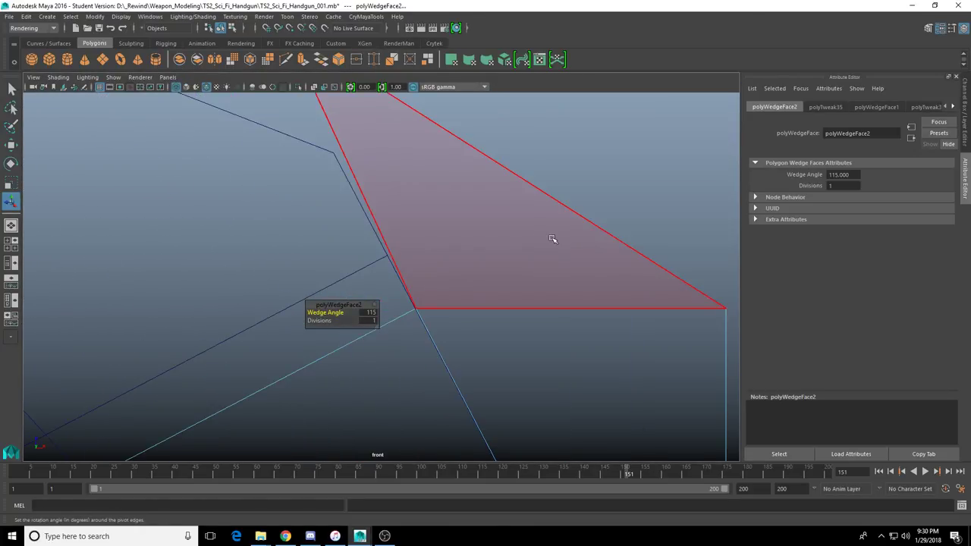
pyautogui.scroll(-10, 516, 273)
pyautogui.scroll(6, 515, 283)
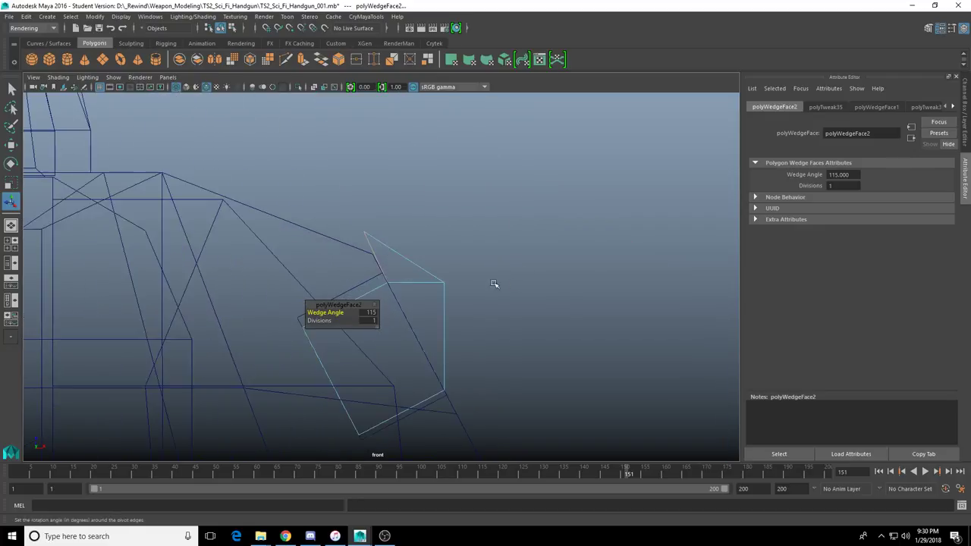
pyautogui.moveTo(383, 228); pyautogui.dragTo(343, 225, button='right')
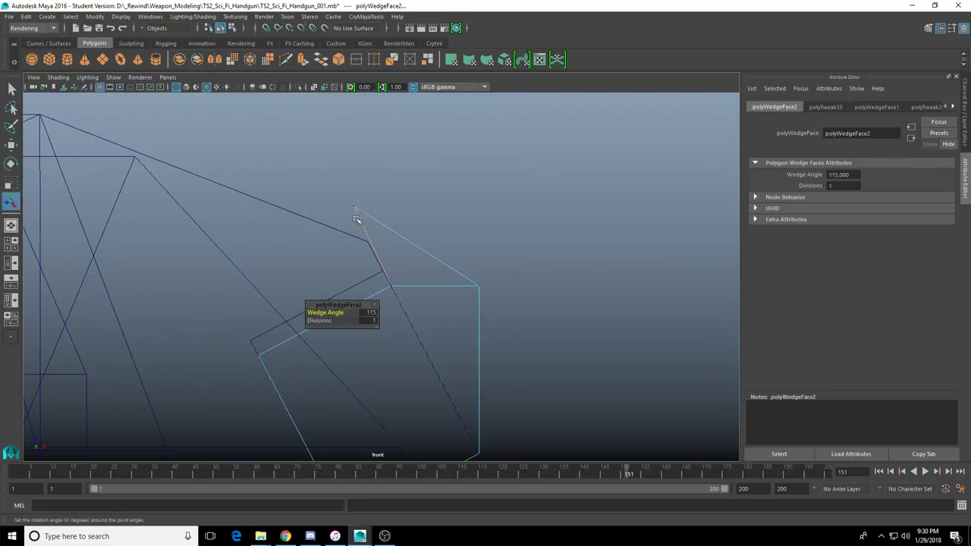
pyautogui.moveTo(335, 189); pyautogui.dragTo(378, 224)
pyautogui.press('w')
pyautogui.moveTo(354, 158); pyautogui.dragTo(354, 181)
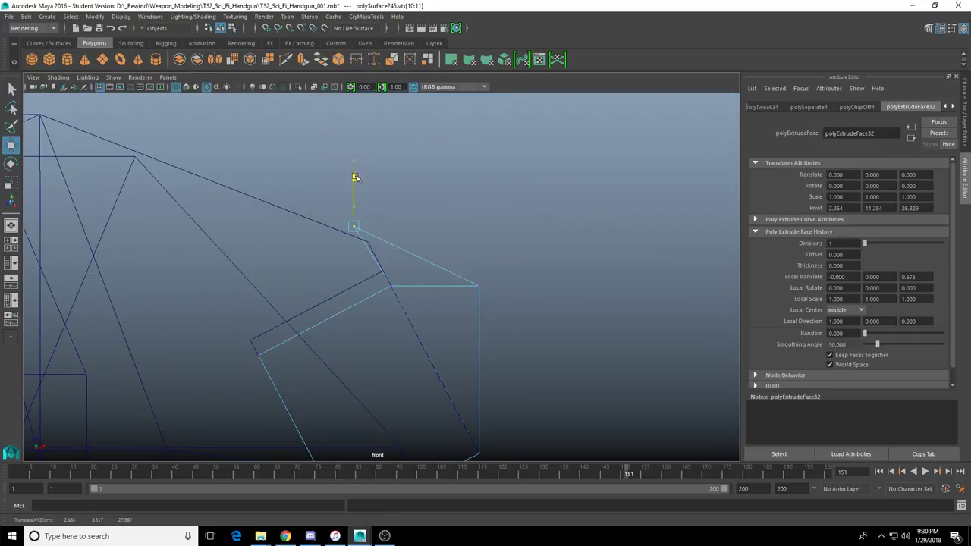
# Shift the top wedge's tip vertices slightly outward to line up with the body's sloped side outline.
pyautogui.scroll(2, 409, 208)
pyautogui.moveTo(398, 212); pyautogui.dragTo(413, 218)
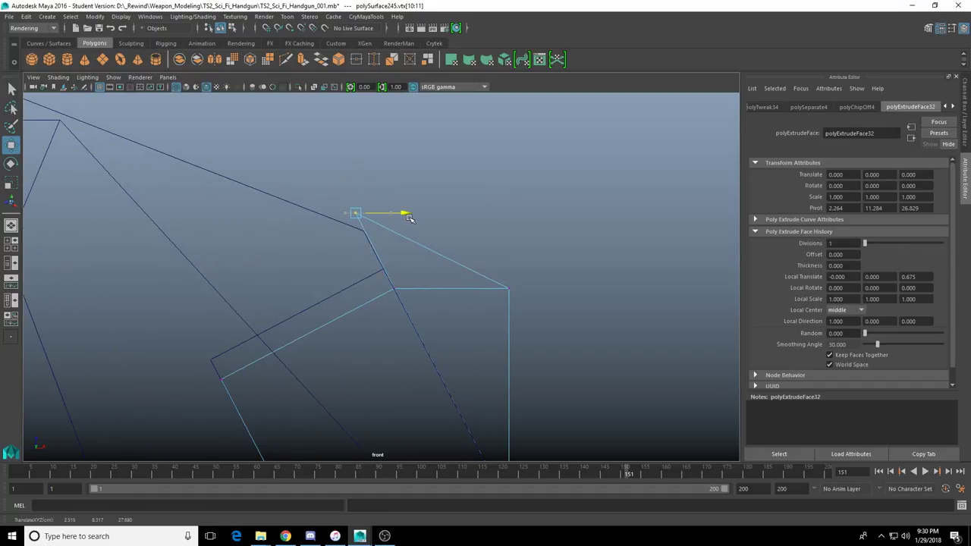
pyautogui.hotkey('ctrl', 'z')
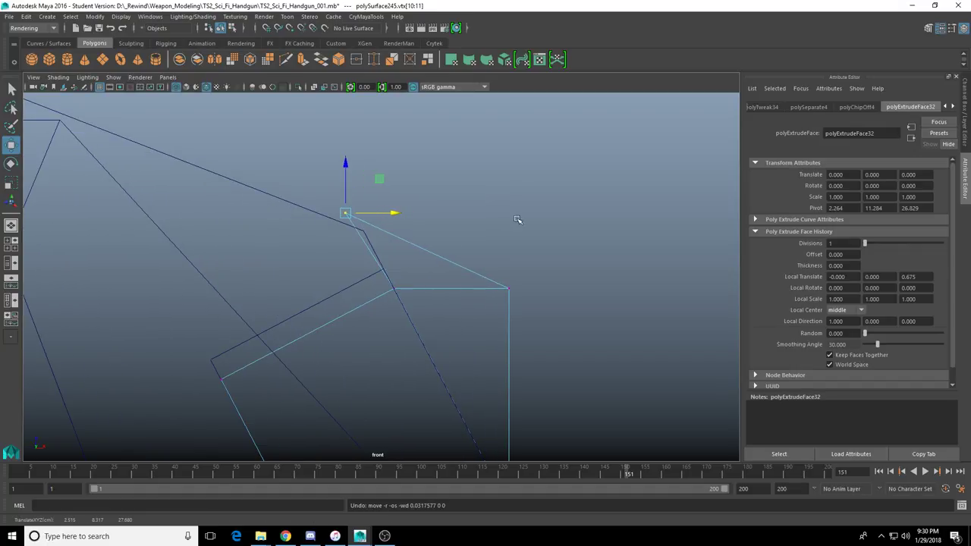
pyautogui.moveTo(395, 212); pyautogui.dragTo(405, 216)
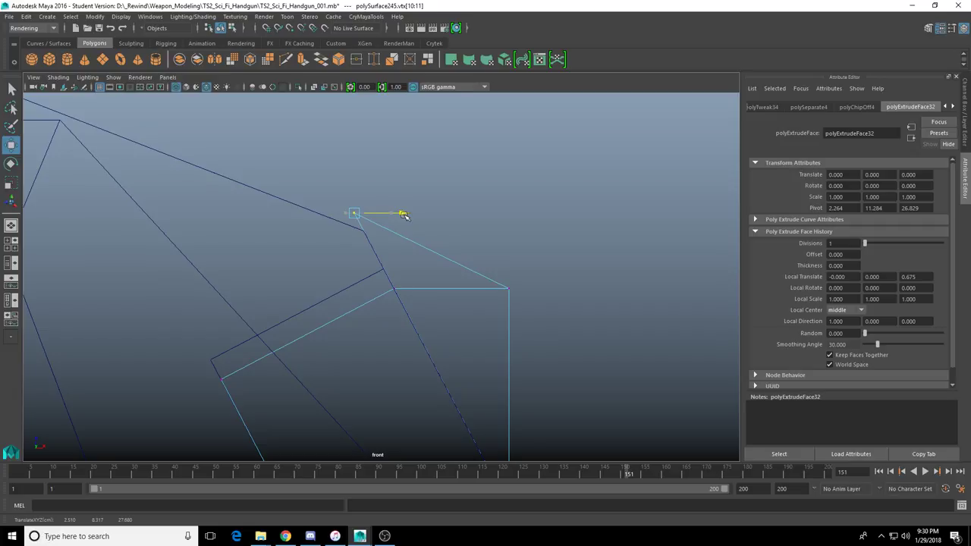
# Examine the wedged block's fit in the side slot from the front and the side in the perspective view.
pyautogui.press('space')
pyautogui.press('space')
pyautogui.moveTo(564, 250)
pyautogui.keyDown('alt'); pyautogui.mouseDown()
pyautogui.moveTo(298, 259)
pyautogui.moveTo(453, 248)
pyautogui.moveTo(460, 260)
pyautogui.moveTo(550, 283)
pyautogui.moveTo(543, 278)
pyautogui.mouseUp(); pyautogui.keyUp('alt')
pyautogui.scroll(8, 342, 275)
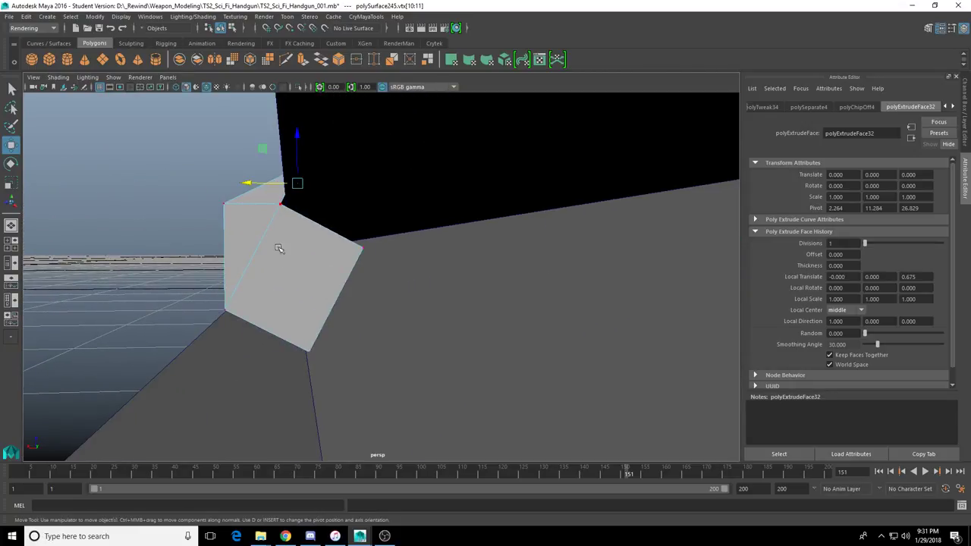
pyautogui.click(280, 249)
pyautogui.keyDown('alt'); pyautogui.moveTo(287, 243); pyautogui.dragTo(364, 267); pyautogui.keyUp('alt')
pyautogui.scroll(-5, 280, 258)
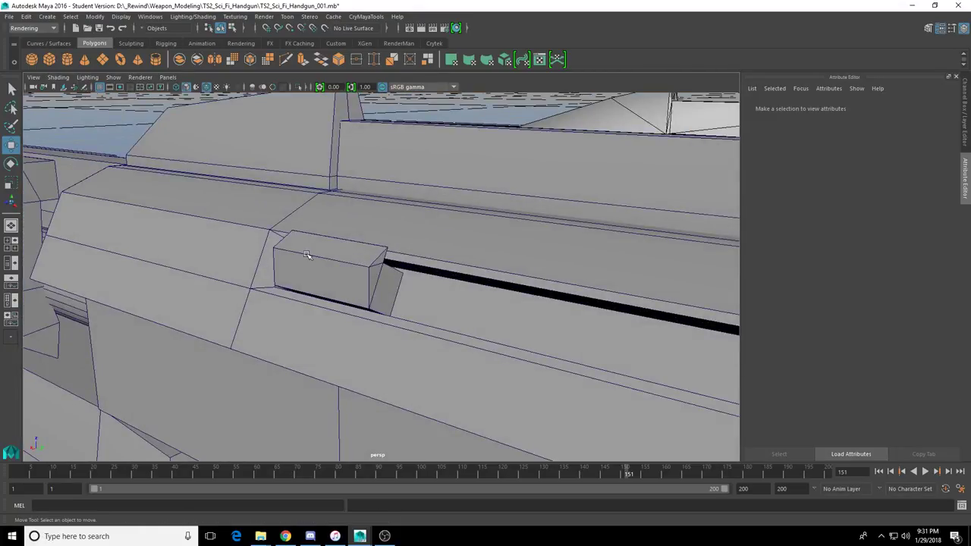
pyautogui.scroll(-8, 306, 255)
pyautogui.keyDown('alt'); pyautogui.moveTo(486, 261); pyautogui.dragTo(373, 261); pyautogui.keyUp('alt')
pyautogui.keyDown('alt'); pyautogui.moveTo(438, 287); pyautogui.dragTo(472, 343); pyautogui.keyUp('alt')
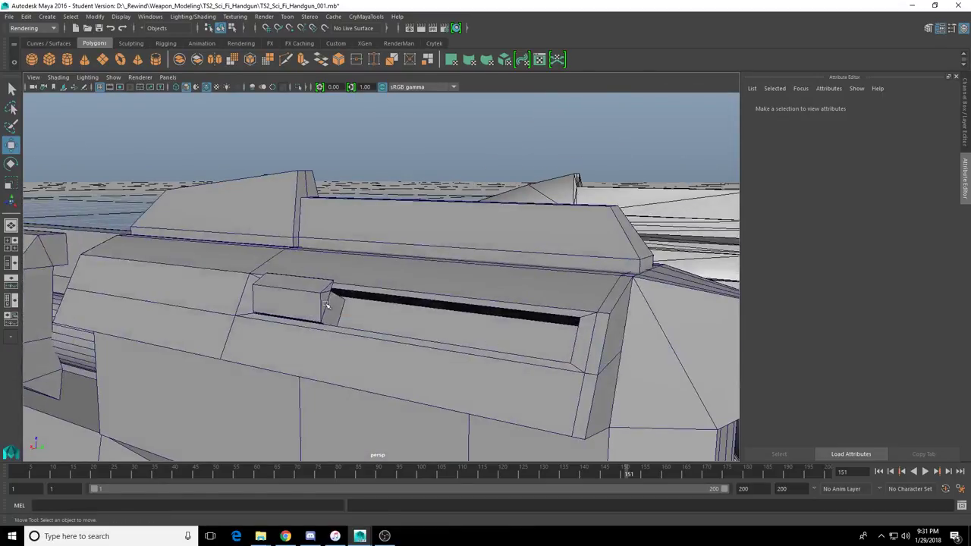
# Extrude the block's outer face outward by about 0.909, checking its shape against the reference handgun.
pyautogui.click(307, 303)
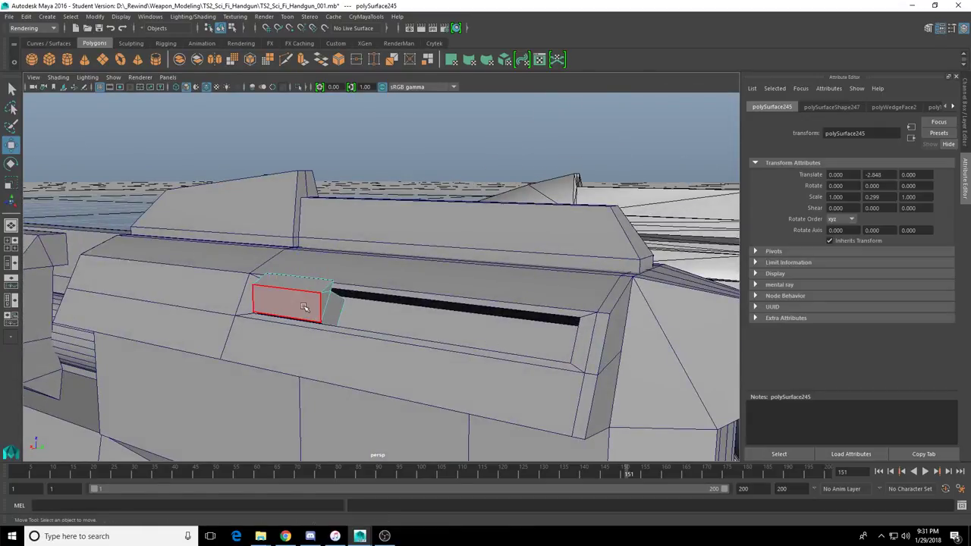
pyautogui.hotkey('ctrl', 'e')
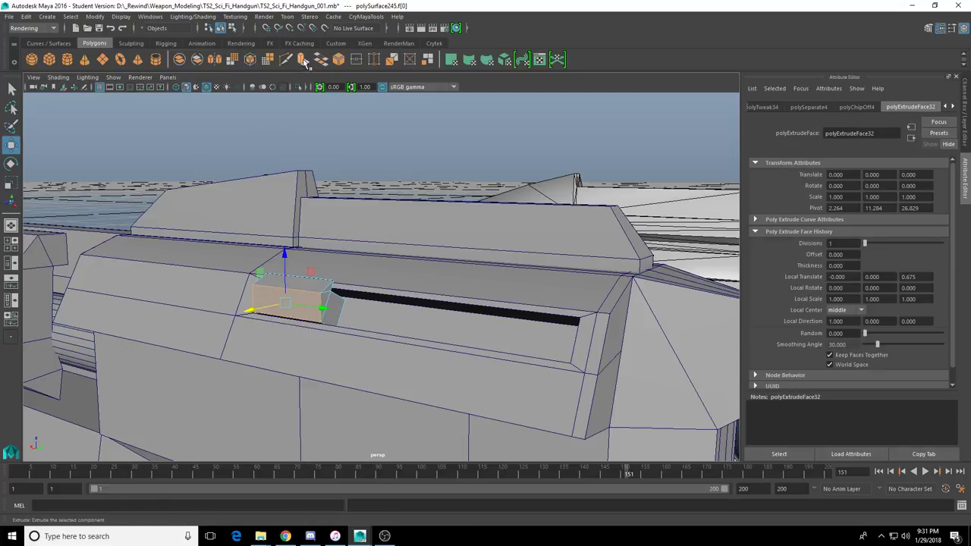
pyautogui.click(304, 62)
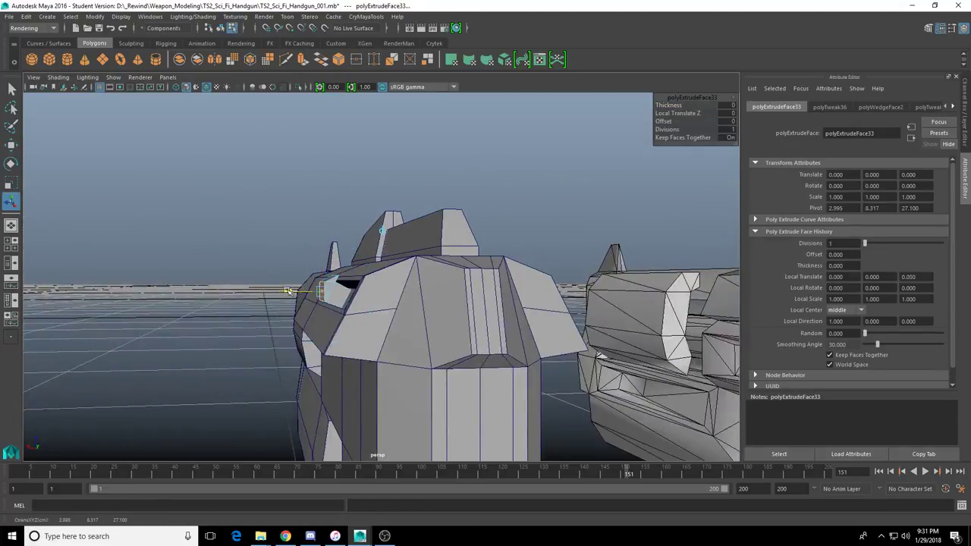
pyautogui.keyDown('alt'); pyautogui.moveTo(288, 292); pyautogui.dragTo(228, 294); pyautogui.keyUp('alt')
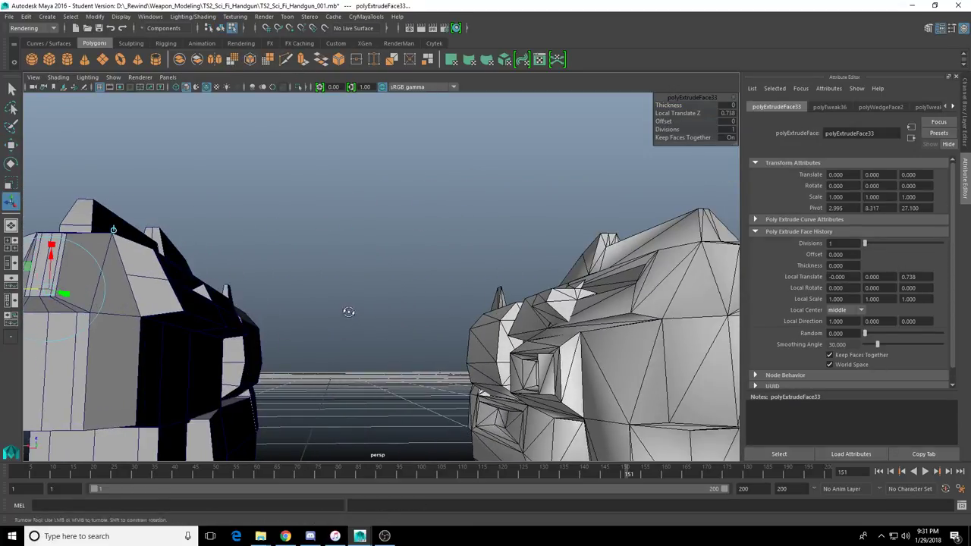
pyautogui.keyDown('alt'); pyautogui.moveTo(349, 311); pyautogui.dragTo(372, 329); pyautogui.keyUp('alt')
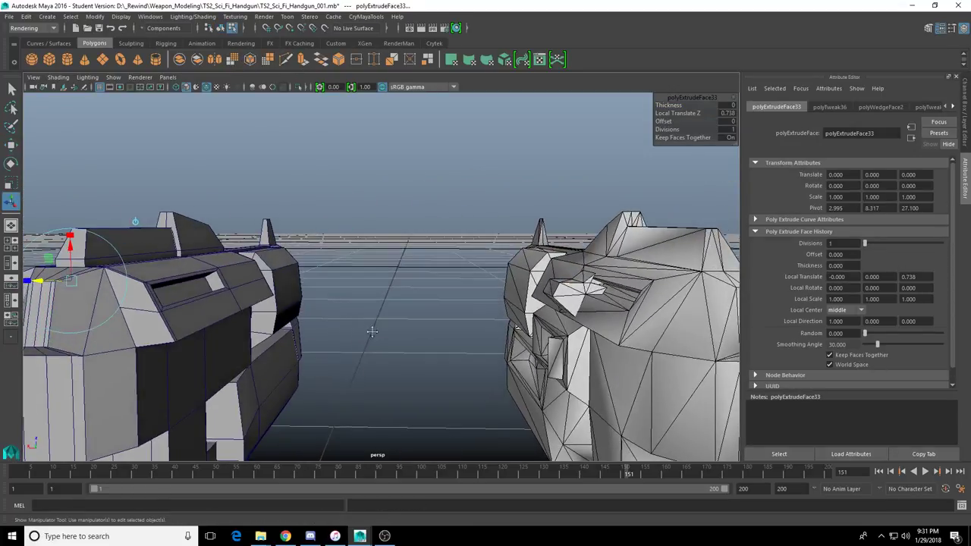
pyautogui.keyDown('alt'); pyautogui.moveTo(373, 329); pyautogui.dragTo(569, 338, button='middle'); pyautogui.keyUp('alt')
pyautogui.keyDown('alt'); pyautogui.moveTo(425, 326); pyautogui.dragTo(501, 319, button='right'); pyautogui.keyUp('alt')
pyautogui.keyDown('alt'); pyautogui.moveTo(364, 300); pyautogui.dragTo(565, 293, button='middle'); pyautogui.keyUp('alt')
pyautogui.keyDown('alt'); pyautogui.moveTo(565, 295); pyautogui.dragTo(463, 269); pyautogui.keyUp('alt')
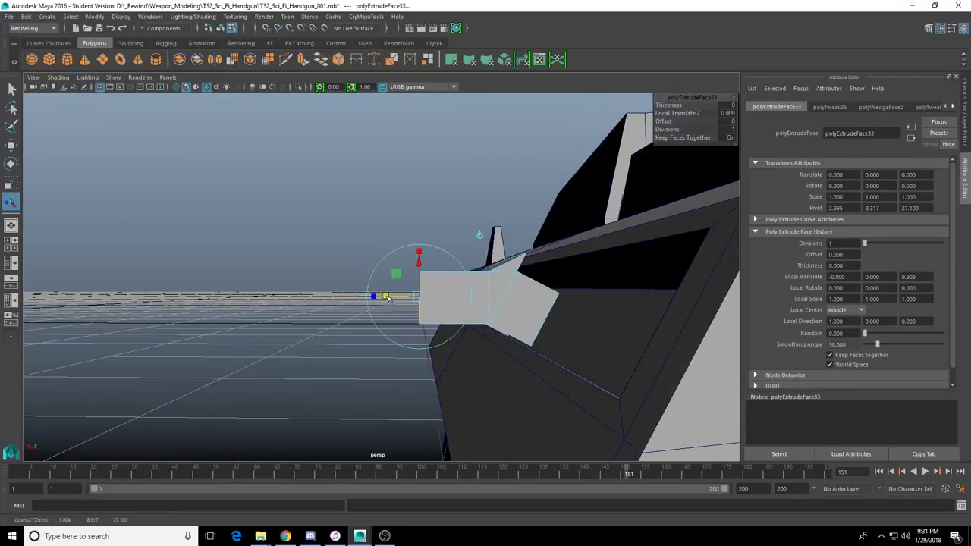
# Extend the outer face's extrusion to a local Z translation of about 1.634.
pyautogui.scroll(-5, 549, 321)
pyautogui.keyDown('alt'); pyautogui.moveTo(548, 321); pyautogui.dragTo(522, 334, button='middle'); pyautogui.keyUp('alt')
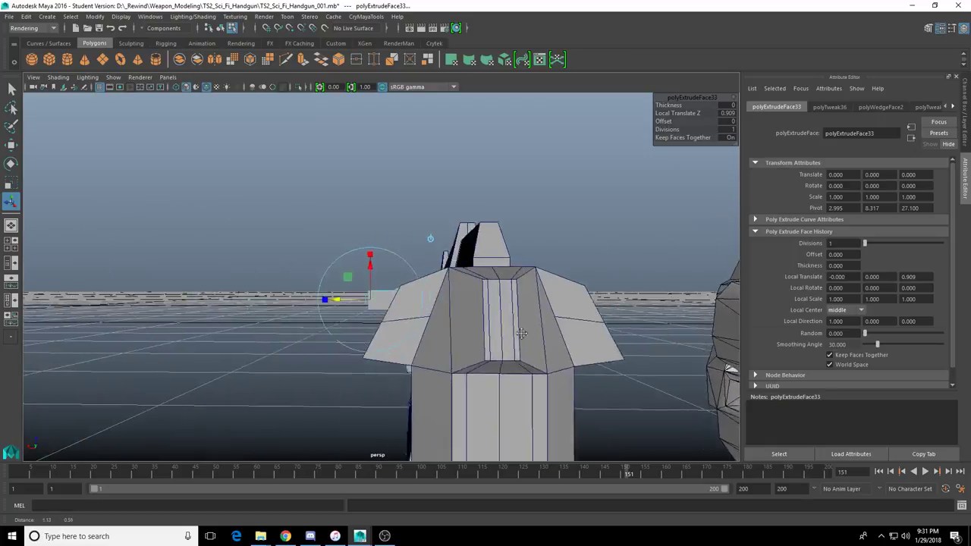
pyautogui.keyDown('alt'); pyautogui.moveTo(522, 333); pyautogui.dragTo(377, 319); pyautogui.keyUp('alt')
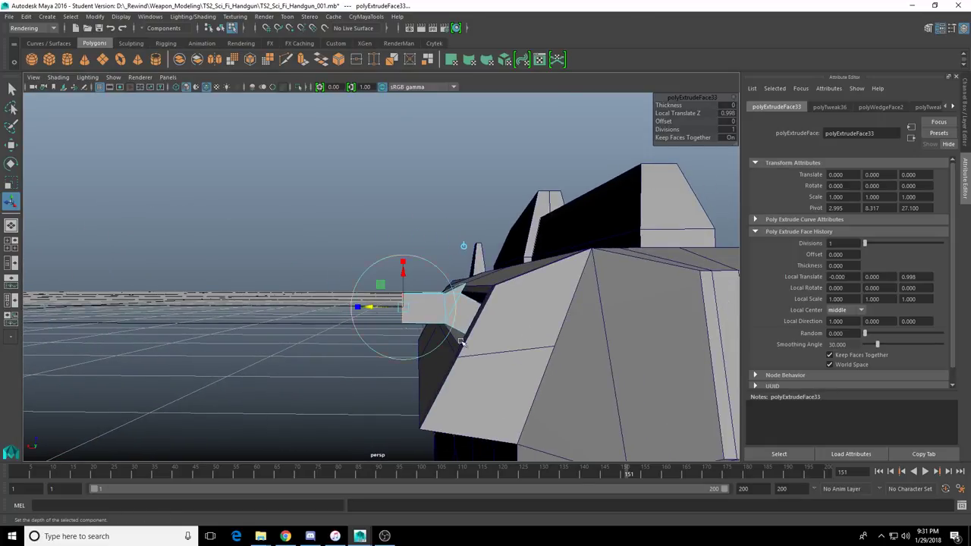
pyautogui.keyDown('alt'); pyautogui.moveTo(461, 342); pyautogui.dragTo(422, 324); pyautogui.keyUp('alt')
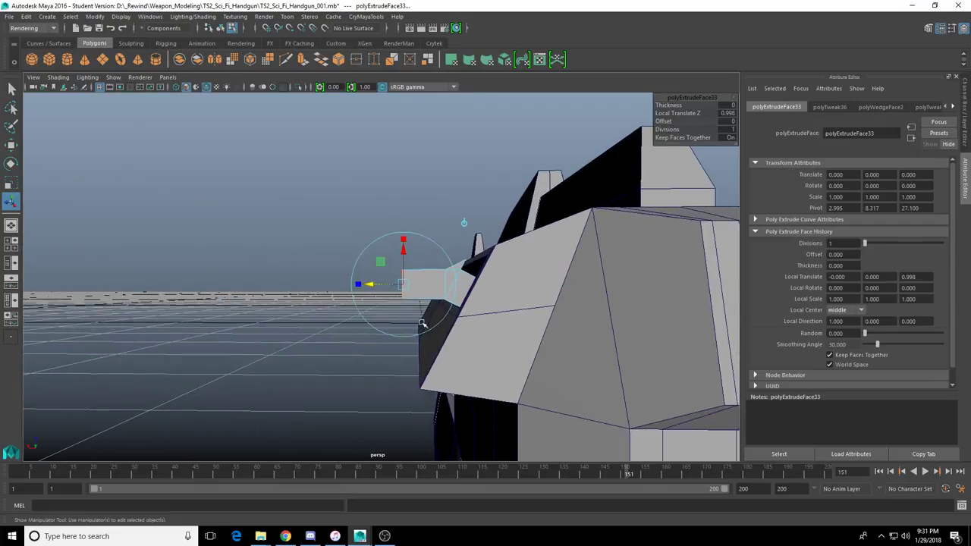
pyautogui.keyDown('alt'); pyautogui.moveTo(345, 286); pyautogui.dragTo(485, 342); pyautogui.keyUp('alt')
pyautogui.scroll(3, 489, 334)
pyautogui.scroll(3, 494, 329)
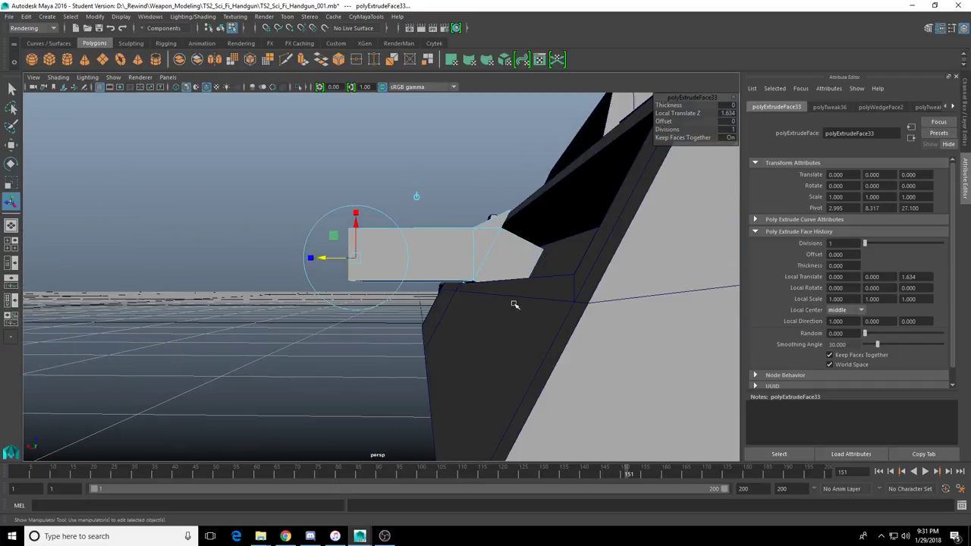
pyautogui.keyDown('alt'); pyautogui.moveTo(513, 302); pyautogui.dragTo(457, 275); pyautogui.keyUp('alt')
pyautogui.press('f')
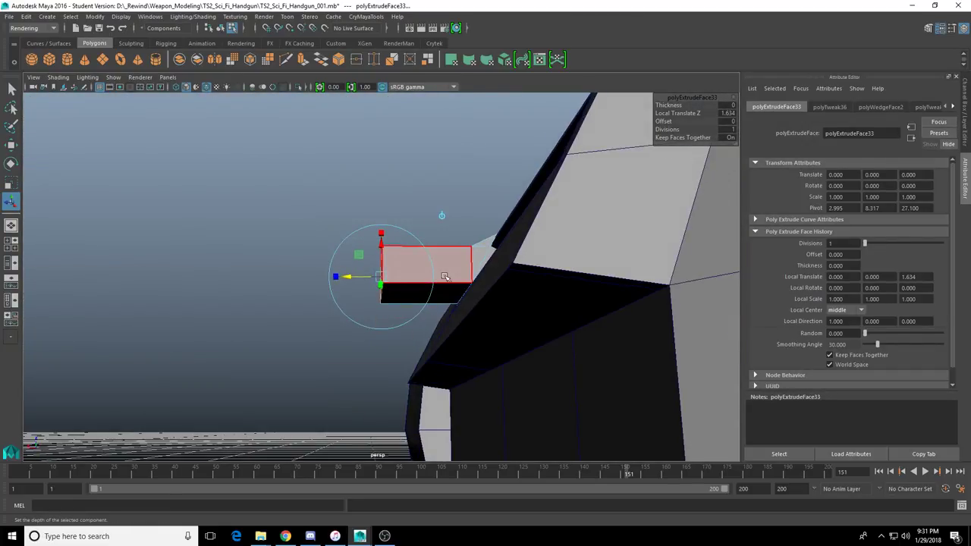
# Extrude the underside face of the outer block downward to a local Z translation of about 1.113, comparing it with the reference handgun.
pyautogui.click(441, 300)
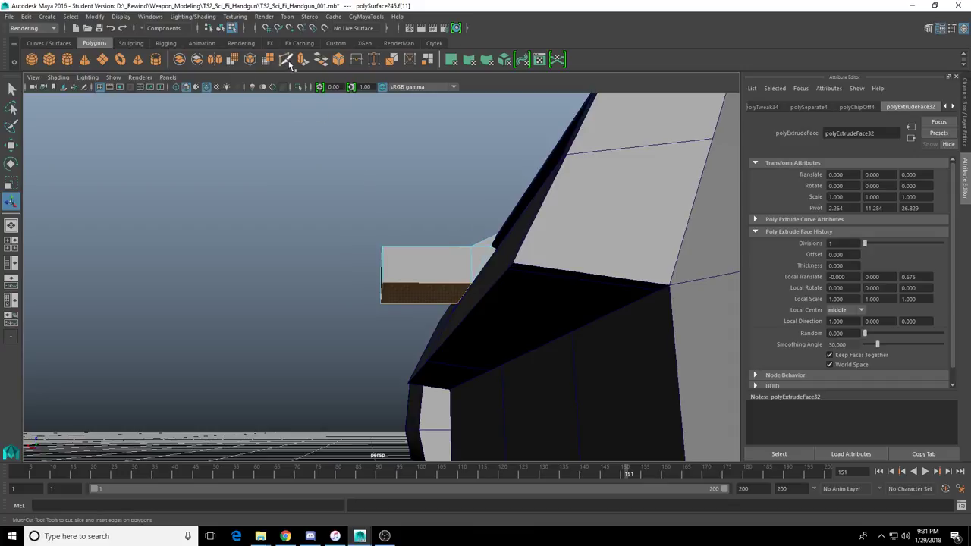
pyautogui.hotkey('ctrl', 'e')
pyautogui.keyDown('alt'); pyautogui.moveTo(414, 199); pyautogui.dragTo(455, 261); pyautogui.keyUp('alt')
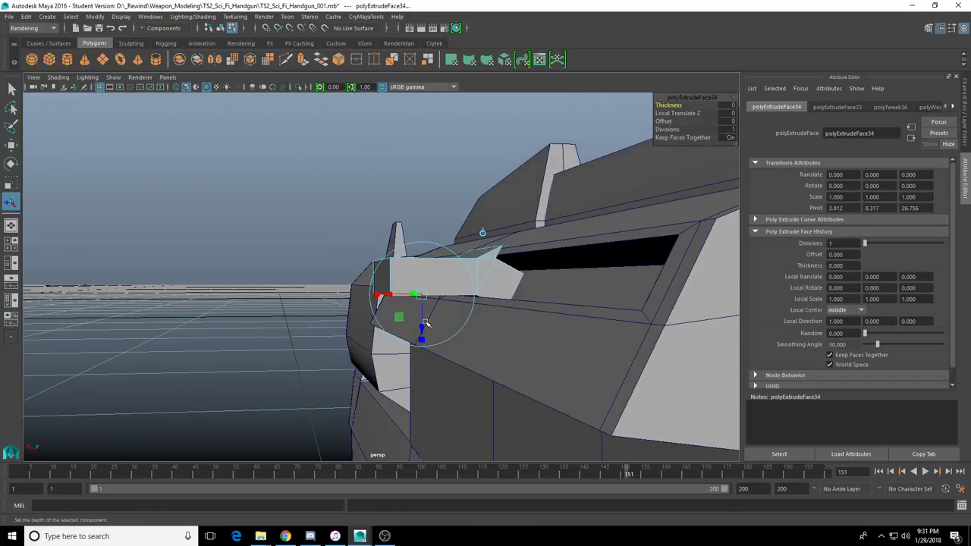
pyautogui.moveTo(422, 328); pyautogui.dragTo(421, 386)
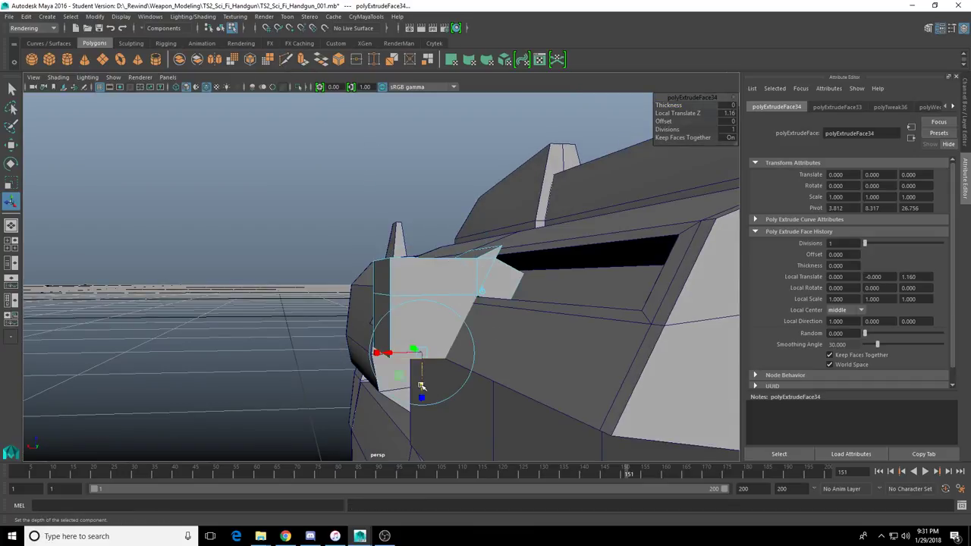
pyautogui.moveTo(422, 387)
pyautogui.mouseDown()
pyautogui.moveTo(422, 282)
pyautogui.moveTo(422, 364)
pyautogui.moveTo(440, 381)
pyautogui.moveTo(426, 382)
pyautogui.mouseUp()
pyautogui.scroll(-6, 425, 381)
pyautogui.keyDown('alt'); pyautogui.moveTo(423, 381); pyautogui.dragTo(321, 355, button='middle'); pyautogui.keyUp('alt')
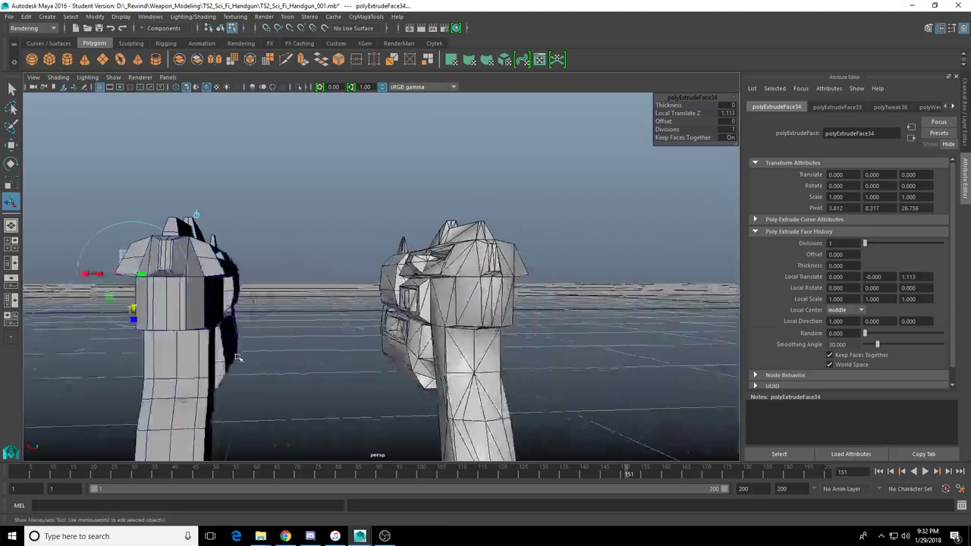
pyautogui.scroll(4, 322, 355)
pyautogui.scroll(3, 548, 327)
pyautogui.keyDown('alt'); pyautogui.moveTo(448, 388); pyautogui.dragTo(384, 385); pyautogui.keyUp('alt')
pyautogui.scroll(-4, 384, 385)
pyautogui.keyDown('alt'); pyautogui.moveTo(384, 394); pyautogui.dragTo(554, 416, button='middle'); pyautogui.keyUp('alt')
# Shift the downward extrusion's lower inner vertices outward to adjust the slope of its inner side.
pyautogui.keyDown('alt'); pyautogui.moveTo(236, 343); pyautogui.dragTo(342, 360); pyautogui.keyUp('alt')
pyautogui.press('4')
pyautogui.moveTo(291, 235); pyautogui.dragTo(250, 234, button='right')
pyautogui.keyDown('alt'); pyautogui.moveTo(376, 403); pyautogui.dragTo(485, 376); pyautogui.keyUp('alt')
pyautogui.press('w')
pyautogui.moveTo(415, 339)
pyautogui.mouseDown()
pyautogui.moveTo(328, 349)
pyautogui.moveTo(373, 319)
pyautogui.moveTo(316, 324)
pyautogui.moveTo(364, 326)
pyautogui.mouseUp()
pyautogui.press('5')
pyautogui.keyDown('alt'); pyautogui.moveTo(175, 402); pyautogui.dragTo(358, 322, button='middle'); pyautogui.keyUp('alt')
pyautogui.moveTo(359, 321)
pyautogui.keyDown('alt'); pyautogui.mouseDown()
pyautogui.moveTo(390, 312)
pyautogui.moveTo(418, 351)
pyautogui.mouseUp(); pyautogui.keyUp('alt')
pyautogui.keyDown('alt'); pyautogui.moveTo(452, 323); pyautogui.dragTo(222, 332); pyautogui.keyUp('alt')
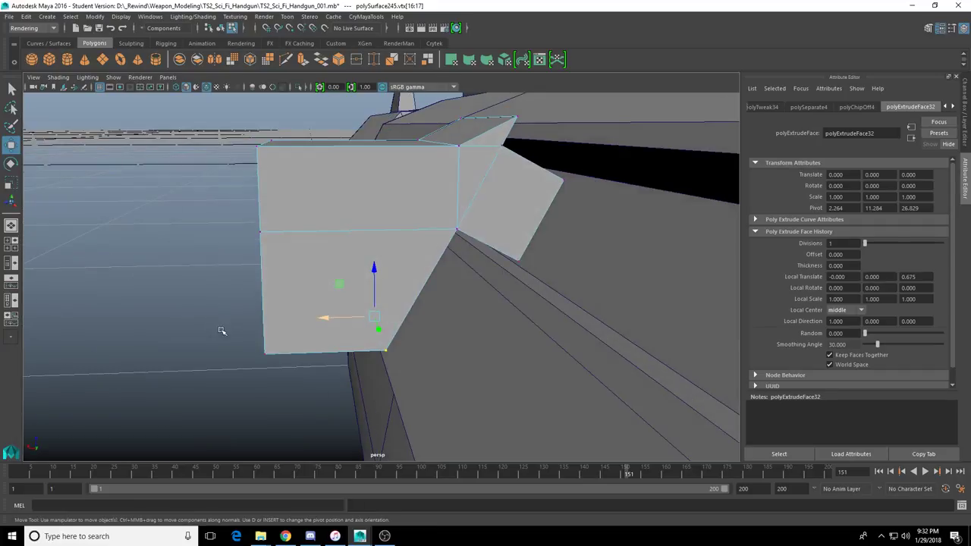
# Try to shift the whole block object along its outward axis to check its fit against the body slot.
pyautogui.moveTo(329, 237); pyautogui.dragTo(360, 211, button='right')
pyautogui.click(361, 211)
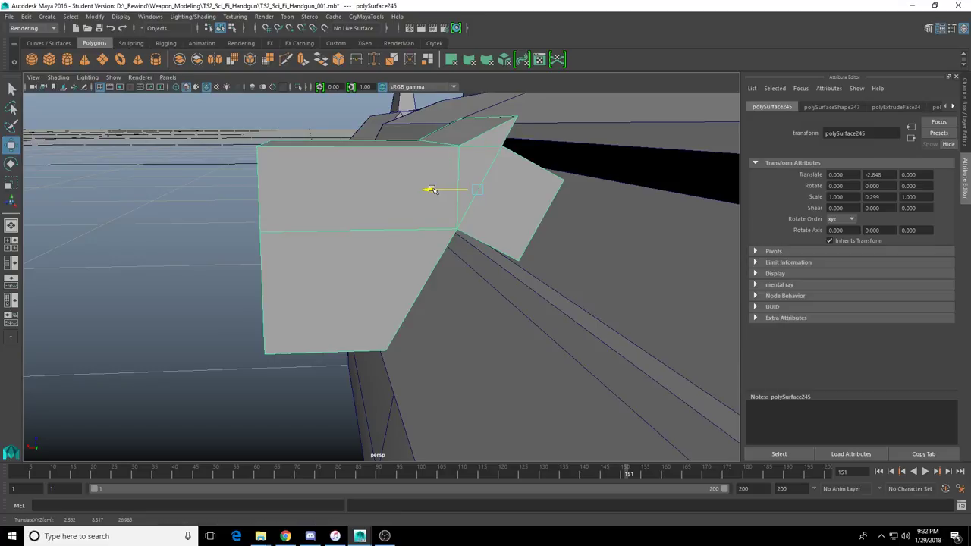
pyautogui.moveTo(431, 190); pyautogui.dragTo(404, 277)
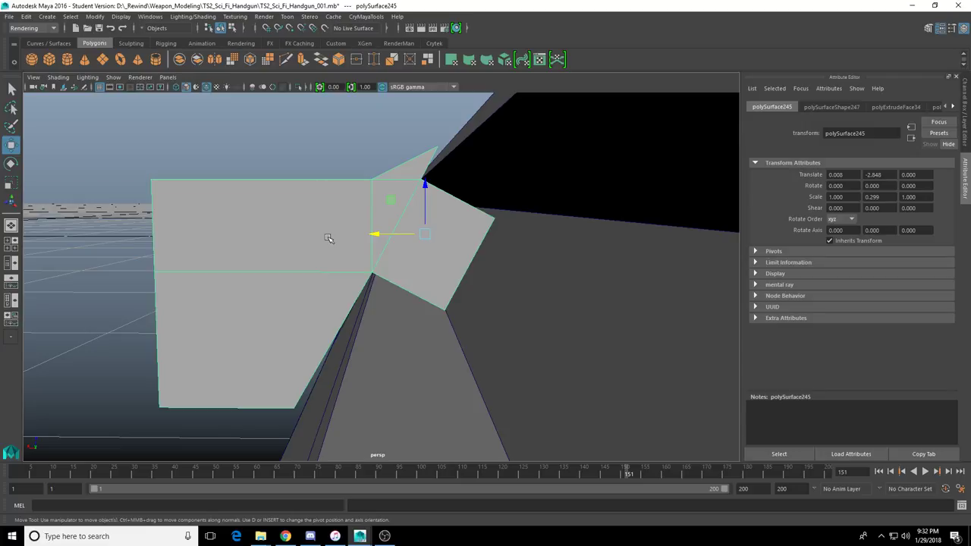
pyautogui.scroll(-2, 371, 251)
pyautogui.keyDown('alt'); pyautogui.moveTo(369, 251); pyautogui.dragTo(375, 327, button='middle'); pyautogui.keyUp('alt')
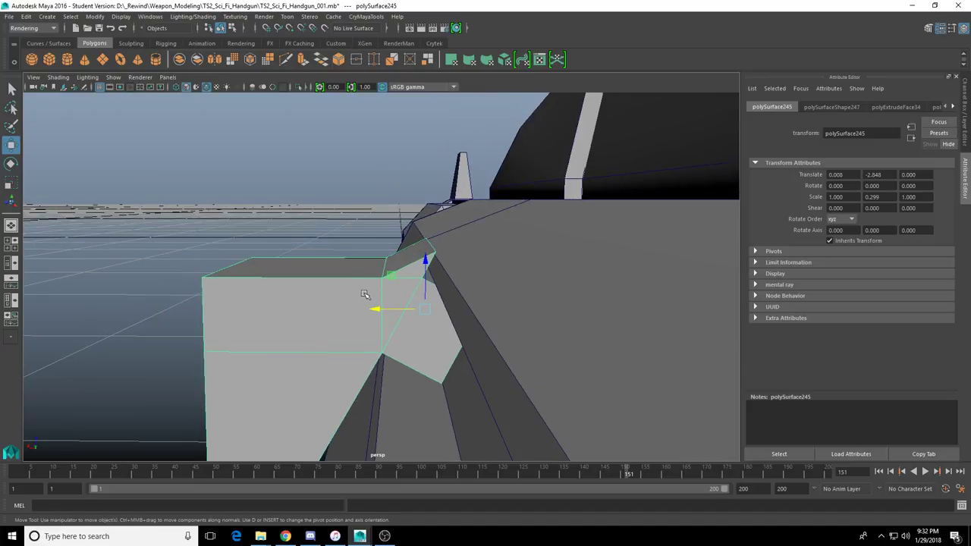
pyautogui.keyDown('alt'); pyautogui.moveTo(364, 295); pyautogui.dragTo(429, 236); pyautogui.keyUp('alt')
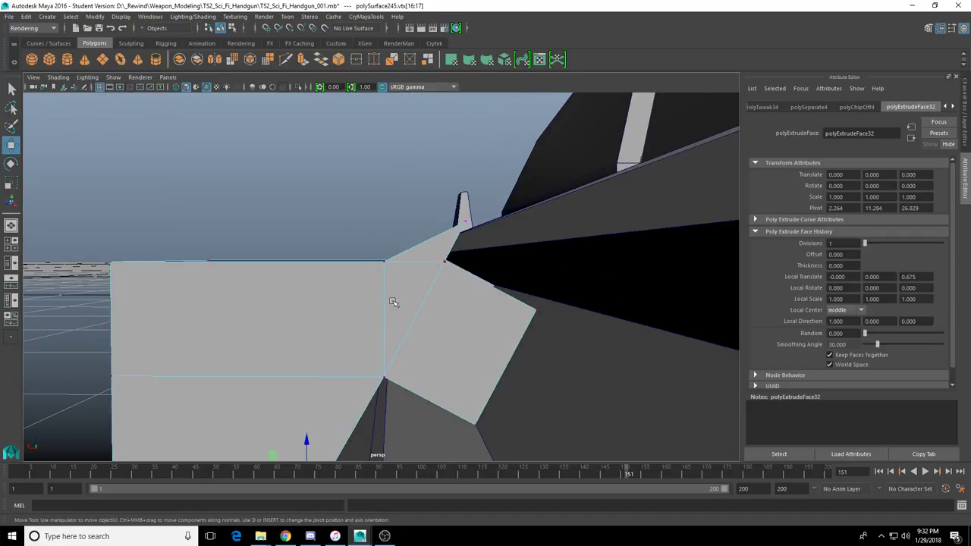
# Delete the end, outer and underside faces of the block's extruded outer part.
pyautogui.scroll(-5, 393, 302)
pyautogui.keyDown('alt'); pyautogui.moveTo(393, 302); pyautogui.dragTo(347, 303); pyautogui.keyUp('alt')
pyautogui.moveTo(346, 303); pyautogui.dragTo(341, 354, button='right')
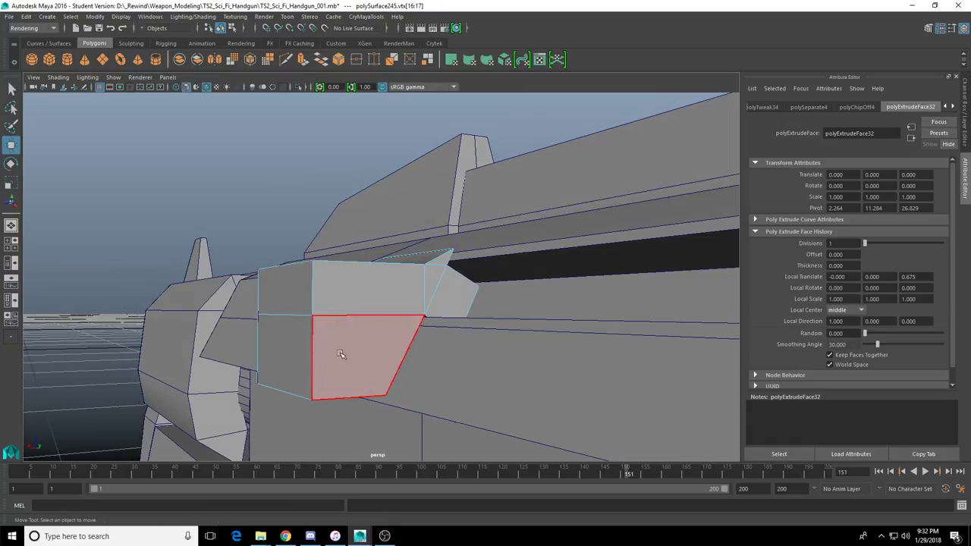
pyautogui.click(283, 280)
pyautogui.keyDown('shift'); pyautogui.click(376, 355); pyautogui.keyUp('shift')
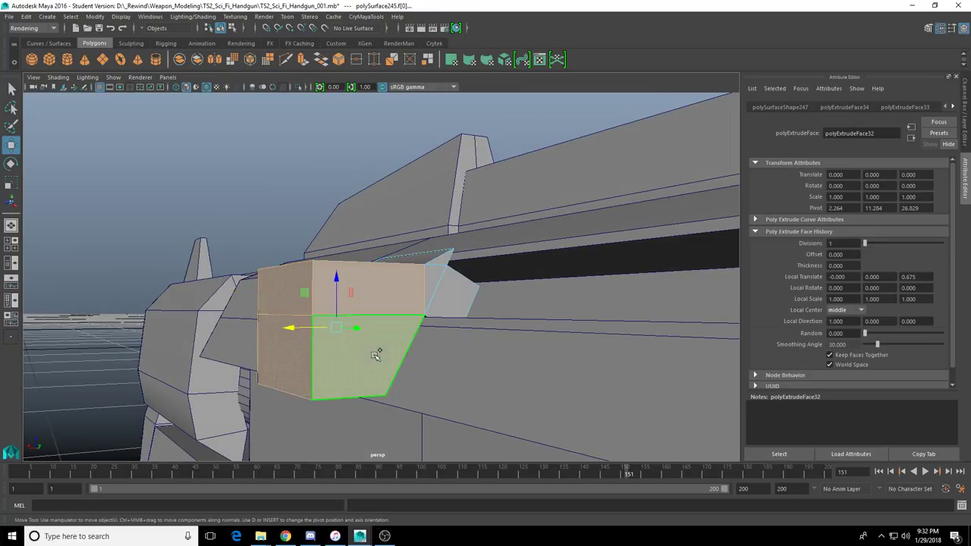
pyautogui.press('Delete')
pyautogui.keyDown('alt'); pyautogui.moveTo(524, 305); pyautogui.dragTo(416, 344); pyautogui.keyUp('alt')
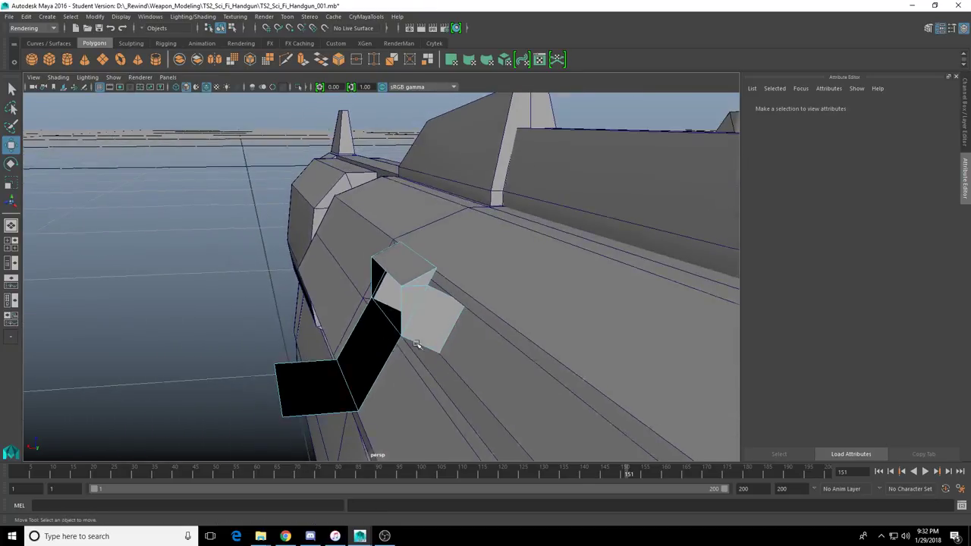
pyautogui.moveTo(350, 419); pyautogui.dragTo(353, 420)
pyautogui.press('Delete')
# Delete the remaining wedge faces around the block's open outer side and top.
pyautogui.scroll(3, 380, 349)
pyautogui.click(433, 274)
pyautogui.press('Delete')
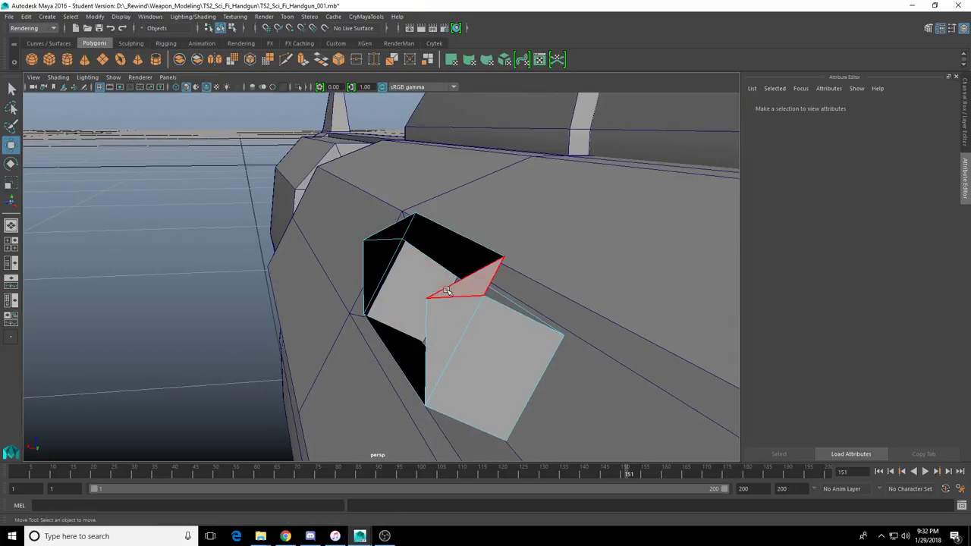
pyautogui.click(451, 290)
pyautogui.press('Delete')
pyautogui.click(429, 233)
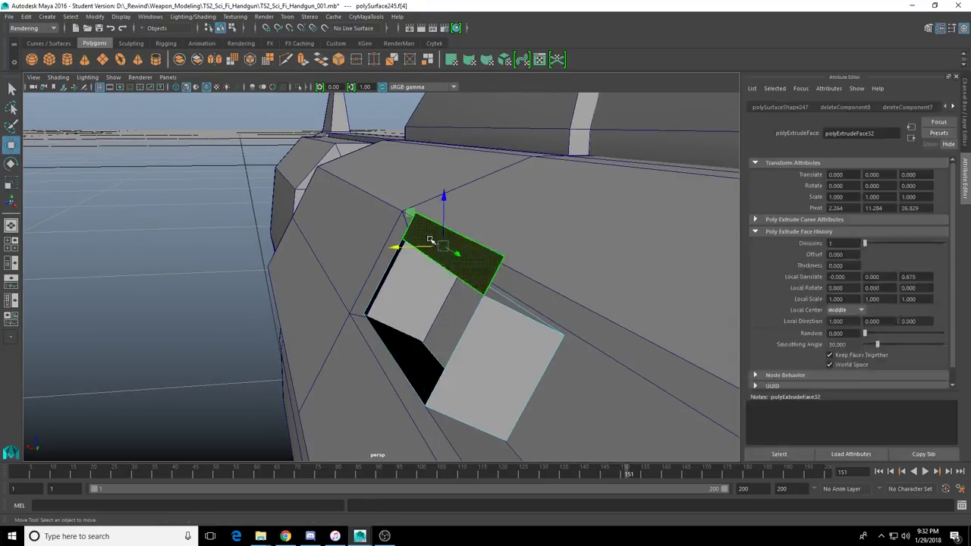
pyautogui.press('Delete')
# Bridge the two opposite open edges on the block's outer side with a new face.
pyautogui.click(468, 335)
pyautogui.keyDown('shift'); pyautogui.click(388, 279); pyautogui.keyUp('shift')
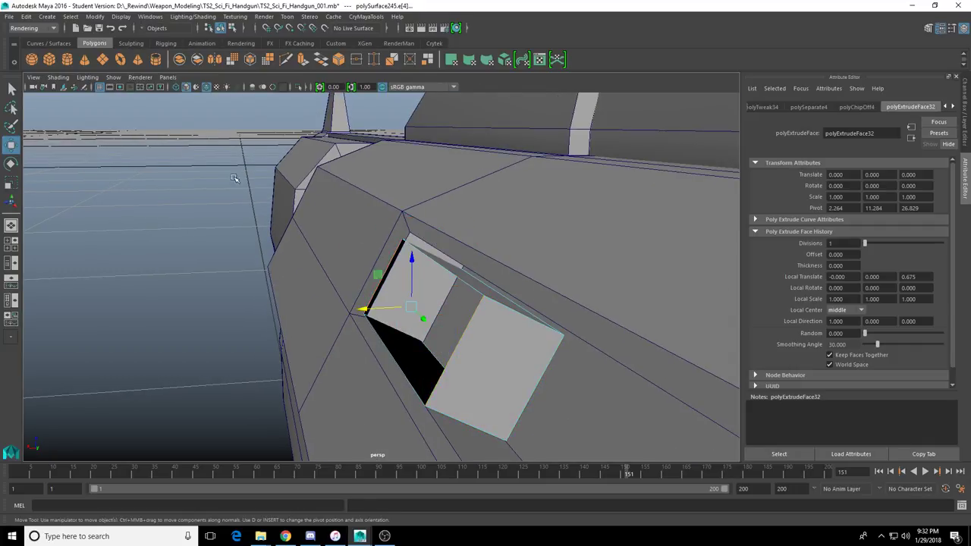
pyautogui.click(320, 61)
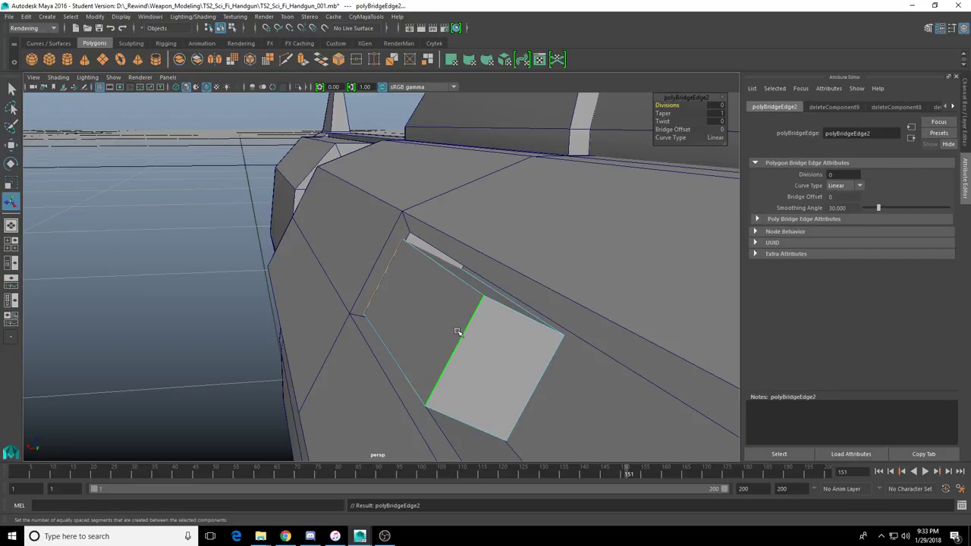
# Extrude the bridged face outward to a local Z translation of 0.462, using the reference handgun's block as a guide.
pyautogui.click(408, 309)
pyautogui.keyDown('alt'); pyautogui.moveTo(387, 338); pyautogui.dragTo(364, 329); pyautogui.keyUp('alt')
pyautogui.keyDown('alt'); pyautogui.moveTo(420, 310); pyautogui.dragTo(410, 306); pyautogui.keyUp('alt')
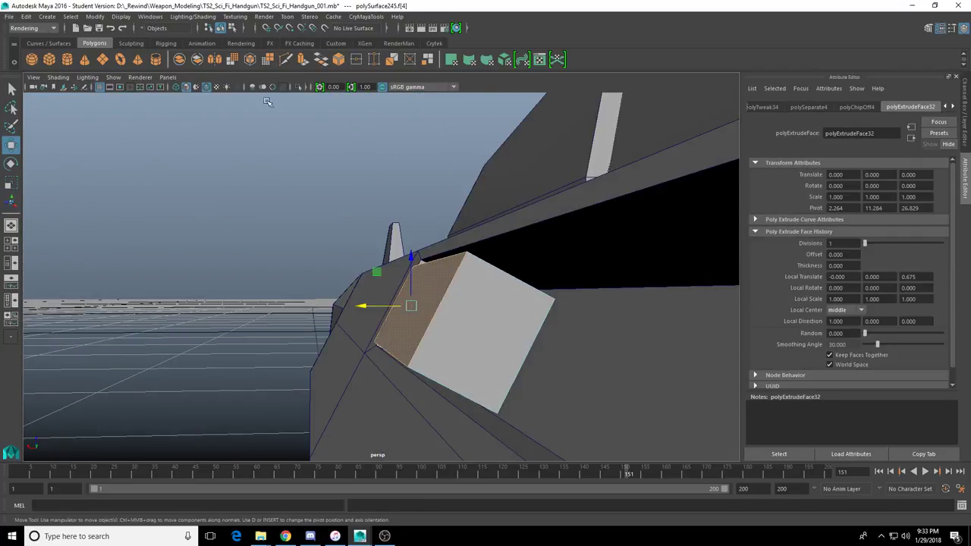
pyautogui.click(304, 61)
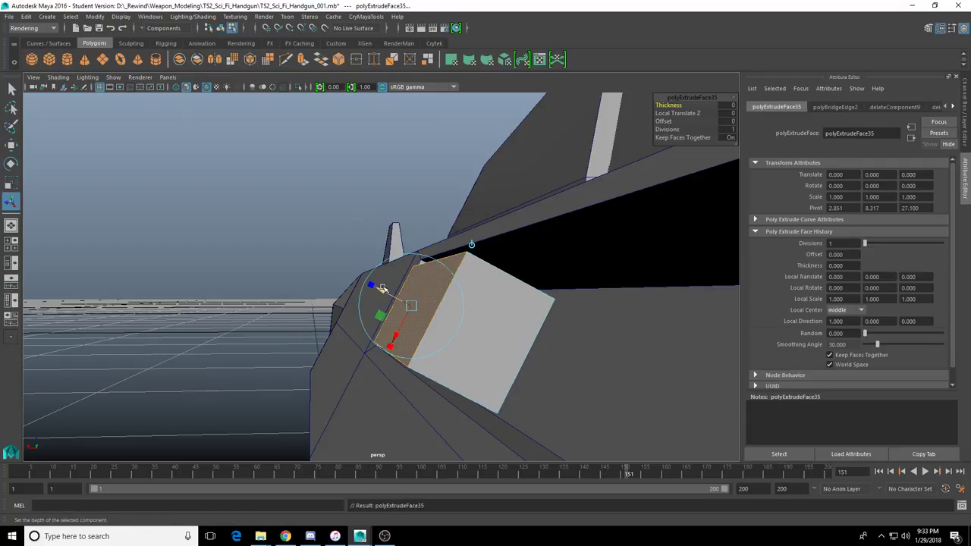
pyautogui.moveTo(382, 288); pyautogui.dragTo(309, 306)
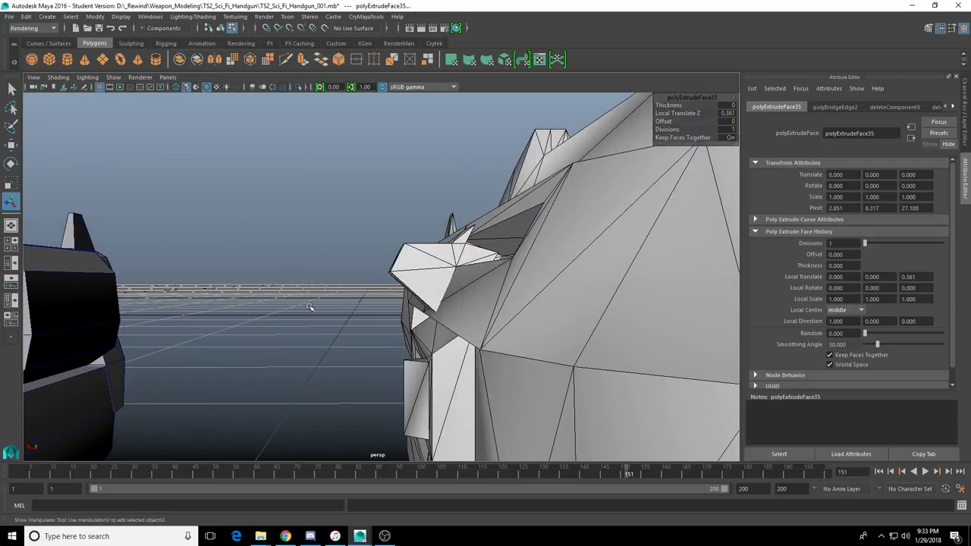
pyautogui.keyDown('alt'); pyautogui.moveTo(309, 306); pyautogui.dragTo(210, 319, button='right'); pyautogui.keyUp('alt')
pyautogui.keyDown('alt'); pyautogui.moveTo(210, 319); pyautogui.dragTo(494, 326); pyautogui.keyUp('alt')
pyautogui.keyDown('alt'); pyautogui.moveTo(494, 326); pyautogui.dragTo(462, 266, button='middle'); pyautogui.keyUp('alt')
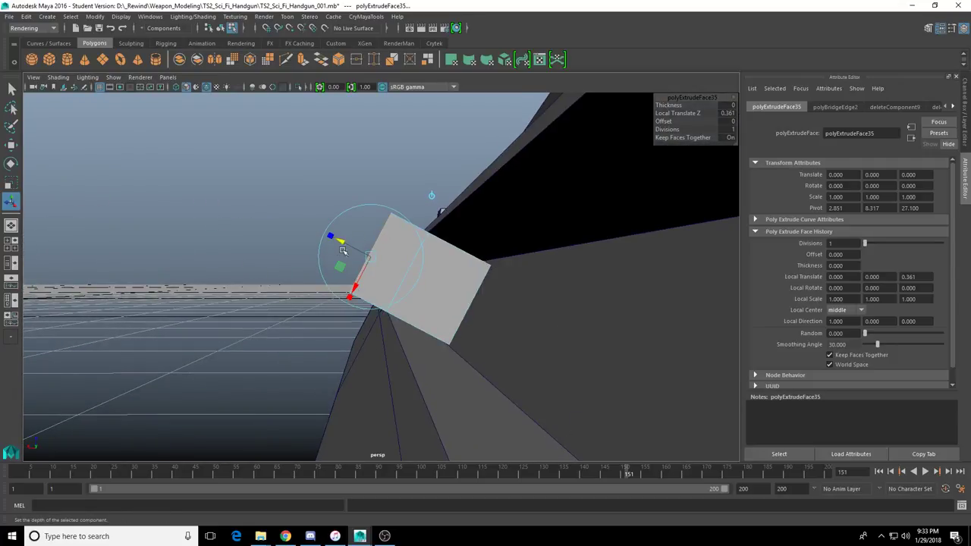
pyautogui.moveTo(343, 250); pyautogui.dragTo(329, 239)
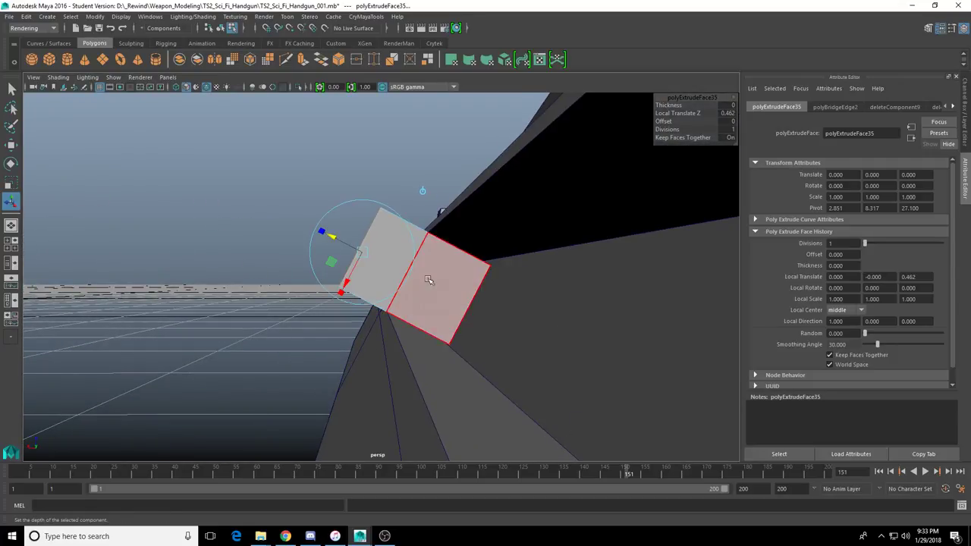
# Move the extruded section's vertices slightly outward and upward along the block's slope in the front view.
pyautogui.keyDown('alt'); pyautogui.moveTo(430, 306); pyautogui.dragTo(438, 284); pyautogui.keyUp('alt')
pyautogui.click(362, 301)
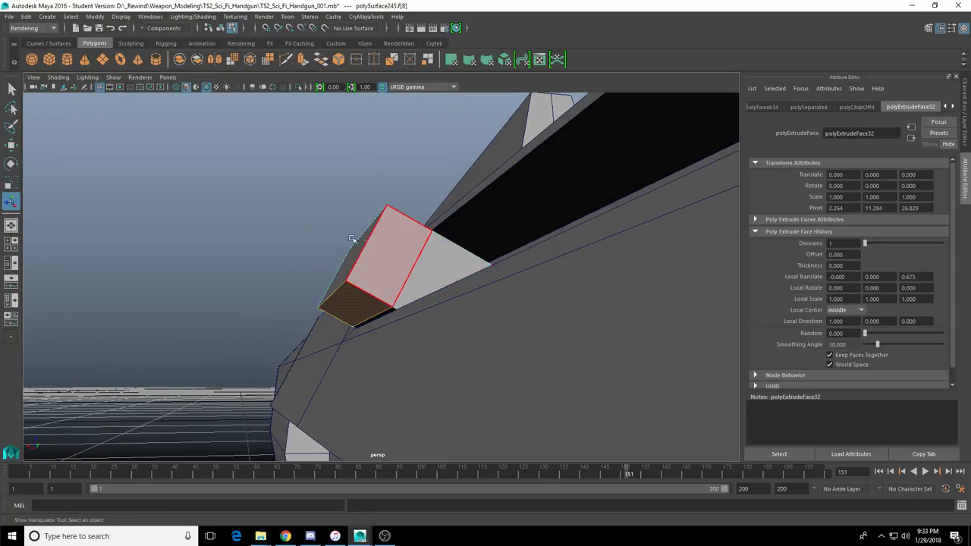
pyautogui.press('F9')
pyautogui.moveTo(235, 152); pyautogui.dragTo(436, 383)
pyautogui.press('space')
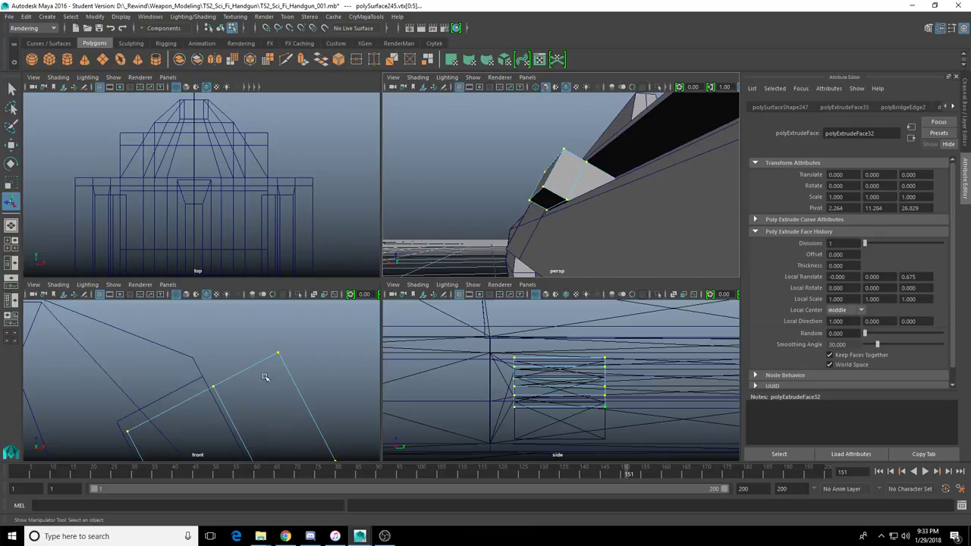
pyautogui.scroll(-5, 265, 377)
pyautogui.press('space')
pyautogui.moveTo(464, 255); pyautogui.dragTo(372, 318)
pyautogui.scroll(5, 373, 316)
pyautogui.press('w')
pyautogui.scroll(3, 373, 314)
pyautogui.keyDown('alt'); pyautogui.moveTo(373, 314); pyautogui.dragTo(368, 226, button='middle'); pyautogui.keyUp('alt')
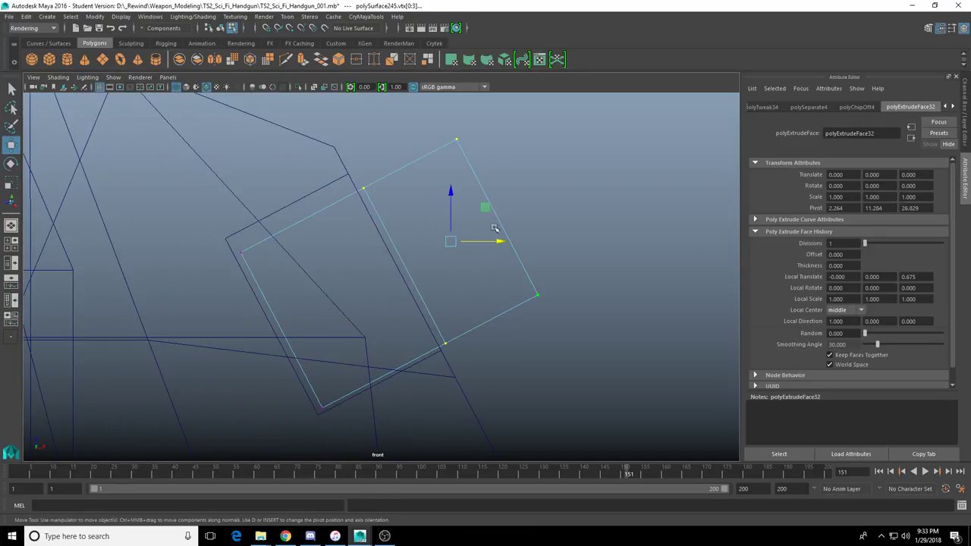
pyautogui.moveTo(499, 242); pyautogui.dragTo(502, 242)
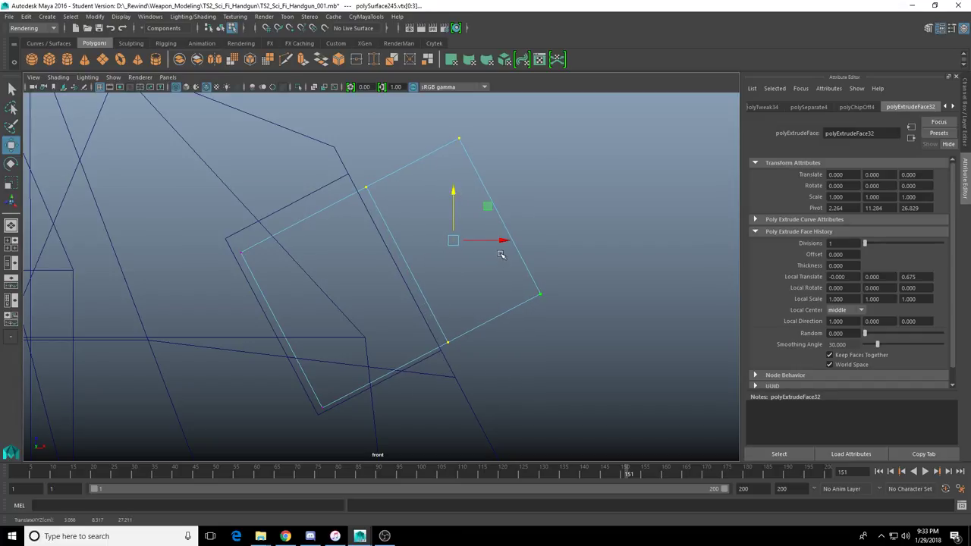
pyautogui.moveTo(506, 241); pyautogui.dragTo(510, 242)
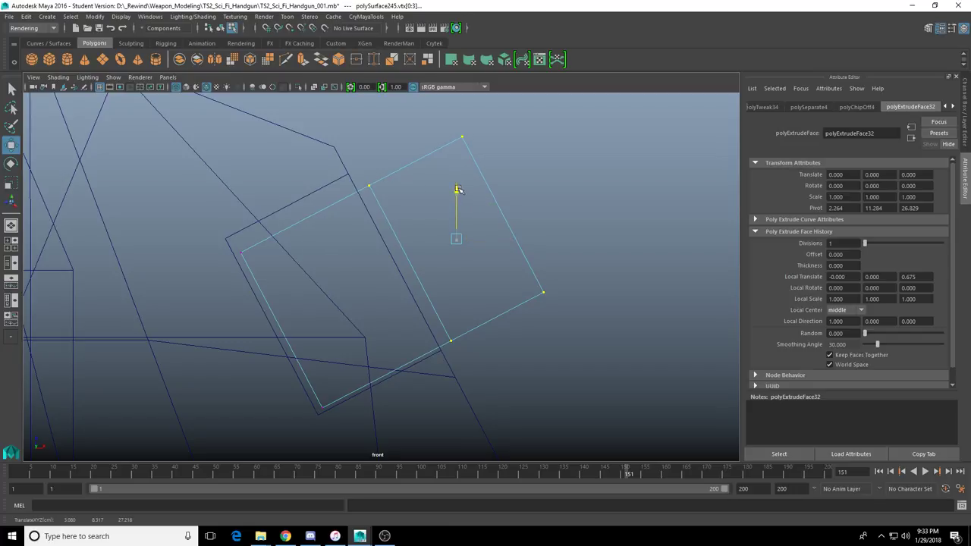
pyautogui.press('space')
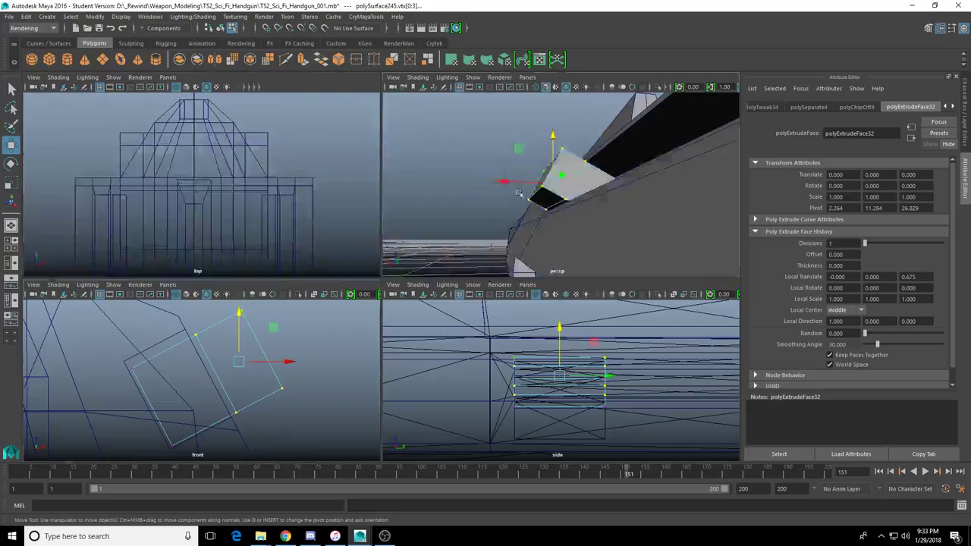
pyautogui.press('space')
# Lower the block's top outer vertices level with the neighbouring top corner, and shift them outward to keep the outer side sloped.
pyautogui.click(355, 306)
pyautogui.keyDown('alt'); pyautogui.moveTo(358, 290); pyautogui.dragTo(360, 292); pyautogui.keyUp('alt')
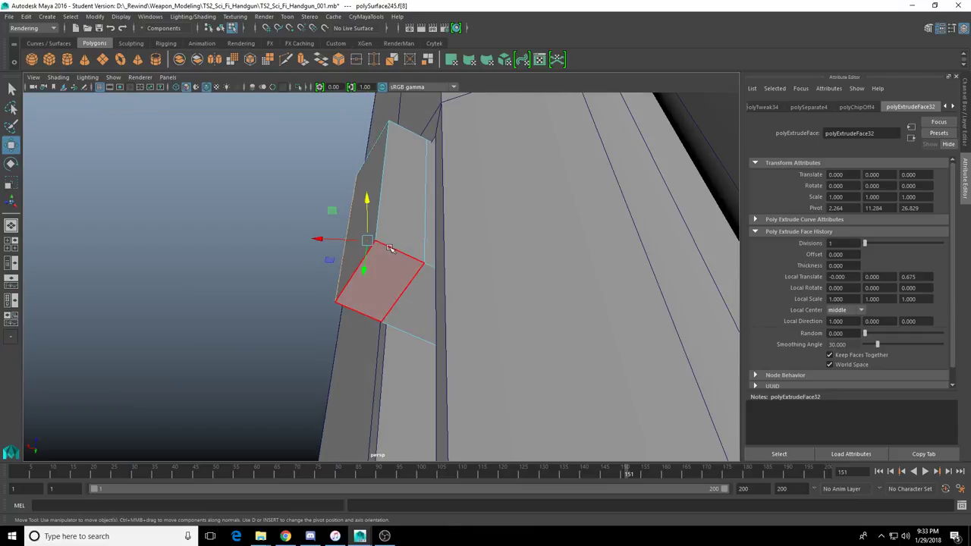
pyautogui.click(387, 237)
pyautogui.keyDown('alt'); pyautogui.moveTo(385, 241); pyautogui.dragTo(354, 219); pyautogui.keyUp('alt')
pyautogui.keyDown('shift'); pyautogui.click(357, 255); pyautogui.keyUp('shift')
pyautogui.hotkey('ctrl', 'F9')
pyautogui.moveTo(349, 181); pyautogui.dragTo(393, 220)
pyautogui.press('space')
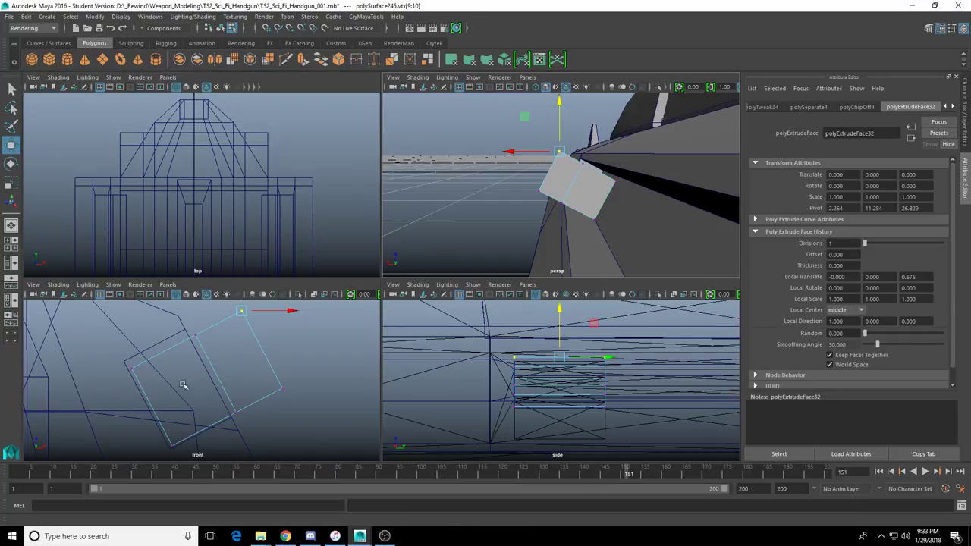
pyautogui.press('space')
pyautogui.keyDown('alt'); pyautogui.moveTo(436, 150); pyautogui.dragTo(440, 231, button='middle'); pyautogui.keyUp('alt')
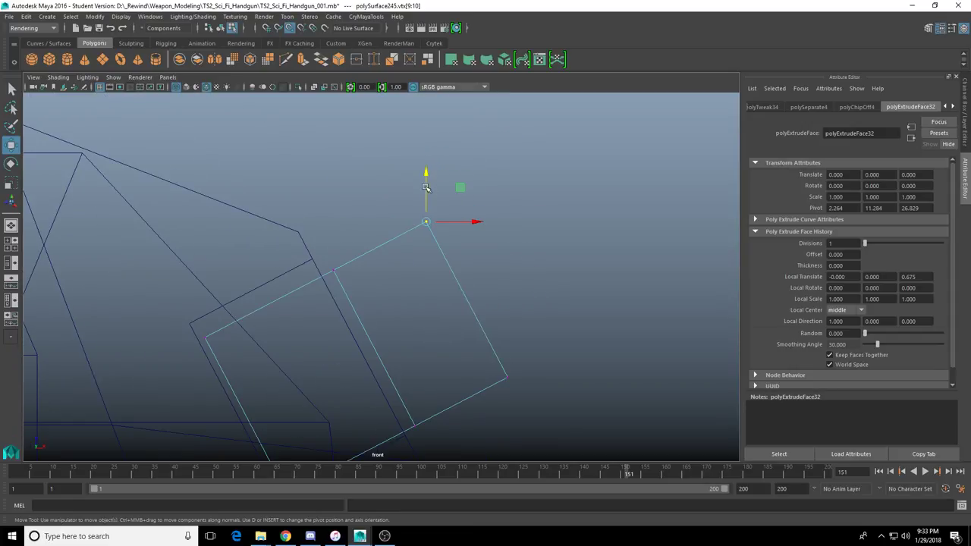
pyautogui.moveTo(427, 185); pyautogui.dragTo(425, 199)
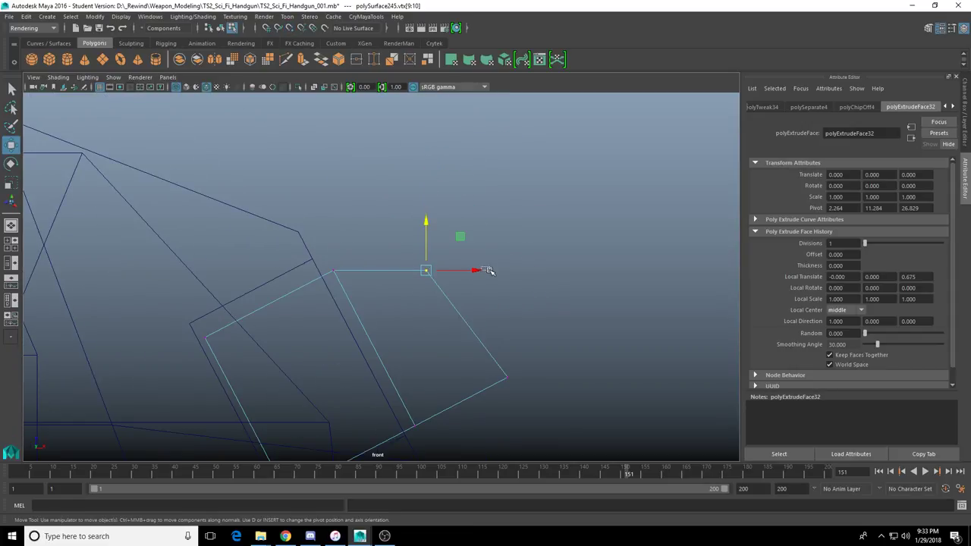
pyautogui.click(489, 271)
pyautogui.hotkey('ctrl', 'z')
pyautogui.moveTo(476, 272); pyautogui.dragTo(498, 278)
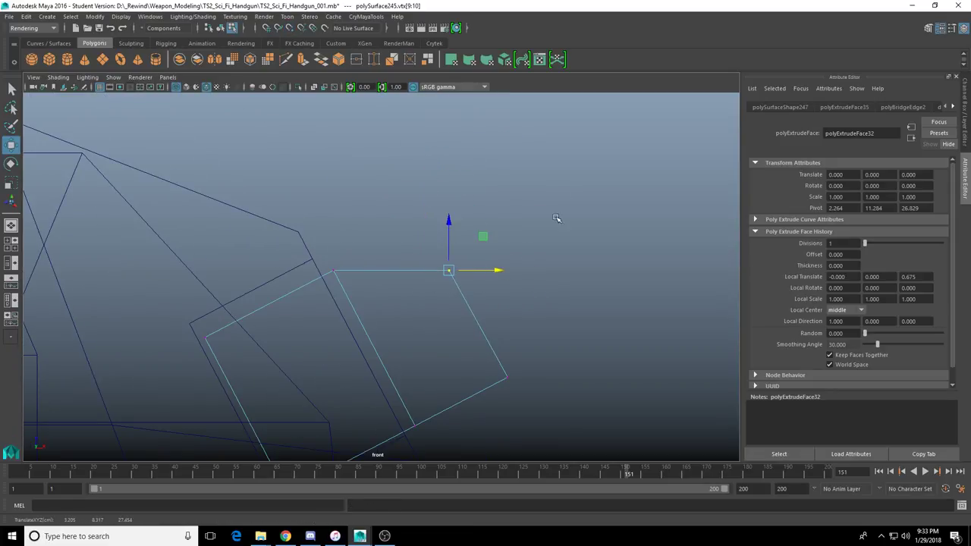
pyautogui.press('space')
pyautogui.press('space')
# Compare the profile of the block's outer section with the matching block on the reference handgun.
pyautogui.keyDown('alt'); pyautogui.moveTo(440, 233); pyautogui.dragTo(423, 254); pyautogui.keyUp('alt')
pyautogui.moveTo(412, 254); pyautogui.dragTo(408, 283, button='right')
pyautogui.click(393, 229)
pyautogui.keyDown('alt'); pyautogui.moveTo(393, 242); pyautogui.dragTo(191, 318); pyautogui.keyUp('alt')
pyautogui.moveTo(338, 313)
pyautogui.keyDown('alt'); pyautogui.mouseDown()
pyautogui.moveTo(323, 290)
pyautogui.moveTo(329, 302)
pyautogui.mouseUp(); pyautogui.keyUp('alt')
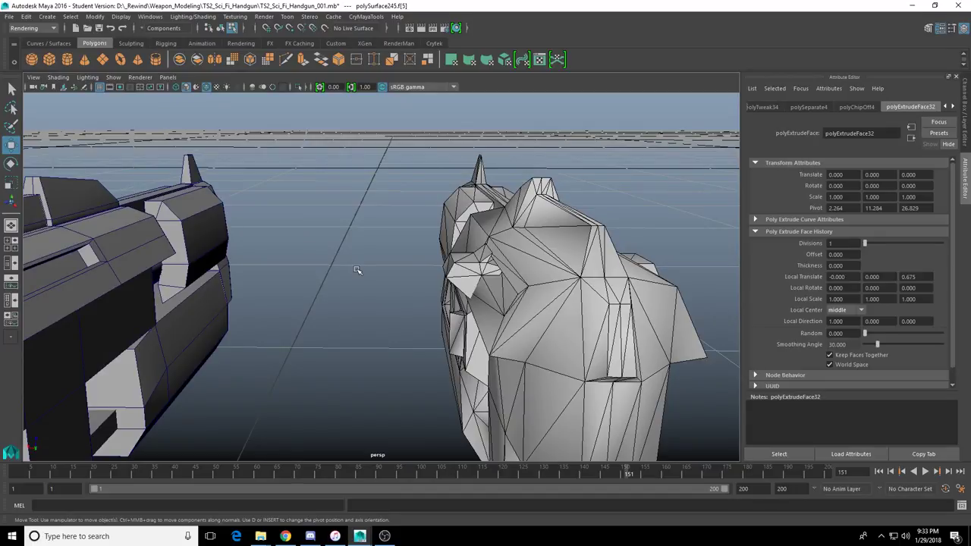
pyautogui.keyDown('alt'); pyautogui.moveTo(358, 271); pyautogui.dragTo(302, 312); pyautogui.keyUp('alt')
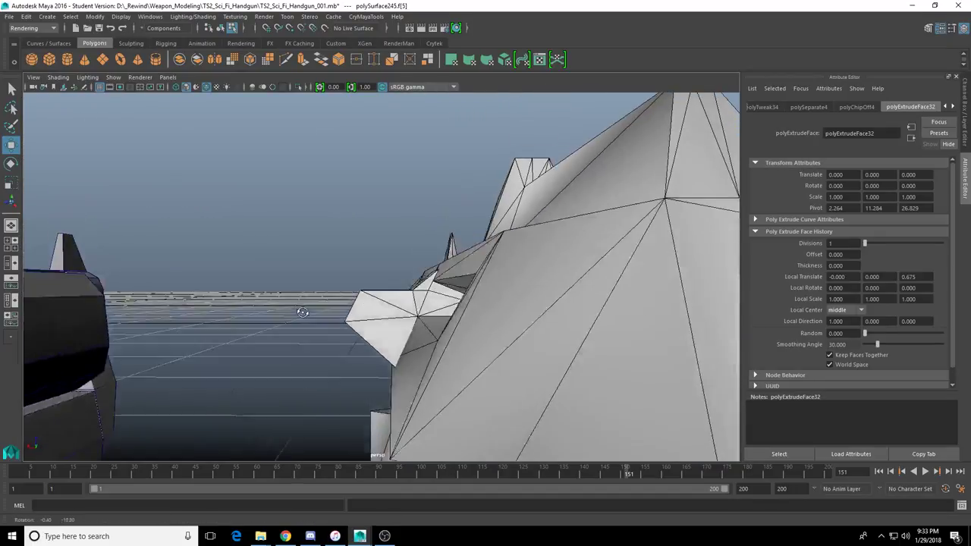
pyautogui.keyDown('alt'); pyautogui.moveTo(302, 312); pyautogui.dragTo(233, 336, button='right'); pyautogui.keyUp('alt')
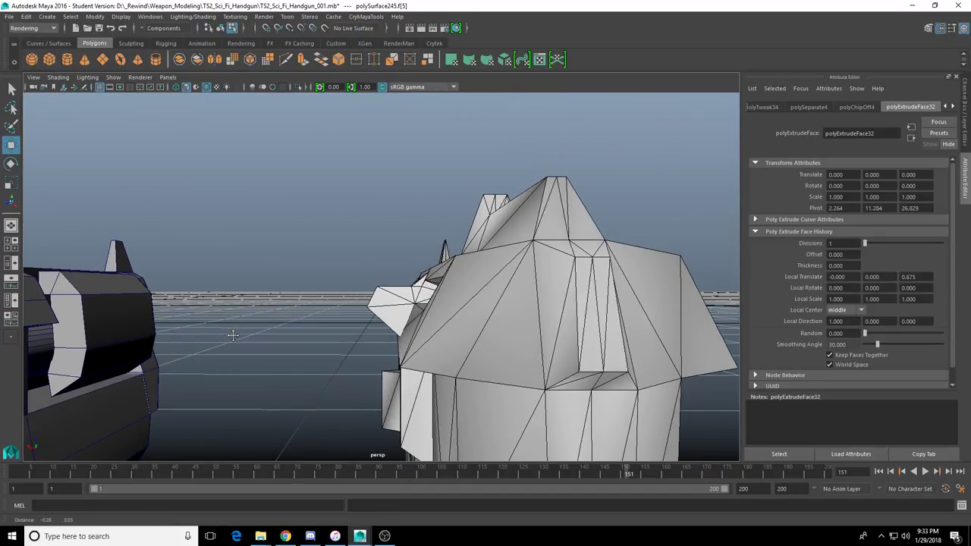
pyautogui.keyDown('alt'); pyautogui.moveTo(233, 335); pyautogui.dragTo(486, 333, button='middle'); pyautogui.keyUp('alt')
# Extrude the underside face of the block's outer section down along the slope to a local Z translation of 1.114.
pyautogui.keyDown('alt'); pyautogui.moveTo(174, 339); pyautogui.dragTo(625, 342, button='middle'); pyautogui.keyUp('alt')
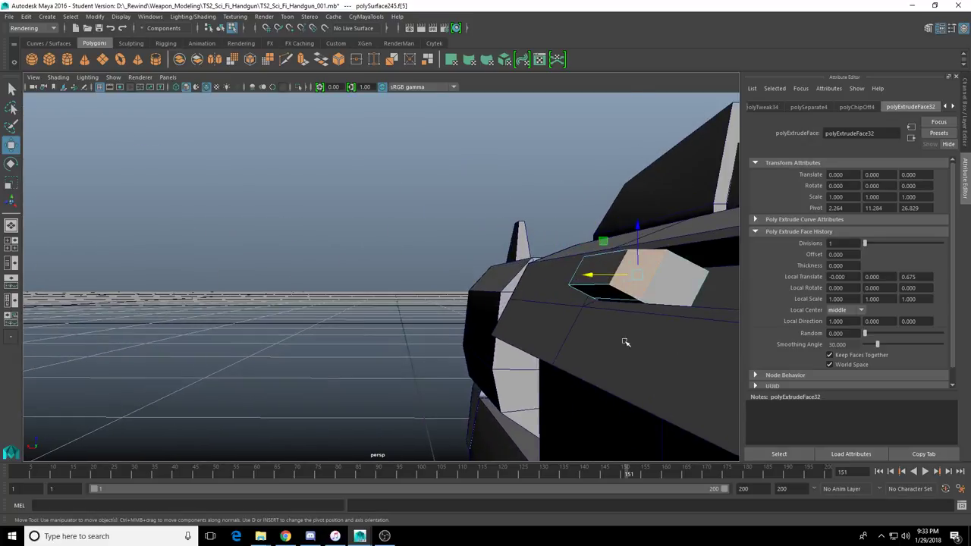
pyautogui.keyDown('alt'); pyautogui.moveTo(626, 342); pyautogui.dragTo(404, 303); pyautogui.keyUp('alt')
pyautogui.press('f')
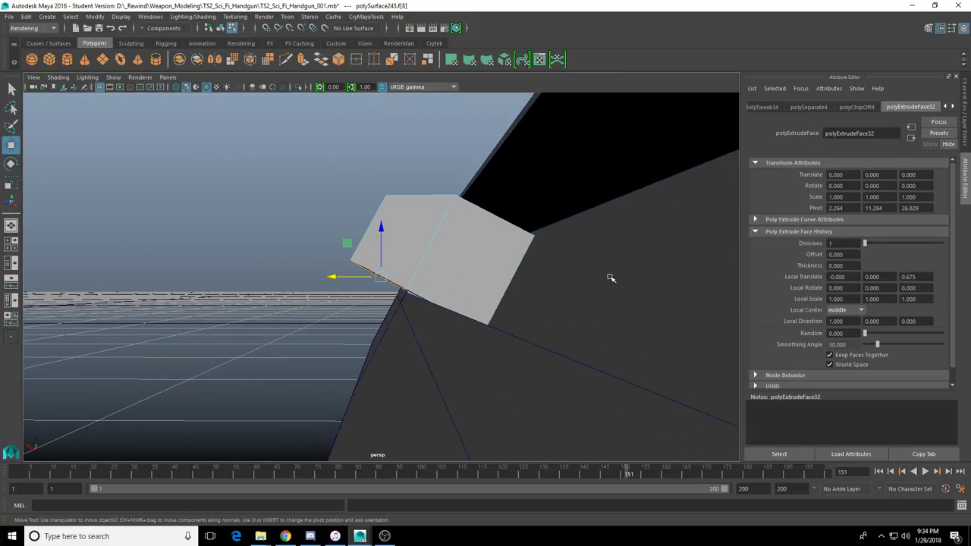
pyautogui.click(302, 62)
pyautogui.keyDown('alt'); pyautogui.moveTo(304, 279); pyautogui.dragTo(332, 396); pyautogui.keyUp('alt')
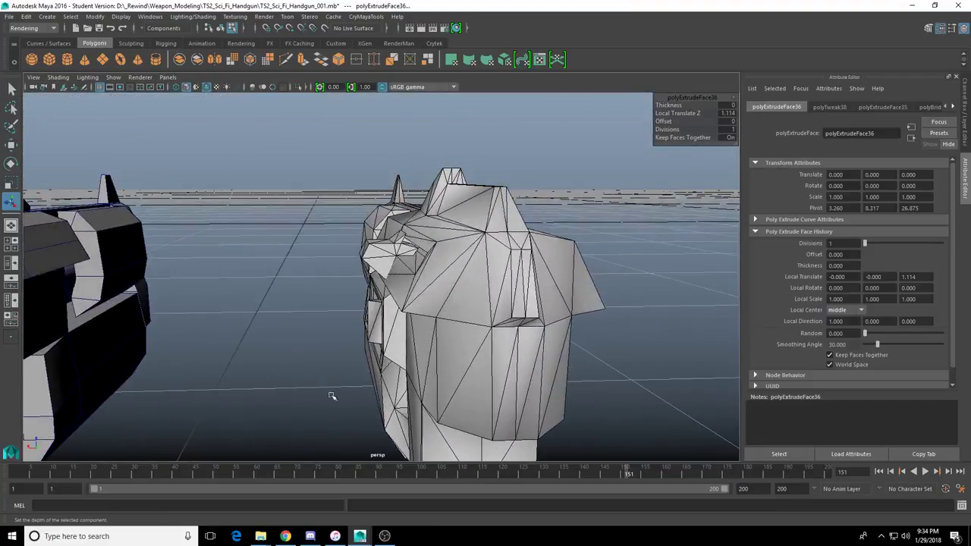
# Save the scene and check the lengthened outer section against the reference handgun and the gun body.
pyautogui.click(386, 537)
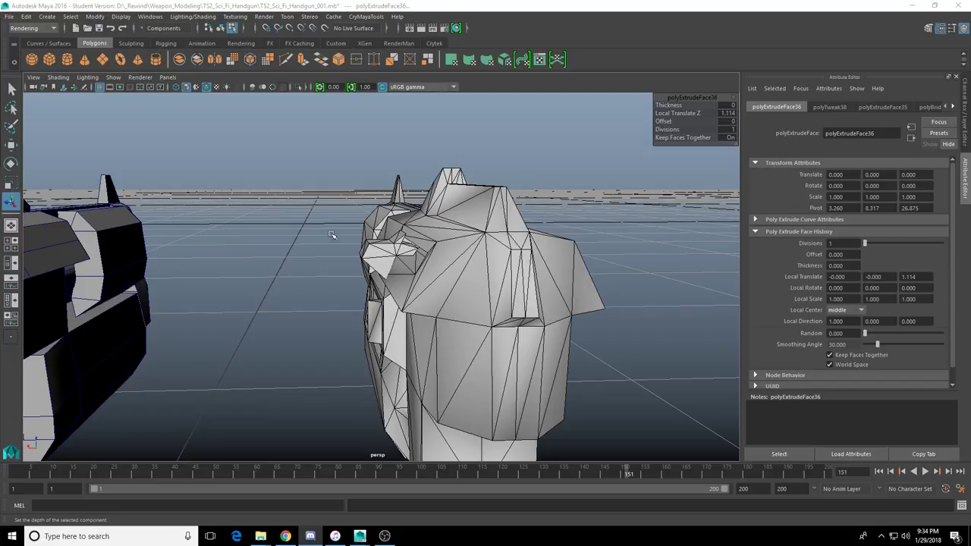
pyautogui.keyDown('alt'); pyautogui.moveTo(332, 235); pyautogui.dragTo(282, 219); pyautogui.keyUp('alt')
pyautogui.click(463, 277)
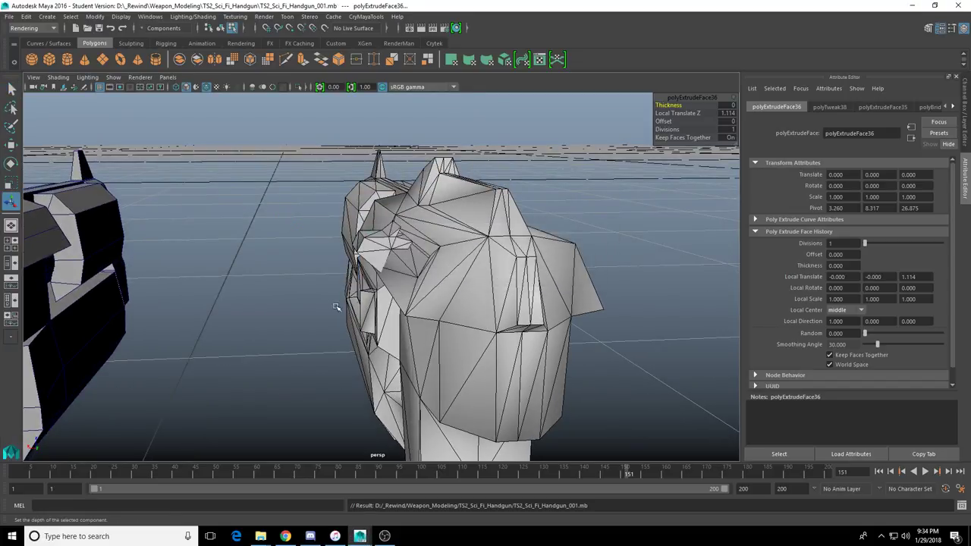
pyautogui.keyDown('alt'); pyautogui.moveTo(237, 307); pyautogui.dragTo(636, 358, button='middle'); pyautogui.keyUp('alt')
pyautogui.keyDown('alt'); pyautogui.moveTo(636, 359); pyautogui.dragTo(574, 317); pyautogui.keyUp('alt')
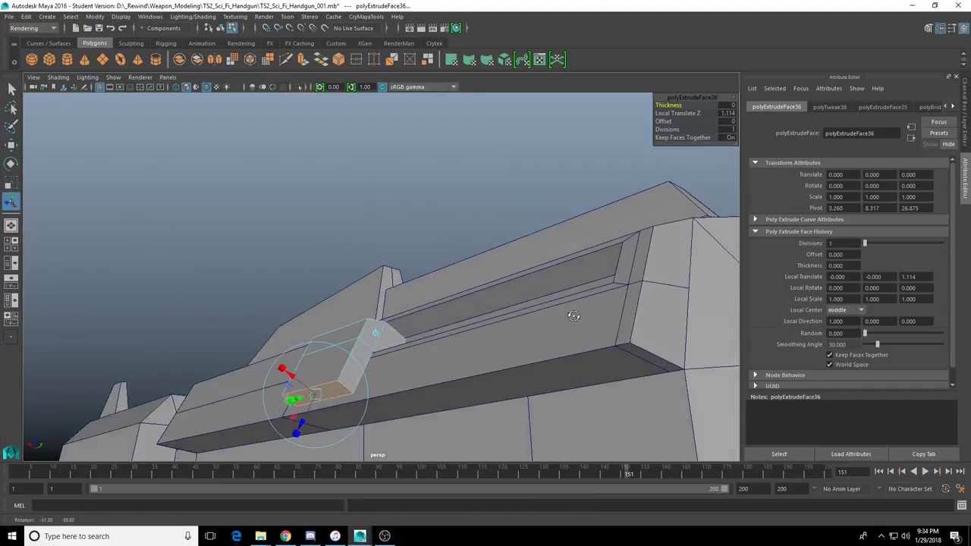
pyautogui.keyDown('alt'); pyautogui.moveTo(505, 305); pyautogui.dragTo(436, 267); pyautogui.keyUp('alt')
# Extrude the block's upper outer face in place and narrow it to a local Y scale of 0.413.
pyautogui.click(434, 265)
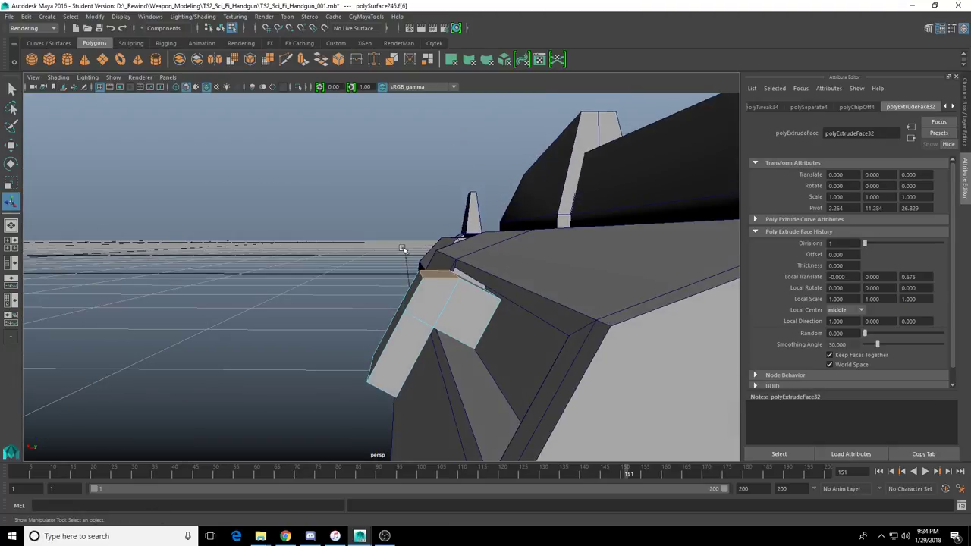
pyautogui.keyDown('alt'); pyautogui.moveTo(296, 165); pyautogui.dragTo(296, 242); pyautogui.keyUp('alt')
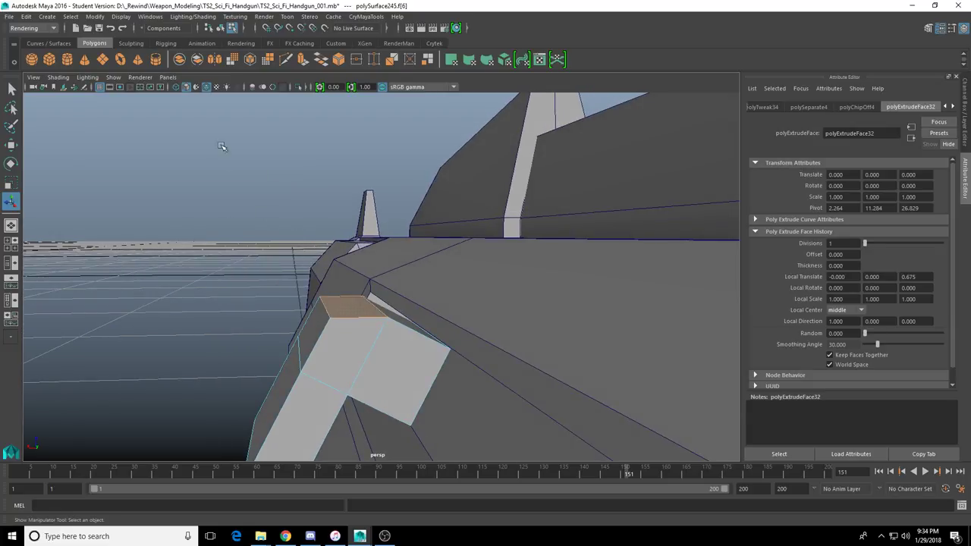
pyautogui.click(320, 320)
pyautogui.keyDown('alt'); pyautogui.moveTo(322, 320); pyautogui.dragTo(341, 240); pyautogui.keyUp('alt')
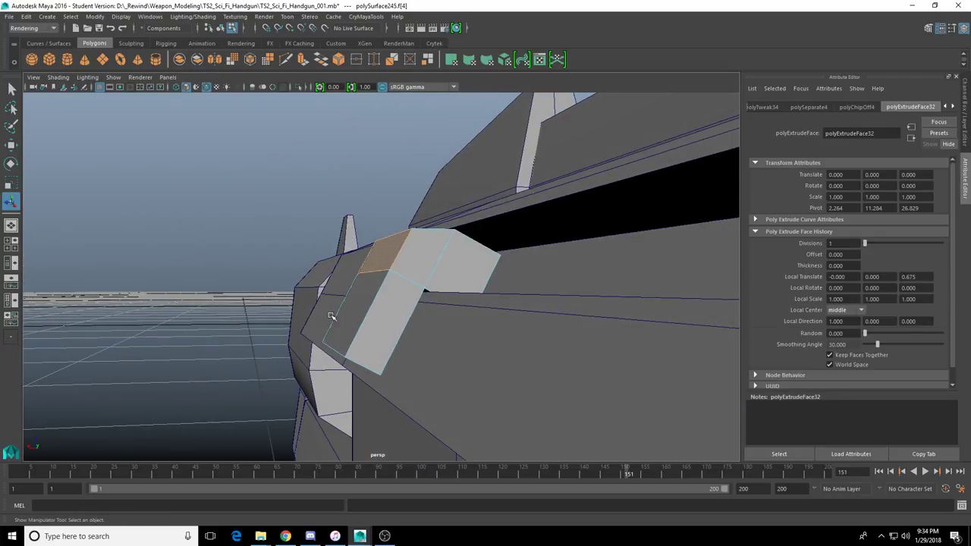
pyautogui.keyDown('alt'); pyautogui.moveTo(355, 250); pyautogui.dragTo(245, 254); pyautogui.keyUp('alt')
pyautogui.hotkey('ctrl', 'e')
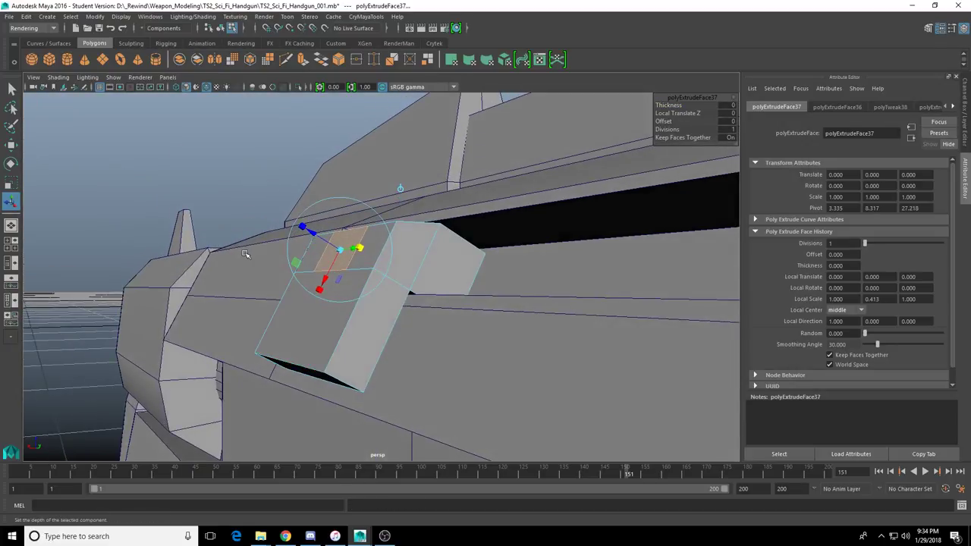
# Extrude the narrowed face outward to a local Z translation of 0.267.
pyautogui.hotkey('ctrl', 'e')
pyautogui.moveTo(301, 226); pyautogui.dragTo(291, 221)
pyautogui.keyDown('alt'); pyautogui.moveTo(290, 221); pyautogui.dragTo(354, 232); pyautogui.keyUp('alt')
pyautogui.keyDown('alt'); pyautogui.moveTo(304, 318); pyautogui.dragTo(327, 347); pyautogui.keyUp('alt')
pyautogui.press('f')
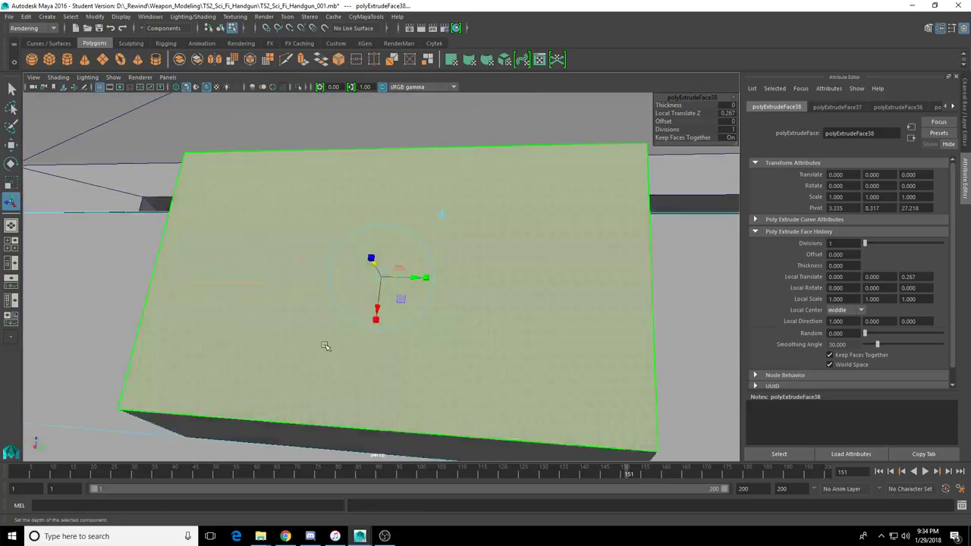
pyautogui.keyDown('alt'); pyautogui.moveTo(433, 377); pyautogui.dragTo(361, 379, button='right'); pyautogui.keyUp('alt')
pyautogui.keyDown('alt'); pyautogui.moveTo(362, 395); pyautogui.dragTo(326, 379); pyautogui.keyUp('alt')
# Delete the two leftover faces on either side of the small raised piece.
pyautogui.press('q')
pyautogui.click(264, 306)
pyautogui.keyDown('alt'); pyautogui.moveTo(326, 334); pyautogui.dragTo(380, 349); pyautogui.keyUp('alt')
pyautogui.keyDown('shift'); pyautogui.click(502, 346); pyautogui.keyUp('shift')
pyautogui.keyDown('alt'); pyautogui.moveTo(502, 346); pyautogui.dragTo(444, 345); pyautogui.keyUp('alt')
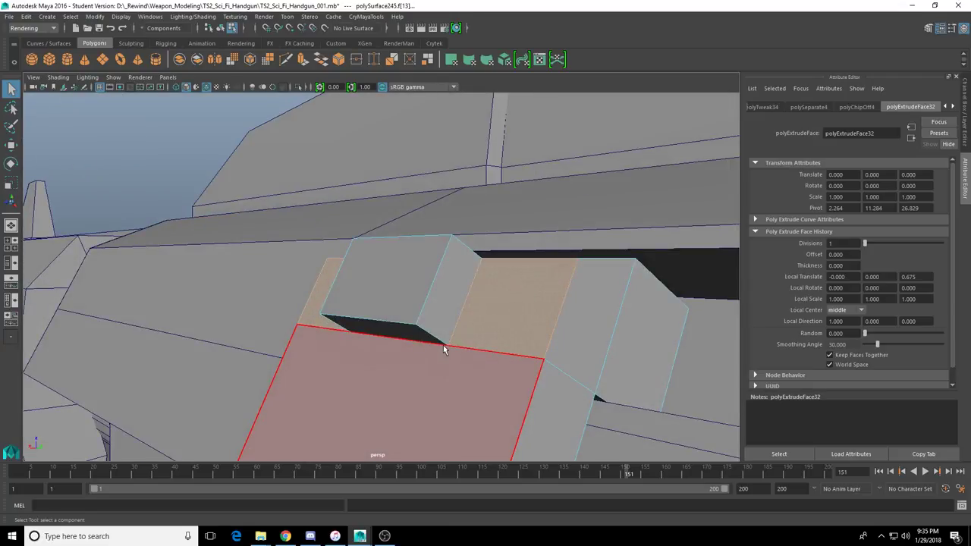
pyautogui.press('Delete')
# Extract all faces of the small raised piece from the block as a separate object.
pyautogui.click(403, 283)
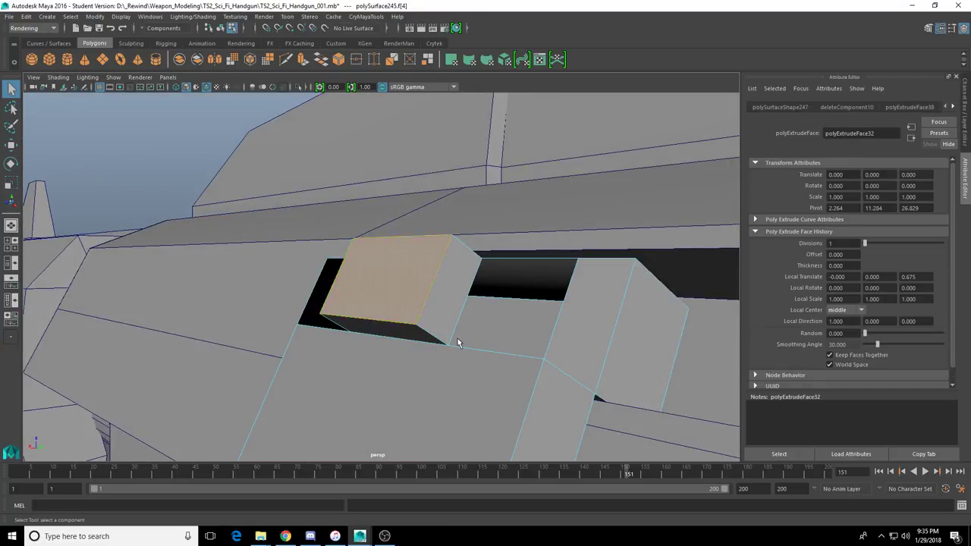
pyautogui.hotkey('shift', '.')
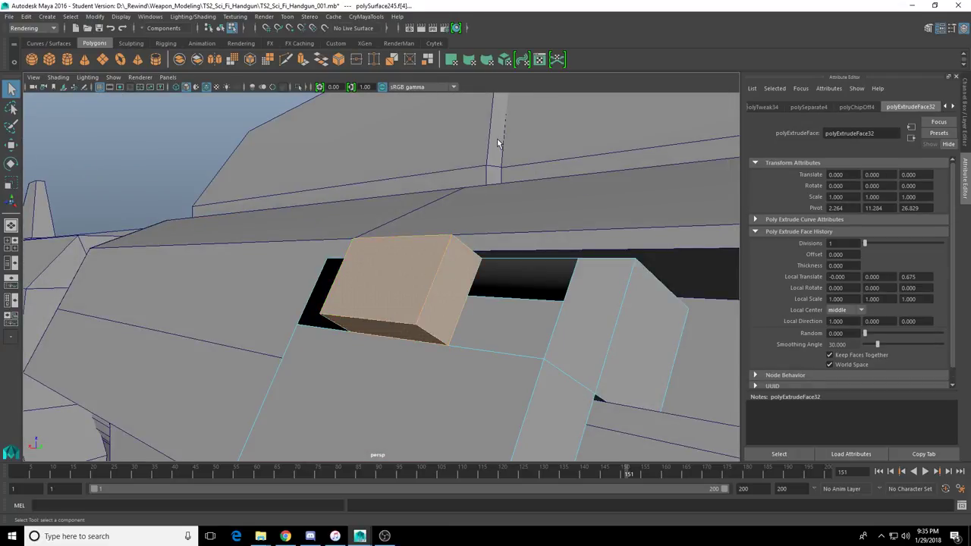
pyautogui.keyDown('alt'); pyautogui.moveTo(513, 130); pyautogui.dragTo(360, 274); pyautogui.keyUp('alt')
pyautogui.keyDown('shift'); pyautogui.moveTo(362, 272); pyautogui.dragTo(357, 404, button='right'); pyautogui.keyUp('shift')
pyautogui.click(343, 327)
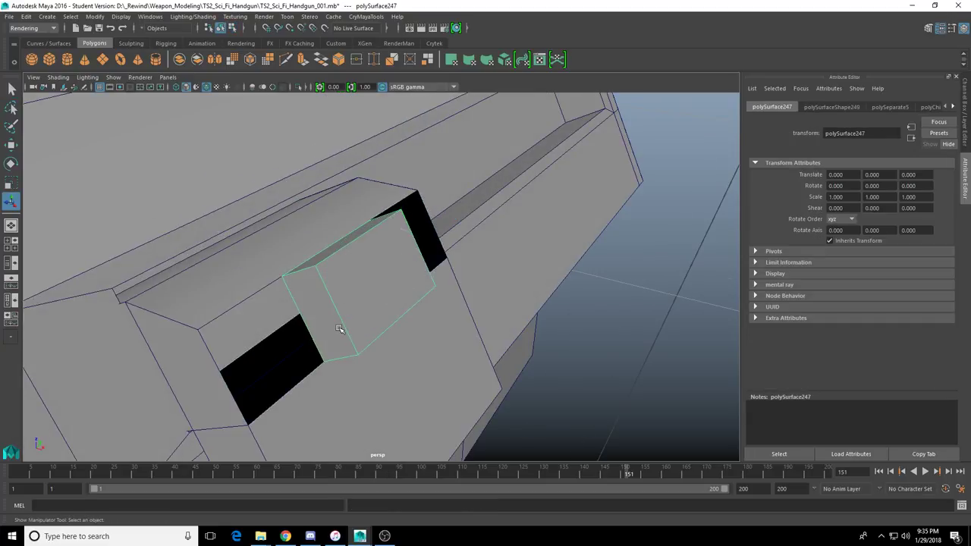
# Center the pivot of the separated small piece on its own geometry for moving.
pyautogui.press('w')
pyautogui.scroll(-3, 341, 329)
pyautogui.keyDown('alt'); pyautogui.moveTo(345, 328); pyautogui.dragTo(353, 306); pyautogui.keyUp('alt')
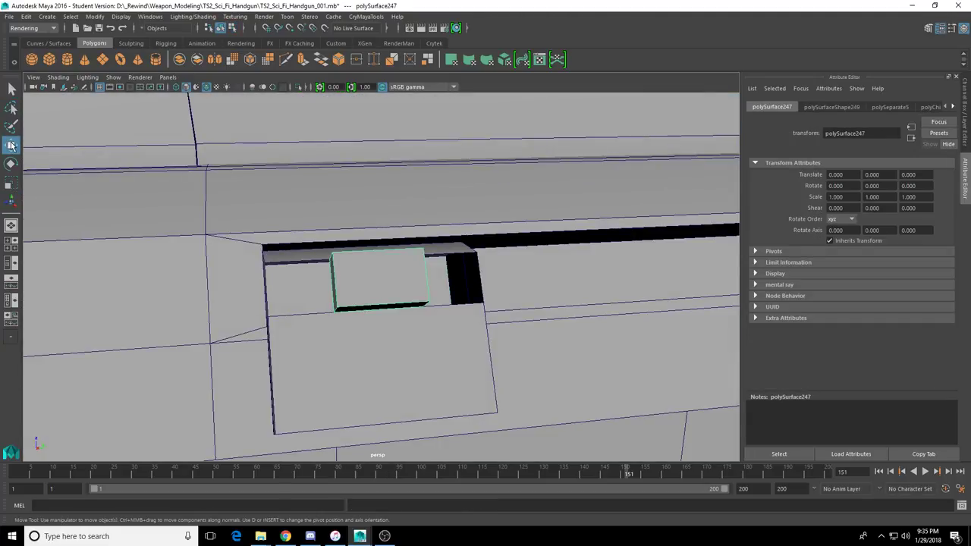
pyautogui.doubleClick(11, 144)
pyautogui.click(274, 113)
pyautogui.press('w')
pyautogui.keyDown('alt'); pyautogui.moveTo(359, 285); pyautogui.dragTo(428, 321); pyautogui.keyUp('alt')
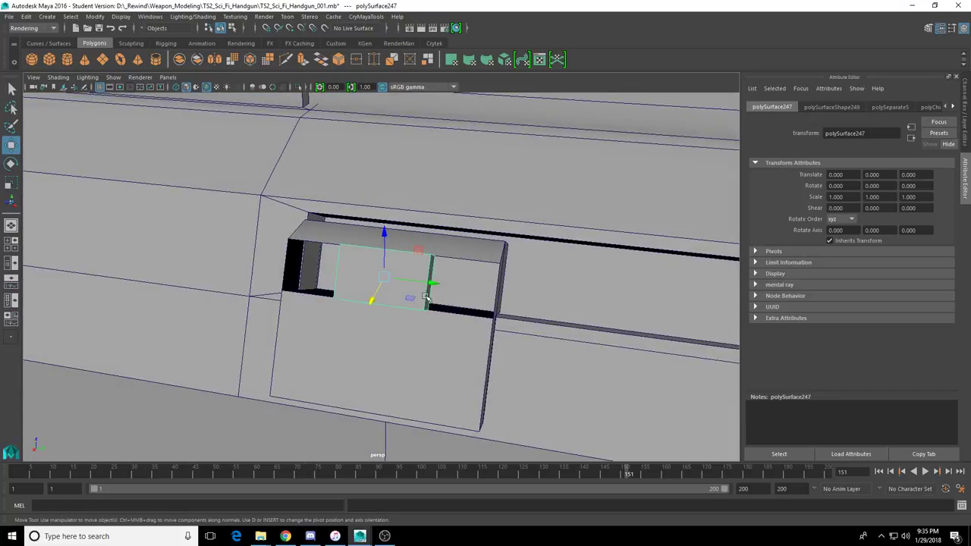
# Bridge the two opposite side edges of the opening left in the block's outer face.
pyautogui.click(445, 369)
pyautogui.moveTo(447, 369); pyautogui.dragTo(451, 278, button='right')
pyautogui.keyDown('alt'); pyautogui.moveTo(452, 278); pyautogui.dragTo(391, 294); pyautogui.keyUp('alt')
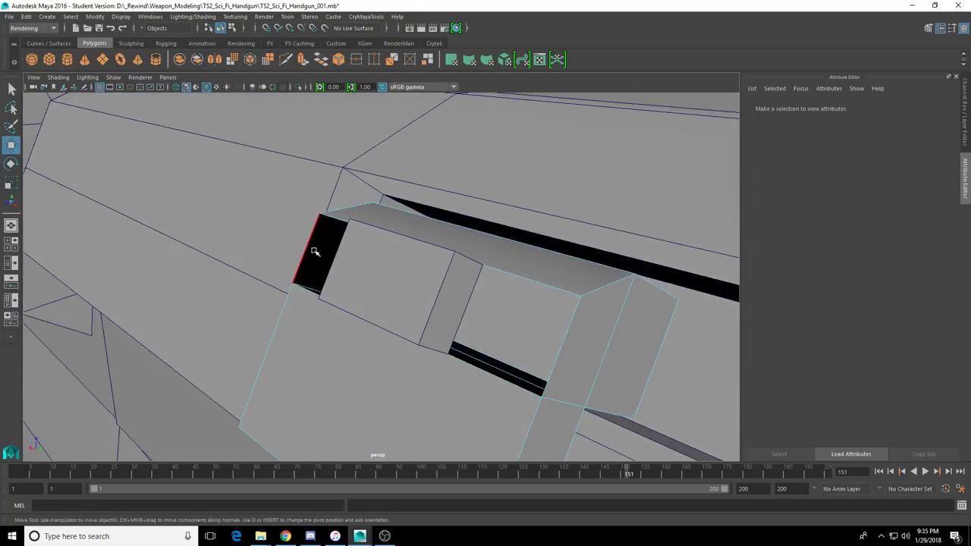
pyautogui.click(314, 251)
pyautogui.keyDown('alt'); pyautogui.moveTo(561, 379); pyautogui.dragTo(531, 348); pyautogui.keyUp('alt')
pyautogui.click(541, 333)
pyautogui.press('q')
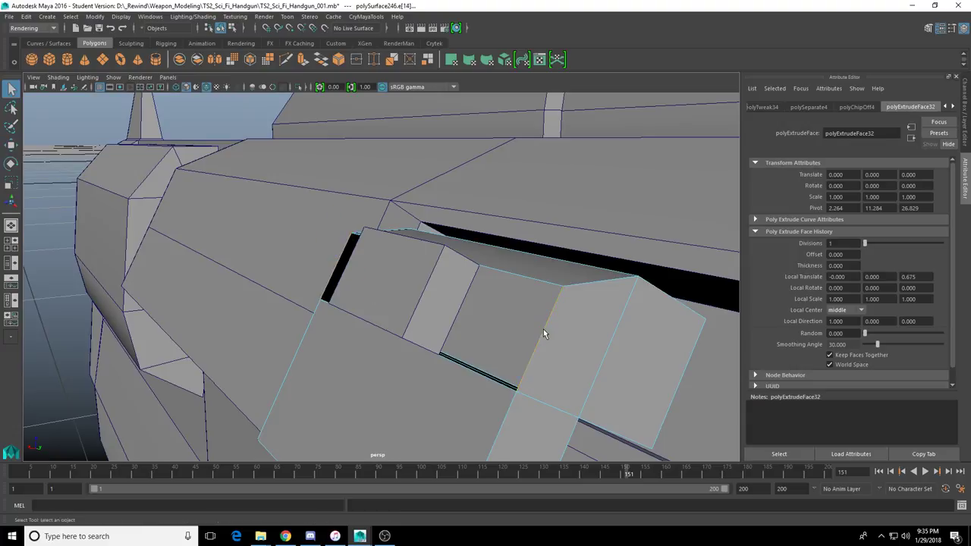
pyautogui.keyDown('shift'); pyautogui.moveTo(549, 332); pyautogui.dragTo(541, 442, button='right'); pyautogui.keyUp('shift')
pyautogui.keyDown('alt'); pyautogui.moveTo(475, 332); pyautogui.dragTo(483, 180); pyautogui.keyUp('alt')
# Move the small piece onto the block's top to a translation of -0.167 in X and 0.082 in Z.
pyautogui.click(440, 366)
pyautogui.press('r')
pyautogui.click(419, 305)
pyautogui.scroll(-2, 414, 296)
pyautogui.scroll(1, 436, 267)
pyautogui.moveTo(434, 237); pyautogui.dragTo(437, 260)
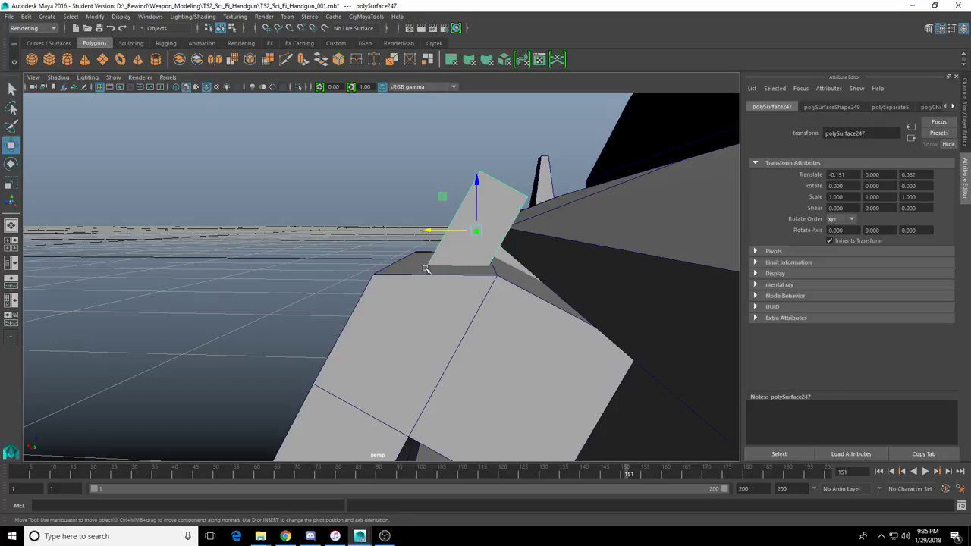
pyautogui.moveTo(456, 276)
pyautogui.keyDown('alt'); pyautogui.mouseDown()
pyautogui.moveTo(412, 276)
pyautogui.moveTo(454, 273)
pyautogui.mouseUp(); pyautogui.keyUp('alt')
pyautogui.keyDown('alt'); pyautogui.moveTo(454, 274); pyautogui.dragTo(396, 271, button='middle'); pyautogui.keyUp('alt')
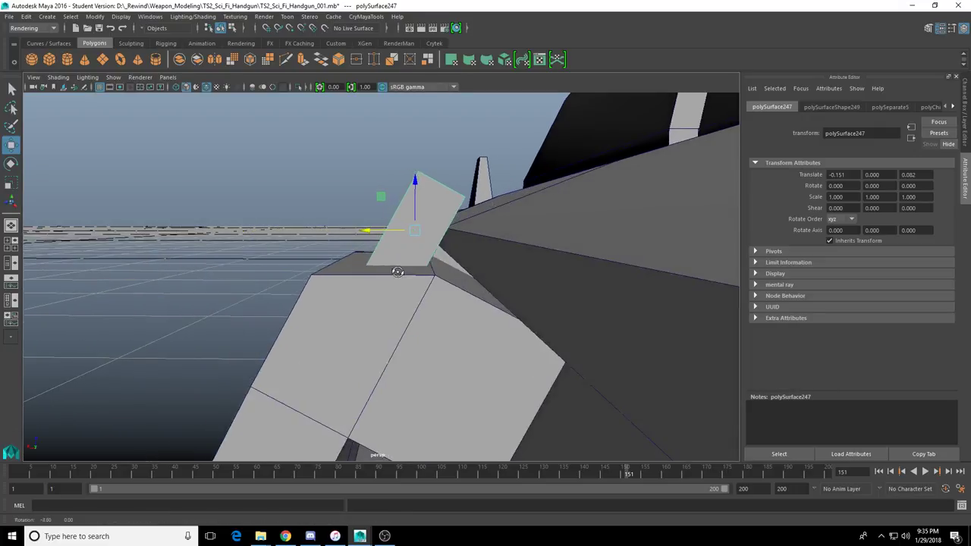
pyautogui.moveTo(366, 231); pyautogui.dragTo(378, 233)
pyautogui.scroll(2, 412, 263)
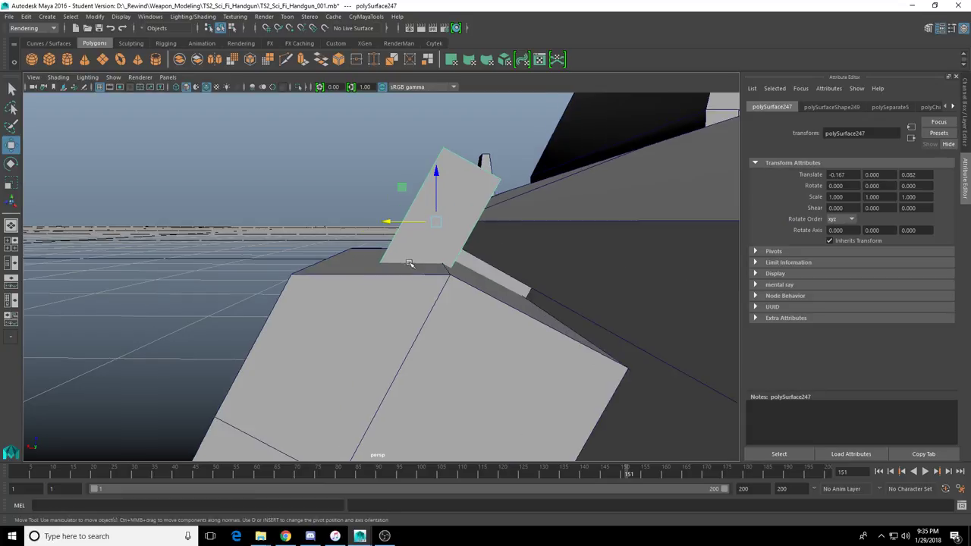
pyautogui.keyDown('alt'); pyautogui.moveTo(412, 262); pyautogui.dragTo(363, 315, button='middle'); pyautogui.keyUp('alt')
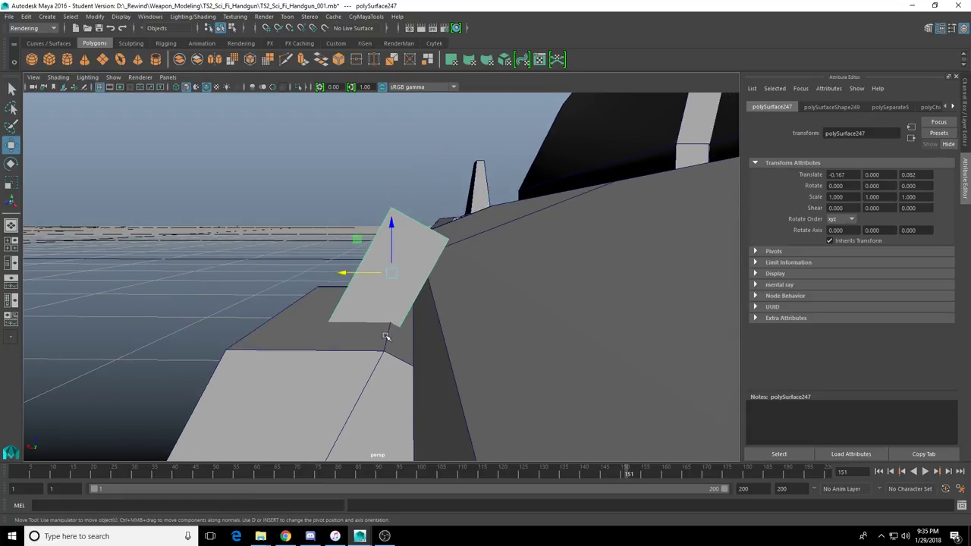
pyautogui.keyDown('alt'); pyautogui.moveTo(386, 336); pyautogui.dragTo(400, 288); pyautogui.keyUp('alt')
# Lengthen the small piece by moving the vertices of one end outward toward the block's edge.
pyautogui.press('r')
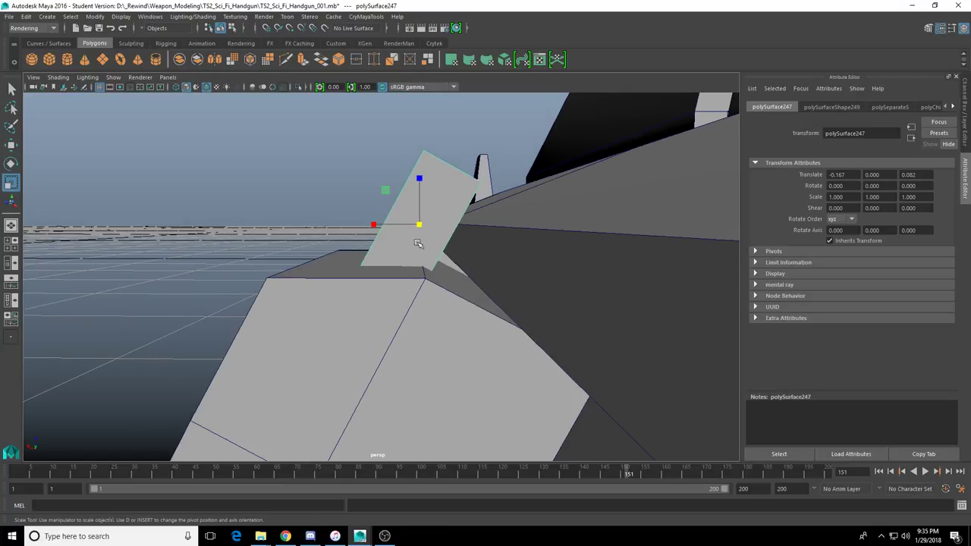
pyautogui.keyDown('alt'); pyautogui.moveTo(421, 226); pyautogui.dragTo(462, 229); pyautogui.keyUp('alt')
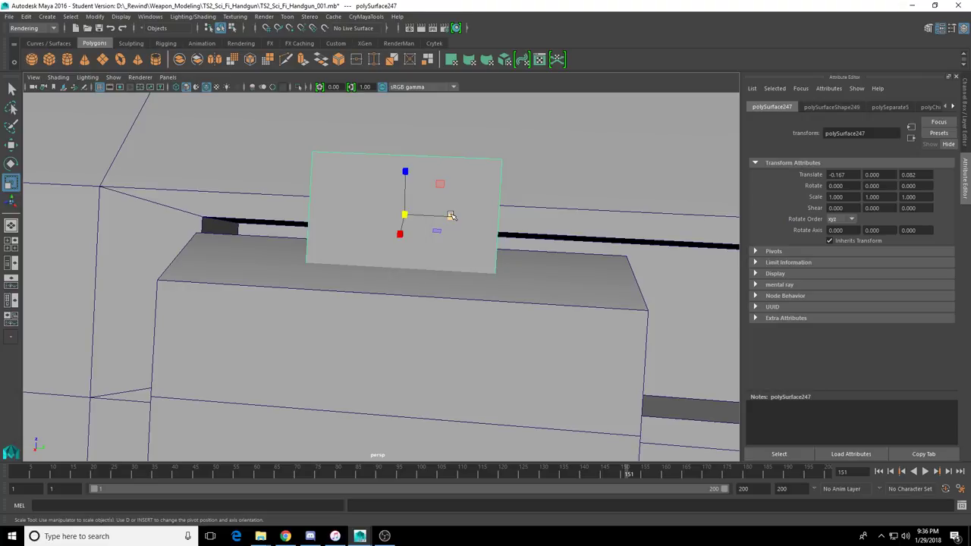
pyautogui.scroll(-4, 317, 275)
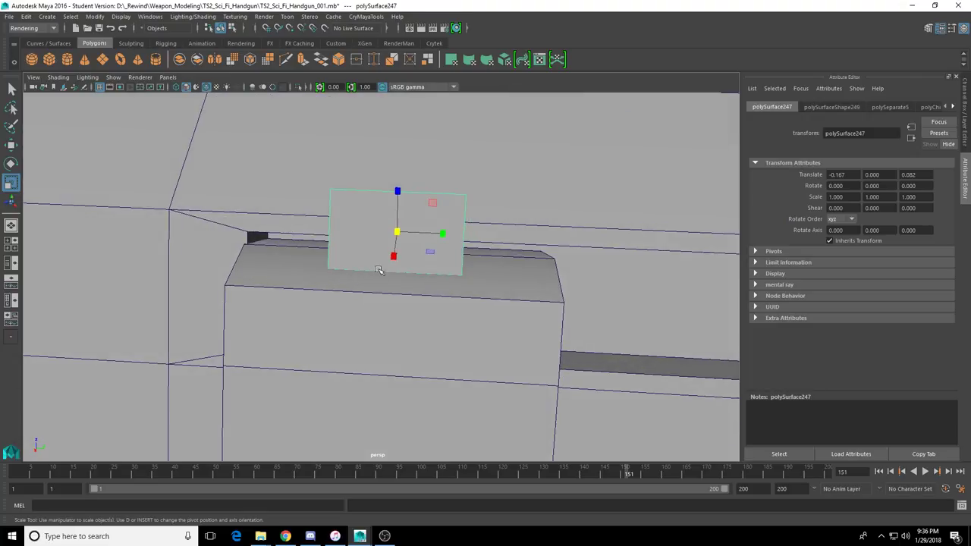
pyautogui.moveTo(362, 227); pyautogui.dragTo(296, 232, button='right')
pyautogui.scroll(-4, 289, 233)
pyautogui.keyDown('alt'); pyautogui.moveTo(286, 234); pyautogui.dragTo(366, 317); pyautogui.keyUp('alt')
pyautogui.press('4')
pyautogui.press('w')
pyautogui.press('5')
pyautogui.scroll(5, 400, 242)
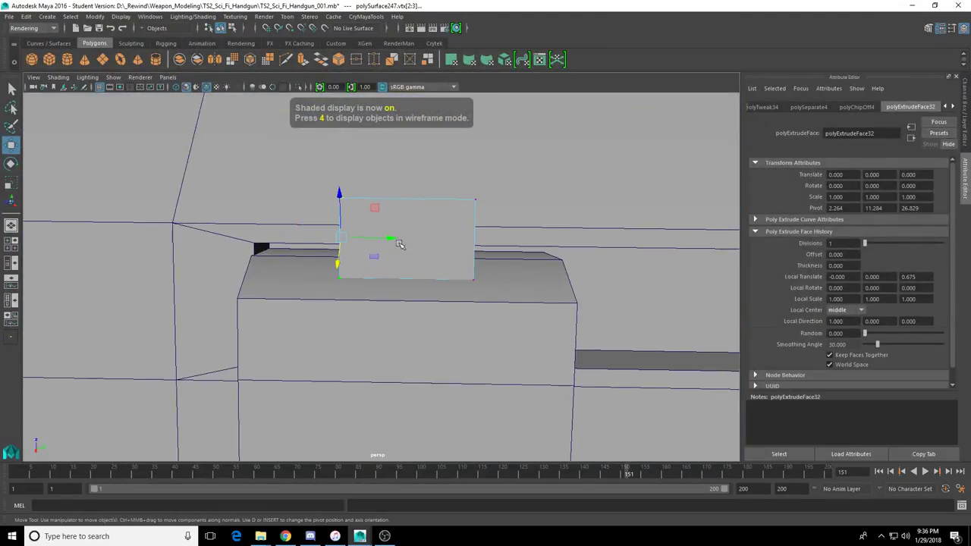
pyautogui.moveTo(400, 243); pyautogui.dragTo(314, 236)
pyautogui.keyDown('alt'); pyautogui.moveTo(314, 236); pyautogui.dragTo(418, 212, button='middle'); pyautogui.keyUp('alt')
# Move the vertices of the small piece's opposite end outward, close to the block's other edge.
pyautogui.moveTo(461, 151); pyautogui.dragTo(606, 346)
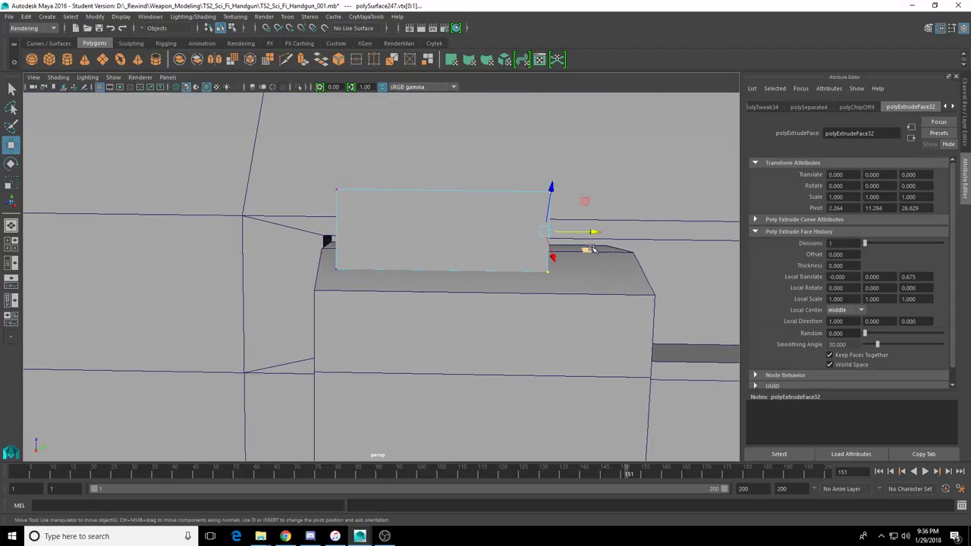
pyautogui.moveTo(604, 232); pyautogui.dragTo(664, 235)
pyautogui.keyDown('alt'); pyautogui.moveTo(664, 235); pyautogui.dragTo(423, 225, button='middle'); pyautogui.keyUp('alt')
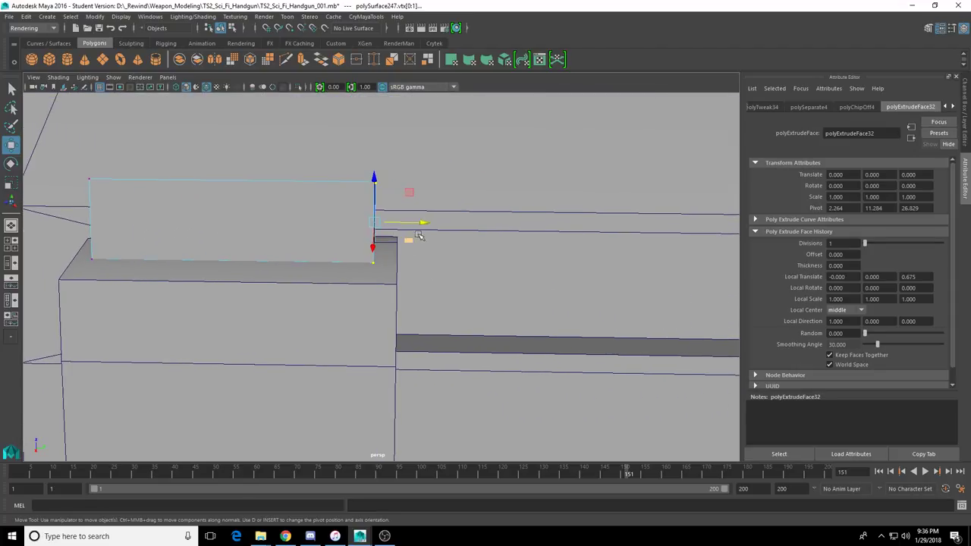
pyautogui.keyDown('alt'); pyautogui.moveTo(425, 220); pyautogui.dragTo(367, 252); pyautogui.keyUp('alt')
# Scale the small piece up slightly to 1.019 in X, 1.023 in Y and 1.019 in Z.
pyautogui.moveTo(433, 229); pyautogui.dragTo(465, 206, button='right')
pyautogui.keyDown('alt'); pyautogui.moveTo(466, 265); pyautogui.dragTo(426, 340); pyautogui.keyUp('alt')
pyautogui.press('r')
pyautogui.scroll(-3, 386, 317)
pyautogui.click(378, 332)
pyautogui.scroll(-5, 381, 334)
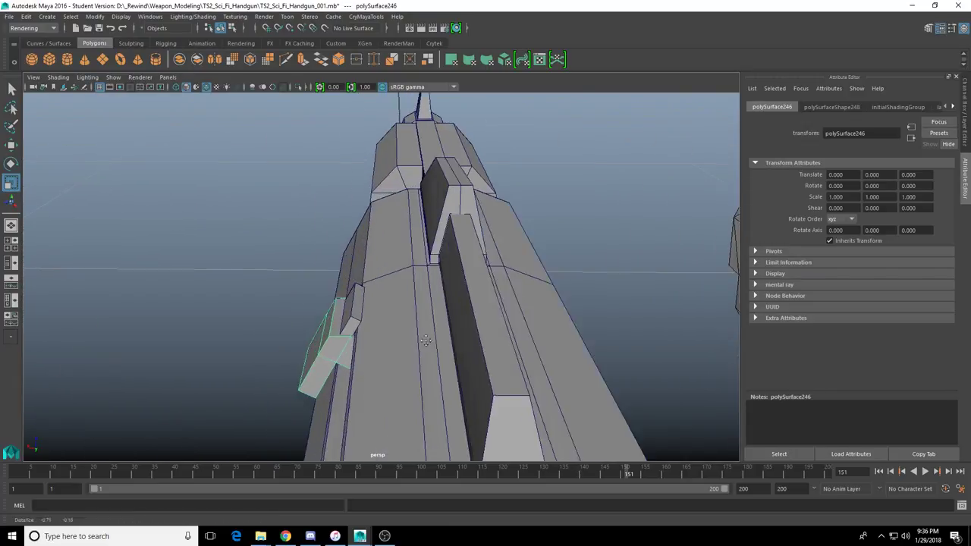
pyautogui.click(361, 297)
pyautogui.press('f')
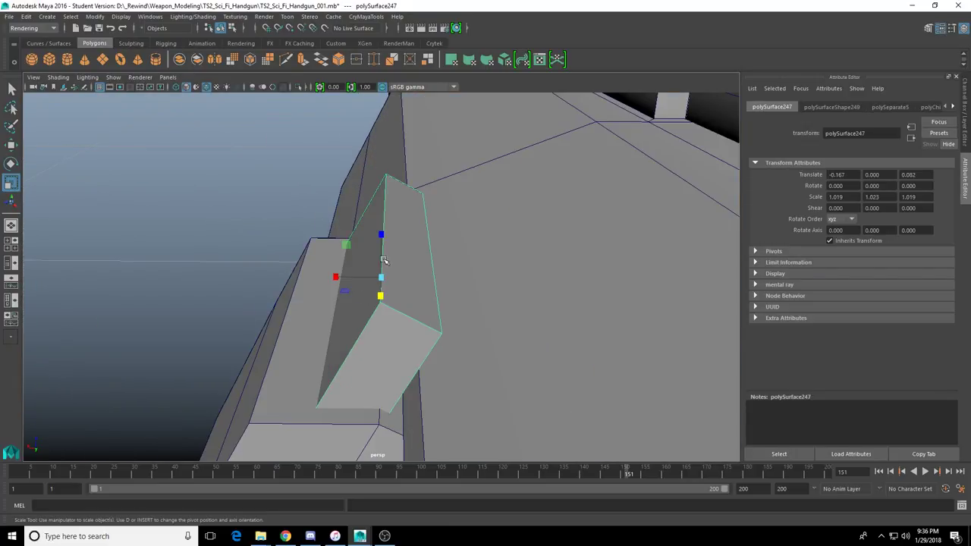
# Examine the small top piece and the block against the matching detail on the reference gun.
pyautogui.moveTo(382, 278)
pyautogui.keyDown('alt'); pyautogui.mouseDown()
pyautogui.moveTo(412, 293)
pyautogui.moveTo(385, 294)
pyautogui.mouseUp(); pyautogui.keyUp('alt')
pyautogui.moveTo(385, 294); pyautogui.dragTo(326, 291, button='right')
pyautogui.keyDown('alt'); pyautogui.moveTo(326, 291); pyautogui.dragTo(349, 283); pyautogui.keyUp('alt')
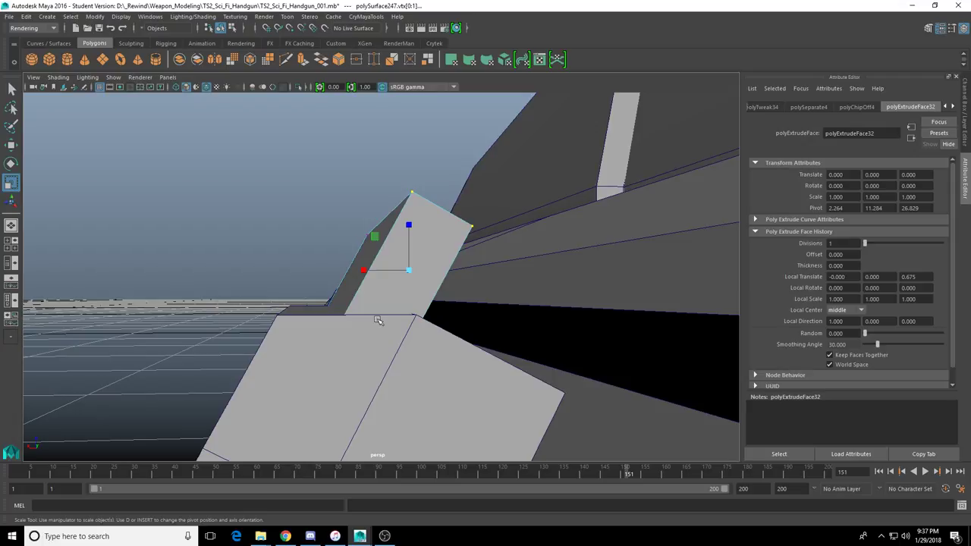
pyautogui.moveTo(384, 299); pyautogui.dragTo(337, 282, button='right')
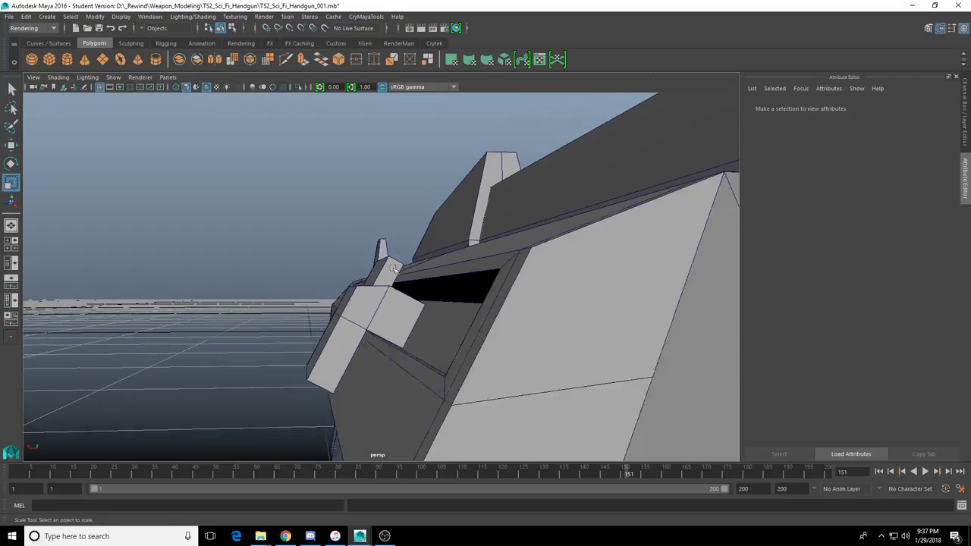
pyautogui.keyDown('alt'); pyautogui.moveTo(338, 283); pyautogui.dragTo(357, 285); pyautogui.keyUp('alt')
pyautogui.keyDown('alt'); pyautogui.moveTo(313, 330); pyautogui.dragTo(356, 332); pyautogui.keyUp('alt')
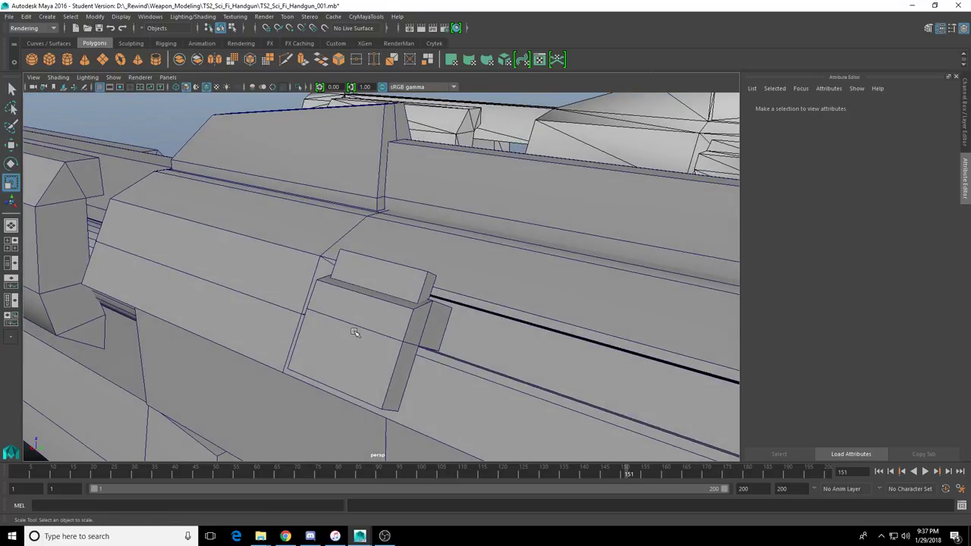
pyautogui.click(355, 332)
pyautogui.scroll(-5, 379, 331)
pyautogui.keyDown('alt'); pyautogui.moveTo(414, 332); pyautogui.dragTo(363, 305); pyautogui.keyUp('alt')
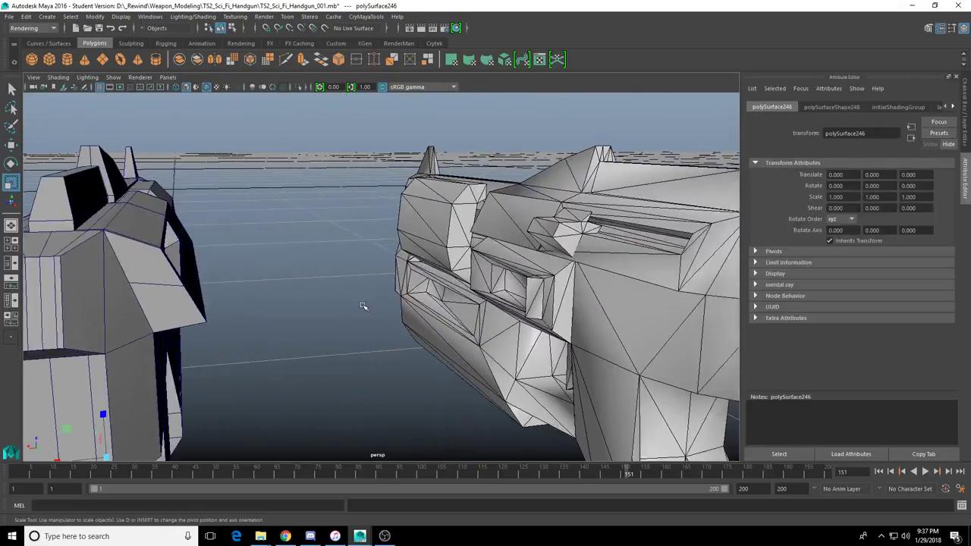
pyautogui.moveTo(469, 311)
pyautogui.keyDown('alt'); pyautogui.mouseDown()
pyautogui.moveTo(344, 300)
pyautogui.moveTo(503, 347)
pyautogui.moveTo(445, 334)
pyautogui.moveTo(464, 327)
pyautogui.mouseUp(); pyautogui.keyUp('alt')
# Snap the vertices of the block's upper outer edge outward, directly above the edge below, making that narrow side face vertical.
pyautogui.moveTo(552, 306); pyautogui.dragTo(503, 301, button='right')
pyautogui.keyDown('alt'); pyautogui.moveTo(503, 304); pyautogui.dragTo(471, 339); pyautogui.keyUp('alt')
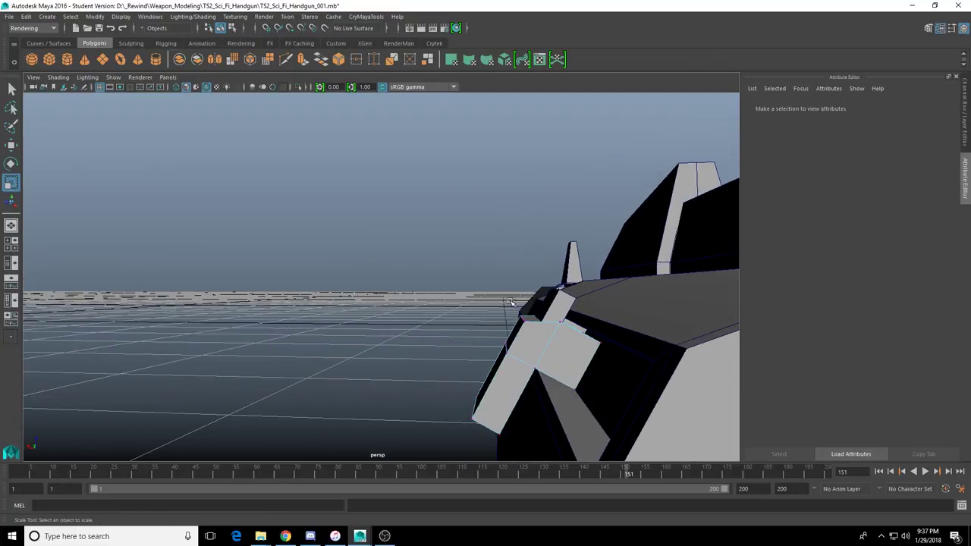
pyautogui.click(510, 302)
pyautogui.press('space')
pyautogui.press('space')
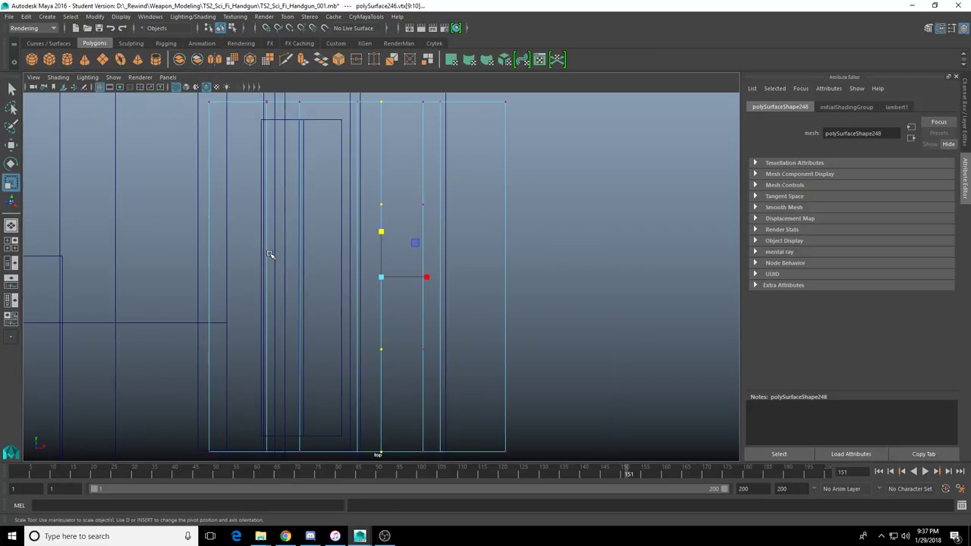
pyautogui.press('w')
pyautogui.press('v')
pyautogui.moveTo(432, 278); pyautogui.dragTo(424, 211)
pyautogui.press('space')
pyautogui.press('space')
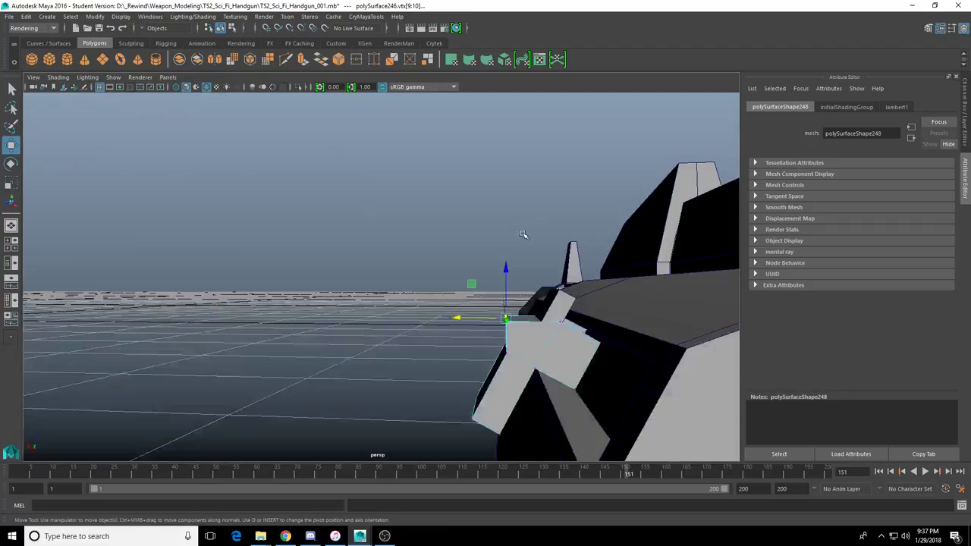
# Examine the block's narrow vertical side face against the matching block on the reference gun.
pyautogui.keyDown('alt'); pyautogui.moveTo(523, 235); pyautogui.dragTo(503, 245); pyautogui.keyUp('alt')
pyautogui.moveTo(508, 363); pyautogui.dragTo(506, 412, button='right')
pyautogui.keyDown('alt'); pyautogui.moveTo(502, 303); pyautogui.dragTo(435, 316); pyautogui.keyUp('alt')
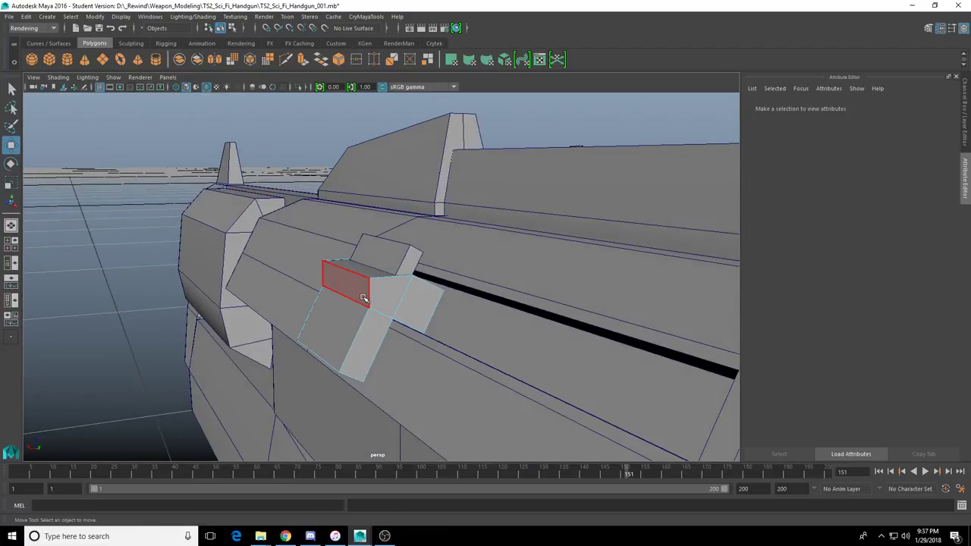
pyautogui.click(363, 298)
pyautogui.scroll(-8, 363, 298)
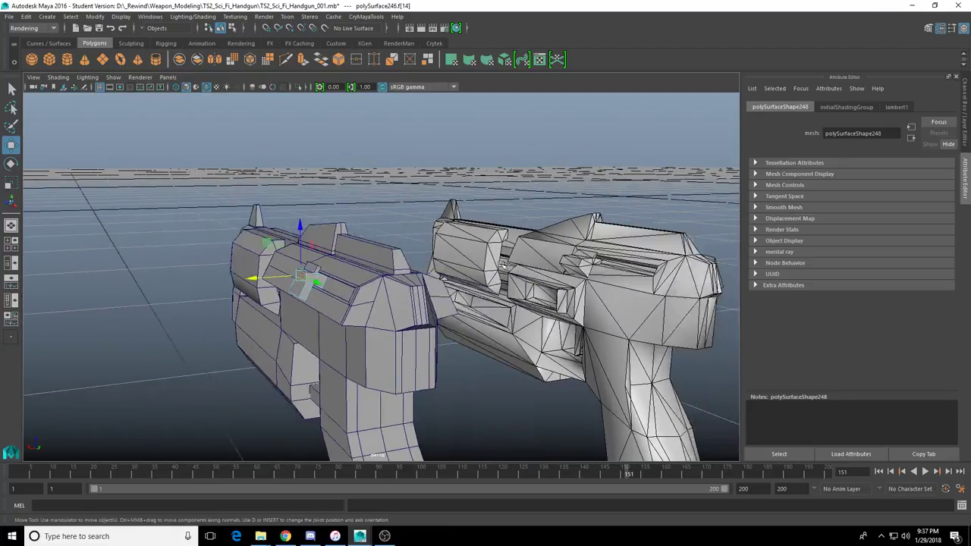
pyautogui.press('f')
pyautogui.keyDown('alt'); pyautogui.moveTo(657, 308); pyautogui.dragTo(598, 308); pyautogui.keyUp('alt')
pyautogui.keyDown('alt'); pyautogui.moveTo(580, 334); pyautogui.dragTo(241, 274, button='middle'); pyautogui.keyUp('alt')
pyautogui.keyDown('alt'); pyautogui.moveTo(591, 285); pyautogui.dragTo(244, 268, button='middle'); pyautogui.keyUp('alt')
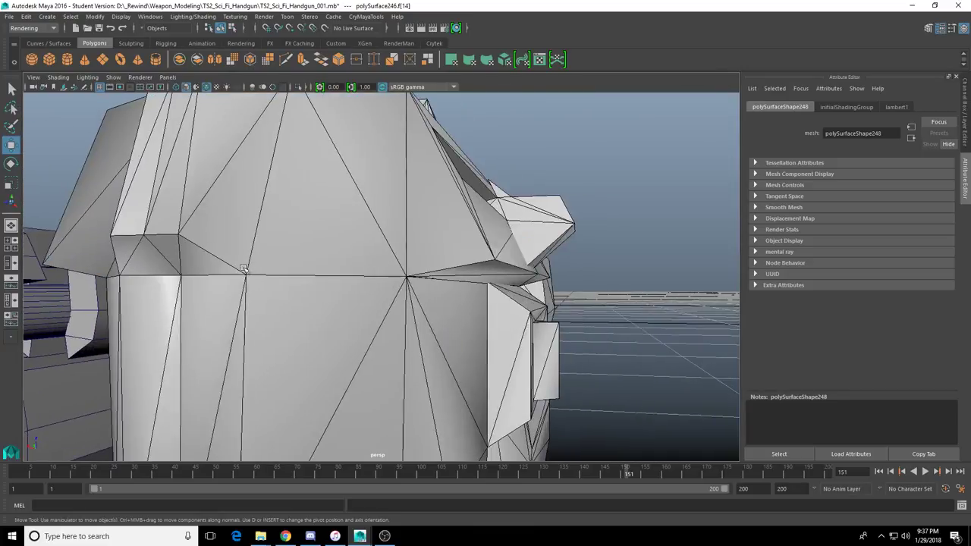
pyautogui.keyDown('alt'); pyautogui.moveTo(243, 269); pyautogui.dragTo(412, 255); pyautogui.keyUp('alt')
pyautogui.scroll(6, 479, 267)
pyautogui.scroll(-7, 436, 258)
pyautogui.keyDown('alt'); pyautogui.moveTo(250, 288); pyautogui.dragTo(577, 326); pyautogui.keyUp('alt')
pyautogui.scroll(3, 430, 310)
pyautogui.keyDown('shift'); pyautogui.click(418, 293); pyautogui.keyUp('shift')
pyautogui.press('Delete')
pyautogui.click(434, 280)
pyautogui.keyDown('alt'); pyautogui.moveTo(613, 333); pyautogui.dragTo(538, 368, button='middle'); pyautogui.keyUp('alt')
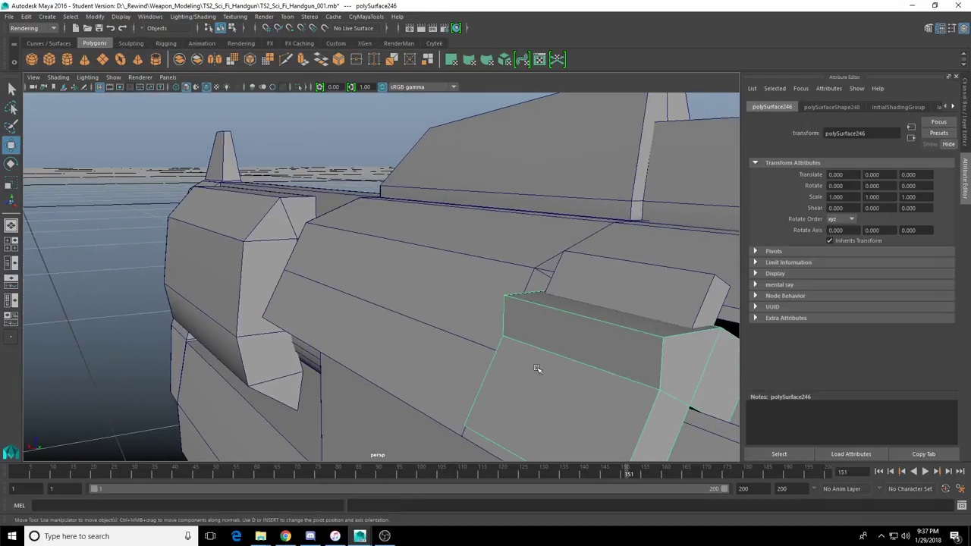
# Select all vertices of the block's narrow vertical side face and compare its position with the reference gun's block.
pyautogui.moveTo(538, 369); pyautogui.dragTo(500, 357, button='right')
pyautogui.click(606, 369)
pyautogui.press('space')
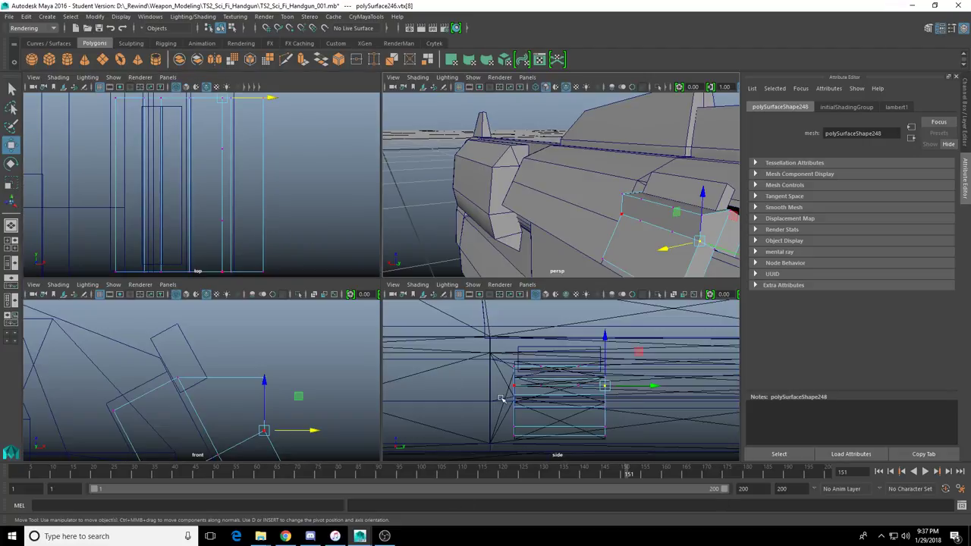
pyautogui.press('space')
pyautogui.press('space')
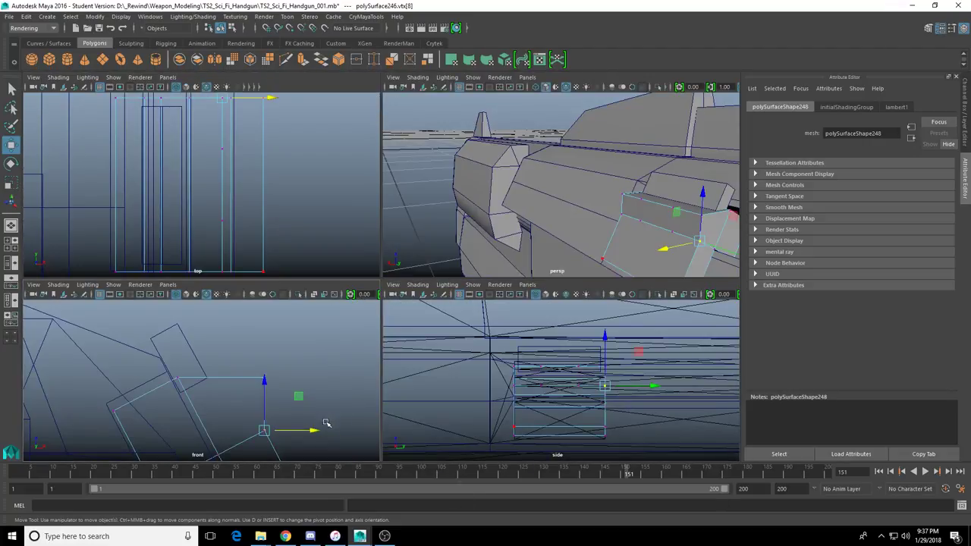
pyautogui.moveTo(338, 419); pyautogui.dragTo(254, 443)
pyautogui.moveTo(312, 360); pyautogui.dragTo(251, 444)
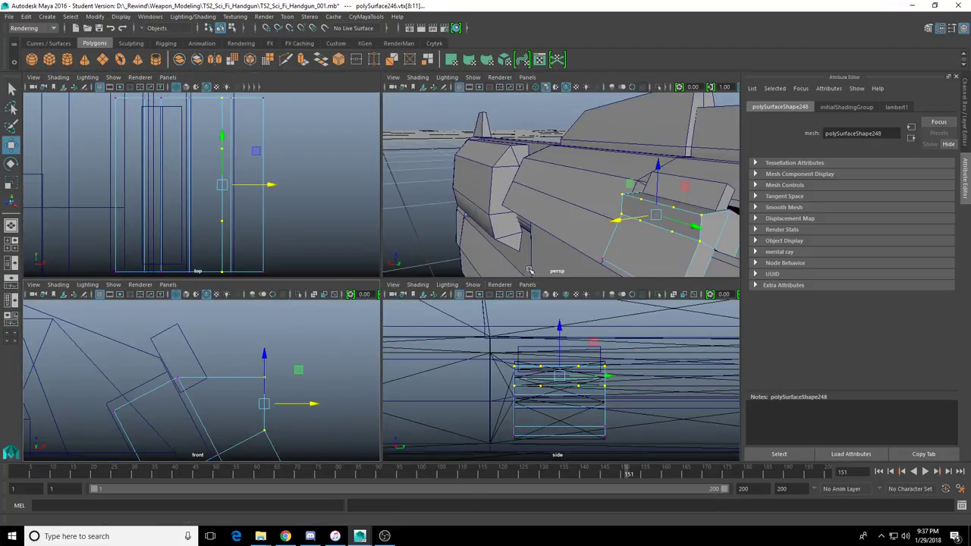
pyautogui.scroll(-5, 579, 228)
pyautogui.press('space')
pyautogui.keyDown('alt'); pyautogui.moveTo(579, 228); pyautogui.dragTo(349, 286); pyautogui.keyUp('alt')
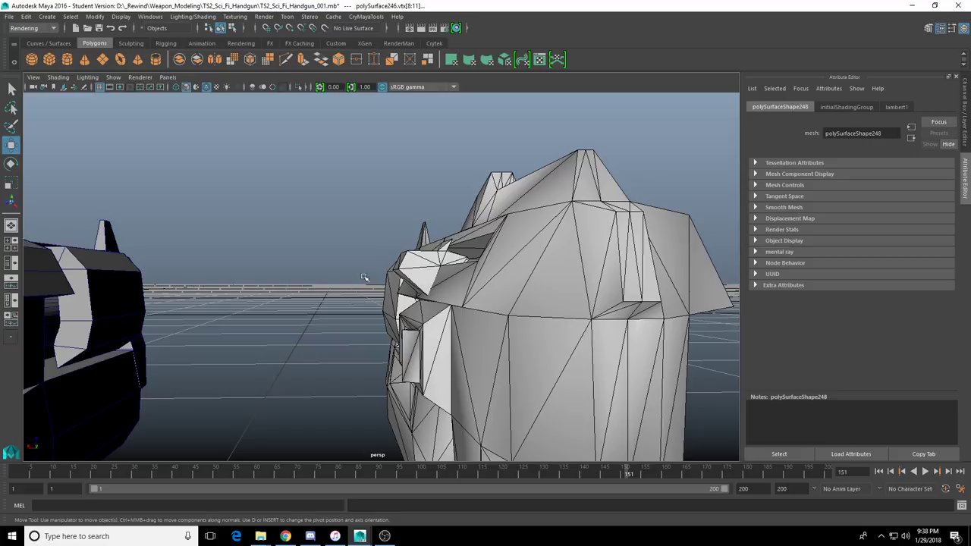
pyautogui.scroll(3, 383, 269)
pyautogui.scroll(-2, 298, 270)
pyautogui.keyDown('alt'); pyautogui.moveTo(301, 271); pyautogui.dragTo(296, 314); pyautogui.keyUp('alt')
pyautogui.keyDown('alt'); pyautogui.moveTo(220, 314); pyautogui.dragTo(437, 305); pyautogui.keyUp('alt')
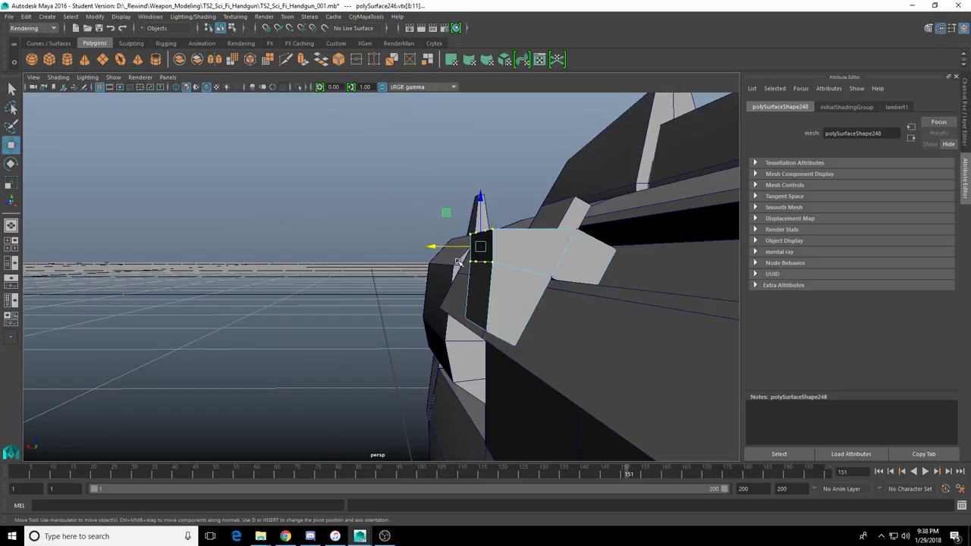
# Try to pull the vertices of the block's narrow vertical side face farther outward, checking against the reference gun.
pyautogui.moveTo(431, 249); pyautogui.dragTo(369, 245)
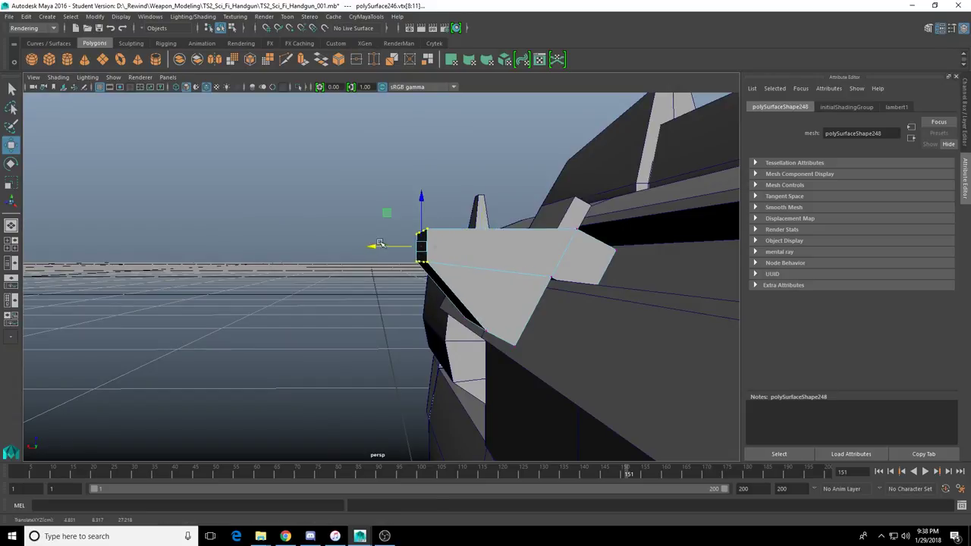
pyautogui.hotkey('ctrl', 'z')
pyautogui.scroll(-5, 556, 275)
pyautogui.keyDown('alt'); pyautogui.moveTo(557, 275); pyautogui.dragTo(288, 276, button='middle'); pyautogui.keyUp('alt')
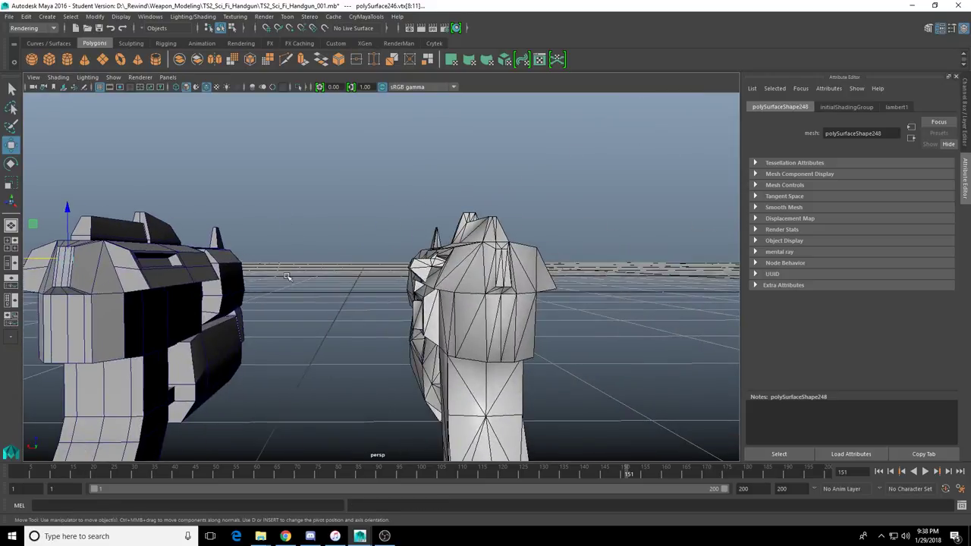
pyautogui.scroll(5, 282, 278)
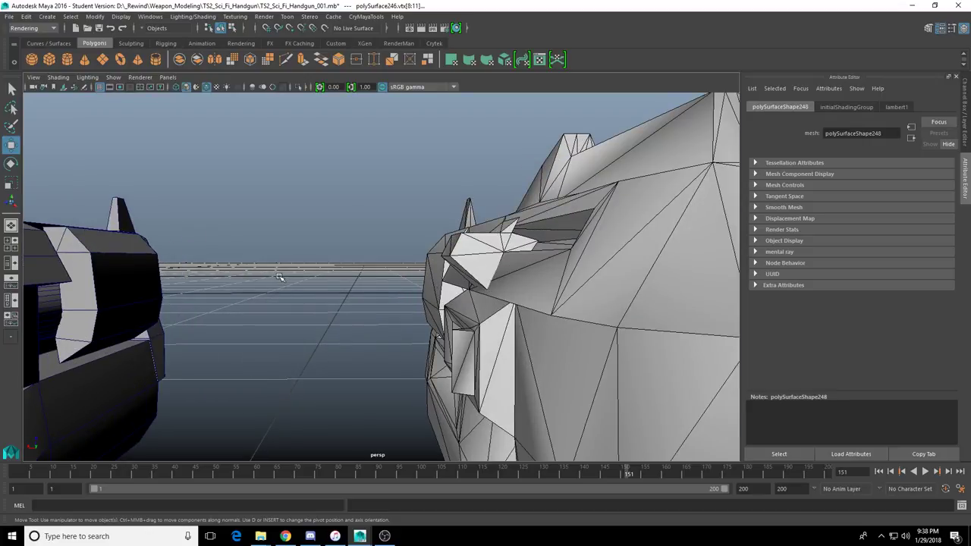
pyautogui.keyDown('alt'); pyautogui.moveTo(245, 289); pyautogui.dragTo(425, 305); pyautogui.keyUp('alt')
pyautogui.hotkey('ctrl', 'z')
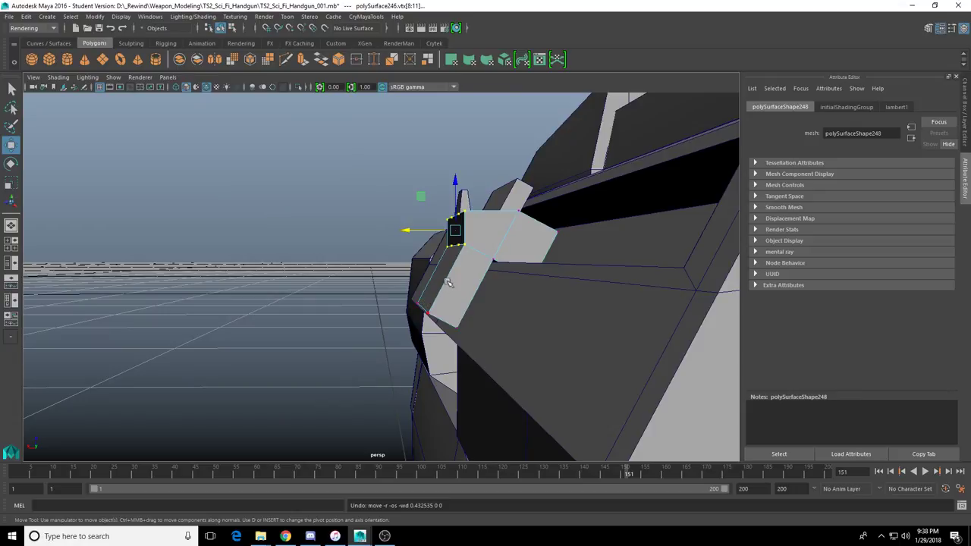
# Extrude the block's slanted outer side face outward with a local Z translation of 1.565.
pyautogui.press('F11')
pyautogui.click(446, 282)
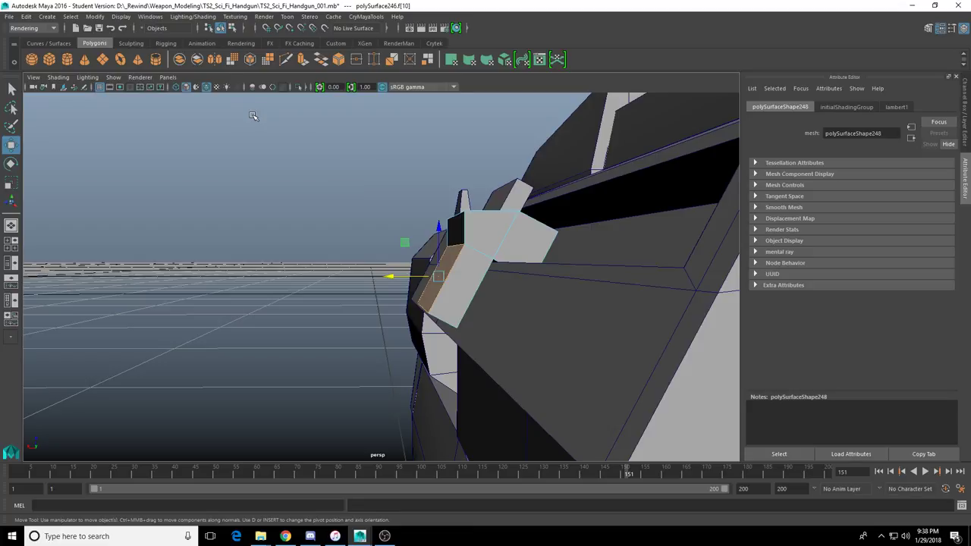
pyautogui.click(303, 59)
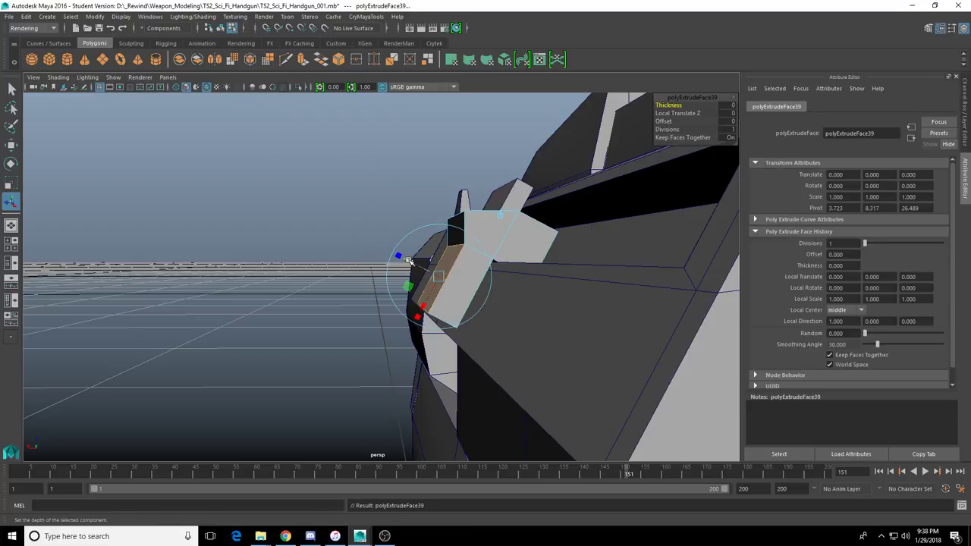
pyautogui.moveTo(408, 261); pyautogui.dragTo(317, 236)
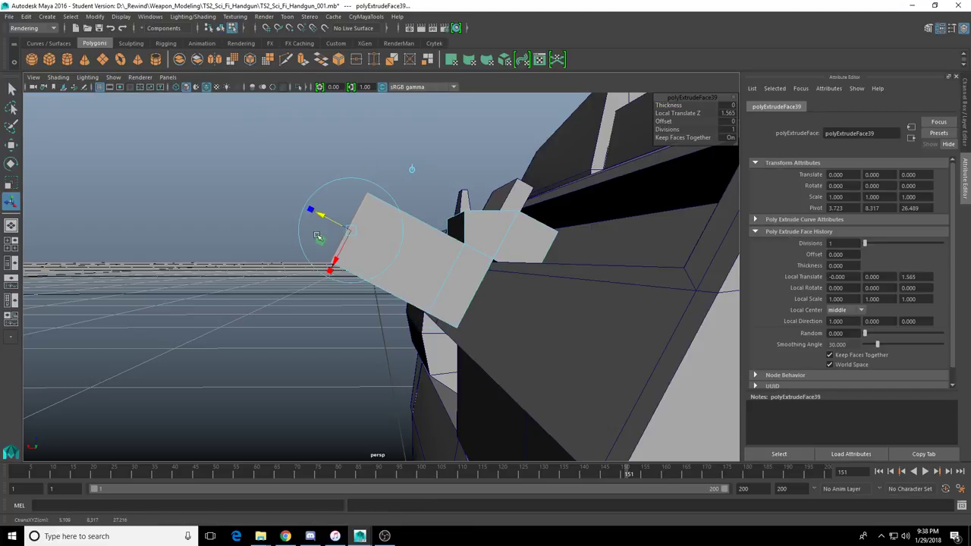
pyautogui.scroll(-5, 370, 252)
pyautogui.keyDown('alt'); pyautogui.moveTo(372, 253); pyautogui.dragTo(310, 261); pyautogui.keyUp('alt')
pyautogui.scroll(7, 334, 267)
pyautogui.scroll(-3, 403, 278)
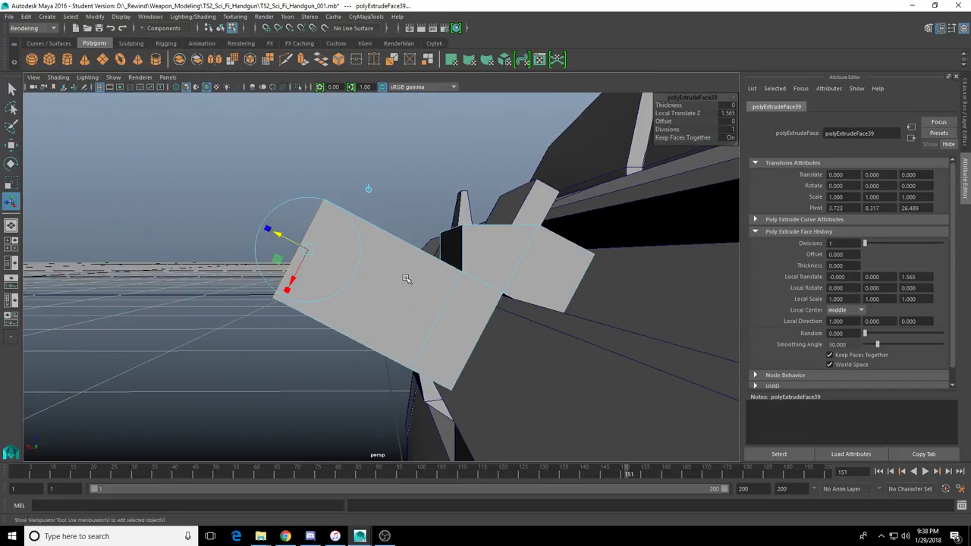
pyautogui.scroll(-5, 394, 294)
pyautogui.scroll(-4, 501, 319)
pyautogui.keyDown('alt'); pyautogui.moveTo(497, 318); pyautogui.dragTo(451, 287, button='middle'); pyautogui.keyUp('alt')
pyautogui.scroll(-3, 238, 295)
pyautogui.scroll(7, 410, 258)
# Shorten the side extrusion to a local Z translation of 1.113 and compare its depth with the reference.
pyautogui.moveTo(331, 223); pyautogui.dragTo(345, 232)
pyautogui.scroll(-5, 356, 239)
pyautogui.keyDown('alt'); pyautogui.moveTo(443, 282); pyautogui.dragTo(153, 256, button='middle'); pyautogui.keyUp('alt')
pyautogui.keyDown('alt'); pyautogui.moveTo(224, 264); pyautogui.dragTo(275, 283, button='middle'); pyautogui.keyUp('alt')
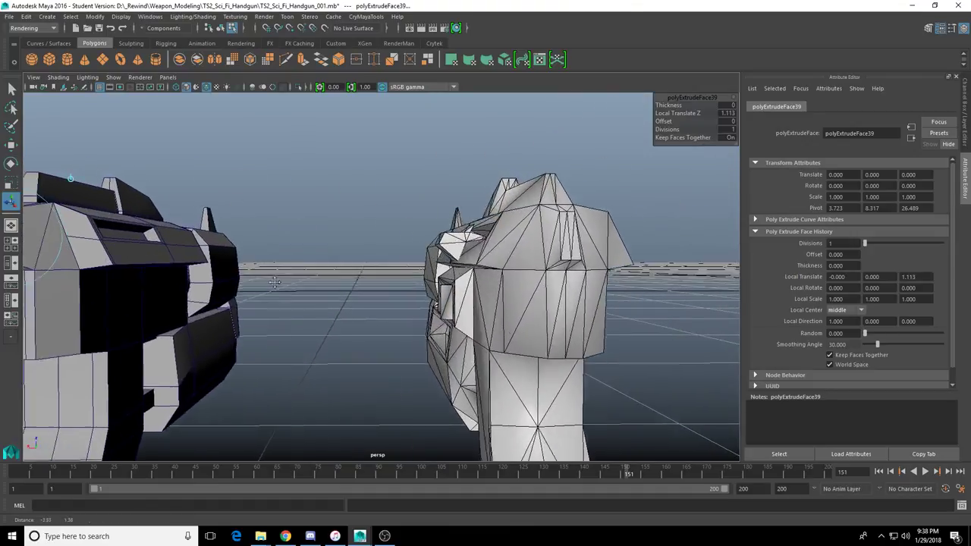
pyautogui.keyDown('alt'); pyautogui.moveTo(274, 282); pyautogui.dragTo(513, 269); pyautogui.keyUp('alt')
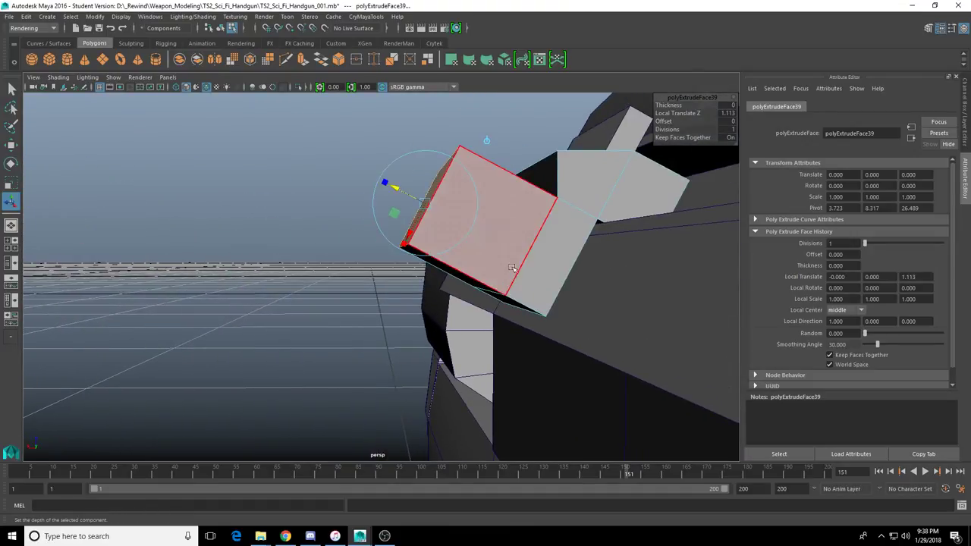
# Try to reshape the extruded section by moving the vertices at its outer end.
pyautogui.moveTo(521, 271); pyautogui.dragTo(402, 288, button='right')
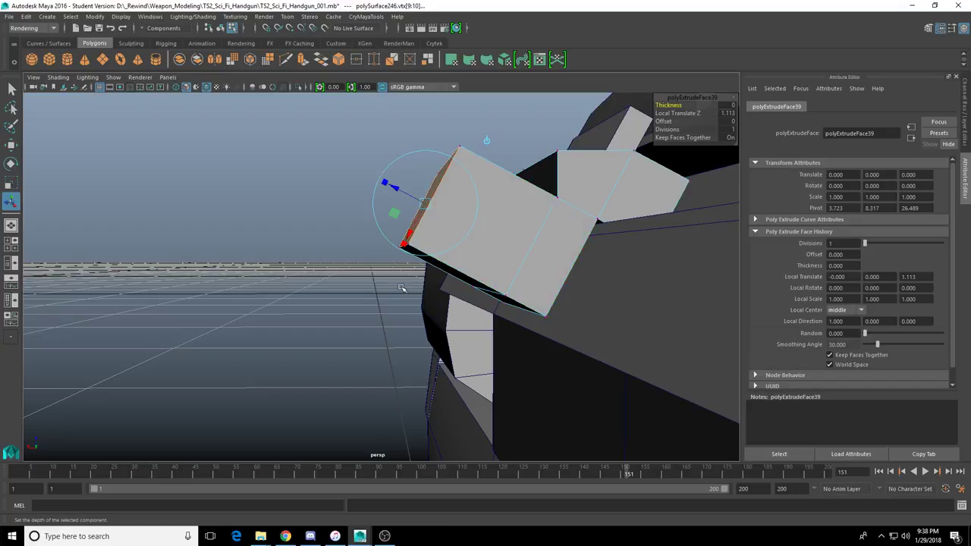
pyautogui.keyDown('alt'); pyautogui.moveTo(445, 299); pyautogui.dragTo(436, 298); pyautogui.keyUp('alt')
pyautogui.moveTo(332, 287); pyautogui.dragTo(433, 253)
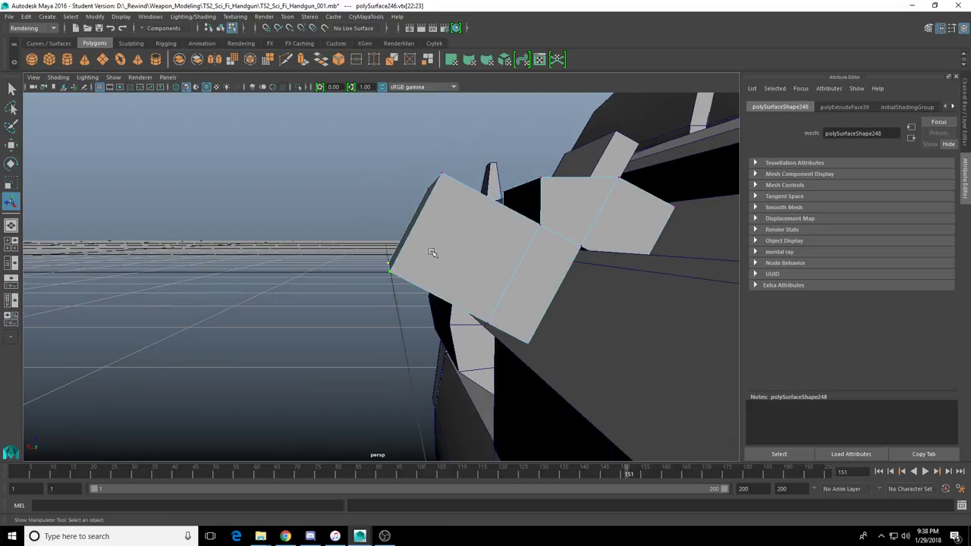
pyautogui.press('w')
pyautogui.press('4')
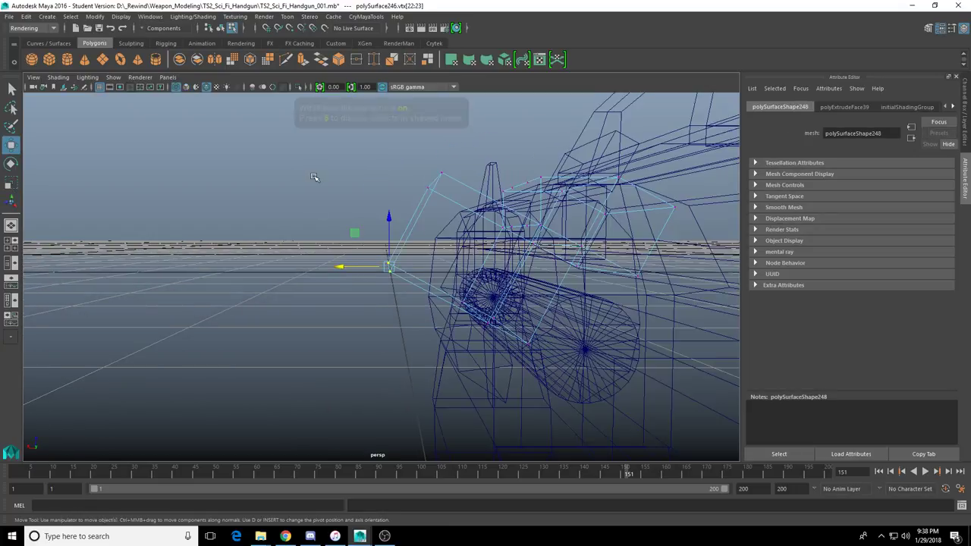
pyautogui.moveTo(310, 144); pyautogui.dragTo(458, 322)
pyautogui.moveTo(372, 228)
pyautogui.mouseDown()
pyautogui.moveTo(400, 226)
pyautogui.moveTo(361, 214)
pyautogui.moveTo(308, 274)
pyautogui.moveTo(343, 284)
pyautogui.mouseUp()
pyautogui.press('5')
pyautogui.keyDown('alt'); pyautogui.moveTo(494, 319); pyautogui.dragTo(224, 274); pyautogui.keyUp('alt')
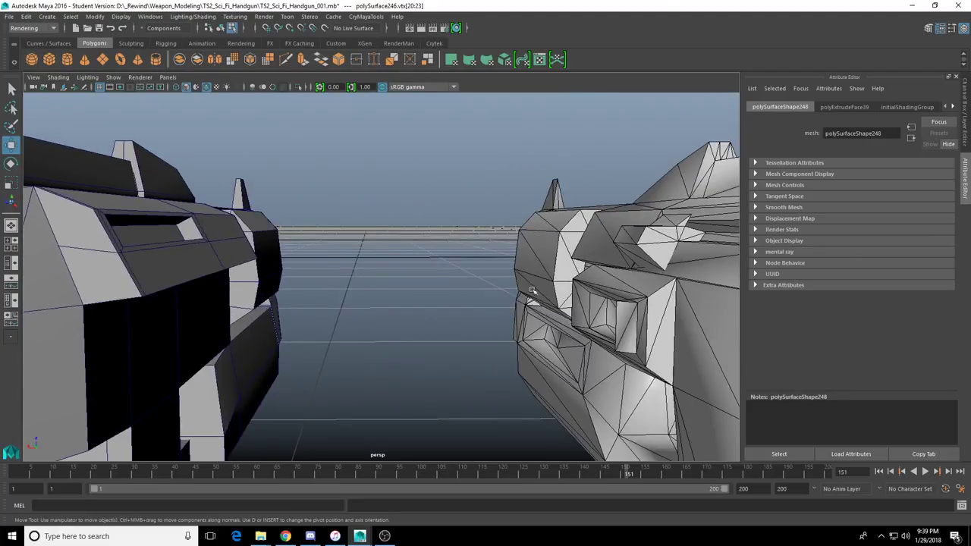
# Check the reference block's profile and undo the vertex moves on the extruded section's outer end.
pyautogui.keyDown('alt'); pyautogui.moveTo(532, 291); pyautogui.dragTo(318, 301); pyautogui.keyUp('alt')
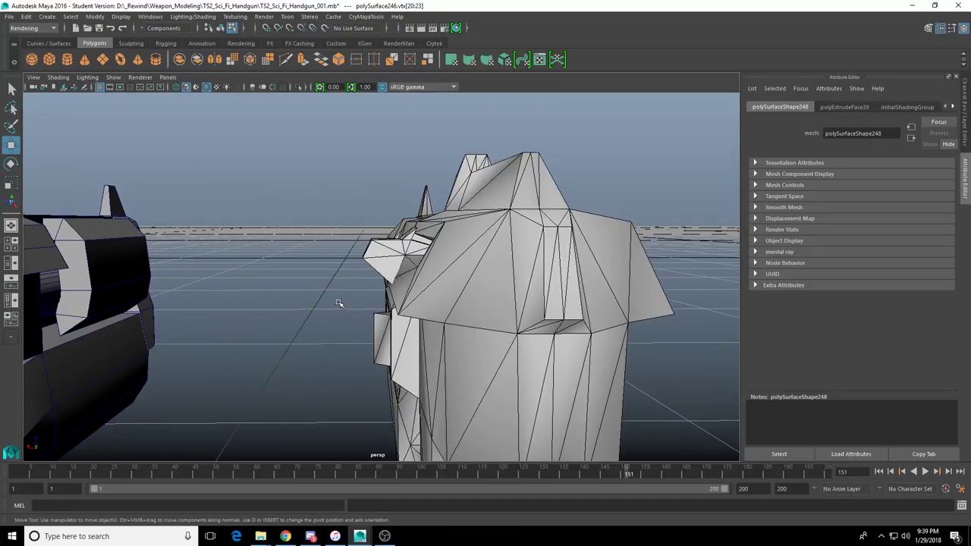
pyautogui.scroll(3, 339, 304)
pyautogui.keyDown('alt'); pyautogui.moveTo(431, 298); pyautogui.dragTo(437, 322, button='middle'); pyautogui.keyUp('alt')
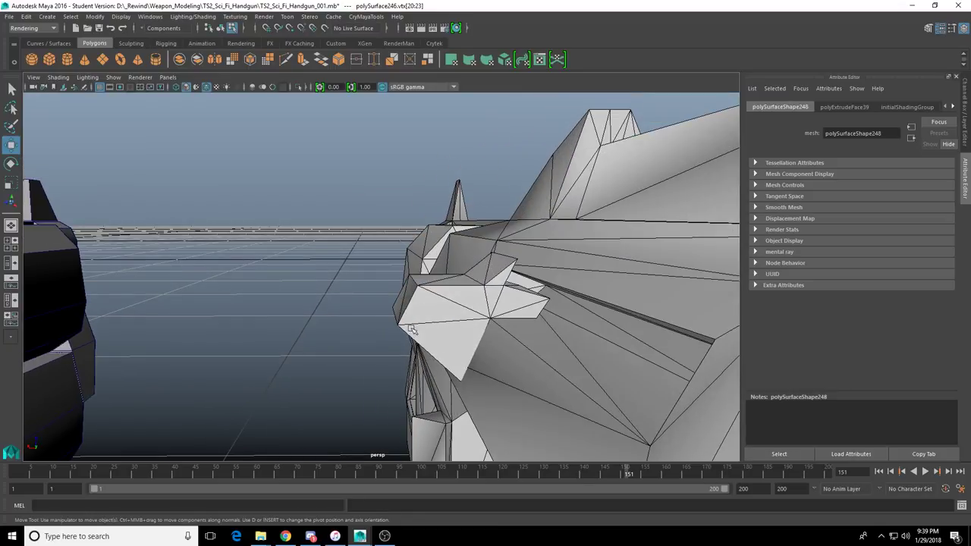
pyautogui.hotkey('ctrl', 'z')
pyautogui.hotkey('ctrl', 'z')
pyautogui.hotkey('ctrl', 'z')
pyautogui.hotkey('ctrl', 'z')
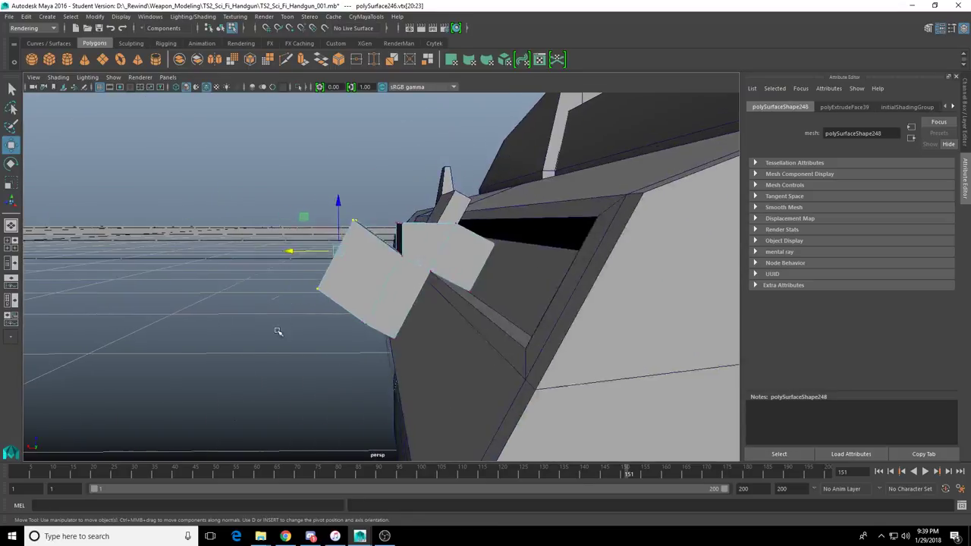
pyautogui.hotkey('ctrl', 'z')
pyautogui.hotkey('ctrl', 'z')
pyautogui.hotkey('ctrl', 'z')
pyautogui.hotkey('ctrl', 'z')
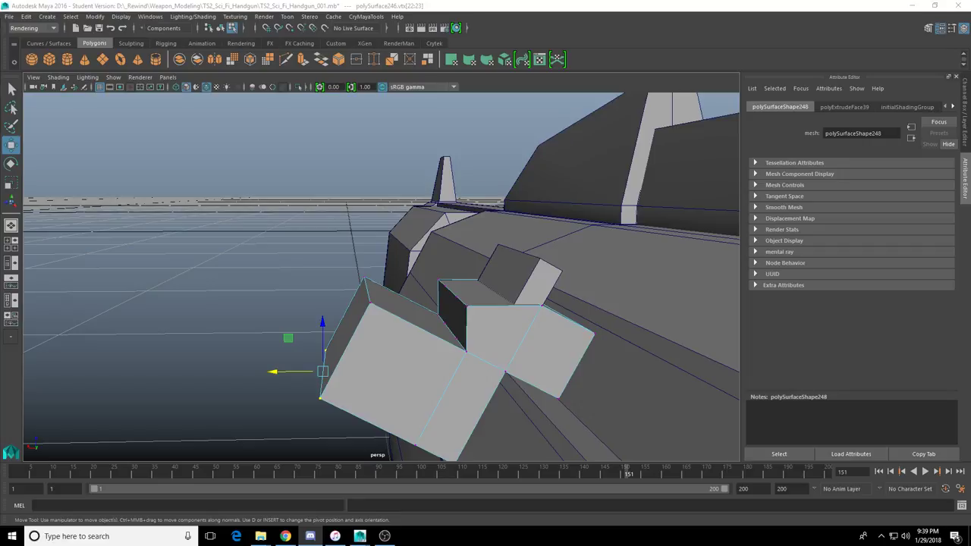
pyautogui.click(264, 6)
pyautogui.moveTo(332, 296)
pyautogui.keyDown('alt'); pyautogui.mouseDown()
pyautogui.moveTo(325, 293)
pyautogui.moveTo(331, 304)
pyautogui.mouseUp(); pyautogui.keyUp('alt')
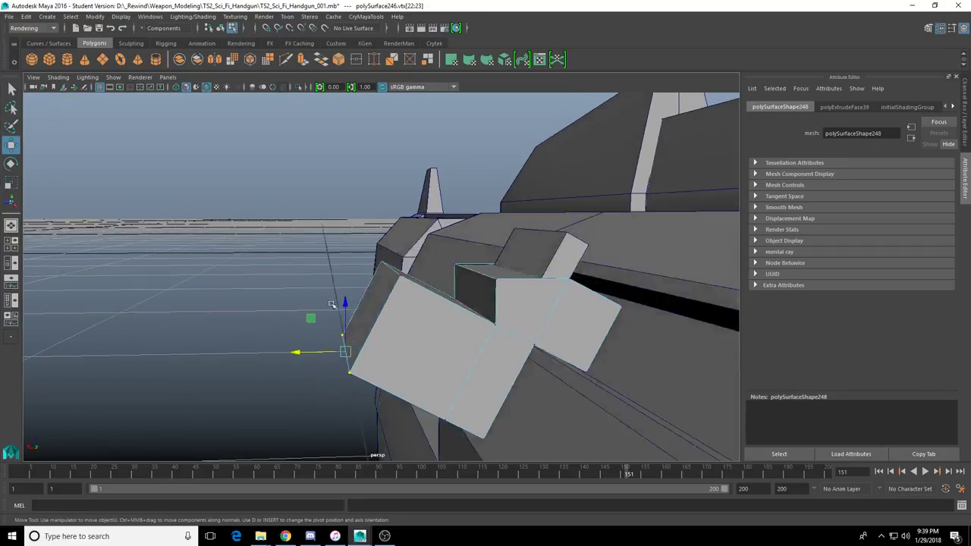
# Try to move the extruded section's outer-end vertices outward and to scale them.
pyautogui.hotkey('ctrl', 'z')
pyautogui.hotkey('ctrl', 'z')
pyautogui.hotkey('ctrl', 'z')
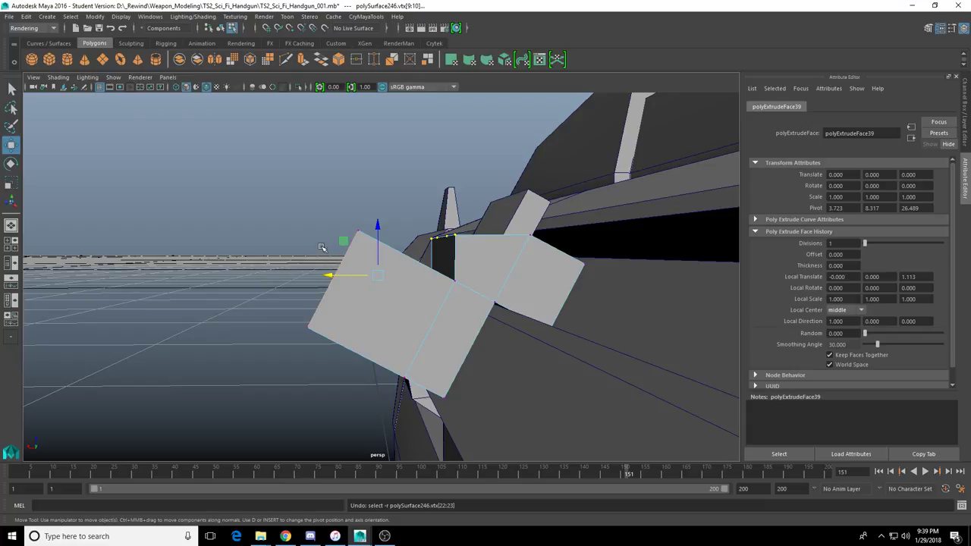
pyautogui.moveTo(231, 181); pyautogui.dragTo(377, 391)
pyautogui.keyDown('alt'); pyautogui.moveTo(405, 296); pyautogui.dragTo(368, 256); pyautogui.keyUp('alt')
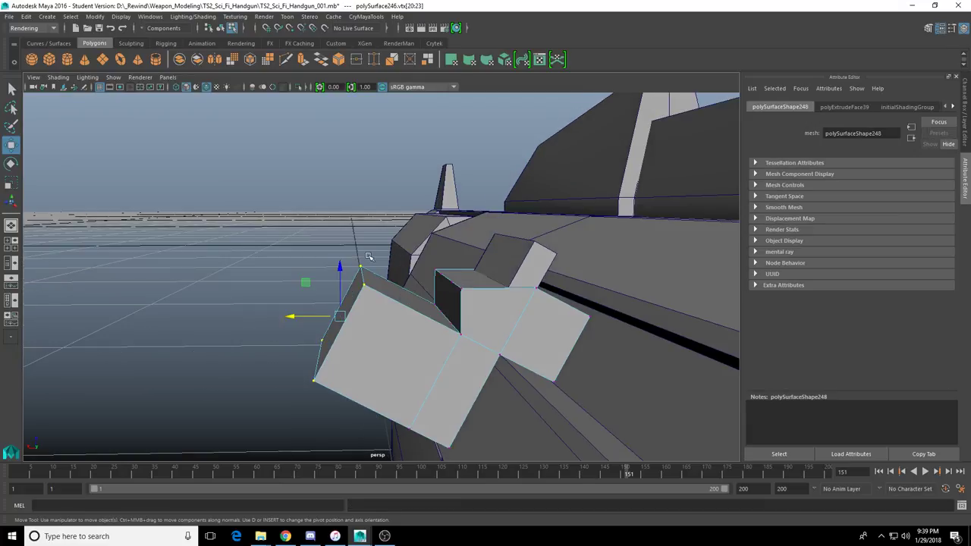
pyautogui.moveTo(297, 314); pyautogui.dragTo(273, 316)
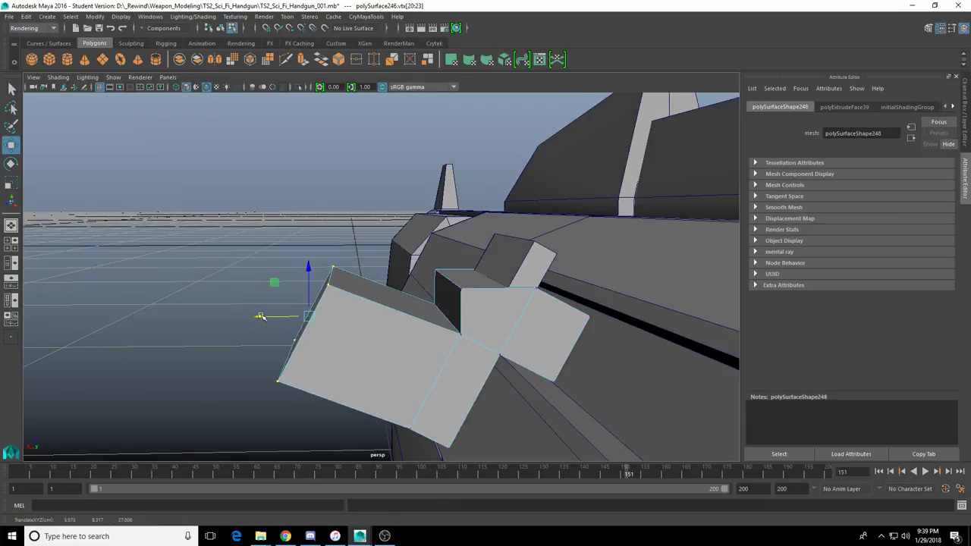
pyautogui.hotkey('ctrl', 'z')
pyautogui.press('r')
pyautogui.keyDown('alt'); pyautogui.moveTo(333, 311); pyautogui.dragTo(353, 290); pyautogui.keyUp('alt')
pyautogui.moveTo(341, 210); pyautogui.dragTo(327, 222)
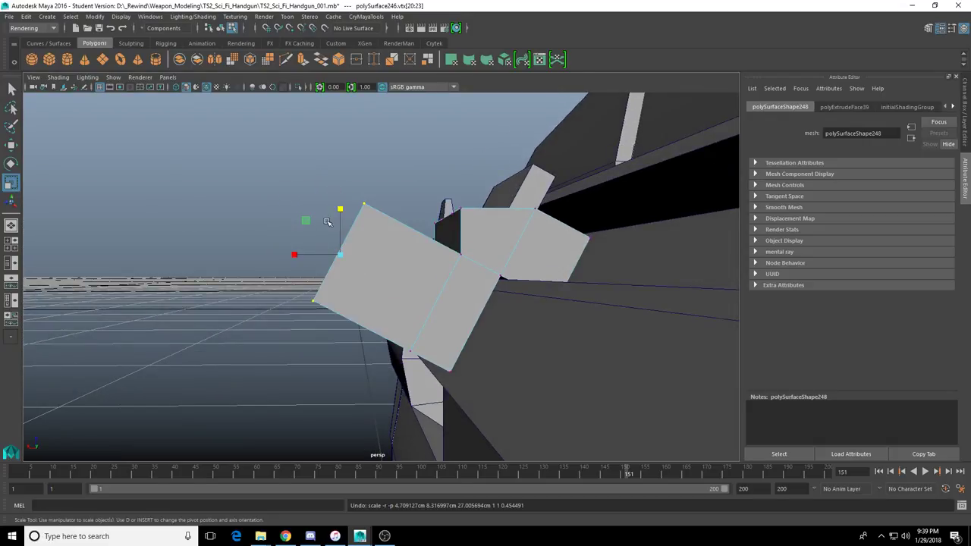
# Lower the extruded section's upper outer vertices so they snap level with the block's top edge.
pyautogui.keyDown('alt'); pyautogui.moveTo(399, 271); pyautogui.dragTo(388, 290); pyautogui.keyUp('alt')
pyautogui.moveTo(285, 207); pyautogui.dragTo(366, 296)
pyautogui.press('w')
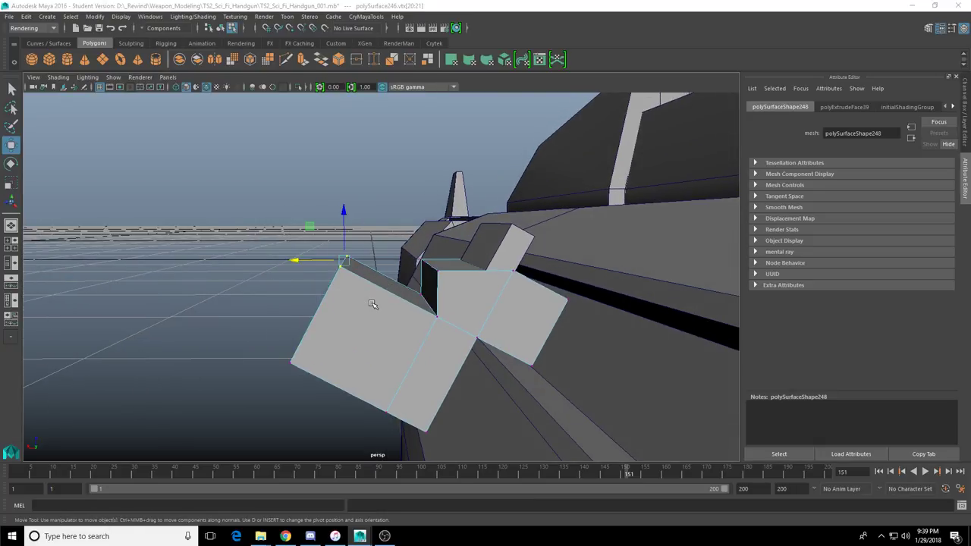
pyautogui.press('space')
pyautogui.press('space')
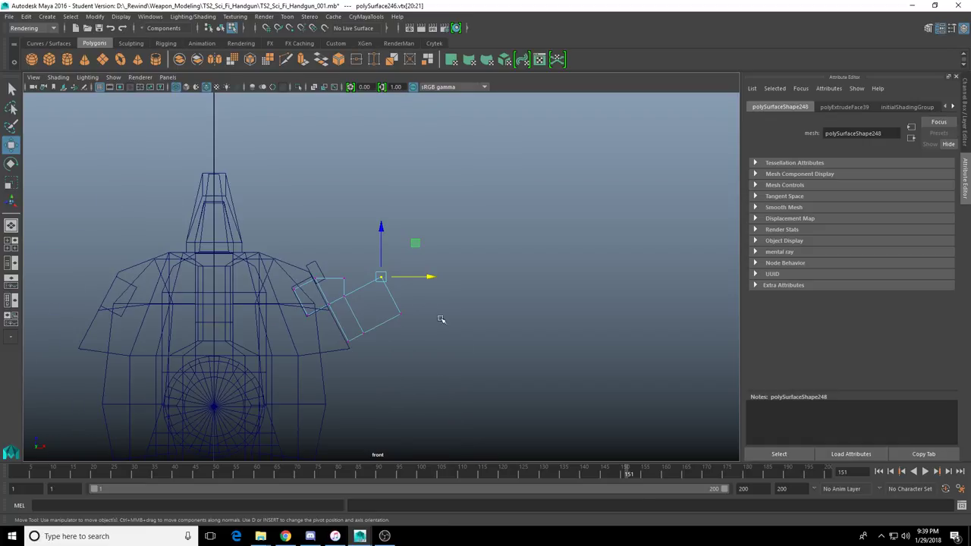
pyautogui.press('space')
pyautogui.press('space')
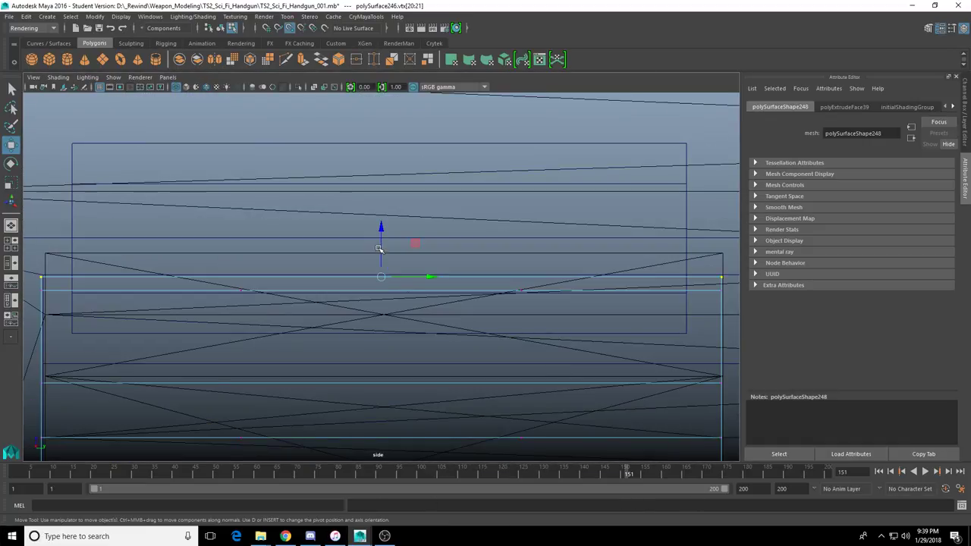
pyautogui.moveTo(377, 251); pyautogui.dragTo(378, 263)
pyautogui.press('space')
pyautogui.press('space')
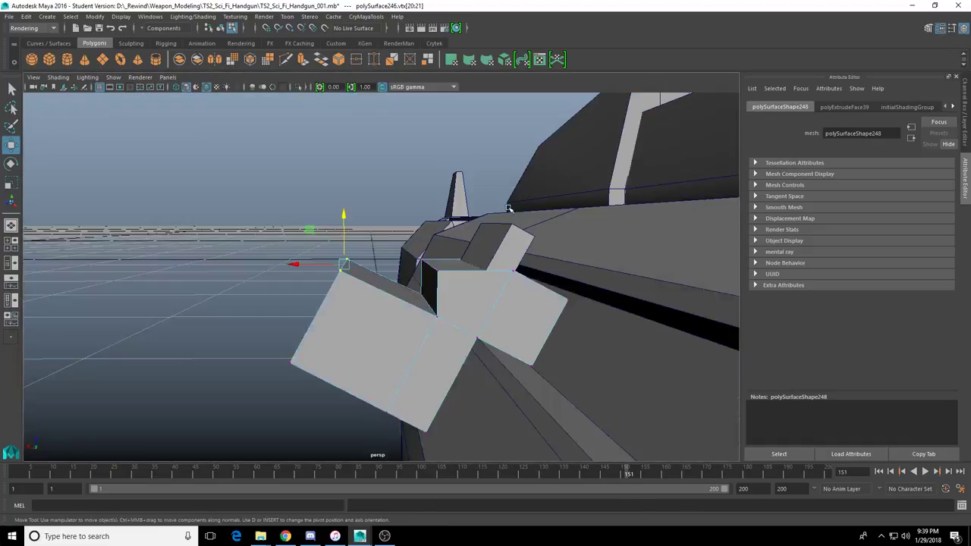
# Delete the block's vertical step face, the adjoining top face and the extruded section's upper face.
pyautogui.keyDown('alt'); pyautogui.moveTo(449, 229); pyautogui.dragTo(484, 245); pyautogui.keyUp('alt')
pyautogui.keyDown('alt'); pyautogui.moveTo(483, 280); pyautogui.dragTo(520, 286, button='right'); pyautogui.keyUp('alt')
pyautogui.keyDown('alt'); pyautogui.moveTo(521, 286); pyautogui.dragTo(539, 297); pyautogui.keyUp('alt')
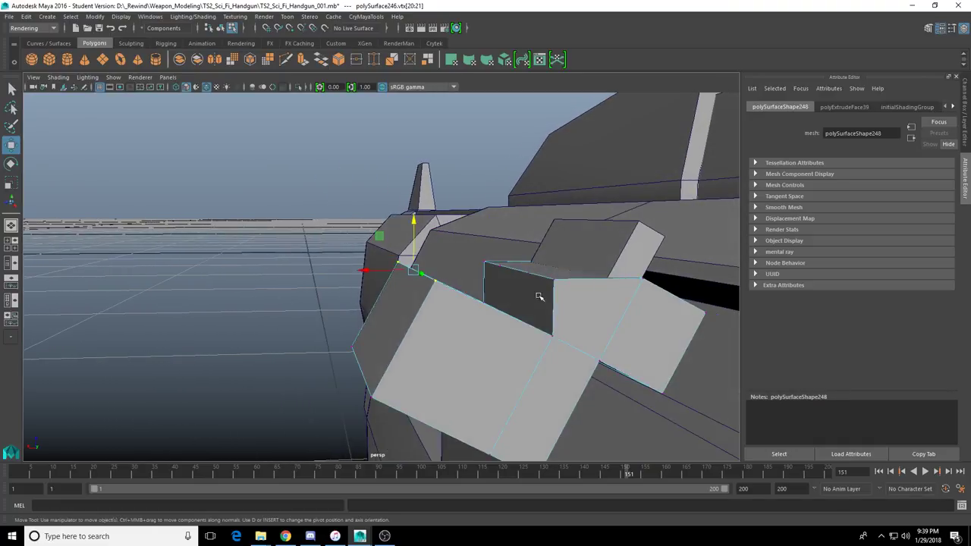
pyautogui.moveTo(540, 296); pyautogui.dragTo(533, 328, button='right')
pyautogui.click(534, 308)
pyautogui.press('f')
pyautogui.keyDown('alt'); pyautogui.moveTo(527, 308); pyautogui.dragTo(462, 326); pyautogui.keyUp('alt')
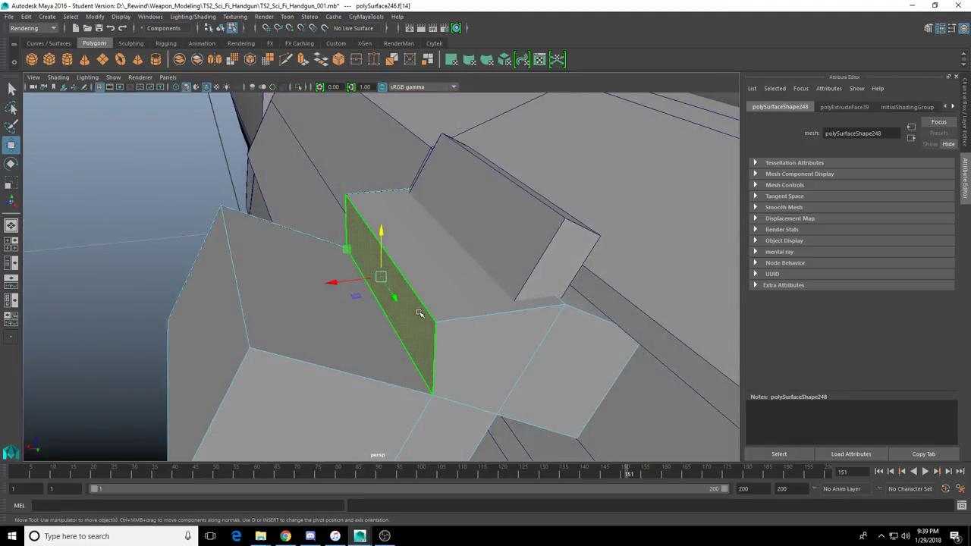
pyautogui.press('Delete')
pyautogui.click(451, 273)
pyautogui.press('Delete')
pyautogui.click(347, 328)
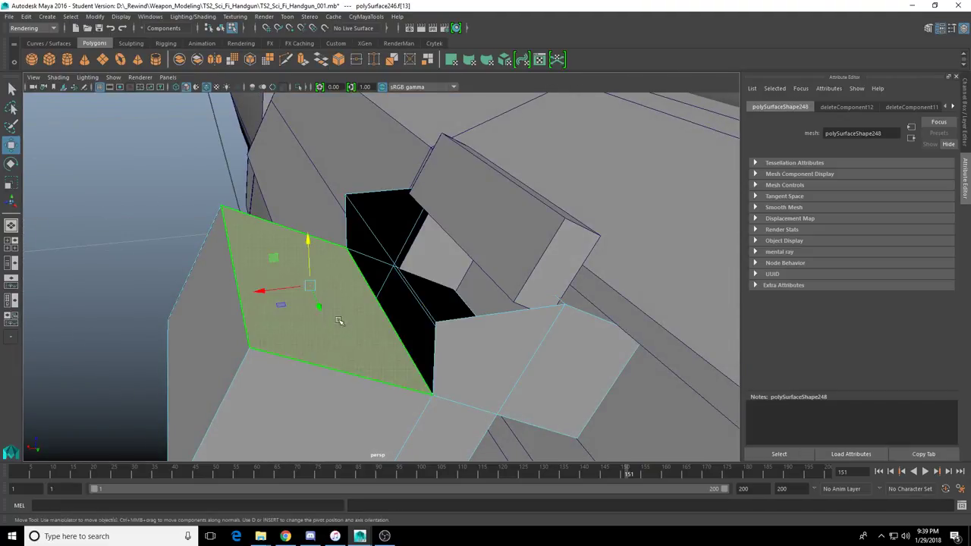
pyautogui.press('Delete')
pyautogui.keyDown('alt'); pyautogui.moveTo(399, 312); pyautogui.dragTo(360, 301); pyautogui.keyUp('alt')
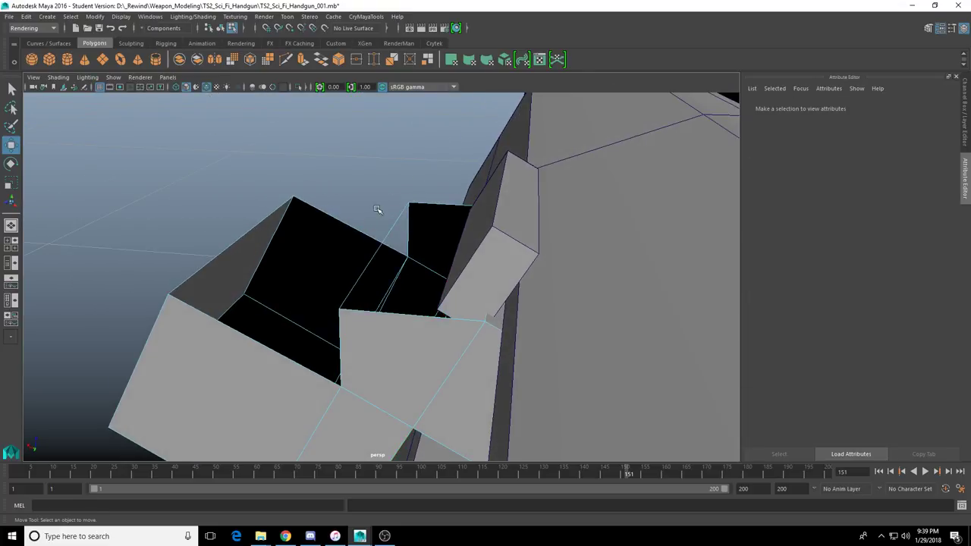
# Delete the leftover interior faces inside the block's opening.
pyautogui.moveTo(385, 201); pyautogui.dragTo(336, 332)
pyautogui.press('Delete')
pyautogui.scroll(2, 416, 261)
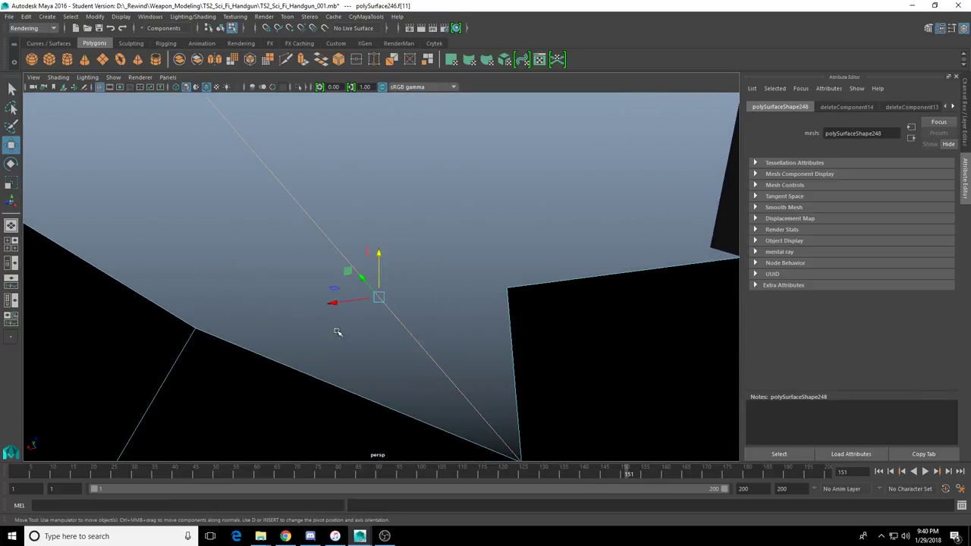
pyautogui.press('Delete')
pyautogui.keyDown('alt'); pyautogui.moveTo(365, 255); pyautogui.dragTo(458, 316); pyautogui.keyUp('alt')
pyautogui.click(453, 314)
# Bridge the front and back top edges of the block to rebuild its top face.
pyautogui.scroll(-2, 452, 312)
pyautogui.moveTo(460, 337); pyautogui.dragTo(382, 325, button='right')
pyautogui.keyDown('alt'); pyautogui.moveTo(408, 293); pyautogui.dragTo(386, 293); pyautogui.keyUp('alt')
pyautogui.moveTo(385, 293); pyautogui.dragTo(385, 273, button='right')
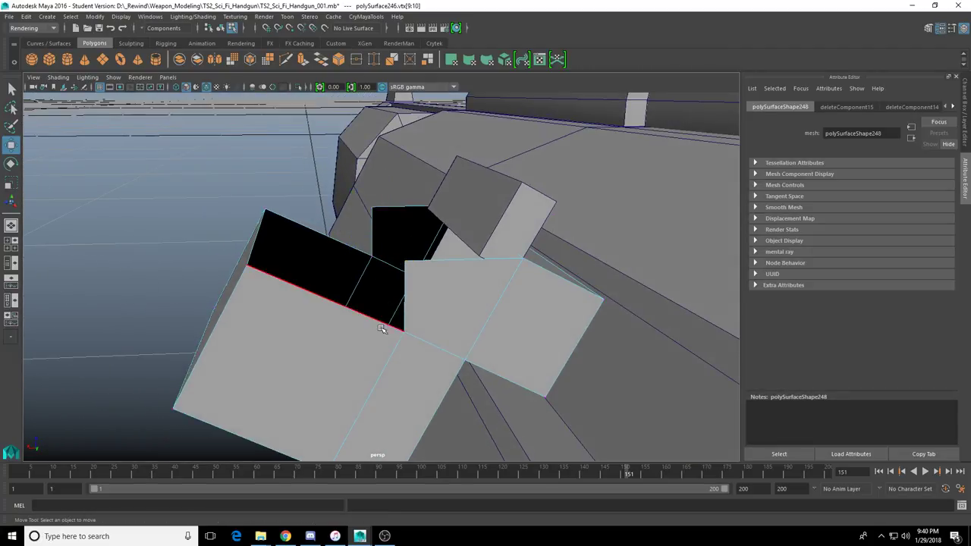
pyautogui.click(441, 304)
pyautogui.keyDown('alt'); pyautogui.moveTo(434, 259); pyautogui.dragTo(417, 243); pyautogui.keyUp('alt')
pyautogui.press('q')
pyautogui.click(423, 235)
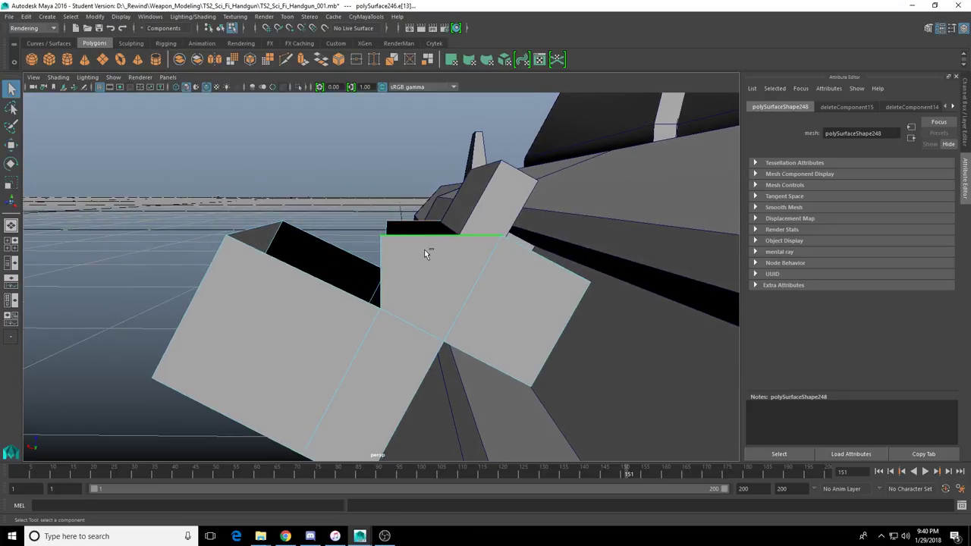
pyautogui.keyDown('shift'); pyautogui.moveTo(423, 236); pyautogui.dragTo(425, 336, button='right'); pyautogui.keyUp('shift')
pyautogui.keyDown('shift'); pyautogui.moveTo(427, 345); pyautogui.dragTo(425, 350, button='right'); pyautogui.keyUp('shift')
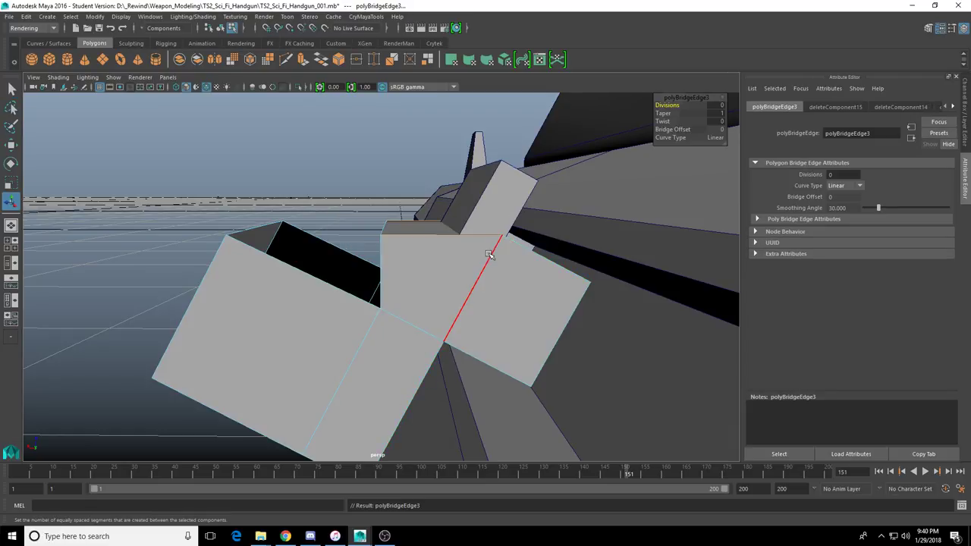
# Bridge the front and back vertical edges of the step to rebuild its upright face.
pyautogui.keyDown('alt'); pyautogui.moveTo(433, 254); pyautogui.dragTo(448, 275); pyautogui.keyUp('alt')
pyautogui.press('F8')
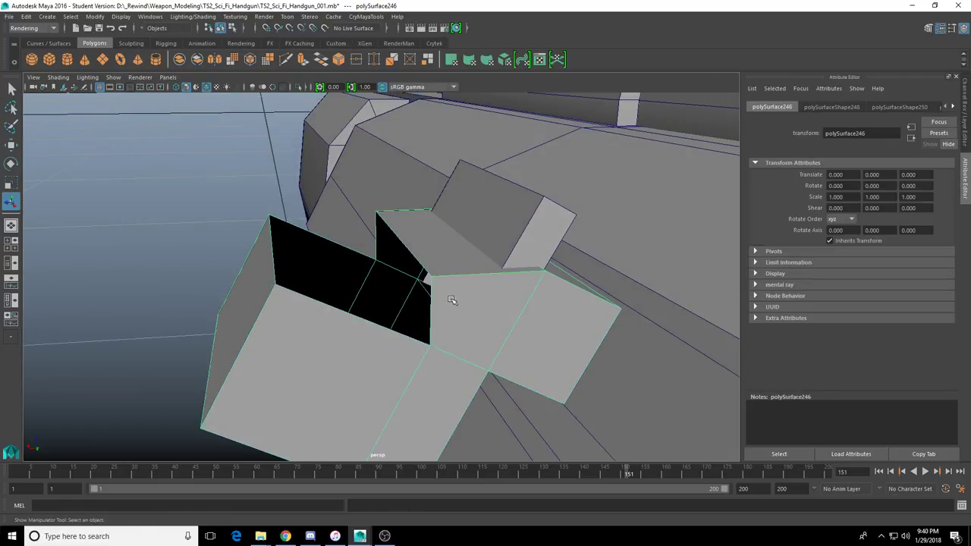
pyautogui.moveTo(440, 311)
pyautogui.keyDown('alt'); pyautogui.mouseDown()
pyautogui.moveTo(444, 319)
pyautogui.moveTo(394, 313)
pyautogui.moveTo(449, 321)
pyautogui.mouseUp(); pyautogui.keyUp('alt')
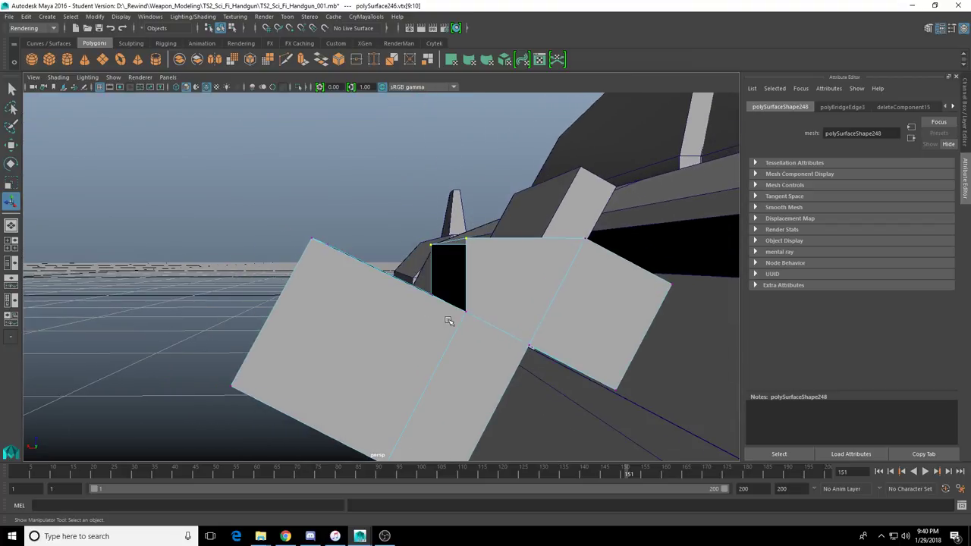
pyautogui.keyDown('alt'); pyautogui.moveTo(483, 268); pyautogui.dragTo(493, 310); pyautogui.keyUp('alt')
pyautogui.moveTo(493, 309); pyautogui.dragTo(494, 311, button='right')
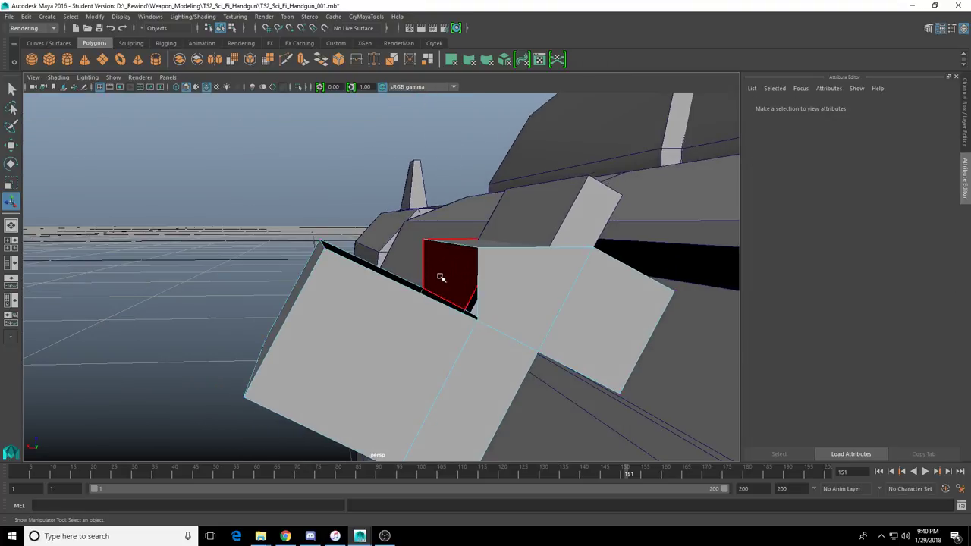
pyautogui.keyDown('alt'); pyautogui.moveTo(442, 278); pyautogui.dragTo(443, 306); pyautogui.keyUp('alt')
pyautogui.moveTo(513, 283); pyautogui.dragTo(493, 258, button='right')
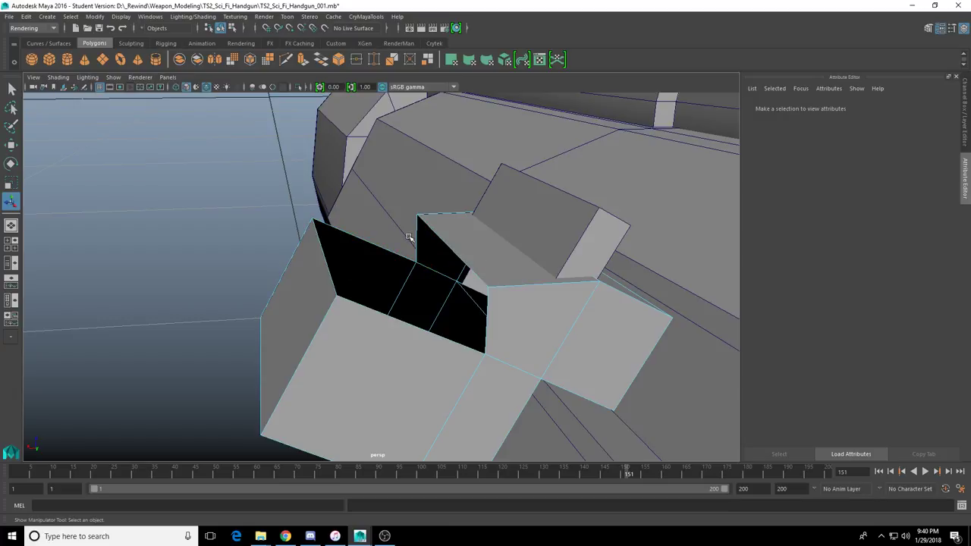
pyautogui.click(476, 289)
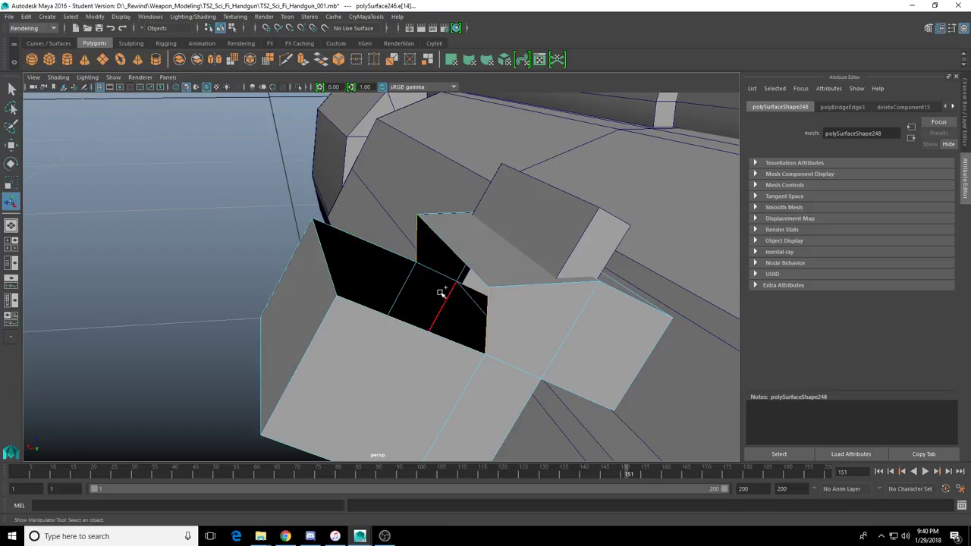
pyautogui.click(446, 288)
pyautogui.click(320, 60)
pyautogui.keyDown('alt'); pyautogui.moveTo(509, 352); pyautogui.dragTo(494, 331); pyautogui.keyUp('alt')
# Extrude the rebuilt upright face outward over the open section with a local Z translation of 1.153.
pyautogui.click(450, 280)
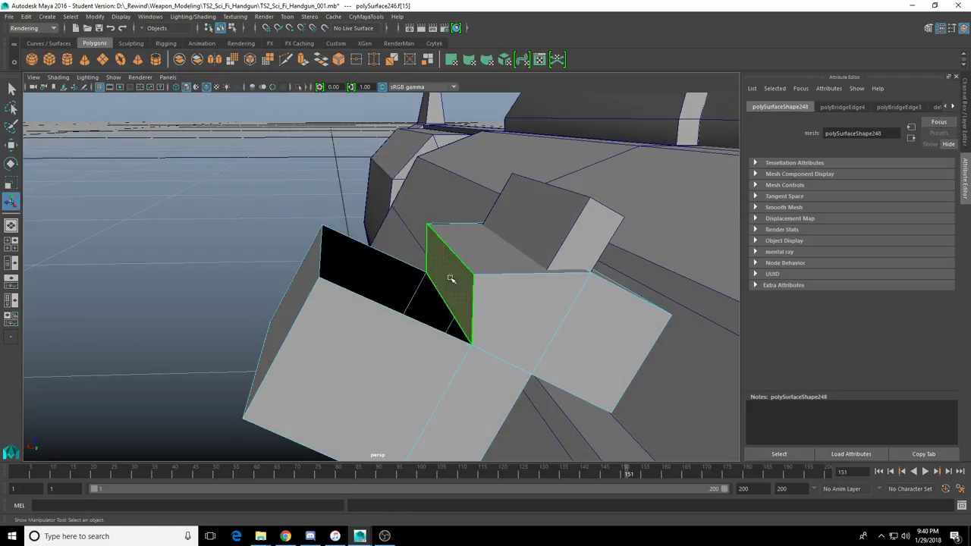
pyautogui.click(301, 59)
pyautogui.moveTo(436, 279); pyautogui.dragTo(284, 278)
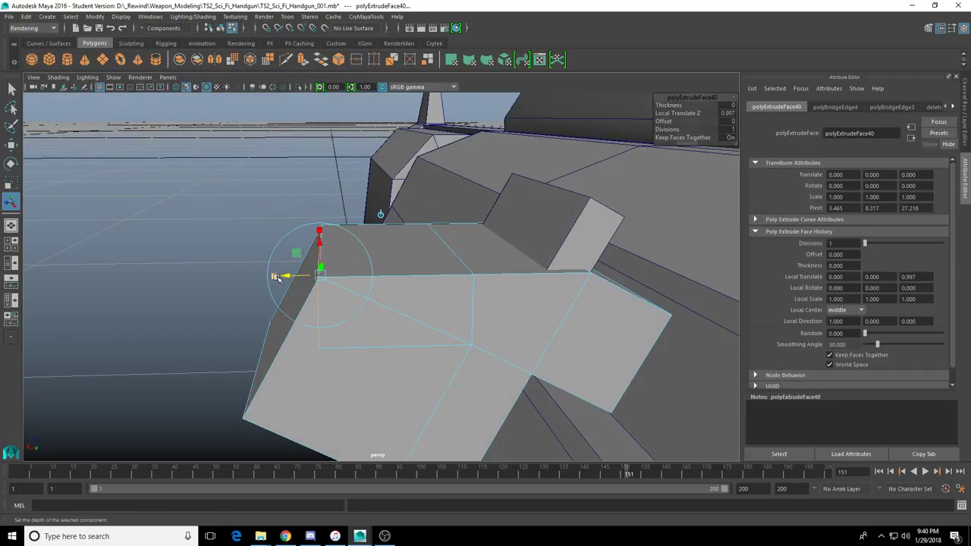
pyautogui.keyDown('alt'); pyautogui.moveTo(219, 325); pyautogui.dragTo(265, 313, button='right'); pyautogui.keyUp('alt')
pyautogui.keyDown('alt'); pyautogui.moveTo(265, 314); pyautogui.dragTo(337, 333, button='middle'); pyautogui.keyUp('alt')
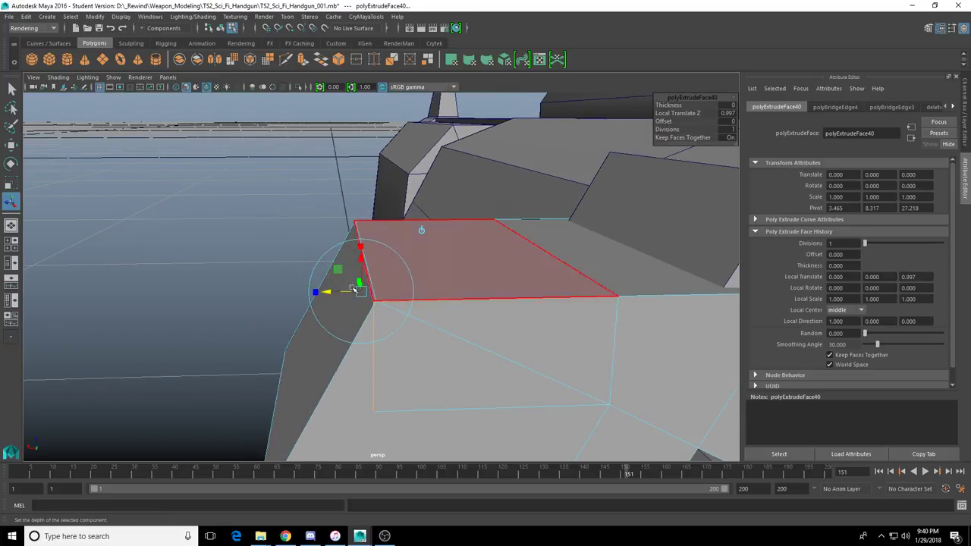
pyautogui.moveTo(329, 290); pyautogui.dragTo(303, 291)
# In the front view, move the new extrusion's upper outer vertices inward onto the side section's upper outer corner.
pyautogui.moveTo(534, 291); pyautogui.dragTo(464, 286, button='right')
pyautogui.press('space')
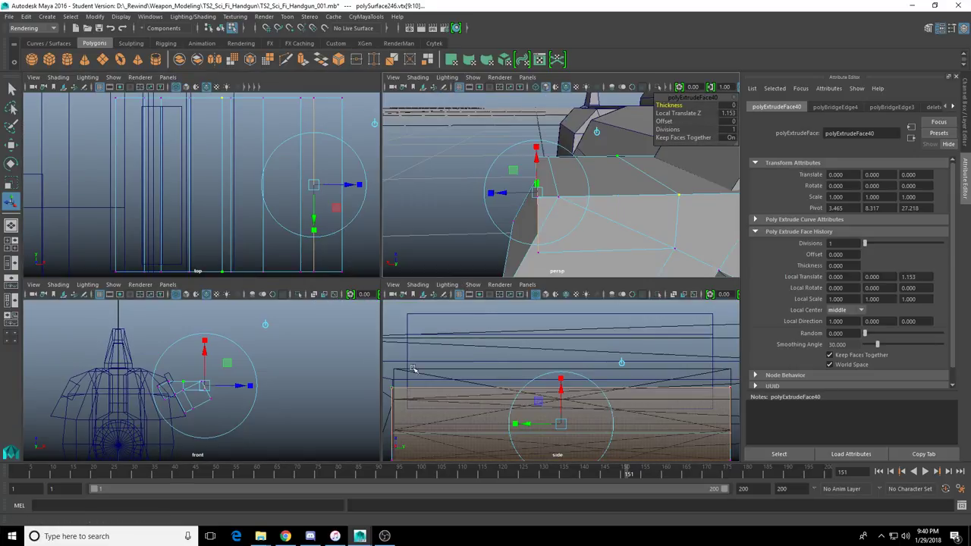
pyautogui.press('space')
pyautogui.scroll(-3, 425, 280)
pyautogui.scroll(6, 372, 258)
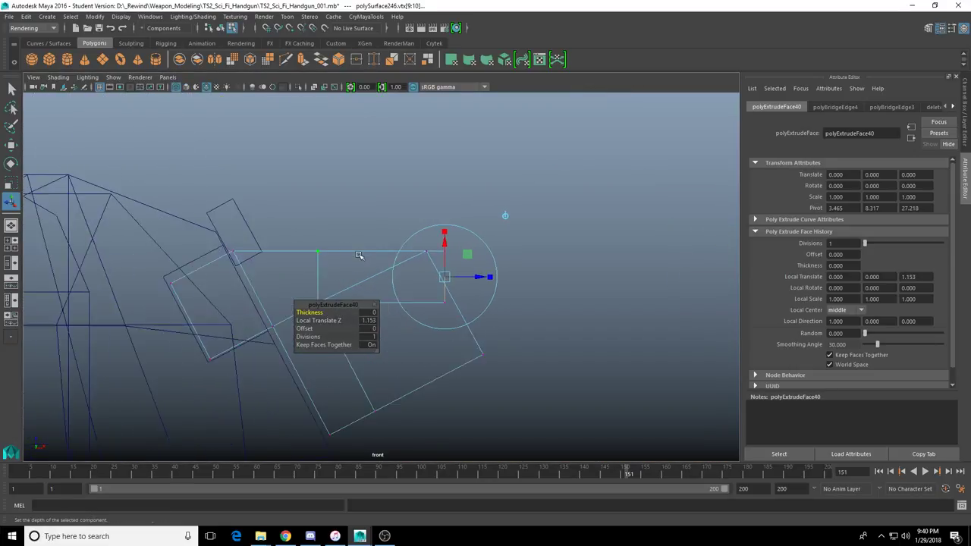
pyautogui.moveTo(357, 240); pyautogui.dragTo(326, 236, button='right')
pyautogui.scroll(2, 424, 236)
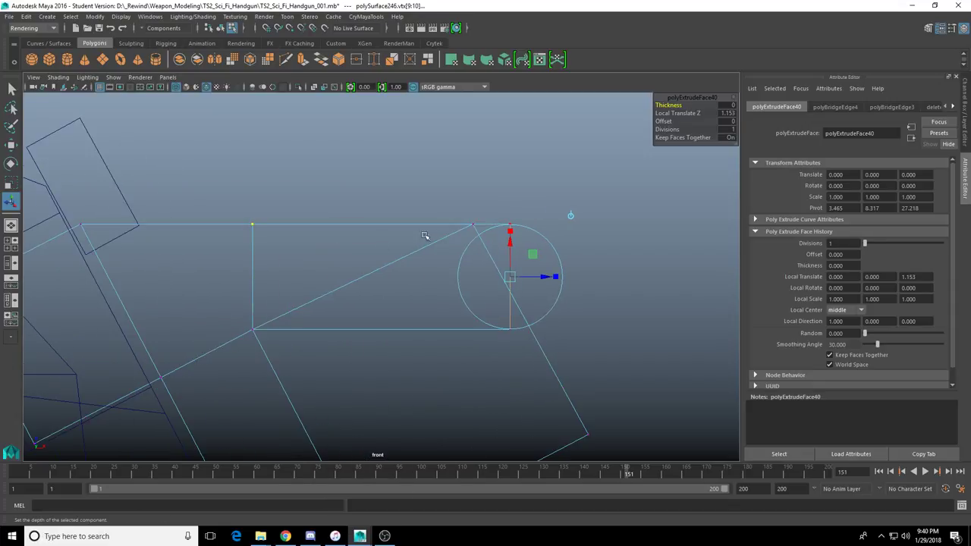
pyautogui.click(510, 225)
pyautogui.press('w')
pyautogui.moveTo(531, 225); pyautogui.dragTo(492, 230)
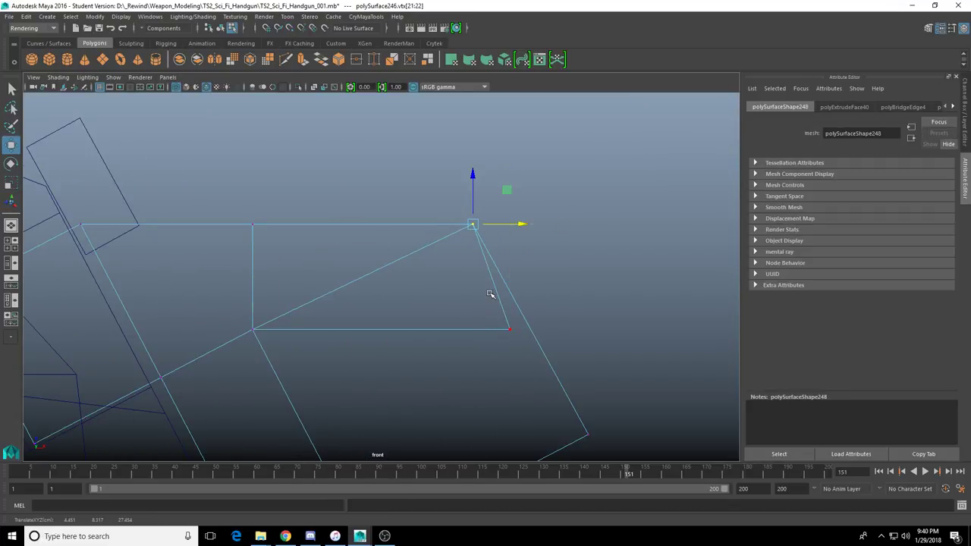
# Snap the new extrusion's lower outer vertices vertically up to the height of its top edge.
pyautogui.moveTo(492, 297); pyautogui.dragTo(551, 354)
pyautogui.press('space')
pyautogui.press('space')
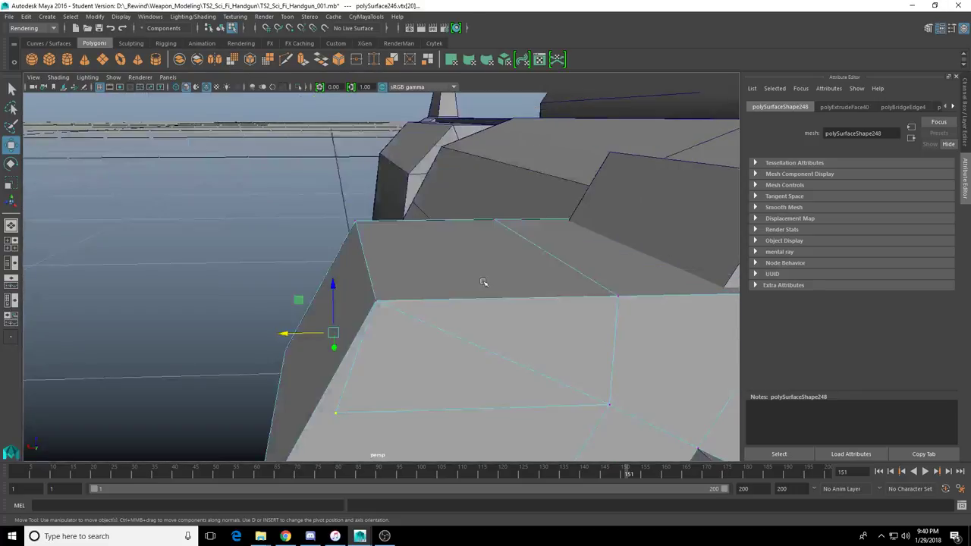
pyautogui.press('space')
pyautogui.press('space')
pyautogui.press('space')
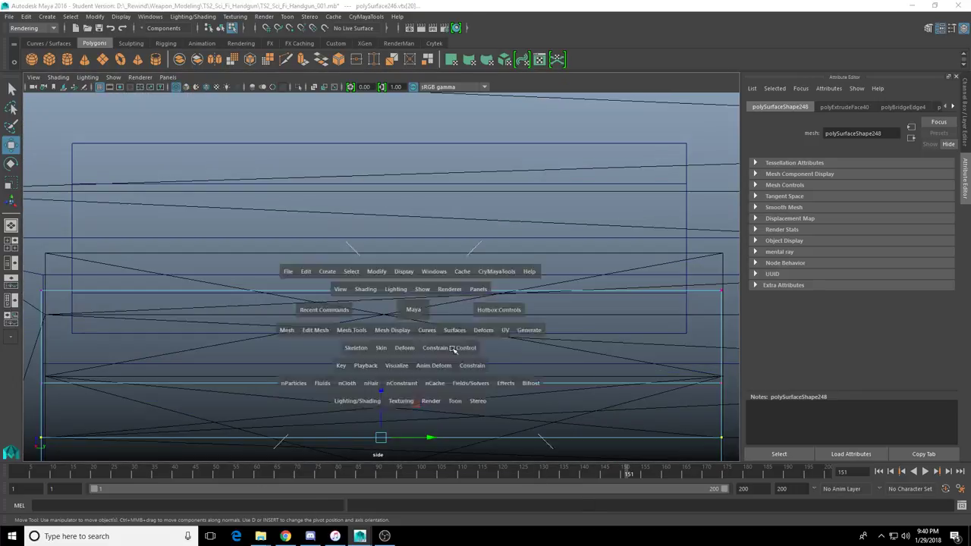
pyautogui.press('f')
pyautogui.press('space')
pyautogui.press('space')
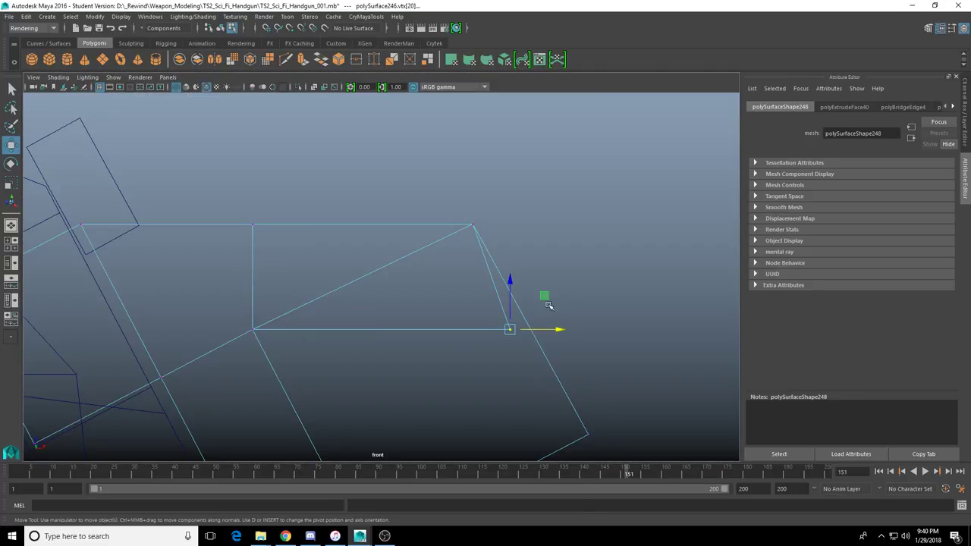
pyautogui.press('v')
pyautogui.moveTo(511, 282); pyautogui.dragTo(534, 222, button='middle')
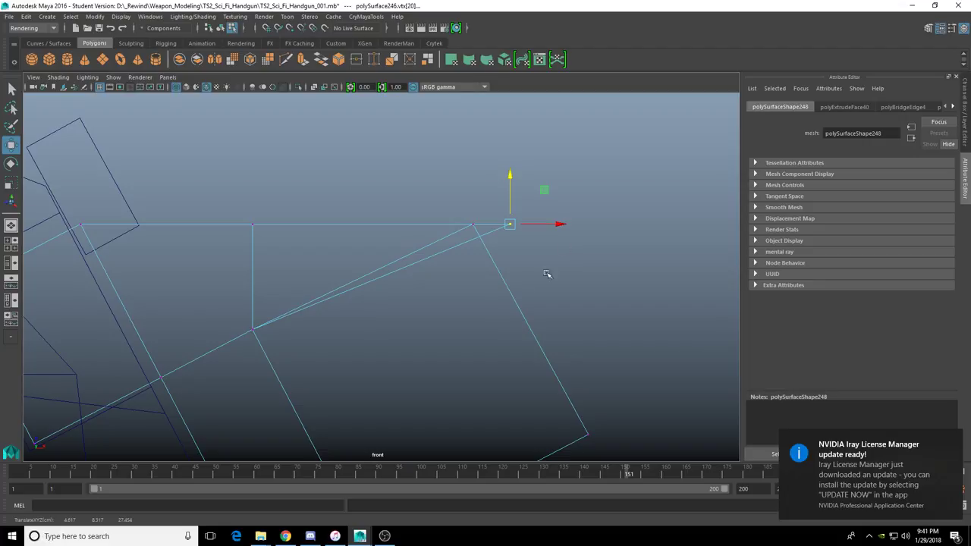
# Examine the sliver faces where the new top meets the outer section's upper corner.
pyautogui.press('space')
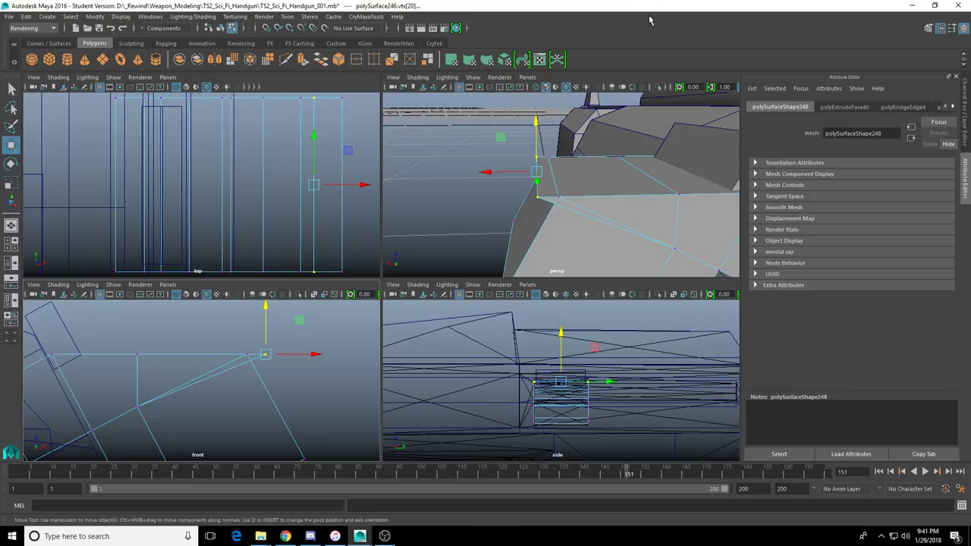
pyautogui.keyDown('alt'); pyautogui.moveTo(593, 194); pyautogui.dragTo(588, 190); pyautogui.keyUp('alt')
pyautogui.press('space')
pyautogui.press('F11')
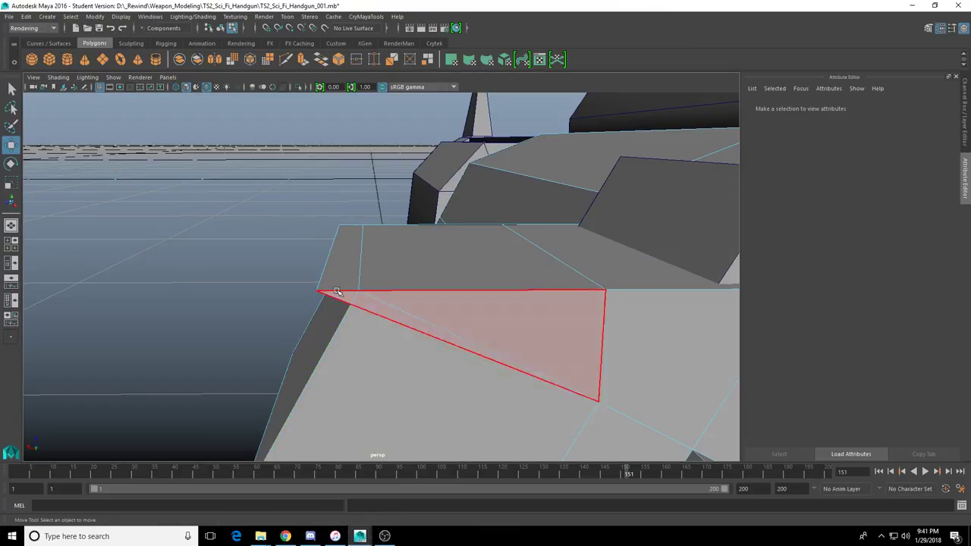
pyautogui.click(339, 274)
pyautogui.keyDown('alt'); pyautogui.moveTo(339, 296); pyautogui.dragTo(418, 302); pyautogui.keyUp('alt')
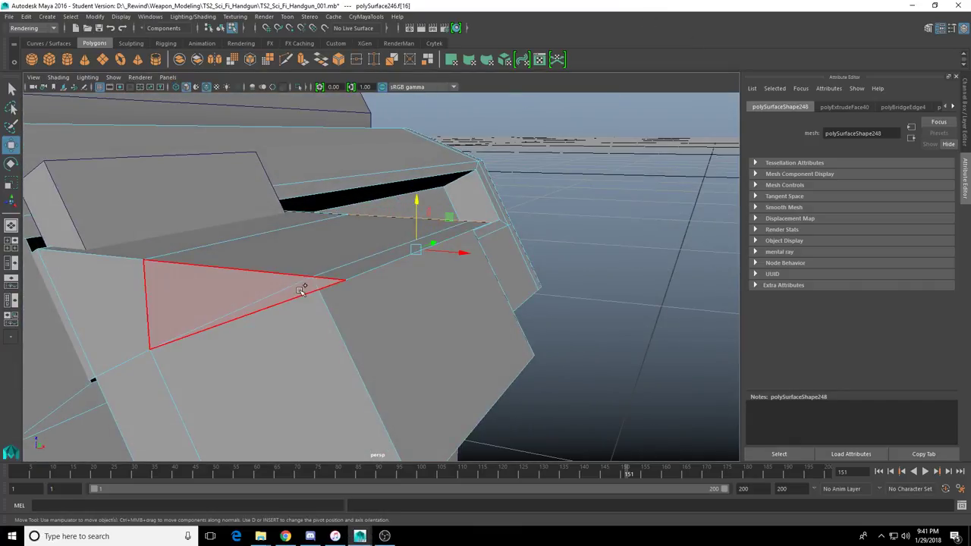
pyautogui.click(300, 291)
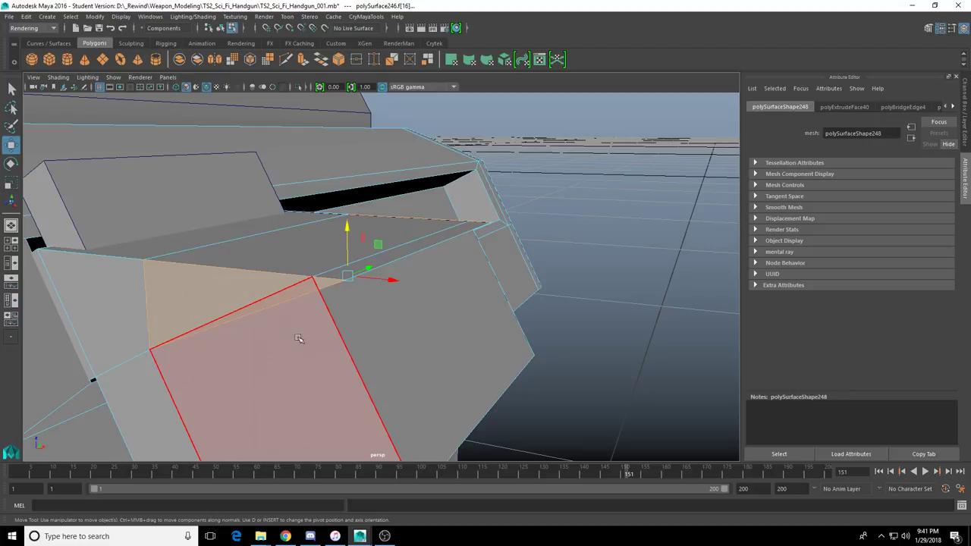
pyautogui.click(329, 283)
pyautogui.keyDown('alt'); pyautogui.moveTo(328, 283); pyautogui.dragTo(402, 350); pyautogui.keyUp('alt')
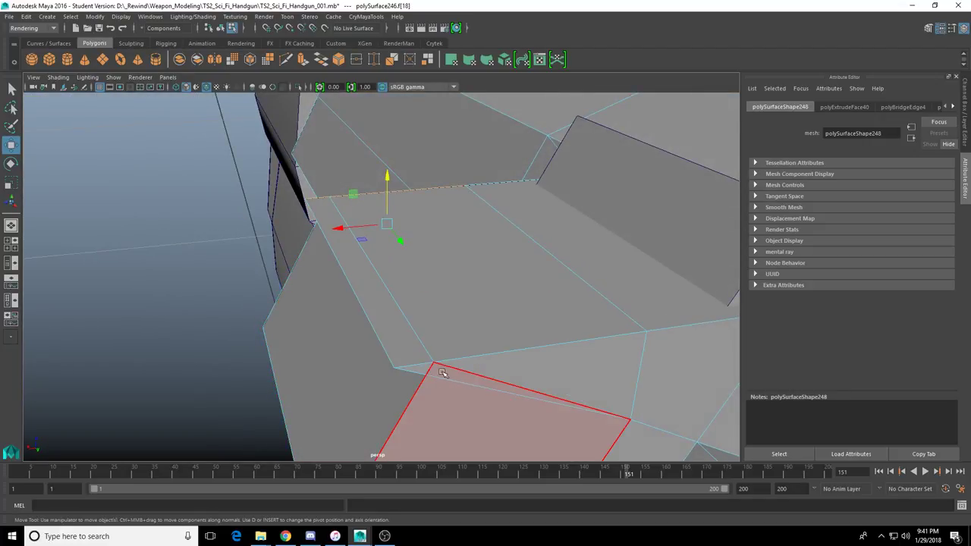
# In the front view, snap the new top's outermost vertices horizontally inward onto the outer section's upper corner vertices.
pyautogui.press('F9')
pyautogui.keyDown('alt'); pyautogui.moveTo(428, 365); pyautogui.dragTo(414, 349); pyautogui.keyUp('alt')
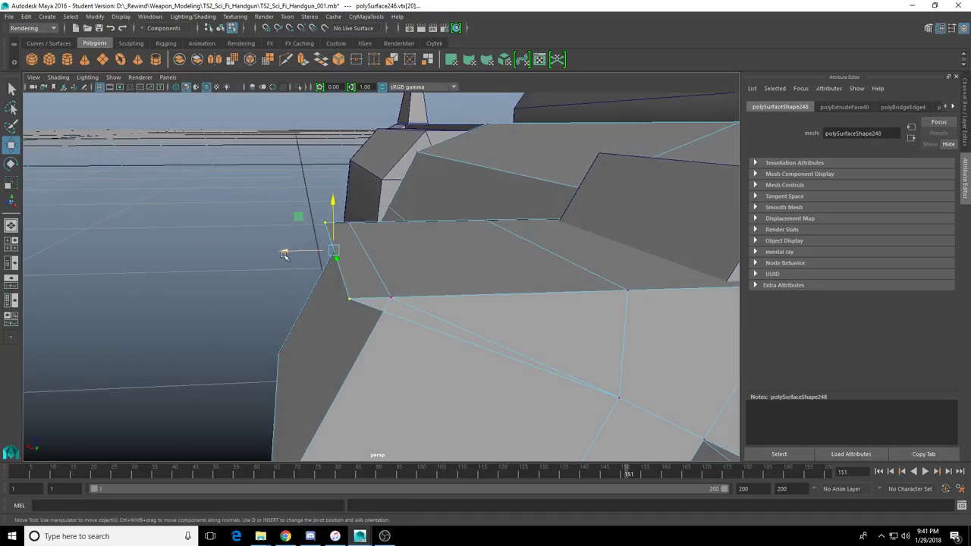
pyautogui.press('space')
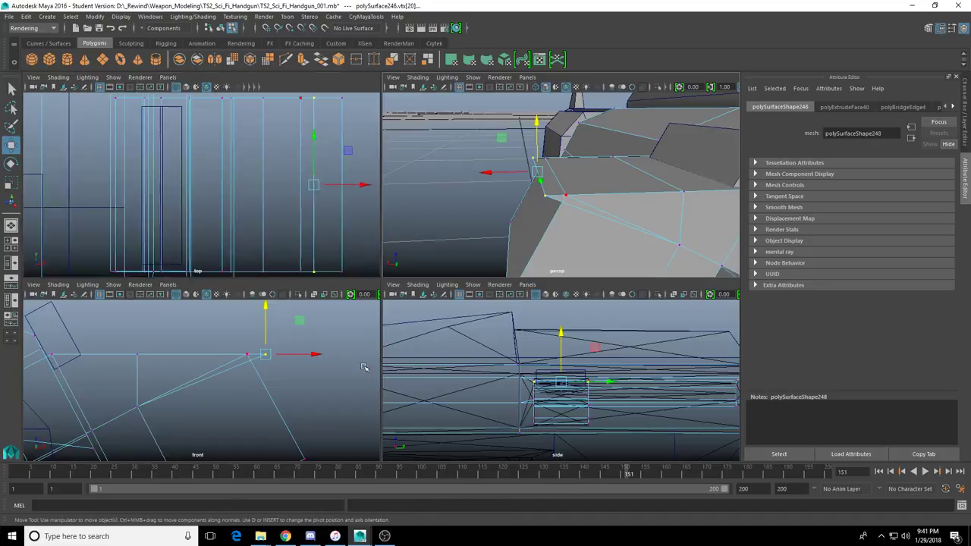
pyautogui.press('space')
pyautogui.scroll(3, 250, 360)
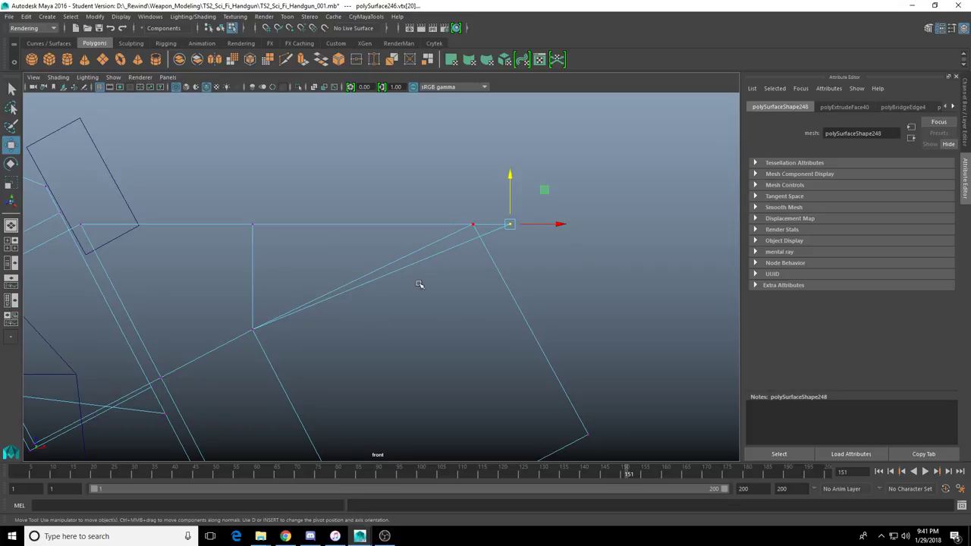
pyautogui.moveTo(559, 224); pyautogui.dragTo(522, 224)
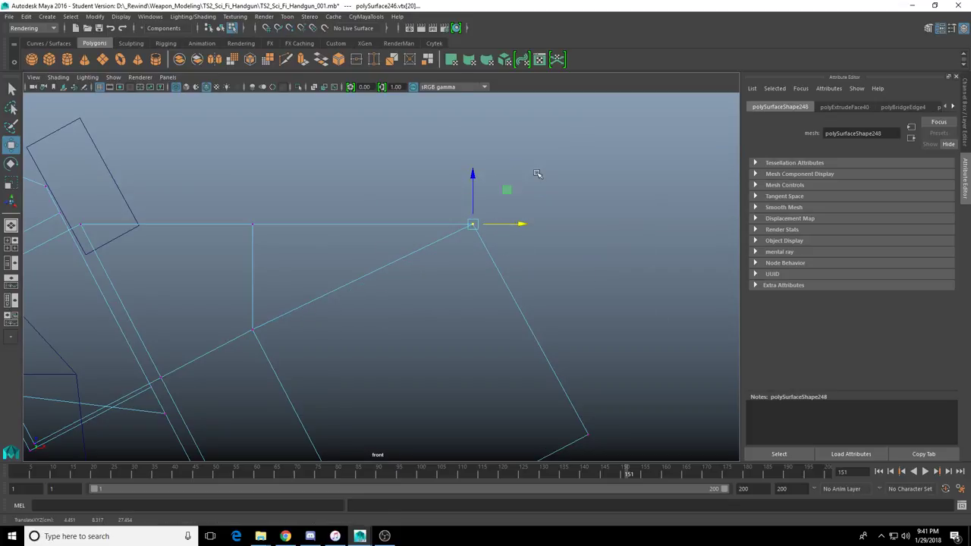
pyautogui.press('space')
pyautogui.press('space')
pyautogui.keyDown('alt'); pyautogui.moveTo(455, 247); pyautogui.dragTo(509, 251); pyautogui.keyUp('alt')
pyautogui.press('F10')
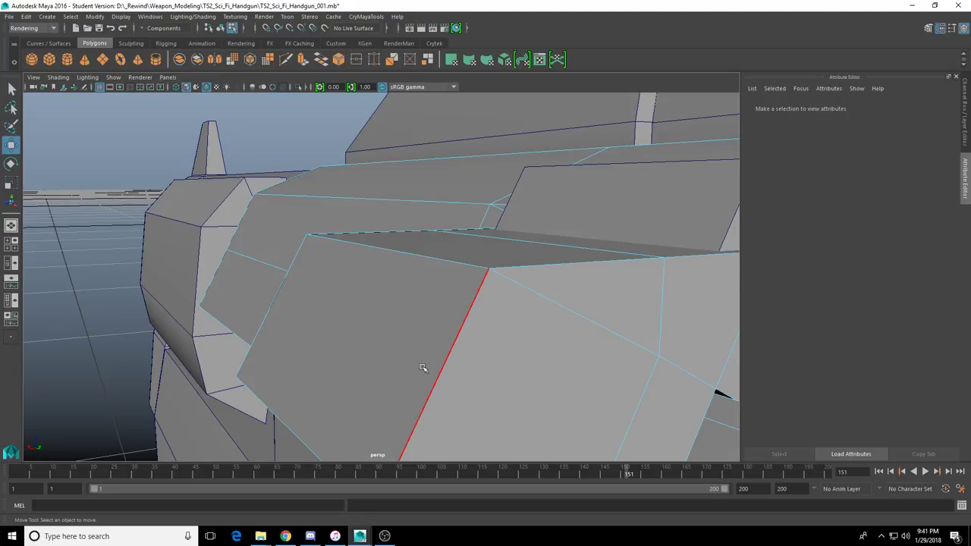
# Examine the rebuilt side block from several angles against the surrounding upper body.
pyautogui.click(385, 536)
pyautogui.keyDown('alt'); pyautogui.moveTo(484, 290); pyautogui.dragTo(441, 289); pyautogui.keyUp('alt')
pyautogui.keyDown('alt'); pyautogui.moveTo(465, 322); pyautogui.dragTo(355, 265, button='right'); pyautogui.keyUp('alt')
pyautogui.scroll(-4, 355, 267)
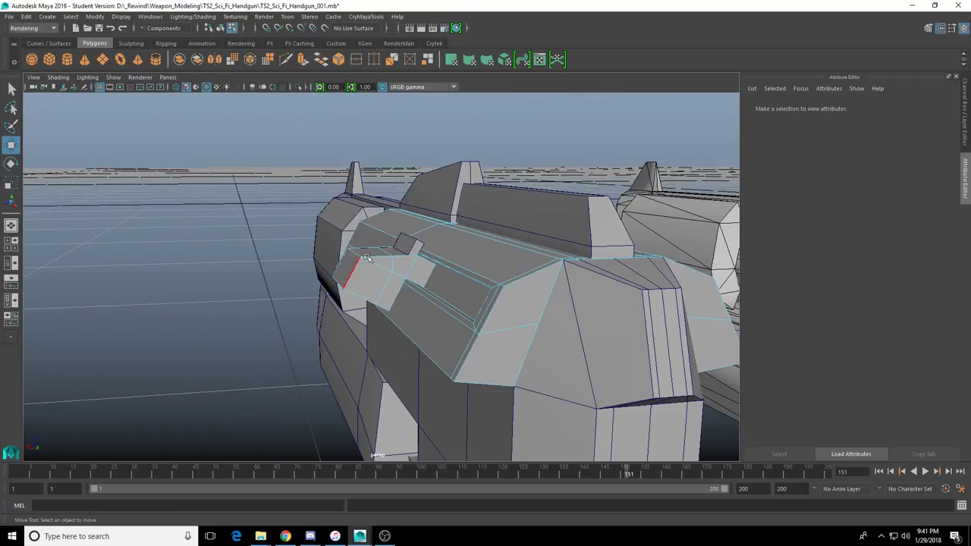
pyautogui.press('F8')
pyautogui.keyDown('alt'); pyautogui.moveTo(539, 300); pyautogui.dragTo(508, 318); pyautogui.keyUp('alt')
pyautogui.scroll(-5, 509, 320)
pyautogui.keyDown('alt'); pyautogui.moveTo(509, 322); pyautogui.dragTo(372, 307, button='middle'); pyautogui.keyUp('alt')
pyautogui.keyDown('alt'); pyautogui.moveTo(372, 308); pyautogui.dragTo(430, 286); pyautogui.keyUp('alt')
pyautogui.keyDown('alt'); pyautogui.moveTo(430, 287); pyautogui.dragTo(410, 345, button='middle'); pyautogui.keyUp('alt')
pyautogui.scroll(5, 418, 289)
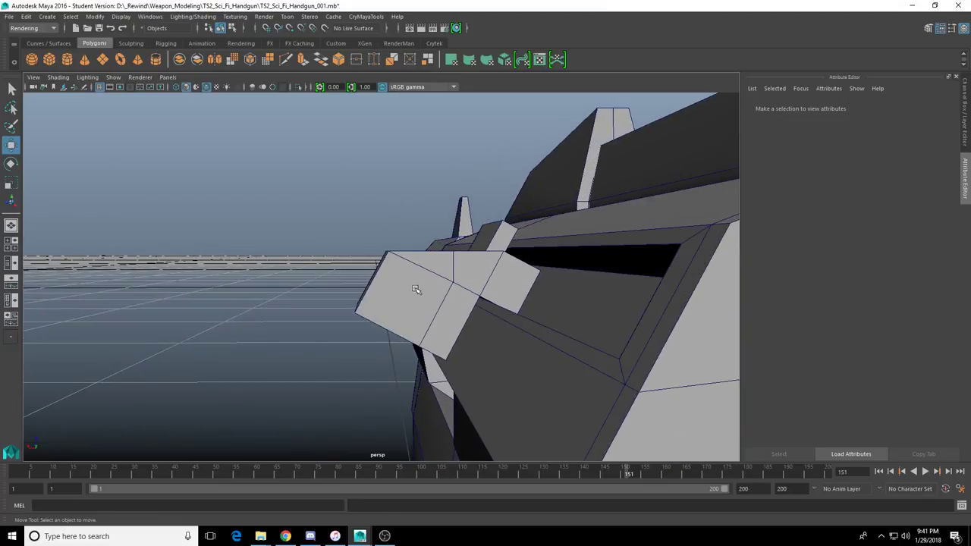
pyautogui.moveTo(418, 289); pyautogui.dragTo(372, 288, button='right')
pyautogui.moveTo(406, 234); pyautogui.dragTo(330, 318)
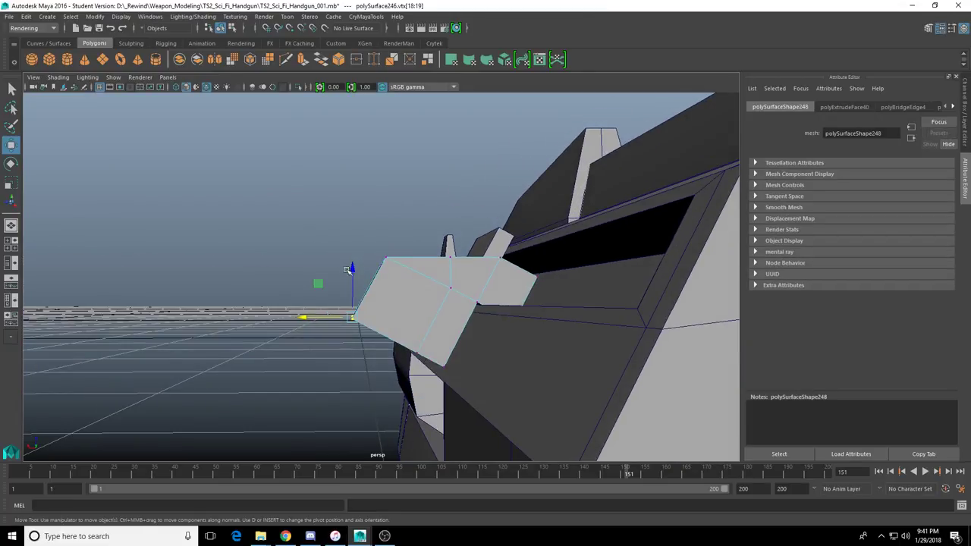
pyautogui.keyDown('alt'); pyautogui.moveTo(347, 269); pyautogui.dragTo(397, 340); pyautogui.keyUp('alt')
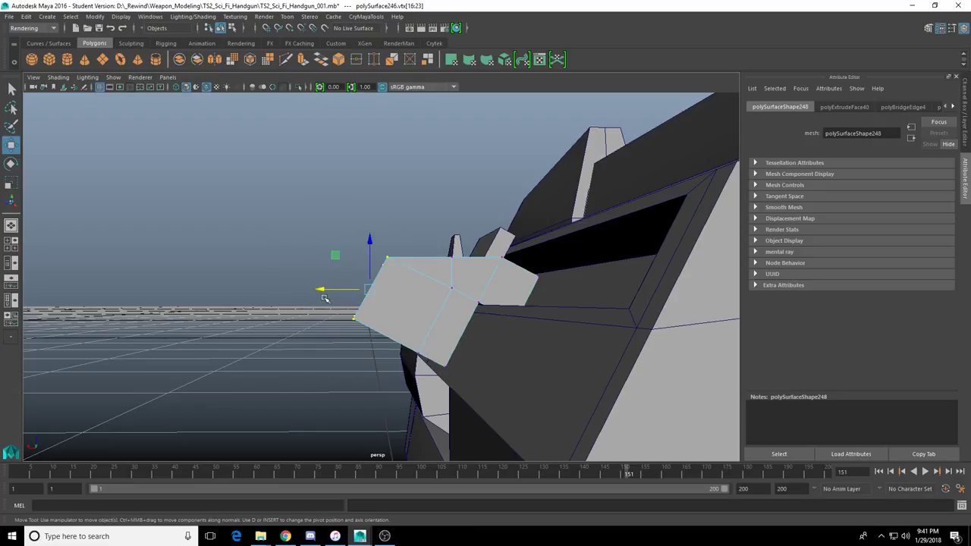
pyautogui.press('4')
pyautogui.moveTo(321, 289); pyautogui.dragTo(354, 297)
pyautogui.press('5')
pyautogui.hotkey('ctrl', 'z')
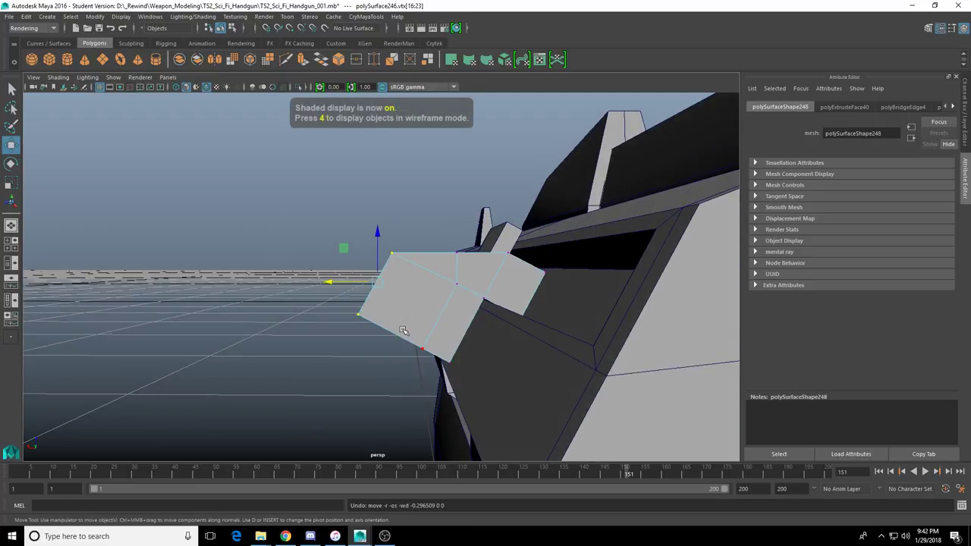
pyautogui.hotkey('ctrl', 'z')
pyautogui.hotkey('ctrl', 'z')
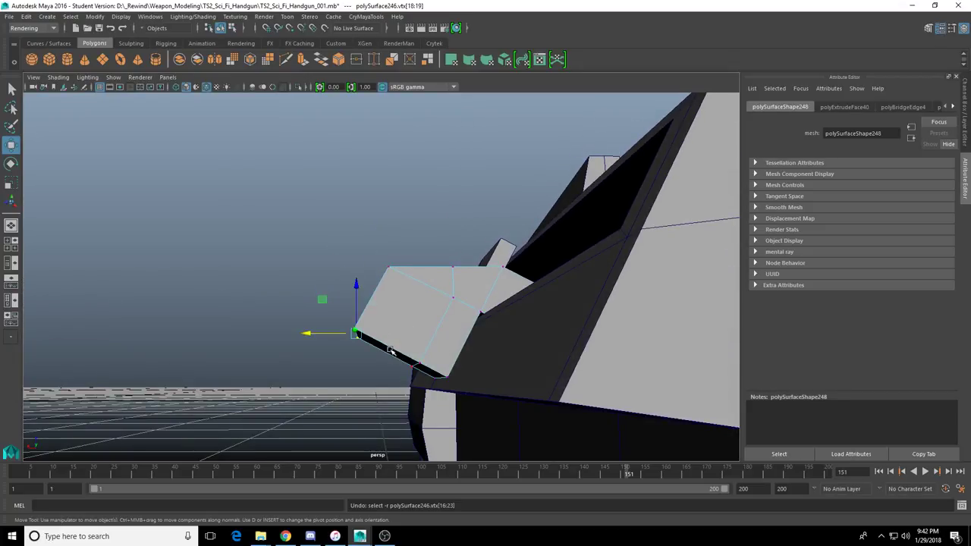
pyautogui.hotkey('ctrl', 'z')
# Select all of the side block's outer vertices and move them slightly inward along X so the block protrudes less.
pyautogui.keyDown('alt'); pyautogui.moveTo(388, 347); pyautogui.dragTo(336, 278); pyautogui.keyUp('alt')
pyautogui.press('4')
pyautogui.moveTo(302, 220); pyautogui.dragTo(398, 344)
pyautogui.moveTo(324, 288)
pyautogui.mouseDown()
pyautogui.moveTo(341, 288)
pyautogui.moveTo(336, 265)
pyautogui.mouseUp()
pyautogui.press('5')
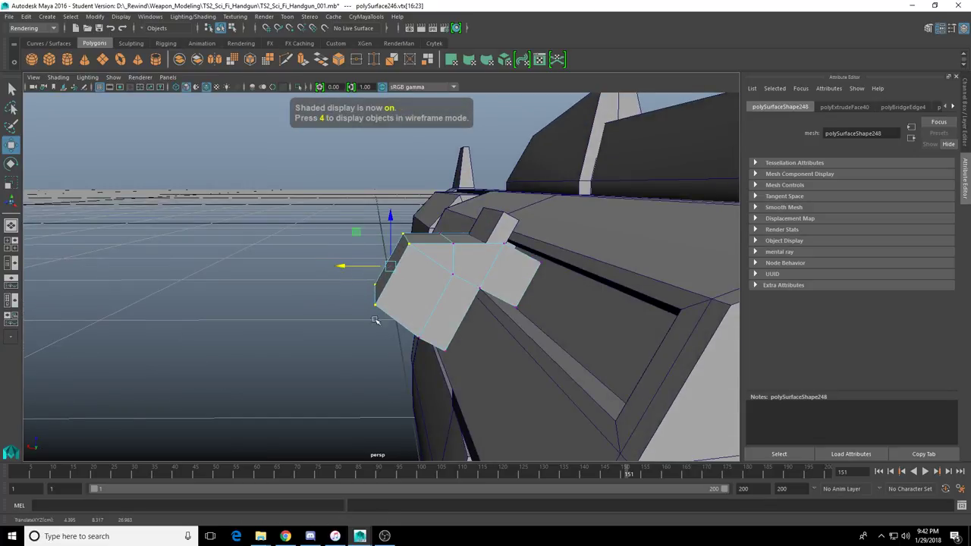
# Check the shortened side block's proportions from the front, side and below, and return to whole-object selection.
pyautogui.keyDown('alt'); pyautogui.moveTo(374, 320); pyautogui.dragTo(408, 338); pyautogui.keyUp('alt')
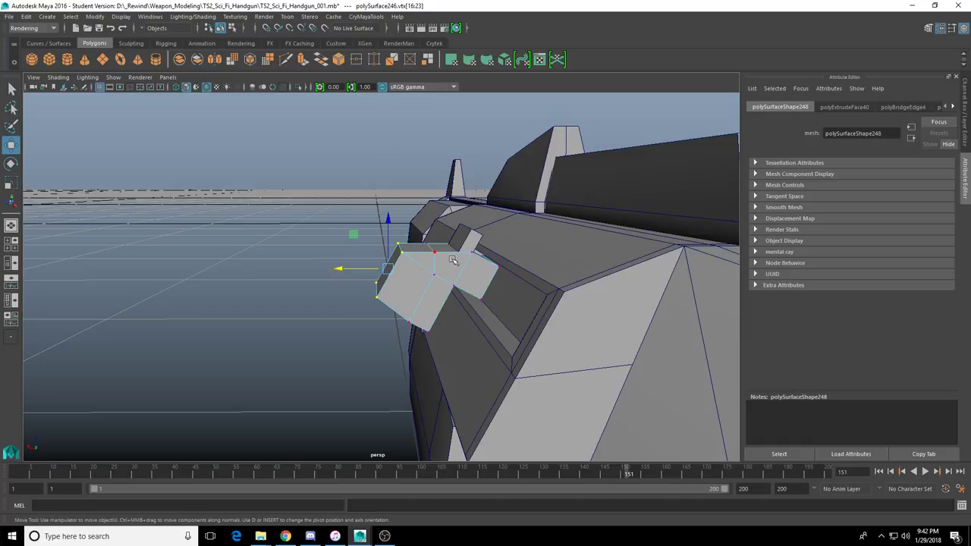
pyautogui.keyDown('alt'); pyautogui.moveTo(387, 391); pyautogui.dragTo(410, 278); pyautogui.keyUp('alt')
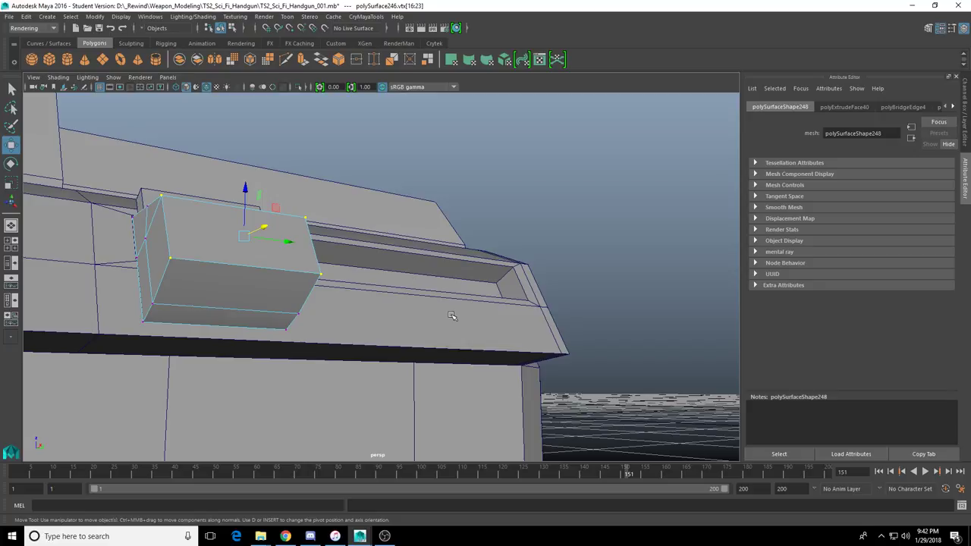
pyautogui.keyDown('alt'); pyautogui.moveTo(418, 320); pyautogui.dragTo(442, 320); pyautogui.keyUp('alt')
pyautogui.scroll(-5, 443, 320)
pyautogui.keyDown('alt'); pyautogui.moveTo(443, 320); pyautogui.dragTo(304, 293, button='middle'); pyautogui.keyUp('alt')
pyautogui.keyDown('alt'); pyautogui.moveTo(306, 291); pyautogui.dragTo(478, 256); pyautogui.keyUp('alt')
pyautogui.scroll(5, 297, 312)
pyautogui.moveTo(496, 354); pyautogui.dragTo(517, 305, button='right')
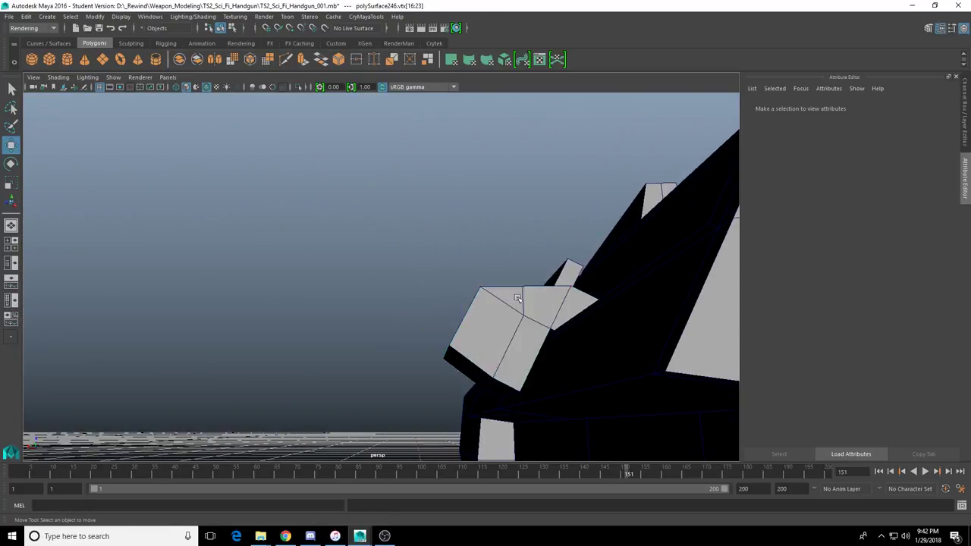
# Combine the protruding side block and the small adjoining block beside it into one mesh.
pyautogui.keyDown('alt'); pyautogui.moveTo(425, 298); pyautogui.dragTo(513, 324); pyautogui.keyUp('alt')
pyautogui.keyDown('alt'); pyautogui.moveTo(512, 324); pyautogui.dragTo(452, 323, button='right'); pyautogui.keyUp('alt')
pyautogui.click(324, 256)
pyautogui.keyDown('alt'); pyautogui.moveTo(239, 262); pyautogui.dragTo(301, 275); pyautogui.keyUp('alt')
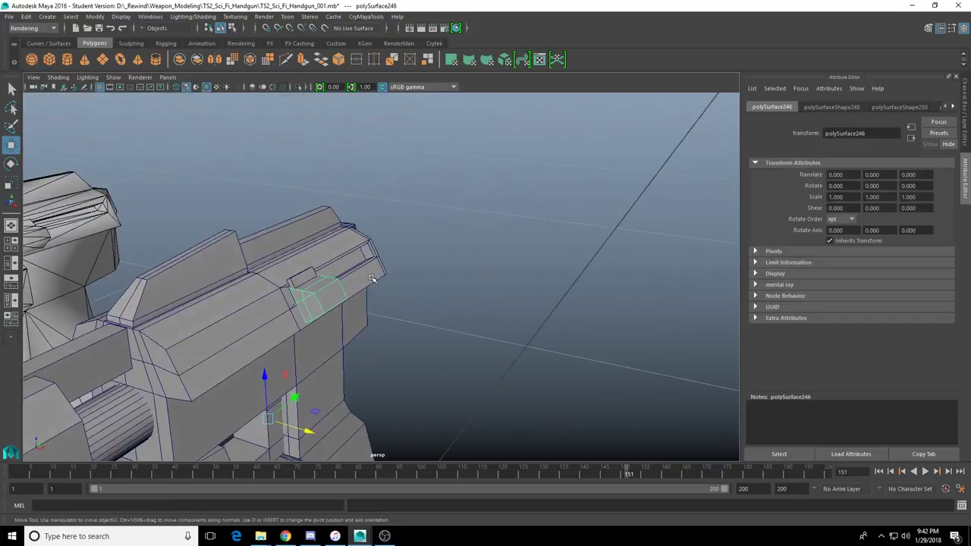
pyautogui.keyDown('alt'); pyautogui.moveTo(265, 275); pyautogui.dragTo(322, 272, button='right'); pyautogui.keyUp('alt')
pyautogui.keyDown('shift'); pyautogui.click(224, 278); pyautogui.keyUp('shift')
pyautogui.keyDown('alt'); pyautogui.moveTo(236, 279); pyautogui.dragTo(189, 281, button='right'); pyautogui.keyUp('alt')
pyautogui.keyDown('alt'); pyautogui.moveTo(288, 275); pyautogui.dragTo(366, 285); pyautogui.keyUp('alt')
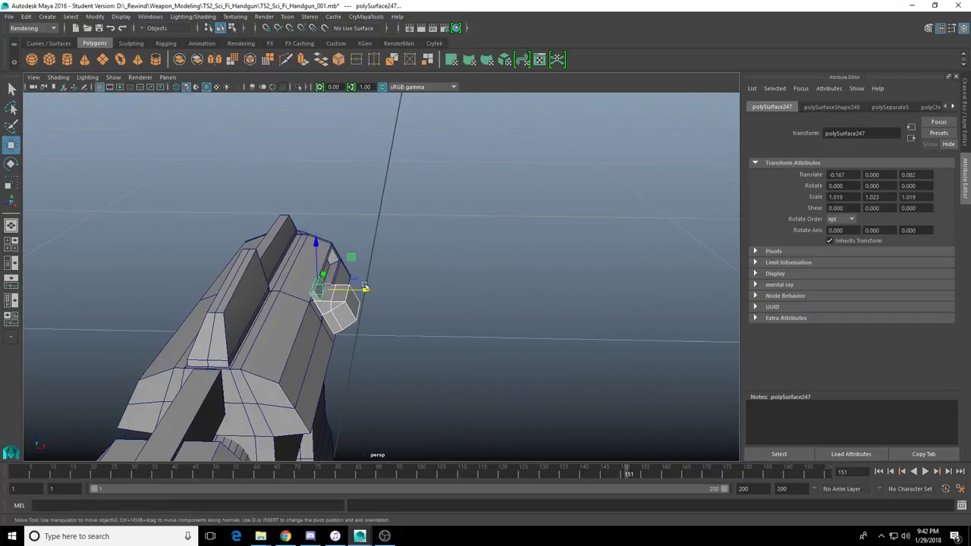
pyautogui.click(180, 59)
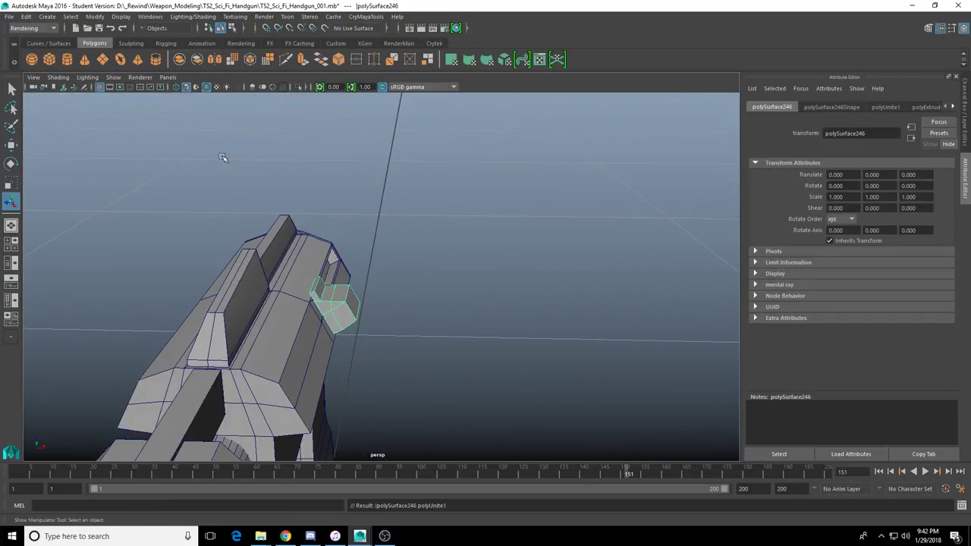
pyautogui.press('w')
# Duplicate the combined side block, group the copy and set the group's X scale to -1 to mirror it across the gun.
pyautogui.keyDown('alt'); pyautogui.moveTo(336, 214); pyautogui.dragTo(462, 240); pyautogui.keyUp('alt')
pyautogui.scroll(2, 462, 239)
pyautogui.scroll(-4, 462, 238)
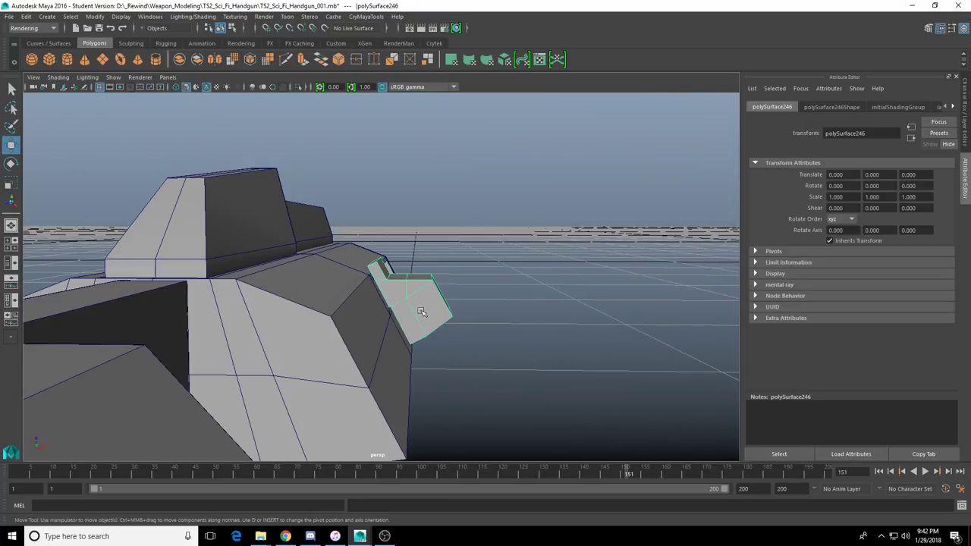
pyautogui.hotkey('ctrl', 'shift', 'c')
pyautogui.keyDown('alt'); pyautogui.moveTo(473, 194); pyautogui.dragTo(470, 263); pyautogui.keyUp('alt')
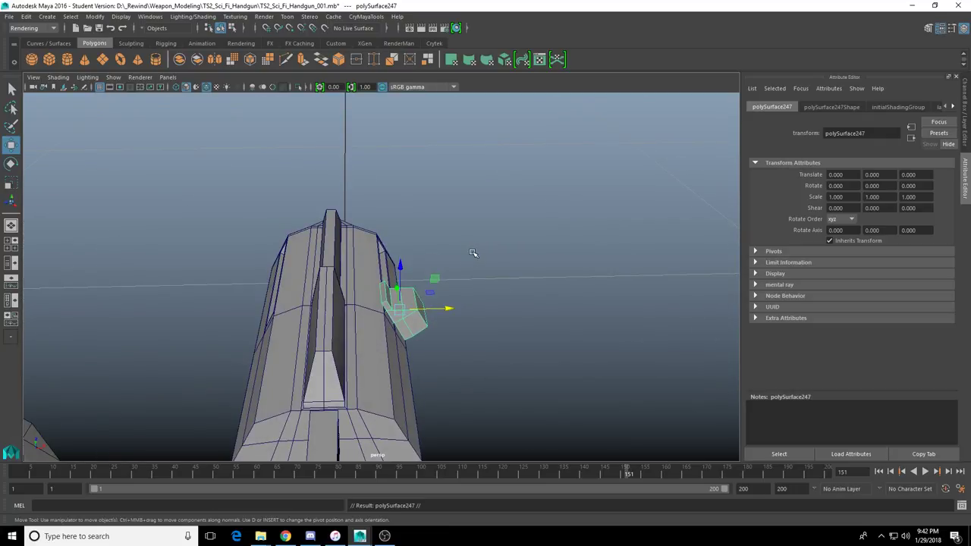
pyautogui.hotkey('ctrl', 'g')
pyautogui.write('-')
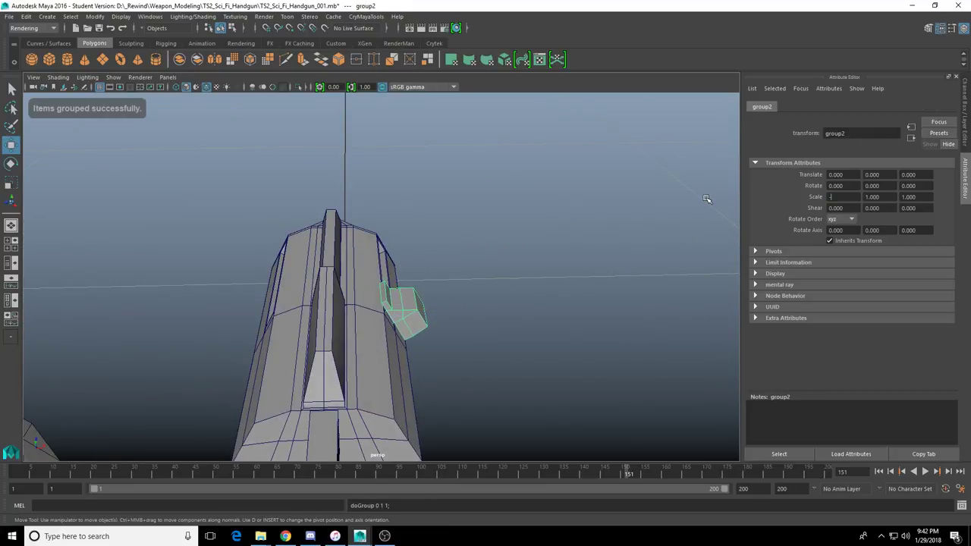
pyautogui.write('1')
pyautogui.press('Return')
pyautogui.click(470, 305)
# Compare the modelled handgun with the reference gun and examine the reference's recessed panel on the body side.
pyautogui.keyDown('alt'); pyautogui.moveTo(570, 278); pyautogui.dragTo(381, 282); pyautogui.keyUp('alt')
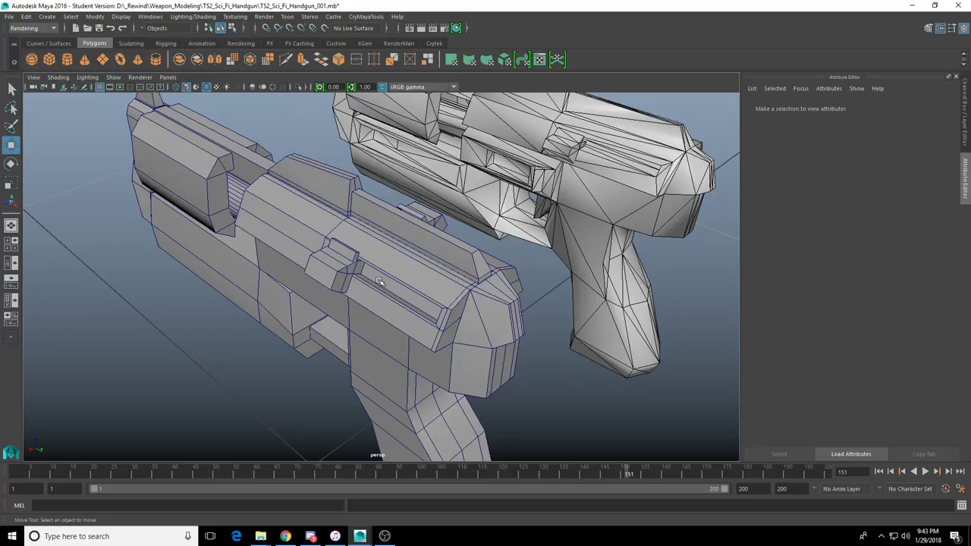
pyautogui.press('F10')
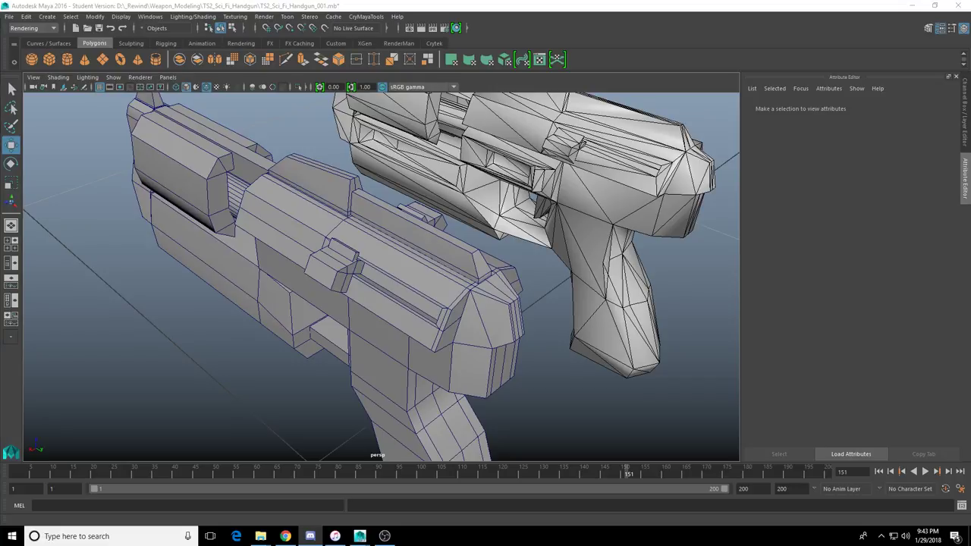
pyautogui.keyDown('alt'); pyautogui.moveTo(316, 251); pyautogui.dragTo(394, 220); pyautogui.keyUp('alt')
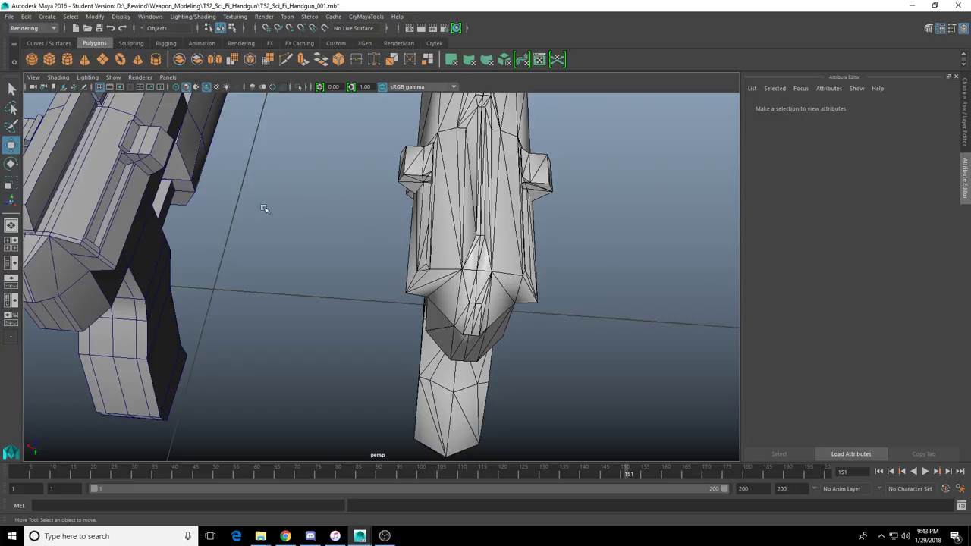
pyautogui.keyDown('alt'); pyautogui.moveTo(264, 209); pyautogui.dragTo(414, 293); pyautogui.keyUp('alt')
pyautogui.keyDown('alt'); pyautogui.moveTo(415, 293); pyautogui.dragTo(498, 249, button='middle'); pyautogui.keyUp('alt')
pyautogui.keyDown('alt'); pyautogui.moveTo(498, 250); pyautogui.dragTo(463, 236, button='right'); pyautogui.keyUp('alt')
pyautogui.keyDown('alt'); pyautogui.moveTo(462, 236); pyautogui.dragTo(569, 241); pyautogui.keyUp('alt')
pyautogui.keyDown('alt'); pyautogui.moveTo(569, 241); pyautogui.dragTo(515, 236, button='middle'); pyautogui.keyUp('alt')
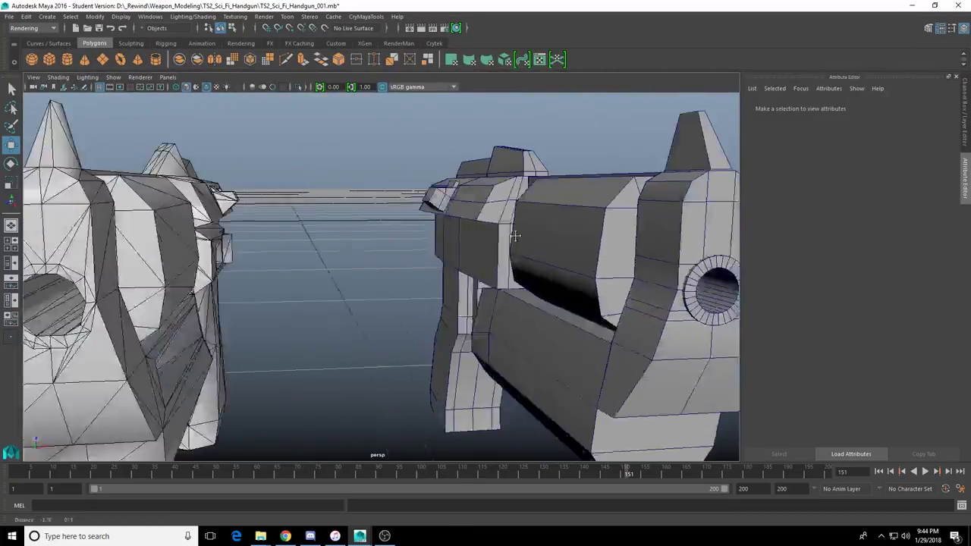
pyautogui.keyDown('alt'); pyautogui.moveTo(514, 236); pyautogui.dragTo(490, 227); pyautogui.keyUp('alt')
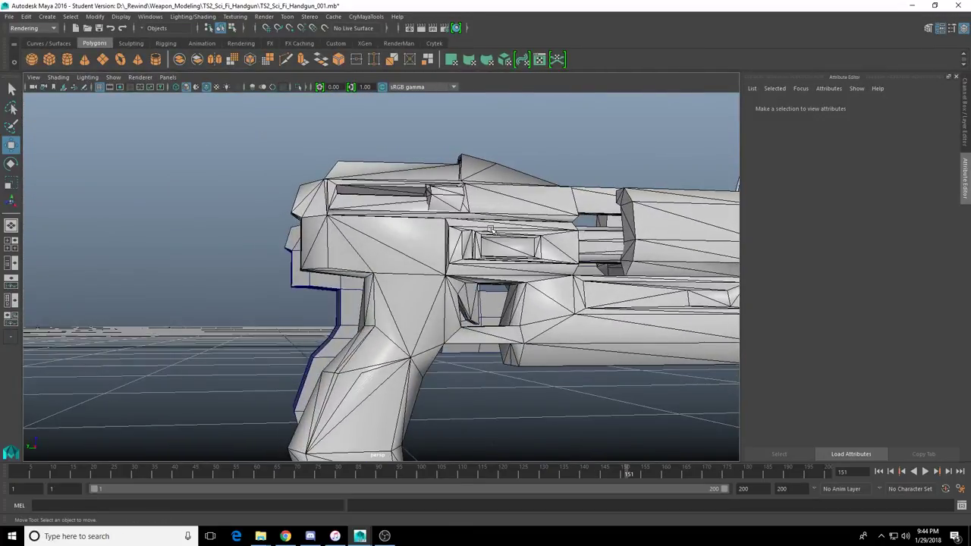
pyautogui.keyDown('alt'); pyautogui.moveTo(491, 229); pyautogui.dragTo(557, 265, button='right'); pyautogui.keyUp('alt')
pyautogui.keyDown('alt'); pyautogui.moveTo(558, 265); pyautogui.dragTo(591, 283); pyautogui.keyUp('alt')
pyautogui.keyDown('alt'); pyautogui.moveTo(592, 282); pyautogui.dragTo(213, 267, button='middle'); pyautogui.keyUp('alt')
pyautogui.keyDown('alt'); pyautogui.moveTo(212, 267); pyautogui.dragTo(236, 276, button='right'); pyautogui.keyUp('alt')
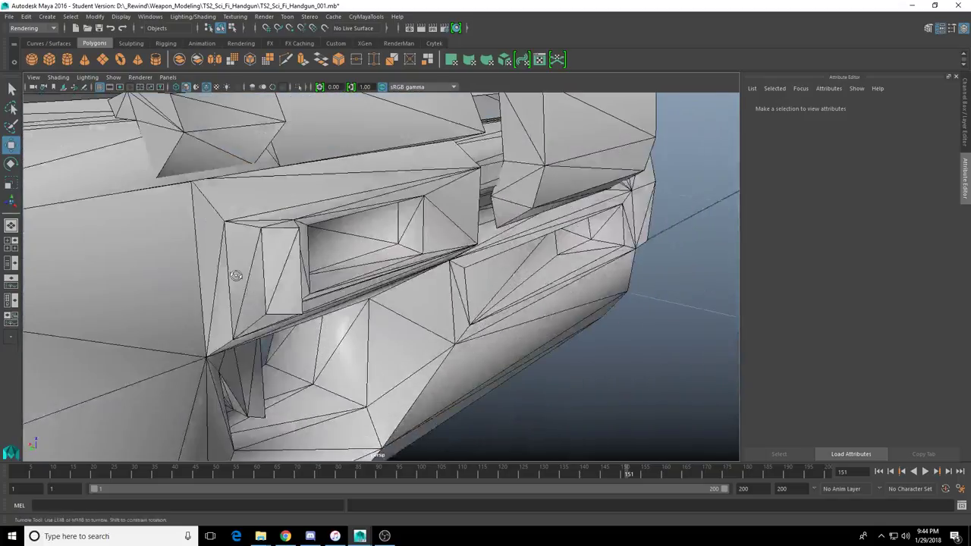
# Extrude the body's large side face below the upper body and scale it inward to local scale 0.716 by 0.843.
pyautogui.click(273, 265)
pyautogui.keyDown('alt'); pyautogui.moveTo(274, 266); pyautogui.dragTo(349, 323); pyautogui.keyUp('alt')
pyautogui.click(319, 290)
pyautogui.click(336, 316)
pyautogui.press('f')
pyautogui.keyDown('alt'); pyautogui.moveTo(296, 288); pyautogui.dragTo(320, 270); pyautogui.keyUp('alt')
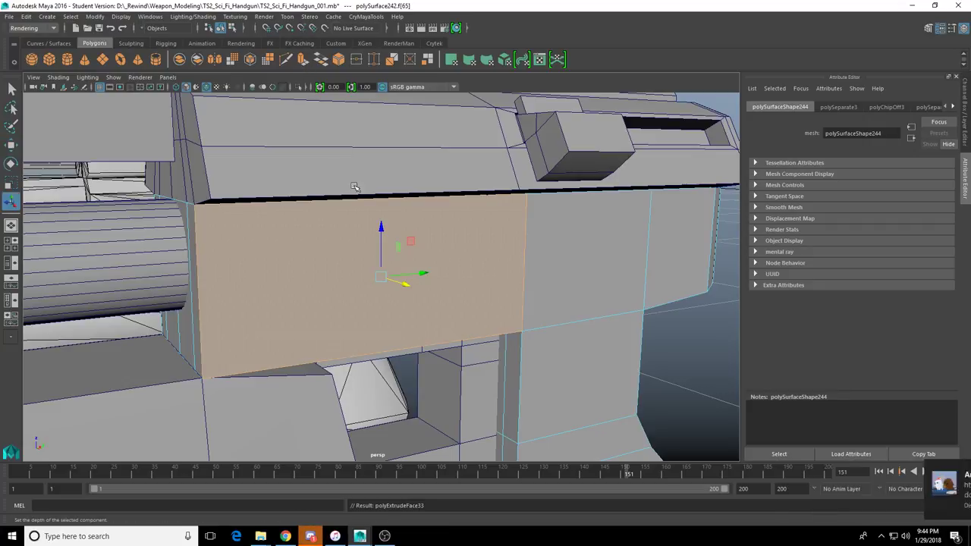
pyautogui.click(302, 62)
pyautogui.scroll(1, 379, 234)
pyautogui.moveTo(379, 233); pyautogui.dragTo(383, 245)
pyautogui.keyDown('alt'); pyautogui.moveTo(388, 249); pyautogui.dragTo(422, 268); pyautogui.keyUp('alt')
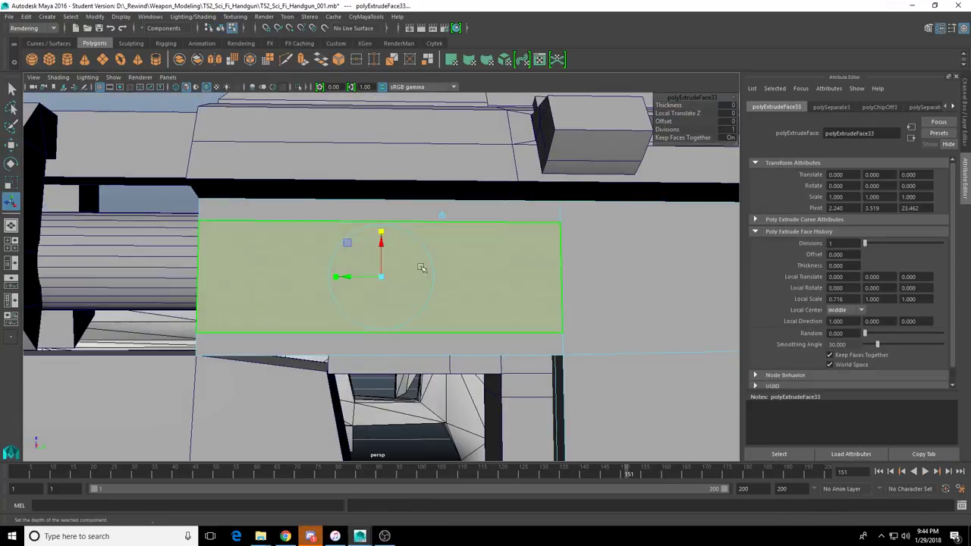
pyautogui.moveTo(337, 277); pyautogui.dragTo(410, 296)
pyautogui.press('space')
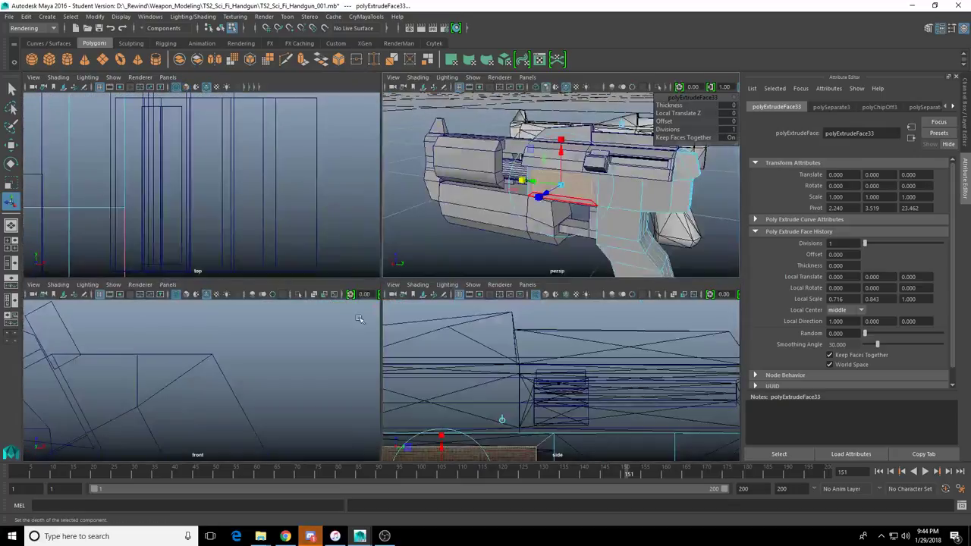
# Reduce the extruded side face's height by setting its first local scale value to 0.624, following the reference outline.
pyautogui.press('space')
pyautogui.press('f')
pyautogui.moveTo(469, 289)
pyautogui.keyDown('alt'); pyautogui.mouseDown(button='right')
pyautogui.moveTo(437, 284)
pyautogui.moveTo(455, 282)
pyautogui.mouseUp(button='right'); pyautogui.keyUp('alt')
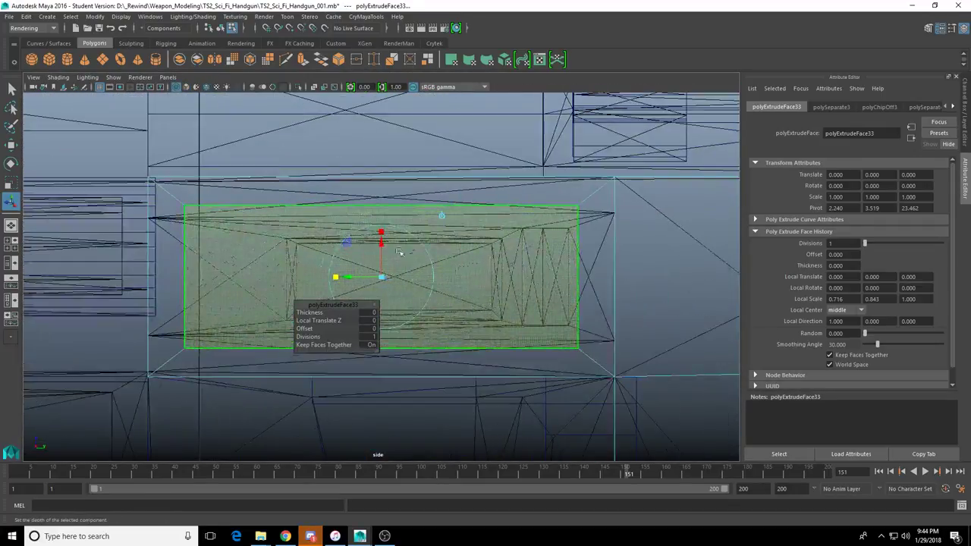
pyautogui.moveTo(381, 232)
pyautogui.mouseDown()
pyautogui.moveTo(382, 253)
pyautogui.moveTo(385, 238)
pyautogui.mouseUp()
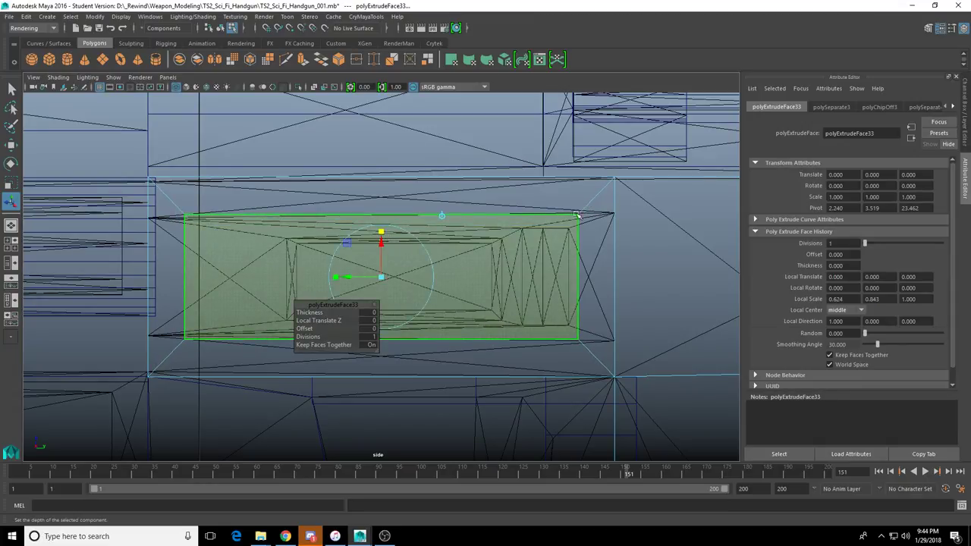
pyautogui.press('space')
pyautogui.press('space')
# Pull the extruded side face outward from the body to a local Z translation of 1.221, giving the block bevelled edges.
pyautogui.keyDown('alt'); pyautogui.moveTo(524, 228); pyautogui.dragTo(566, 226); pyautogui.keyUp('alt')
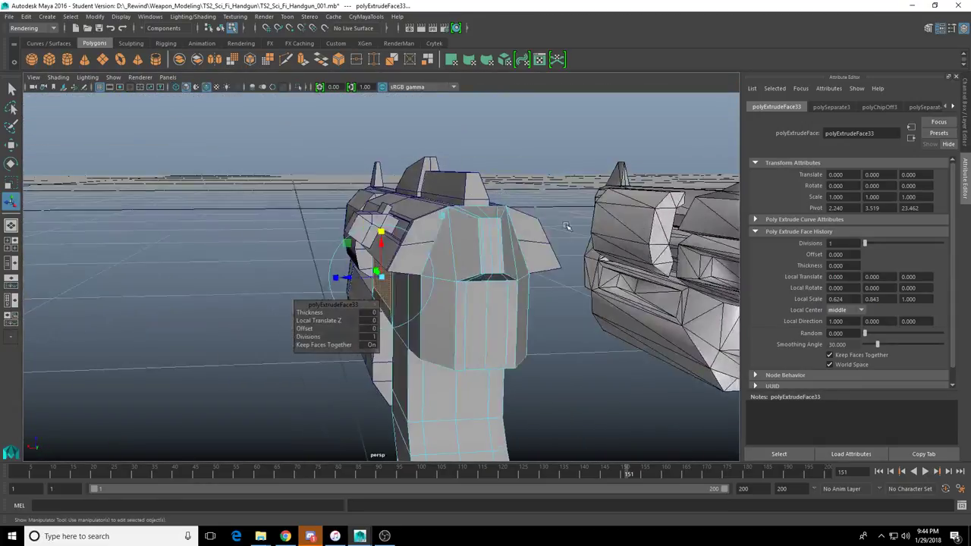
pyautogui.keyDown('alt'); pyautogui.moveTo(566, 227); pyautogui.dragTo(342, 228, button='middle'); pyautogui.keyUp('alt')
pyautogui.keyDown('alt'); pyautogui.moveTo(455, 227); pyautogui.dragTo(720, 226, button='right'); pyautogui.keyUp('alt')
pyautogui.keyDown('alt'); pyautogui.moveTo(607, 227); pyautogui.dragTo(290, 253); pyautogui.keyUp('alt')
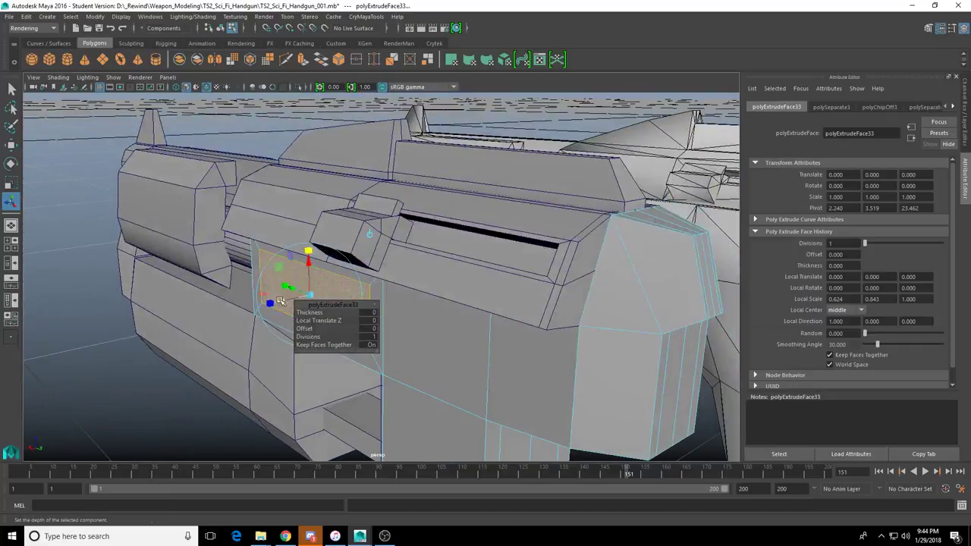
pyautogui.keyDown('alt'); pyautogui.moveTo(263, 305); pyautogui.dragTo(341, 233); pyautogui.keyUp('alt')
pyautogui.press('space')
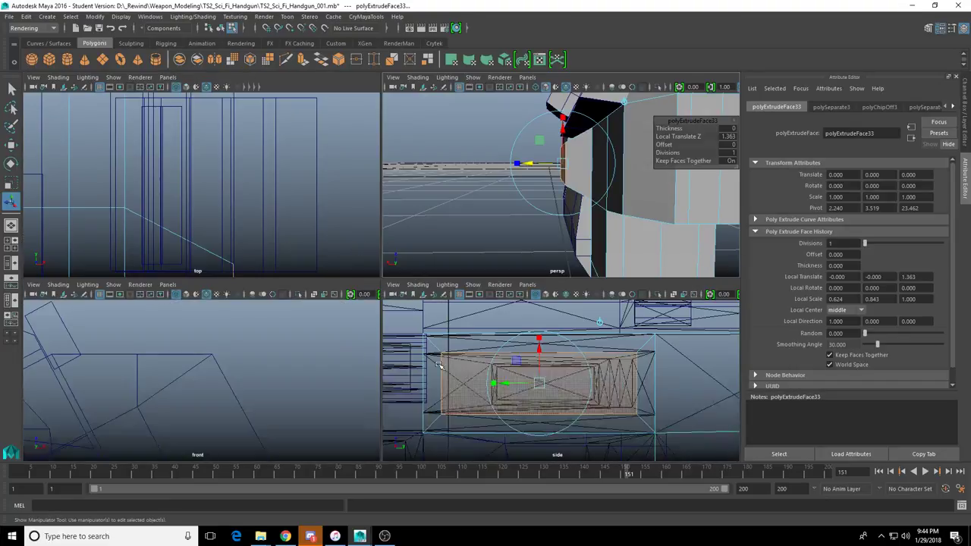
pyautogui.press('space')
pyautogui.press('space')
pyautogui.press('space')
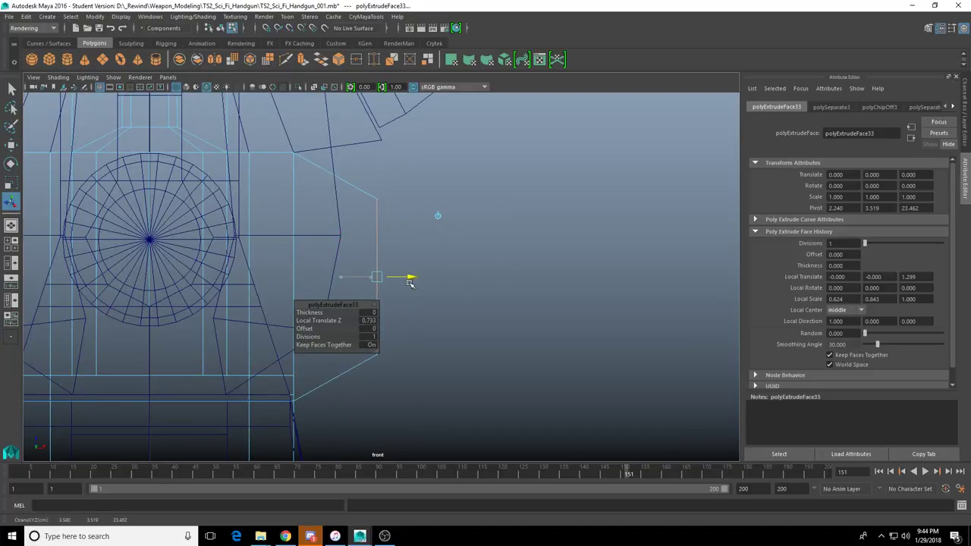
pyautogui.press('space')
pyautogui.press('space')
pyautogui.keyDown('alt'); pyautogui.moveTo(440, 235); pyautogui.dragTo(542, 228); pyautogui.keyUp('alt')
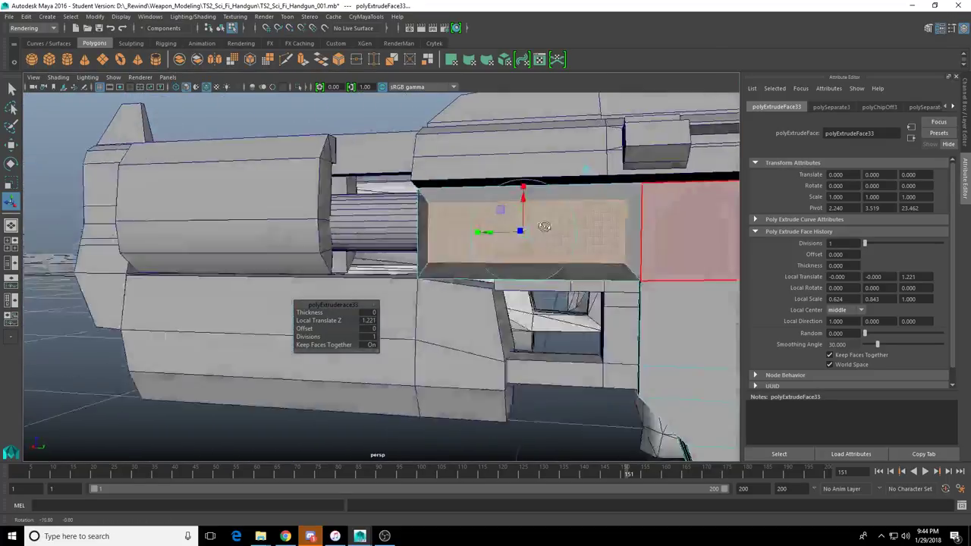
# Check the reference's side block and set the extrusion's second local scale value to 1.000, lengthening the protruding face.
pyautogui.keyDown('alt'); pyautogui.moveTo(542, 227); pyautogui.dragTo(459, 221, button='middle'); pyautogui.keyUp('alt')
pyautogui.keyDown('alt'); pyautogui.moveTo(459, 220); pyautogui.dragTo(480, 217); pyautogui.keyUp('alt')
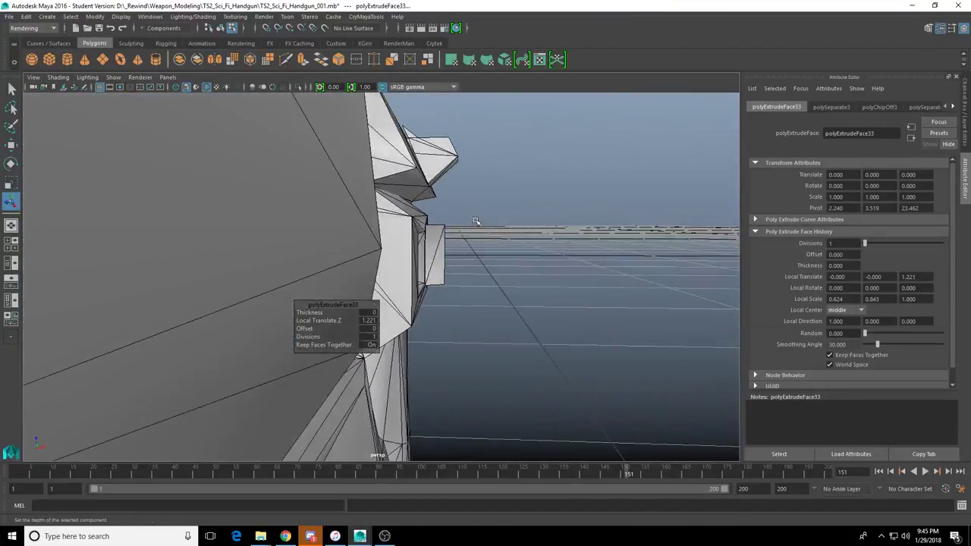
pyautogui.scroll(-2, 561, 218)
pyautogui.keyDown('alt'); pyautogui.moveTo(580, 218); pyautogui.dragTo(542, 237); pyautogui.keyUp('alt')
pyautogui.keyDown('alt'); pyautogui.moveTo(542, 236); pyautogui.dragTo(292, 205, button='middle'); pyautogui.keyUp('alt')
pyautogui.scroll(-5, 304, 217)
pyautogui.keyDown('alt'); pyautogui.moveTo(334, 243); pyautogui.dragTo(462, 223); pyautogui.keyUp('alt')
pyautogui.keyDown('alt'); pyautogui.moveTo(462, 223); pyautogui.dragTo(477, 164, button='middle'); pyautogui.keyUp('alt')
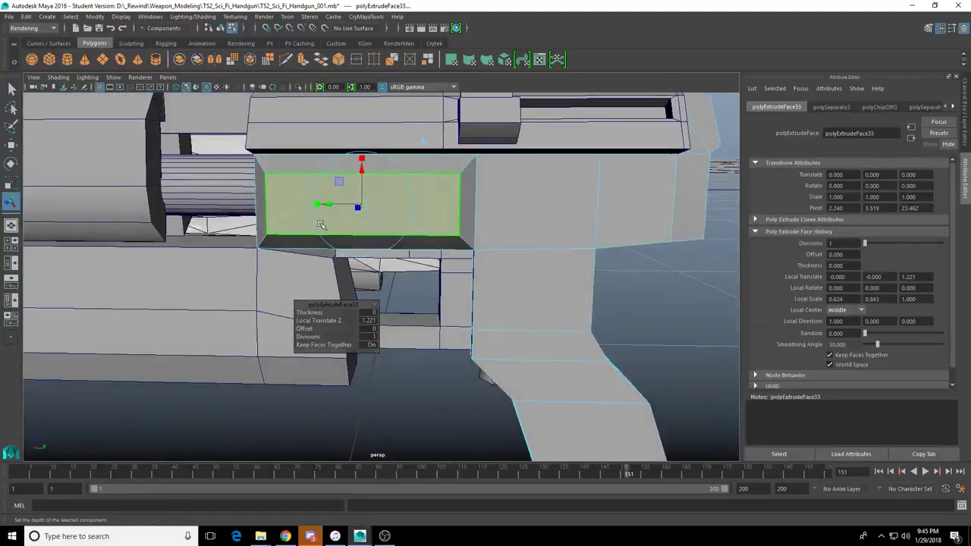
pyautogui.moveTo(317, 203); pyautogui.dragTo(309, 203)
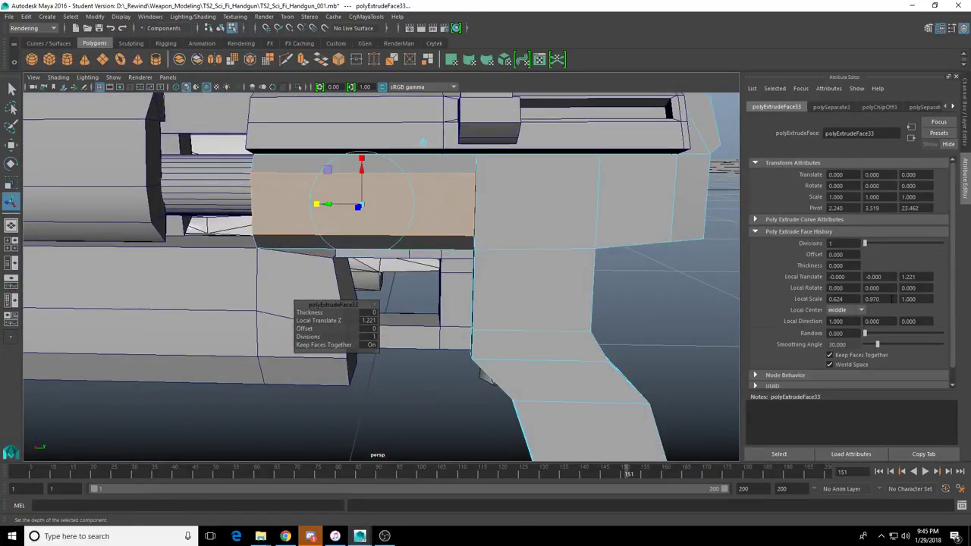
pyautogui.write('1')
pyautogui.press('Return')
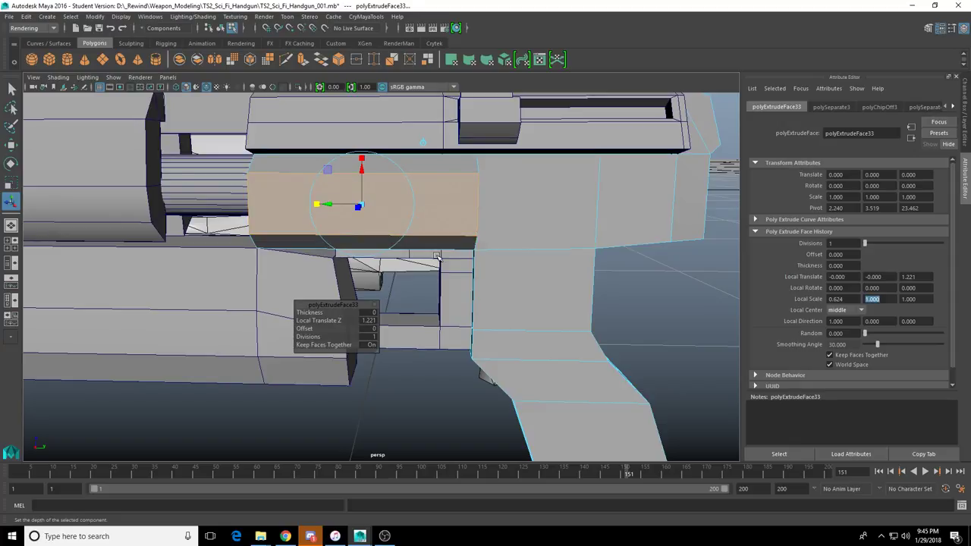
pyautogui.keyDown('alt'); pyautogui.moveTo(429, 262); pyautogui.dragTo(441, 296); pyautogui.keyUp('alt')
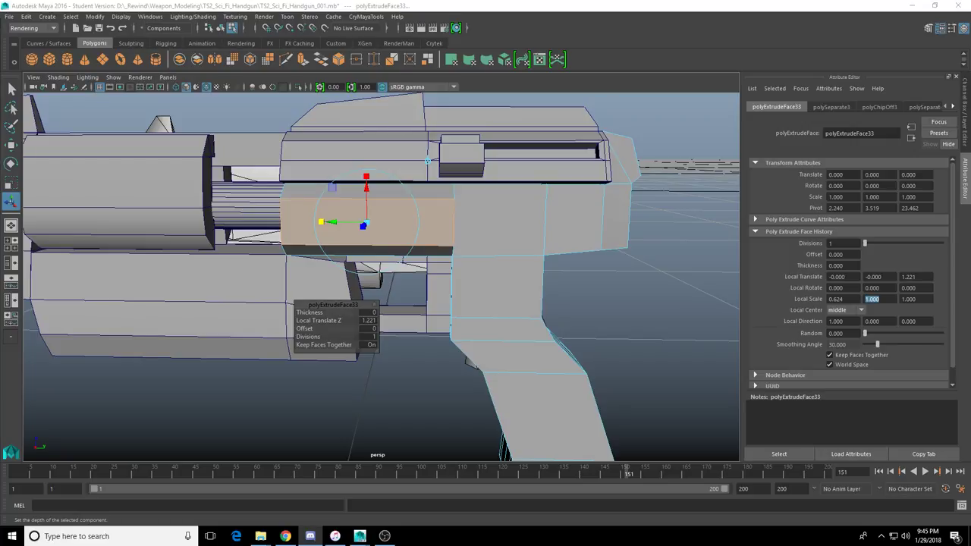
# Compare the protruding side block with the reference gun and examine the reference's recessed opening from several angles.
pyautogui.press('f')
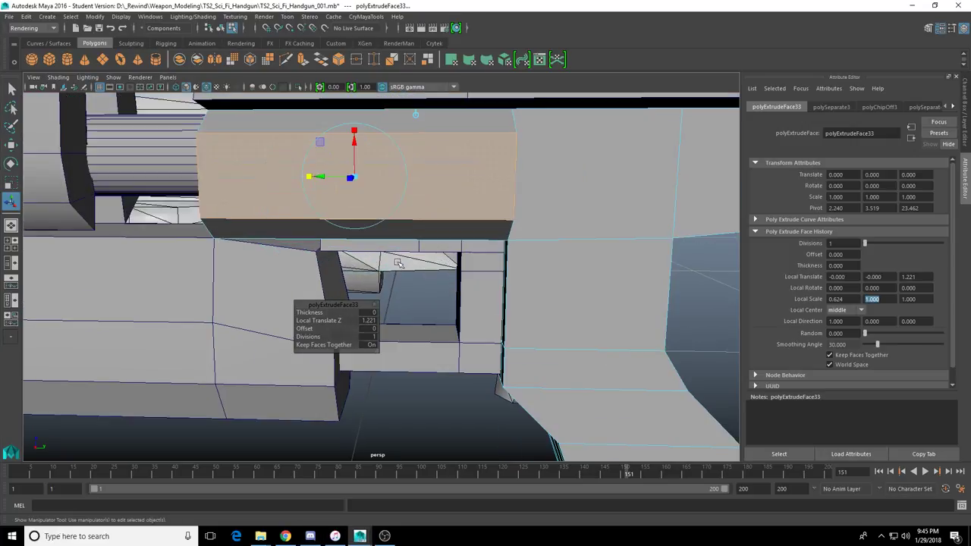
pyautogui.moveTo(329, 305); pyautogui.dragTo(692, 97)
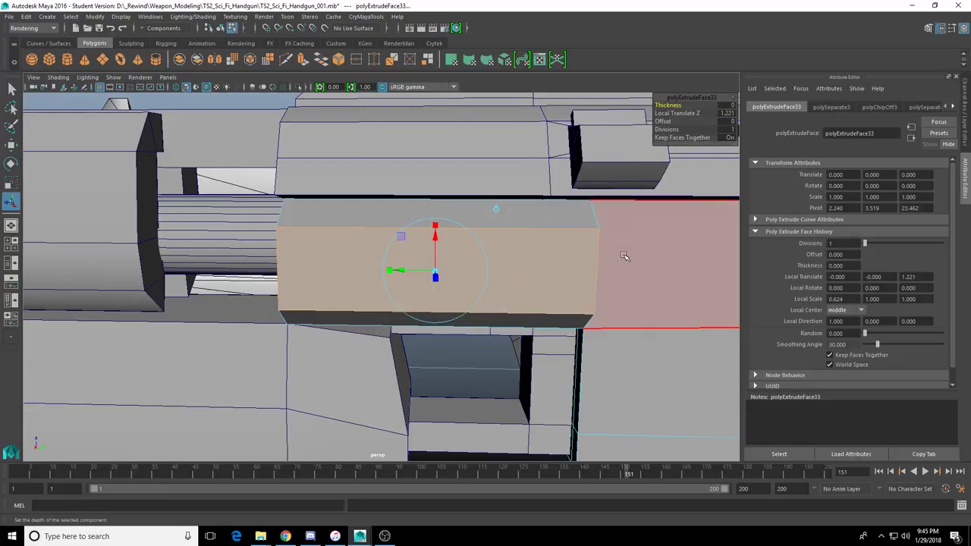
pyautogui.keyDown('alt'); pyautogui.moveTo(627, 255); pyautogui.dragTo(420, 261); pyautogui.keyUp('alt')
pyautogui.keyDown('alt'); pyautogui.moveTo(318, 273); pyautogui.dragTo(419, 293); pyautogui.keyUp('alt')
pyautogui.keyDown('alt'); pyautogui.moveTo(487, 362); pyautogui.dragTo(425, 368, button='middle'); pyautogui.keyUp('alt')
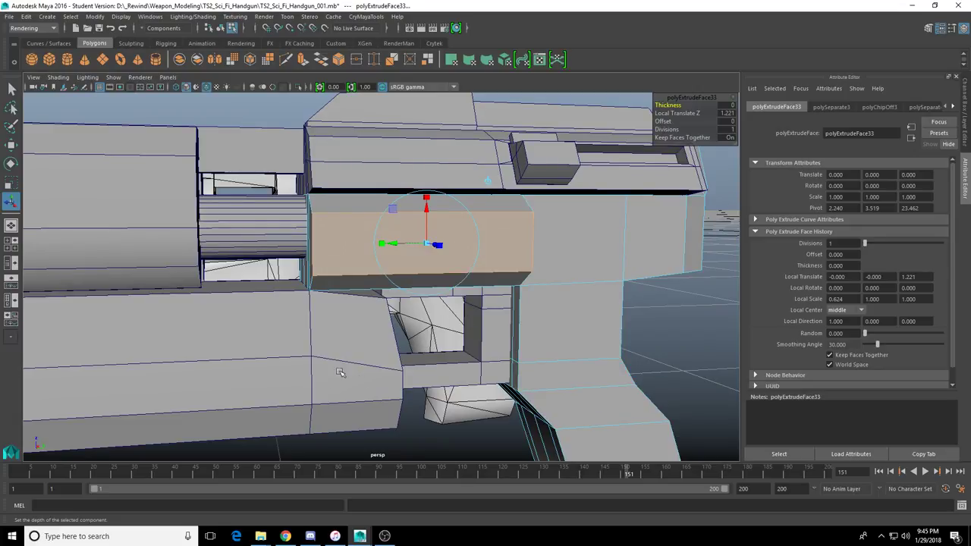
pyautogui.keyDown('alt'); pyautogui.moveTo(412, 350); pyautogui.dragTo(378, 366, button='middle'); pyautogui.keyUp('alt')
pyautogui.press('f')
pyautogui.scroll(-3, 410, 345)
pyautogui.keyDown('alt'); pyautogui.moveTo(412, 332); pyautogui.dragTo(433, 334); pyautogui.keyUp('alt')
pyautogui.keyDown('alt'); pyautogui.moveTo(434, 334); pyautogui.dragTo(293, 275, button='right'); pyautogui.keyUp('alt')
pyautogui.keyDown('alt'); pyautogui.moveTo(292, 276); pyautogui.dragTo(334, 303); pyautogui.keyUp('alt')
pyautogui.keyDown('alt'); pyautogui.moveTo(307, 281); pyautogui.dragTo(375, 338, button='middle'); pyautogui.keyUp('alt')
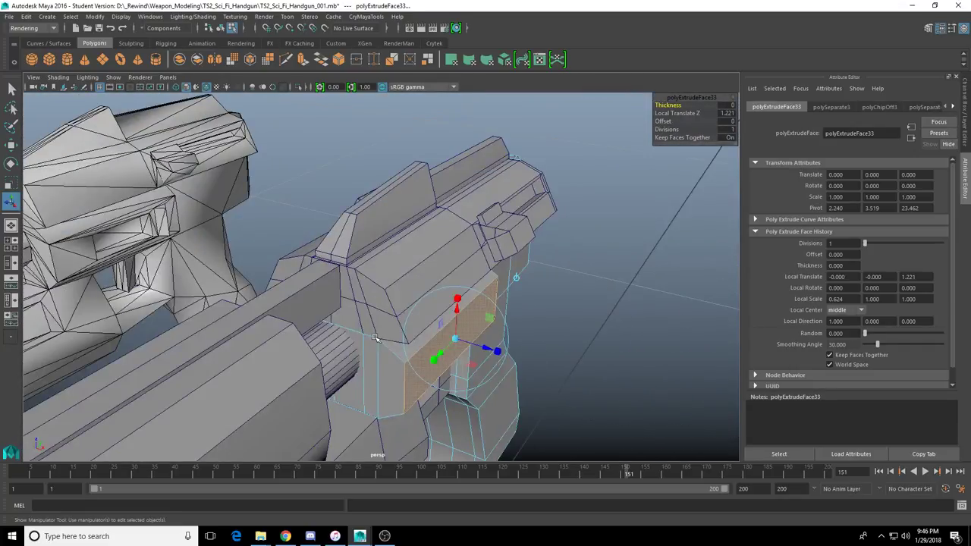
pyautogui.keyDown('alt'); pyautogui.moveTo(340, 316); pyautogui.dragTo(410, 319); pyautogui.keyUp('alt')
pyautogui.keyDown('alt'); pyautogui.moveTo(410, 319); pyautogui.dragTo(493, 341, button='right'); pyautogui.keyUp('alt')
pyautogui.keyDown('alt'); pyautogui.moveTo(493, 341); pyautogui.dragTo(547, 308); pyautogui.keyUp('alt')
pyautogui.keyDown('alt'); pyautogui.moveTo(546, 307); pyautogui.dragTo(320, 237, button='middle'); pyautogui.keyUp('alt')
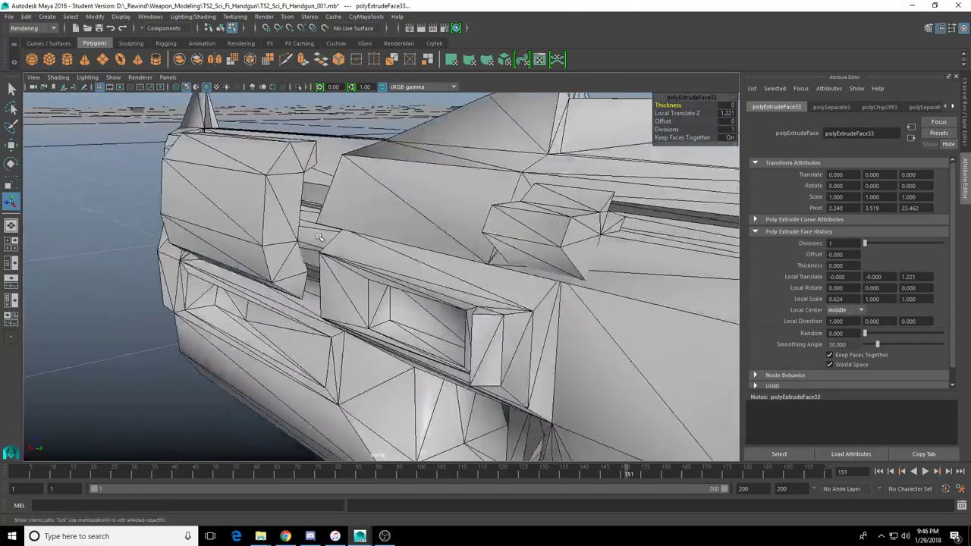
pyautogui.keyDown('alt'); pyautogui.moveTo(319, 237); pyautogui.dragTo(556, 228); pyautogui.keyUp('alt')
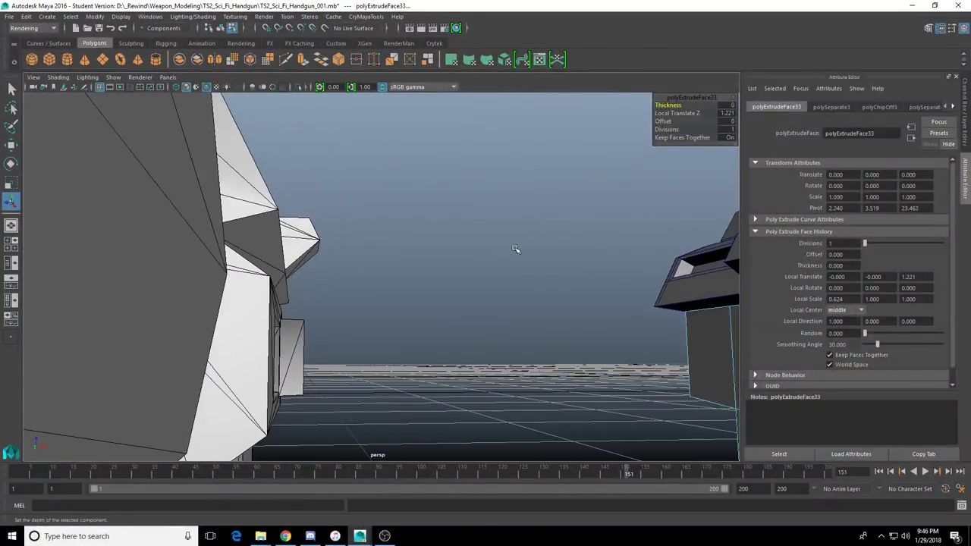
pyautogui.keyDown('alt'); pyautogui.moveTo(554, 327); pyautogui.dragTo(482, 334); pyautogui.keyUp('alt')
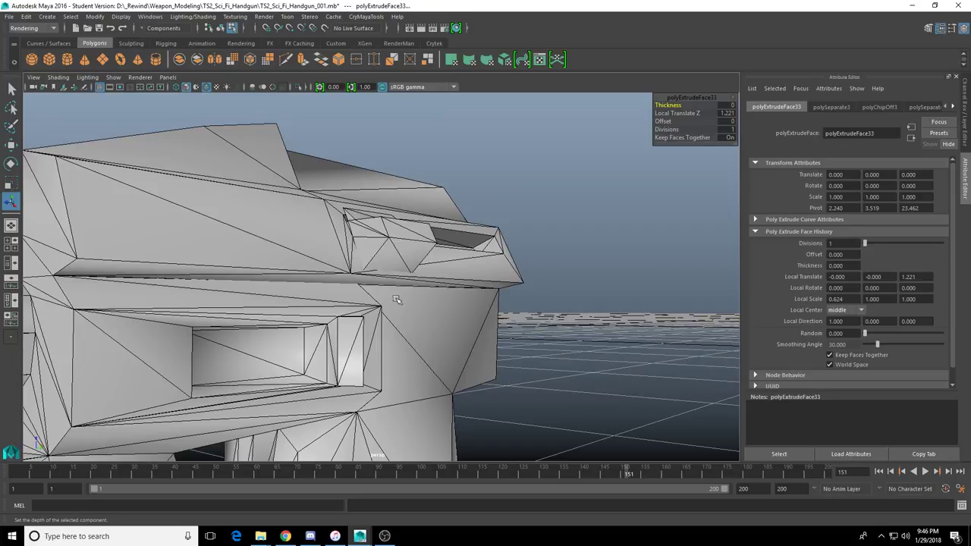
# Extrude the block's outer face, scale it inward to 0.576 by 0.525 and shift it -0.673 along the block's length.
pyautogui.keyDown('alt'); pyautogui.moveTo(396, 300); pyautogui.dragTo(514, 329); pyautogui.keyUp('alt')
pyautogui.scroll(-5, 514, 329)
pyautogui.scroll(5, 513, 329)
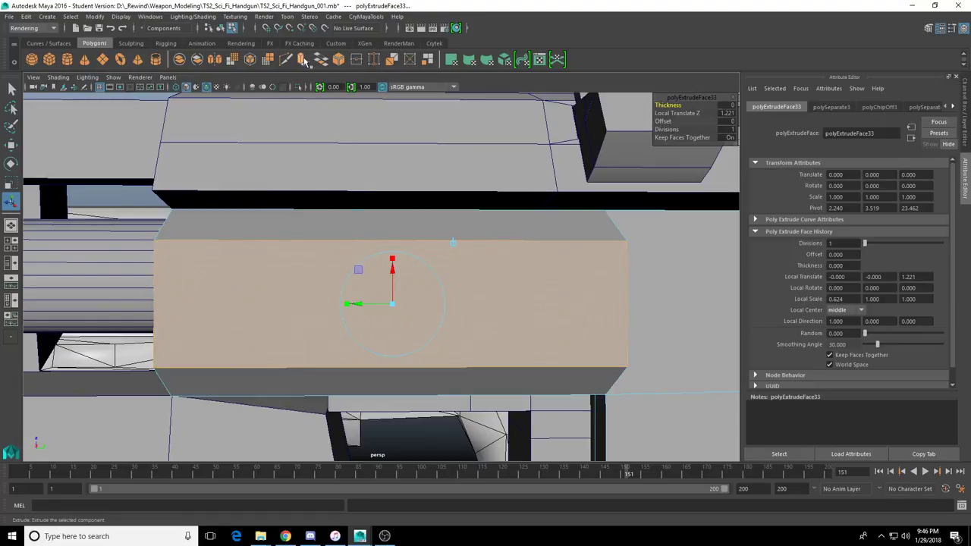
pyautogui.hotkey('ctrl', 'e')
pyautogui.moveTo(392, 260); pyautogui.dragTo(396, 309)
pyautogui.press('space')
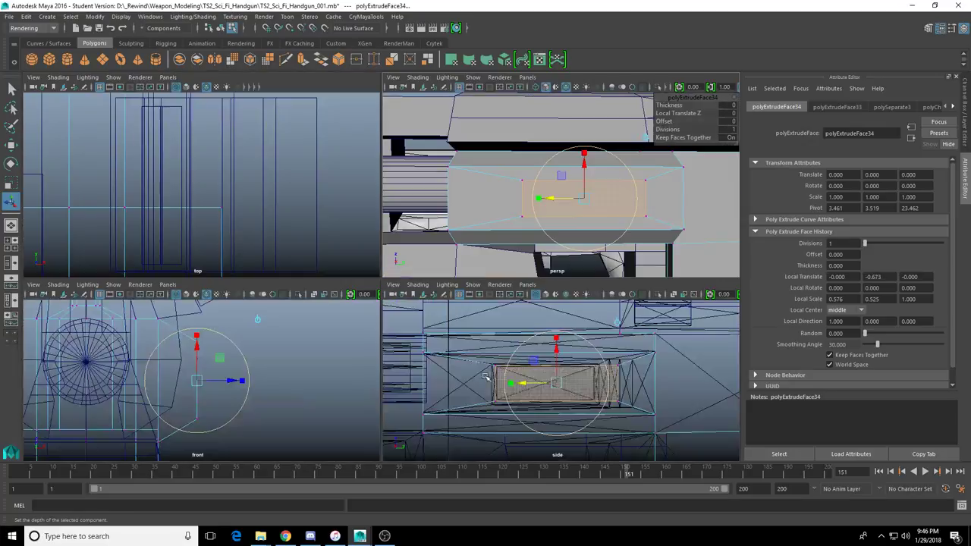
pyautogui.press('space')
# Align the two upper corner vertices of the inset face with the upper corners of the reference's recess using vertex snapping.
pyautogui.click(281, 269)
pyautogui.scroll(3, 294, 288)
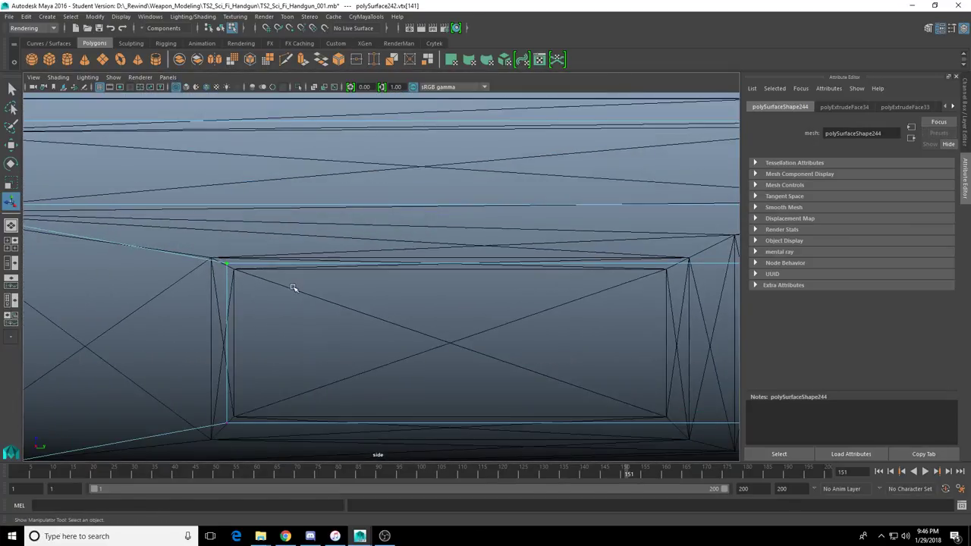
pyautogui.press('w')
pyautogui.moveTo(273, 264); pyautogui.dragTo(280, 262)
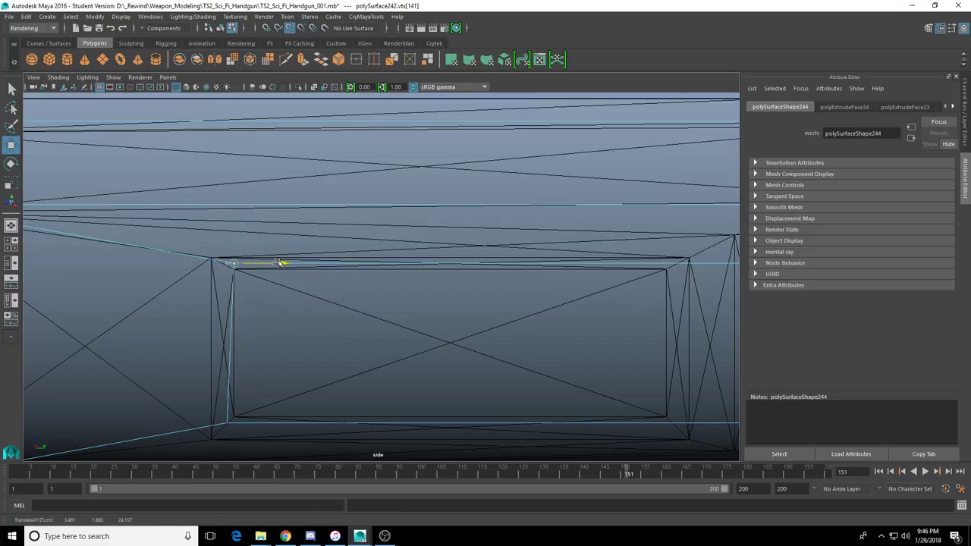
pyautogui.moveTo(232, 227); pyautogui.dragTo(235, 238)
pyautogui.keyDown('alt'); pyautogui.moveTo(683, 310); pyautogui.dragTo(477, 224, button='middle'); pyautogui.keyUp('alt')
pyautogui.scroll(-3, 475, 217)
pyautogui.click(530, 223)
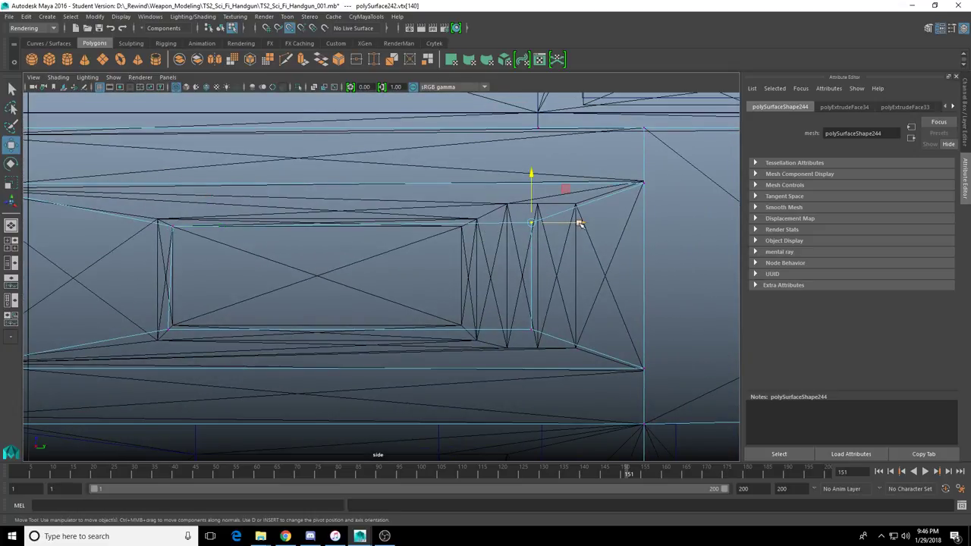
pyautogui.moveTo(579, 224); pyautogui.dragTo(509, 221)
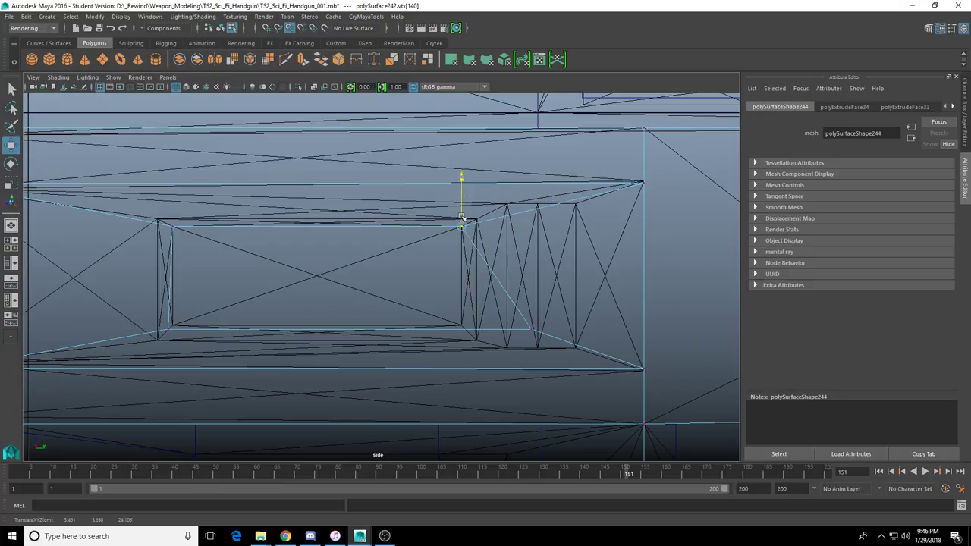
# Snap the two lower corner vertices of the inset face to the lower corners of the reference's recess.
pyautogui.keyDown('alt'); pyautogui.moveTo(244, 302); pyautogui.dragTo(310, 306, button='middle'); pyautogui.keyUp('alt')
pyautogui.scroll(3, 310, 305)
pyautogui.moveTo(213, 360); pyautogui.dragTo(212, 359)
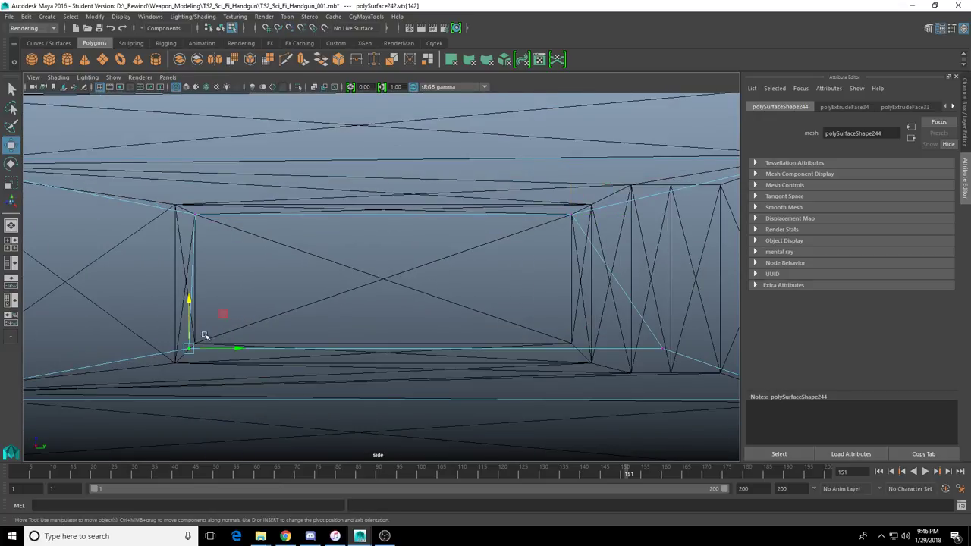
pyautogui.scroll(1, 178, 326)
pyautogui.click(167, 324)
pyautogui.moveTo(166, 325); pyautogui.dragTo(198, 378)
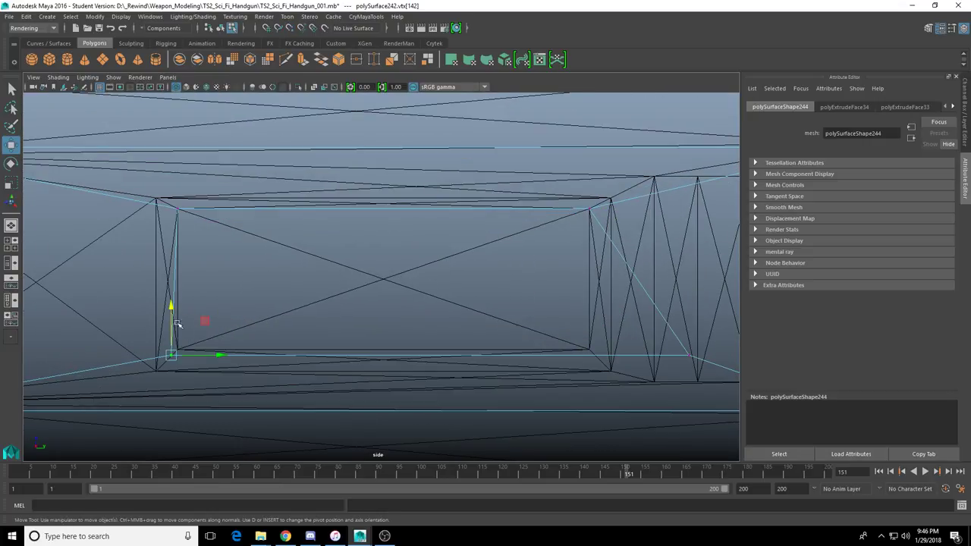
pyautogui.press('v')
pyautogui.moveTo(172, 307); pyautogui.dragTo(171, 300)
pyautogui.moveTo(218, 350); pyautogui.dragTo(180, 349)
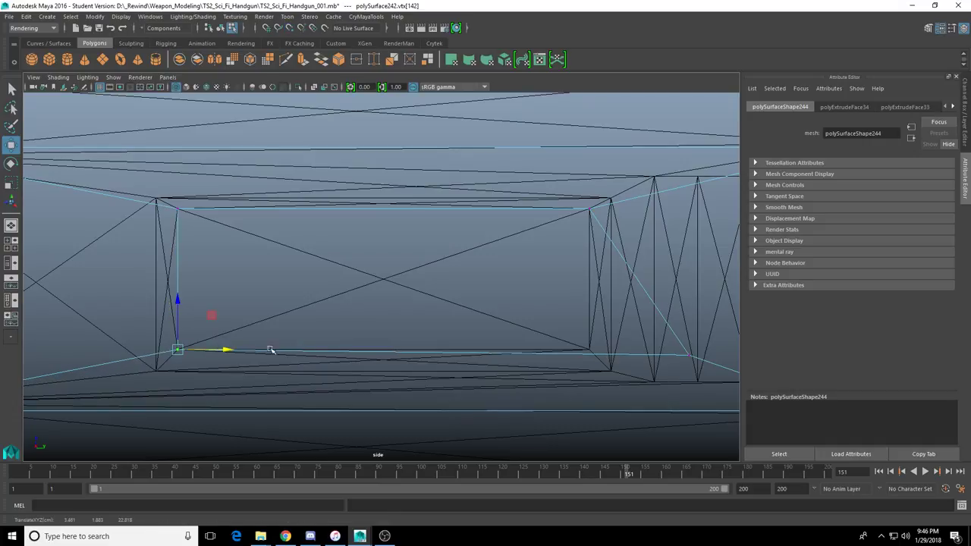
pyautogui.moveTo(532, 332); pyautogui.dragTo(589, 351)
pyautogui.press('v')
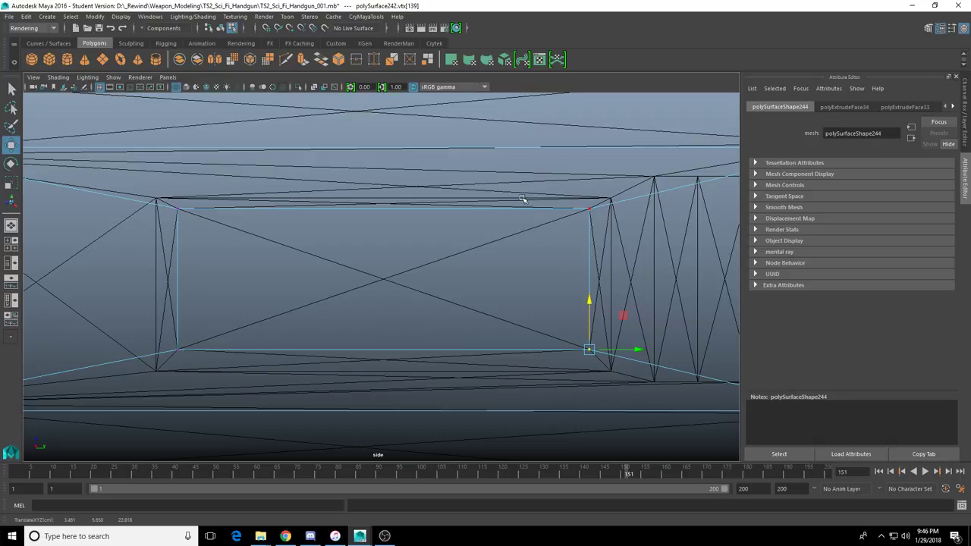
# Extrude the inset rectangular face on the side block inward to a local Z translation of -0.488, forming a recess.
pyautogui.press('space')
pyautogui.press('space')
pyautogui.keyDown('alt'); pyautogui.moveTo(357, 246); pyautogui.dragTo(440, 249); pyautogui.keyUp('alt')
pyautogui.moveTo(509, 265); pyautogui.dragTo(568, 285, button='right')
pyautogui.click(557, 249)
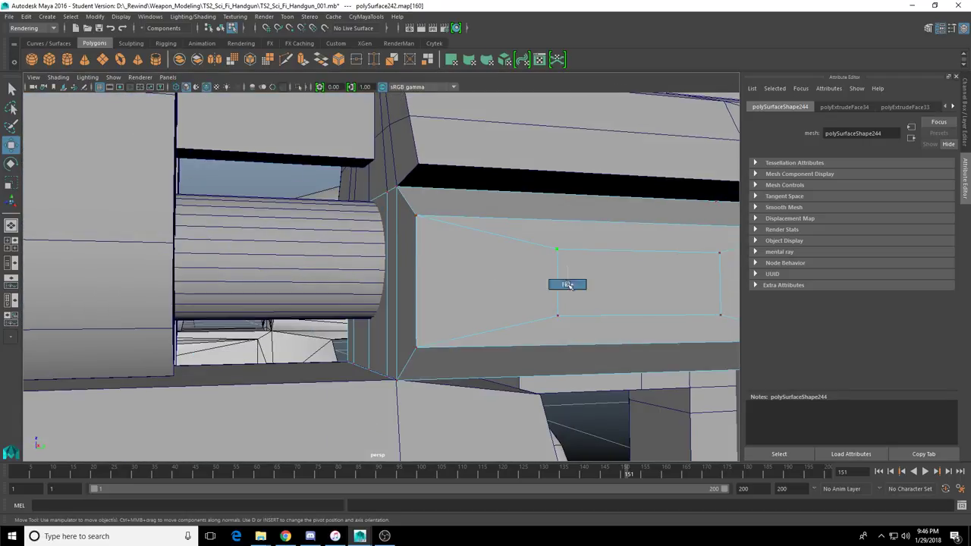
pyautogui.click(596, 271)
pyautogui.press('f')
pyautogui.scroll(-4, 424, 264)
pyautogui.keyDown('alt'); pyautogui.moveTo(404, 266); pyautogui.dragTo(425, 279); pyautogui.keyUp('alt')
pyautogui.scroll(-4, 379, 274)
pyautogui.keyDown('alt'); pyautogui.moveTo(342, 269); pyautogui.dragTo(293, 257); pyautogui.keyUp('alt')
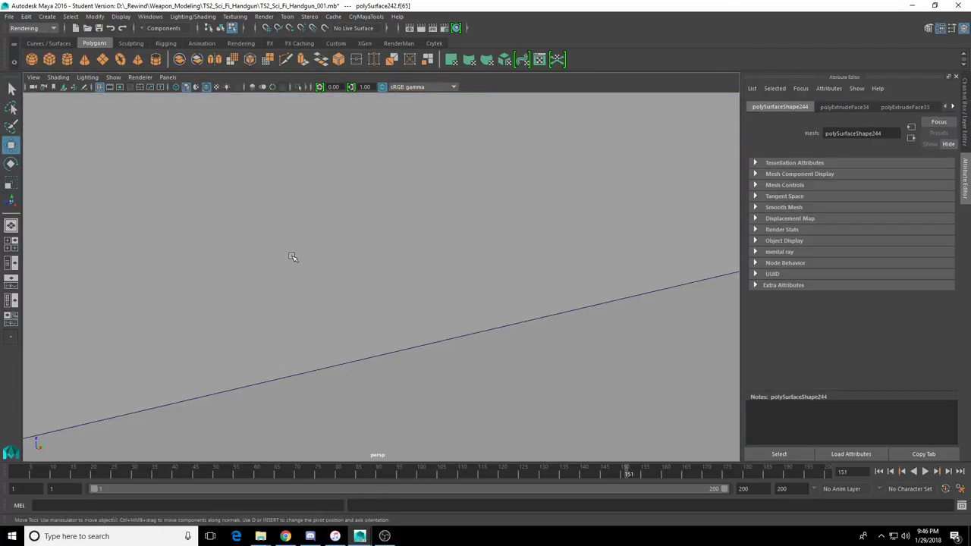
pyautogui.press('f')
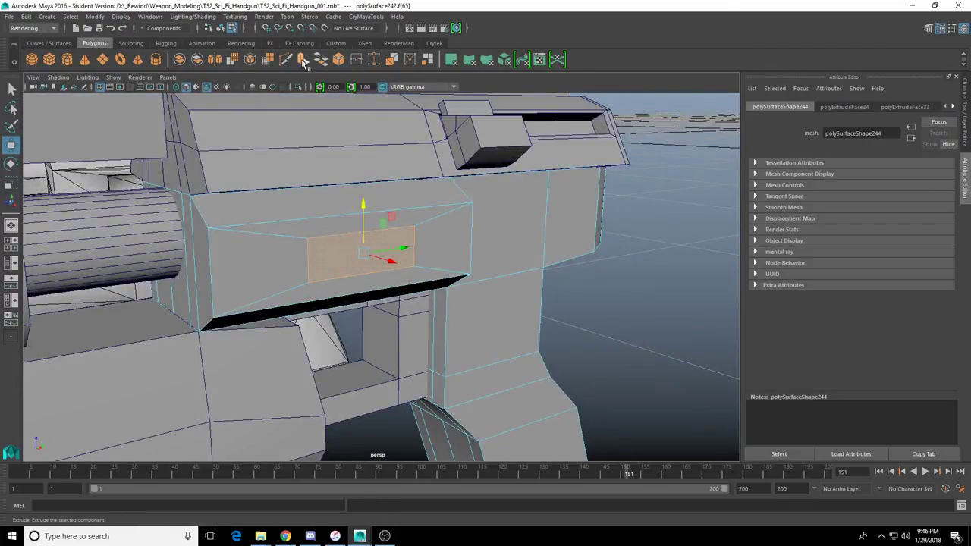
pyautogui.click(304, 62)
pyautogui.keyDown('alt'); pyautogui.moveTo(341, 220); pyautogui.dragTo(524, 341); pyautogui.keyUp('alt')
pyautogui.moveTo(632, 303); pyautogui.dragTo(357, 284)
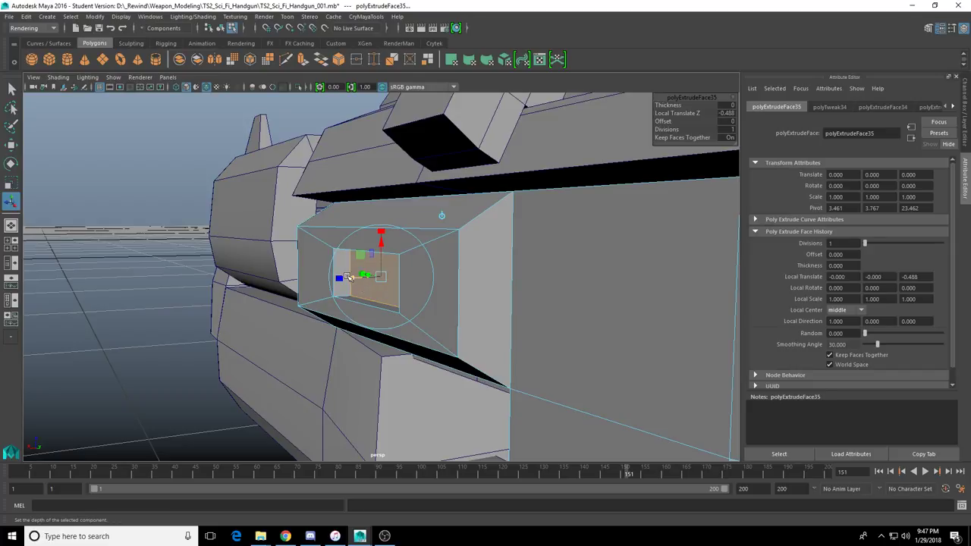
pyautogui.click(349, 277)
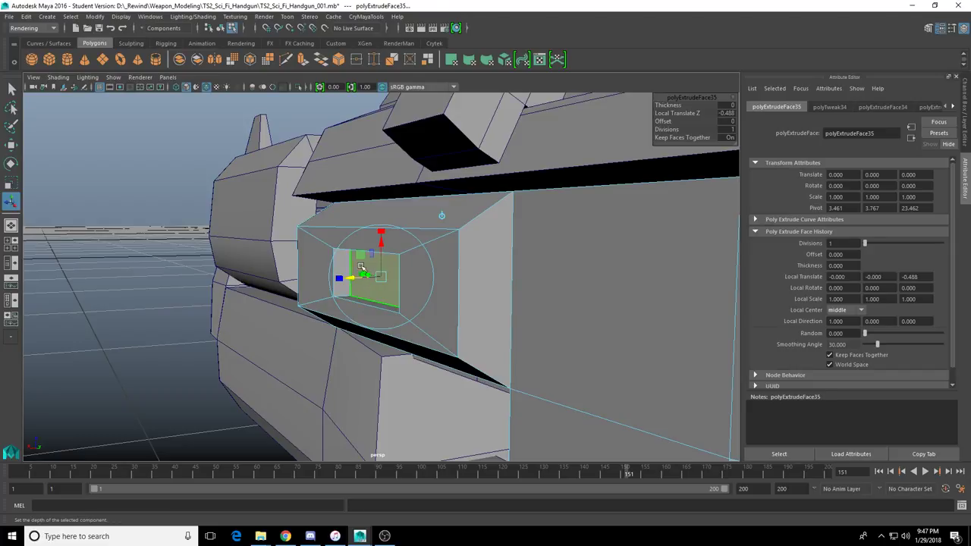
pyautogui.scroll(-6, 288, 211)
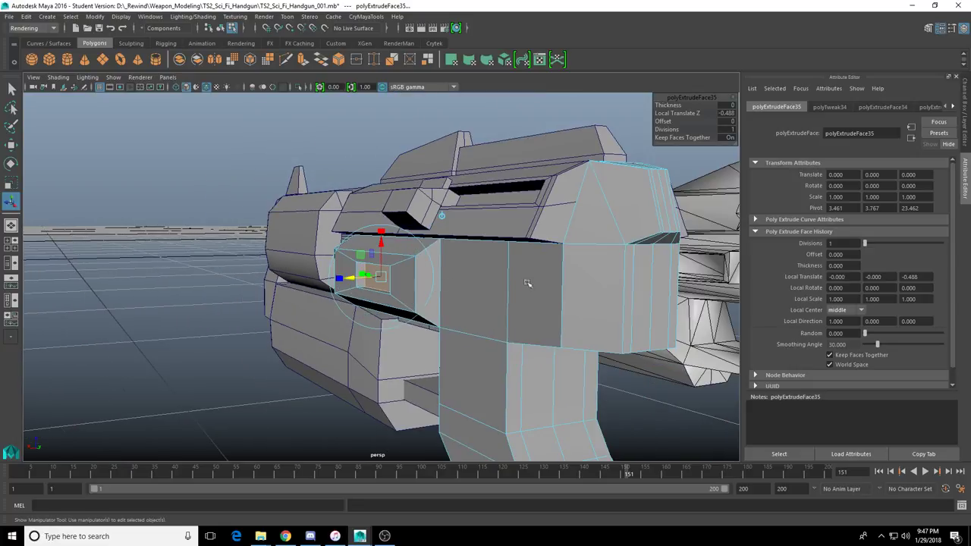
# Deepen the side block's recess to a local Z translation of -0.580 and return to object selection.
pyautogui.moveTo(529, 284)
pyautogui.keyDown('alt'); pyautogui.mouseDown()
pyautogui.moveTo(489, 277)
pyautogui.moveTo(475, 259)
pyautogui.moveTo(249, 268)
pyautogui.moveTo(194, 290)
pyautogui.moveTo(467, 279)
pyautogui.moveTo(592, 305)
pyautogui.moveTo(524, 295)
pyautogui.mouseUp(); pyautogui.keyUp('alt')
pyautogui.scroll(5, 513, 281)
pyautogui.moveTo(401, 267); pyautogui.dragTo(405, 267)
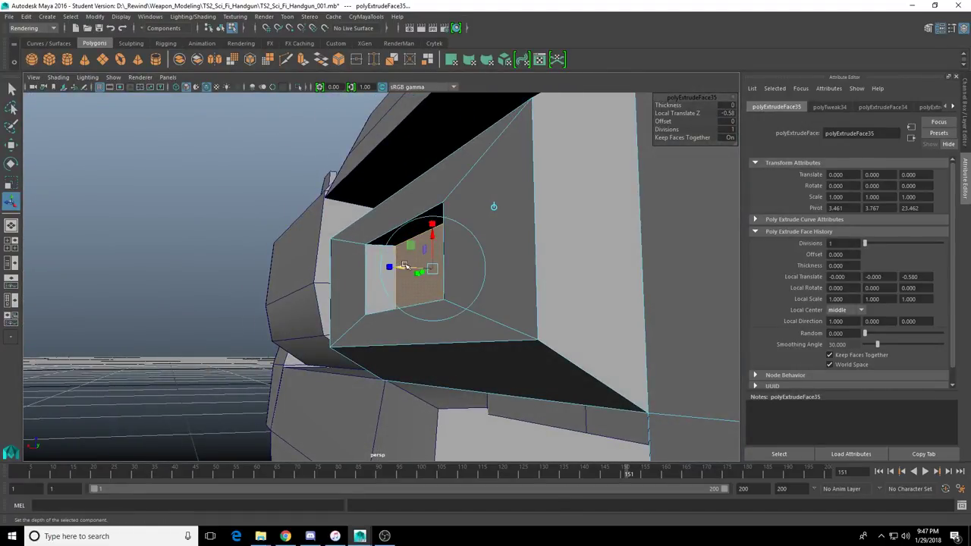
pyautogui.keyDown('alt'); pyautogui.moveTo(406, 266); pyautogui.dragTo(257, 328); pyautogui.keyUp('alt')
pyautogui.press('F8')
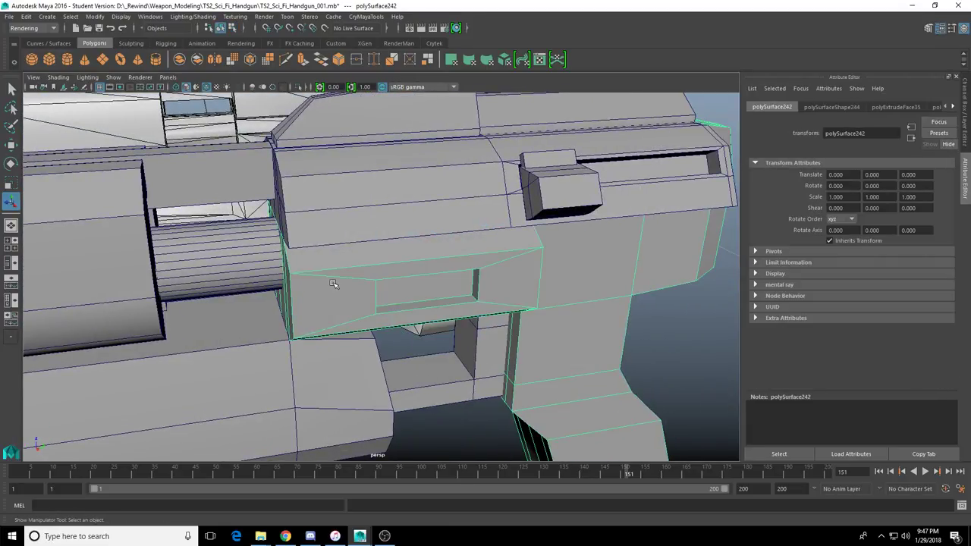
# Select the recess's back face, grow the selection three times to cover the whole side block, and extract those faces as a separate piece.
pyautogui.moveTo(332, 283); pyautogui.dragTo(334, 301, button='right')
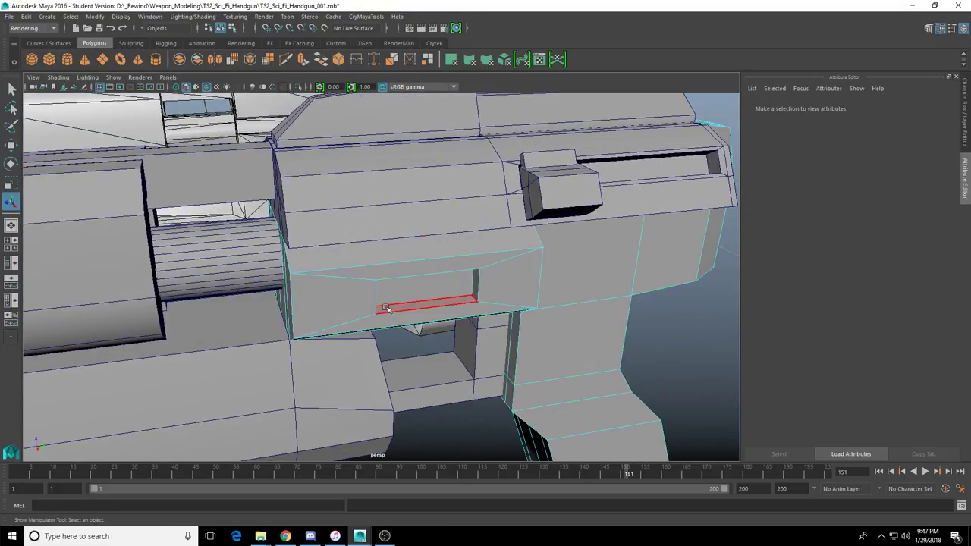
pyautogui.click(407, 281)
pyautogui.press('f')
pyautogui.scroll(-5, 371, 307)
pyautogui.keyDown('alt'); pyautogui.moveTo(356, 340); pyautogui.dragTo(379, 319); pyautogui.keyUp('alt')
pyautogui.scroll(-3, 379, 320)
pyautogui.keyDown('alt'); pyautogui.moveTo(380, 320); pyautogui.dragTo(418, 333, button='middle'); pyautogui.keyUp('alt')
pyautogui.keyDown('alt'); pyautogui.moveTo(418, 334); pyautogui.dragTo(422, 327); pyautogui.keyUp('alt')
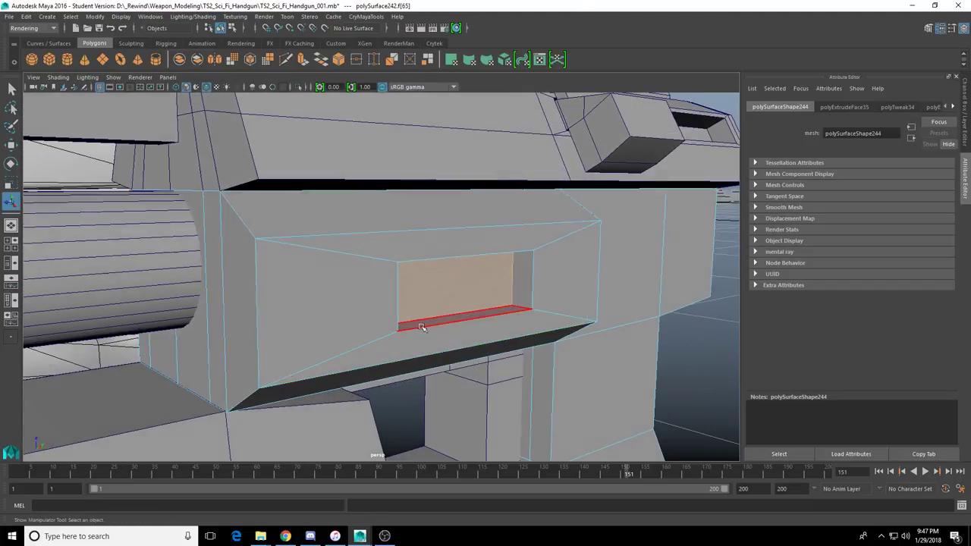
pyautogui.press('q')
pyautogui.hotkey('shift', '.')
pyautogui.hotkey('shift', '.')
pyautogui.hotkey('shift', '.')
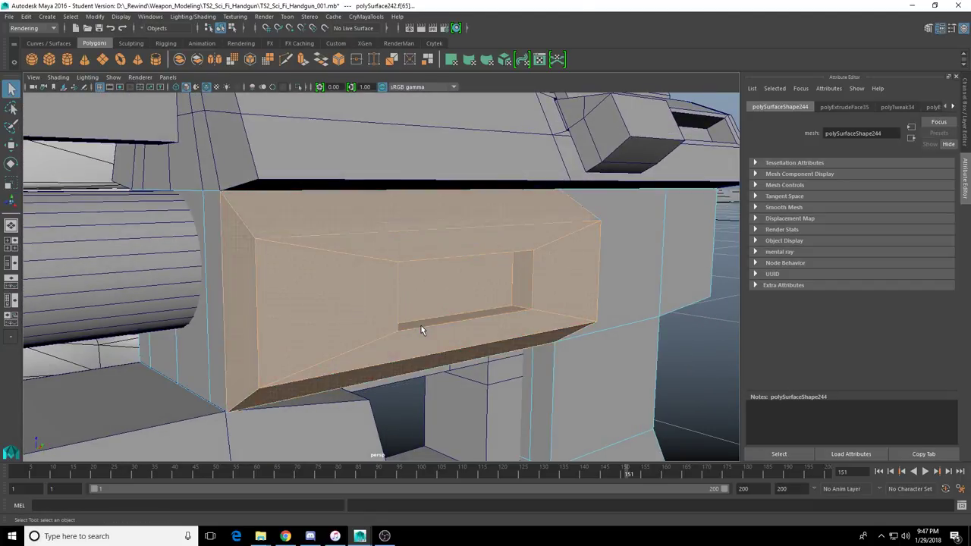
pyautogui.press('w')
pyautogui.moveTo(421, 326)
pyautogui.keyDown('alt'); pyautogui.mouseDown()
pyautogui.moveTo(442, 323)
pyautogui.moveTo(427, 323)
pyautogui.mouseUp(); pyautogui.keyUp('alt')
pyautogui.scroll(-4, 442, 323)
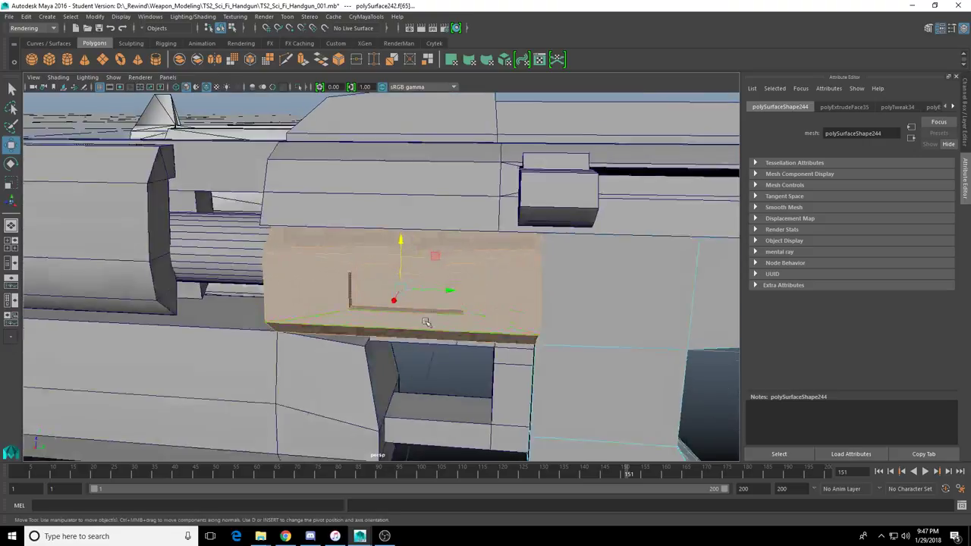
pyautogui.press('q')
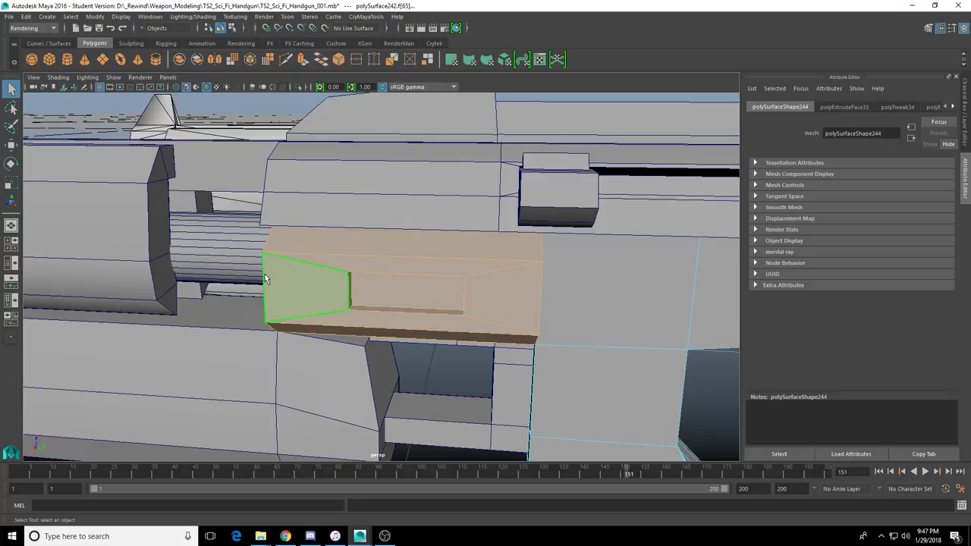
pyautogui.keyDown('alt'); pyautogui.moveTo(265, 276); pyautogui.dragTo(364, 275); pyautogui.keyUp('alt')
pyautogui.keyDown('shift'); pyautogui.rightClick(324, 264); pyautogui.keyUp('shift')
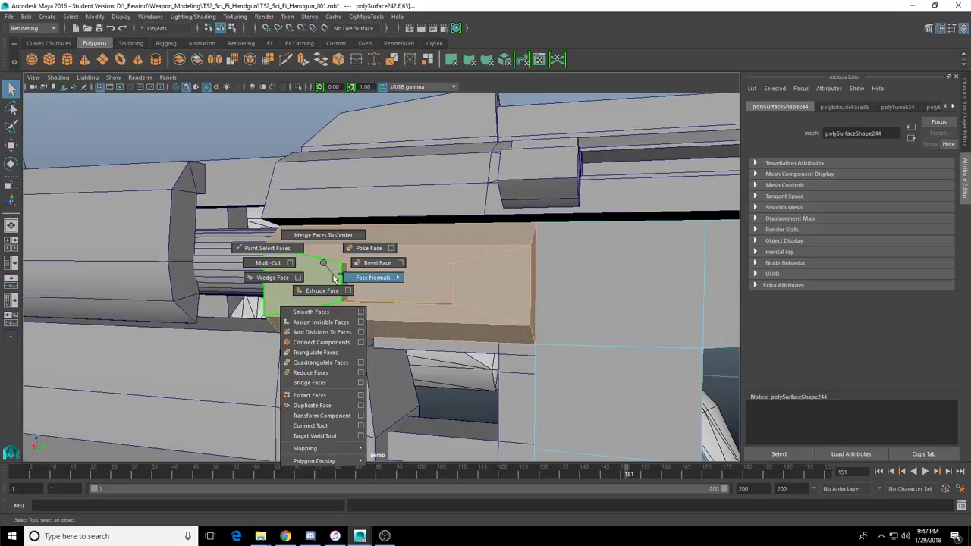
pyautogui.click(310, 395)
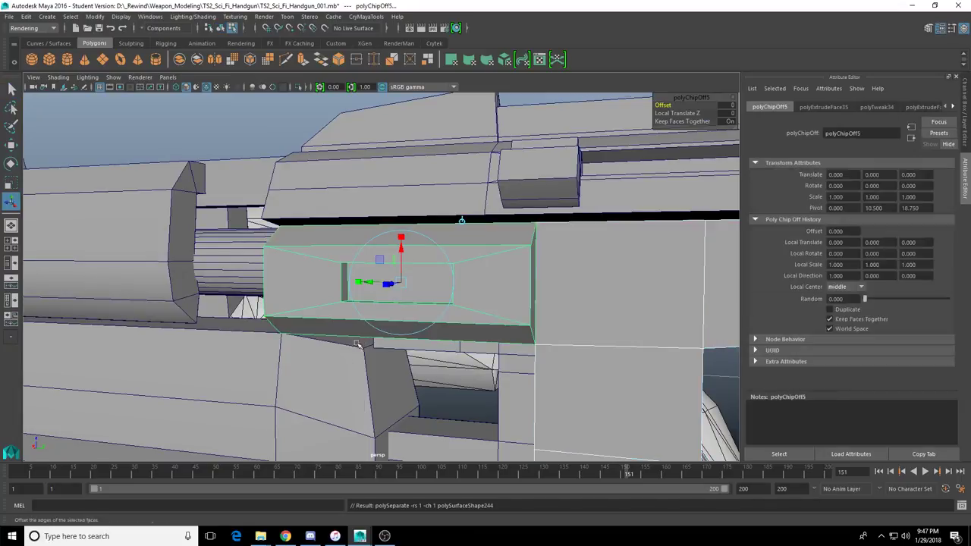
pyautogui.keyDown('alt'); pyautogui.moveTo(311, 341); pyautogui.dragTo(336, 294); pyautogui.keyUp('alt')
pyautogui.press('w')
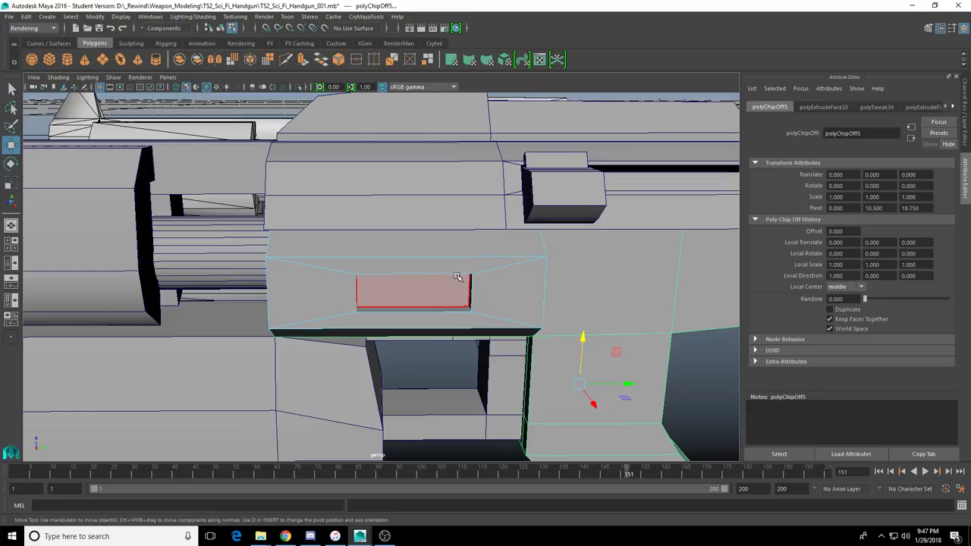
pyautogui.press('F8')
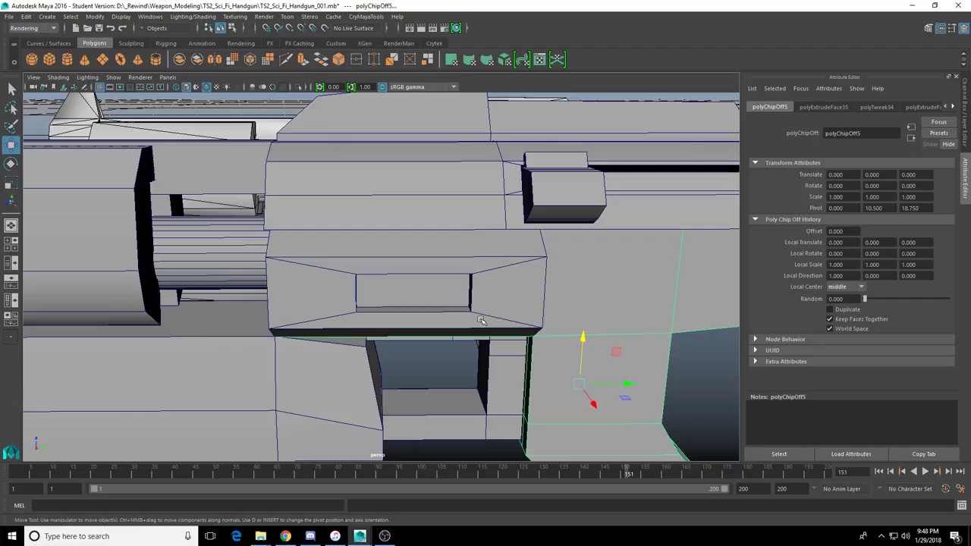
# Duplicate the extracted side block, group the copy, and mirror it onto the opposite side of the gun body.
pyautogui.click(435, 292)
pyautogui.keyDown('alt'); pyautogui.moveTo(361, 286); pyautogui.dragTo(401, 295); pyautogui.keyUp('alt')
pyautogui.scroll(4, 420, 300)
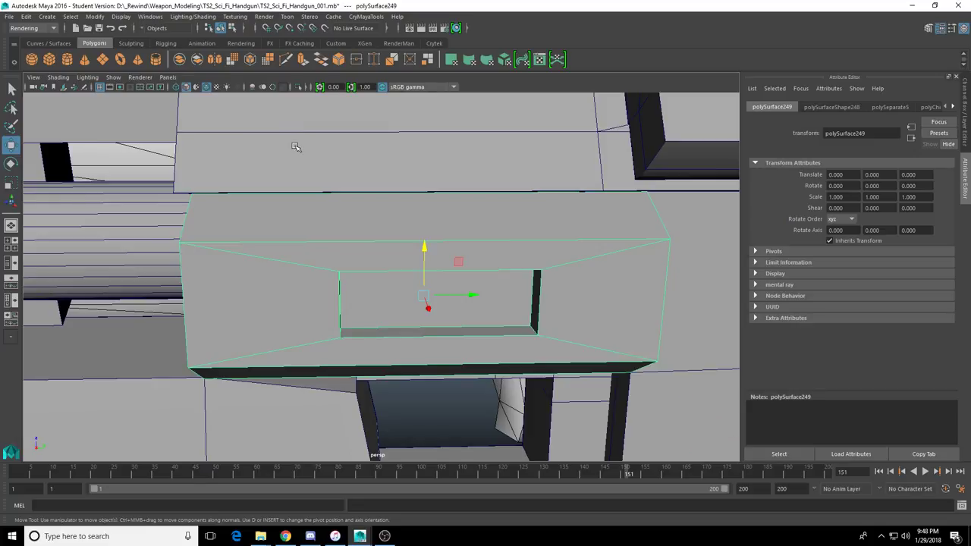
pyautogui.keyDown('alt'); pyautogui.moveTo(296, 158); pyautogui.dragTo(540, 270); pyautogui.keyUp('alt')
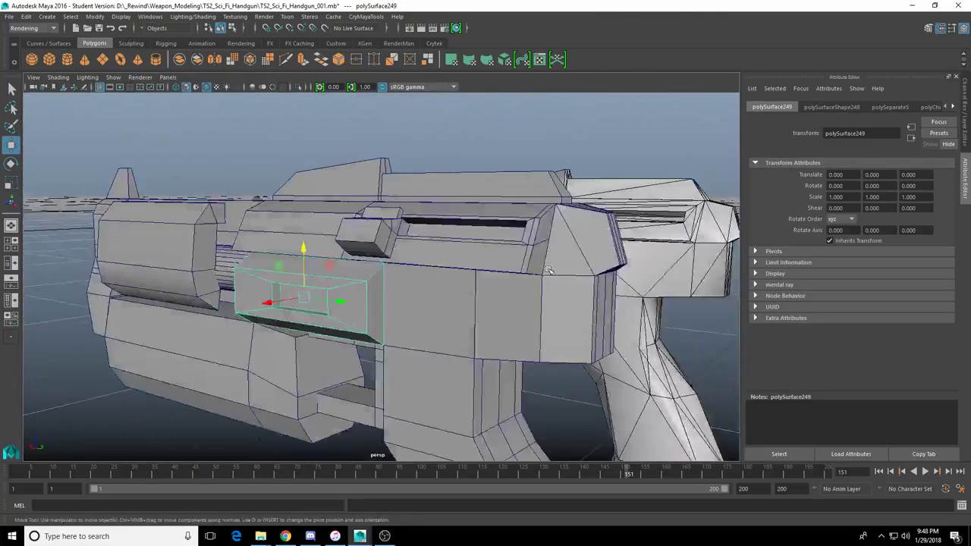
pyautogui.hotkey('ctrl', 'd')
pyautogui.hotkey('ctrl', 'g')
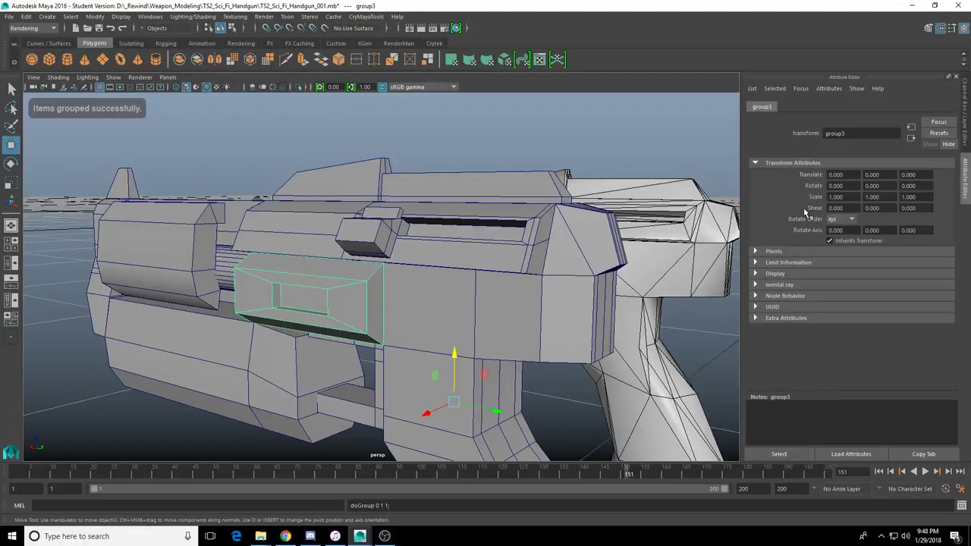
pyautogui.keyDown('alt'); pyautogui.moveTo(665, 195); pyautogui.dragTo(575, 298); pyautogui.keyUp('alt')
pyautogui.click(324, 296)
pyautogui.press('q')
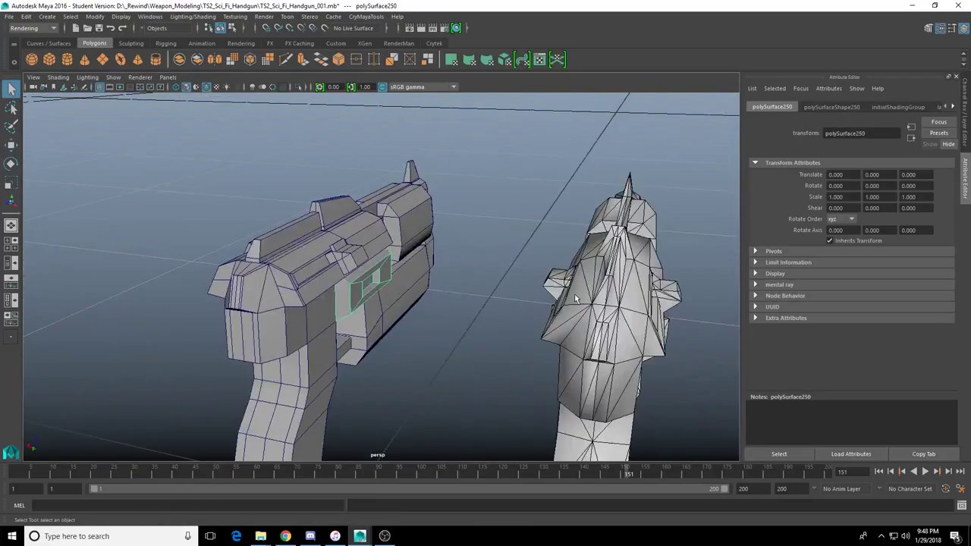
# Examine the reference handgun's side details and compare its overall shape with the modeled gun.
pyautogui.keyDown('alt'); pyautogui.moveTo(477, 269); pyautogui.dragTo(454, 296); pyautogui.keyUp('alt')
pyautogui.scroll(6, 448, 285)
pyautogui.keyDown('alt'); pyautogui.moveTo(443, 274); pyautogui.dragTo(389, 278, button='middle'); pyautogui.keyUp('alt')
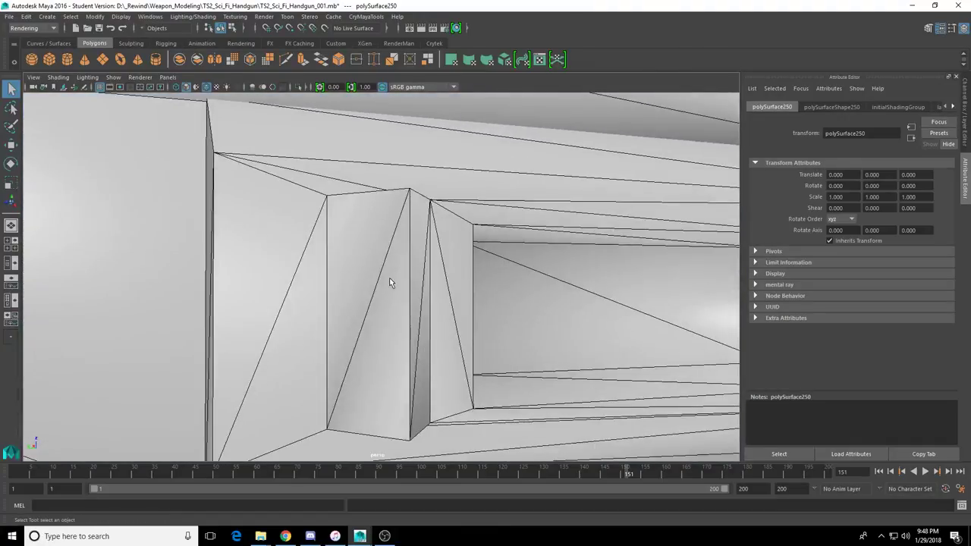
pyautogui.moveTo(383, 283)
pyautogui.keyDown('alt'); pyautogui.mouseDown()
pyautogui.moveTo(366, 326)
pyautogui.moveTo(401, 223)
pyautogui.moveTo(303, 281)
pyautogui.moveTo(351, 251)
pyautogui.moveTo(322, 285)
pyautogui.moveTo(440, 219)
pyautogui.moveTo(466, 239)
pyautogui.moveTo(425, 262)
pyautogui.moveTo(482, 273)
pyautogui.moveTo(375, 276)
pyautogui.mouseUp(); pyautogui.keyUp('alt')
pyautogui.keyDown('alt'); pyautogui.moveTo(335, 241); pyautogui.dragTo(478, 314); pyautogui.keyUp('alt')
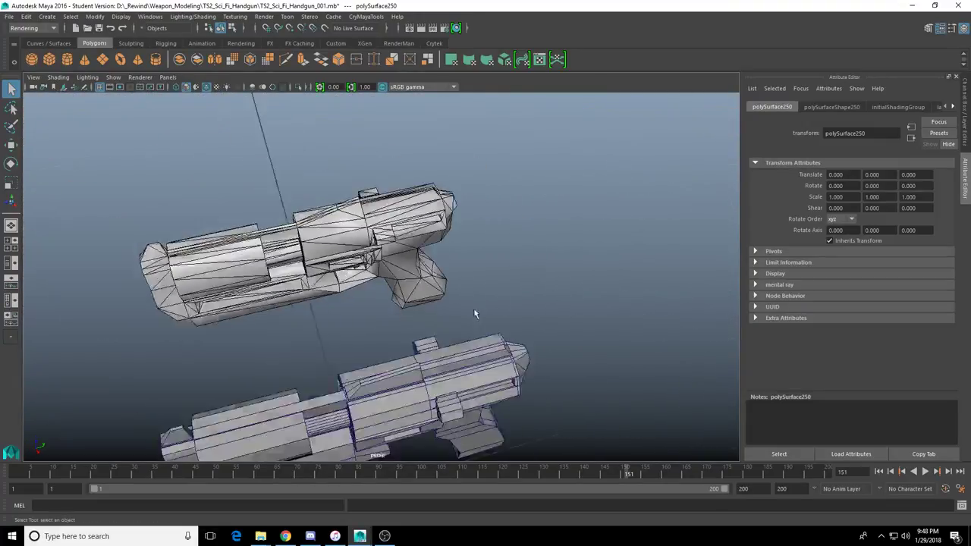
pyautogui.scroll(-5, 493, 304)
pyautogui.click(514, 291)
pyautogui.keyDown('alt'); pyautogui.moveTo(448, 285); pyautogui.dragTo(465, 265); pyautogui.keyUp('alt')
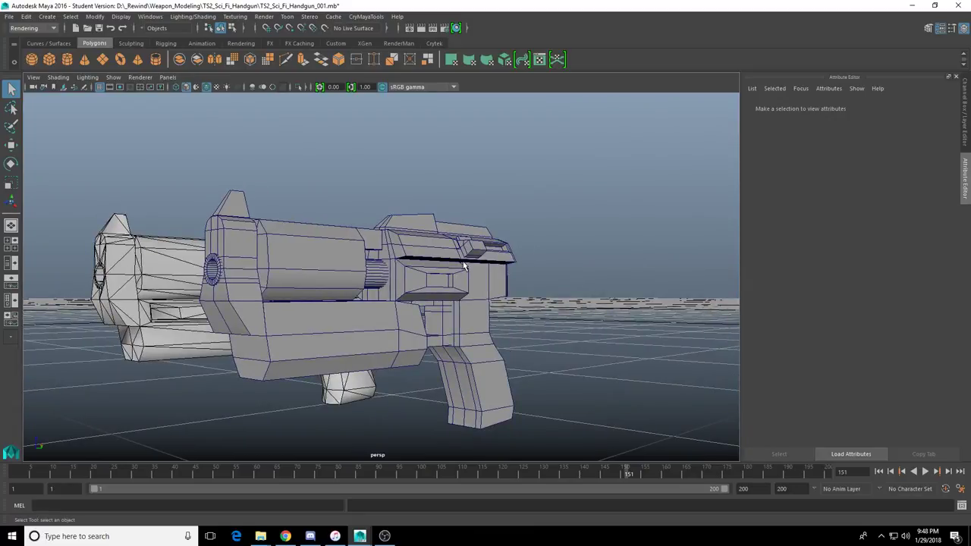
# Save the scene, accepting the student version notice.
pyautogui.click(98, 27)
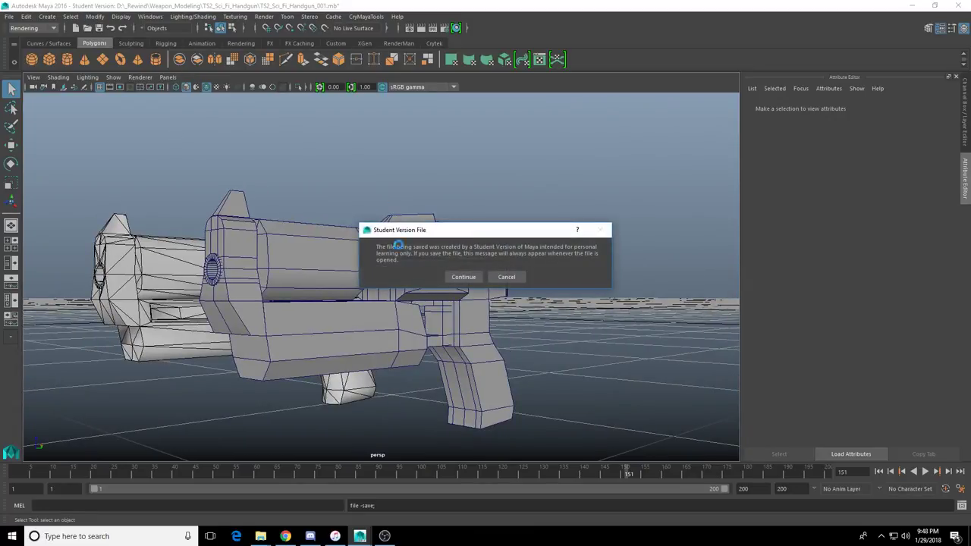
pyautogui.click(463, 277)
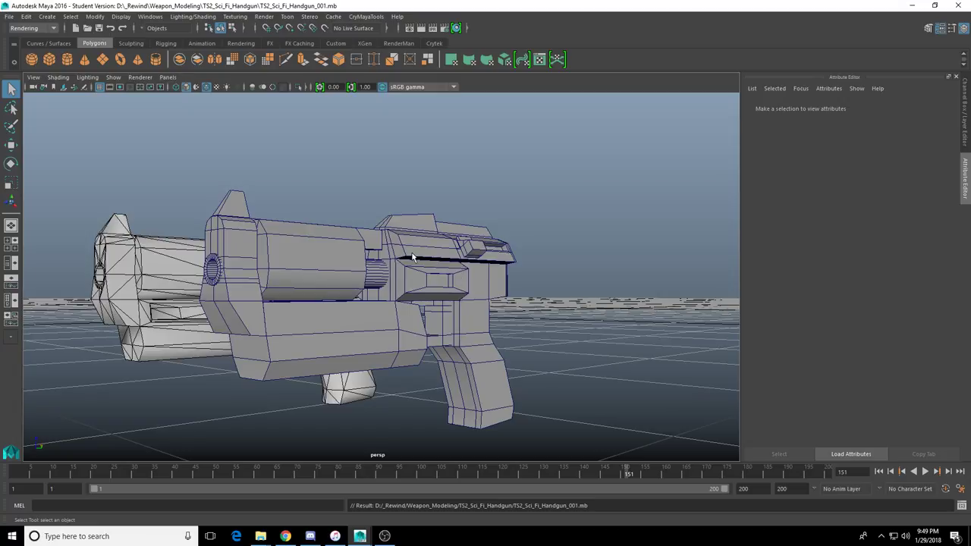
# Select the faces of the grip and rear body on the main body mesh, working in wireframe display.
pyautogui.scroll(4, 386, 266)
pyautogui.keyDown('alt'); pyautogui.moveTo(366, 262); pyautogui.dragTo(431, 257, button='middle'); pyautogui.keyUp('alt')
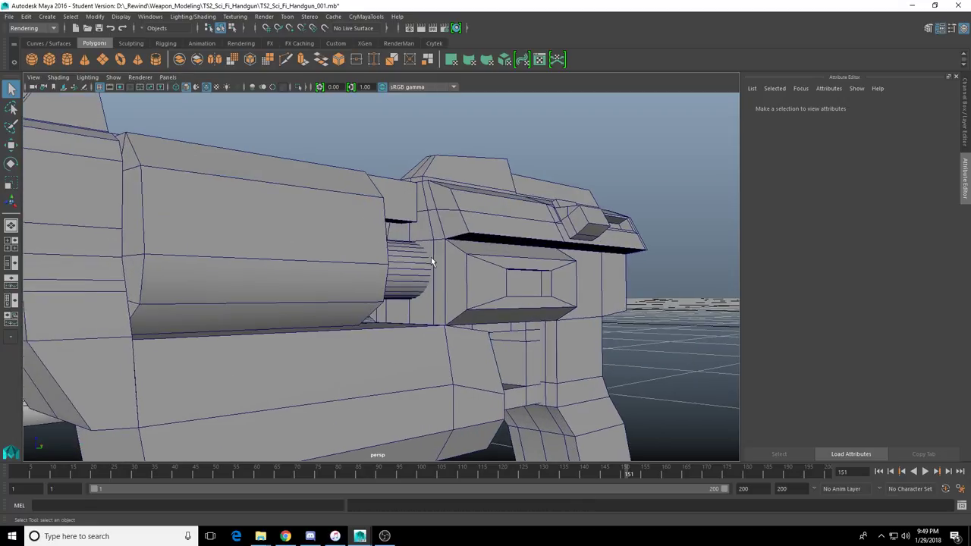
pyautogui.keyDown('alt'); pyautogui.moveTo(431, 258); pyautogui.dragTo(357, 293); pyautogui.keyUp('alt')
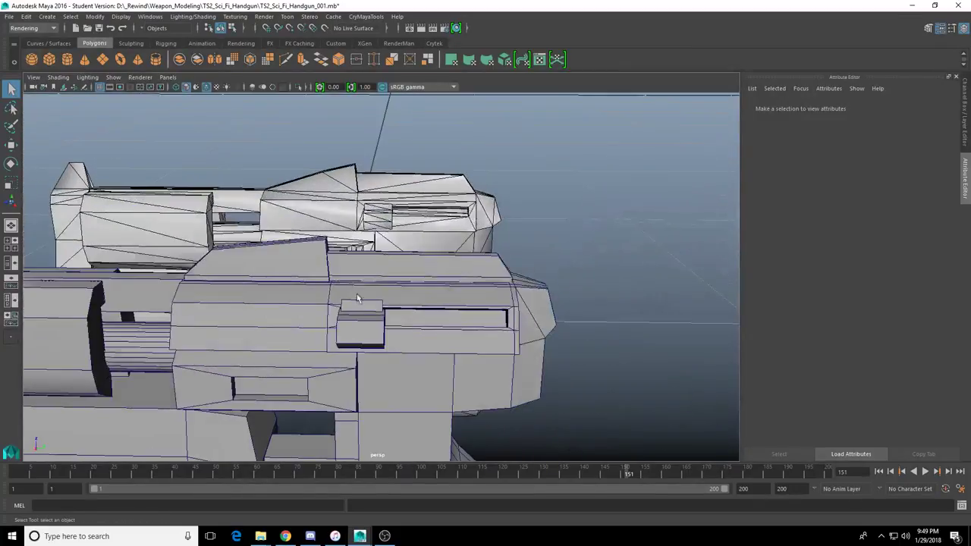
pyautogui.keyDown('alt'); pyautogui.moveTo(357, 293); pyautogui.dragTo(450, 258, button='middle'); pyautogui.keyUp('alt')
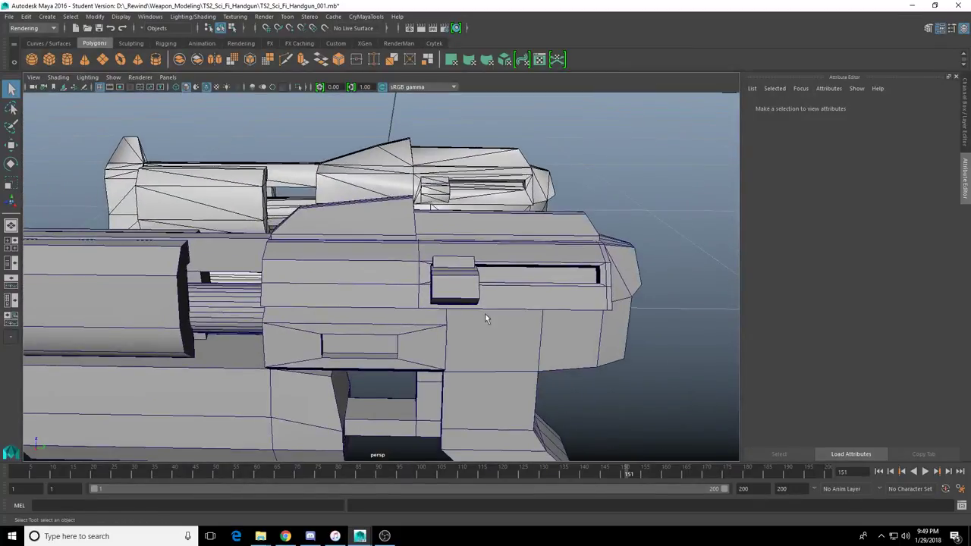
pyautogui.keyDown('alt'); pyautogui.moveTo(440, 349); pyautogui.dragTo(485, 344); pyautogui.keyUp('alt')
pyautogui.keyDown('alt'); pyautogui.moveTo(486, 344); pyautogui.dragTo(462, 299, button='middle'); pyautogui.keyUp('alt')
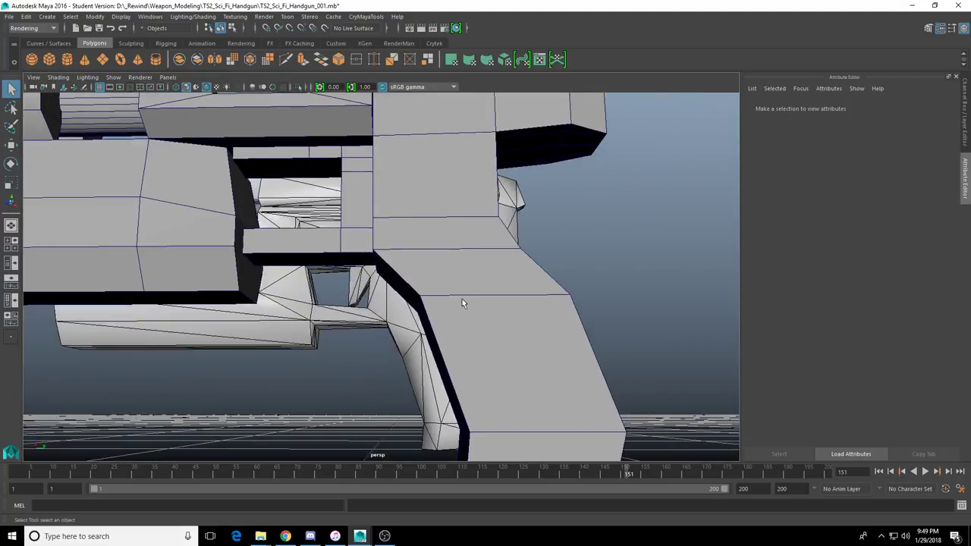
pyautogui.click(462, 301)
pyautogui.scroll(-4, 436, 316)
pyautogui.keyDown('alt'); pyautogui.moveTo(436, 320); pyautogui.dragTo(435, 248); pyautogui.keyUp('alt')
pyautogui.press('F11')
pyautogui.keyDown('alt'); pyautogui.moveTo(383, 219); pyautogui.dragTo(272, 268); pyautogui.keyUp('alt')
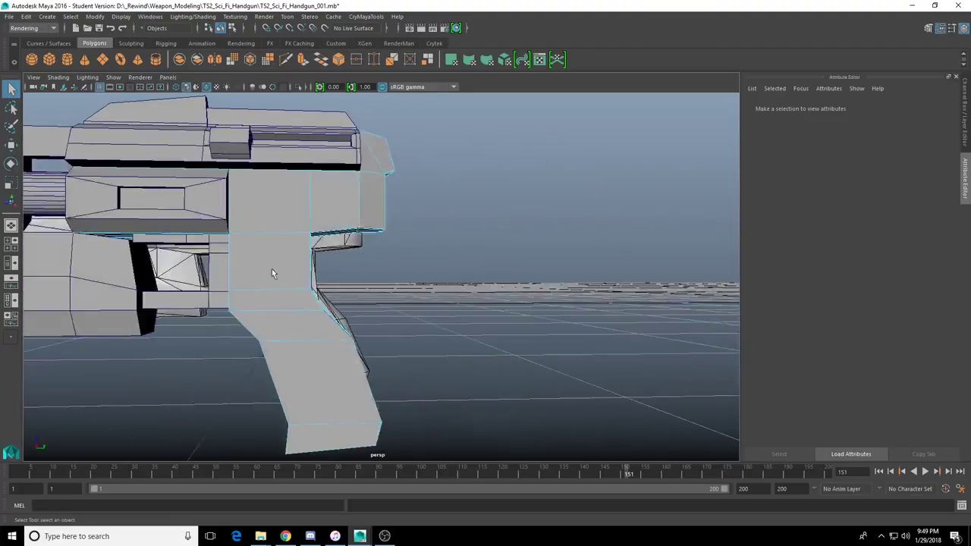
pyautogui.keyDown('alt'); pyautogui.moveTo(271, 268); pyautogui.dragTo(361, 282, button='middle'); pyautogui.keyUp('alt')
pyautogui.scroll(5, 360, 282)
pyautogui.scroll(-4, 356, 258)
pyautogui.press('4')
pyautogui.scroll(-4, 388, 276)
pyautogui.moveTo(388, 276)
pyautogui.keyDown('alt'); pyautogui.mouseDown()
pyautogui.moveTo(461, 278)
pyautogui.moveTo(360, 426)
pyautogui.mouseUp(); pyautogui.keyUp('alt')
pyautogui.scroll(6, 449, 319)
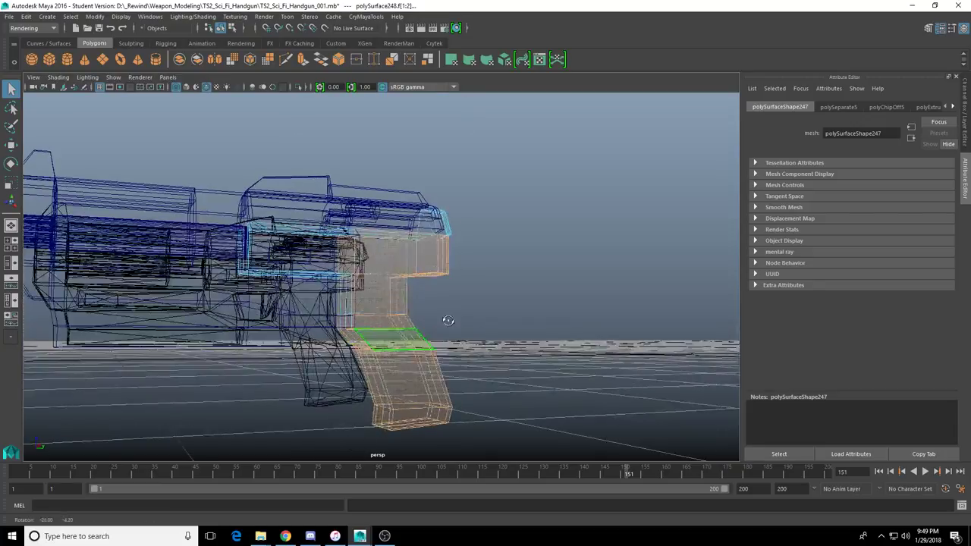
# Add the grip's front faces below the body, including the narrow ones behind the trigger guard, to the face selection.
pyautogui.press('5')
pyautogui.keyDown('alt'); pyautogui.moveTo(382, 313); pyautogui.dragTo(415, 319); pyautogui.keyUp('alt')
pyautogui.scroll(4, 415, 318)
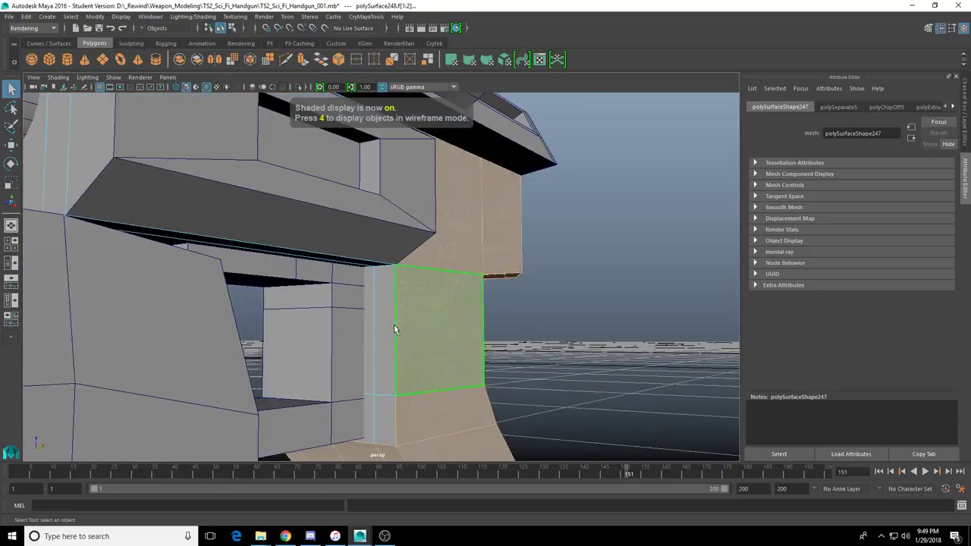
pyautogui.press('4')
pyautogui.keyDown('shift'); pyautogui.click(302, 343); pyautogui.keyUp('shift')
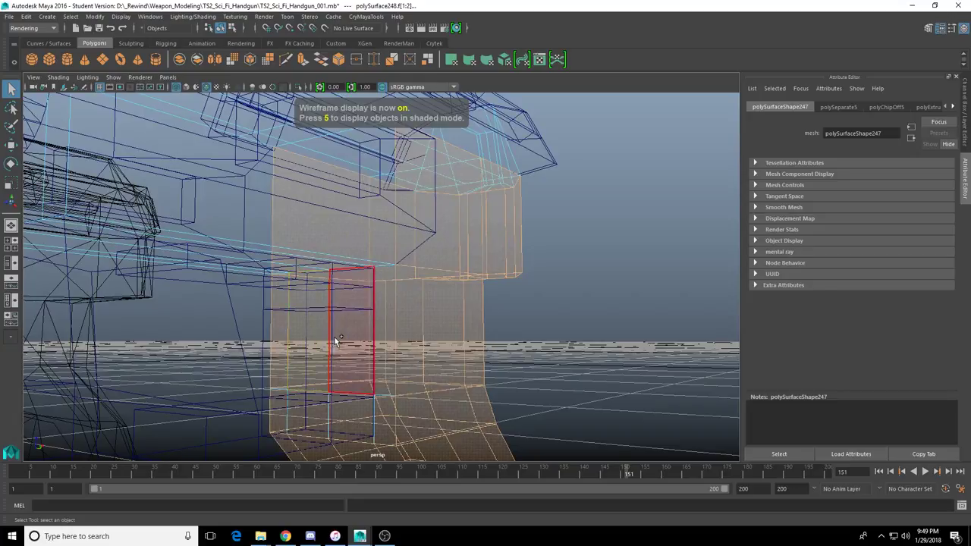
pyautogui.keyDown('shift'); pyautogui.click(336, 339); pyautogui.keyUp('shift')
pyautogui.keyDown('shift'); pyautogui.click(378, 337); pyautogui.keyUp('shift')
pyautogui.keyDown('shift'); pyautogui.click(348, 420); pyautogui.keyUp('shift')
pyautogui.keyDown('shift'); pyautogui.click(324, 418); pyautogui.keyUp('shift')
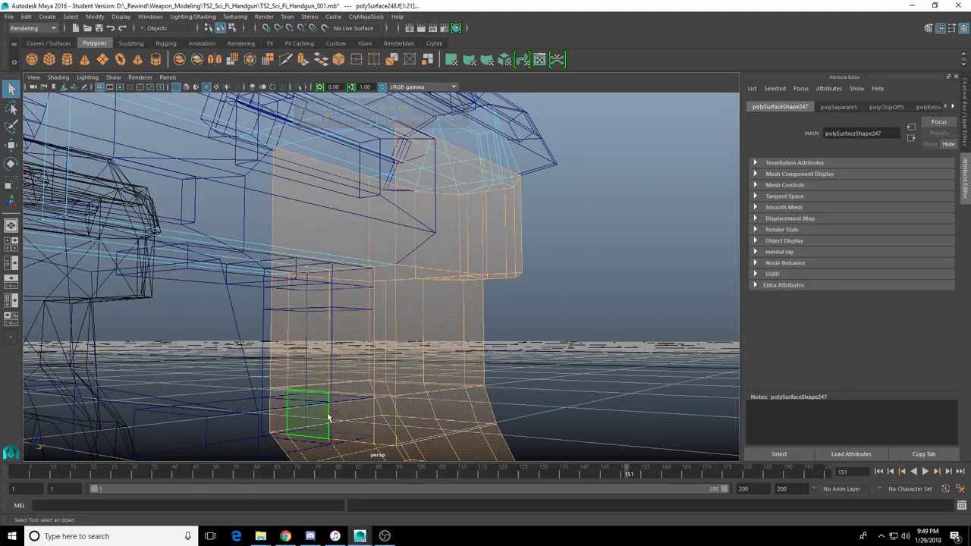
pyautogui.press('5')
pyautogui.moveTo(411, 384)
pyautogui.keyDown('alt'); pyautogui.mouseDown()
pyautogui.moveTo(479, 371)
pyautogui.moveTo(448, 360)
pyautogui.moveTo(458, 379)
pyautogui.moveTo(386, 368)
pyautogui.moveTo(402, 347)
pyautogui.moveTo(433, 377)
pyautogui.mouseUp(); pyautogui.keyUp('alt')
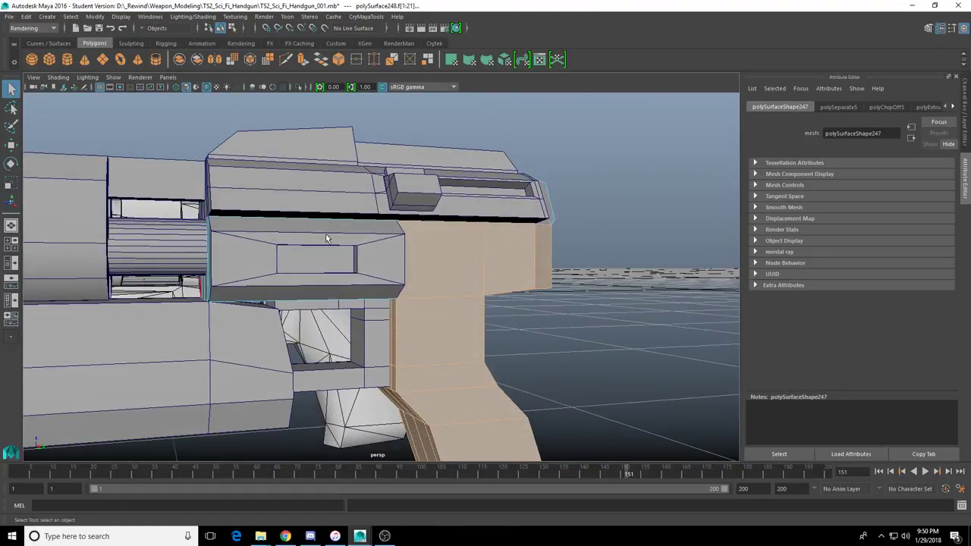
# Add the forward body faces hidden behind the side block to the selection and check its coverage in shaded display.
pyautogui.press('4')
pyautogui.keyDown('alt'); pyautogui.moveTo(388, 278); pyautogui.dragTo(361, 289); pyautogui.keyUp('alt')
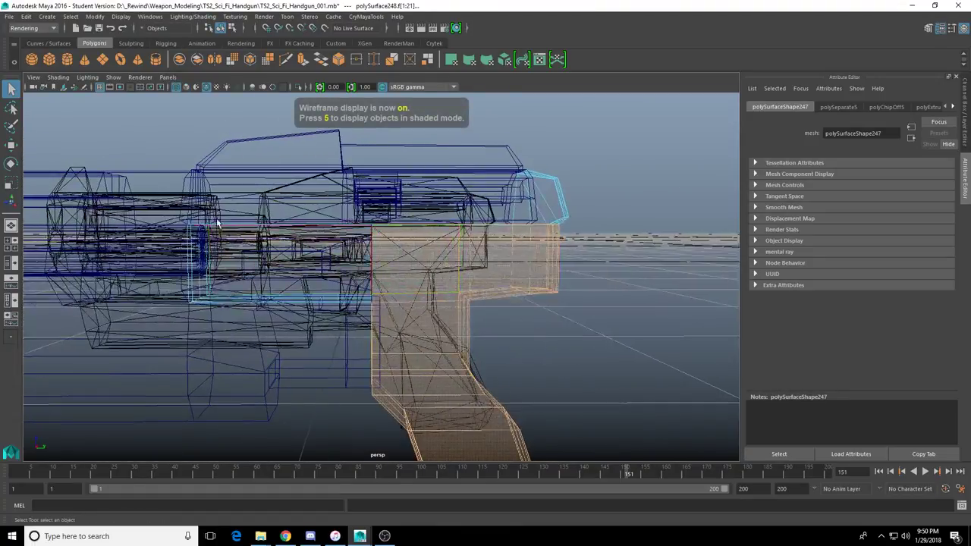
pyautogui.moveTo(162, 168)
pyautogui.mouseDown()
pyautogui.moveTo(260, 323)
pyautogui.moveTo(299, 348)
pyautogui.moveTo(347, 340)
pyautogui.moveTo(343, 310)
pyautogui.mouseUp()
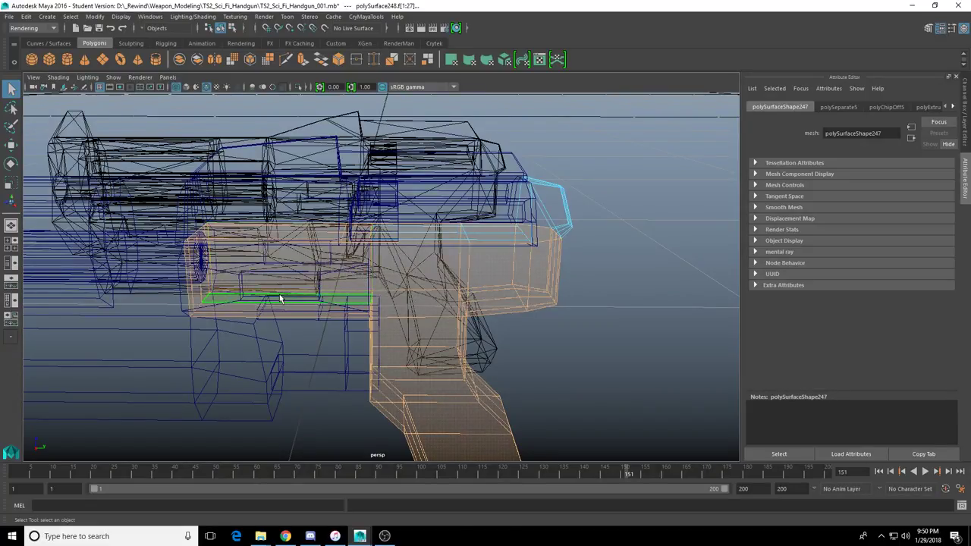
pyautogui.scroll(1, 361, 300)
pyautogui.scroll(5, 387, 290)
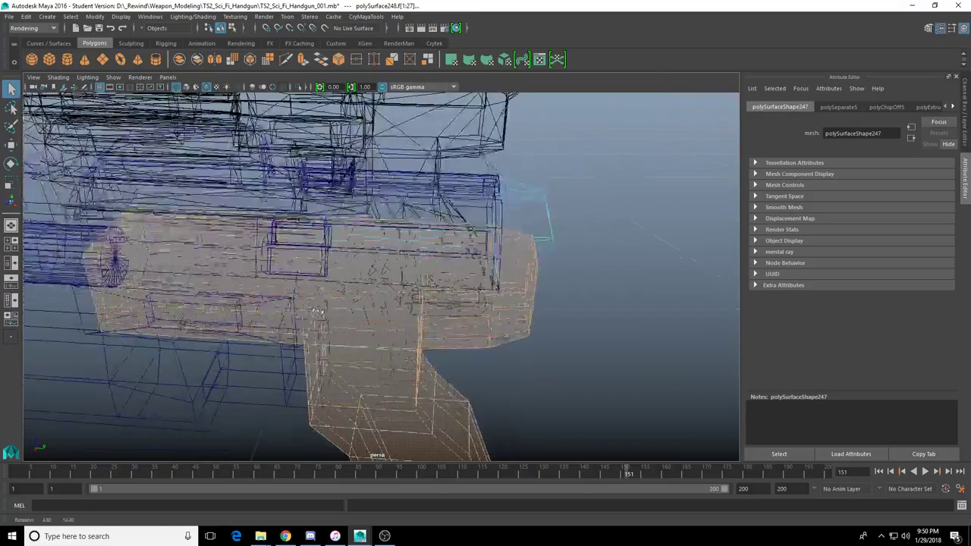
pyautogui.press('5')
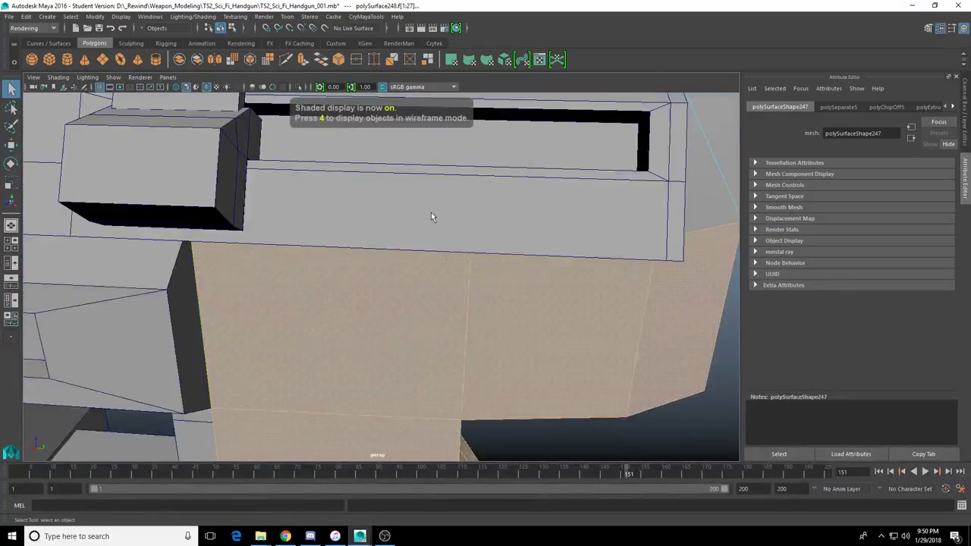
pyautogui.moveTo(431, 217)
pyautogui.keyDown('alt'); pyautogui.mouseDown()
pyautogui.moveTo(323, 200)
pyautogui.moveTo(349, 210)
pyautogui.moveTo(383, 276)
pyautogui.moveTo(401, 239)
pyautogui.mouseUp(); pyautogui.keyUp('alt')
pyautogui.press('4')
pyautogui.press('5')
pyautogui.scroll(3, 388, 271)
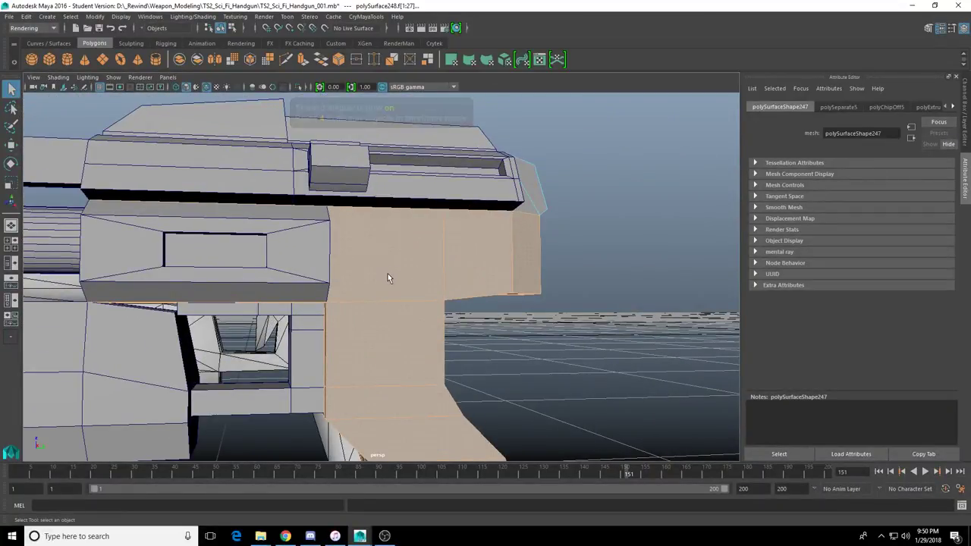
# Add the remaining narrow faces beside the trigger guard to the face selection and check its coverage in wireframe and shaded display.
pyautogui.keyDown('alt'); pyautogui.moveTo(388, 278); pyautogui.dragTo(522, 268); pyautogui.keyUp('alt')
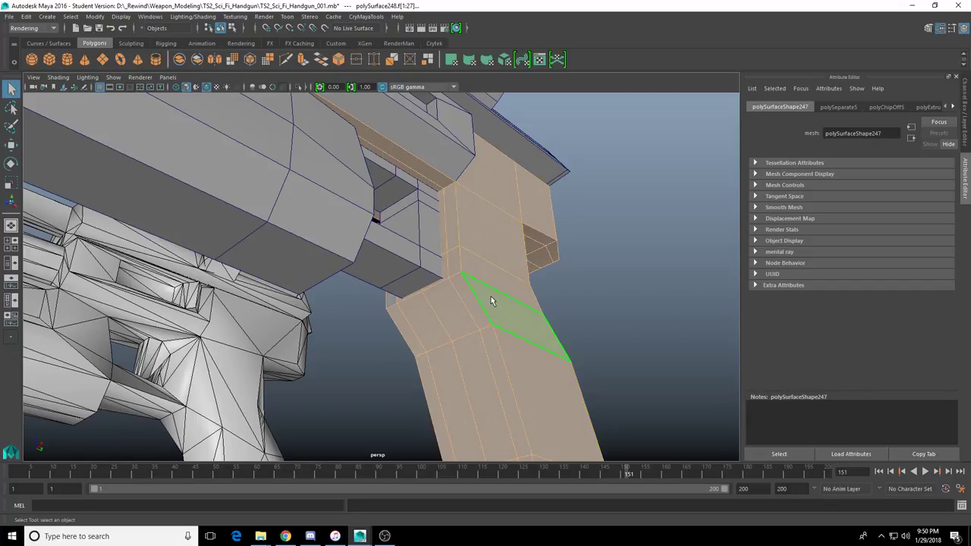
pyautogui.keyDown('alt'); pyautogui.moveTo(491, 301); pyautogui.dragTo(455, 288); pyautogui.keyUp('alt')
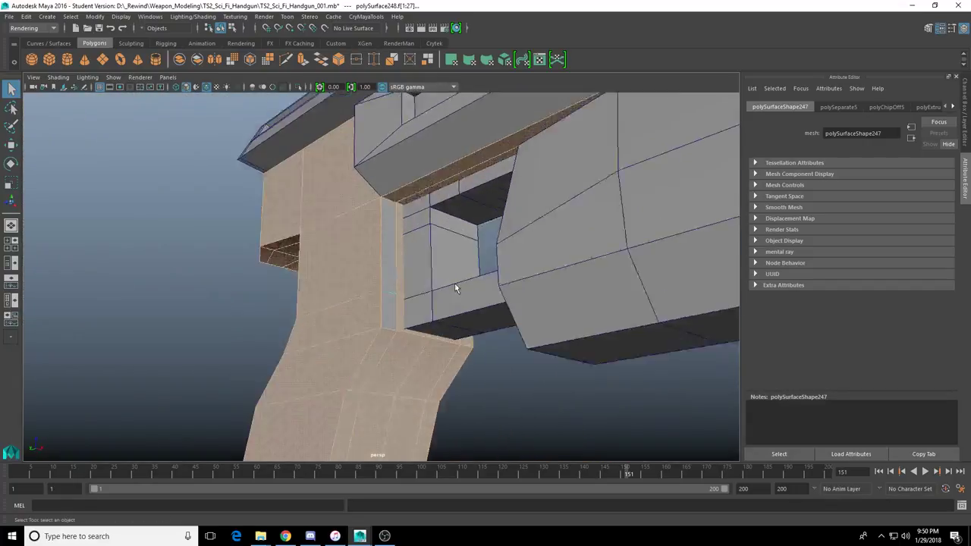
pyautogui.scroll(2, 455, 288)
pyautogui.keyDown('shift'); pyautogui.click(392, 249); pyautogui.keyUp('shift')
pyautogui.keyDown('shift'); pyautogui.click(390, 306); pyautogui.keyUp('shift')
pyautogui.scroll(-3, 428, 352)
pyautogui.moveTo(430, 351)
pyautogui.keyDown('alt'); pyautogui.mouseDown()
pyautogui.moveTo(415, 345)
pyautogui.moveTo(619, 336)
pyautogui.moveTo(652, 357)
pyautogui.mouseUp(); pyautogui.keyUp('alt')
pyautogui.press('r')
pyautogui.press('4')
pyautogui.scroll(4, 421, 292)
pyautogui.press('5')
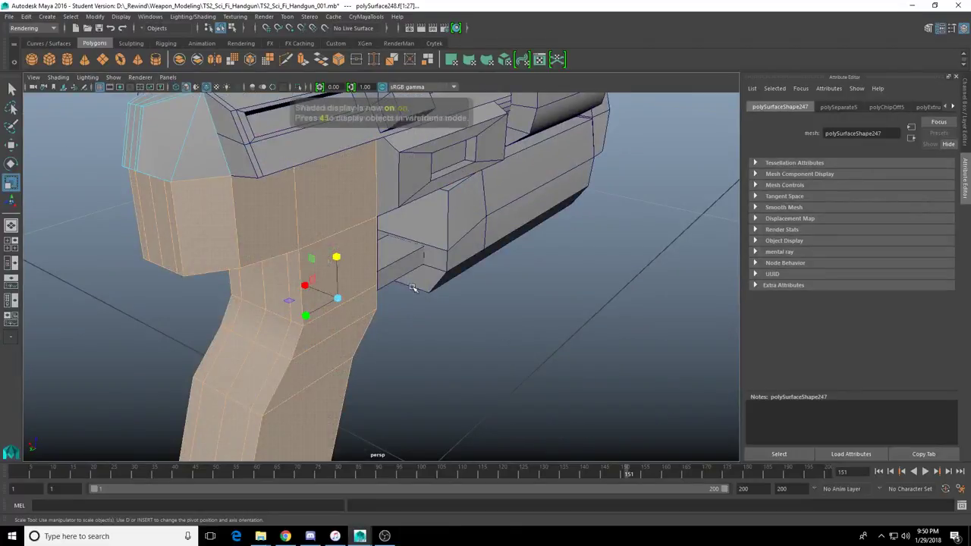
# Extract the selected grip and rear body faces into a separate mesh and select that piece for moving.
pyautogui.keyDown('alt'); pyautogui.moveTo(414, 288); pyautogui.dragTo(422, 274); pyautogui.keyUp('alt')
pyautogui.keyDown('shift'); pyautogui.moveTo(273, 338); pyautogui.dragTo(271, 472, button='right'); pyautogui.keyUp('shift')
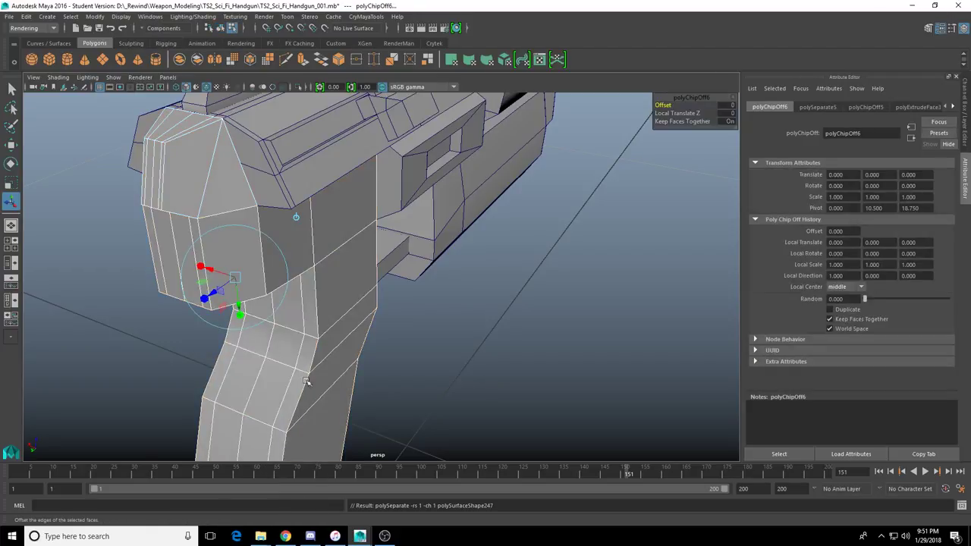
pyautogui.click(273, 372)
pyautogui.keyDown('alt'); pyautogui.moveTo(229, 381); pyautogui.dragTo(379, 353); pyautogui.keyUp('alt')
pyautogui.press('w')
pyautogui.keyDown('alt'); pyautogui.moveTo(379, 354); pyautogui.dragTo(408, 231, button='right'); pyautogui.keyUp('alt')
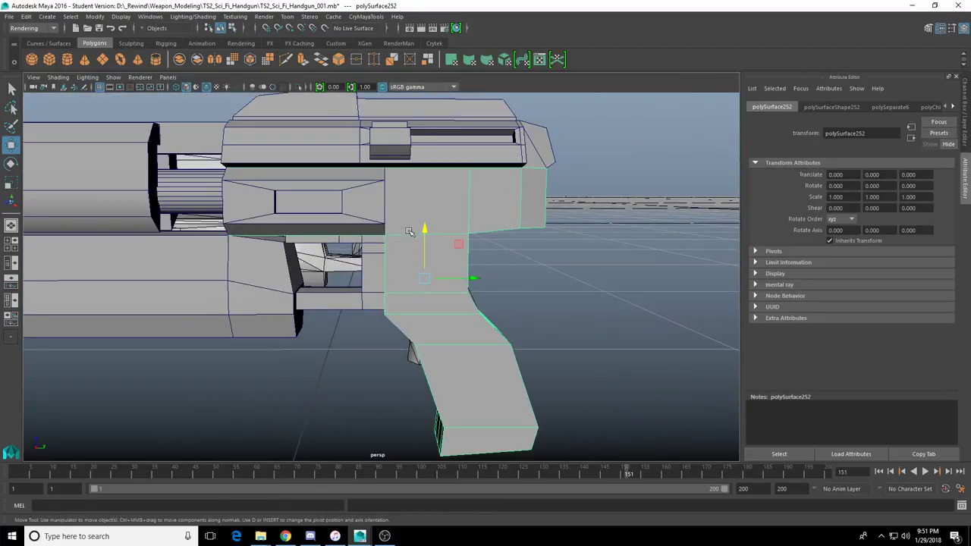
# Isolate the separated grip and rear body mesh, compare its open side with the full gun, and isolate it again.
pyautogui.press('4')
pyautogui.keyDown('alt'); pyautogui.moveTo(414, 258); pyautogui.dragTo(357, 152); pyautogui.keyUp('alt')
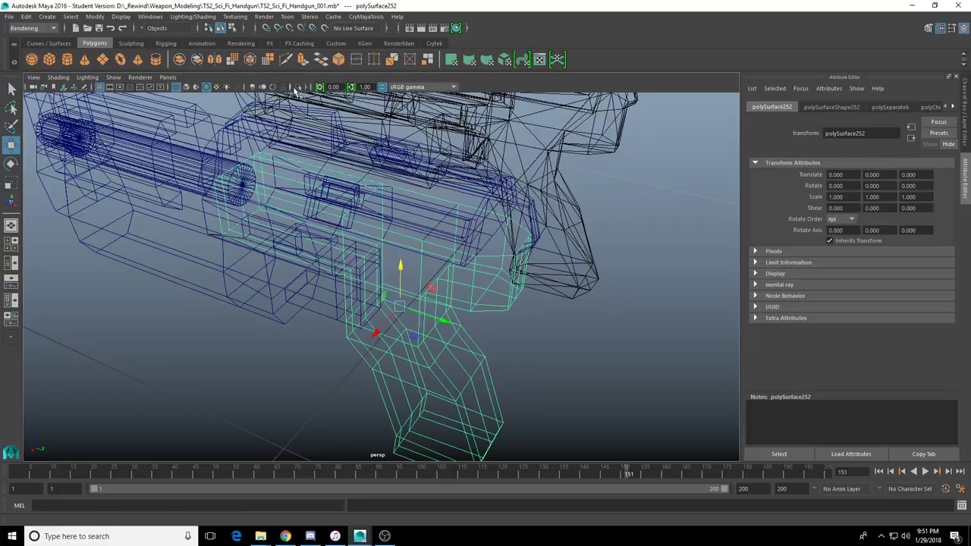
pyautogui.click(297, 87)
pyautogui.press('5')
pyautogui.keyDown('alt'); pyautogui.moveTo(379, 269); pyautogui.dragTo(412, 258, button='right'); pyautogui.keyUp('alt')
pyautogui.moveTo(412, 258)
pyautogui.keyDown('alt'); pyautogui.mouseDown()
pyautogui.moveTo(451, 258)
pyautogui.moveTo(498, 236)
pyautogui.mouseUp(); pyautogui.keyUp('alt')
pyautogui.keyDown('alt'); pyautogui.moveTo(499, 236); pyautogui.dragTo(416, 264, button='right'); pyautogui.keyUp('alt')
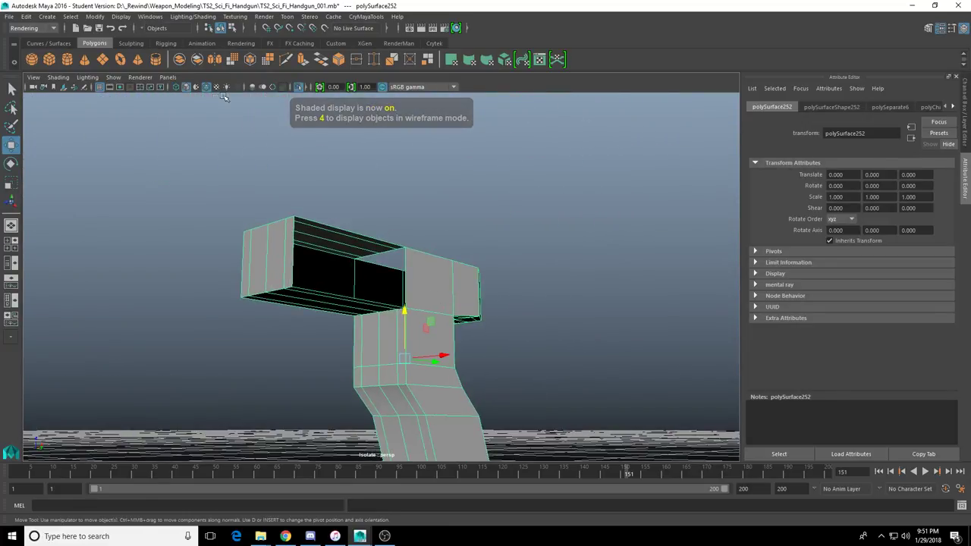
pyautogui.click(298, 87)
pyautogui.scroll(4, 348, 284)
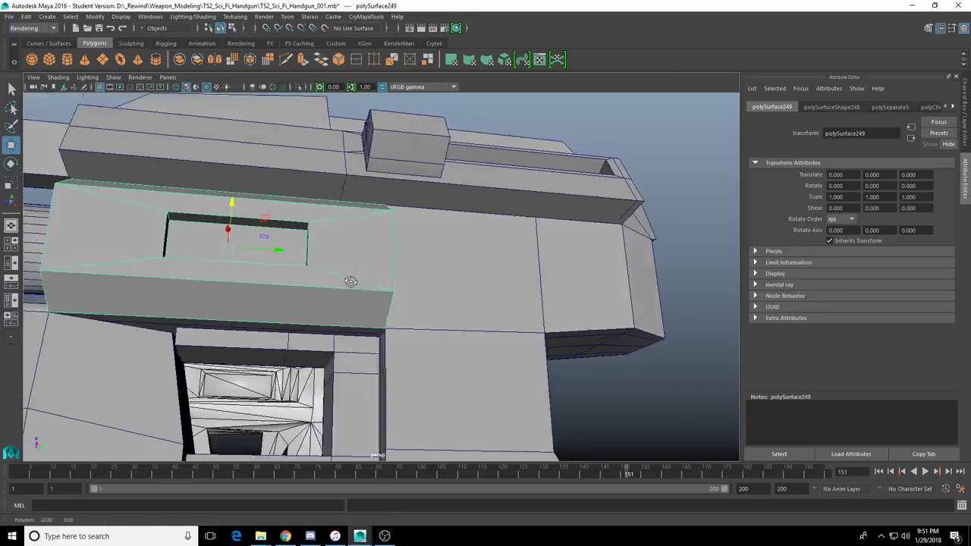
pyautogui.scroll(-1, 350, 273)
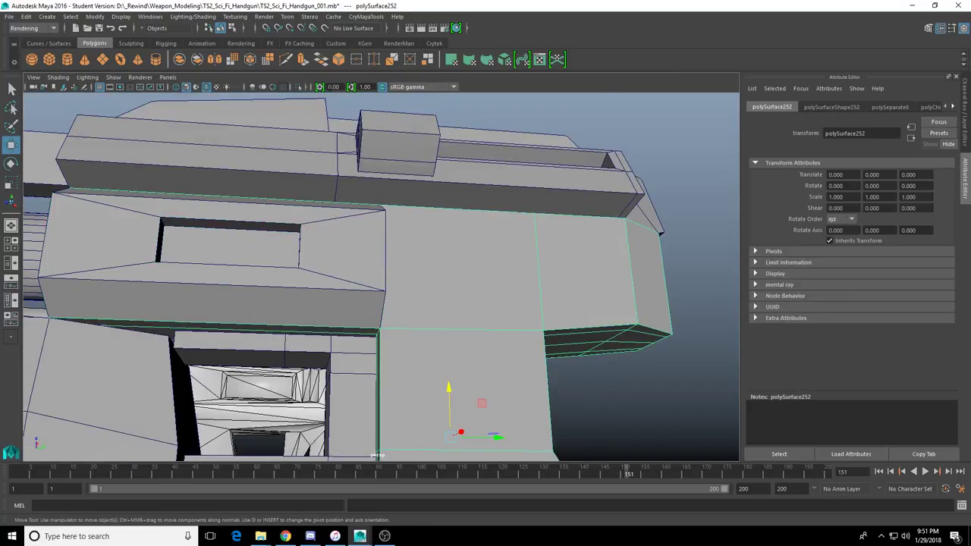
pyautogui.click(297, 87)
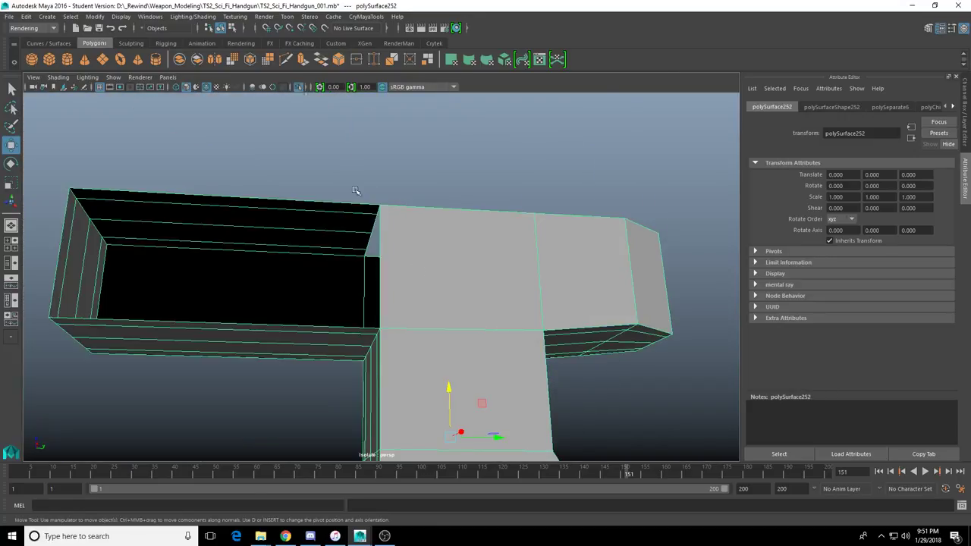
# Bridge the upper and lower border edges of the forward side opening to close it with a face.
pyautogui.moveTo(495, 291); pyautogui.dragTo(489, 261, button='right')
pyautogui.keyDown('alt'); pyautogui.moveTo(445, 271); pyautogui.dragTo(401, 347); pyautogui.keyUp('alt')
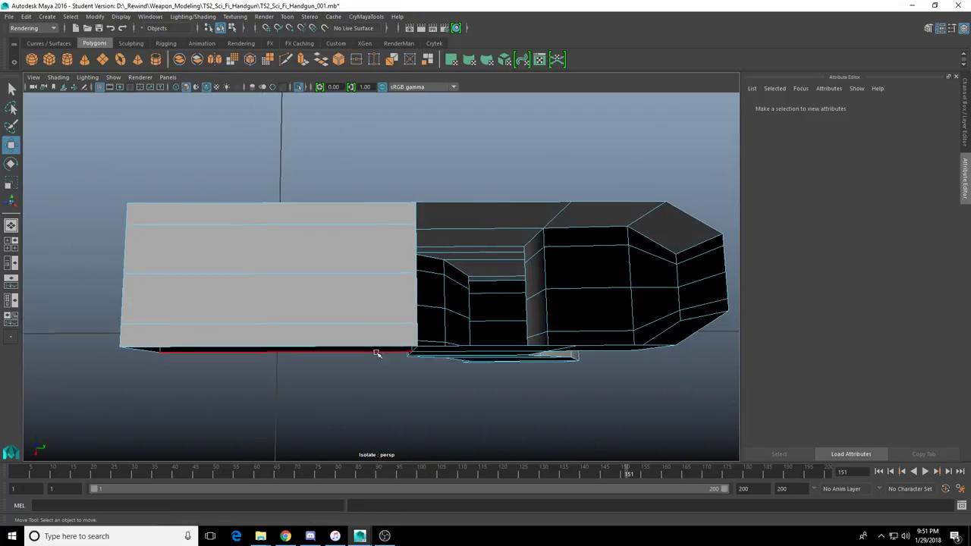
pyautogui.moveTo(331, 366); pyautogui.dragTo(357, 344)
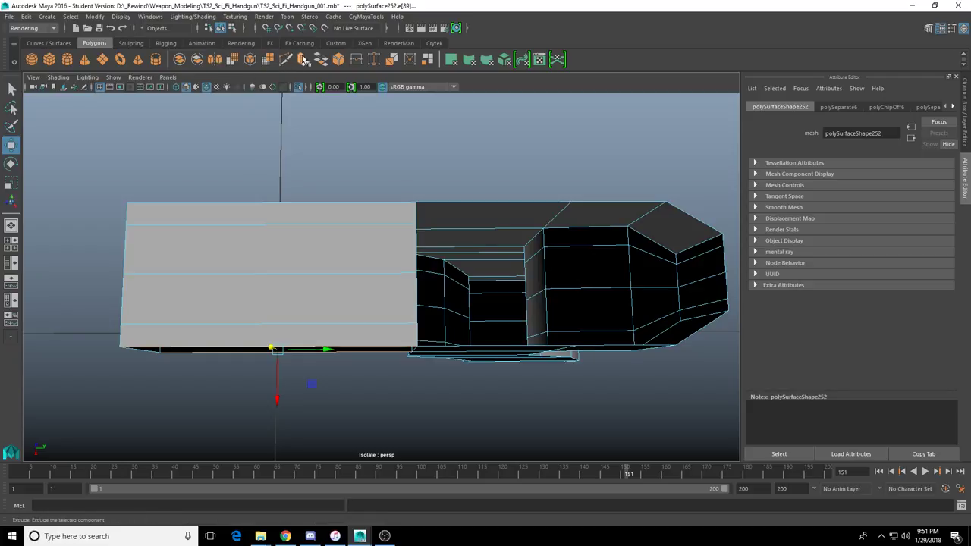
pyautogui.click(321, 63)
pyautogui.keyDown('alt'); pyautogui.moveTo(311, 232); pyautogui.dragTo(341, 302); pyautogui.keyUp('alt')
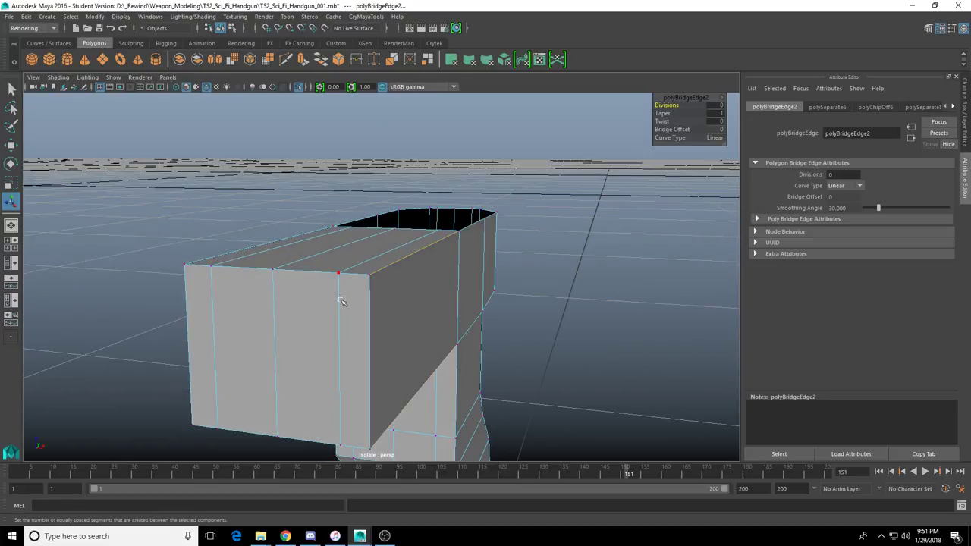
# Examine the bridged side's upper front corner vertex in the front view to check its alignment.
pyautogui.click(376, 282)
pyautogui.press('space')
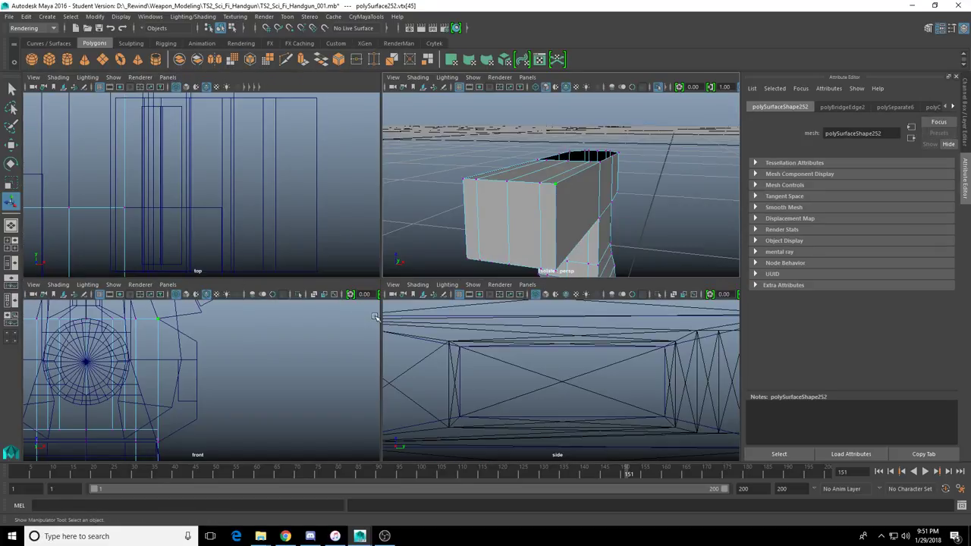
pyautogui.press('space')
pyautogui.press('f')
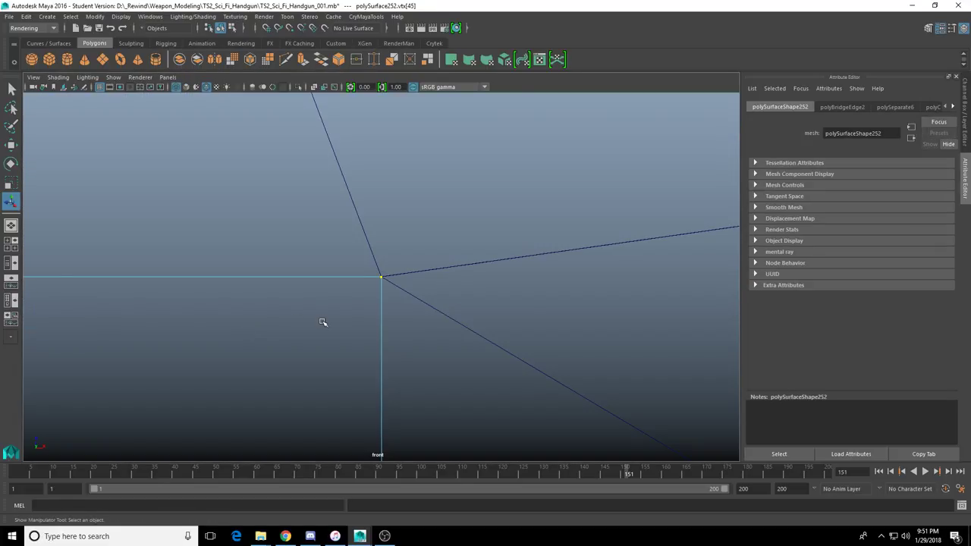
pyautogui.scroll(-10, 326, 357)
pyautogui.press('space')
pyautogui.press('space')
pyautogui.keyDown('alt'); pyautogui.moveTo(521, 195); pyautogui.dragTo(441, 272); pyautogui.keyUp('alt')
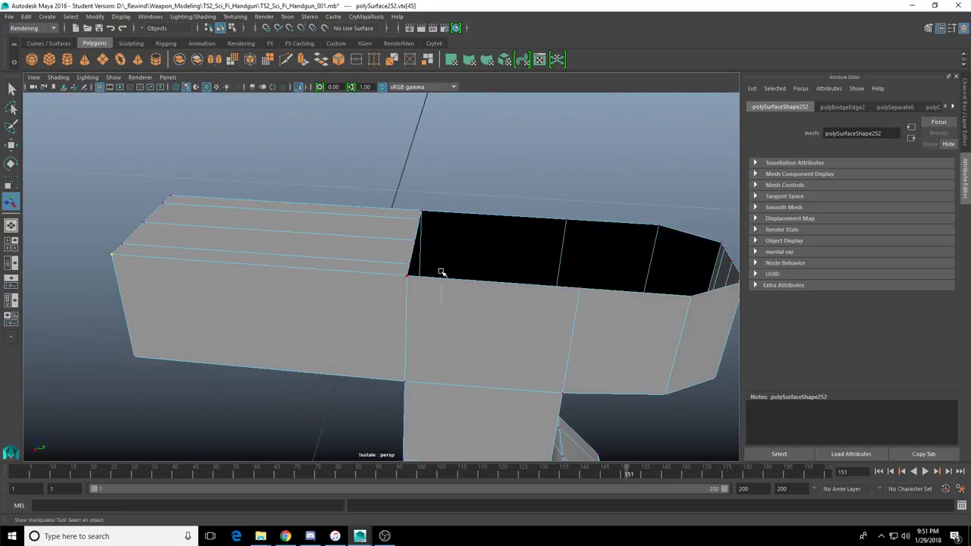
# Bridge the opposing top border edges directly behind the closed front section, using 3 divisions.
pyautogui.moveTo(441, 303); pyautogui.dragTo(441, 272, button='right')
pyautogui.keyDown('alt'); pyautogui.moveTo(443, 265); pyautogui.dragTo(478, 284); pyautogui.keyUp('alt')
pyautogui.moveTo(462, 190); pyautogui.dragTo(484, 262)
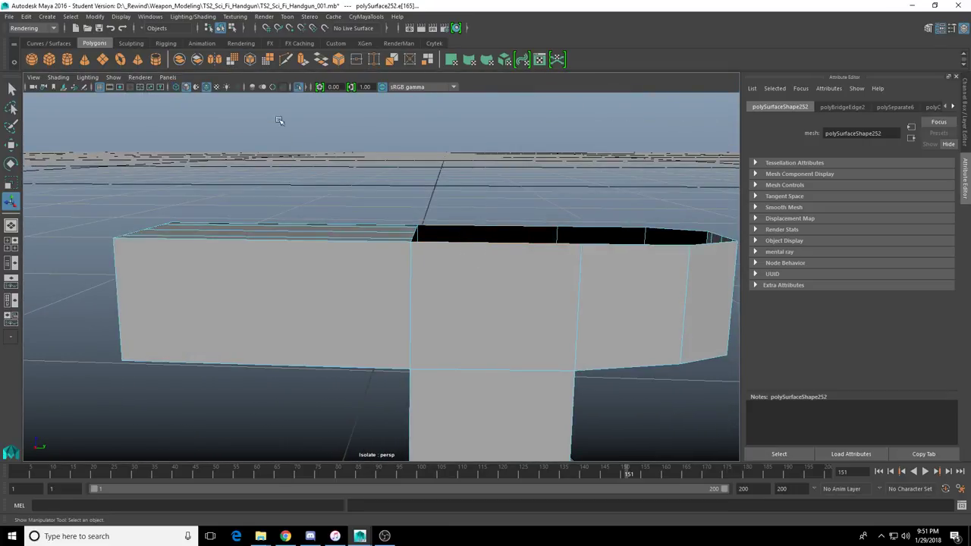
pyautogui.click(321, 59)
pyautogui.keyDown('alt'); pyautogui.moveTo(493, 194); pyautogui.dragTo(402, 228); pyautogui.keyUp('alt')
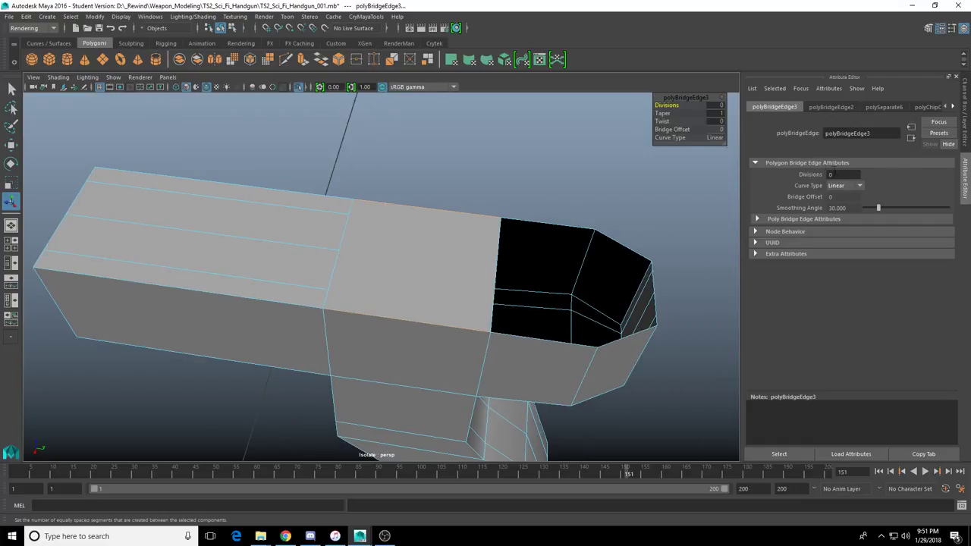
pyautogui.write('3')
pyautogui.press('Return')
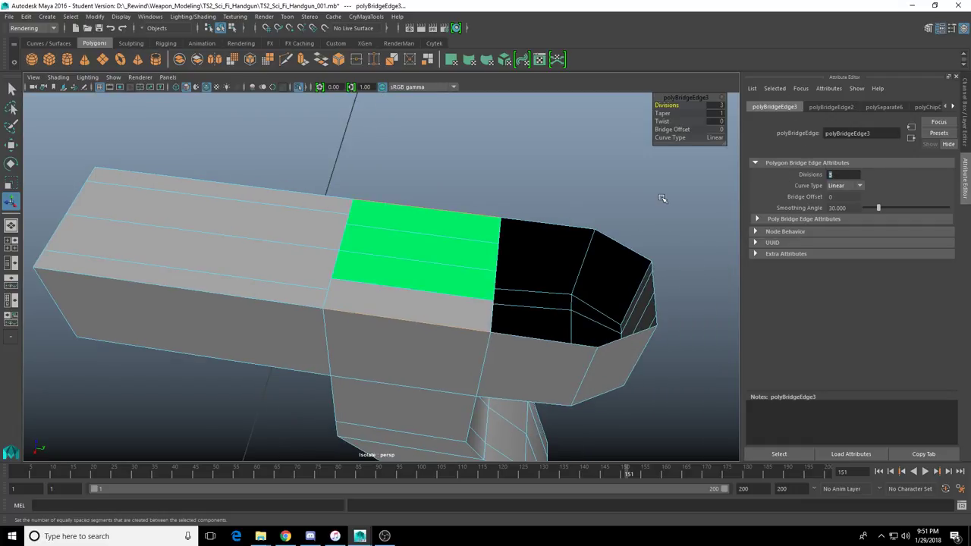
# Snap the outer division edges of the new top section into line with the front section's lengthwise edges.
pyautogui.keyDown('alt'); pyautogui.moveTo(664, 201); pyautogui.dragTo(384, 243); pyautogui.keyUp('alt')
pyautogui.scroll(-3, 405, 254)
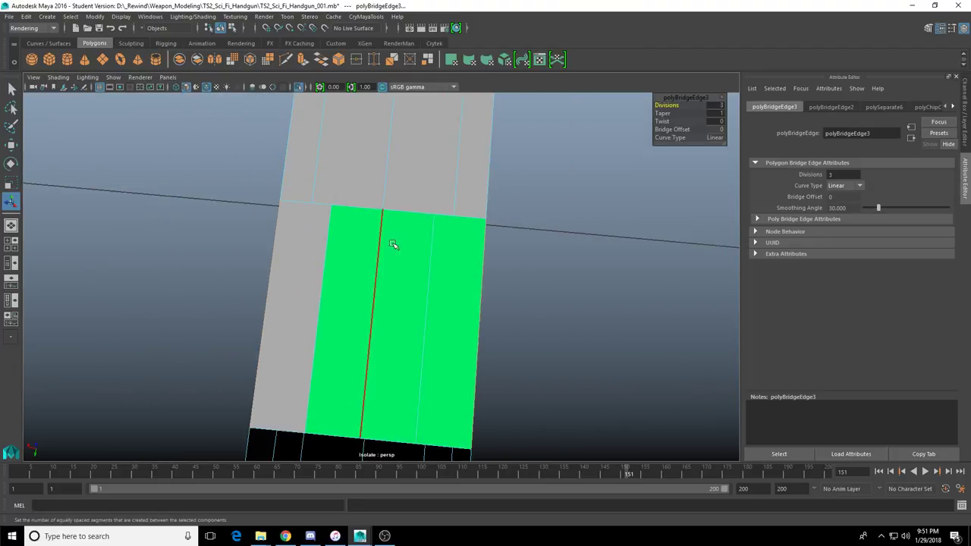
pyautogui.click(338, 296)
pyautogui.keyDown('alt'); pyautogui.moveTo(339, 297); pyautogui.dragTo(371, 314); pyautogui.keyUp('alt')
pyautogui.press('w')
pyautogui.press('v')
pyautogui.moveTo(280, 315); pyautogui.dragTo(325, 312)
pyautogui.keyDown('alt'); pyautogui.moveTo(407, 314); pyautogui.dragTo(400, 285); pyautogui.keyUp('alt')
pyautogui.click(433, 291)
pyautogui.press('v')
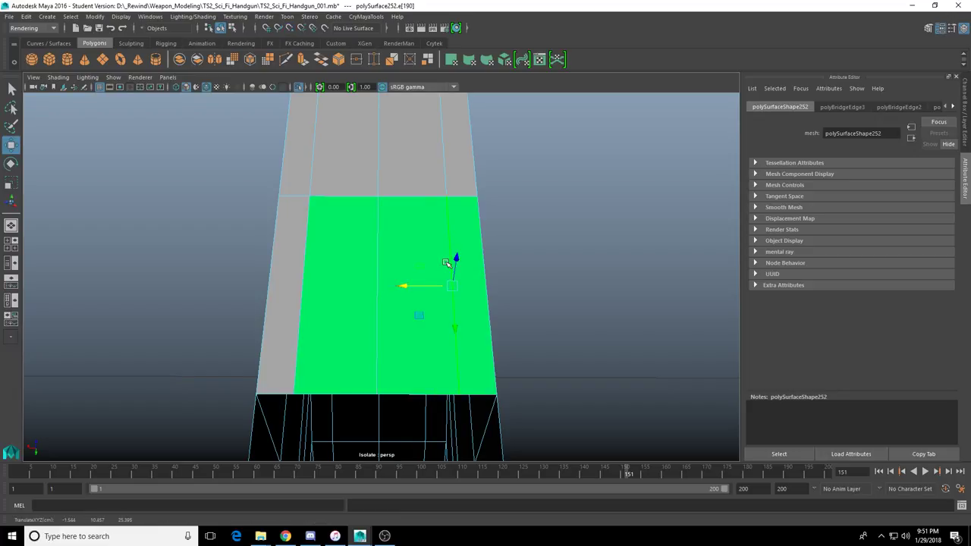
# Assign the default grey material to the three green faces of the bridged top section and return to object selection.
pyautogui.press('F11')
pyautogui.click(365, 300)
pyautogui.press('q')
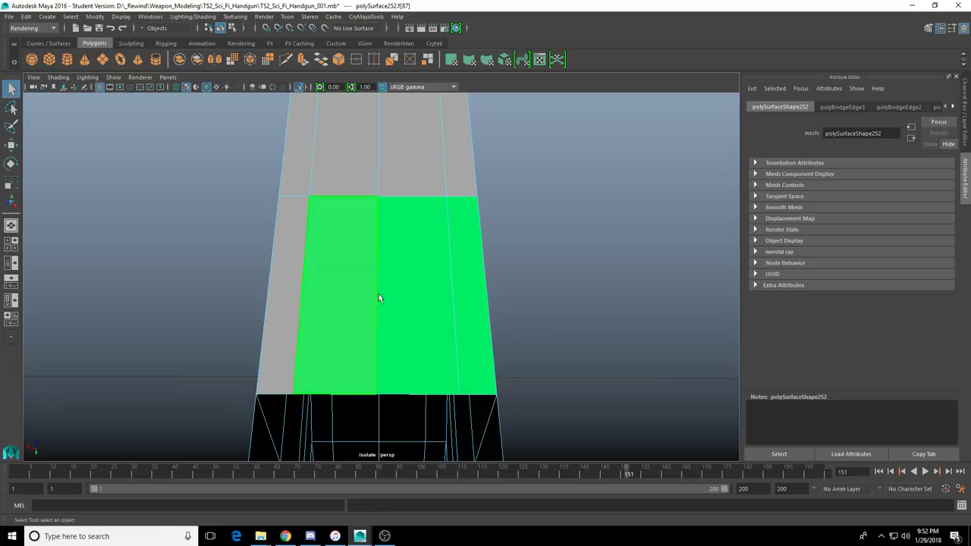
pyautogui.keyDown('shift'); pyautogui.click(406, 289); pyautogui.keyUp('shift')
pyautogui.keyDown('shift'); pyautogui.moveTo(362, 258); pyautogui.dragTo(440, 393, button='right'); pyautogui.keyUp('shift')
pyautogui.moveTo(374, 303); pyautogui.dragTo(453, 271, button='right')
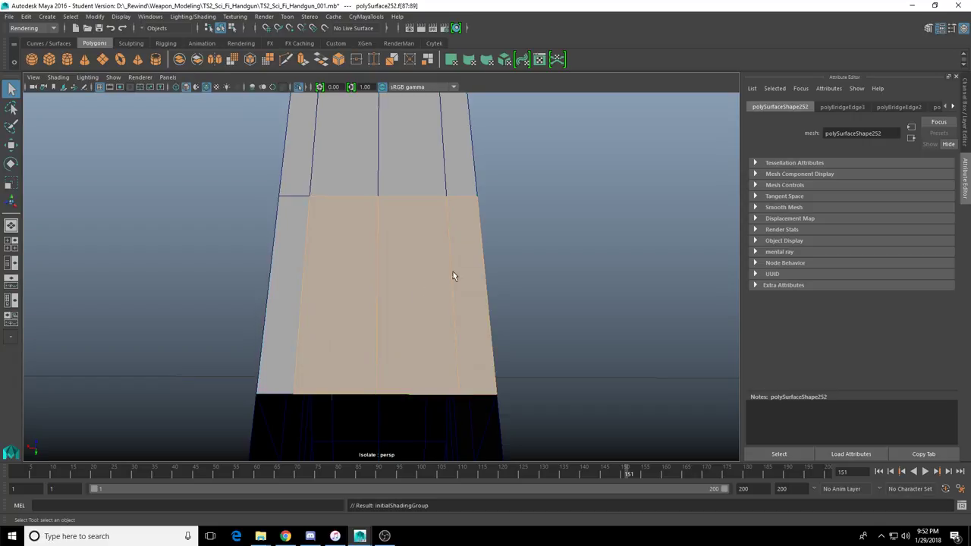
pyautogui.click(347, 205)
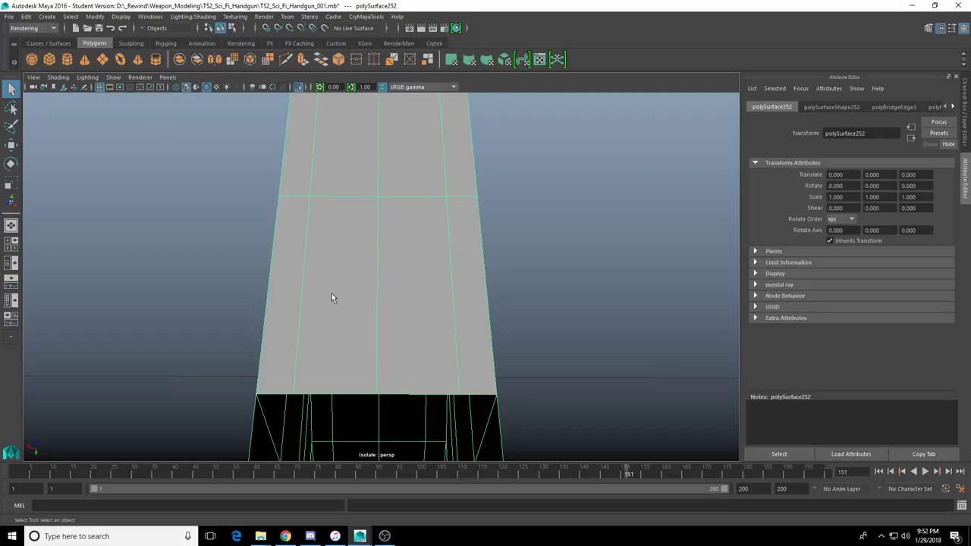
# Bridge the next pair of opposing top border edges toward the rear opening, using 3 divisions.
pyautogui.keyDown('alt'); pyautogui.moveTo(332, 295); pyautogui.dragTo(467, 267); pyautogui.keyUp('alt')
pyautogui.scroll(-4, 451, 279)
pyautogui.moveTo(444, 354); pyautogui.dragTo(444, 319, button='right')
pyautogui.keyDown('alt'); pyautogui.moveTo(445, 320); pyautogui.dragTo(393, 337); pyautogui.keyUp('alt')
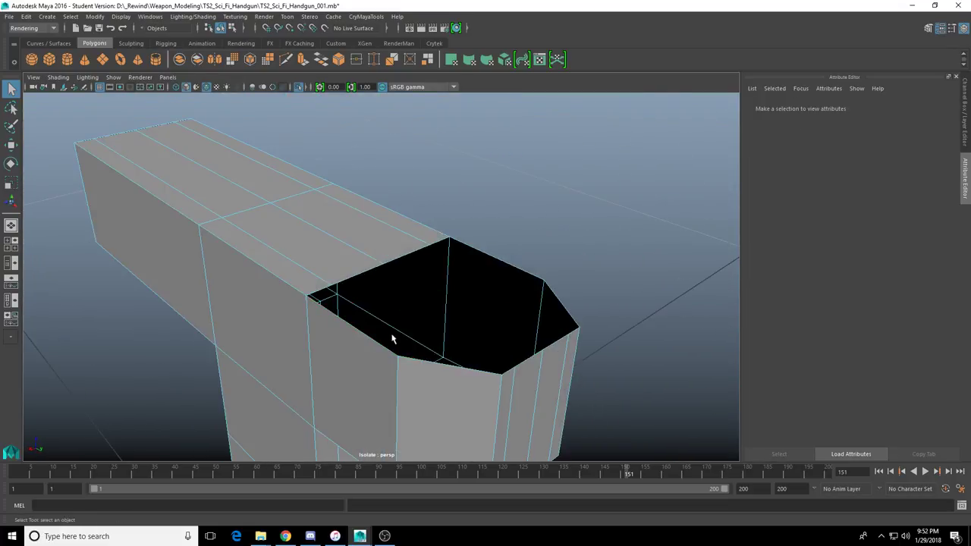
pyautogui.click(369, 342)
pyautogui.keyDown('alt'); pyautogui.moveTo(419, 370); pyautogui.dragTo(499, 231); pyautogui.keyUp('alt')
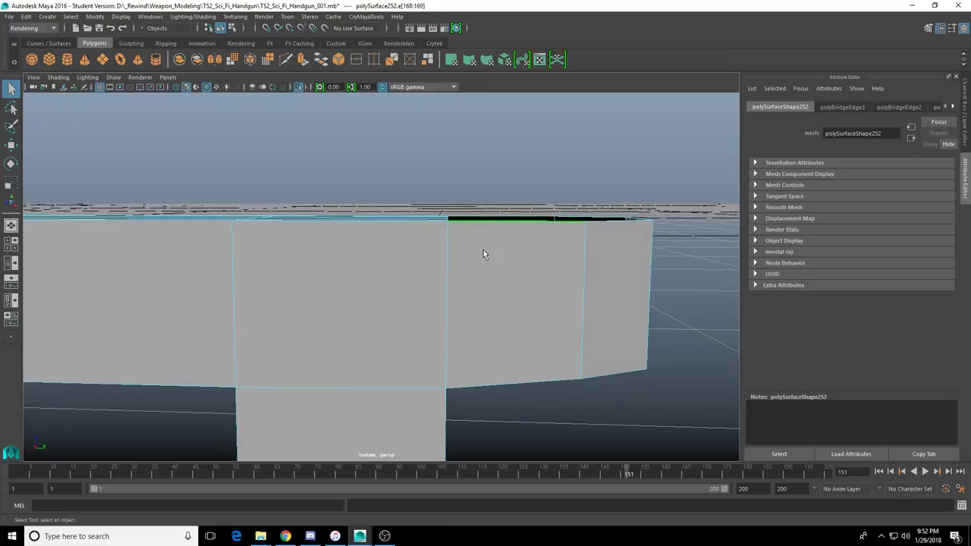
pyautogui.moveTo(546, 264)
pyautogui.keyDown('alt'); pyautogui.mouseDown()
pyautogui.moveTo(560, 273)
pyautogui.moveTo(507, 191)
pyautogui.moveTo(534, 275)
pyautogui.mouseUp(); pyautogui.keyUp('alt')
pyautogui.click(321, 60)
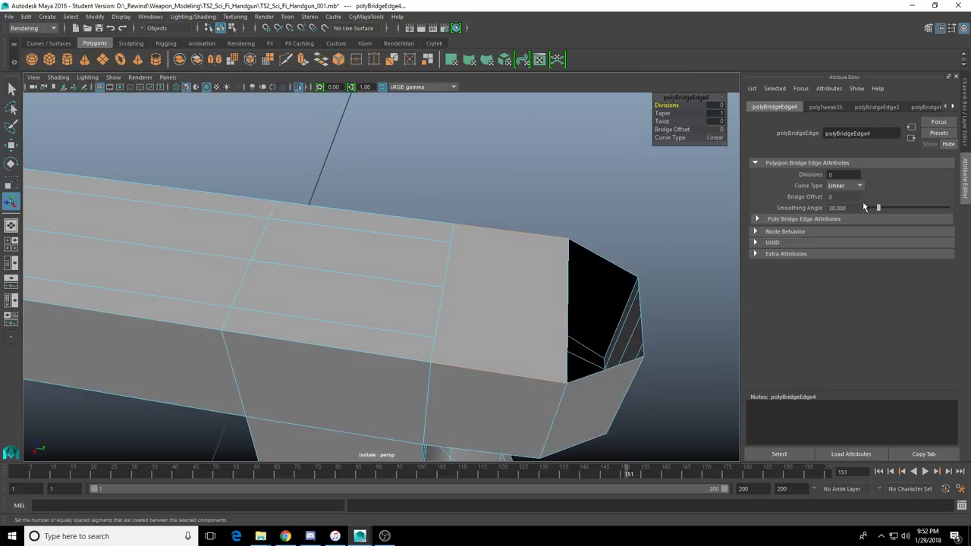
pyautogui.write('3')
pyautogui.press('Return')
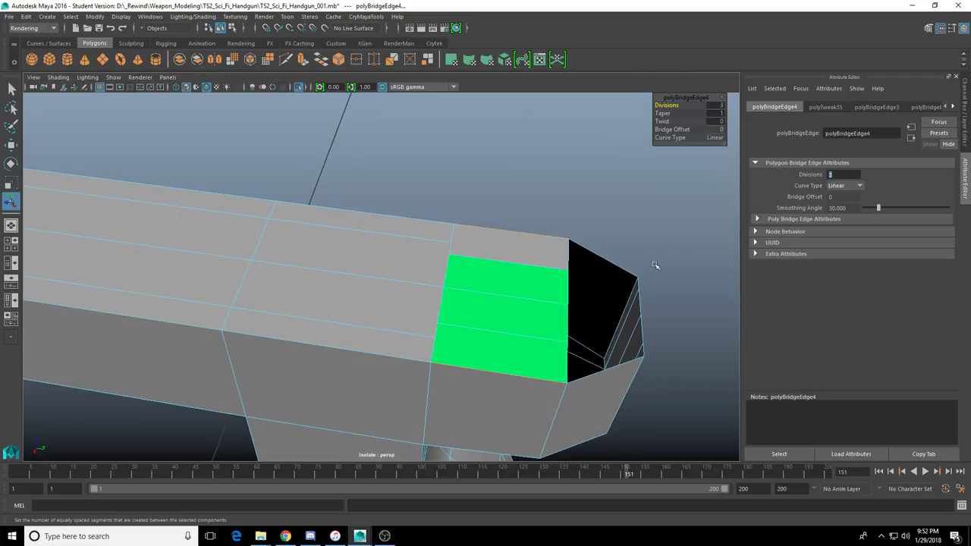
# Snap the outer division edges of the rear bridged section into line with the neighbouring section's lengthwise edges.
pyautogui.keyDown('alt'); pyautogui.moveTo(656, 265); pyautogui.dragTo(236, 318); pyautogui.keyUp('alt')
pyautogui.press('w')
pyautogui.click(303, 316)
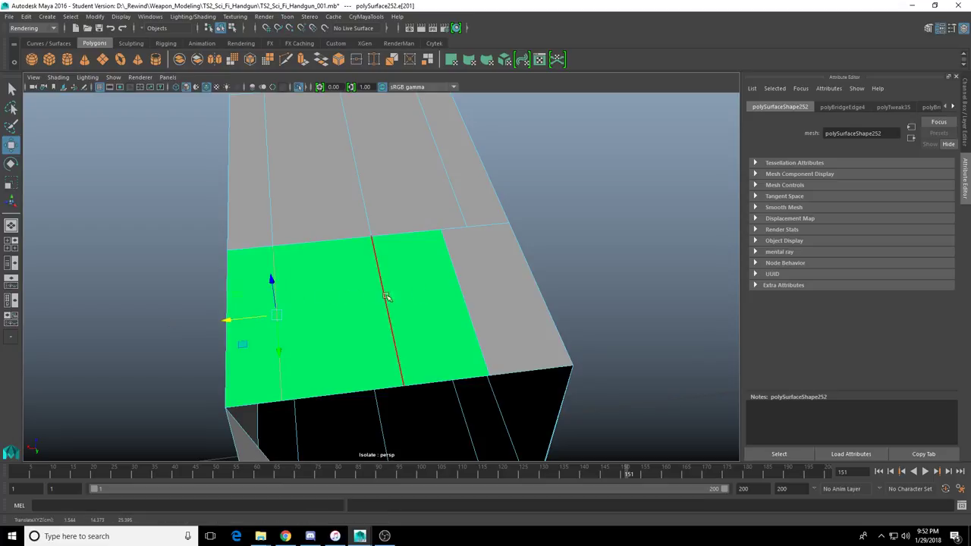
pyautogui.click(454, 301)
pyautogui.moveTo(417, 300); pyautogui.dragTo(466, 292)
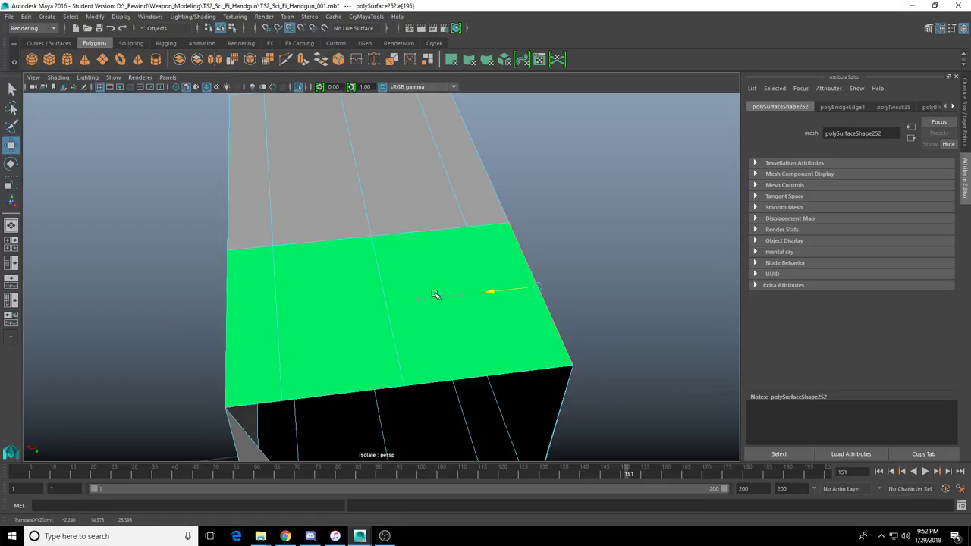
# Extrude the top surface's rear border edges about 1.69 units toward the back and adjust their width over the tapered opening.
pyautogui.keyDown('alt'); pyautogui.moveTo(410, 306); pyautogui.dragTo(353, 275); pyautogui.keyUp('alt')
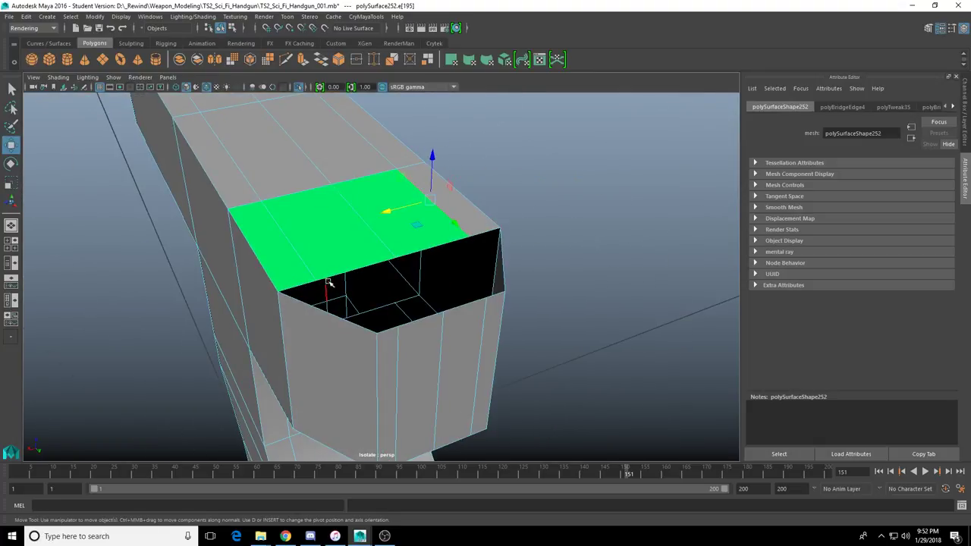
pyautogui.press('q')
pyautogui.scroll(3, 349, 283)
pyautogui.click(337, 261)
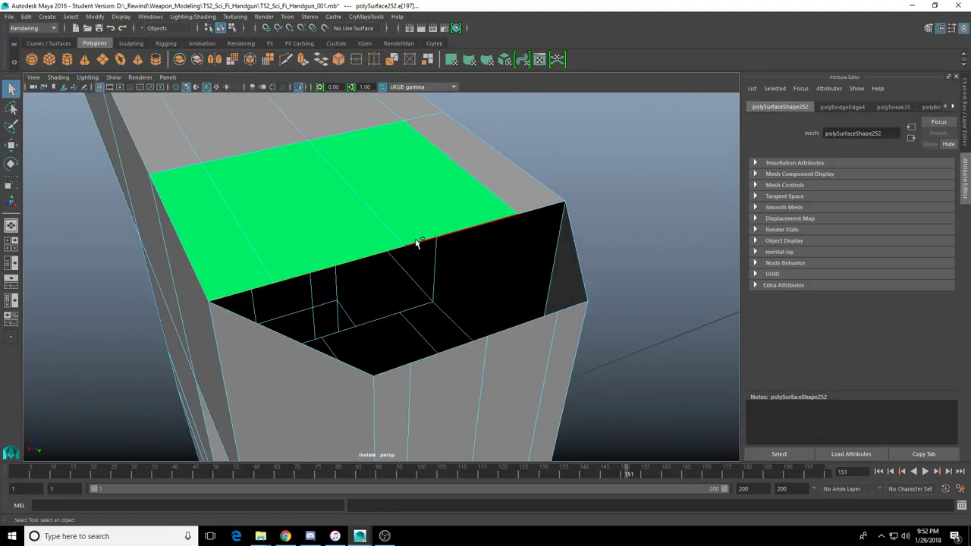
pyautogui.keyDown('shift'); pyautogui.click(419, 242); pyautogui.keyUp('shift')
pyautogui.hotkey('ctrl', 'e')
pyautogui.keyDown('alt'); pyautogui.moveTo(286, 103); pyautogui.dragTo(548, 243); pyautogui.keyUp('alt')
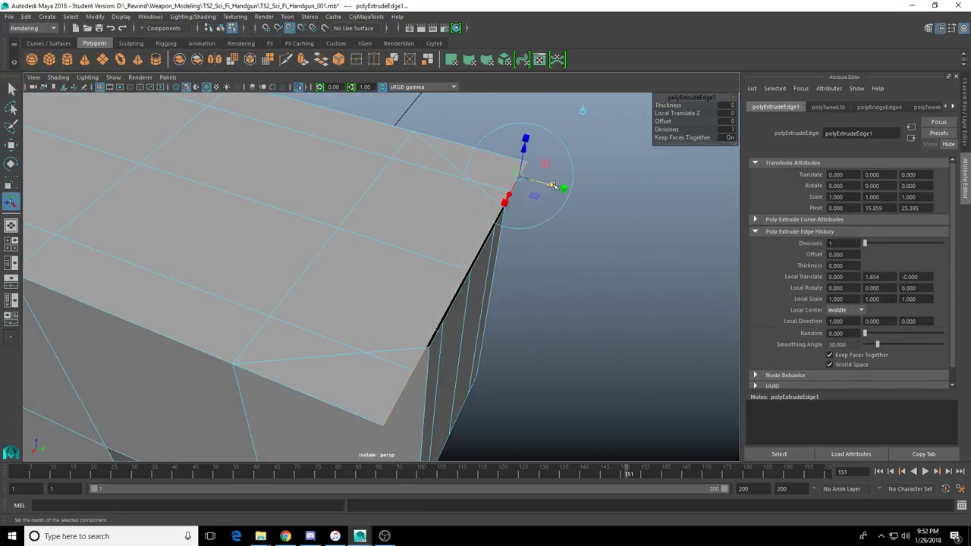
pyautogui.moveTo(552, 185); pyautogui.dragTo(547, 233)
# Weld the extruded top surface's rear vertices onto the matching corner vertices of the rear body opening with Target Weld.
pyautogui.scroll(4, 297, 260)
pyautogui.keyDown('alt'); pyautogui.moveTo(296, 260); pyautogui.dragTo(368, 234, button='middle'); pyautogui.keyUp('alt')
pyautogui.press('4')
pyautogui.keyDown('alt'); pyautogui.moveTo(373, 227); pyautogui.dragTo(489, 245); pyautogui.keyUp('alt')
pyautogui.moveTo(489, 245); pyautogui.dragTo(455, 246, button='right')
pyautogui.keyDown('alt'); pyautogui.moveTo(464, 258); pyautogui.dragTo(418, 261); pyautogui.keyUp('alt')
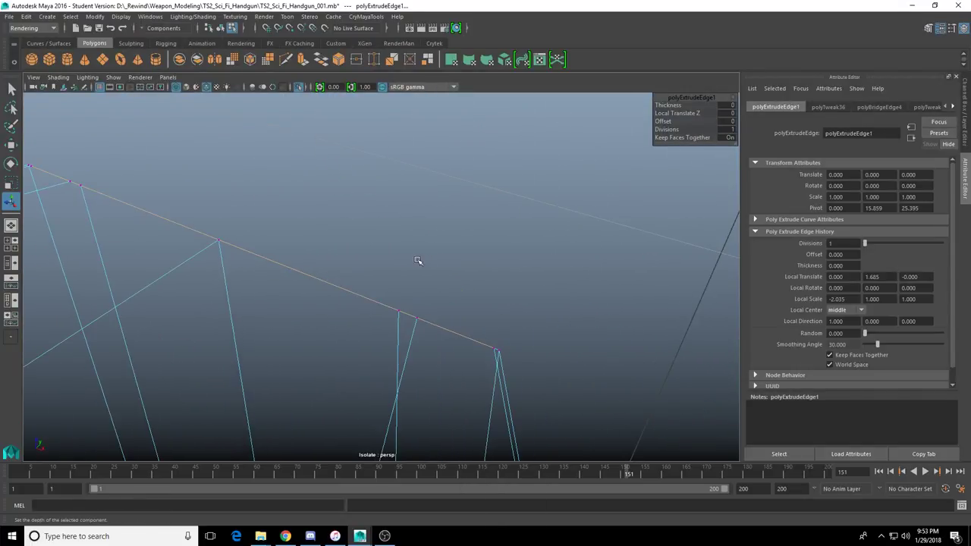
pyautogui.click(363, 96)
pyautogui.click(373, 62)
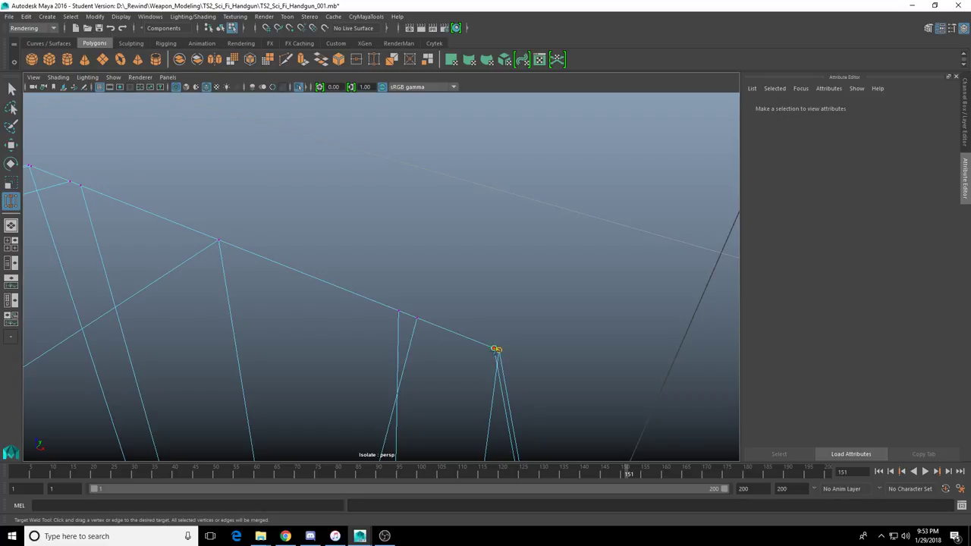
pyautogui.keyDown('alt'); pyautogui.moveTo(403, 355); pyautogui.dragTo(436, 331); pyautogui.keyUp('alt')
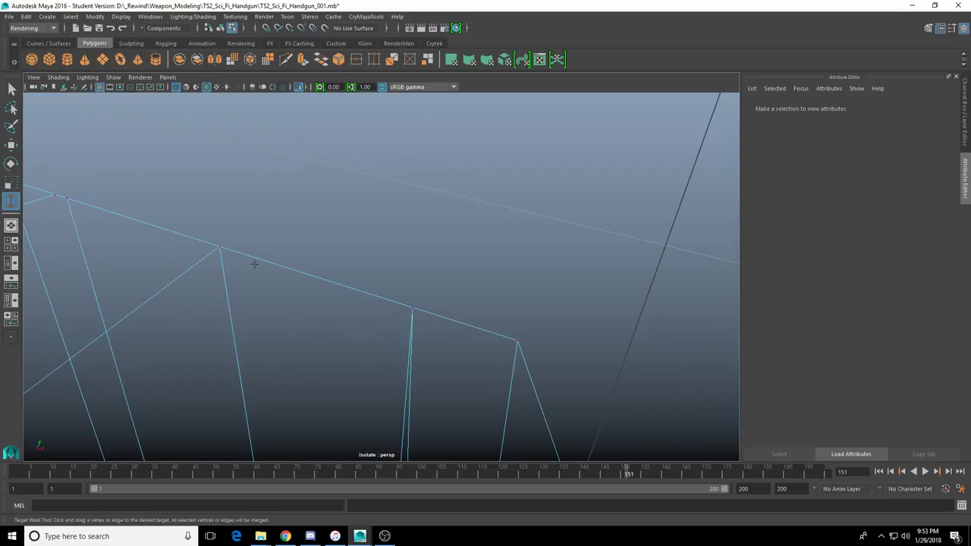
pyautogui.keyDown('alt'); pyautogui.moveTo(192, 276); pyautogui.dragTo(276, 259); pyautogui.keyUp('alt')
pyautogui.moveTo(429, 258); pyautogui.dragTo(436, 258)
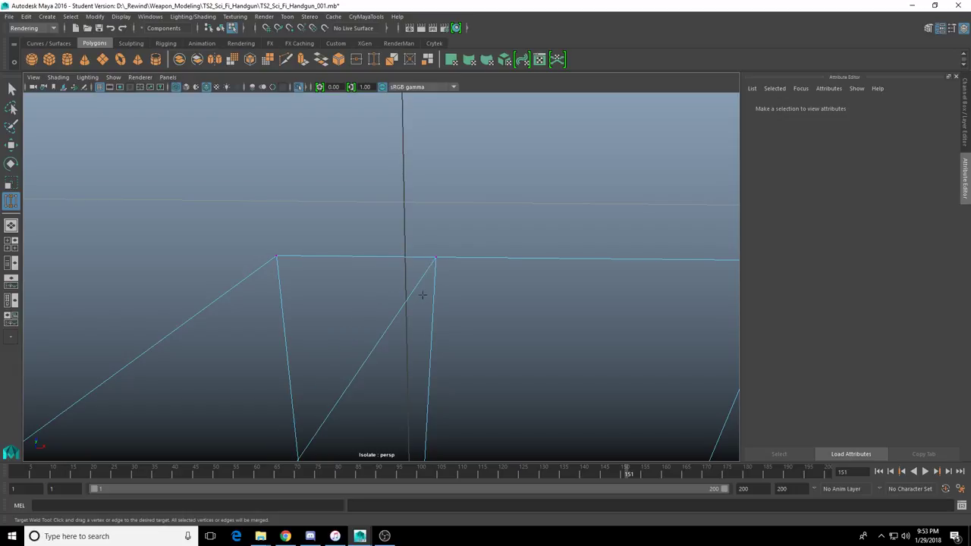
# Check the welded vertices along the rear top edge of the grip body in wireframe and shaded display.
pyautogui.scroll(-5, 427, 296)
pyautogui.press('5')
pyautogui.press('w')
pyautogui.moveTo(379, 278)
pyautogui.keyDown('alt'); pyautogui.mouseDown()
pyautogui.moveTo(481, 275)
pyautogui.moveTo(318, 284)
pyautogui.moveTo(417, 275)
pyautogui.mouseUp(); pyautogui.keyUp('alt')
pyautogui.press('4')
pyautogui.press('4')
pyautogui.click(421, 258)
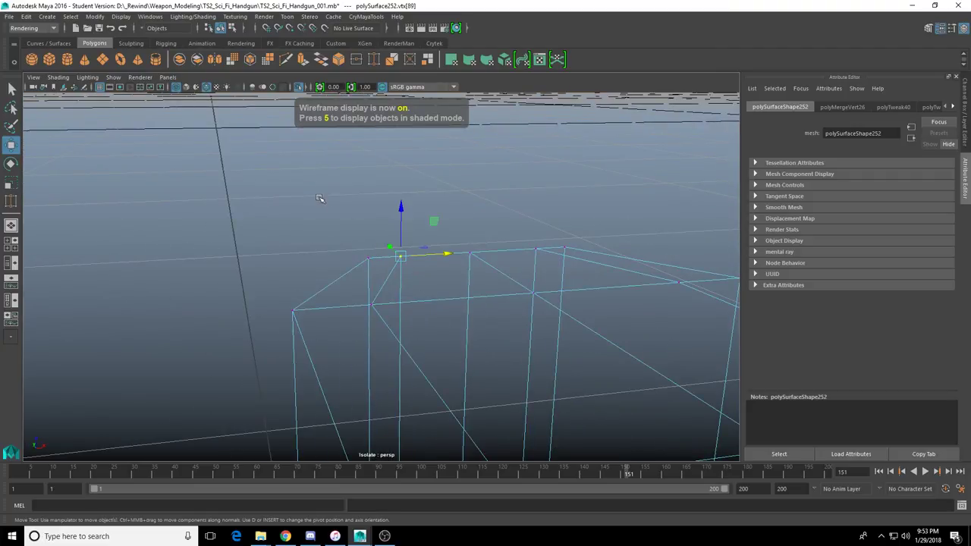
pyautogui.click(293, 310)
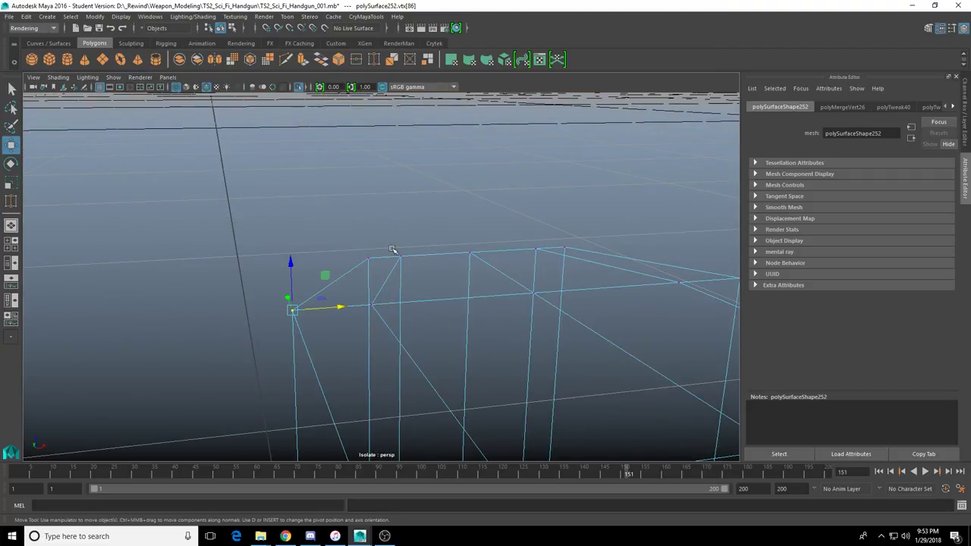
pyautogui.press('5')
pyautogui.moveTo(392, 250)
pyautogui.keyDown('alt'); pyautogui.mouseDown()
pyautogui.moveTo(425, 321)
pyautogui.moveTo(455, 330)
pyautogui.mouseUp(); pyautogui.keyUp('alt')
pyautogui.scroll(-3, 456, 329)
pyautogui.click(519, 317)
pyautogui.moveTo(518, 317)
pyautogui.keyDown('alt'); pyautogui.mouseDown()
pyautogui.moveTo(584, 322)
pyautogui.moveTo(403, 325)
pyautogui.mouseUp(); pyautogui.keyUp('alt')
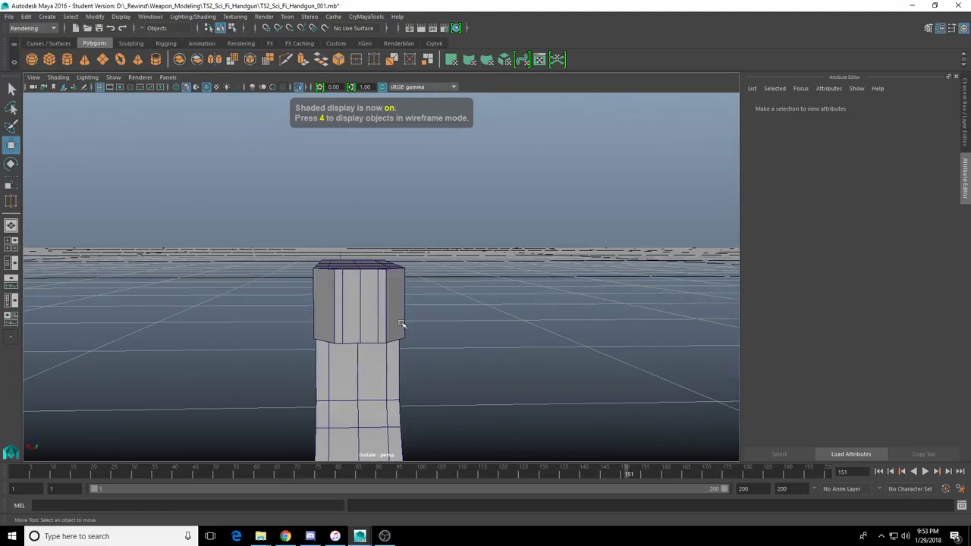
# Bring the isolated-out handgun parts back into view and examine how the rear body fits its neighbours and the reference.
pyautogui.click(300, 88)
pyautogui.keyDown('alt'); pyautogui.moveTo(325, 291); pyautogui.dragTo(385, 333); pyautogui.keyUp('alt')
pyautogui.keyDown('alt'); pyautogui.moveTo(318, 394); pyautogui.dragTo(362, 346, button='middle'); pyautogui.keyUp('alt')
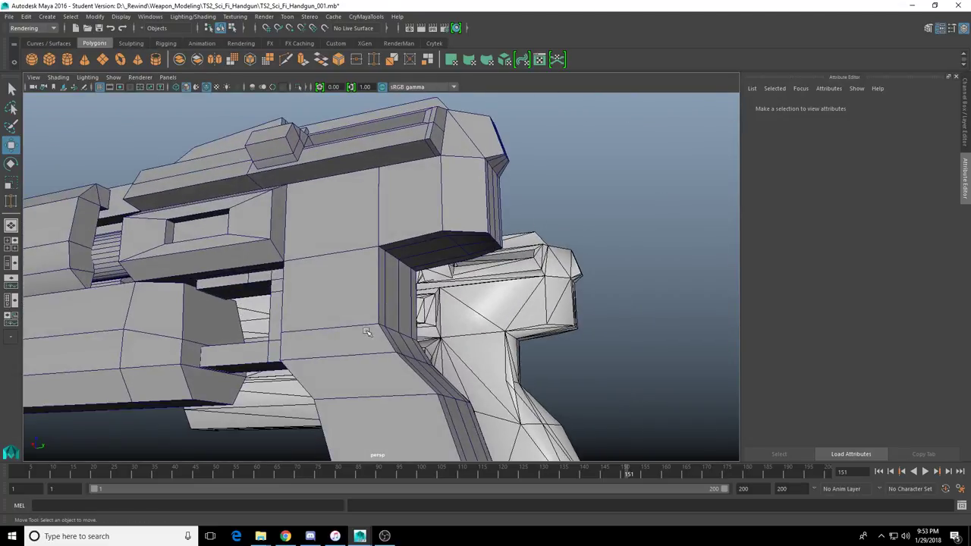
pyautogui.click(362, 347)
pyautogui.keyDown('alt'); pyautogui.moveTo(362, 347); pyautogui.dragTo(370, 351); pyautogui.keyUp('alt')
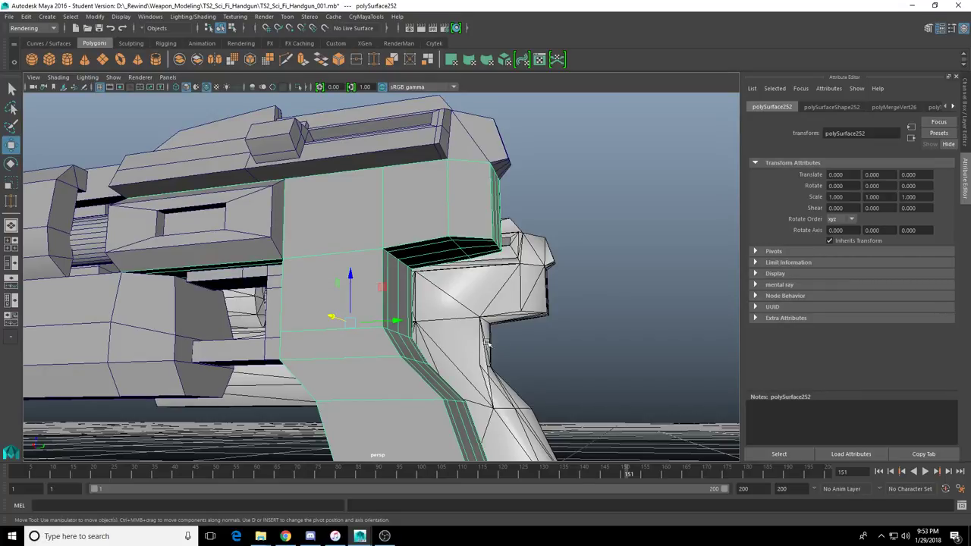
pyautogui.keyDown('alt'); pyautogui.moveTo(503, 345); pyautogui.dragTo(417, 349); pyautogui.keyUp('alt')
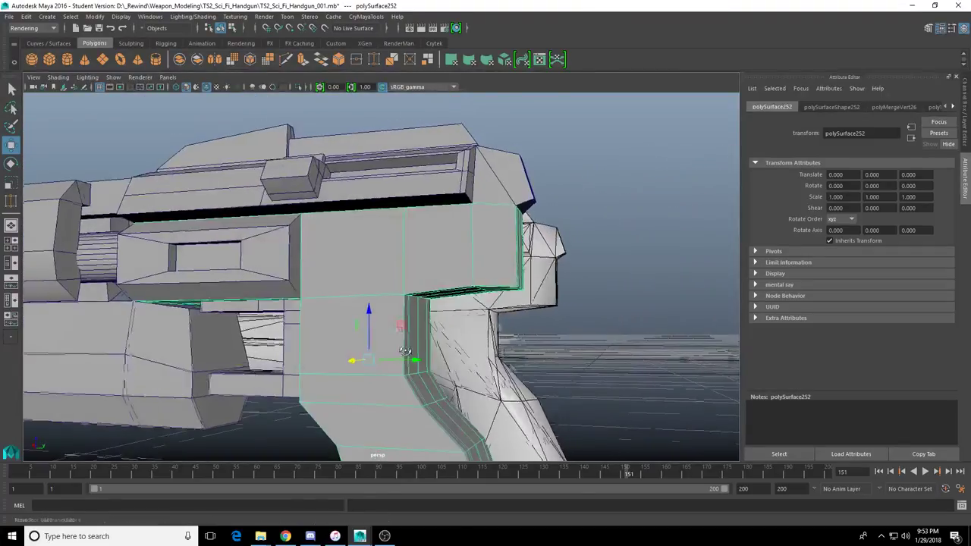
pyautogui.click(295, 180)
pyautogui.keyDown('alt'); pyautogui.moveTo(407, 232); pyautogui.dragTo(379, 195); pyautogui.keyUp('alt')
pyautogui.click(378, 196)
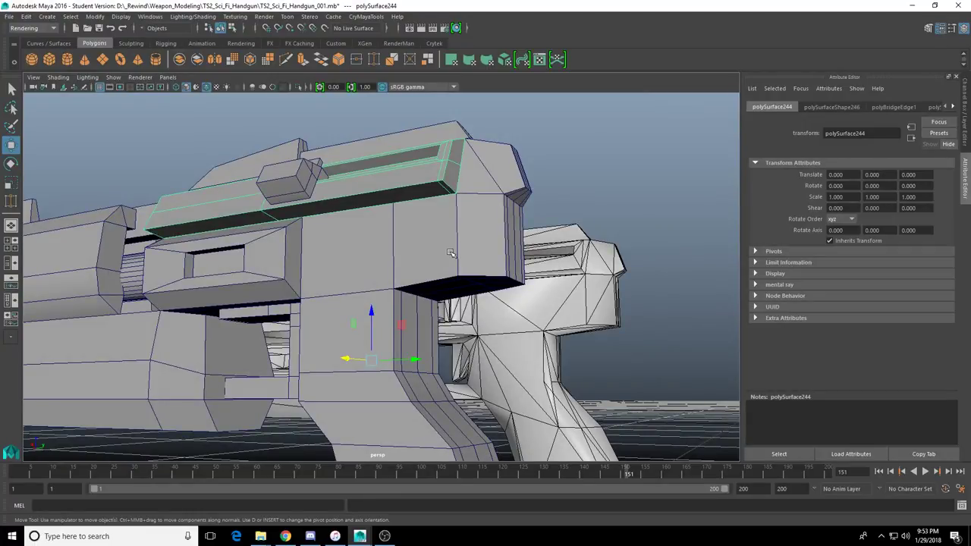
pyautogui.keyDown('alt'); pyautogui.moveTo(485, 278); pyautogui.dragTo(416, 254); pyautogui.keyUp('alt')
pyautogui.keyDown('alt'); pyautogui.moveTo(372, 340); pyautogui.dragTo(381, 244, button='middle'); pyautogui.keyUp('alt')
# Save the scene under its current name, accepting the student version notice, and select the grip and rear body mesh.
pyautogui.hotkey('ctrl', 's')
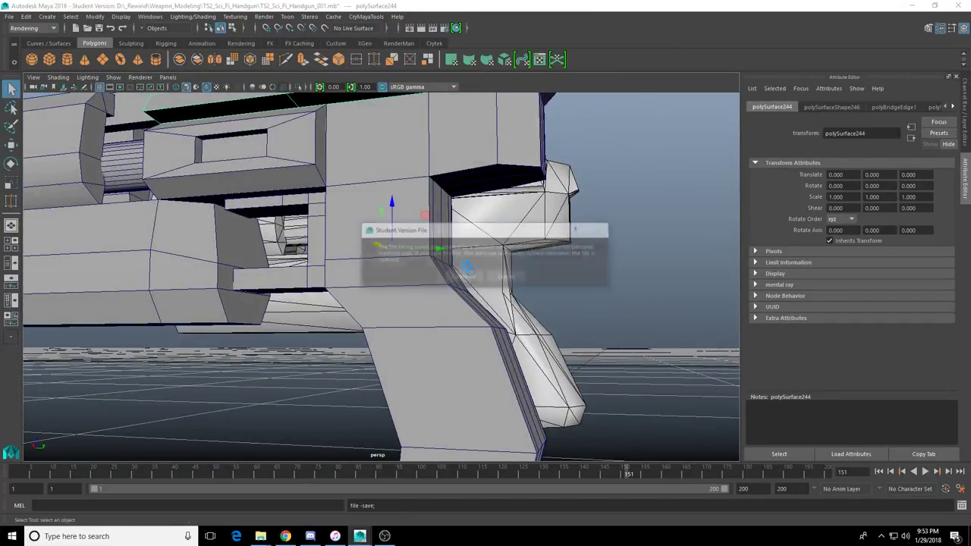
pyautogui.click(463, 275)
pyautogui.keyDown('alt'); pyautogui.moveTo(453, 279); pyautogui.dragTo(304, 297, button='right'); pyautogui.keyUp('alt')
pyautogui.keyDown('alt'); pyautogui.moveTo(269, 309); pyautogui.dragTo(187, 346); pyautogui.keyUp('alt')
pyautogui.click(315, 349)
pyautogui.click(451, 320)
pyautogui.click(97, 30)
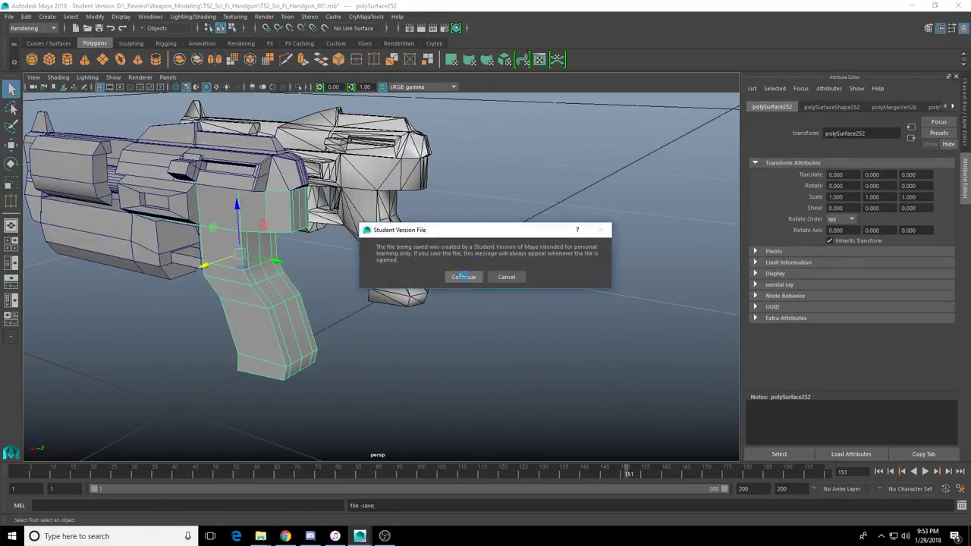
pyautogui.click(462, 275)
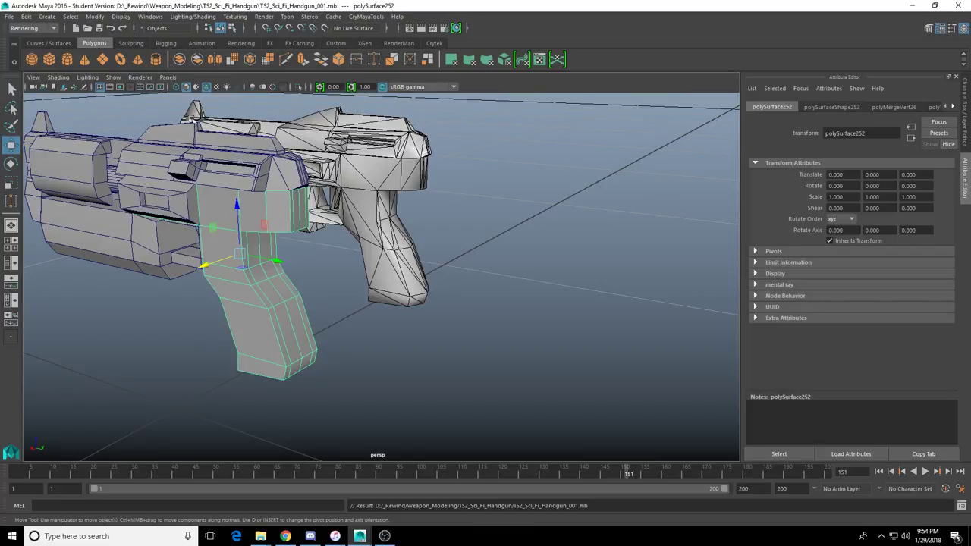
# Save the scene as a new version named TS2_Sci_Fi_Handgun_002.mb, accepting the student version notice.
pyautogui.click(10, 16)
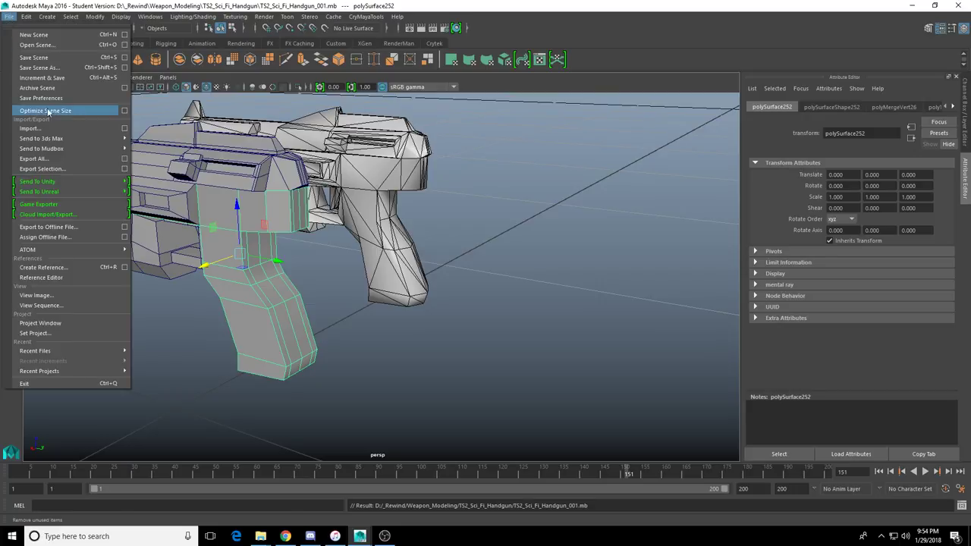
pyautogui.click(65, 68)
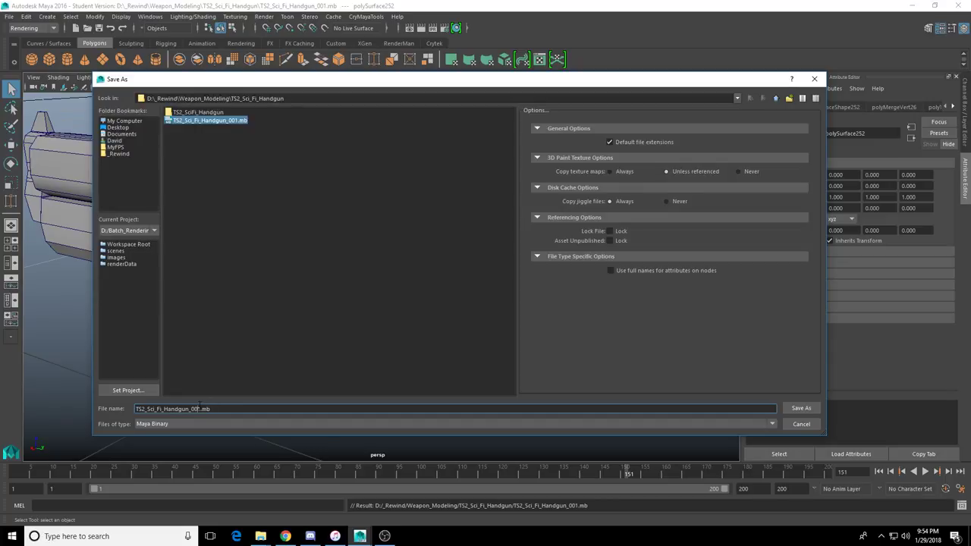
pyautogui.press('BackSpace')
pyautogui.write('2')
pyautogui.press('Return')
pyautogui.click(473, 276)
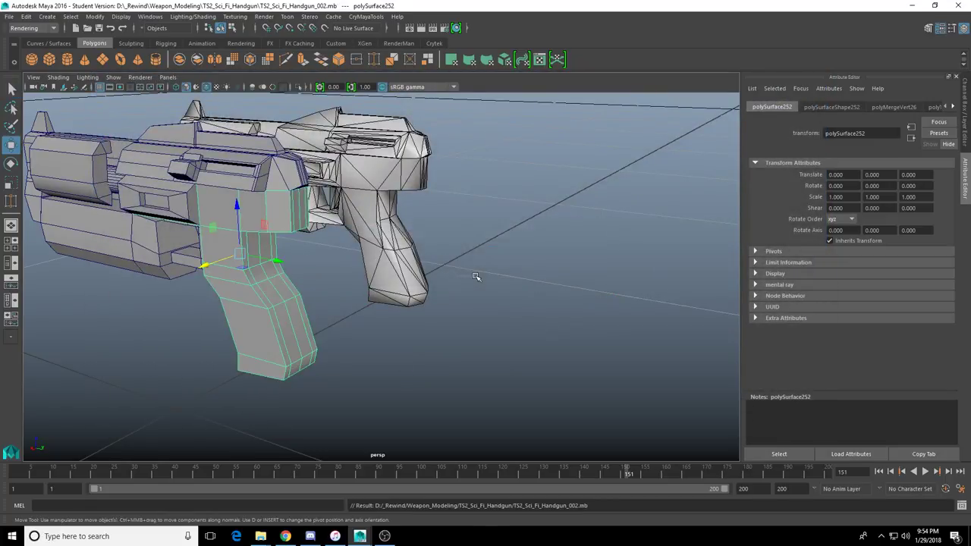
# Hide the Reference display layer and clear the selection so that only the modelled handgun is shown.
pyautogui.scroll(4, 463, 285)
pyautogui.keyDown('alt'); pyautogui.moveTo(378, 278); pyautogui.dragTo(393, 263); pyautogui.keyUp('alt')
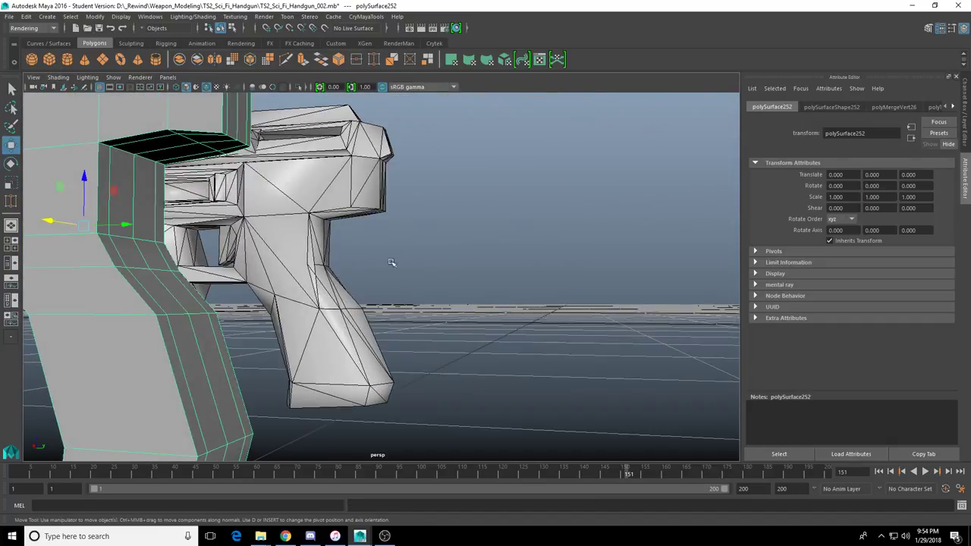
pyautogui.keyDown('alt'); pyautogui.moveTo(283, 307); pyautogui.dragTo(503, 326, button='middle'); pyautogui.keyUp('alt')
pyautogui.keyDown('alt'); pyautogui.moveTo(379, 300); pyautogui.dragTo(418, 323); pyautogui.keyUp('alt')
pyautogui.scroll(-3, 418, 322)
pyautogui.keyDown('alt'); pyautogui.moveTo(418, 322); pyautogui.dragTo(456, 340, button='middle'); pyautogui.keyUp('alt')
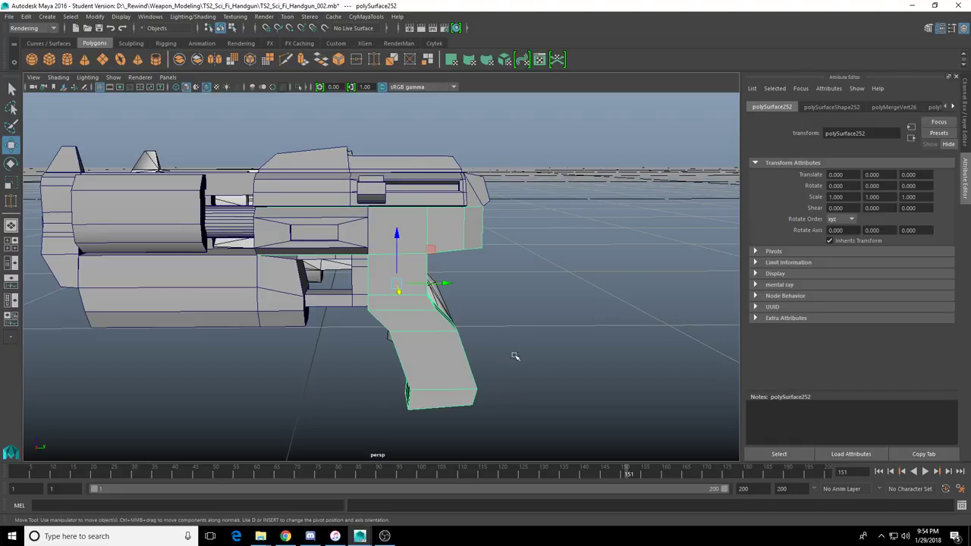
pyautogui.click(948, 143)
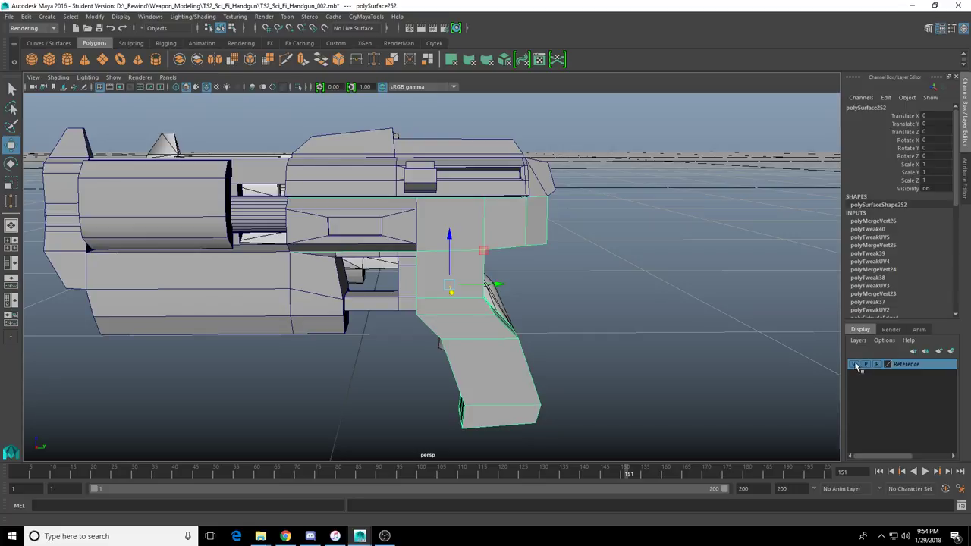
pyautogui.keyDown('alt'); pyautogui.moveTo(631, 322); pyautogui.dragTo(509, 278); pyautogui.keyUp('alt')
pyautogui.click(509, 278)
pyautogui.keyDown('alt'); pyautogui.moveTo(554, 253); pyautogui.dragTo(589, 190); pyautogui.keyUp('alt')
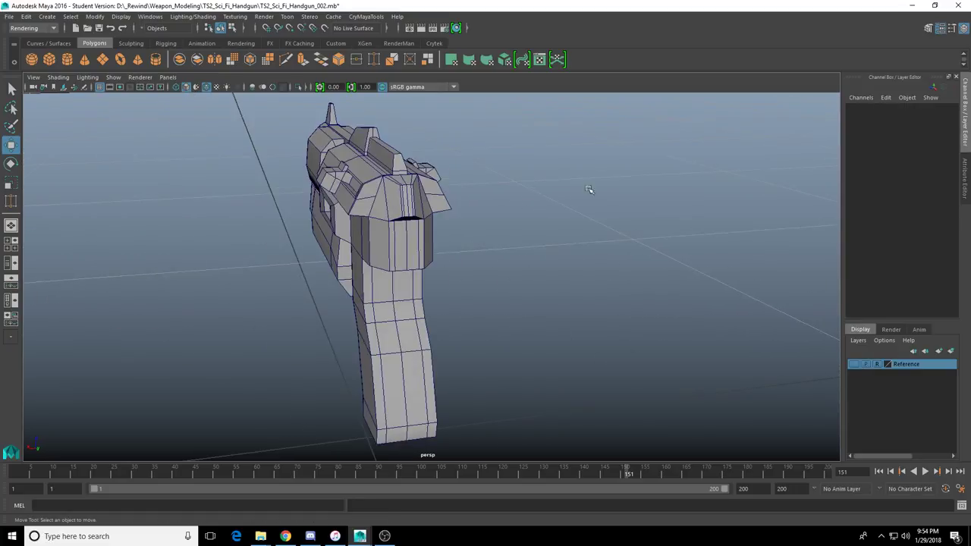
pyautogui.click(956, 77)
pyautogui.keyDown('alt'); pyautogui.moveTo(497, 227); pyautogui.dragTo(477, 289); pyautogui.keyUp('alt')
pyautogui.scroll(-5, 412, 300)
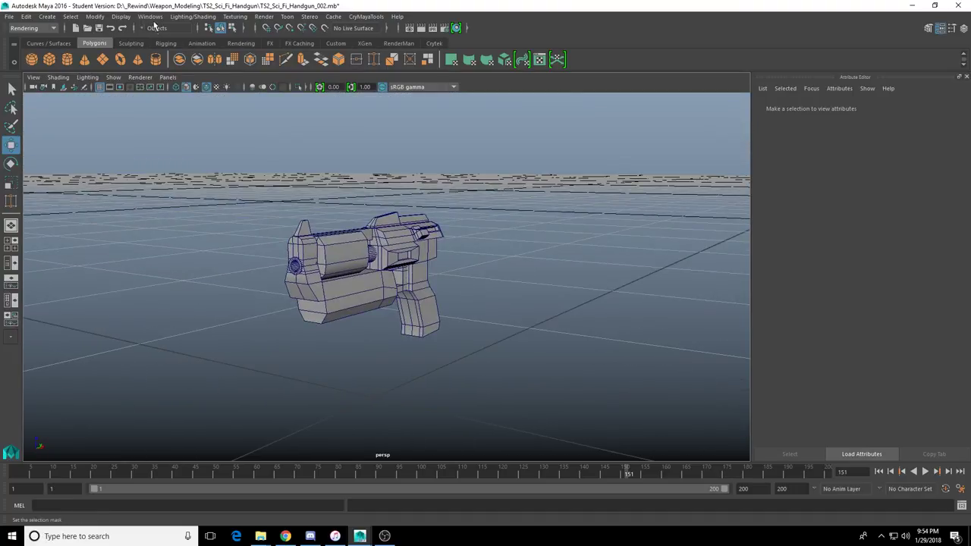
# Turn on the Poly Count heads-up display and select the whole handgun to read its polygon counts.
pyautogui.click(88, 19)
pyautogui.moveTo(121, 16)
pyautogui.moveTo(170, 53)
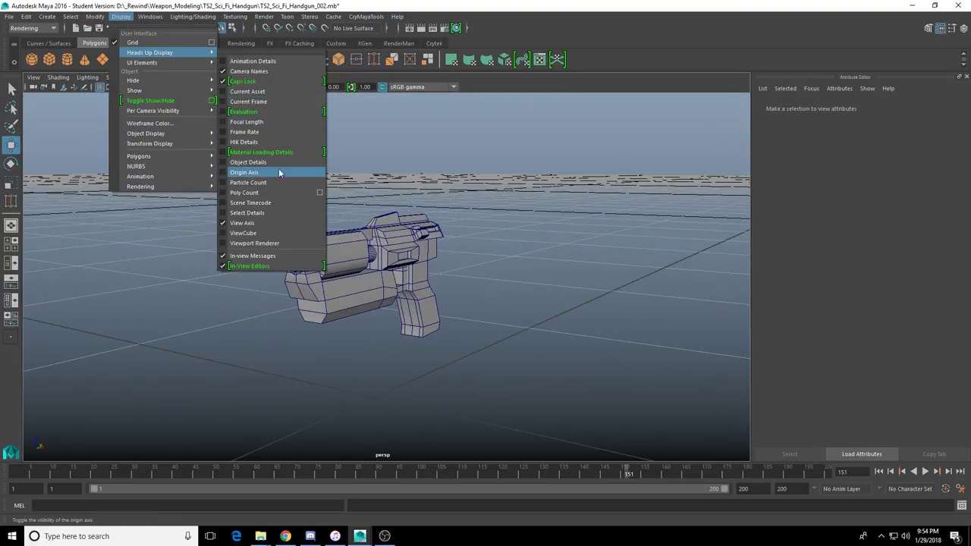
pyautogui.click(281, 192)
pyautogui.keyDown('alt'); pyautogui.moveTo(282, 192); pyautogui.dragTo(266, 237); pyautogui.keyUp('alt')
pyautogui.moveTo(58, 168); pyautogui.dragTo(436, 344)
pyautogui.keyDown('alt'); pyautogui.moveTo(304, 247); pyautogui.dragTo(242, 233); pyautogui.keyUp('alt')
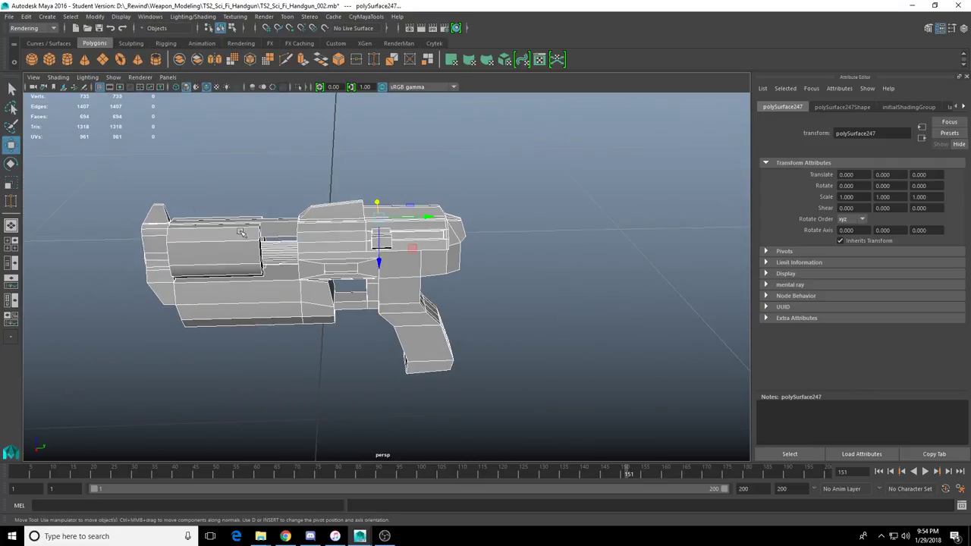
pyautogui.moveTo(60, 124); pyautogui.dragTo(448, 367)
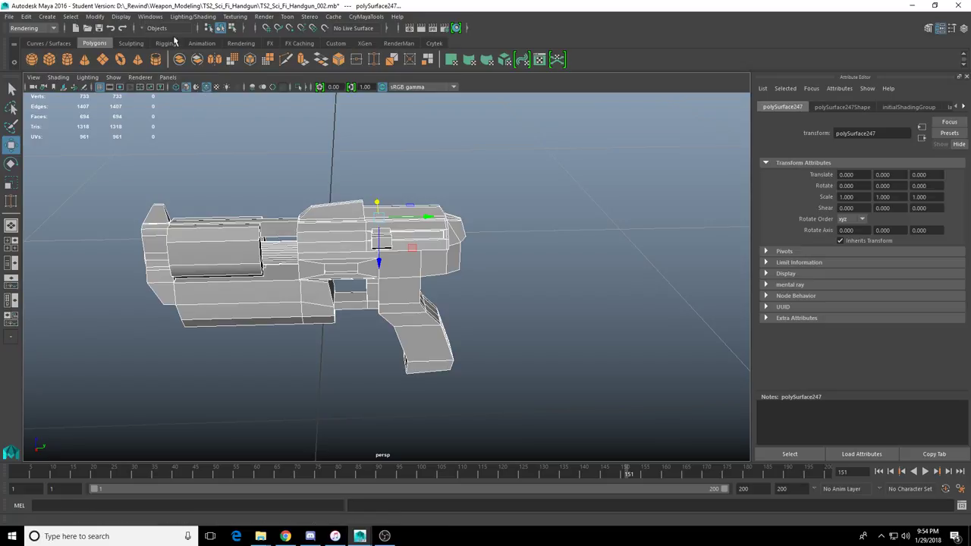
# Turn off the Poly Count heads-up display and deselect the handgun.
pyautogui.click(121, 16)
pyautogui.moveTo(159, 53)
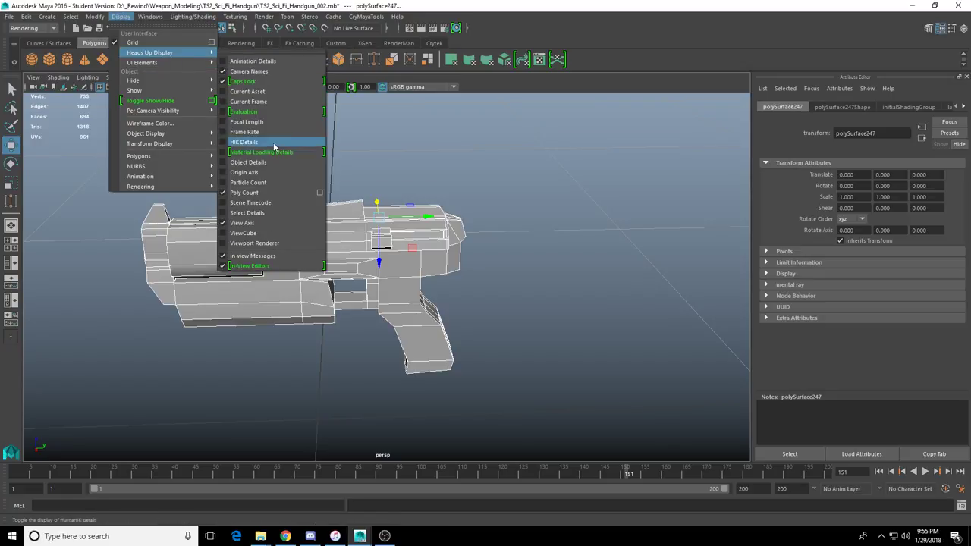
pyautogui.click(244, 193)
pyautogui.click(533, 256)
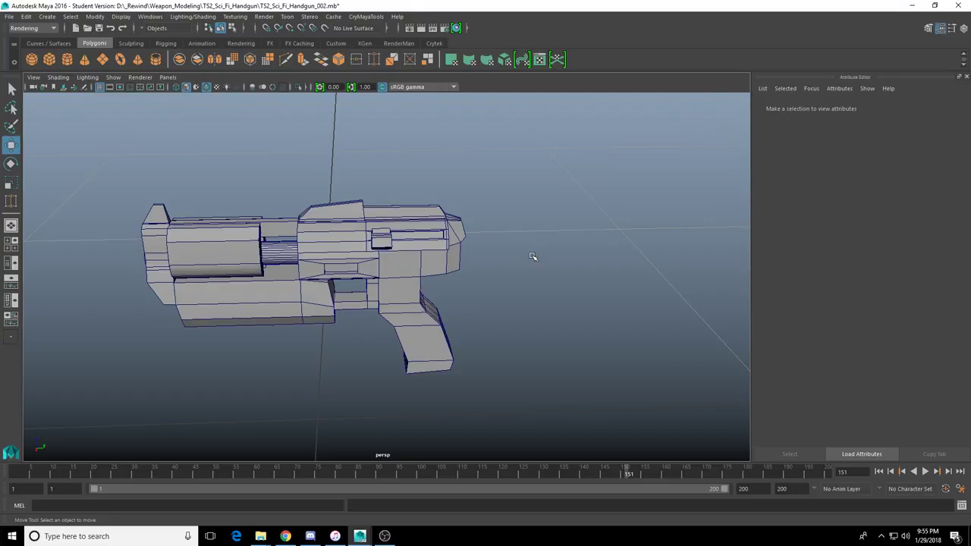
# Select the grip and rear body mesh and delete its construction history.
pyautogui.keyDown('alt'); pyautogui.moveTo(461, 350); pyautogui.dragTo(496, 349, button='right'); pyautogui.keyUp('alt')
pyautogui.keyDown('alt'); pyautogui.moveTo(446, 262); pyautogui.dragTo(476, 338, button='middle'); pyautogui.keyUp('alt')
pyautogui.keyDown('alt'); pyautogui.moveTo(477, 338); pyautogui.dragTo(397, 338); pyautogui.keyUp('alt')
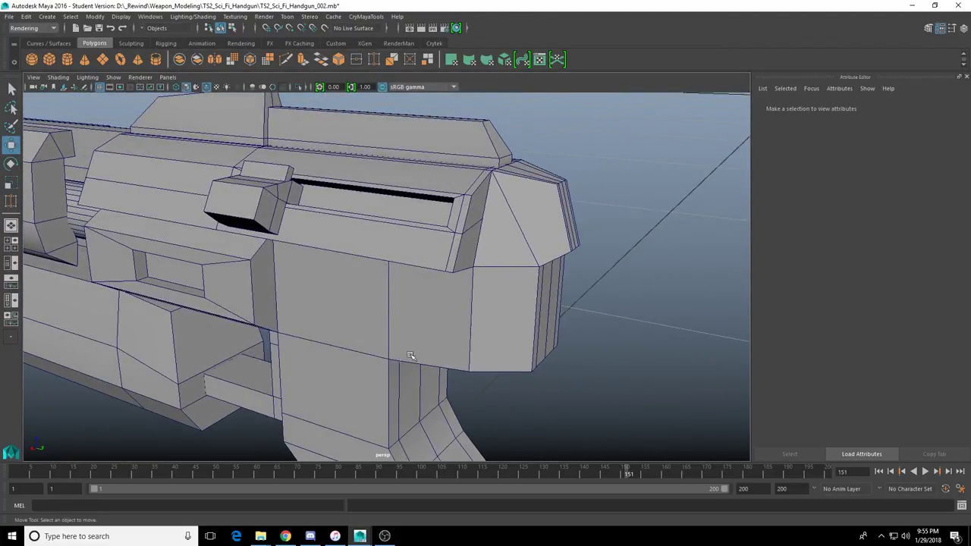
pyautogui.keyDown('alt'); pyautogui.moveTo(412, 356); pyautogui.dragTo(408, 314, button='right'); pyautogui.keyUp('alt')
pyautogui.keyDown('alt'); pyautogui.moveTo(422, 341); pyautogui.dragTo(423, 329); pyautogui.keyUp('alt')
pyautogui.click(422, 329)
pyautogui.keyDown('alt'); pyautogui.moveTo(423, 330); pyautogui.dragTo(407, 265, button='middle'); pyautogui.keyUp('alt')
pyautogui.keyDown('alt'); pyautogui.moveTo(407, 264); pyautogui.dragTo(427, 223); pyautogui.keyUp('alt')
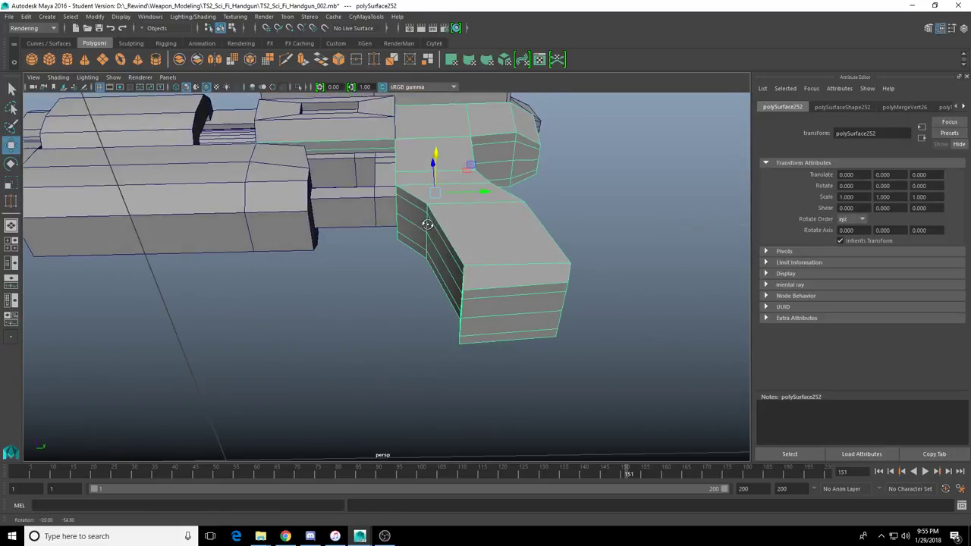
pyautogui.keyDown('alt'); pyautogui.moveTo(405, 154); pyautogui.dragTo(437, 178); pyautogui.keyUp('alt')
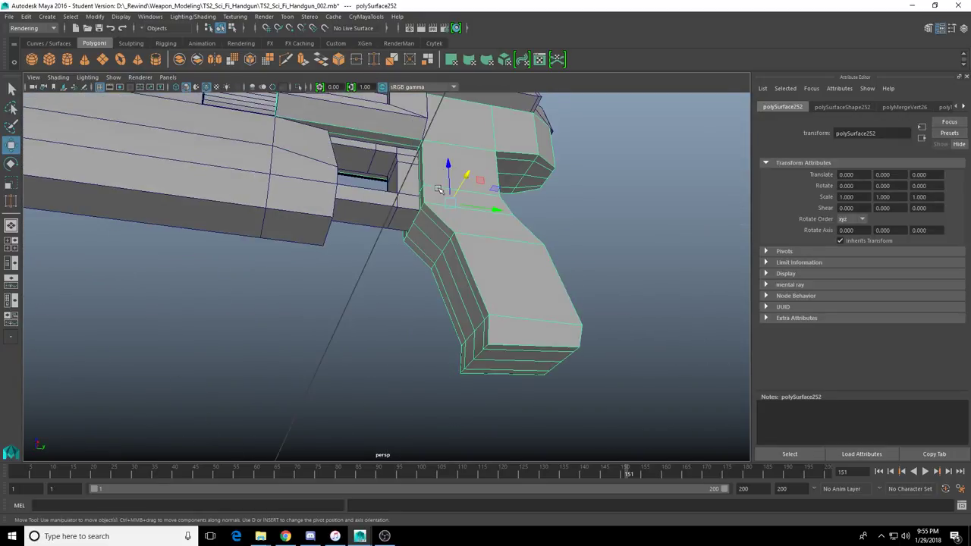
pyautogui.hotkey('alt', 'shift', 'd')
# Insert a centred edge loop running lengthwise down the sides of the grip and rear body with Multi-Cut.
pyautogui.click(285, 62)
pyautogui.keyDown('alt'); pyautogui.moveTo(572, 274); pyautogui.dragTo(507, 292); pyautogui.keyUp('alt')
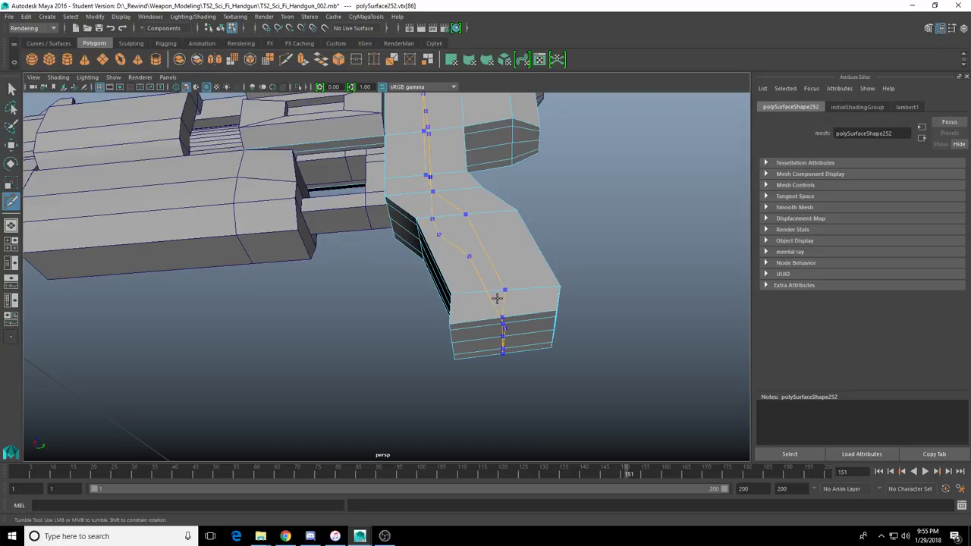
pyautogui.keyDown('ctrl'); pyautogui.middleClick(497, 299); pyautogui.keyUp('ctrl')
pyautogui.keyDown('alt'); pyautogui.moveTo(395, 290); pyautogui.dragTo(446, 277); pyautogui.keyUp('alt')
pyautogui.press('w')
pyautogui.press('F8')
# Select the edge loop around the bottom of the grip and bevel it, returning to object mode.
pyautogui.click(440, 231)
pyautogui.scroll(3, 439, 227)
pyautogui.keyDown('alt'); pyautogui.moveTo(437, 222); pyautogui.dragTo(469, 231); pyautogui.keyUp('alt')
pyautogui.moveTo(490, 316); pyautogui.dragTo(479, 290, button='right')
pyautogui.click(479, 290)
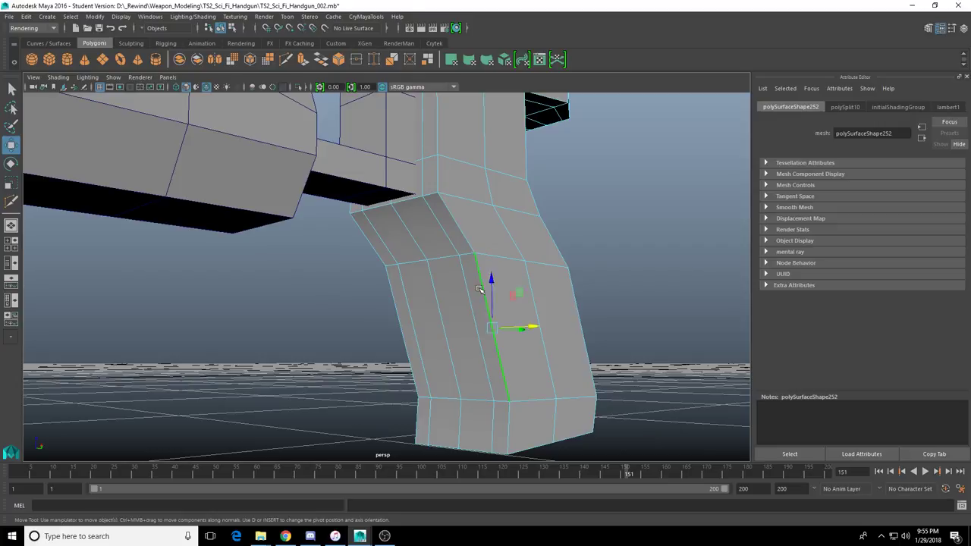
pyautogui.keyDown('alt'); pyautogui.moveTo(480, 290); pyautogui.dragTo(443, 293); pyautogui.keyUp('alt')
pyautogui.click(488, 350)
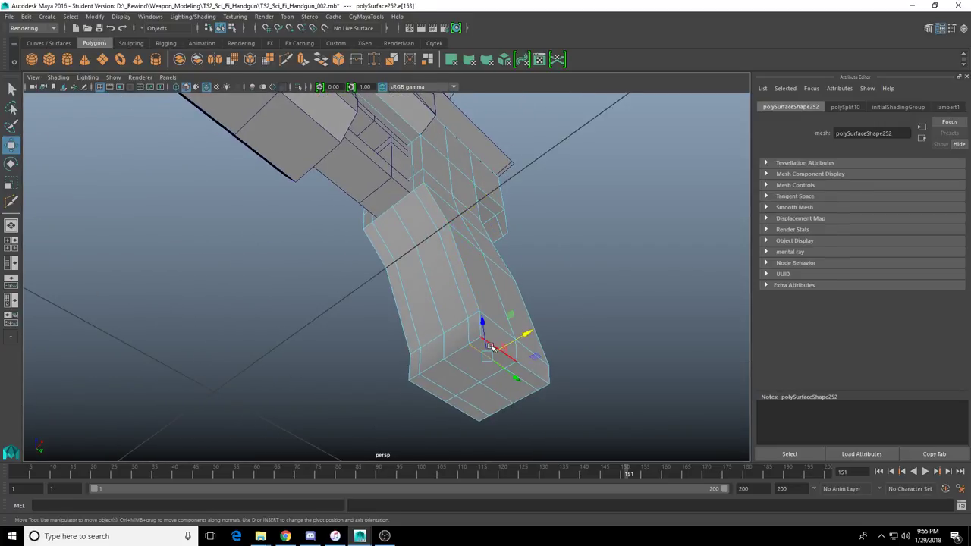
pyautogui.scroll(5, 489, 347)
pyautogui.press('q')
pyautogui.click(547, 375)
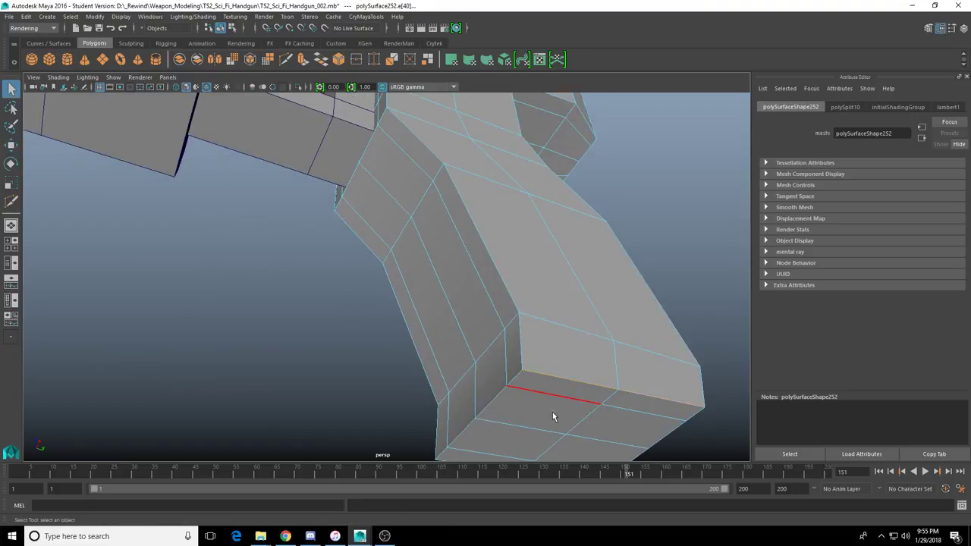
pyautogui.keyDown('alt'); pyautogui.moveTo(552, 416); pyautogui.dragTo(429, 275); pyautogui.keyUp('alt')
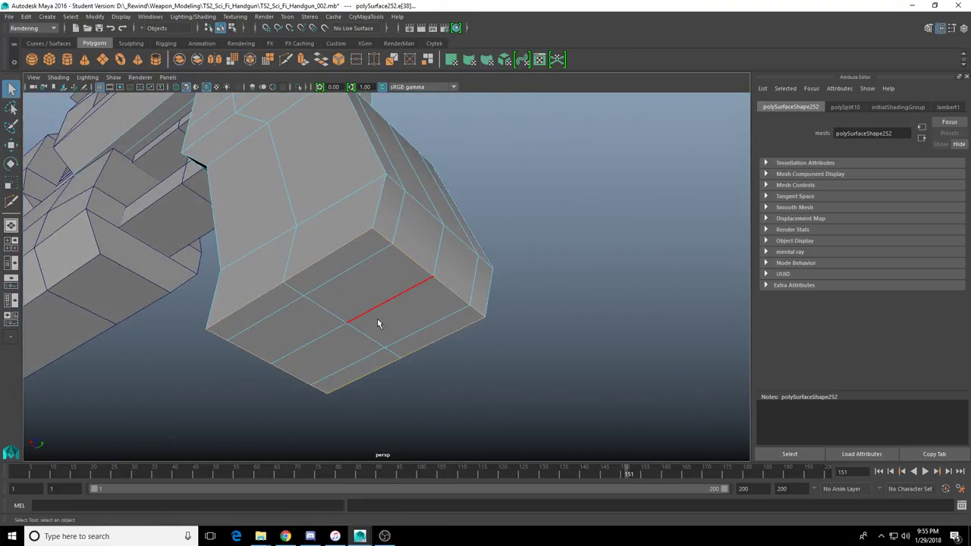
pyautogui.keyDown('shift'); pyautogui.moveTo(382, 239); pyautogui.dragTo(413, 244, button='right'); pyautogui.keyUp('shift')
pyautogui.moveTo(349, 293); pyautogui.dragTo(362, 283, button='right')
pyautogui.keyDown('alt'); pyautogui.moveTo(362, 284); pyautogui.dragTo(410, 298); pyautogui.keyUp('alt')
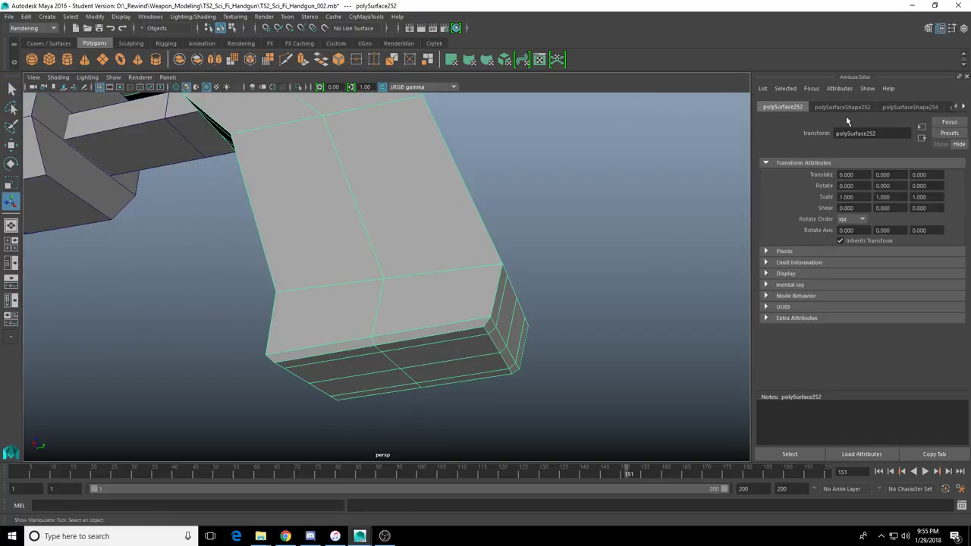
# Set the grip-bottom bevel's Fraction to 1.000 and deselect the mesh.
pyautogui.click(911, 107)
pyautogui.click(964, 107)
pyautogui.click(964, 107)
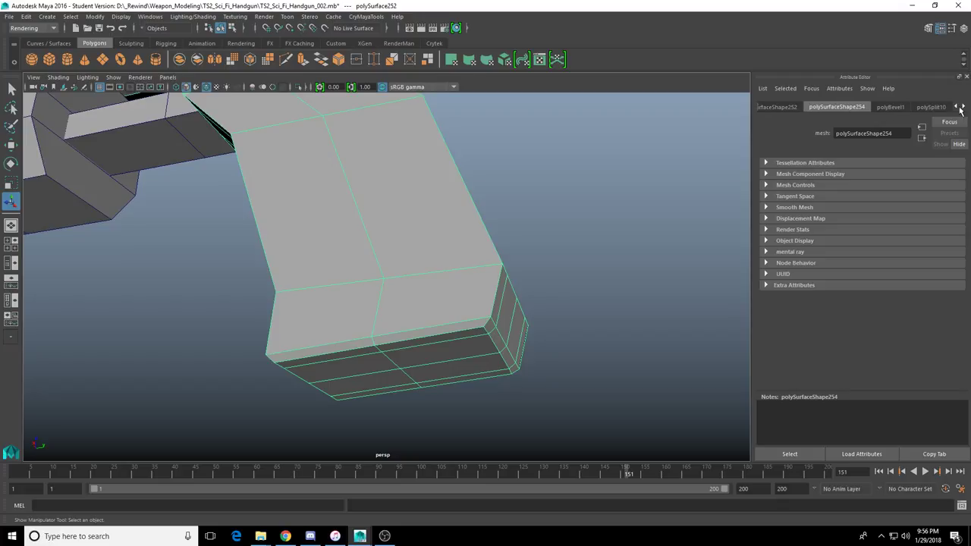
pyautogui.click(893, 107)
pyautogui.keyDown('alt'); pyautogui.moveTo(615, 238); pyautogui.dragTo(499, 245); pyautogui.keyUp('alt')
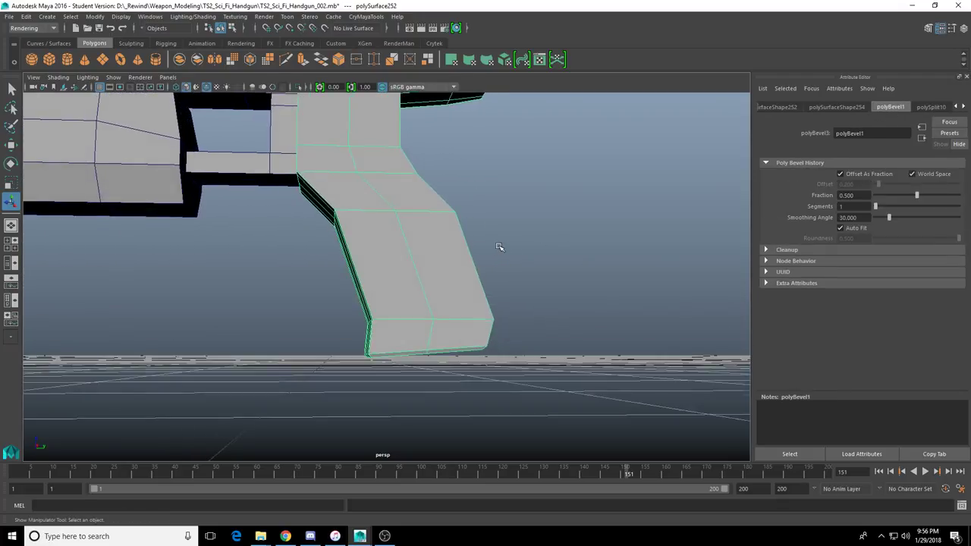
pyautogui.scroll(3, 499, 245)
pyautogui.moveTo(916, 195); pyautogui.dragTo(968, 204)
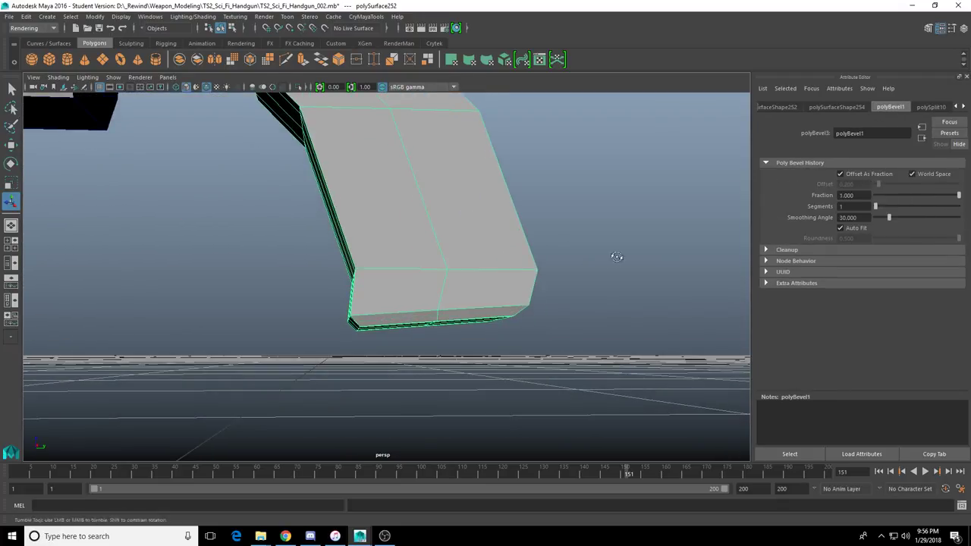
pyautogui.moveTo(613, 256)
pyautogui.keyDown('alt'); pyautogui.mouseDown()
pyautogui.moveTo(581, 245)
pyautogui.moveTo(611, 245)
pyautogui.mouseUp(); pyautogui.keyUp('alt')
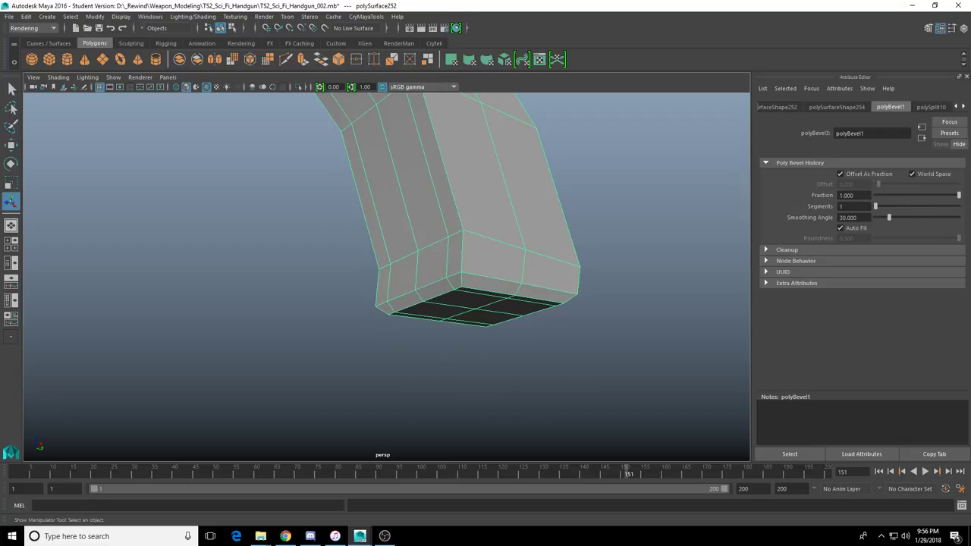
pyautogui.keyDown('alt'); pyautogui.moveTo(577, 242); pyautogui.dragTo(533, 271); pyautogui.keyUp('alt')
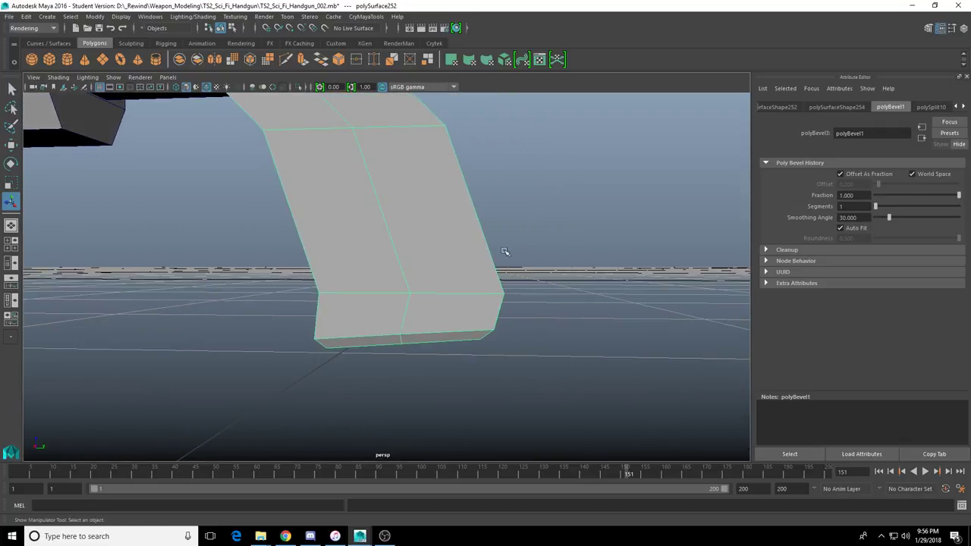
pyautogui.scroll(-3, 546, 227)
pyautogui.click(547, 226)
# Select the lengthwise corner edges along both sides of the grip's front face.
pyautogui.scroll(-4, 547, 226)
pyautogui.keyDown('alt'); pyautogui.moveTo(542, 226); pyautogui.dragTo(486, 232); pyautogui.keyUp('alt')
pyautogui.scroll(6, 507, 227)
pyautogui.click(505, 230)
pyautogui.moveTo(483, 258); pyautogui.dragTo(478, 234, button='right')
pyautogui.click(464, 252)
pyautogui.keyDown('alt'); pyautogui.moveTo(465, 252); pyautogui.dragTo(424, 299); pyautogui.keyUp('alt')
pyautogui.keyDown('shift'); pyautogui.doubleClick(425, 291); pyautogui.keyUp('shift')
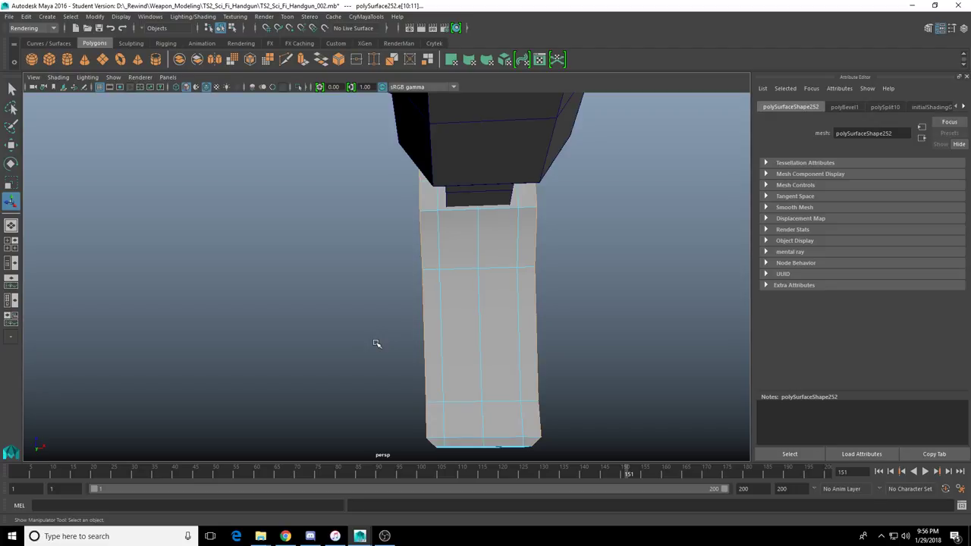
# Examine how the selected front corner edges of the grip run into the upper body, in wireframe and shaded display.
pyautogui.keyDown('alt'); pyautogui.moveTo(377, 329); pyautogui.dragTo(369, 298); pyautogui.keyUp('alt')
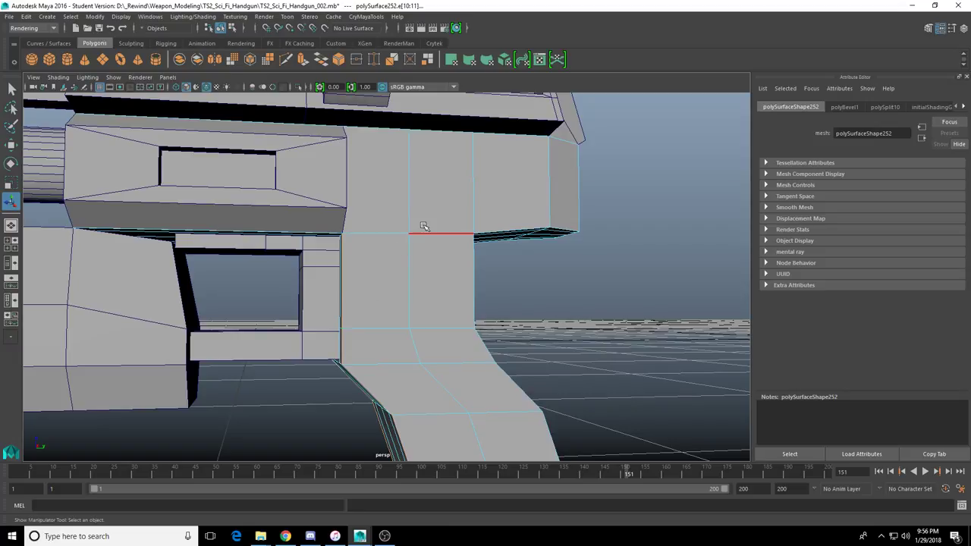
pyautogui.keyDown('alt'); pyautogui.moveTo(373, 252); pyautogui.dragTo(384, 265); pyautogui.keyUp('alt')
pyautogui.press('4')
pyautogui.scroll(3, 384, 265)
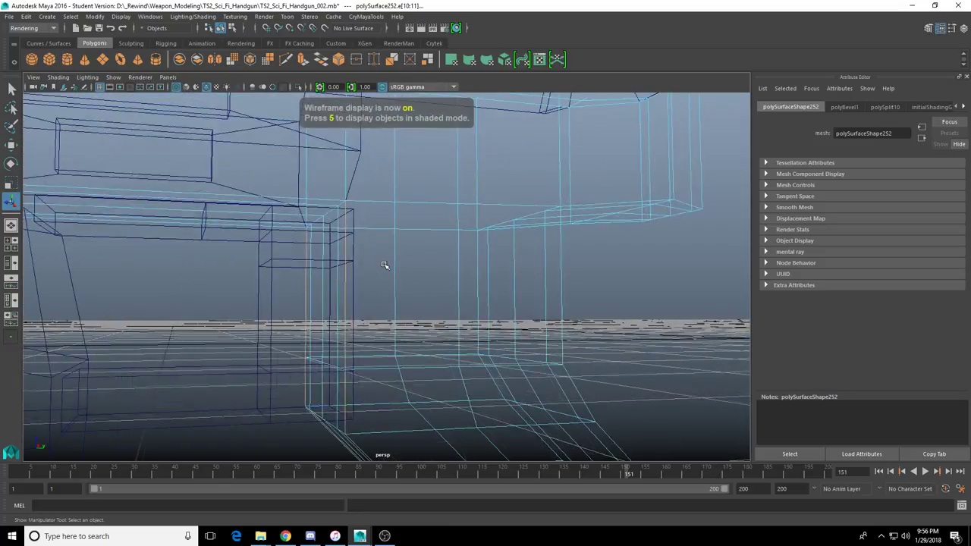
pyautogui.scroll(-3, 385, 265)
pyautogui.press('5')
pyautogui.moveTo(418, 319)
pyautogui.keyDown('alt'); pyautogui.mouseDown()
pyautogui.moveTo(489, 324)
pyautogui.moveTo(424, 237)
pyautogui.moveTo(399, 326)
pyautogui.moveTo(408, 312)
pyautogui.moveTo(396, 307)
pyautogui.moveTo(405, 317)
pyautogui.moveTo(580, 284)
pyautogui.mouseUp(); pyautogui.keyUp('alt')
pyautogui.click(394, 304)
pyautogui.keyDown('alt'); pyautogui.moveTo(632, 193); pyautogui.dragTo(548, 211, button='middle'); pyautogui.keyUp('alt')
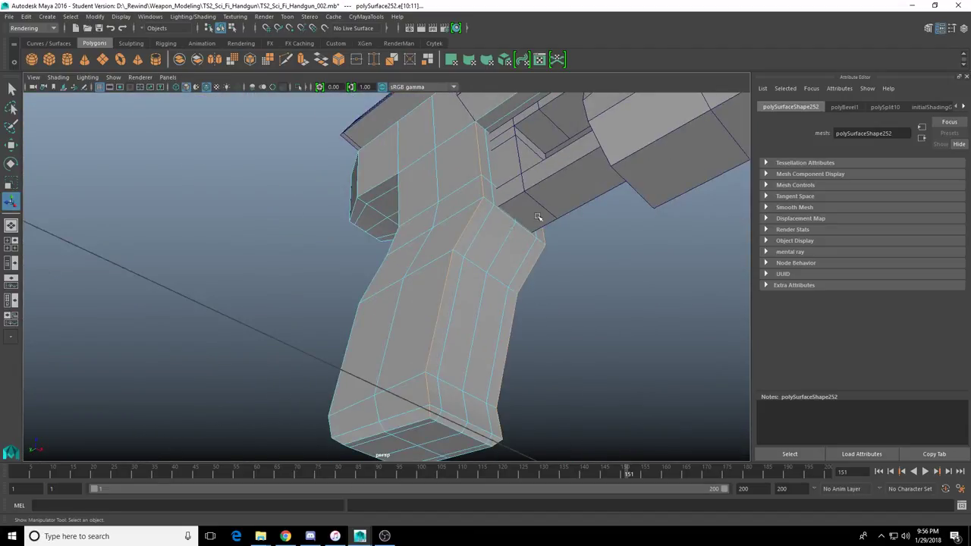
pyautogui.keyDown('alt'); pyautogui.moveTo(539, 217); pyautogui.dragTo(522, 234); pyautogui.keyUp('alt')
# Drop the edge selection and select the faces of the grip and rear body mesh's forward extension inside the slotted frame block.
pyautogui.keyDown('alt'); pyautogui.moveTo(414, 217); pyautogui.dragTo(438, 227); pyautogui.keyUp('alt')
pyautogui.moveTo(438, 228); pyautogui.dragTo(459, 206, button='right')
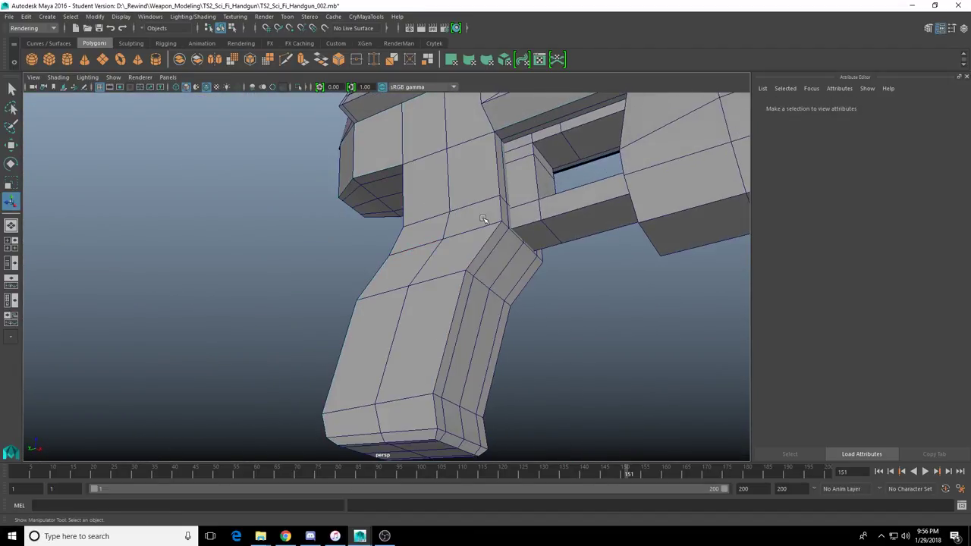
pyautogui.click(490, 224)
pyautogui.keyDown('alt'); pyautogui.moveTo(492, 226); pyautogui.dragTo(380, 380, button='middle'); pyautogui.keyUp('alt')
pyautogui.keyDown('alt'); pyautogui.moveTo(379, 379); pyautogui.dragTo(433, 334); pyautogui.keyUp('alt')
pyautogui.moveTo(355, 326); pyautogui.dragTo(355, 348, button='right')
pyautogui.press('4')
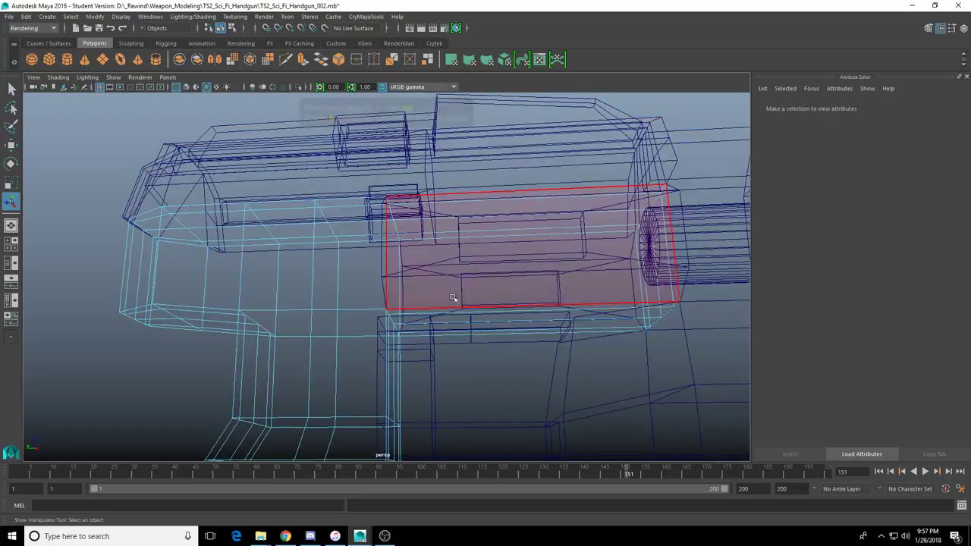
pyautogui.moveTo(467, 158); pyautogui.dragTo(713, 403)
pyautogui.keyDown('alt'); pyautogui.moveTo(599, 337); pyautogui.dragTo(600, 349); pyautogui.keyUp('alt')
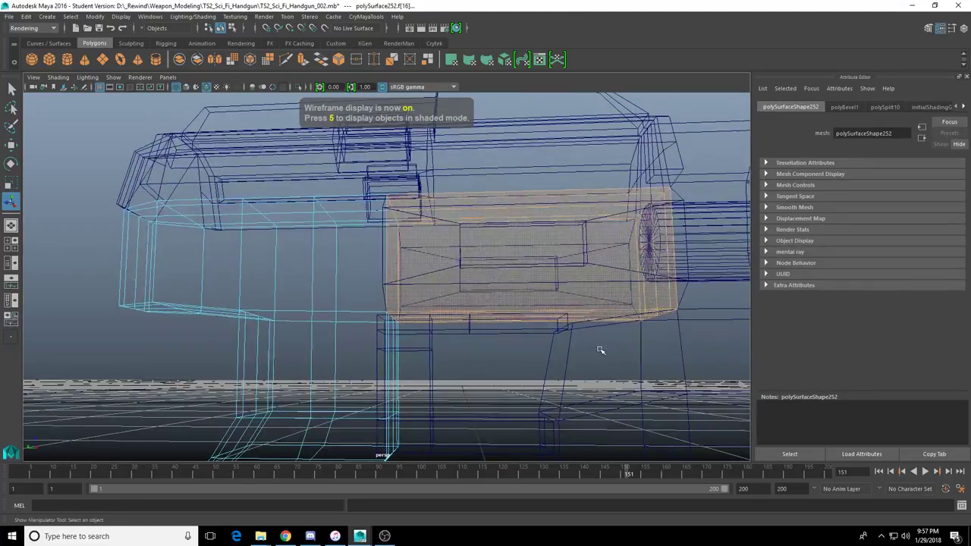
pyautogui.press('5')
pyautogui.keyDown('alt'); pyautogui.moveTo(444, 302); pyautogui.dragTo(441, 285); pyautogui.keyUp('alt')
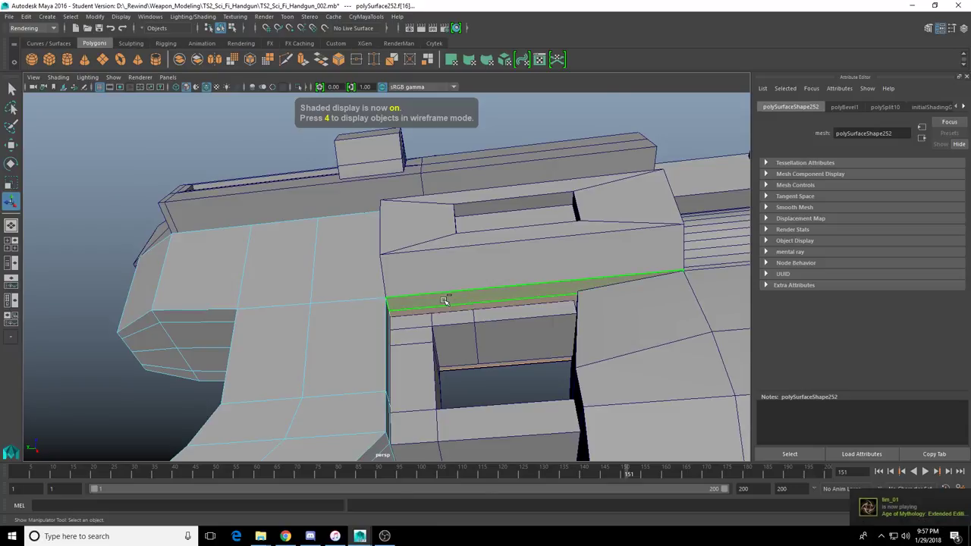
# Extract the selected thin faces beneath the rectangular housing from the grip mesh.
pyautogui.moveTo(444, 300)
pyautogui.keyDown('shift'); pyautogui.mouseDown(button='right')
pyautogui.moveTo(464, 300)
pyautogui.moveTo(446, 332)
pyautogui.moveTo(448, 432)
pyautogui.mouseUp(button='right'); pyautogui.keyUp('shift')
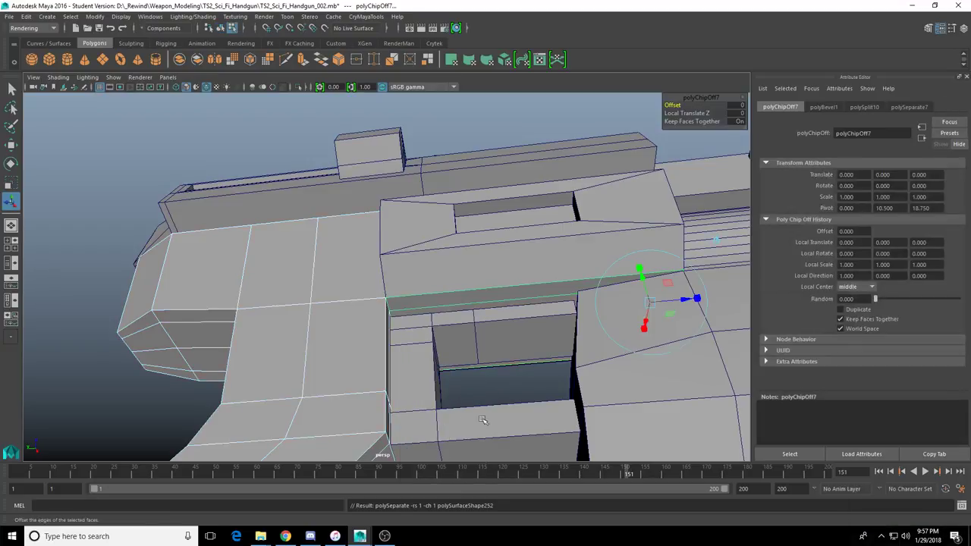
pyautogui.keyDown('shift'); pyautogui.click(410, 309); pyautogui.keyUp('shift')
pyautogui.keyDown('alt'); pyautogui.moveTo(410, 309); pyautogui.dragTo(421, 326); pyautogui.keyUp('alt')
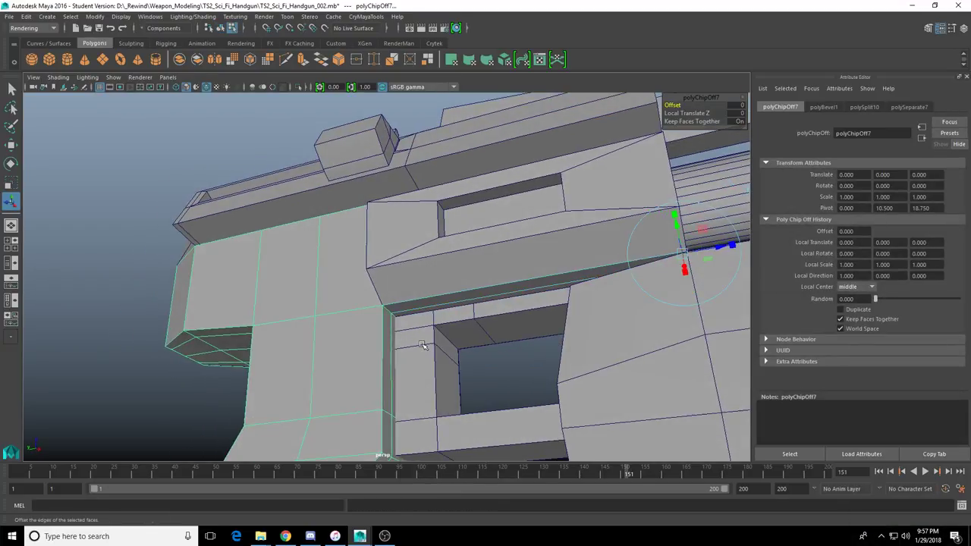
pyautogui.press('F8')
pyautogui.keyDown('alt'); pyautogui.moveTo(339, 348); pyautogui.dragTo(405, 374); pyautogui.keyUp('alt')
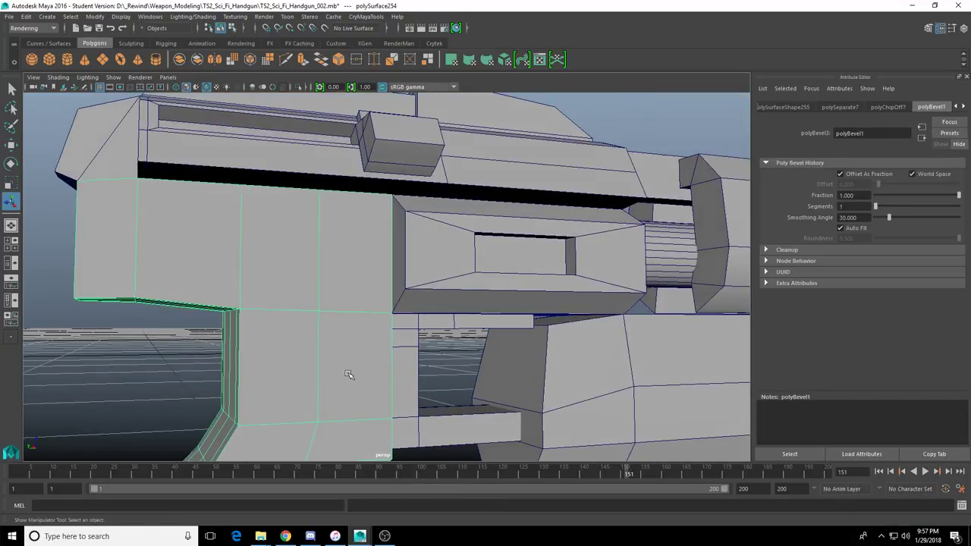
# Isolate the grip mesh in the perspective view so the surrounding gun parts are hidden.
pyautogui.click(415, 280)
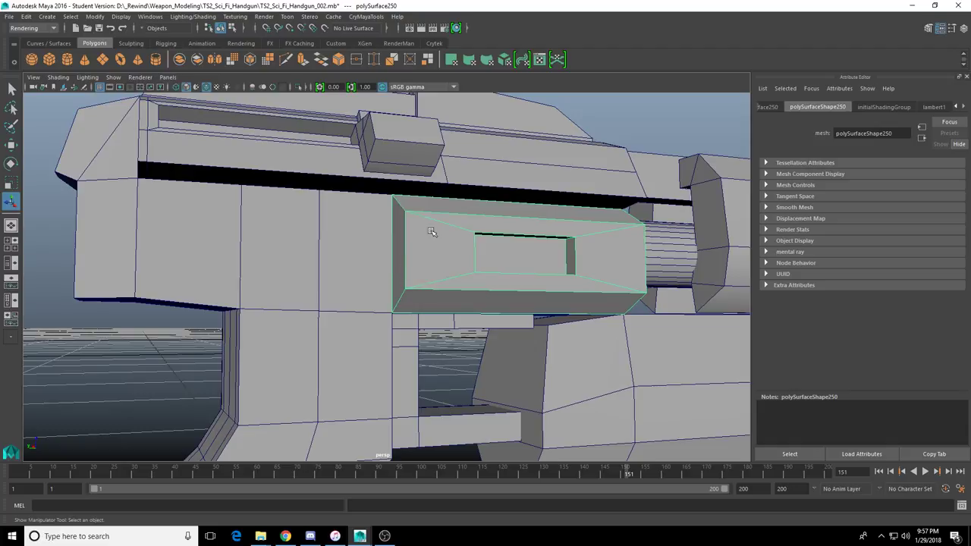
pyautogui.keyDown('alt'); pyautogui.moveTo(433, 232); pyautogui.dragTo(496, 278); pyautogui.keyUp('alt')
pyautogui.click(329, 283)
pyautogui.click(375, 280)
pyautogui.keyDown('alt'); pyautogui.moveTo(329, 283); pyautogui.dragTo(478, 288); pyautogui.keyUp('alt')
pyautogui.scroll(-2, 477, 285)
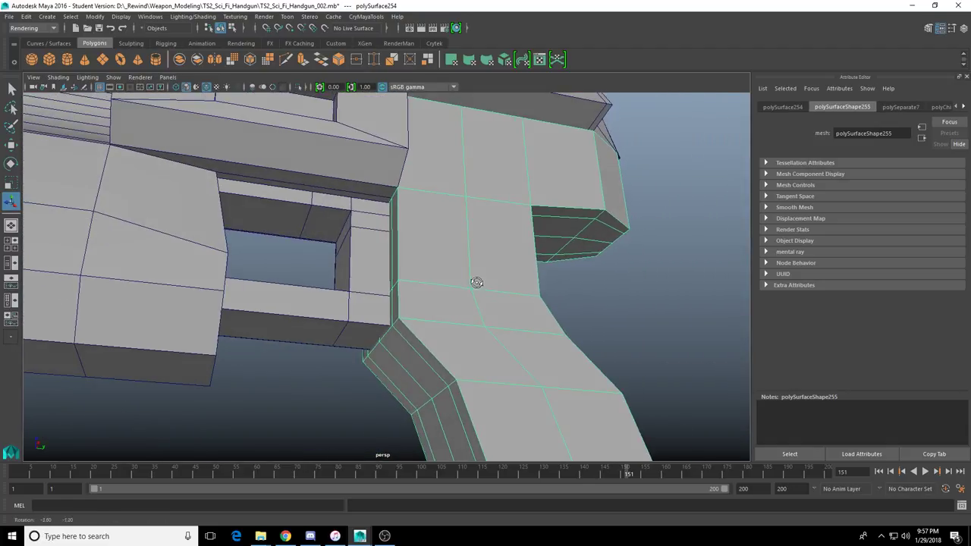
pyautogui.moveTo(458, 339); pyautogui.dragTo(422, 177, button='right')
pyautogui.doubleClick(428, 349)
pyautogui.click(298, 87)
# Bridge the two vertical border edges across the opening at the top front of the grip.
pyautogui.keyDown('alt'); pyautogui.moveTo(416, 198); pyautogui.dragTo(494, 414); pyautogui.keyUp('alt')
pyautogui.scroll(4, 440, 357)
pyautogui.moveTo(436, 320); pyautogui.dragTo(436, 288, button='right')
pyautogui.keyDown('alt'); pyautogui.moveTo(437, 292); pyautogui.dragTo(357, 304); pyautogui.keyUp('alt')
pyautogui.moveTo(293, 270); pyautogui.dragTo(378, 312)
pyautogui.click(321, 60)
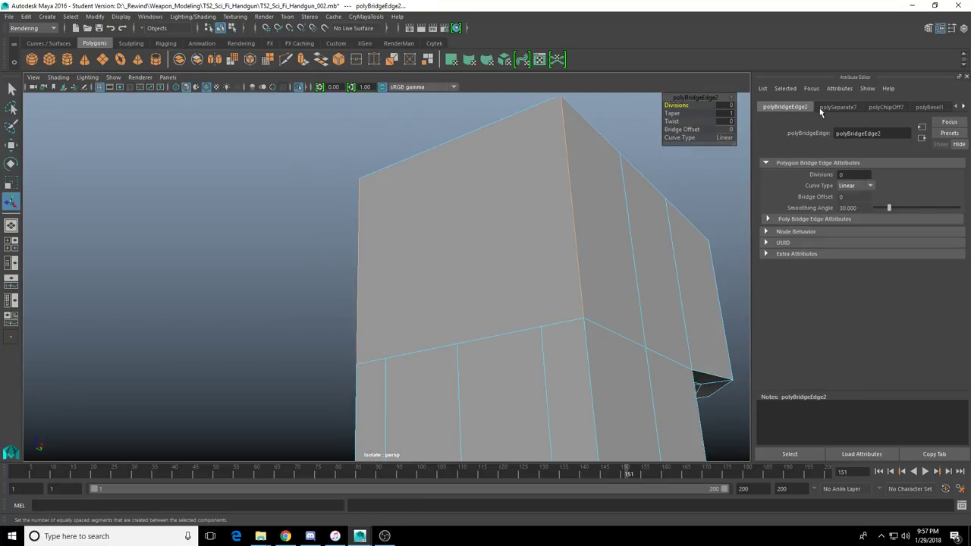
# Set the new edge bridge's divisions to 3.
pyautogui.click(829, 108)
pyautogui.click(884, 107)
pyautogui.click(931, 108)
pyautogui.click(883, 107)
pyautogui.click(854, 107)
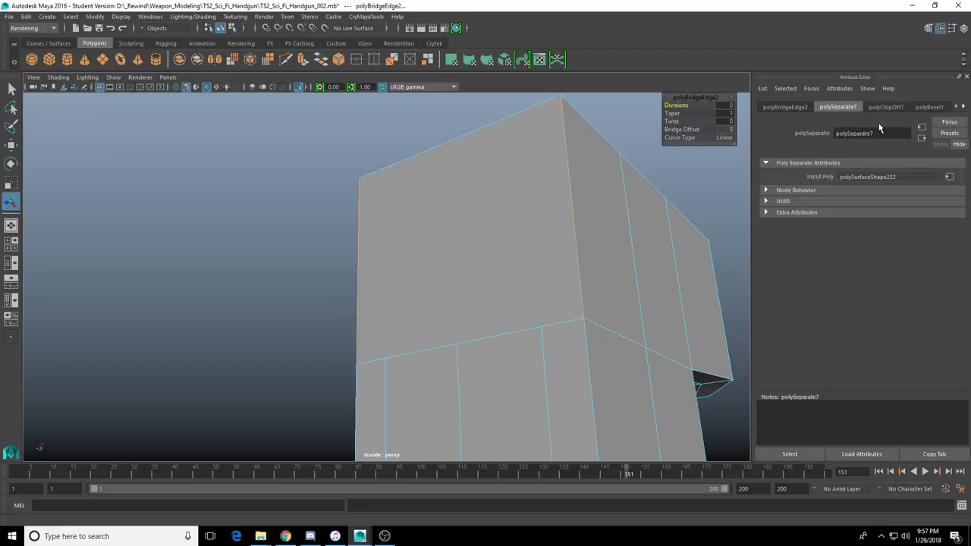
pyautogui.click(799, 108)
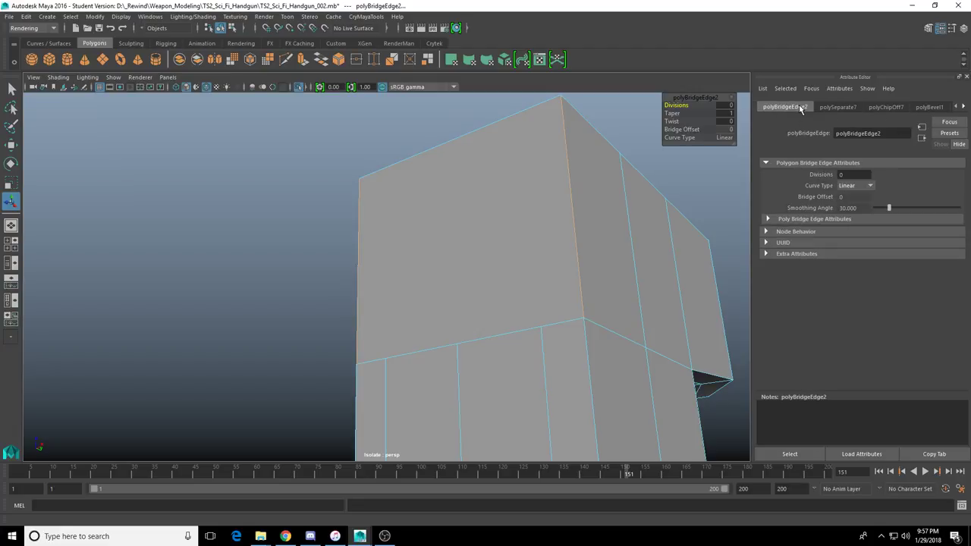
pyautogui.click(860, 174)
pyautogui.write('3')
pyautogui.press('Return')
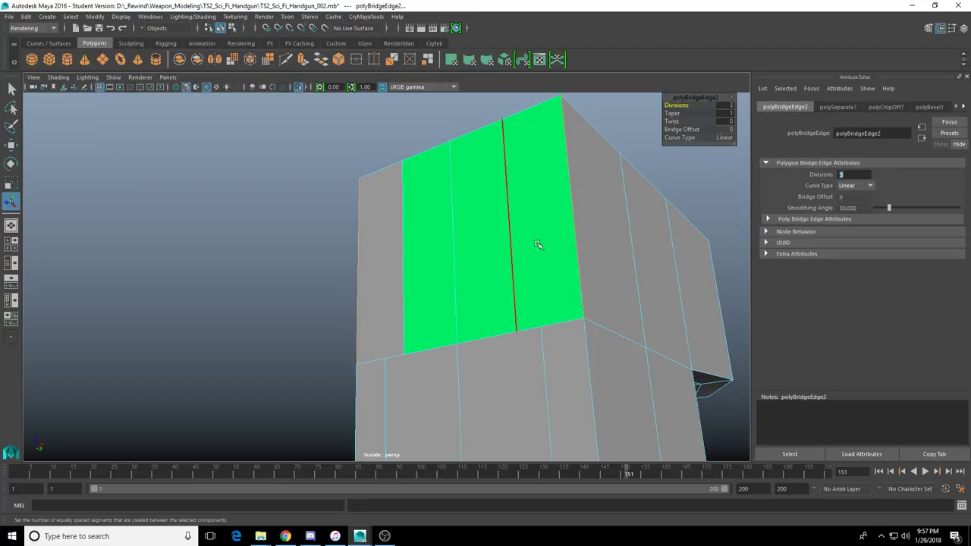
# Select the bridged area's outer dividing edge and examine its alignment in the top, side and front views.
pyautogui.click(412, 252)
pyautogui.keyDown('alt'); pyautogui.moveTo(413, 253); pyautogui.dragTo(447, 326); pyautogui.keyUp('alt')
pyautogui.press('space')
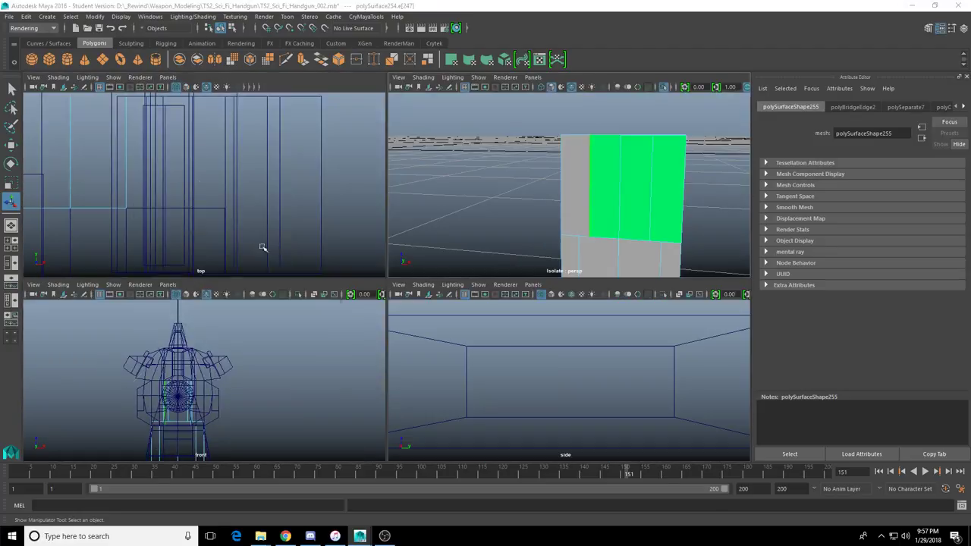
pyautogui.press('space')
pyautogui.scroll(-10, 364, 256)
pyautogui.keyDown('alt'); pyautogui.moveTo(388, 259); pyautogui.dragTo(559, 250, button='middle'); pyautogui.keyUp('alt')
pyautogui.press('space')
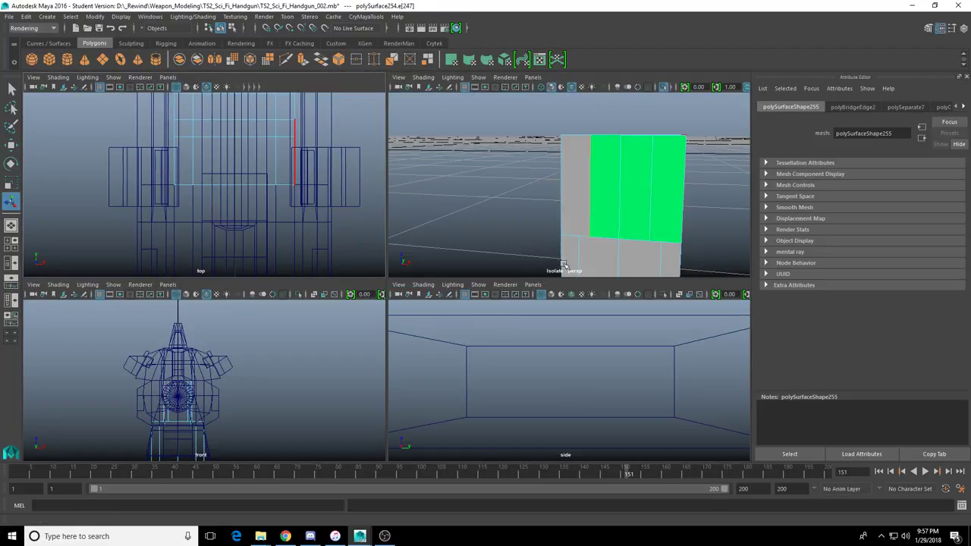
pyautogui.press('space')
pyautogui.scroll(-5, 505, 364)
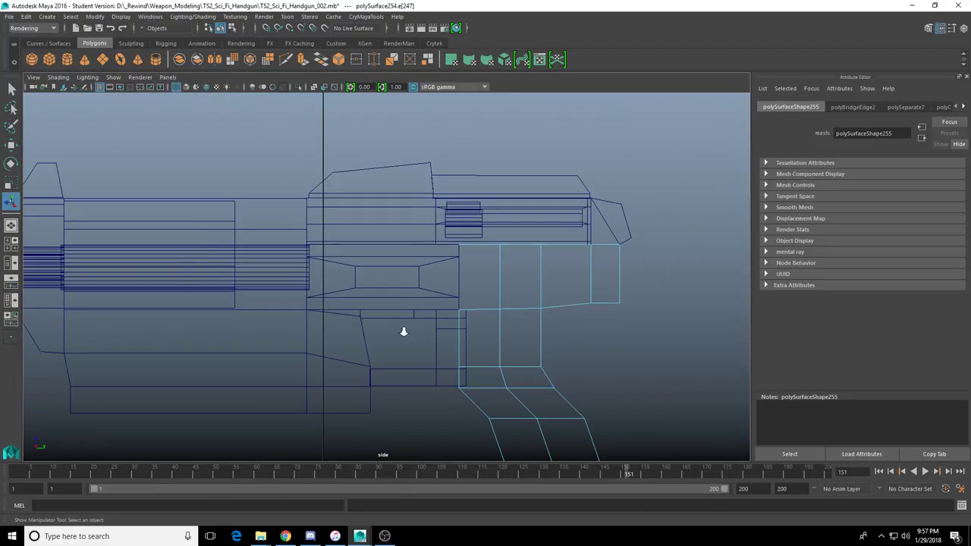
pyautogui.press('space')
pyautogui.press('space')
pyautogui.press('f')
pyautogui.keyDown('alt'); pyautogui.moveTo(390, 319); pyautogui.dragTo(394, 238, button='middle'); pyautogui.keyUp('alt')
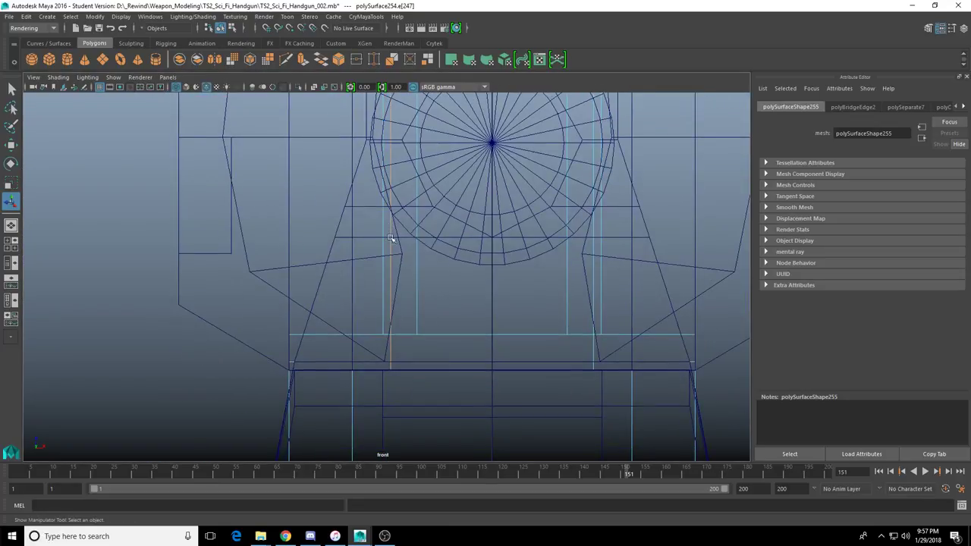
pyautogui.press('space')
pyautogui.press('space')
# Move the selected dividing edge sideways with vertex snapping to line up with the outer vertical edge below.
pyautogui.keyDown('alt'); pyautogui.moveTo(499, 199); pyautogui.dragTo(478, 255); pyautogui.keyUp('alt')
pyautogui.press('w')
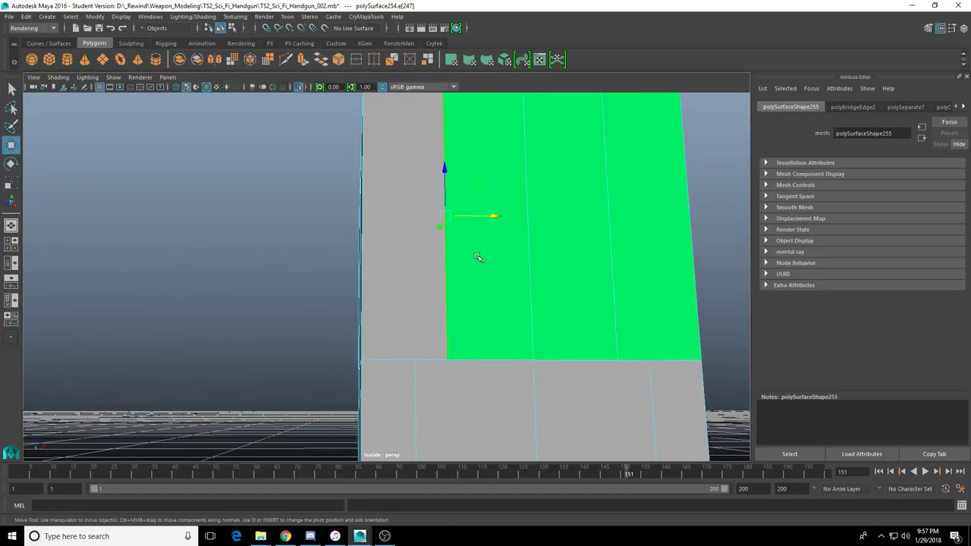
pyautogui.press('v')
pyautogui.moveTo(495, 218); pyautogui.dragTo(392, 232)
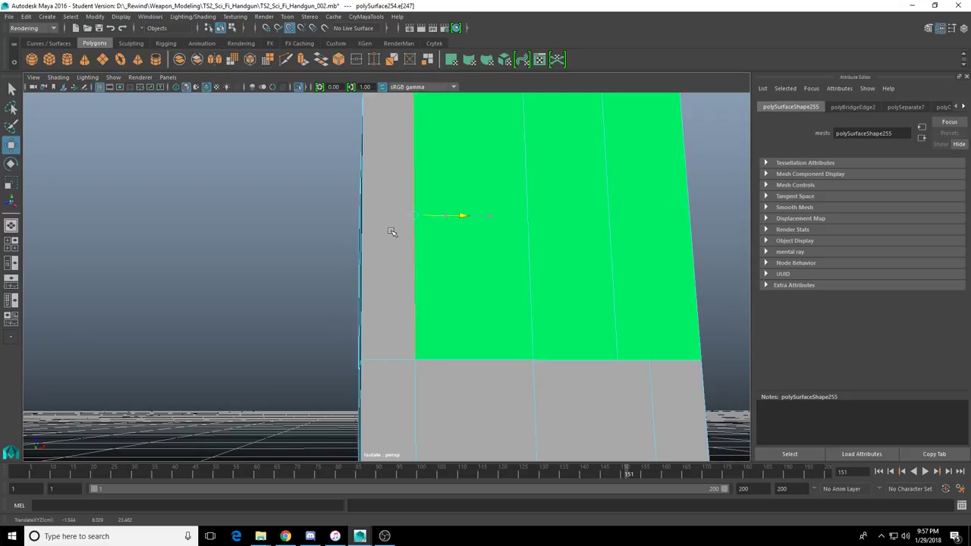
# Snap the dividing edge on the opposite side of the bridged area in line with the matching edge below.
pyautogui.keyDown('alt'); pyautogui.moveTo(554, 283); pyautogui.dragTo(444, 254, button='middle'); pyautogui.keyUp('alt')
pyautogui.click(505, 255)
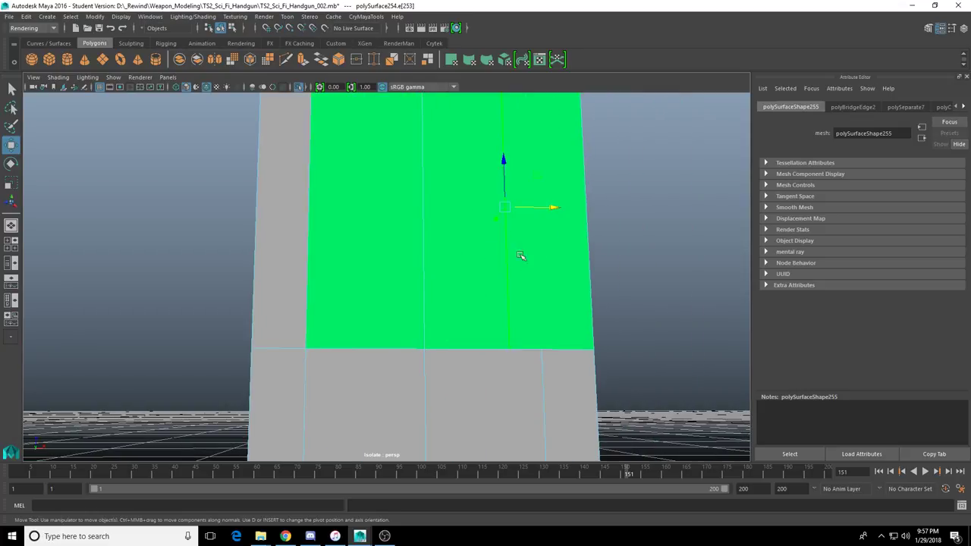
pyautogui.moveTo(555, 208); pyautogui.dragTo(556, 216)
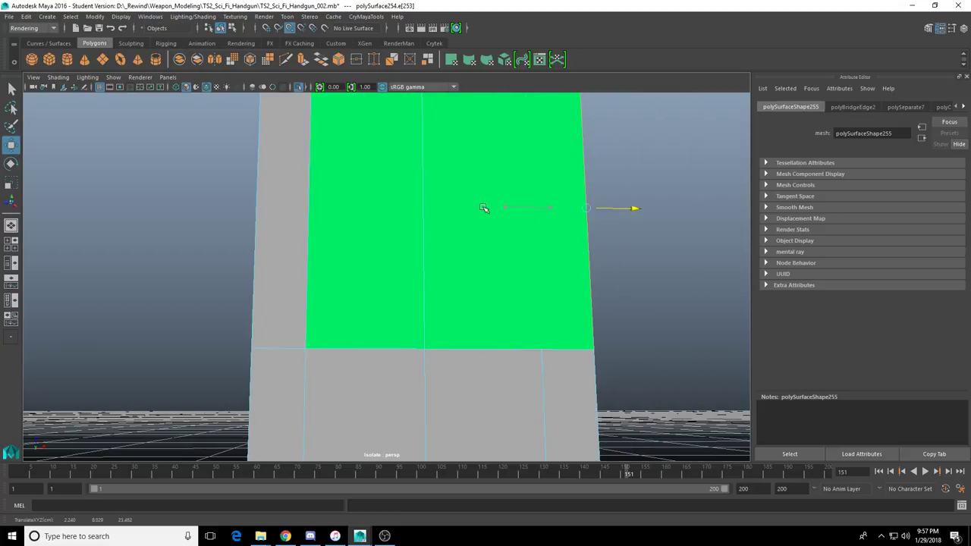
pyautogui.moveTo(484, 207); pyautogui.dragTo(437, 217)
# Check the alignment of the upper vertex on the snapped dividing edge in the top view.
pyautogui.moveTo(490, 232); pyautogui.dragTo(372, 243, button='right')
pyautogui.keyDown('alt'); pyautogui.moveTo(369, 247); pyautogui.dragTo(331, 402, button='middle'); pyautogui.keyUp('alt')
pyautogui.keyDown('alt'); pyautogui.moveTo(332, 401); pyautogui.dragTo(315, 390); pyautogui.keyUp('alt')
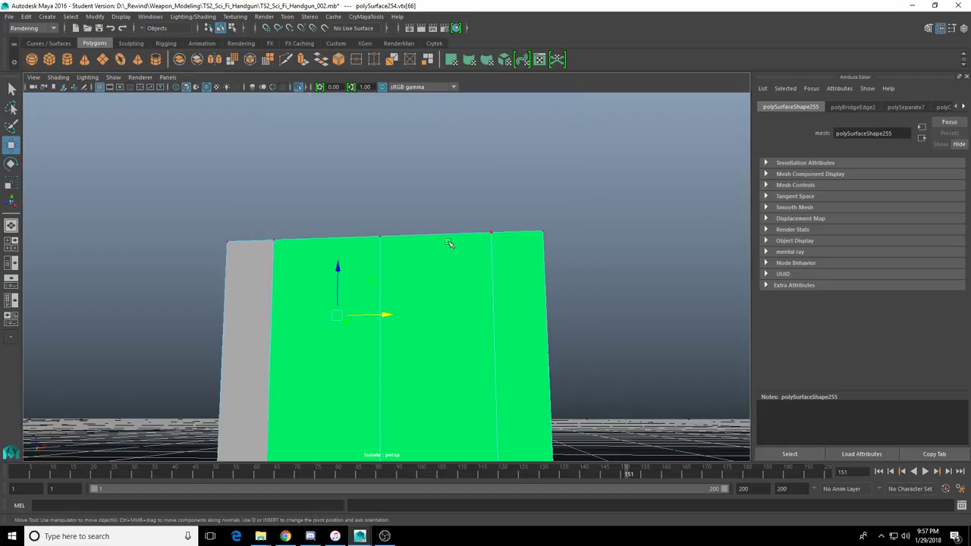
pyautogui.click(493, 235)
pyautogui.press('space')
pyautogui.press('space')
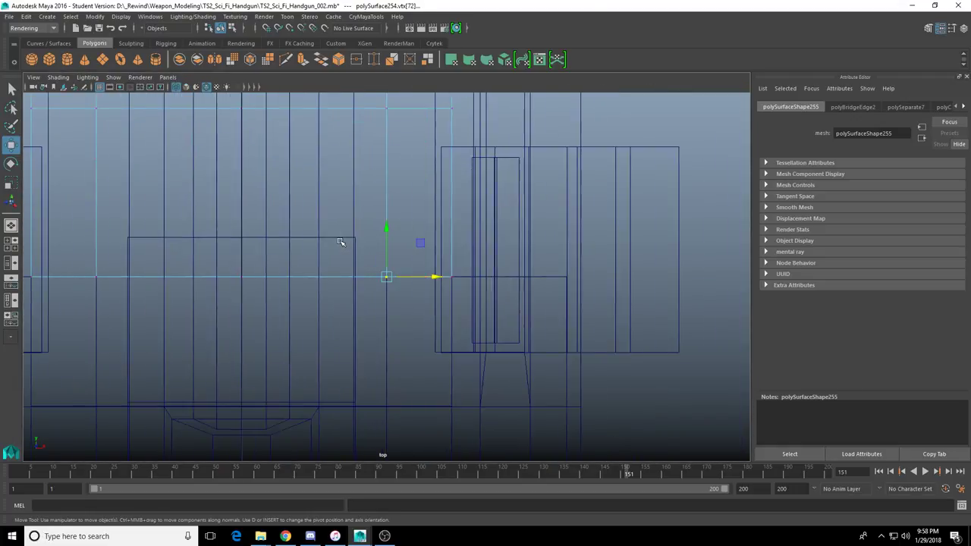
pyautogui.scroll(5, 341, 242)
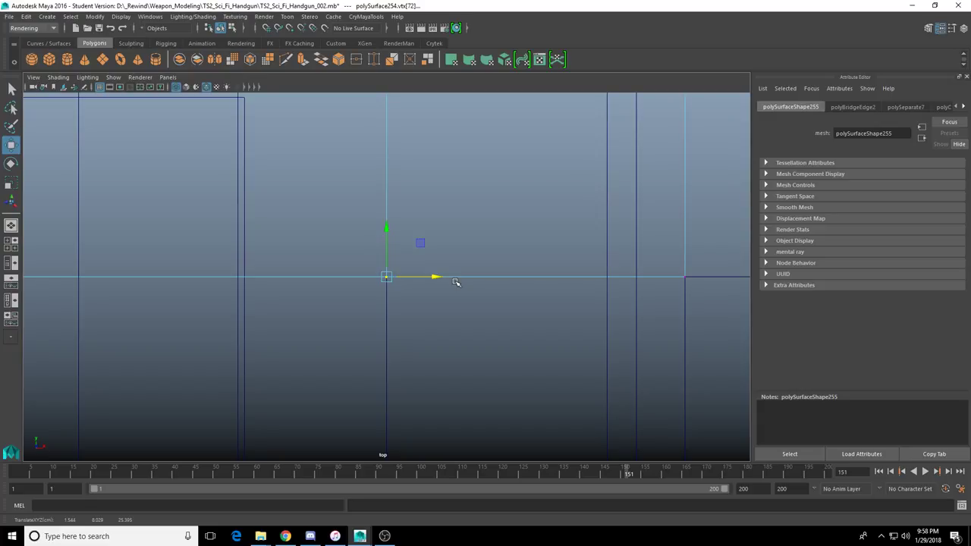
pyautogui.scroll(-5, 477, 217)
pyautogui.press('space')
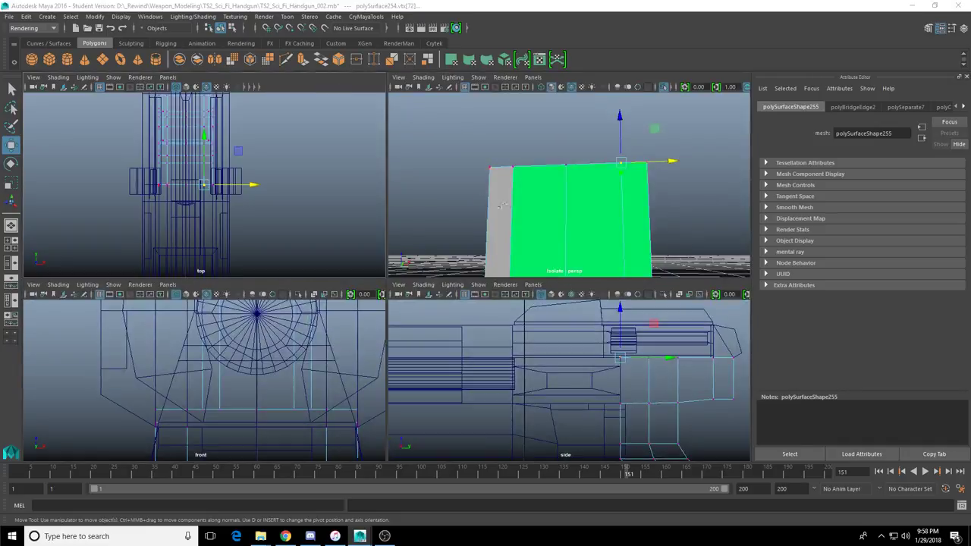
pyautogui.press('space')
# Merge the overlapping vertices along the top edge of the bridged area in wireframe display.
pyautogui.keyDown('alt'); pyautogui.moveTo(524, 220); pyautogui.dragTo(404, 213); pyautogui.keyUp('alt')
pyautogui.press('4')
pyautogui.click(394, 235)
pyautogui.press('q')
pyautogui.scroll(3, 396, 236)
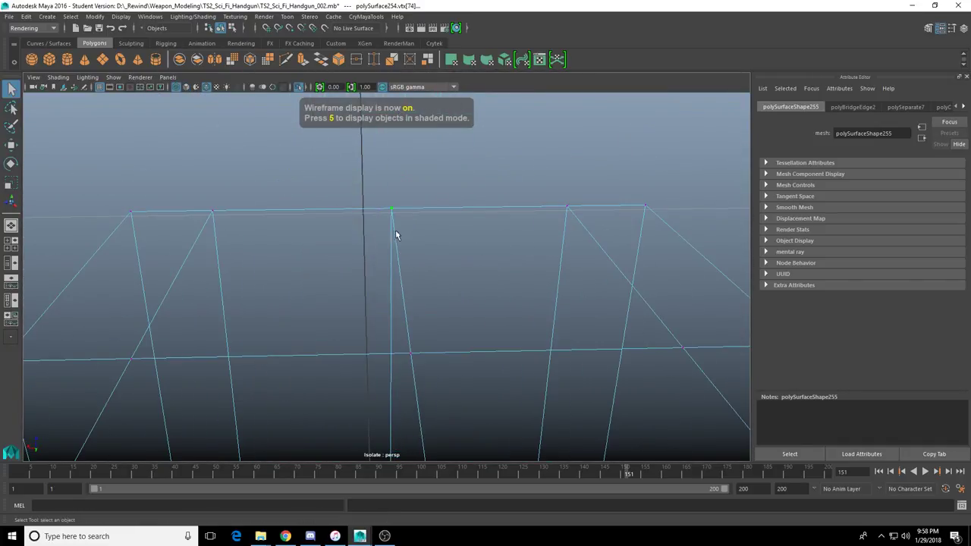
pyautogui.keyDown('shift'); pyautogui.moveTo(390, 214); pyautogui.dragTo(389, 151, button='right'); pyautogui.keyUp('shift')
pyautogui.keyDown('alt'); pyautogui.moveTo(390, 151); pyautogui.dragTo(403, 222); pyautogui.keyUp('alt')
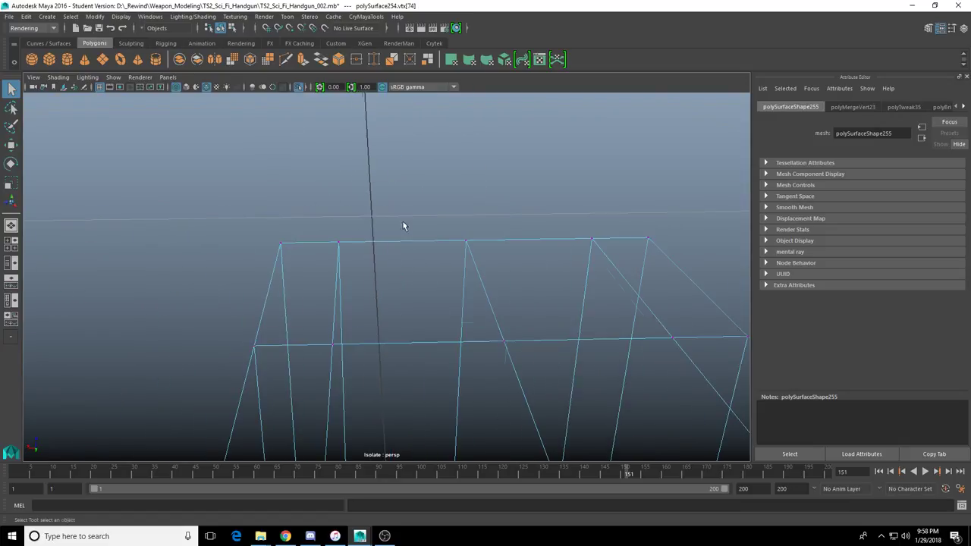
pyautogui.press('g')
pyautogui.moveTo(630, 213); pyautogui.dragTo(661, 258)
pyautogui.press('g')
pyautogui.moveTo(258, 203); pyautogui.dragTo(292, 259)
pyautogui.press('g')
# Merge the overlapping vertices along the lower edge of the bridged area.
pyautogui.keyDown('alt'); pyautogui.moveTo(464, 381); pyautogui.dragTo(458, 274); pyautogui.keyUp('alt')
pyautogui.moveTo(348, 356); pyautogui.dragTo(379, 328)
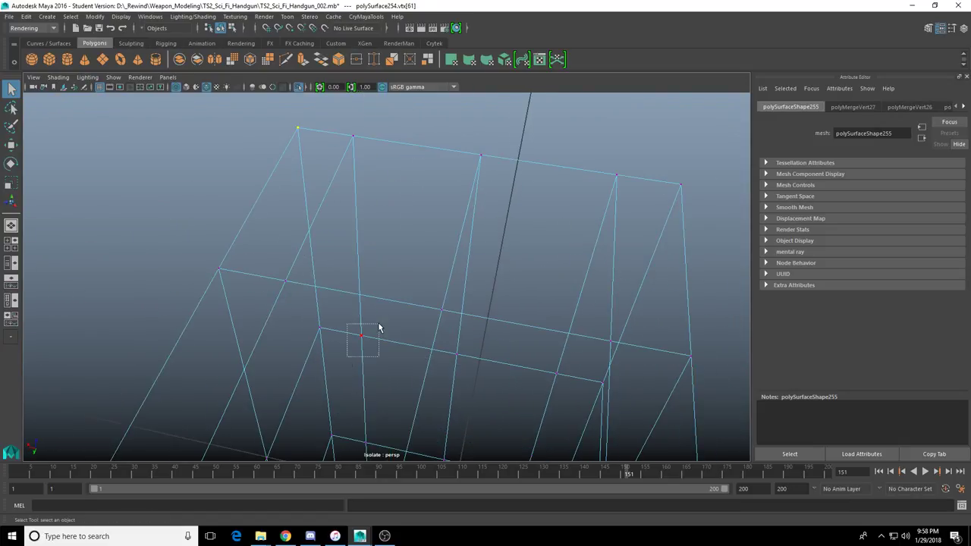
pyautogui.press('g')
pyautogui.moveTo(471, 343); pyautogui.dragTo(431, 373)
pyautogui.press('g')
pyautogui.moveTo(541, 348); pyautogui.dragTo(565, 377)
pyautogui.press('g')
# Merge the remaining overlapping vertices in the rows farther down the grip.
pyautogui.keyDown('alt'); pyautogui.moveTo(479, 403); pyautogui.dragTo(365, 288); pyautogui.keyUp('alt')
pyautogui.moveTo(365, 288); pyautogui.dragTo(331, 325)
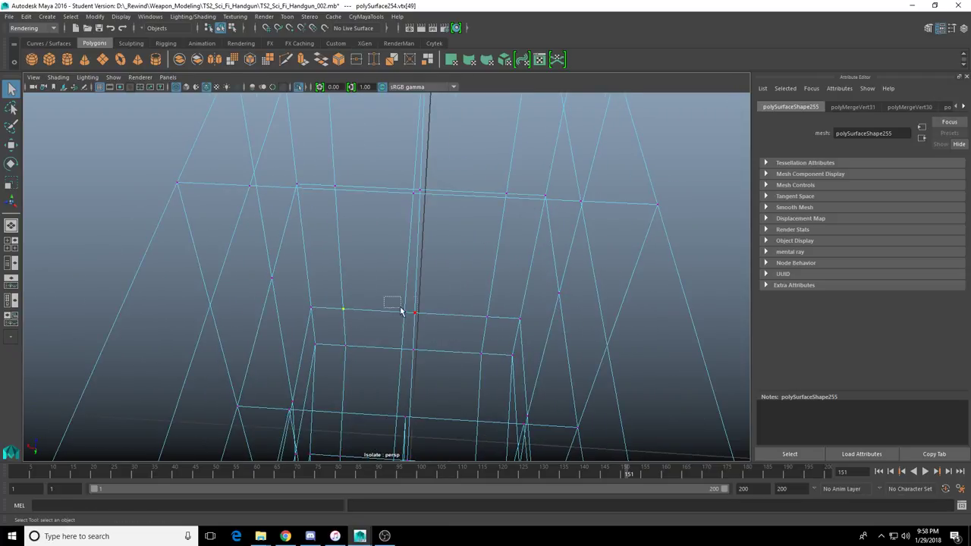
pyautogui.moveTo(471, 287); pyautogui.dragTo(491, 332)
pyautogui.moveTo(336, 333); pyautogui.dragTo(433, 365)
pyautogui.press('g')
# Return to shaded display and assign the existing lambert1 material to the three green bridged faces.
pyautogui.scroll(-4, 379, 360)
pyautogui.press('5')
pyautogui.keyDown('alt'); pyautogui.moveTo(355, 350); pyautogui.dragTo(540, 287); pyautogui.keyUp('alt')
pyautogui.click(540, 287)
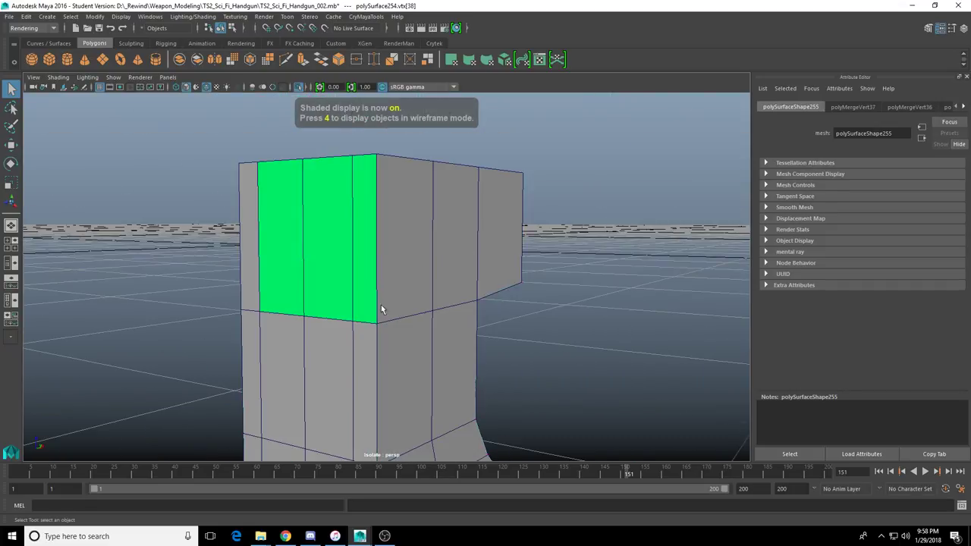
pyautogui.click(317, 316)
pyautogui.keyDown('shift'); pyautogui.moveTo(335, 248); pyautogui.dragTo(353, 341, button='right'); pyautogui.keyUp('shift')
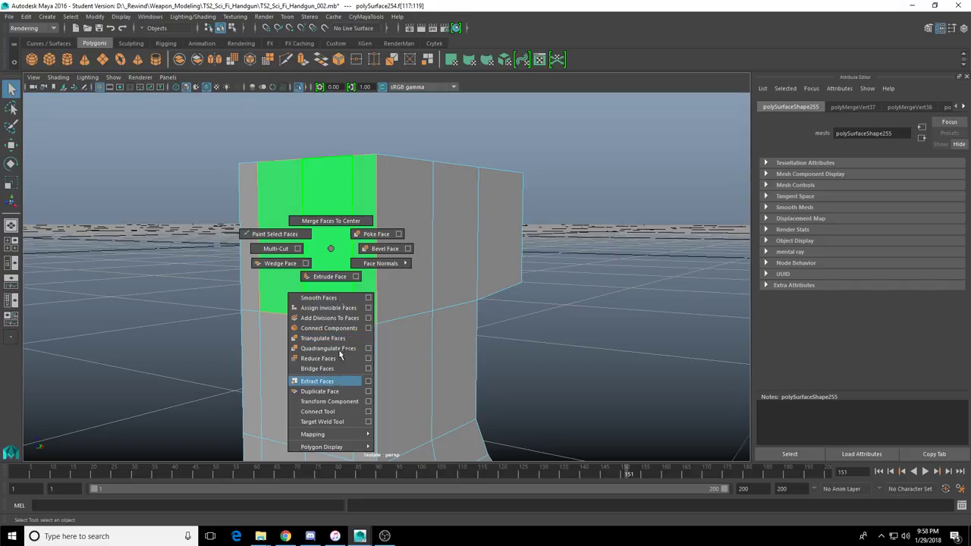
pyautogui.keyDown('shift'); pyautogui.moveTo(339, 350); pyautogui.dragTo(334, 490, button='right'); pyautogui.keyUp('shift')
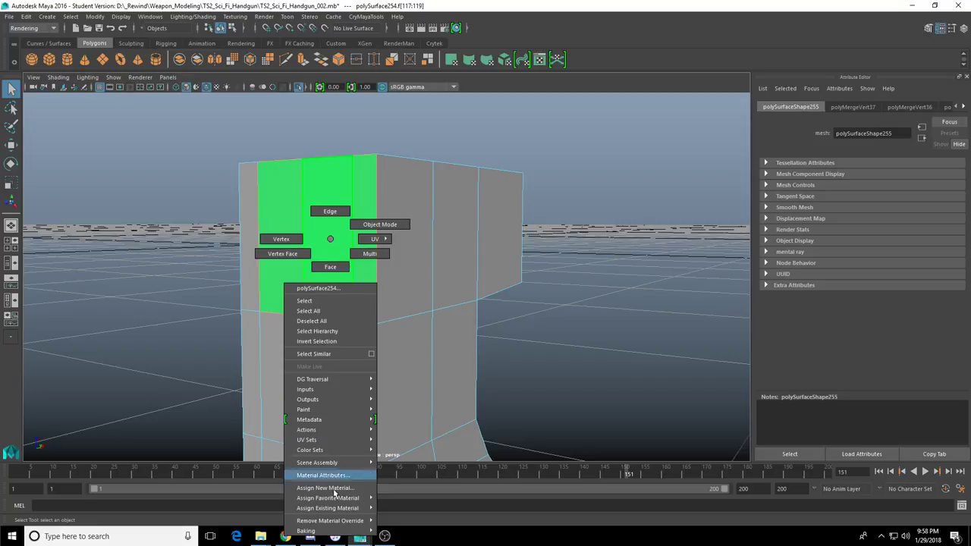
pyautogui.moveTo(334, 508)
pyautogui.click(405, 392)
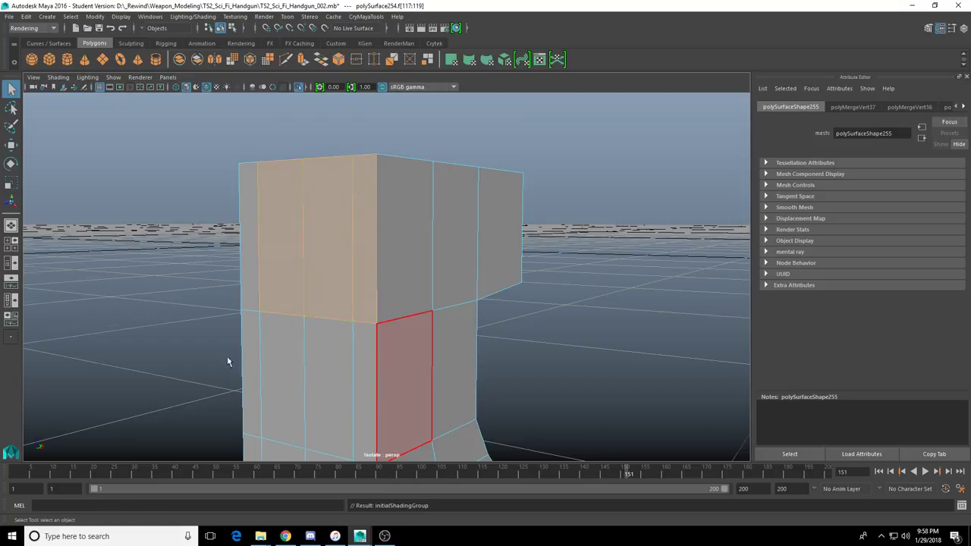
# Clear the face selection and save the scene TS2_Sci_Fi_Handgun_002.mb as a student-version file.
pyautogui.keyDown('alt'); pyautogui.moveTo(227, 362); pyautogui.dragTo(320, 271); pyautogui.keyUp('alt')
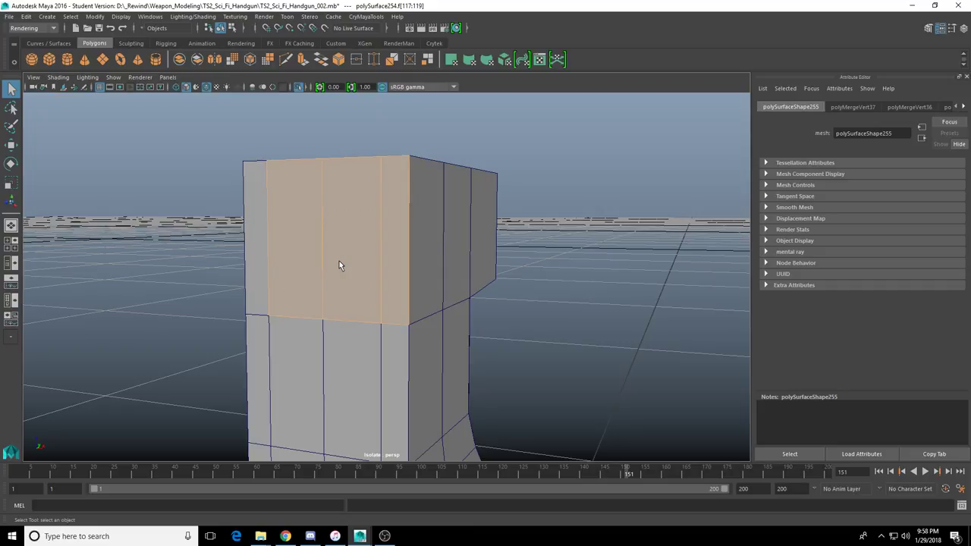
pyautogui.click(567, 247)
pyautogui.keyDown('alt'); pyautogui.moveTo(564, 251); pyautogui.dragTo(300, 202); pyautogui.keyUp('alt')
pyautogui.keyDown('alt'); pyautogui.moveTo(130, 219); pyautogui.dragTo(109, 109); pyautogui.keyUp('alt')
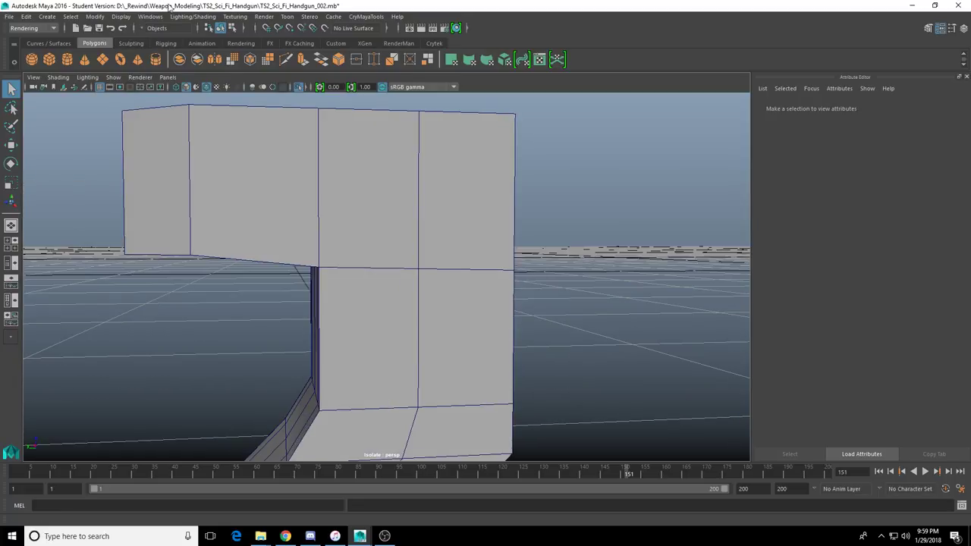
pyautogui.click(100, 28)
pyautogui.click(448, 274)
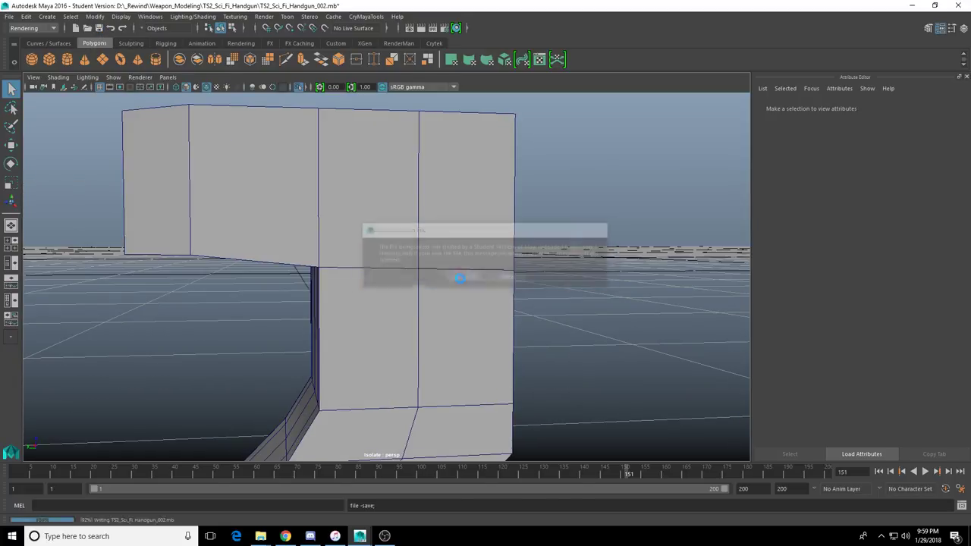
# Select the long corner edges at the front and rear on both sides of the grip.
pyautogui.click(417, 277)
pyautogui.keyDown('alt'); pyautogui.moveTo(417, 272); pyautogui.dragTo(387, 230); pyautogui.keyUp('alt')
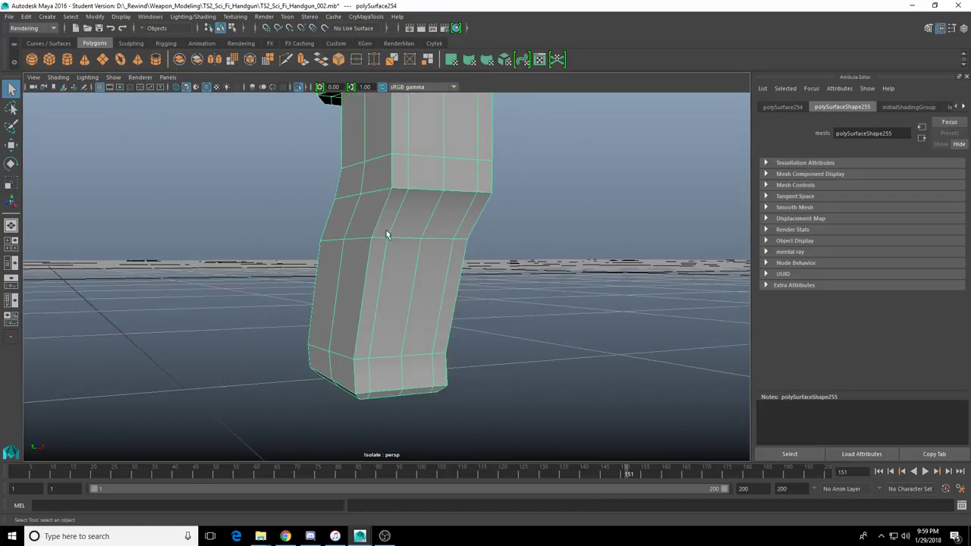
pyautogui.moveTo(387, 230); pyautogui.dragTo(382, 207, button='right')
pyautogui.doubleClick(382, 211)
pyautogui.keyDown('alt'); pyautogui.moveTo(469, 284); pyautogui.dragTo(369, 287); pyautogui.keyUp('alt')
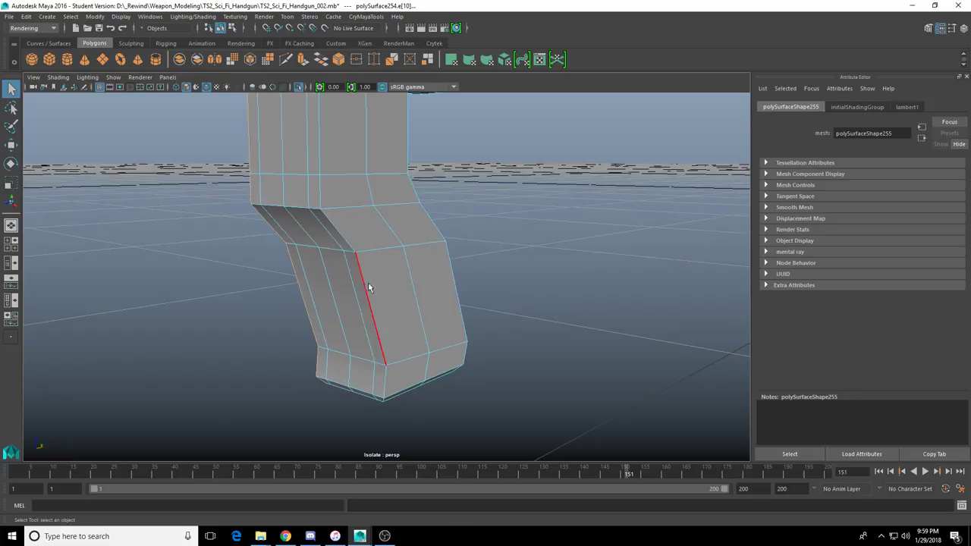
pyautogui.keyDown('shift'); pyautogui.click(348, 245); pyautogui.keyUp('shift')
pyautogui.keyDown('alt'); pyautogui.moveTo(348, 244); pyautogui.dragTo(610, 244); pyautogui.keyUp('alt')
pyautogui.keyDown('alt'); pyautogui.moveTo(520, 215); pyautogui.dragTo(418, 249); pyautogui.keyUp('alt')
pyautogui.keyDown('alt'); pyautogui.moveTo(418, 249); pyautogui.dragTo(425, 288, button='middle'); pyautogui.keyUp('alt')
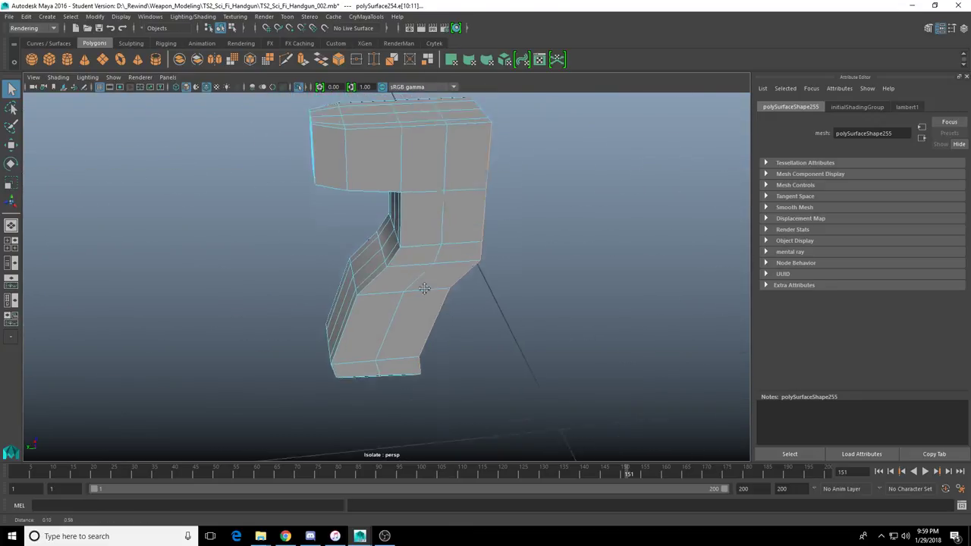
pyautogui.keyDown('alt'); pyautogui.moveTo(424, 288); pyautogui.dragTo(397, 217); pyautogui.keyUp('alt')
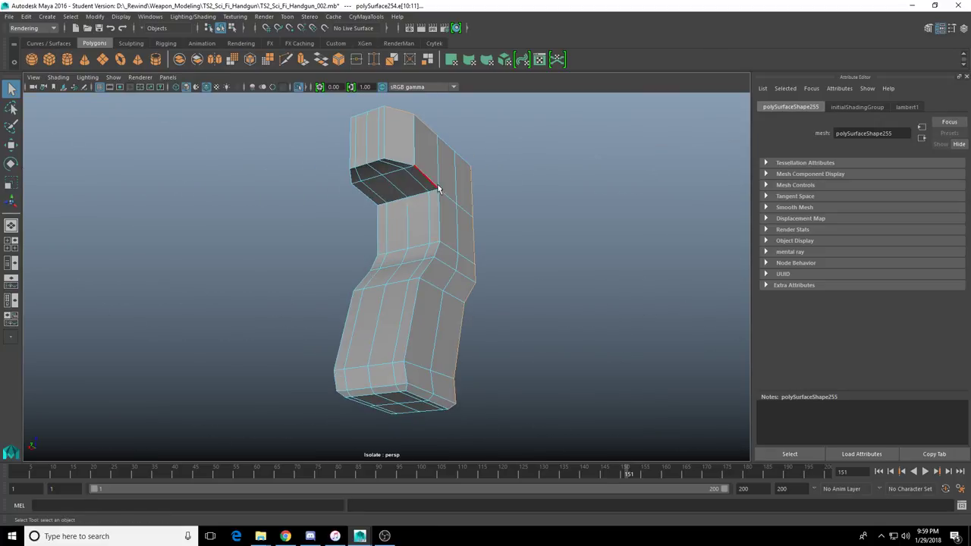
pyautogui.keyDown('alt'); pyautogui.moveTo(438, 189); pyautogui.dragTo(356, 251); pyautogui.keyUp('alt')
pyautogui.scroll(5, 380, 284)
pyautogui.keyDown('shift'); pyautogui.click(394, 230); pyautogui.keyUp('shift')
pyautogui.keyDown('alt'); pyautogui.moveTo(411, 273); pyautogui.dragTo(396, 243); pyautogui.keyUp('alt')
# Turn off isolate select so the rest of the handgun is displayed around the grip.
pyautogui.click(299, 87)
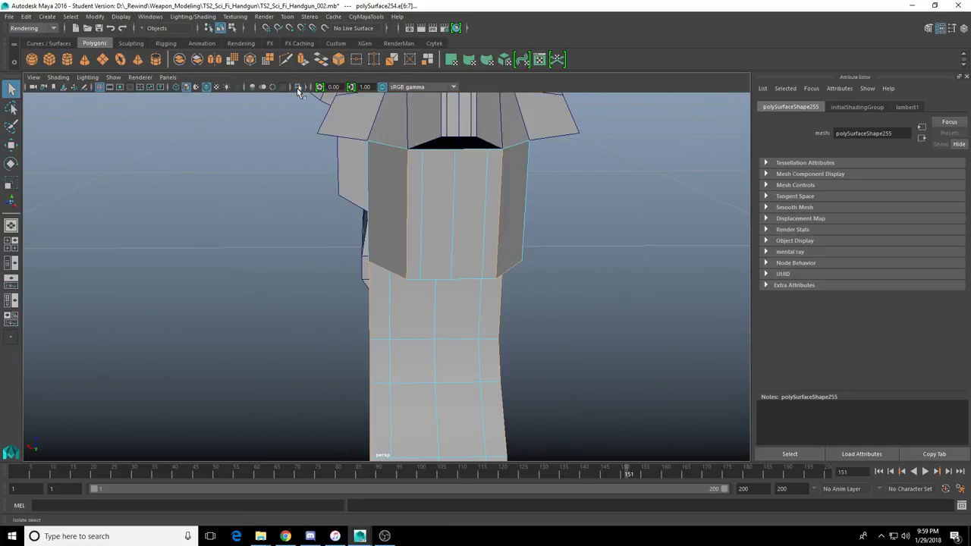
pyautogui.keyDown('alt'); pyautogui.moveTo(286, 179); pyautogui.dragTo(342, 159); pyautogui.keyUp('alt')
pyautogui.keyDown('alt'); pyautogui.moveTo(342, 159); pyautogui.dragTo(309, 205, button='middle'); pyautogui.keyUp('alt')
pyautogui.keyDown('alt'); pyautogui.moveTo(309, 201); pyautogui.dragTo(297, 119); pyautogui.keyUp('alt')
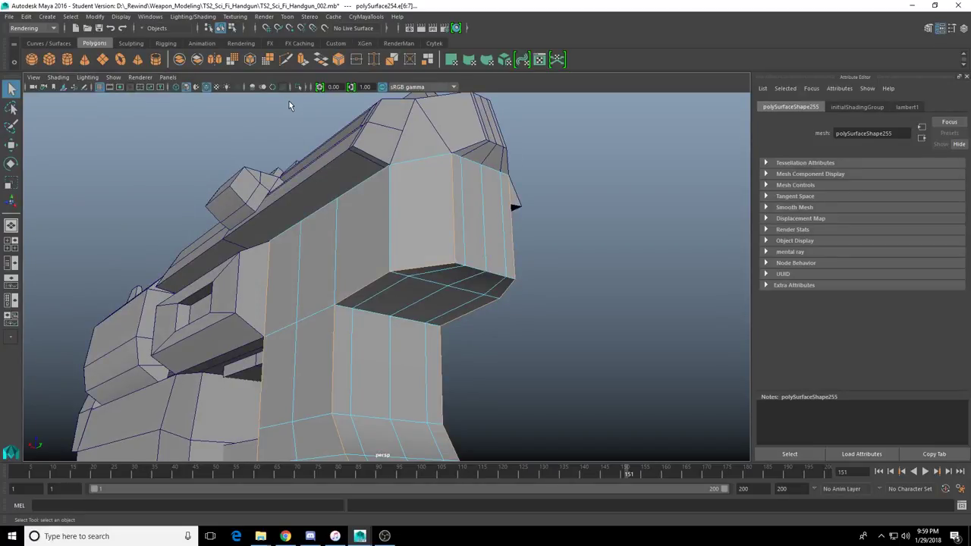
pyautogui.click(298, 88)
pyautogui.keyDown('alt'); pyautogui.moveTo(475, 282); pyautogui.dragTo(423, 188); pyautogui.keyUp('alt')
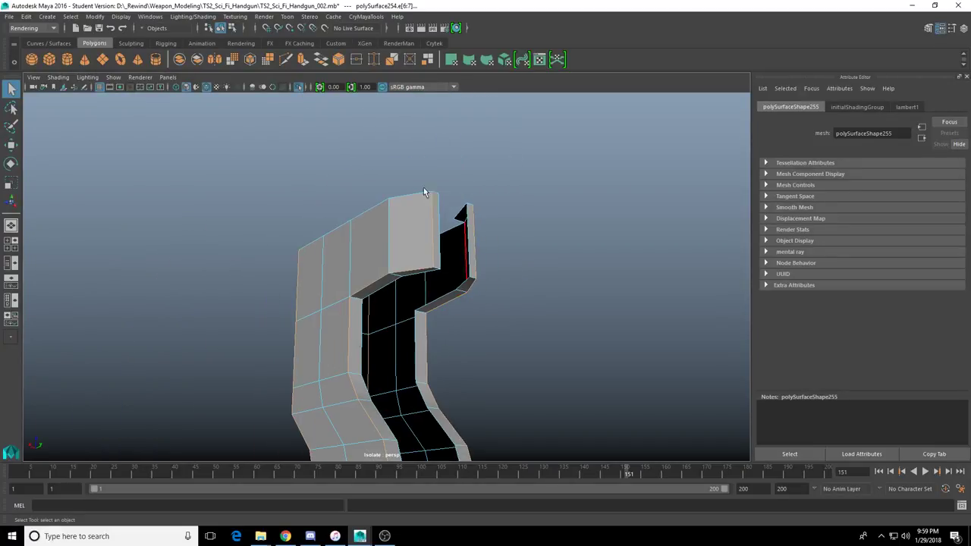
pyautogui.click(300, 88)
pyautogui.moveTo(363, 236)
pyautogui.keyDown('alt'); pyautogui.mouseDown()
pyautogui.moveTo(346, 262)
pyautogui.moveTo(335, 229)
pyautogui.moveTo(370, 234)
pyautogui.mouseUp(); pyautogui.keyUp('alt')
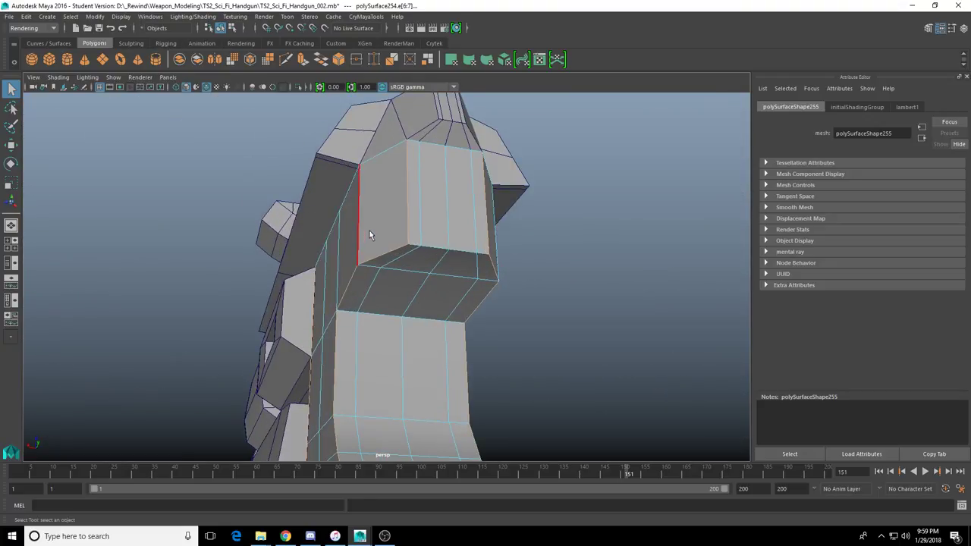
# Add the lower rear edges of the grip's upper overhang to the edge selection and bevel all selected edges.
pyautogui.keyDown('alt'); pyautogui.moveTo(481, 268); pyautogui.dragTo(437, 225); pyautogui.keyUp('alt')
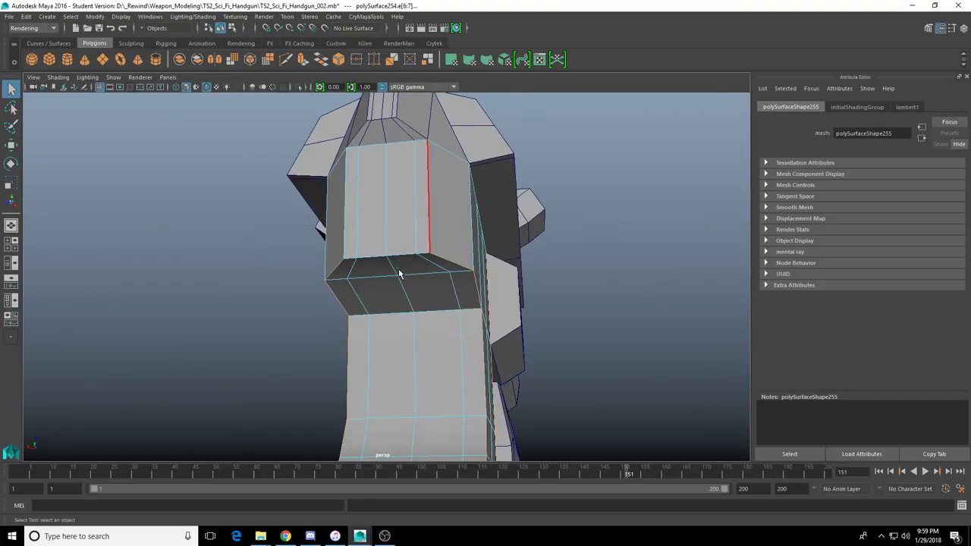
pyautogui.scroll(5, 399, 274)
pyautogui.keyDown('shift'); pyautogui.click(339, 235); pyautogui.keyUp('shift')
pyautogui.keyDown('shift'); pyautogui.click(305, 233); pyautogui.keyUp('shift')
pyautogui.keyDown('shift'); pyautogui.click(416, 224); pyautogui.keyUp('shift')
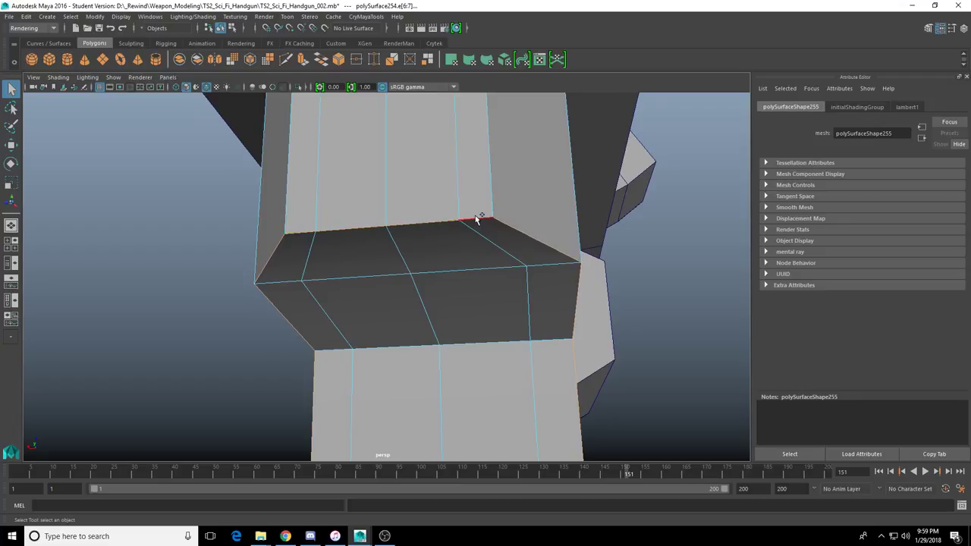
pyautogui.keyDown('shift'); pyautogui.click(477, 218); pyautogui.keyUp('shift')
pyautogui.scroll(-5, 459, 281)
pyautogui.keyDown('alt'); pyautogui.moveTo(442, 338); pyautogui.dragTo(377, 189); pyautogui.keyUp('alt')
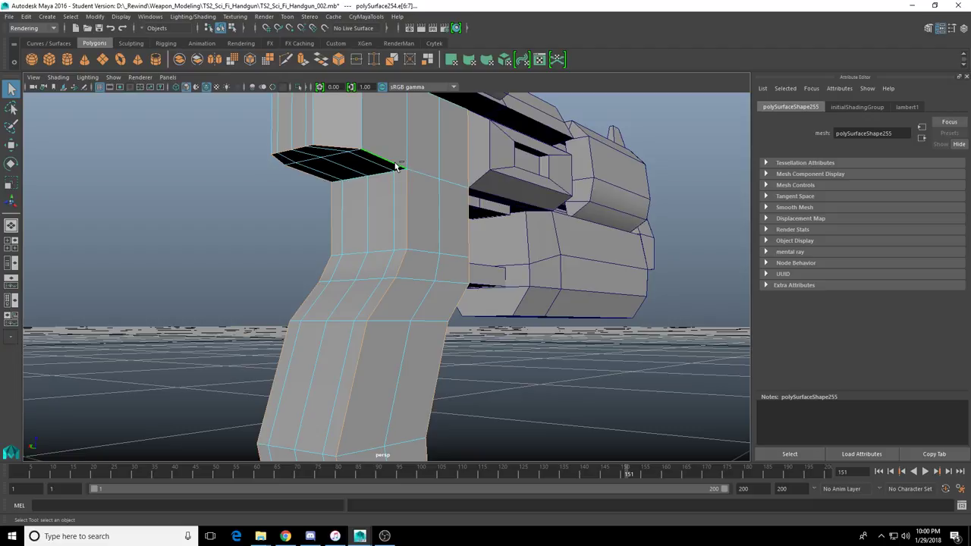
pyautogui.keyDown('shift'); pyautogui.moveTo(394, 163); pyautogui.dragTo(444, 165, button='right'); pyautogui.keyUp('shift')
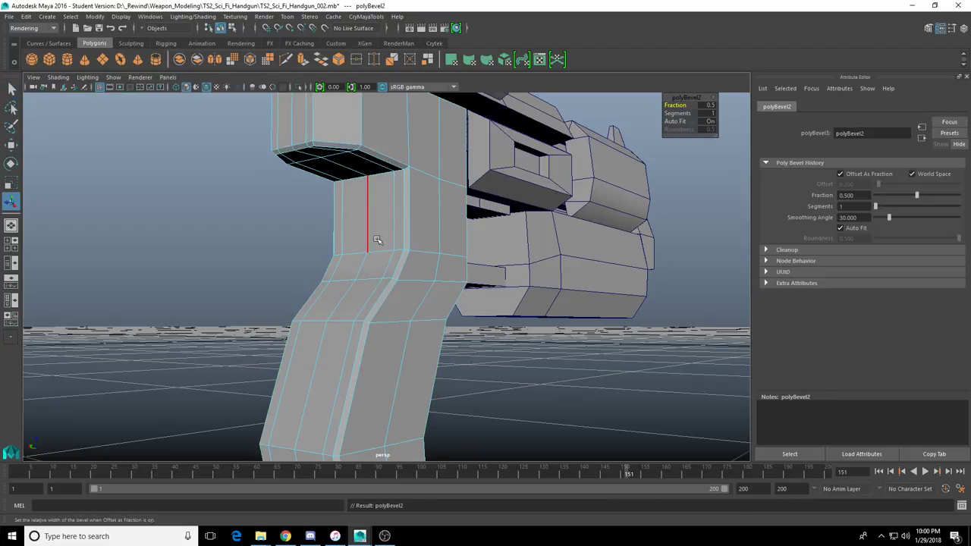
# Return to object mode and examine the bevelled grip along with its bevel settings.
pyautogui.keyDown('alt'); pyautogui.moveTo(393, 239); pyautogui.dragTo(369, 292); pyautogui.keyUp('alt')
pyautogui.moveTo(369, 293); pyautogui.dragTo(404, 270, button='right')
pyautogui.keyDown('alt'); pyautogui.moveTo(405, 271); pyautogui.dragTo(591, 209); pyautogui.keyUp('alt')
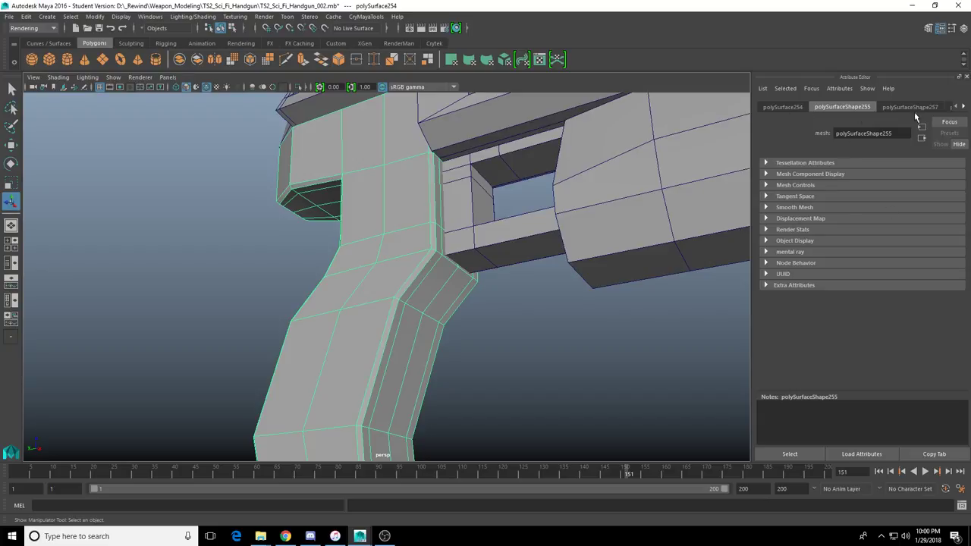
pyautogui.click(787, 110)
pyautogui.keyDown('alt'); pyautogui.moveTo(577, 216); pyautogui.dragTo(630, 223); pyautogui.keyUp('alt')
pyautogui.click(962, 107)
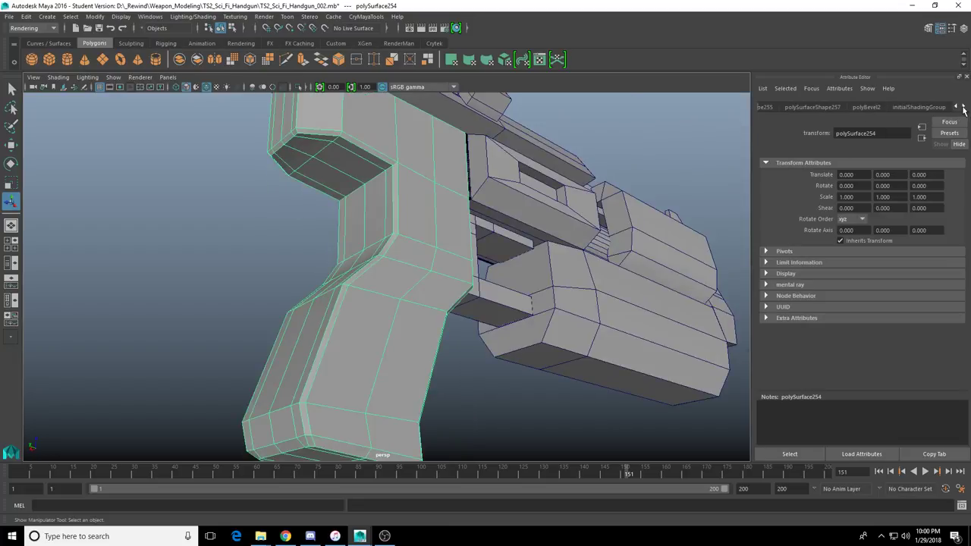
pyautogui.click(867, 107)
pyautogui.keyDown('alt'); pyautogui.moveTo(450, 226); pyautogui.dragTo(529, 266); pyautogui.keyUp('alt')
pyautogui.keyDown('alt'); pyautogui.moveTo(542, 217); pyautogui.dragTo(552, 231); pyautogui.keyUp('alt')
pyautogui.click(552, 231)
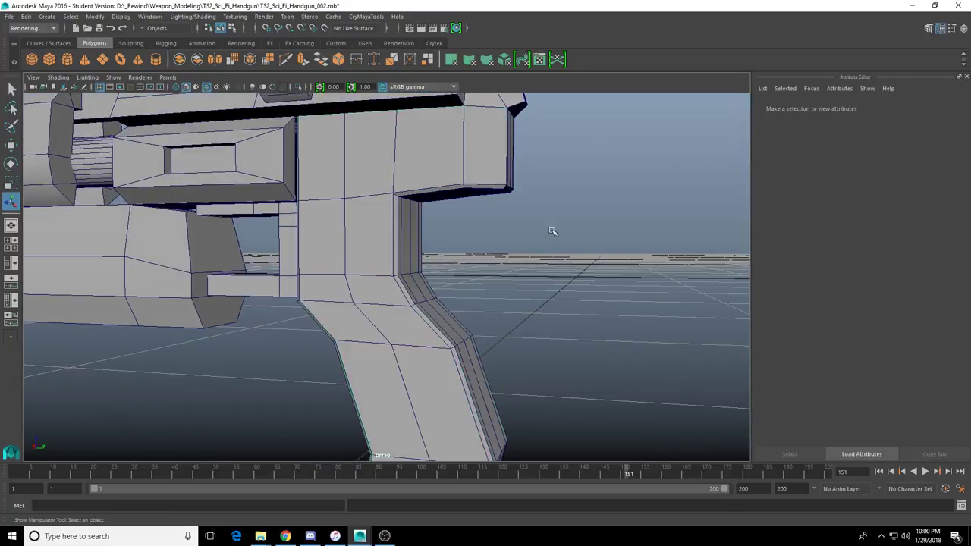
pyautogui.click(369, 211)
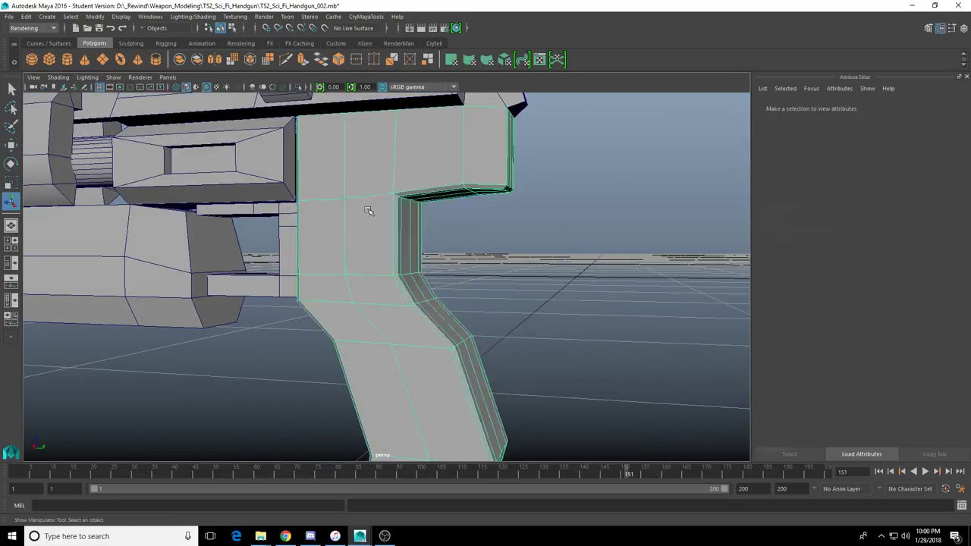
pyautogui.keyDown('alt'); pyautogui.moveTo(591, 214); pyautogui.dragTo(555, 215); pyautogui.keyUp('alt')
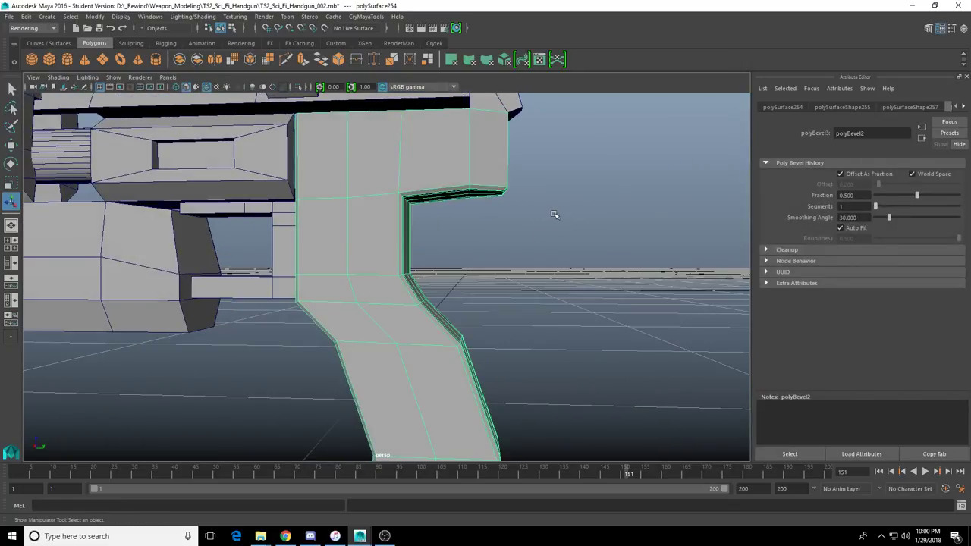
pyautogui.click(827, 107)
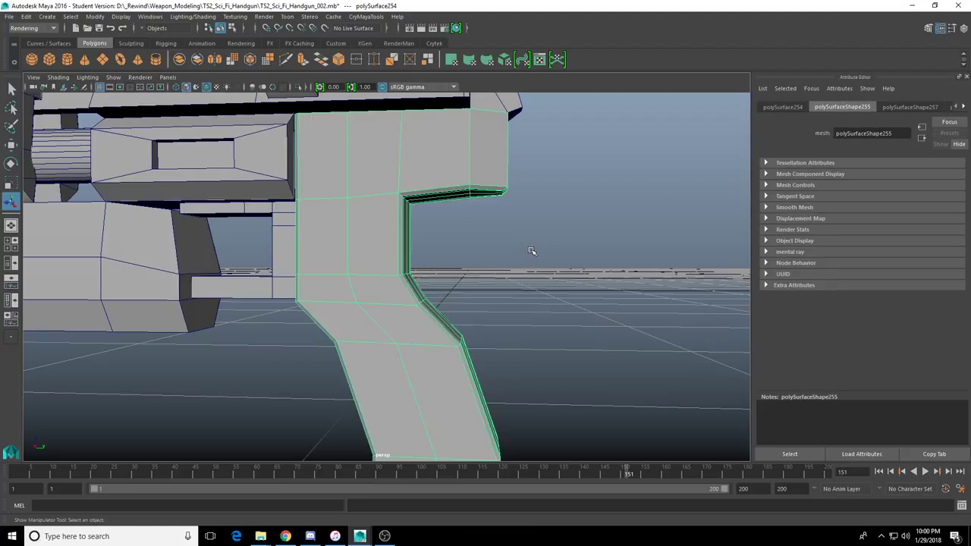
pyautogui.click(486, 263)
pyautogui.click(412, 254)
pyautogui.keyDown('alt'); pyautogui.moveTo(549, 274); pyautogui.dragTo(492, 252); pyautogui.keyUp('alt')
pyautogui.click(549, 210)
# Undo the bevel on the grip's corner edges.
pyautogui.hotkey('ctrl', 'z')
pyautogui.click(549, 210)
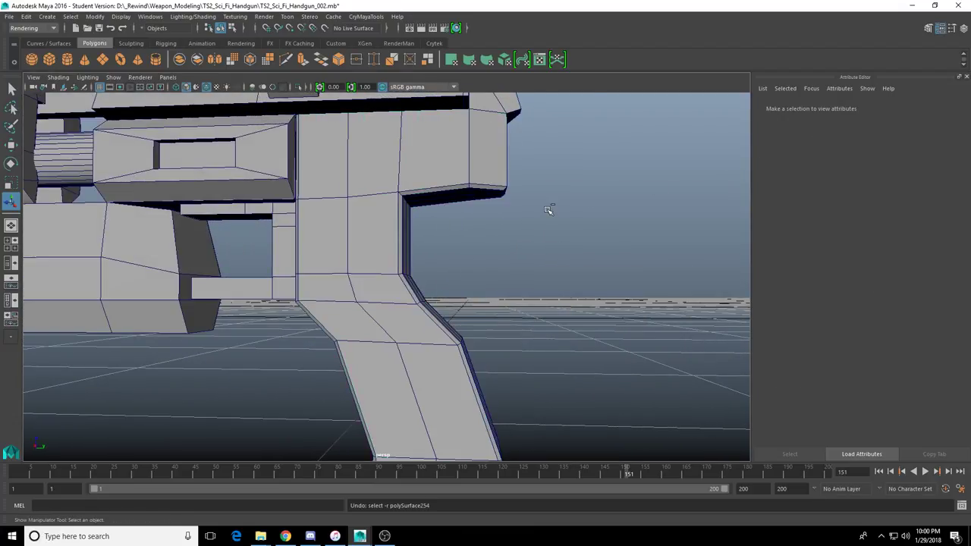
pyautogui.hotkey('ctrl', 'z')
pyautogui.click(548, 210)
pyautogui.hotkey('ctrl', 'z')
pyautogui.hotkey('ctrl', 'z')
pyautogui.hotkey('ctrl', 'z')
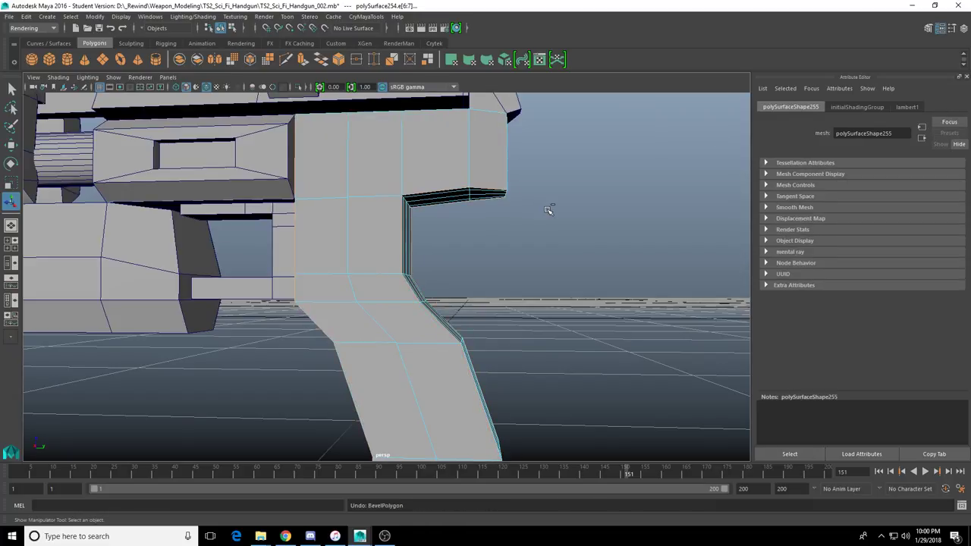
# Select only the grip's rear corner edges on both sides, including the edges beneath the upper overhang.
pyautogui.click(536, 215)
pyautogui.keyDown('alt'); pyautogui.moveTo(525, 276); pyautogui.dragTo(434, 283); pyautogui.keyUp('alt')
pyautogui.moveTo(427, 235); pyautogui.dragTo(461, 198, button='right')
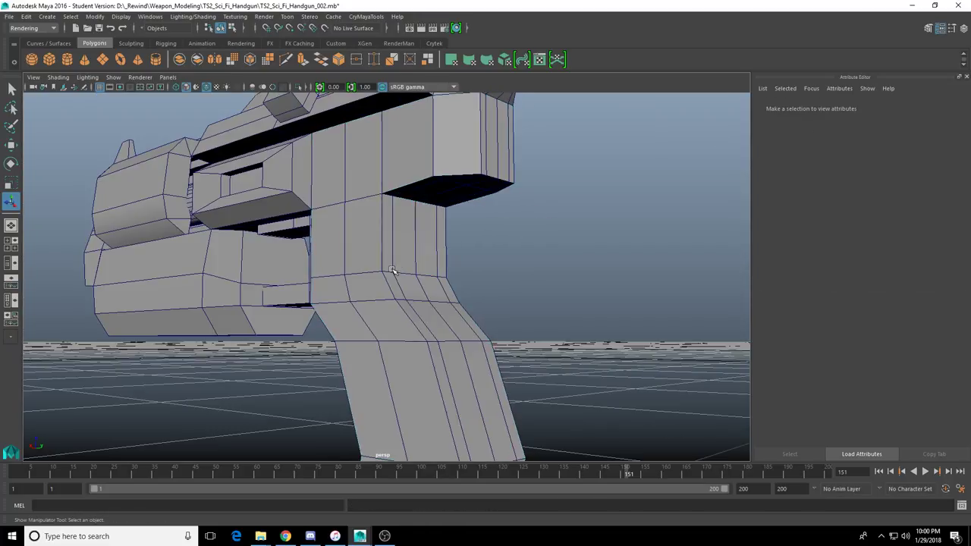
pyautogui.click(409, 261)
pyautogui.moveTo(404, 263); pyautogui.dragTo(401, 239, button='right')
pyautogui.click(402, 239)
pyautogui.keyDown('alt'); pyautogui.moveTo(401, 239); pyautogui.dragTo(395, 220); pyautogui.keyUp('alt')
pyautogui.keyDown('shift'); pyautogui.click(433, 207); pyautogui.keyUp('shift')
pyautogui.scroll(3, 373, 168)
pyautogui.keyDown('alt'); pyautogui.moveTo(370, 227); pyautogui.dragTo(369, 259, button='middle'); pyautogui.keyUp('alt')
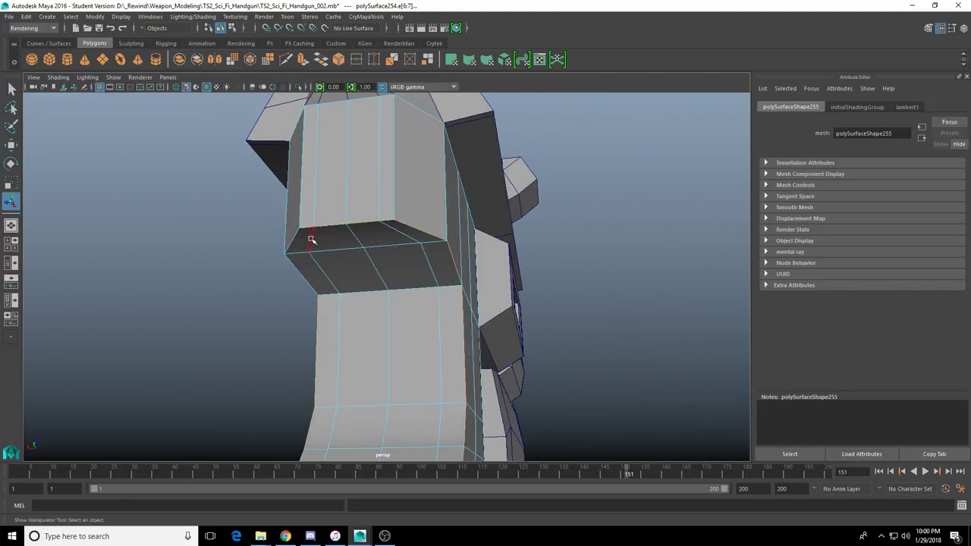
pyautogui.keyDown('alt'); pyautogui.moveTo(311, 238); pyautogui.dragTo(361, 220); pyautogui.keyUp('alt')
pyautogui.keyDown('shift'); pyautogui.click(360, 220); pyautogui.keyUp('shift')
pyautogui.keyDown('alt'); pyautogui.moveTo(326, 292); pyautogui.dragTo(246, 294); pyautogui.keyUp('alt')
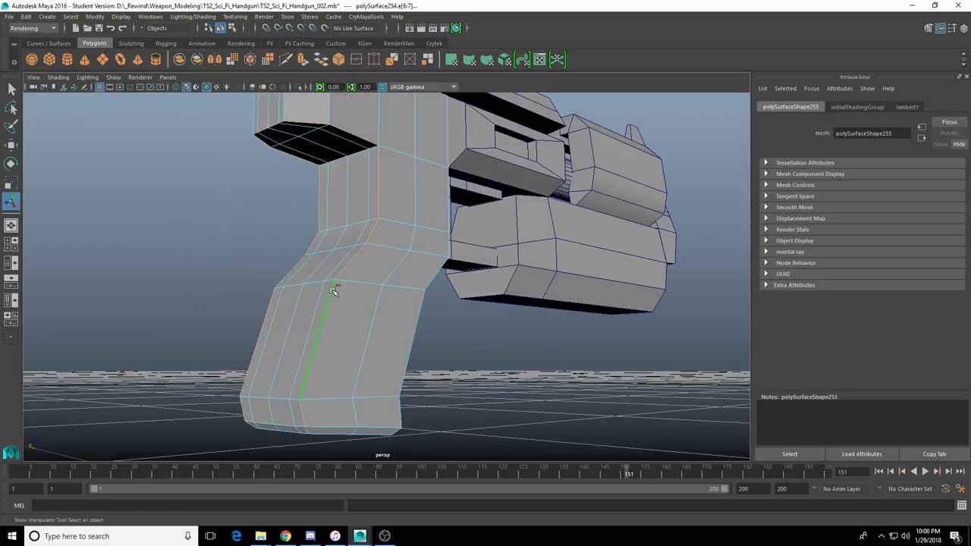
# Bevel the selected rear corner edges, return to object mode and set the bevel fraction to 0.693.
pyautogui.keyDown('shift'); pyautogui.moveTo(332, 291); pyautogui.dragTo(352, 287, button='right'); pyautogui.keyUp('shift')
pyautogui.moveTo(343, 277); pyautogui.dragTo(375, 232, button='right')
pyautogui.keyDown('alt'); pyautogui.moveTo(370, 241); pyautogui.dragTo(345, 276); pyautogui.keyUp('alt')
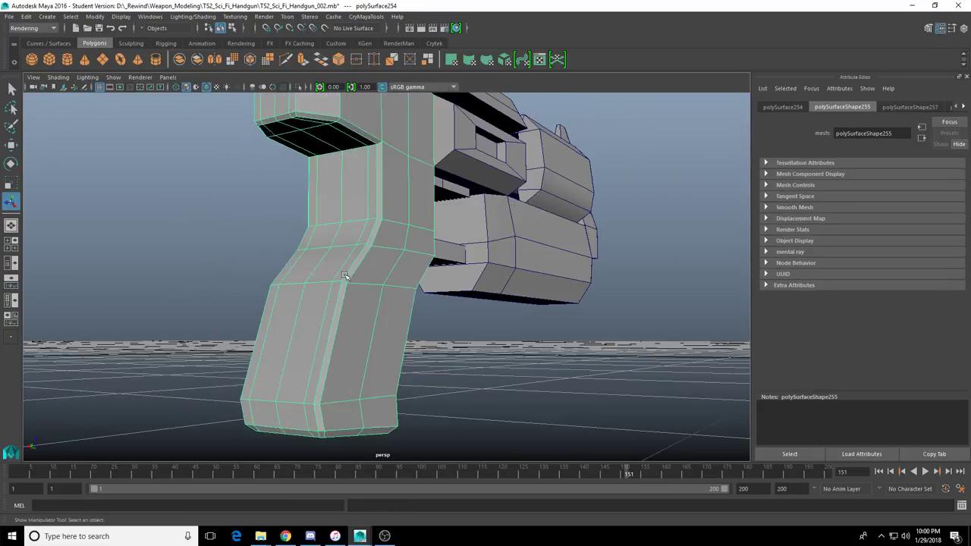
pyautogui.click(909, 107)
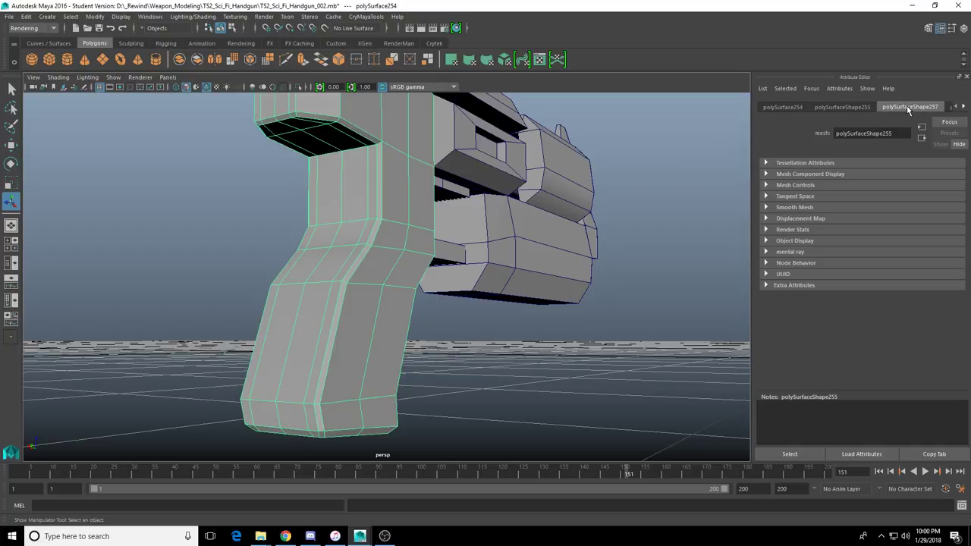
pyautogui.click(963, 107)
pyautogui.moveTo(918, 197); pyautogui.dragTo(960, 197)
pyautogui.keyDown('alt'); pyautogui.moveTo(458, 202); pyautogui.dragTo(397, 190); pyautogui.keyUp('alt')
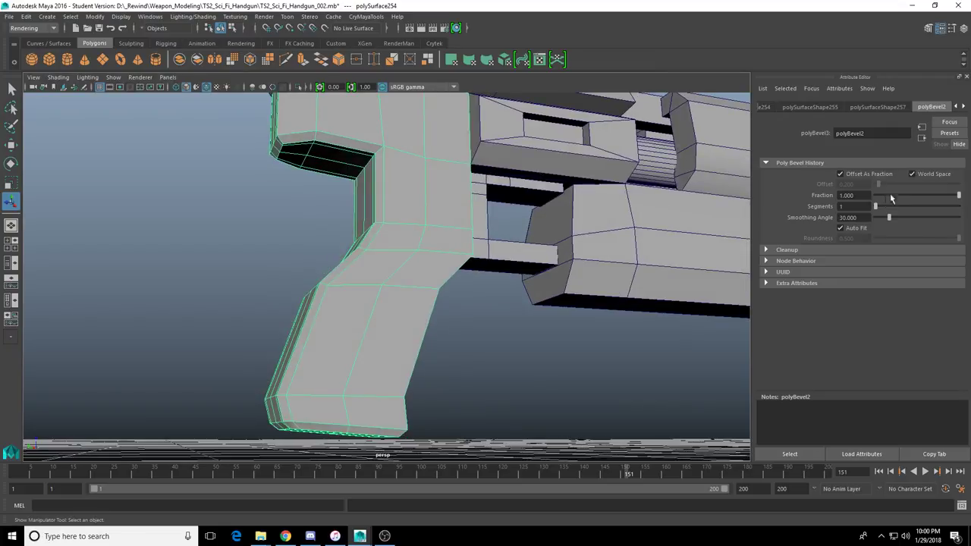
pyautogui.moveTo(958, 196); pyautogui.dragTo(931, 199)
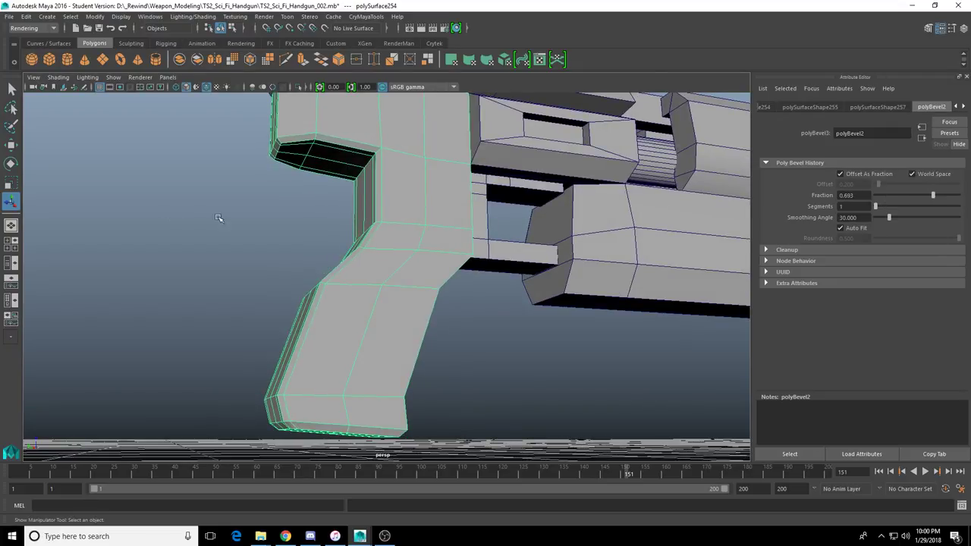
# Bevel the edges running across the inner corner where the upper overhang meets the back of the grip.
pyautogui.click(218, 218)
pyautogui.keyDown('alt'); pyautogui.moveTo(219, 218); pyautogui.dragTo(509, 250); pyautogui.keyUp('alt')
pyautogui.scroll(4, 509, 250)
pyautogui.keyDown('alt'); pyautogui.moveTo(509, 250); pyautogui.dragTo(381, 279, button='middle'); pyautogui.keyUp('alt')
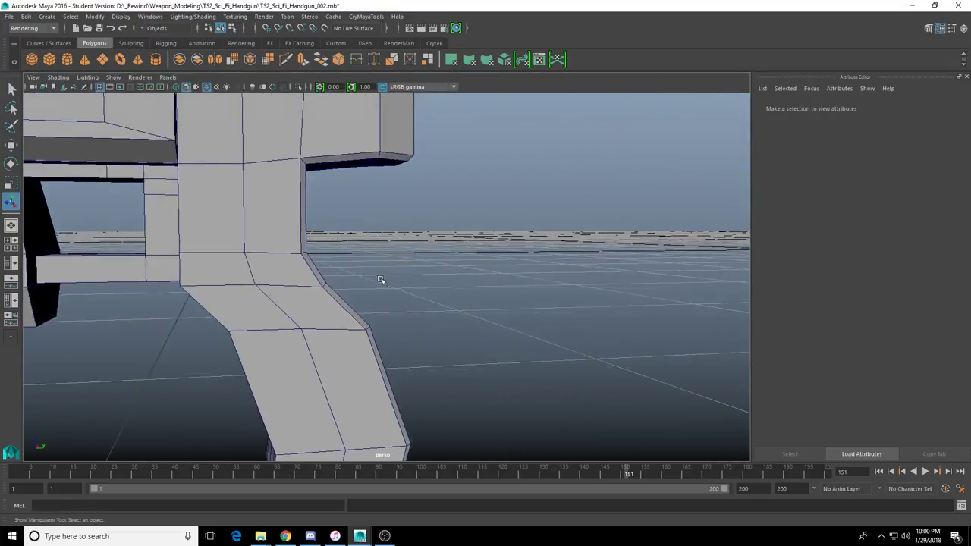
pyautogui.keyDown('alt'); pyautogui.moveTo(381, 280); pyautogui.dragTo(319, 265); pyautogui.keyUp('alt')
pyautogui.click(295, 238)
pyautogui.scroll(5, 295, 239)
pyautogui.keyDown('alt'); pyautogui.moveTo(296, 239); pyautogui.dragTo(332, 300, button='middle'); pyautogui.keyUp('alt')
pyautogui.keyDown('alt'); pyautogui.moveTo(227, 225); pyautogui.dragTo(287, 298, button='middle'); pyautogui.keyUp('alt')
pyautogui.moveTo(287, 298); pyautogui.dragTo(263, 221, button='right')
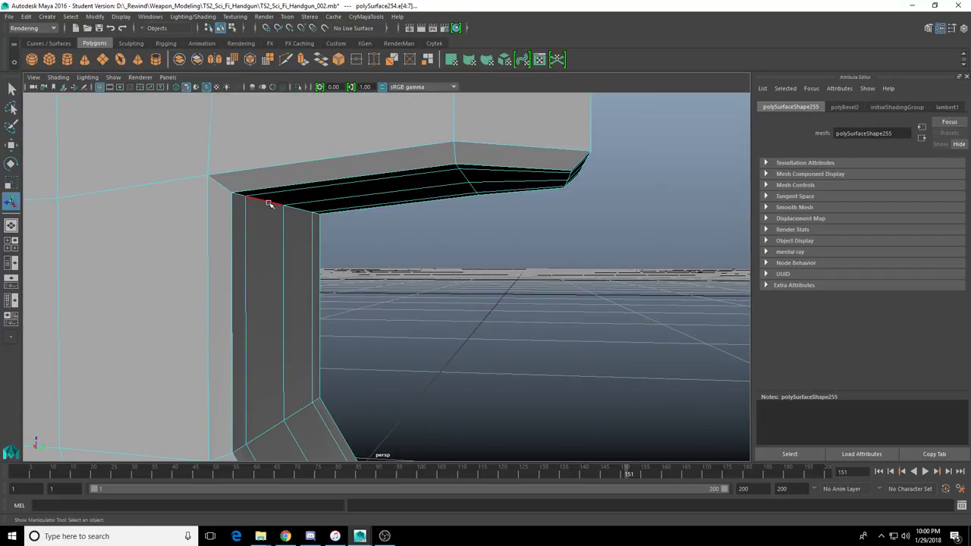
pyautogui.click(268, 203)
pyautogui.keyDown('alt'); pyautogui.moveTo(305, 265); pyautogui.dragTo(298, 263); pyautogui.keyUp('alt')
pyautogui.press('q')
pyautogui.scroll(-3, 298, 265)
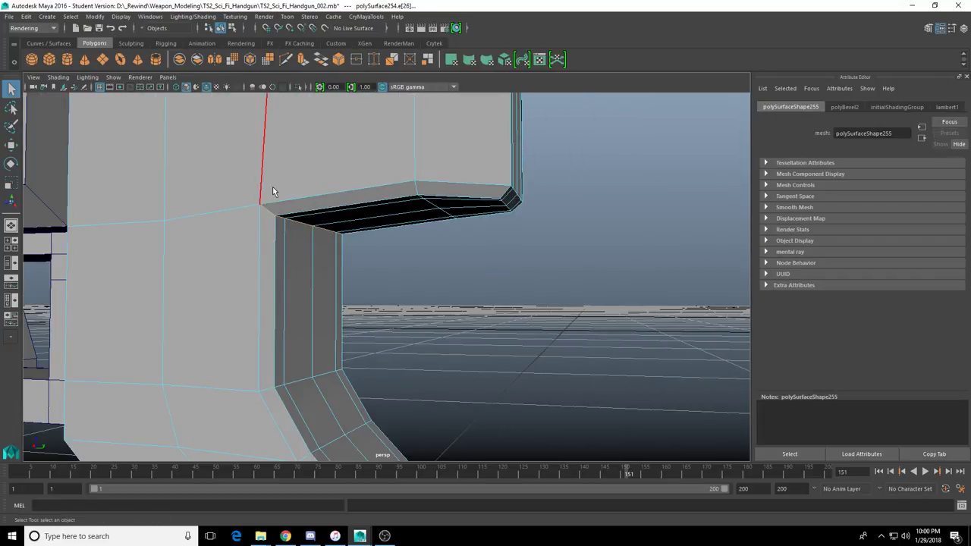
pyautogui.hotkey('ctrl', 'b')
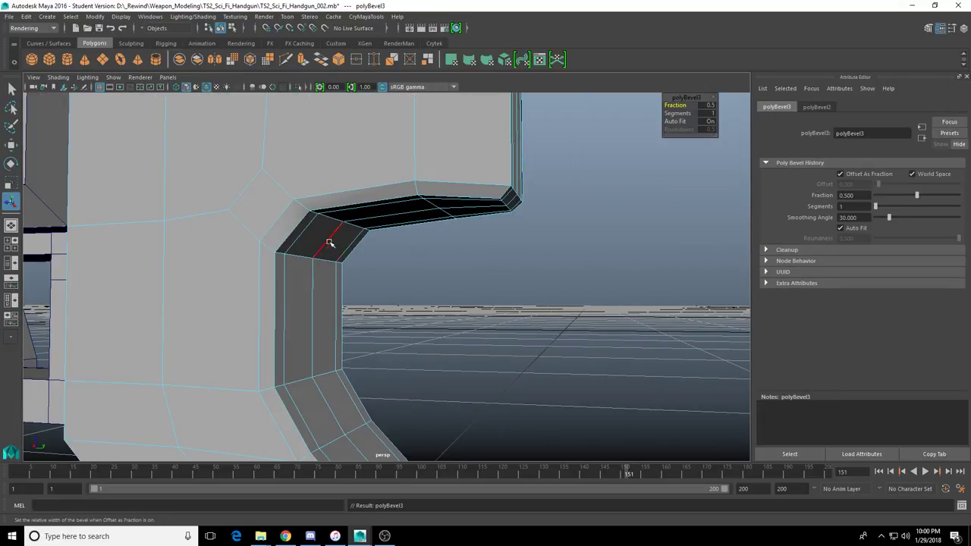
# Set the fraction of the inner corner bevel to 0.466.
pyautogui.click(392, 179)
pyautogui.keyDown('alt'); pyautogui.moveTo(392, 179); pyautogui.dragTo(512, 244); pyautogui.keyUp('alt')
pyautogui.moveTo(934, 195); pyautogui.dragTo(911, 199)
pyautogui.hotkey('ctrl', 'z')
pyautogui.click(889, 108)
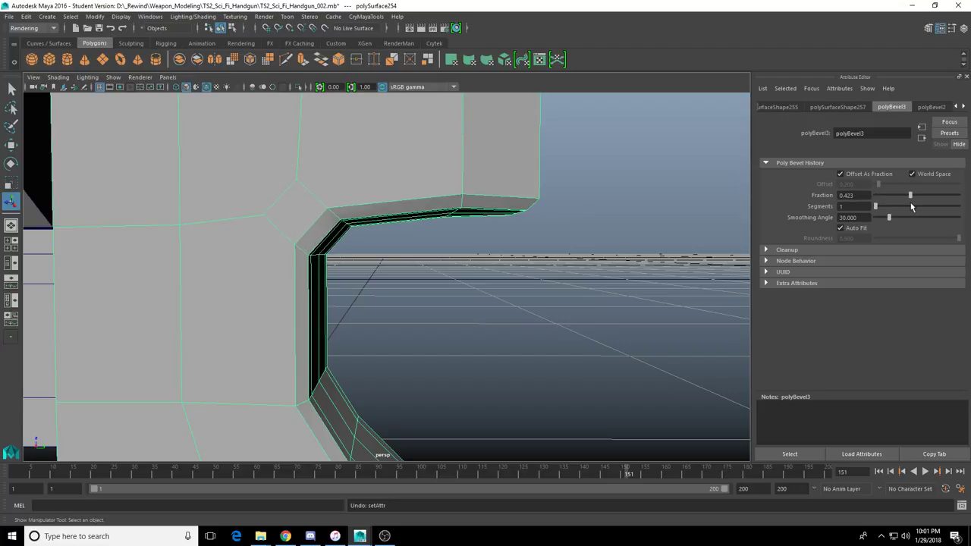
pyautogui.hotkey('ctrl', 'z')
# Examine the bevelled inner corner and the grip's side topology against the rest of the handgun.
pyautogui.scroll(-4, 440, 306)
pyautogui.click(493, 308)
pyautogui.moveTo(500, 308)
pyautogui.keyDown('alt'); pyautogui.mouseDown()
pyautogui.moveTo(481, 293)
pyautogui.moveTo(504, 293)
pyautogui.mouseUp(); pyautogui.keyUp('alt')
pyautogui.scroll(-4, 504, 293)
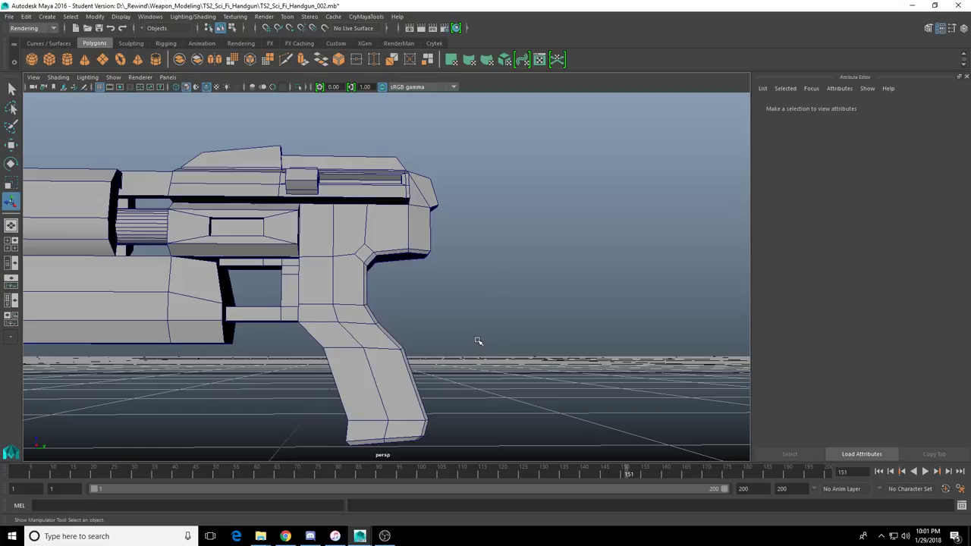
pyautogui.scroll(6, 464, 312)
pyautogui.click(364, 275)
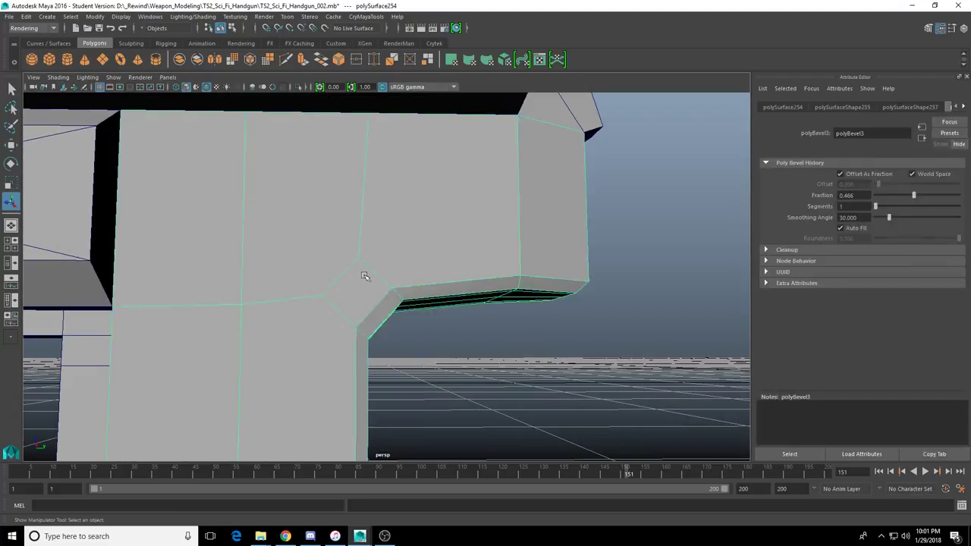
pyautogui.scroll(2, 367, 348)
pyautogui.keyDown('alt'); pyautogui.moveTo(366, 348); pyautogui.dragTo(376, 191); pyautogui.keyUp('alt')
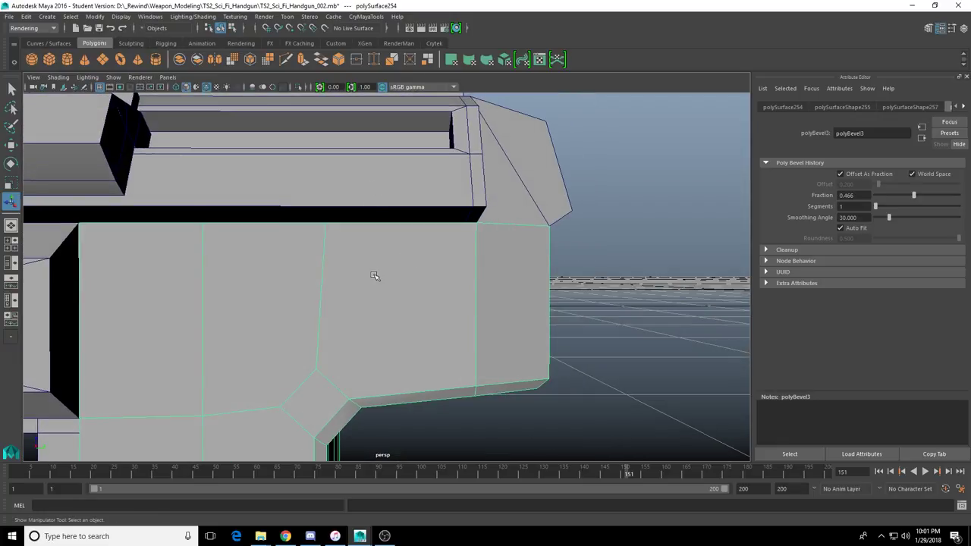
# Isolate the grip mesh in the perspective view.
pyautogui.keyDown('alt'); pyautogui.moveTo(374, 276); pyautogui.dragTo(334, 186); pyautogui.keyUp('alt')
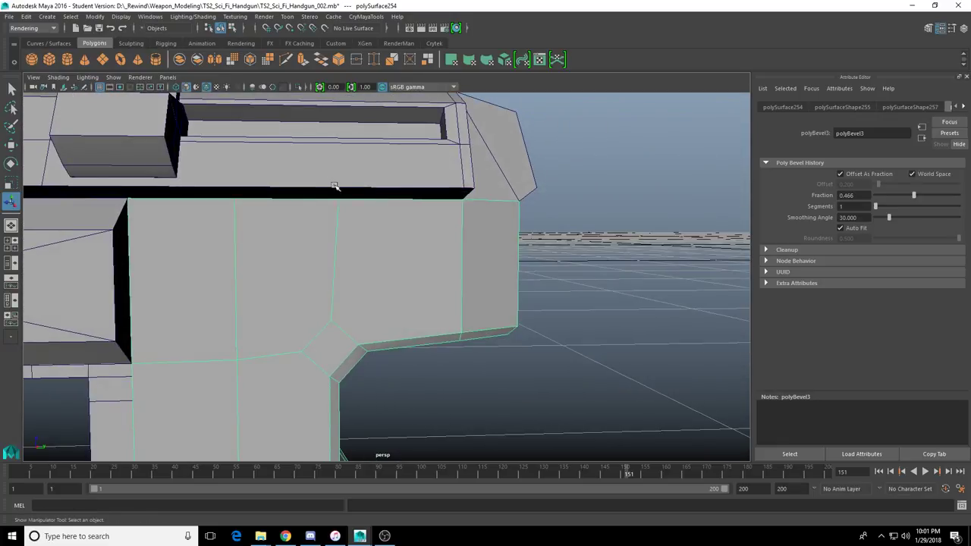
pyautogui.click(299, 87)
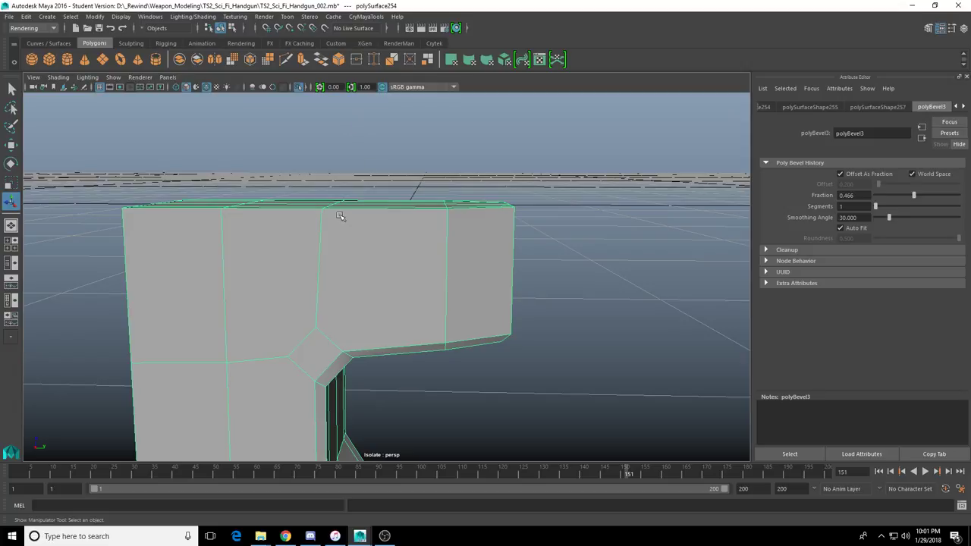
pyautogui.keyDown('alt'); pyautogui.moveTo(340, 217); pyautogui.dragTo(368, 172); pyautogui.keyUp('alt')
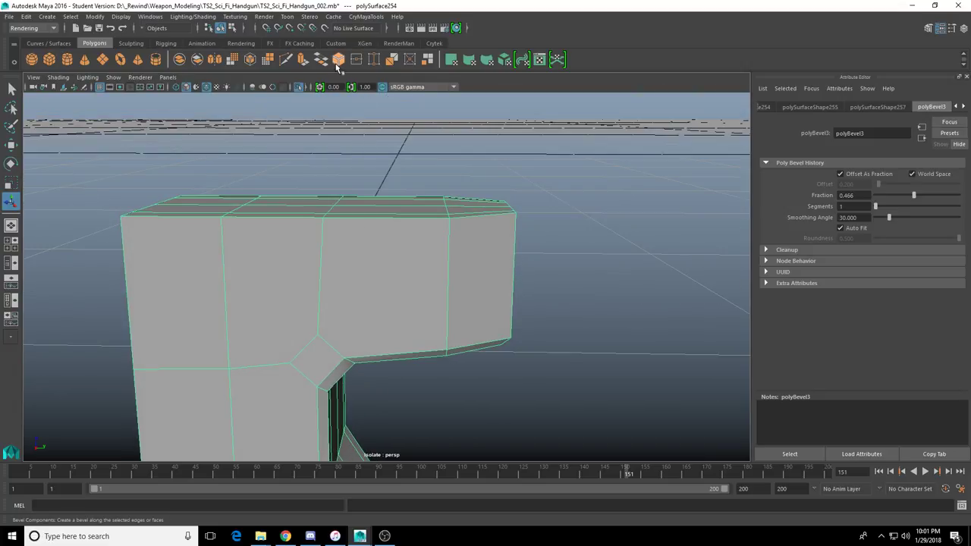
# With Multi-Cut, cut from the overhang-side vertex of the bevelled inner corner up the grip's side and across its top face.
pyautogui.click(286, 59)
pyautogui.keyDown('alt'); pyautogui.moveTo(364, 152); pyautogui.dragTo(345, 243); pyautogui.keyUp('alt')
pyautogui.click(345, 268)
pyautogui.scroll(4, 361, 228)
pyautogui.keyDown('alt'); pyautogui.moveTo(359, 204); pyautogui.dragTo(447, 175, button='middle'); pyautogui.keyUp('alt')
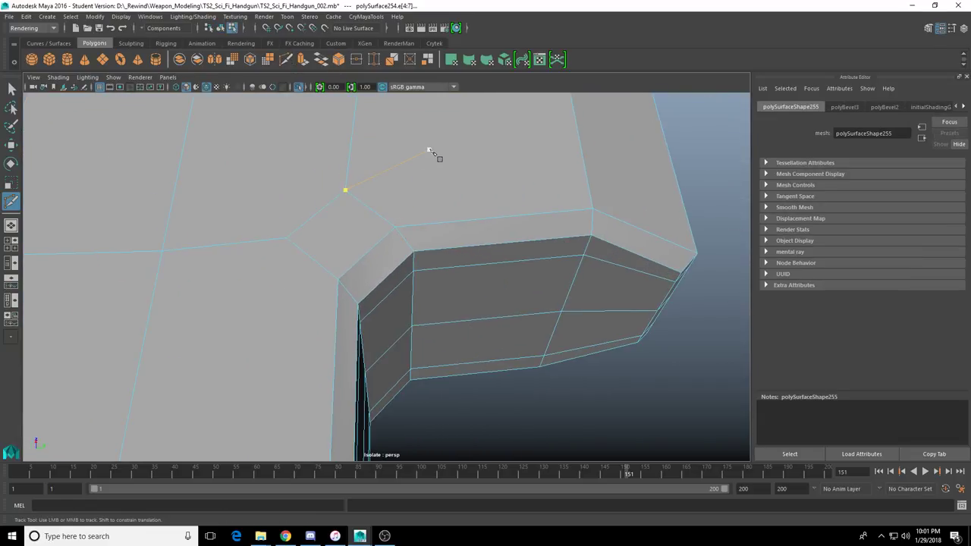
pyautogui.keyDown('alt'); pyautogui.moveTo(436, 139); pyautogui.dragTo(436, 163); pyautogui.keyUp('alt')
pyautogui.scroll(-4, 436, 164)
pyautogui.keyDown('alt'); pyautogui.moveTo(392, 190); pyautogui.dragTo(412, 159); pyautogui.keyUp('alt')
pyautogui.scroll(2, 412, 160)
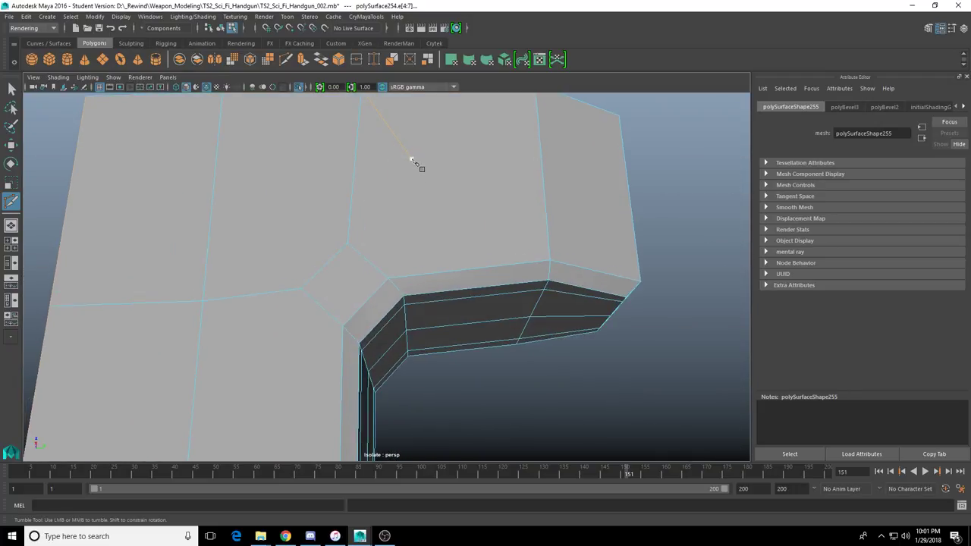
pyautogui.keyDown('alt'); pyautogui.moveTo(434, 203); pyautogui.dragTo(402, 251); pyautogui.keyUp('alt')
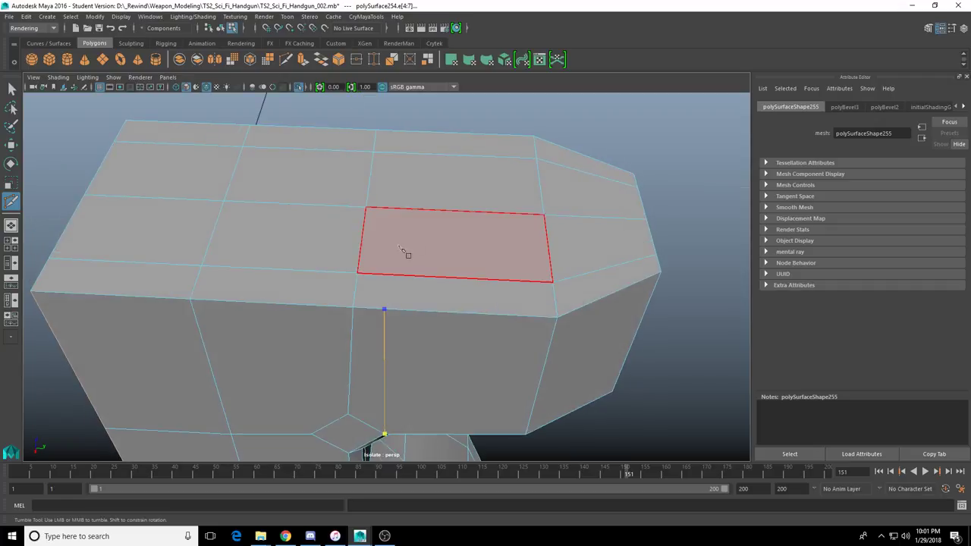
pyautogui.click(393, 208)
pyautogui.click(398, 152)
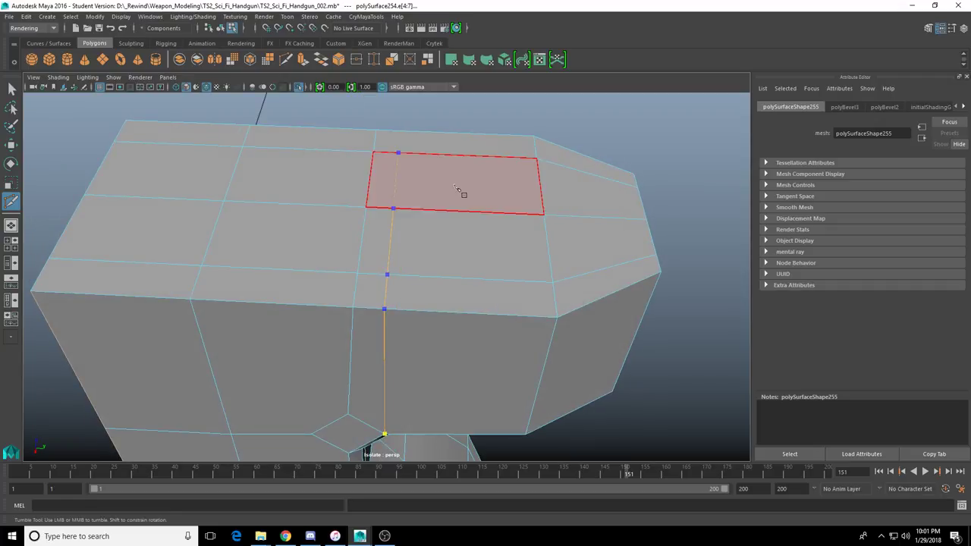
# Carry the cut down the grip's opposite side to the matching inner-corner vertex and complete it.
pyautogui.keyDown('alt'); pyautogui.moveTo(459, 189); pyautogui.dragTo(234, 197); pyautogui.keyUp('alt')
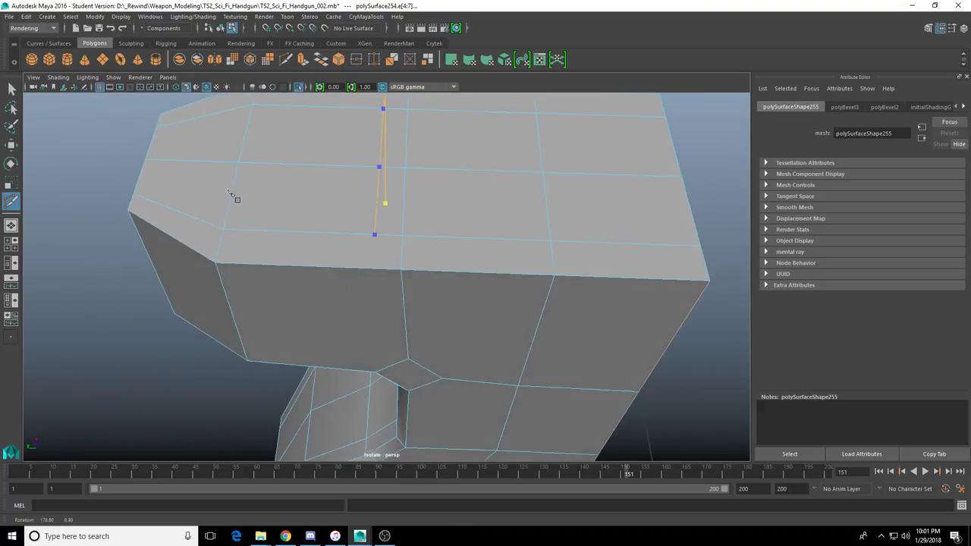
pyautogui.click(372, 266)
pyautogui.keyDown('alt'); pyautogui.moveTo(387, 302); pyautogui.dragTo(418, 308); pyautogui.keyUp('alt')
pyautogui.scroll(3, 387, 232)
pyautogui.press('Return')
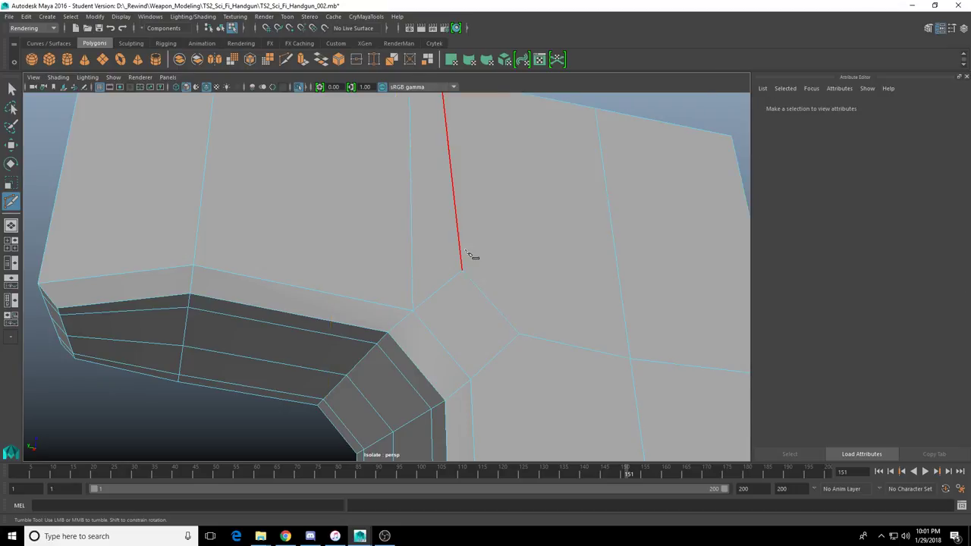
# Cut a second line from the front vertex of the inner-corner diamond up over the top to the matching vertex on the opposite side.
pyautogui.keyDown('alt'); pyautogui.moveTo(468, 254); pyautogui.dragTo(399, 254); pyautogui.keyUp('alt')
pyautogui.click(438, 354)
pyautogui.click(442, 197)
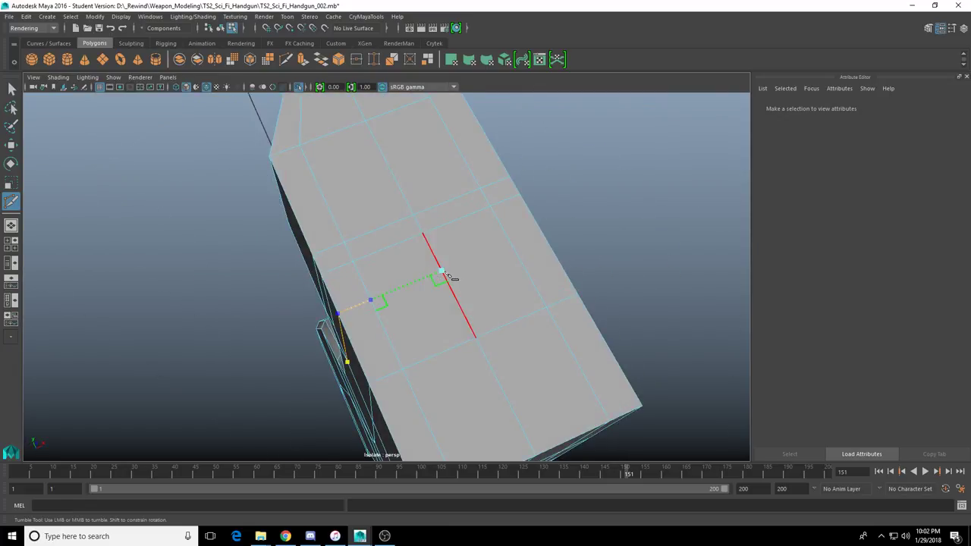
pyautogui.click(444, 272)
pyautogui.keyDown('alt'); pyautogui.moveTo(526, 271); pyautogui.dragTo(319, 211); pyautogui.keyUp('alt')
pyautogui.click(317, 207)
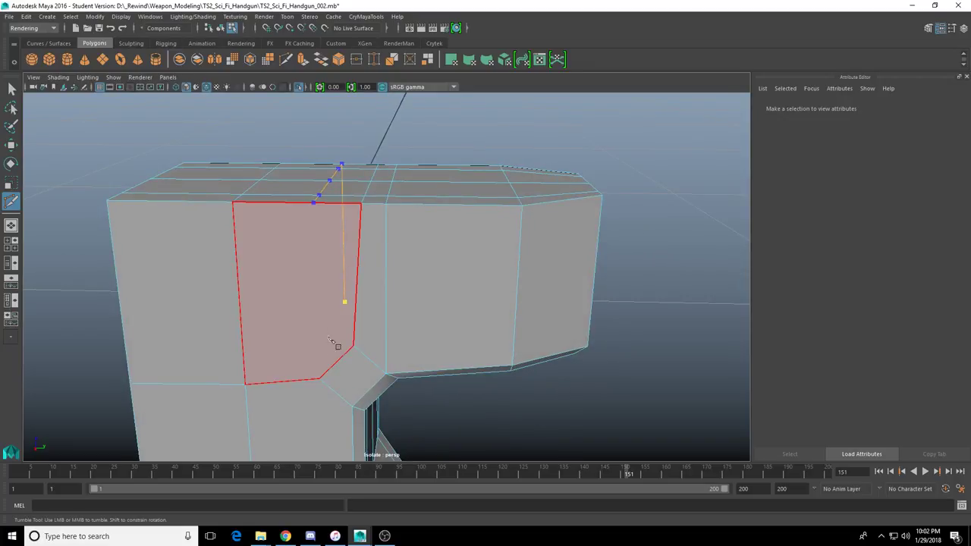
pyautogui.press('Return')
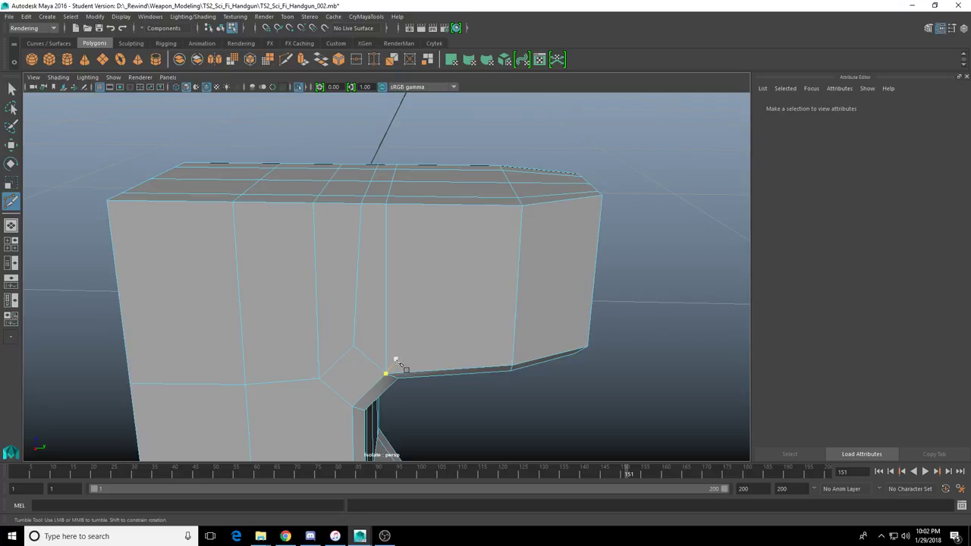
# Examine the edge flow around the grip's inner corner, the underside of the overhang and the back of the grip.
pyautogui.keyDown('alt'); pyautogui.moveTo(396, 359); pyautogui.dragTo(398, 318); pyautogui.keyUp('alt')
pyautogui.keyDown('alt'); pyautogui.moveTo(398, 319); pyautogui.dragTo(466, 124, button='middle'); pyautogui.keyUp('alt')
pyautogui.scroll(-3, 427, 196)
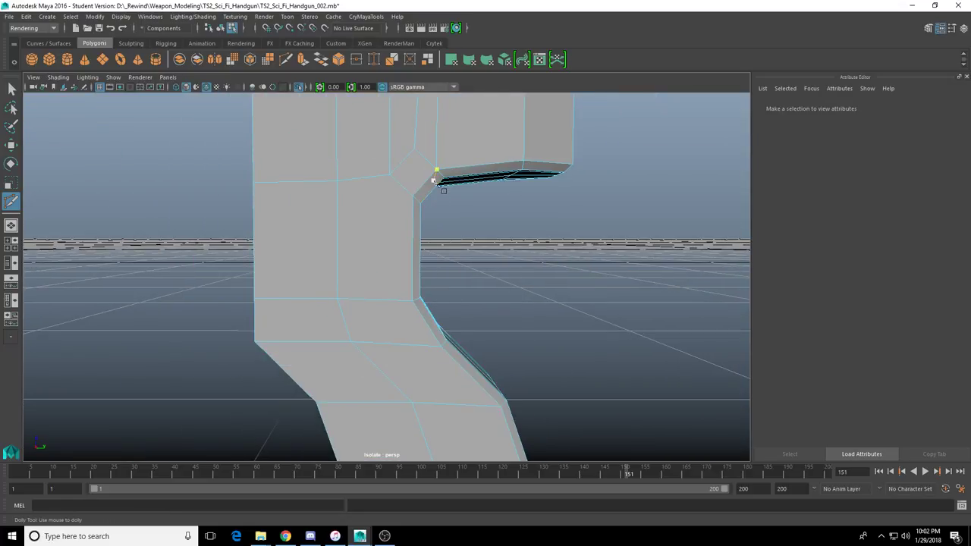
pyautogui.keyDown('alt'); pyautogui.moveTo(447, 189); pyautogui.dragTo(435, 276, button='middle'); pyautogui.keyUp('alt')
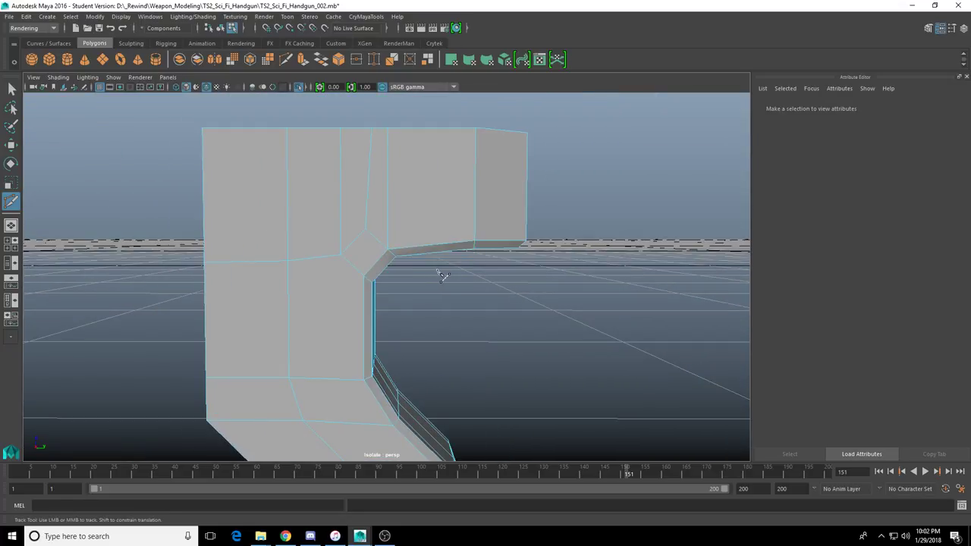
pyautogui.keyDown('alt'); pyautogui.moveTo(442, 276); pyautogui.dragTo(402, 262); pyautogui.keyUp('alt')
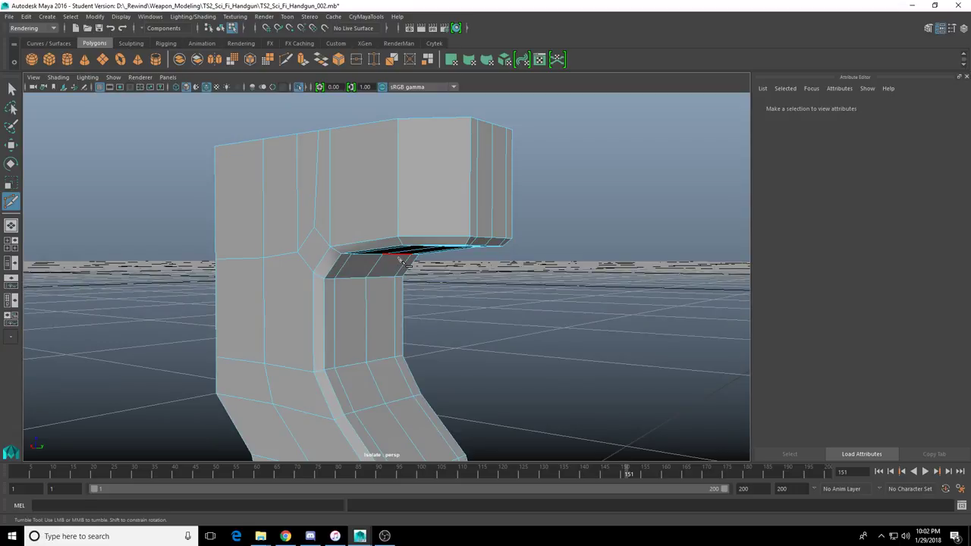
pyautogui.keyDown('alt'); pyautogui.moveTo(367, 229); pyautogui.dragTo(417, 203); pyautogui.keyUp('alt')
pyautogui.scroll(2, 418, 204)
pyautogui.keyDown('alt'); pyautogui.moveTo(416, 202); pyautogui.dragTo(448, 191, button='middle'); pyautogui.keyUp('alt')
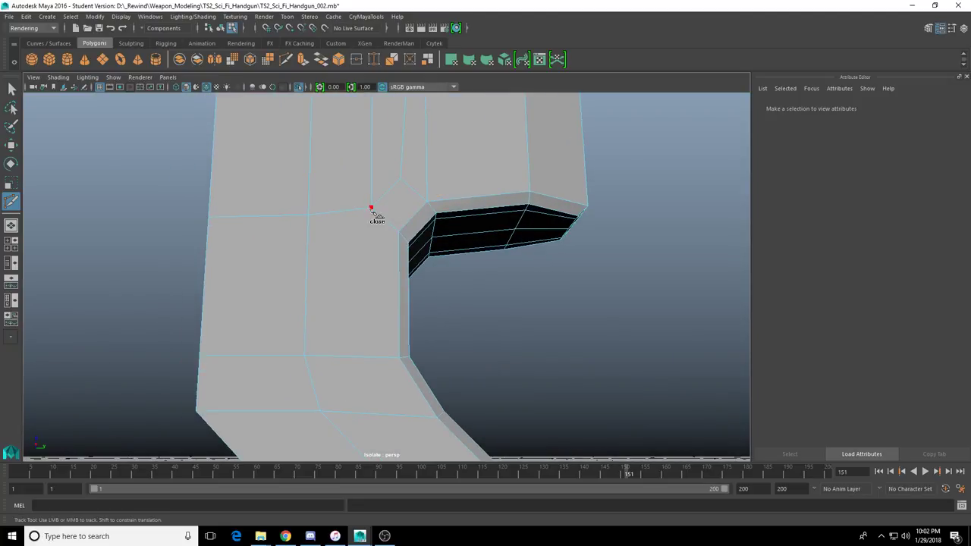
# Cut an edge from the front vertex of the inner-corner diamond down to the horizontal edge above the grip's bend.
pyautogui.keyDown('alt'); pyautogui.moveTo(381, 326); pyautogui.dragTo(370, 257, button='middle'); pyautogui.keyUp('alt')
pyautogui.click(358, 285)
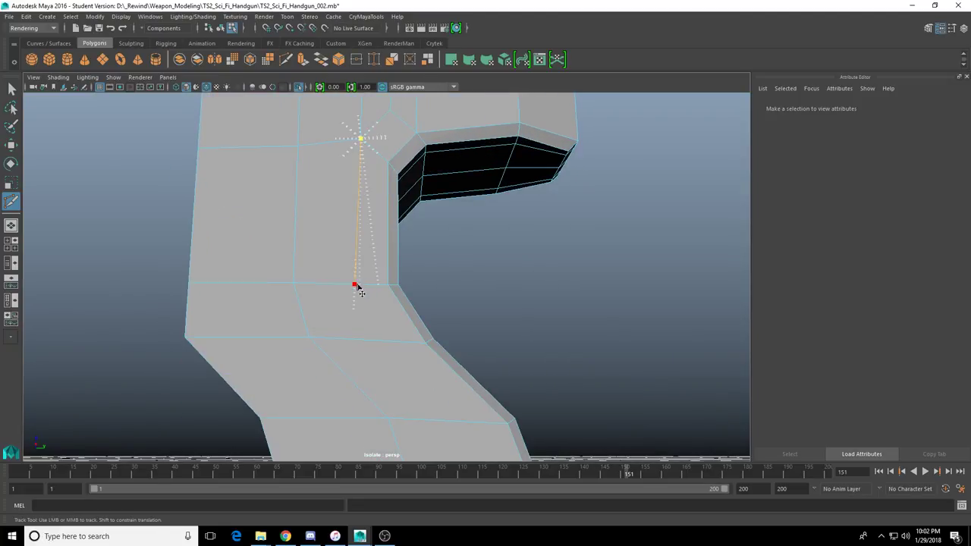
pyautogui.click(358, 286)
pyautogui.keyDown('alt'); pyautogui.moveTo(358, 286); pyautogui.dragTo(390, 384); pyautogui.keyUp('alt')
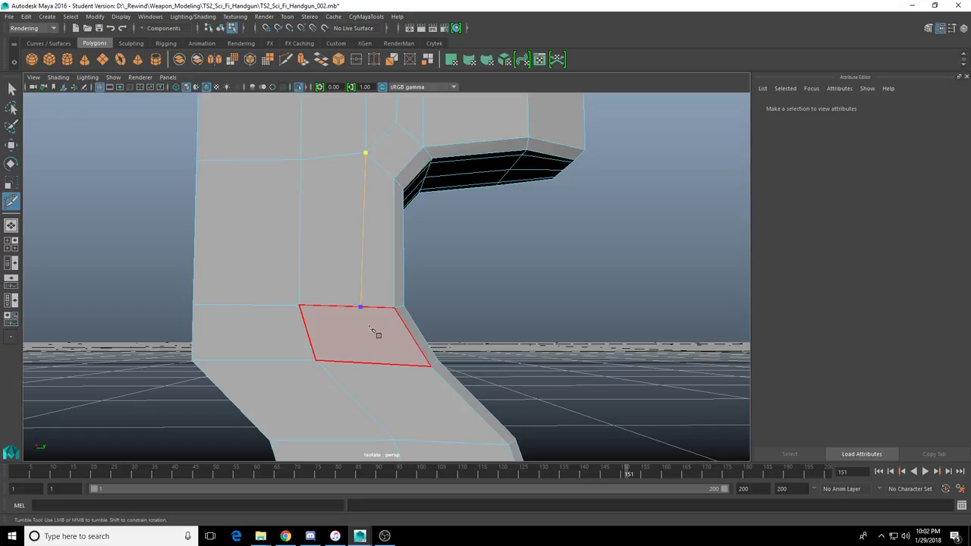
# Make the matching downward cut from the inner-corner diamond to the horizontal edge on the grip's opposite side.
pyautogui.keyDown('alt'); pyautogui.moveTo(377, 332); pyautogui.dragTo(327, 309); pyautogui.keyUp('alt')
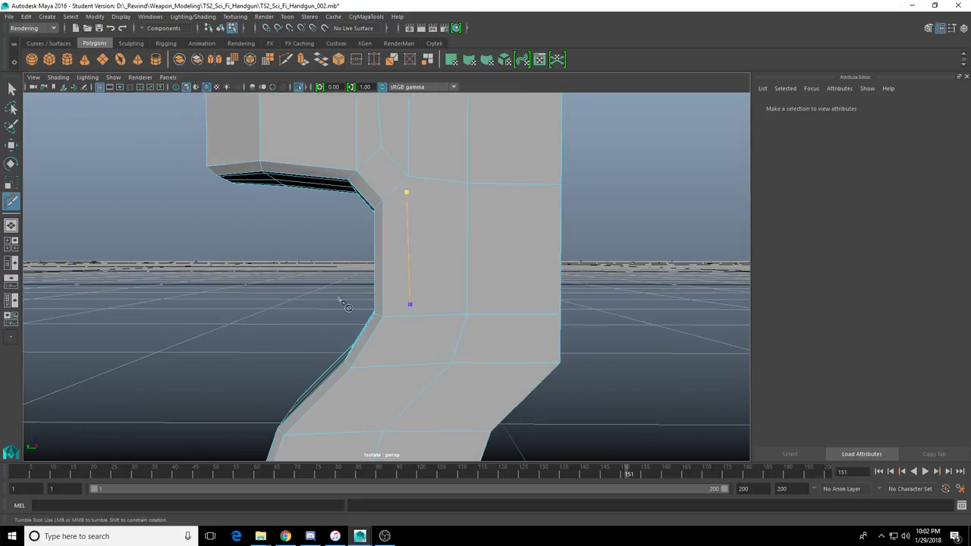
pyautogui.click(408, 177)
pyautogui.click(409, 317)
pyautogui.keyDown('alt'); pyautogui.moveTo(407, 325); pyautogui.dragTo(559, 329); pyautogui.keyUp('alt')
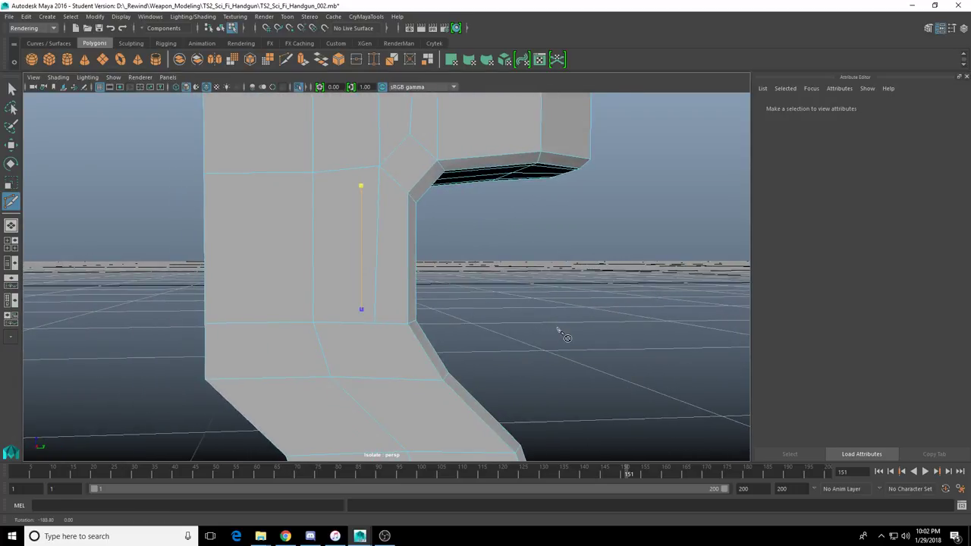
# In the side view, snap the slanted cut's lower vertex horizontally so its edge runs straight down like the one on the opposite side.
pyautogui.press('space')
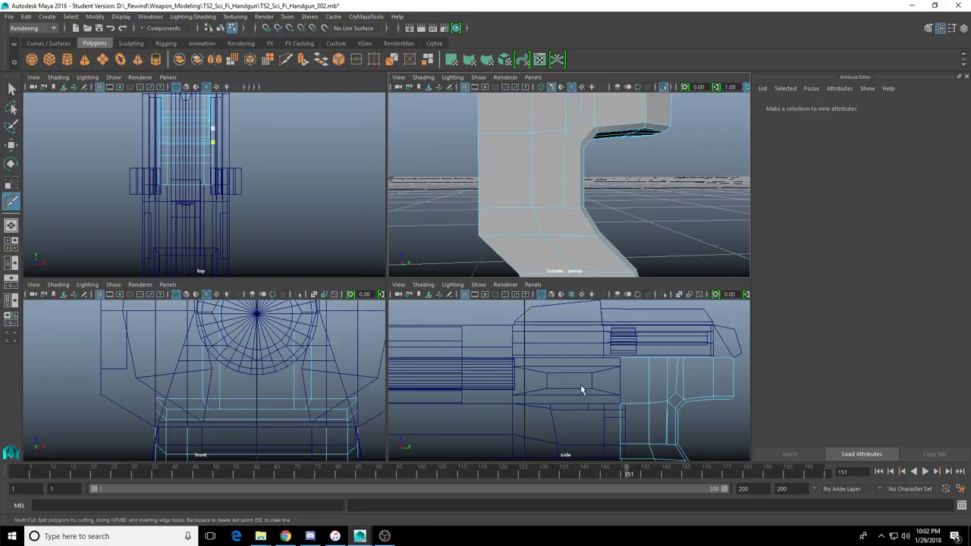
pyautogui.press('space')
pyautogui.keyDown('alt'); pyautogui.moveTo(551, 362); pyautogui.dragTo(347, 266, button='middle'); pyautogui.keyUp('alt')
pyautogui.scroll(5, 416, 286)
pyautogui.scroll(2, 346, 267)
pyautogui.press('w')
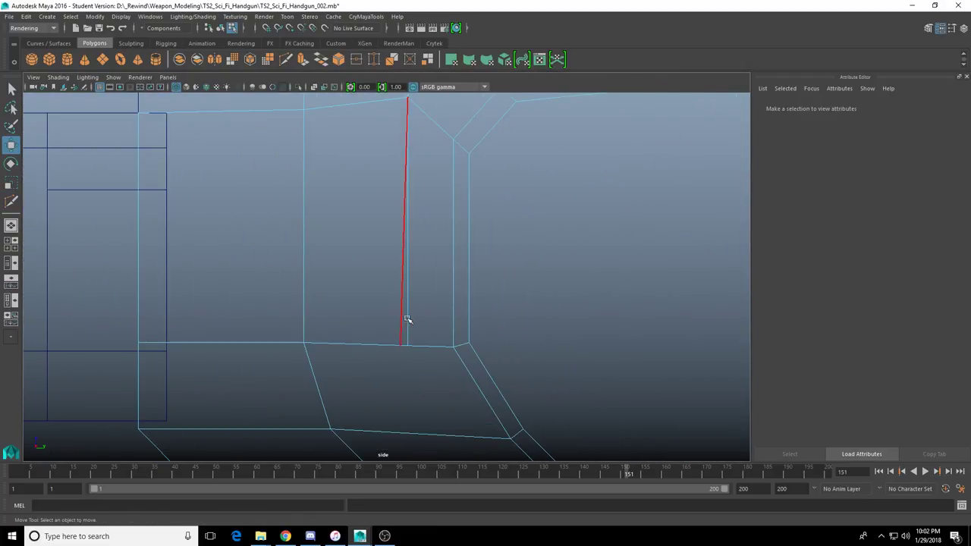
pyautogui.moveTo(406, 312); pyautogui.dragTo(370, 245, button='right')
pyautogui.scroll(2, 384, 280)
pyautogui.keyDown('alt'); pyautogui.moveTo(384, 280); pyautogui.dragTo(330, 197, button='middle'); pyautogui.keyUp('alt')
pyautogui.scroll(3, 330, 197)
pyautogui.moveTo(304, 238); pyautogui.dragTo(353, 336)
pyautogui.press('v')
pyautogui.press('v')
pyautogui.moveTo(390, 295); pyautogui.dragTo(407, 296)
pyautogui.press('v')
pyautogui.moveTo(488, 296); pyautogui.dragTo(363, 294)
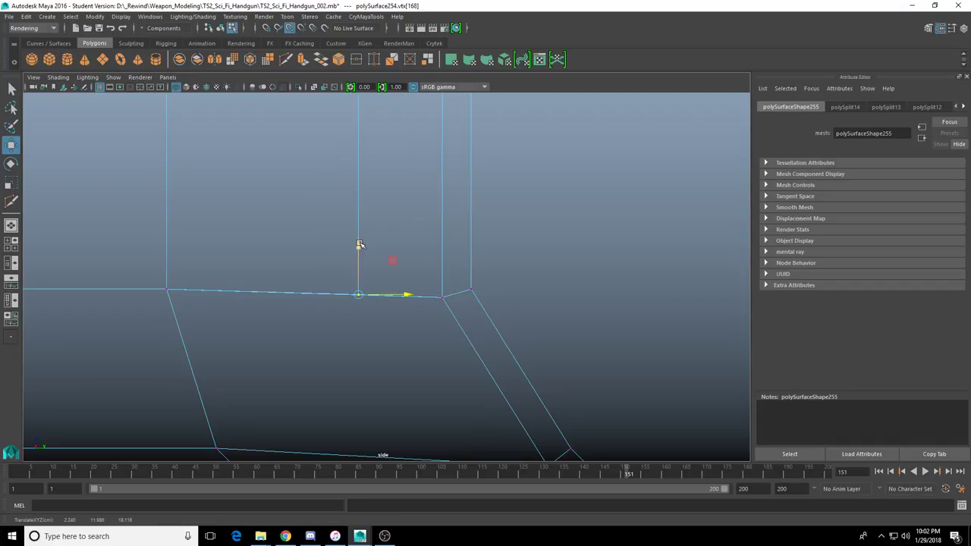
pyautogui.press('space')
pyautogui.press('space')
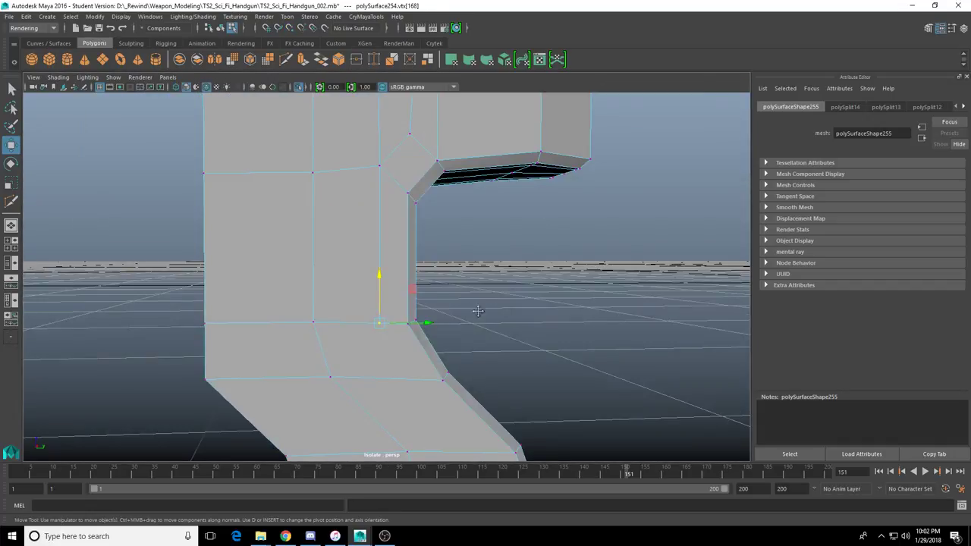
# Return to object mode and examine the grip's topology around the inner corner and the bend below it.
pyautogui.scroll(2, 391, 322)
pyautogui.press('F8')
pyautogui.scroll(-5, 395, 300)
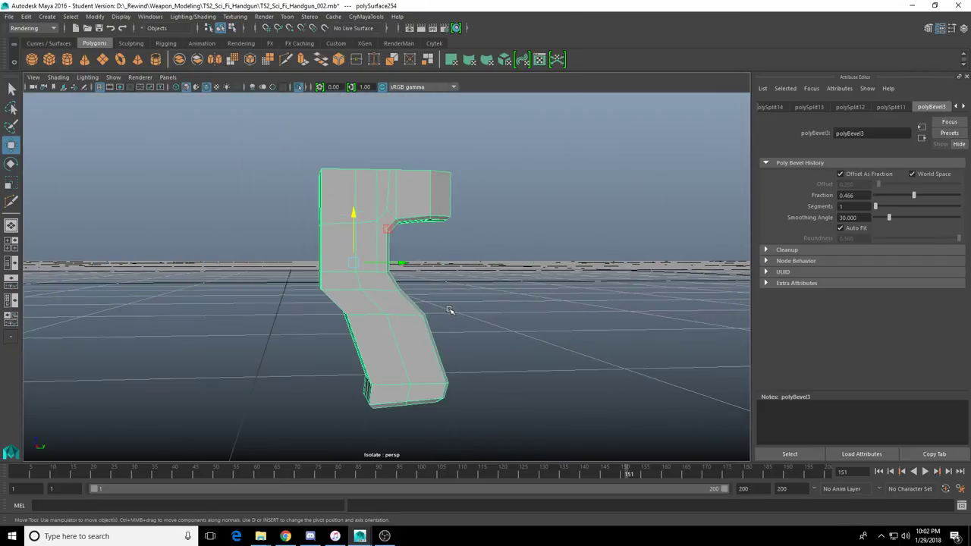
pyautogui.scroll(5, 448, 299)
pyautogui.keyDown('alt'); pyautogui.moveTo(455, 306); pyautogui.dragTo(444, 288); pyautogui.keyUp('alt')
pyautogui.scroll(2, 422, 261)
pyautogui.scroll(2, 422, 293)
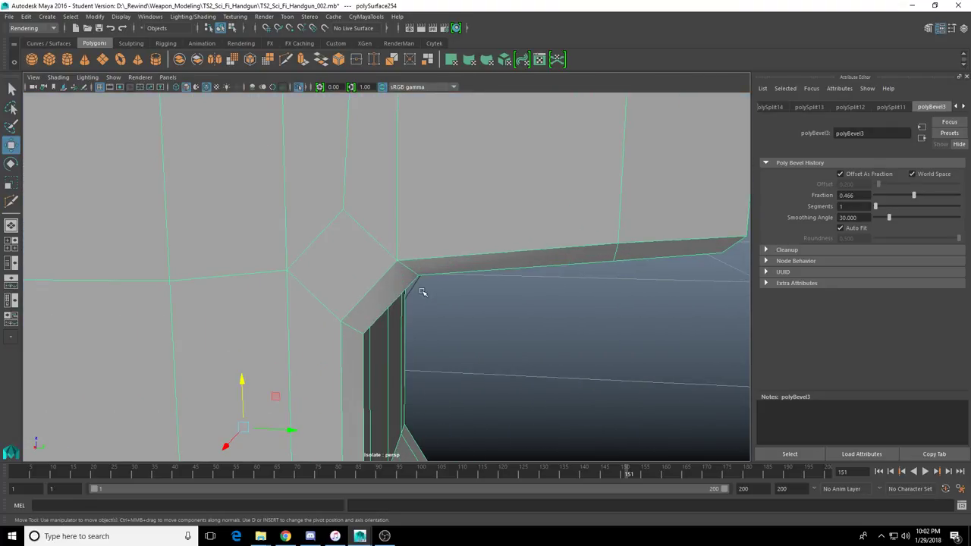
pyautogui.scroll(-10, 422, 292)
pyautogui.click(482, 327)
pyautogui.keyDown('alt'); pyautogui.moveTo(475, 319); pyautogui.dragTo(478, 296); pyautogui.keyUp('alt')
pyautogui.scroll(4, 425, 296)
pyautogui.click(366, 304)
pyautogui.keyDown('alt'); pyautogui.moveTo(376, 327); pyautogui.dragTo(408, 234, button='middle'); pyautogui.keyUp('alt')
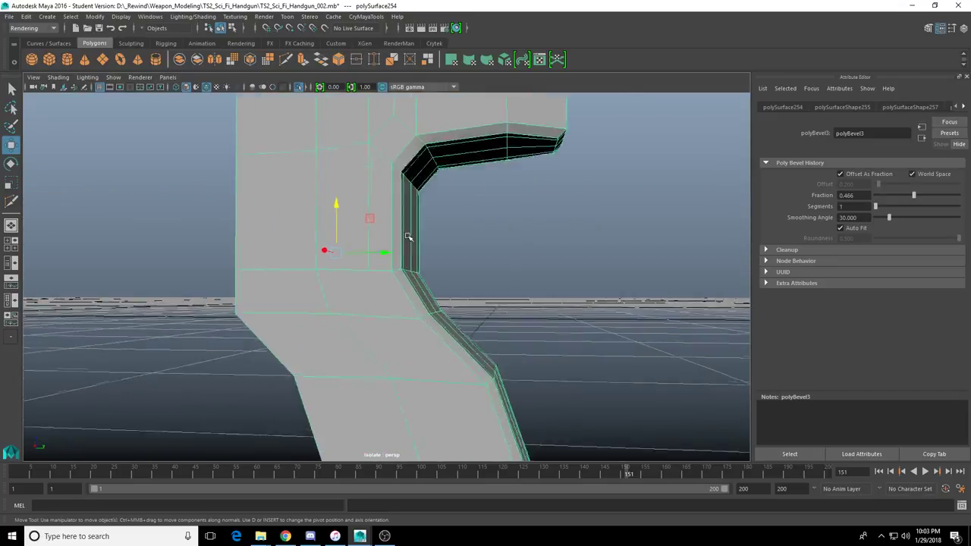
pyautogui.keyDown('alt'); pyautogui.moveTo(421, 315); pyautogui.dragTo(427, 294); pyautogui.keyUp('alt')
pyautogui.scroll(4, 426, 294)
pyautogui.scroll(-2, 427, 294)
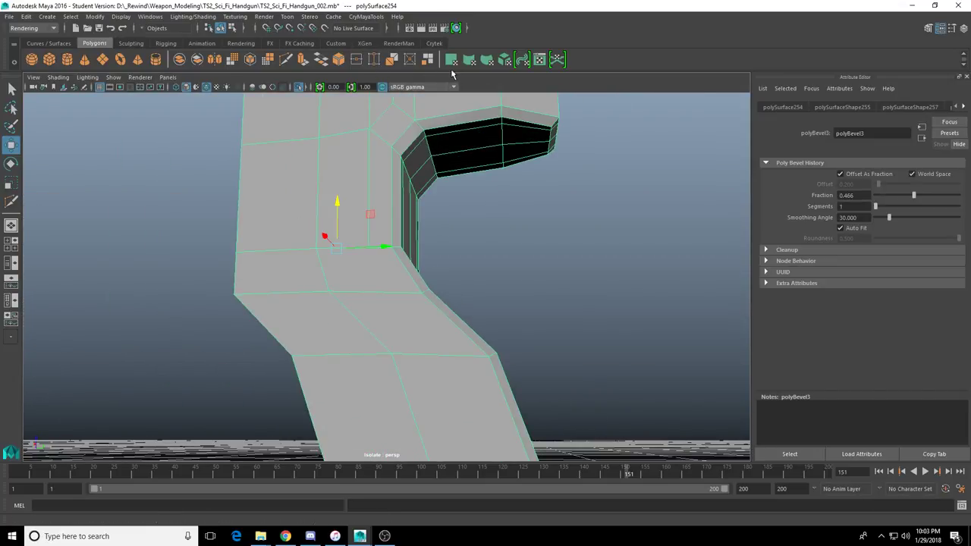
# Start a Multi-Cut at the lower vertex of the straightened vertical edge on the grip's side.
pyautogui.click(286, 59)
pyautogui.scroll(1, 369, 249)
pyautogui.click(364, 243)
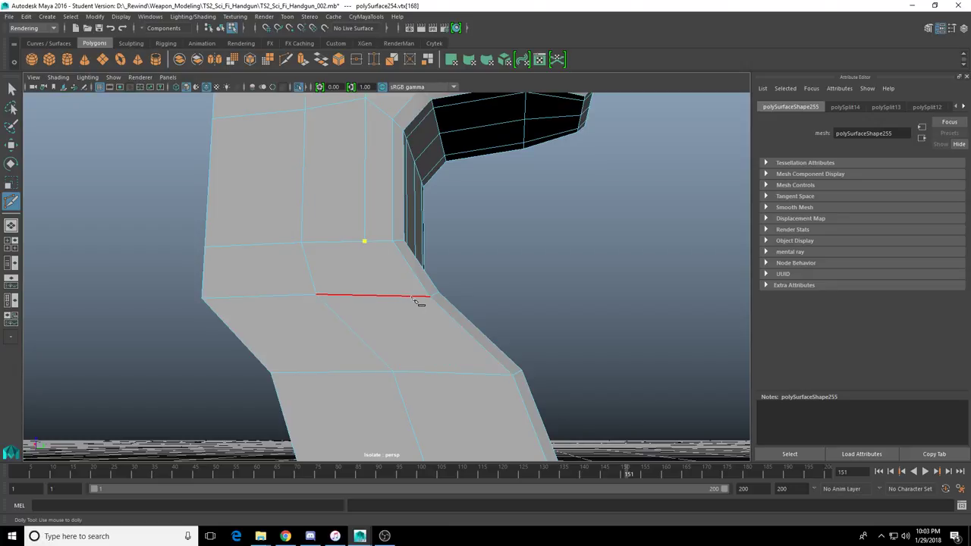
# Try to place the next cut point on the bend edge straight below the start vertex.
pyautogui.hotkey('ctrl', 'z')
pyautogui.click(374, 299)
pyautogui.keyDown('alt'); pyautogui.moveTo(451, 293); pyautogui.dragTo(377, 342); pyautogui.keyUp('alt')
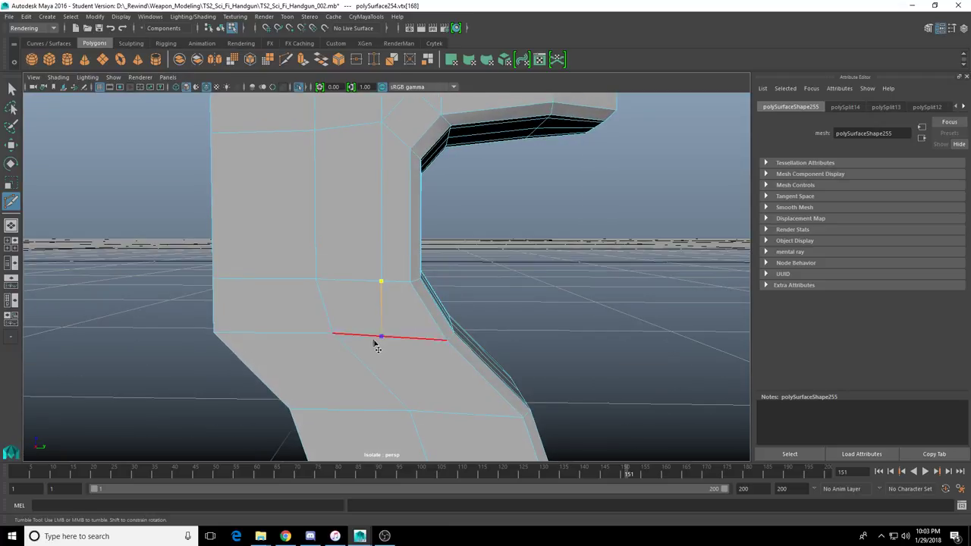
pyautogui.click(436, 345)
pyautogui.moveTo(599, 305)
pyautogui.keyDown('alt'); pyautogui.mouseDown()
pyautogui.moveTo(584, 306)
pyautogui.moveTo(601, 297)
pyautogui.mouseUp(); pyautogui.keyUp('alt')
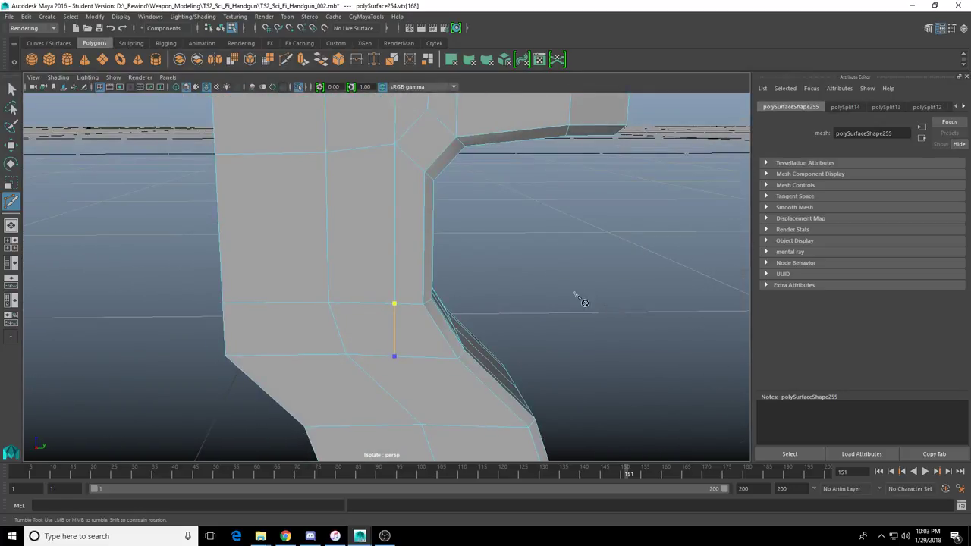
pyautogui.rightClick(517, 312)
pyautogui.hotkey('ctrl', 'z')
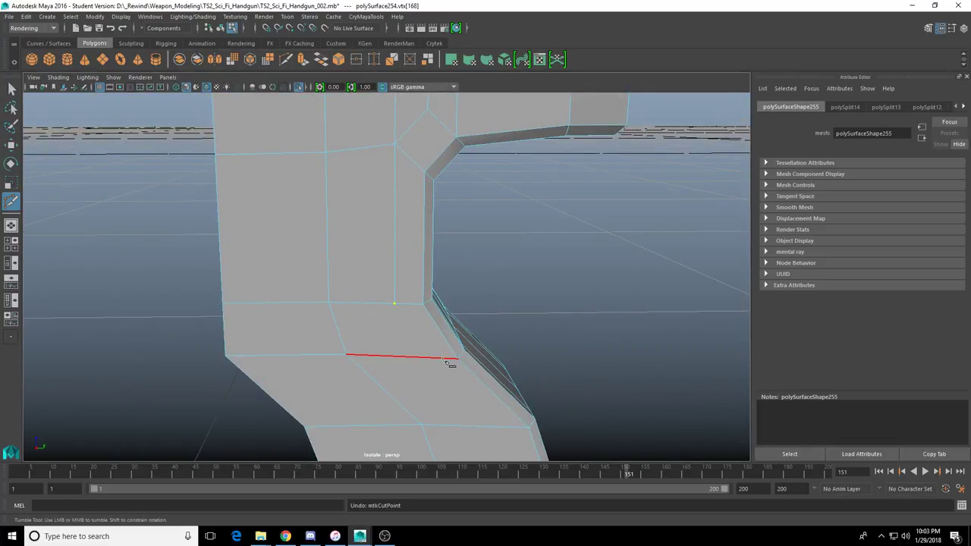
# Cut an edge from the vertical edge's lower vertex down across the bend edges to the lowest bend edge near the grip's base.
pyautogui.click(444, 361)
pyautogui.keyDown('alt'); pyautogui.moveTo(474, 402); pyautogui.dragTo(425, 272, button='middle'); pyautogui.keyUp('alt')
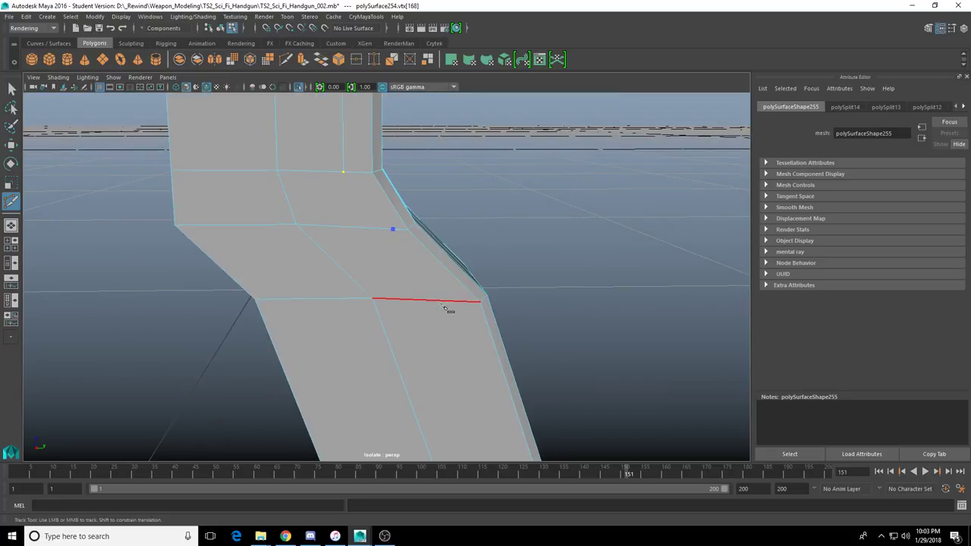
pyautogui.click(446, 304)
pyautogui.scroll(3, 464, 293)
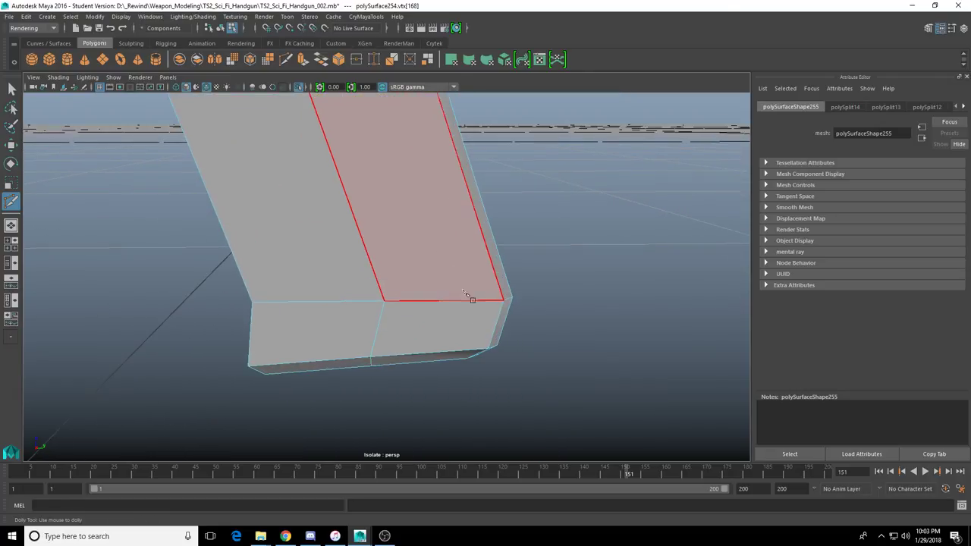
pyautogui.click(467, 302)
pyautogui.scroll(-3, 486, 250)
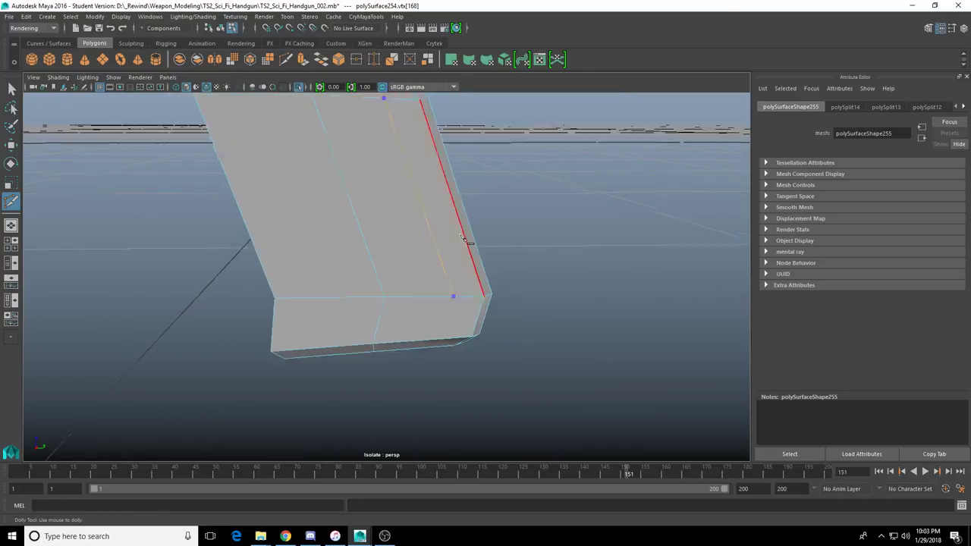
pyautogui.rightClick(430, 204)
# Extend the cut from its end on the lowest bend edge down to the upper edge of the base bevel.
pyautogui.keyDown('alt'); pyautogui.moveTo(510, 177); pyautogui.dragTo(496, 266, button='middle'); pyautogui.keyUp('alt')
pyautogui.scroll(5, 482, 272)
pyautogui.scroll(4, 342, 229)
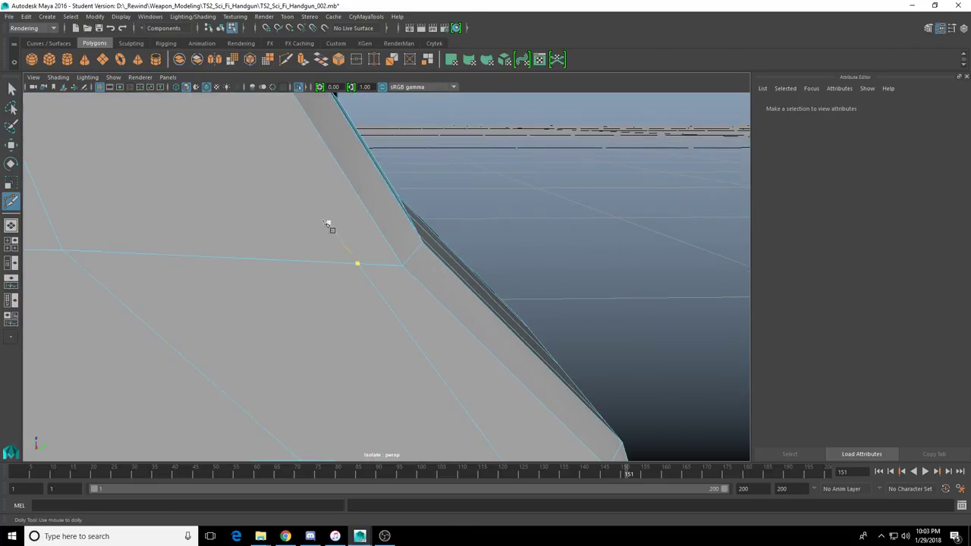
pyautogui.scroll(-3, 276, 165)
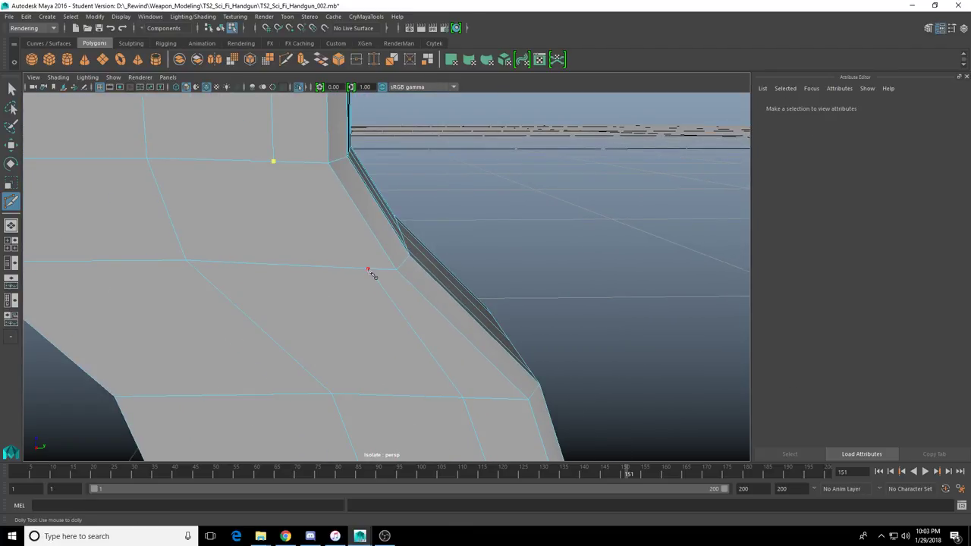
pyautogui.keyDown('alt'); pyautogui.moveTo(518, 250); pyautogui.dragTo(482, 223); pyautogui.keyUp('alt')
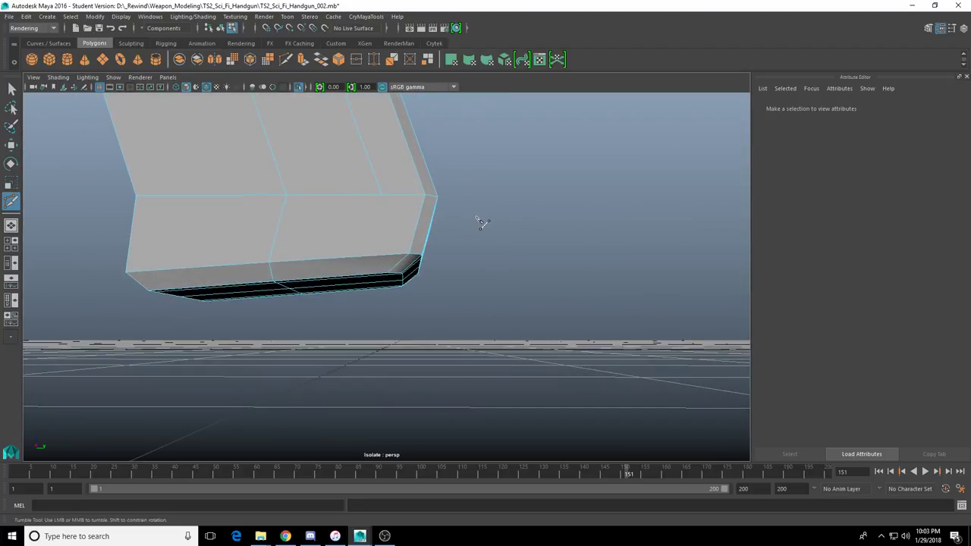
pyautogui.keyDown('alt'); pyautogui.moveTo(430, 188); pyautogui.dragTo(457, 272, button='middle'); pyautogui.keyUp('alt')
pyautogui.scroll(4, 458, 272)
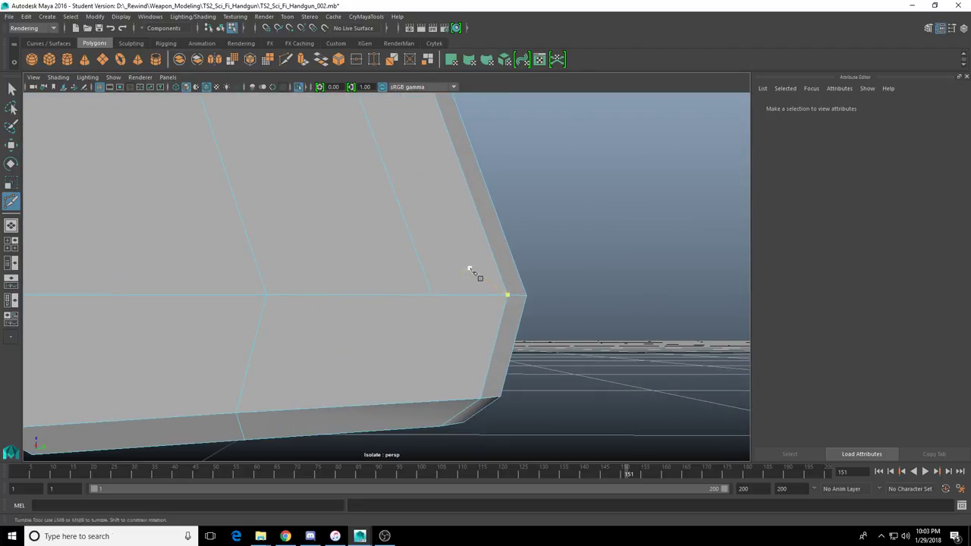
pyautogui.keyDown('alt'); pyautogui.moveTo(470, 269); pyautogui.dragTo(373, 278); pyautogui.keyUp('alt')
pyautogui.click(386, 269)
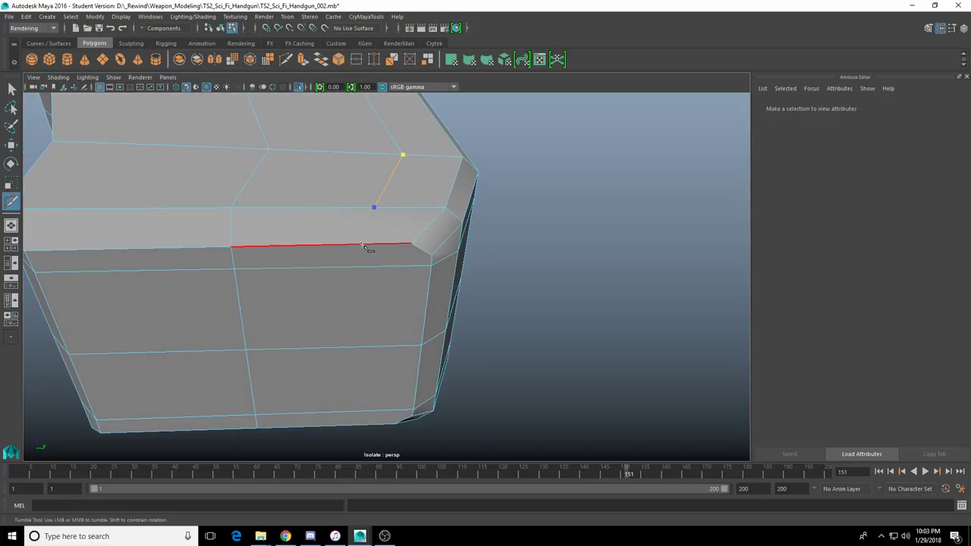
# On the grip's opposite side, cut a matching edge from the vertical edge's lower vertex across the bend edges to the base bevel's upper edge.
pyautogui.keyDown('alt'); pyautogui.moveTo(485, 251); pyautogui.dragTo(253, 310); pyautogui.keyUp('alt')
pyautogui.keyDown('alt'); pyautogui.moveTo(253, 309); pyautogui.dragTo(510, 328, button='right'); pyautogui.keyUp('alt')
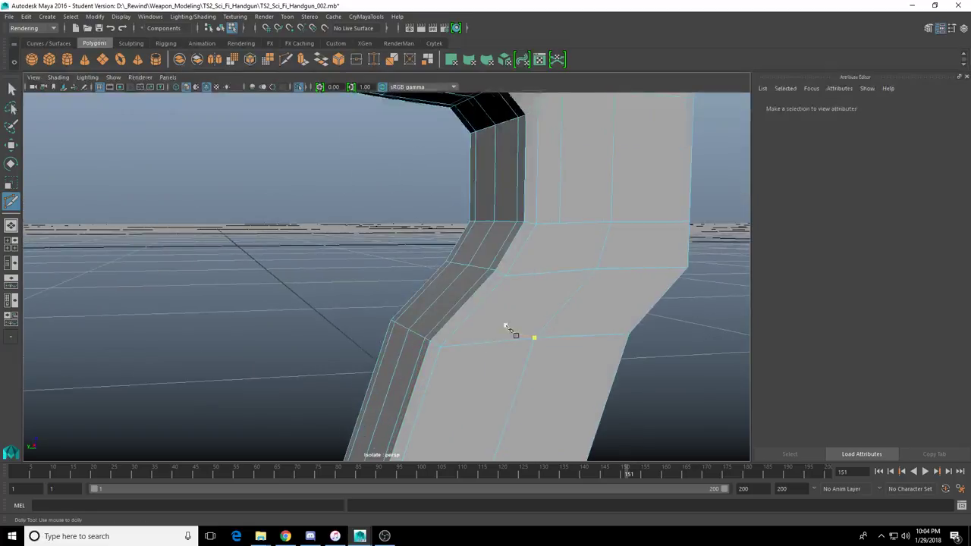
pyautogui.keyDown('alt'); pyautogui.moveTo(510, 328); pyautogui.dragTo(305, 282, button='middle'); pyautogui.keyUp('alt')
pyautogui.click(362, 182)
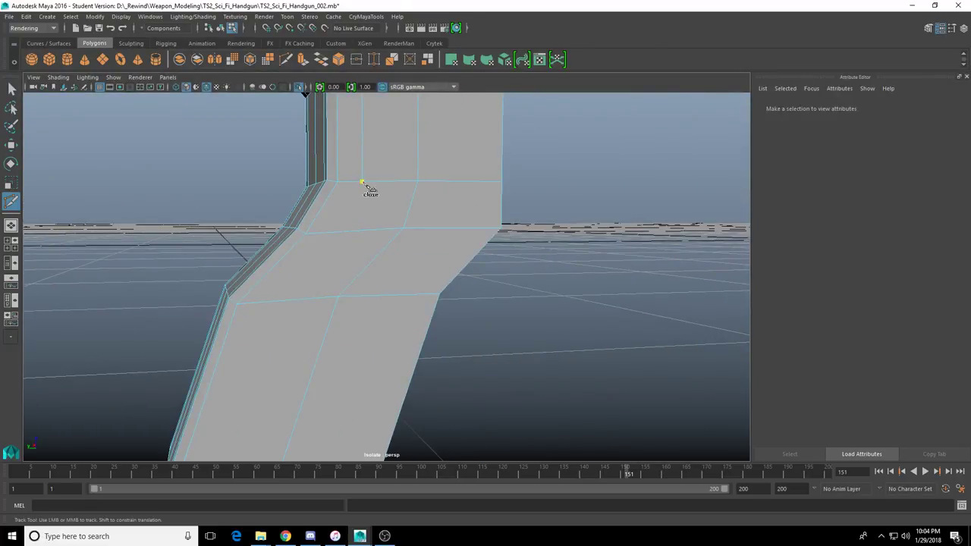
pyautogui.click(351, 230)
pyautogui.keyDown('alt'); pyautogui.moveTo(314, 304); pyautogui.dragTo(395, 170, button='middle'); pyautogui.keyUp('alt')
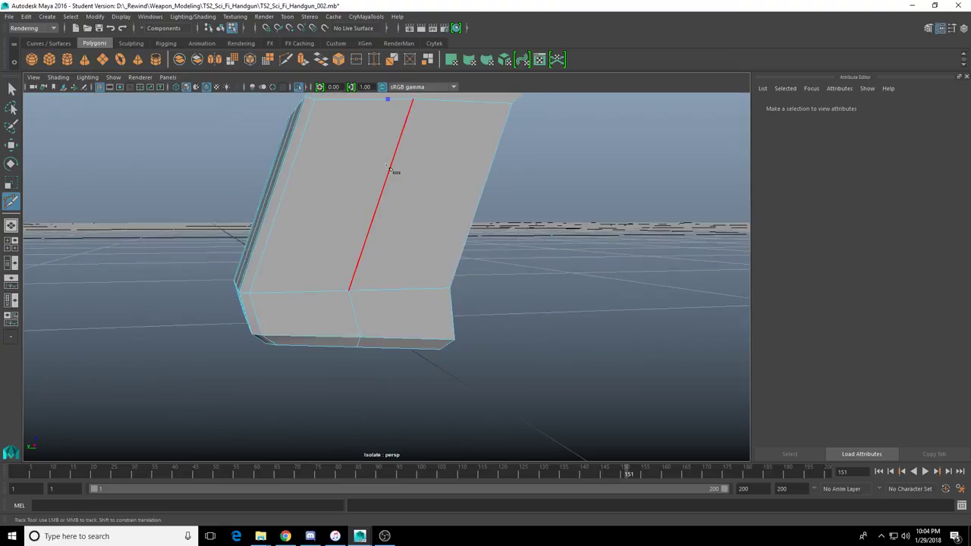
pyautogui.click(329, 293)
pyautogui.keyDown('alt'); pyautogui.moveTo(332, 315); pyautogui.dragTo(333, 306); pyautogui.keyUp('alt')
pyautogui.click(326, 329)
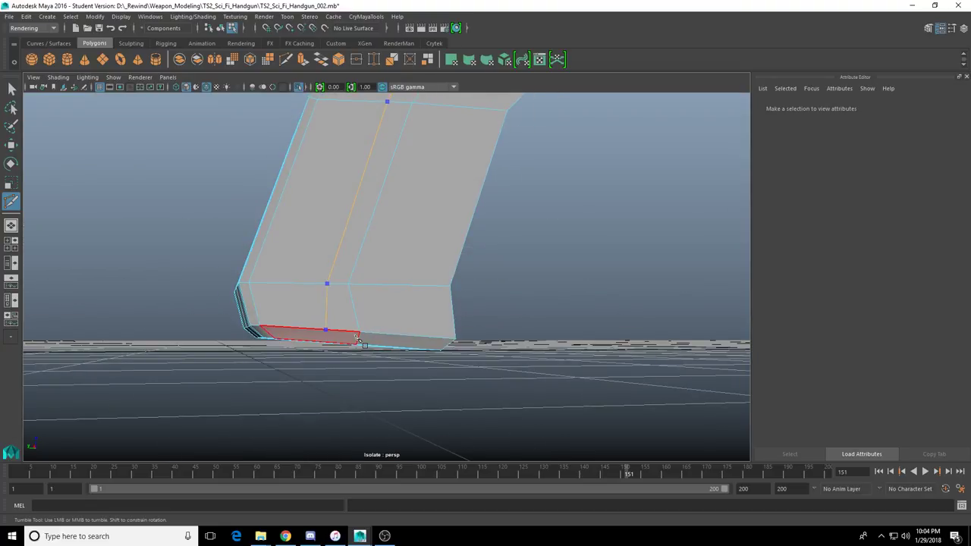
pyautogui.rightClick(357, 338)
# Switch to vertex selection and compare the new cut points of both grip sides in the side and perspective views.
pyautogui.press('w')
pyautogui.moveTo(319, 280); pyautogui.dragTo(361, 254, button='right')
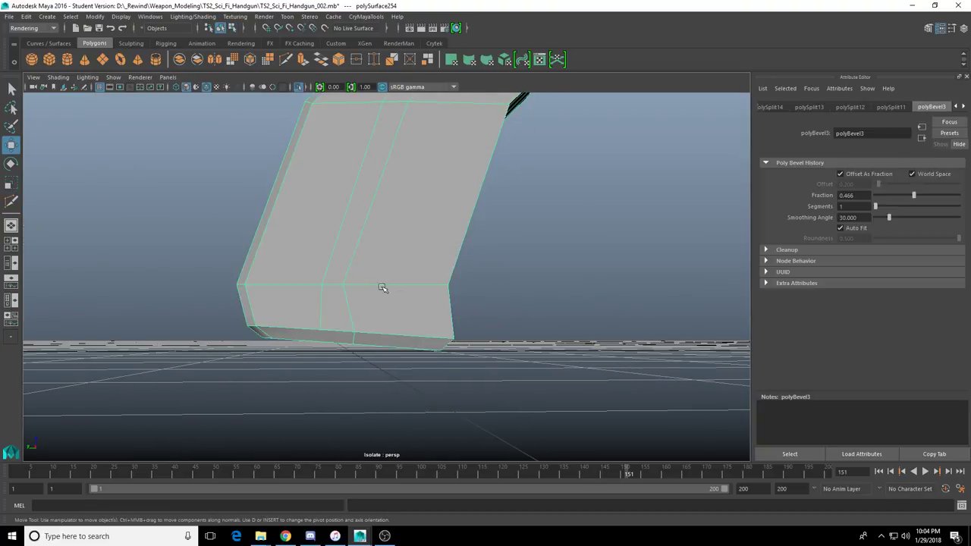
pyautogui.moveTo(384, 288); pyautogui.dragTo(334, 293, button='right')
pyautogui.click(357, 345)
pyautogui.keyDown('alt'); pyautogui.moveTo(357, 345); pyautogui.dragTo(531, 314); pyautogui.keyUp('alt')
pyautogui.press('space')
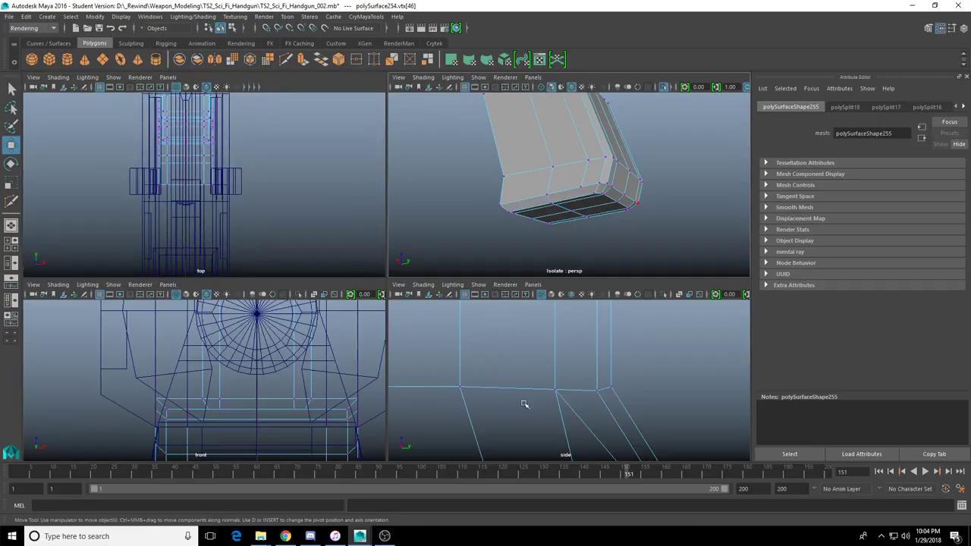
pyautogui.press('space')
pyautogui.keyDown('alt'); pyautogui.moveTo(529, 399); pyautogui.dragTo(481, 240, button='middle'); pyautogui.keyUp('alt')
pyautogui.keyDown('alt'); pyautogui.moveTo(480, 241); pyautogui.dragTo(457, 289, button='right'); pyautogui.keyUp('alt')
pyautogui.keyDown('alt'); pyautogui.moveTo(457, 288); pyautogui.dragTo(474, 345, button='middle'); pyautogui.keyUp('alt')
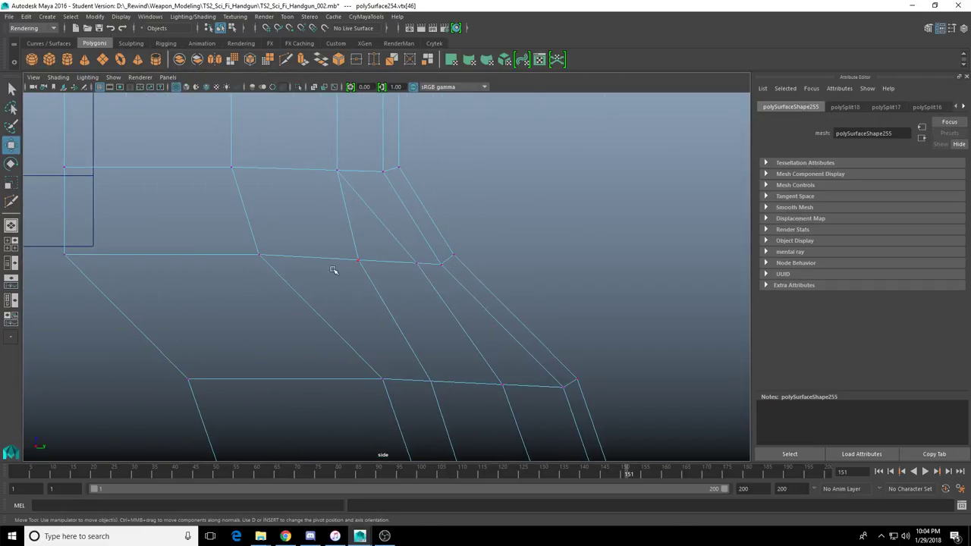
pyautogui.click(412, 256)
pyautogui.press('space')
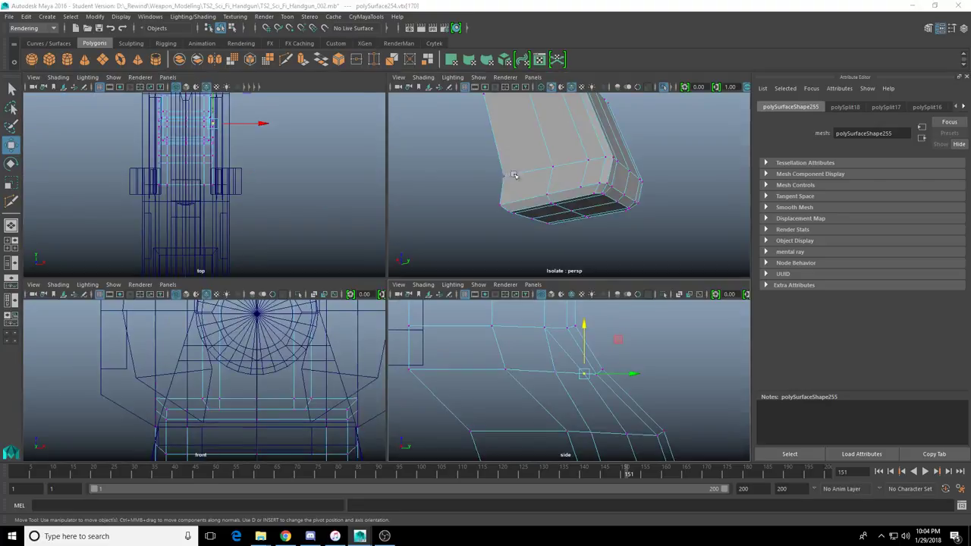
pyautogui.press('space')
pyautogui.keyDown('alt'); pyautogui.moveTo(533, 194); pyautogui.dragTo(375, 220); pyautogui.keyUp('alt')
pyautogui.keyDown('alt'); pyautogui.moveTo(375, 221); pyautogui.dragTo(371, 357, button='middle'); pyautogui.keyUp('alt')
pyautogui.keyDown('alt'); pyautogui.moveTo(371, 357); pyautogui.dragTo(385, 357); pyautogui.keyUp('alt')
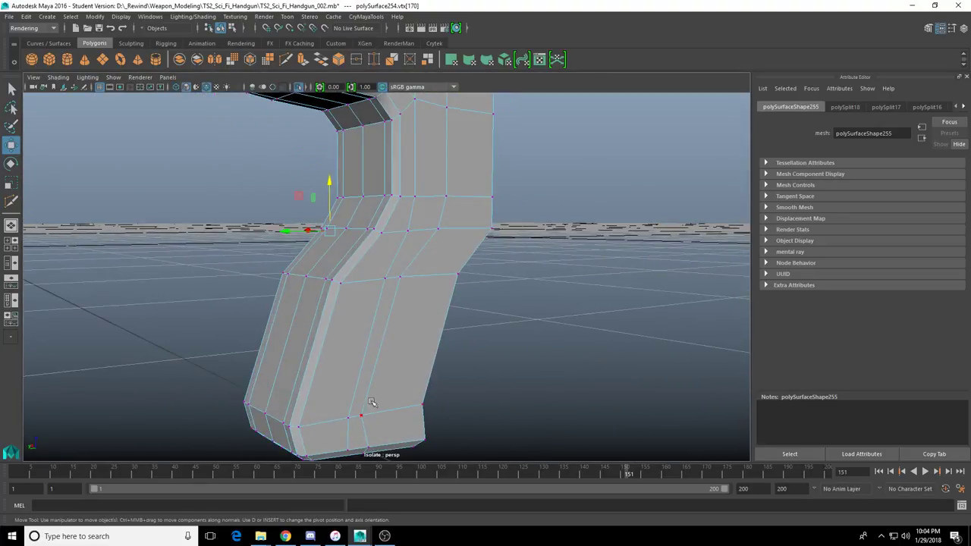
# In the side view, snap the new cut's vertices on the two upper bend edges onto the matching vertices of the opposite side's cut.
pyautogui.press('space')
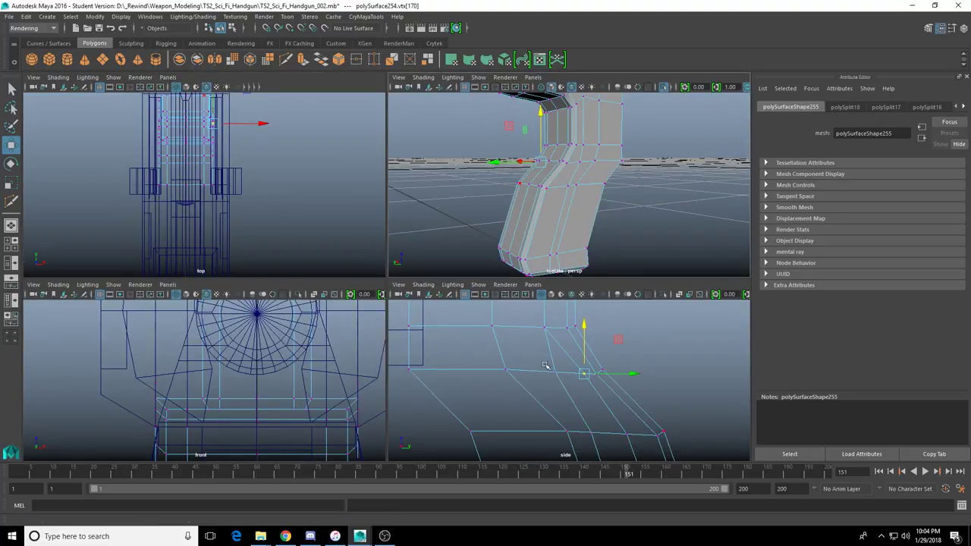
pyautogui.click(557, 382)
pyautogui.scroll(3, 568, 383)
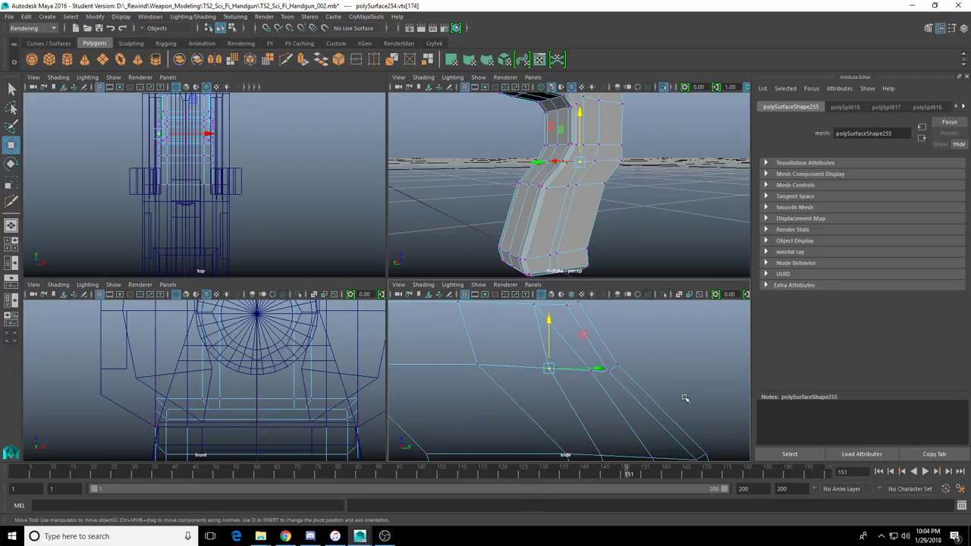
pyautogui.moveTo(593, 372)
pyautogui.mouseDown()
pyautogui.moveTo(589, 319)
pyautogui.moveTo(589, 369)
pyautogui.mouseUp()
pyautogui.keyDown('alt'); pyautogui.moveTo(594, 381); pyautogui.dragTo(553, 305, button='middle'); pyautogui.keyUp('alt')
pyautogui.moveTo(540, 366); pyautogui.dragTo(607, 374)
pyautogui.press('v')
pyautogui.moveTo(607, 329); pyautogui.dragTo(607, 372)
pyautogui.keyDown('alt'); pyautogui.moveTo(606, 374); pyautogui.dragTo(541, 309, button='middle'); pyautogui.keyUp('alt')
# Snap the new cut's vertices on the lowest bend edge and the base bevel's upper edge onto their counterparts on the opposite side.
pyautogui.keyDown('alt'); pyautogui.moveTo(562, 438); pyautogui.dragTo(542, 339, button='middle'); pyautogui.keyUp('alt')
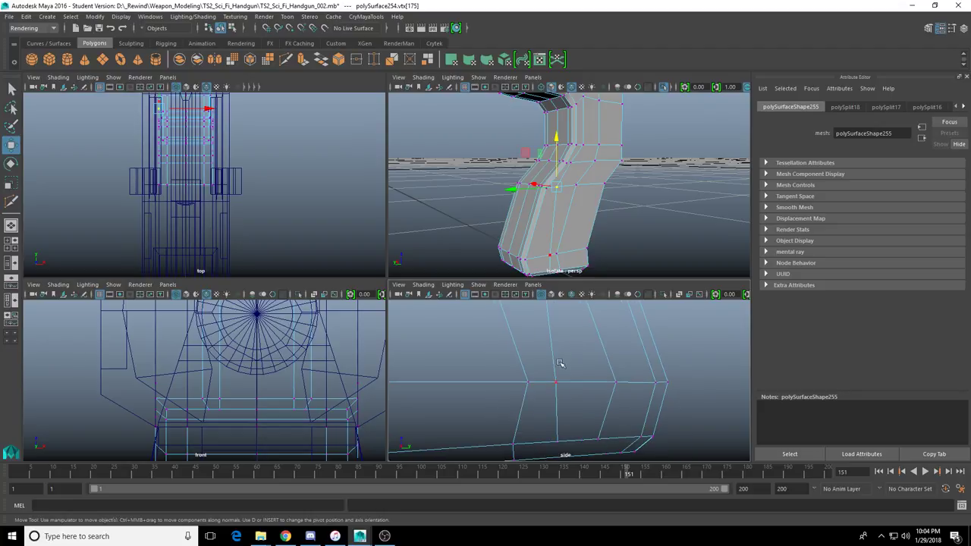
pyautogui.click(559, 383)
pyautogui.press('v')
pyautogui.moveTo(604, 381); pyautogui.dragTo(616, 381)
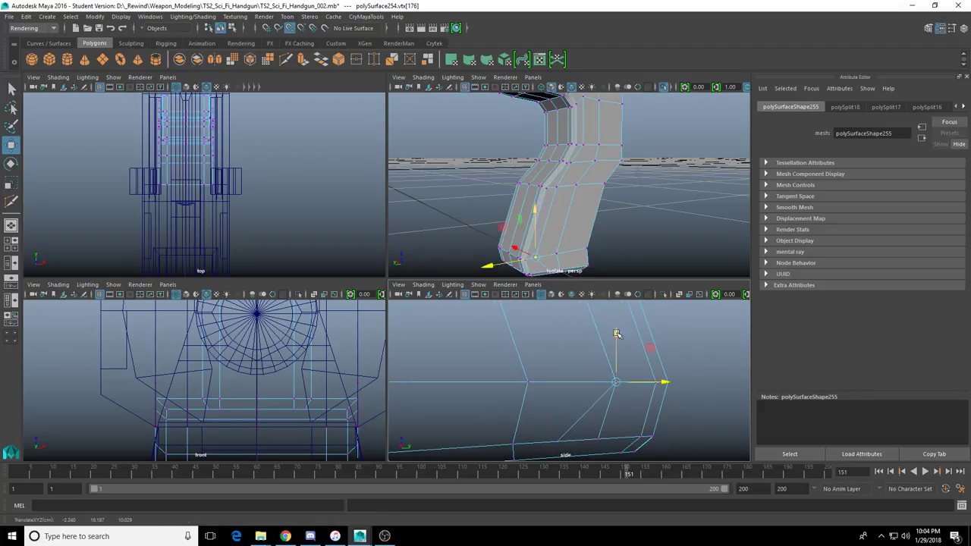
pyautogui.moveTo(616, 334); pyautogui.dragTo(617, 379)
pyautogui.moveTo(552, 420); pyautogui.dragTo(600, 440)
pyautogui.press('v')
pyautogui.moveTo(598, 396); pyautogui.dragTo(597, 434)
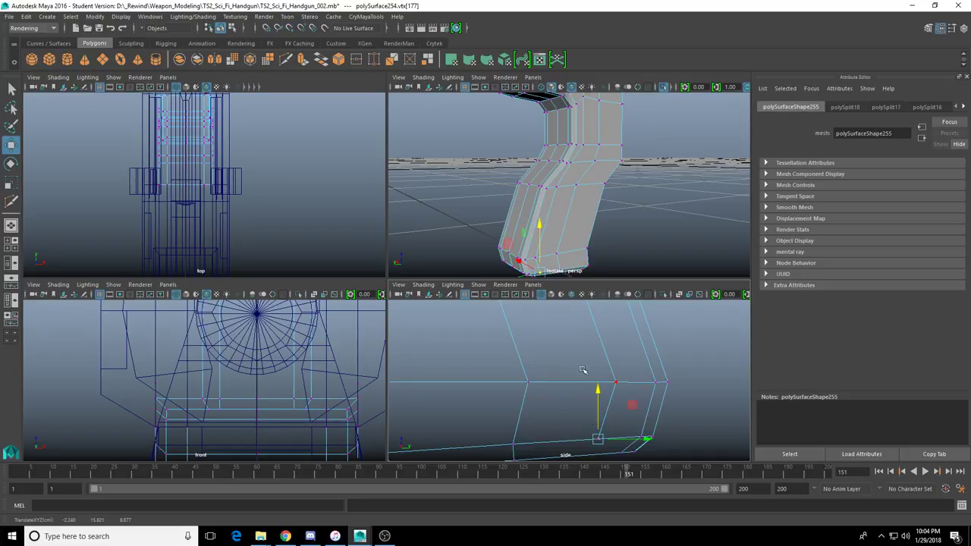
# Move the paired cut vertices on the two bend edges horizontally away from the grip's bevelled edge to even out the edge spacing.
pyautogui.scroll(4, 531, 356)
pyautogui.press('space')
pyautogui.scroll(3, 456, 367)
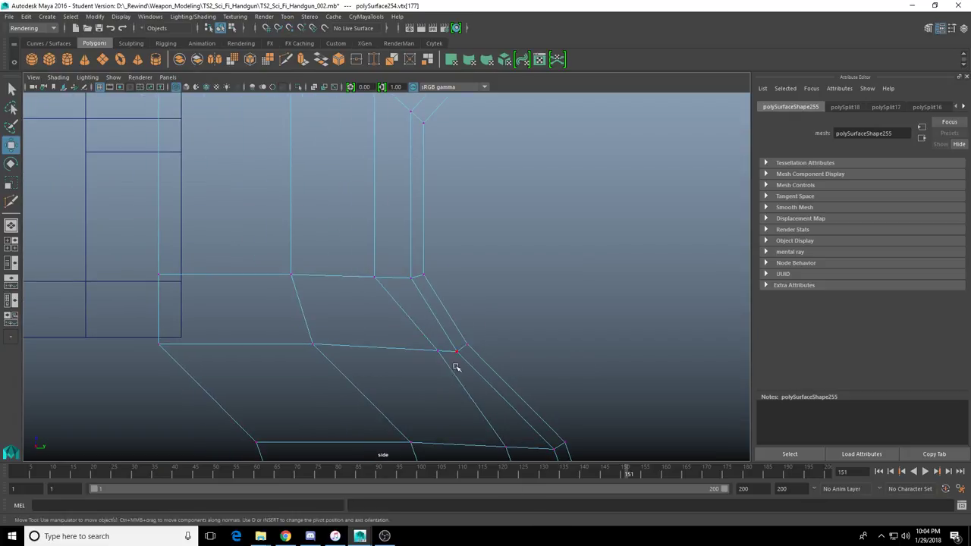
pyautogui.moveTo(422, 336); pyautogui.dragTo(453, 351)
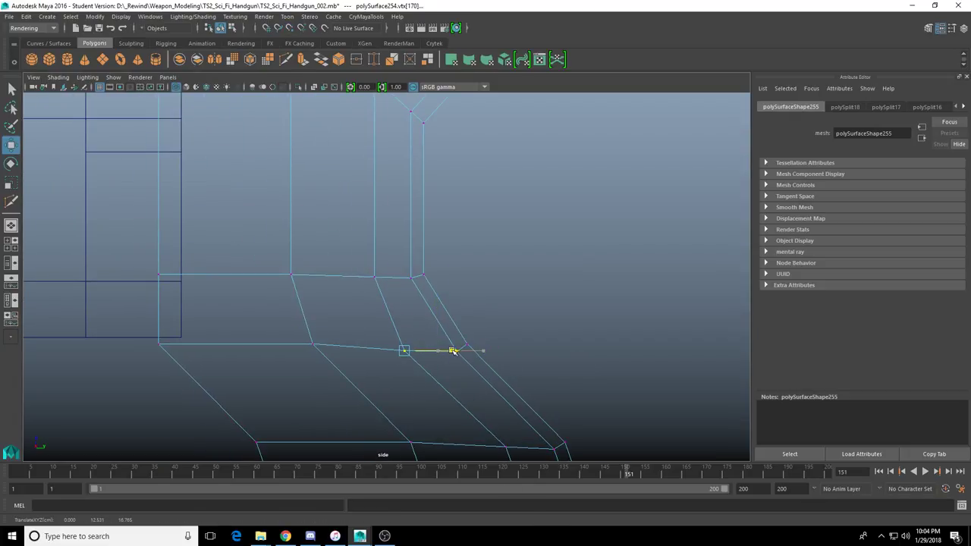
pyautogui.keyDown('alt'); pyautogui.moveTo(484, 396); pyautogui.dragTo(425, 260, button='middle'); pyautogui.keyUp('alt')
pyautogui.moveTo(434, 287); pyautogui.dragTo(489, 311)
# Shift the paired cut vertices on the lowest bend edge and base bevel edge horizontally to match, and return to object mode in perspective.
pyautogui.keyDown('alt'); pyautogui.moveTo(495, 448); pyautogui.dragTo(446, 262, button='middle'); pyautogui.keyUp('alt')
pyautogui.moveTo(467, 305); pyautogui.dragTo(535, 341)
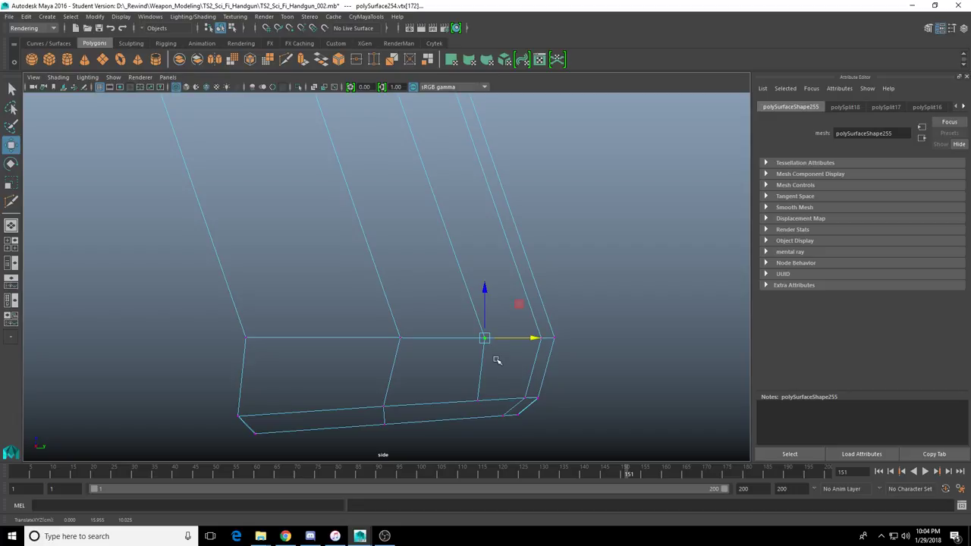
pyautogui.moveTo(457, 385); pyautogui.dragTo(511, 406)
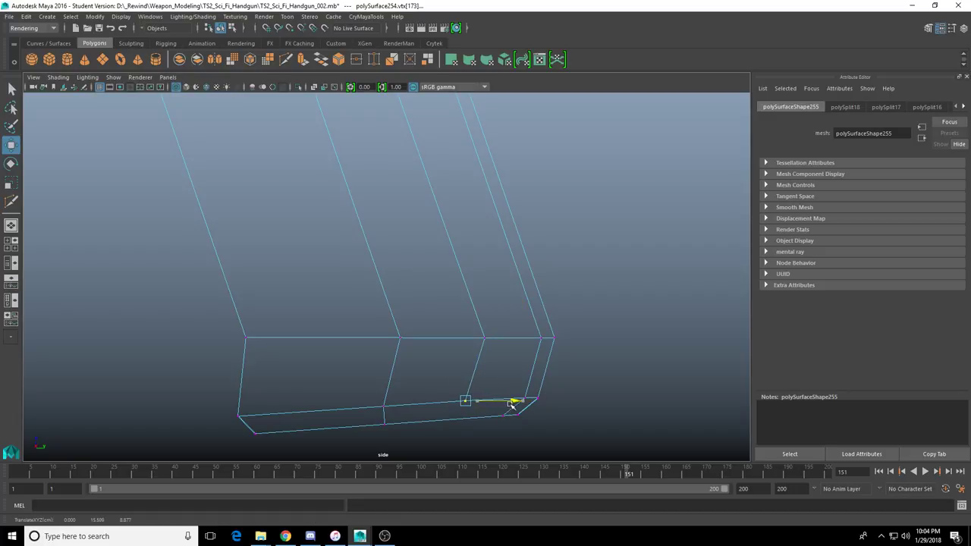
pyautogui.press('space')
pyautogui.press('space')
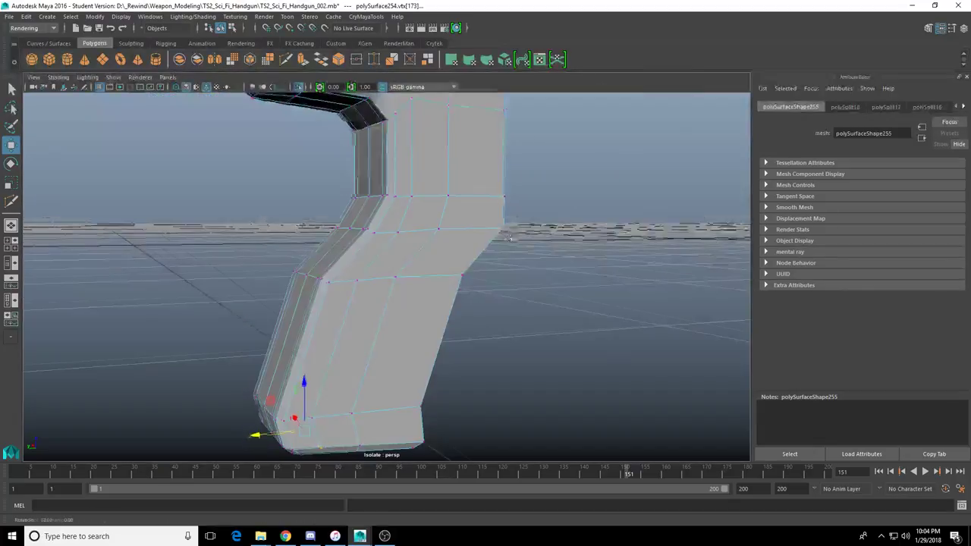
pyautogui.click(584, 152)
pyautogui.click(366, 278)
pyautogui.keyDown('alt'); pyautogui.moveTo(366, 278); pyautogui.dragTo(419, 315); pyautogui.keyUp('alt')
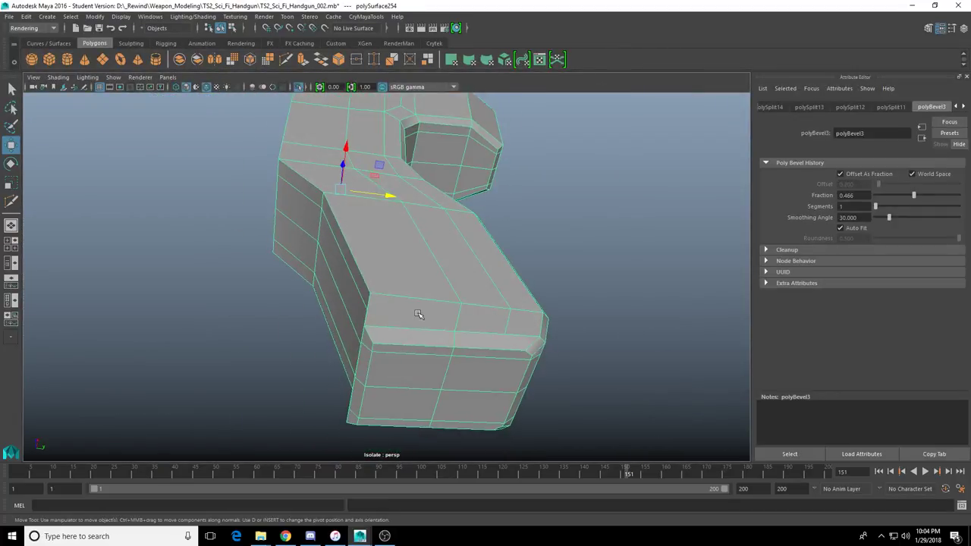
# On one side of the grip's base, Multi-Cut across the bevel from the new edge's end to the bevel's lower edge.
pyautogui.keyDown('alt'); pyautogui.moveTo(487, 293); pyautogui.dragTo(444, 253); pyautogui.keyUp('alt')
pyautogui.scroll(3, 443, 250)
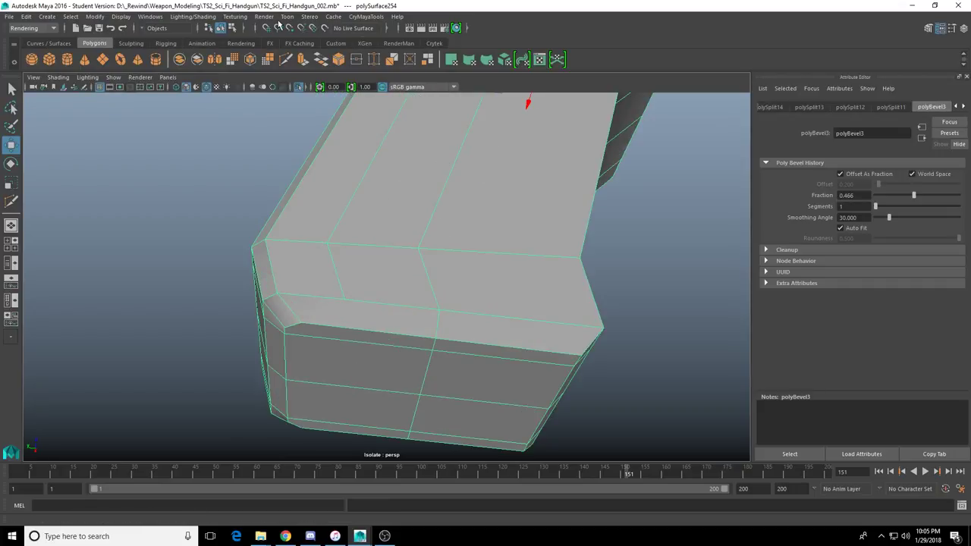
pyautogui.click(286, 59)
pyautogui.click(346, 301)
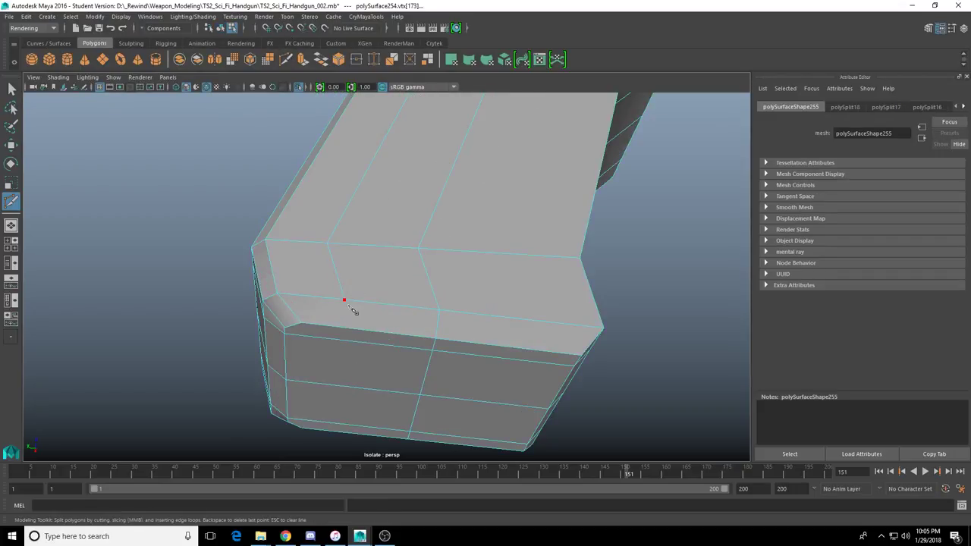
pyautogui.scroll(3, 349, 306)
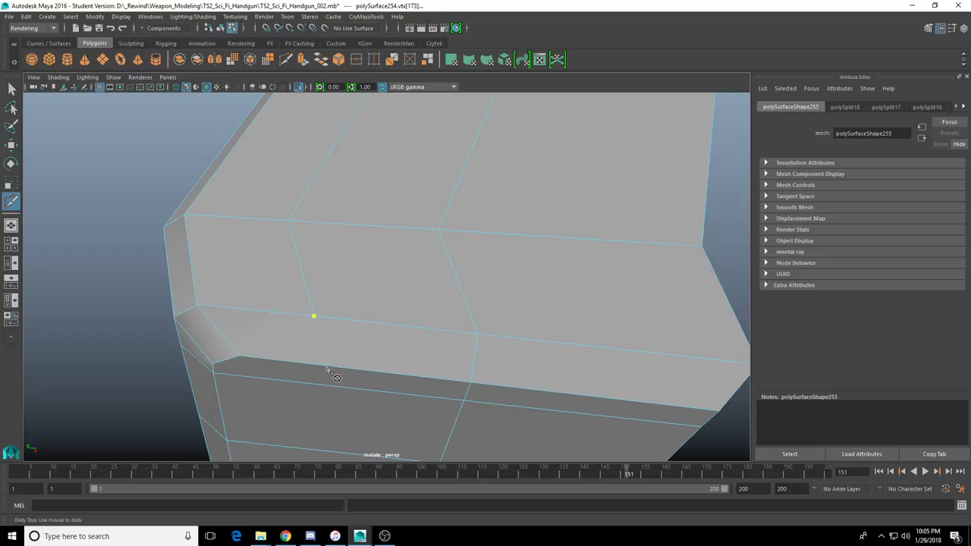
pyautogui.click(324, 366)
pyautogui.rightClick(410, 363)
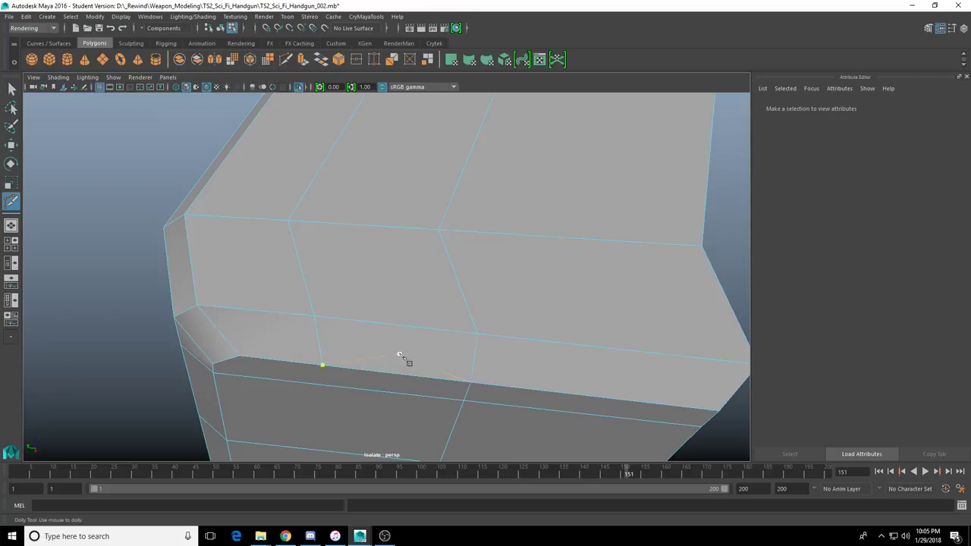
# Cut the matching edge across the base bevel on the grip's other side, from the end of its new edge.
pyautogui.scroll(-3, 402, 356)
pyautogui.keyDown('alt'); pyautogui.moveTo(401, 355); pyautogui.dragTo(561, 338); pyautogui.keyUp('alt')
pyautogui.keyDown('alt'); pyautogui.moveTo(565, 342); pyautogui.dragTo(503, 299, button='right'); pyautogui.keyUp('alt')
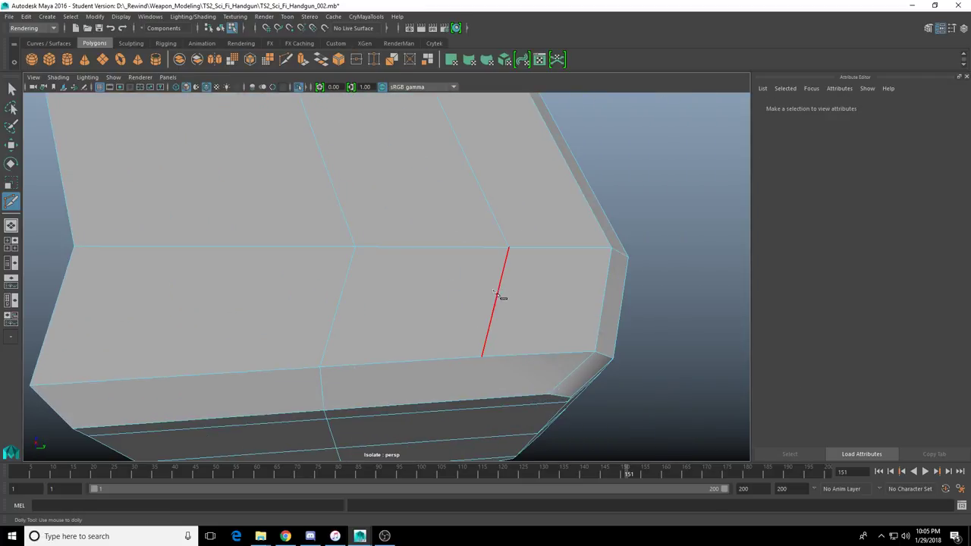
pyautogui.click(482, 357)
pyautogui.click(477, 398)
pyautogui.rightClick(492, 392)
pyautogui.keyDown('alt'); pyautogui.moveTo(494, 392); pyautogui.dragTo(675, 380); pyautogui.keyUp('alt')
# Shift the paired new cut vertices on the base bevel's lower edges horizontally in side view to follow the supporting edge above.
pyautogui.press('w')
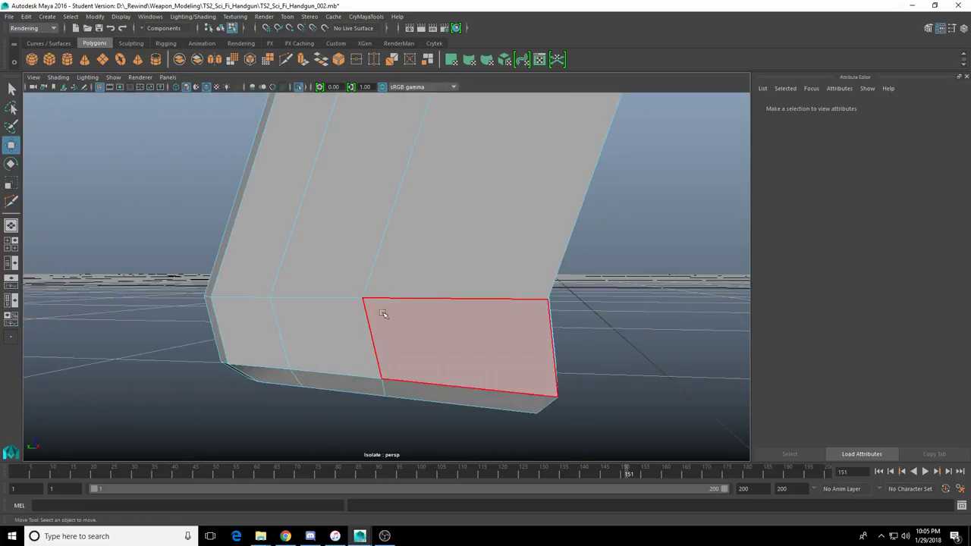
pyautogui.press('F8')
pyautogui.keyDown('alt'); pyautogui.moveTo(418, 319); pyautogui.dragTo(456, 297); pyautogui.keyUp('alt')
pyautogui.press('F9')
pyautogui.click(366, 313)
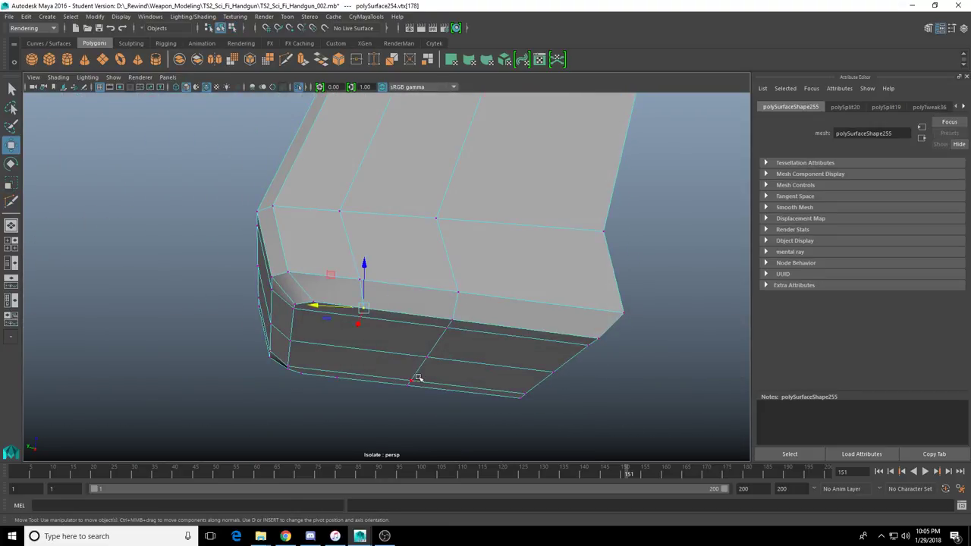
pyautogui.press('space')
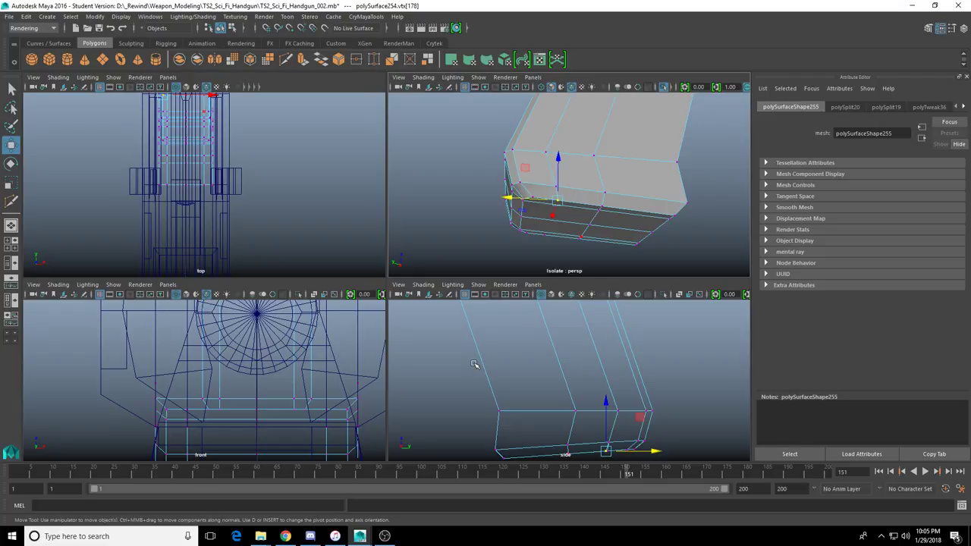
pyautogui.keyDown('alt'); pyautogui.moveTo(557, 394); pyautogui.dragTo(543, 337, button='middle'); pyautogui.keyUp('alt')
pyautogui.scroll(4, 547, 395)
pyautogui.press('space')
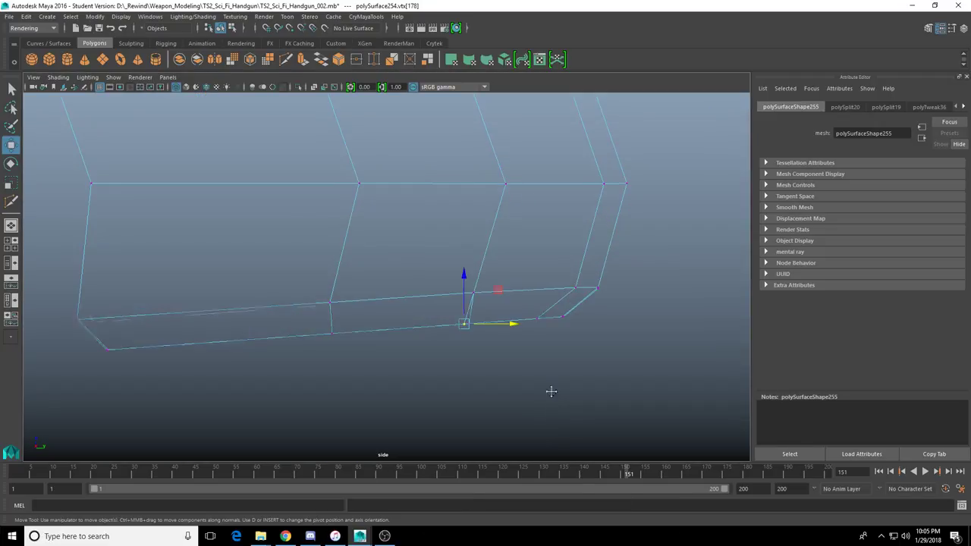
pyautogui.keyDown('alt'); pyautogui.moveTo(551, 390); pyautogui.dragTo(485, 288, button='middle'); pyautogui.keyUp('alt')
pyautogui.scroll(4, 471, 258)
pyautogui.press('v')
pyautogui.moveTo(469, 202); pyautogui.dragTo(461, 202)
pyautogui.press('v')
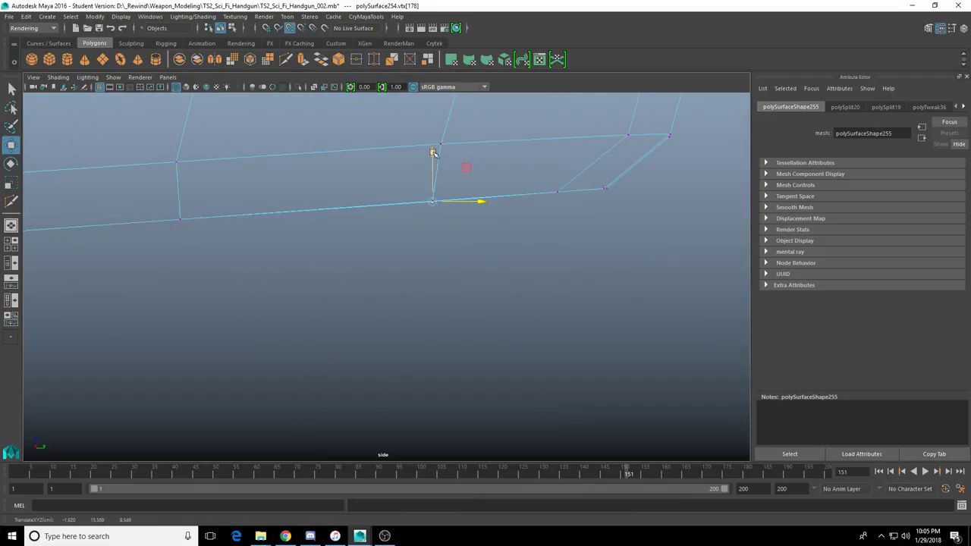
# Adjust the height of the paired vertices to sit on the bevel's lower edge, and return to object mode in perspective.
pyautogui.moveTo(433, 153); pyautogui.dragTo(433, 147)
pyautogui.press('v')
pyautogui.moveTo(433, 99); pyautogui.dragTo(438, 210)
pyautogui.scroll(-4, 394, 206)
pyautogui.press('space')
pyautogui.press('space')
pyautogui.keyDown('alt'); pyautogui.moveTo(518, 238); pyautogui.dragTo(495, 135); pyautogui.keyUp('alt')
pyautogui.click(460, 280)
pyautogui.click(443, 243)
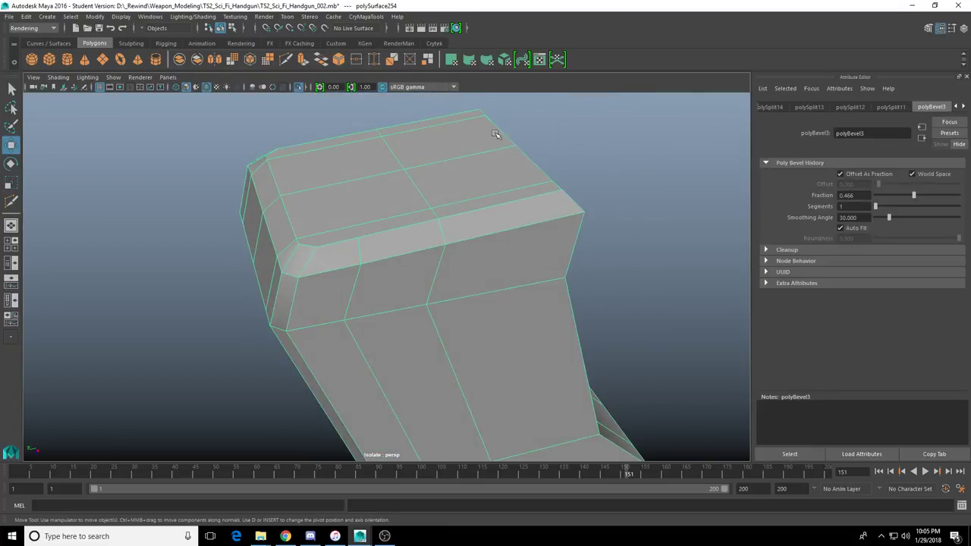
# Multi-Cut a line straight across the underside of the grip's base, joining the ends of the new bevel edges on both sides.
pyautogui.click(302, 60)
pyautogui.scroll(5, 329, 243)
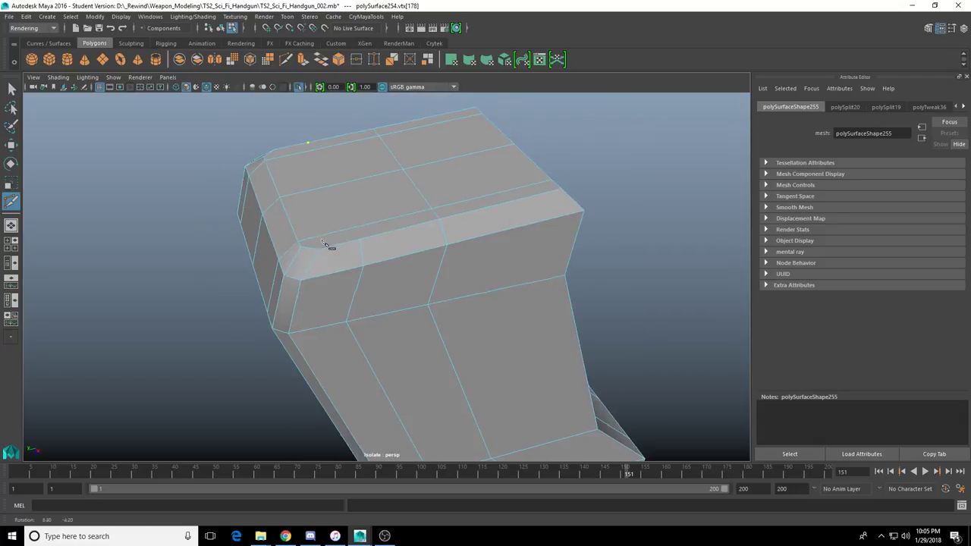
pyautogui.click(402, 299)
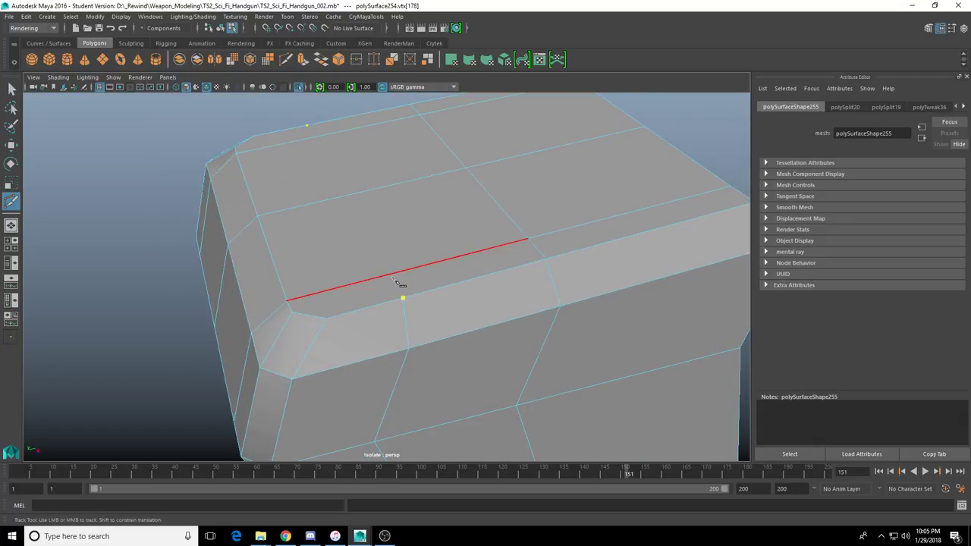
pyautogui.click(389, 274)
pyautogui.click(346, 196)
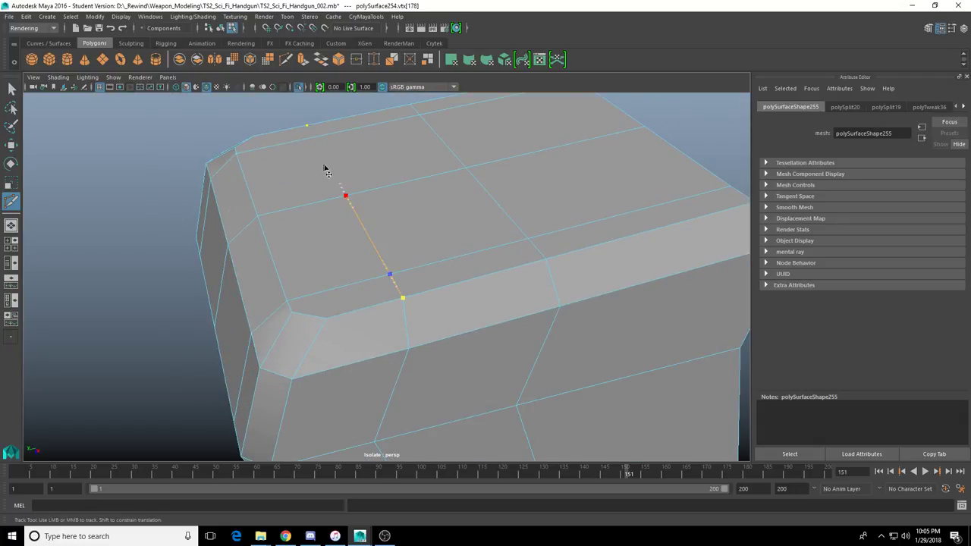
pyautogui.click(315, 137)
pyautogui.keyDown('alt'); pyautogui.moveTo(281, 170); pyautogui.dragTo(433, 213); pyautogui.keyUp('alt')
pyautogui.keyDown('alt'); pyautogui.moveTo(432, 213); pyautogui.dragTo(513, 238, button='middle'); pyautogui.keyUp('alt')
pyautogui.scroll(4, 513, 240)
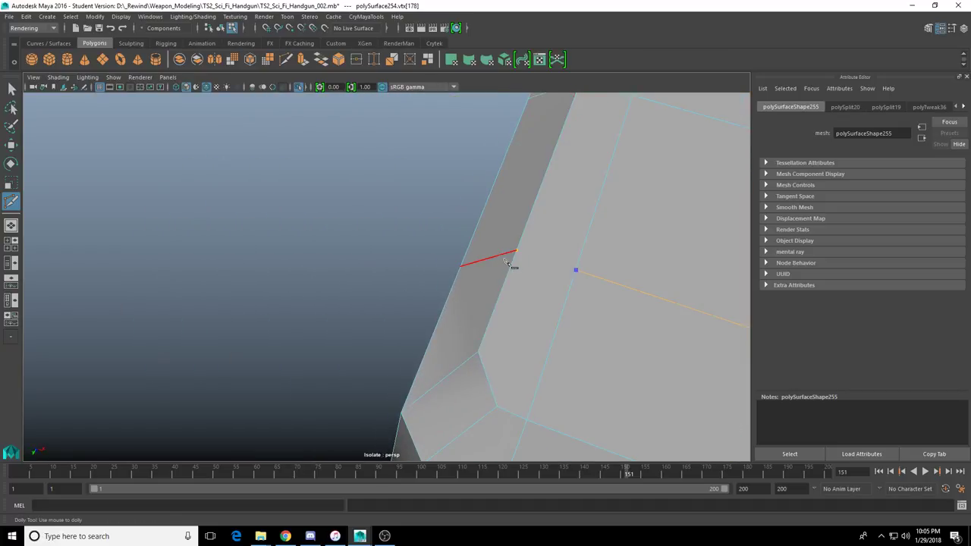
pyautogui.rightClick(536, 278)
pyautogui.keyDown('alt'); pyautogui.moveTo(537, 275); pyautogui.dragTo(537, 307, button='right'); pyautogui.keyUp('alt')
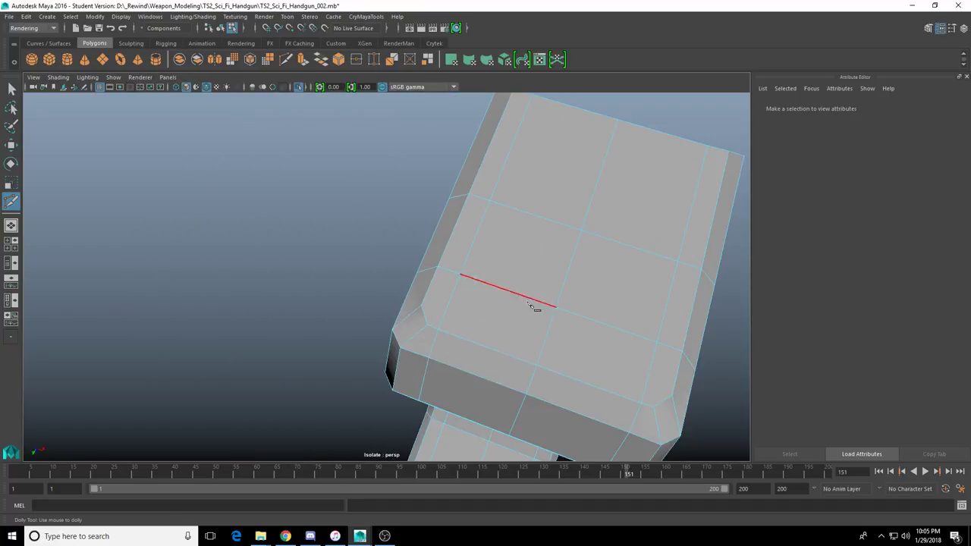
# Leave Multi-Cut, return the grip to object mode with nothing selected, and save the scene.
pyautogui.keyDown('alt'); pyautogui.moveTo(502, 322); pyautogui.dragTo(509, 321); pyautogui.keyUp('alt')
pyautogui.press('w')
pyautogui.moveTo(530, 237); pyautogui.dragTo(569, 199, button='right')
pyautogui.keyDown('alt'); pyautogui.moveTo(447, 293); pyautogui.dragTo(490, 309); pyautogui.keyUp('alt')
pyautogui.scroll(-3, 490, 311)
pyautogui.click(491, 320)
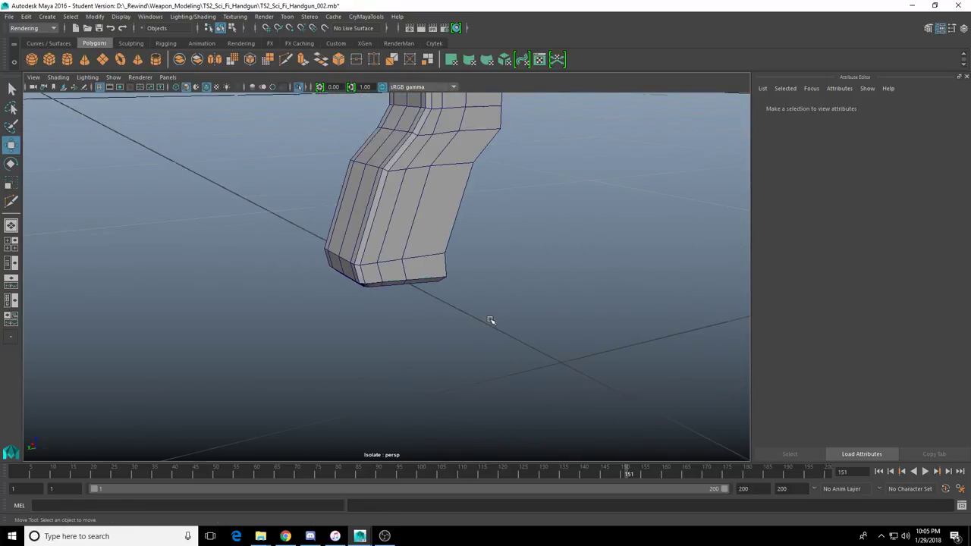
pyautogui.scroll(-3, 491, 321)
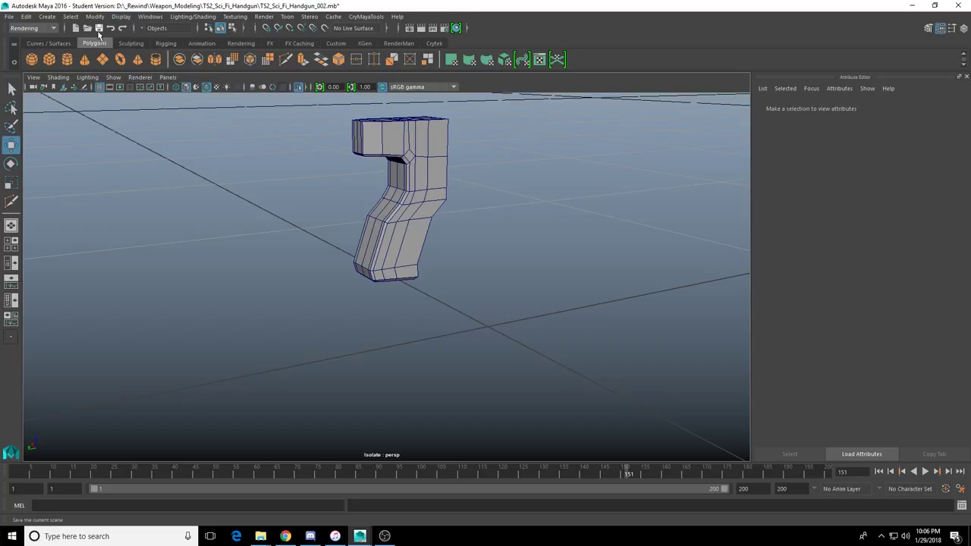
pyautogui.click(99, 29)
pyautogui.click(462, 278)
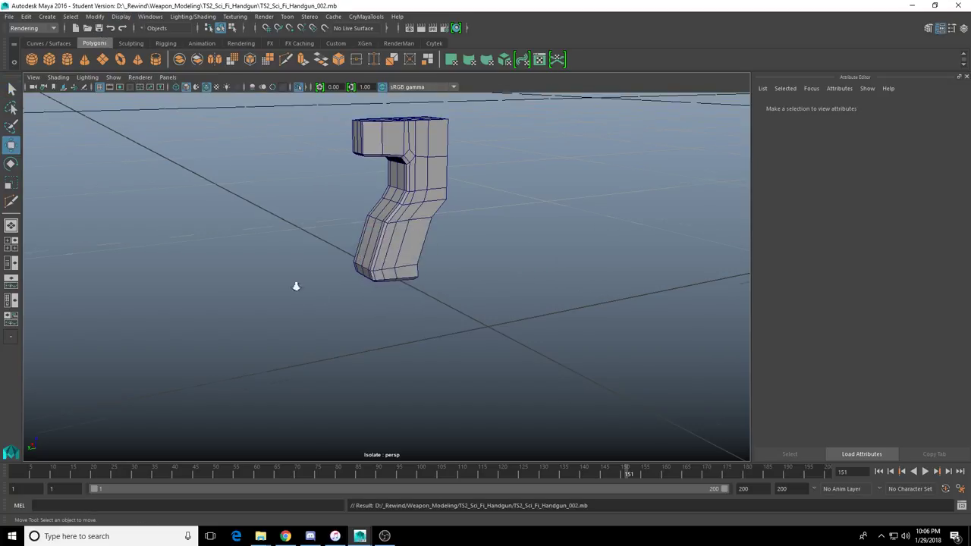
# Turn off the isolated view to show the grip together with the rest of the handgun.
pyautogui.press('w')
pyautogui.scroll(5, 434, 237)
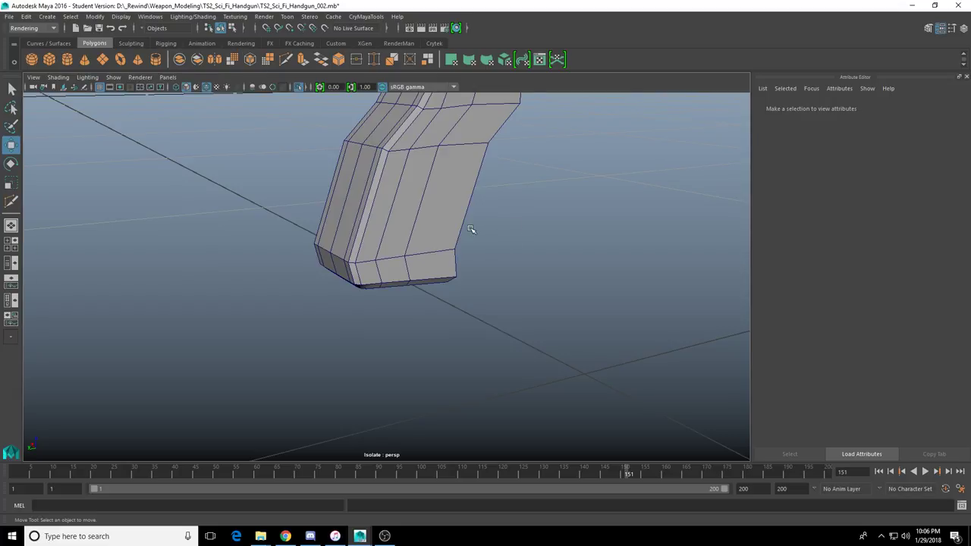
pyautogui.keyDown('alt'); pyautogui.moveTo(416, 201); pyautogui.dragTo(357, 292); pyautogui.keyUp('alt')
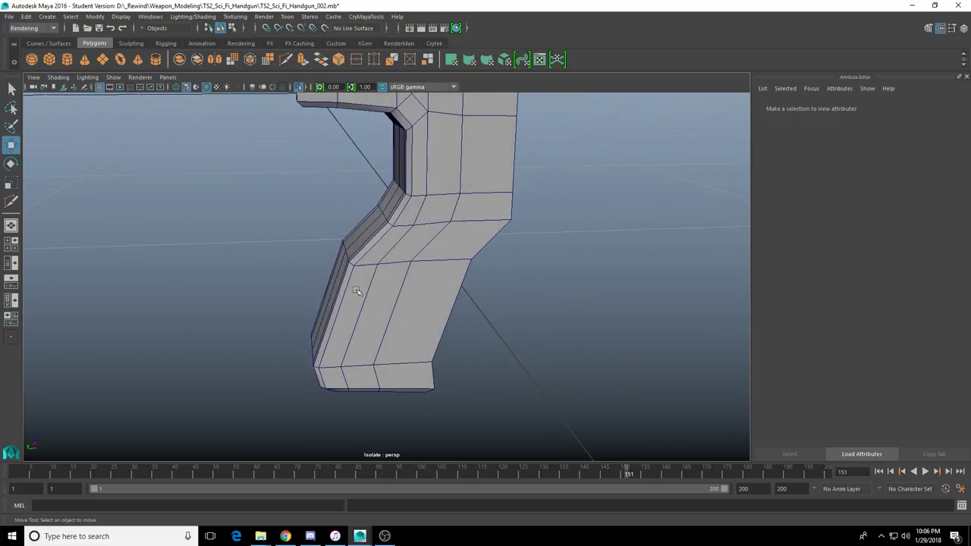
pyautogui.click(299, 87)
pyautogui.keyDown('alt'); pyautogui.moveTo(339, 220); pyautogui.dragTo(362, 256); pyautogui.keyUp('alt')
# Select the edge loops along both sharp front corners of the grip and bevel them.
pyautogui.click(309, 274)
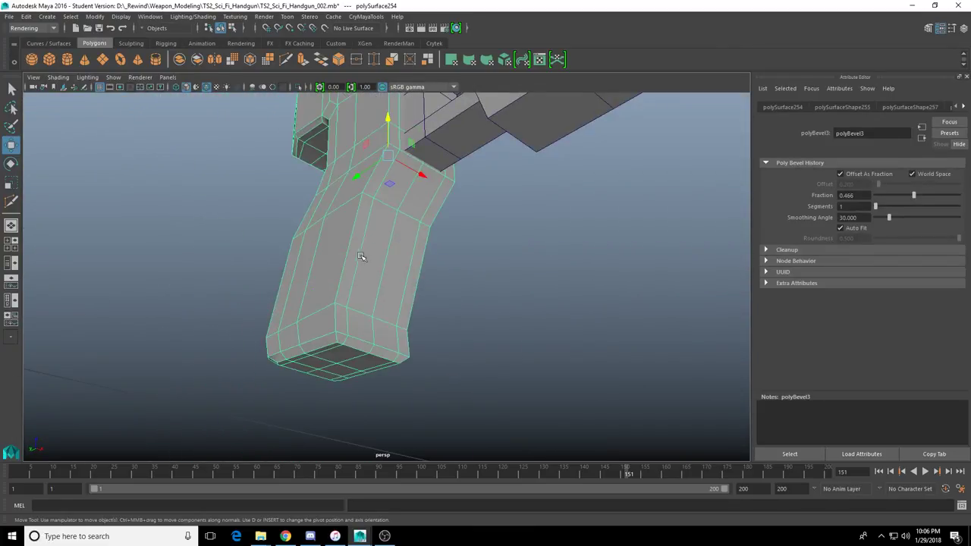
pyautogui.click(353, 252)
pyautogui.click(350, 257)
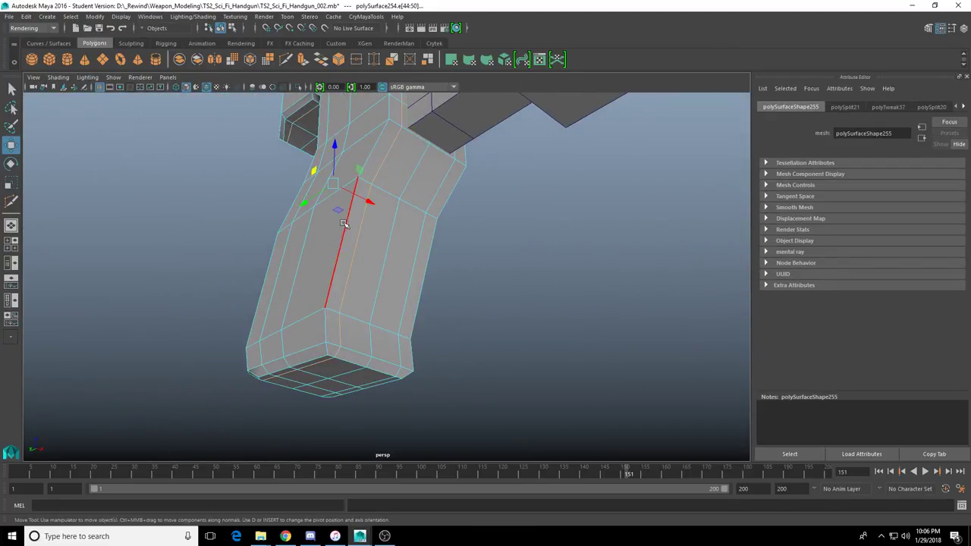
pyautogui.press('q')
pyautogui.click(339, 225)
pyautogui.keyDown('alt'); pyautogui.moveTo(340, 225); pyautogui.dragTo(430, 252); pyautogui.keyUp('alt')
pyautogui.click(426, 252)
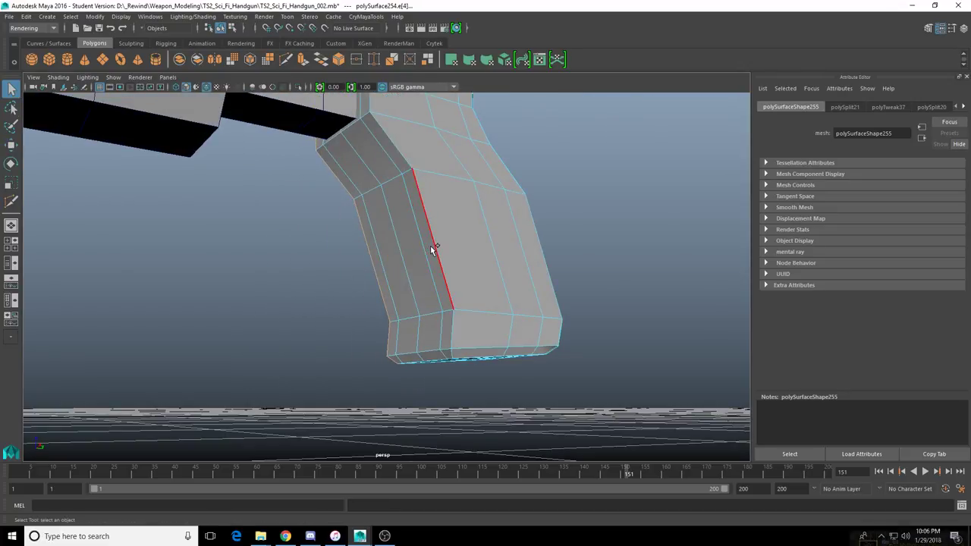
pyautogui.click(443, 252)
pyautogui.keyDown('alt'); pyautogui.moveTo(311, 334); pyautogui.dragTo(431, 323); pyautogui.keyUp('alt')
pyautogui.keyDown('shift'); pyautogui.doubleClick(342, 274); pyautogui.keyUp('shift')
pyautogui.keyDown('alt'); pyautogui.moveTo(277, 297); pyautogui.dragTo(201, 335); pyautogui.keyUp('alt')
pyautogui.keyDown('alt'); pyautogui.moveTo(343, 262); pyautogui.dragTo(402, 336, button='middle'); pyautogui.keyUp('alt')
pyautogui.moveTo(402, 335)
pyautogui.keyDown('alt'); pyautogui.mouseDown()
pyautogui.moveTo(364, 334)
pyautogui.moveTo(390, 297)
pyautogui.moveTo(356, 304)
pyautogui.moveTo(369, 319)
pyautogui.moveTo(402, 304)
pyautogui.moveTo(412, 324)
pyautogui.mouseUp(); pyautogui.keyUp('alt')
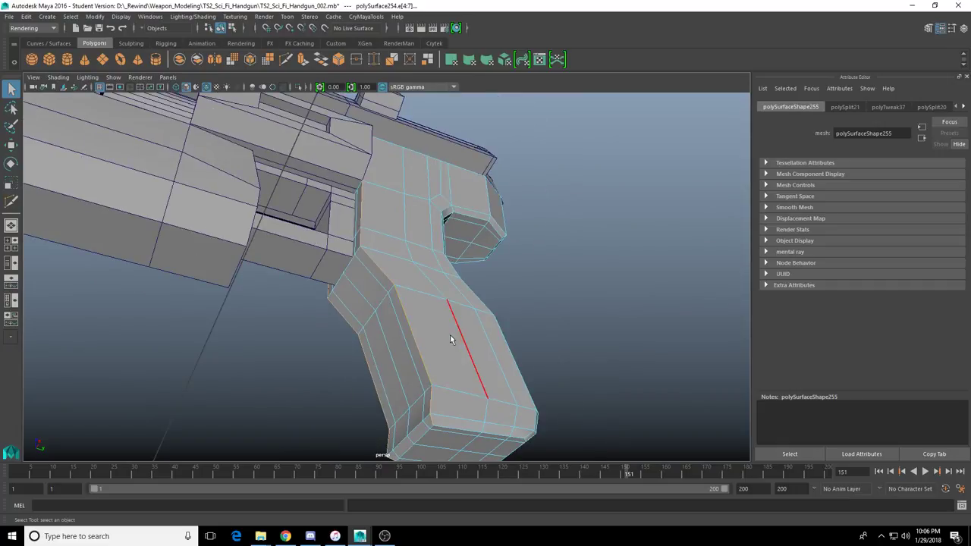
pyautogui.keyDown('shift'); pyautogui.moveTo(409, 324); pyautogui.dragTo(437, 325, button='right'); pyautogui.keyUp('shift')
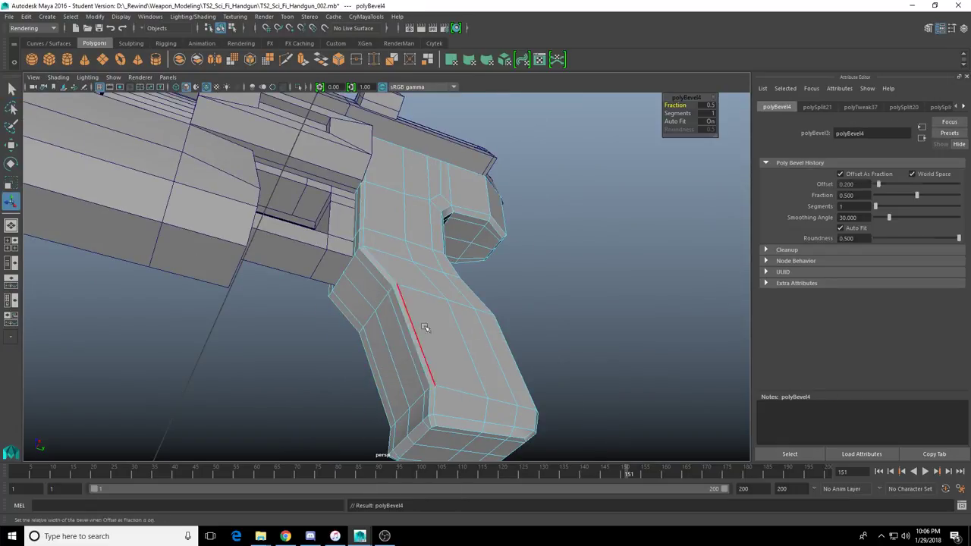
pyautogui.keyDown('alt'); pyautogui.moveTo(437, 325); pyautogui.dragTo(531, 251); pyautogui.keyUp('alt')
# Open the settings of the new front-corner bevel and set its Fraction to 1.362.
pyautogui.click(856, 111)
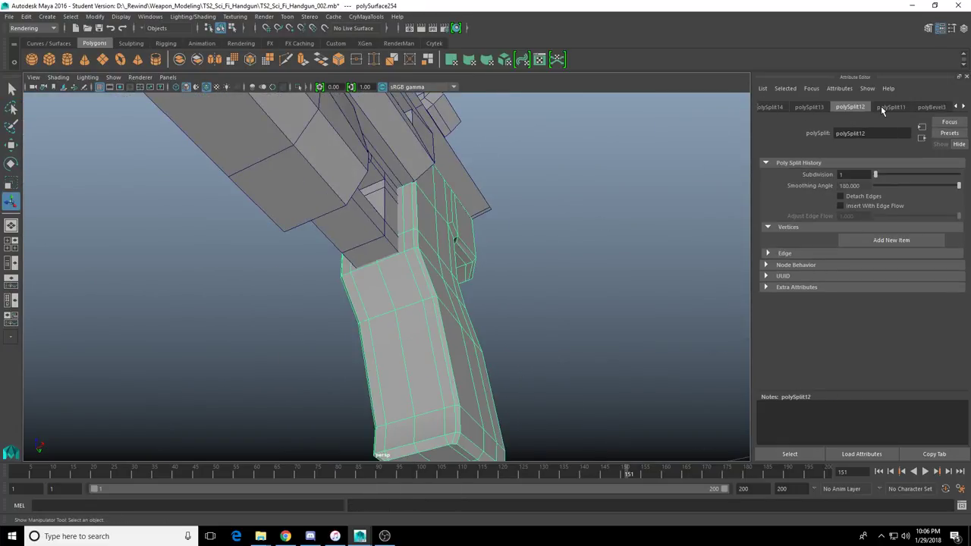
pyautogui.click(931, 107)
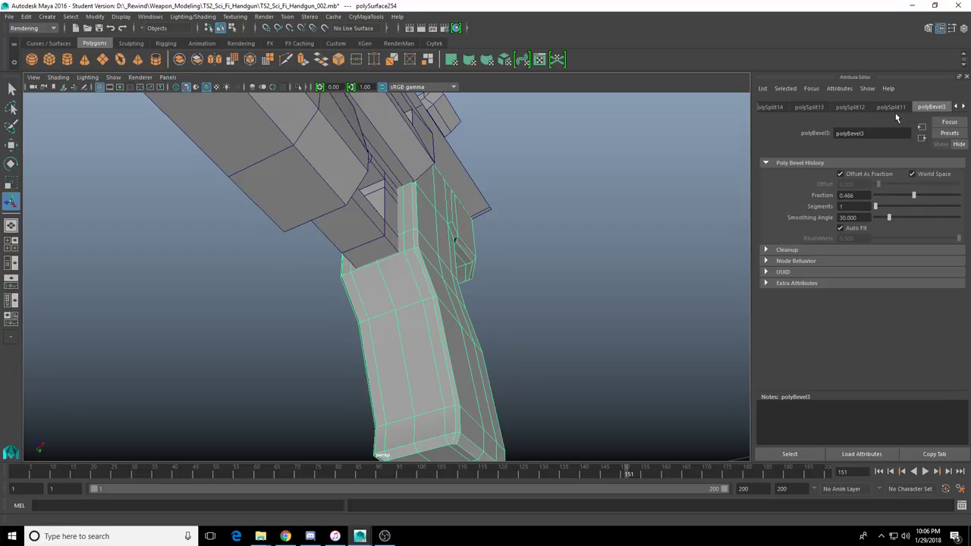
pyautogui.scroll(5, 895, 110)
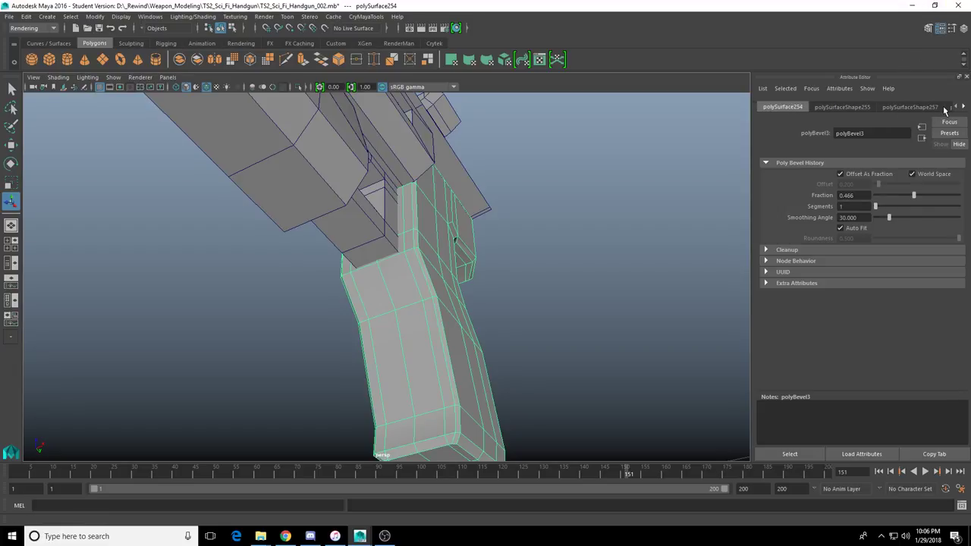
pyautogui.click(965, 109)
pyautogui.click(964, 109)
pyautogui.click(865, 110)
pyautogui.click(889, 111)
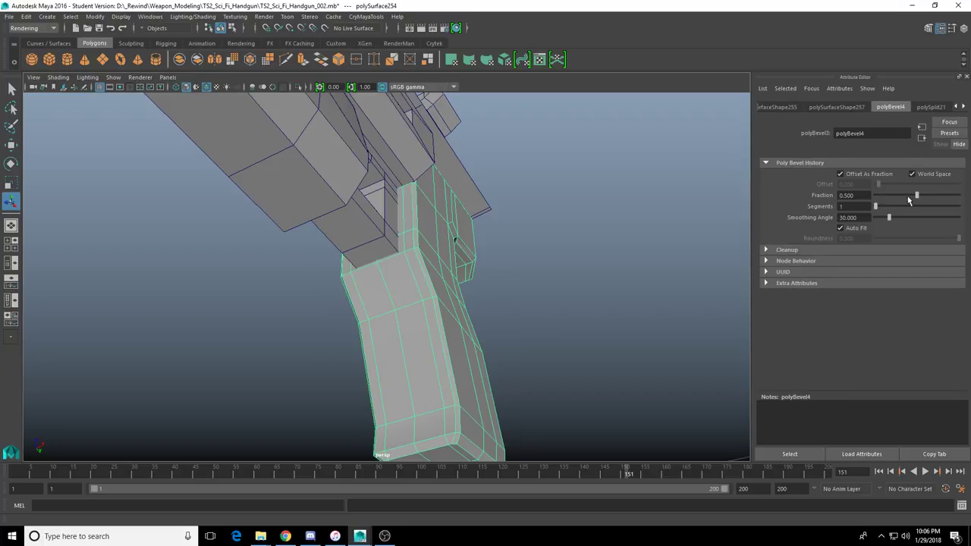
pyautogui.moveTo(913, 197); pyautogui.dragTo(968, 197)
pyautogui.keyDown('alt'); pyautogui.moveTo(643, 249); pyautogui.dragTo(657, 255); pyautogui.keyUp('alt')
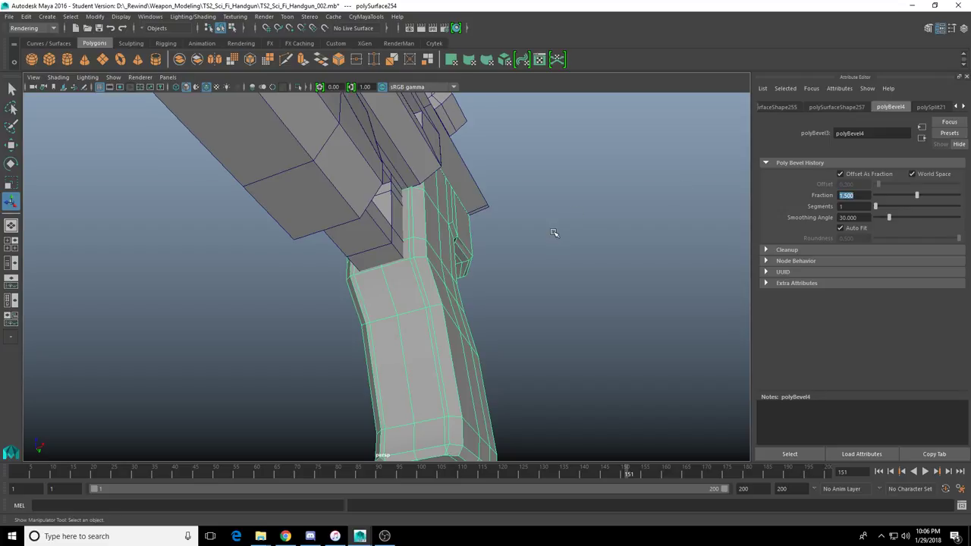
pyautogui.keyDown('alt'); pyautogui.moveTo(554, 233); pyautogui.dragTo(437, 278); pyautogui.keyUp('alt')
pyautogui.moveTo(917, 195)
pyautogui.mouseDown()
pyautogui.moveTo(900, 198)
pyautogui.moveTo(913, 196)
pyautogui.mouseUp()
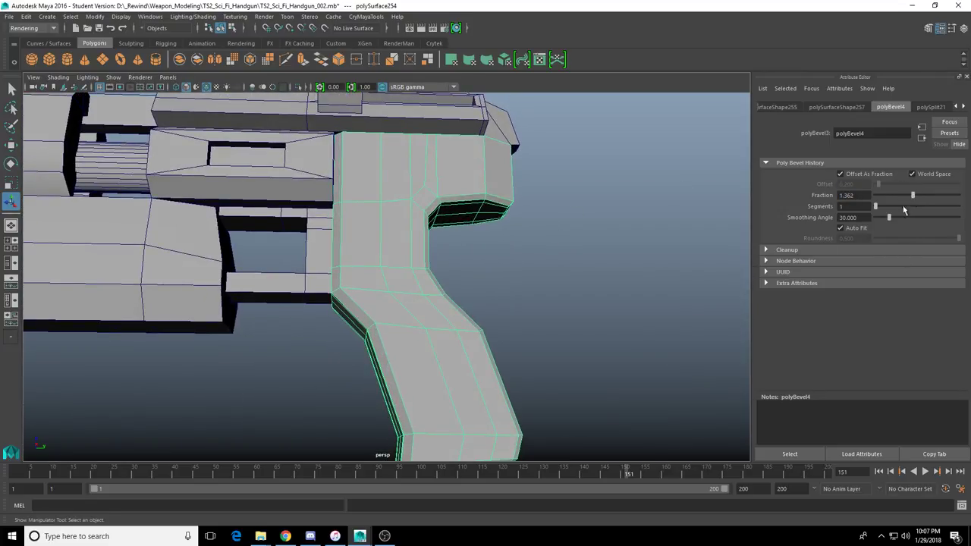
# Select the two supporting edge loops flanking the grip's front centre line and scale them slightly closer together, then return to object mode.
pyautogui.keyDown('alt'); pyautogui.moveTo(448, 295); pyautogui.dragTo(573, 246); pyautogui.keyUp('alt')
pyautogui.moveTo(427, 324); pyautogui.dragTo(431, 282, button='right')
pyautogui.doubleClick(436, 279)
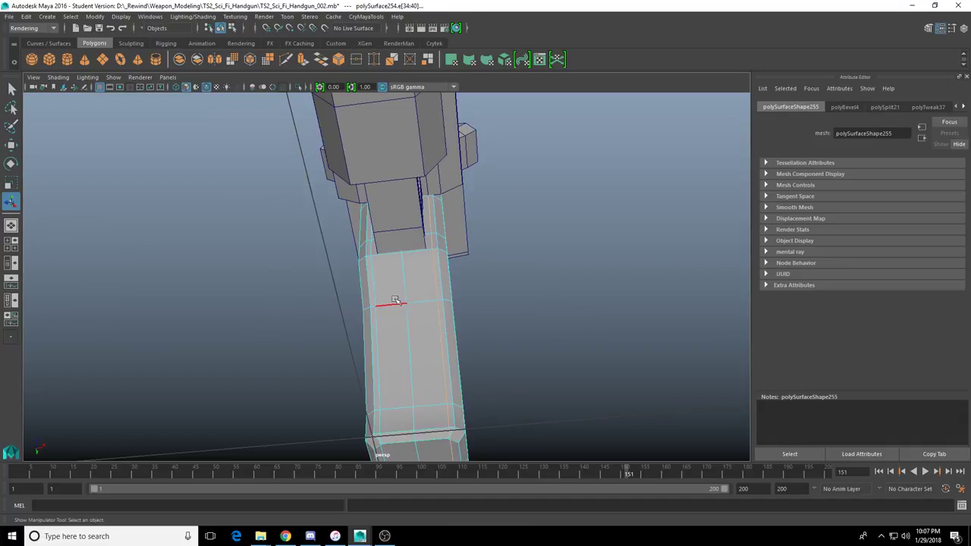
pyautogui.keyDown('shift'); pyautogui.doubleClick(381, 291); pyautogui.keyUp('shift')
pyautogui.press('w')
pyautogui.press('r')
pyautogui.scroll(3, 459, 342)
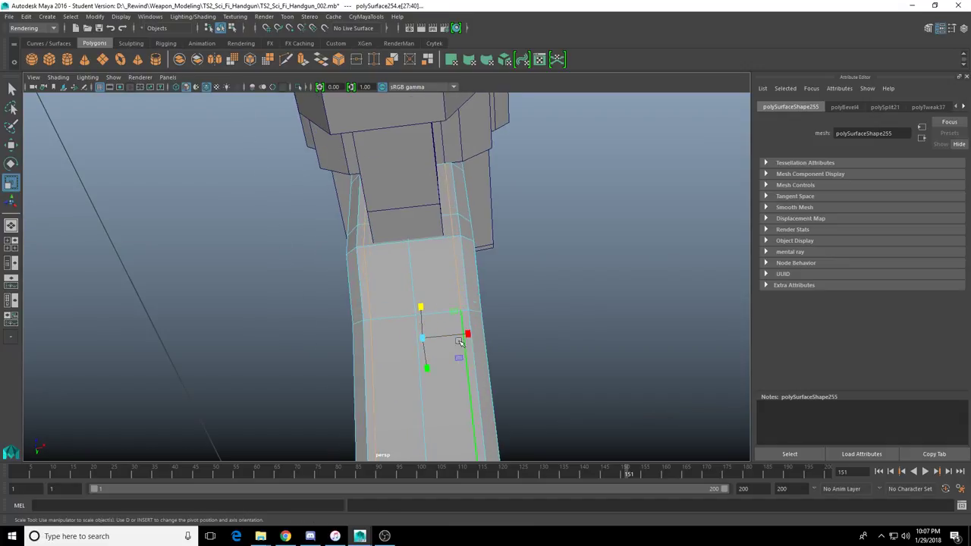
pyautogui.moveTo(466, 334); pyautogui.dragTo(461, 337)
pyautogui.keyDown('alt'); pyautogui.moveTo(412, 357); pyautogui.dragTo(413, 334); pyautogui.keyUp('alt')
pyautogui.click(476, 360)
pyautogui.click(413, 335)
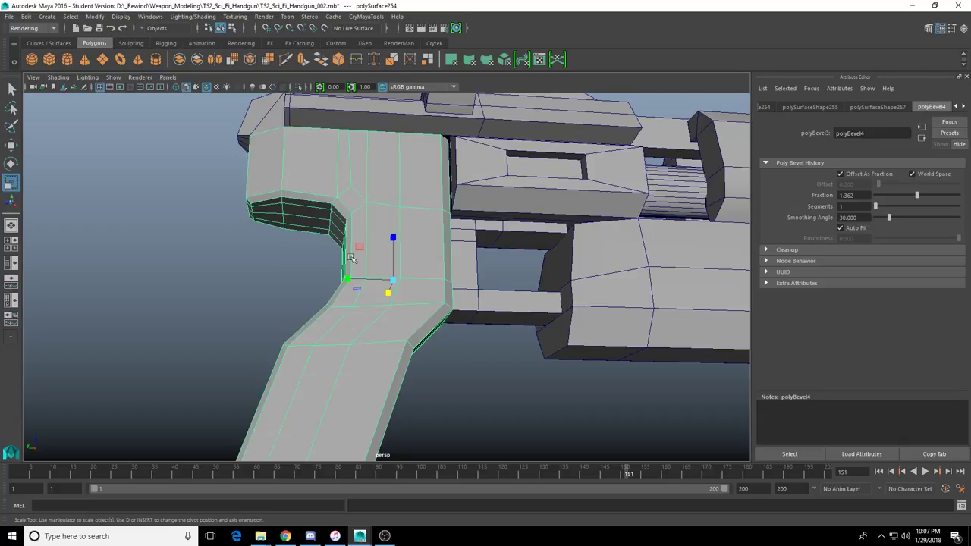
# Scale the same pair of front supporting loops further inward along X to about 0.83.
pyautogui.keyDown('alt'); pyautogui.moveTo(358, 286); pyautogui.dragTo(267, 275); pyautogui.keyUp('alt')
pyautogui.keyDown('alt'); pyautogui.moveTo(625, 282); pyautogui.dragTo(499, 297); pyautogui.keyUp('alt')
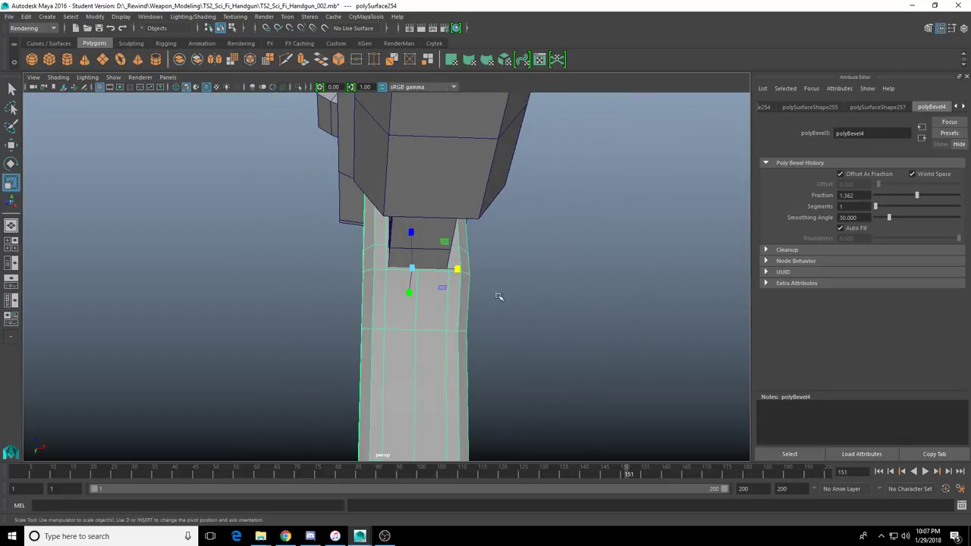
pyautogui.moveTo(411, 366); pyautogui.dragTo(405, 297, button='right')
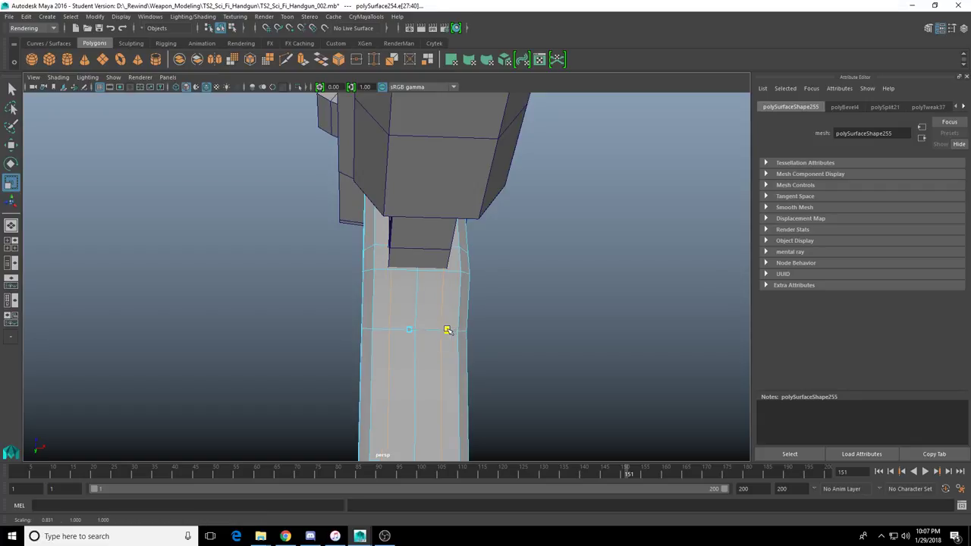
pyautogui.keyDown('alt'); pyautogui.moveTo(448, 330); pyautogui.dragTo(410, 344); pyautogui.keyUp('alt')
# Select the front-facing edge loops of both front-corner bevels on the grip and bevel them.
pyautogui.click(405, 237)
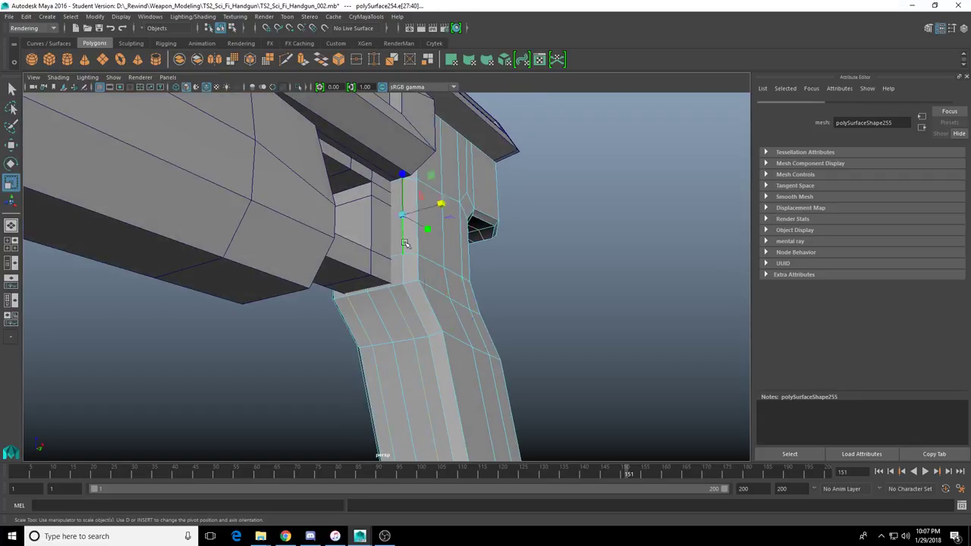
pyautogui.keyDown('alt'); pyautogui.moveTo(334, 262); pyautogui.dragTo(486, 282); pyautogui.keyUp('alt')
pyautogui.press('q')
pyautogui.moveTo(391, 269)
pyautogui.keyDown('alt'); pyautogui.mouseDown()
pyautogui.moveTo(375, 271)
pyautogui.moveTo(427, 274)
pyautogui.moveTo(346, 274)
pyautogui.moveTo(392, 283)
pyautogui.mouseUp(); pyautogui.keyUp('alt')
pyautogui.scroll(2, 390, 289)
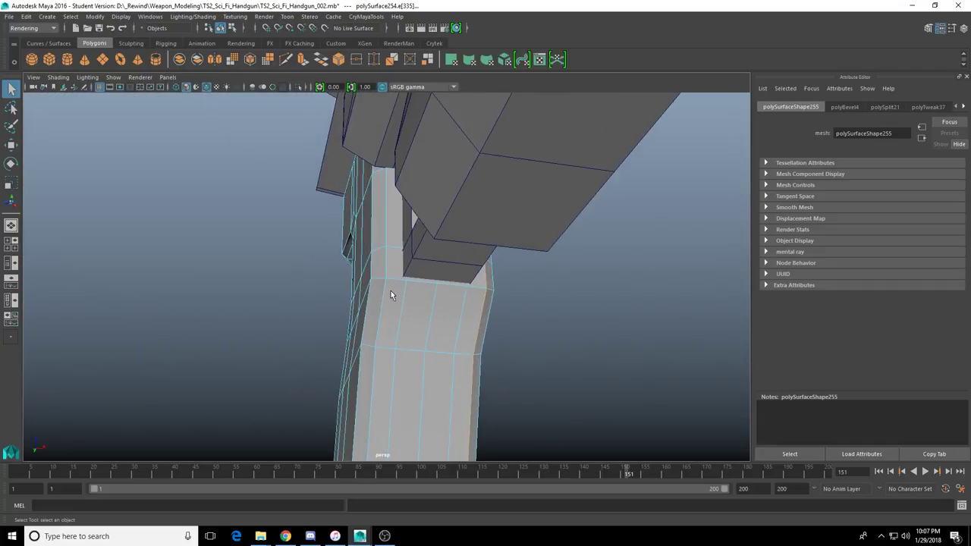
pyautogui.keyDown('shift'); pyautogui.click(389, 290); pyautogui.keyUp('shift')
pyautogui.scroll(-3, 389, 295)
pyautogui.keyDown('alt'); pyautogui.moveTo(404, 361); pyautogui.dragTo(403, 360, button='middle'); pyautogui.keyUp('alt')
pyautogui.keyDown('alt'); pyautogui.moveTo(403, 360); pyautogui.dragTo(399, 221); pyautogui.keyUp('alt')
pyautogui.scroll(5, 344, 287)
pyautogui.keyDown('alt'); pyautogui.moveTo(343, 287); pyautogui.dragTo(457, 369); pyautogui.keyUp('alt')
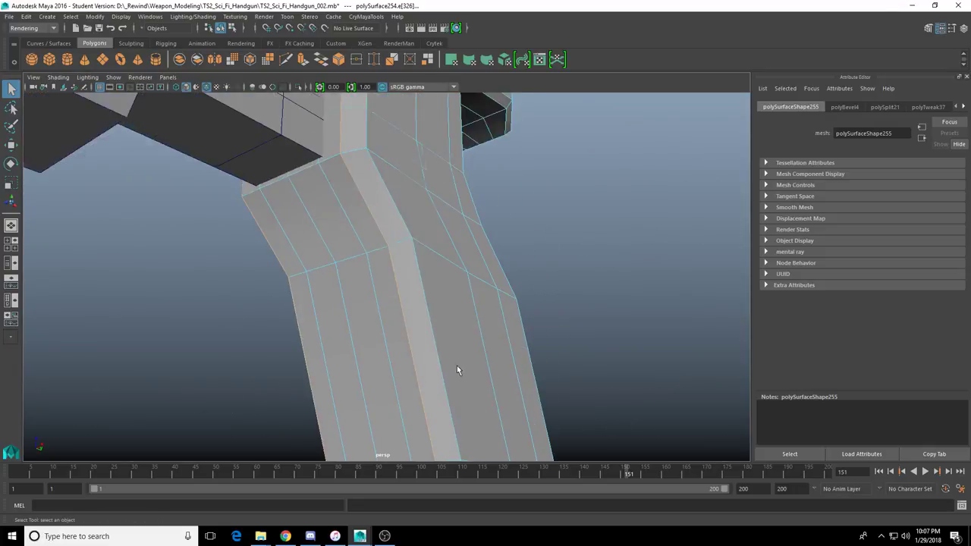
pyautogui.keyDown('shift'); pyautogui.rightClick(372, 223); pyautogui.keyUp('shift')
pyautogui.keyDown('shift'); pyautogui.moveTo(372, 223); pyautogui.dragTo(417, 221, button='right'); pyautogui.keyUp('shift')
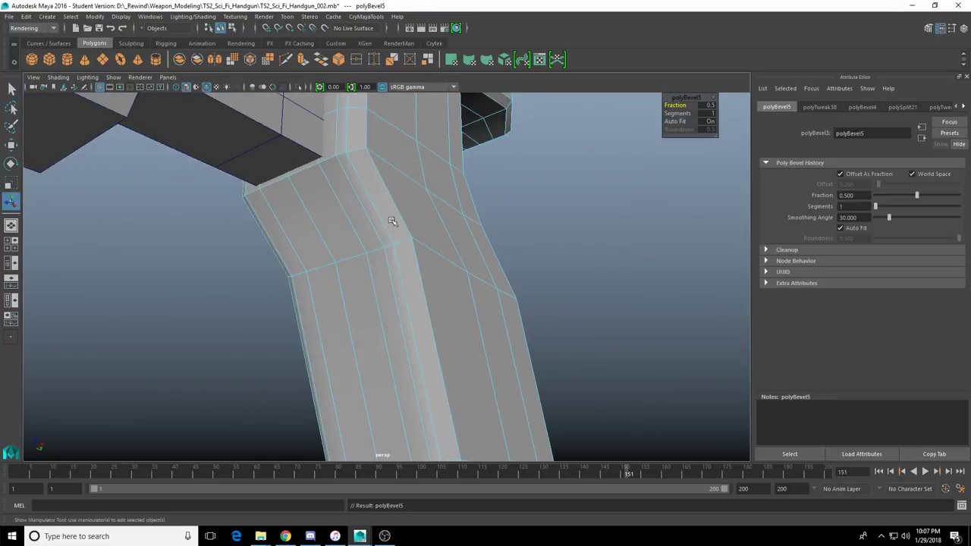
# Open the settings of the new front-facing edge bevel and set its Fraction to 0.773.
pyautogui.click(855, 110)
pyautogui.scroll(3, 857, 108)
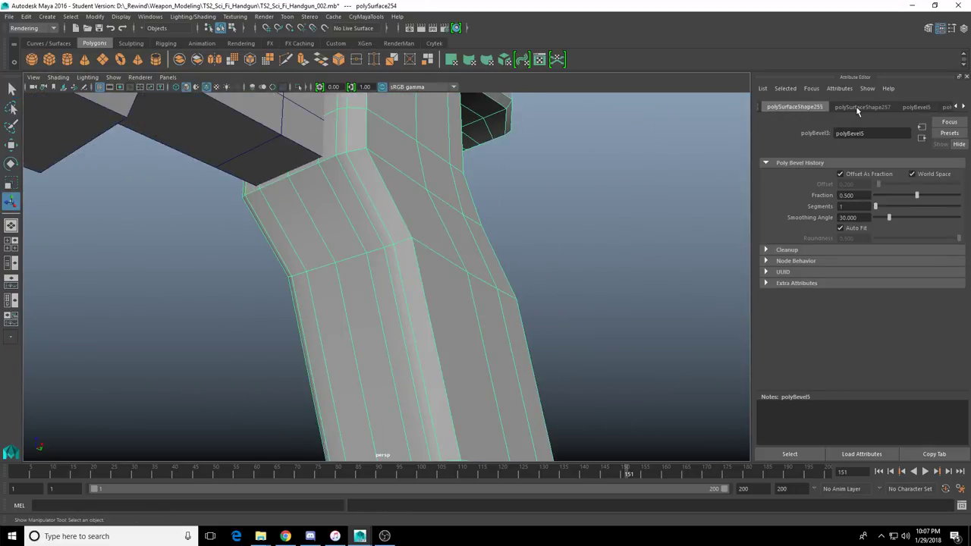
pyautogui.click(857, 109)
pyautogui.click(898, 107)
pyautogui.click(963, 106)
pyautogui.click(964, 108)
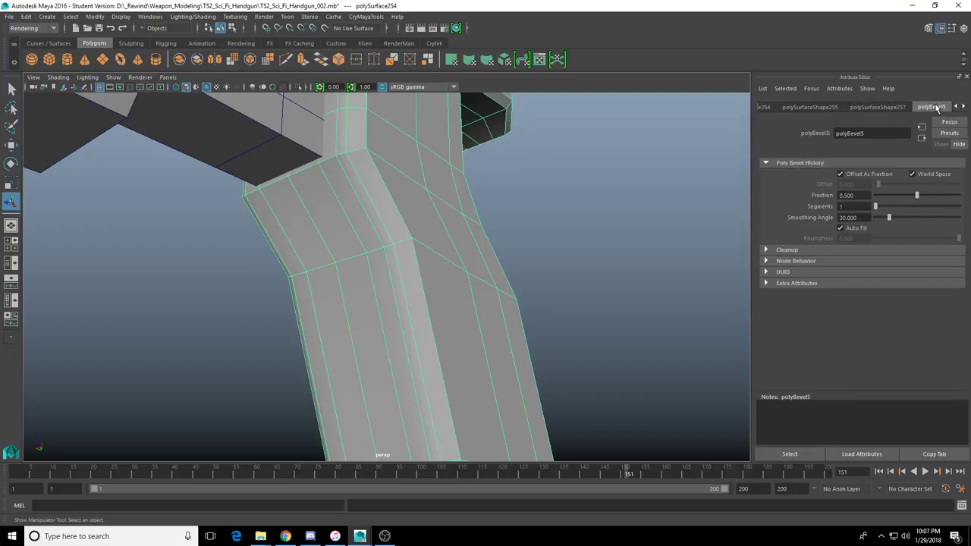
pyautogui.moveTo(917, 199); pyautogui.dragTo(934, 200)
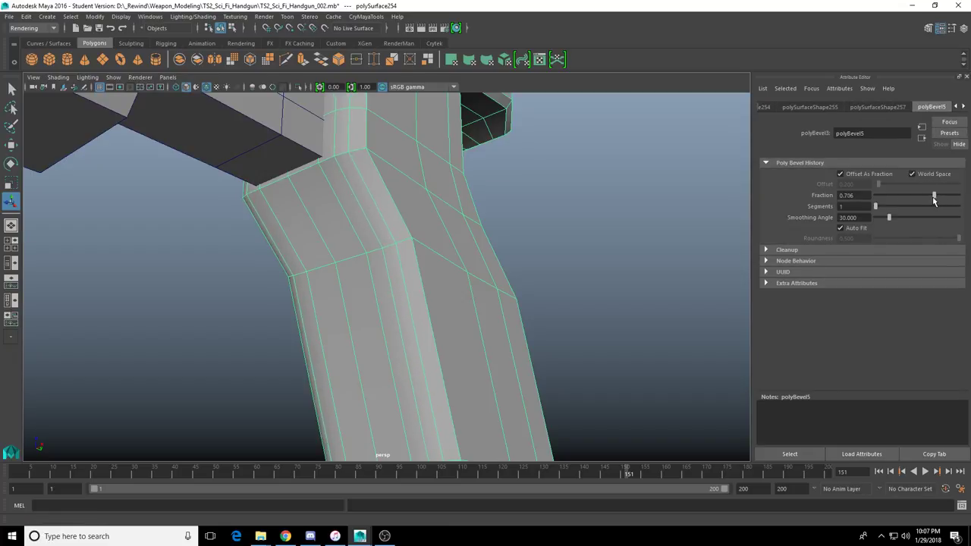
pyautogui.scroll(-3, 534, 271)
pyautogui.click(560, 268)
pyautogui.keyDown('alt'); pyautogui.moveTo(586, 273); pyautogui.dragTo(535, 305); pyautogui.keyUp('alt')
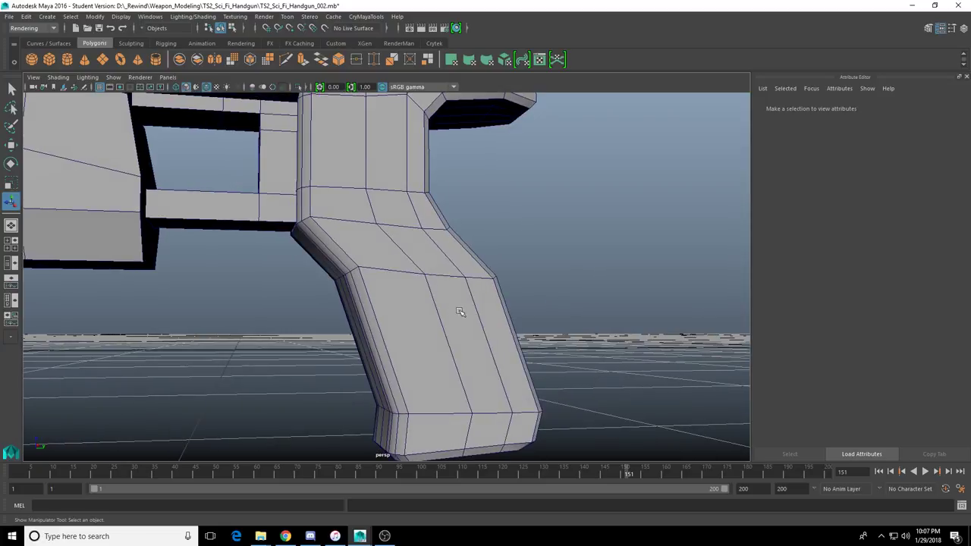
# Select the side-facing edge loops of the grip's front corners on both sides and bevel them.
pyautogui.moveTo(460, 311); pyautogui.dragTo(465, 283, button='right')
pyautogui.doubleClick(366, 325)
pyautogui.keyDown('alt'); pyautogui.moveTo(368, 324); pyautogui.dragTo(449, 235); pyautogui.keyUp('alt')
pyautogui.doubleClick(465, 296)
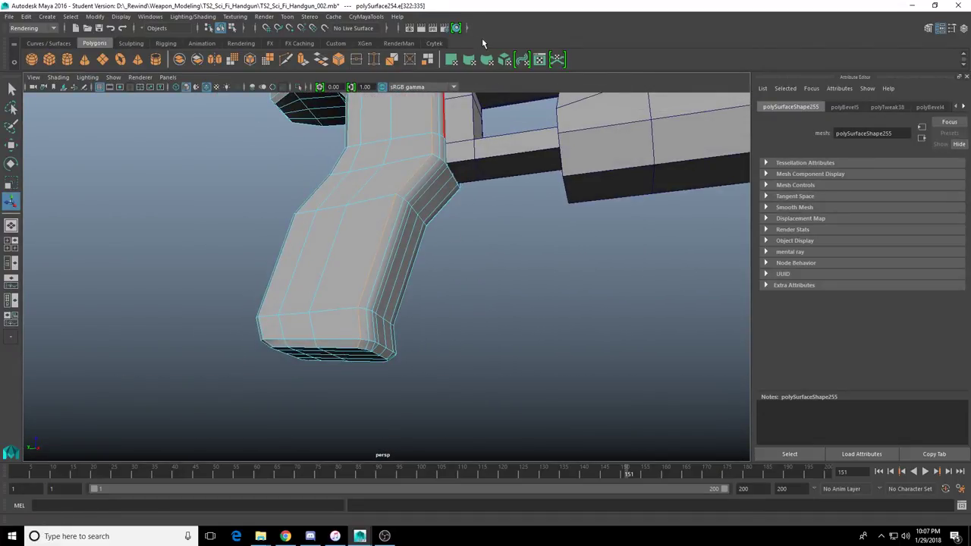
pyautogui.keyDown('alt'); pyautogui.moveTo(422, 179); pyautogui.dragTo(416, 175); pyautogui.keyUp('alt')
pyautogui.scroll(4, 419, 179)
pyautogui.scroll(-2, 457, 278)
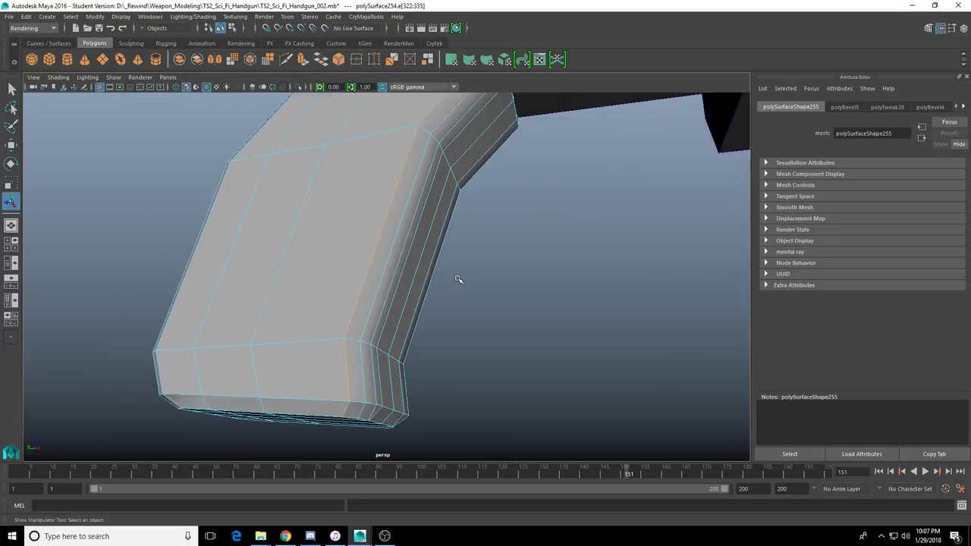
pyautogui.keyDown('alt'); pyautogui.moveTo(458, 278); pyautogui.dragTo(454, 217, button='middle'); pyautogui.keyUp('alt')
pyautogui.scroll(3, 453, 217)
pyautogui.keyDown('alt'); pyautogui.moveTo(453, 216); pyautogui.dragTo(460, 260); pyautogui.keyUp('alt')
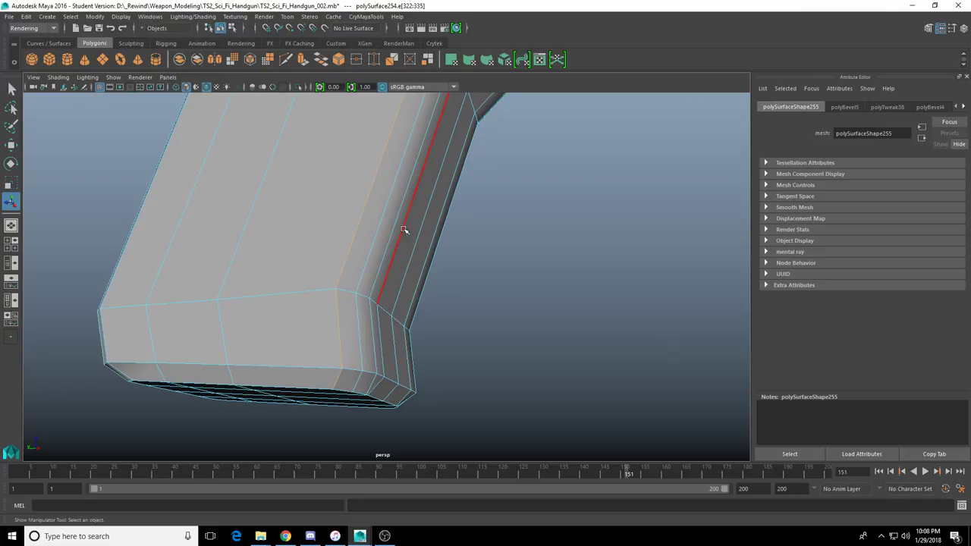
pyautogui.click(368, 210)
pyautogui.keyDown('shift'); pyautogui.moveTo(362, 204); pyautogui.dragTo(409, 206, button='right'); pyautogui.keyUp('shift')
# Set the Fraction of the side-facing edge bevel to 0.767 and deselect the grip.
pyautogui.scroll(-3, 425, 206)
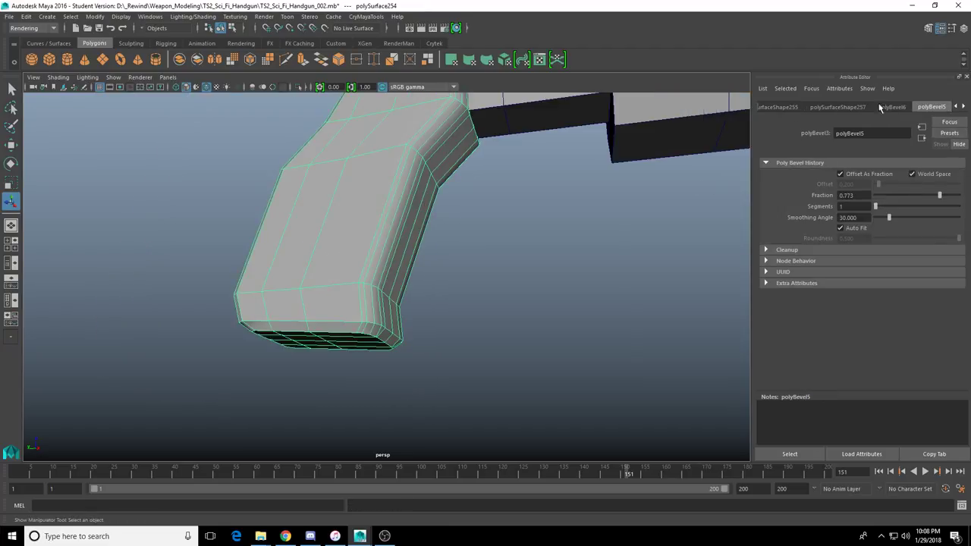
pyautogui.click(889, 107)
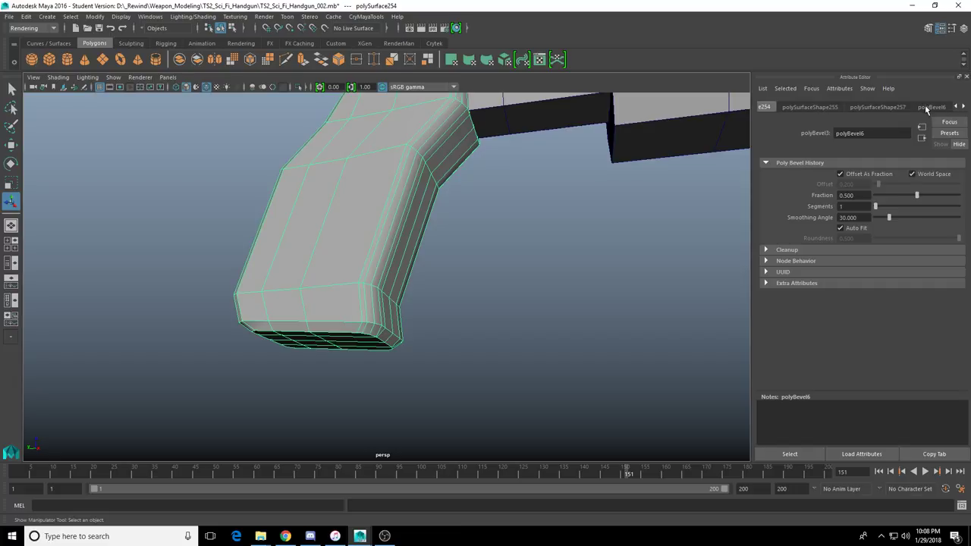
pyautogui.click(927, 108)
pyautogui.moveTo(917, 196); pyautogui.dragTo(939, 199)
pyautogui.click(683, 278)
pyautogui.keyDown('alt'); pyautogui.moveTo(681, 279); pyautogui.dragTo(563, 286, button='right'); pyautogui.keyUp('alt')
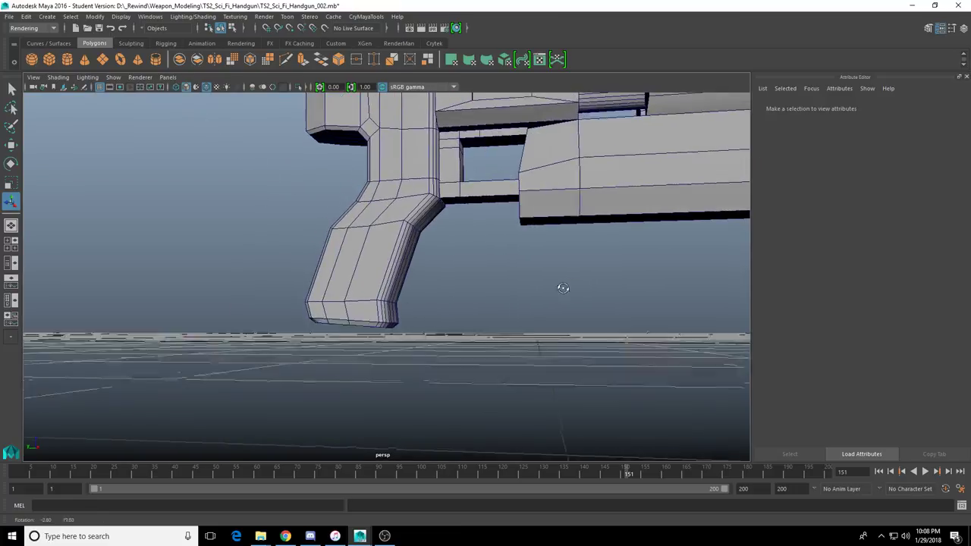
# Examine the bevelled front corners of the grip and how the edge loops flow along it.
pyautogui.keyDown('alt'); pyautogui.moveTo(562, 289); pyautogui.dragTo(549, 304); pyautogui.keyUp('alt')
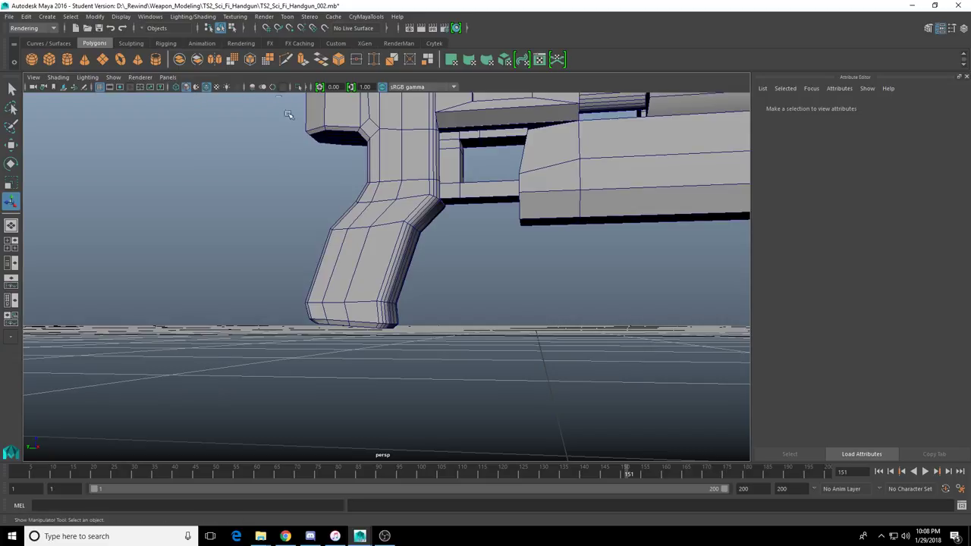
pyautogui.scroll(4, 379, 212)
pyautogui.scroll(-5, 368, 213)
pyautogui.keyDown('alt'); pyautogui.moveTo(369, 213); pyautogui.dragTo(342, 216); pyautogui.keyUp('alt')
pyautogui.scroll(3, 356, 217)
pyautogui.click(358, 216)
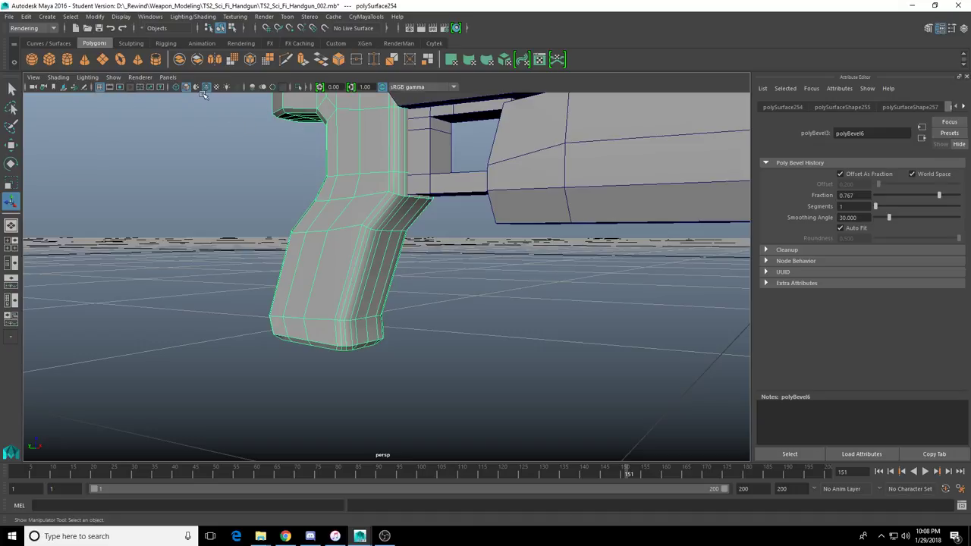
pyautogui.click(274, 224)
pyautogui.scroll(-3, 288, 227)
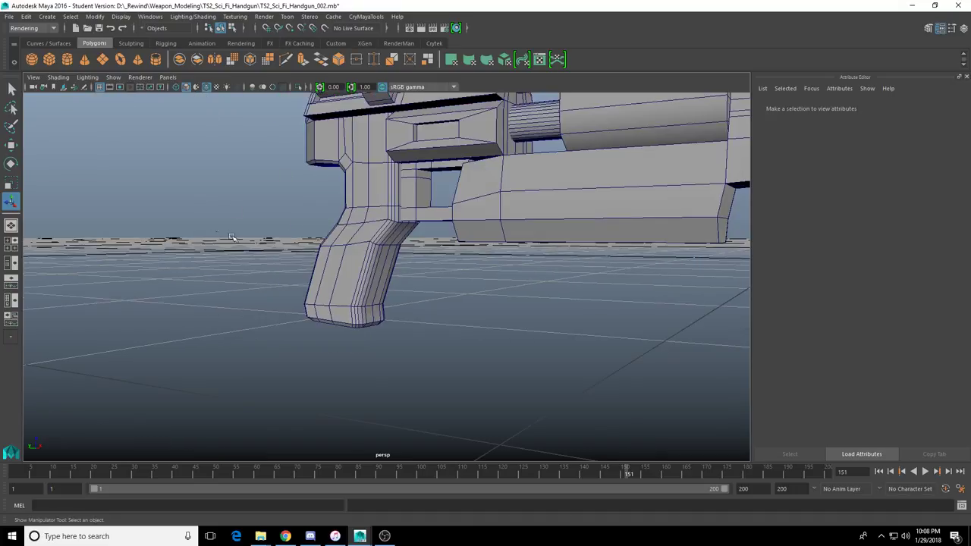
# Select the horizontal edges along the side and front of the grip's upper bend, just below the trigger guard.
pyautogui.keyDown('alt'); pyautogui.moveTo(303, 258); pyautogui.dragTo(254, 239); pyautogui.keyUp('alt')
pyautogui.scroll(4, 272, 233)
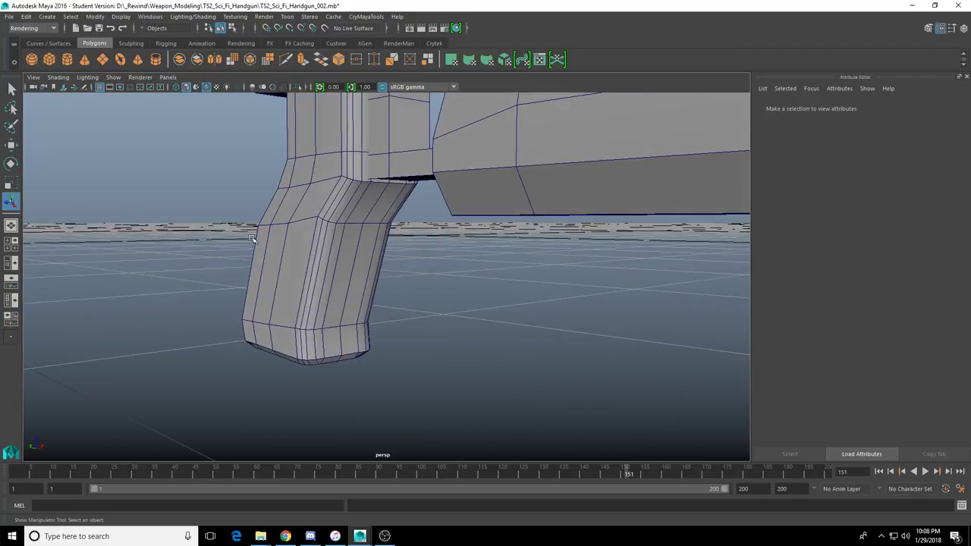
pyautogui.scroll(3, 277, 243)
pyautogui.keyDown('alt'); pyautogui.moveTo(278, 244); pyautogui.dragTo(292, 303, button='middle'); pyautogui.keyUp('alt')
pyautogui.click(363, 206)
pyautogui.moveTo(368, 237); pyautogui.dragTo(378, 192, button='right')
pyautogui.click(382, 190)
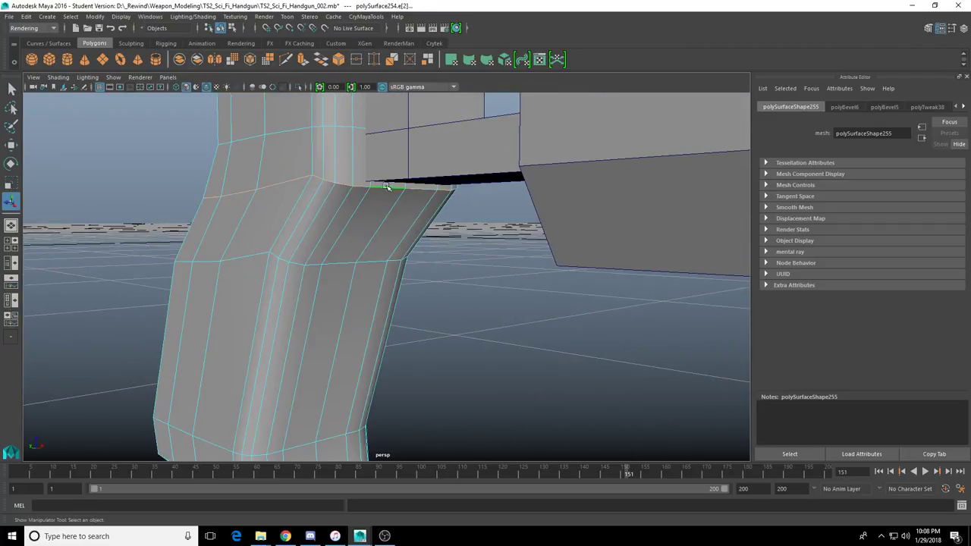
pyautogui.keyDown('alt'); pyautogui.moveTo(382, 190); pyautogui.dragTo(380, 264); pyautogui.keyUp('alt')
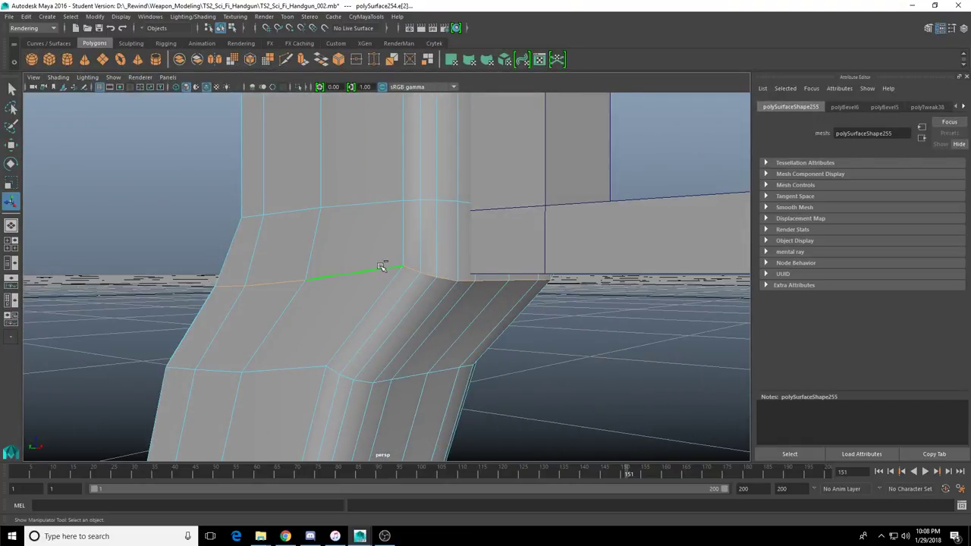
# Try to bevel the selected upper-bend edges, then undo the bevel.
pyautogui.keyDown('shift'); pyautogui.moveTo(382, 267); pyautogui.dragTo(413, 266, button='right'); pyautogui.keyUp('shift')
pyautogui.keyDown('alt'); pyautogui.moveTo(413, 266); pyautogui.dragTo(373, 263); pyautogui.keyUp('alt')
pyautogui.hotkey('ctrl', 'z')
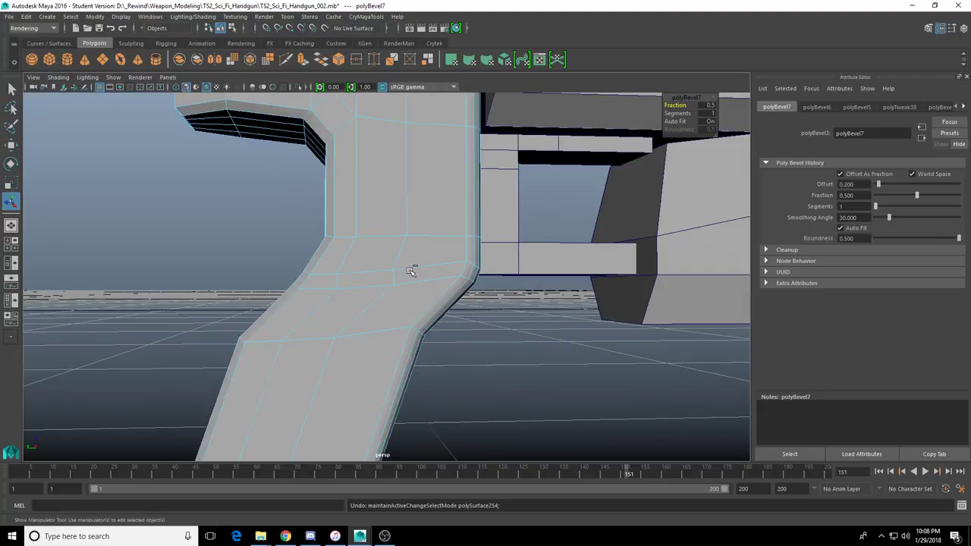
pyautogui.hotkey('ctrl', 'z')
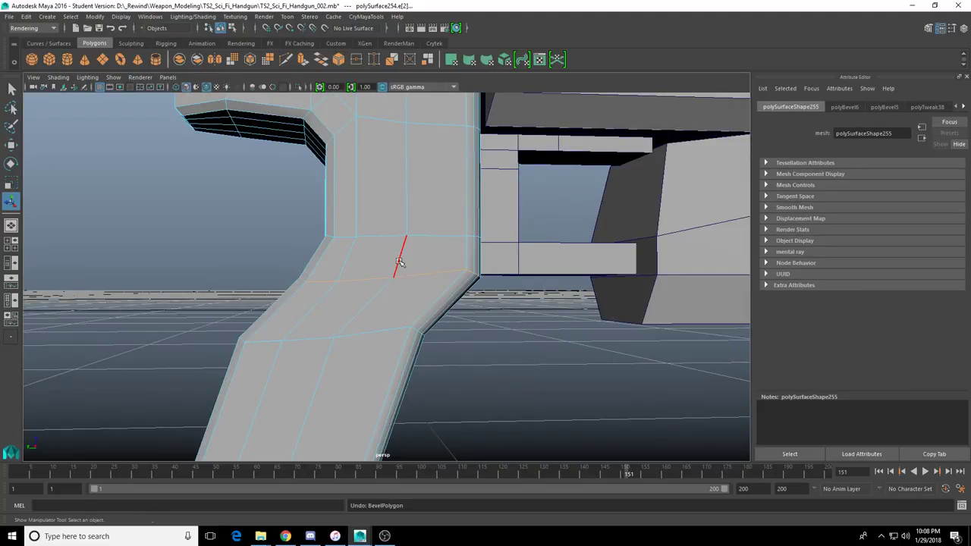
# Add the missing front and corner edges of the grip's upper bend to the edge selection.
pyautogui.keyDown('alt'); pyautogui.moveTo(441, 272); pyautogui.dragTo(374, 226); pyautogui.keyUp('alt')
pyautogui.doubleClick(403, 243)
pyautogui.scroll(3, 433, 236)
pyautogui.doubleClick(435, 234)
pyautogui.press('q')
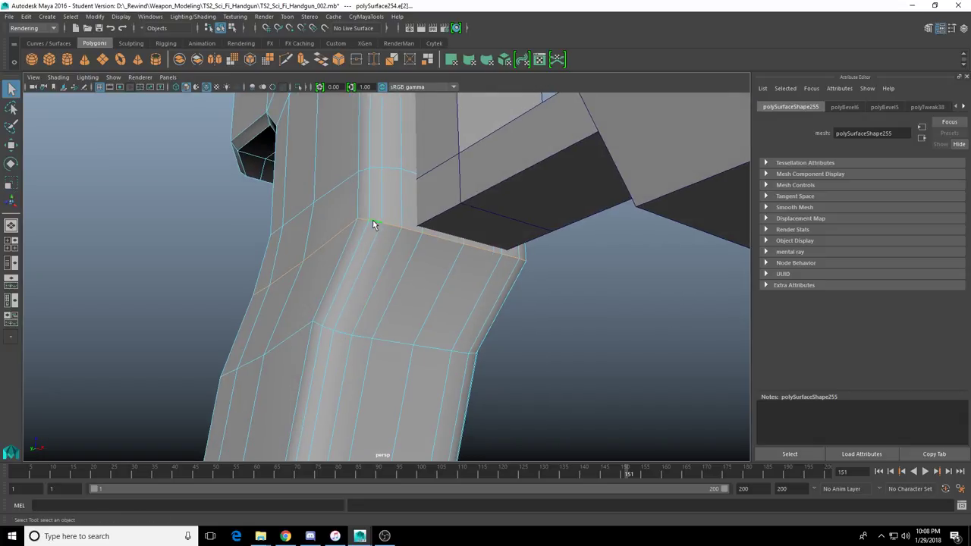
pyautogui.click(371, 221)
pyautogui.keyDown('alt'); pyautogui.moveTo(410, 258); pyautogui.dragTo(345, 231); pyautogui.keyUp('alt')
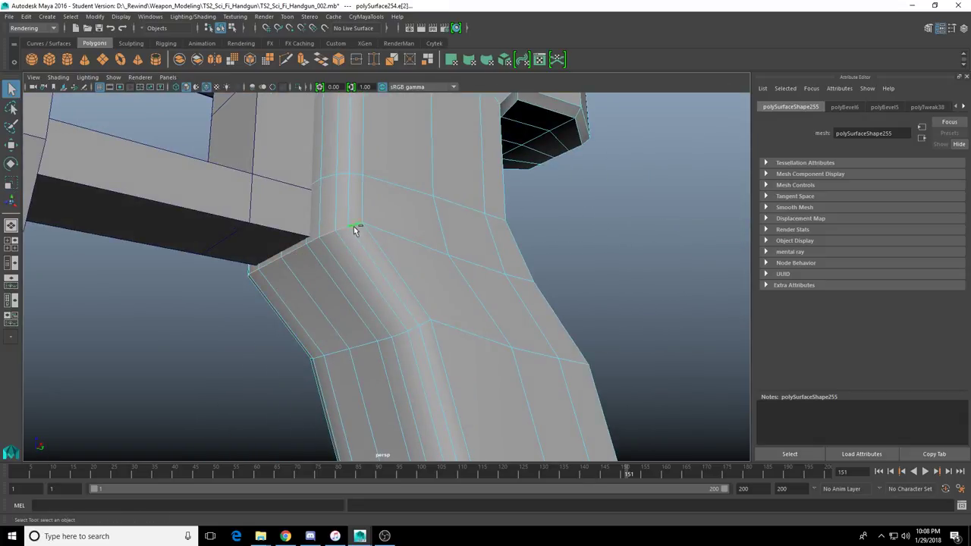
pyautogui.click(382, 296)
# Try bevelling the selected upper-bend edges with a Fraction below 0.5.
pyautogui.keyDown('shift'); pyautogui.moveTo(338, 241); pyautogui.dragTo(371, 234, button='right'); pyautogui.keyUp('shift')
pyautogui.keyDown('alt'); pyautogui.moveTo(351, 237); pyautogui.dragTo(379, 280); pyautogui.keyUp('alt')
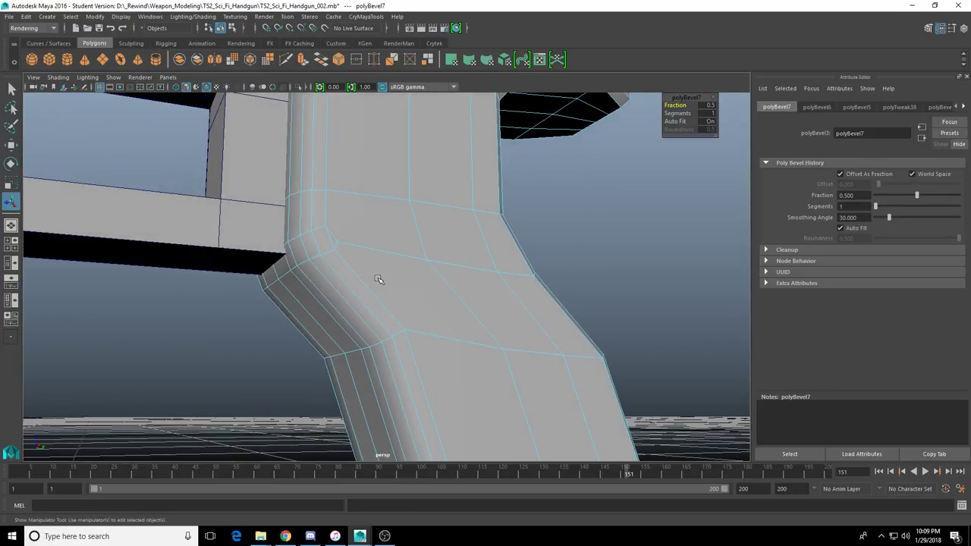
pyautogui.moveTo(364, 277); pyautogui.dragTo(421, 260, button='right')
pyautogui.click(891, 107)
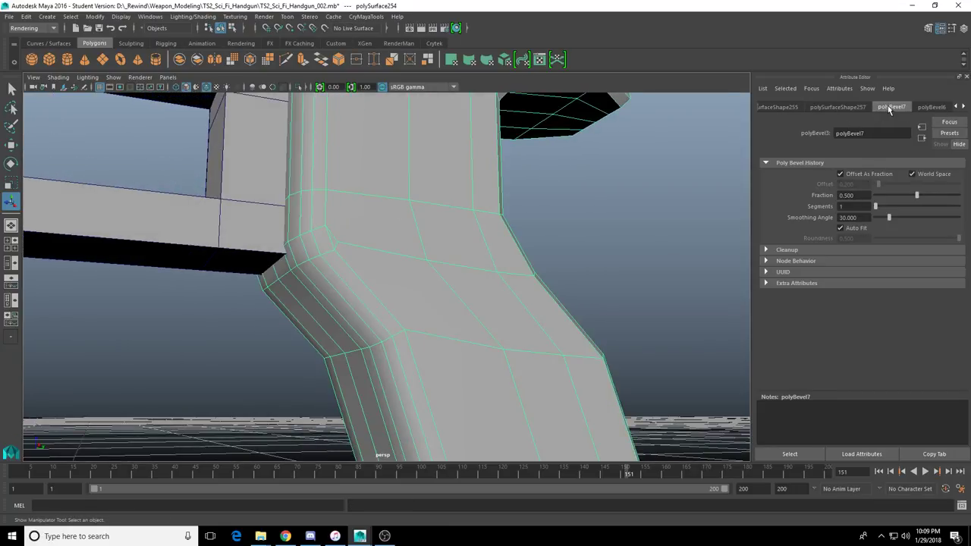
pyautogui.moveTo(916, 196); pyautogui.dragTo(890, 205)
pyautogui.click(669, 218)
pyautogui.keyDown('alt'); pyautogui.moveTo(669, 218); pyautogui.dragTo(657, 226); pyautogui.keyUp('alt')
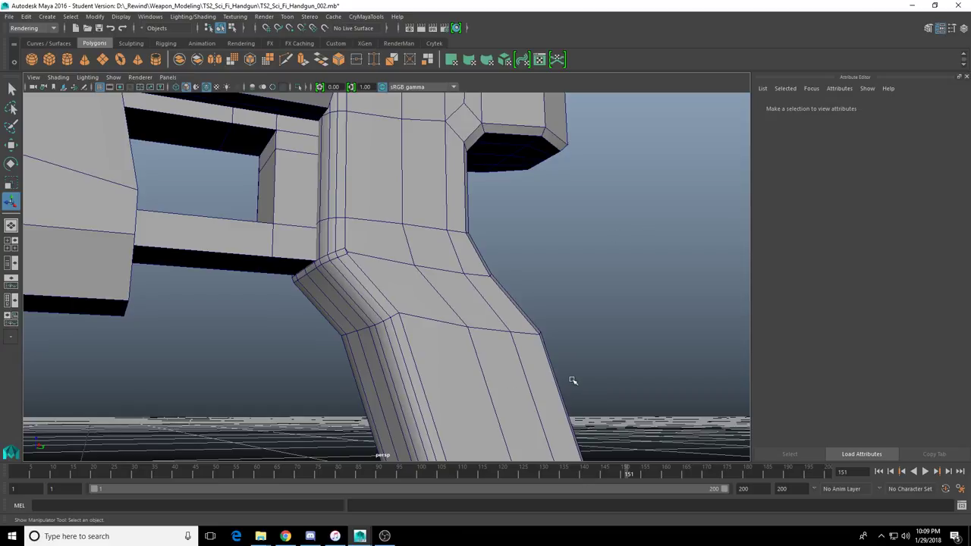
# Undo the upper-bend bevel and its Fraction change, returning to the edge selection.
pyautogui.scroll(5, 455, 334)
pyautogui.scroll(-3, 438, 304)
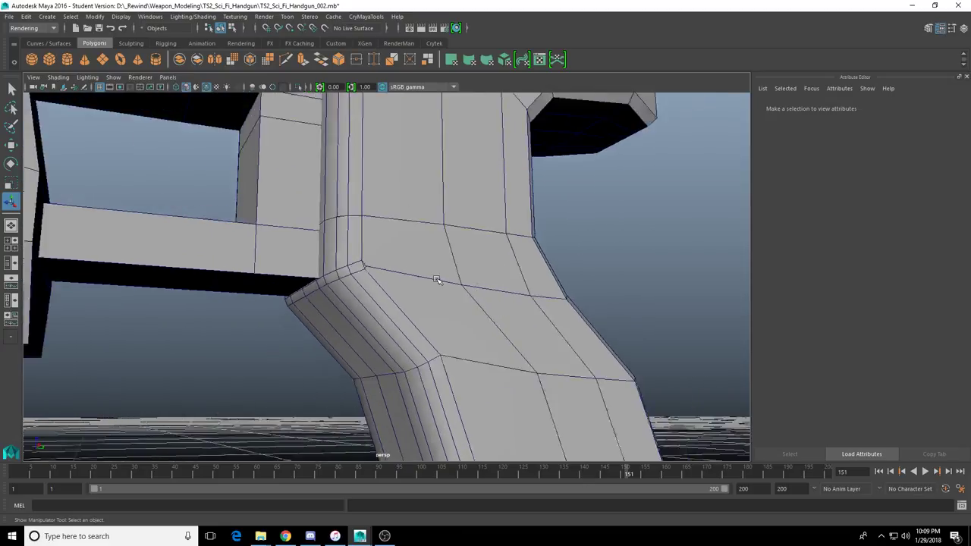
pyautogui.keyDown('alt'); pyautogui.moveTo(436, 280); pyautogui.dragTo(453, 274); pyautogui.keyUp('alt')
pyautogui.click(453, 274)
pyautogui.scroll(1, 527, 323)
pyautogui.hotkey('ctrl', 'z')
pyautogui.moveTo(635, 268)
pyautogui.keyDown('alt'); pyautogui.mouseDown()
pyautogui.moveTo(607, 265)
pyautogui.moveTo(618, 263)
pyautogui.mouseUp(); pyautogui.keyUp('alt')
pyautogui.hotkey('ctrl', 'z')
pyautogui.hotkey('ctrl', 'z')
pyautogui.hotkey('ctrl', 'z')
pyautogui.hotkey('ctrl', 'z')
pyautogui.hotkey('ctrl', 'z')
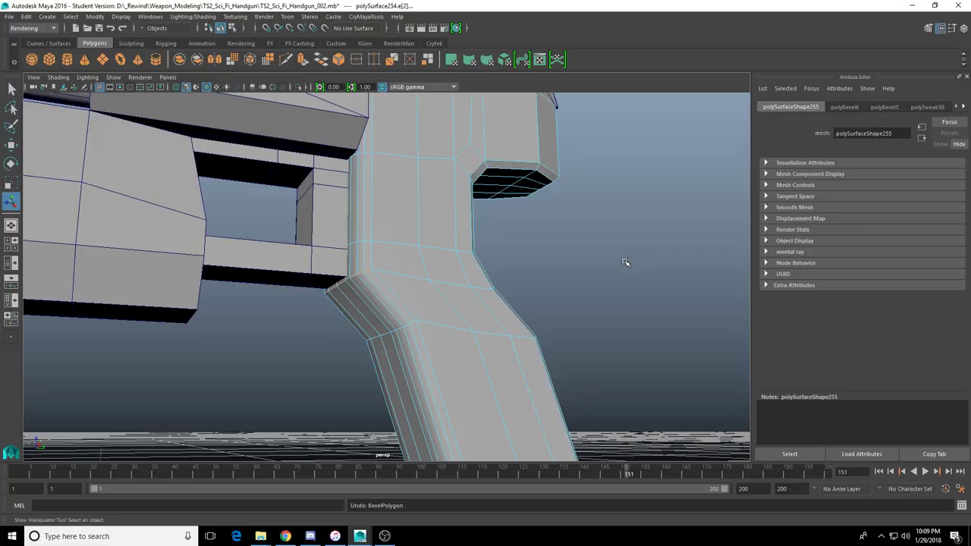
# Add the remaining side edges of the upper bend to the selection and bevel the whole loop.
pyautogui.scroll(4, 622, 263)
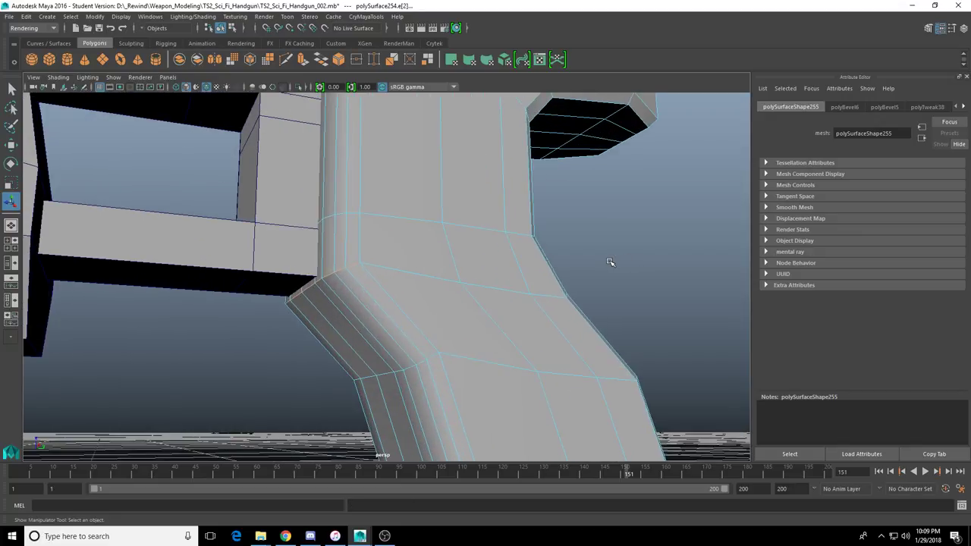
pyautogui.click(402, 275)
pyautogui.press('q')
pyautogui.keyDown('alt'); pyautogui.moveTo(406, 332); pyautogui.dragTo(381, 288); pyautogui.keyUp('alt')
pyautogui.keyDown('shift'); pyautogui.moveTo(370, 278); pyautogui.dragTo(436, 262, button='right'); pyautogui.keyUp('shift')
# Open the settings of the upper-bend bevel and lower its Fraction to bring the two loops closer together.
pyautogui.click(864, 105)
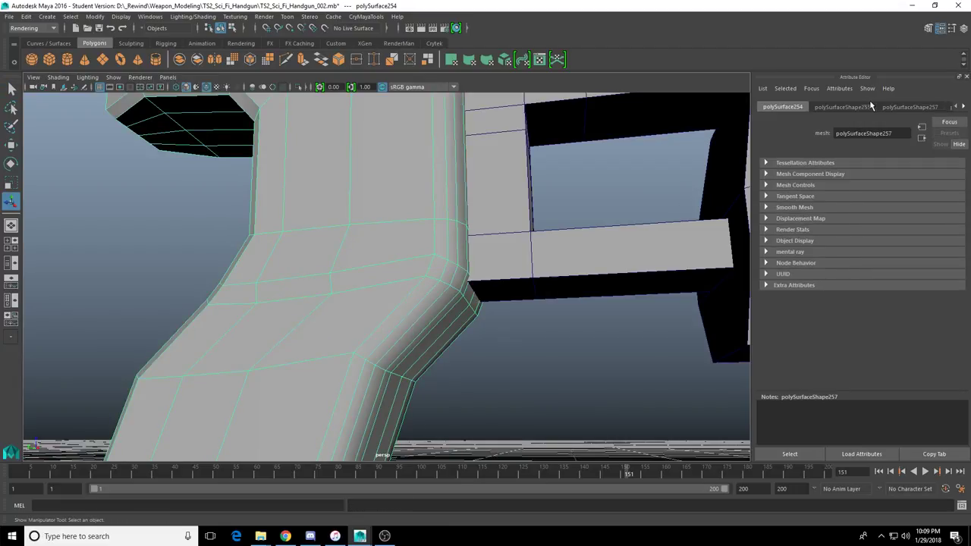
pyautogui.click(959, 107)
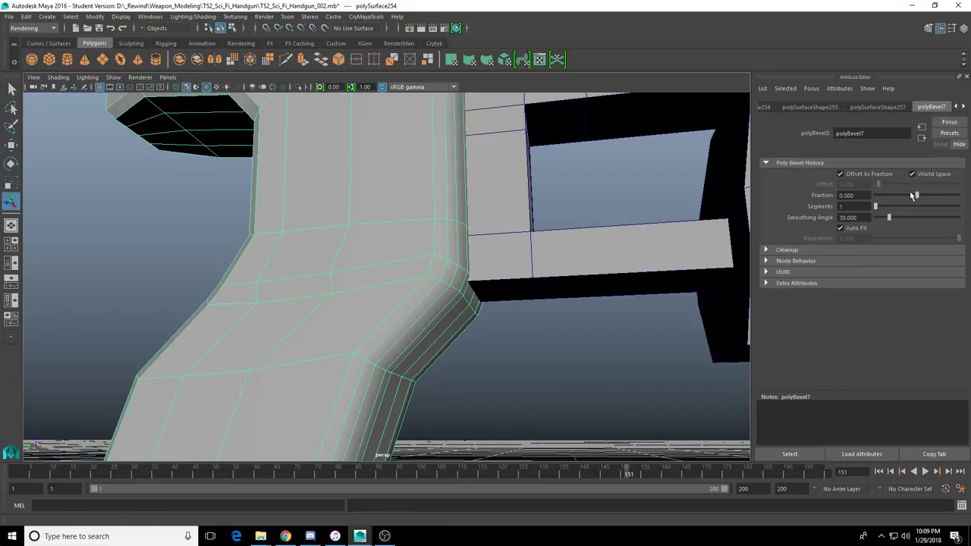
pyautogui.moveTo(913, 195); pyautogui.dragTo(896, 198)
pyautogui.click(648, 267)
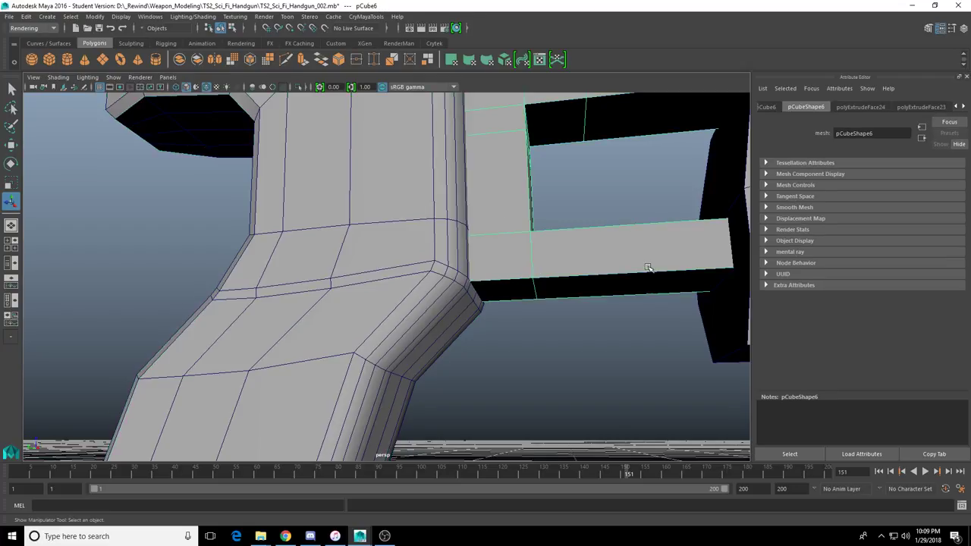
pyautogui.hotkey('alt', 'Tab')
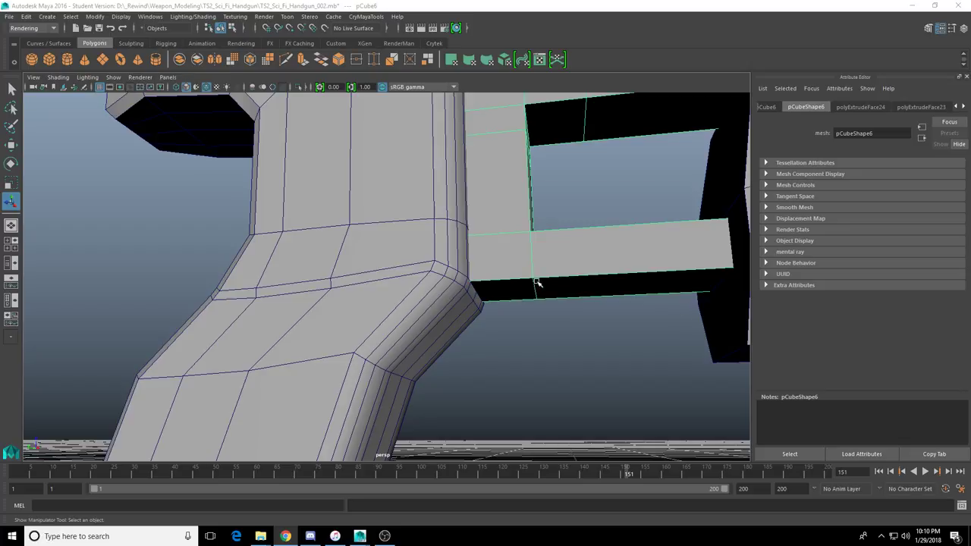
pyautogui.keyDown('alt'); pyautogui.moveTo(564, 282); pyautogui.dragTo(425, 279, button='right'); pyautogui.keyUp('alt')
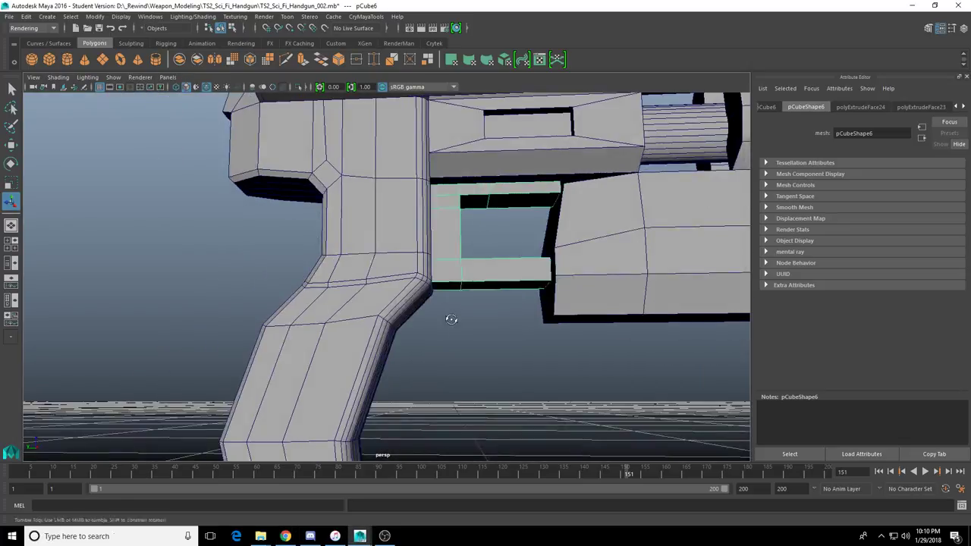
# Select the full edge loop around the grip's lower bend, including its side edges, and bevel it.
pyautogui.keyDown('alt'); pyautogui.moveTo(451, 321); pyautogui.dragTo(412, 336); pyautogui.keyUp('alt')
pyautogui.click(402, 345)
pyautogui.scroll(5, 385, 288)
pyautogui.moveTo(385, 288); pyautogui.dragTo(389, 233, button='right')
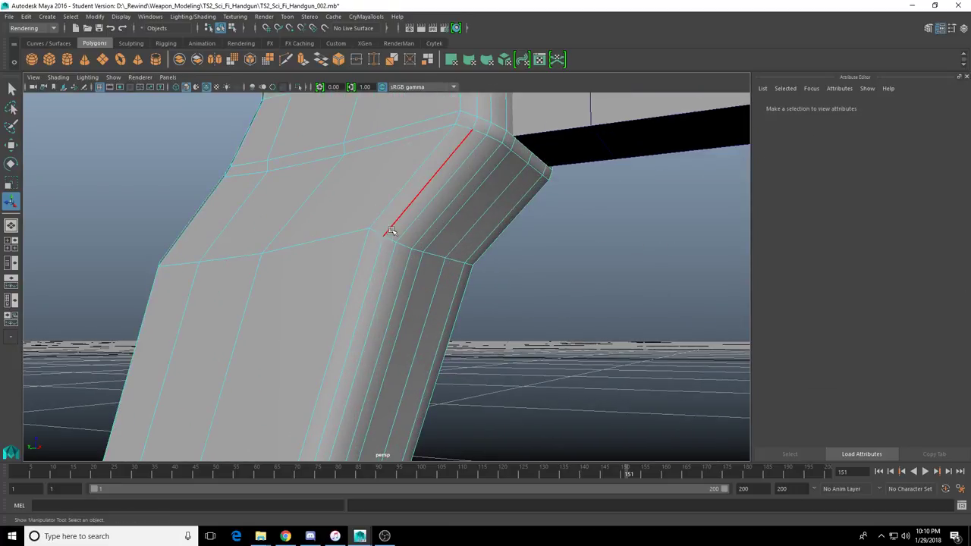
pyautogui.click(389, 230)
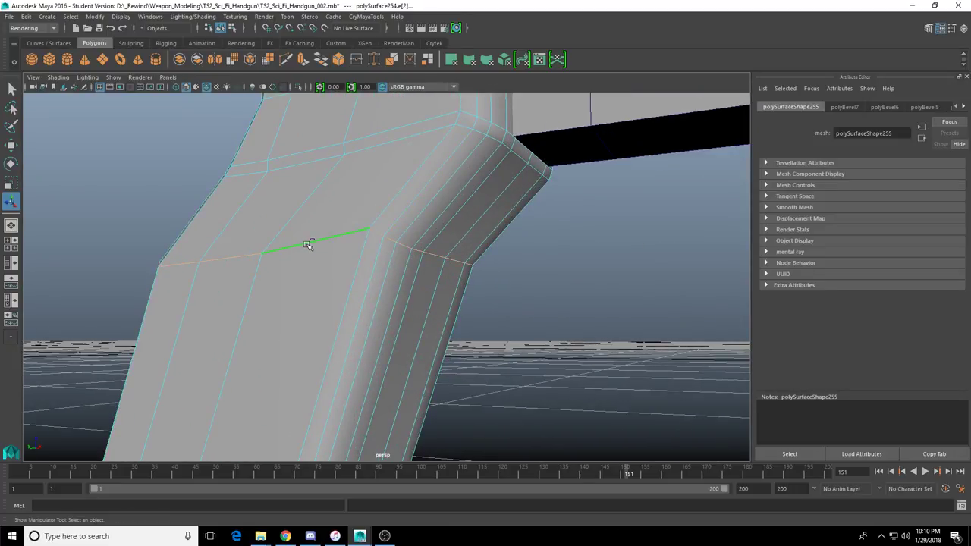
pyautogui.keyDown('shift'); pyautogui.moveTo(306, 244); pyautogui.dragTo(337, 246, button='right'); pyautogui.keyUp('shift')
pyautogui.moveTo(296, 285); pyautogui.dragTo(422, 192, button='right')
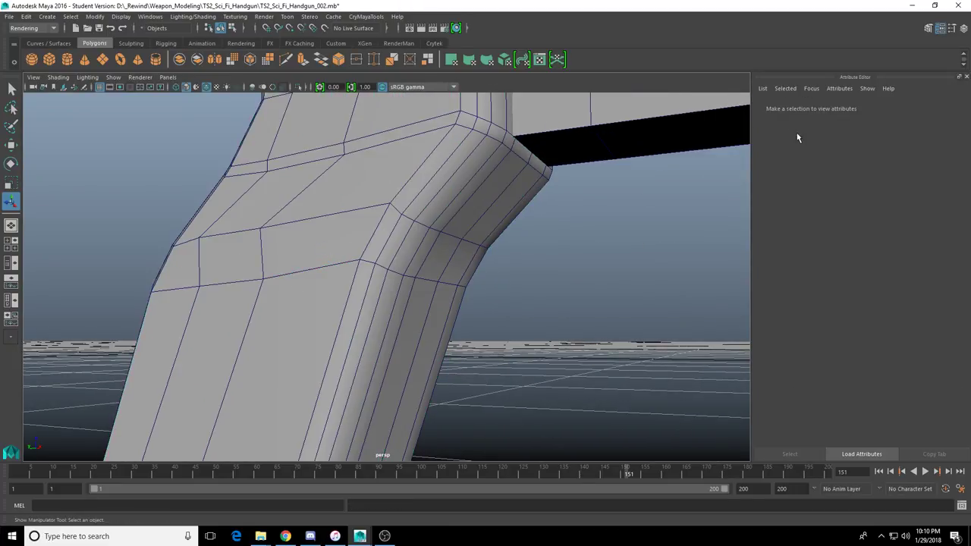
# Open the settings of the lower-bend bevel and reduce its Fraction to about 0.147.
pyautogui.click(458, 231)
pyautogui.click(891, 109)
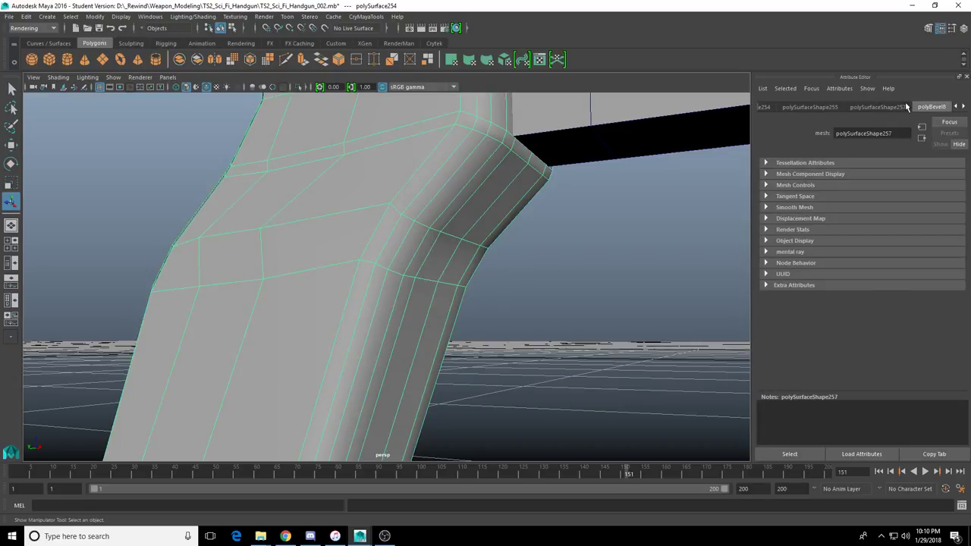
pyautogui.click(881, 107)
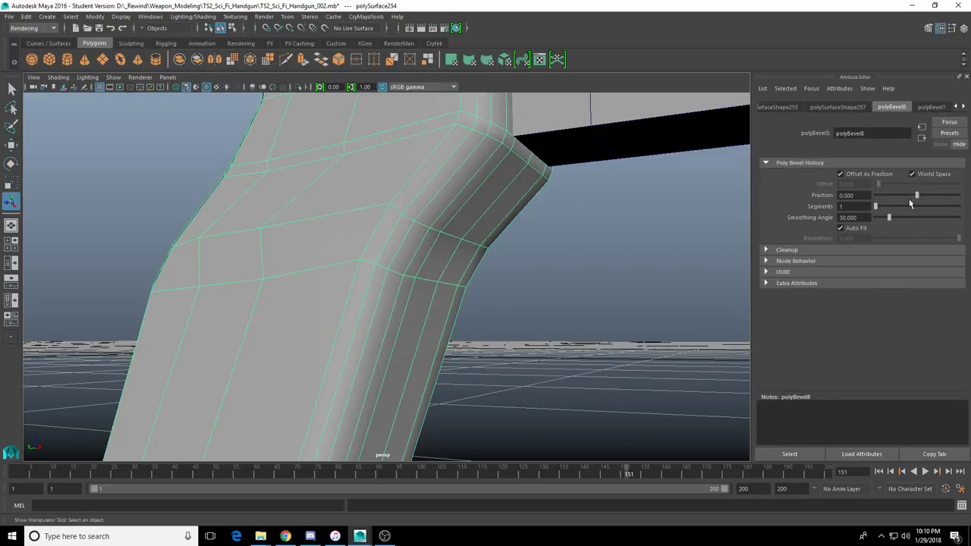
pyautogui.moveTo(913, 198); pyautogui.dragTo(886, 200)
pyautogui.scroll(-4, 563, 260)
# Bevel the horizontal edge loop just above the grip's base and lower its Fraction to about 0.252.
pyautogui.keyDown('alt'); pyautogui.moveTo(564, 261); pyautogui.dragTo(536, 223, button='middle'); pyautogui.keyUp('alt')
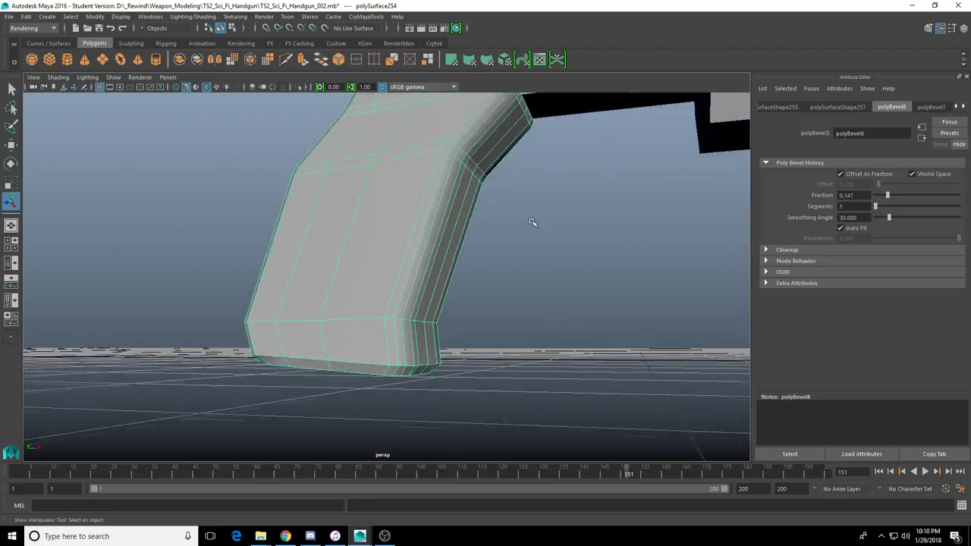
pyautogui.scroll(5, 535, 223)
pyautogui.keyDown('alt'); pyautogui.moveTo(460, 238); pyautogui.dragTo(436, 222); pyautogui.keyUp('alt')
pyautogui.doubleClick(394, 253)
pyautogui.keyDown('alt'); pyautogui.moveTo(395, 253); pyautogui.dragTo(408, 286); pyautogui.keyUp('alt')
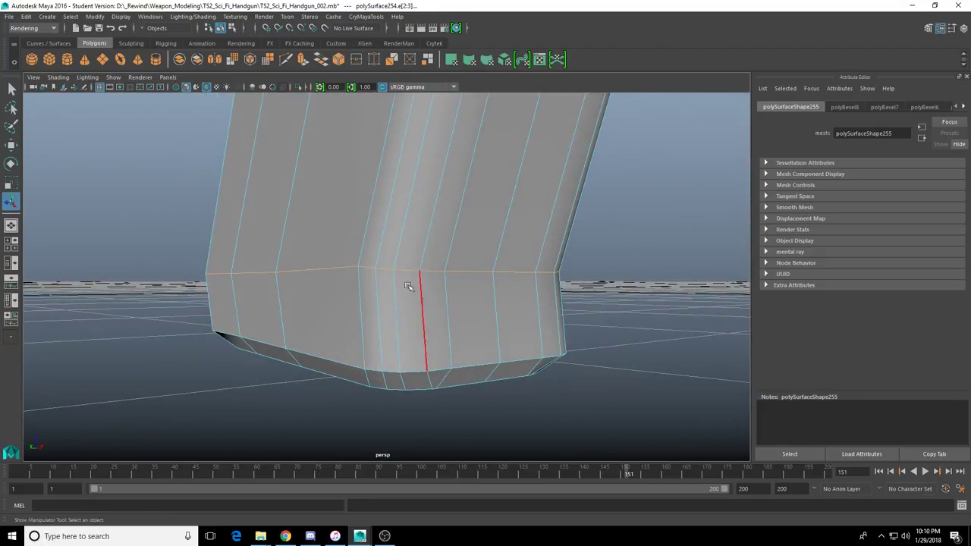
pyautogui.hotkey('ctrl', 'b')
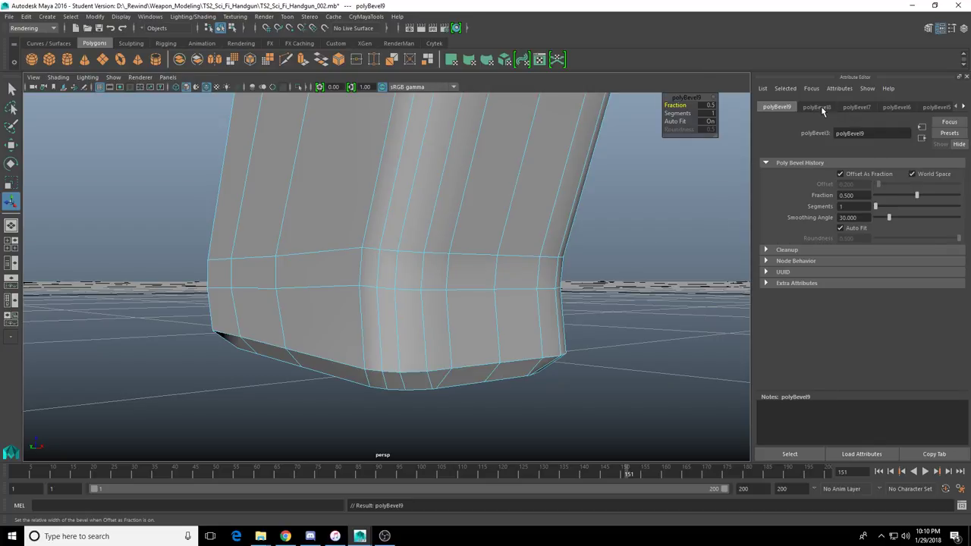
pyautogui.moveTo(918, 198); pyautogui.dragTo(894, 197)
pyautogui.keyDown('alt'); pyautogui.moveTo(460, 253); pyautogui.dragTo(478, 333); pyautogui.keyUp('alt')
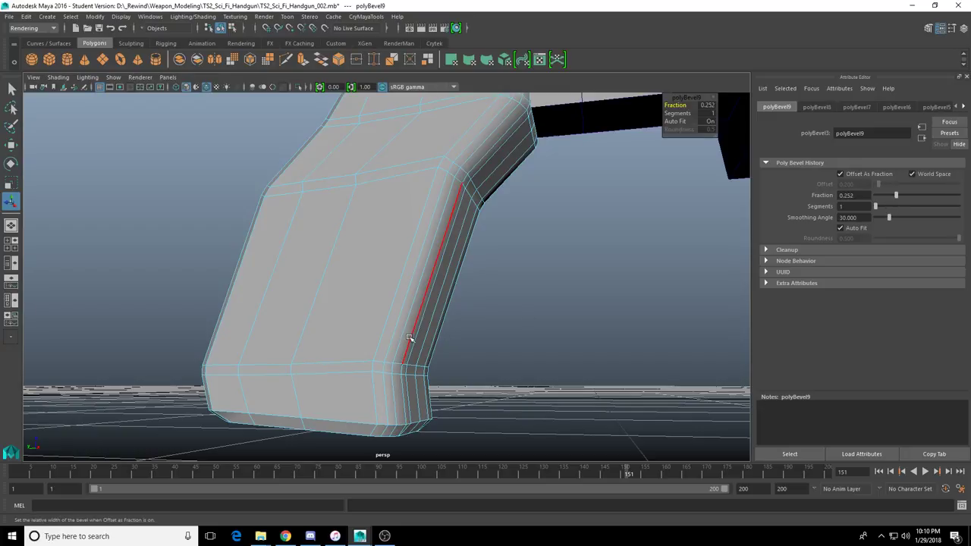
# In the side view, snap the outermost rear vertices of one bevelled base loop level with their inner neighbours.
pyautogui.keyDown('alt'); pyautogui.moveTo(408, 337); pyautogui.dragTo(490, 207); pyautogui.keyUp('alt')
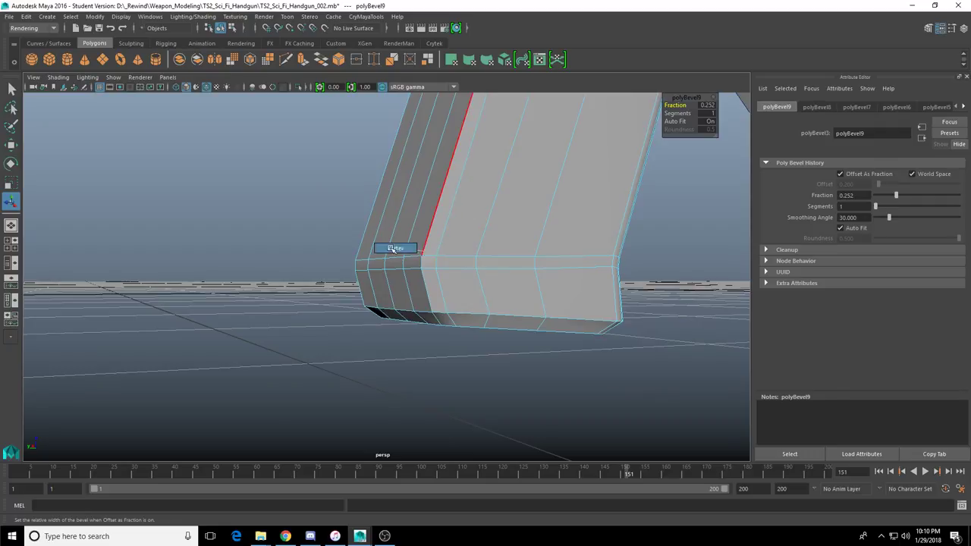
pyautogui.moveTo(422, 251); pyautogui.dragTo(391, 248, button='right')
pyautogui.click(422, 267)
pyautogui.press('space')
pyautogui.press('space')
pyautogui.scroll(6, 462, 341)
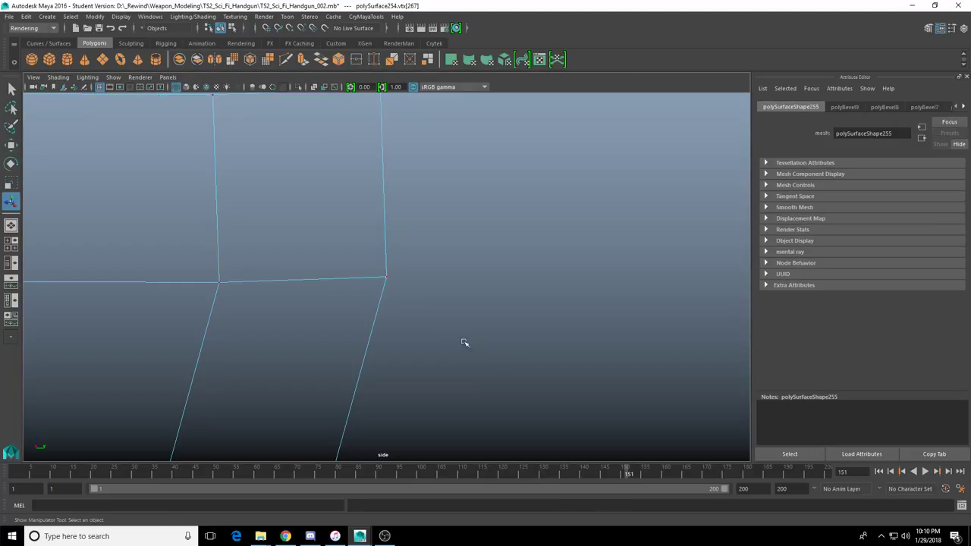
pyautogui.scroll(3, 446, 329)
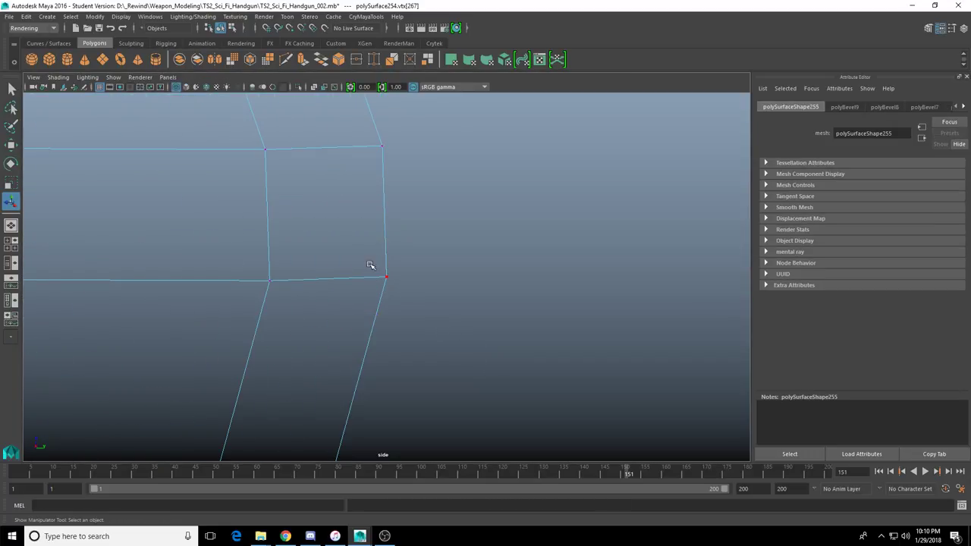
pyautogui.moveTo(371, 267); pyautogui.dragTo(431, 303)
pyautogui.scroll(3, 429, 301)
pyautogui.keyDown('alt'); pyautogui.moveTo(408, 257); pyautogui.dragTo(415, 284, button='middle'); pyautogui.keyUp('alt')
pyautogui.press('w')
pyautogui.moveTo(393, 257); pyautogui.dragTo(390, 327)
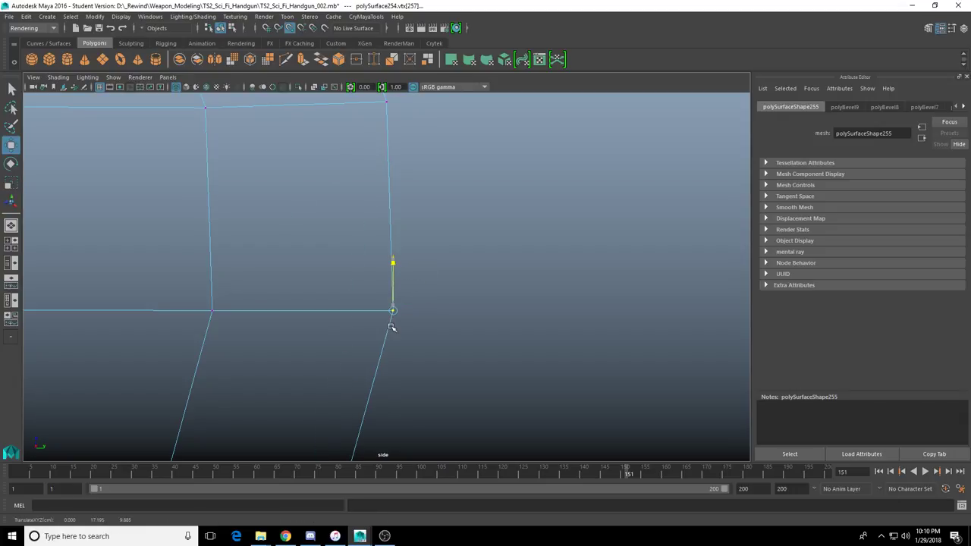
# Snap the other base loop's rear vertices vertically in line with their counterparts and level the outermost ones with their inner neighbours.
pyautogui.keyDown('alt'); pyautogui.moveTo(456, 201); pyautogui.dragTo(471, 258, button='middle'); pyautogui.keyUp('alt')
pyautogui.moveTo(272, 142); pyautogui.dragTo(230, 186)
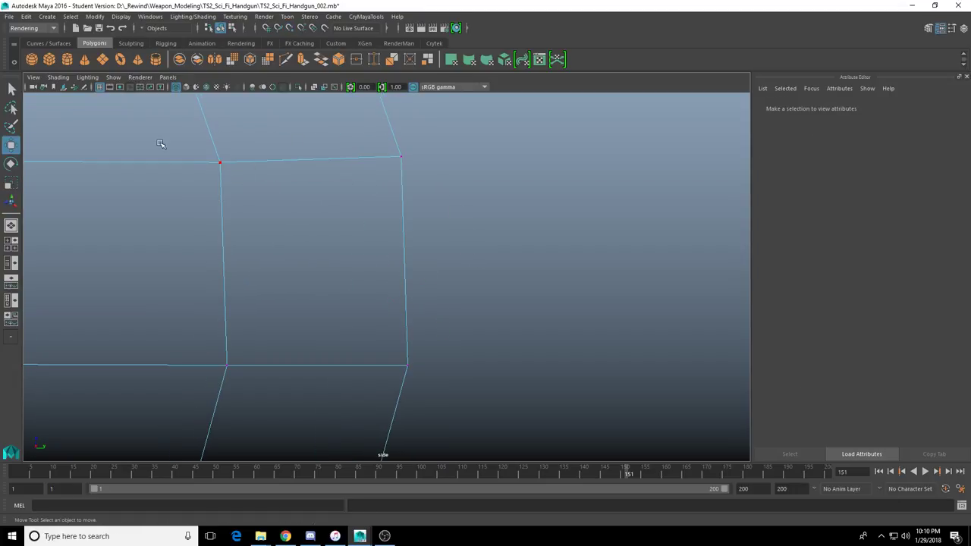
pyautogui.moveTo(162, 145); pyautogui.dragTo(278, 164)
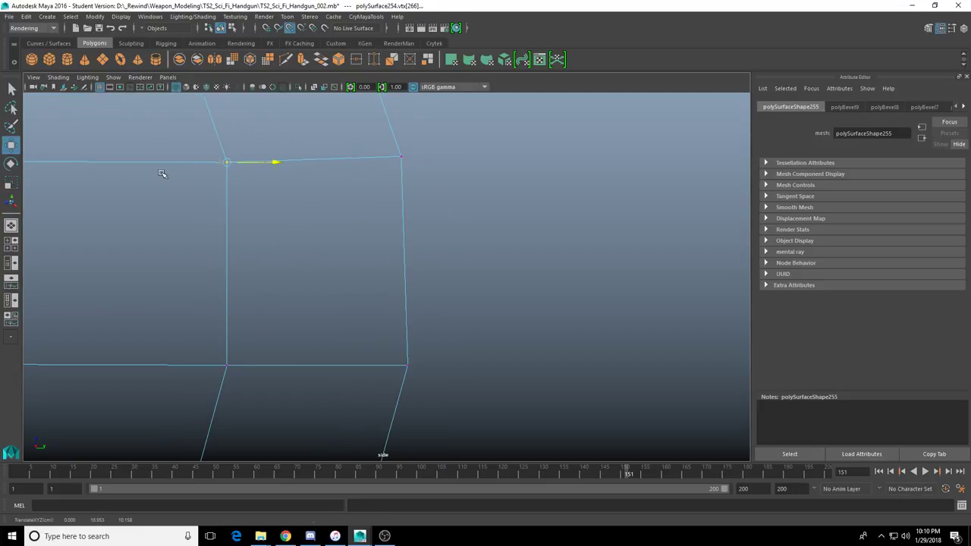
pyautogui.keyDown('alt'); pyautogui.moveTo(403, 173); pyautogui.dragTo(406, 194, button='middle'); pyautogui.keyUp('alt')
pyautogui.moveTo(421, 188); pyautogui.dragTo(463, 184)
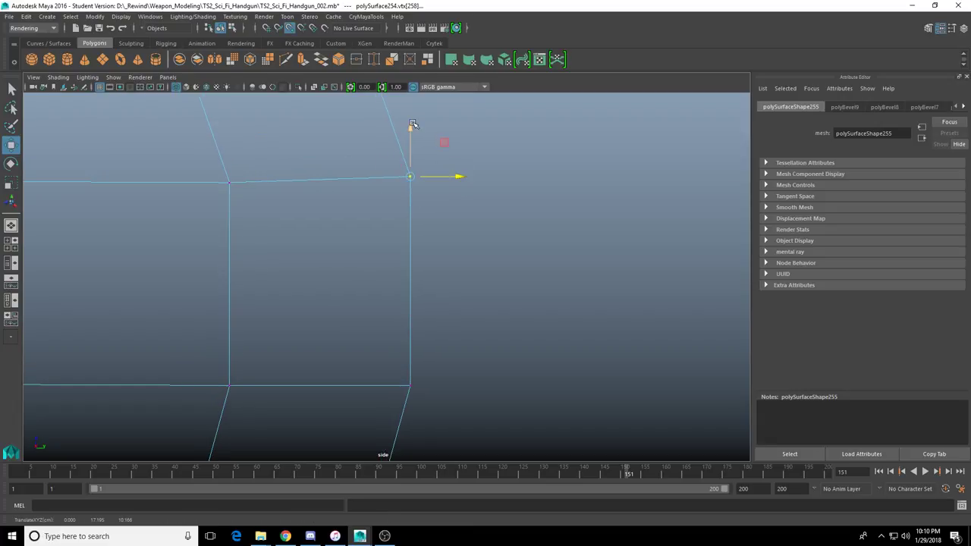
pyautogui.moveTo(413, 124); pyautogui.dragTo(412, 192)
# Try levelling a middle vertex of the bevelled base loops with its neighbours, and undo the move.
pyautogui.keyDown('alt'); pyautogui.moveTo(354, 257); pyautogui.dragTo(442, 251, button='middle'); pyautogui.keyUp('alt')
pyautogui.scroll(-10, 442, 251)
pyautogui.keyDown('alt'); pyautogui.moveTo(146, 308); pyautogui.dragTo(262, 309, button='middle'); pyautogui.keyUp('alt')
pyautogui.scroll(4, 262, 308)
pyautogui.scroll(1, 308, 269)
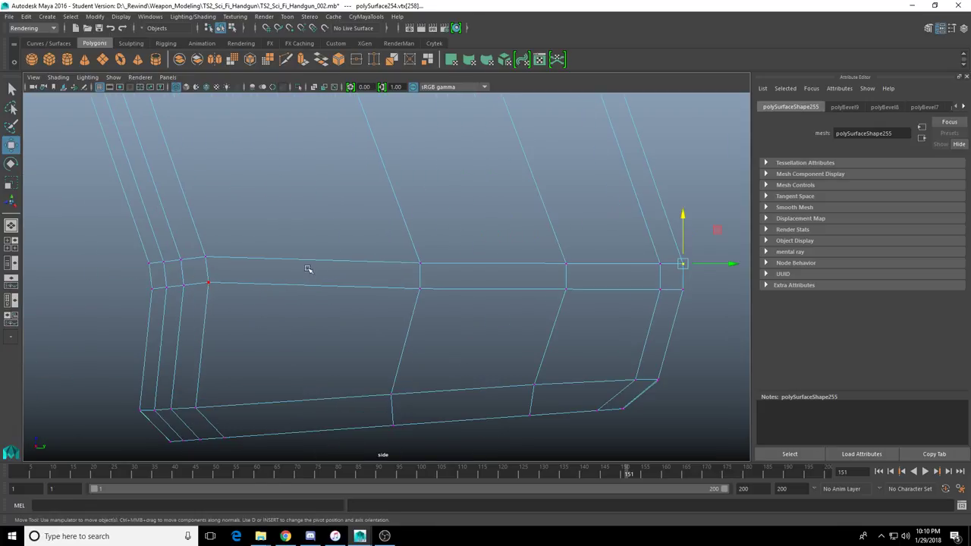
pyautogui.keyDown('alt'); pyautogui.moveTo(269, 256); pyautogui.dragTo(334, 251, button='middle'); pyautogui.keyUp('alt')
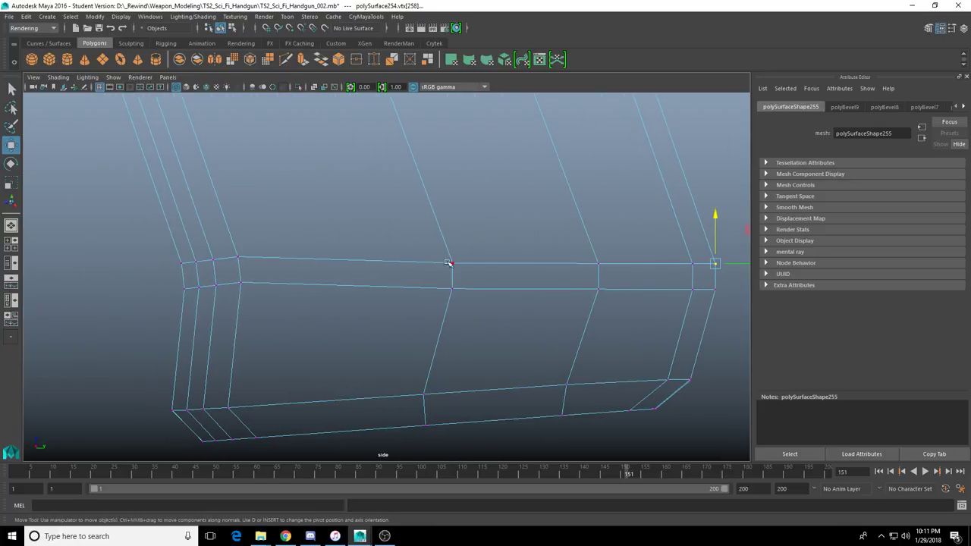
pyautogui.scroll(7, 325, 248)
pyautogui.keyDown('alt'); pyautogui.moveTo(449, 263); pyautogui.dragTo(280, 263, button='middle'); pyautogui.keyUp('alt')
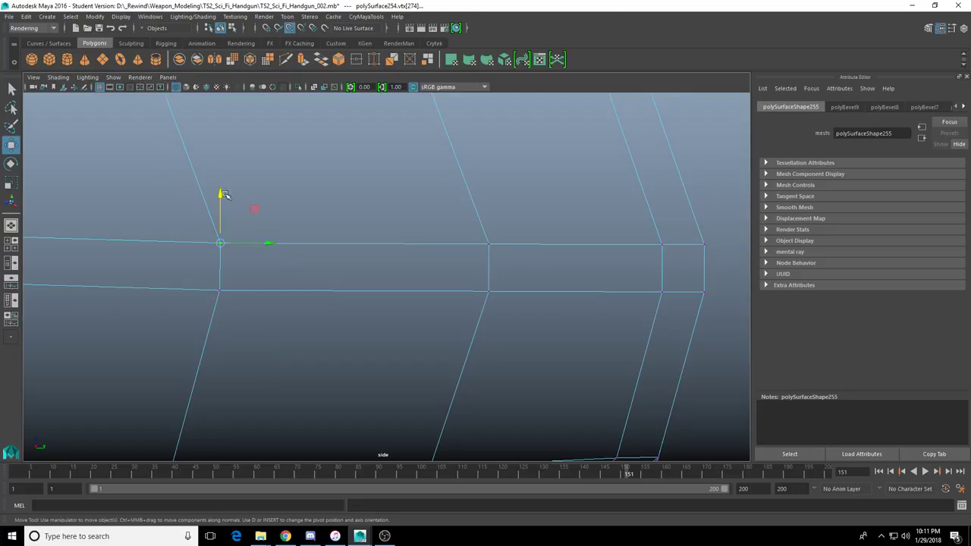
pyautogui.moveTo(224, 194); pyautogui.dragTo(218, 237)
pyautogui.hotkey('ctrl', 'z')
pyautogui.keyDown('alt'); pyautogui.moveTo(199, 244); pyautogui.dragTo(505, 271, button='middle'); pyautogui.keyUp('alt')
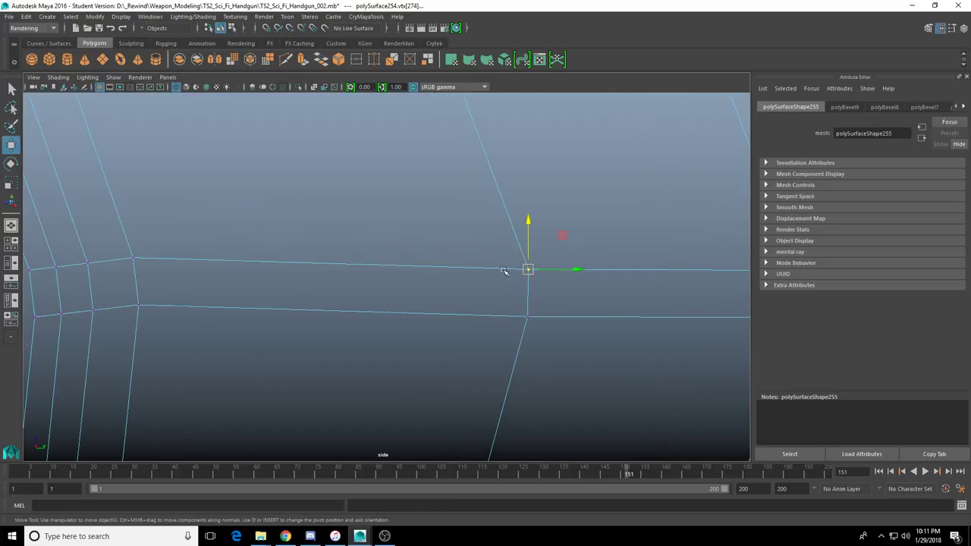
# Lower the front-corner vertices of both base loops slightly to level the side edges with the rest of the loops.
pyautogui.scroll(-3, 235, 239)
pyautogui.scroll(3, 374, 323)
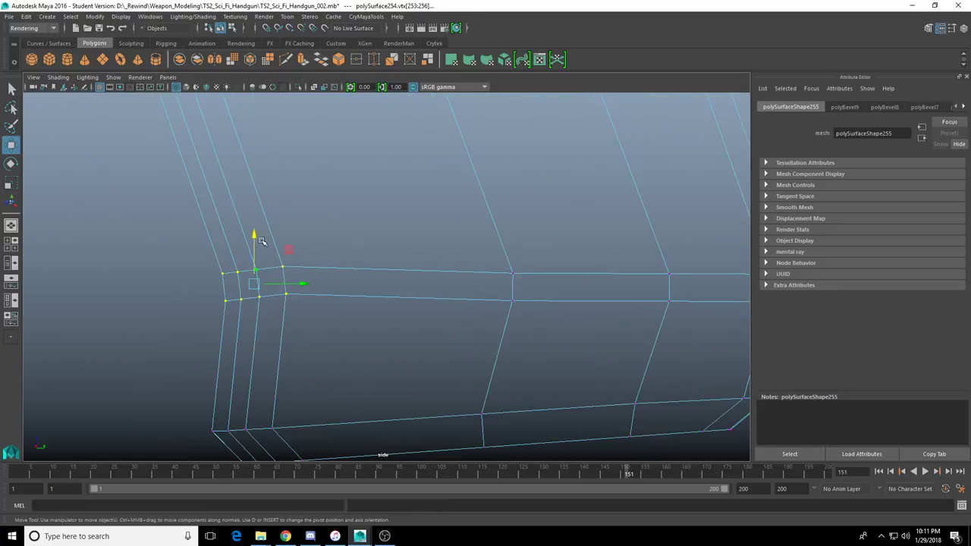
pyautogui.moveTo(256, 237); pyautogui.dragTo(257, 243)
pyautogui.keyDown('alt'); pyautogui.moveTo(443, 278); pyautogui.dragTo(317, 265, button='middle'); pyautogui.keyUp('alt')
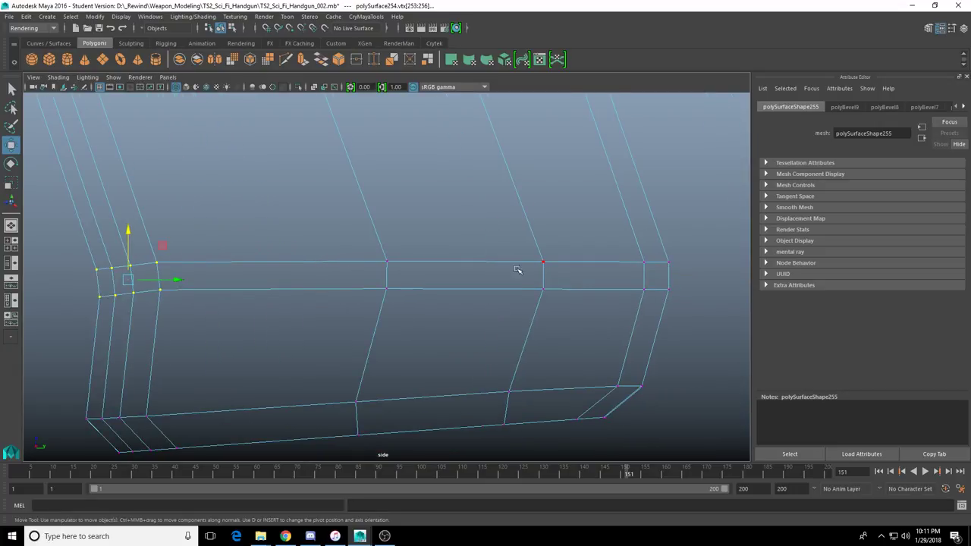
# Isolate the misaligned vertex at the base's rear bottom corner and snap it up level with the adjacent vertex.
pyautogui.moveTo(529, 336); pyautogui.dragTo(653, 428)
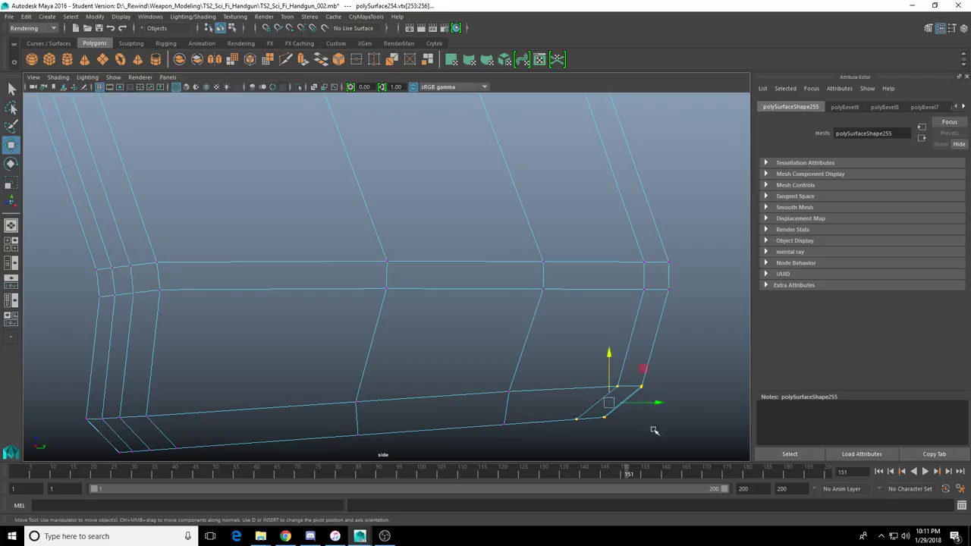
pyautogui.press('f')
pyautogui.keyDown('alt'); pyautogui.moveTo(650, 197); pyautogui.dragTo(510, 249, button='middle'); pyautogui.keyUp('alt')
pyautogui.scroll(1, 510, 249)
pyautogui.moveTo(501, 220); pyautogui.dragTo(531, 191)
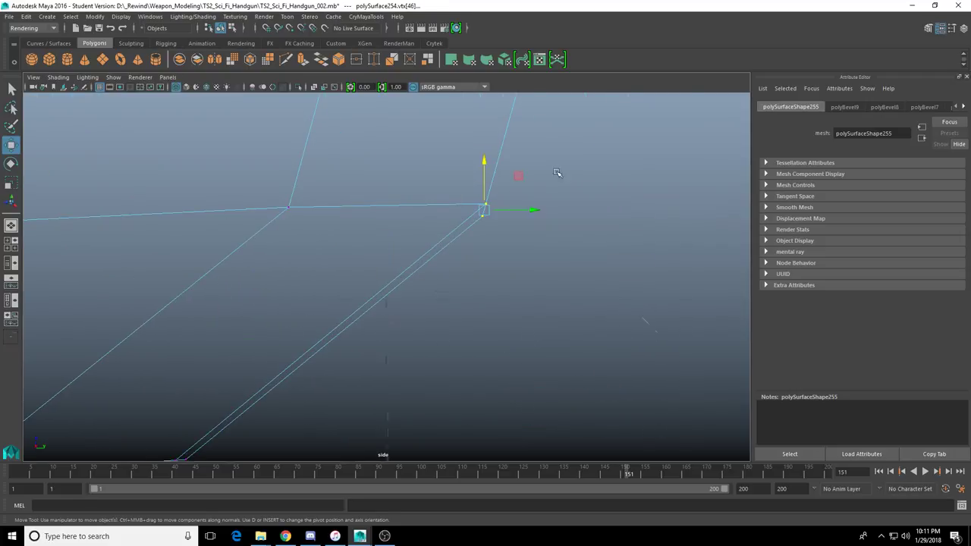
pyautogui.press('space')
pyautogui.press('space')
pyautogui.keyDown('alt'); pyautogui.moveTo(576, 233); pyautogui.dragTo(544, 245); pyautogui.keyUp('alt')
pyautogui.press('space')
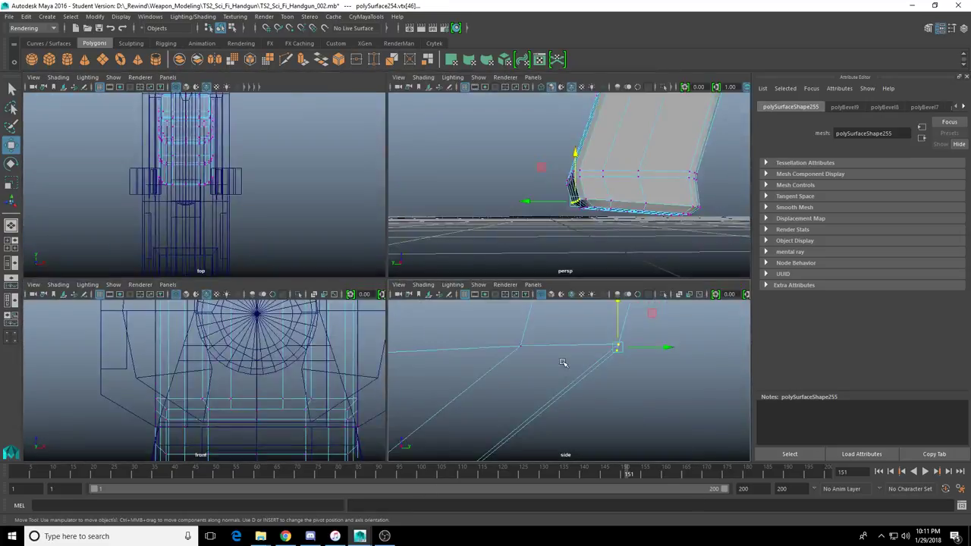
pyautogui.press('space')
pyautogui.moveTo(491, 211); pyautogui.dragTo(457, 227)
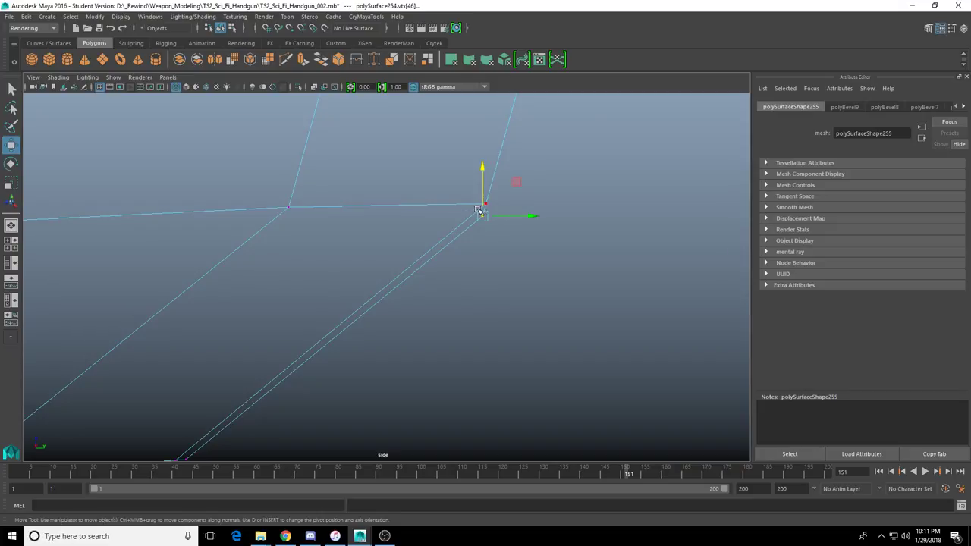
pyautogui.moveTo(483, 167); pyautogui.dragTo(538, 204)
# Align the lower vertices of the base's rear chamfer horizontally and check the vertices along the bottom edge.
pyautogui.keyDown('alt'); pyautogui.moveTo(491, 247); pyautogui.dragTo(629, 135, button='middle'); pyautogui.keyUp('alt')
pyautogui.keyDown('alt'); pyautogui.moveTo(425, 279); pyautogui.dragTo(511, 247, button='middle'); pyautogui.keyUp('alt')
pyautogui.scroll(3, 497, 260)
pyautogui.moveTo(463, 288); pyautogui.dragTo(411, 353)
pyautogui.moveTo(457, 322); pyautogui.dragTo(395, 310)
pyautogui.scroll(-10, 466, 242)
pyautogui.keyDown('alt'); pyautogui.moveTo(472, 238); pyautogui.dragTo(514, 225, button='middle'); pyautogui.keyUp('alt')
pyautogui.scroll(3, 425, 269)
pyautogui.moveTo(354, 308); pyautogui.dragTo(457, 256)
pyautogui.press('f')
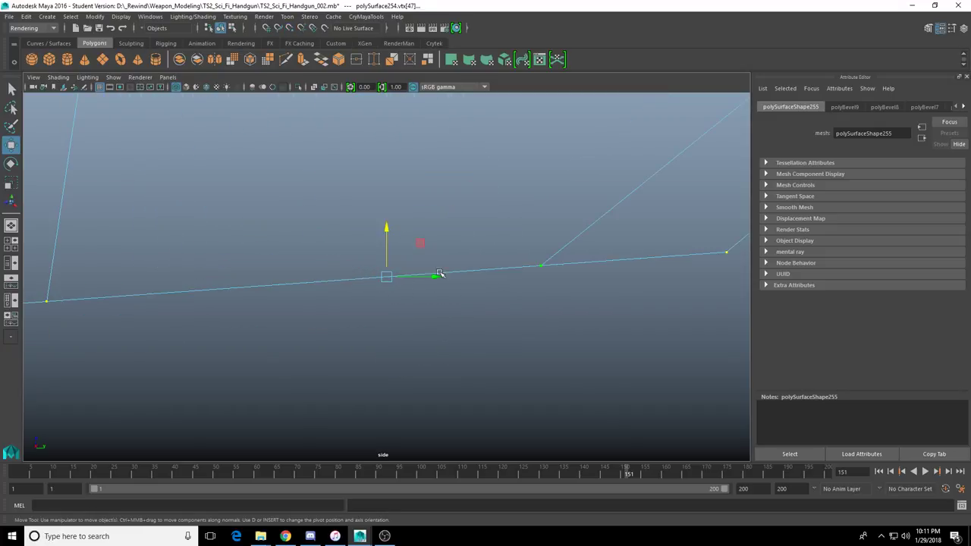
pyautogui.scroll(2, 440, 287)
# Return to the perspective view, clear the selection and inspect the grip's bevelled loops from several sides.
pyautogui.press('space')
pyautogui.press('space')
pyautogui.keyDown('alt'); pyautogui.moveTo(526, 200); pyautogui.dragTo(533, 210); pyautogui.keyUp('alt')
pyautogui.hotkey('alt', 'd')
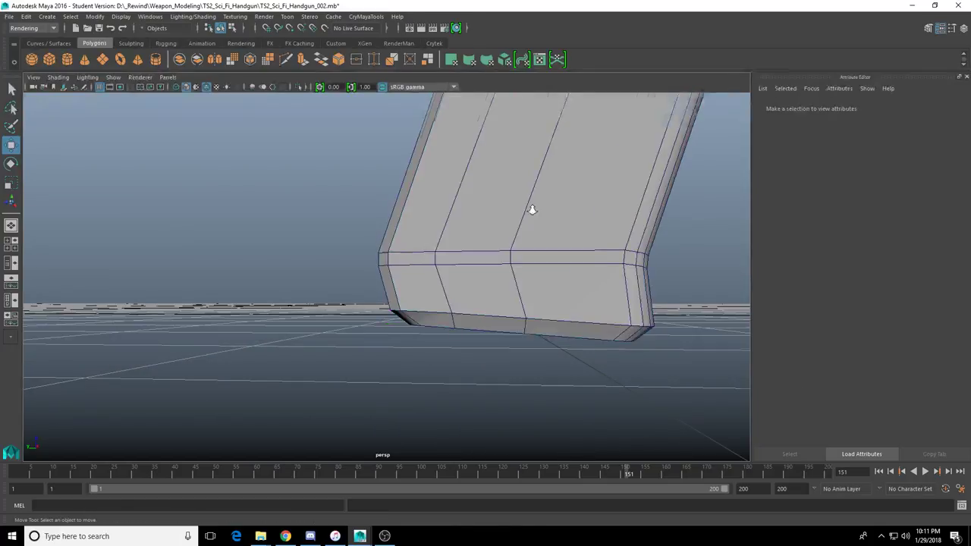
pyautogui.keyDown('alt'); pyautogui.moveTo(533, 210); pyautogui.dragTo(495, 206, button='right'); pyautogui.keyUp('alt')
pyautogui.keyDown('alt'); pyautogui.moveTo(495, 206); pyautogui.dragTo(440, 220); pyautogui.keyUp('alt')
pyautogui.keyDown('alt'); pyautogui.moveTo(440, 220); pyautogui.dragTo(488, 263, button='right'); pyautogui.keyUp('alt')
pyautogui.click(488, 262)
pyautogui.keyDown('alt'); pyautogui.moveTo(488, 263); pyautogui.dragTo(403, 304); pyautogui.keyUp('alt')
pyautogui.keyDown('alt'); pyautogui.moveTo(402, 304); pyautogui.dragTo(380, 294, button='right'); pyautogui.keyUp('alt')
pyautogui.keyDown('alt'); pyautogui.moveTo(380, 295); pyautogui.dragTo(536, 291); pyautogui.keyUp('alt')
pyautogui.keyDown('alt'); pyautogui.moveTo(536, 292); pyautogui.dragTo(461, 334, button='middle'); pyautogui.keyUp('alt')
pyautogui.click(461, 333)
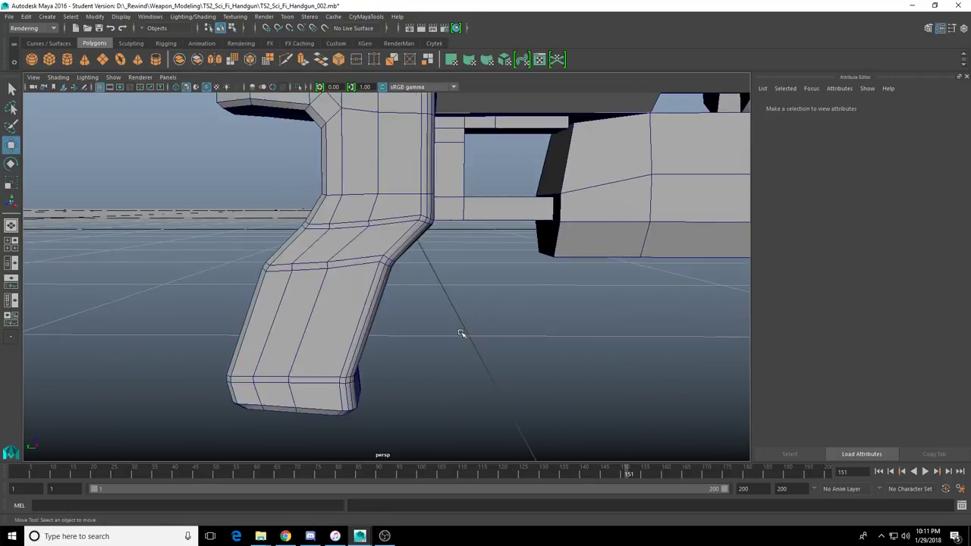
pyautogui.keyDown('alt'); pyautogui.moveTo(461, 334); pyautogui.dragTo(547, 323); pyautogui.keyUp('alt')
pyautogui.keyDown('alt'); pyautogui.moveTo(546, 323); pyautogui.dragTo(580, 322, button='right'); pyautogui.keyUp('alt')
# Select the grip mesh and pick the edges running down its rear corners, below the overhang.
pyautogui.click(380, 297)
pyautogui.keyDown('alt'); pyautogui.moveTo(379, 297); pyautogui.dragTo(378, 389, button='middle'); pyautogui.keyUp('alt')
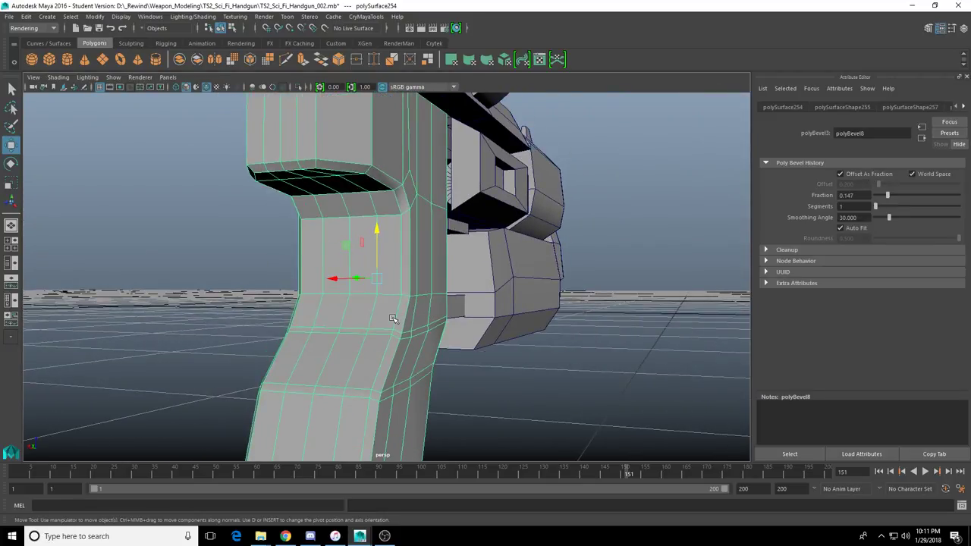
pyautogui.keyDown('alt'); pyautogui.moveTo(550, 389); pyautogui.dragTo(457, 352); pyautogui.keyUp('alt')
pyautogui.click(392, 344)
pyautogui.doubleClick(389, 348)
pyautogui.keyDown('shift'); pyautogui.doubleClick(321, 272); pyautogui.keyUp('shift')
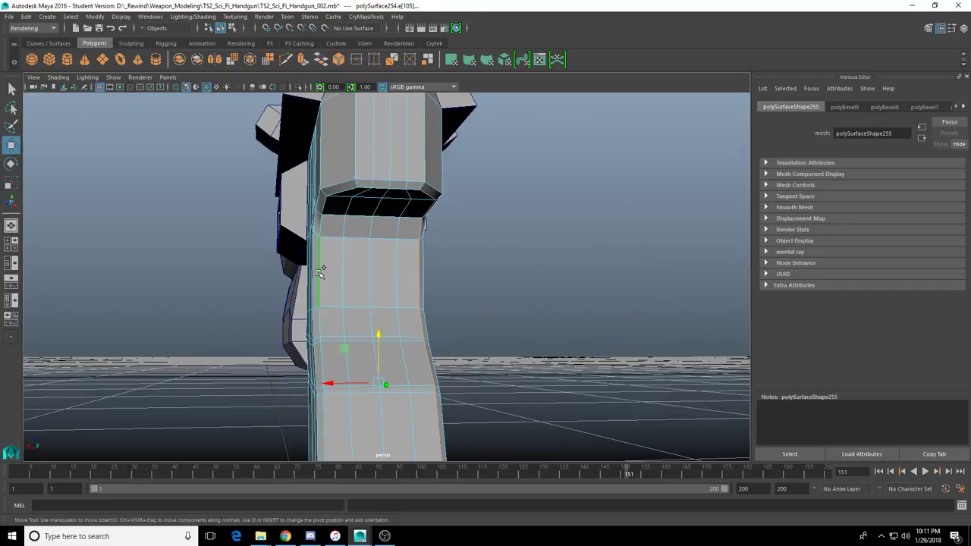
pyautogui.keyDown('alt'); pyautogui.moveTo(317, 292); pyautogui.dragTo(371, 273); pyautogui.keyUp('alt')
pyautogui.doubleClick(326, 244)
pyautogui.scroll(-4, 327, 243)
pyautogui.keyDown('alt'); pyautogui.moveTo(334, 244); pyautogui.dragTo(370, 239); pyautogui.keyUp('alt')
pyautogui.press('q')
pyautogui.scroll(4, 379, 199)
pyautogui.keyDown('alt'); pyautogui.moveTo(381, 193); pyautogui.dragTo(393, 197); pyautogui.keyUp('alt')
pyautogui.keyDown('alt'); pyautogui.moveTo(393, 197); pyautogui.dragTo(355, 237, button='middle'); pyautogui.keyUp('alt')
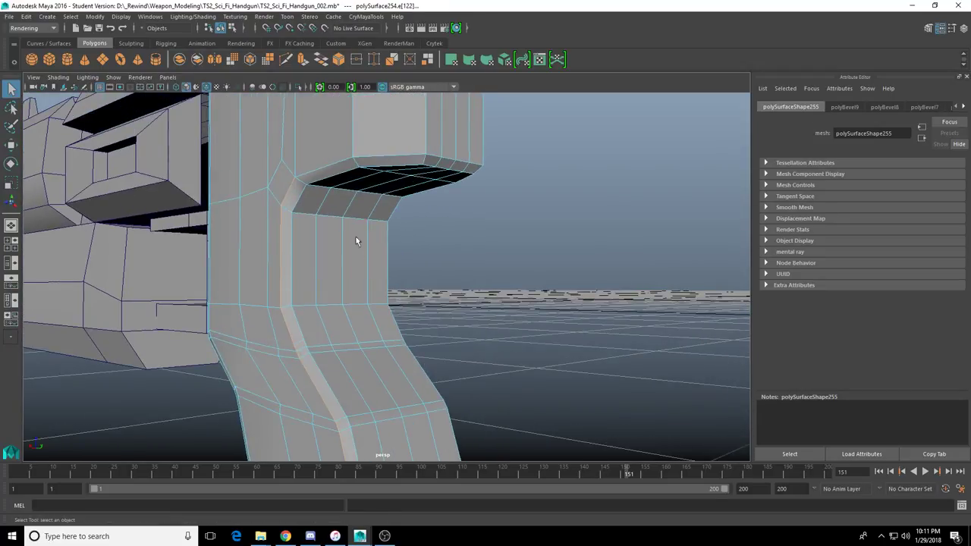
# Try adding the vertical side edges below the rear overhang to the selection, and undo those additions.
pyautogui.keyDown('alt'); pyautogui.moveTo(367, 167); pyautogui.dragTo(355, 230); pyautogui.keyUp('alt')
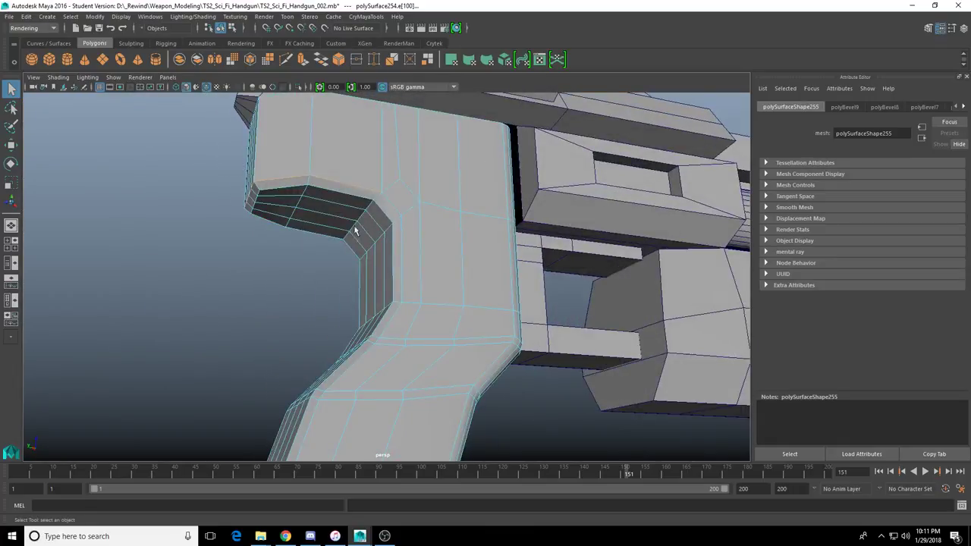
pyautogui.keyDown('shift'); pyautogui.doubleClick(400, 257); pyautogui.keyUp('shift')
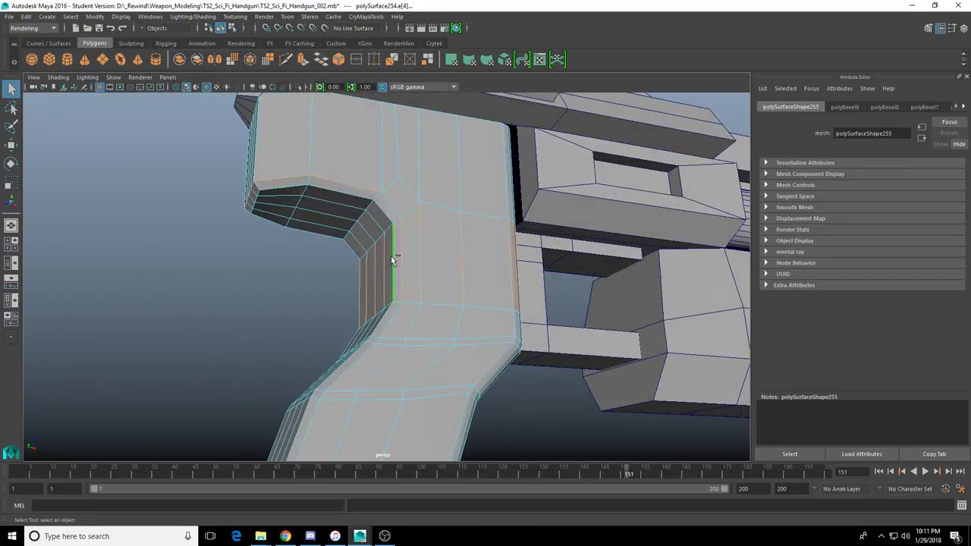
pyautogui.hotkey('ctrl', 'z')
pyautogui.hotkey('ctrl', 'z')
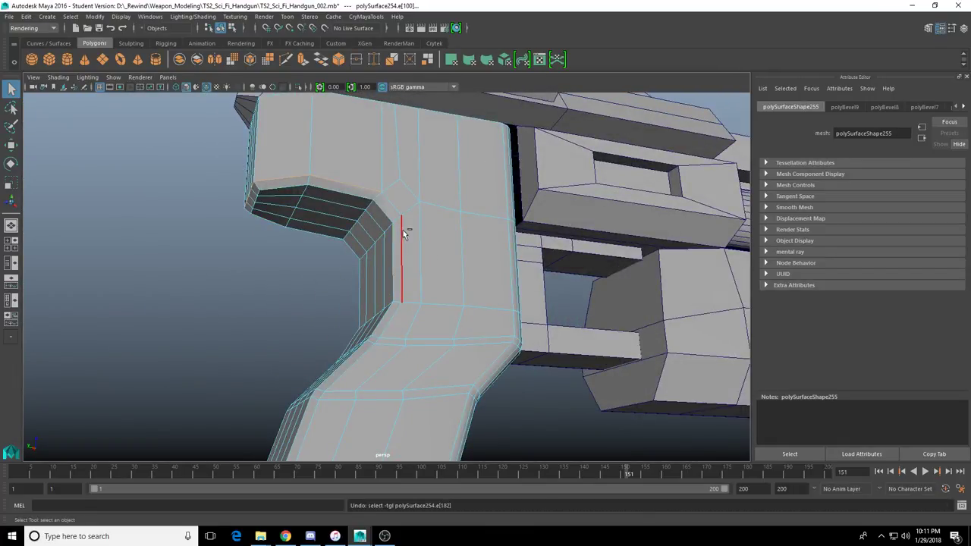
# Bevel the selected edges running down the grip's rear corners.
pyautogui.keyDown('alt'); pyautogui.moveTo(394, 295); pyautogui.dragTo(369, 231); pyautogui.keyUp('alt')
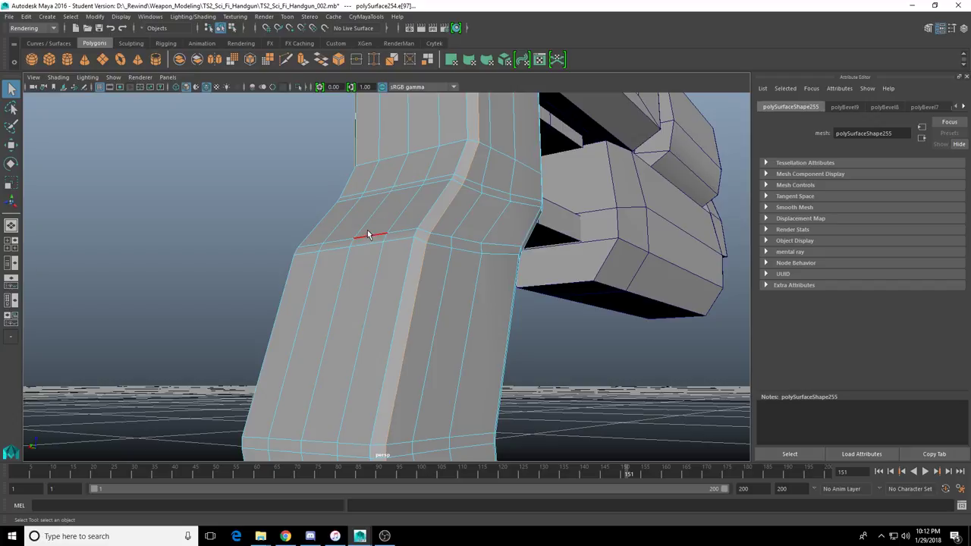
pyautogui.keyDown('alt'); pyautogui.moveTo(362, 213); pyautogui.dragTo(467, 266); pyautogui.keyUp('alt')
pyautogui.press('w')
pyautogui.keyDown('alt'); pyautogui.moveTo(467, 266); pyautogui.dragTo(465, 316, button='middle'); pyautogui.keyUp('alt')
pyautogui.keyDown('shift'); pyautogui.moveTo(405, 212); pyautogui.dragTo(465, 223, button='right'); pyautogui.keyUp('shift')
pyautogui.click(440, 221)
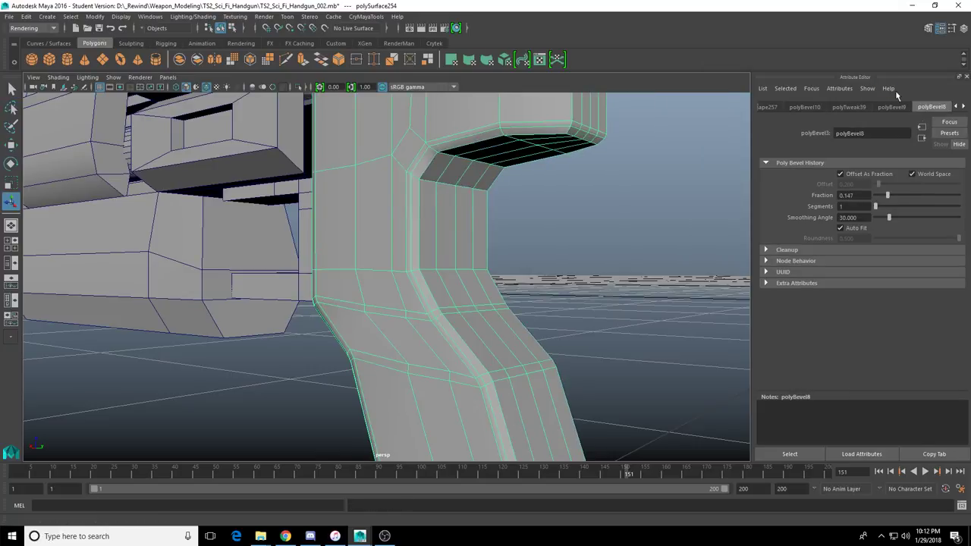
# Set the fraction of the new rear-corner bevel to about 0.785.
pyautogui.scroll(8, 861, 109)
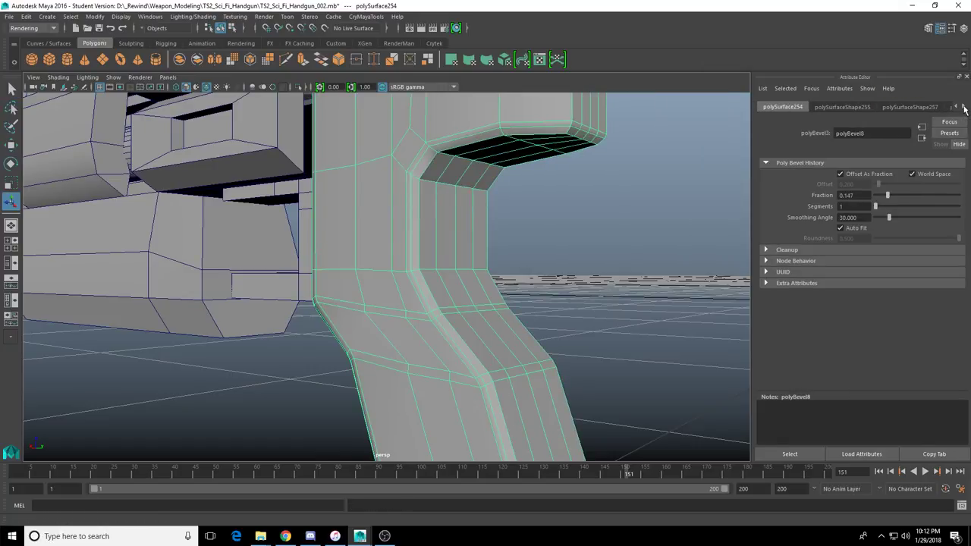
pyautogui.click(964, 108)
pyautogui.click(963, 108)
pyautogui.click(857, 107)
pyautogui.click(886, 108)
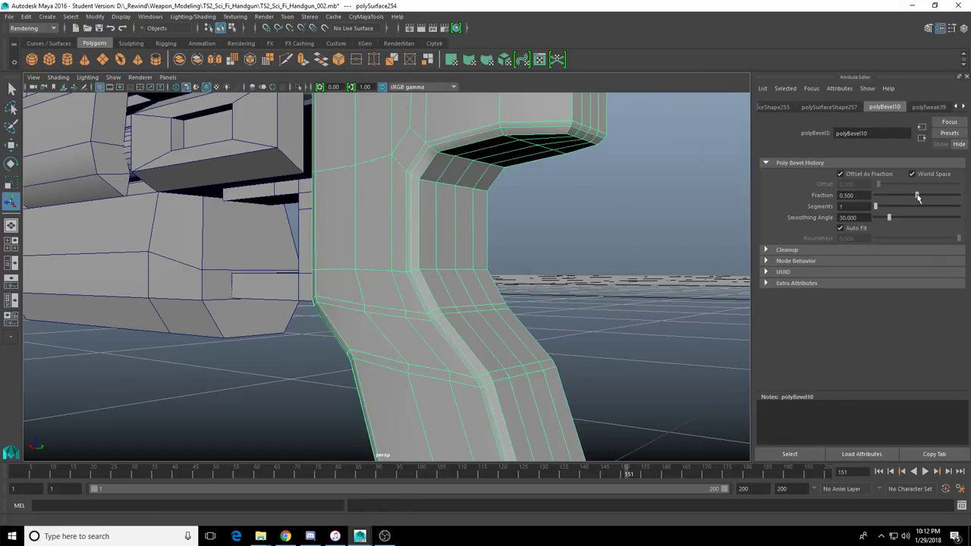
pyautogui.moveTo(918, 197); pyautogui.dragTo(938, 206)
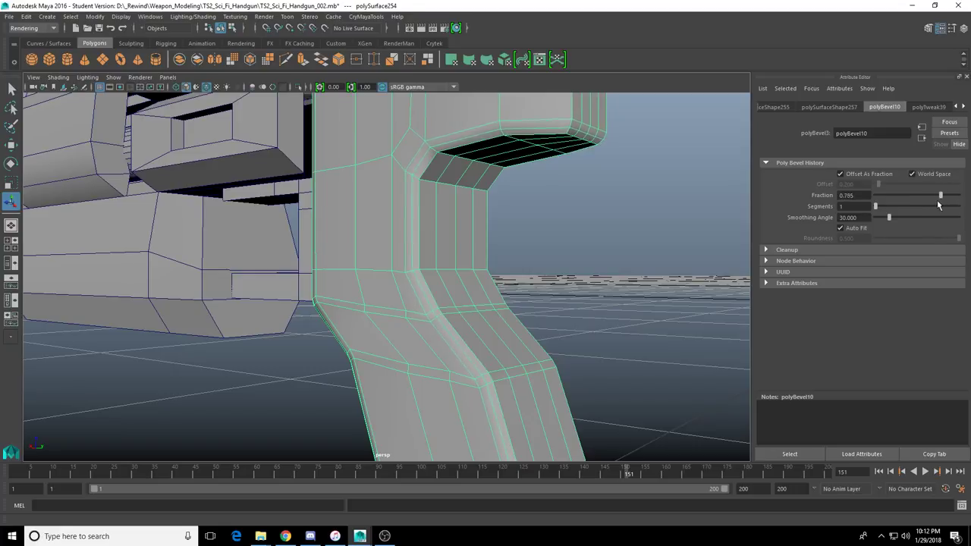
# Clear the selection, turn off the wireframe overlay and inspect the gun's shaded surfaces.
pyautogui.click(598, 226)
pyautogui.moveTo(599, 227)
pyautogui.keyDown('alt'); pyautogui.mouseDown()
pyautogui.moveTo(590, 233)
pyautogui.moveTo(685, 219)
pyautogui.moveTo(589, 223)
pyautogui.mouseUp(); pyautogui.keyUp('alt')
pyautogui.keyDown('alt'); pyautogui.moveTo(589, 224); pyautogui.dragTo(563, 254, button='right'); pyautogui.keyUp('alt')
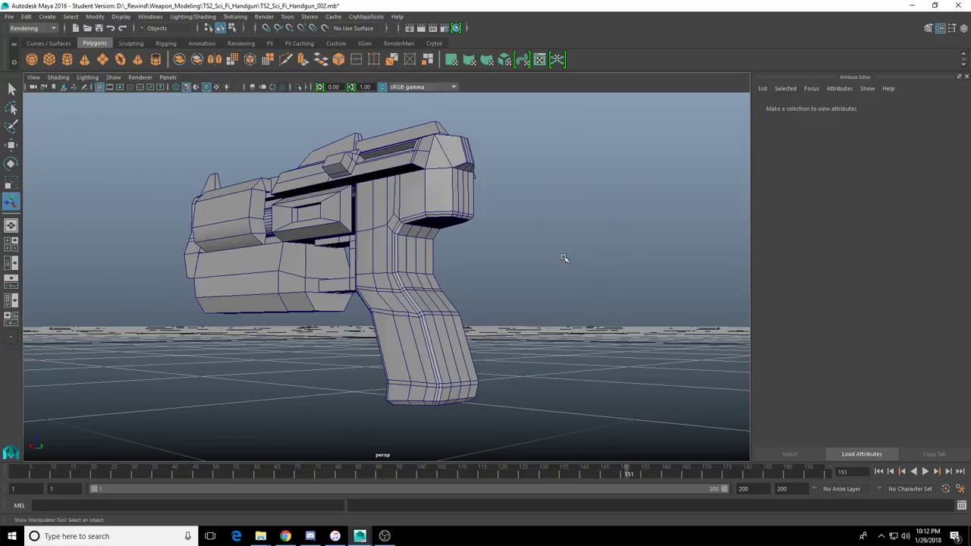
pyautogui.scroll(4, 564, 259)
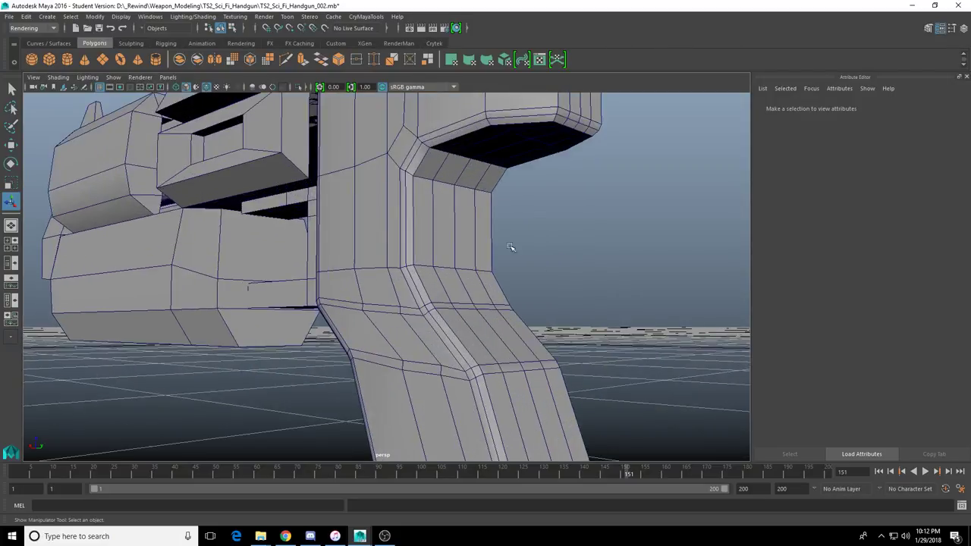
pyautogui.click(207, 88)
pyautogui.scroll(-4, 254, 346)
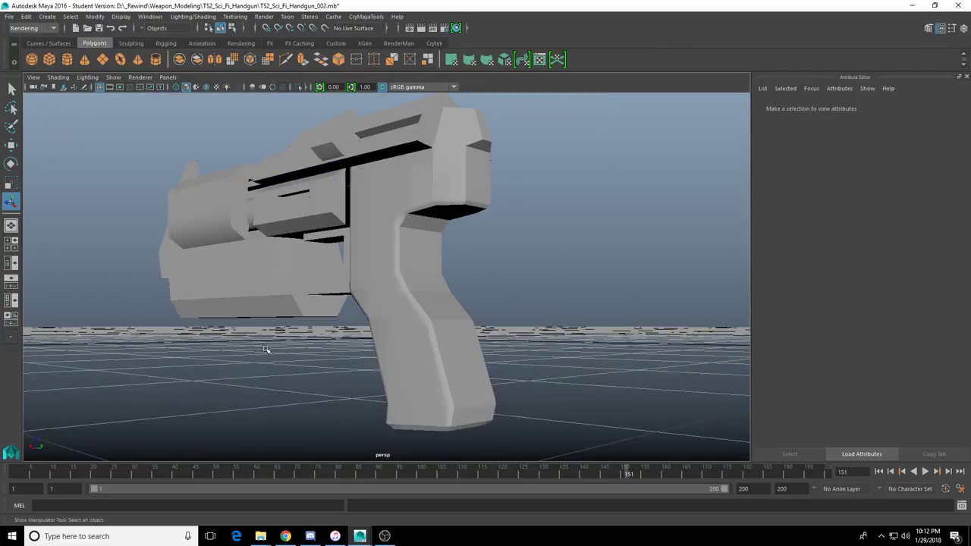
pyautogui.scroll(8, 419, 338)
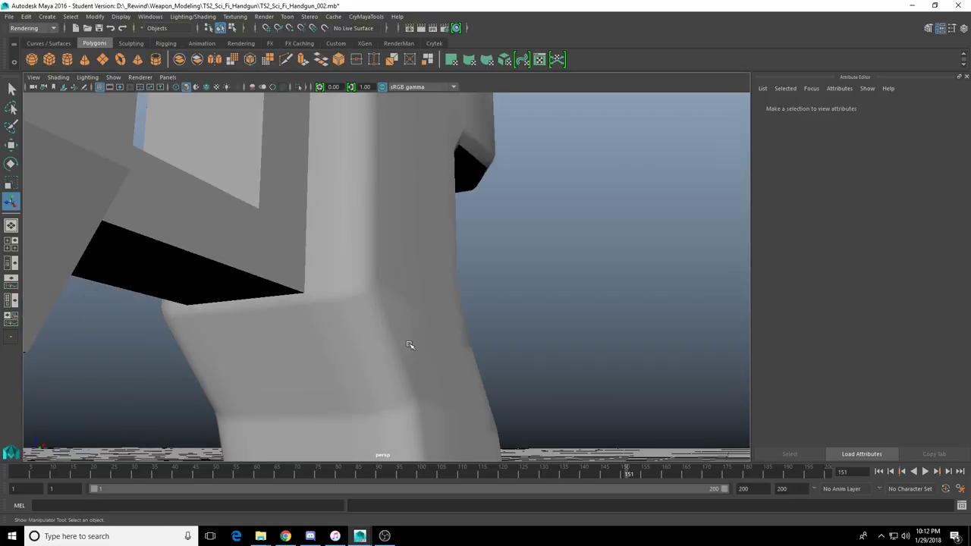
pyautogui.scroll(-8, 410, 346)
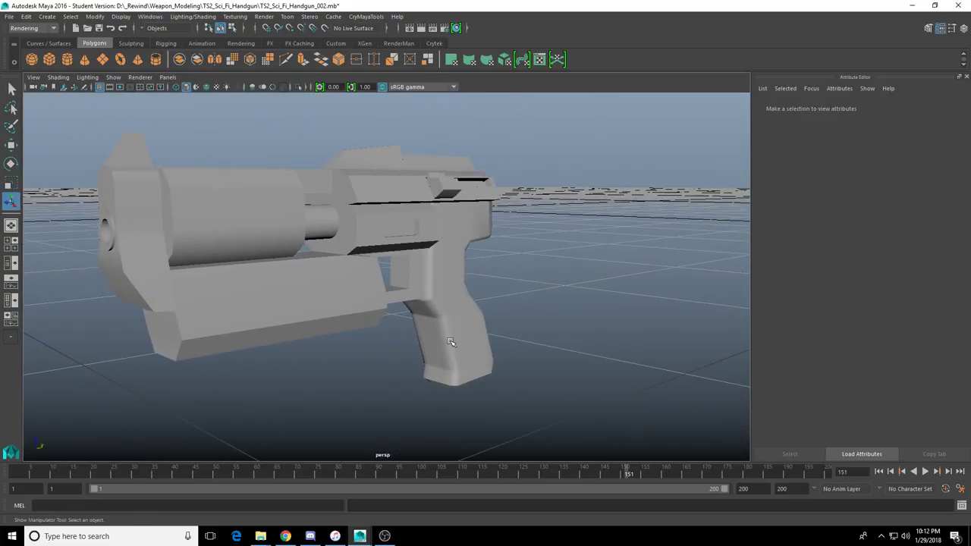
pyautogui.keyDown('alt'); pyautogui.moveTo(451, 343); pyautogui.dragTo(433, 346); pyautogui.keyUp('alt')
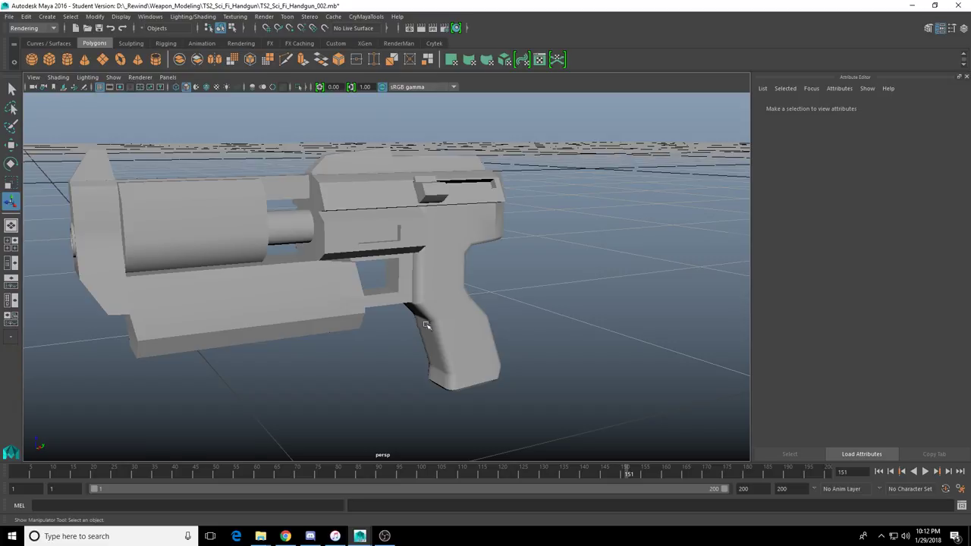
# Examine the shading of the grip's bends, sides and rear corners alongside the neighbouring gun parts.
pyautogui.scroll(4, 426, 325)
pyautogui.keyDown('alt'); pyautogui.moveTo(426, 325); pyautogui.dragTo(362, 277, button='middle'); pyautogui.keyUp('alt')
pyautogui.scroll(3, 405, 284)
pyautogui.keyDown('alt'); pyautogui.moveTo(405, 284); pyautogui.dragTo(455, 252); pyautogui.keyUp('alt')
pyautogui.click(418, 266)
pyautogui.scroll(-3, 486, 257)
pyautogui.click(531, 263)
pyautogui.keyDown('alt'); pyautogui.moveTo(531, 258); pyautogui.dragTo(511, 267); pyautogui.keyUp('alt')
pyautogui.keyDown('alt'); pyautogui.moveTo(443, 240); pyautogui.dragTo(504, 292, button='middle'); pyautogui.keyUp('alt')
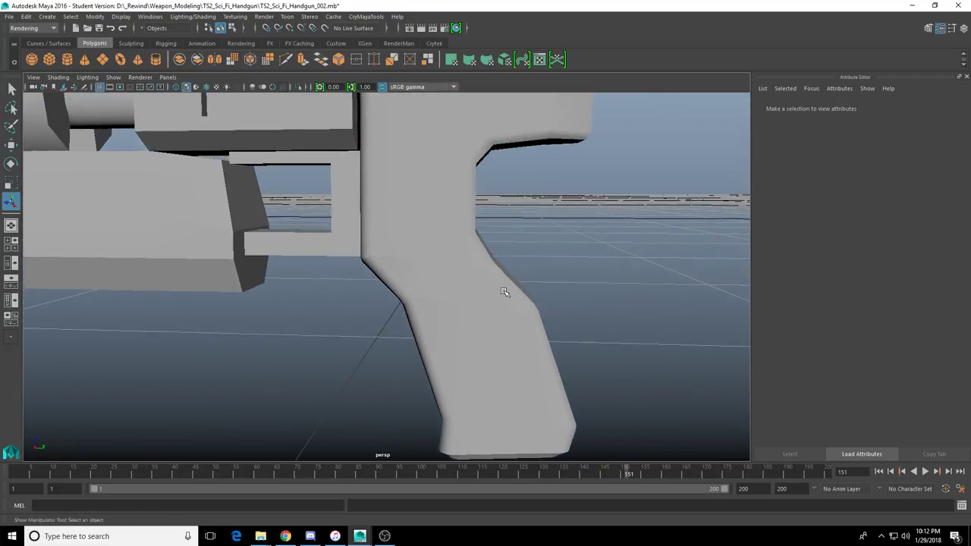
pyautogui.keyDown('alt'); pyautogui.moveTo(504, 292); pyautogui.dragTo(438, 278); pyautogui.keyUp('alt')
pyautogui.keyDown('alt'); pyautogui.moveTo(418, 243); pyautogui.dragTo(453, 235); pyautogui.keyUp('alt')
pyautogui.keyDown('alt'); pyautogui.moveTo(425, 255); pyautogui.dragTo(494, 313, button='middle'); pyautogui.keyUp('alt')
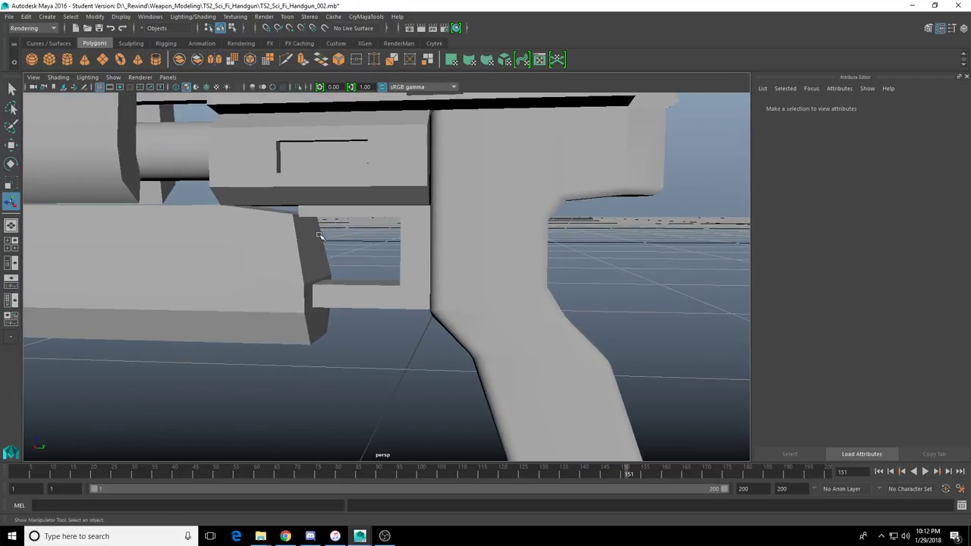
pyautogui.click(315, 237)
pyautogui.scroll(-2, 281, 264)
pyautogui.keyDown('alt'); pyautogui.moveTo(275, 269); pyautogui.dragTo(380, 283, button='middle'); pyautogui.keyUp('alt')
pyautogui.keyDown('alt'); pyautogui.moveTo(379, 282); pyautogui.dragTo(422, 284); pyautogui.keyUp('alt')
pyautogui.keyDown('alt'); pyautogui.moveTo(509, 288); pyautogui.dragTo(440, 284, button='middle'); pyautogui.keyUp('alt')
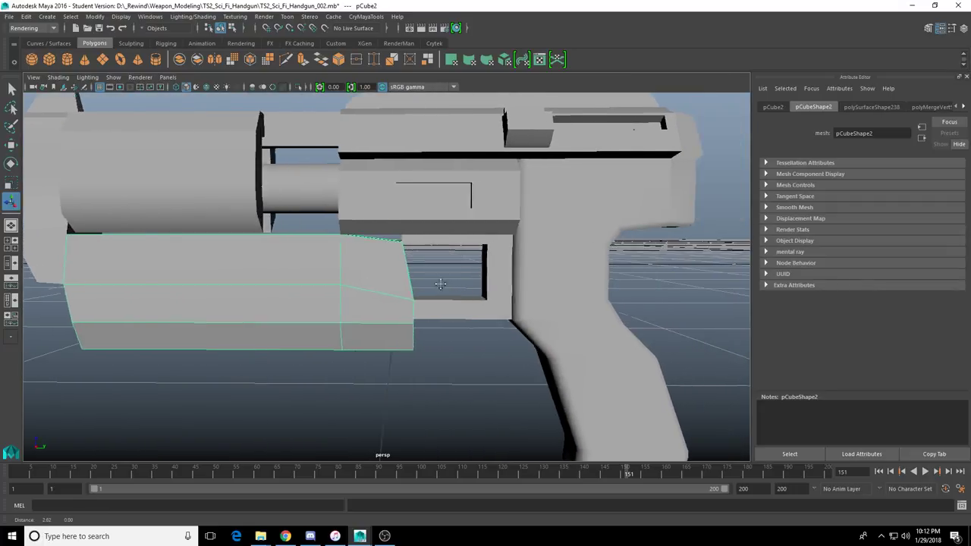
pyautogui.keyDown('alt'); pyautogui.moveTo(441, 284); pyautogui.dragTo(412, 271); pyautogui.keyUp('alt')
pyautogui.click(431, 271)
pyautogui.keyDown('alt'); pyautogui.moveTo(486, 274); pyautogui.dragTo(440, 267); pyautogui.keyUp('alt')
pyautogui.click(531, 258)
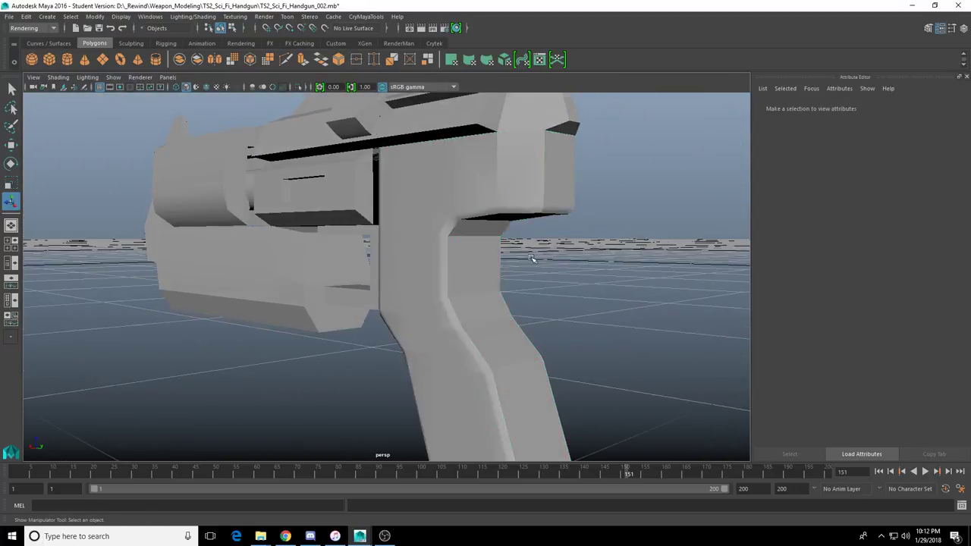
# Select the grip mesh and examine its edge flow around the inner corner and the rear overhang.
pyautogui.keyDown('alt'); pyautogui.moveTo(531, 258); pyautogui.dragTo(583, 254); pyautogui.keyUp('alt')
pyautogui.keyDown('alt'); pyautogui.moveTo(566, 247); pyautogui.dragTo(399, 309, button='middle'); pyautogui.keyUp('alt')
pyautogui.scroll(3, 477, 281)
pyautogui.click(404, 265)
pyautogui.scroll(1, 405, 274)
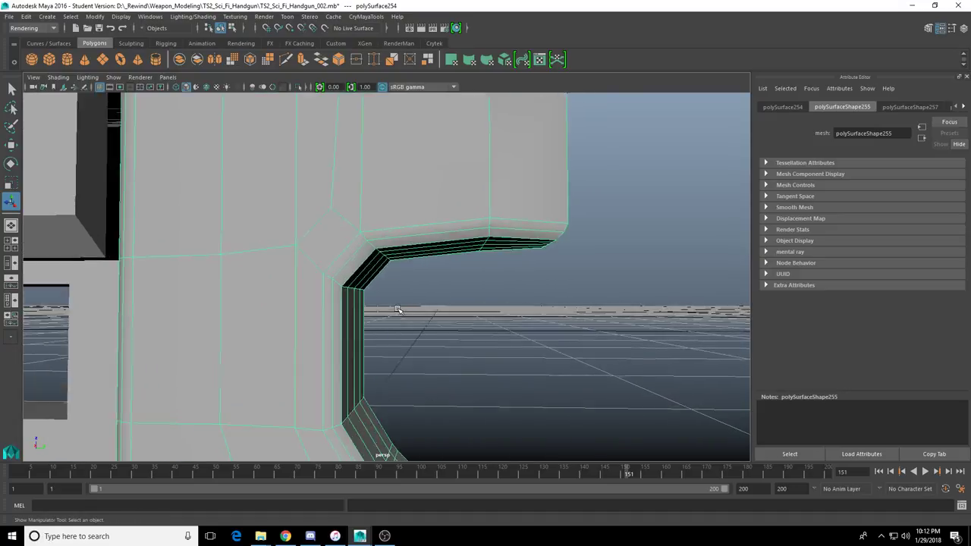
pyautogui.scroll(2, 400, 308)
pyautogui.moveTo(432, 295)
pyautogui.keyDown('alt'); pyautogui.mouseDown()
pyautogui.moveTo(421, 308)
pyautogui.moveTo(427, 299)
pyautogui.mouseUp(); pyautogui.keyUp('alt')
pyautogui.scroll(-3, 446, 285)
pyautogui.keyDown('alt'); pyautogui.moveTo(453, 282); pyautogui.dragTo(371, 282, button='middle'); pyautogui.keyUp('alt')
pyautogui.keyDown('alt'); pyautogui.moveTo(371, 282); pyautogui.dragTo(434, 274); pyautogui.keyUp('alt')
pyautogui.click(401, 281)
pyautogui.scroll(-3, 401, 280)
pyautogui.keyDown('alt'); pyautogui.moveTo(434, 274); pyautogui.dragTo(438, 258, button='middle'); pyautogui.keyUp('alt')
pyautogui.scroll(4, 436, 256)
pyautogui.click(416, 203)
pyautogui.keyDown('alt'); pyautogui.moveTo(417, 212); pyautogui.dragTo(416, 256, button='middle'); pyautogui.keyUp('alt')
pyautogui.keyDown('alt'); pyautogui.moveTo(417, 256); pyautogui.dragTo(373, 272); pyautogui.keyUp('alt')
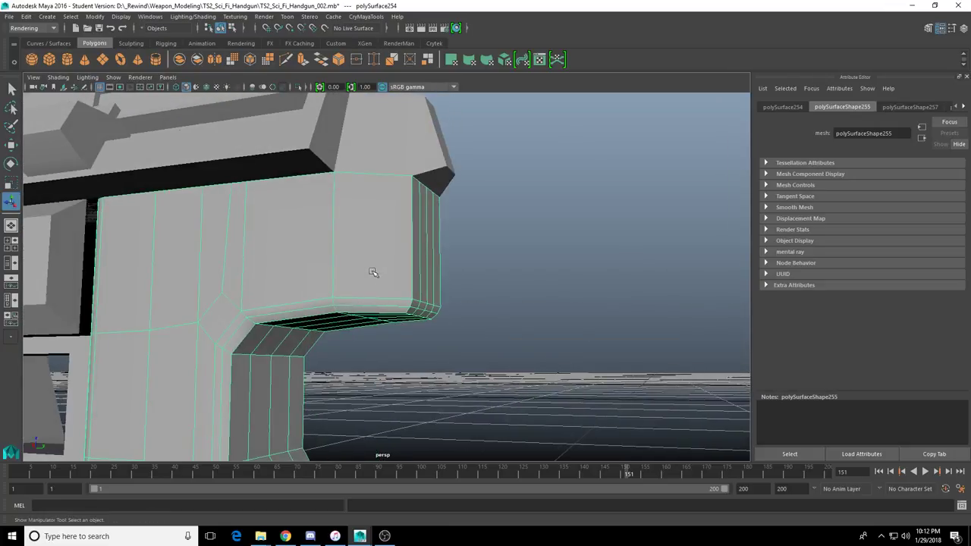
# Soften the vertical side edges of the grip's rear overhang and check the shading.
pyautogui.moveTo(356, 252); pyautogui.dragTo(354, 228, button='right')
pyautogui.click(335, 260)
pyautogui.keyDown('alt'); pyautogui.moveTo(408, 266); pyautogui.dragTo(439, 246); pyautogui.keyUp('alt')
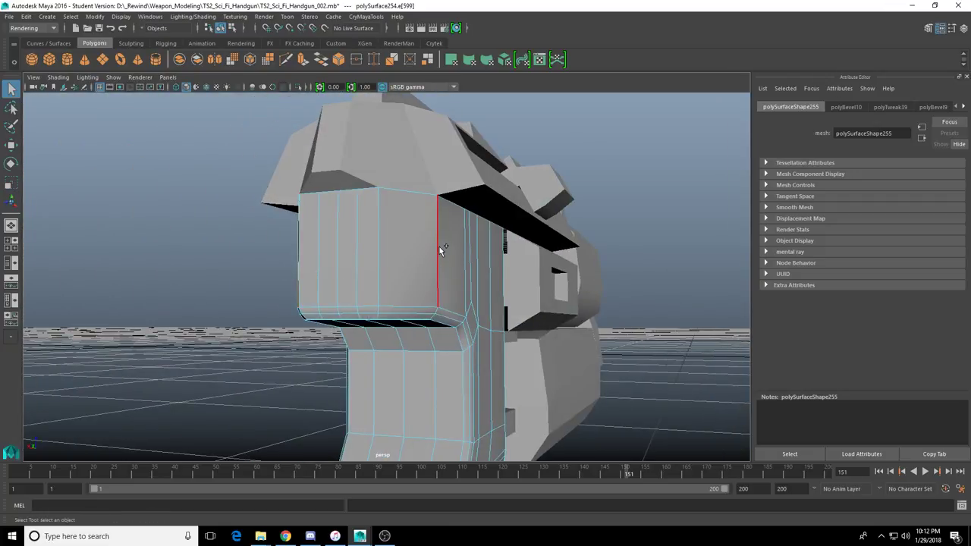
pyautogui.scroll(3, 382, 273)
pyautogui.click(420, 261)
pyautogui.keyDown('shift'); pyautogui.moveTo(419, 261); pyautogui.dragTo(501, 263, button='right'); pyautogui.keyUp('shift')
pyautogui.keyDown('alt'); pyautogui.moveTo(469, 266); pyautogui.dragTo(211, 267); pyautogui.keyUp('alt')
pyautogui.click(211, 267)
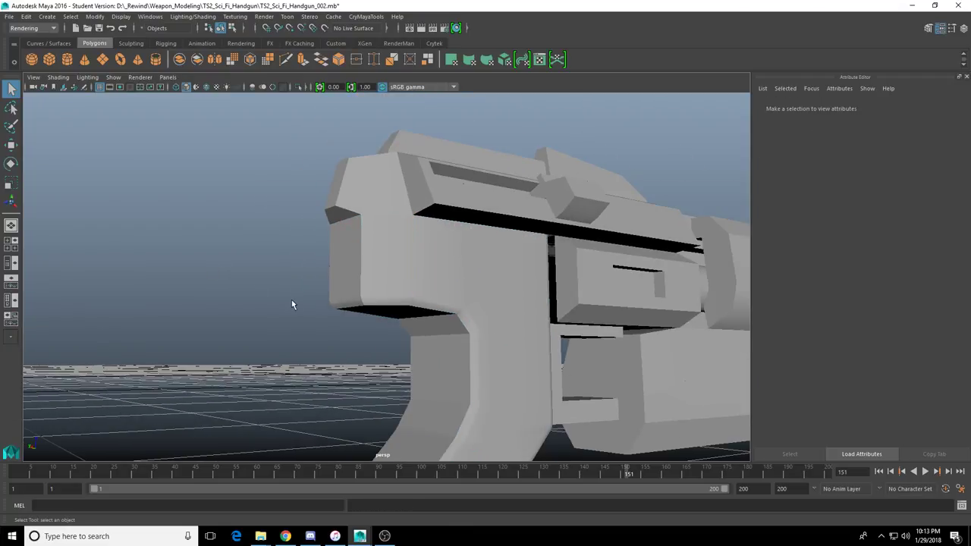
pyautogui.keyDown('alt'); pyautogui.moveTo(291, 300); pyautogui.dragTo(450, 356); pyautogui.keyUp('alt')
pyautogui.keyDown('alt'); pyautogui.moveTo(409, 337); pyautogui.dragTo(548, 200, button='middle'); pyautogui.keyUp('alt')
pyautogui.scroll(3, 523, 198)
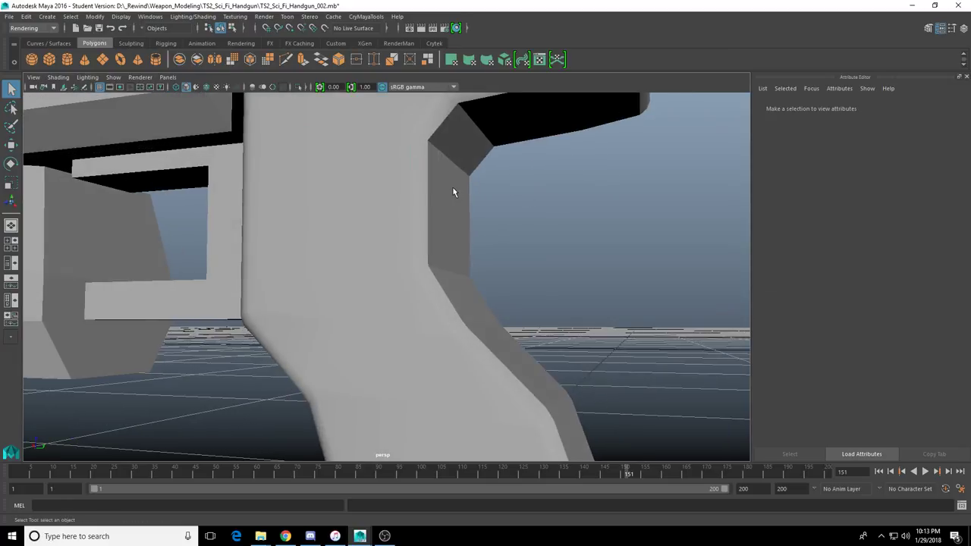
# Bevel the edge loops along both rear corners together with the crosswise edges at the underside of the rear overhang.
pyautogui.click(453, 188)
pyautogui.keyDown('alt'); pyautogui.moveTo(453, 188); pyautogui.dragTo(388, 213); pyautogui.keyUp('alt')
pyautogui.moveTo(388, 214); pyautogui.dragTo(385, 189, button='right')
pyautogui.doubleClick(366, 190)
pyautogui.keyDown('alt'); pyautogui.moveTo(434, 221); pyautogui.dragTo(423, 240); pyautogui.keyUp('alt')
pyautogui.keyDown('shift'); pyautogui.doubleClick(451, 202); pyautogui.keyUp('shift')
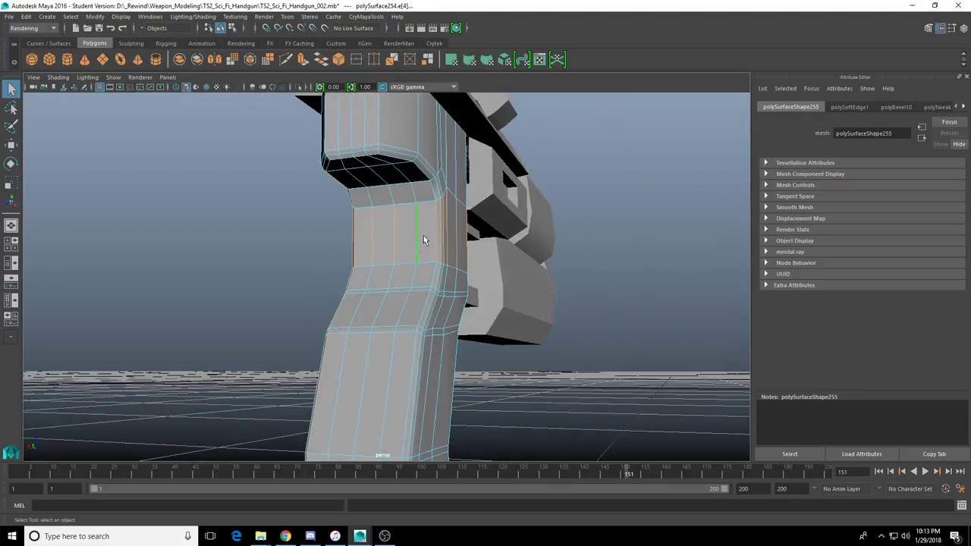
pyautogui.keyDown('alt'); pyautogui.moveTo(348, 299); pyautogui.dragTo(346, 232); pyautogui.keyUp('alt')
pyautogui.keyDown('alt'); pyautogui.moveTo(350, 286); pyautogui.dragTo(382, 238); pyautogui.keyUp('alt')
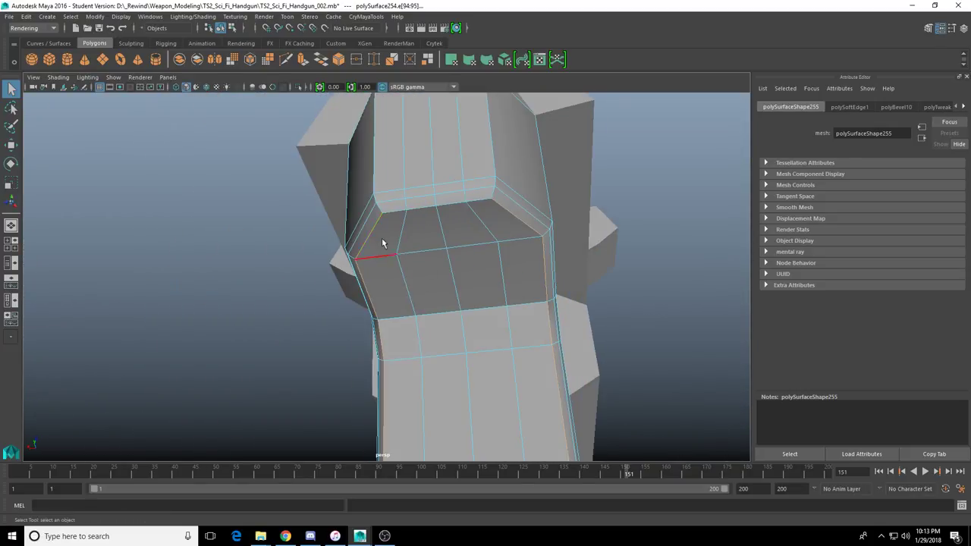
pyautogui.keyDown('shift'); pyautogui.click(416, 210); pyautogui.keyUp('shift')
pyautogui.keyDown('shift'); pyautogui.click(448, 206); pyautogui.keyUp('shift')
pyautogui.keyDown('shift'); pyautogui.click(475, 205); pyautogui.keyUp('shift')
pyautogui.keyDown('shift'); pyautogui.rightClick(509, 212); pyautogui.keyUp('shift')
pyautogui.click(563, 212)
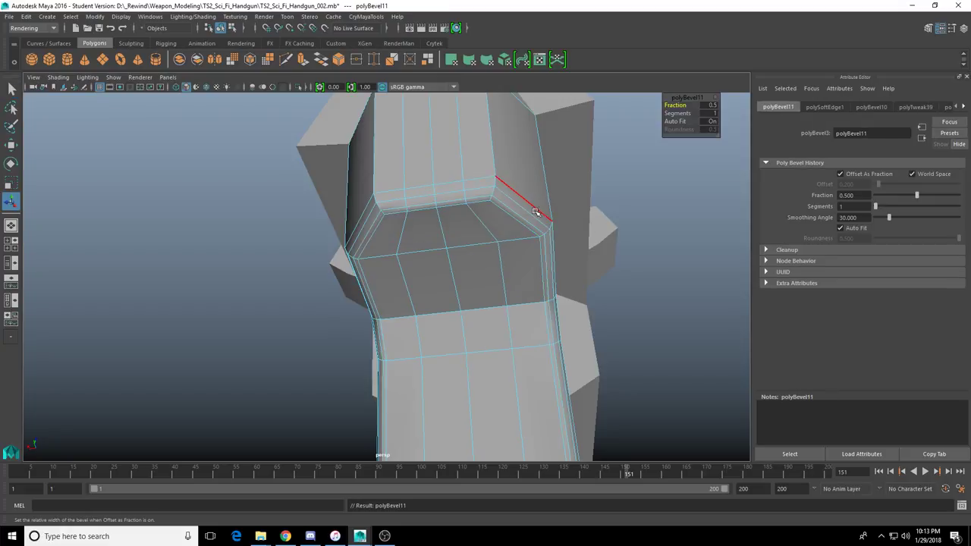
# Return to object selection, deselect the grip and inspect the bevelled rear corners from behind and the side.
pyautogui.keyDown('alt'); pyautogui.moveTo(542, 212); pyautogui.dragTo(478, 287); pyautogui.keyUp('alt')
pyautogui.moveTo(415, 303); pyautogui.dragTo(434, 286, button='right')
pyautogui.click(438, 288)
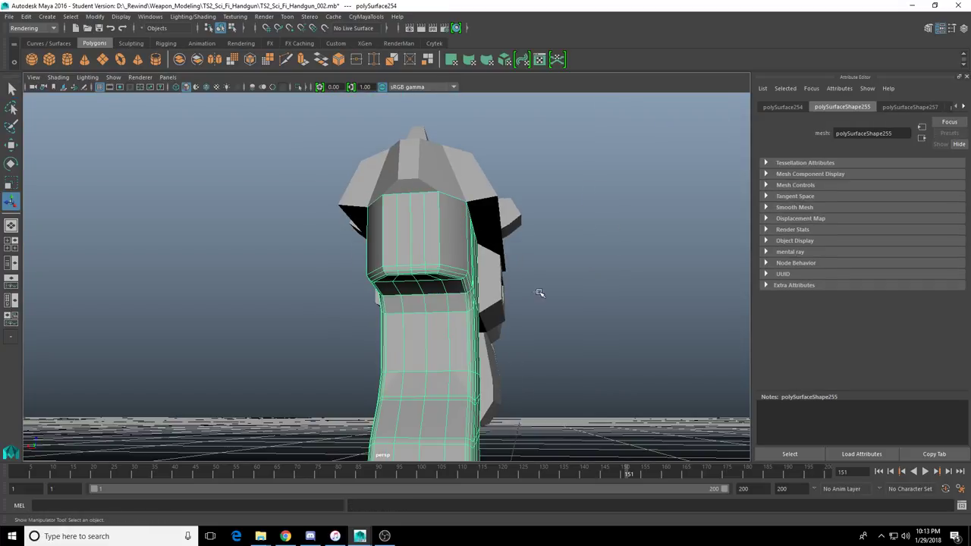
pyautogui.click(538, 293)
pyautogui.keyDown('alt'); pyautogui.moveTo(538, 293); pyautogui.dragTo(572, 358); pyautogui.keyUp('alt')
pyautogui.keyDown('alt'); pyautogui.moveTo(572, 357); pyautogui.dragTo(546, 254, button='middle'); pyautogui.keyUp('alt')
pyautogui.scroll(5, 523, 254)
pyautogui.keyDown('alt'); pyautogui.moveTo(516, 251); pyautogui.dragTo(508, 280); pyautogui.keyUp('alt')
# Reselect the grip and set the latest rear-corner bevel's fraction to 0.798.
pyautogui.click(450, 233)
pyautogui.scroll(-1, 452, 232)
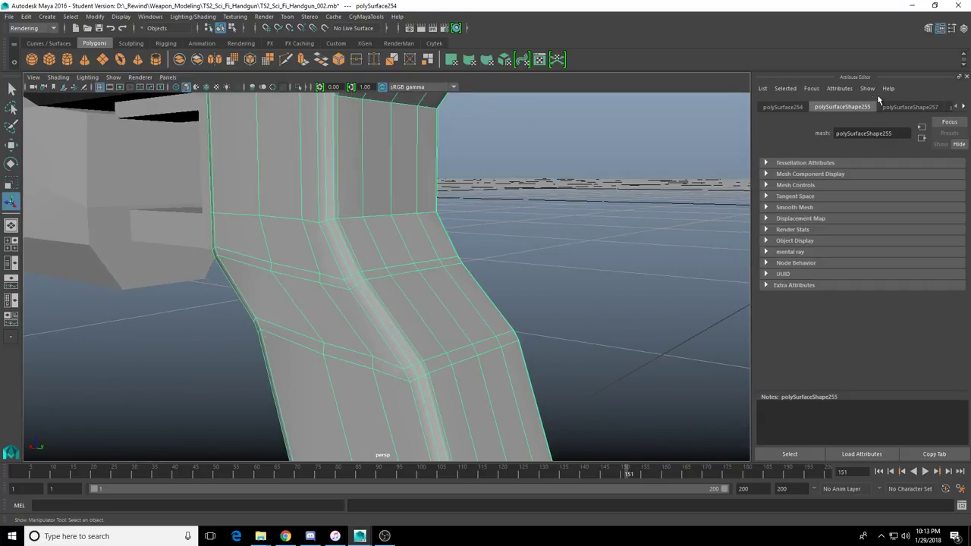
pyautogui.click(961, 108)
pyautogui.click(961, 108)
pyautogui.click(961, 107)
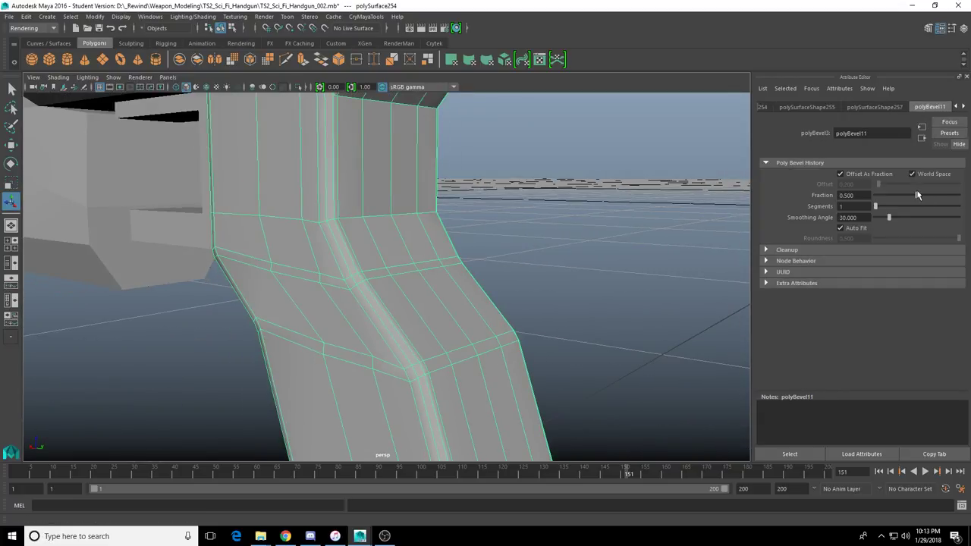
pyautogui.moveTo(927, 198)
pyautogui.mouseDown()
pyautogui.moveTo(961, 195)
pyautogui.moveTo(937, 209)
pyautogui.mouseUp()
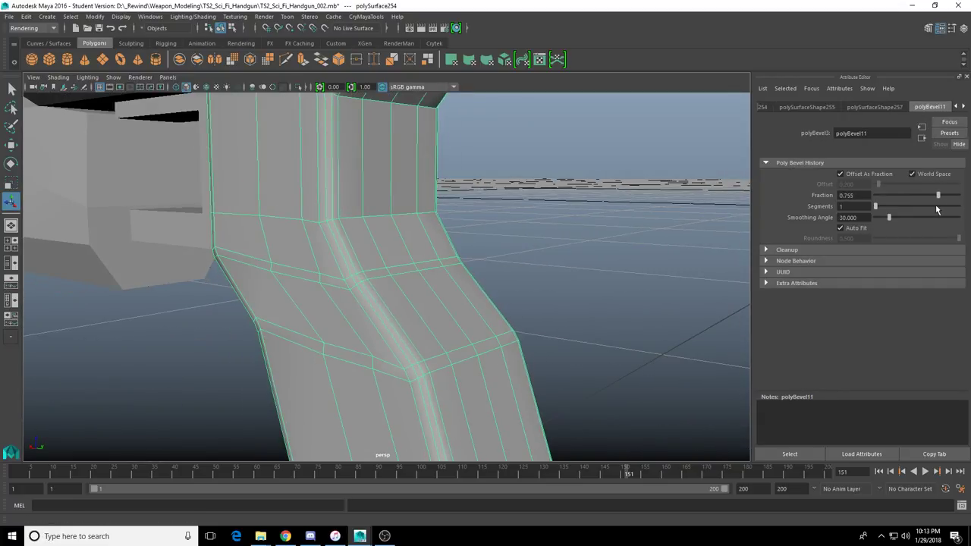
# Bevel the horizontal edge loop across the grip's upper bend, just above the existing double loop.
pyautogui.click(570, 252)
pyautogui.scroll(-3, 563, 252)
pyautogui.keyDown('alt'); pyautogui.moveTo(563, 252); pyautogui.dragTo(609, 254); pyautogui.keyUp('alt')
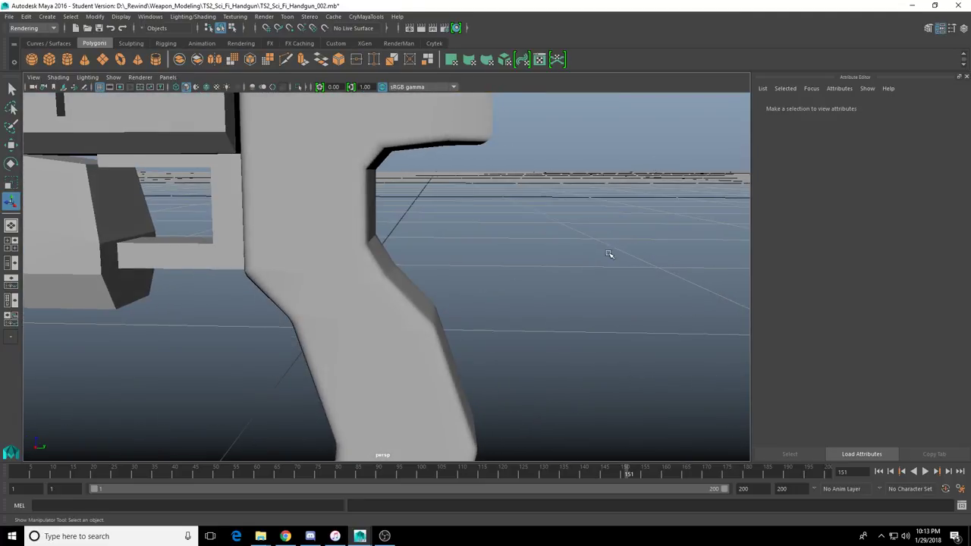
pyautogui.click(377, 260)
pyautogui.press('f')
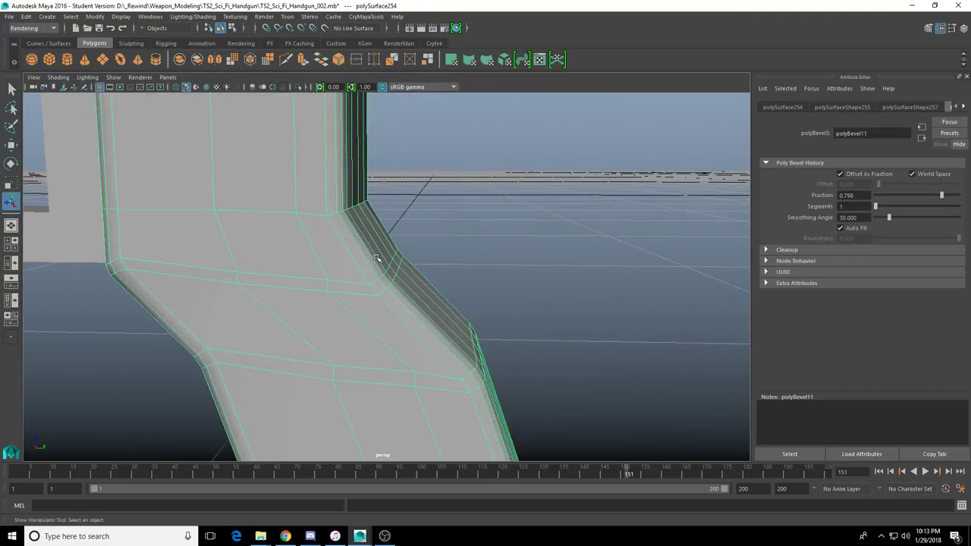
pyautogui.moveTo(324, 254); pyautogui.dragTo(308, 177, button='right')
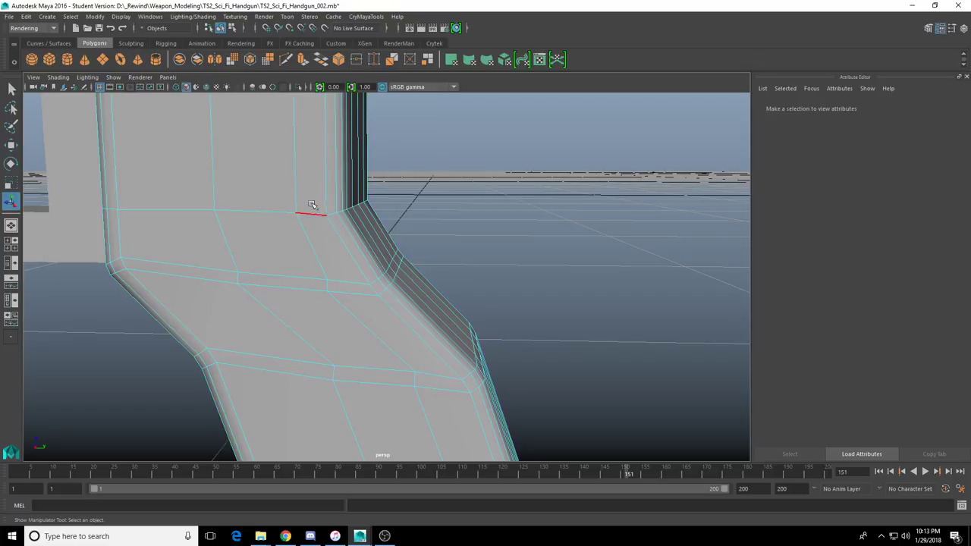
pyautogui.doubleClick(305, 216)
pyautogui.hotkey('ctrl', 'b')
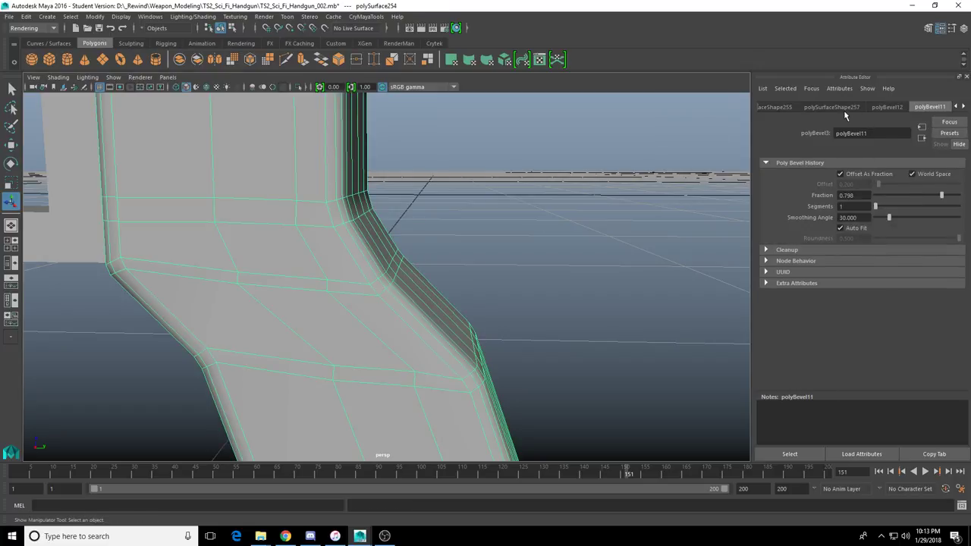
# Set the fraction of the upper-bend bevel to 0.325.
pyautogui.click(843, 107)
pyautogui.click(964, 108)
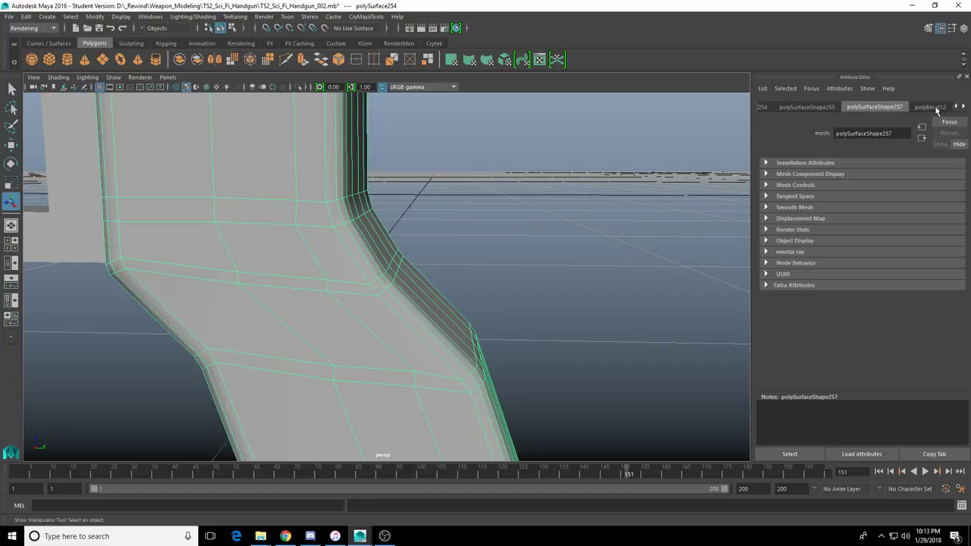
pyautogui.moveTo(916, 196); pyautogui.dragTo(902, 198)
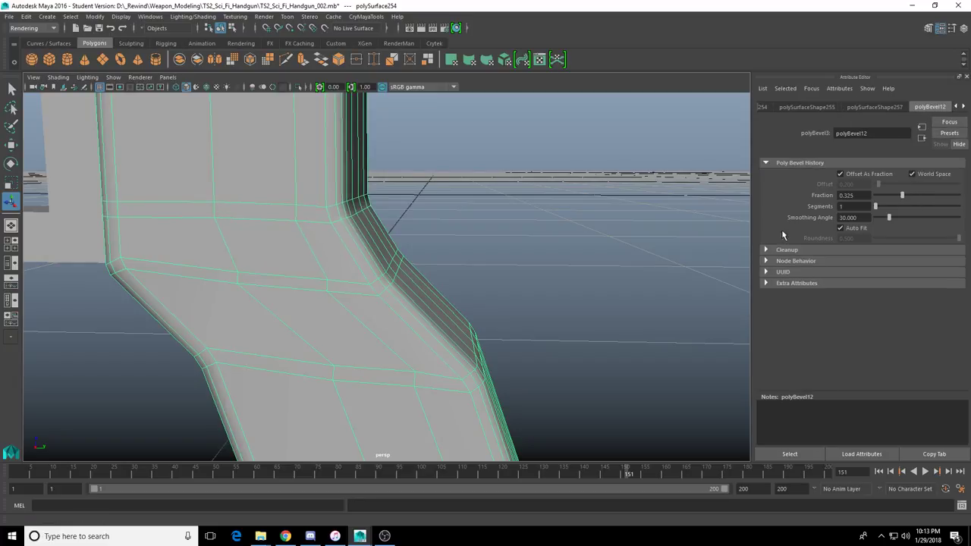
# Try to bevel the edge loop along the angled inner corner beneath the grip's rear overhang.
pyautogui.keyDown('alt'); pyautogui.moveTo(645, 285); pyautogui.dragTo(624, 260); pyautogui.keyUp('alt')
pyautogui.keyDown('alt'); pyautogui.moveTo(625, 260); pyautogui.dragTo(530, 165, button='middle'); pyautogui.keyUp('alt')
pyautogui.scroll(-3, 531, 240)
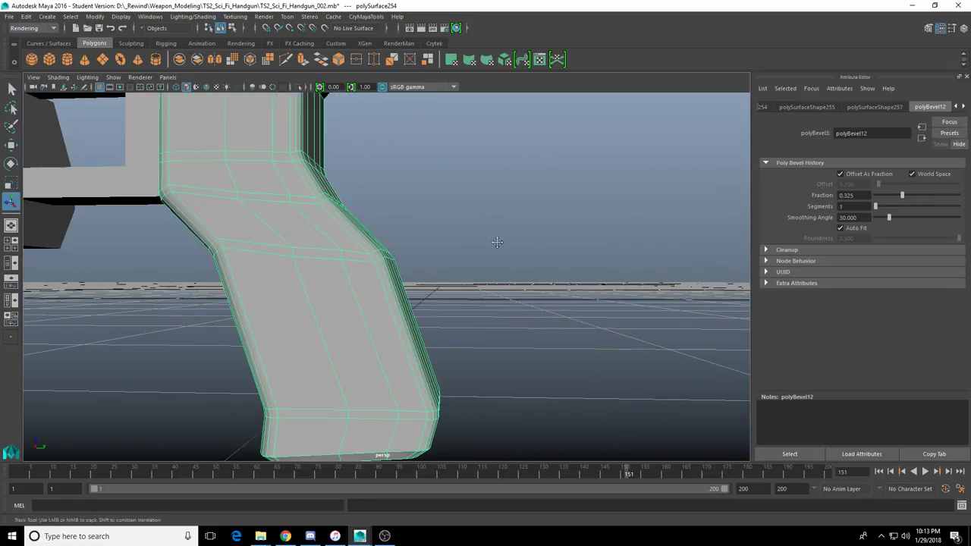
pyautogui.scroll(5, 364, 273)
pyautogui.moveTo(327, 246); pyautogui.dragTo(326, 220, button='right')
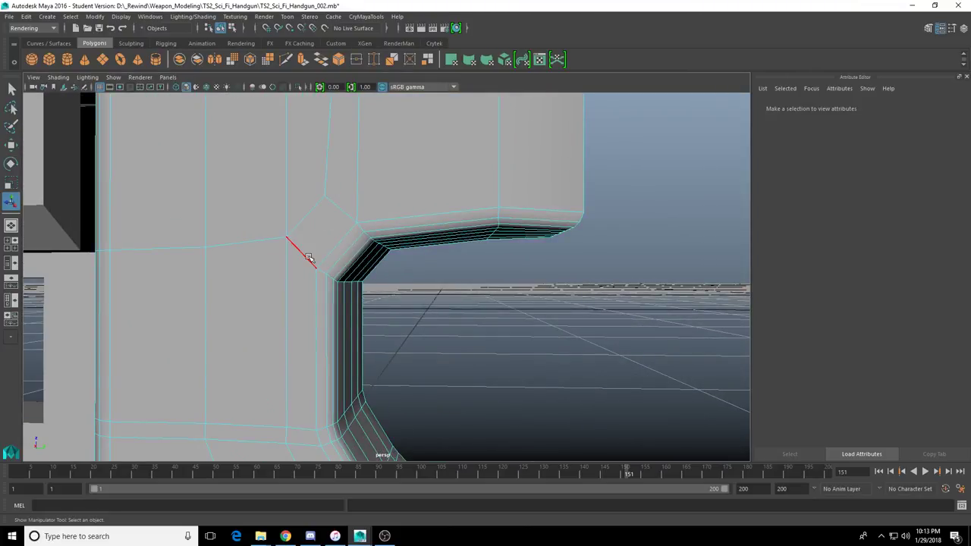
pyautogui.doubleClick(311, 260)
pyautogui.keyDown('alt'); pyautogui.moveTo(489, 289); pyautogui.dragTo(440, 250); pyautogui.keyUp('alt')
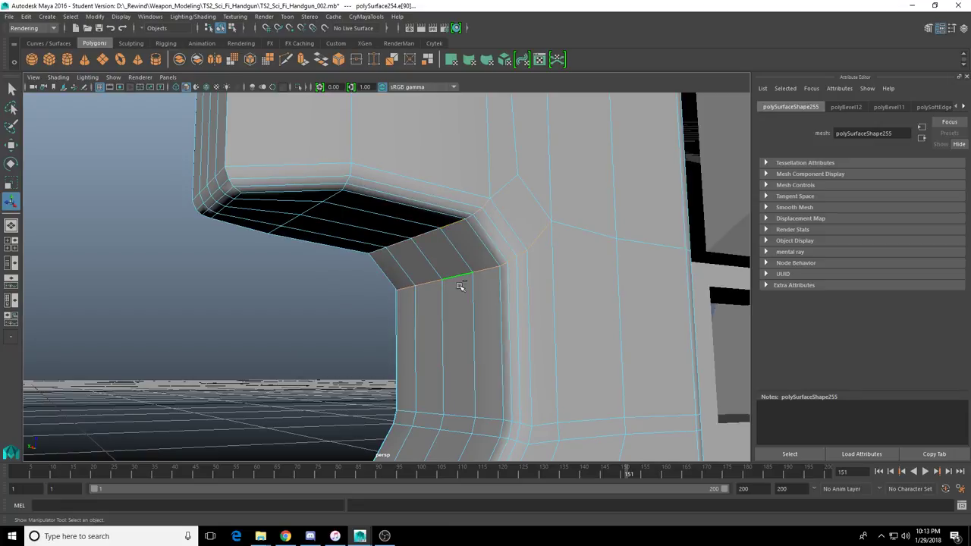
pyautogui.keyDown('alt'); pyautogui.moveTo(460, 285); pyautogui.dragTo(540, 290); pyautogui.keyUp('alt')
pyautogui.hotkey('ctrl', 'b')
# Return to object selection and examine the grip's upper bends from the side, both deselected and with its wireframe shown.
pyautogui.keyDown('alt'); pyautogui.moveTo(426, 258); pyautogui.dragTo(365, 298); pyautogui.keyUp('alt')
pyautogui.click(341, 260)
pyautogui.keyDown('alt'); pyautogui.moveTo(406, 263); pyautogui.dragTo(479, 313); pyautogui.keyUp('alt')
pyautogui.scroll(-5, 455, 261)
pyautogui.click(460, 258)
pyautogui.keyDown('alt'); pyautogui.moveTo(480, 313); pyautogui.dragTo(491, 235, button='middle'); pyautogui.keyUp('alt')
pyautogui.scroll(5, 451, 278)
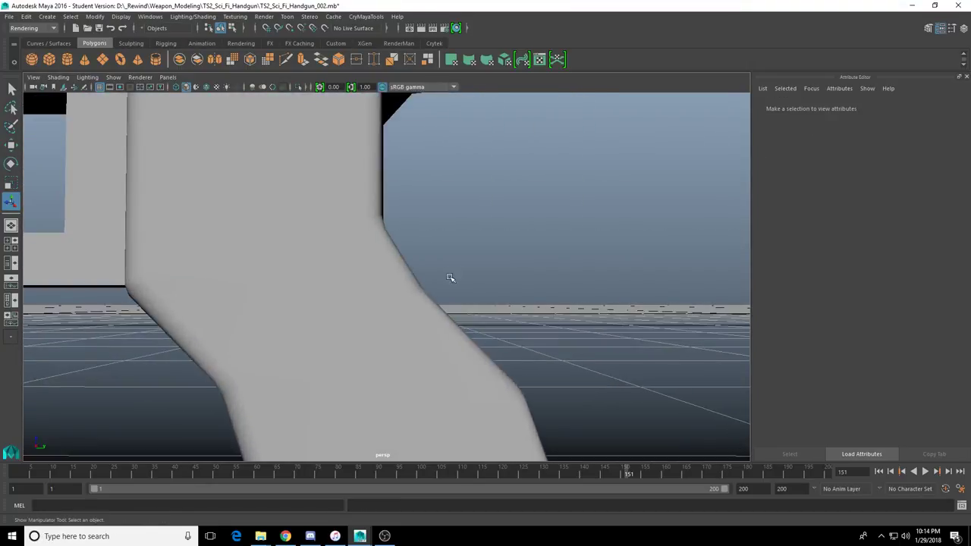
pyautogui.click(399, 274)
pyautogui.keyDown('alt'); pyautogui.moveTo(451, 278); pyautogui.dragTo(426, 319); pyautogui.keyUp('alt')
pyautogui.keyDown('alt'); pyautogui.moveTo(425, 319); pyautogui.dragTo(426, 333, button='middle'); pyautogui.keyUp('alt')
pyautogui.keyDown('alt'); pyautogui.moveTo(426, 334); pyautogui.dragTo(429, 363); pyautogui.keyUp('alt')
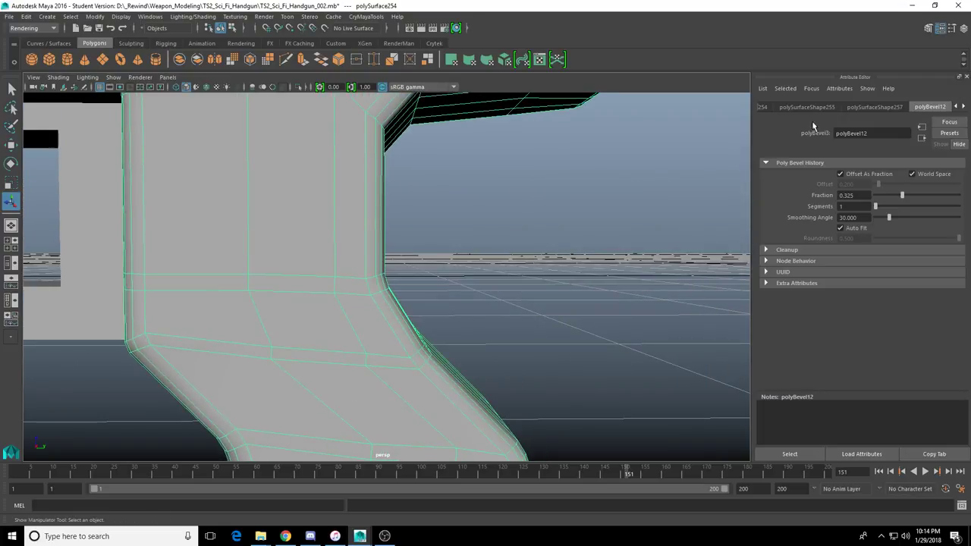
# Examine the grip's front corners from below, and the deselected grip together with the whole handgun.
pyautogui.scroll(-5, 562, 241)
pyautogui.click(545, 248)
pyautogui.scroll(-4, 528, 253)
pyautogui.keyDown('alt'); pyautogui.moveTo(528, 253); pyautogui.dragTo(497, 220); pyautogui.keyUp('alt')
pyautogui.scroll(3, 571, 210)
pyautogui.scroll(3, 496, 220)
pyautogui.click(448, 253)
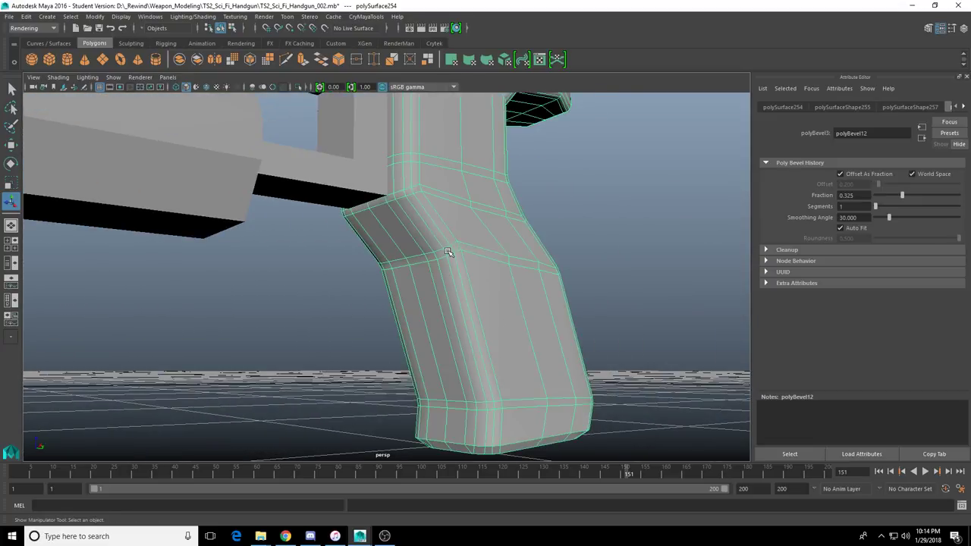
pyautogui.click(377, 405)
pyautogui.scroll(-8, 334, 348)
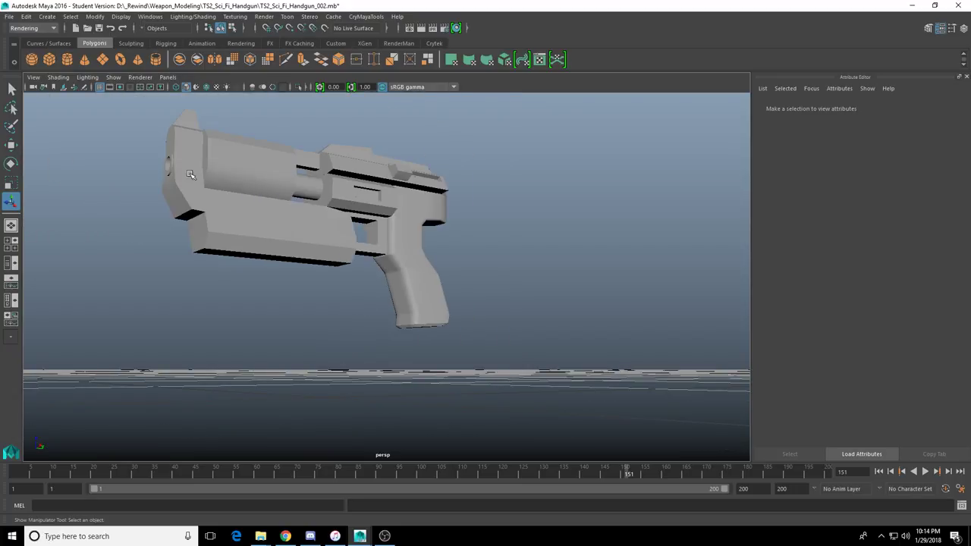
# Display the poly count in the viewport and select the grip to check its polygon counts.
pyautogui.click(50, 17)
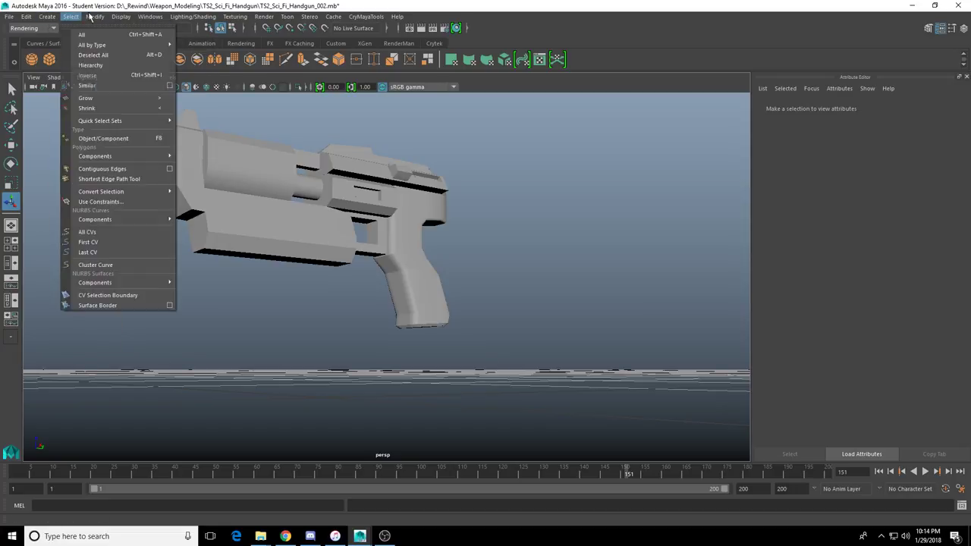
pyautogui.moveTo(174, 53)
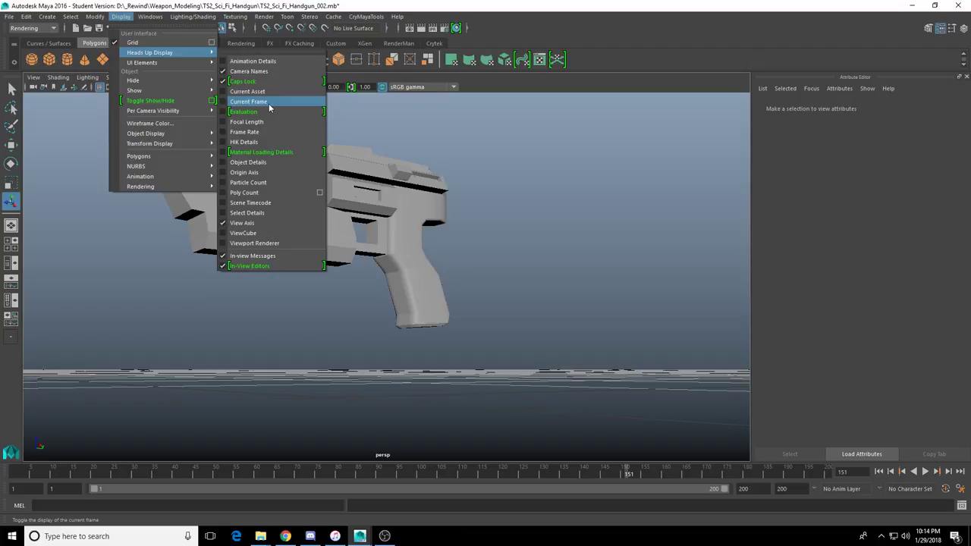
pyautogui.click(258, 193)
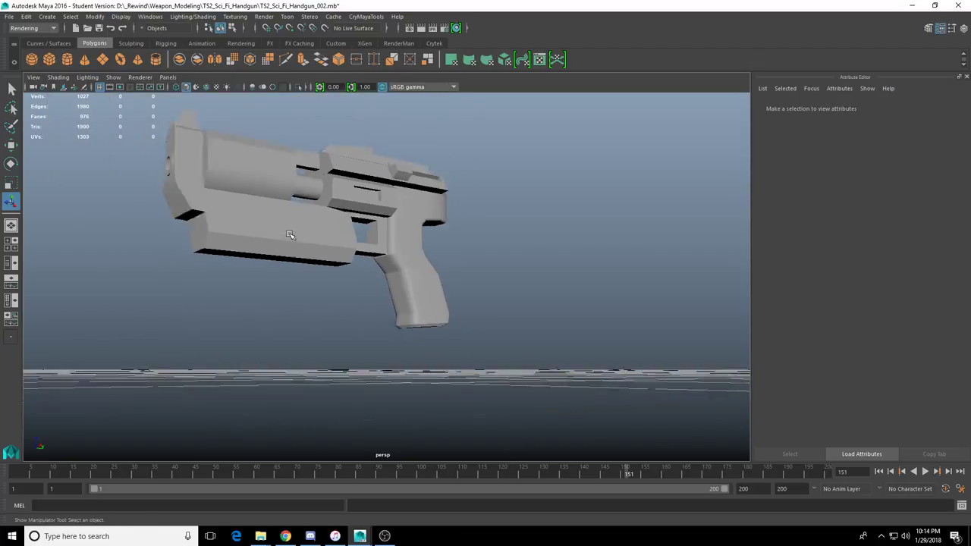
pyautogui.scroll(-2, 289, 234)
pyautogui.click(393, 233)
pyautogui.scroll(2, 394, 233)
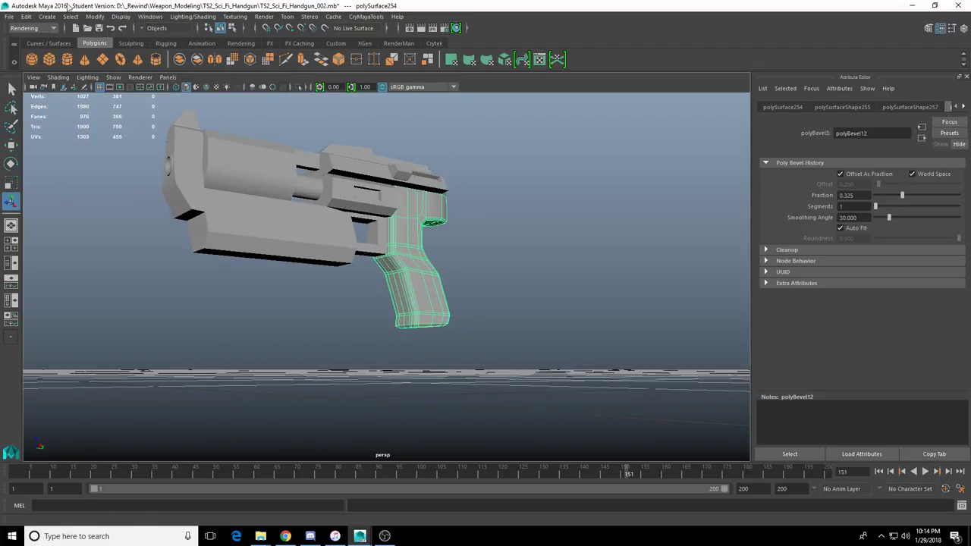
# Hide the poly count display.
pyautogui.click(121, 17)
pyautogui.moveTo(152, 52)
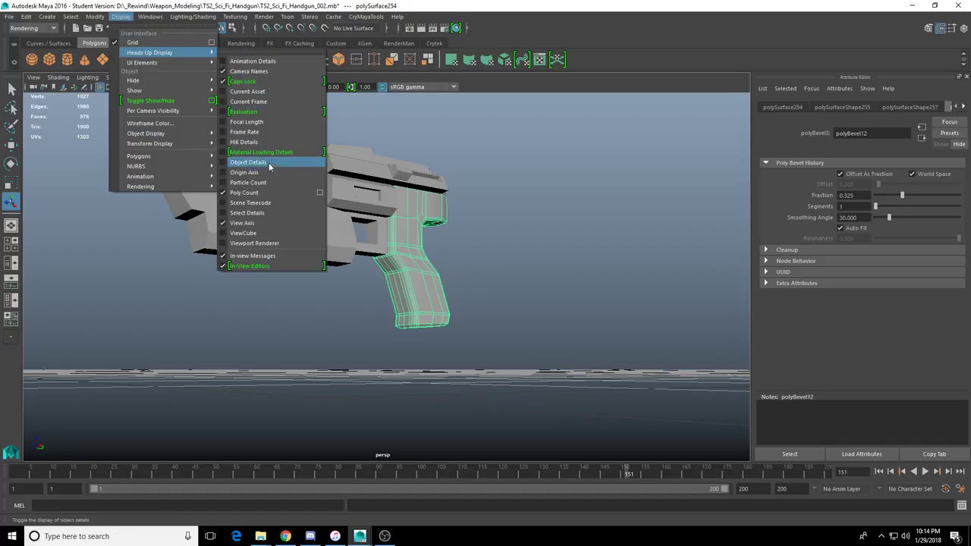
pyautogui.click(270, 192)
# Bevel the two edge loops bordering the angled inner corner beneath the grip's rear overhang.
pyautogui.scroll(5, 473, 142)
pyautogui.click(551, 168)
pyautogui.keyDown('alt'); pyautogui.moveTo(551, 167); pyautogui.dragTo(472, 164); pyautogui.keyUp('alt')
pyautogui.click(431, 256)
pyautogui.scroll(3, 431, 255)
pyautogui.keyDown('alt'); pyautogui.moveTo(431, 256); pyautogui.dragTo(394, 242); pyautogui.keyUp('alt')
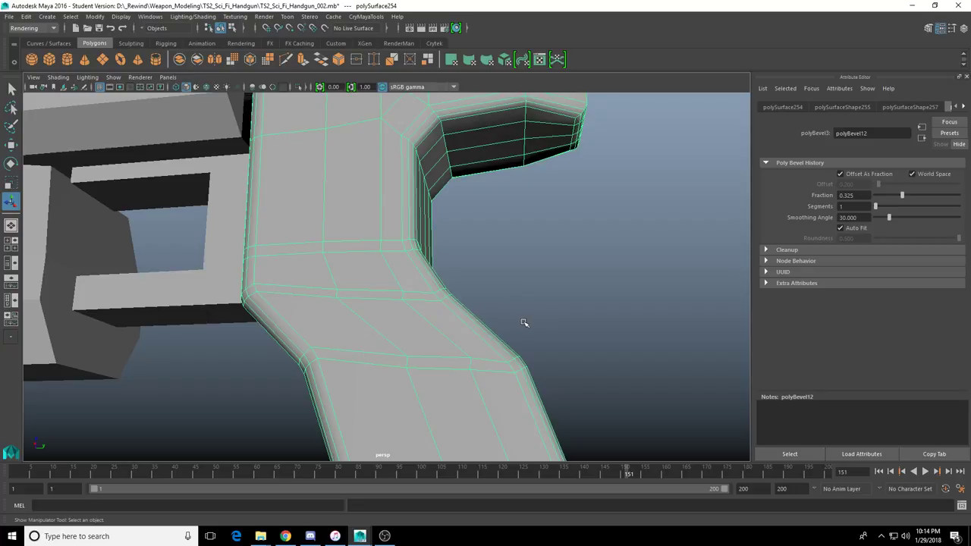
pyautogui.keyDown('alt'); pyautogui.moveTo(479, 250); pyautogui.dragTo(392, 311); pyautogui.keyUp('alt')
pyautogui.moveTo(393, 311); pyautogui.dragTo(391, 279, button='right')
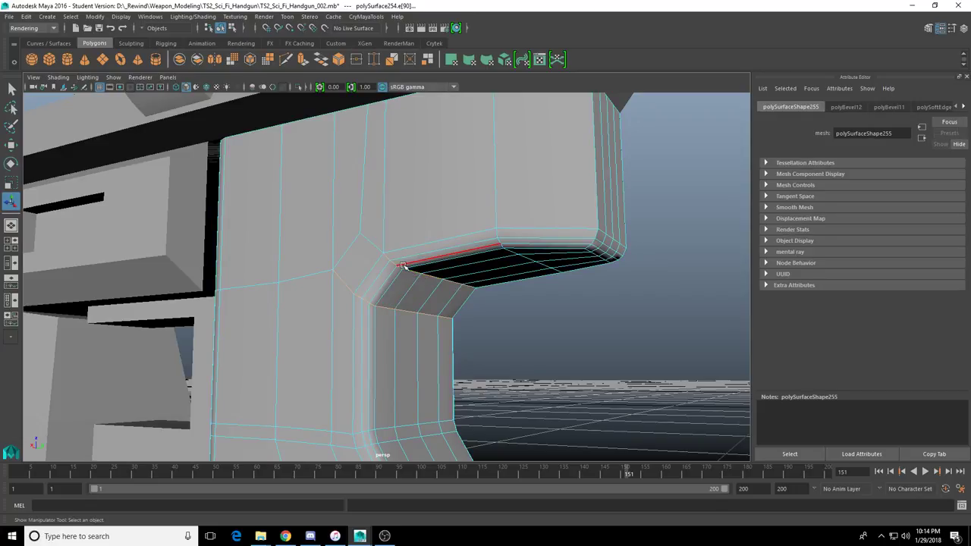
pyautogui.keyDown('alt'); pyautogui.moveTo(401, 288); pyautogui.dragTo(295, 297); pyautogui.keyUp('alt')
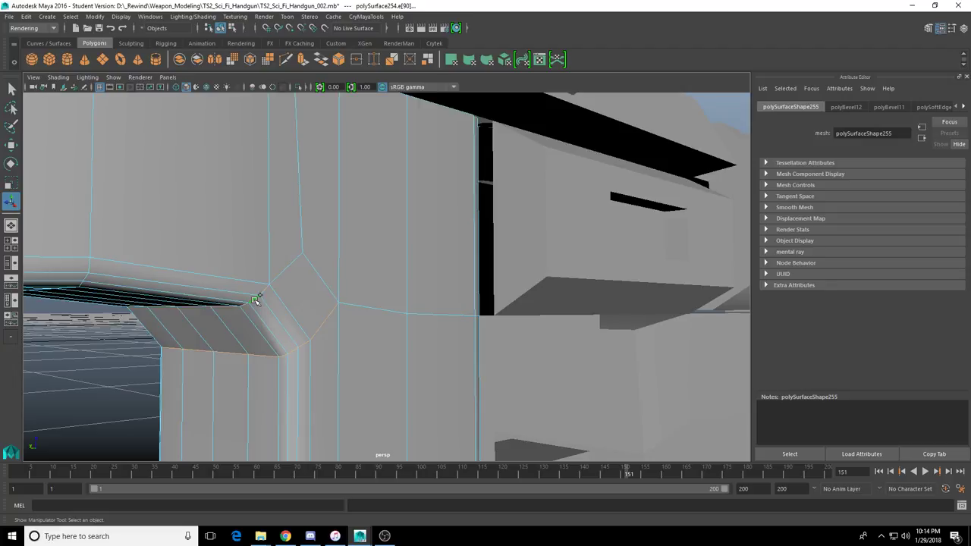
pyautogui.press('q')
pyautogui.keyDown('alt'); pyautogui.moveTo(327, 319); pyautogui.dragTo(377, 351); pyautogui.keyUp('alt')
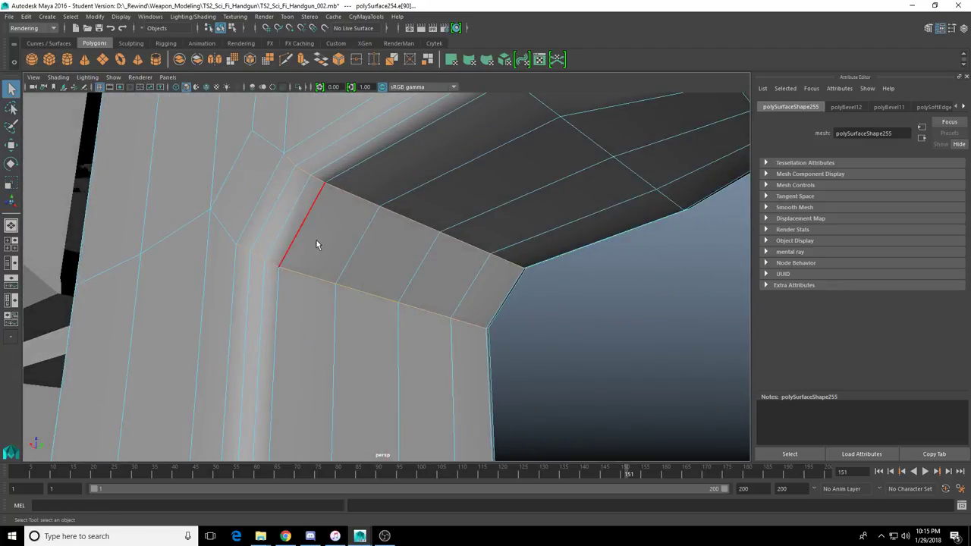
pyautogui.keyDown('shift'); pyautogui.moveTo(311, 273); pyautogui.dragTo(308, 296, button='right'); pyautogui.keyUp('shift')
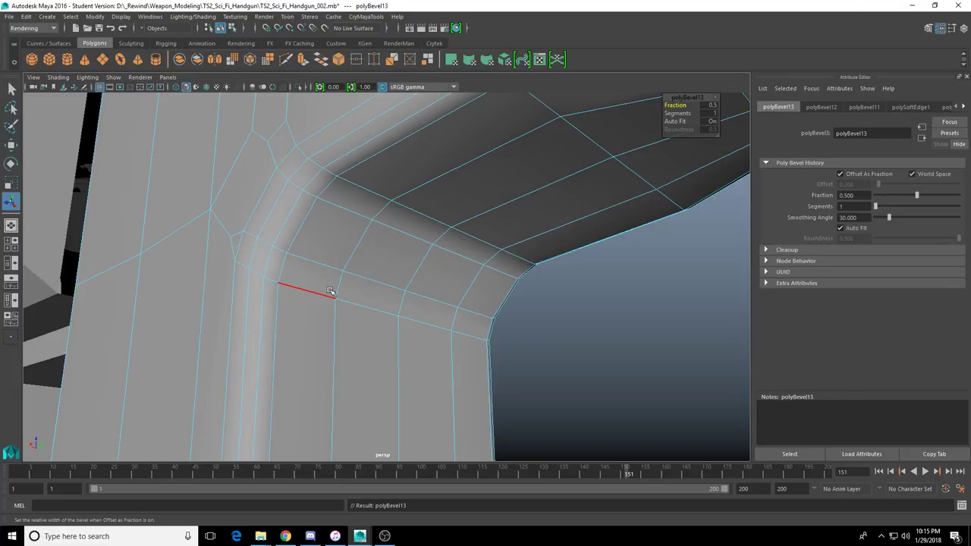
# Return to object selection and inspect the bevelled inner corner with the grip selected and deselected.
pyautogui.keyDown('alt'); pyautogui.moveTo(334, 291); pyautogui.dragTo(354, 288); pyautogui.keyUp('alt')
pyautogui.moveTo(406, 267); pyautogui.dragTo(443, 243, button='right')
pyautogui.keyDown('alt'); pyautogui.moveTo(442, 243); pyautogui.dragTo(520, 306); pyautogui.keyUp('alt')
pyautogui.scroll(-6, 509, 278)
pyautogui.scroll(5, 485, 239)
pyautogui.click(484, 233)
pyautogui.scroll(4, 486, 232)
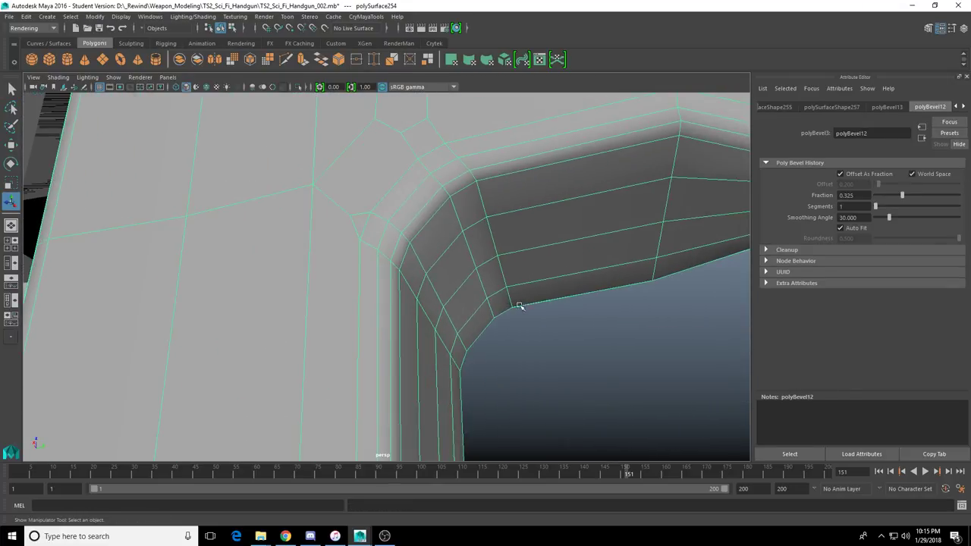
pyautogui.click(540, 332)
pyautogui.scroll(-6, 511, 321)
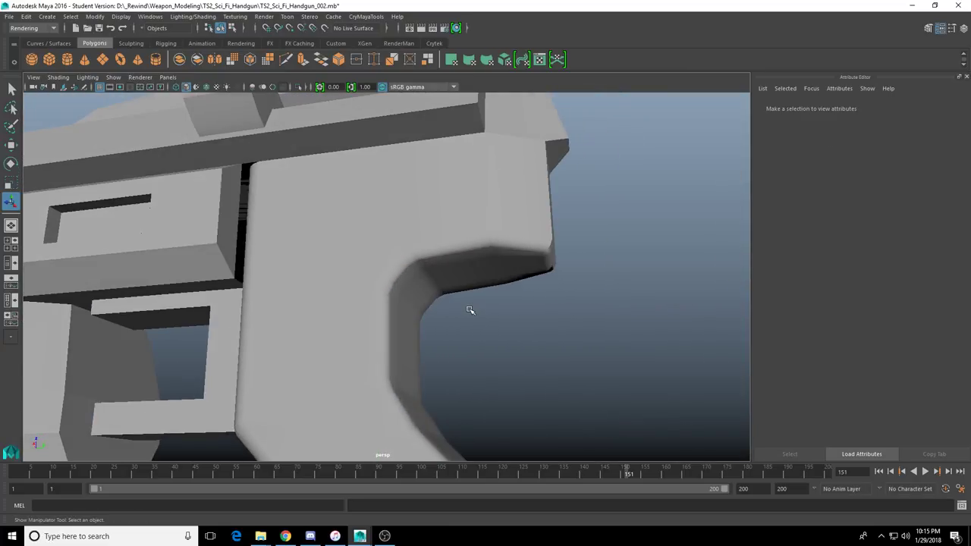
# Reselect the grip and set the inner-corner bevel's fraction to 0.613.
pyautogui.keyDown('alt'); pyautogui.moveTo(476, 301); pyautogui.dragTo(444, 316); pyautogui.keyUp('alt')
pyautogui.scroll(4, 445, 317)
pyautogui.click(400, 285)
pyautogui.keyDown('alt'); pyautogui.moveTo(400, 286); pyautogui.dragTo(401, 250, button='middle'); pyautogui.keyUp('alt')
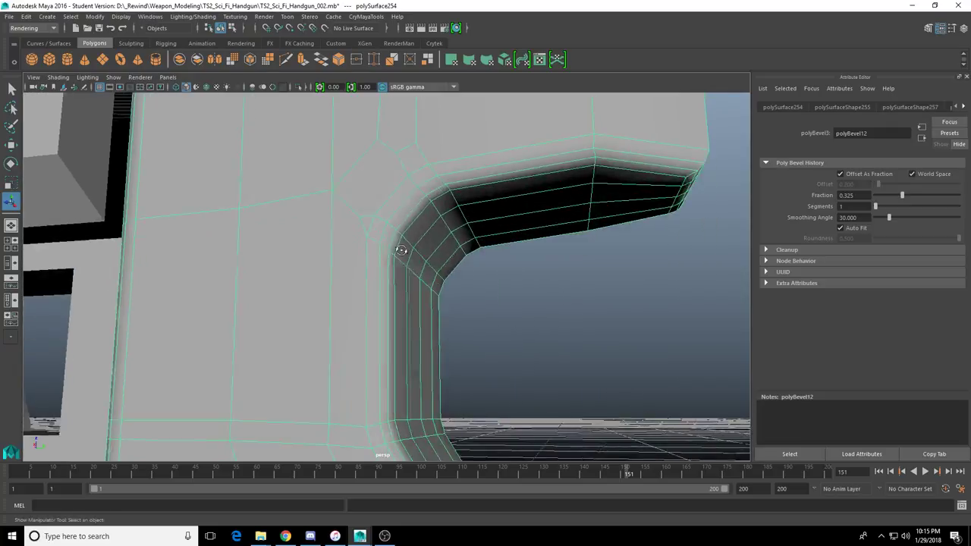
pyautogui.keyDown('alt'); pyautogui.moveTo(401, 249); pyautogui.dragTo(407, 257); pyautogui.keyUp('alt')
pyautogui.scroll(4, 854, 102)
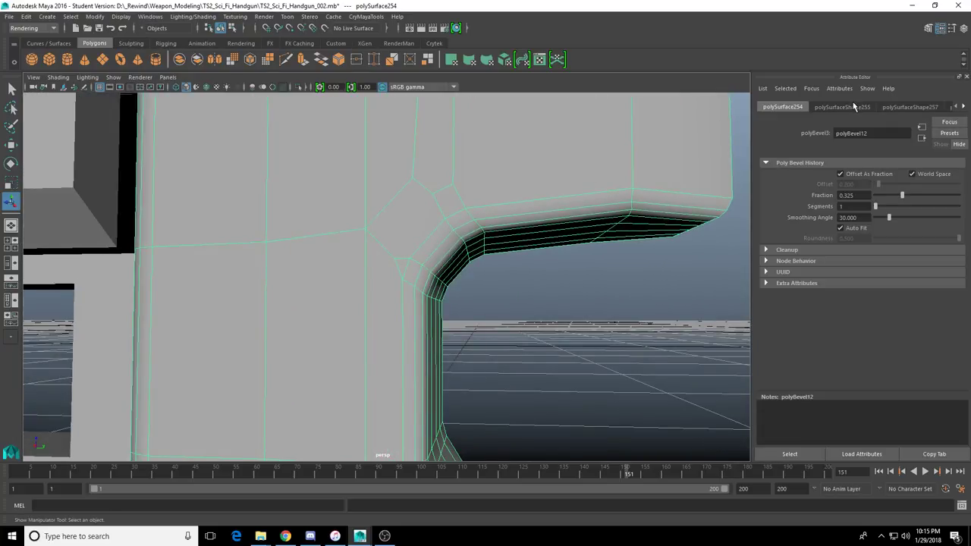
pyautogui.scroll(-4, 855, 104)
pyautogui.click(877, 111)
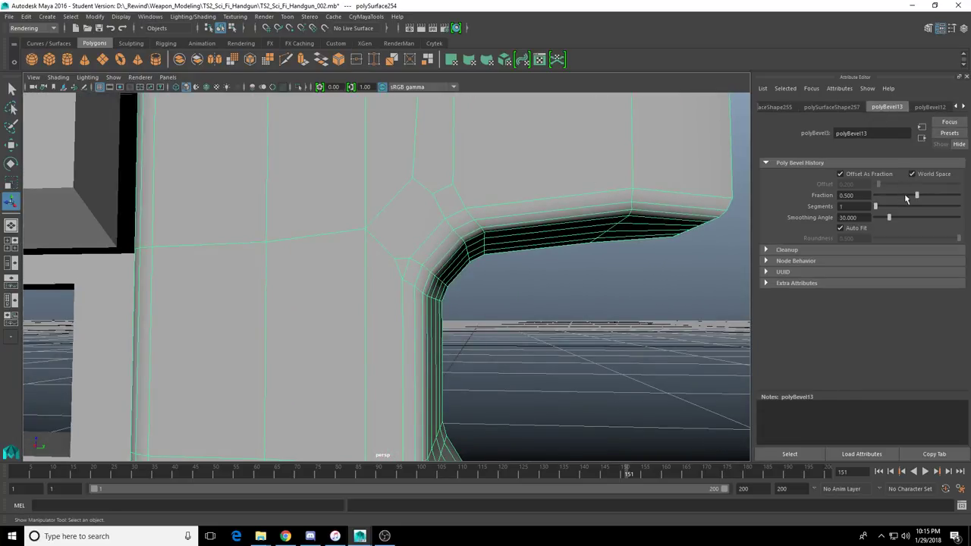
pyautogui.moveTo(922, 199)
pyautogui.mouseDown()
pyautogui.moveTo(901, 212)
pyautogui.moveTo(926, 215)
pyautogui.mouseUp()
# Examine the bevelled inner corner's edge flow up close in the wireframe side view.
pyautogui.keyDown('alt'); pyautogui.moveTo(540, 320); pyautogui.dragTo(337, 298); pyautogui.keyUp('alt')
pyautogui.press('space')
pyautogui.press('space')
pyautogui.keyDown('alt'); pyautogui.moveTo(566, 368); pyautogui.dragTo(447, 277, button='right'); pyautogui.keyUp('alt')
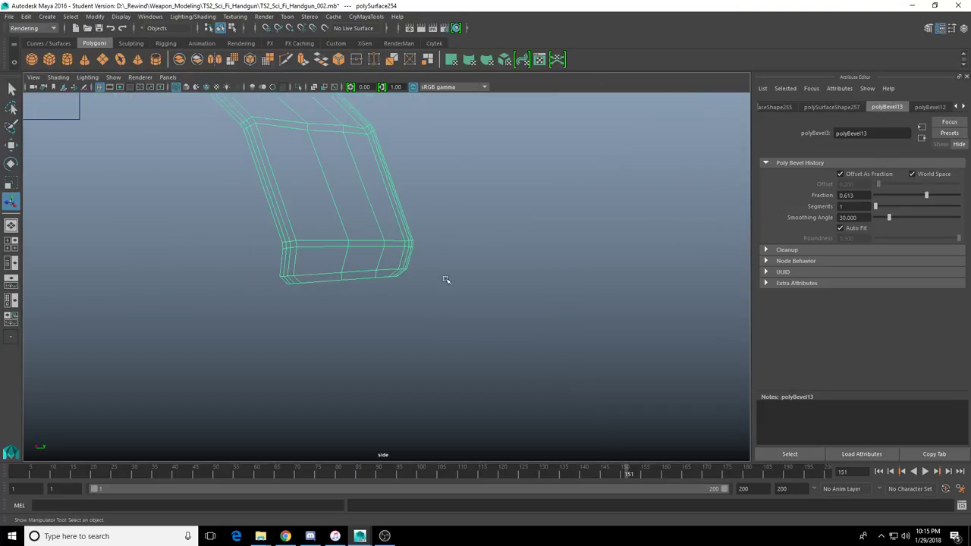
pyautogui.keyDown('alt'); pyautogui.moveTo(290, 102); pyautogui.dragTo(379, 386, button='middle'); pyautogui.keyUp('alt')
pyautogui.keyDown('alt'); pyautogui.moveTo(343, 298); pyautogui.dragTo(367, 304, button='right'); pyautogui.keyUp('alt')
pyautogui.scroll(5, 368, 304)
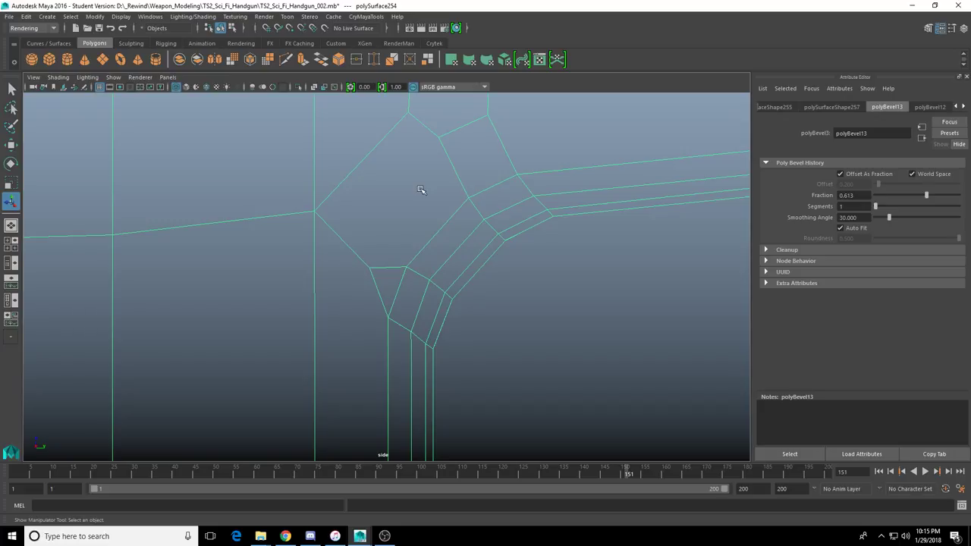
pyautogui.keyDown('alt'); pyautogui.moveTo(466, 234); pyautogui.dragTo(417, 263, button='middle'); pyautogui.keyUp('alt')
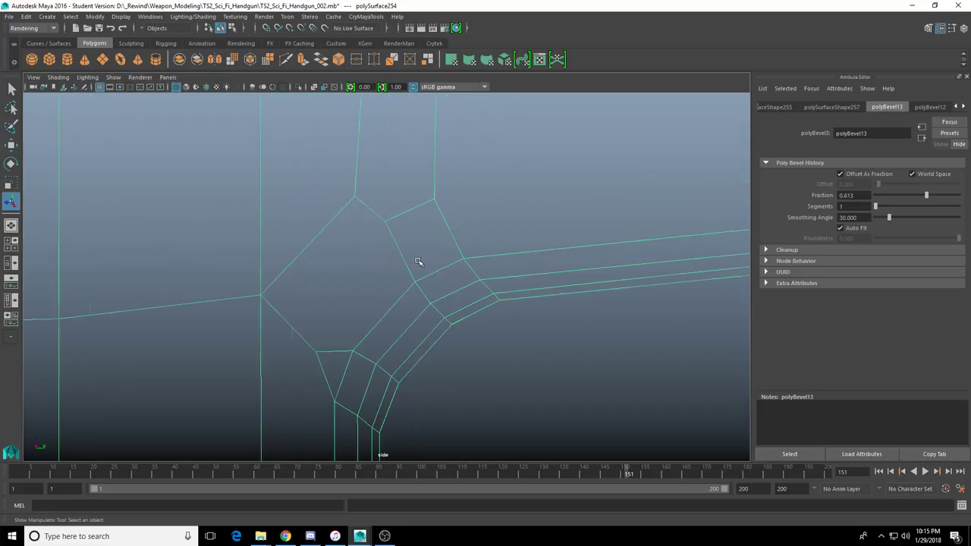
# Snap the bevel's upper vertices beside the inner corner onto the neighbouring vertices at the base of the slanted edge line.
pyautogui.press('F9')
pyautogui.moveTo(372, 212); pyautogui.dragTo(401, 239)
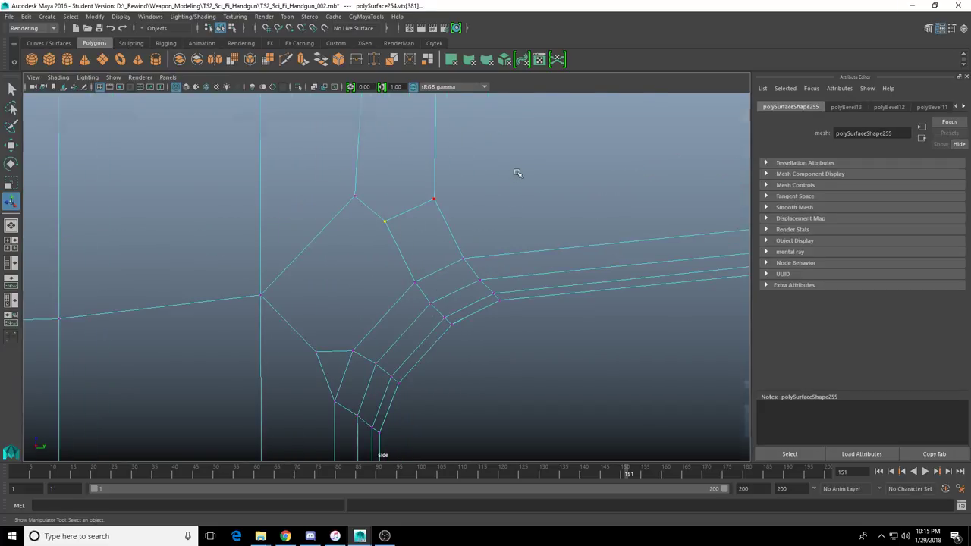
pyautogui.press('space')
pyautogui.press('space')
pyautogui.scroll(-6, 457, 273)
pyautogui.press('space')
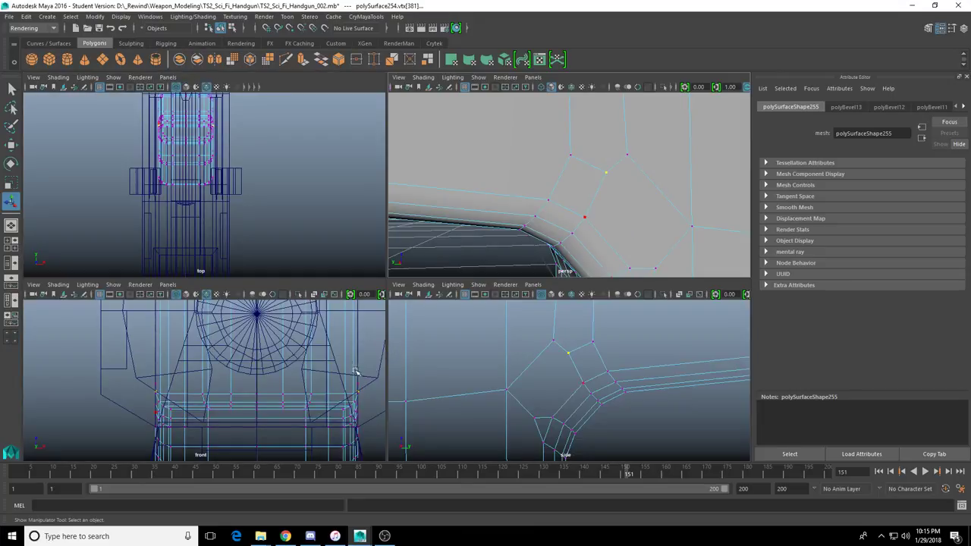
pyautogui.press('space')
pyautogui.press('w')
pyautogui.press('v')
pyautogui.moveTo(428, 225); pyautogui.dragTo(355, 195)
# Select the vertices on the grip's top edge where the slanted edge line above the inner corner ends.
pyautogui.scroll(-6, 498, 237)
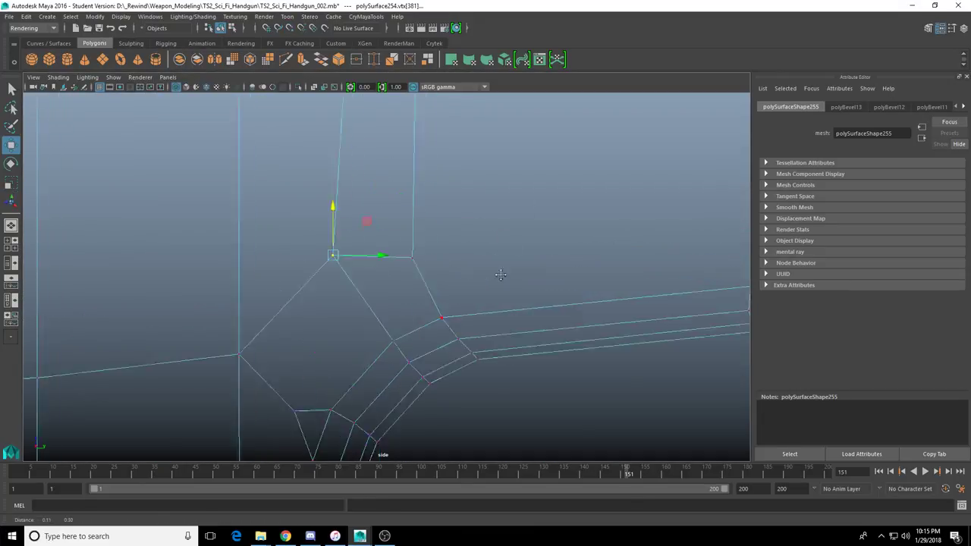
pyautogui.scroll(3, 423, 274)
pyautogui.keyDown('alt'); pyautogui.moveTo(422, 283); pyautogui.dragTo(434, 257, button='middle'); pyautogui.keyUp('alt')
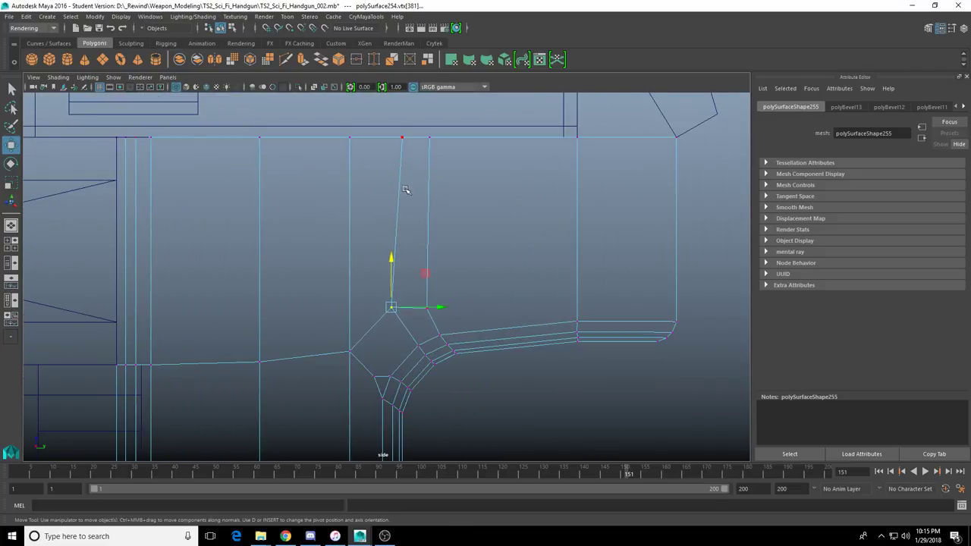
pyautogui.keyDown('alt'); pyautogui.moveTo(402, 190); pyautogui.dragTo(410, 223, button='middle'); pyautogui.keyUp('alt')
pyautogui.moveTo(399, 175); pyautogui.dragTo(445, 168)
# Try to snap the selected top-edge vertices lengthwise in the top view to line them up with the corner vertices.
pyautogui.press('space')
pyautogui.press('space')
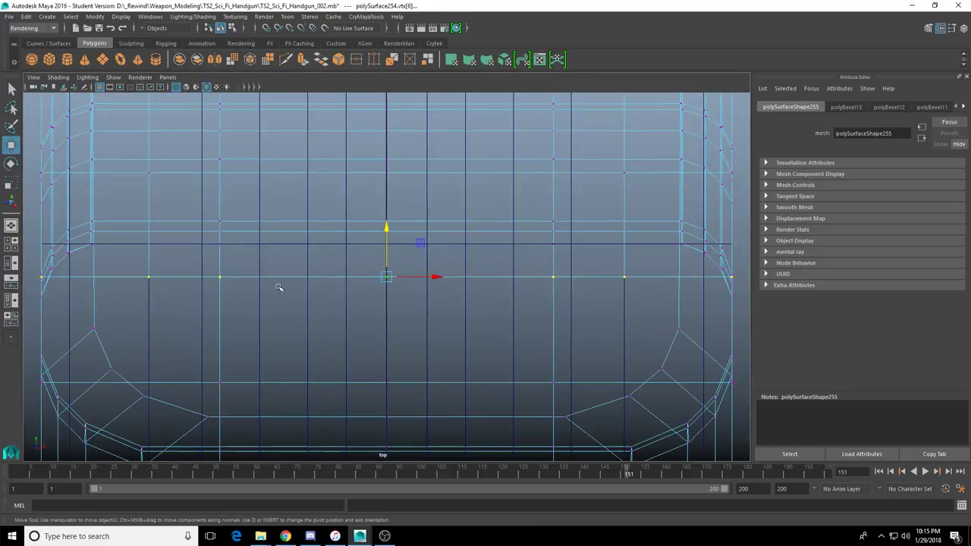
pyautogui.keyDown('alt'); pyautogui.moveTo(172, 289); pyautogui.dragTo(192, 291, button='middle'); pyautogui.keyUp('alt')
pyautogui.press('v')
pyautogui.moveTo(408, 233)
pyautogui.mouseDown()
pyautogui.moveTo(406, 222)
pyautogui.moveTo(411, 244)
pyautogui.mouseUp()
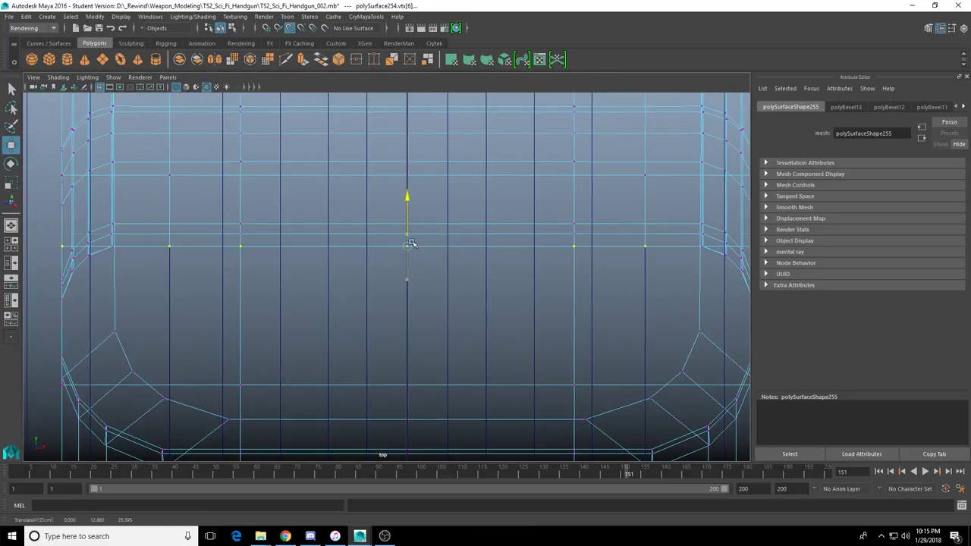
pyautogui.press('space')
pyautogui.press('space')
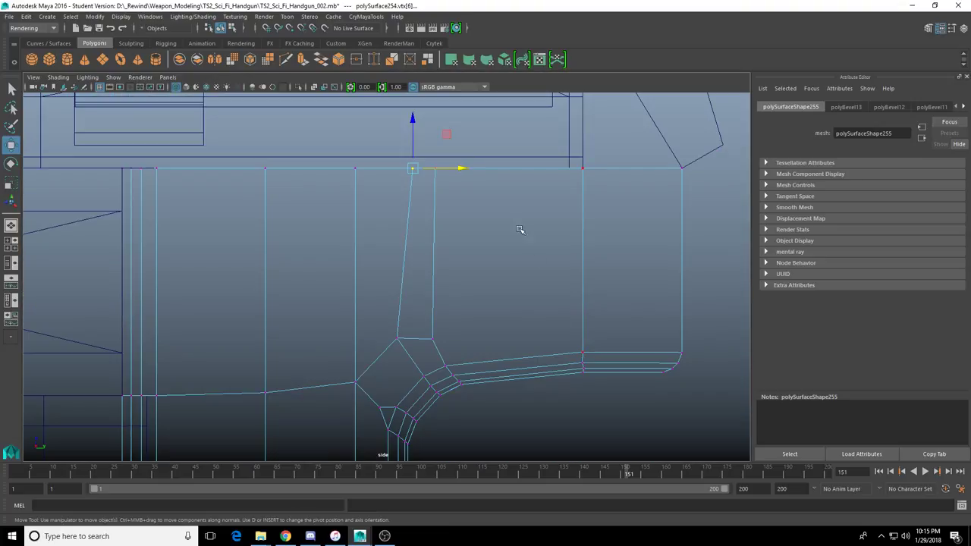
# Move the selected top-edge vertices lengthwise in the side view until they sit directly above the snapped corner vertices.
pyautogui.moveTo(458, 167); pyautogui.dragTo(444, 169)
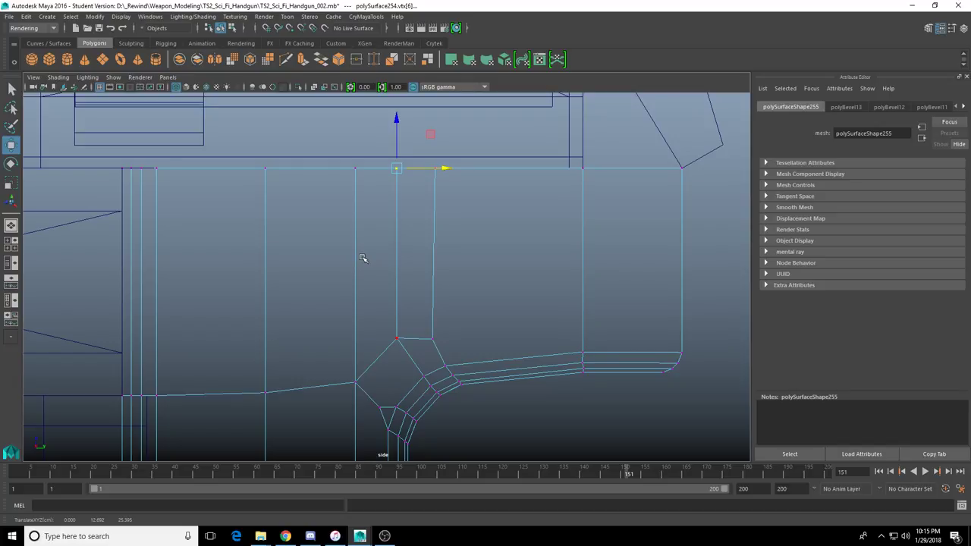
pyautogui.scroll(-3, 559, 307)
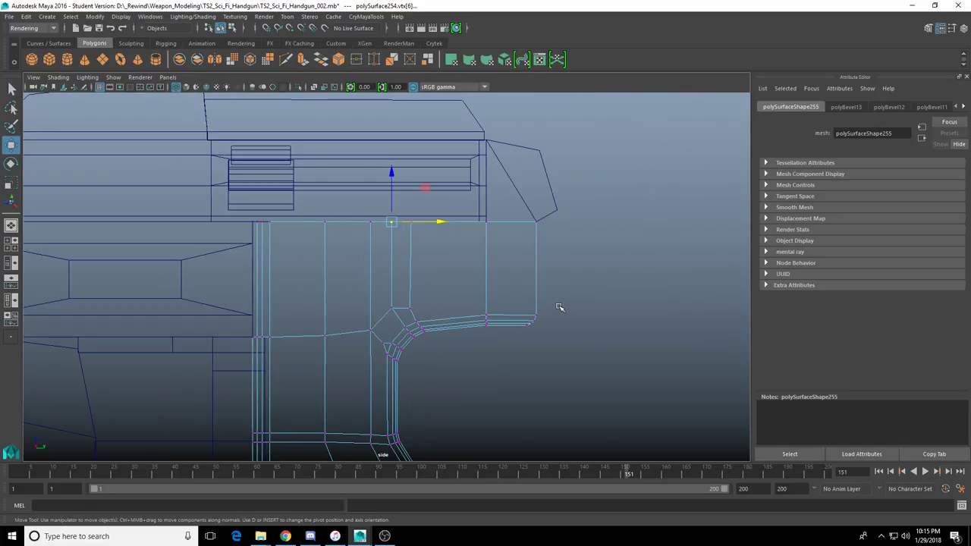
pyautogui.scroll(-3, 554, 317)
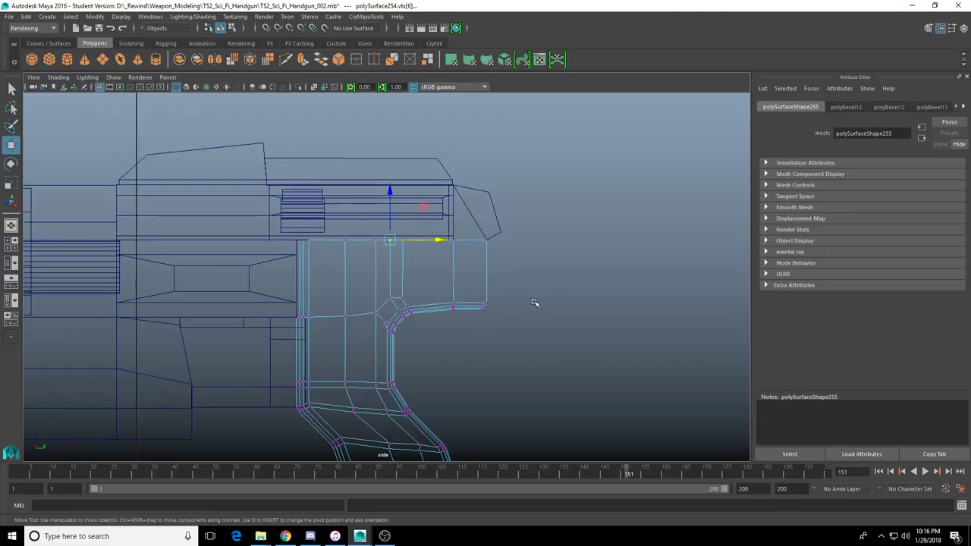
# Examine the grip's smooth shading in the perspective view in object mode, from its side down to its underside.
pyautogui.scroll(-4, 532, 304)
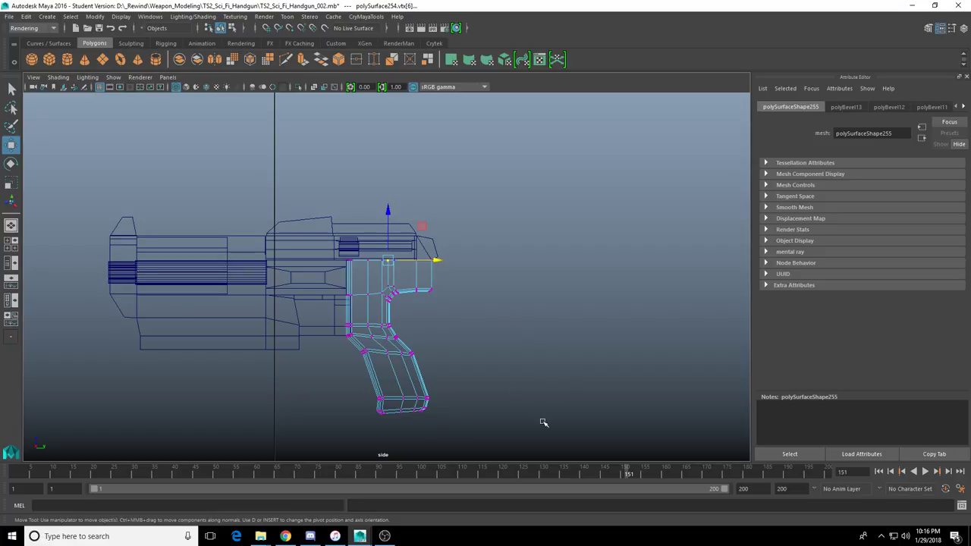
pyautogui.scroll(8, 494, 330)
pyautogui.press('space')
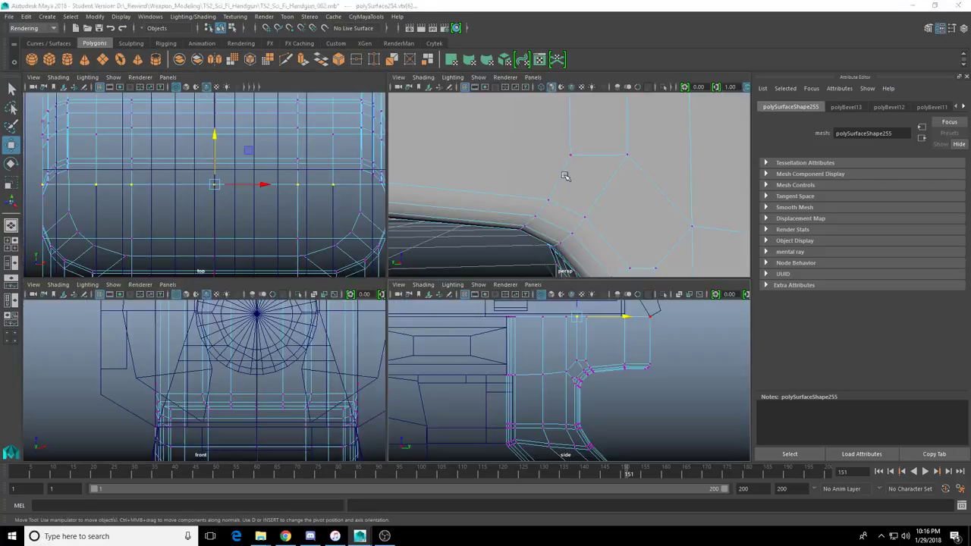
pyautogui.press('space')
pyautogui.scroll(-10, 462, 287)
pyautogui.moveTo(457, 293); pyautogui.dragTo(468, 249, button='right')
pyautogui.scroll(-3, 468, 250)
pyautogui.keyDown('alt'); pyautogui.moveTo(468, 249); pyautogui.dragTo(410, 263); pyautogui.keyUp('alt')
pyautogui.click(410, 263)
pyautogui.press('f')
pyautogui.scroll(4, 410, 262)
pyautogui.keyDown('alt'); pyautogui.moveTo(531, 228); pyautogui.dragTo(536, 282); pyautogui.keyUp('alt')
pyautogui.click(653, 275)
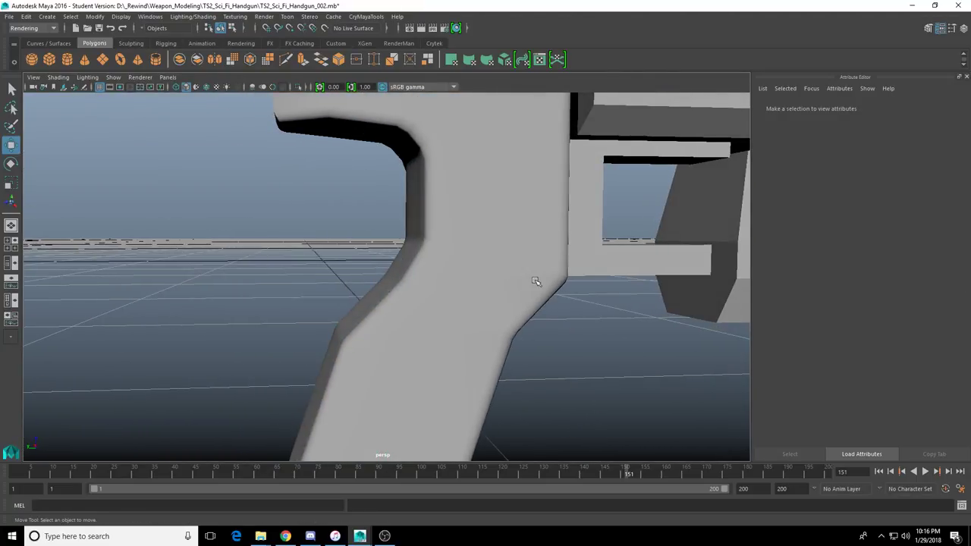
pyautogui.scroll(-3, 522, 278)
pyautogui.keyDown('alt'); pyautogui.moveTo(523, 277); pyautogui.dragTo(479, 219, button='middle'); pyautogui.keyUp('alt')
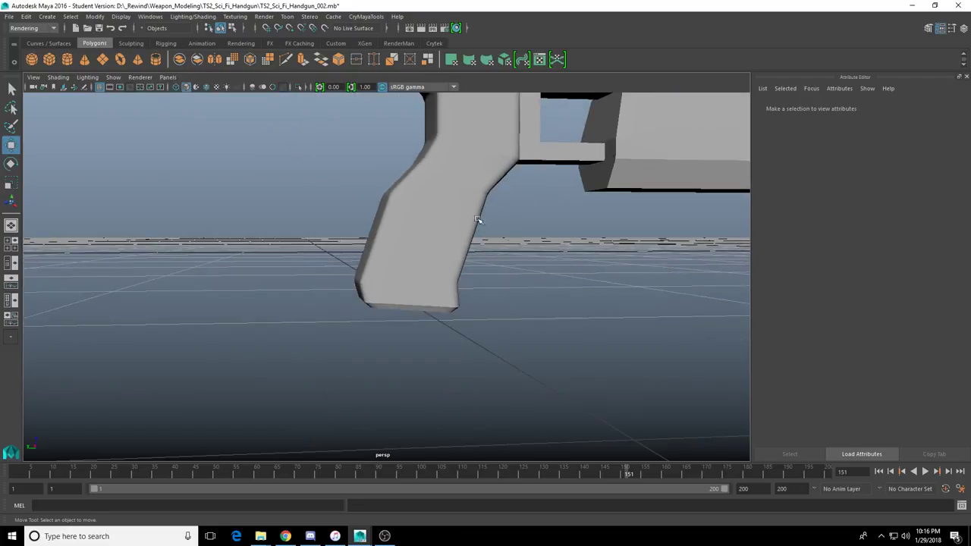
pyautogui.keyDown('alt'); pyautogui.moveTo(478, 219); pyautogui.dragTo(455, 158); pyautogui.keyUp('alt')
pyautogui.scroll(4, 462, 217)
# Cut edges with Multi-Cut from the vertices of one rounded rear corner of the grip's bottom face to the nearest inner grid vertex.
pyautogui.click(451, 225)
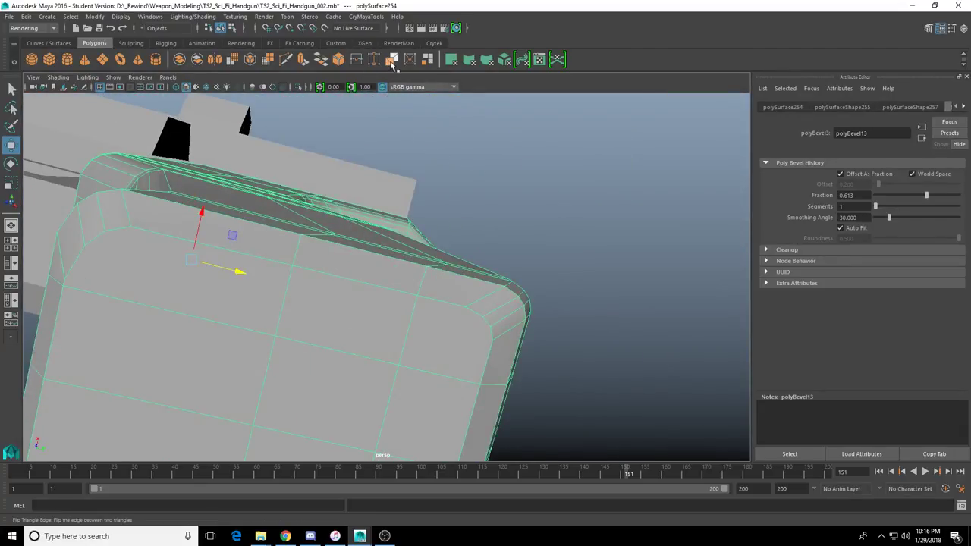
pyautogui.click(287, 60)
pyautogui.click(429, 266)
pyautogui.keyDown('alt'); pyautogui.moveTo(431, 266); pyautogui.dragTo(454, 276); pyautogui.keyUp('alt')
pyautogui.press('Escape')
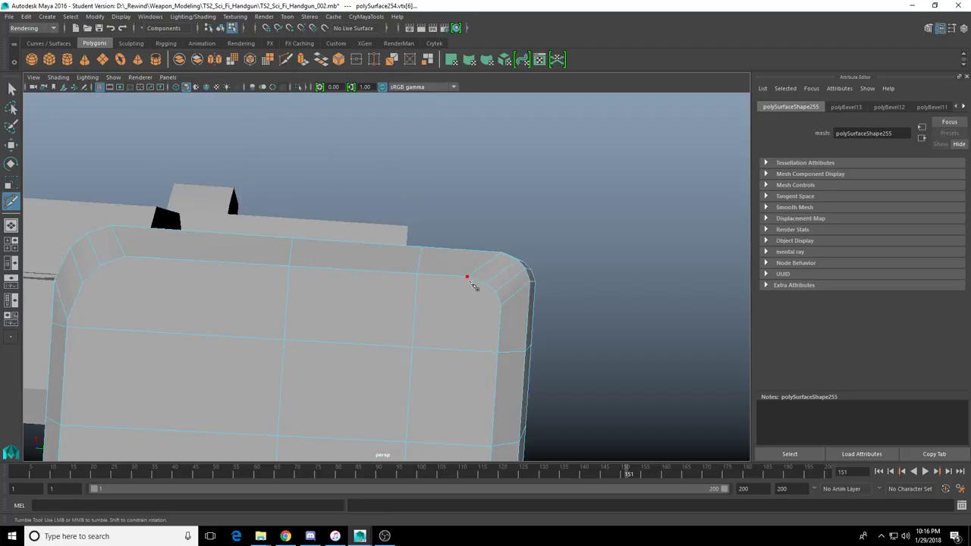
pyautogui.click(468, 277)
pyautogui.click(411, 347)
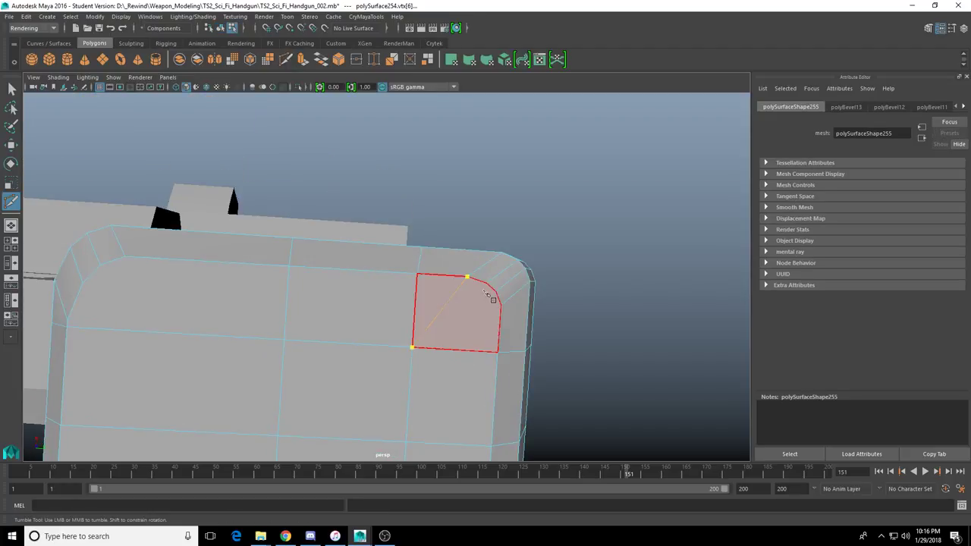
pyautogui.click(486, 284)
pyautogui.scroll(2, 478, 325)
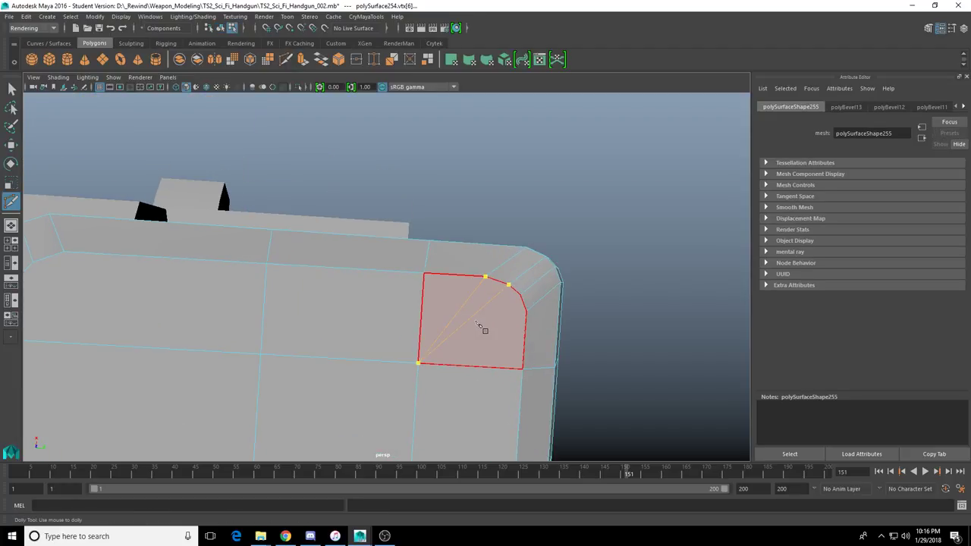
pyautogui.rightClick(525, 325)
pyautogui.click(557, 320)
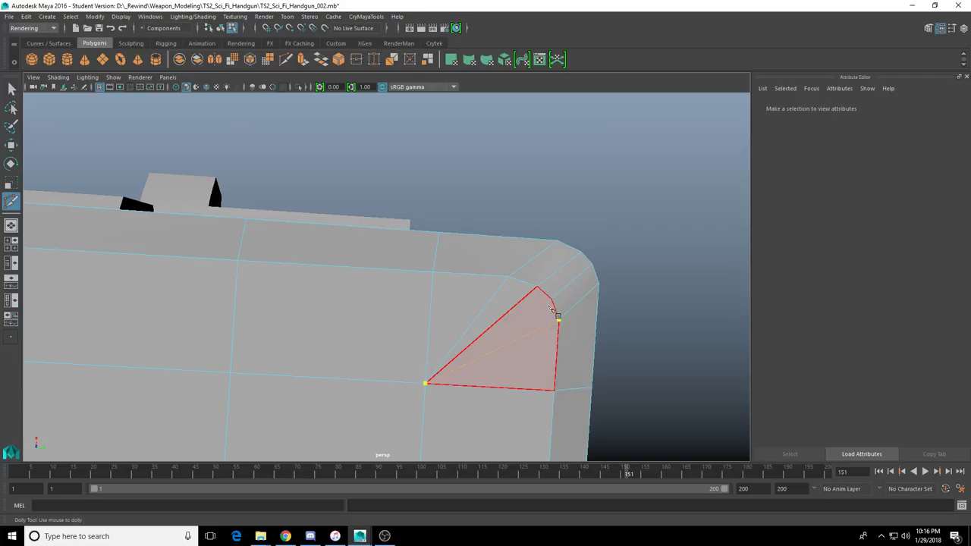
pyautogui.rightClick(545, 333)
pyautogui.scroll(-3, 402, 296)
pyautogui.click(411, 275)
pyautogui.rightClick(320, 320)
# Cut edges from the rounded front corner's vertices on the same side of the bottom face to its nearest inner grid vertex.
pyautogui.keyDown('alt'); pyautogui.moveTo(321, 319); pyautogui.dragTo(522, 297, button='middle'); pyautogui.keyUp('alt')
pyautogui.scroll(3, 450, 291)
pyautogui.click(368, 213)
pyautogui.scroll(-2, 390, 237)
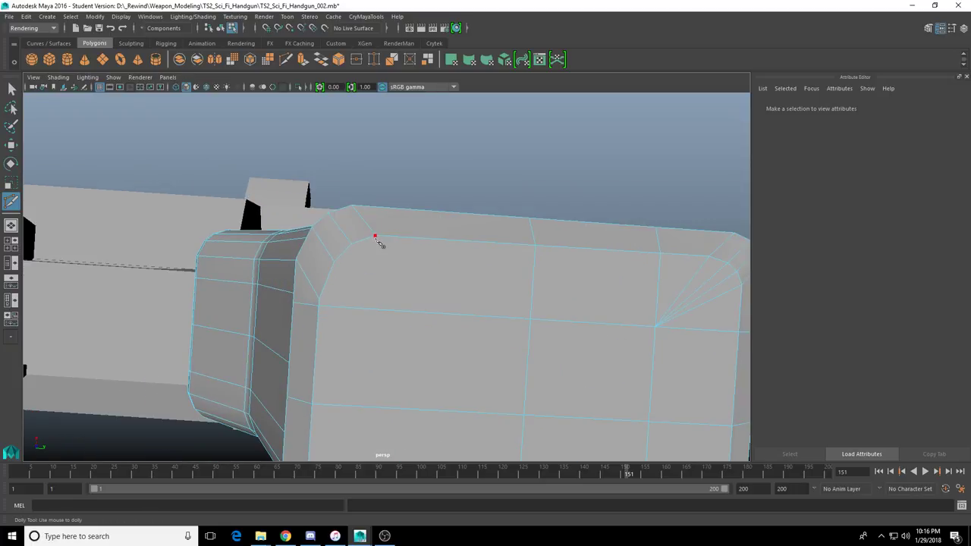
pyautogui.keyDown('alt'); pyautogui.moveTo(398, 256); pyautogui.dragTo(463, 254); pyautogui.keyUp('alt')
pyautogui.keyDown('alt'); pyautogui.moveTo(515, 247); pyautogui.dragTo(418, 258); pyautogui.keyUp('alt')
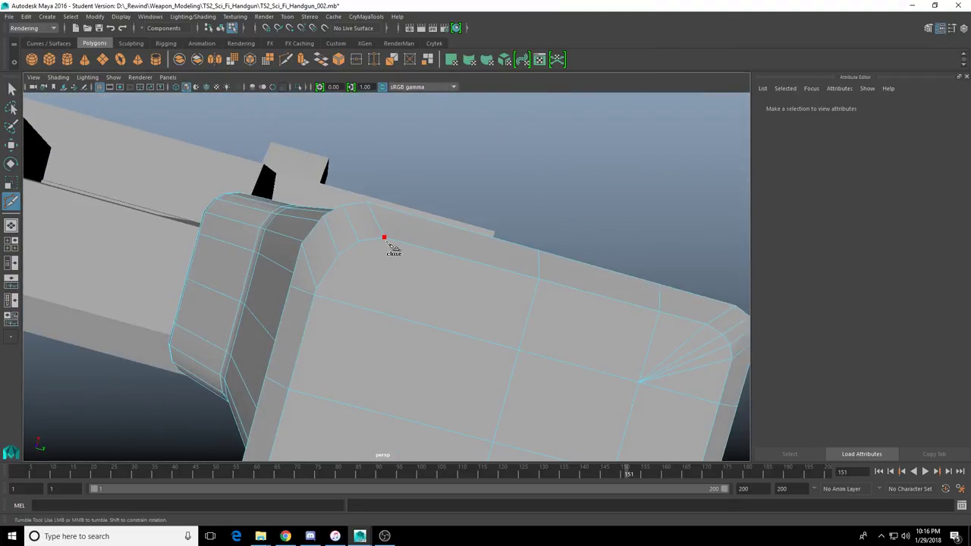
pyautogui.click(386, 242)
pyautogui.click(519, 353)
pyautogui.rightClick(363, 242)
pyautogui.click(340, 258)
pyautogui.click(519, 353)
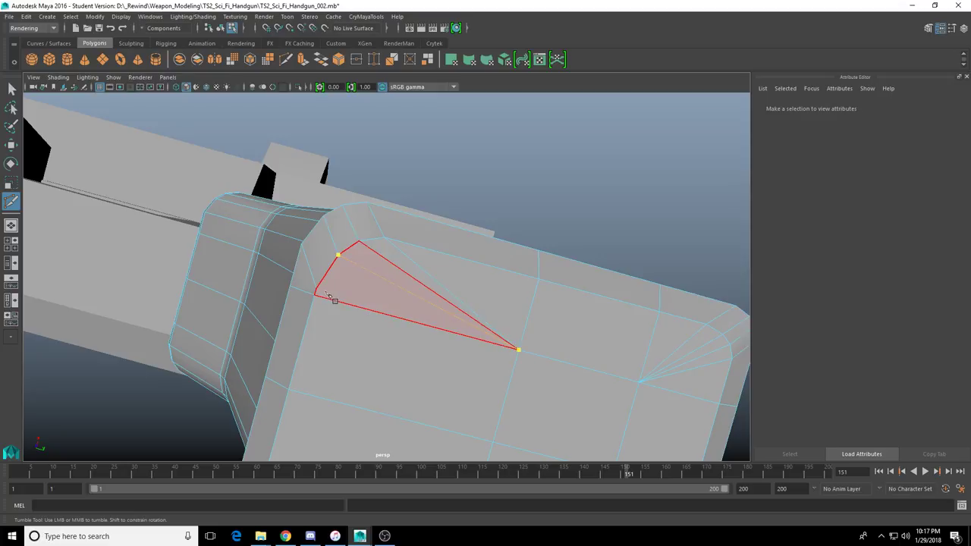
pyautogui.rightClick(421, 311)
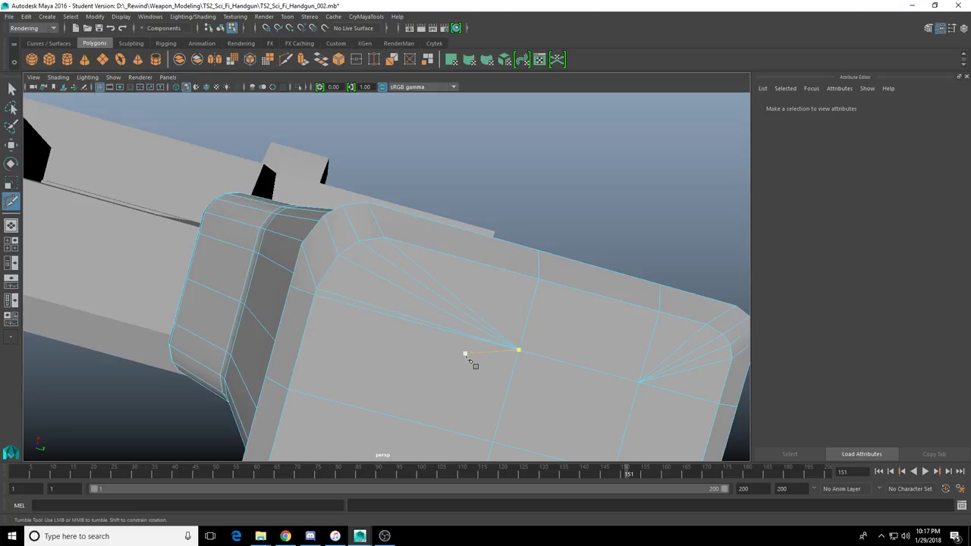
# Cut edges from the opposite rounded front corner's vertices to the nearest inner grid vertex on the bottom face.
pyautogui.keyDown('alt'); pyautogui.moveTo(465, 355); pyautogui.dragTo(462, 198, button='middle'); pyautogui.keyUp('alt')
pyautogui.keyDown('alt'); pyautogui.moveTo(356, 295); pyautogui.dragTo(366, 286, button='middle'); pyautogui.keyUp('alt')
pyautogui.click(267, 277)
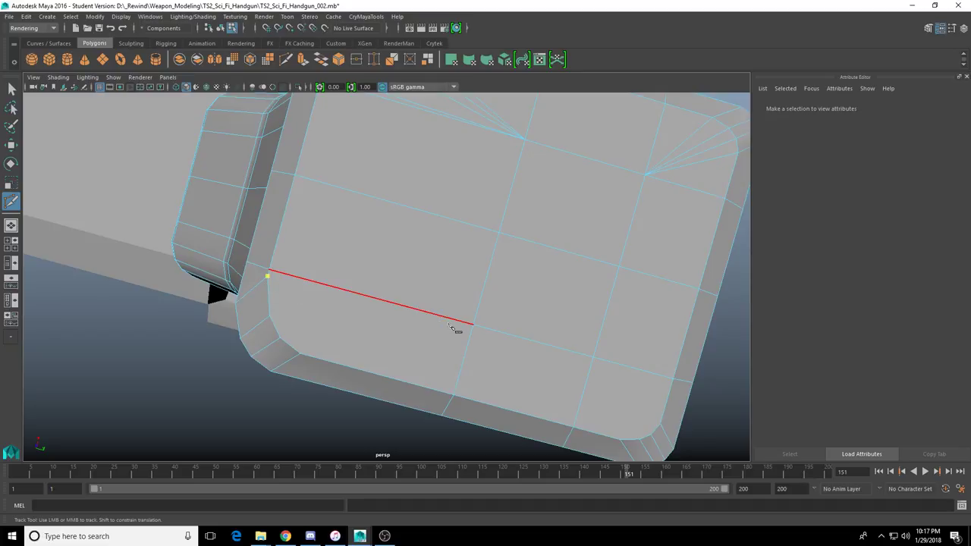
pyautogui.click(473, 326)
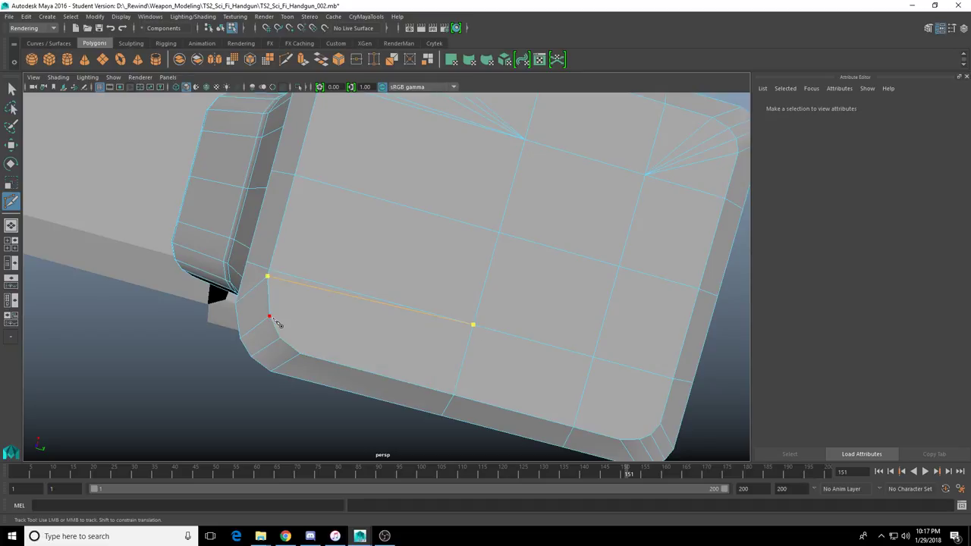
pyautogui.click(271, 318)
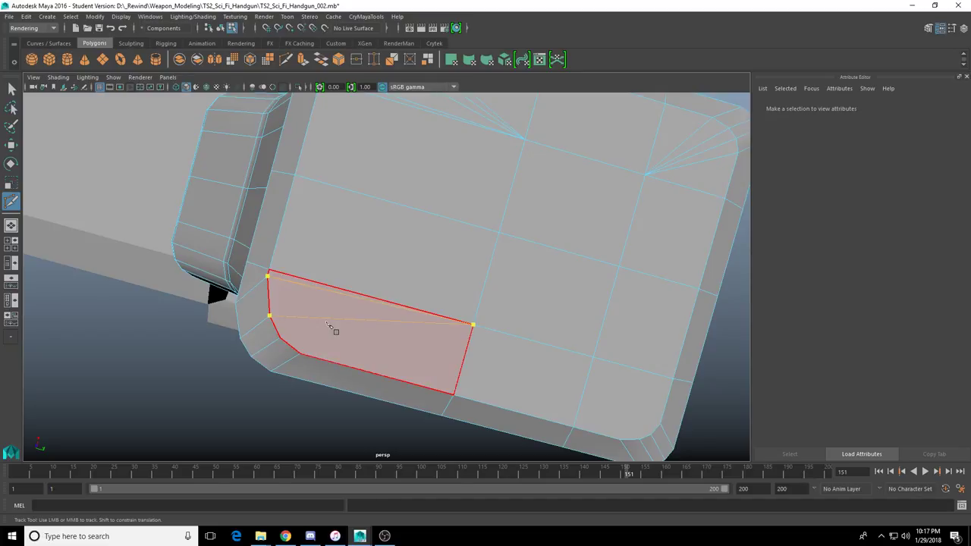
pyautogui.rightClick(368, 277)
pyautogui.click(300, 353)
pyautogui.hotkey('ctrl', 'z')
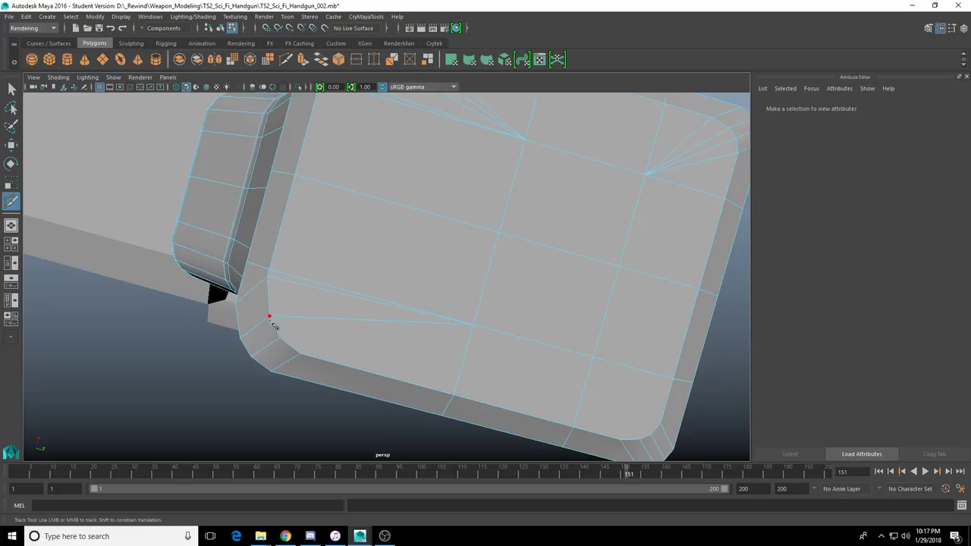
pyautogui.click(472, 326)
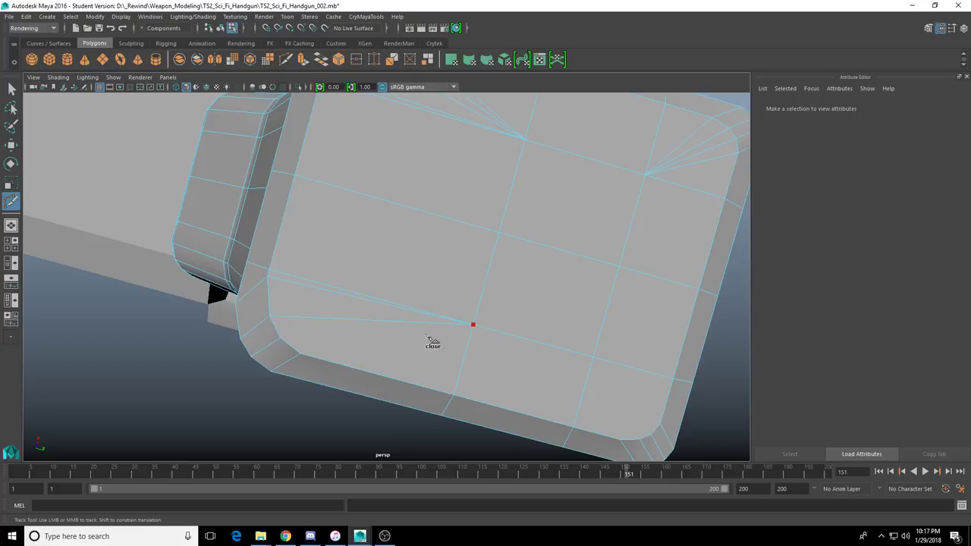
pyautogui.click(280, 339)
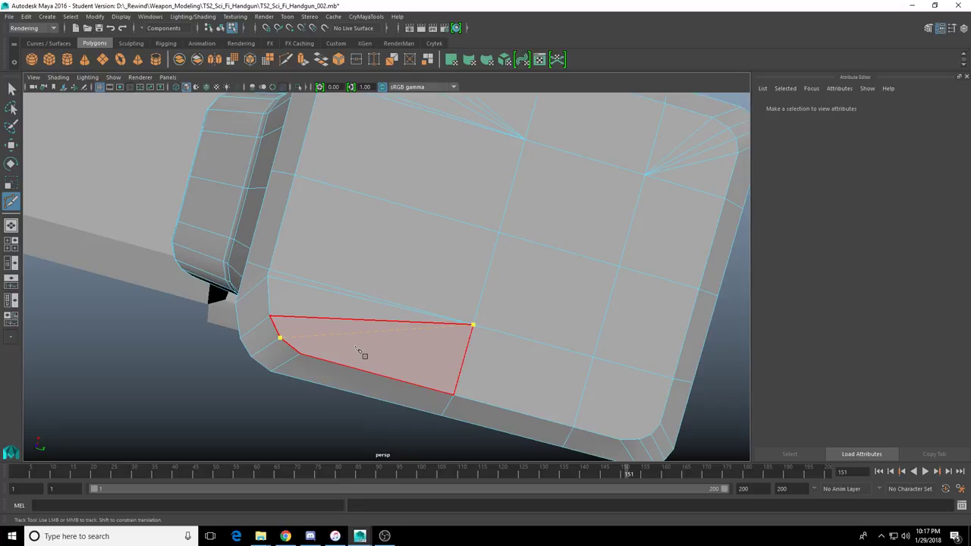
pyautogui.rightClick(355, 348)
pyautogui.click(300, 355)
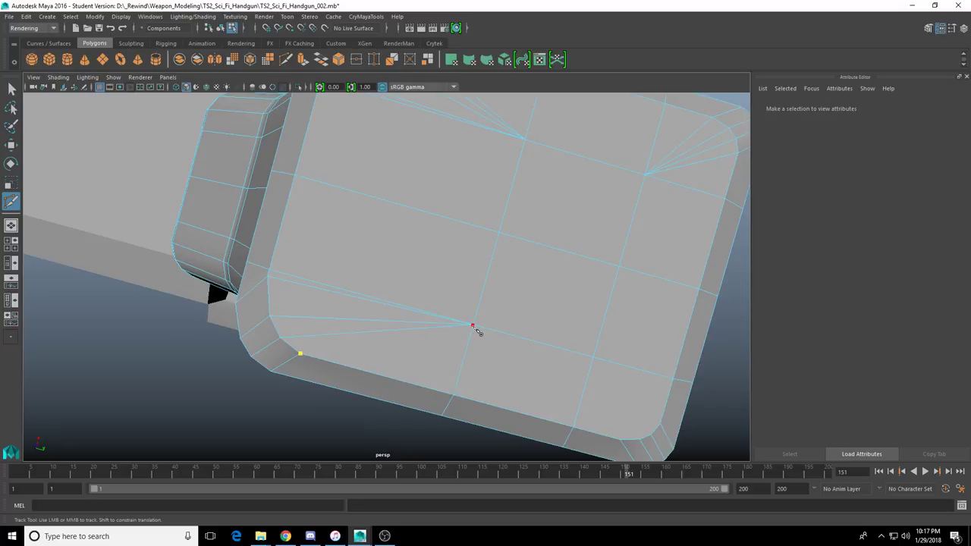
pyautogui.click(473, 325)
pyautogui.rightClick(465, 338)
pyautogui.click(454, 395)
pyautogui.rightClick(418, 371)
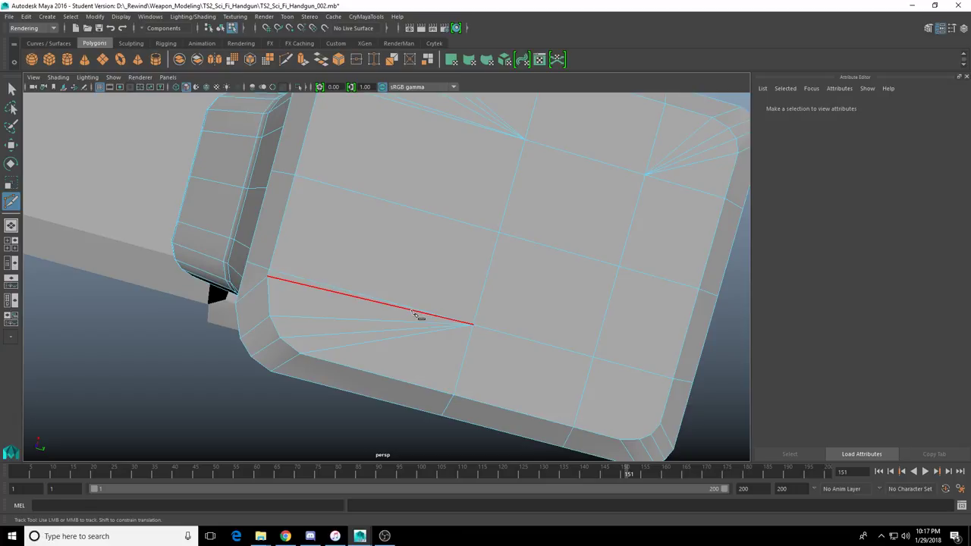
# Cut edges from the last rounded rear corner's vertices to the nearest inner grid vertex and leave the cutting tool.
pyautogui.keyDown('alt'); pyautogui.moveTo(559, 330); pyautogui.dragTo(461, 267, button='middle'); pyautogui.keyUp('alt')
pyautogui.scroll(3, 384, 233)
pyautogui.click(466, 272)
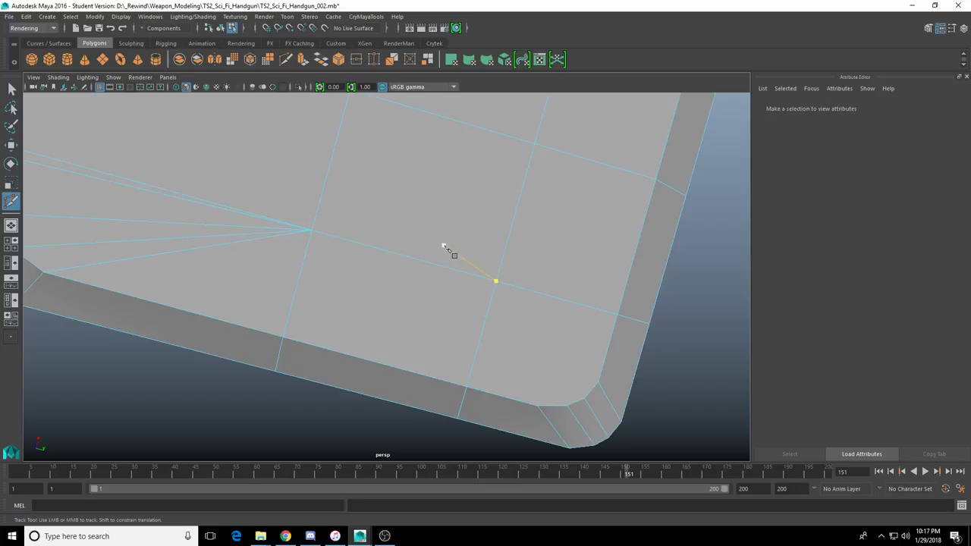
pyautogui.press('Escape')
pyautogui.click(516, 319)
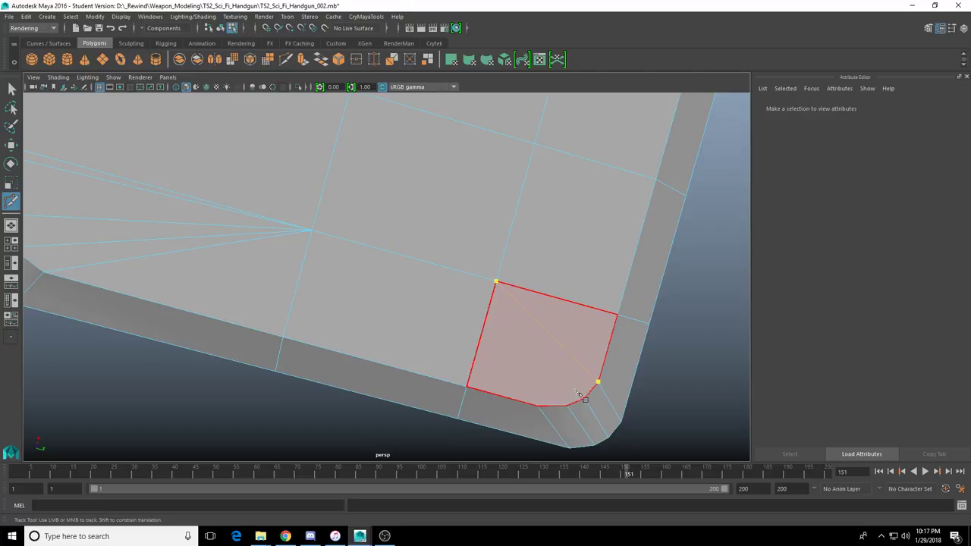
pyautogui.rightClick(565, 384)
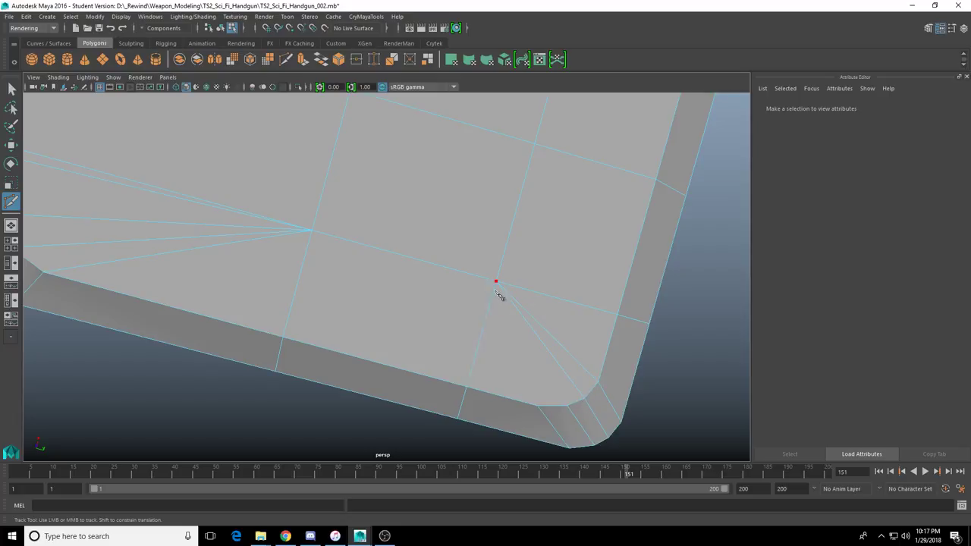
pyautogui.click(568, 403)
pyautogui.click(569, 409)
pyautogui.click(497, 286)
pyautogui.click(539, 410)
pyautogui.rightClick(462, 322)
pyautogui.scroll(-8, 462, 313)
pyautogui.keyDown('alt'); pyautogui.moveTo(428, 252); pyautogui.dragTo(445, 314, button='middle'); pyautogui.keyUp('alt')
pyautogui.scroll(5, 445, 314)
pyautogui.keyDown('alt'); pyautogui.moveTo(444, 314); pyautogui.dragTo(426, 303); pyautogui.keyUp('alt')
pyautogui.scroll(-2, 434, 352)
pyautogui.click(432, 355)
pyautogui.press('w')
# Bevel the edge loop around the rim of the grip's bottom face with a fraction of 0.5 and one segment.
pyautogui.press('F8')
pyautogui.scroll(-3, 455, 273)
pyautogui.click(432, 274)
pyautogui.scroll(3, 426, 303)
pyautogui.moveTo(437, 307); pyautogui.dragTo(436, 275, button='right')
pyautogui.scroll(4, 453, 296)
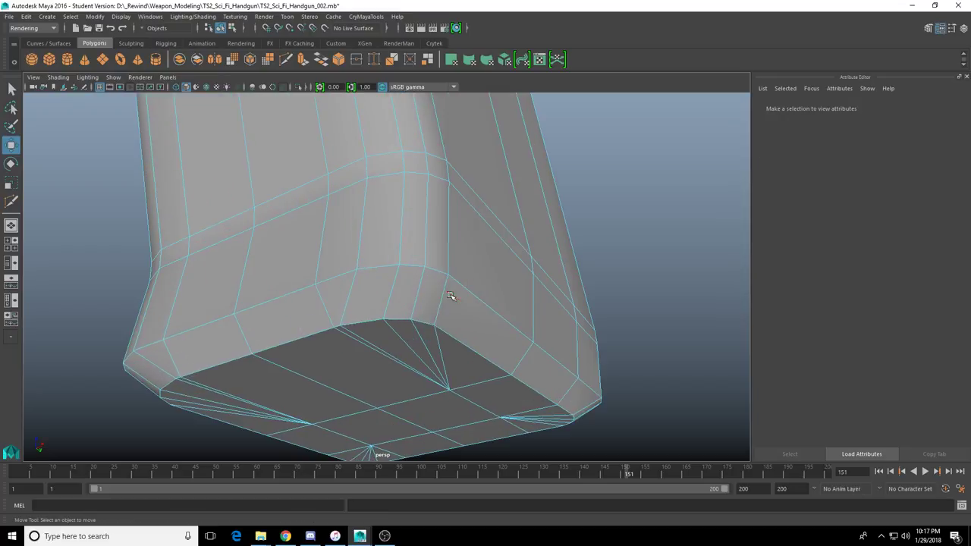
pyautogui.doubleClick(444, 331)
pyautogui.press('q')
pyautogui.keyDown('alt'); pyautogui.moveTo(434, 345); pyautogui.dragTo(323, 305); pyautogui.keyUp('alt')
pyautogui.keyDown('shift'); pyautogui.moveTo(296, 302); pyautogui.dragTo(334, 302, button='right'); pyautogui.keyUp('shift')
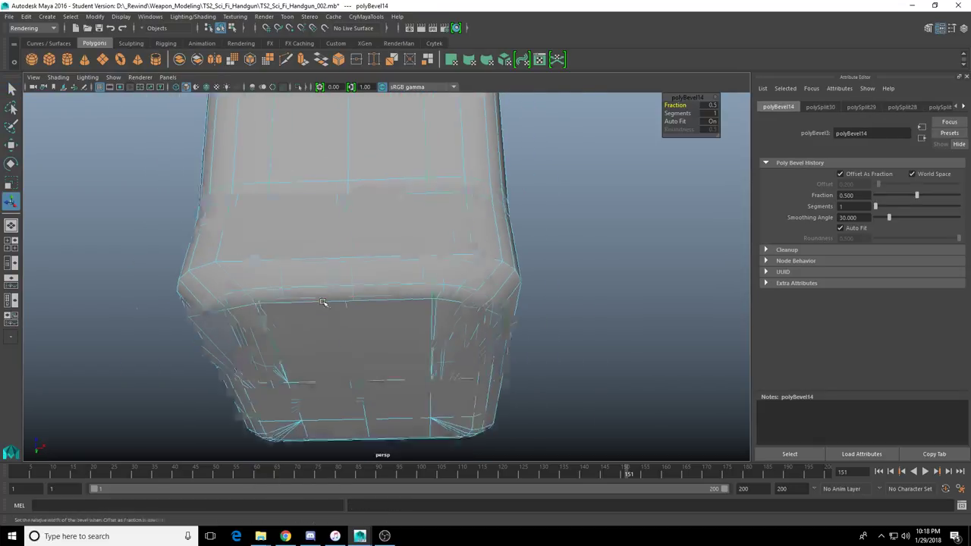
pyautogui.keyDown('alt'); pyautogui.moveTo(324, 303); pyautogui.dragTo(436, 319); pyautogui.keyUp('alt')
pyautogui.click(436, 319)
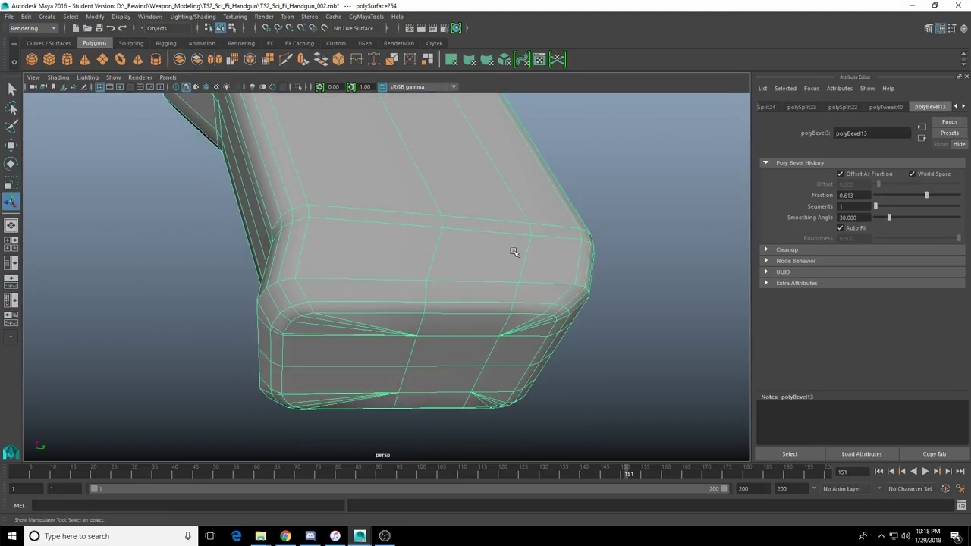
# Undo the rim bevel and all the corner cuts on the grip's bottom face.
pyautogui.keyDown('alt'); pyautogui.moveTo(514, 252); pyautogui.dragTo(505, 243); pyautogui.keyUp('alt')
pyautogui.keyDown('alt'); pyautogui.moveTo(426, 255); pyautogui.dragTo(407, 276, button='right'); pyautogui.keyUp('alt')
pyautogui.keyDown('alt'); pyautogui.moveTo(407, 277); pyautogui.dragTo(407, 263, button='middle'); pyautogui.keyUp('alt')
pyautogui.hotkey('ctrl', 'z')
pyautogui.hotkey('ctrl', 'z')
pyautogui.hotkey('ctrl', 'z')
pyautogui.hotkey('ctrl', 'z')
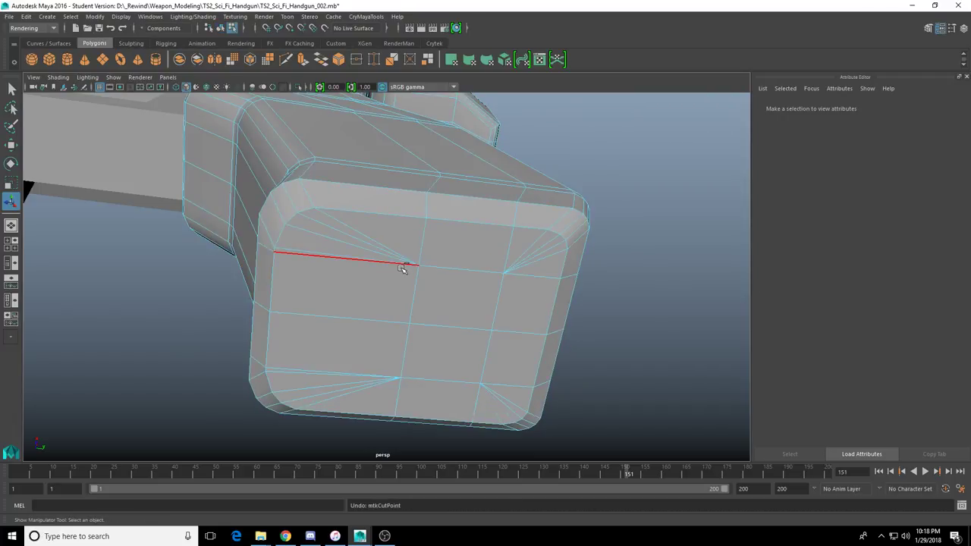
pyautogui.click(416, 266)
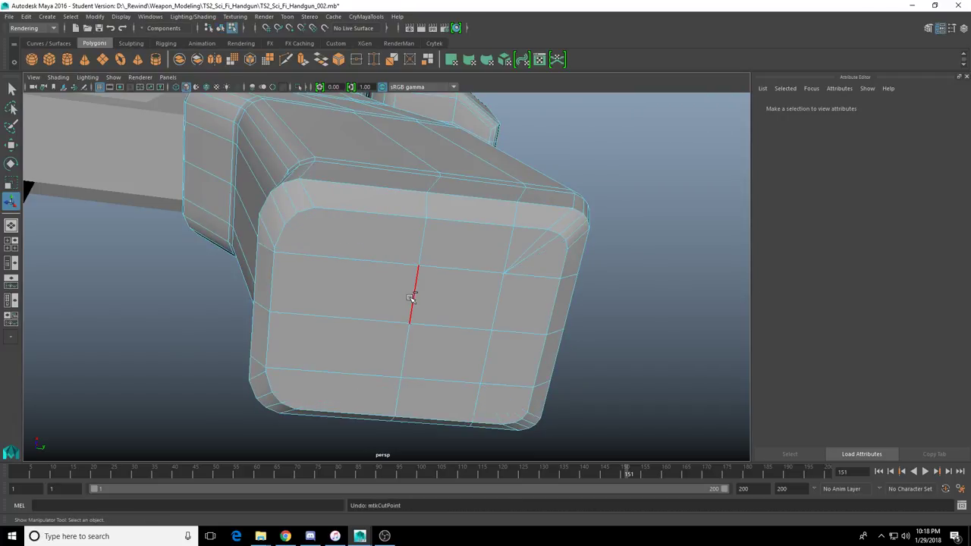
pyautogui.hotkey('ctrl', 'z')
pyautogui.hotkey('ctrl', 'z')
# Select the bottom face's rim edges along one long side, the front end and the adjoining rounded front corner.
pyautogui.keyDown('alt'); pyautogui.moveTo(404, 252); pyautogui.dragTo(404, 271); pyautogui.keyUp('alt')
pyautogui.moveTo(404, 271); pyautogui.dragTo(405, 226, button='right')
pyautogui.click(387, 278)
pyautogui.click(406, 225)
pyautogui.press('q')
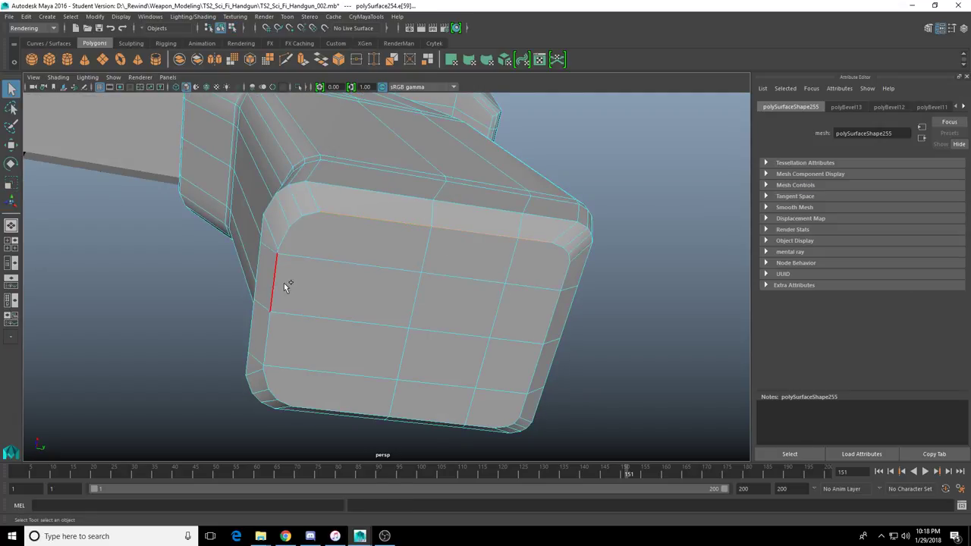
pyautogui.keyDown('alt'); pyautogui.moveTo(286, 299); pyautogui.dragTo(294, 247); pyautogui.keyUp('alt')
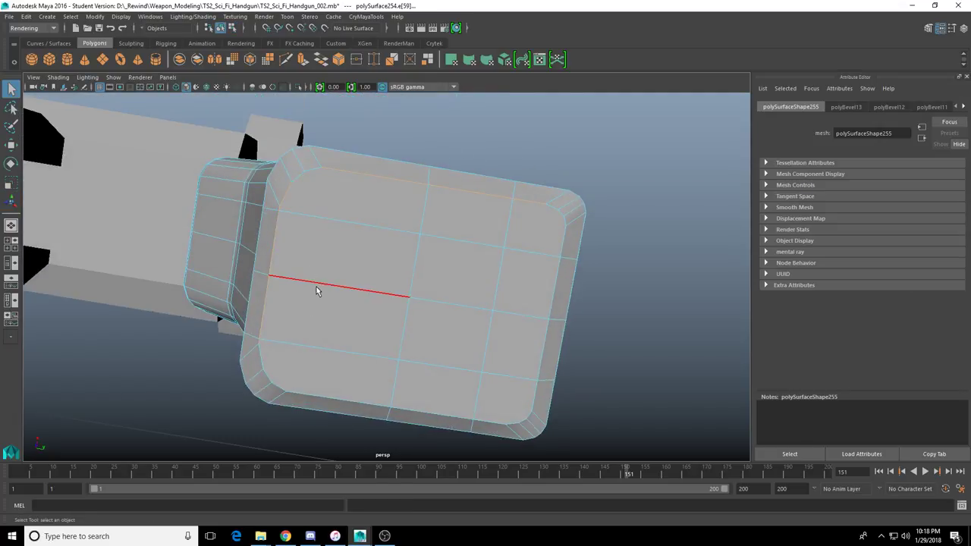
pyautogui.keyDown('alt'); pyautogui.moveTo(318, 288); pyautogui.dragTo(323, 216); pyautogui.keyUp('alt')
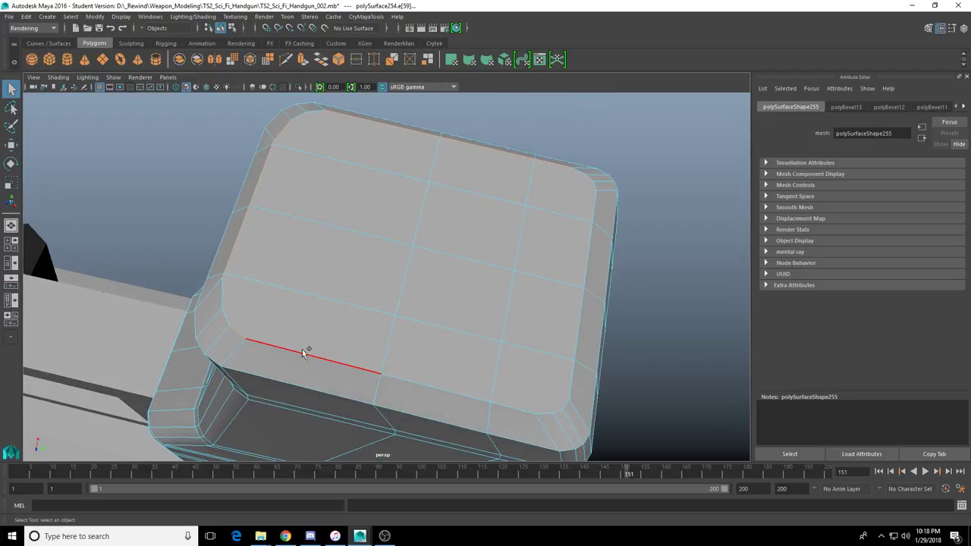
pyautogui.keyDown('shift'); pyautogui.click(220, 297); pyautogui.keyUp('shift')
pyautogui.keyDown('shift'); pyautogui.click(236, 331); pyautogui.keyUp('shift')
pyautogui.keyDown('shift'); pyautogui.click(229, 322); pyautogui.keyUp('shift')
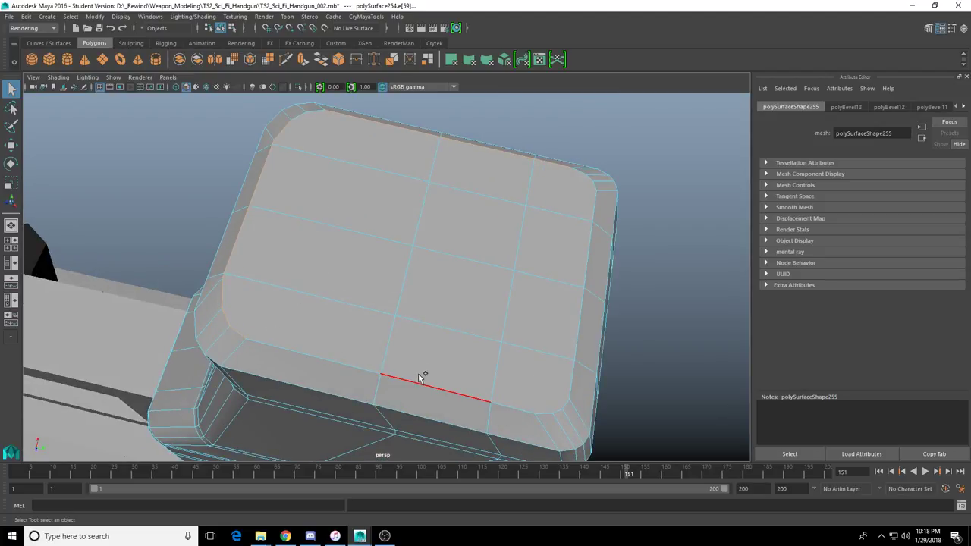
# Add the bottom face's rim edges along the opposite long side, the rear end and the rounded corner between them to the selection.
pyautogui.keyDown('shift'); pyautogui.doubleClick(419, 384); pyautogui.keyUp('shift')
pyautogui.keyDown('alt'); pyautogui.moveTo(432, 358); pyautogui.dragTo(292, 293, button='middle'); pyautogui.keyUp('alt')
pyautogui.keyDown('alt'); pyautogui.moveTo(293, 293); pyautogui.dragTo(495, 352, button='right'); pyautogui.keyUp('alt')
pyautogui.keyDown('shift'); pyautogui.doubleClick(486, 344); pyautogui.keyUp('shift')
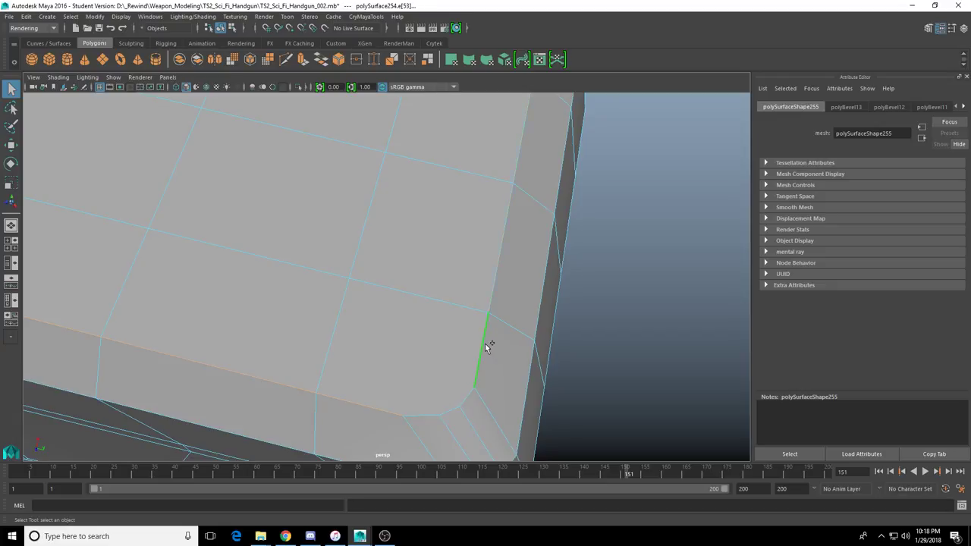
pyautogui.keyDown('shift'); pyautogui.click(468, 403); pyautogui.keyUp('shift')
pyautogui.keyDown('shift'); pyautogui.click(451, 414); pyautogui.keyUp('shift')
pyautogui.keyDown('shift'); pyautogui.click(418, 418); pyautogui.keyUp('shift')
pyautogui.keyDown('alt'); pyautogui.moveTo(419, 418); pyautogui.dragTo(446, 339, button='right'); pyautogui.keyUp('alt')
pyautogui.keyDown('alt'); pyautogui.moveTo(446, 339); pyautogui.dragTo(394, 321); pyautogui.keyUp('alt')
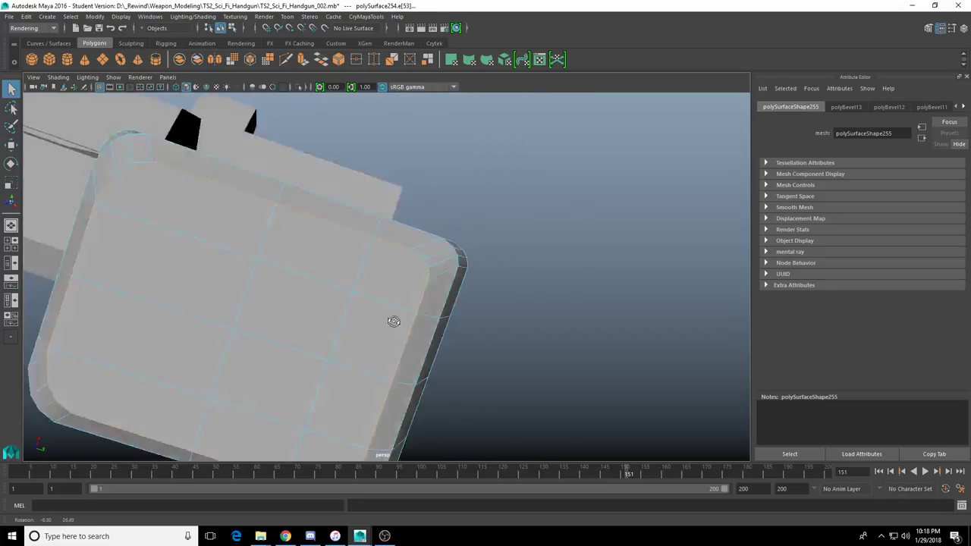
pyautogui.keyDown('alt'); pyautogui.moveTo(394, 321); pyautogui.dragTo(420, 310, button='right'); pyautogui.keyUp('alt')
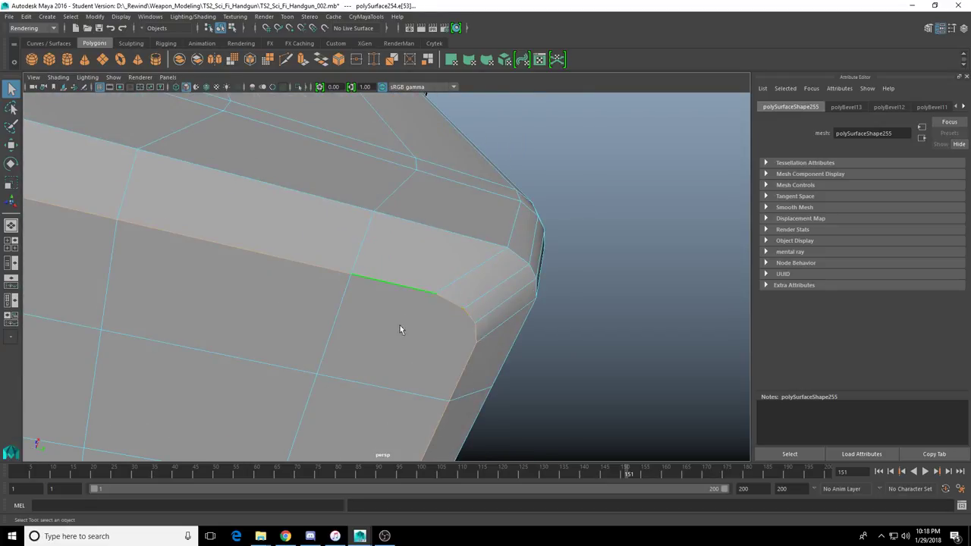
# Complete the bottom rim edge selection at the last rounded corner and bevel it with a fraction of 0.5 and one segment.
pyautogui.keyDown('alt'); pyautogui.moveTo(401, 330); pyautogui.dragTo(536, 318); pyautogui.keyUp('alt')
pyautogui.keyDown('shift'); pyautogui.click(202, 158); pyautogui.keyUp('shift')
pyautogui.keyDown('alt'); pyautogui.moveTo(286, 276); pyautogui.dragTo(269, 251, button='right'); pyautogui.keyUp('alt')
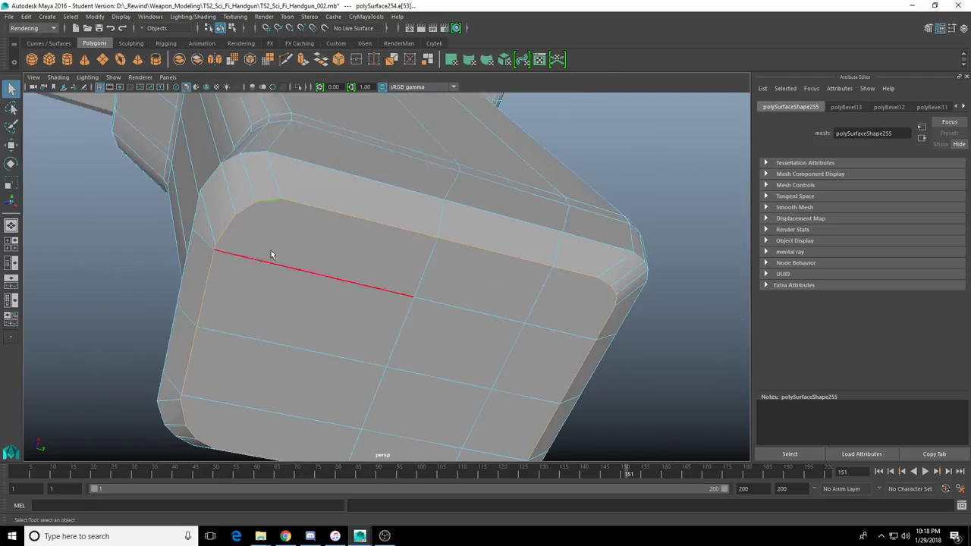
pyautogui.keyDown('alt'); pyautogui.moveTo(270, 252); pyautogui.dragTo(330, 206); pyautogui.keyUp('alt')
pyautogui.keyDown('alt'); pyautogui.moveTo(386, 276); pyautogui.dragTo(388, 232); pyautogui.keyUp('alt')
pyautogui.keyDown('alt'); pyautogui.moveTo(387, 237); pyautogui.dragTo(420, 270, button='right'); pyautogui.keyUp('alt')
pyautogui.click(424, 359)
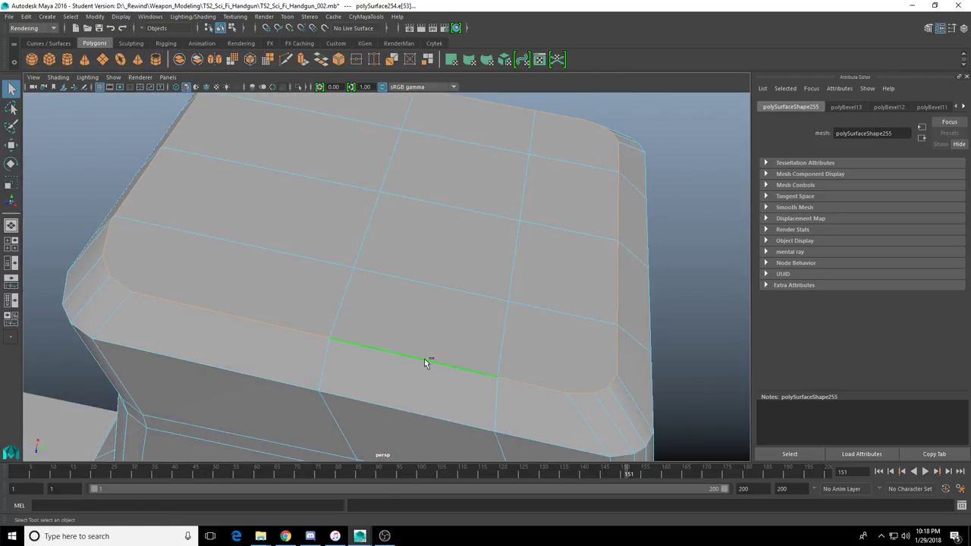
pyautogui.keyDown('shift'); pyautogui.moveTo(424, 359); pyautogui.dragTo(465, 362, button='right'); pyautogui.keyUp('shift')
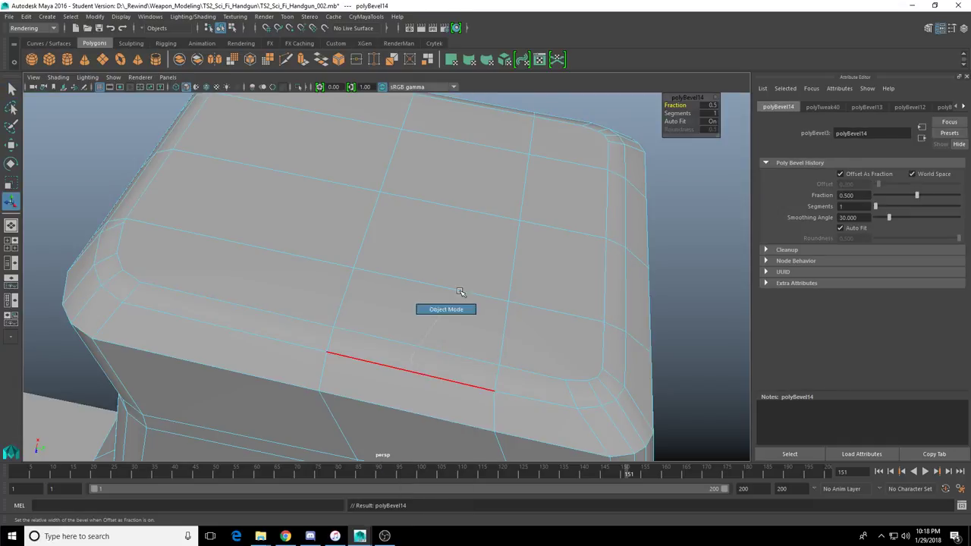
pyautogui.keyDown('alt'); pyautogui.moveTo(460, 288); pyautogui.dragTo(418, 364); pyautogui.keyUp('alt')
pyautogui.click(418, 269)
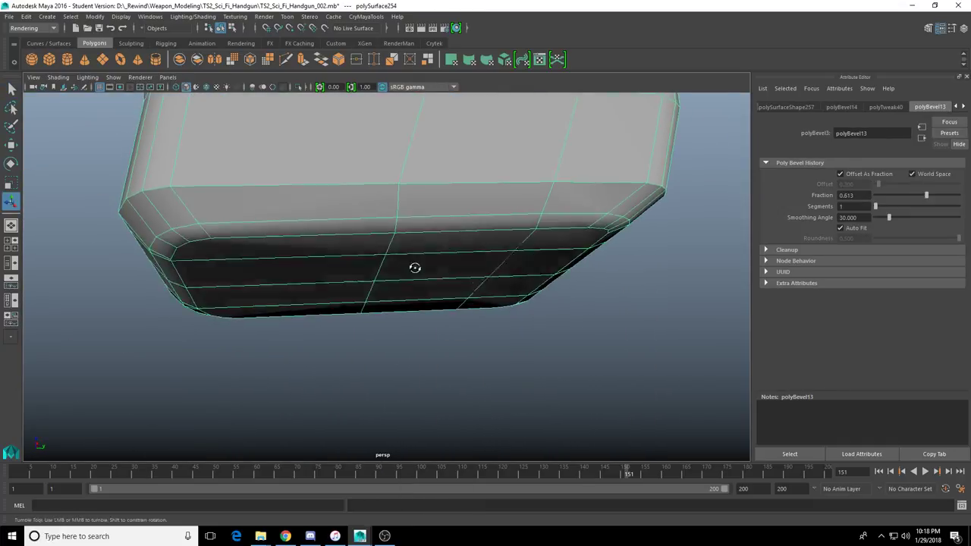
# Set the fraction of the bottom rim bevel to 0.442.
pyautogui.keyDown('alt'); pyautogui.moveTo(418, 268); pyautogui.dragTo(429, 224); pyautogui.keyUp('alt')
pyautogui.click(851, 107)
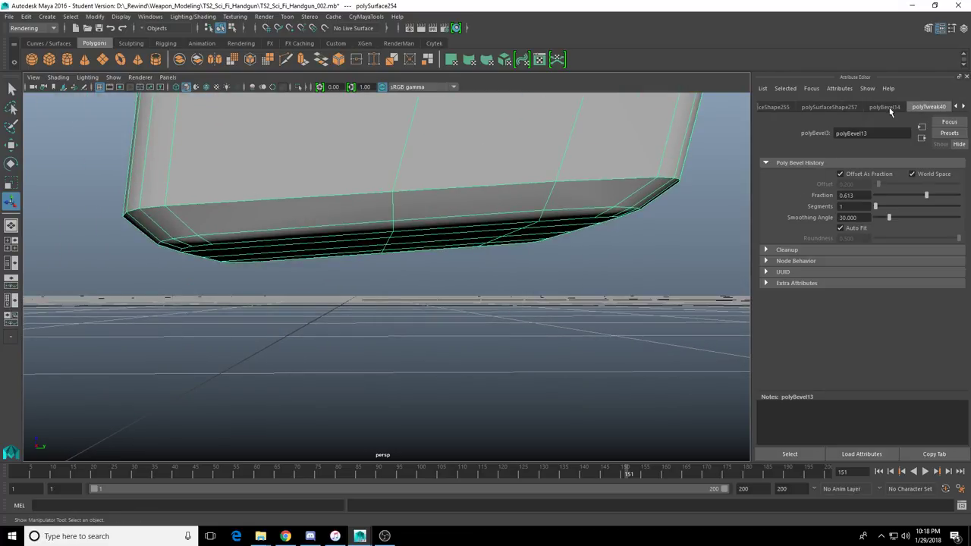
pyautogui.moveTo(918, 197)
pyautogui.mouseDown()
pyautogui.moveTo(960, 197)
pyautogui.moveTo(912, 196)
pyautogui.mouseUp()
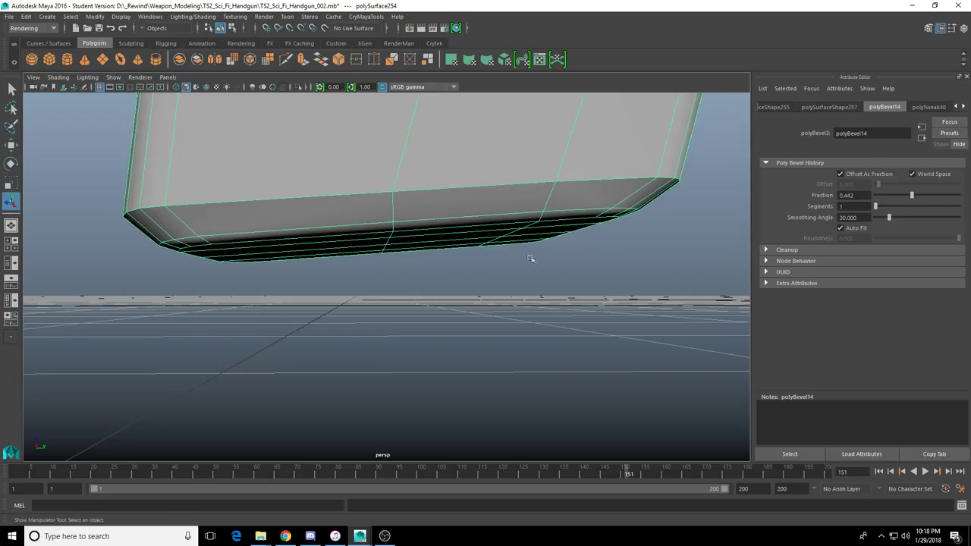
pyautogui.keyDown('alt'); pyautogui.moveTo(531, 258); pyautogui.dragTo(485, 228); pyautogui.keyUp('alt')
pyautogui.click(581, 274)
pyautogui.click(407, 312)
pyautogui.keyDown('alt'); pyautogui.moveTo(407, 312); pyautogui.dragTo(455, 273); pyautogui.keyUp('alt')
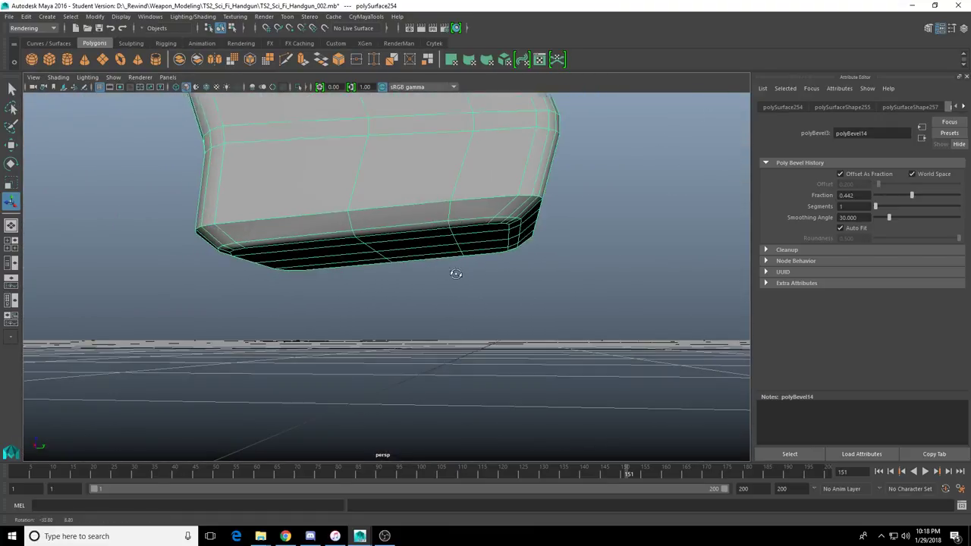
# Bevel the edge loop where the grip's sides meet the bottom chamfer, with a fraction of 0.5 and one segment.
pyautogui.moveTo(418, 226); pyautogui.dragTo(417, 183, button='right')
pyautogui.doubleClick(406, 201)
pyautogui.keyDown('alt'); pyautogui.moveTo(459, 273); pyautogui.dragTo(338, 264); pyautogui.keyUp('alt')
pyautogui.hotkey('ctrl', 'b')
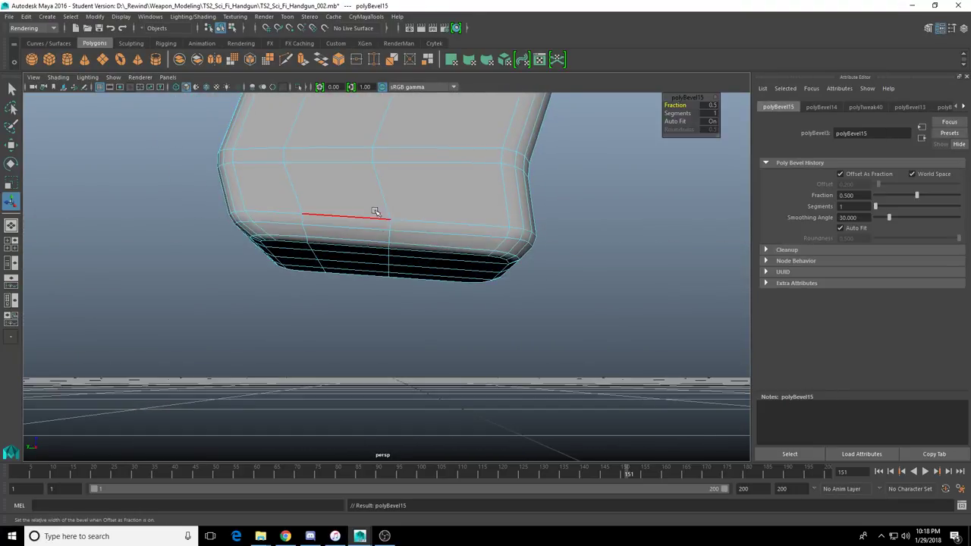
pyautogui.keyDown('alt'); pyautogui.moveTo(473, 157); pyautogui.dragTo(508, 199); pyautogui.keyUp('alt')
pyautogui.press('1')
# Undo both bevels around the grip's bottom and the fraction change.
pyautogui.hotkey('ctrl', 'z')
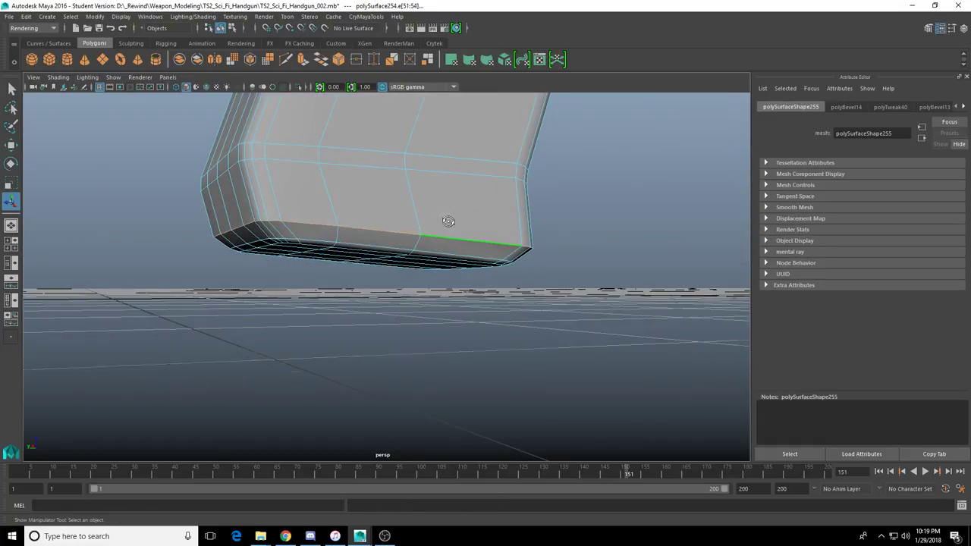
pyautogui.keyDown('alt'); pyautogui.moveTo(446, 220); pyautogui.dragTo(495, 260); pyautogui.keyUp('alt')
pyautogui.hotkey('ctrl', 'z')
pyautogui.hotkey('ctrl', 'z')
pyautogui.hotkey('ctrl', 'z')
pyautogui.click(542, 303)
pyautogui.hotkey('ctrl', 'z')
pyautogui.hotkey('ctrl', 'z')
pyautogui.hotkey('ctrl', 'z')
pyautogui.hotkey('ctrl', 'z')
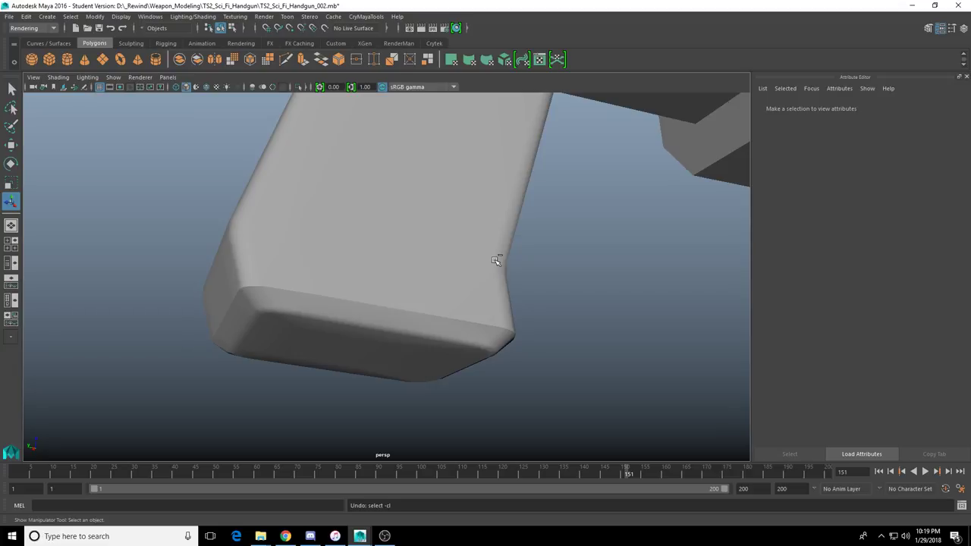
pyautogui.hotkey('ctrl', 'z')
pyautogui.hotkey('ctrl', 'z')
pyautogui.hotkey('ctrl', 'z')
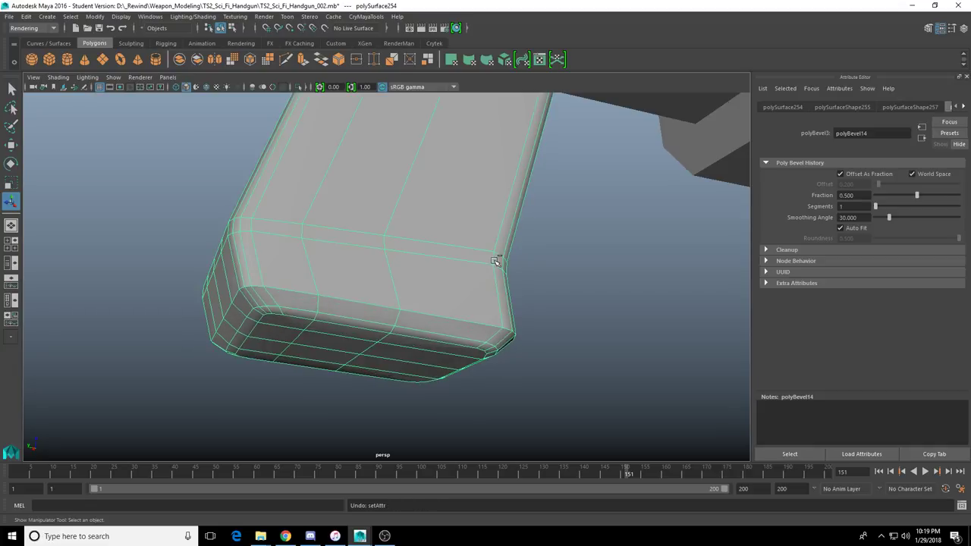
pyautogui.hotkey('ctrl', 'z')
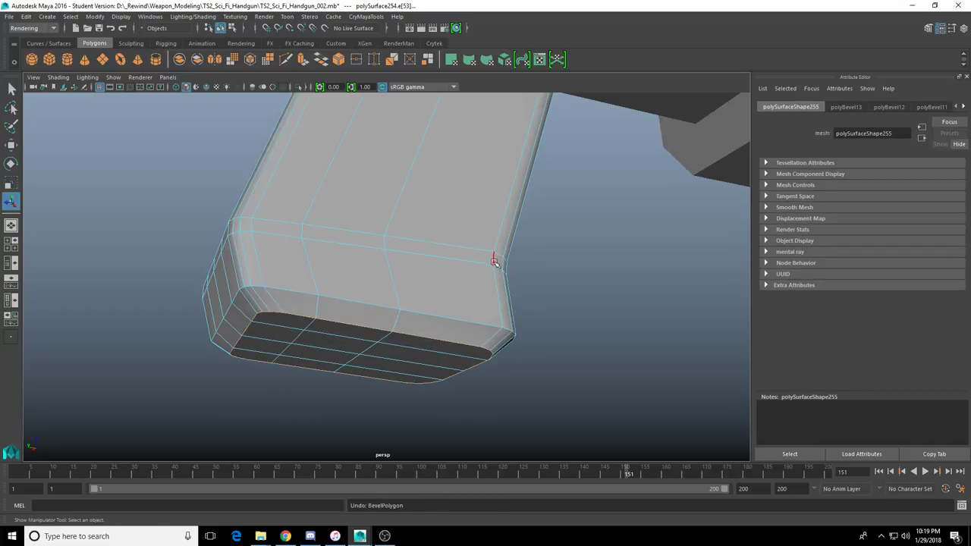
# Select the two inner faces of the grip's bottom and grow the selection to cover the whole bottom surface.
pyautogui.keyDown('alt'); pyautogui.moveTo(494, 255); pyautogui.dragTo(460, 303); pyautogui.keyUp('alt')
pyautogui.click(538, 314)
pyautogui.moveTo(459, 297); pyautogui.dragTo(497, 250, button='right')
pyautogui.click(447, 284)
pyautogui.keyDown('alt'); pyautogui.moveTo(466, 263); pyautogui.dragTo(418, 263); pyautogui.keyUp('alt')
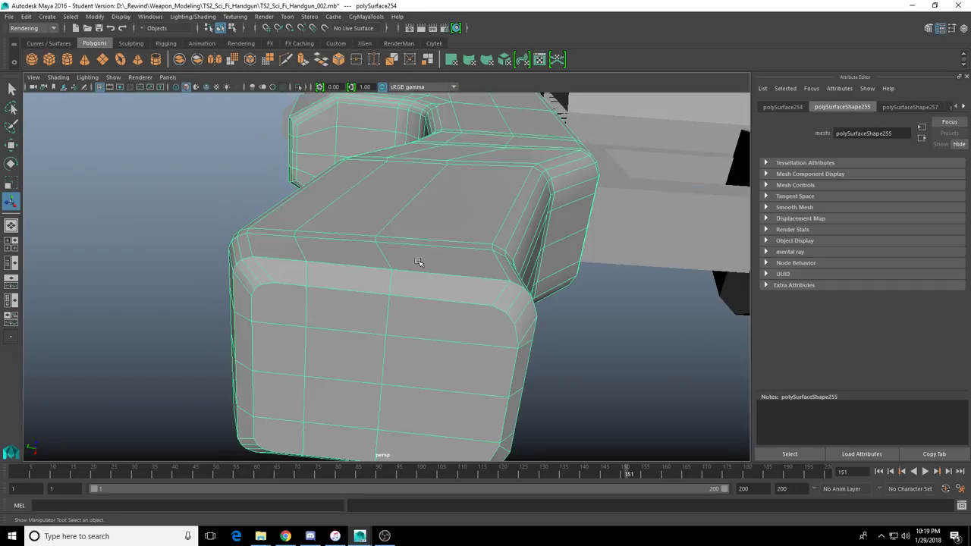
pyautogui.moveTo(417, 308); pyautogui.dragTo(402, 341, button='right')
pyautogui.click(364, 359)
pyautogui.keyDown('shift'); pyautogui.click(356, 392); pyautogui.keyUp('shift')
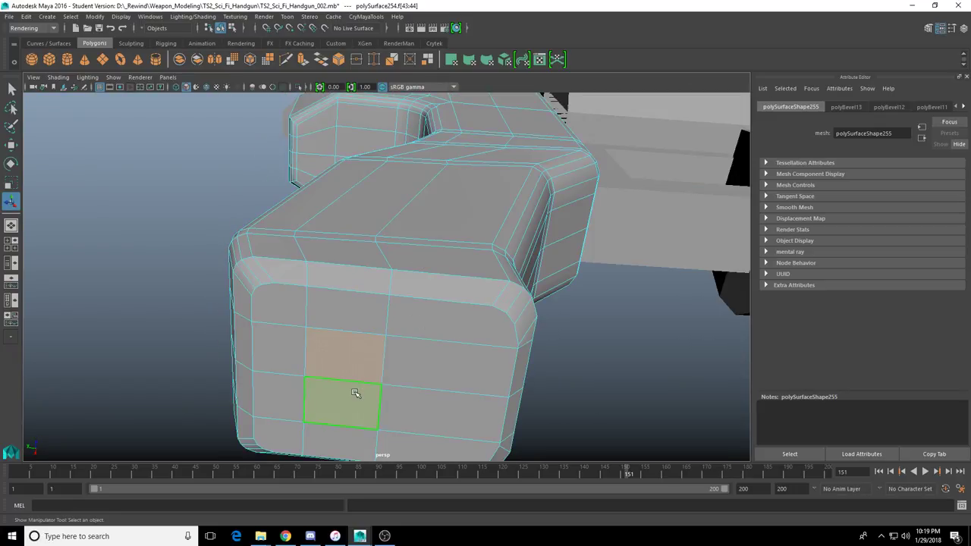
pyautogui.hotkey('shift', '.')
pyautogui.press('w')
pyautogui.keyDown('alt'); pyautogui.moveTo(403, 309); pyautogui.dragTo(399, 380); pyautogui.keyUp('alt')
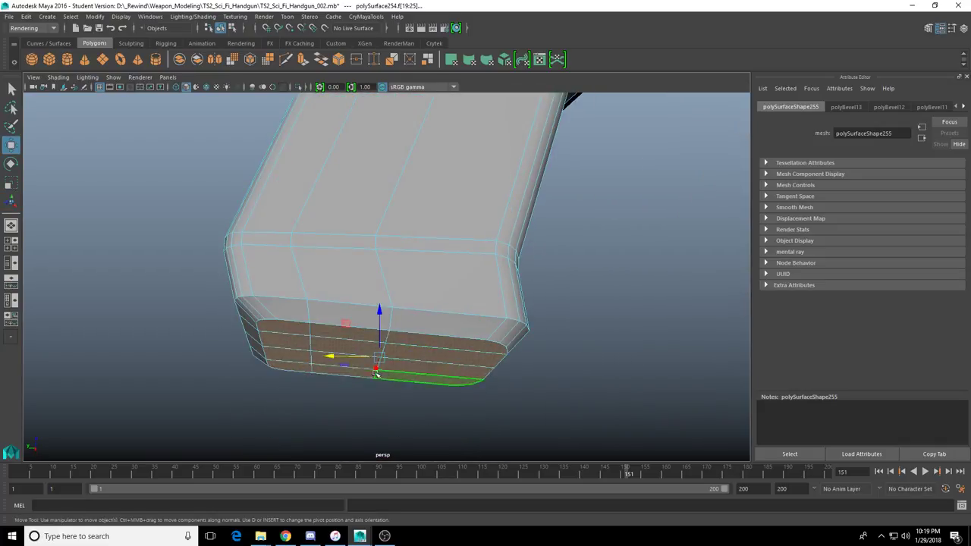
# Scale the selected bottom faces to adjust the chamfer around them, and return to object mode with nothing selected.
pyautogui.press('r')
pyautogui.keyDown('alt'); pyautogui.moveTo(333, 352); pyautogui.dragTo(442, 293); pyautogui.keyUp('alt')
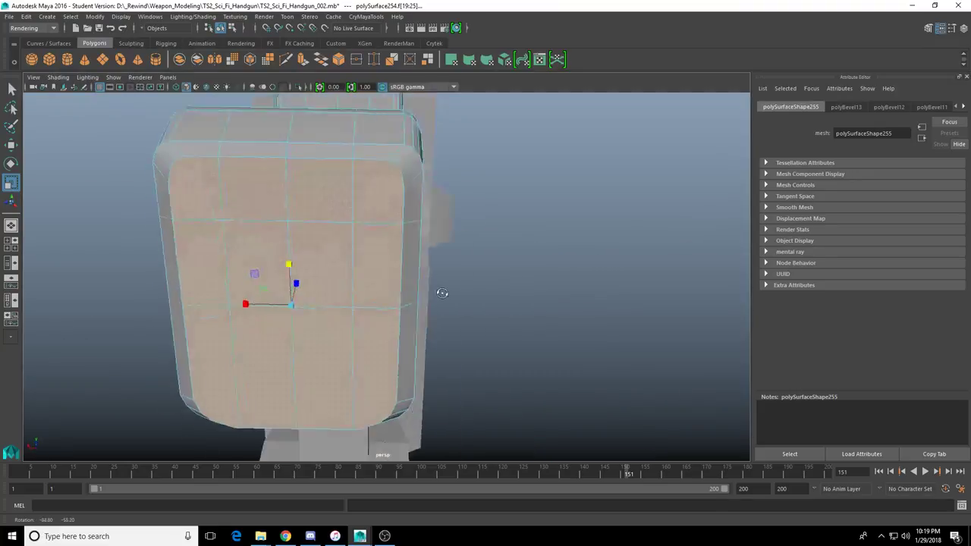
pyautogui.keyDown('alt'); pyautogui.moveTo(351, 263); pyautogui.dragTo(456, 270, button='middle'); pyautogui.keyUp('alt')
pyautogui.moveTo(354, 307); pyautogui.dragTo(394, 297)
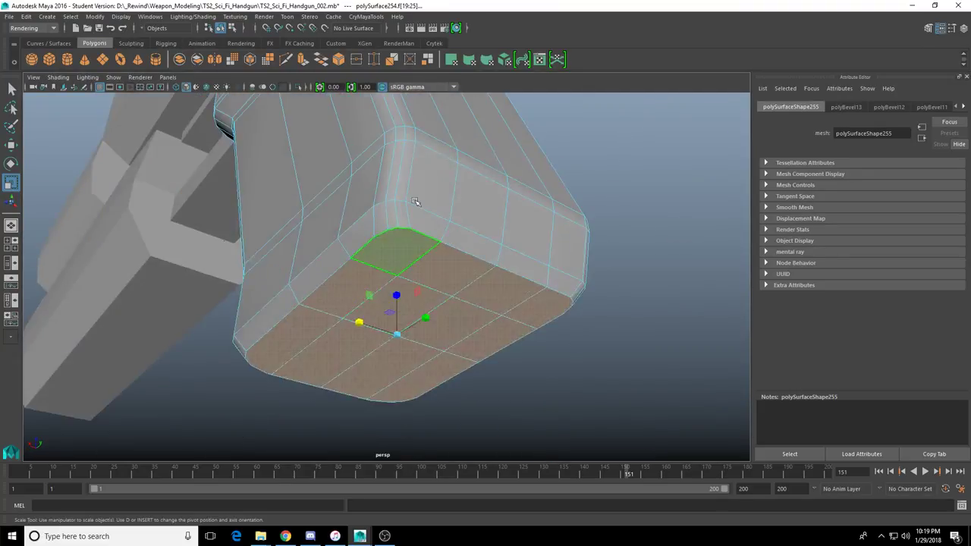
pyautogui.moveTo(417, 202); pyautogui.dragTo(447, 171, button='right')
pyautogui.click(562, 190)
# Replace the Attribute Editor with the Channel Box and Layer Editor and make the Reference layer visible.
pyautogui.keyDown('alt'); pyautogui.moveTo(425, 190); pyautogui.dragTo(449, 223); pyautogui.keyUp('alt')
pyautogui.keyDown('alt'); pyautogui.moveTo(448, 223); pyautogui.dragTo(377, 203, button='right'); pyautogui.keyUp('alt')
pyautogui.keyDown('alt'); pyautogui.moveTo(377, 203); pyautogui.dragTo(430, 288, button='middle'); pyautogui.keyUp('alt')
pyautogui.keyDown('alt'); pyautogui.moveTo(431, 289); pyautogui.dragTo(464, 290); pyautogui.keyUp('alt')
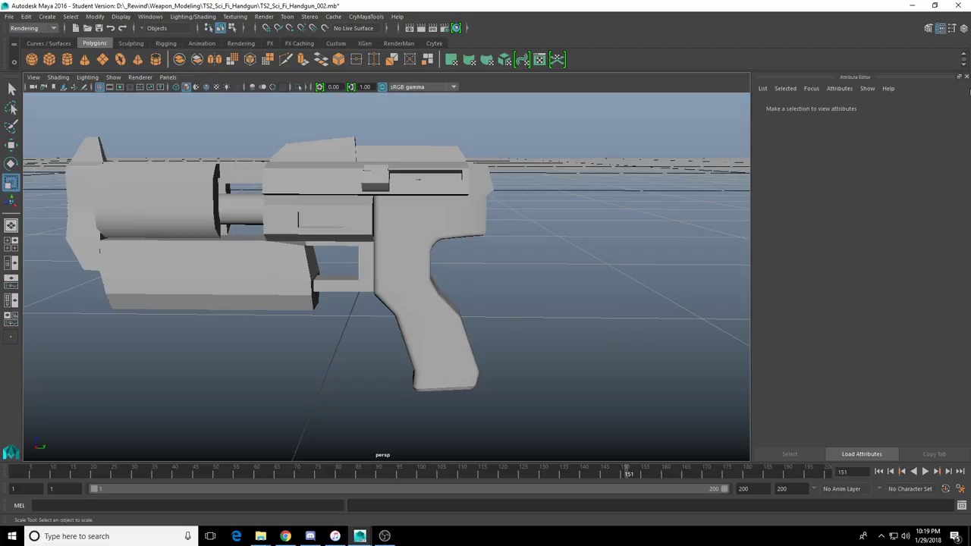
pyautogui.click(967, 78)
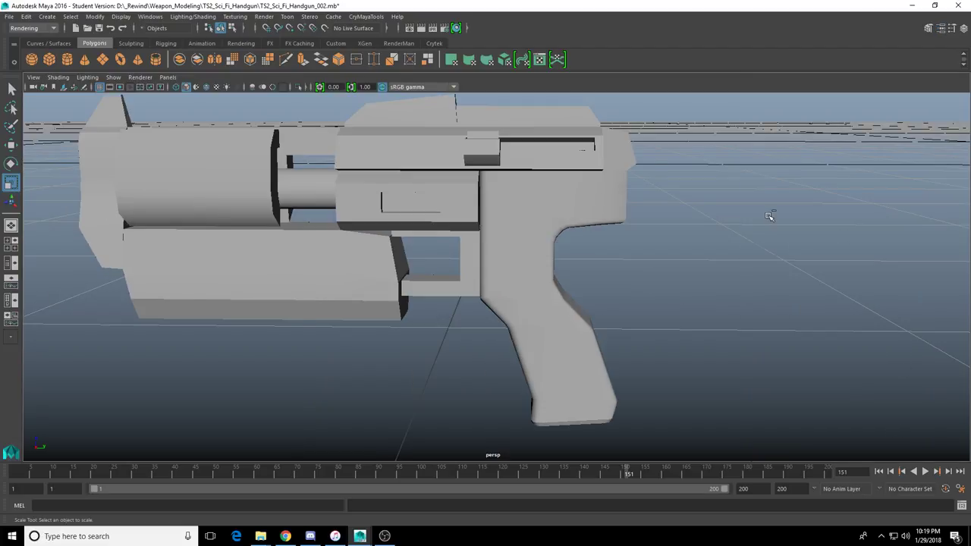
pyautogui.hotkey('ctrl', 'a')
pyautogui.hotkey('ctrl', 'a')
pyautogui.click(855, 365)
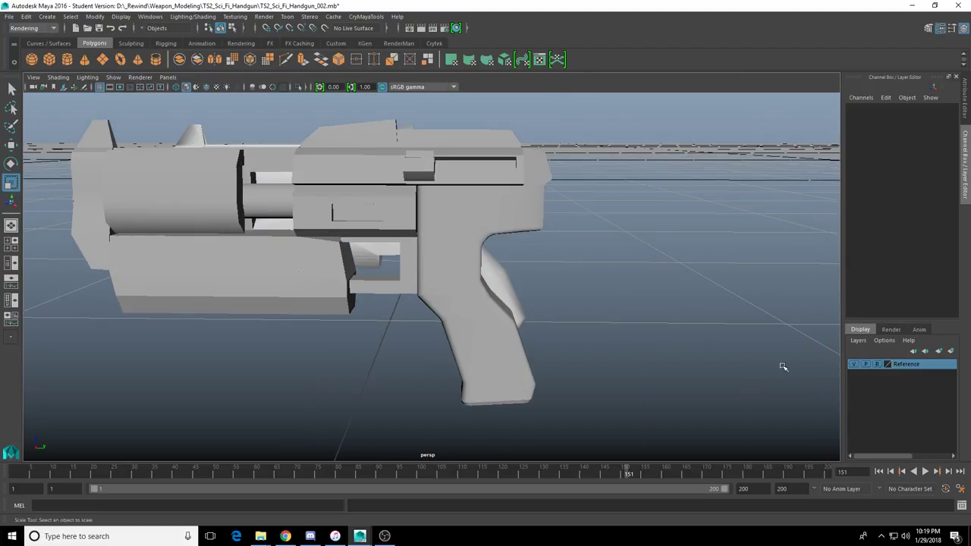
# Compare the grip's shape with the reference gun from behind and from the side.
pyautogui.keyDown('alt'); pyautogui.moveTo(653, 287); pyautogui.dragTo(670, 276); pyautogui.keyUp('alt')
pyautogui.keyDown('alt'); pyautogui.moveTo(717, 295); pyautogui.dragTo(582, 290, button='middle'); pyautogui.keyUp('alt')
pyautogui.scroll(3, 581, 289)
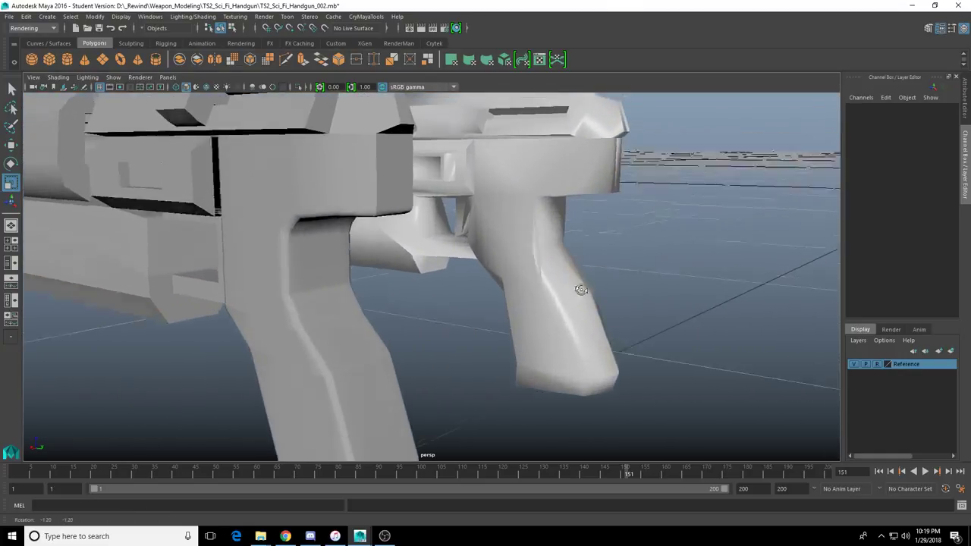
pyautogui.keyDown('alt'); pyautogui.moveTo(581, 304); pyautogui.dragTo(579, 288); pyautogui.keyUp('alt')
pyautogui.keyDown('alt'); pyautogui.moveTo(498, 311); pyautogui.dragTo(526, 339); pyautogui.keyUp('alt')
# Examine the grip's outline against the reference in the side view with the grip selected.
pyautogui.press('space')
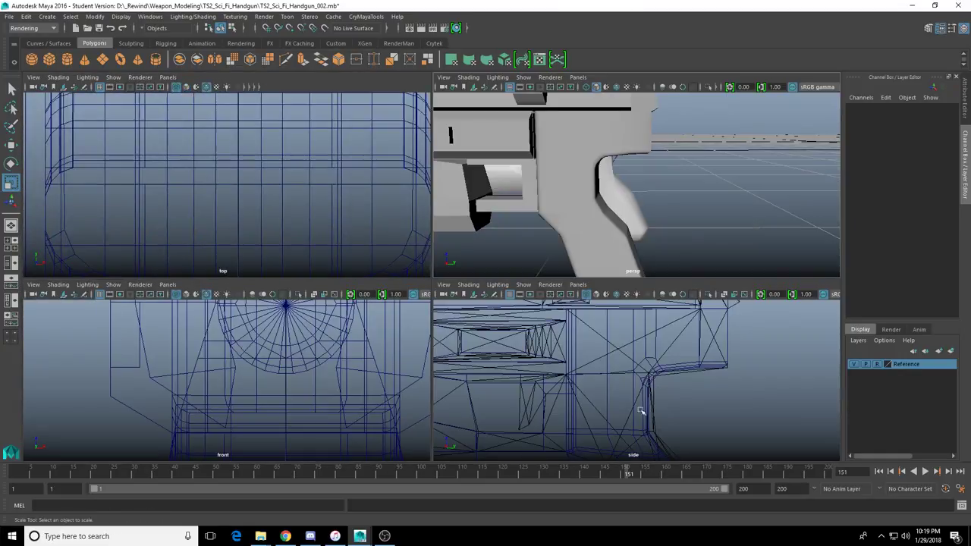
pyautogui.press('space')
pyautogui.scroll(-3, 586, 203)
pyautogui.scroll(-2, 554, 228)
pyautogui.scroll(3, 524, 327)
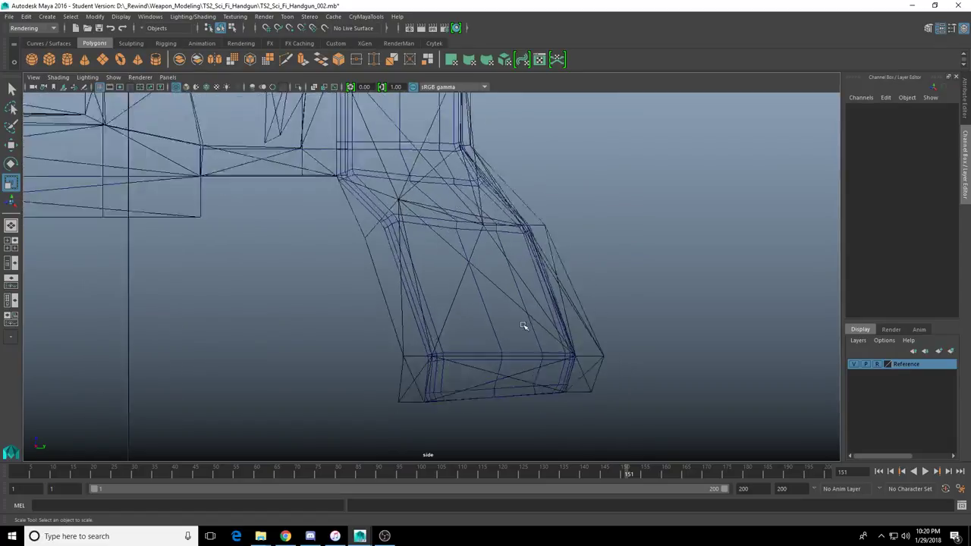
pyautogui.click(424, 305)
pyautogui.scroll(-2, 424, 306)
pyautogui.keyDown('alt'); pyautogui.moveTo(424, 306); pyautogui.dragTo(420, 329, button='middle'); pyautogui.keyUp('alt')
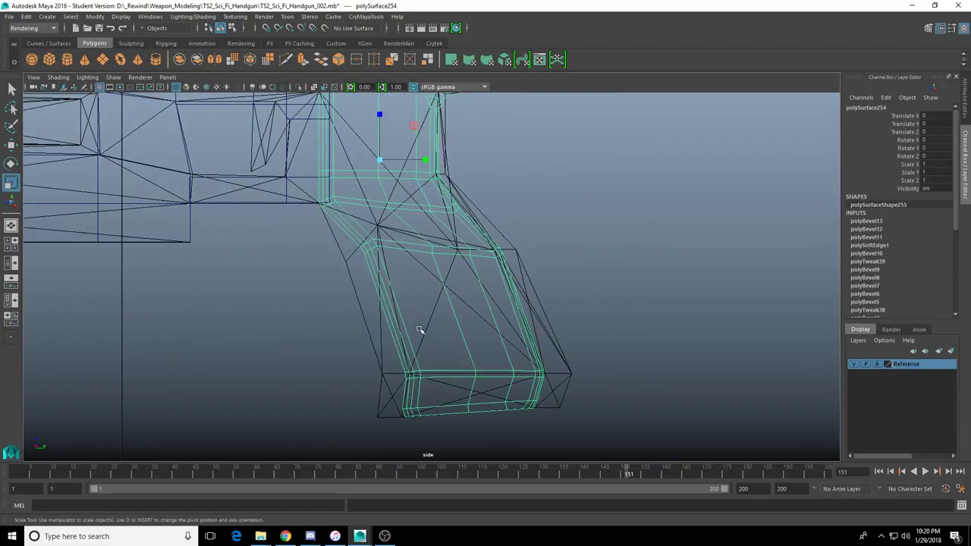
pyautogui.scroll(-2, 436, 308)
pyautogui.scroll(-2, 440, 265)
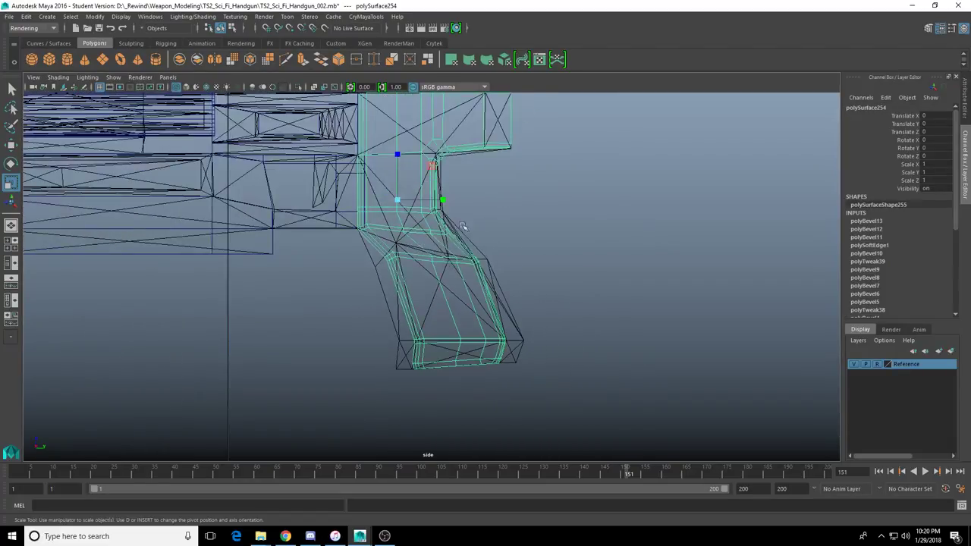
pyautogui.keyDown('alt'); pyautogui.moveTo(463, 226); pyautogui.dragTo(517, 302, button='middle'); pyautogui.keyUp('alt')
# Return to the perspective view and examine the whole gun beside the reference model.
pyautogui.press('space')
pyautogui.press('space')
pyautogui.scroll(-5, 455, 245)
pyautogui.scroll(-1, 438, 251)
pyautogui.keyDown('alt'); pyautogui.moveTo(438, 251); pyautogui.dragTo(499, 276, button='middle'); pyautogui.keyUp('alt')
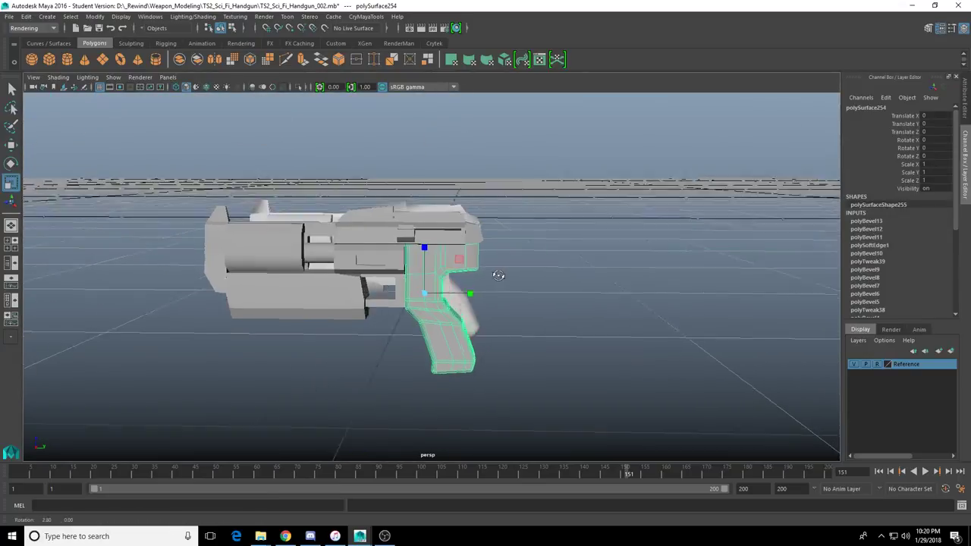
pyautogui.scroll(4, 499, 276)
pyautogui.moveTo(498, 275)
pyautogui.keyDown('alt'); pyautogui.mouseDown()
pyautogui.moveTo(466, 284)
pyautogui.moveTo(461, 304)
pyautogui.mouseUp(); pyautogui.keyUp('alt')
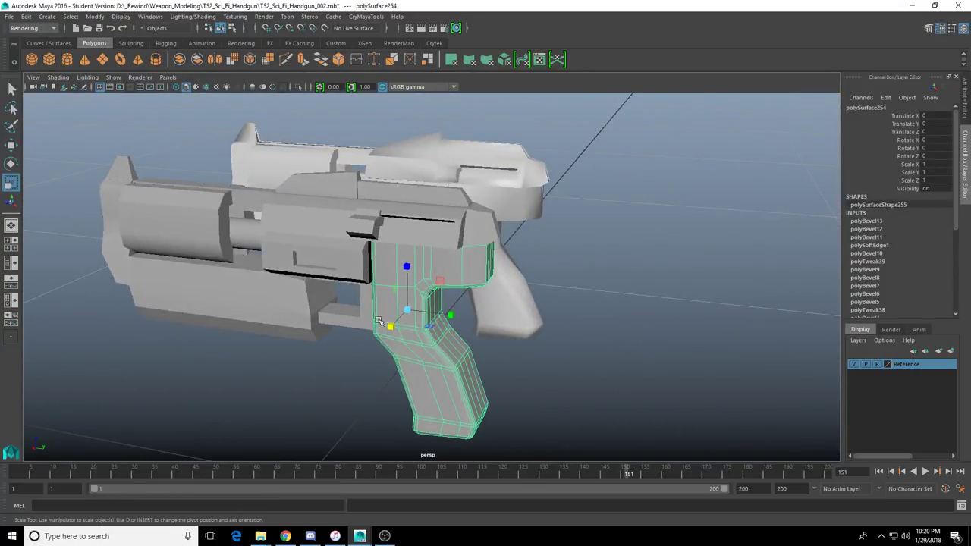
# Inspect the block under the barrel, and compare the gun's opposite side and grip with the reference.
pyautogui.click(285, 306)
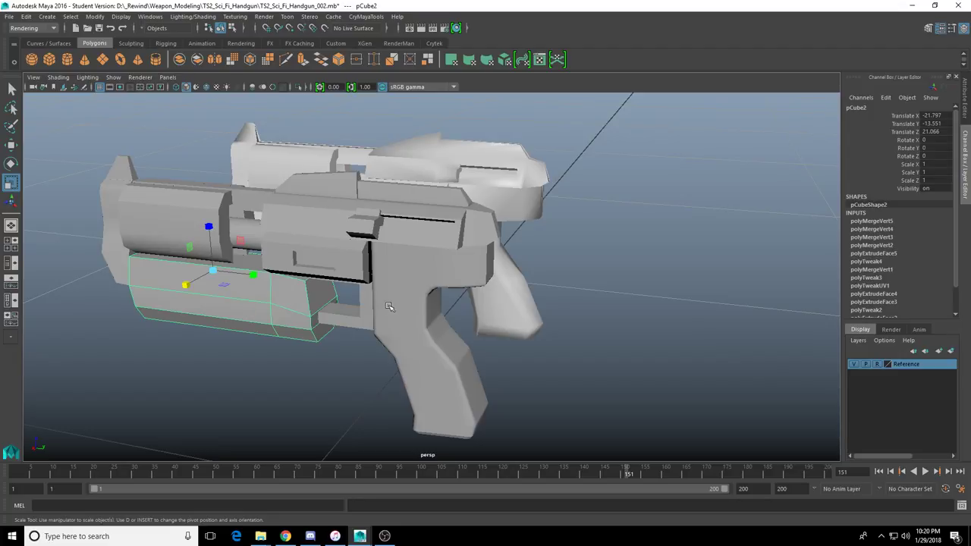
pyautogui.keyDown('alt'); pyautogui.moveTo(477, 289); pyautogui.dragTo(505, 269); pyautogui.keyUp('alt')
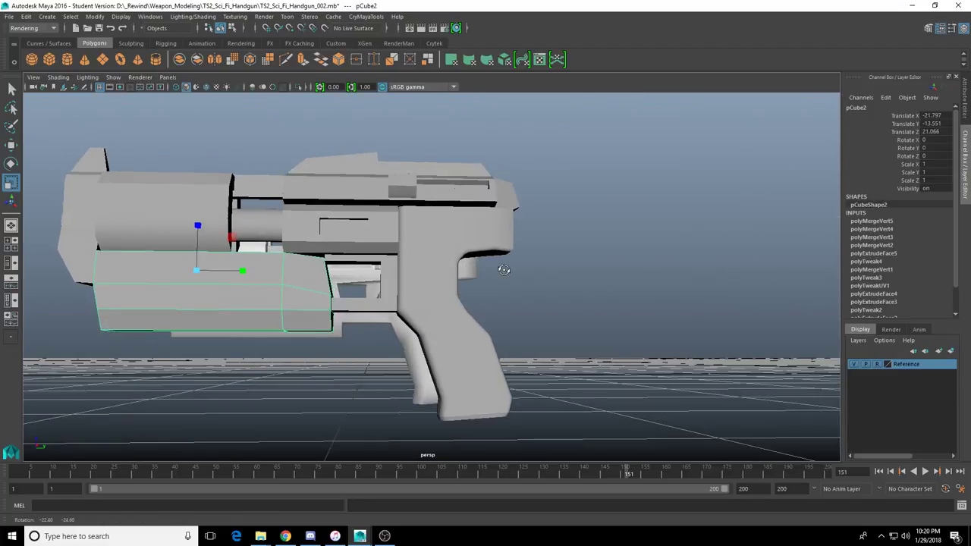
pyautogui.press('r')
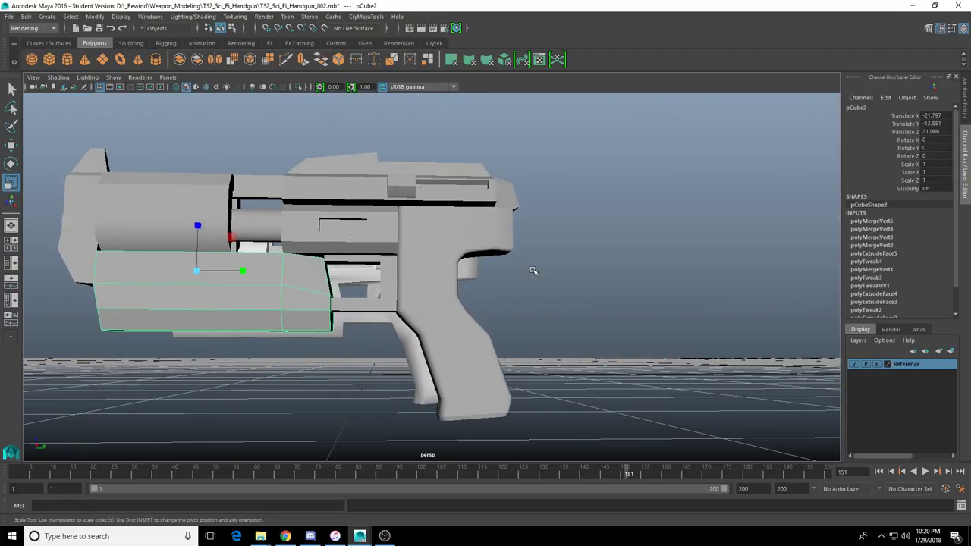
pyautogui.keyDown('alt'); pyautogui.moveTo(528, 269); pyautogui.dragTo(327, 258); pyautogui.keyUp('alt')
pyautogui.click(430, 397)
pyautogui.scroll(3, 479, 396)
pyautogui.keyDown('alt'); pyautogui.moveTo(479, 396); pyautogui.dragTo(546, 421); pyautogui.keyUp('alt')
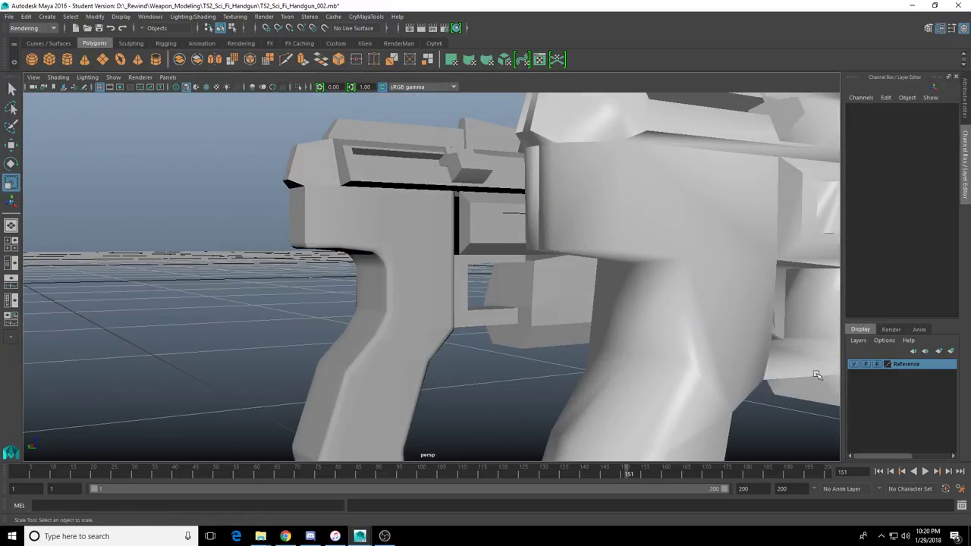
# Make the Reference layer's geometry selectable and inspect the surface of the reference gun's grip.
pyautogui.click(878, 367)
pyautogui.click(648, 394)
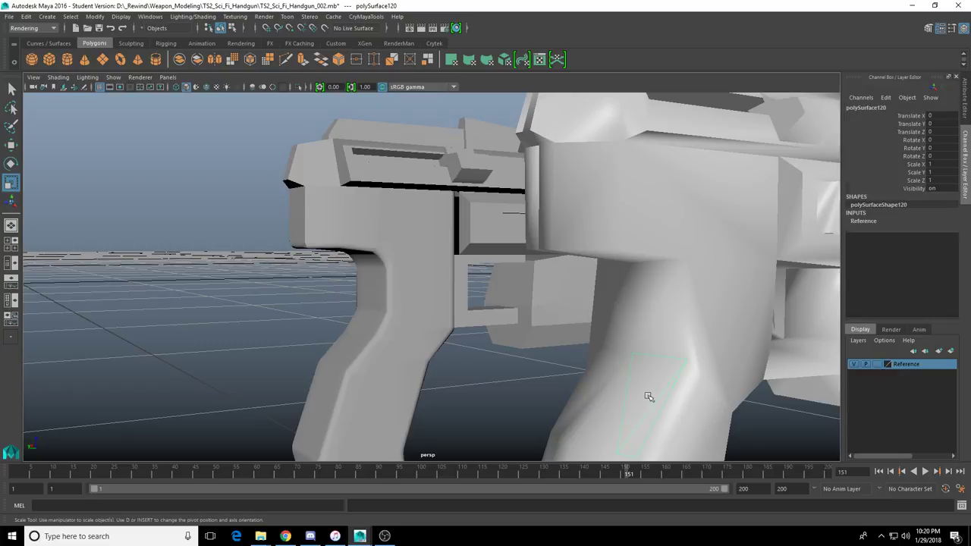
pyautogui.scroll(-4, 648, 395)
pyautogui.keyDown('alt'); pyautogui.moveTo(647, 387); pyautogui.dragTo(685, 360); pyautogui.keyUp('alt')
pyautogui.keyDown('alt'); pyautogui.moveTo(634, 327); pyautogui.dragTo(718, 324); pyautogui.keyUp('alt')
# Examine the modelled grip's bevelled wireframe, and inspect the whole gun from the side and front.
pyautogui.click(424, 376)
pyautogui.keyDown('alt'); pyautogui.moveTo(424, 376); pyautogui.dragTo(465, 321); pyautogui.keyUp('alt')
pyautogui.scroll(3, 334, 367)
pyautogui.scroll(-3, 464, 321)
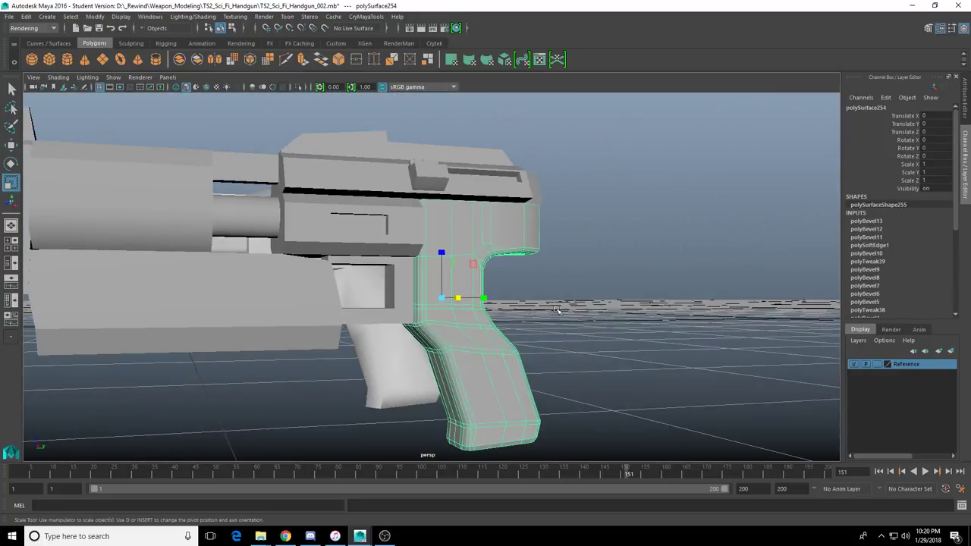
pyautogui.click(565, 302)
pyautogui.keyDown('alt'); pyautogui.moveTo(565, 302); pyautogui.dragTo(390, 262); pyautogui.keyUp('alt')
pyautogui.scroll(4, 614, 296)
pyautogui.scroll(-4, 603, 315)
pyautogui.scroll(-4, 423, 259)
pyautogui.scroll(5, 511, 265)
pyautogui.click(389, 262)
pyautogui.click(650, 217)
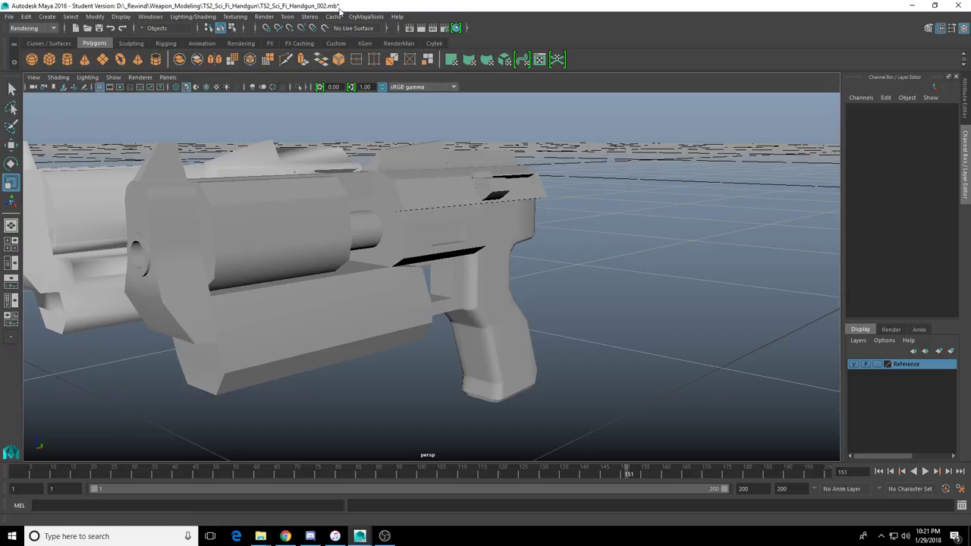
# Save the handgun scene under its current file name, TS2_Sci_Fi_Handgun_002.mb.
pyautogui.click(100, 28)
pyautogui.click(464, 276)
pyautogui.press('r')
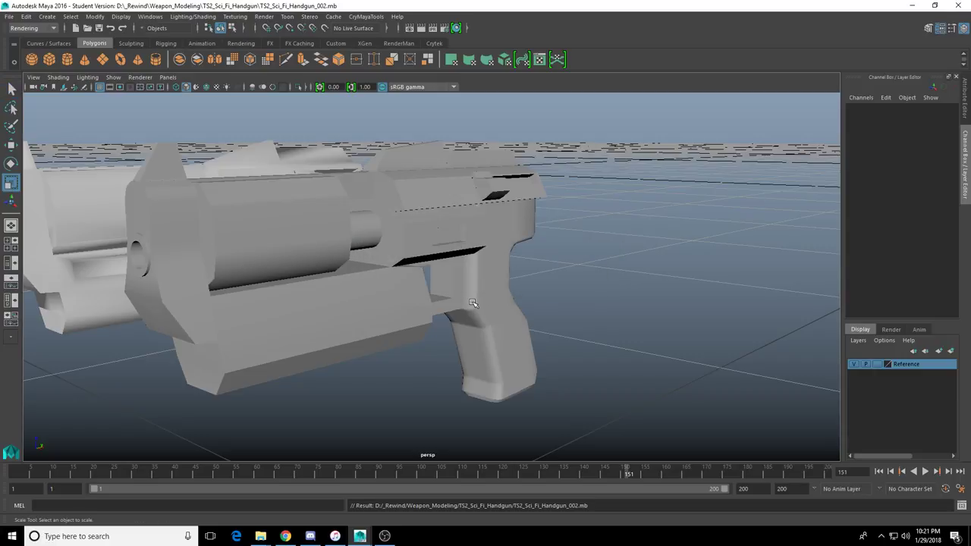
# Set the Reference layer back to the non-selectable reference display type and hide it.
pyautogui.keyDown('alt'); pyautogui.moveTo(478, 300); pyautogui.dragTo(386, 305); pyautogui.keyUp('alt')
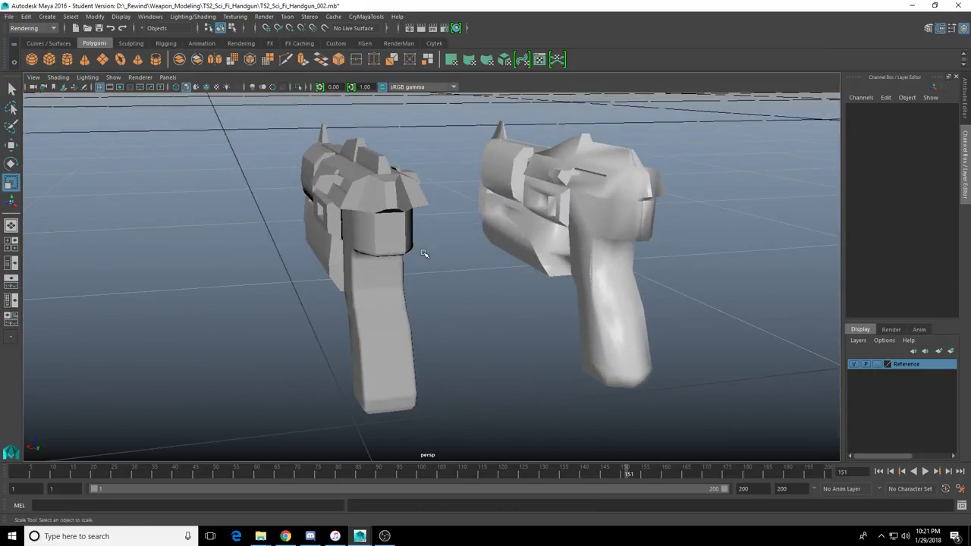
pyautogui.keyDown('alt'); pyautogui.moveTo(445, 265); pyautogui.dragTo(620, 249); pyautogui.keyUp('alt')
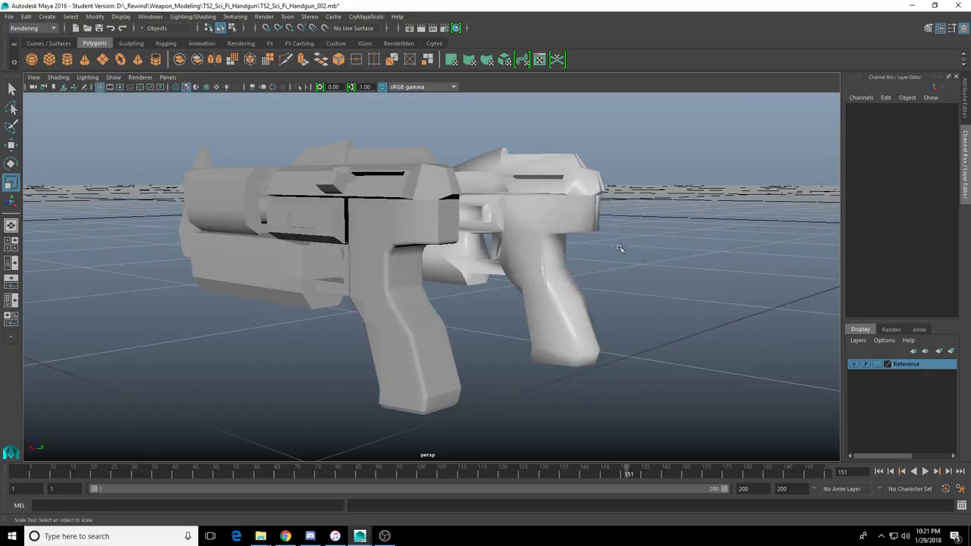
pyautogui.click(877, 364)
pyautogui.click(877, 365)
pyautogui.click(854, 365)
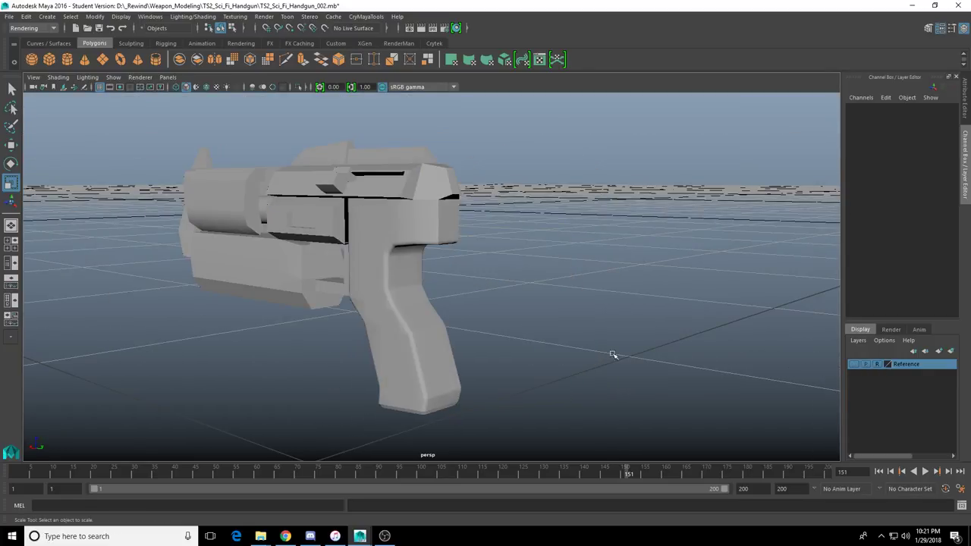
# Examine the modelled gun on its own, from close to the grip to the whole weapon seen from above.
pyautogui.click(412, 319)
pyautogui.scroll(3, 406, 320)
pyautogui.scroll(3, 405, 320)
pyautogui.keyDown('alt'); pyautogui.moveTo(404, 307); pyautogui.dragTo(513, 327); pyautogui.keyUp('alt')
pyautogui.scroll(-4, 513, 327)
pyautogui.keyDown('alt'); pyautogui.moveTo(500, 364); pyautogui.dragTo(433, 308); pyautogui.keyUp('alt')
pyautogui.click(427, 261)
pyautogui.keyDown('alt'); pyautogui.moveTo(428, 225); pyautogui.dragTo(429, 242); pyautogui.keyUp('alt')
pyautogui.click(430, 219)
pyautogui.keyDown('alt'); pyautogui.moveTo(442, 191); pyautogui.dragTo(493, 170); pyautogui.keyUp('alt')
pyautogui.click(442, 190)
pyautogui.click(475, 167)
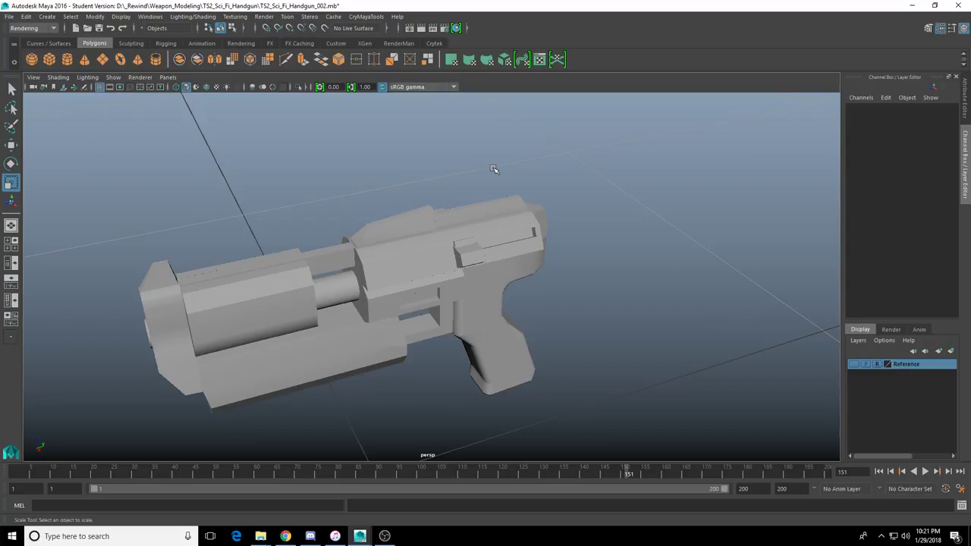
# Inspect the upper slide housing's wireframe and the small raised block on its side.
pyautogui.click(422, 258)
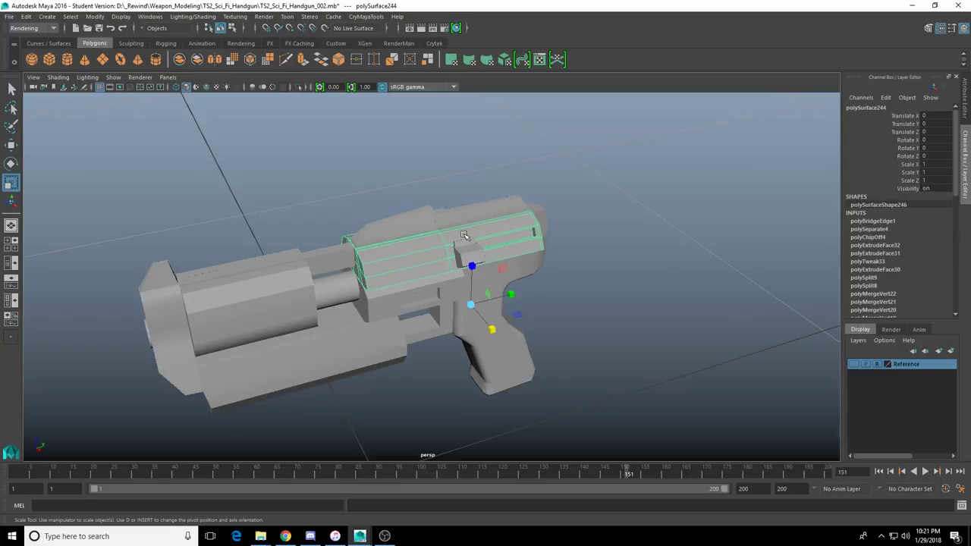
pyautogui.click(403, 220)
pyautogui.click(348, 195)
pyautogui.click(376, 244)
pyautogui.click(372, 238)
pyautogui.click(315, 207)
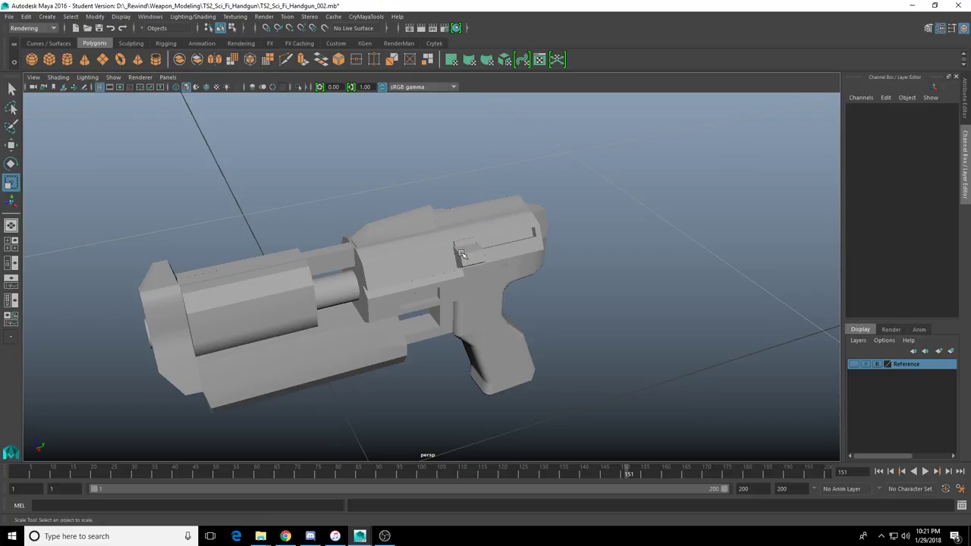
pyautogui.scroll(5, 460, 254)
pyautogui.scroll(-3, 462, 253)
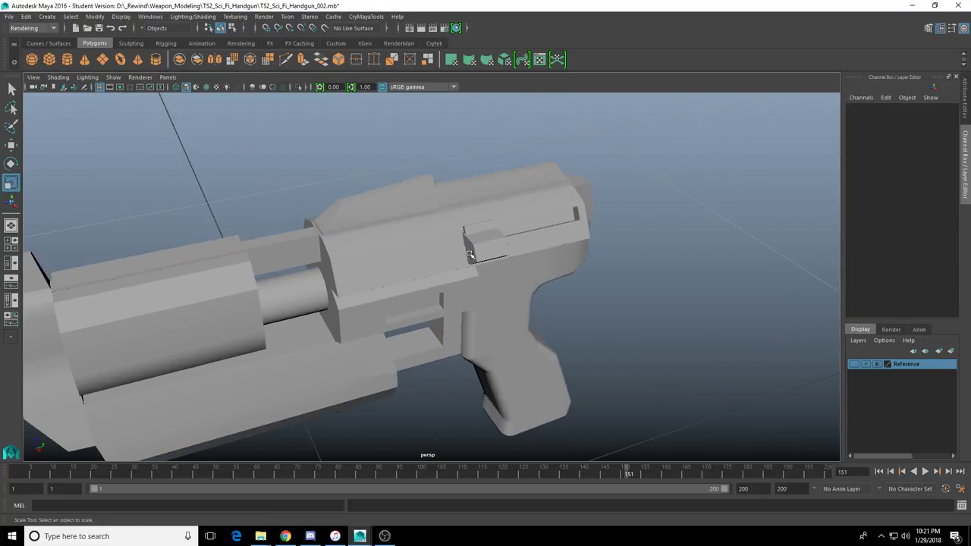
pyautogui.click(479, 244)
pyautogui.click(516, 243)
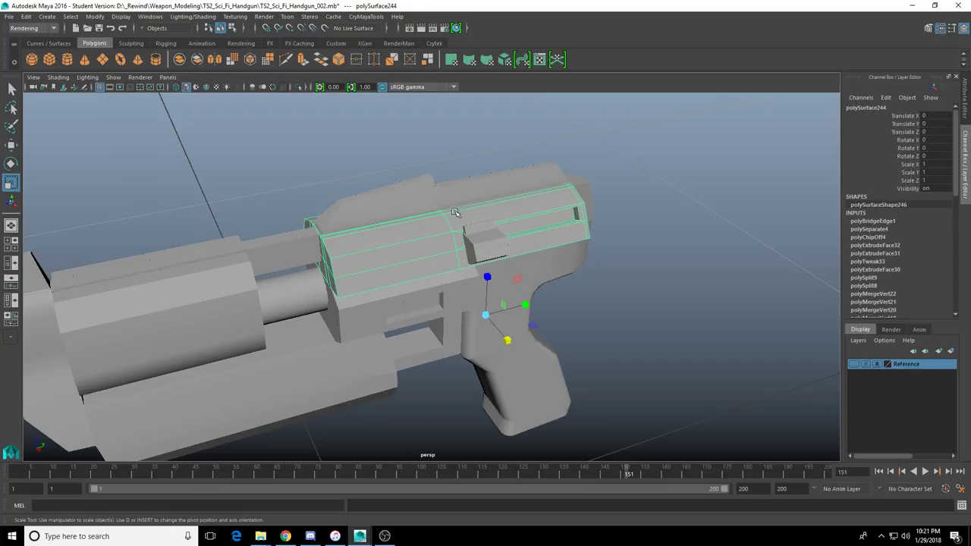
pyautogui.click(355, 145)
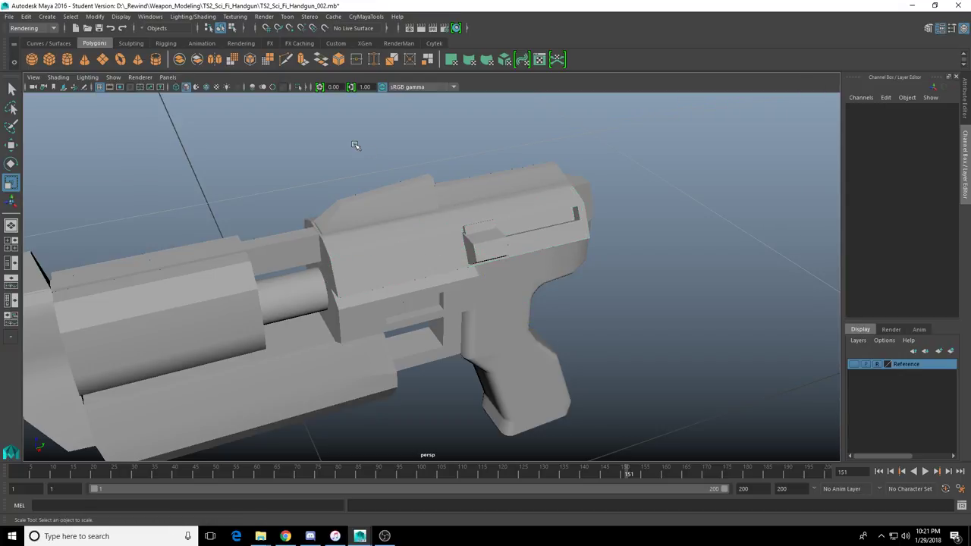
# Inspect the grip, the frame piece below the slide housing and the front barrel section in turn.
pyautogui.click(507, 369)
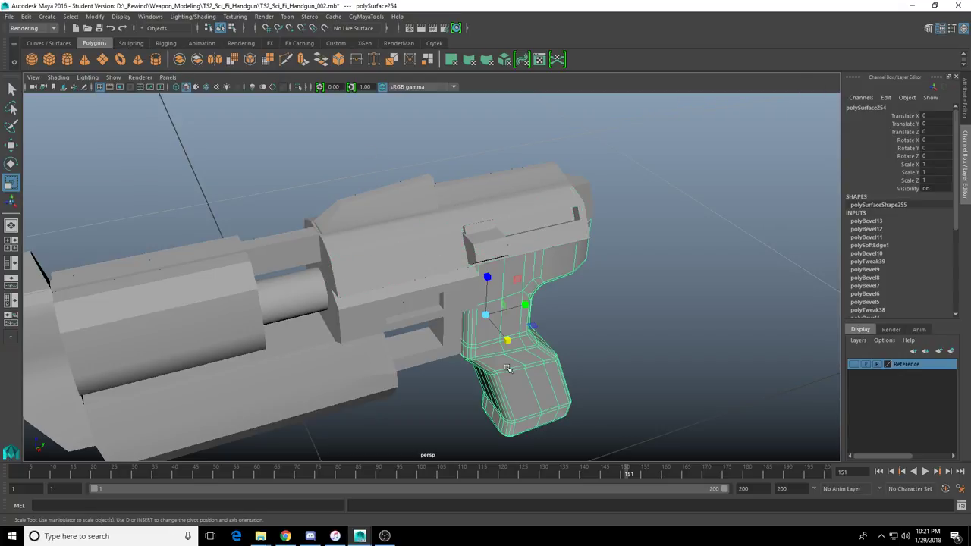
pyautogui.scroll(-3, 507, 368)
pyautogui.scroll(3, 507, 369)
pyautogui.click(411, 361)
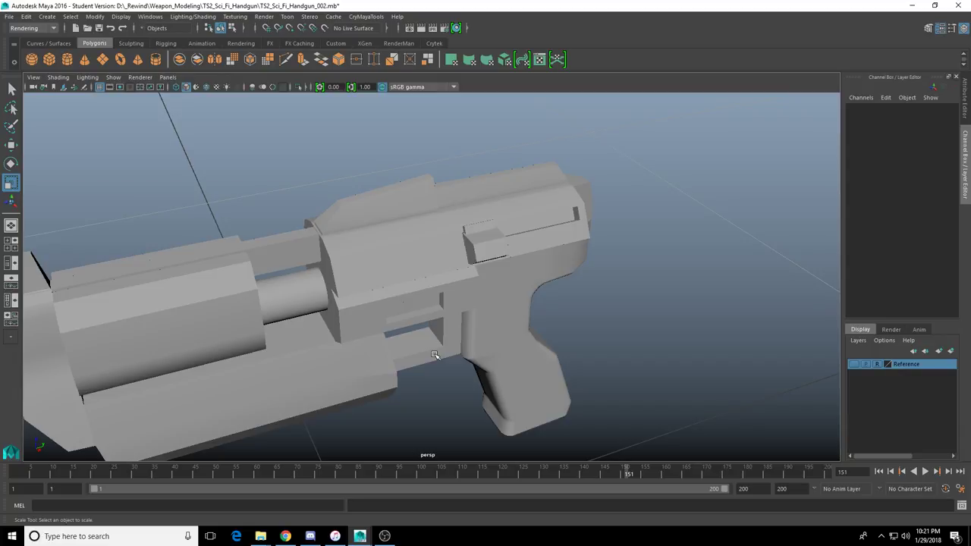
pyautogui.click(354, 322)
pyautogui.scroll(-3, 354, 322)
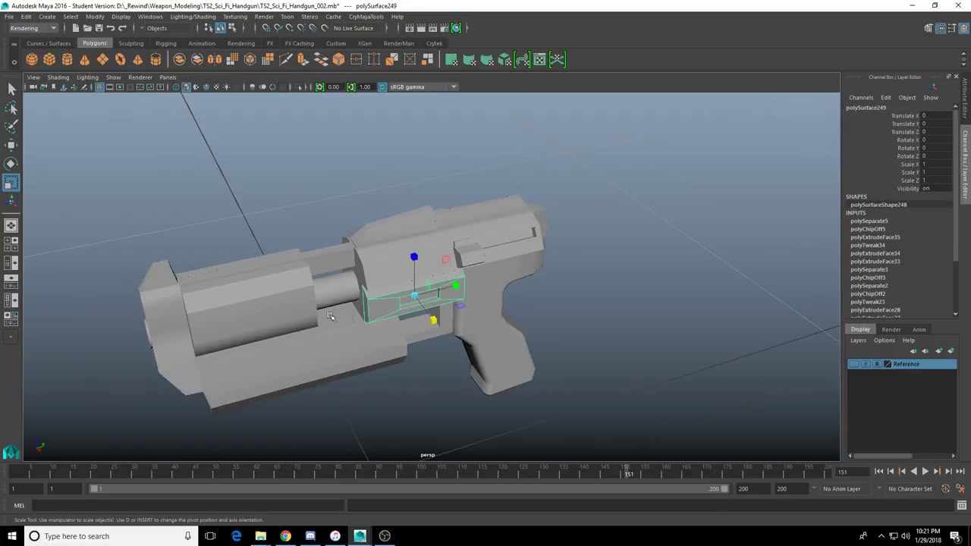
pyautogui.click(228, 326)
pyautogui.click(142, 216)
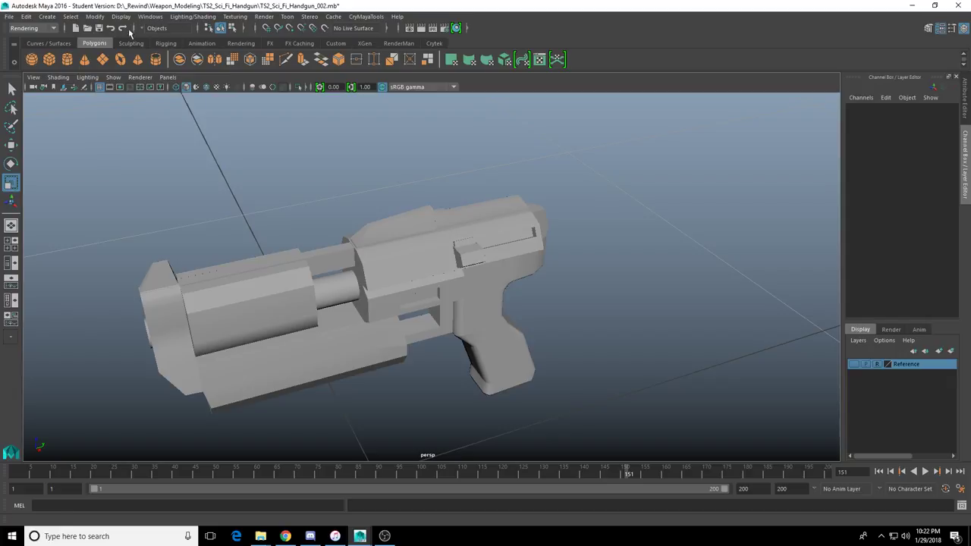
# Save the handgun scene again, keeping the file name TS2_Sci_Fi_Handgun_002.mb.
pyautogui.click(100, 28)
pyautogui.click(461, 276)
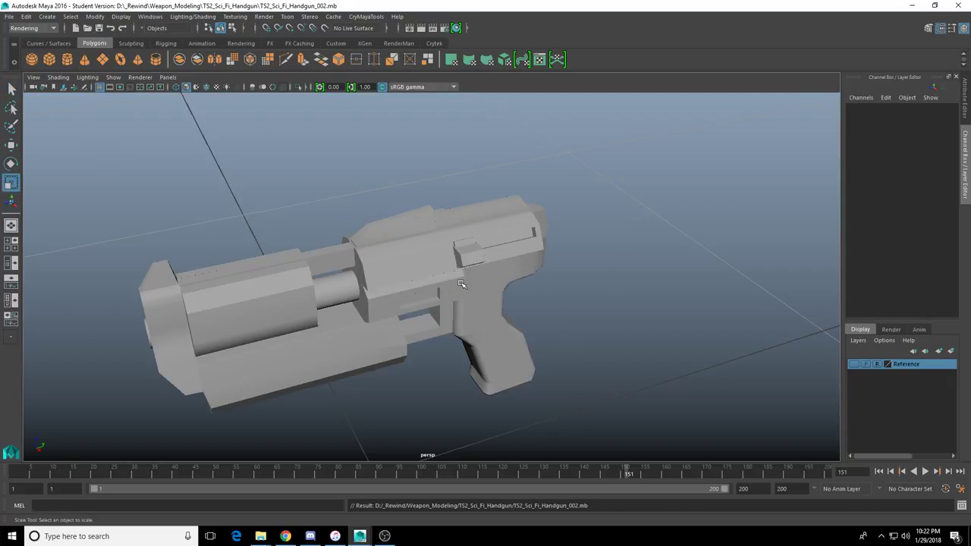